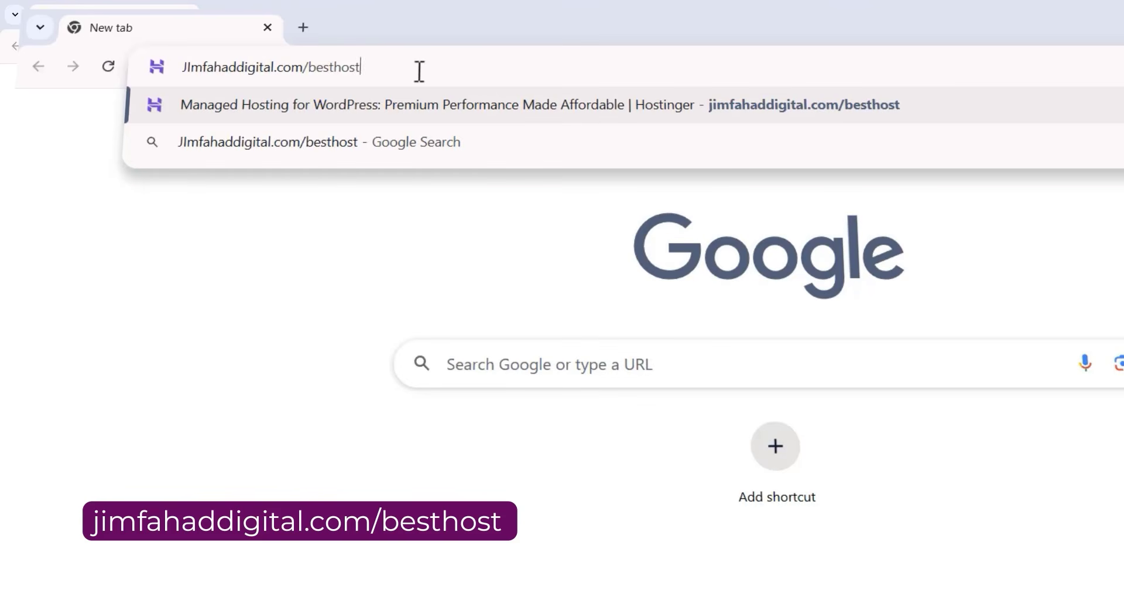
# Open jimfahaddigital.com/besthost and view the Hostinger country and language choices, keeping the English site.
pyautogui.click(448, 96)
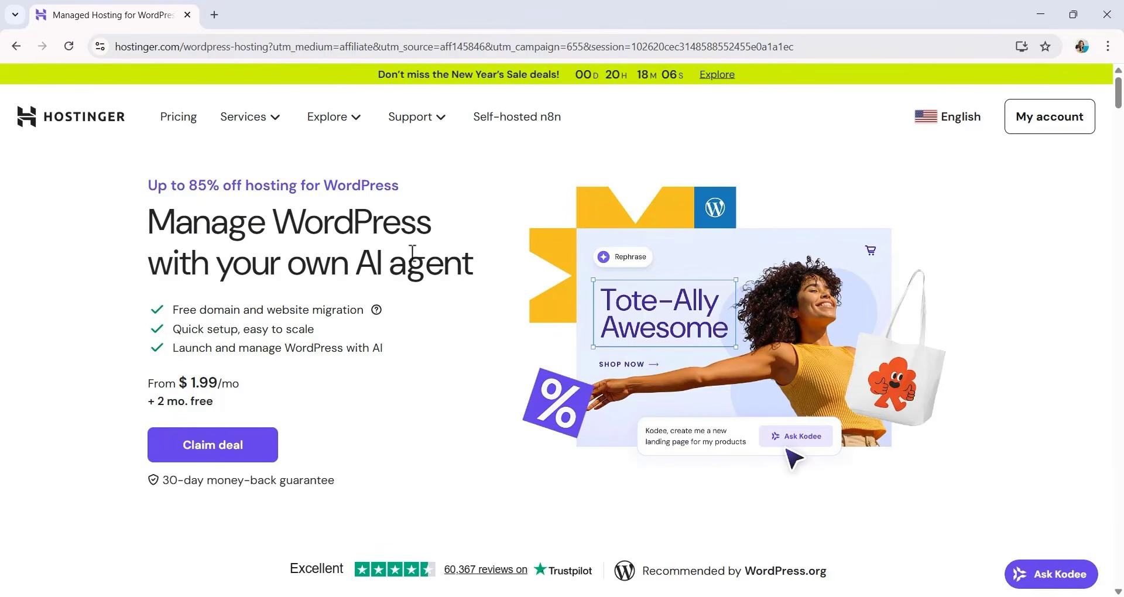
pyautogui.click(934, 122)
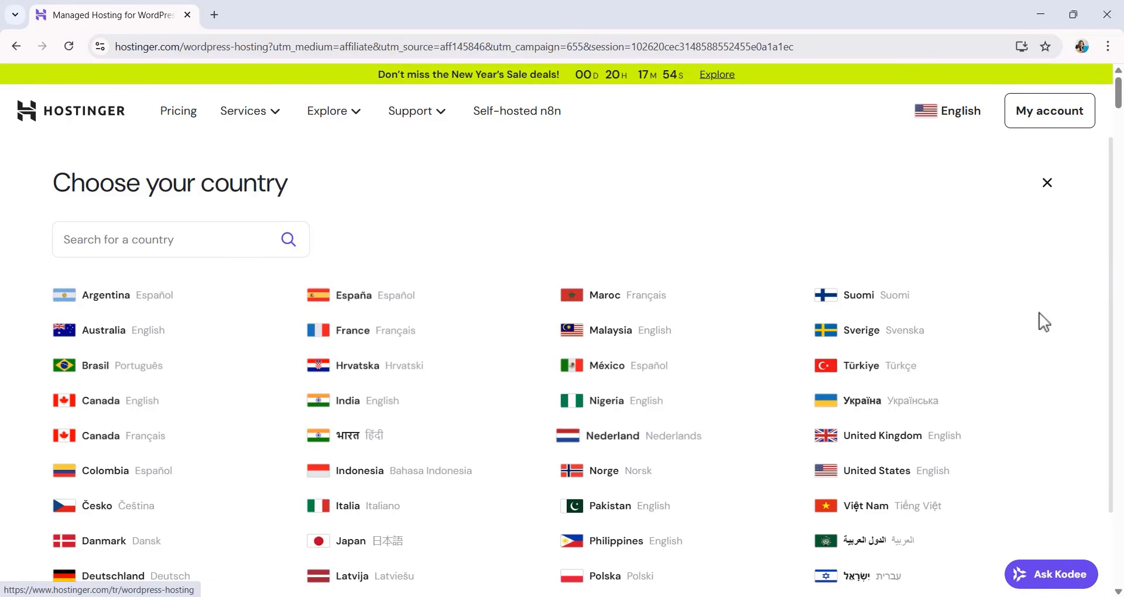
pyautogui.click(1049, 184)
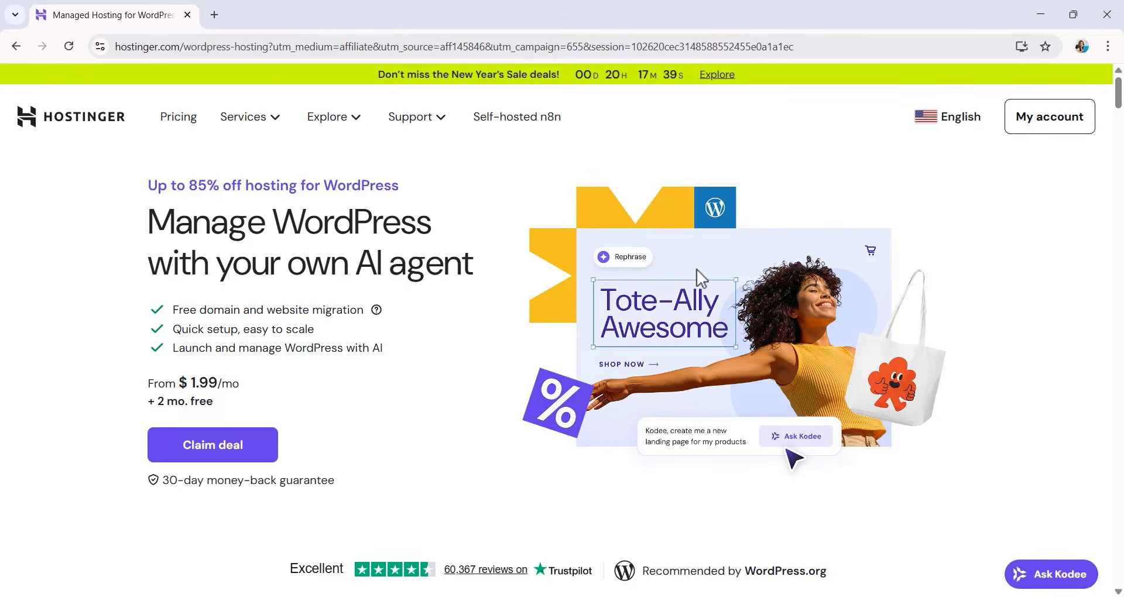
# Compare the prices, website limits and storage of the Premium, Business + AI and Cloud Startup + AI hosting plans.
pyautogui.scroll(-4, 685, 266)
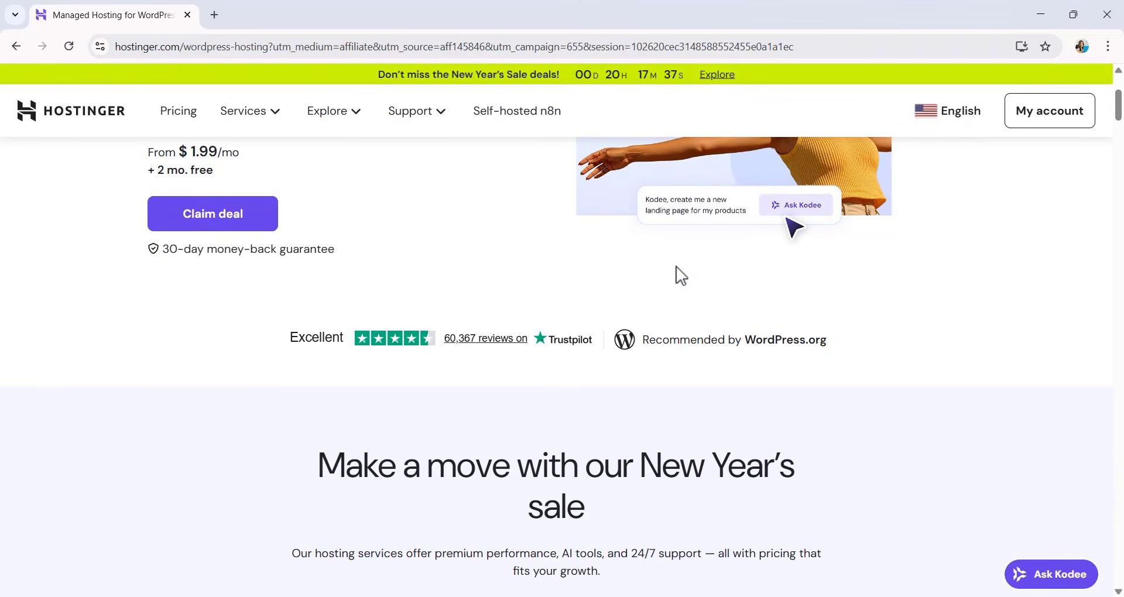
pyautogui.scroll(-8, 673, 285)
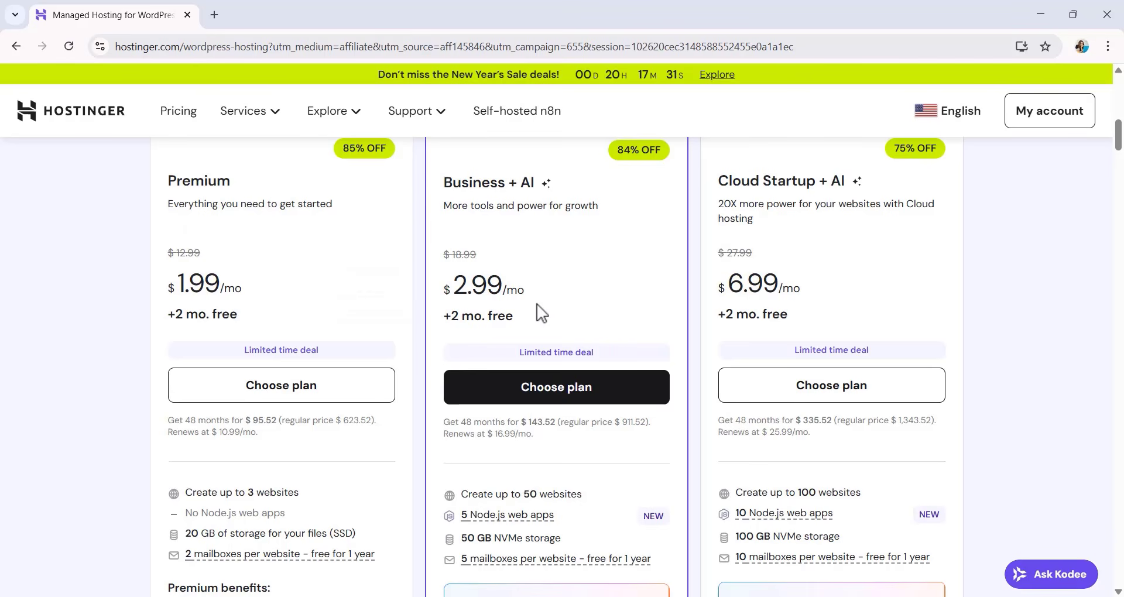
pyautogui.scroll(1, 542, 313)
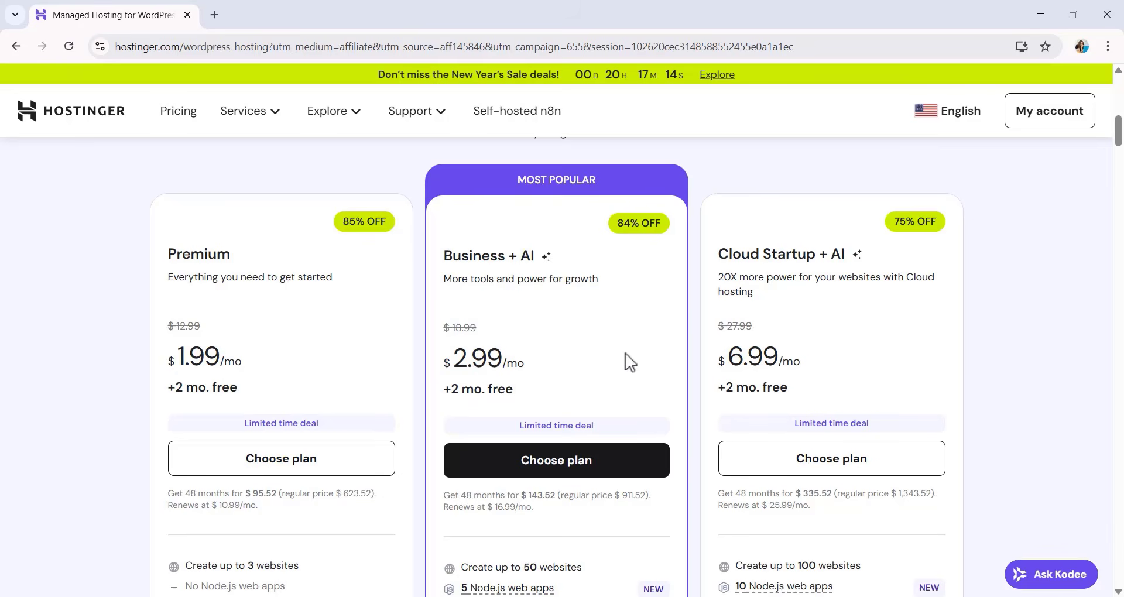
pyautogui.scroll(-1, 630, 363)
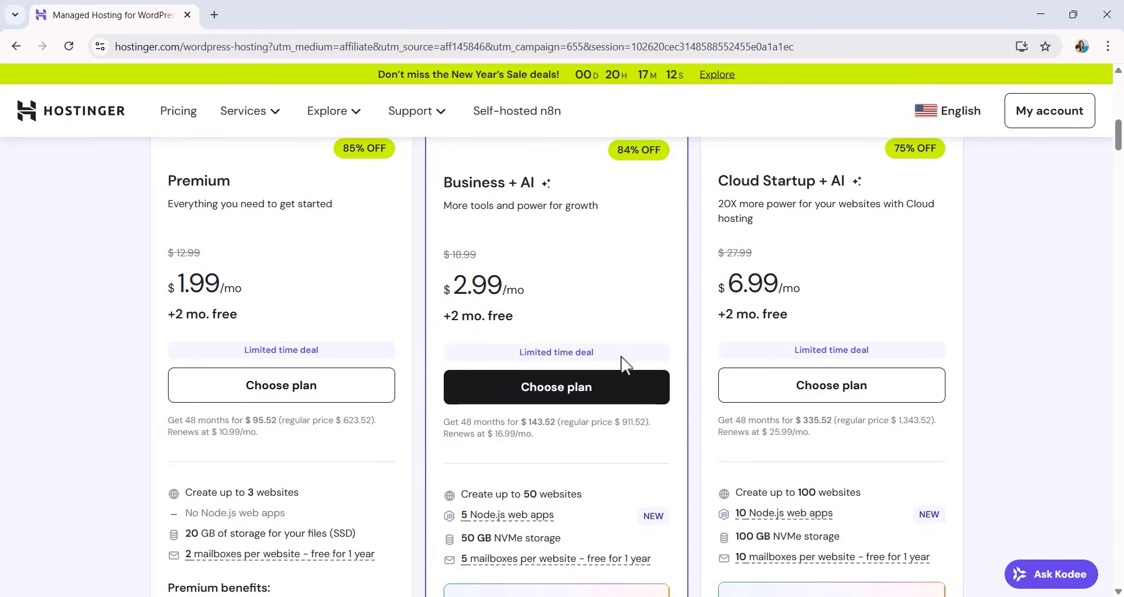
pyautogui.scroll(-1, 328, 410)
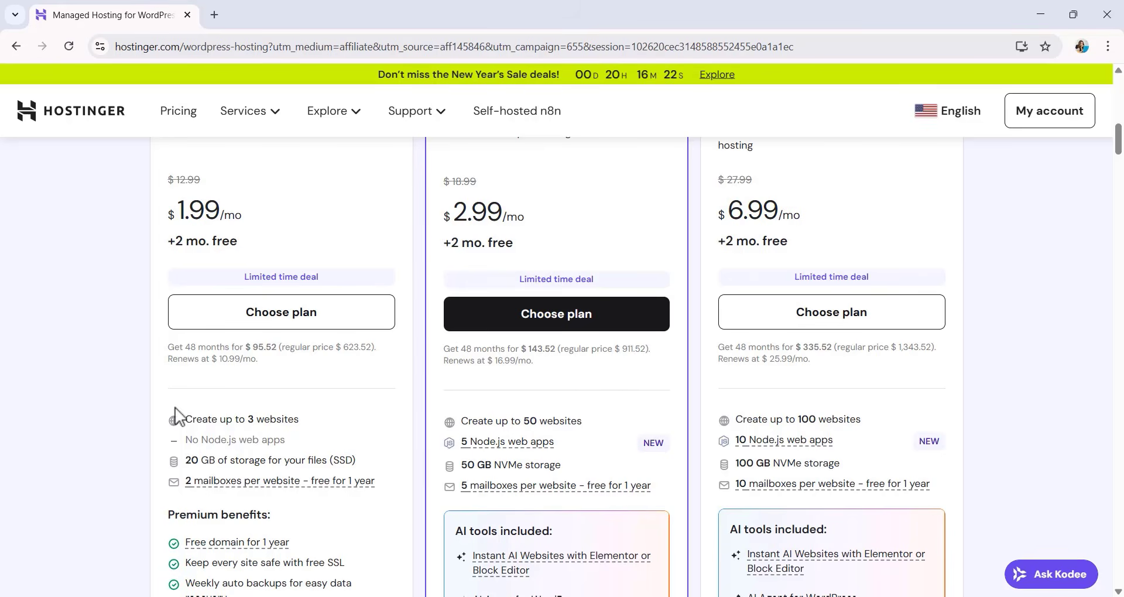
pyautogui.scroll(-4, 176, 422)
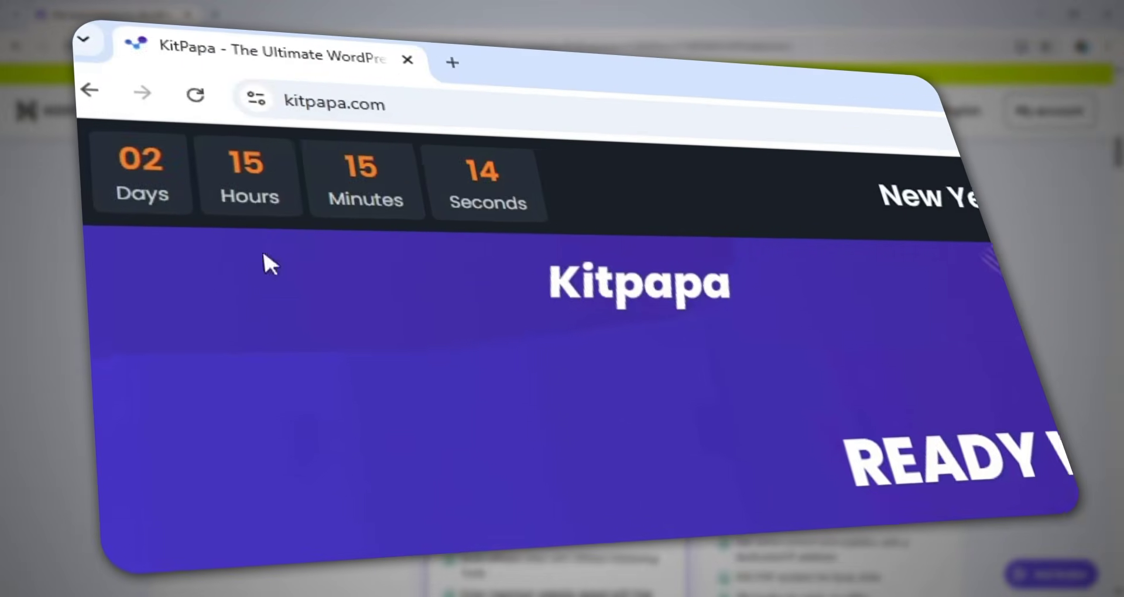
# Check the connection security details in the site information for kitpapa.com.
pyautogui.click(146, 53)
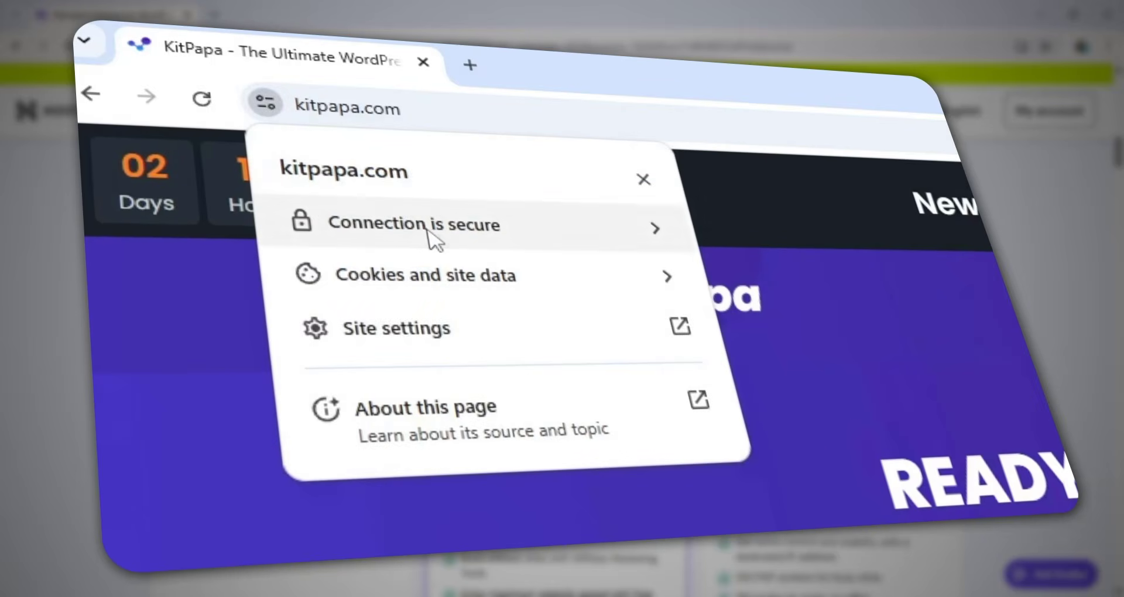
pyautogui.click(436, 237)
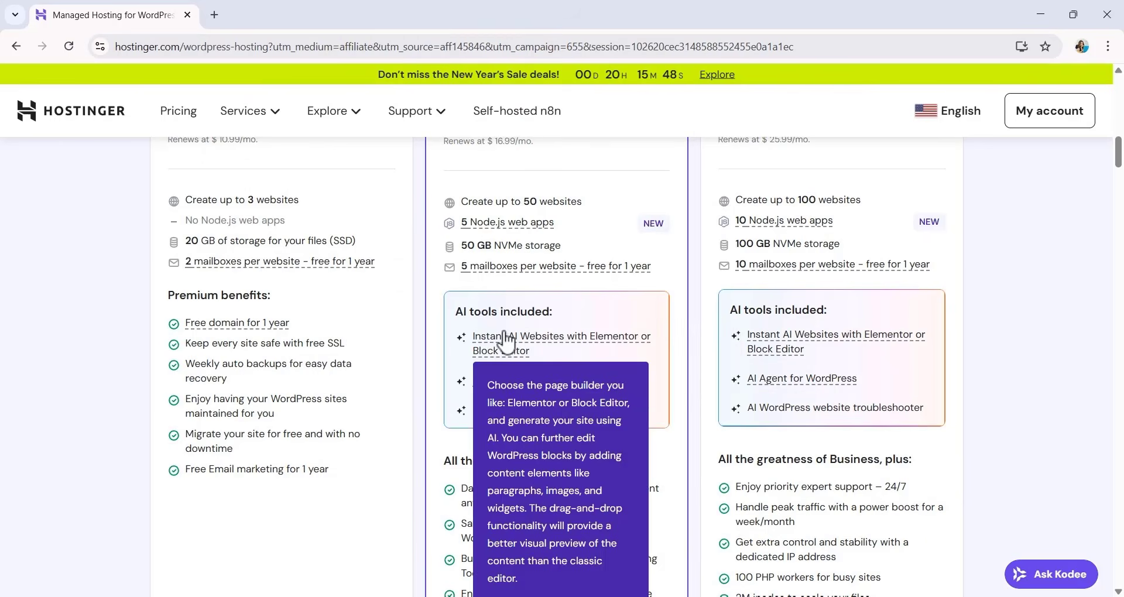
# Examine the included AI tools, storage, mailboxes and backup features across the three Hostinger plans.
pyautogui.scroll(-1, 500, 329)
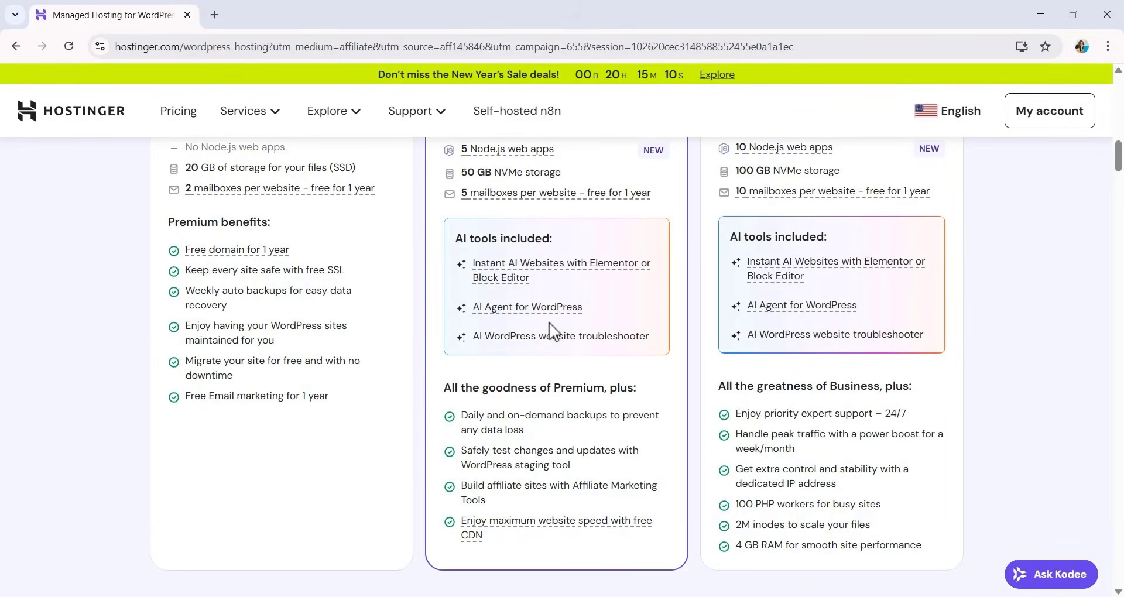
pyautogui.scroll(3, 507, 339)
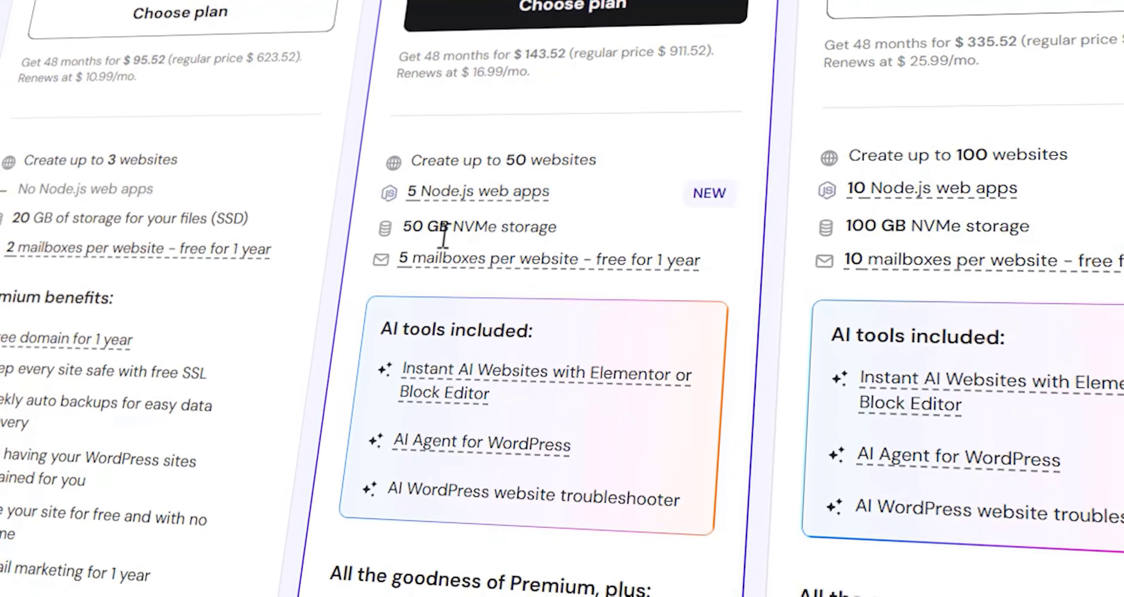
pyautogui.scroll(-1, 201, 319)
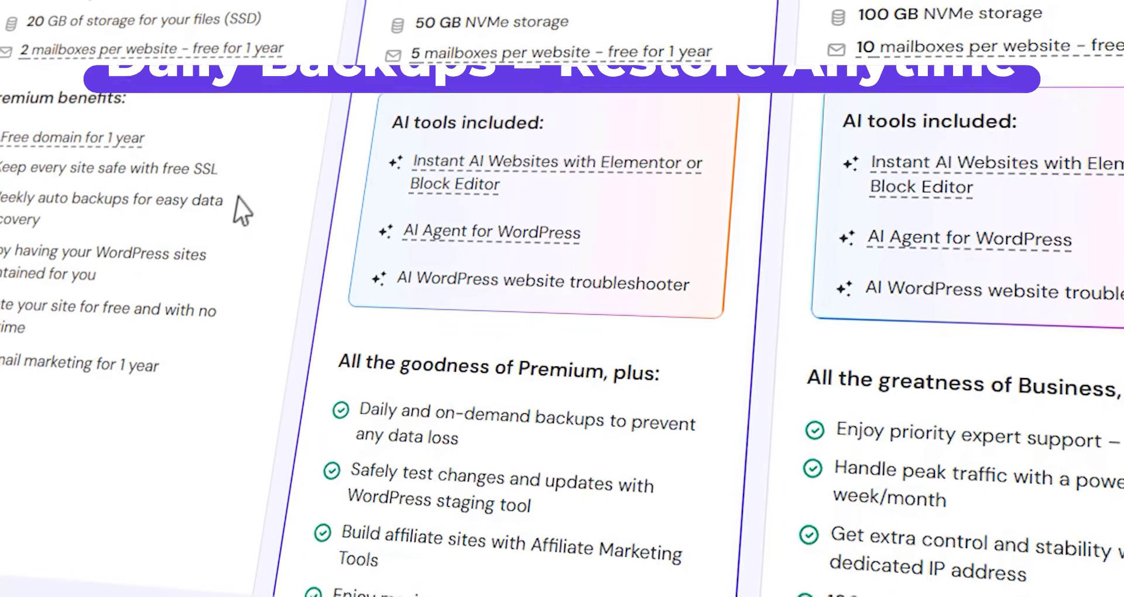
pyautogui.scroll(6, 275, 199)
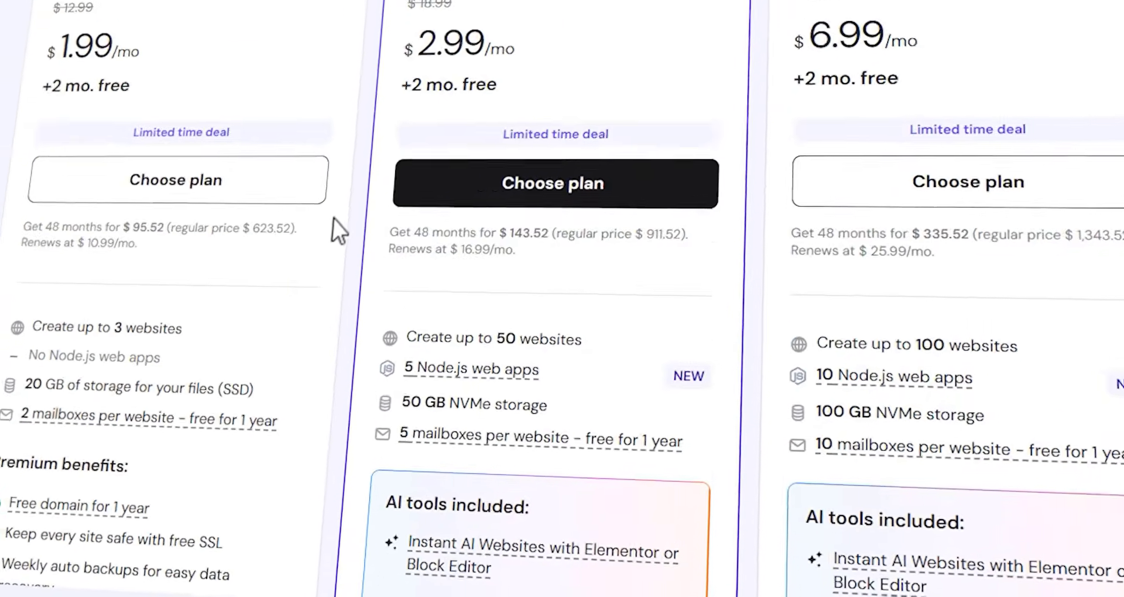
pyautogui.scroll(2, 366, 262)
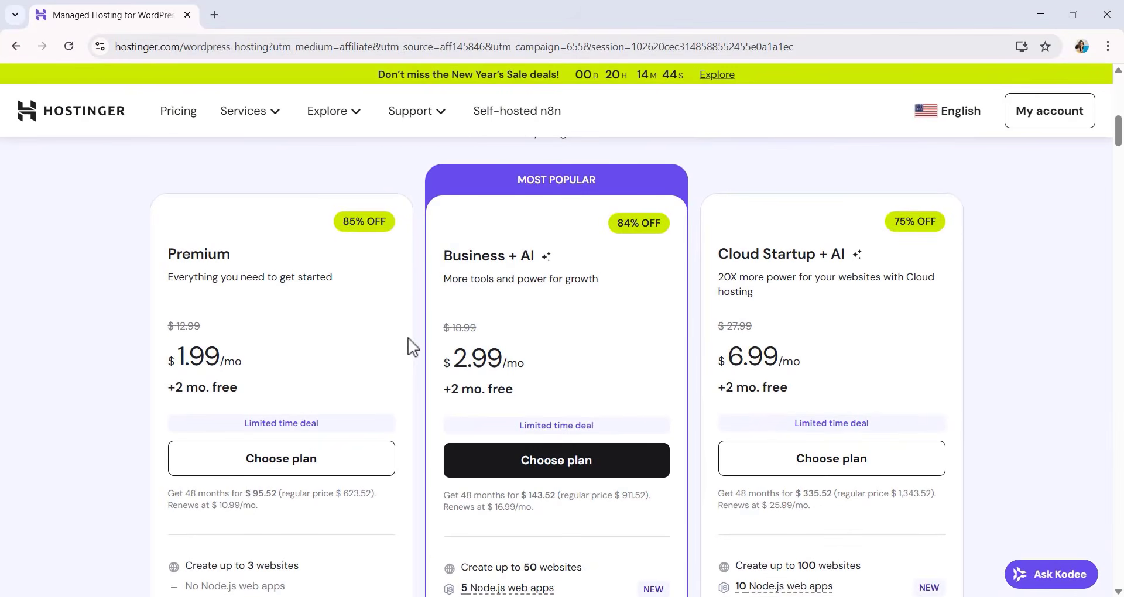
# Choose the Business + AI hosting plan and add it to the cart.
pyautogui.scroll(-1, 408, 340)
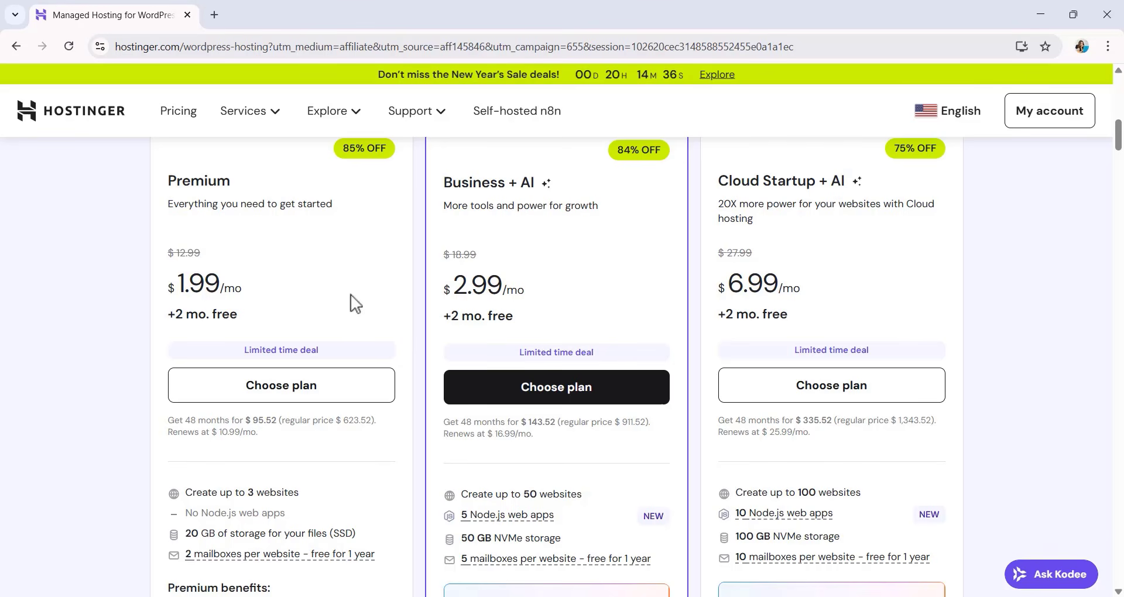
pyautogui.scroll(-1, 502, 283)
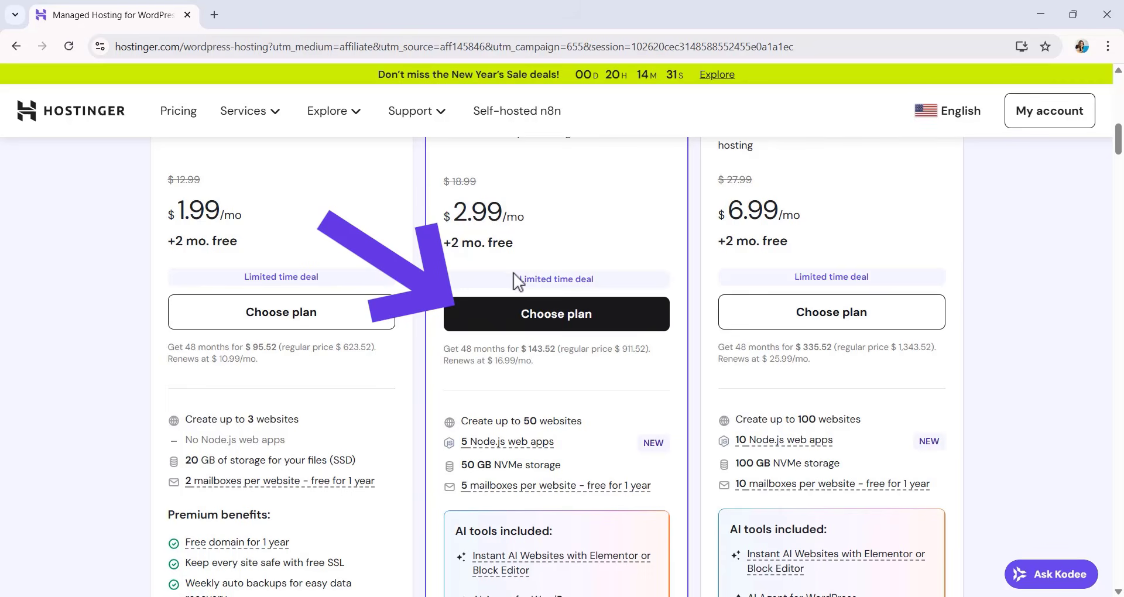
pyautogui.click(533, 327)
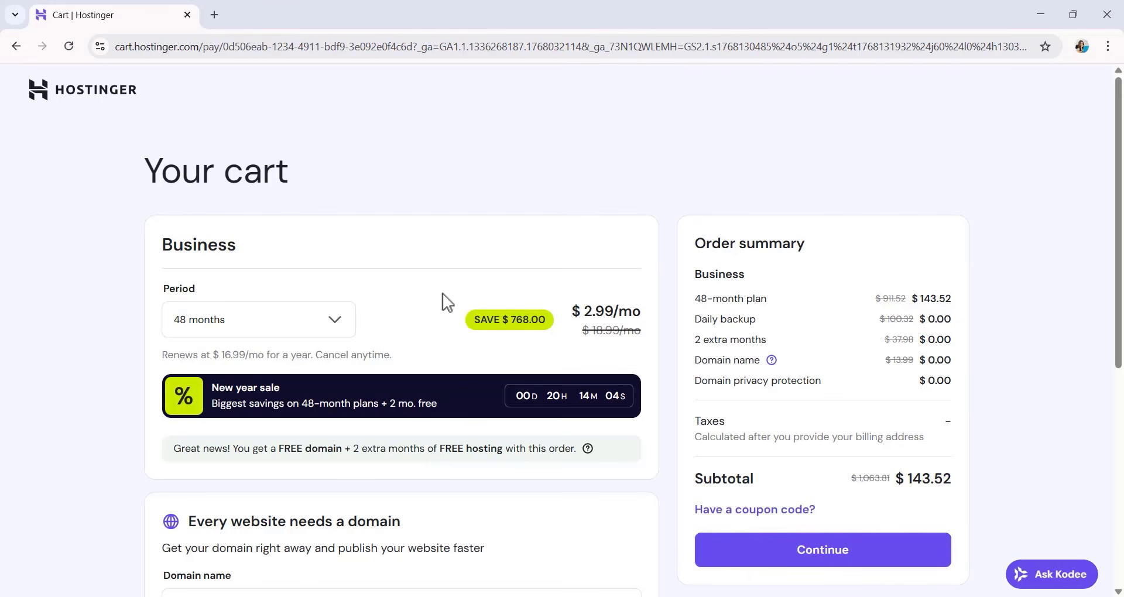
# Preview the Business plan's pricing for a 1-month period and return the period to 48 months.
pyautogui.click(337, 322)
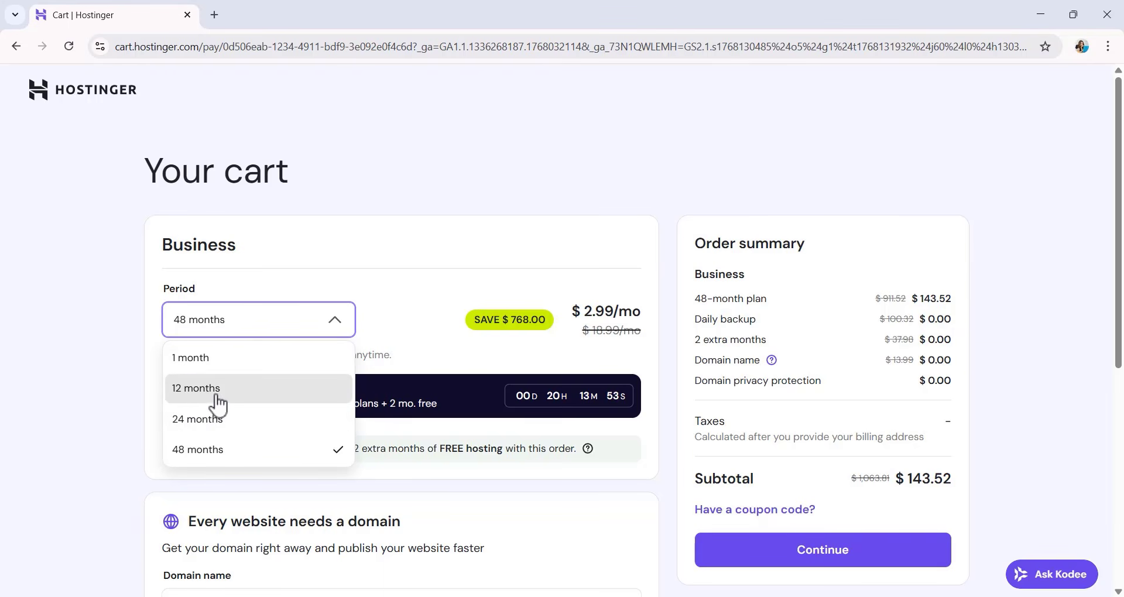
pyautogui.click(227, 358)
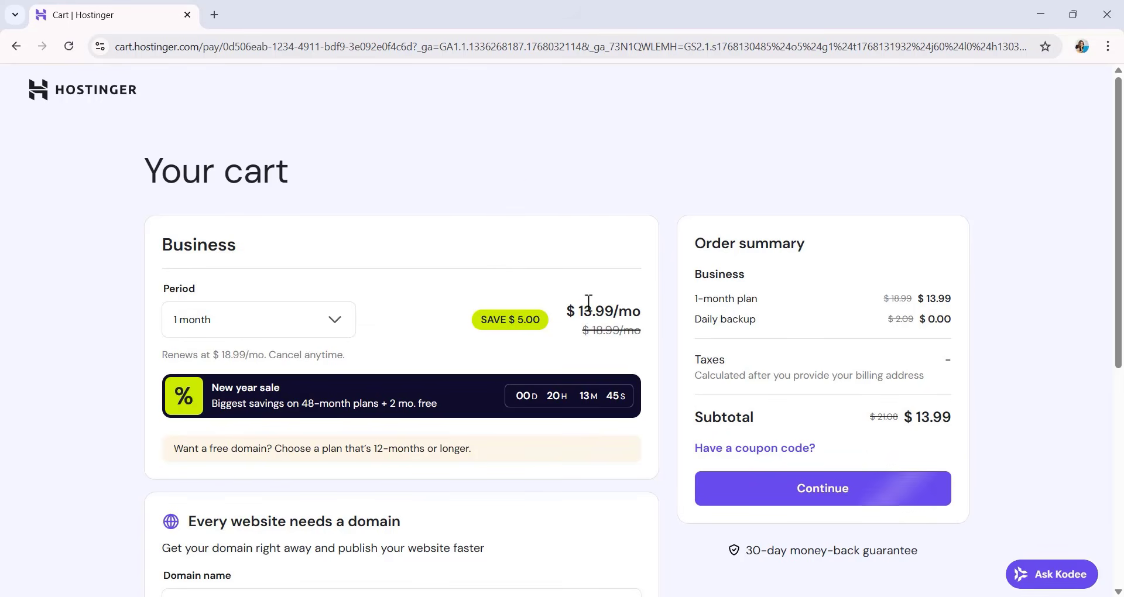
pyautogui.click(335, 329)
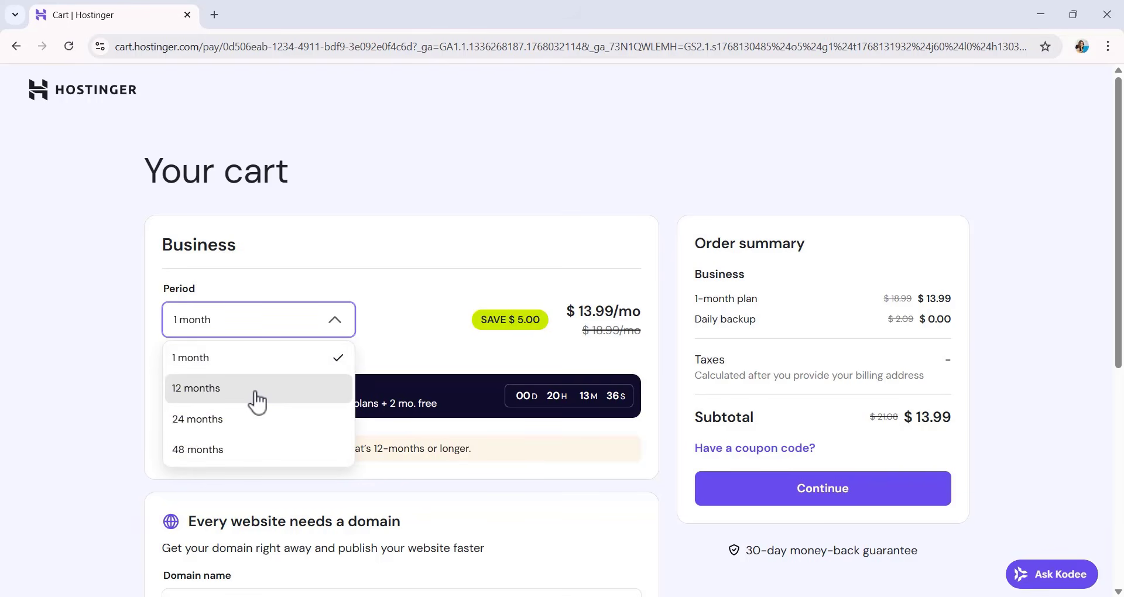
pyautogui.click(247, 451)
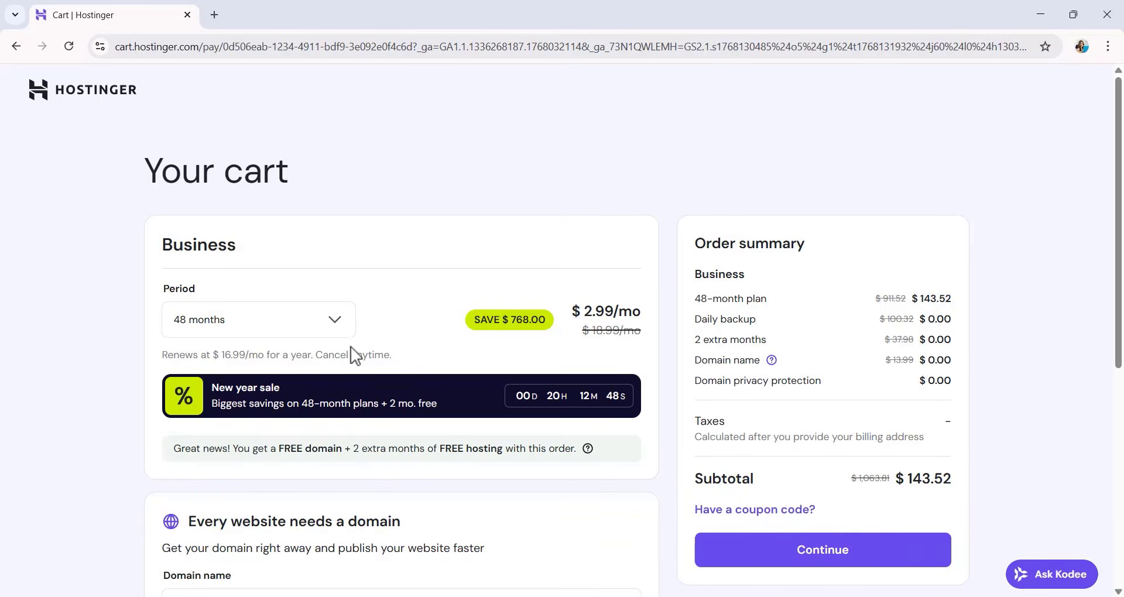
# Preview the Business plan's pricing for a 12-month period and return the period to 48 months.
pyautogui.click(337, 328)
pyautogui.click(246, 395)
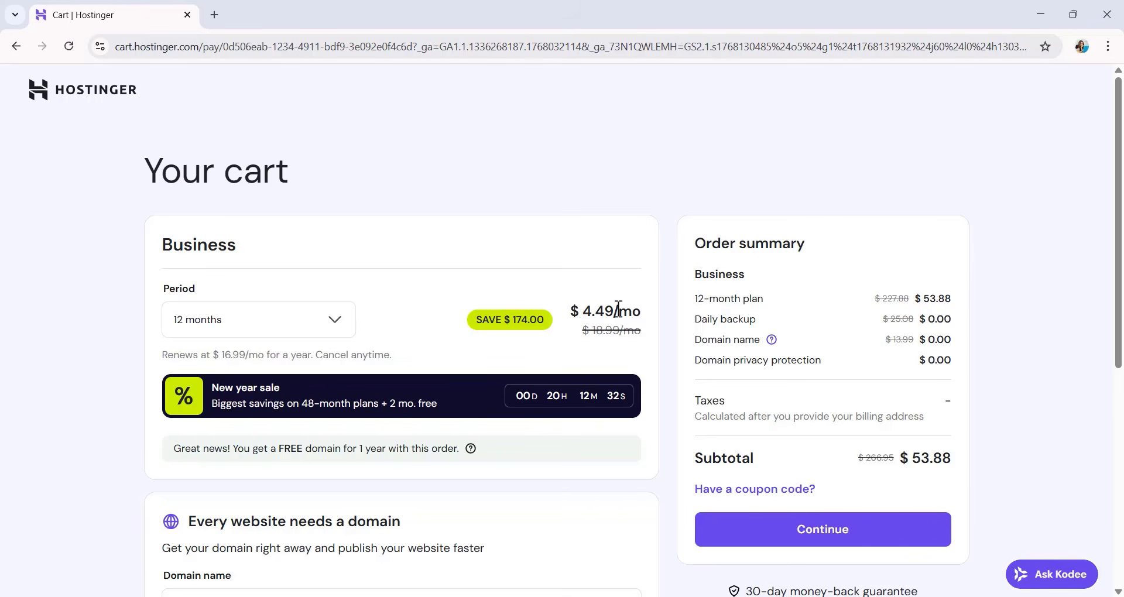
pyautogui.click(271, 331)
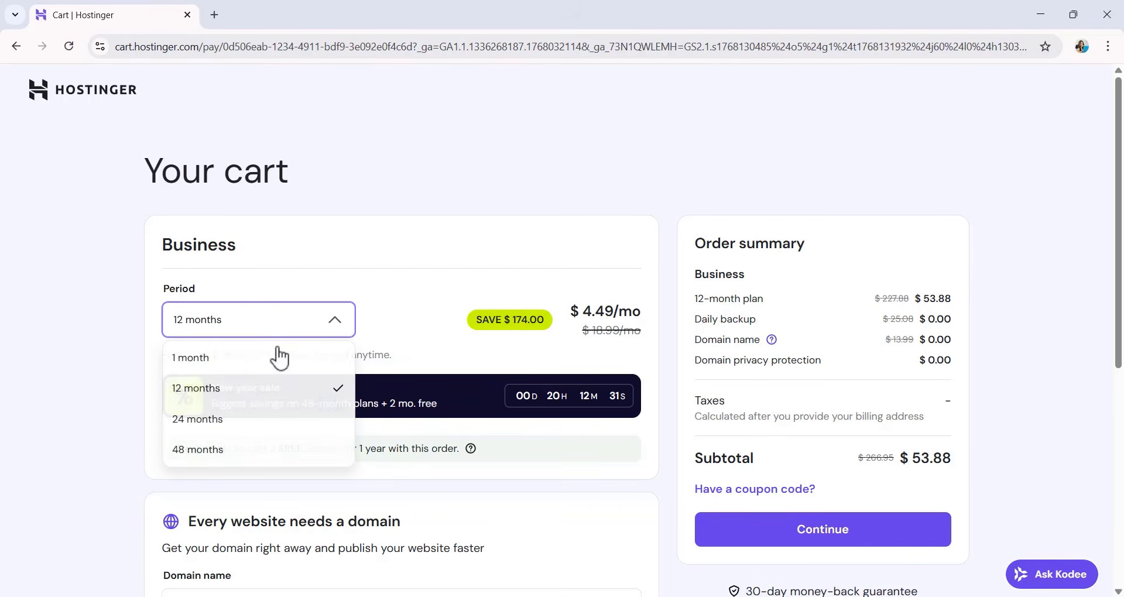
pyautogui.click(234, 452)
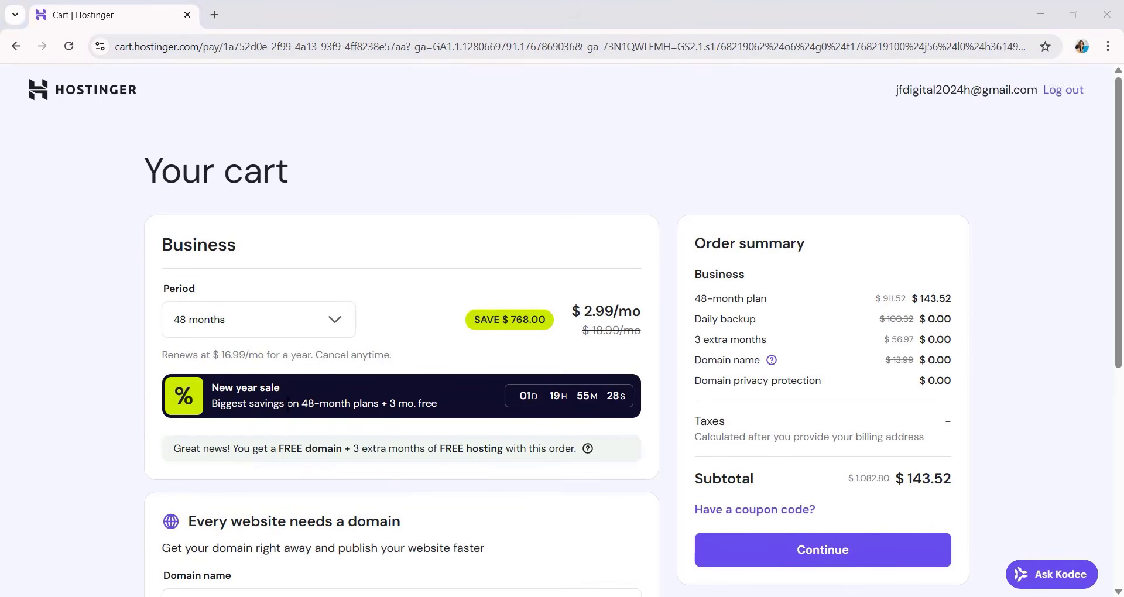
# Apply the coupon code JFD10 to the order in the cart.
pyautogui.scroll(-3, 287, 405)
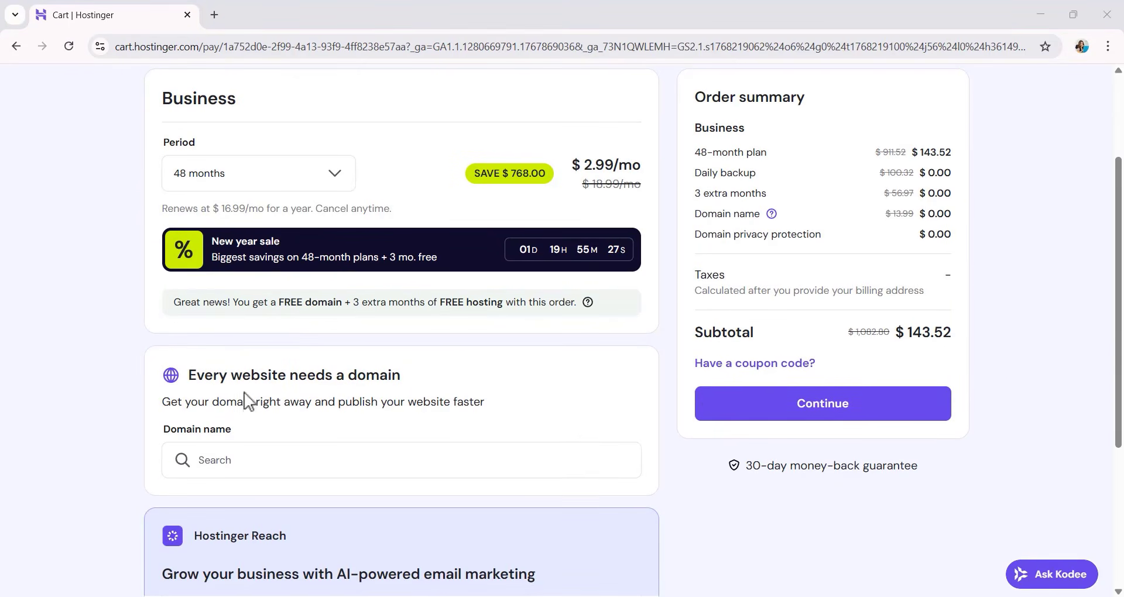
pyautogui.click(741, 365)
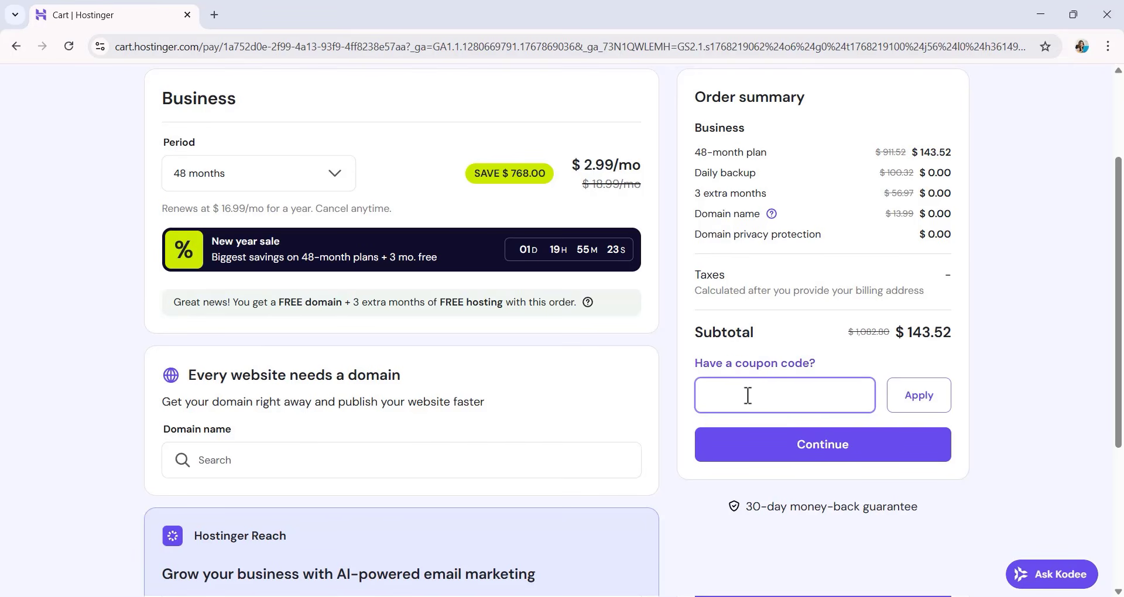
pyautogui.write('JFD1')
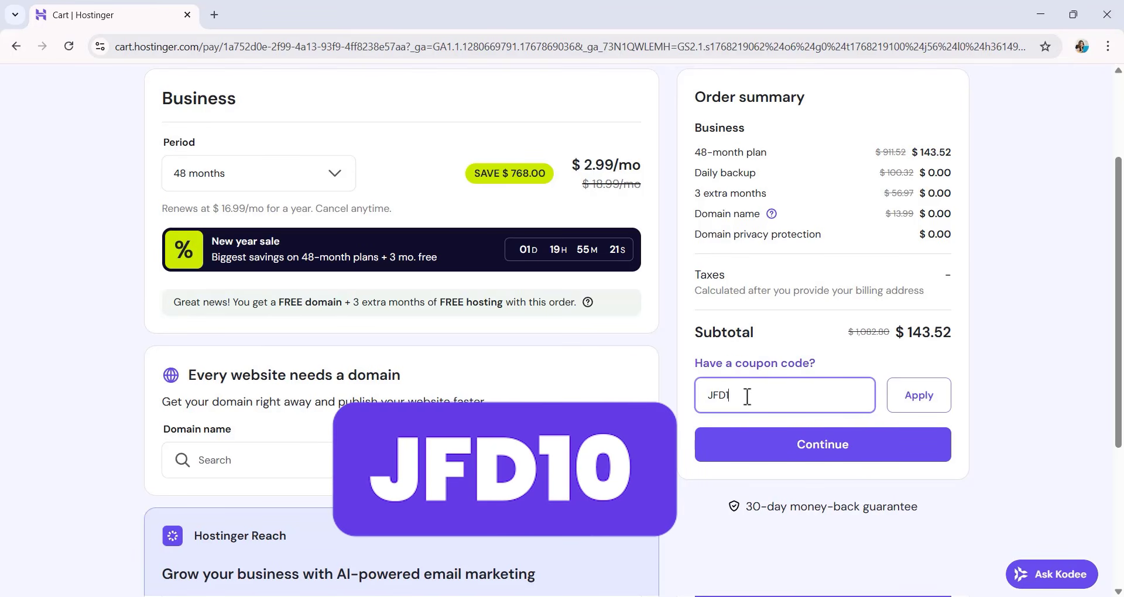
pyautogui.write('0')
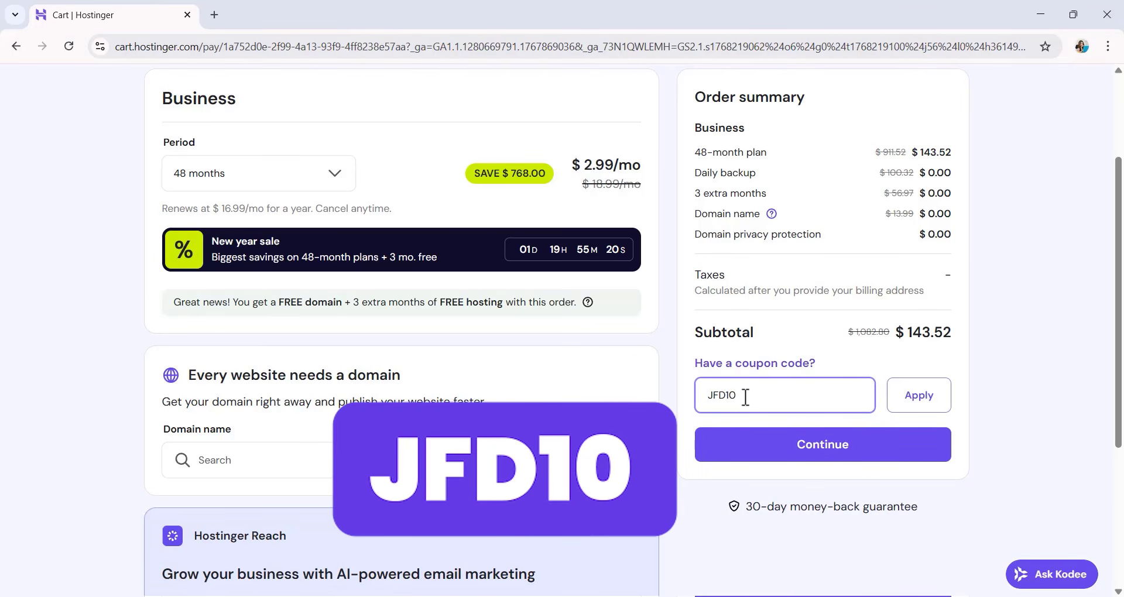
pyautogui.click(918, 403)
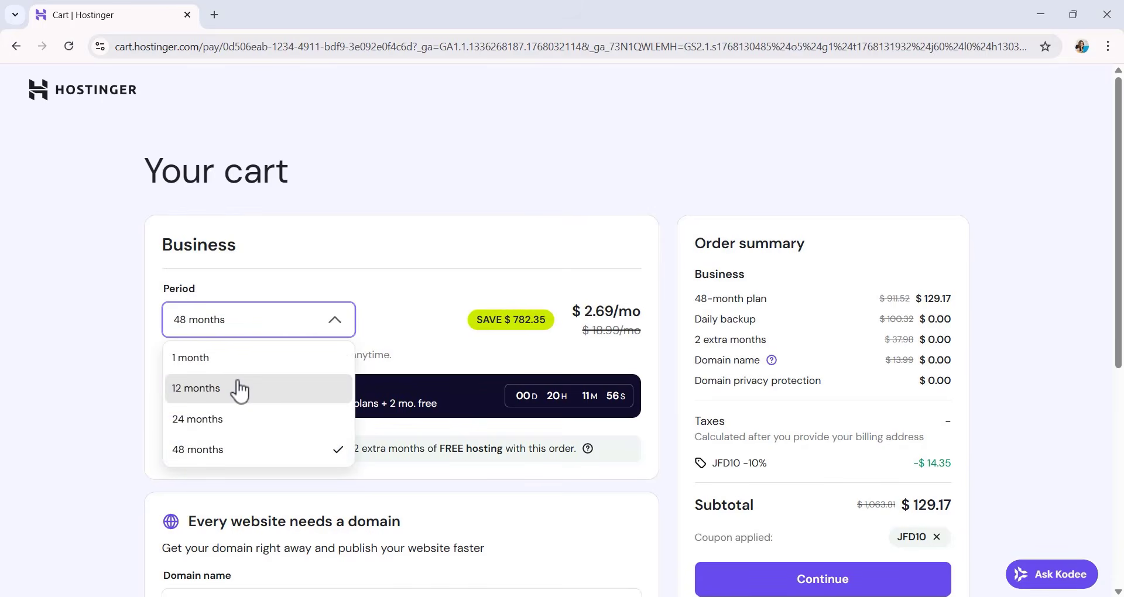
# Set the Business plan's period to 12 months and review the domain search and Hostinger Reach email marketing offers.
pyautogui.click(239, 387)
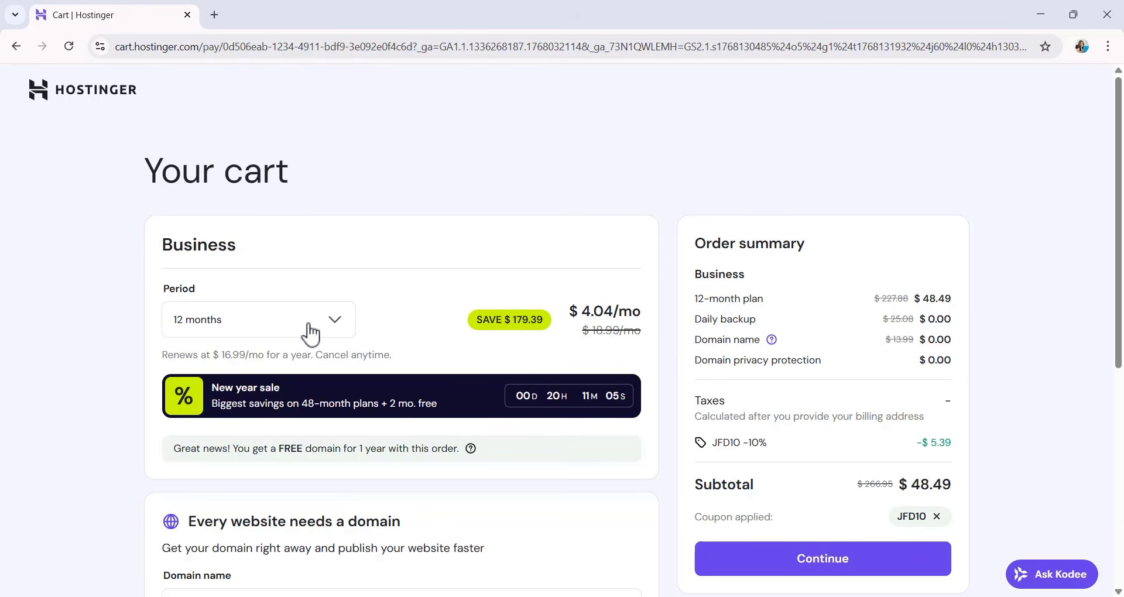
pyautogui.scroll(-7, 310, 333)
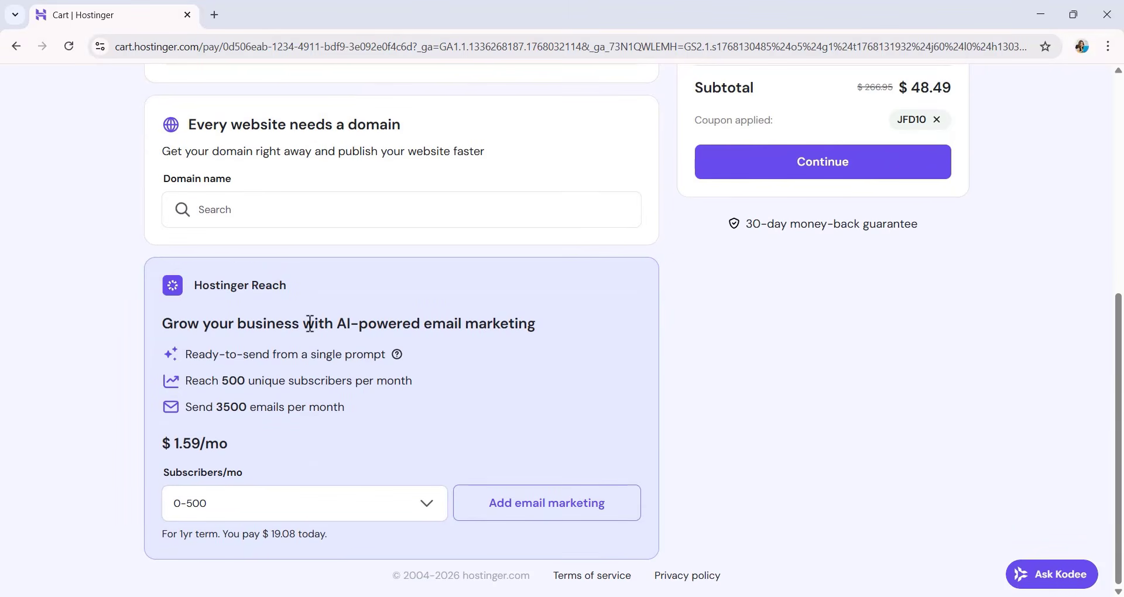
pyautogui.scroll(3, 309, 322)
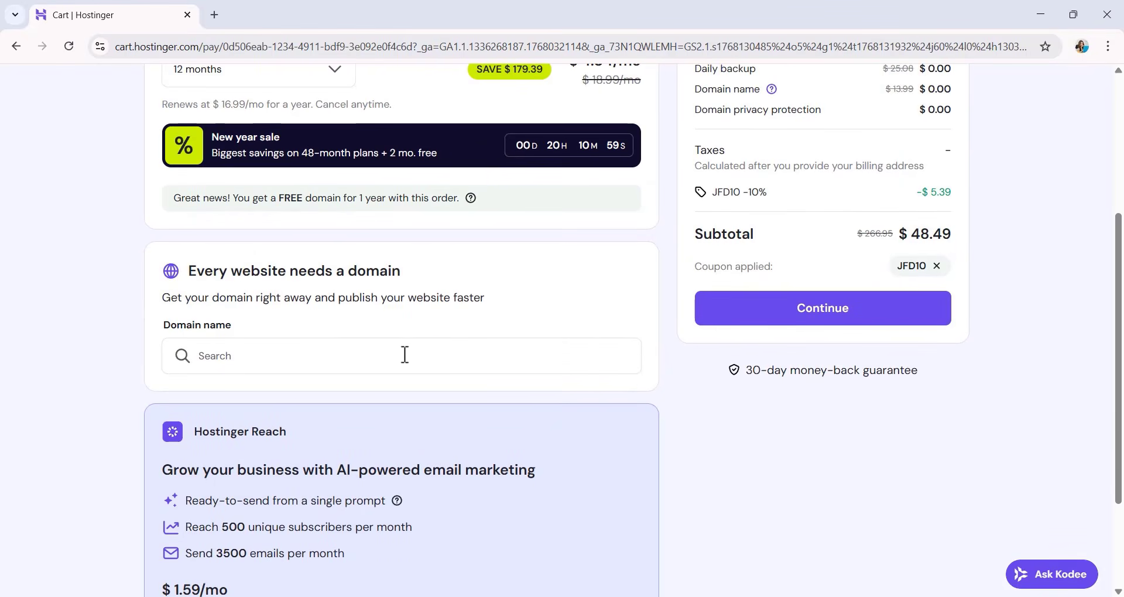
pyautogui.scroll(-3, 403, 351)
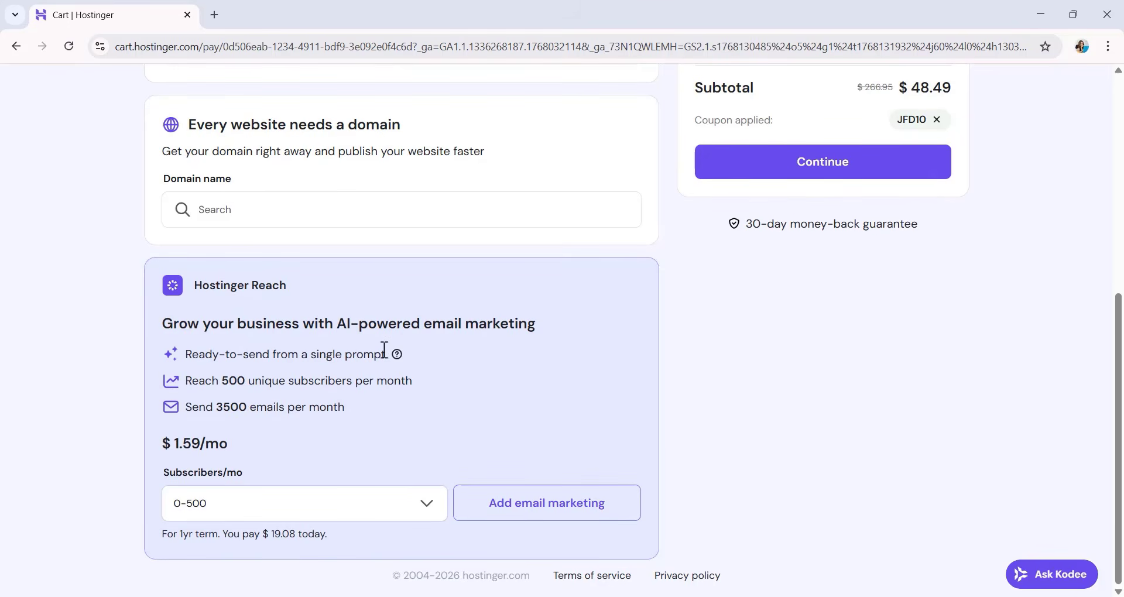
# Continue from the cart to checkout and register a new account with the email address and account password.
pyautogui.scroll(6, 375, 469)
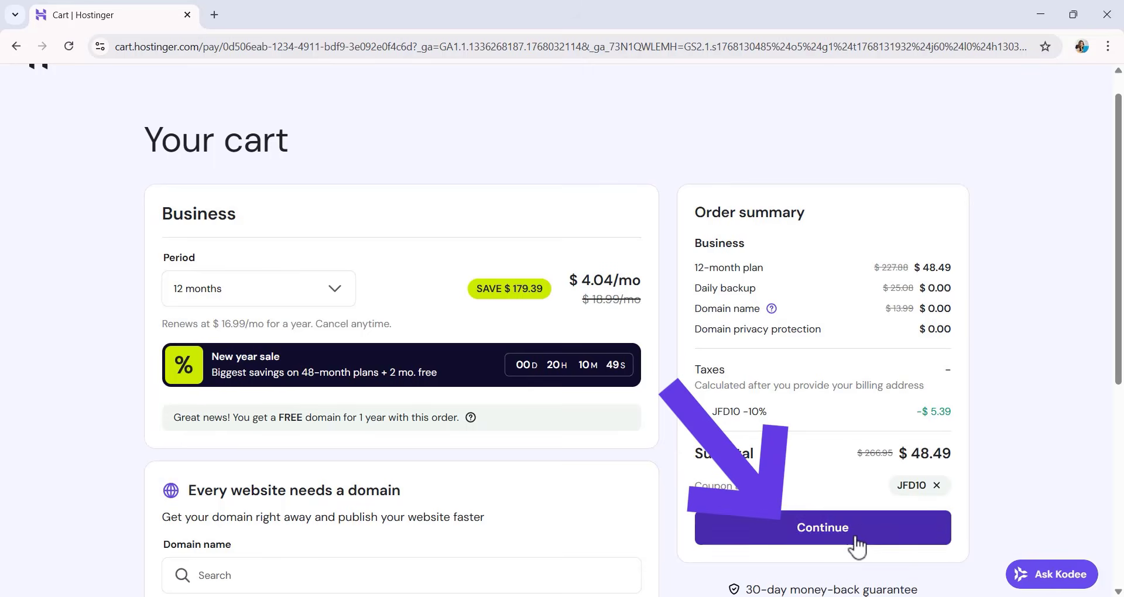
pyautogui.click(853, 538)
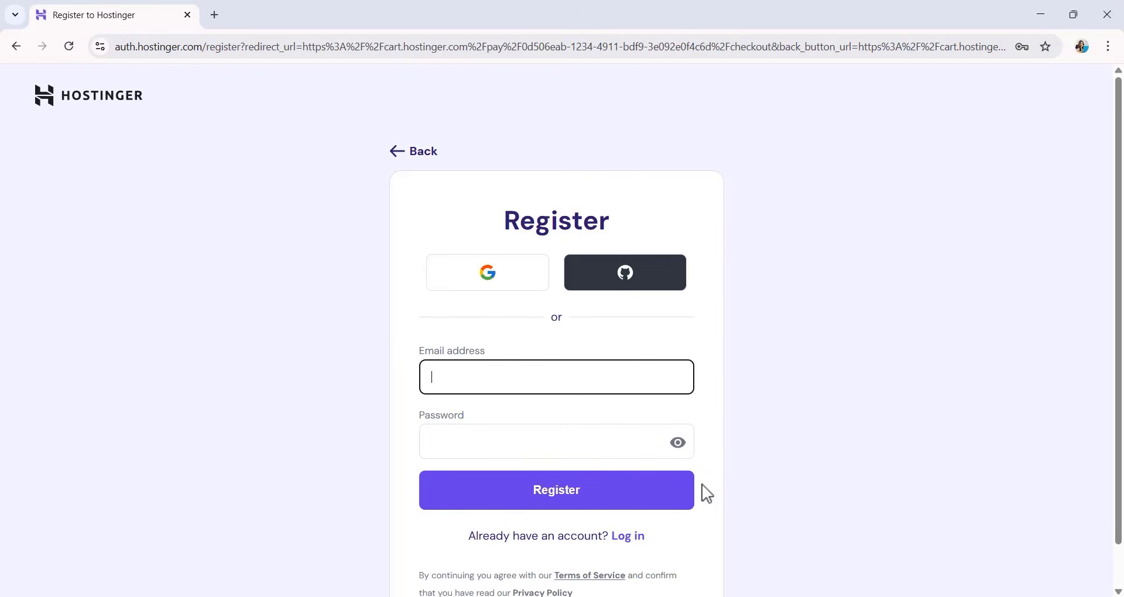
pyautogui.click(544, 389)
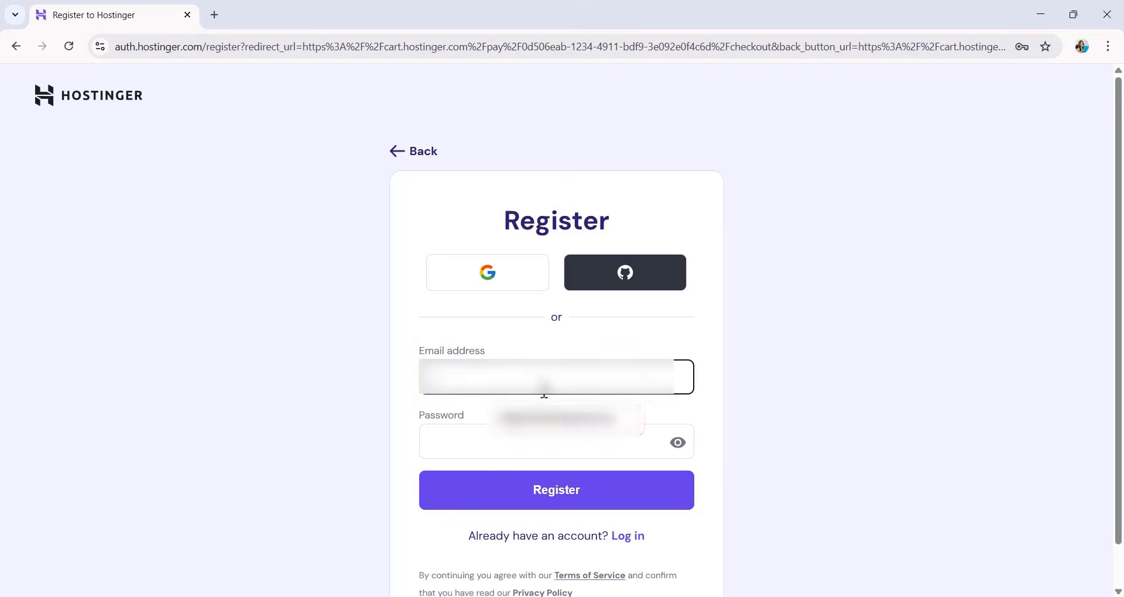
pyautogui.click(544, 418)
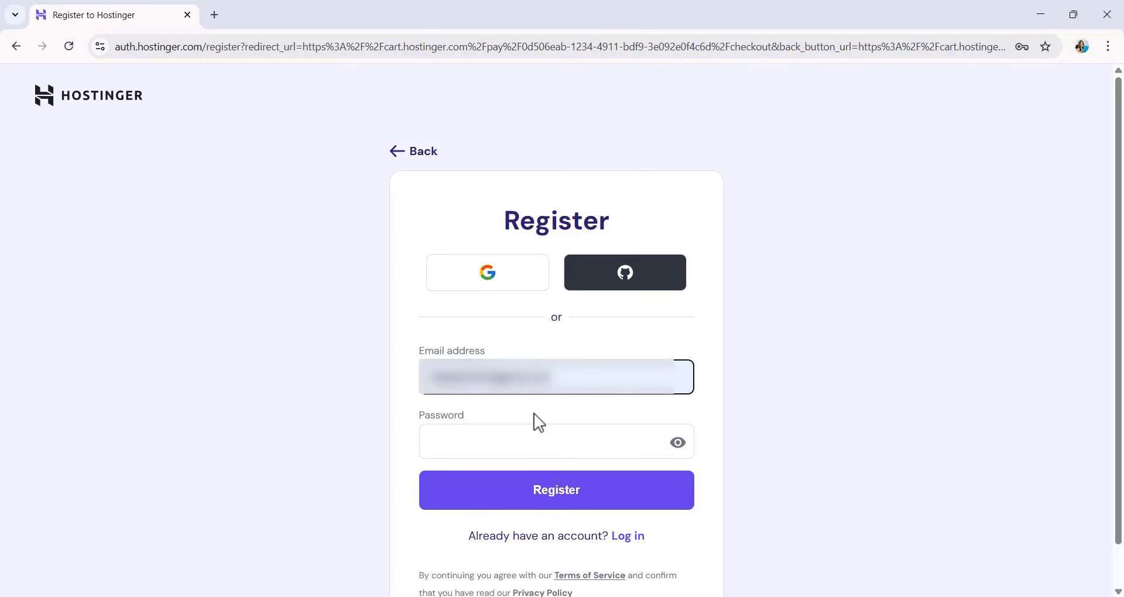
pyautogui.click(449, 441)
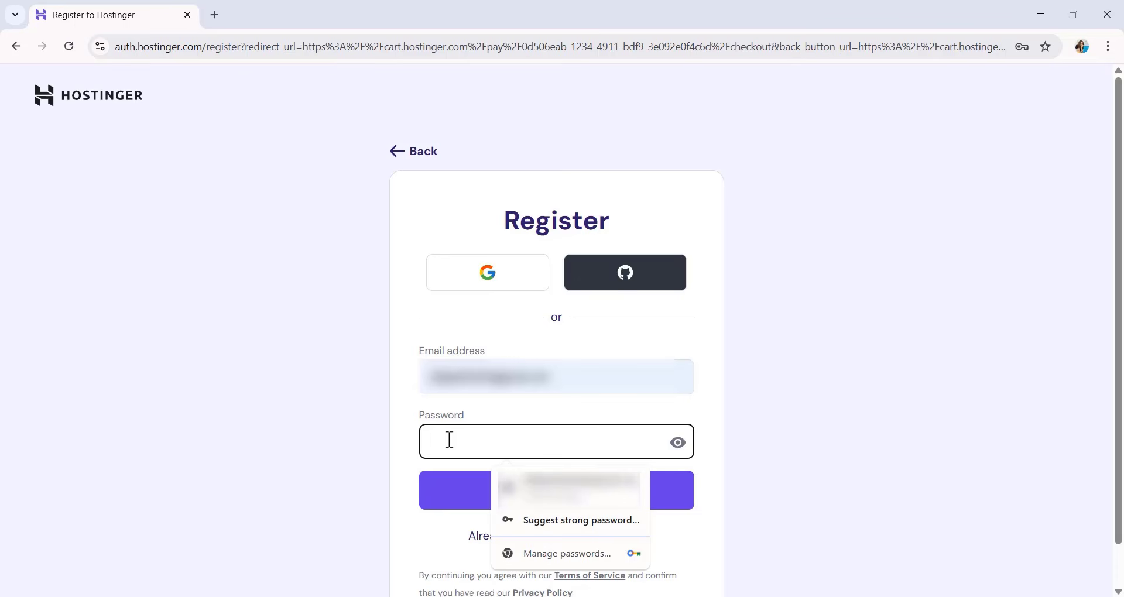
pyautogui.click(562, 488)
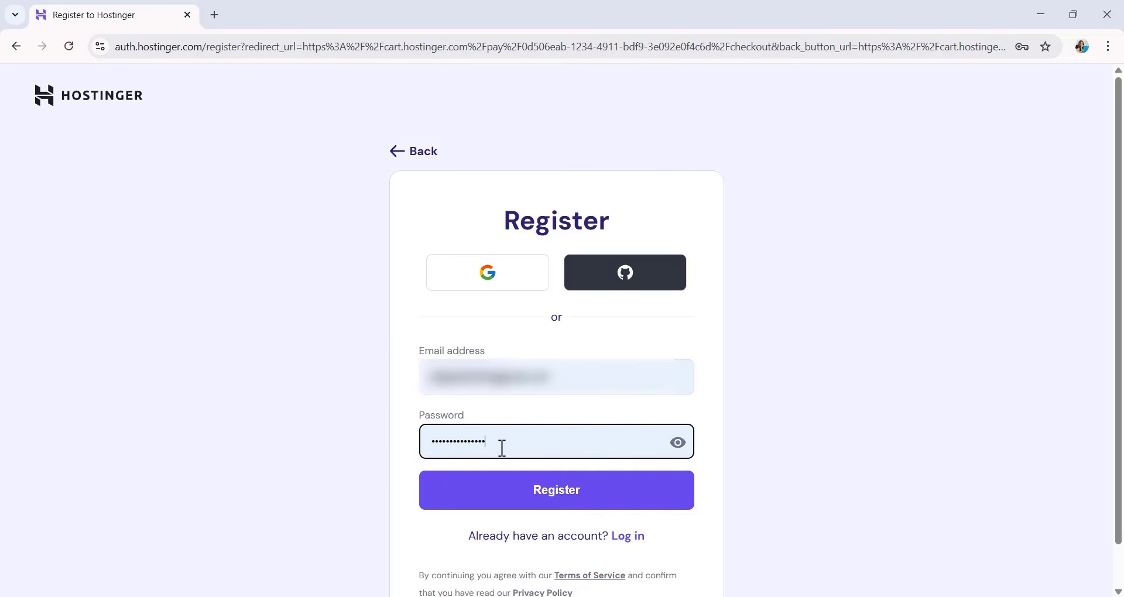
pyautogui.click(542, 497)
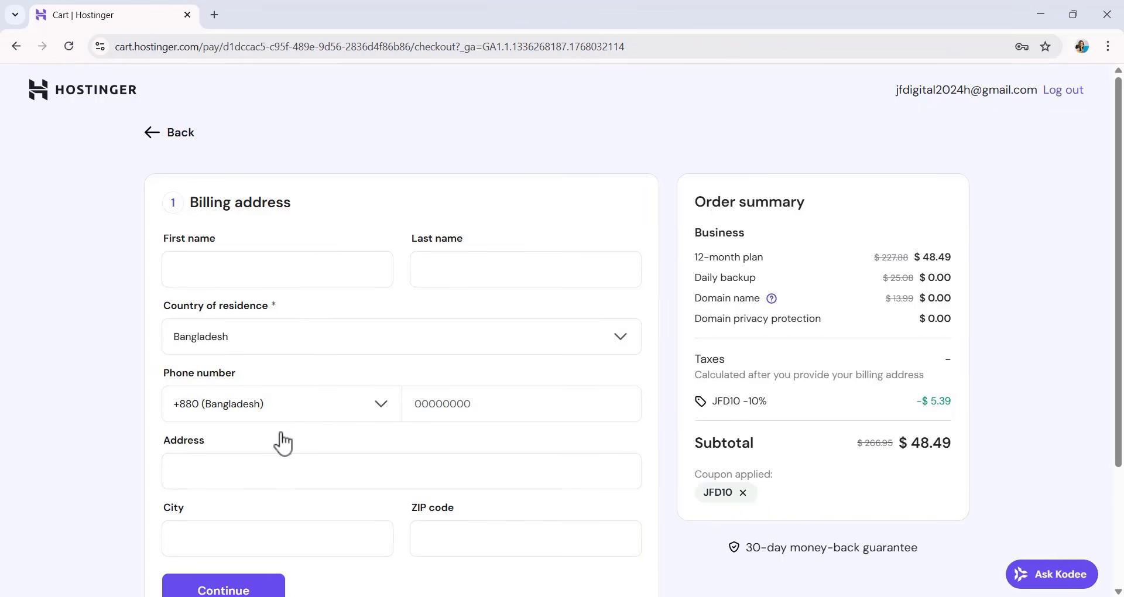
# Fill in the customer's name and phone number in the billing address form.
pyautogui.click(442, 280)
pyautogui.write('Is')
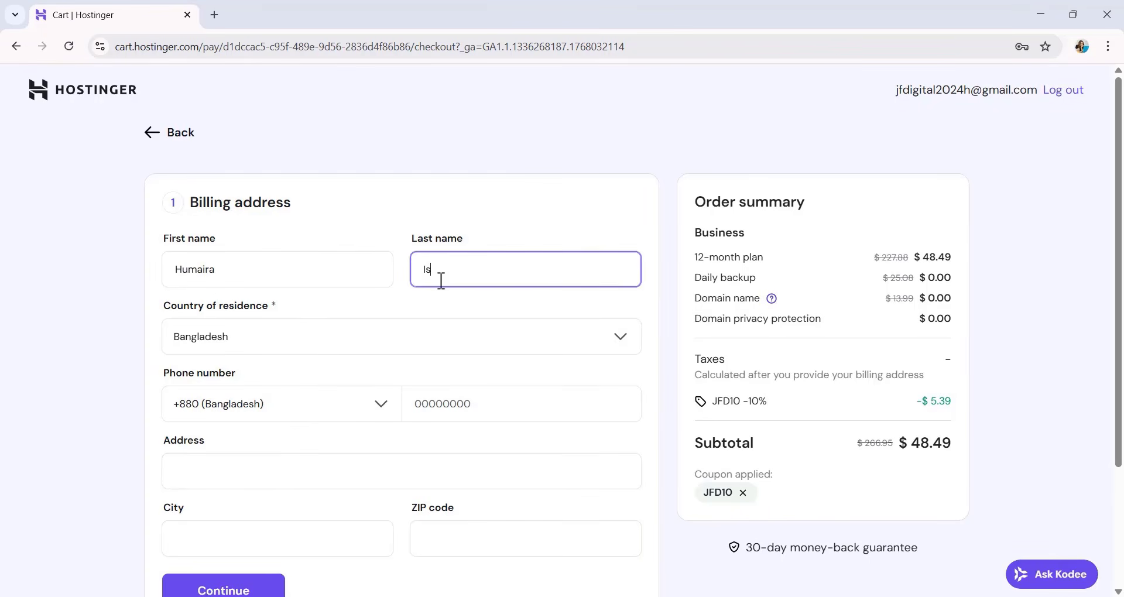
pyautogui.write('lam')
pyautogui.click(462, 407)
pyautogui.write('••••••••••')
# Enter the street address, city and ZIP code, submit the billing address and save it in the browser.
pyautogui.scroll(-1, 462, 407)
pyautogui.click(244, 400)
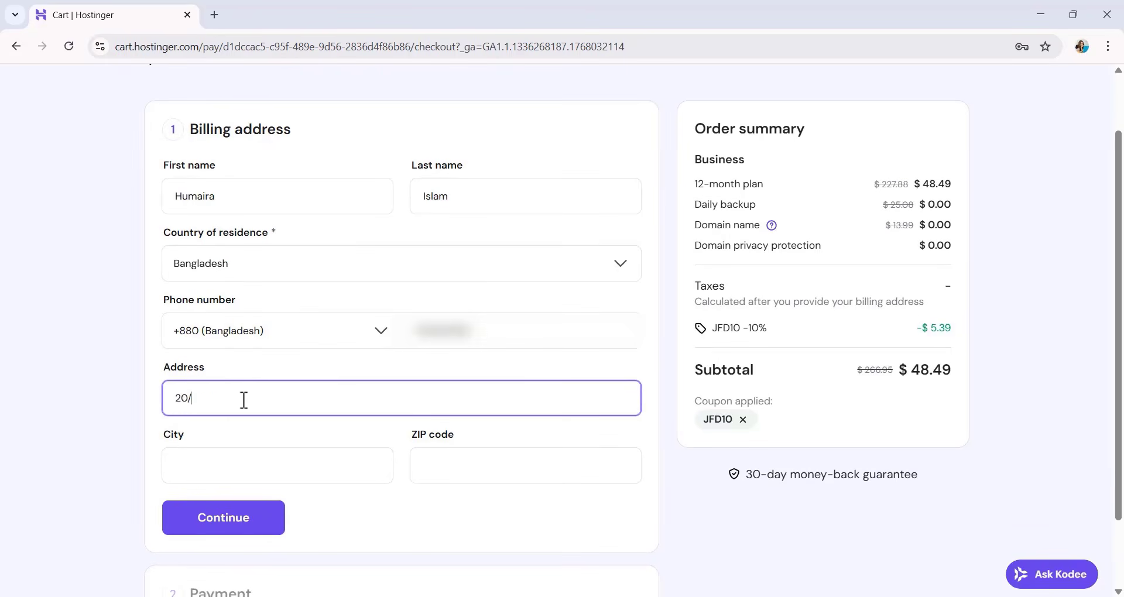
pyautogui.click(252, 465)
pyautogui.write('Dhaka')
pyautogui.click(417, 465)
pyautogui.write('1216')
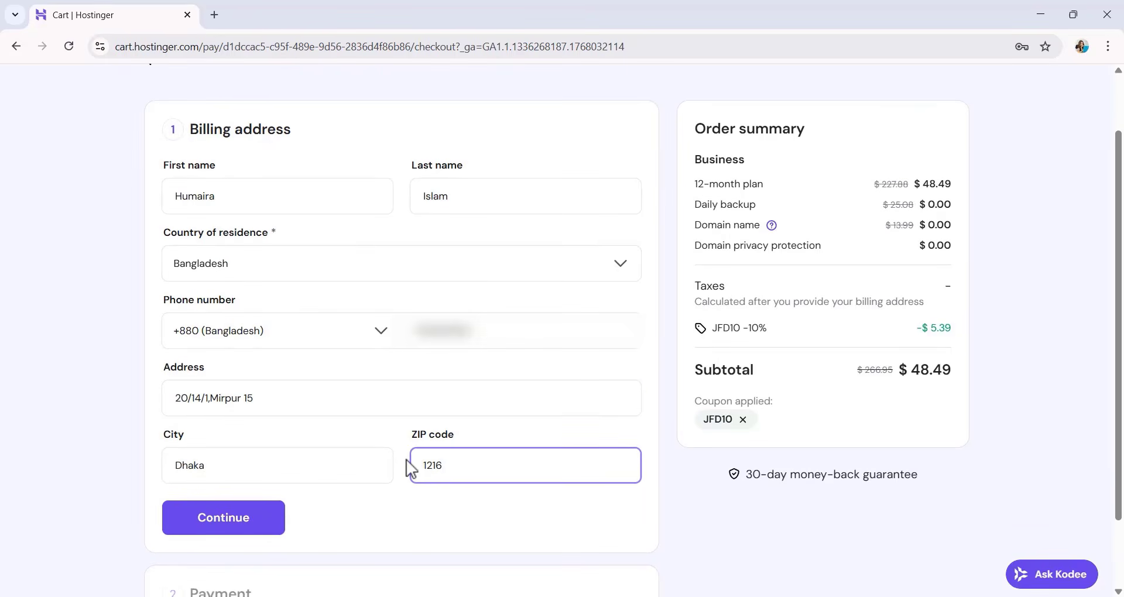
pyautogui.click(252, 533)
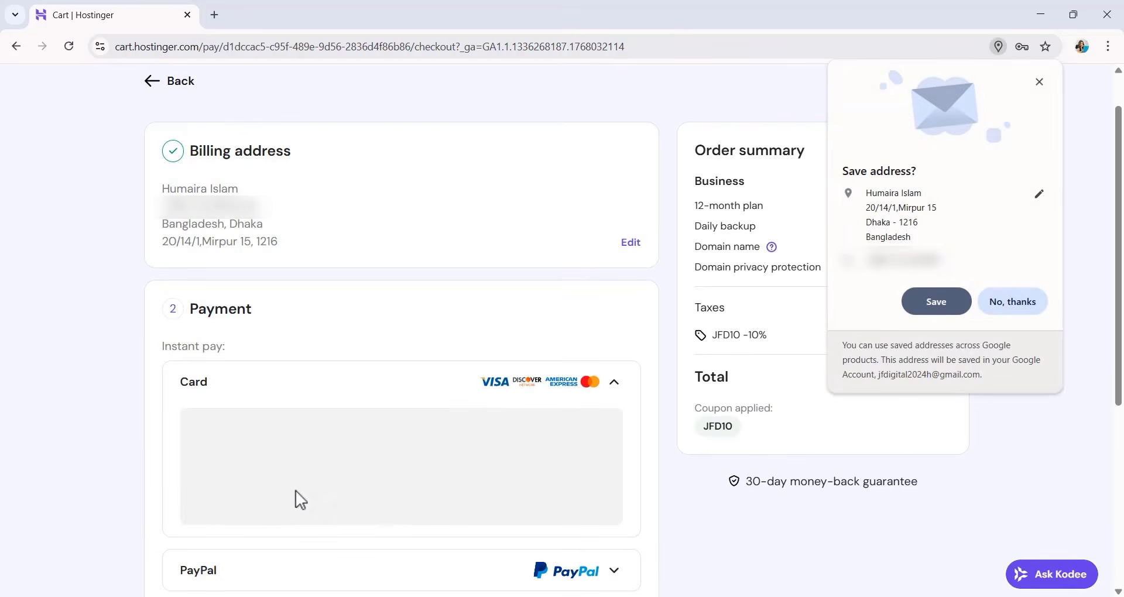
pyautogui.click(937, 302)
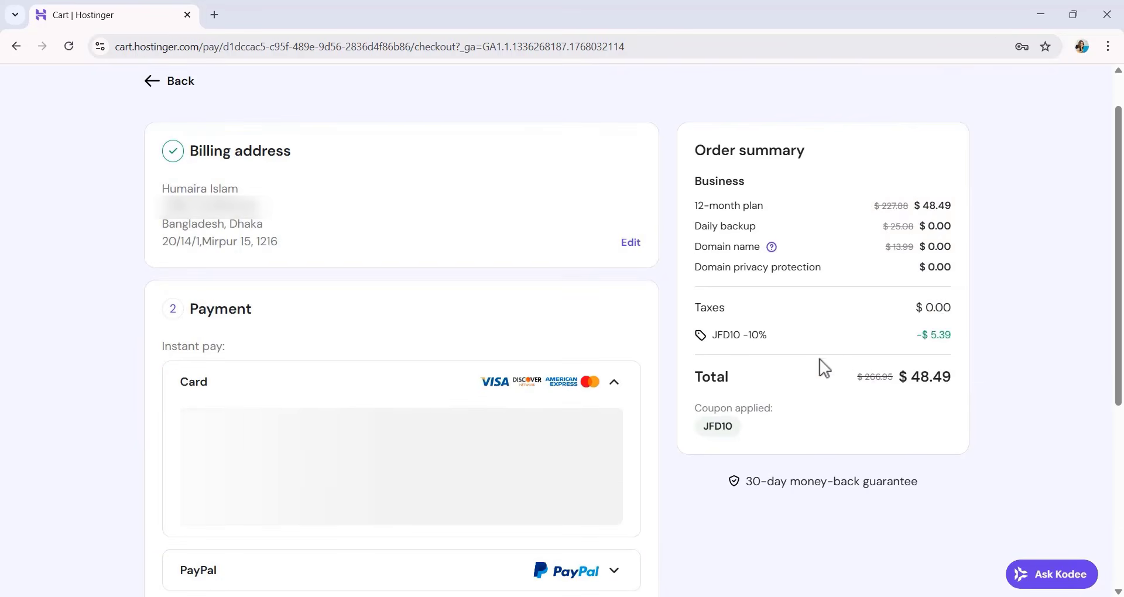
# Review the payment methods and enter the cardholder's name, card number, expiry date and CVC/CVV for card payment.
pyautogui.scroll(-4, 389, 375)
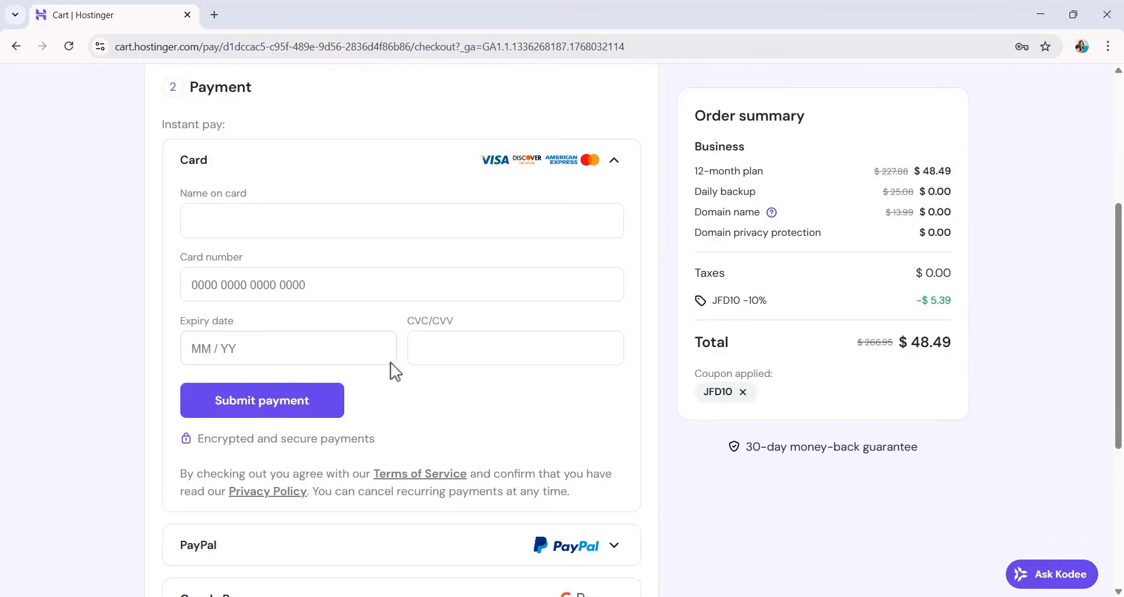
pyautogui.scroll(-1, 390, 367)
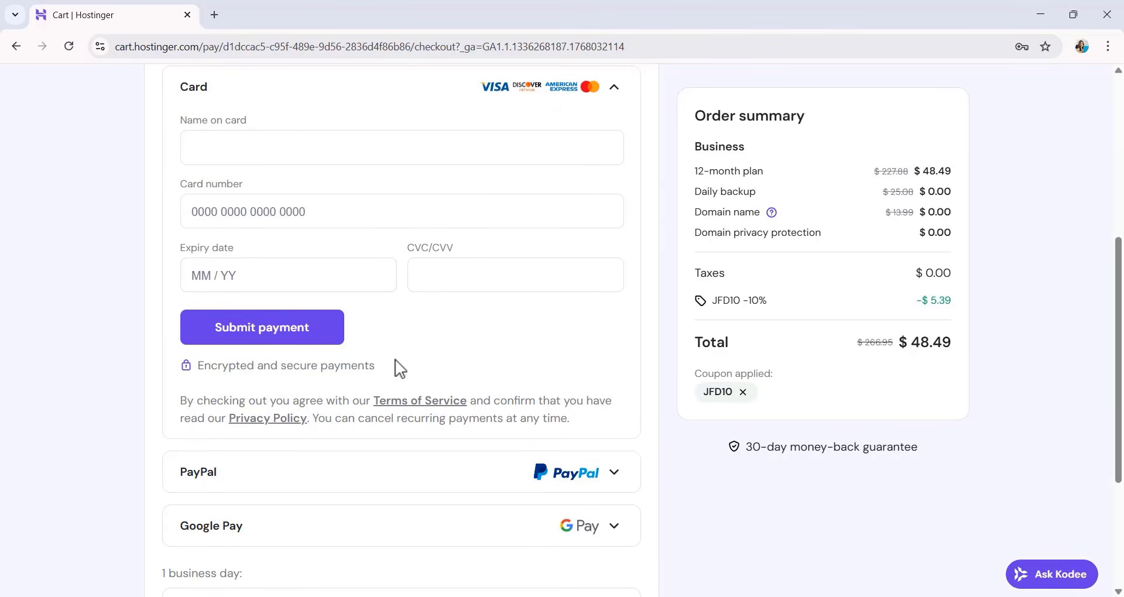
pyautogui.scroll(-3, 400, 368)
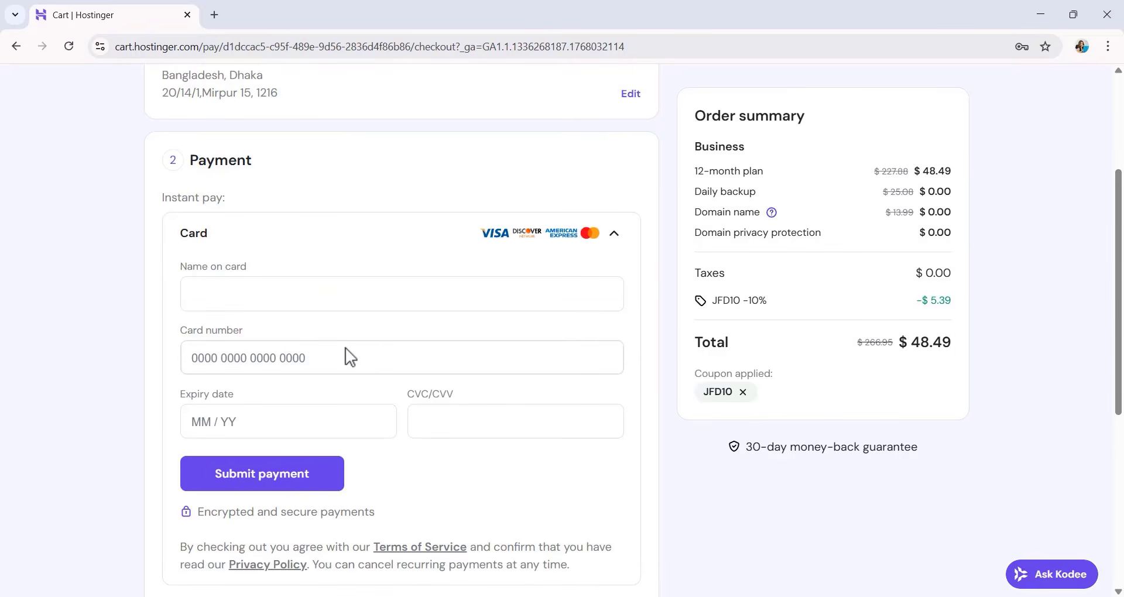
pyautogui.click(289, 296)
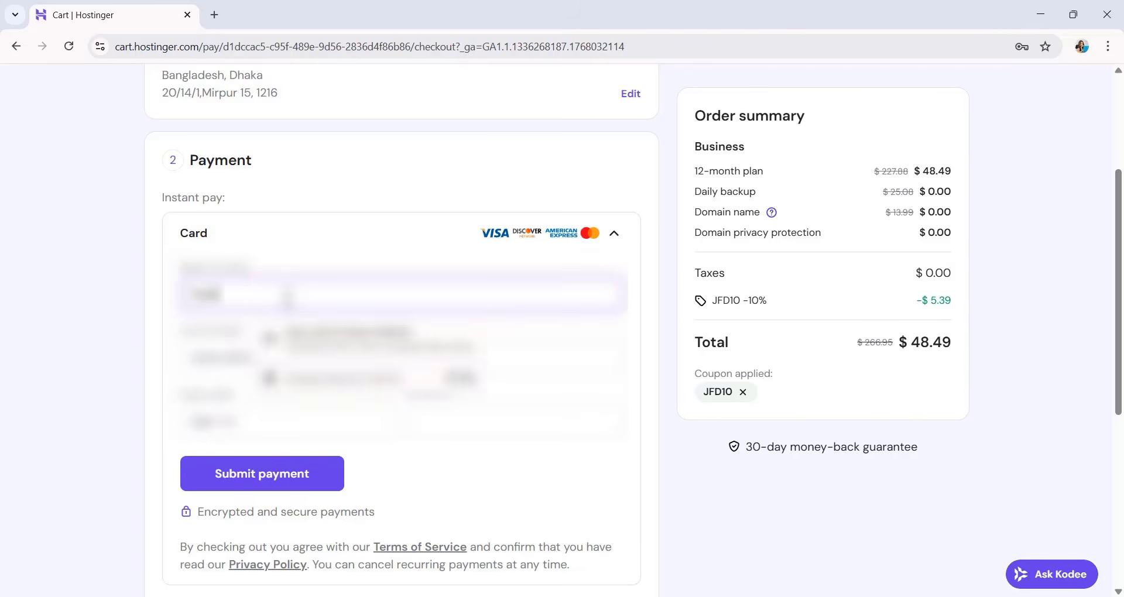
pyautogui.click(204, 358)
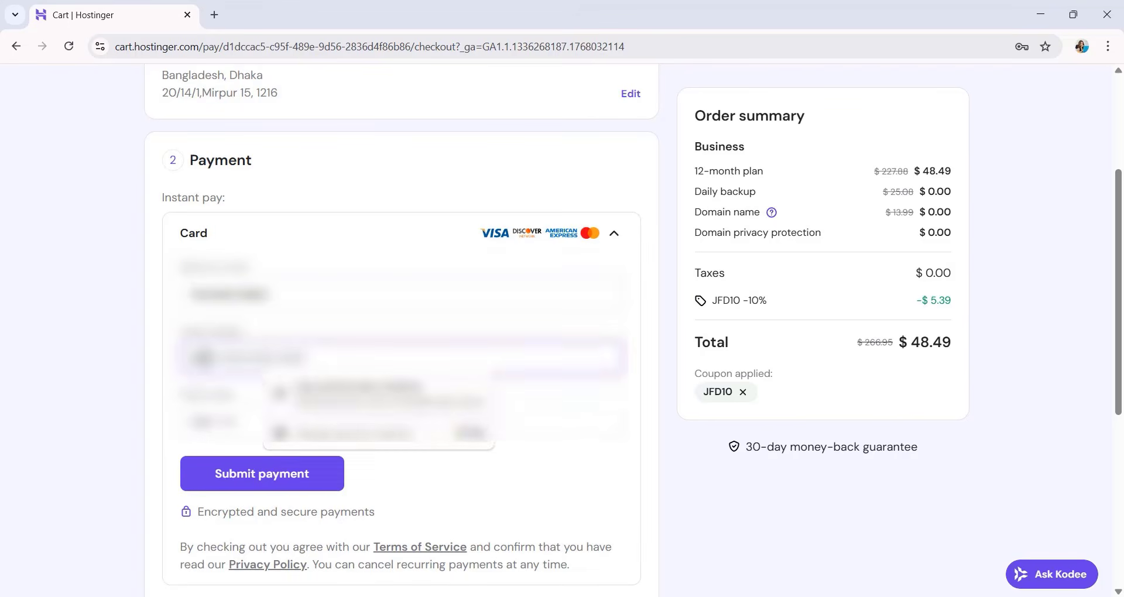
pyautogui.write('????????????')
pyautogui.scroll(-2, 237, 427)
pyautogui.click(249, 307)
pyautogui.write('????')
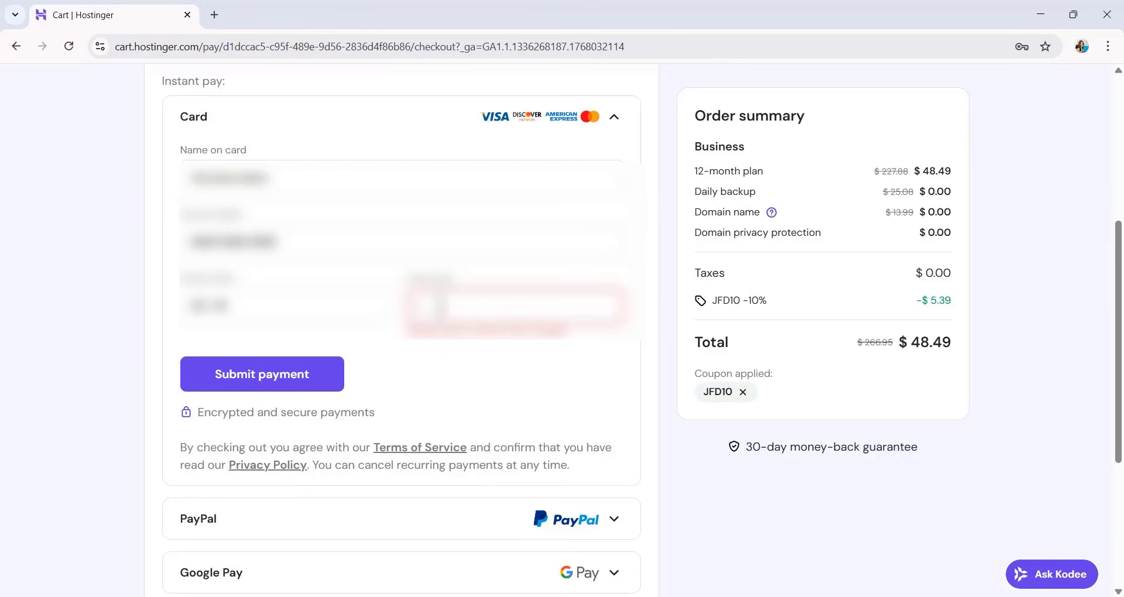
pyautogui.click(441, 307)
pyautogui.write('???')
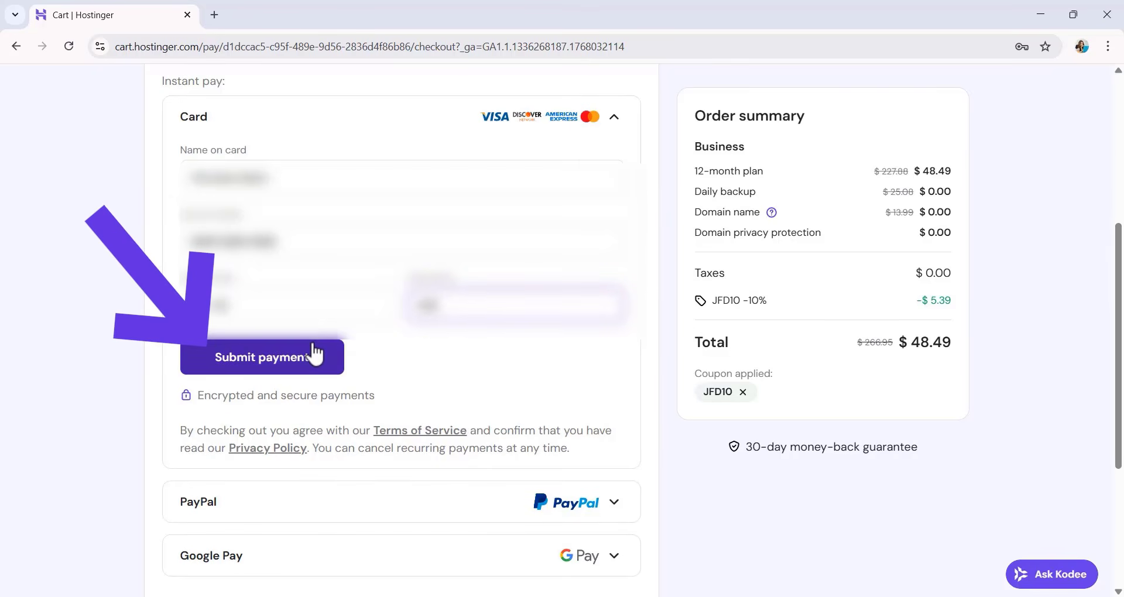
# Submit the card payment and leave the website onboarding.
pyautogui.click(283, 366)
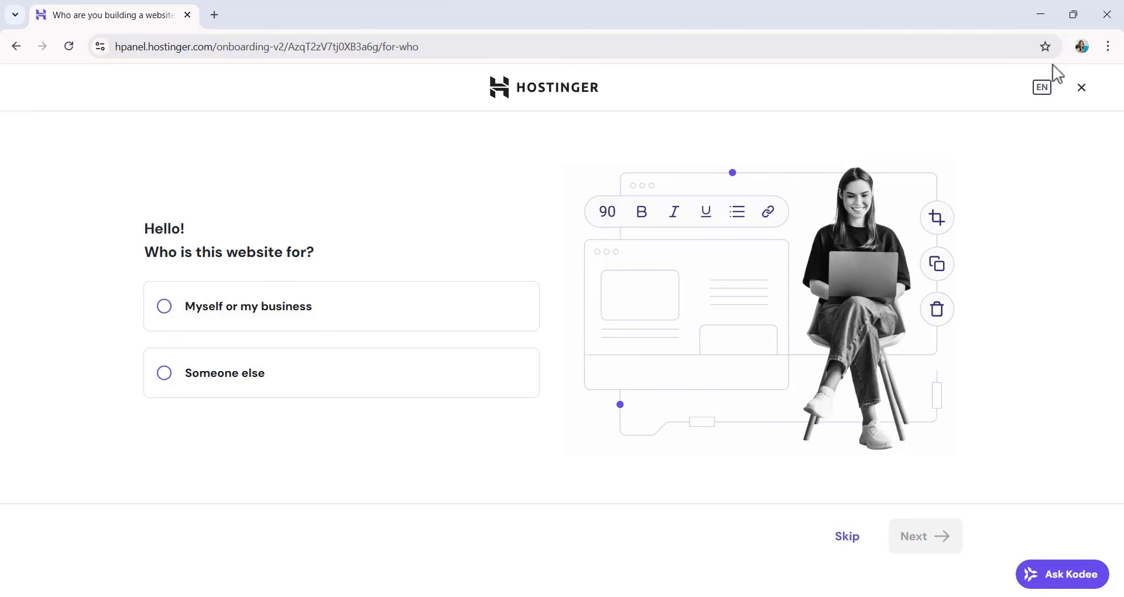
pyautogui.click(1081, 88)
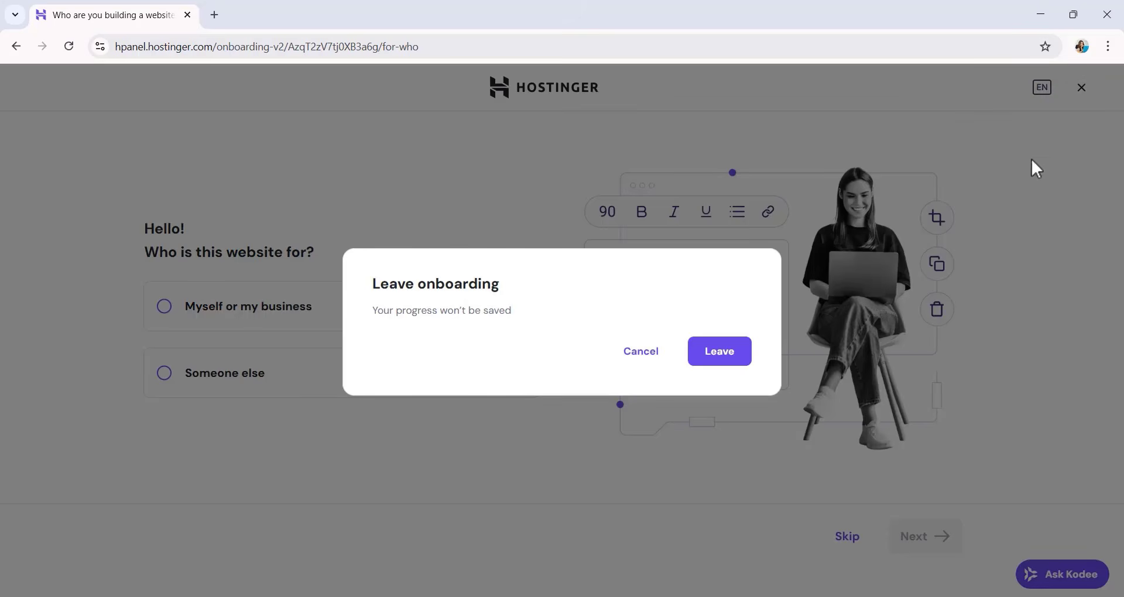
pyautogui.click(718, 358)
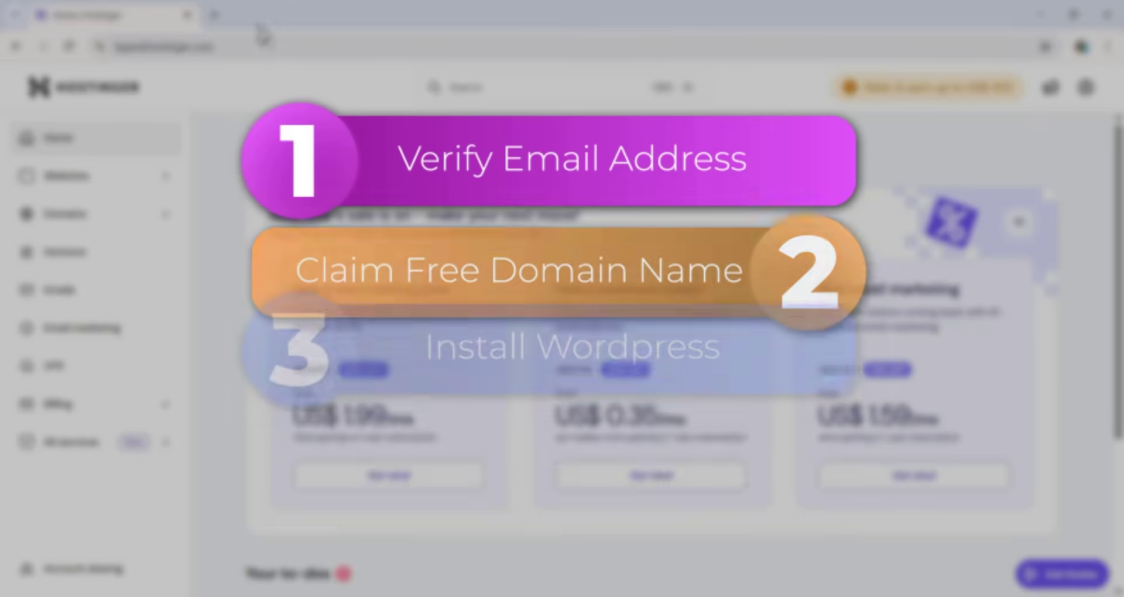
# Open Gmail in a new browser tab and verify the account's email address from Hostinger's verification message.
pyautogui.click(214, 15)
pyautogui.click(1066, 89)
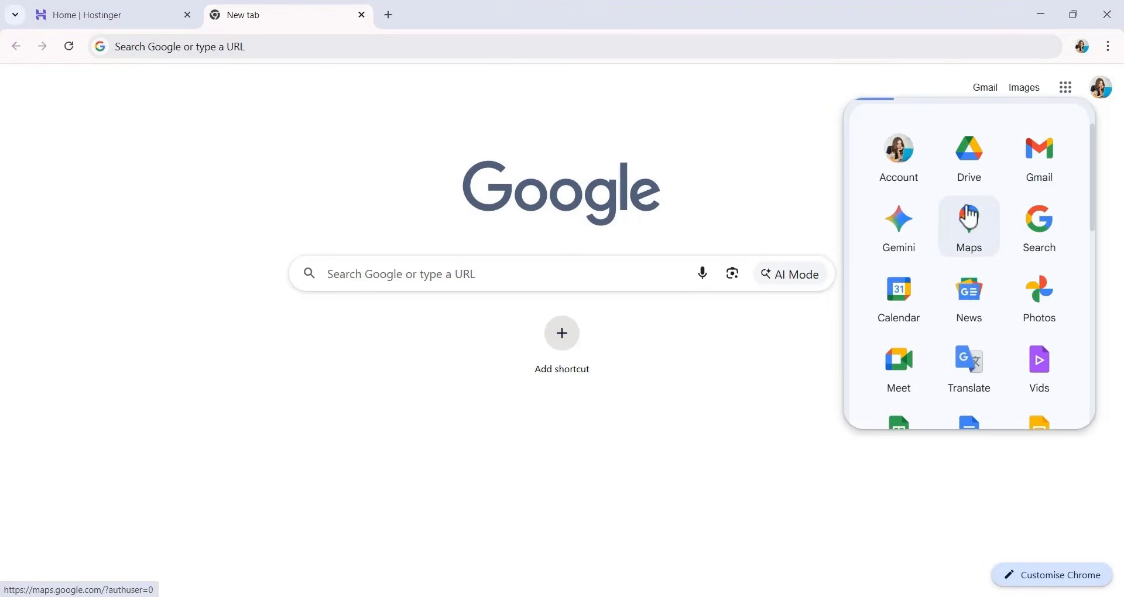
pyautogui.click(1038, 170)
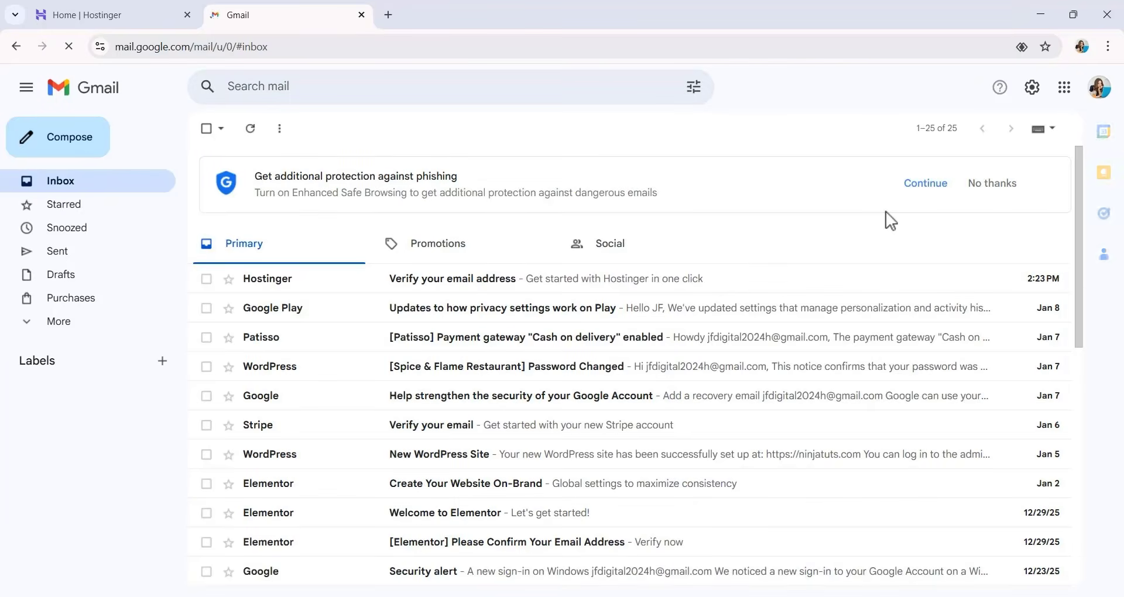
pyautogui.click(467, 285)
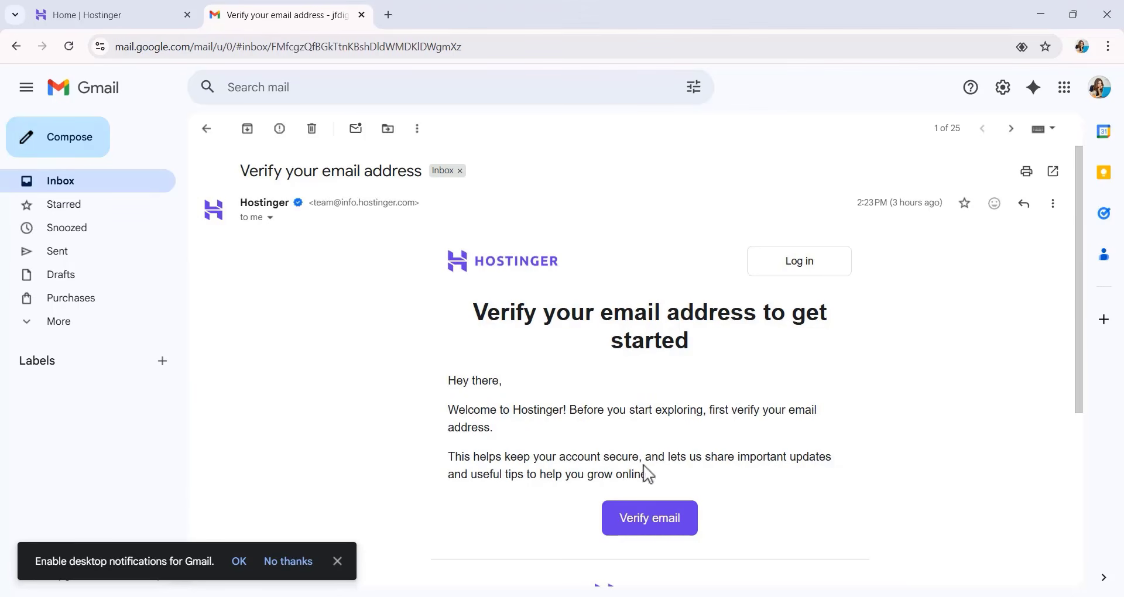
pyautogui.click(656, 530)
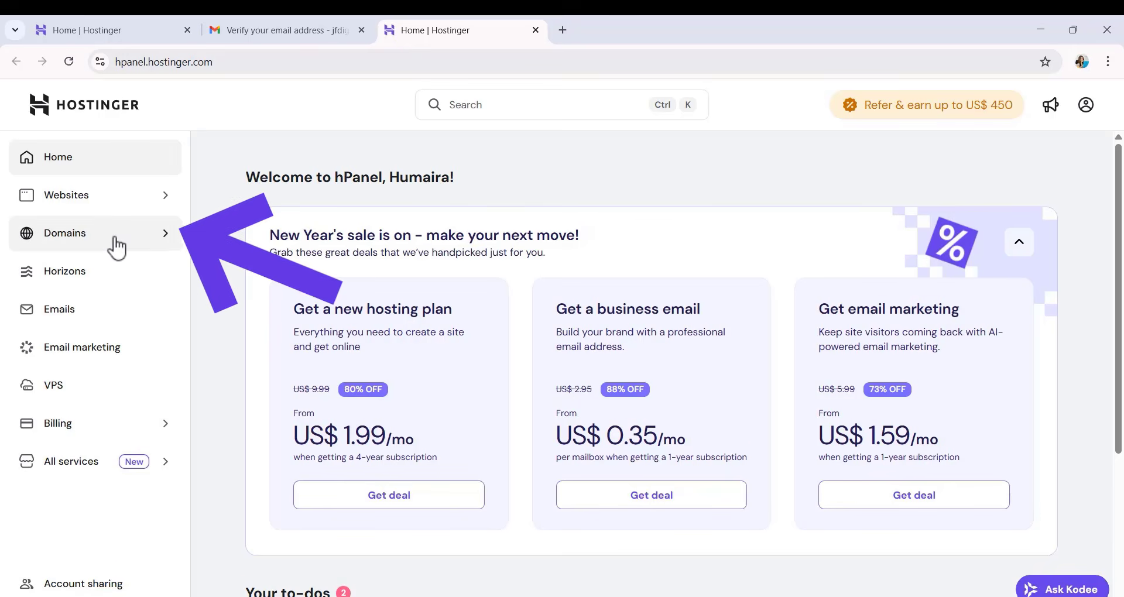
# Start claiming the free domain from the domain portfolio and choose the .com extension.
pyautogui.click(116, 220)
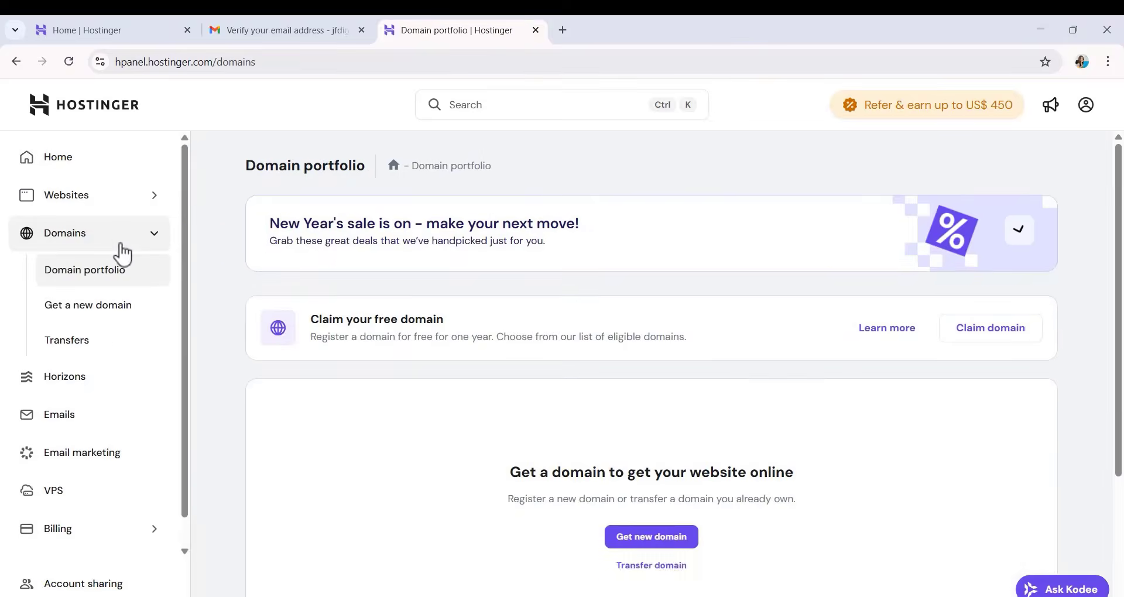
pyautogui.scroll(-1, 949, 271)
pyautogui.click(988, 260)
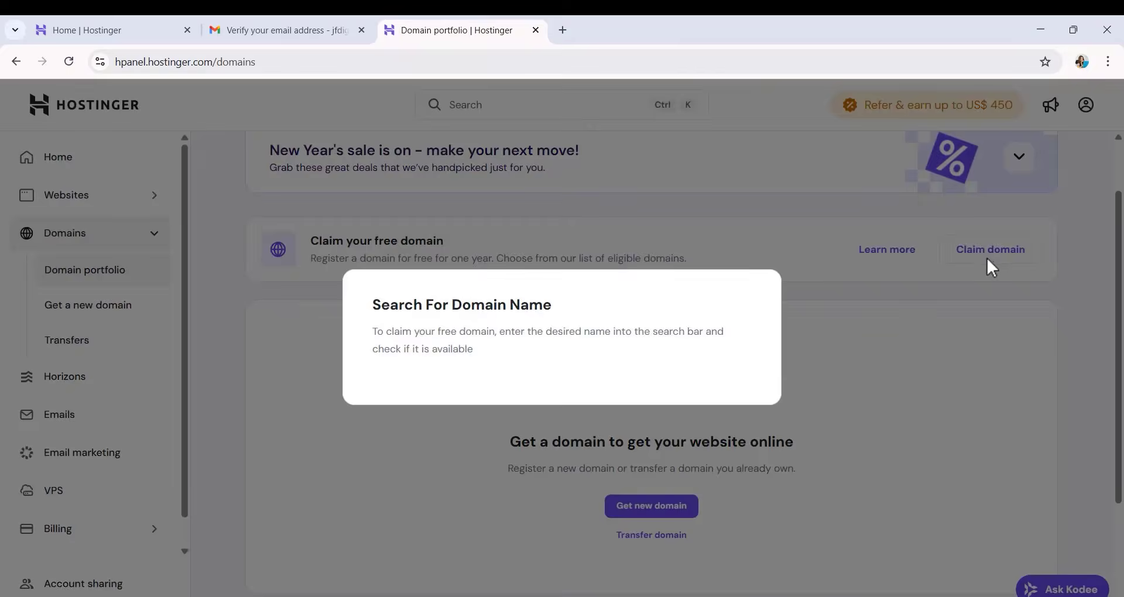
pyautogui.click(700, 351)
pyautogui.scroll(-3, 682, 451)
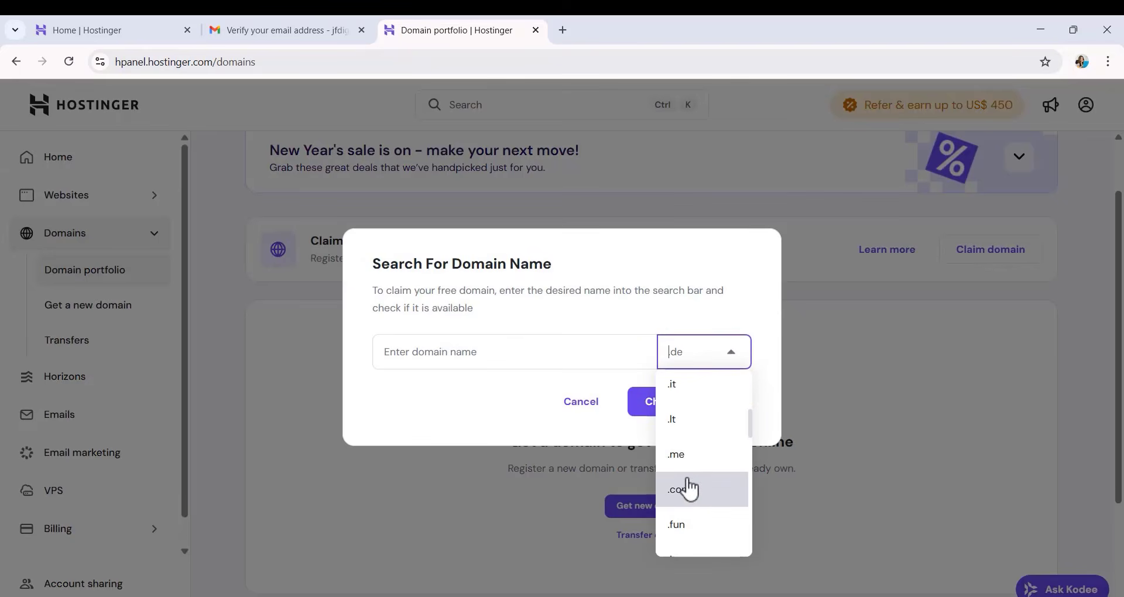
pyautogui.click(689, 489)
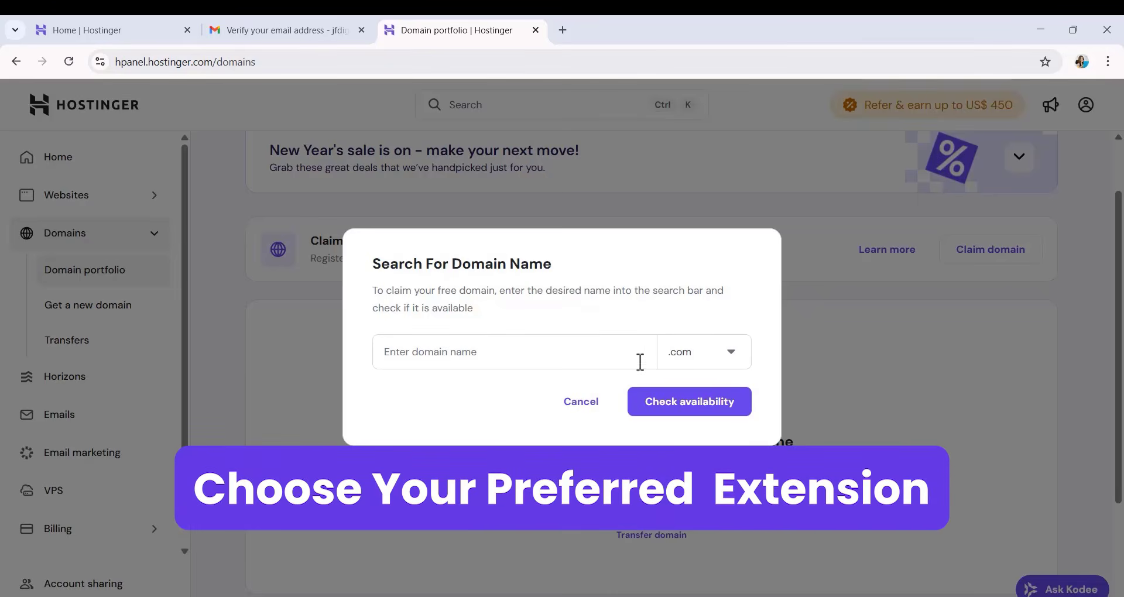
pyautogui.click(690, 349)
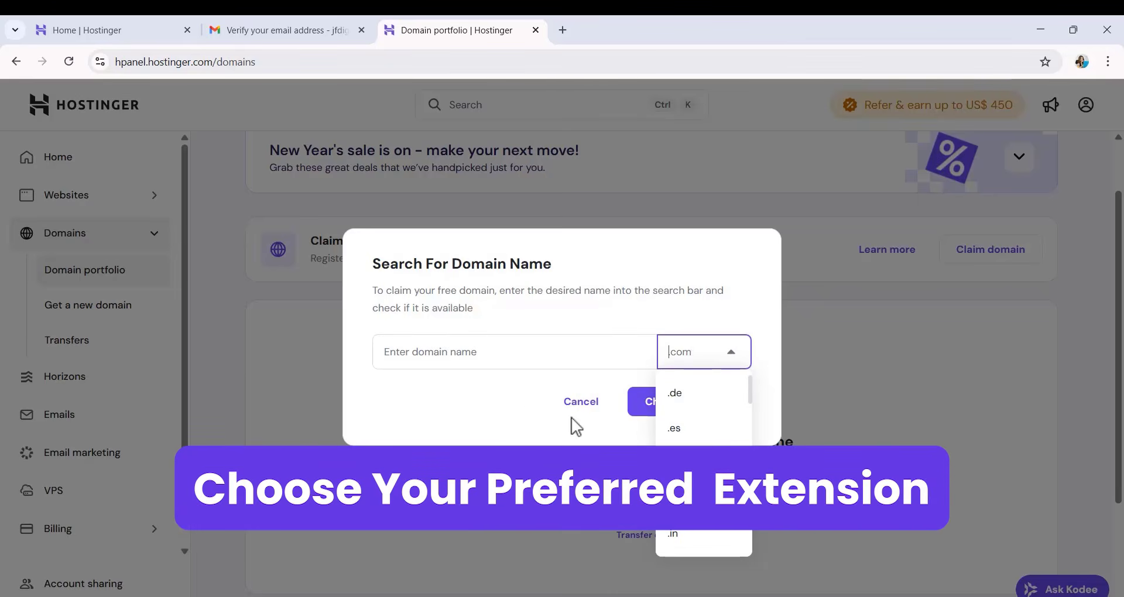
# Check the availability of the domain name Wowtuts and claim wowtuts.com as the free domain.
pyautogui.click(481, 356)
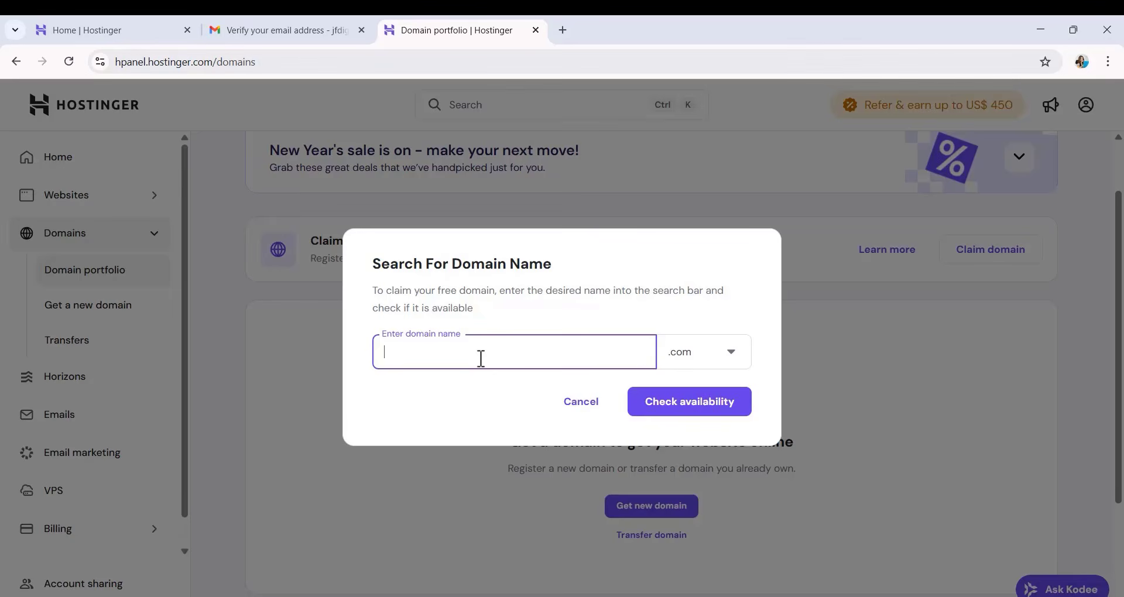
pyautogui.write('Wowtuts')
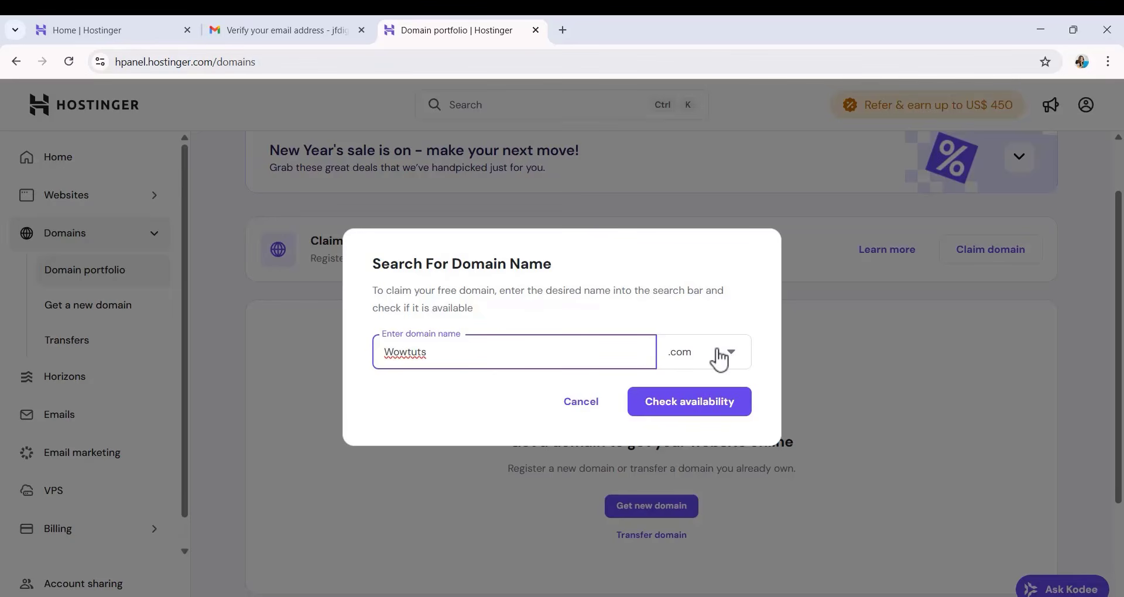
pyautogui.click(686, 410)
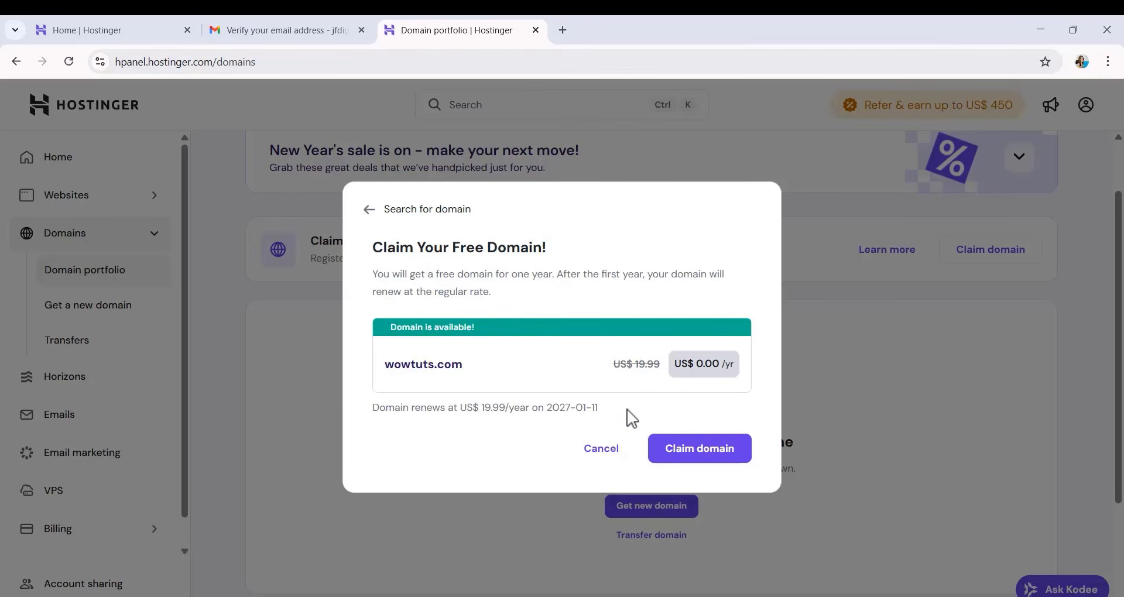
pyautogui.click(675, 453)
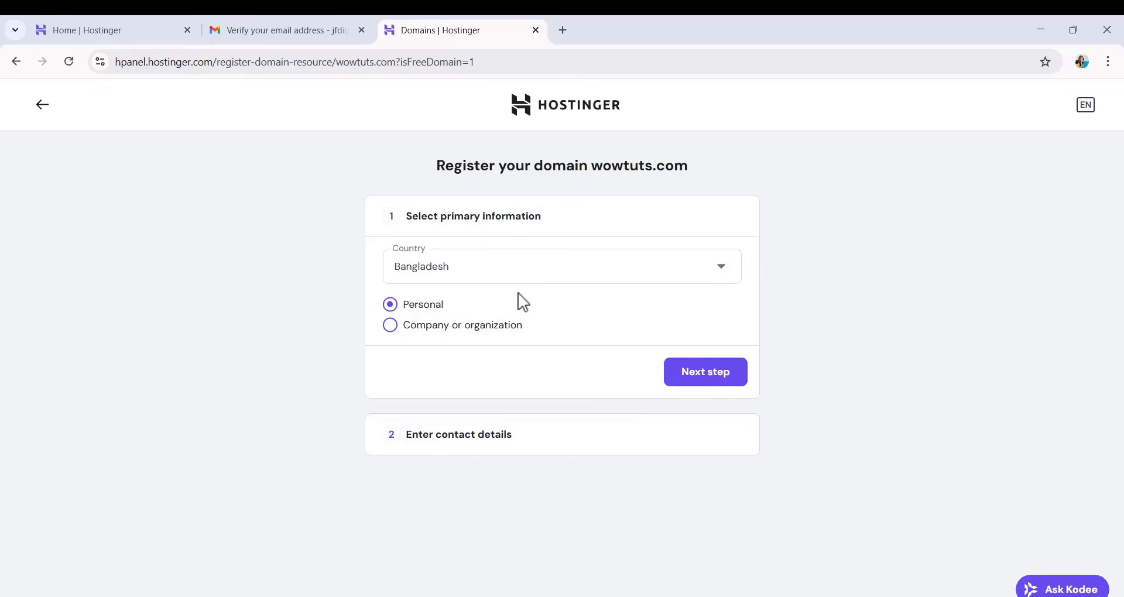
# Select the registrant's country, keep the Personal registration type and proceed to the contact details for wowtuts.com.
pyautogui.click(532, 271)
pyautogui.click(465, 459)
pyautogui.click(698, 378)
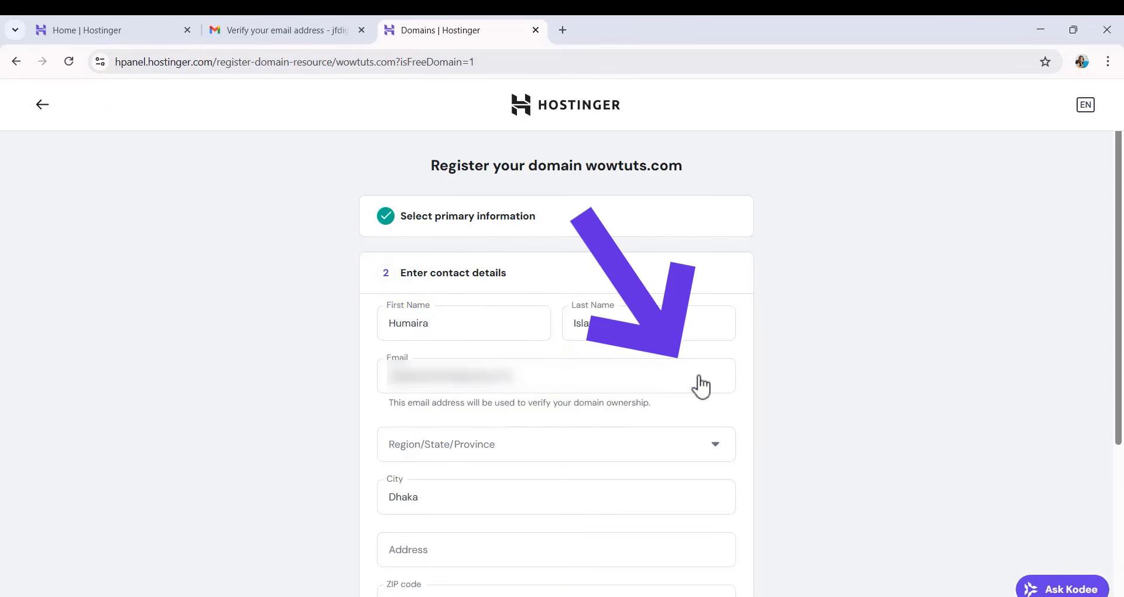
# Complete the registrant's contact details with the region and street address, and finish registering wowtuts.com.
pyautogui.click(513, 319)
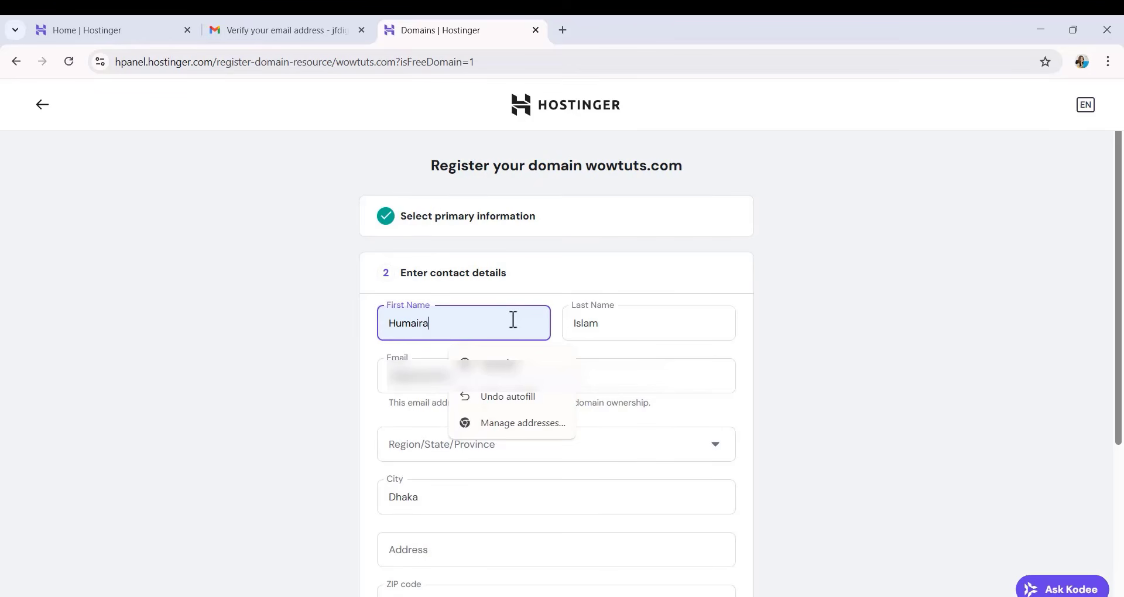
pyautogui.click(414, 378)
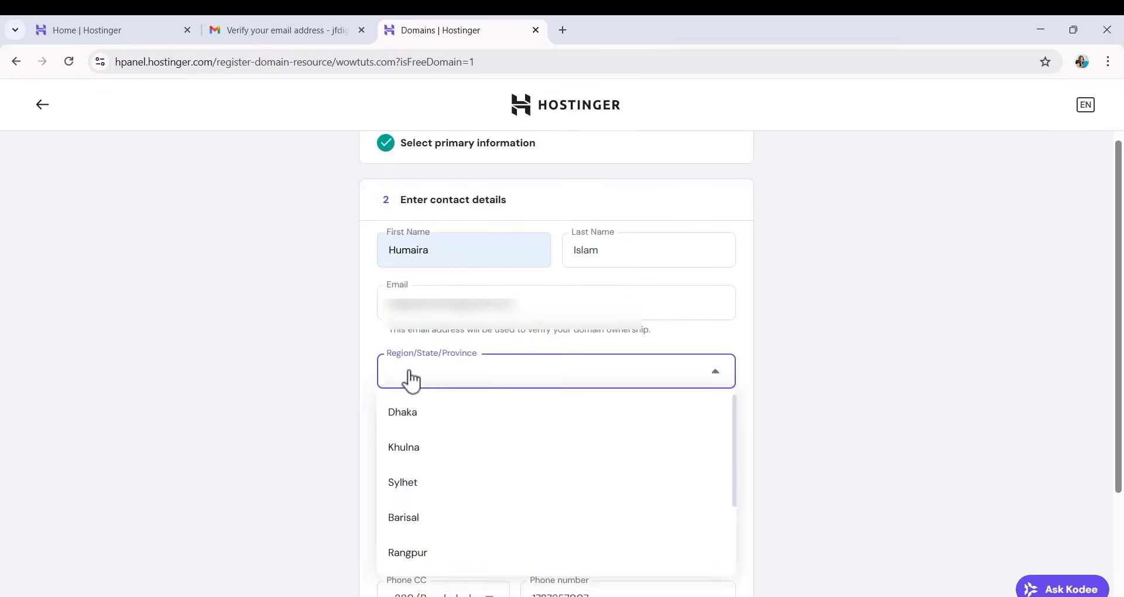
pyautogui.click(402, 414)
pyautogui.click(429, 483)
pyautogui.scroll(-3, 422, 409)
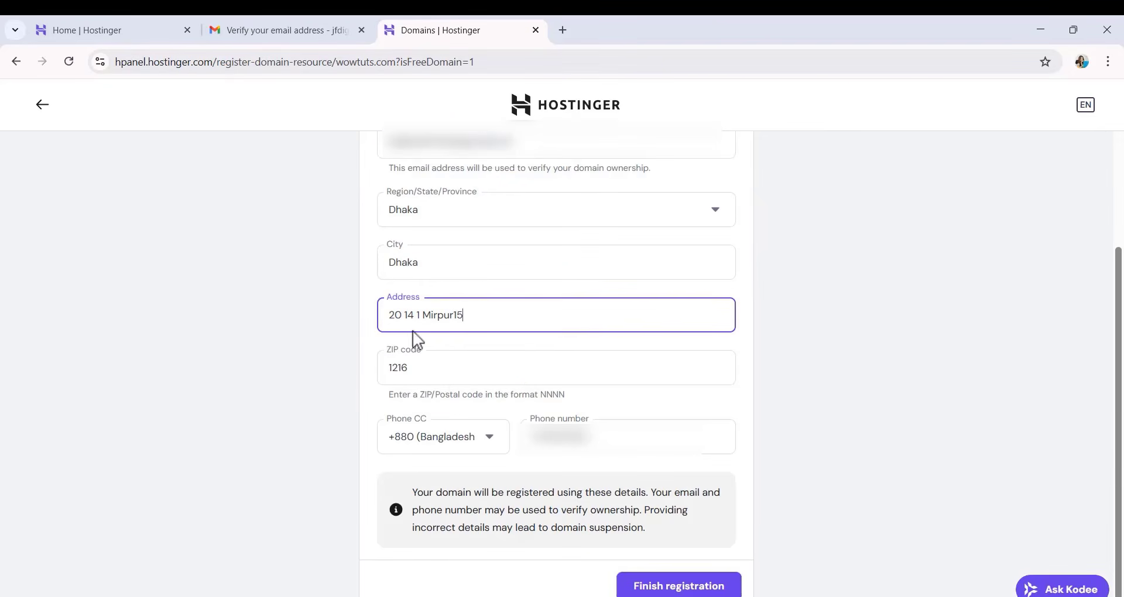
pyautogui.click(662, 584)
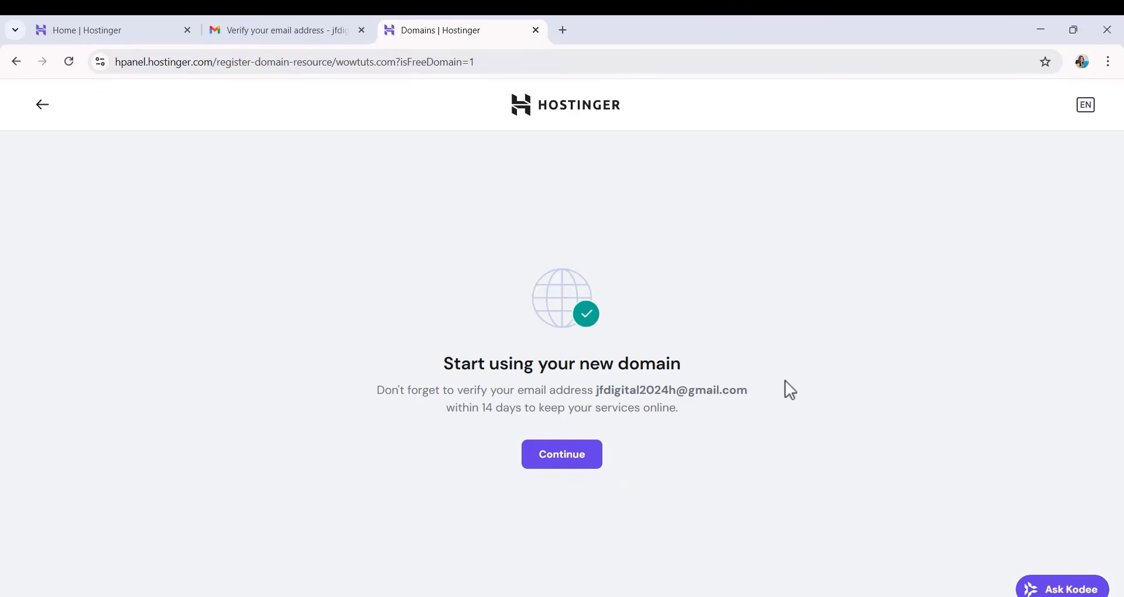
# Continue with the newly registered domain and skip the offer of an additional Premium or Business hosting plan.
pyautogui.click(574, 460)
pyautogui.scroll(-1, 656, 400)
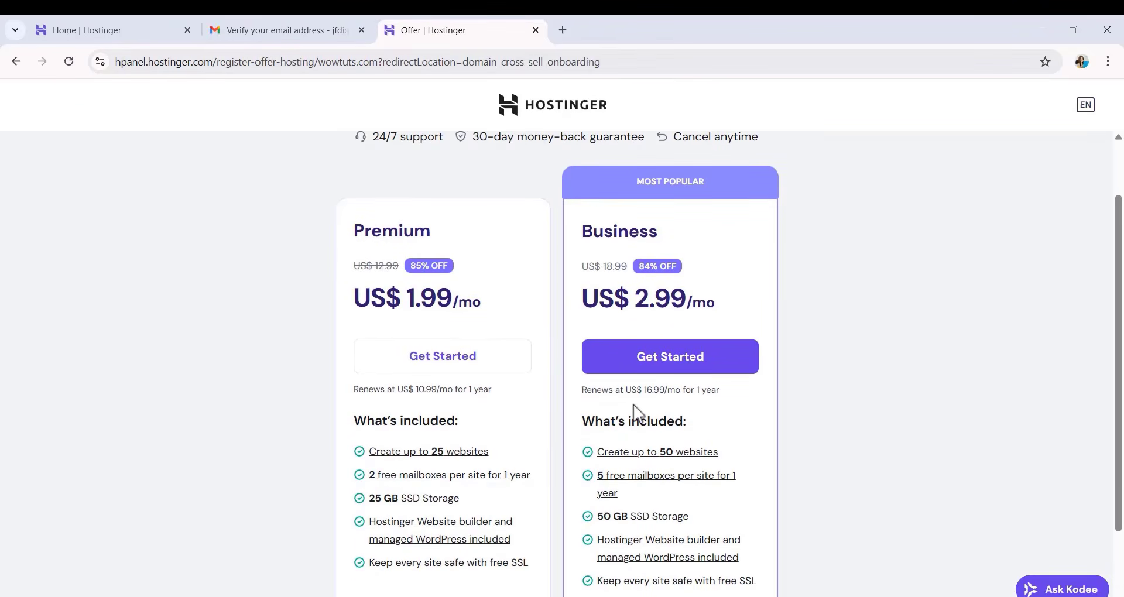
pyautogui.scroll(-2, 634, 405)
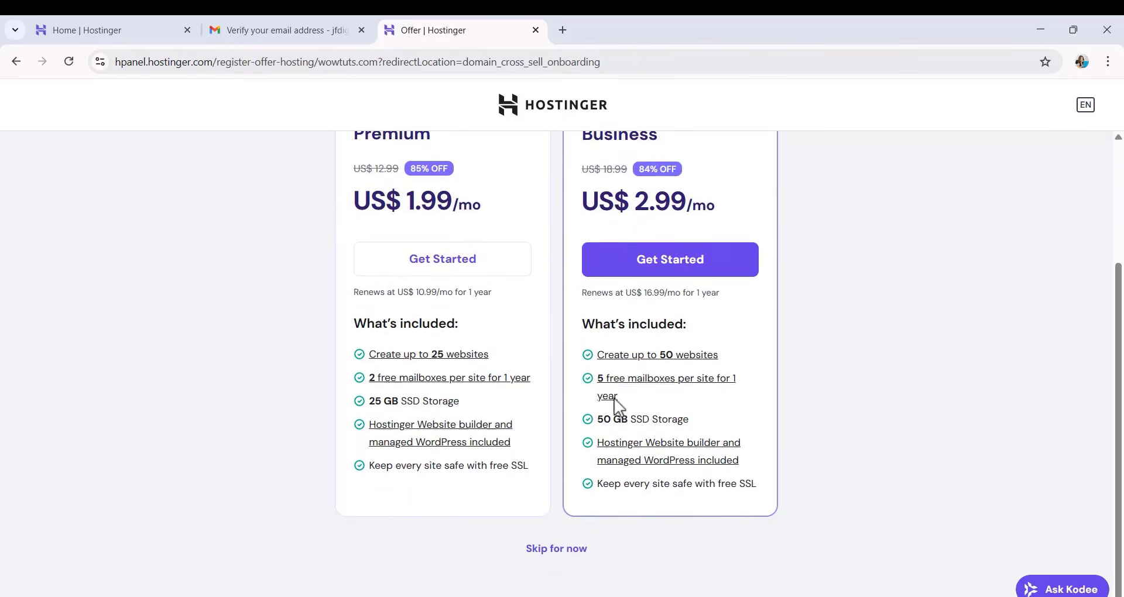
pyautogui.click(554, 547)
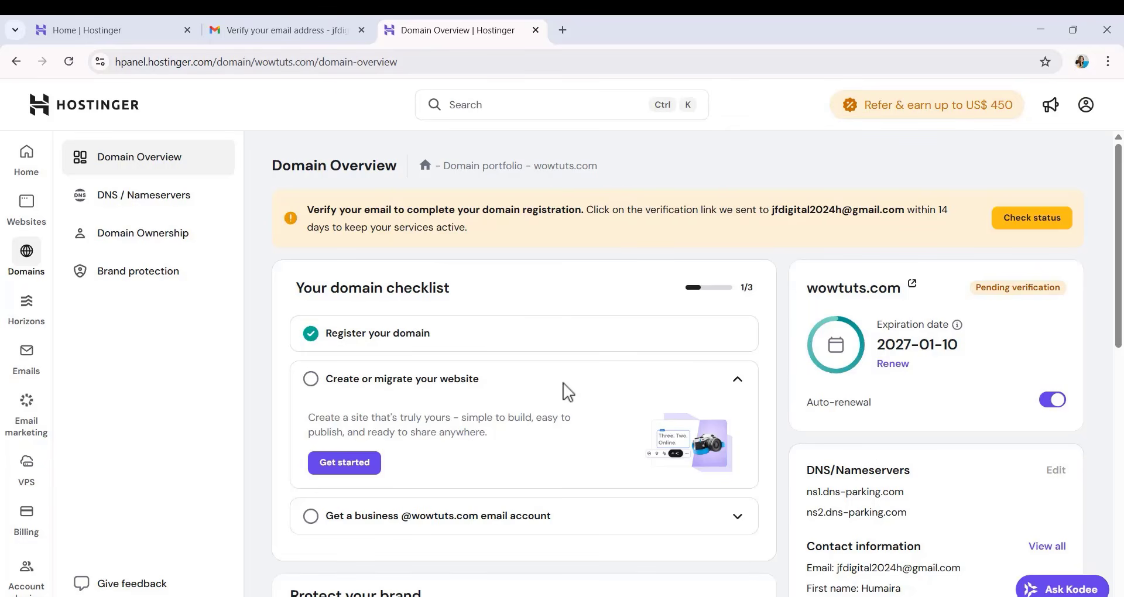
# Switch to Gmail, verify the domain's contact email from Hostinger's newest message and continue to the hPanel home page.
pyautogui.click(326, 27)
pyautogui.click(16, 61)
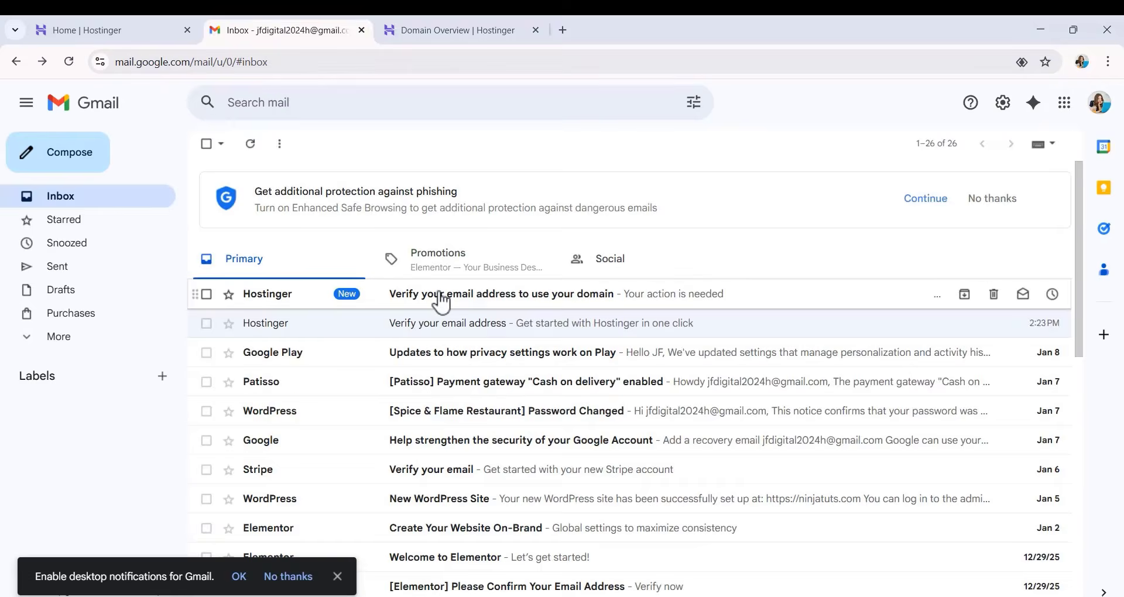
pyautogui.click(441, 300)
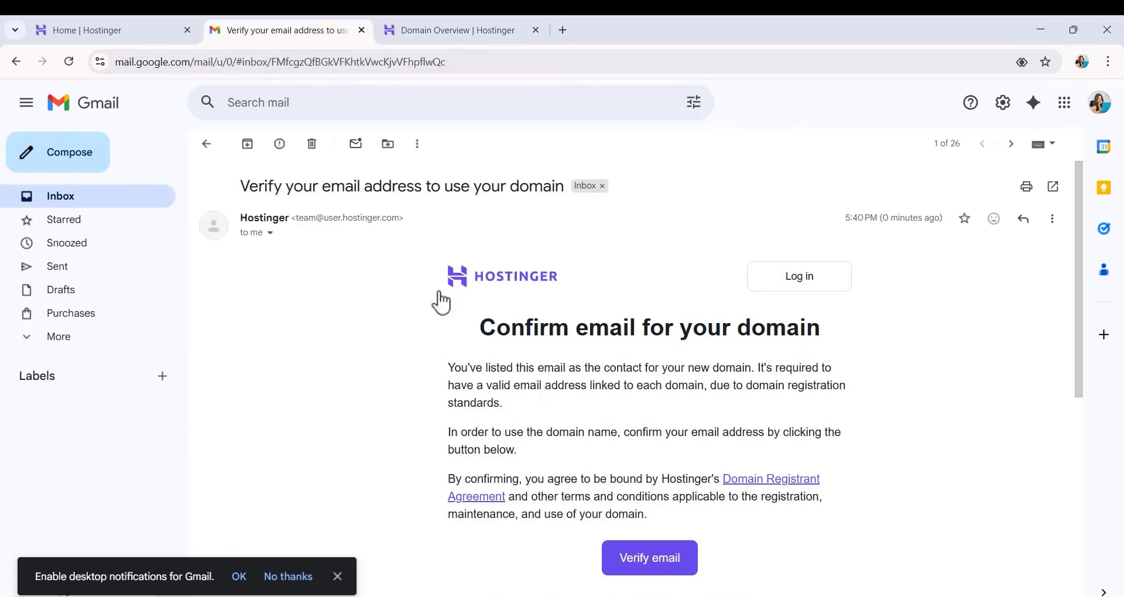
pyautogui.click(650, 567)
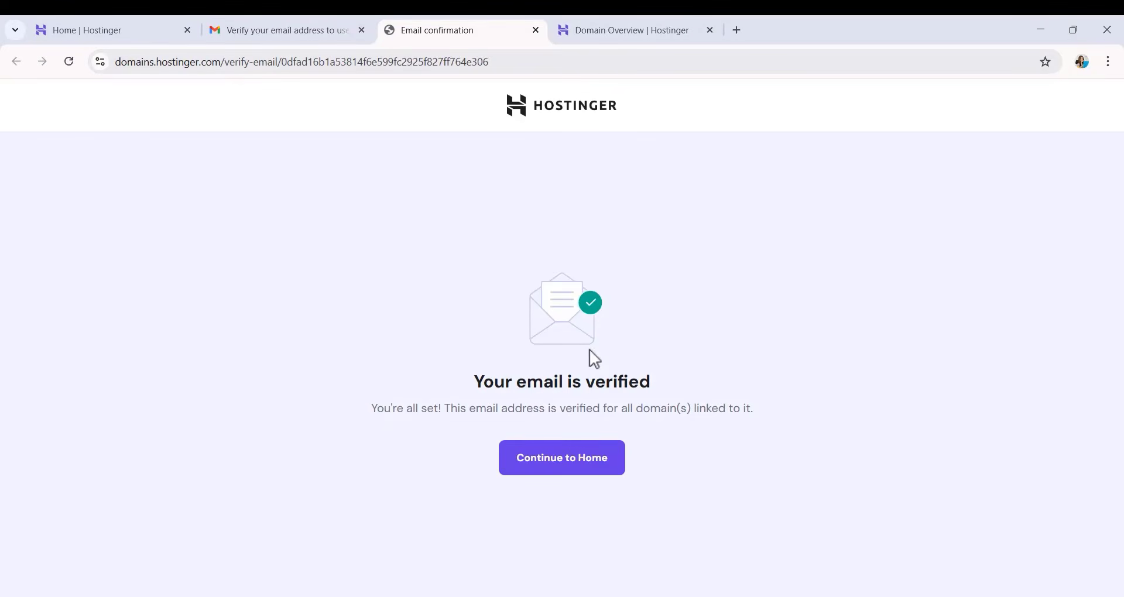
pyautogui.click(578, 466)
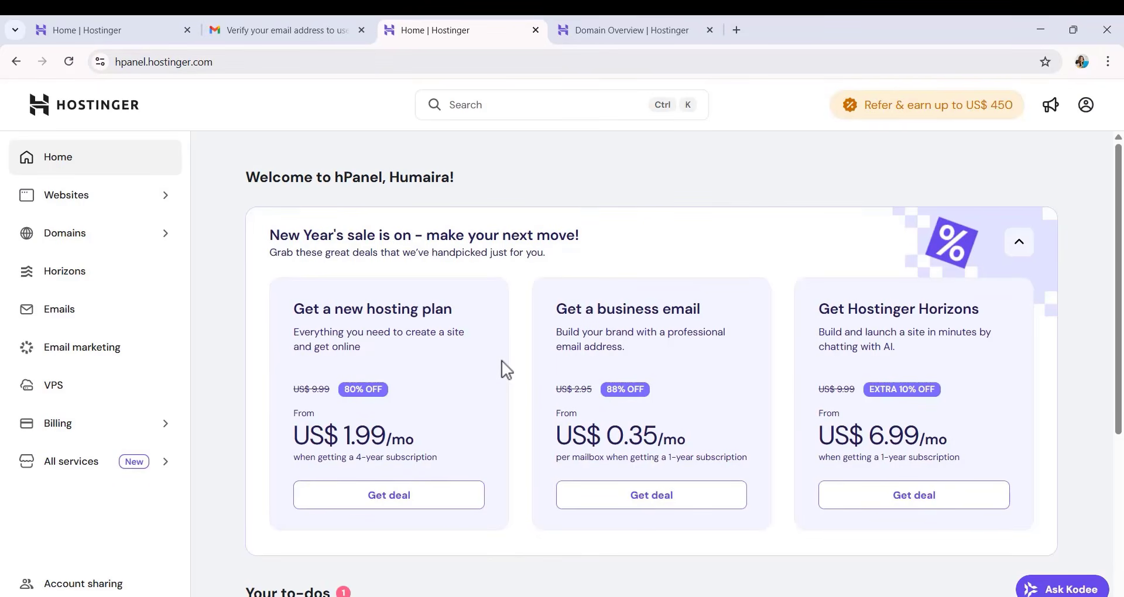
# Start the Business plan's website setup over, choosing Myself or my business and Create a website.
pyautogui.click(106, 204)
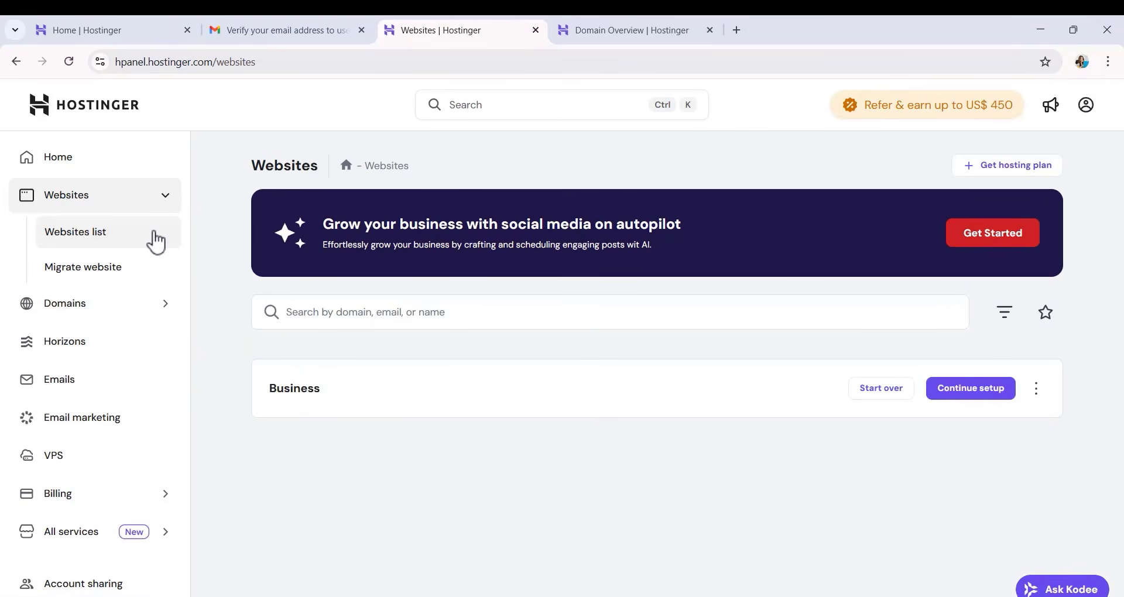
pyautogui.click(881, 389)
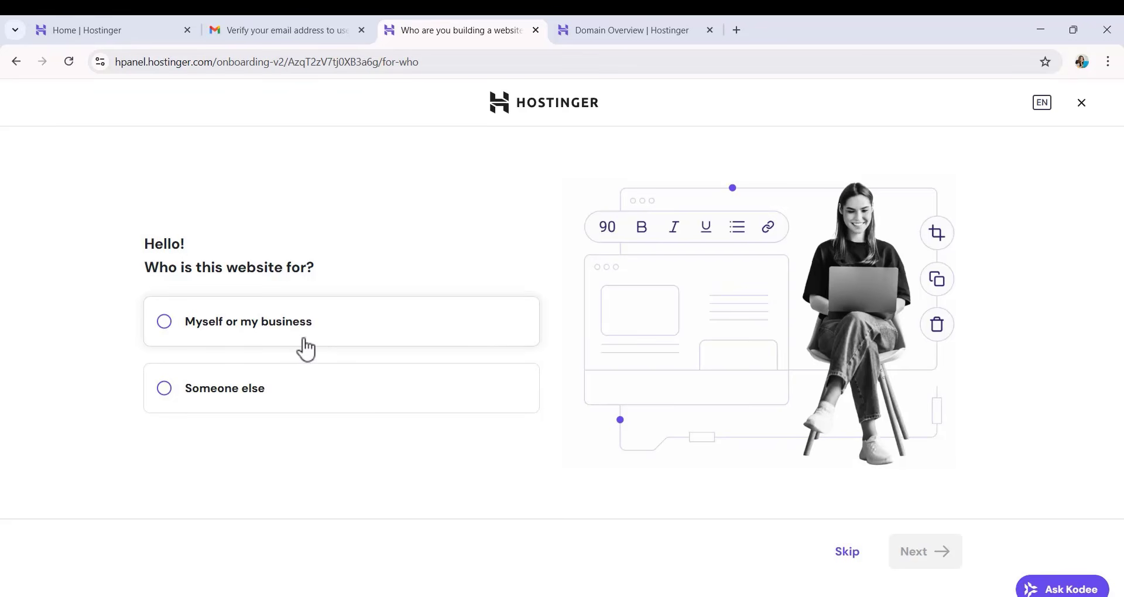
pyautogui.click(166, 334)
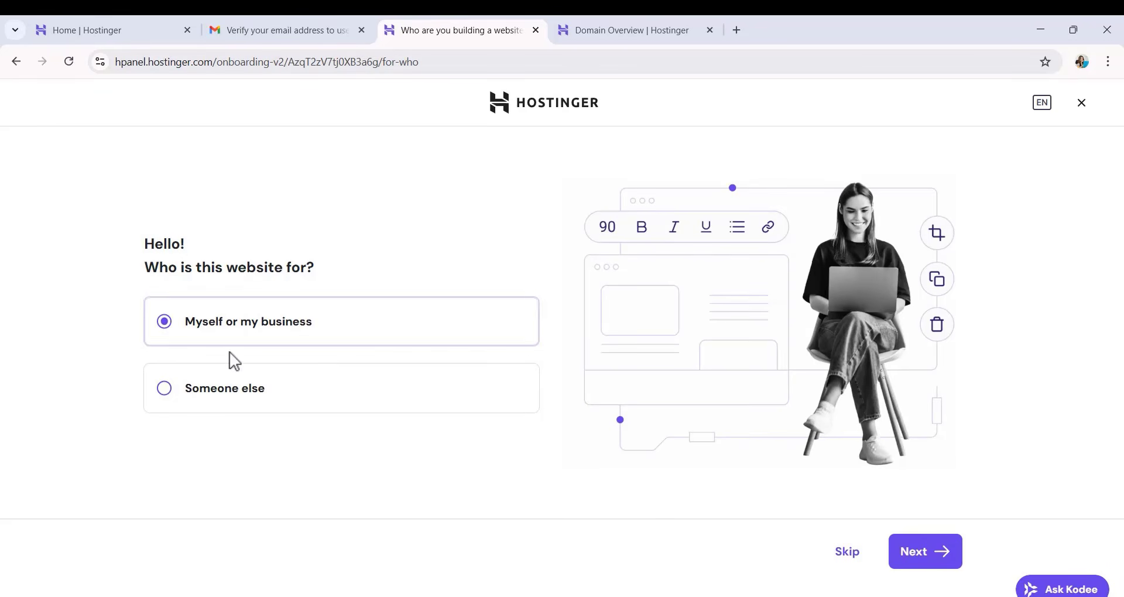
pyautogui.click(926, 563)
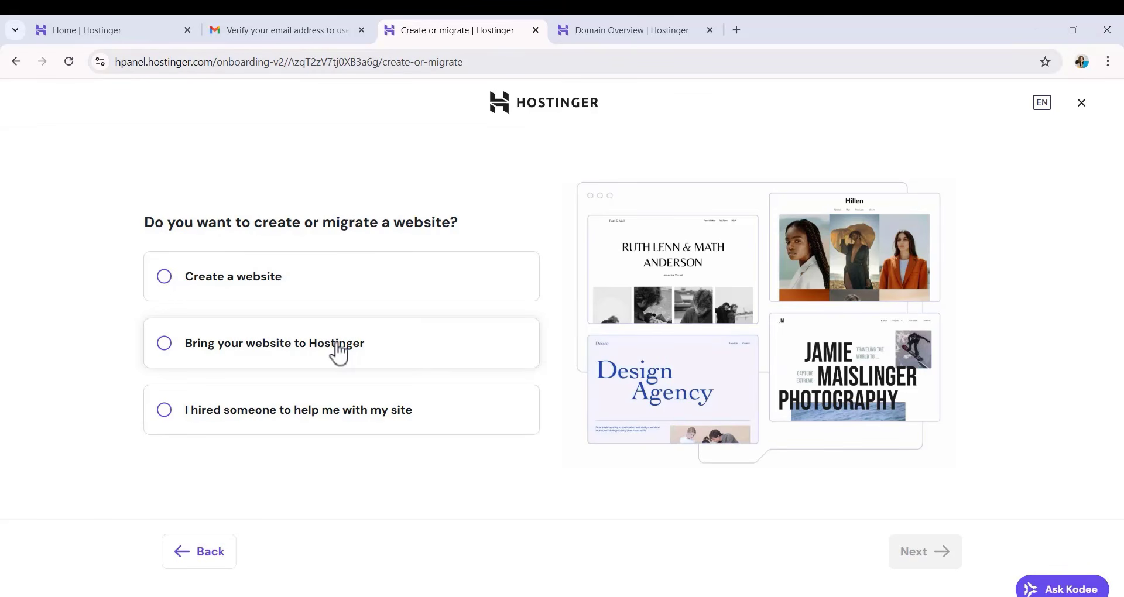
pyautogui.click(168, 282)
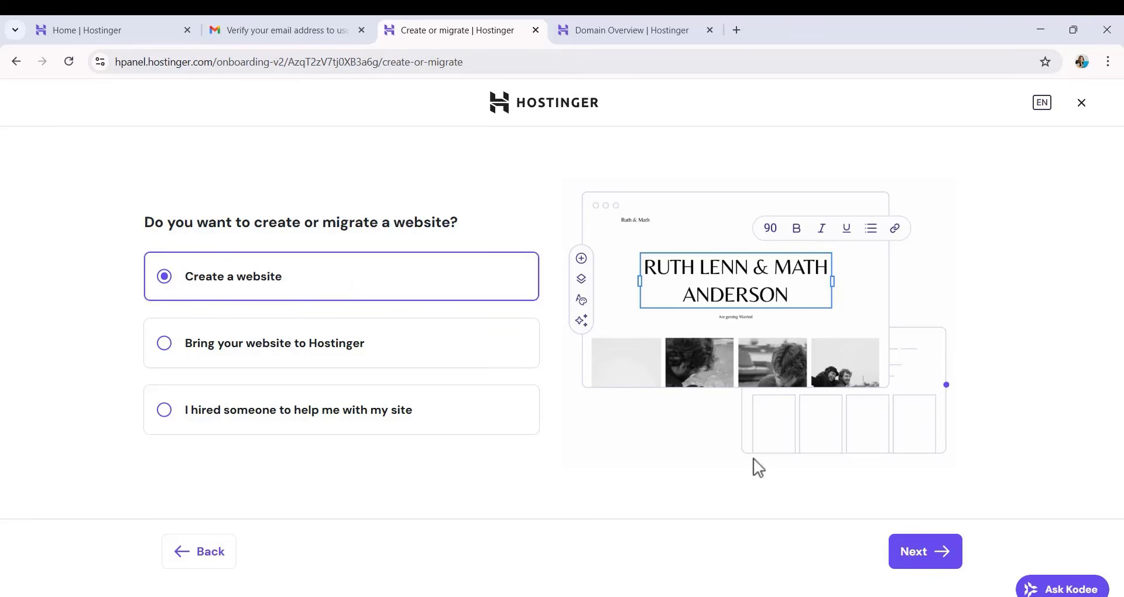
pyautogui.click(937, 556)
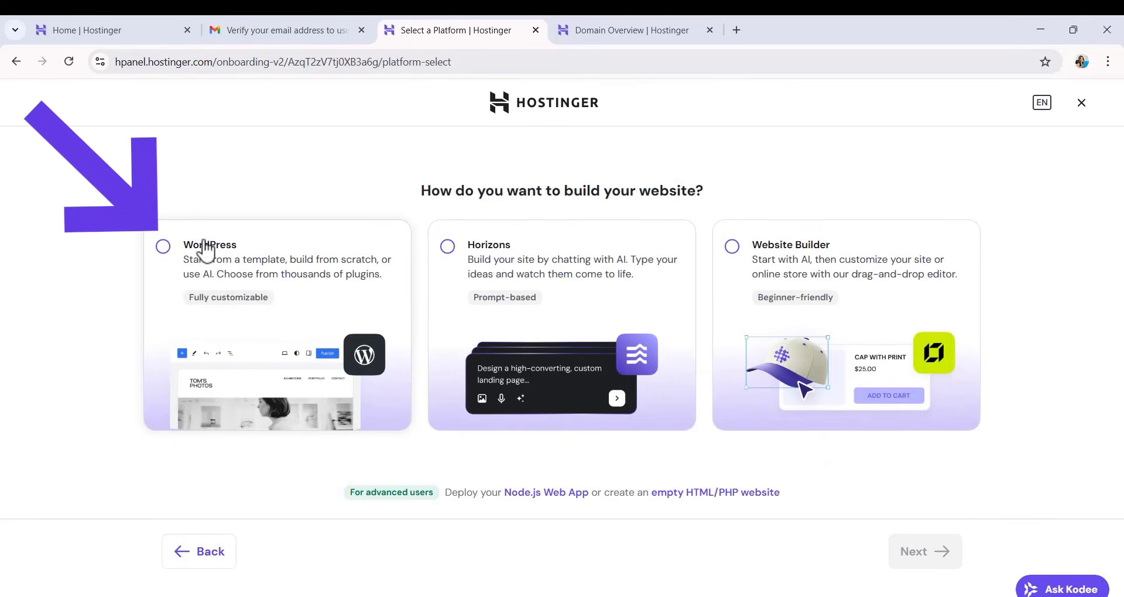
# Choose WordPress as the website platform, submit the admin login details and opt for a blank site.
pyautogui.click(162, 246)
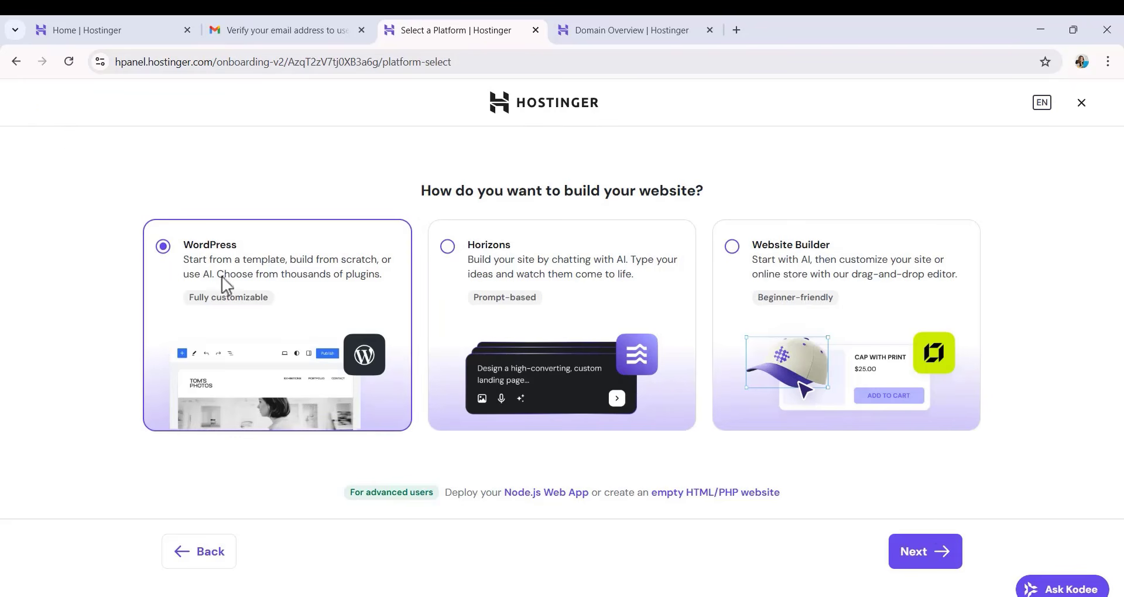
pyautogui.click(936, 553)
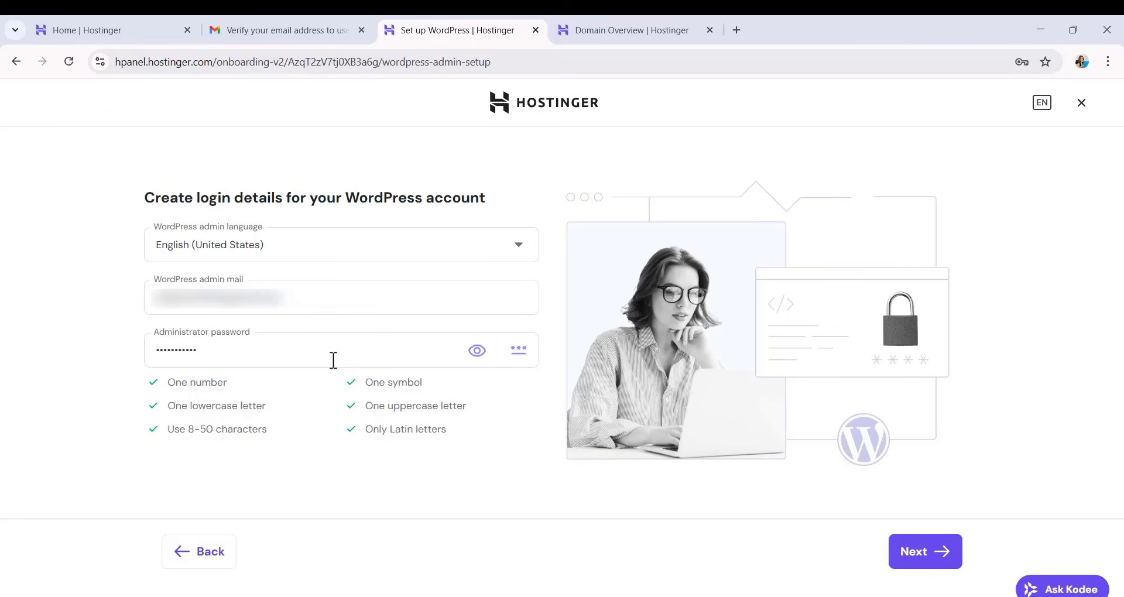
pyautogui.click(941, 561)
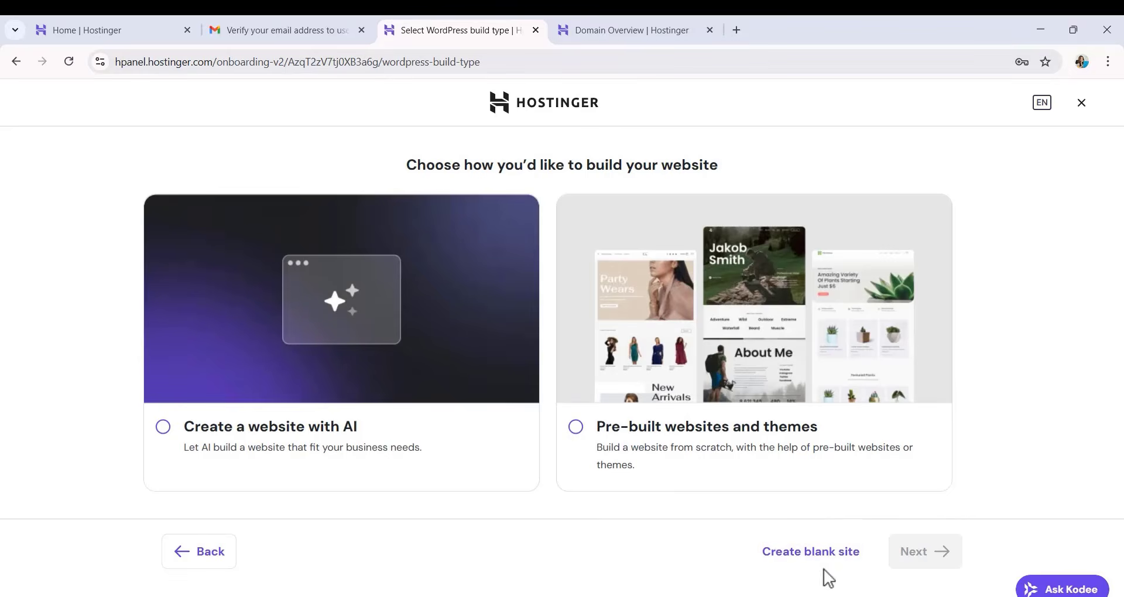
pyautogui.click(814, 559)
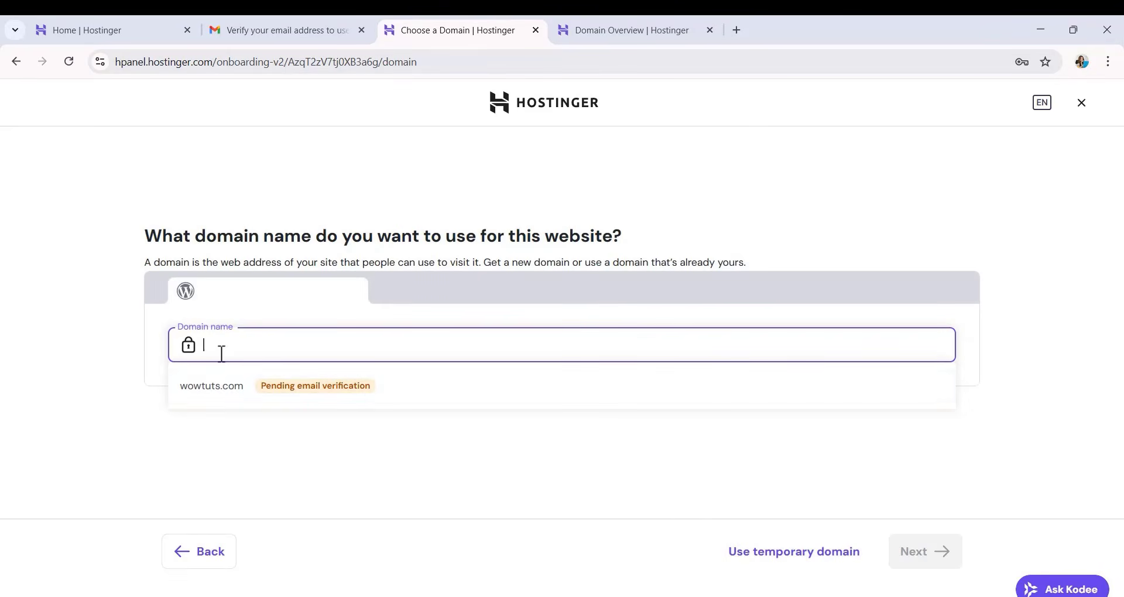
# Use wowtuts.com as the website's domain and set the server location to United States, Massachusetts.
pyautogui.click(222, 401)
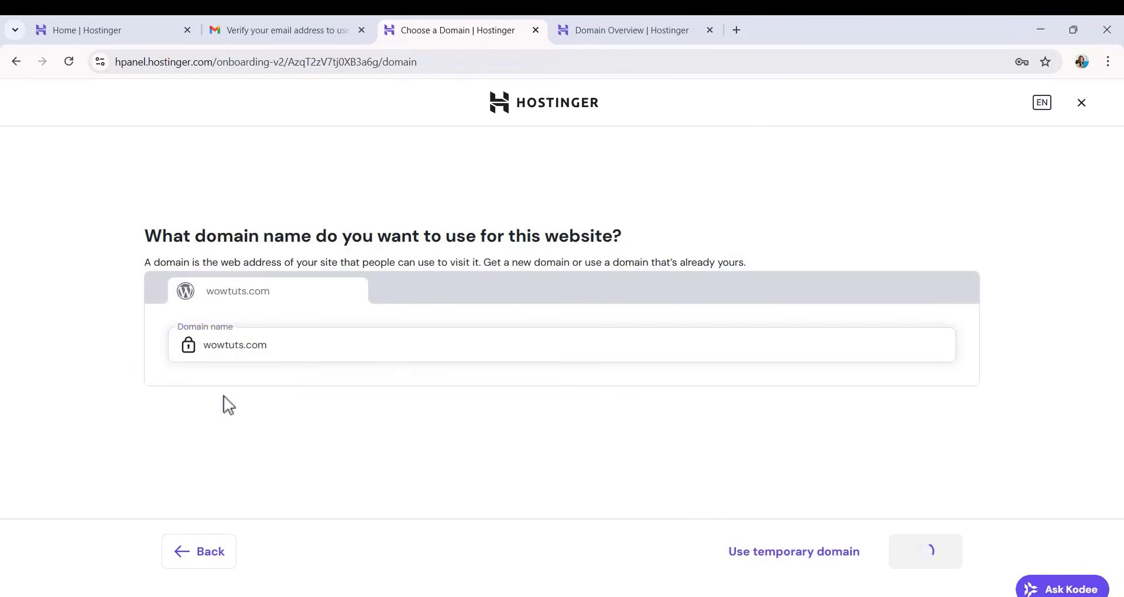
pyautogui.click(930, 562)
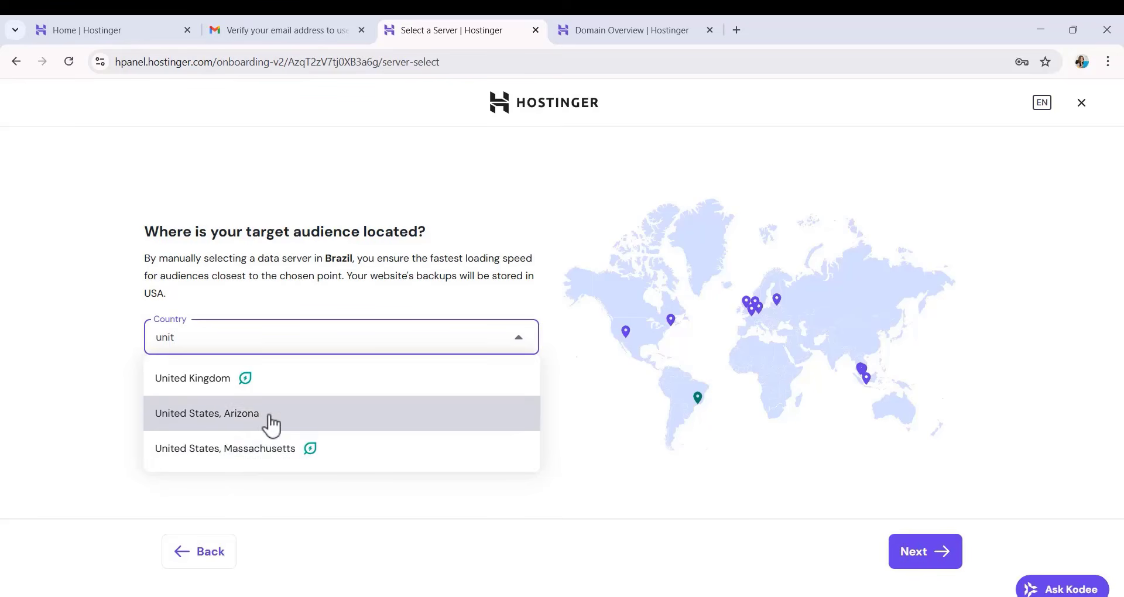
pyautogui.click(245, 463)
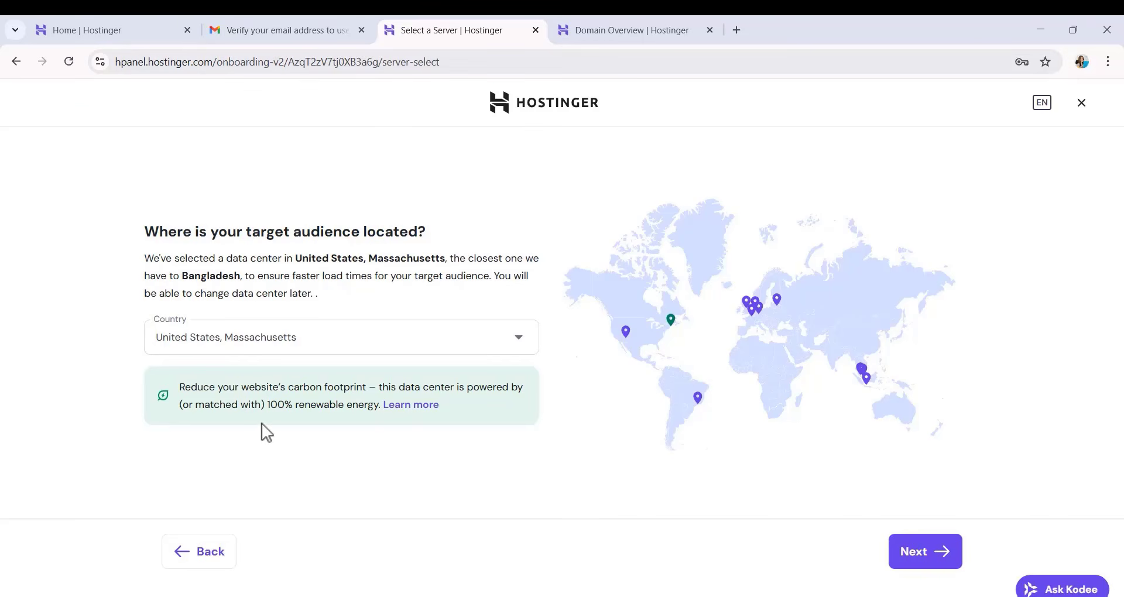
pyautogui.click(942, 562)
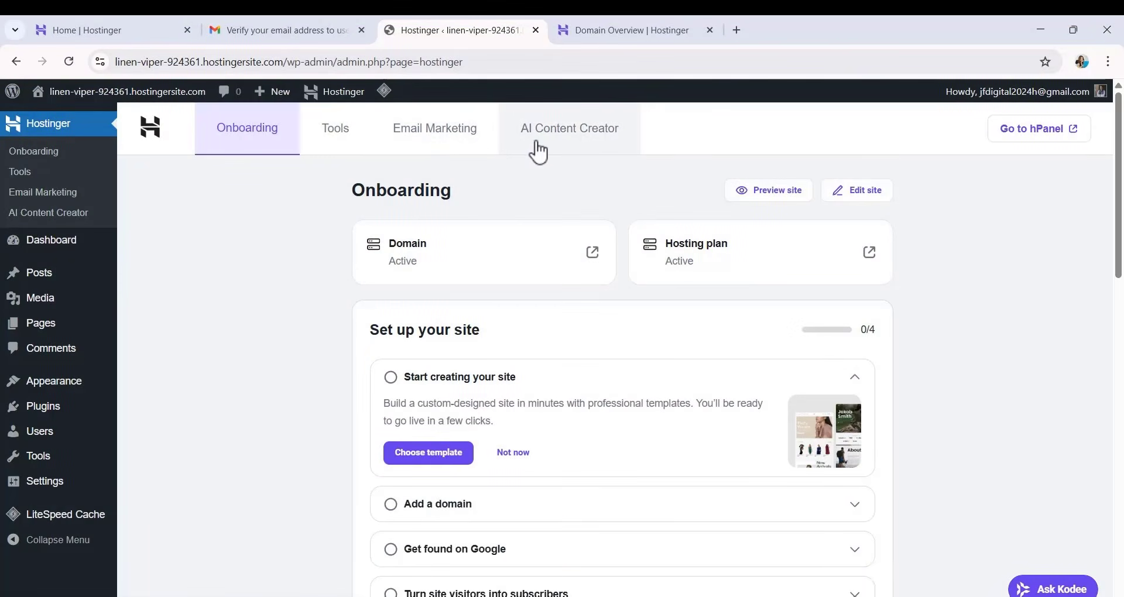
# Open hostinger.com in a new browser tab and go to the account's websites list.
pyautogui.hotkey('ctrl', 't')
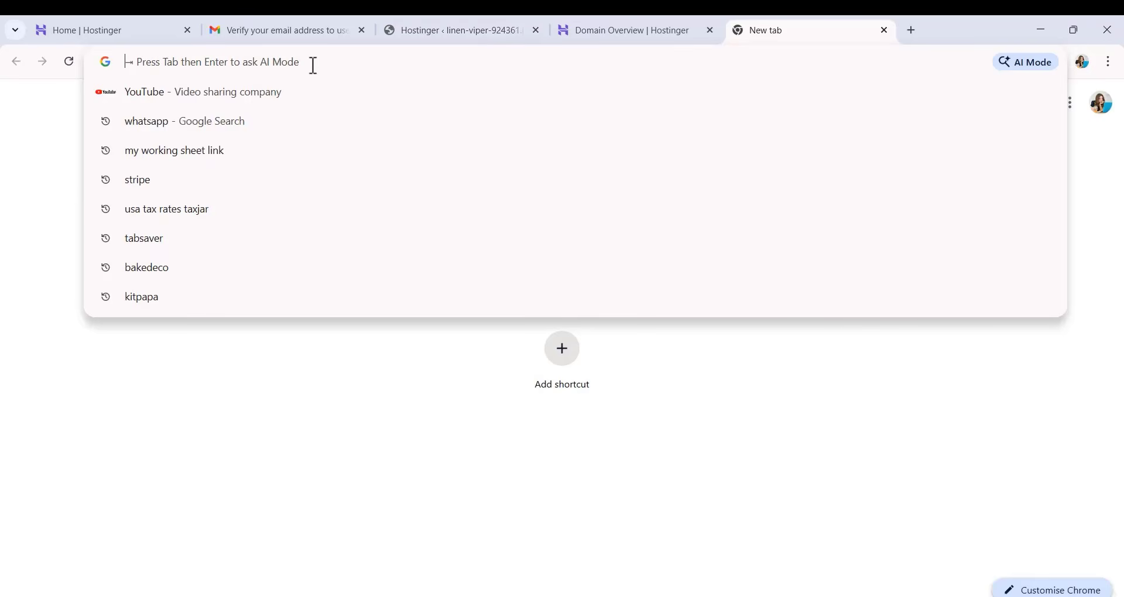
pyautogui.write('hostinger.com')
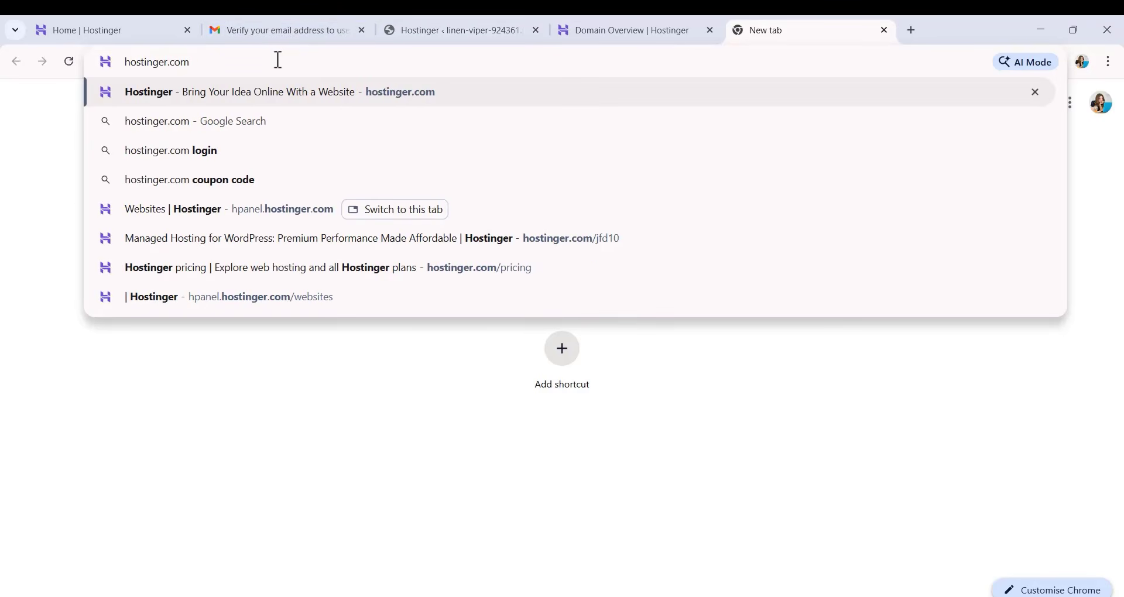
pyautogui.press('Return')
pyautogui.click(1034, 137)
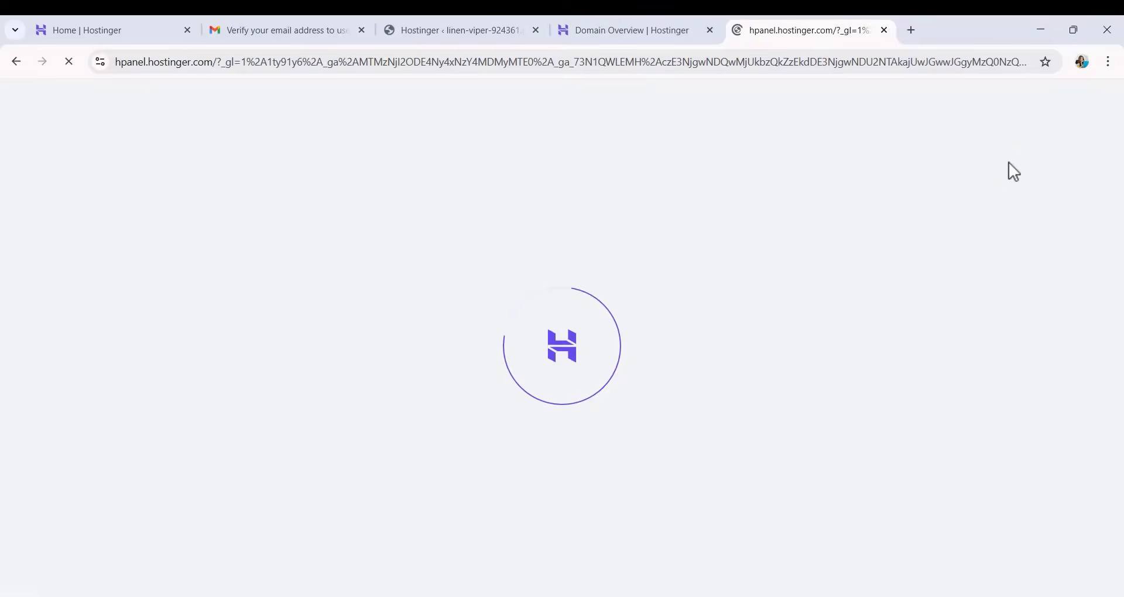
pyautogui.click(81, 202)
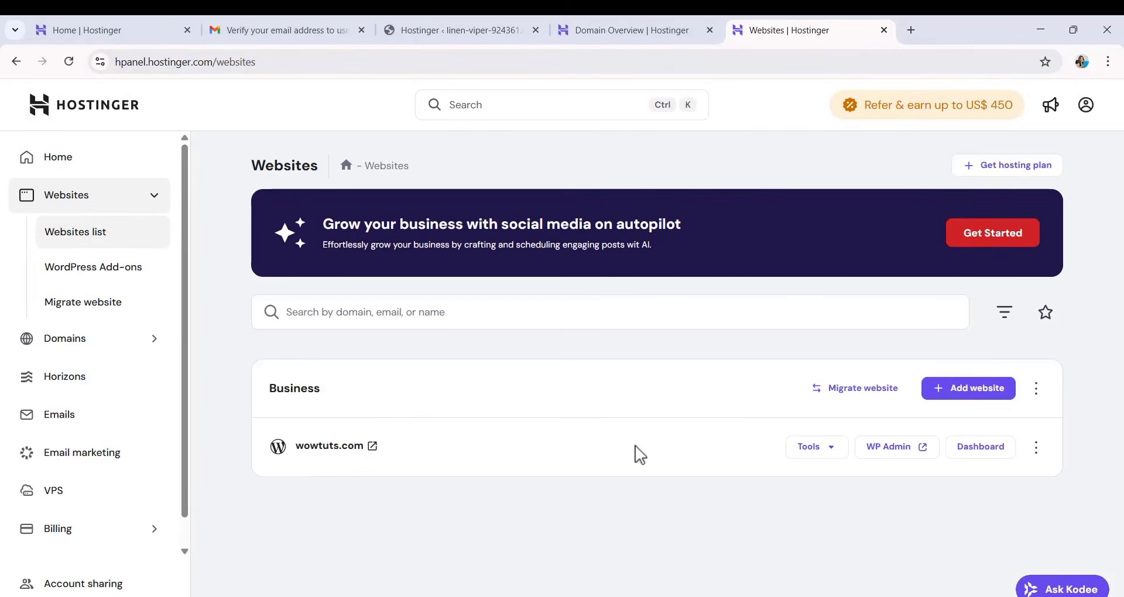
# Open the WordPress overview of wowtuts.com from its hosting dashboard and launch the WordPress admin area.
pyautogui.click(980, 449)
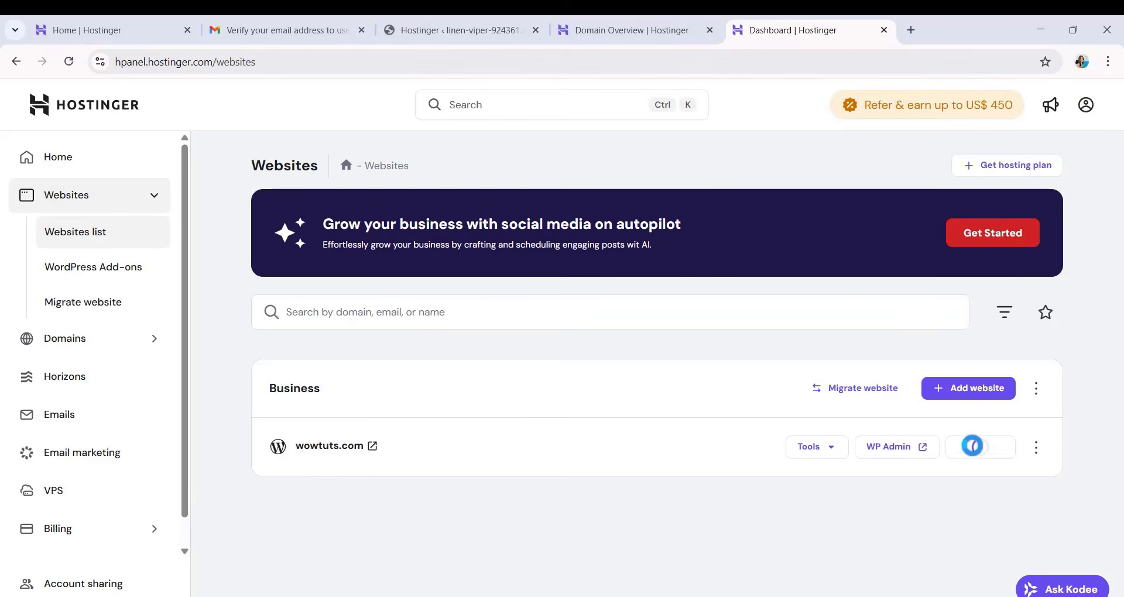
pyautogui.scroll(-3, 945, 316)
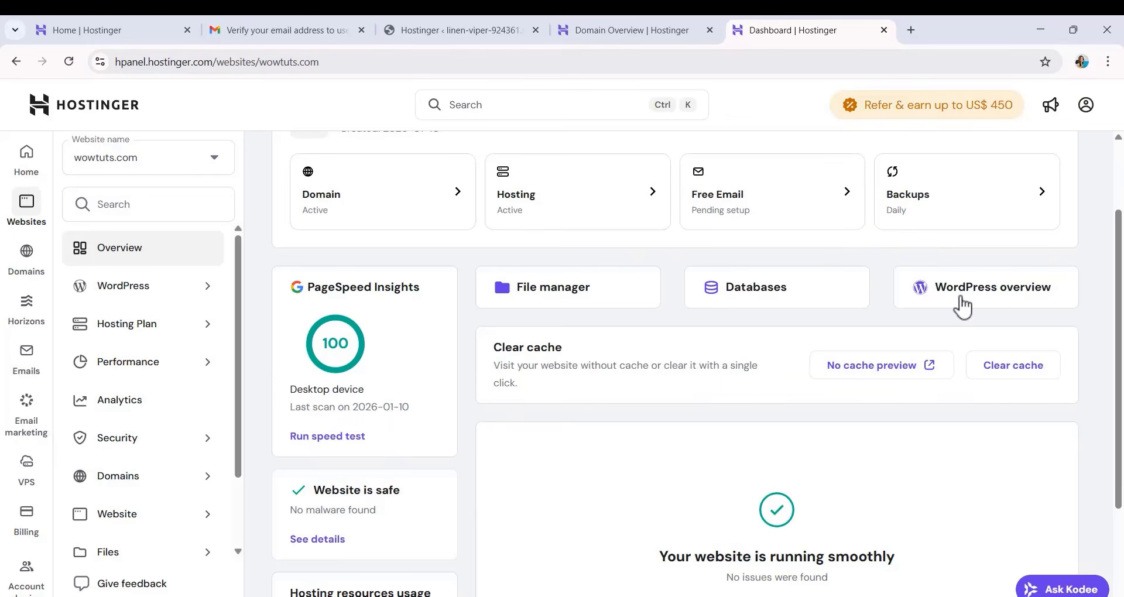
pyautogui.click(962, 306)
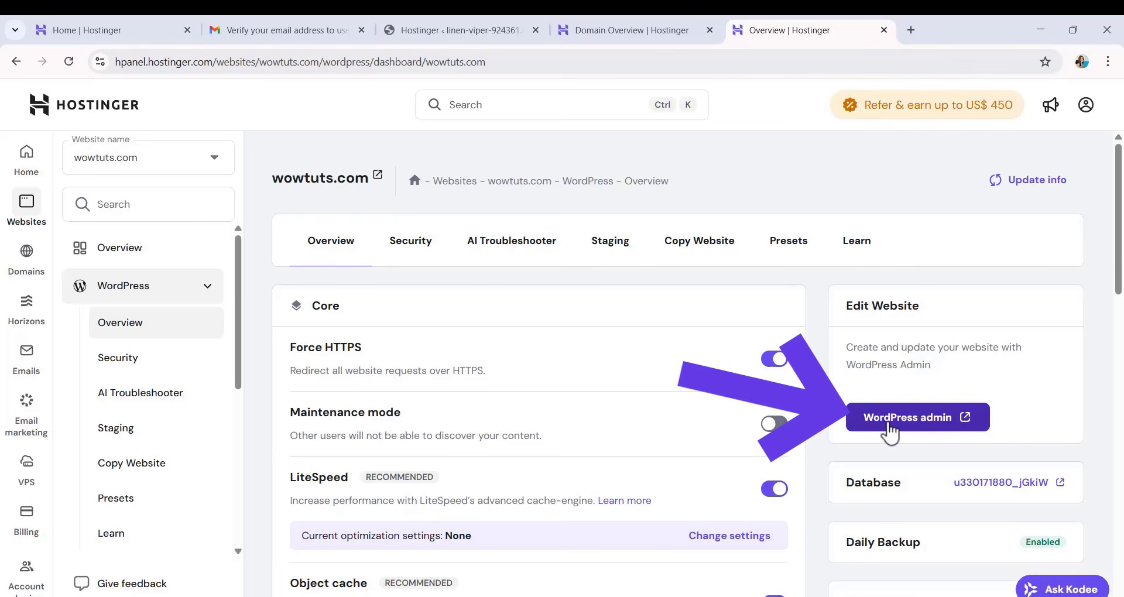
pyautogui.click(889, 418)
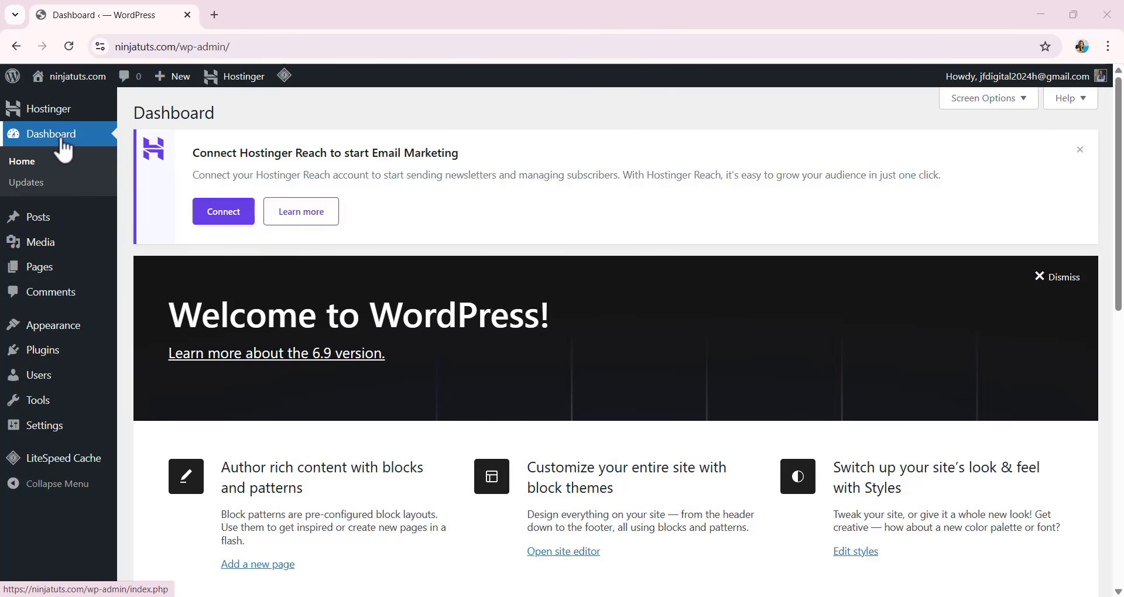
pyautogui.moveTo(55, 218)
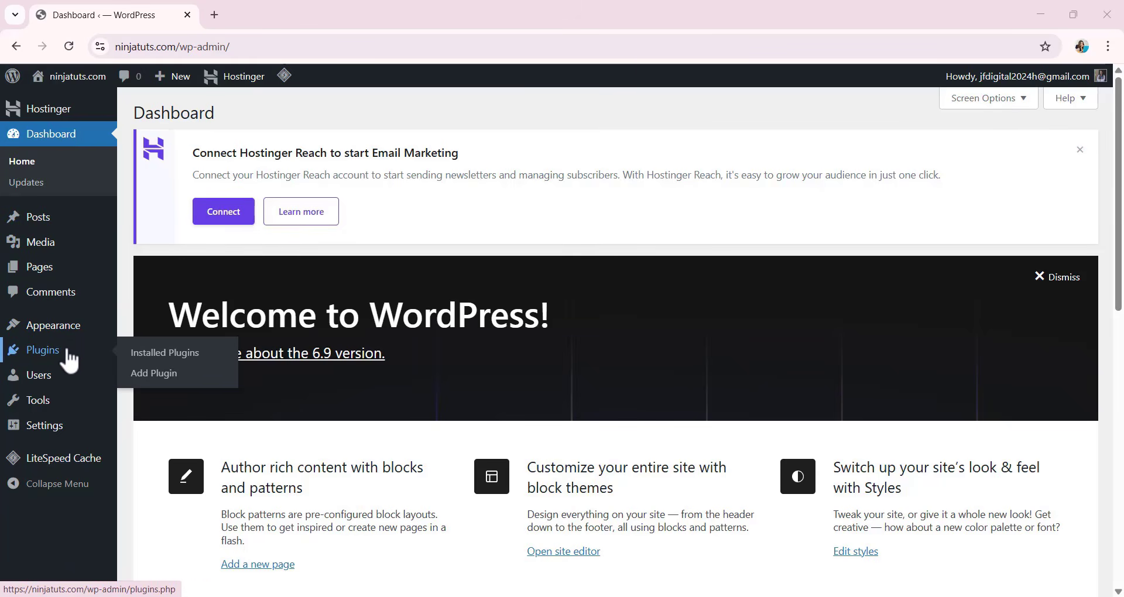
pyautogui.moveTo(70, 414)
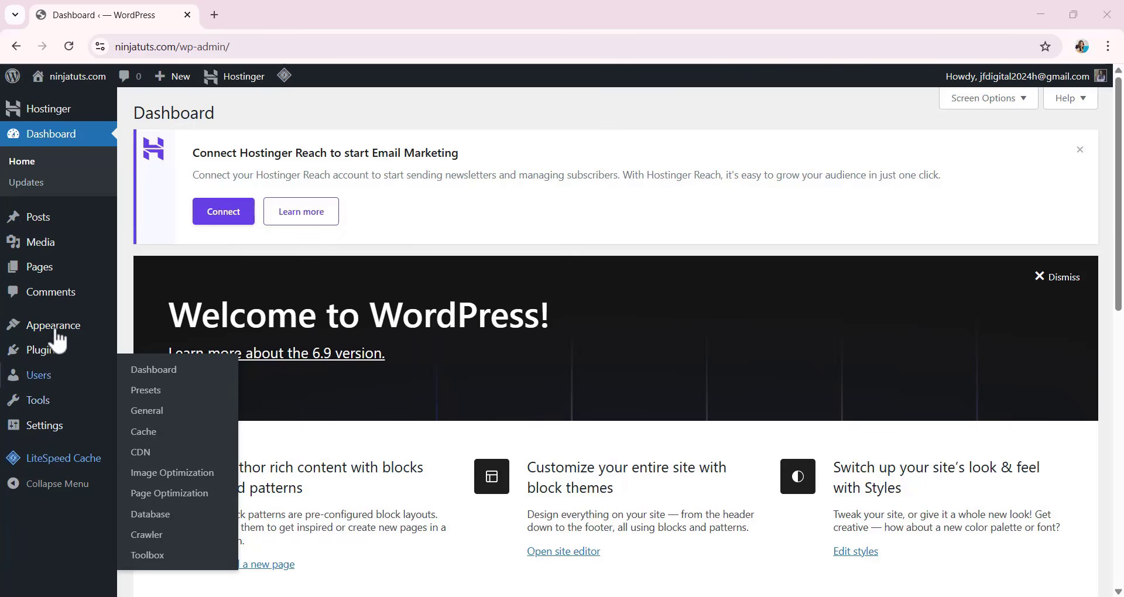
# Dismiss the dashboard's Welcome panel and collapse the Site Health Status, At a Glance and Activity boxes.
pyautogui.moveTo(53, 384)
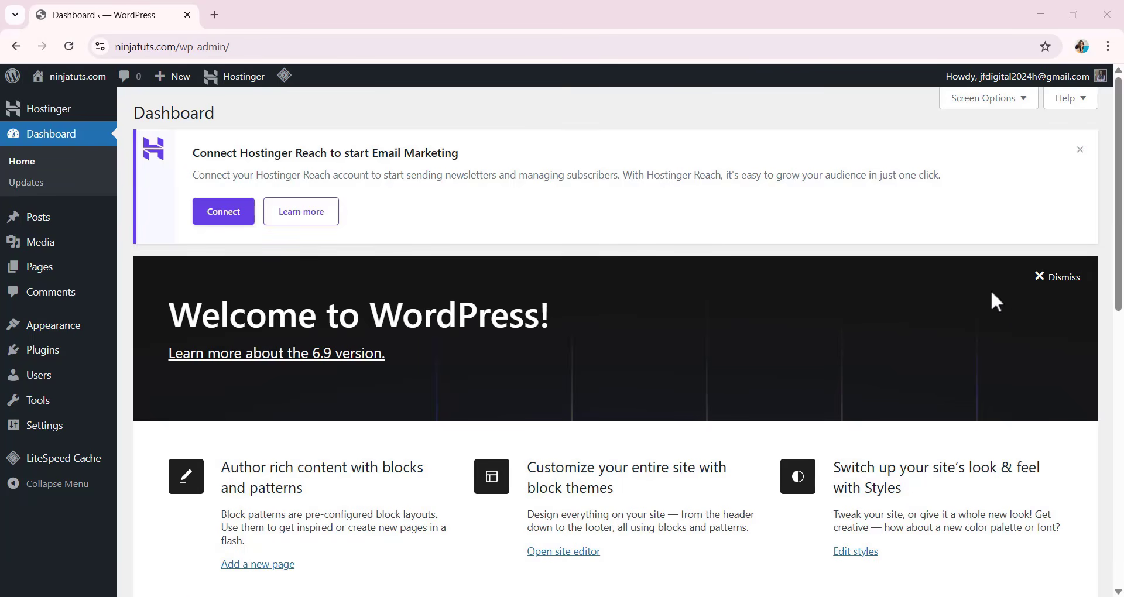
pyautogui.click(1046, 277)
pyautogui.scroll(-1, 609, 240)
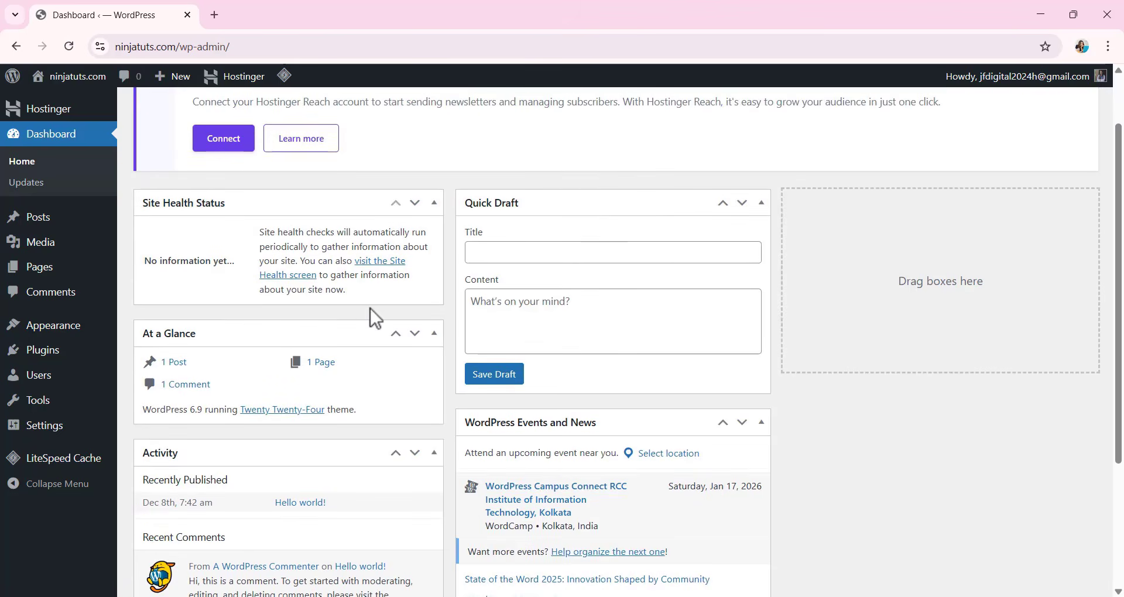
pyautogui.click(434, 204)
pyautogui.click(434, 244)
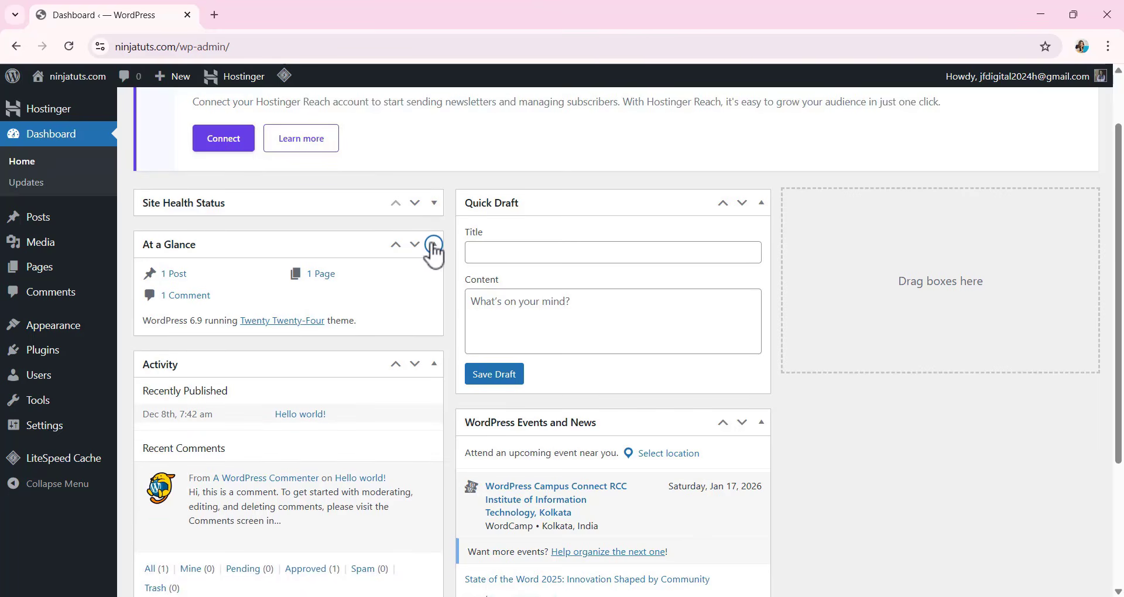
pyautogui.click(435, 287)
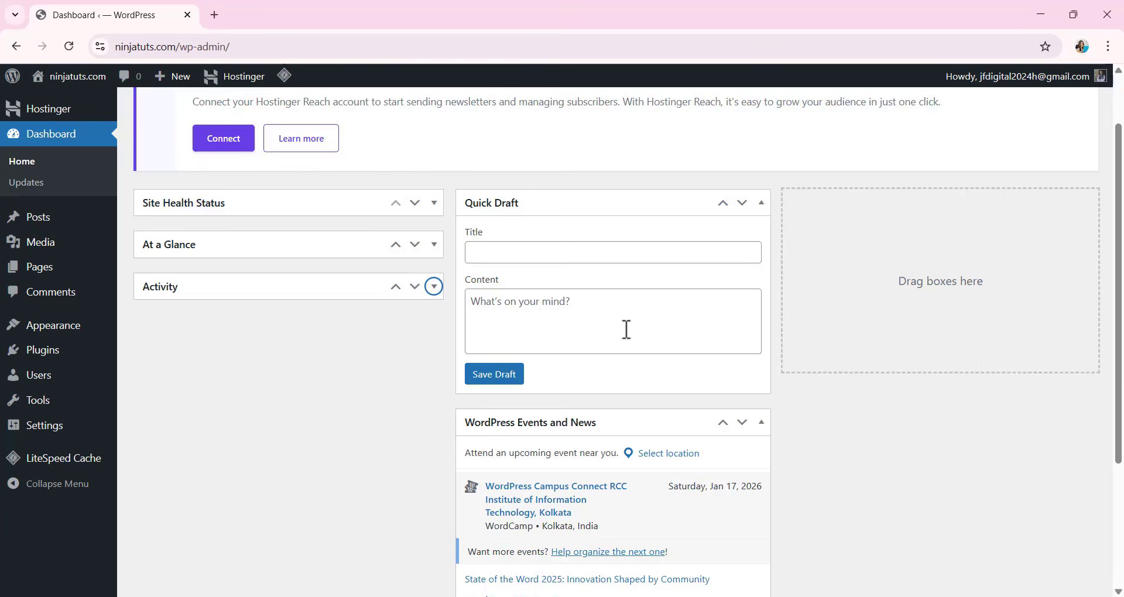
# Hide the Site Health Status, At a Glance, Activity, Quick Draft and WordPress Events and News boxes, and dismiss the Hostinger Reach notice.
pyautogui.scroll(1, 698, 292)
pyautogui.scroll(2, 698, 290)
pyautogui.click(989, 100)
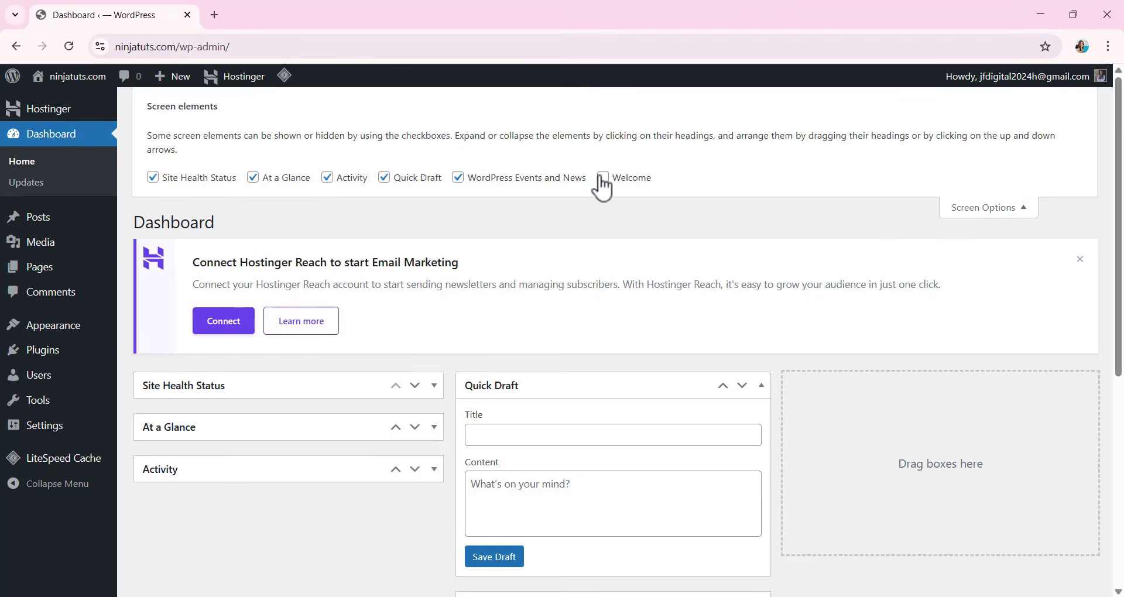
pyautogui.click(153, 178)
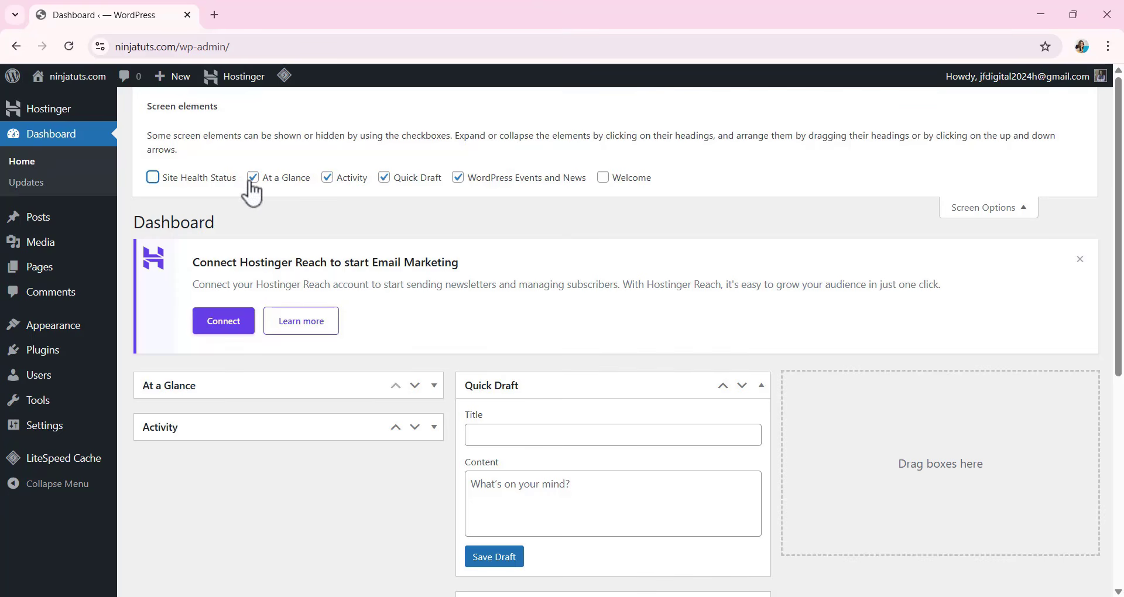
pyautogui.click(253, 177)
pyautogui.click(330, 178)
pyautogui.click(385, 178)
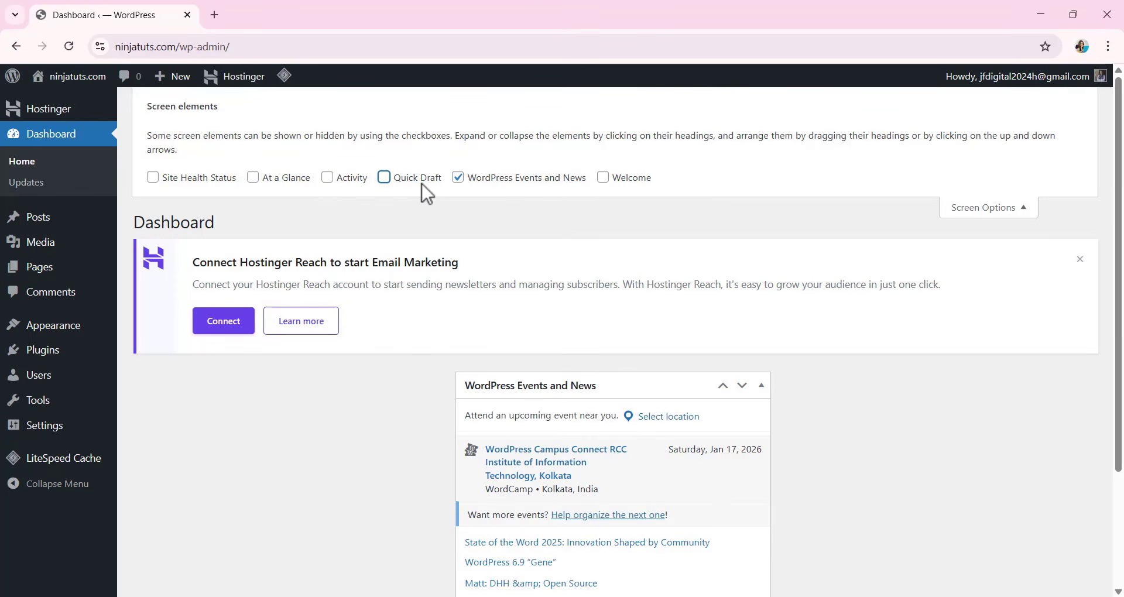
pyautogui.click(458, 178)
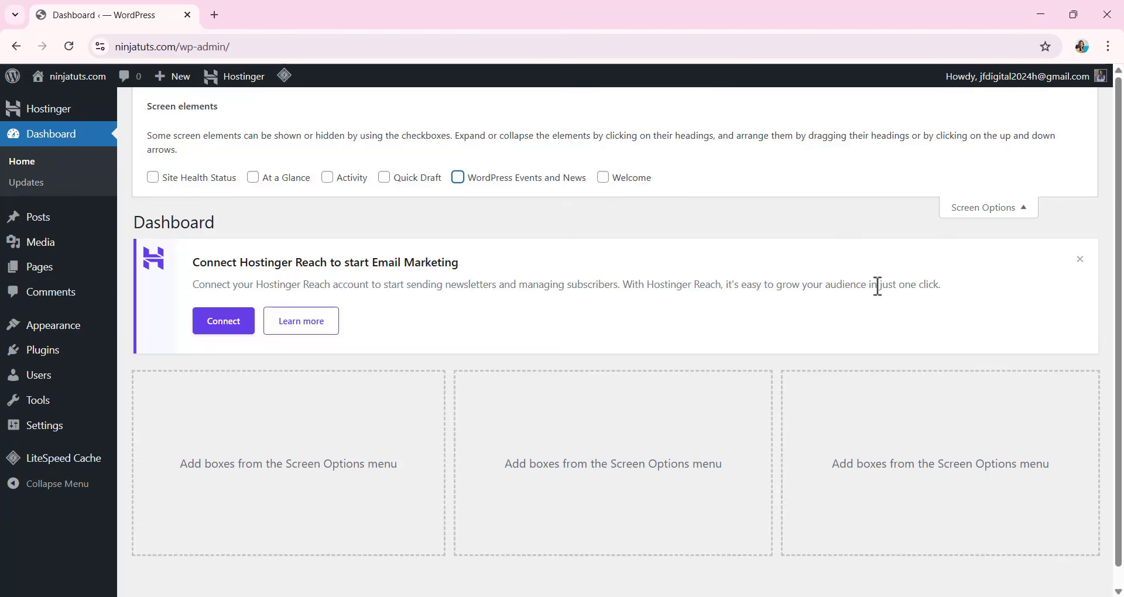
pyautogui.click(1081, 260)
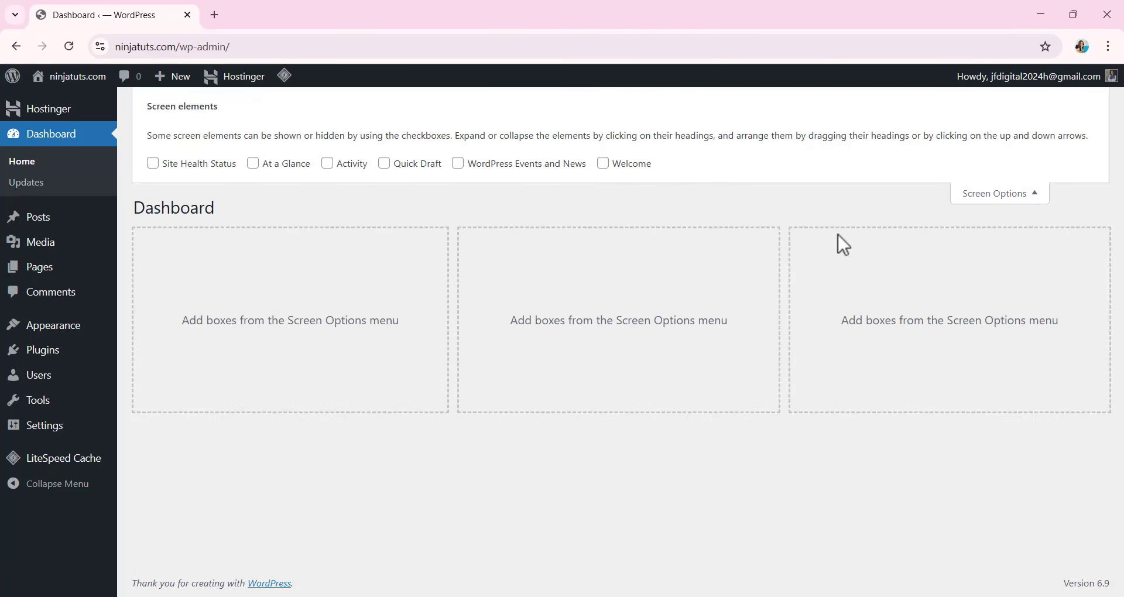
# Select all installed plugins and deactivate them with a bulk action.
pyautogui.click(54, 352)
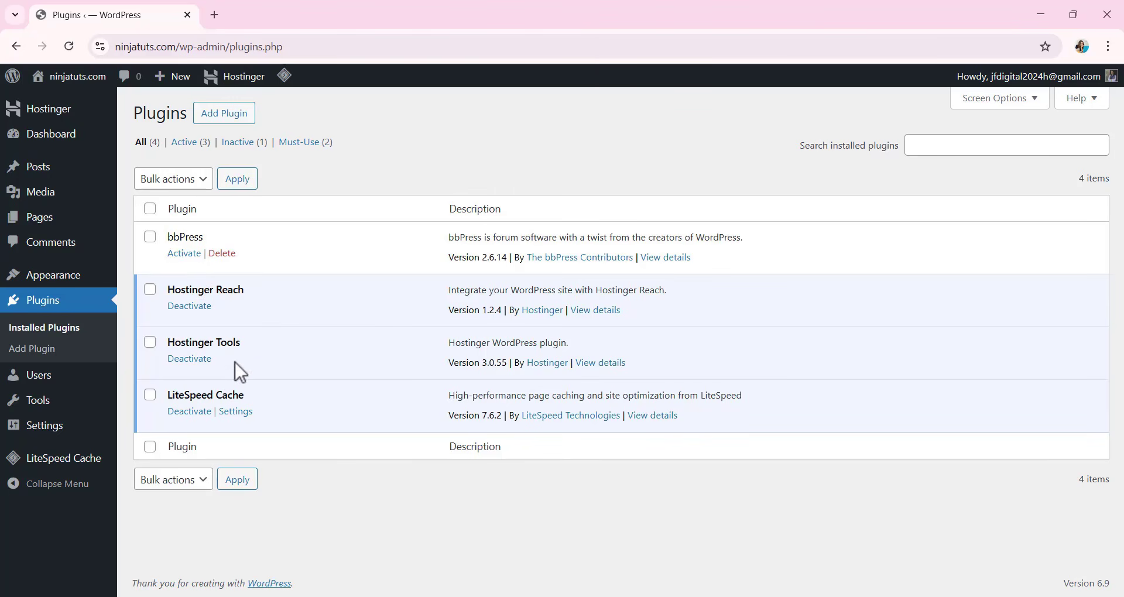
pyautogui.click(150, 237)
pyautogui.click(150, 290)
pyautogui.click(151, 210)
pyautogui.click(188, 179)
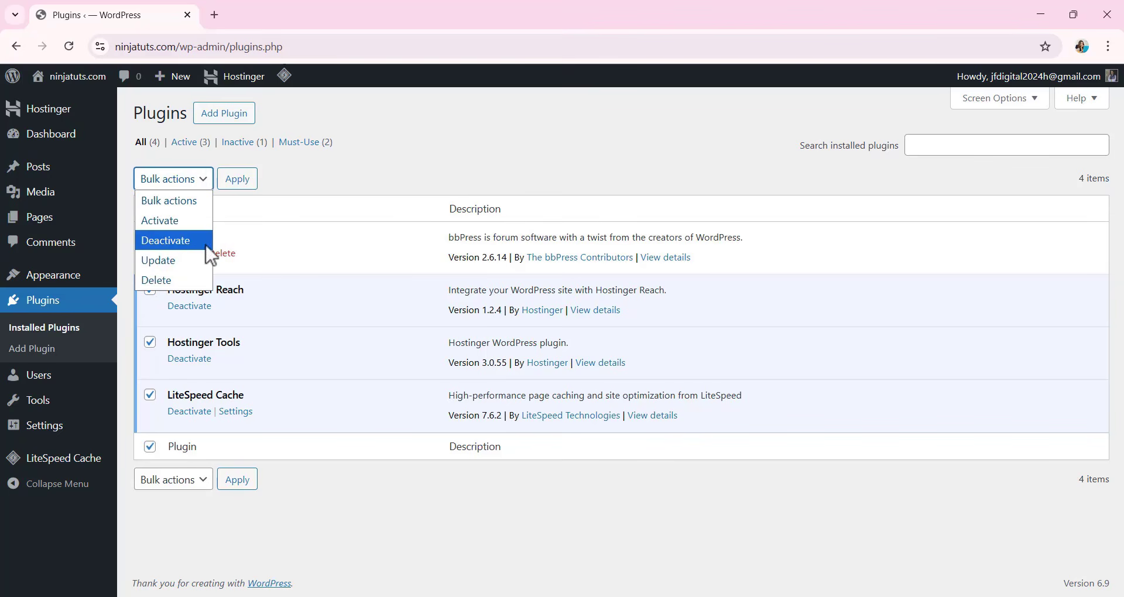
pyautogui.click(170, 241)
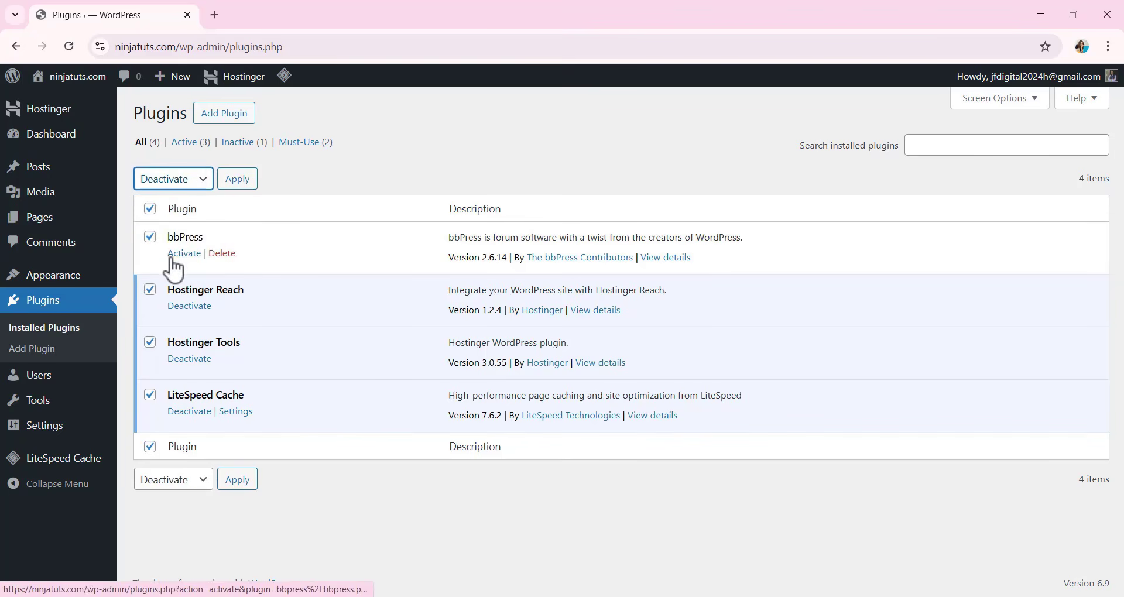
pyautogui.click(239, 186)
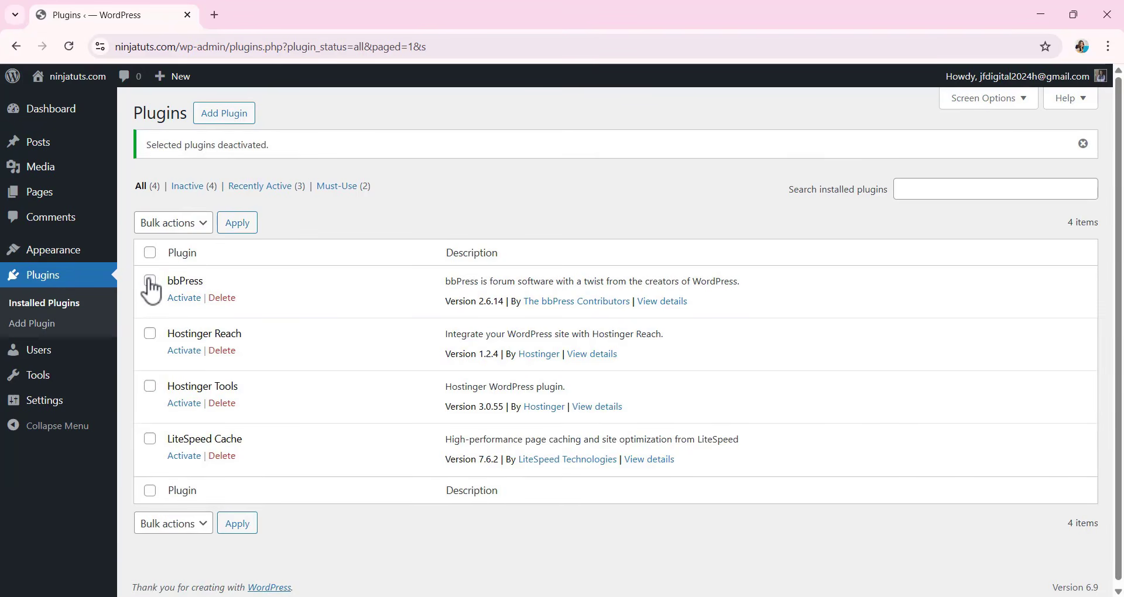
# Delete bbPress, Hostinger Reach, Hostinger Tools and LiteSpeed Cache from the installed plugins in one bulk action.
pyautogui.click(151, 253)
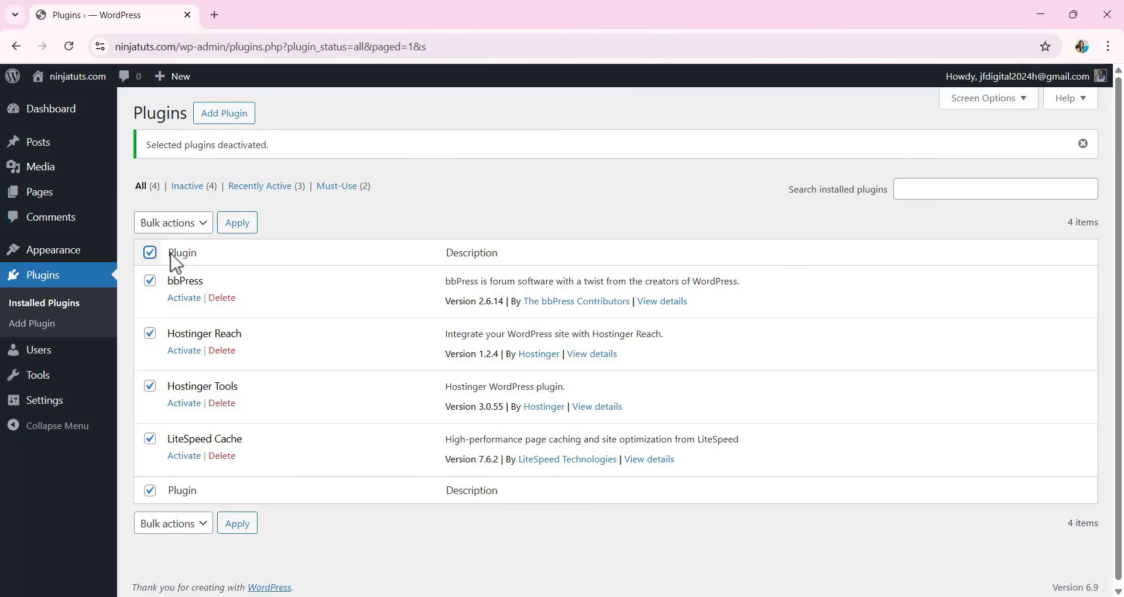
pyautogui.click(192, 226)
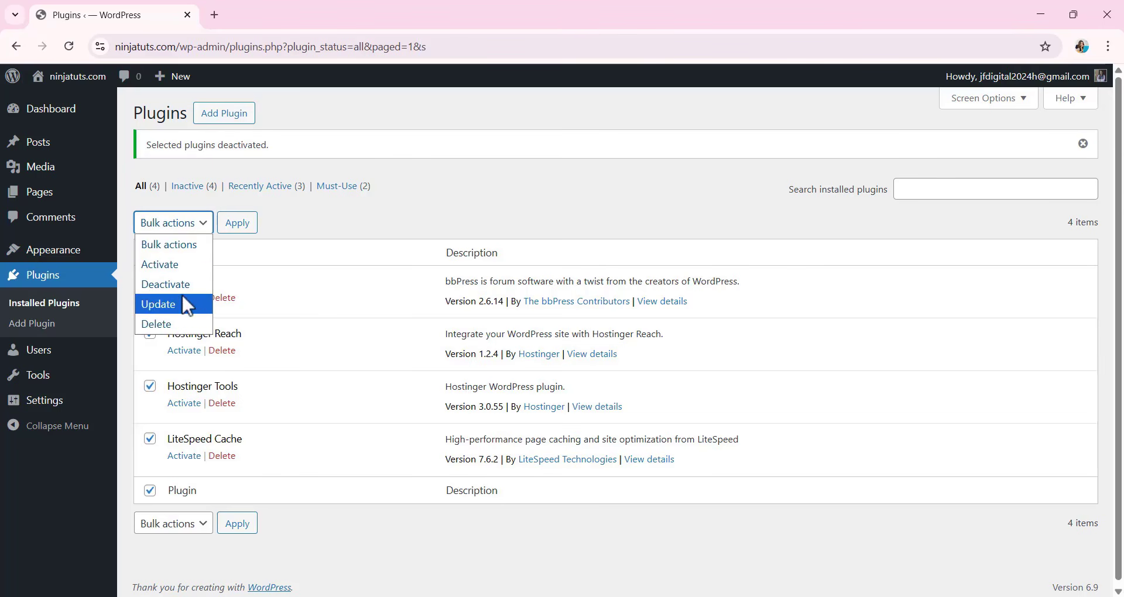
pyautogui.click(157, 324)
pyautogui.click(238, 223)
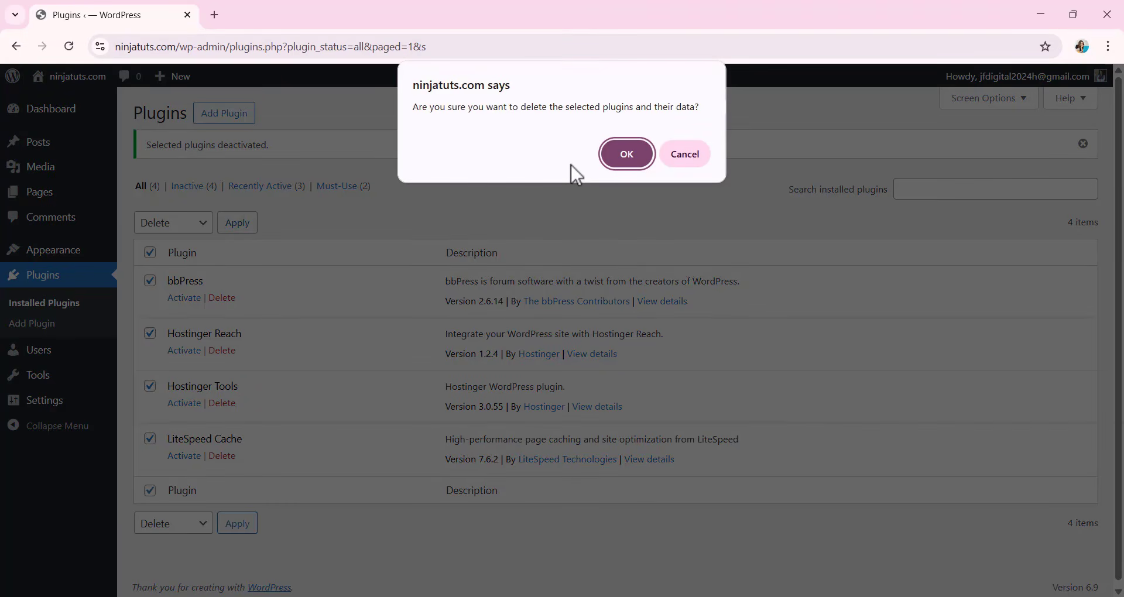
pyautogui.click(635, 155)
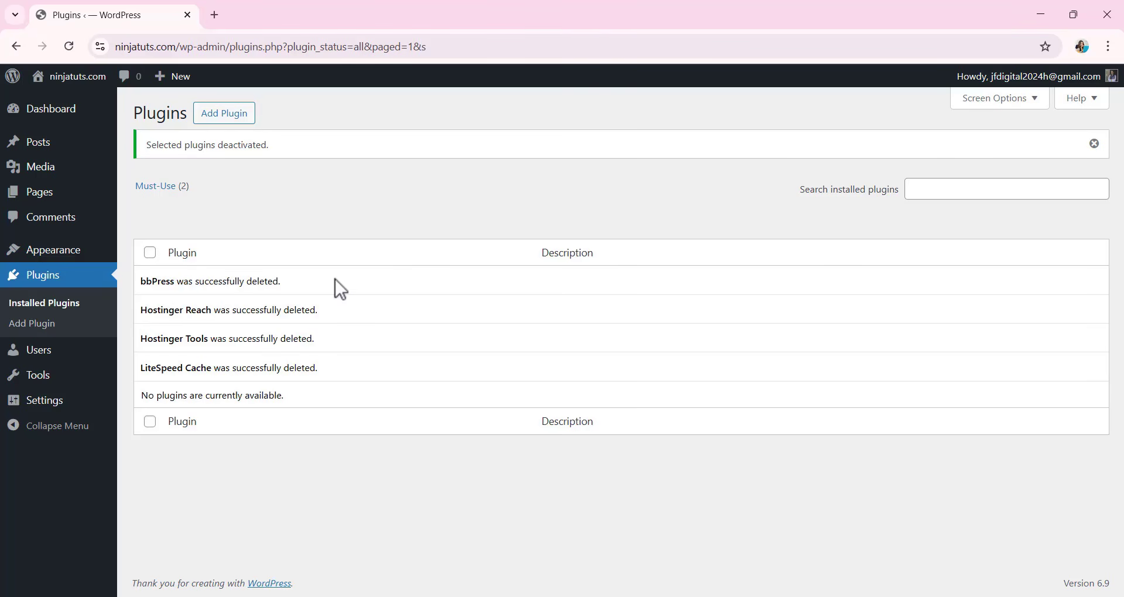
# Move the Privacy Policy and Sample Page pages to the trash with a bulk action.
pyautogui.click(48, 195)
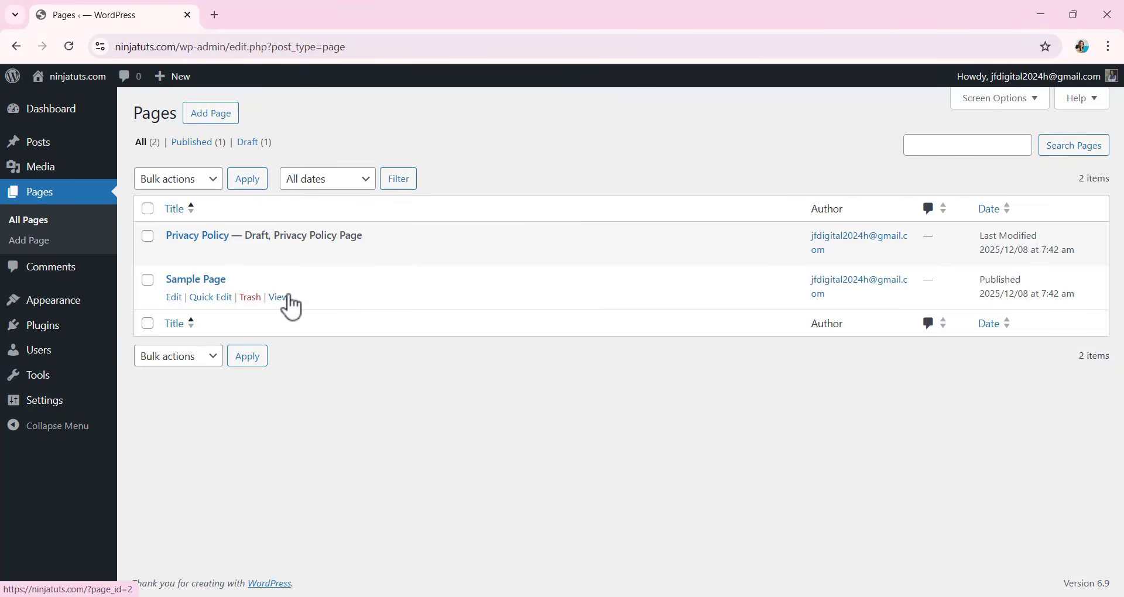
pyautogui.click(147, 236)
pyautogui.click(148, 210)
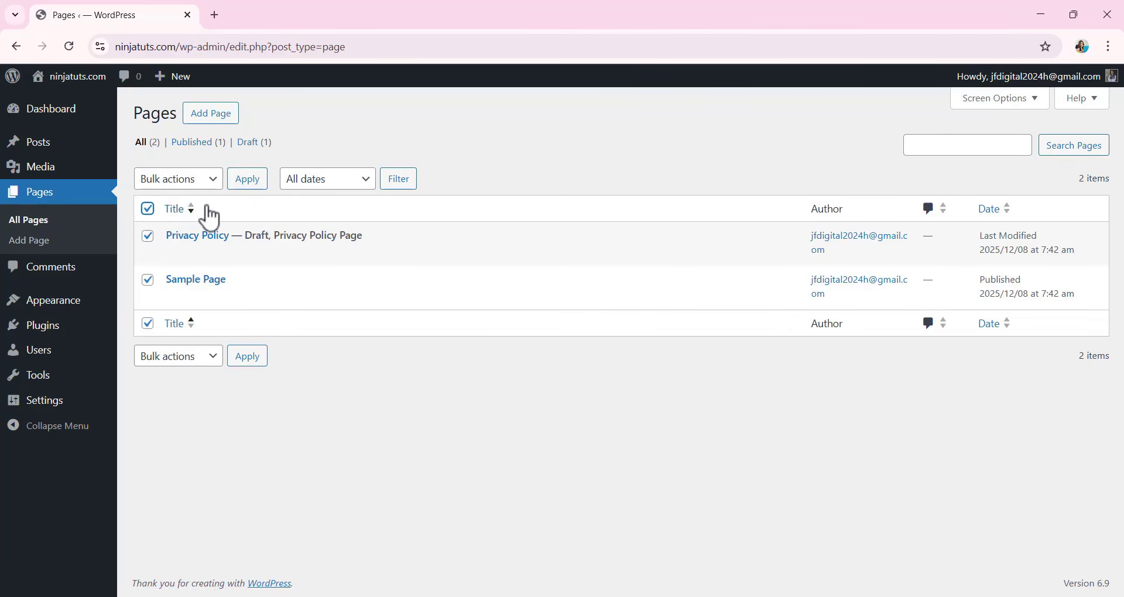
pyautogui.click(199, 185)
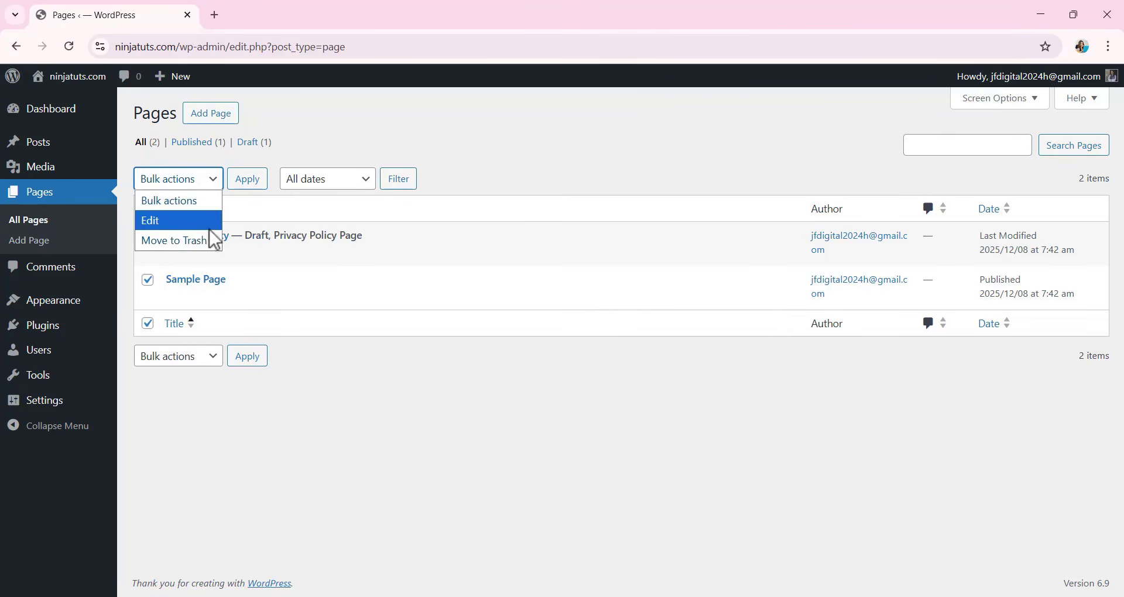
pyautogui.click(179, 241)
pyautogui.click(252, 185)
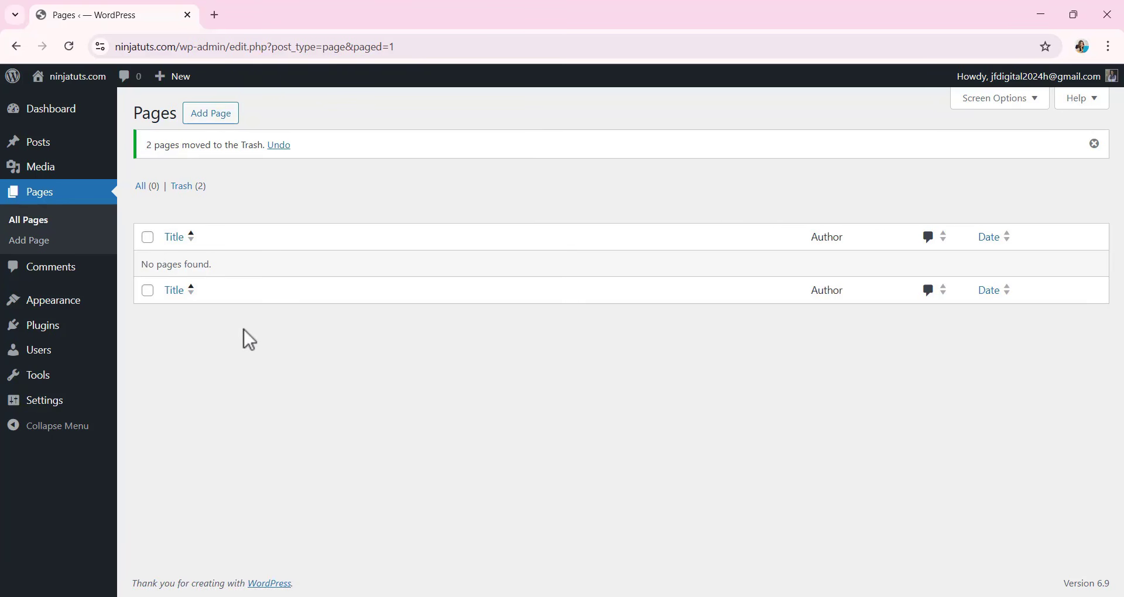
# Open the user profile settings of the current admin account.
pyautogui.moveTo(50, 355)
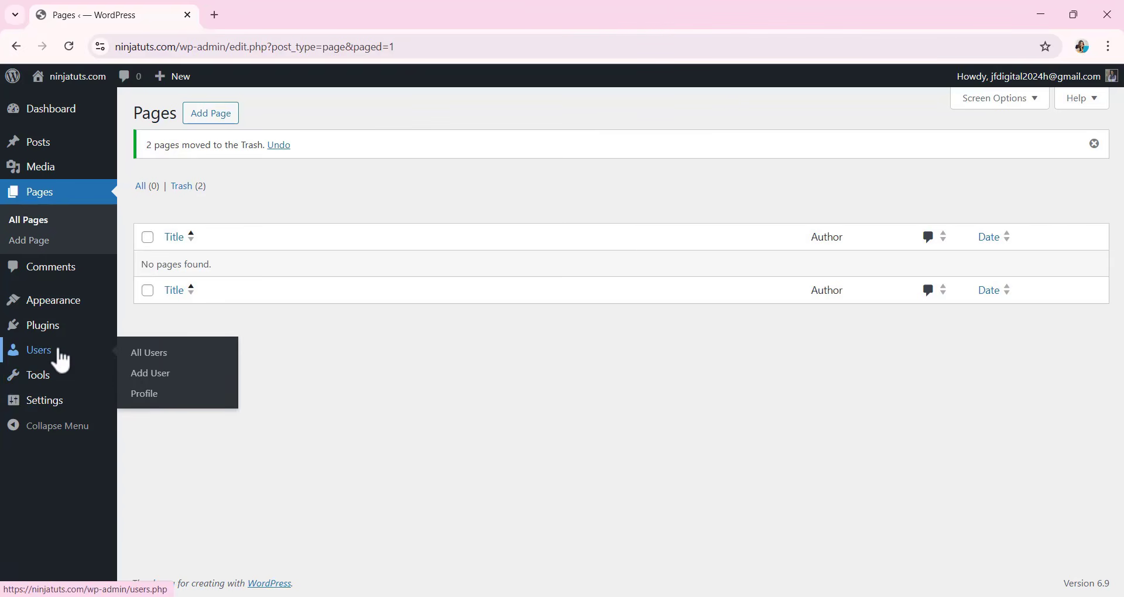
pyautogui.click(143, 396)
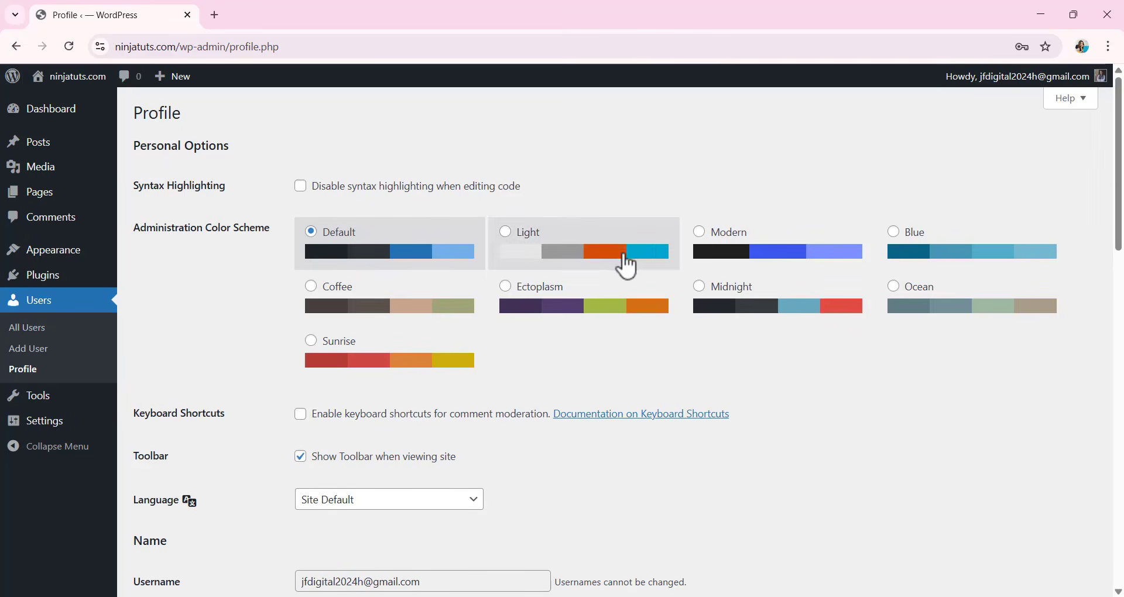
# Try the Modern, Blue, Coffee and Ectoplasm administration color schemes and return to Default.
pyautogui.click(697, 251)
pyautogui.click(899, 246)
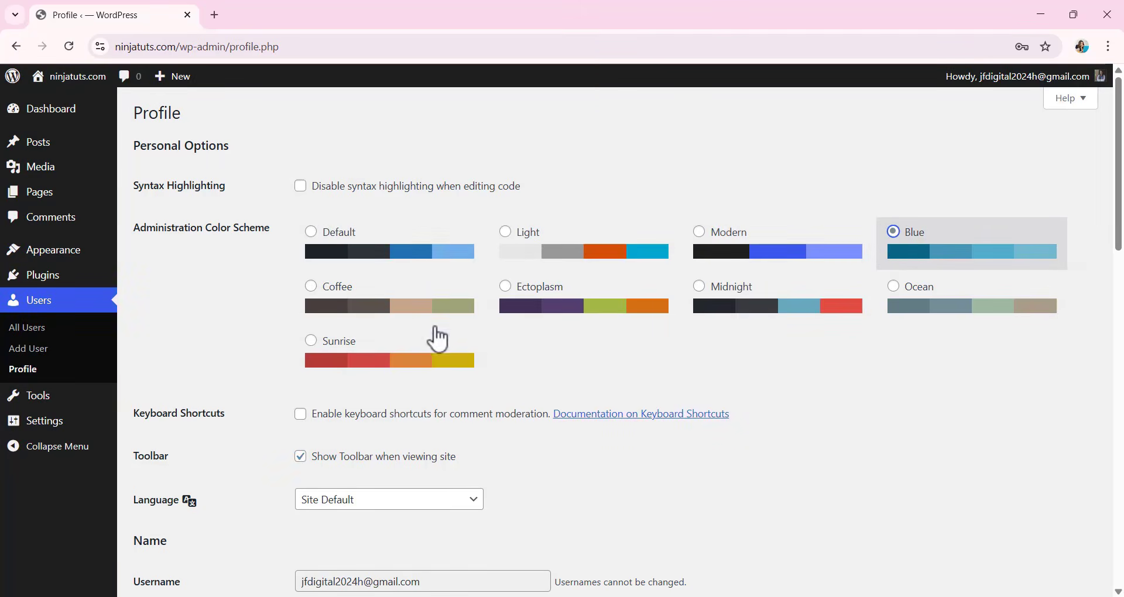
pyautogui.click(319, 291)
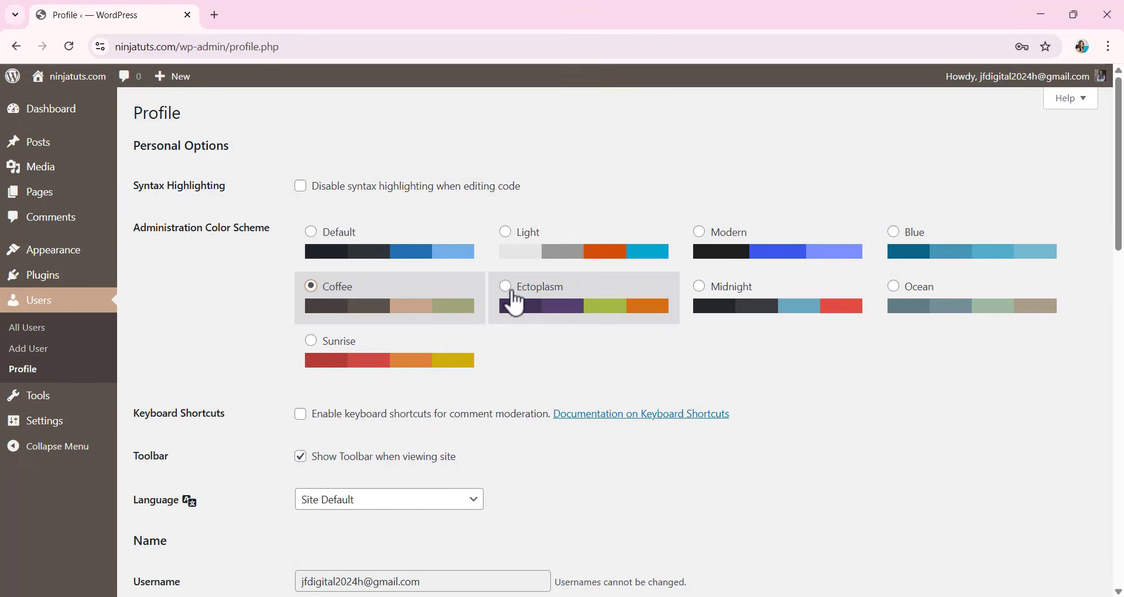
pyautogui.click(508, 290)
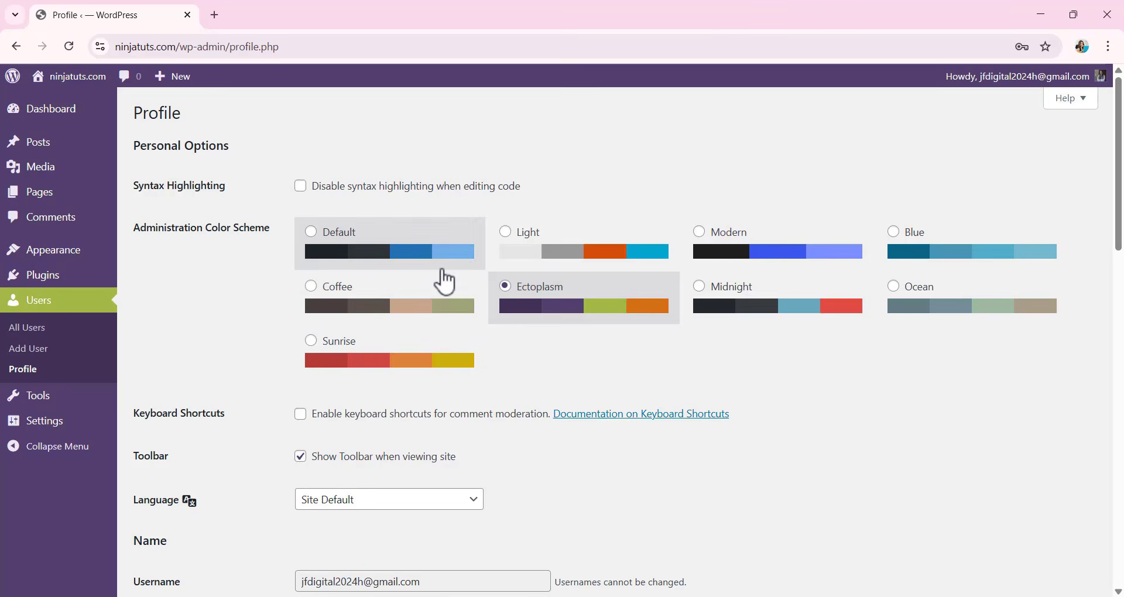
pyautogui.scroll(-1, 448, 280)
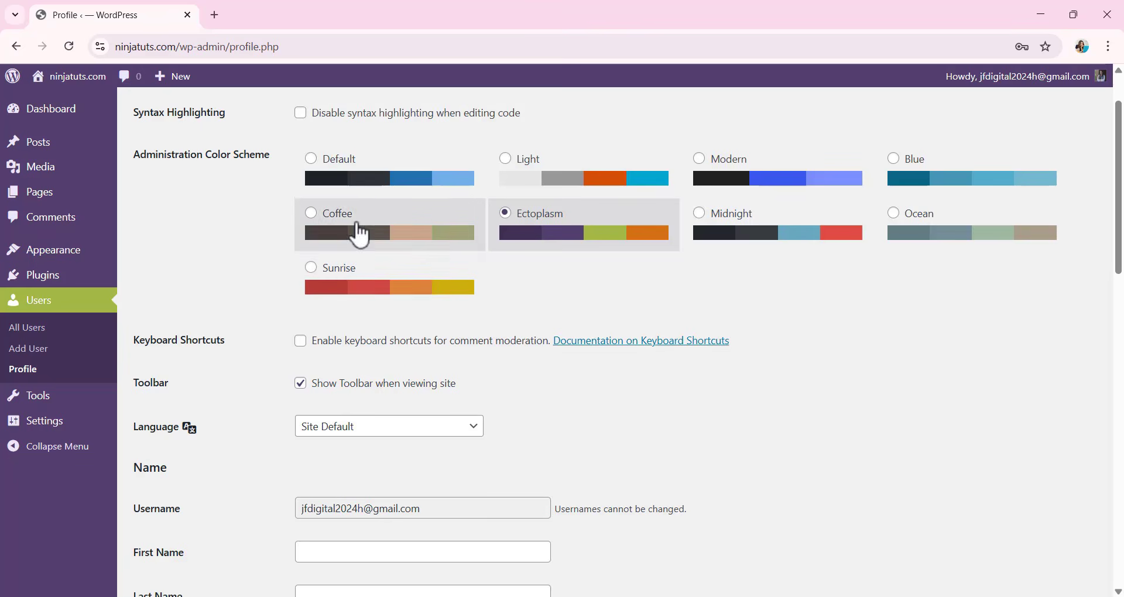
pyautogui.click(312, 161)
# Browse the language choices for the profile and keep Site Default.
pyautogui.scroll(-3, 447, 291)
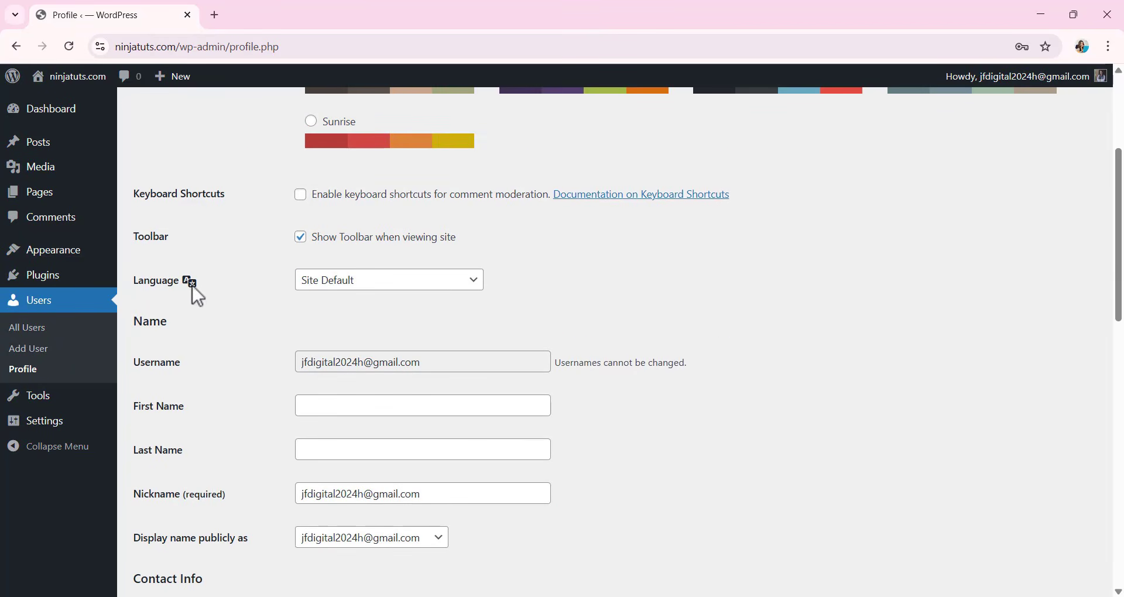
pyautogui.click(347, 285)
pyautogui.scroll(-5, 417, 355)
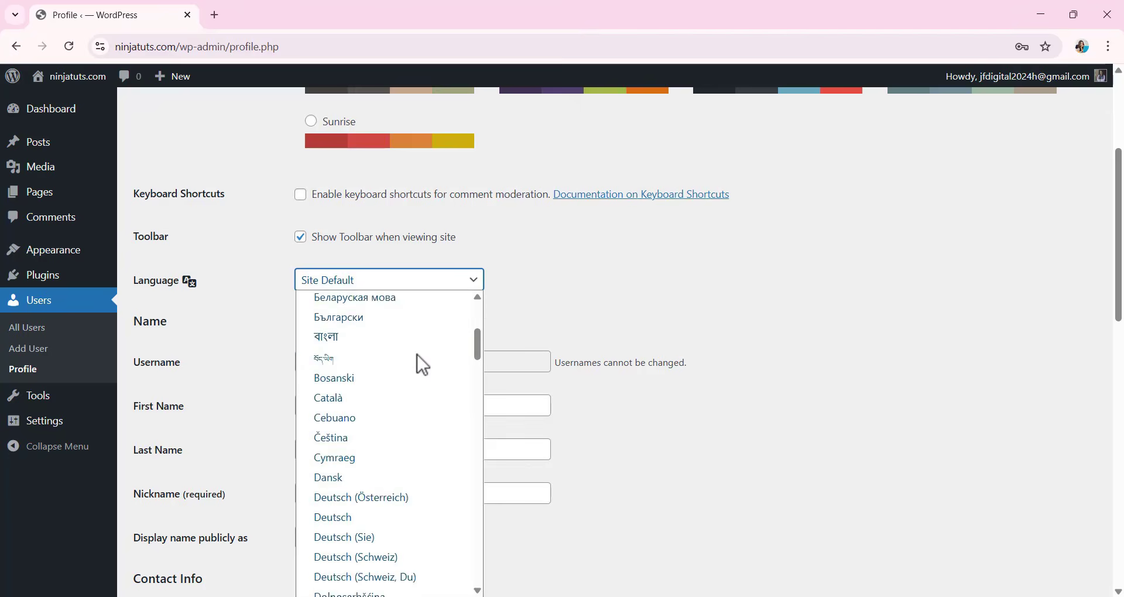
pyautogui.scroll(-20, 417, 352)
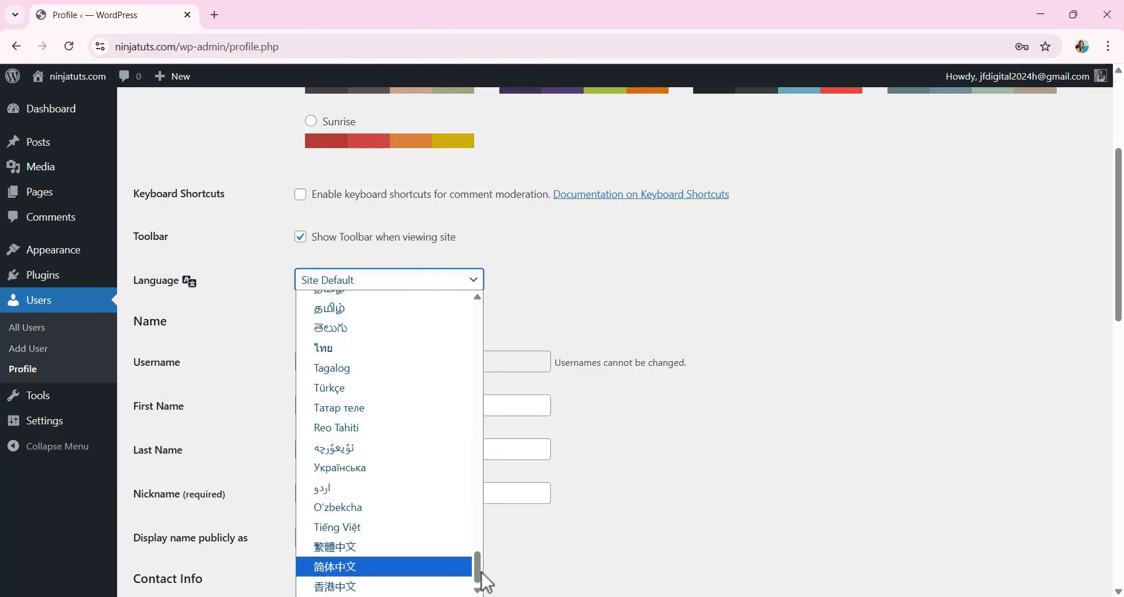
pyautogui.moveTo(477, 577); pyautogui.dragTo(486, 320)
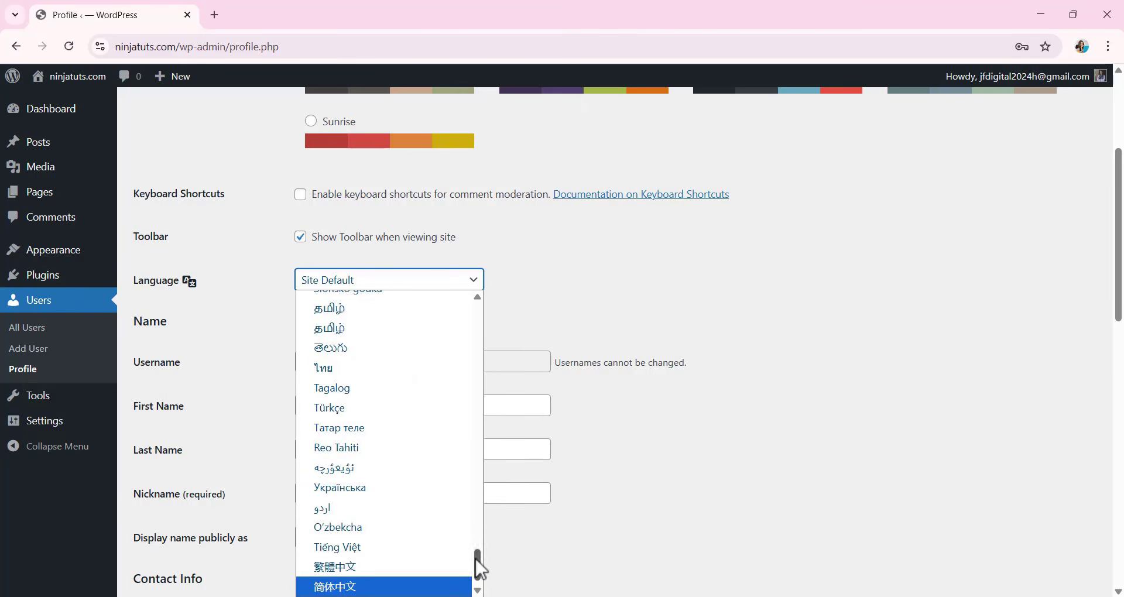
pyautogui.moveTo(477, 567); pyautogui.dragTo(512, 291)
pyautogui.click(373, 319)
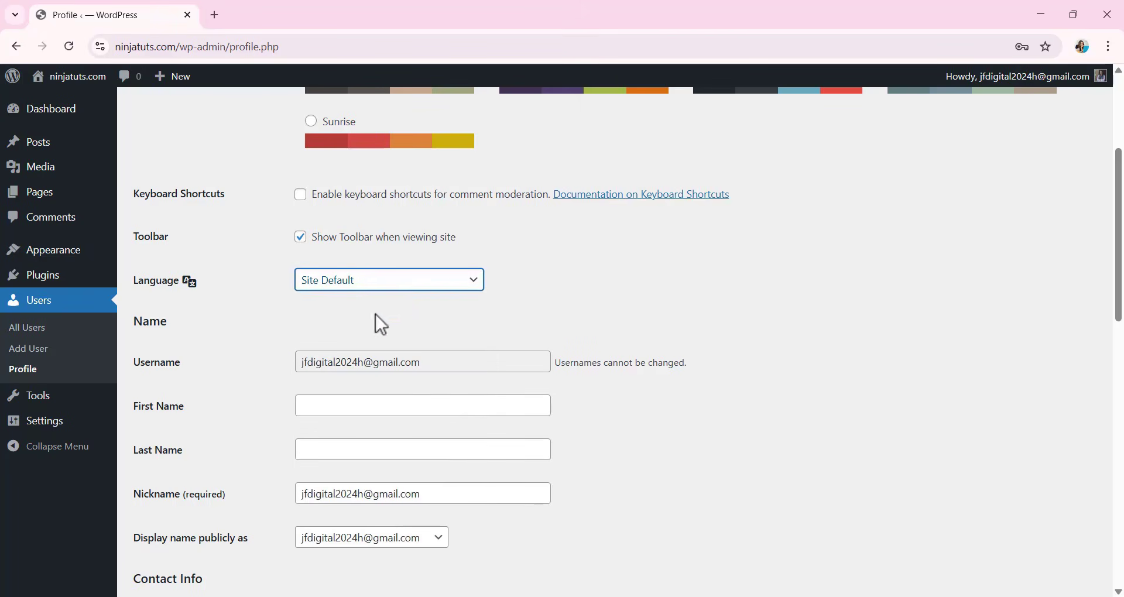
# Fill in the first name and last name fields of the profile with the account owner's name.
pyautogui.scroll(-1, 416, 296)
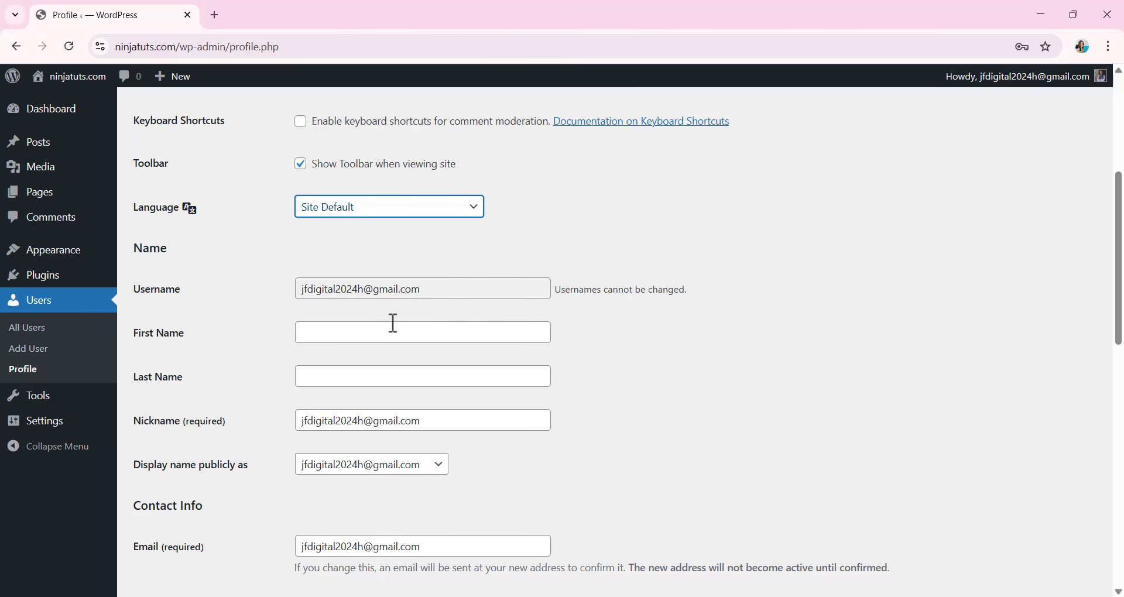
pyautogui.scroll(-1, 389, 299)
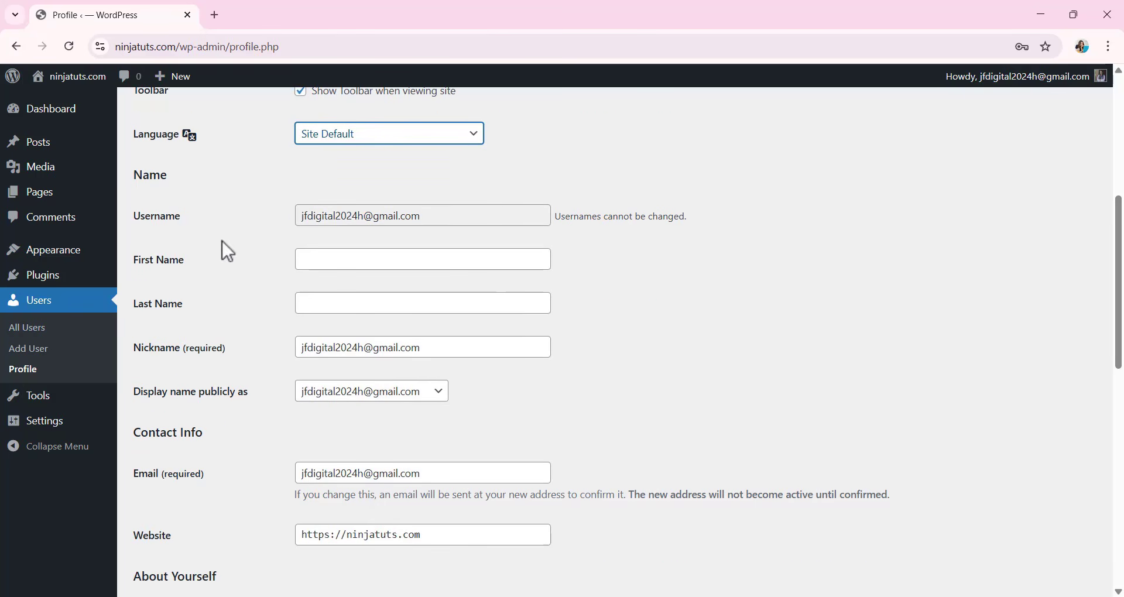
pyautogui.click(332, 265)
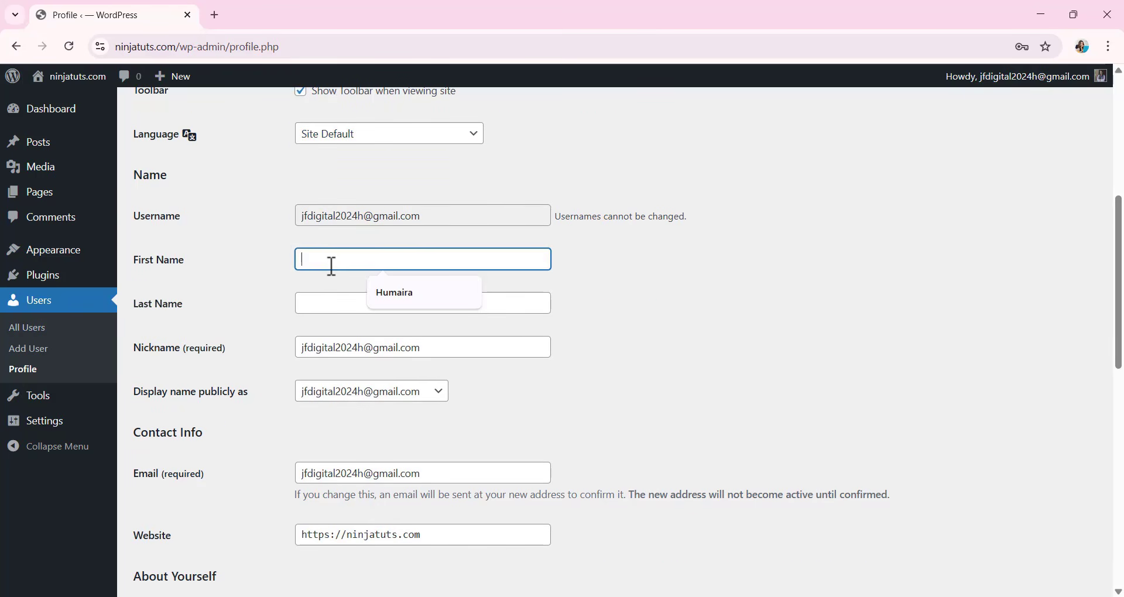
pyautogui.click(386, 293)
pyautogui.click(316, 305)
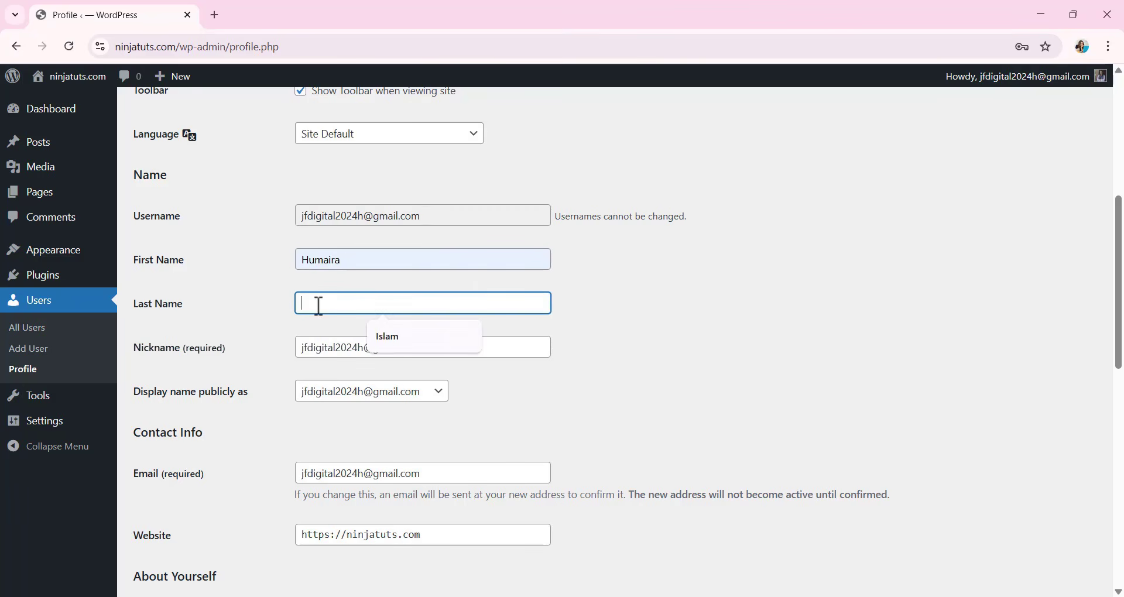
pyautogui.click(397, 342)
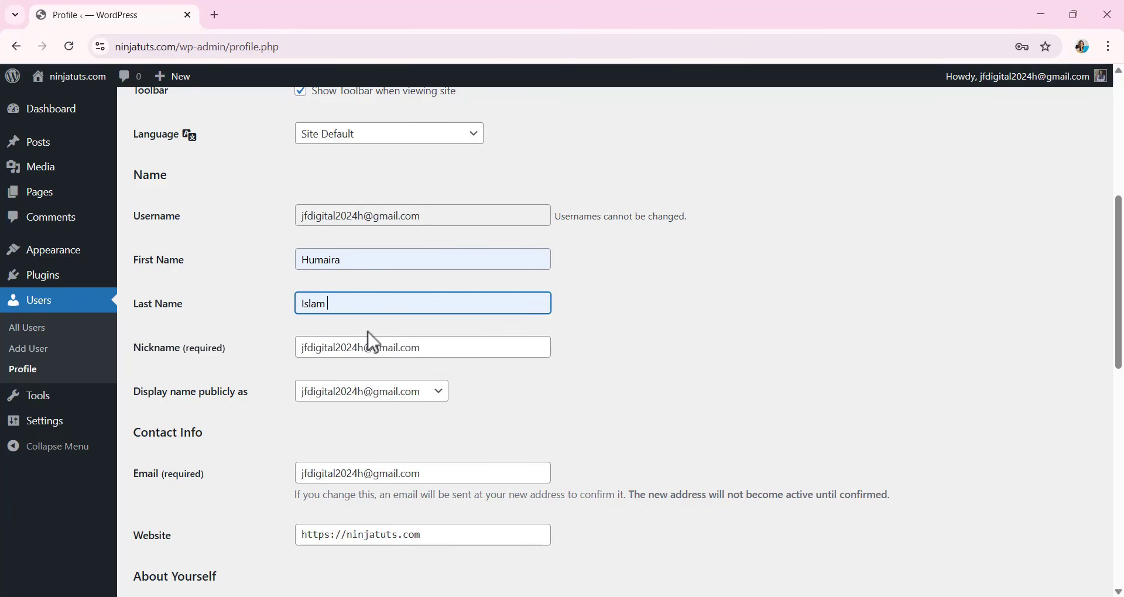
# Replace the profile's nickname with a personal one and display the first and last name publicly.
pyautogui.press('Tab')
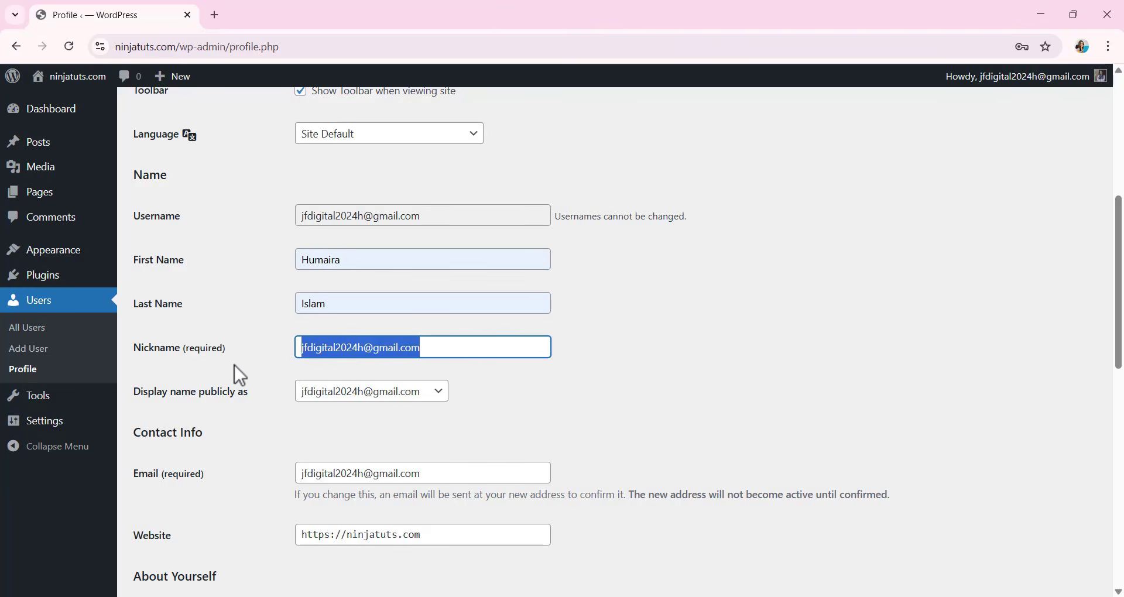
pyautogui.write('luna')
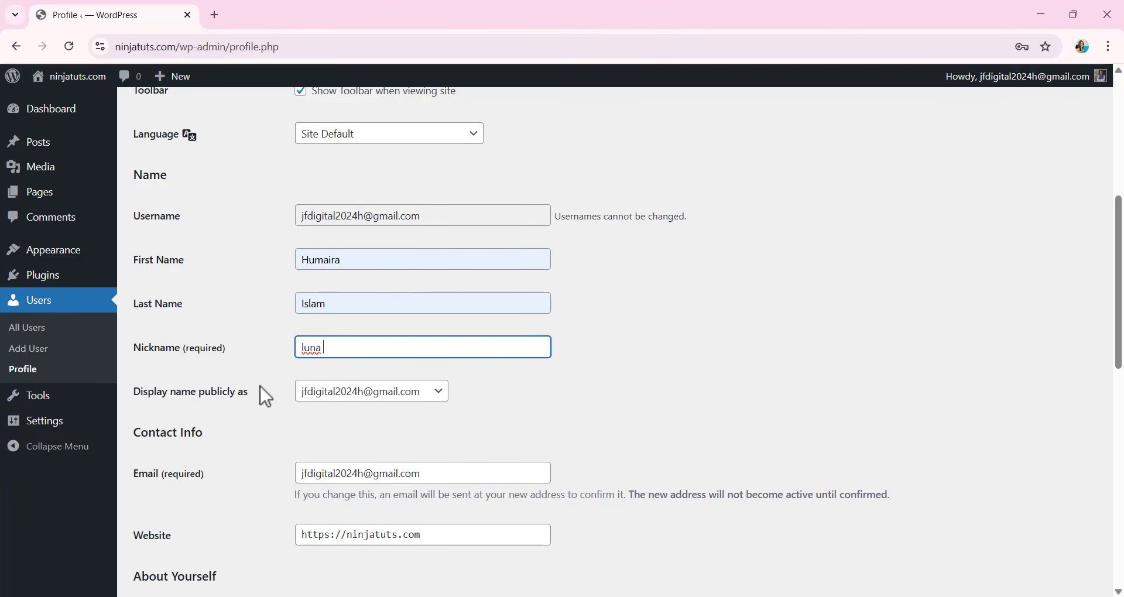
pyautogui.click(376, 391)
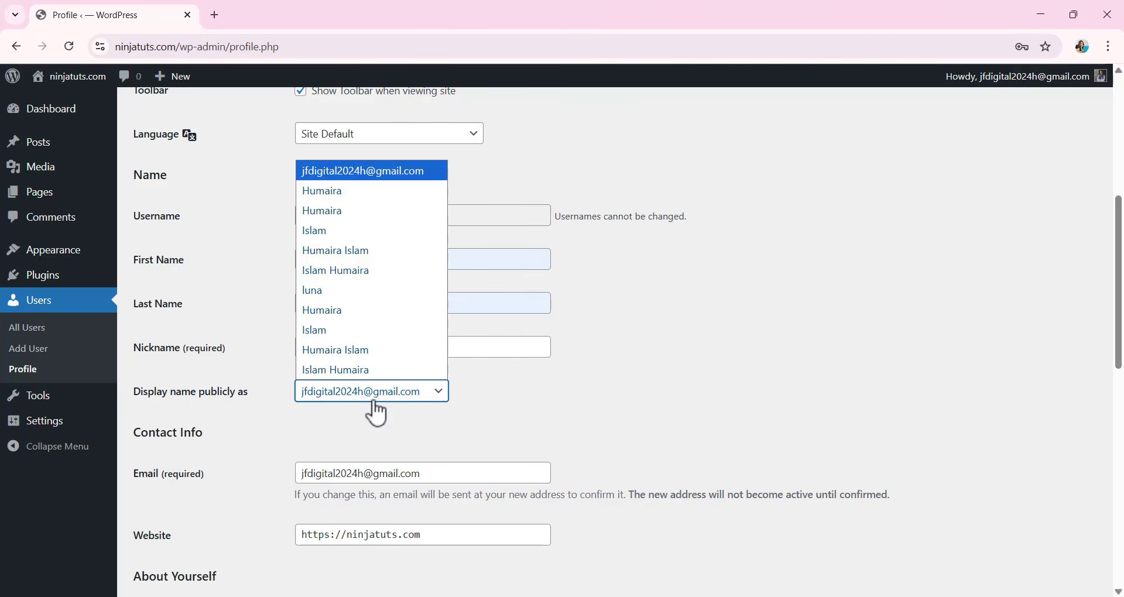
pyautogui.click(376, 258)
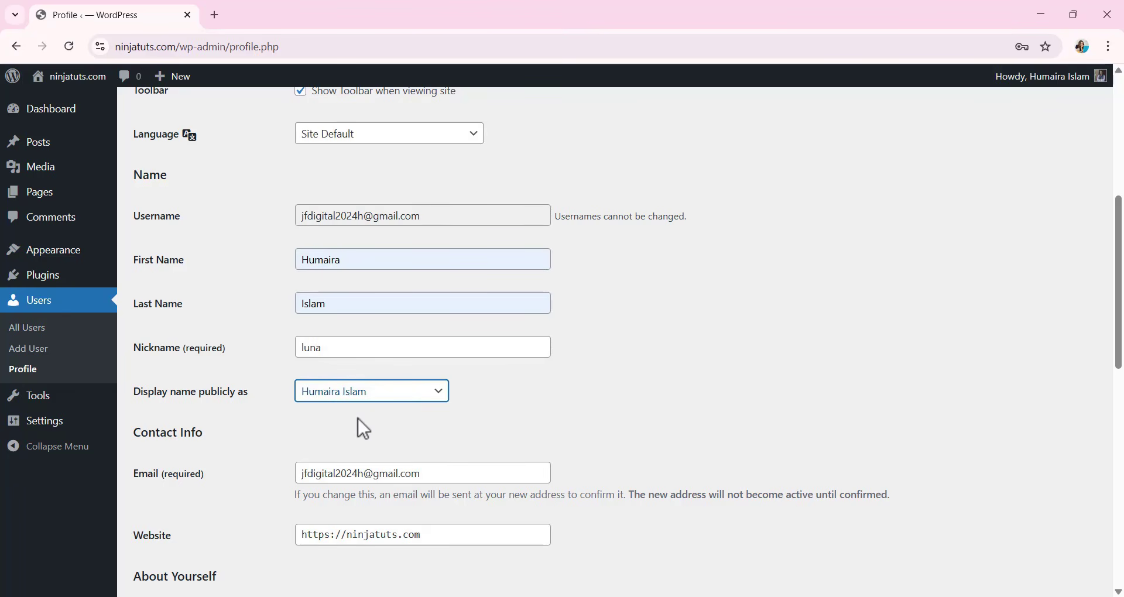
# Set a new account password, replacing the generated one with the owner's chosen password and hiding its characters.
pyautogui.scroll(-3, 371, 386)
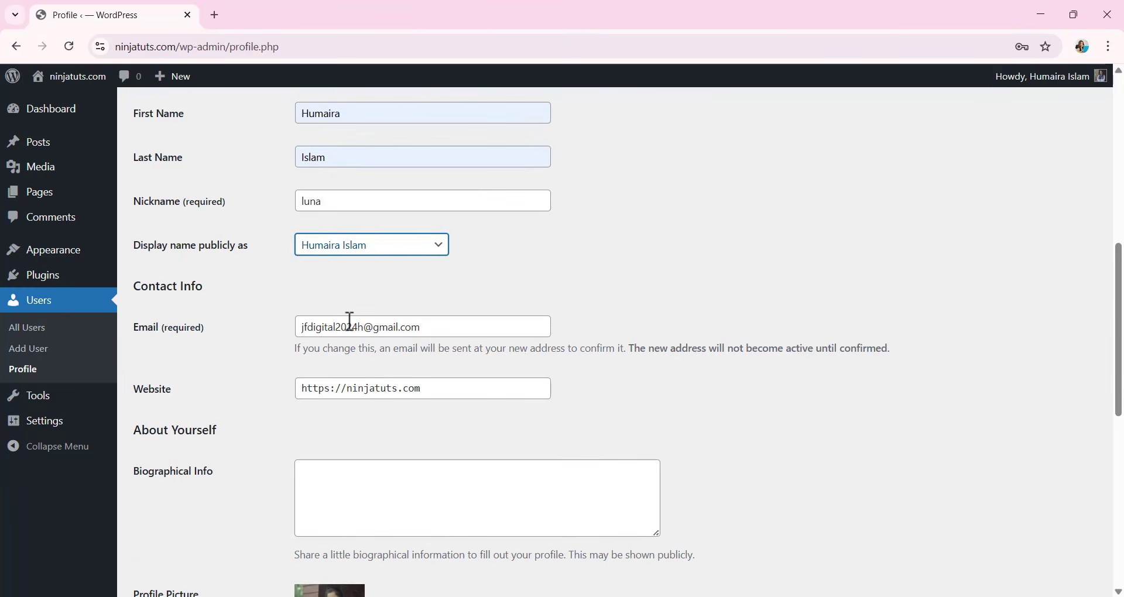
pyautogui.scroll(-1, 380, 375)
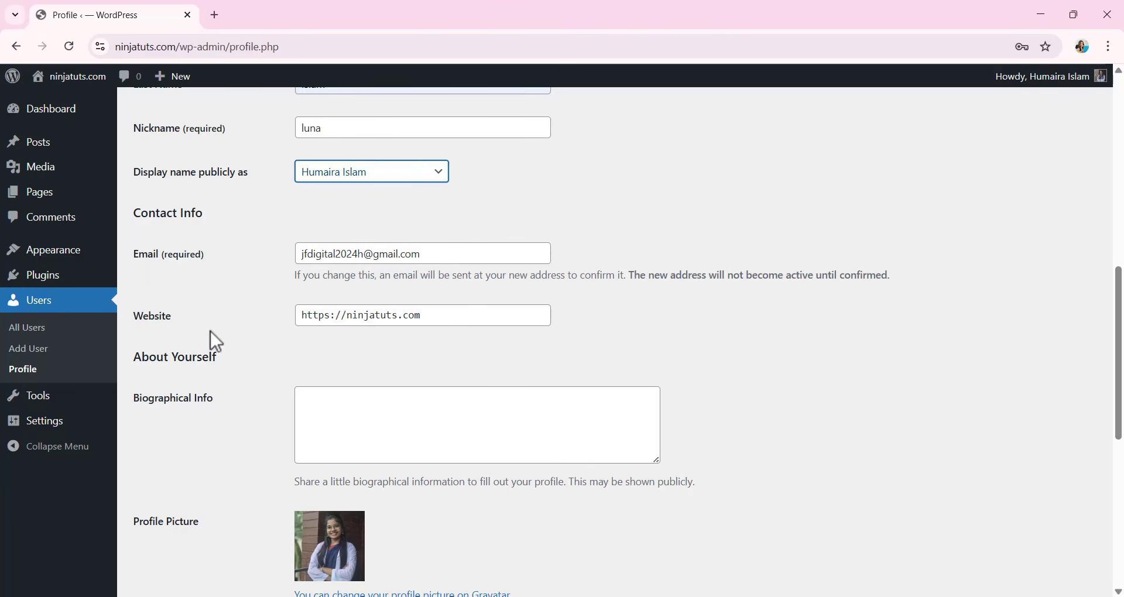
pyautogui.scroll(-1, 406, 368)
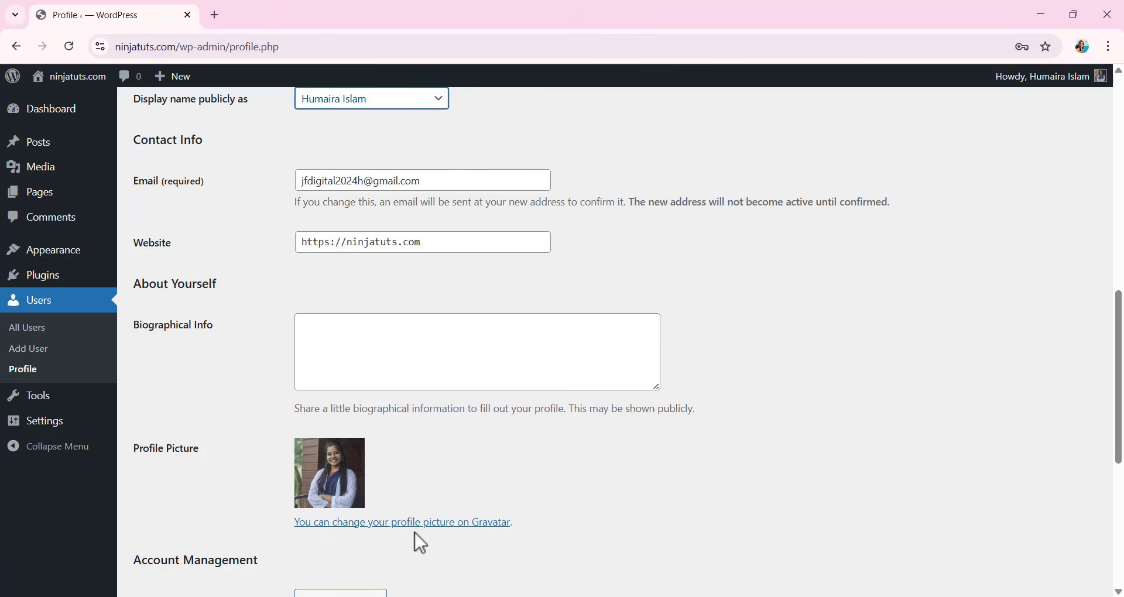
pyautogui.scroll(-1, 420, 543)
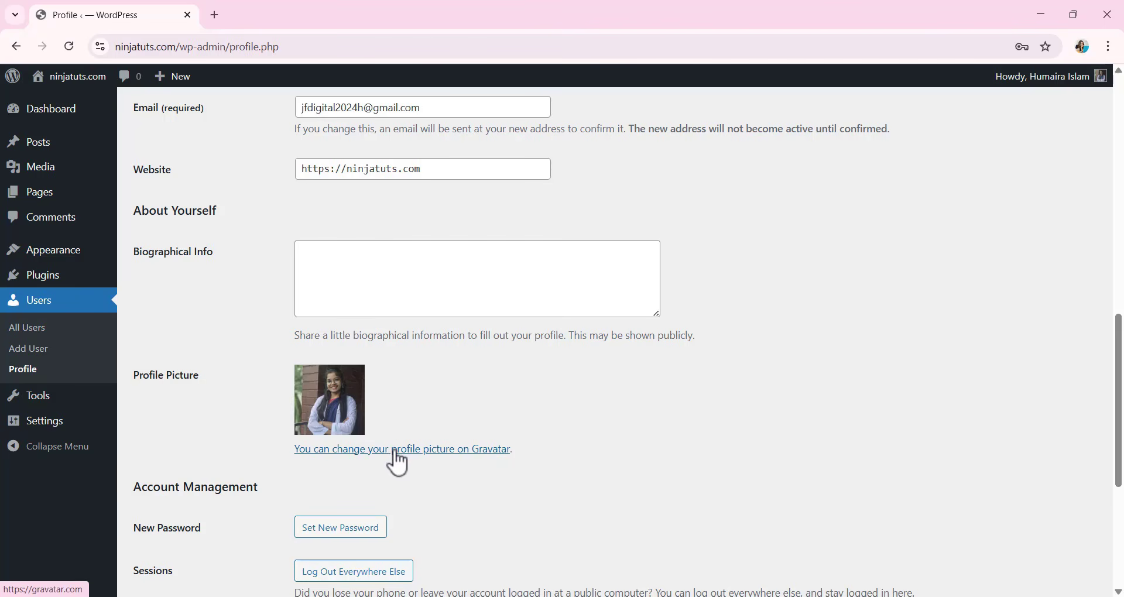
pyautogui.scroll(-1, 398, 463)
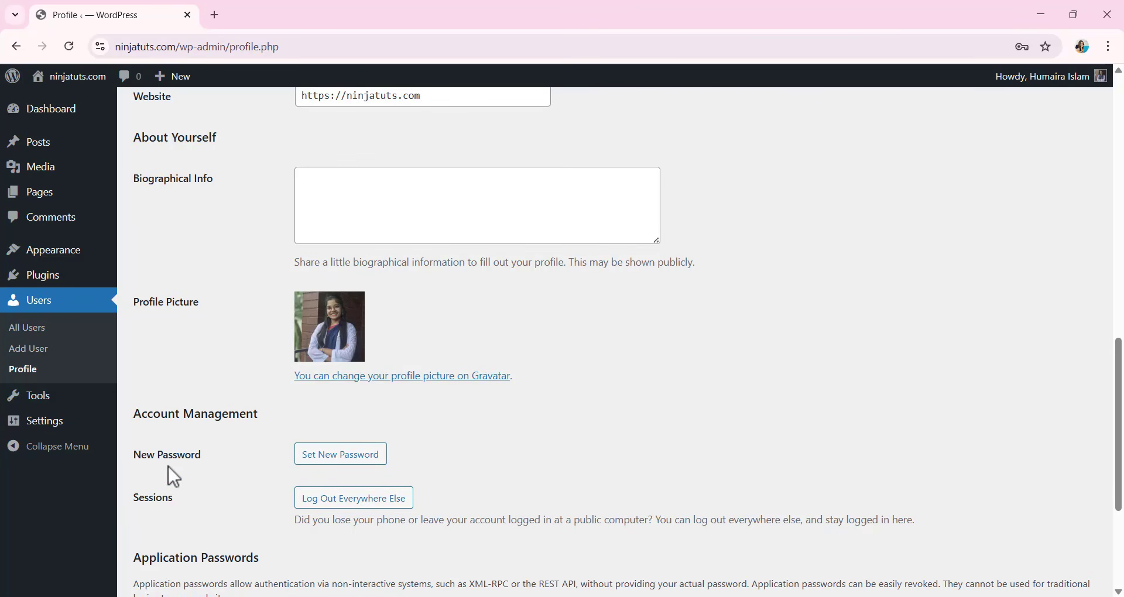
pyautogui.click(359, 461)
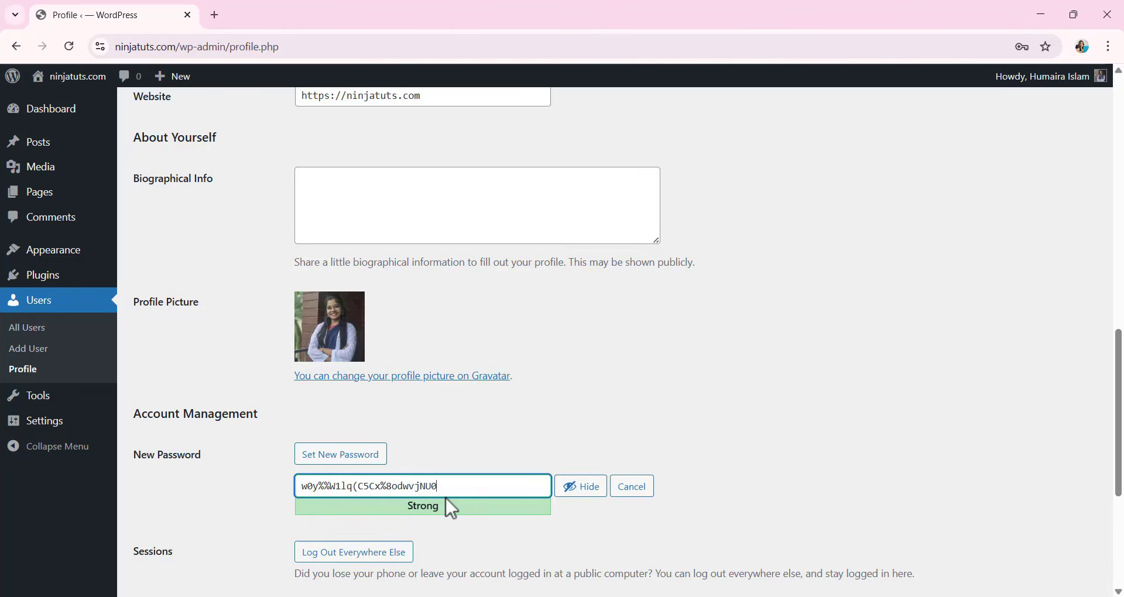
pyautogui.scroll(-1, 458, 440)
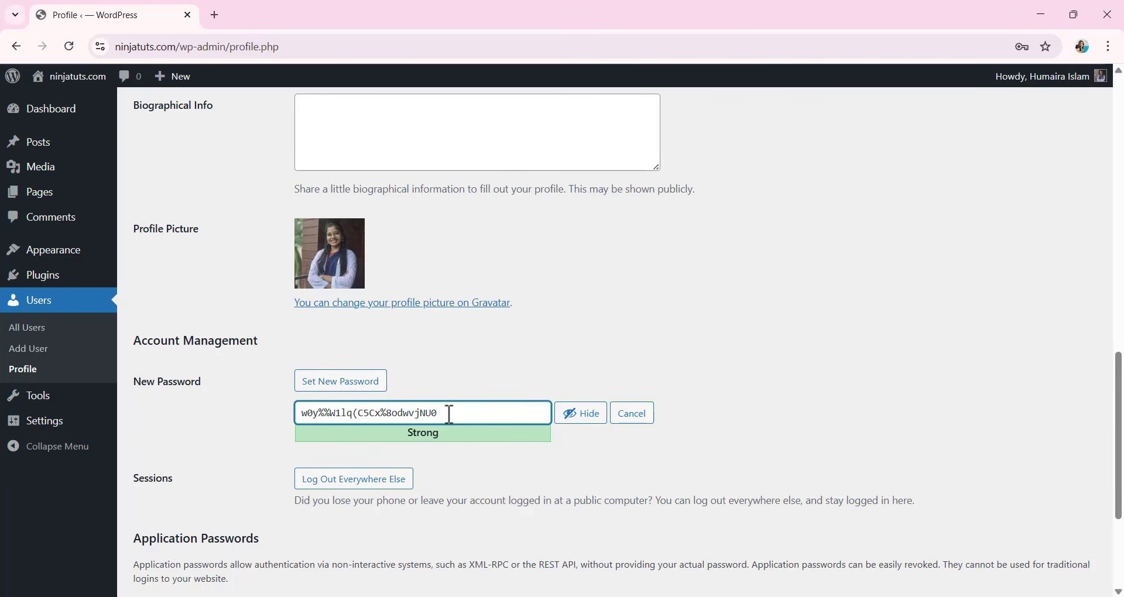
pyautogui.moveTo(456, 414); pyautogui.dragTo(183, 421)
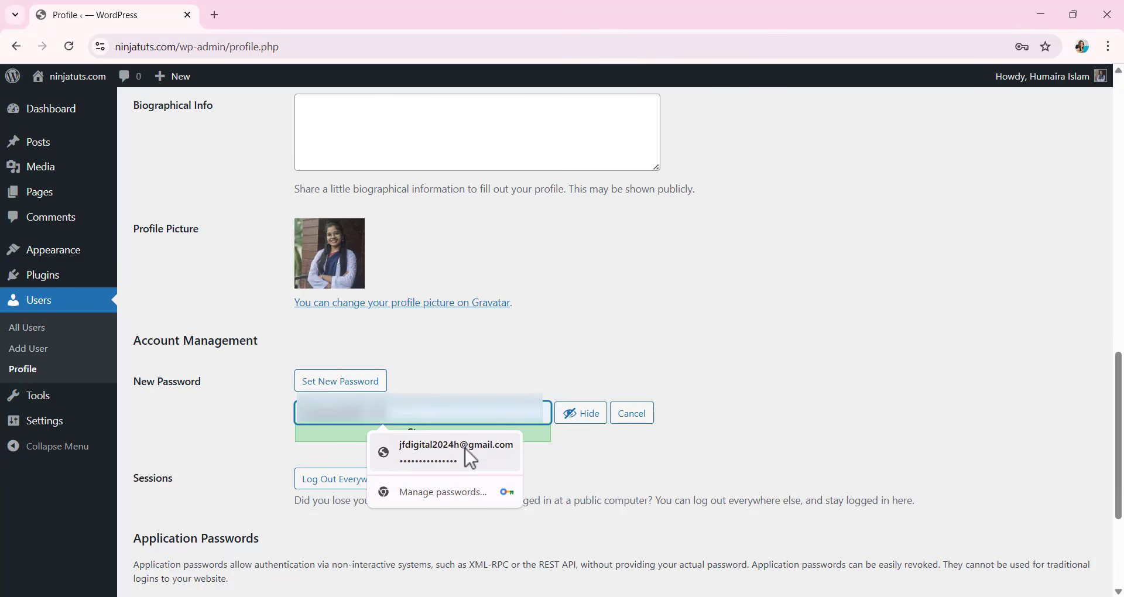
pyautogui.click(580, 416)
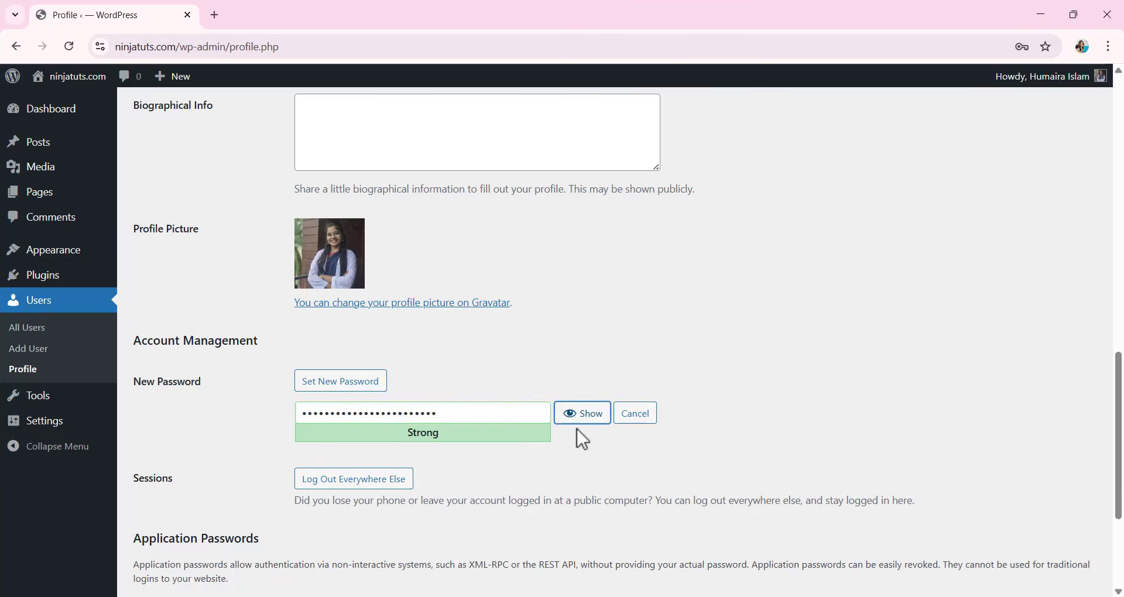
pyautogui.click(351, 414)
pyautogui.hotkey('ctrl', 'a')
pyautogui.hotkey('ctrl', 'v')
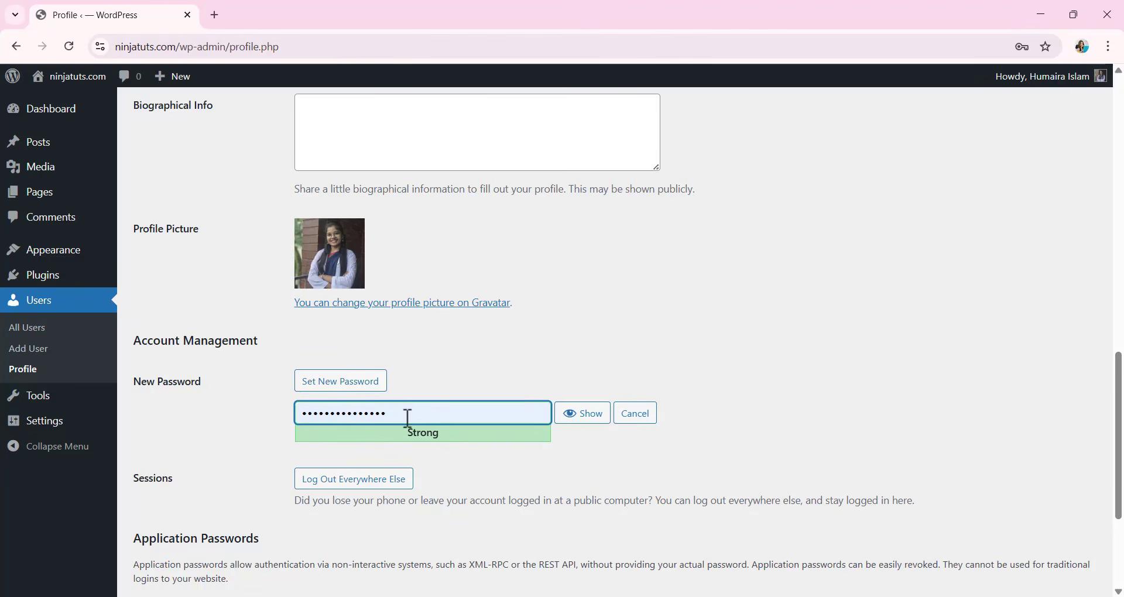
# Review the profile entries and save the updated profile.
pyautogui.scroll(-1, 394, 445)
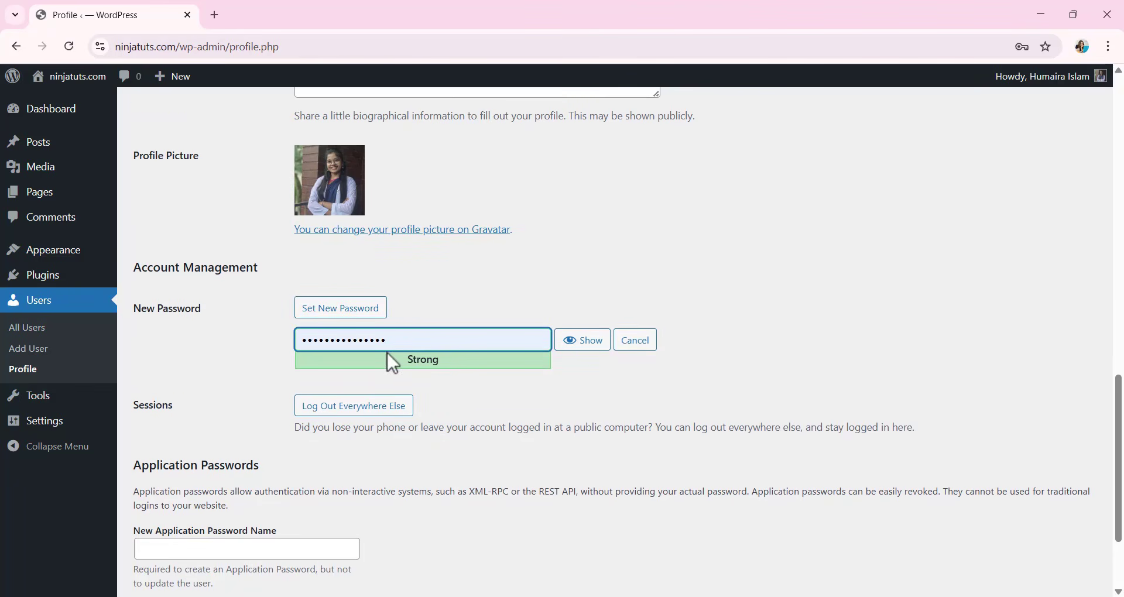
pyautogui.scroll(-1, 421, 396)
pyautogui.scroll(10, 517, 353)
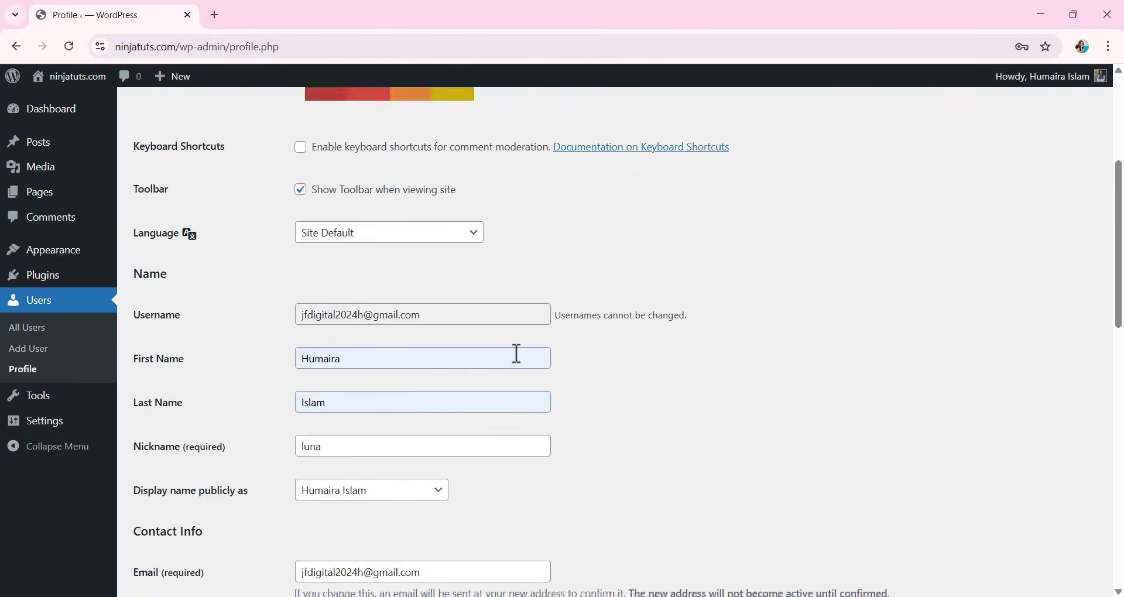
pyautogui.scroll(-12, 515, 353)
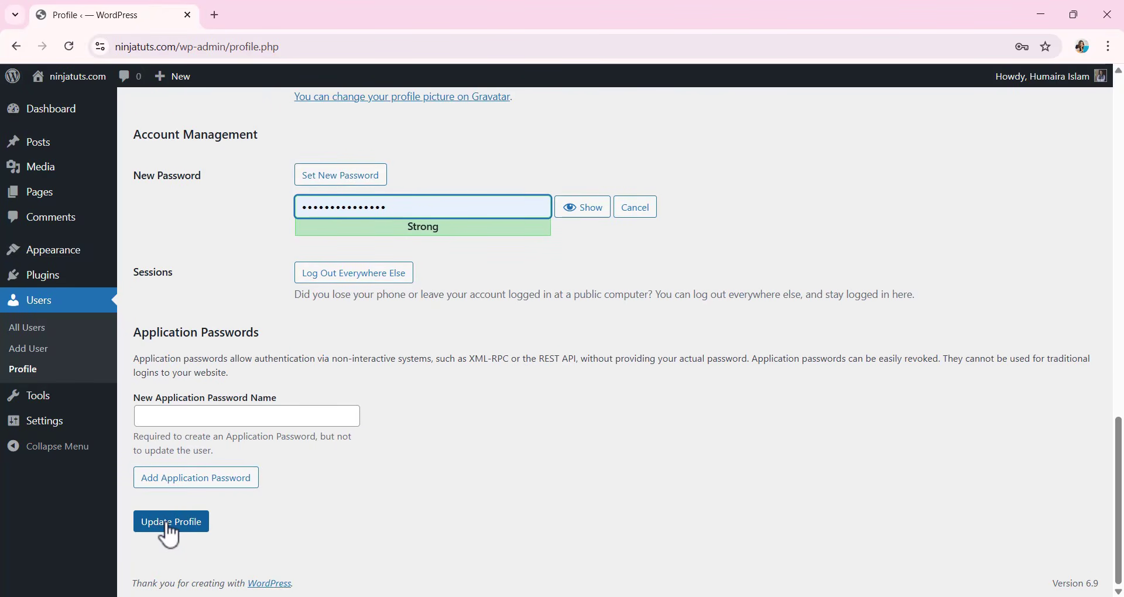
pyautogui.click(170, 523)
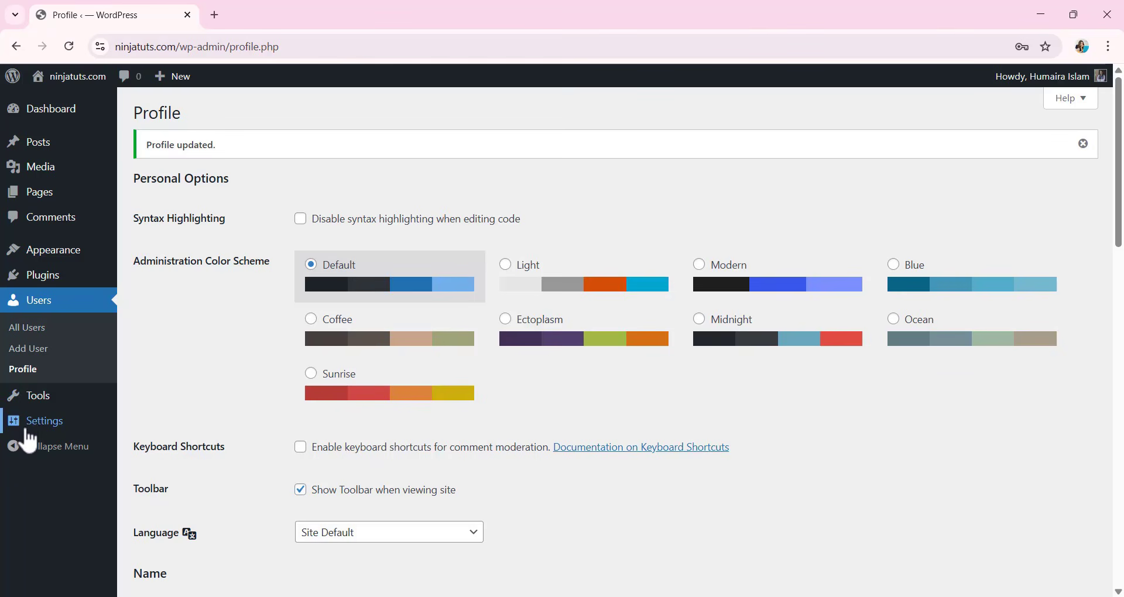
# Open the site's General settings and set the site title to "Spice and Flame Resturant".
pyautogui.moveTo(36, 430)
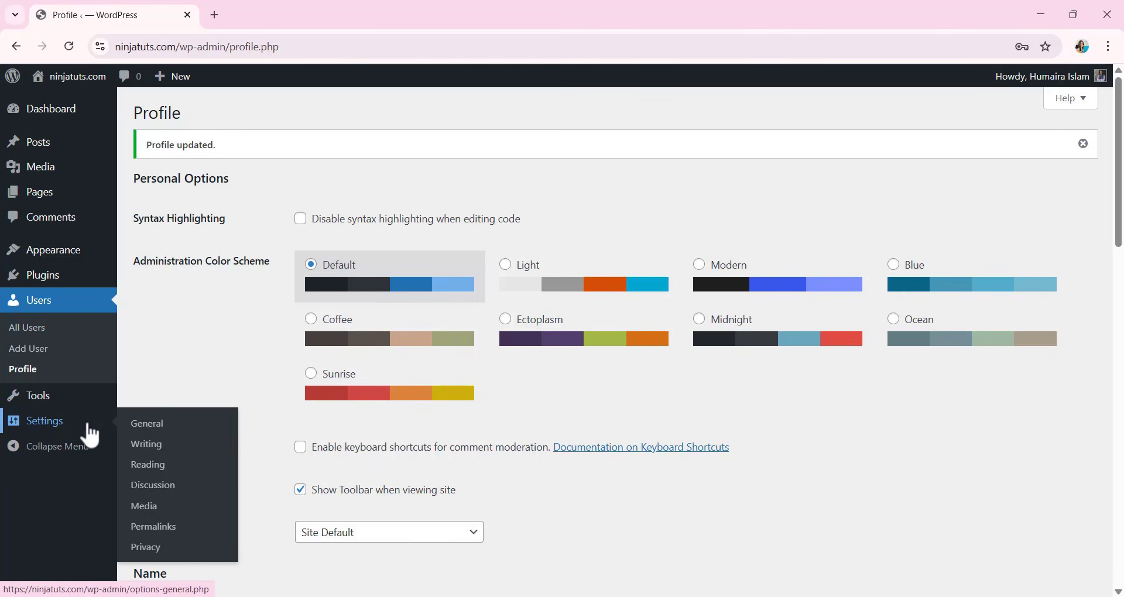
pyautogui.click(164, 433)
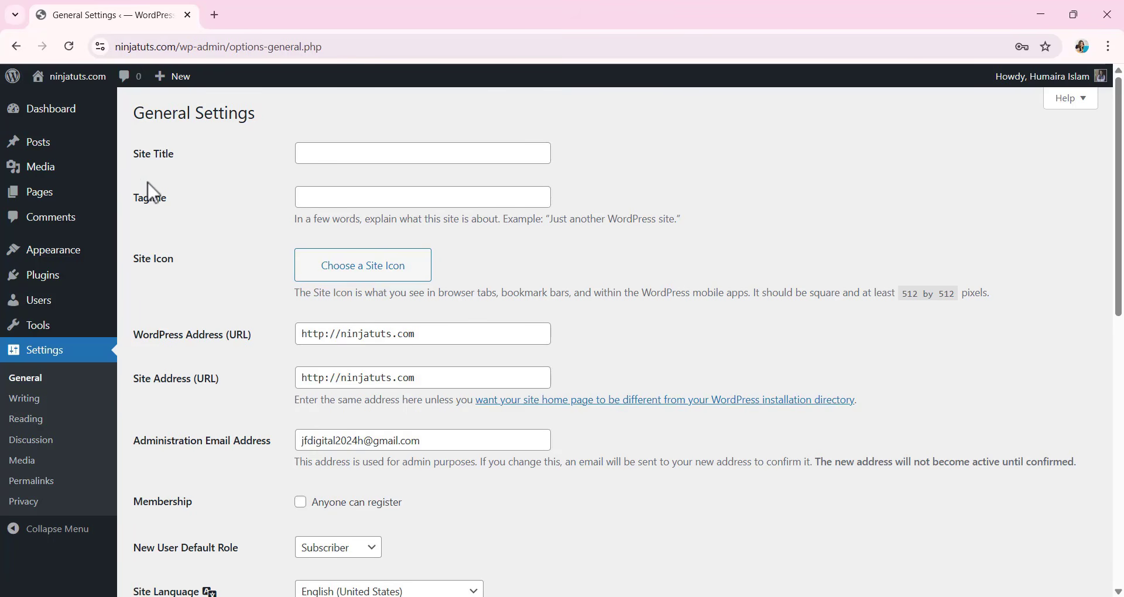
pyautogui.click(311, 157)
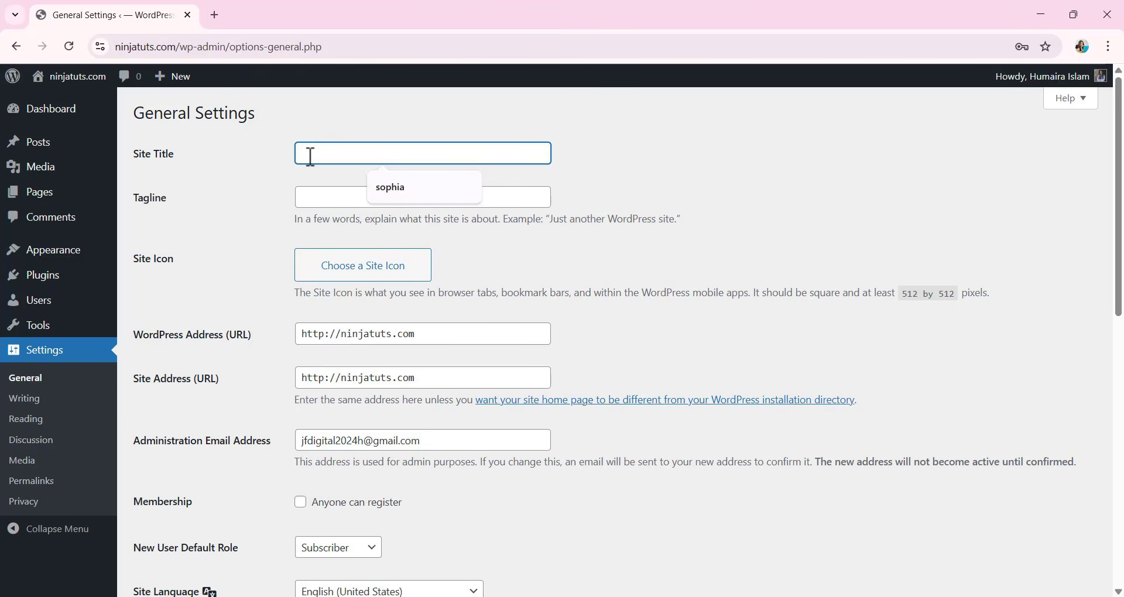
pyautogui.write('Spice and Flame Resturant')
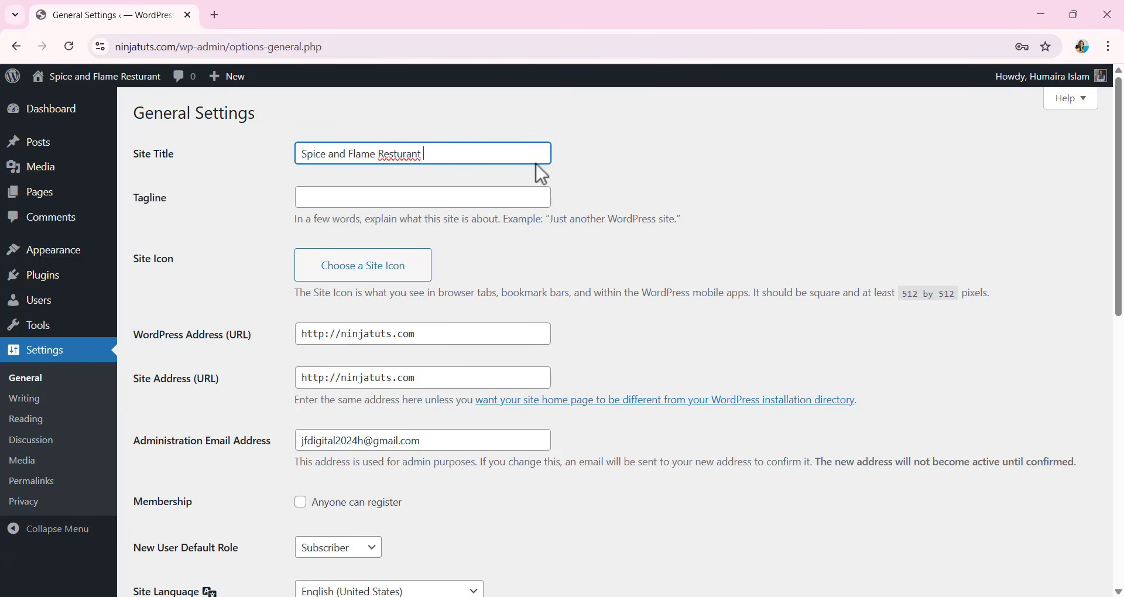
pyautogui.moveTo(82, 88)
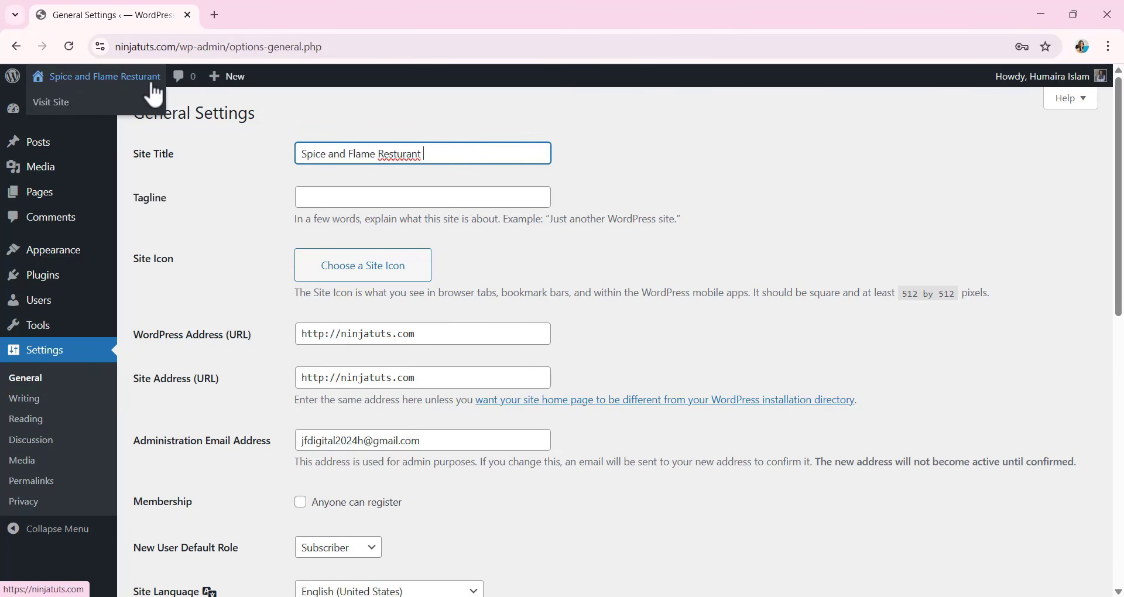
# Set the site tagline to "Best italian Food resturant in miami".
pyautogui.click(372, 257)
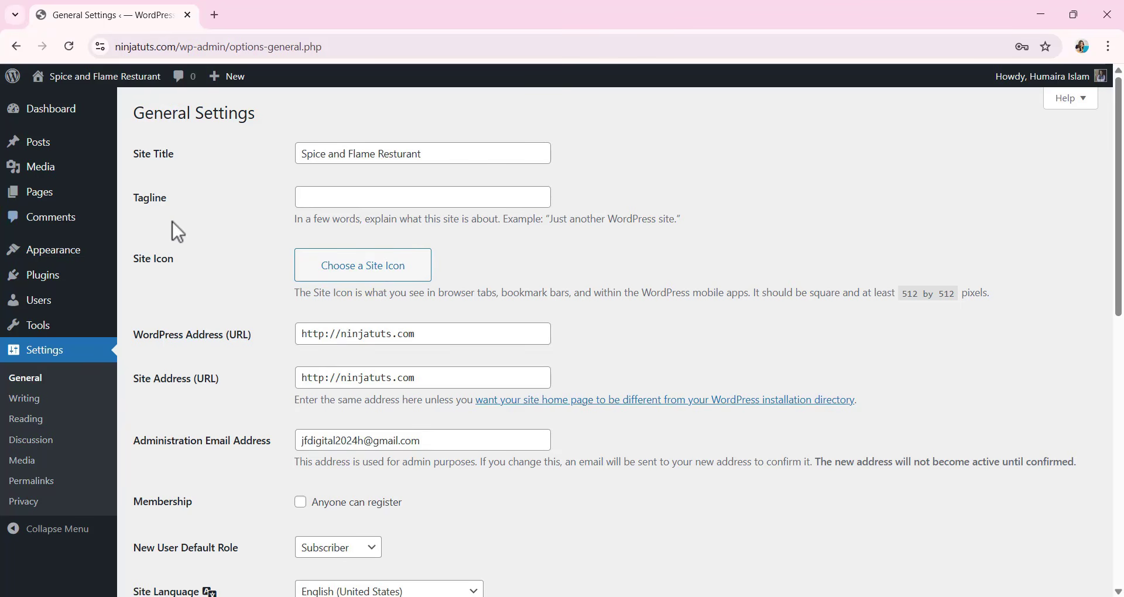
pyautogui.click(367, 199)
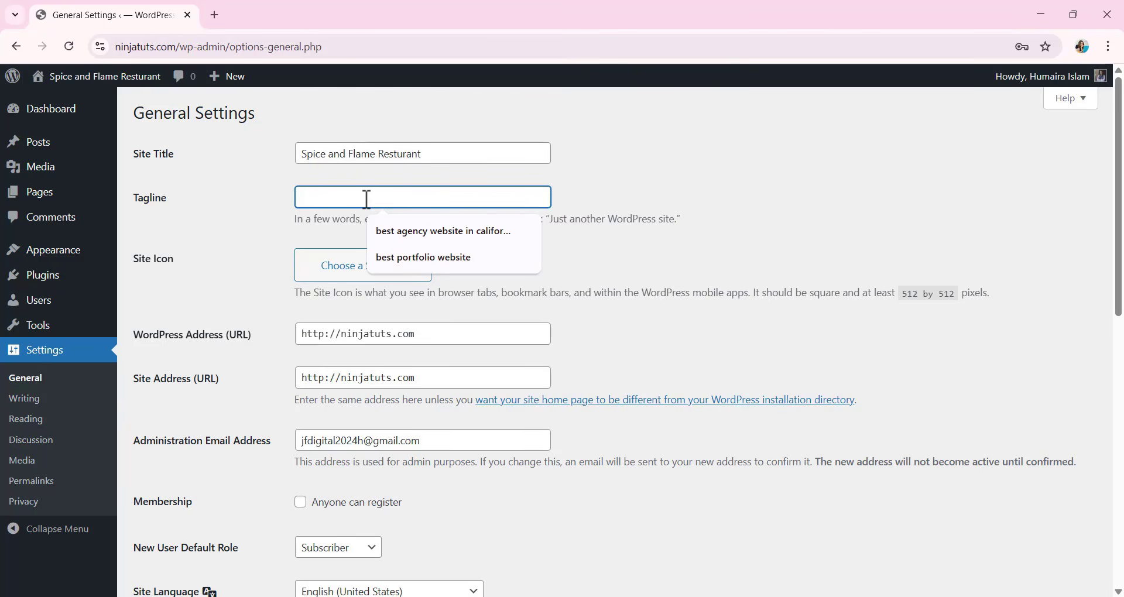
pyautogui.write('Best italian Food resturant in miami')
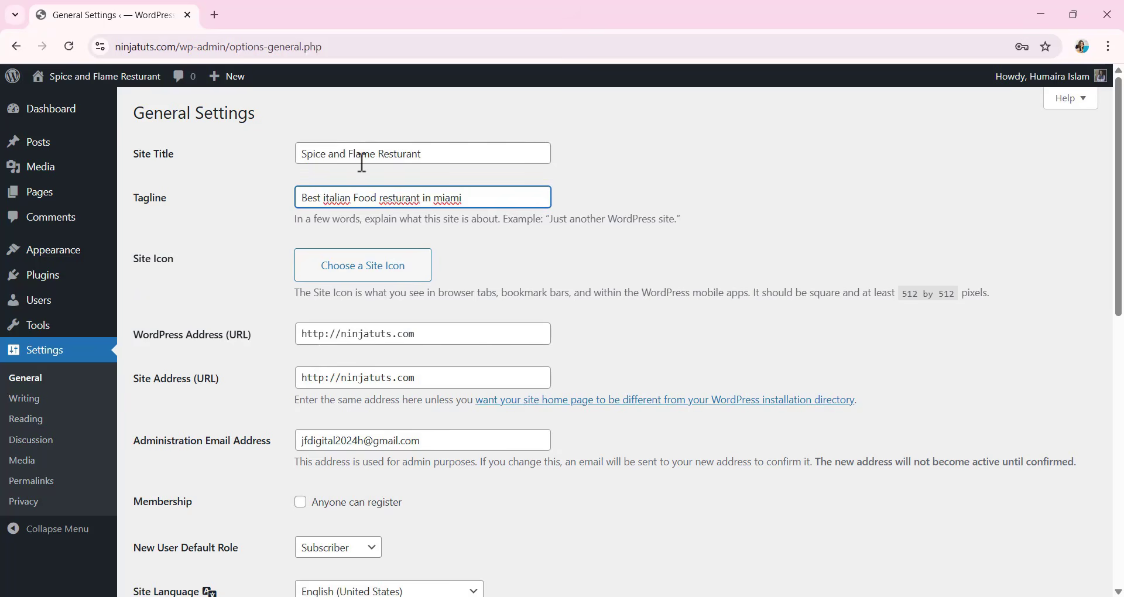
# Enable the membership option "Anyone can register" in the General settings.
pyautogui.scroll(-1, 381, 194)
pyautogui.scroll(-1, 390, 191)
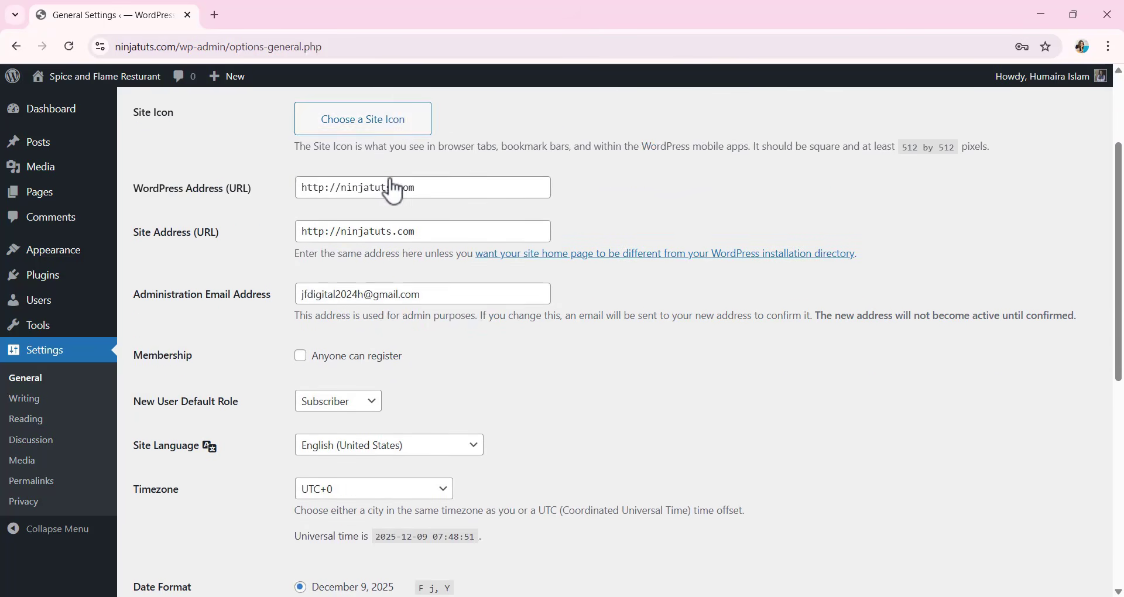
pyautogui.scroll(-2, 392, 190)
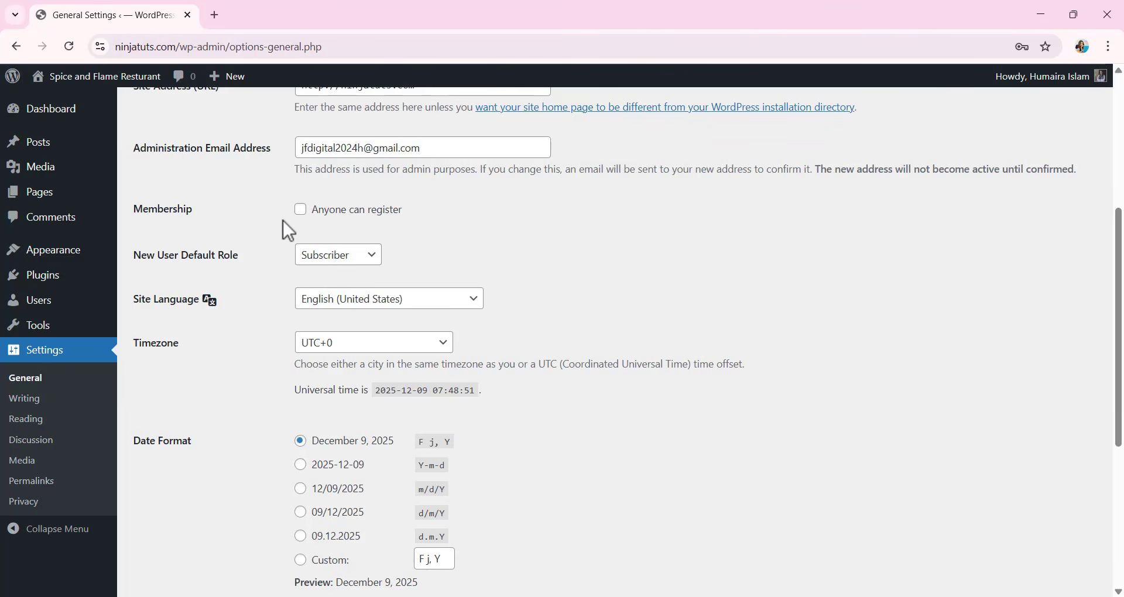
pyautogui.click(301, 211)
pyautogui.click(301, 212)
pyautogui.click(301, 211)
# Look through the site language choices and the timezone, date and time format options in the General settings.
pyautogui.scroll(-1, 392, 267)
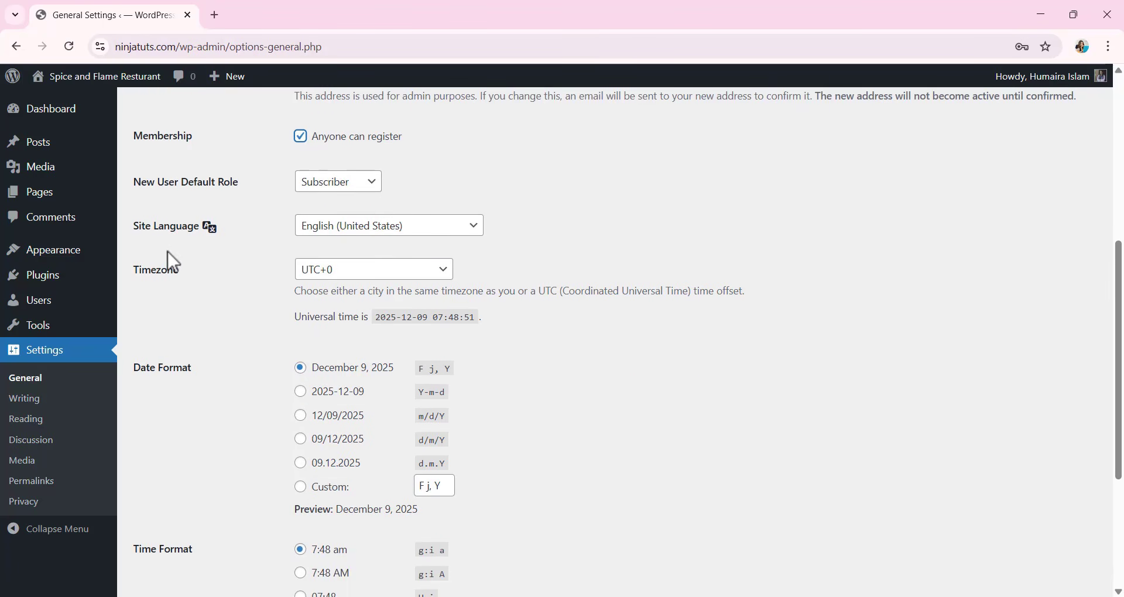
pyautogui.click(419, 229)
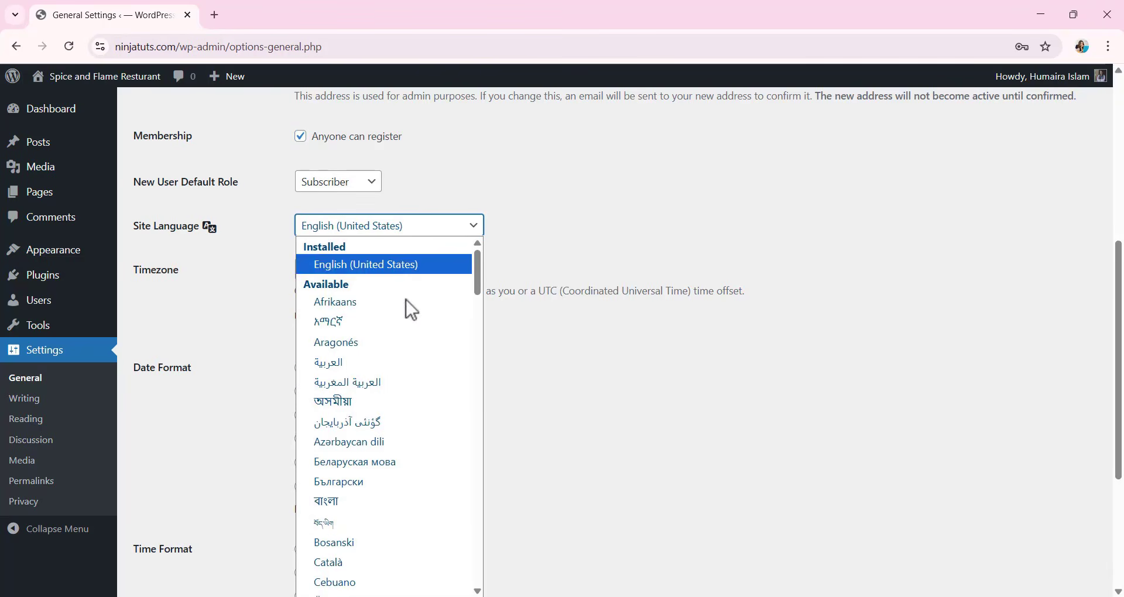
pyautogui.click(564, 214)
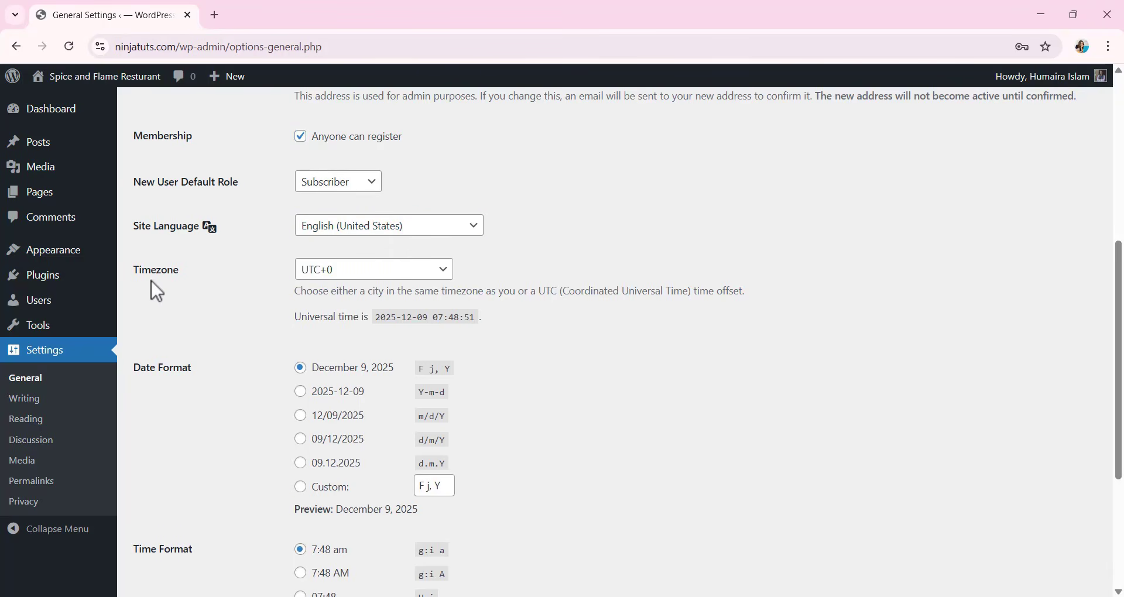
pyautogui.scroll(-3, 178, 370)
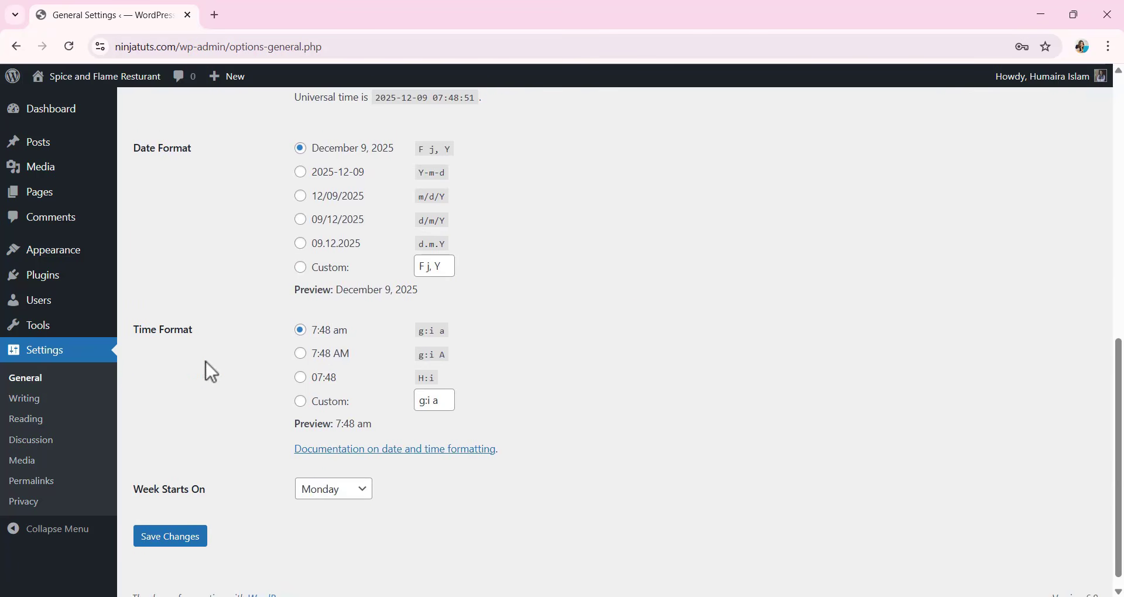
pyautogui.scroll(2, 364, 346)
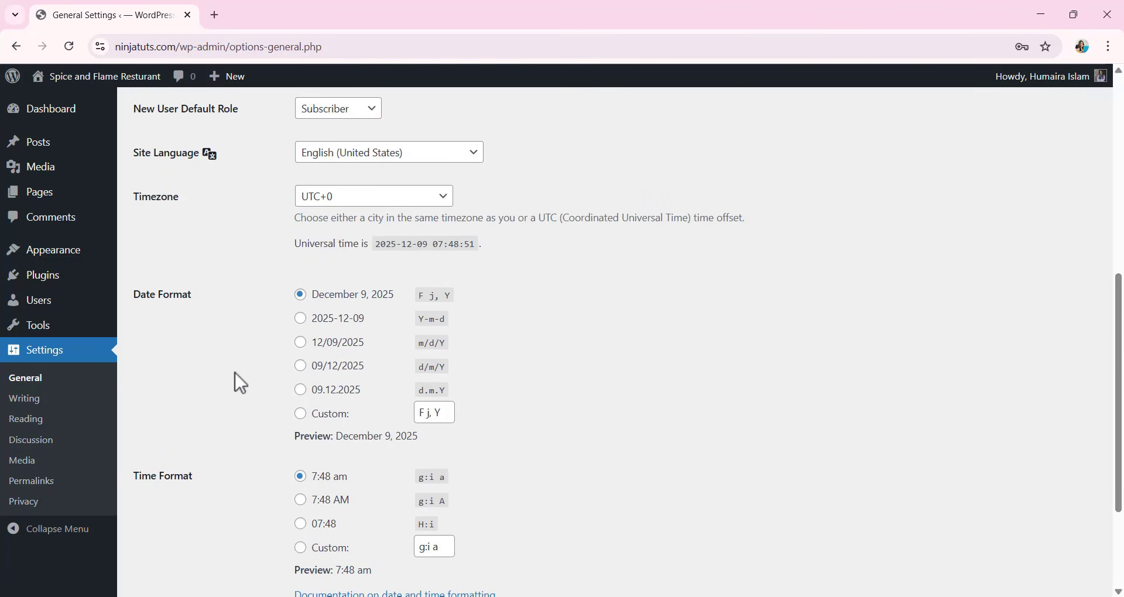
# Try the d.m.Y date format and switch back to the F j, Y format.
pyautogui.click(311, 393)
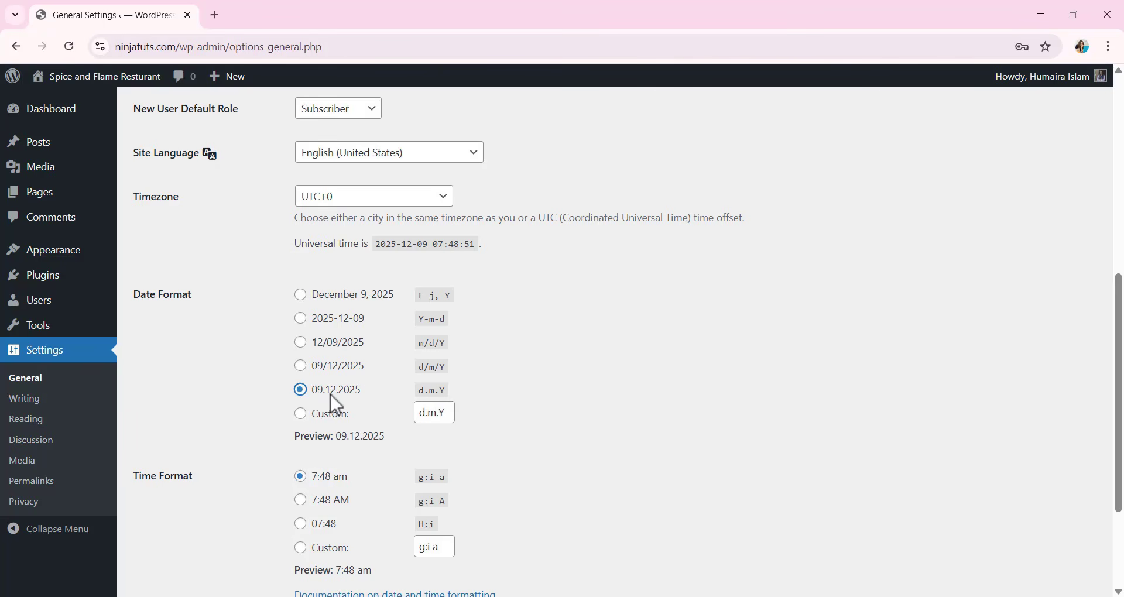
pyautogui.scroll(-1, 390, 378)
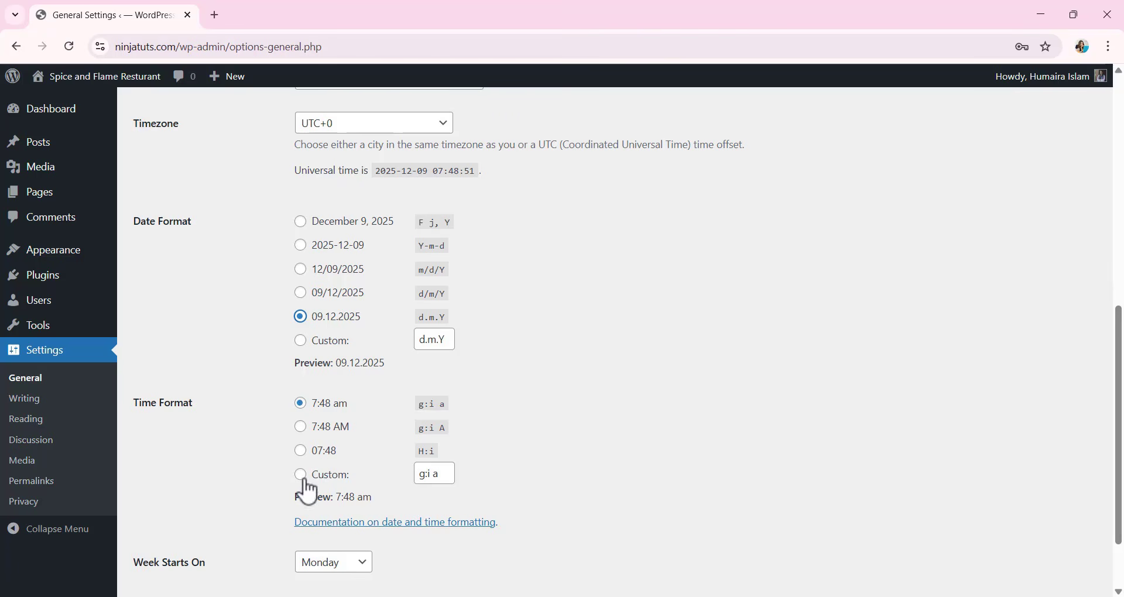
pyautogui.scroll(2, 344, 447)
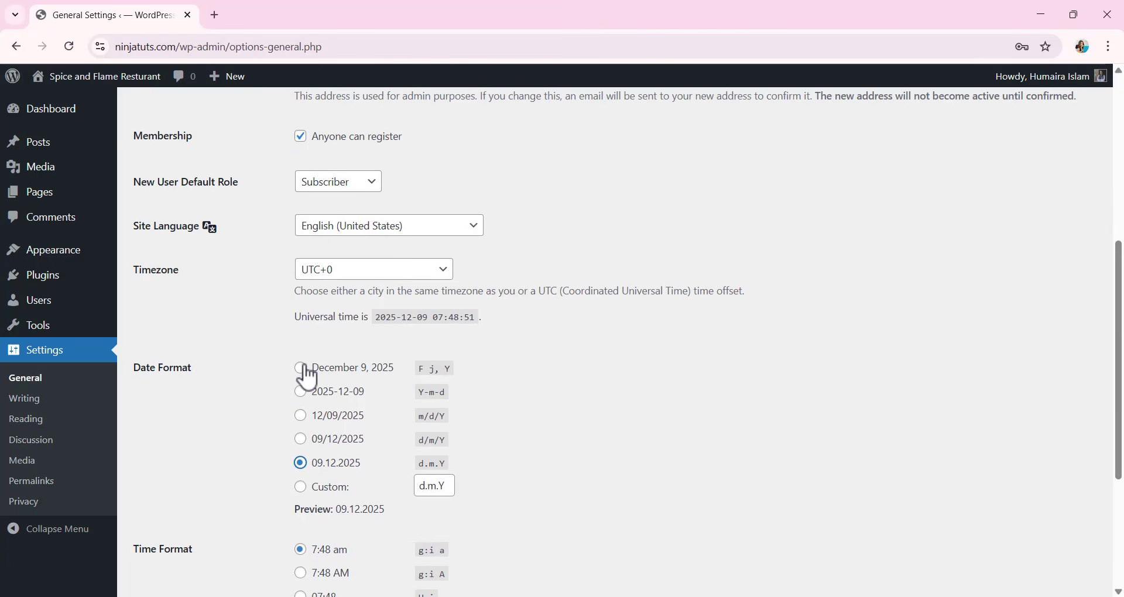
pyautogui.click(305, 369)
# Review the General settings from the site title to the week start day and save the changes.
pyautogui.scroll(-1, 370, 334)
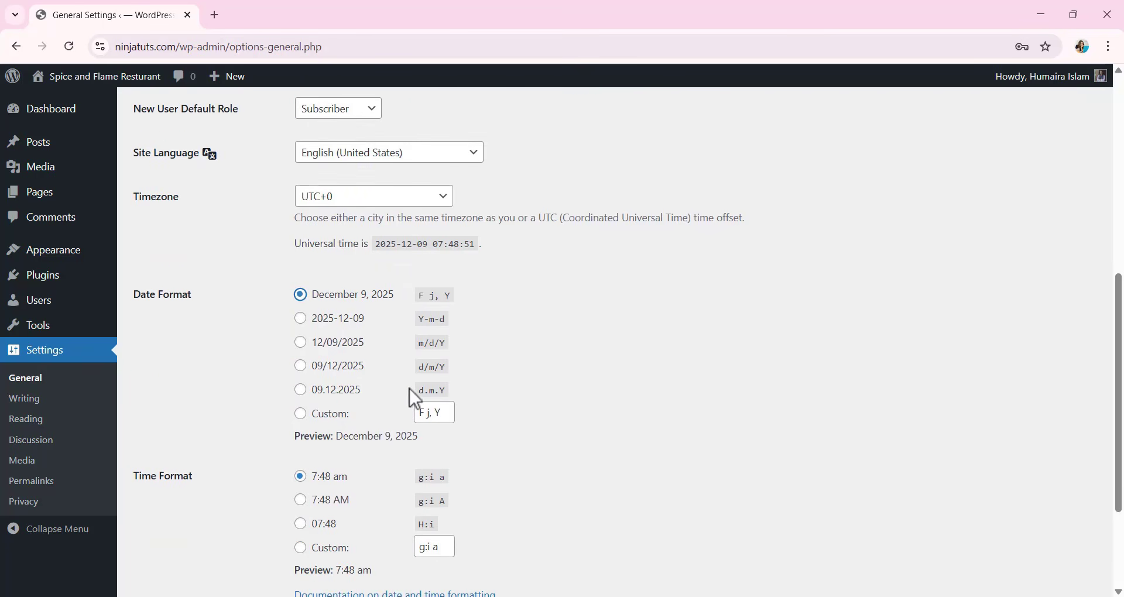
pyautogui.scroll(-2, 410, 391)
pyautogui.scroll(8, 311, 447)
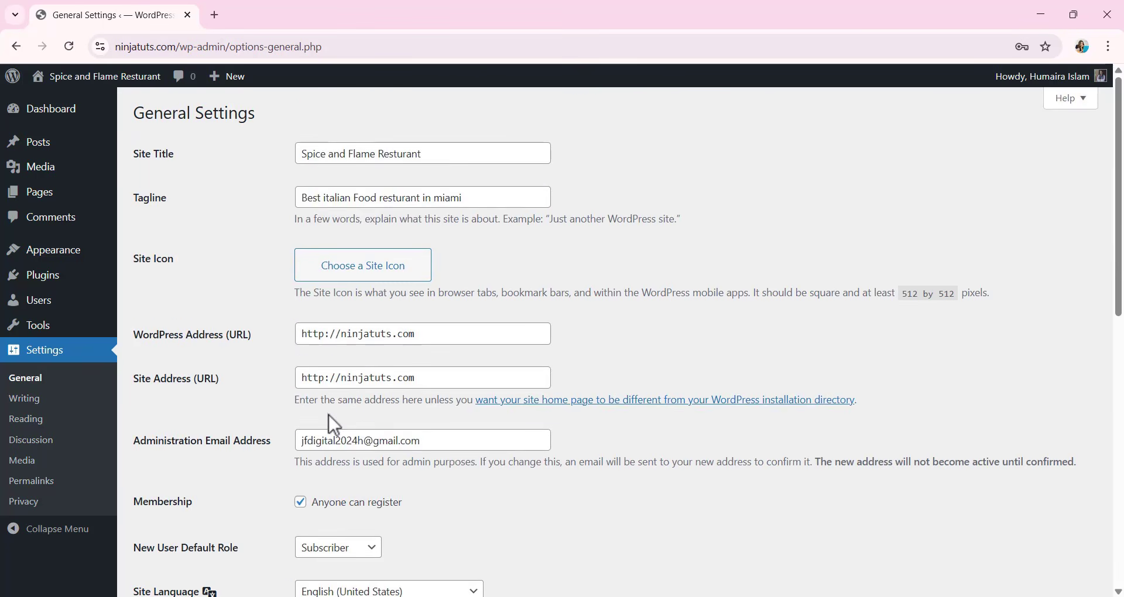
pyautogui.scroll(-8, 334, 412)
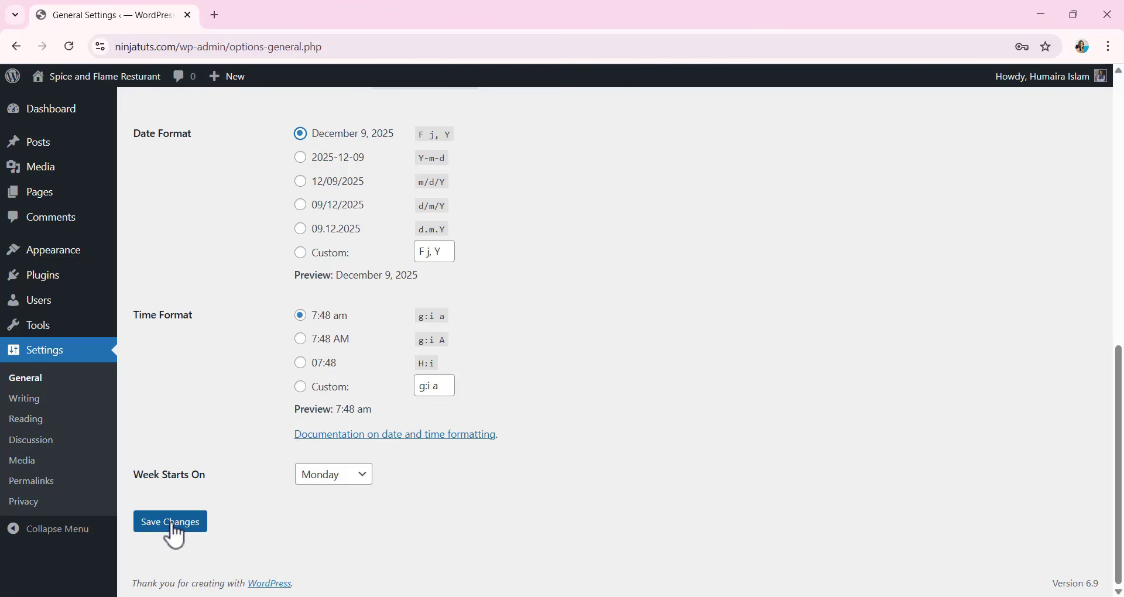
pyautogui.click(176, 535)
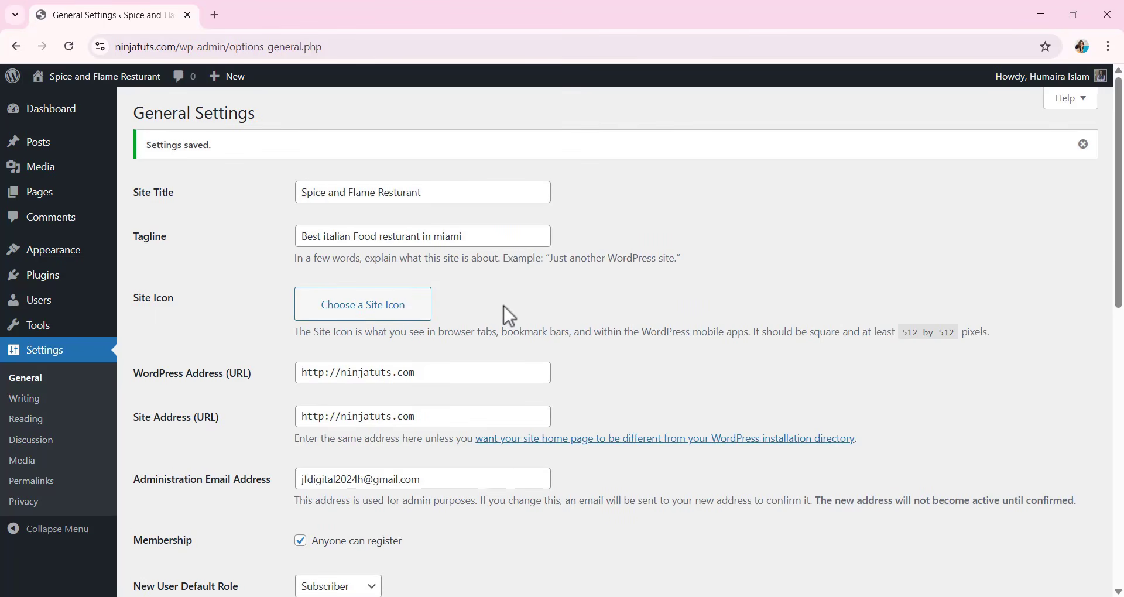
# Set the permalink structure to "Post name" in the Permalink settings and save it.
pyautogui.click(43, 488)
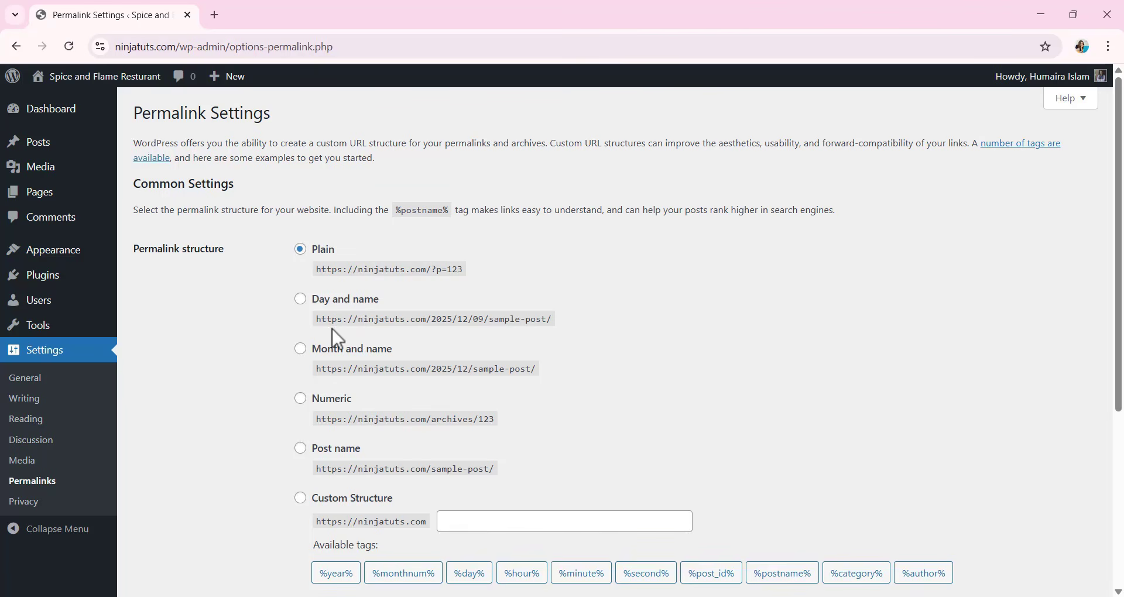
pyautogui.click(295, 450)
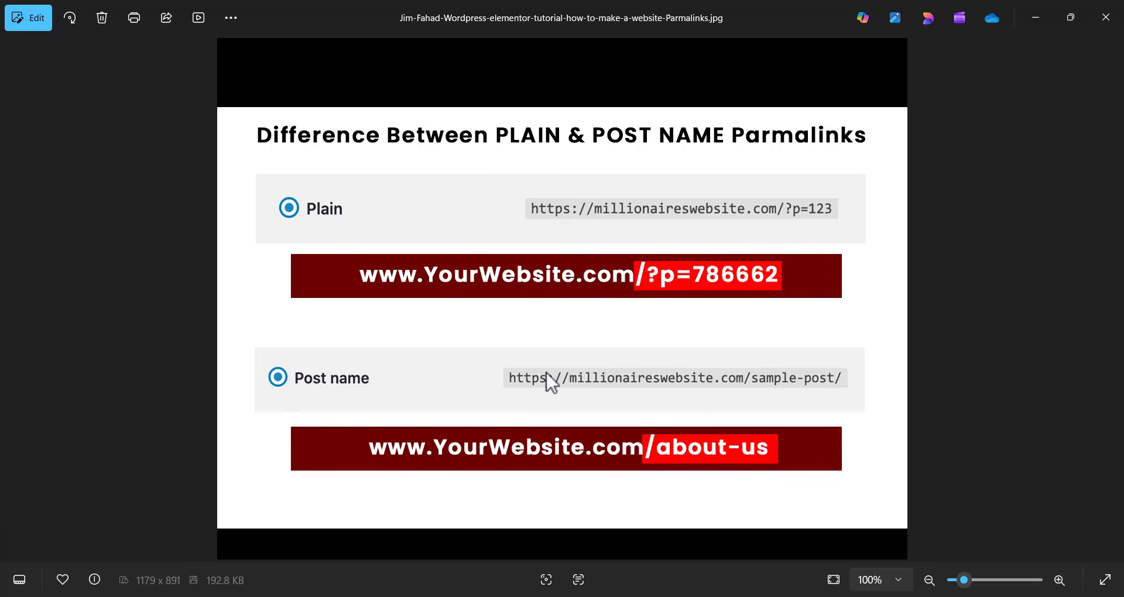
pyautogui.hotkey('alt', 'Tab')
pyautogui.scroll(-5, 344, 311)
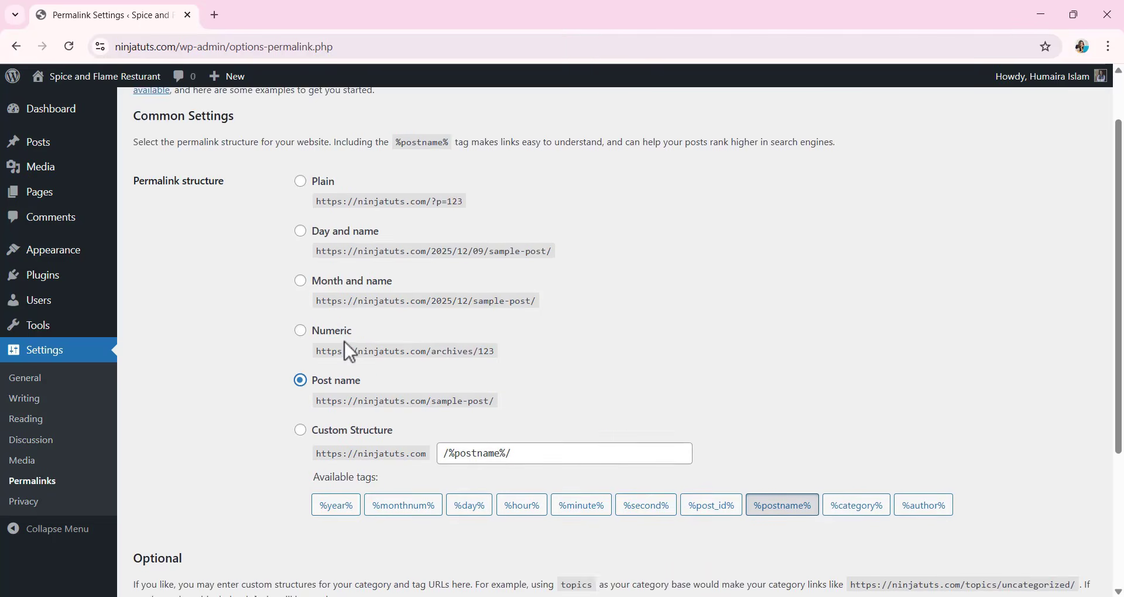
pyautogui.click(202, 527)
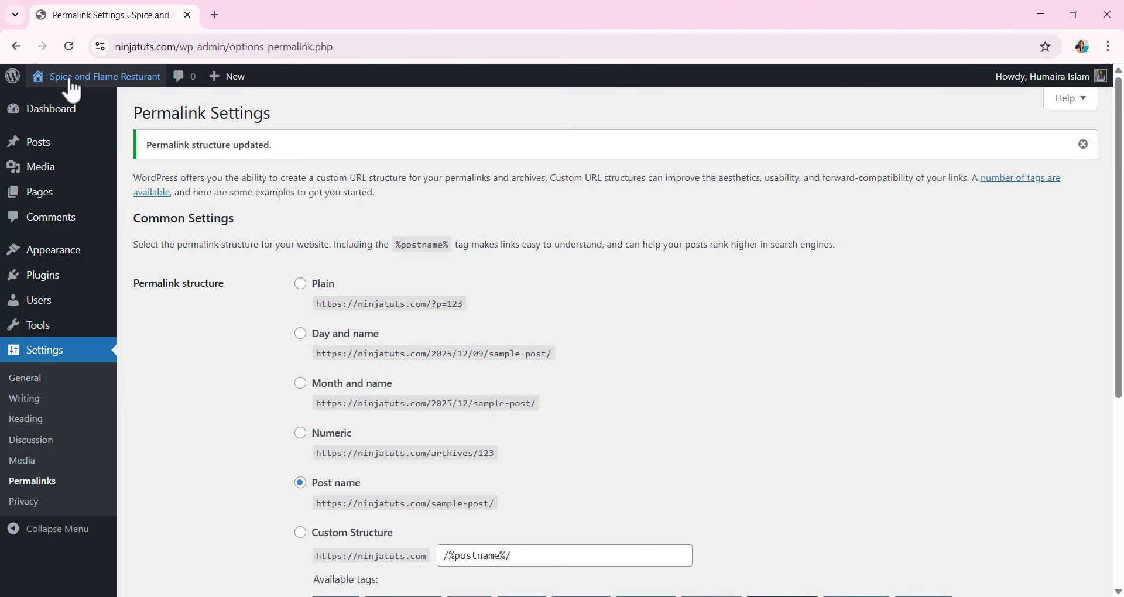
# Open the live site in a new browser tab and look through its home page.
pyautogui.moveTo(70, 81)
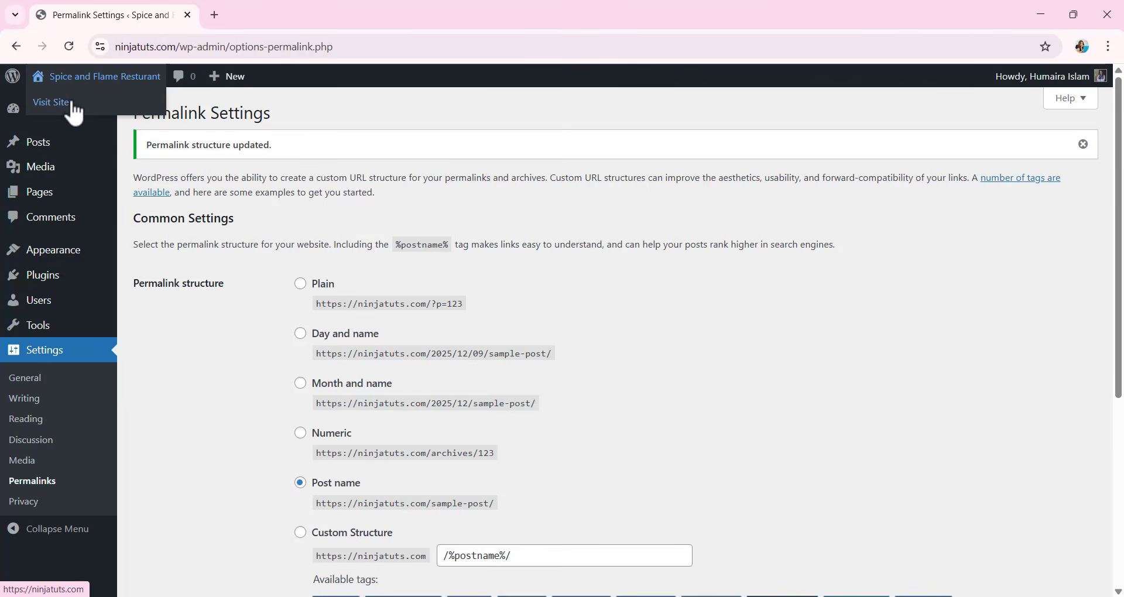
pyautogui.rightClick(75, 107)
pyautogui.click(120, 119)
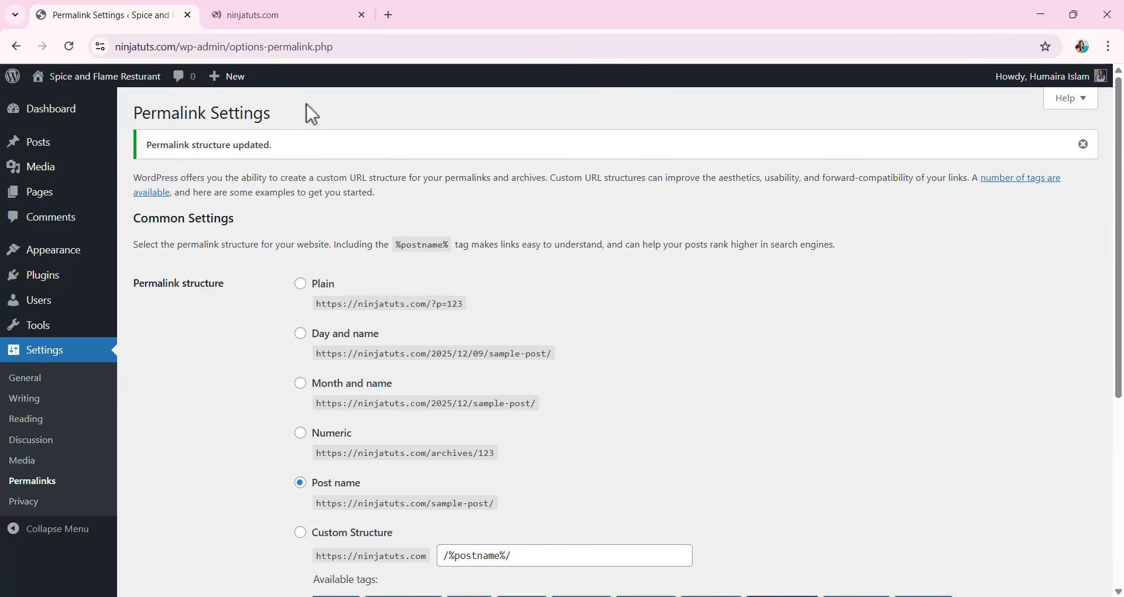
pyautogui.click(287, 18)
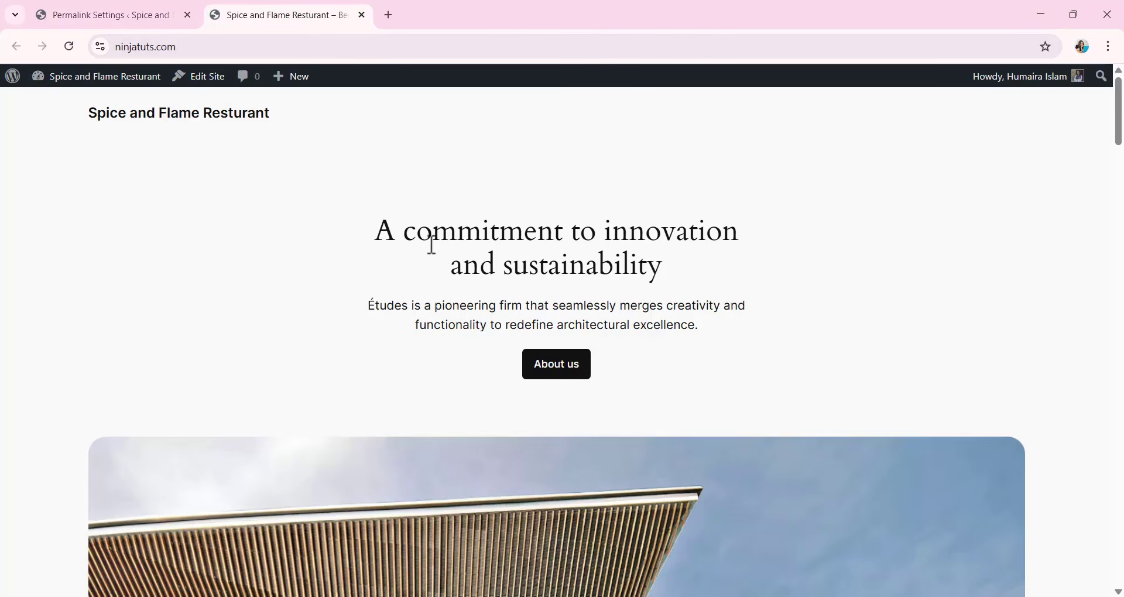
pyautogui.scroll(-15, 431, 246)
pyautogui.scroll(-15, 432, 258)
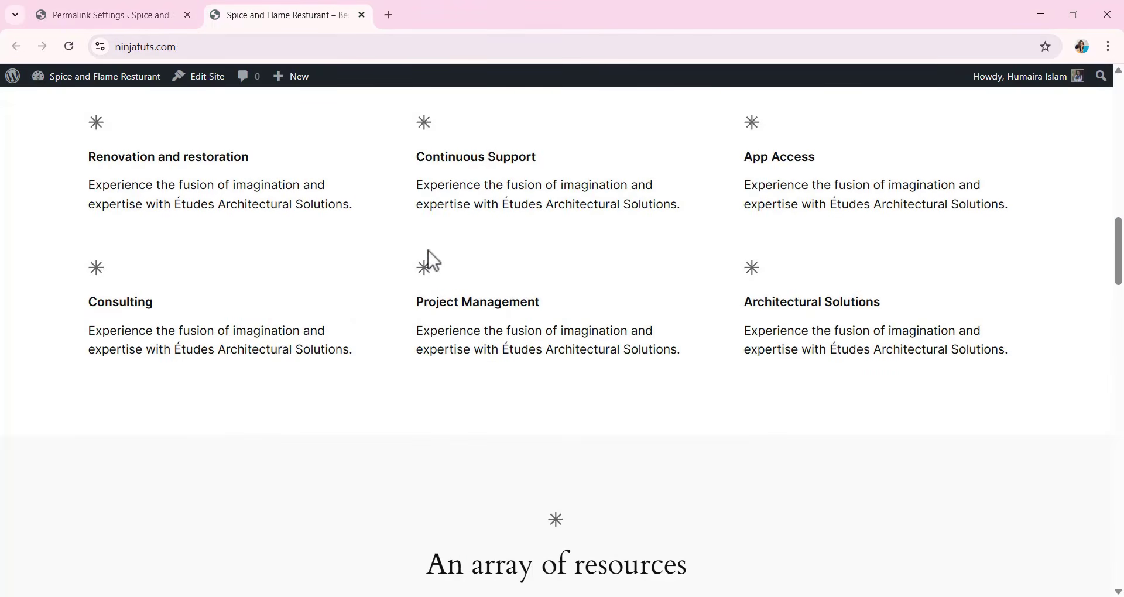
pyautogui.scroll(15, 432, 252)
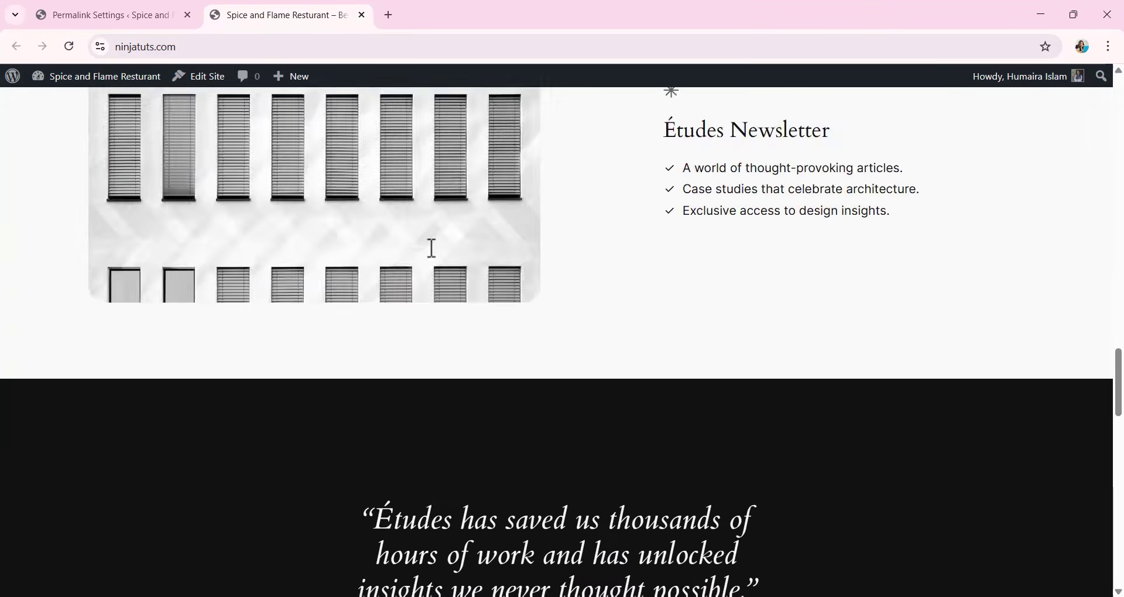
pyautogui.scroll(10, 430, 247)
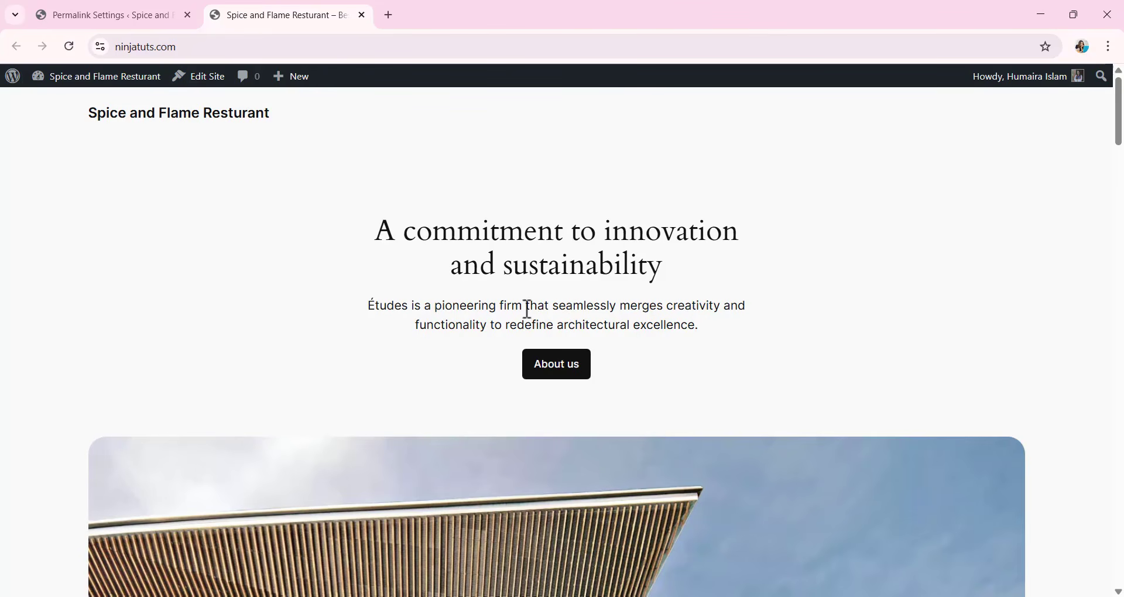
# Recheck the permalink settings and examine the live home page's layout and default content sections.
pyautogui.click(85, 9)
pyautogui.scroll(-3, 472, 283)
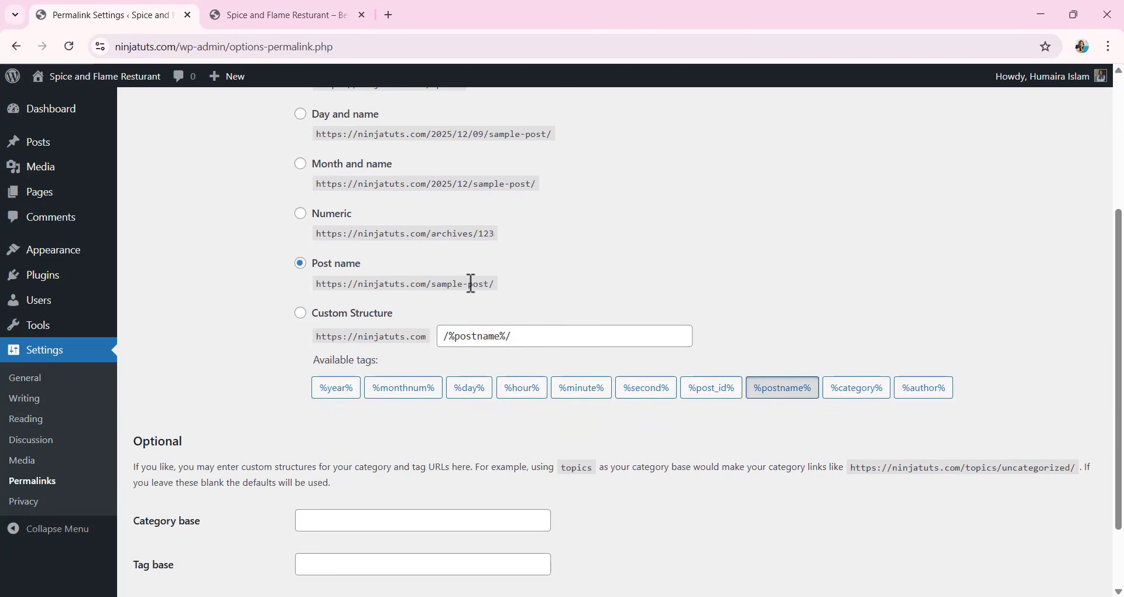
pyautogui.scroll(3, 472, 284)
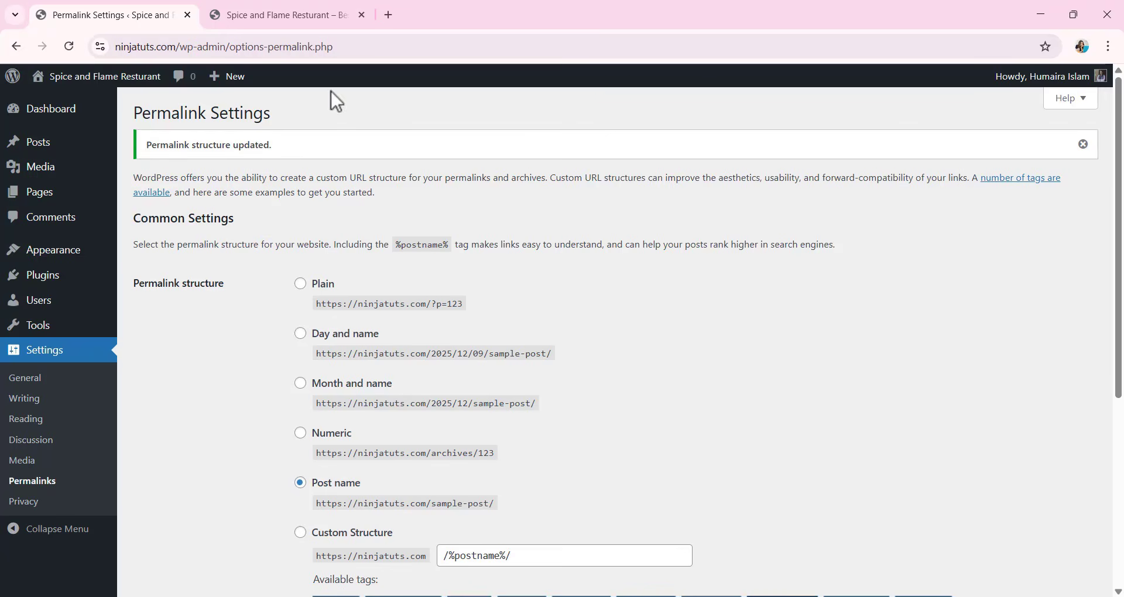
pyautogui.click(283, 16)
pyautogui.scroll(-4, 482, 297)
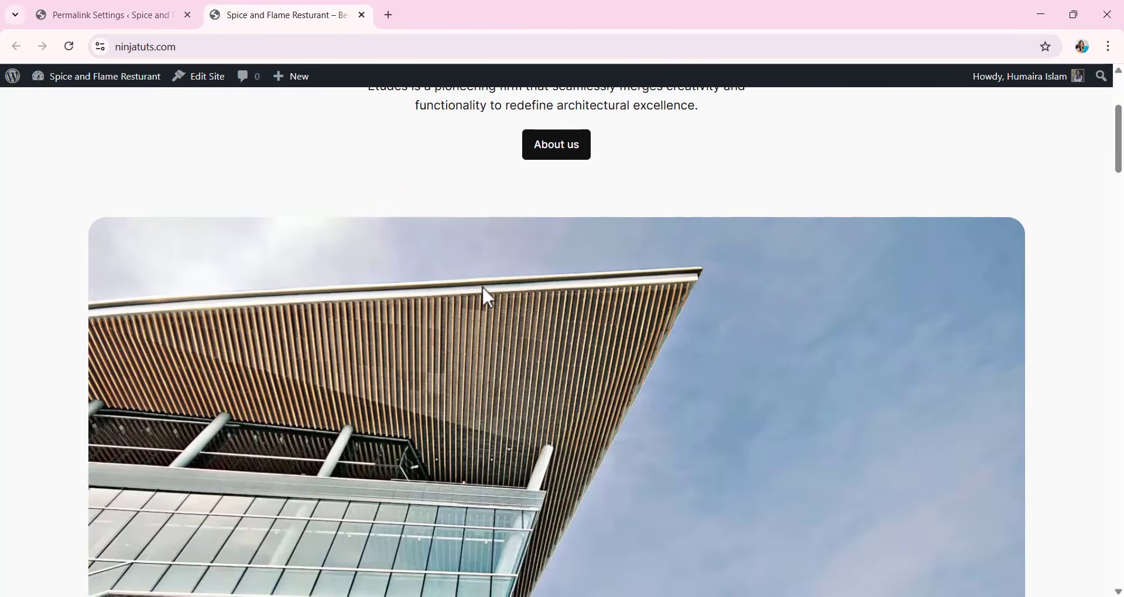
pyautogui.scroll(4, 483, 296)
pyautogui.scroll(-12, 486, 296)
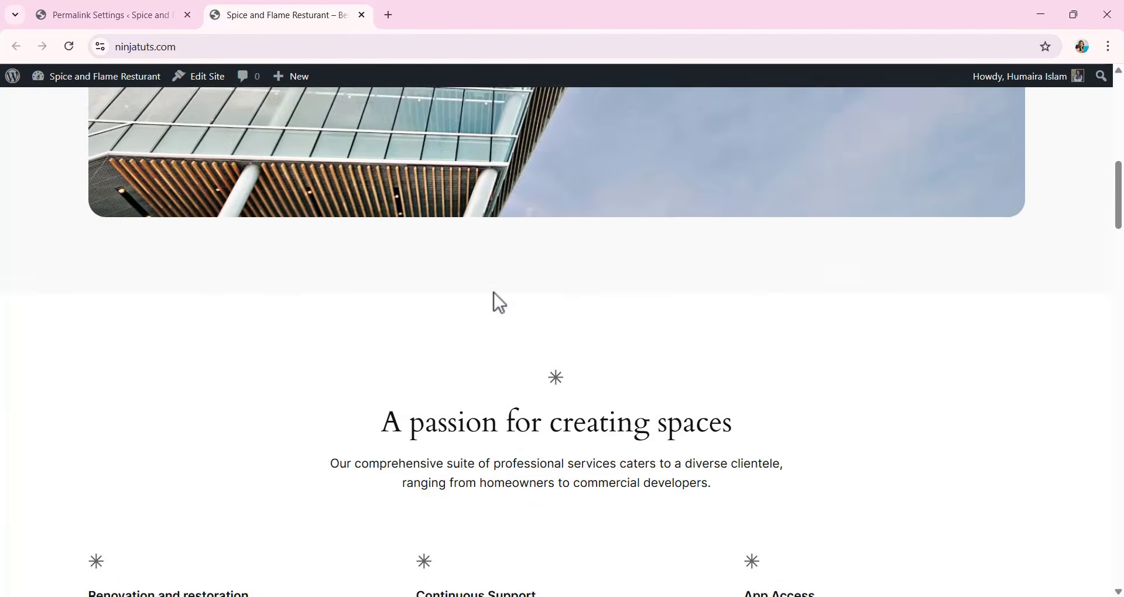
pyautogui.scroll(-6, 494, 293)
pyautogui.scroll(15, 494, 293)
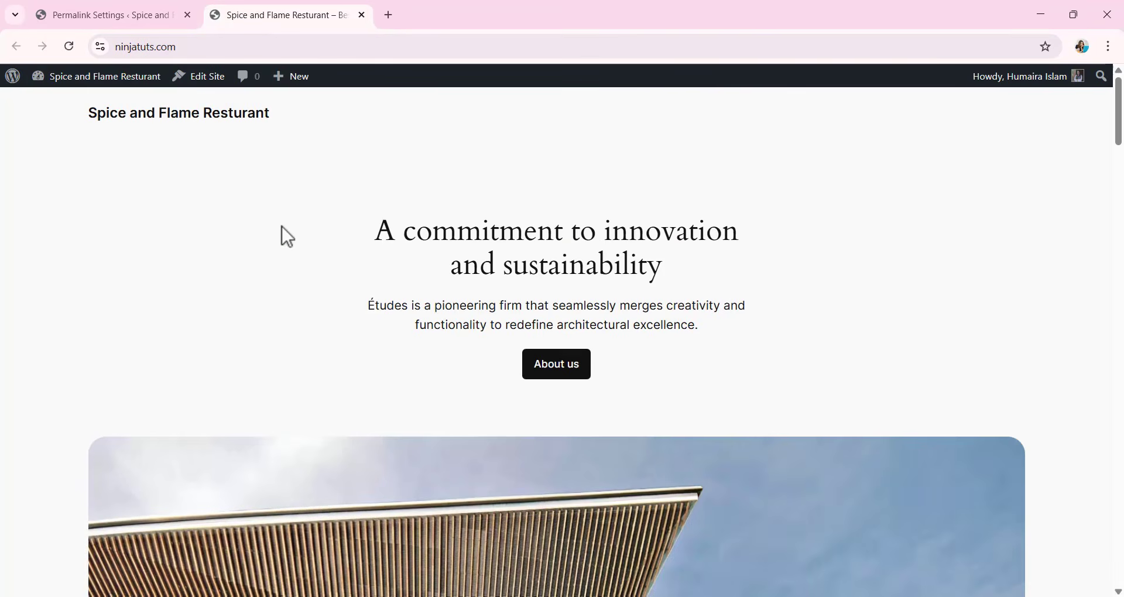
pyautogui.click(131, 15)
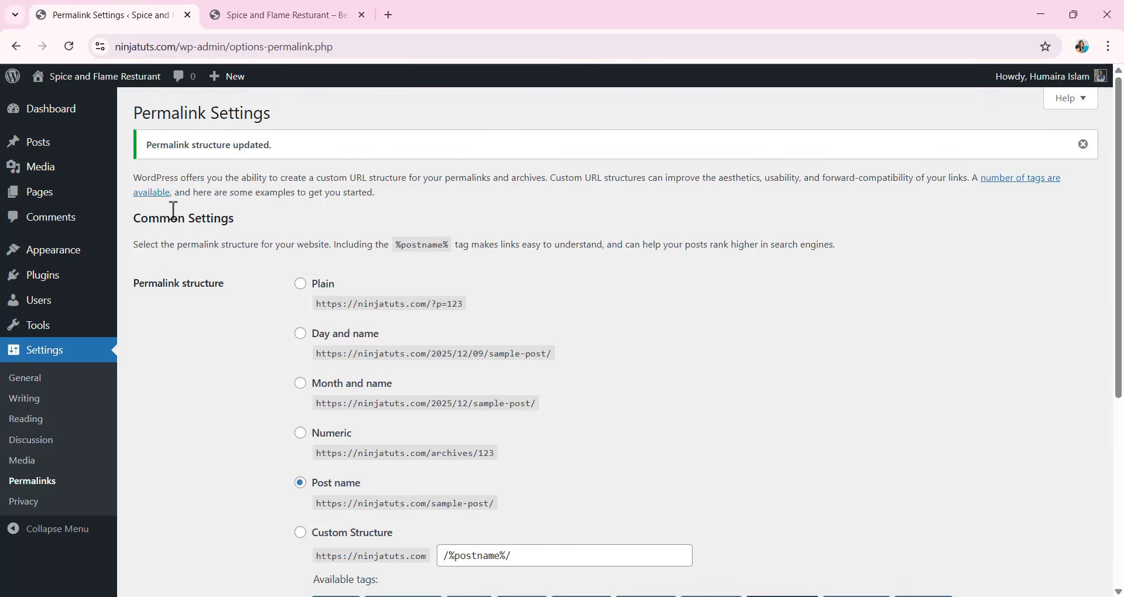
pyautogui.click(310, 13)
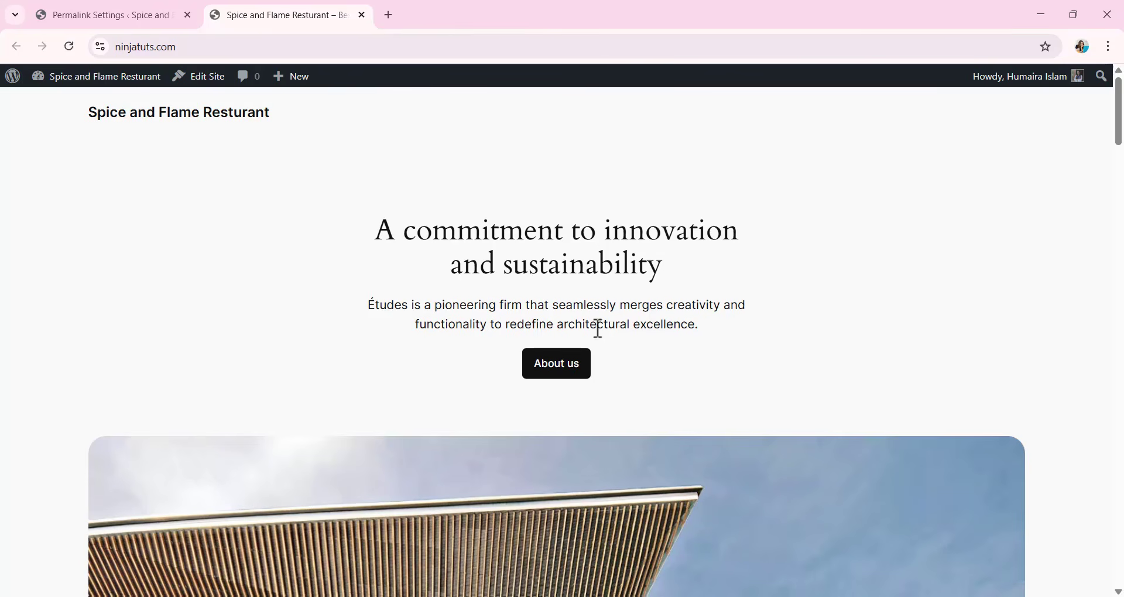
pyautogui.scroll(-1, 598, 337)
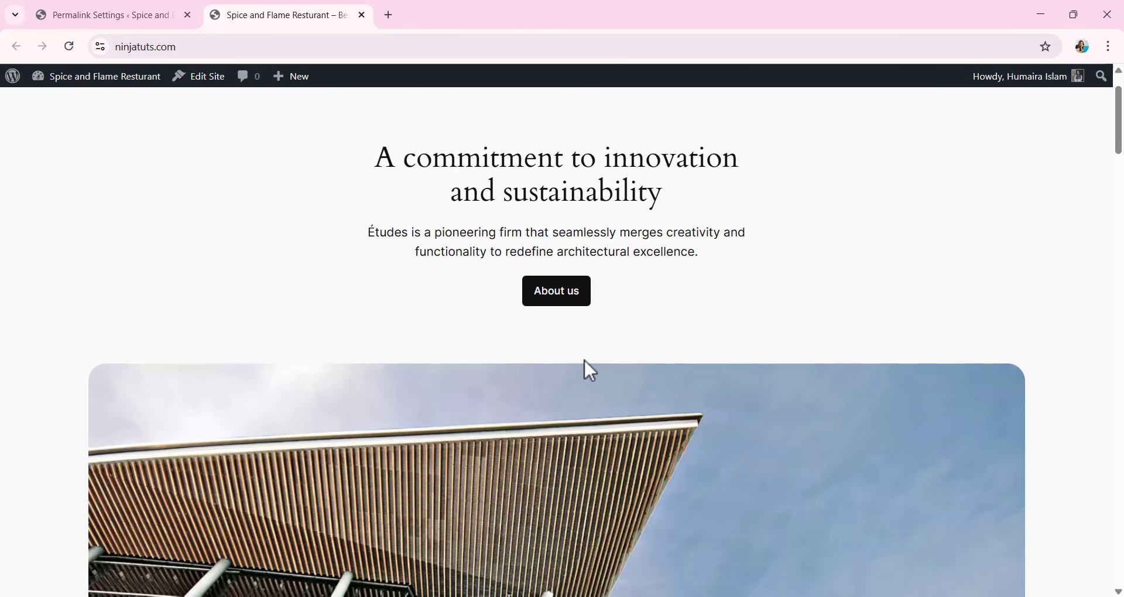
pyautogui.scroll(-2, 586, 360)
pyautogui.scroll(-4, 585, 370)
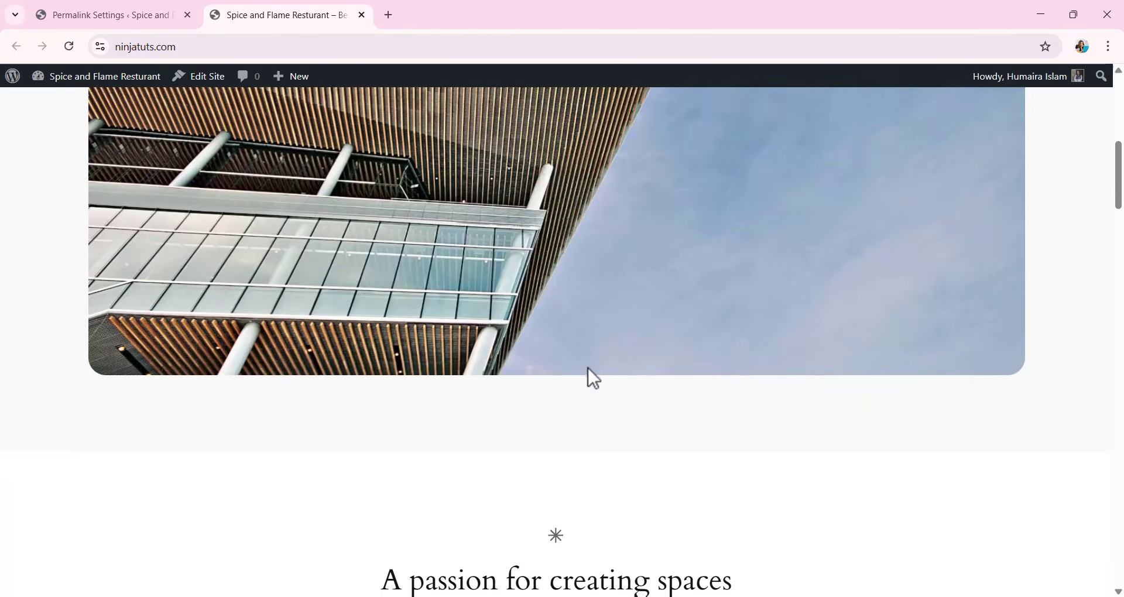
pyautogui.scroll(7, 588, 368)
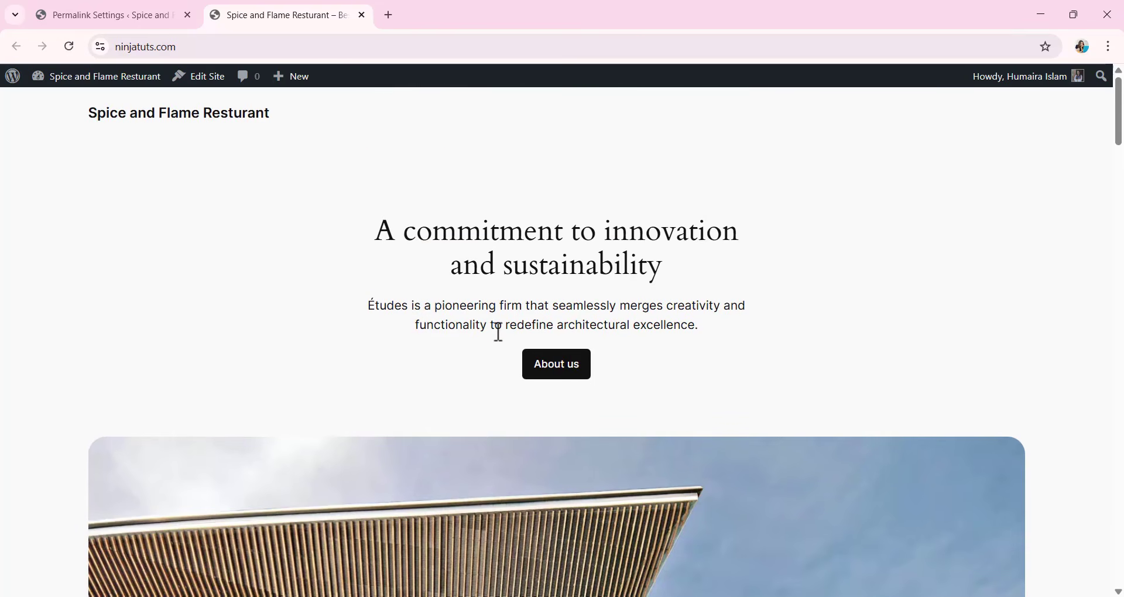
# Return to the site's admin area and open the installed themes page.
pyautogui.click(94, 16)
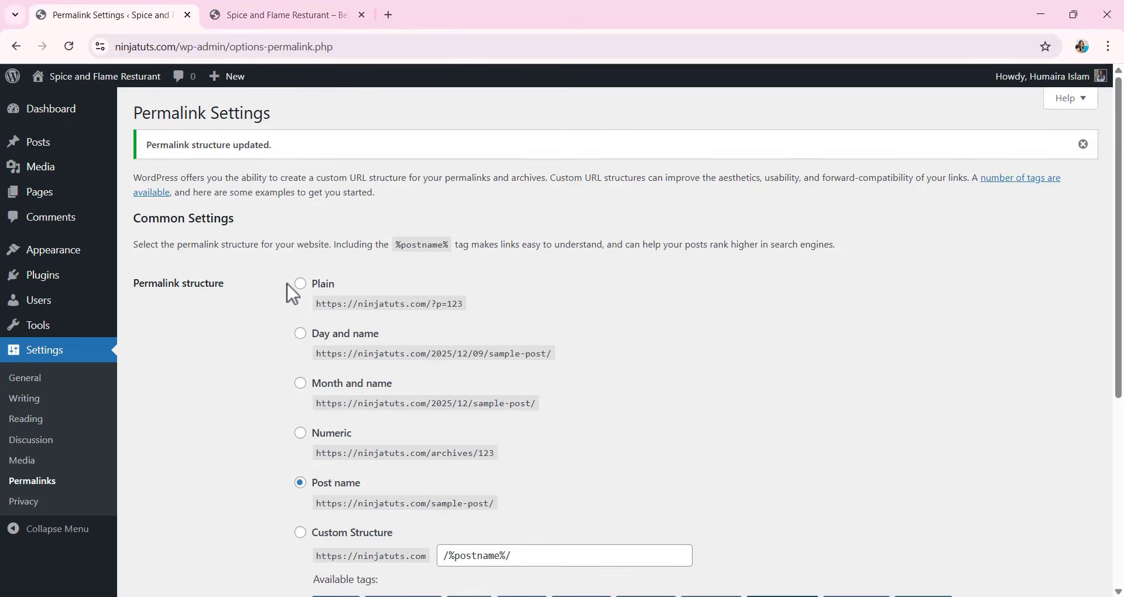
pyautogui.moveTo(68, 259)
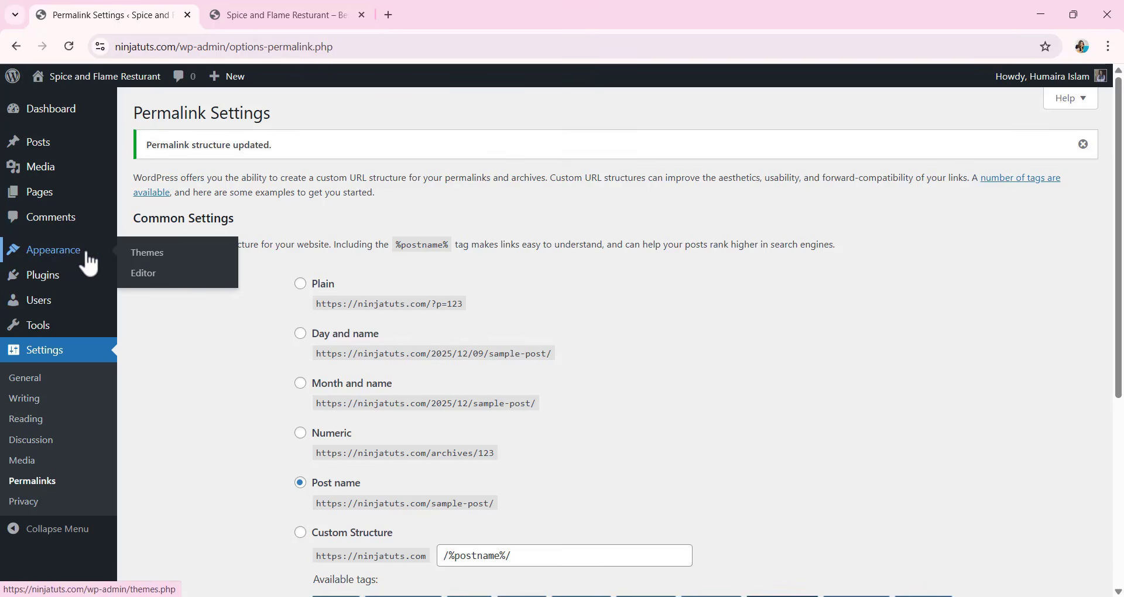
pyautogui.click(163, 262)
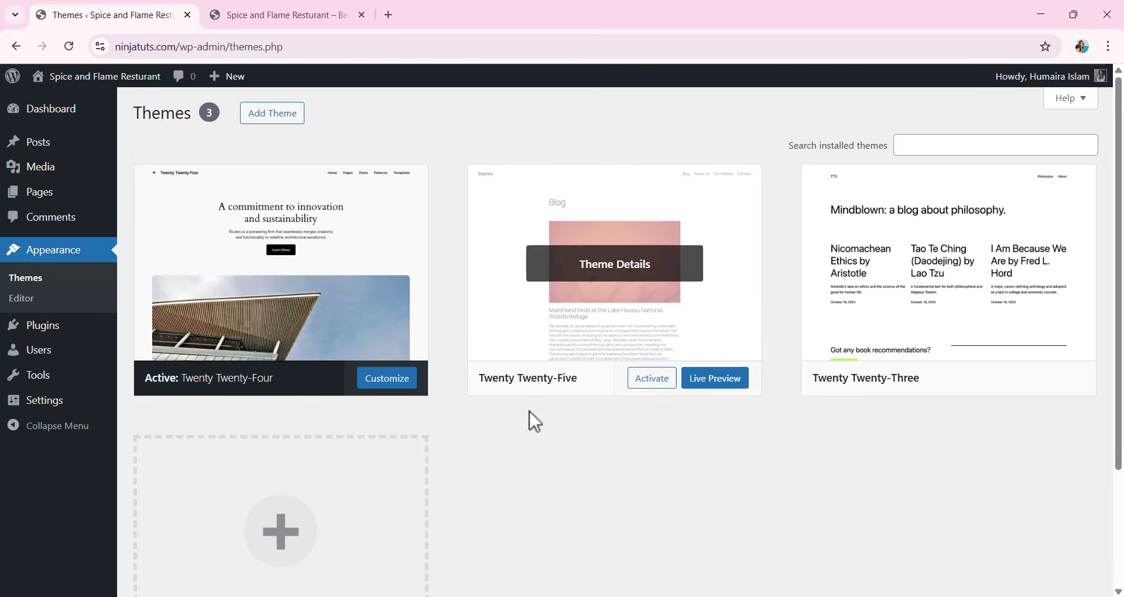
# Activate the Twenty Twenty-Five theme and reload the live site to check its home page.
pyautogui.click(652, 380)
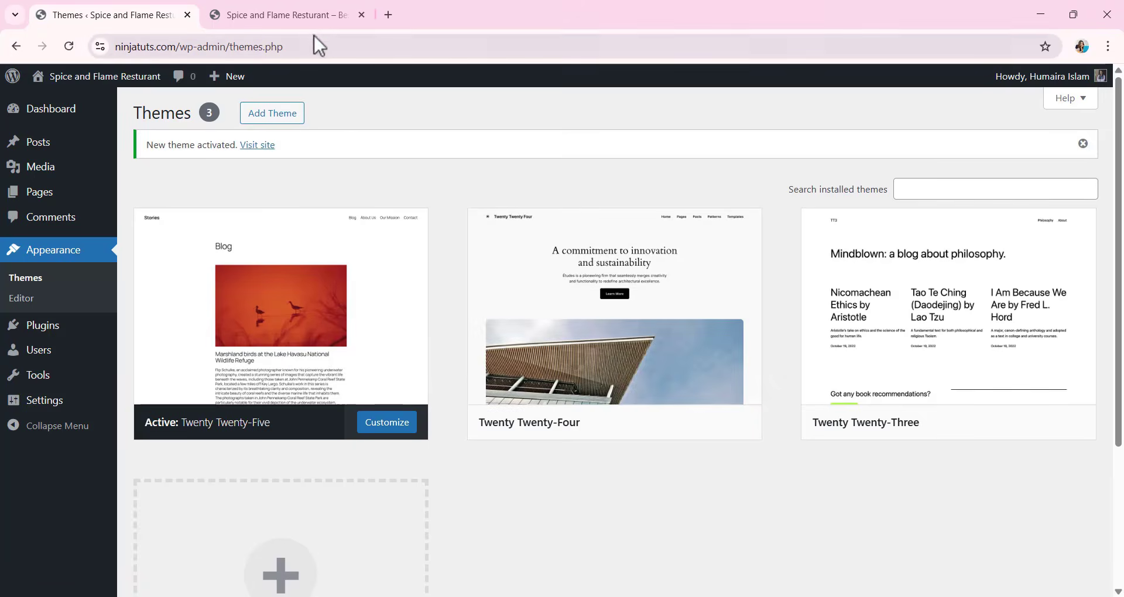
pyautogui.click(307, 13)
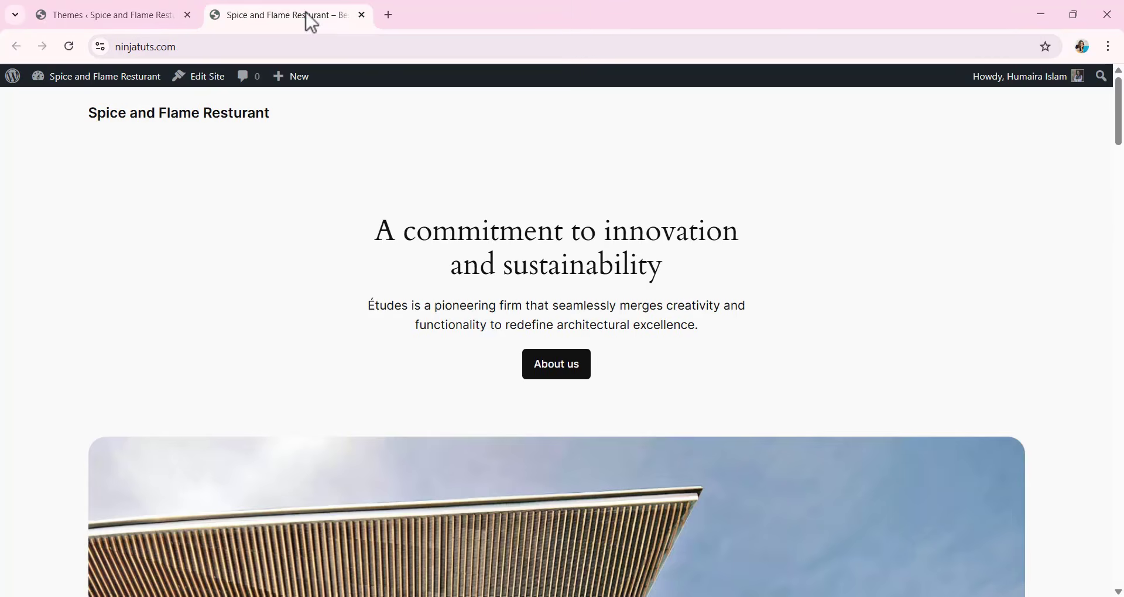
pyautogui.click(69, 46)
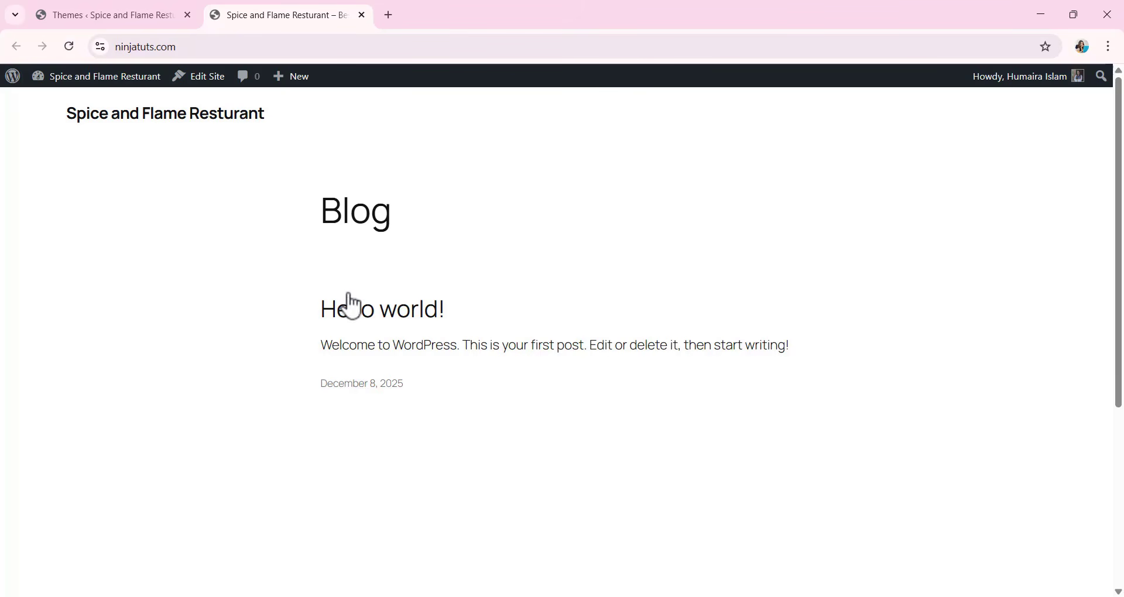
# Return to the admin area, browse the popular themes available to add, and search them for "Hello elementor".
pyautogui.click(133, 15)
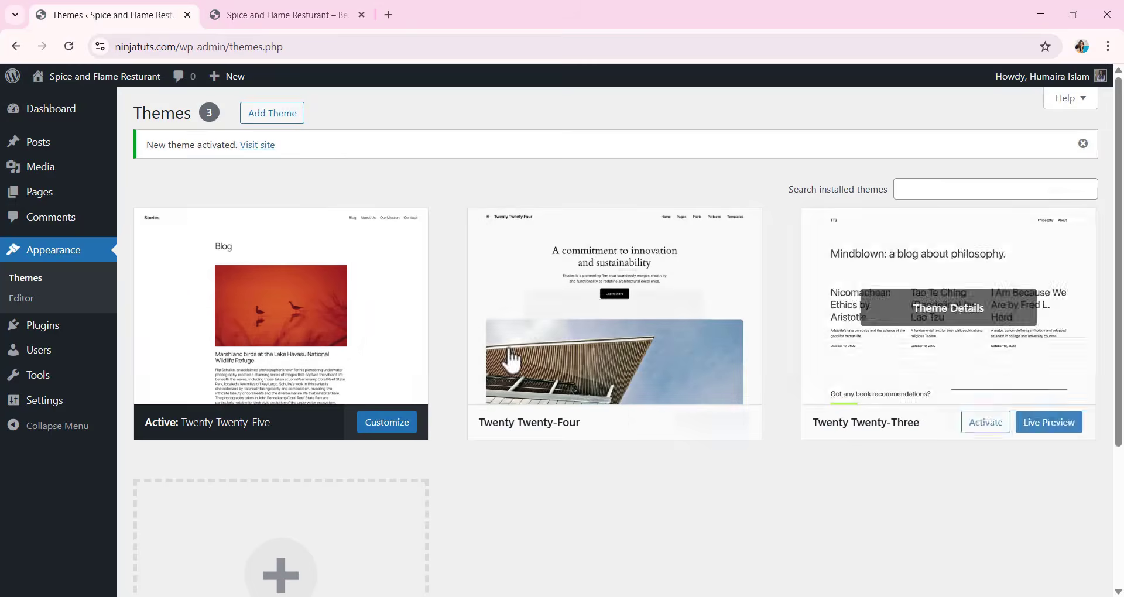
pyautogui.click(279, 116)
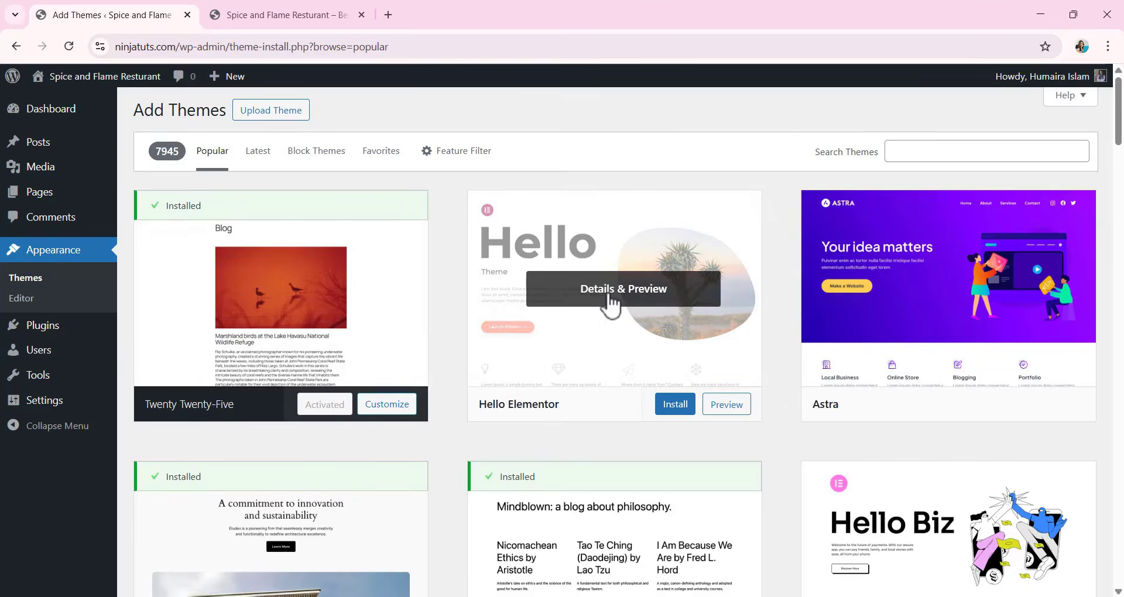
pyautogui.scroll(-10, 610, 305)
pyautogui.scroll(-20, 616, 319)
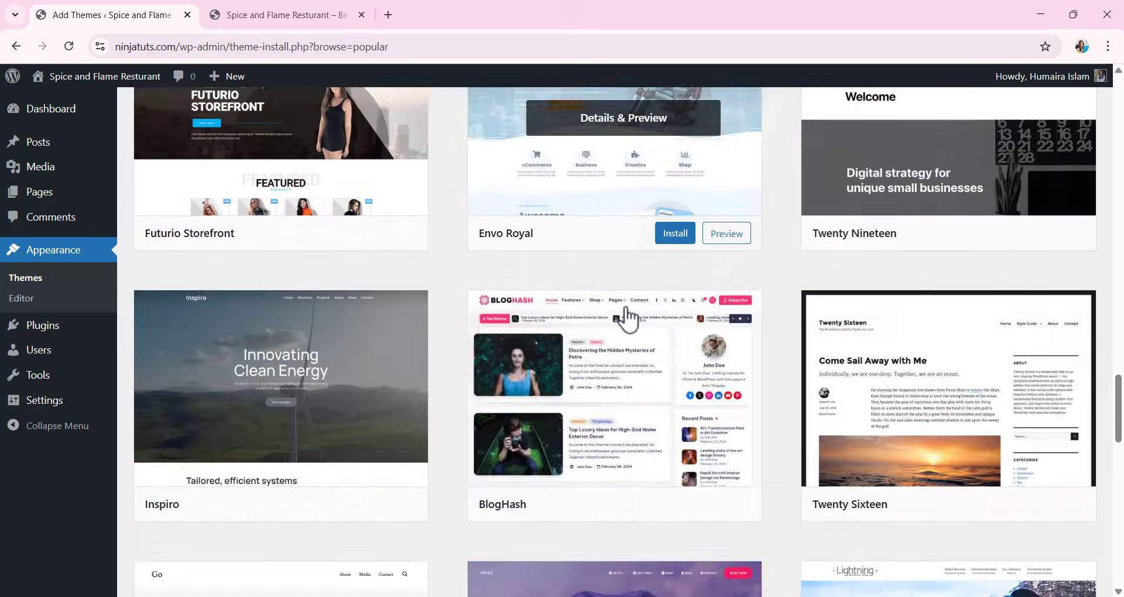
pyautogui.scroll(-20, 640, 321)
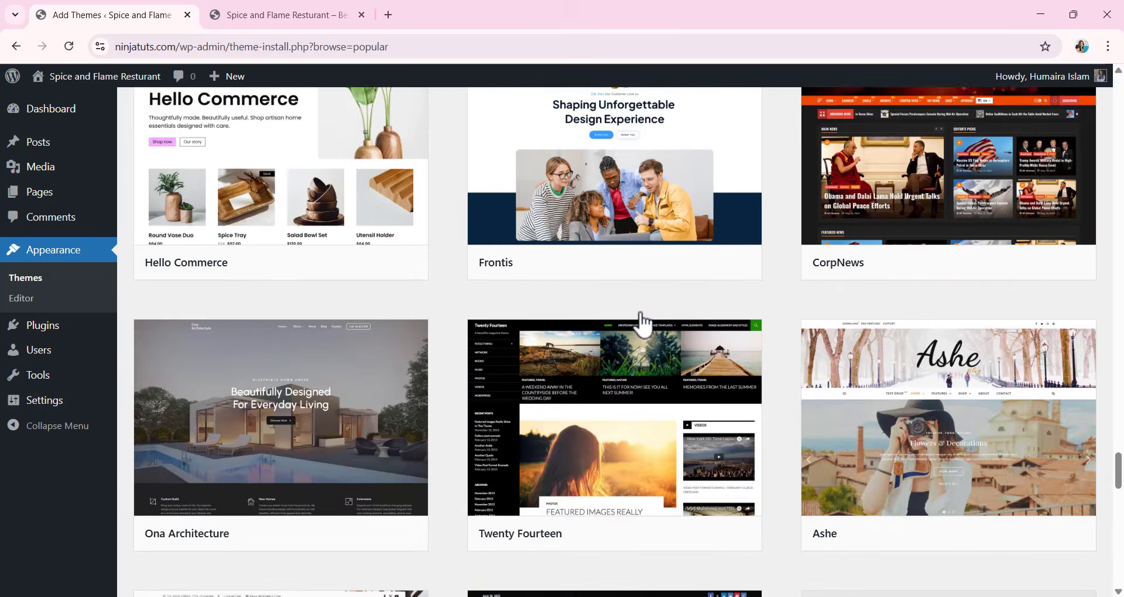
pyautogui.scroll(20, 1093, 129)
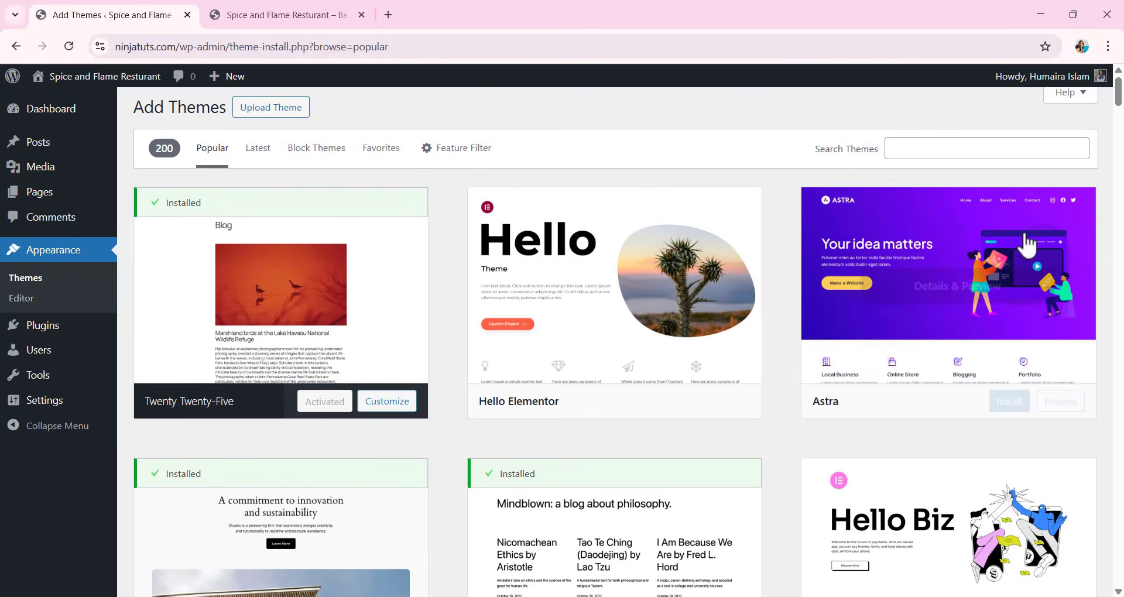
pyautogui.click(923, 149)
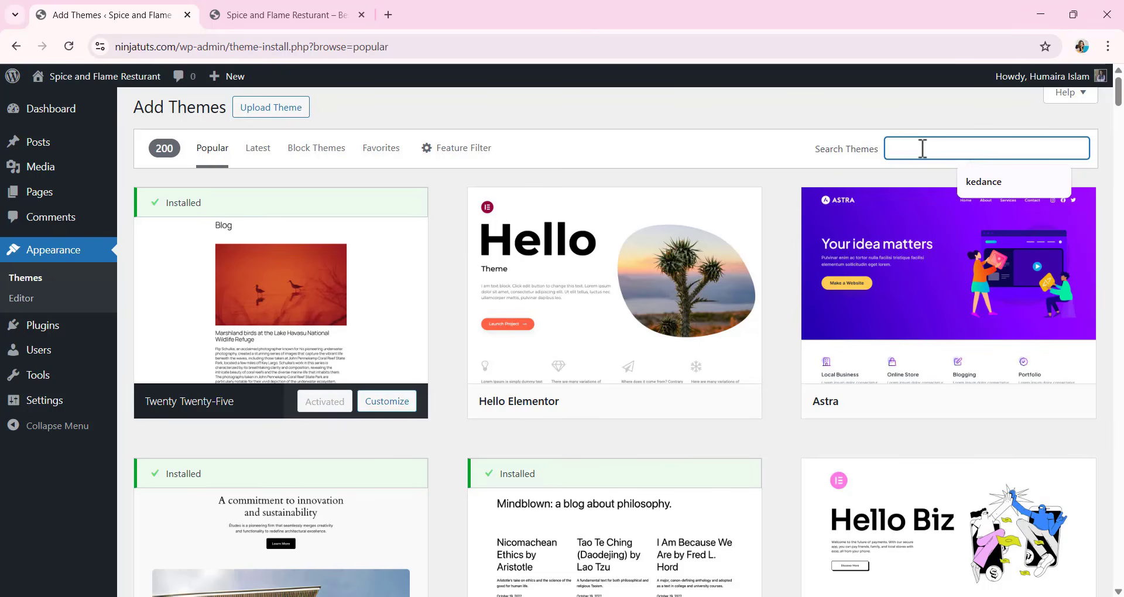
pyautogui.write('Hello ')
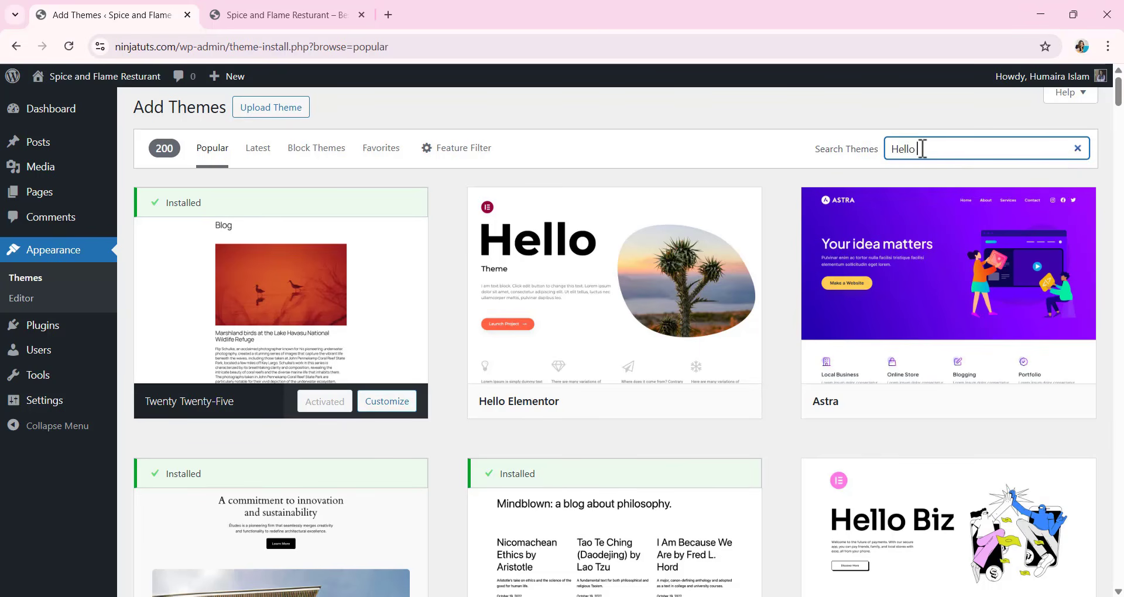
pyautogui.write('elemen')
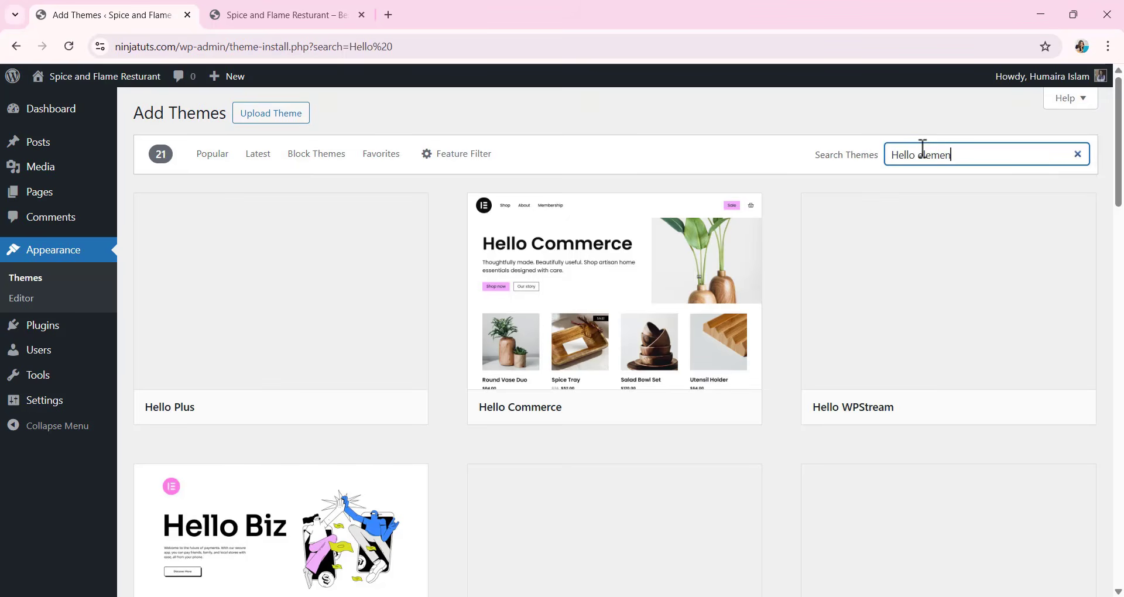
pyautogui.write('tor')
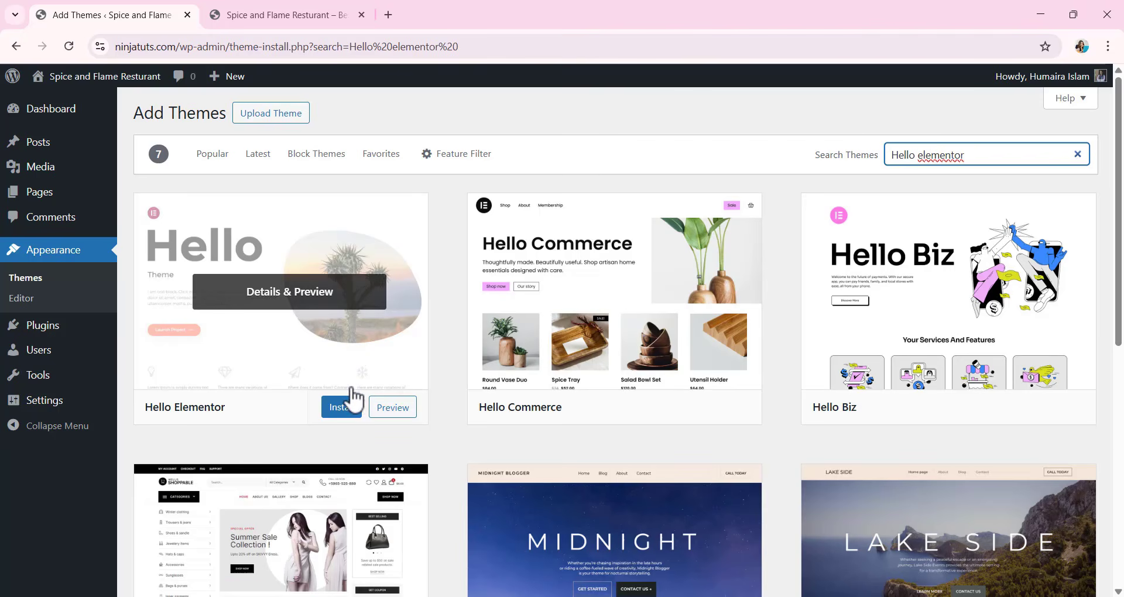
# Install and activate the Hello Elementor theme, and reload the live site to check its home page.
pyautogui.click(346, 409)
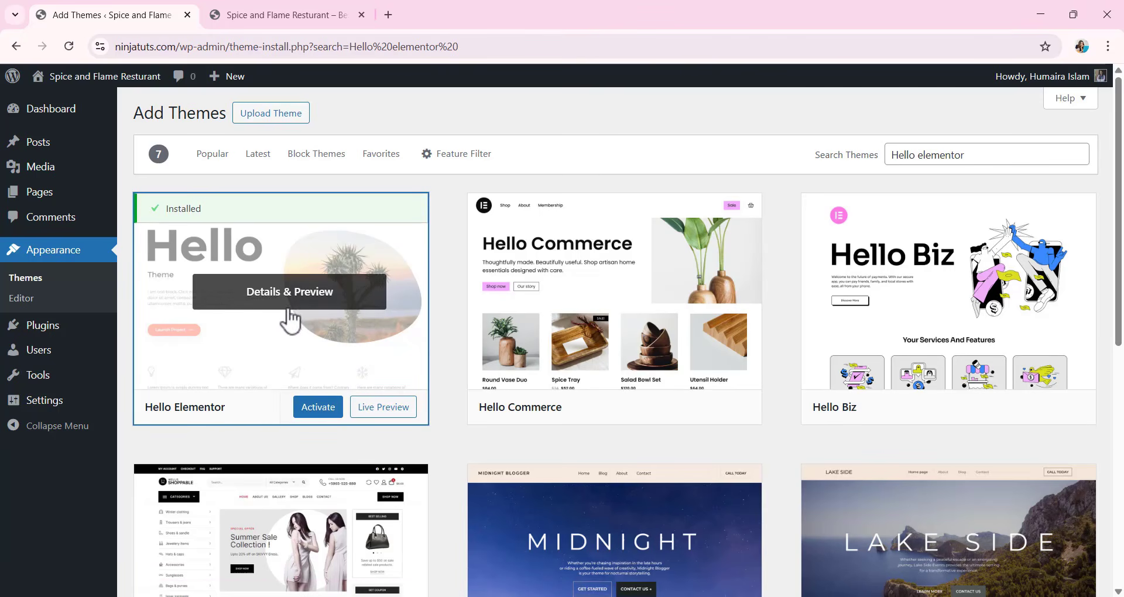
pyautogui.click(316, 410)
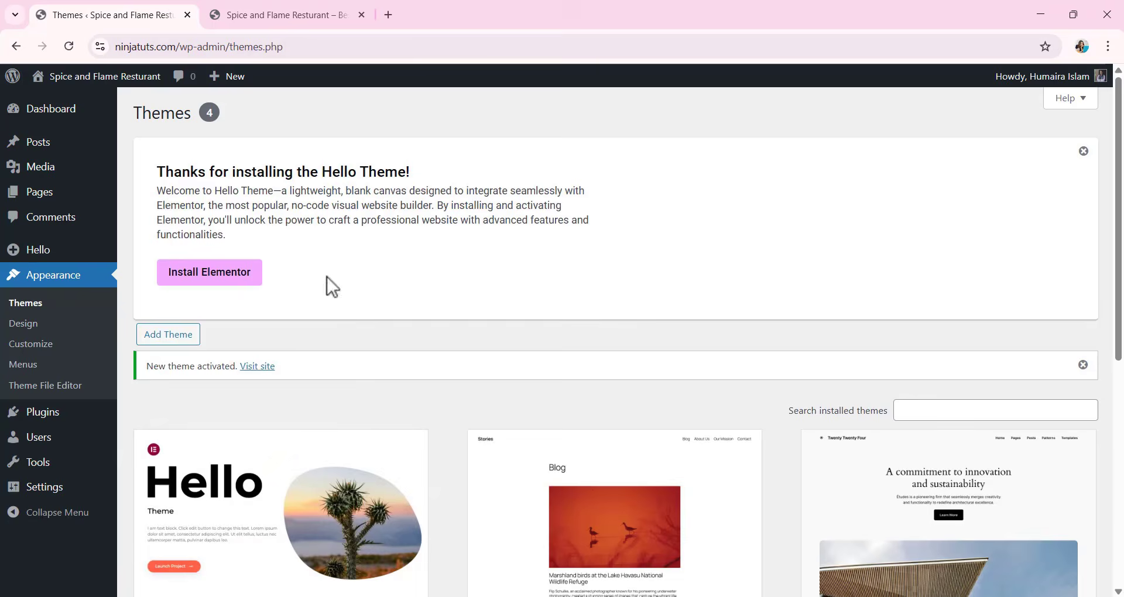
pyautogui.click(272, 15)
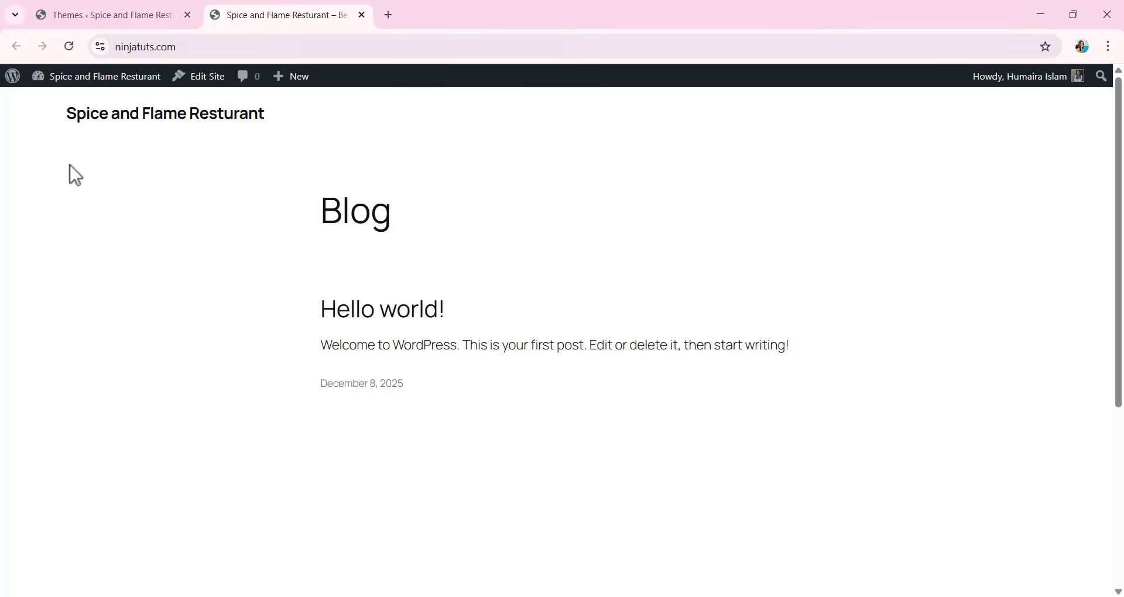
pyautogui.click(69, 47)
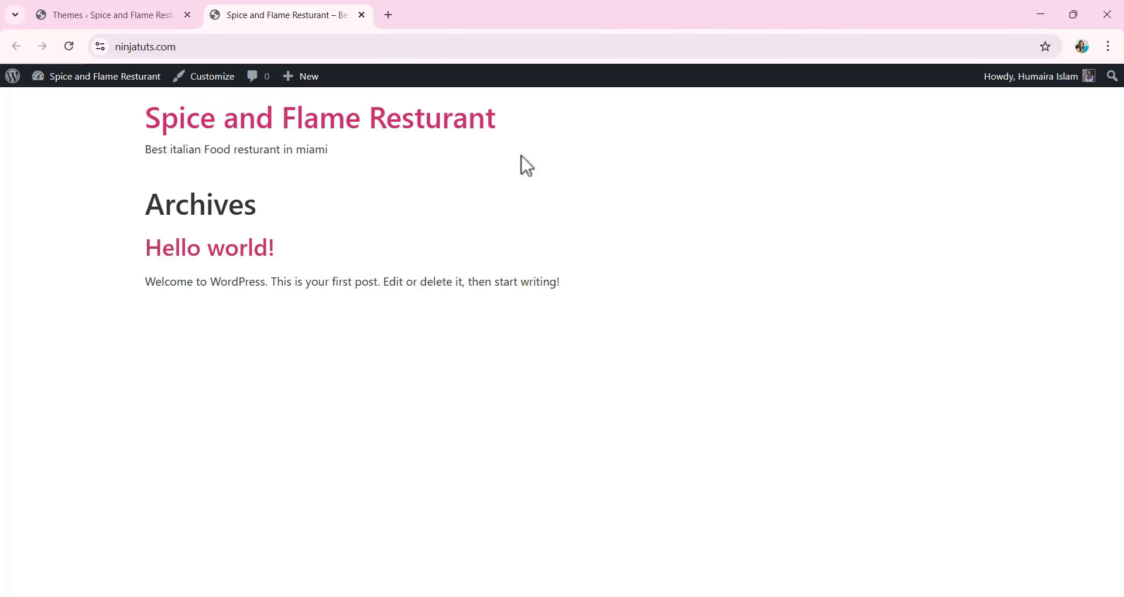
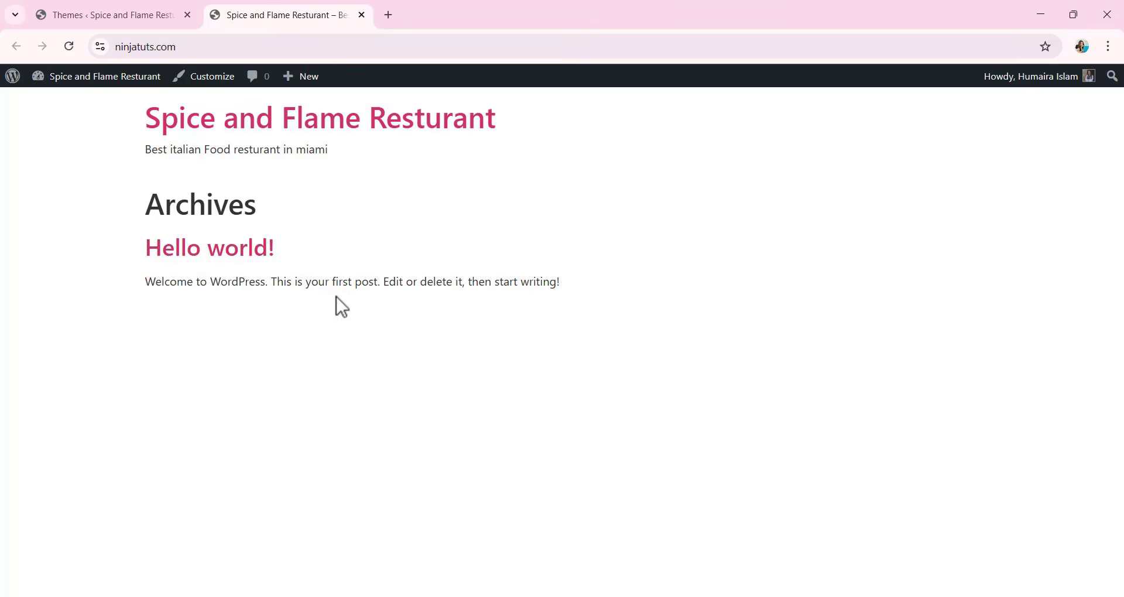
# Return to the site's admin area, search the plugins available to add for "elementor", and install Elementor Website Builder.
pyautogui.click(106, 14)
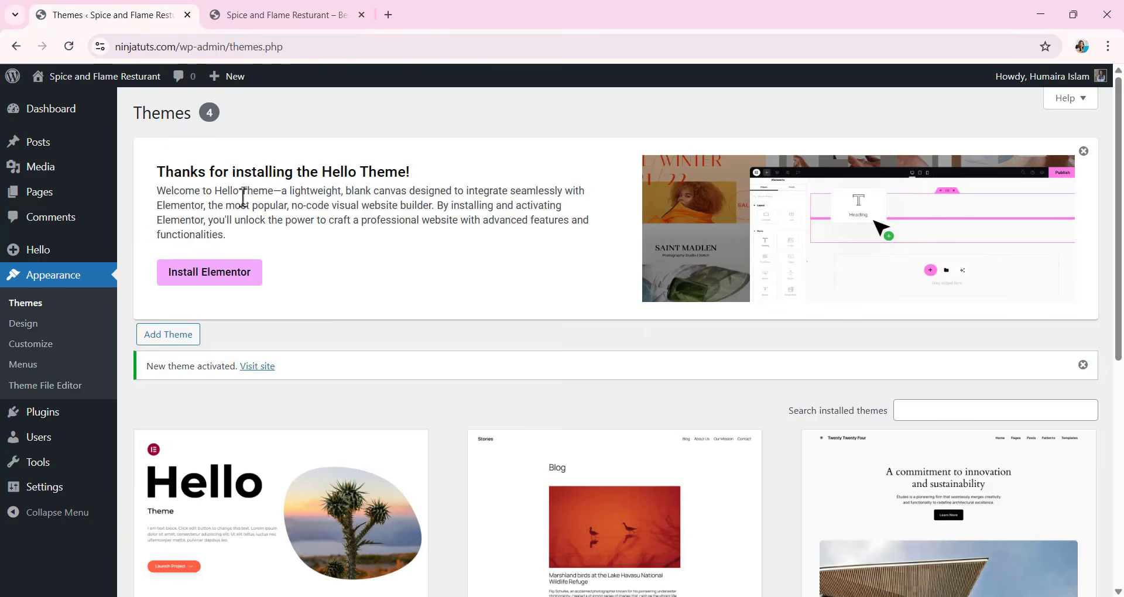
pyautogui.click(34, 412)
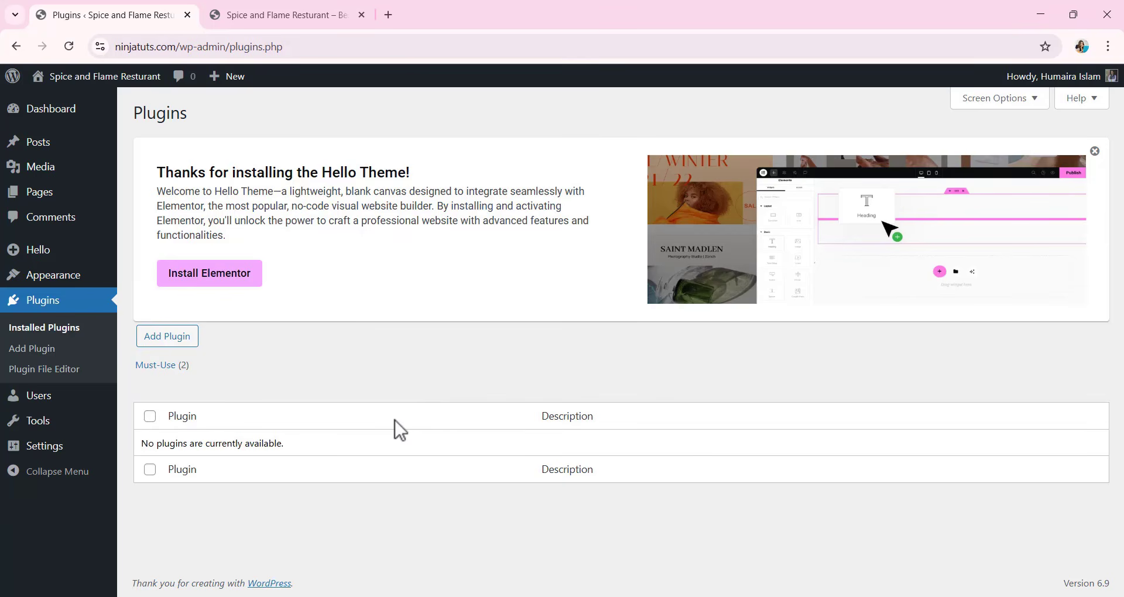
pyautogui.click(171, 345)
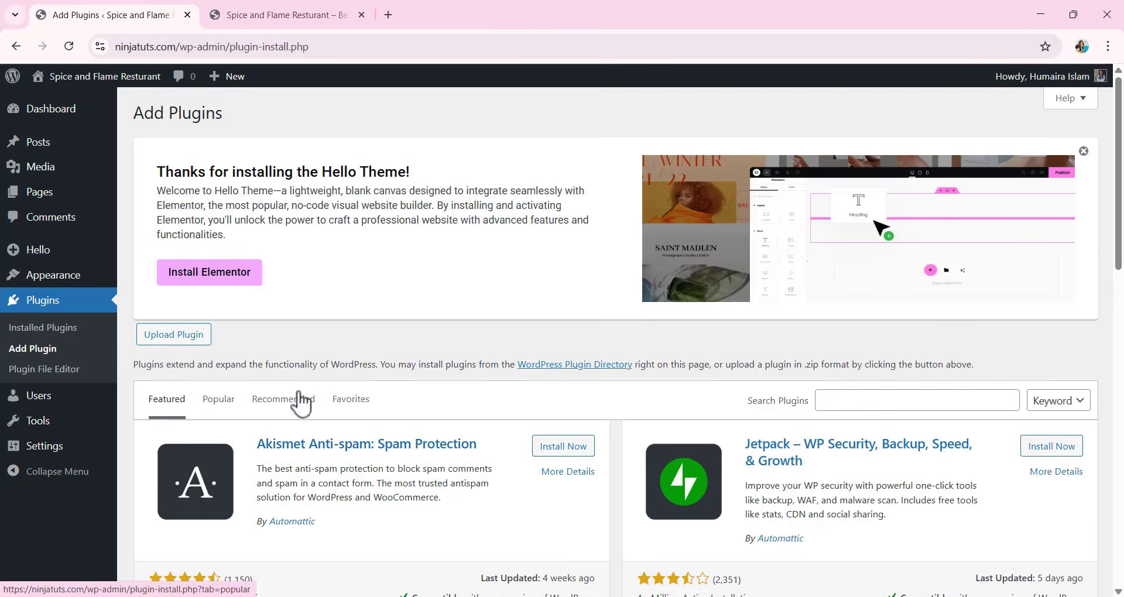
pyautogui.click(841, 400)
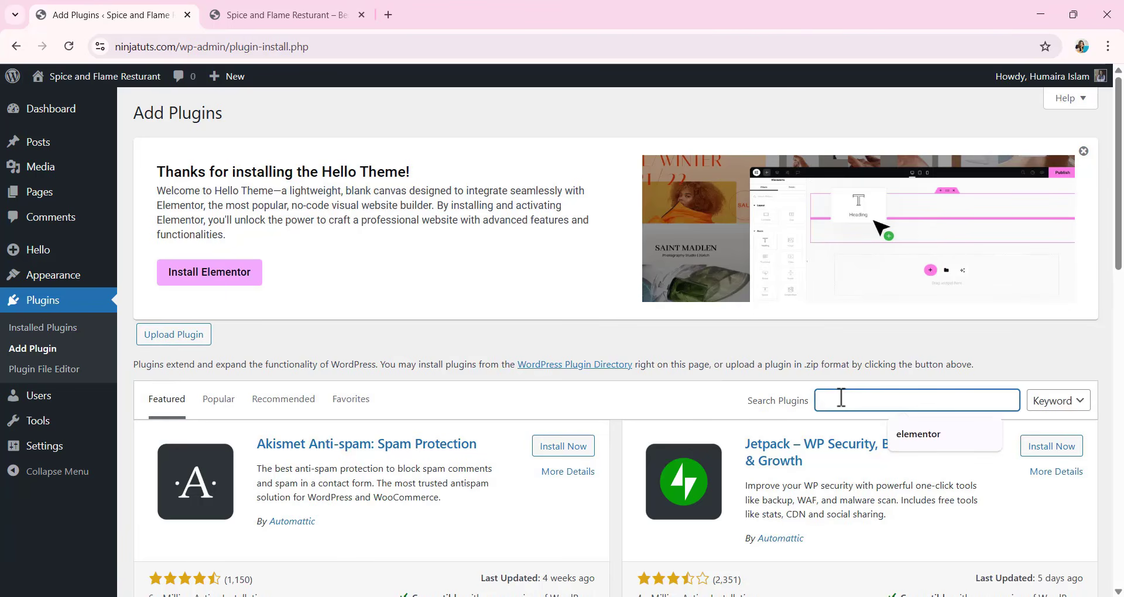
pyautogui.click(931, 440)
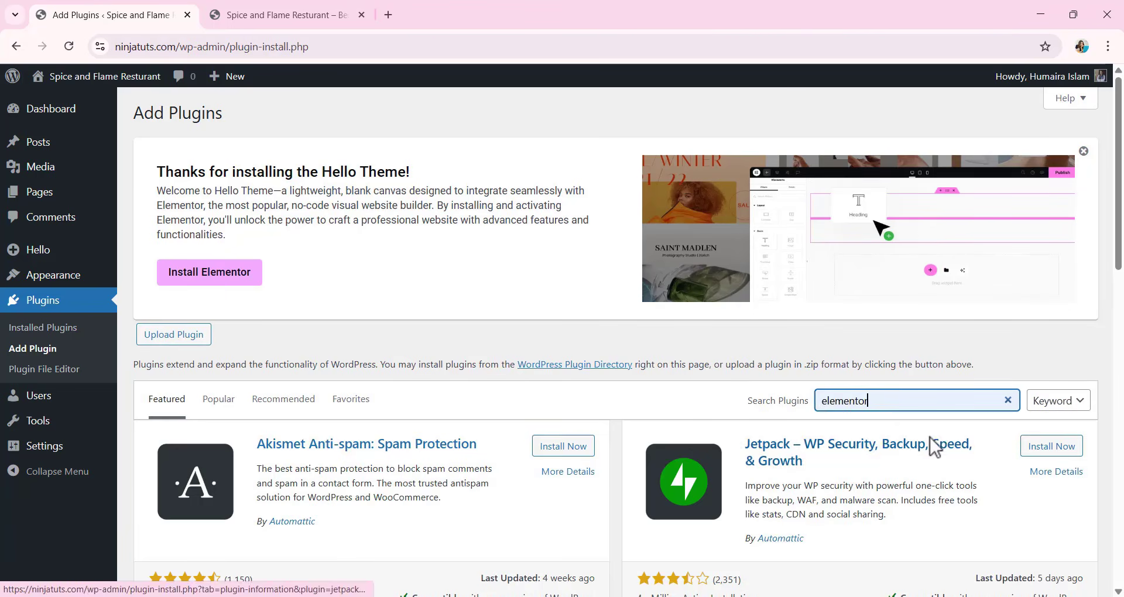
pyautogui.scroll(-2, 557, 377)
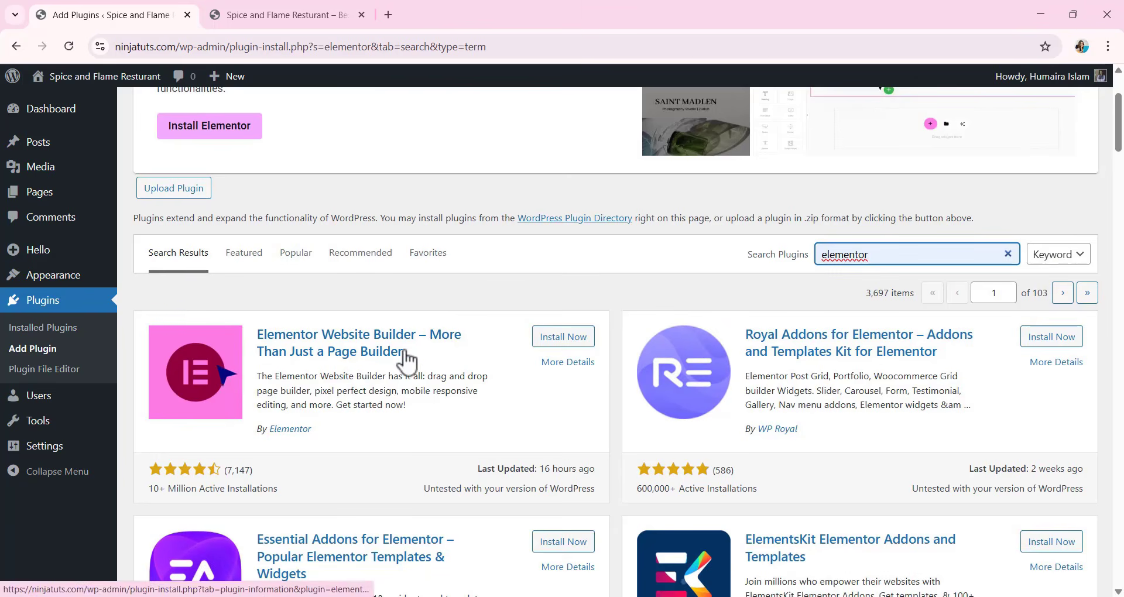
pyautogui.click(562, 339)
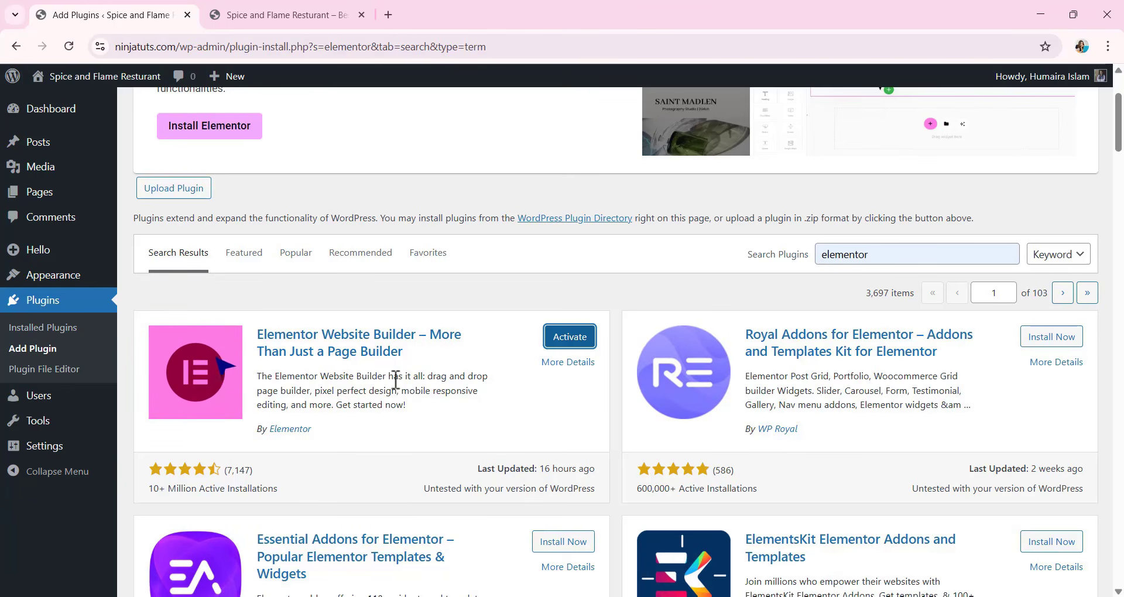
# Search the available plugins for "elementskit lite" and install ElementsKit Elementor Addons and Templates.
pyautogui.click(899, 261)
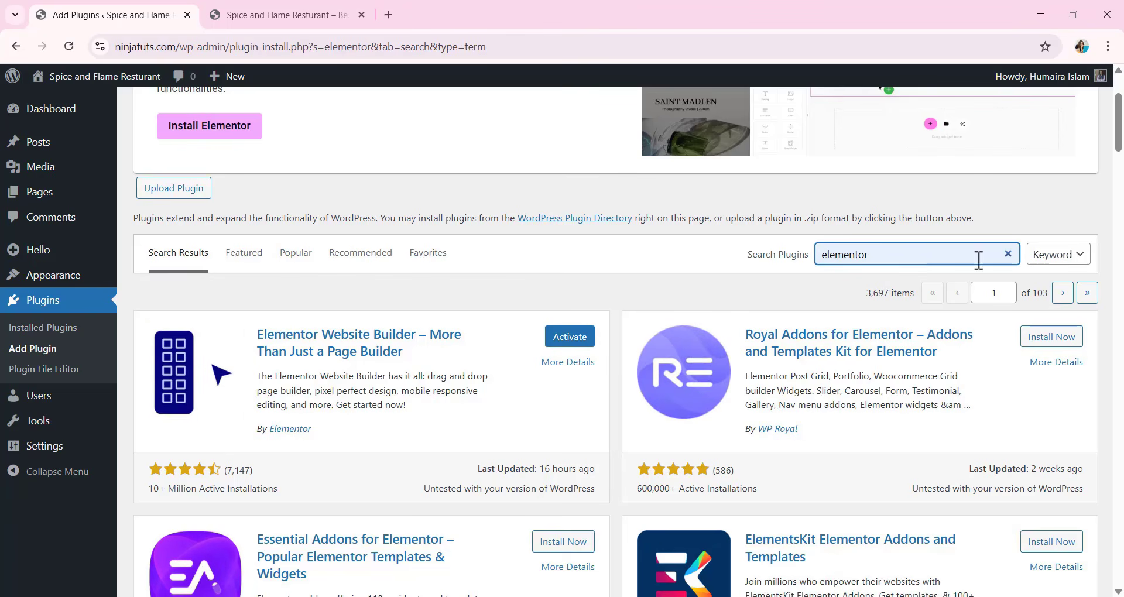
pyautogui.click(1008, 254)
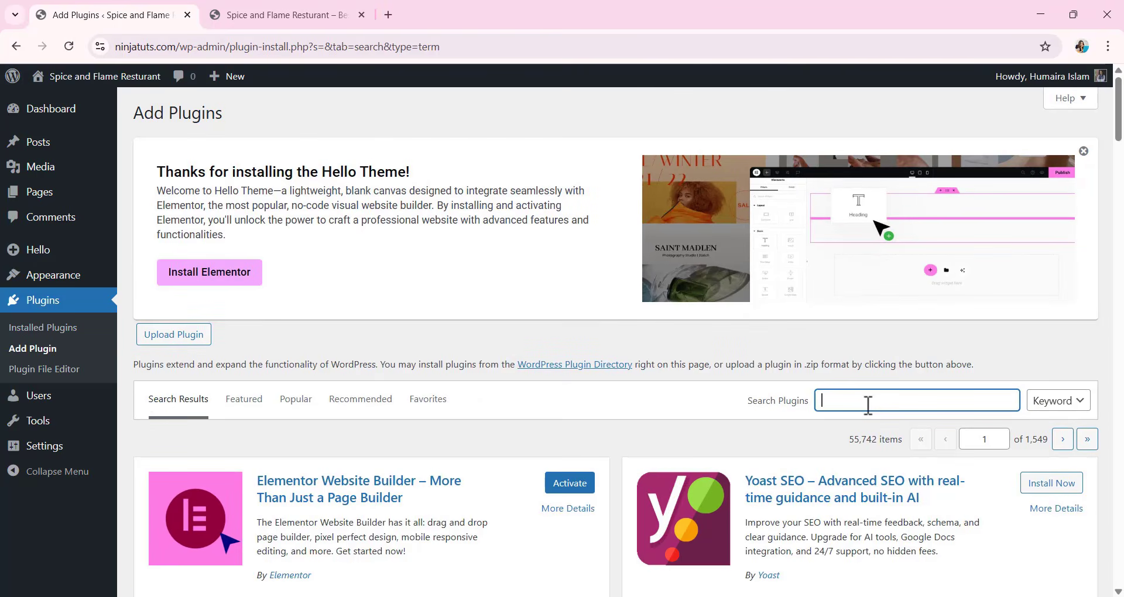
pyautogui.write('elemen')
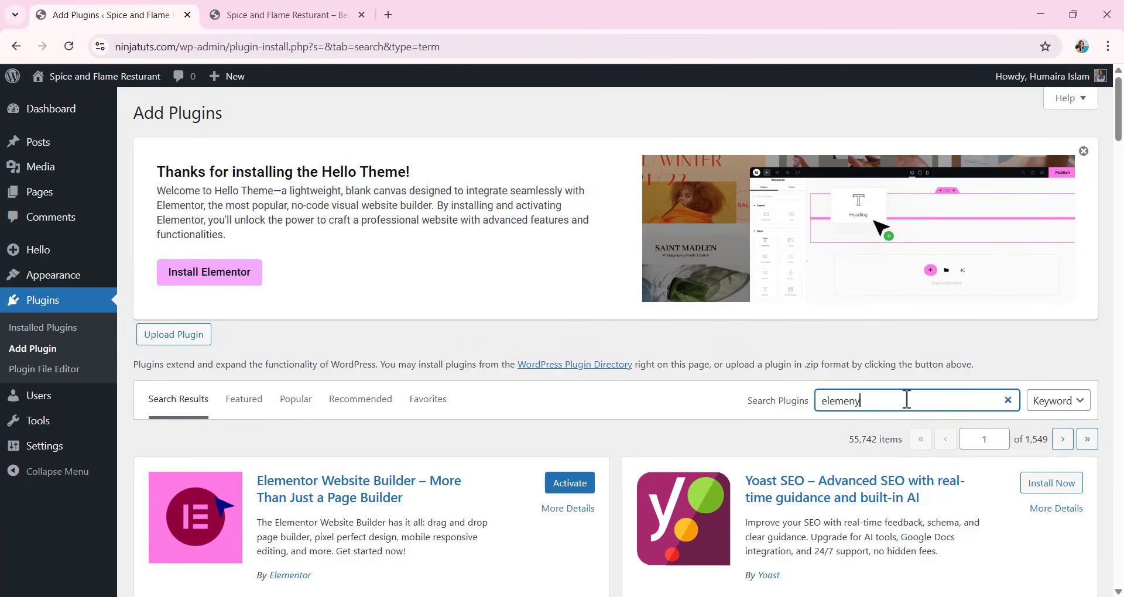
pyautogui.write('tsk')
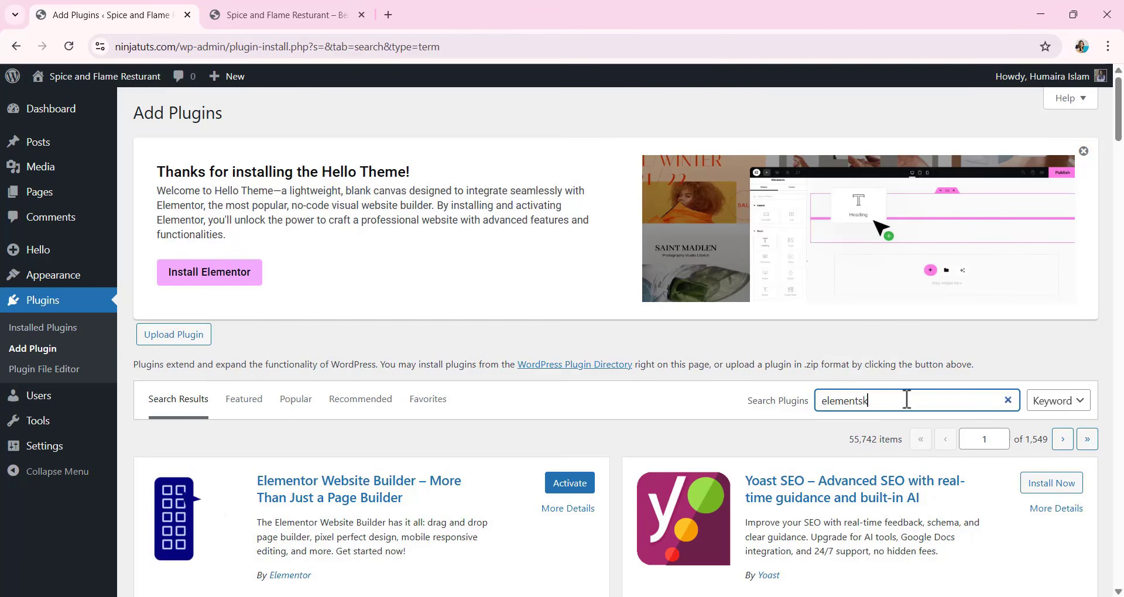
pyautogui.write('it lite')
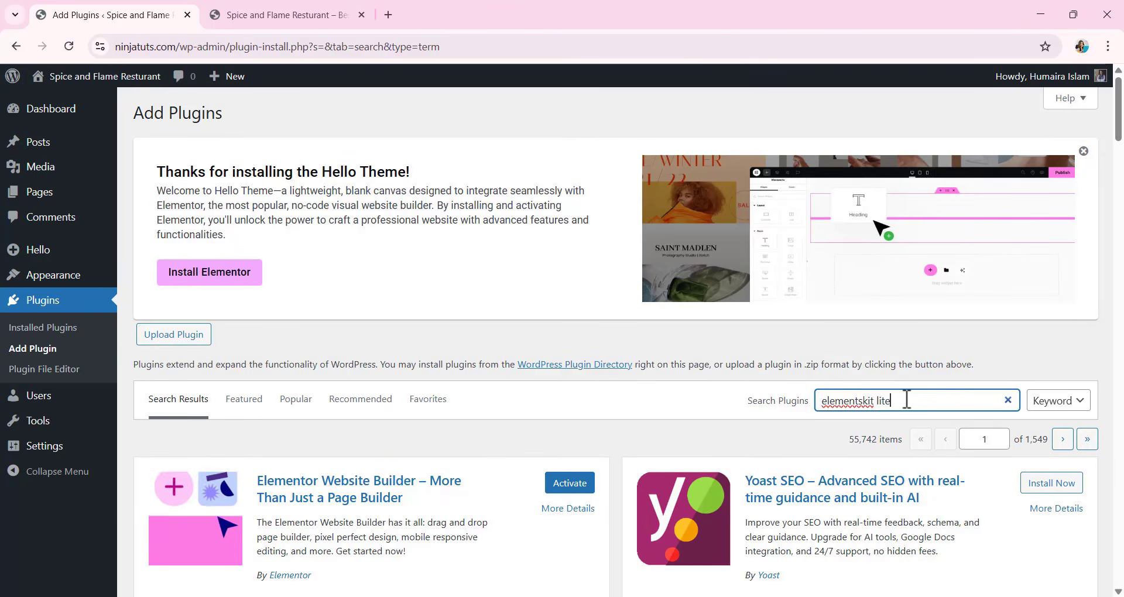
pyautogui.scroll(-3, 324, 412)
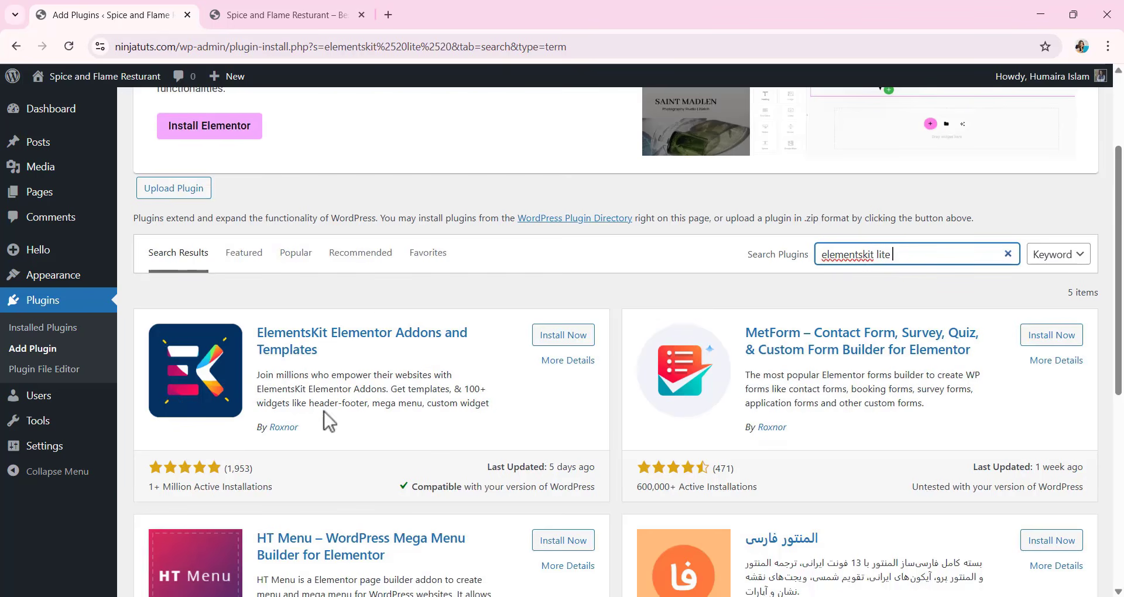
pyautogui.click(551, 339)
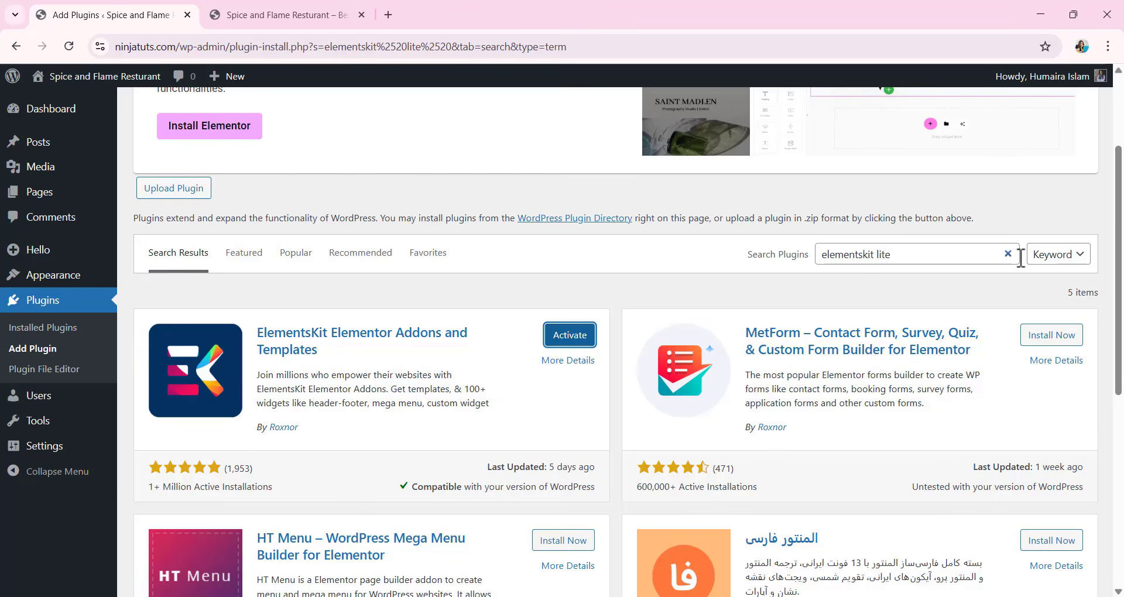
# Search the available plugins for "royal elementor Addon" and install Royal Addons for Elementor.
pyautogui.click(1008, 256)
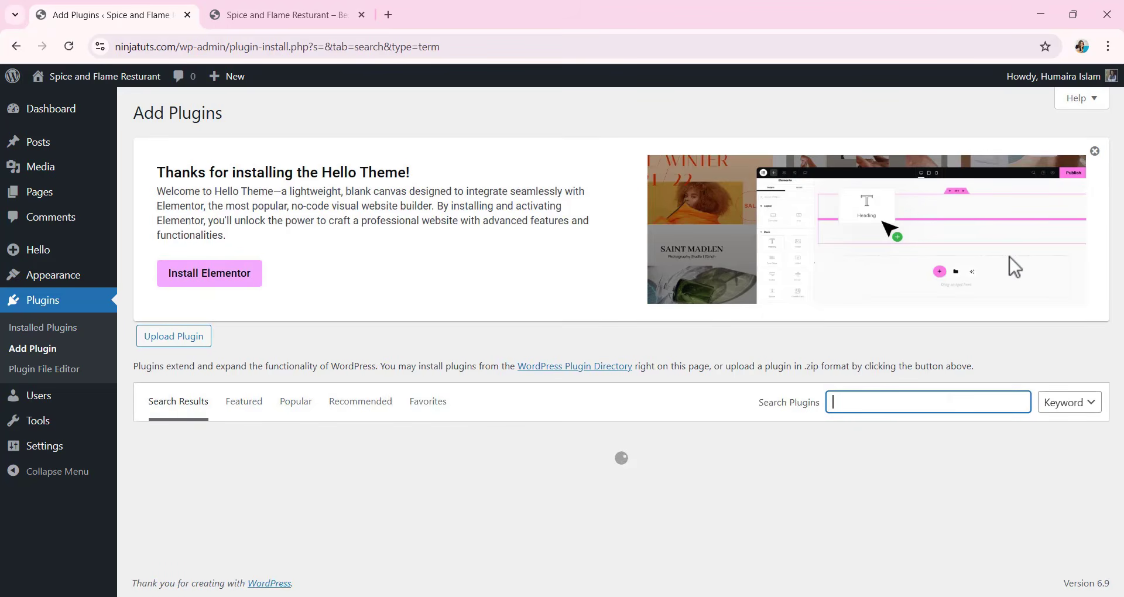
pyautogui.write('royal ')
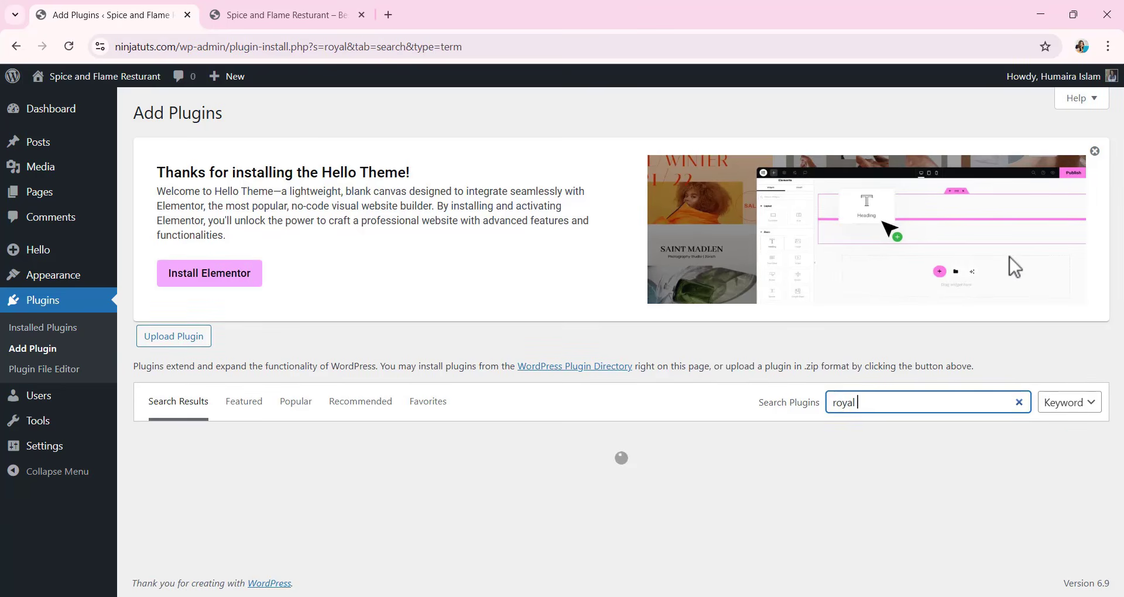
pyautogui.write('elementor Addon')
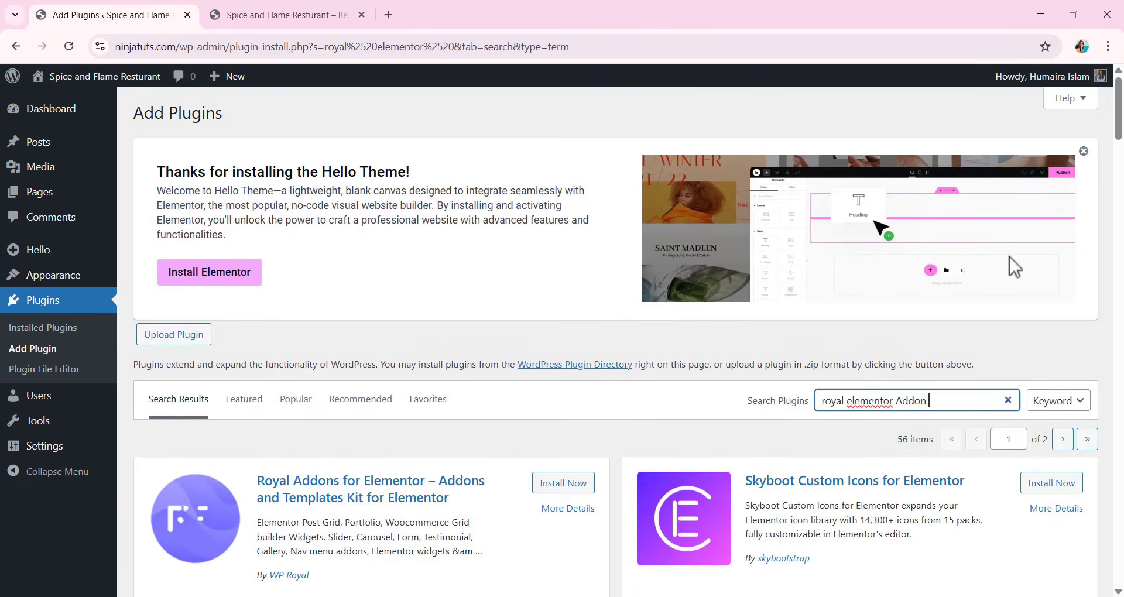
pyautogui.scroll(-3, 298, 383)
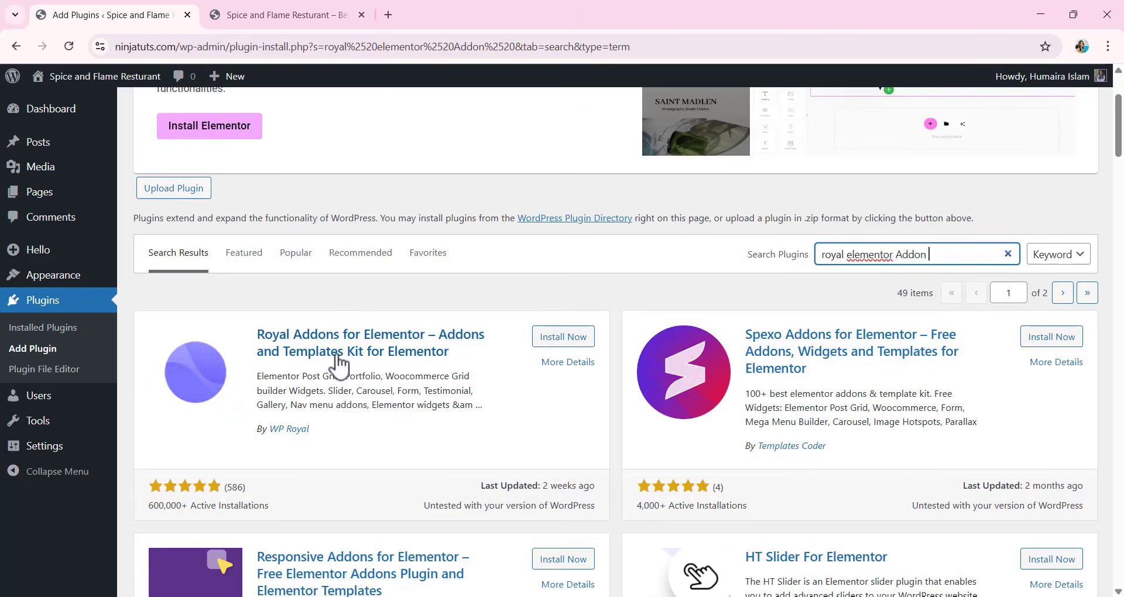
pyautogui.click(562, 346)
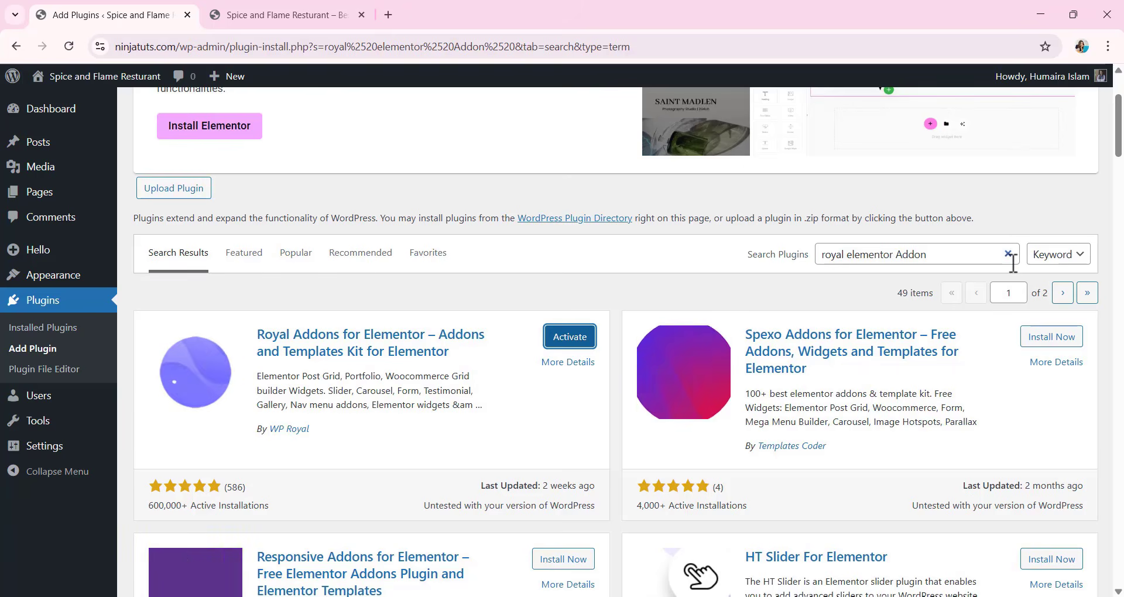
# Search the available plugins for "metform" and install the MetForm contact form builder.
pyautogui.click(1008, 254)
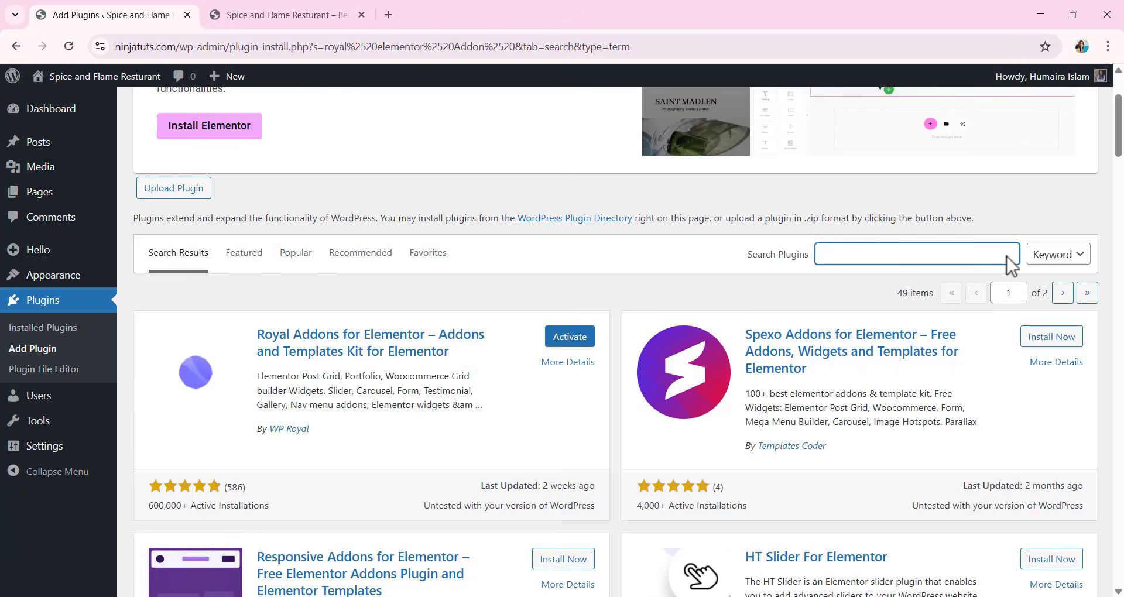
pyautogui.write('metform')
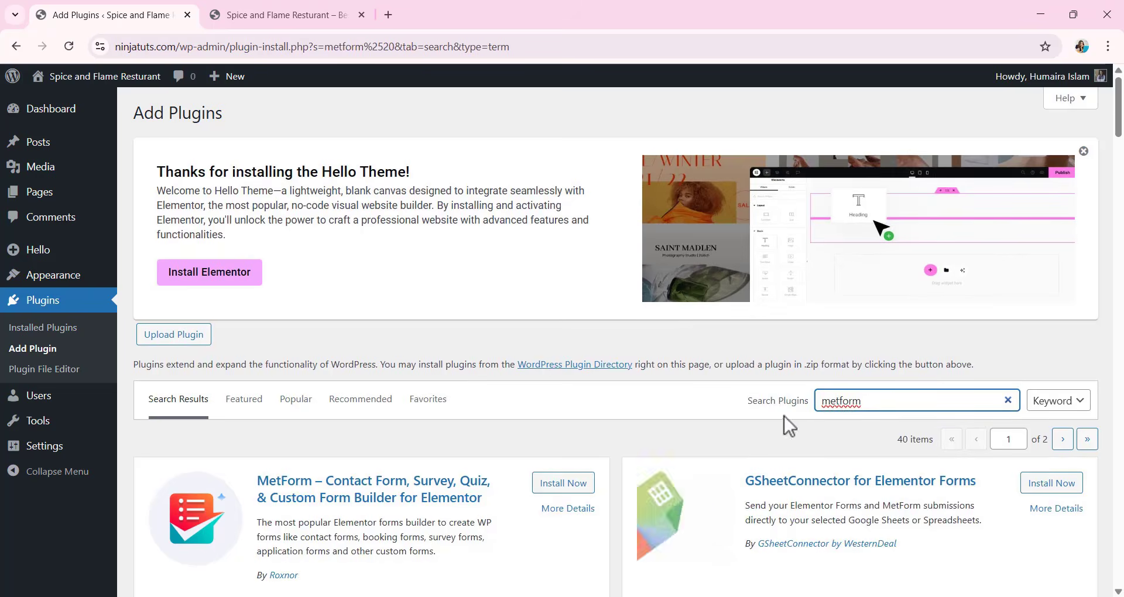
pyautogui.scroll(-3, 570, 412)
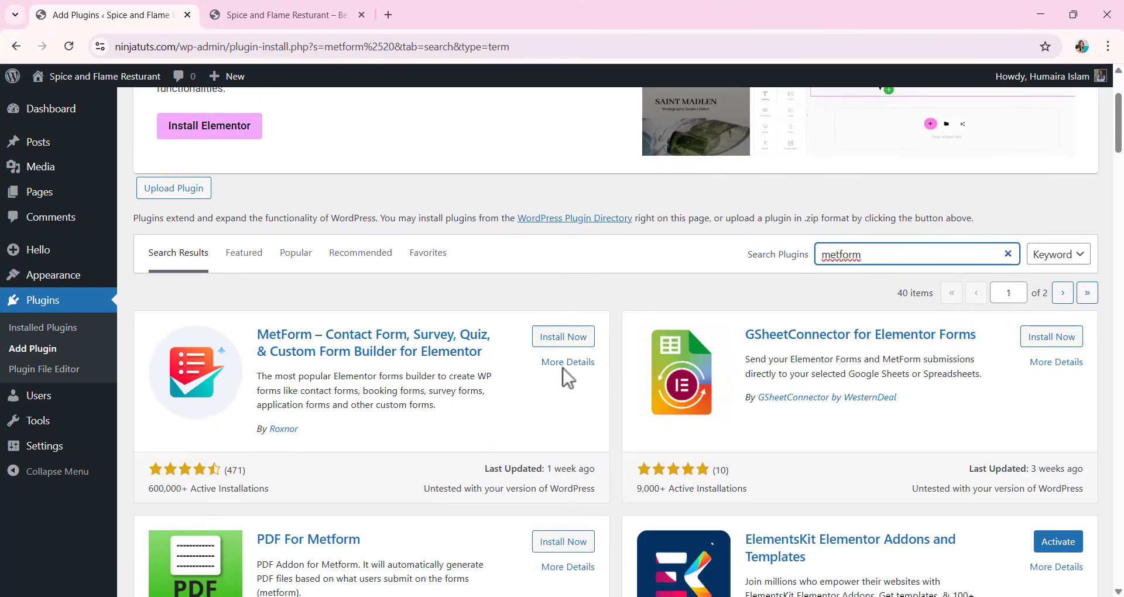
pyautogui.click(571, 338)
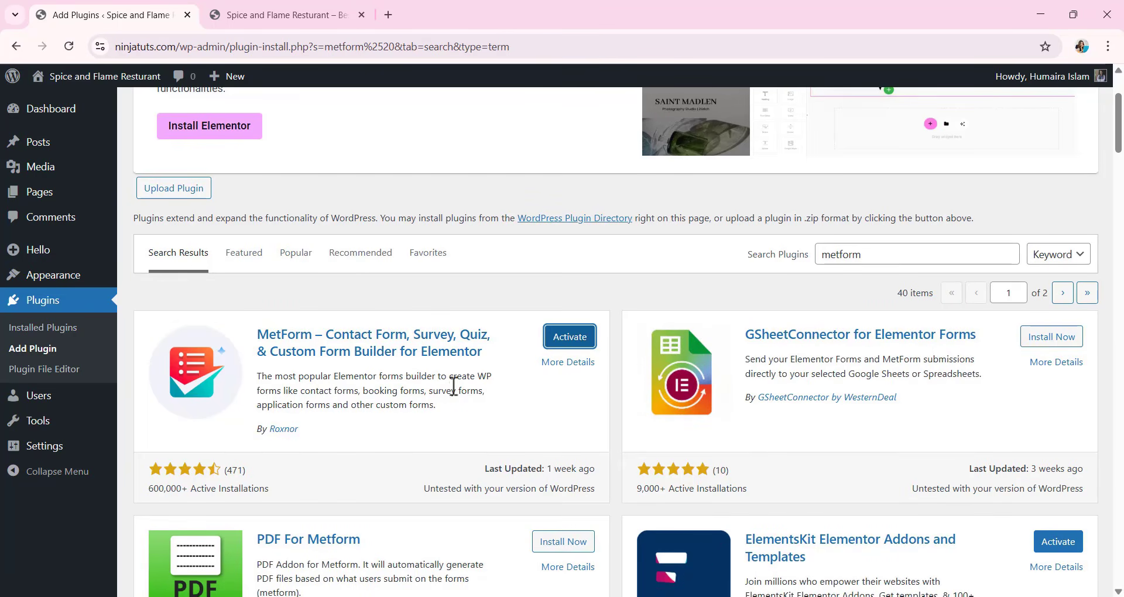
# Bulk-activate all installed plugins: Elementor, ElementsKit Lite, MetForm and Royal Elementor Addons.
pyautogui.click(50, 301)
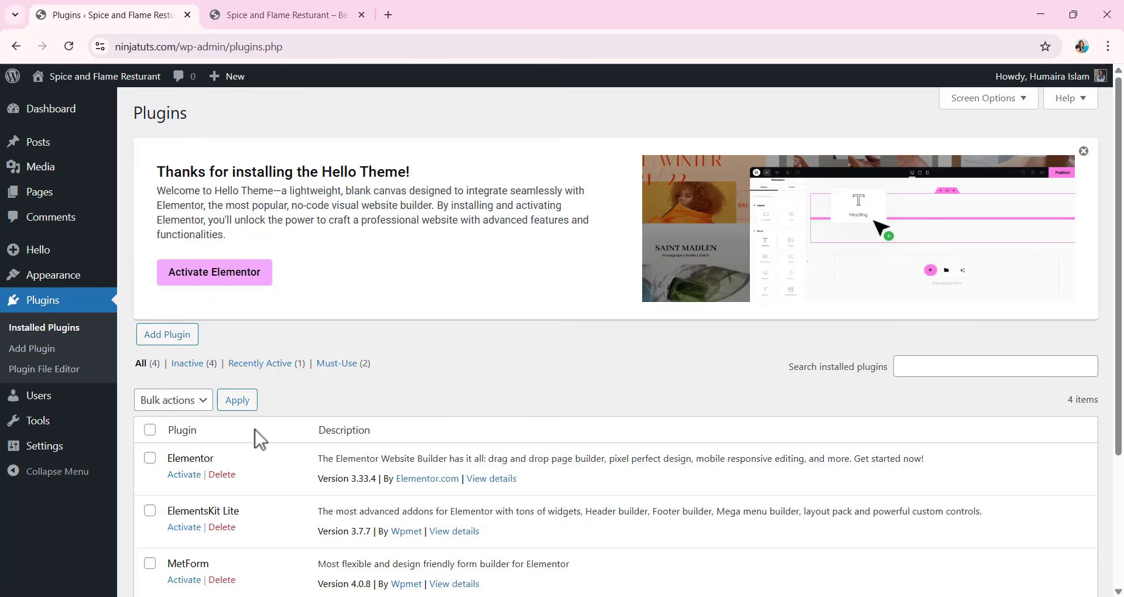
pyautogui.scroll(-3, 255, 433)
pyautogui.moveTo(98, 420)
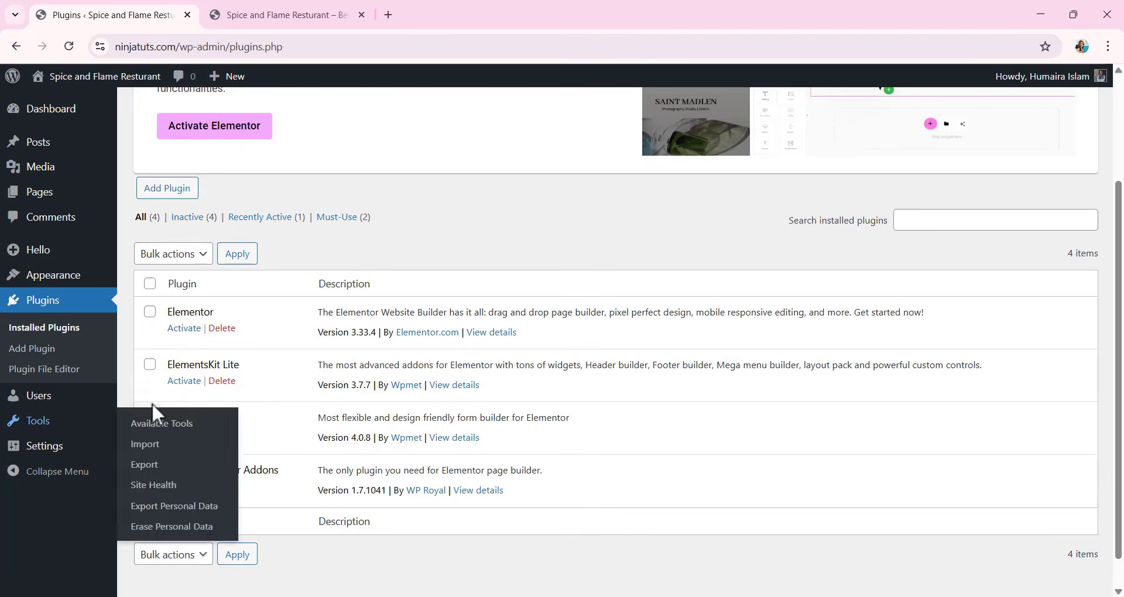
pyautogui.click(150, 313)
pyautogui.click(150, 364)
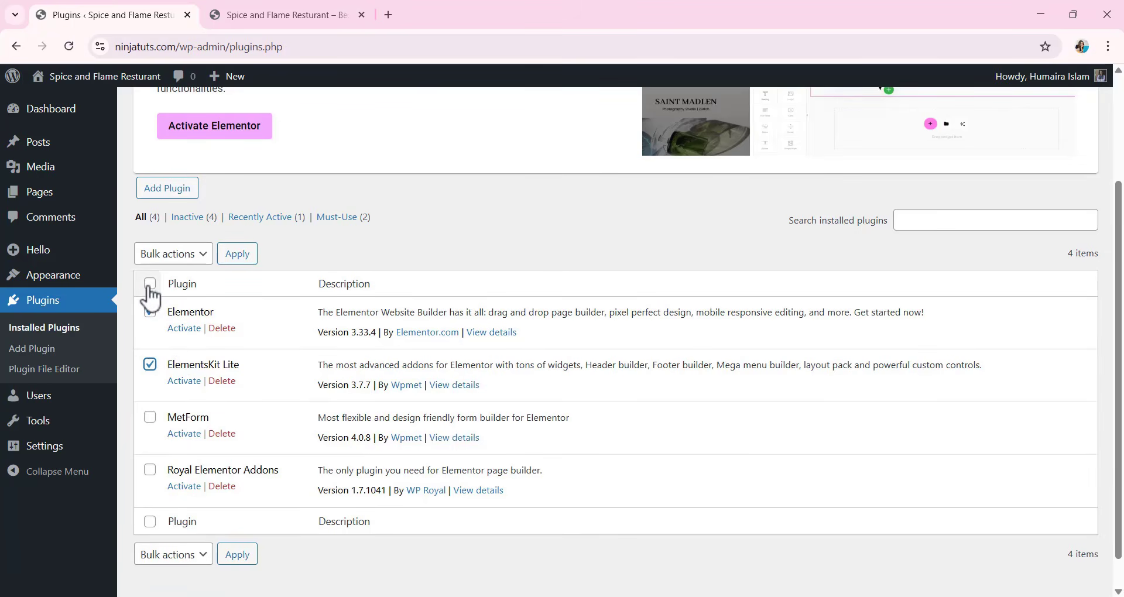
pyautogui.click(150, 285)
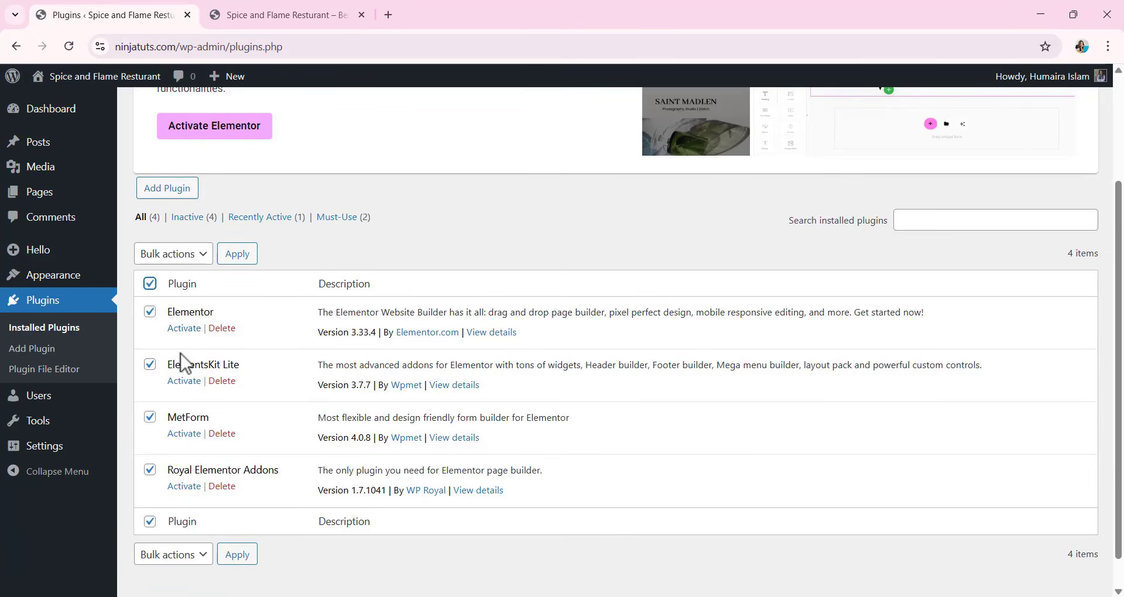
pyautogui.click(179, 257)
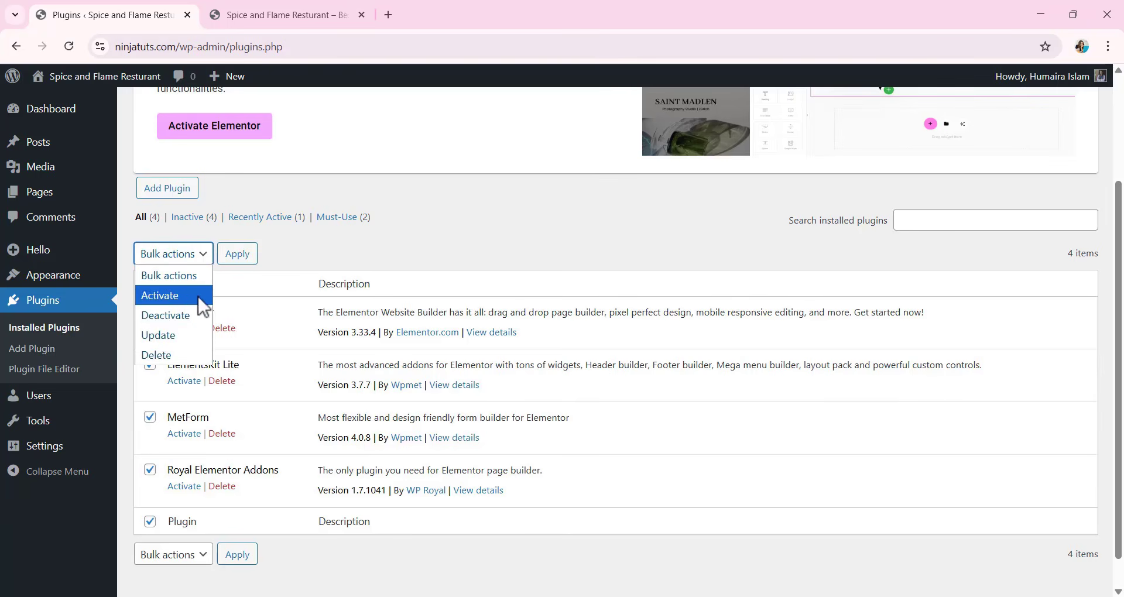
pyautogui.click(166, 296)
pyautogui.click(243, 256)
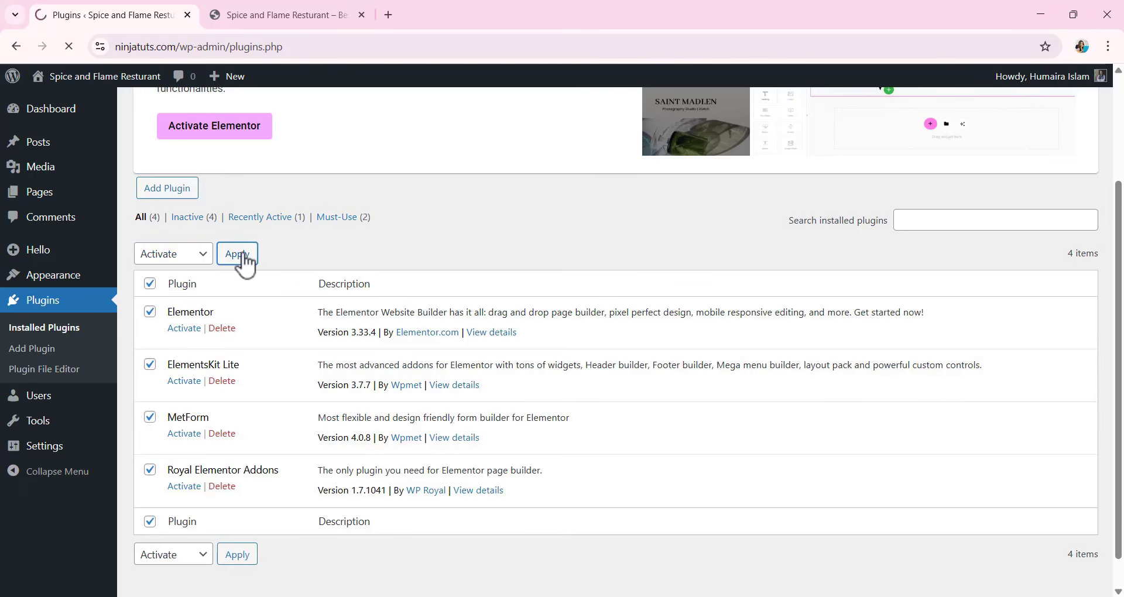
pyautogui.scroll(-2, 355, 336)
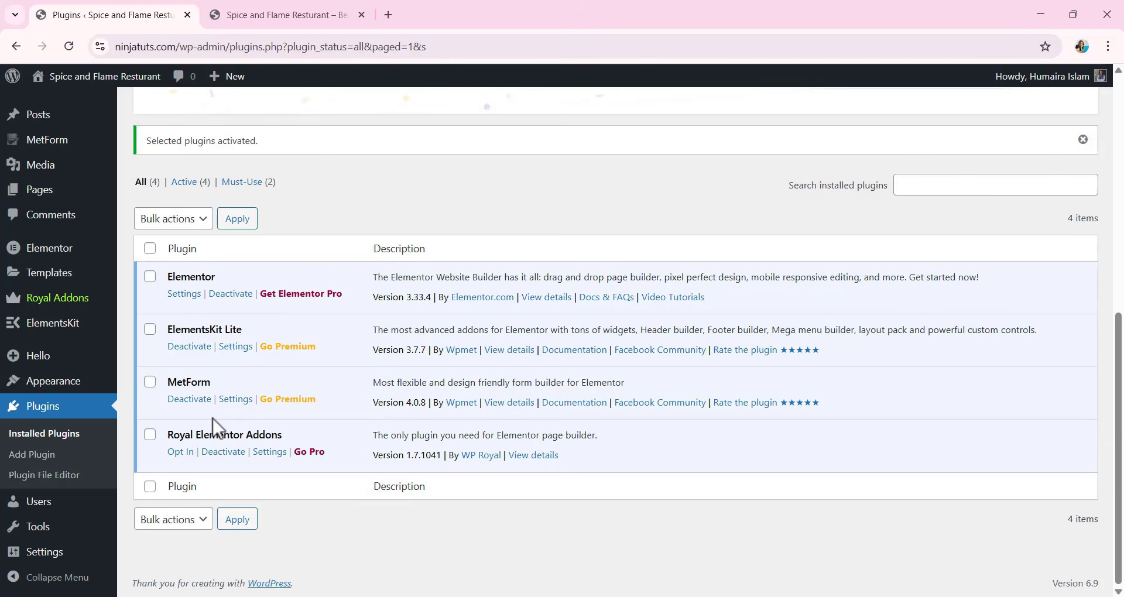
# Open the site's list of pages, add a new page and title it "Home".
pyautogui.moveTo(76, 355)
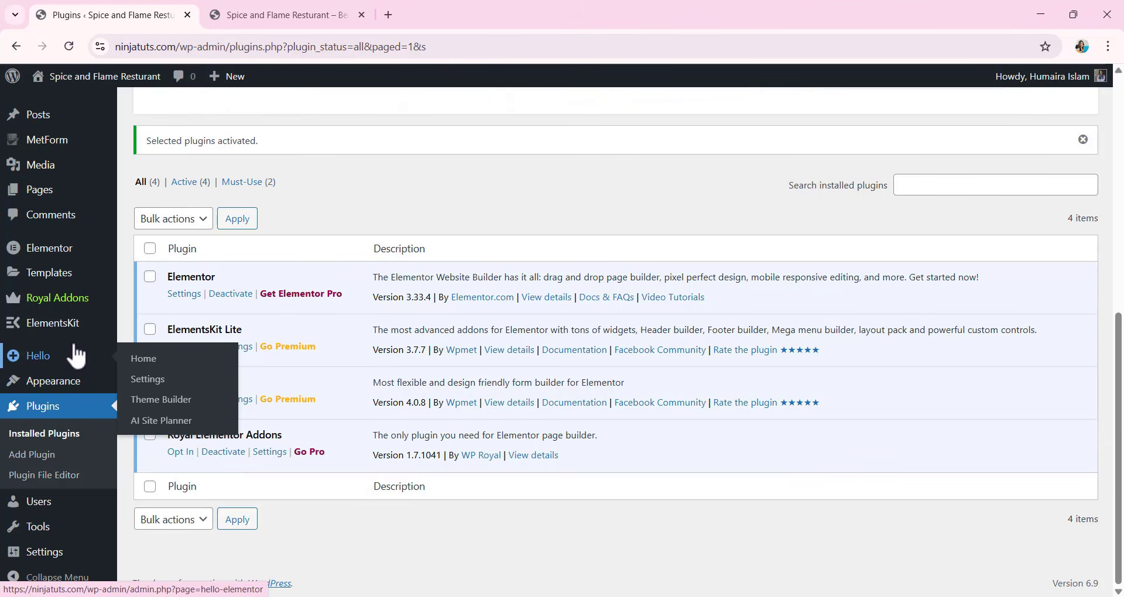
pyautogui.click(42, 194)
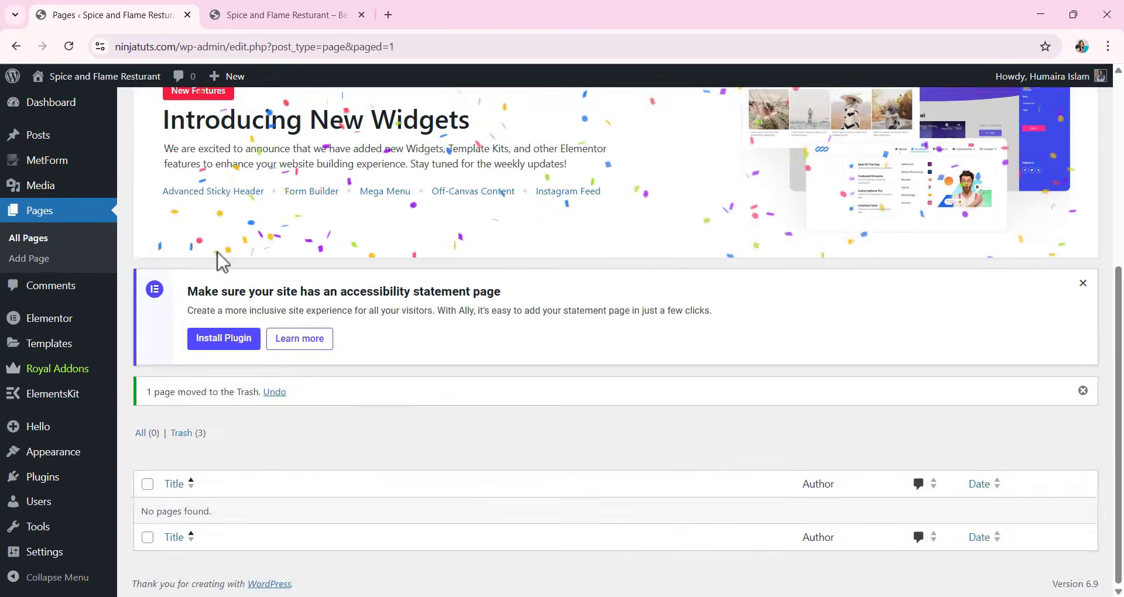
pyautogui.scroll(5, 215, 249)
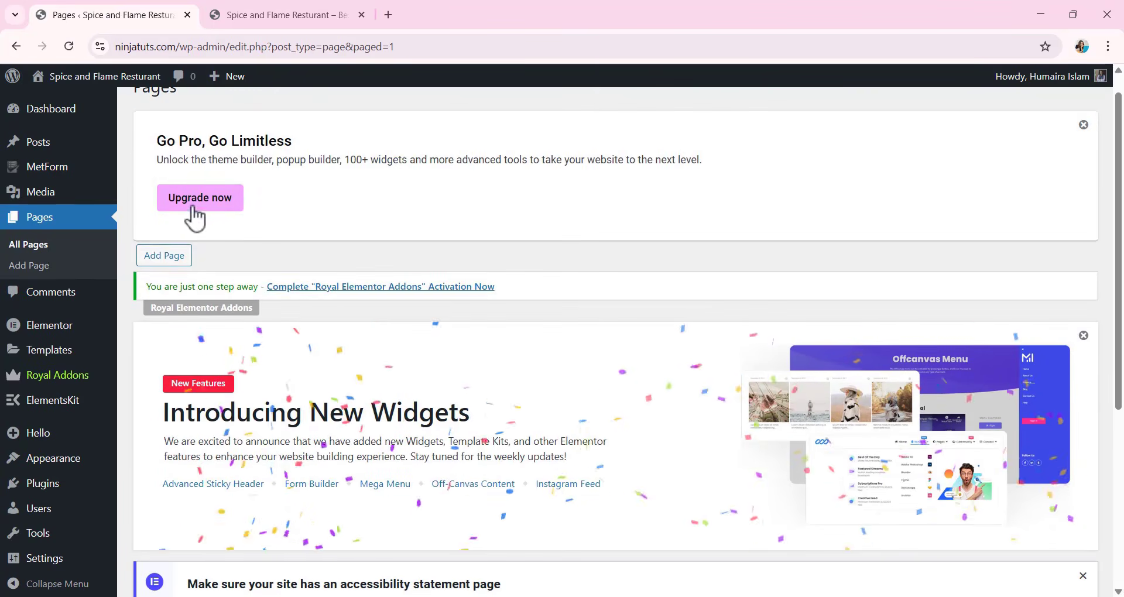
pyautogui.click(163, 258)
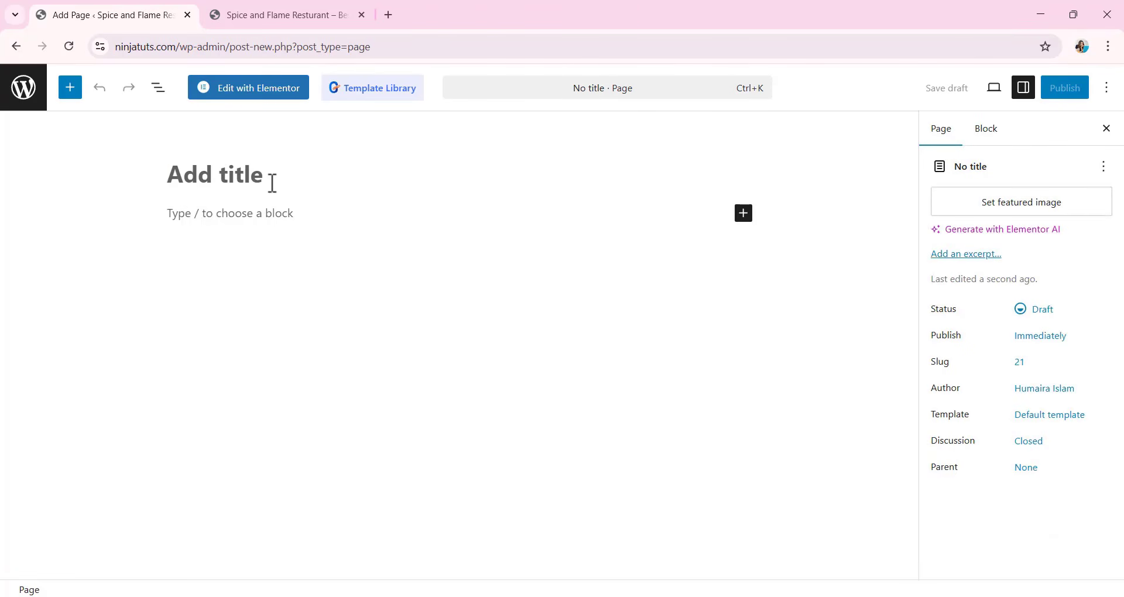
pyautogui.write('Home')
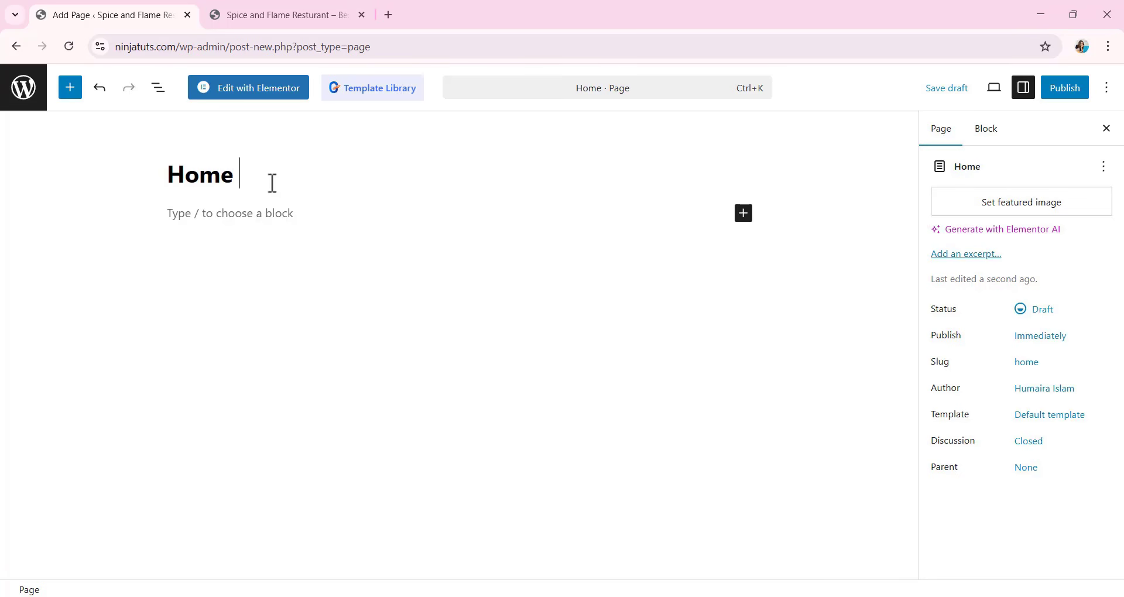
# Publish the Home page and open it for editing with Elementor.
pyautogui.click(1076, 95)
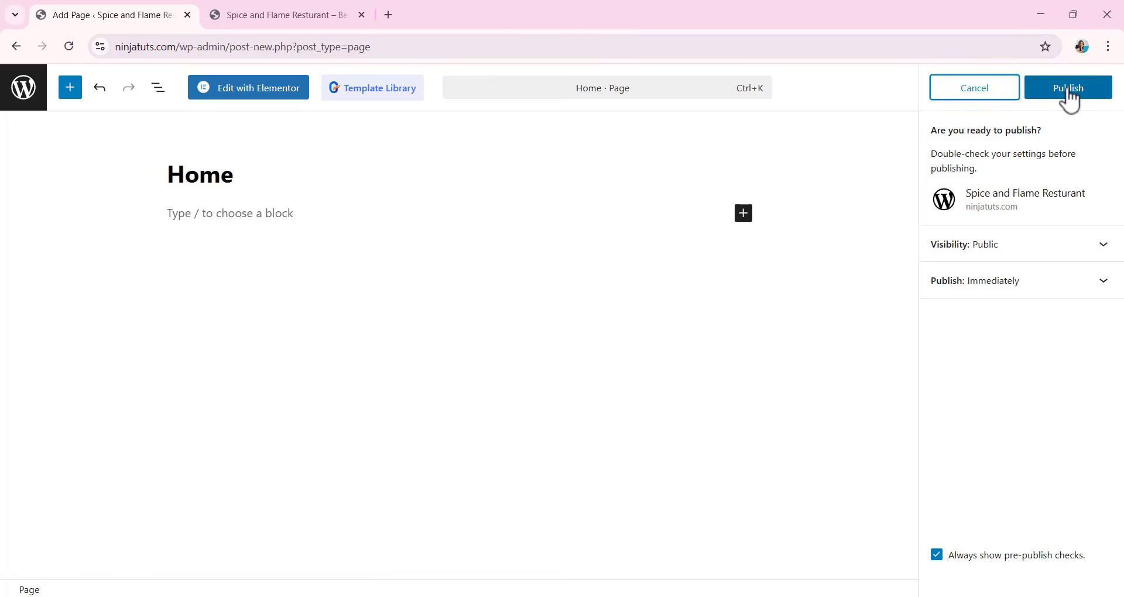
pyautogui.click(1071, 97)
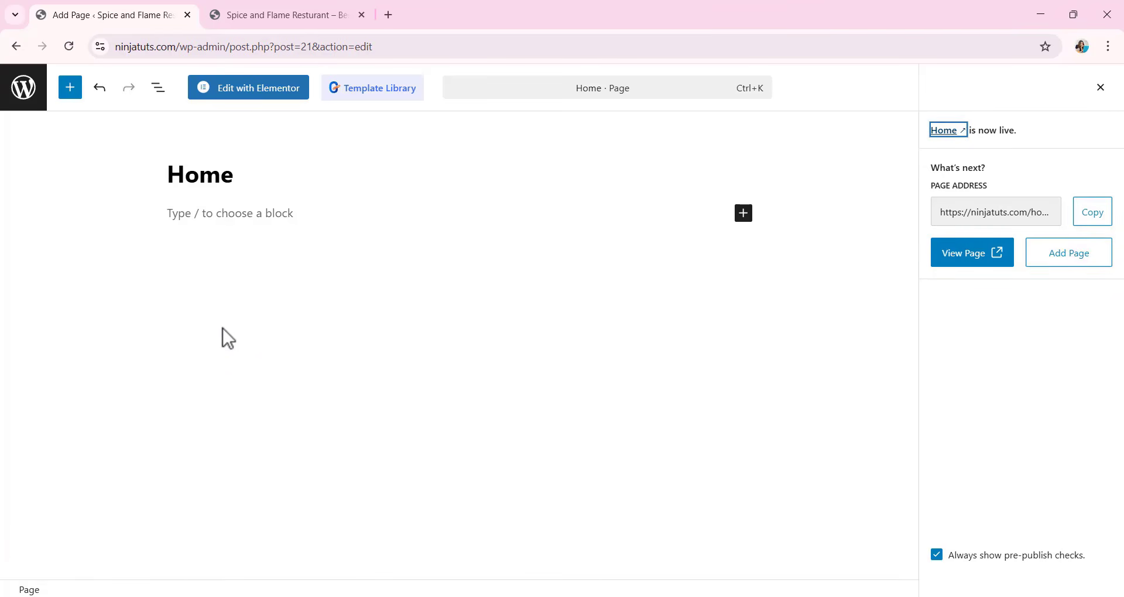
pyautogui.click(247, 106)
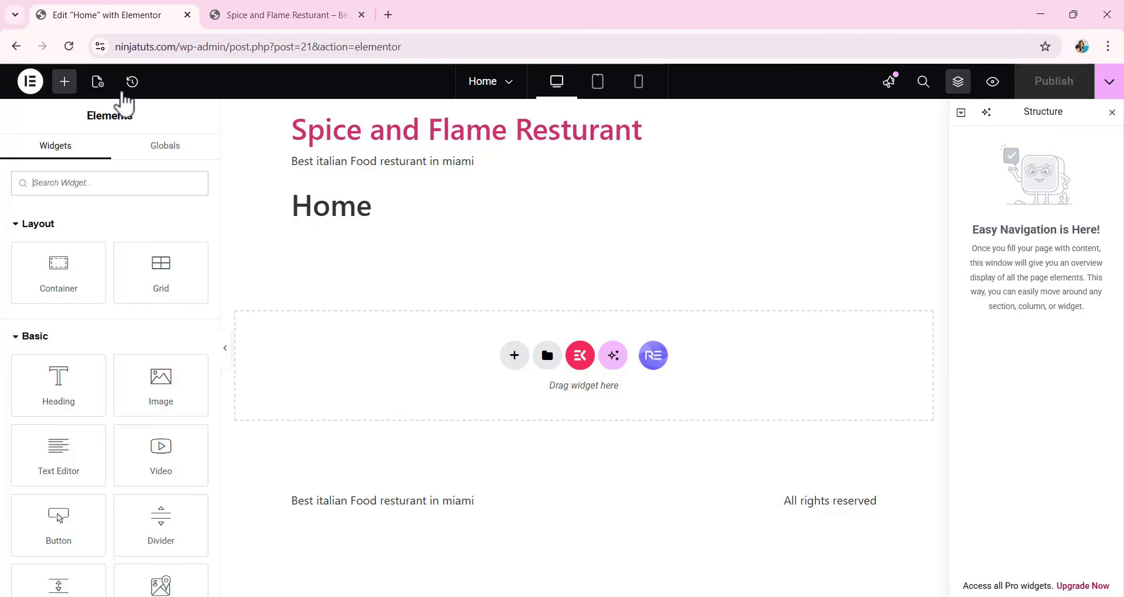
# Set the Home page's layout to Elementor Canvas in the page settings.
pyautogui.click(98, 82)
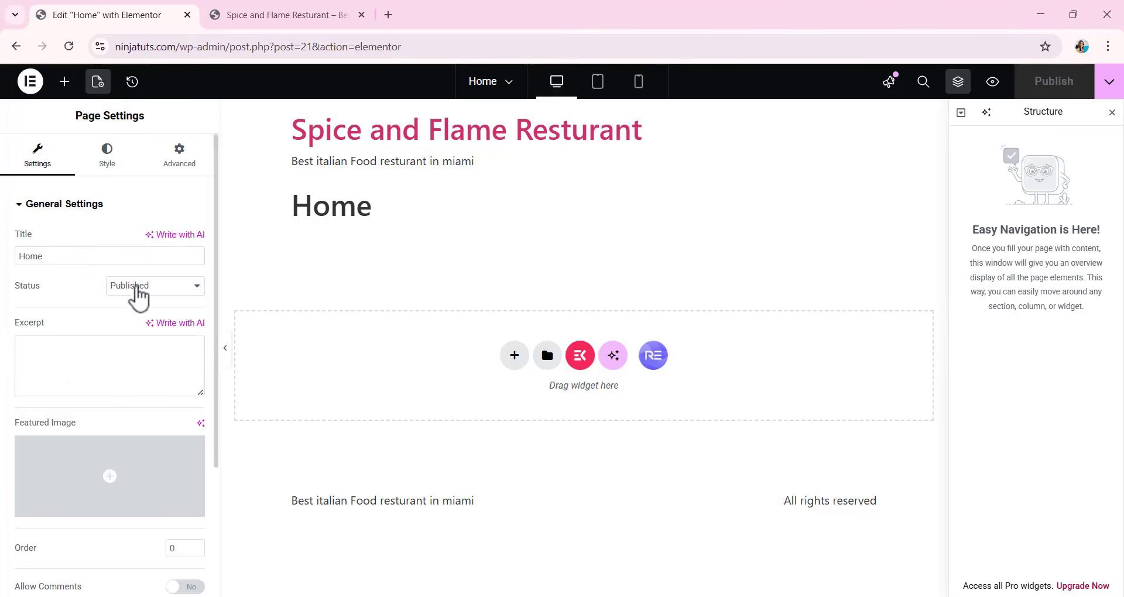
pyautogui.scroll(-3, 117, 296)
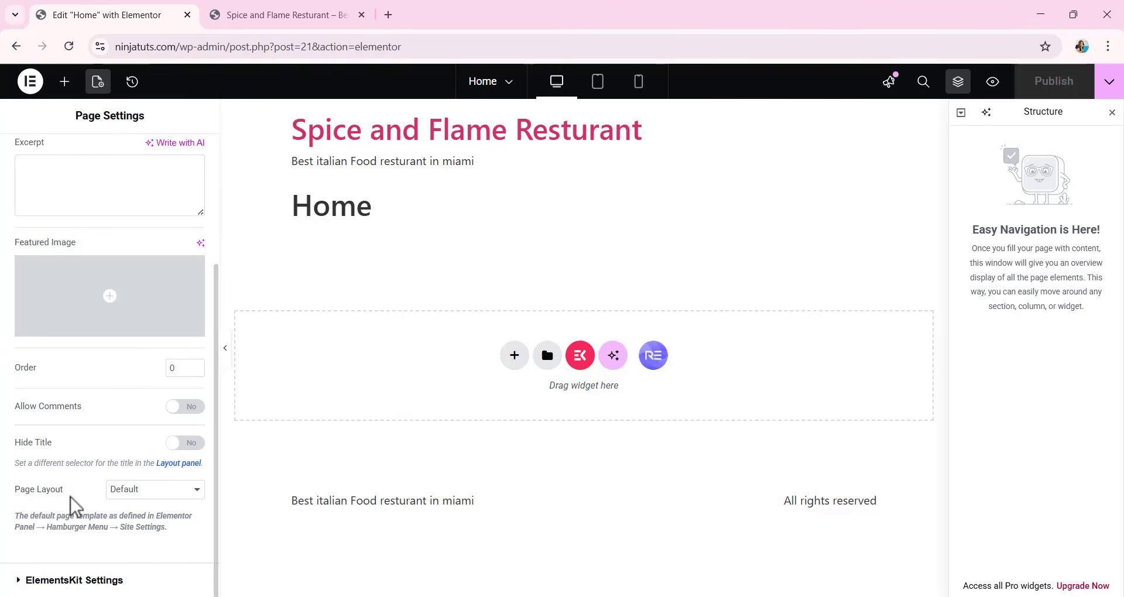
pyautogui.click(138, 495)
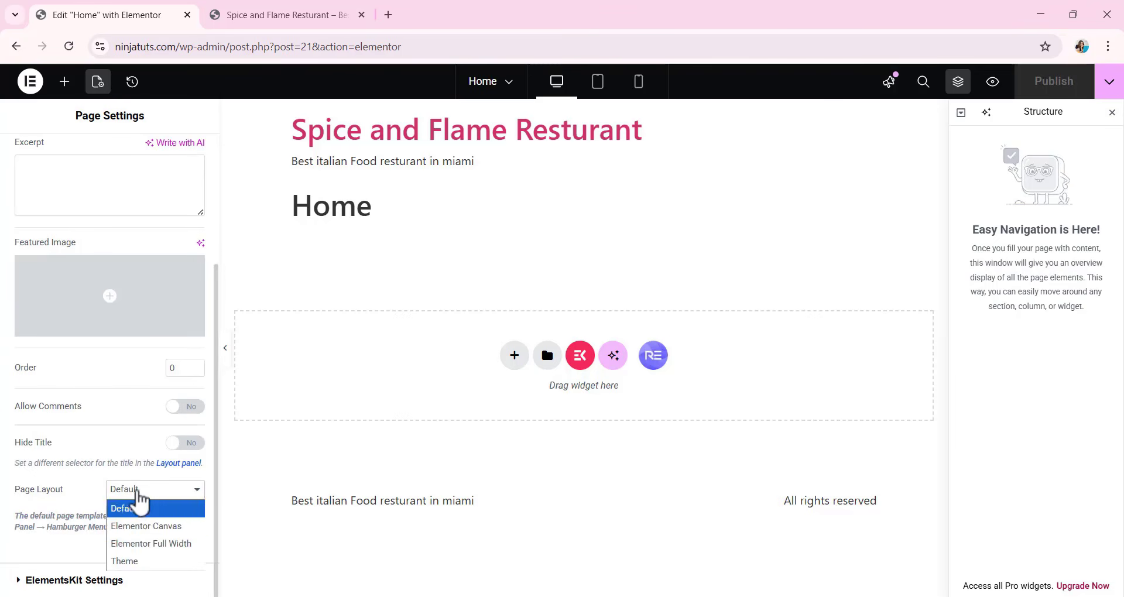
pyautogui.click(147, 526)
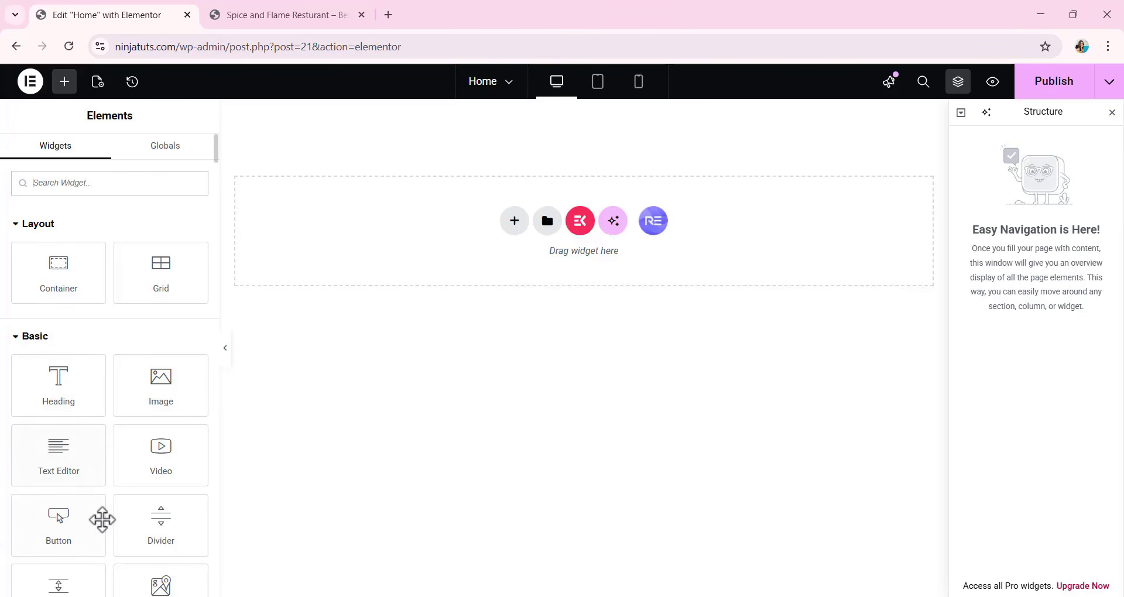
# Look through the available widget categories, collapsing the Pro group to reach the General and ElementsKit widgets.
pyautogui.scroll(-1, 76, 287)
pyautogui.scroll(-1, 82, 298)
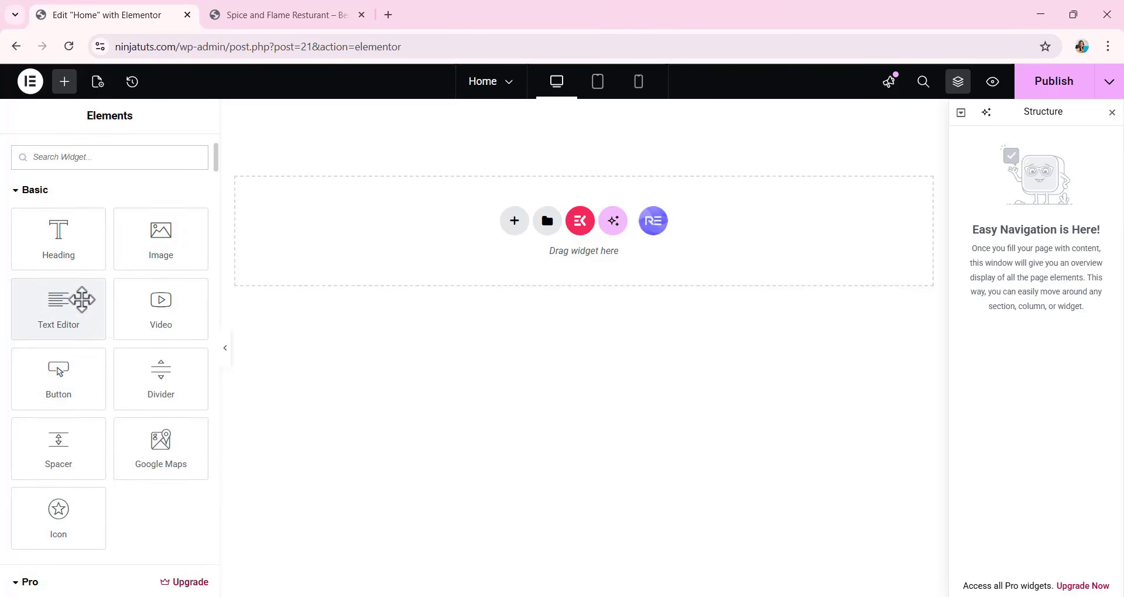
pyautogui.scroll(2, 82, 296)
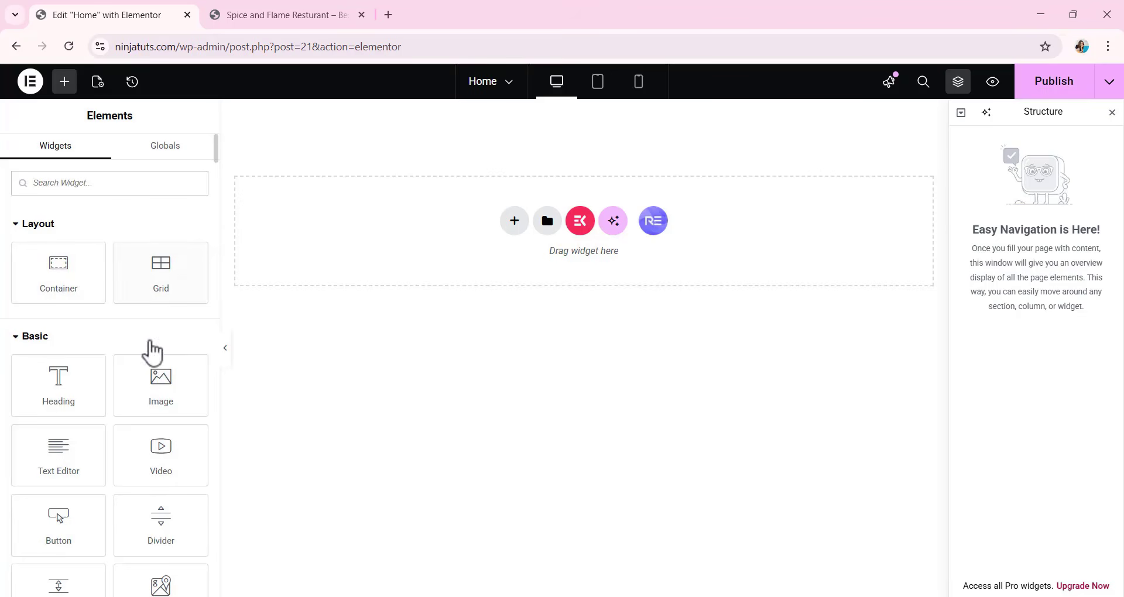
pyautogui.scroll(-2, 82, 332)
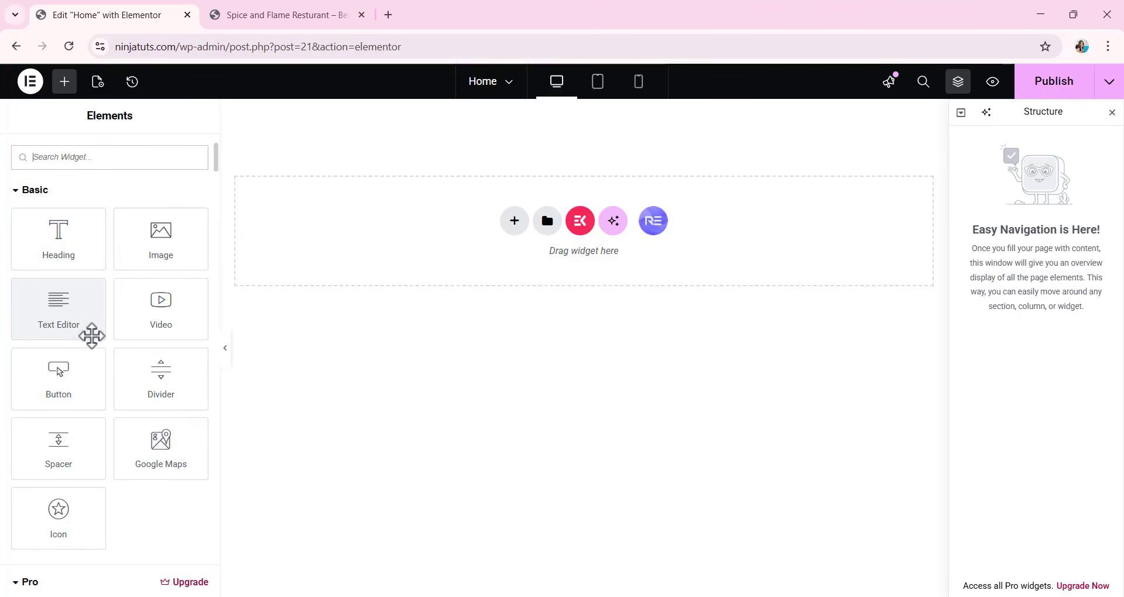
pyautogui.scroll(-4, 91, 335)
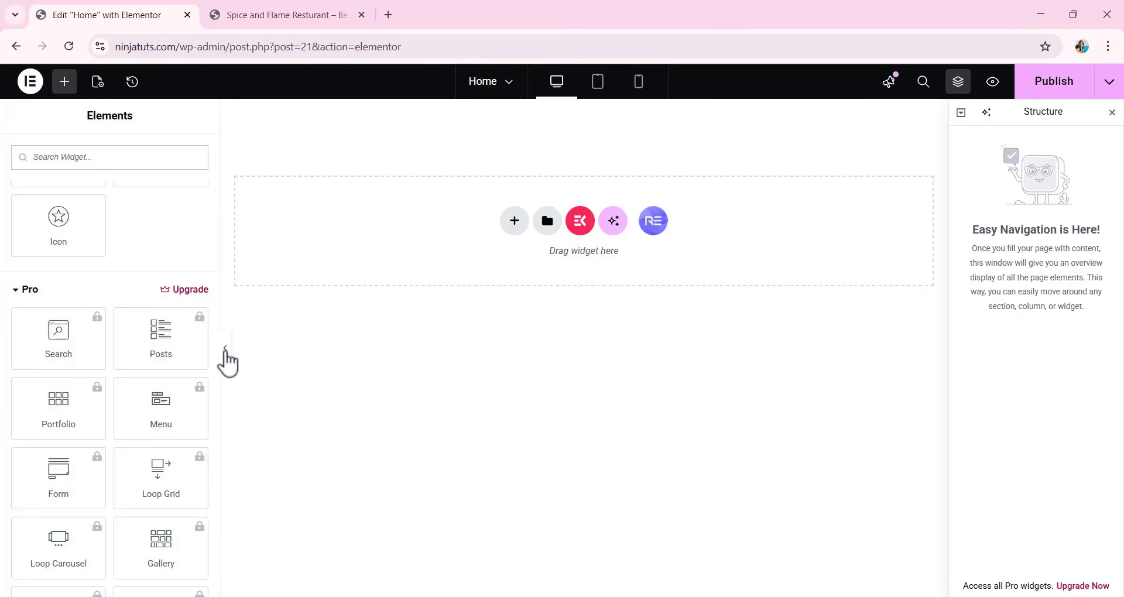
pyautogui.click(18, 295)
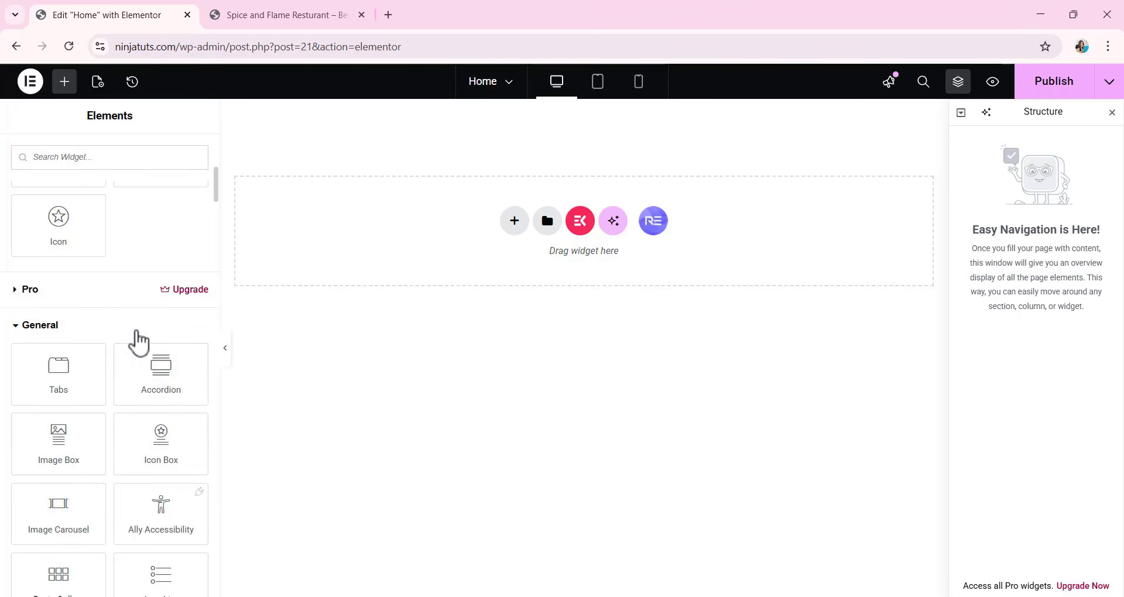
pyautogui.scroll(-8, 135, 340)
pyautogui.scroll(-8, 133, 334)
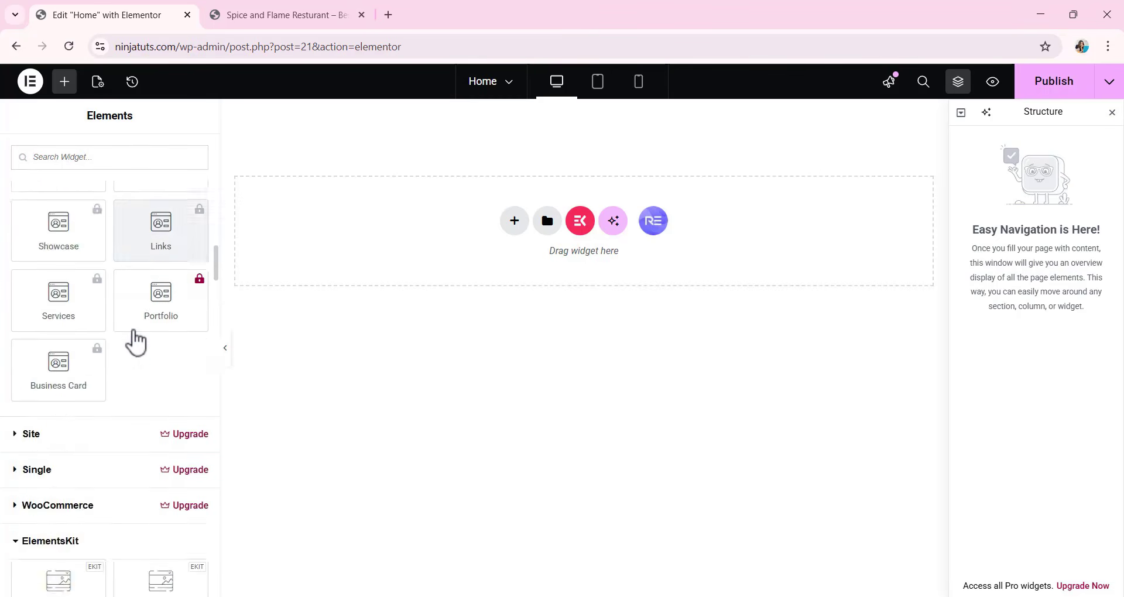
pyautogui.scroll(7, 134, 328)
pyautogui.scroll(10, 141, 310)
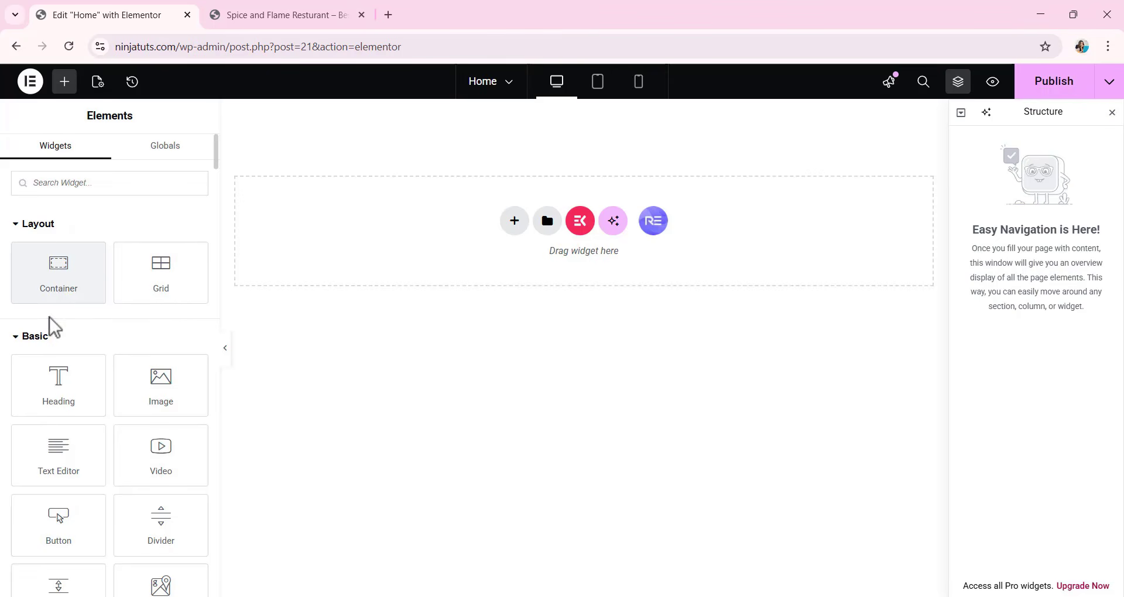
# Add a container to the empty page canvas and set its boxed content width to 1200 px.
pyautogui.moveTo(76, 290); pyautogui.dragTo(553, 281)
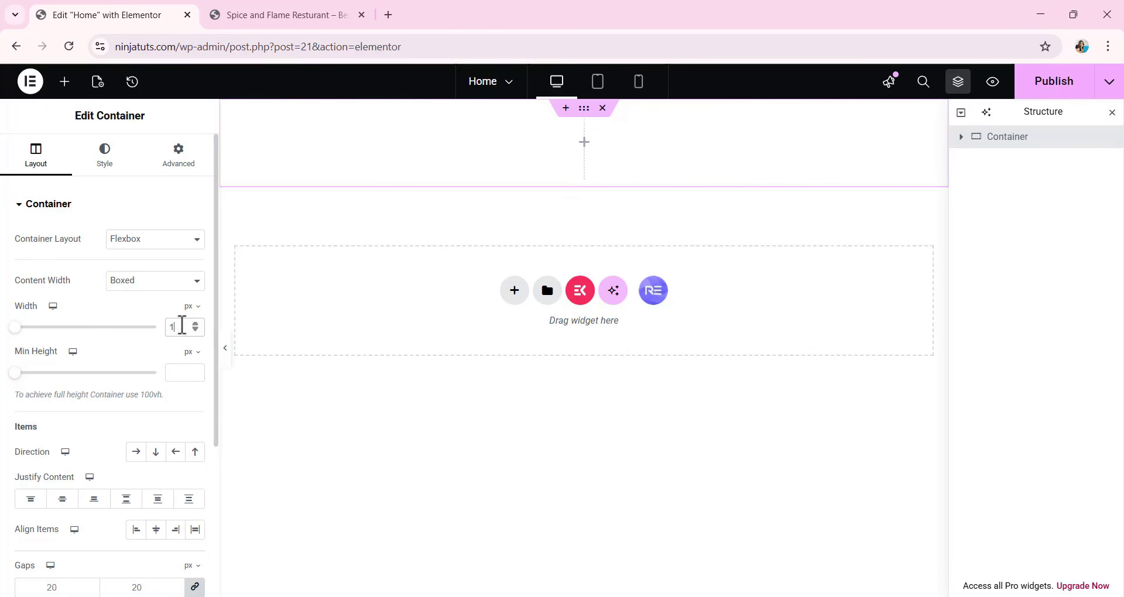
pyautogui.write('200')
pyautogui.scroll(-1, 198, 368)
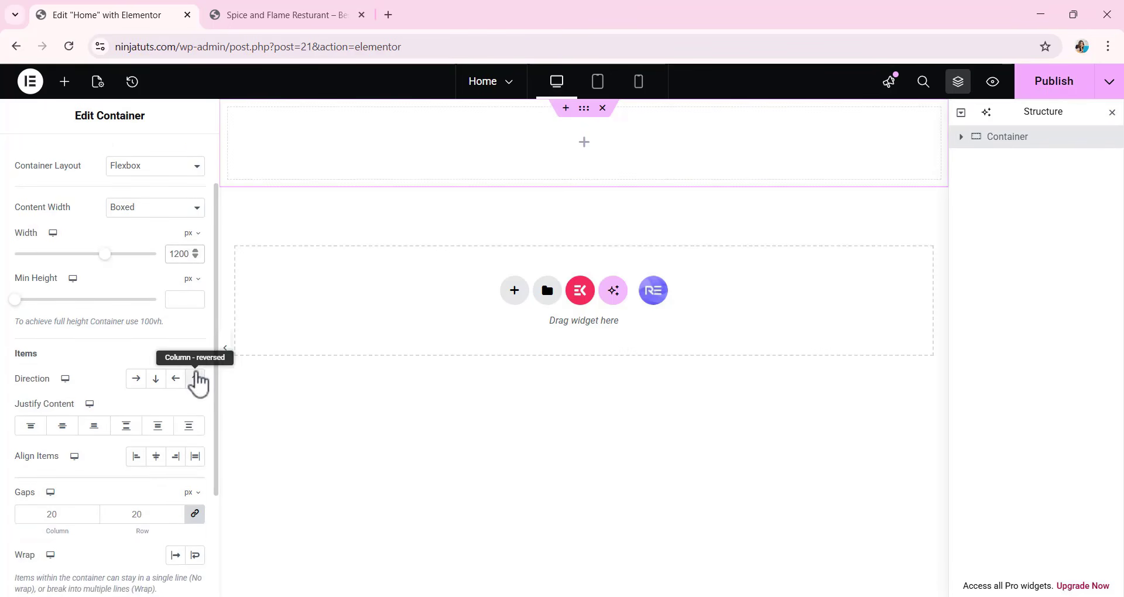
pyautogui.scroll(1, 117, 363)
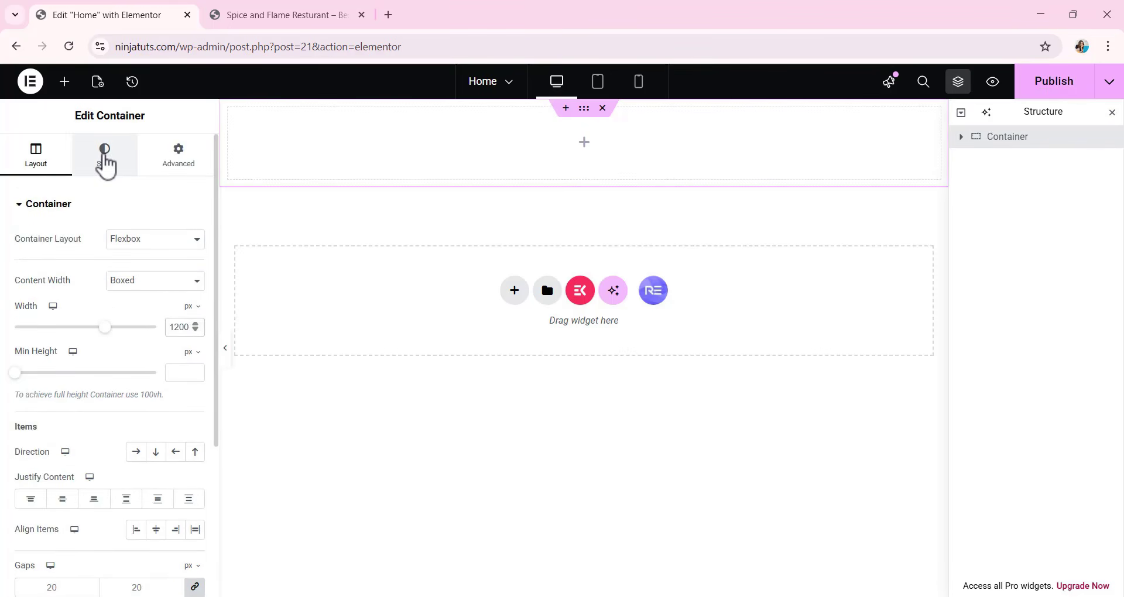
# Give the container a classic background in light blue, #E6EFF7.
pyautogui.click(104, 160)
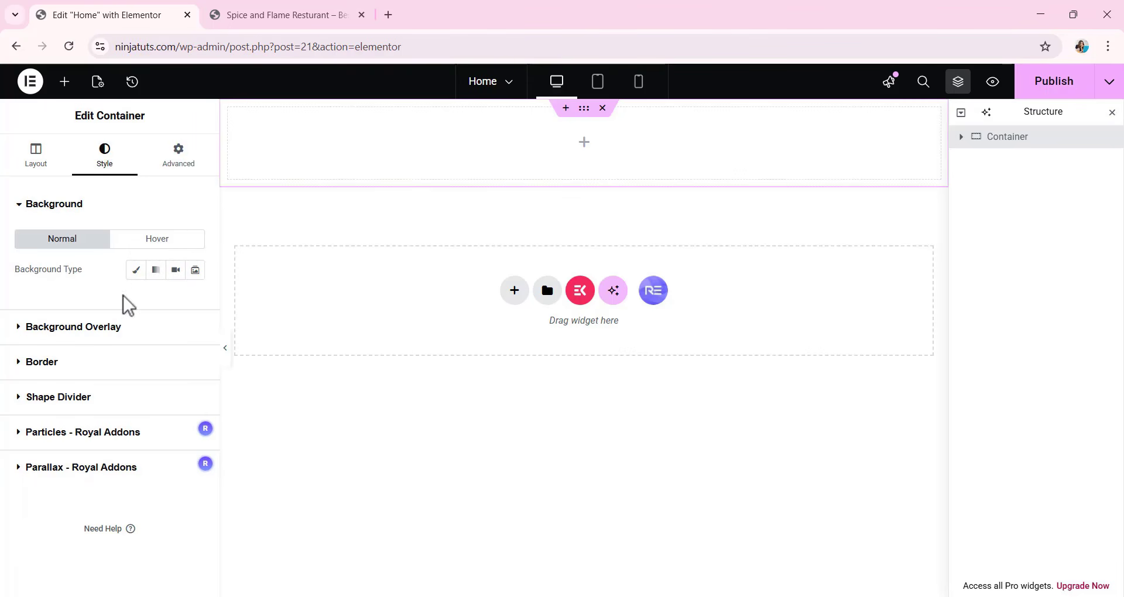
pyautogui.click(136, 270)
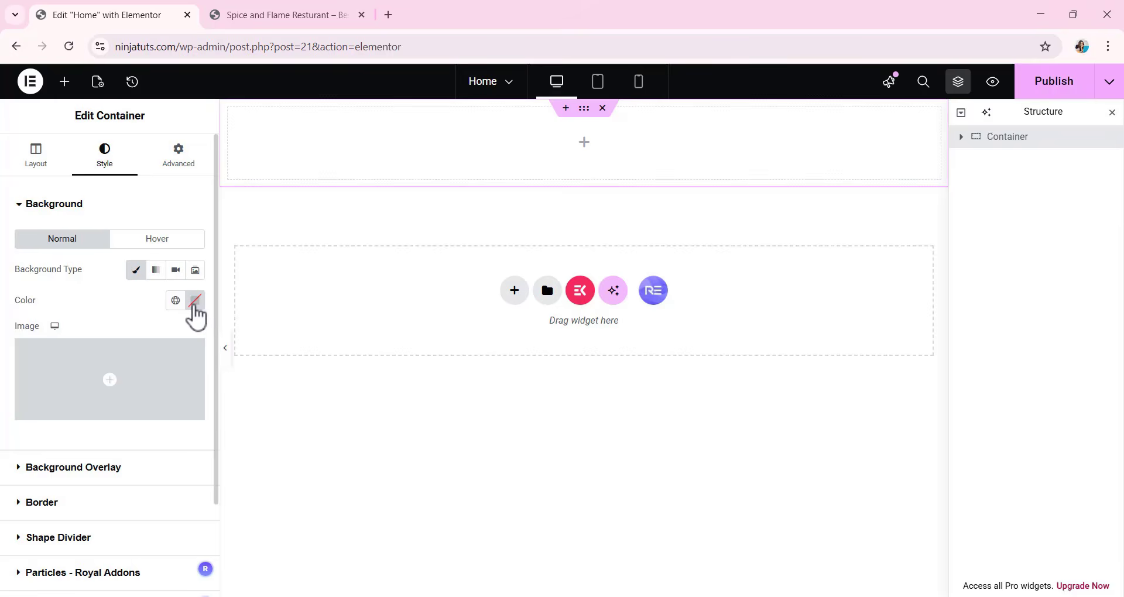
pyautogui.click(195, 300)
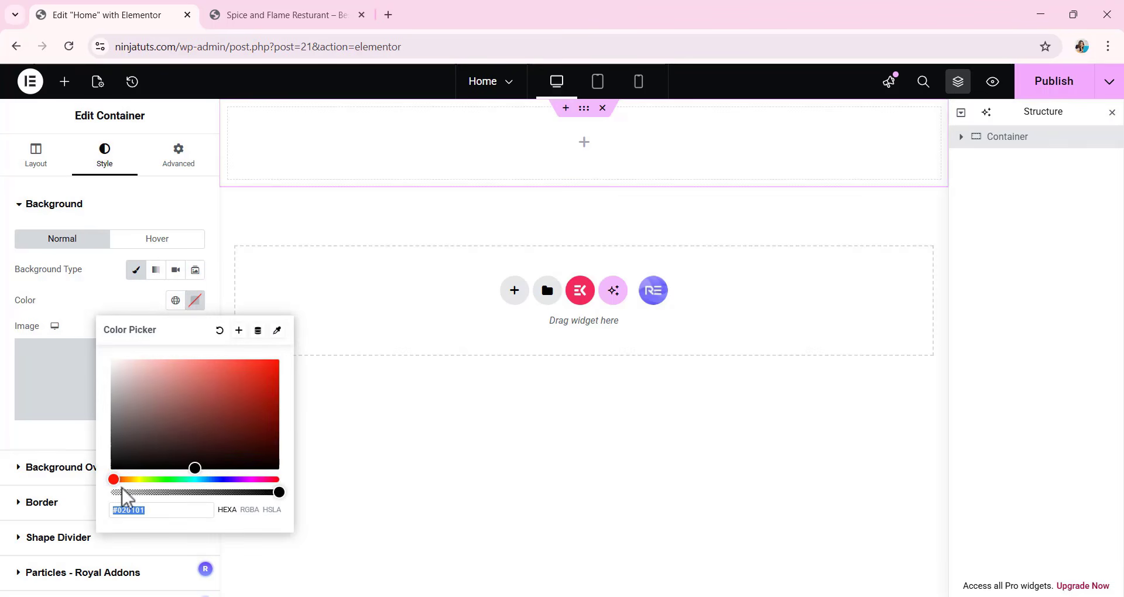
pyautogui.moveTo(110, 480); pyautogui.dragTo(206, 481)
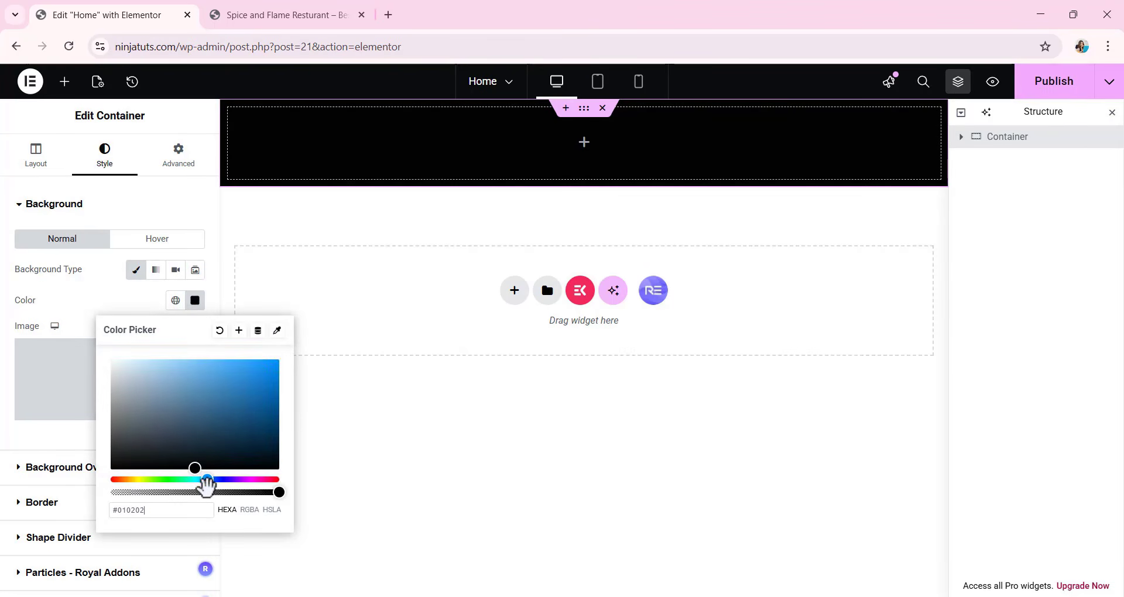
pyautogui.moveTo(202, 389); pyautogui.dragTo(128, 364)
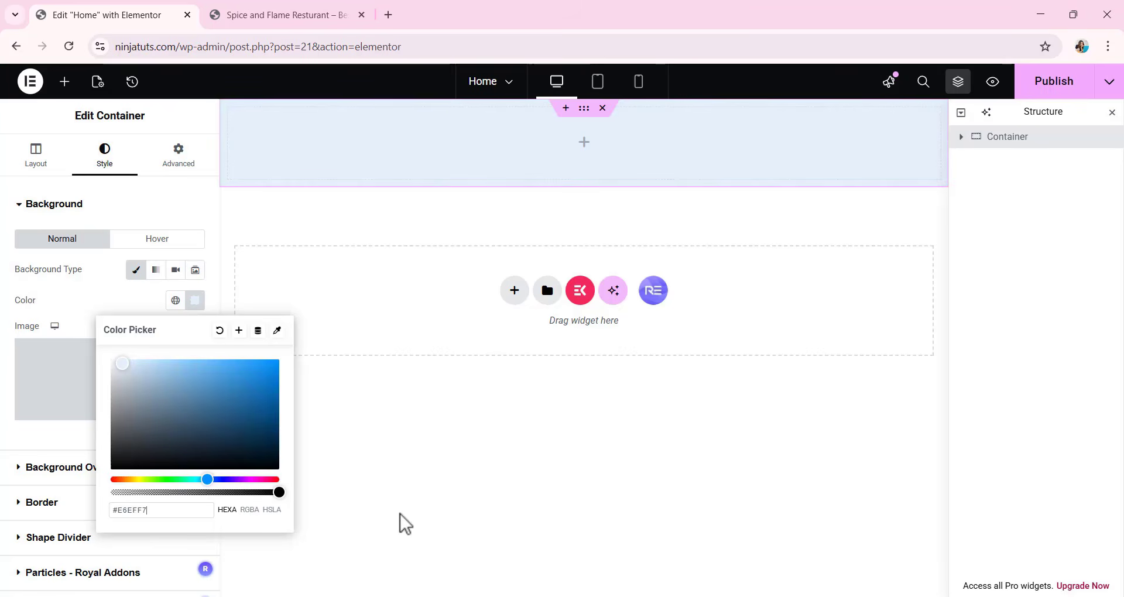
pyautogui.click(381, 229)
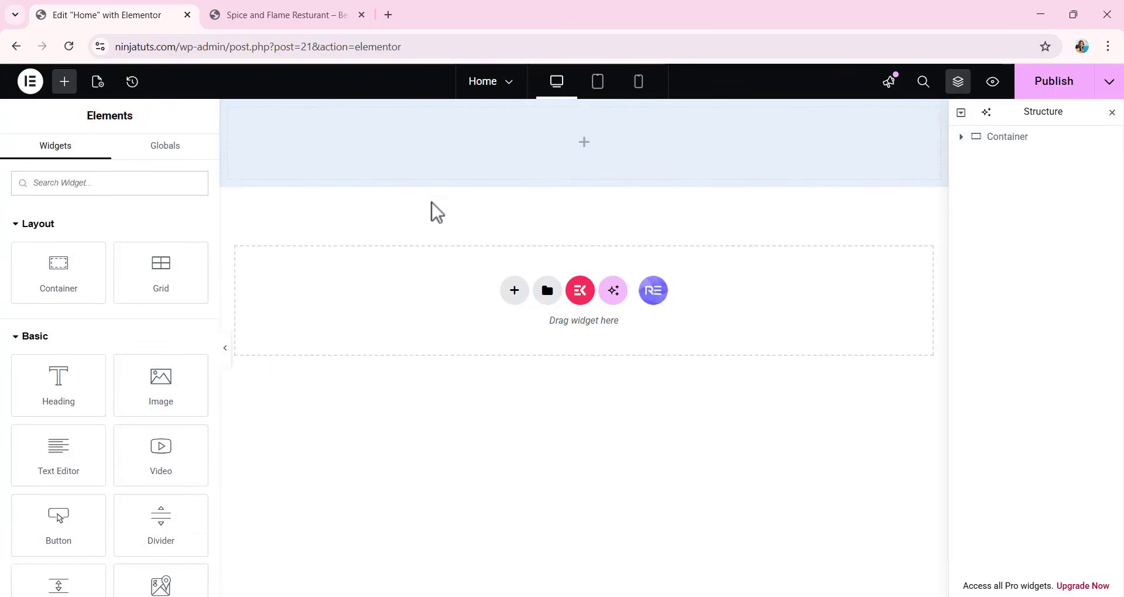
# Place a Heading widget inside the container and set its title to "JIM FAHAD DIGITAL".
pyautogui.moveTo(450, 181)
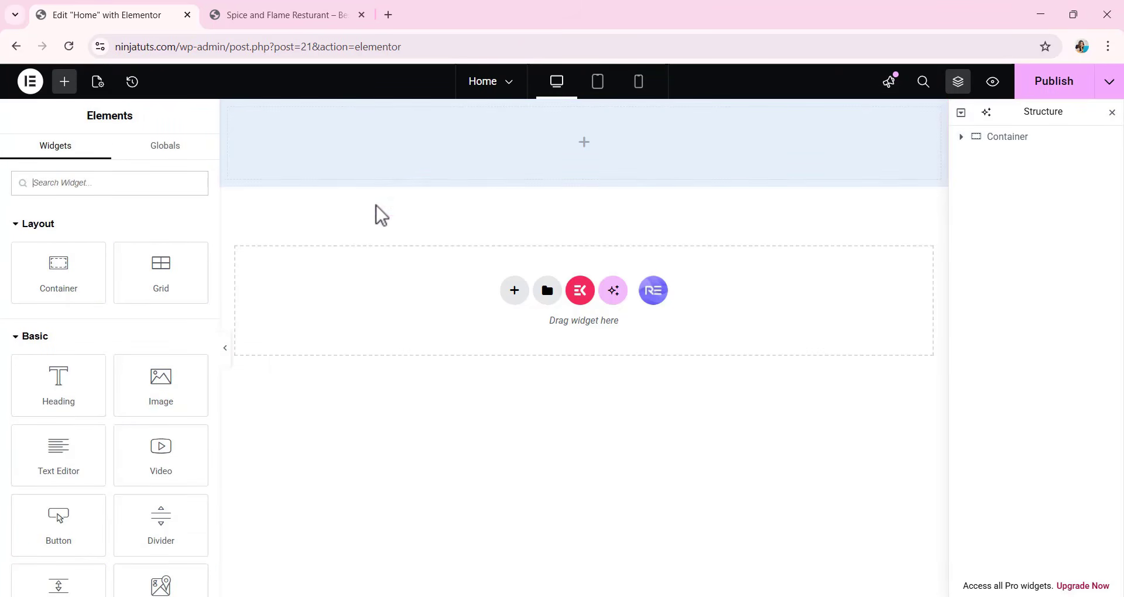
pyautogui.scroll(-1, 156, 281)
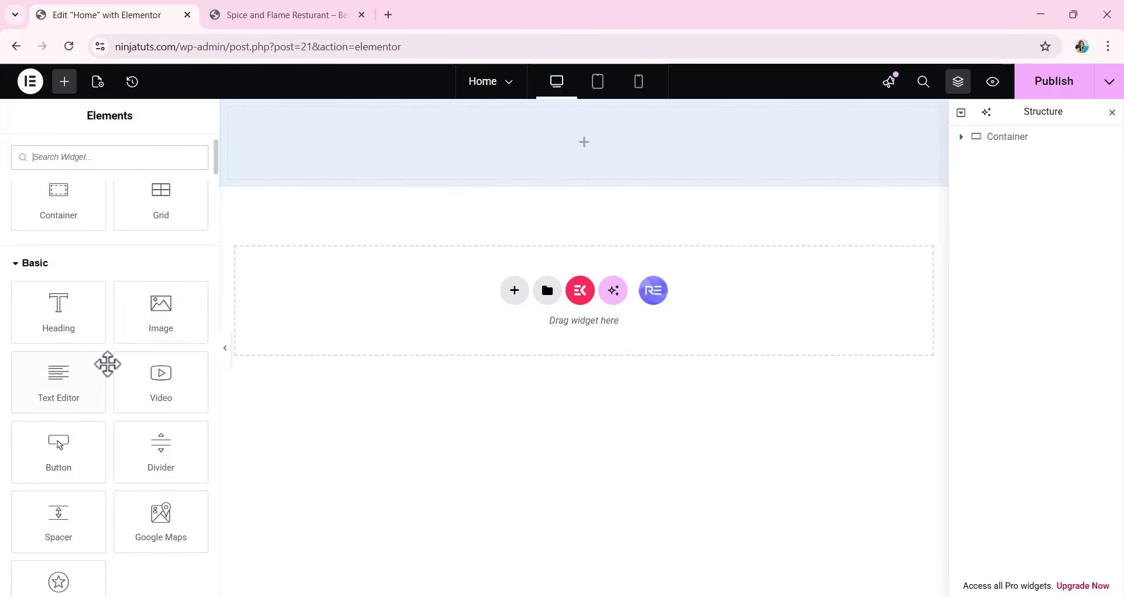
pyautogui.moveTo(55, 311); pyautogui.dragTo(554, 153)
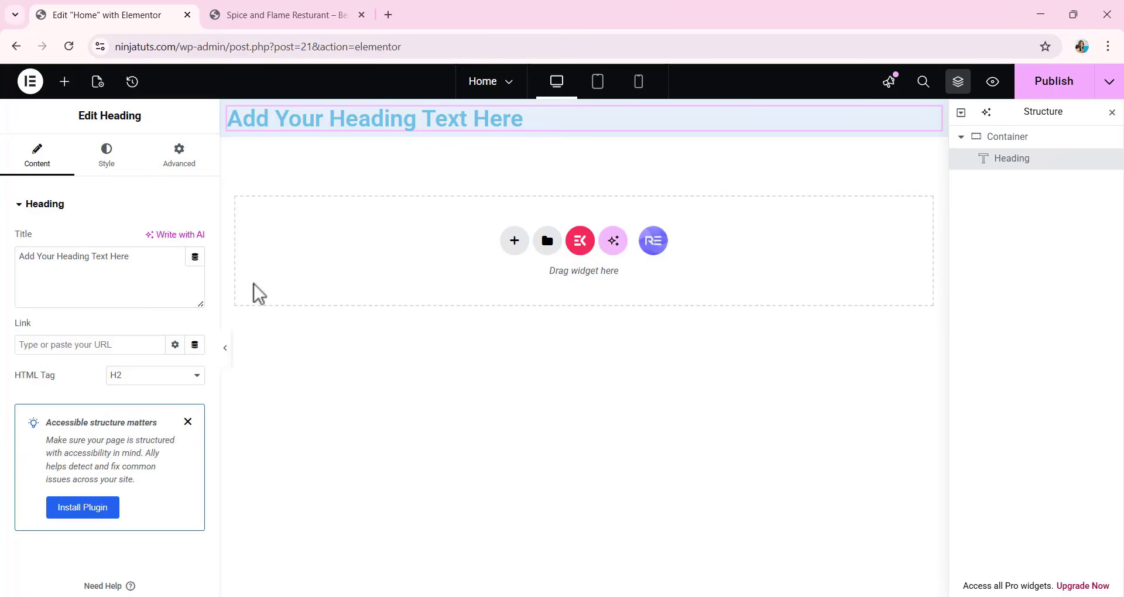
pyautogui.moveTo(139, 264); pyautogui.dragTo(5, 310)
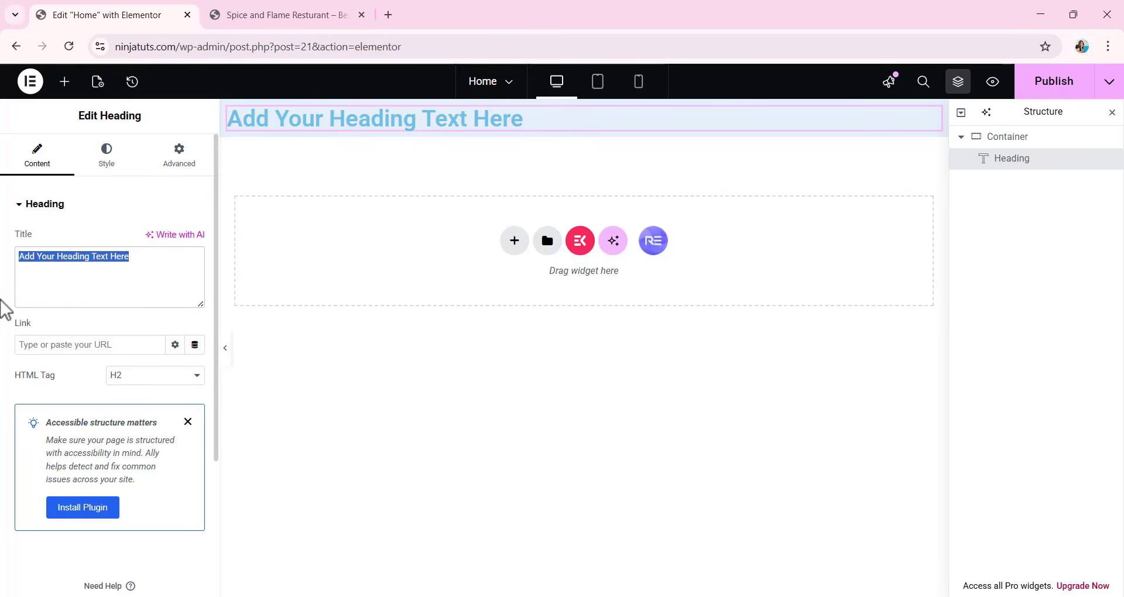
pyautogui.write('Jl')
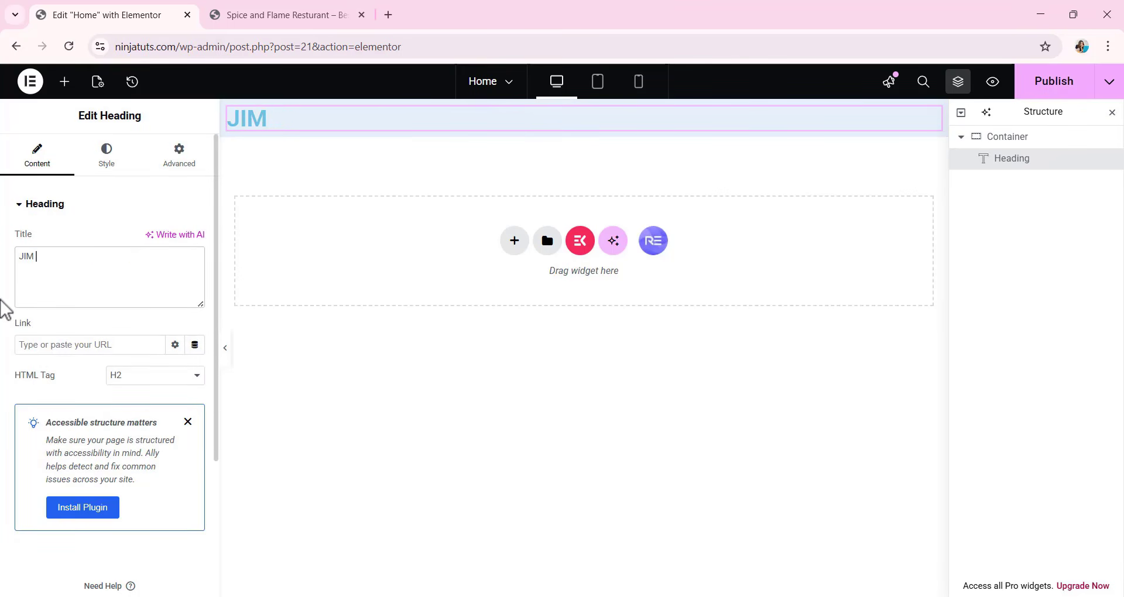
pyautogui.write('M FAHAD ')
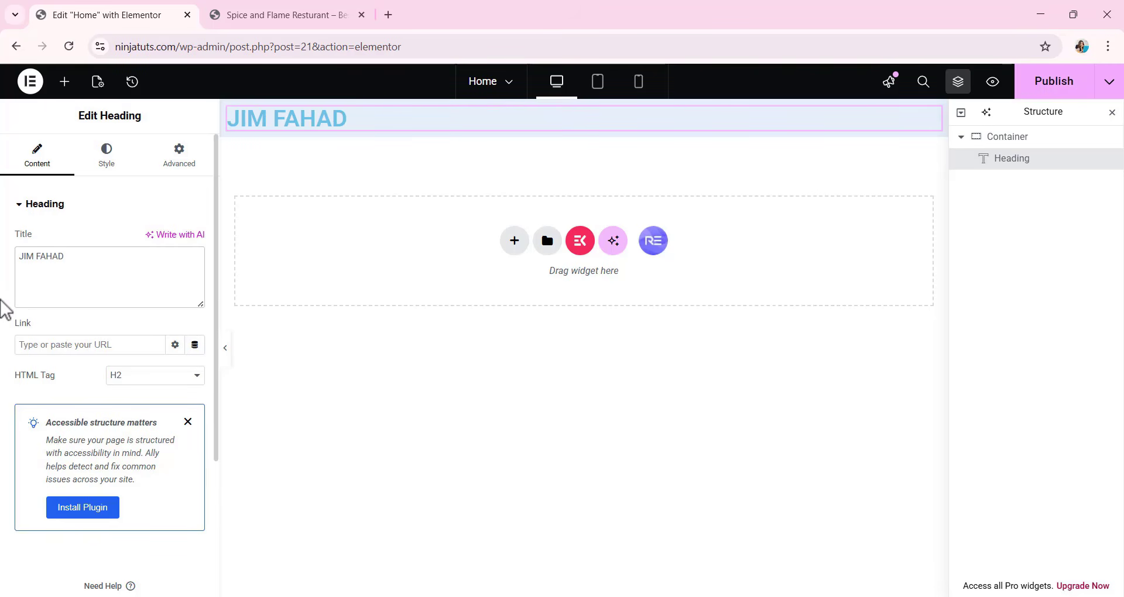
pyautogui.write('DIGITA;L')
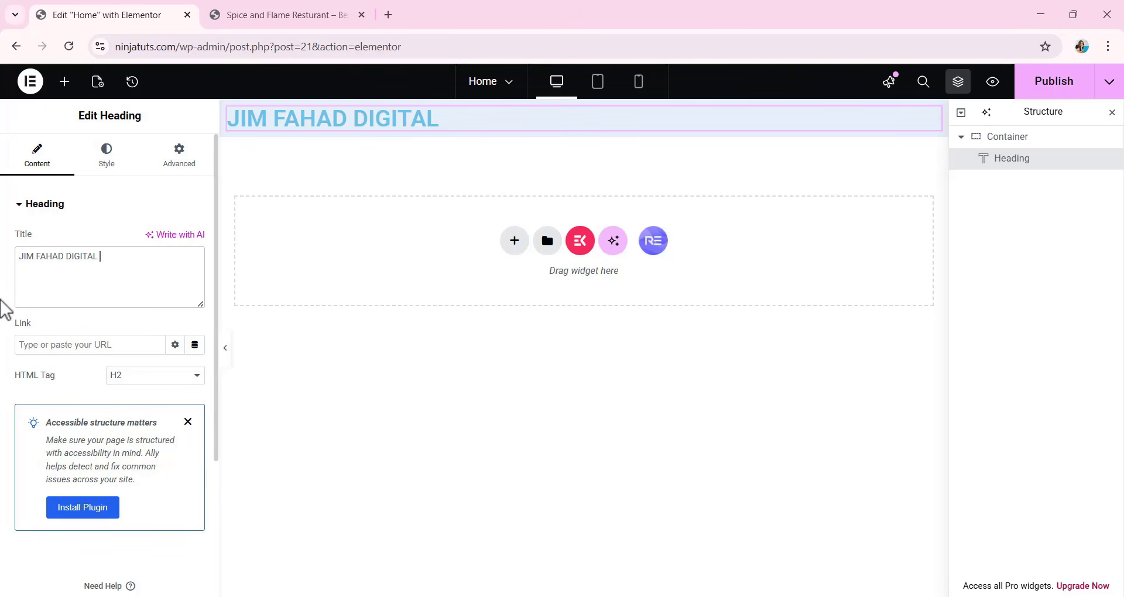
# Center the heading and change its text color to a dark orange, after trying a dark navy blue.
pyautogui.click(106, 166)
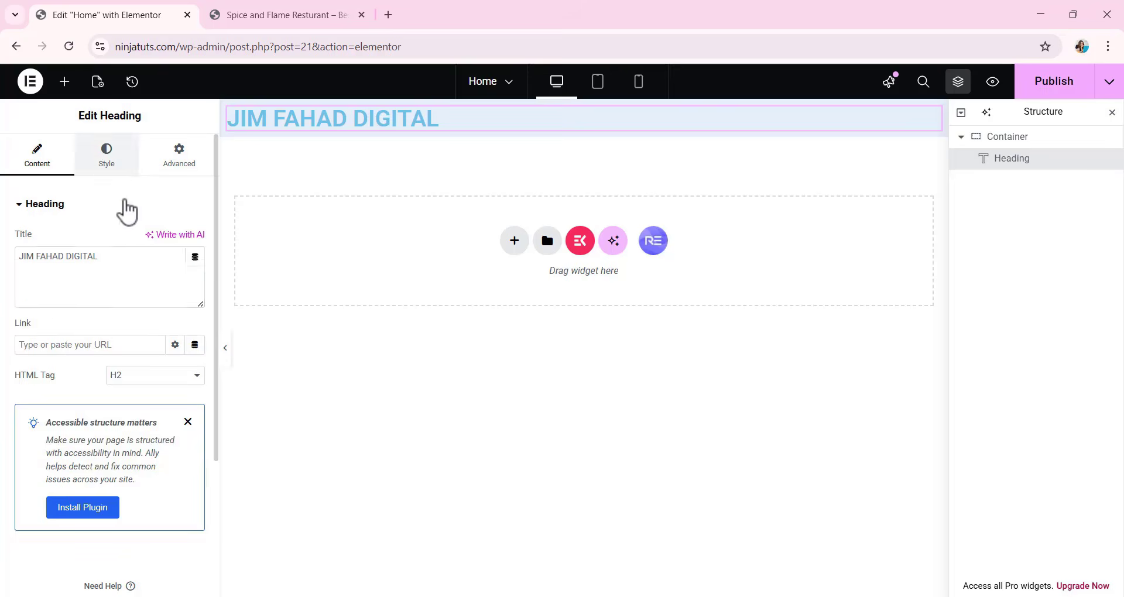
pyautogui.click(156, 239)
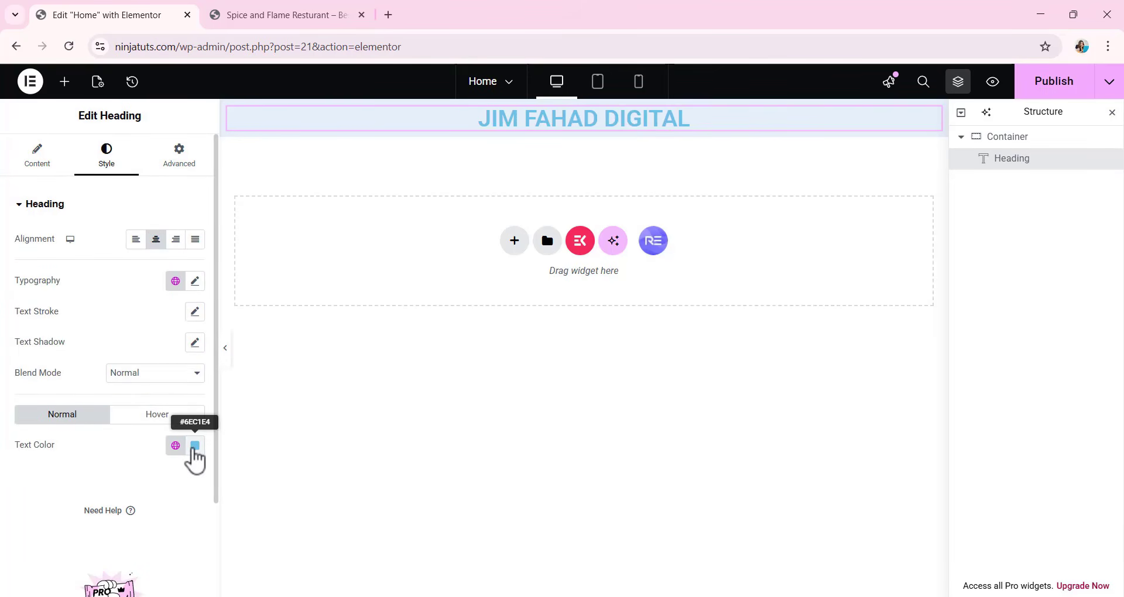
pyautogui.click(196, 447)
pyautogui.moveTo(200, 374); pyautogui.dragTo(223, 377)
pyautogui.moveTo(255, 304); pyautogui.dragTo(273, 324)
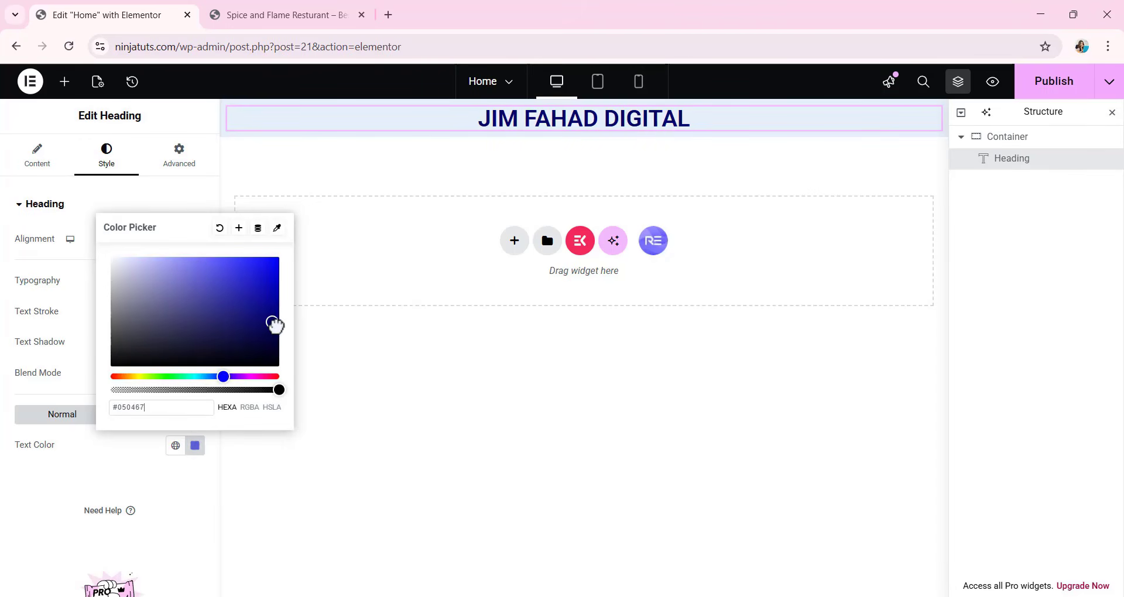
pyautogui.moveTo(272, 377); pyautogui.dragTo(119, 378)
pyautogui.moveTo(274, 329); pyautogui.dragTo(269, 272)
pyautogui.click(445, 348)
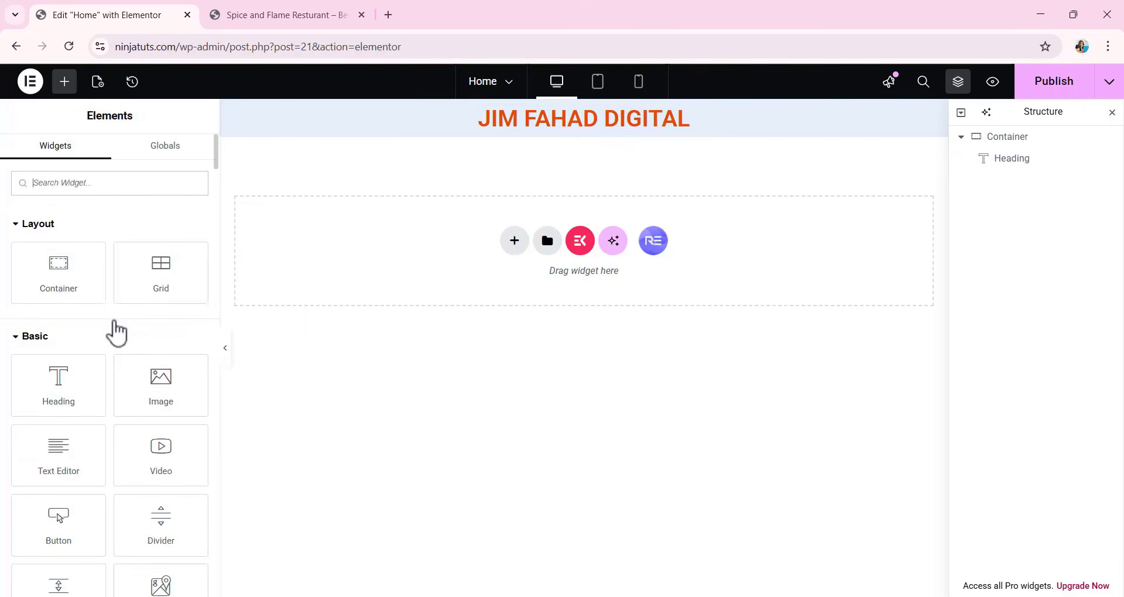
pyautogui.scroll(-1, 113, 325)
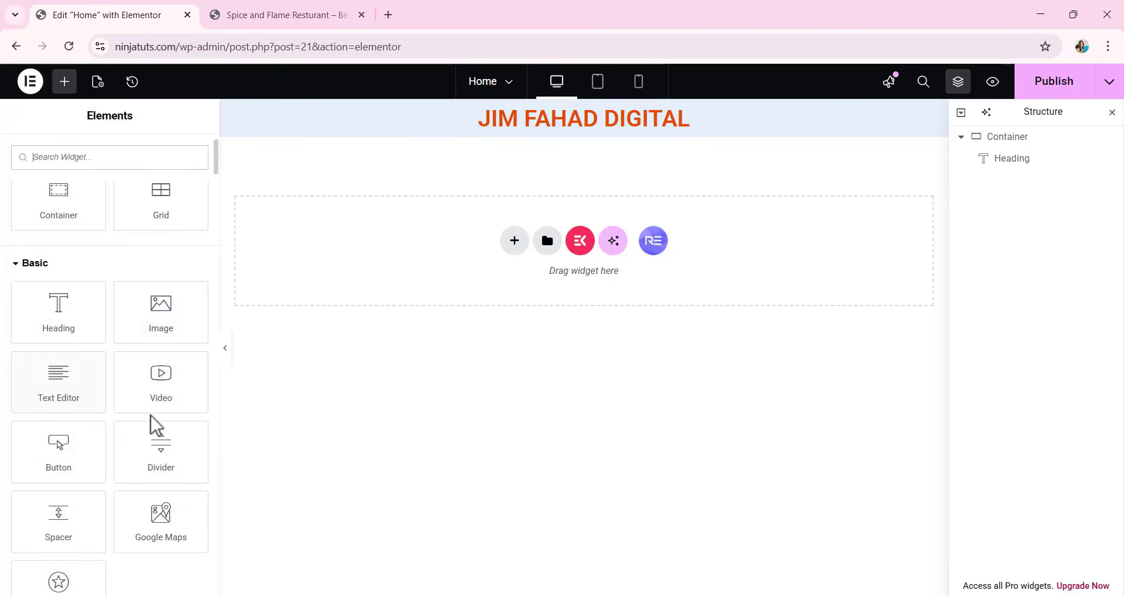
# Add a Button widget below the heading in the container and set its text to "Read more".
pyautogui.moveTo(81, 459); pyautogui.dragTo(603, 130)
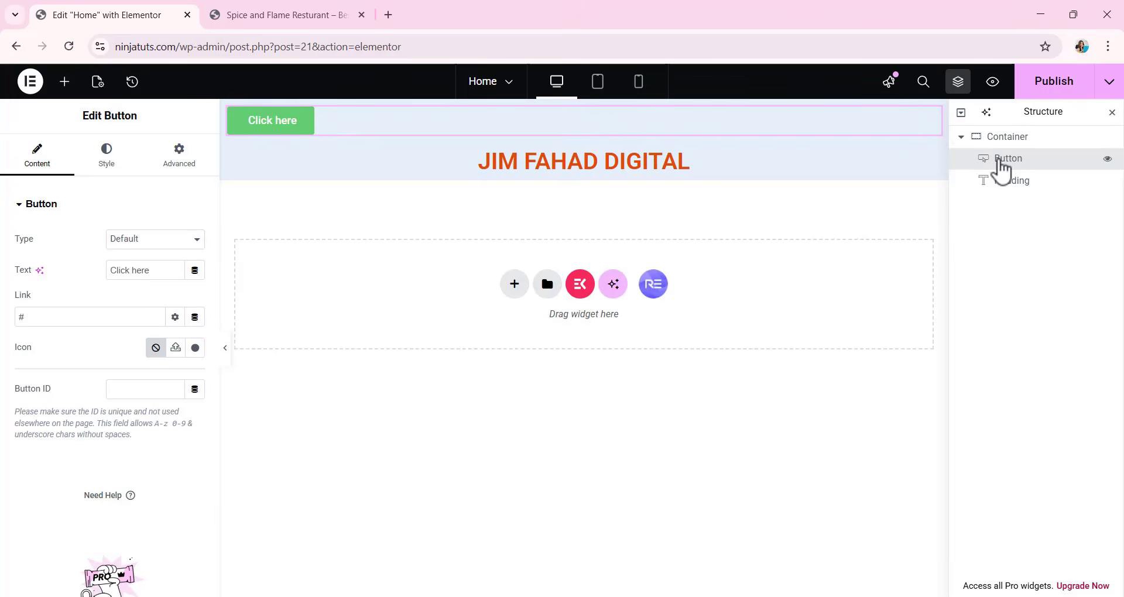
pyautogui.moveTo(996, 161); pyautogui.dragTo(1012, 189)
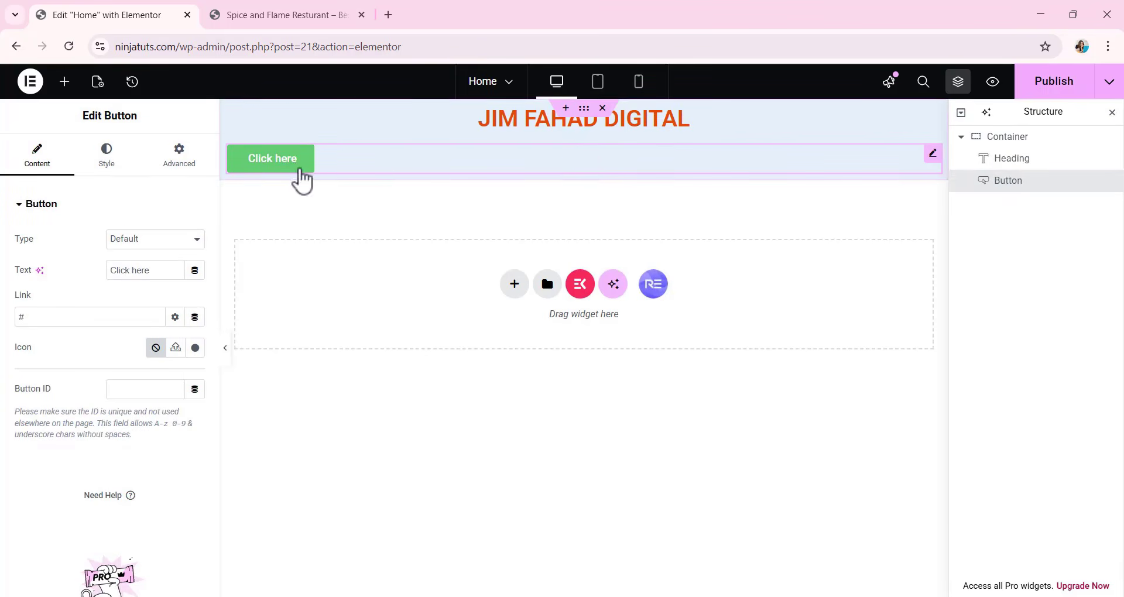
pyautogui.moveTo(150, 270); pyautogui.dragTo(62, 285)
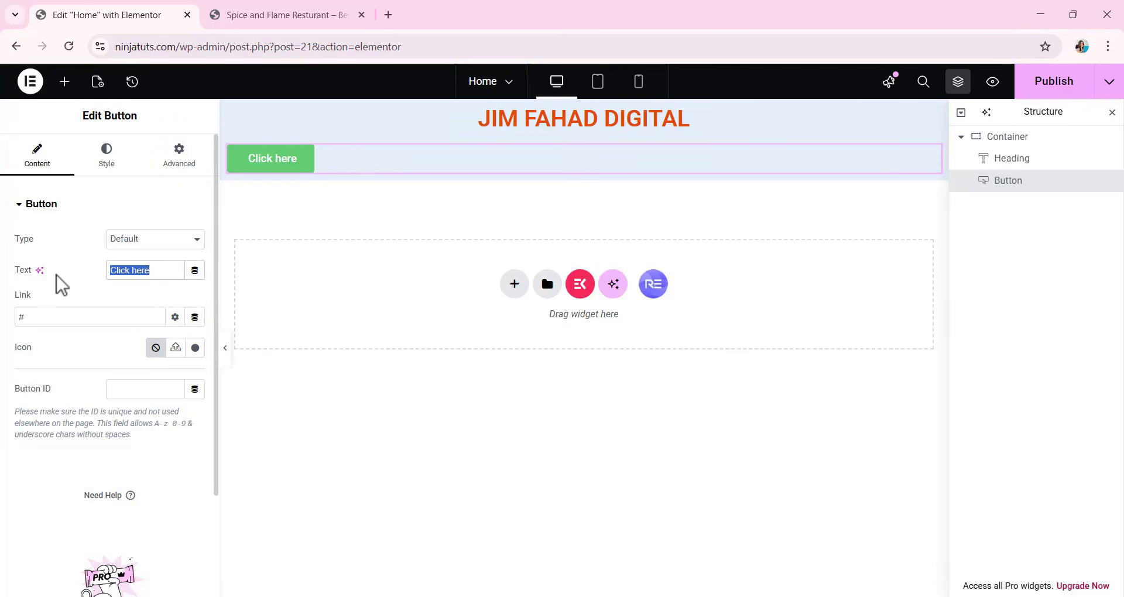
pyautogui.write('Resd')
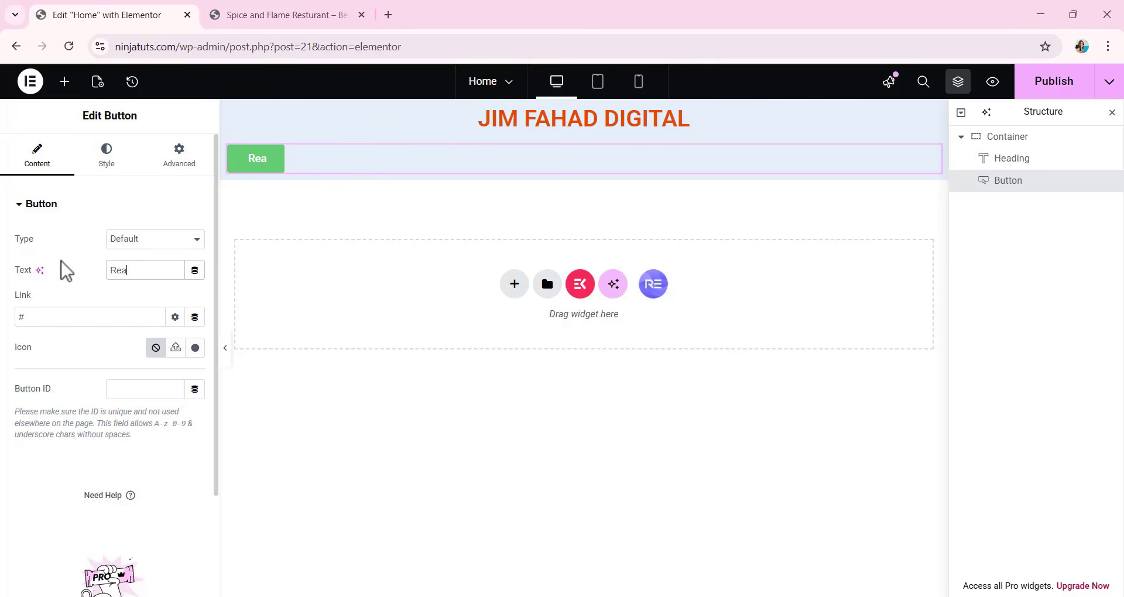
pyautogui.write('d more')
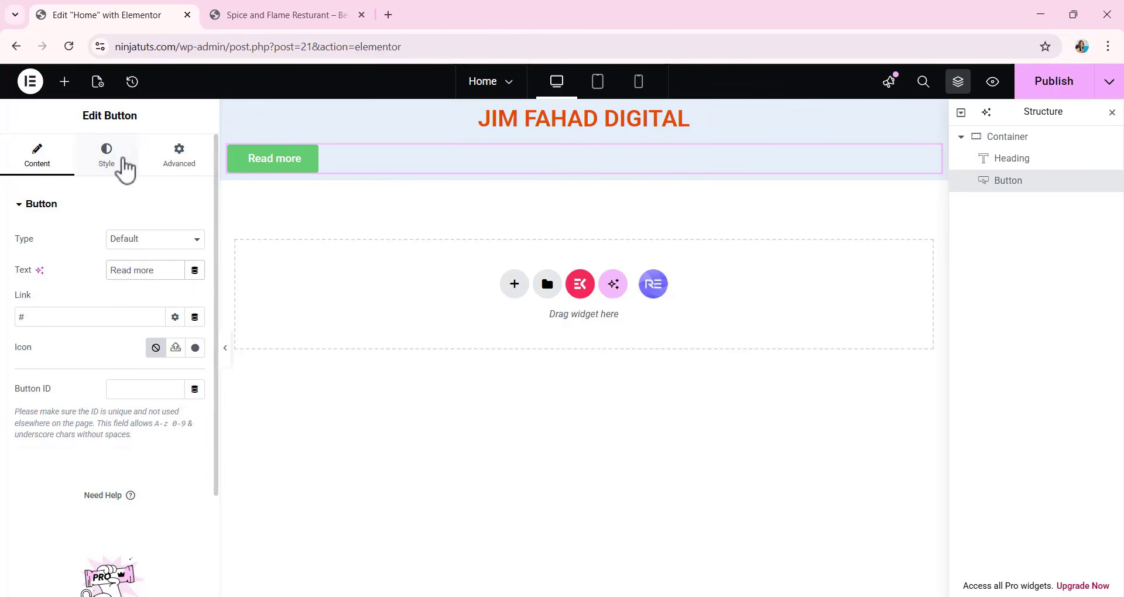
# Center the button within the container, after trying the left, right and stretch positions.
pyautogui.click(122, 167)
pyautogui.click(158, 242)
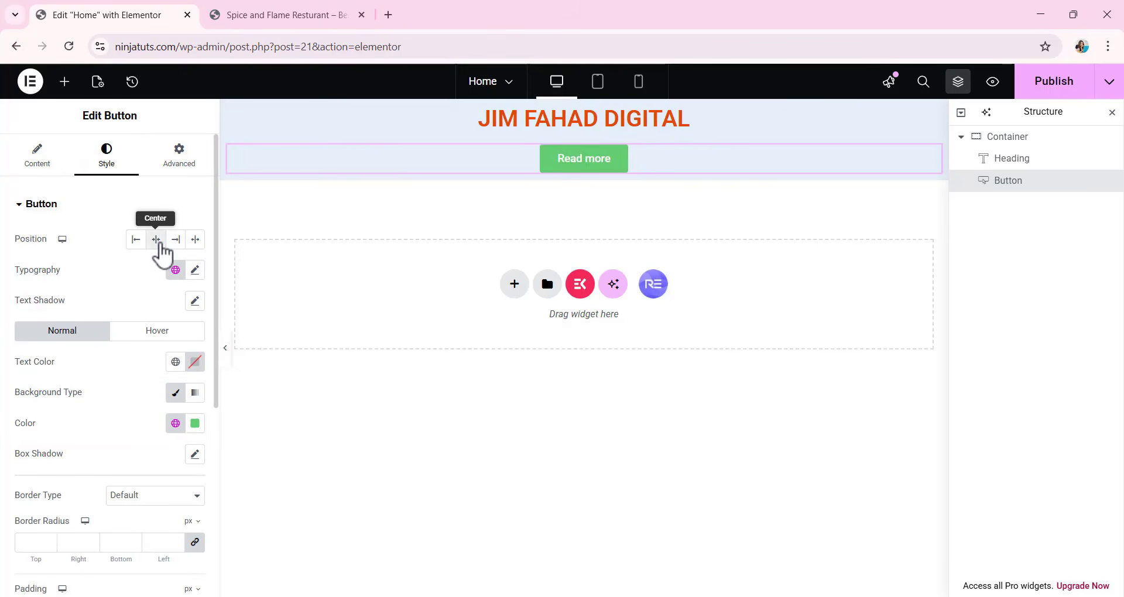
pyautogui.click(134, 242)
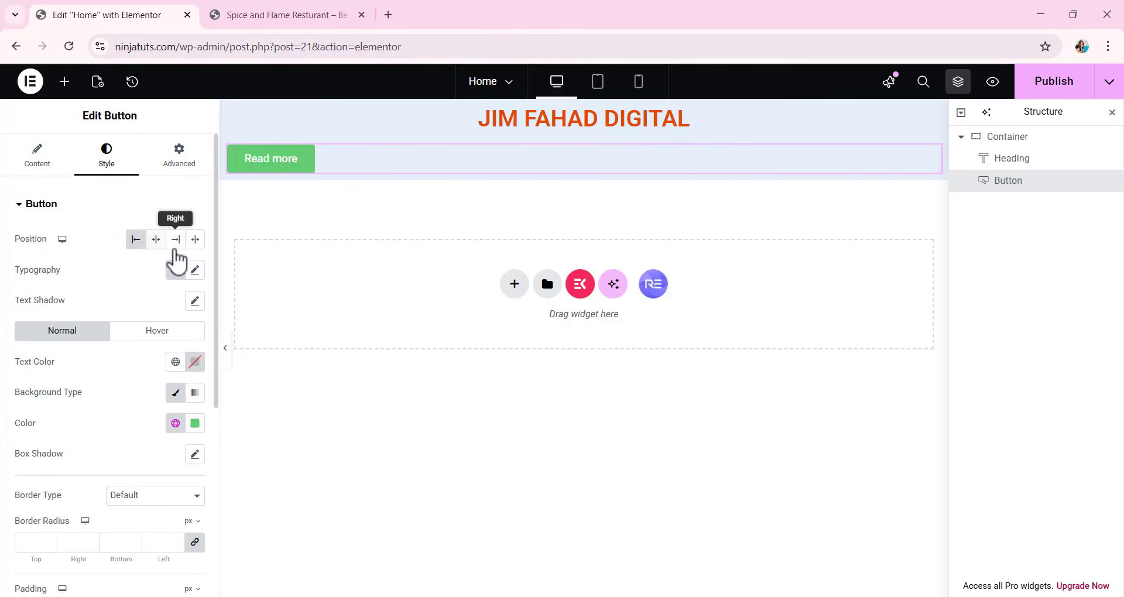
pyautogui.click(175, 240)
pyautogui.click(155, 240)
pyautogui.click(195, 240)
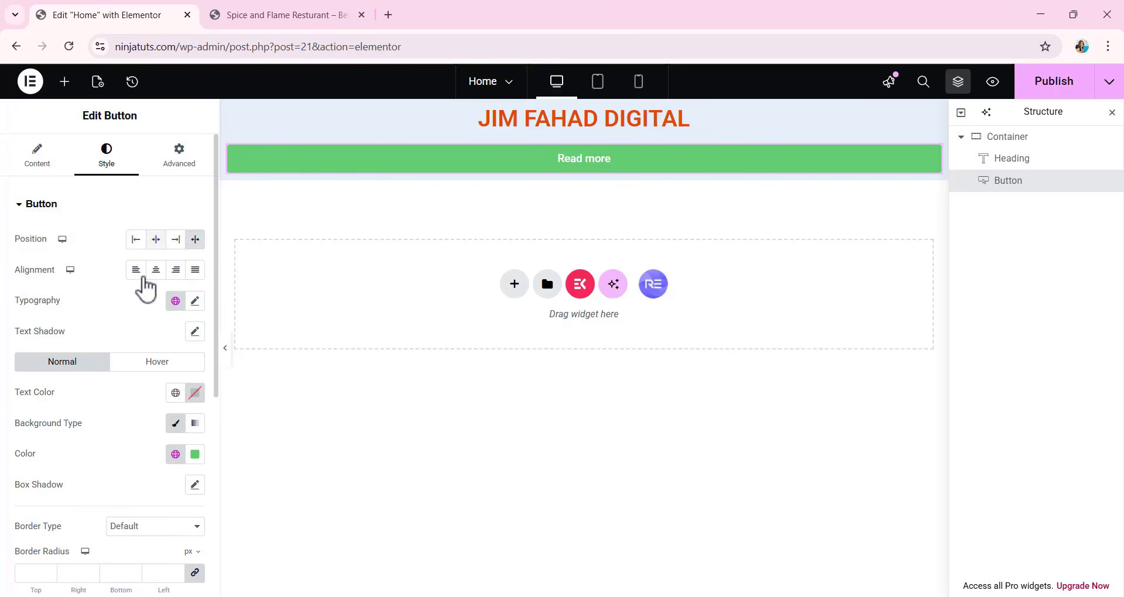
pyautogui.click(156, 240)
# Match the button's background color to the heading's dark orange by sampling it with the eyedropper.
pyautogui.scroll(-3, 140, 305)
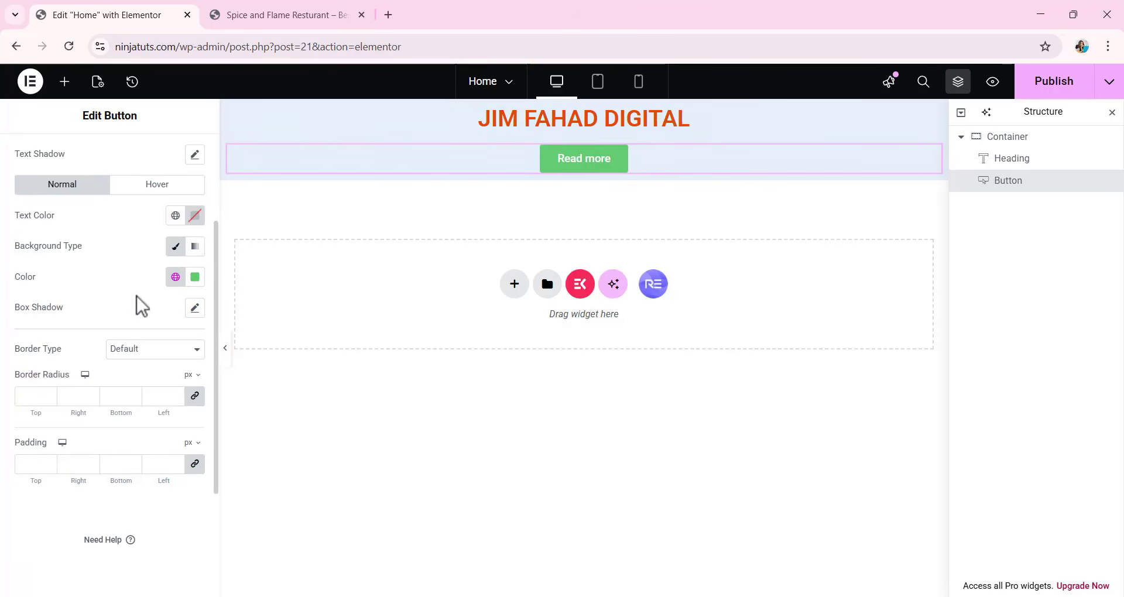
pyautogui.click(195, 277)
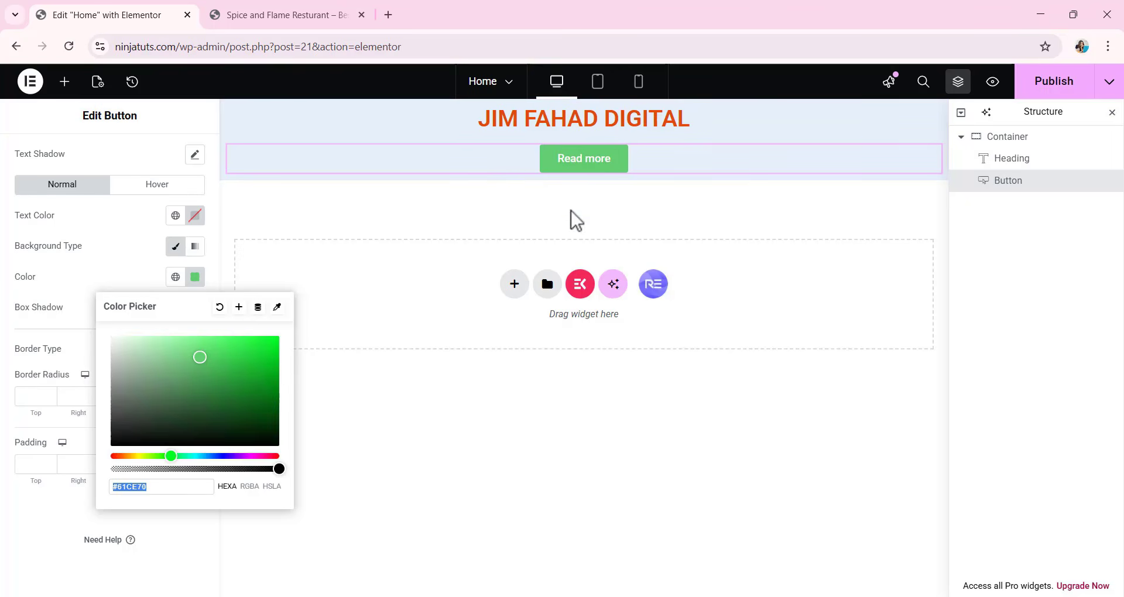
pyautogui.click(279, 307)
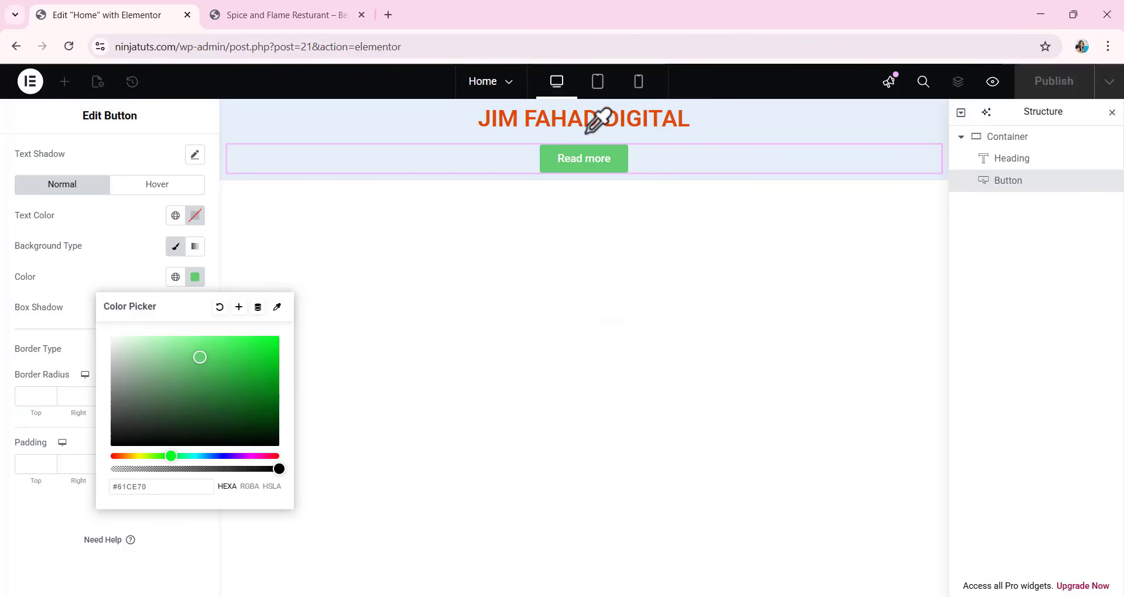
pyautogui.click(504, 112)
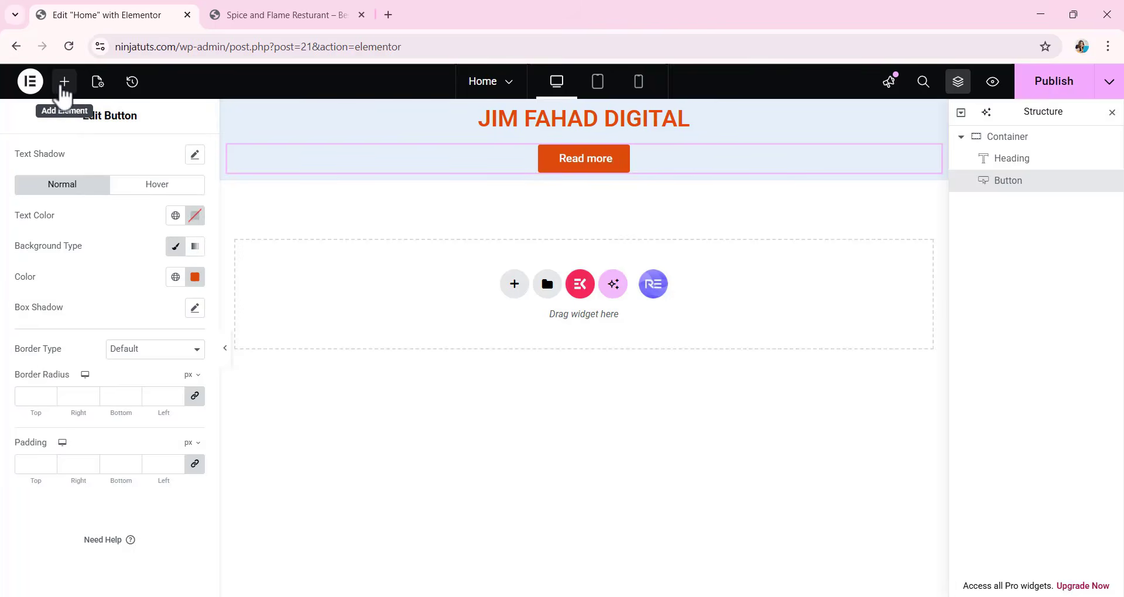
# Publish the Home page and reload the live site in the other browser tab to check it.
pyautogui.click(64, 82)
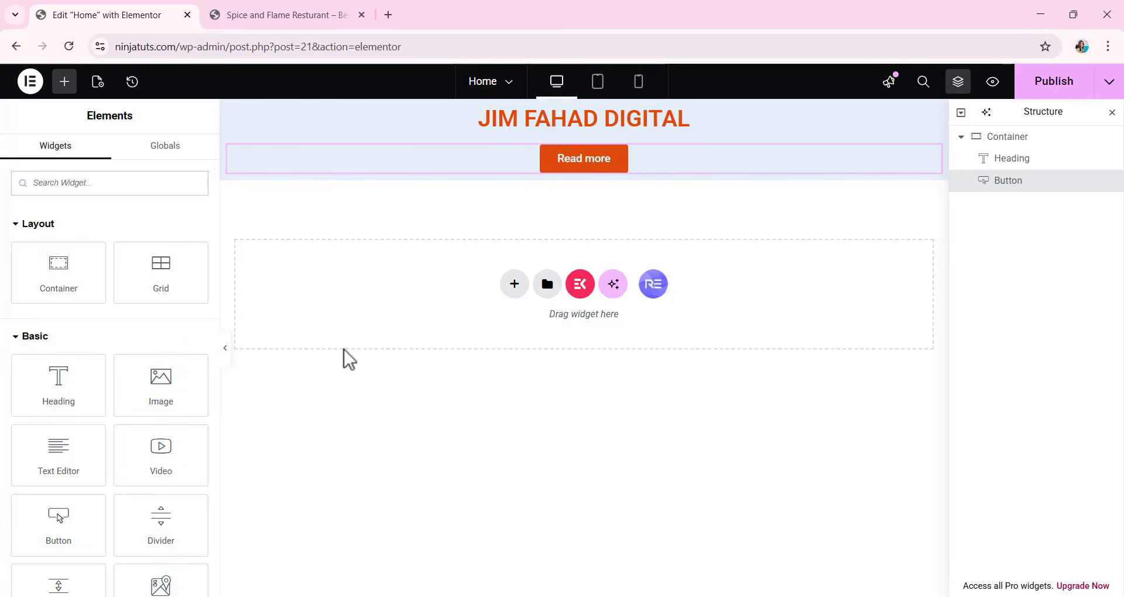
pyautogui.click(1039, 89)
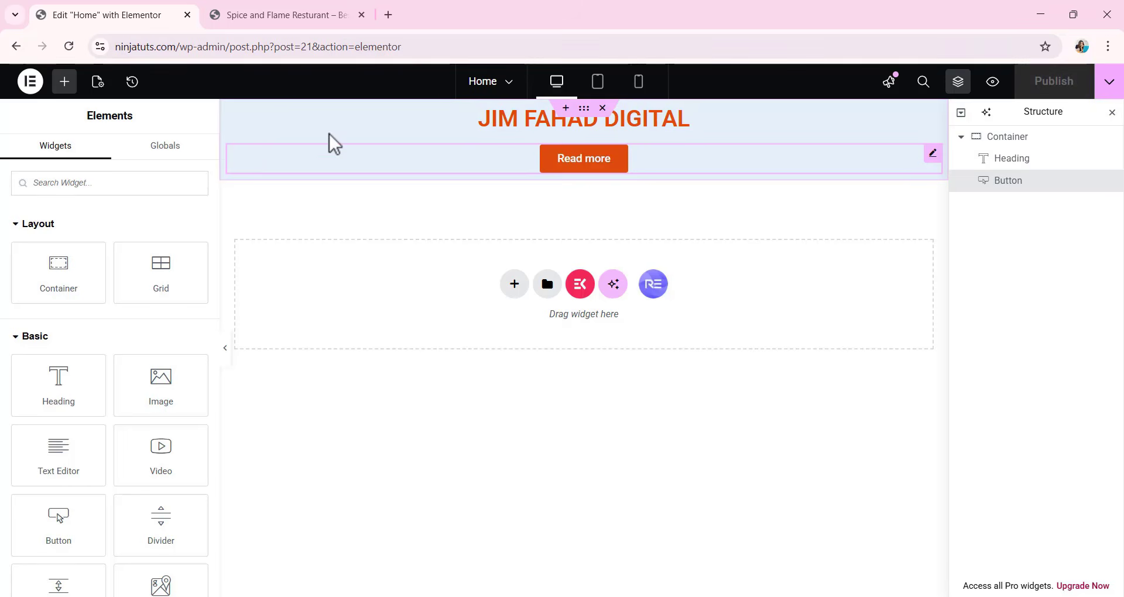
pyautogui.click(259, 20)
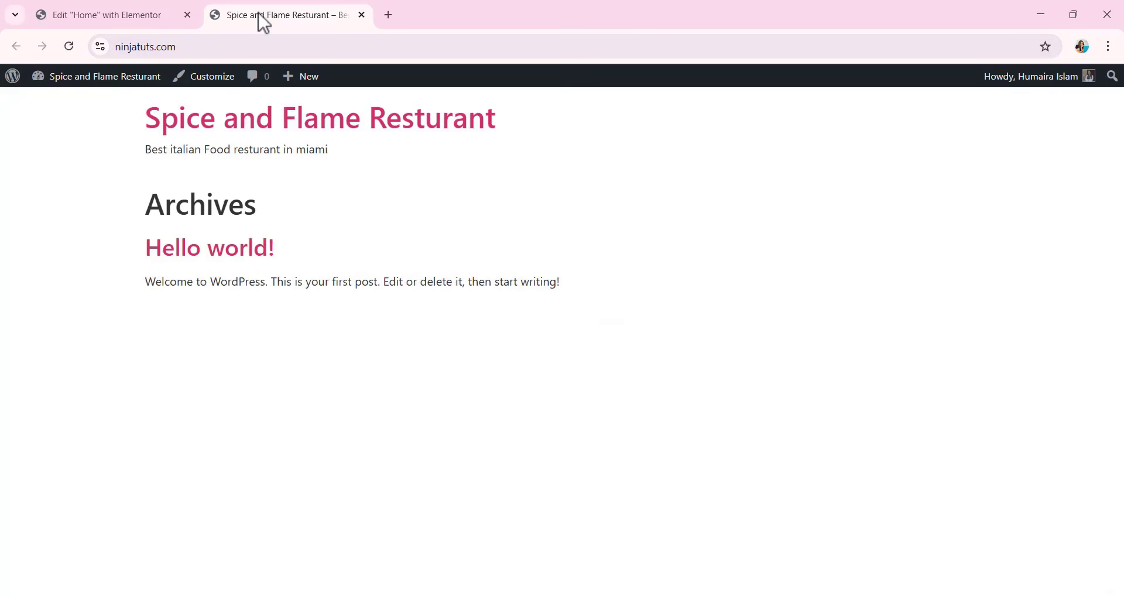
pyautogui.click(68, 47)
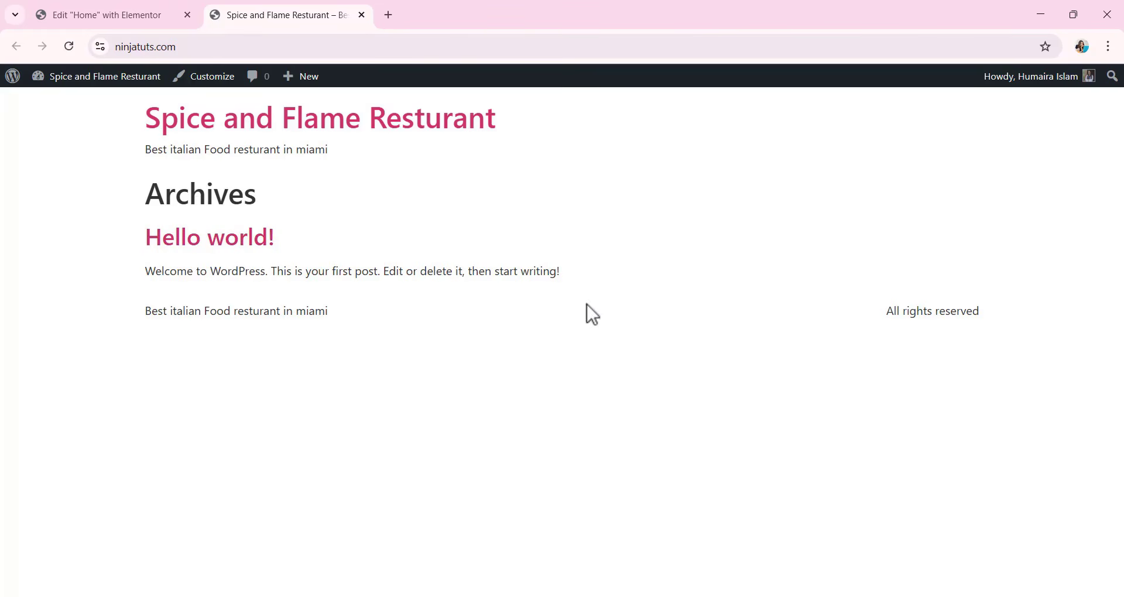
pyautogui.click(76, 11)
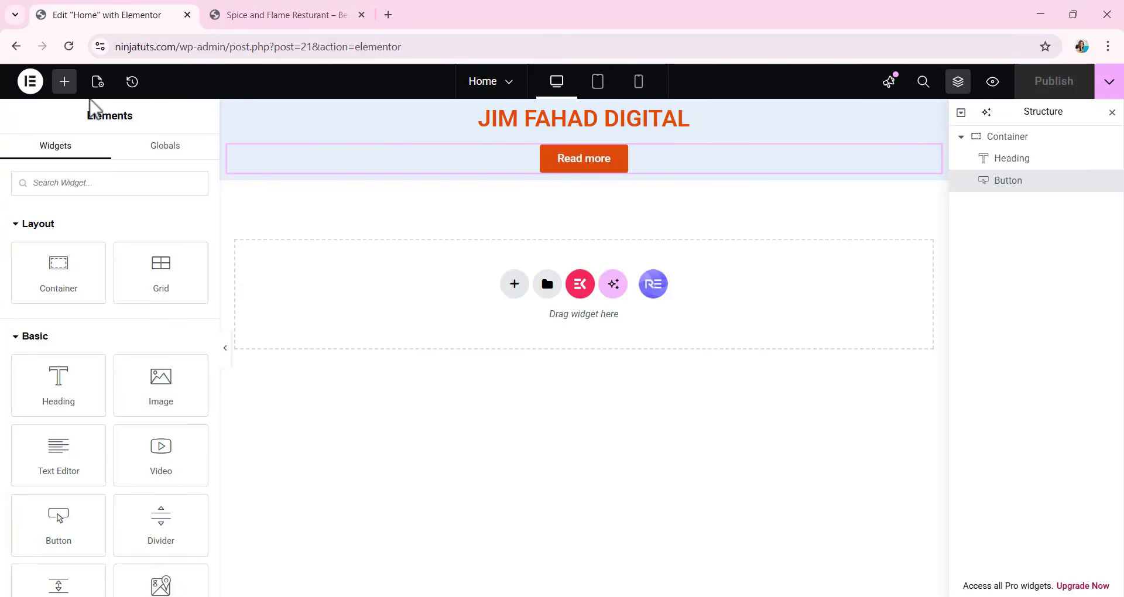
# In the WordPress Reading settings, make the homepage display a static page, choose Home as the homepage, and save.
pyautogui.click(15, 45)
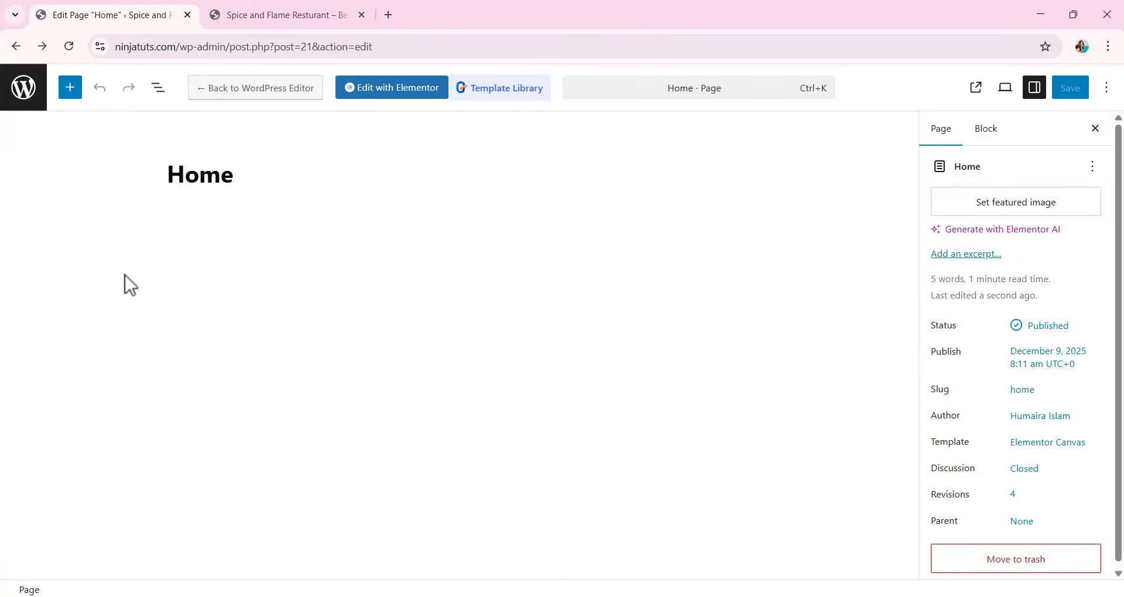
pyautogui.click(5, 48)
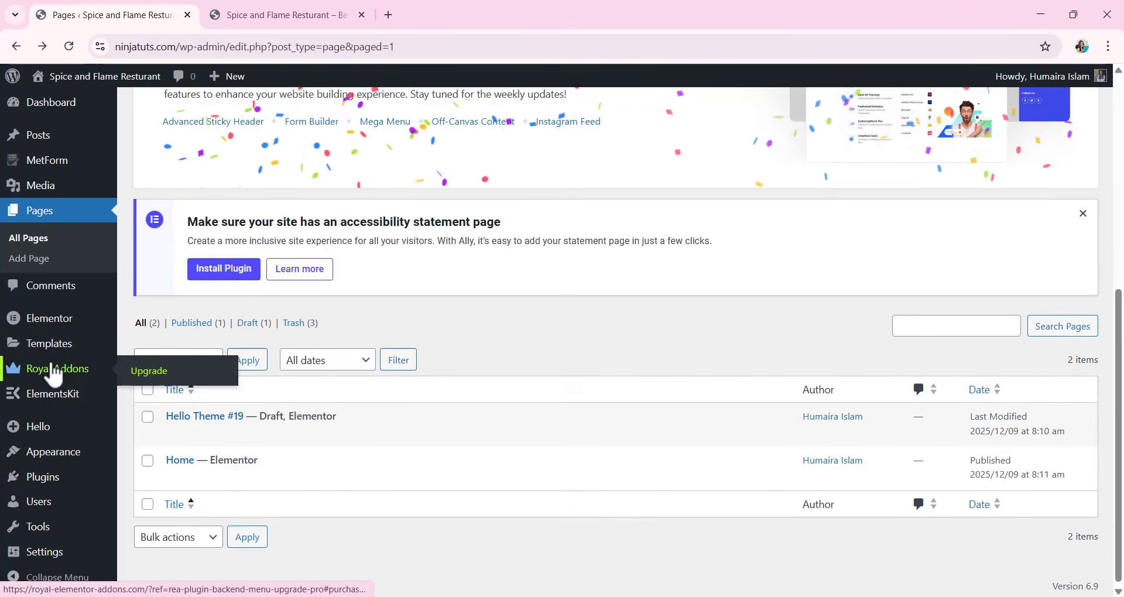
pyautogui.moveTo(53, 561)
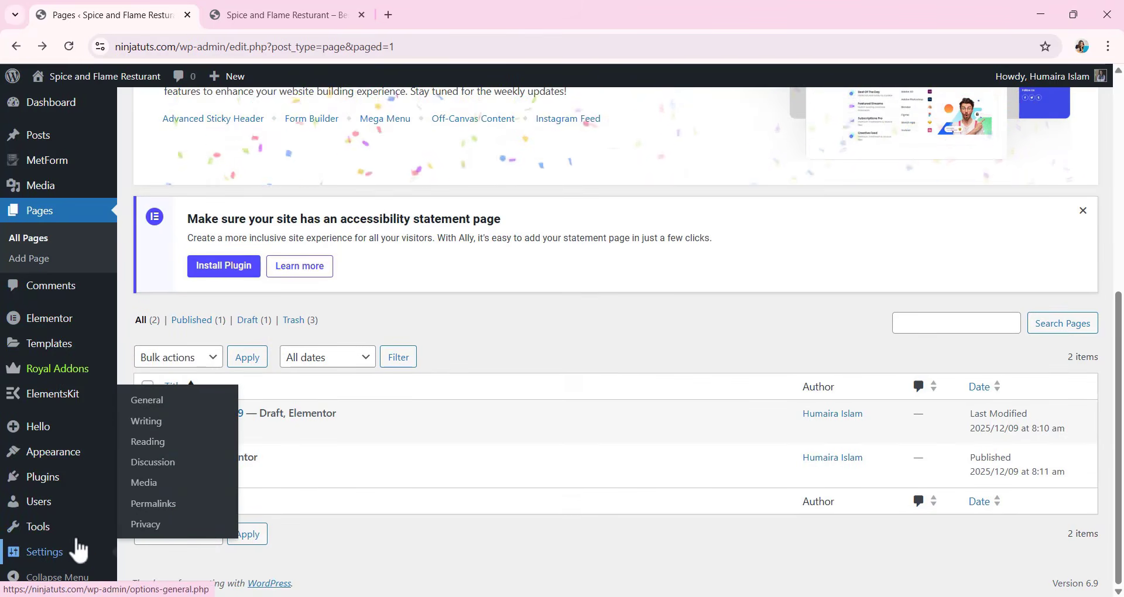
pyautogui.click(155, 446)
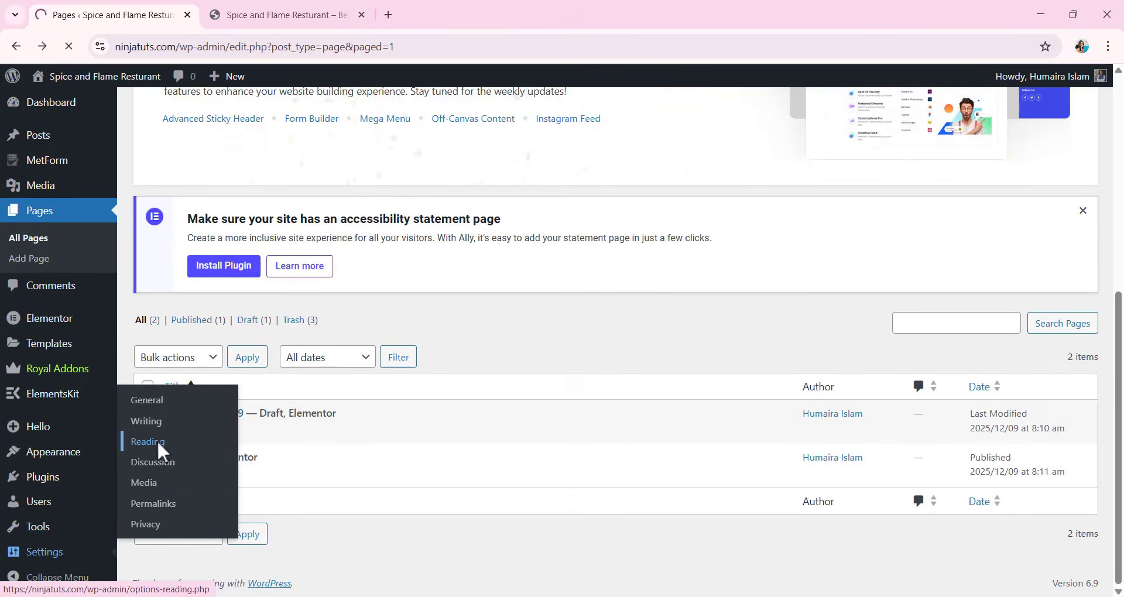
pyautogui.scroll(-2, 270, 357)
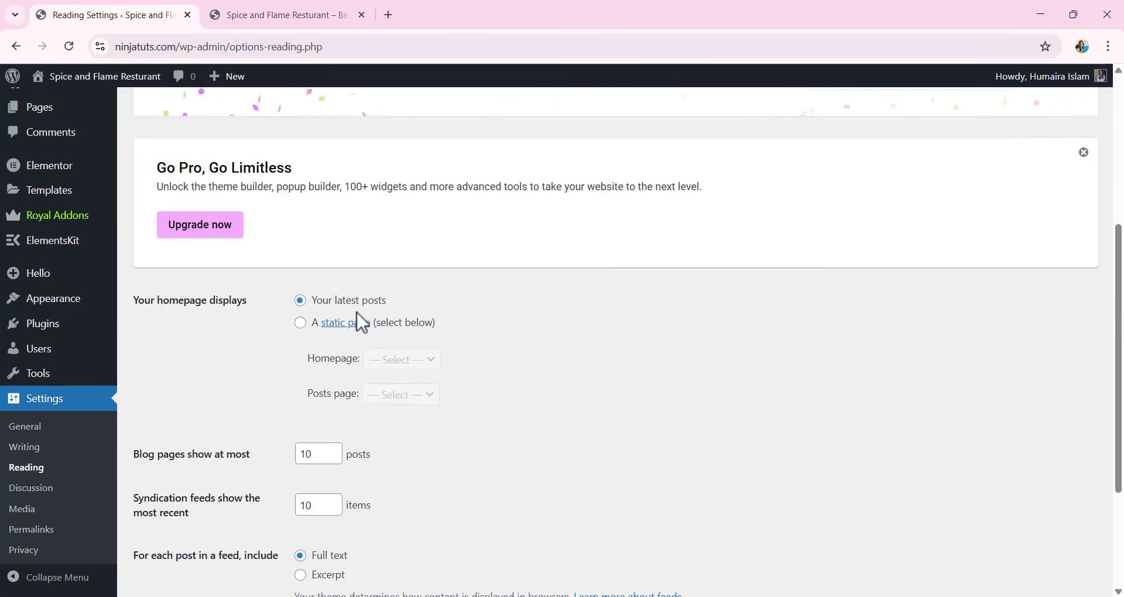
pyautogui.click(299, 324)
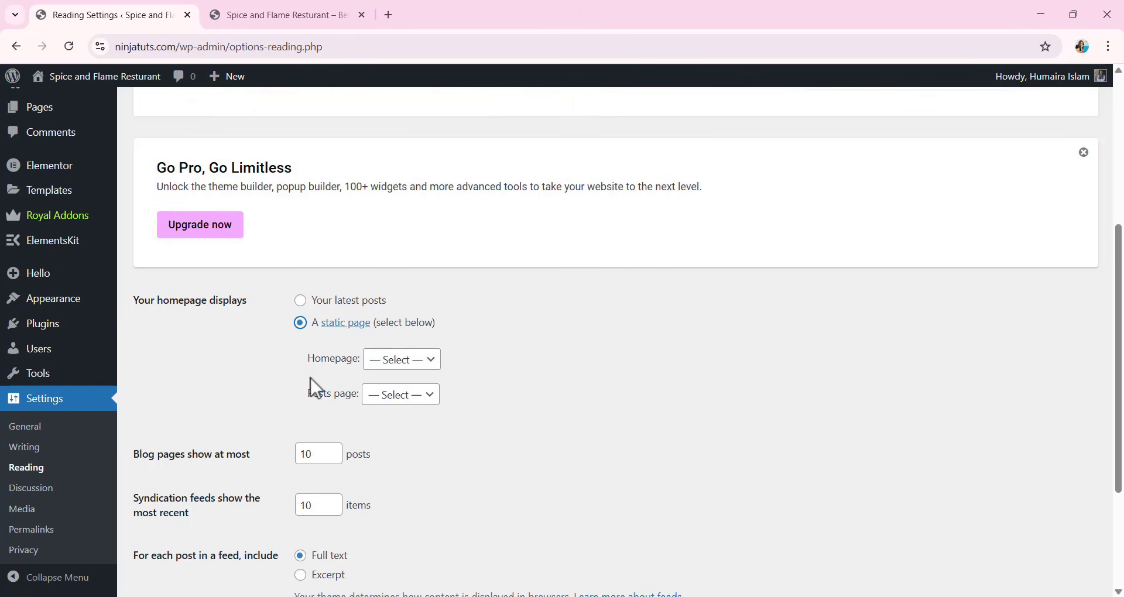
pyautogui.click(435, 364)
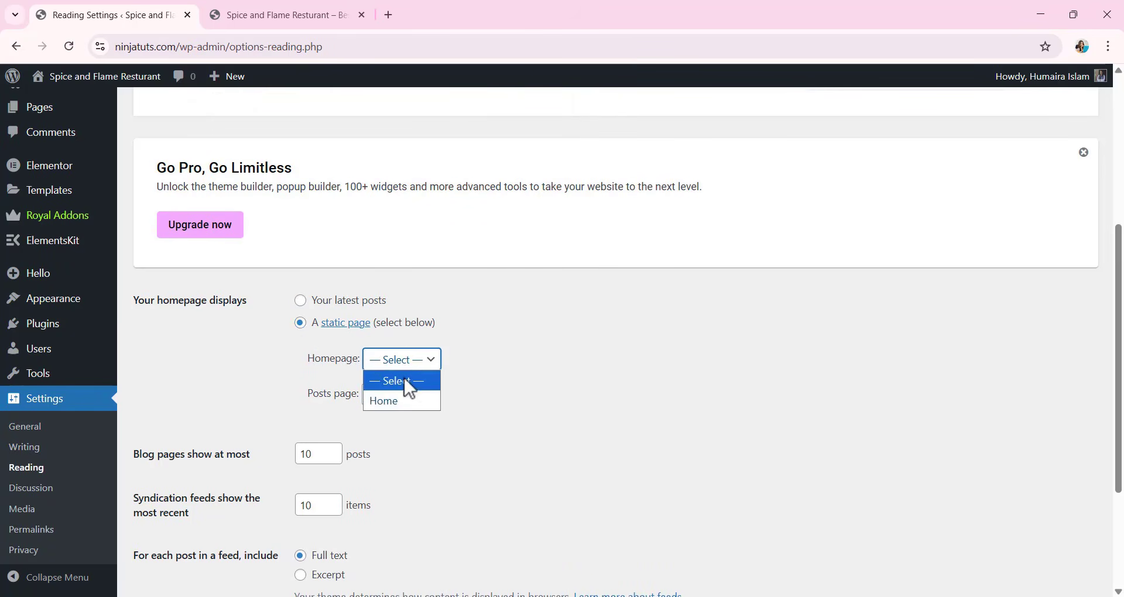
pyautogui.click(405, 409)
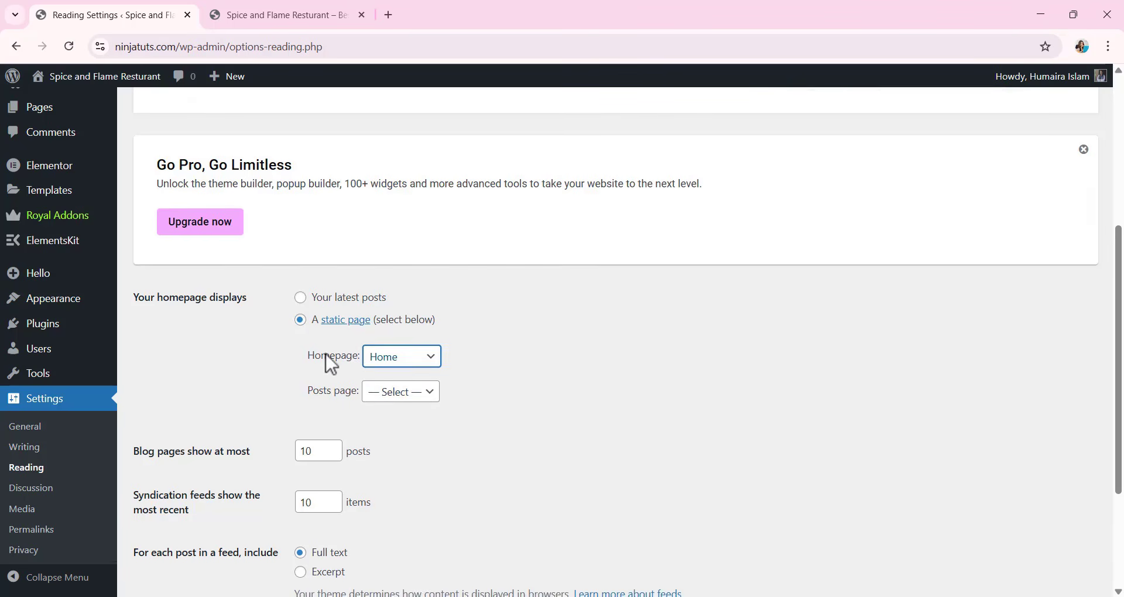
pyautogui.scroll(-3, 331, 360)
pyautogui.click(167, 522)
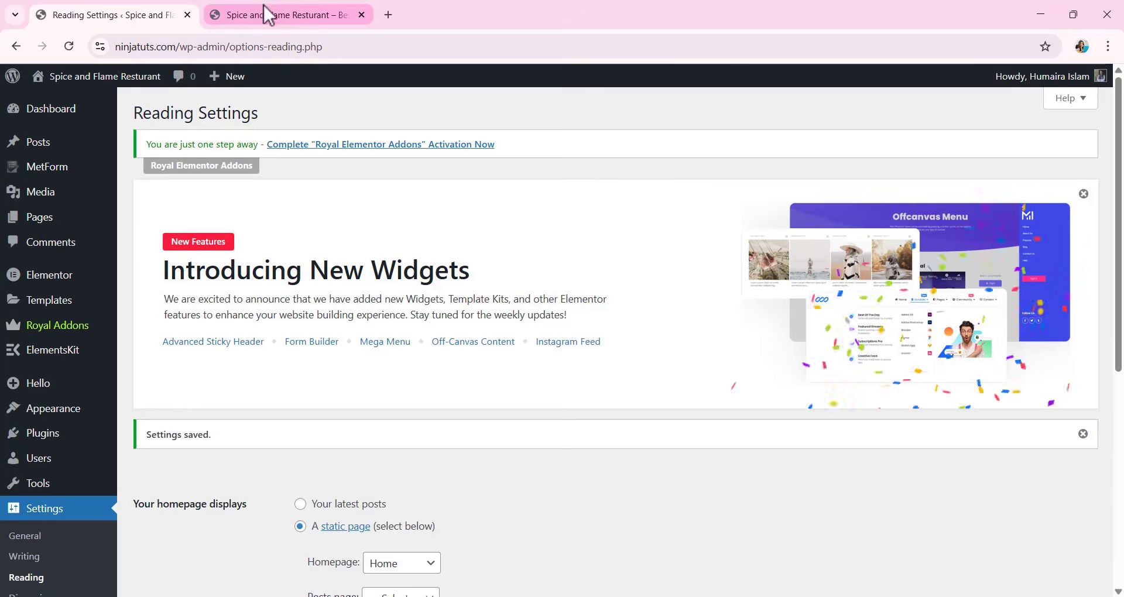
# Reload the live site to check its front page against the saved homepage setting.
pyautogui.click(269, 14)
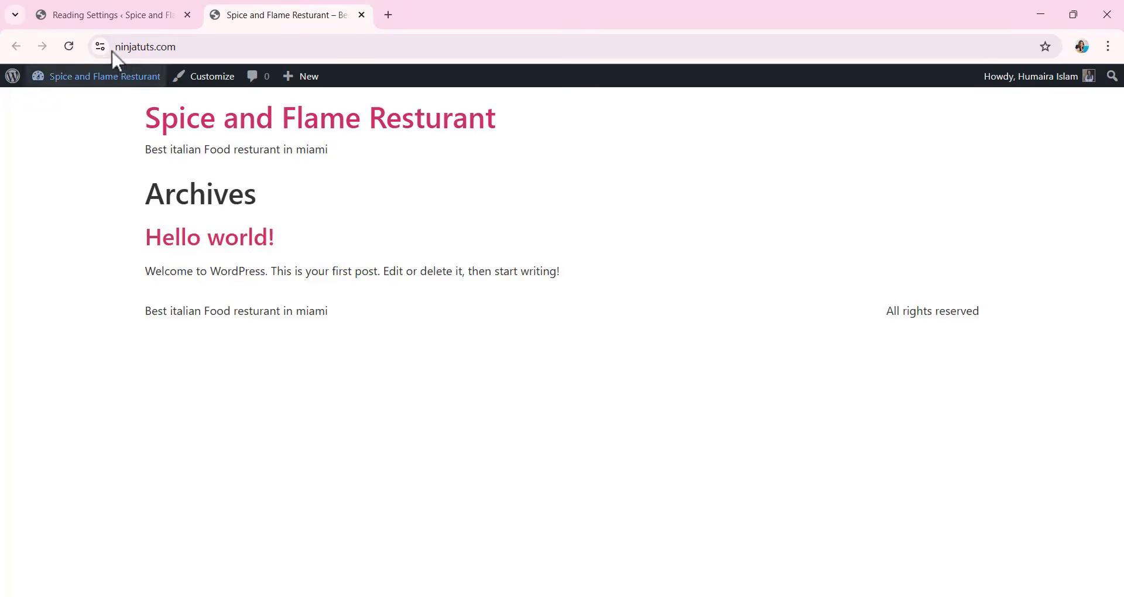
pyautogui.click(69, 46)
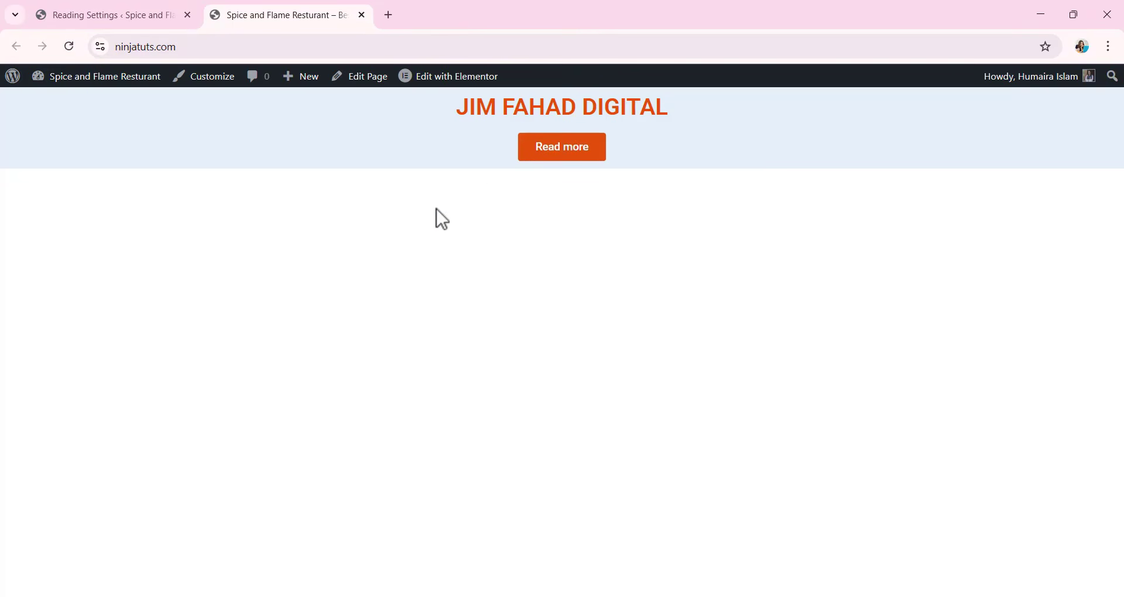
pyautogui.click(117, 13)
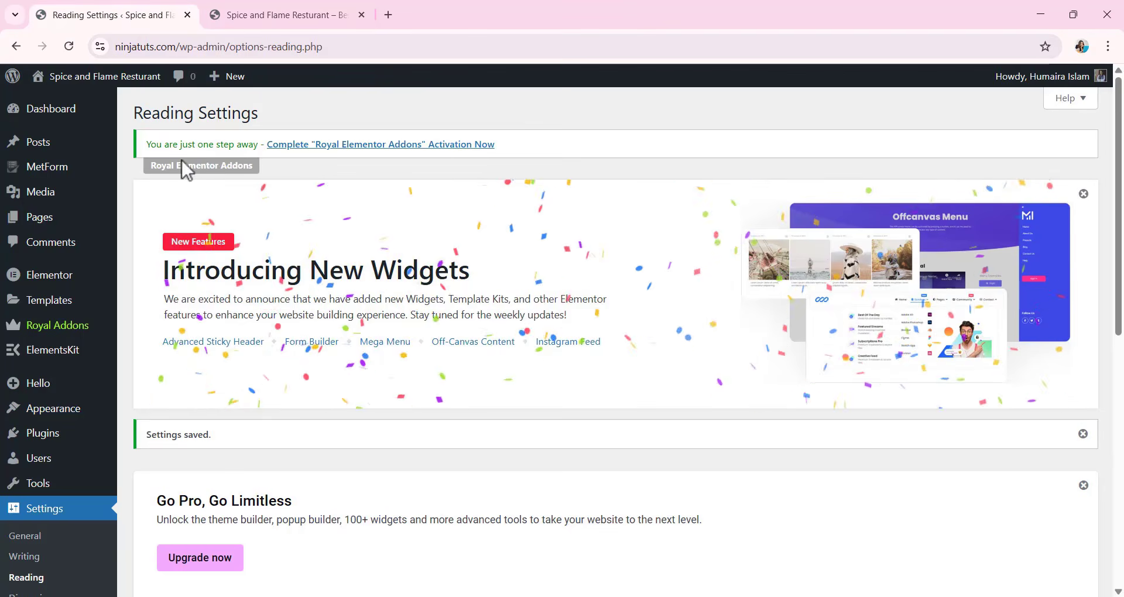
# Reopen the Home page in Elementor, delete its container with the sample content, and publish the emptied page.
pyautogui.click(70, 226)
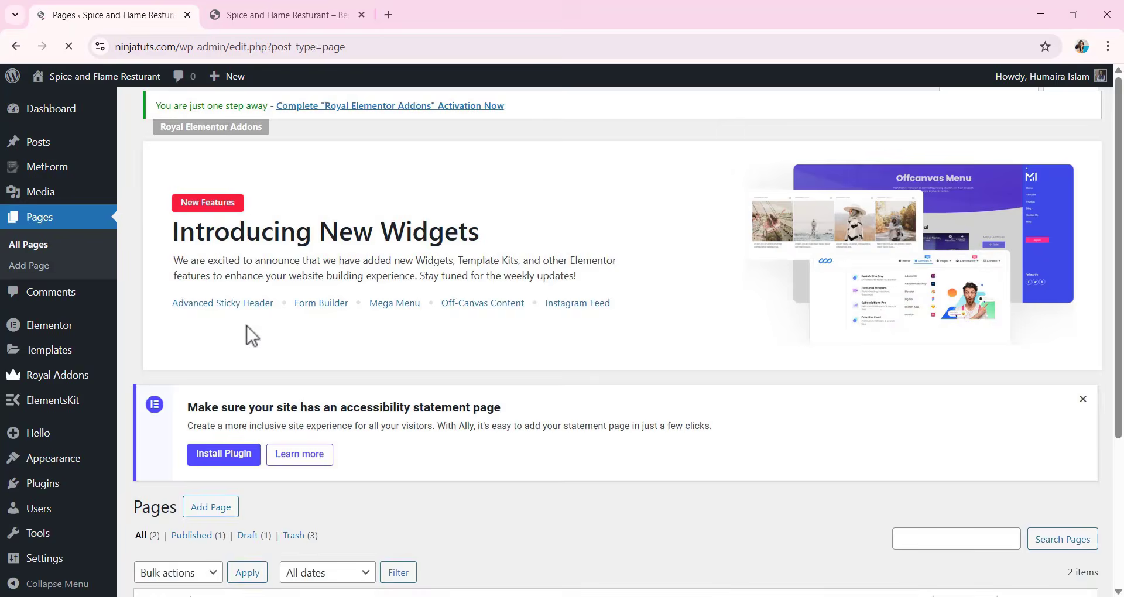
pyautogui.scroll(-3, 260, 321)
pyautogui.scroll(-1, 277, 389)
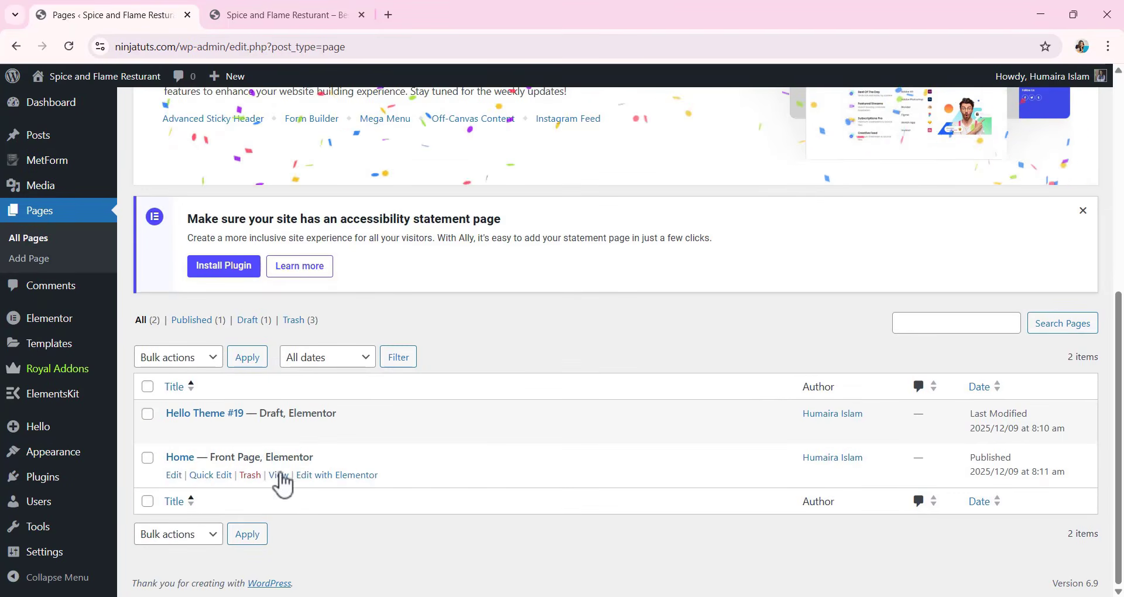
pyautogui.click(330, 476)
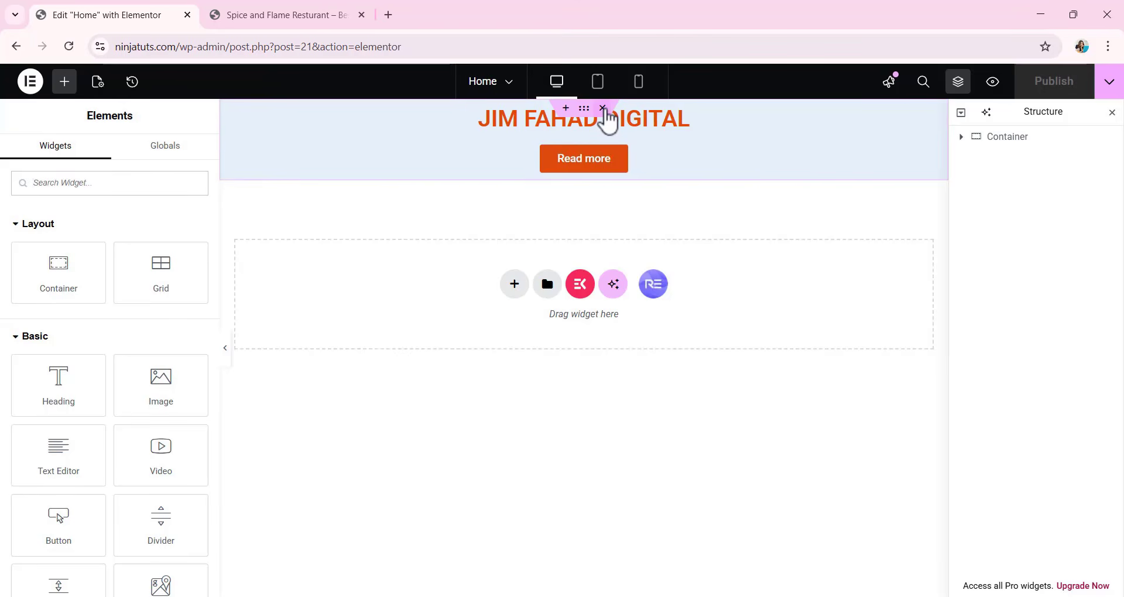
pyautogui.click(604, 109)
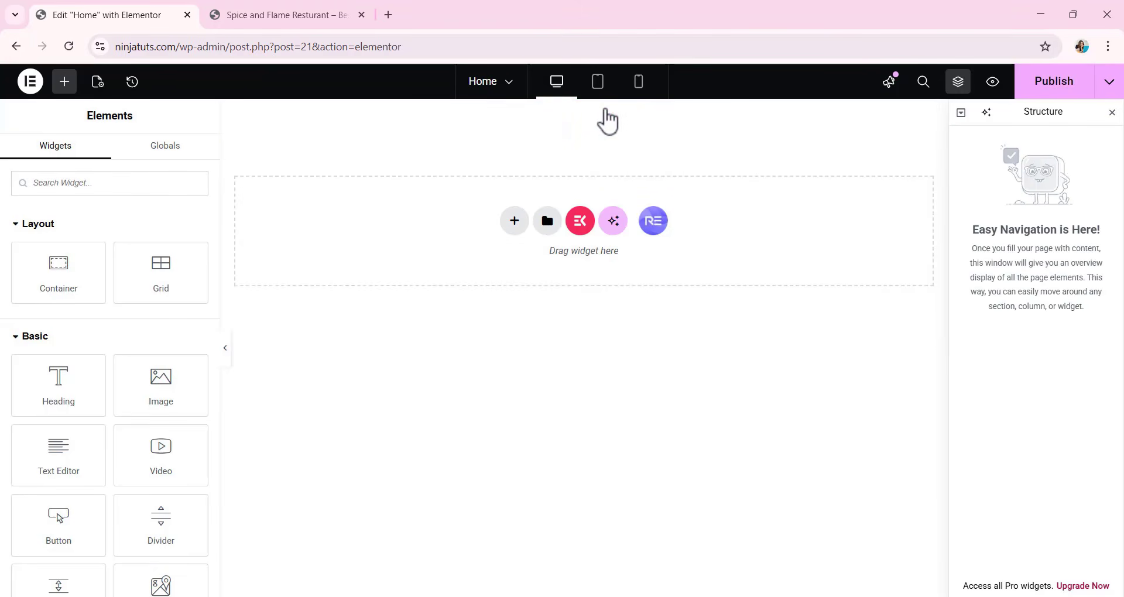
pyautogui.click(1065, 84)
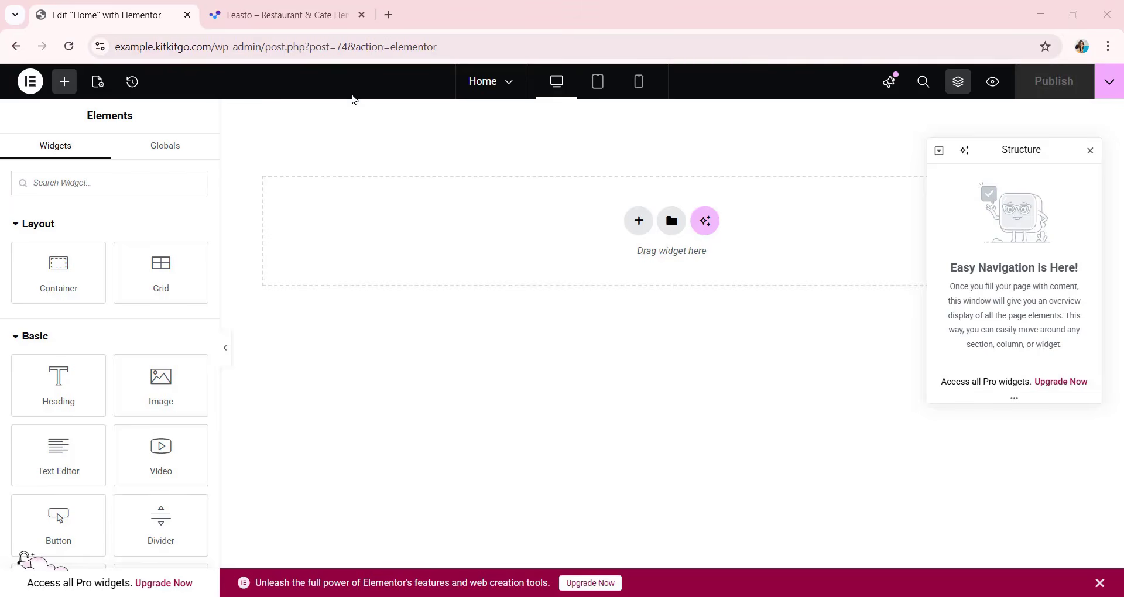
pyautogui.click(388, 15)
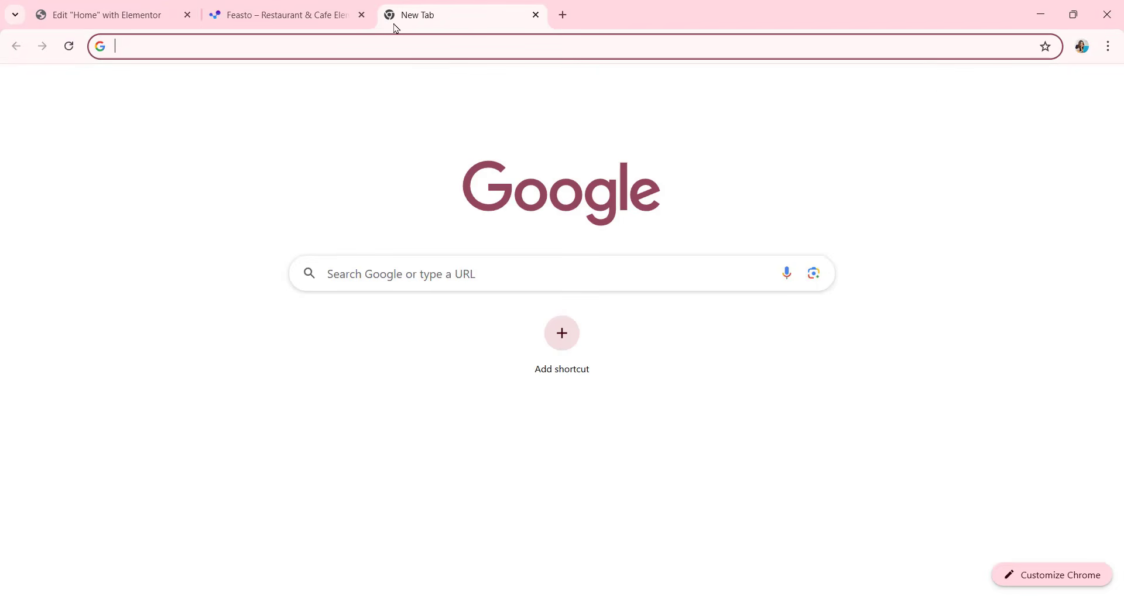
pyautogui.write('www.')
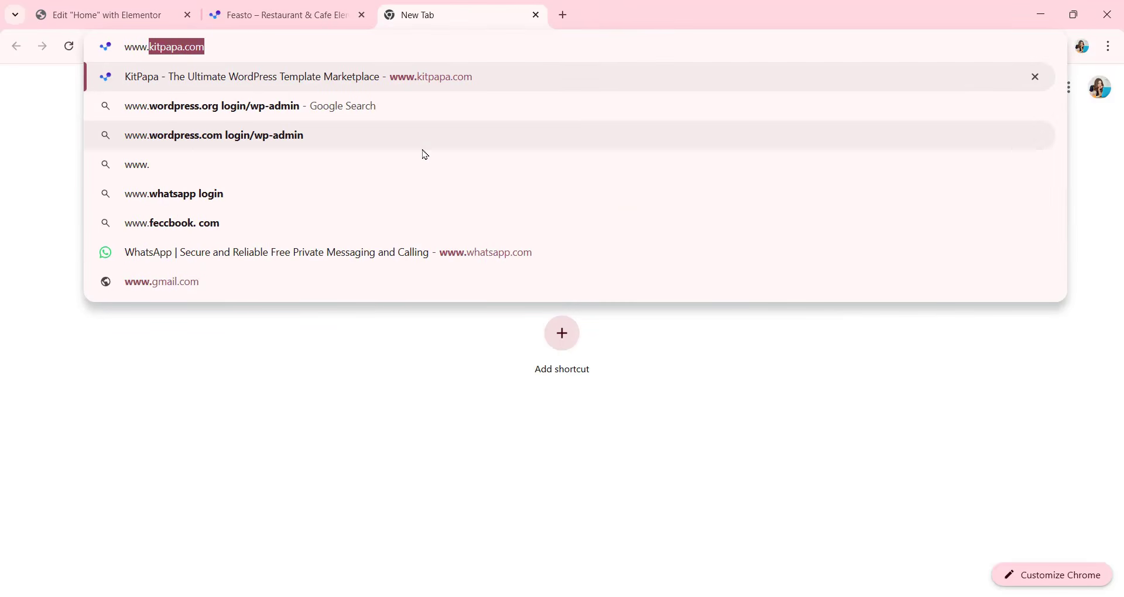
pyautogui.write('kit')
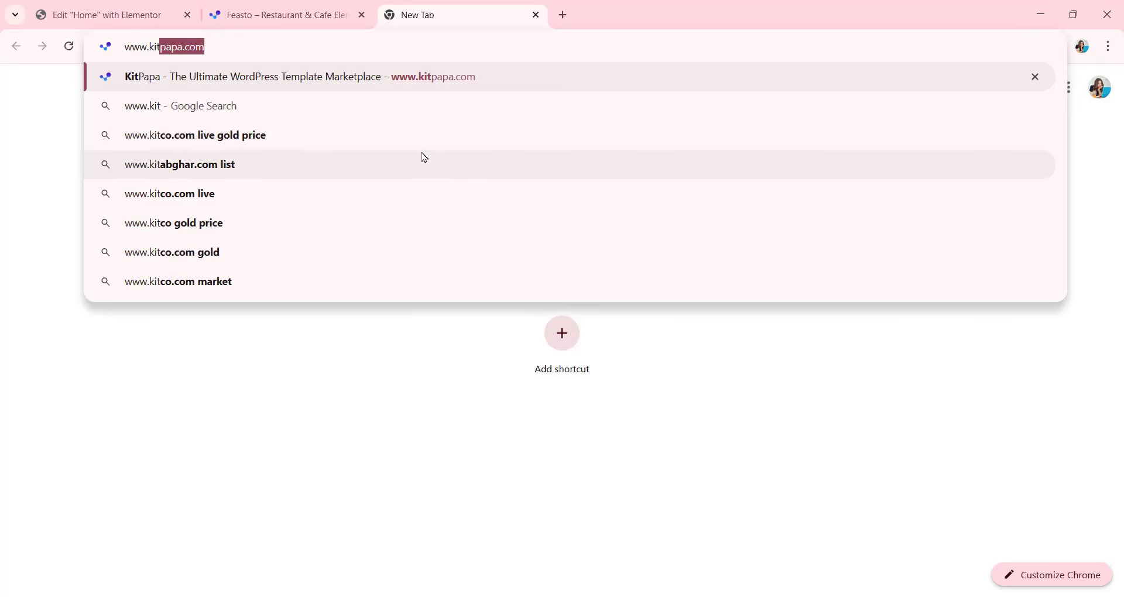
pyautogui.write('papa')
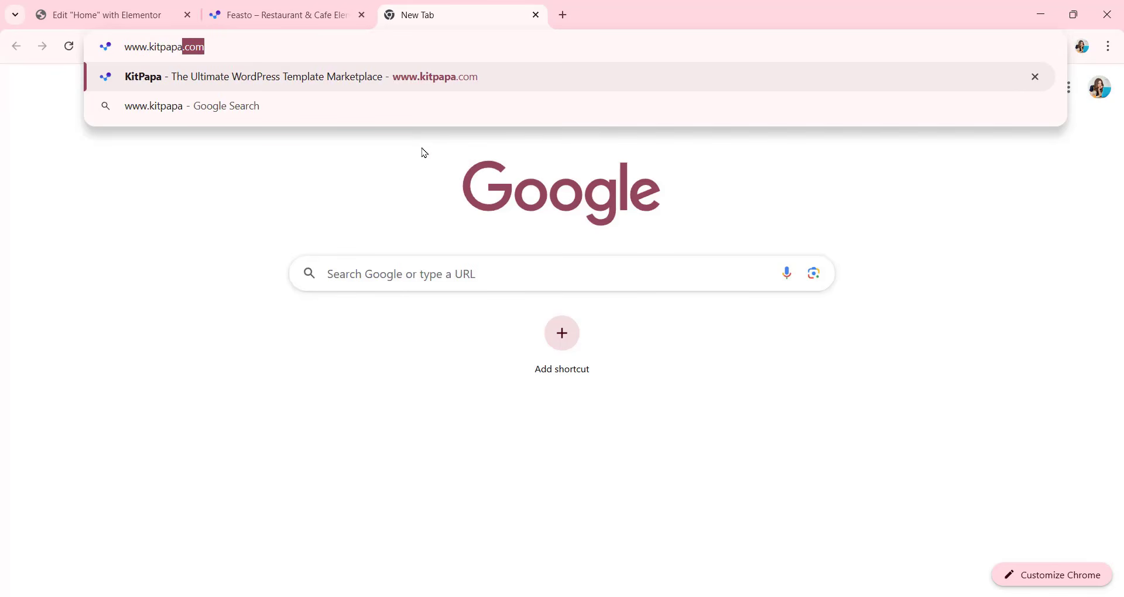
pyautogui.write('.com')
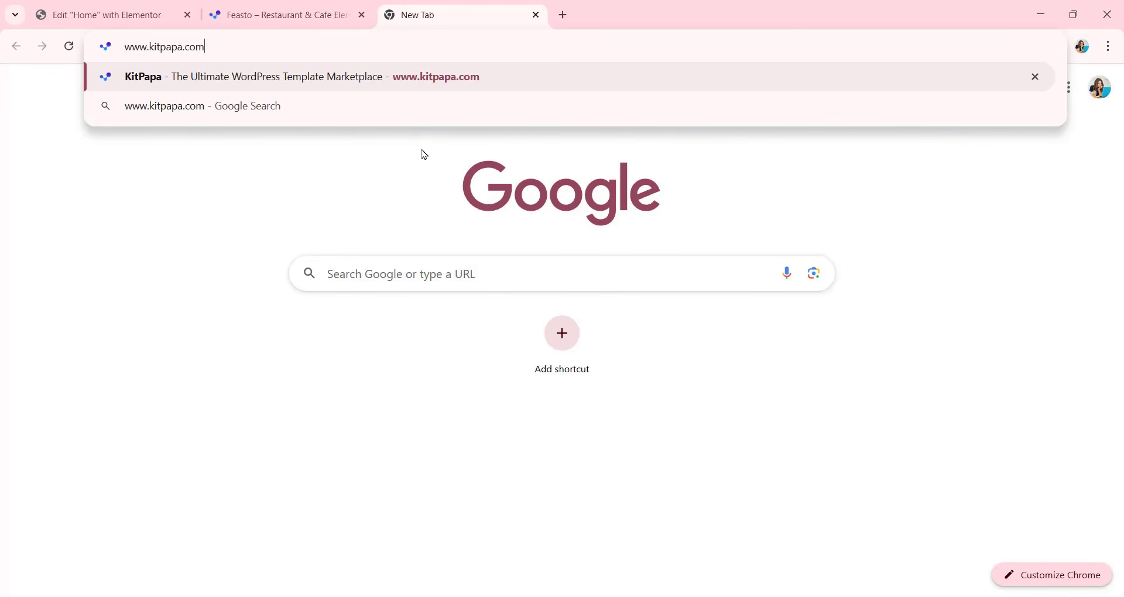
pyautogui.press('Return')
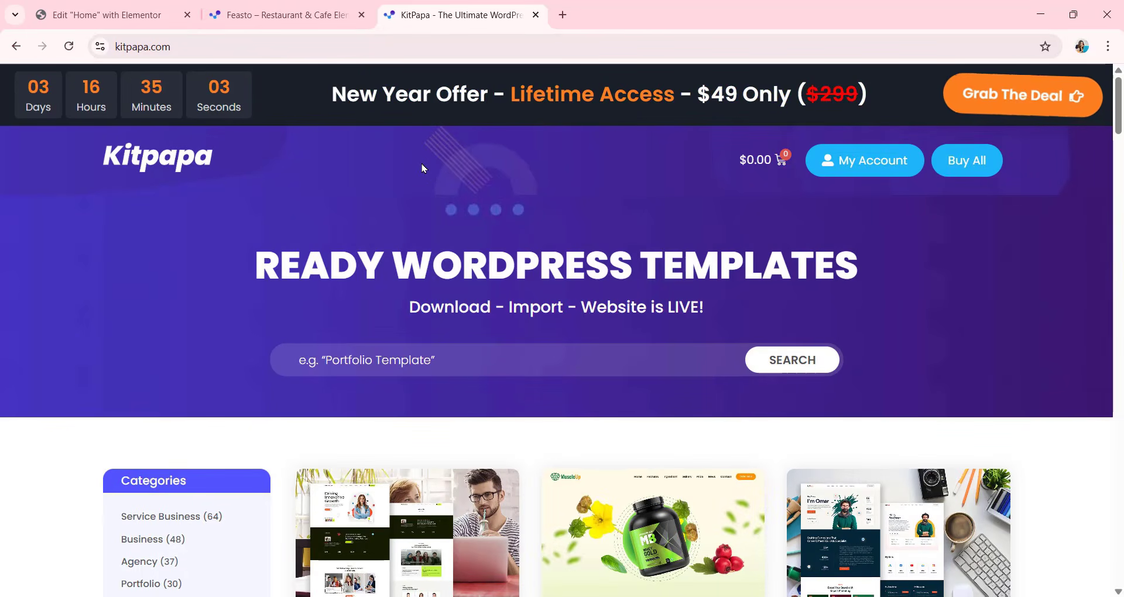
# Examine the ready-made WordPress templates offered on the KitPapa home page and its list of template categories.
pyautogui.scroll(-3, 545, 165)
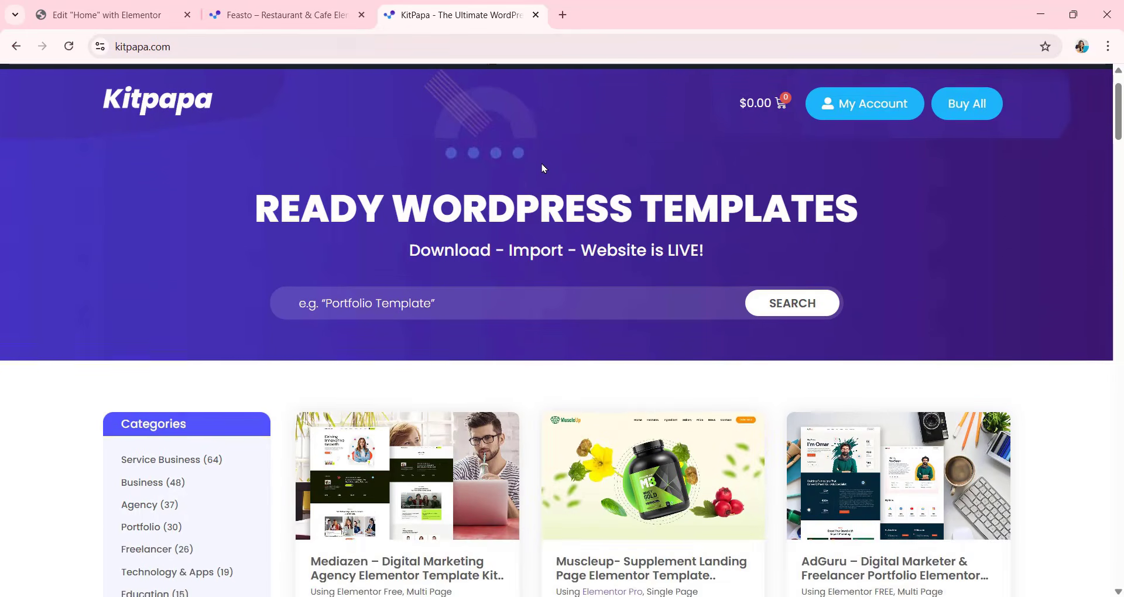
pyautogui.scroll(-3, 542, 164)
pyautogui.scroll(-5, 543, 173)
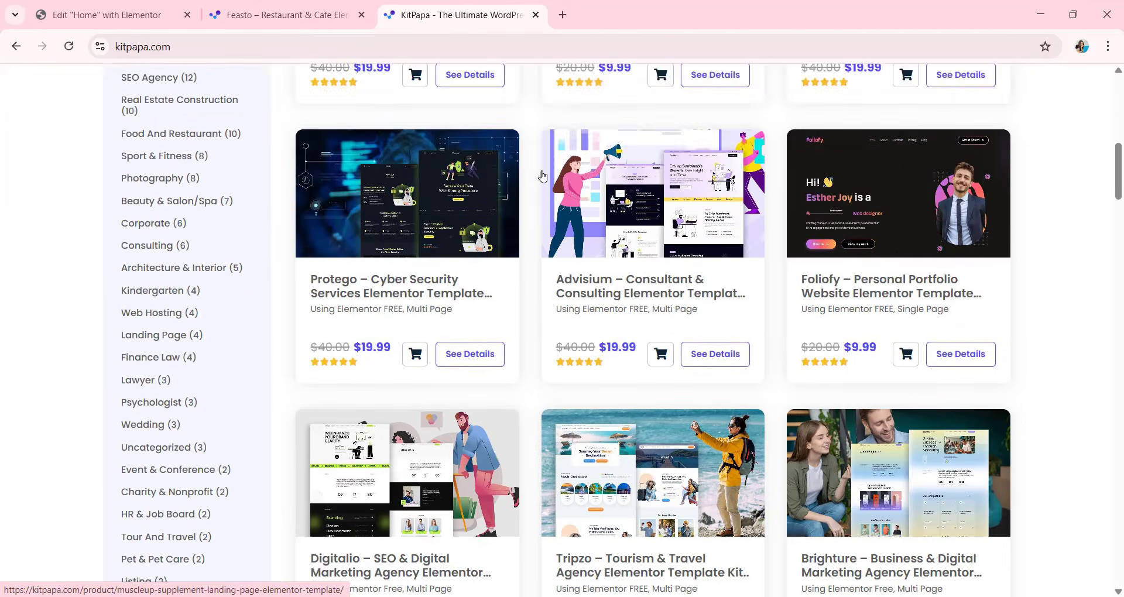
pyautogui.scroll(-10, 683, 184)
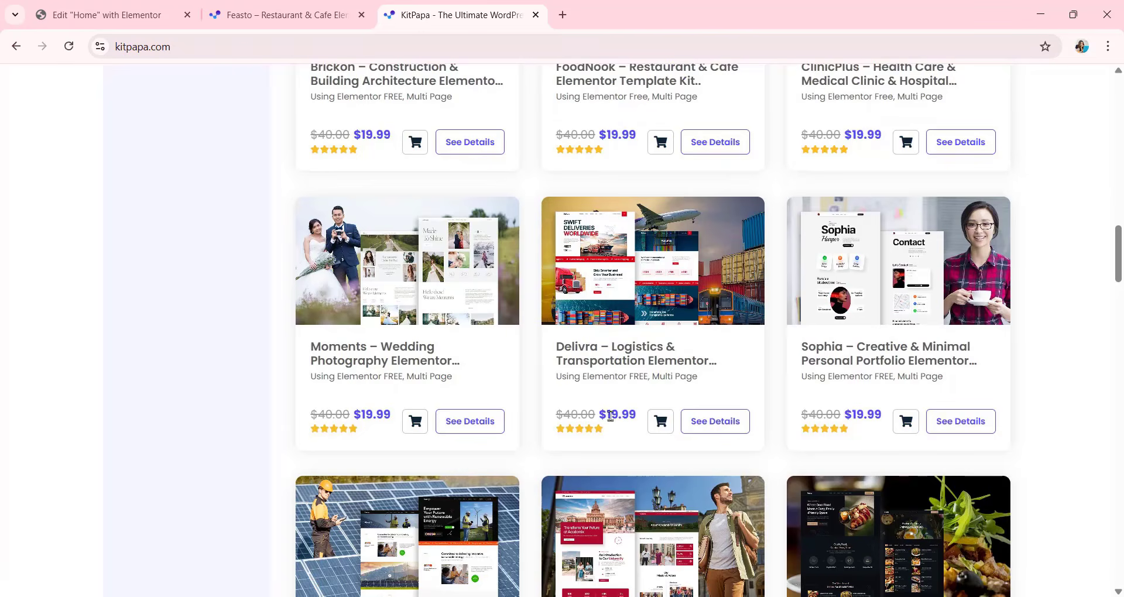
pyautogui.scroll(-14, 647, 358)
pyautogui.scroll(7, 647, 362)
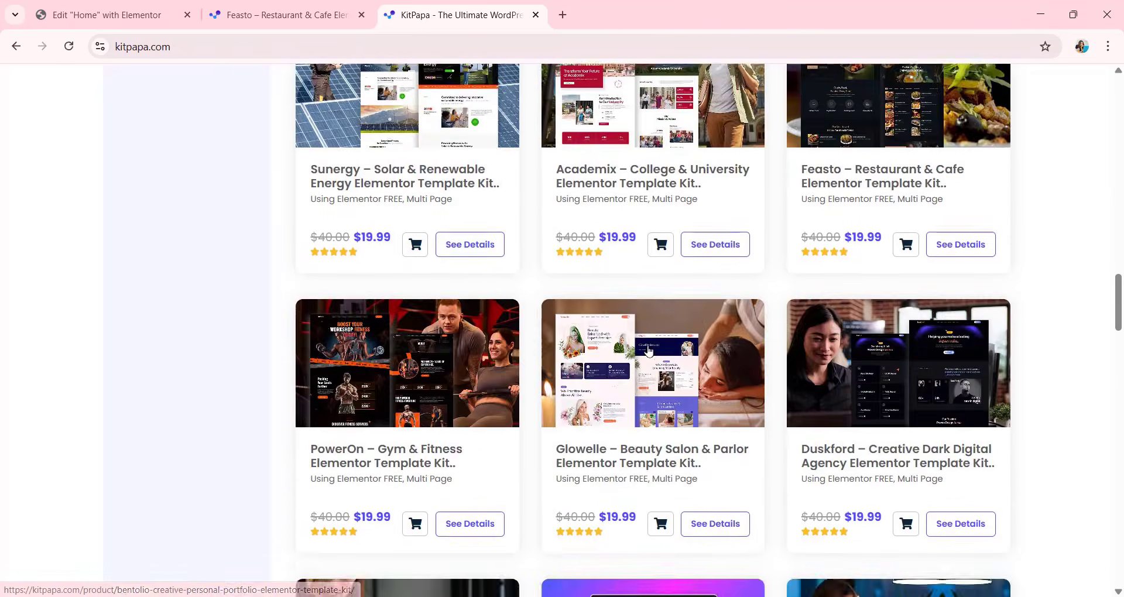
pyautogui.scroll(20, 648, 351)
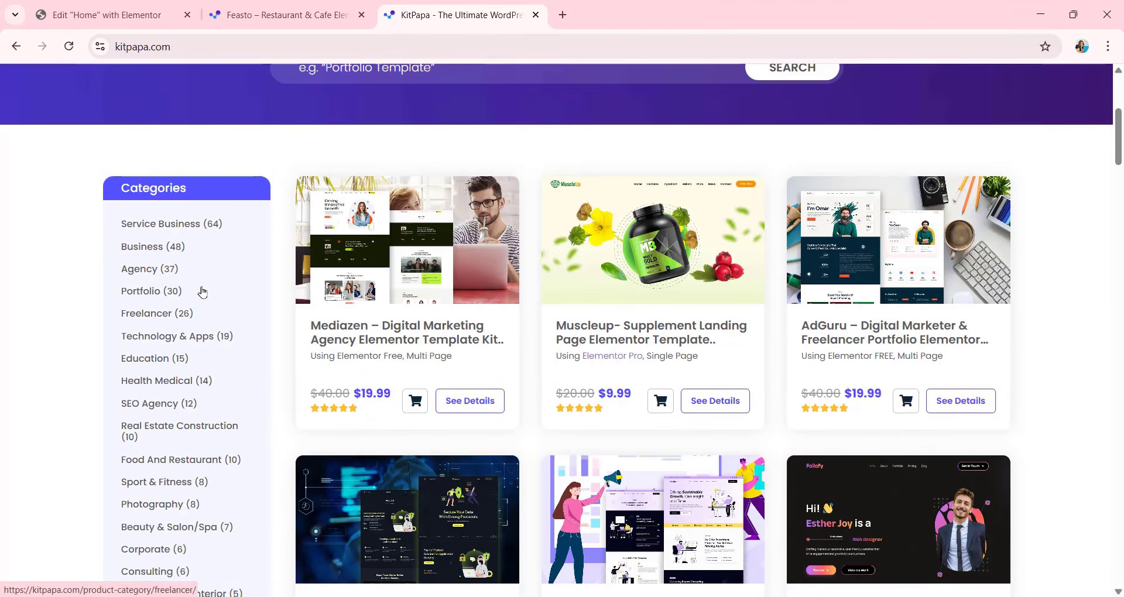
pyautogui.scroll(-1, 171, 268)
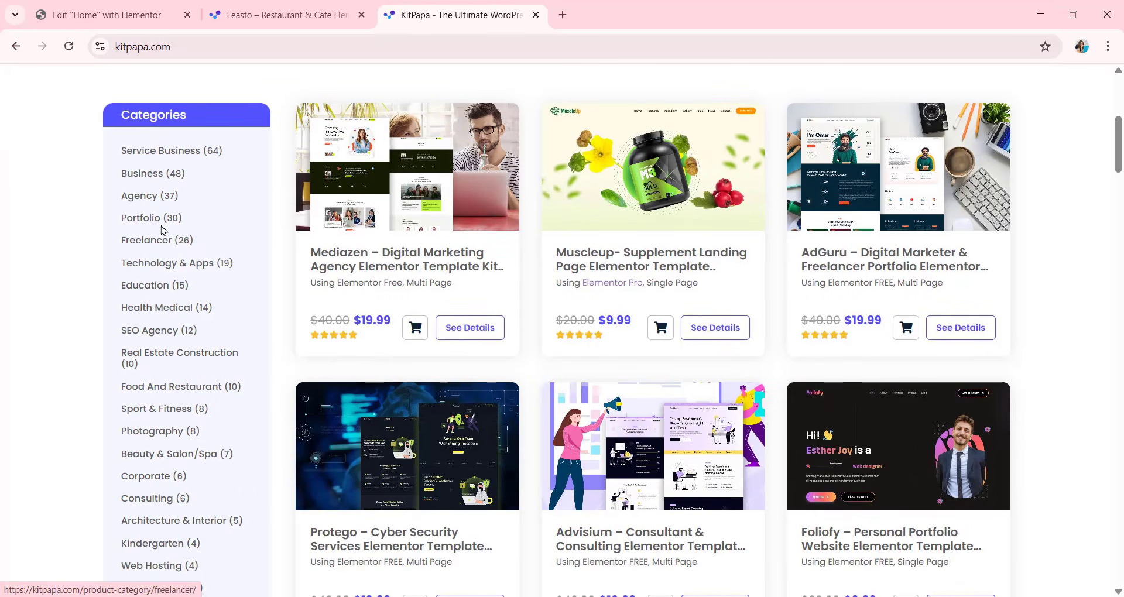
pyautogui.scroll(-4, 177, 268)
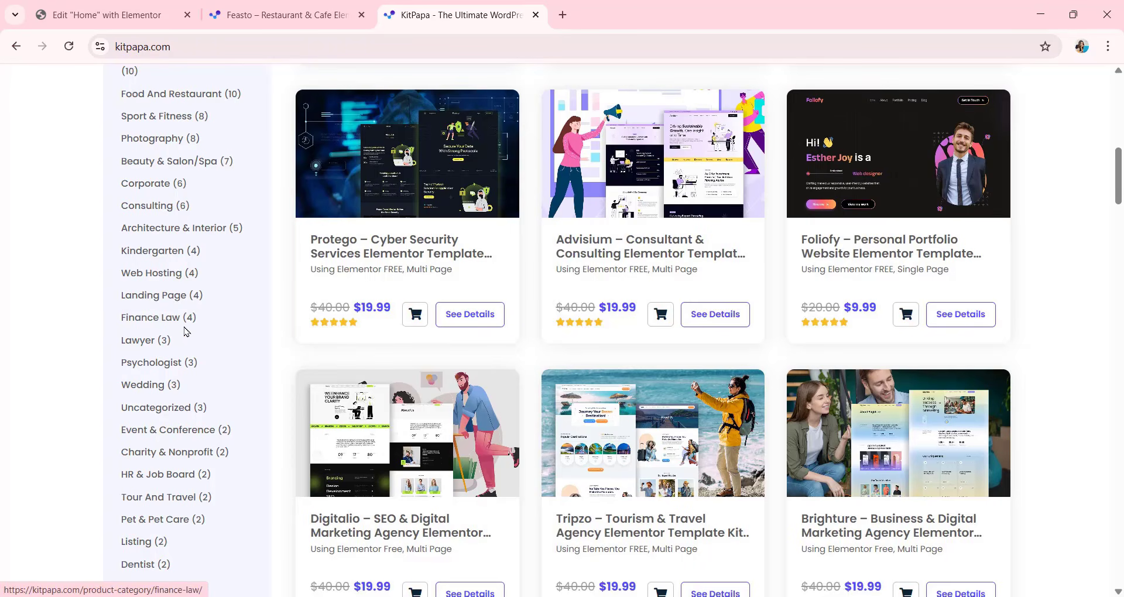
pyautogui.scroll(4, 176, 325)
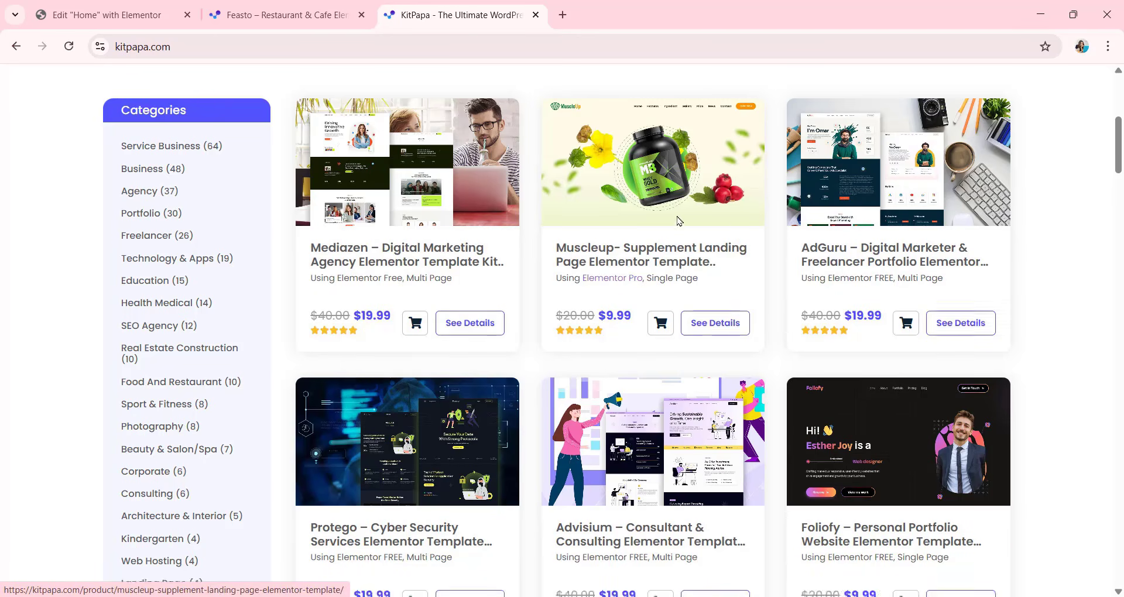
# Find the Feasto – Restaurant & Cafe Elementor Template Kit in the catalogue and open its details page.
pyautogui.scroll(-10, 739, 227)
pyautogui.scroll(-3, 771, 189)
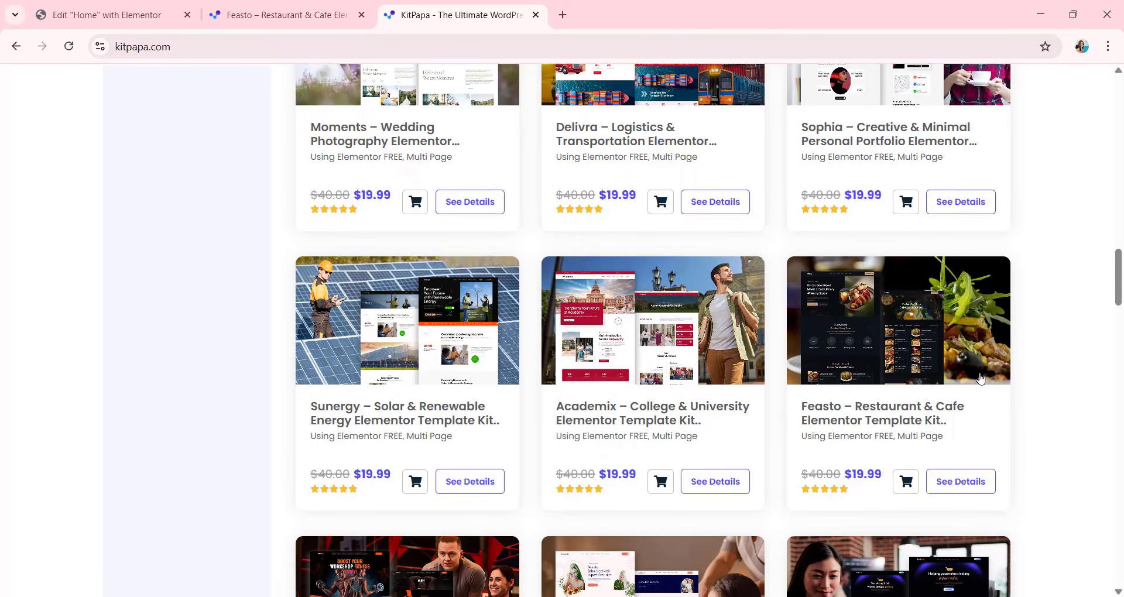
pyautogui.click(953, 494)
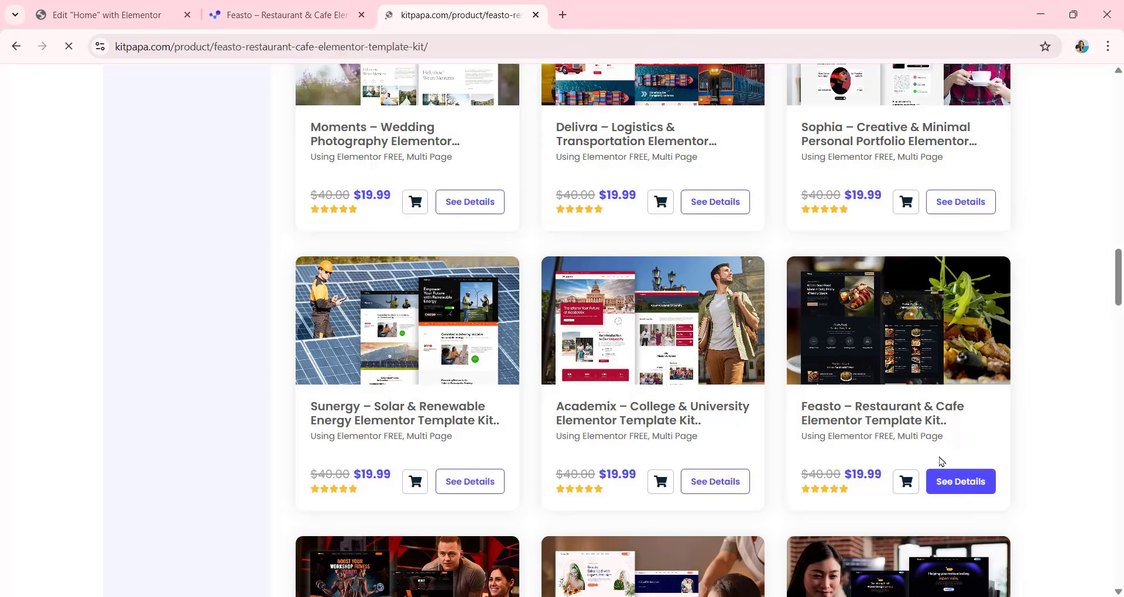
pyautogui.scroll(-3, 541, 369)
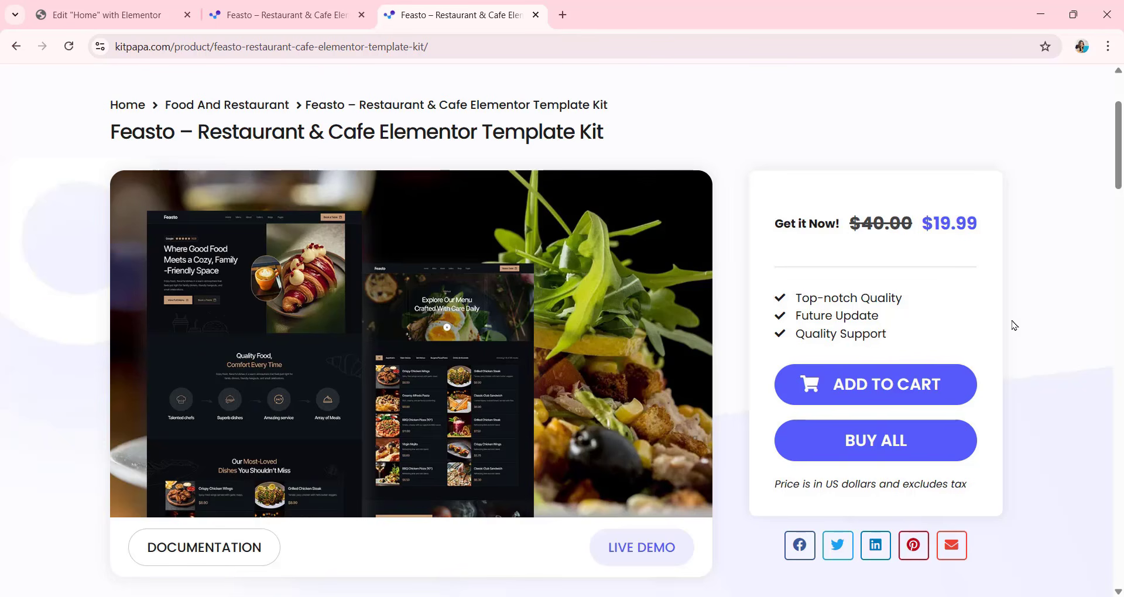
# Open the Feasto kit's live demo and review the sections of its home page.
pyautogui.scroll(-3, 712, 342)
pyautogui.click(639, 400)
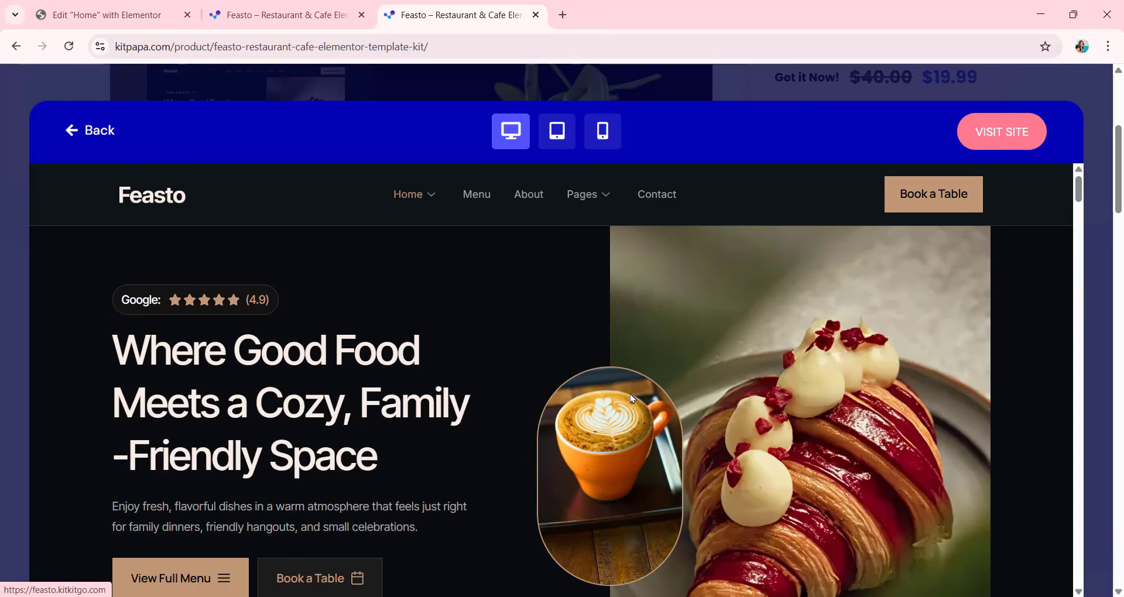
pyautogui.scroll(-5, 600, 288)
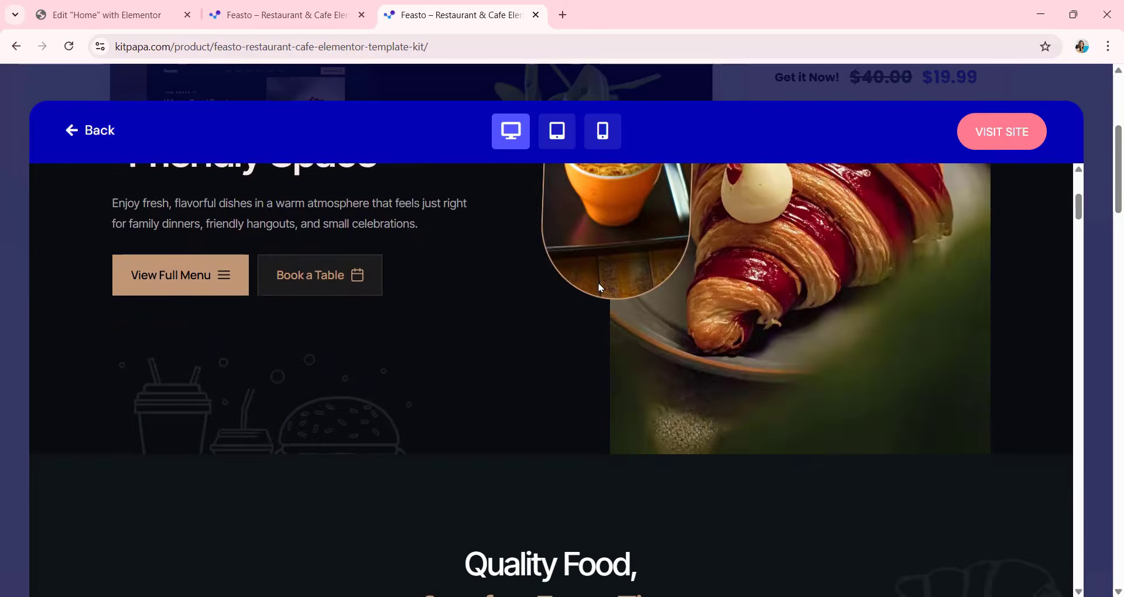
pyautogui.scroll(-15, 600, 288)
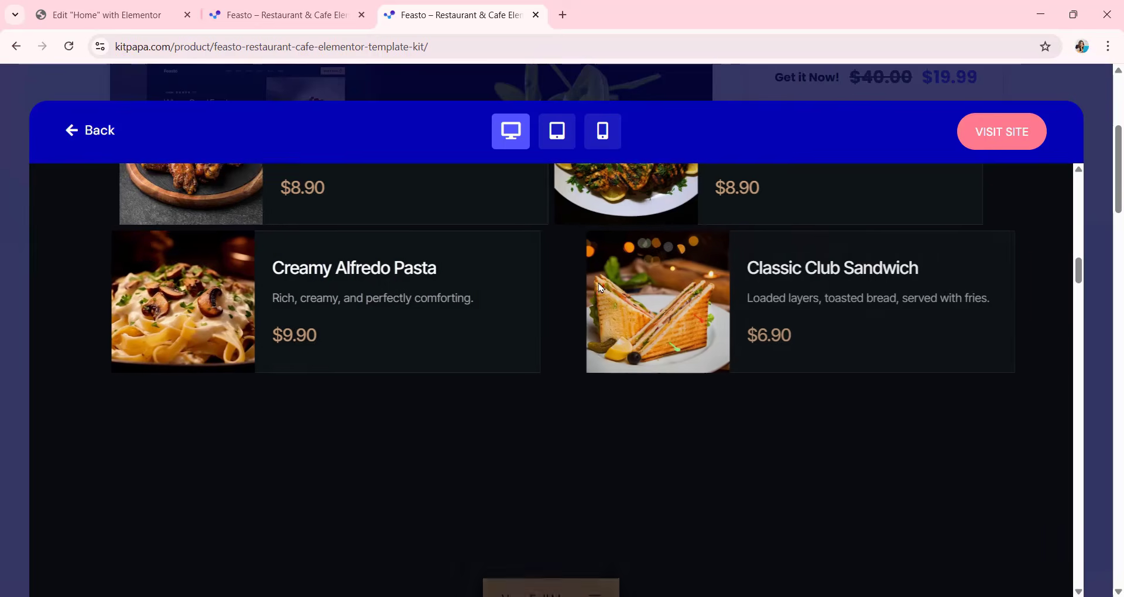
pyautogui.scroll(-15, 600, 288)
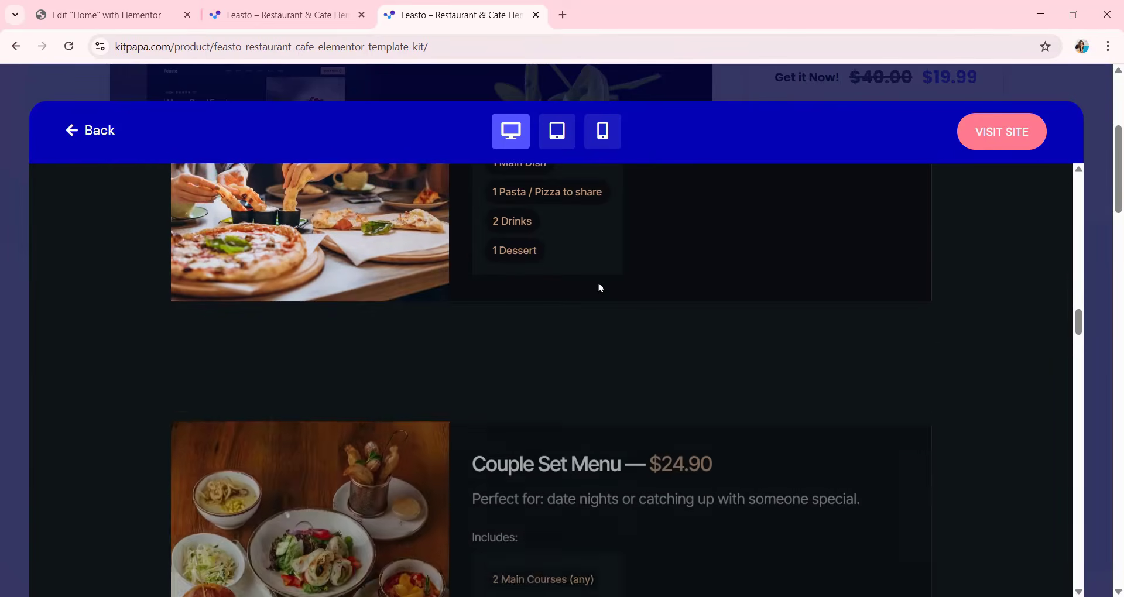
pyautogui.scroll(-15, 600, 287)
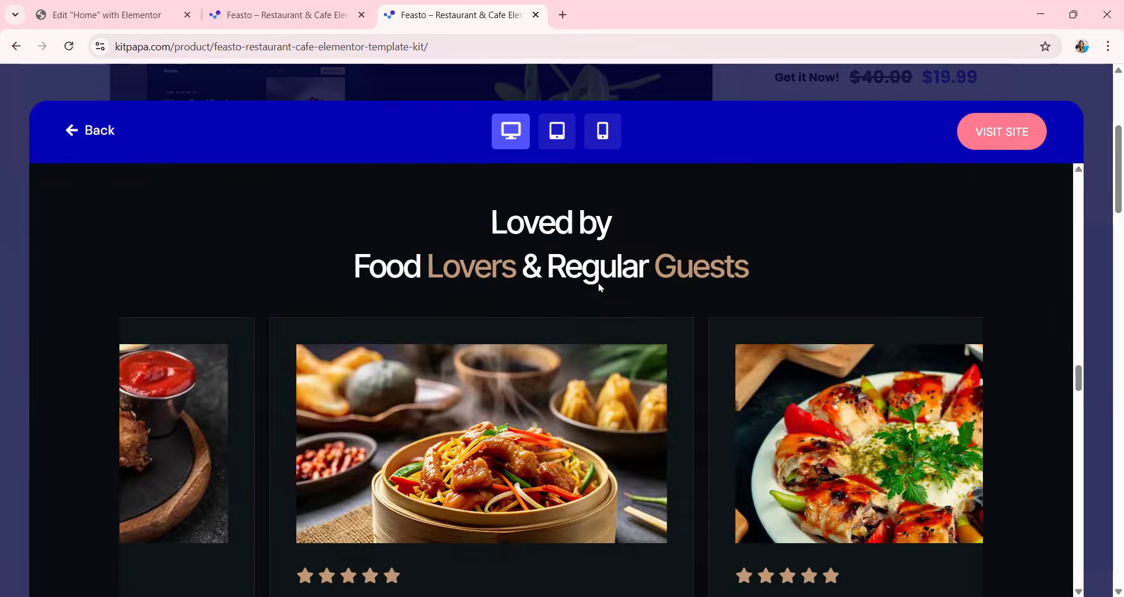
pyautogui.scroll(-15, 600, 288)
pyautogui.scroll(7, 596, 280)
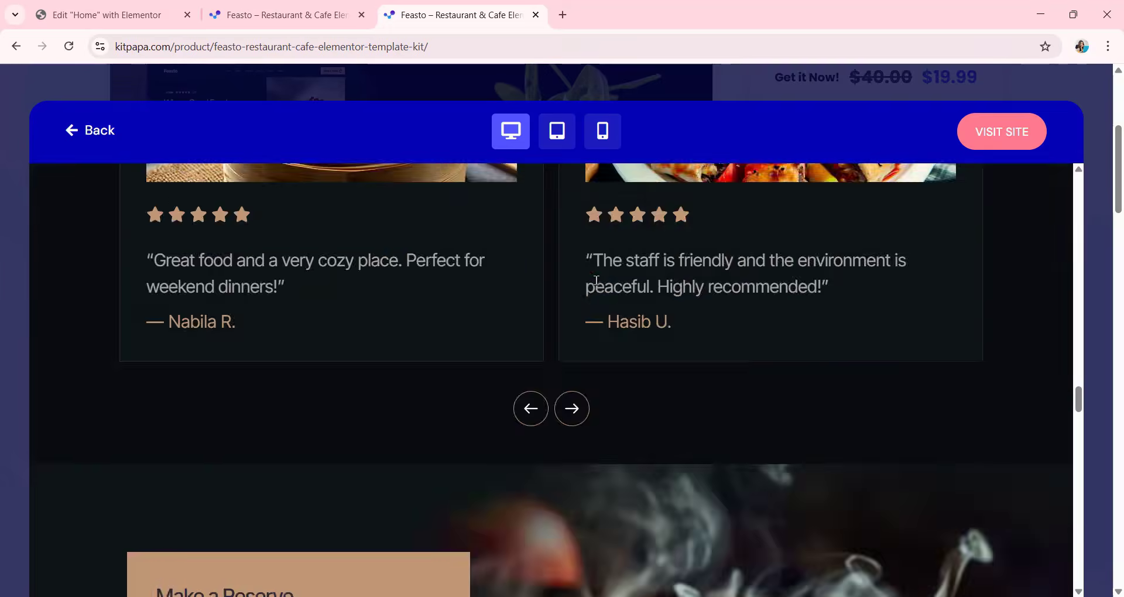
pyautogui.scroll(15, 596, 280)
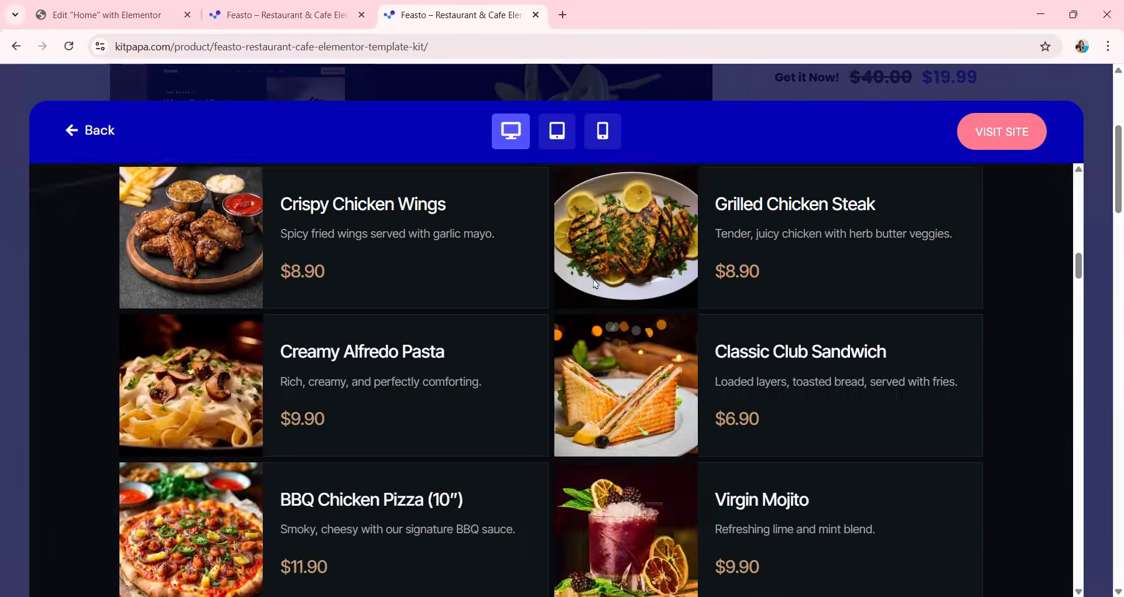
pyautogui.scroll(10, 588, 285)
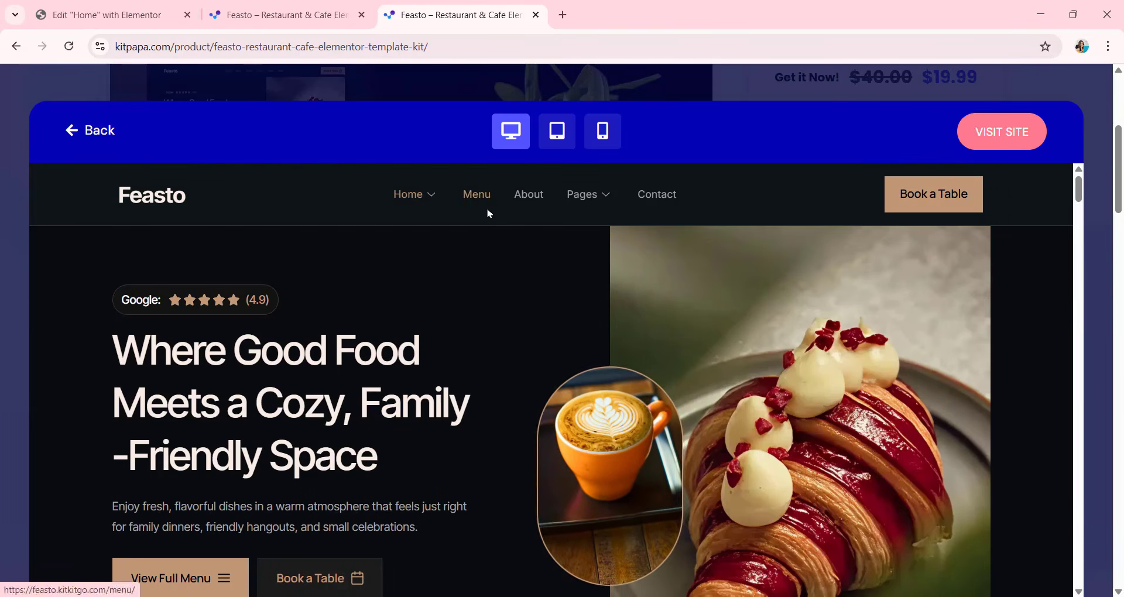
# Review the Menu, About and Contact pages of the Feasto live demo.
pyautogui.scroll(-20, 577, 293)
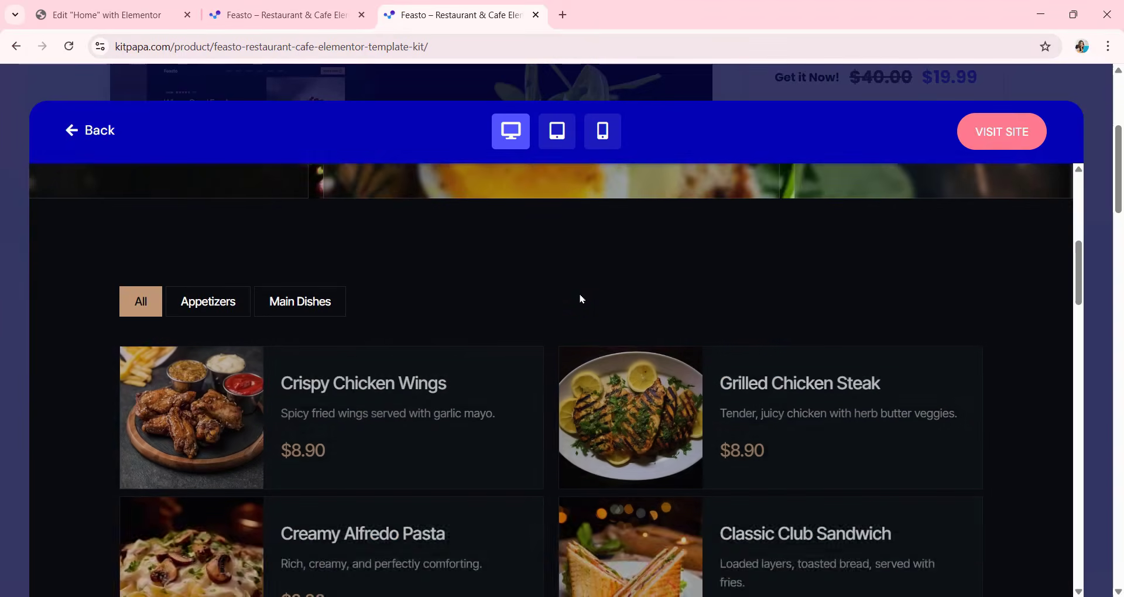
pyautogui.scroll(20, 579, 299)
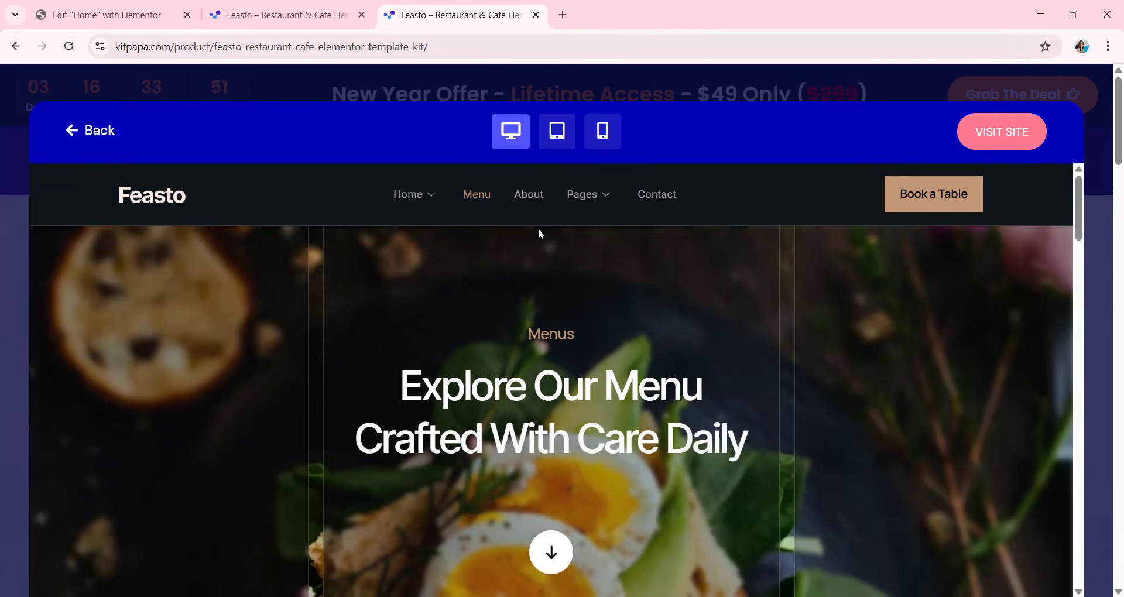
pyautogui.click(530, 202)
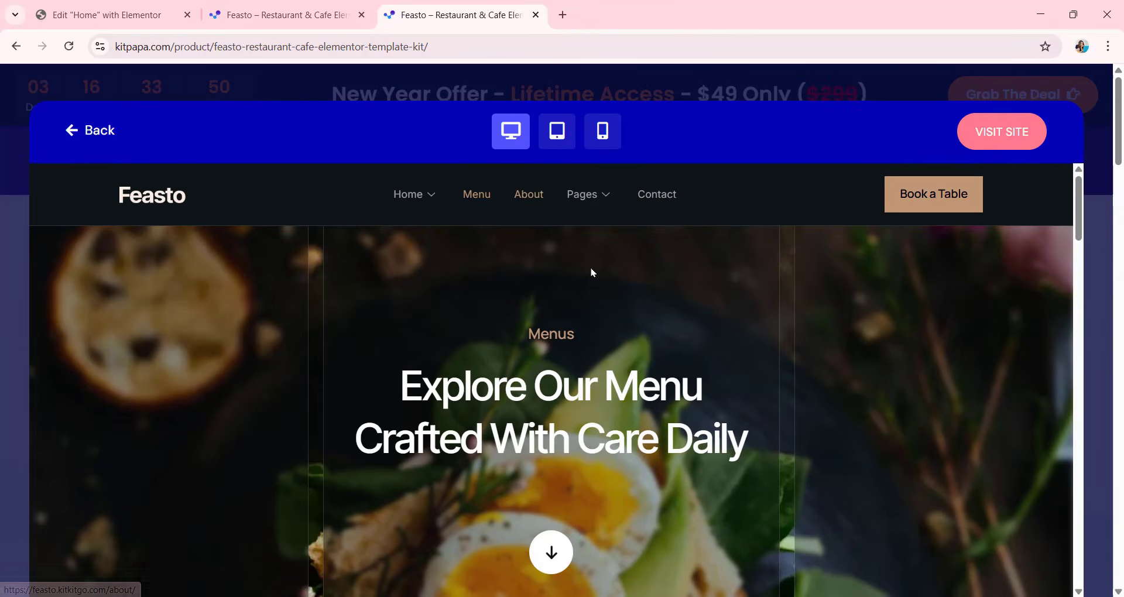
pyautogui.moveTo(581, 202)
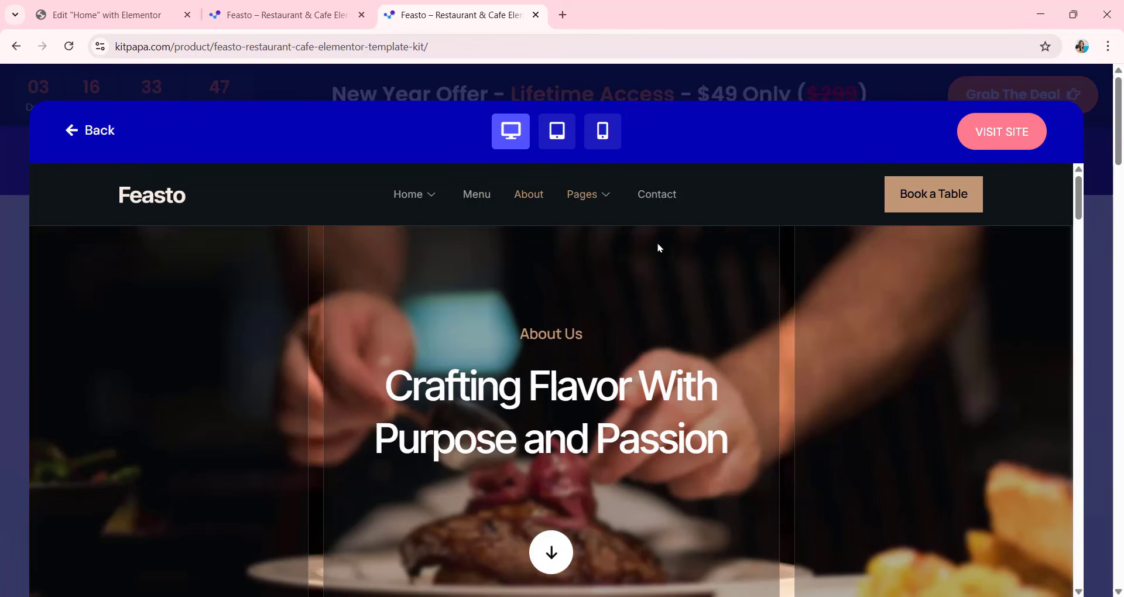
pyautogui.click(657, 204)
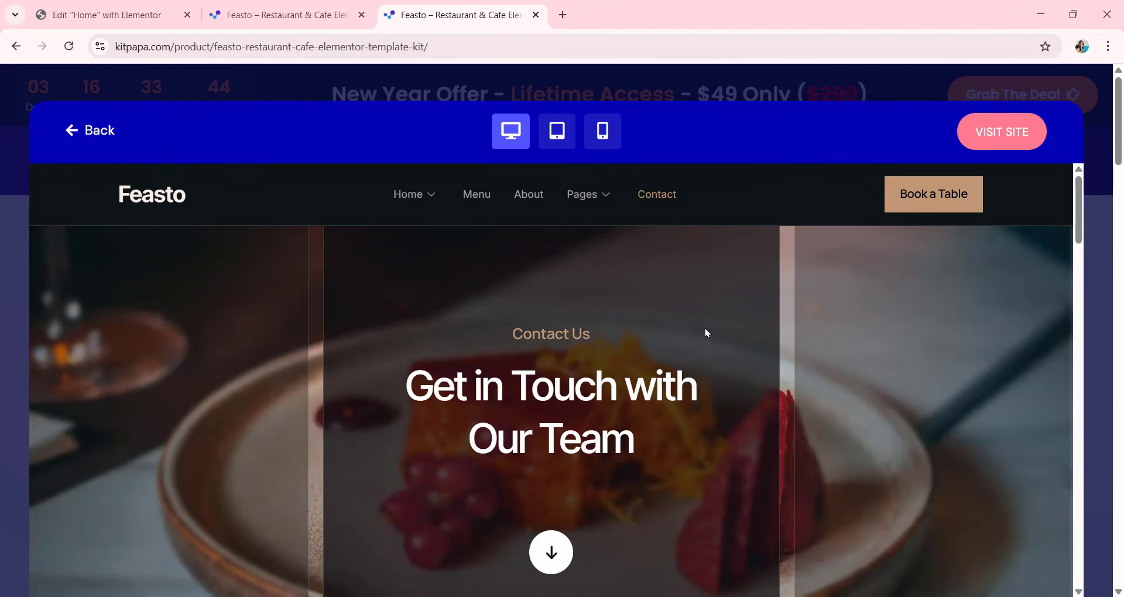
# Close the live demo and add the Feasto template kit to the cart.
pyautogui.click(74, 133)
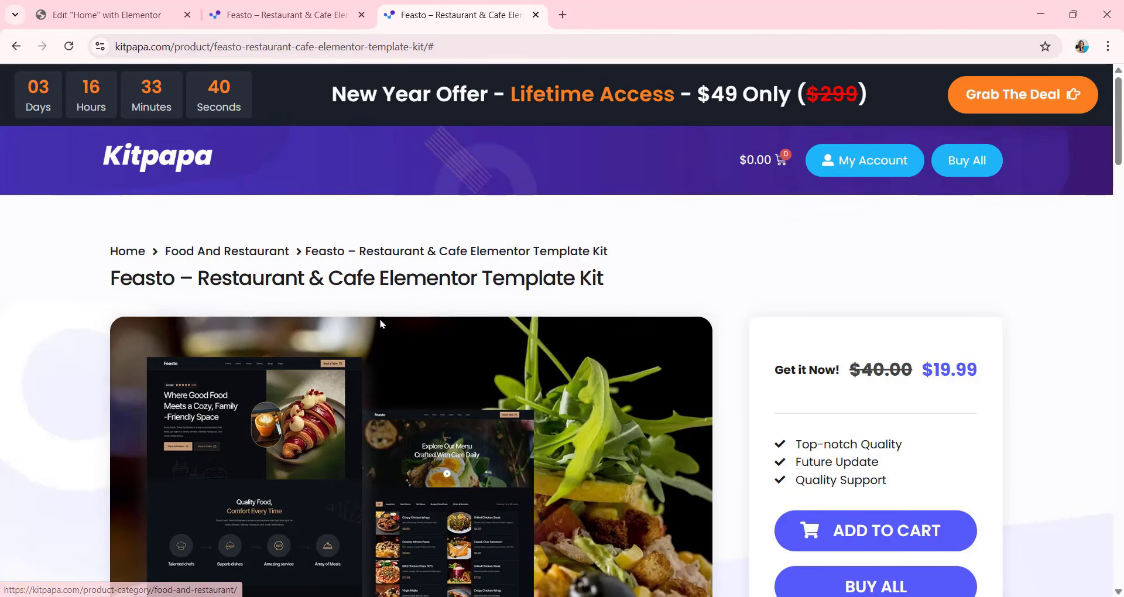
pyautogui.scroll(-3, 505, 396)
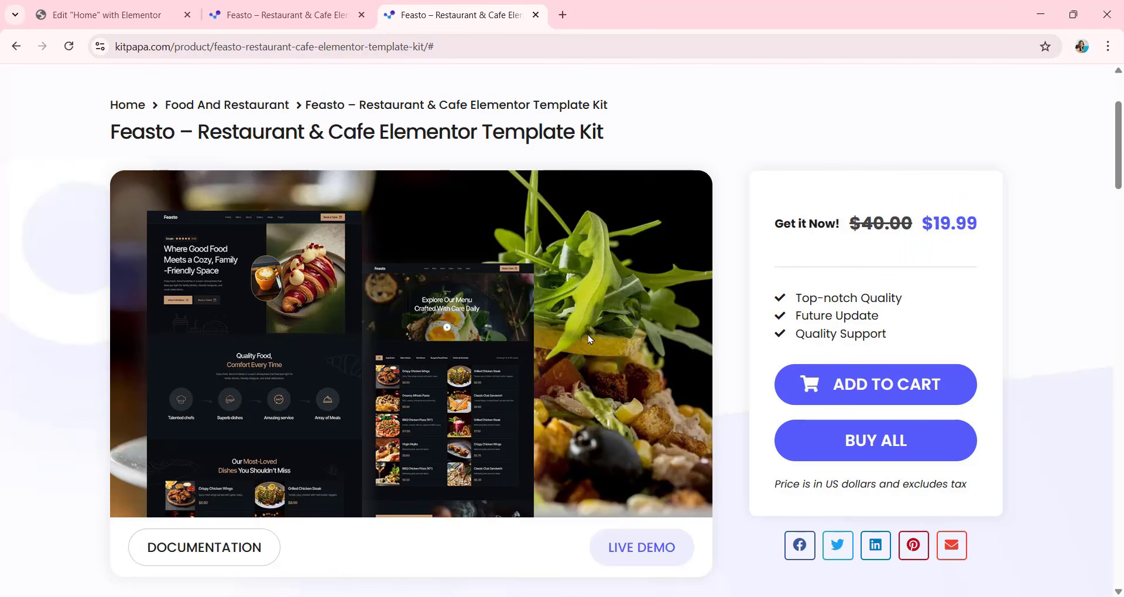
pyautogui.click(911, 387)
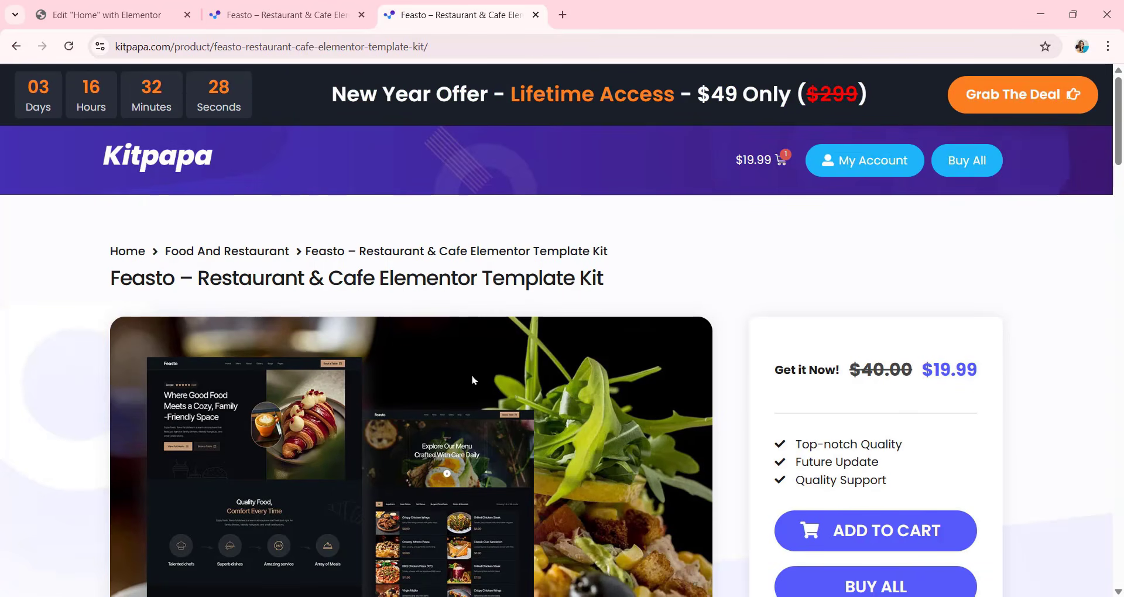
# Open the All Access – Lifetime offer from the Feasto product page and look through it.
pyautogui.scroll(-3, 431, 316)
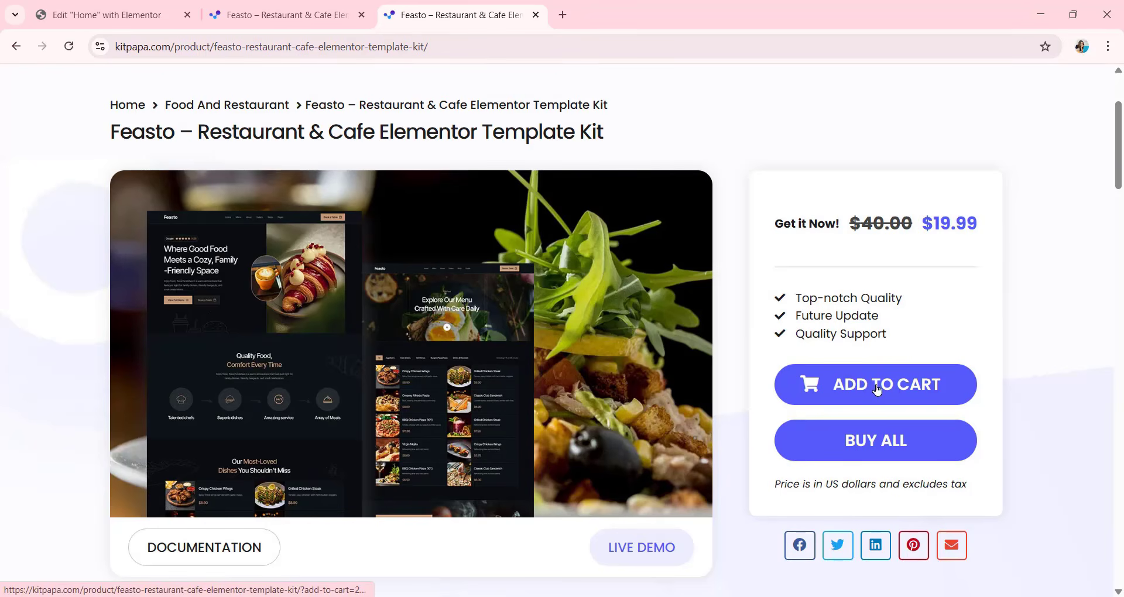
pyautogui.click(861, 445)
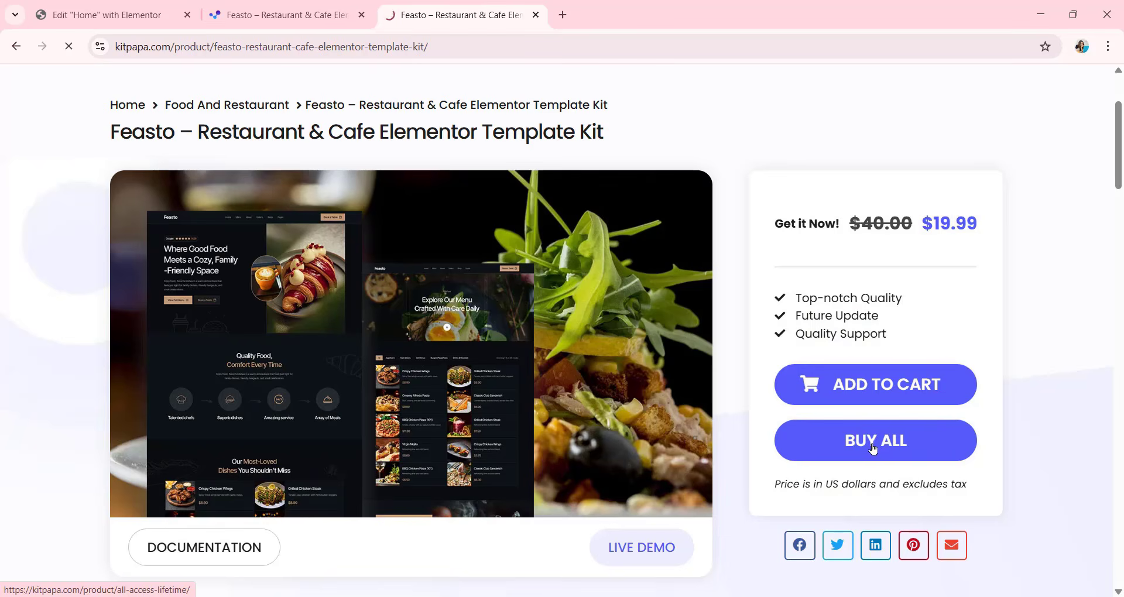
pyautogui.scroll(-10, 603, 240)
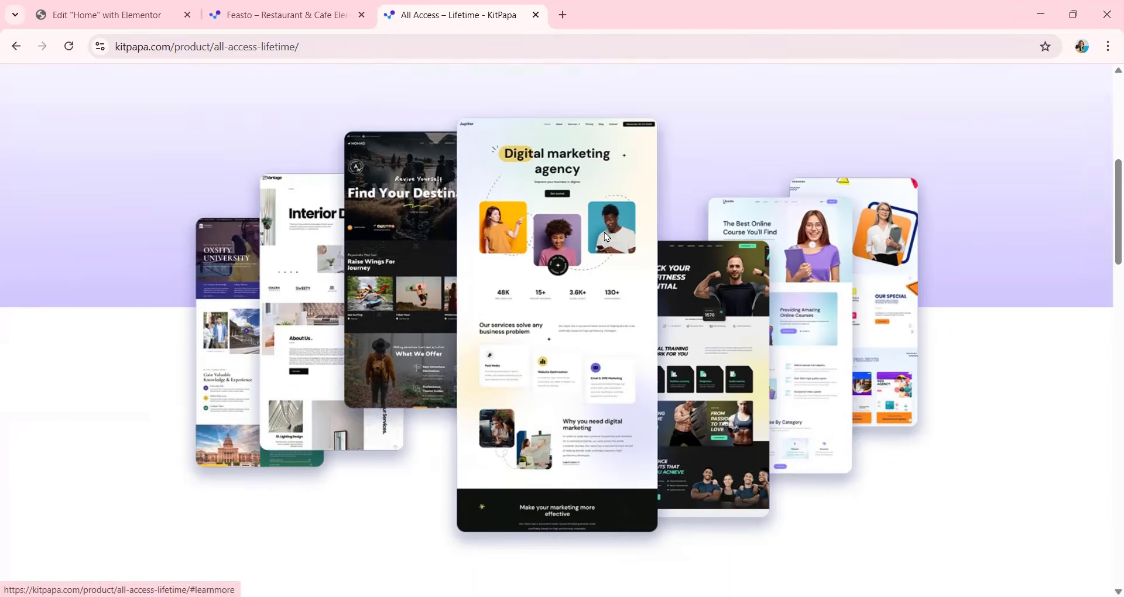
# Compare the Single and All Access – Lifetime plans on the KitPapa offer page.
pyautogui.scroll(-3, 607, 235)
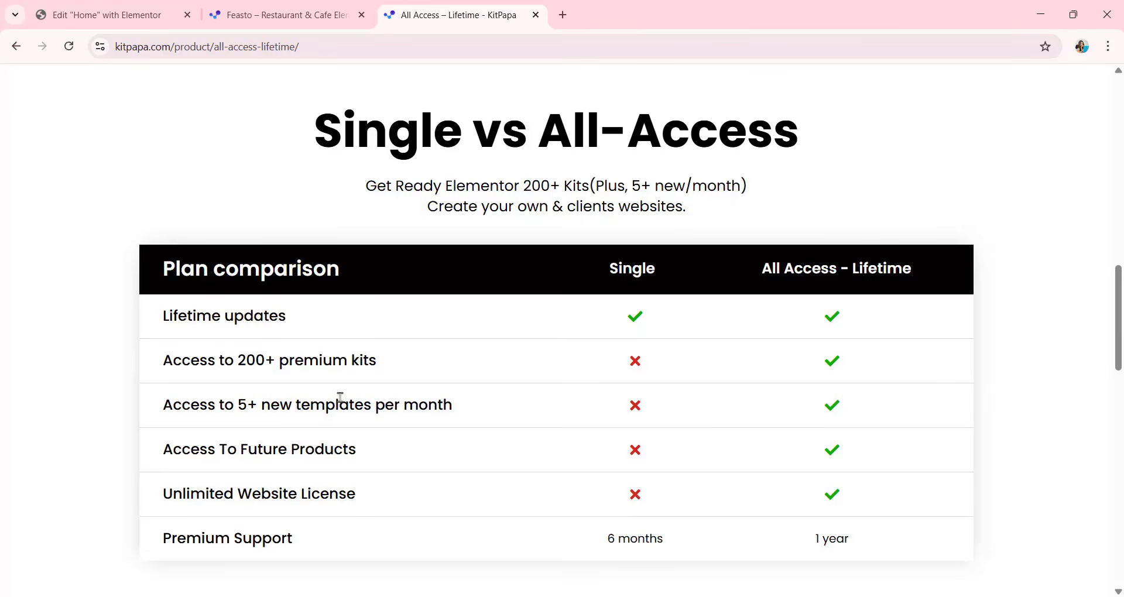
pyautogui.scroll(-3, 340, 398)
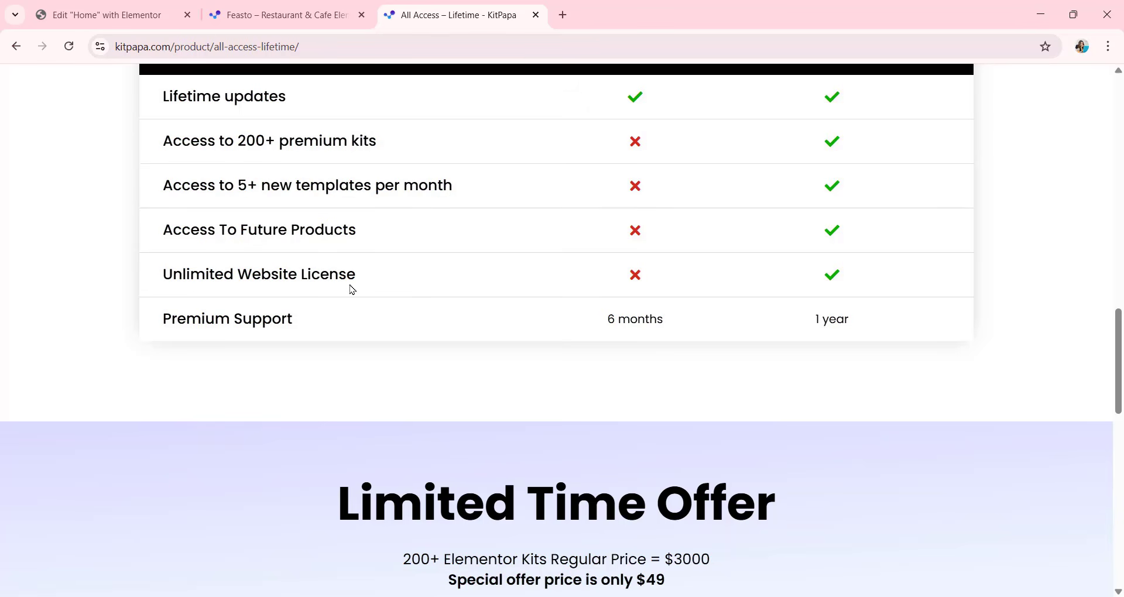
pyautogui.scroll(15, 352, 283)
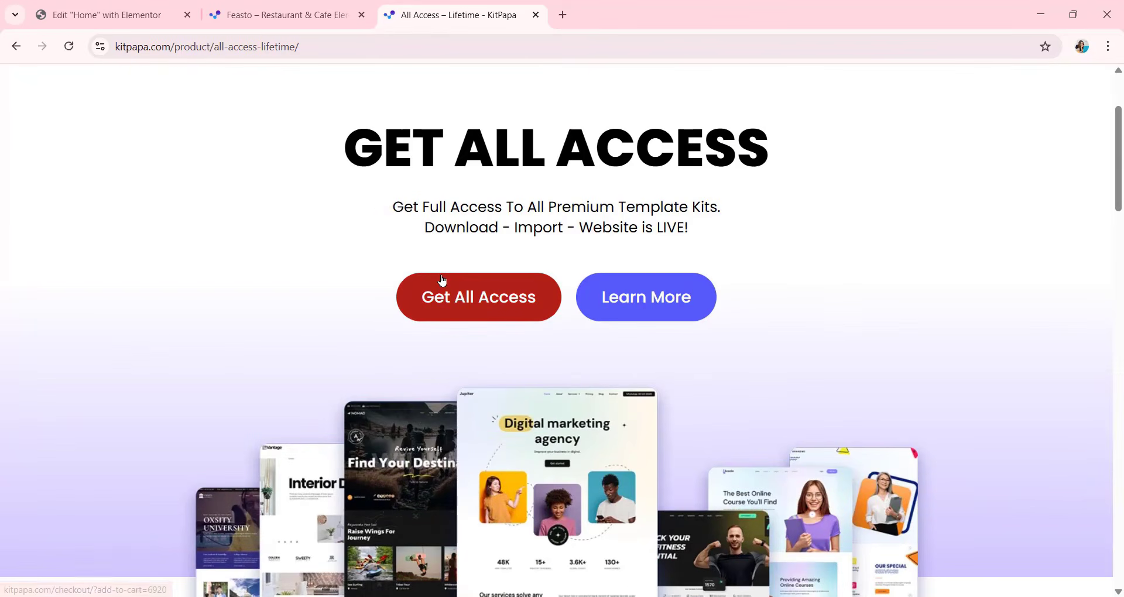
pyautogui.scroll(3, 441, 279)
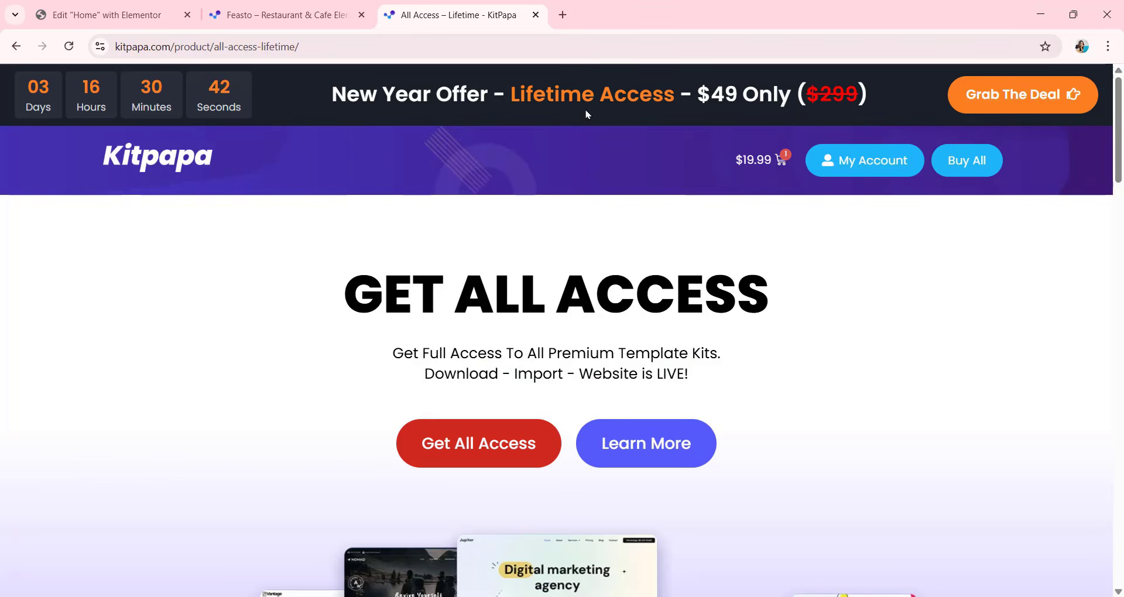
# Log in to the KitPapa account with the account e-mail and password.
pyautogui.click(864, 167)
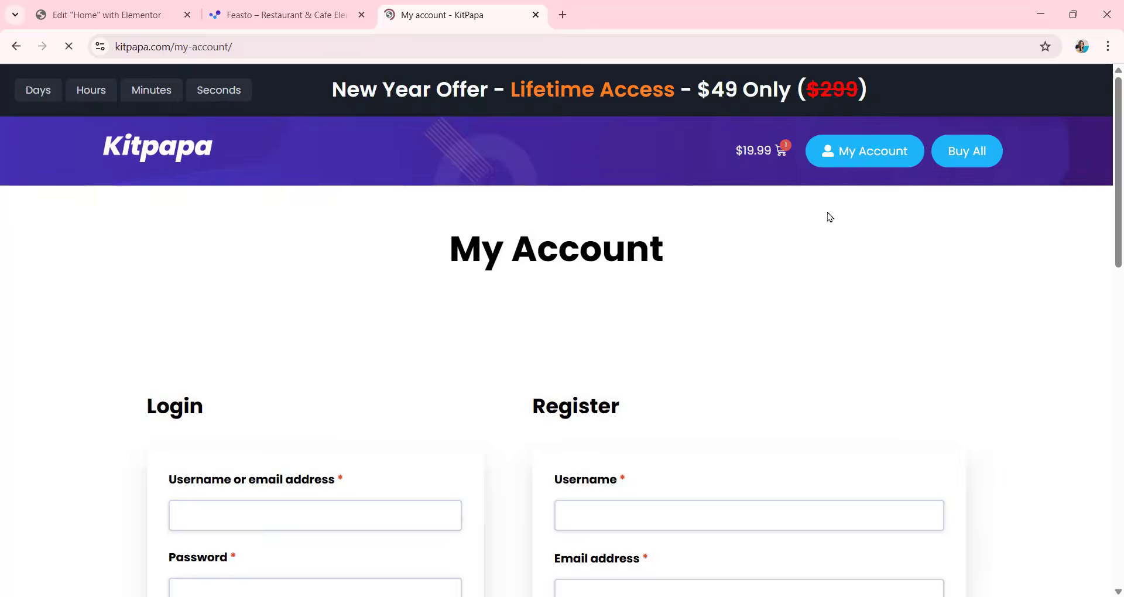
pyautogui.scroll(-3, 829, 217)
pyautogui.click(382, 296)
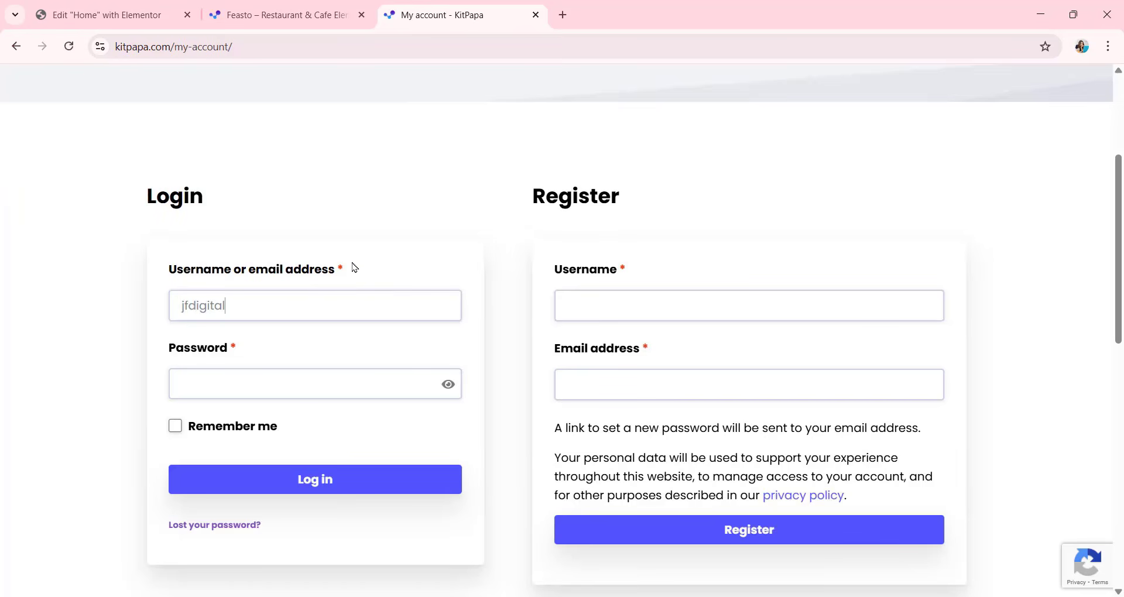
pyautogui.press('Tab')
pyautogui.write('•••••••••••••••')
pyautogui.click(369, 492)
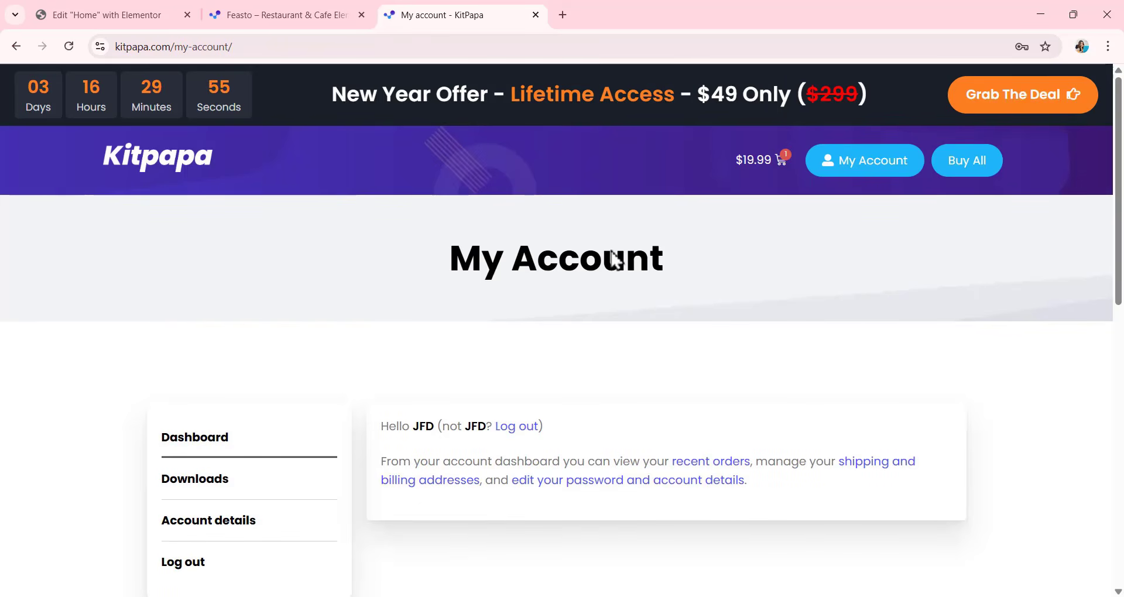
# Return to the Feasto product page, download the template kit zip and open the downloaded file with WinRAR.
pyautogui.click(16, 46)
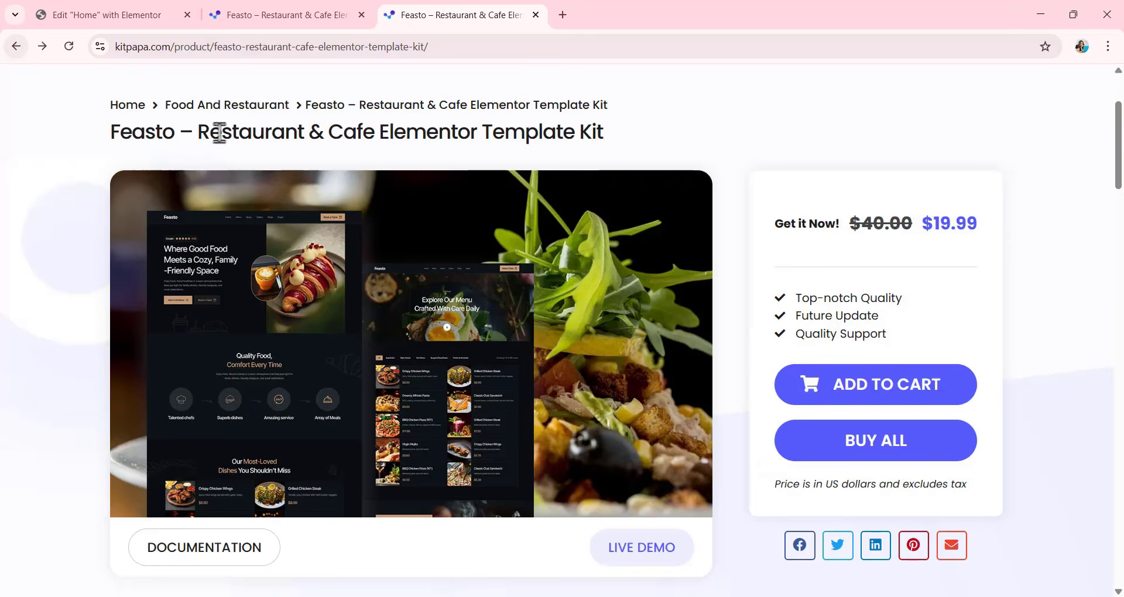
pyautogui.click(15, 46)
pyautogui.scroll(-2, 543, 263)
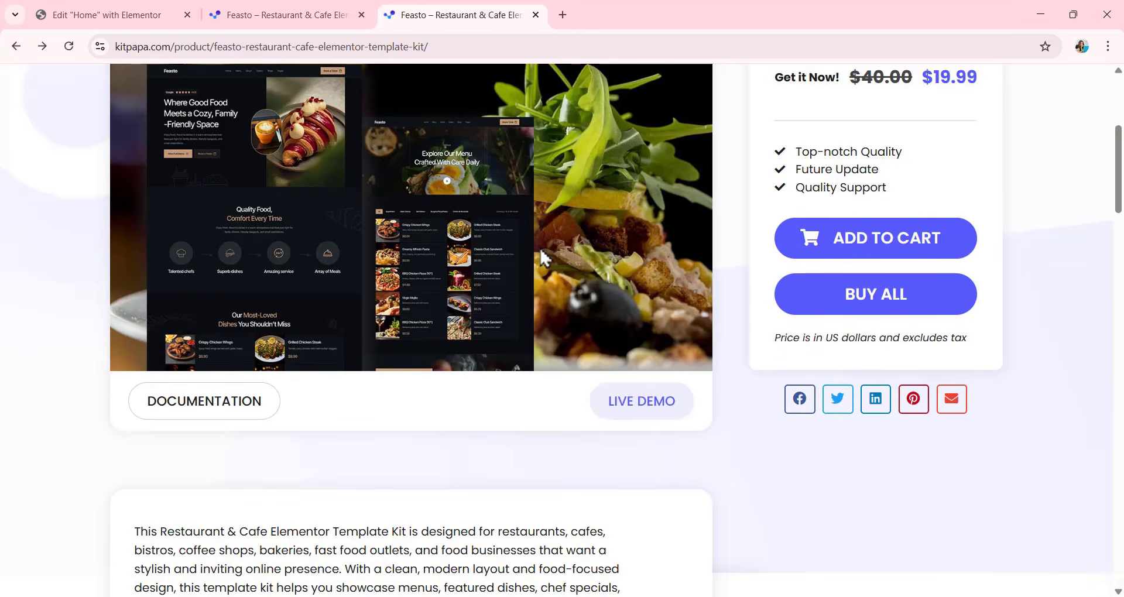
pyautogui.scroll(-1, 499, 222)
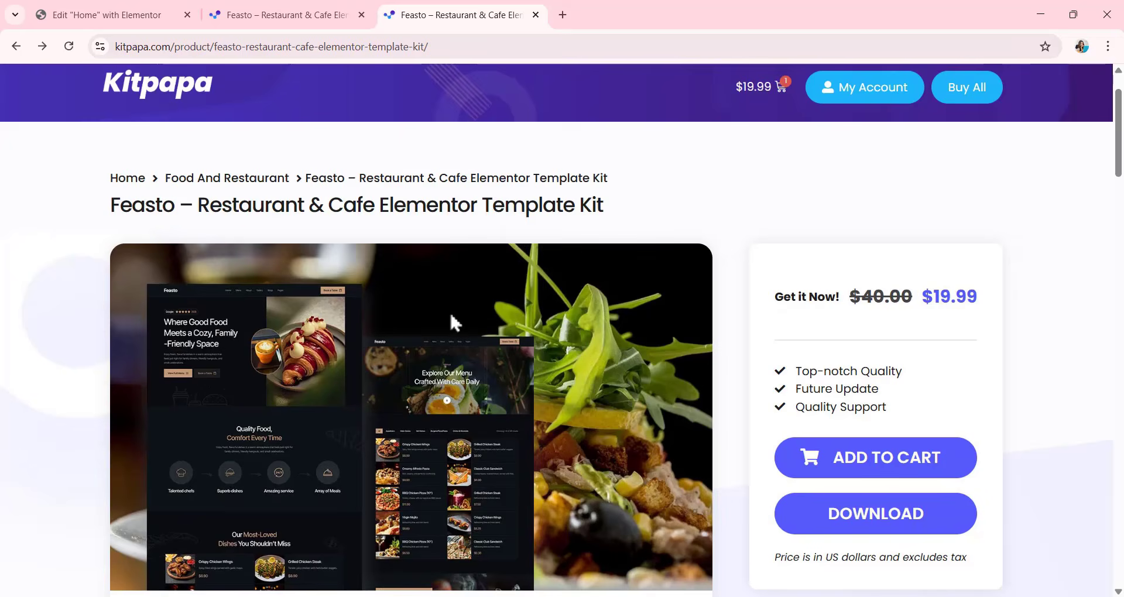
pyautogui.scroll(-1, 450, 311)
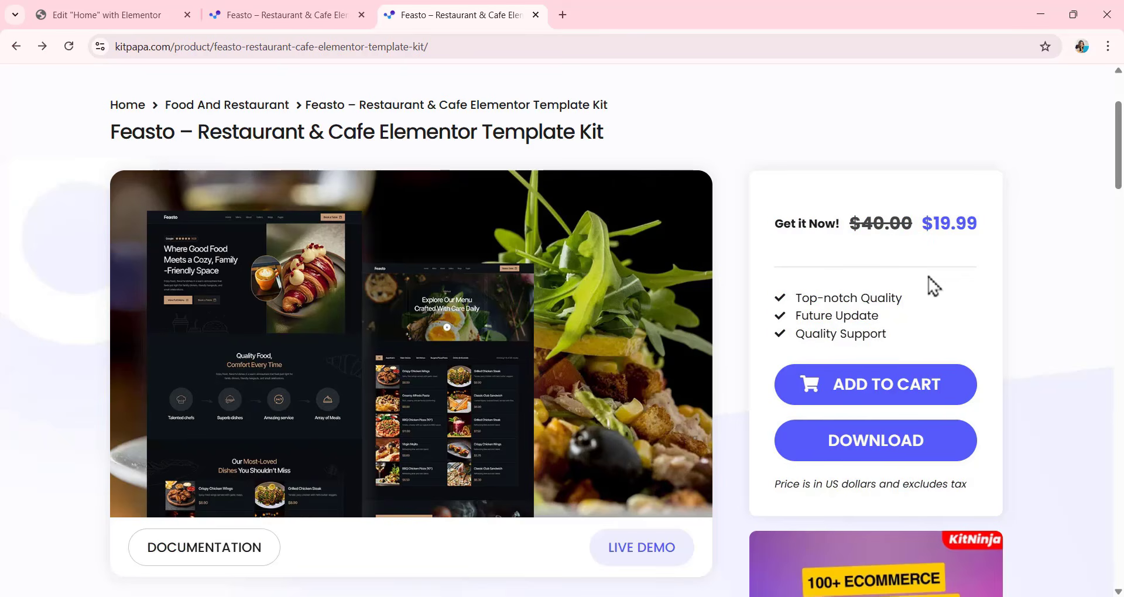
pyautogui.click(874, 446)
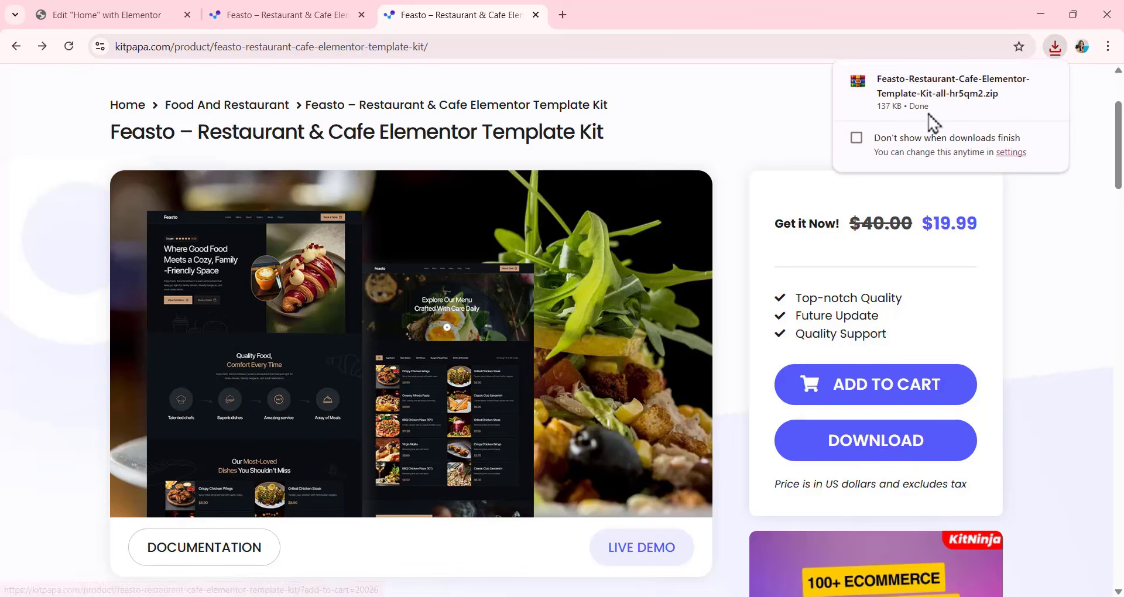
pyautogui.click(932, 104)
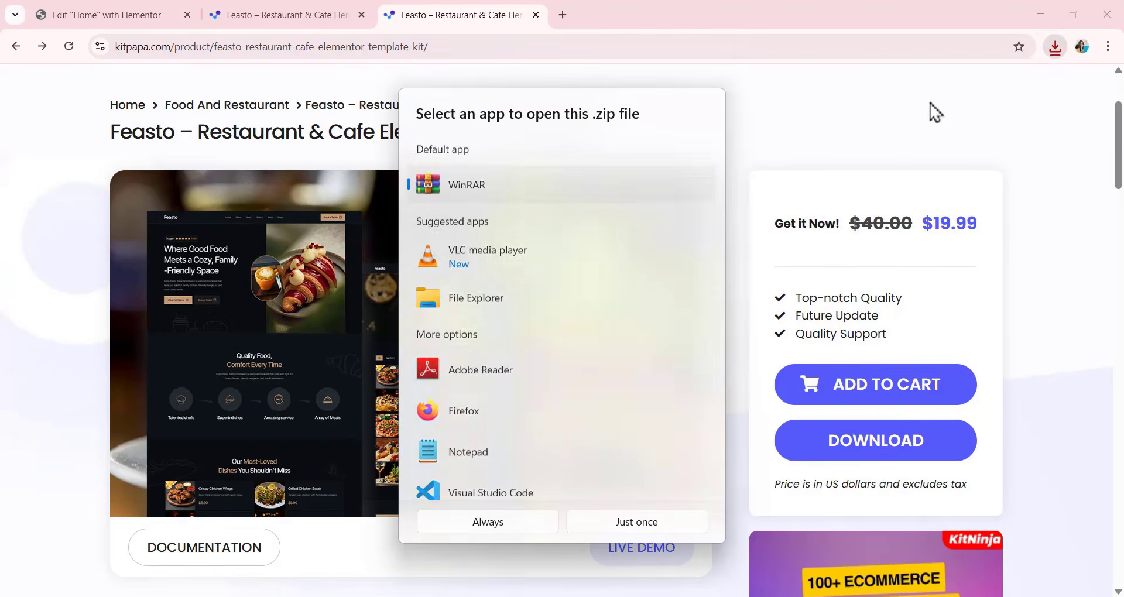
pyautogui.doubleClick(563, 185)
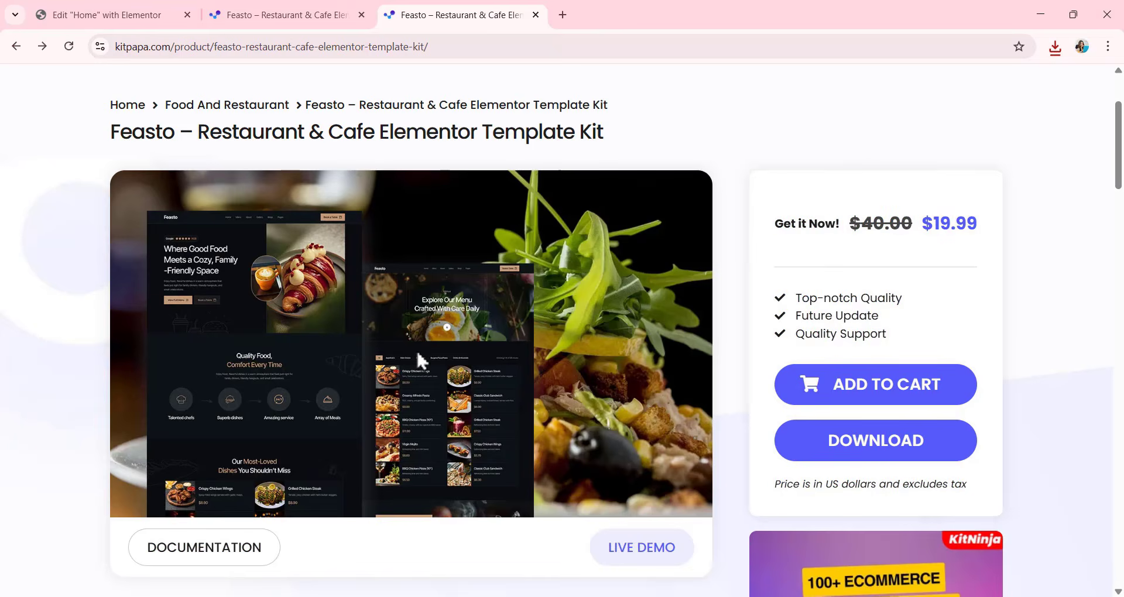
# Switch back to the WordPress site, leave the Home page editor and open Elementor's advanced settings.
pyautogui.click(143, 16)
pyautogui.click(19, 47)
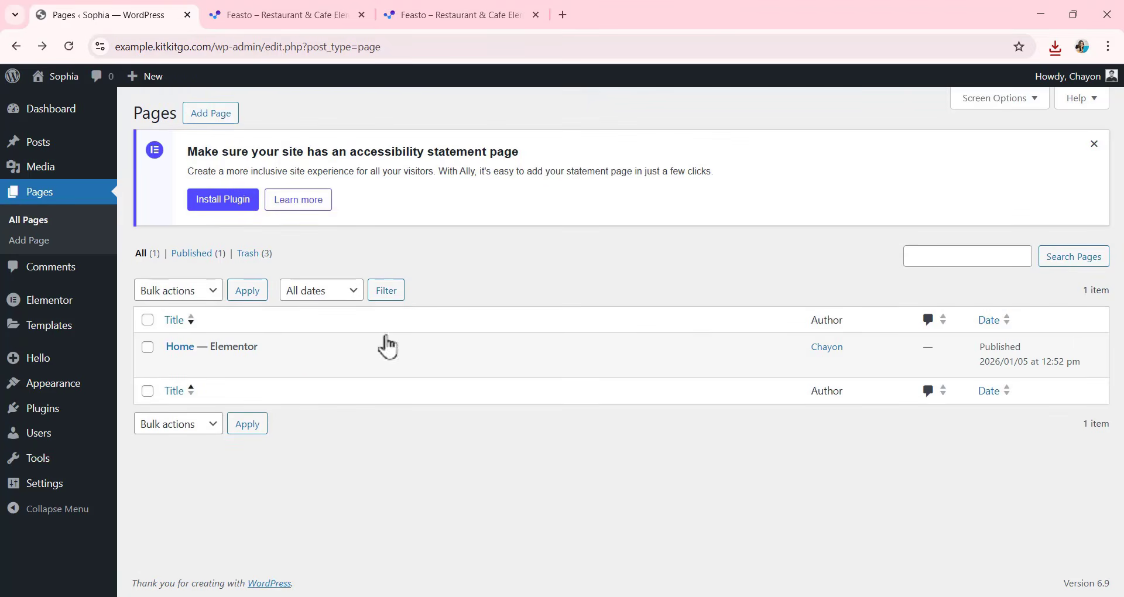
pyautogui.moveTo(56, 311)
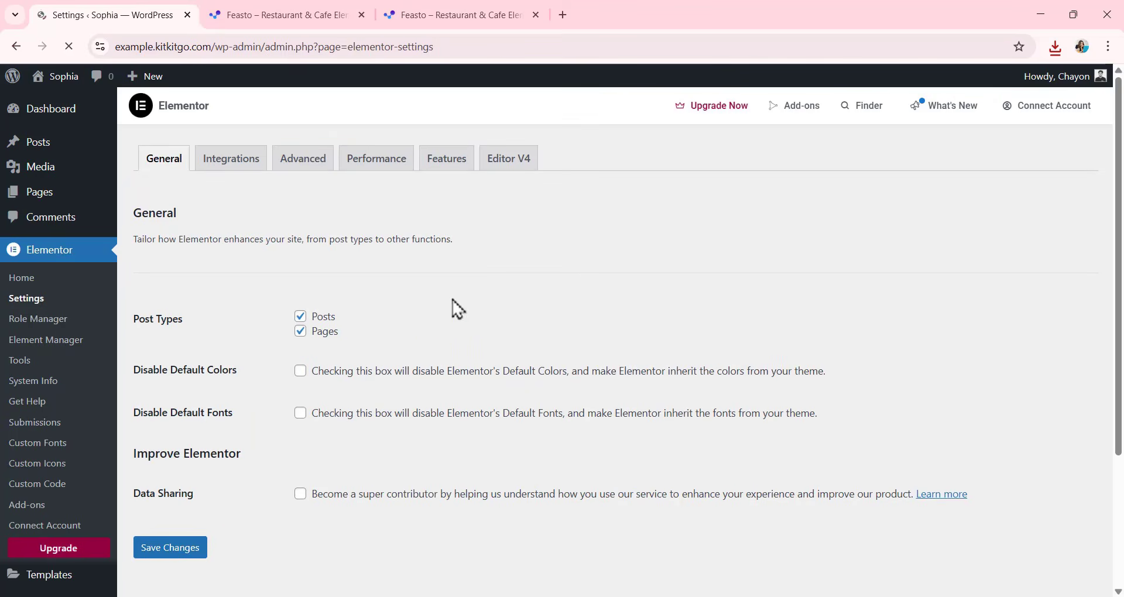
pyautogui.click(304, 176)
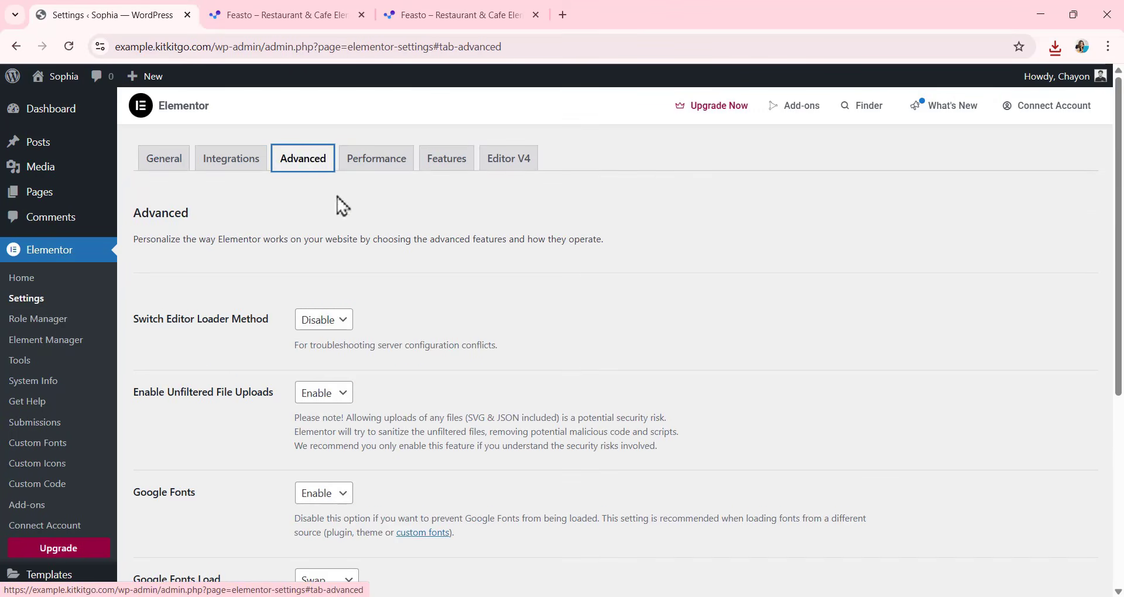
pyautogui.scroll(-3, 371, 279)
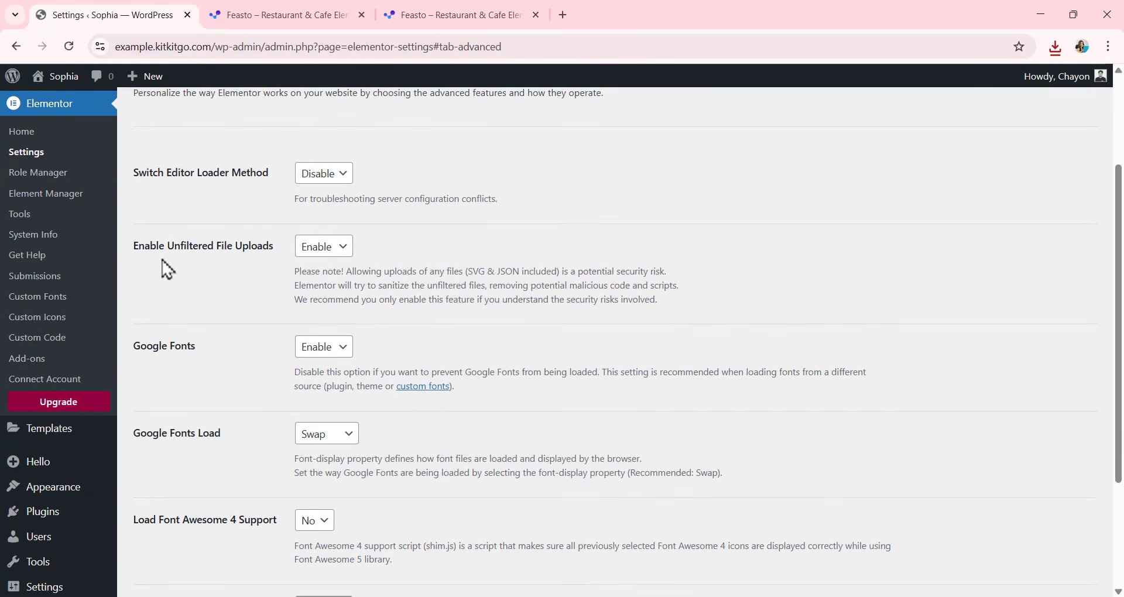
# Set Enable Unfiltered File Uploads to Enable in Elementor's advanced settings and save the changes.
pyautogui.click(302, 251)
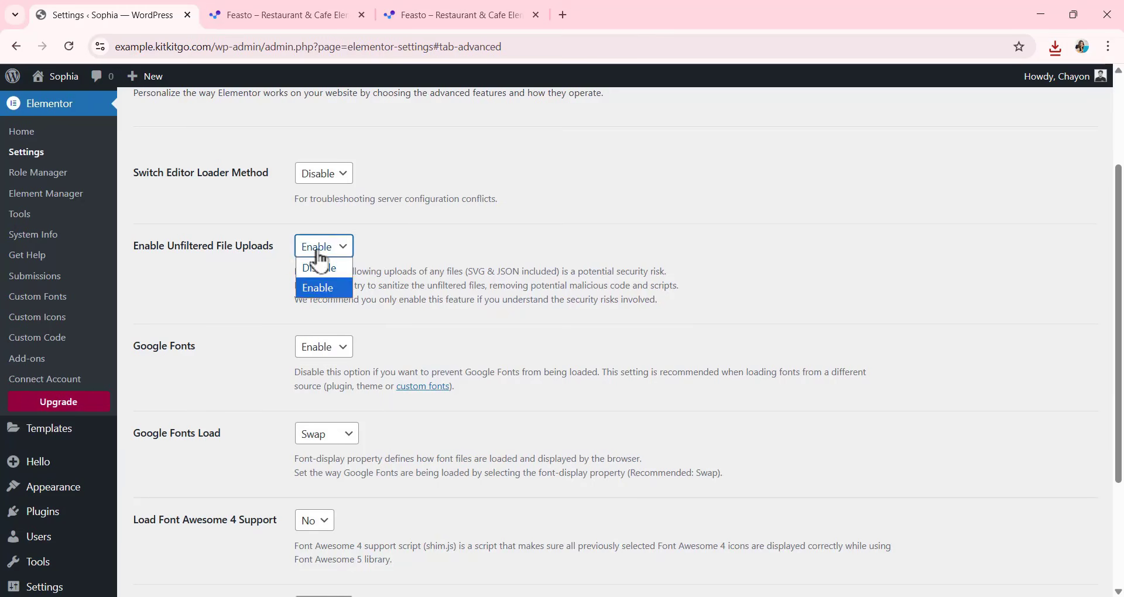
pyautogui.click(318, 252)
pyautogui.click(309, 251)
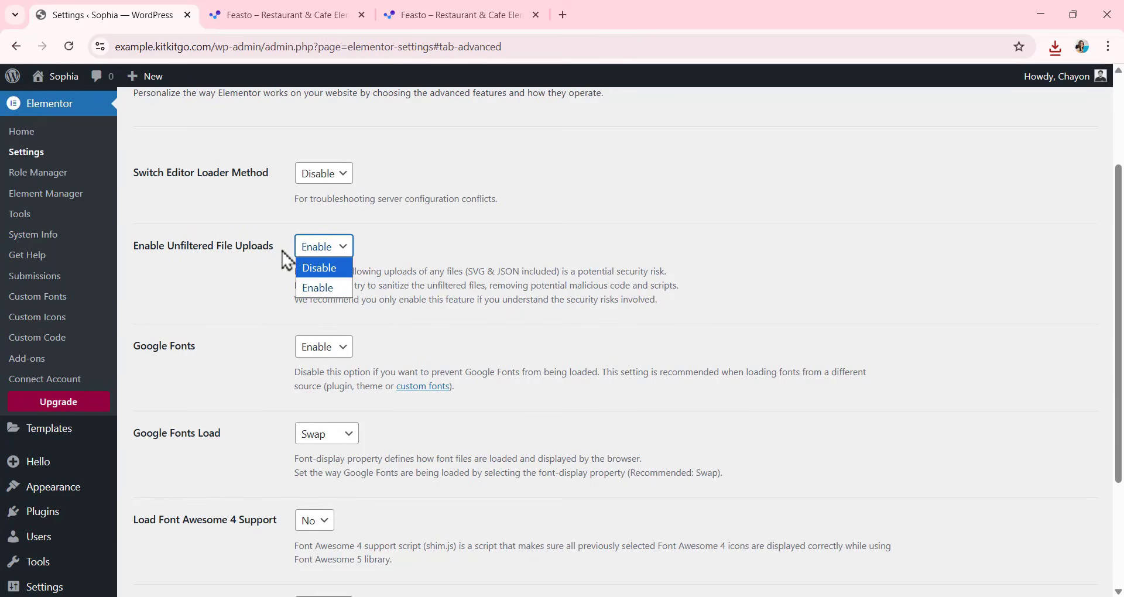
pyautogui.click(331, 271)
pyautogui.click(326, 249)
pyautogui.click(327, 287)
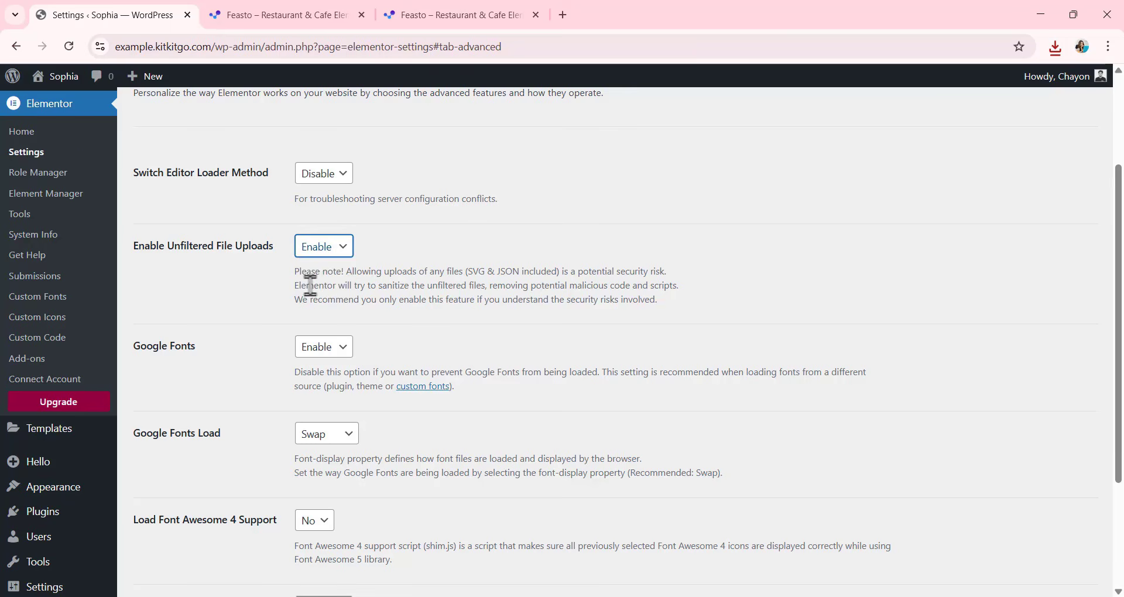
pyautogui.scroll(-2, 301, 285)
pyautogui.scroll(-1, 301, 286)
pyautogui.click(181, 527)
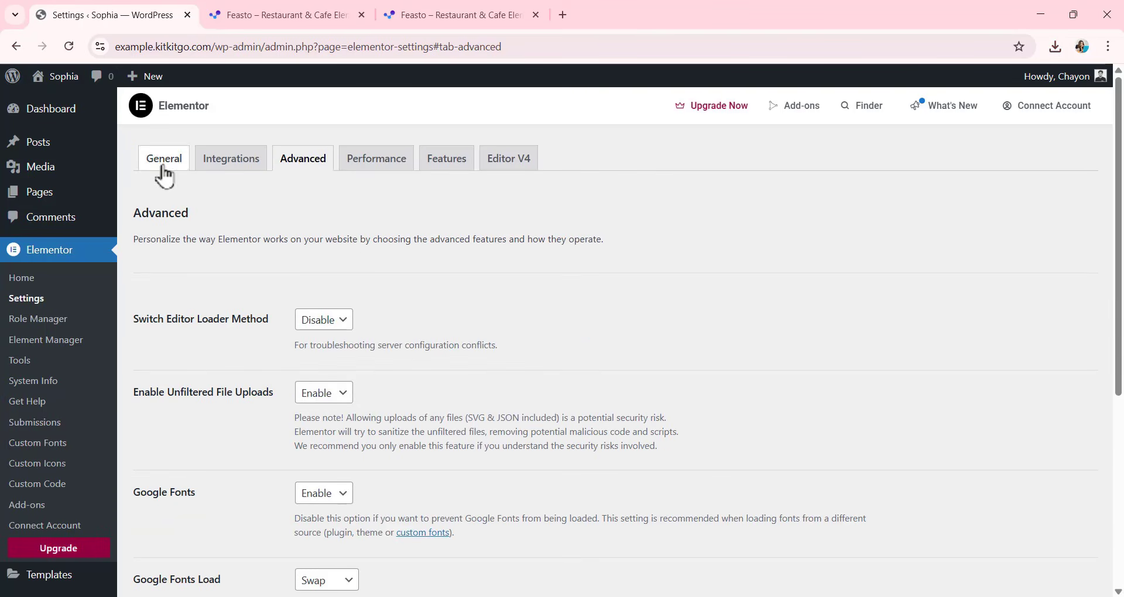
# Disable Elementor's default colors and default fonts in the general settings and save the changes.
pyautogui.click(164, 168)
pyautogui.scroll(-1, 389, 321)
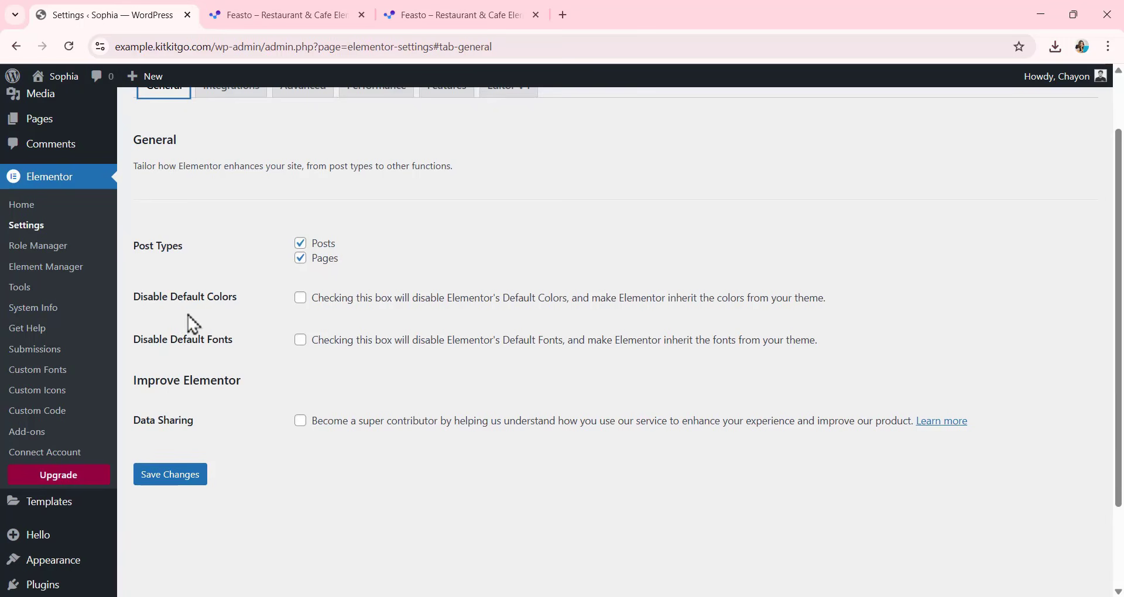
pyautogui.click(301, 298)
pyautogui.click(301, 340)
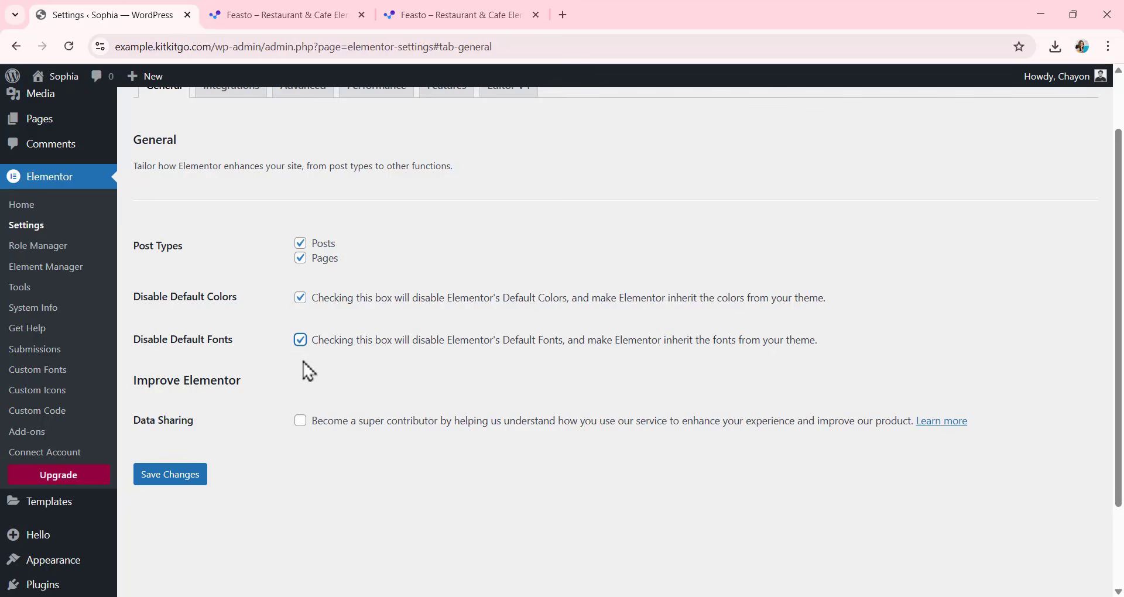
pyautogui.click(195, 479)
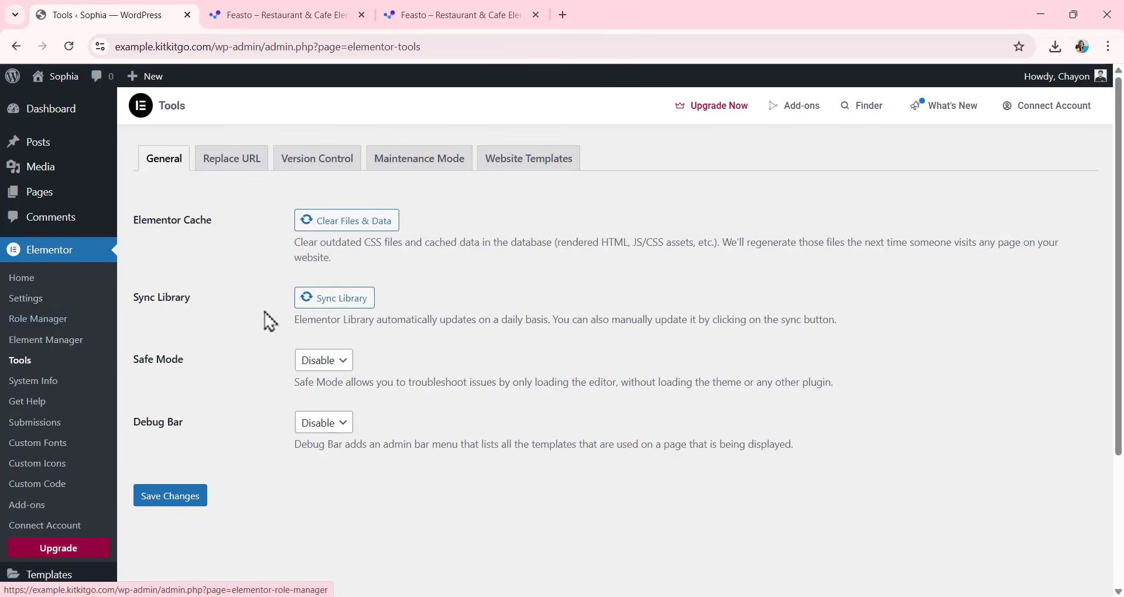
# Import Feasto-Restaurant-Cafe-Elementor-Template-Kit-all-hr5qm2.zip from Downloads as an Elementor website template and apply its preselected parts.
pyautogui.click(533, 174)
pyautogui.scroll(-2, 375, 302)
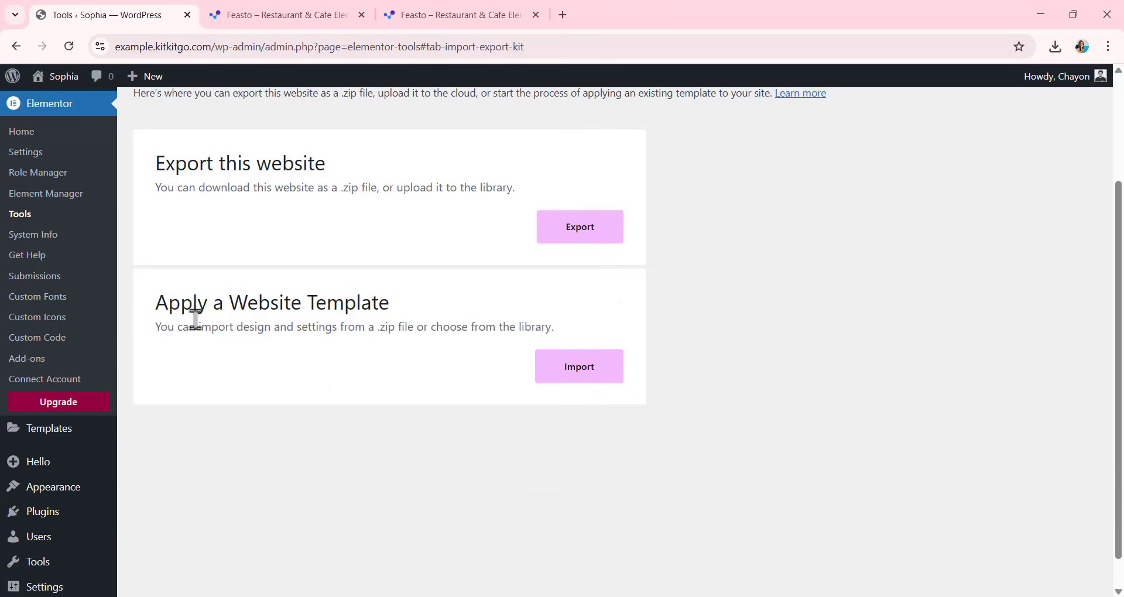
pyautogui.click(573, 377)
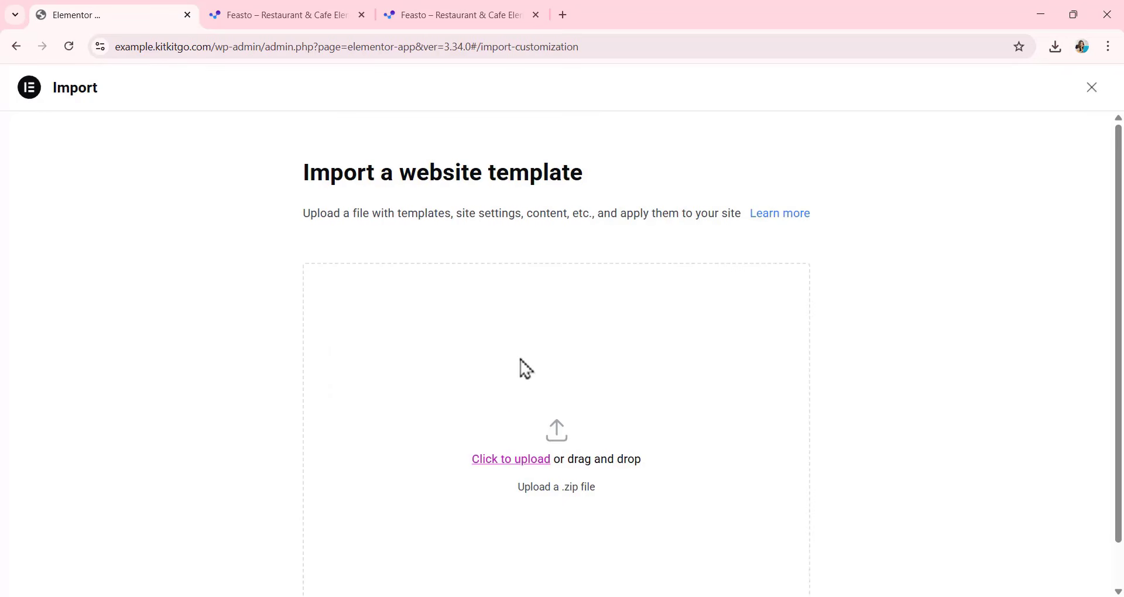
pyautogui.scroll(-1, 527, 375)
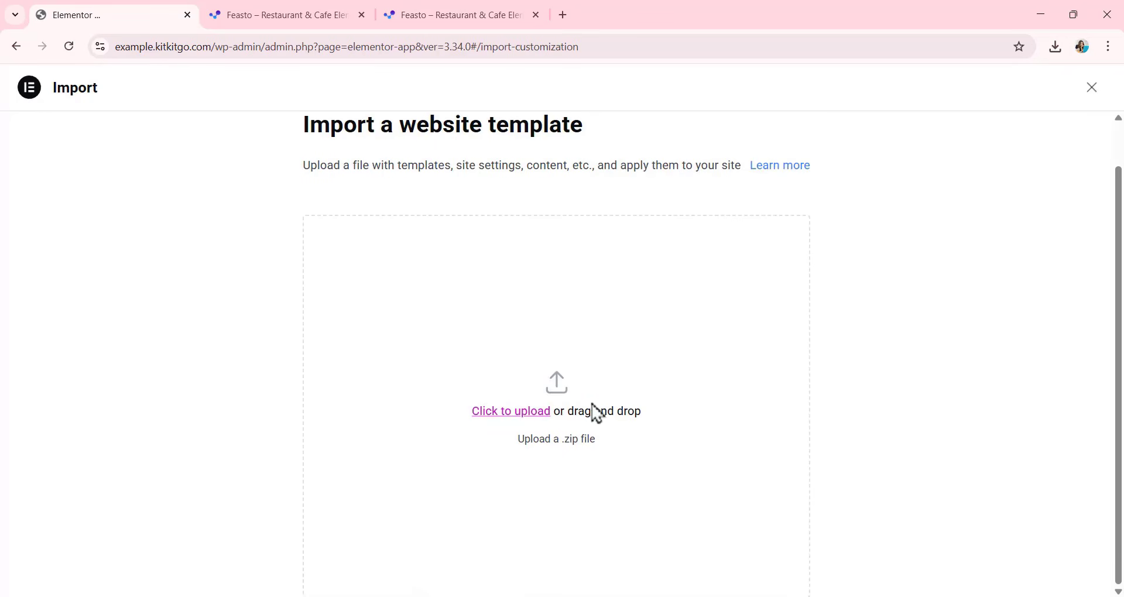
pyautogui.click(513, 412)
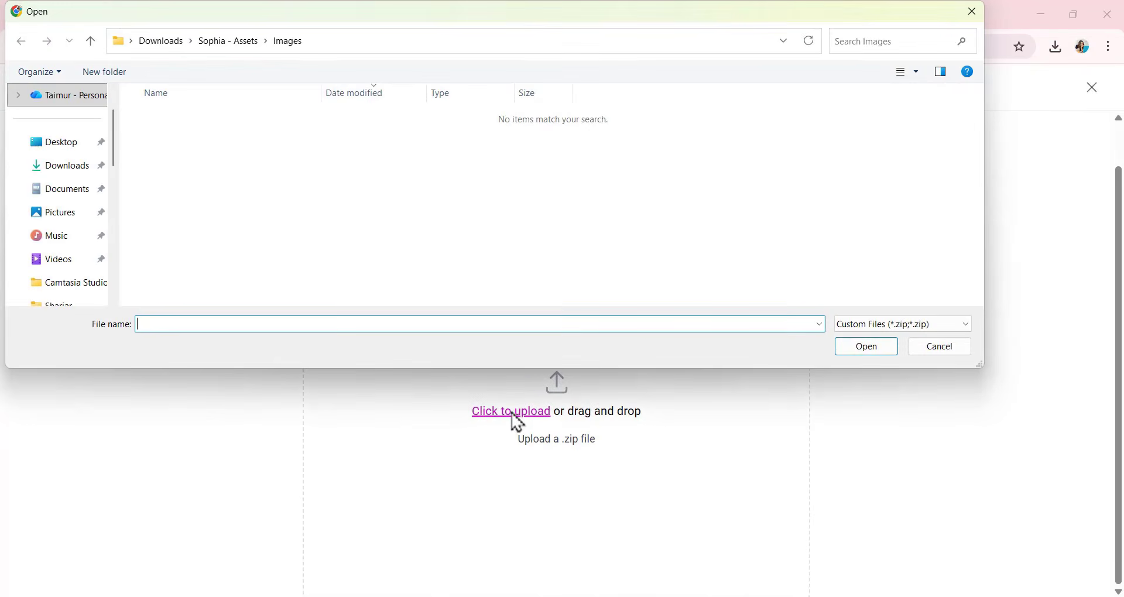
pyautogui.click(63, 166)
pyautogui.click(233, 136)
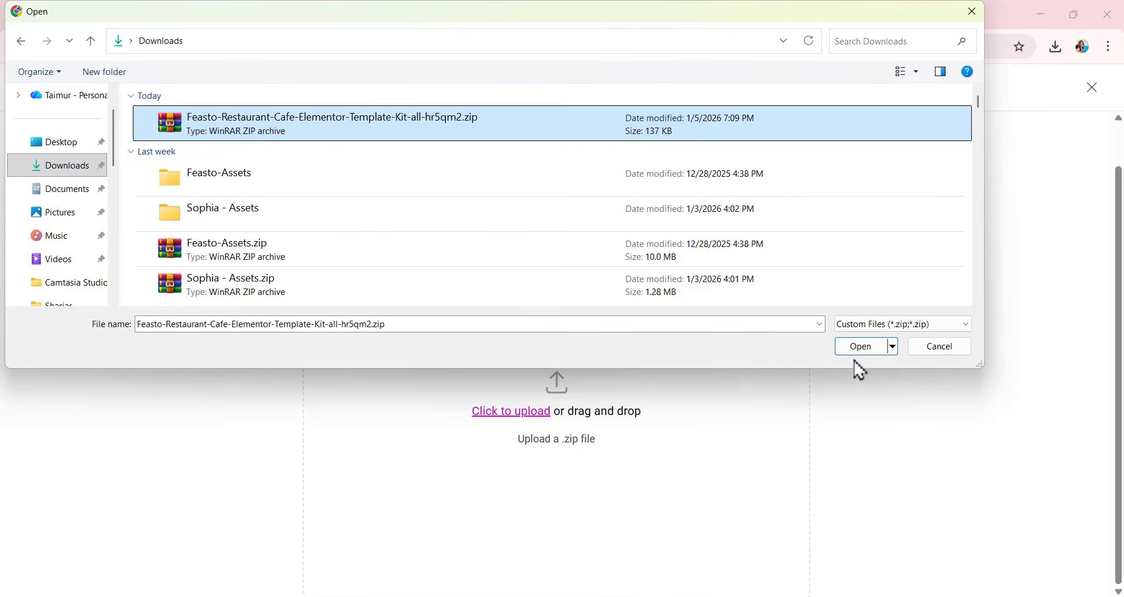
pyautogui.click(869, 353)
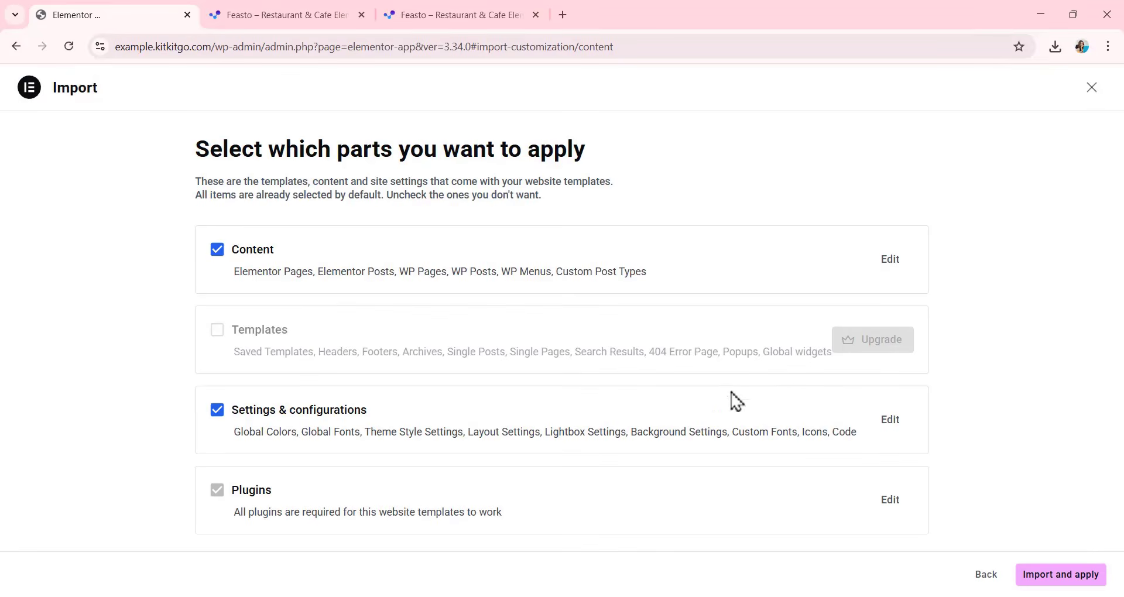
pyautogui.click(1079, 580)
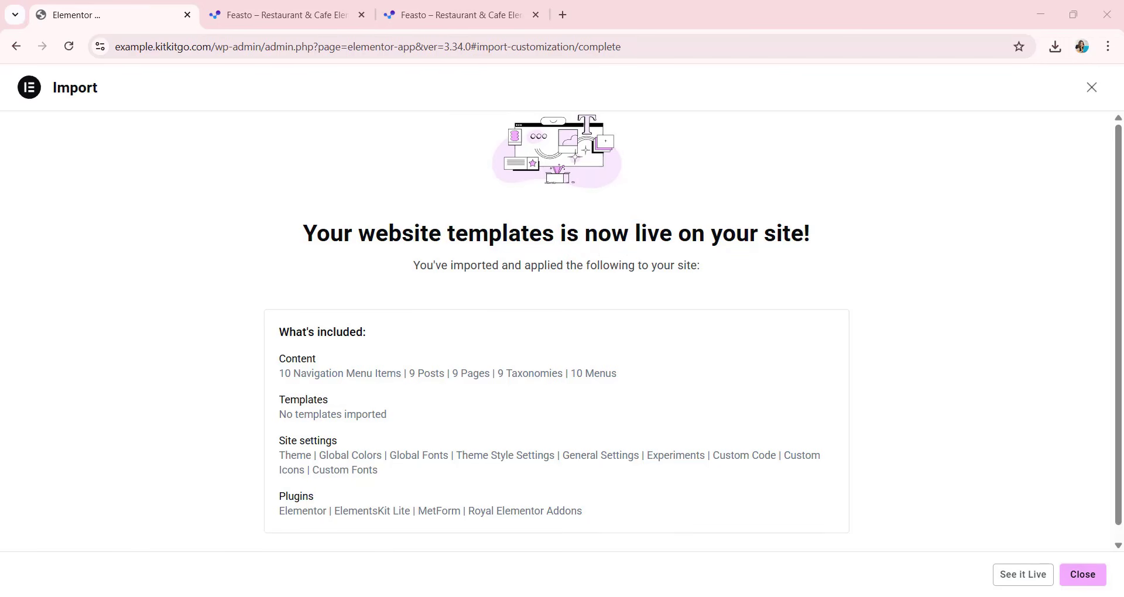
# Open the live site and review the imported home page and Menu page.
pyautogui.click(1022, 577)
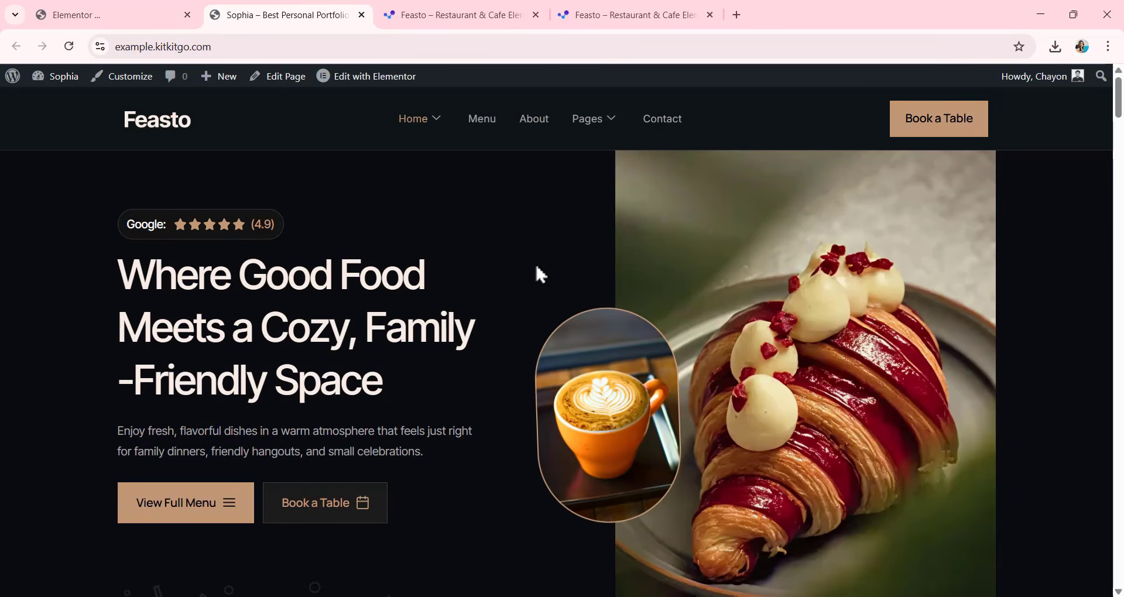
pyautogui.scroll(-15, 538, 267)
pyautogui.scroll(5, 539, 269)
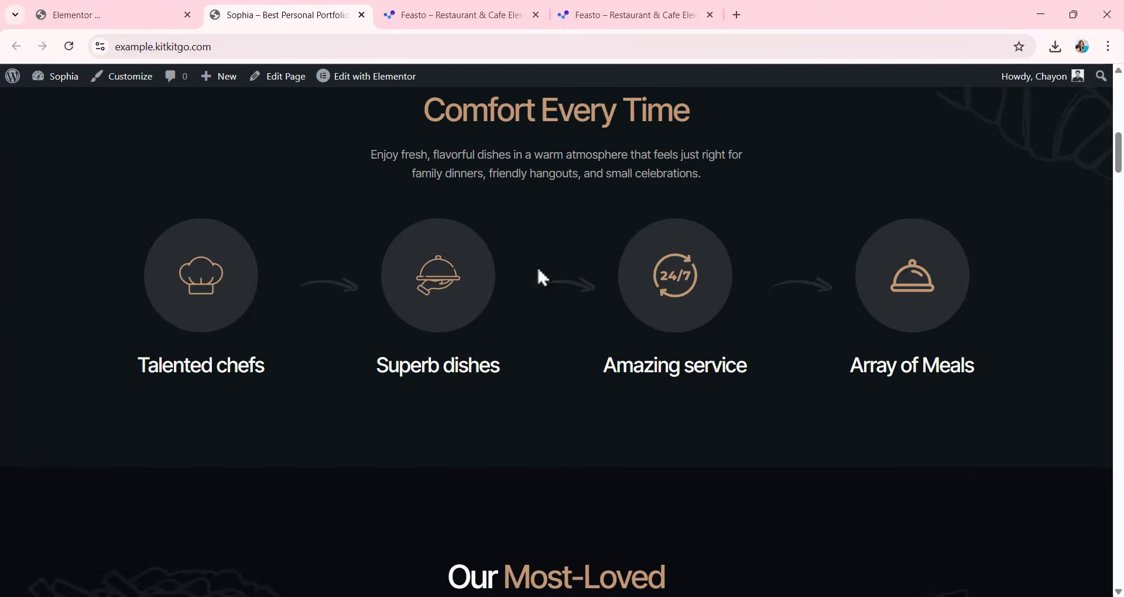
pyautogui.scroll(10, 537, 266)
pyautogui.click(493, 131)
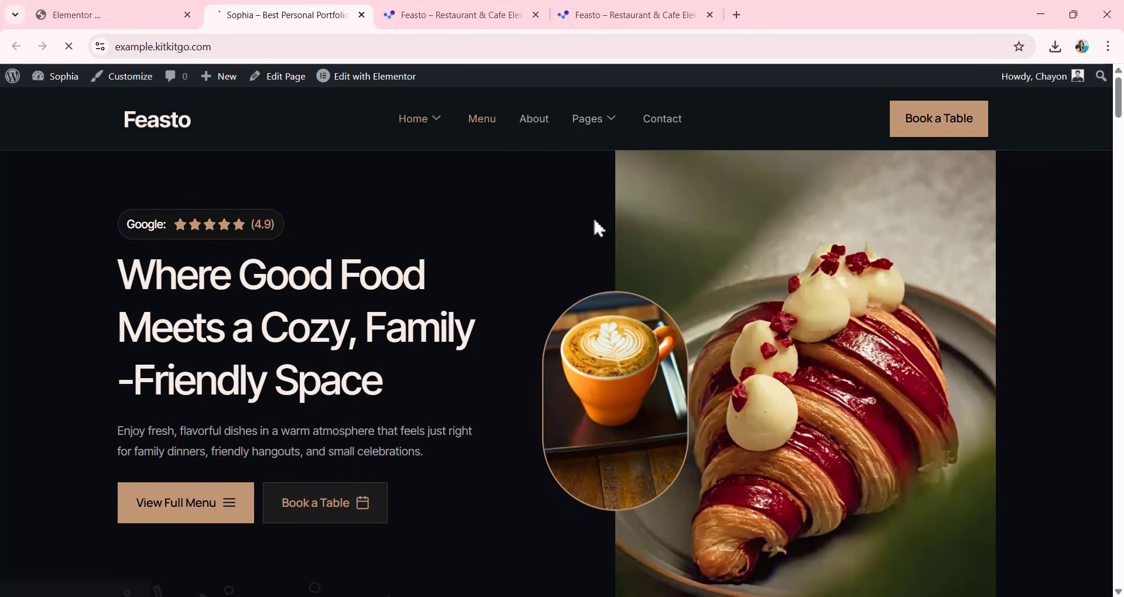
pyautogui.scroll(-12, 562, 260)
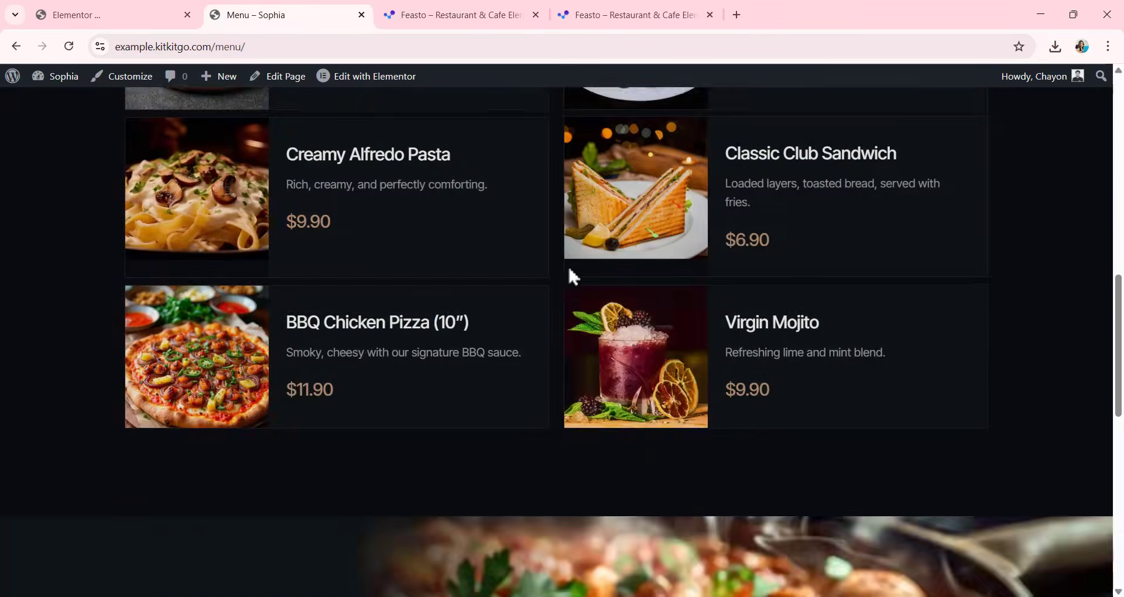
# Review the remaining Menu page content and the imported About page on the live site.
pyautogui.scroll(-10, 568, 266)
pyautogui.scroll(15, 568, 268)
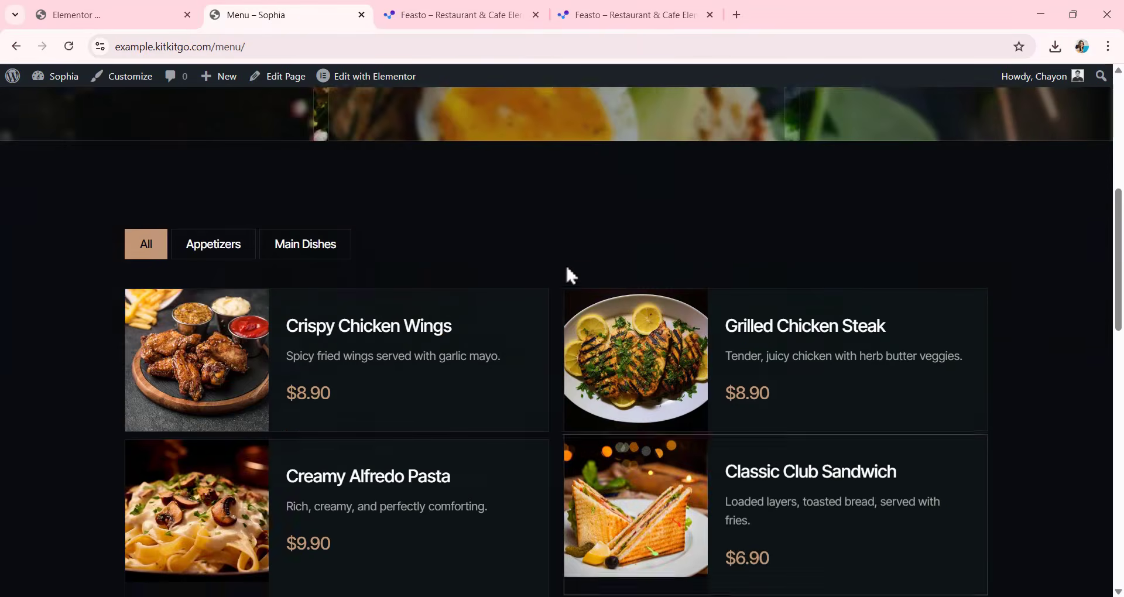
pyautogui.scroll(7, 566, 265)
pyautogui.click(533, 120)
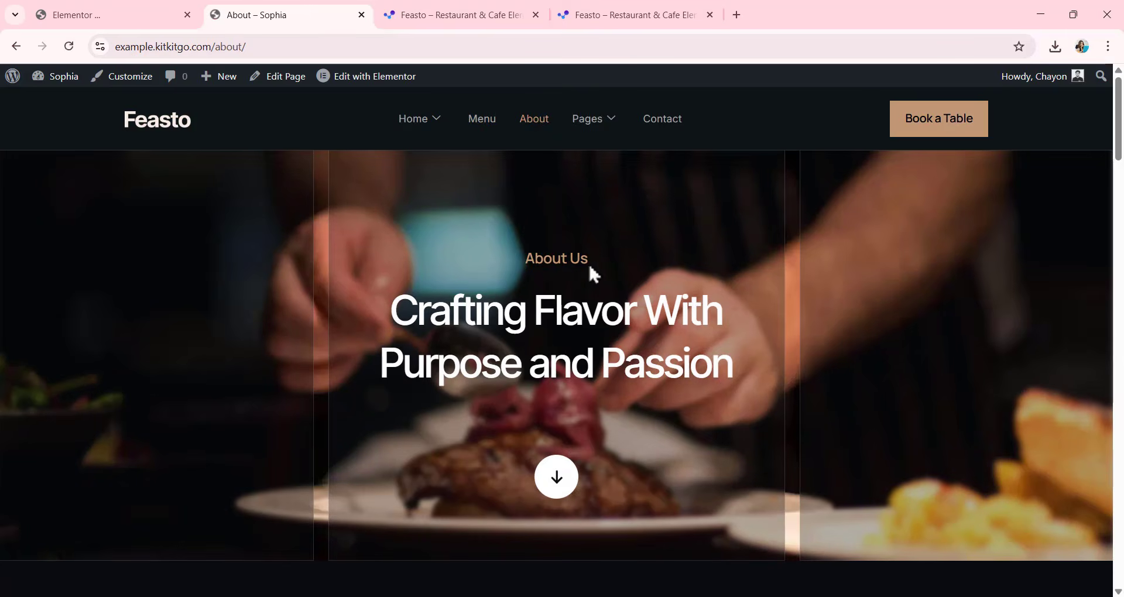
pyautogui.scroll(-8, 580, 269)
pyautogui.scroll(-15, 582, 278)
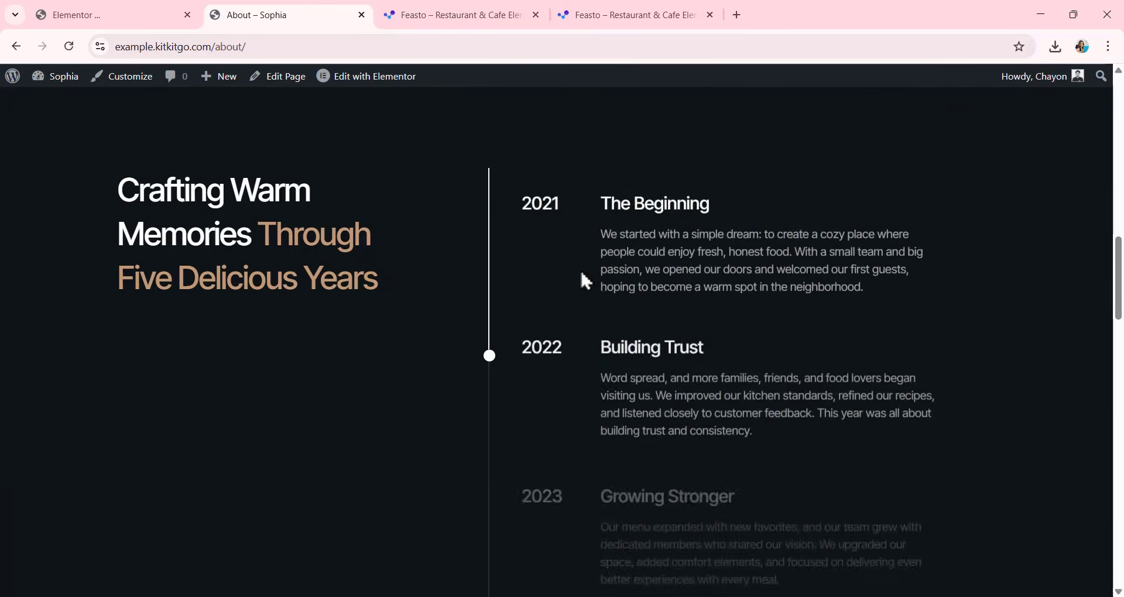
pyautogui.scroll(6, 581, 272)
pyautogui.scroll(-9, 581, 275)
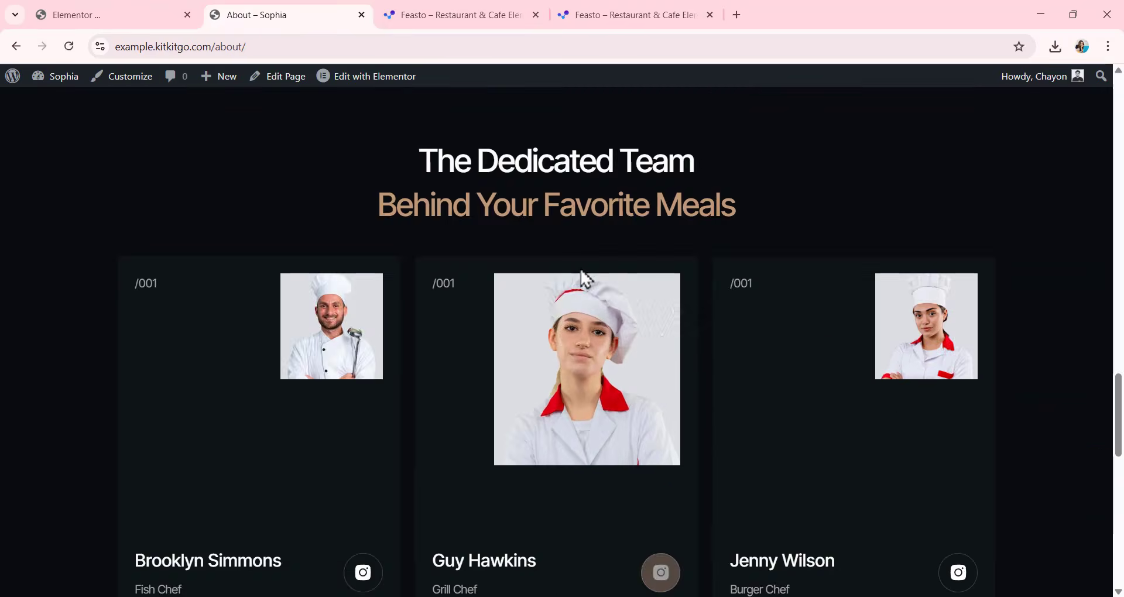
pyautogui.scroll(-10, 605, 303)
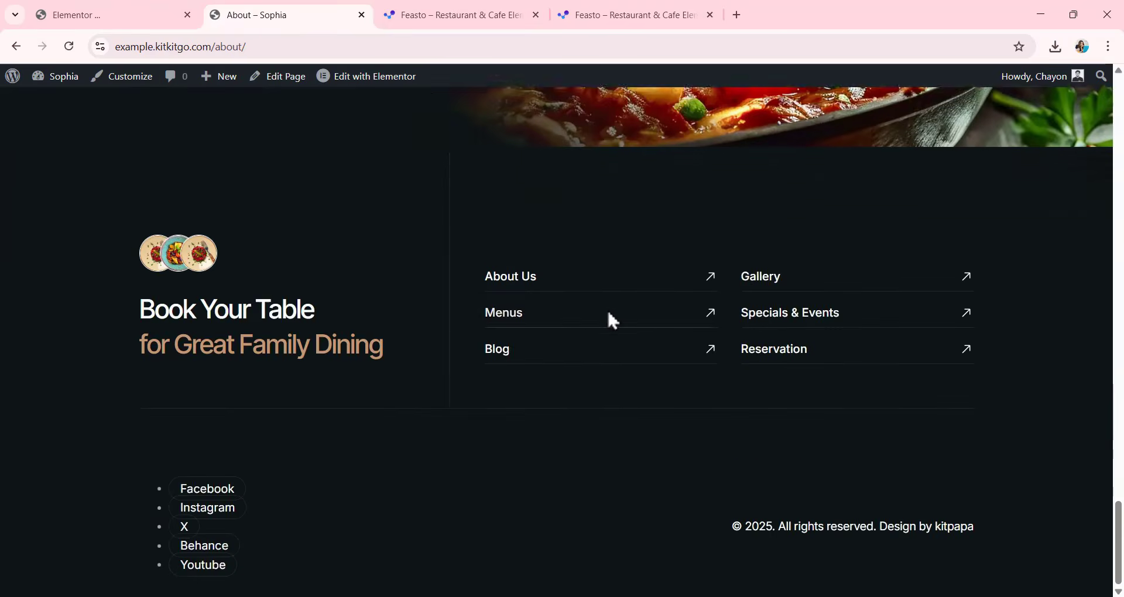
pyautogui.scroll(18, 607, 309)
pyautogui.scroll(12, 605, 291)
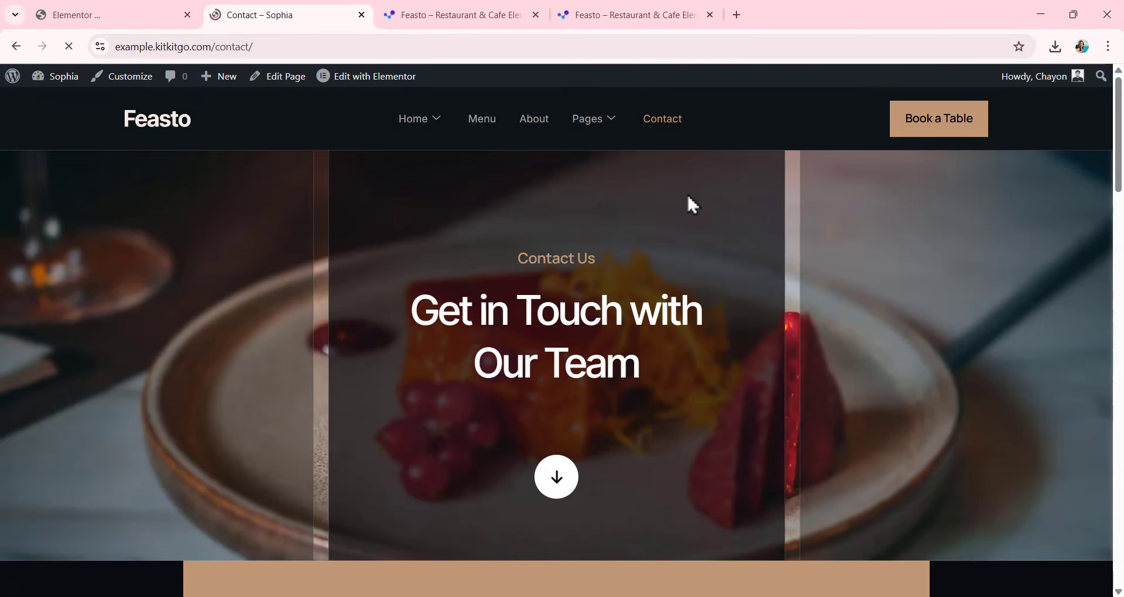
# Review the imported Contact page, including its contact details, location maps and social feed section.
pyautogui.scroll(-1, 598, 209)
pyautogui.scroll(-5, 599, 211)
pyautogui.scroll(6, 601, 211)
pyautogui.scroll(-10, 602, 212)
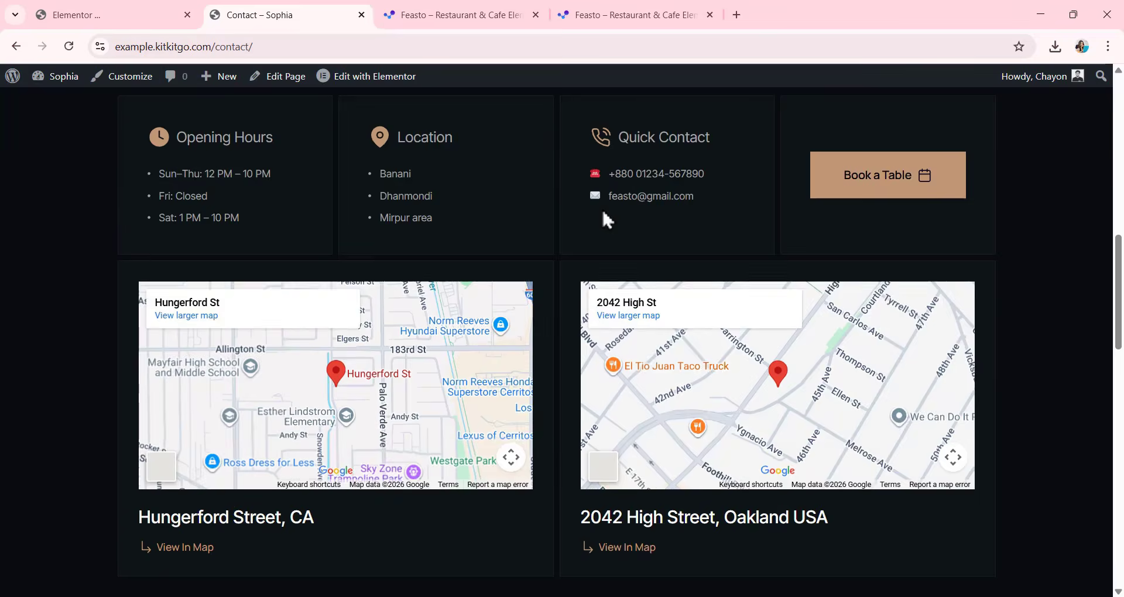
pyautogui.scroll(-5, 603, 214)
pyautogui.scroll(10, 603, 215)
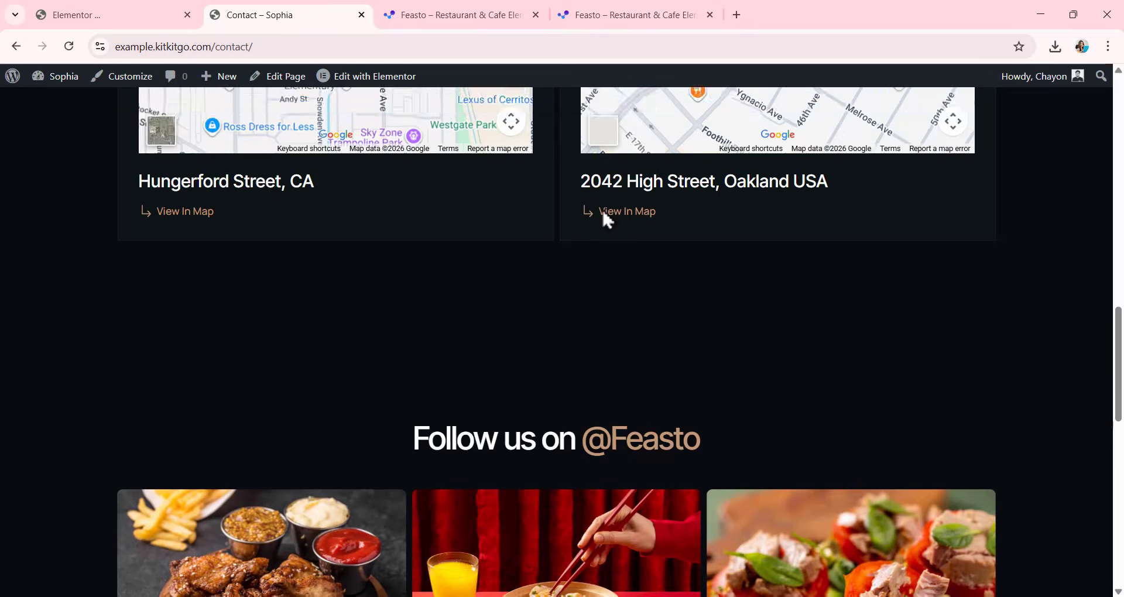
pyautogui.scroll(10, 604, 211)
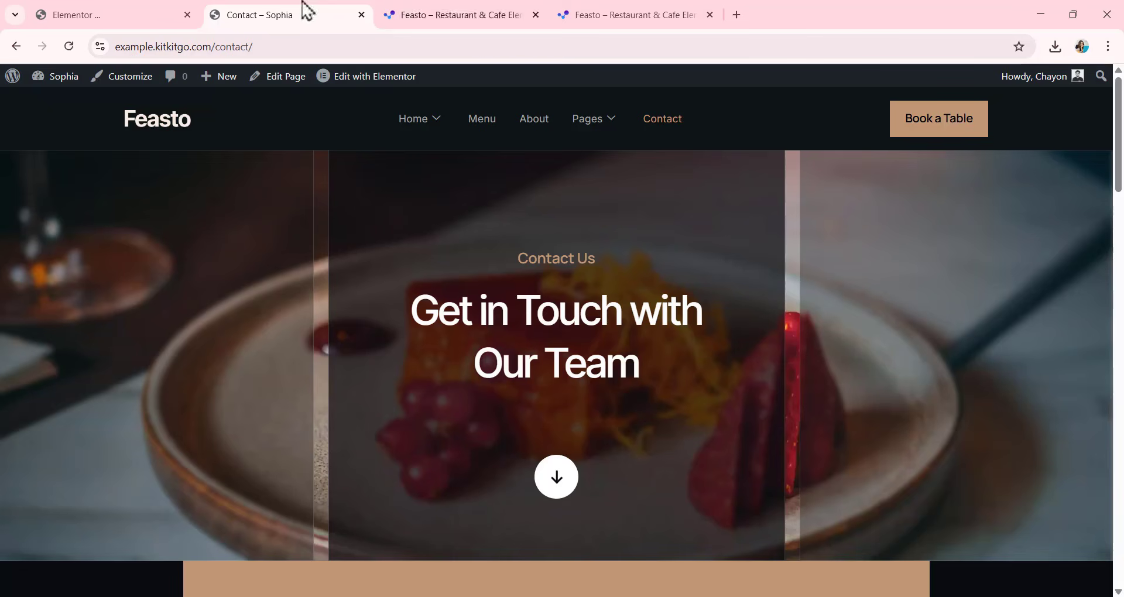
# Add a container to the empty Home page in the Elementor editor and rename it Hero banner in the structure.
pyautogui.click(124, 18)
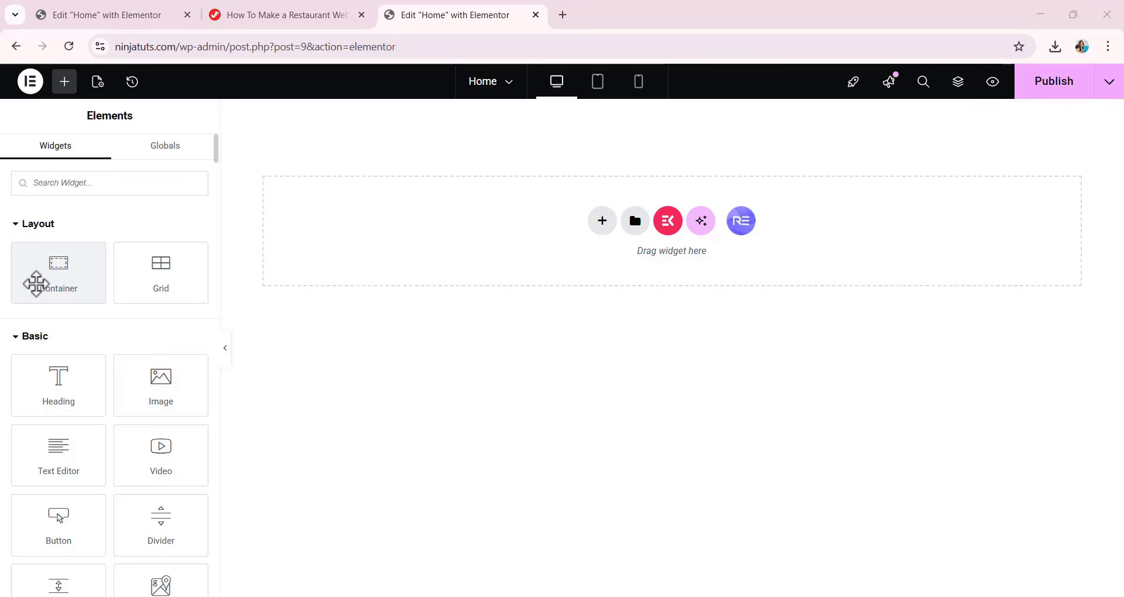
pyautogui.moveTo(37, 284); pyautogui.dragTo(580, 258)
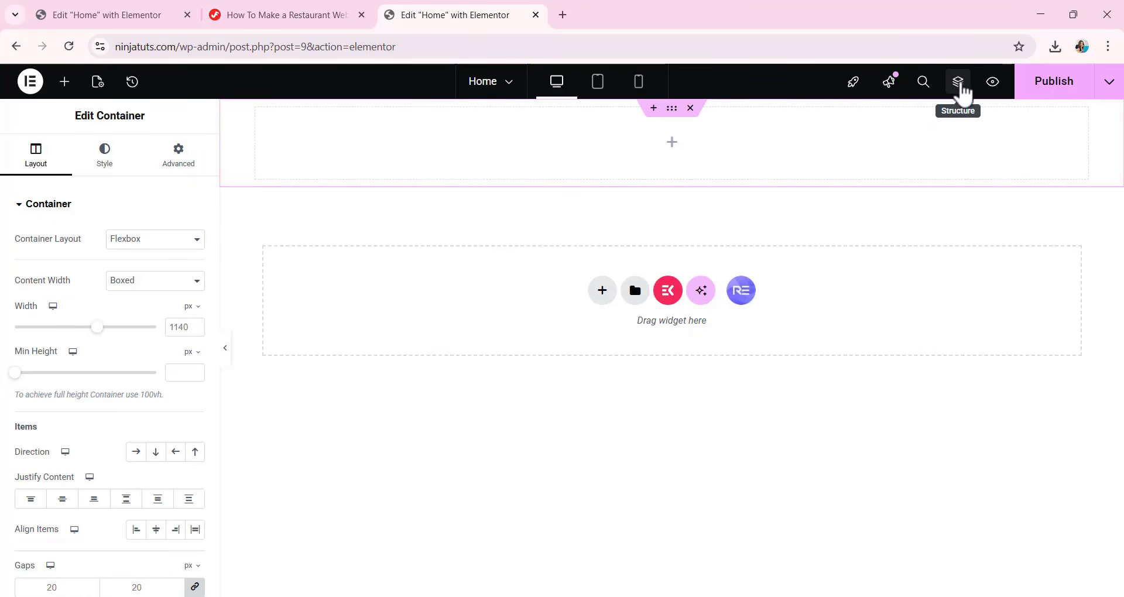
pyautogui.click(958, 84)
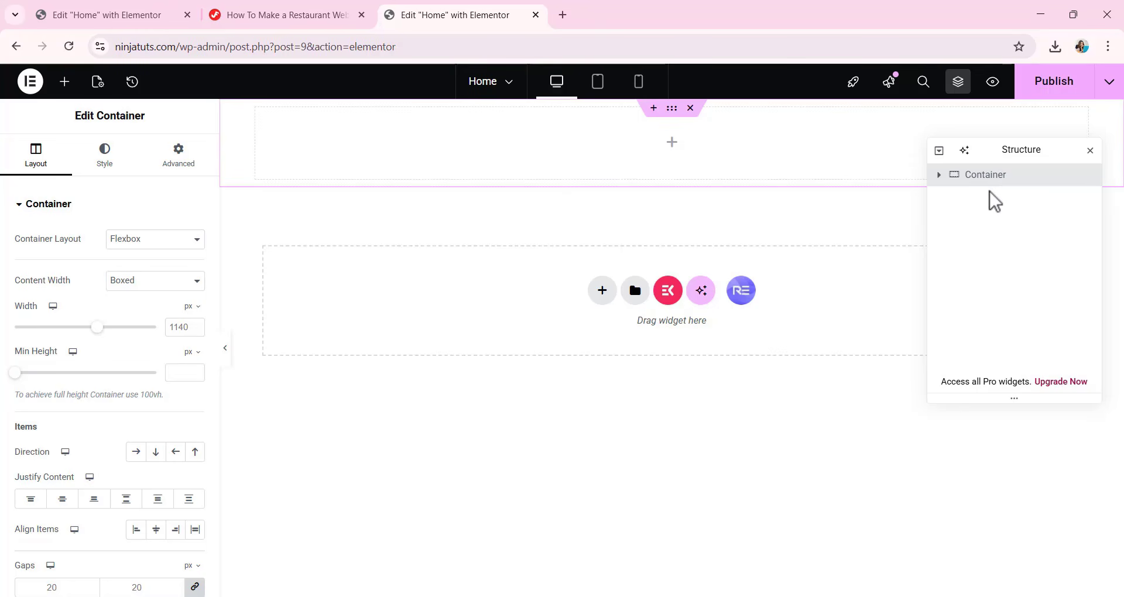
pyautogui.doubleClick(985, 175)
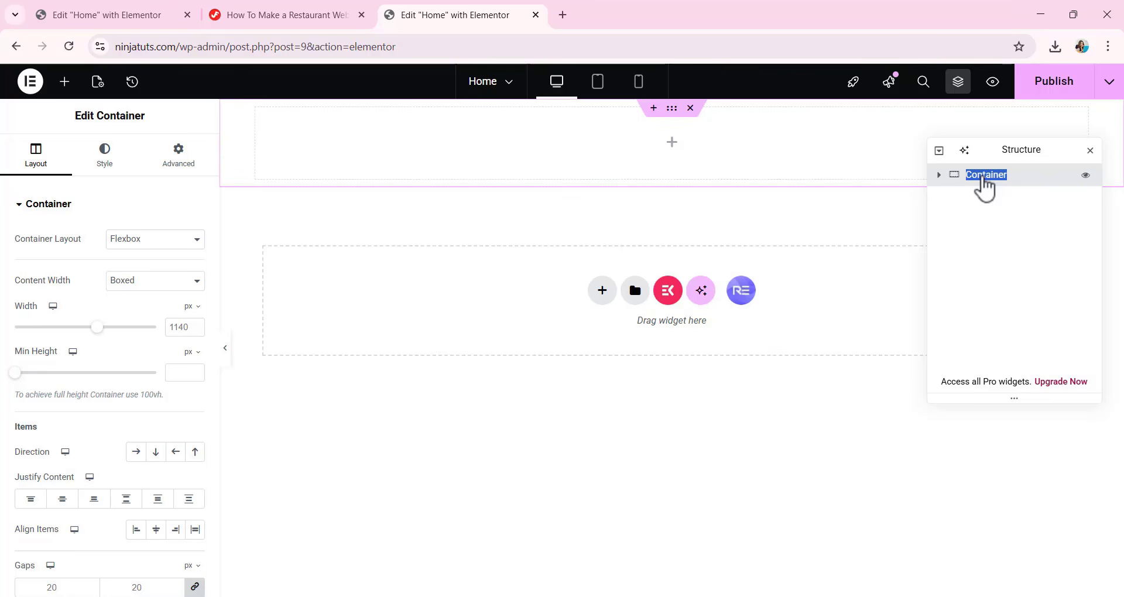
pyautogui.write('Hero ba')
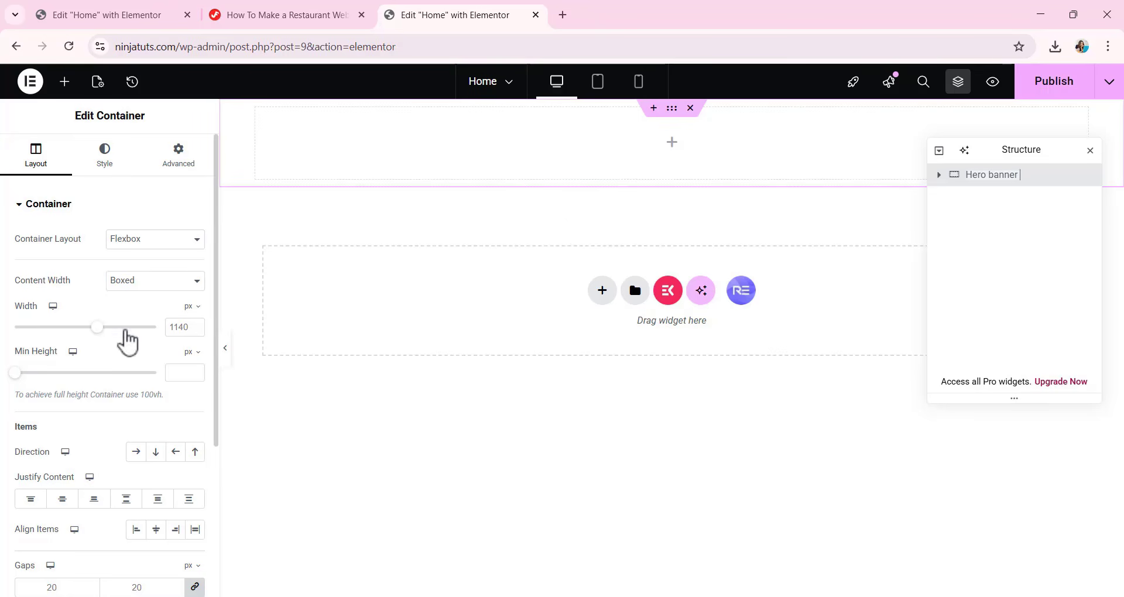
# Set the Hero banner container's width to 1200 px, its direction to horizontal row and its gaps to 187 px.
pyautogui.click(182, 322)
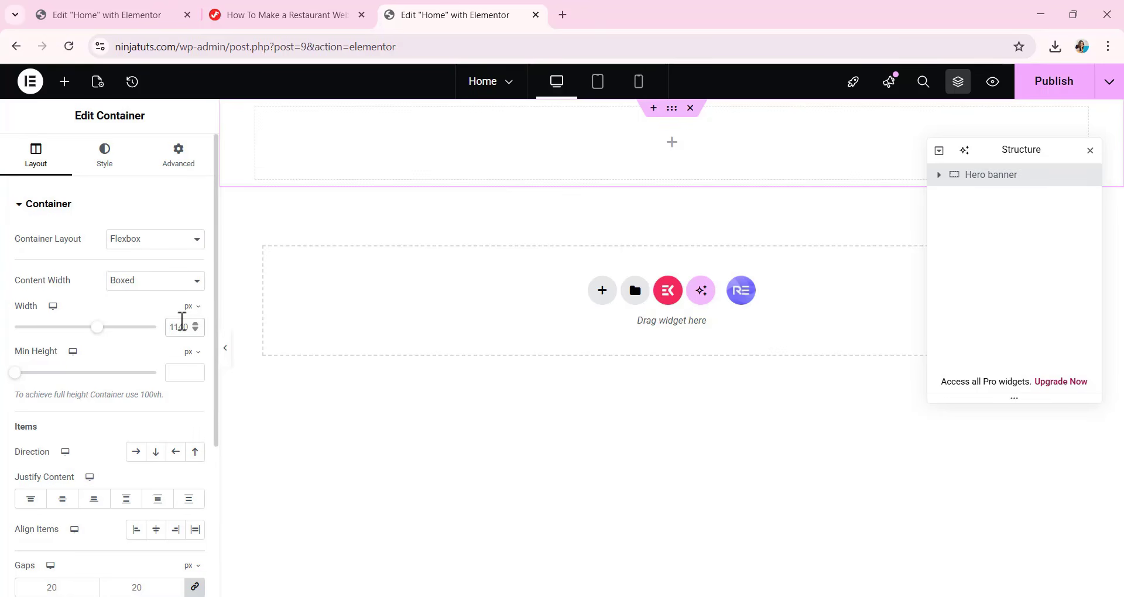
pyautogui.write('1200')
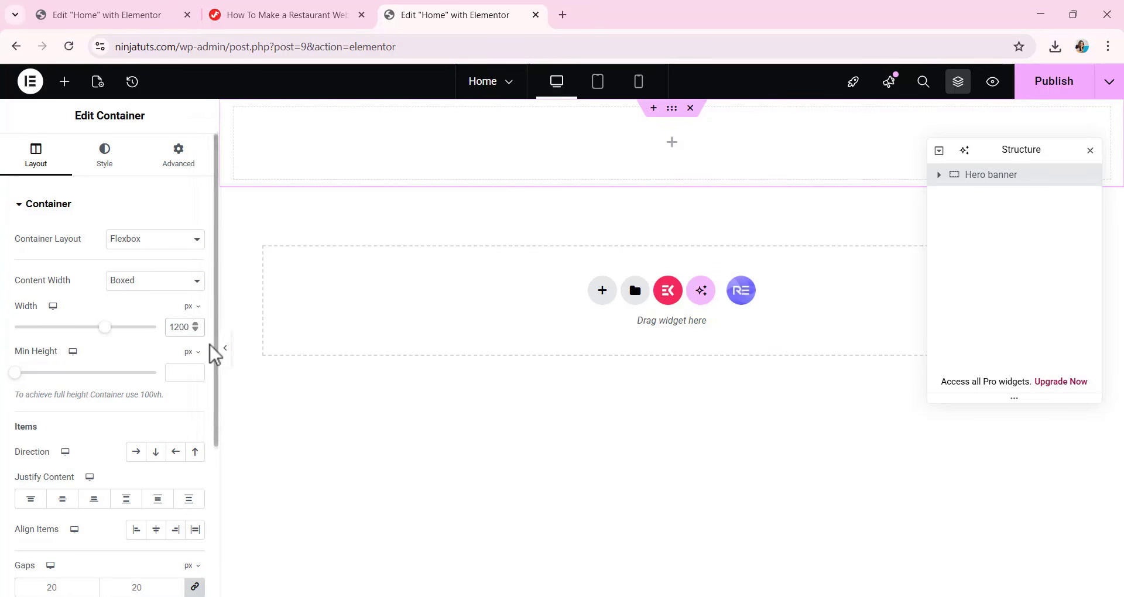
pyautogui.scroll(-3, 118, 299)
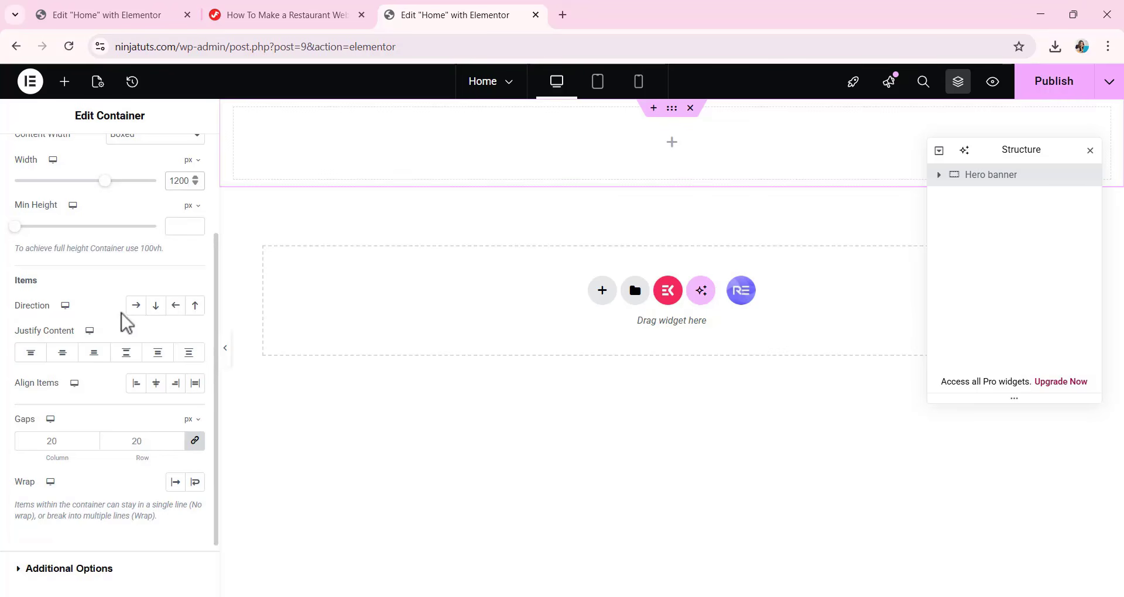
pyautogui.click(134, 307)
pyautogui.scroll(1, 202, 370)
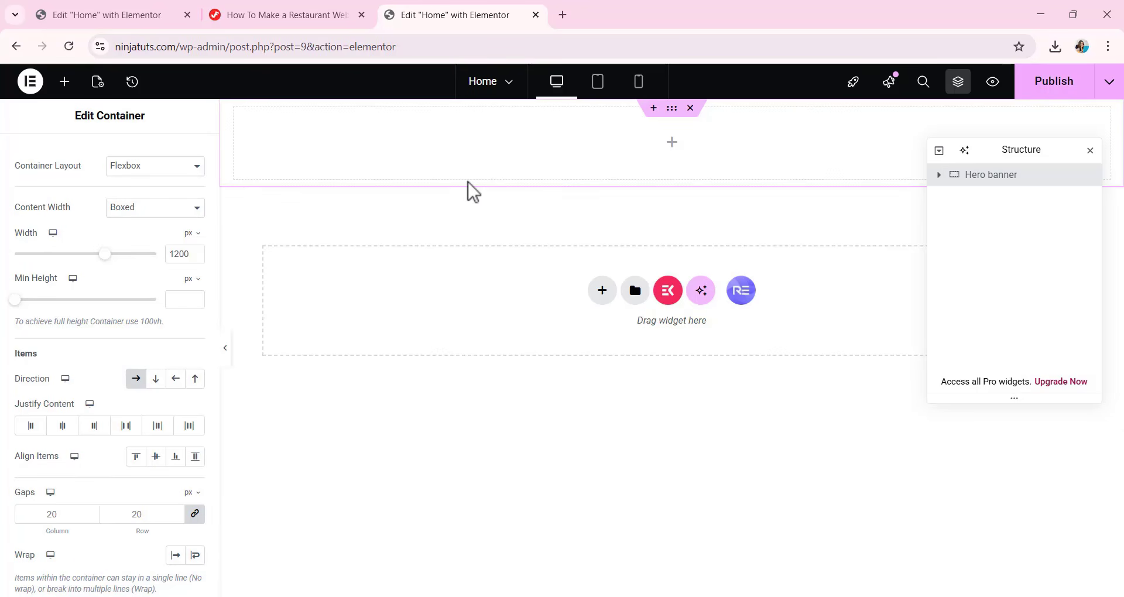
pyautogui.scroll(-1, 133, 328)
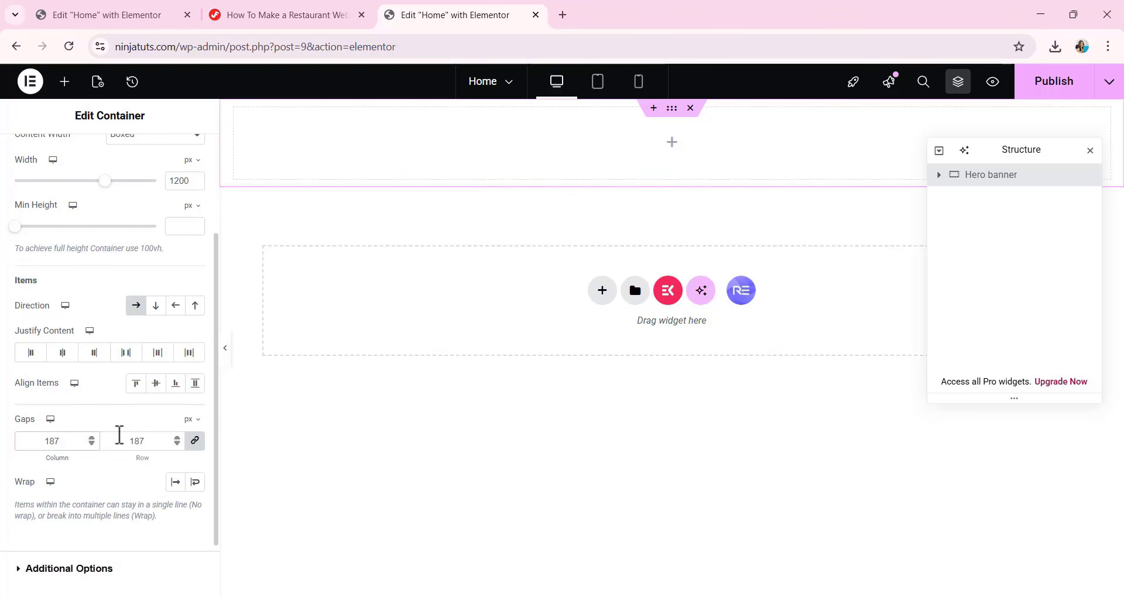
# Unlink the Hero banner container's padding and set it to 0 top, 20 right, 0 bottom and 20 left px.
pyautogui.scroll(2, 123, 430)
pyautogui.click(177, 159)
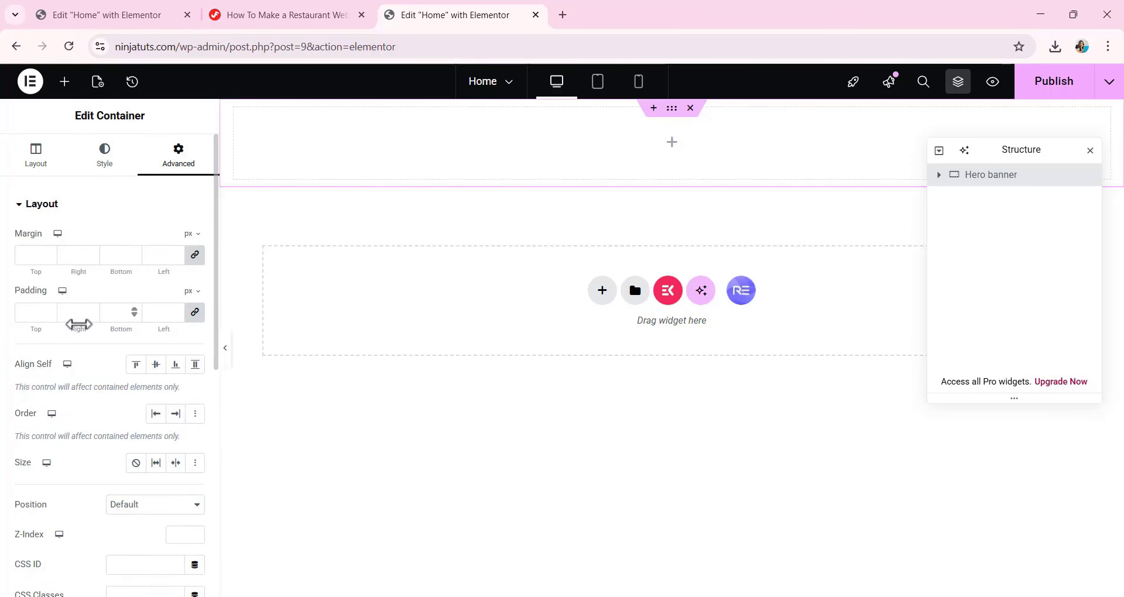
pyautogui.click(195, 312)
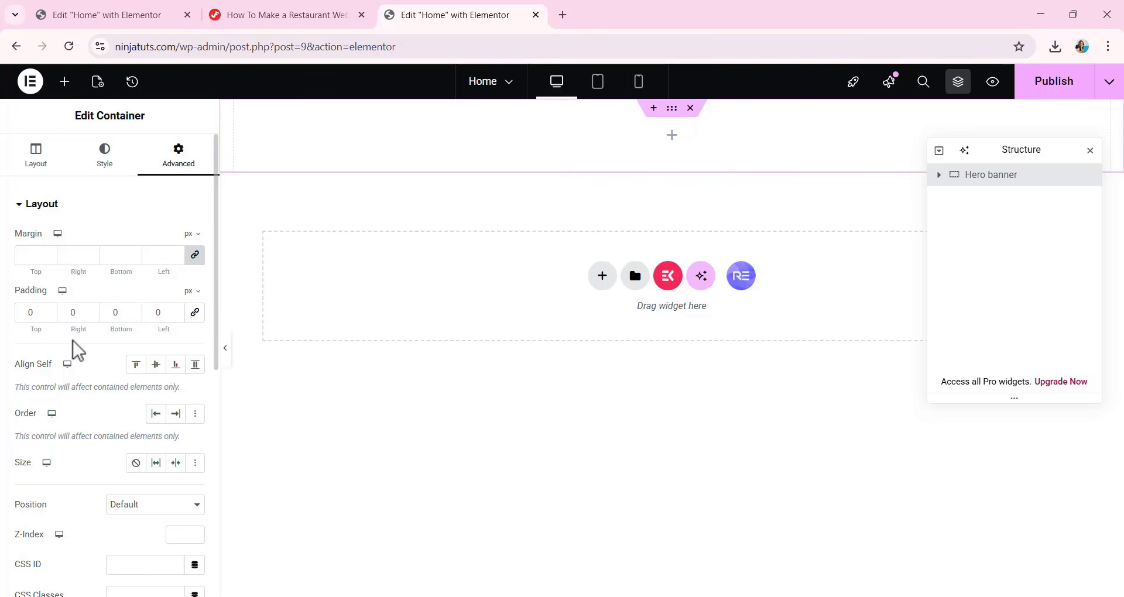
pyautogui.moveTo(80, 313); pyautogui.dragTo(60, 315)
pyautogui.write('20')
pyautogui.moveTo(165, 311); pyautogui.dragTo(145, 319)
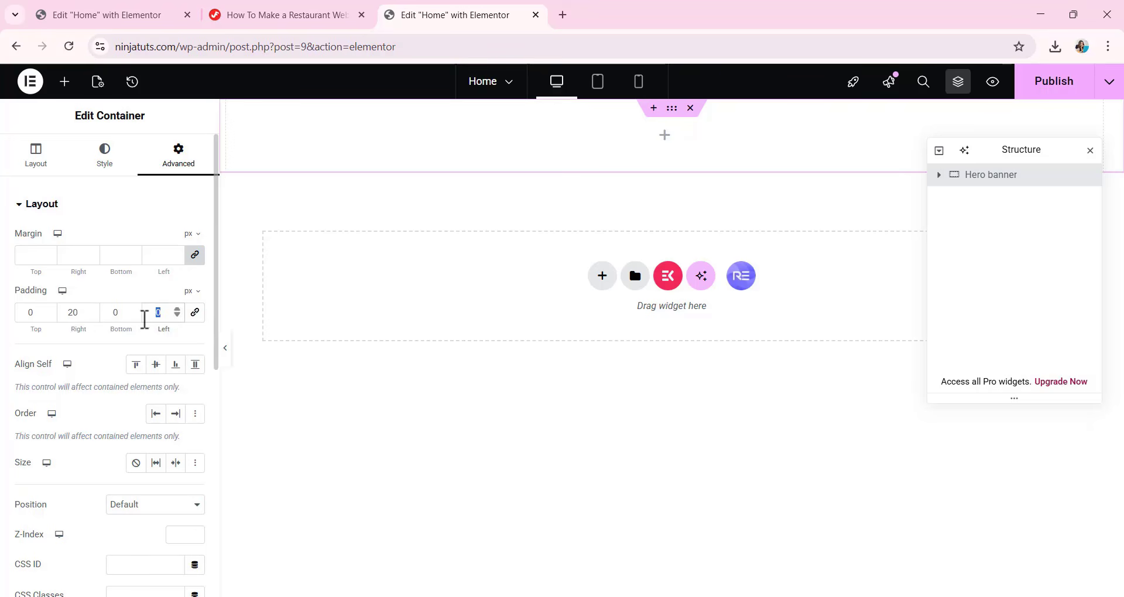
pyautogui.write('20')
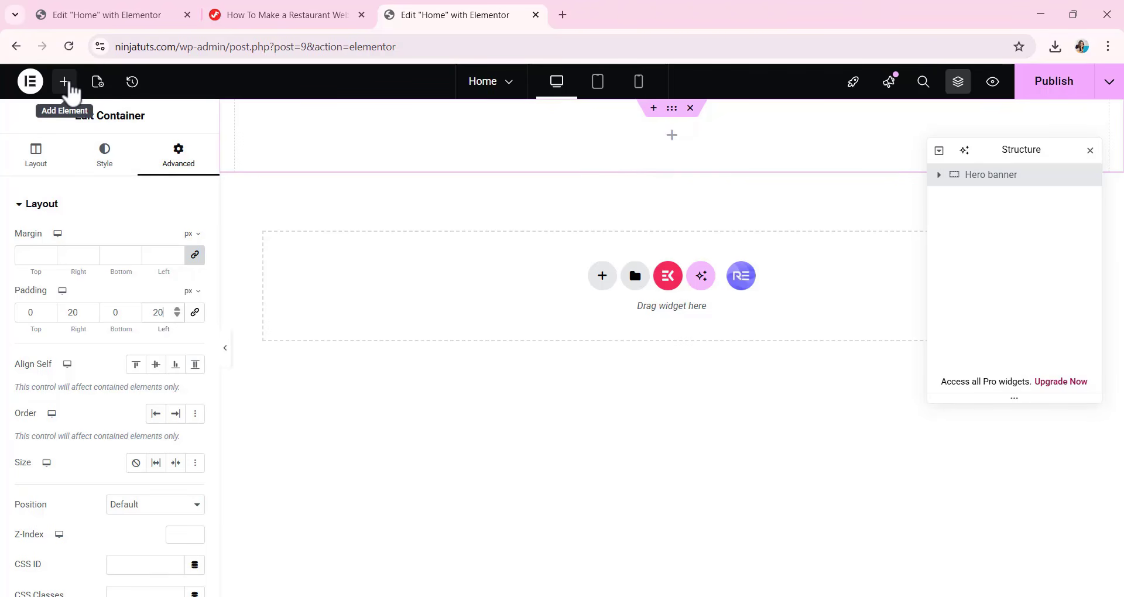
# Add a nested container inside Hero banner and rename it col.
pyautogui.click(66, 83)
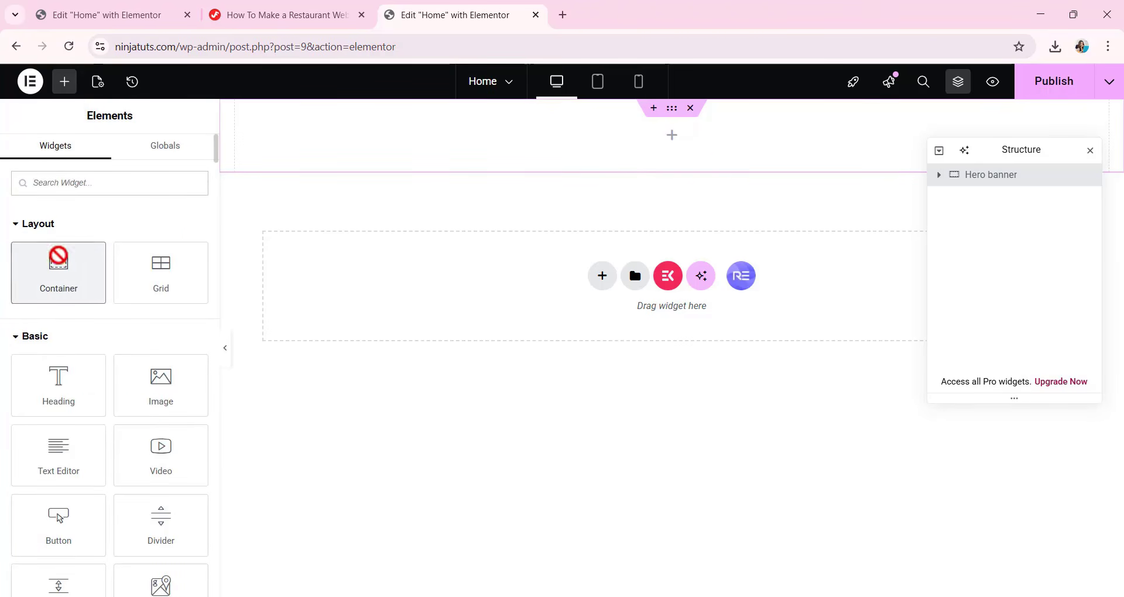
pyautogui.moveTo(59, 257); pyautogui.dragTo(666, 121)
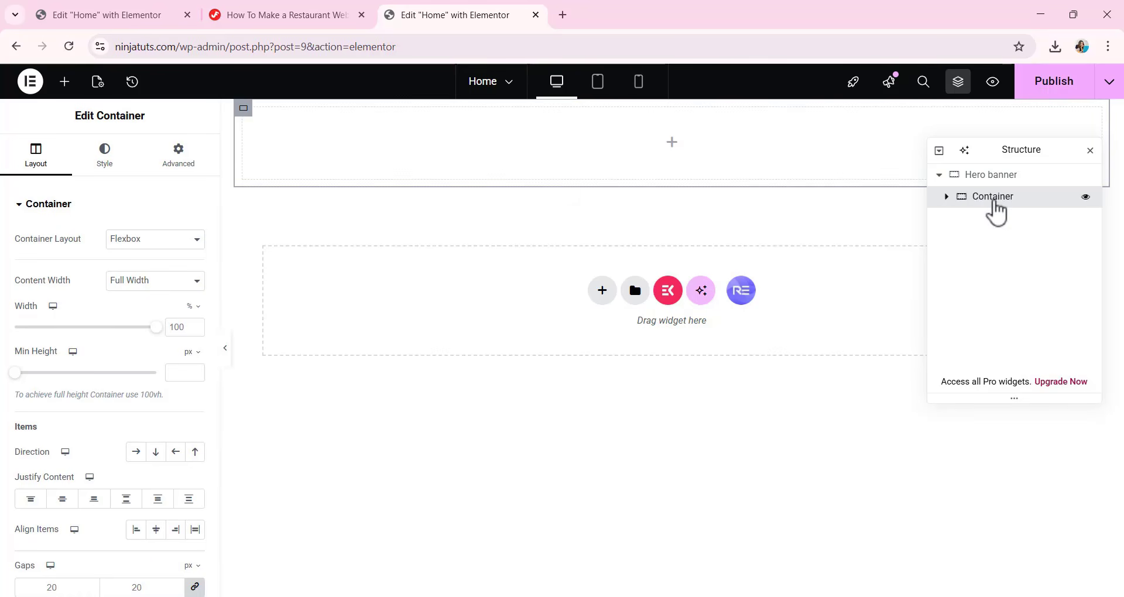
pyautogui.doubleClick(995, 199)
pyautogui.write('col')
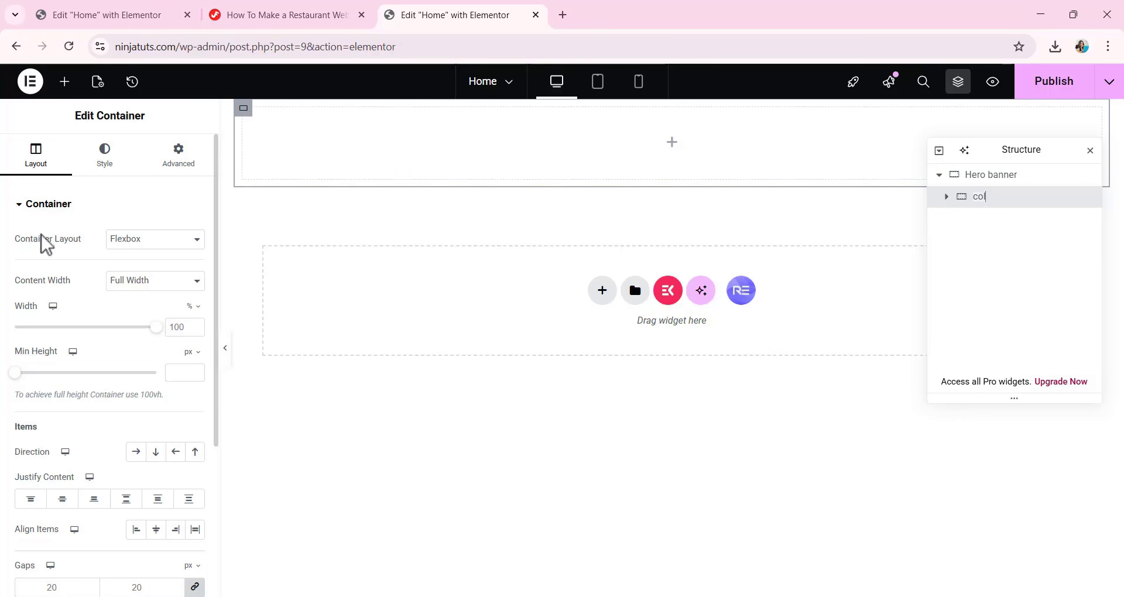
# Set the col container's width to 493 px and its gaps to 0.
pyautogui.click(198, 316)
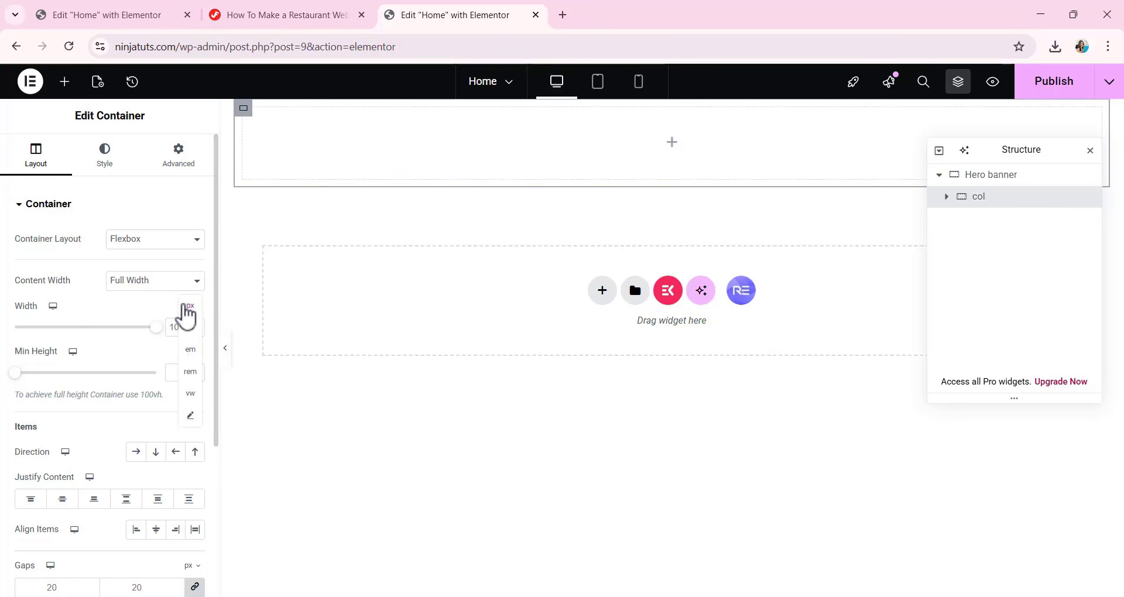
pyautogui.click(179, 340)
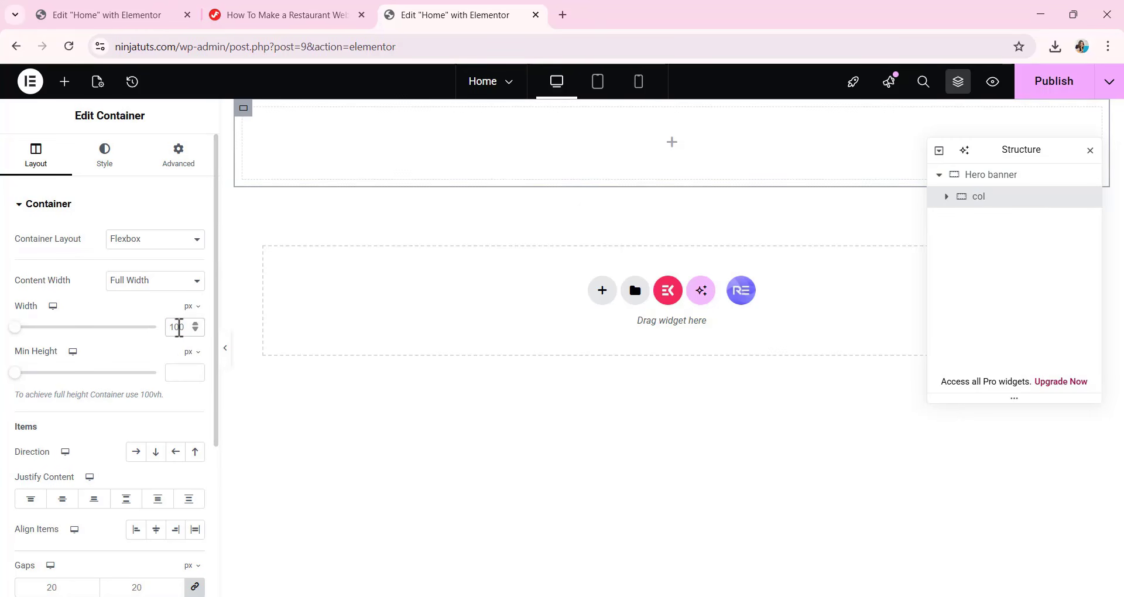
pyautogui.write('49')
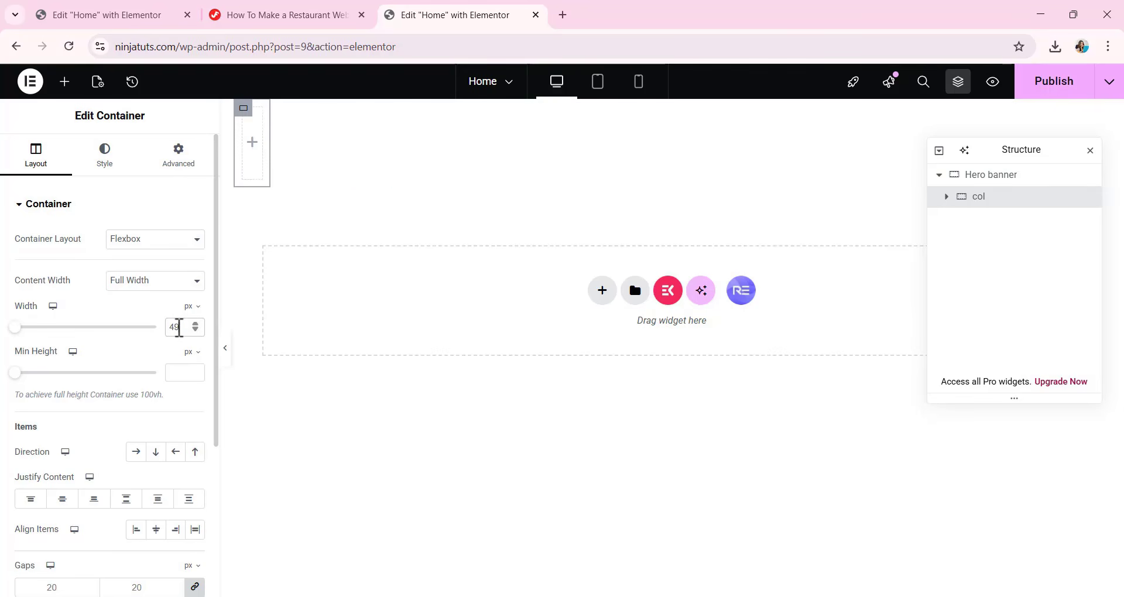
pyautogui.write('8')
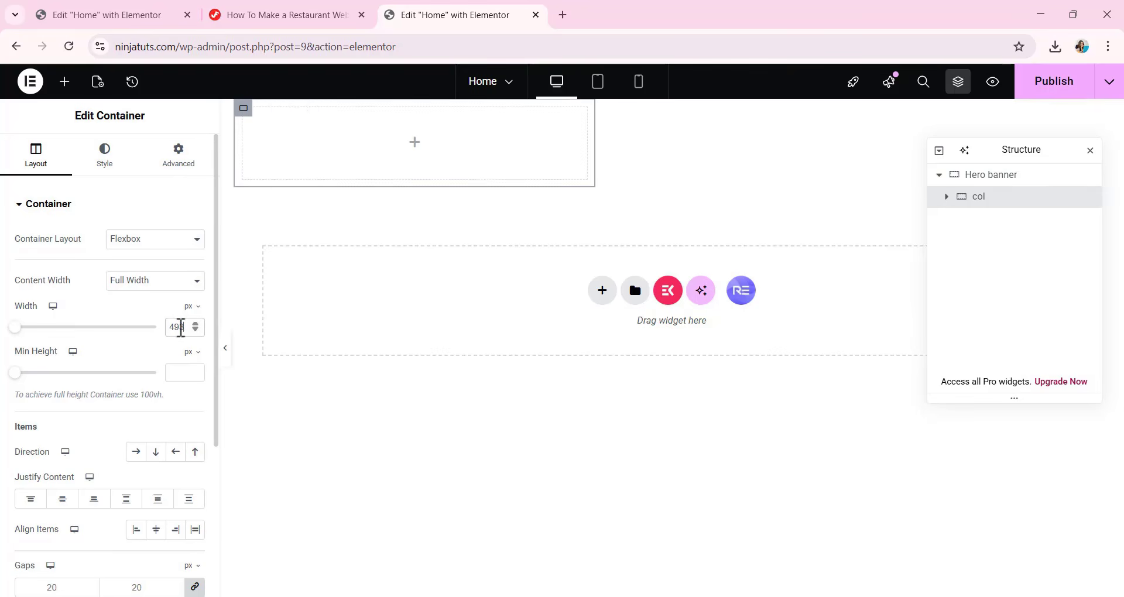
pyautogui.scroll(-3, 106, 474)
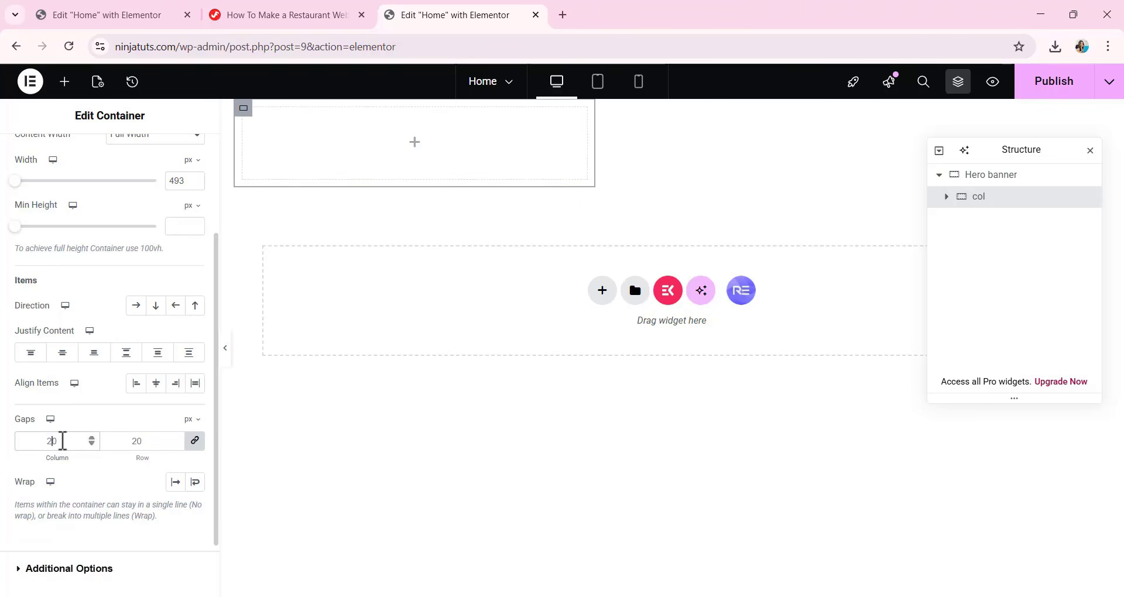
pyautogui.doubleClick(62, 441)
pyautogui.write('0')
# Unlink the col container's padding and set it to 80 px top and 191 px bottom.
pyautogui.scroll(5, 134, 281)
pyautogui.click(178, 157)
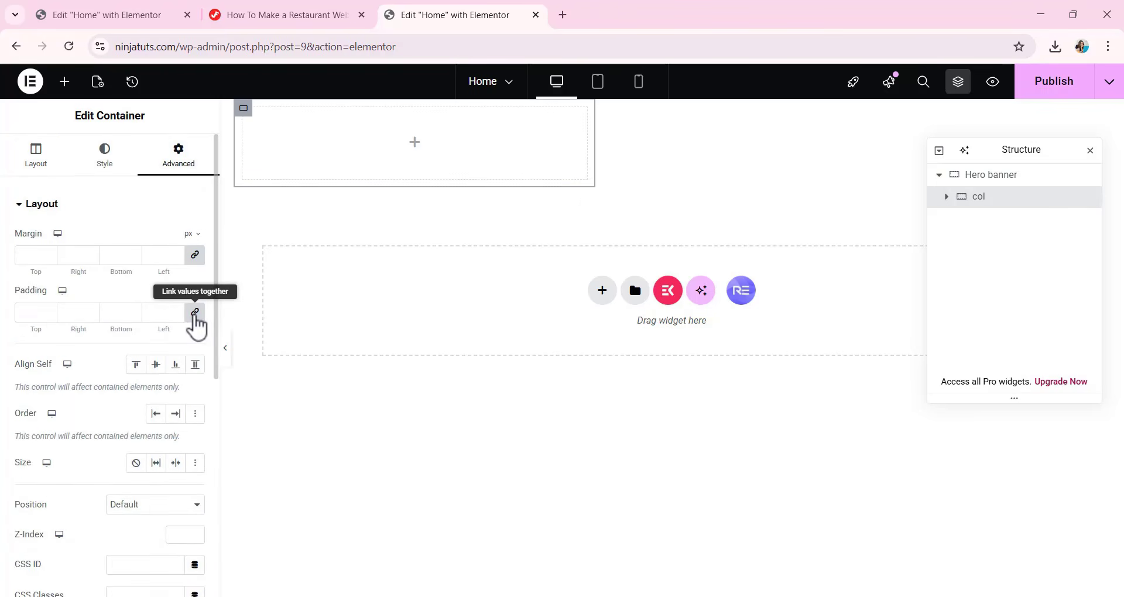
pyautogui.click(196, 312)
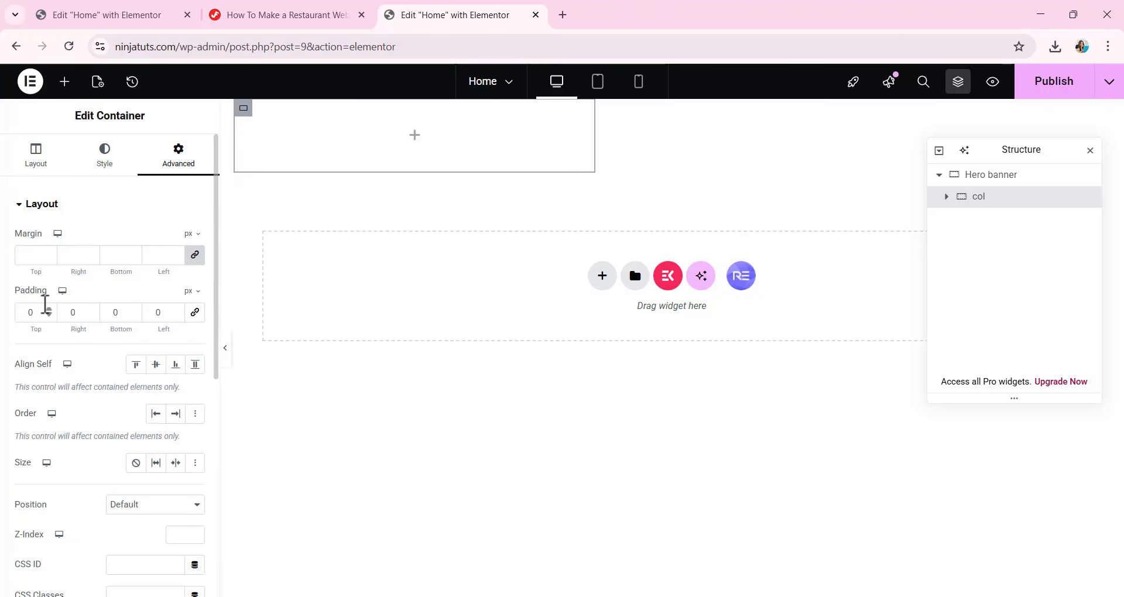
pyautogui.doubleClick(35, 312)
pyautogui.write('80')
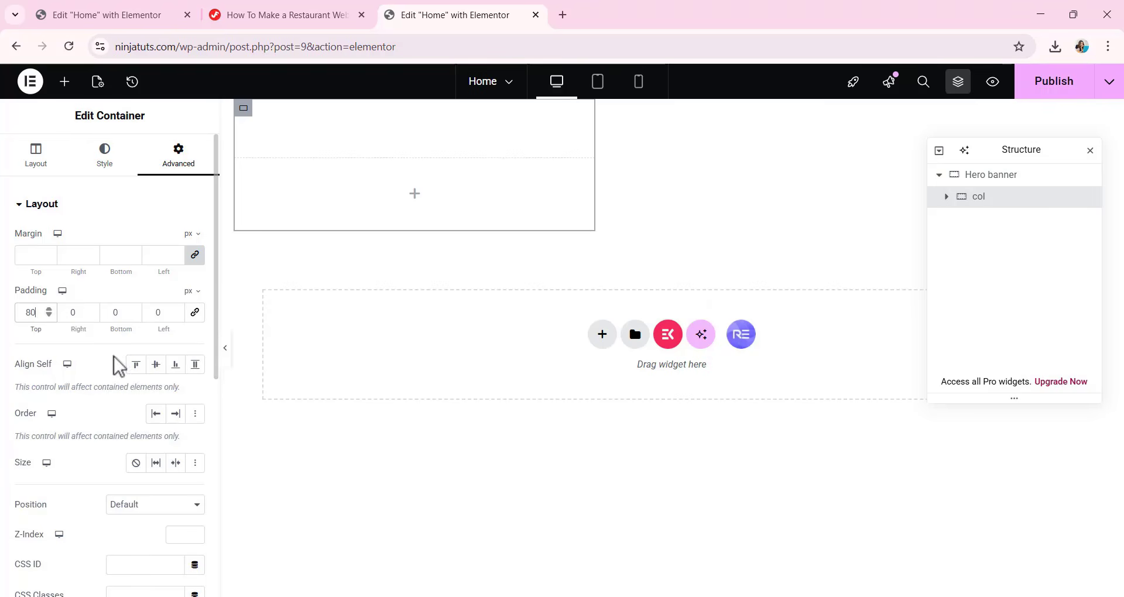
pyautogui.doubleClick(106, 320)
pyautogui.write('191')
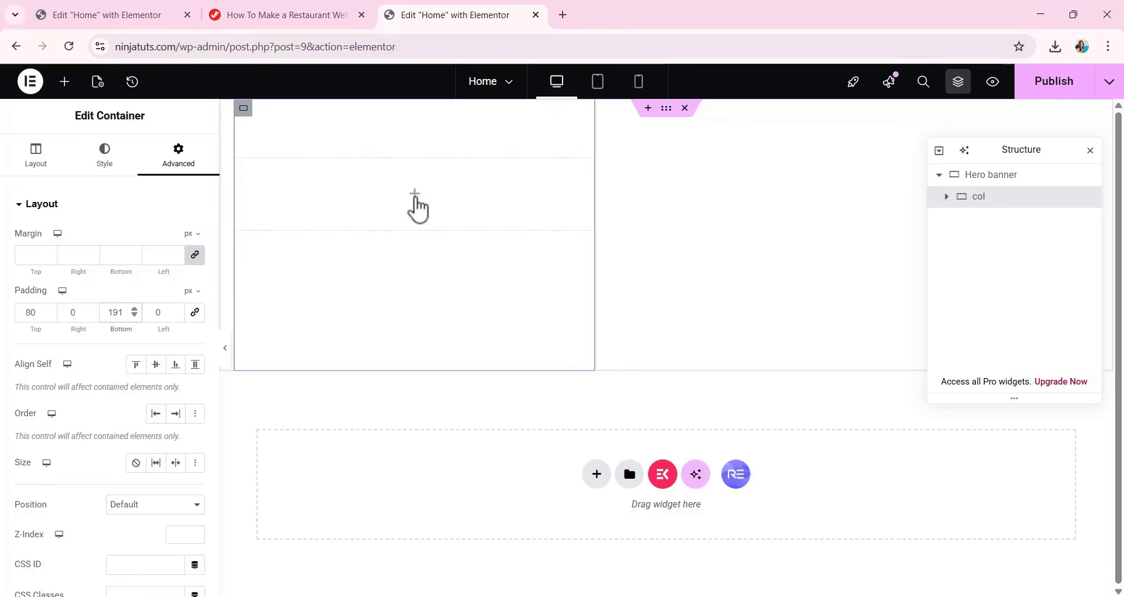
# Add a new container inside Hero banner ahead of col and set its width to the custom value fit-content.
pyautogui.click(64, 82)
pyautogui.moveTo(37, 293); pyautogui.dragTo(395, 233)
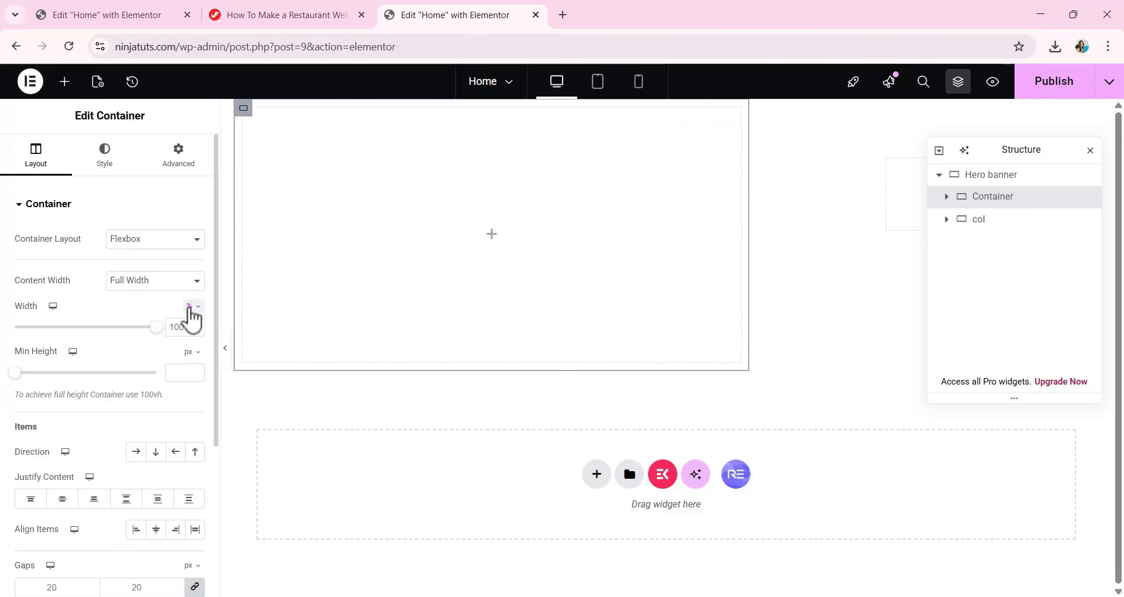
pyautogui.click(190, 307)
pyautogui.click(191, 415)
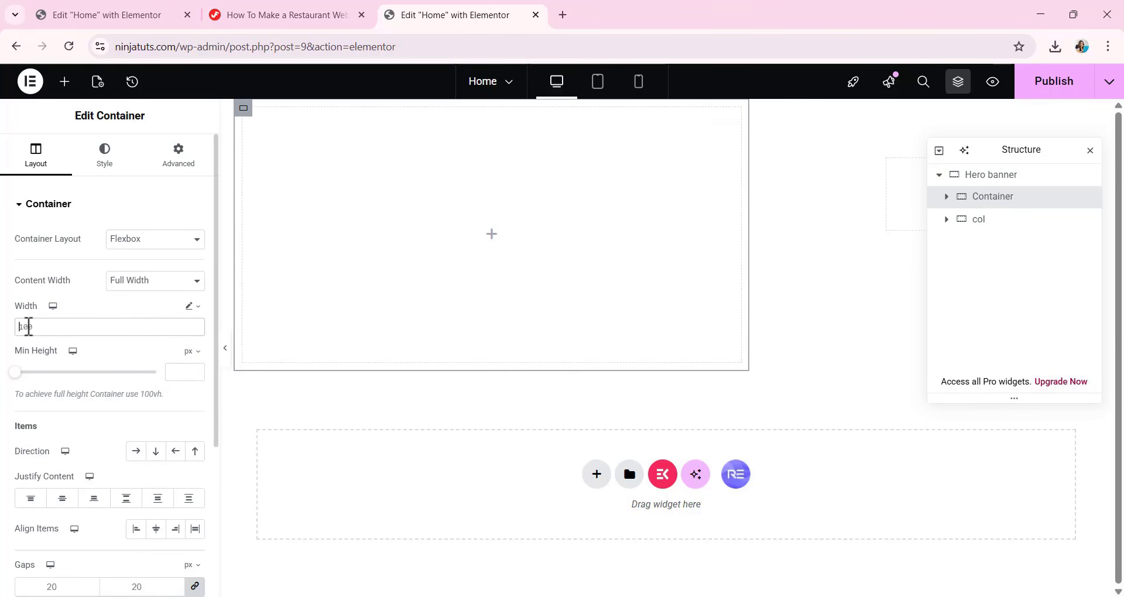
pyautogui.write('fit-content')
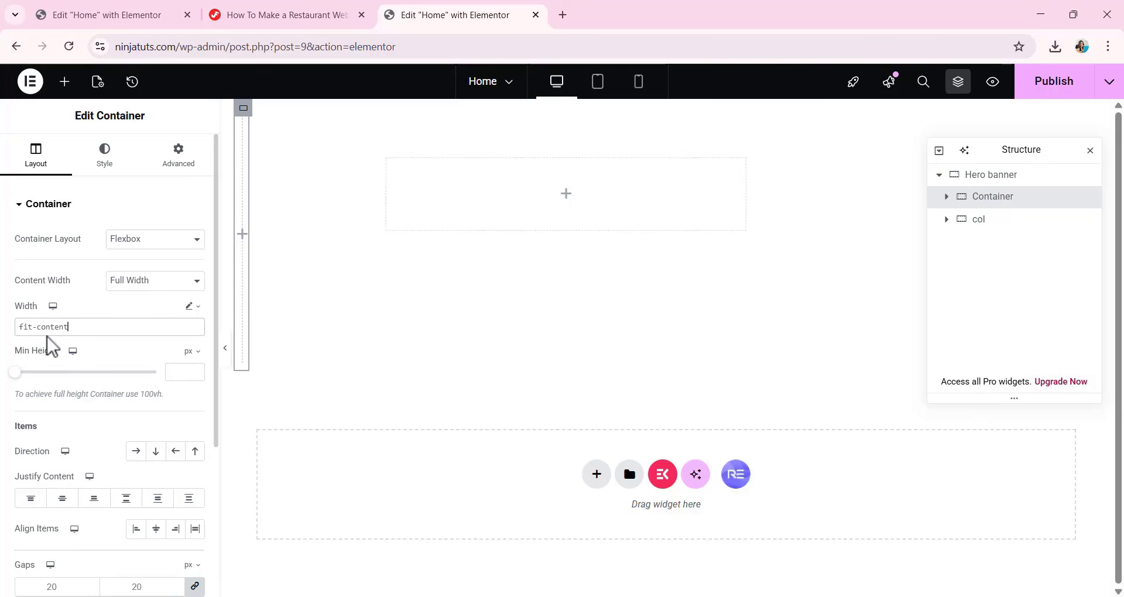
# Lay out the new container's items in a horizontal row, centre-aligned, with gaps of 0.
pyautogui.scroll(-1, 76, 363)
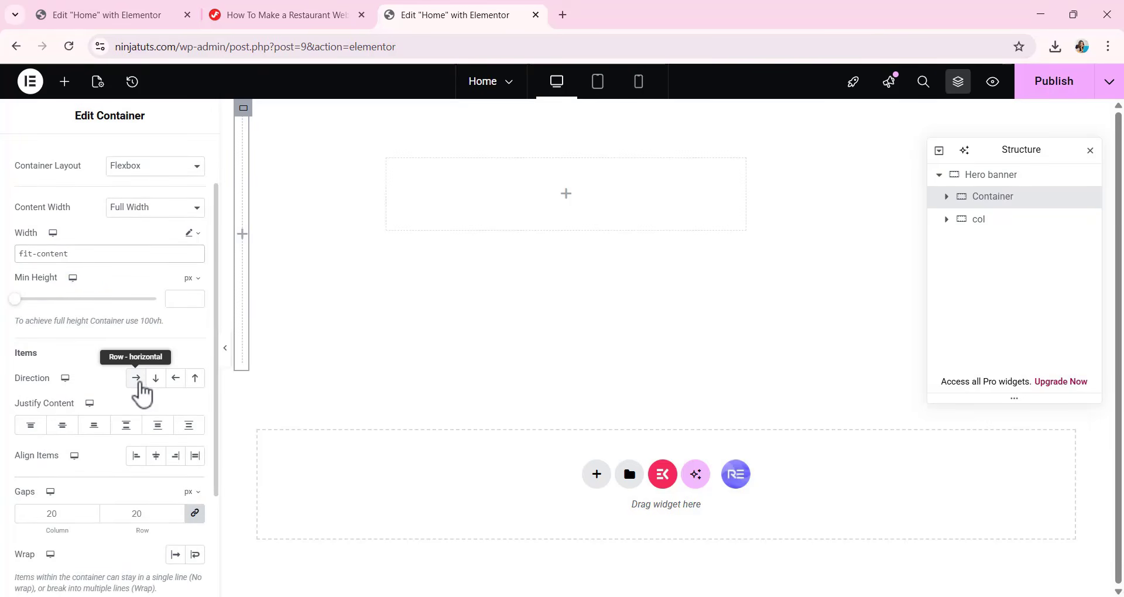
pyautogui.click(138, 379)
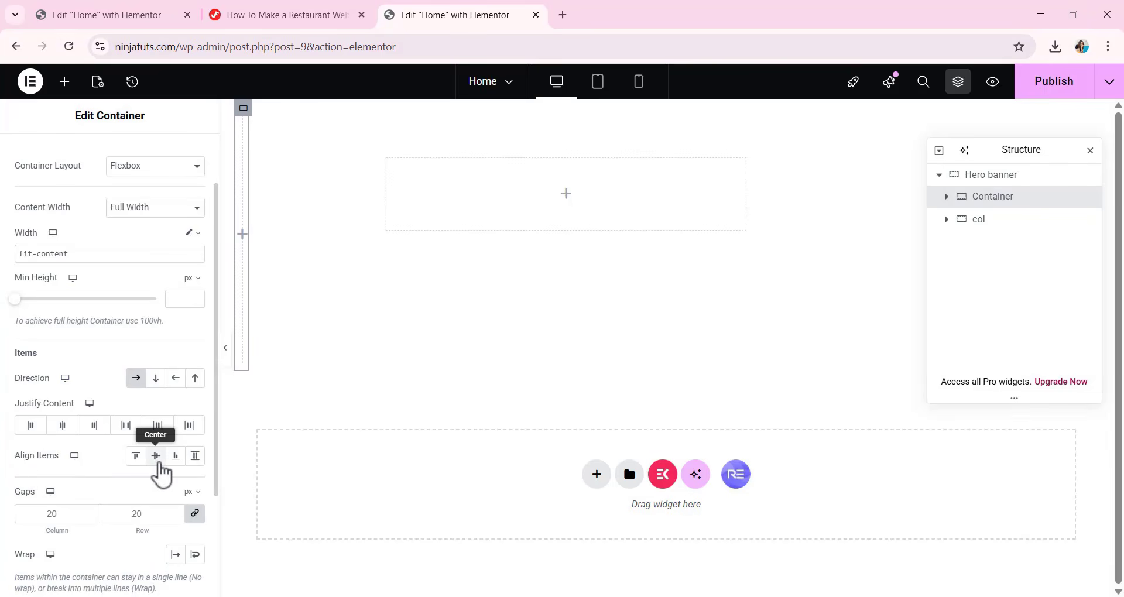
pyautogui.click(157, 462)
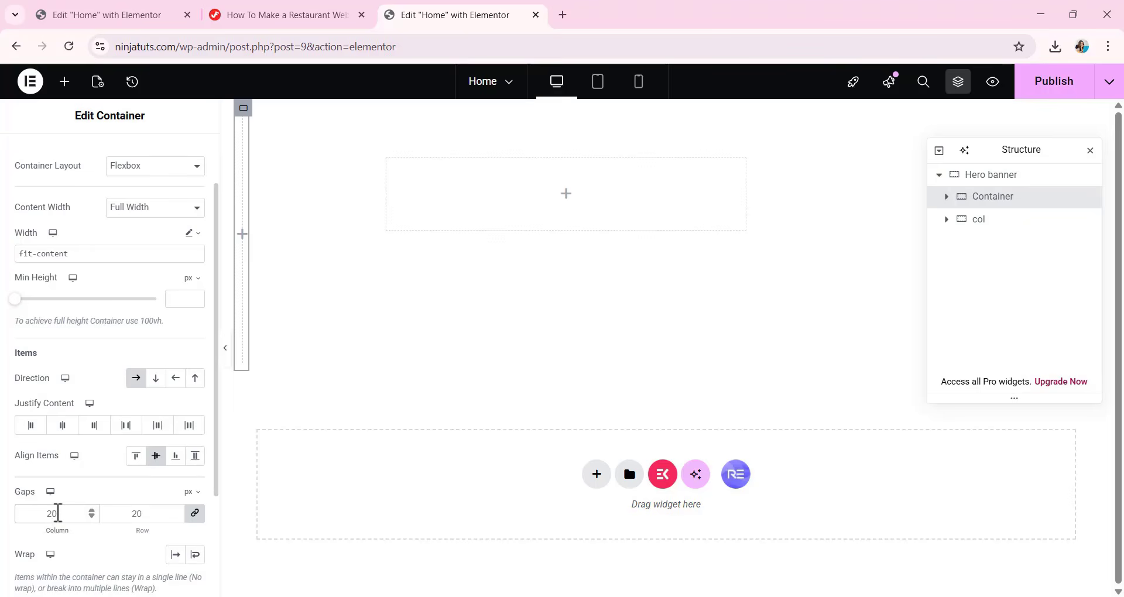
pyautogui.scroll(3, 47, 501)
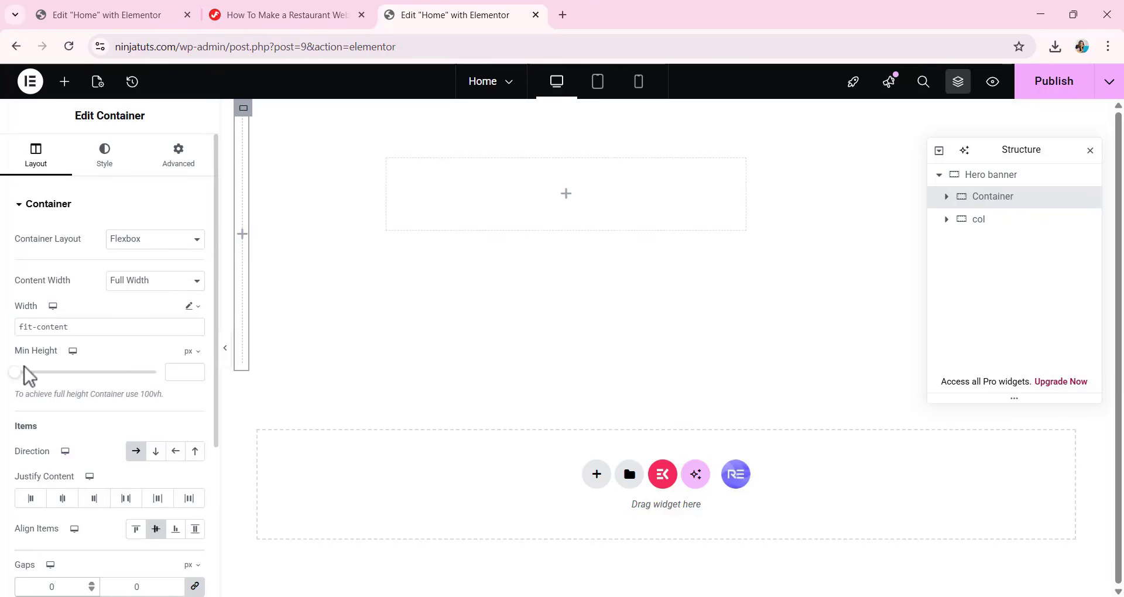
# Give the new container a classic background with the color #121212.
pyautogui.click(116, 165)
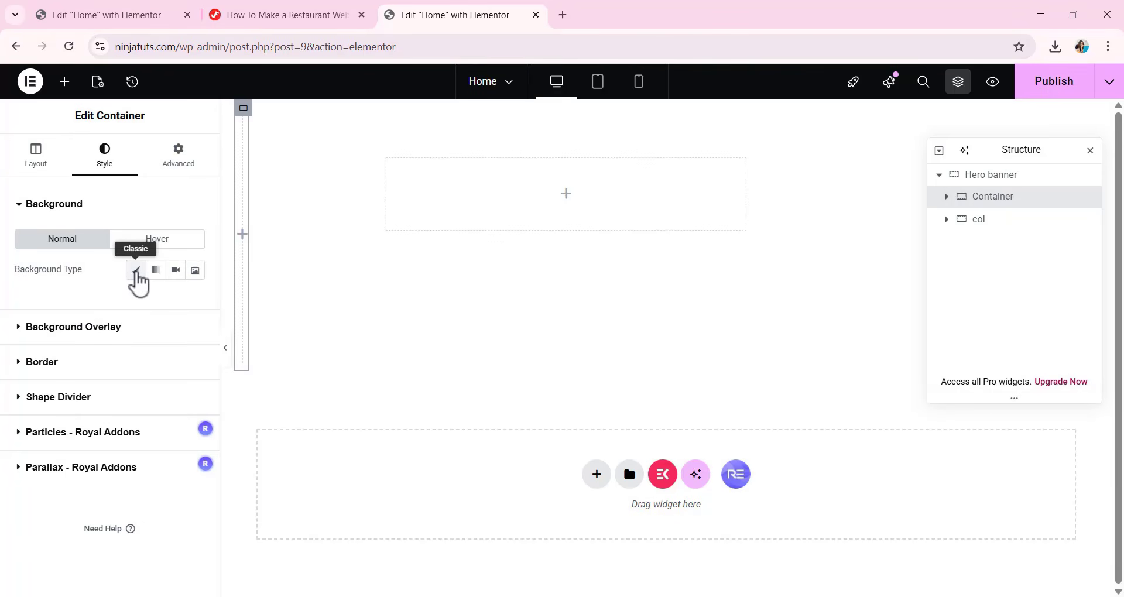
pyautogui.click(135, 271)
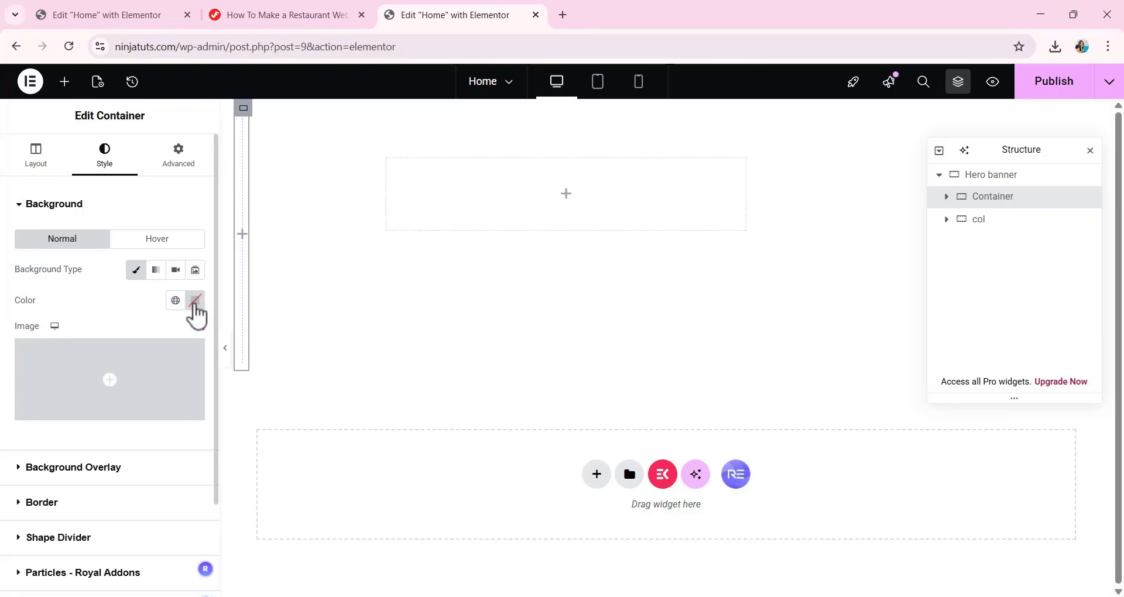
pyautogui.click(194, 302)
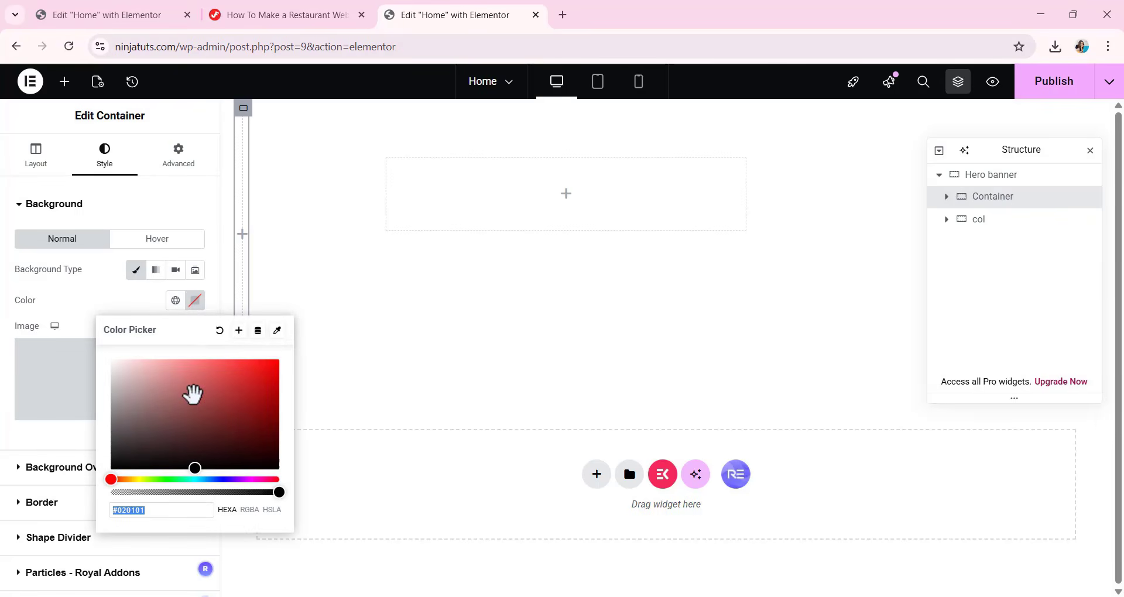
pyautogui.write('121212')
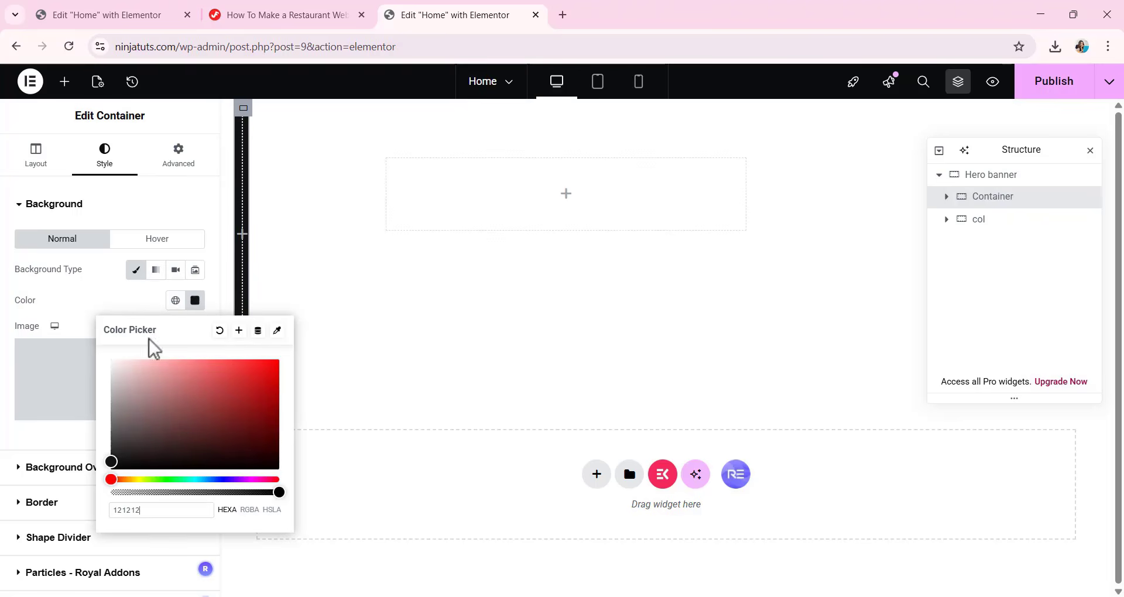
pyautogui.click(170, 205)
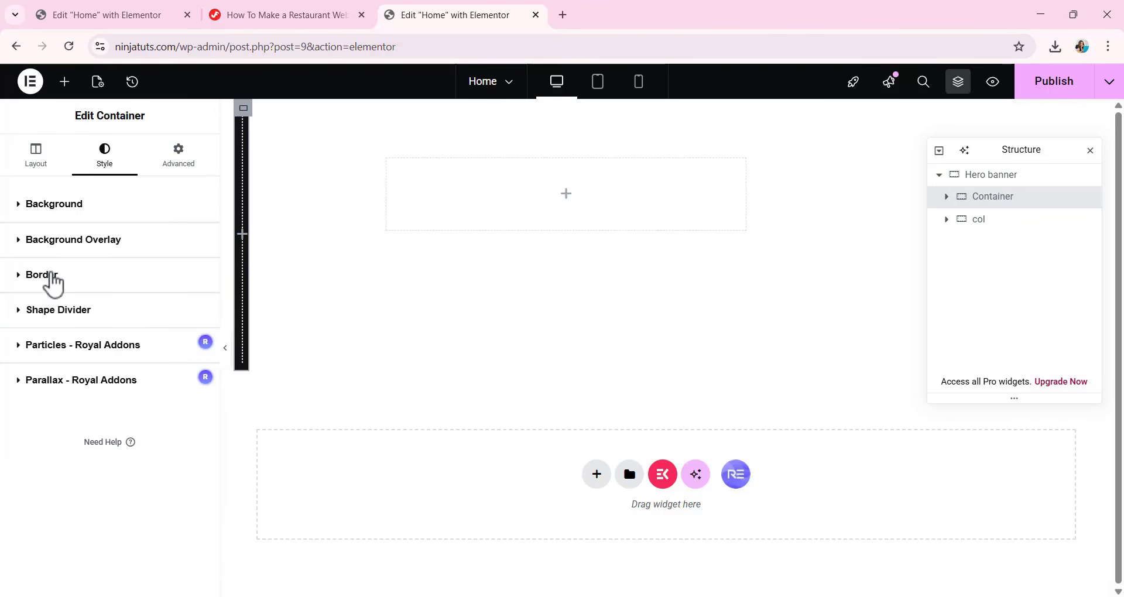
# Add a solid border to the new container with a width of 1 px on all sides.
pyautogui.click(53, 284)
pyautogui.click(129, 280)
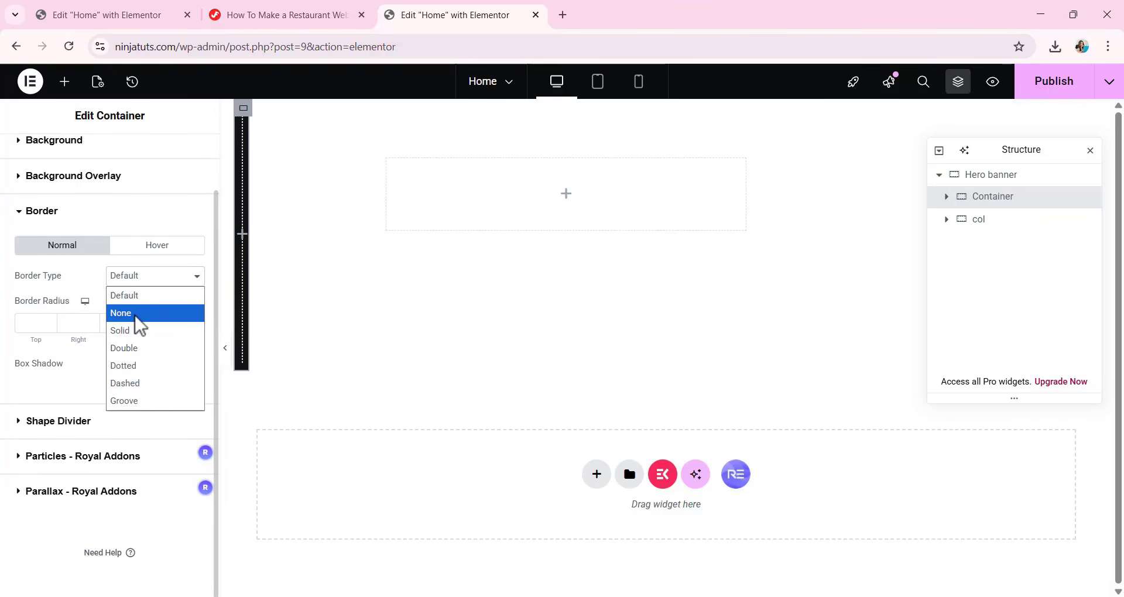
pyautogui.click(142, 329)
pyautogui.click(37, 323)
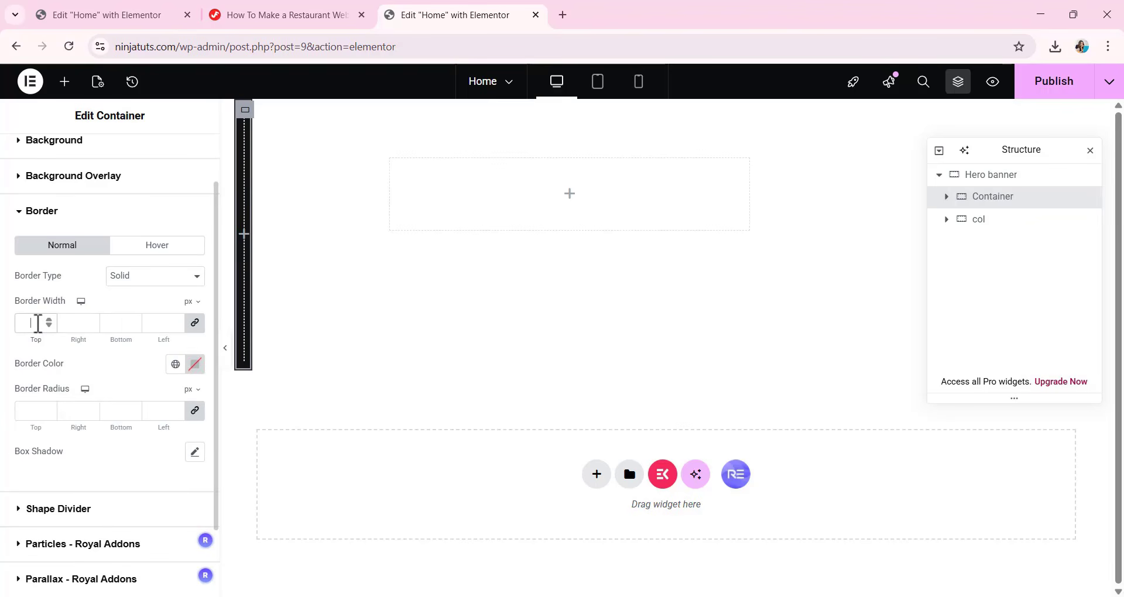
pyautogui.write('1')
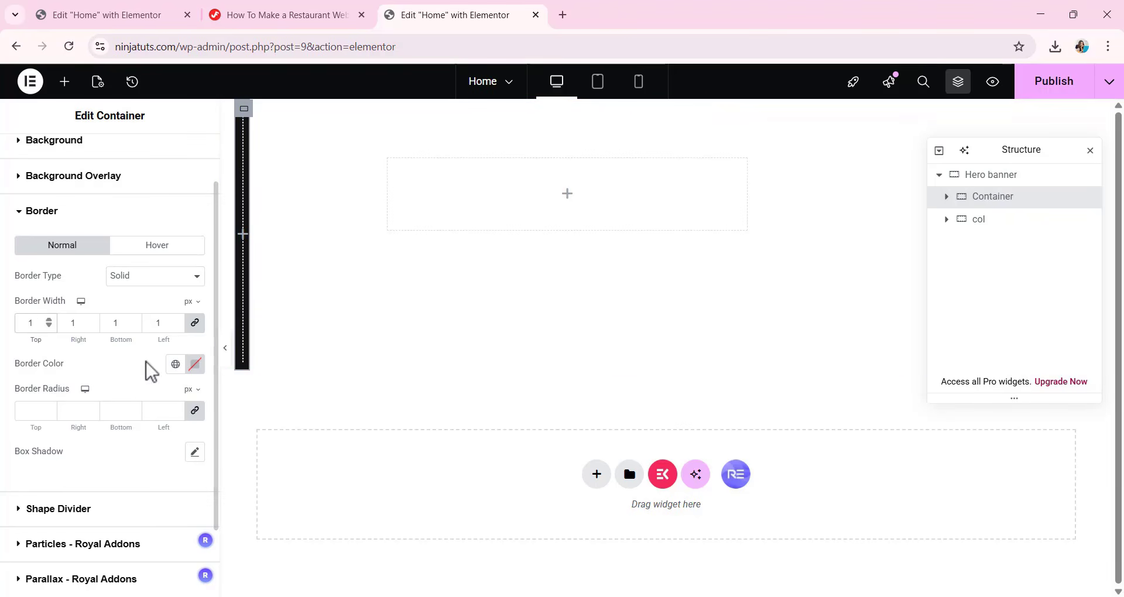
# Set the container's border color to the semi-transparent white #FFFFFF26.
pyautogui.click(196, 369)
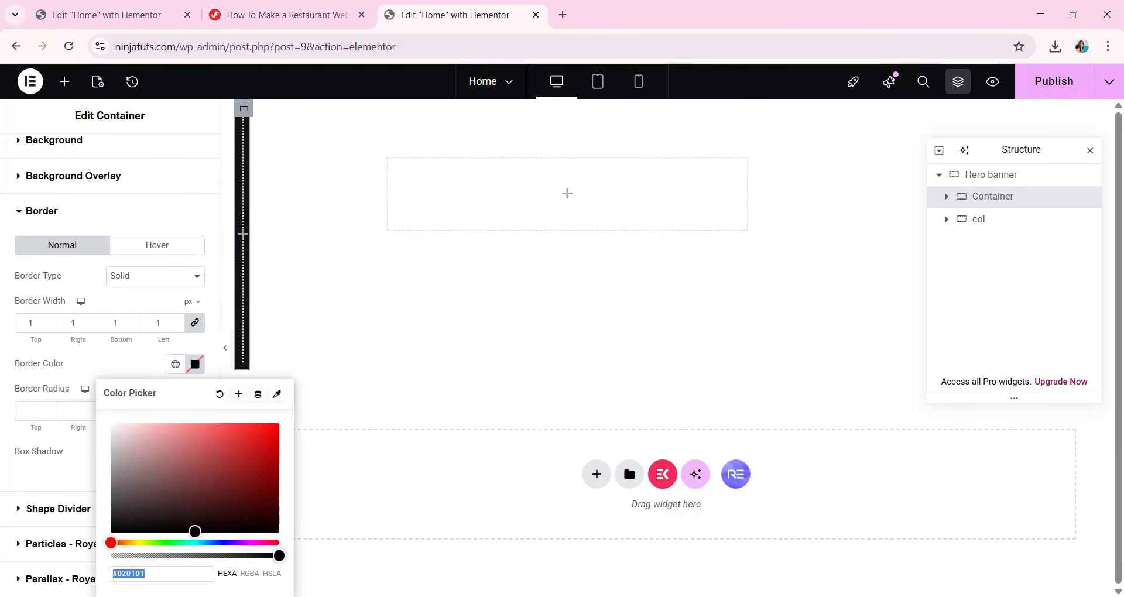
pyautogui.write('FFFFFFF')
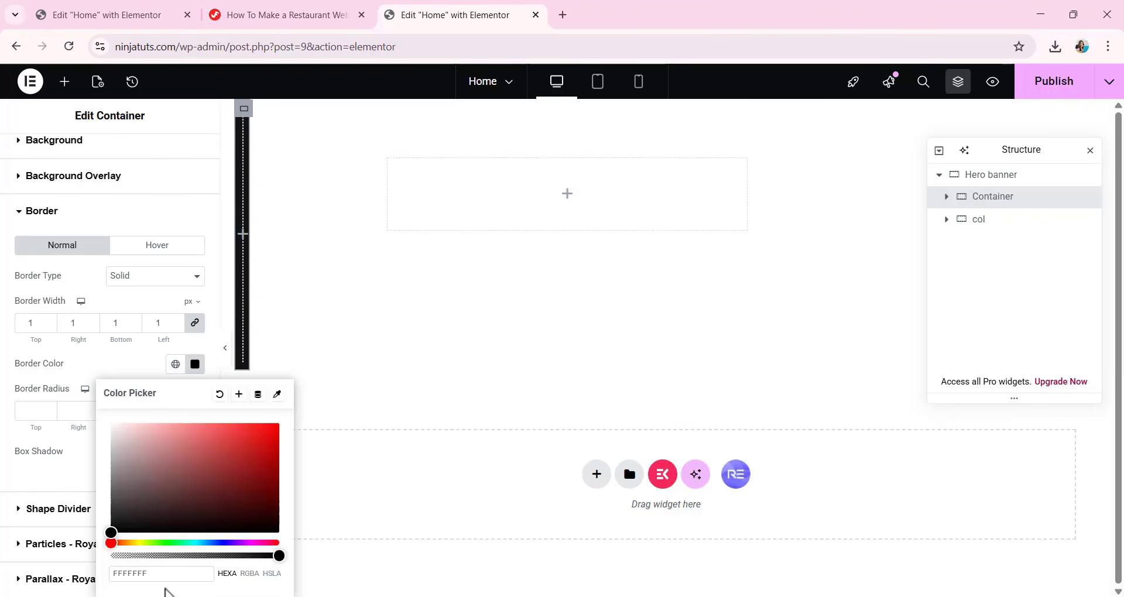
pyautogui.write('26')
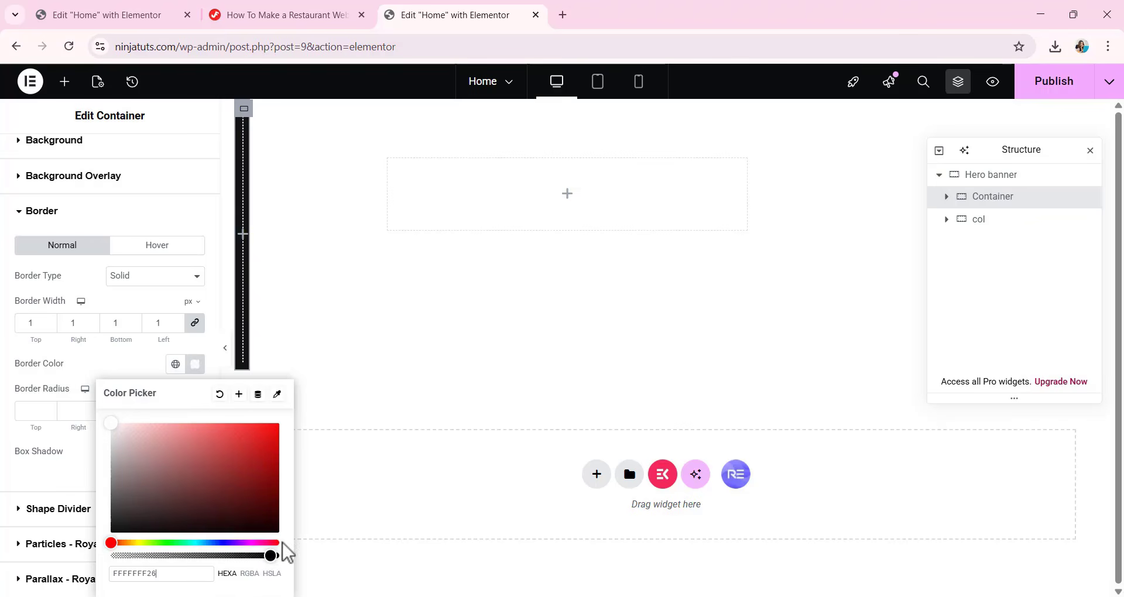
pyautogui.moveTo(268, 555); pyautogui.dragTo(134, 575)
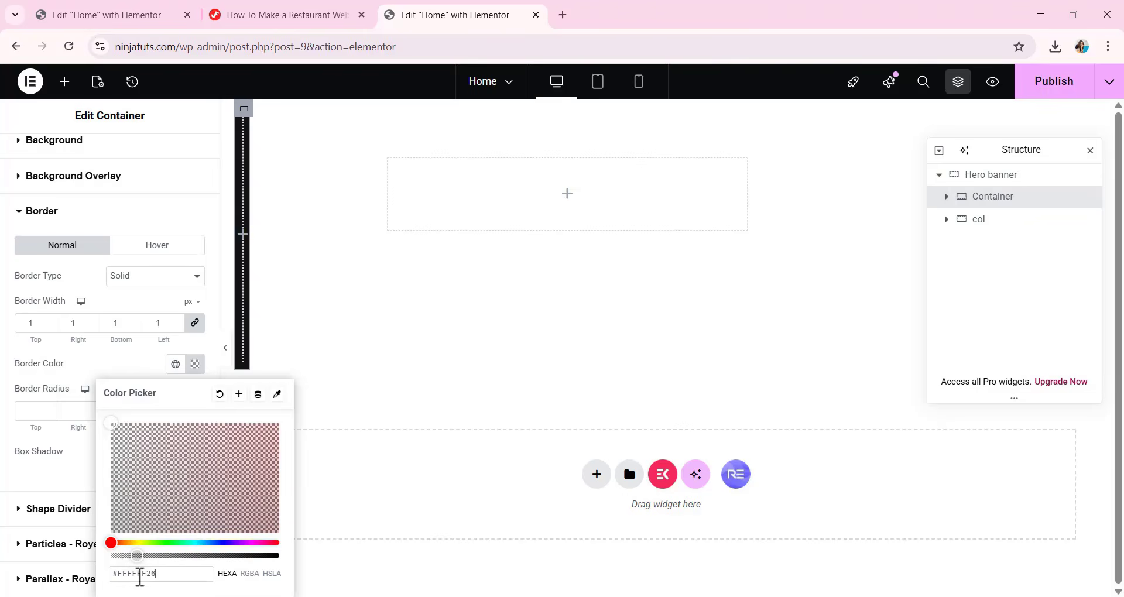
pyautogui.click(344, 316)
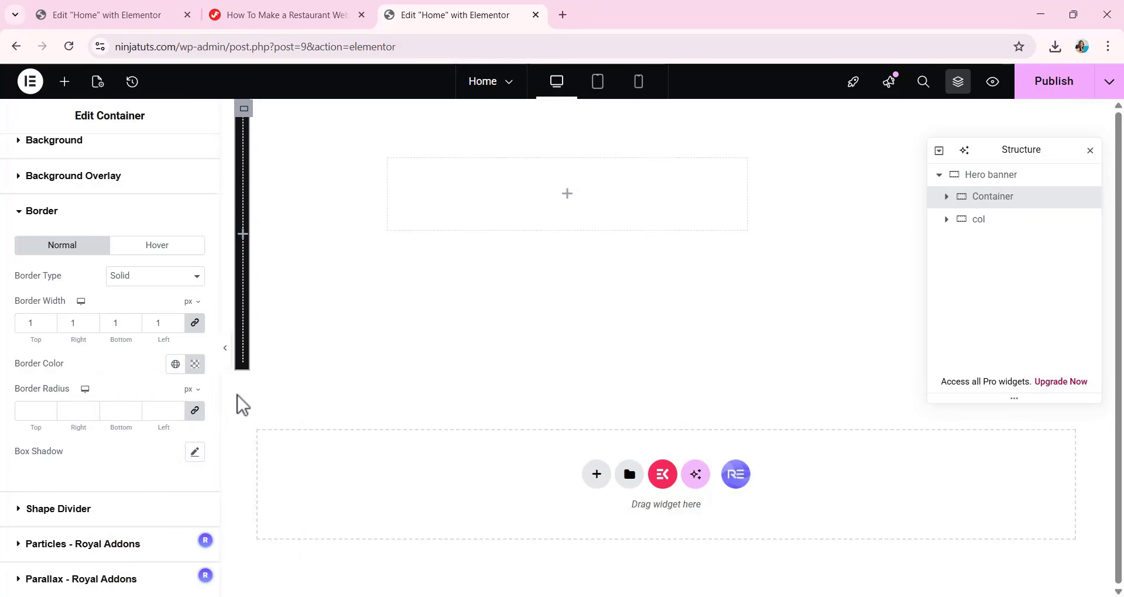
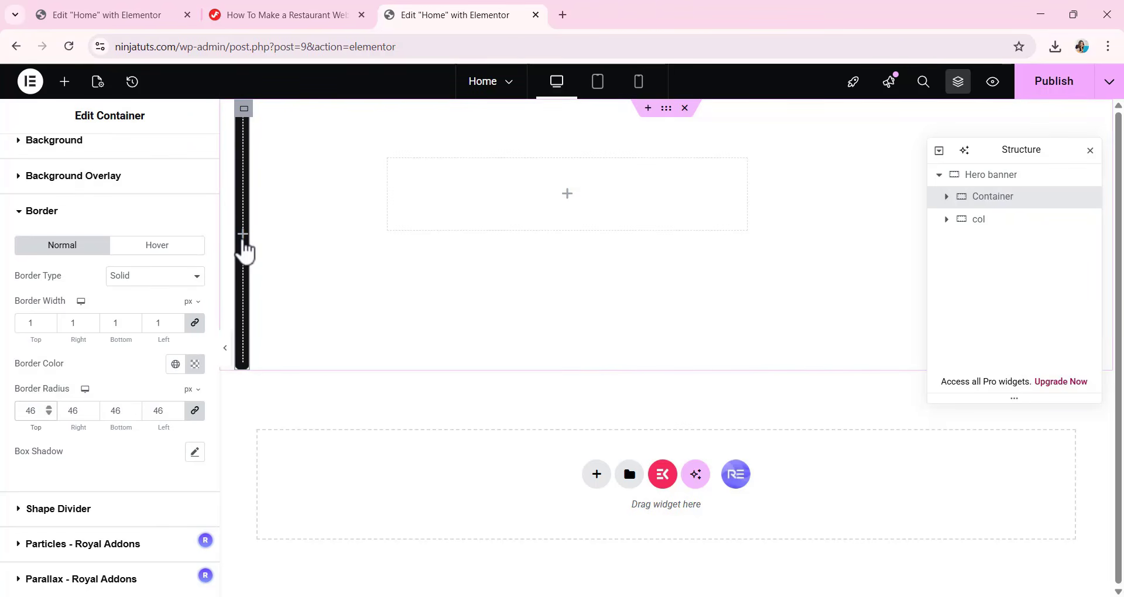
# Set the dark container's padding to 7 px top and bottom and 12 px right and left, with the values unlinked.
pyautogui.scroll(1, 131, 384)
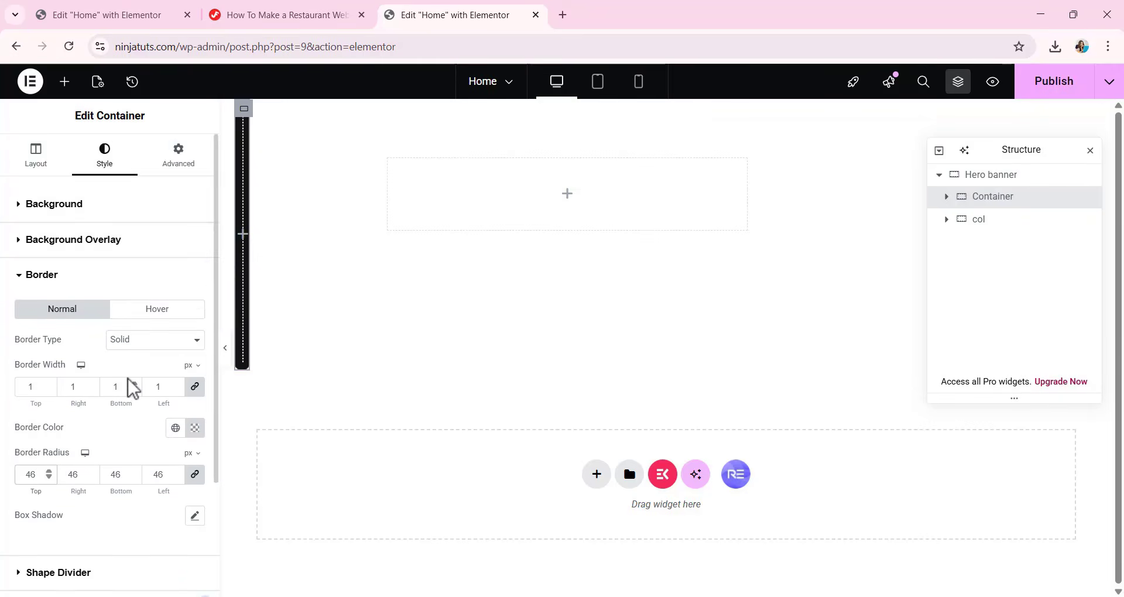
pyautogui.scroll(-3, 130, 369)
pyautogui.scroll(3, 130, 351)
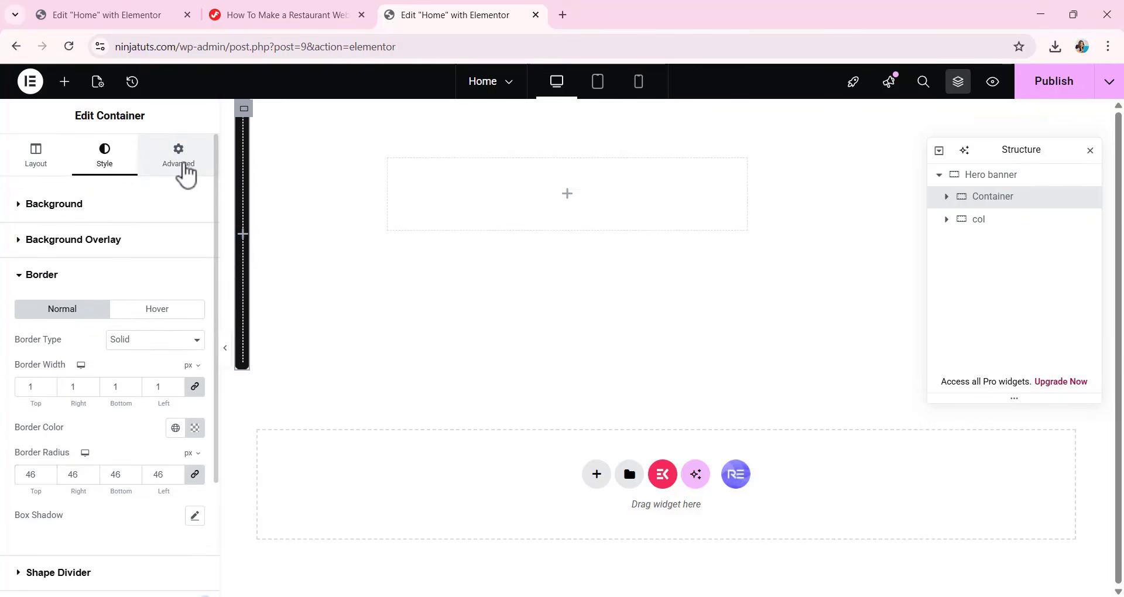
pyautogui.click(180, 167)
pyautogui.click(197, 319)
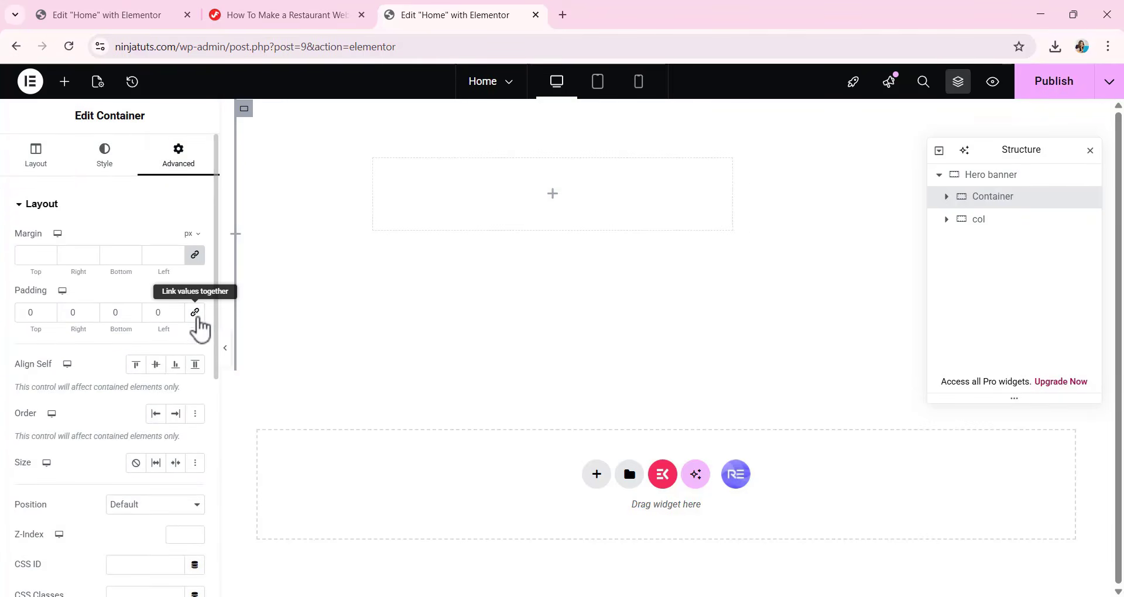
pyautogui.moveTo(51, 319)
pyautogui.mouseDown()
pyautogui.moveTo(19, 321)
pyautogui.moveTo(68, 312)
pyautogui.mouseUp()
pyautogui.write('7')
pyautogui.write('1')
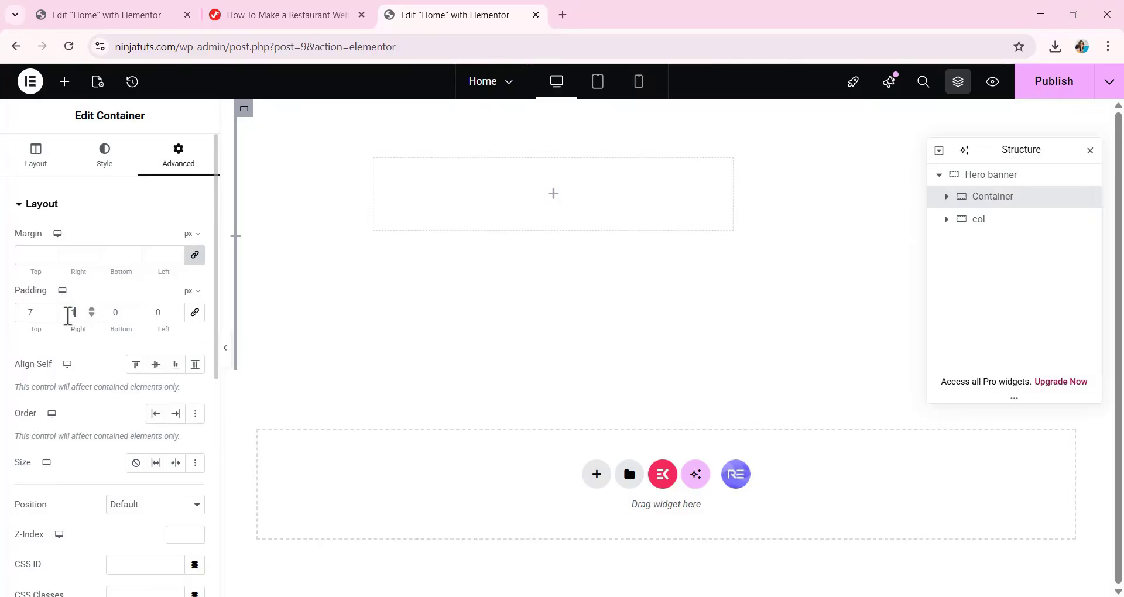
pyautogui.write('2')
pyautogui.moveTo(120, 312); pyautogui.dragTo(151, 313)
pyautogui.write('12')
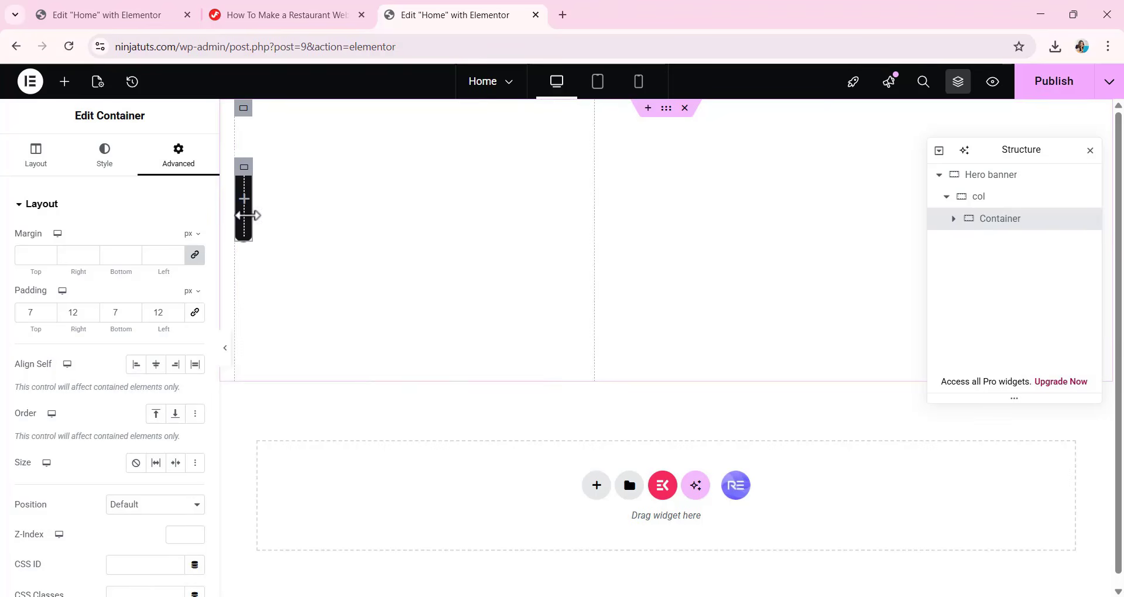
# Add a Heading widget and nest it inside the dark pill-shaped container within col.
pyautogui.click(65, 81)
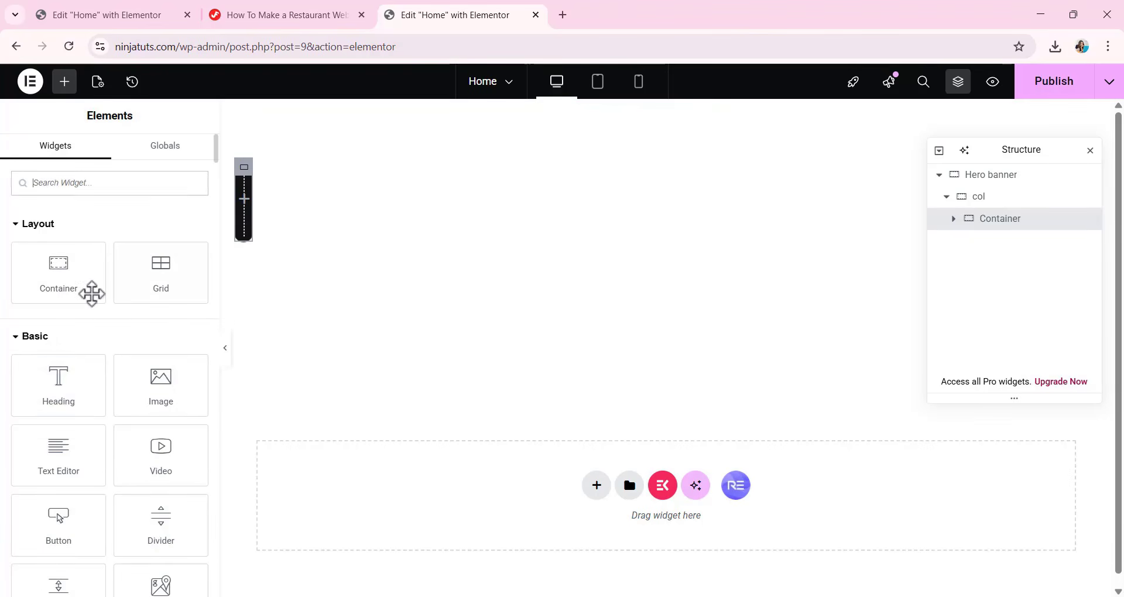
pyautogui.moveTo(65, 387); pyautogui.dragTo(344, 181)
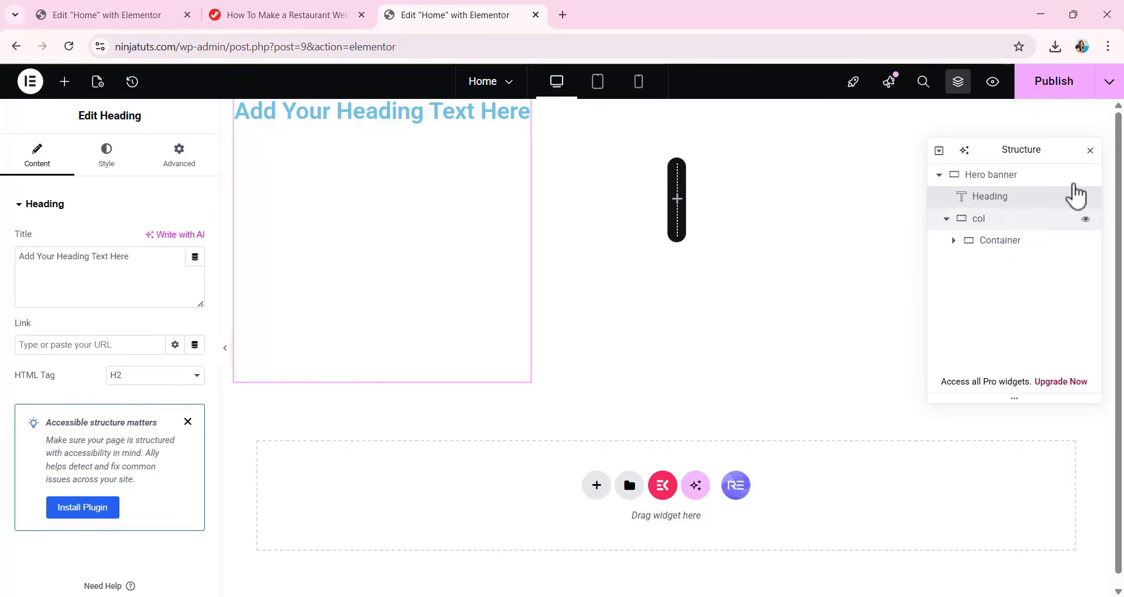
pyautogui.moveTo(1005, 205); pyautogui.dragTo(1014, 253)
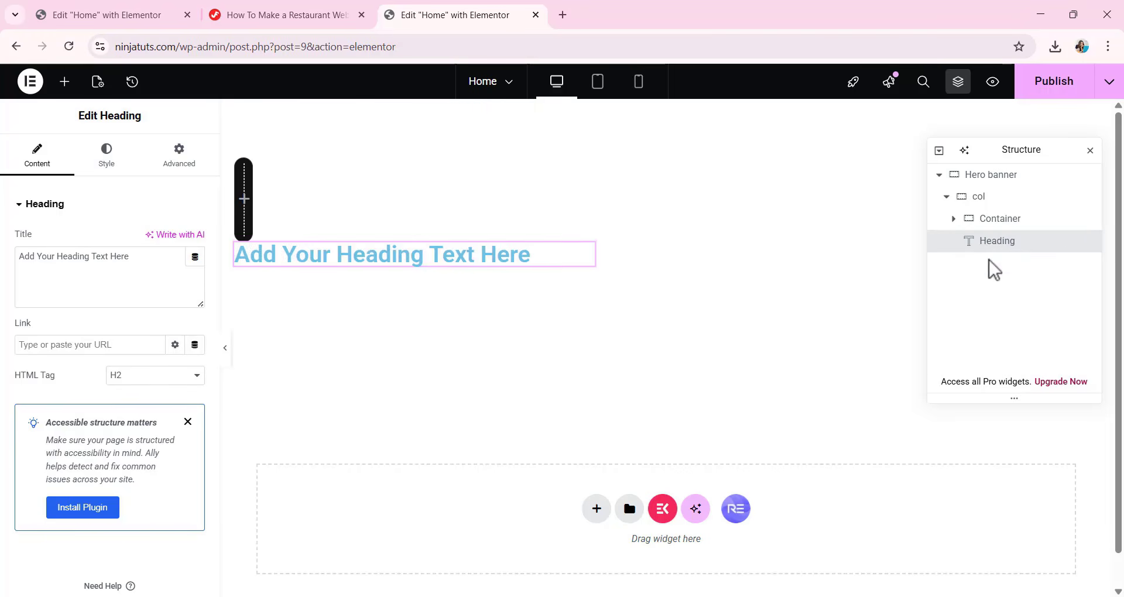
pyautogui.click(954, 218)
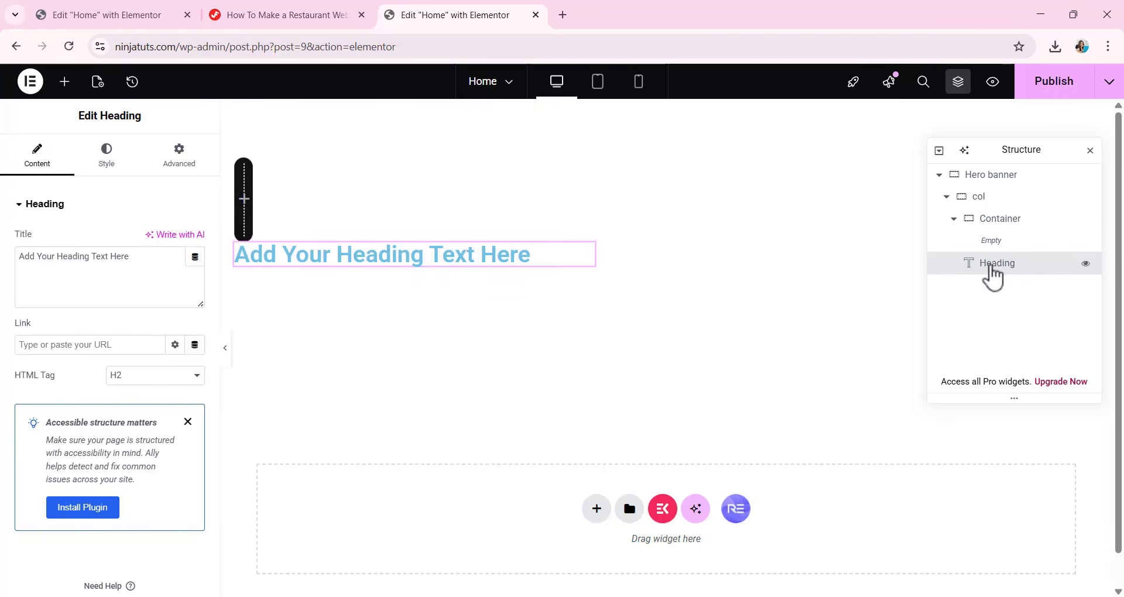
pyautogui.moveTo(993, 266); pyautogui.dragTo(1002, 253)
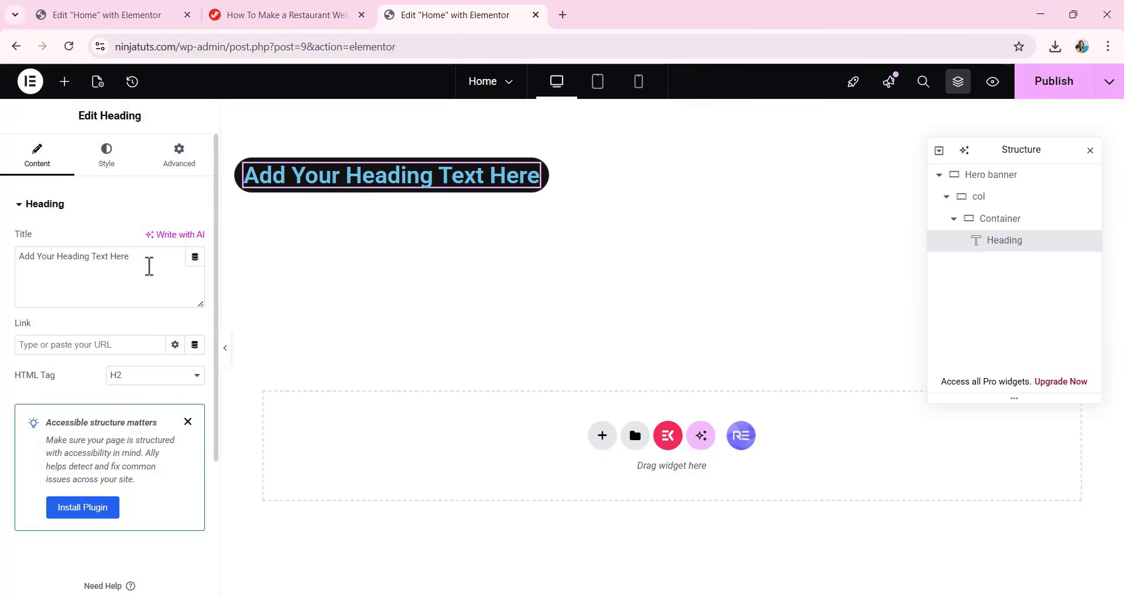
# Replace the heading's title with "Google:" and set its HTML tag to H5.
pyautogui.moveTo(149, 266); pyautogui.dragTo(28, 279)
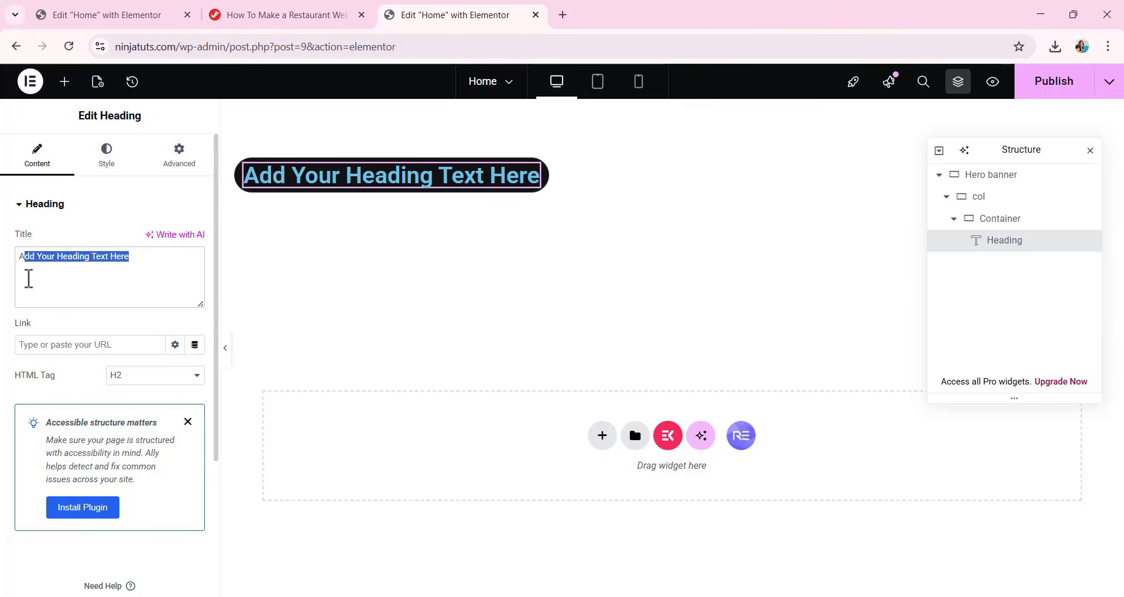
pyautogui.write('Google:')
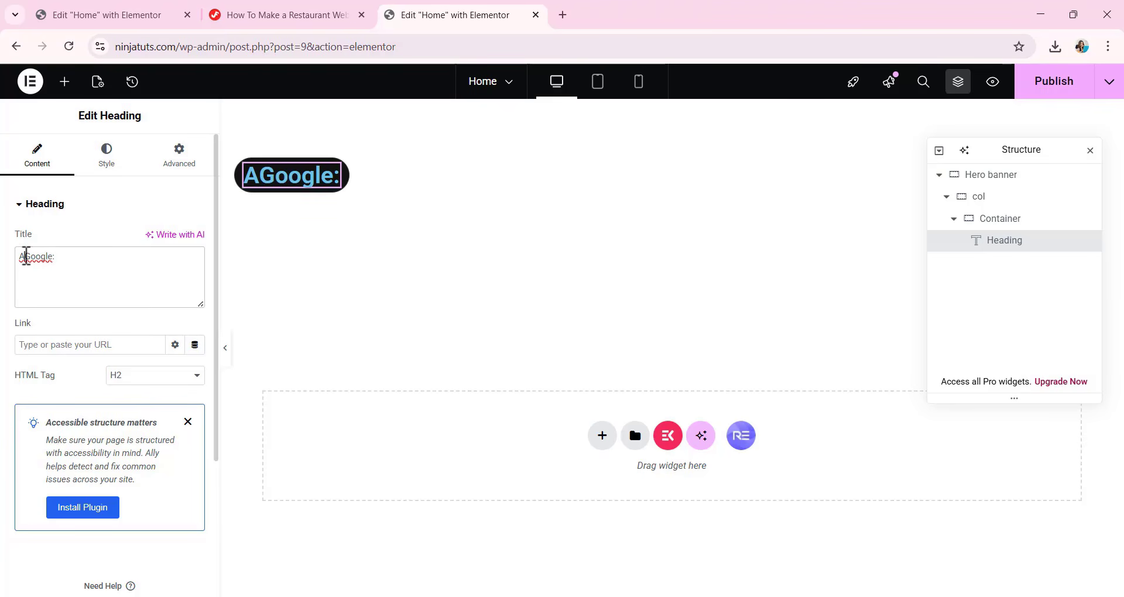
pyautogui.click(28, 249)
pyautogui.press('BackSpace')
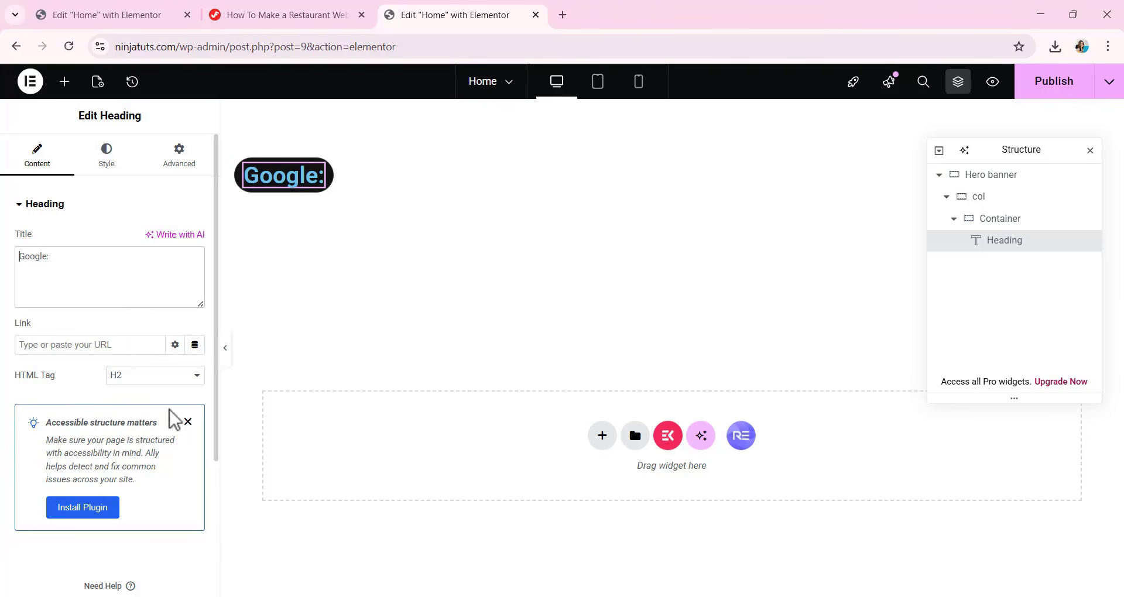
pyautogui.click(148, 376)
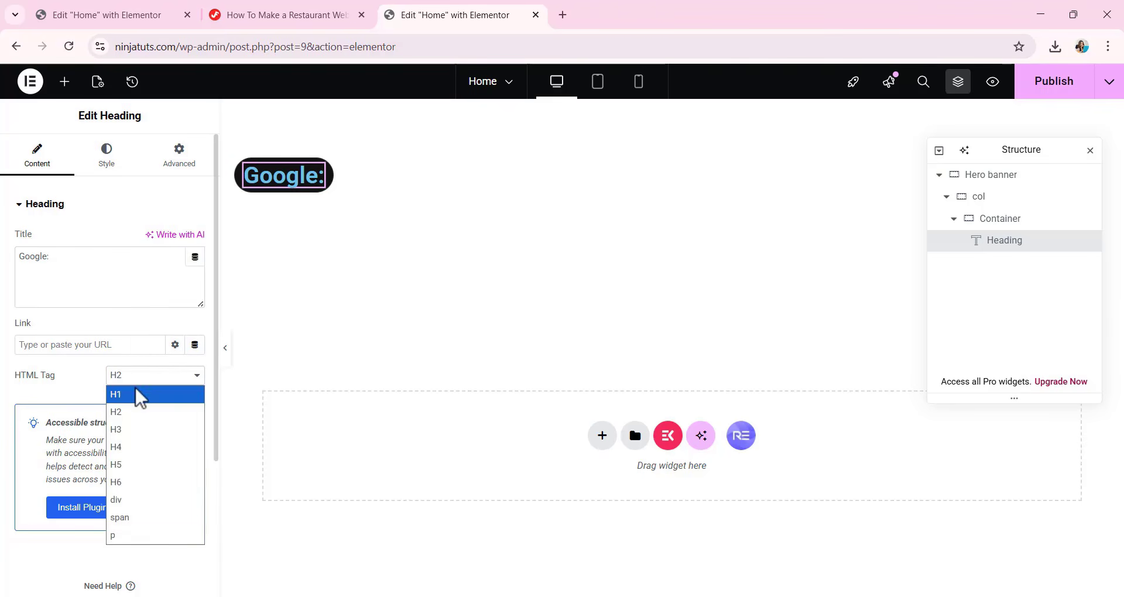
pyautogui.click(154, 466)
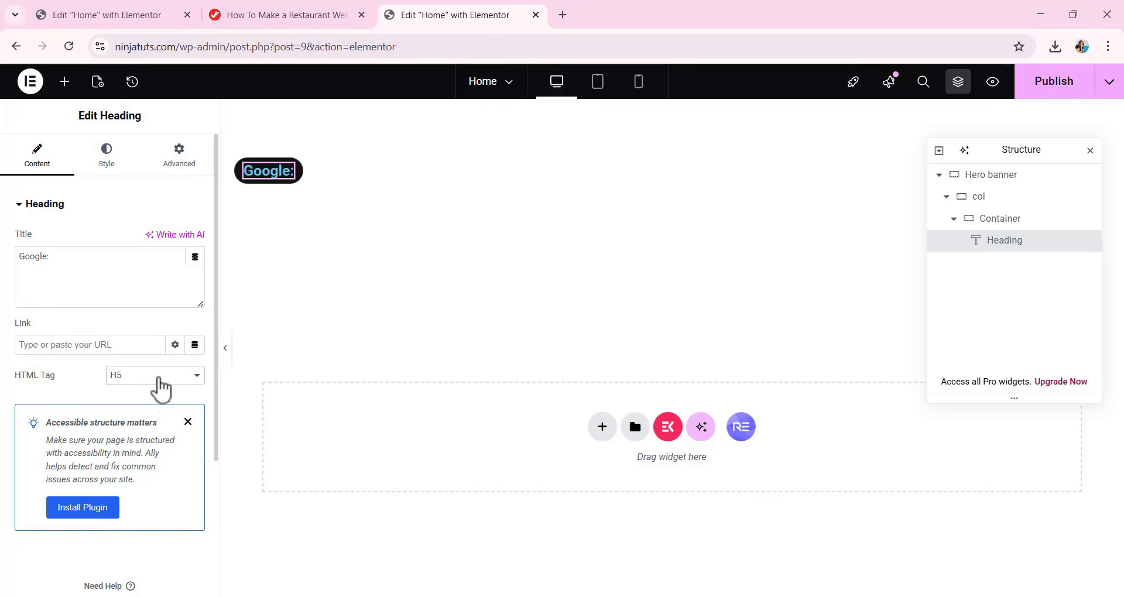
# Try H1 as the heading's HTML tag and return it to H5.
pyautogui.click(159, 380)
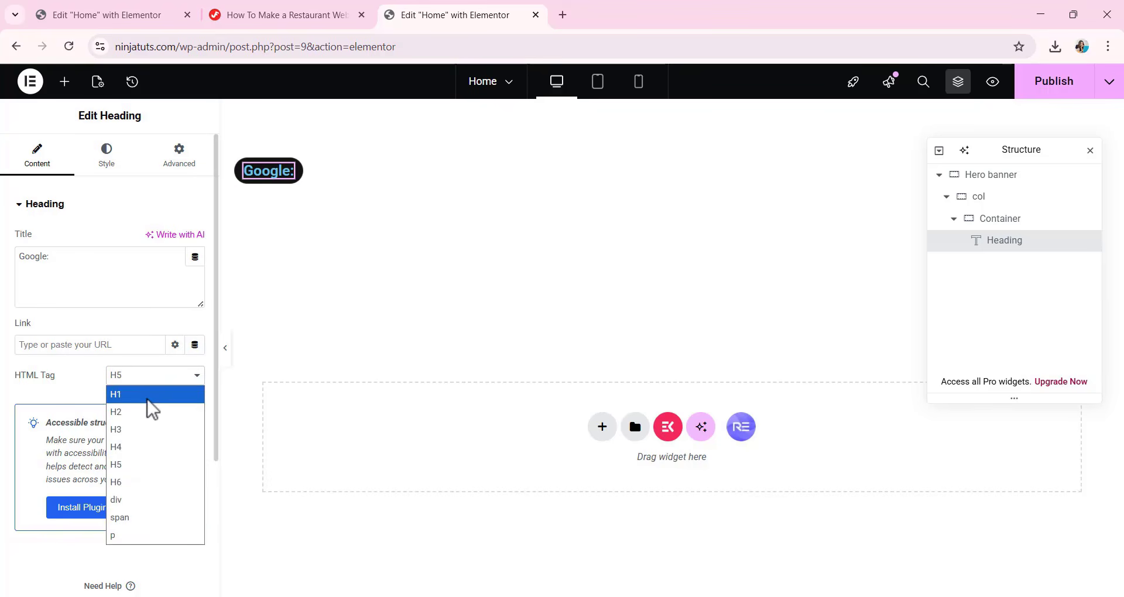
pyautogui.click(147, 400)
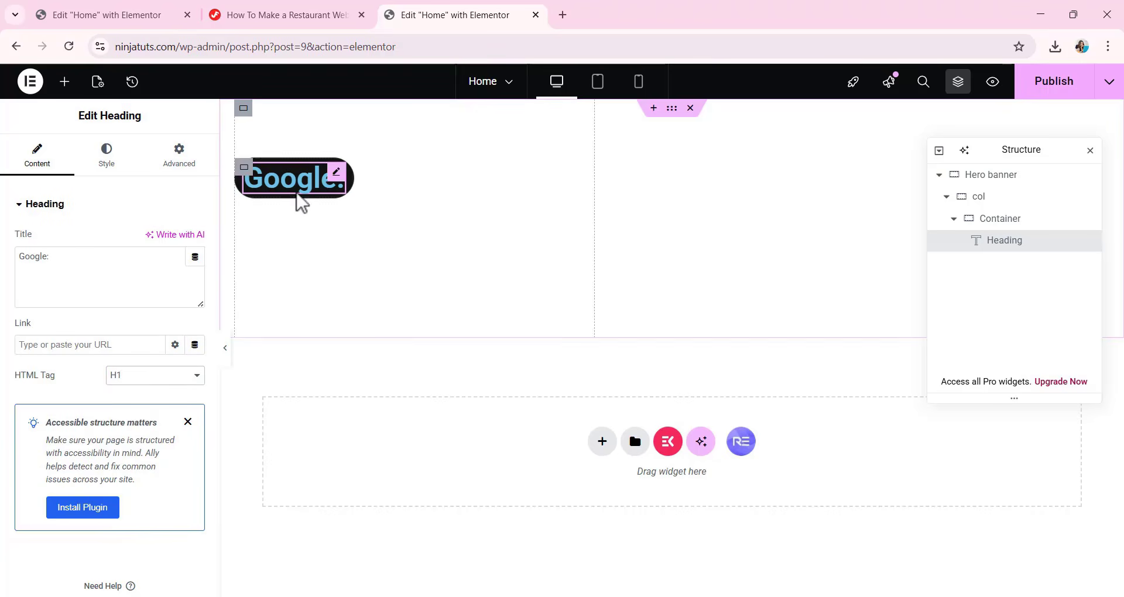
pyautogui.click(149, 377)
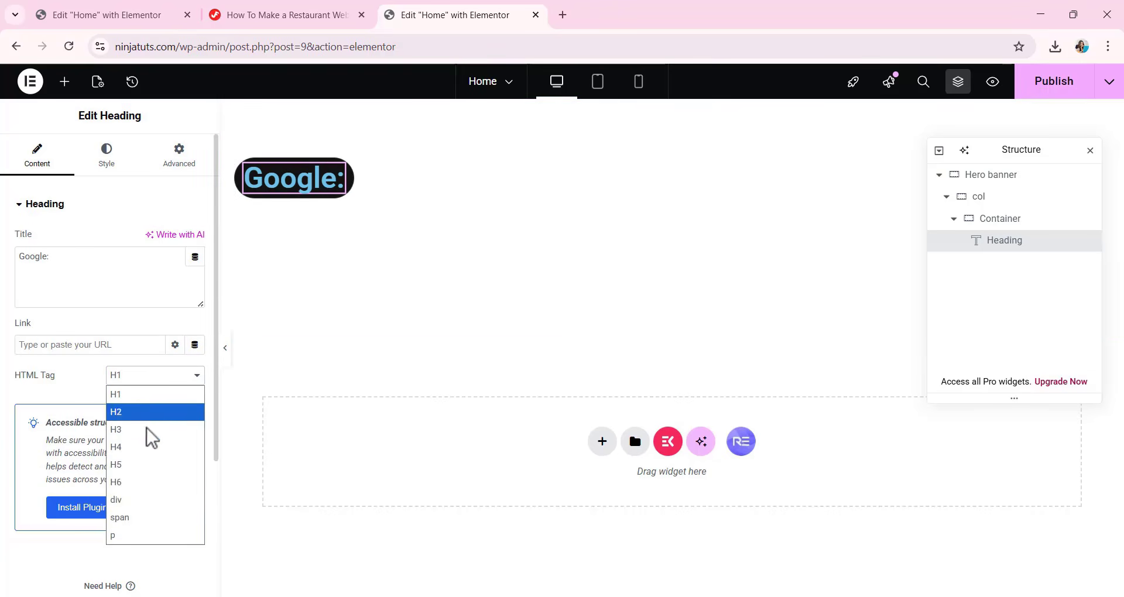
pyautogui.click(147, 466)
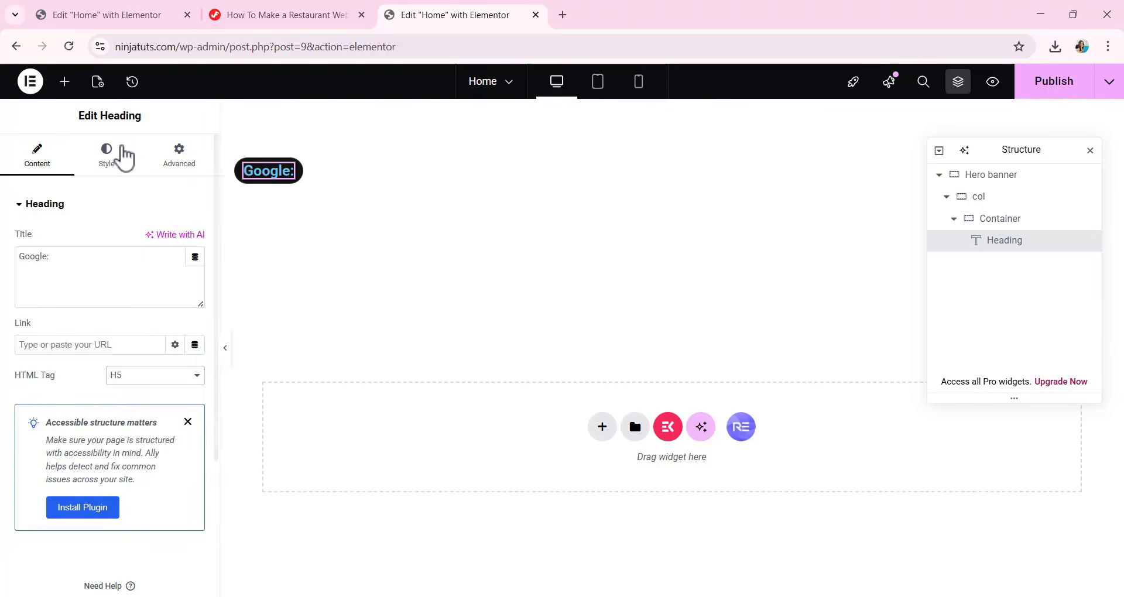
# Set the "Google:" heading's font family to Inter Tight.
pyautogui.click(113, 167)
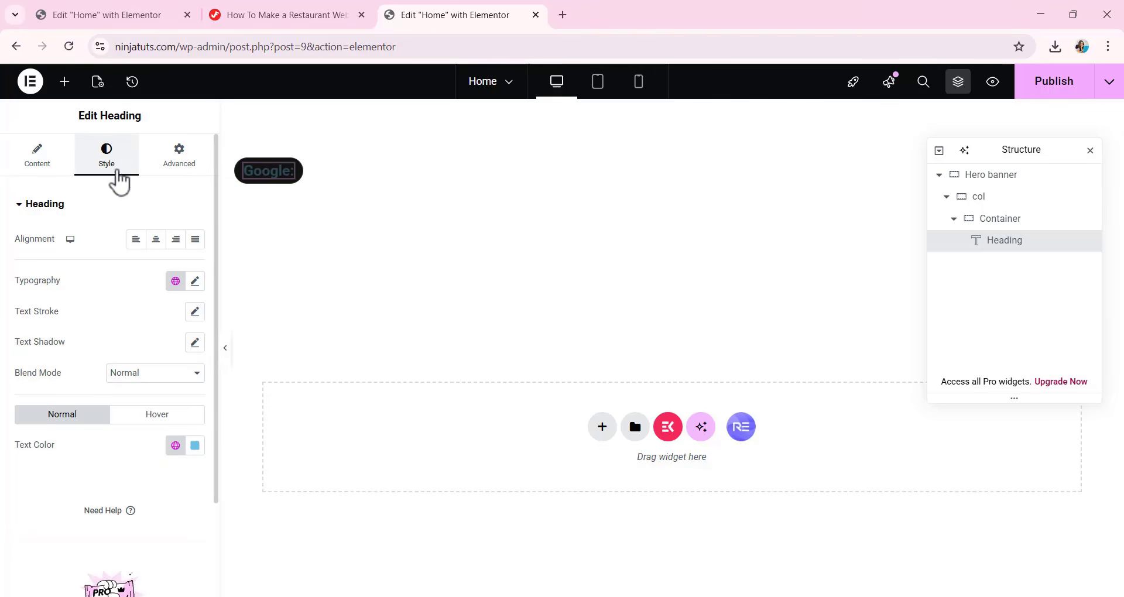
pyautogui.click(195, 283)
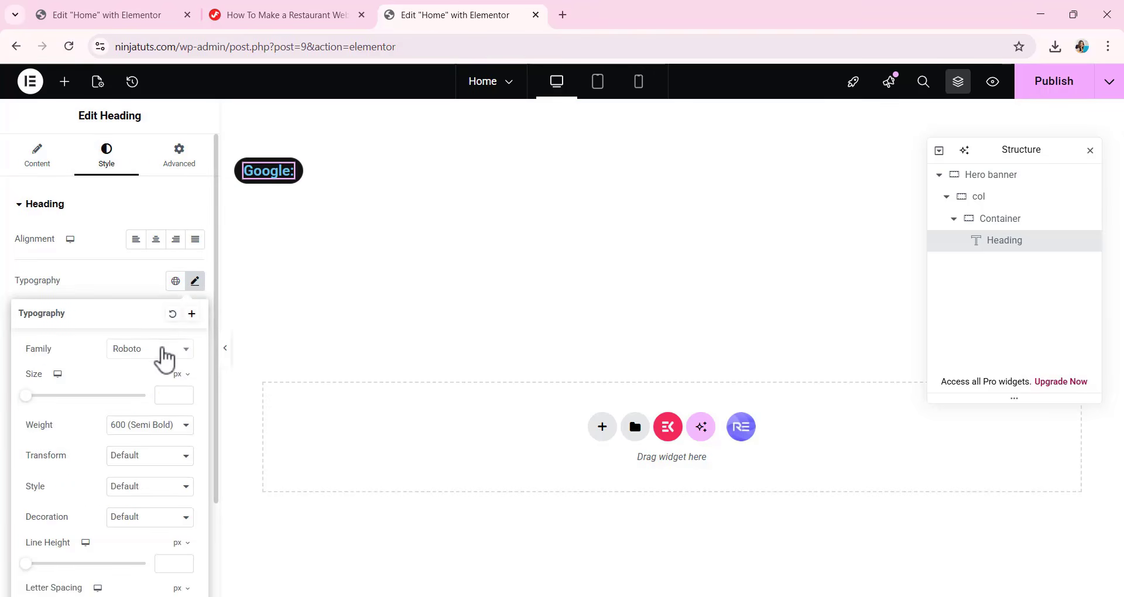
pyautogui.click(164, 350)
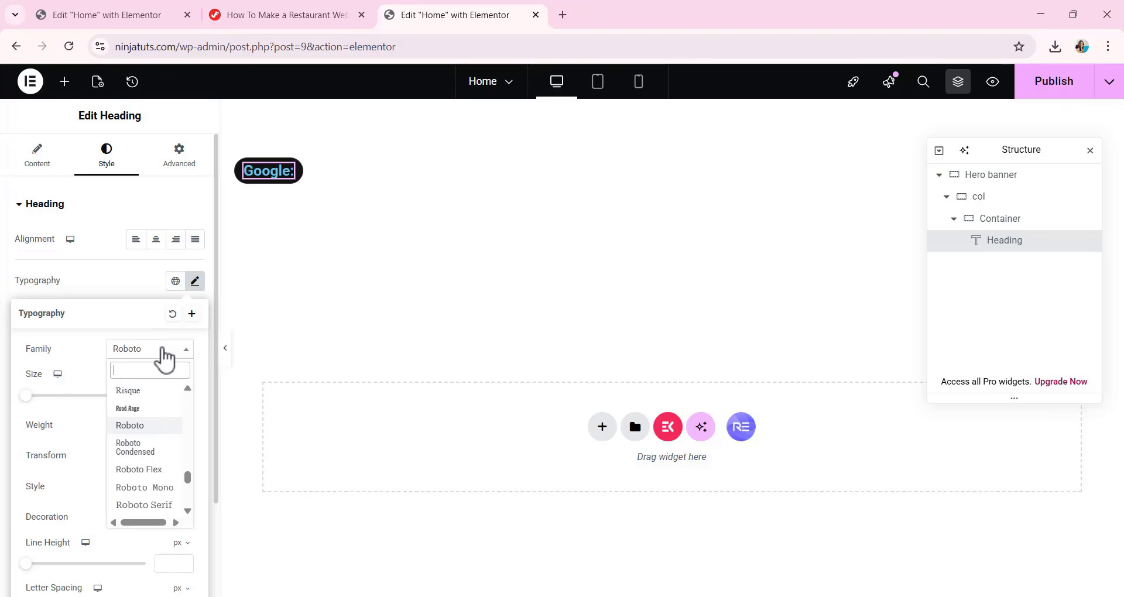
pyautogui.write('INTER')
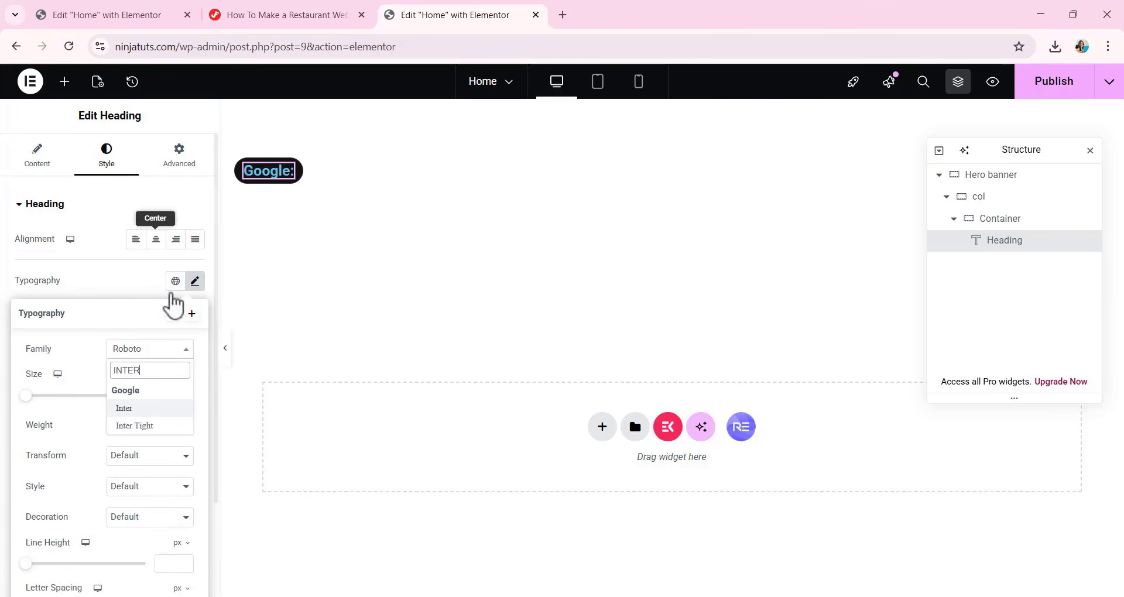
pyautogui.click(148, 427)
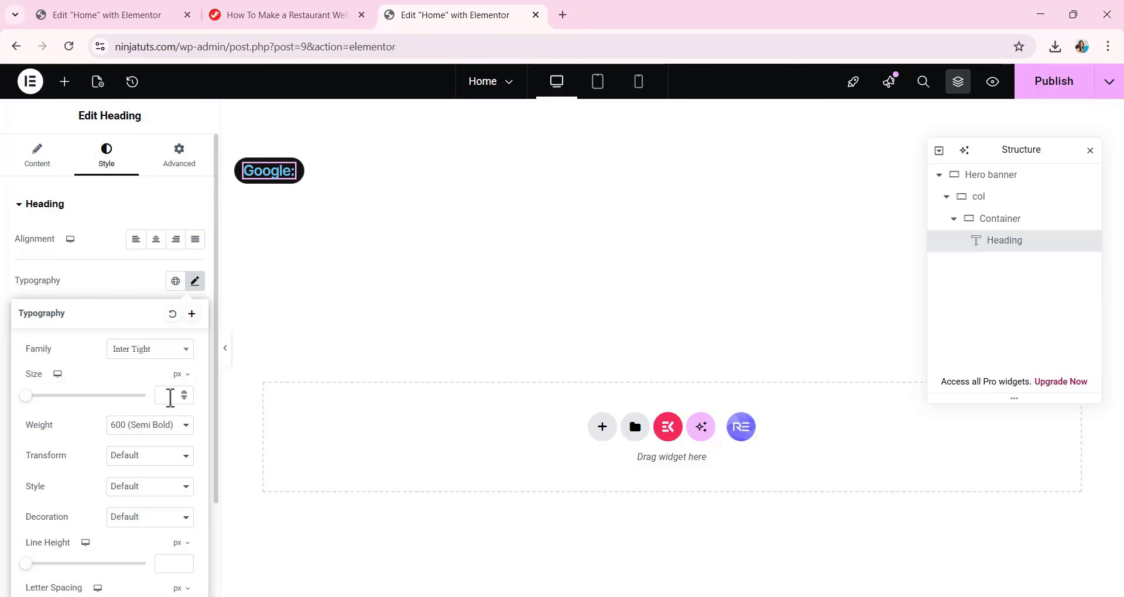
# Set the "Google:" heading's font size to 16 px and its weight to 500 (Medium).
pyautogui.click(169, 395)
pyautogui.write('16')
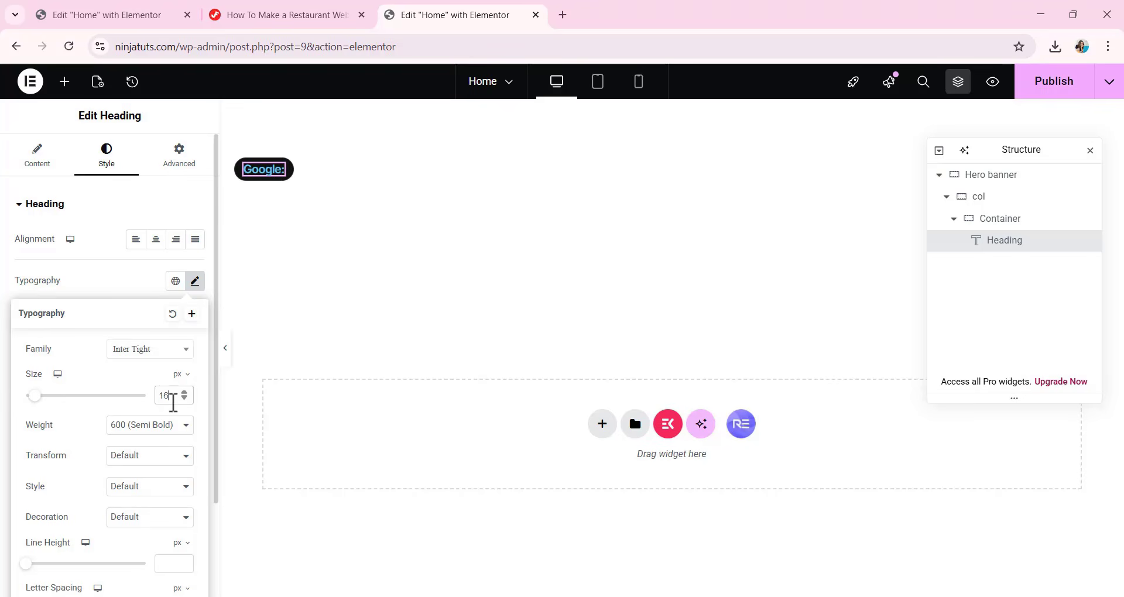
pyautogui.scroll(-2, 121, 417)
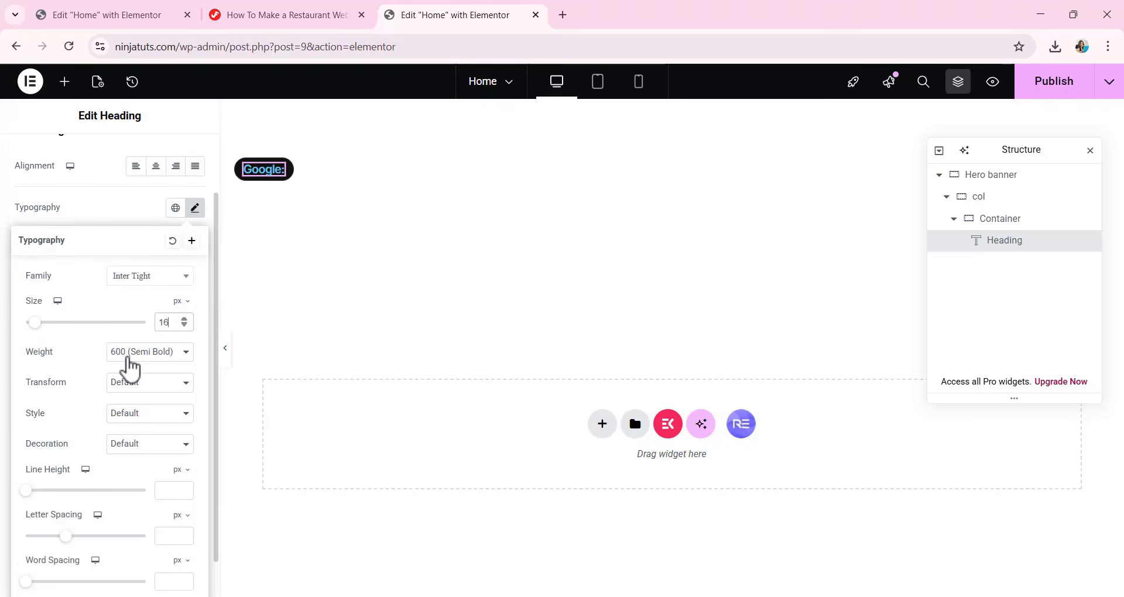
pyautogui.click(140, 352)
pyautogui.click(146, 441)
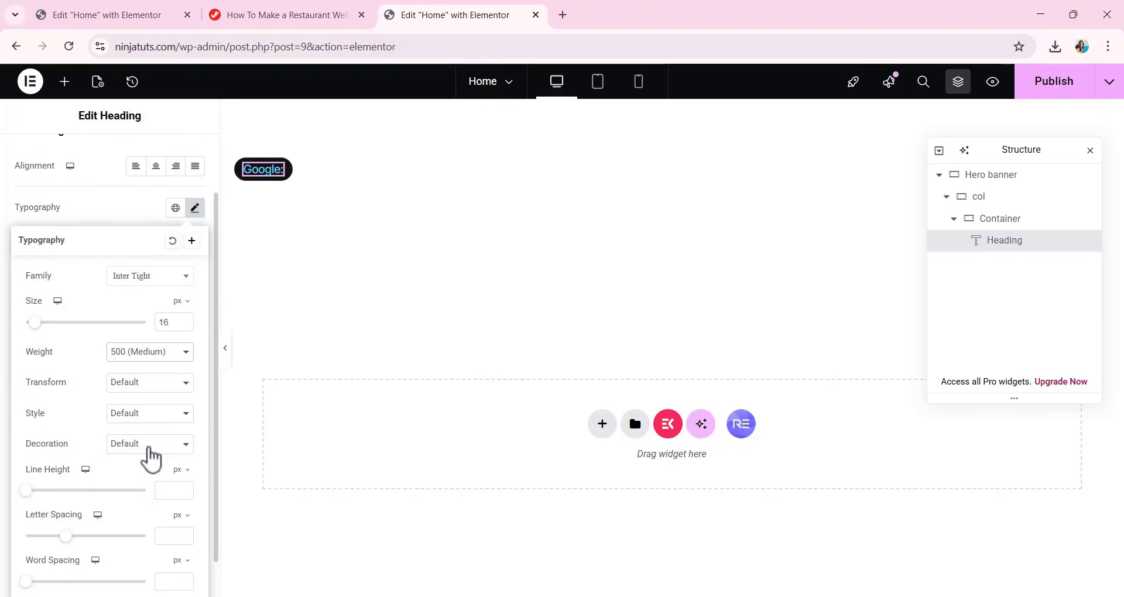
# Set the "Google:" heading's line height to 26 px and its letter spacing to -0.01 em.
pyautogui.scroll(-1, 148, 460)
pyautogui.click(173, 447)
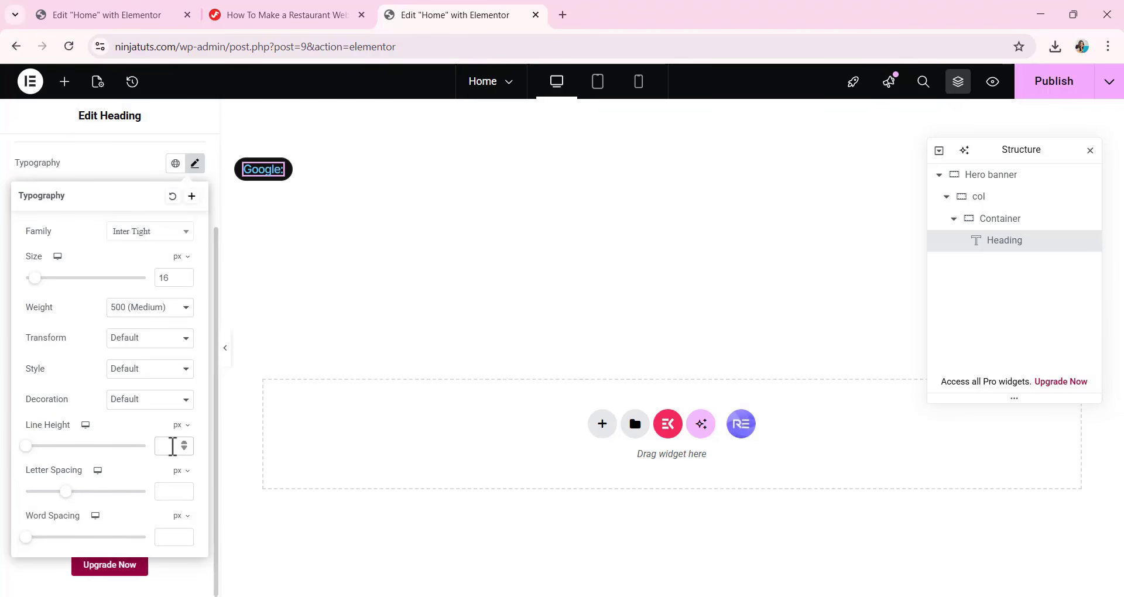
pyautogui.write('26')
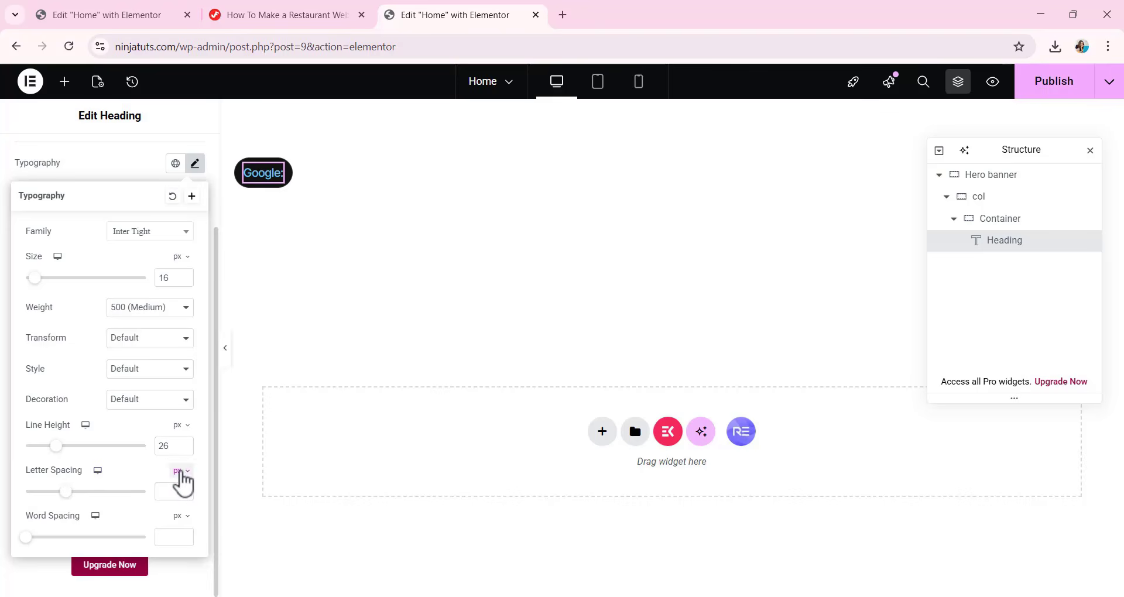
pyautogui.click(180, 471)
pyautogui.click(180, 504)
pyautogui.click(173, 493)
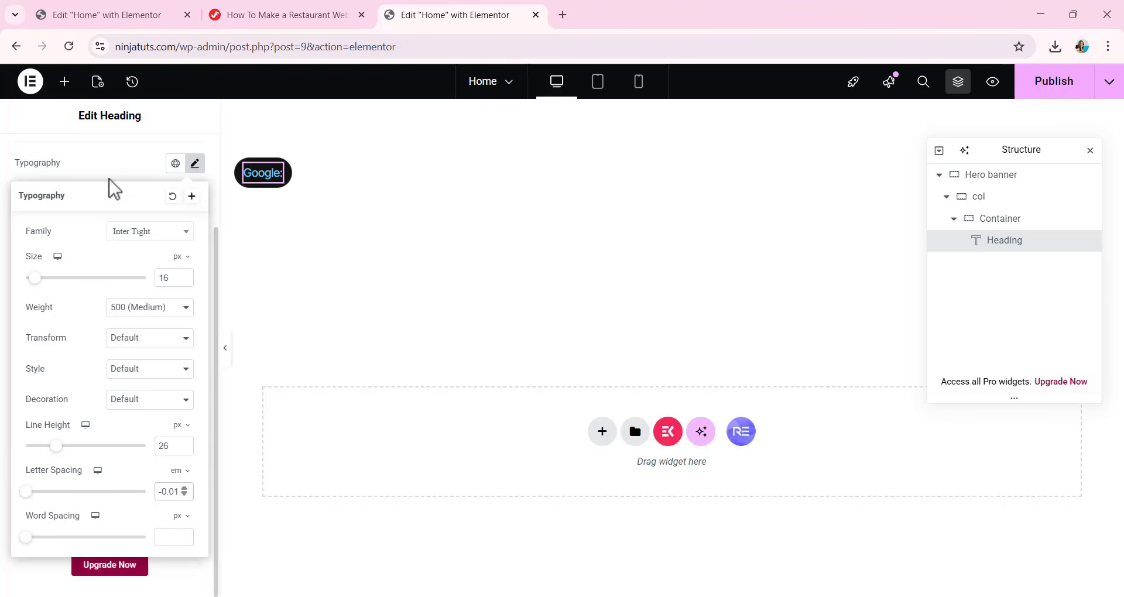
pyautogui.click(124, 171)
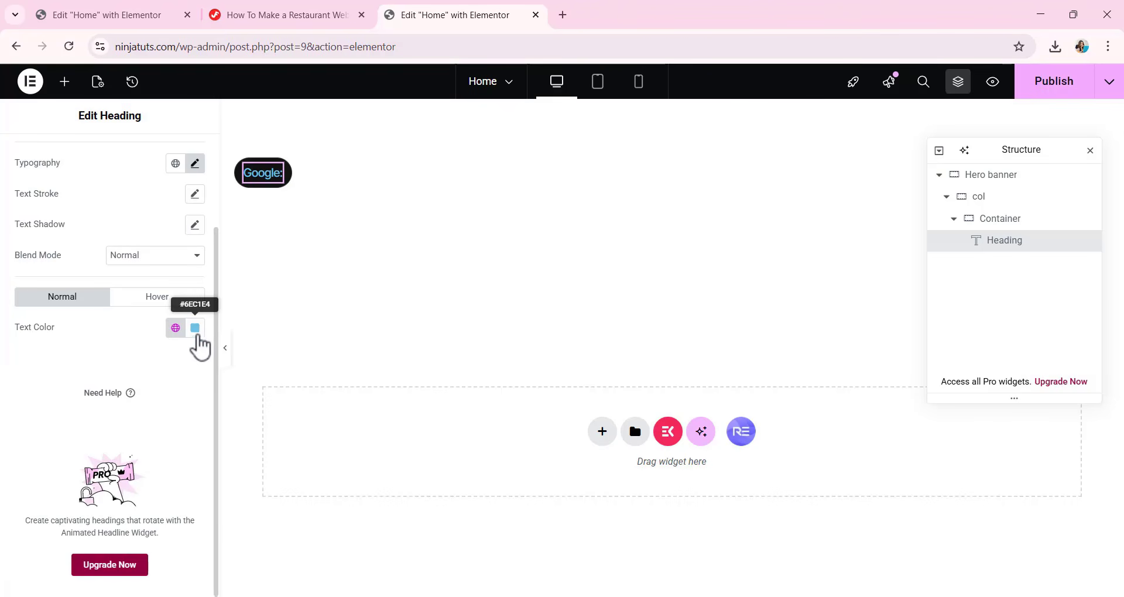
# Change the "Google:" heading's text color to white, #FFFFFF.
pyautogui.click(197, 333)
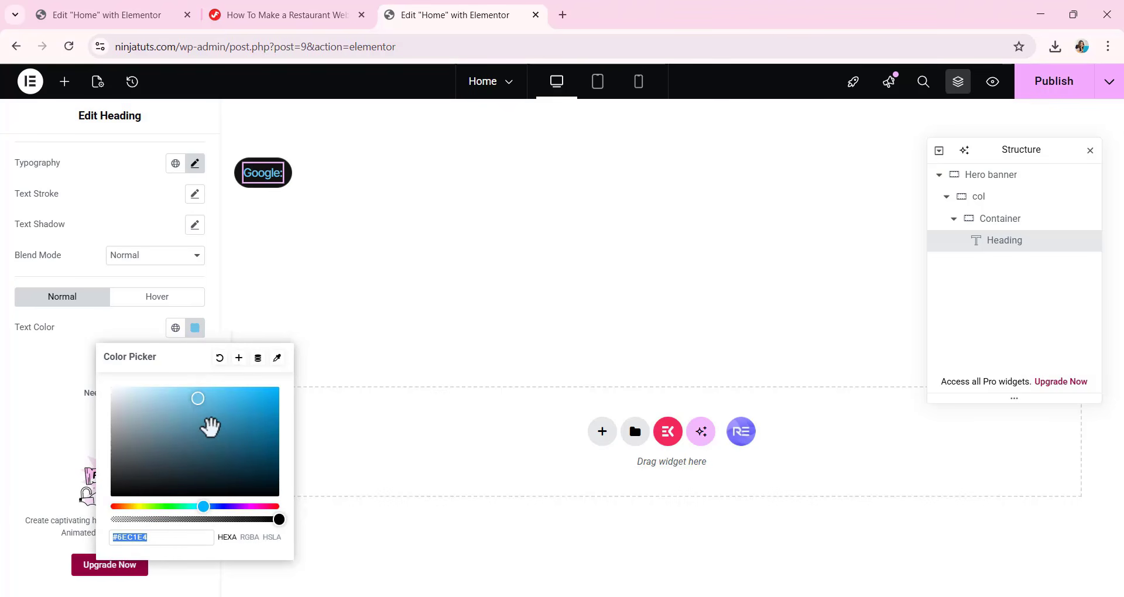
pyautogui.moveTo(200, 397)
pyautogui.mouseDown()
pyautogui.moveTo(180, 432)
pyautogui.moveTo(133, 427)
pyautogui.moveTo(105, 385)
pyautogui.mouseUp()
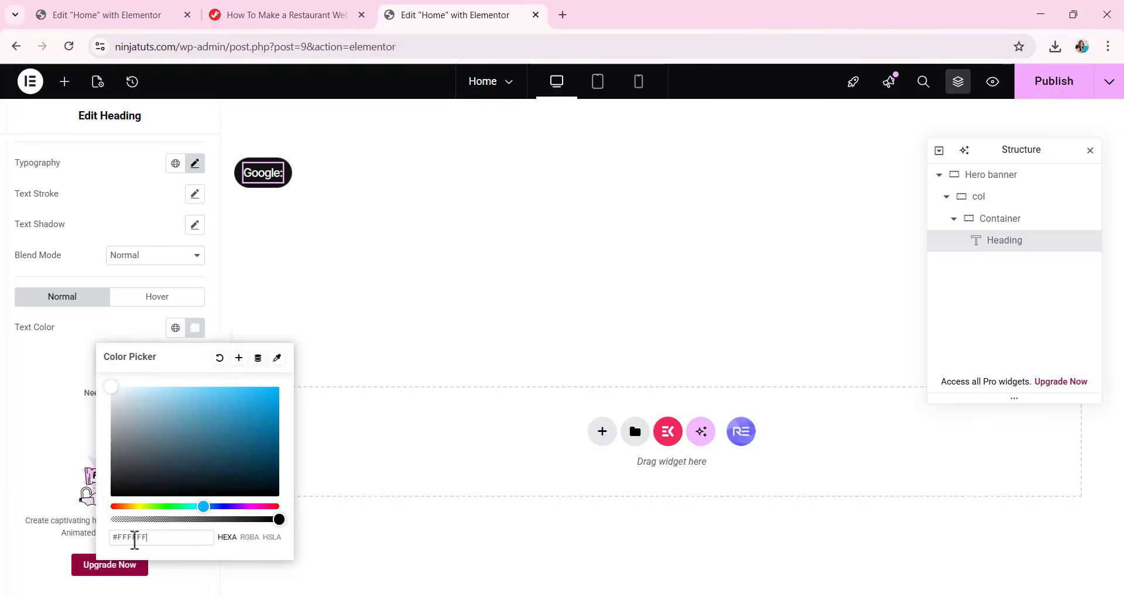
pyautogui.click(46, 422)
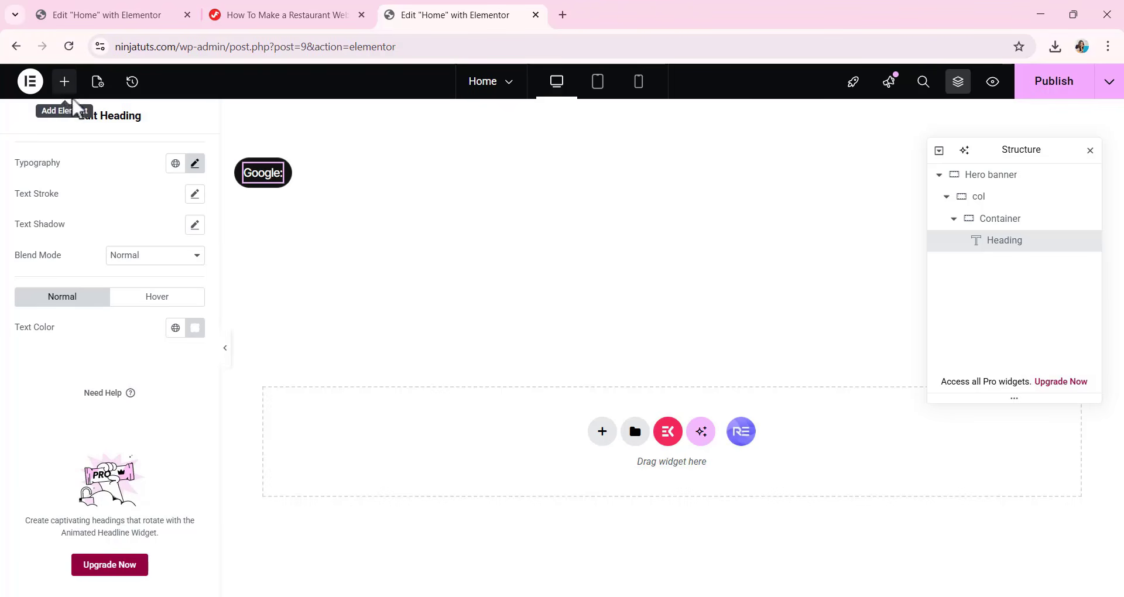
# Add a Rating widget inside the badge container after the "Google:" heading and set its rating to 4.
pyautogui.click(65, 82)
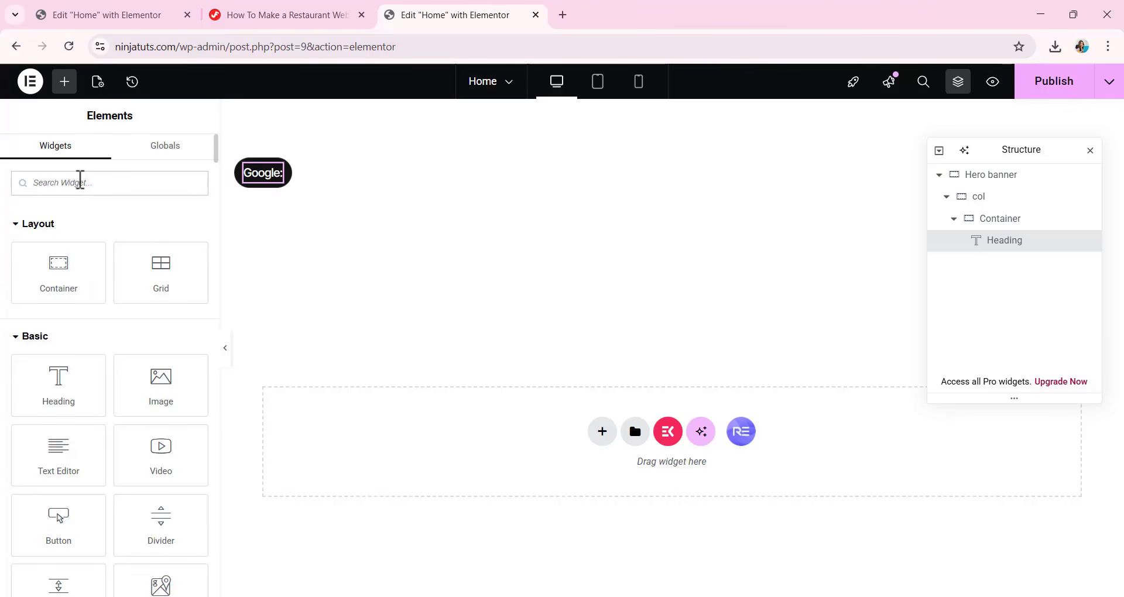
pyautogui.write('RATI')
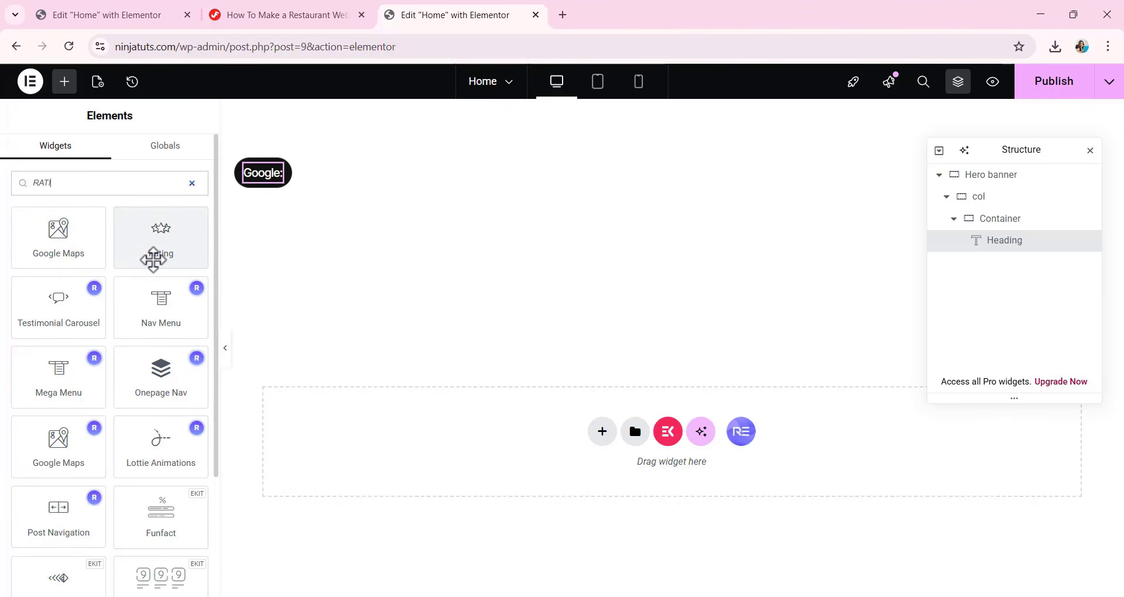
pyautogui.moveTo(171, 246); pyautogui.dragTo(344, 170)
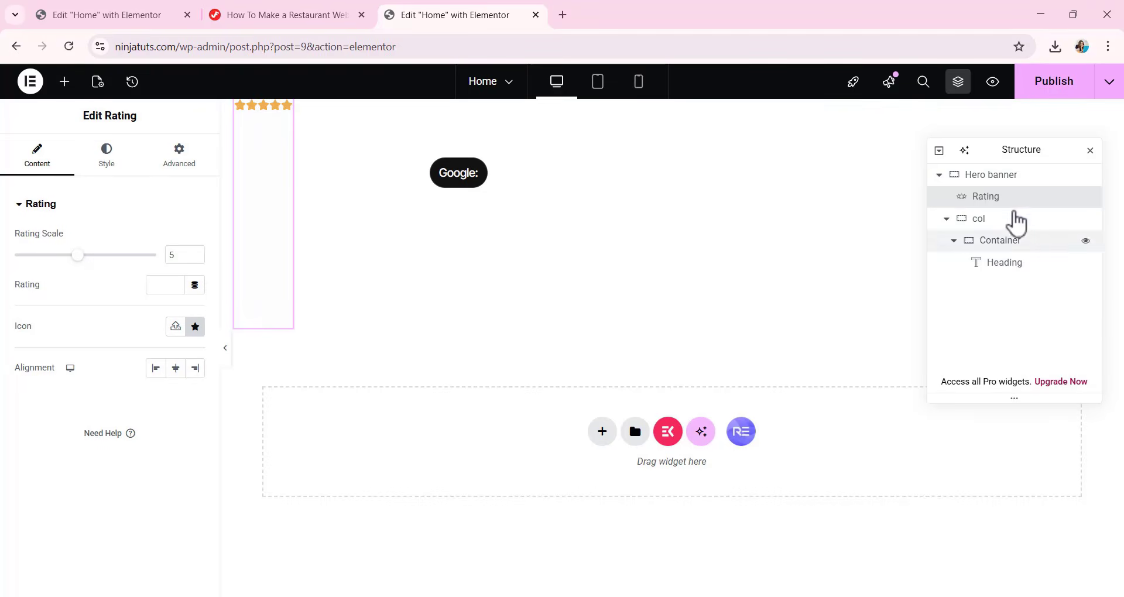
pyautogui.moveTo(1007, 206); pyautogui.dragTo(1026, 281)
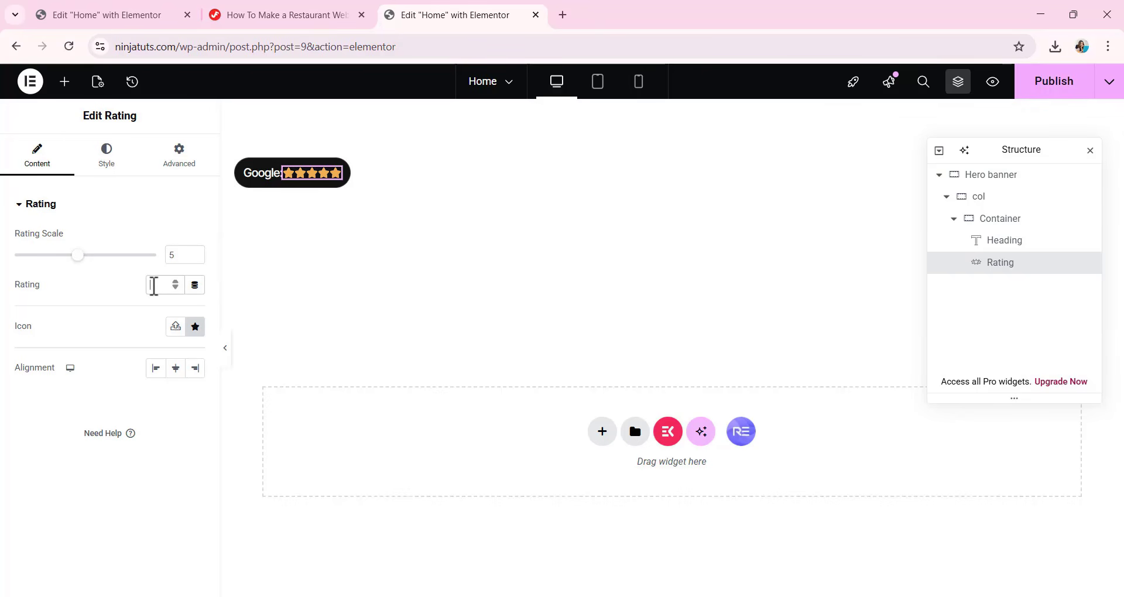
pyautogui.write('4')
pyautogui.click(196, 326)
pyautogui.scroll(5, 640, 276)
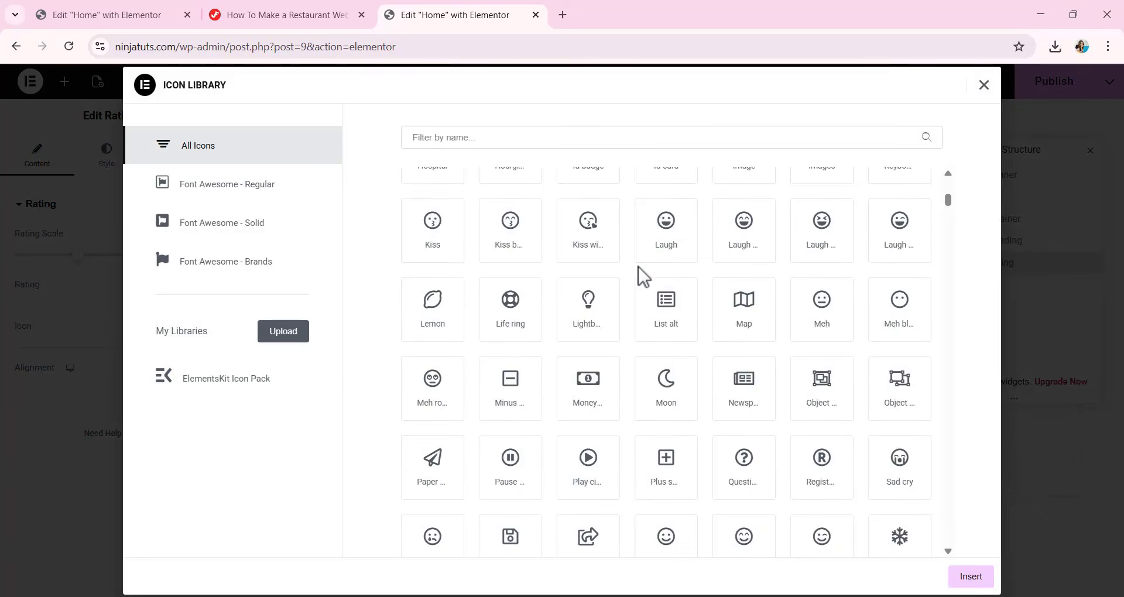
pyautogui.scroll(10, 640, 276)
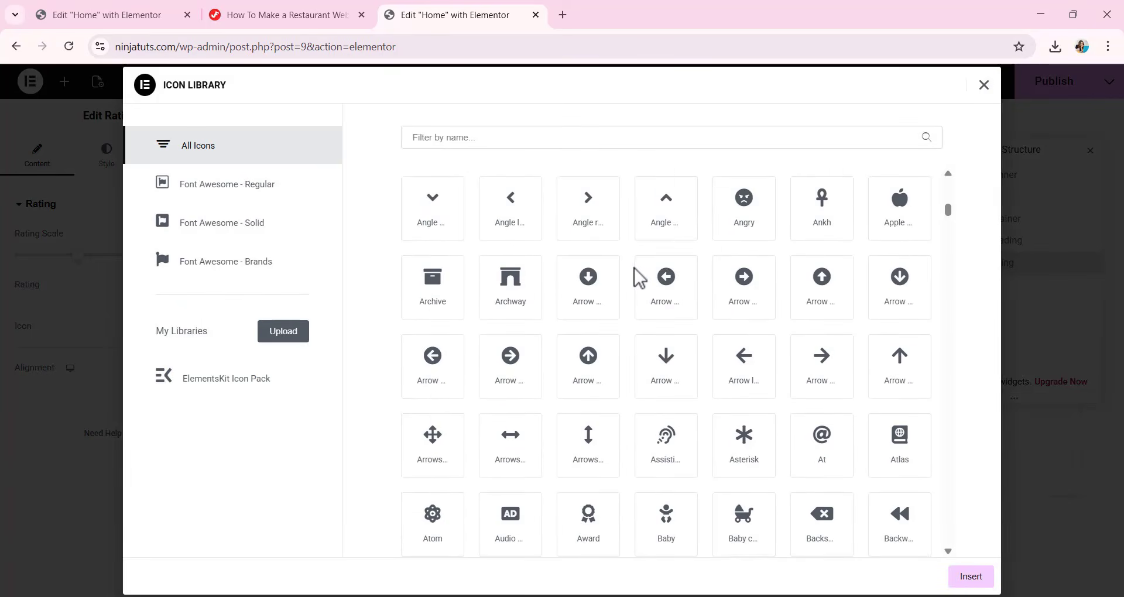
pyautogui.scroll(-15, 640, 277)
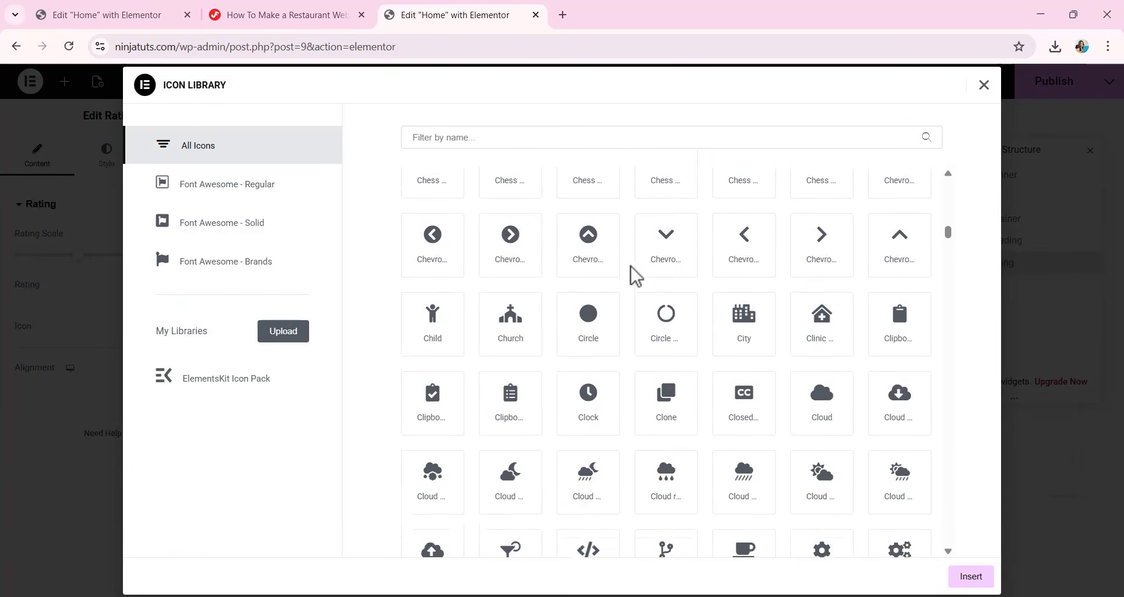
pyautogui.scroll(-15, 635, 276)
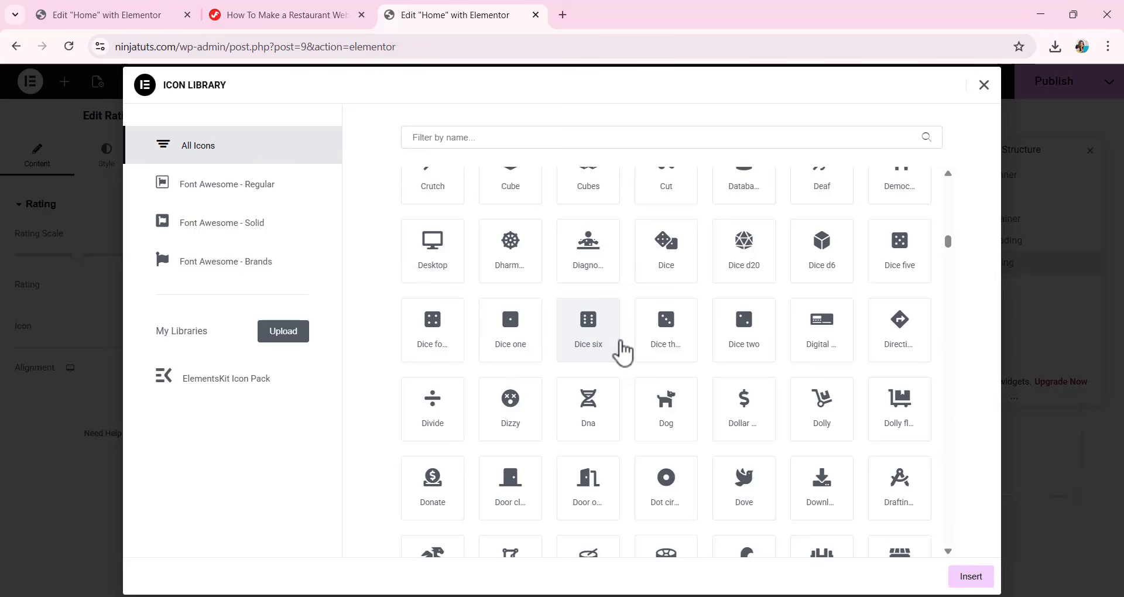
pyautogui.click(984, 86)
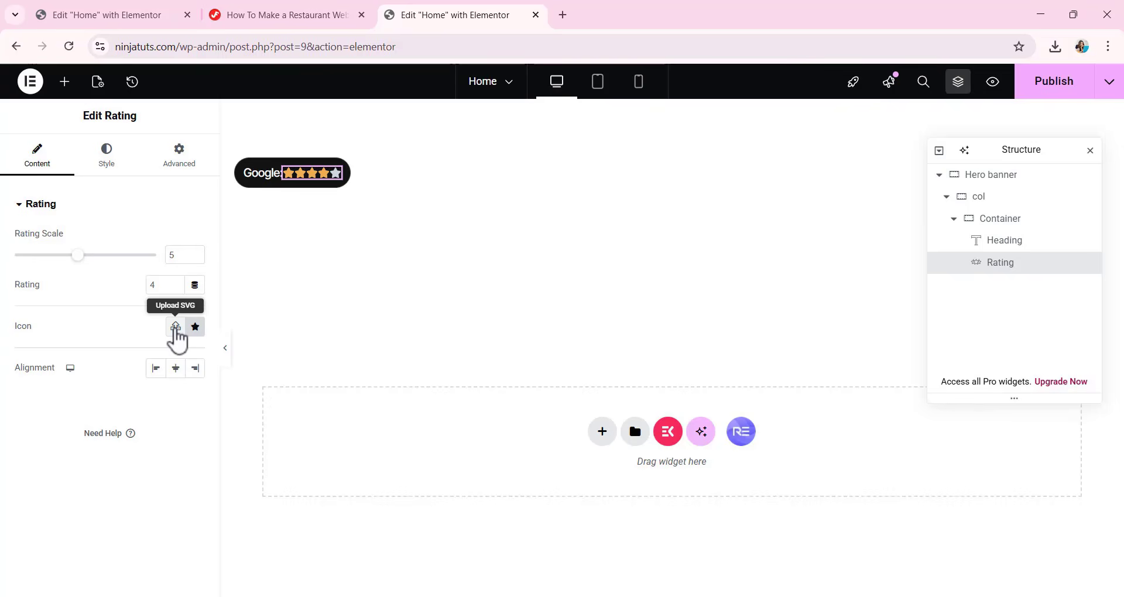
# Download Feasto-Assets.zip through the tutorial page's link to the resources used in the tutorial.
pyautogui.click(176, 326)
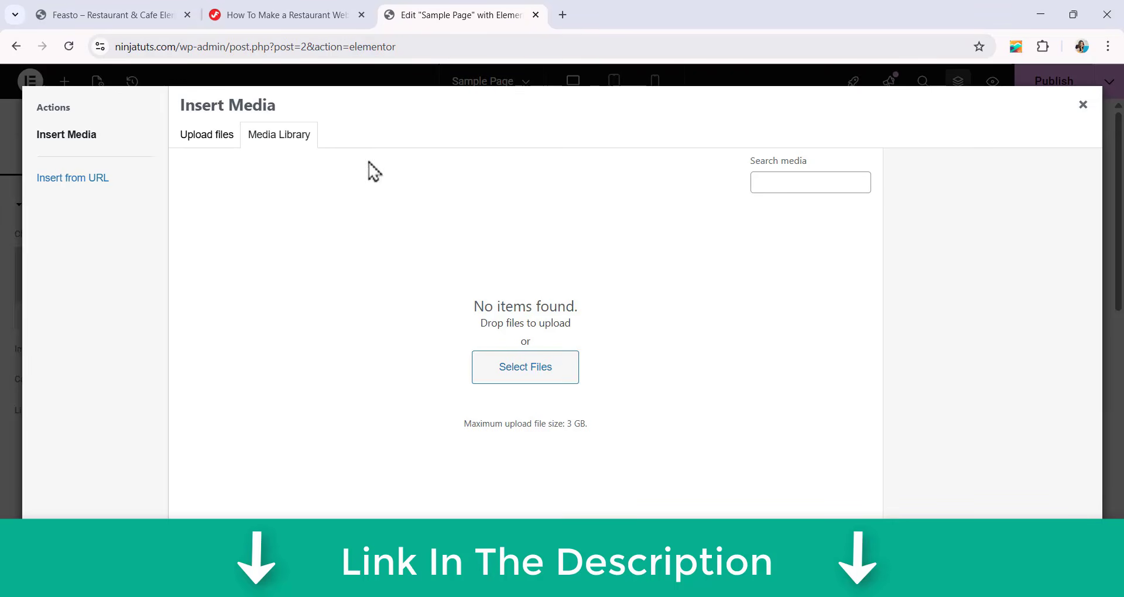
pyautogui.click(303, 13)
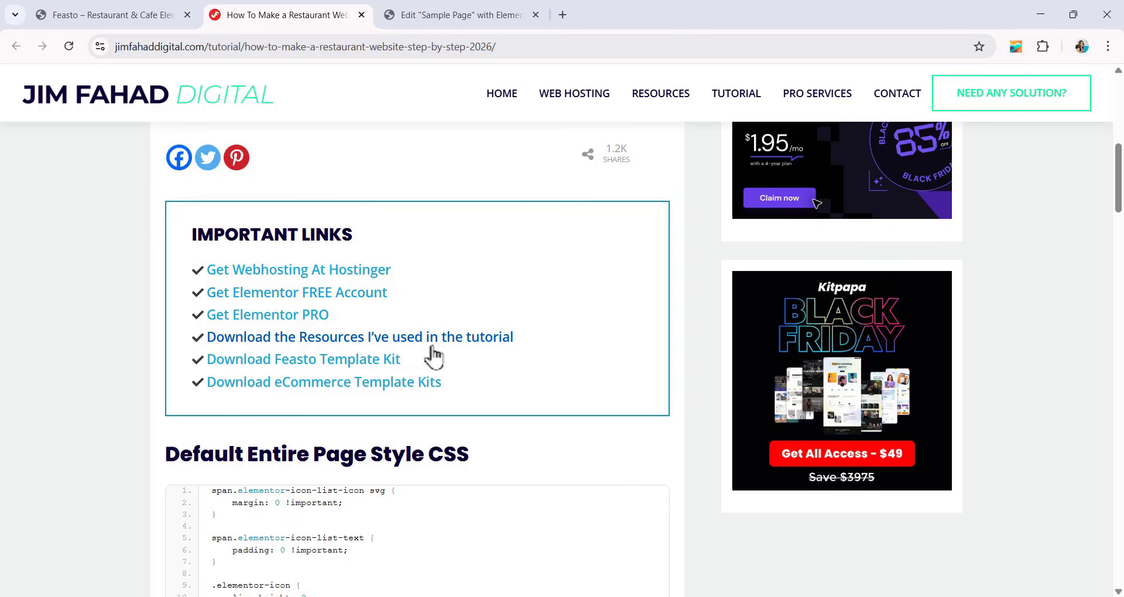
pyautogui.click(343, 339)
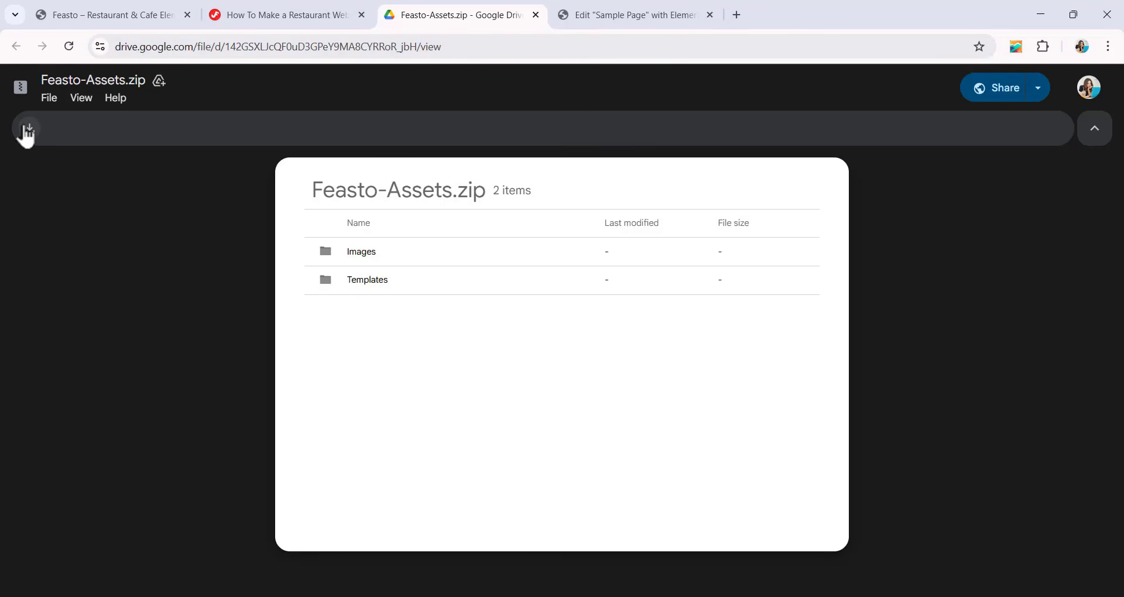
pyautogui.click(26, 130)
pyautogui.moveTo(976, 93)
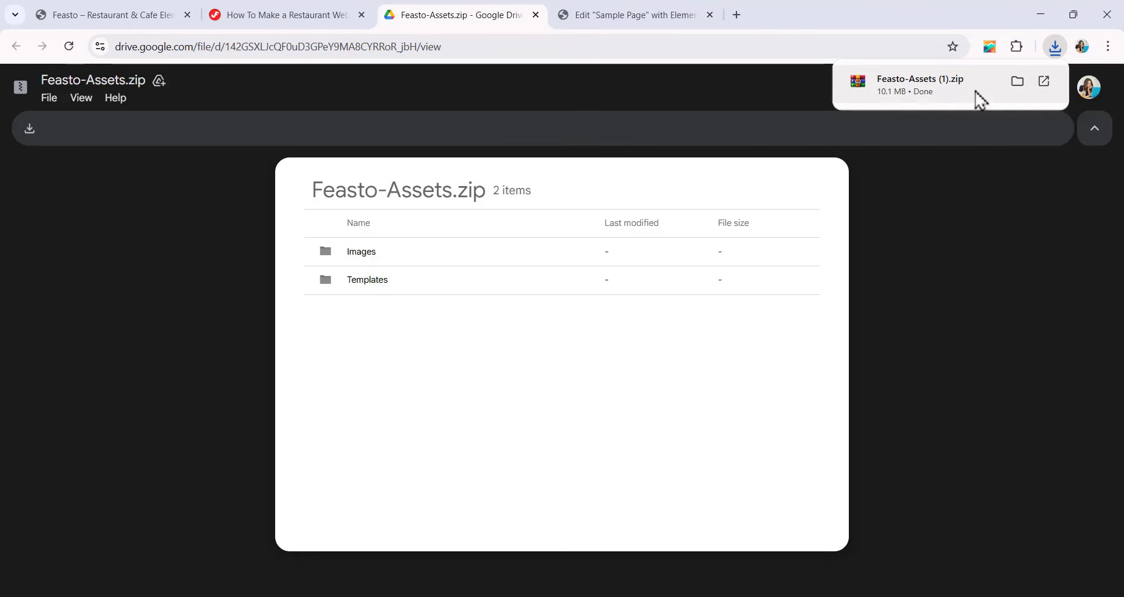
# Extract the downloaded Feasto-Assets (1).zip archive in the Downloads folder.
pyautogui.click(1022, 91)
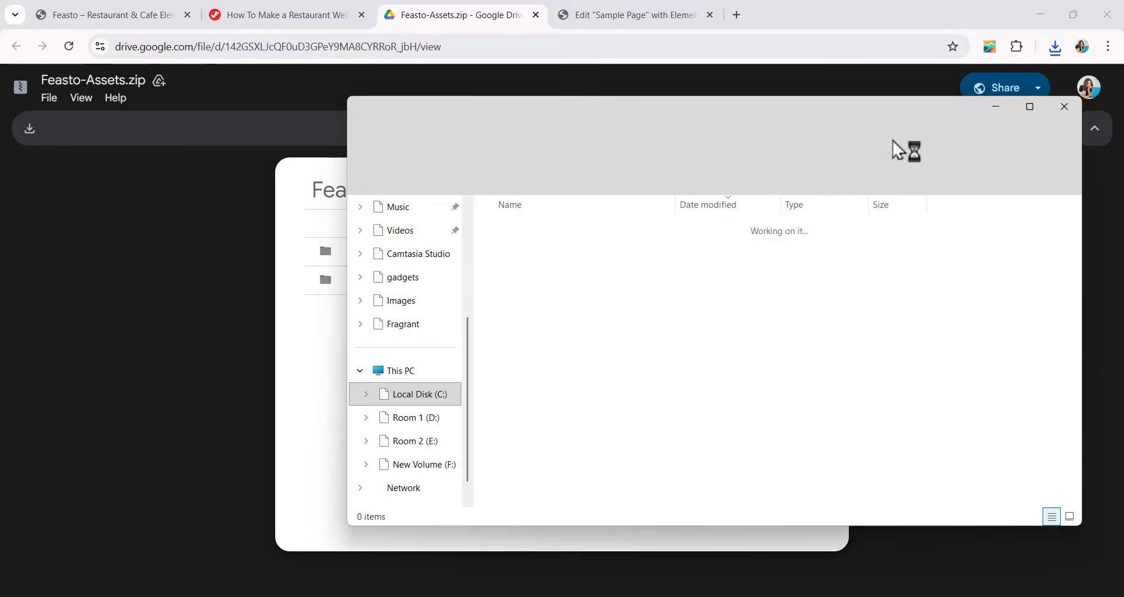
pyautogui.rightClick(638, 258)
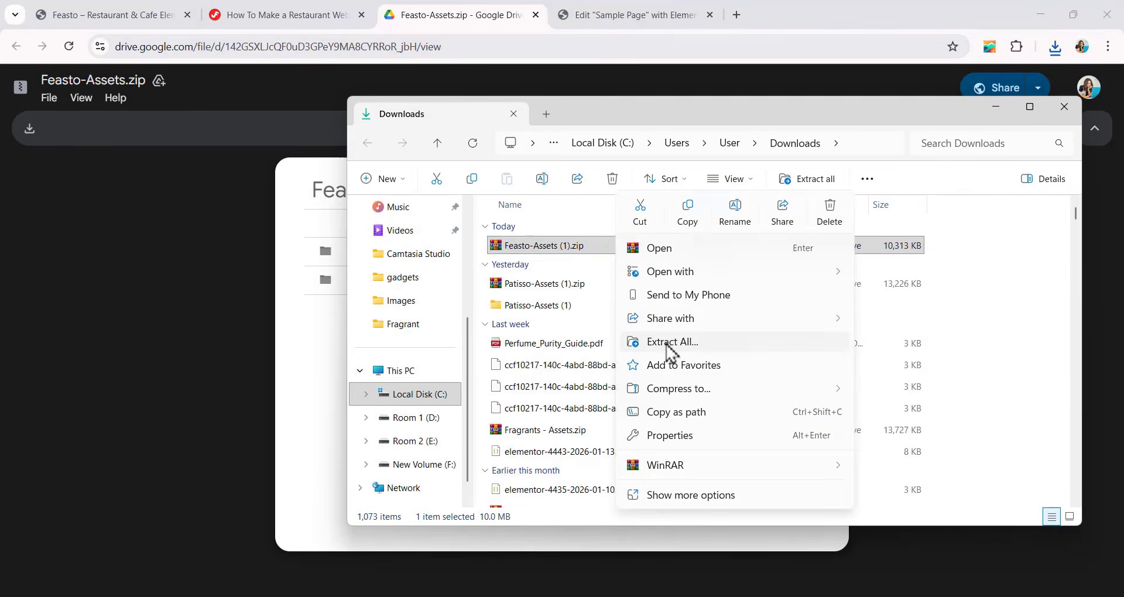
pyautogui.click(667, 346)
pyautogui.click(678, 454)
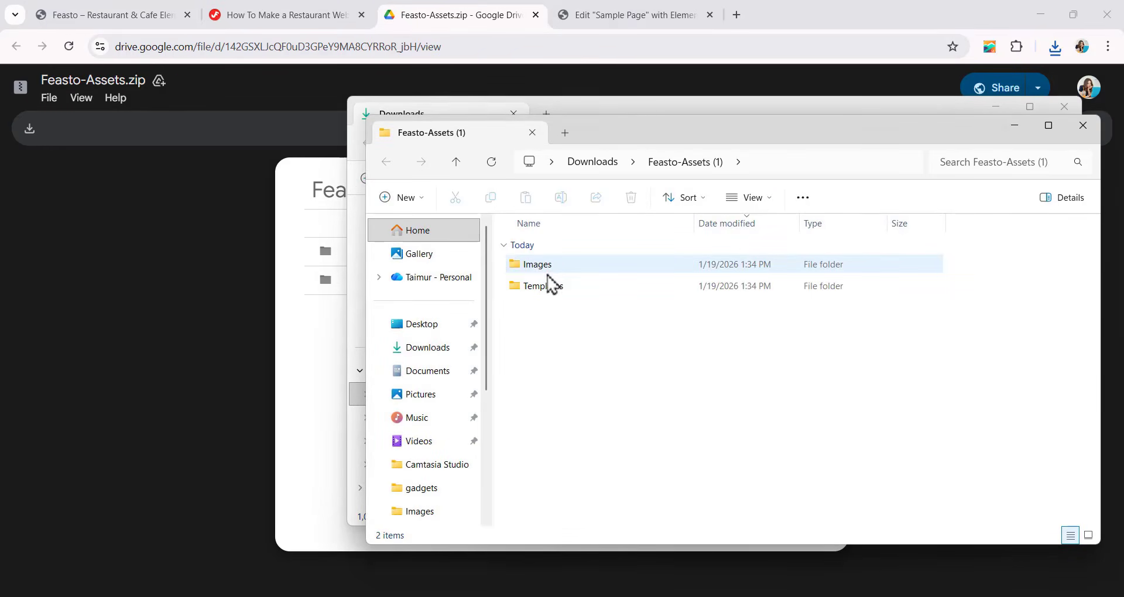
pyautogui.click(604, 25)
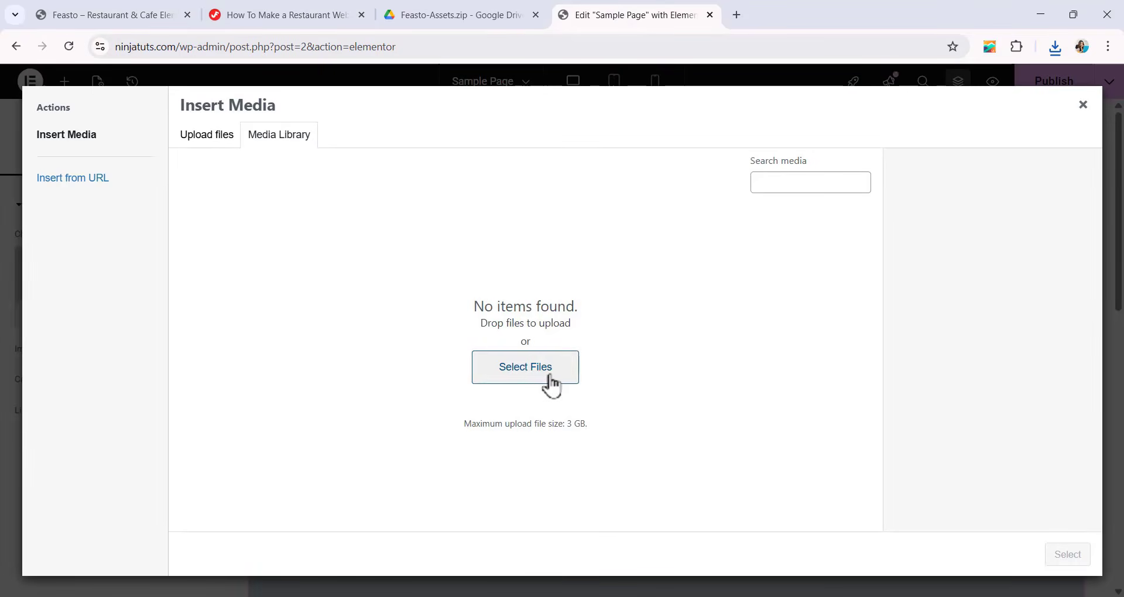
pyautogui.click(525, 367)
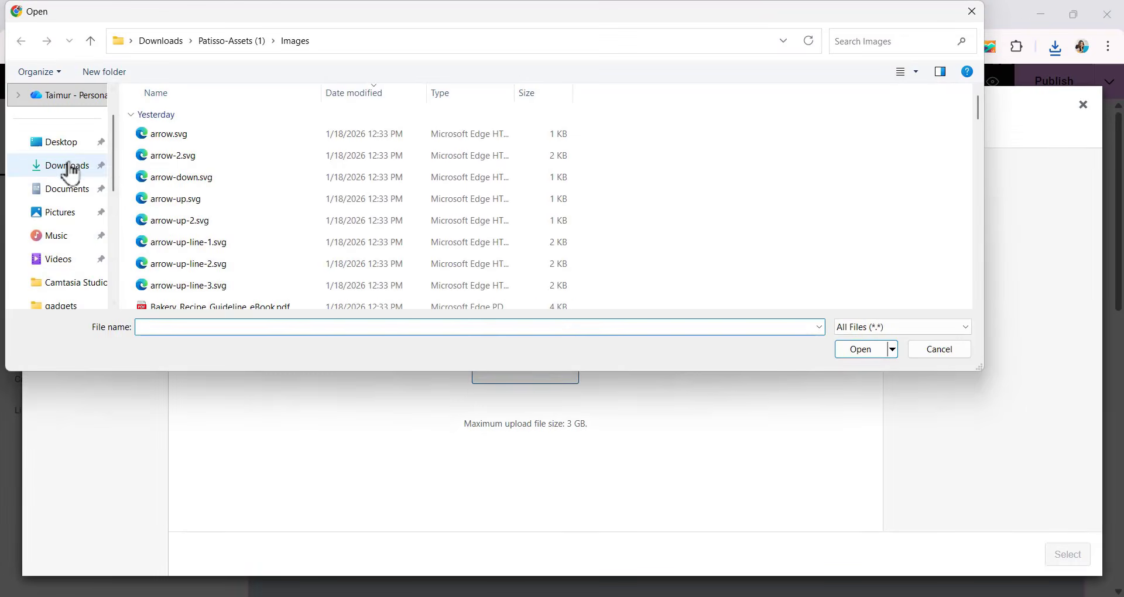
pyautogui.click(67, 166)
pyautogui.click(221, 134)
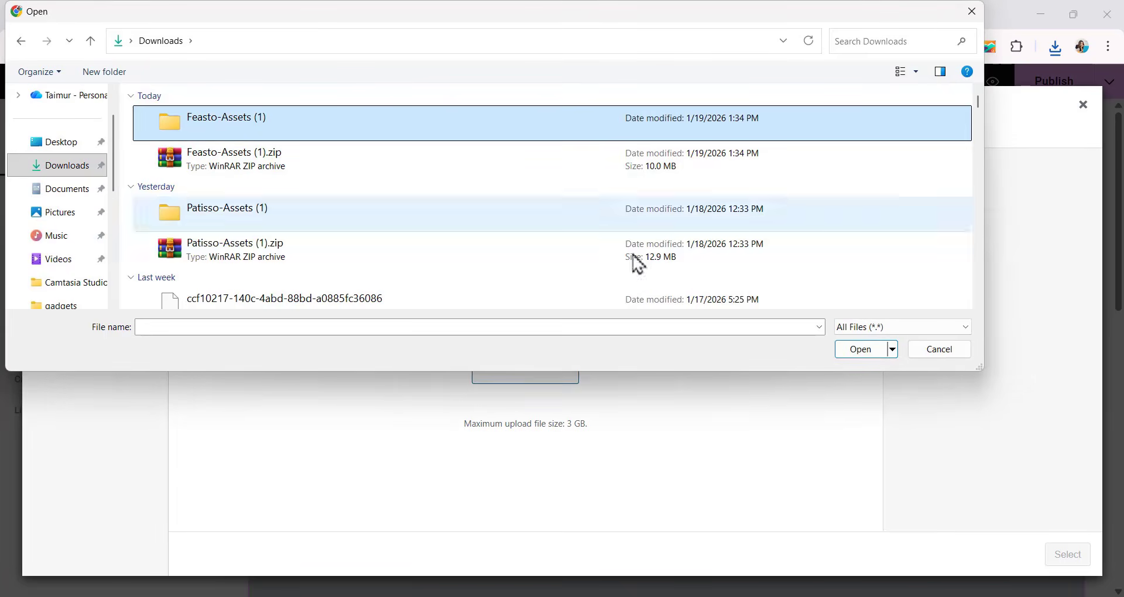
pyautogui.click(861, 351)
pyautogui.doubleClick(164, 136)
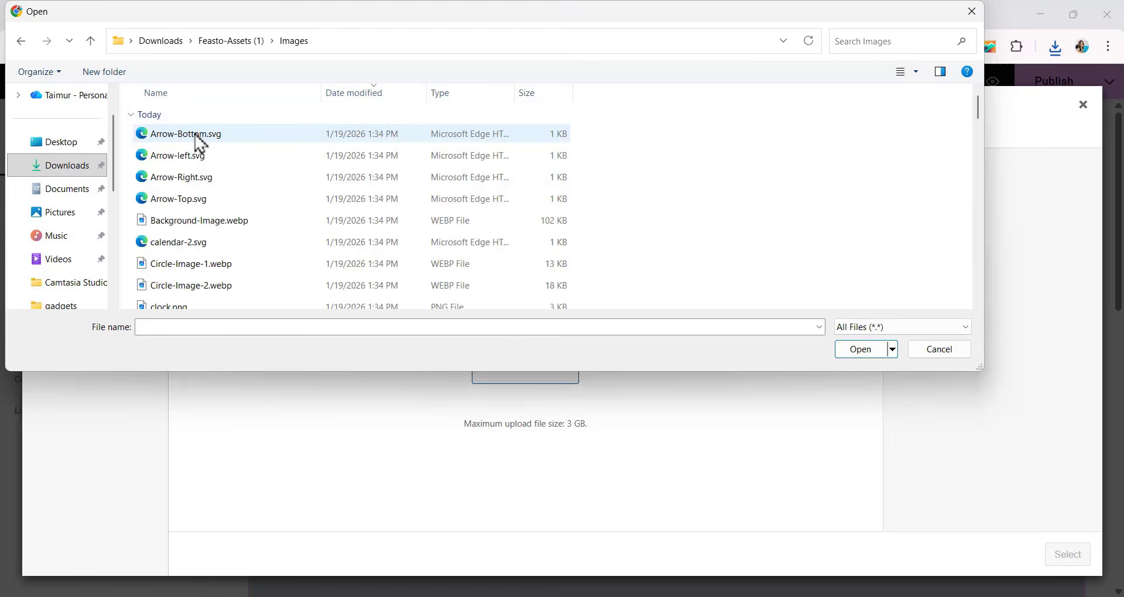
pyautogui.hotkey('ctrl', 'a')
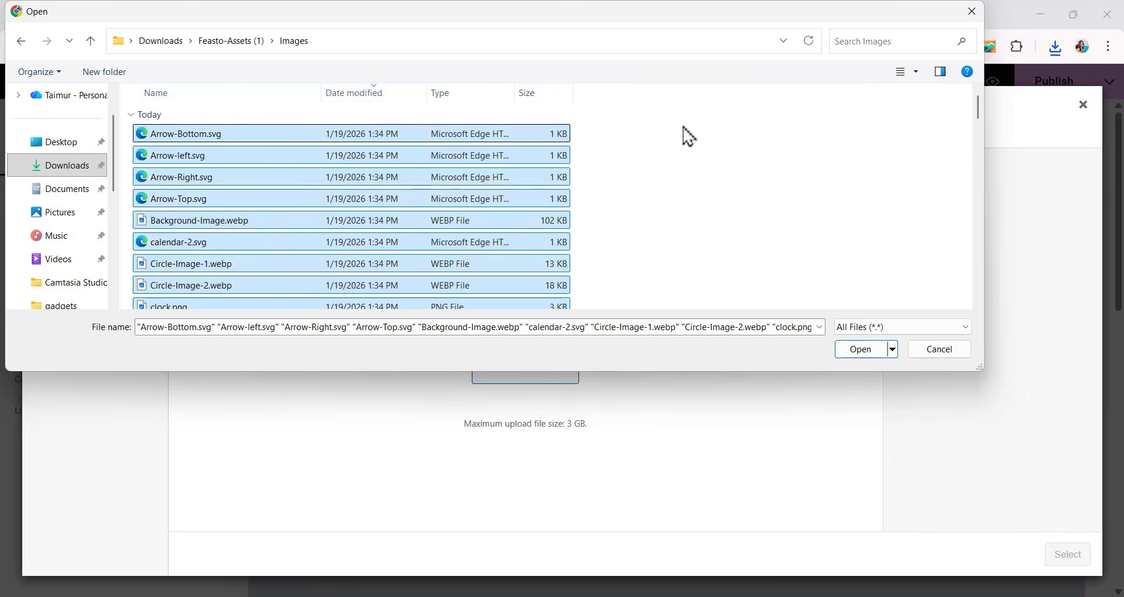
pyautogui.click(984, 16)
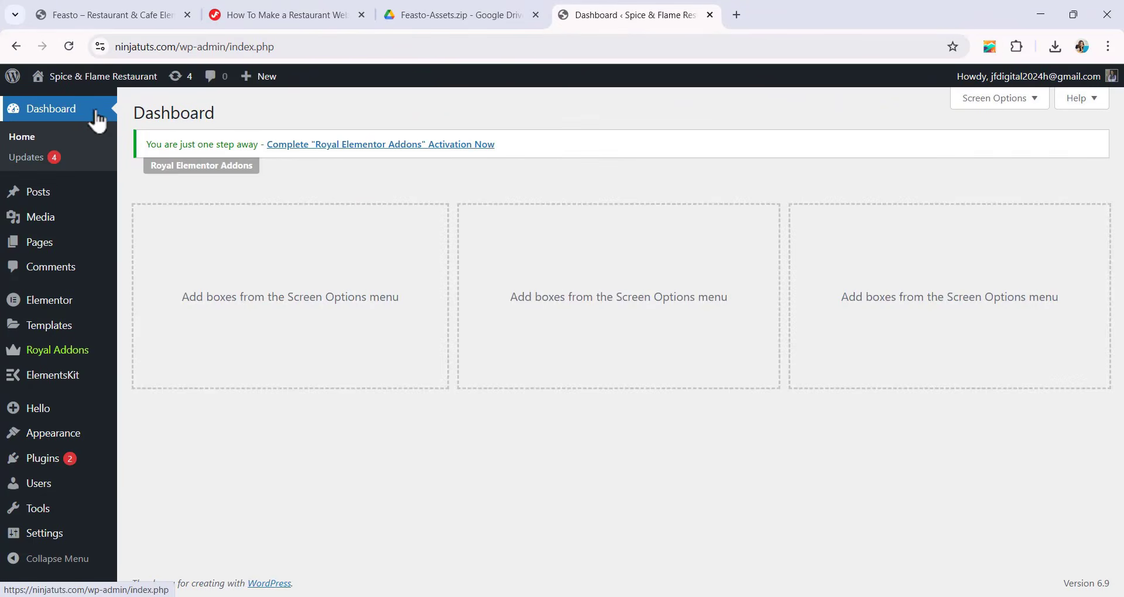
# Enable unfiltered file uploads in Elementor's advanced settings and save the changes.
pyautogui.moveTo(64, 308)
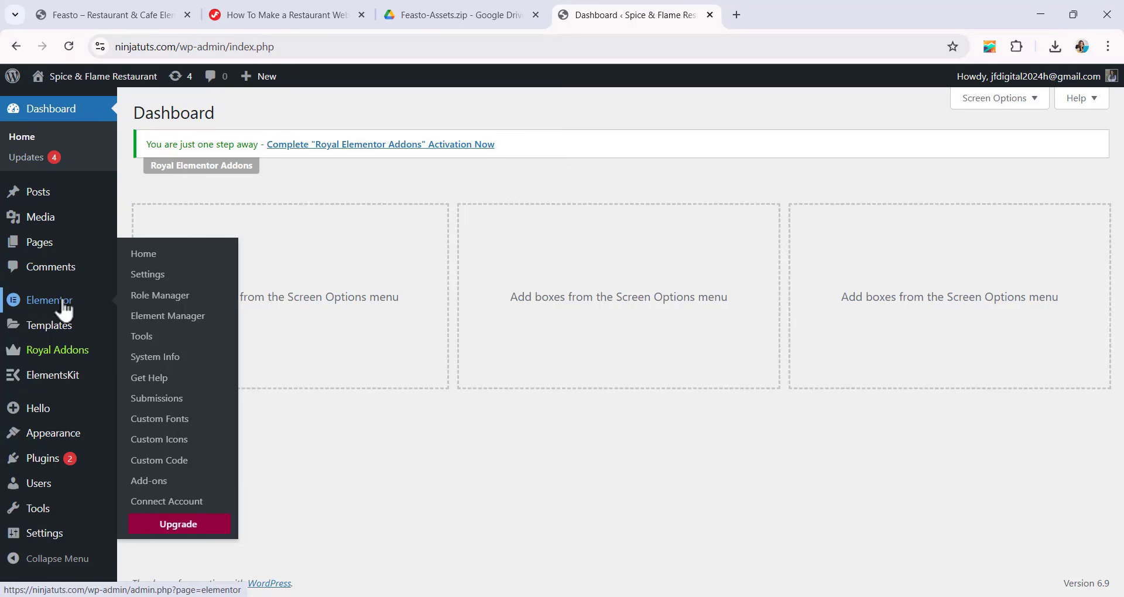
pyautogui.click(157, 279)
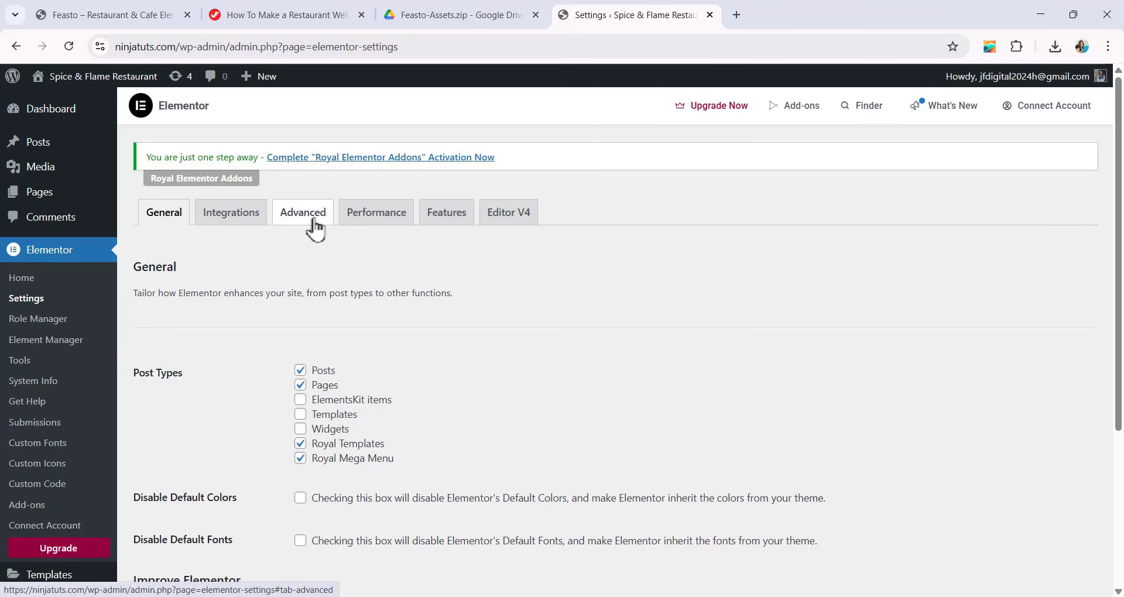
pyautogui.click(314, 221)
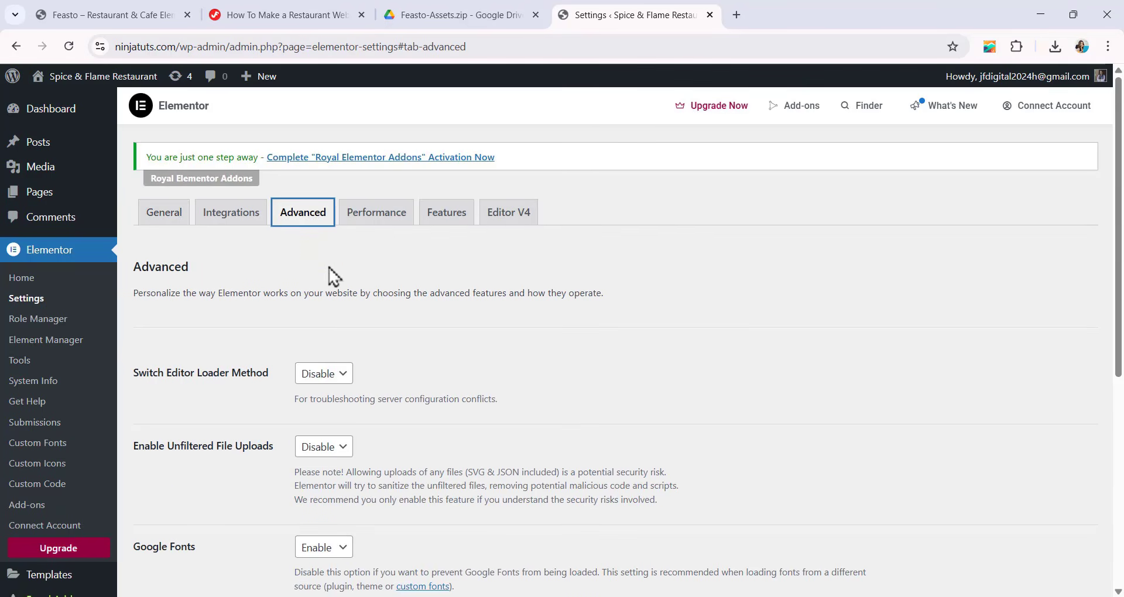
pyautogui.scroll(-1, 325, 350)
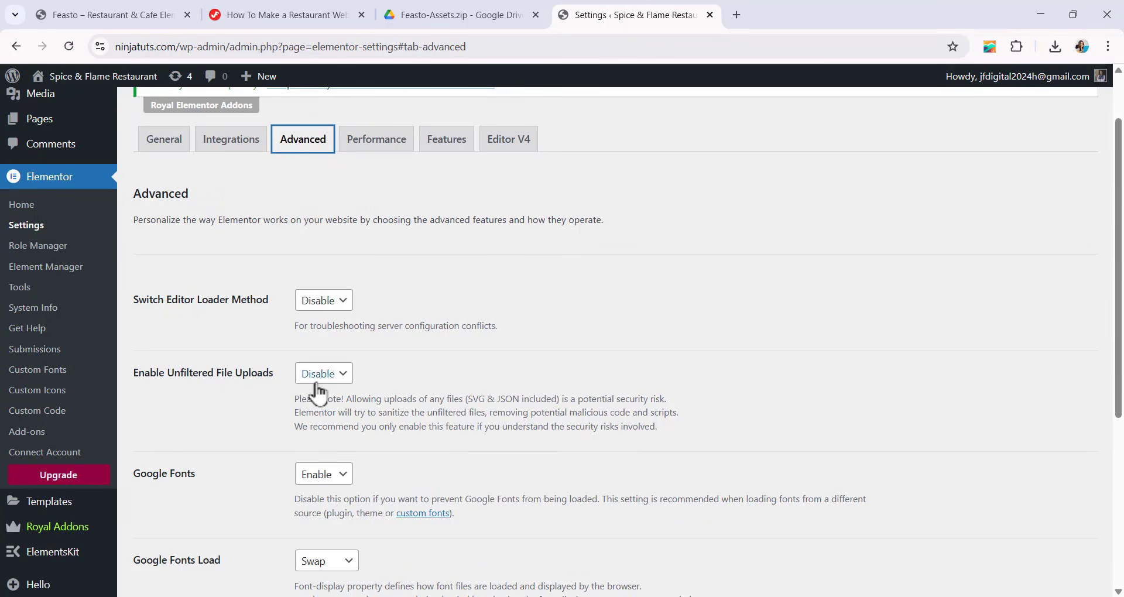
pyautogui.click(317, 380)
pyautogui.click(318, 414)
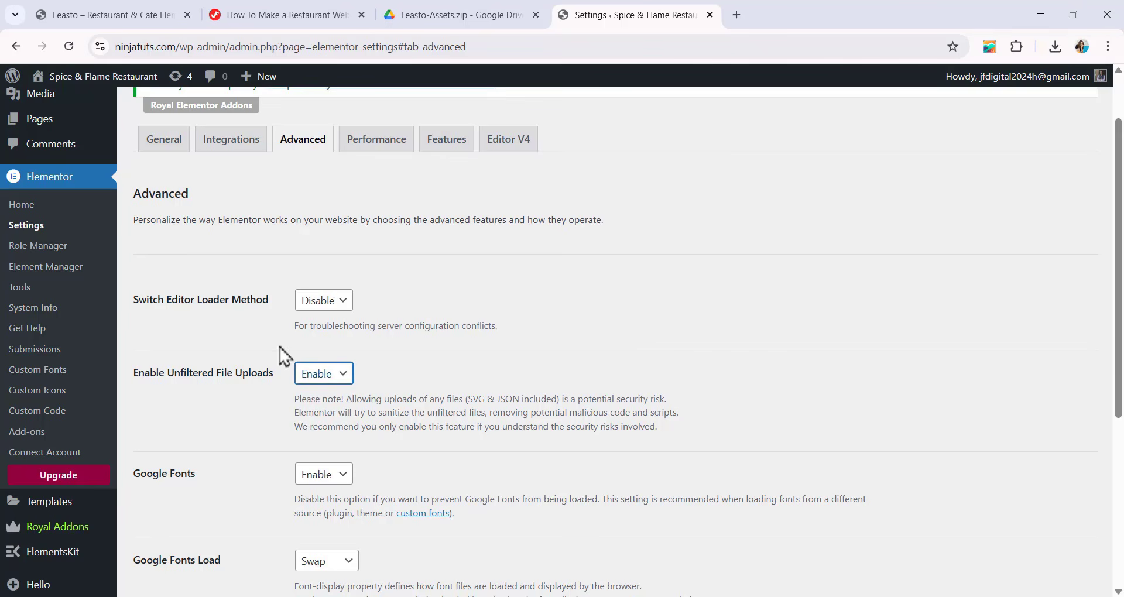
pyautogui.scroll(-5, 267, 281)
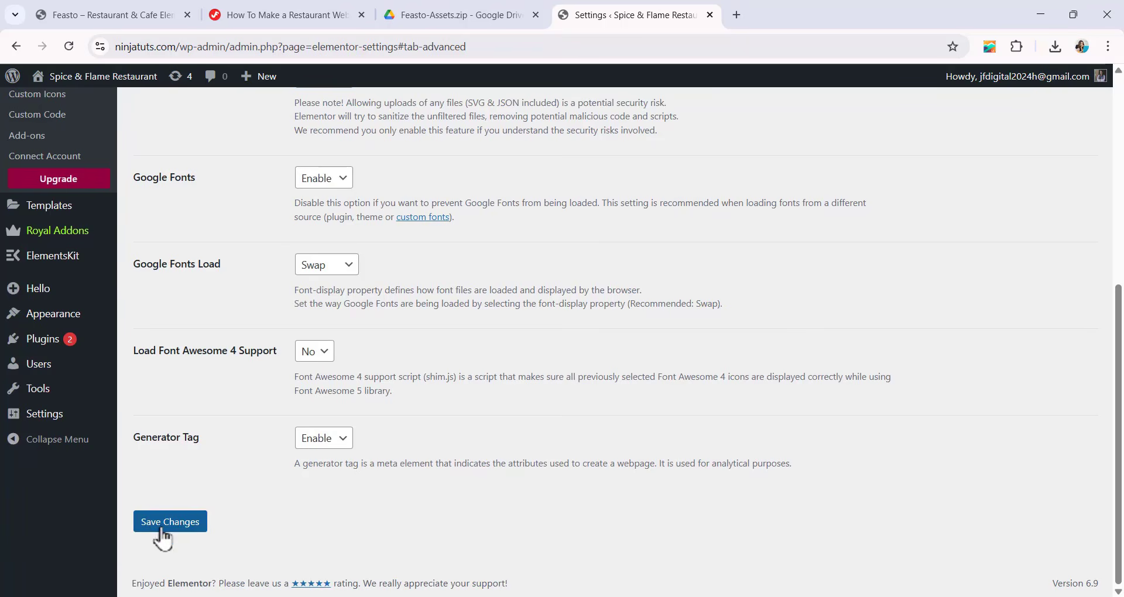
pyautogui.click(162, 536)
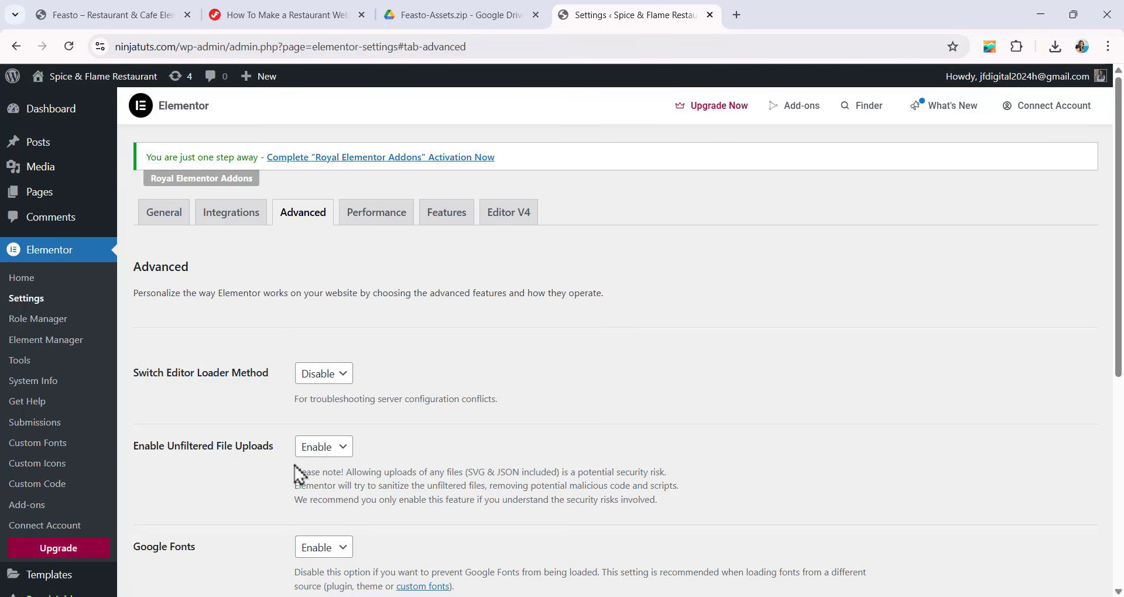
# Upload all files from the Images folder of Patisso-Assets (1) to the WordPress Media Library.
pyautogui.click(51, 178)
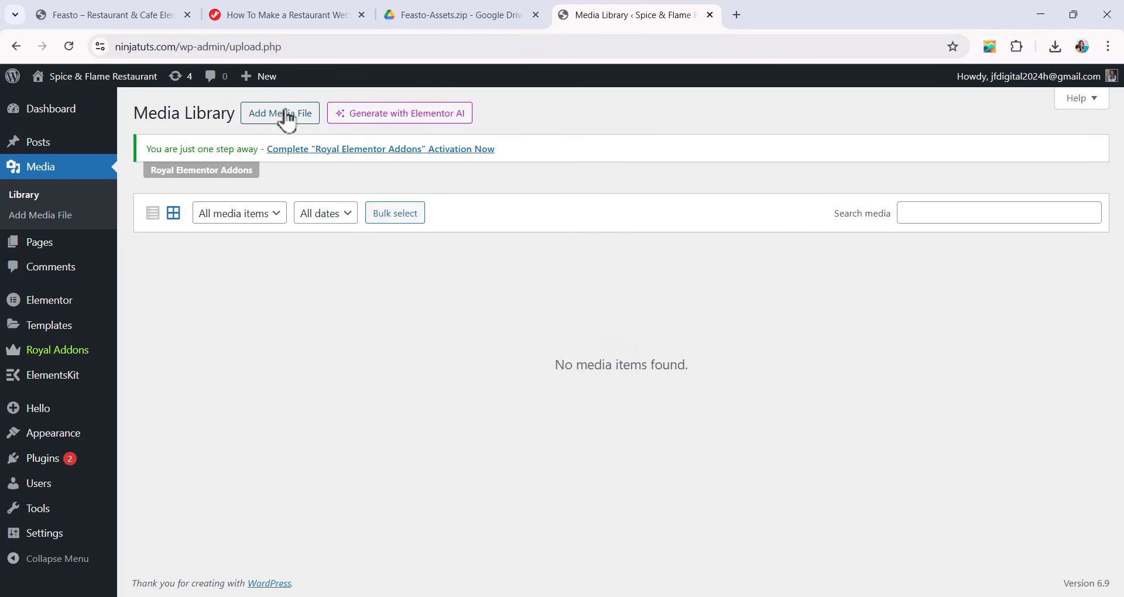
pyautogui.click(286, 119)
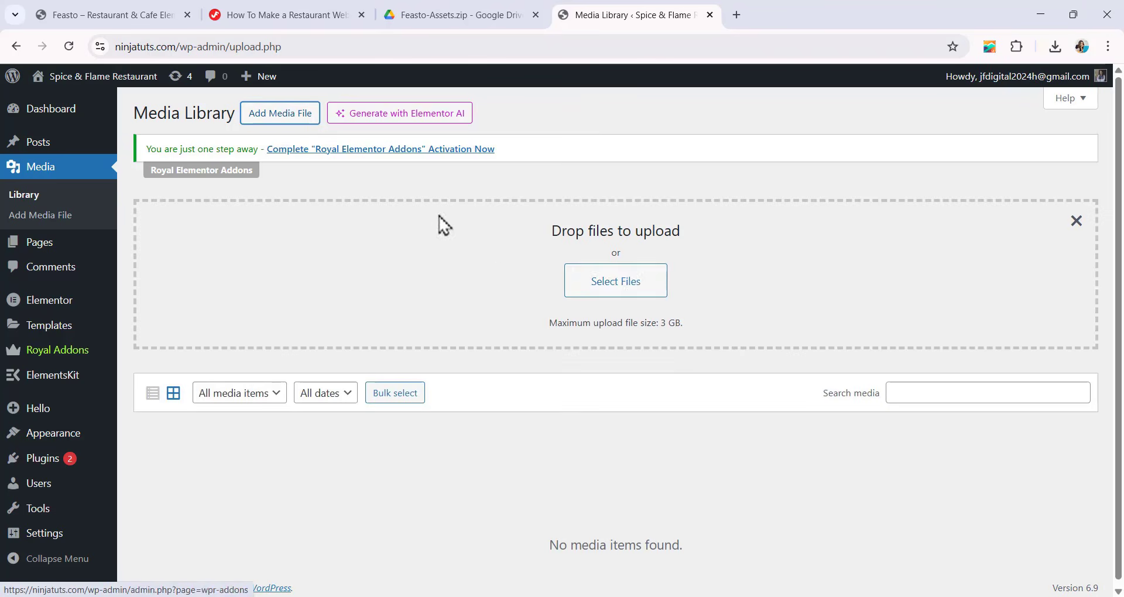
pyautogui.click(636, 289)
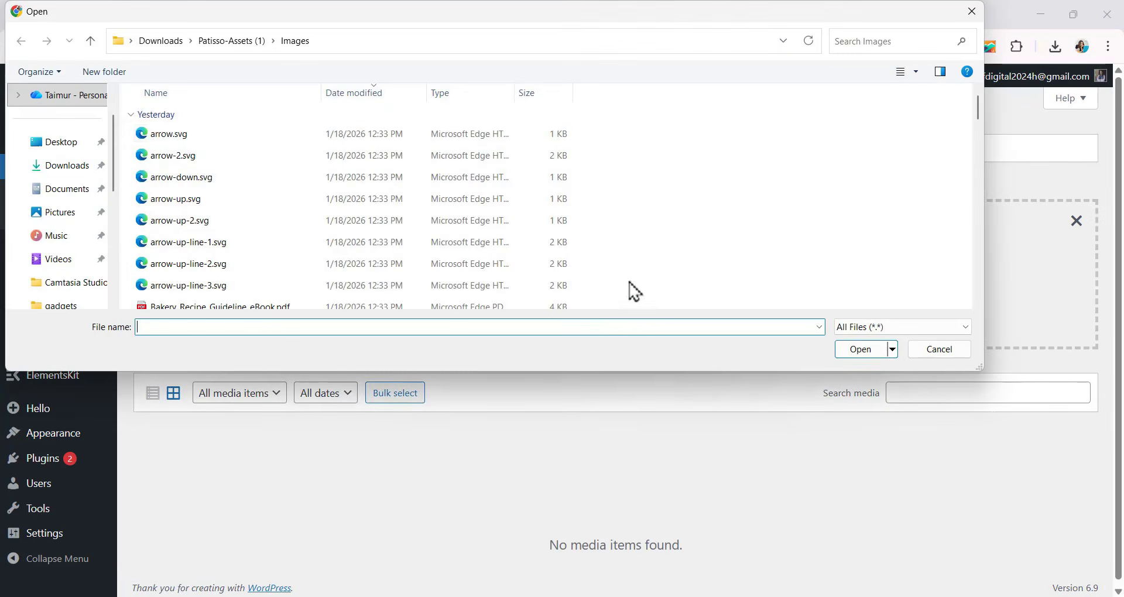
pyautogui.click(176, 135)
pyautogui.hotkey('ctrl', 'a')
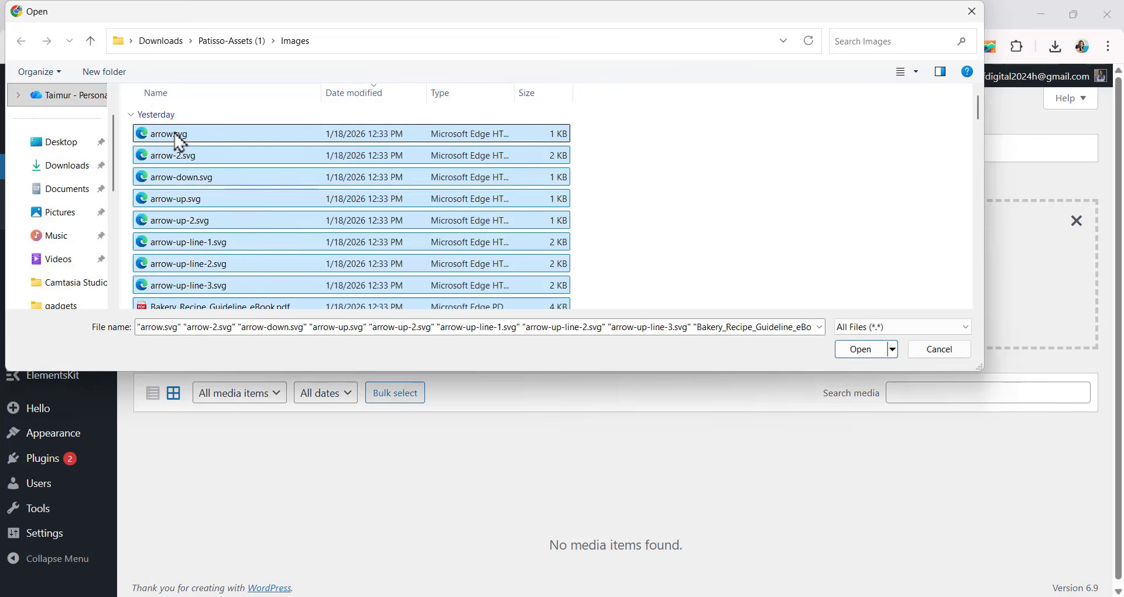
pyautogui.click(849, 352)
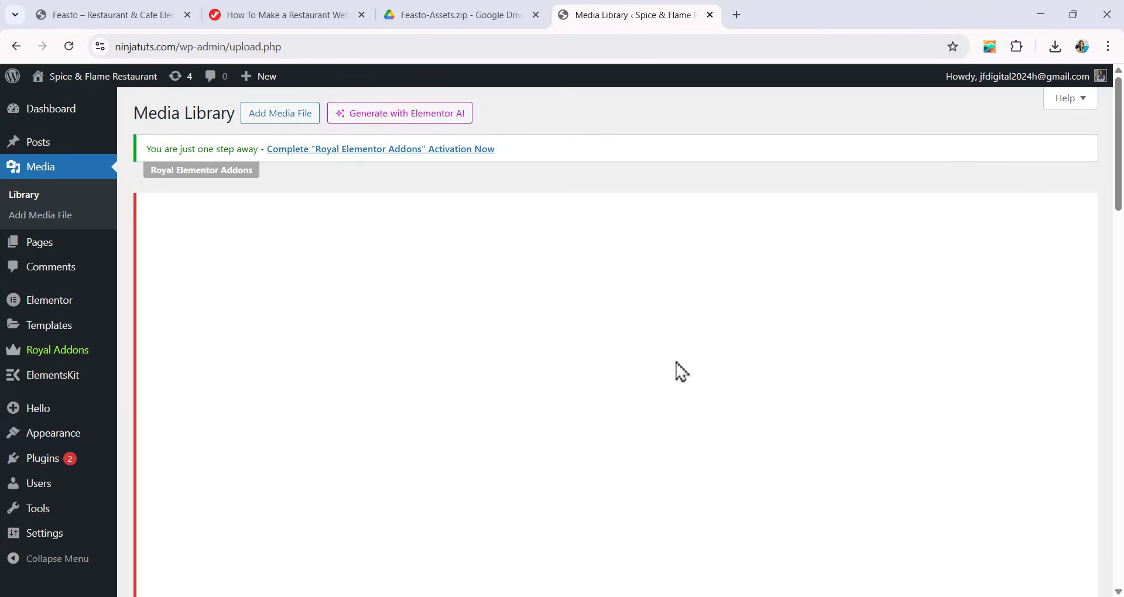
pyautogui.scroll(-3, 433, 272)
pyautogui.scroll(-5, 425, 271)
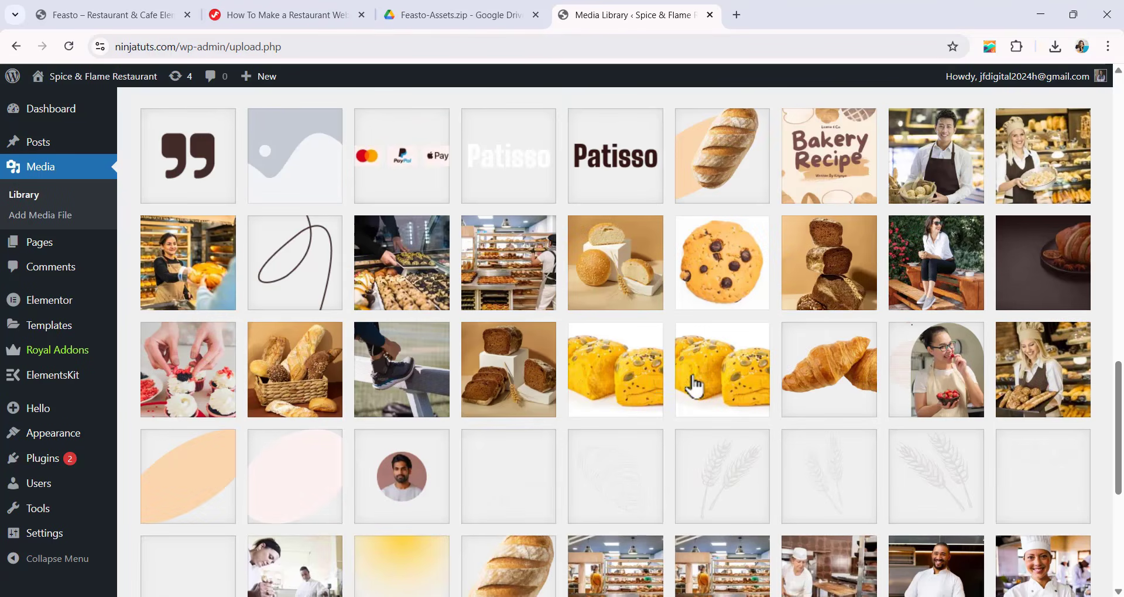
pyautogui.scroll(-6, 617, 259)
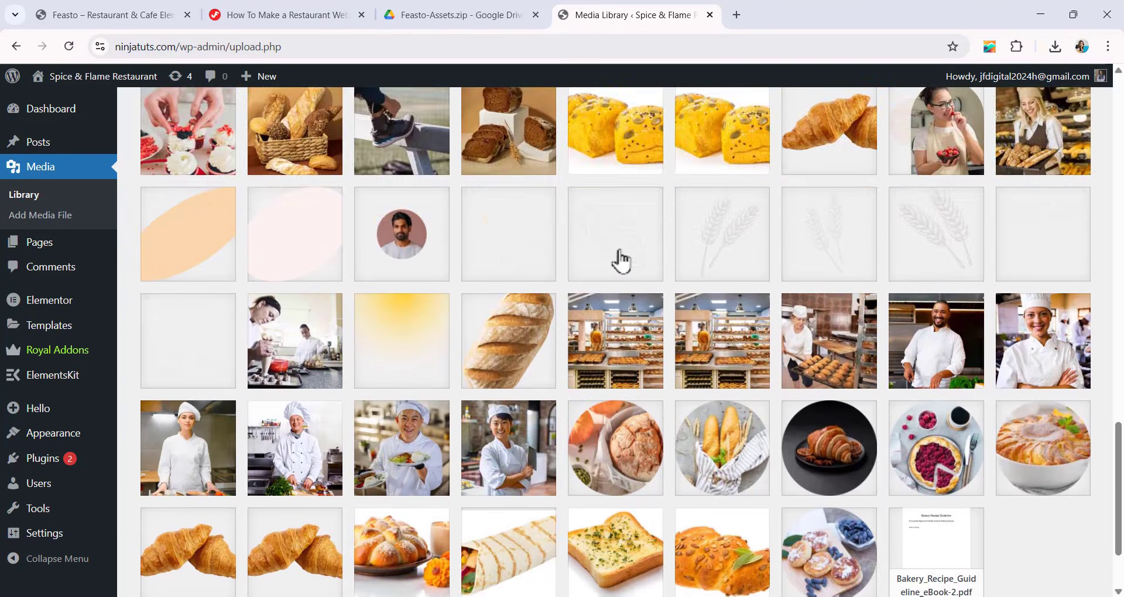
pyautogui.scroll(4, 591, 252)
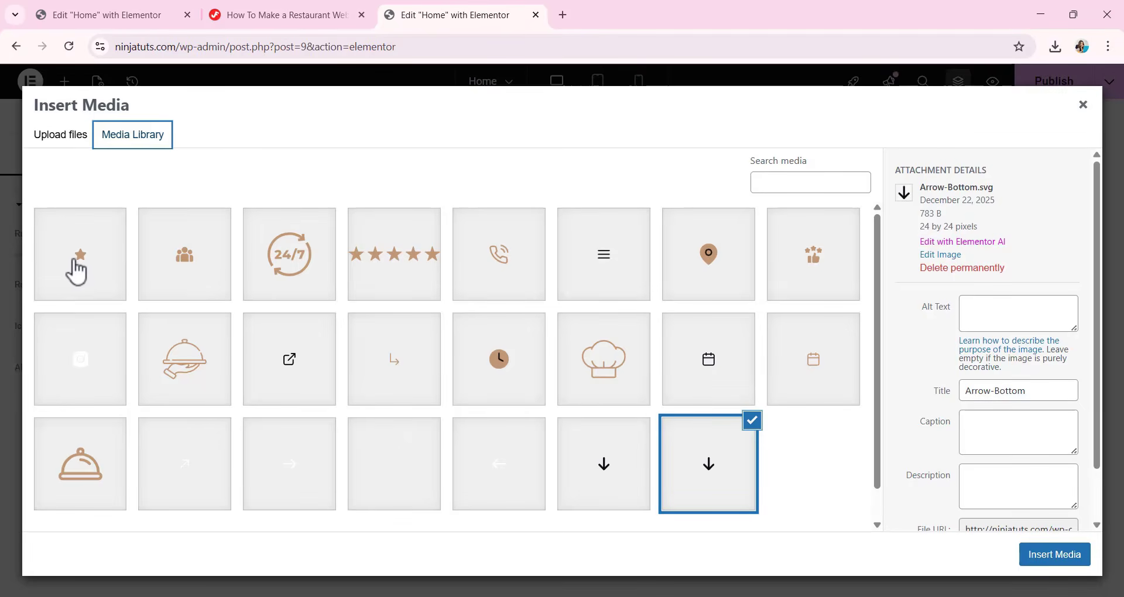
# Use the single star SVG from the Media Library as the Rating widget's icon and align the rating to the start.
pyautogui.click(80, 275)
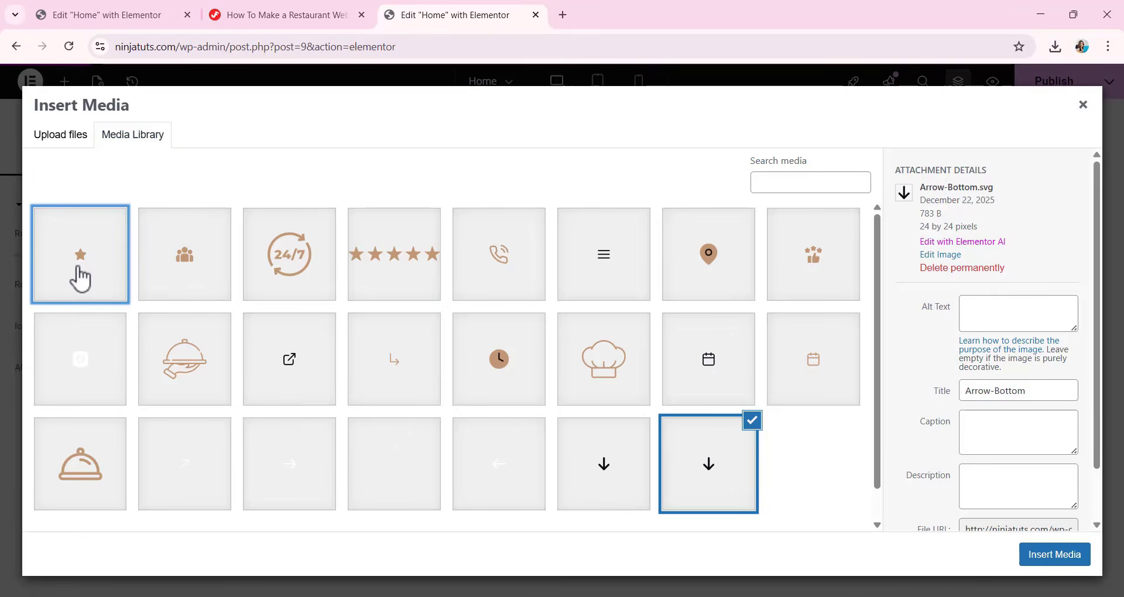
pyautogui.click(1063, 559)
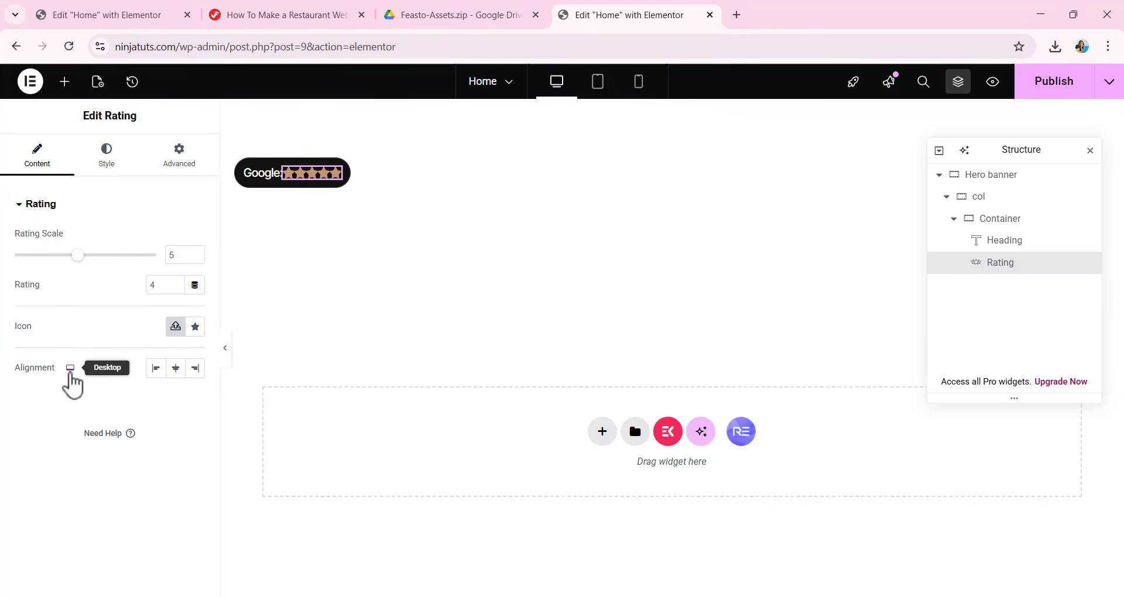
pyautogui.click(153, 373)
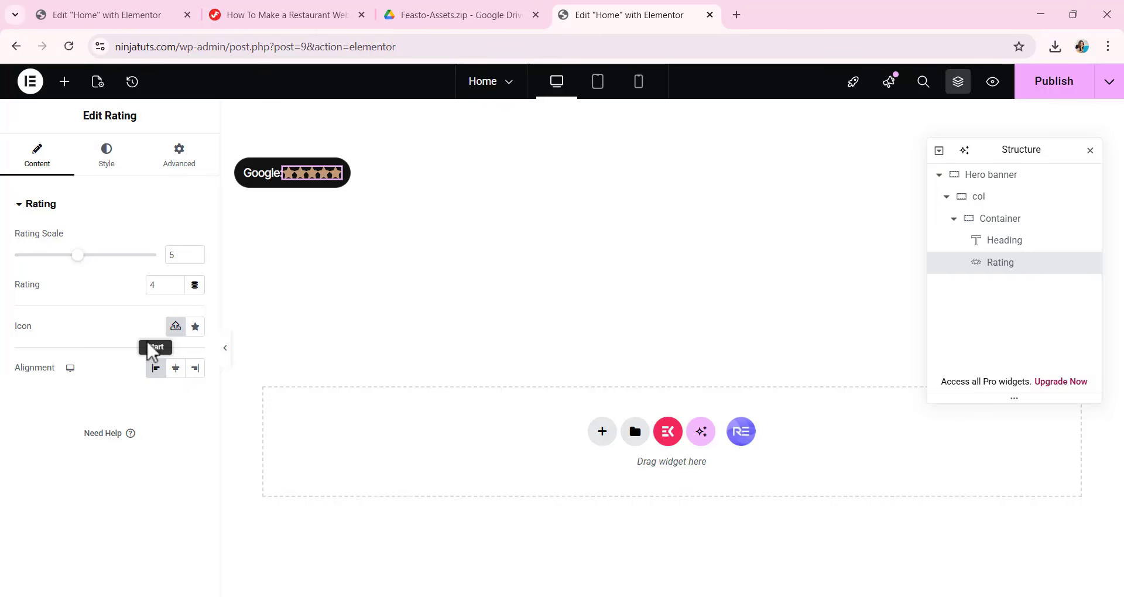
# Set the rating icons' size to 16 px and their spacing to 4 px.
pyautogui.click(115, 164)
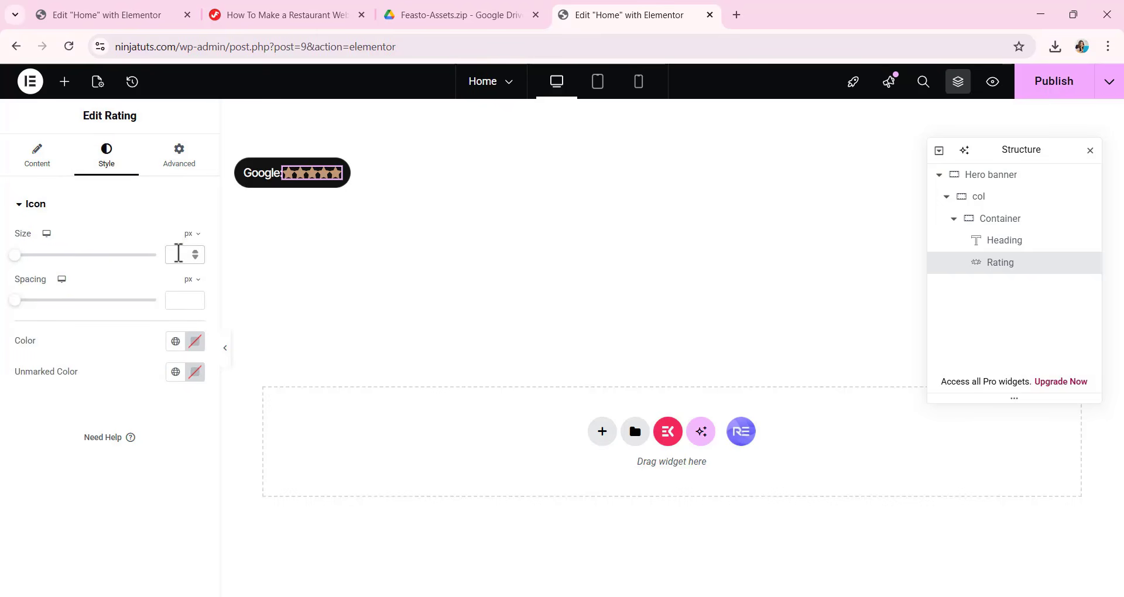
pyautogui.write('16')
pyautogui.click(180, 303)
pyautogui.write('4')
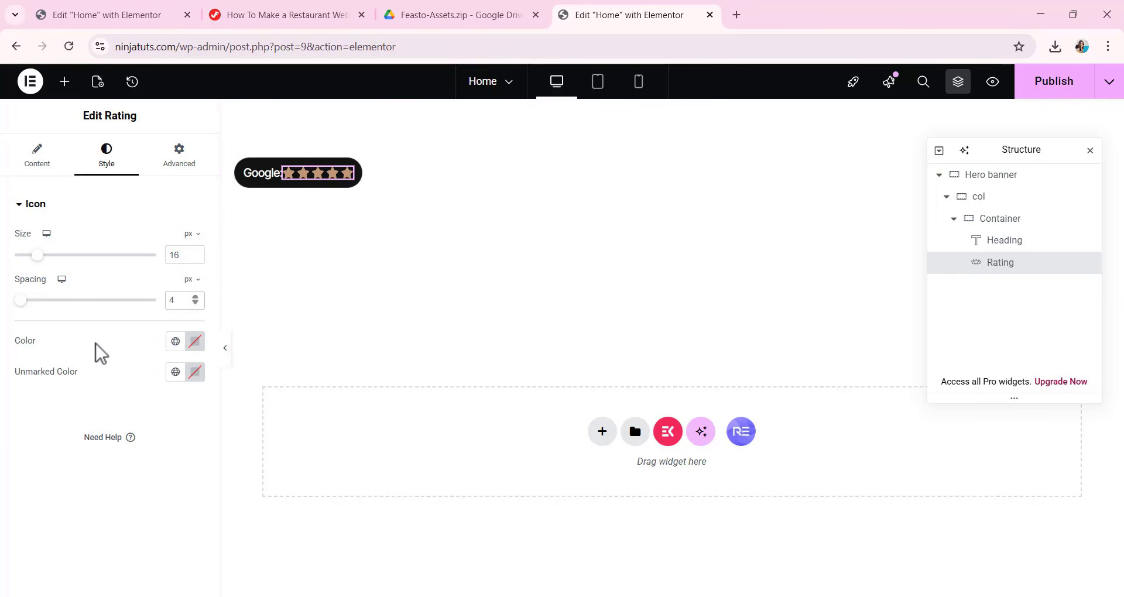
# Set the rating icons' color to the hex value D8313100.
pyautogui.click(195, 342)
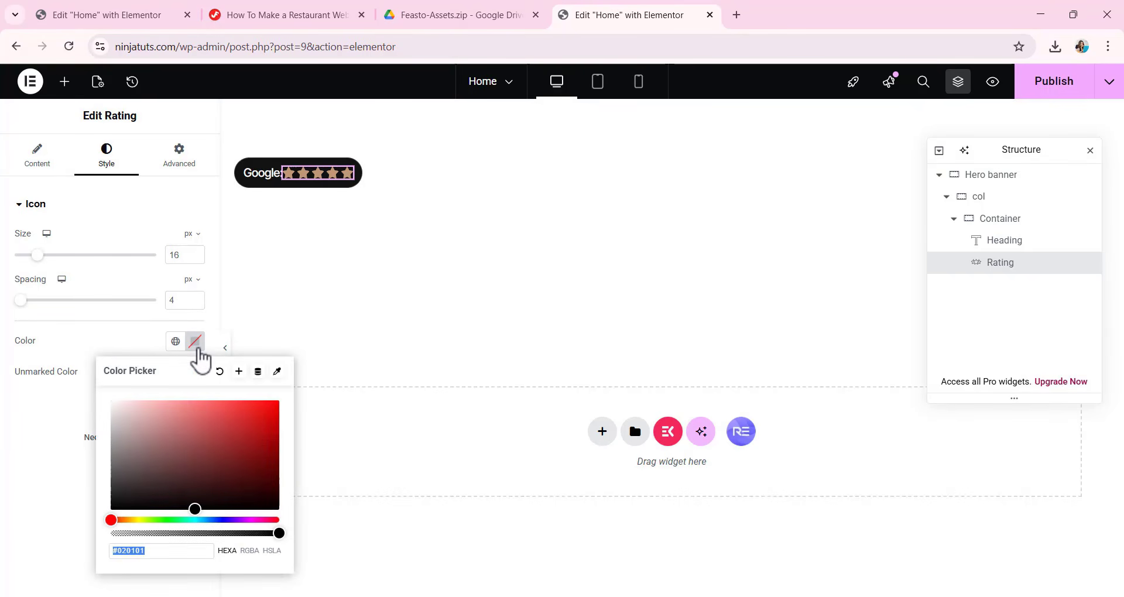
pyautogui.write('8')
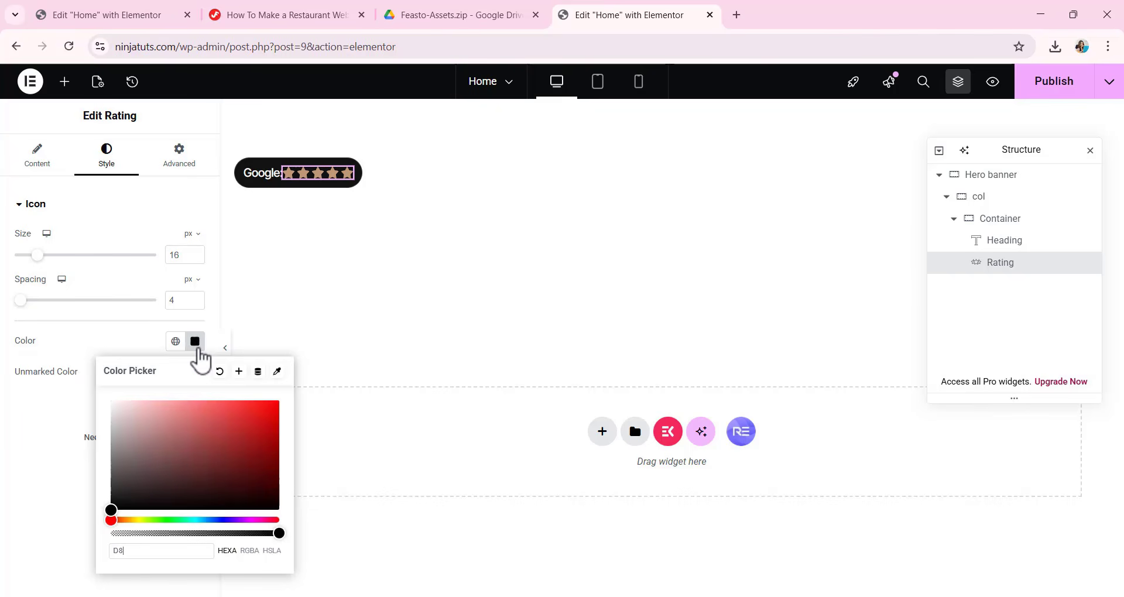
pyautogui.write('313')
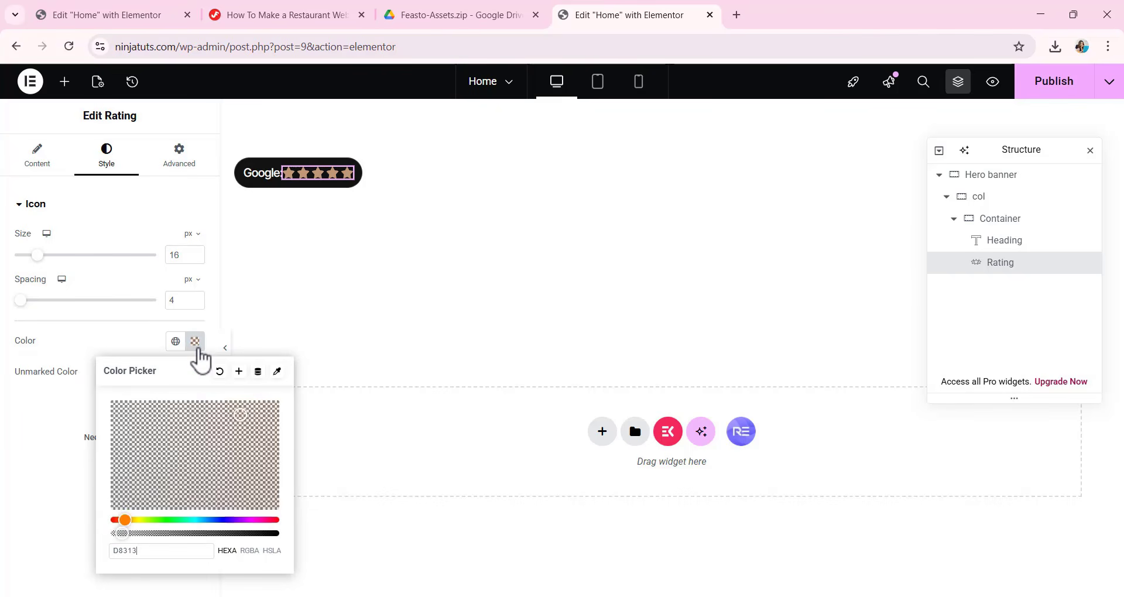
pyautogui.write('100')
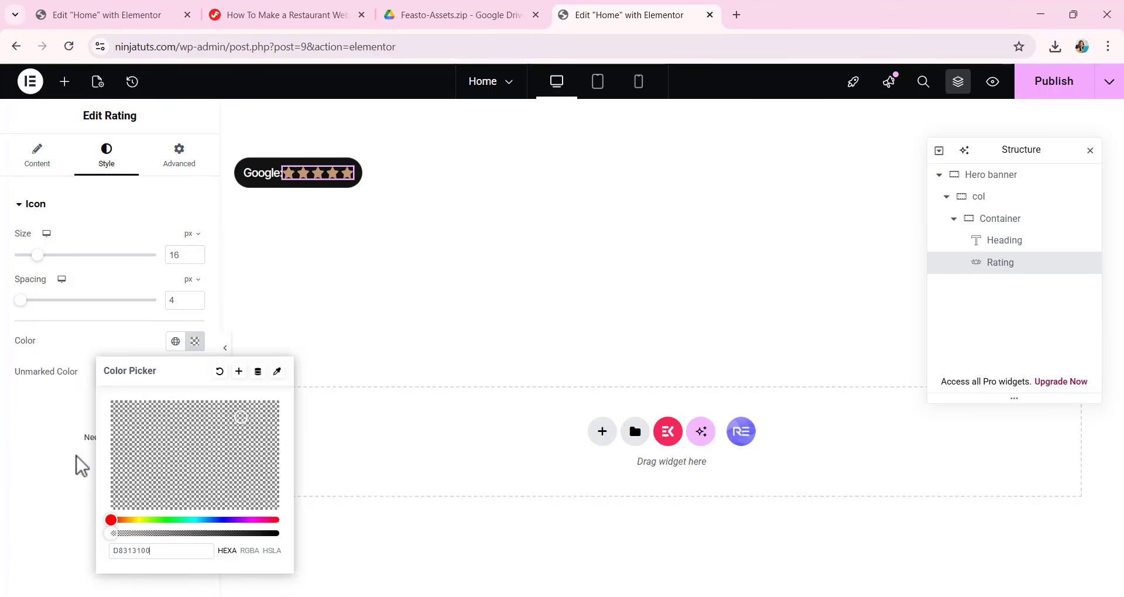
pyautogui.click(54, 420)
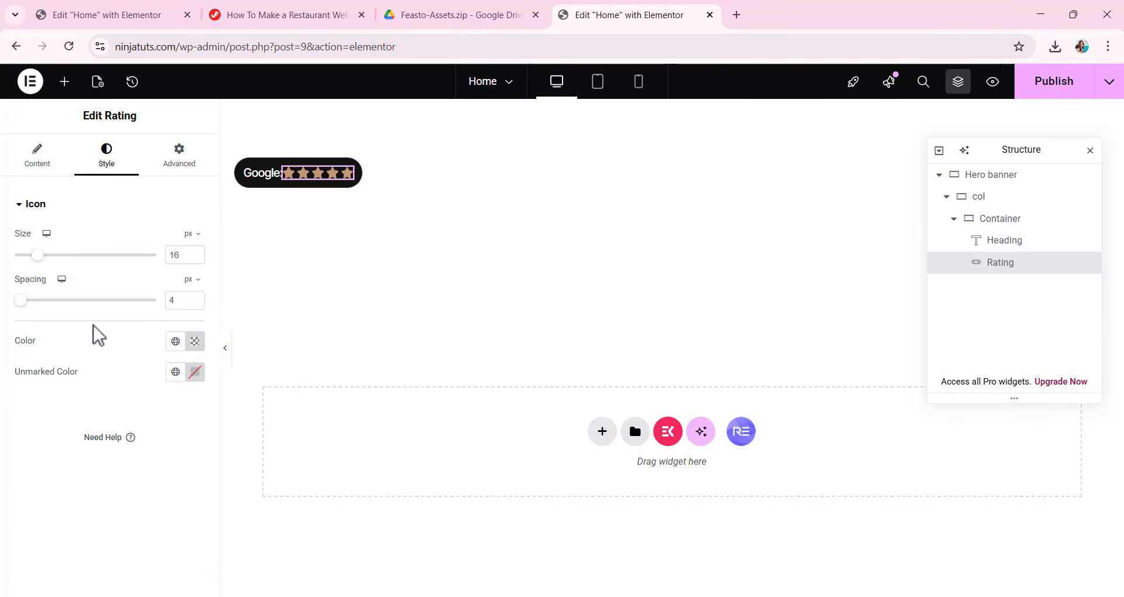
# Unlink the Rating widget's margins and set the right margin to 8 px and the left margin to 12 px.
pyautogui.click(199, 162)
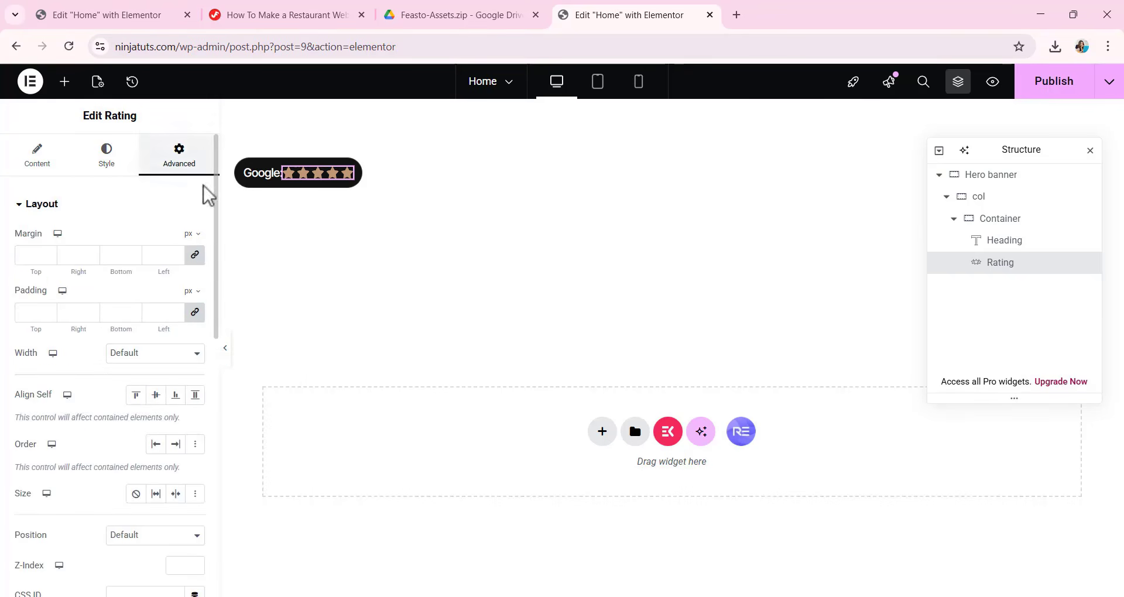
pyautogui.click(194, 255)
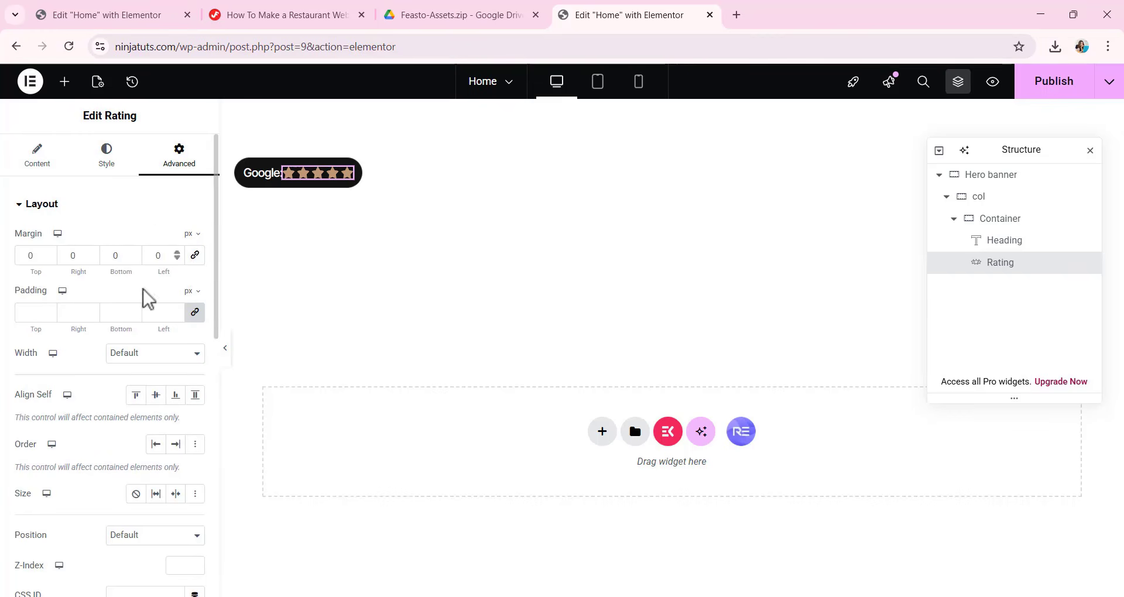
pyautogui.doubleClick(71, 255)
pyautogui.write('8')
pyautogui.doubleClick(159, 255)
pyautogui.write('12')
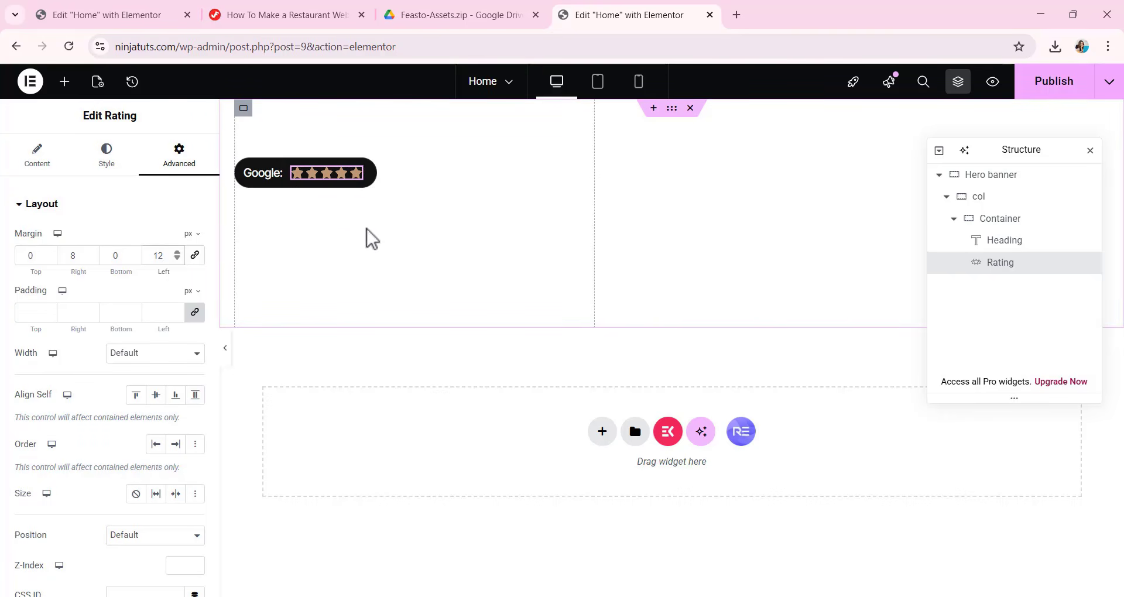
# Add a new Heading widget and place it after the Rating widget inside the badge's inner container.
pyautogui.click(64, 82)
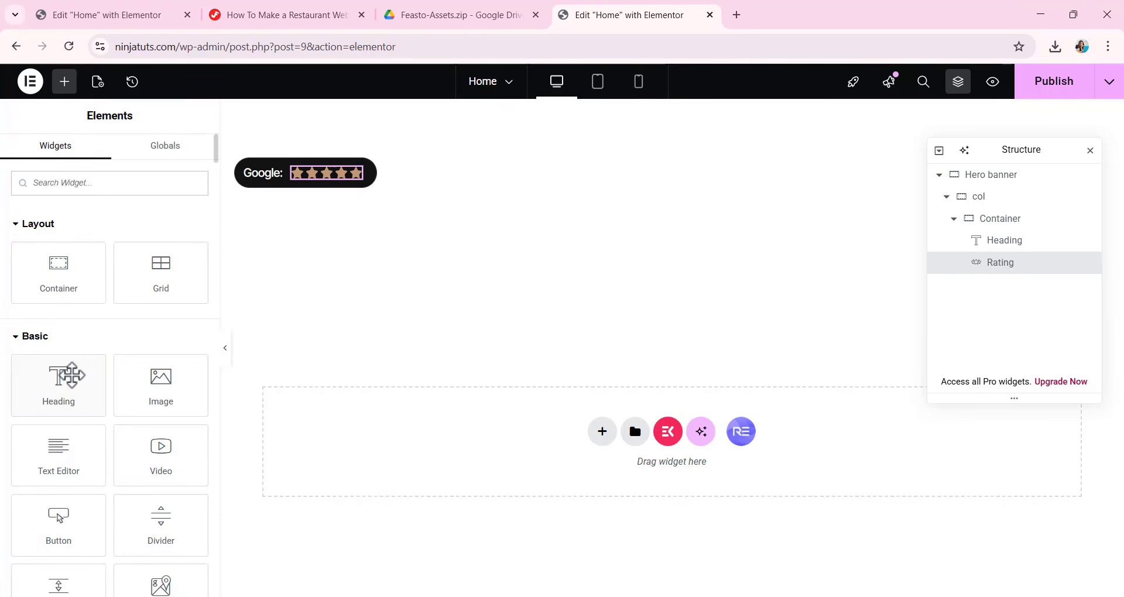
pyautogui.moveTo(68, 377); pyautogui.dragTo(425, 157)
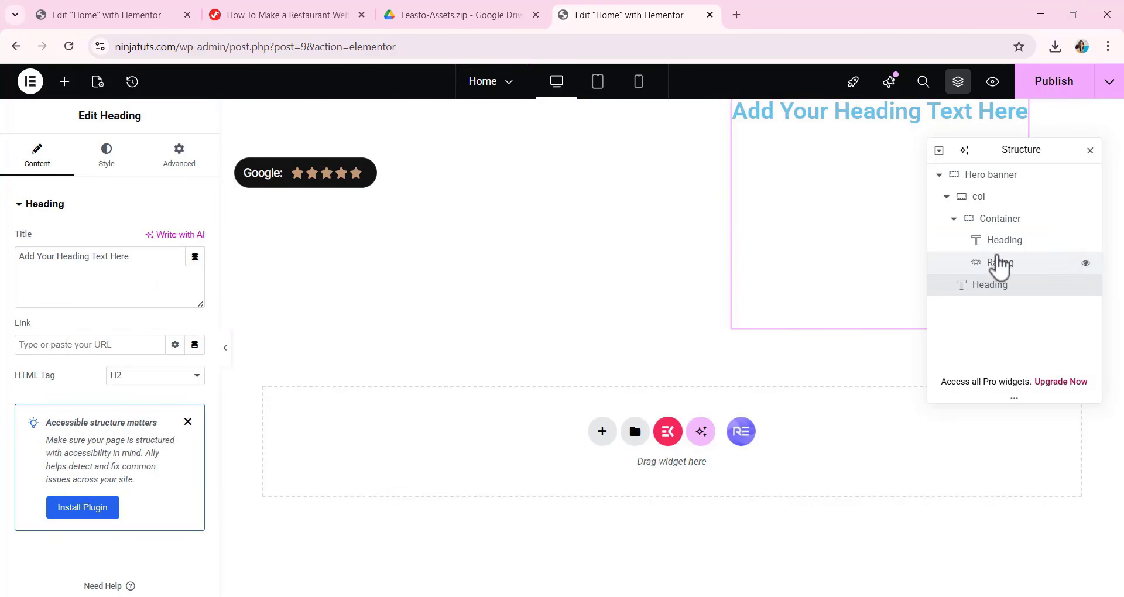
pyautogui.moveTo(1017, 293); pyautogui.dragTo(1043, 293)
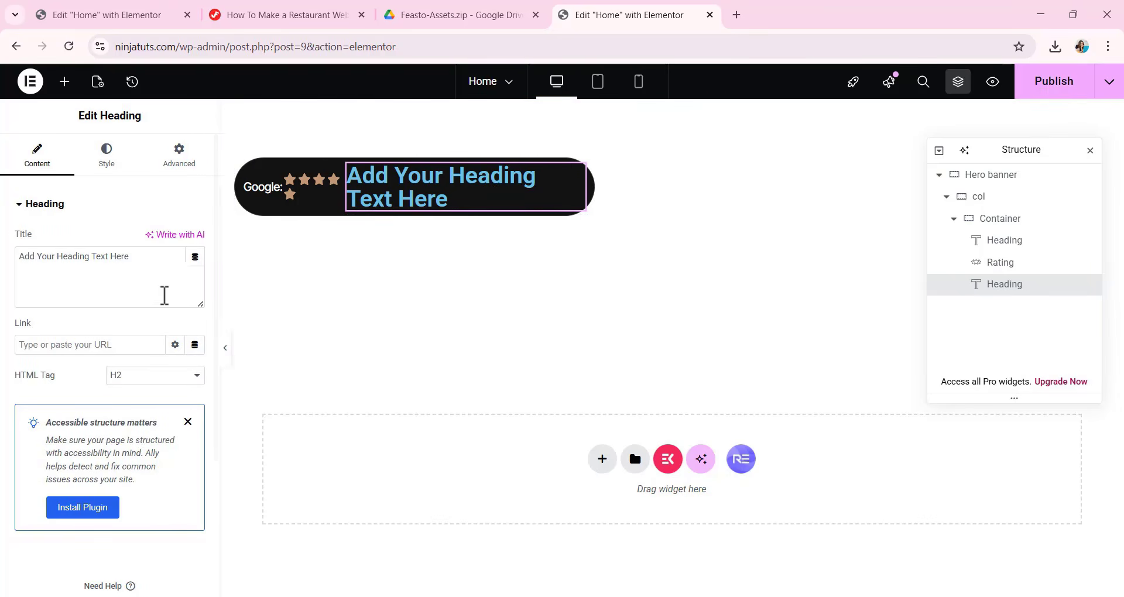
# Replace the new heading's placeholder title with "(4.9)" and set its HTML tag to H5.
pyautogui.click(137, 268)
pyautogui.moveTo(137, 268); pyautogui.dragTo(4, 307)
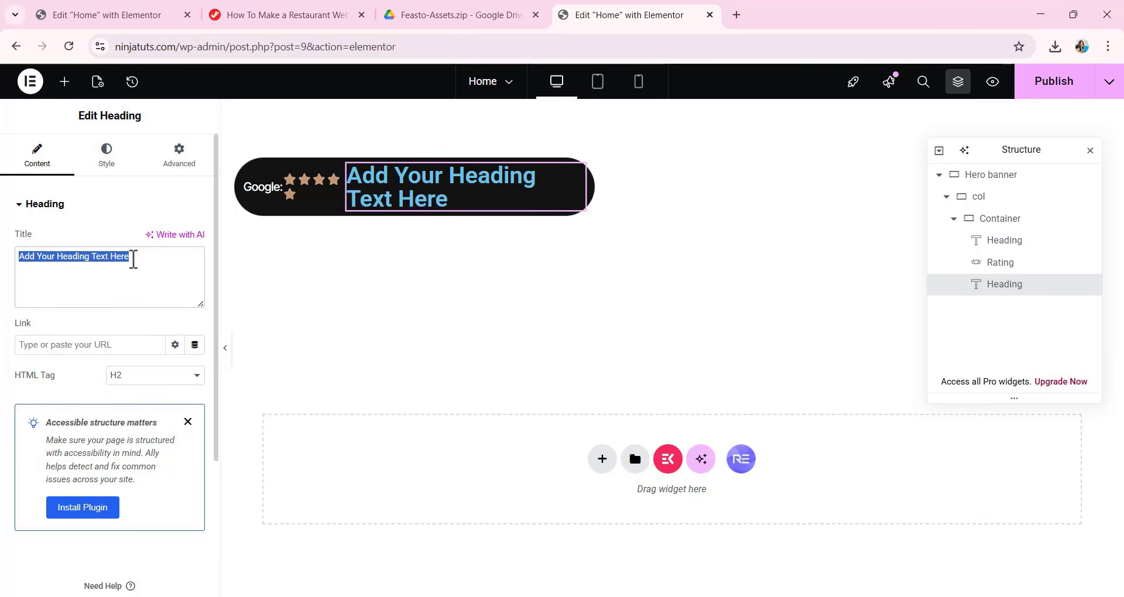
pyautogui.write('(4.9)')
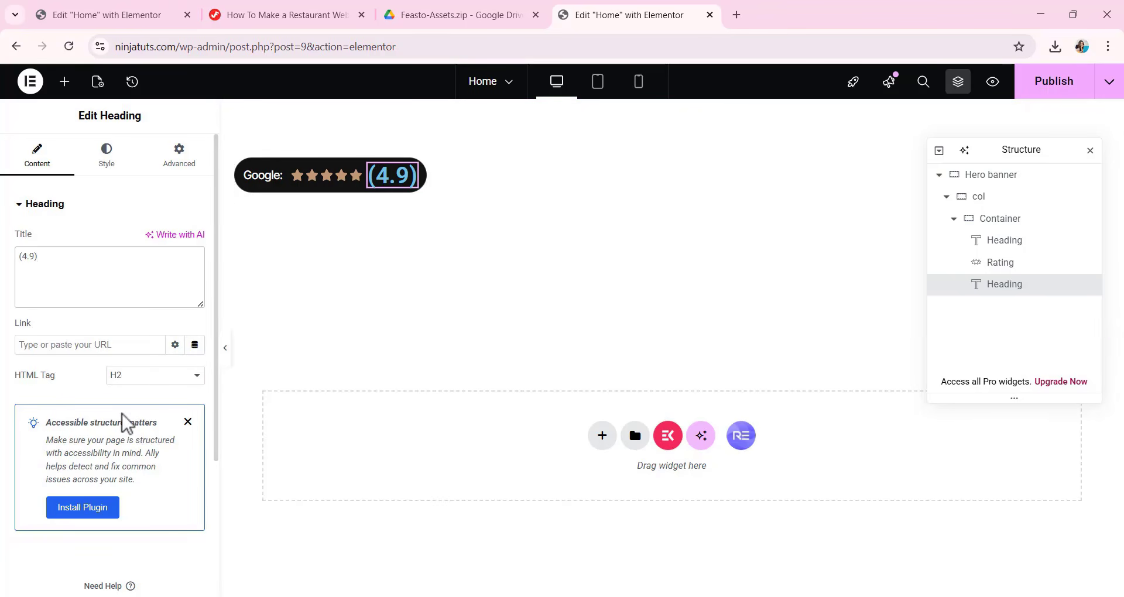
pyautogui.click(138, 378)
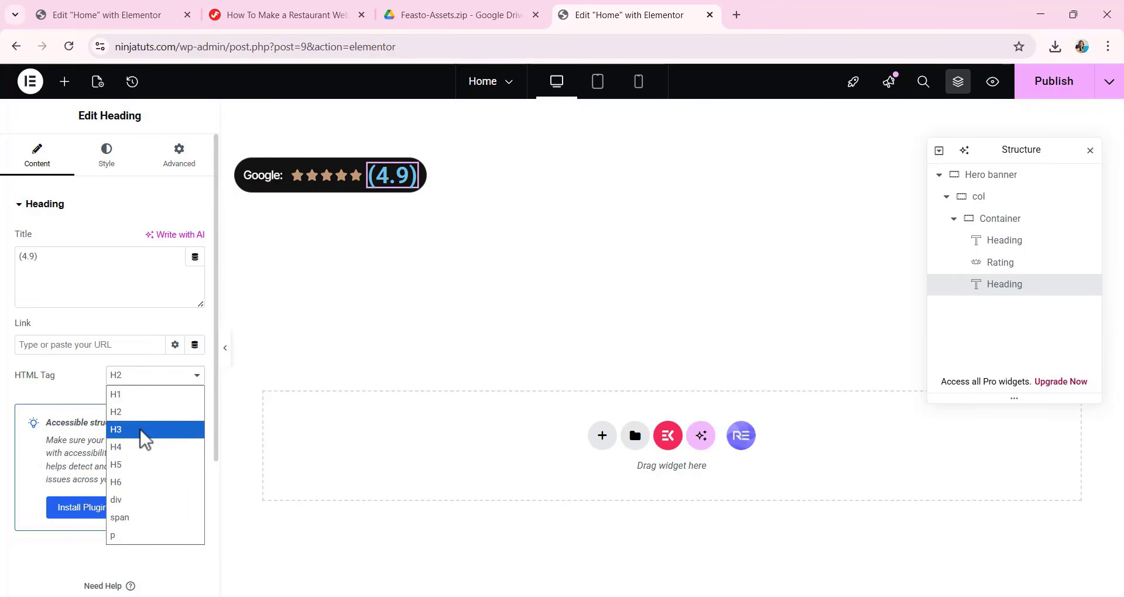
pyautogui.click(136, 466)
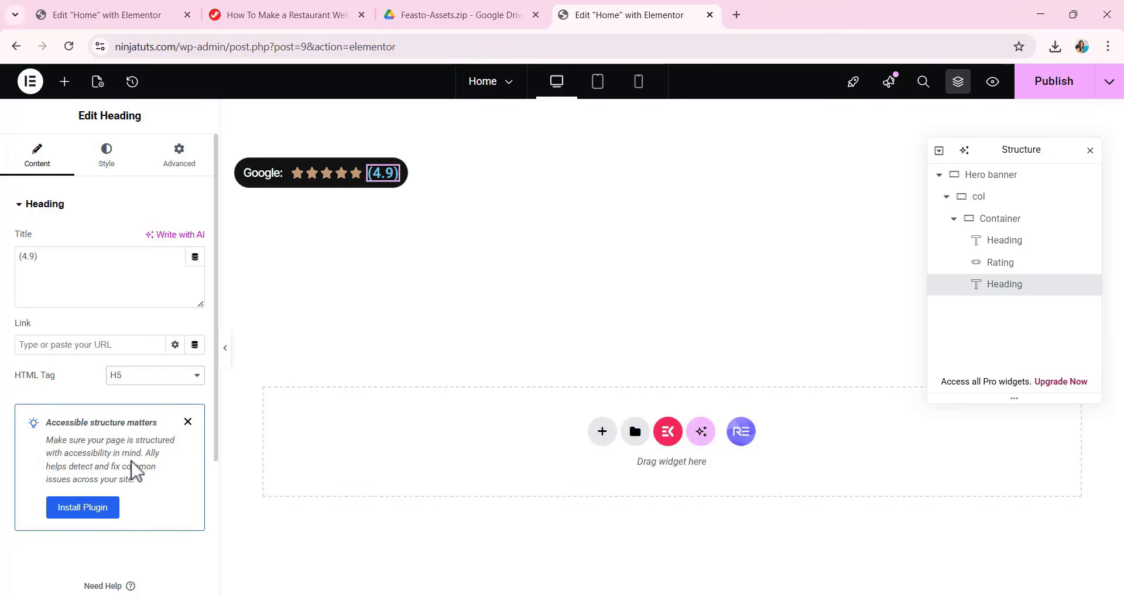
# Set the (4.9) heading's typography to Inter Tight, size 16 px, weight 500 (Medium).
pyautogui.click(103, 159)
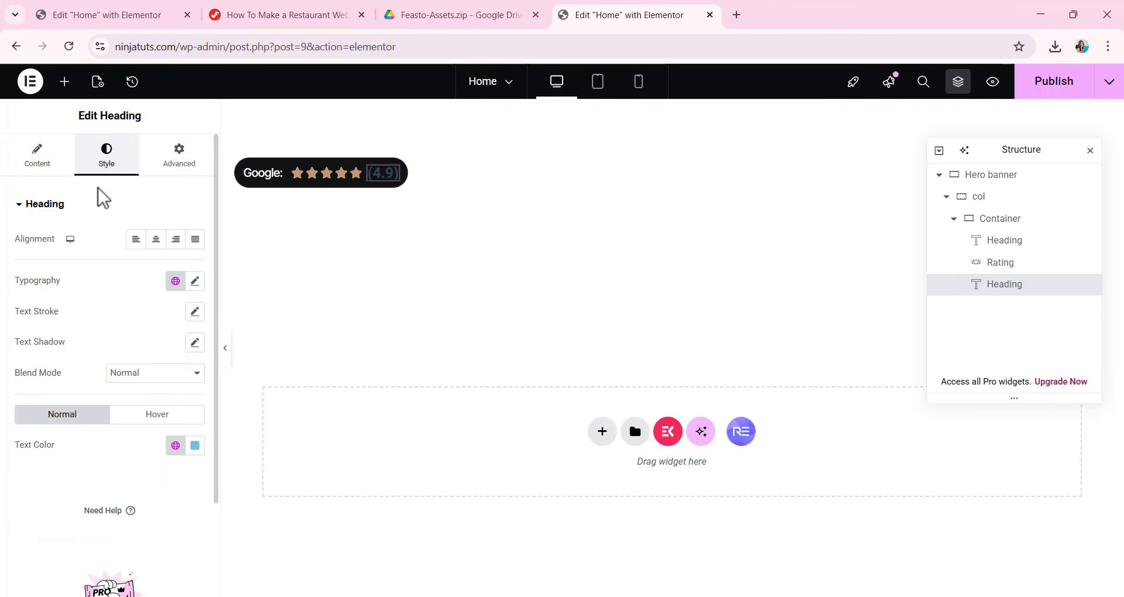
pyautogui.click(196, 282)
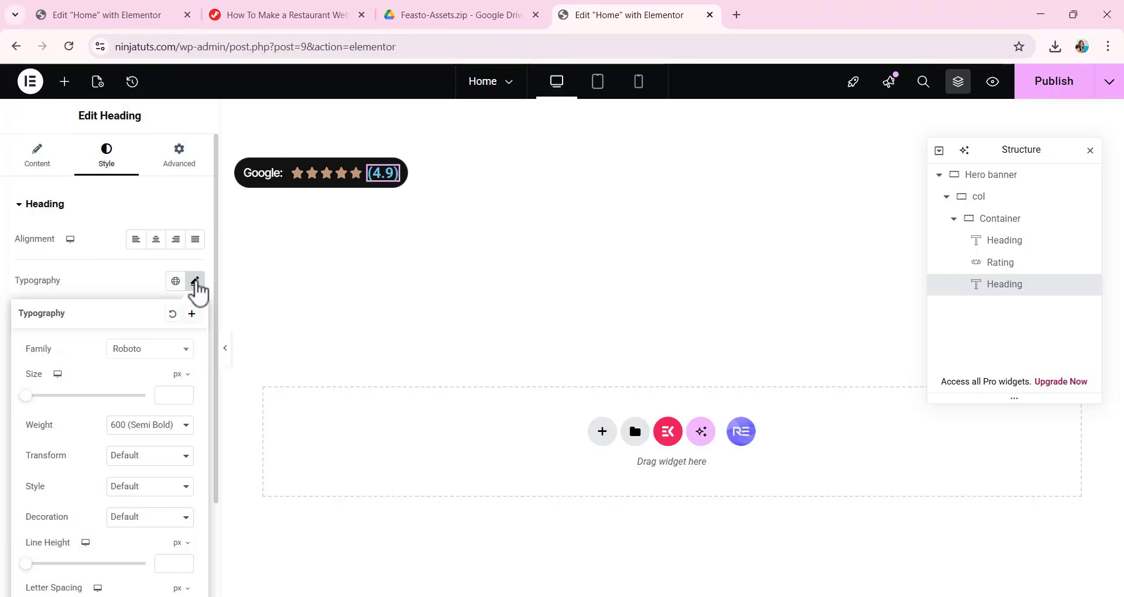
pyautogui.click(156, 356)
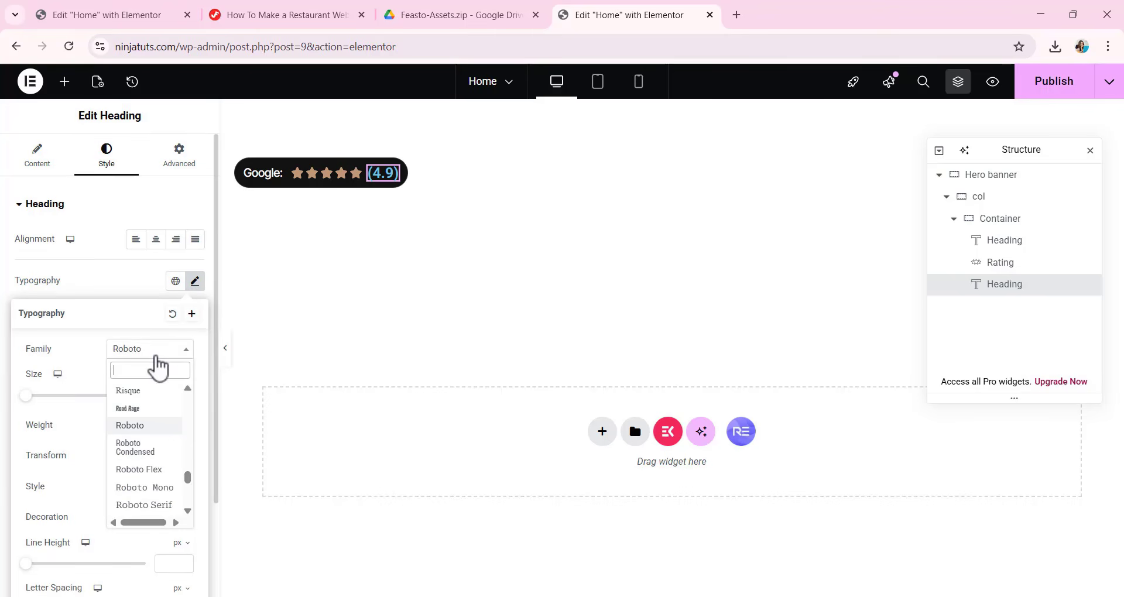
pyautogui.write('INT')
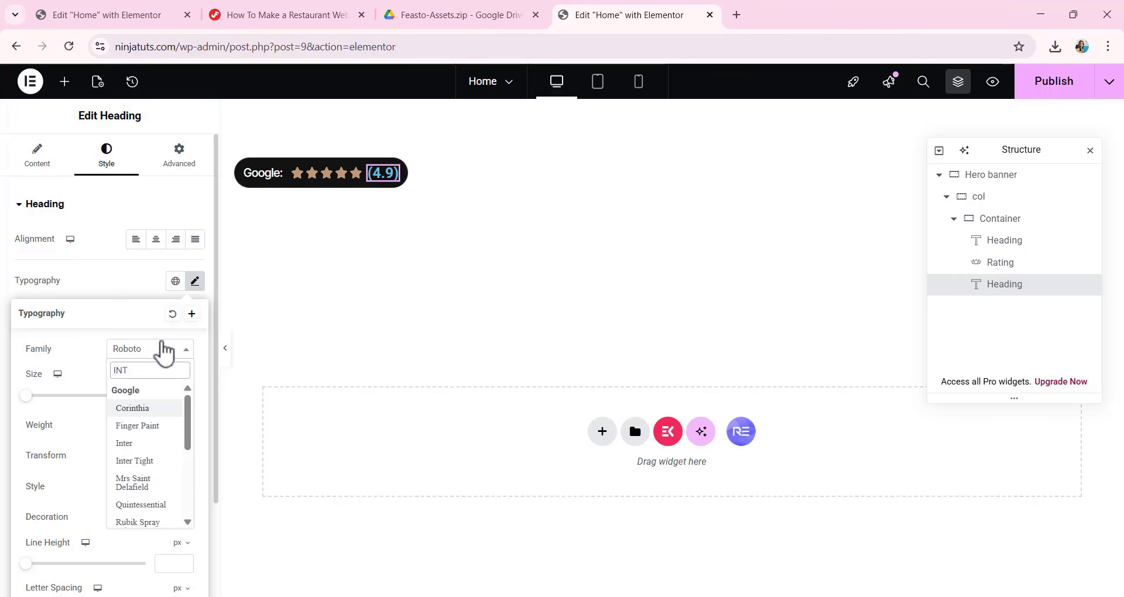
pyautogui.write('E')
pyautogui.click(148, 429)
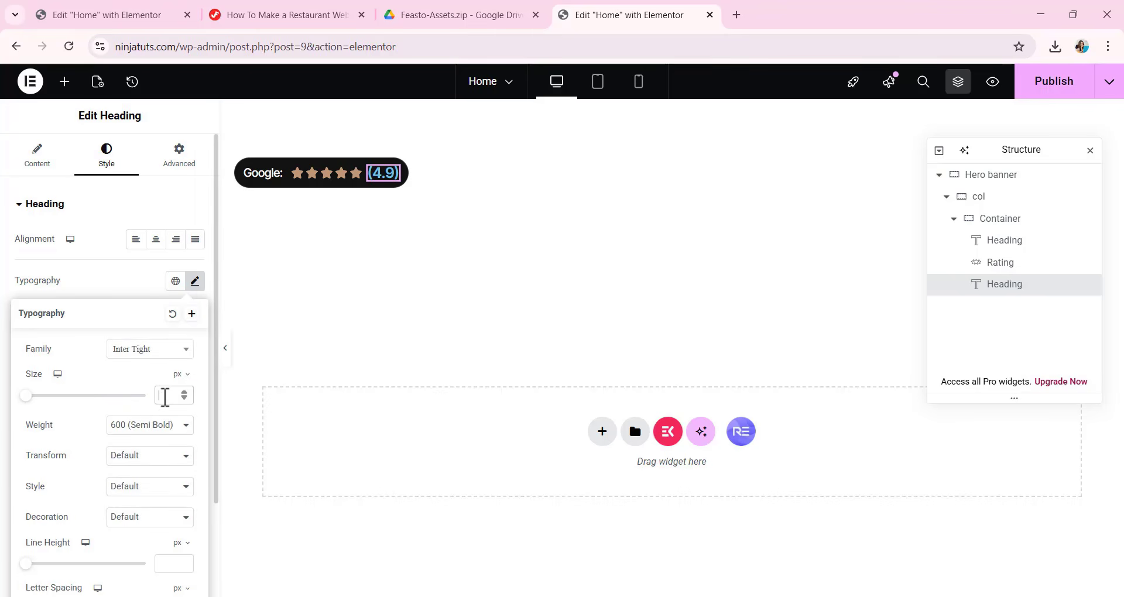
pyautogui.write('16')
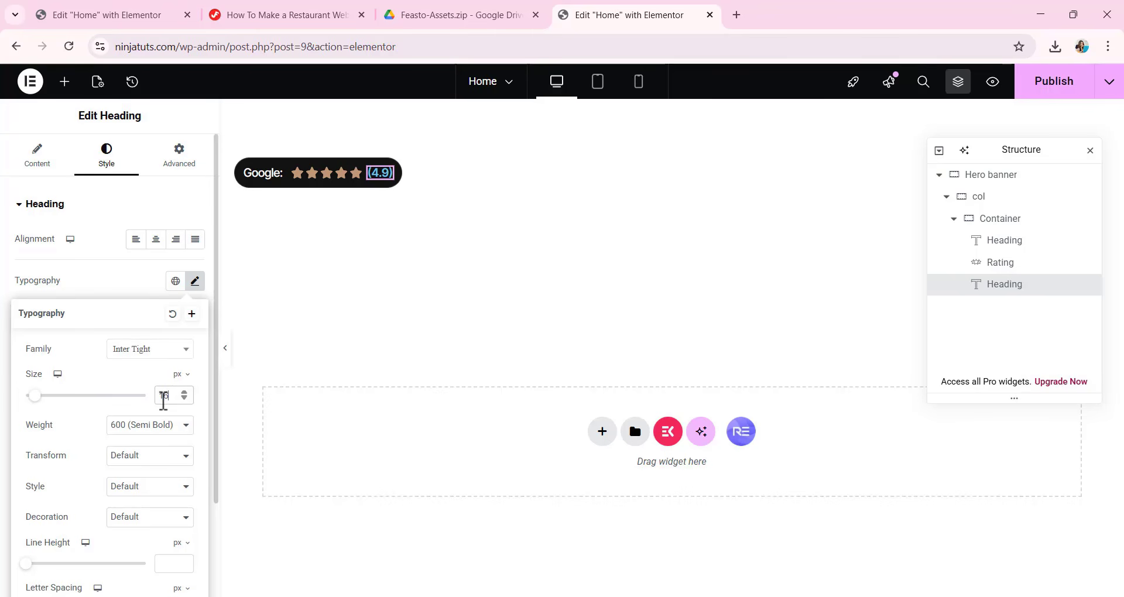
pyautogui.click(130, 430)
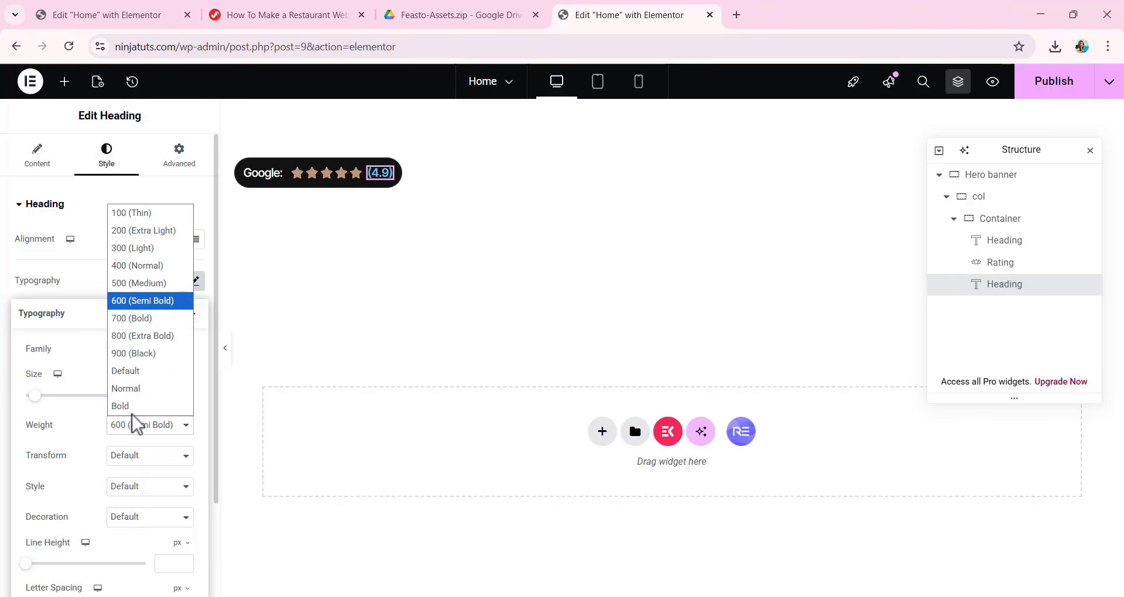
pyautogui.click(139, 283)
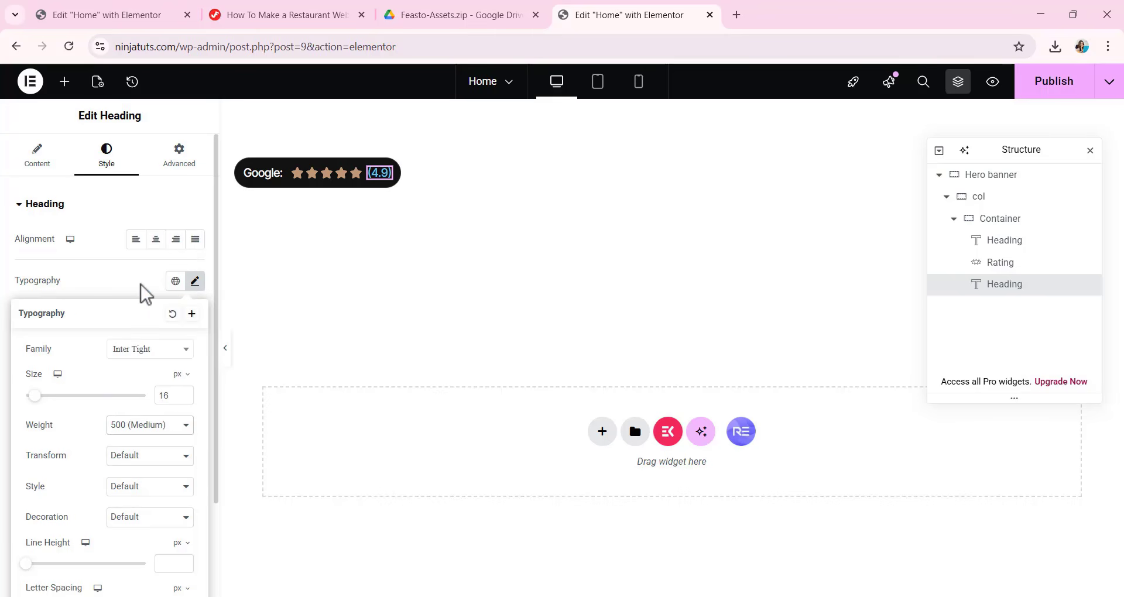
# Set the (4.9) heading's line height to 26 px and its letter spacing to -0.01 em.
pyautogui.scroll(-1, 129, 335)
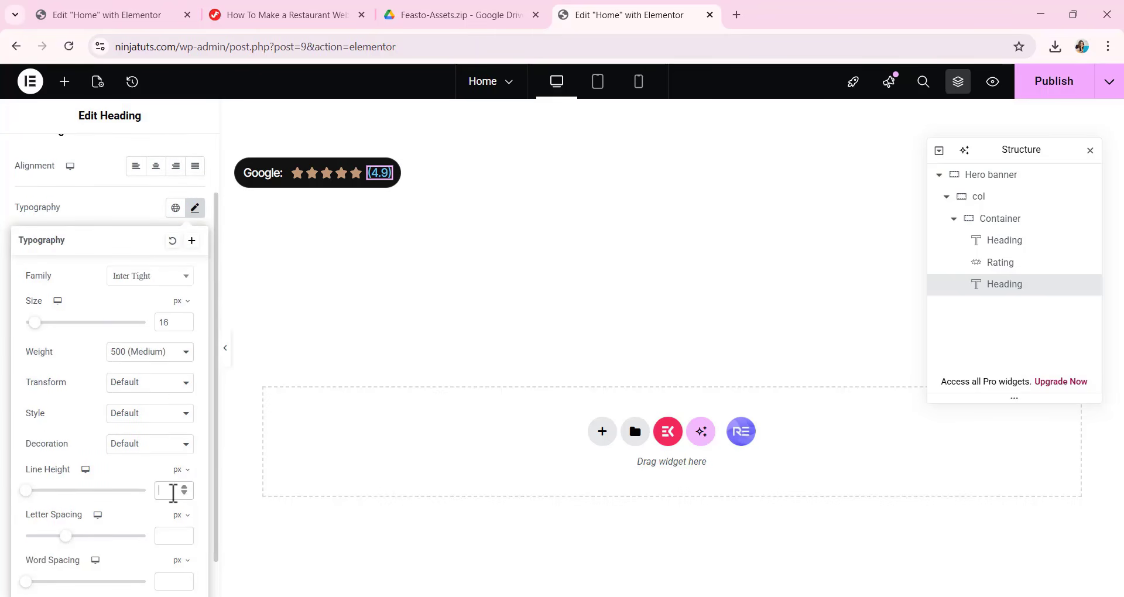
pyautogui.write('26')
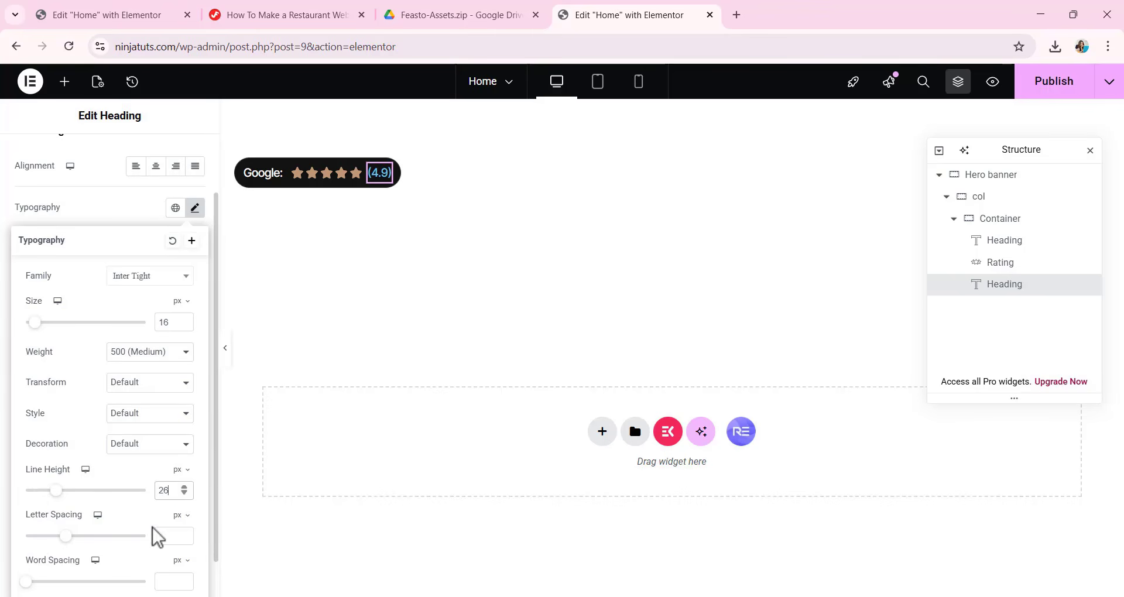
pyautogui.click(178, 527)
pyautogui.click(177, 537)
pyautogui.click(171, 539)
pyautogui.write('-0.01')
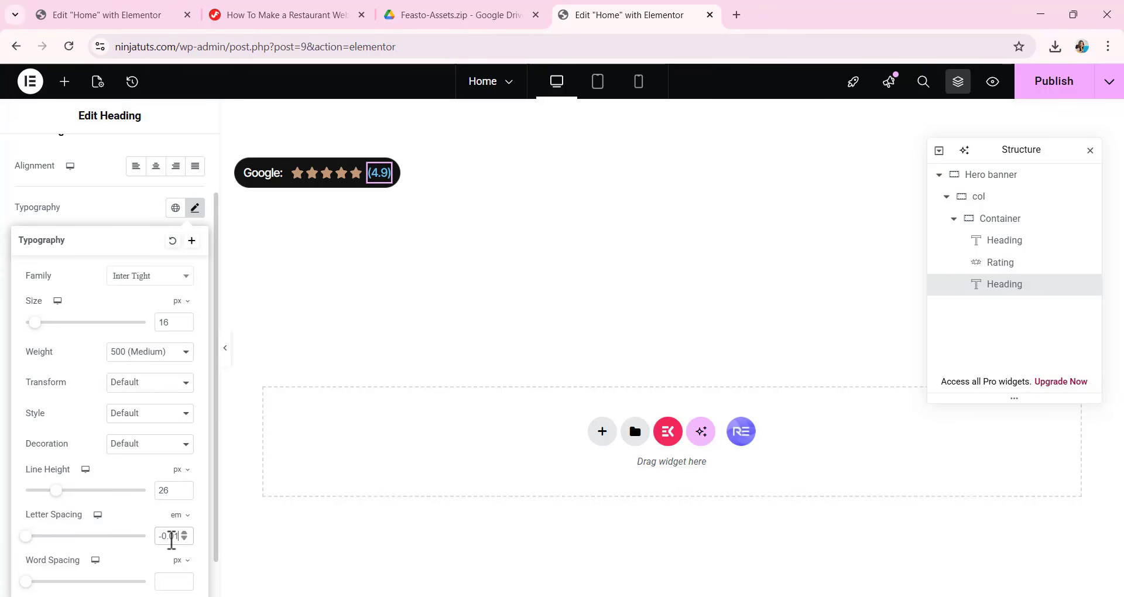
pyautogui.click(120, 197)
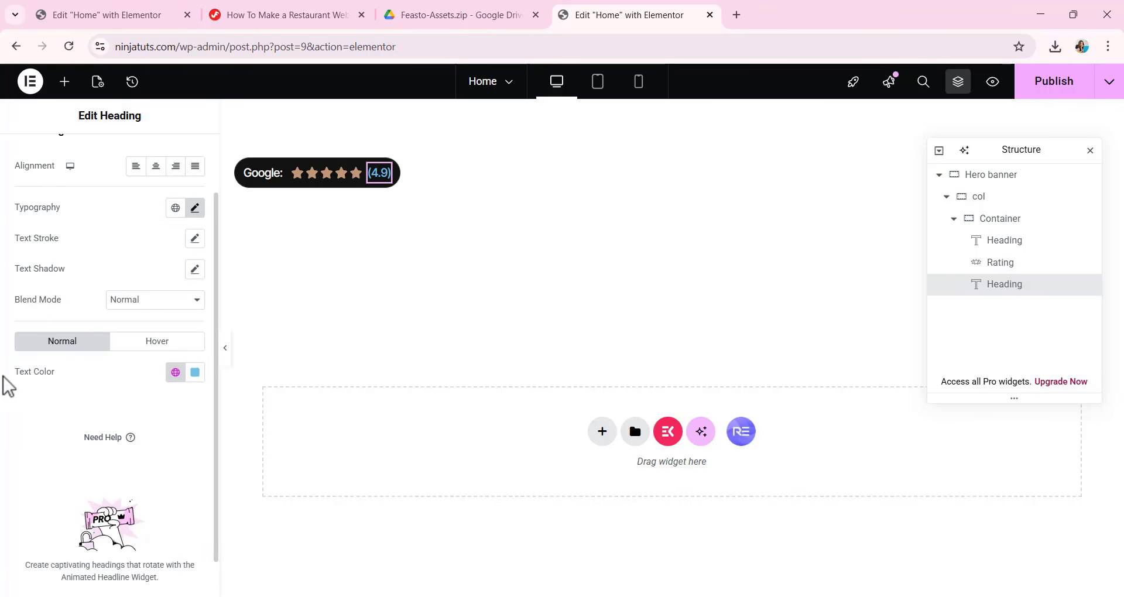
# Set the (4.9) heading's text color to #C19977.
pyautogui.click(198, 377)
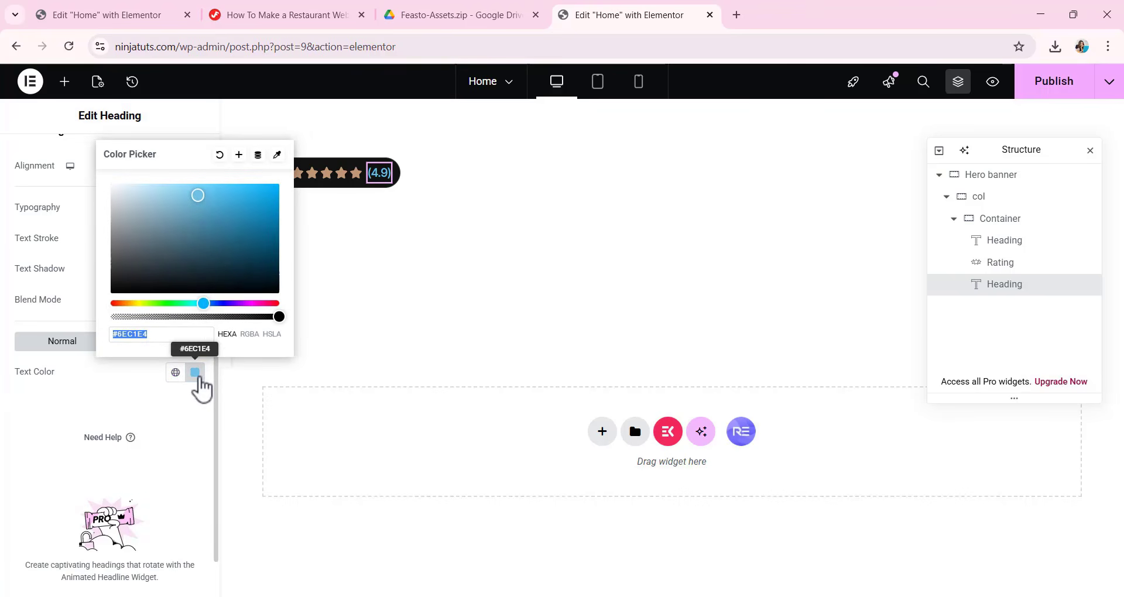
pyautogui.press('BackSpace')
pyautogui.write('C19977')
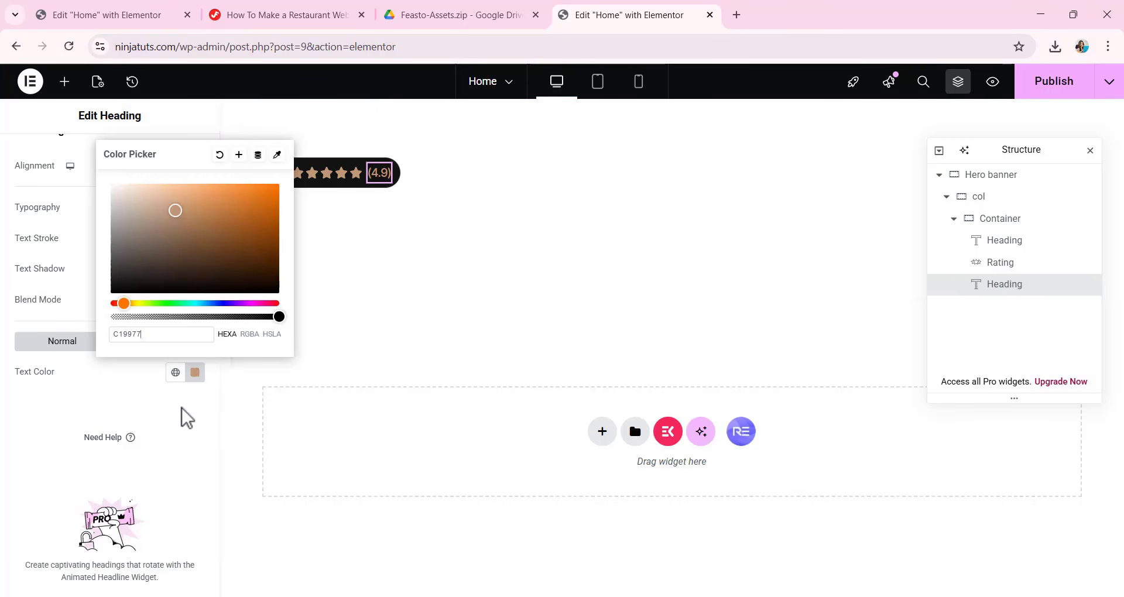
pyautogui.click(143, 395)
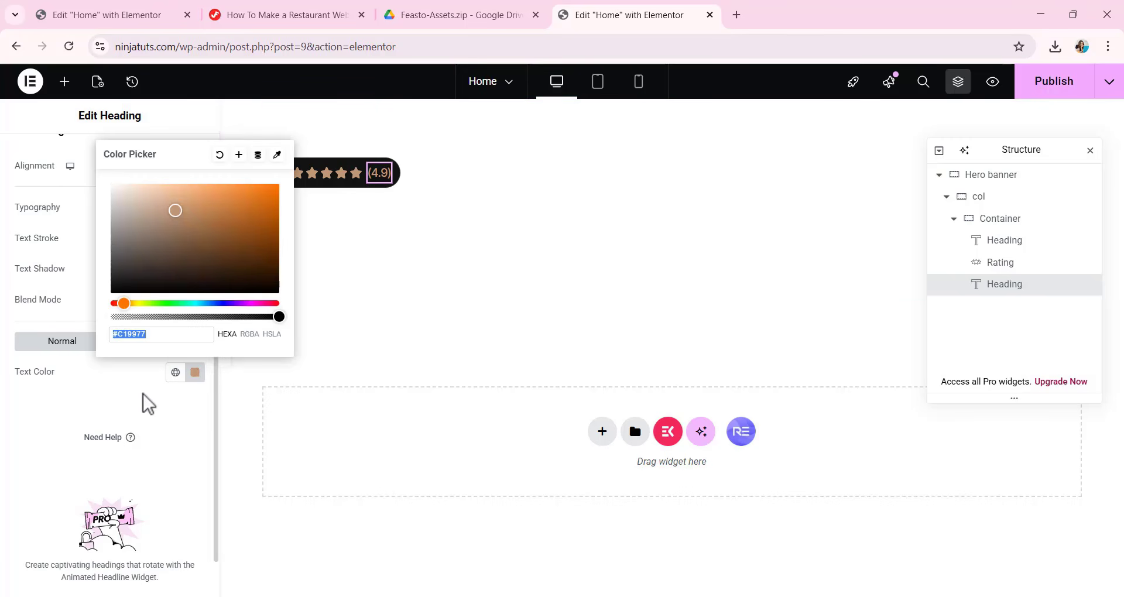
pyautogui.click(97, 392)
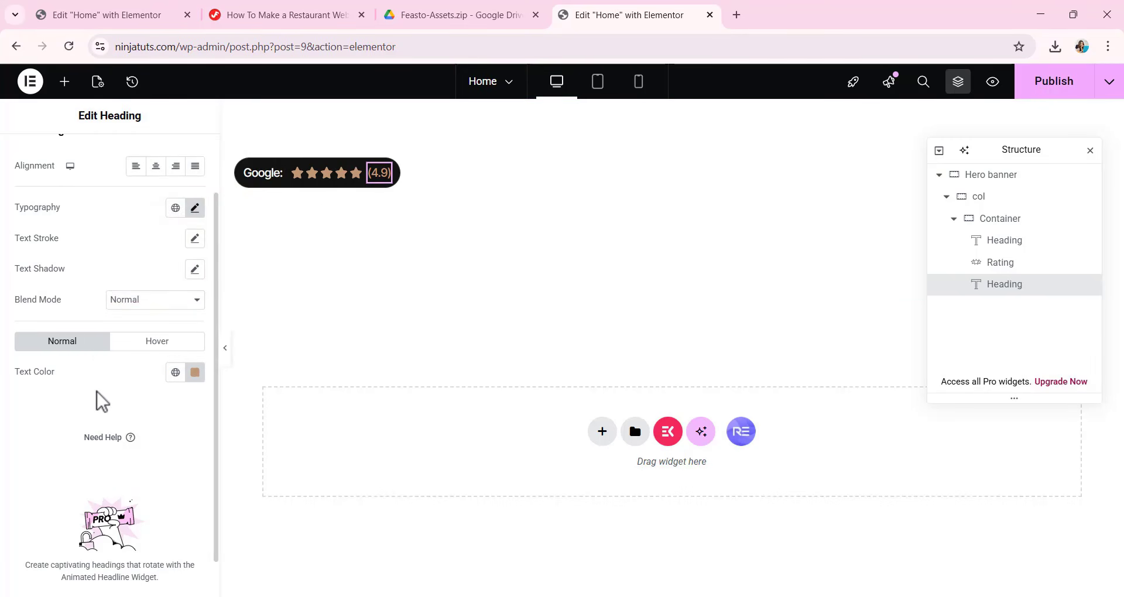
# Add a new Heading widget and place it inside the col container, directly below the Google rating badge's container.
pyautogui.click(952, 218)
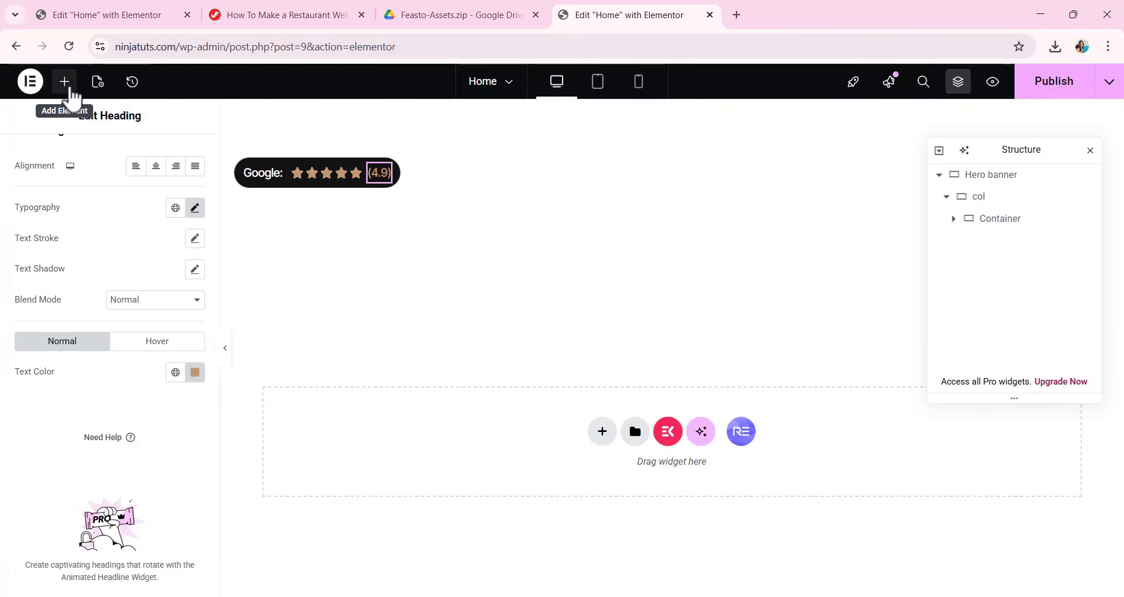
pyautogui.click(67, 85)
pyautogui.moveTo(38, 371); pyautogui.dragTo(325, 136)
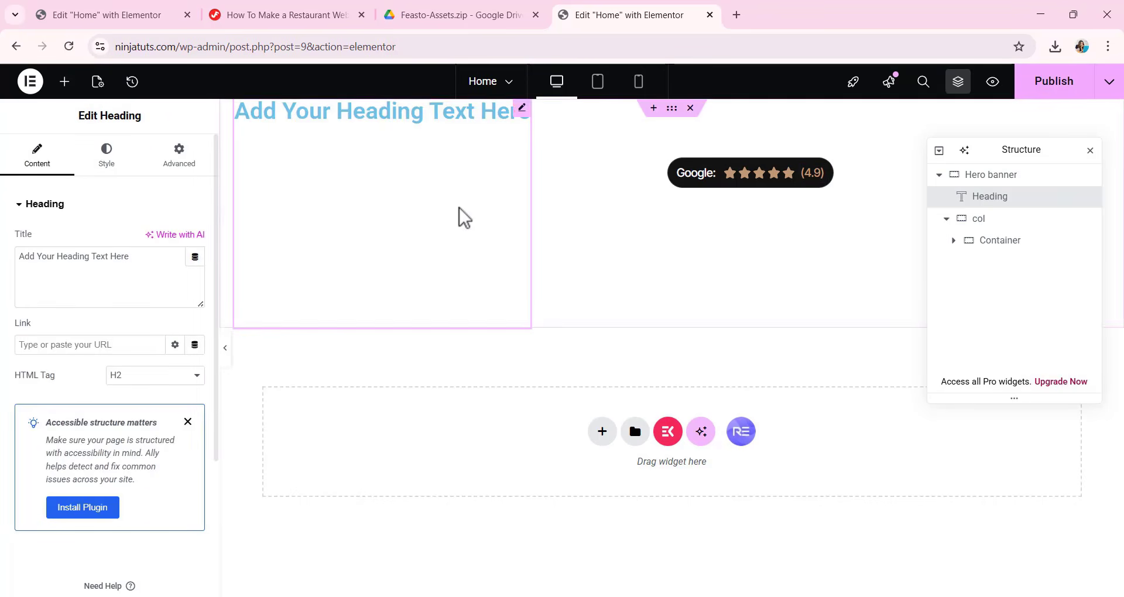
pyautogui.moveTo(1011, 201); pyautogui.dragTo(1028, 247)
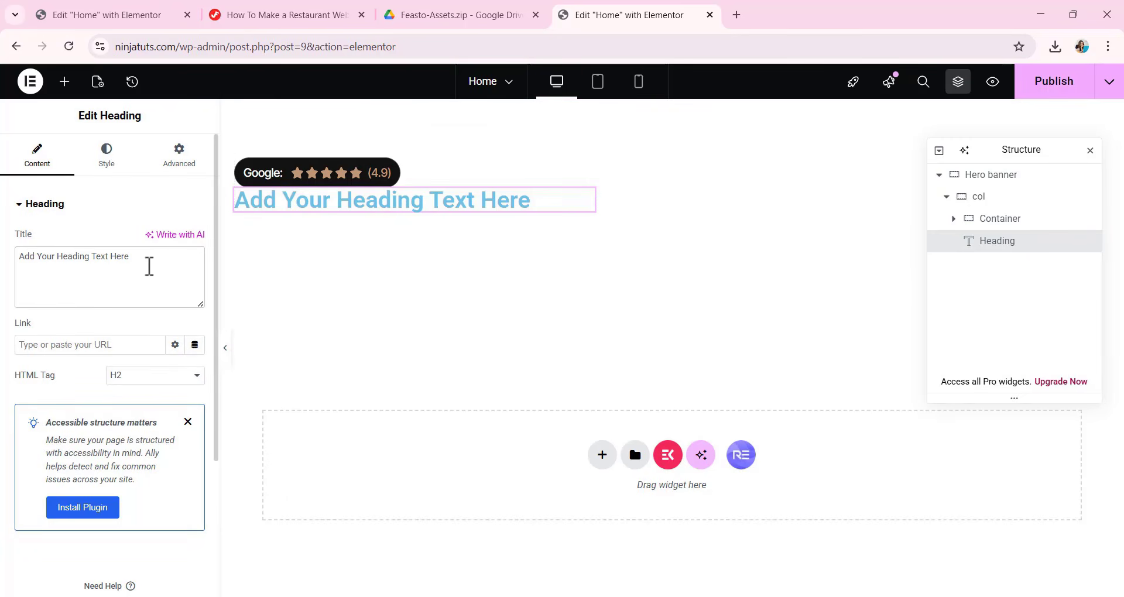
# Replace the new heading's placeholder title with "Where Good Food Meets a Cozy, Family -Friendly Space" and set its HTML tag to H1.
pyautogui.moveTo(143, 255); pyautogui.dragTo(4, 281)
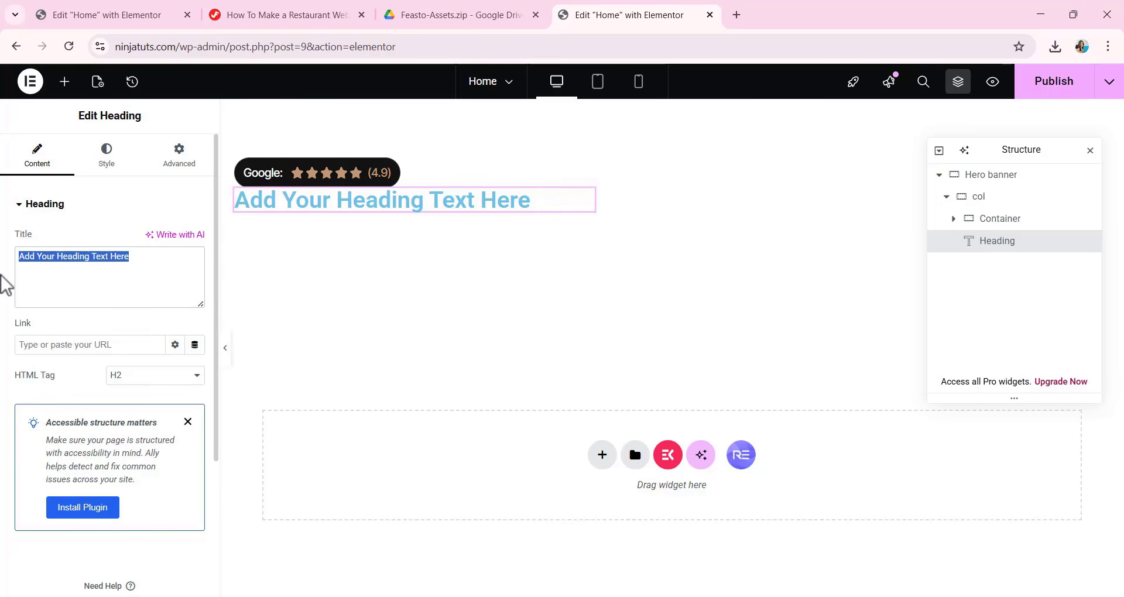
pyautogui.write('Where Good Food Meets a Cozy, Family -Friendly Space')
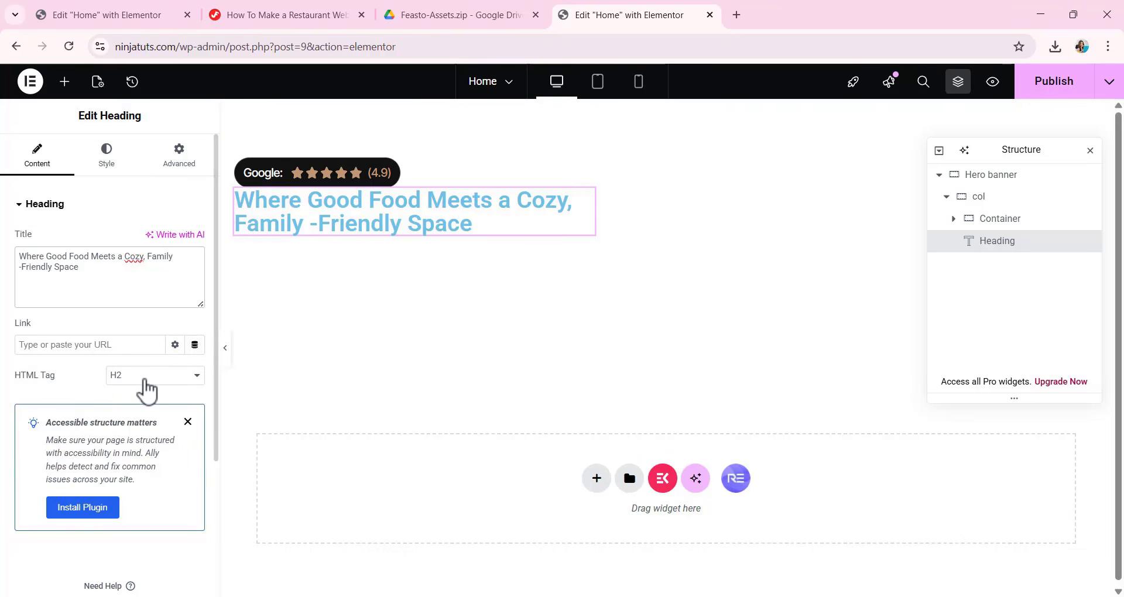
pyautogui.click(145, 381)
pyautogui.click(131, 401)
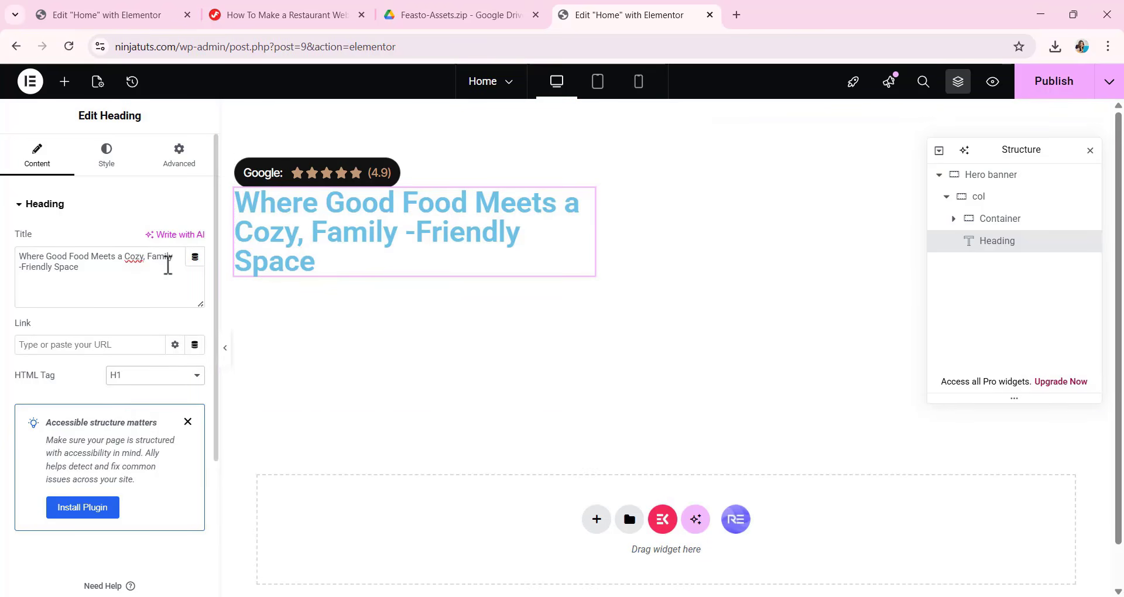
# Set the H1 hero heading's typography to Inter Tight, size 56 px, weight 500 (Medium).
pyautogui.click(119, 159)
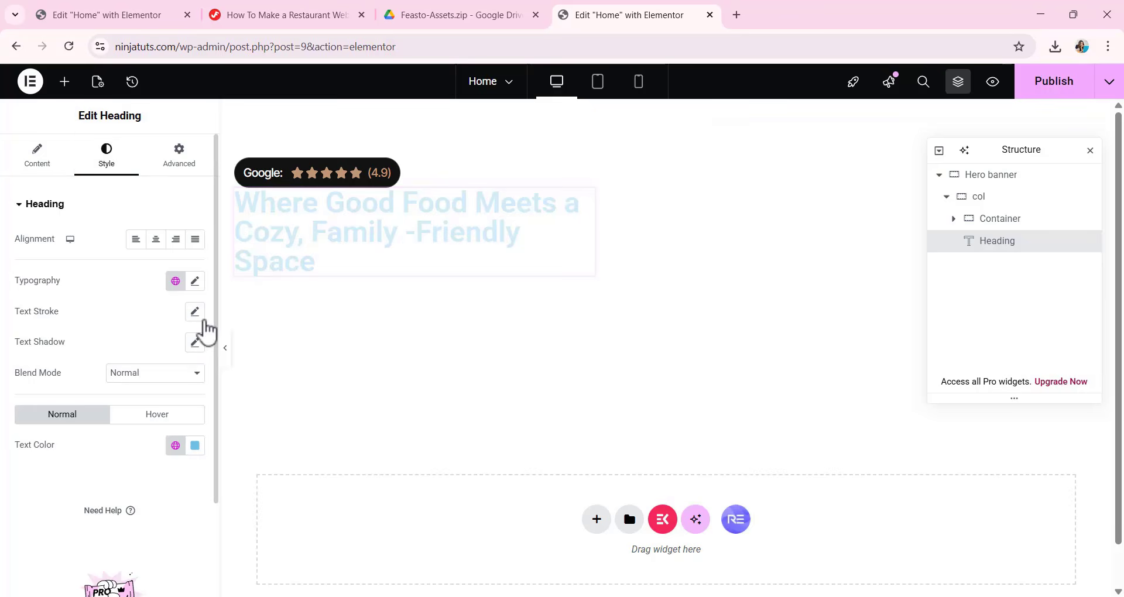
pyautogui.click(195, 282)
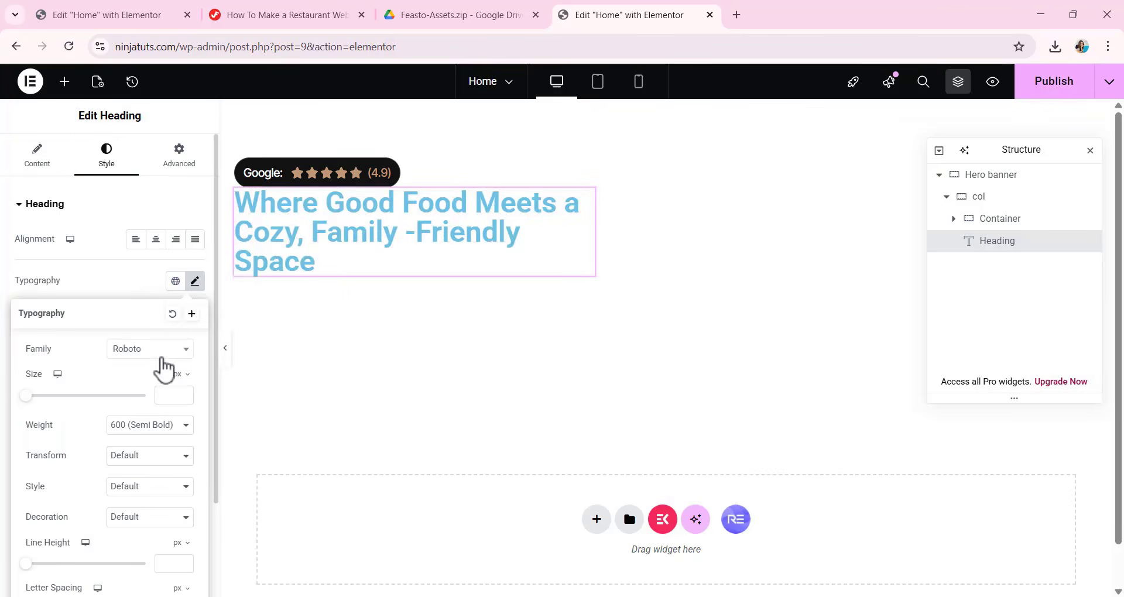
pyautogui.click(160, 355)
pyautogui.write('INTER')
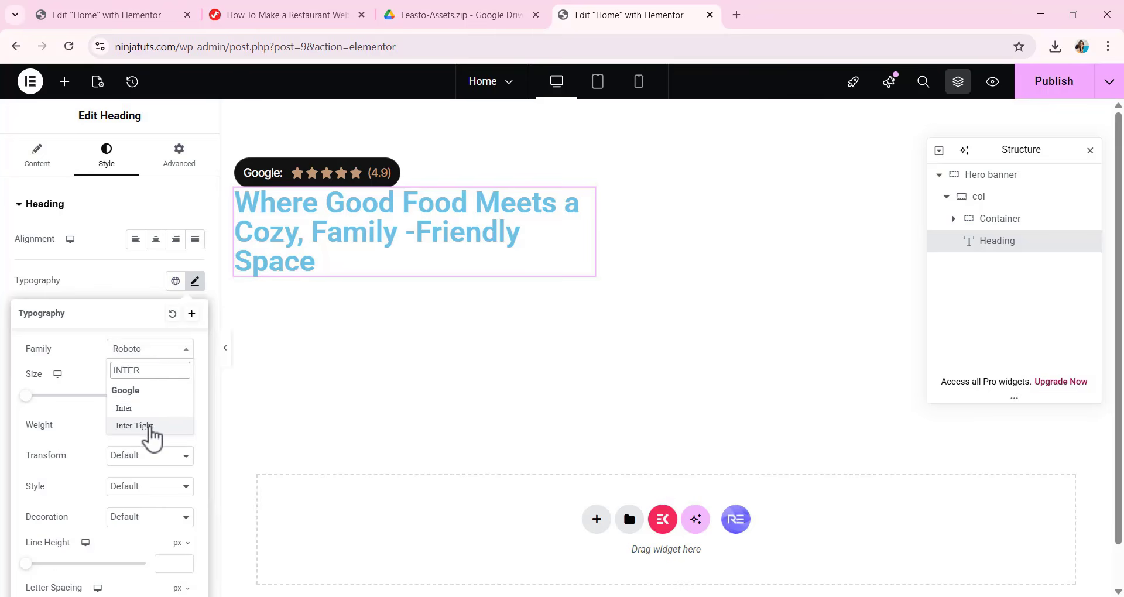
pyautogui.click(146, 426)
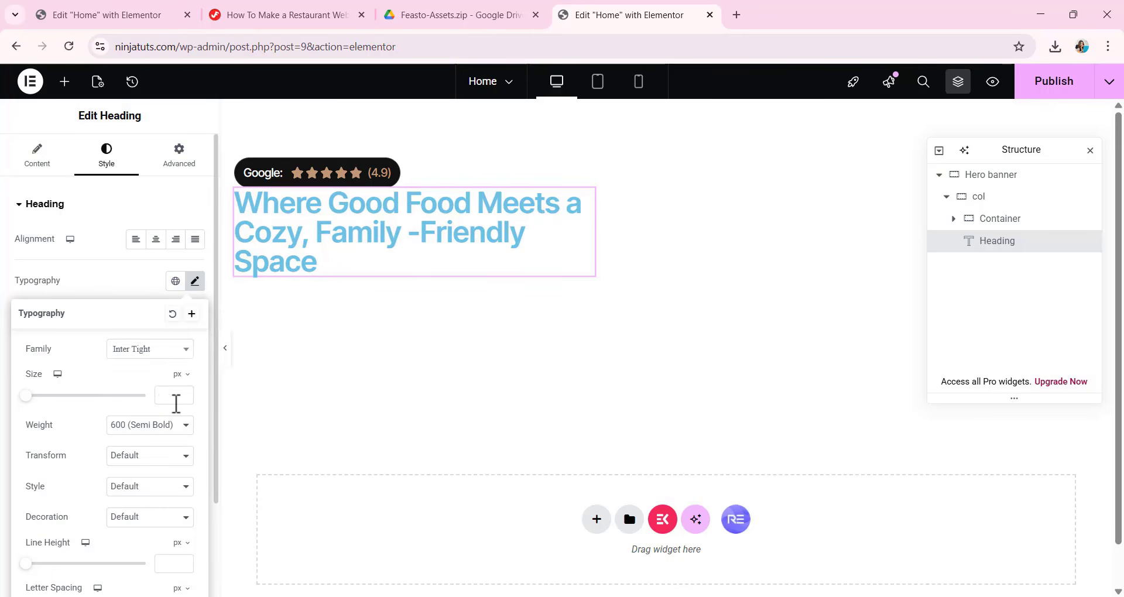
pyautogui.click(170, 395)
pyautogui.write('56')
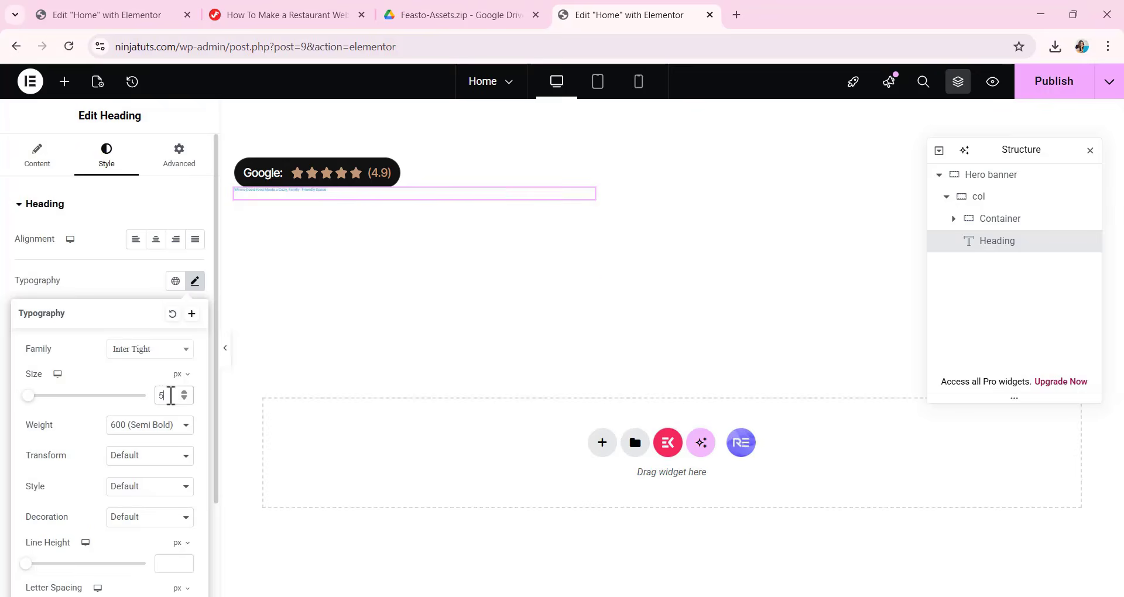
pyautogui.click(141, 426)
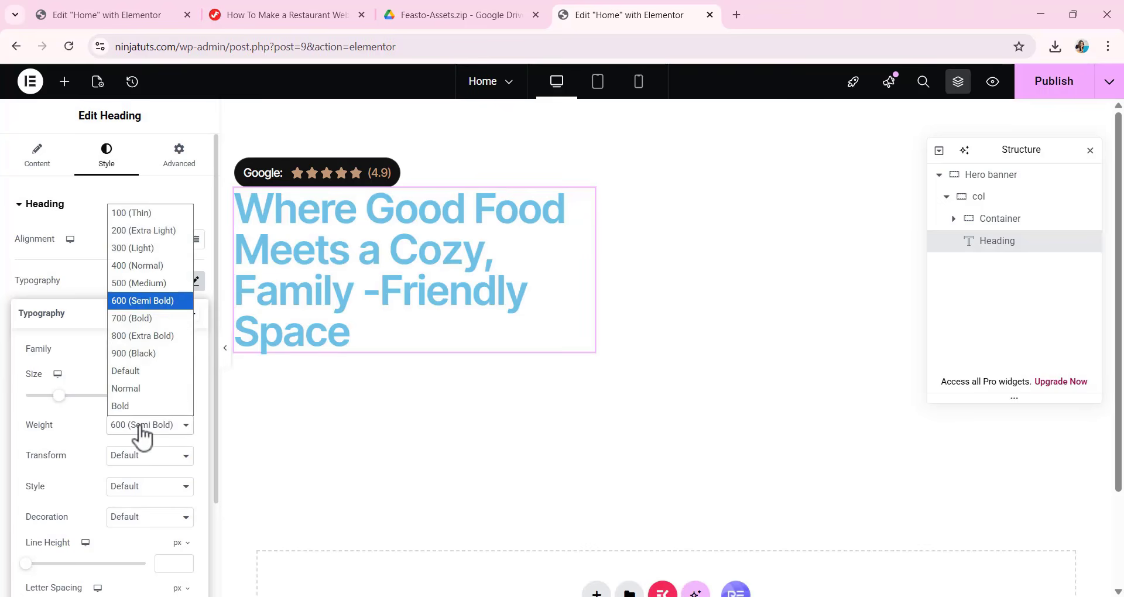
pyautogui.click(147, 283)
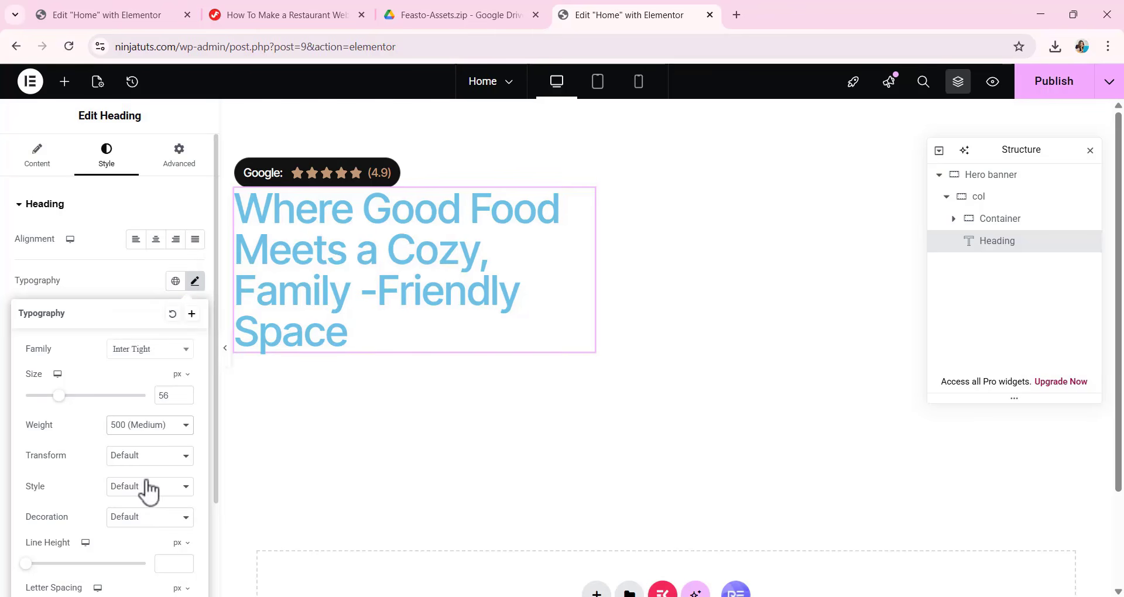
# Set the H1 hero heading's line height to 72 px and its letter spacing to -0.03 em.
pyautogui.scroll(-1, 154, 527)
pyautogui.click(172, 493)
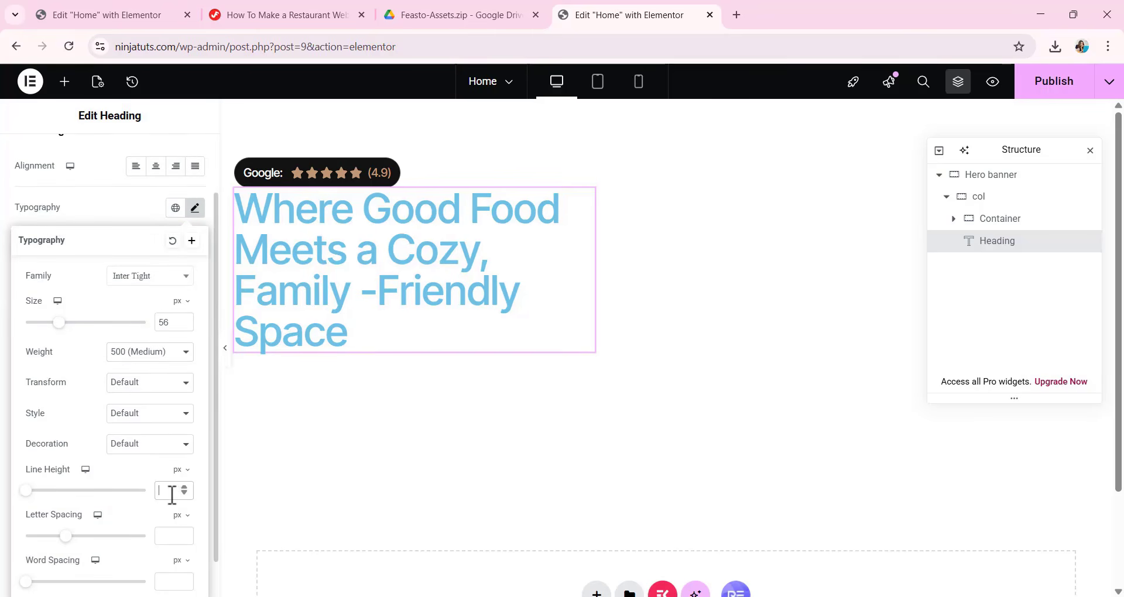
pyautogui.write('72')
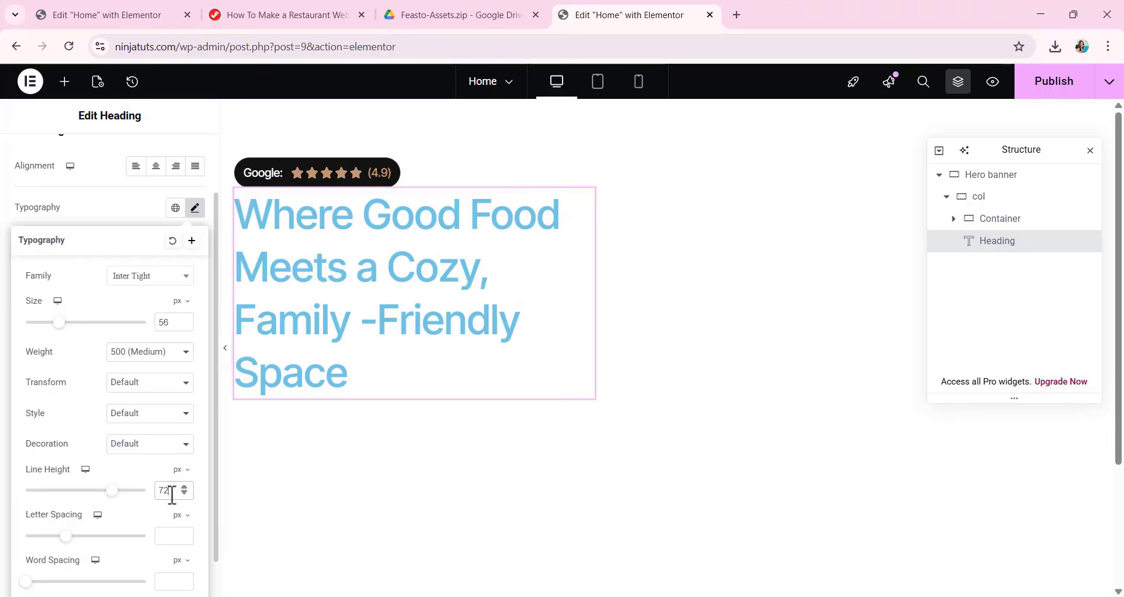
pyautogui.scroll(-1, 150, 530)
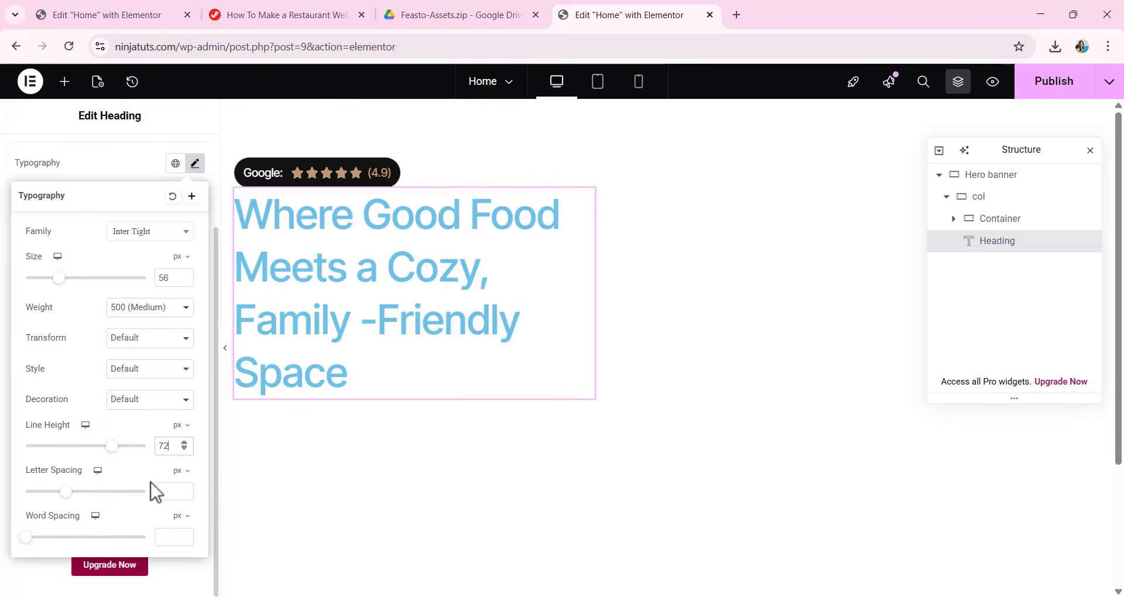
pyautogui.click(181, 472)
pyautogui.click(177, 495)
pyautogui.click(171, 493)
pyautogui.write('-0.03')
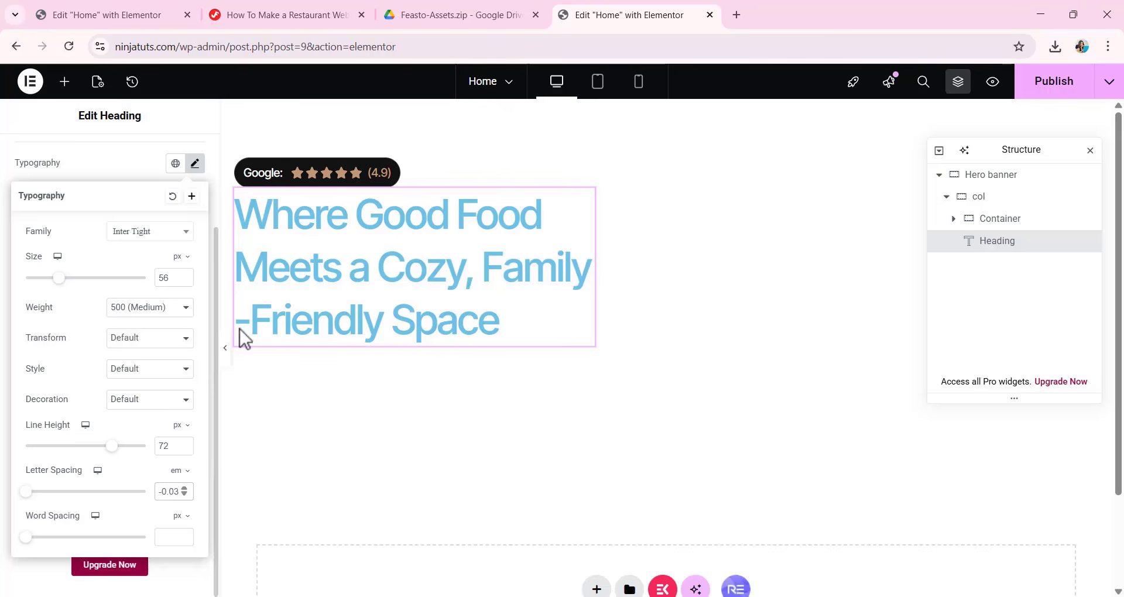
pyautogui.click(128, 162)
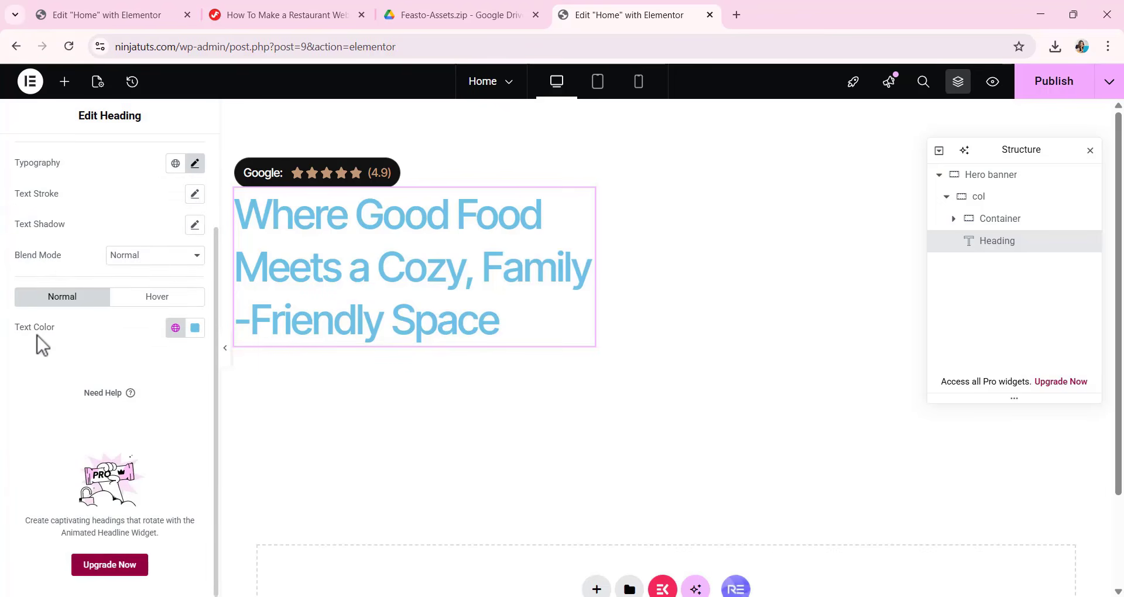
# Set the H1 hero heading's text color to #F7EEE6.
pyautogui.click(195, 328)
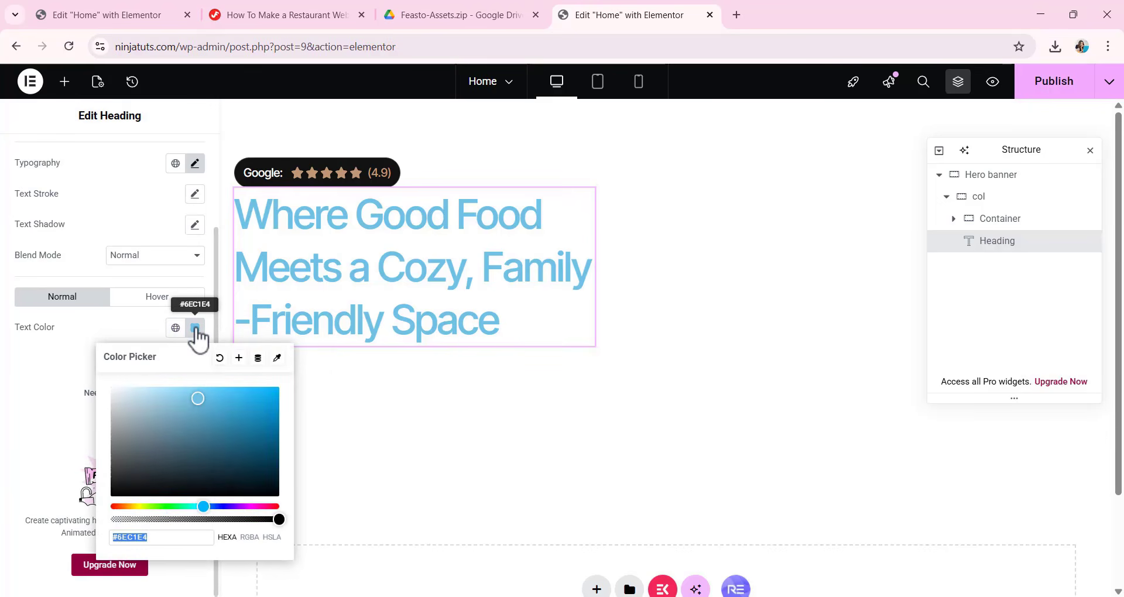
pyautogui.write('F7')
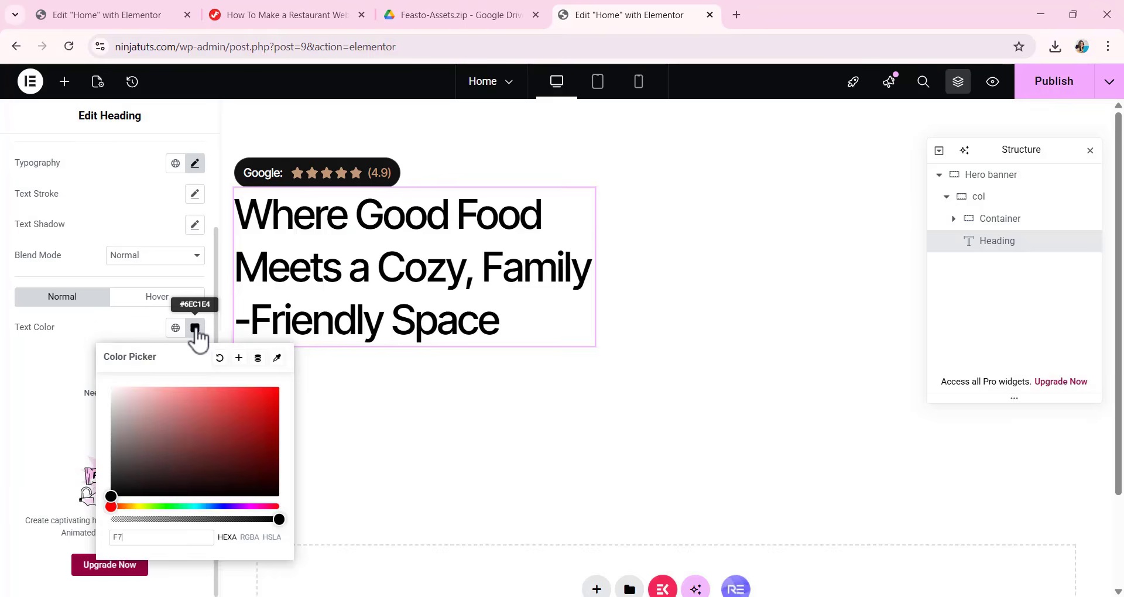
pyautogui.write('EEE6')
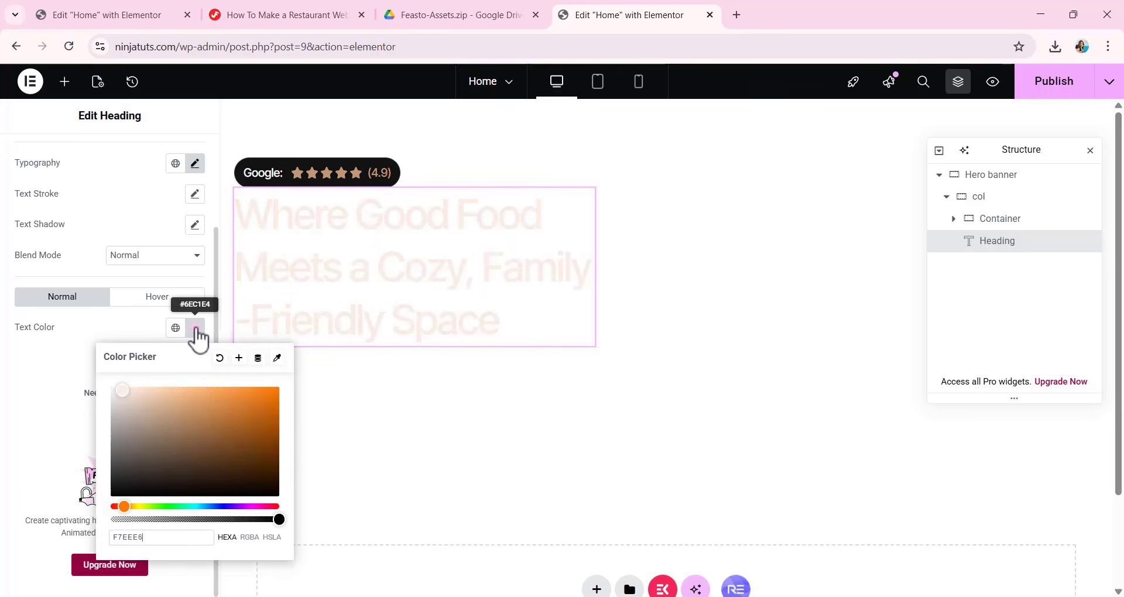
pyautogui.click(20, 353)
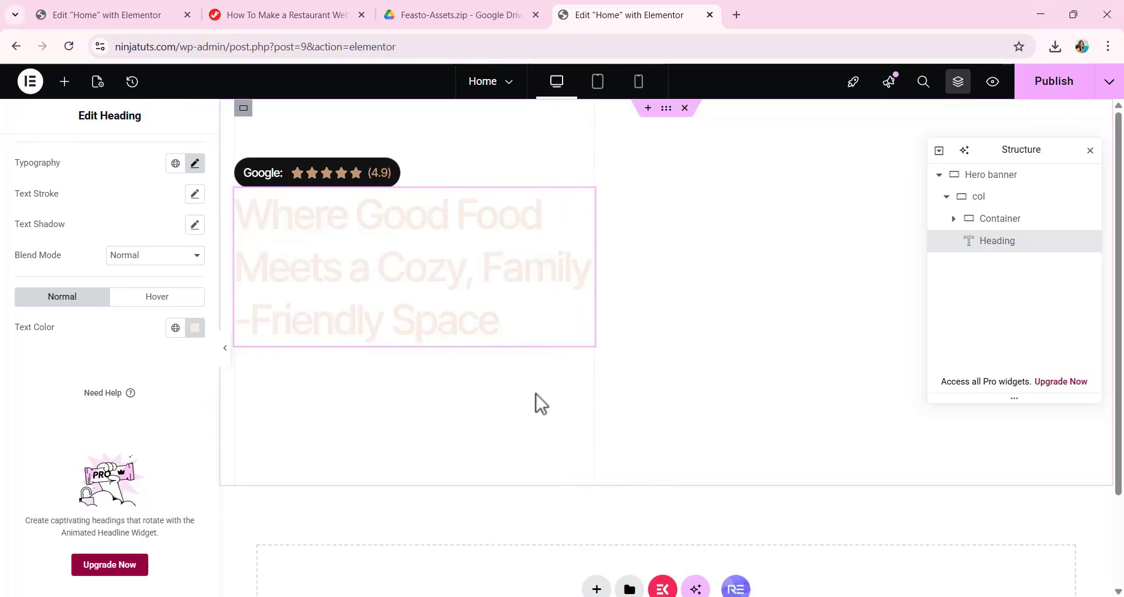
# Give the Home page body a Classic background with the color #0A0C10 in the page settings.
pyautogui.click(97, 83)
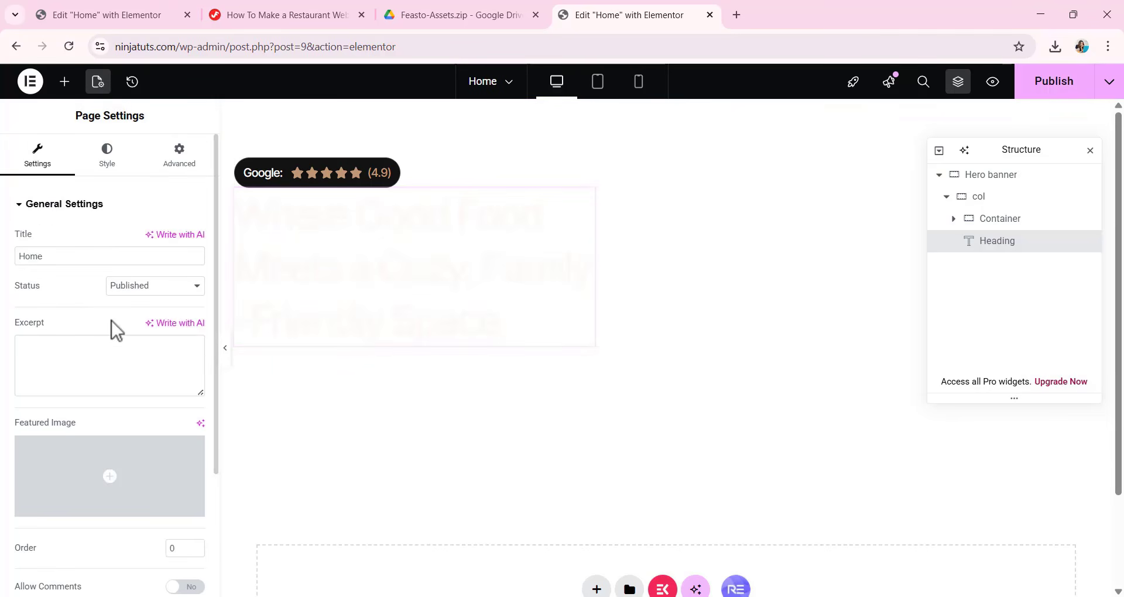
pyautogui.scroll(-1, 103, 356)
pyautogui.scroll(1, 101, 339)
pyautogui.click(108, 156)
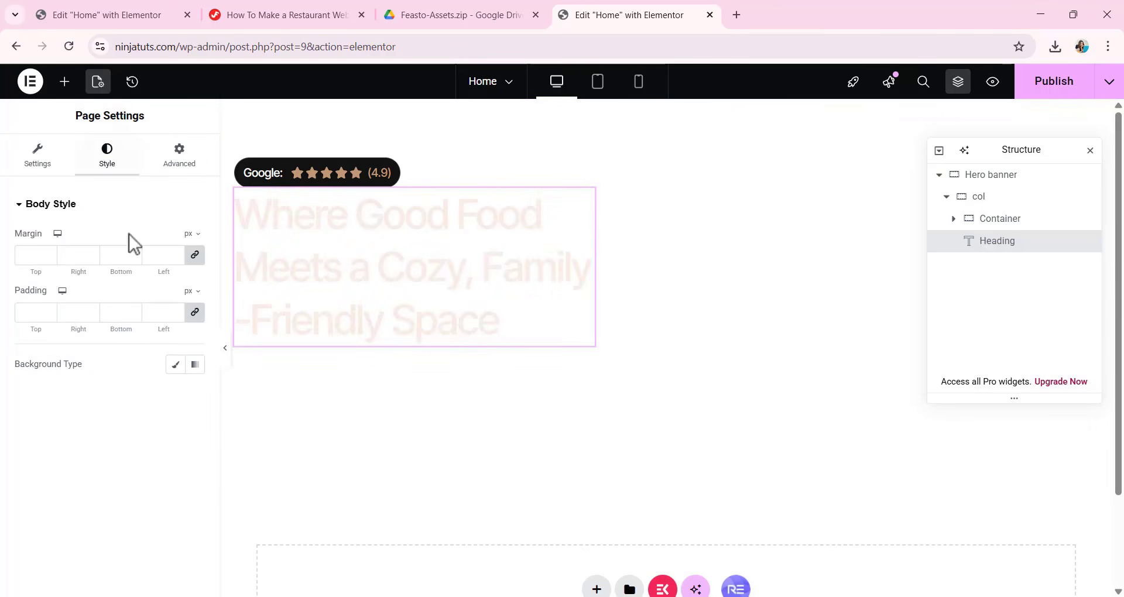
pyautogui.click(175, 365)
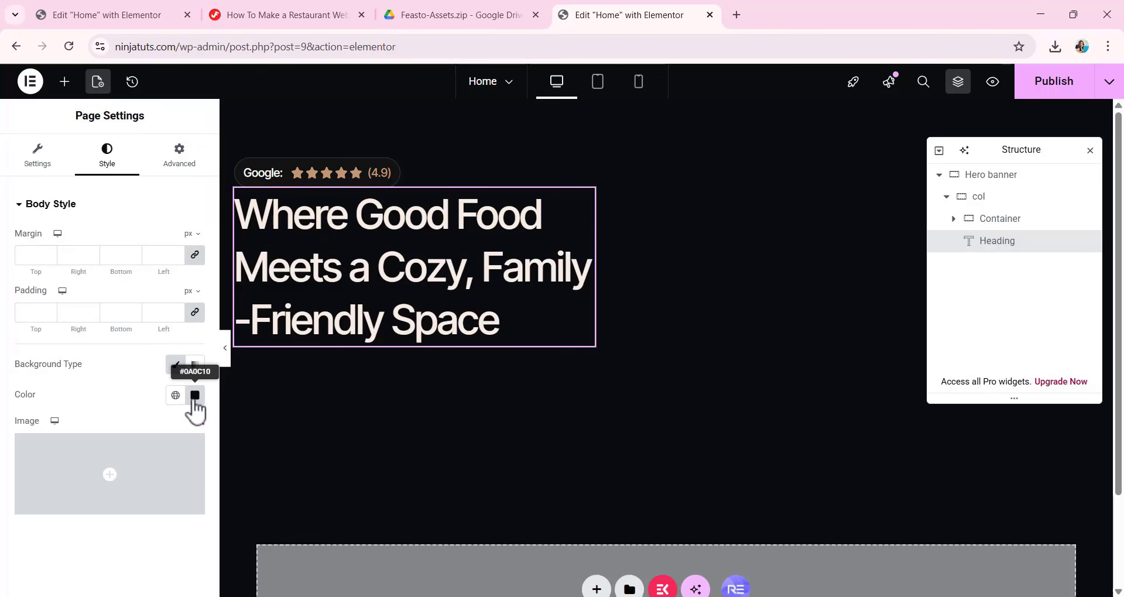
pyautogui.click(195, 401)
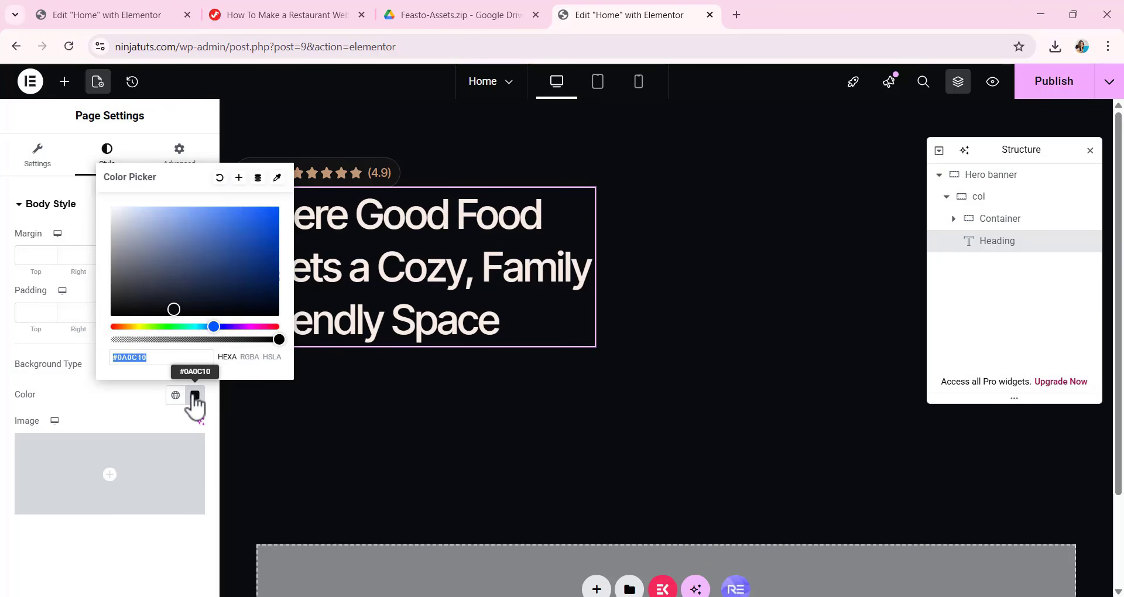
pyautogui.write('0A0C')
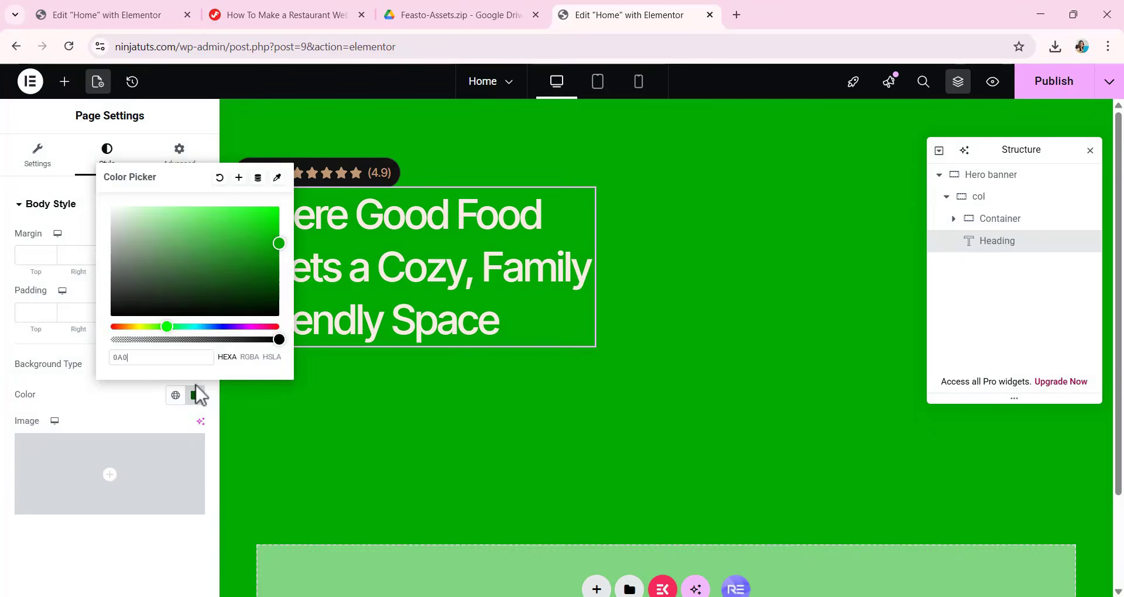
pyautogui.write('10')
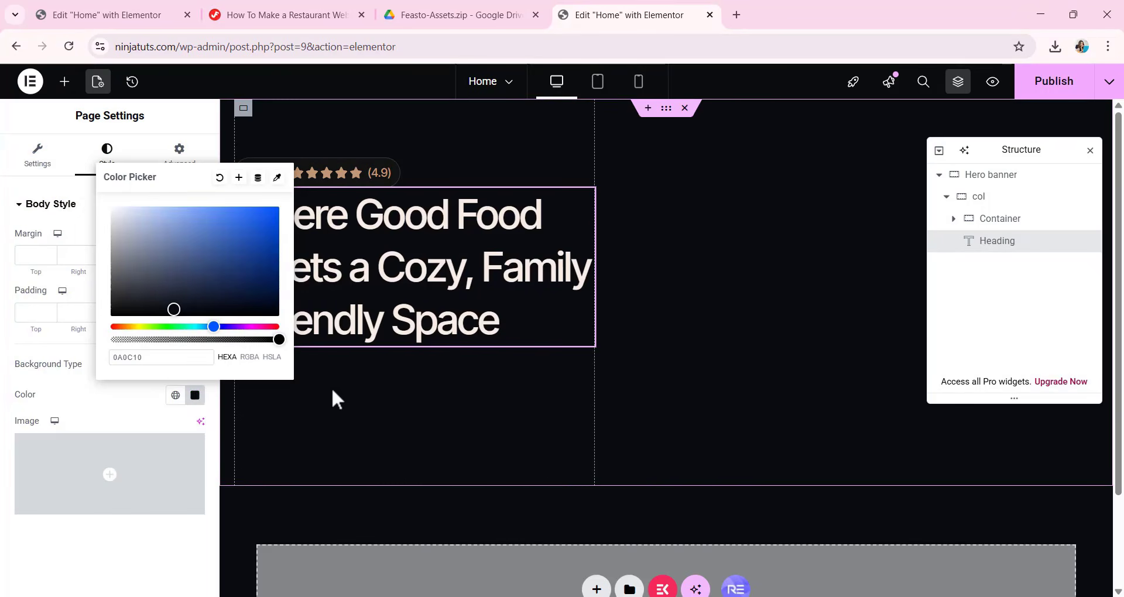
pyautogui.click(115, 382)
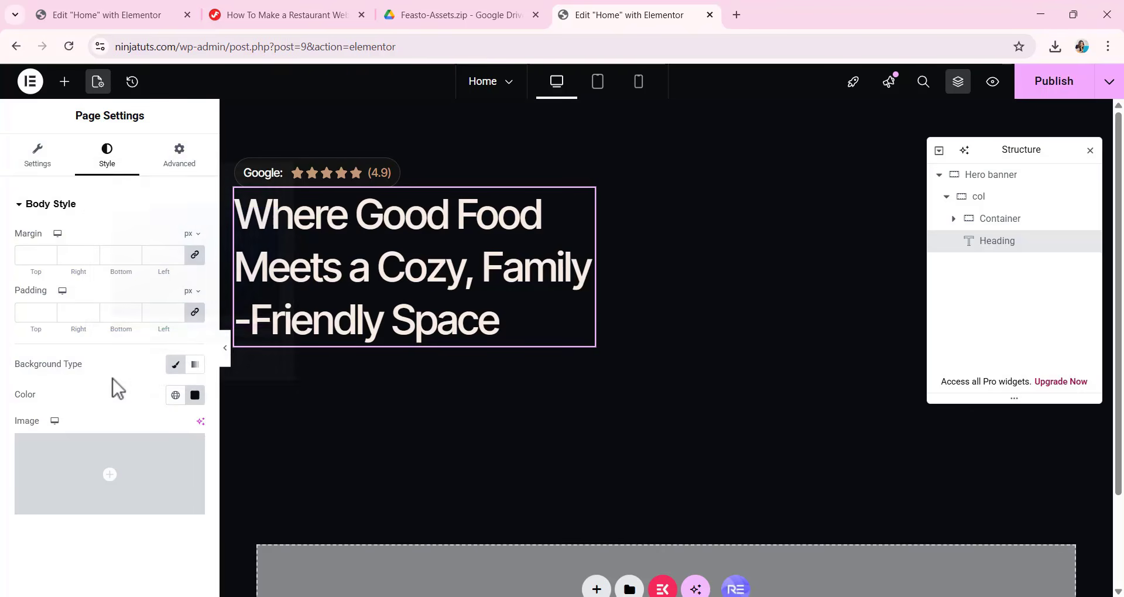
# Give the H1 hero heading unlinked margins of 12 px top and 20 px bottom.
pyautogui.click(97, 82)
pyautogui.click(65, 81)
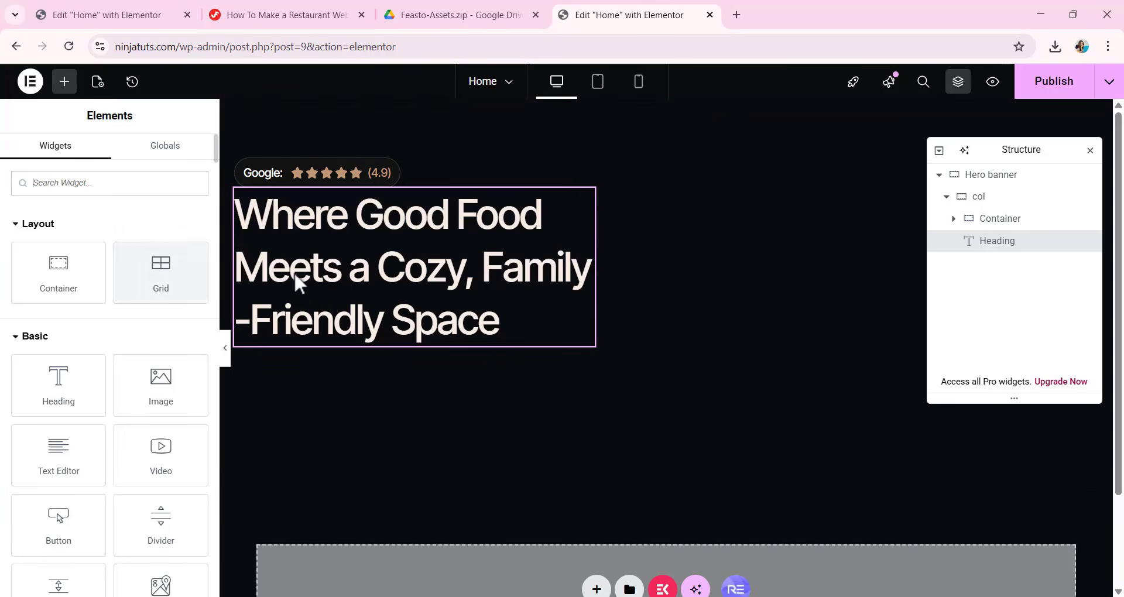
pyautogui.click(319, 279)
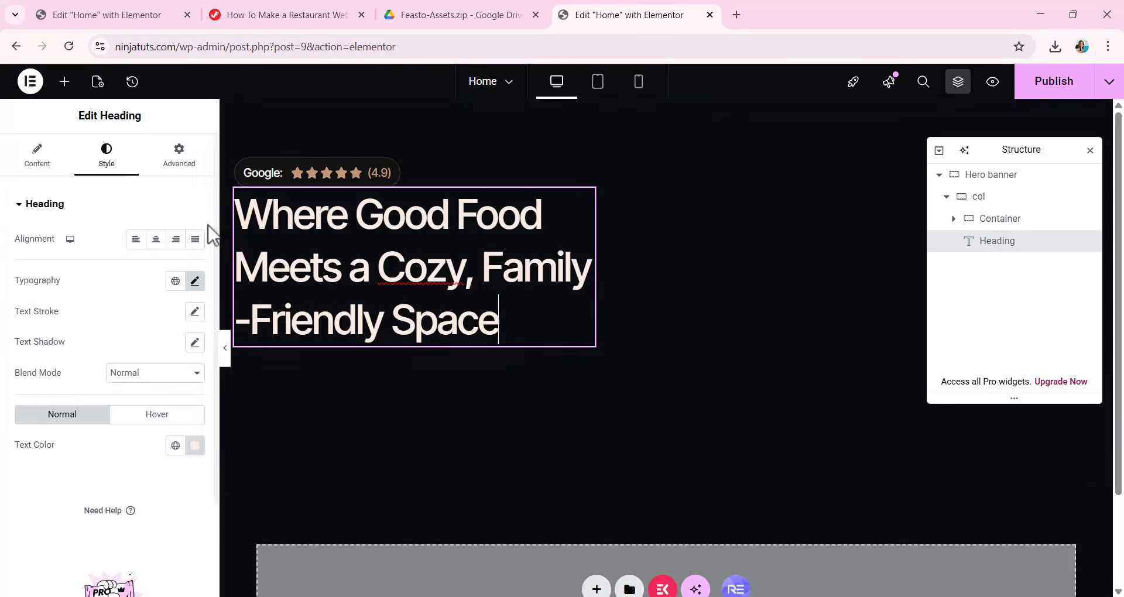
pyautogui.click(186, 159)
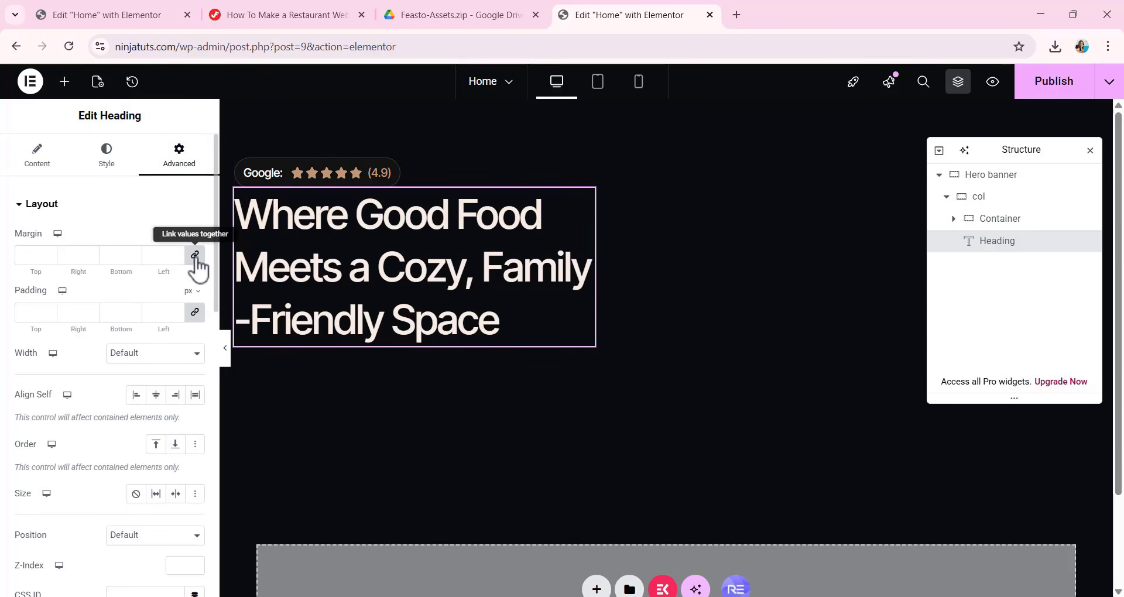
pyautogui.doubleClick(30, 256)
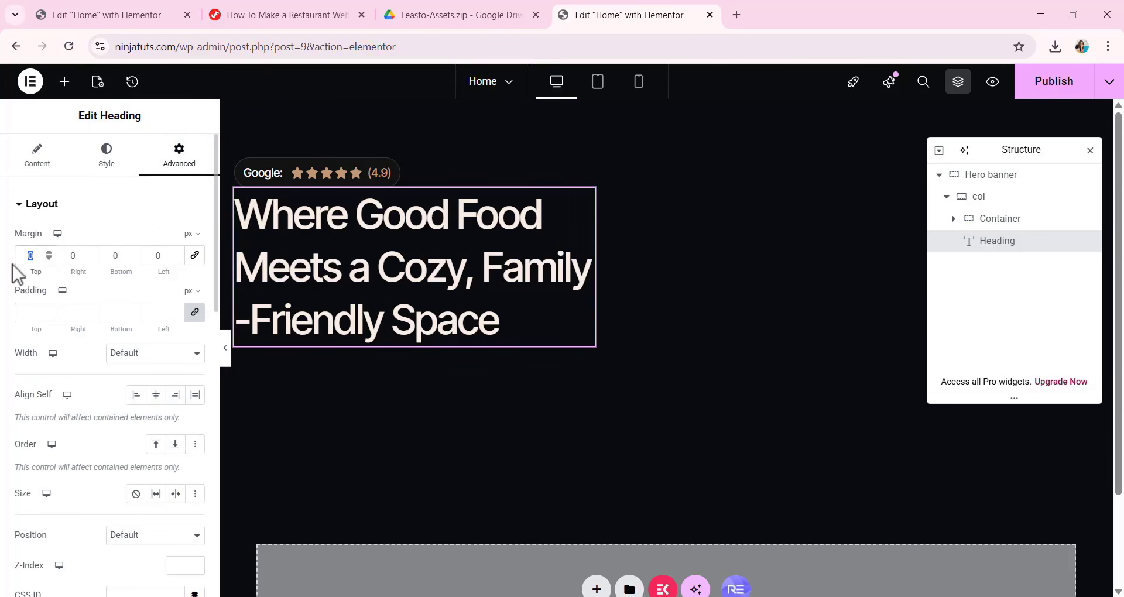
pyautogui.write('12')
pyautogui.doubleClick(114, 256)
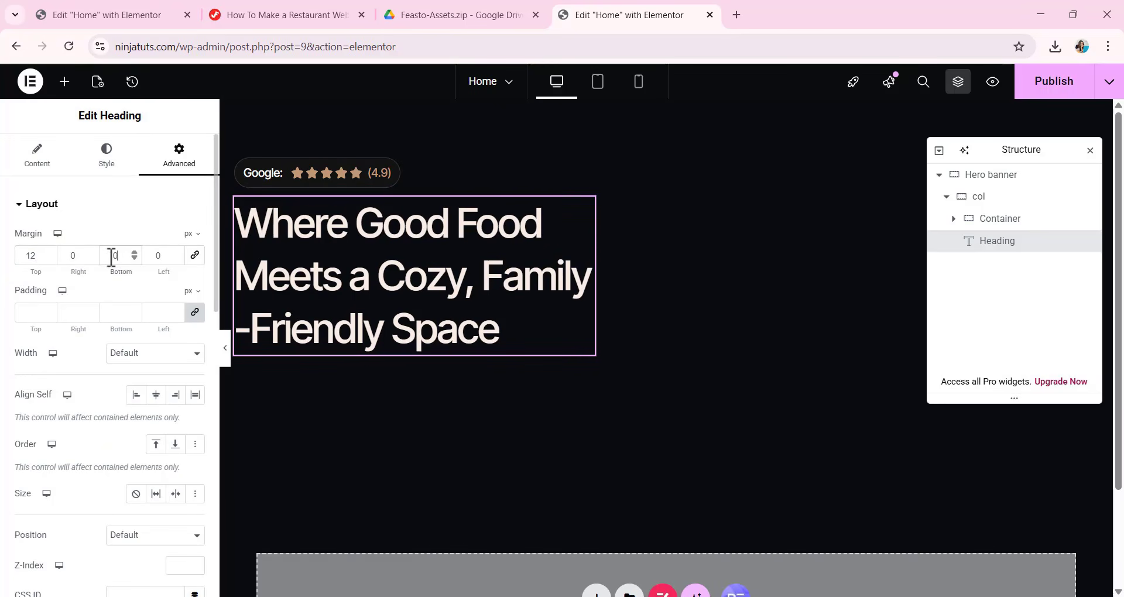
pyautogui.write('20')
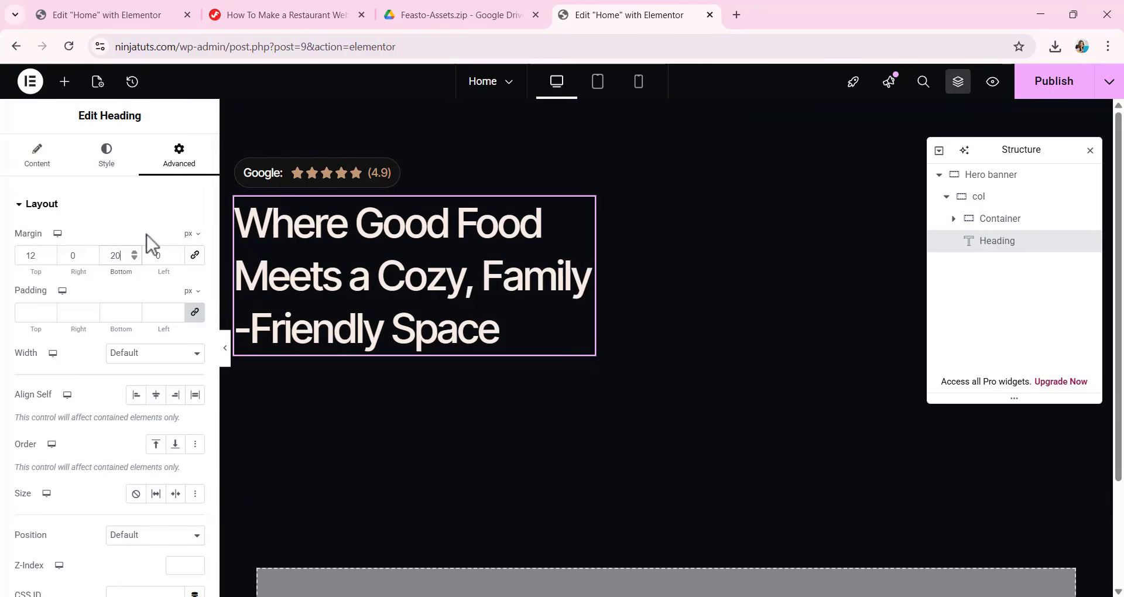
# Add a text editor below the H1 heading reading "Enjoy fresh, flavorful dishes in a warm atmosphere that feels just right for family dinners, friendly hangouts, and small celebrations.".
pyautogui.click(64, 82)
pyautogui.moveTo(23, 469); pyautogui.dragTo(331, 347)
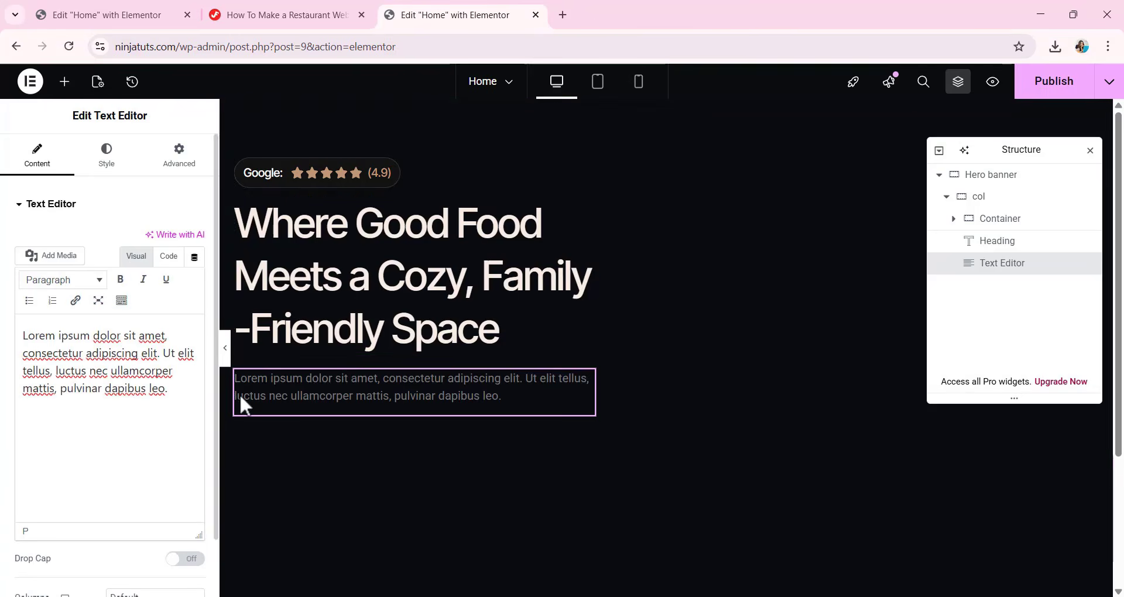
pyautogui.click(22, 338)
pyautogui.hotkey('ctrl', 'a')
pyautogui.write('Enjoy fresh, flavorful dishes in a warm atmosphere that feels just right for family dinners, friendly hangouts, and small celebrations.')
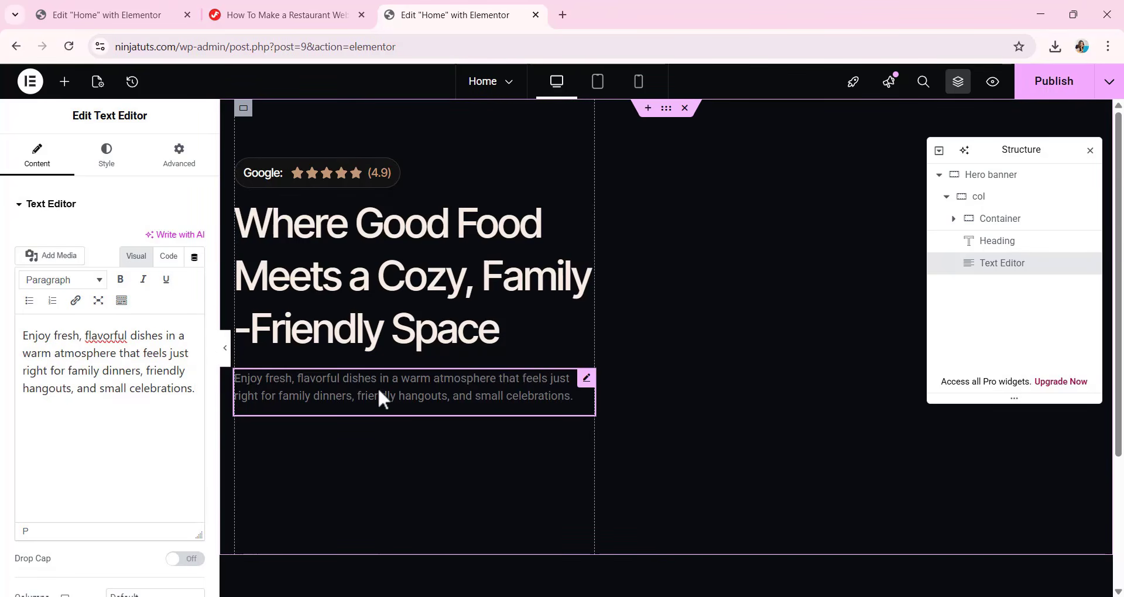
# Set the hero paragraph's font size to 16 px and its line height to 27 px.
pyautogui.click(106, 154)
pyautogui.click(195, 281)
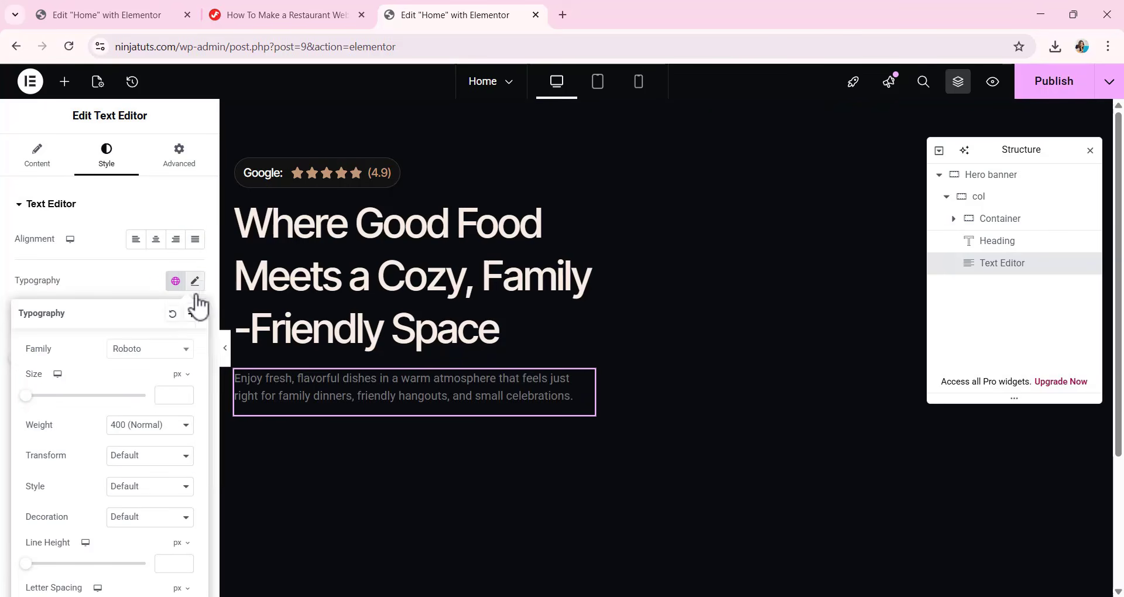
pyautogui.click(162, 397)
pyautogui.write('16')
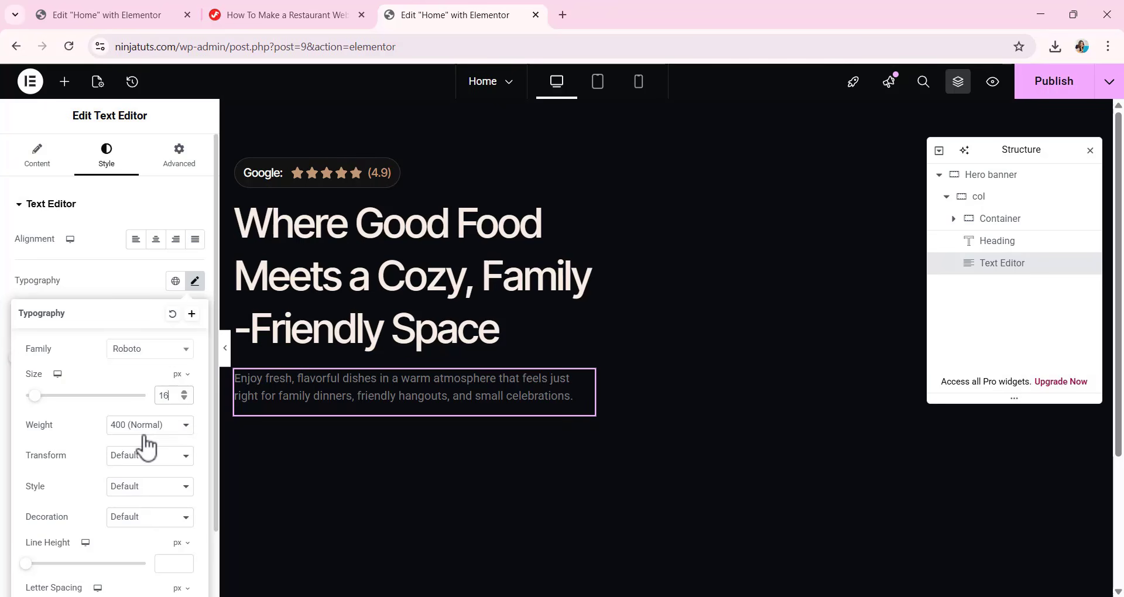
pyautogui.scroll(-1, 146, 448)
pyautogui.click(168, 502)
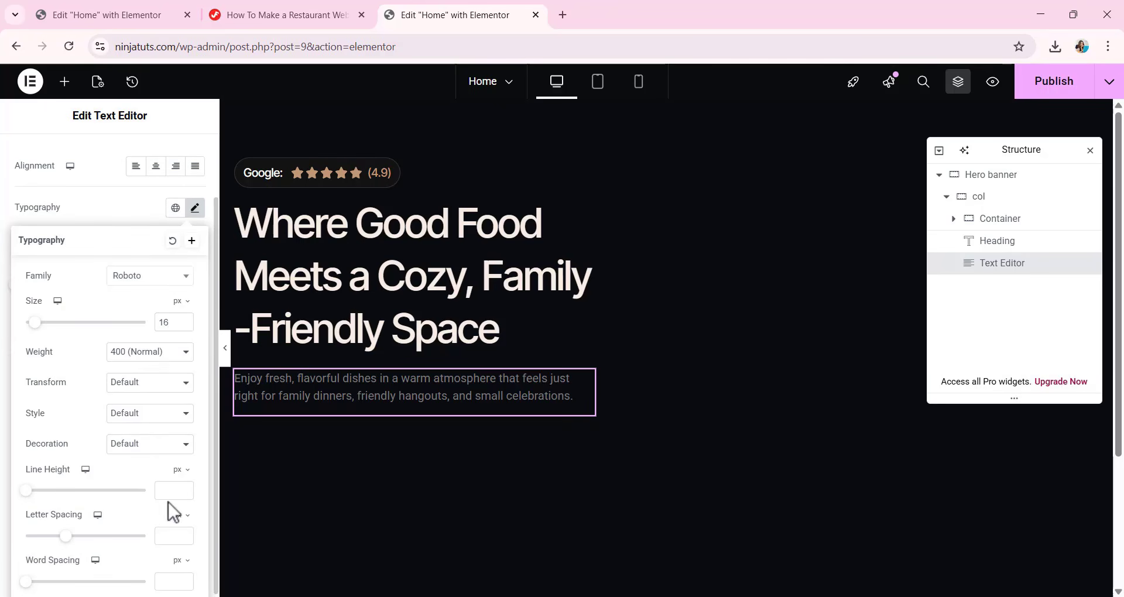
pyautogui.write('28')
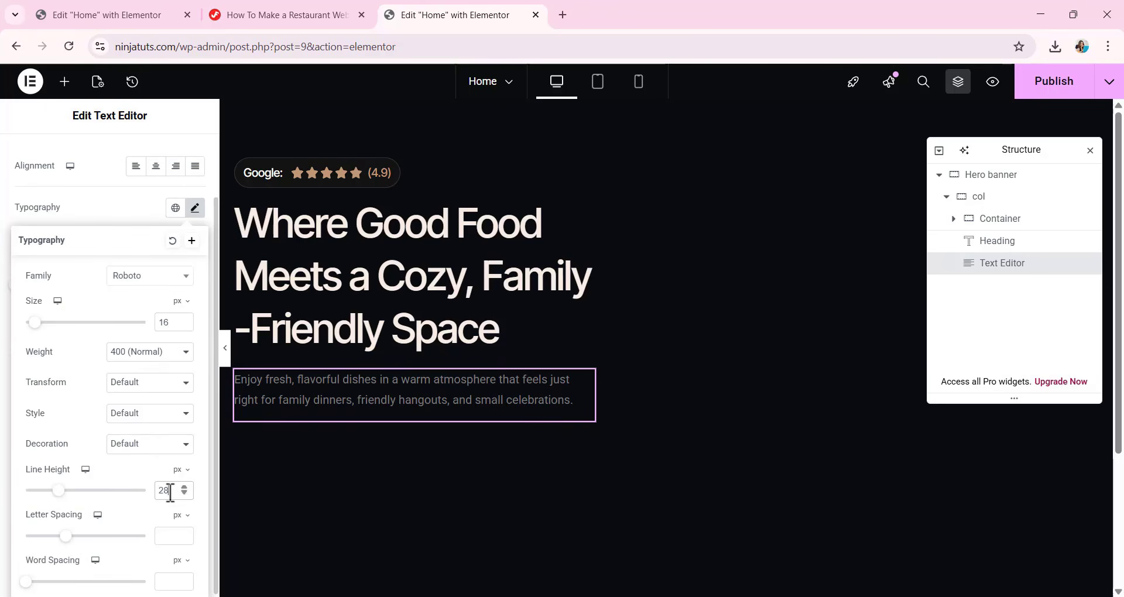
pyautogui.scroll(-1, 174, 490)
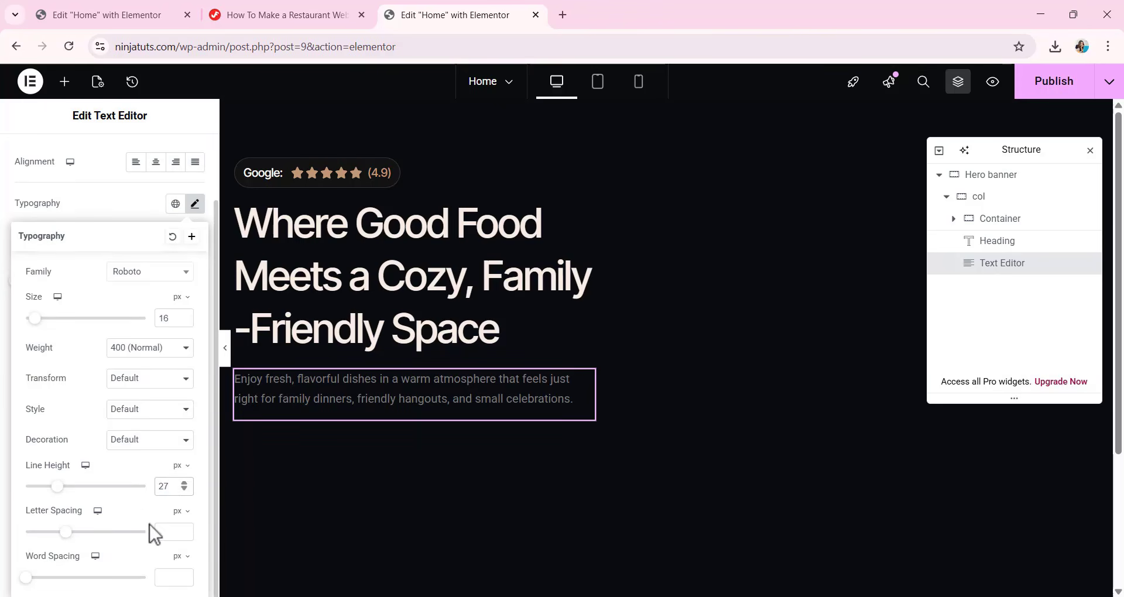
# Set the hero paragraph's letter spacing to 0.01 em and close its typography settings.
pyautogui.click(177, 514)
pyautogui.click(176, 534)
pyautogui.write('0.01')
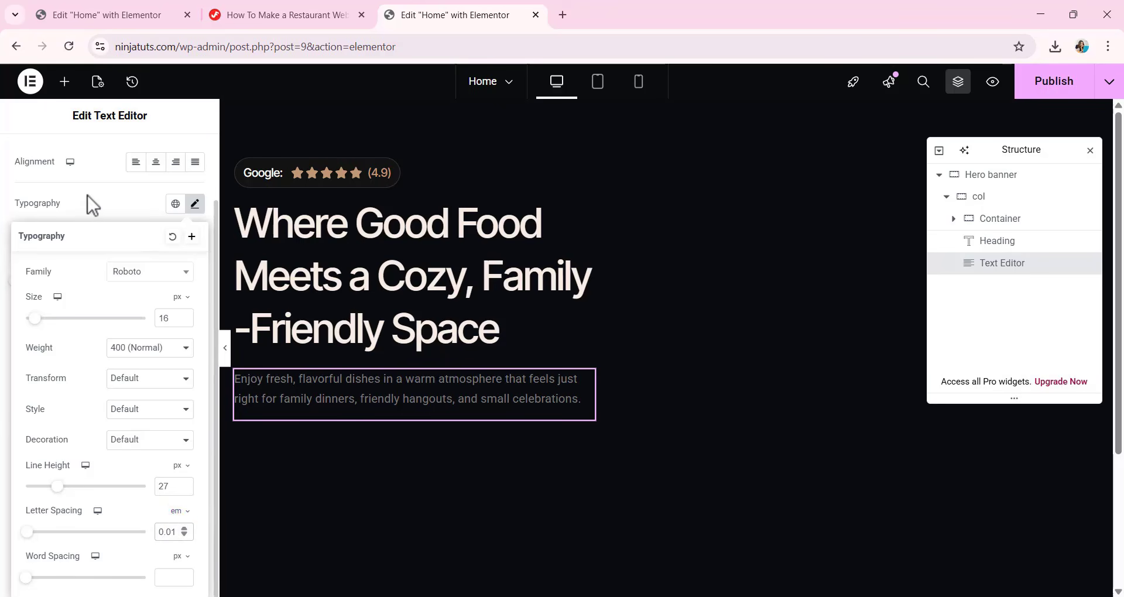
pyautogui.click(99, 201)
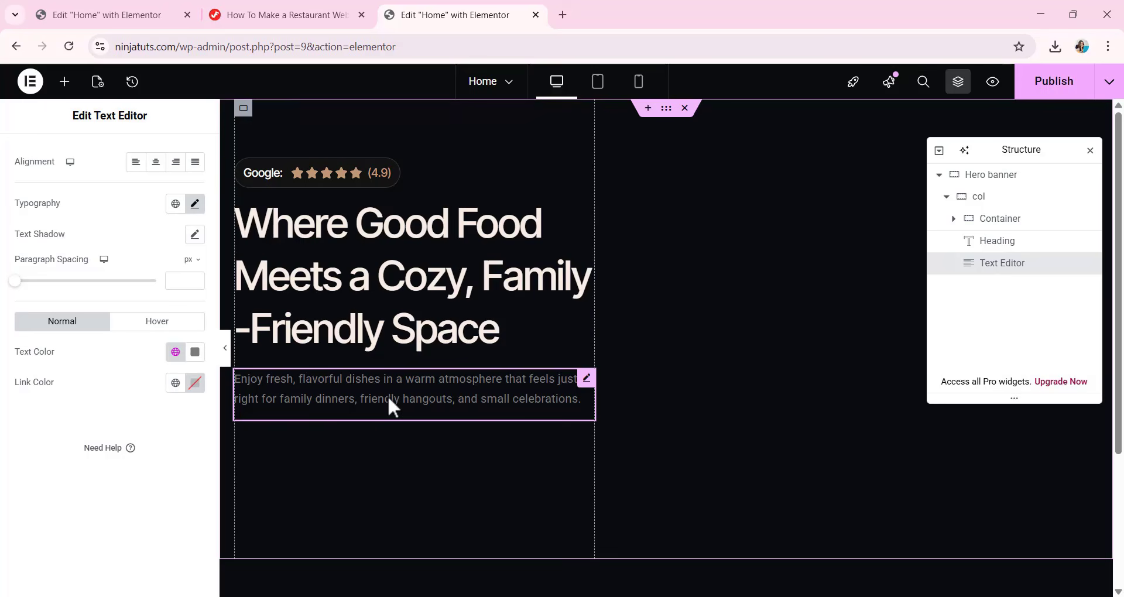
# Add a container below the hero paragraph with a horizontal row direction and 12 px gaps.
pyautogui.click(65, 81)
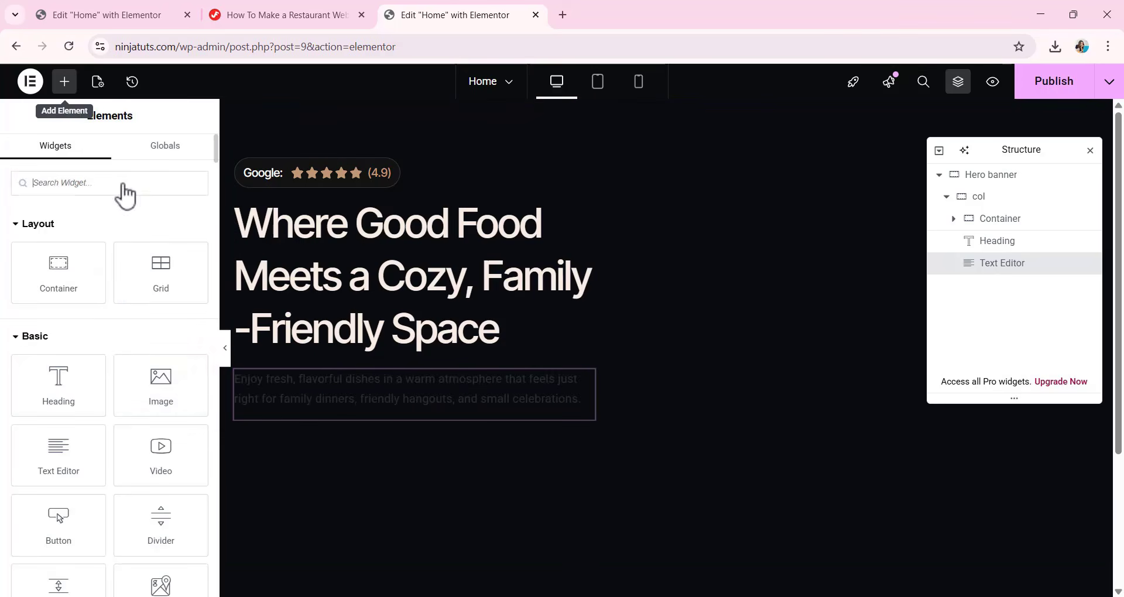
pyautogui.moveTo(53, 266); pyautogui.dragTo(354, 399)
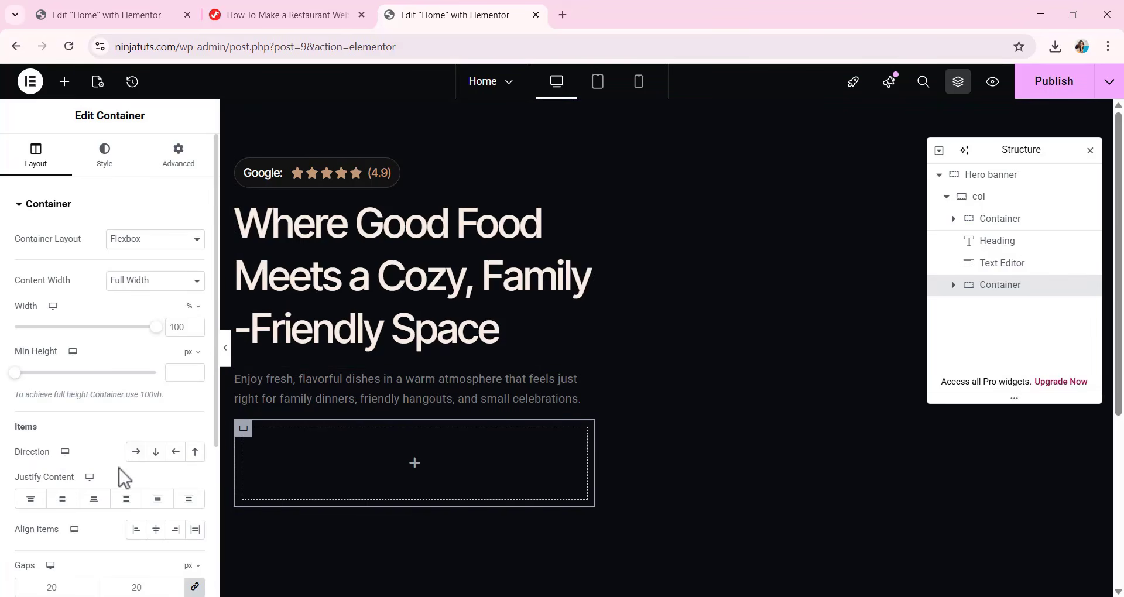
pyautogui.click(136, 452)
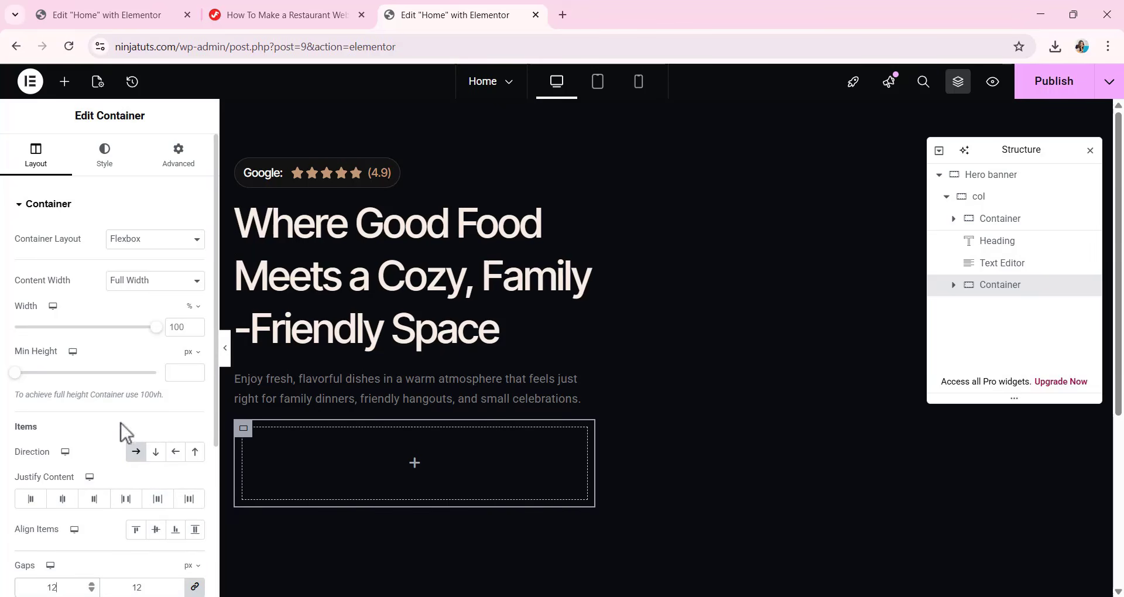
# Unlink the new container's margins and set its top margin to 28 px.
pyautogui.click(178, 157)
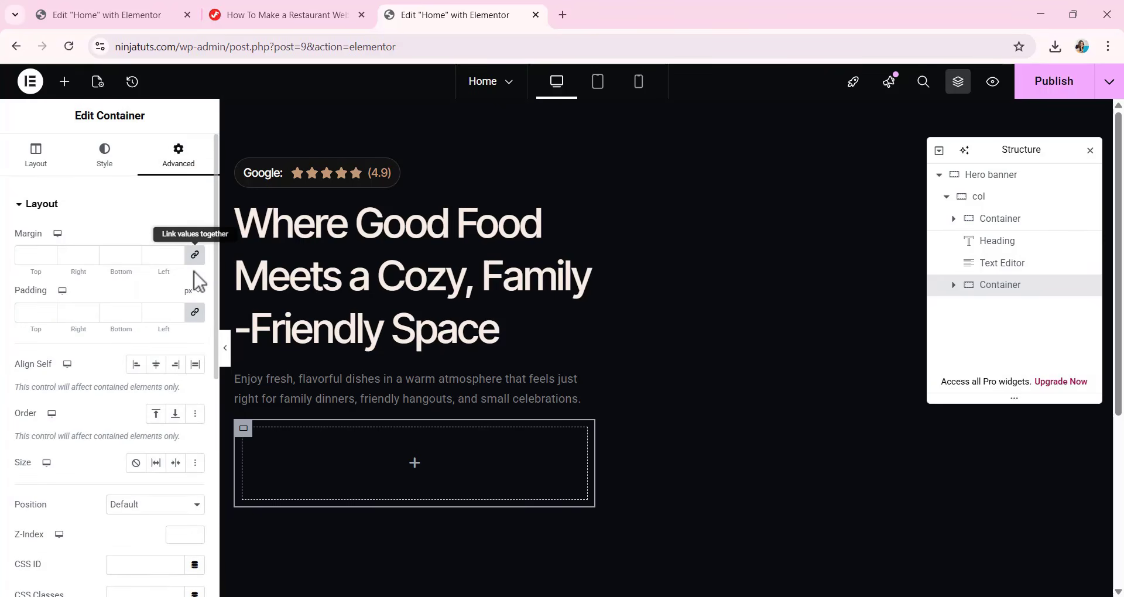
pyautogui.click(195, 254)
pyautogui.doubleClick(28, 256)
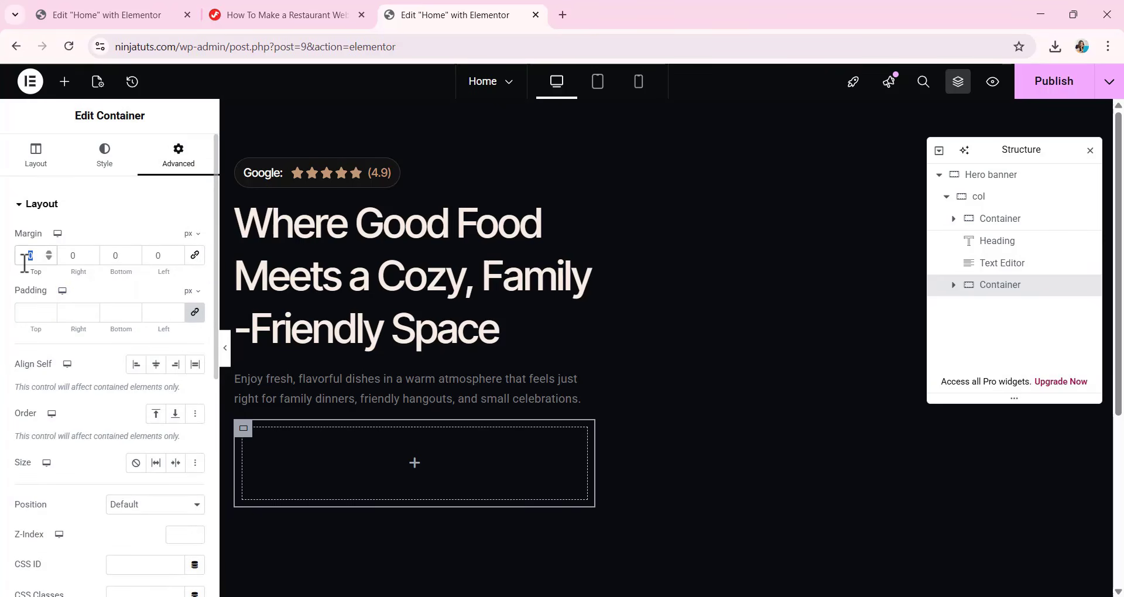
pyautogui.write('28')
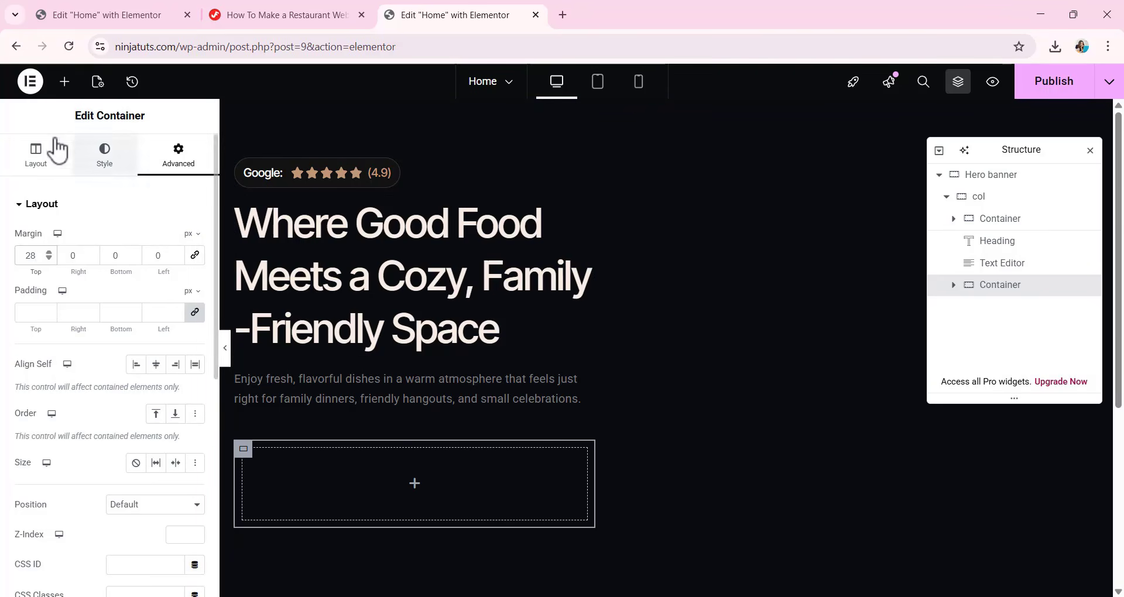
# Add a button inside the new container and set its text to "View Full Menu".
pyautogui.click(64, 82)
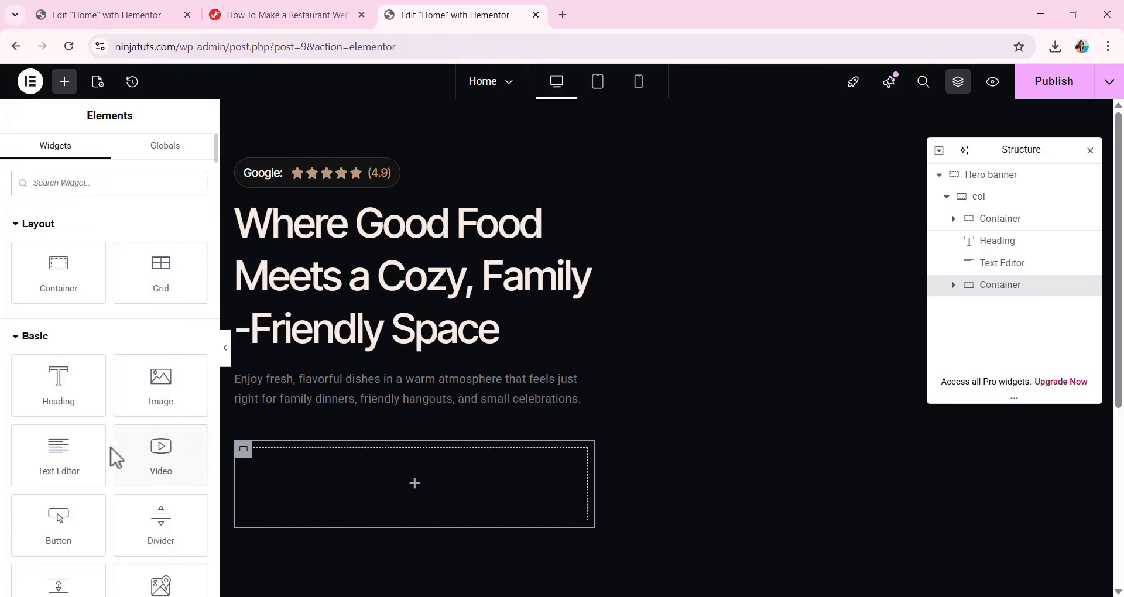
pyautogui.scroll(-1, 62, 465)
pyautogui.click(60, 465)
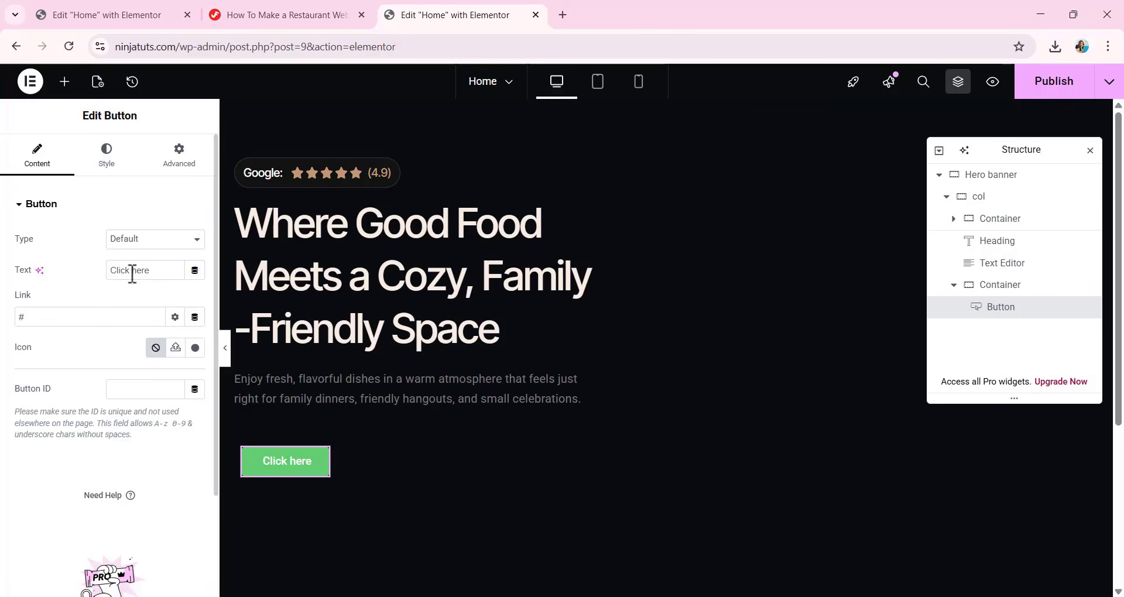
pyautogui.click(150, 272)
pyautogui.hotkey('ctrl', 'a')
pyautogui.write('View Full Menu')
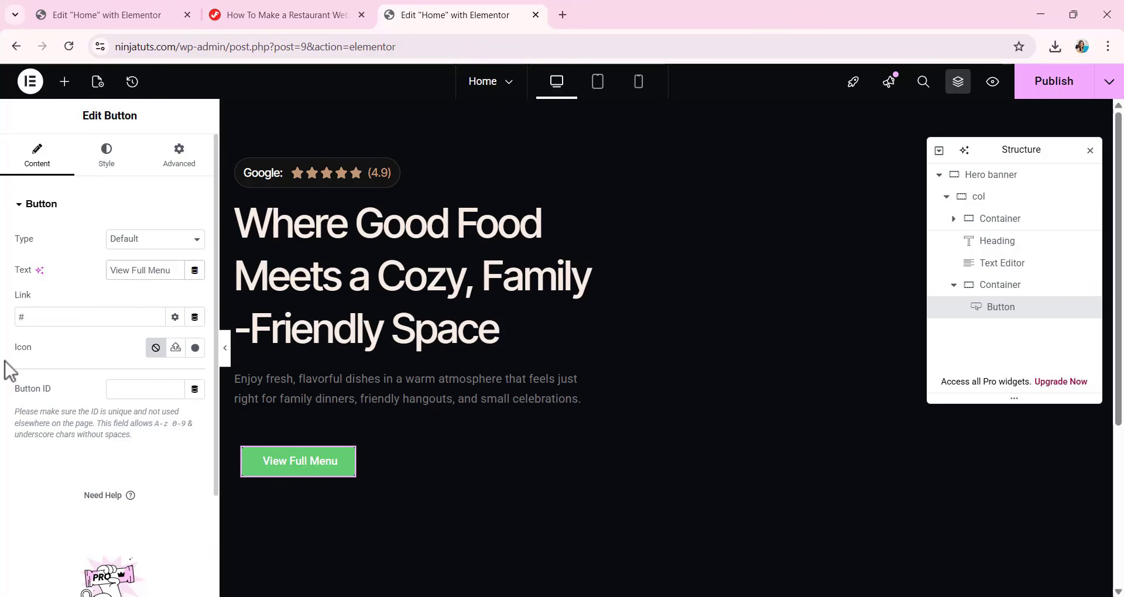
# Give the View Full Menu button the Arrow-Top-1.svg icon from the media library, positioned at the end with 8 px spacing.
pyautogui.click(195, 348)
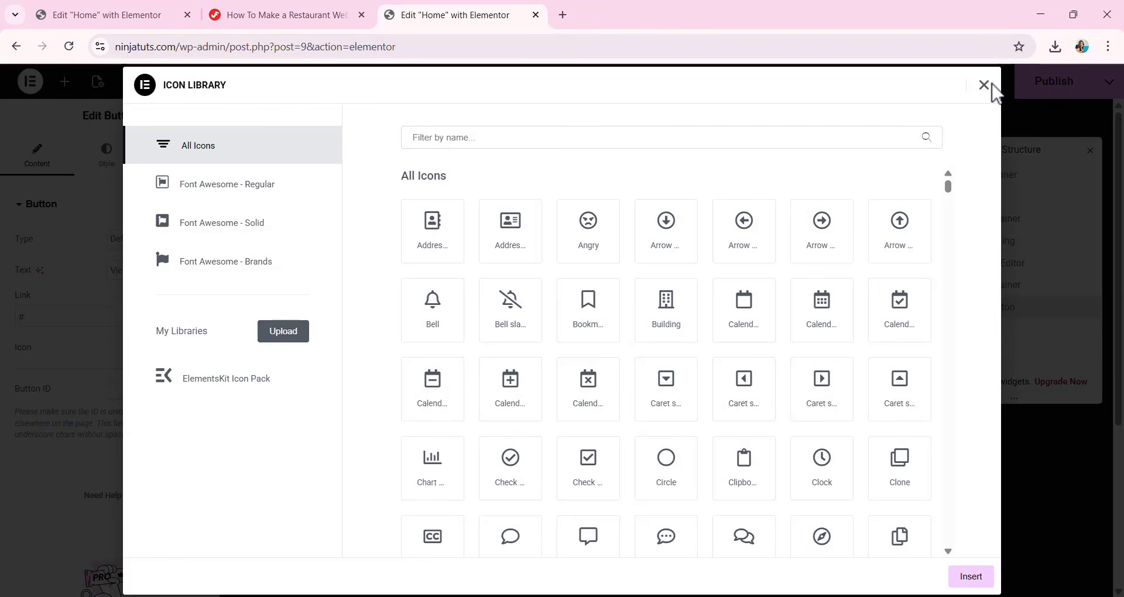
pyautogui.click(984, 85)
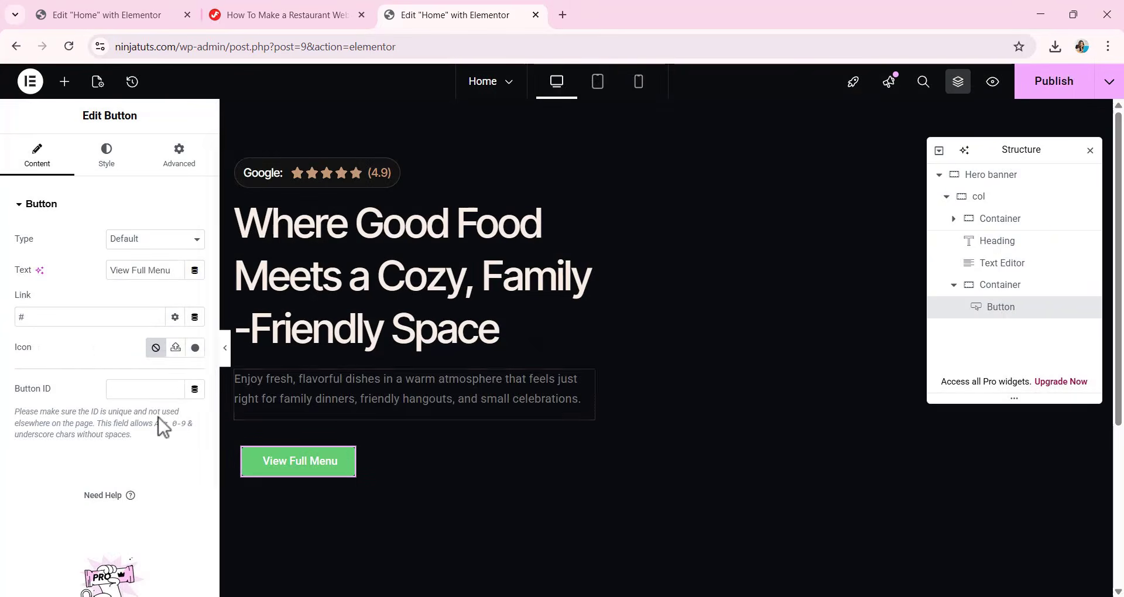
pyautogui.click(175, 354)
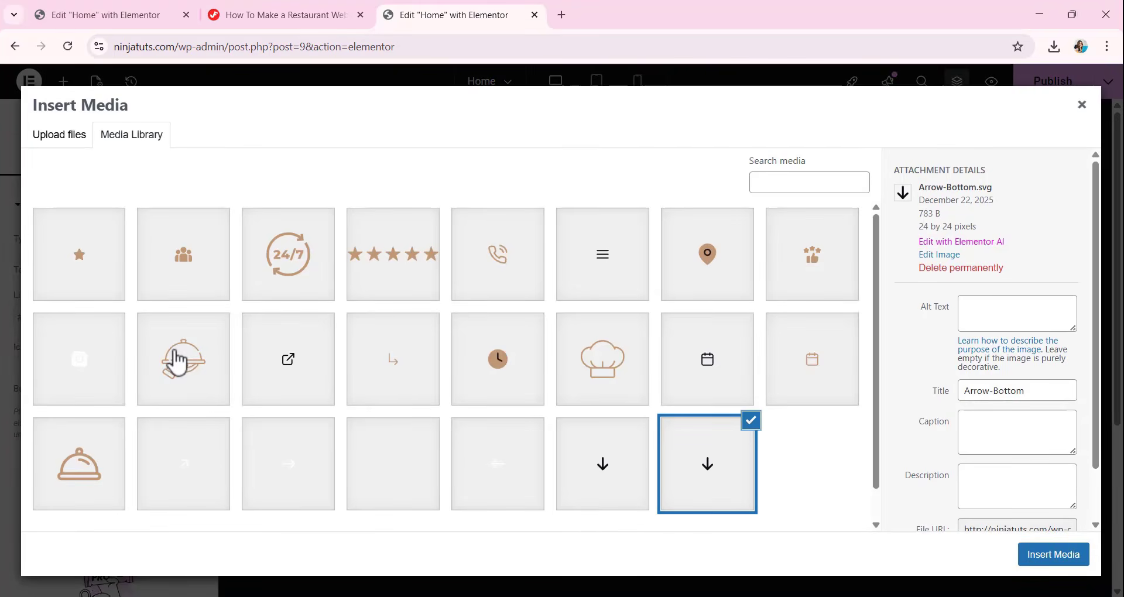
pyautogui.scroll(-1, 476, 369)
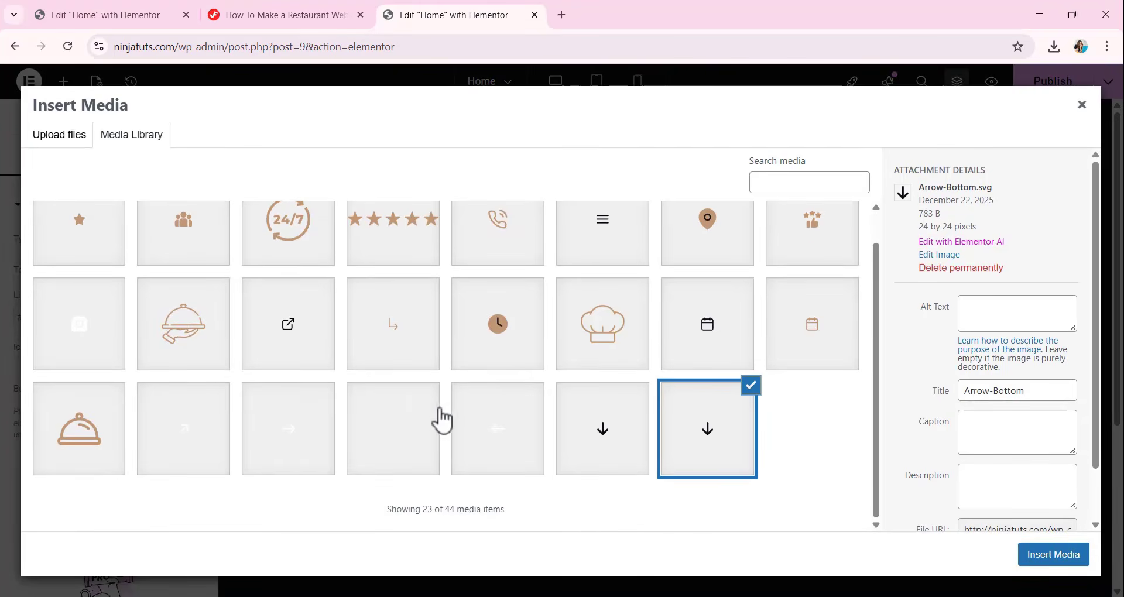
pyautogui.click(206, 455)
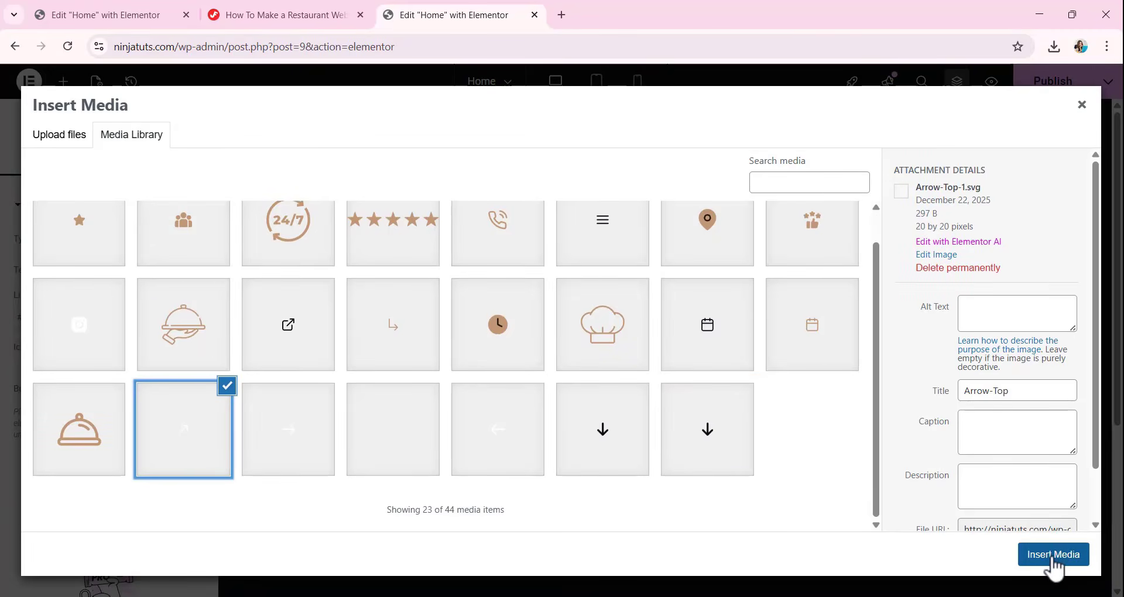
pyautogui.click(1053, 556)
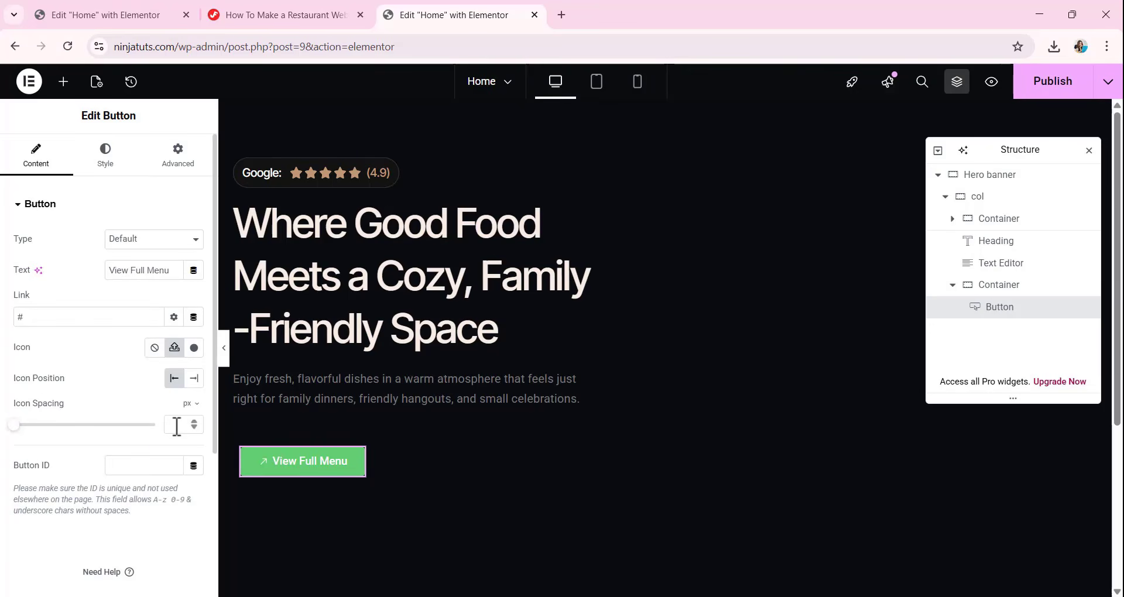
pyautogui.write('8')
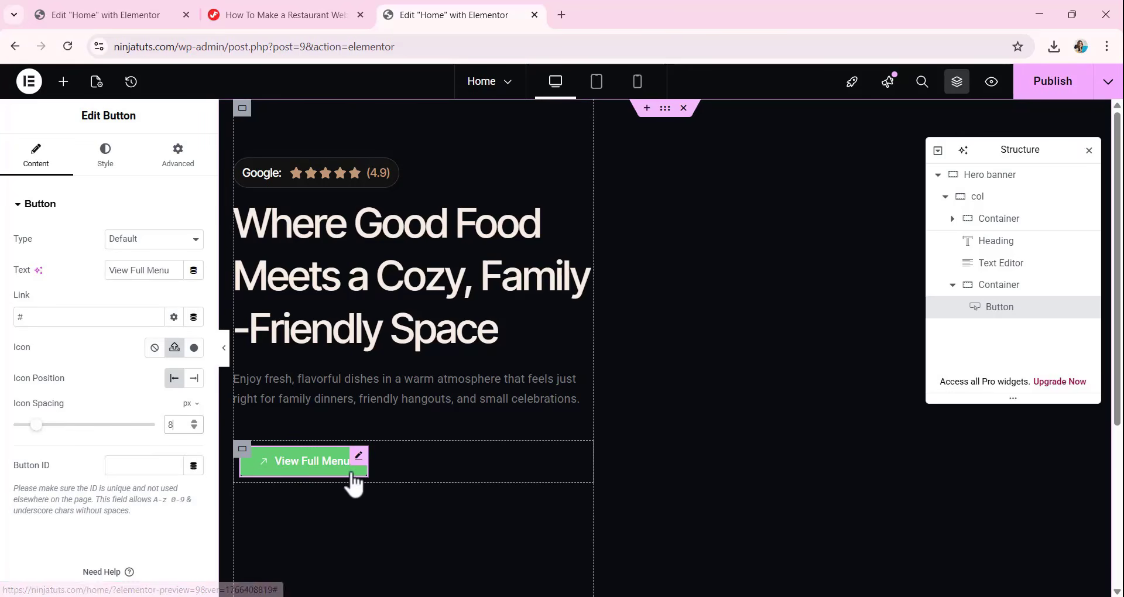
pyautogui.click(194, 385)
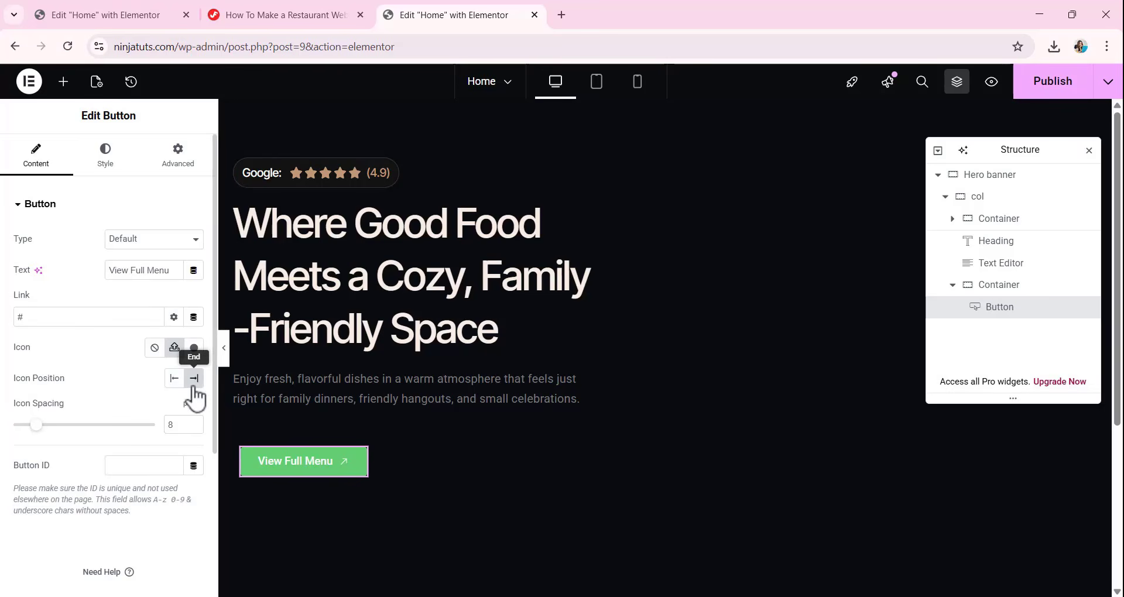
# Set the View Full Menu button's typography to Manrope, 16 px, with a 600 (Semi Bold) weight.
pyautogui.click(106, 154)
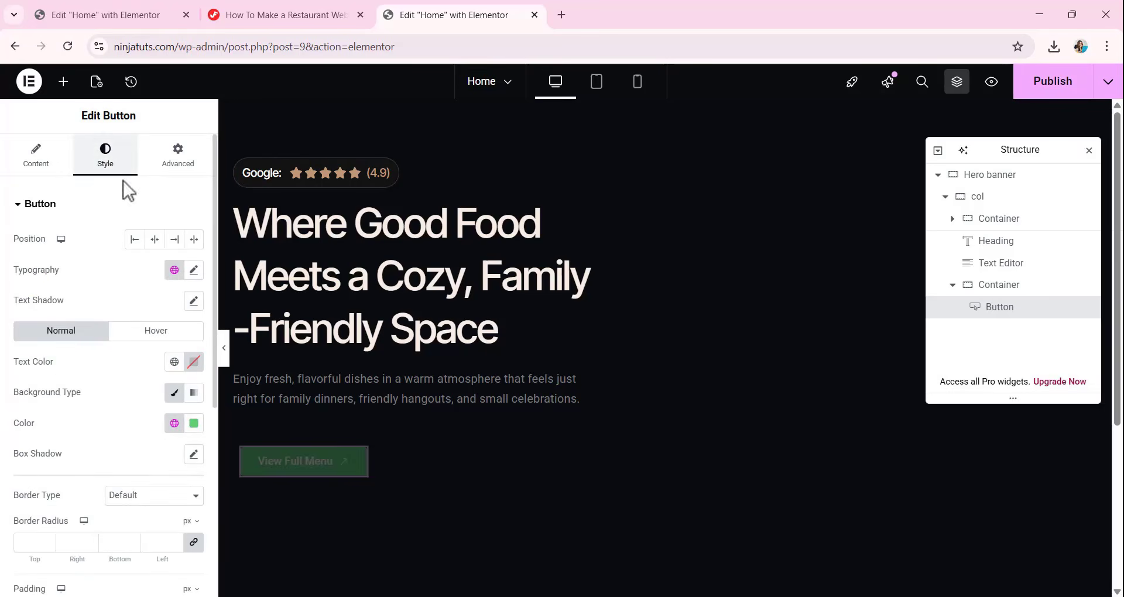
pyautogui.click(194, 271)
pyautogui.click(157, 340)
pyautogui.write('M')
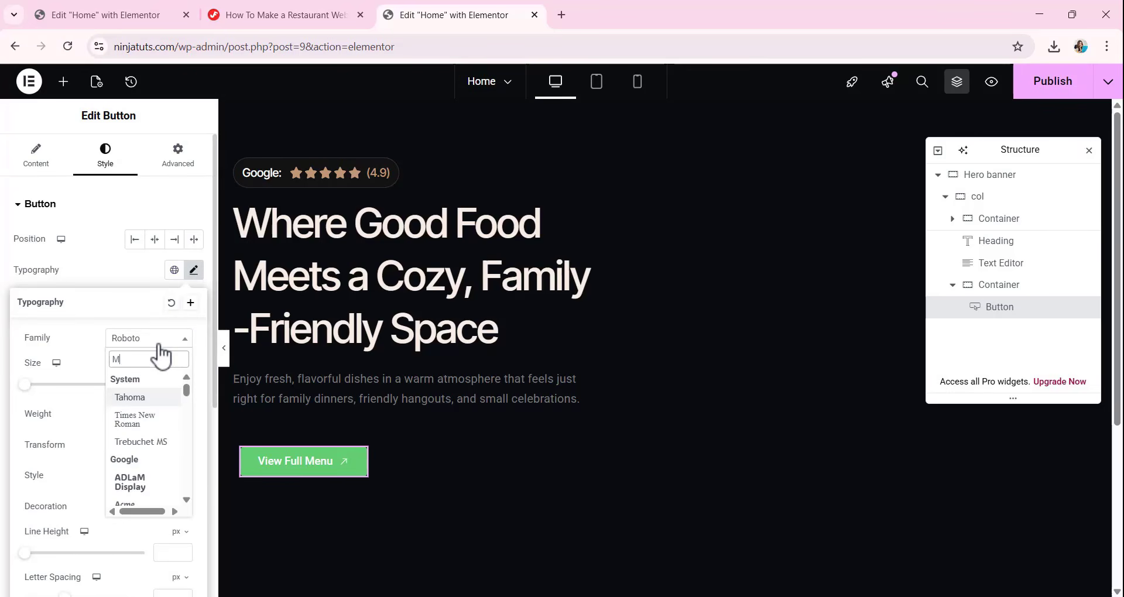
pyautogui.write('AN')
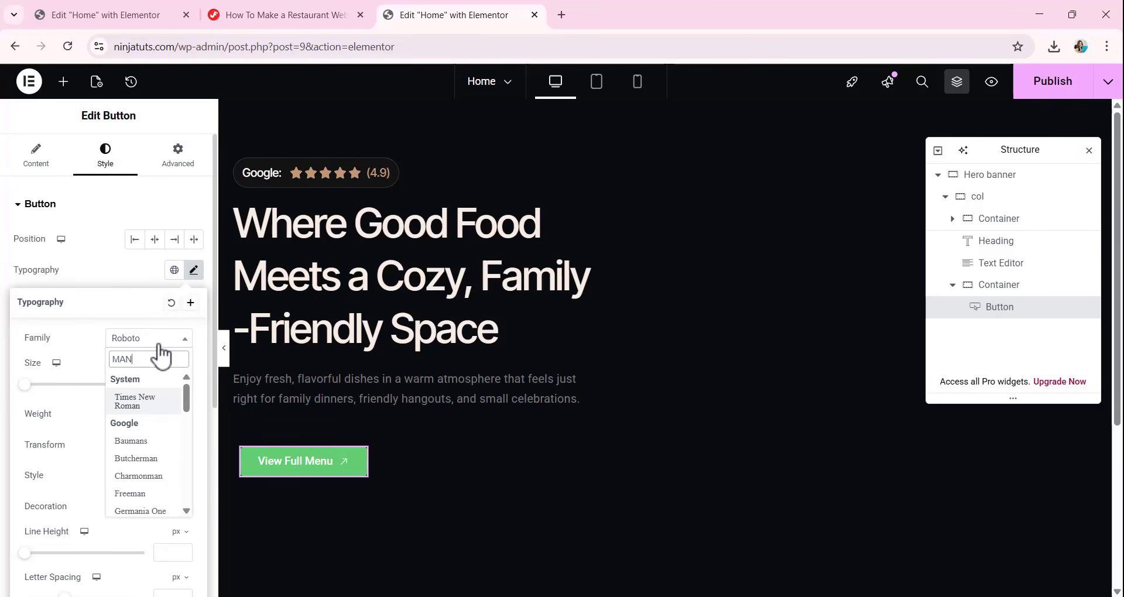
pyautogui.write('R')
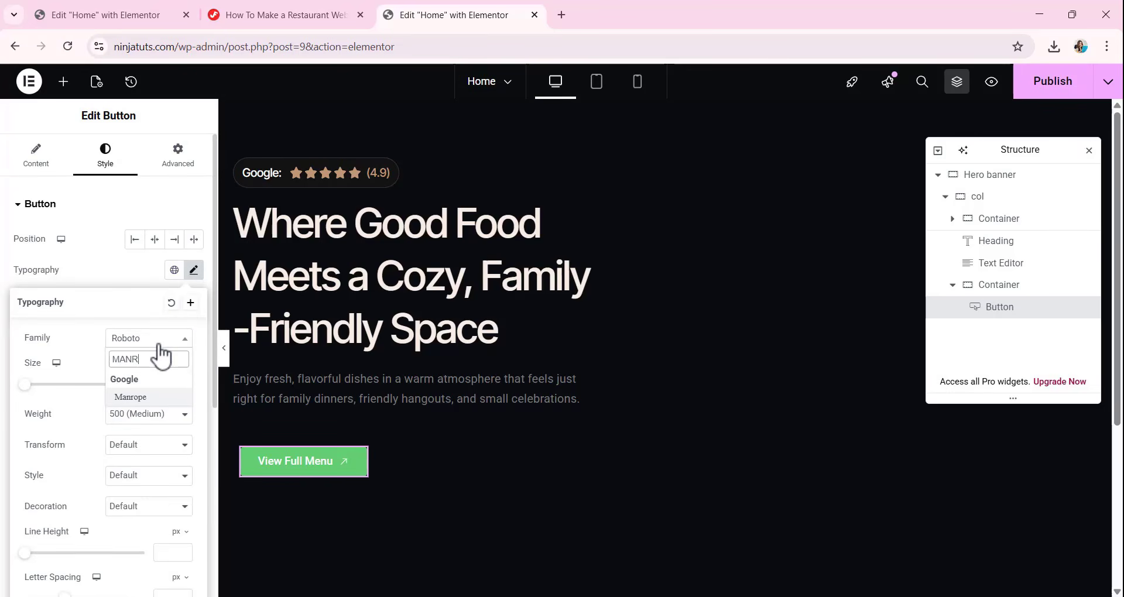
pyautogui.click(126, 397)
pyautogui.click(175, 384)
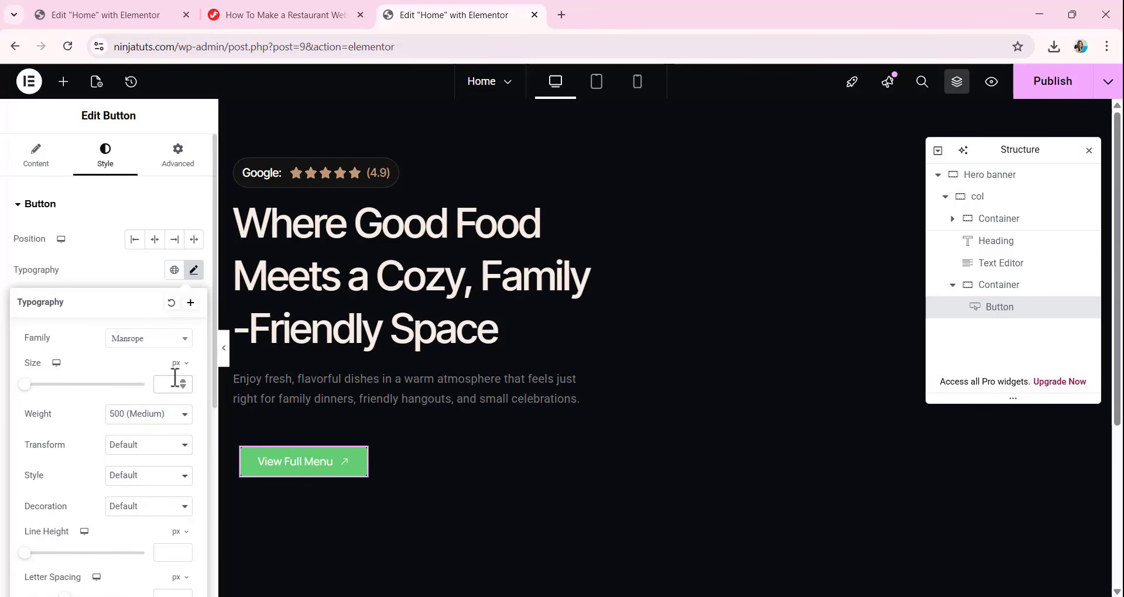
pyautogui.write('16')
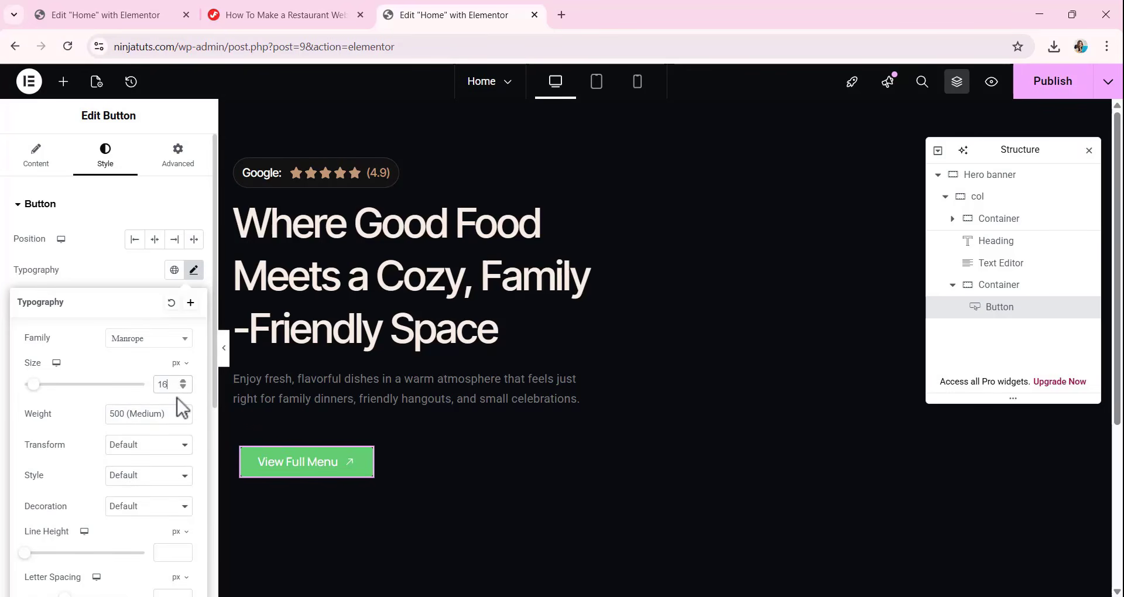
pyautogui.click(151, 417)
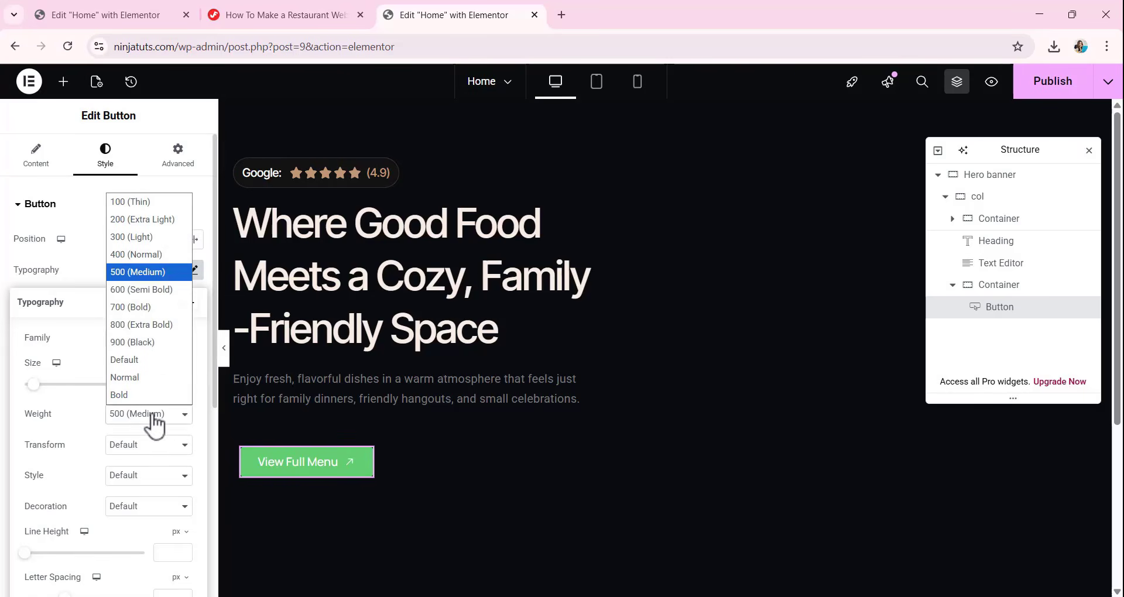
pyautogui.click(145, 291)
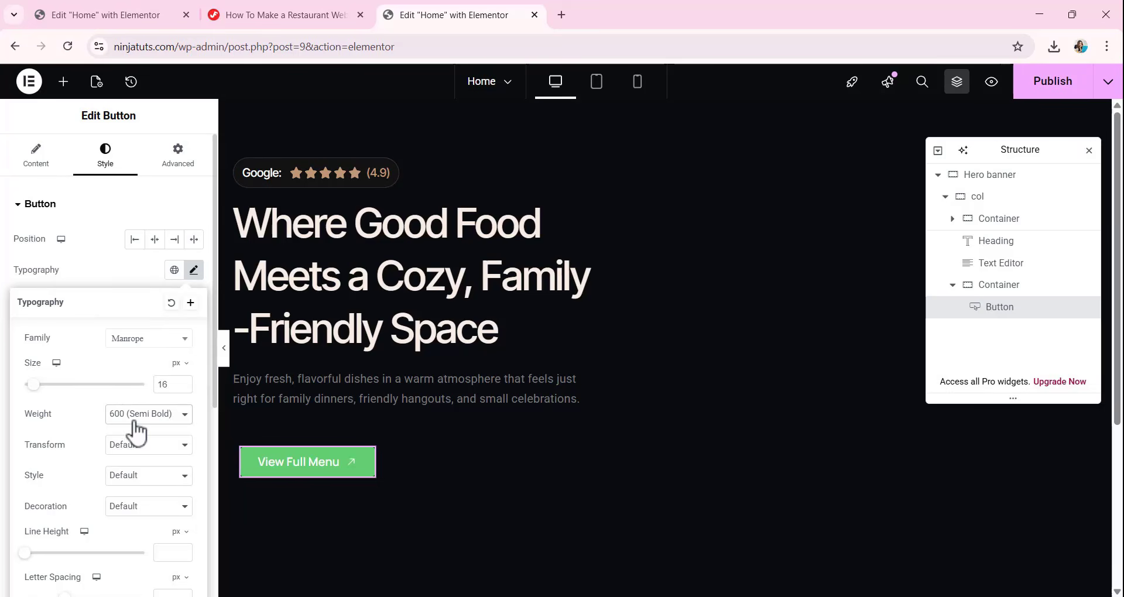
# Set the button text's line height to 26 px and its letter spacing to .01 em.
pyautogui.click(157, 552)
pyautogui.write('26')
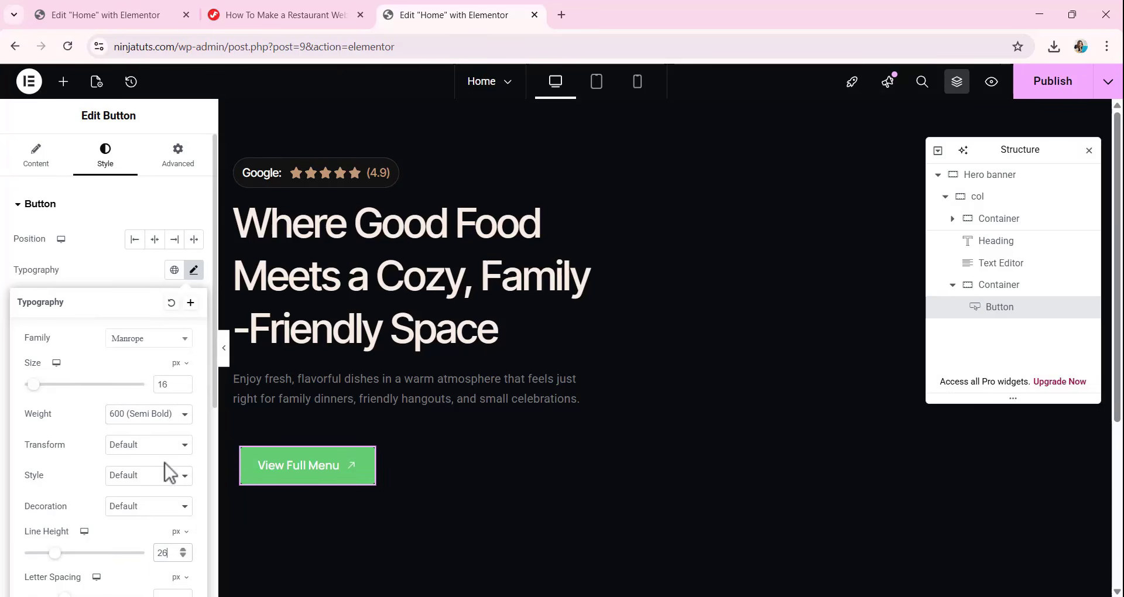
pyautogui.scroll(-1, 165, 463)
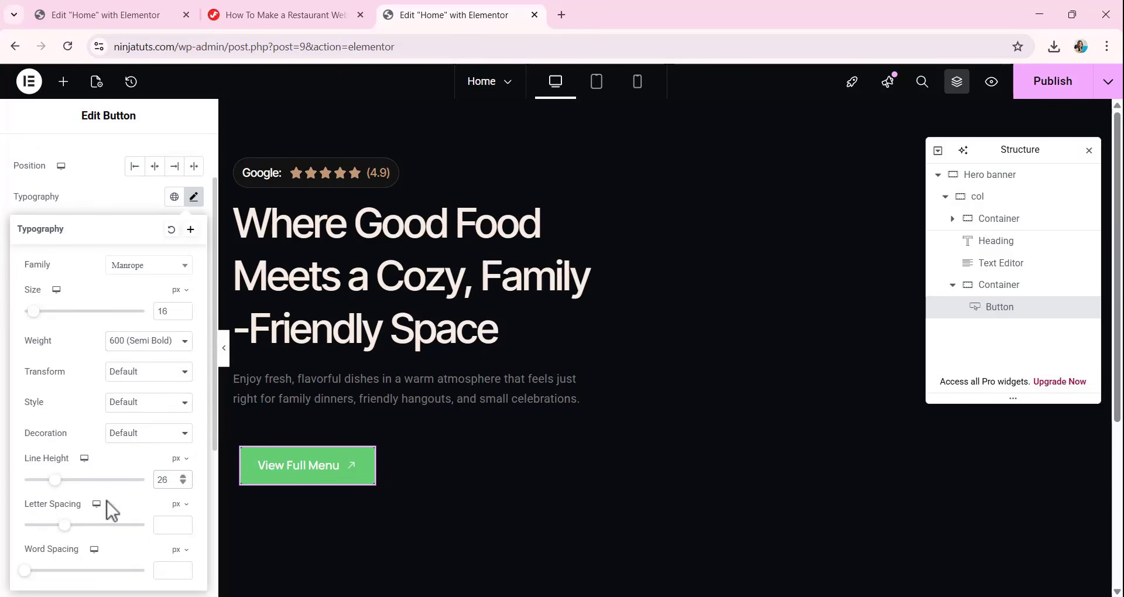
pyautogui.click(178, 507)
pyautogui.click(175, 530)
pyautogui.write('.01')
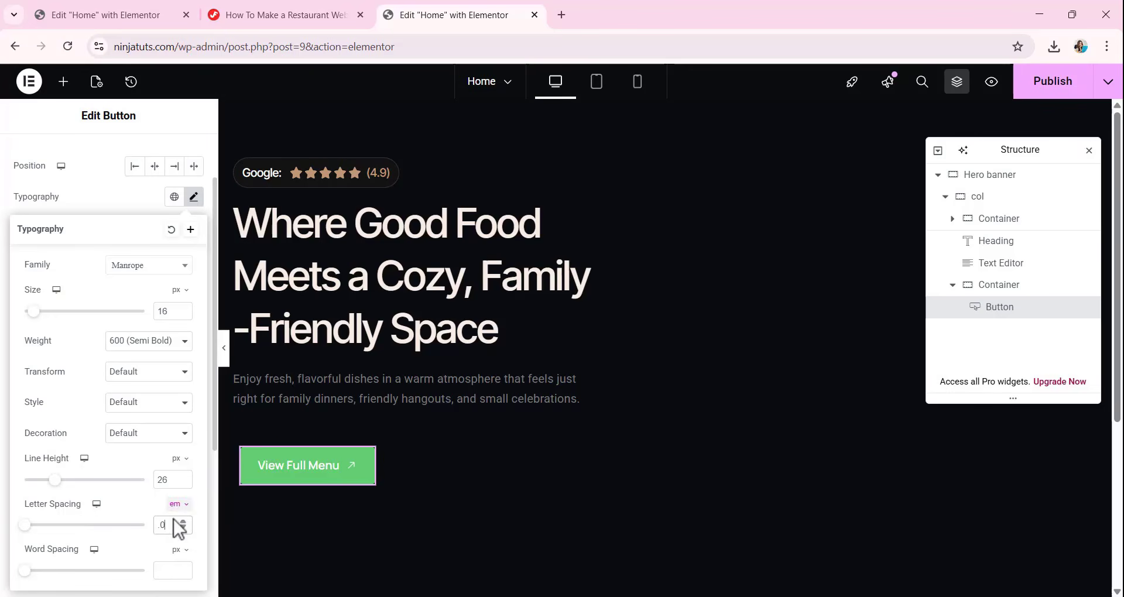
pyautogui.click(116, 195)
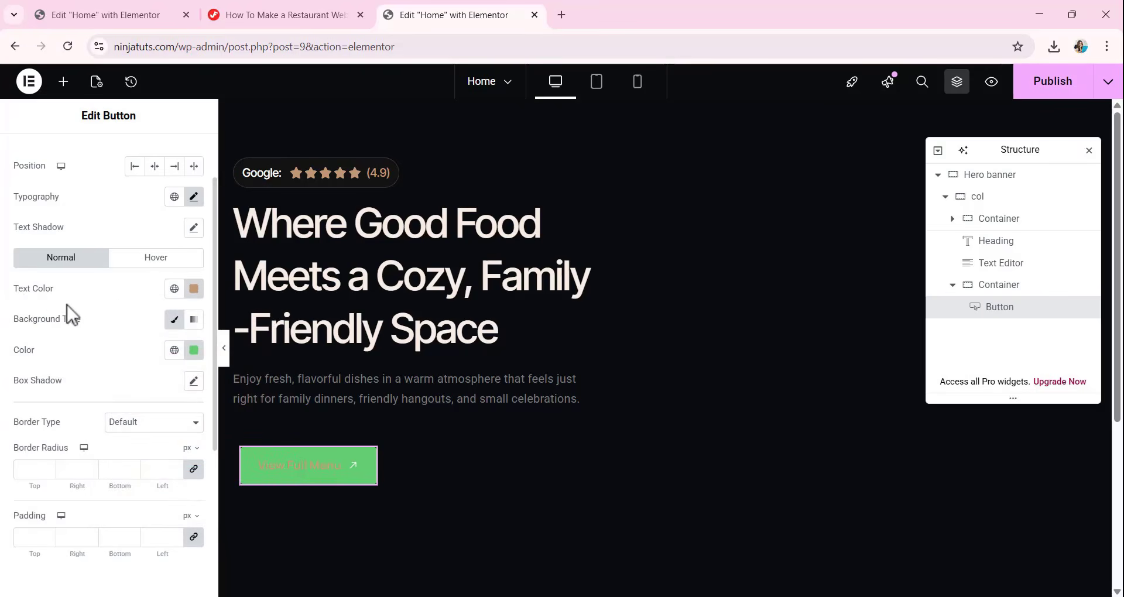
# Set the button's normal text color to 030208 and its background color to C19977.
pyautogui.click(194, 290)
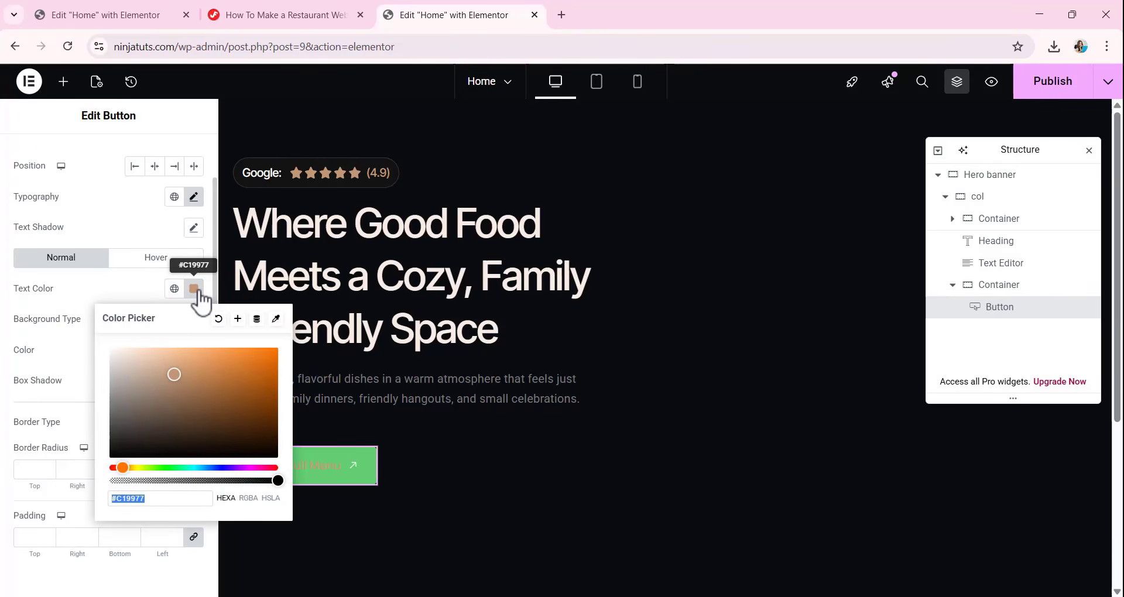
pyautogui.write('030208')
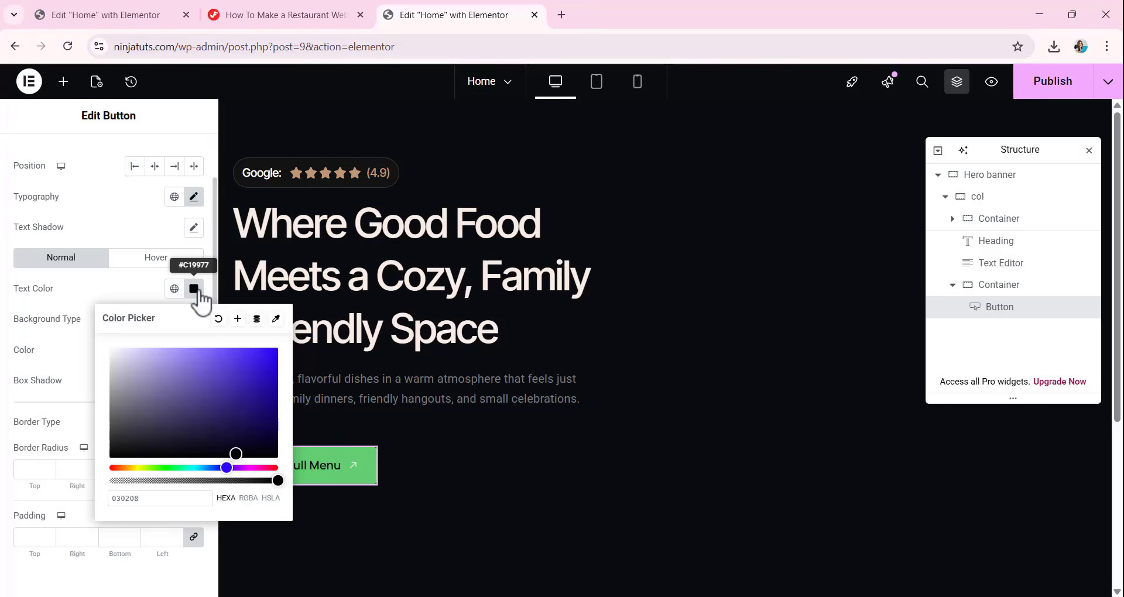
pyautogui.click(138, 229)
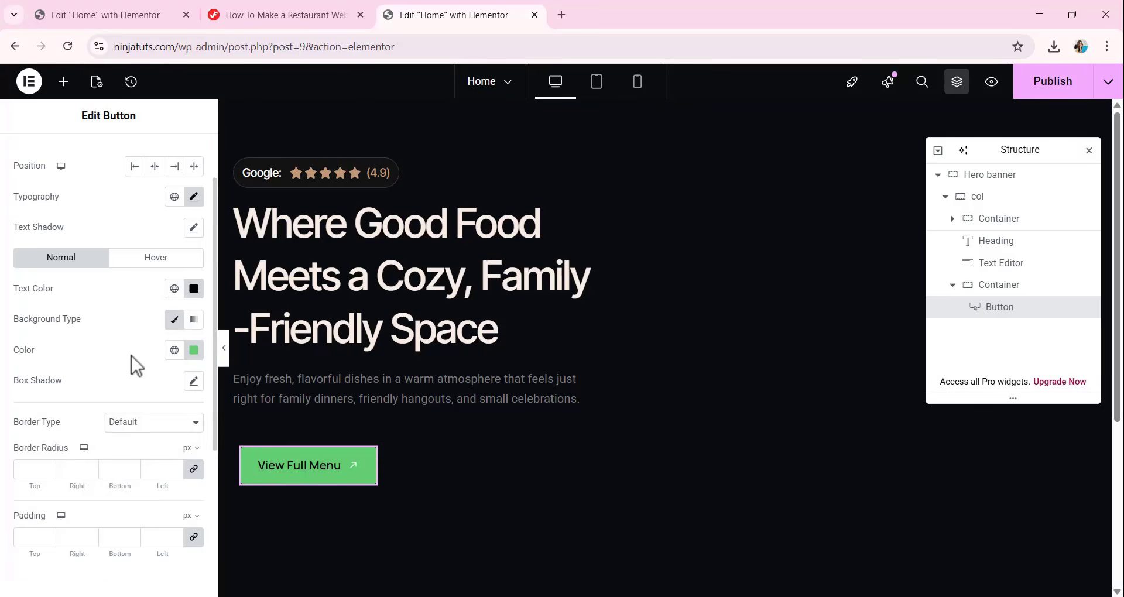
pyautogui.click(195, 352)
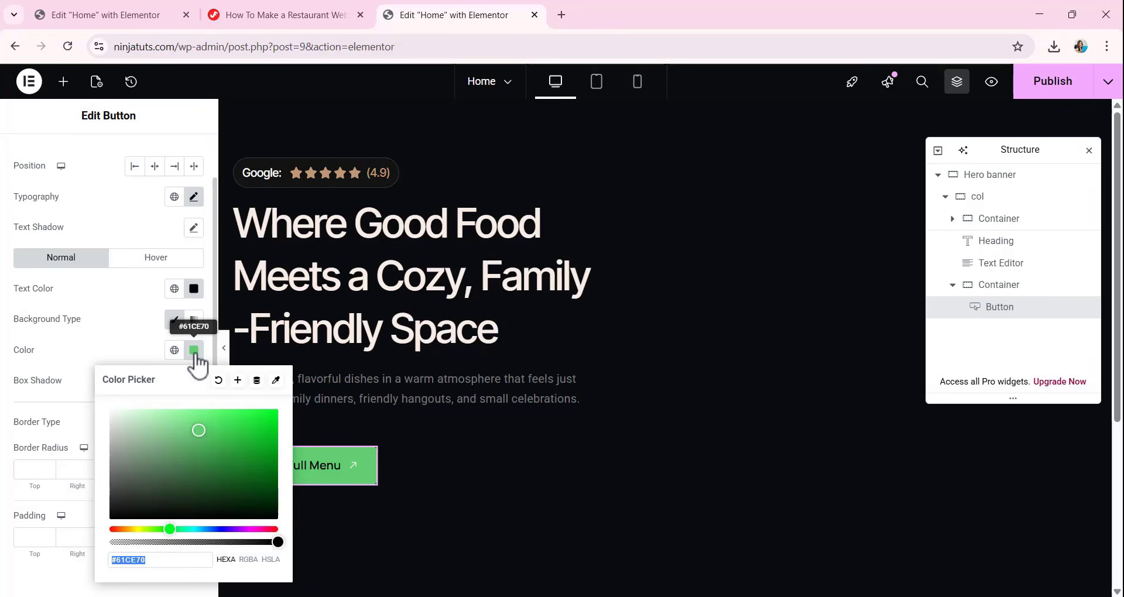
pyautogui.write('C1')
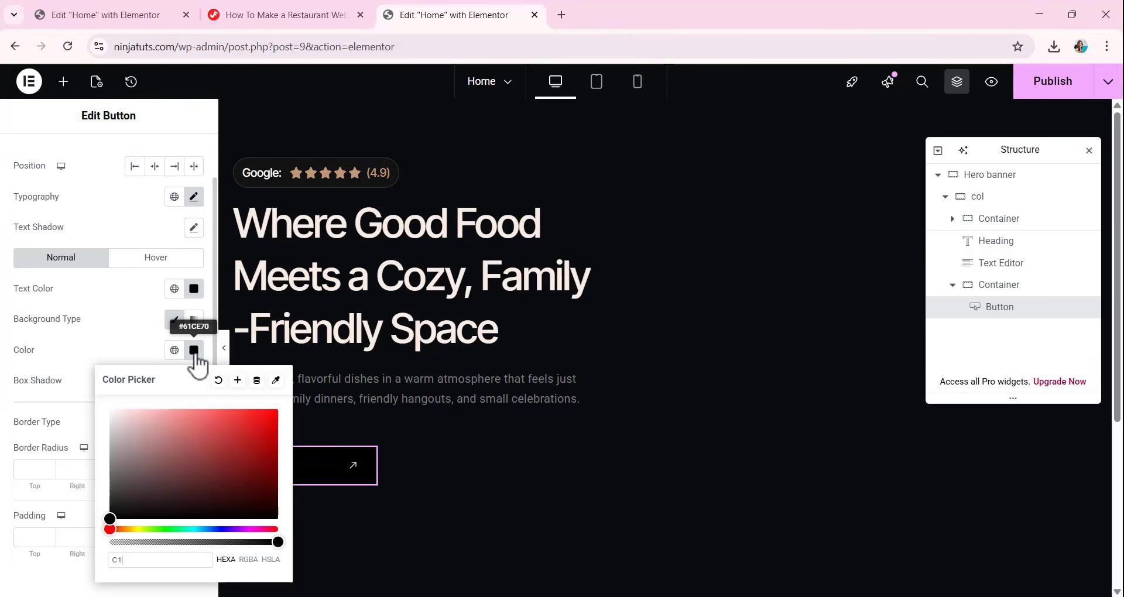
pyautogui.write('9977')
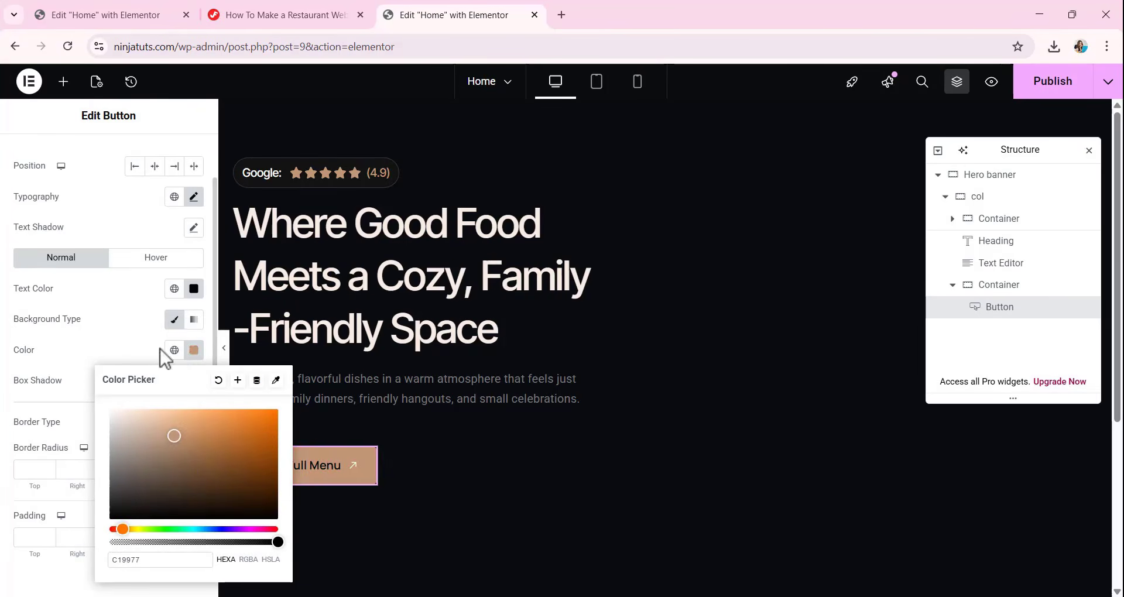
pyautogui.click(195, 352)
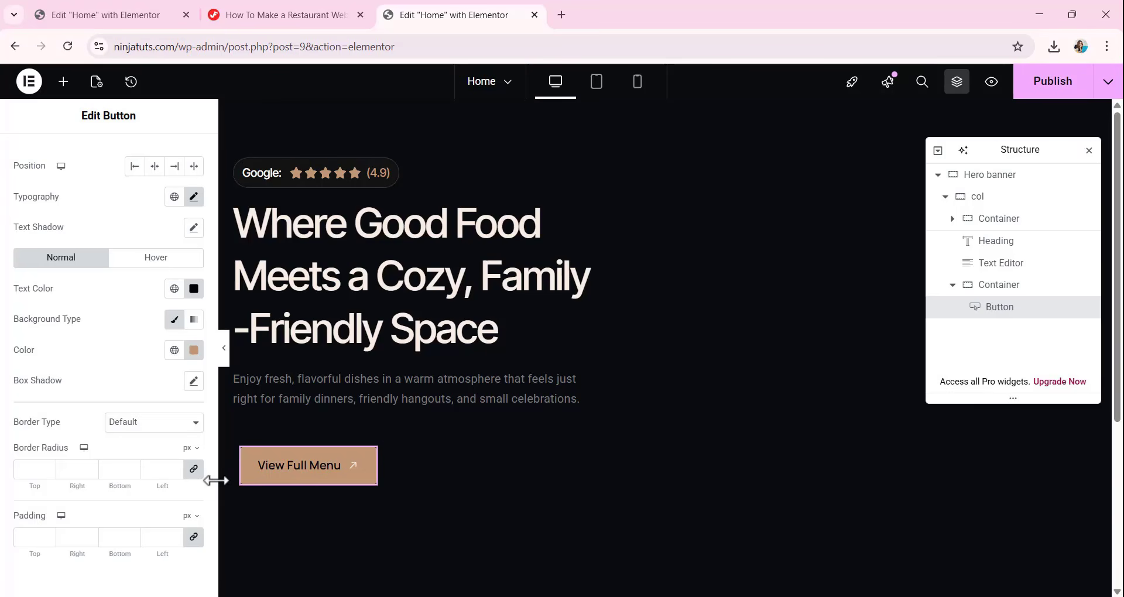
# Give the button a solid 1 px border in color C19977 with a border radius of 0.
pyautogui.click(130, 431)
pyautogui.click(126, 479)
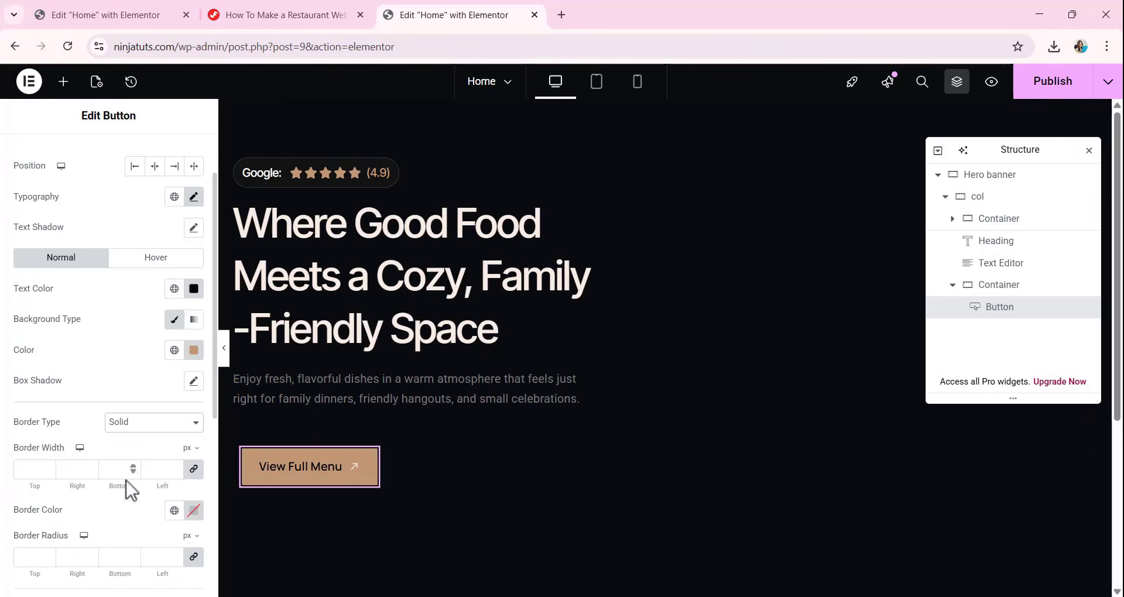
pyautogui.click(28, 469)
pyautogui.write('1')
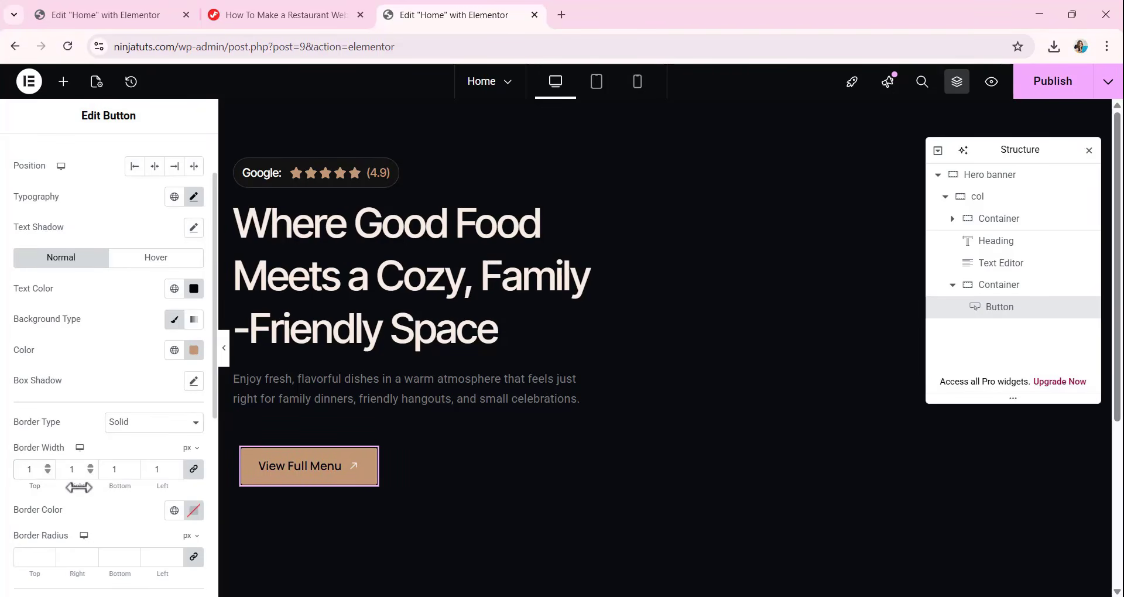
pyautogui.click(192, 512)
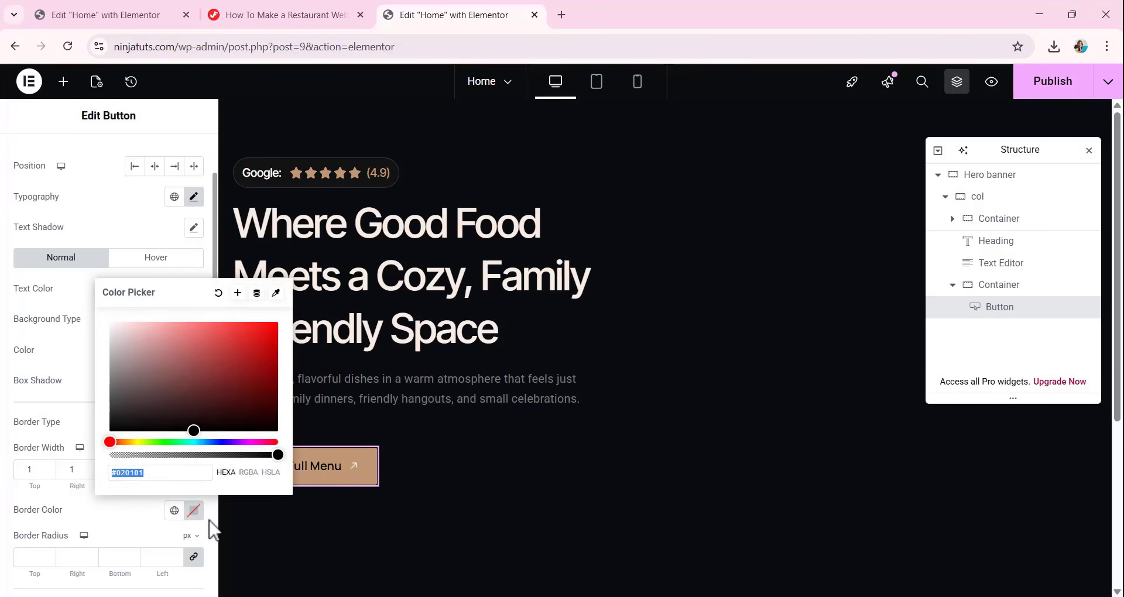
pyautogui.write('C19977')
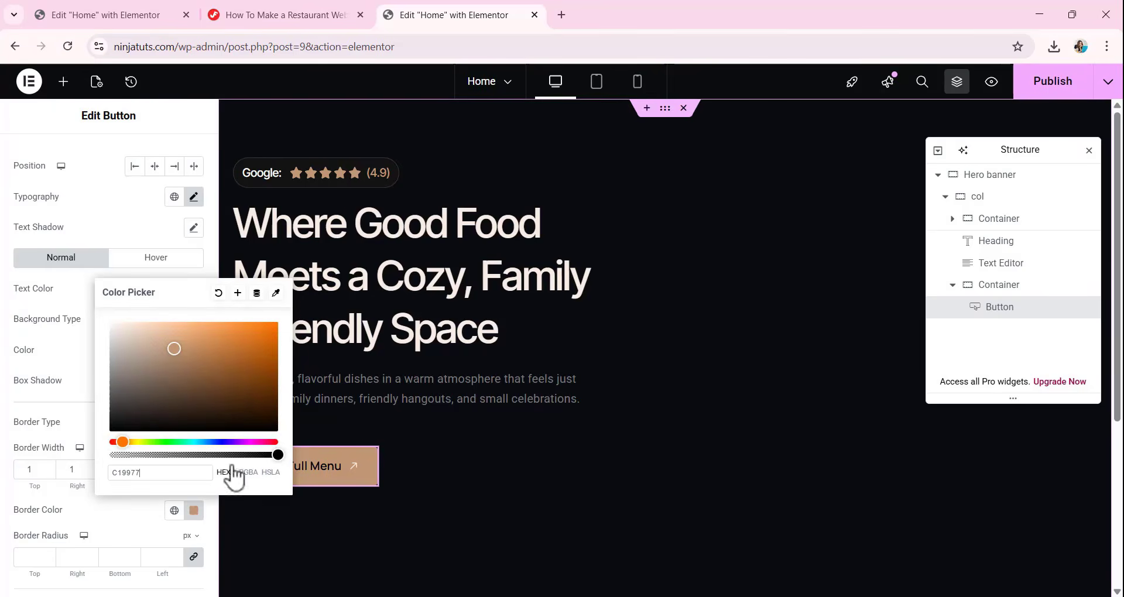
pyautogui.click(146, 217)
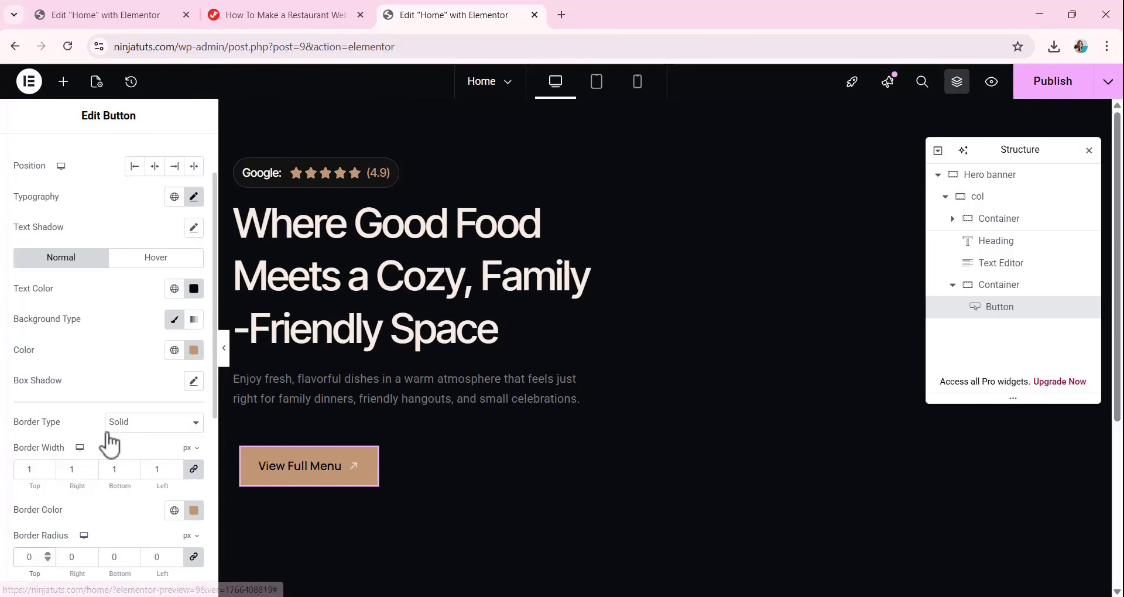
pyautogui.scroll(-3, 108, 433)
pyautogui.scroll(5, 108, 432)
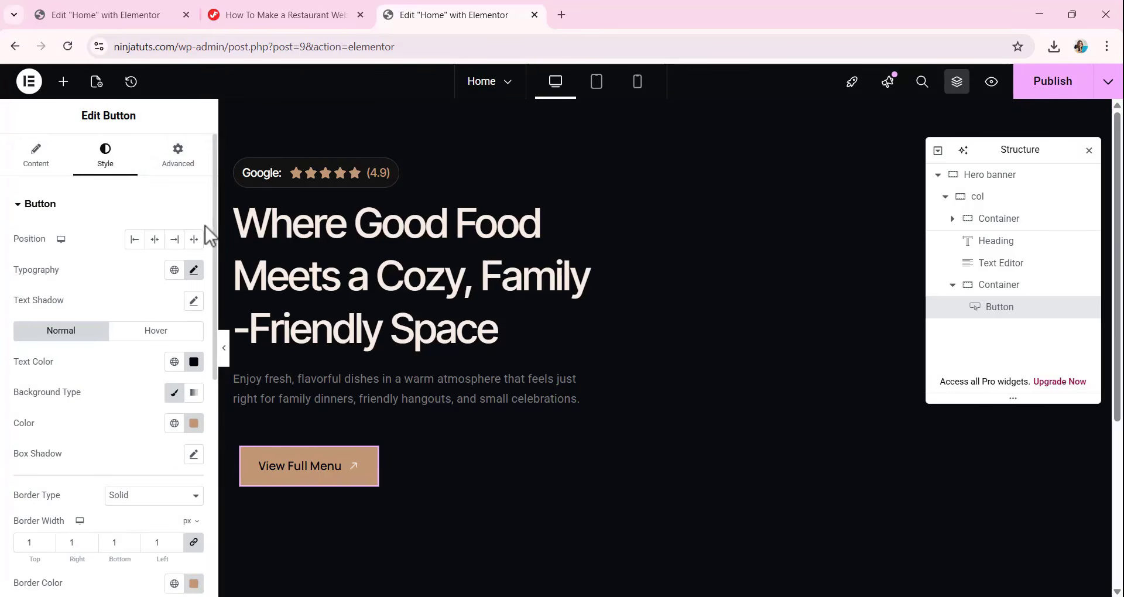
# Unlink the button widget's outer padding and set it to top 14, right 23, bottom 14 and left 25 px.
pyautogui.click(179, 163)
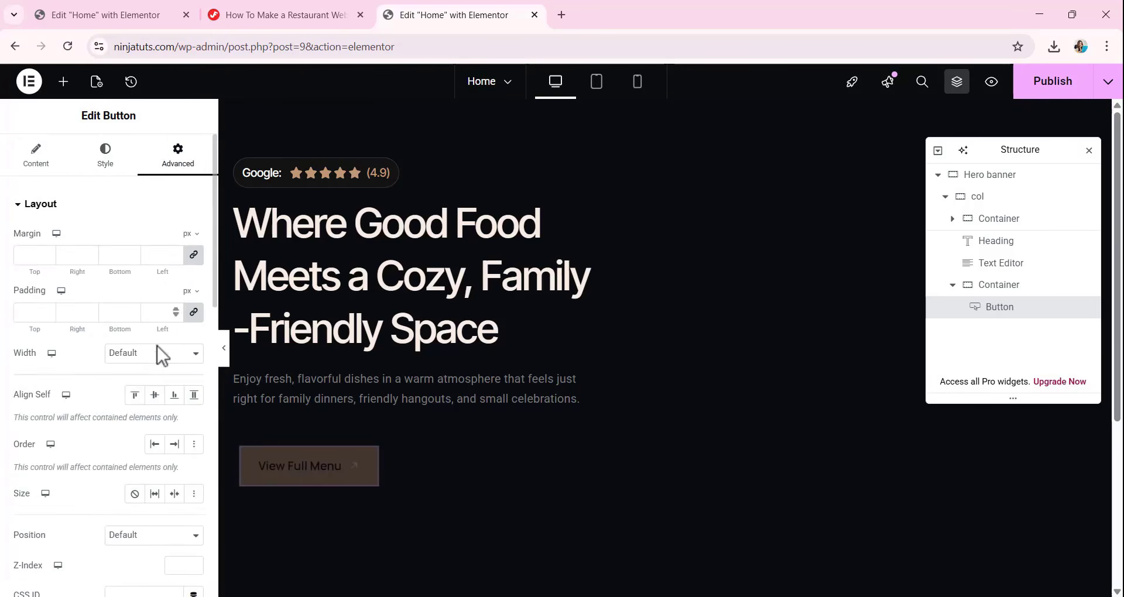
pyautogui.click(193, 312)
pyautogui.moveTo(33, 313); pyautogui.dragTo(18, 318)
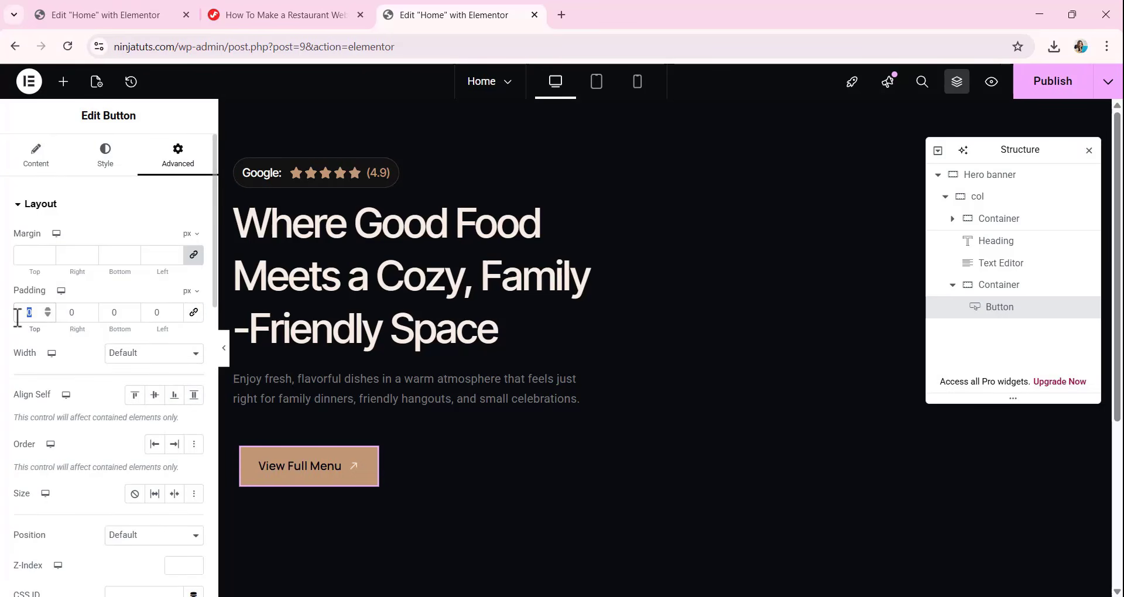
pyautogui.write('14')
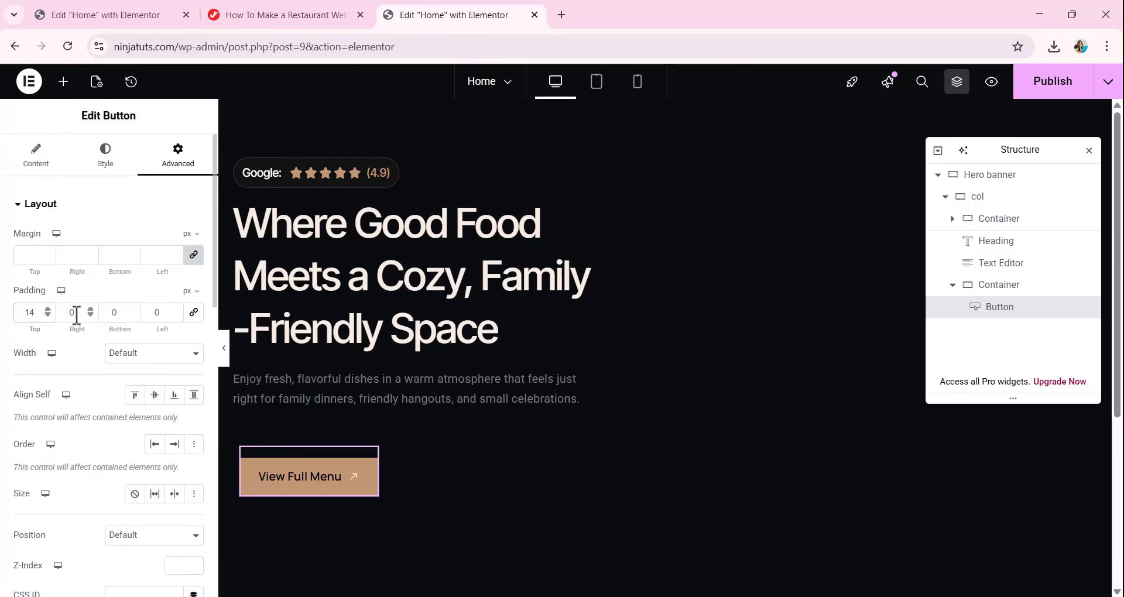
pyautogui.write('23')
pyautogui.doubleClick(113, 313)
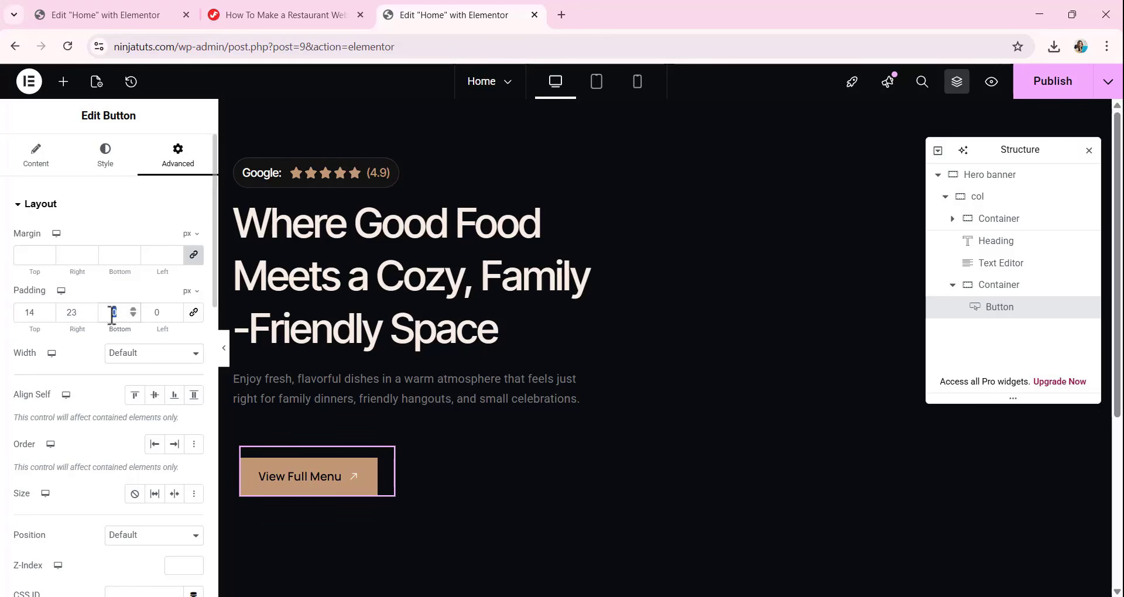
pyautogui.write('14')
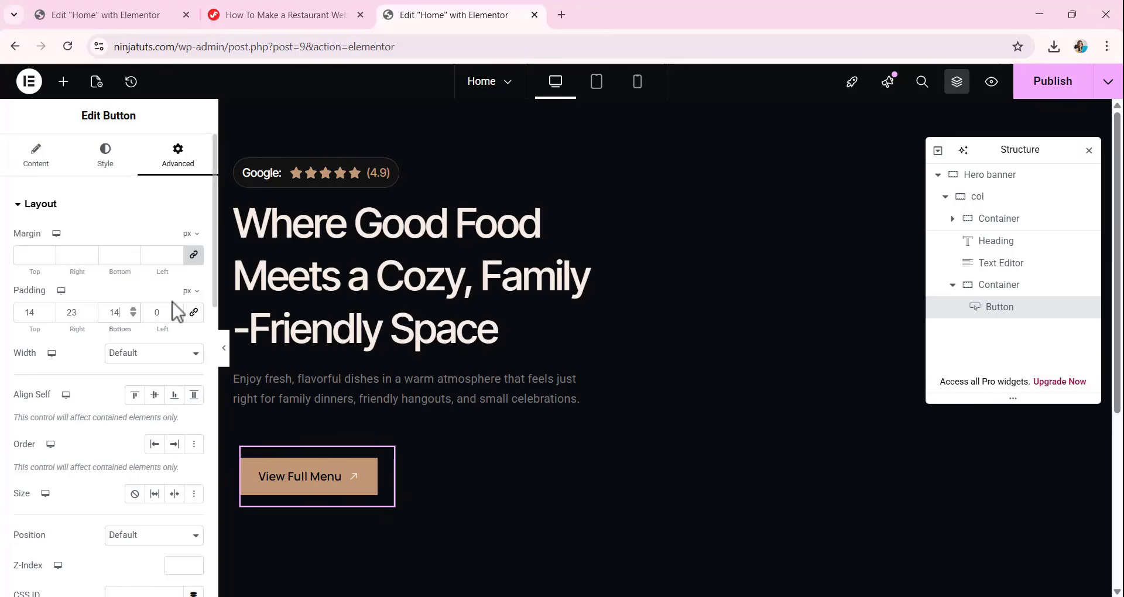
pyautogui.doubleClick(154, 315)
pyautogui.write('25')
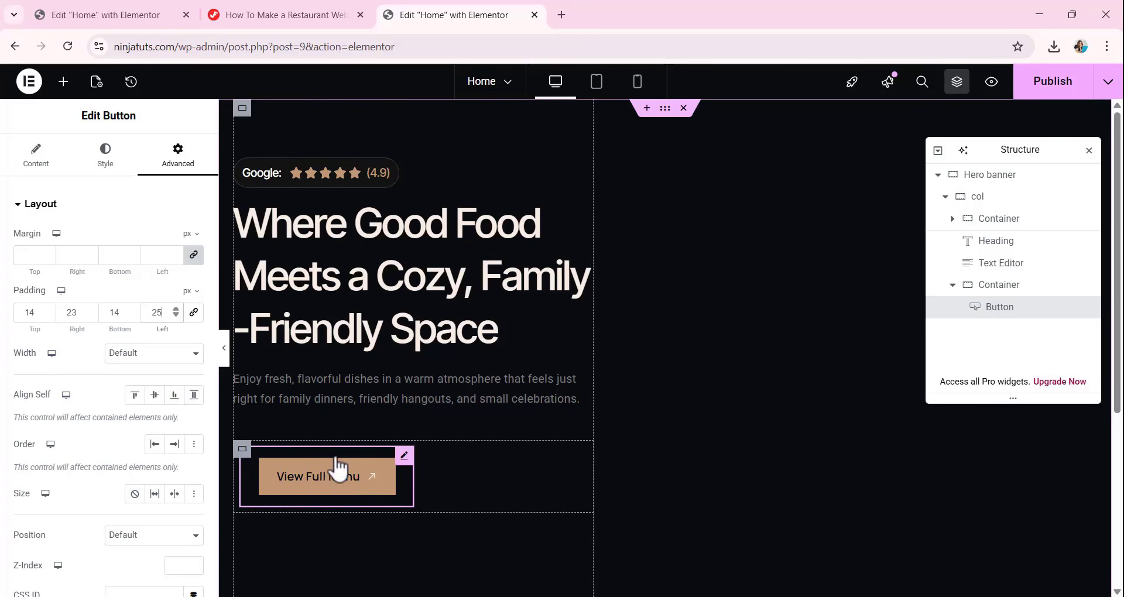
# Set the View Full Menu button's hover text color to C19977 and its hover background color to 1C1C1C.
pyautogui.click(105, 156)
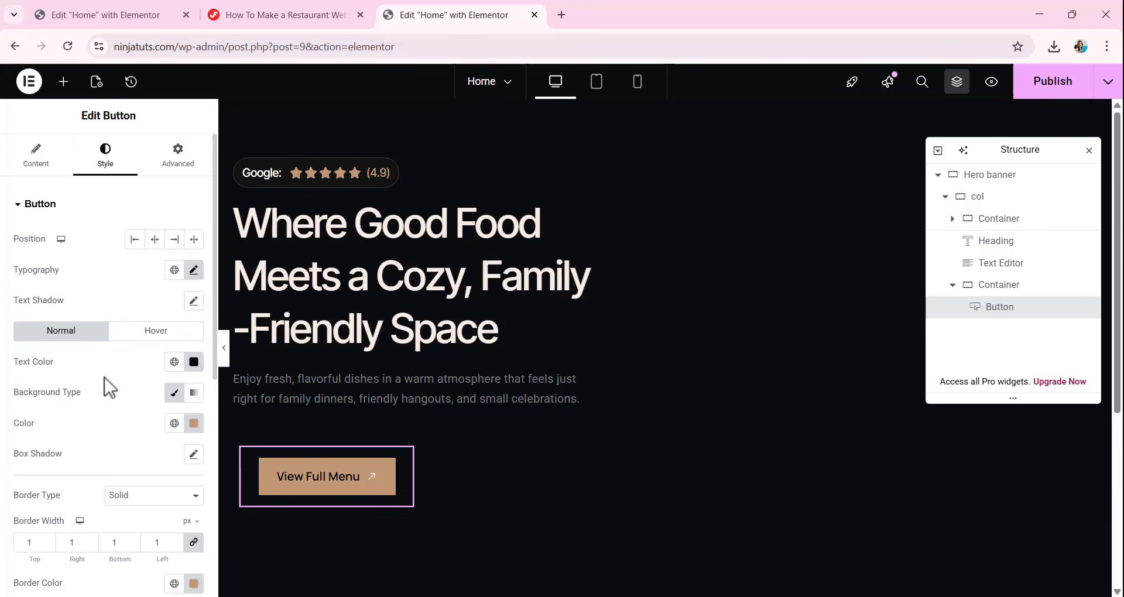
pyautogui.click(153, 341)
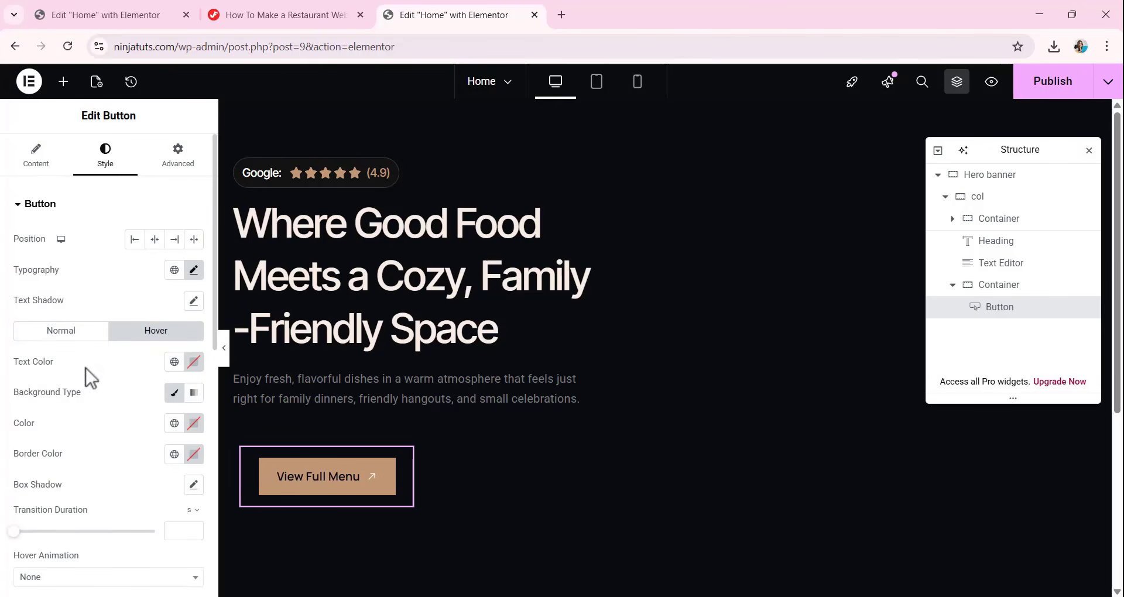
pyautogui.click(194, 361)
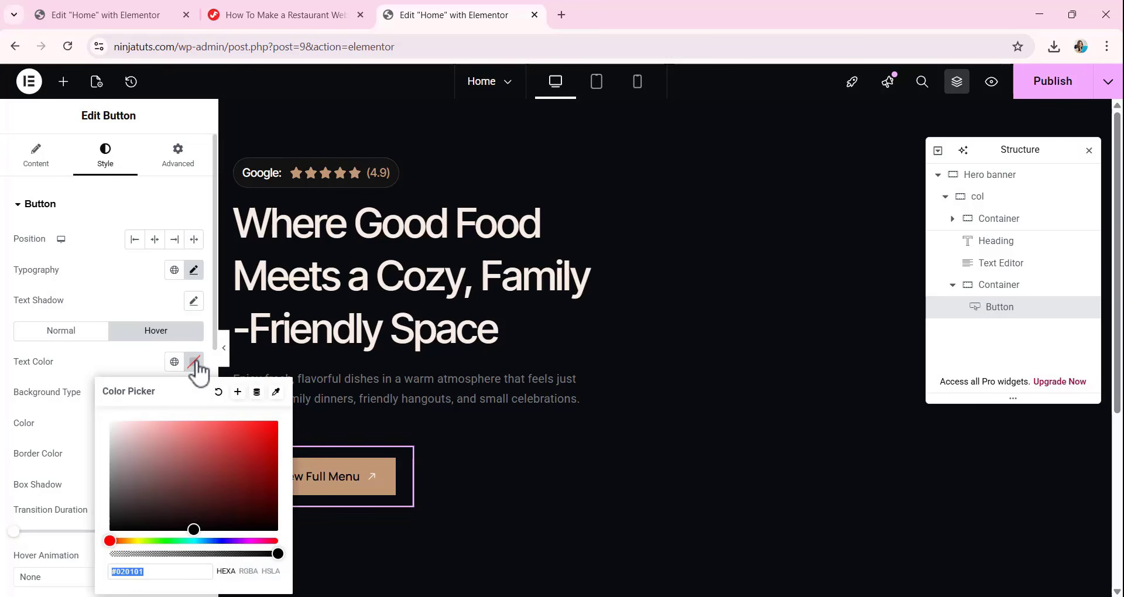
pyautogui.write('C19977')
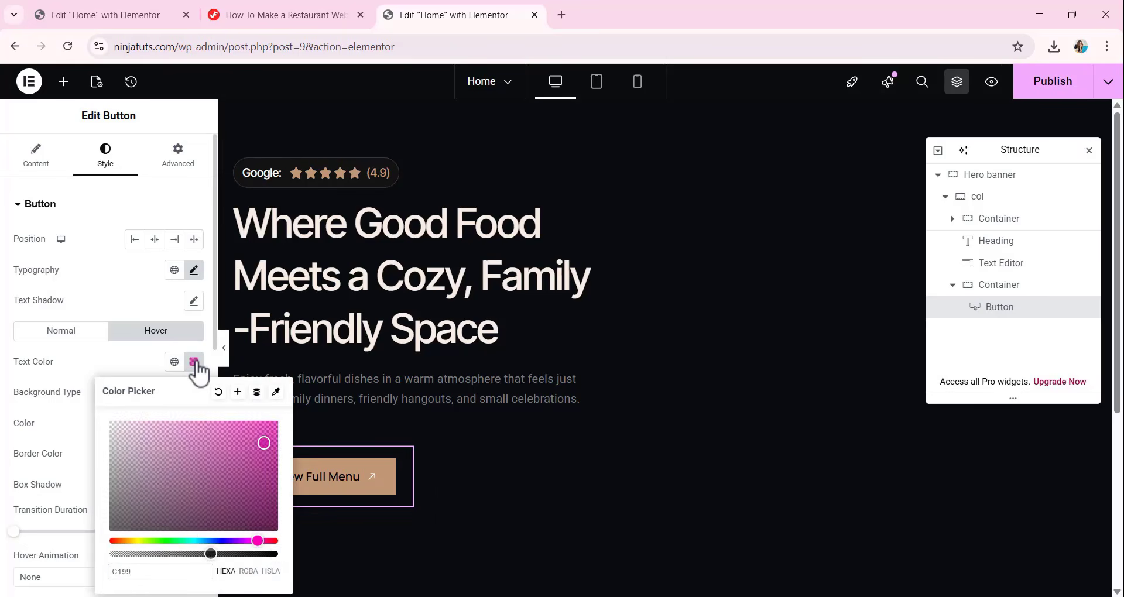
pyautogui.click(111, 245)
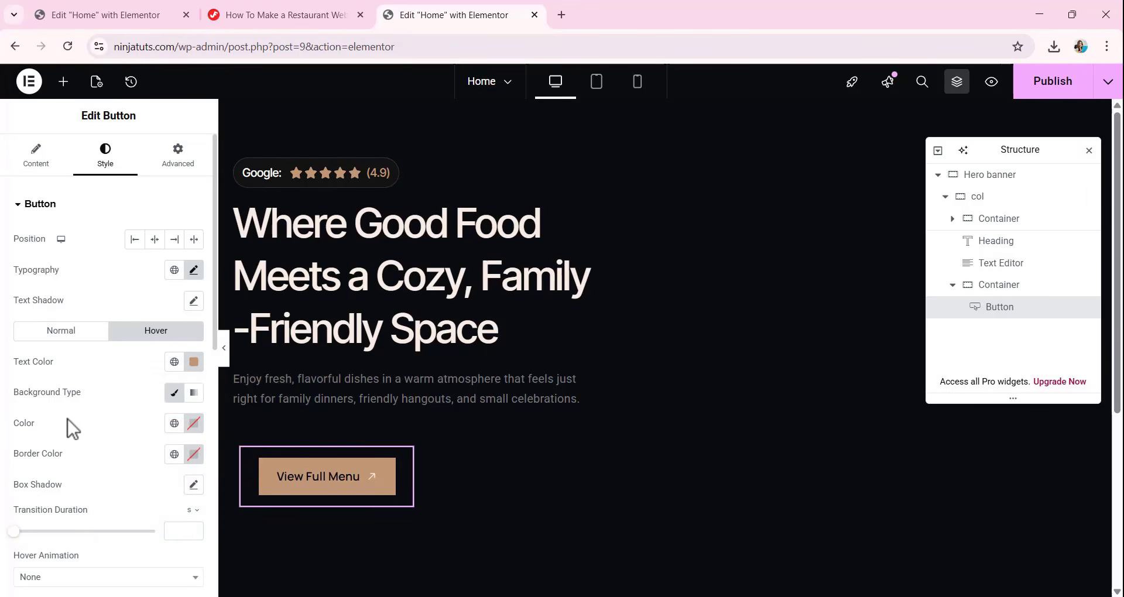
pyautogui.click(194, 424)
pyautogui.write('1')
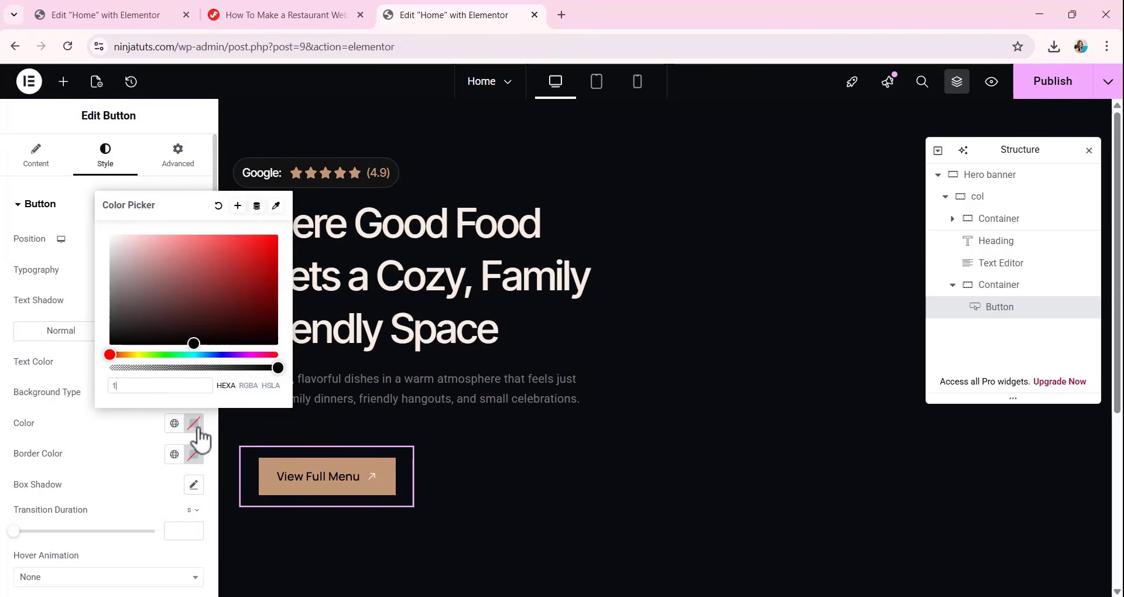
pyautogui.write('C1C1C')
pyautogui.click(141, 479)
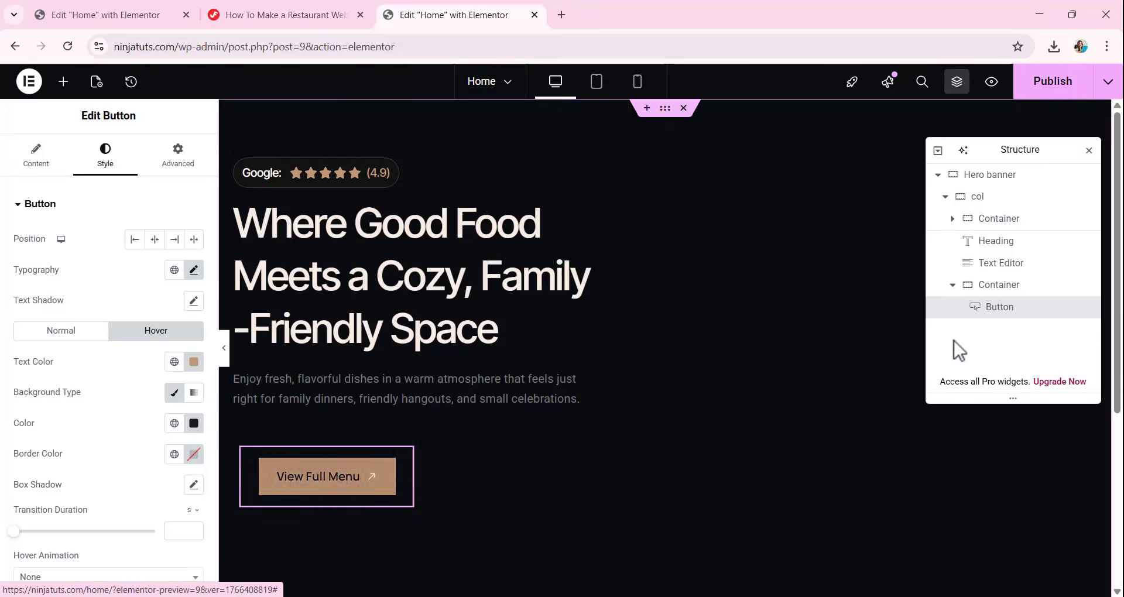
# Duplicate the View Full Menu button and change the copy's text to Book a Table.
pyautogui.rightClick(999, 307)
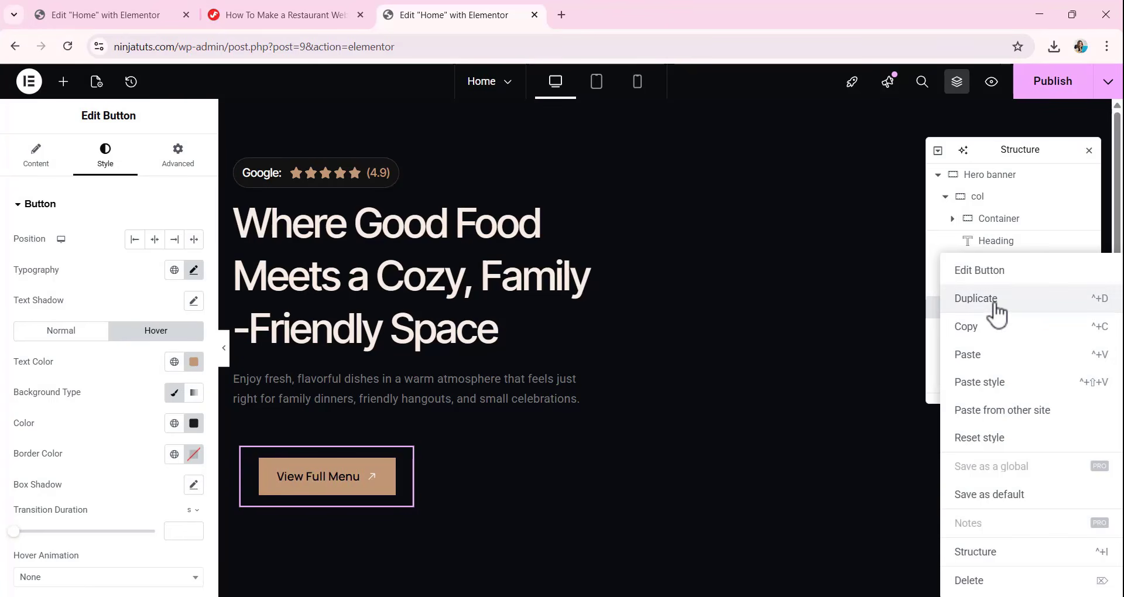
pyautogui.click(996, 300)
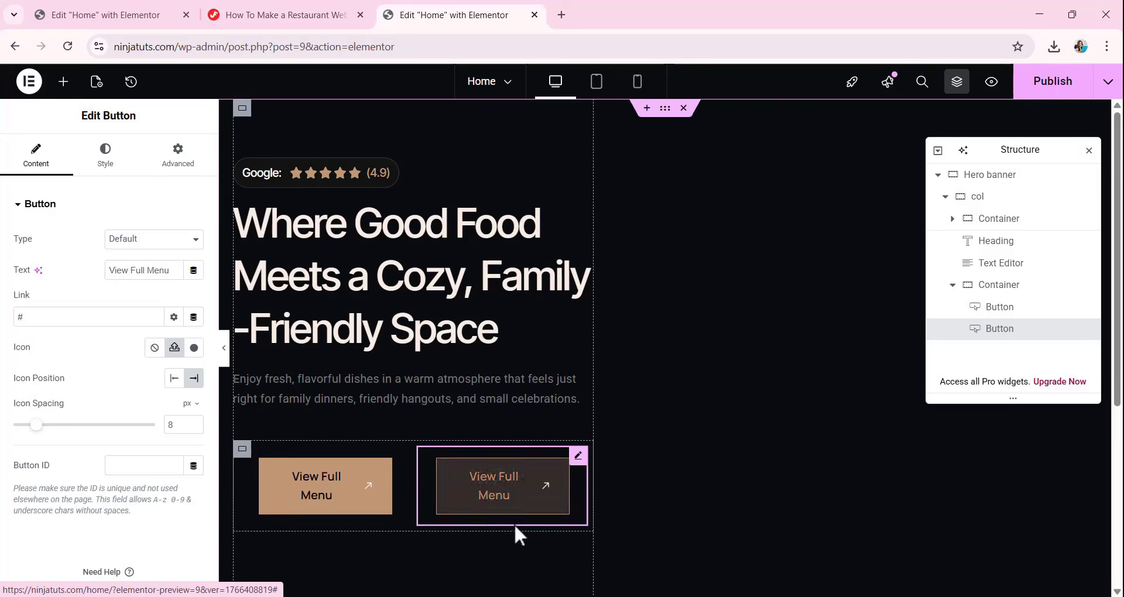
pyautogui.moveTo(176, 270); pyautogui.dragTo(105, 288)
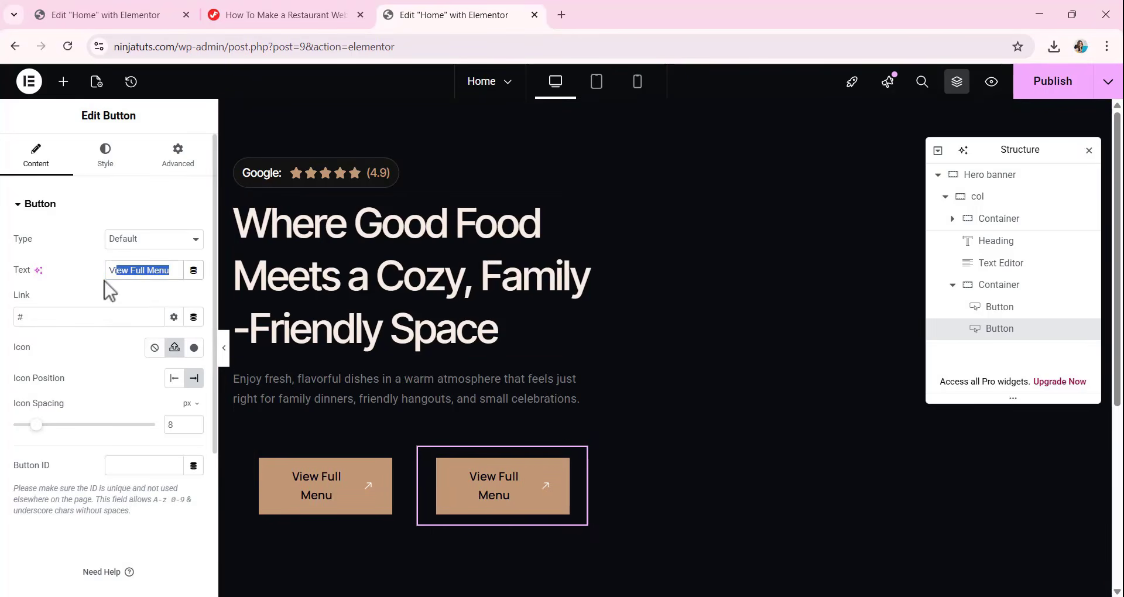
pyautogui.write('Book a Table')
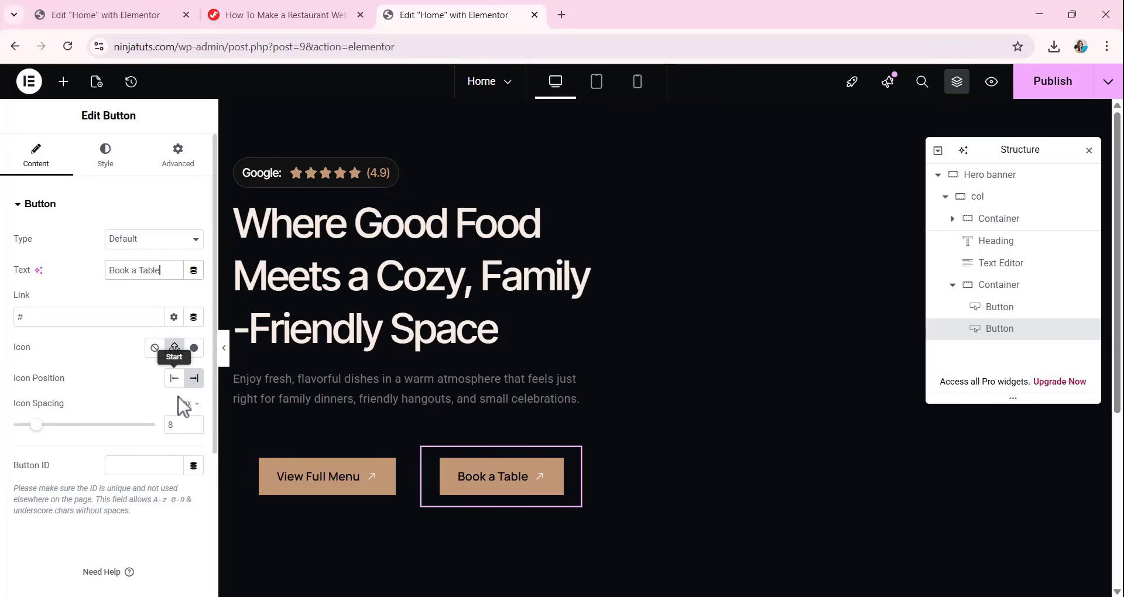
# Replace the Book a Table button's icon with calendar-3.svg from the media library.
pyautogui.click(174, 349)
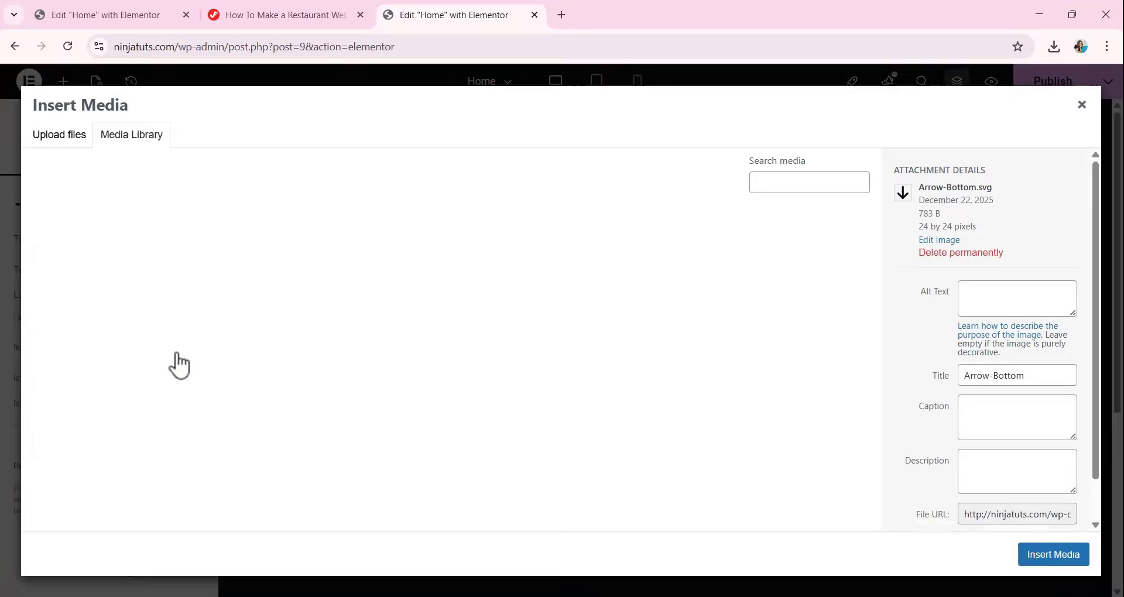
pyautogui.scroll(-1, 644, 410)
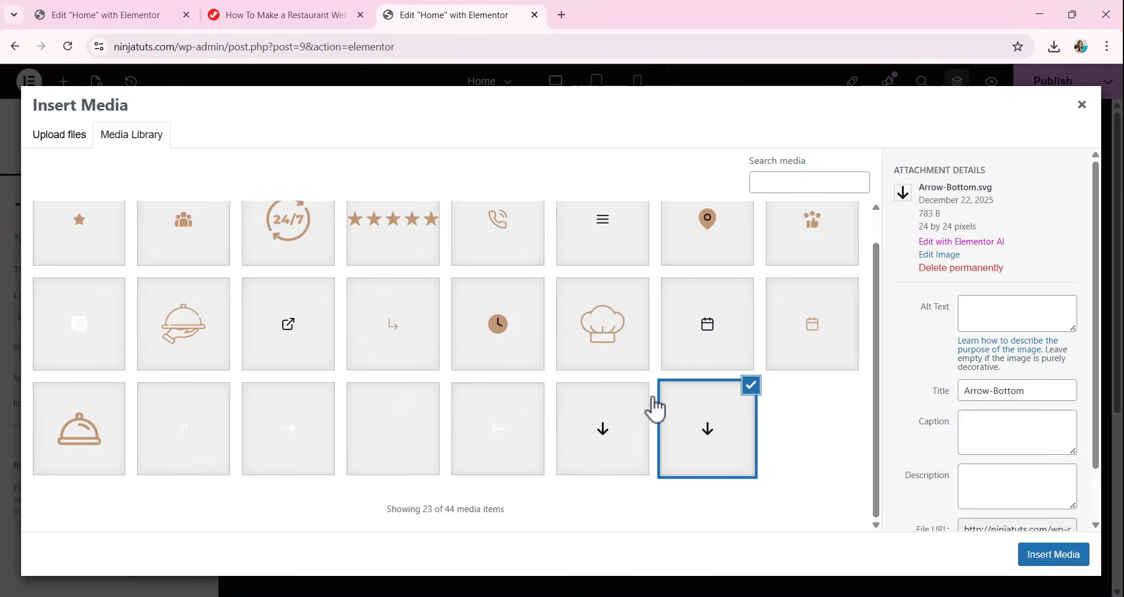
pyautogui.click(822, 350)
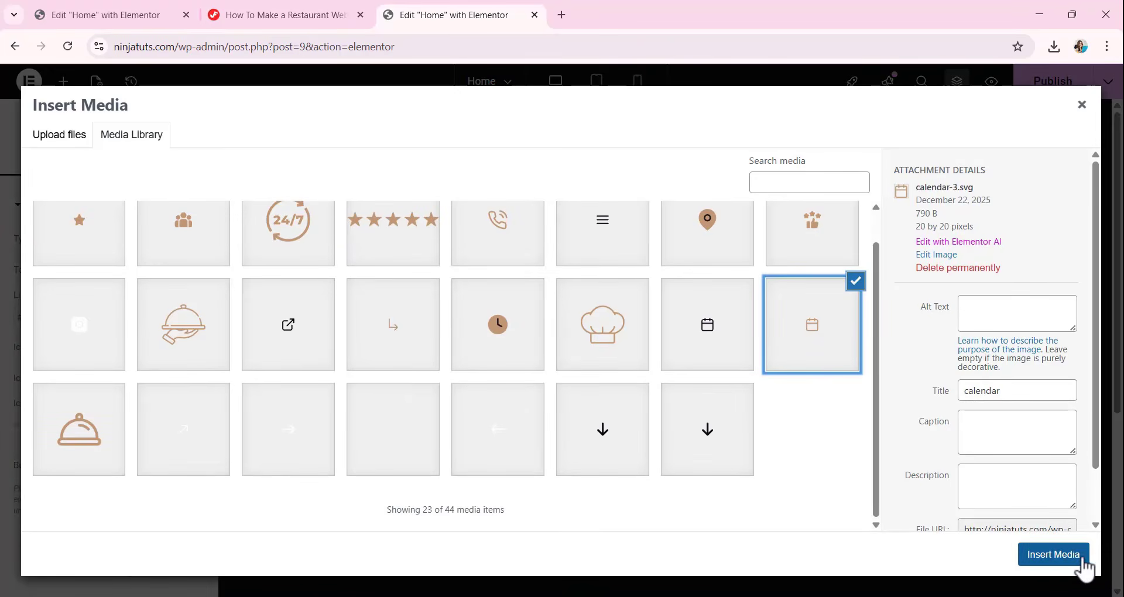
pyautogui.click(1059, 554)
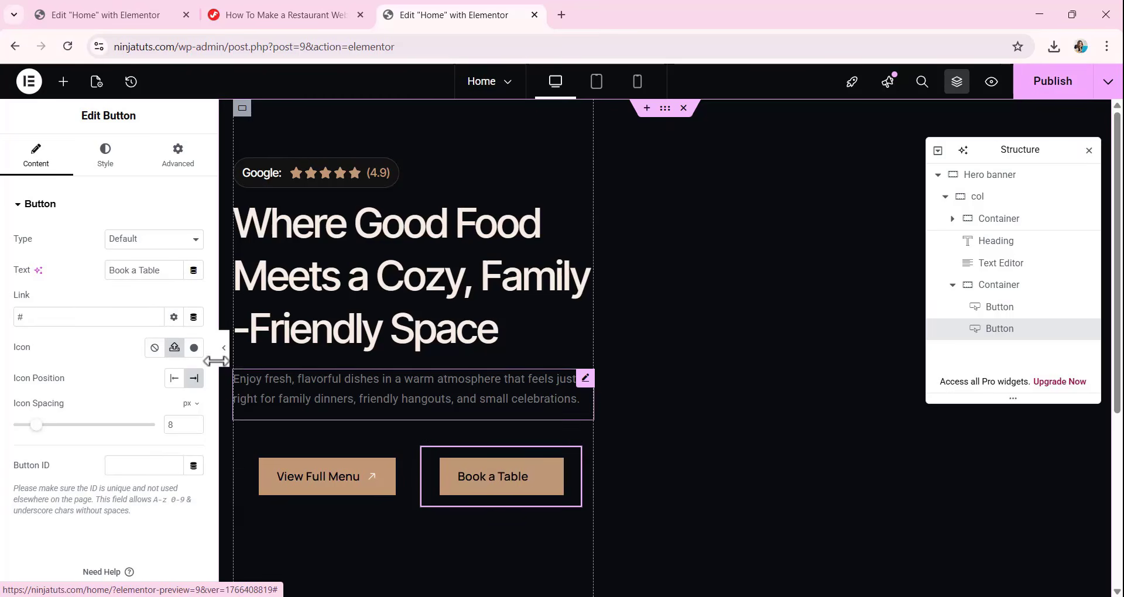
# Set the Book a Table button's normal text color to C19977 and its background color to 1C1C1C.
pyautogui.click(106, 157)
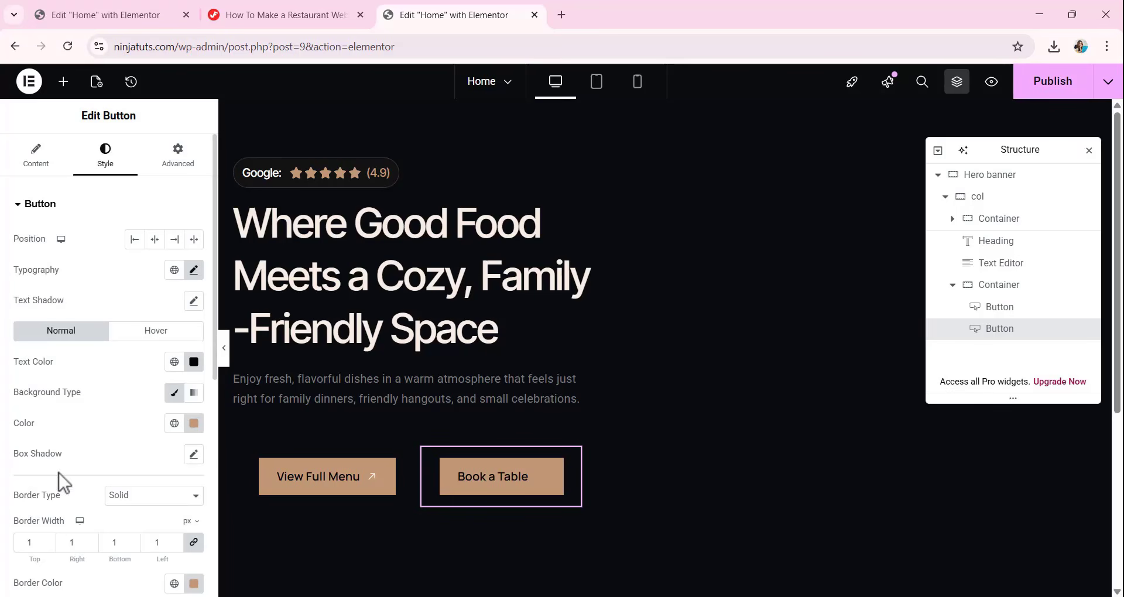
pyautogui.click(195, 363)
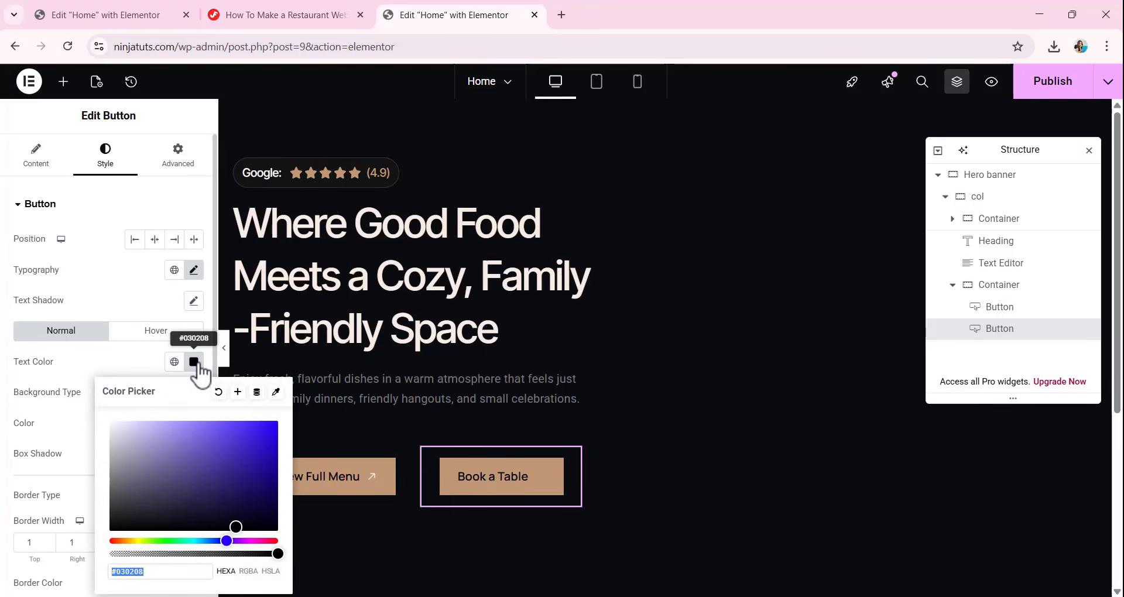
pyautogui.write('C1')
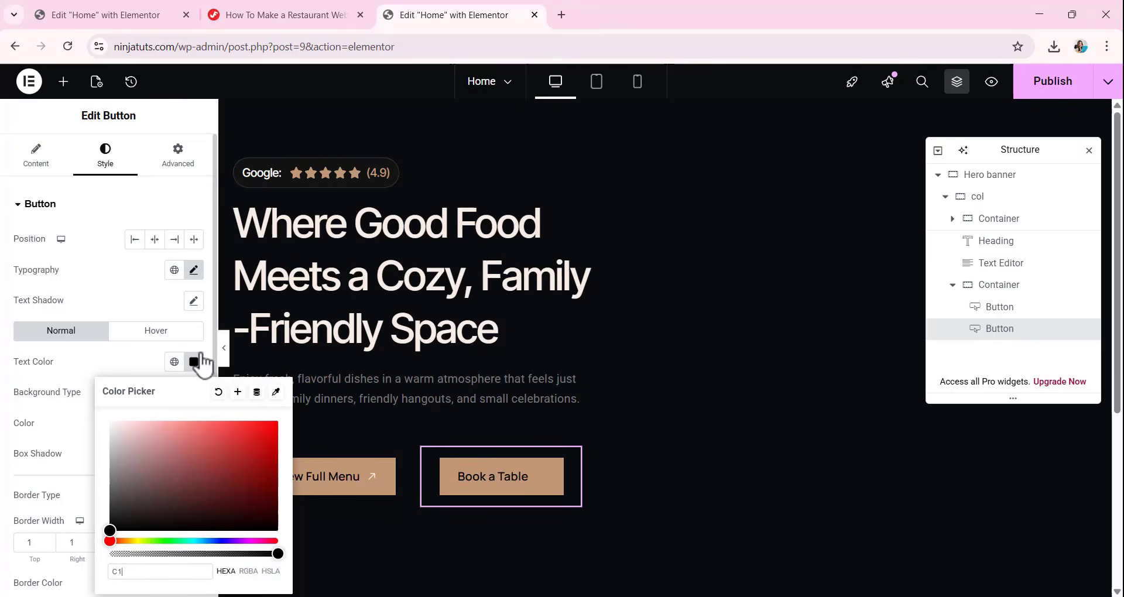
pyautogui.write('9977')
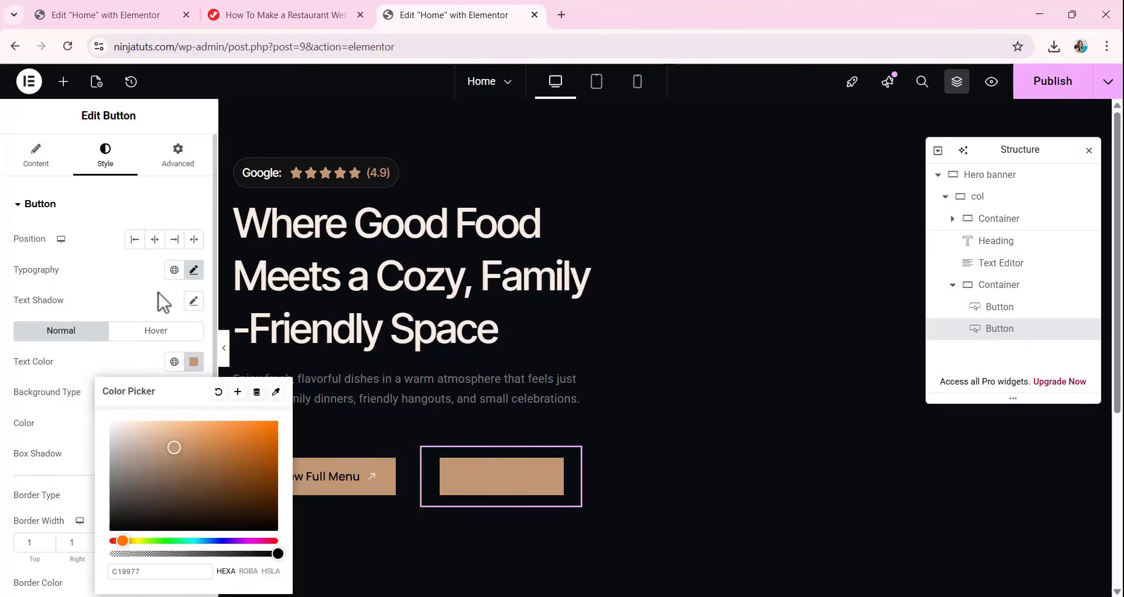
pyautogui.click(52, 425)
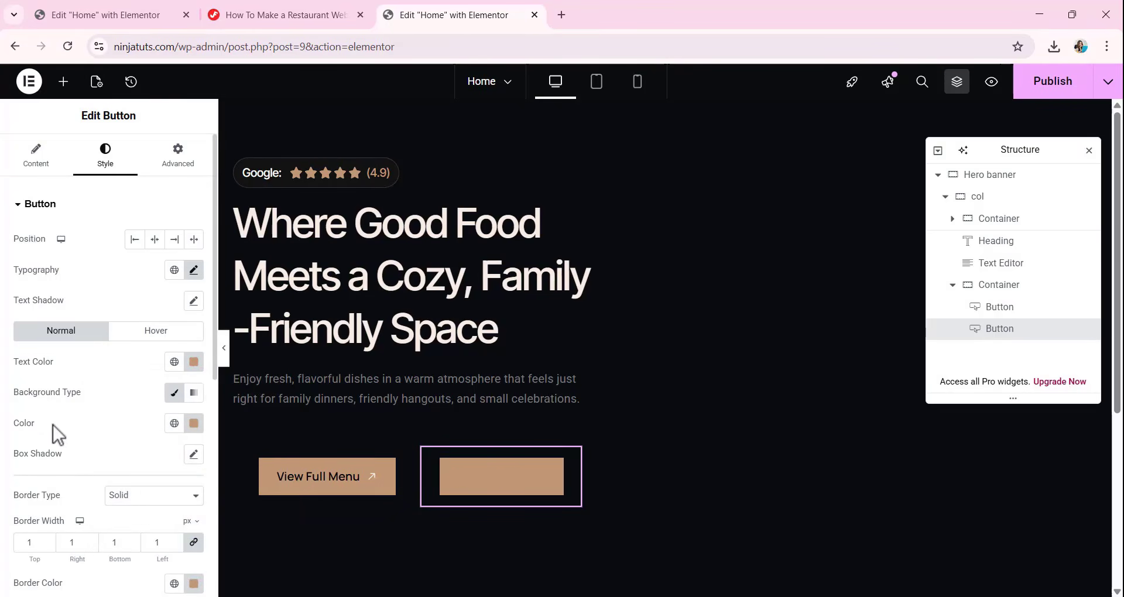
pyautogui.click(195, 427)
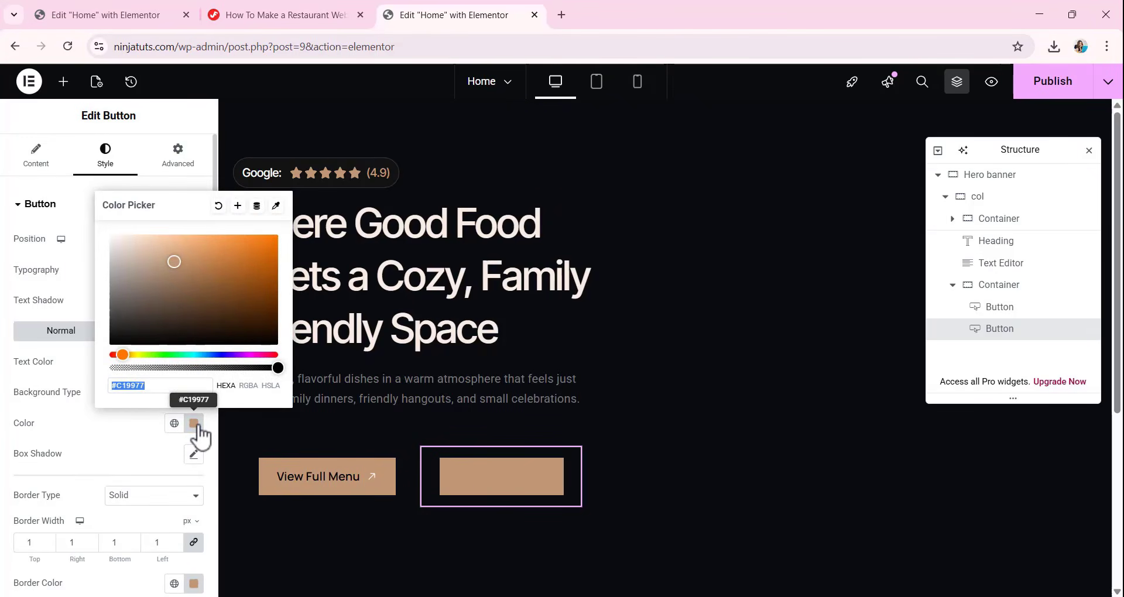
pyautogui.write('1C1C1C')
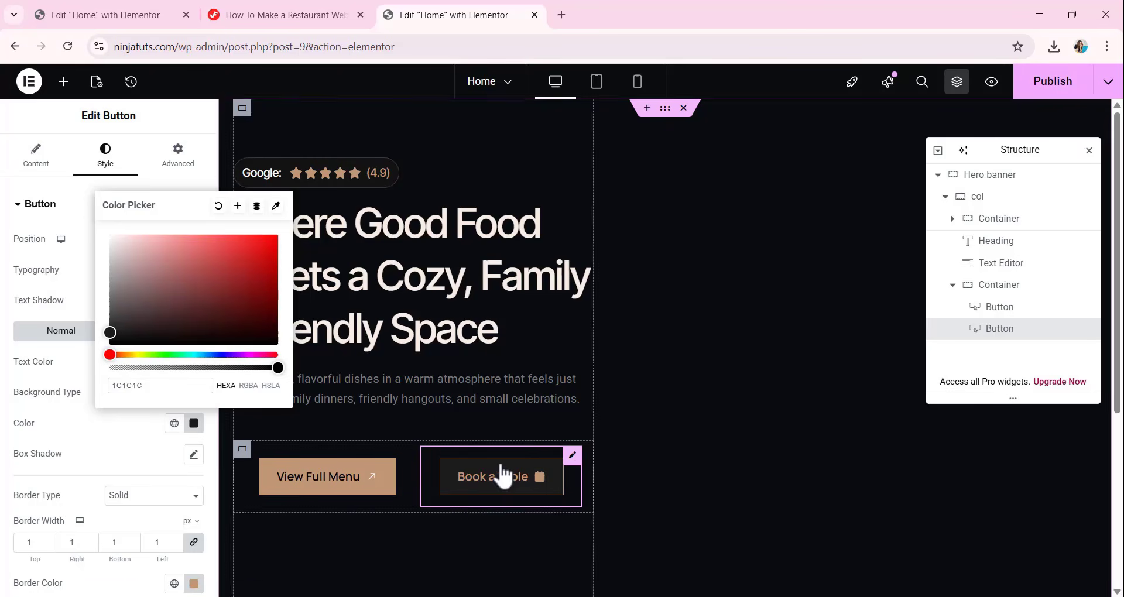
pyautogui.click(127, 455)
# Set the Book a Table button's hover text color to 1C1C1C and its hover background color to C19977.
pyautogui.click(156, 332)
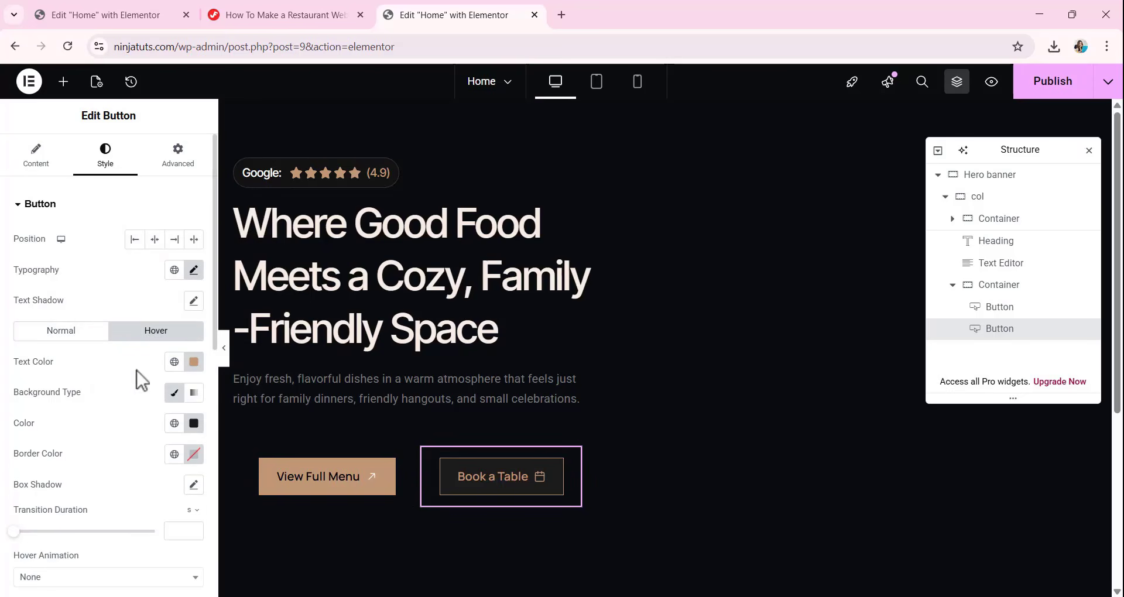
pyautogui.click(194, 362)
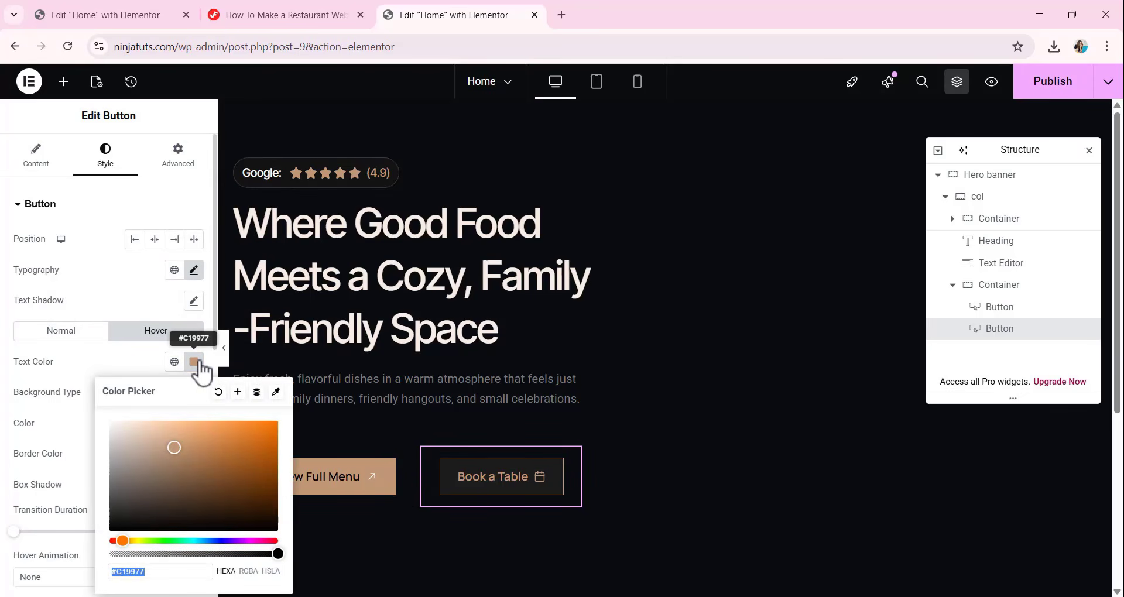
pyautogui.write('1C1C1C')
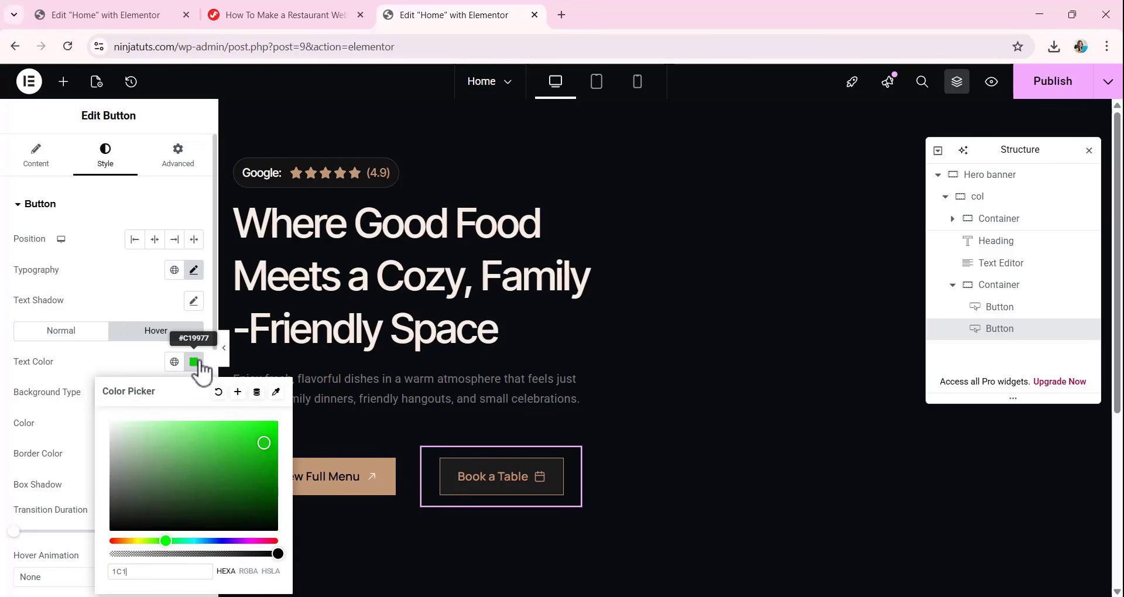
pyautogui.click(164, 290)
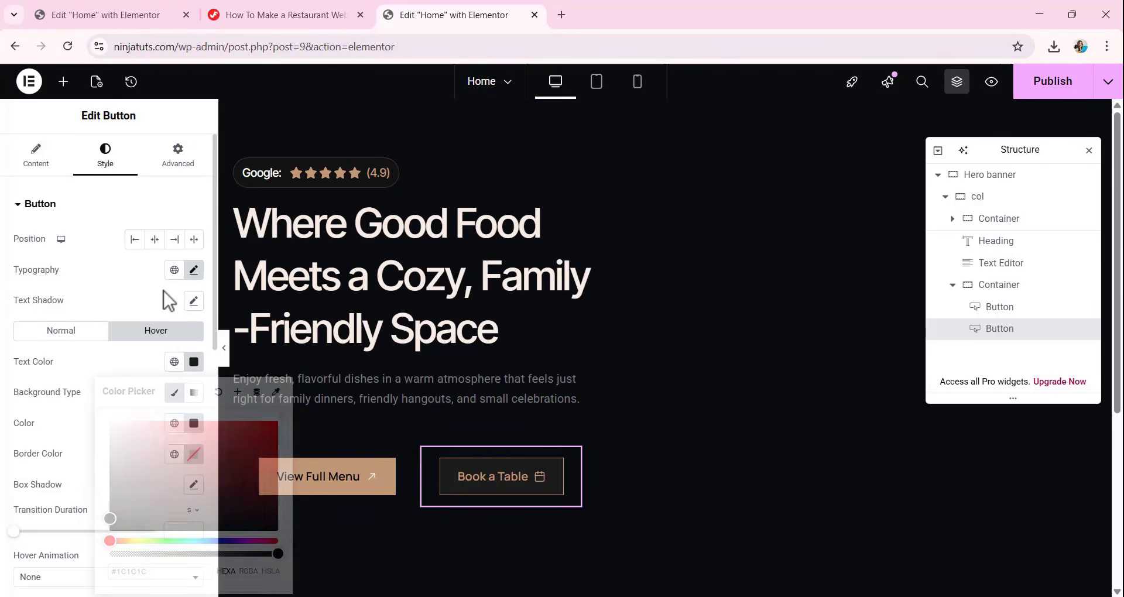
pyautogui.click(193, 427)
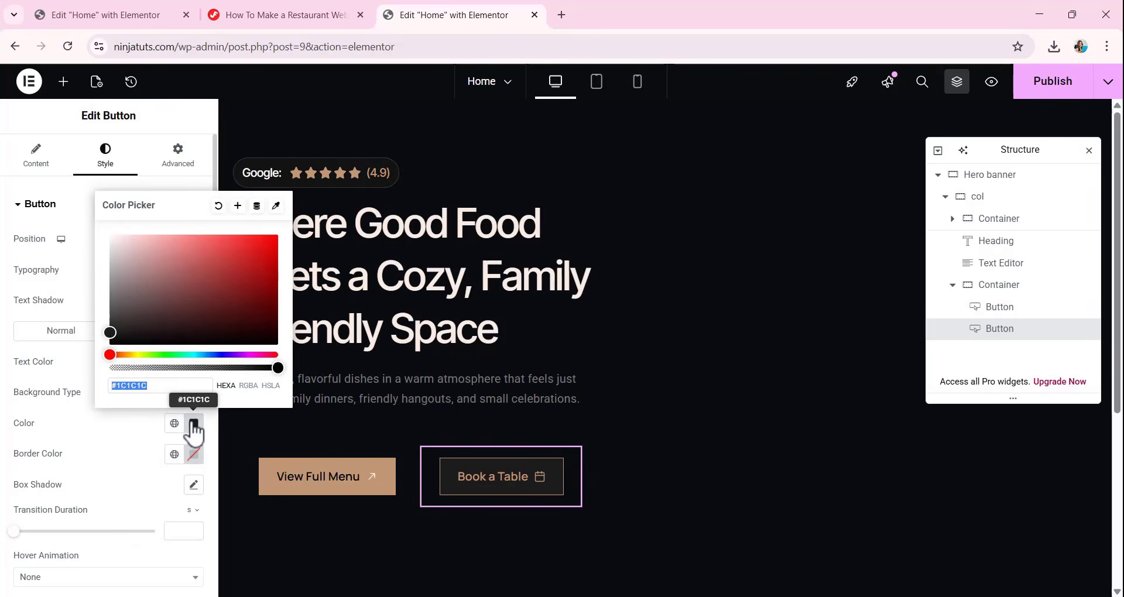
pyautogui.write('C1')
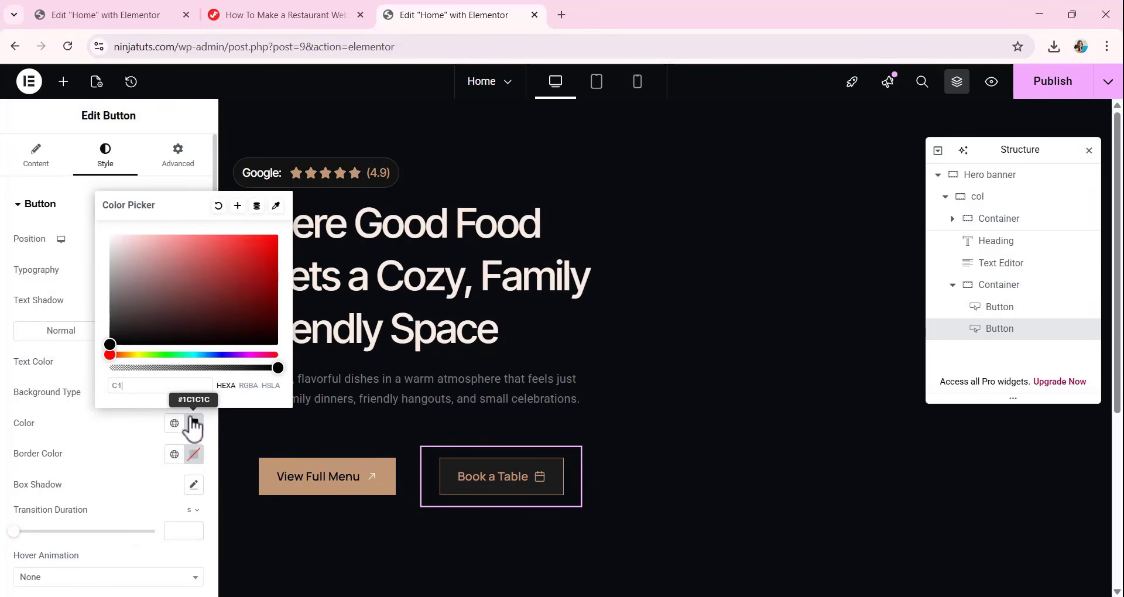
pyautogui.write('9977')
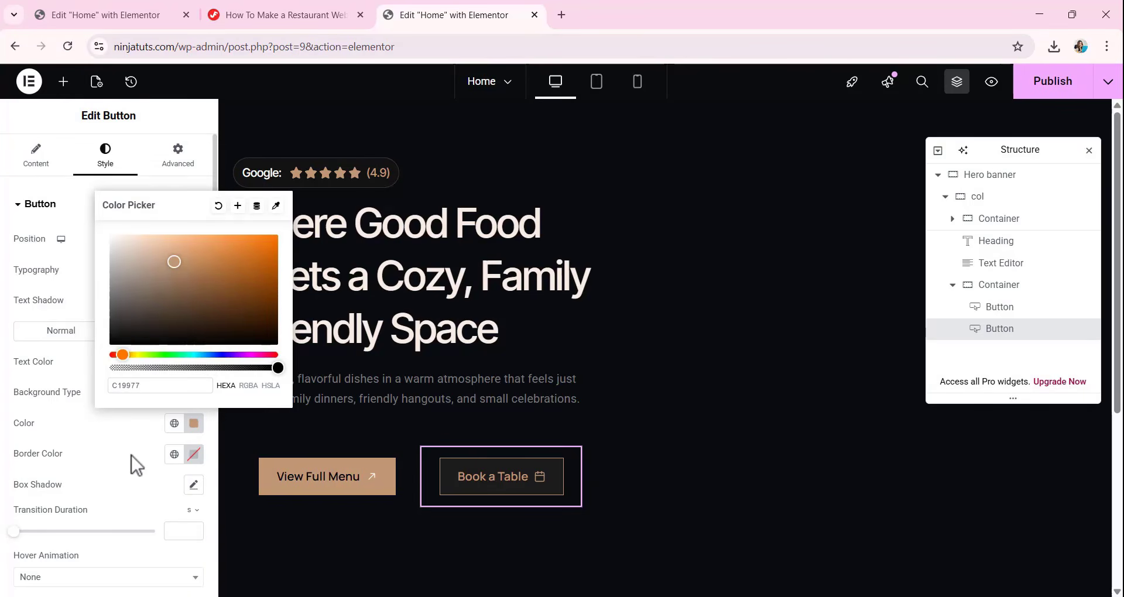
pyautogui.click(132, 455)
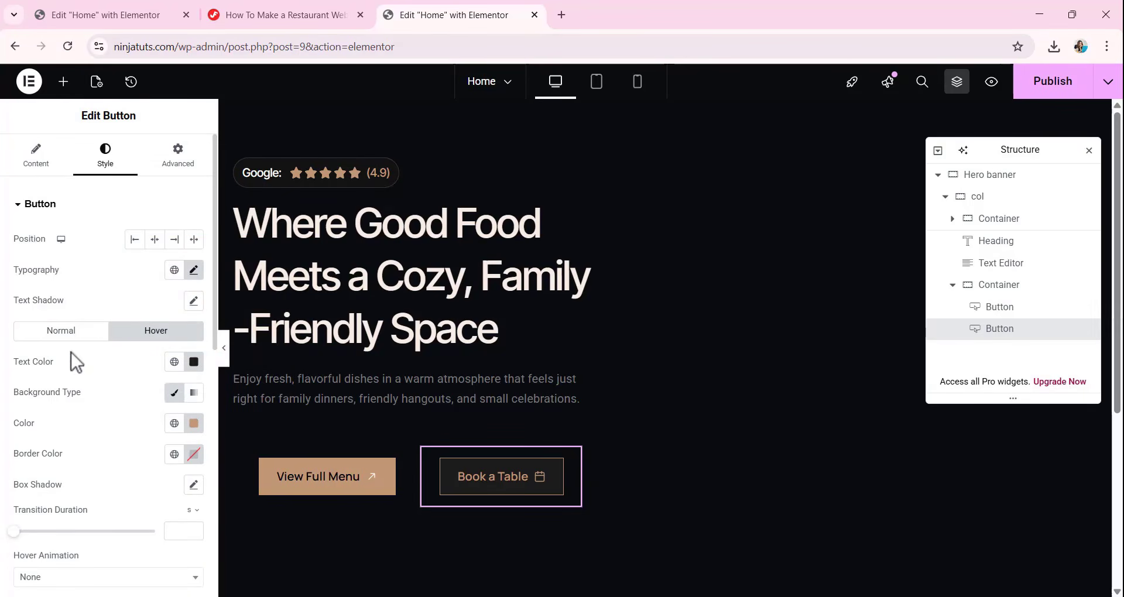
# Change the Book a Table button's normal border color to an almost fully transparent black.
pyautogui.click(67, 334)
pyautogui.scroll(-1, 129, 520)
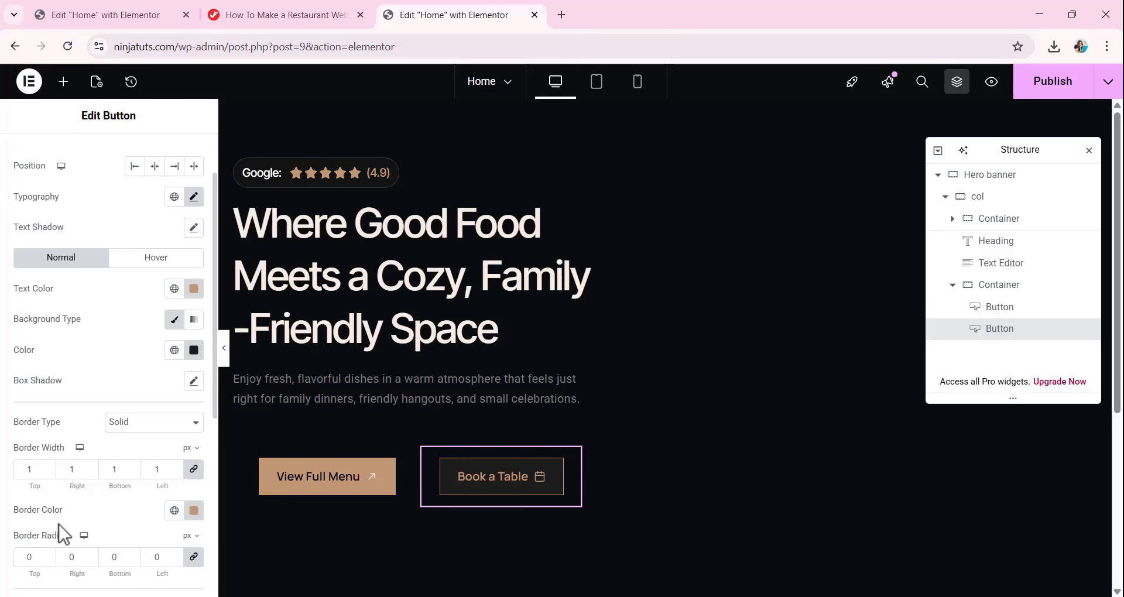
pyautogui.click(194, 511)
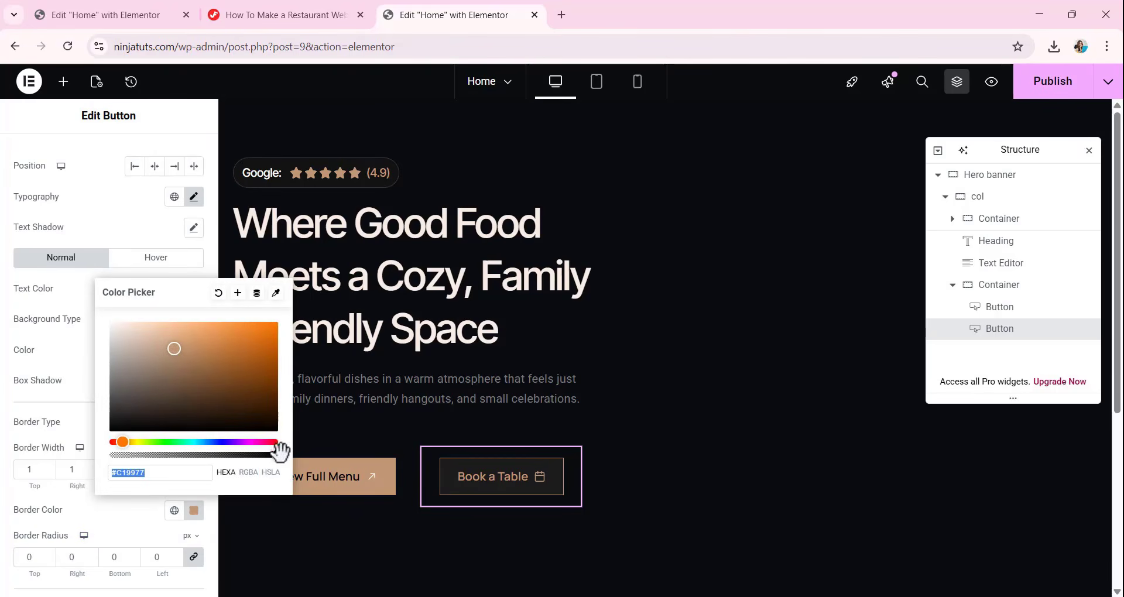
pyautogui.moveTo(277, 445); pyautogui.dragTo(120, 468)
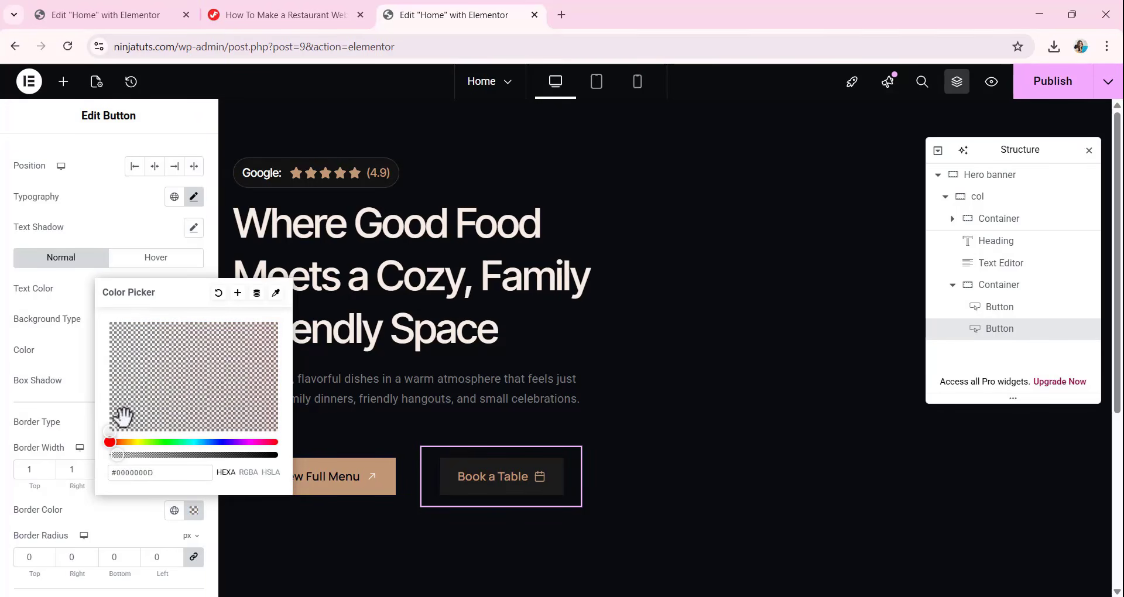
pyautogui.moveTo(118, 454); pyautogui.dragTo(122, 455)
pyautogui.click(143, 220)
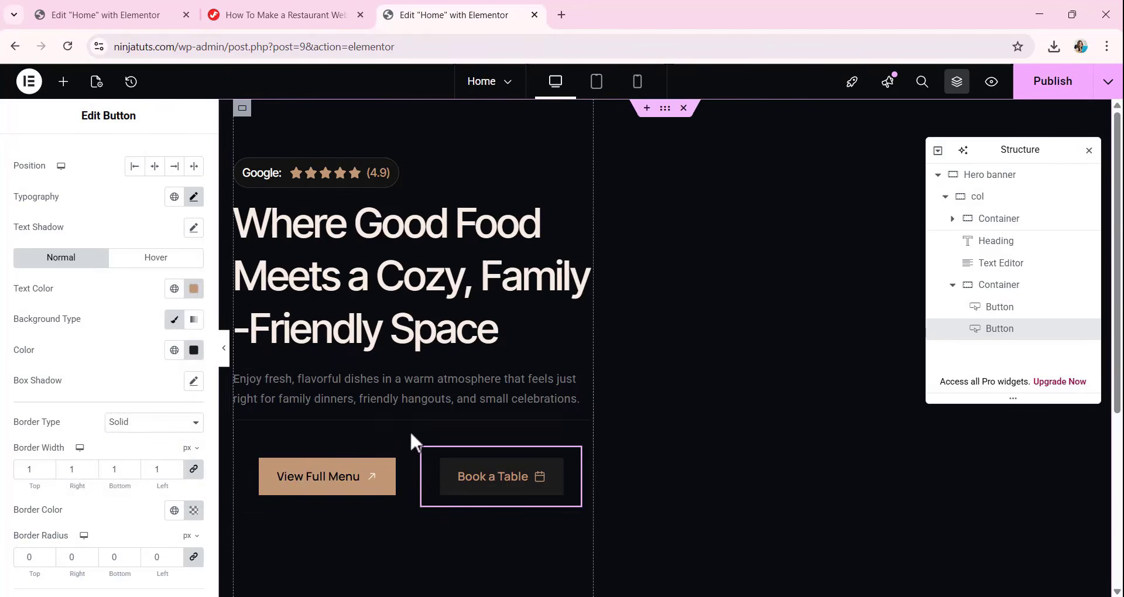
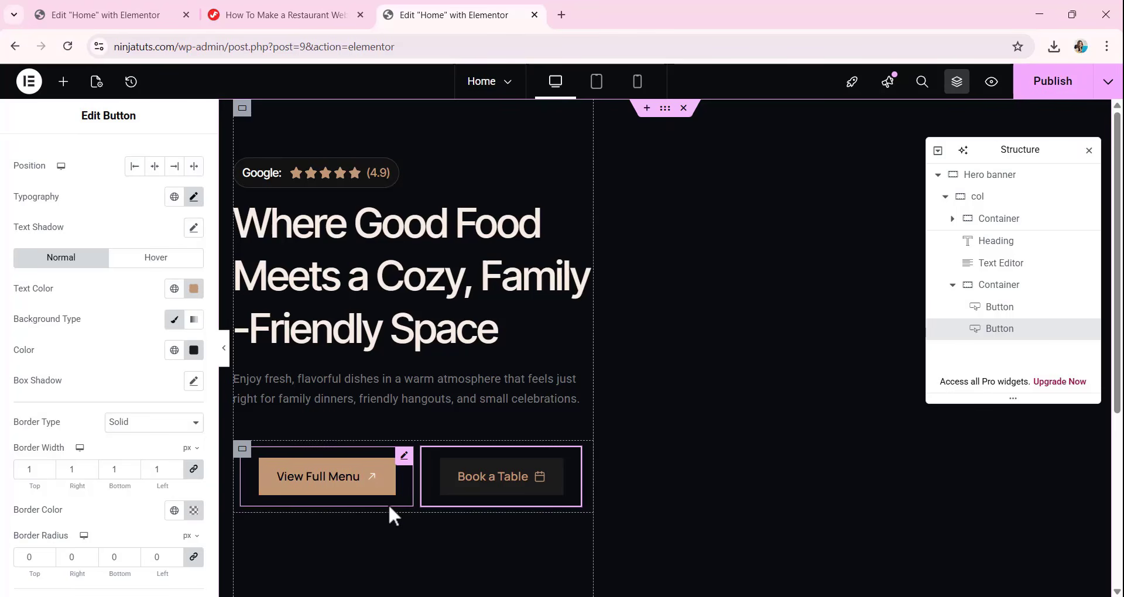
# Look over the Default Entire Page Style CSS and Button Style CSS snippets on the tutorial page.
pyautogui.click(258, 15)
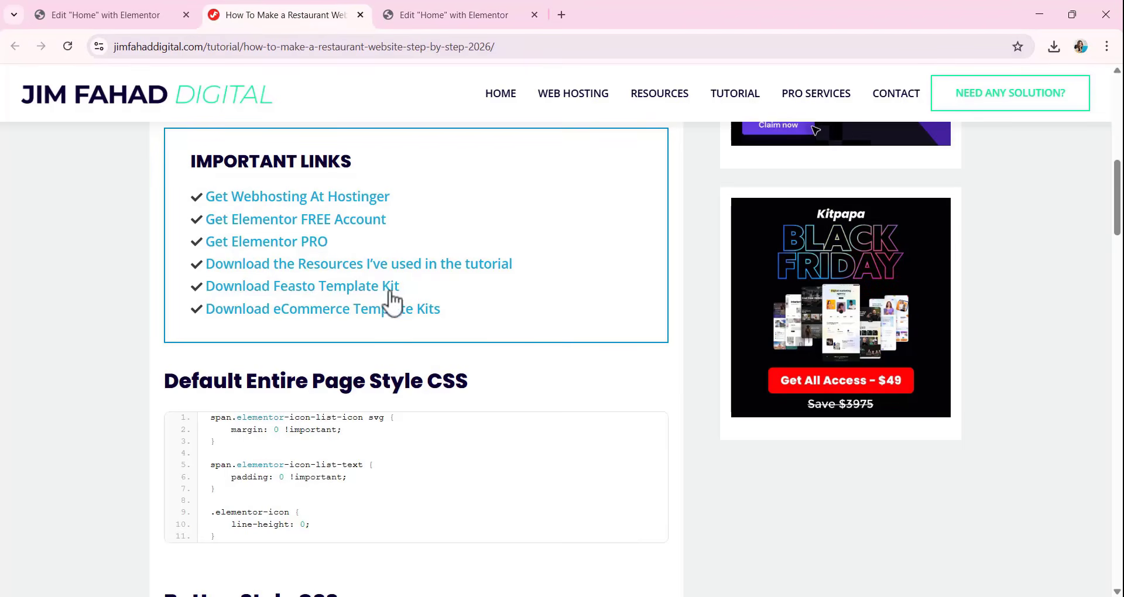
pyautogui.scroll(-2, 421, 325)
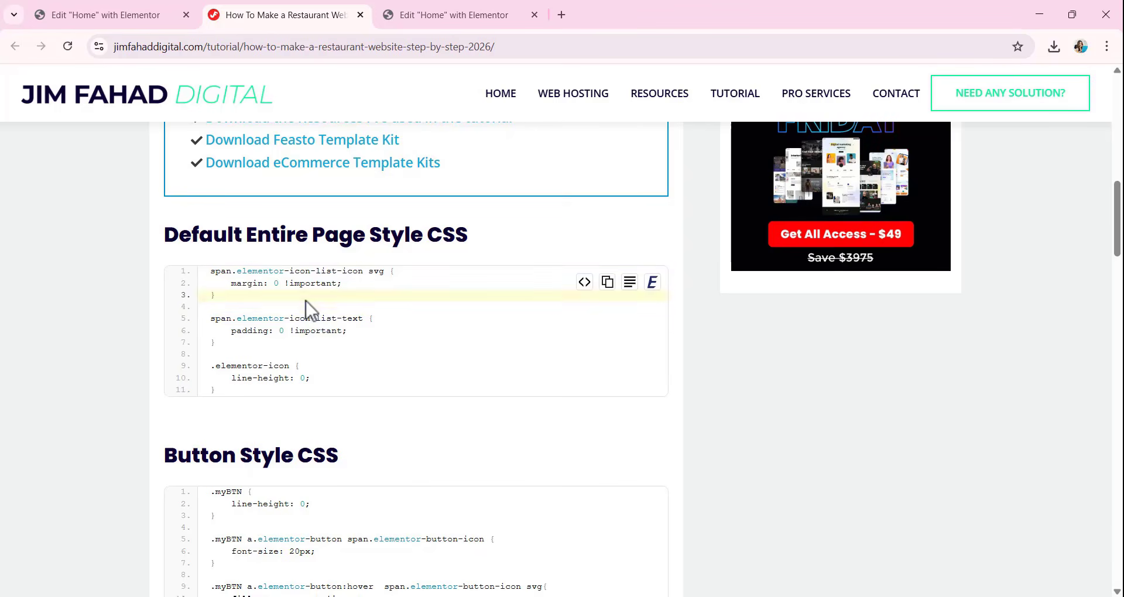
pyautogui.scroll(-3, 311, 307)
pyautogui.scroll(6, 309, 293)
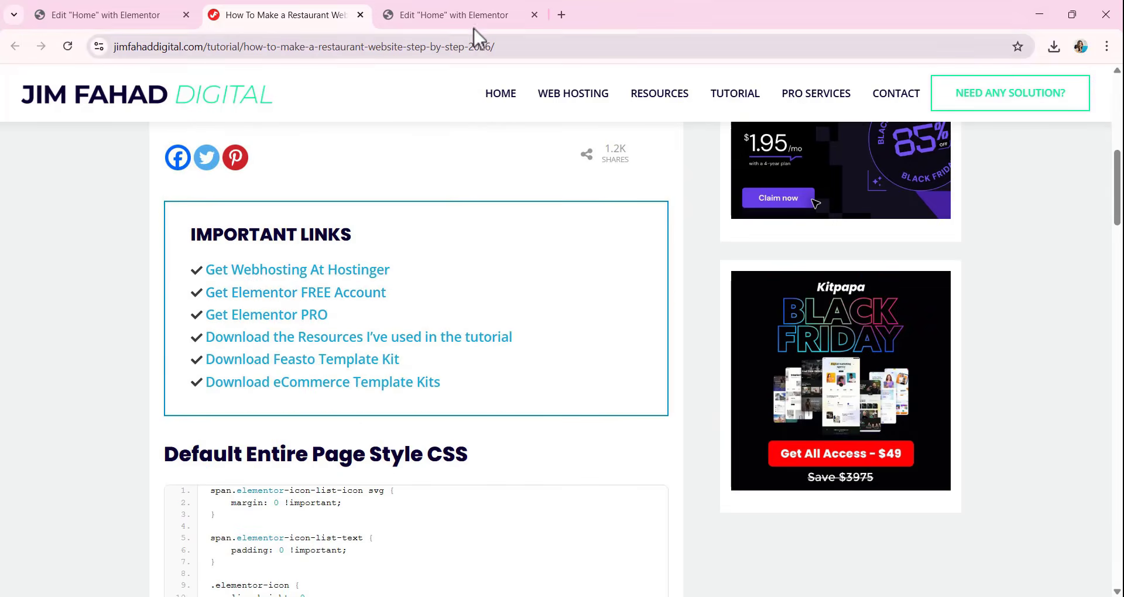
pyautogui.click(466, 16)
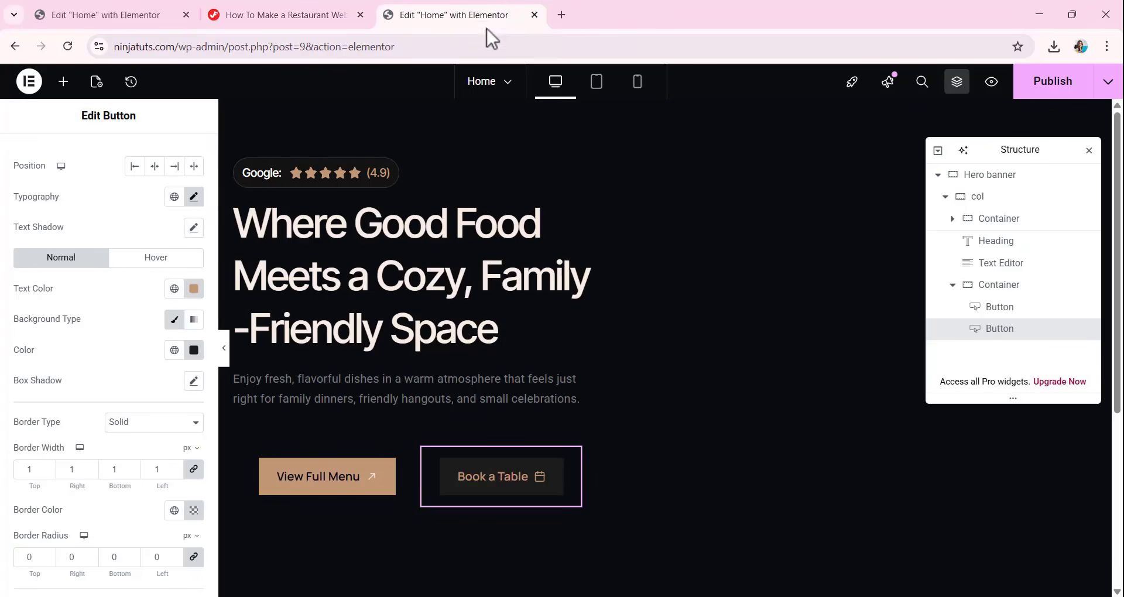
# Publish the Home page and exit Elementor to the WordPress page editor.
pyautogui.click(1061, 80)
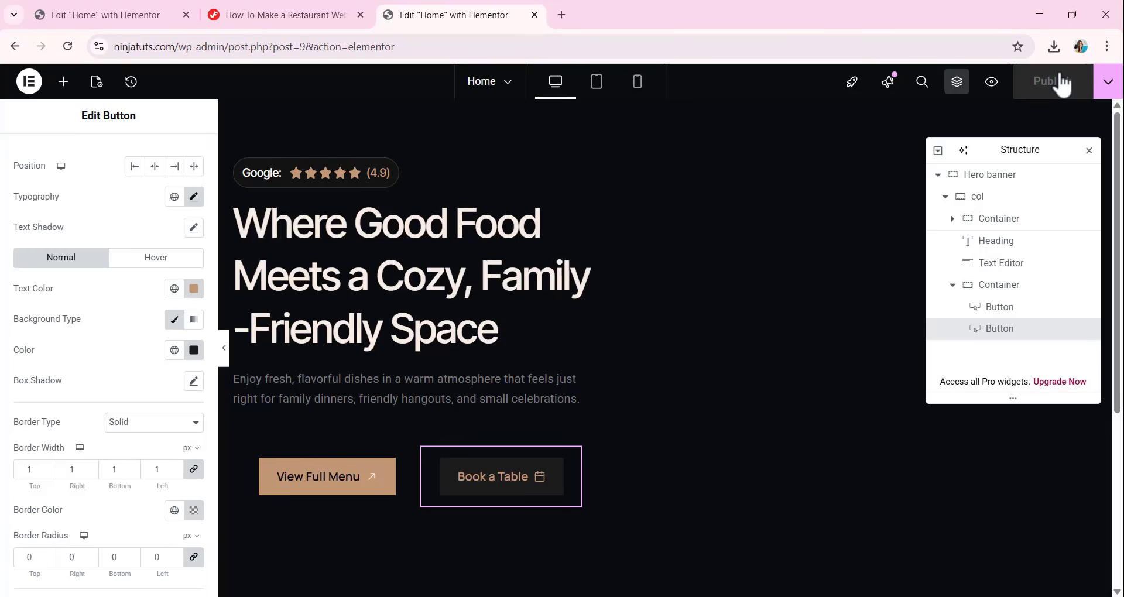
pyautogui.click(29, 82)
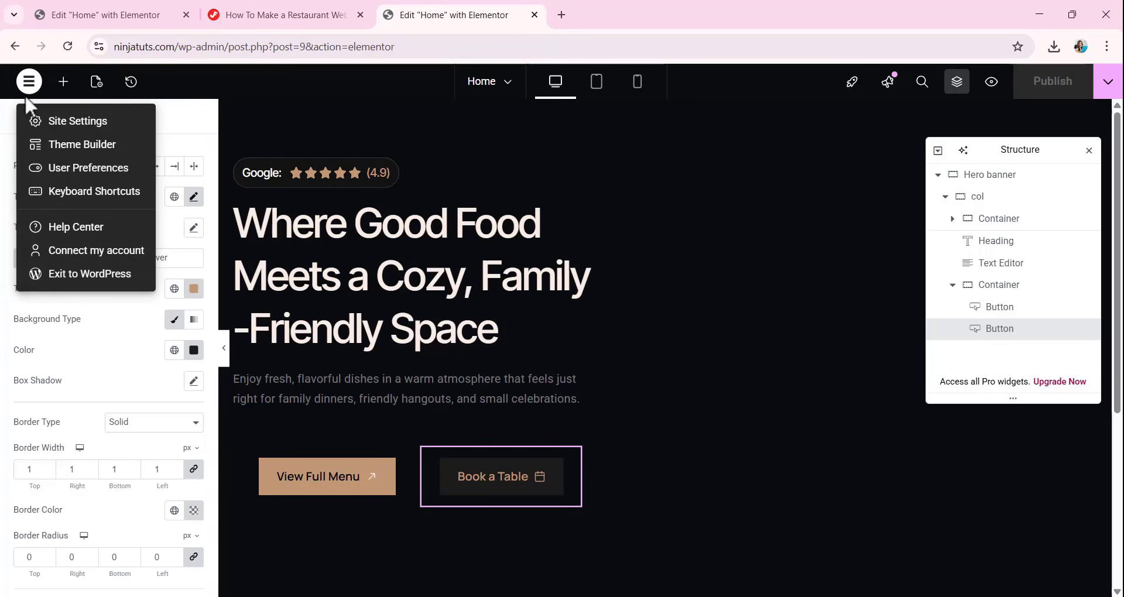
pyautogui.click(86, 276)
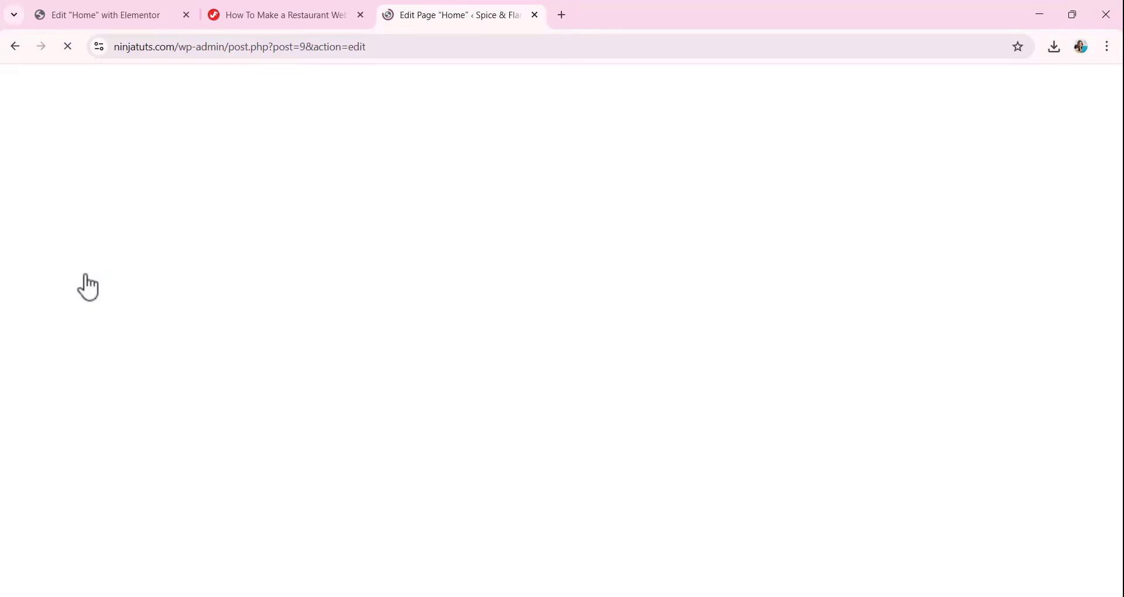
# Open the WordPress admin in a new browser tab and go to the theme customizer's Additional CSS editor.
pyautogui.rightClick(25, 93)
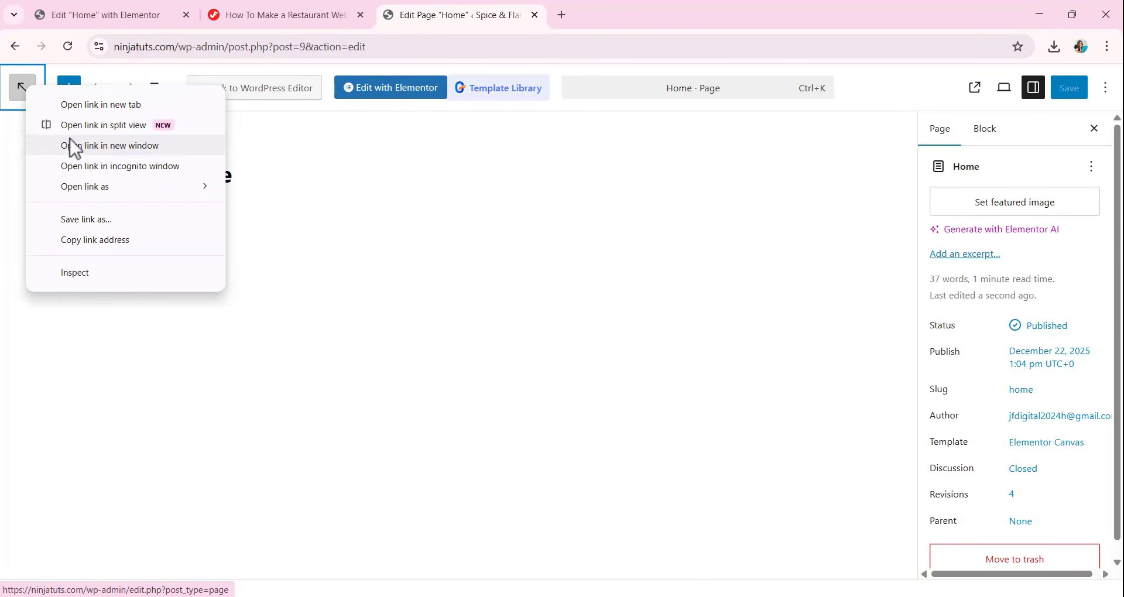
pyautogui.click(106, 106)
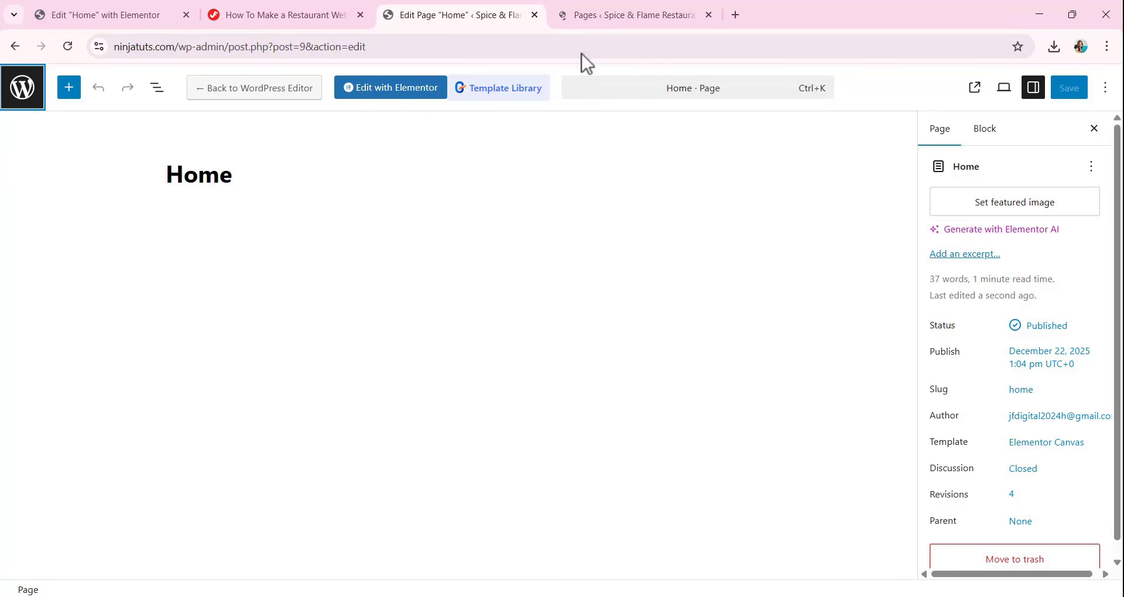
pyautogui.click(625, 20)
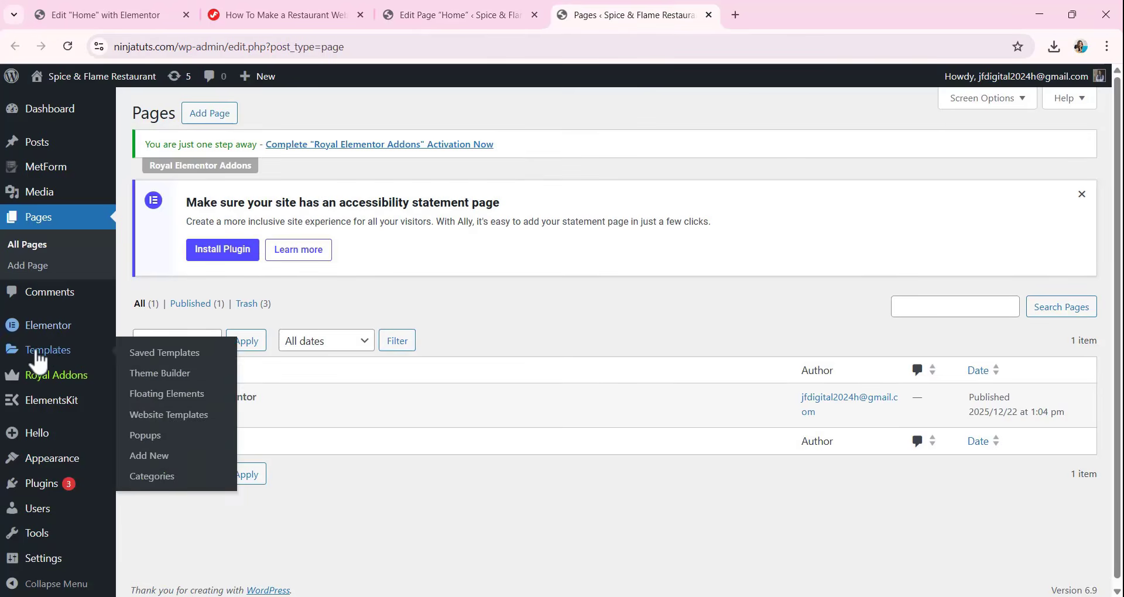
pyautogui.moveTo(55, 465)
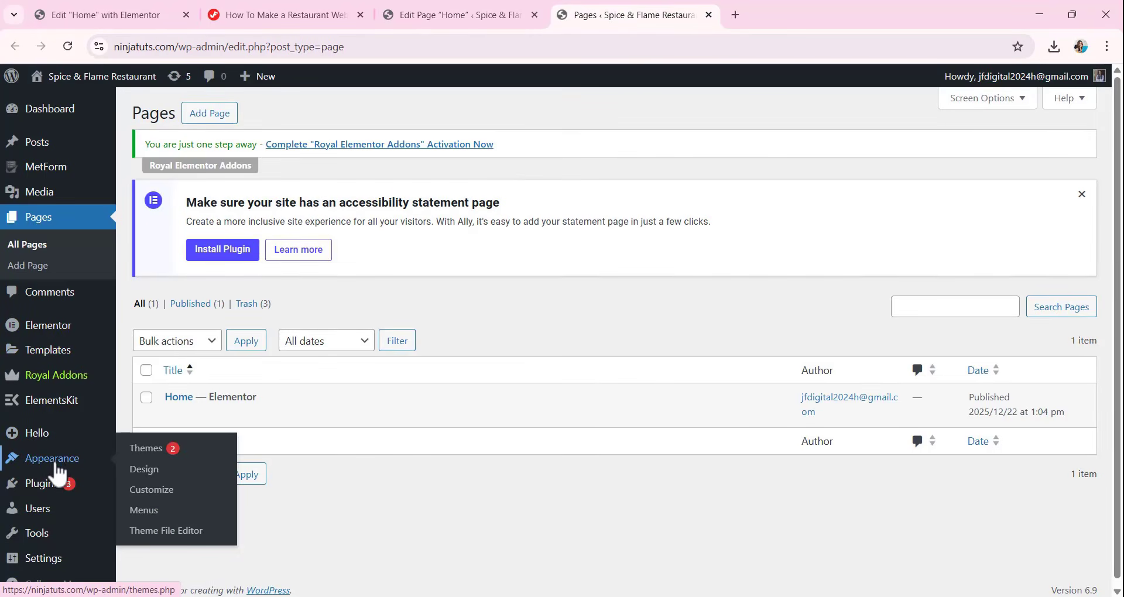
pyautogui.click(162, 497)
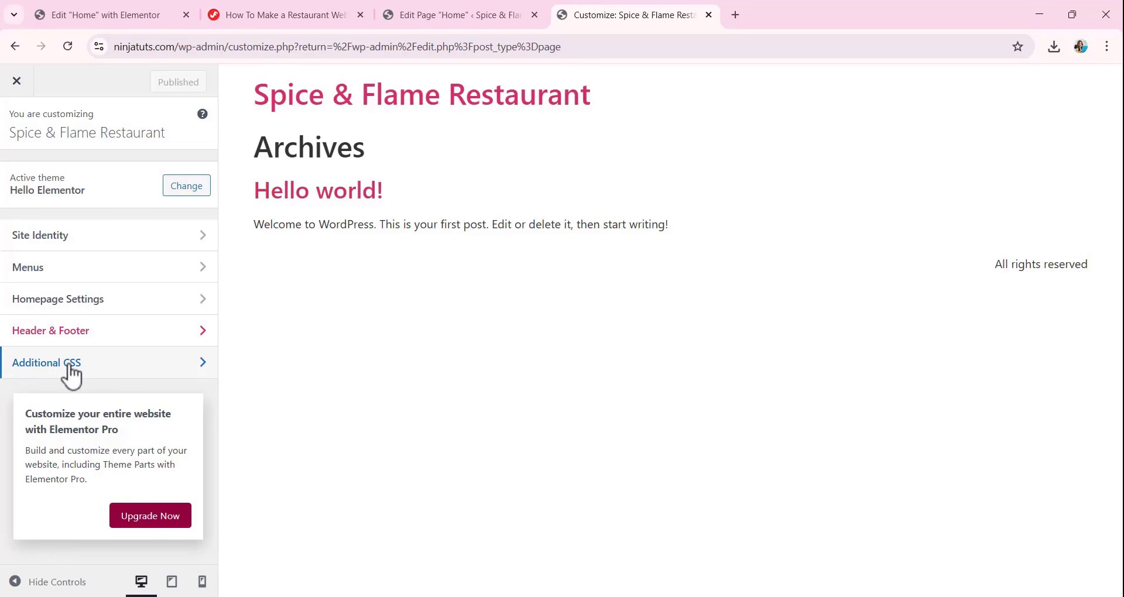
pyautogui.click(72, 368)
pyautogui.scroll(-3, 73, 377)
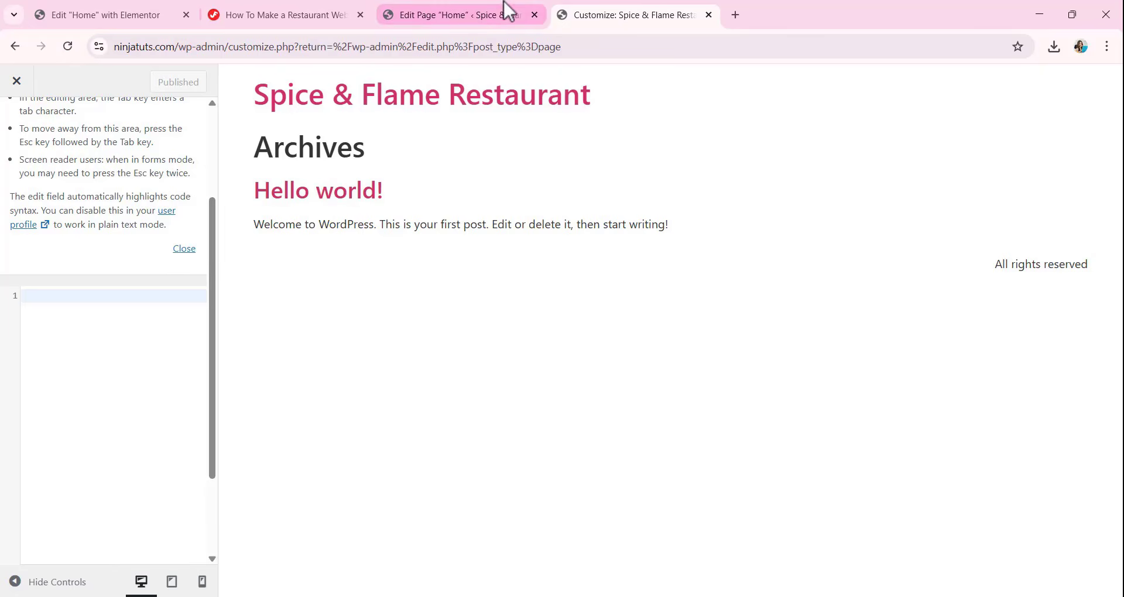
# Reopen the Home page in Elementor and expand the Hero banner structure down to the two buttons.
pyautogui.click(483, 7)
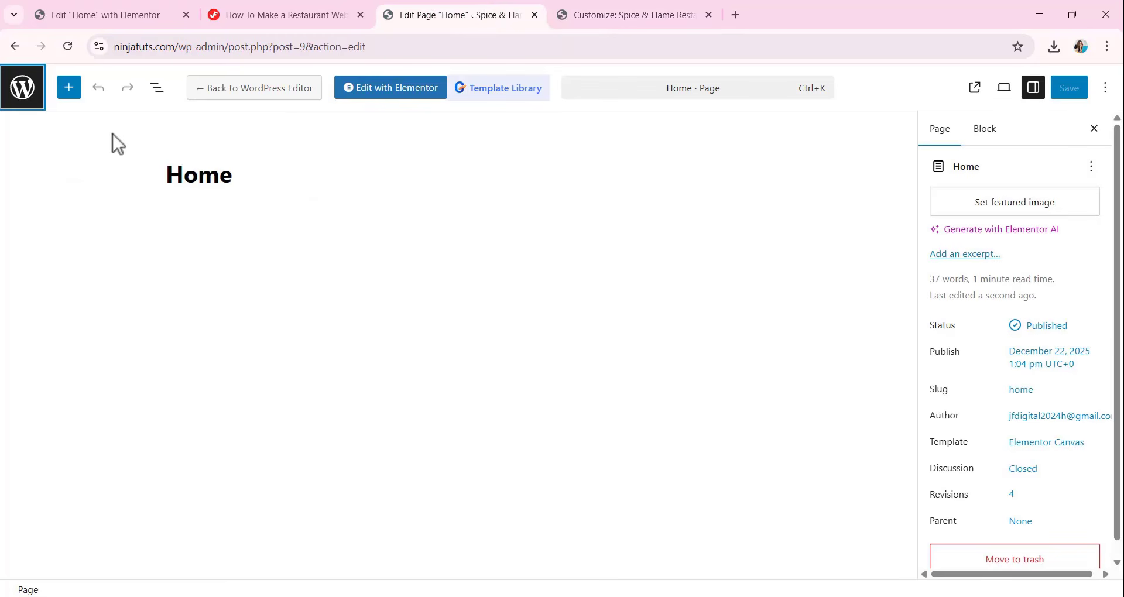
pyautogui.click(407, 100)
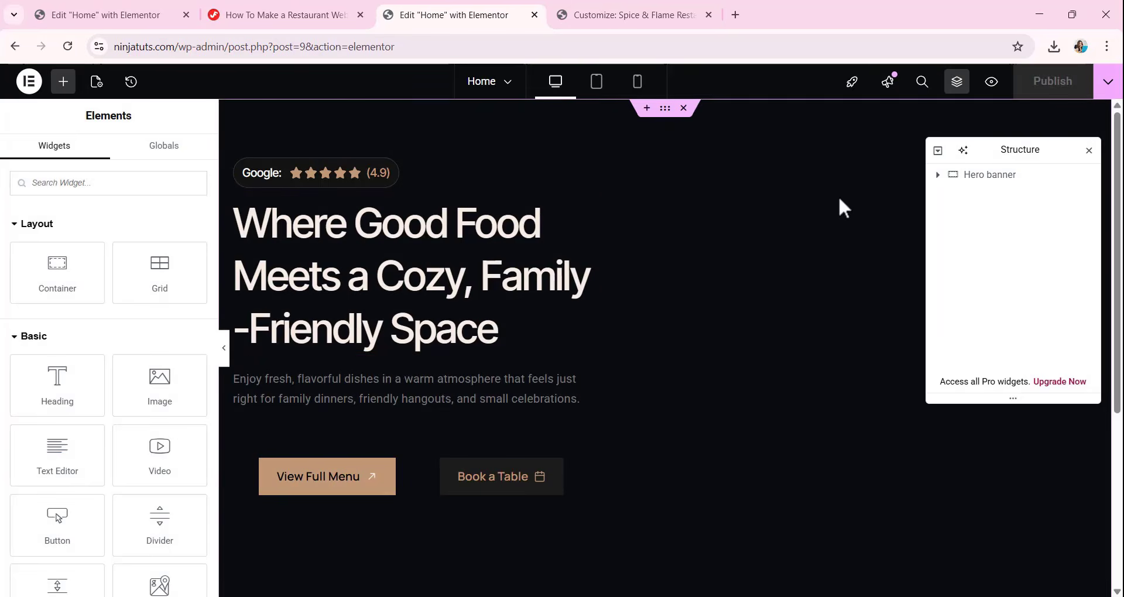
pyautogui.click(938, 175)
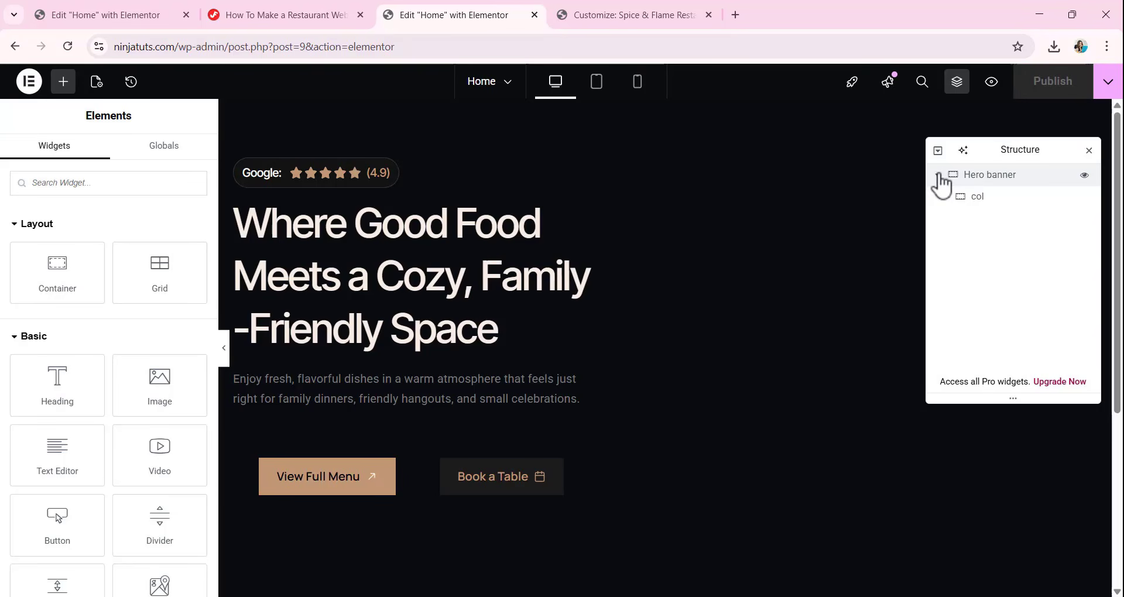
pyautogui.click(945, 198)
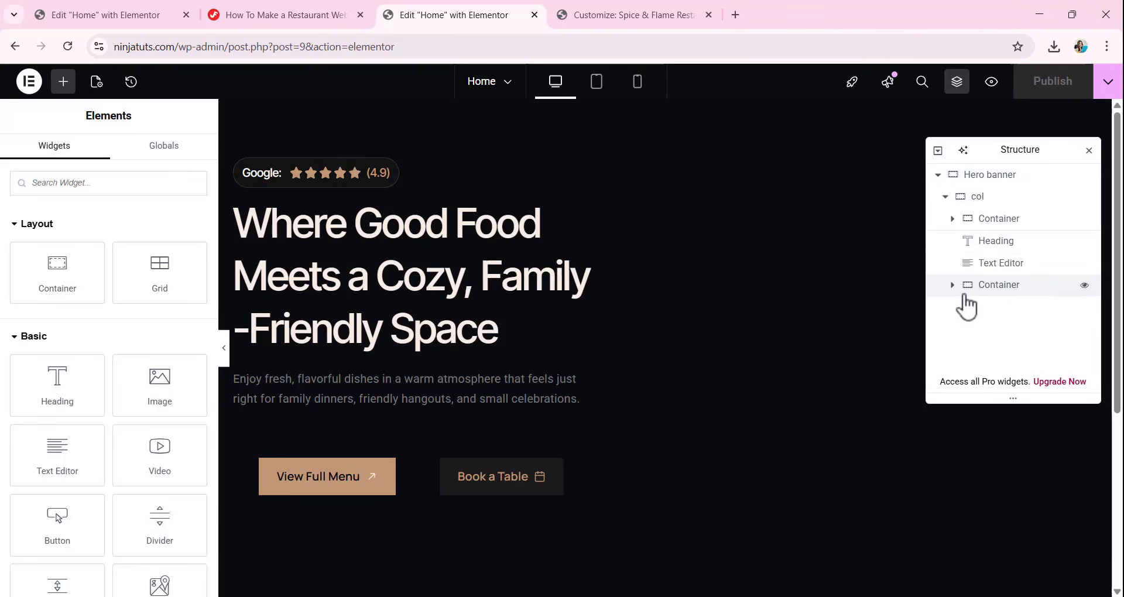
pyautogui.click(952, 286)
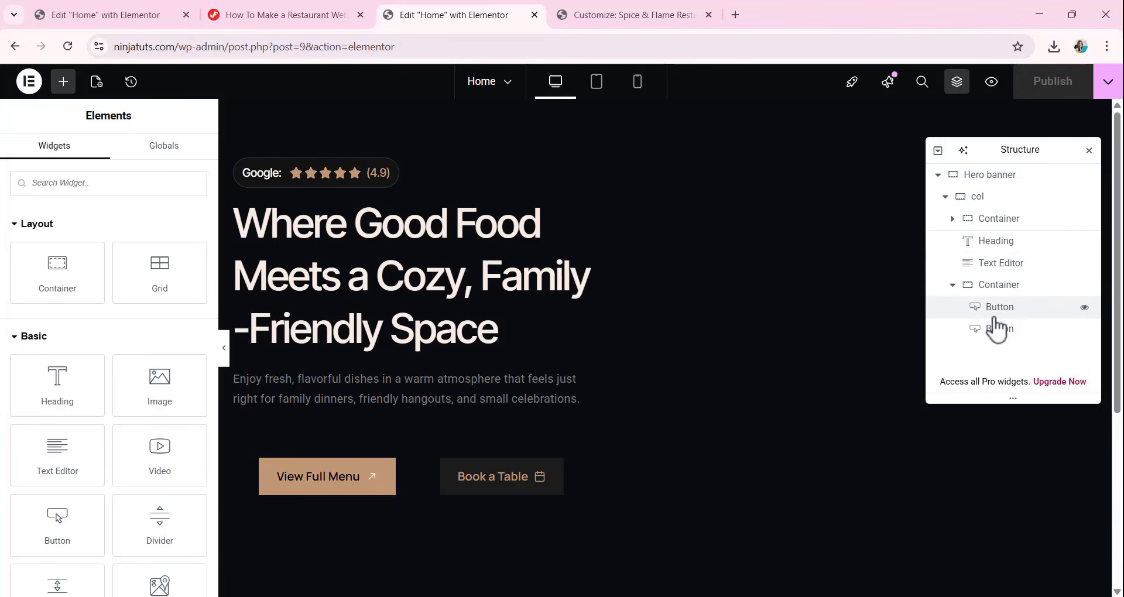
# Copy the Default Entire Page Style CSS from the tutorial page and paste it into the customizer's Additional CSS.
pyautogui.click(278, 15)
pyautogui.scroll(-3, 288, 359)
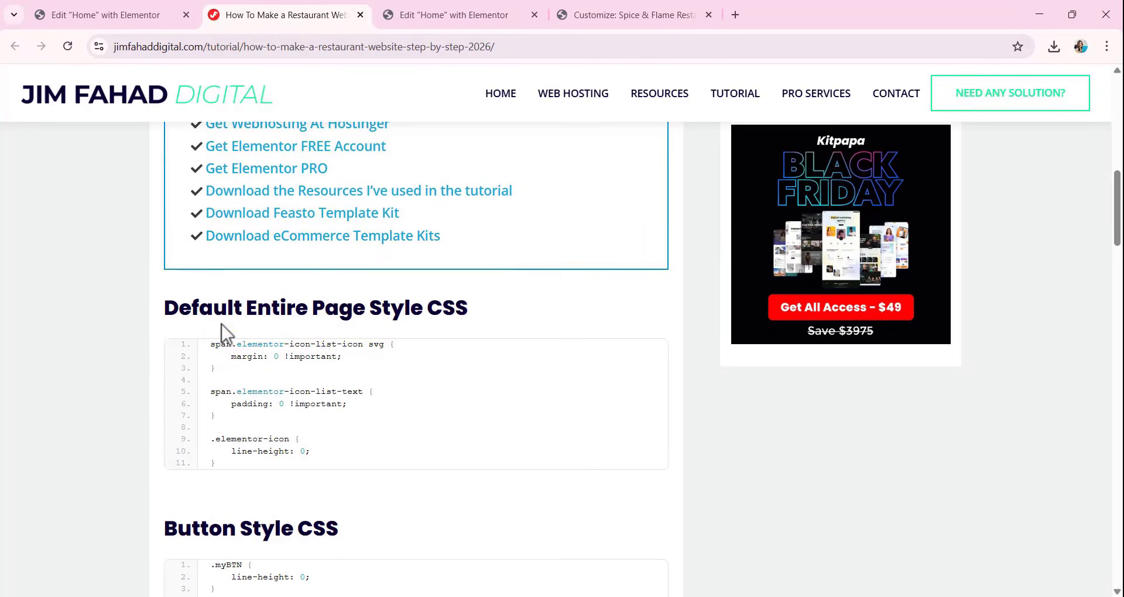
pyautogui.moveTo(486, 355)
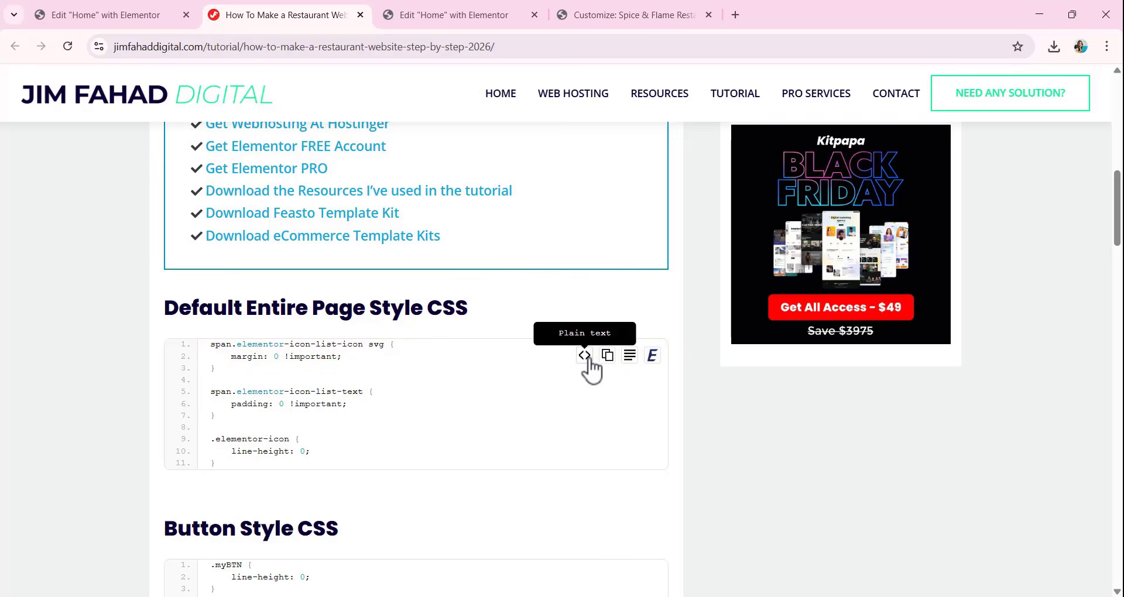
pyautogui.click(607, 357)
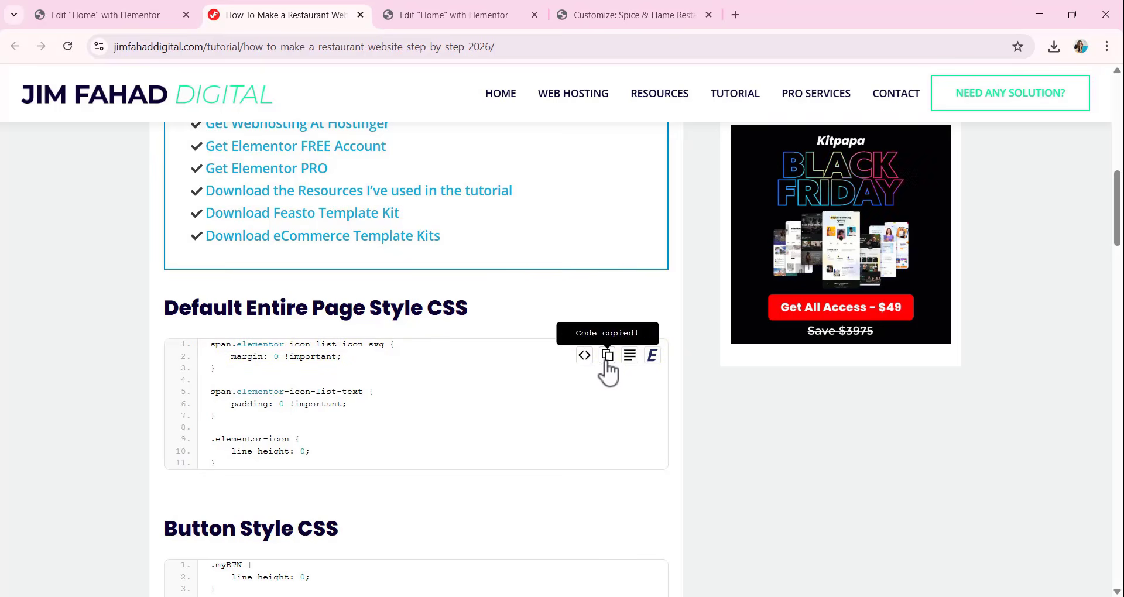
pyautogui.click(603, 3)
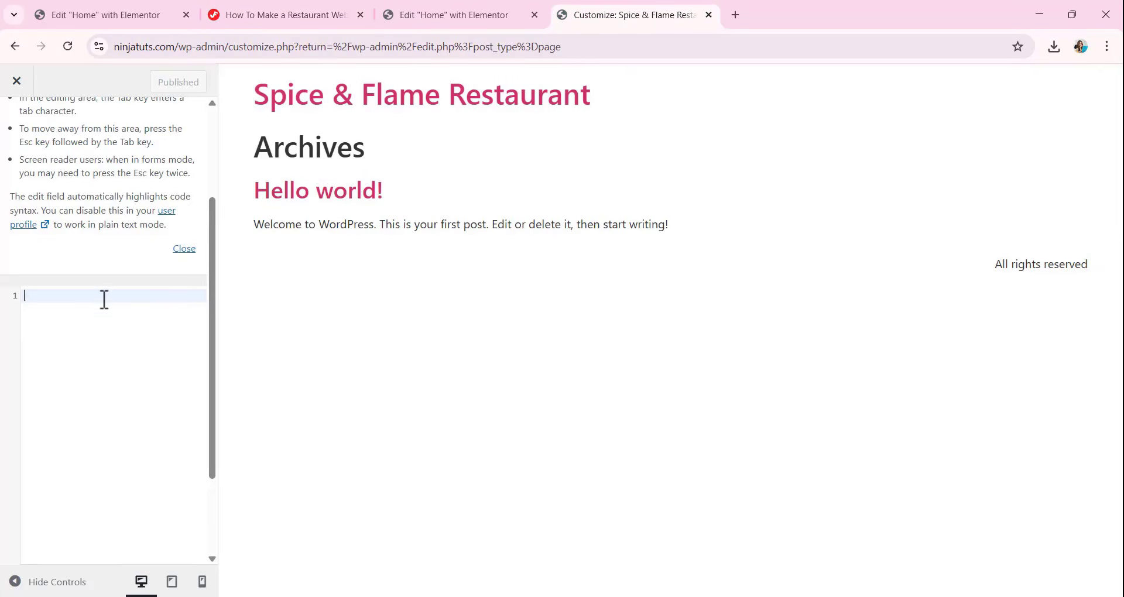
pyautogui.hotkey('ctrl', 'v')
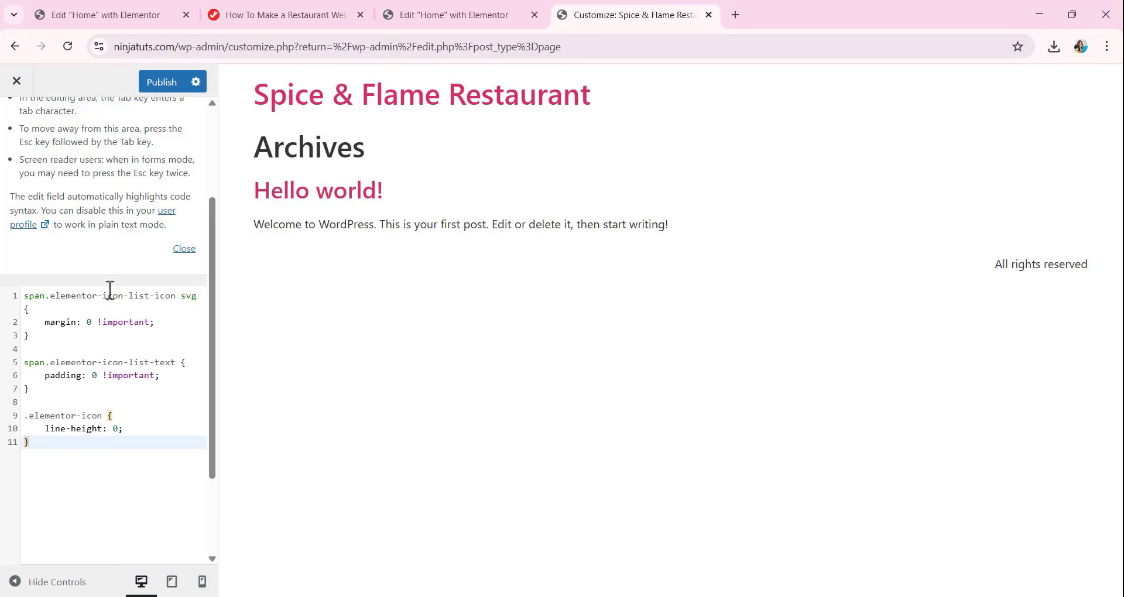
# Add the tutorial page's Button Style CSS below the existing Additional CSS rules, separated by blank lines, and publish the customizer changes.
pyautogui.click(497, 17)
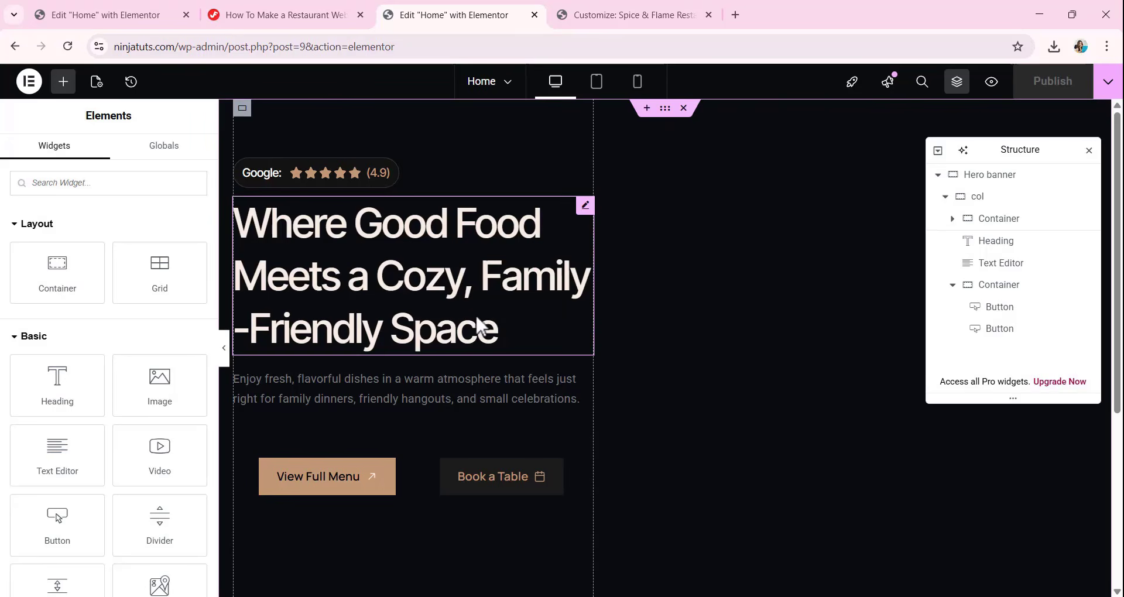
pyautogui.click(308, 18)
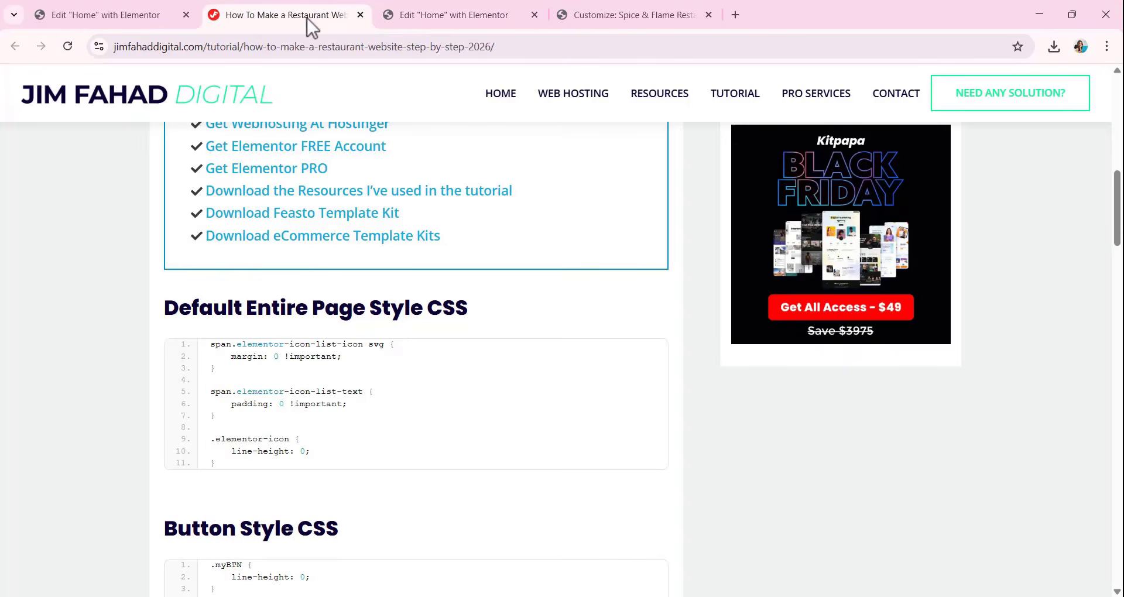
pyautogui.scroll(-5, 364, 317)
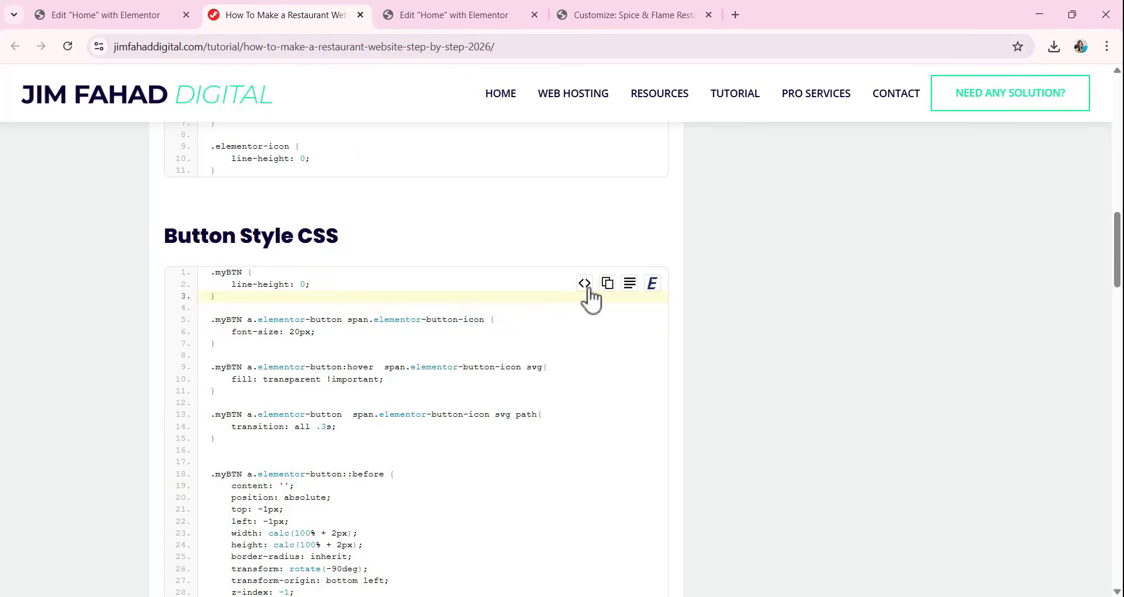
pyautogui.click(606, 285)
pyautogui.click(640, 12)
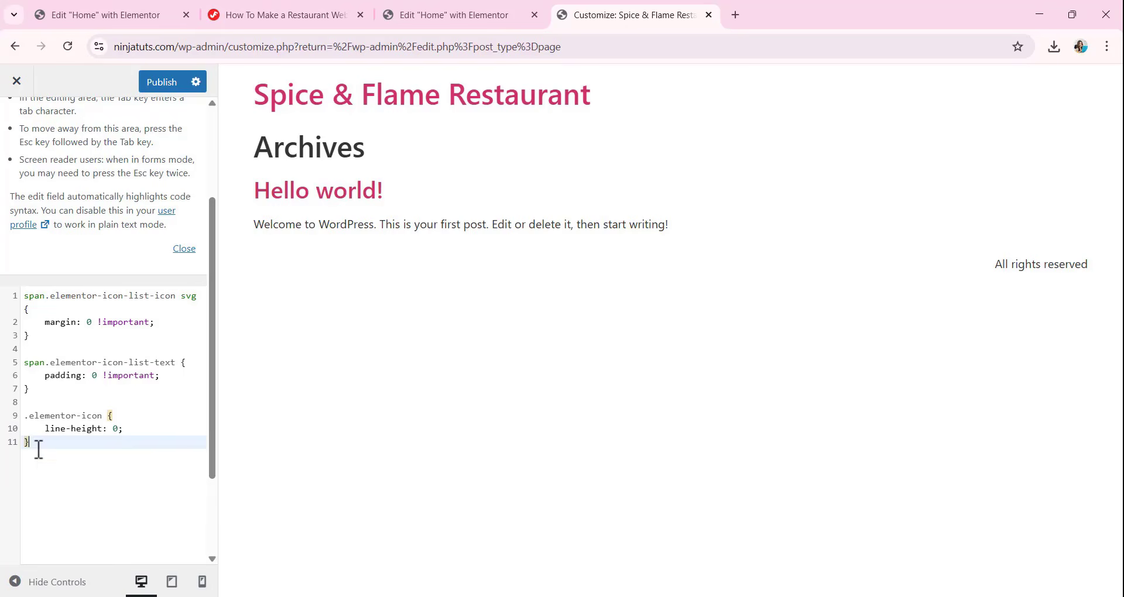
pyautogui.press('Return')
pyautogui.press('Return')
pyautogui.press('Return')
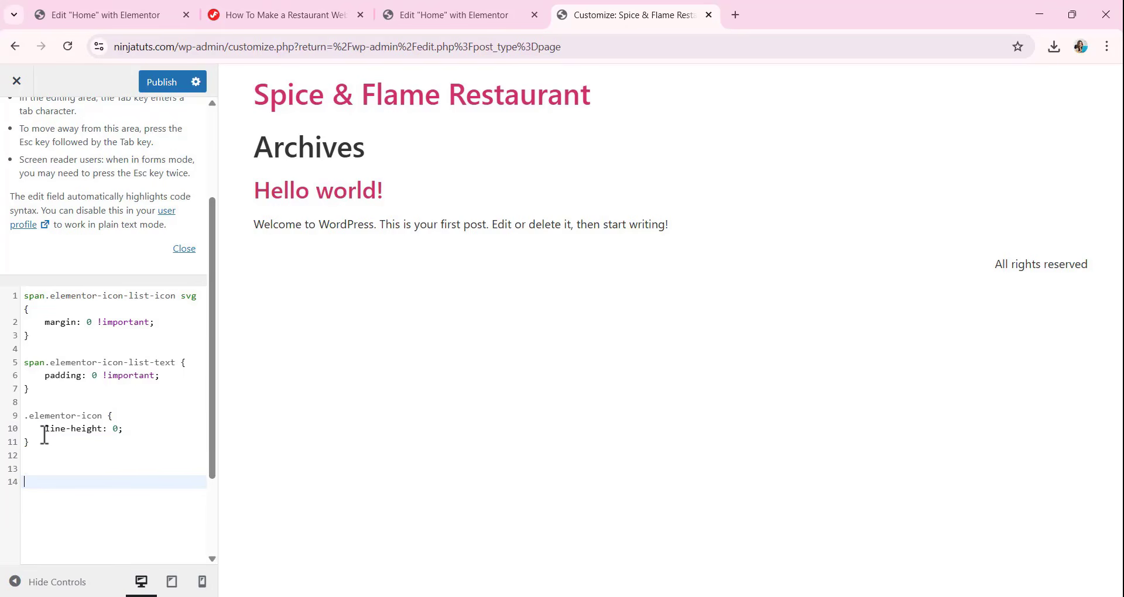
pyautogui.hotkey('ctrl', 'v')
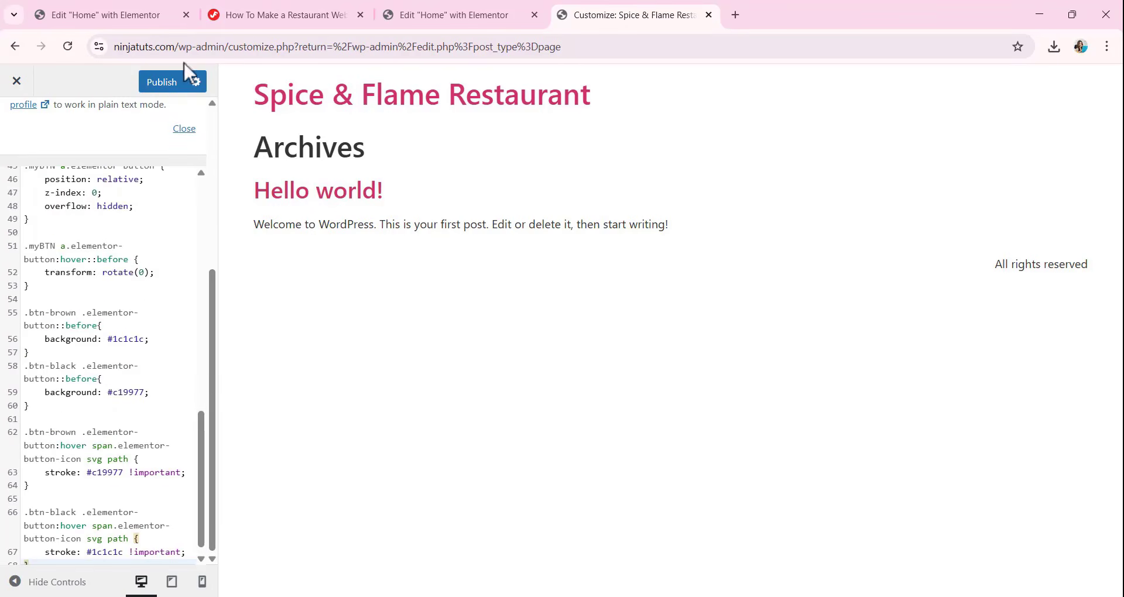
pyautogui.click(176, 82)
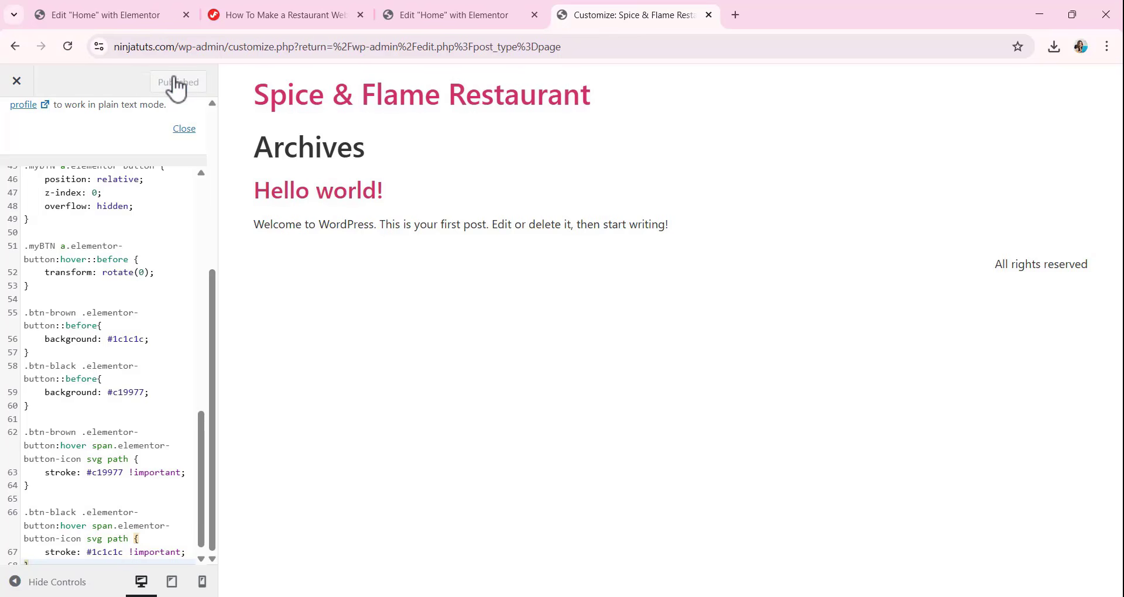
# Copy myBTN and btn-brown from the tutorial page's Button Style CSS Classes into the View Full Menu button's CSS Classes.
pyautogui.click(313, 15)
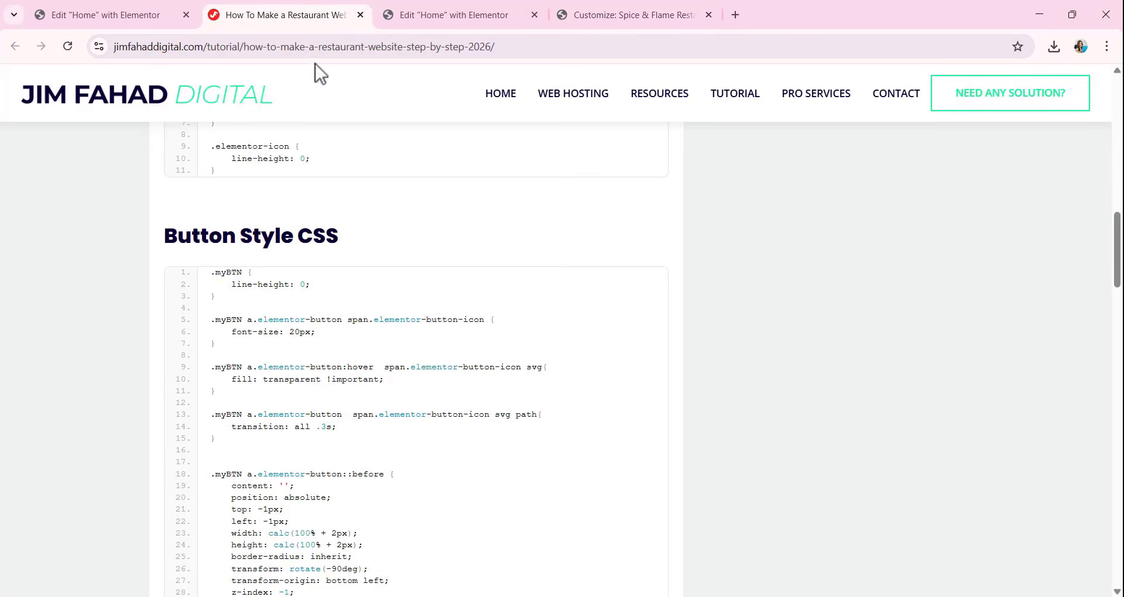
pyautogui.scroll(-10, 318, 304)
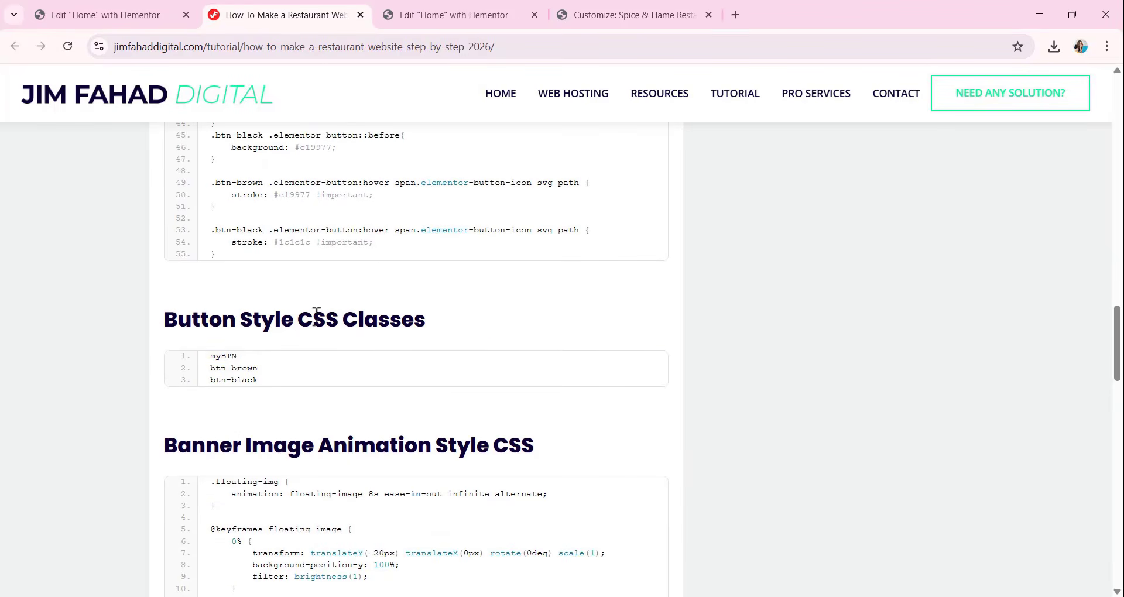
pyautogui.moveTo(210, 356); pyautogui.dragTo(251, 362)
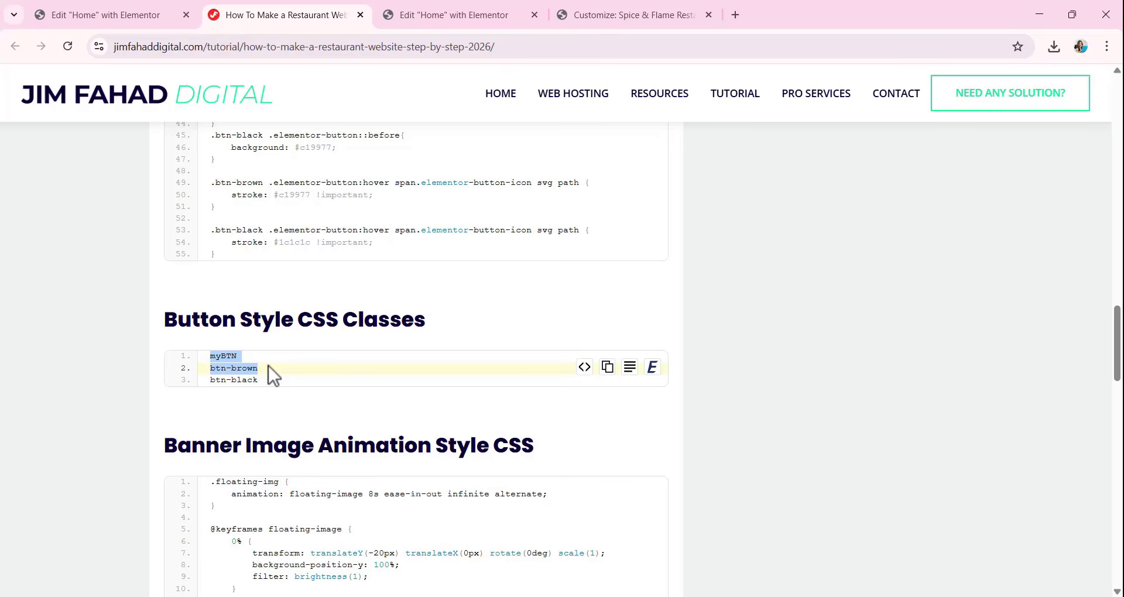
pyautogui.click(467, 13)
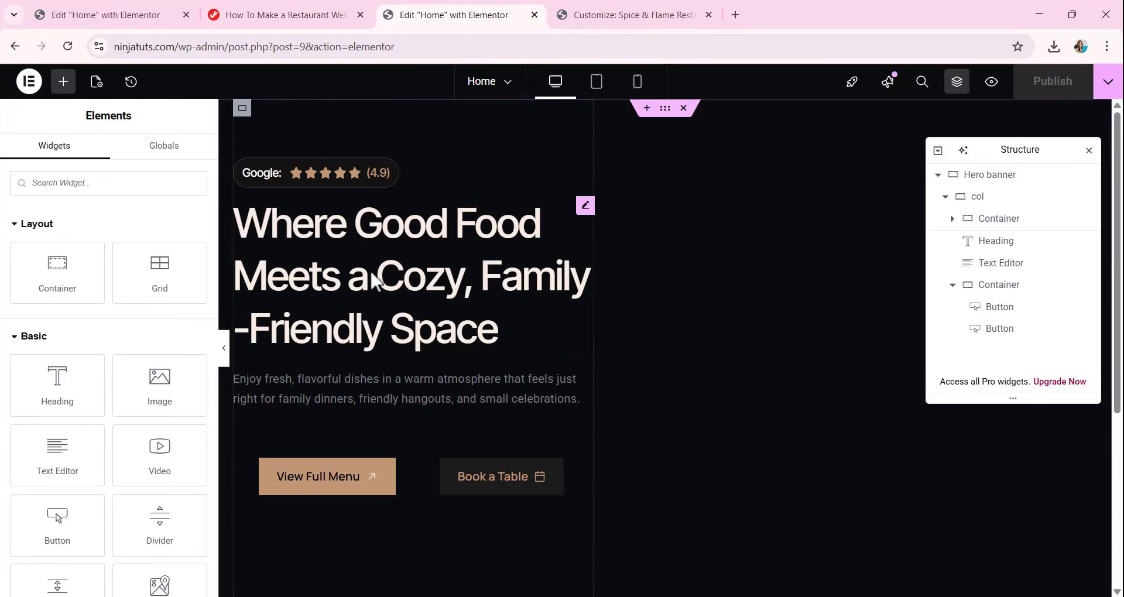
pyautogui.click(318, 488)
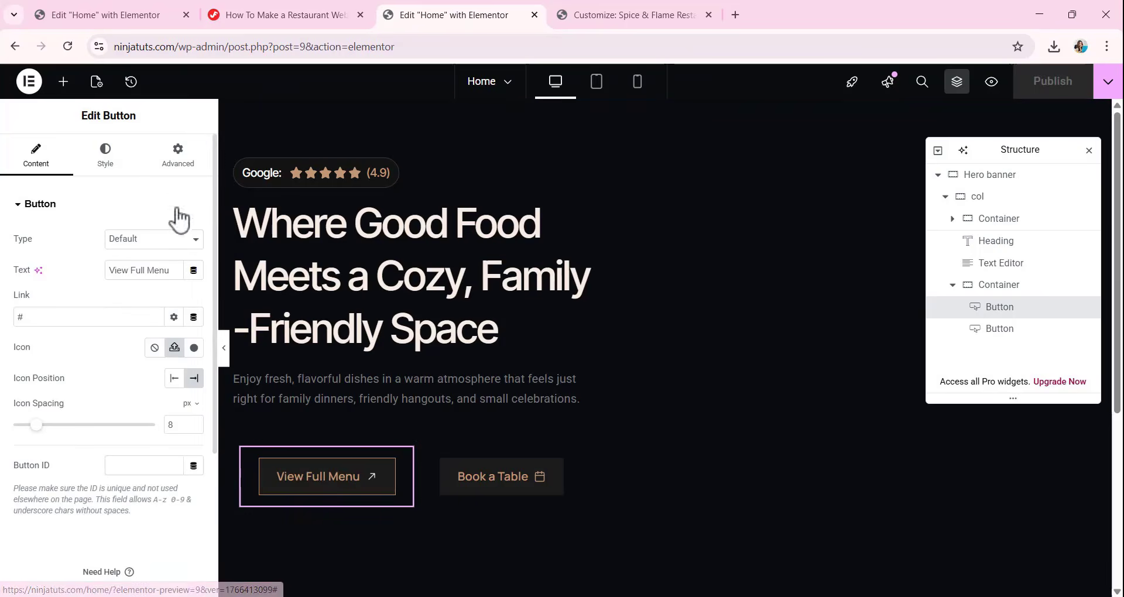
pyautogui.click(176, 152)
pyautogui.scroll(-4, 117, 445)
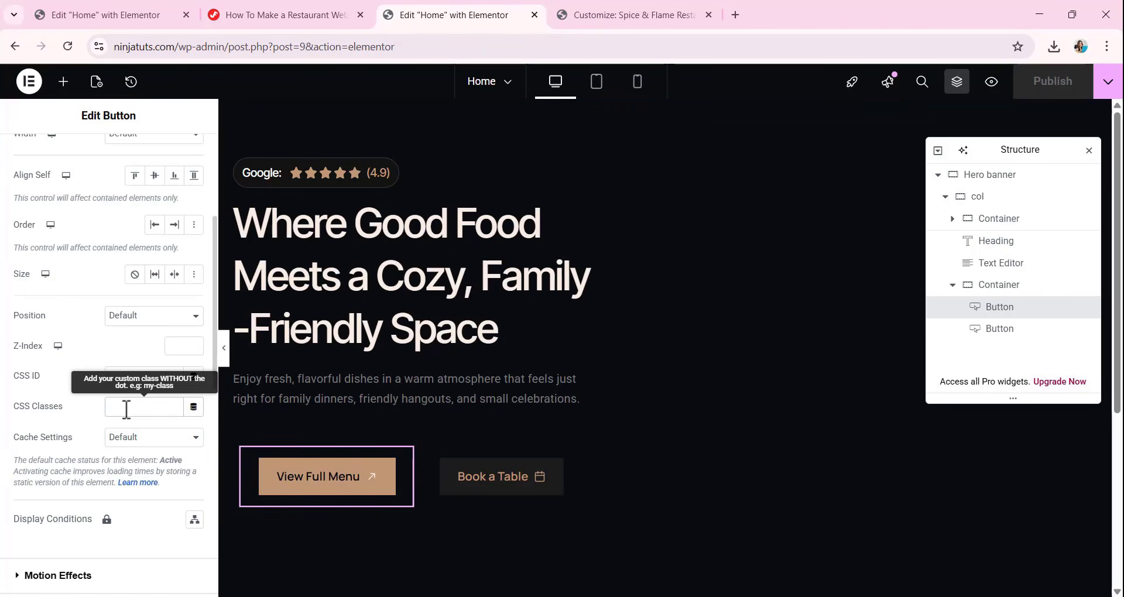
pyautogui.hotkey('ctrl', 'v')
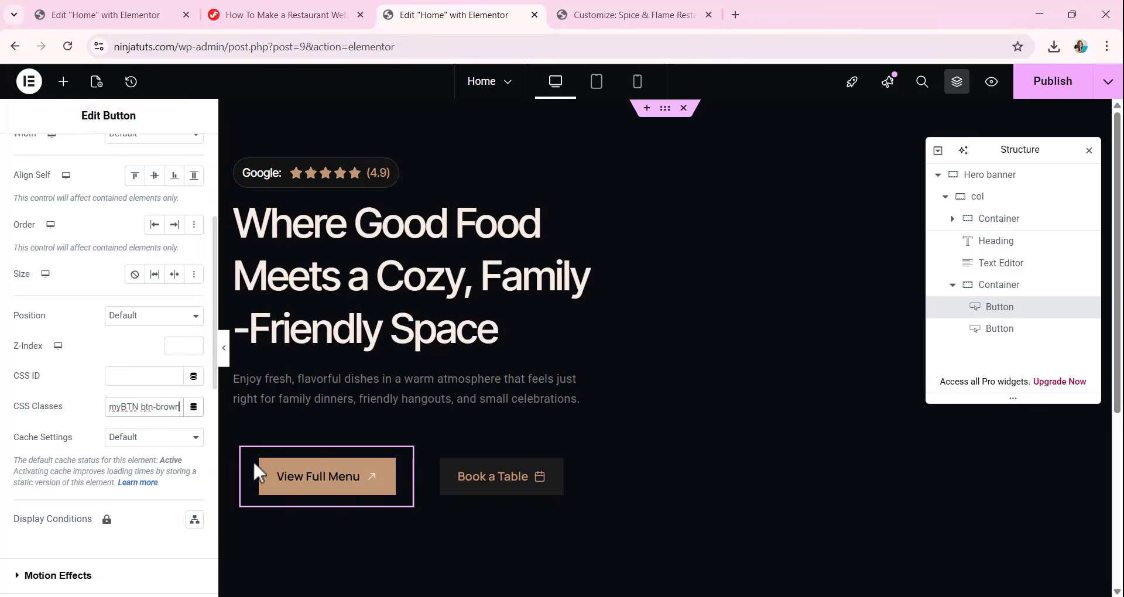
# Copy the myBTN class from the tutorial page into the Book a Table button's CSS Classes.
pyautogui.click(324, 18)
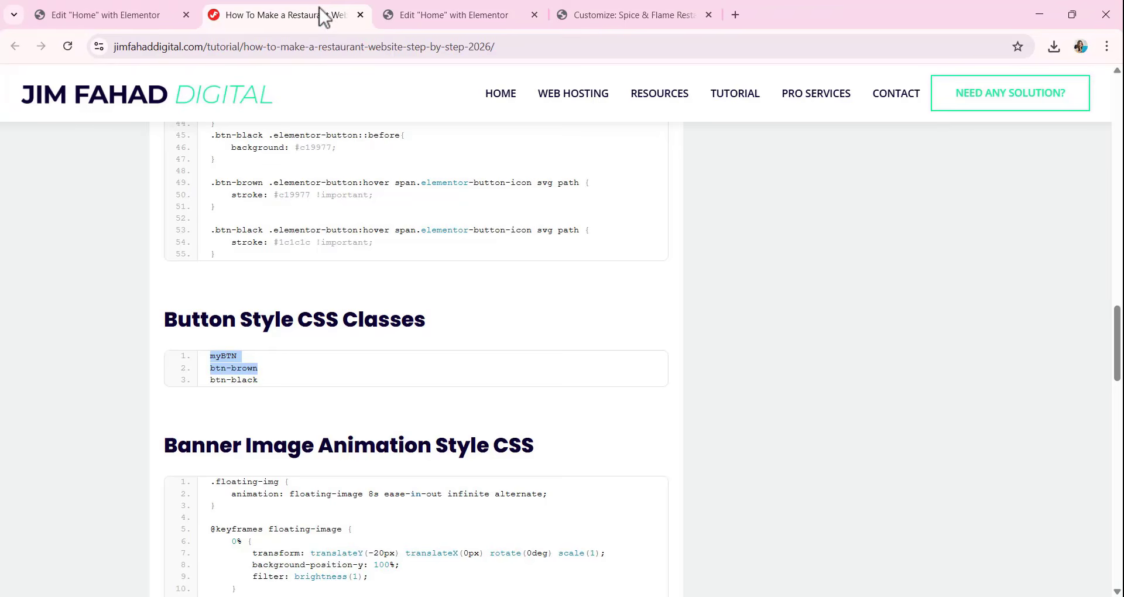
pyautogui.click(321, 357)
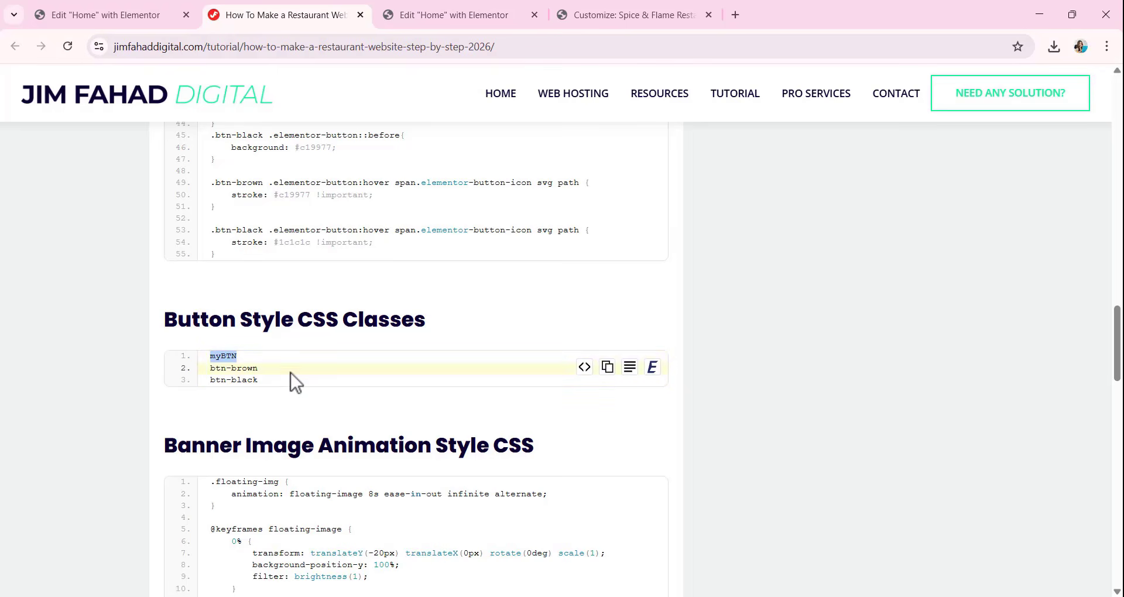
pyautogui.click(497, 15)
pyautogui.click(502, 476)
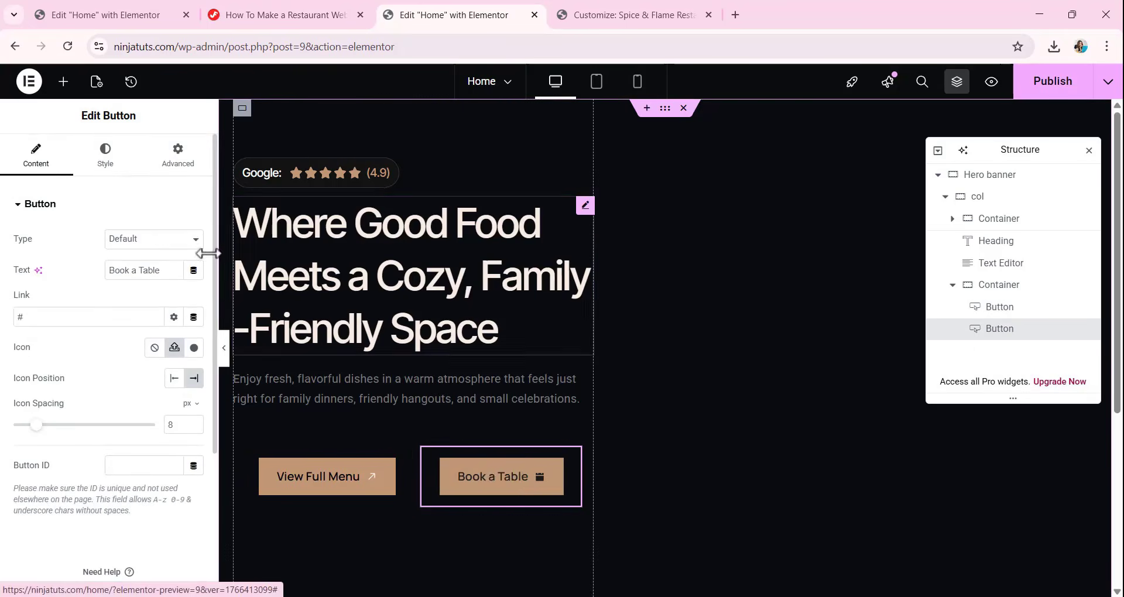
pyautogui.click(178, 153)
pyautogui.scroll(-3, 150, 416)
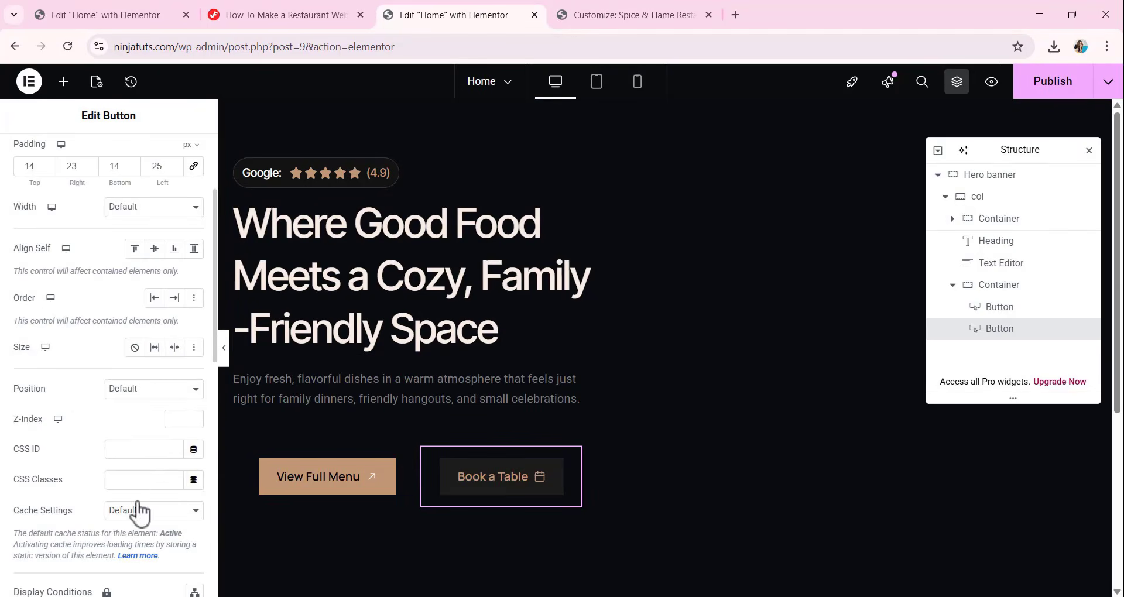
pyautogui.click(139, 481)
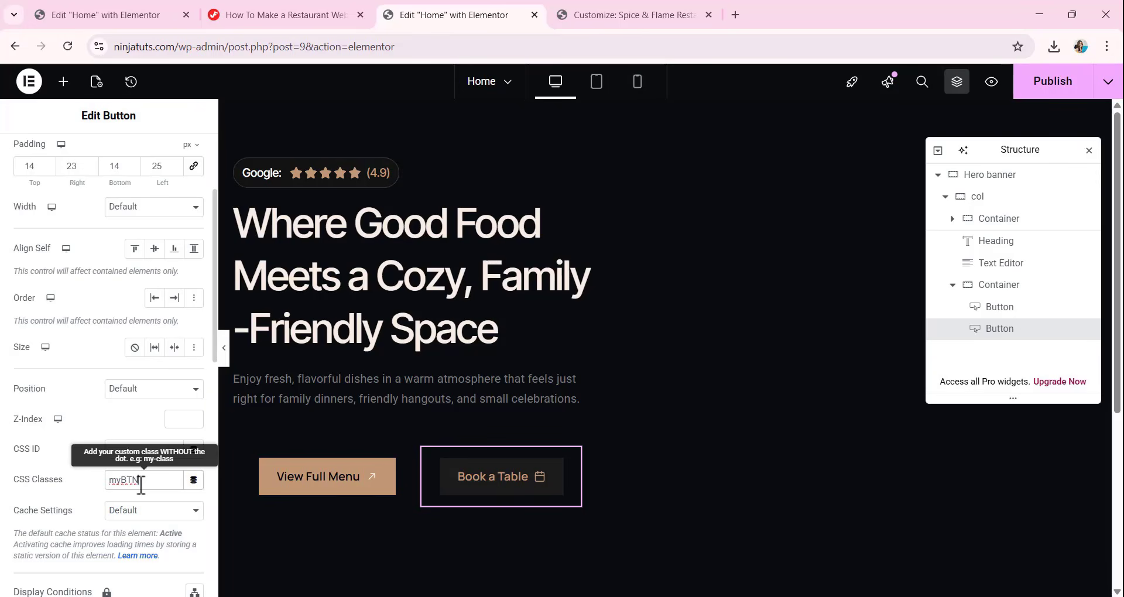
# Copy btn-black from the tutorial page and append it after myBTN in the Book a Table button's CSS Classes.
pyautogui.click(287, 15)
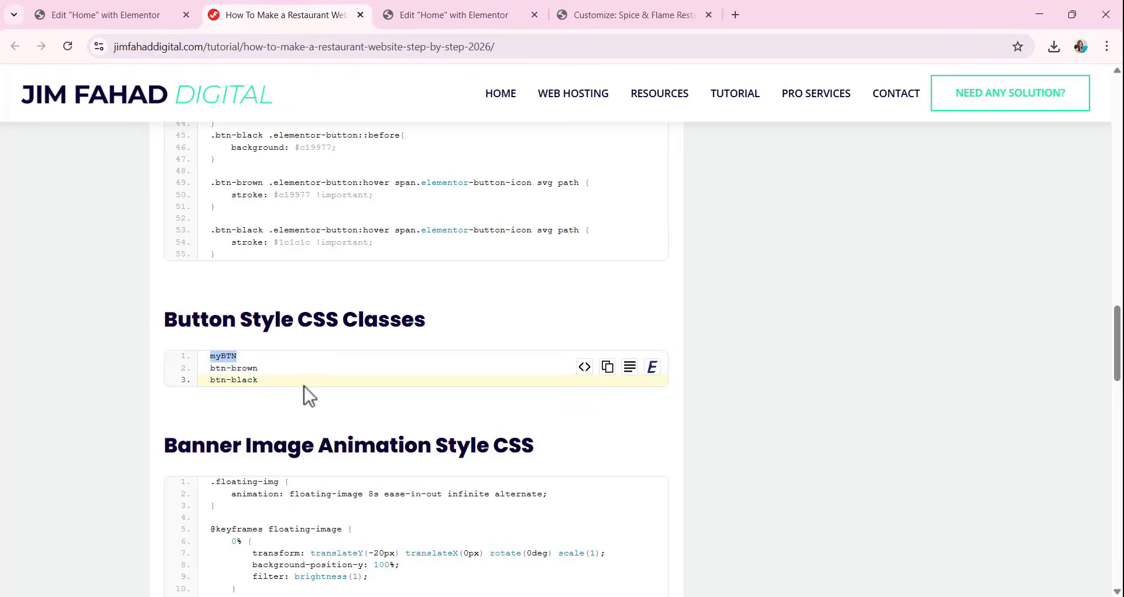
pyautogui.tripleClick(226, 380)
pyautogui.hotkey('ctrl', 'c')
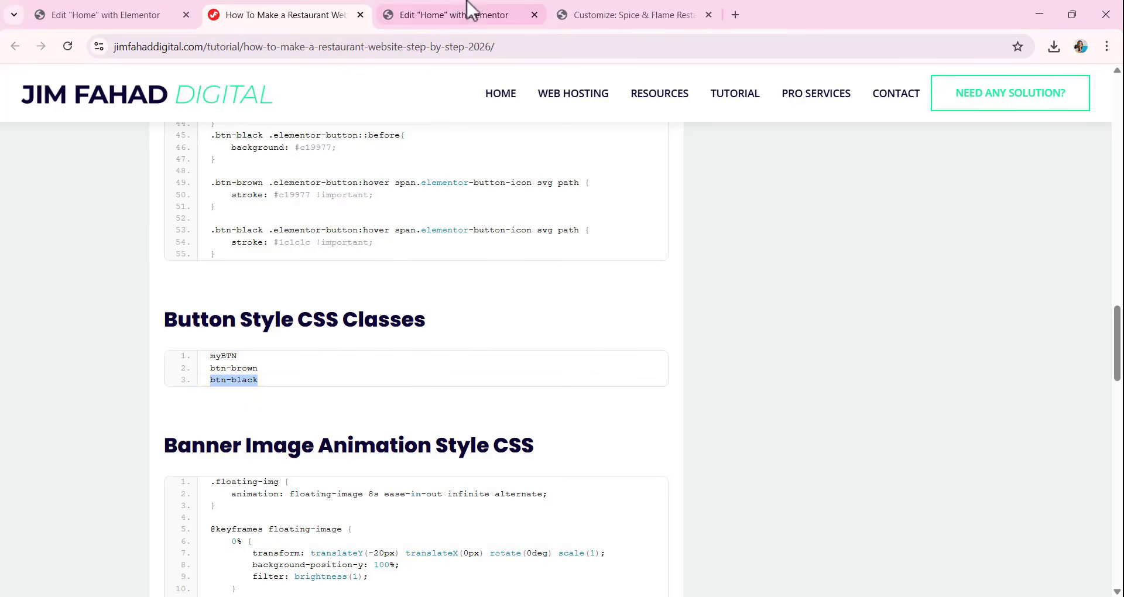
pyautogui.click(462, 15)
pyautogui.click(171, 481)
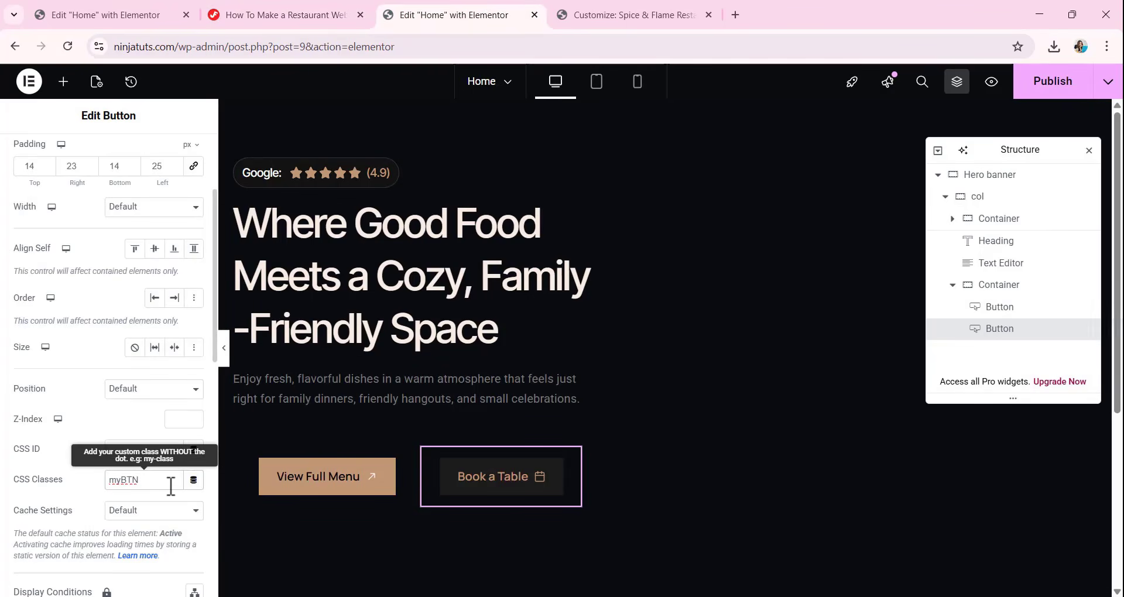
pyautogui.hotkey('ctrl', 'v')
pyautogui.click(683, 429)
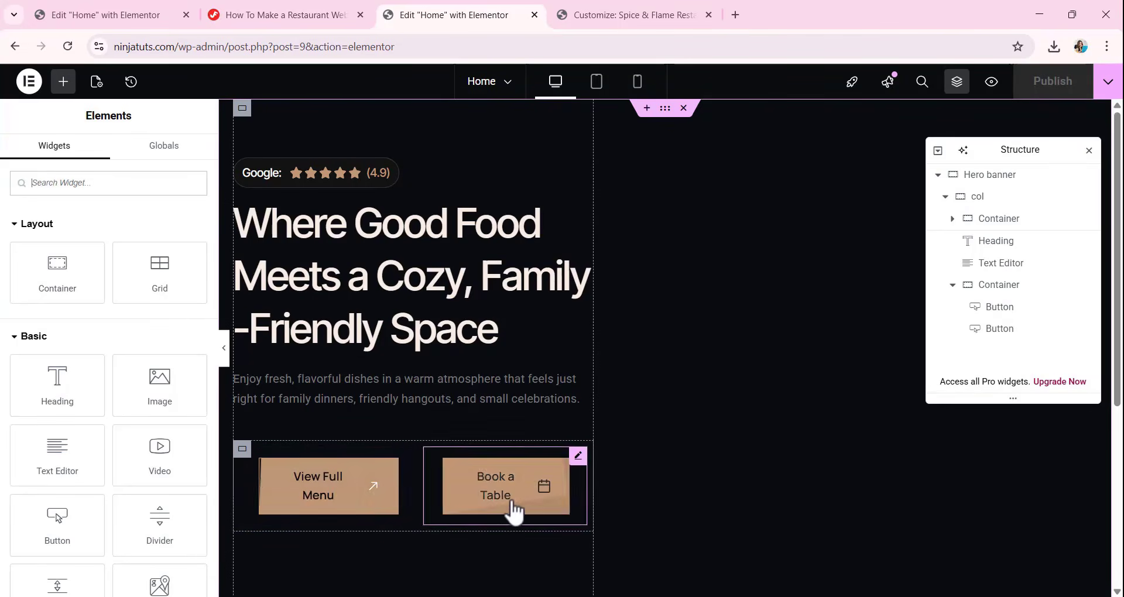
# Link the View Full Menu button's padding values and clear them on all sides.
pyautogui.click(357, 501)
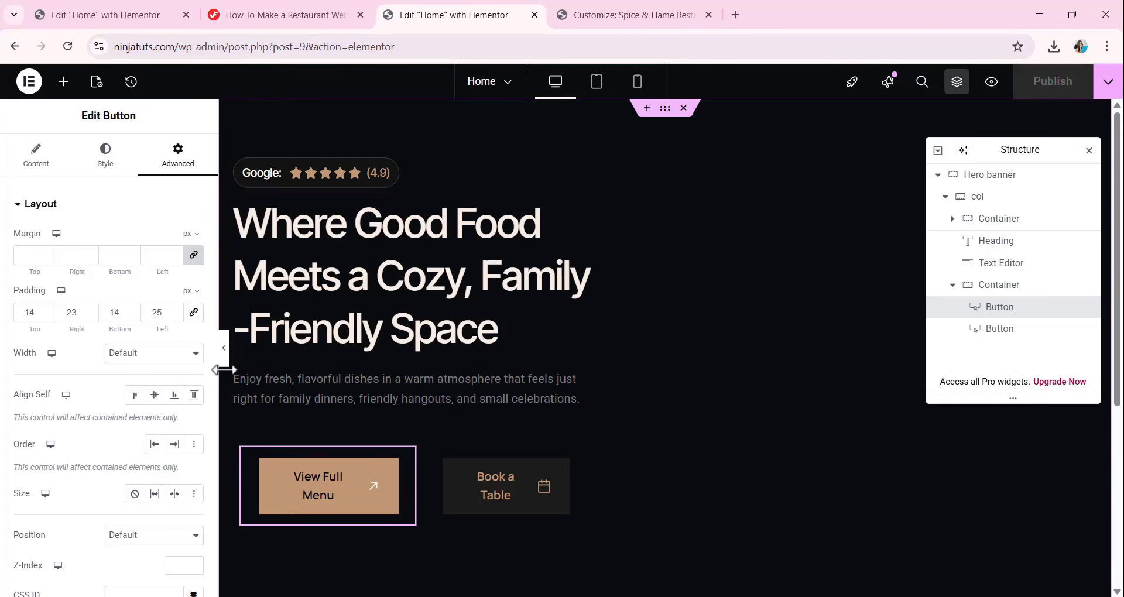
pyautogui.click(194, 314)
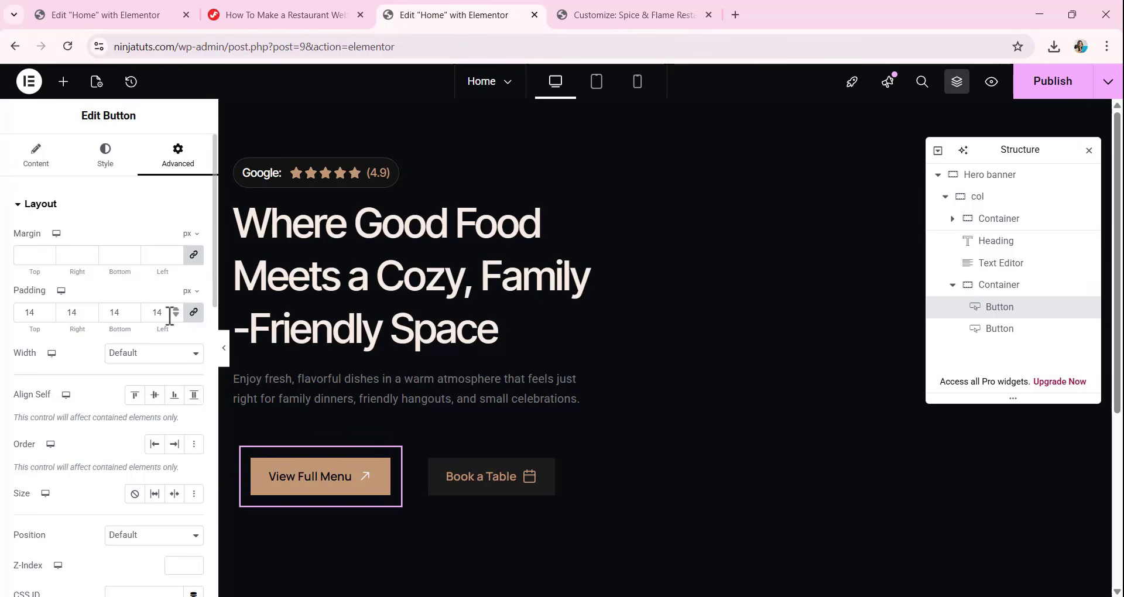
pyautogui.press('BackSpace')
pyautogui.press('BackSpace')
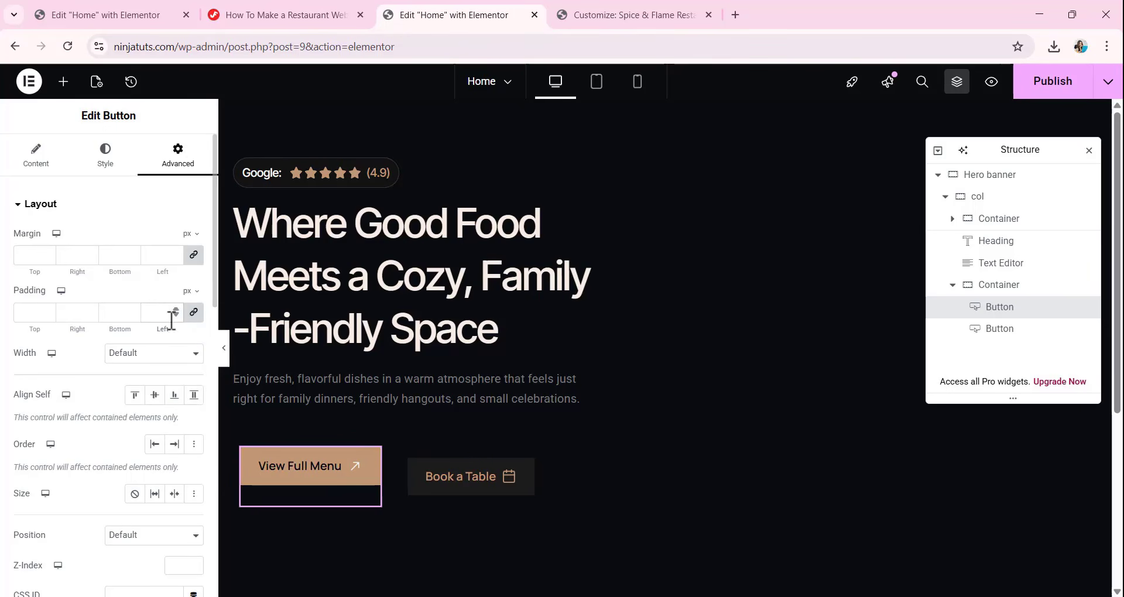
# Link the Book a Table button's padding values and clear them on all four sides.
pyautogui.click(492, 489)
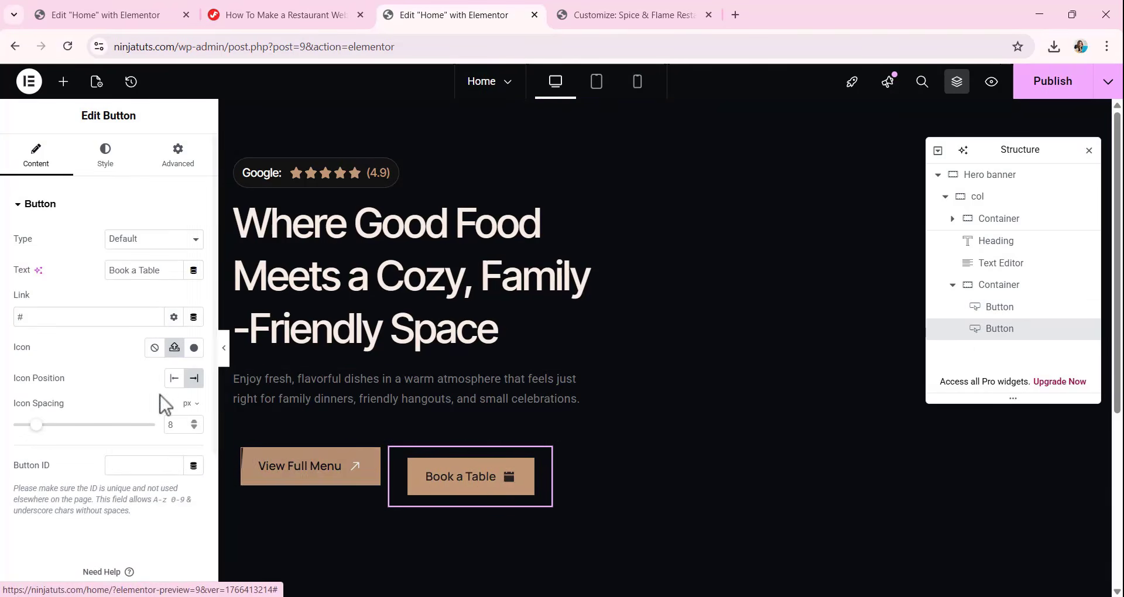
pyautogui.click(176, 159)
pyautogui.click(194, 312)
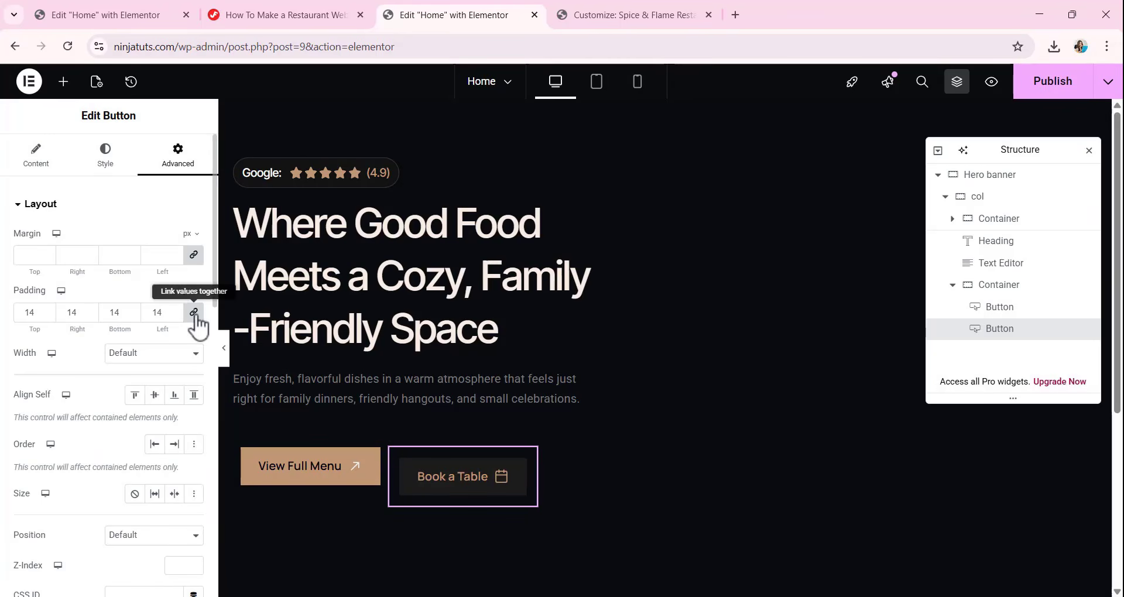
pyautogui.click(160, 313)
pyautogui.press('BackSpace')
pyautogui.press('BackSpace')
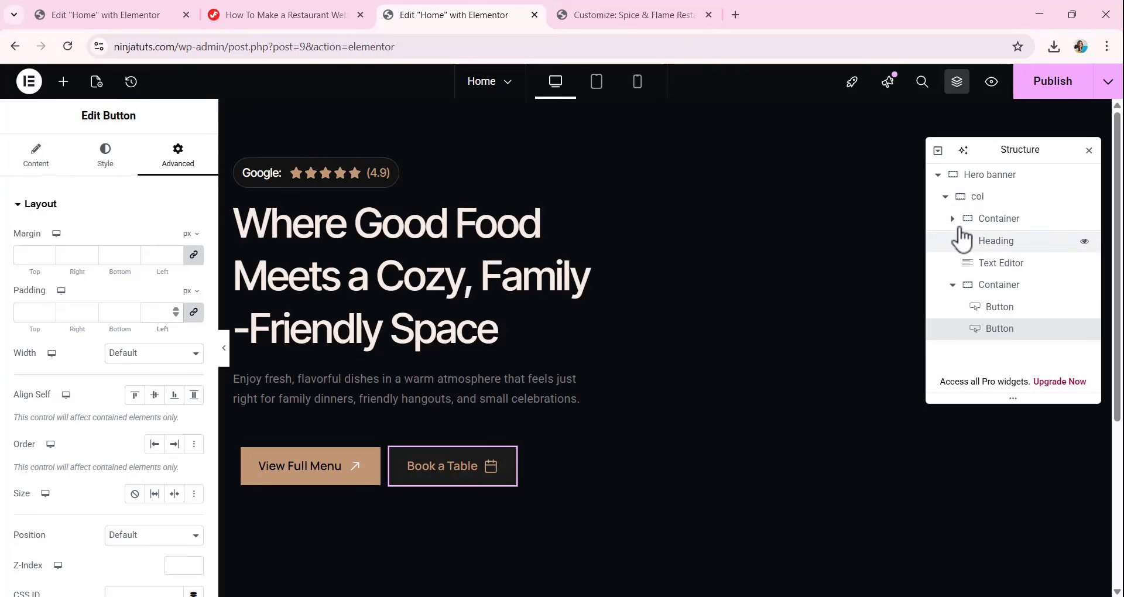
# Add a new container to the page and place it directly inside Hero banner, below col in the structure.
pyautogui.click(946, 197)
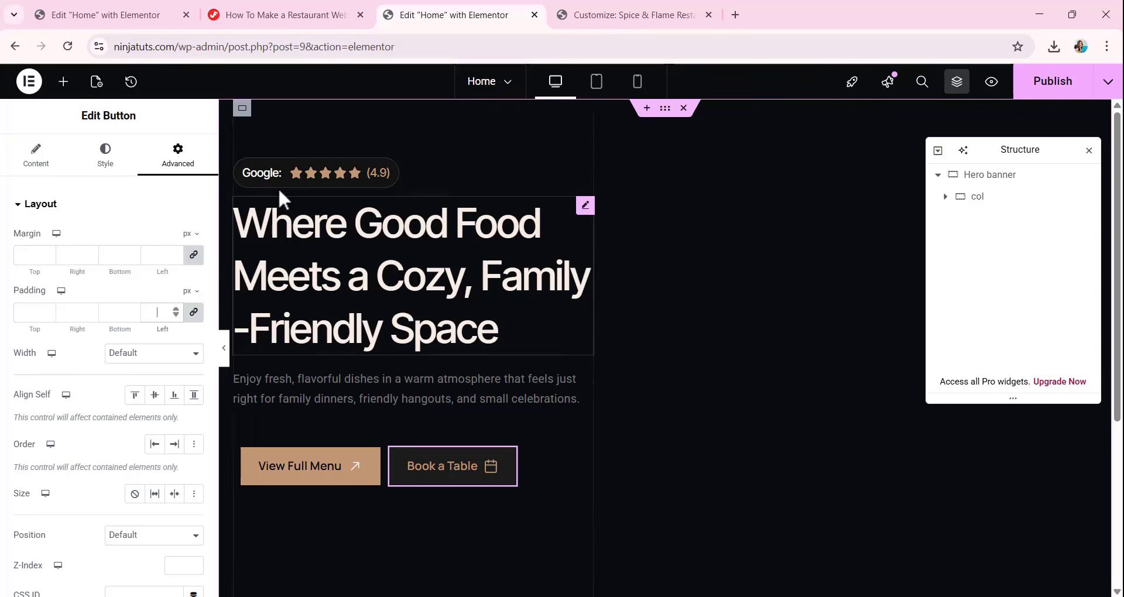
pyautogui.click(63, 81)
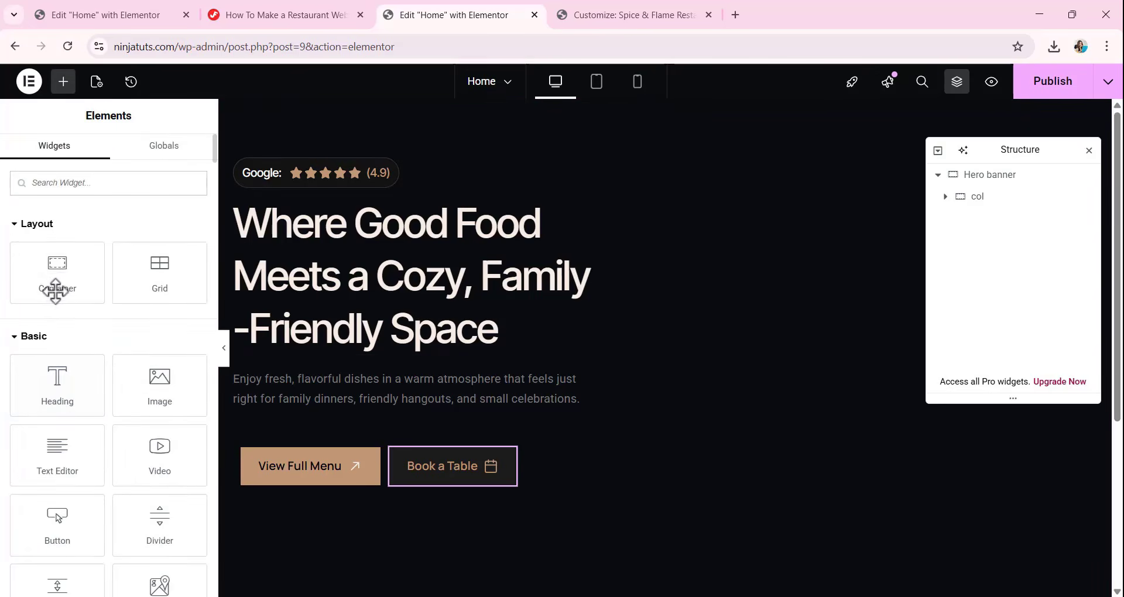
pyautogui.moveTo(56, 291); pyautogui.dragTo(794, 321)
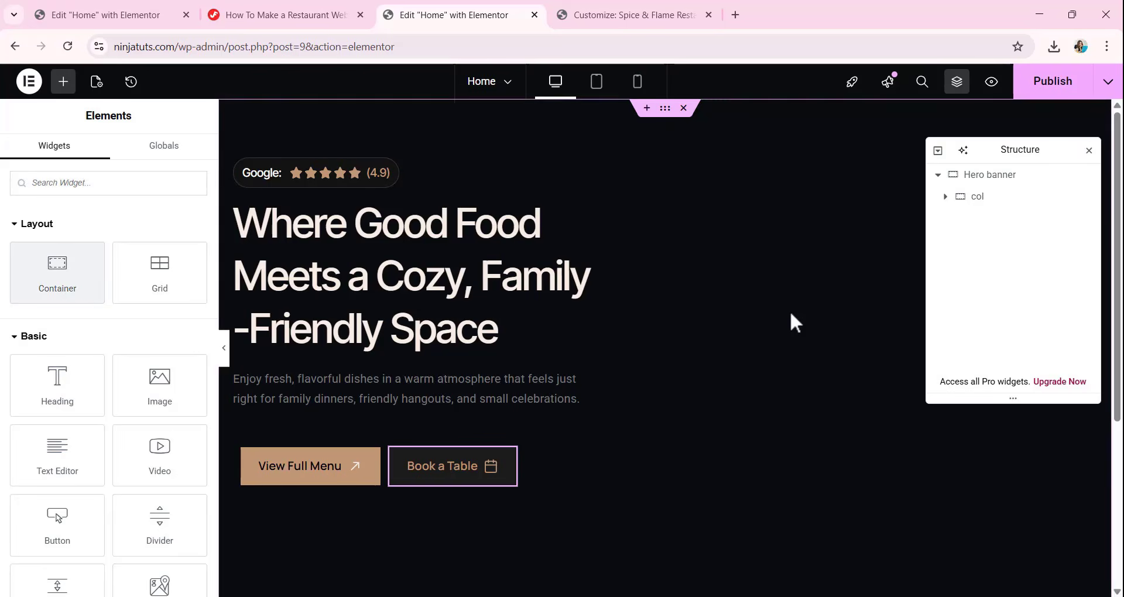
pyautogui.moveTo(74, 293); pyautogui.dragTo(563, 492)
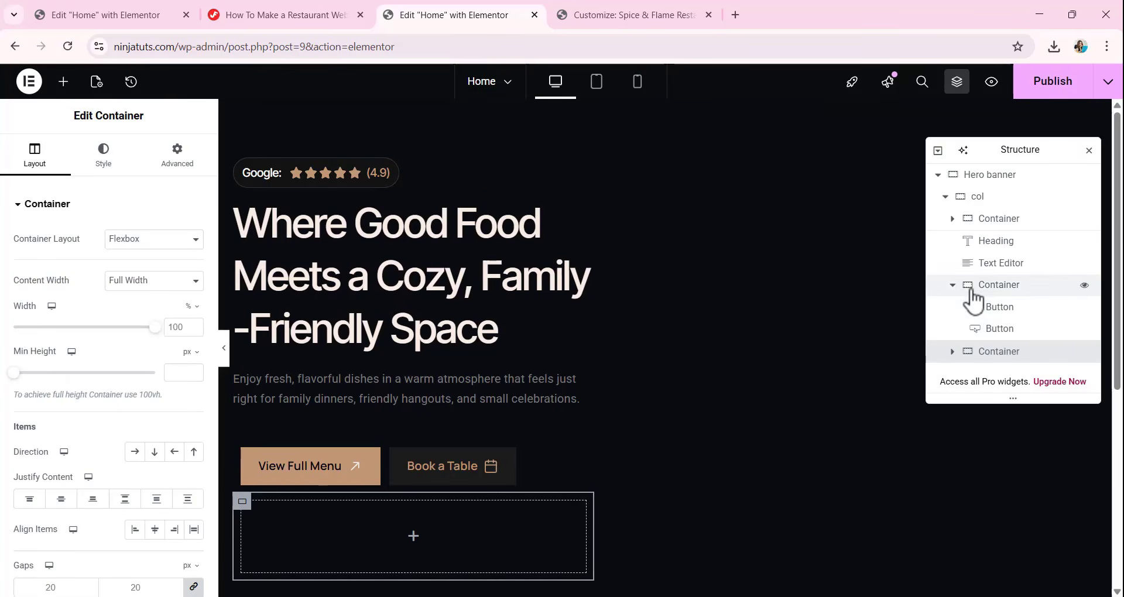
pyautogui.click(945, 197)
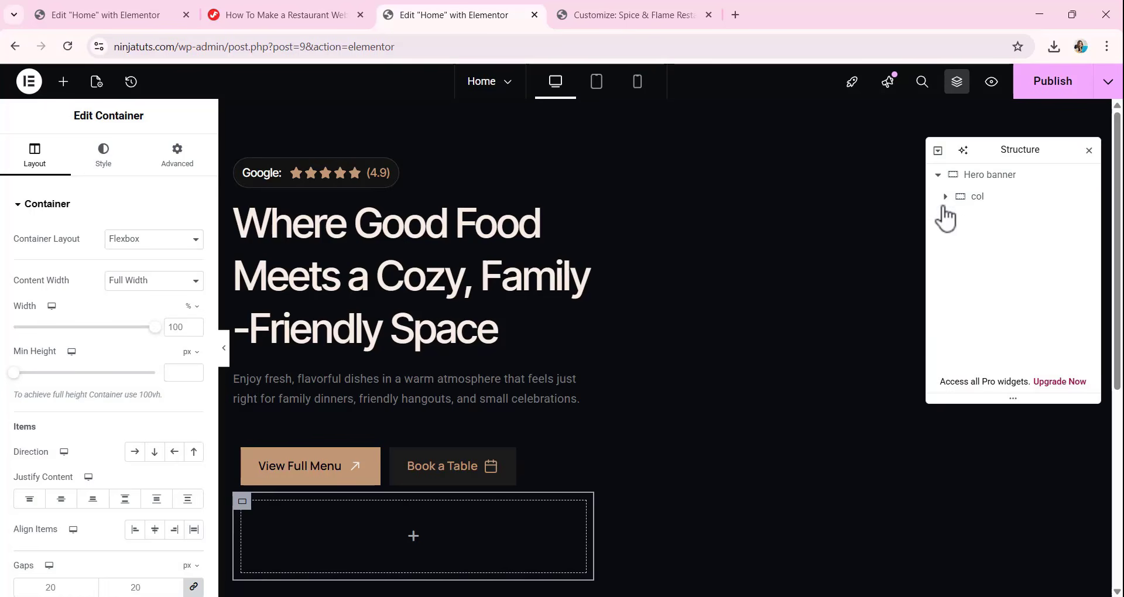
pyautogui.click(945, 197)
pyautogui.moveTo(999, 364); pyautogui.dragTo(985, 227)
pyautogui.click(946, 219)
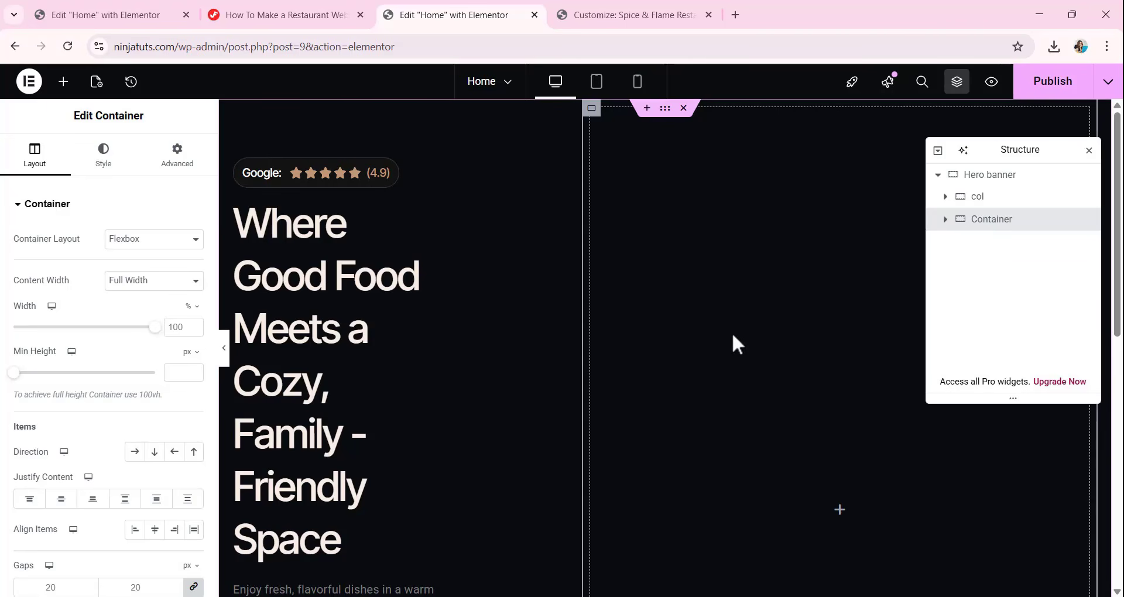
# Set the new Hero banner container's width to 520 px and its column and row gaps to 0.
pyautogui.scroll(-3, 449, 318)
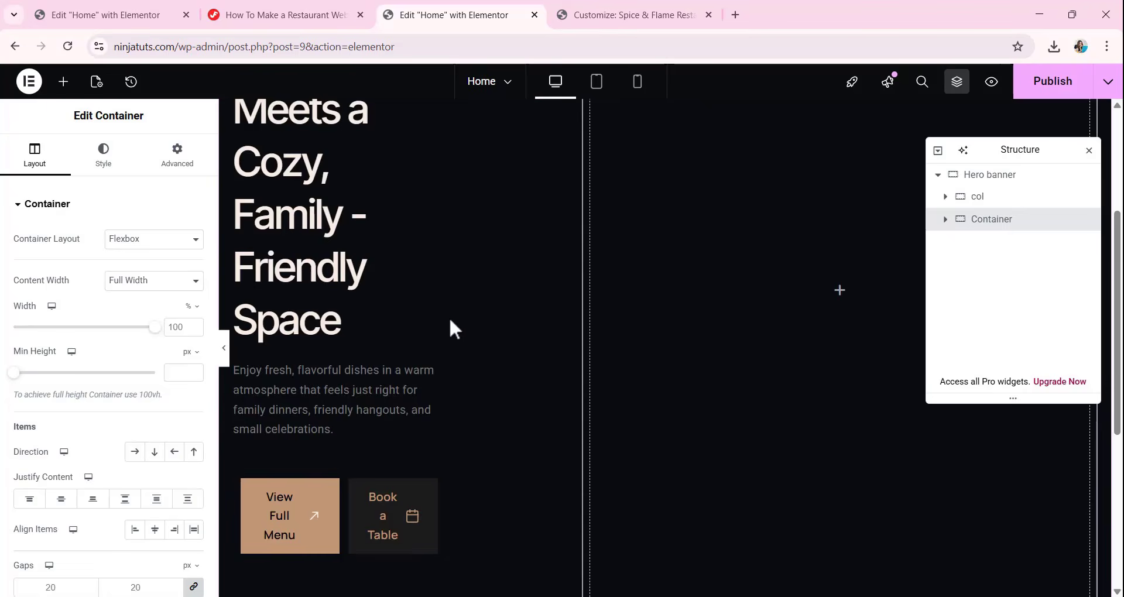
pyautogui.scroll(3, 448, 316)
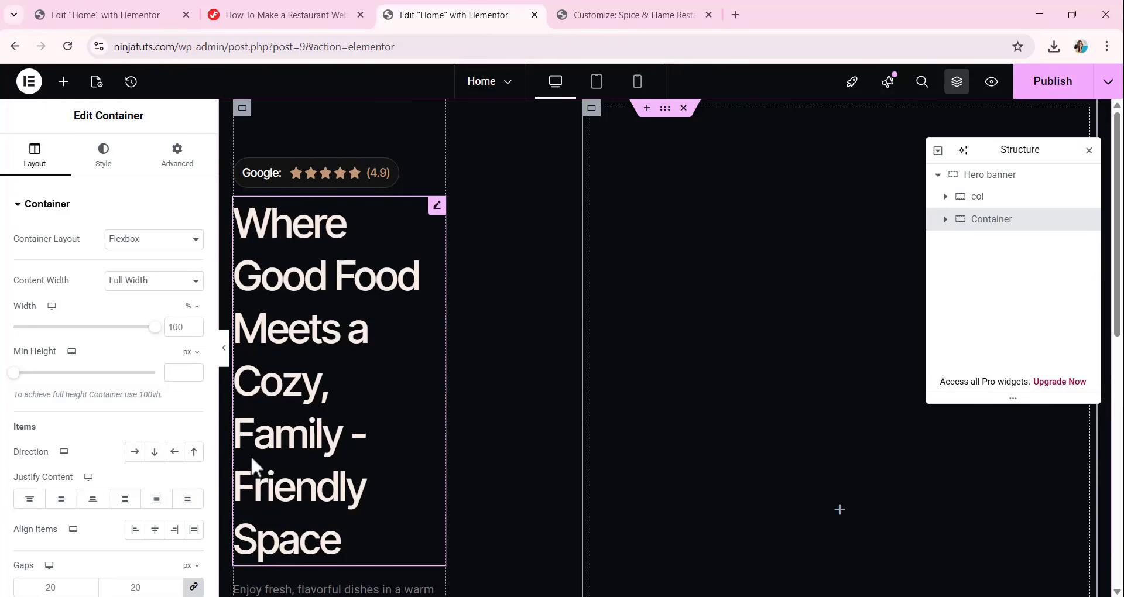
pyautogui.click(193, 306)
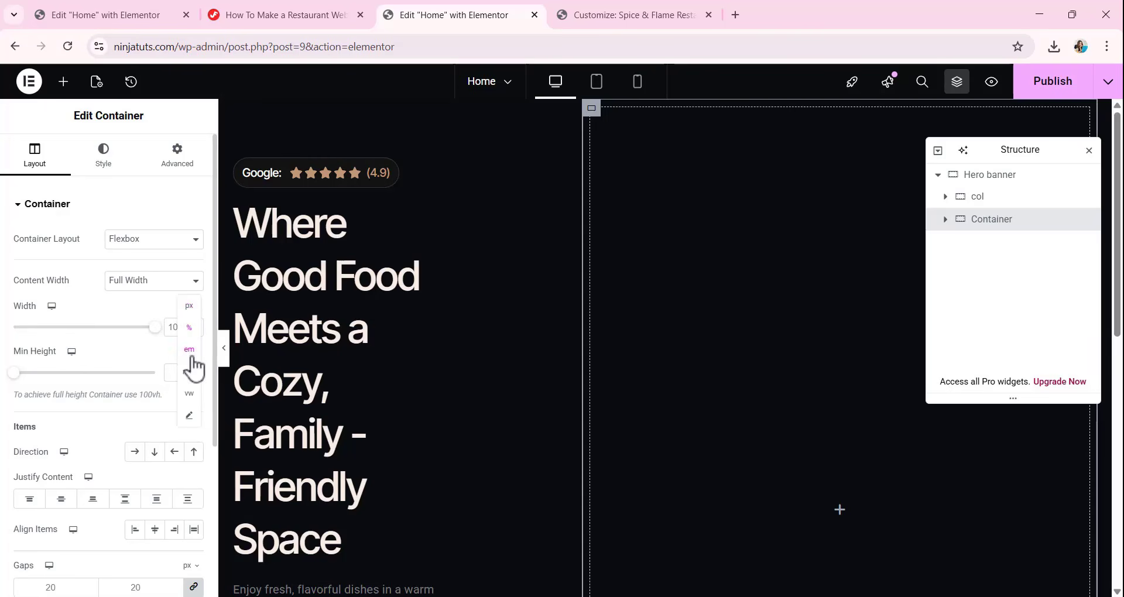
pyautogui.click(189, 306)
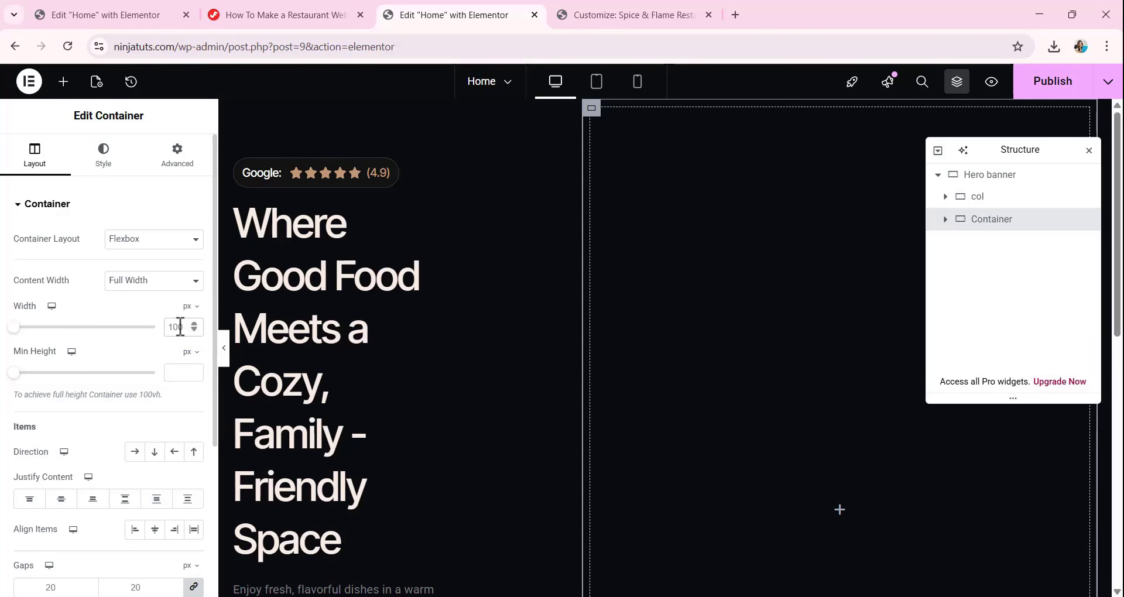
pyautogui.write('52')
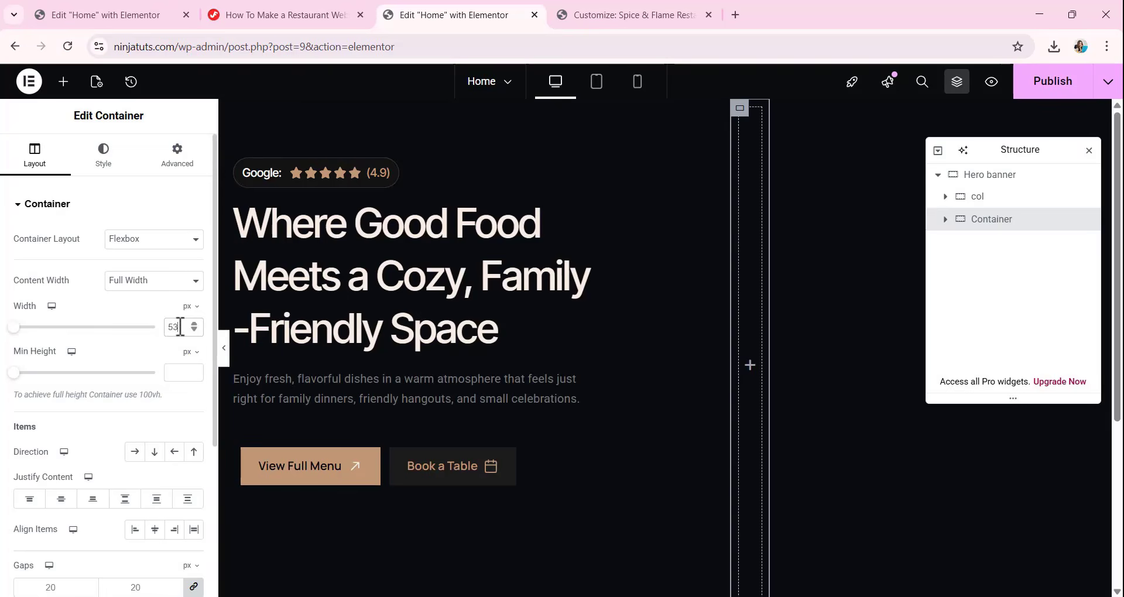
pyautogui.write('0')
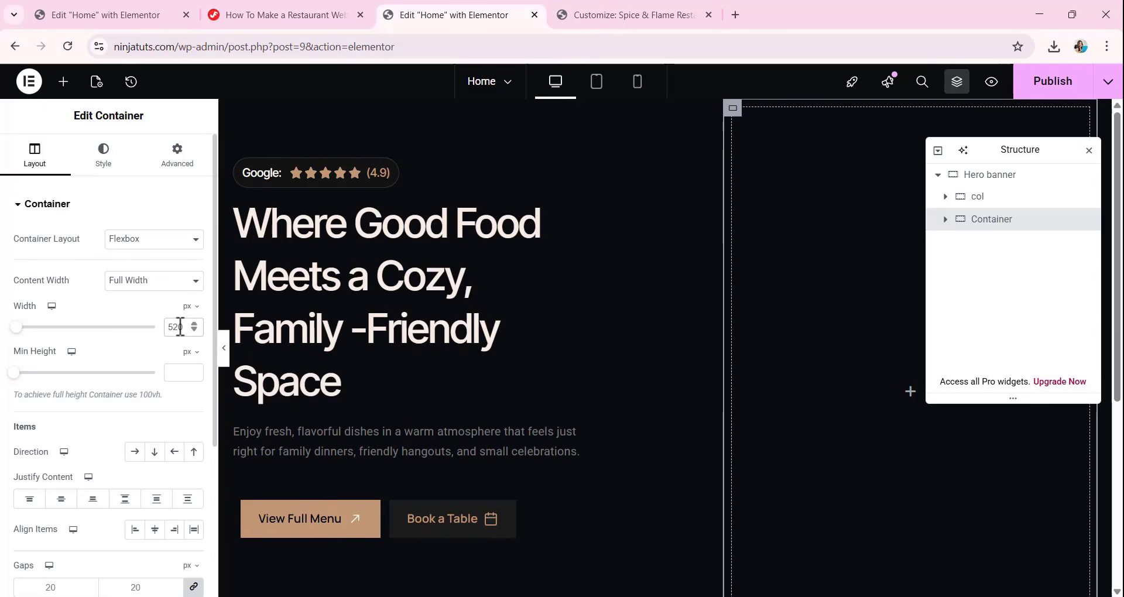
pyautogui.scroll(-3, 106, 339)
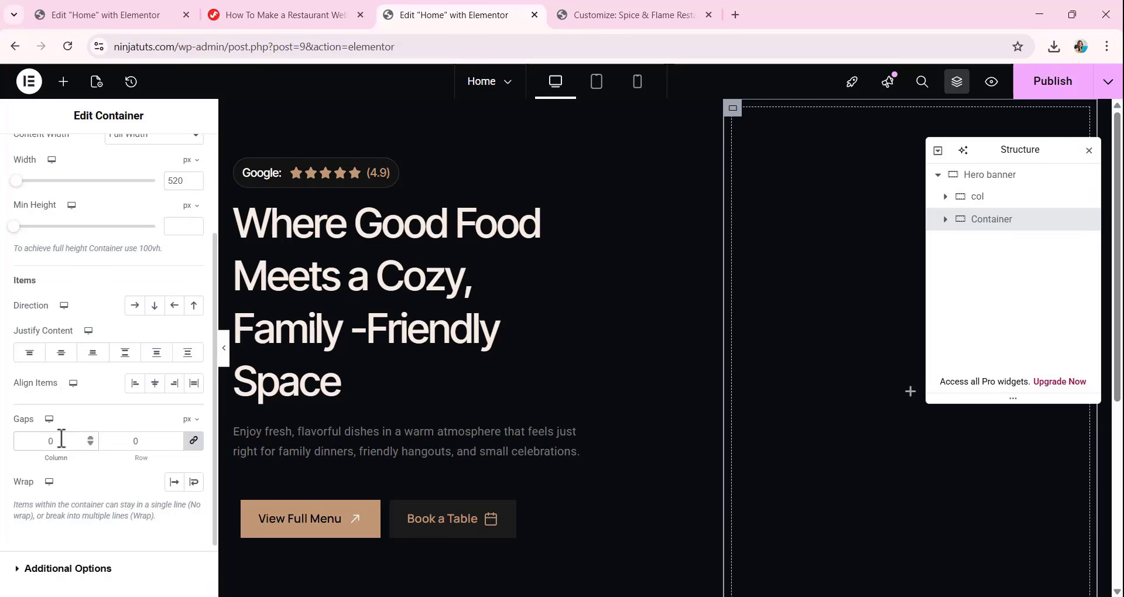
# Set the new Hero banner container's padding to 0 on all sides and place an Image widget inside it.
pyautogui.scroll(3, 105, 293)
pyautogui.click(177, 156)
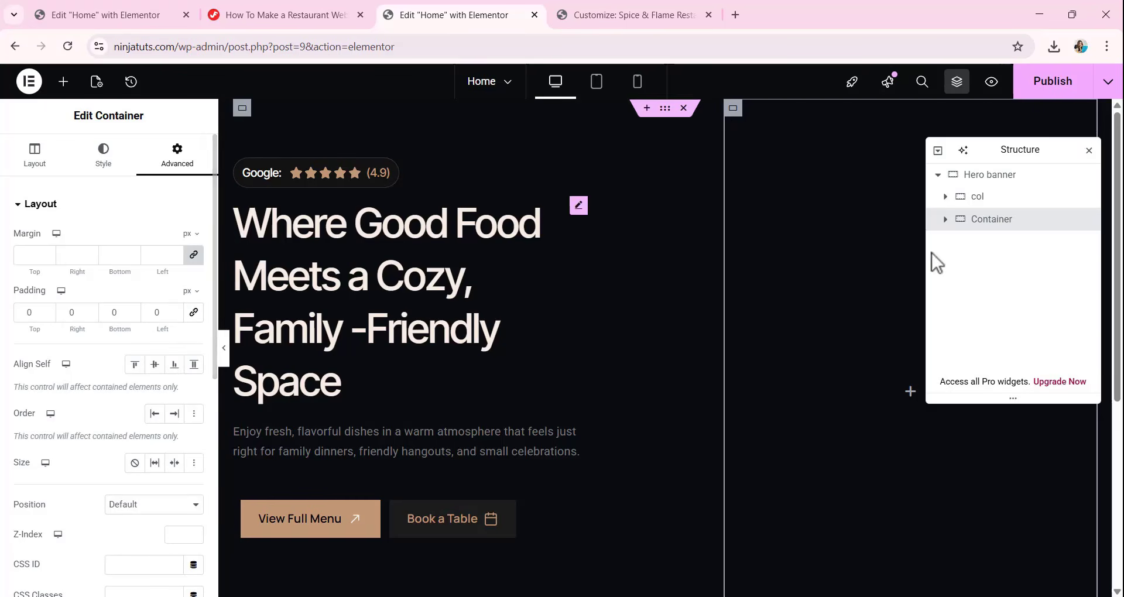
pyautogui.scroll(-1, 788, 290)
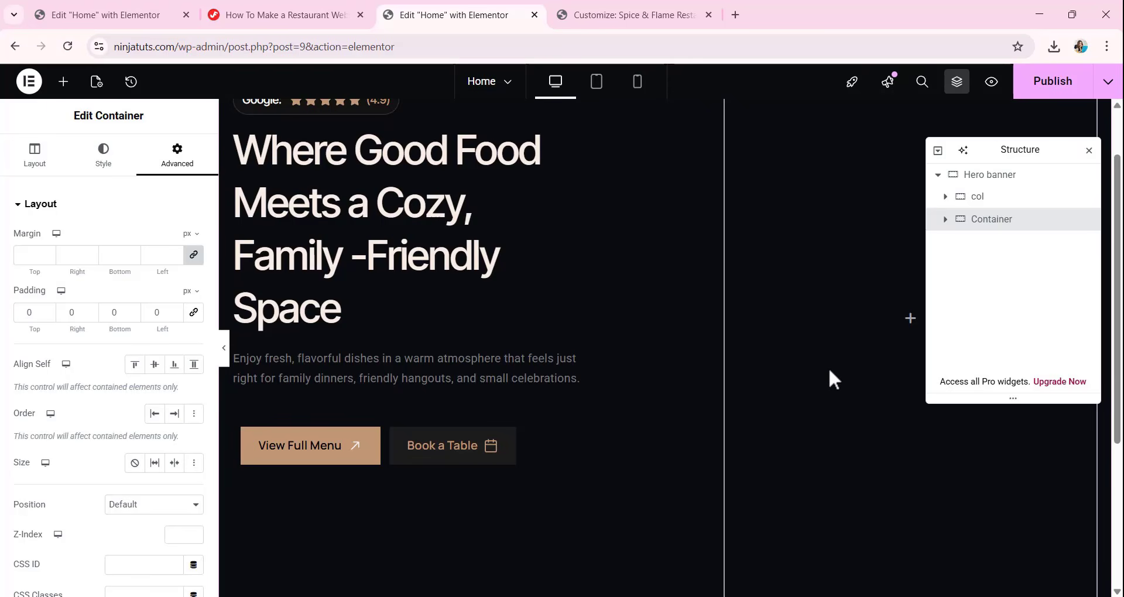
pyautogui.click(63, 85)
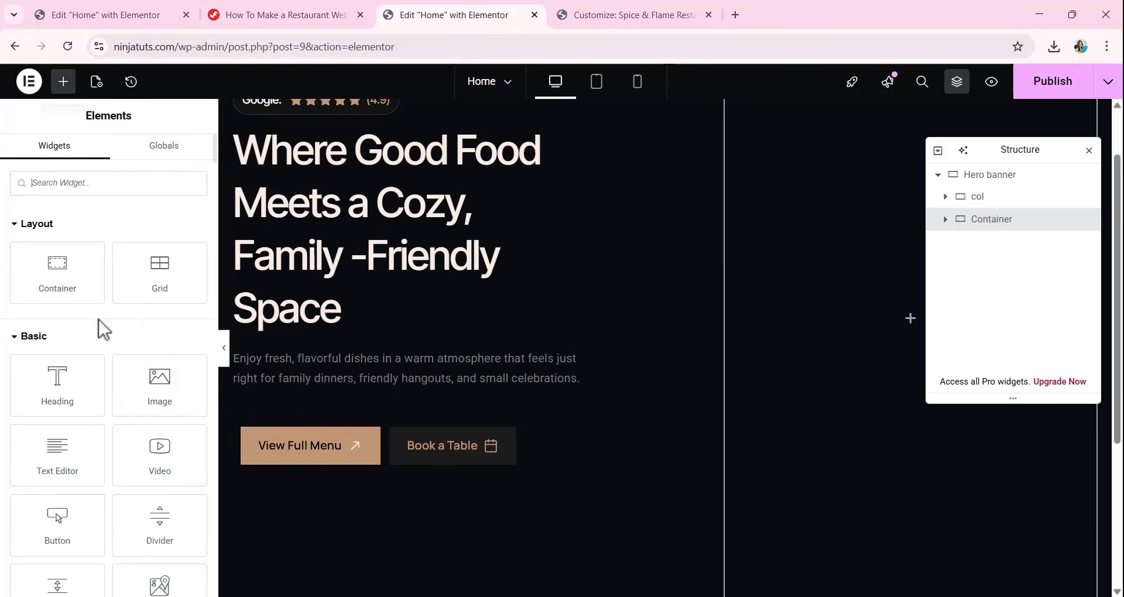
pyautogui.moveTo(156, 387); pyautogui.dragTo(912, 308)
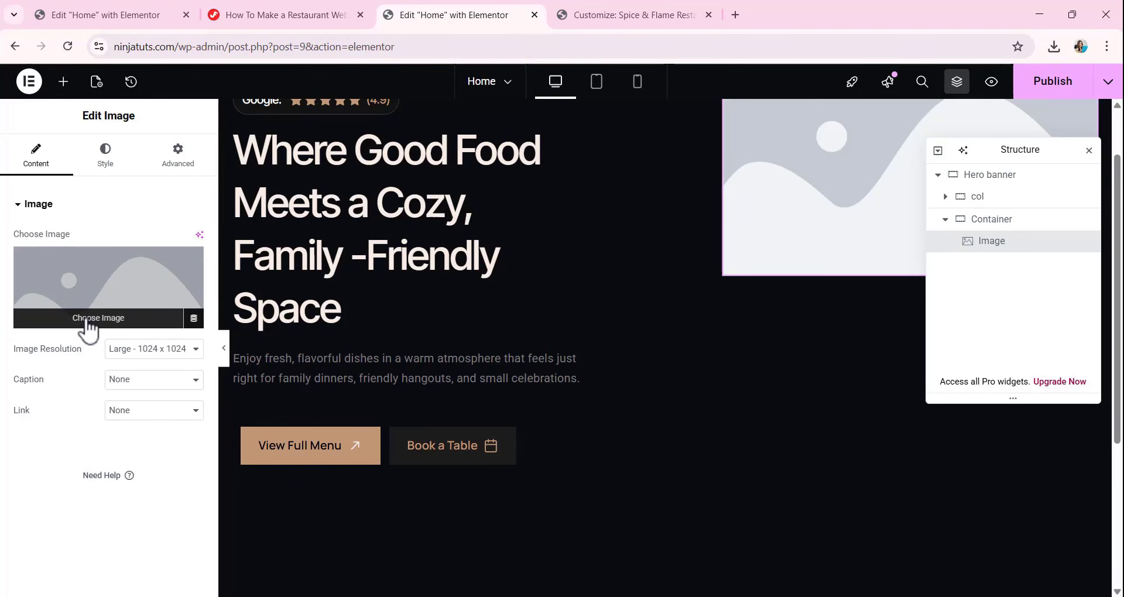
# Choose the croissant picture Image-44.webp from the media library for the new Image widget.
pyautogui.click(89, 323)
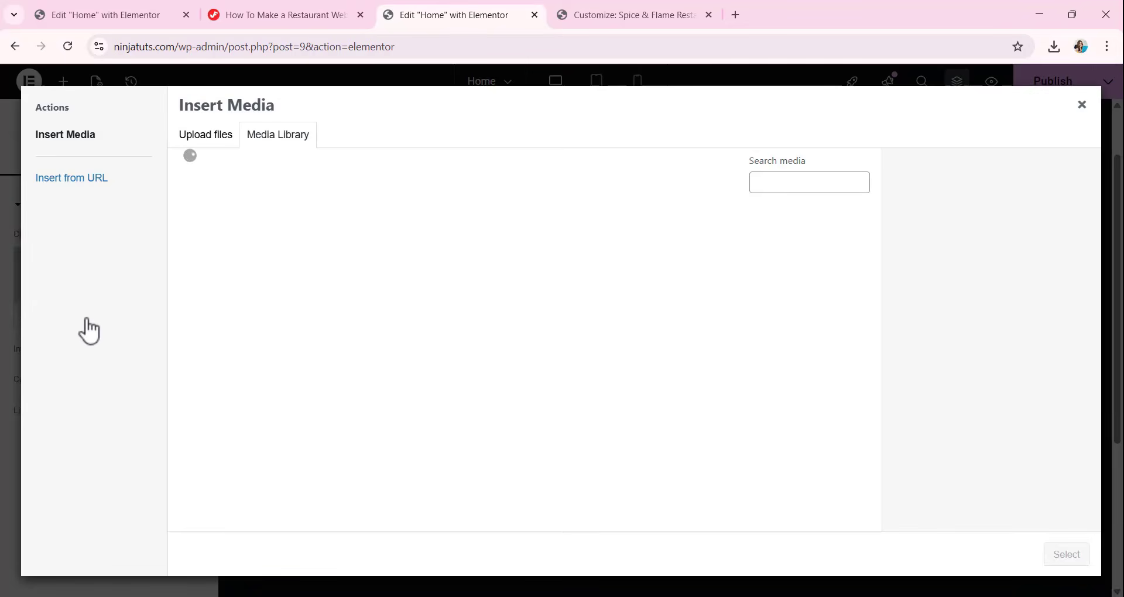
pyautogui.scroll(-8, 606, 360)
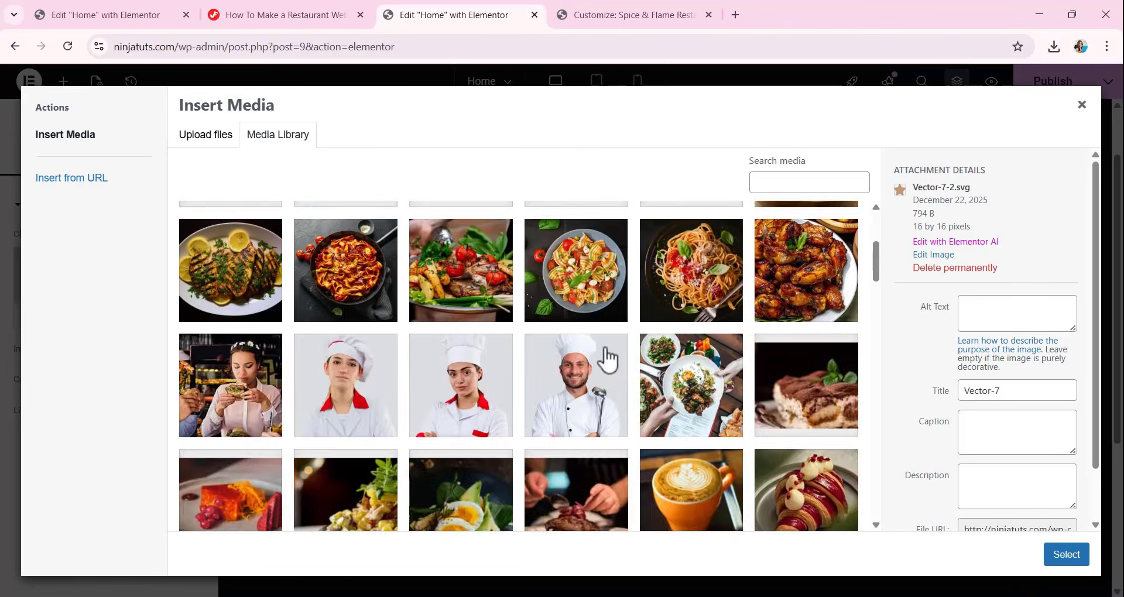
pyautogui.click(793, 319)
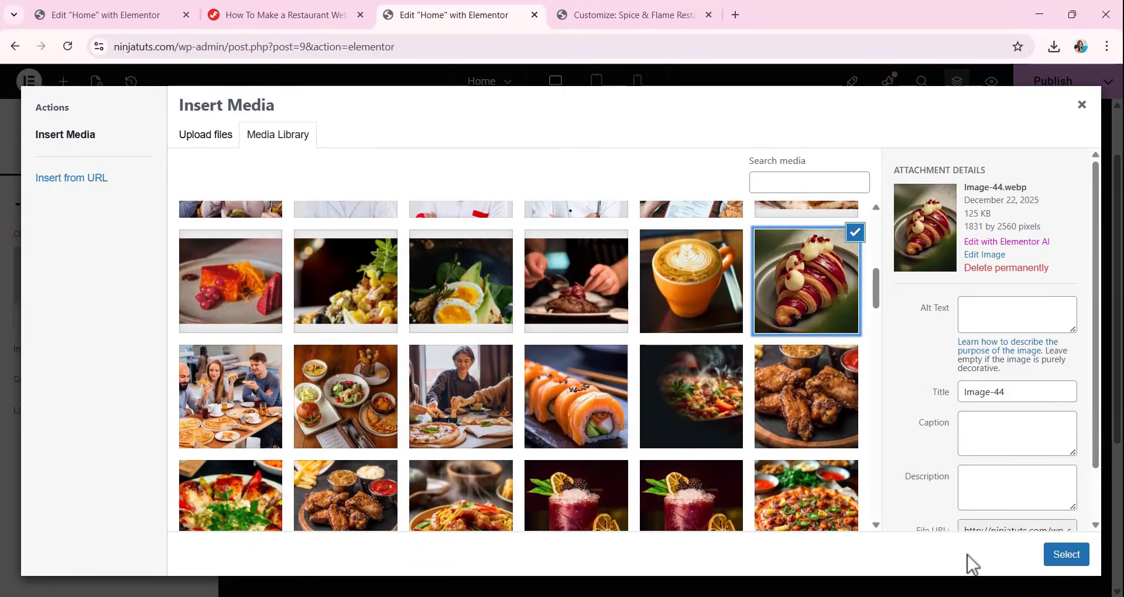
pyautogui.click(1067, 554)
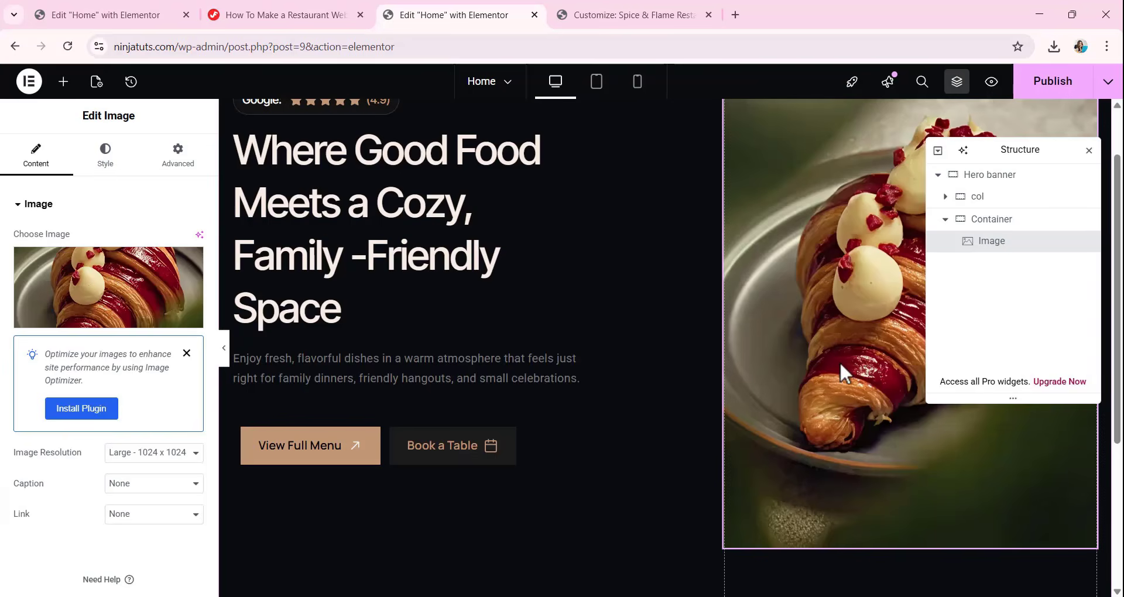
pyautogui.scroll(1, 840, 360)
pyautogui.scroll(-3, 811, 369)
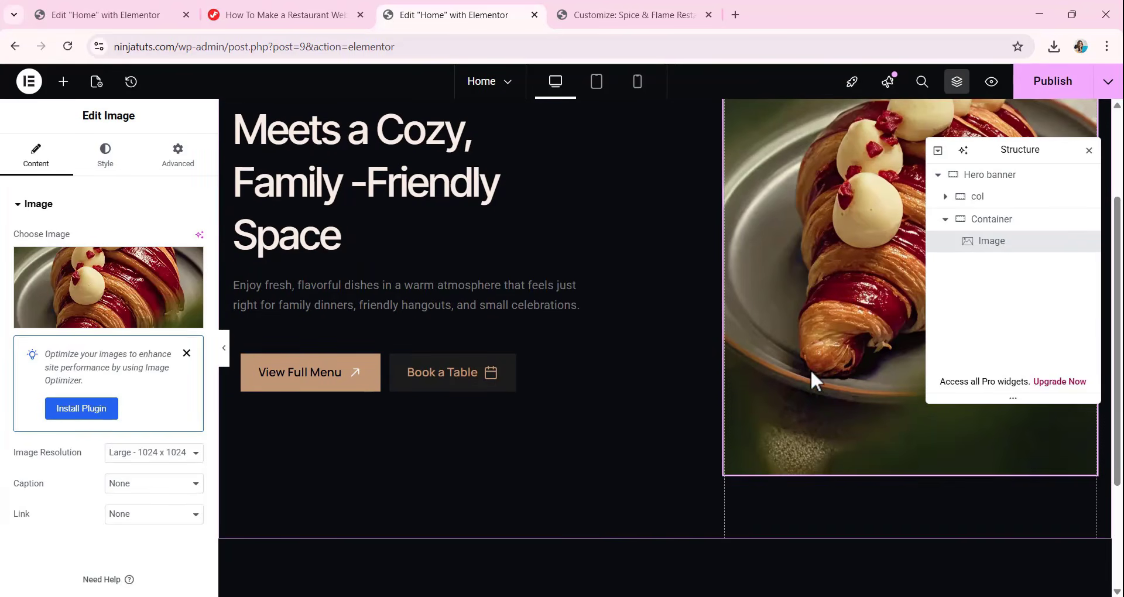
# Add a nested container directly below the croissant image, inside the same parent container.
pyautogui.click(946, 220)
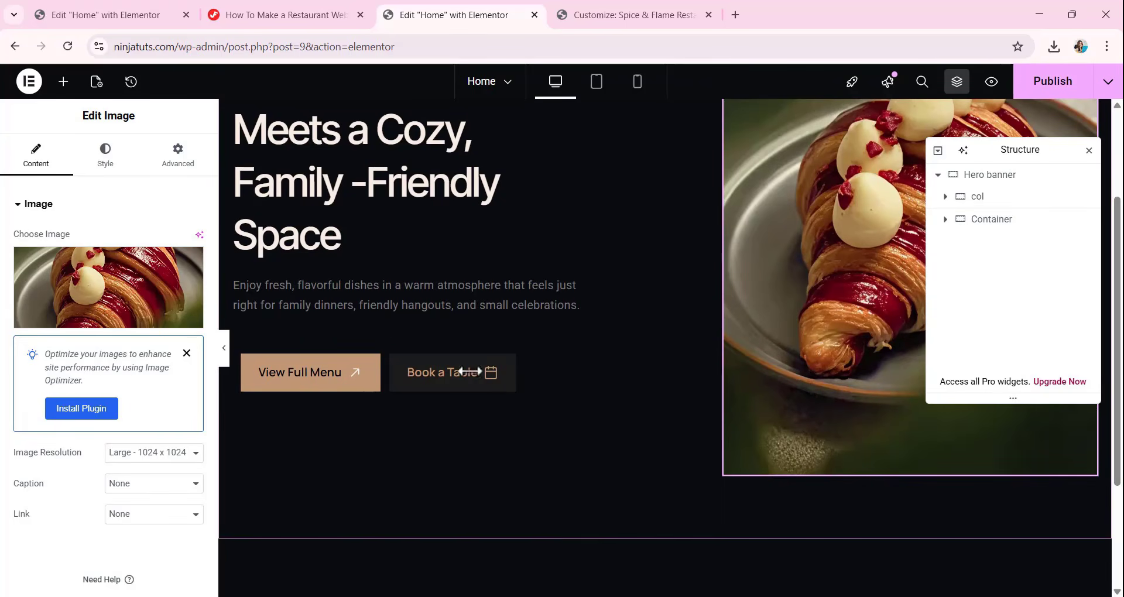
pyautogui.click(63, 82)
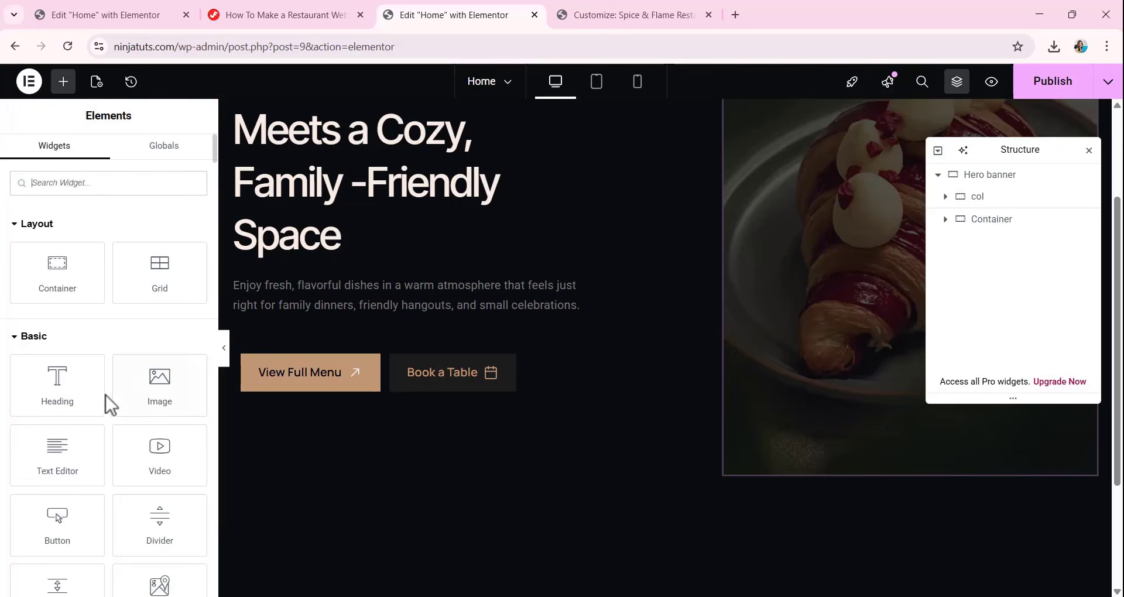
pyautogui.moveTo(69, 285); pyautogui.dragTo(788, 479)
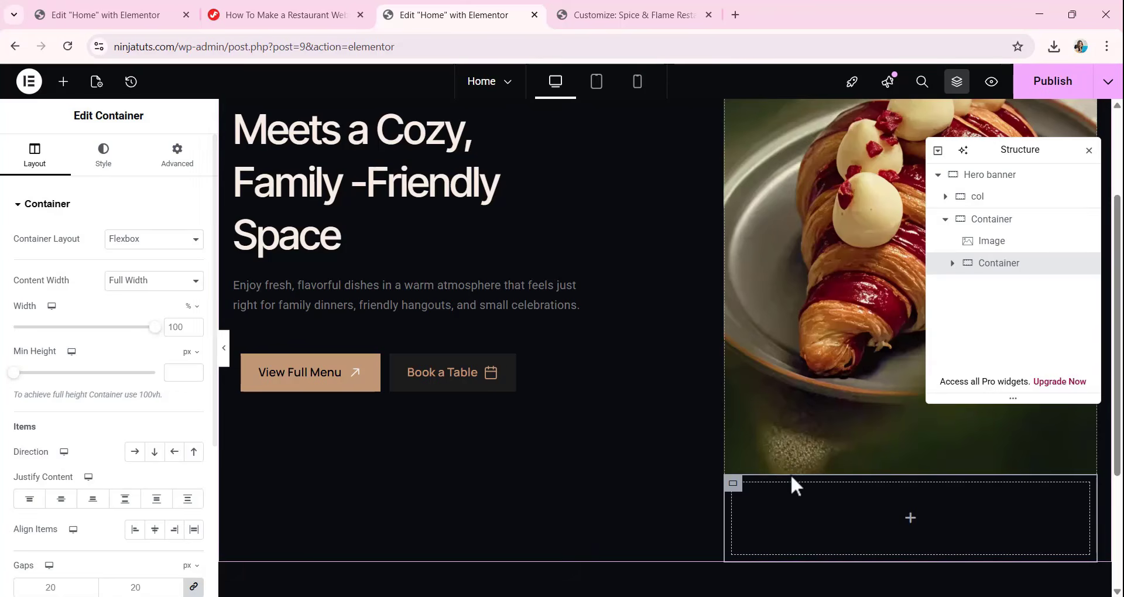
# Set the nested container's width to 200 px, minimum height to 300 px, and column and row gaps to 0.
pyautogui.click(192, 306)
pyautogui.click(183, 325)
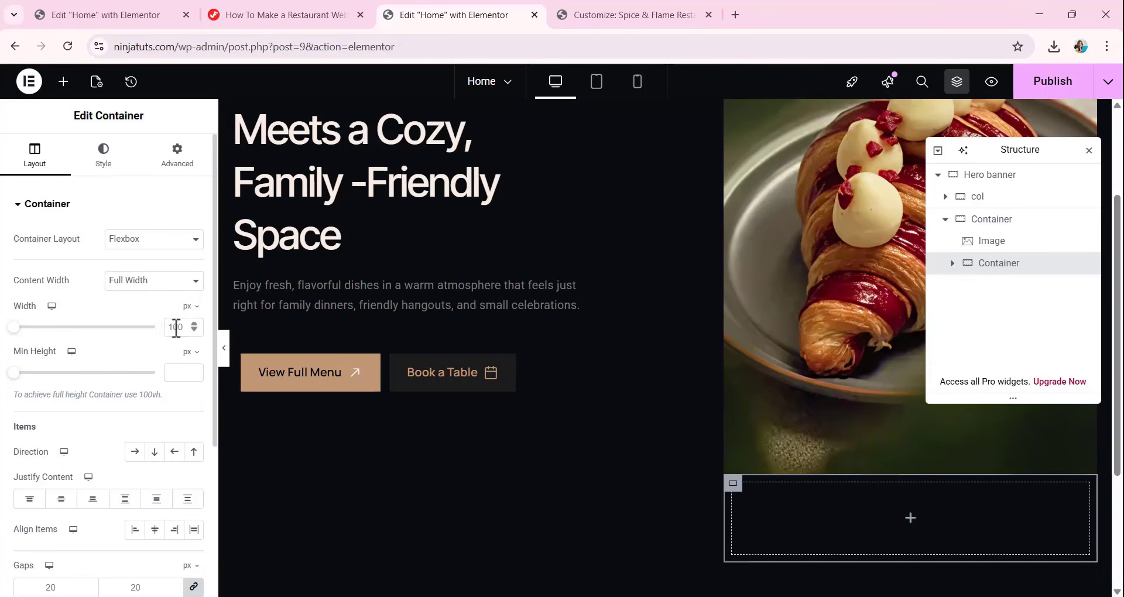
pyautogui.doubleClick(176, 327)
pyautogui.write('200')
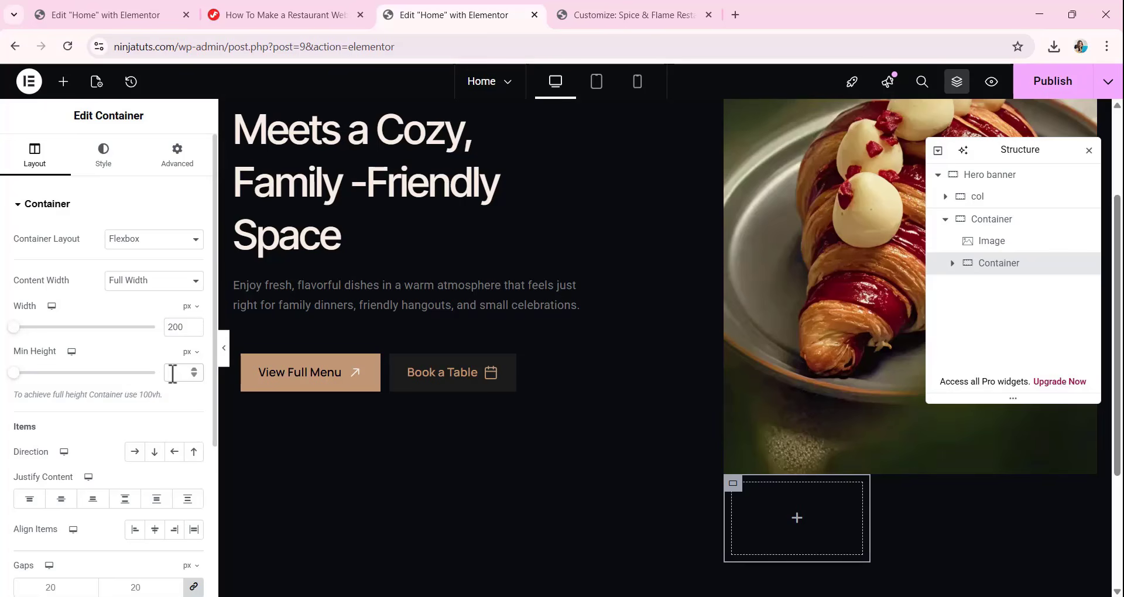
pyautogui.write('300')
pyautogui.scroll(-4, 820, 338)
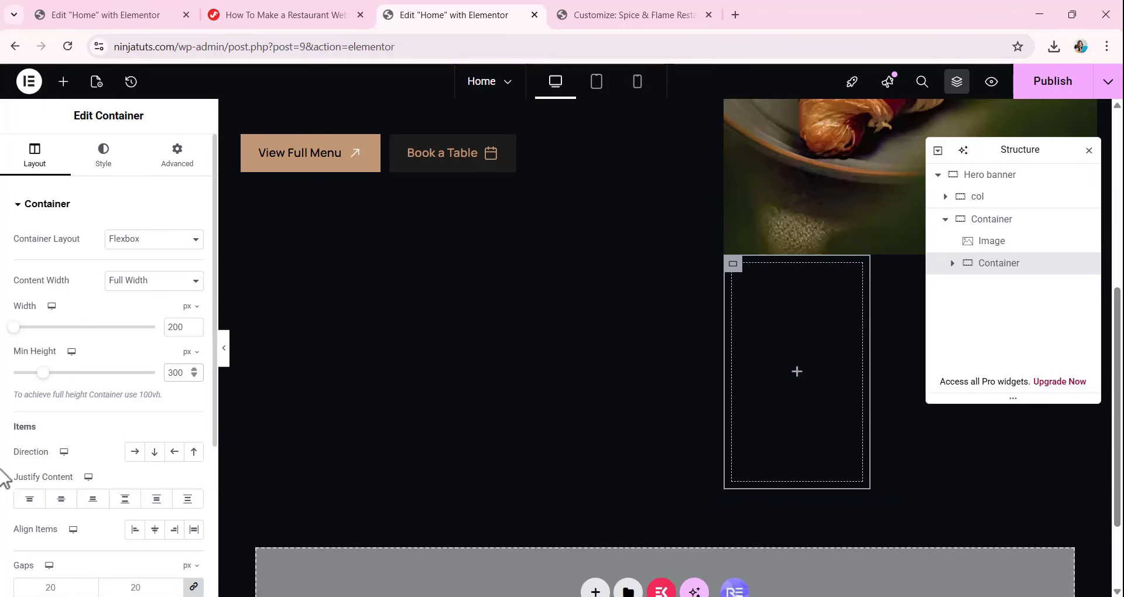
pyautogui.scroll(-1, 21, 586)
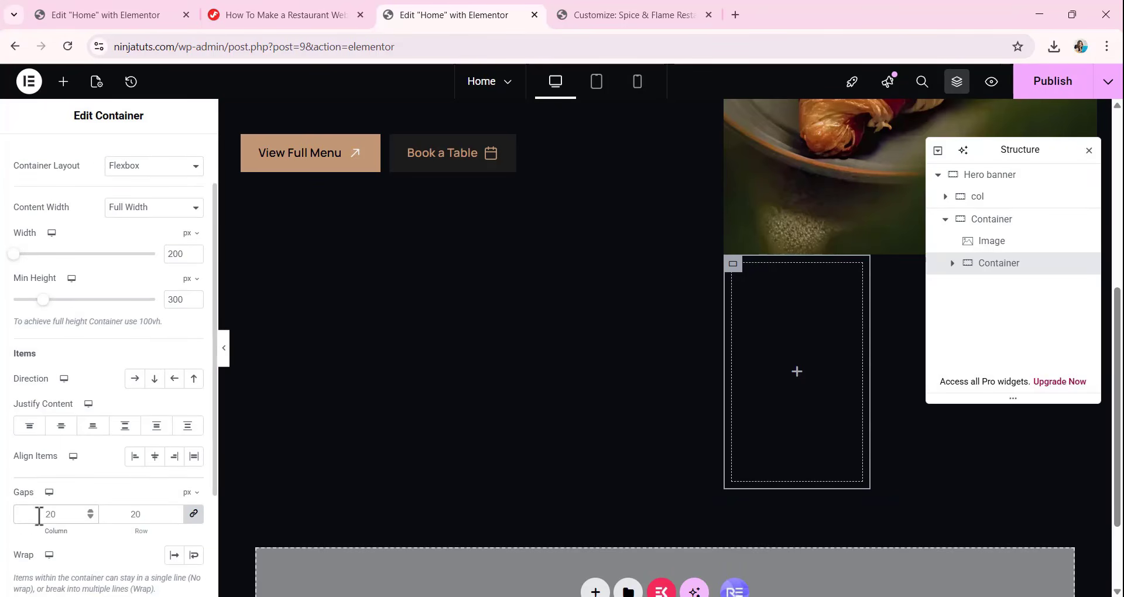
pyautogui.scroll(5, 88, 410)
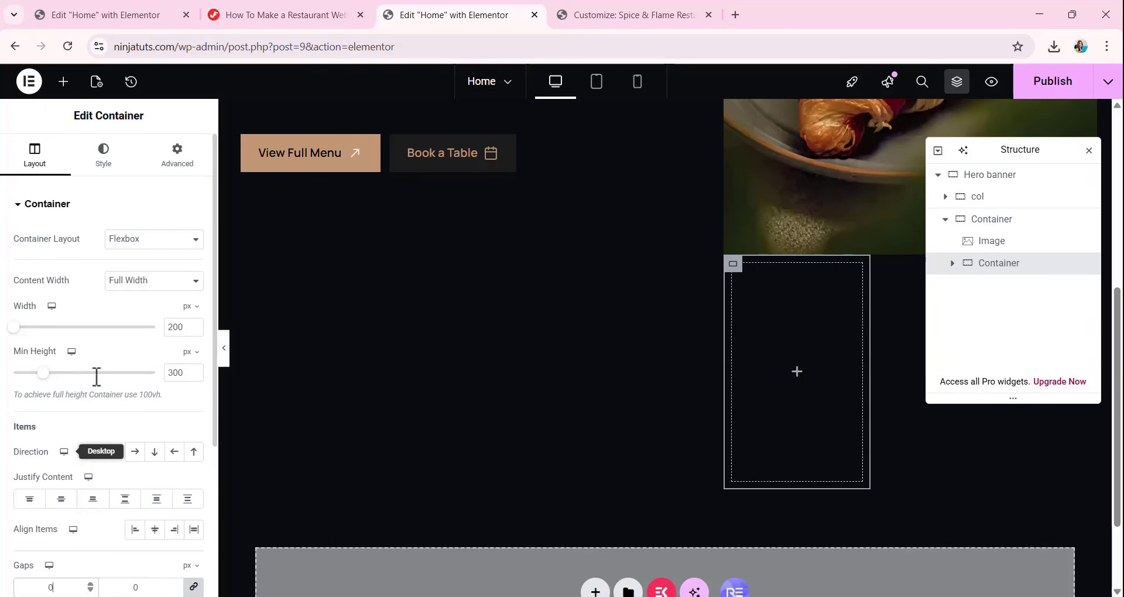
# Give the nested container a classic background using the coffee cup picture Image-45.webp from the media library.
pyautogui.click(107, 161)
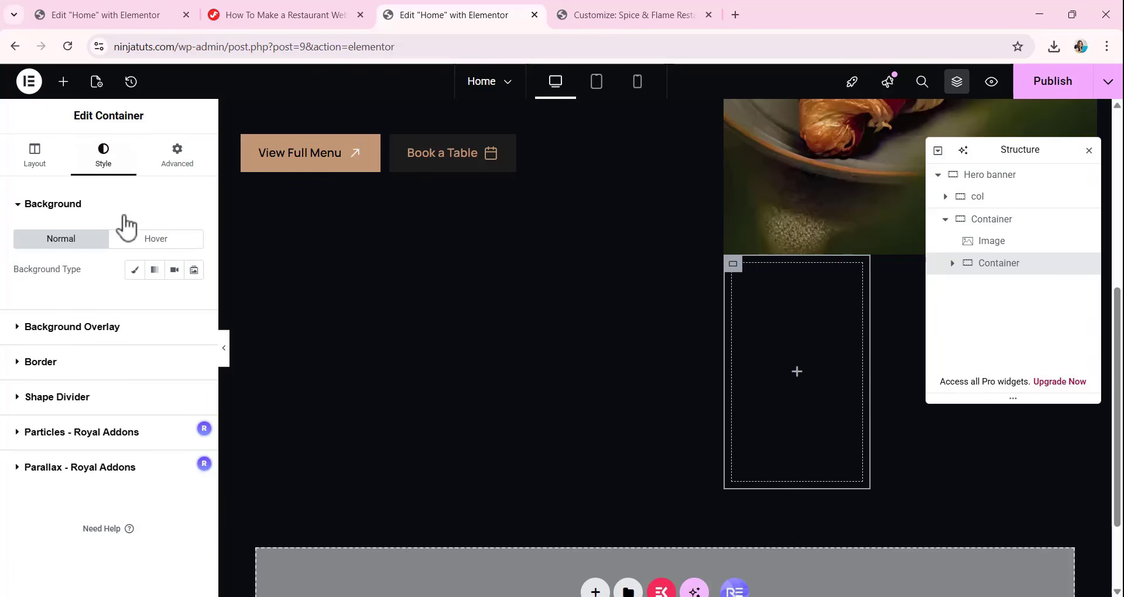
pyautogui.click(135, 270)
pyautogui.moveTo(95, 376)
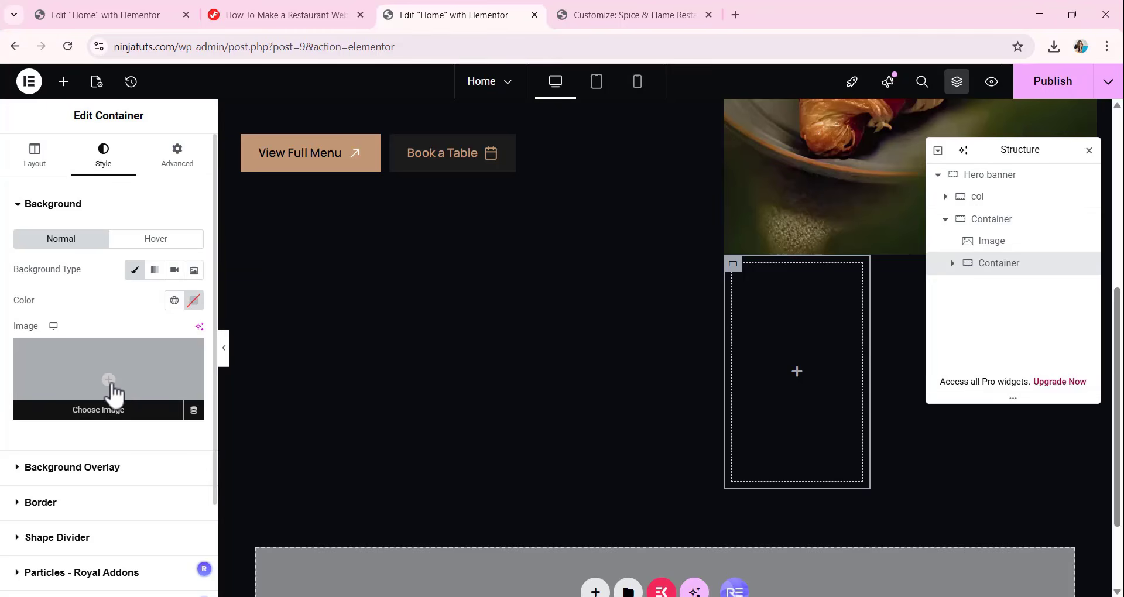
pyautogui.click(98, 411)
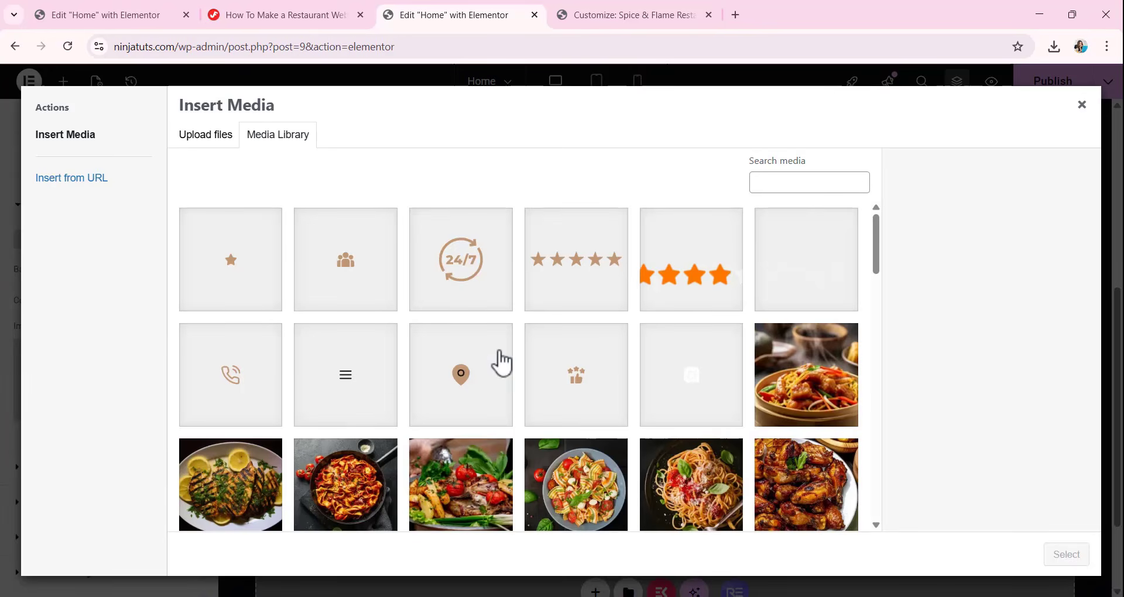
pyautogui.scroll(-3, 501, 362)
pyautogui.scroll(-1, 503, 364)
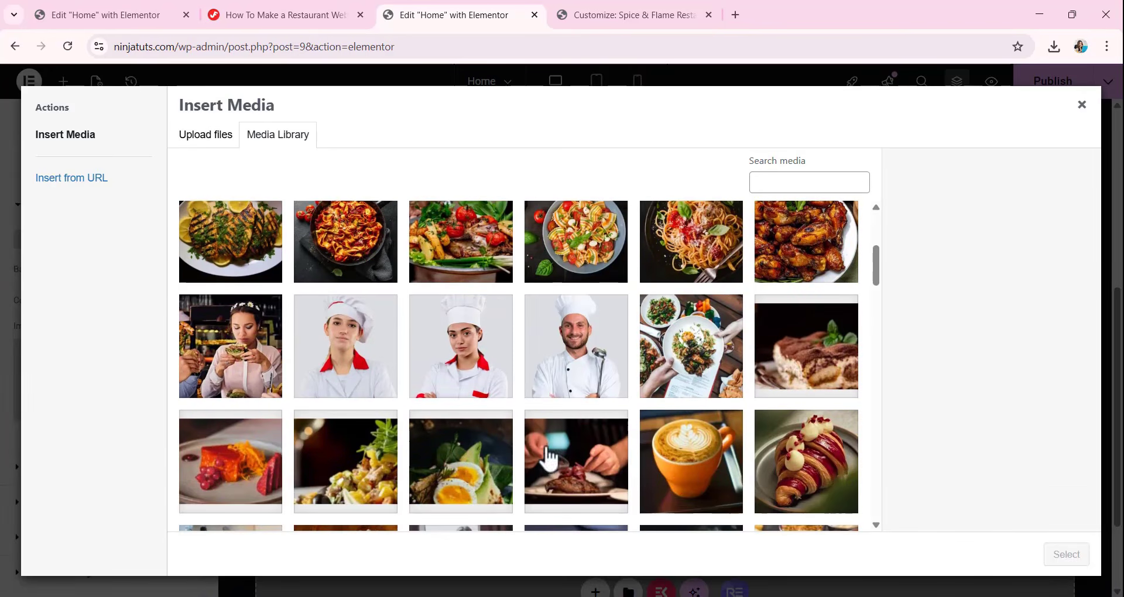
pyautogui.click(691, 460)
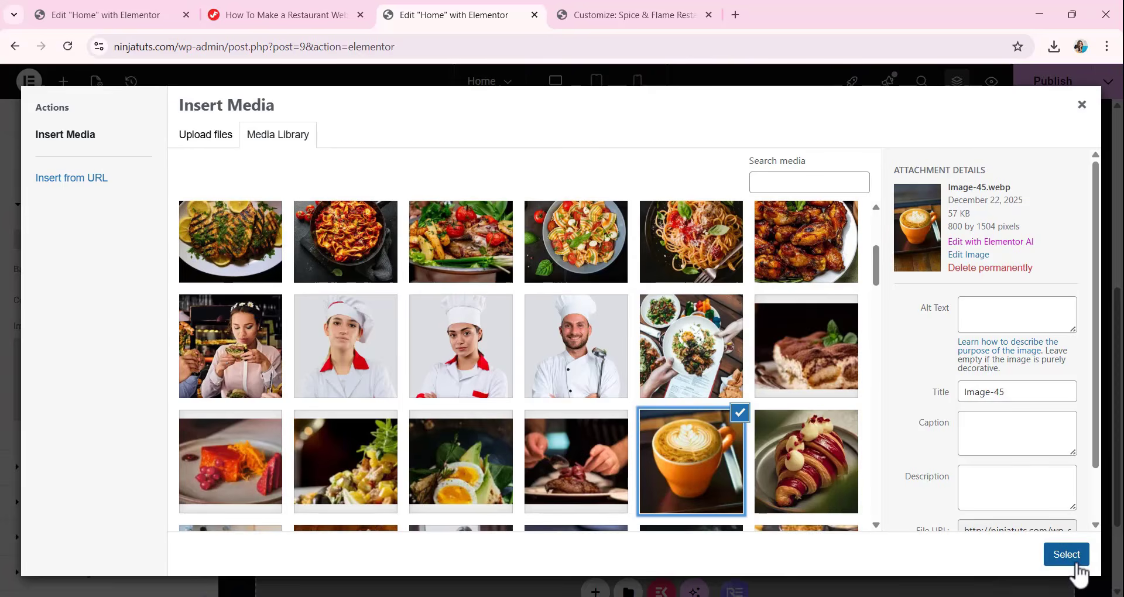
pyautogui.click(1075, 559)
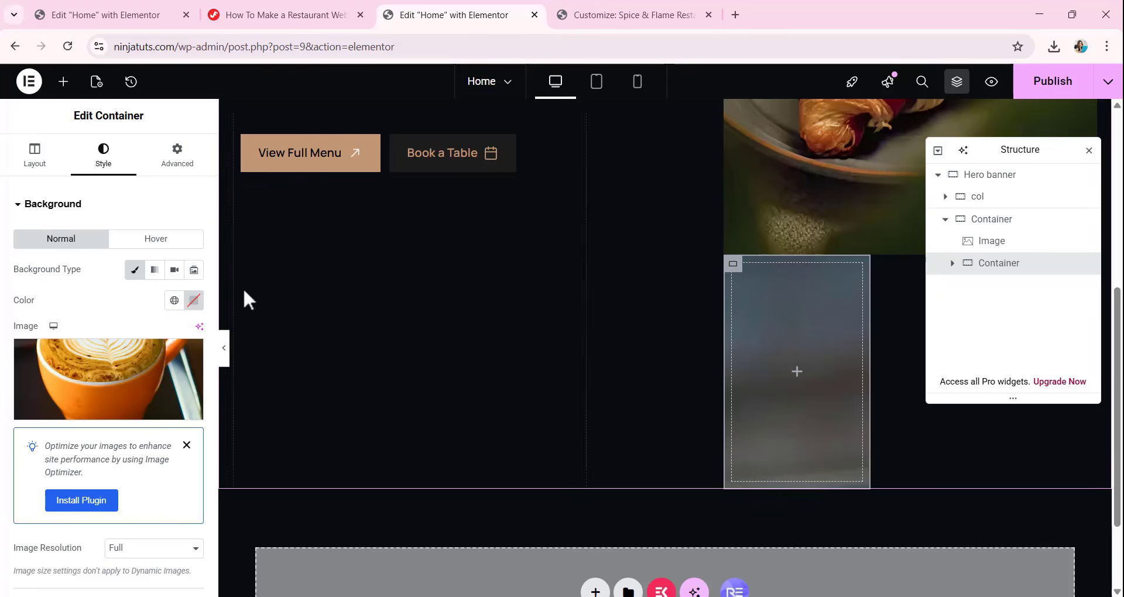
# Set the coffee background image's position to Center Center and its repeat to No-repeat.
pyautogui.scroll(-3, 91, 391)
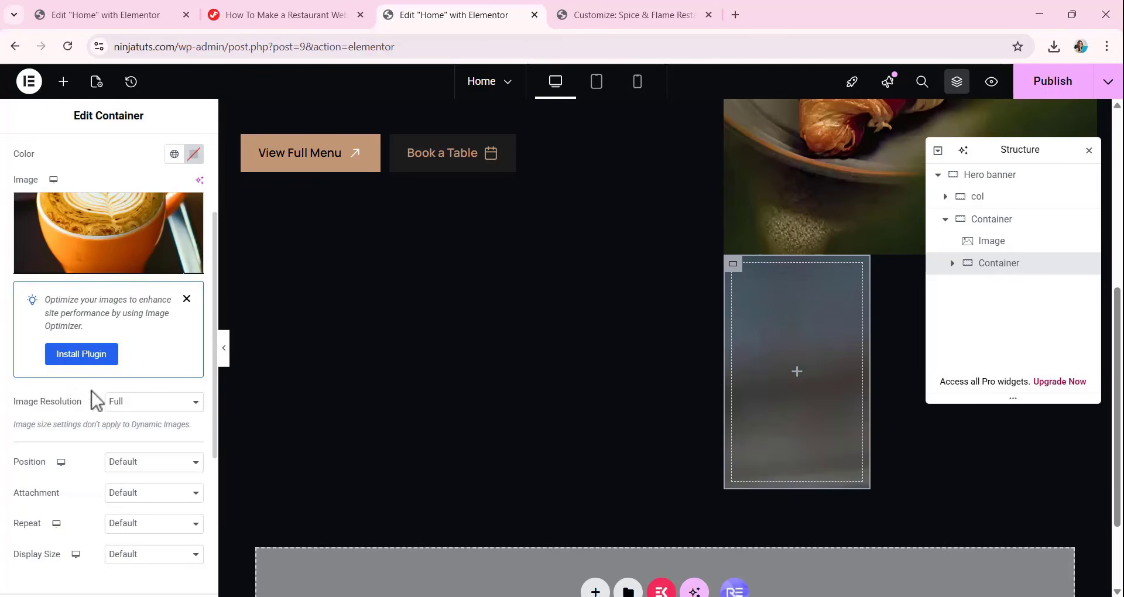
pyautogui.click(124, 466)
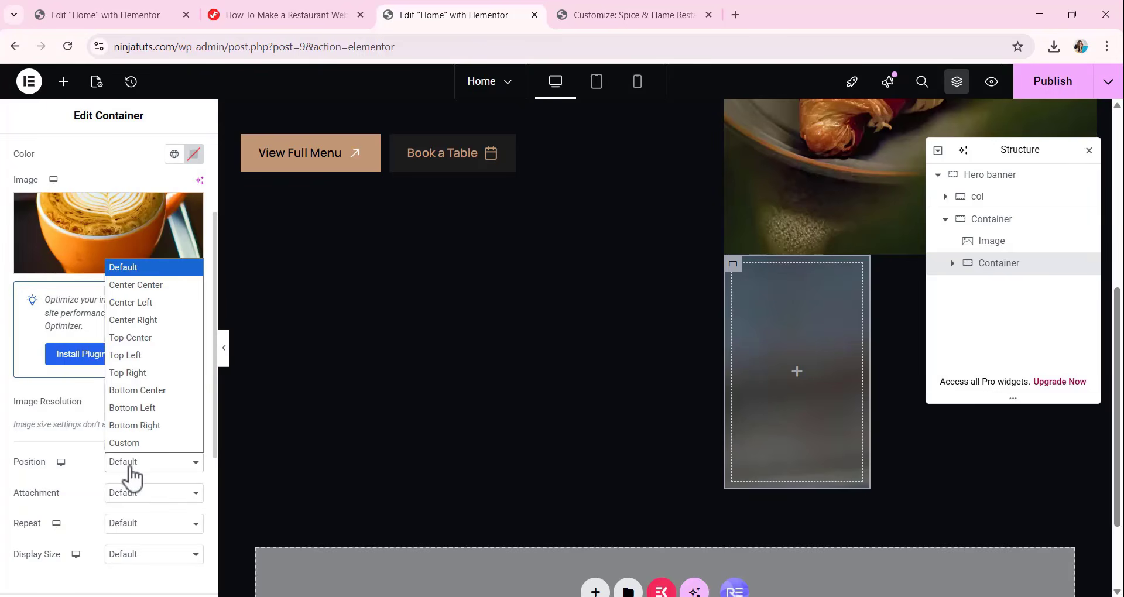
pyautogui.click(155, 286)
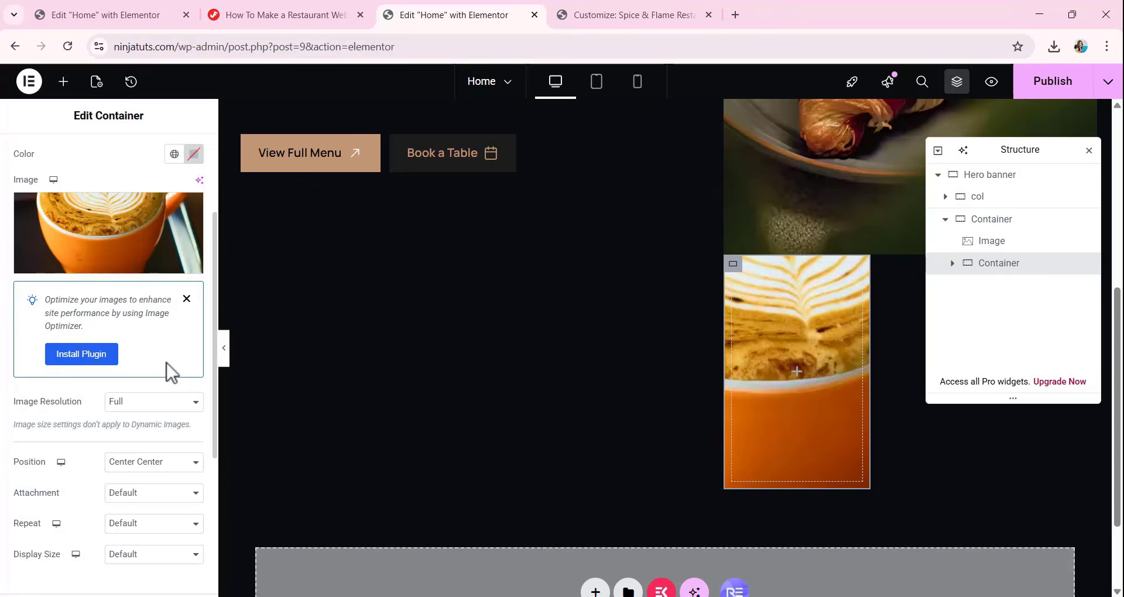
pyautogui.scroll(-1, 155, 410)
pyautogui.click(123, 467)
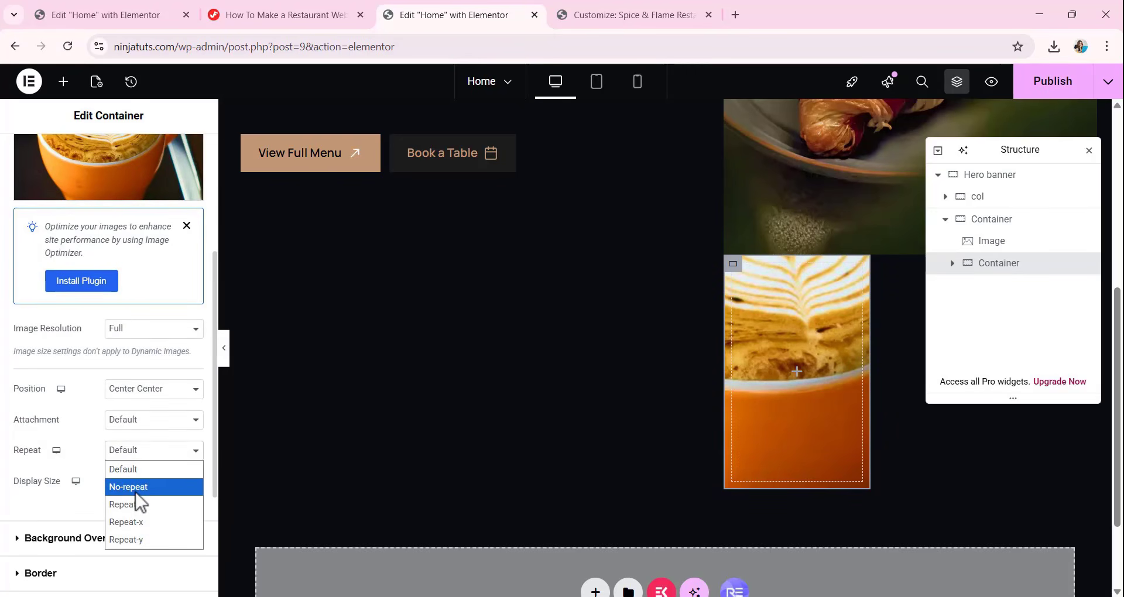
pyautogui.click(135, 490)
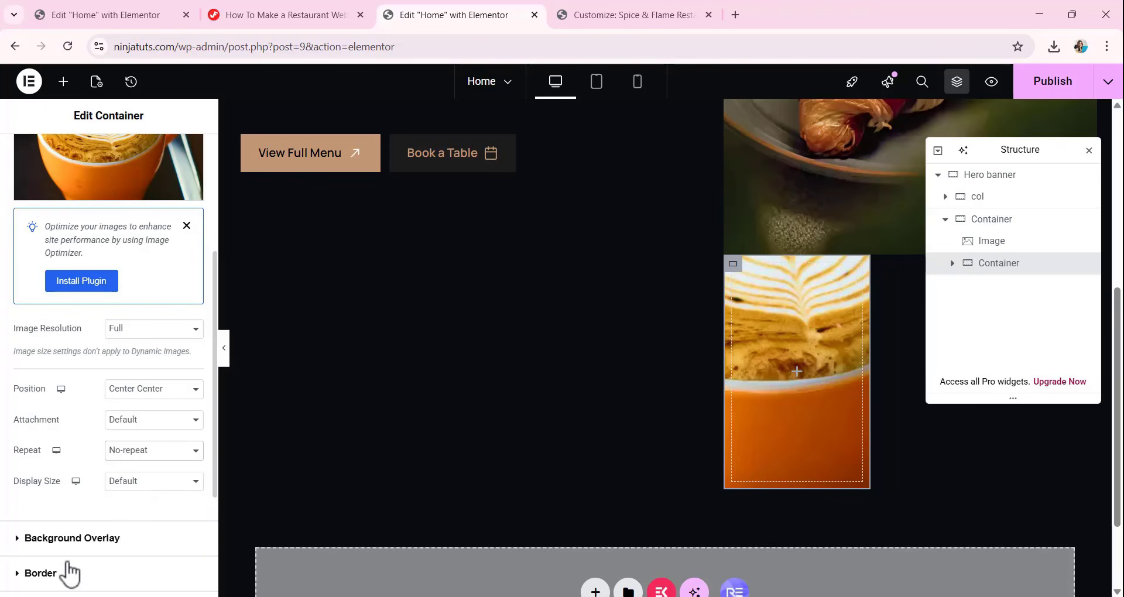
# Give the nested coffee container a solid border 2 px wide on all sides.
pyautogui.scroll(-1, 70, 571)
pyautogui.click(59, 504)
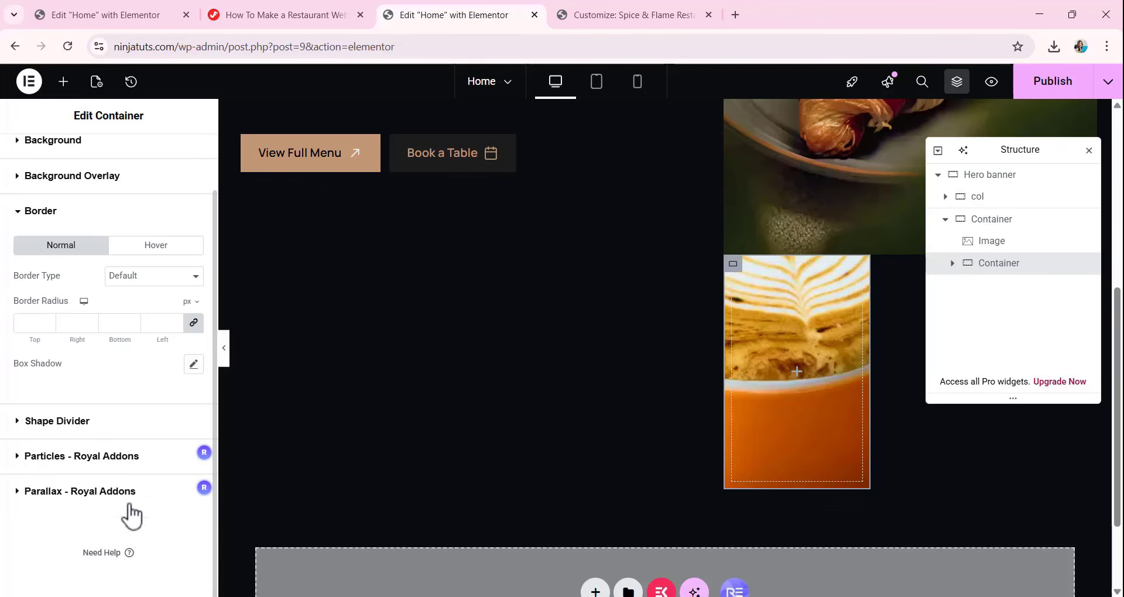
pyautogui.click(136, 275)
pyautogui.click(144, 329)
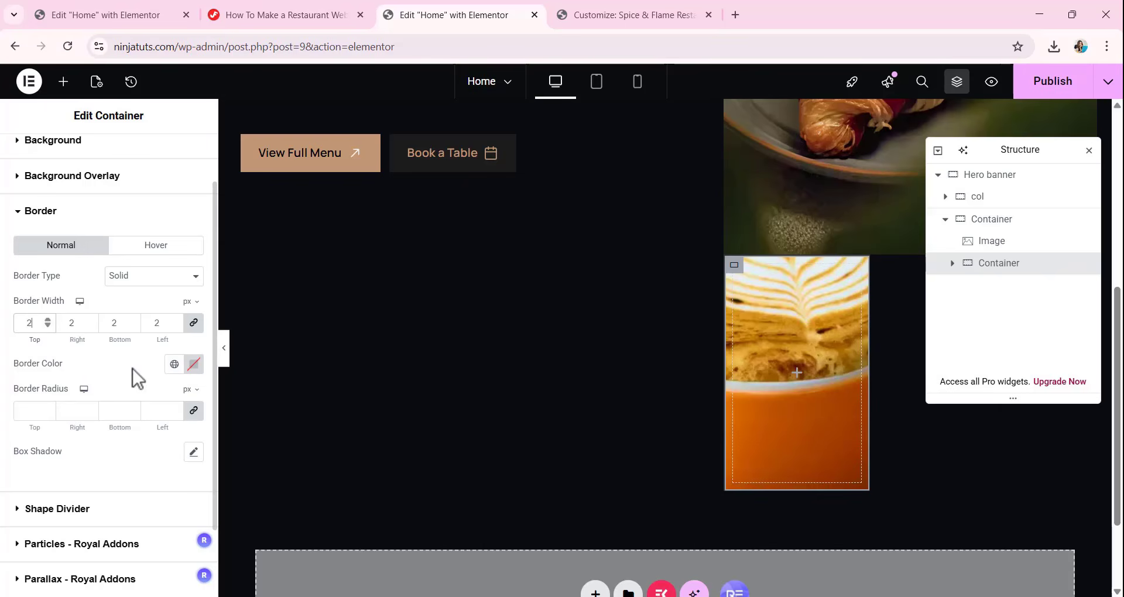
# Set the coffee container's border color to C19977 and its border radius to 100 px on all corners.
pyautogui.click(194, 364)
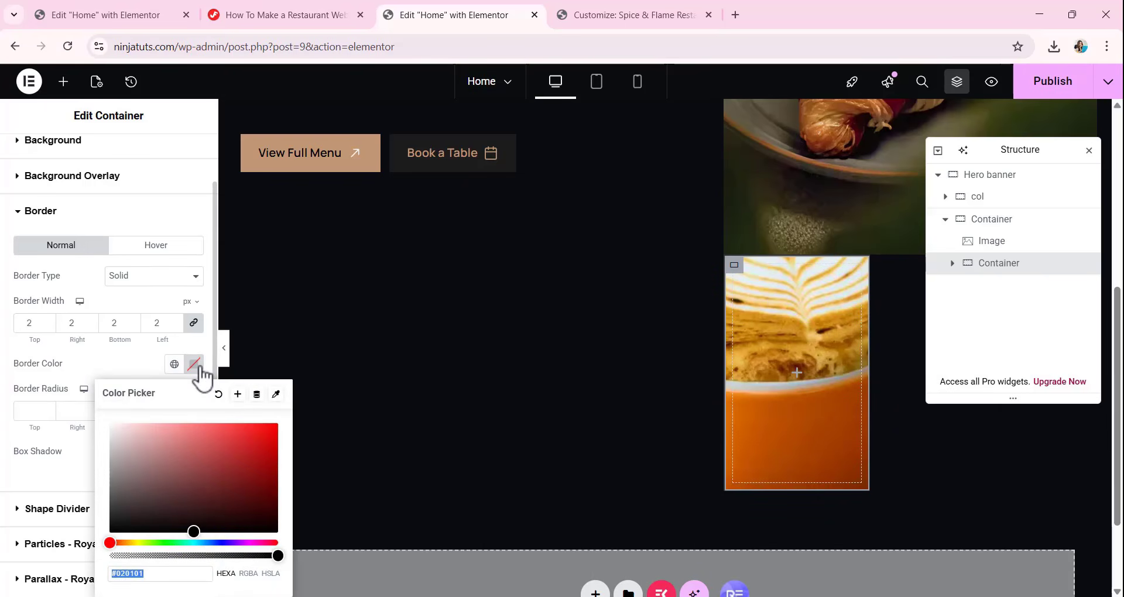
pyautogui.write('C1')
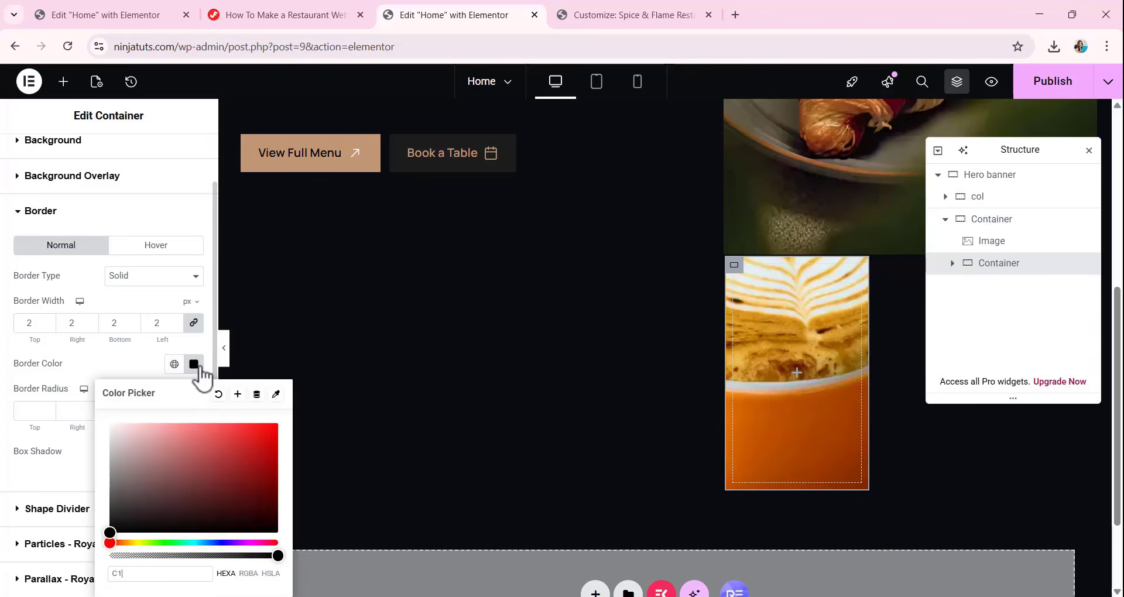
pyautogui.write('9977')
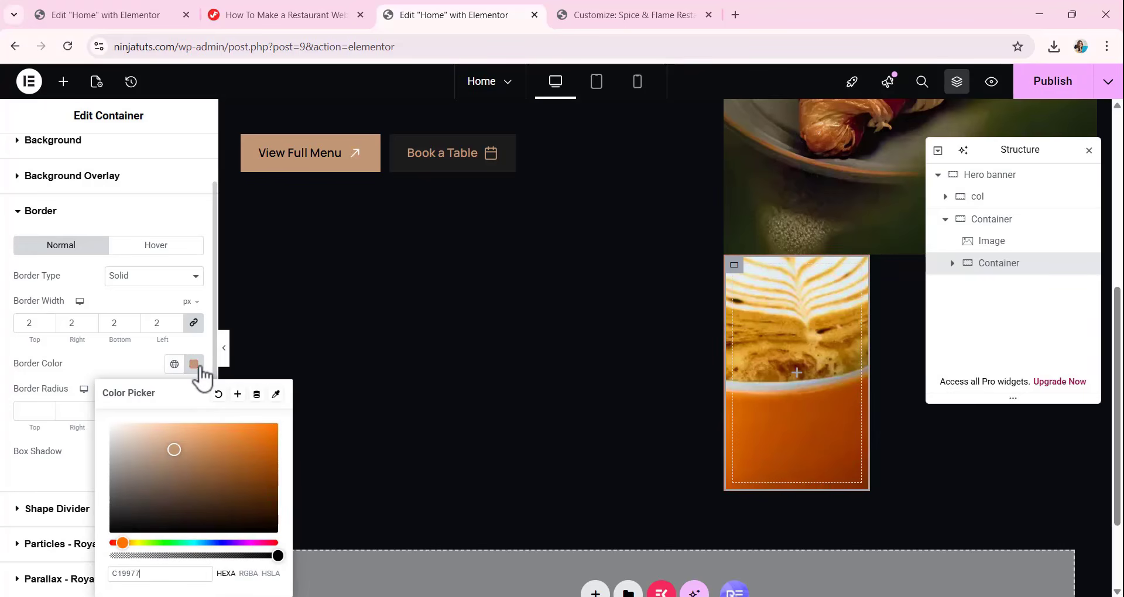
pyautogui.click(129, 369)
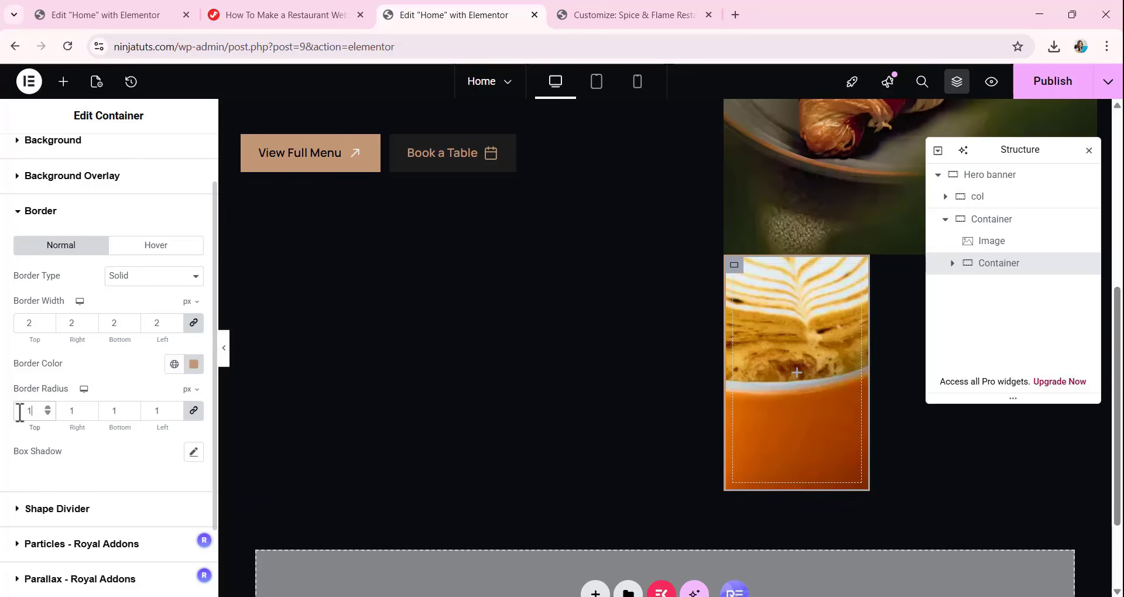
pyautogui.write('00')
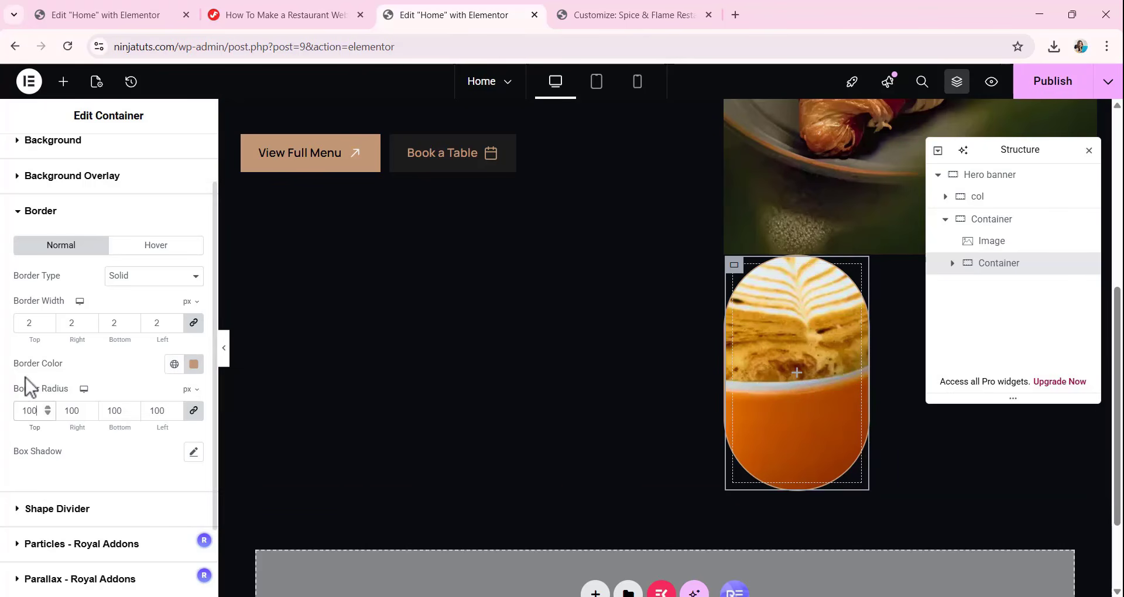
# Set the display size of the coffee container's background image to Cover.
pyautogui.scroll(1, 32, 384)
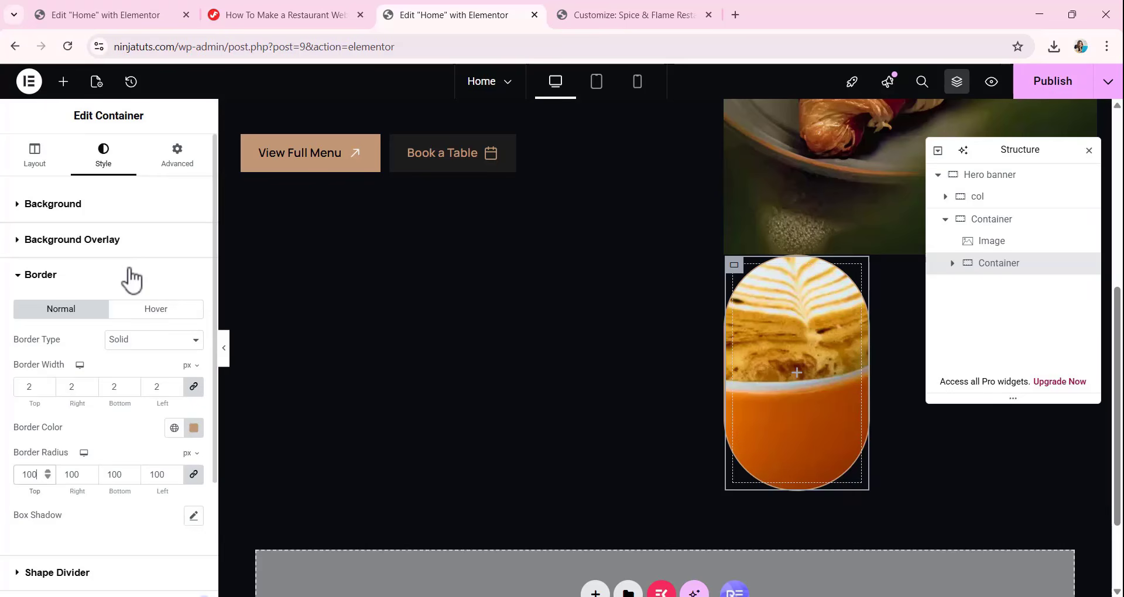
pyautogui.click(82, 212)
pyautogui.scroll(-3, 146, 486)
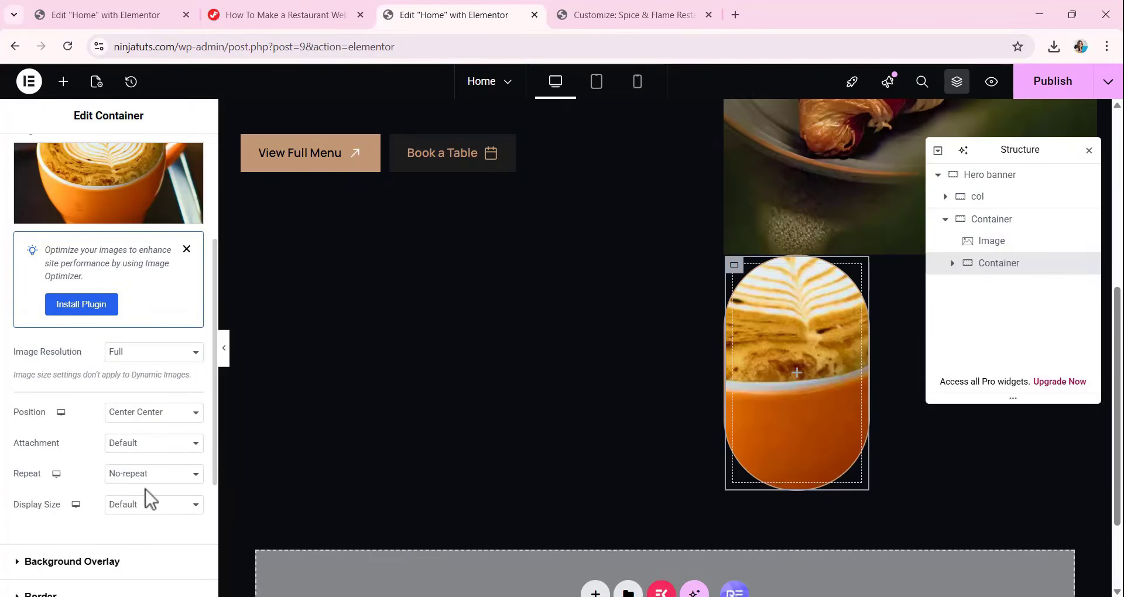
pyautogui.click(136, 508)
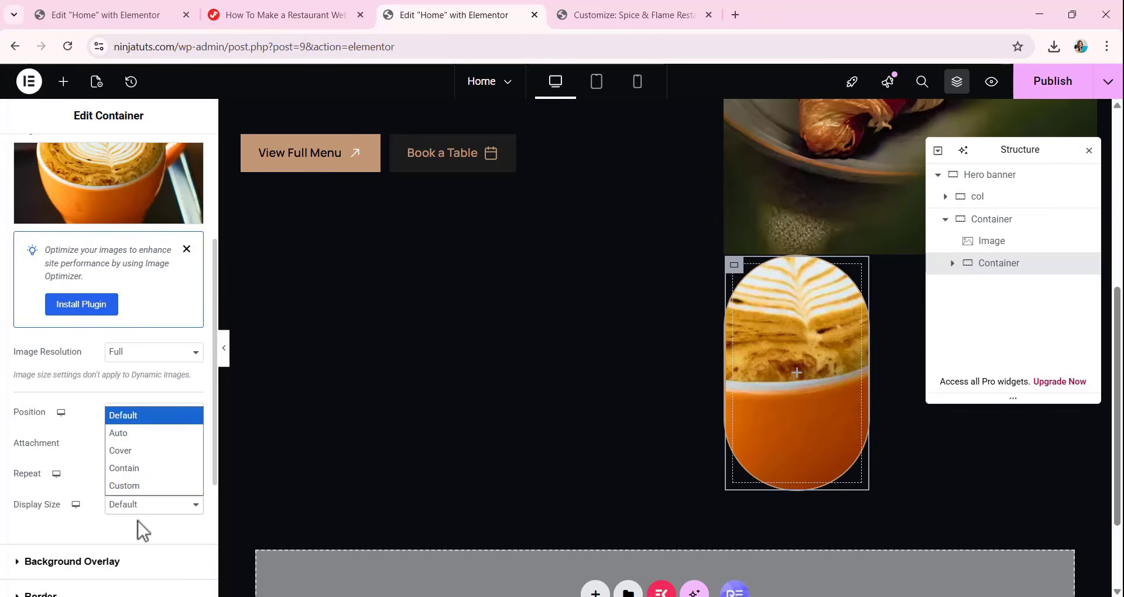
pyautogui.click(140, 454)
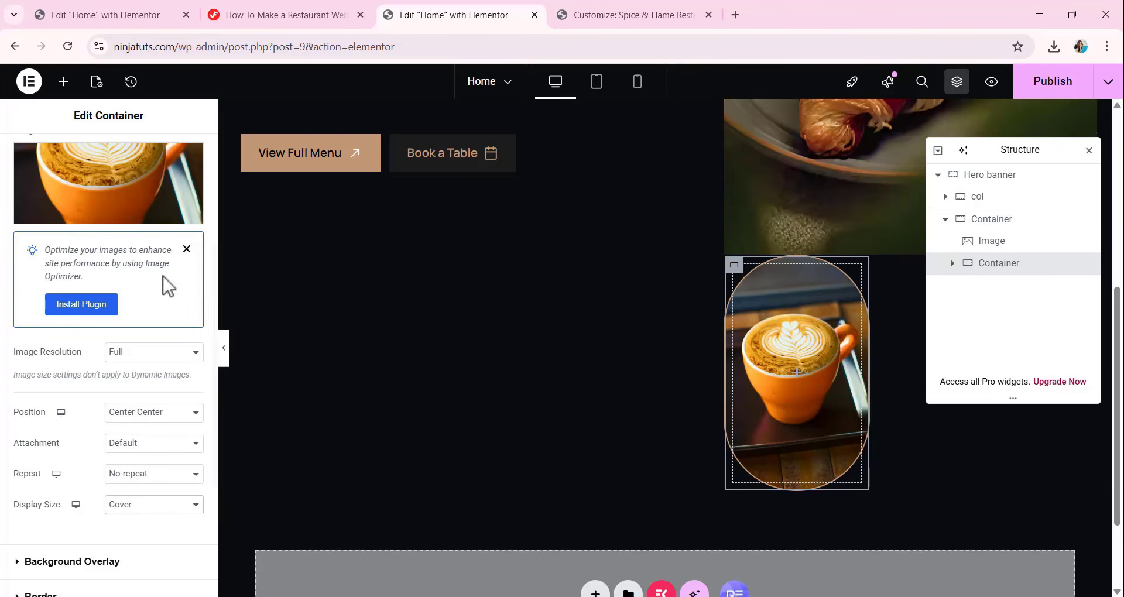
# Set the coffee container's padding to 0 px on all sides.
pyautogui.scroll(4, 164, 276)
pyautogui.click(174, 159)
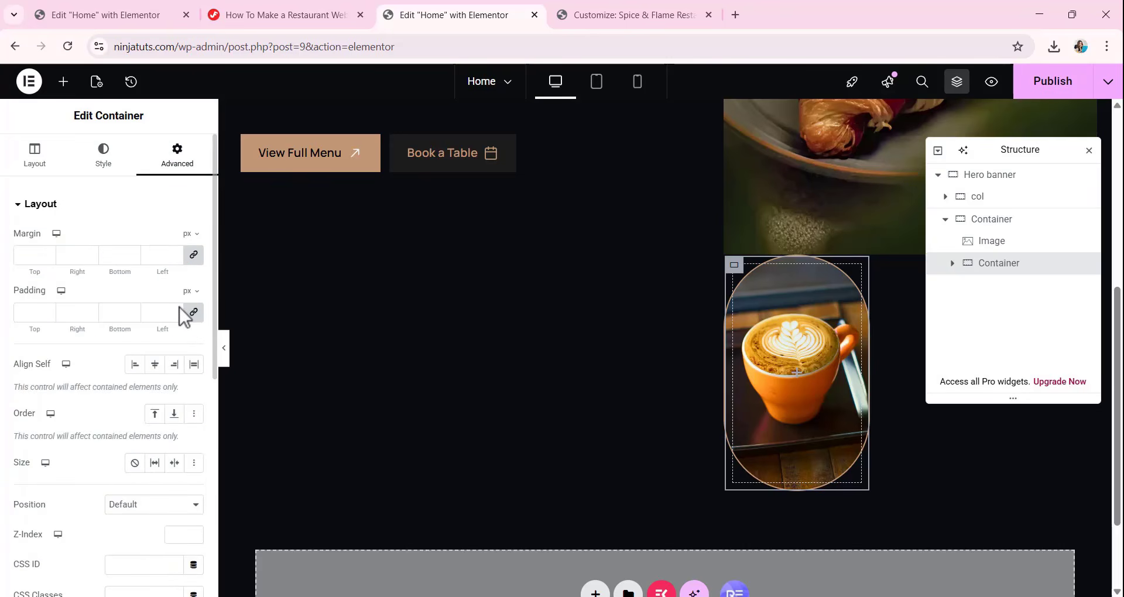
pyautogui.click(194, 313)
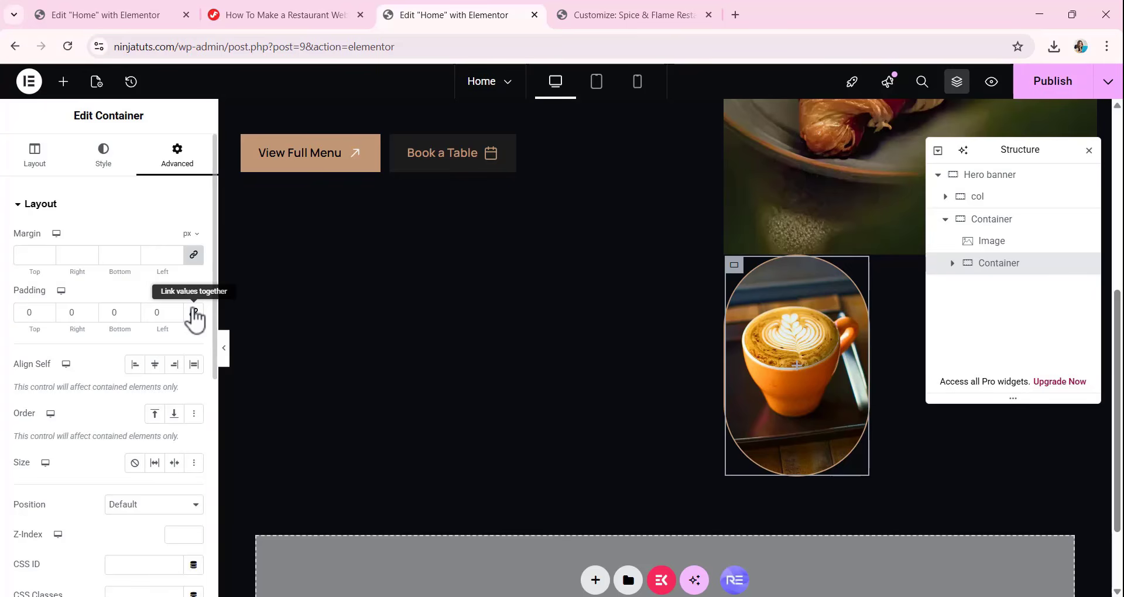
# Make the coffee container's position Absolute with a horizontal offset of -100 px.
pyautogui.scroll(-4, 131, 358)
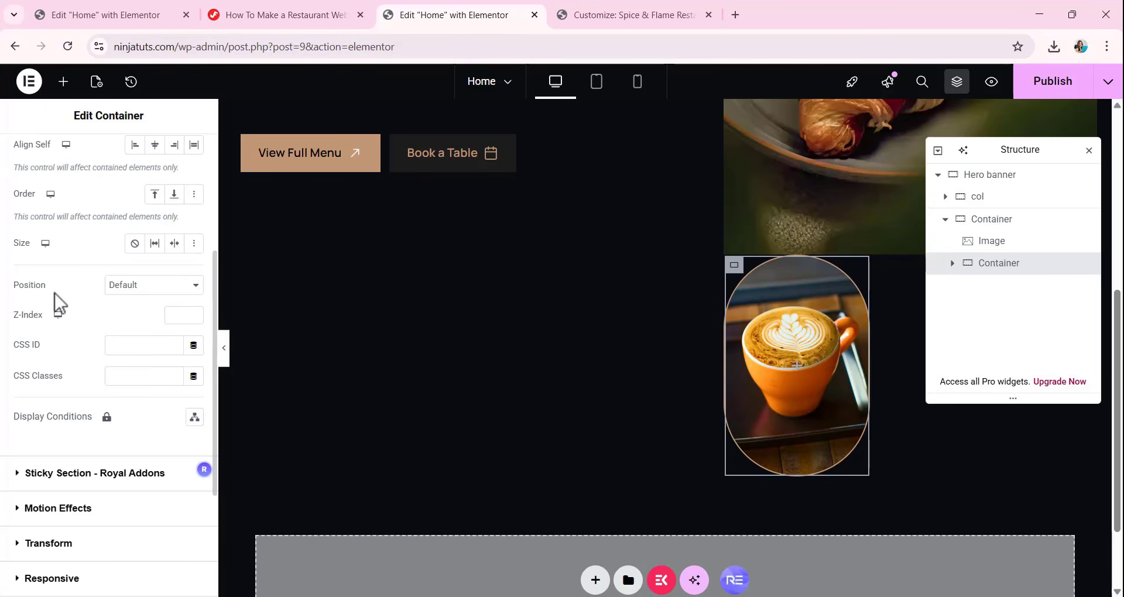
pyautogui.click(156, 293)
pyautogui.click(166, 324)
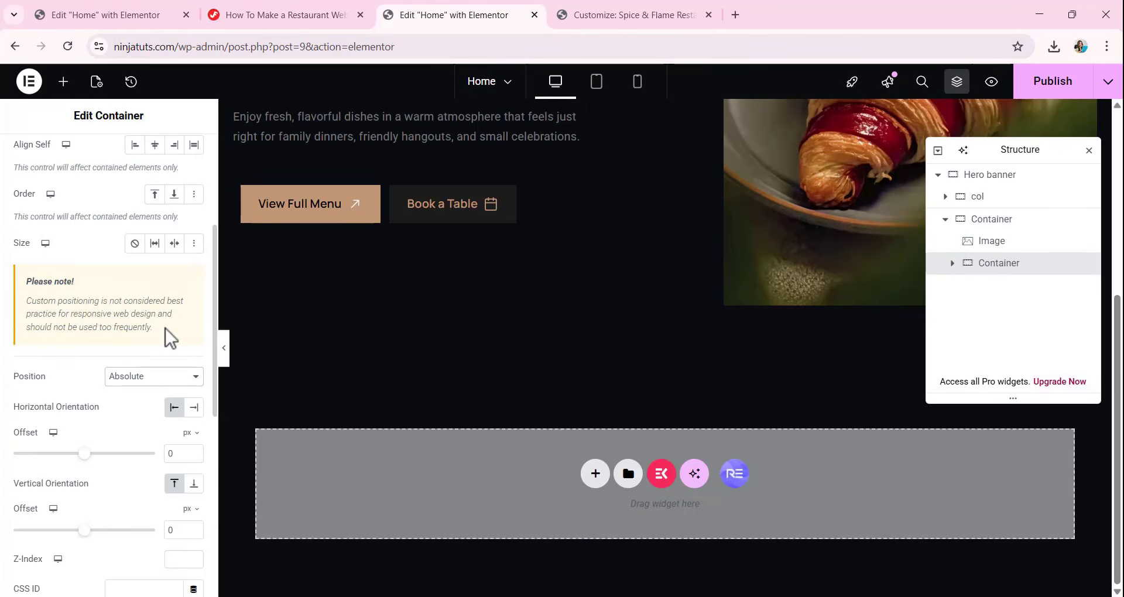
pyautogui.scroll(5, 582, 310)
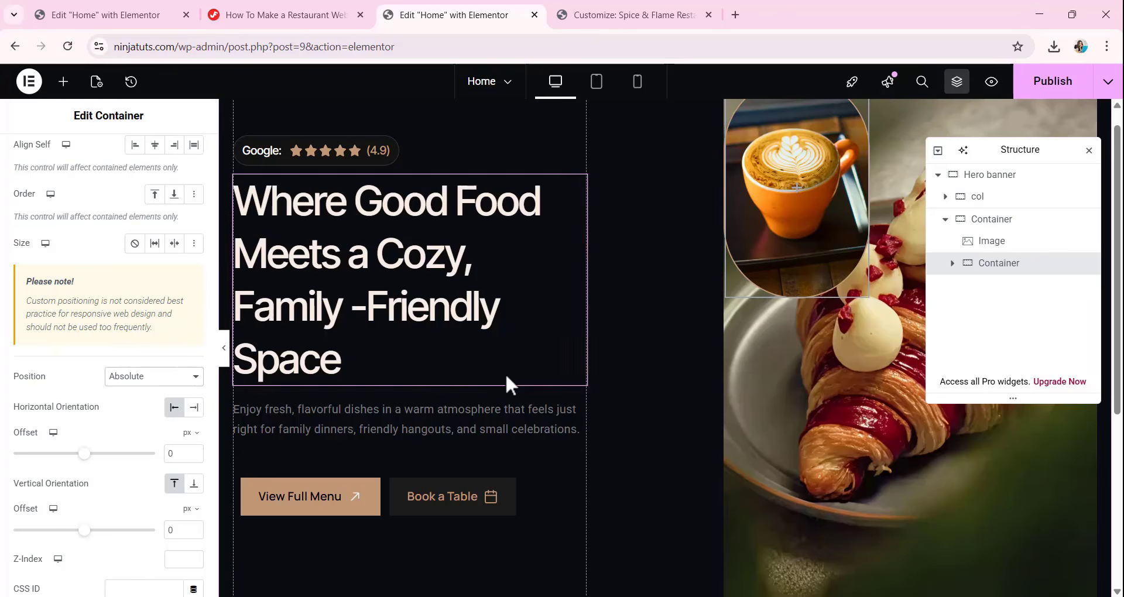
pyautogui.doubleClick(174, 455)
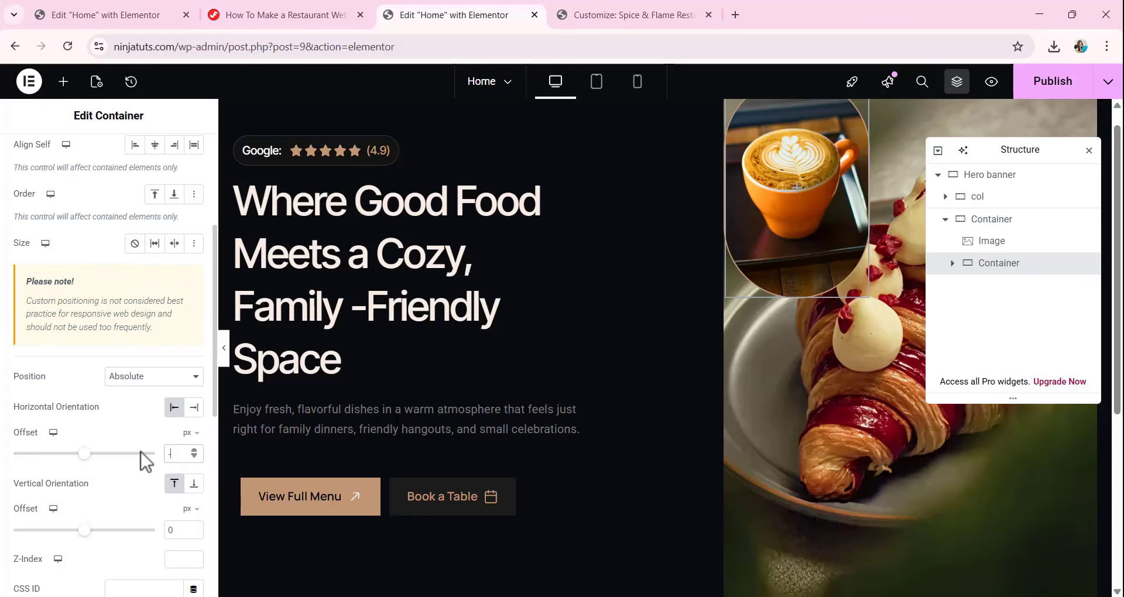
pyautogui.write('-100')
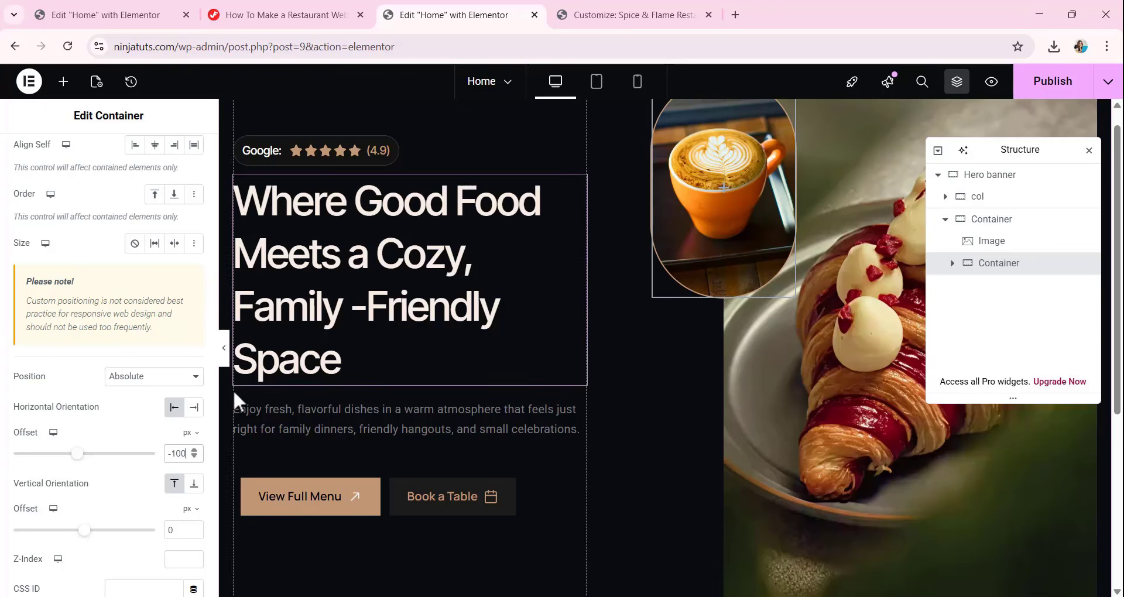
# Switch the coffee container's vertical offset to a custom unit and set it to calc((50% - 151px)).
pyautogui.scroll(-1, 233, 389)
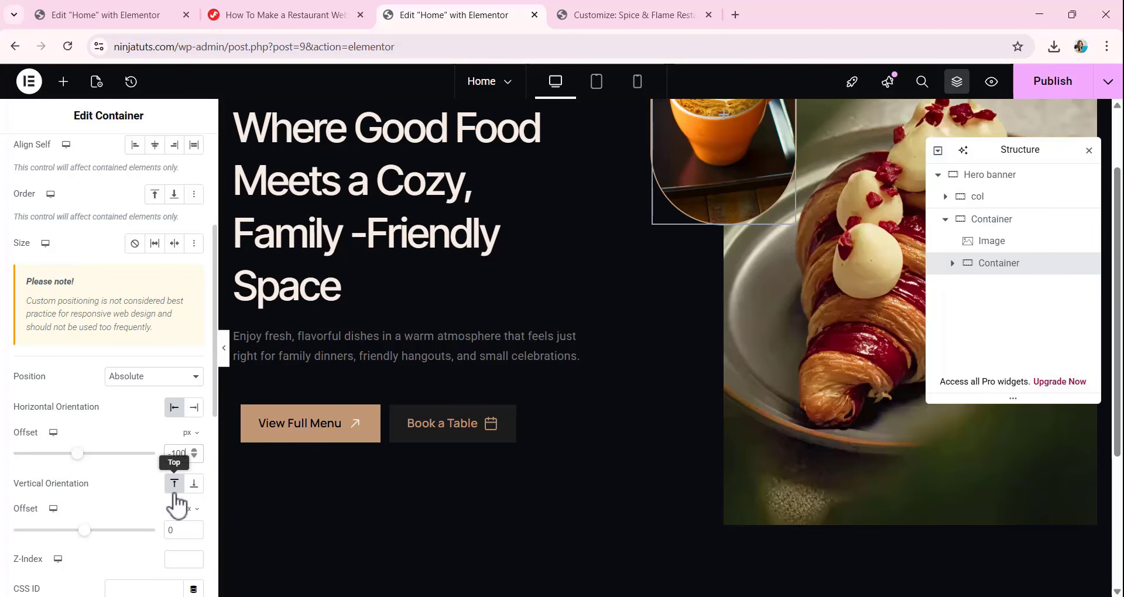
pyautogui.scroll(-2, 85, 492)
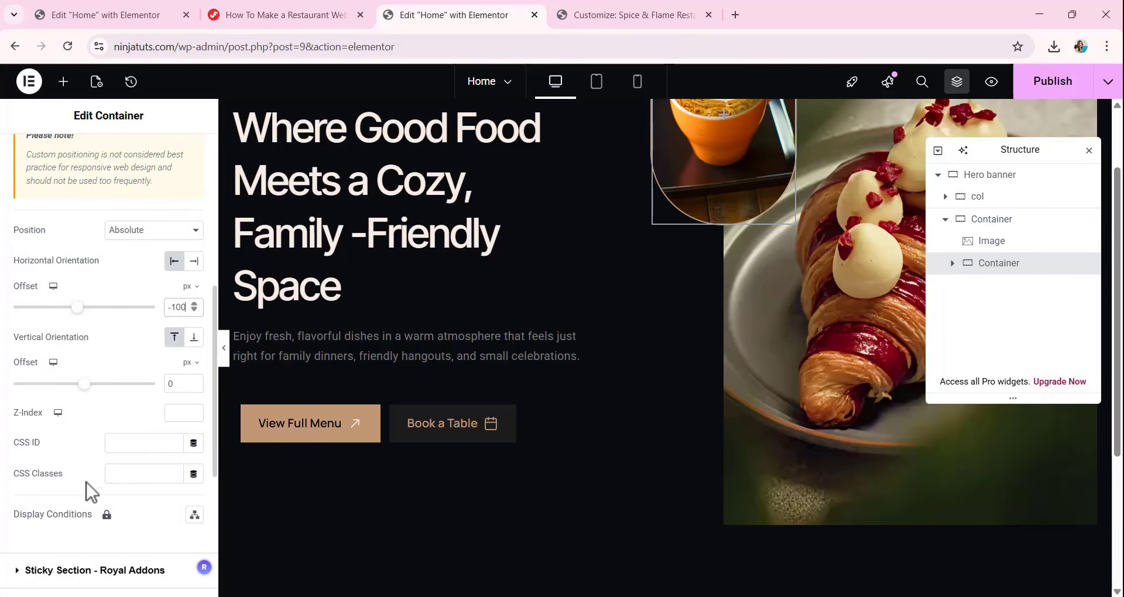
pyautogui.doubleClick(170, 384)
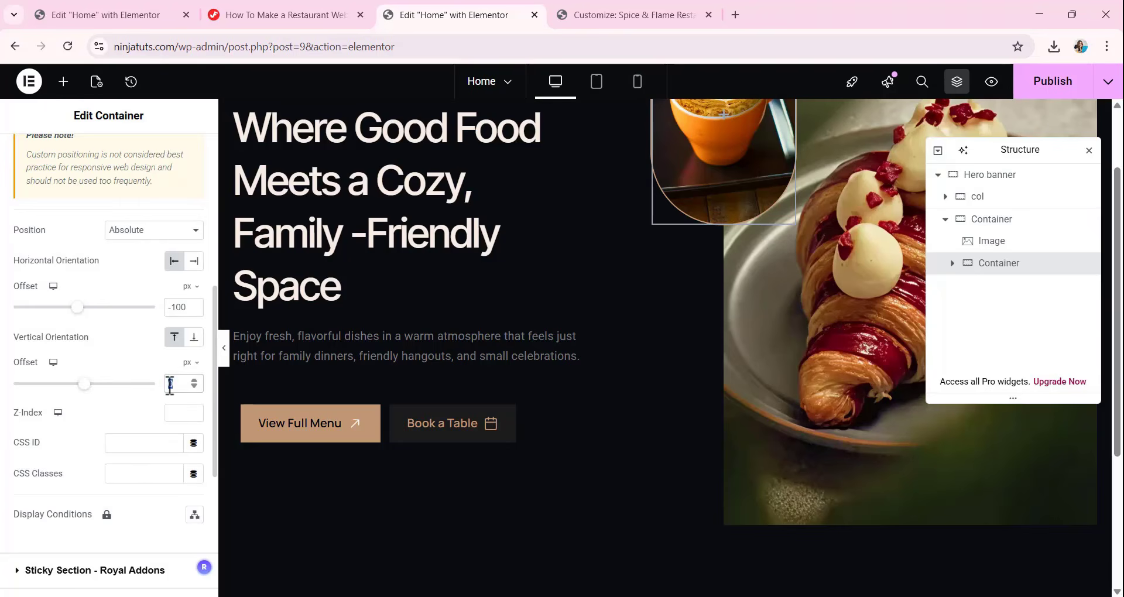
pyautogui.click(198, 365)
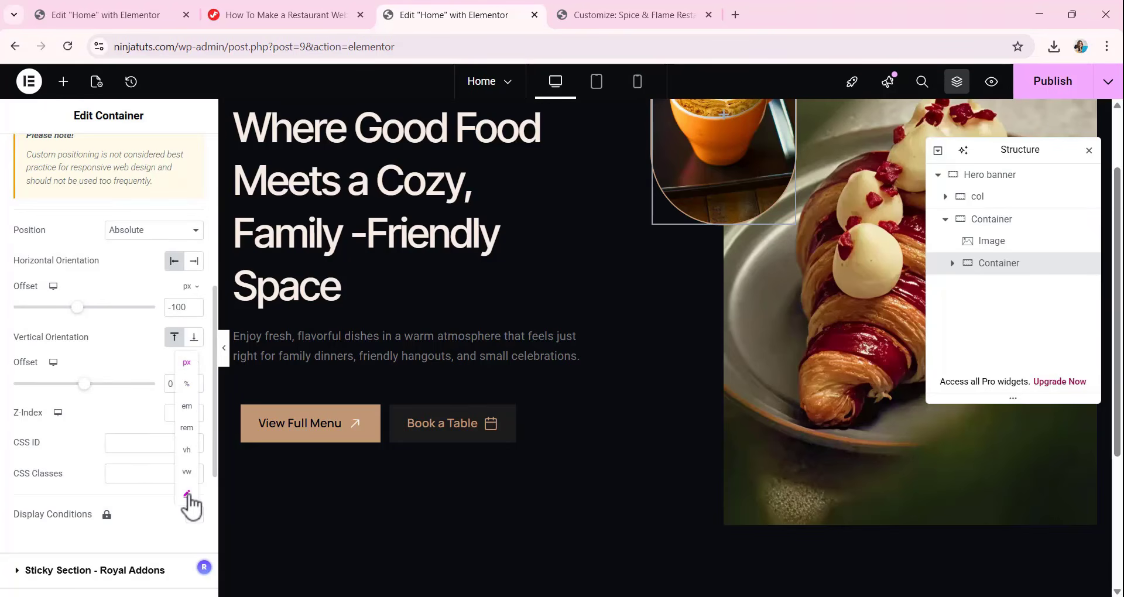
pyautogui.click(186, 495)
pyautogui.write('calc((50% - 151px))')
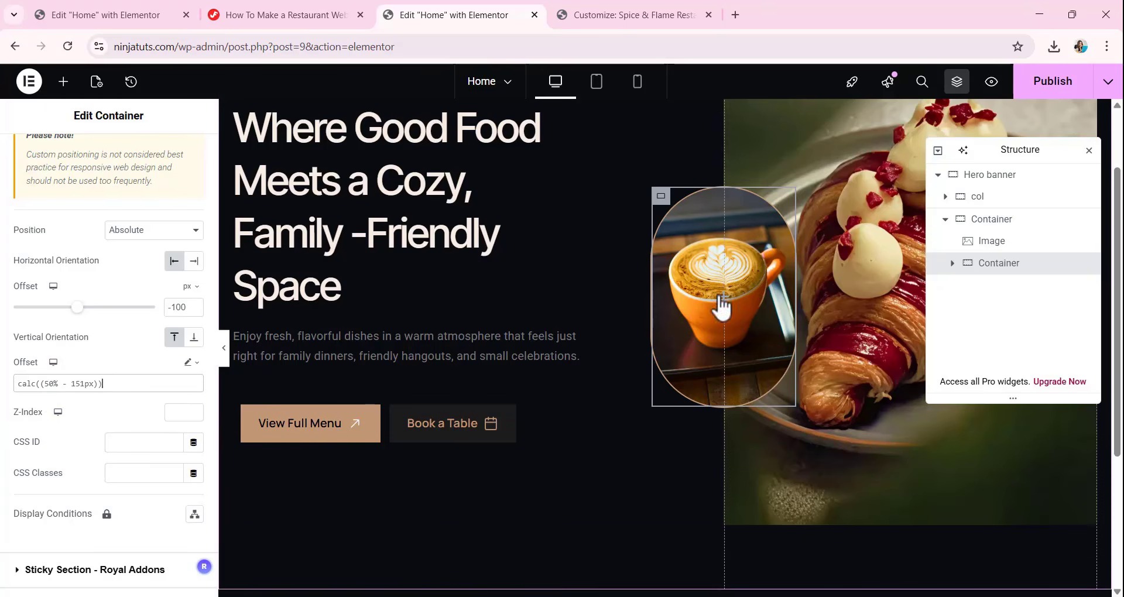
pyautogui.scroll(-1, 723, 305)
pyautogui.scroll(2, 719, 296)
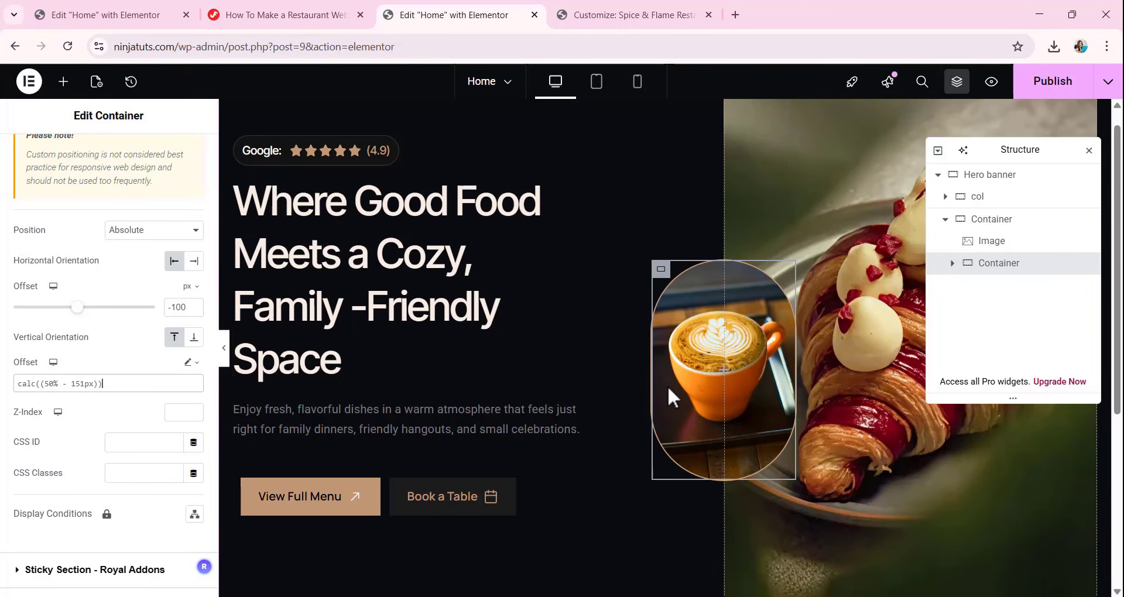
pyautogui.scroll(-2, 402, 490)
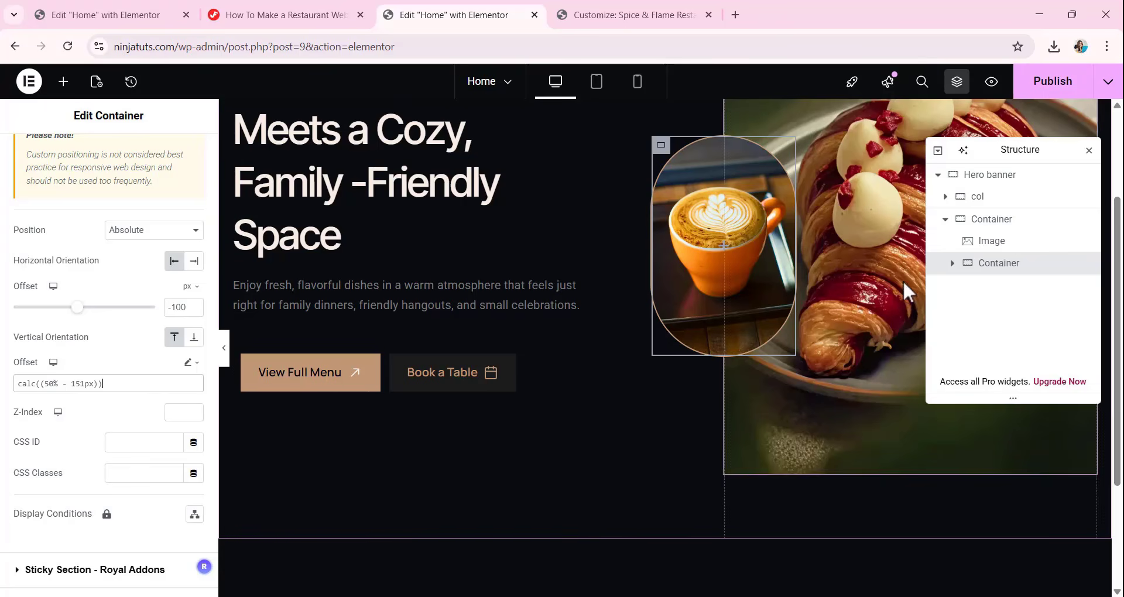
# Give the Hero banner container a classic background overlay using Background-Image.webp from the media library.
pyautogui.click(1000, 175)
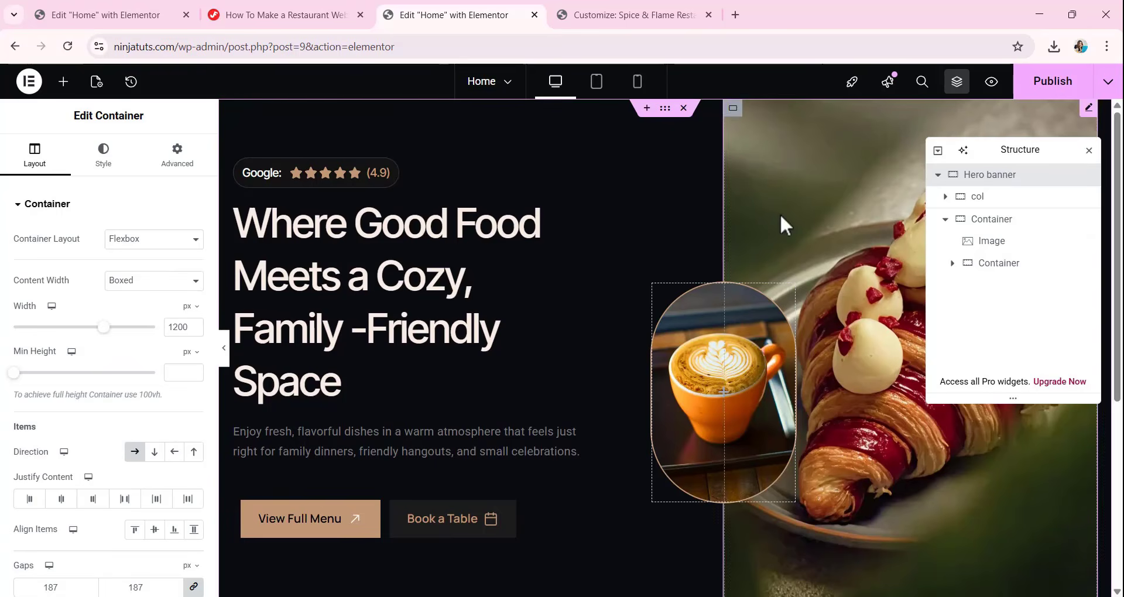
pyautogui.click(106, 154)
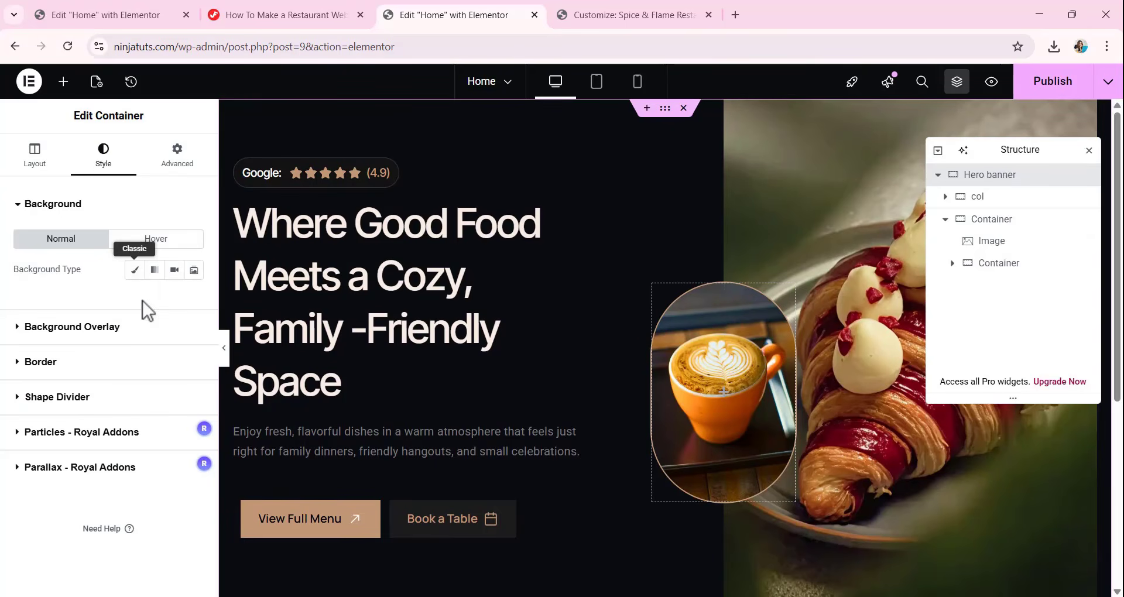
pyautogui.click(74, 327)
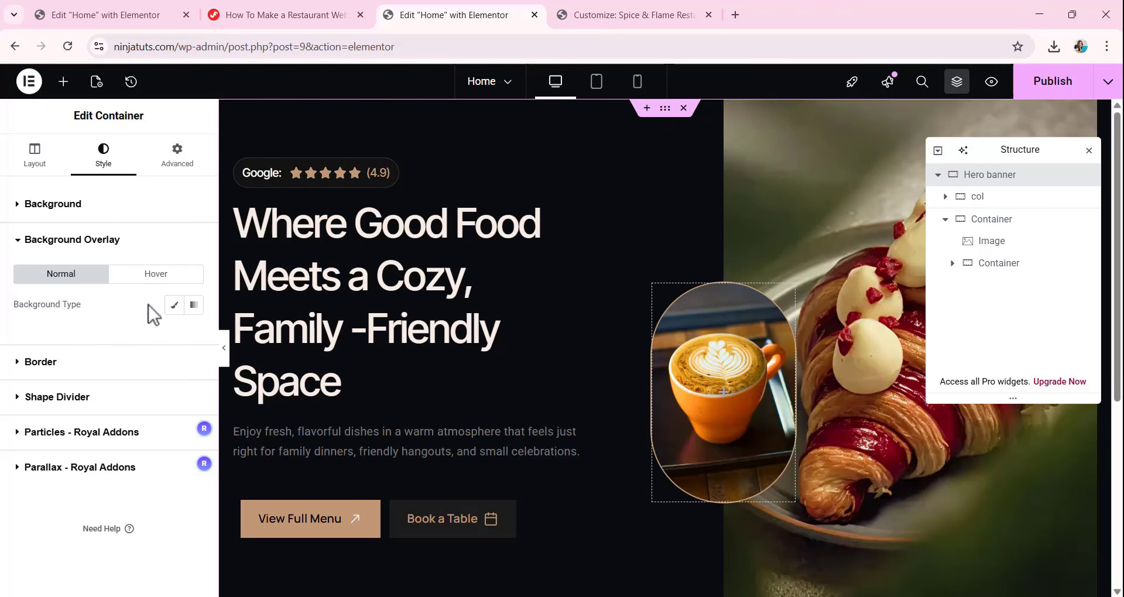
pyautogui.click(174, 305)
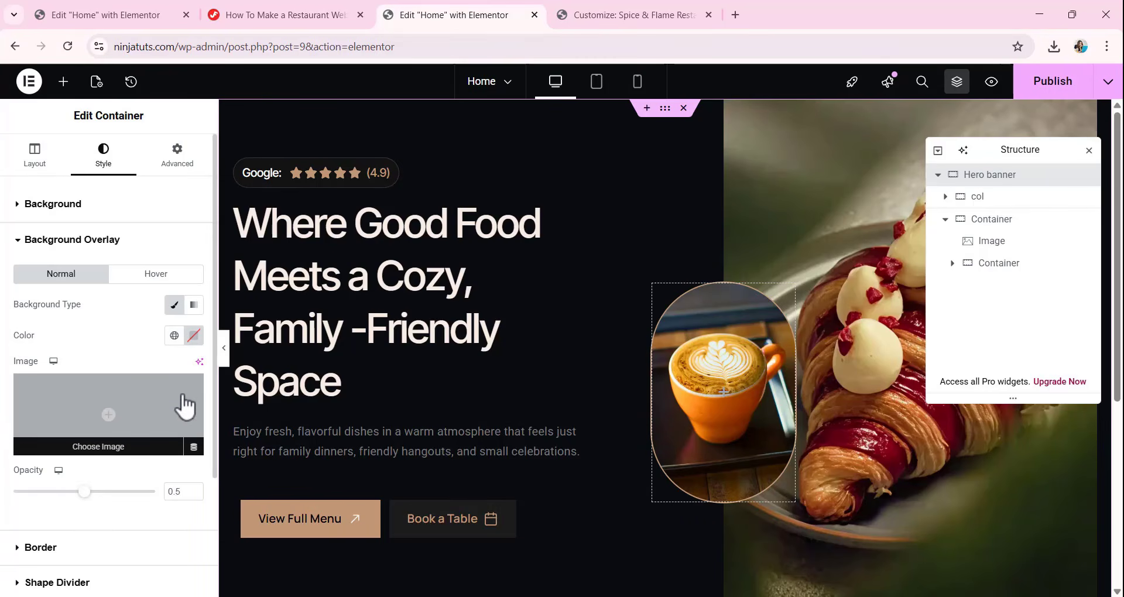
pyautogui.click(120, 452)
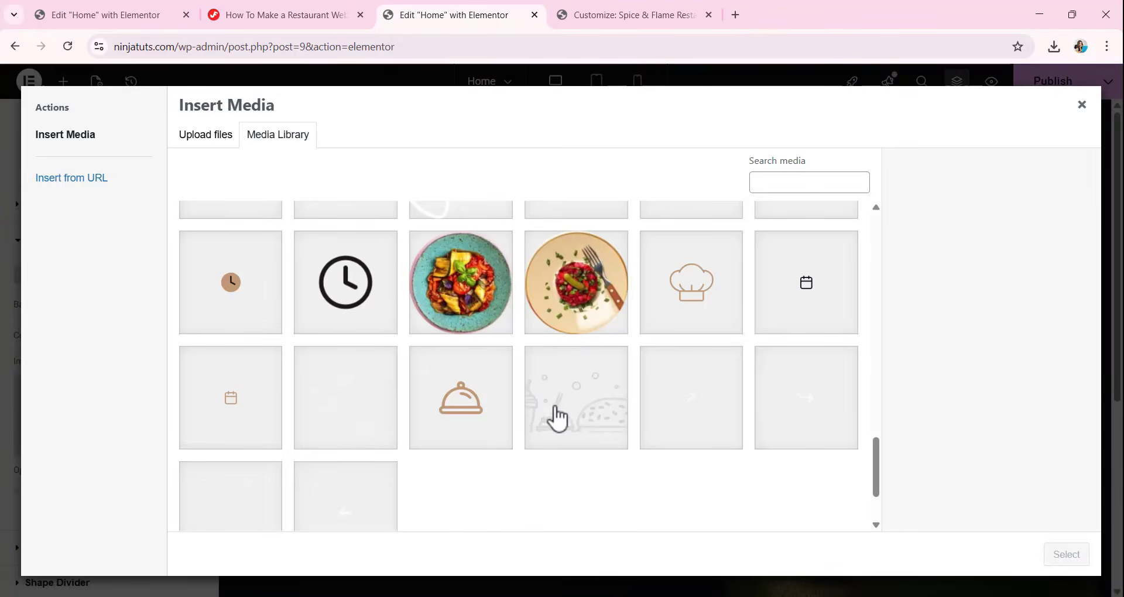
pyautogui.click(558, 417)
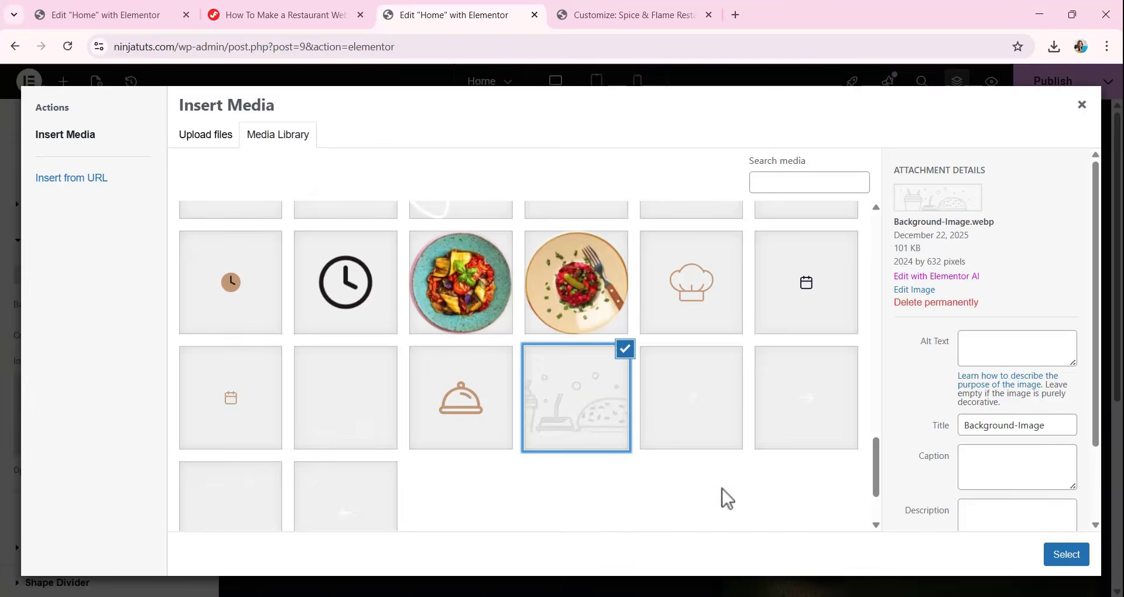
pyautogui.click(1066, 554)
pyautogui.scroll(-5, 667, 480)
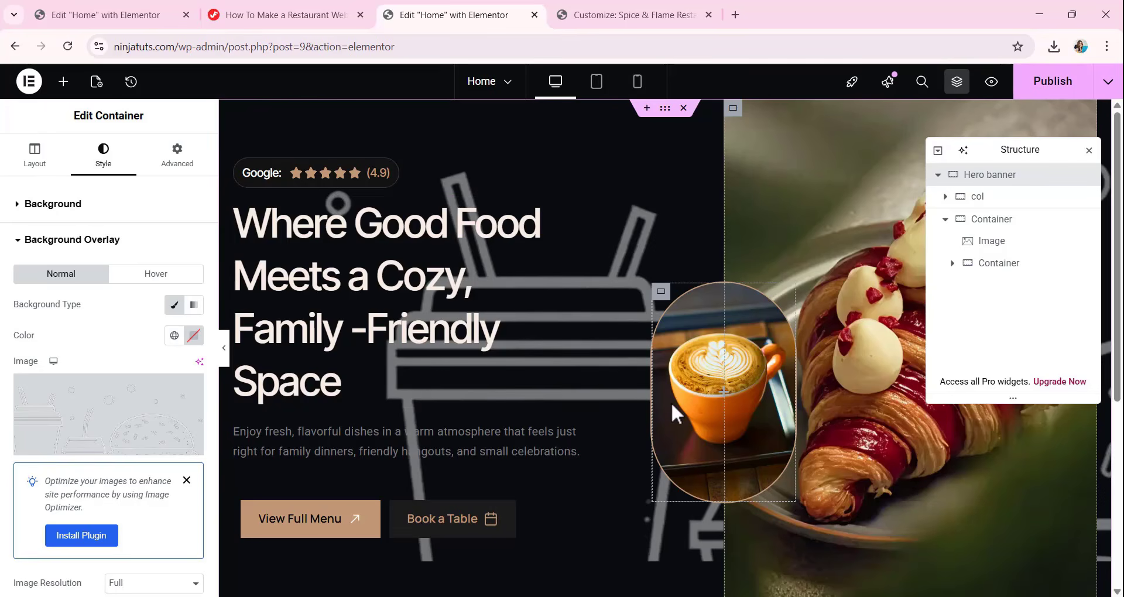
pyautogui.scroll(-4, 644, 396)
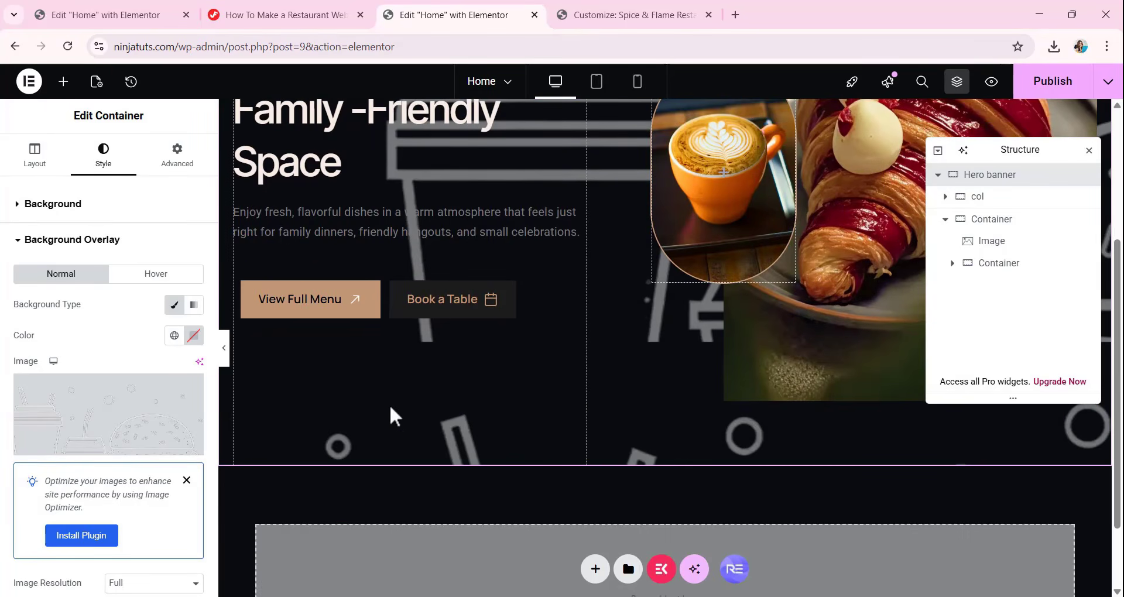
pyautogui.scroll(4, 527, 392)
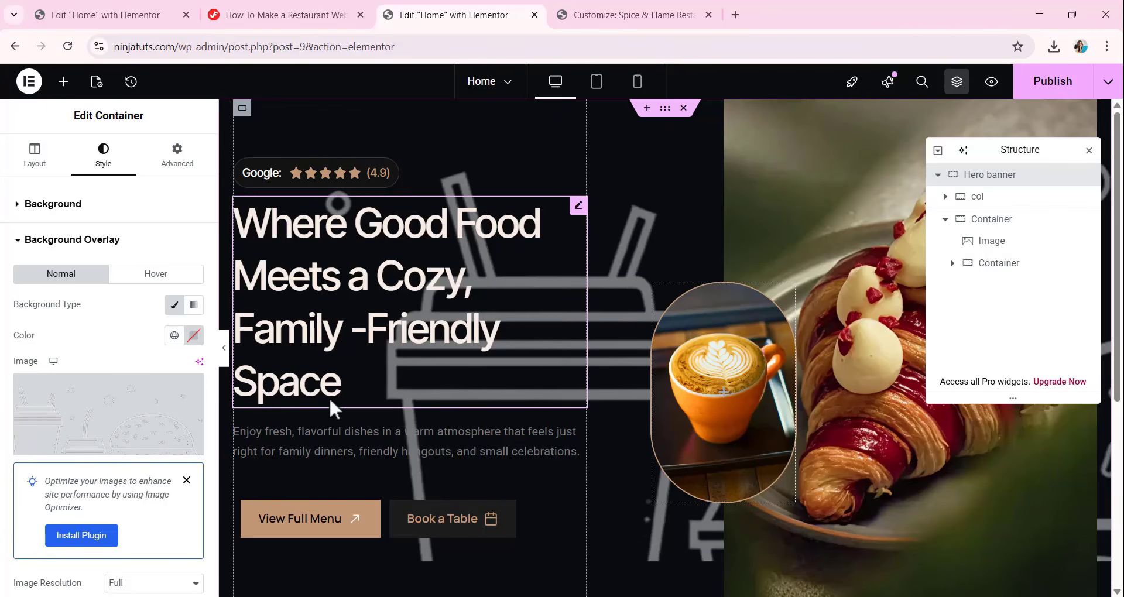
# Set the overlay image's position to Custom with a custom-unit X position of calc(50% - 375px).
pyautogui.scroll(-4, 120, 381)
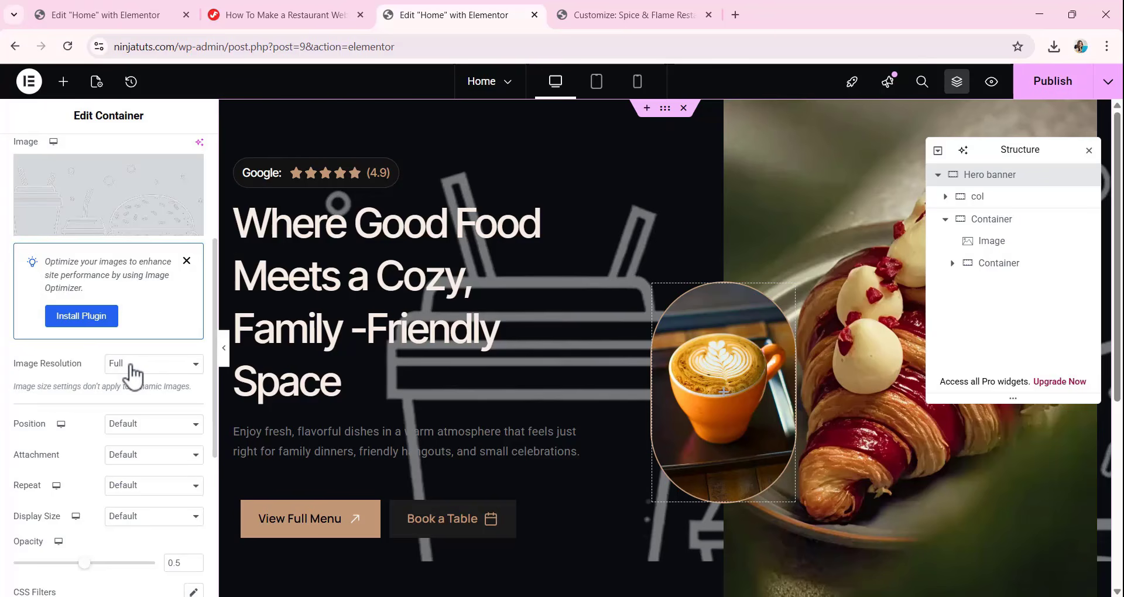
pyautogui.click(141, 423)
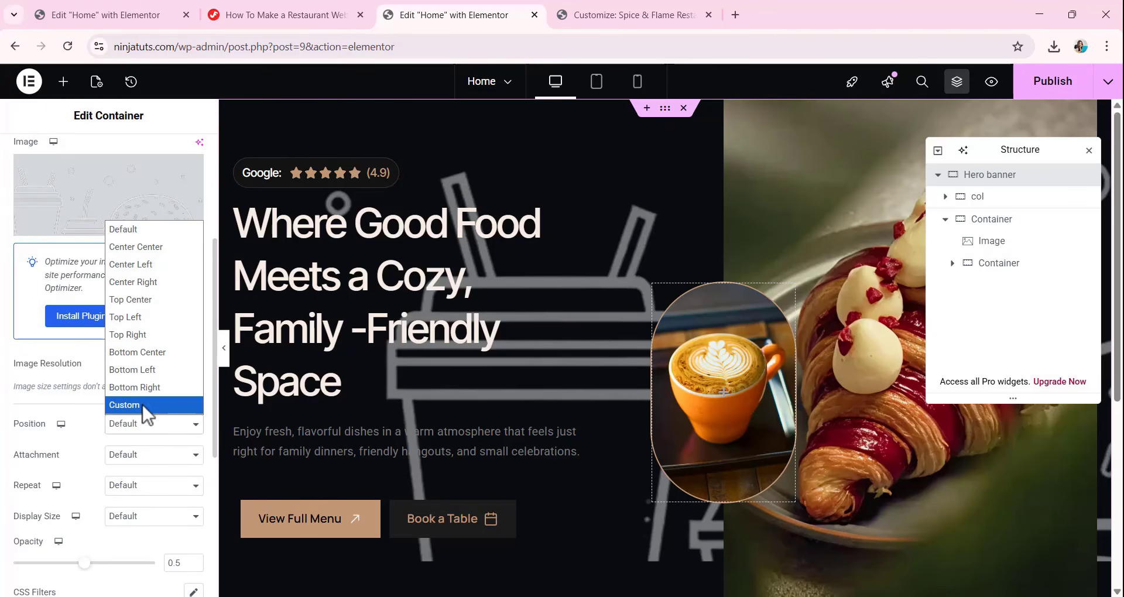
pyautogui.click(143, 404)
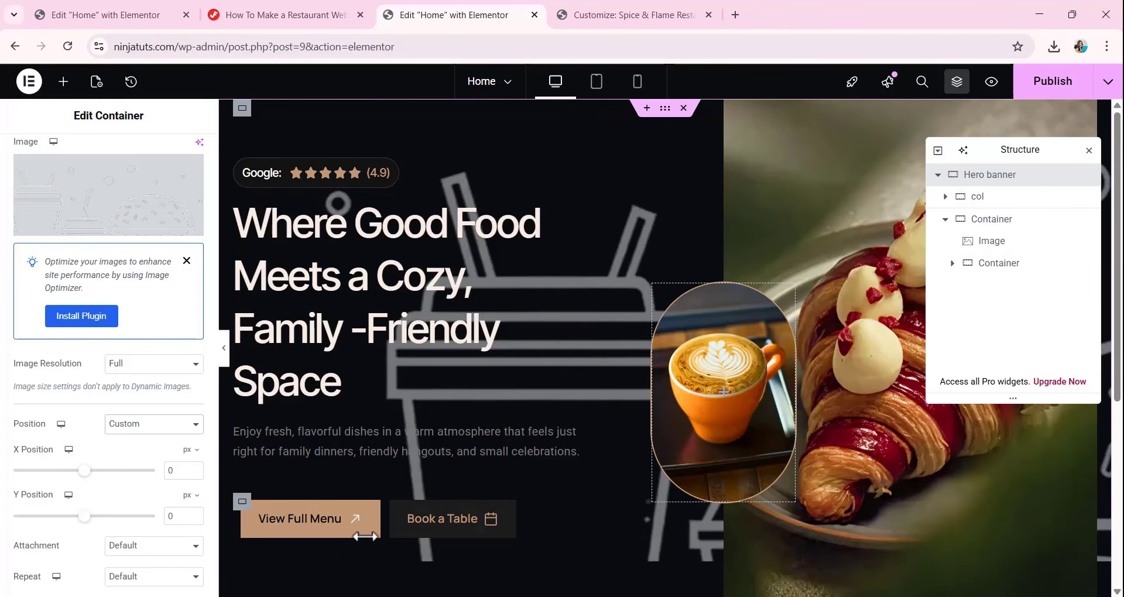
pyautogui.click(188, 450)
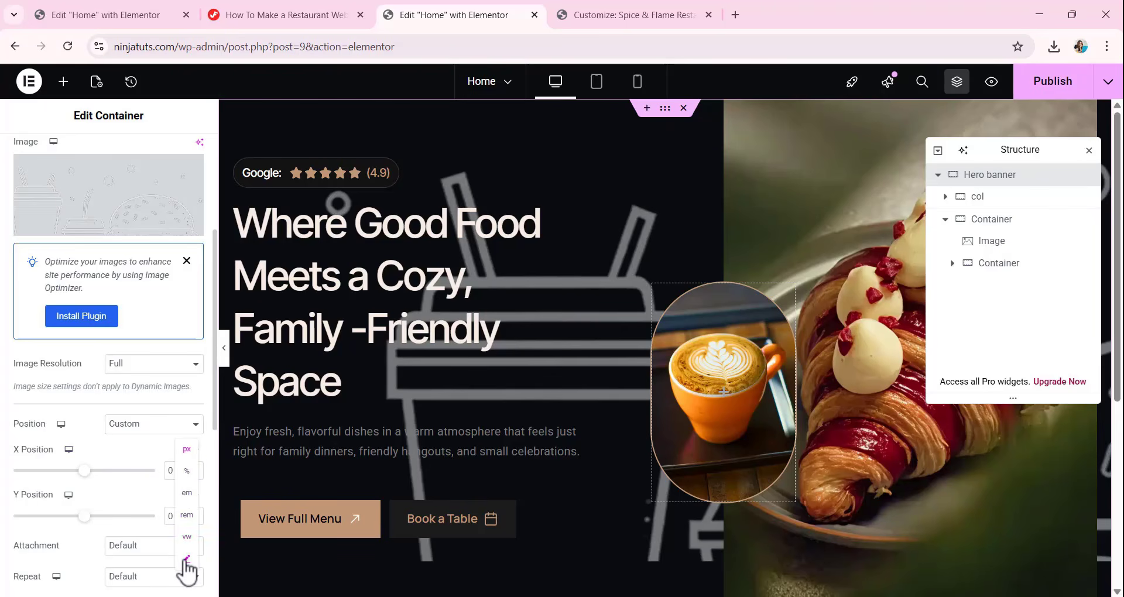
pyautogui.click(187, 560)
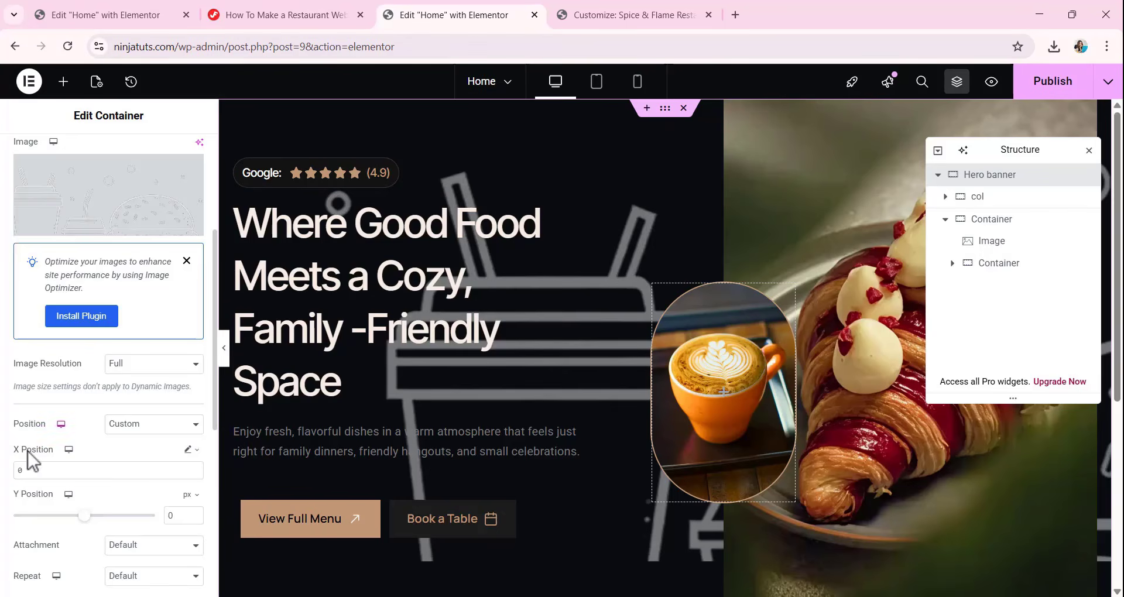
pyautogui.doubleClick(39, 472)
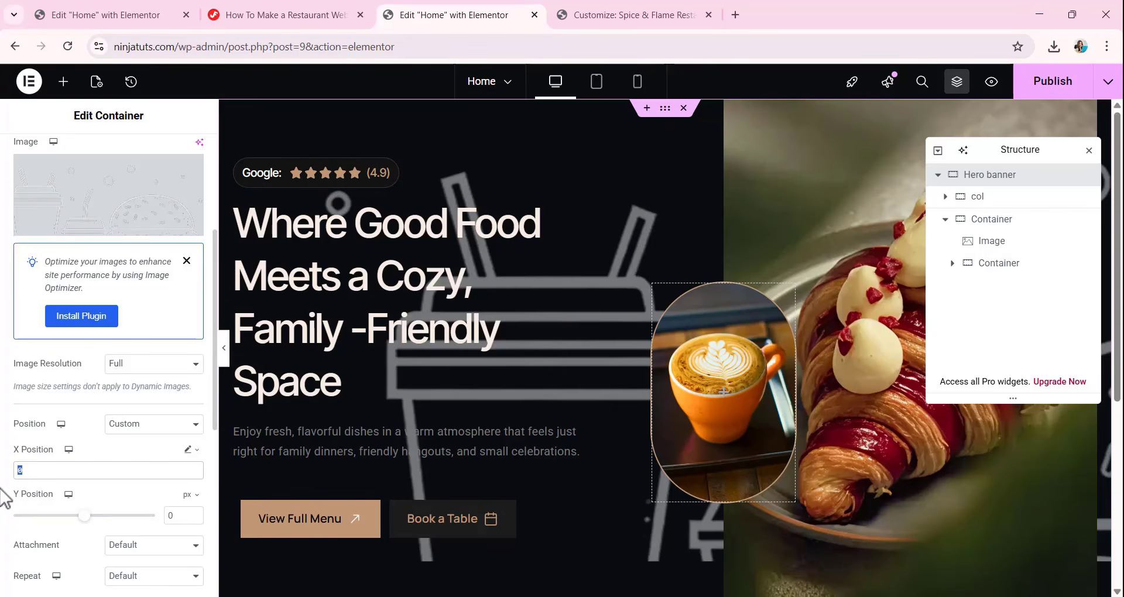
pyautogui.write('calc(50% - 375px)')
# Switch the overlay image's Y position to a custom unit with the value bottom, and set its repeat to No-repeat.
pyautogui.scroll(-1, 88, 445)
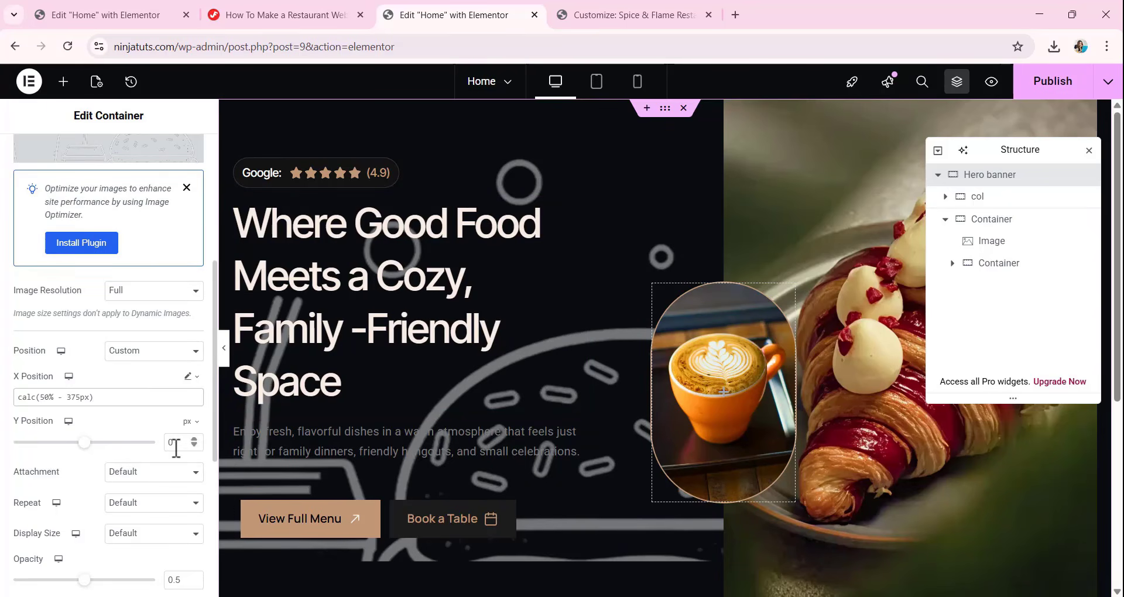
pyautogui.moveTo(188, 423)
pyautogui.click(185, 534)
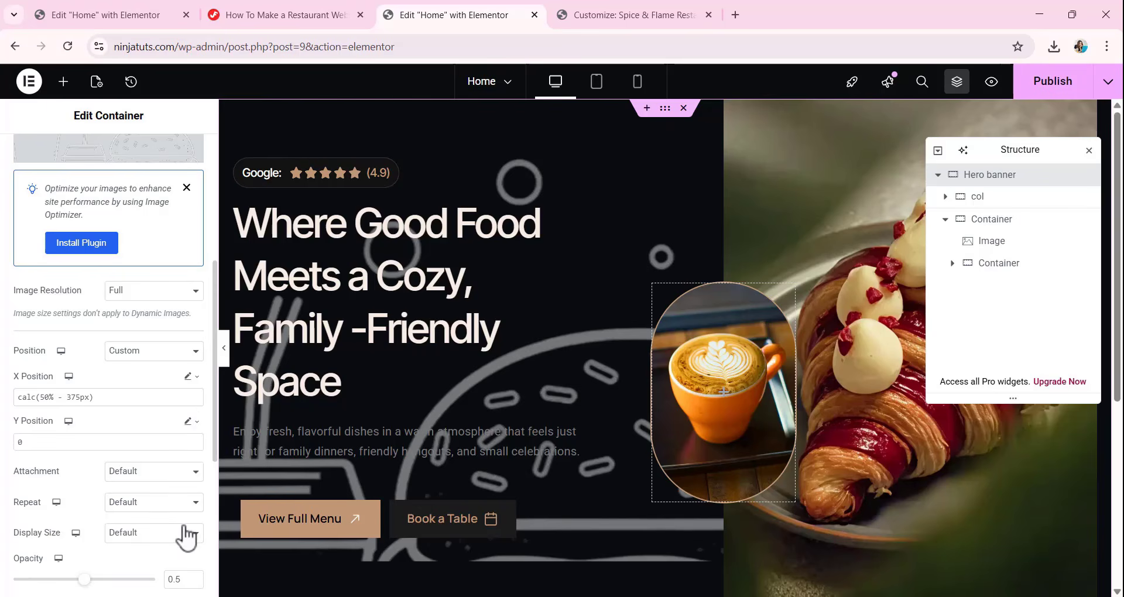
pyautogui.moveTo(22, 446); pyautogui.dragTo(5, 445)
pyautogui.write('bott')
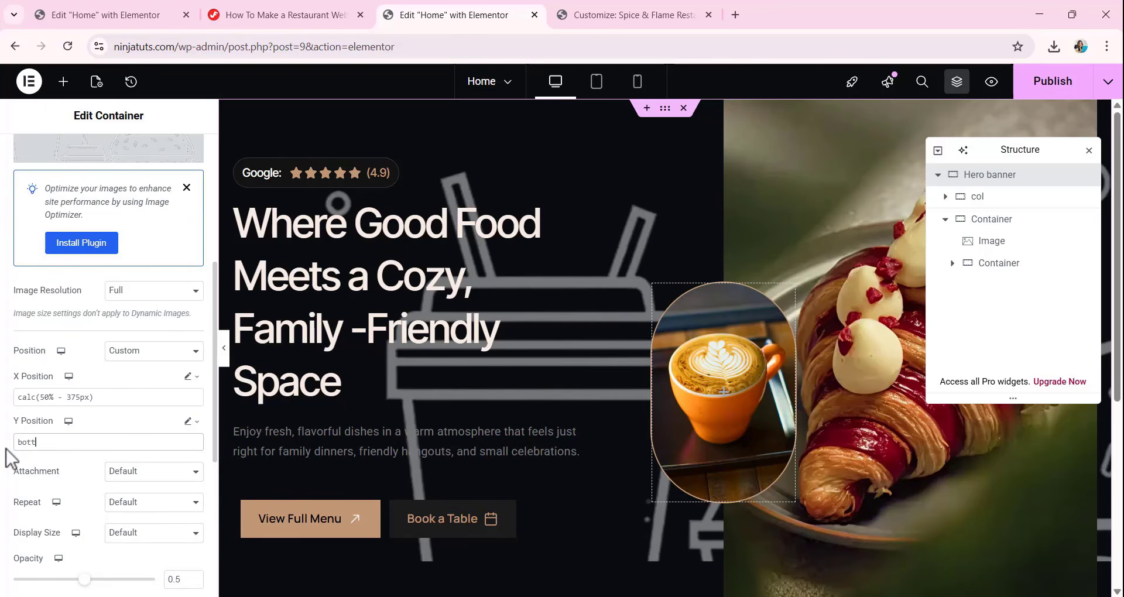
pyautogui.write('om')
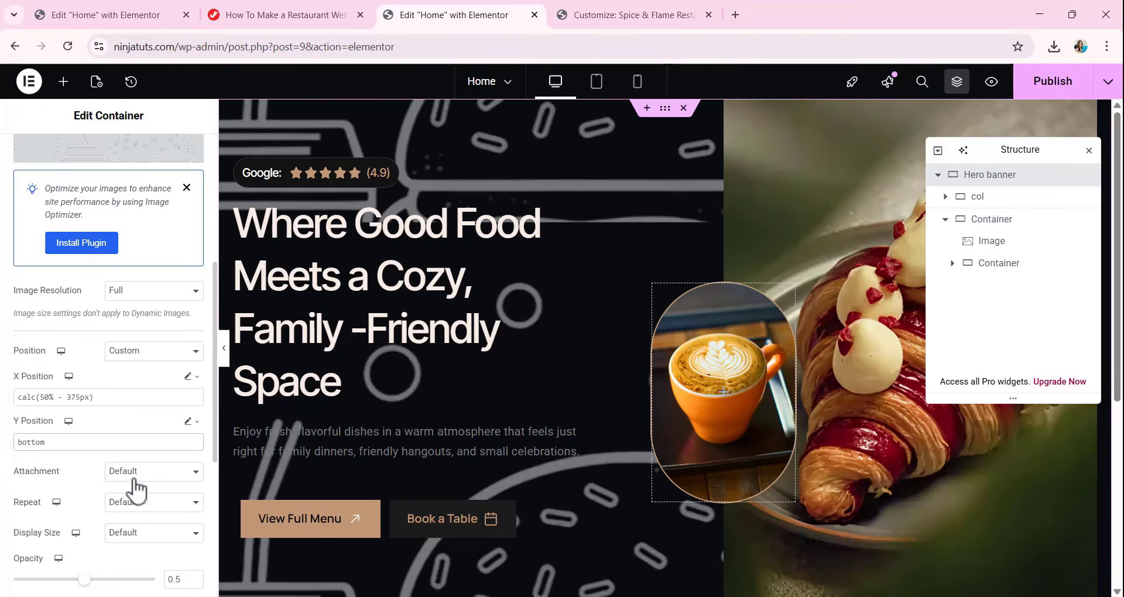
pyautogui.click(130, 508)
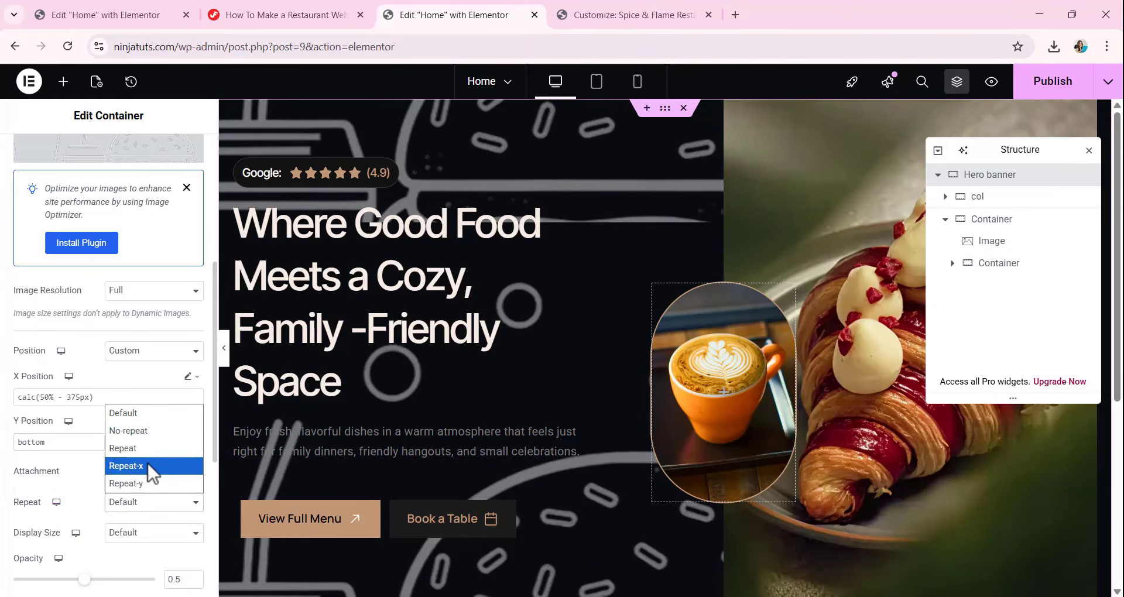
pyautogui.click(153, 431)
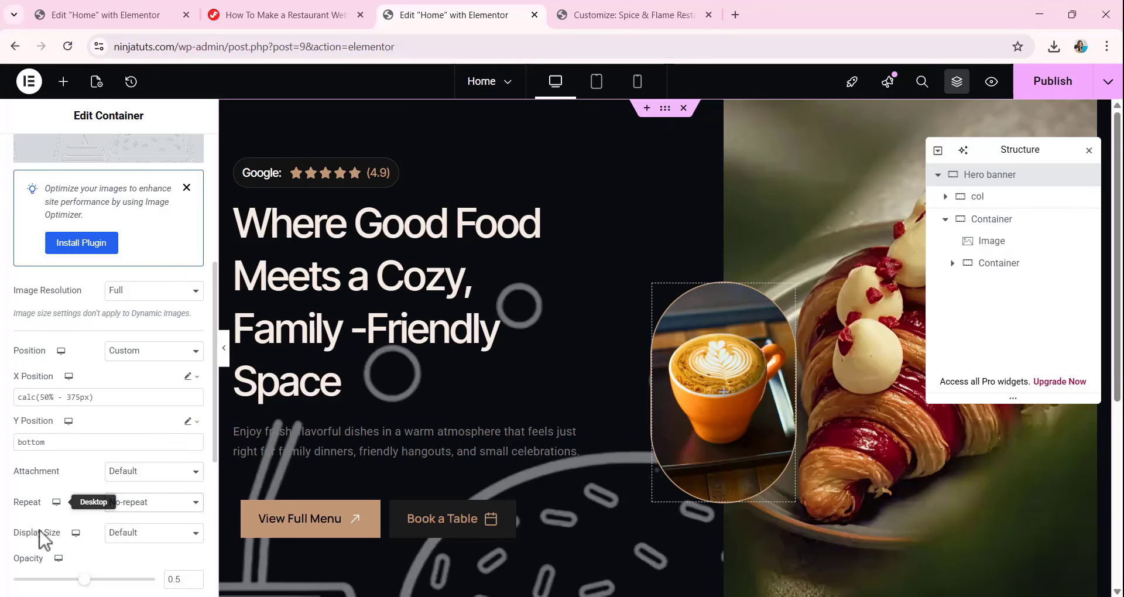
# Set the overlay image's display size to Custom with a width of 506 px.
pyautogui.click(132, 540)
pyautogui.click(138, 514)
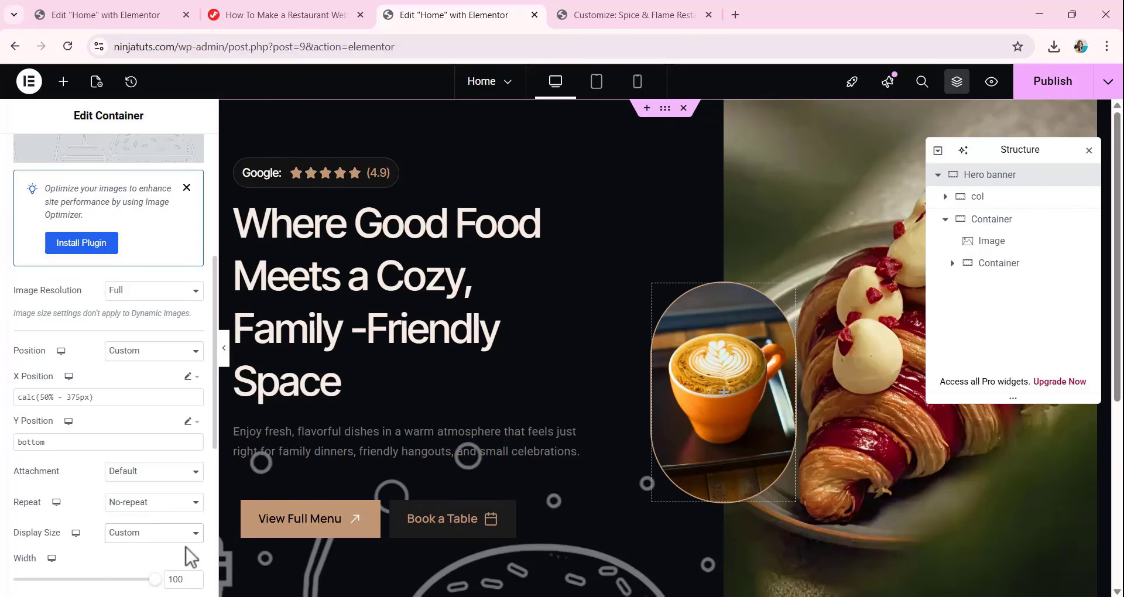
pyautogui.scroll(-1, 181, 543)
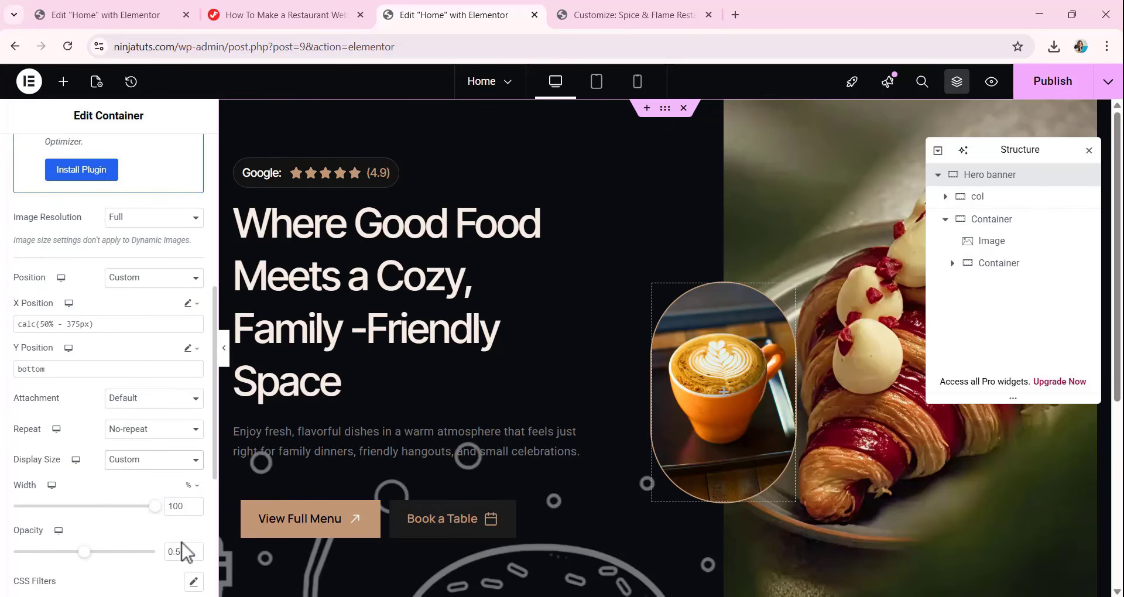
pyautogui.click(189, 487)
pyautogui.click(184, 503)
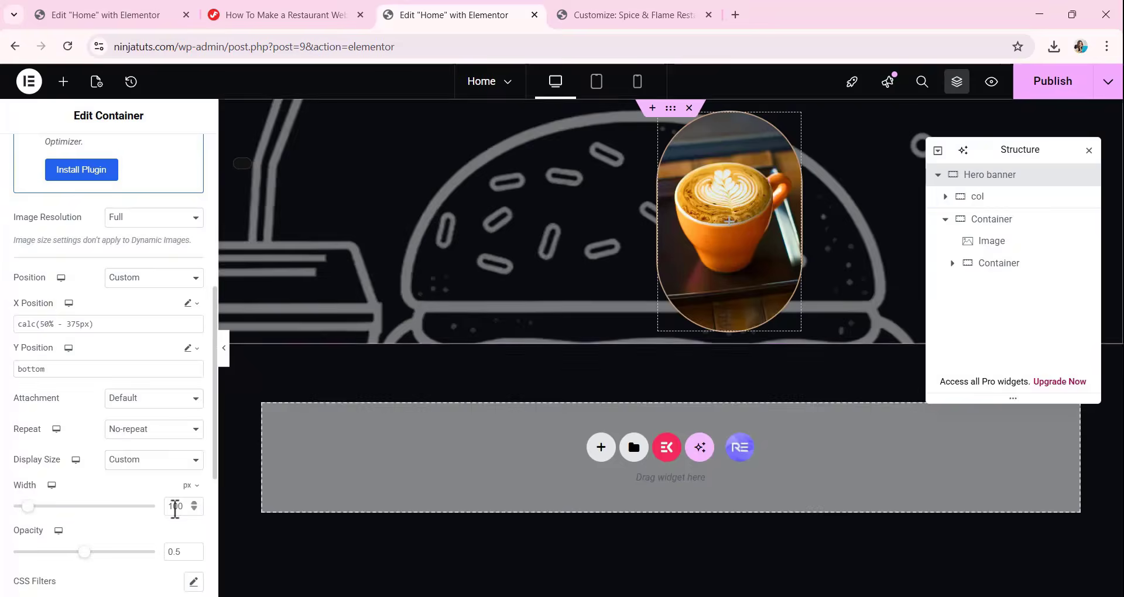
pyautogui.write('506')
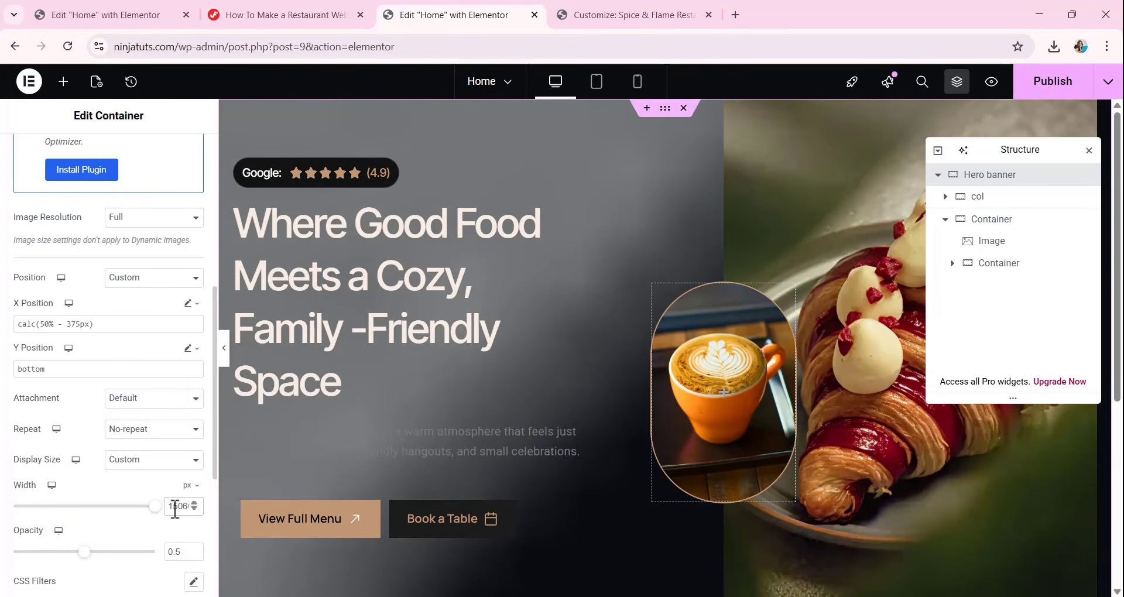
pyautogui.press('BackSpace')
pyautogui.press('BackSpace')
pyautogui.press('BackSpace')
pyautogui.press('BackSpace')
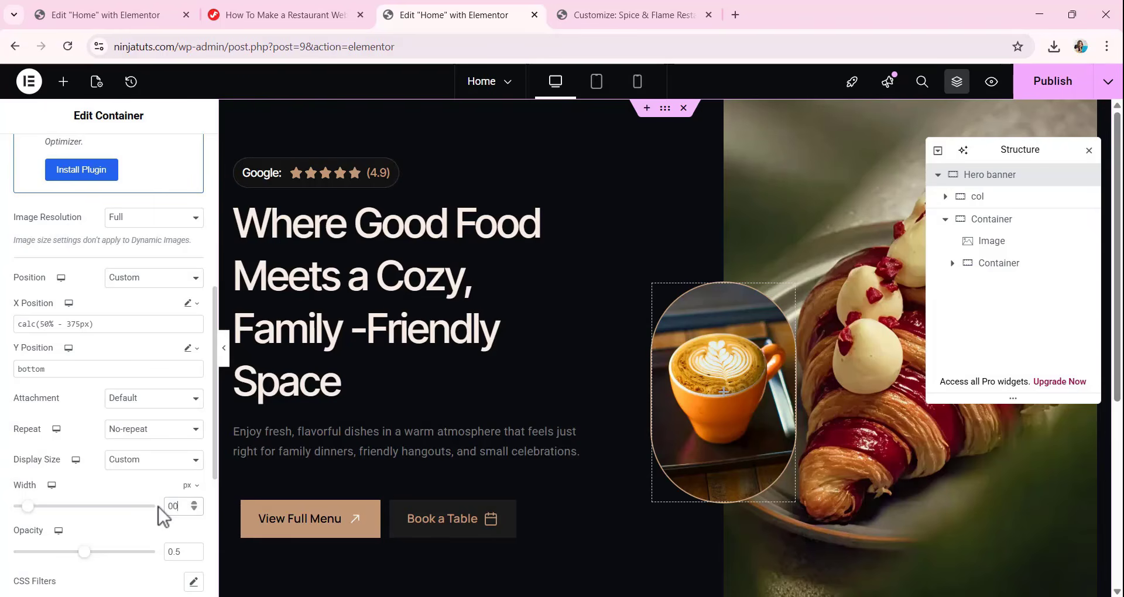
pyautogui.write('506')
# Lower the Hero banner overlay's opacity to 0.1 and check the illustration along the banner's bottom edge.
pyautogui.scroll(-1, 63, 491)
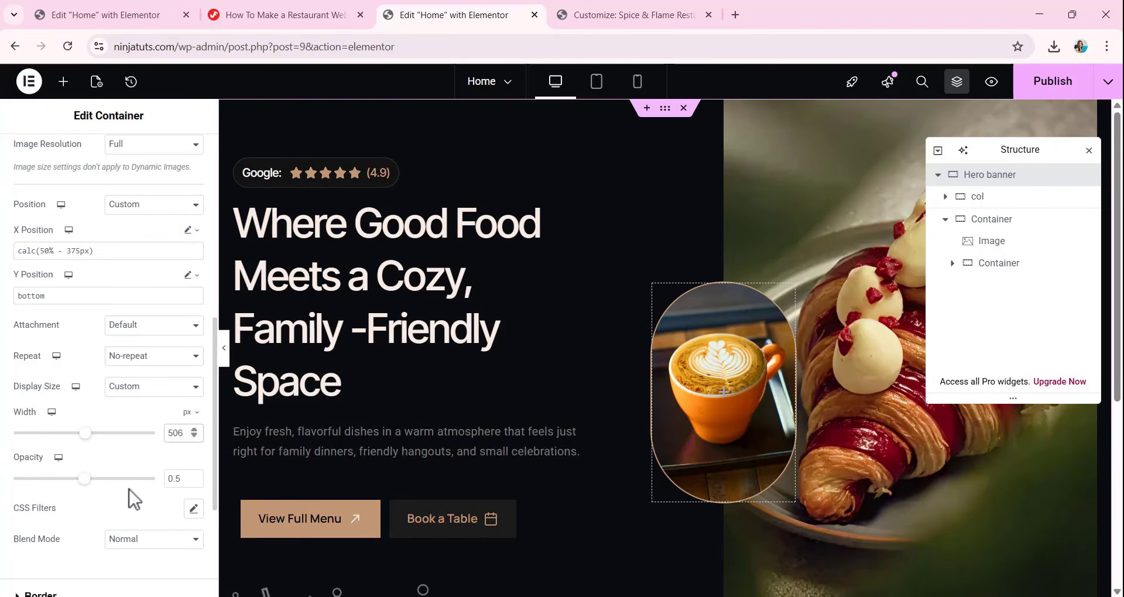
pyautogui.doubleClick(175, 479)
pyautogui.press('BackSpace')
pyautogui.write('.1')
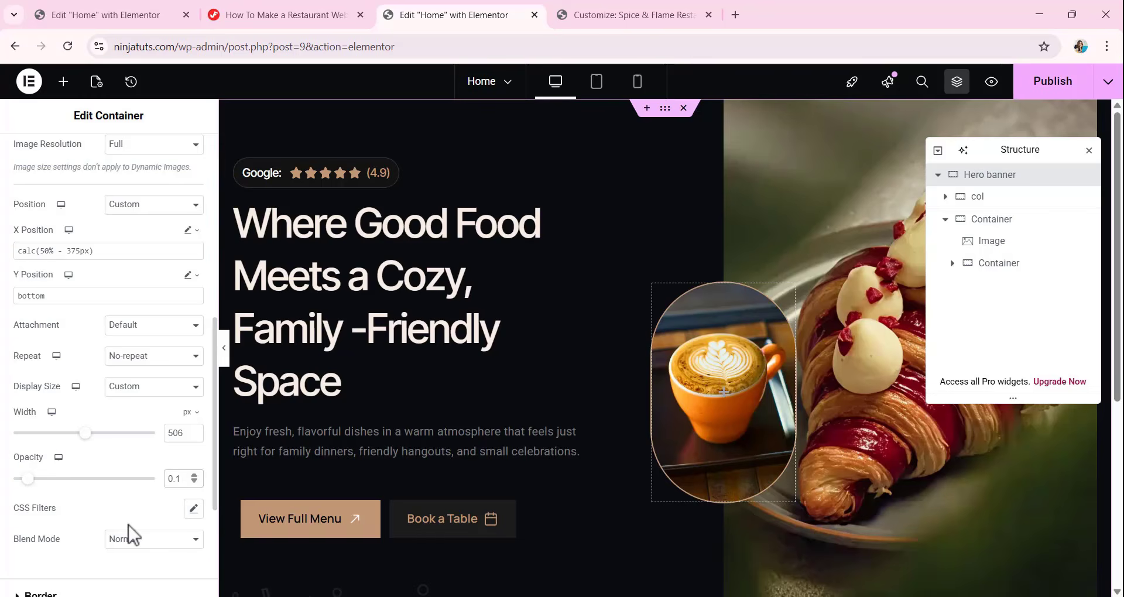
pyautogui.scroll(-4, 495, 359)
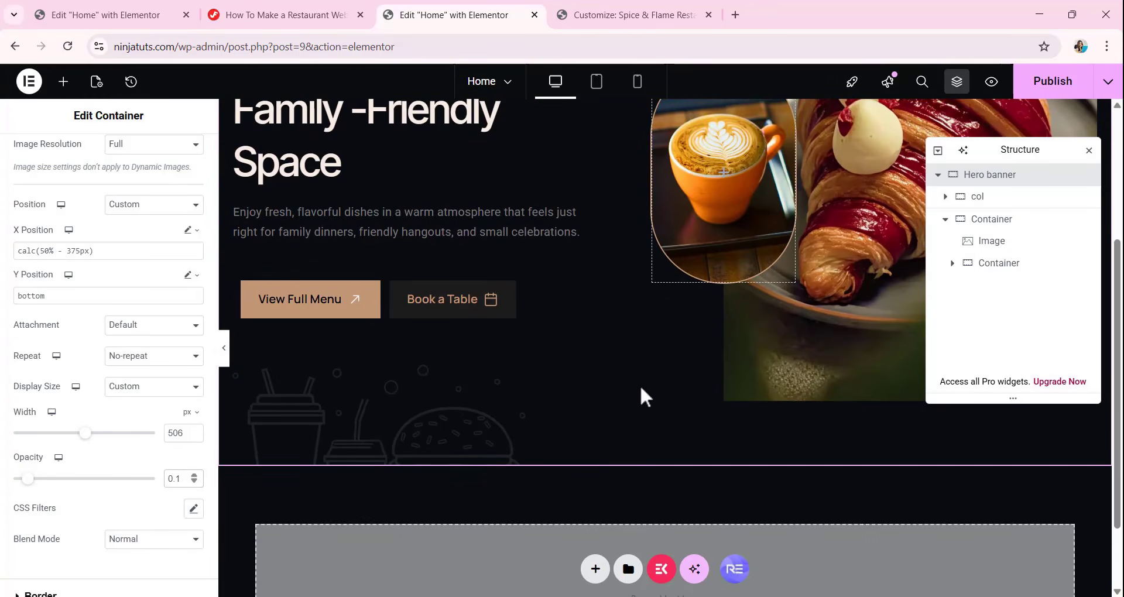
pyautogui.scroll(3, 648, 382)
pyautogui.scroll(2, 649, 381)
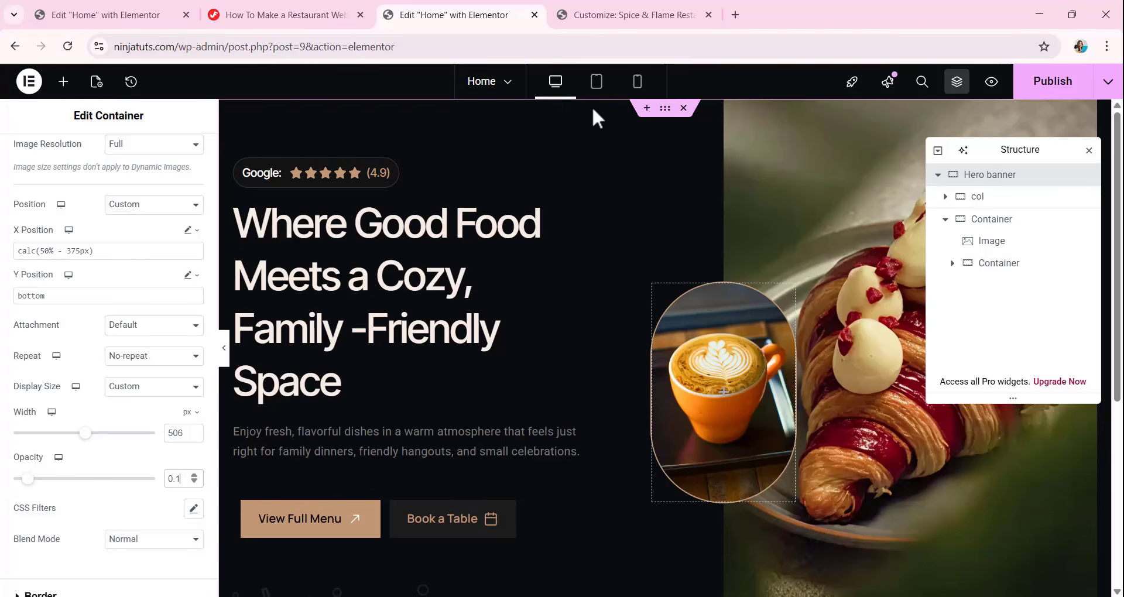
# Examine the Hero banner in the tablet and mobile previews, then return to the desktop view.
pyautogui.click(596, 85)
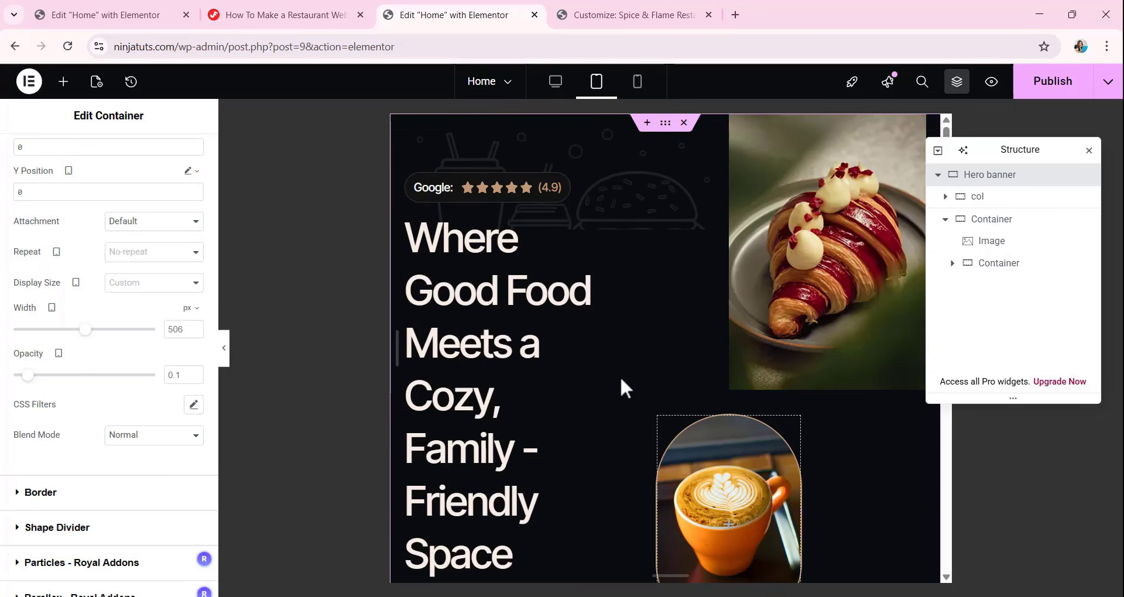
pyautogui.scroll(-5, 621, 374)
pyautogui.scroll(5, 624, 332)
pyautogui.click(635, 85)
pyautogui.scroll(-1, 691, 328)
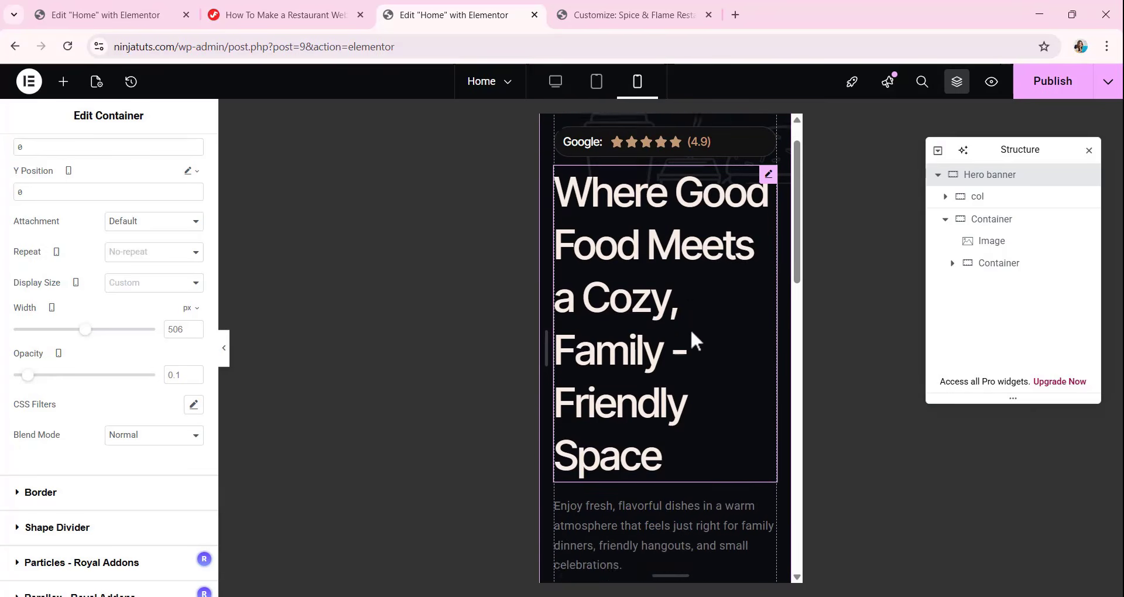
pyautogui.scroll(1, 687, 327)
pyautogui.scroll(-3, 688, 331)
pyautogui.scroll(3, 685, 329)
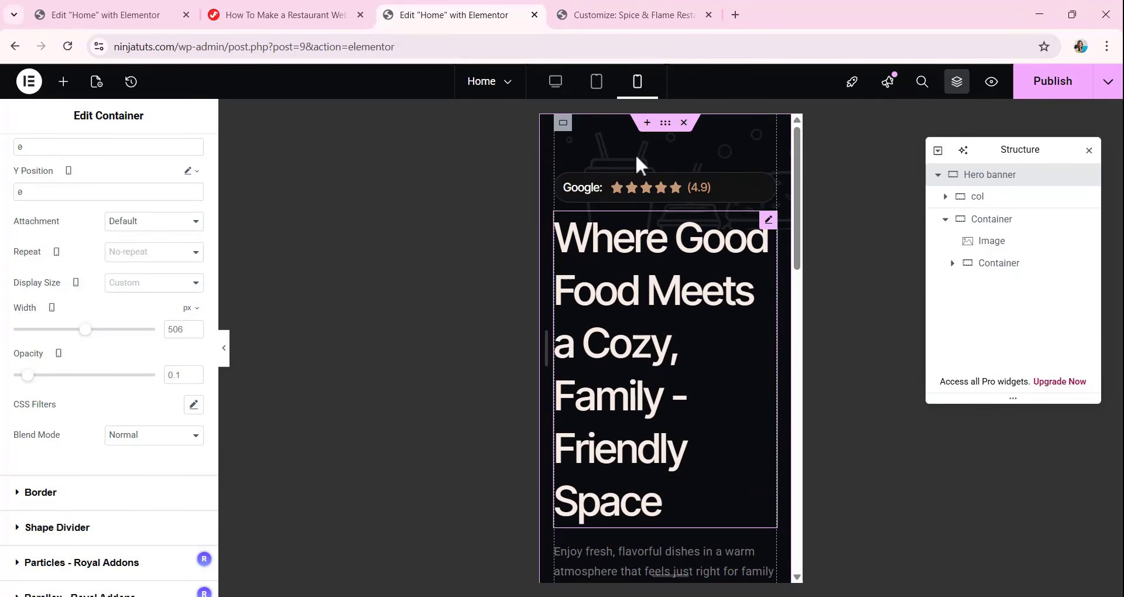
pyautogui.click(551, 87)
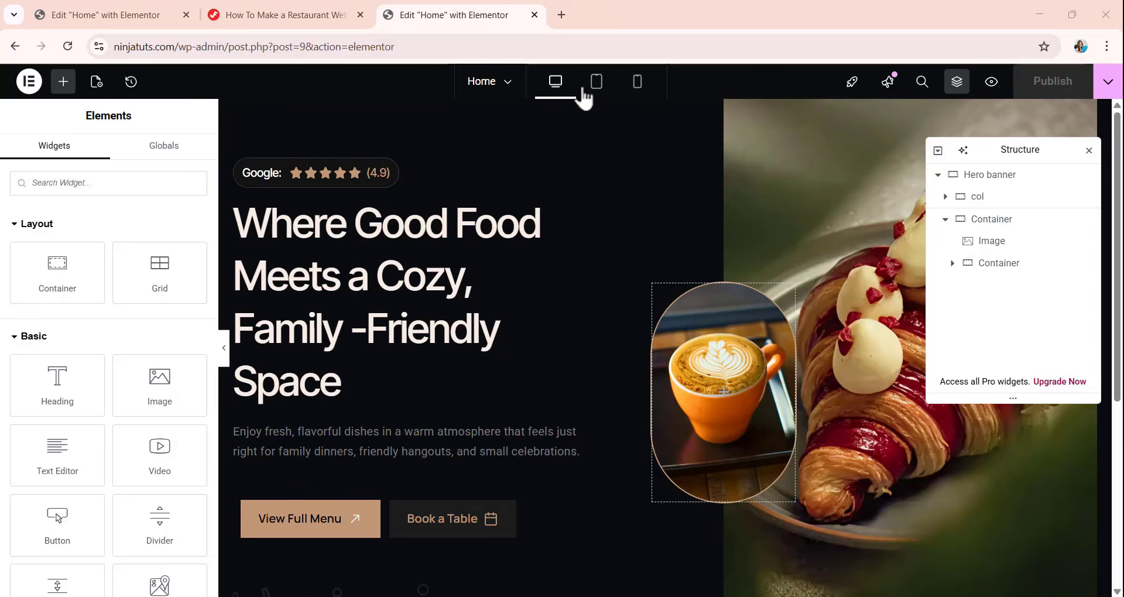
# Add Laptop to the active breakpoints in the site's layout settings, save the changes and reload the editor.
pyautogui.click(29, 82)
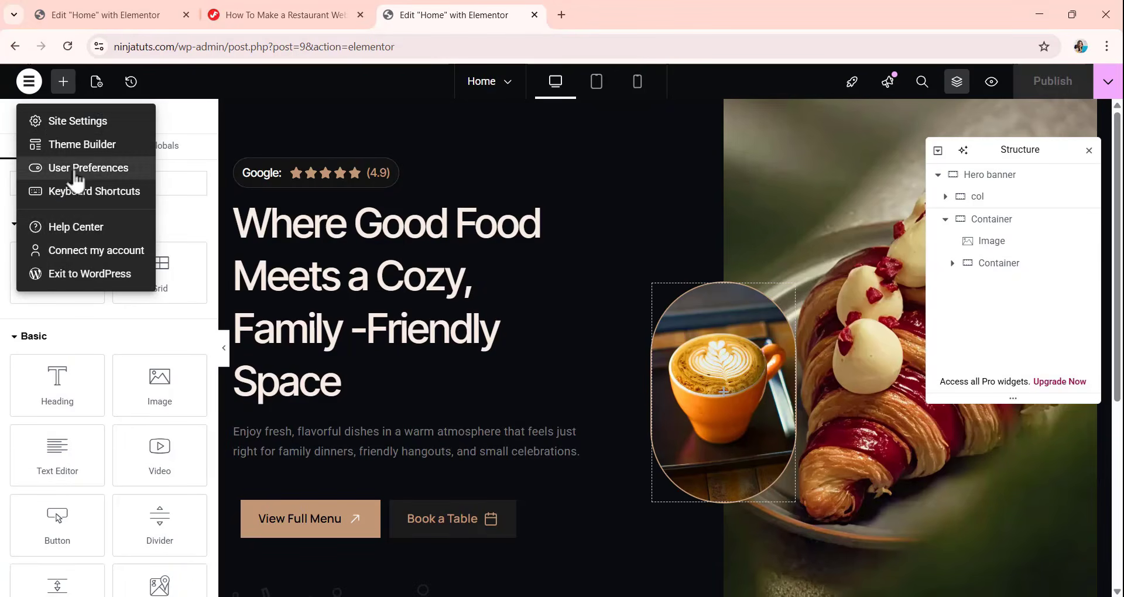
pyautogui.click(70, 124)
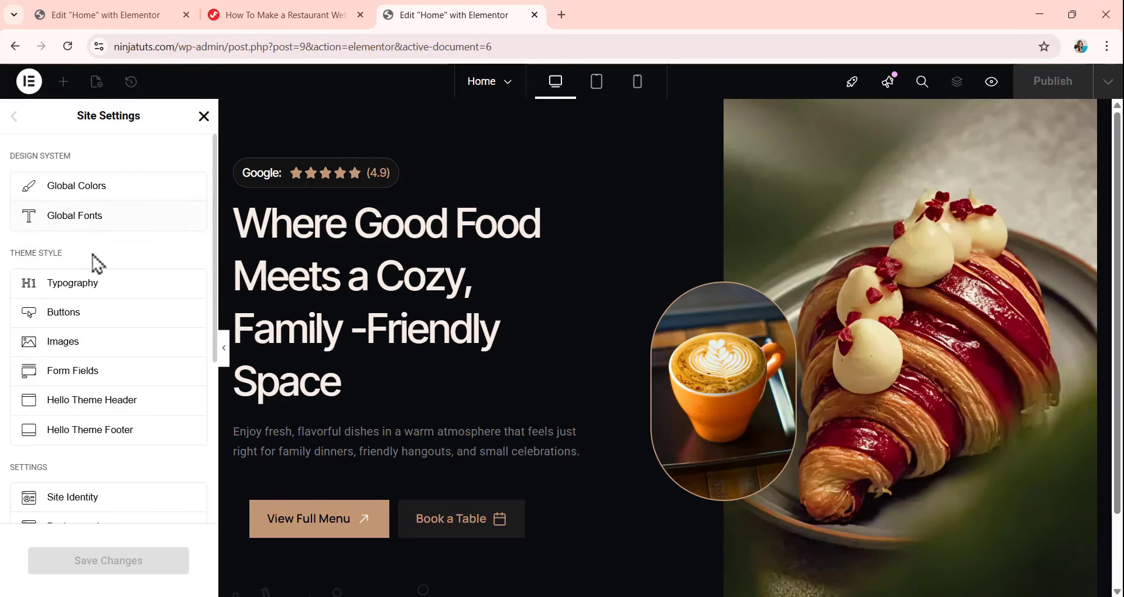
pyautogui.scroll(-3, 85, 340)
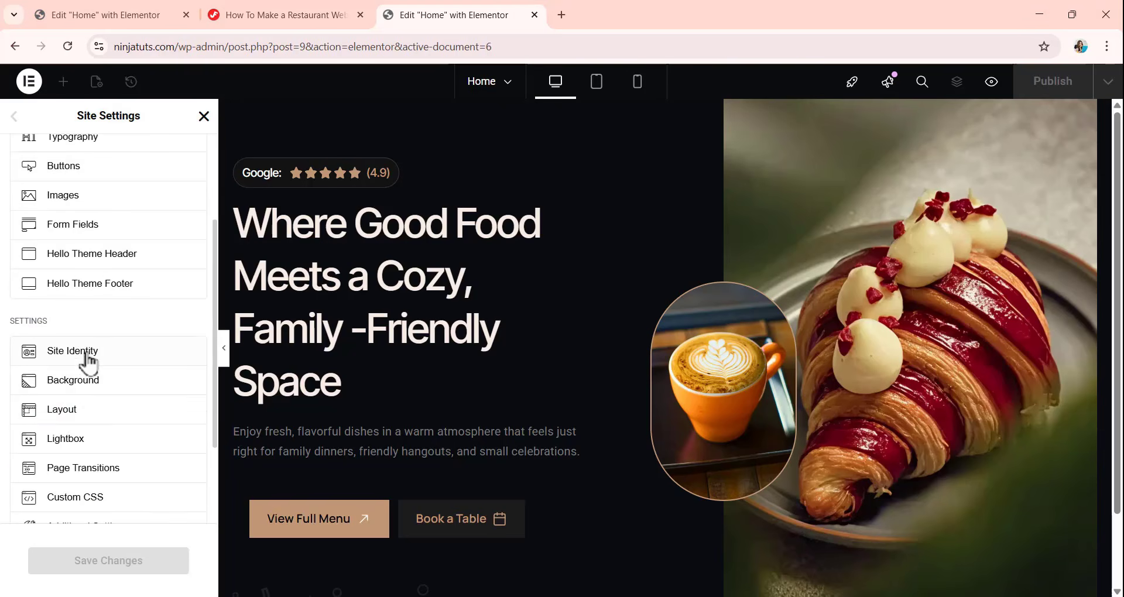
pyautogui.click(75, 419)
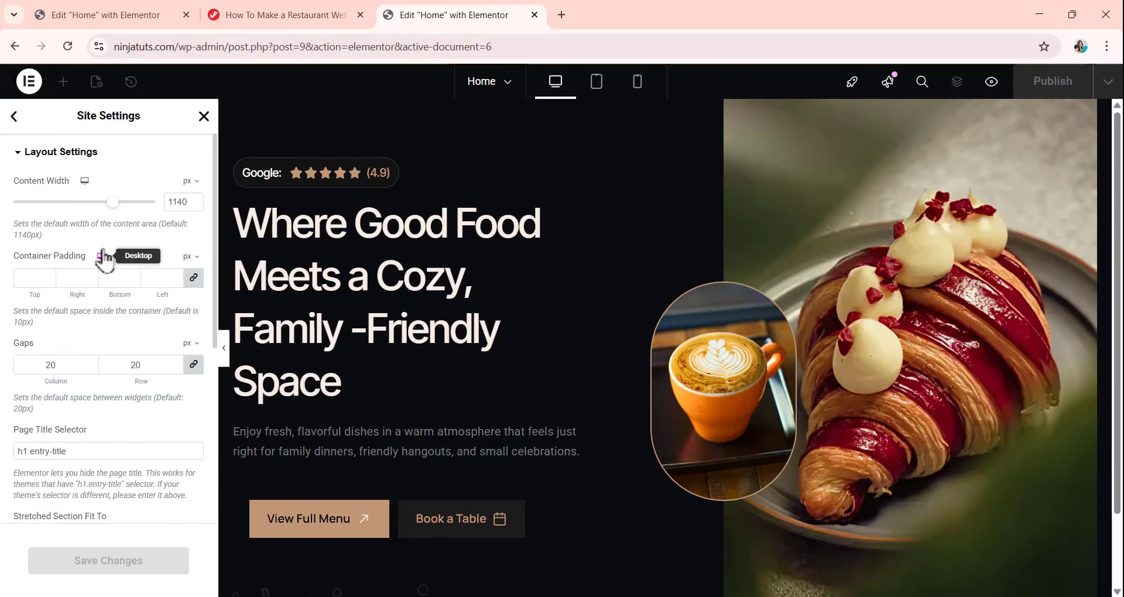
pyautogui.scroll(-3, 103, 293)
pyautogui.scroll(-1, 102, 300)
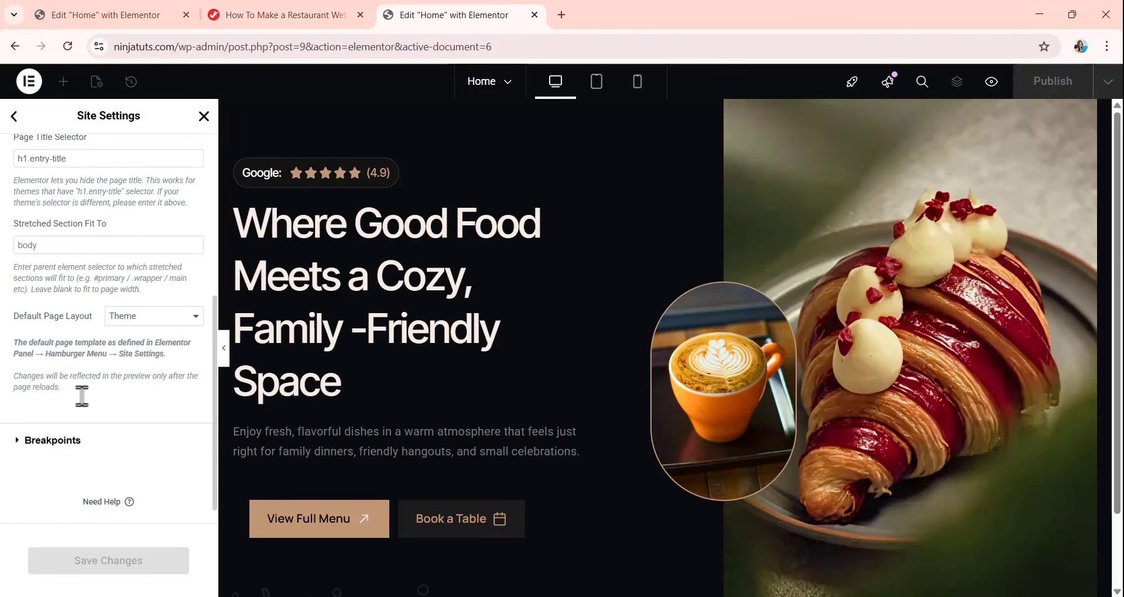
pyautogui.click(53, 445)
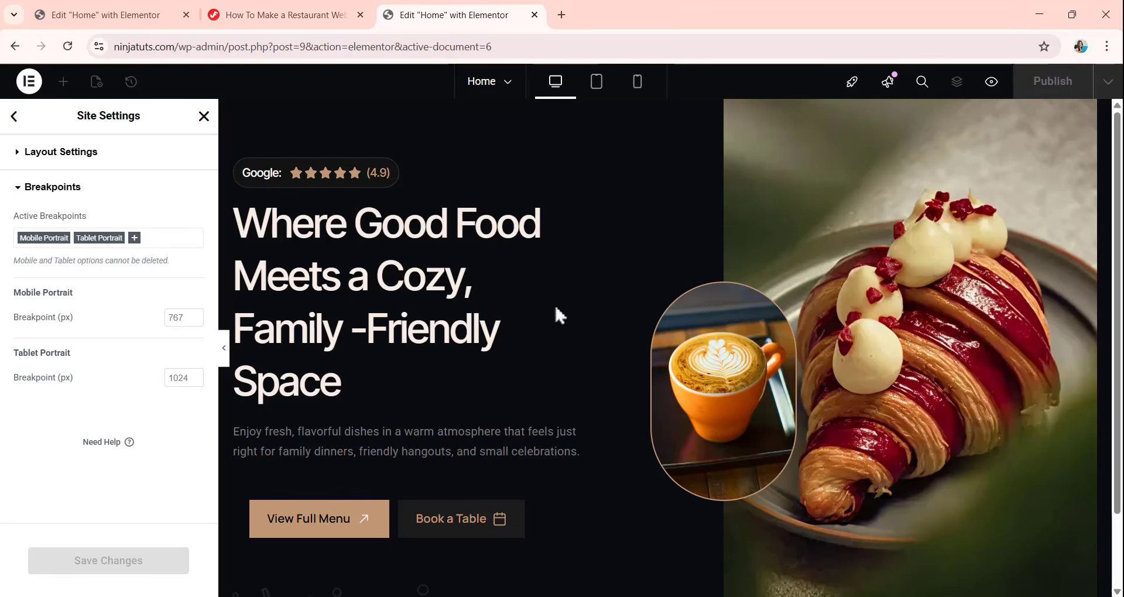
pyautogui.click(135, 239)
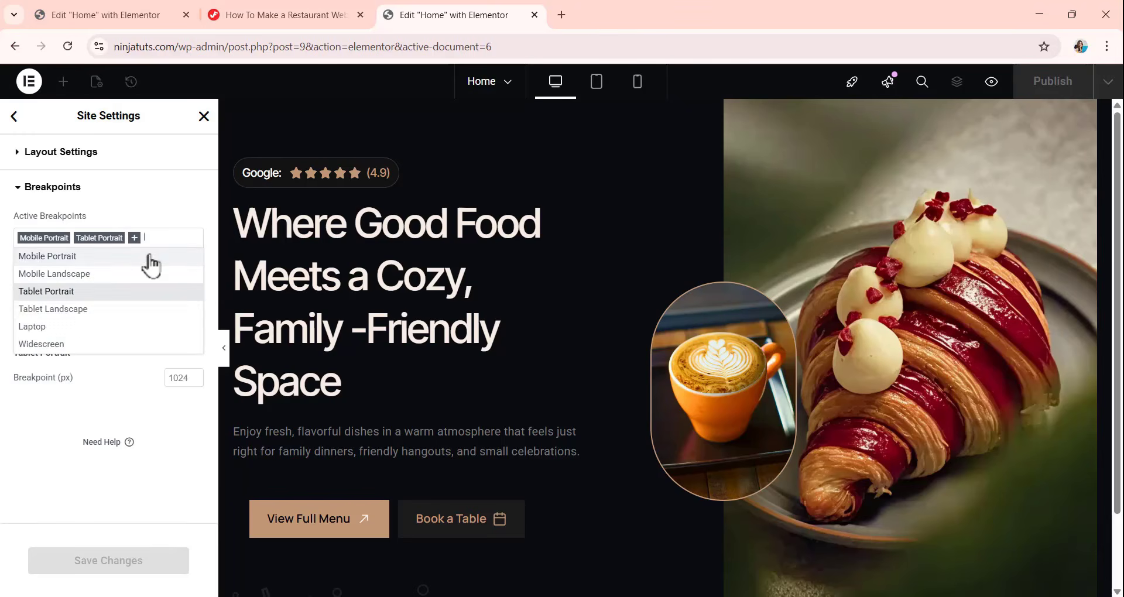
pyautogui.click(55, 328)
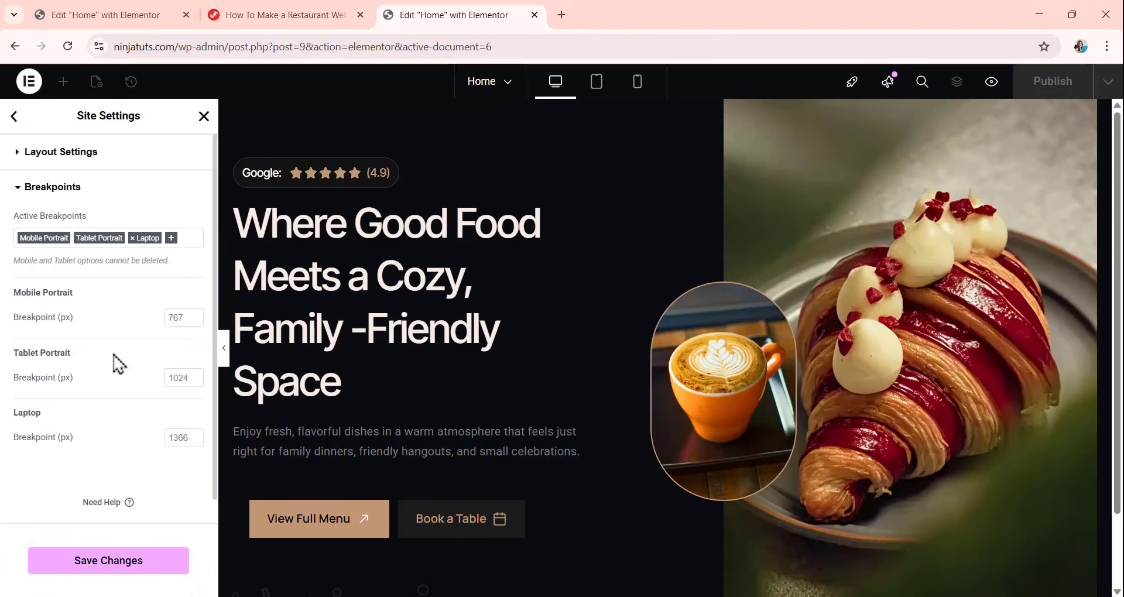
pyautogui.click(117, 574)
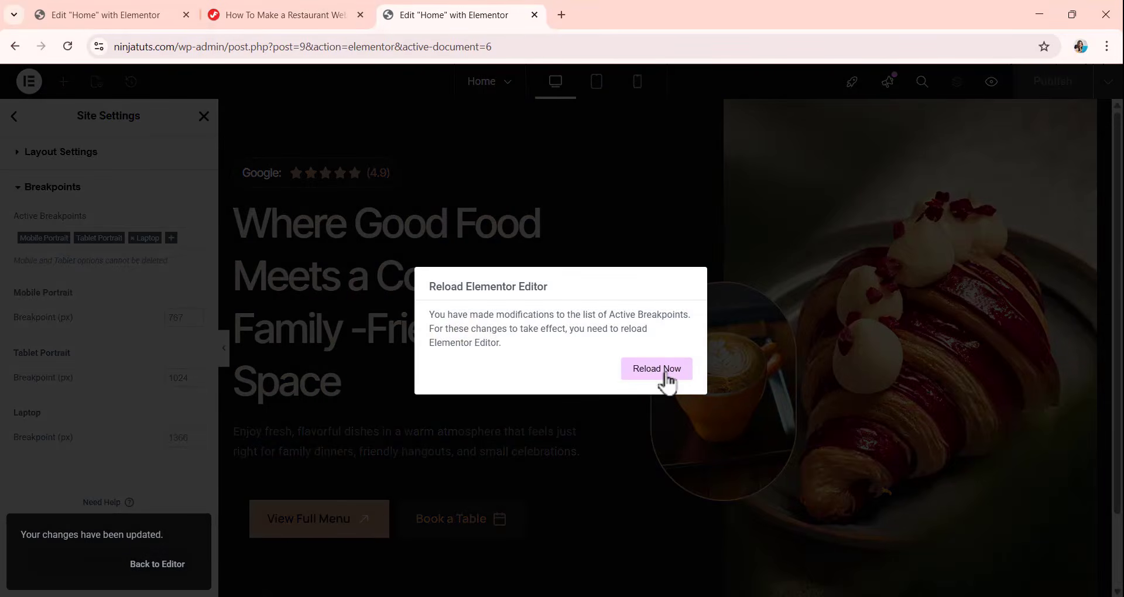
pyautogui.click(668, 375)
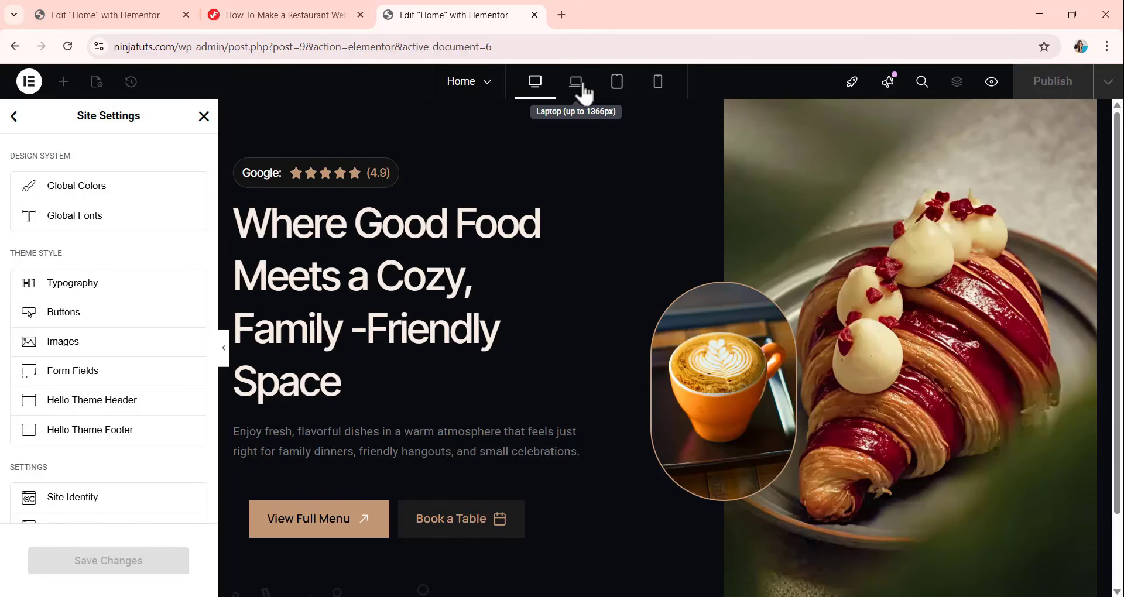
# Leave the site settings and set the Hero banner container's column and row gaps to 110 px for the laptop view.
pyautogui.click(584, 88)
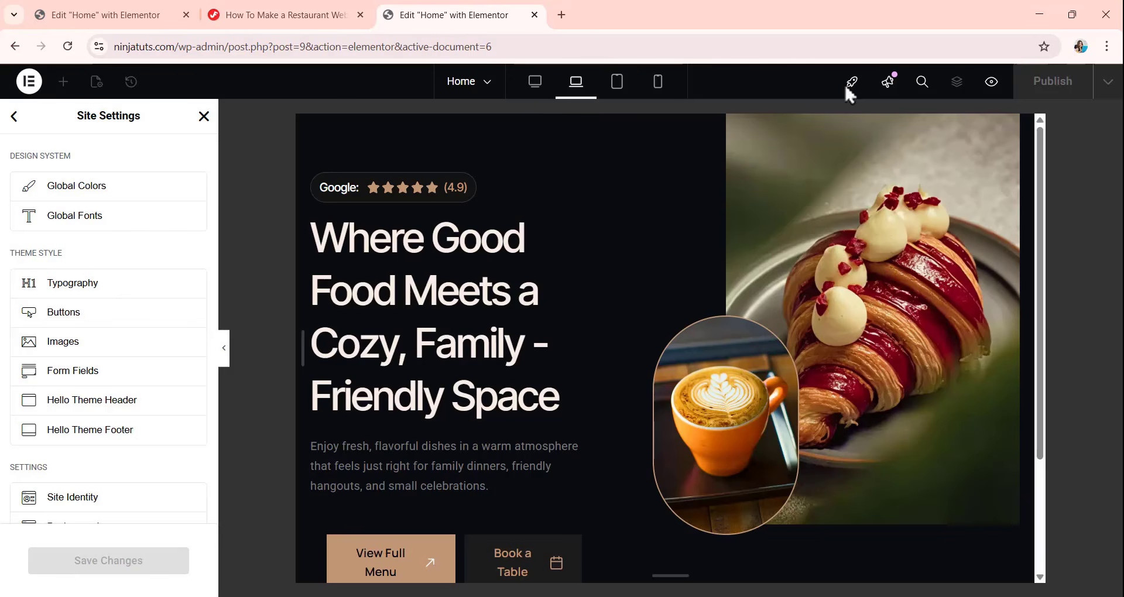
pyautogui.click(204, 116)
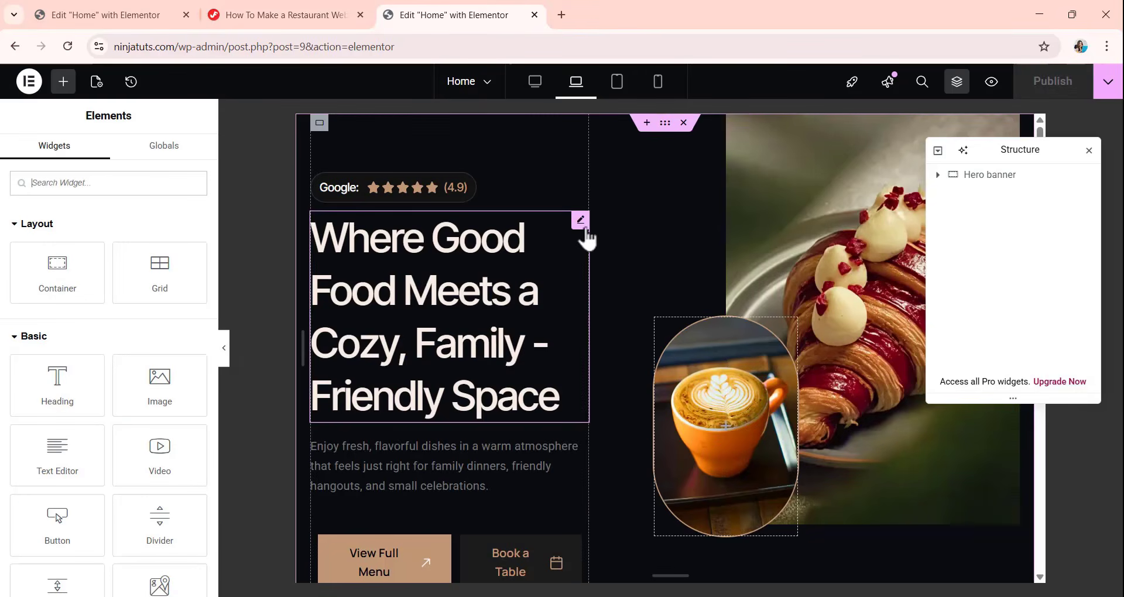
pyautogui.click(982, 187)
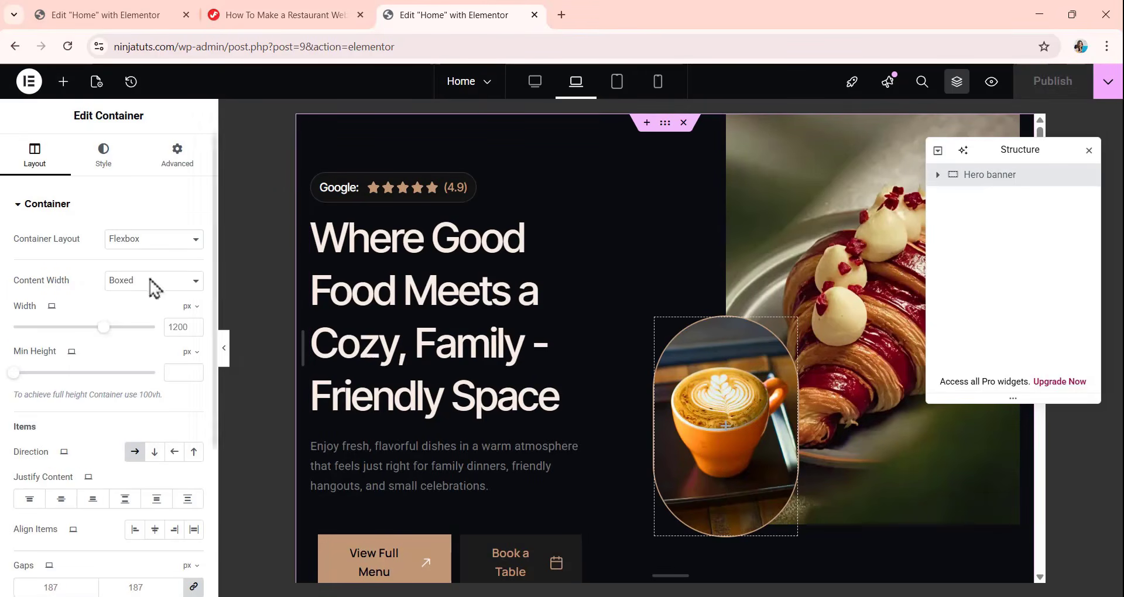
pyautogui.scroll(-3, 152, 363)
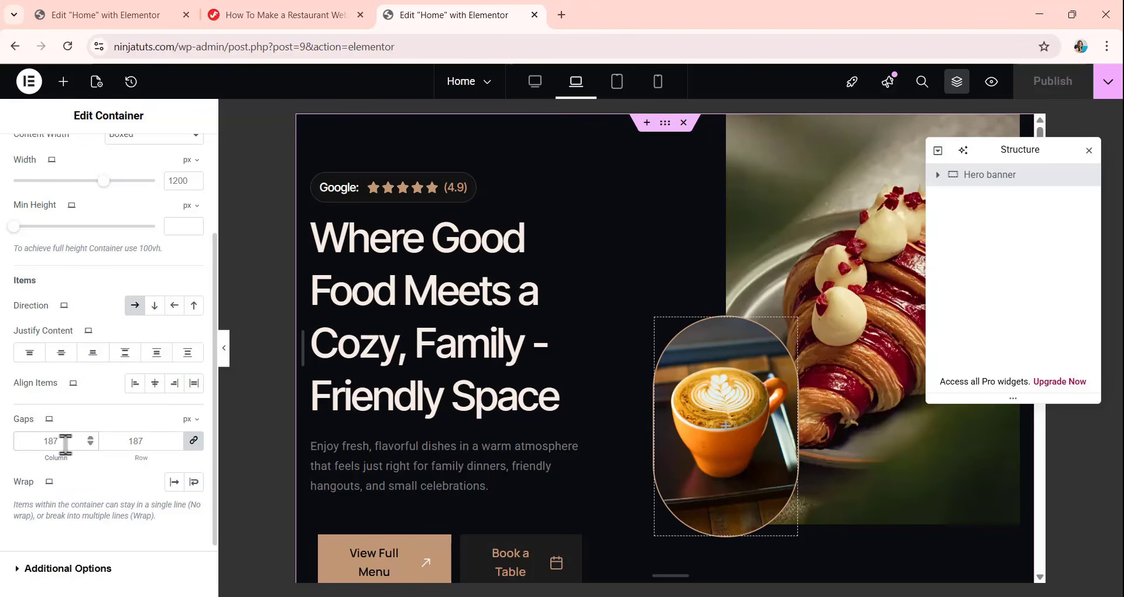
pyautogui.click(65, 444)
pyautogui.write('110')
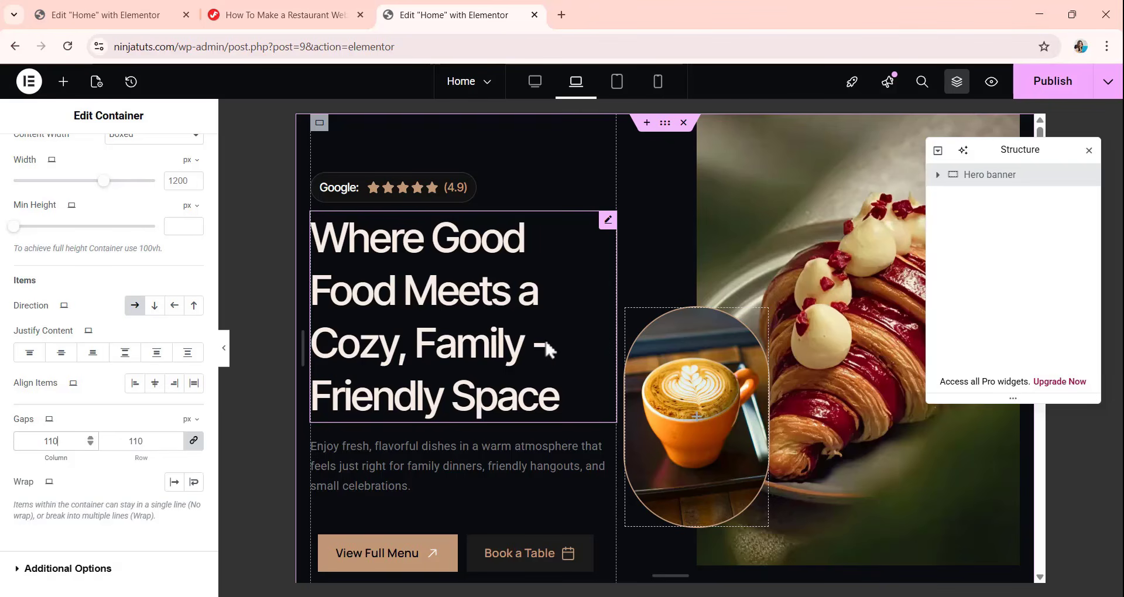
pyautogui.scroll(-2, 121, 355)
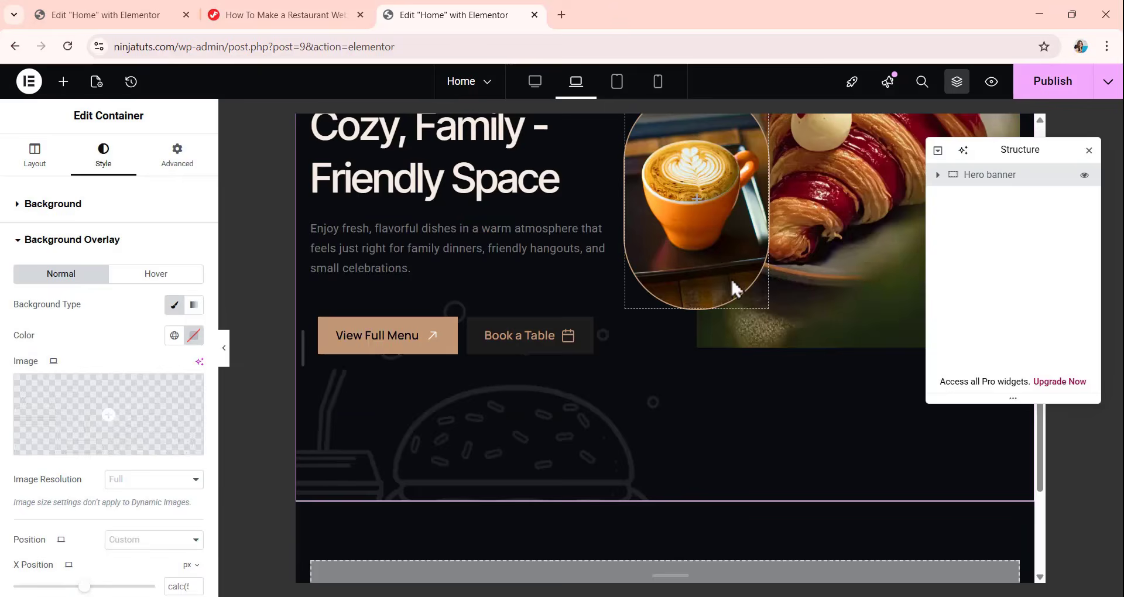
# Set the croissant image's height to 100% for the laptop view of the Hero banner.
pyautogui.scroll(4, 589, 324)
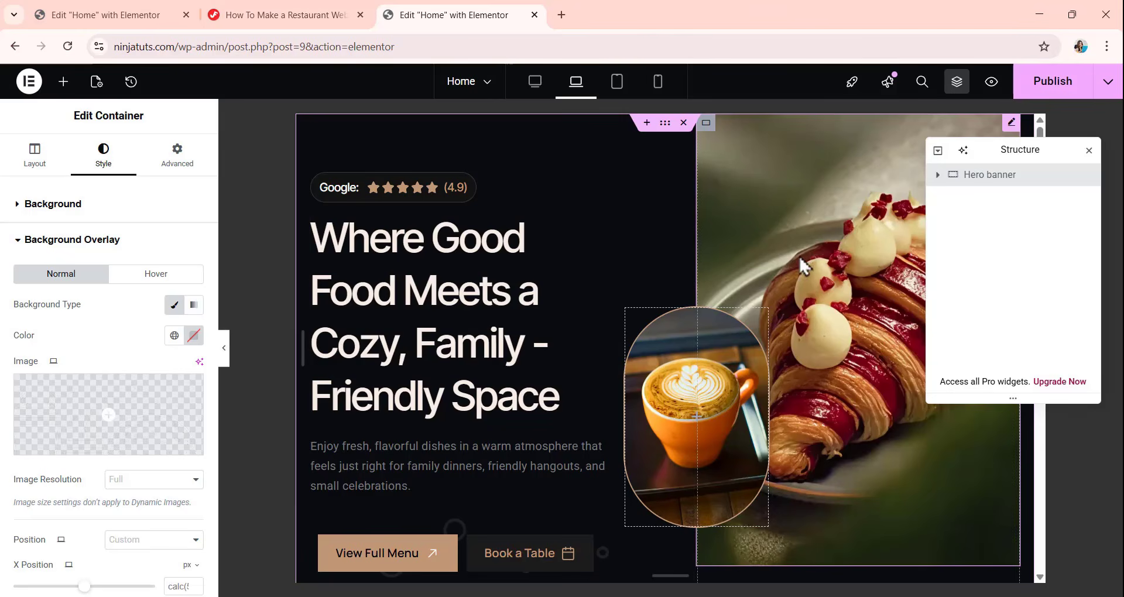
pyautogui.scroll(-3, 788, 270)
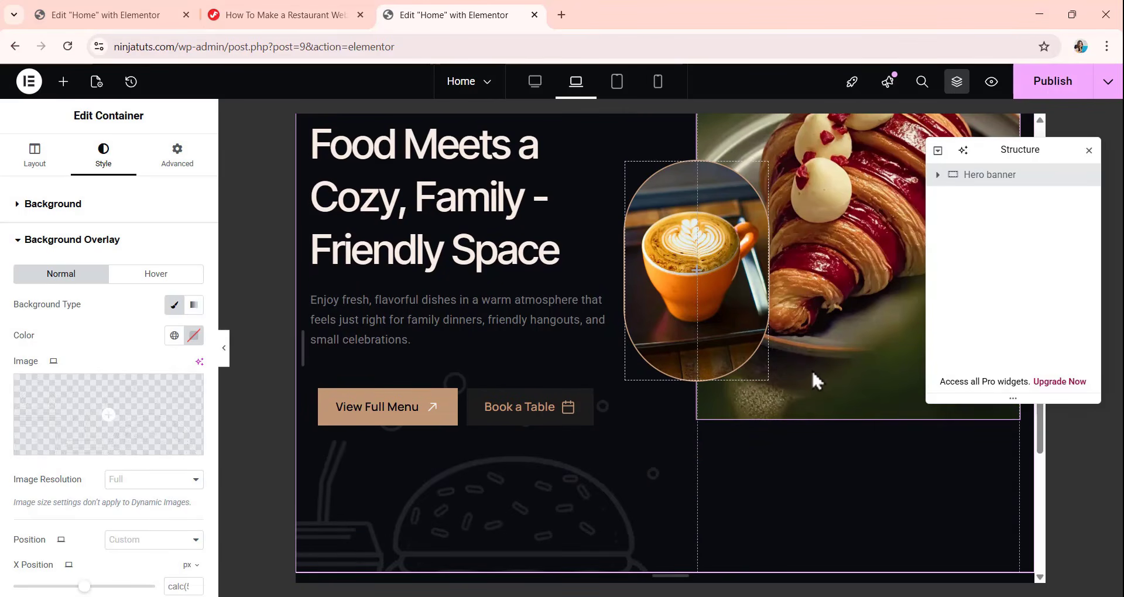
pyautogui.click(939, 175)
pyautogui.click(954, 225)
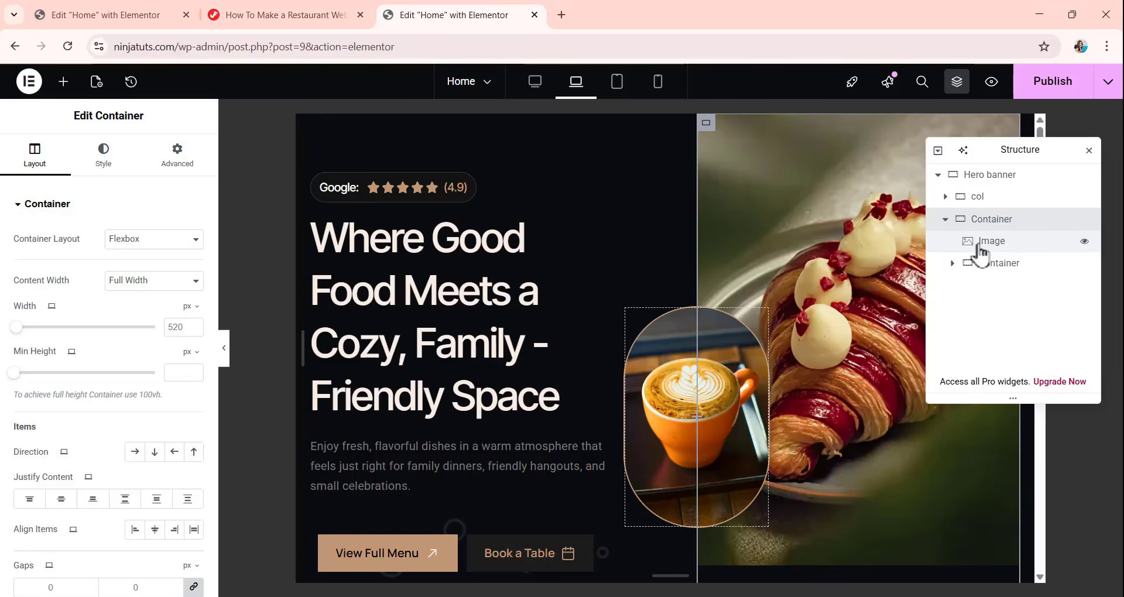
pyautogui.click(989, 241)
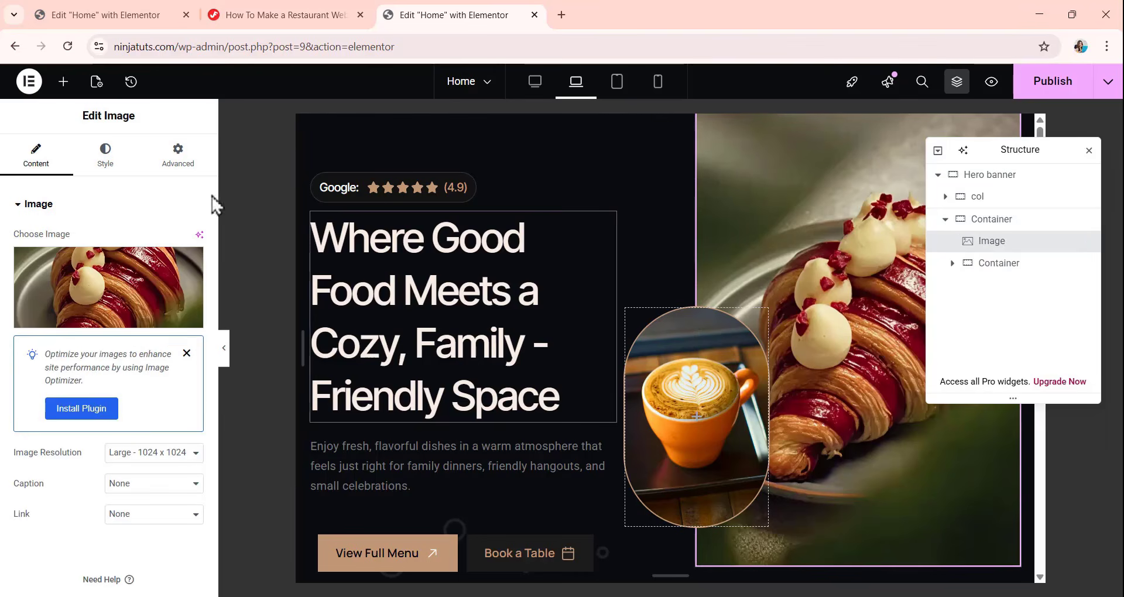
pyautogui.click(106, 153)
pyautogui.scroll(-1, 144, 301)
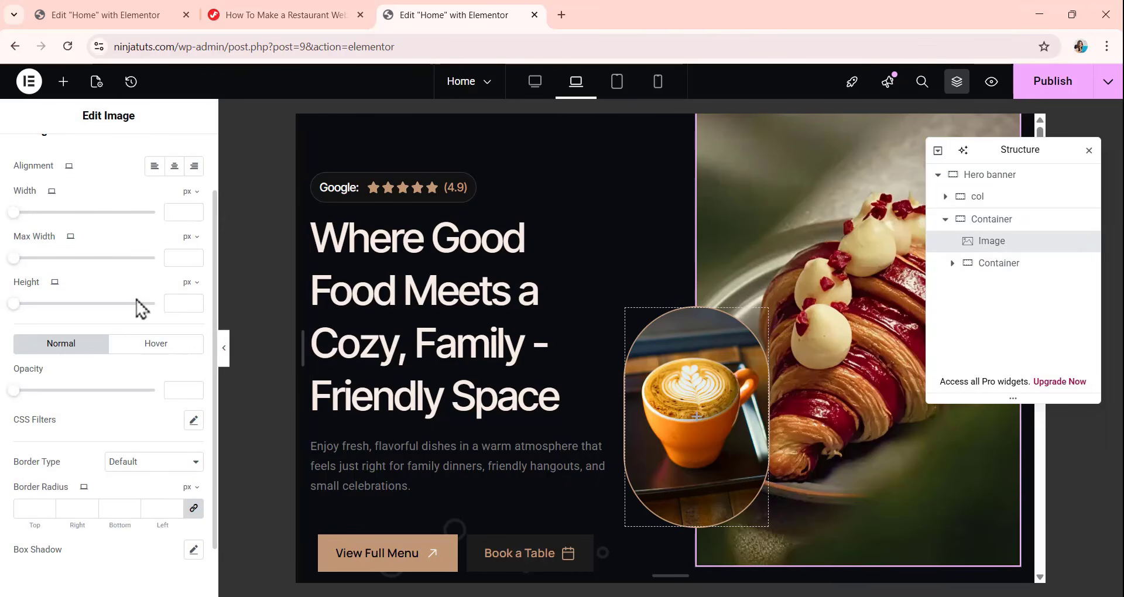
pyautogui.click(191, 283)
pyautogui.click(190, 312)
pyautogui.click(176, 305)
pyautogui.write('100')
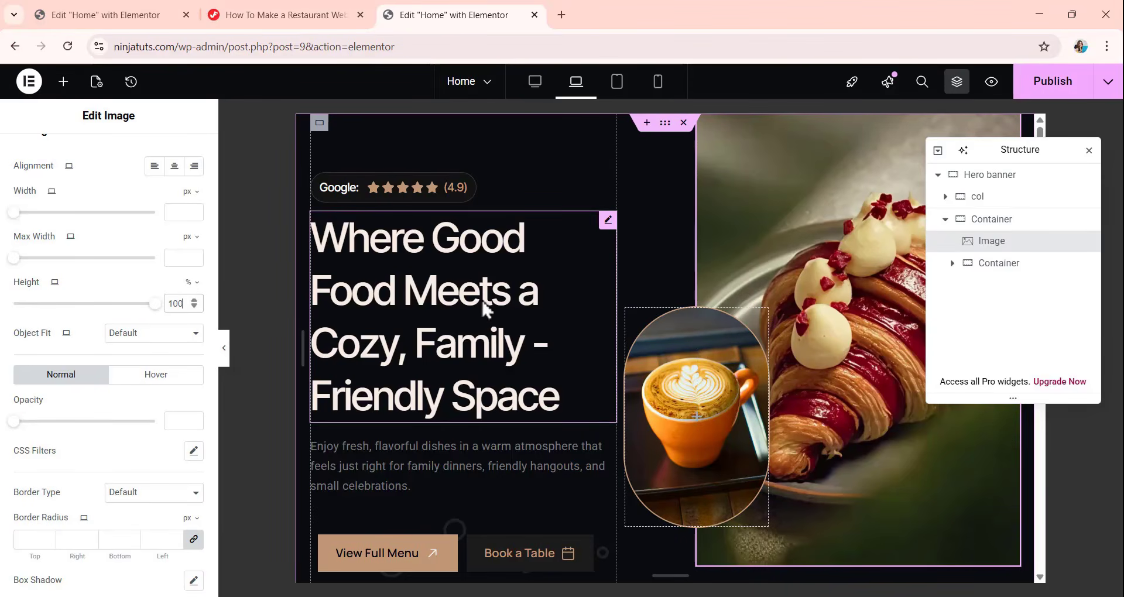
# Set the croissant image's object fit to Cover for the laptop view.
pyautogui.scroll(2, 184, 319)
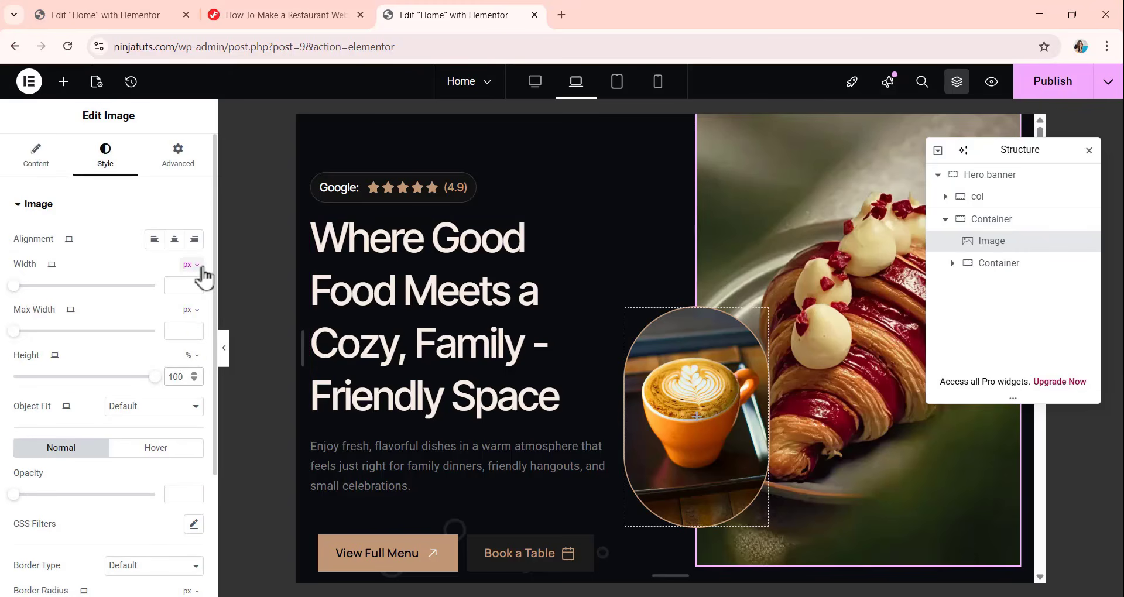
pyautogui.scroll(-3, 149, 328)
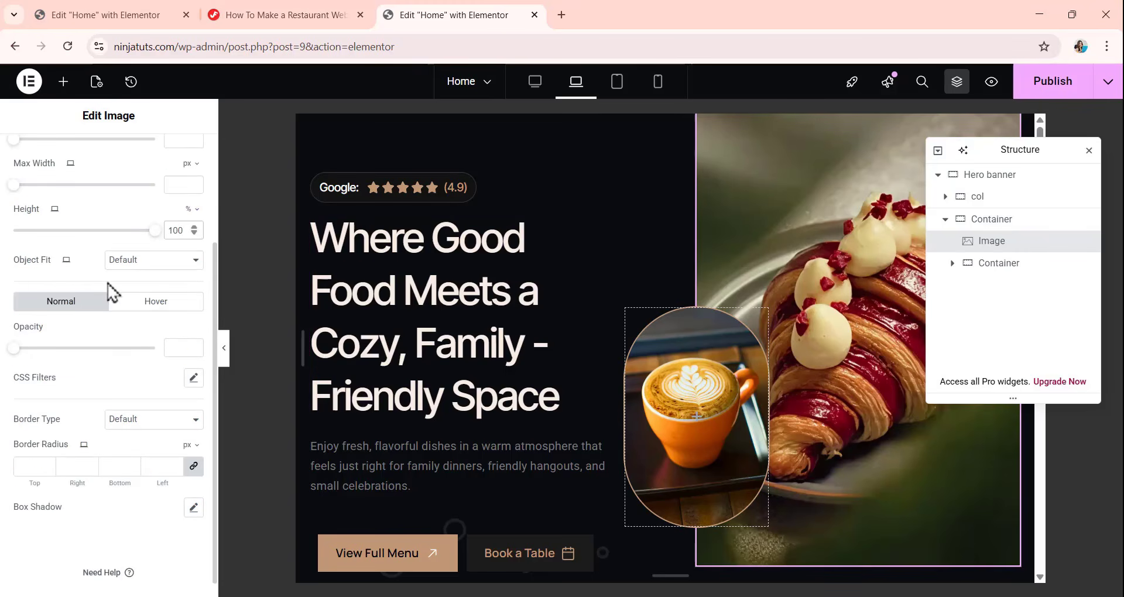
pyautogui.click(125, 266)
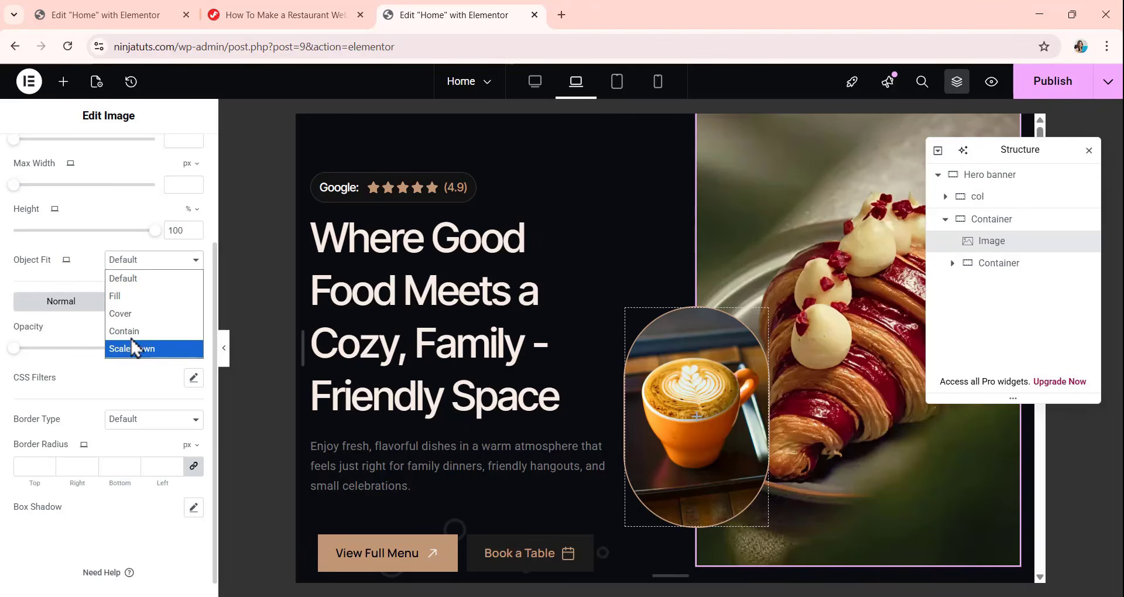
pyautogui.click(125, 314)
pyautogui.scroll(3, 152, 287)
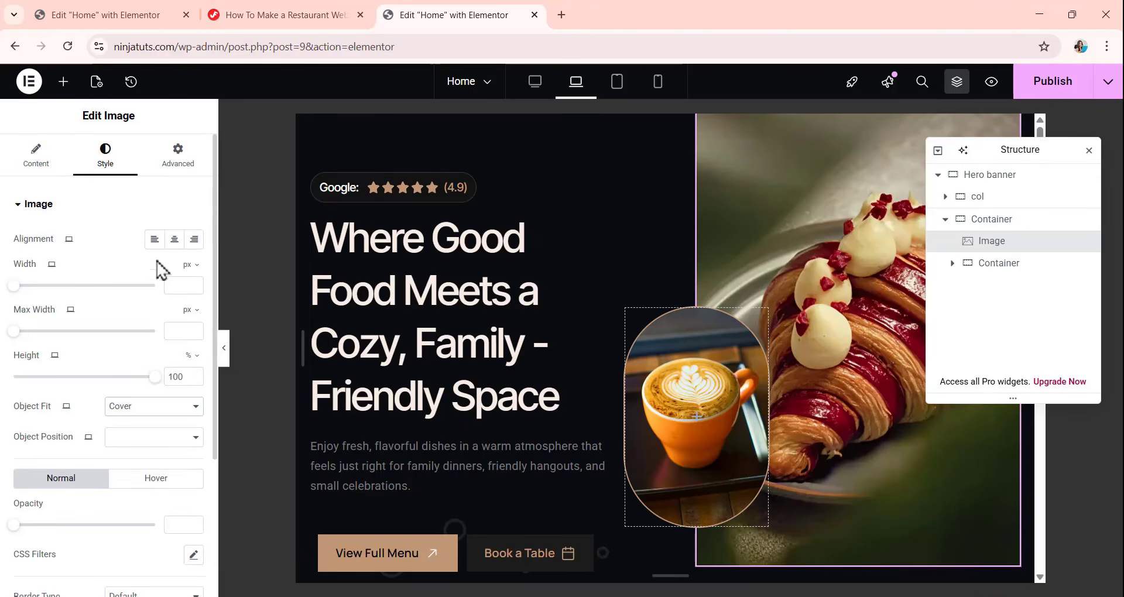
# Set the croissant image's self-alignment to Stretch and its size to Grow for the laptop view, and check the banner.
pyautogui.click(177, 156)
pyautogui.scroll(-1, 70, 346)
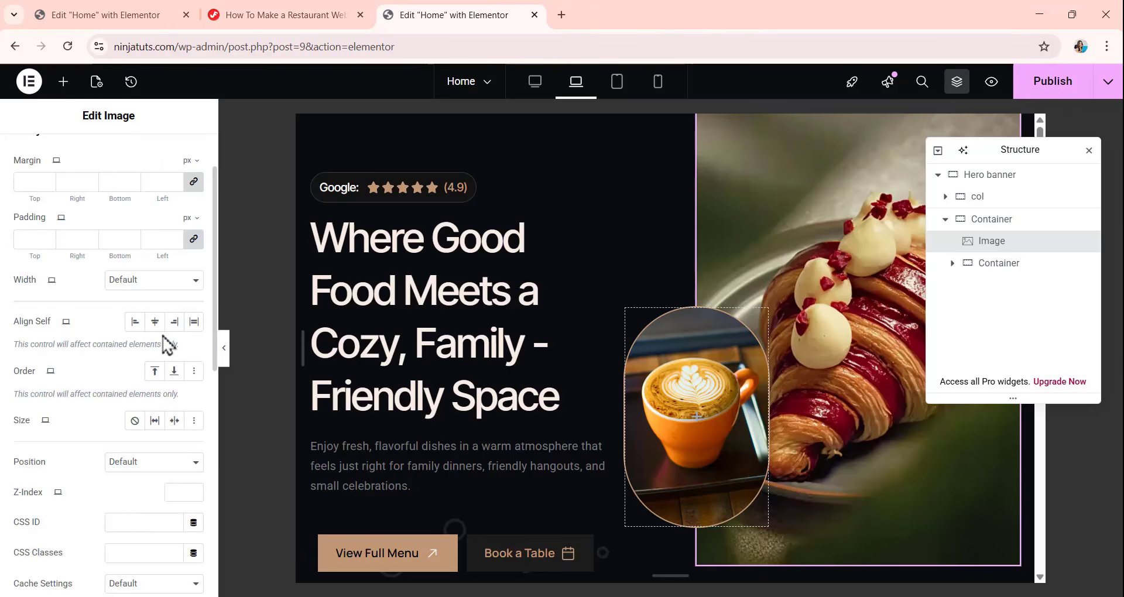
pyautogui.click(195, 327)
pyautogui.scroll(-1, 133, 346)
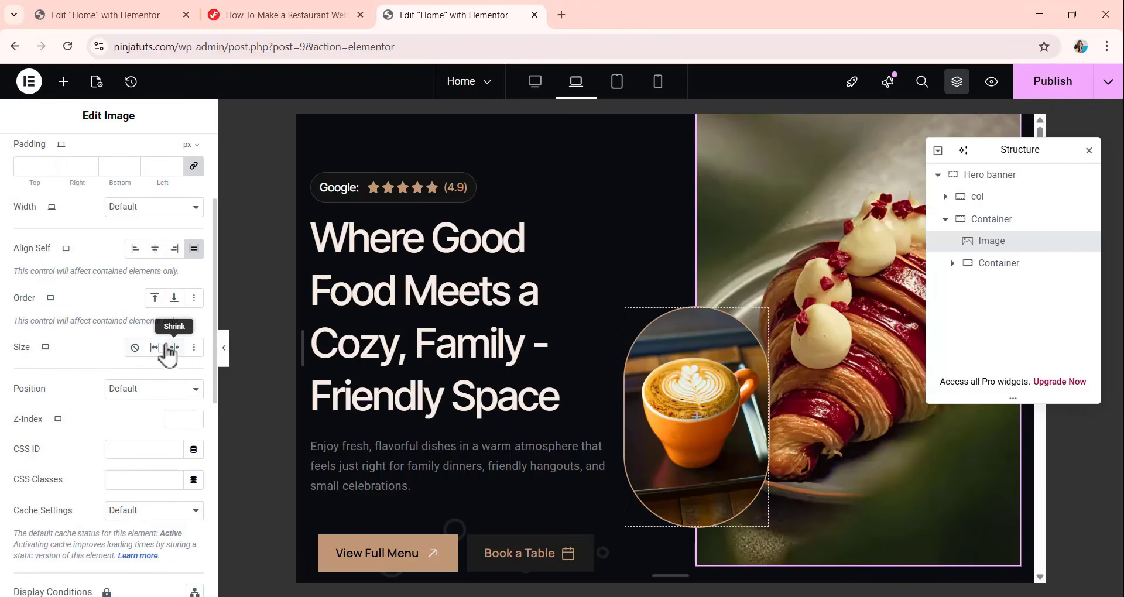
pyautogui.click(155, 347)
pyautogui.scroll(-5, 894, 239)
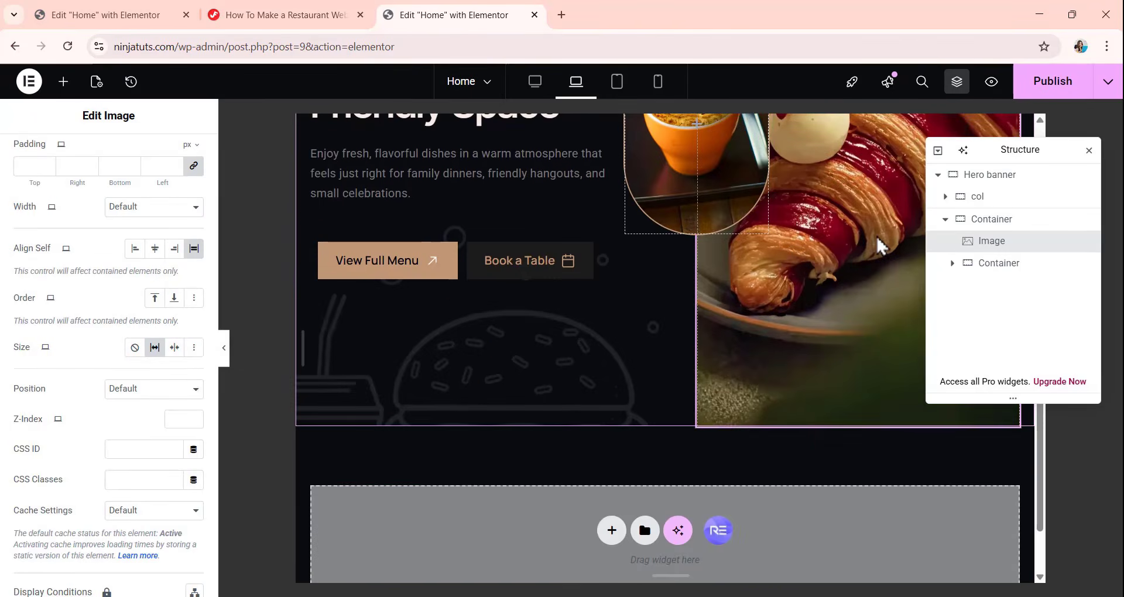
pyautogui.scroll(1, 832, 240)
pyautogui.scroll(4, 783, 245)
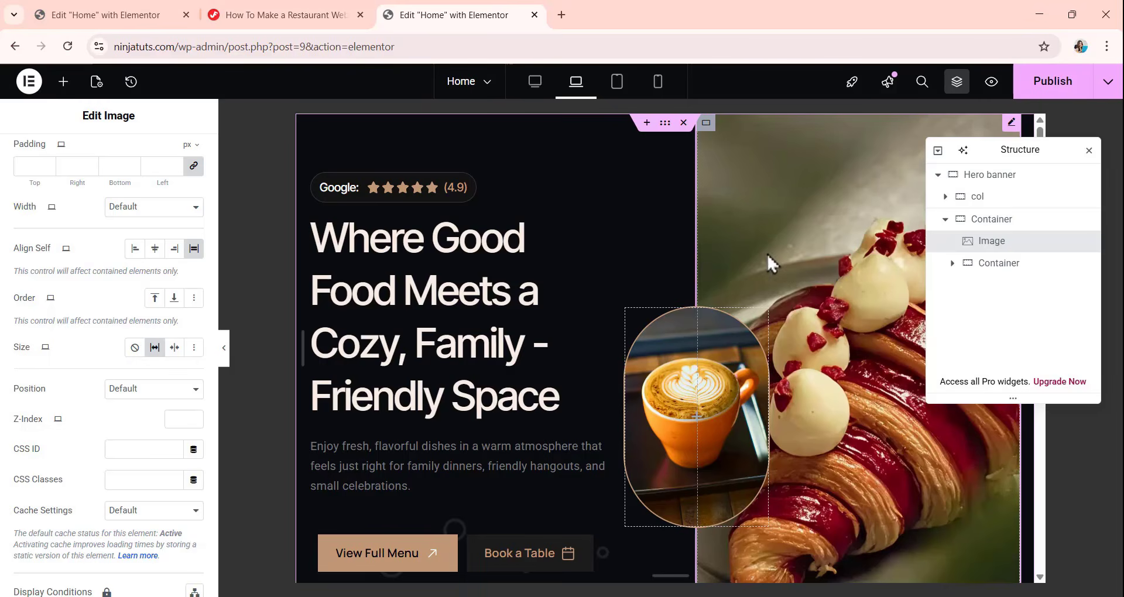
pyautogui.scroll(-3, 753, 235)
pyautogui.scroll(2, 726, 228)
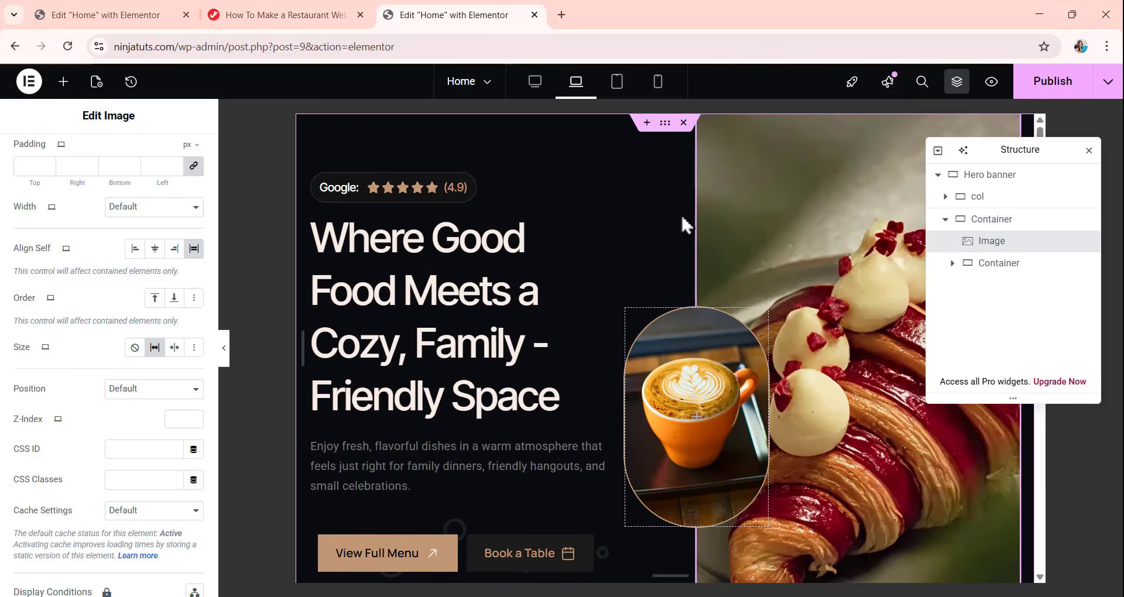
pyautogui.scroll(-5, 689, 243)
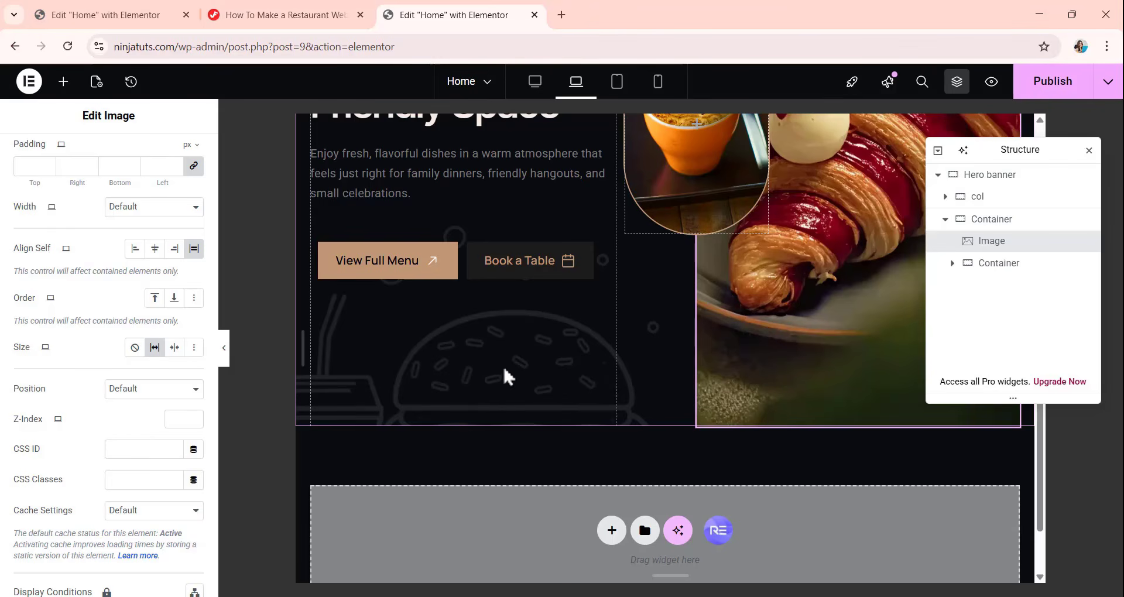
# Set the Hero banner background overlay's width to 273 px for the laptop view and check the illustration along its bottom edge.
pyautogui.click(993, 177)
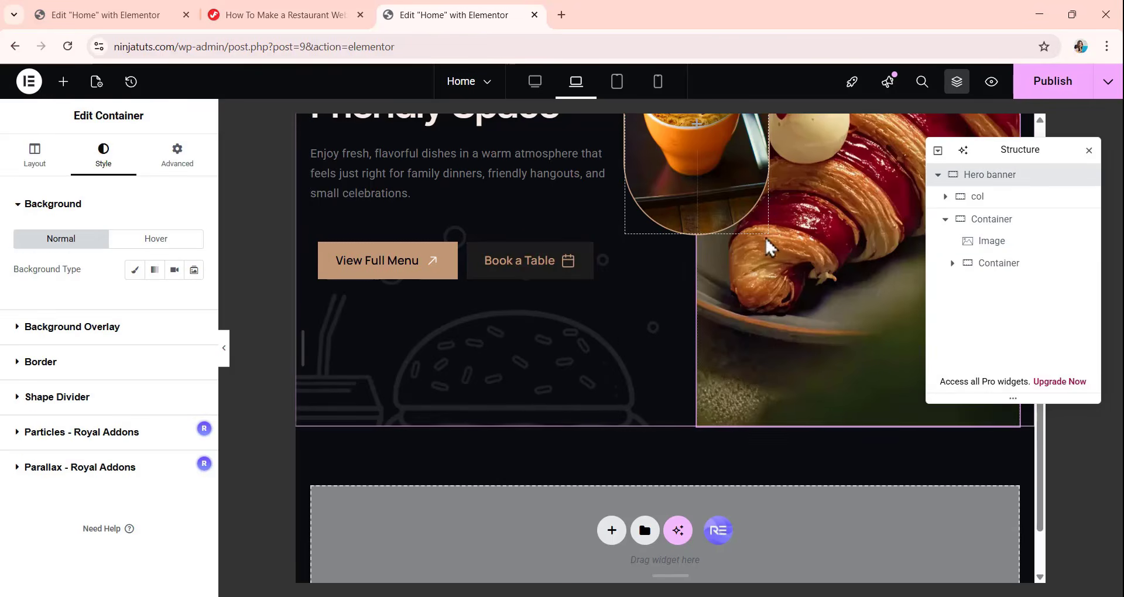
pyautogui.scroll(5, 765, 237)
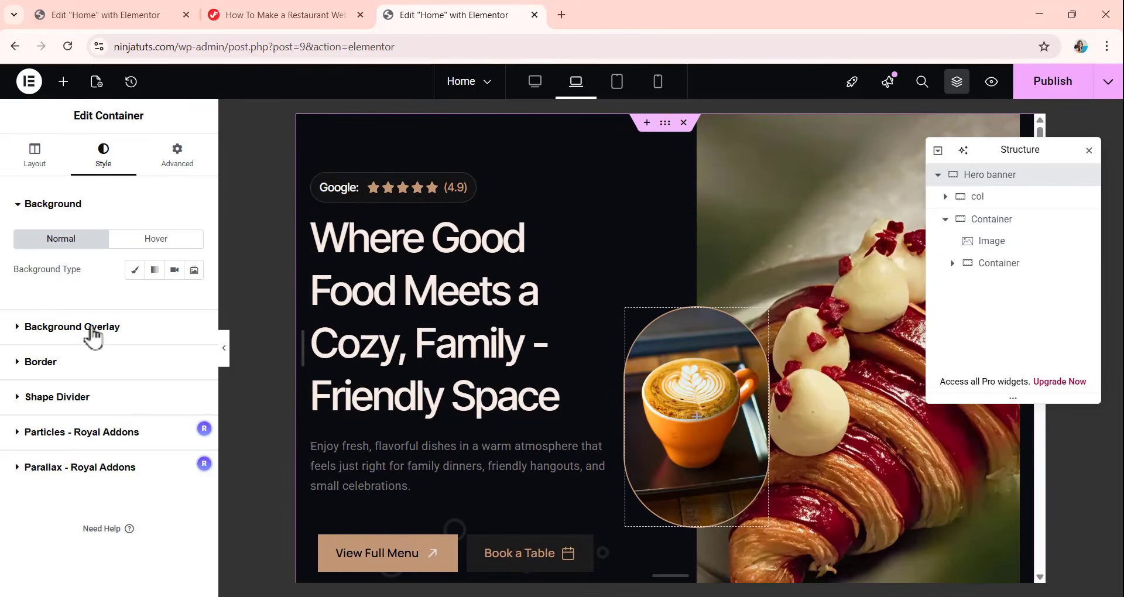
pyautogui.click(93, 330)
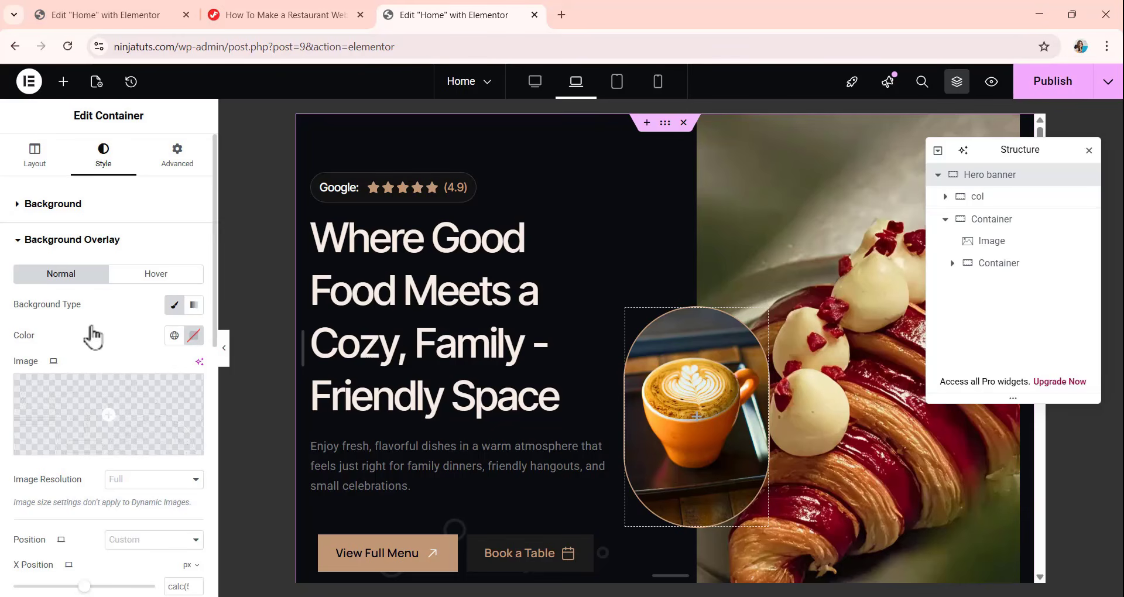
pyautogui.scroll(-4, 109, 340)
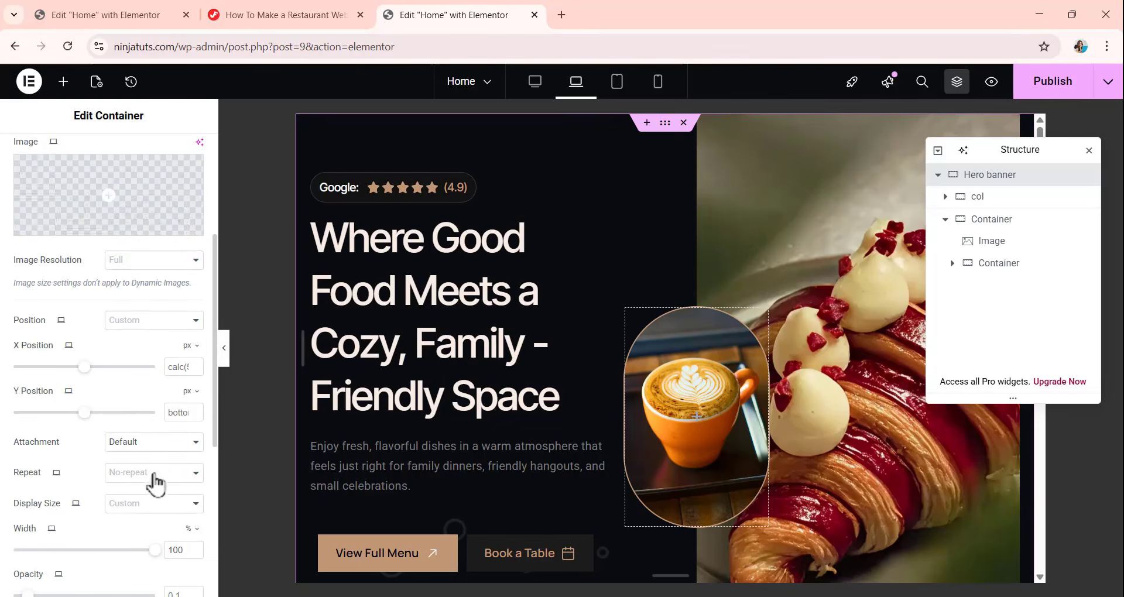
pyautogui.scroll(-1, 152, 492)
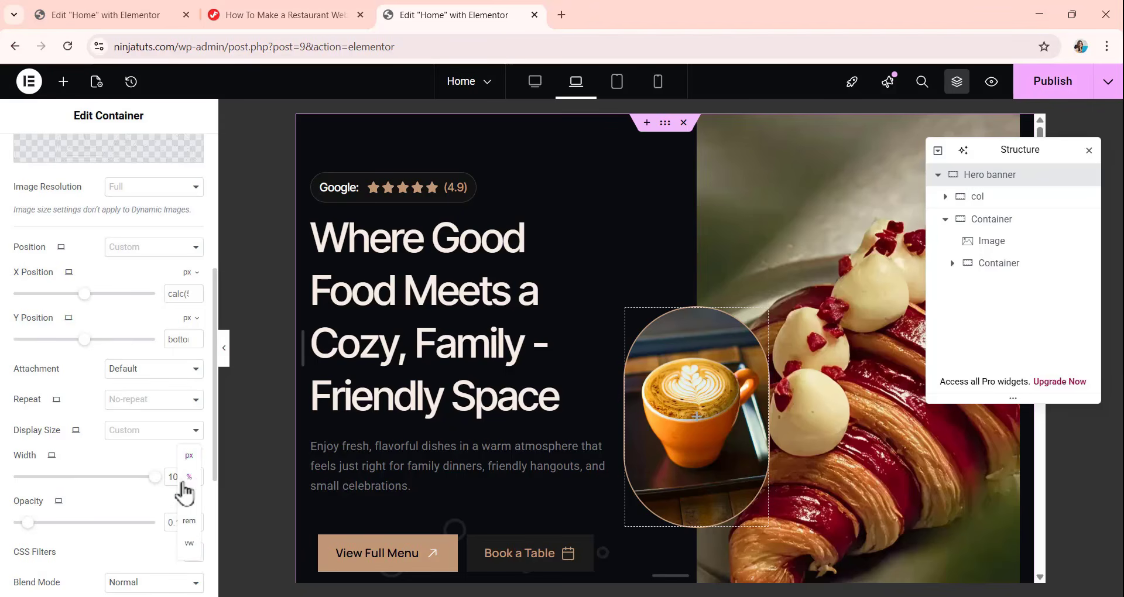
pyautogui.click(186, 472)
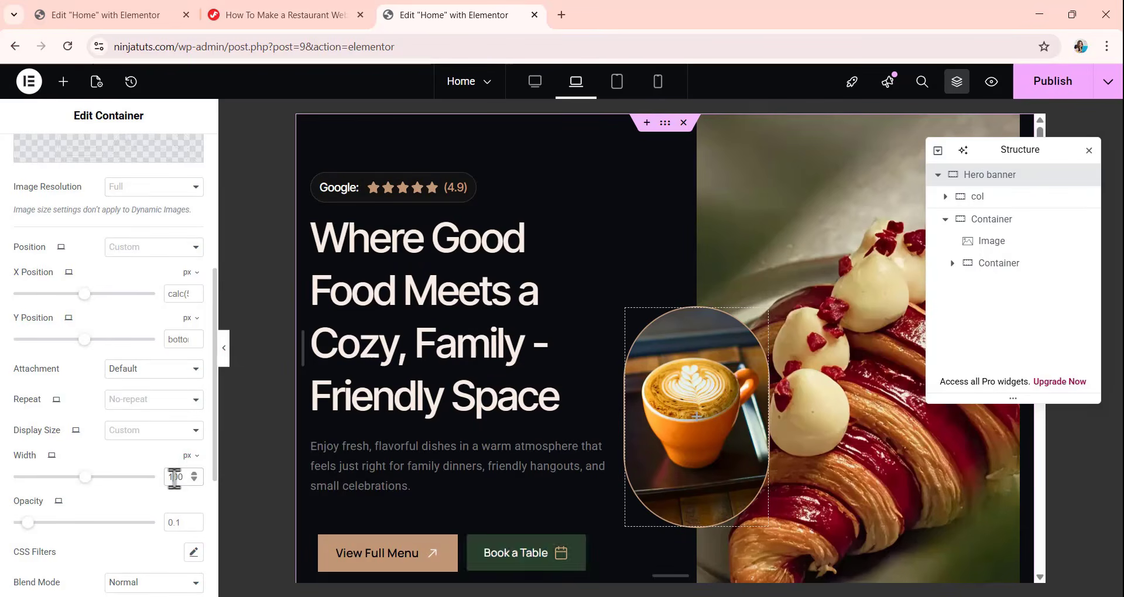
pyautogui.doubleClick(175, 477)
pyautogui.write('273')
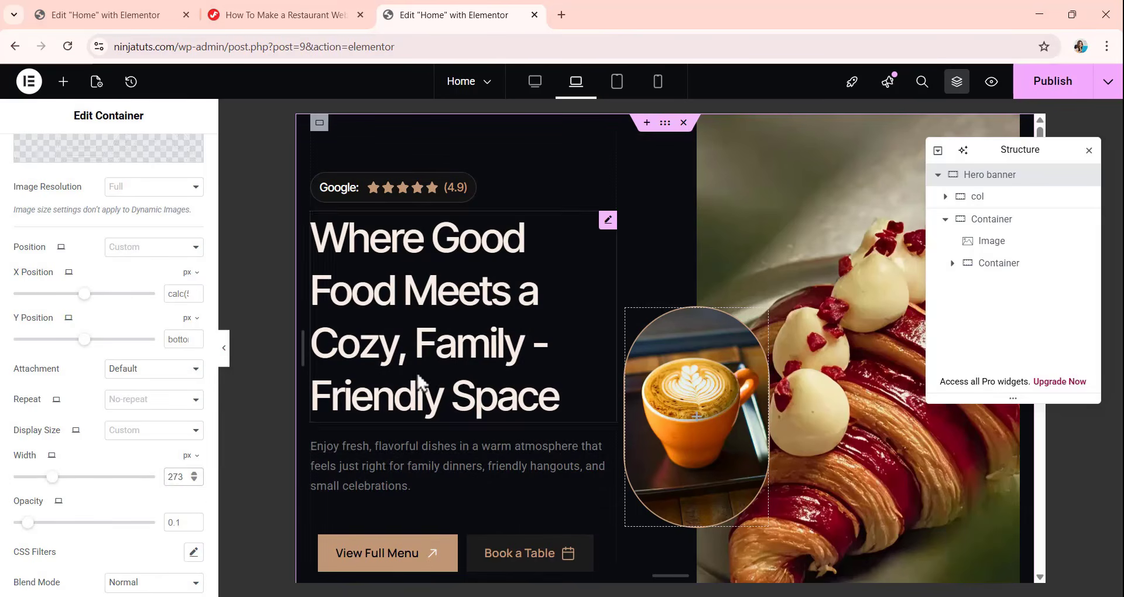
pyautogui.scroll(-5, 460, 374)
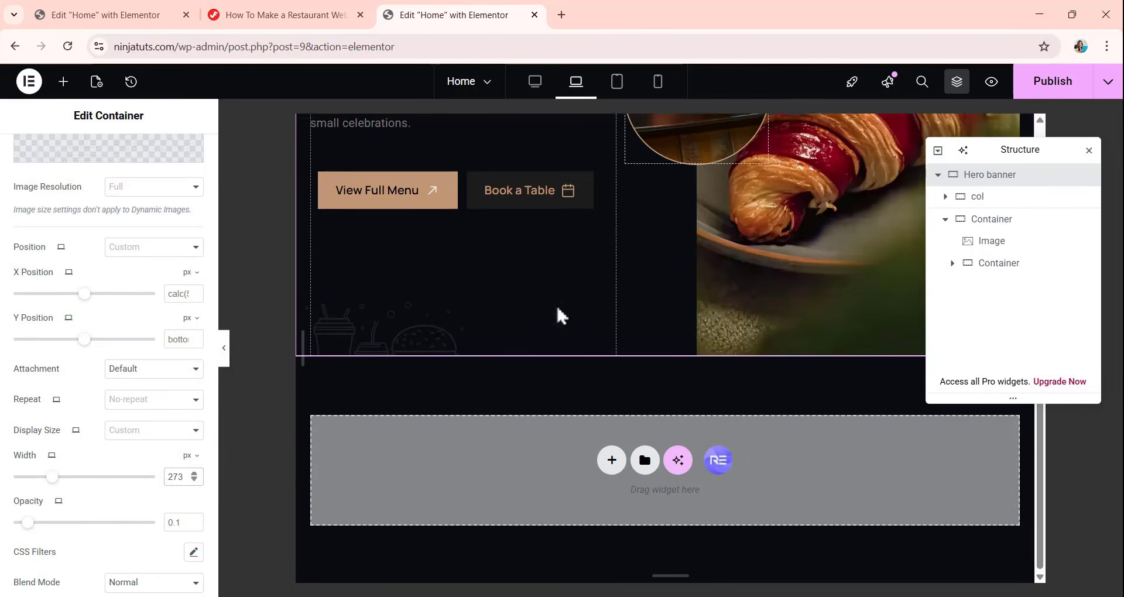
pyautogui.scroll(3, 557, 304)
pyautogui.scroll(1, 634, 283)
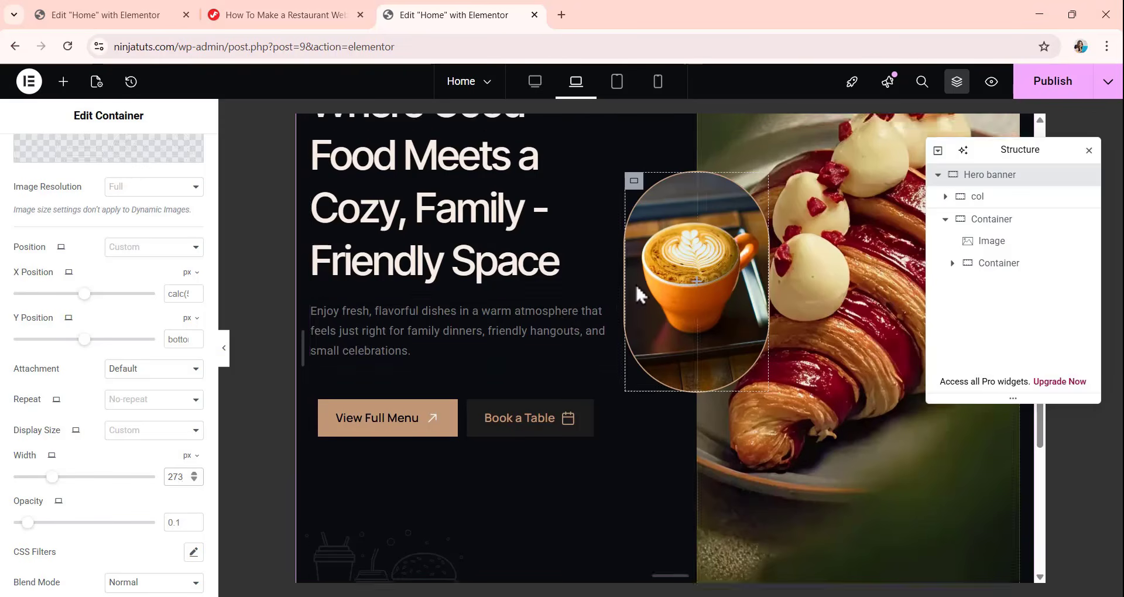
pyautogui.scroll(1, 638, 290)
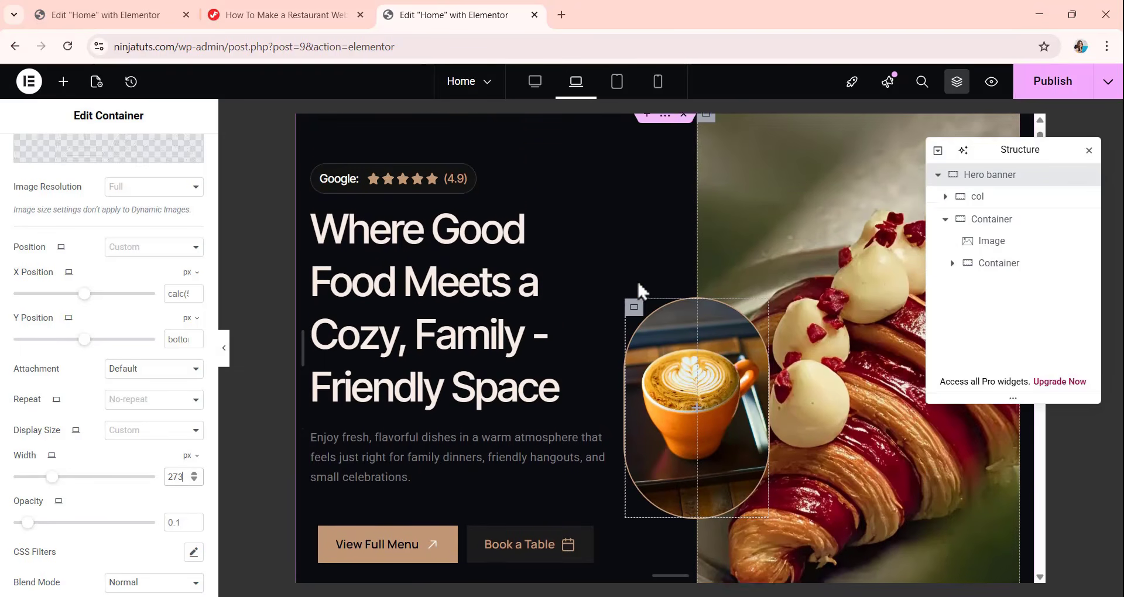
# In the tablet view, unlink the text column's padding and set it to 80 px top, 140 px bottom and 0 on the sides.
pyautogui.click(620, 91)
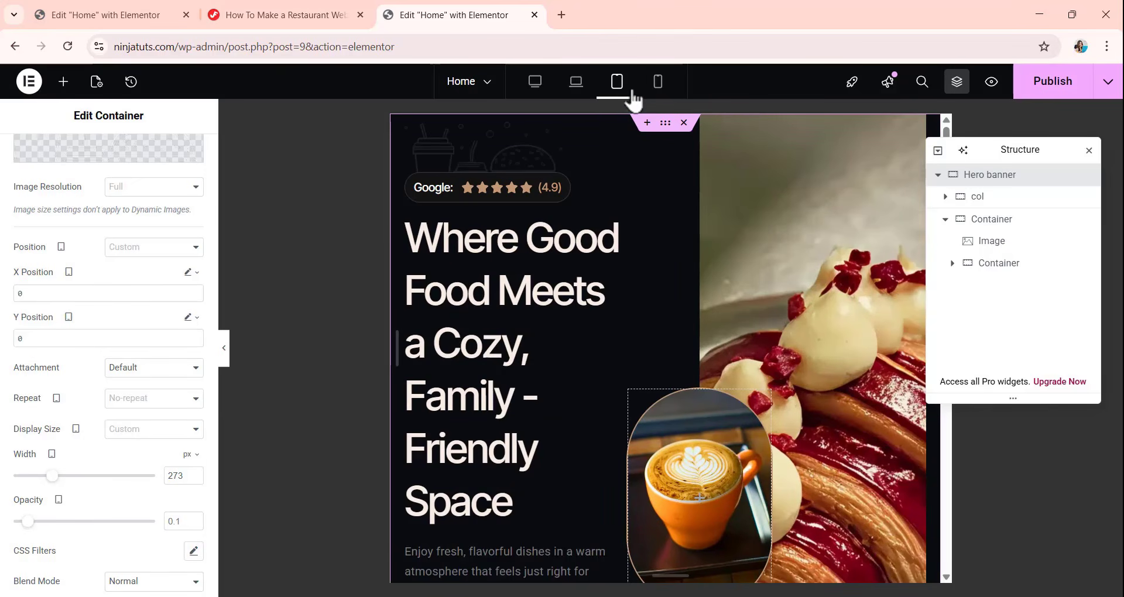
pyautogui.click(971, 202)
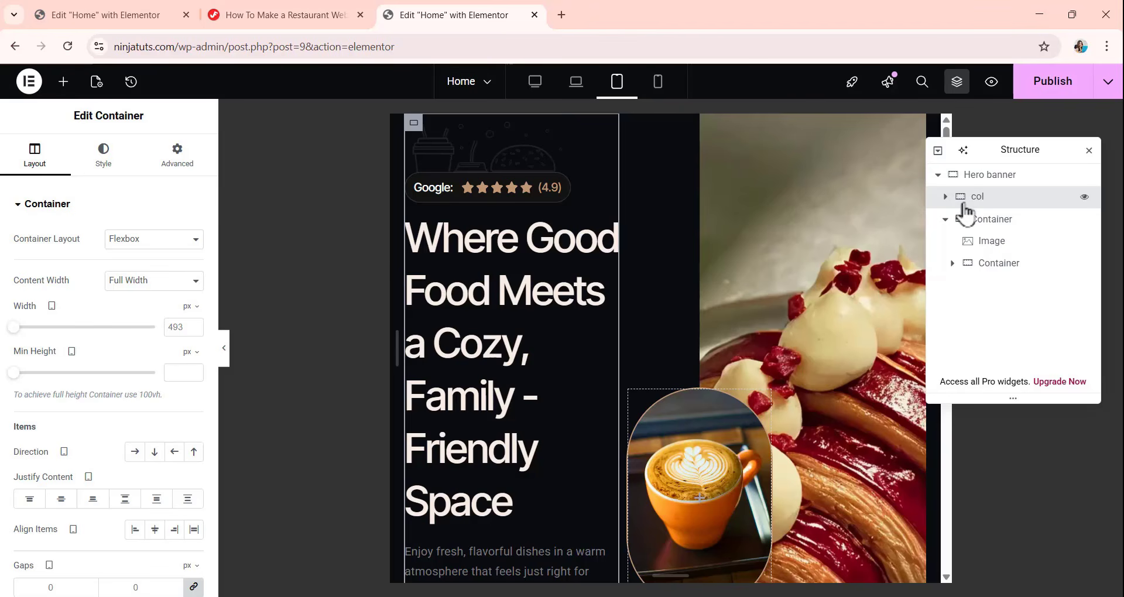
pyautogui.click(187, 167)
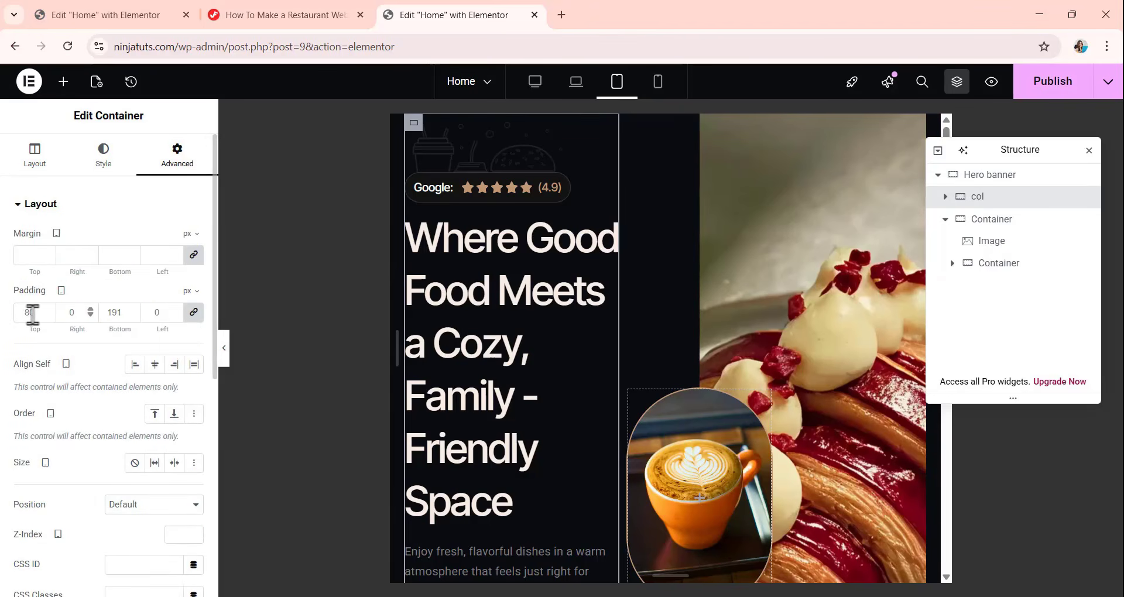
pyautogui.click(194, 313)
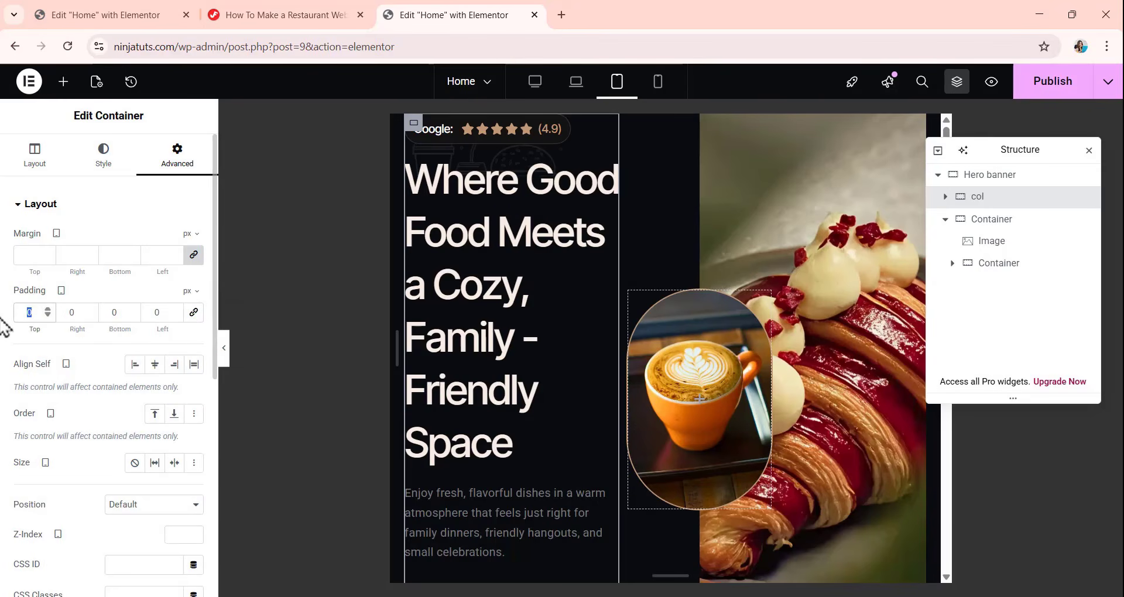
pyautogui.write('80')
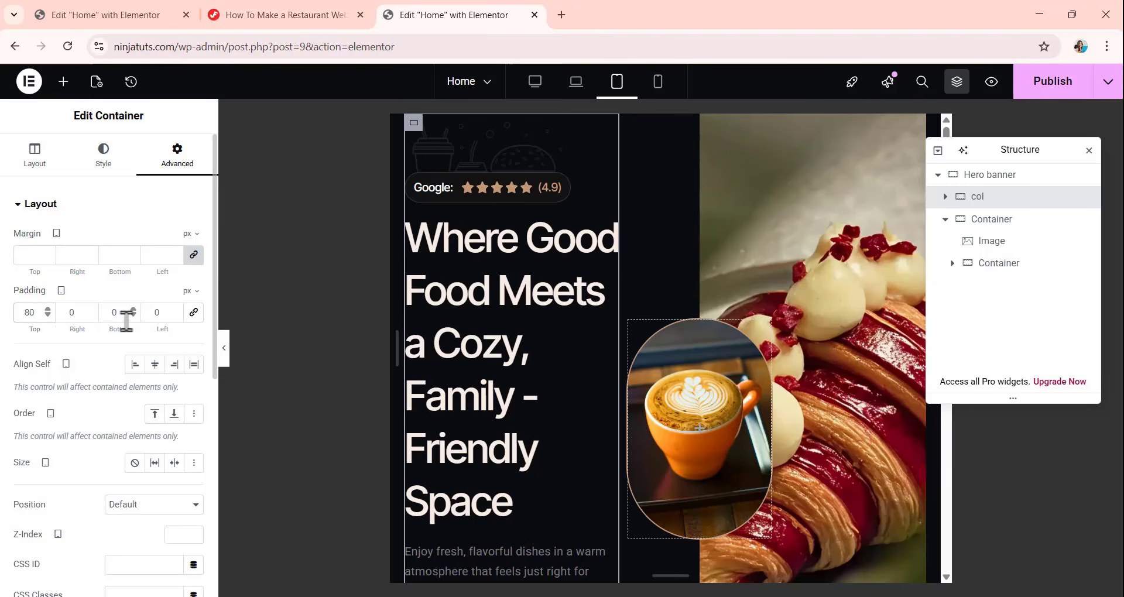
pyautogui.doubleClick(112, 314)
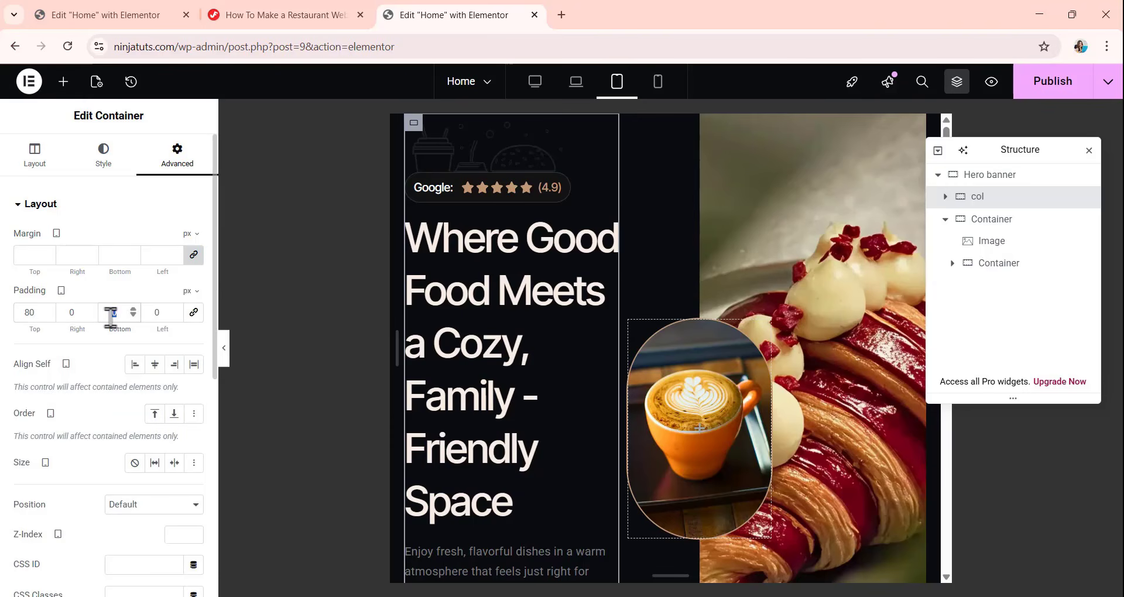
pyautogui.write('140')
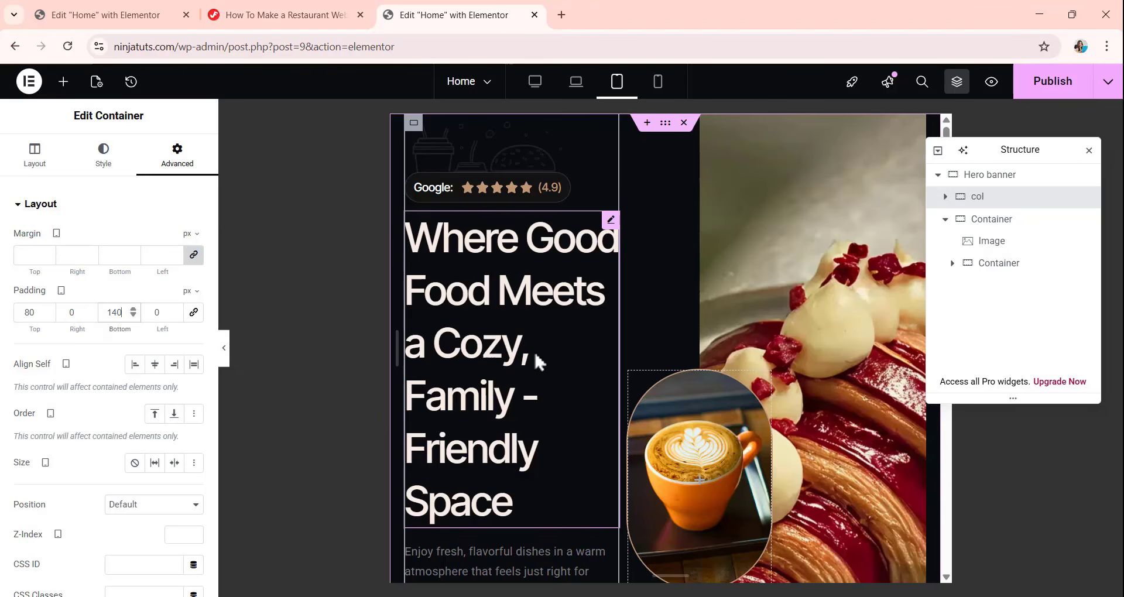
# Set the Hero banner heading's font size to 46 px for the tablet view.
pyautogui.click(549, 302)
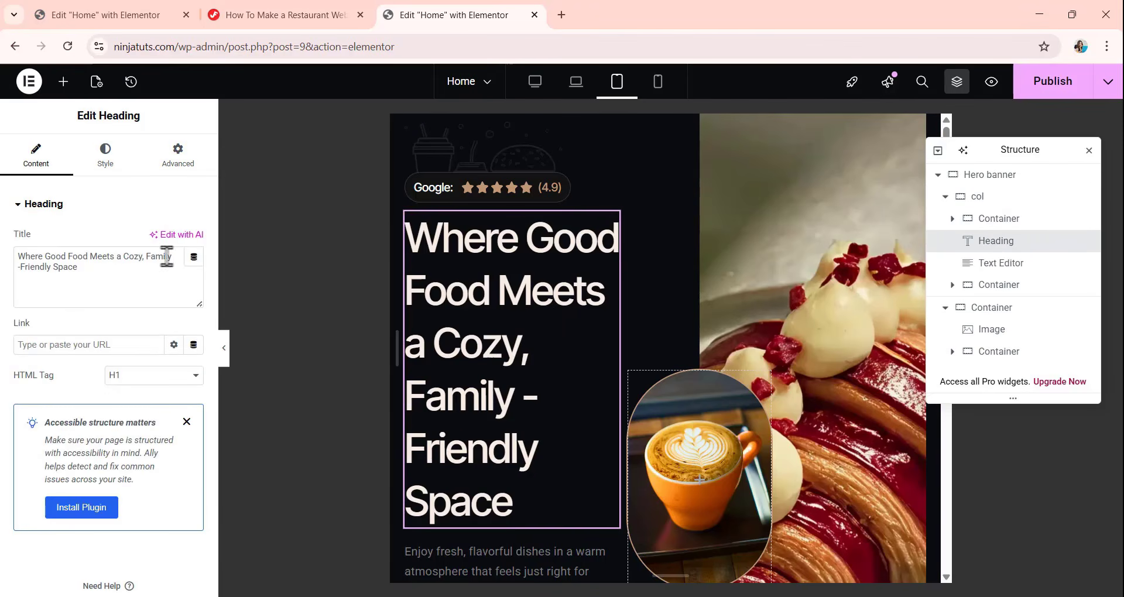
pyautogui.click(102, 166)
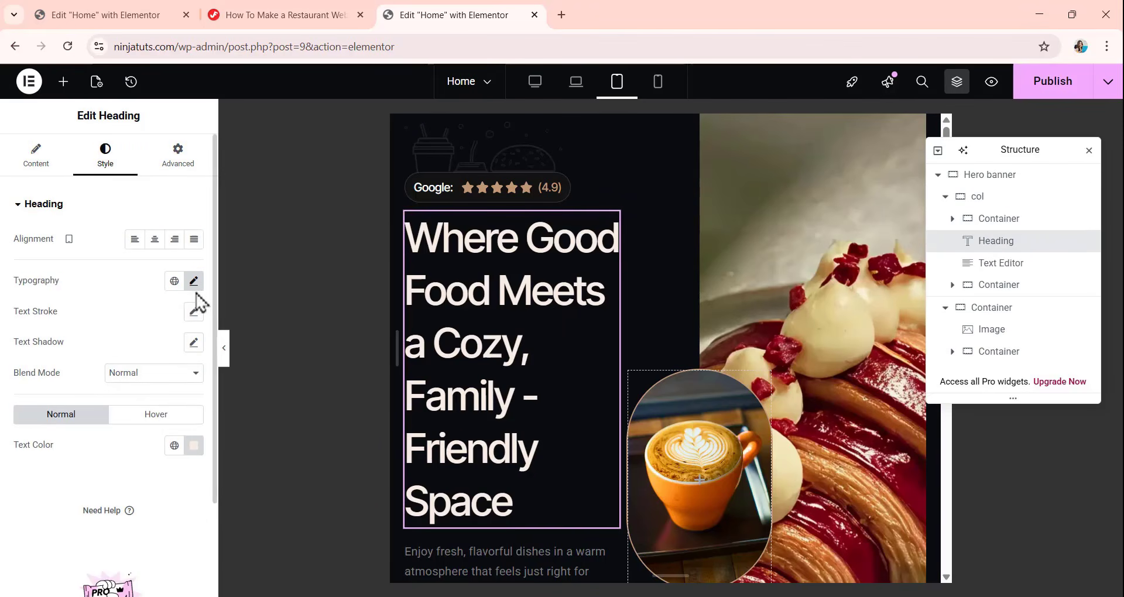
pyautogui.click(193, 281)
pyautogui.scroll(-2, 117, 316)
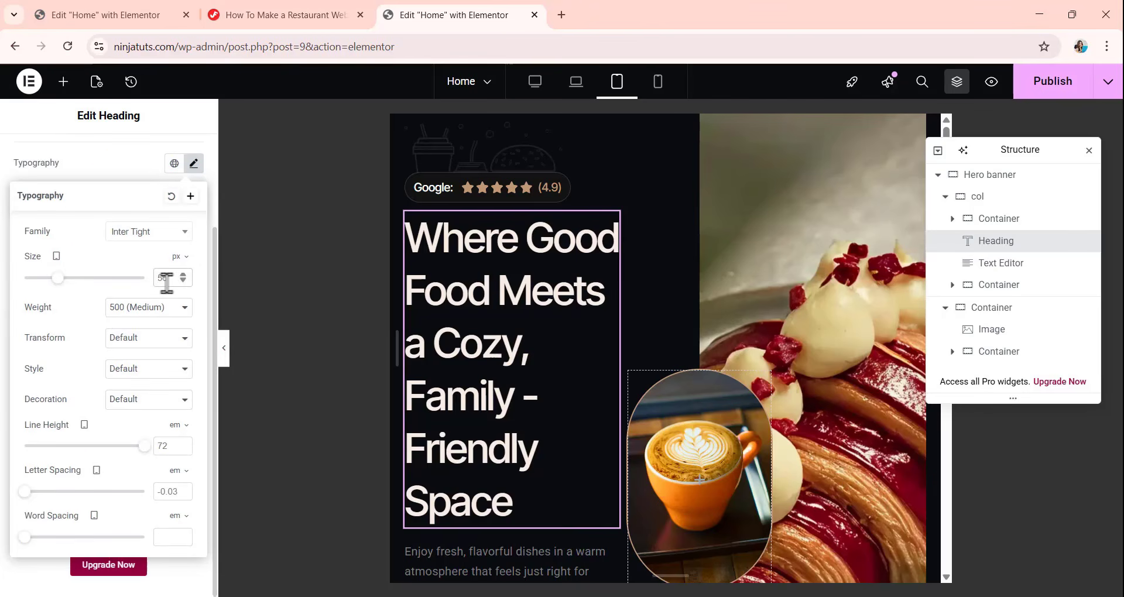
pyautogui.write('48')
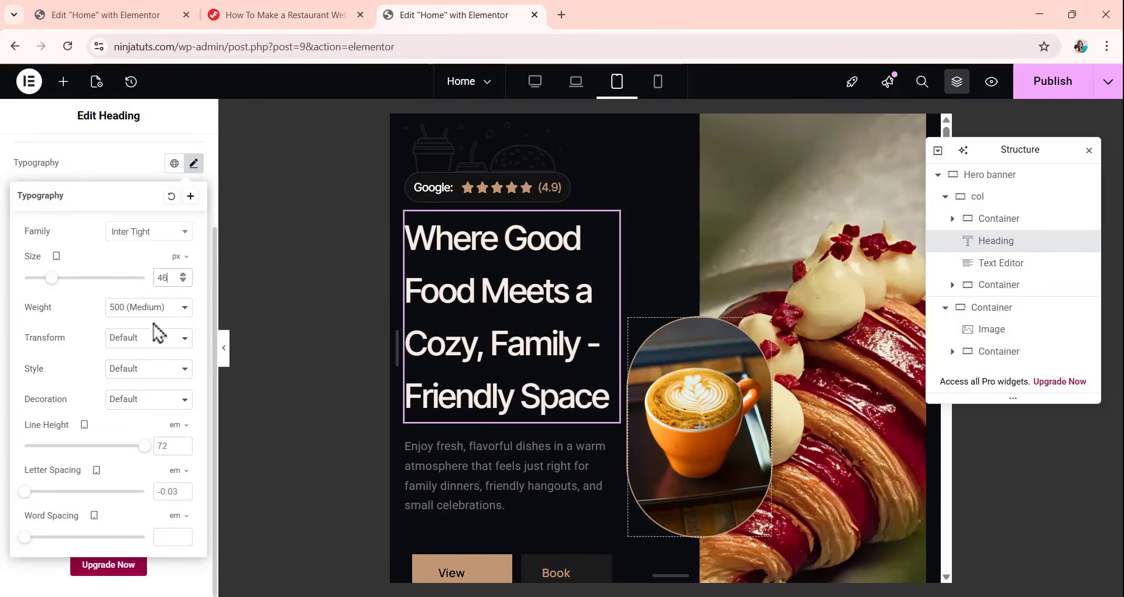
# Set the Hero banner heading's line height to 1.3 em for the tablet view.
pyautogui.click(158, 446)
pyautogui.hotkey('ctrl', 'a')
pyautogui.write('1')
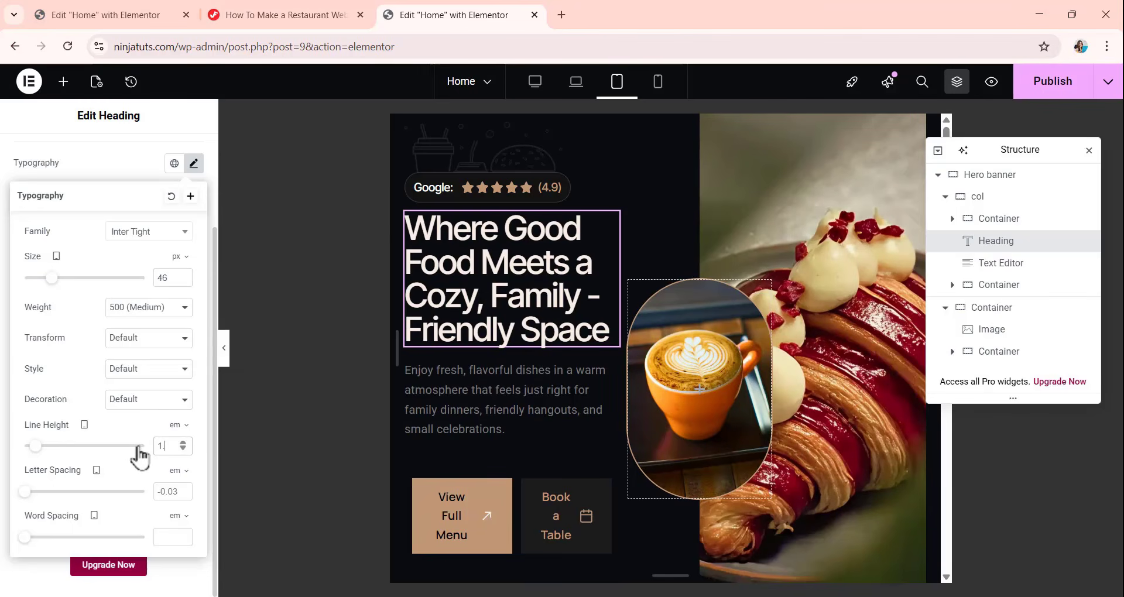
pyautogui.write('.3')
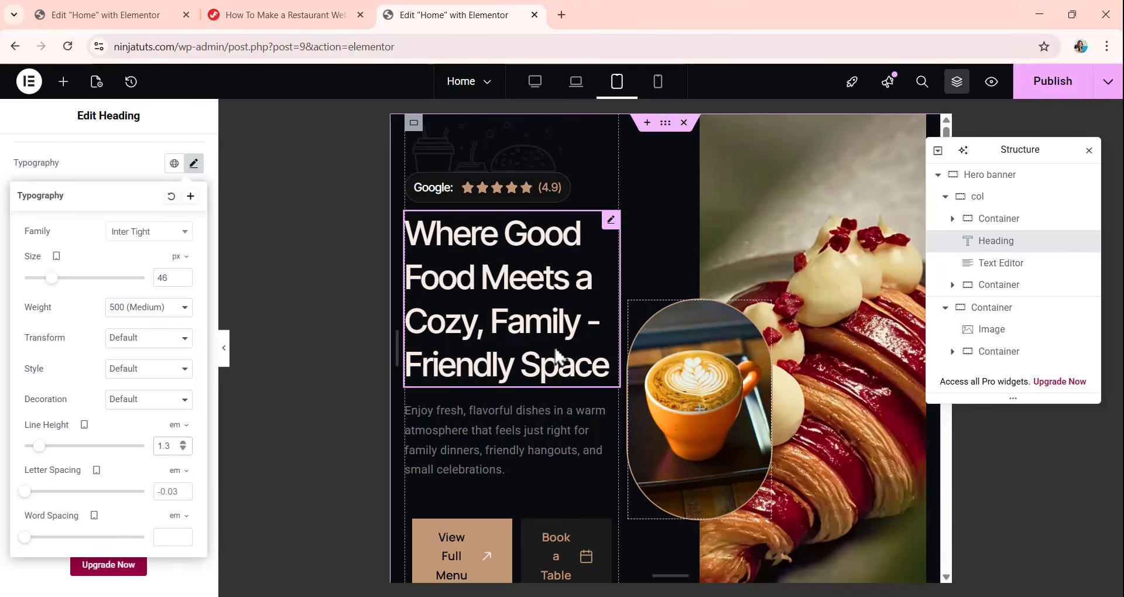
pyautogui.scroll(-1, 556, 292)
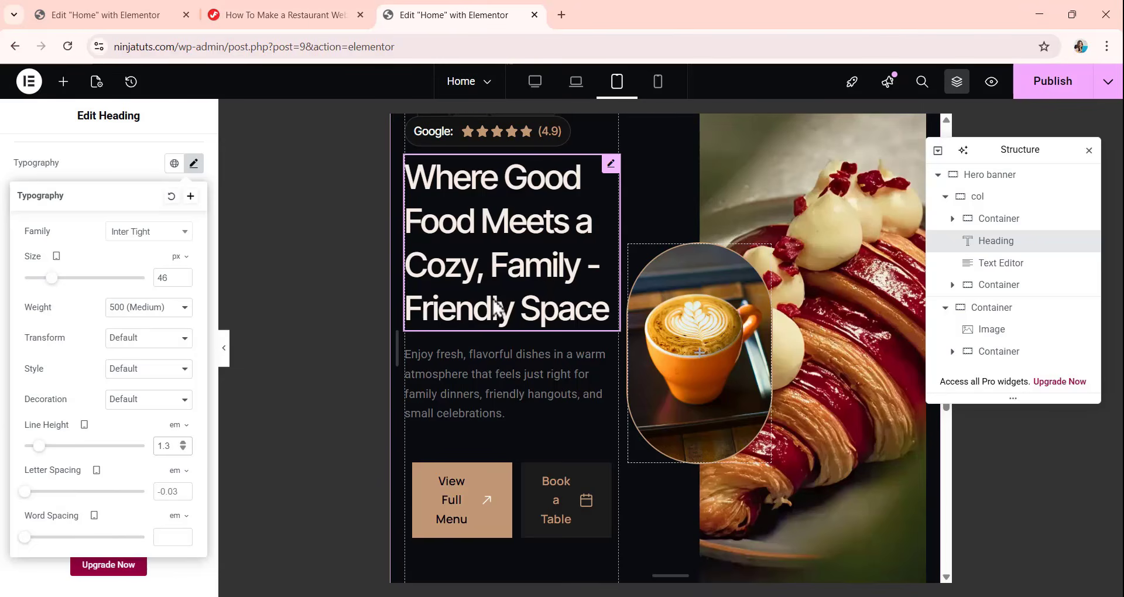
# Stack the View Full Menu and Book a Table buttons vertically by setting their container's direction to Column for the tablet view.
pyautogui.scroll(-3, 494, 334)
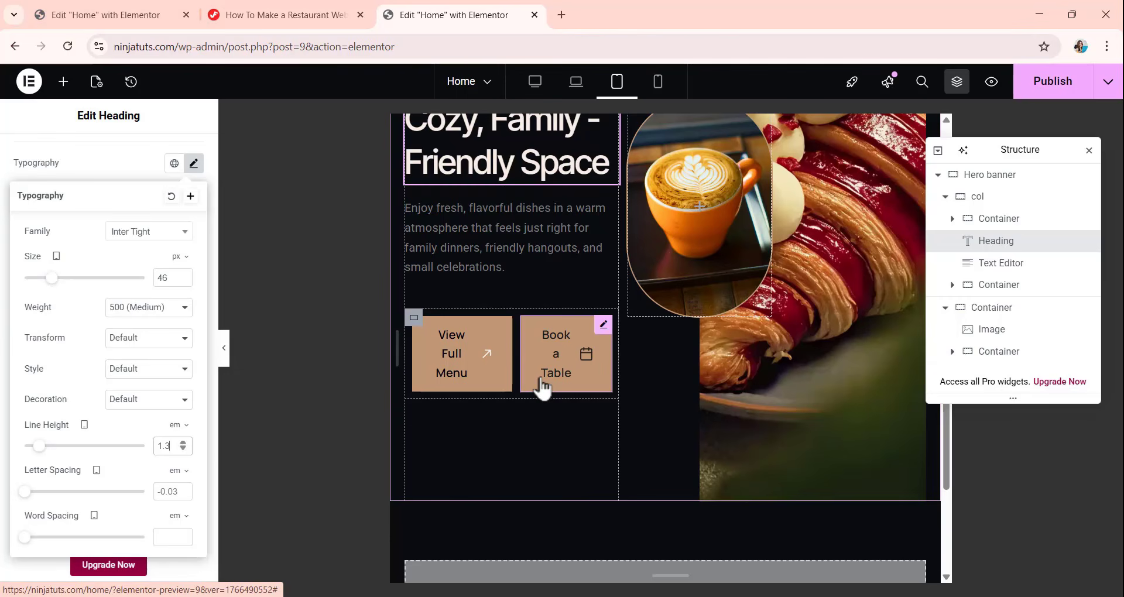
pyautogui.click(997, 285)
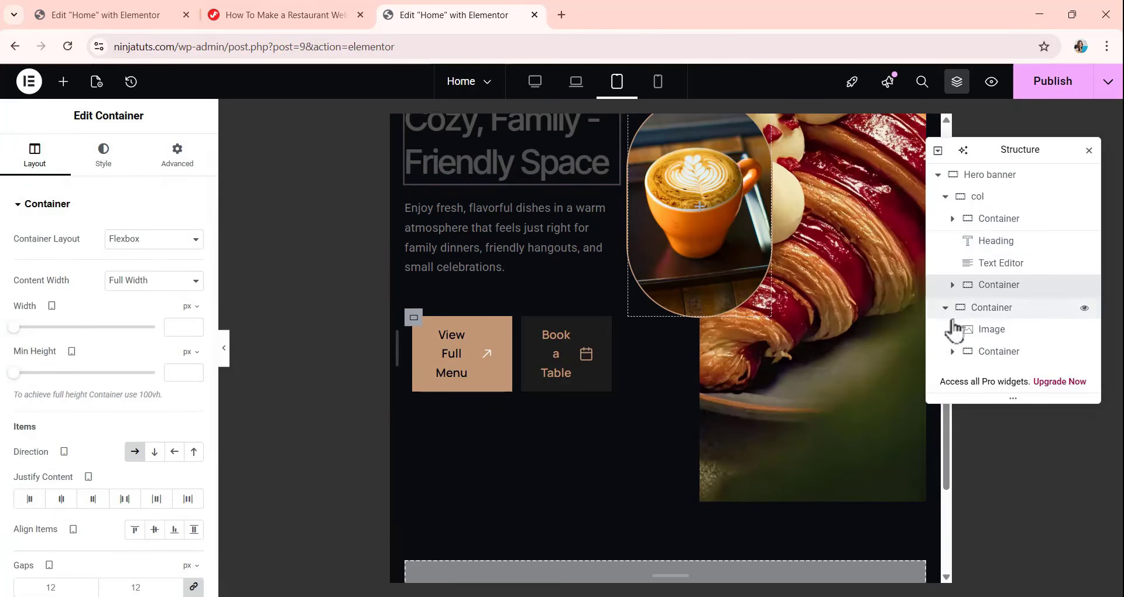
pyautogui.click(953, 285)
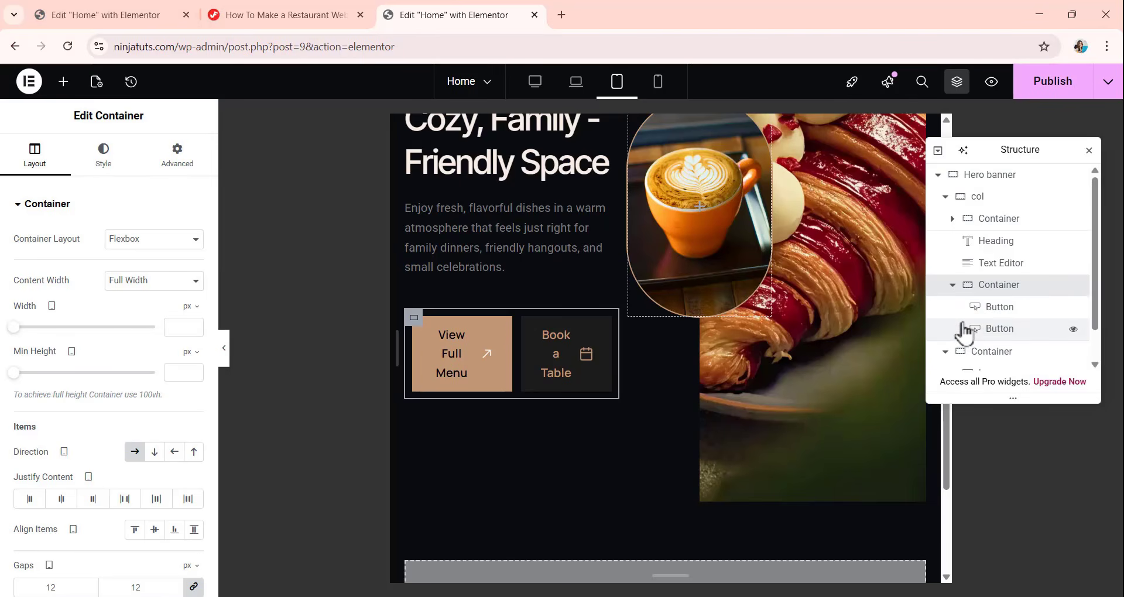
pyautogui.click(155, 454)
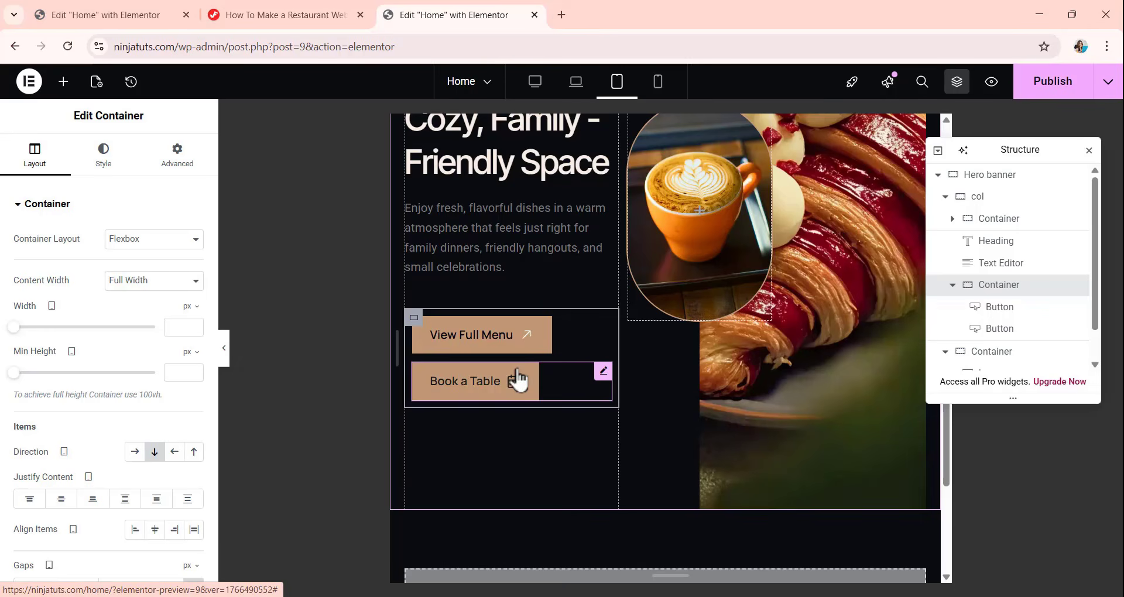
pyautogui.scroll(-2, 556, 352)
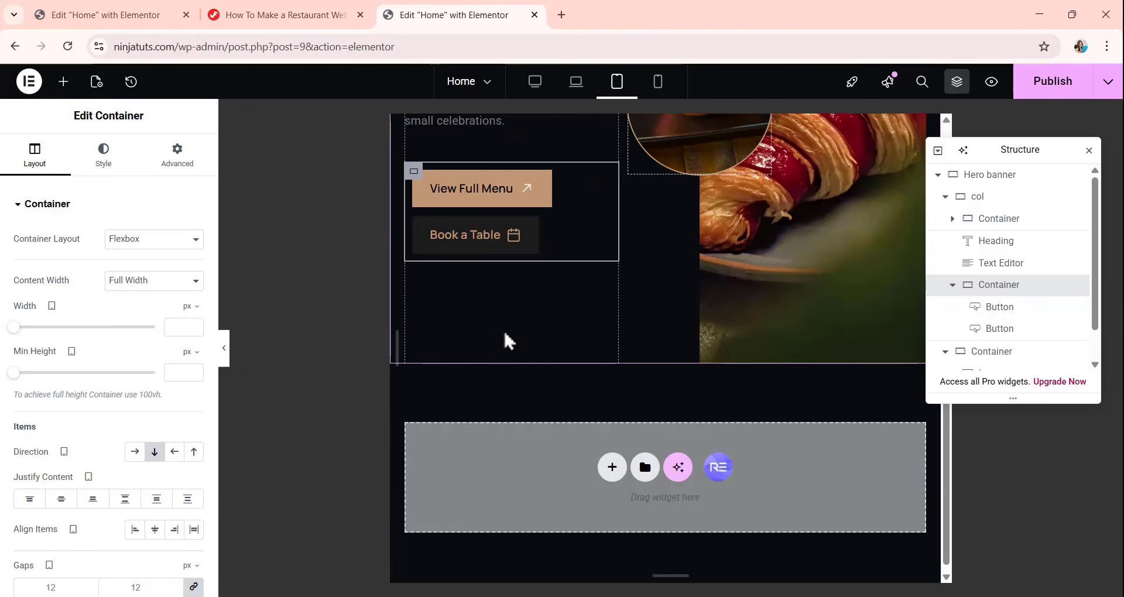
pyautogui.scroll(5, 507, 340)
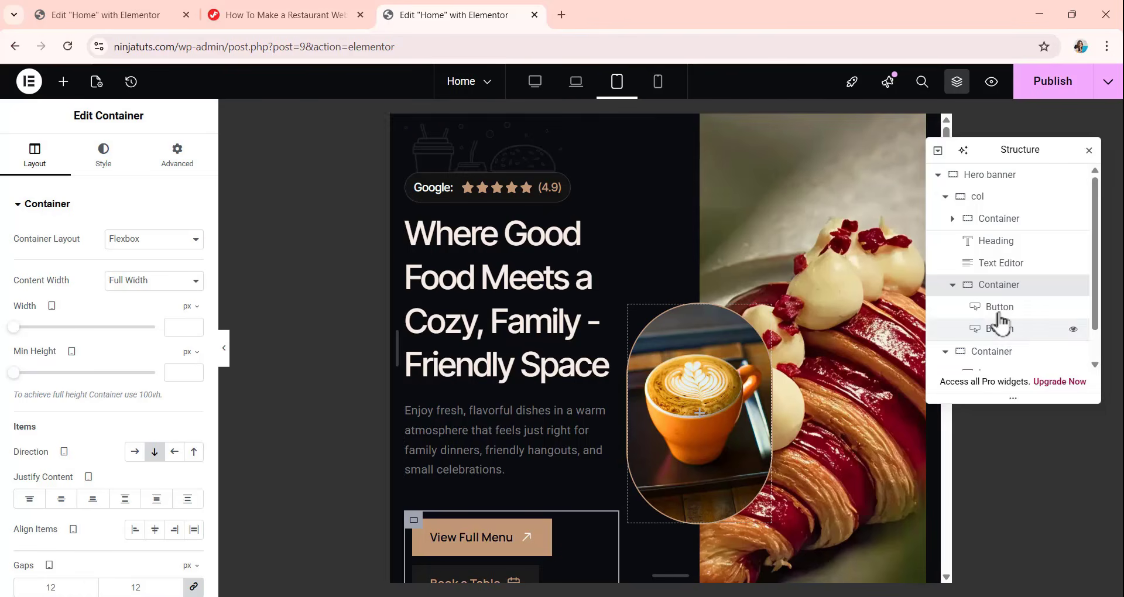
# Set the Hero banner background overlay's X position to calc(50% - 175px) for the tablet view.
pyautogui.click(992, 176)
pyautogui.click(111, 169)
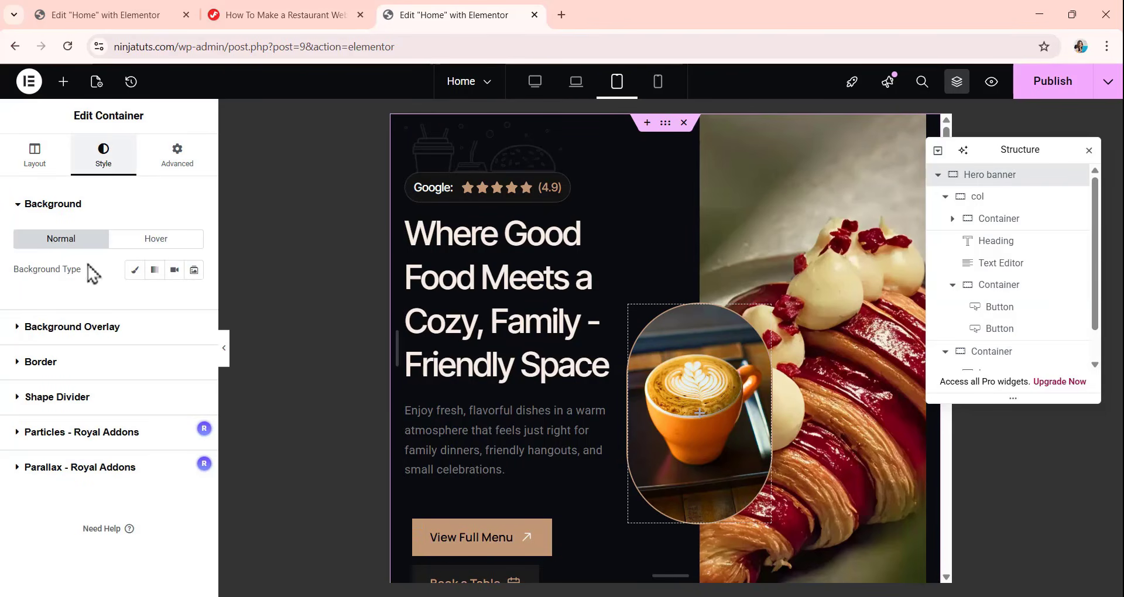
pyautogui.click(92, 329)
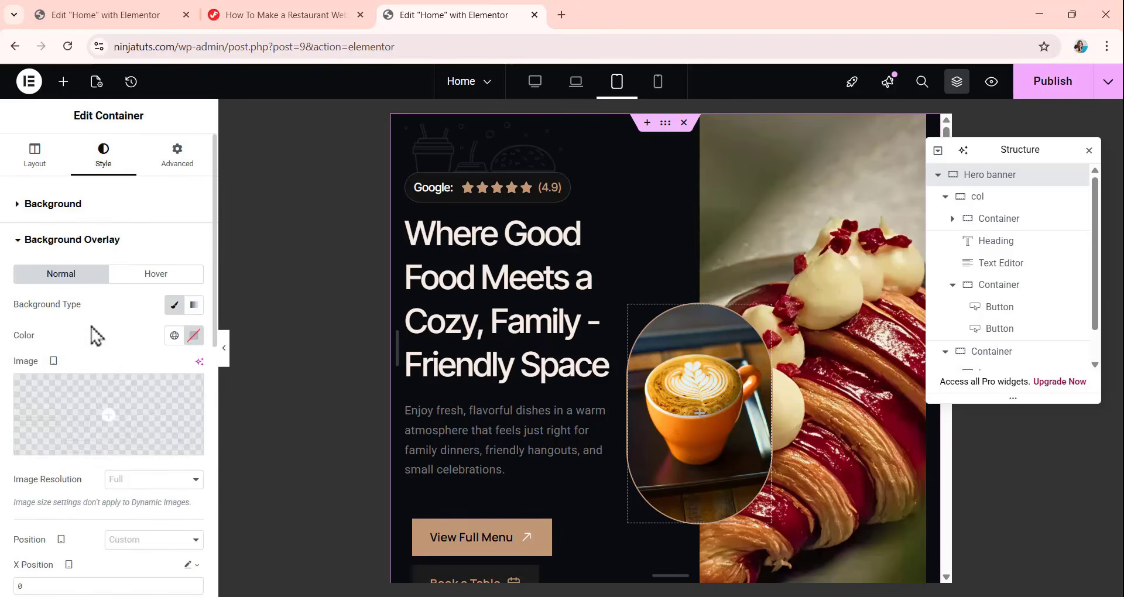
pyautogui.scroll(-1, 99, 357)
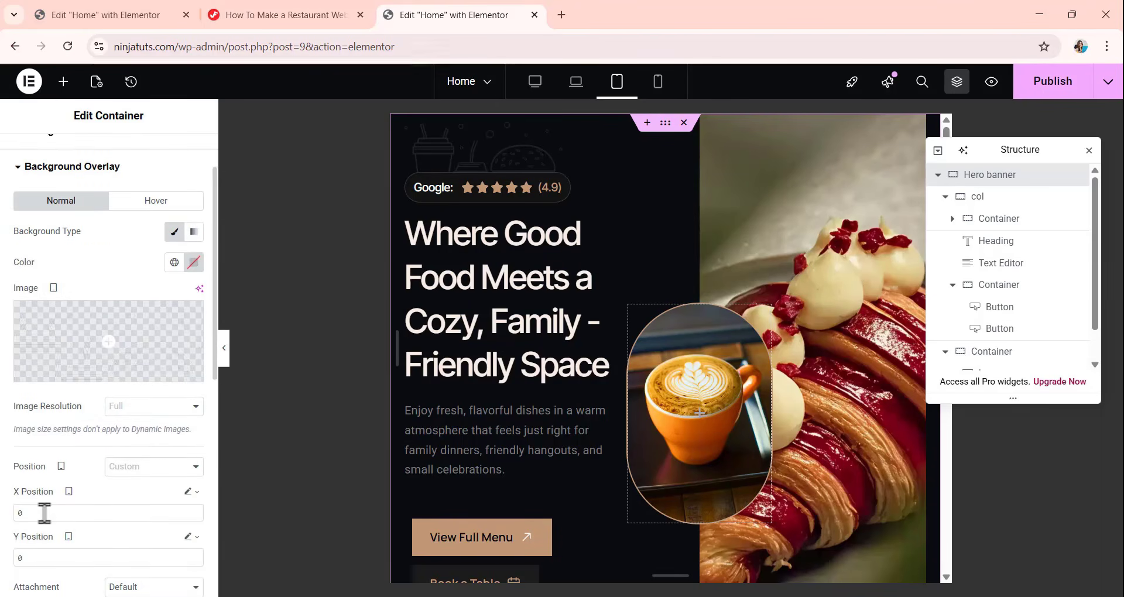
pyautogui.scroll(-1, 63, 496)
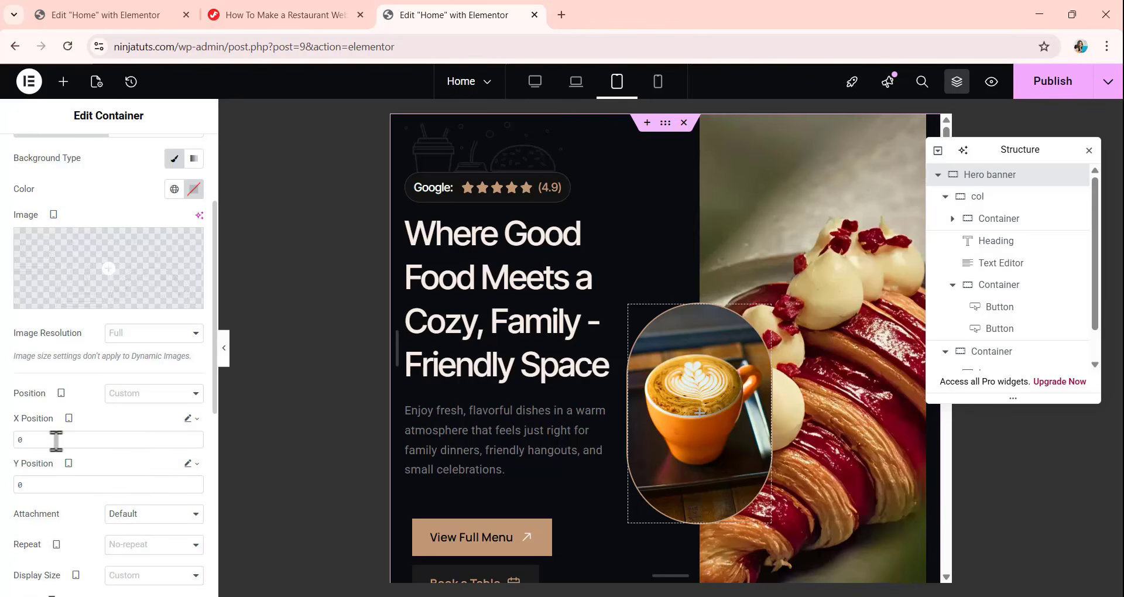
pyautogui.moveTo(39, 443); pyautogui.dragTo(1, 444)
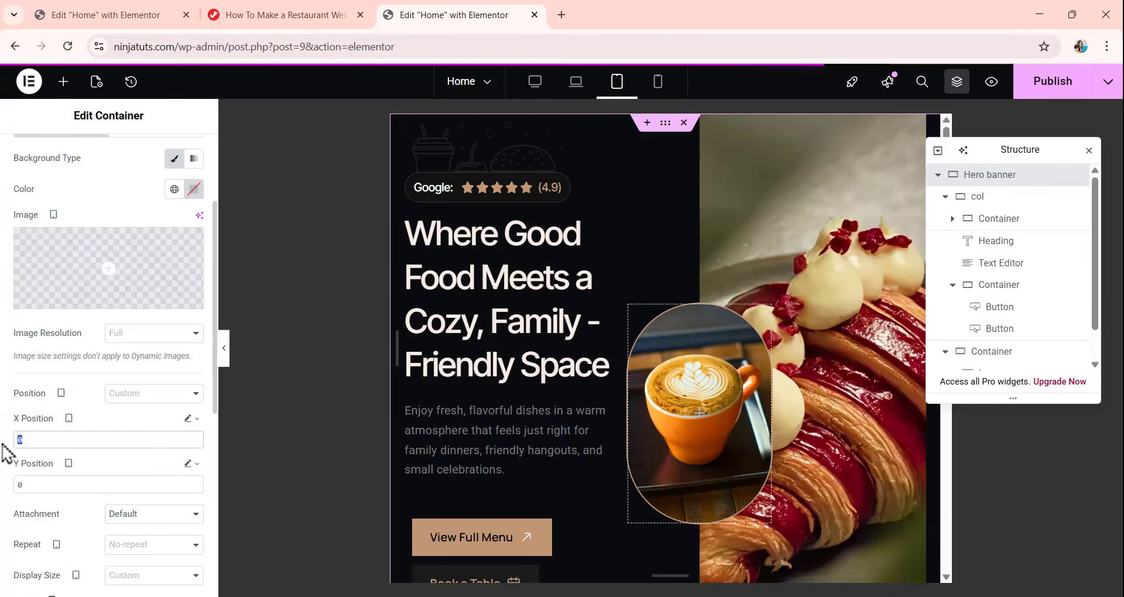
pyautogui.write('calc(50% - 175px)')
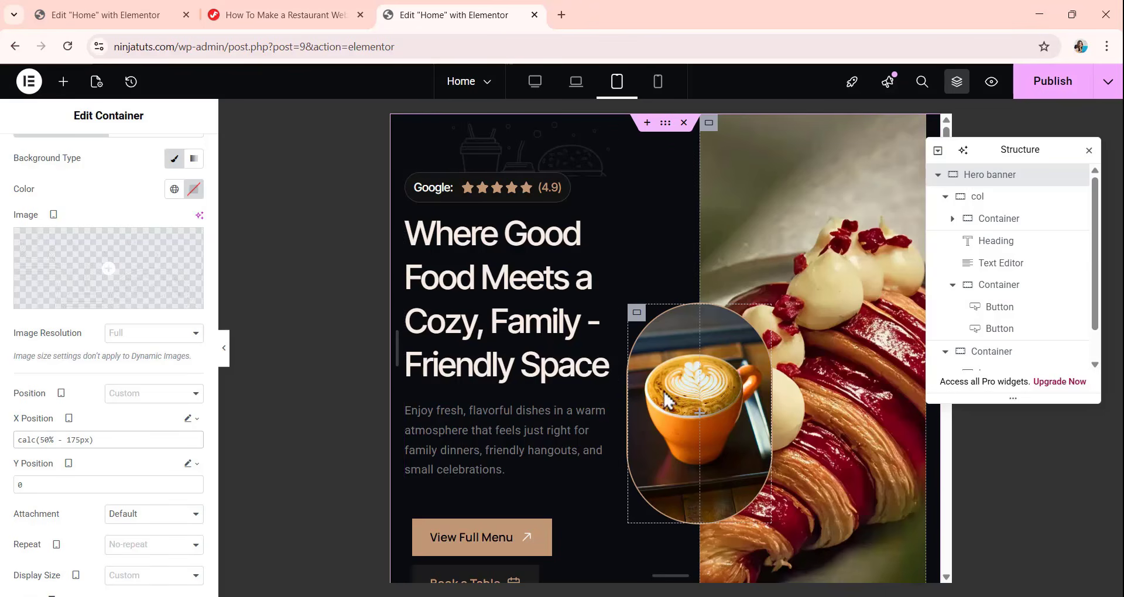
# Set the Hero banner background overlay's Y position to bottom for the tablet view and check the illustration's placement.
pyautogui.scroll(-1, 665, 401)
pyautogui.doubleClick(20, 485)
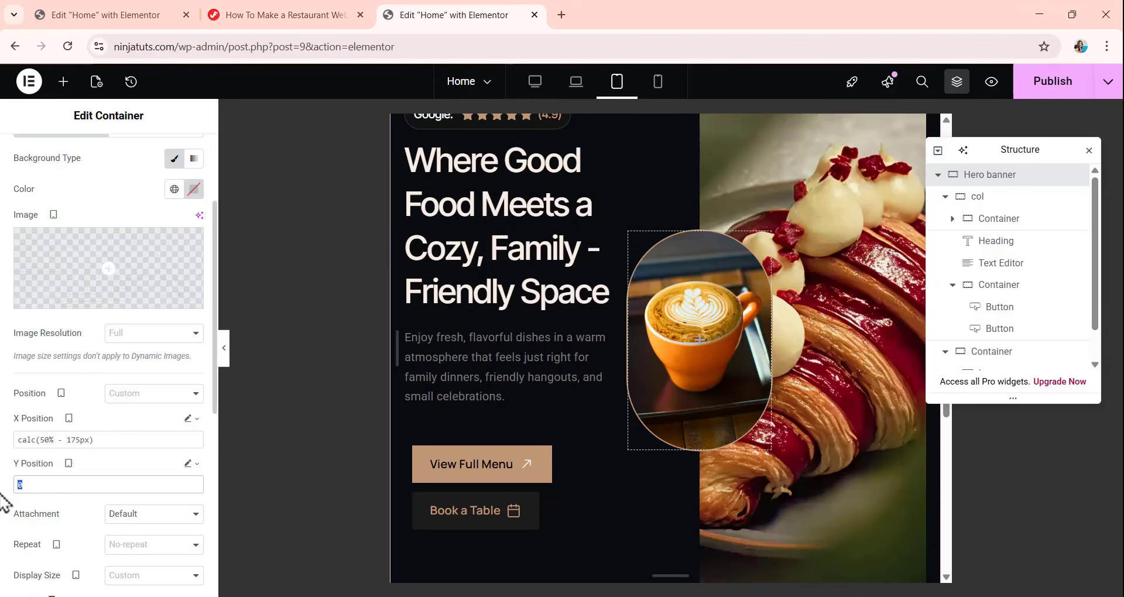
pyautogui.write('bottom')
pyautogui.scroll(-4, 629, 349)
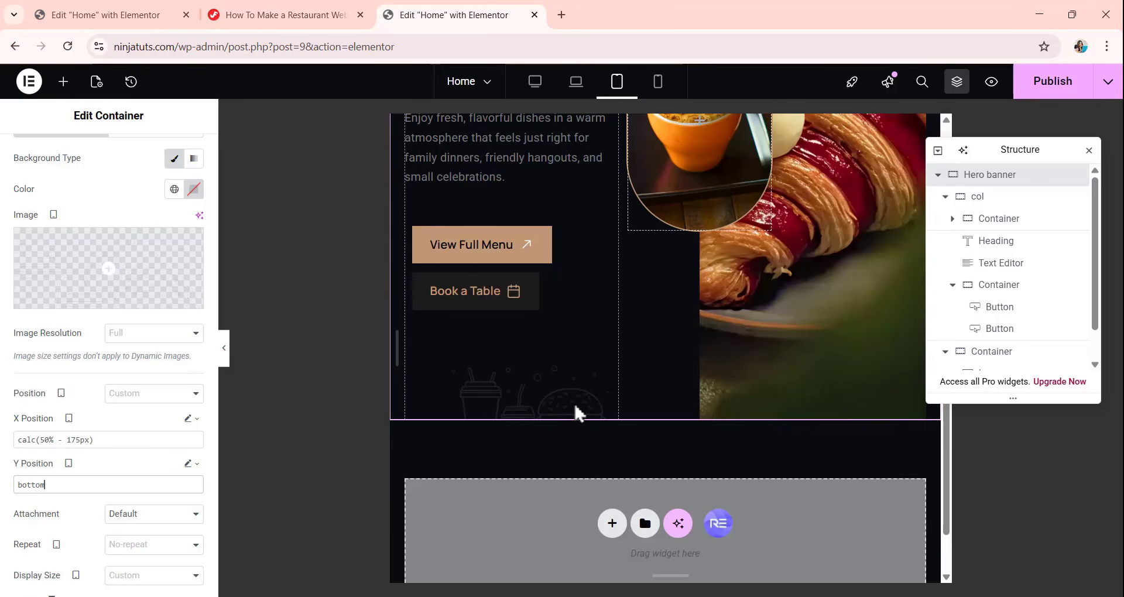
pyautogui.scroll(5, 585, 369)
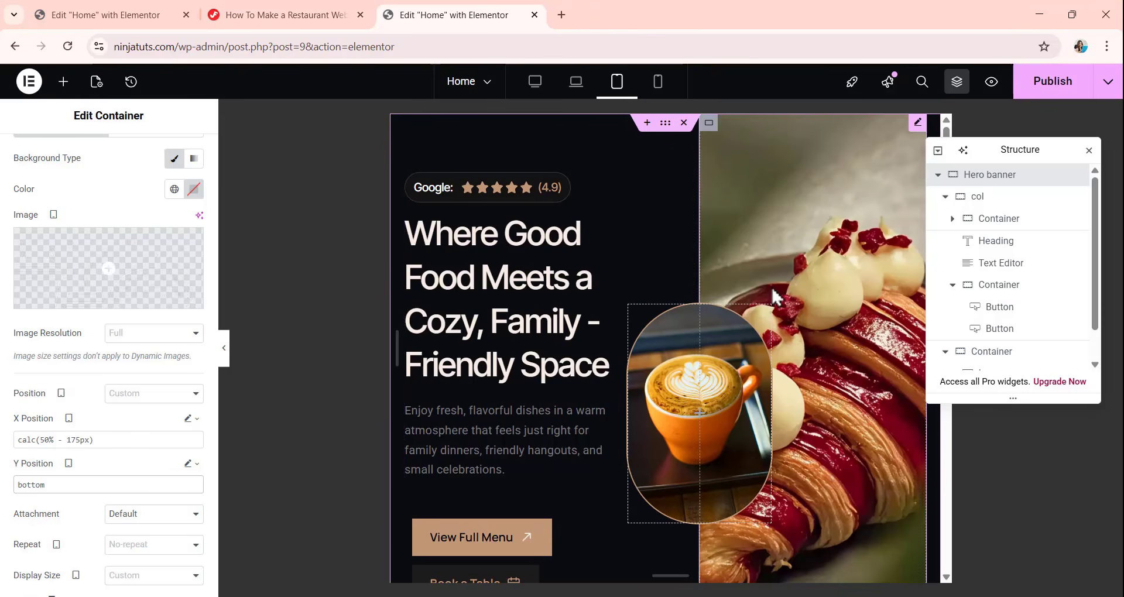
pyautogui.scroll(-3, 641, 264)
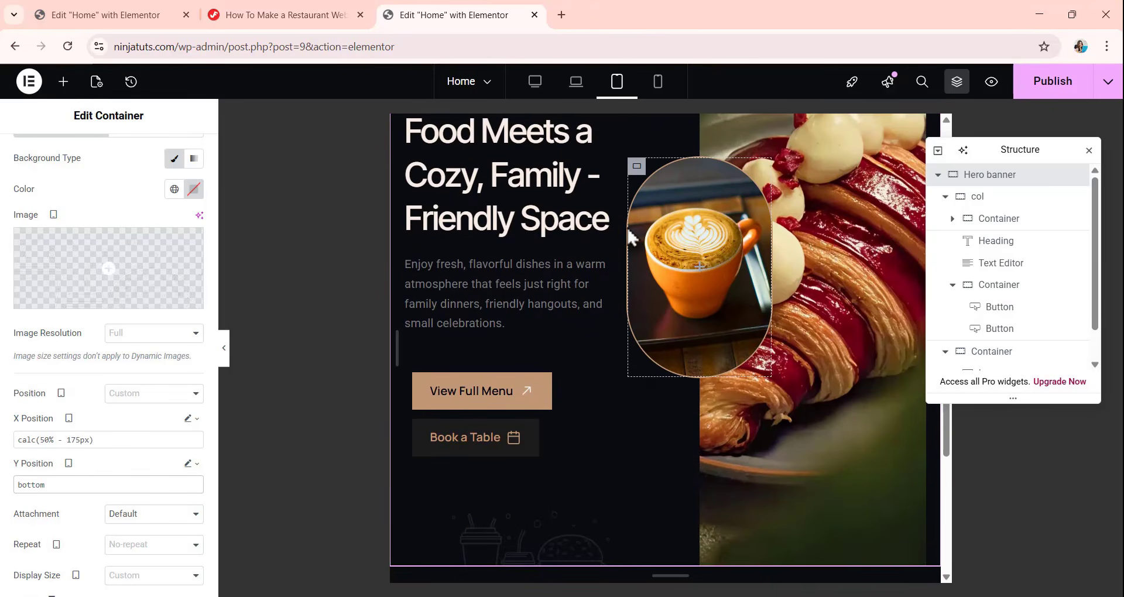
pyautogui.scroll(1, 661, 310)
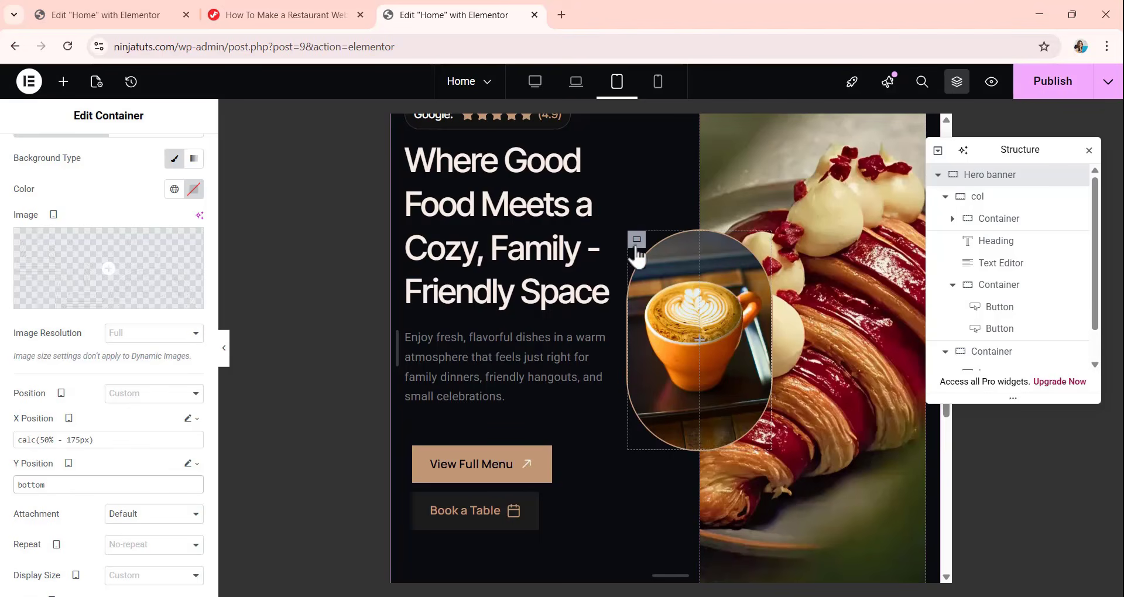
# Set the coffee cup container's width to 150 px and its minimum height to 200 px for the tablet view.
pyautogui.click(637, 239)
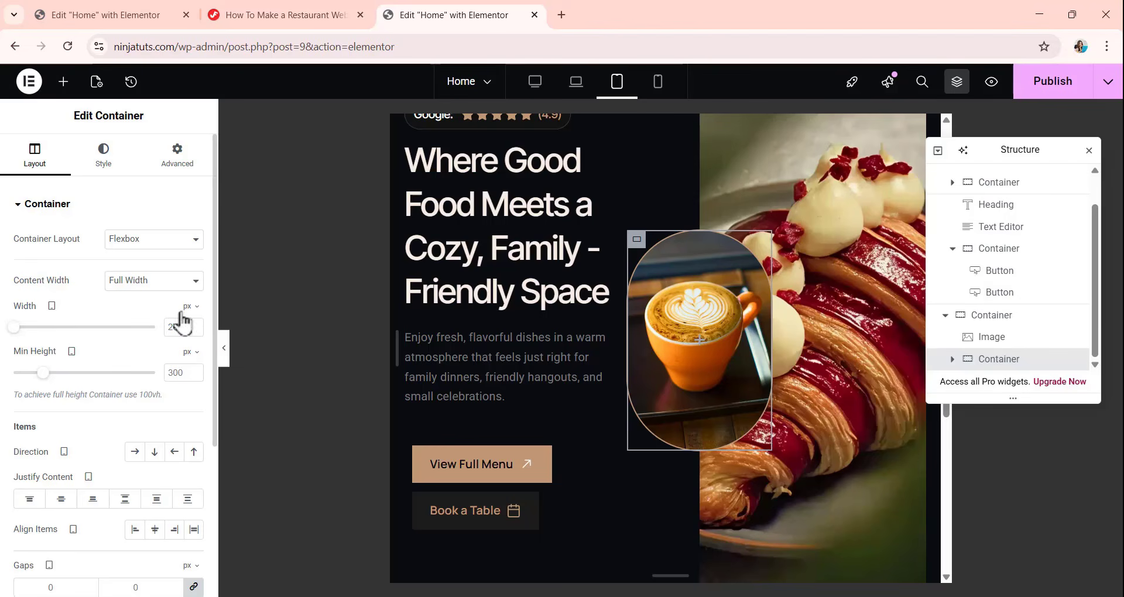
pyautogui.doubleClick(178, 328)
pyautogui.write('15')
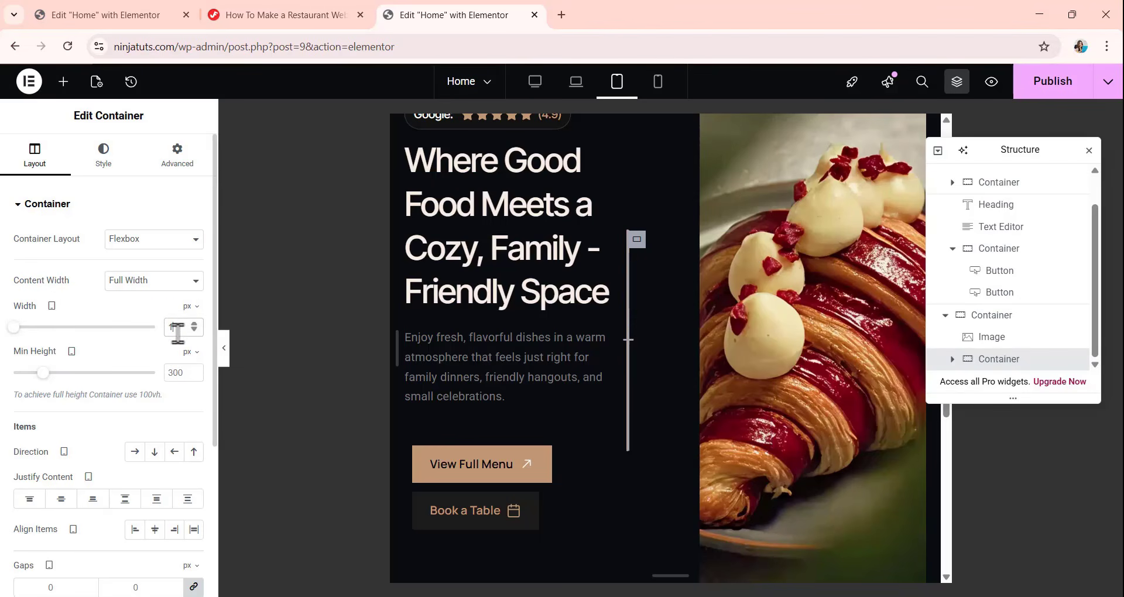
pyautogui.write('0')
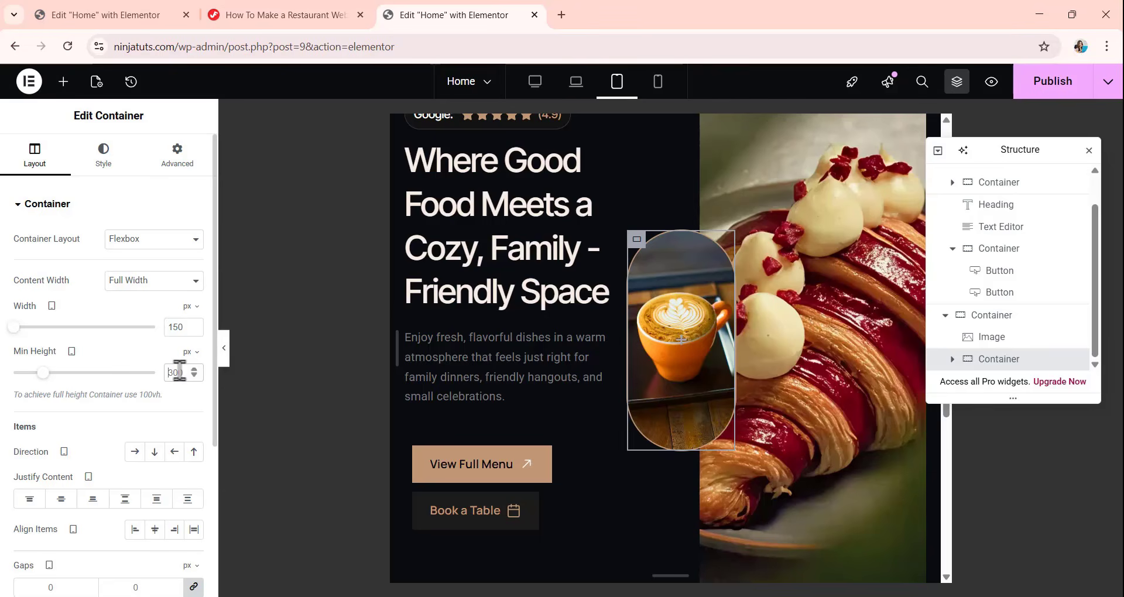
pyautogui.doubleClick(178, 372)
pyautogui.write('200')
pyautogui.scroll(1, 691, 386)
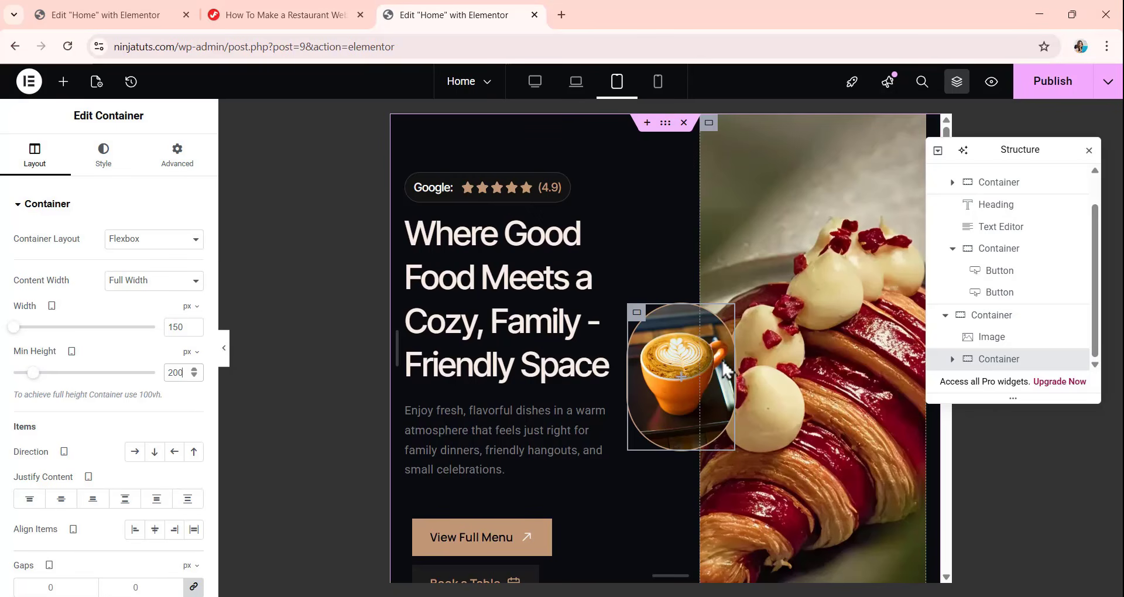
pyautogui.scroll(-2, 718, 319)
pyautogui.scroll(2, 718, 321)
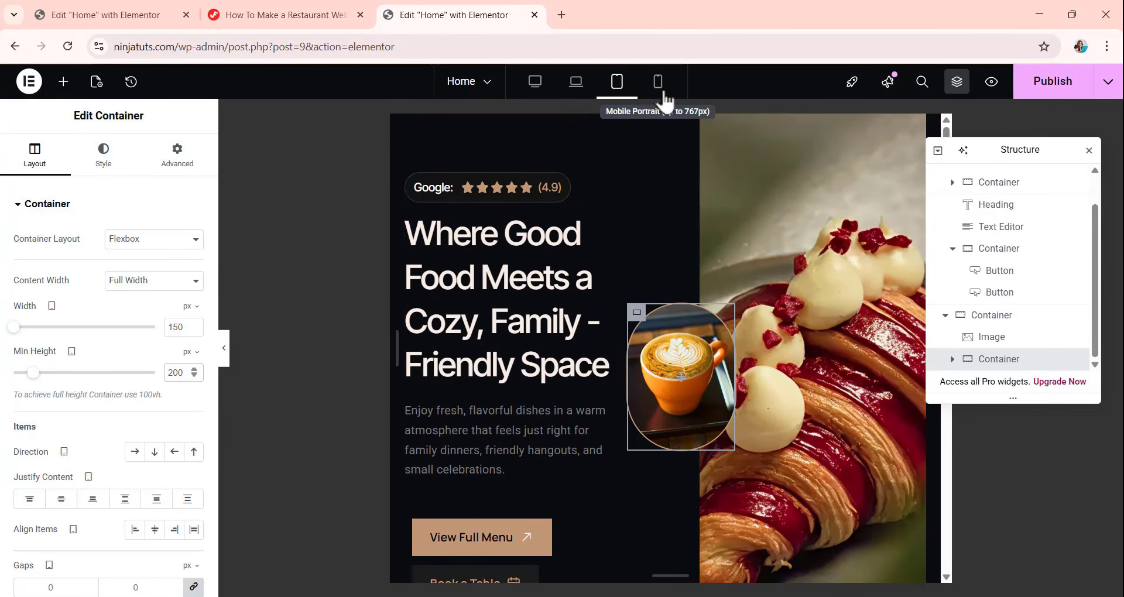
# Switch the responsive preview to mobile portrait and look over the Hero banner's layout.
pyautogui.click(659, 85)
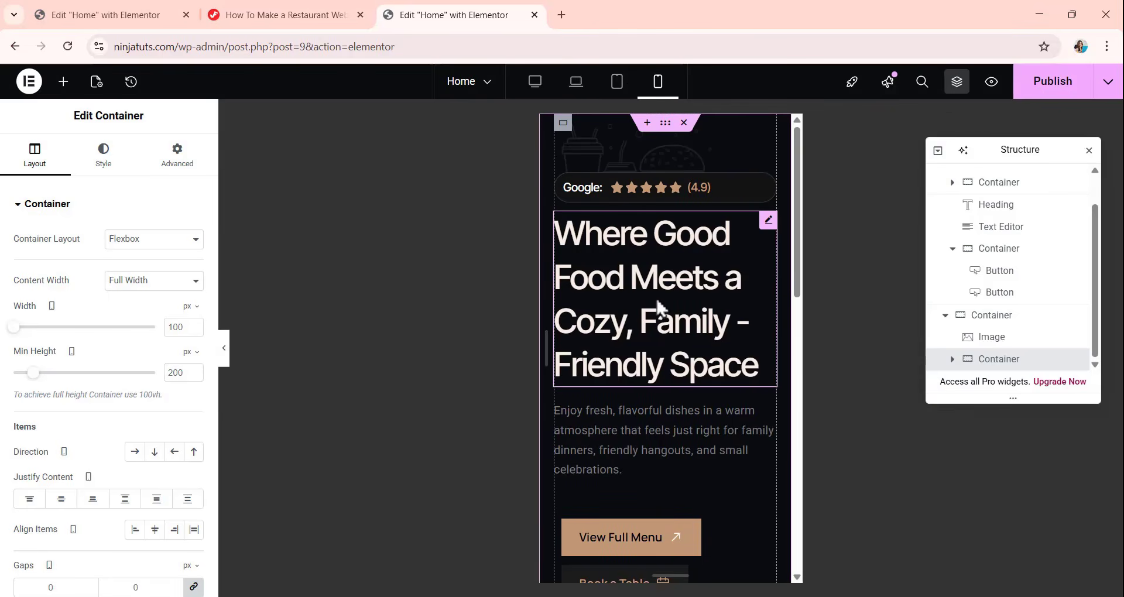
pyautogui.scroll(-5, 657, 303)
pyautogui.scroll(5, 675, 281)
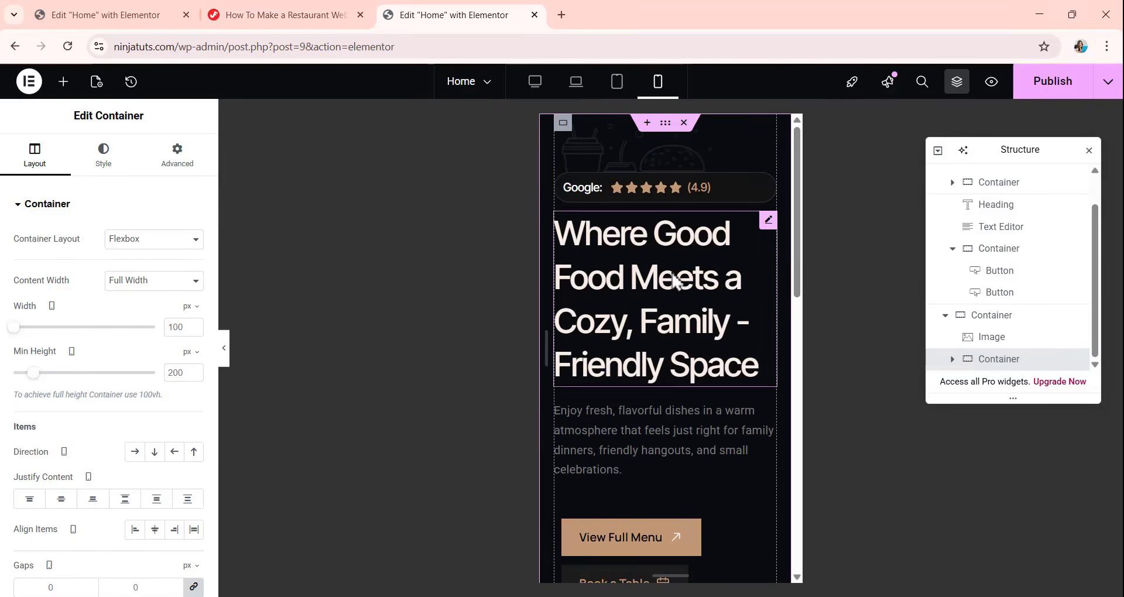
pyautogui.scroll(-4, 675, 280)
pyautogui.scroll(1, 675, 280)
pyautogui.scroll(3, 674, 276)
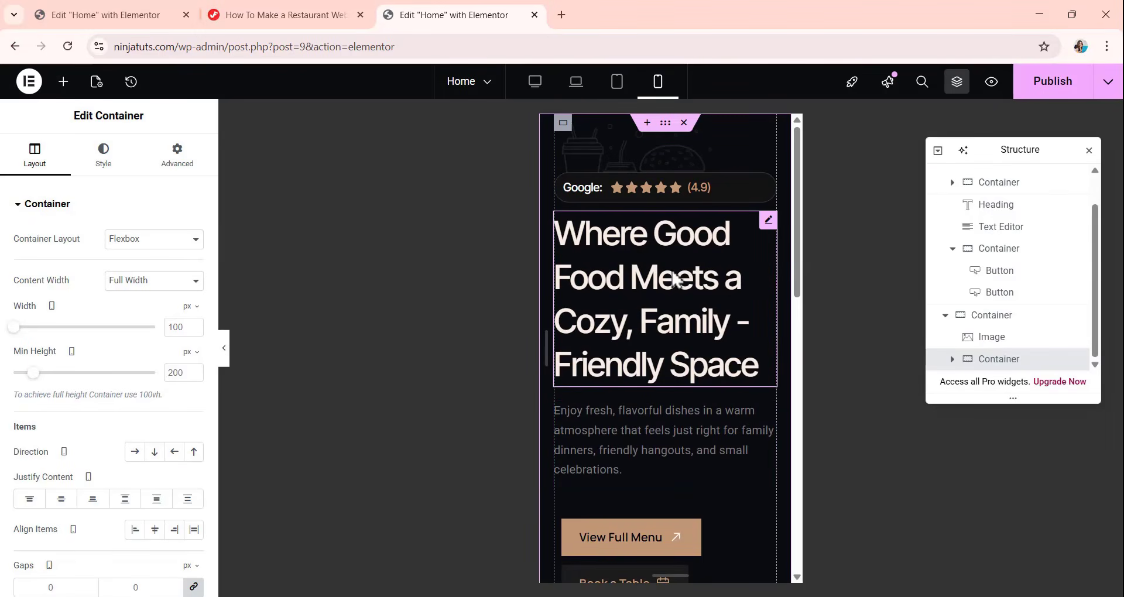
# Set the Hero banner container's direction to Column for the mobile view.
pyautogui.click(784, 324)
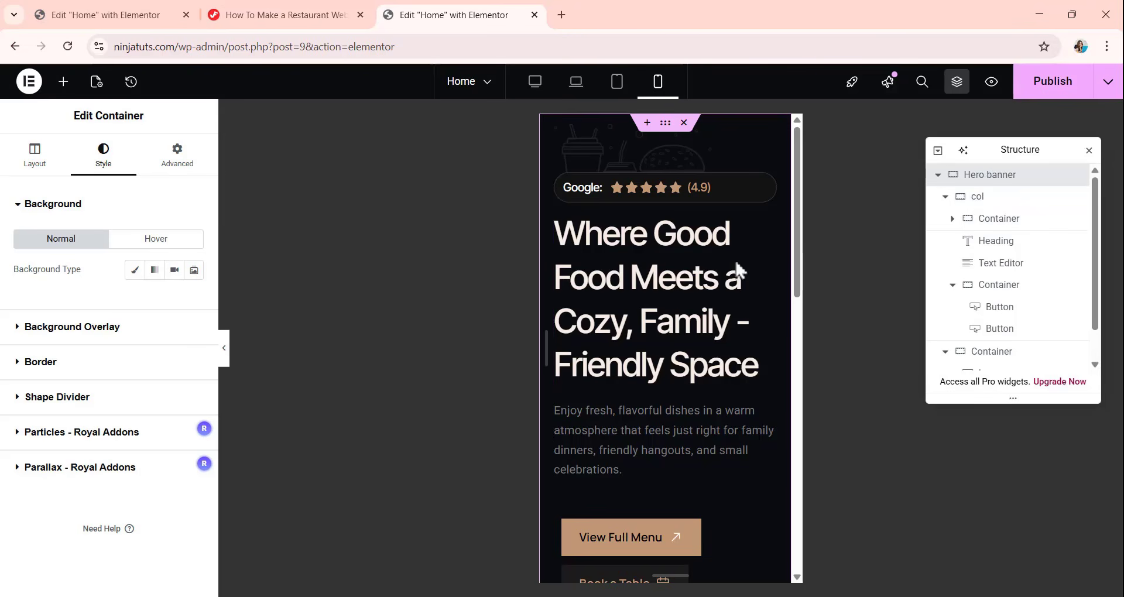
pyautogui.click(35, 154)
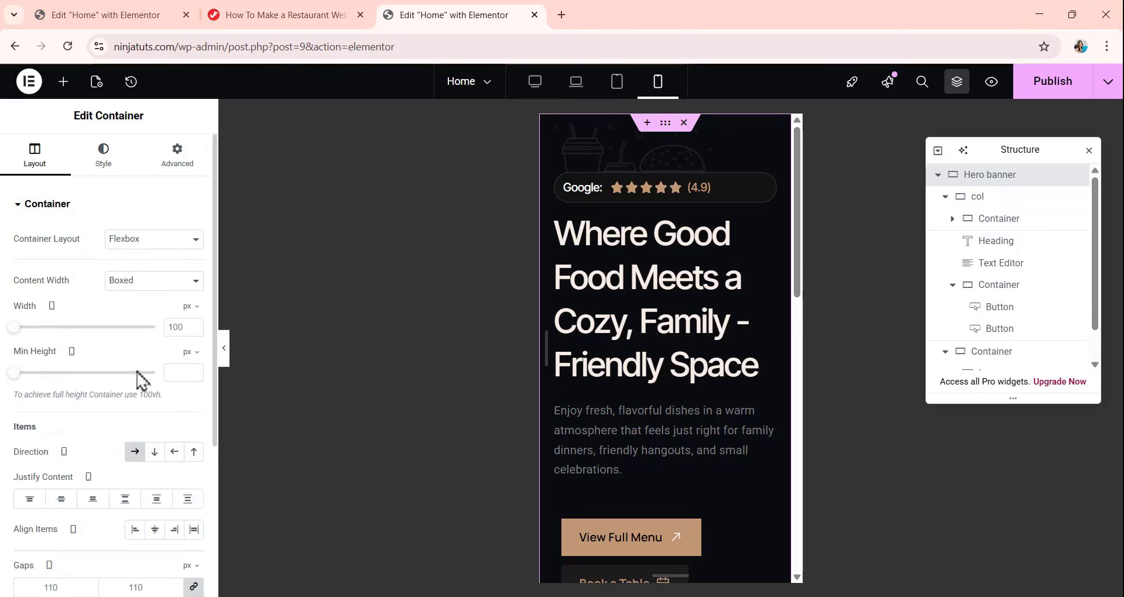
pyautogui.scroll(-3, 132, 378)
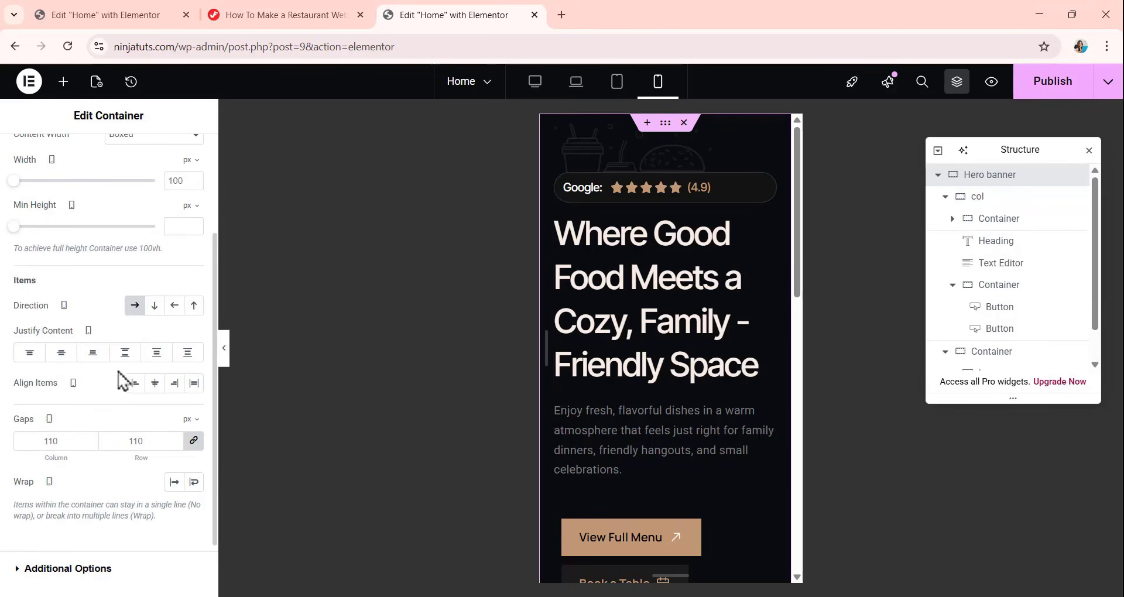
pyautogui.click(153, 309)
pyautogui.scroll(-5, 658, 269)
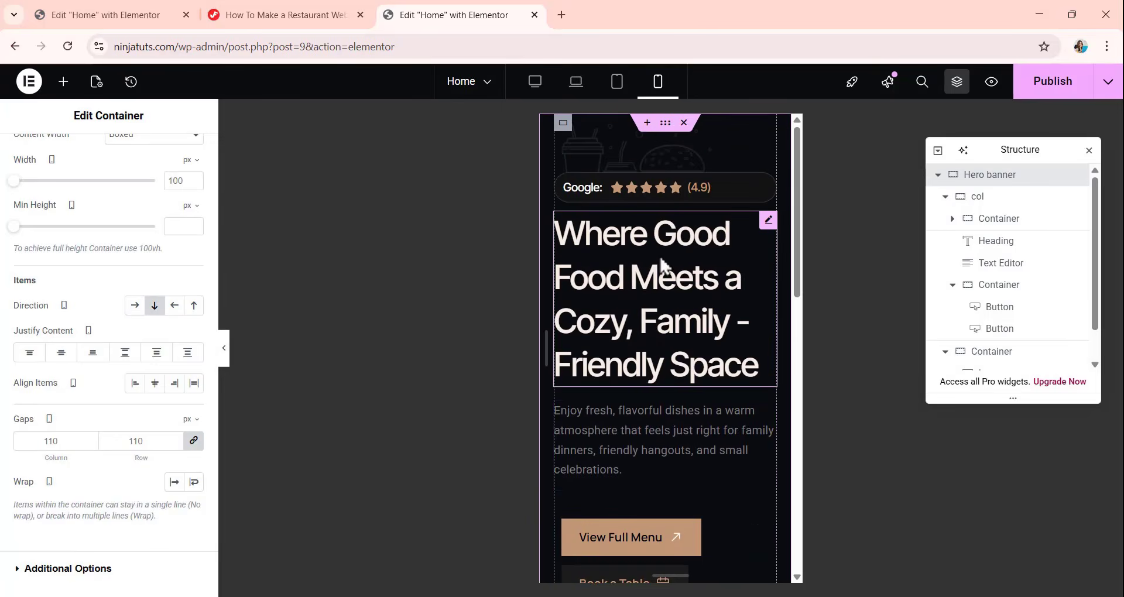
pyautogui.scroll(6, 658, 258)
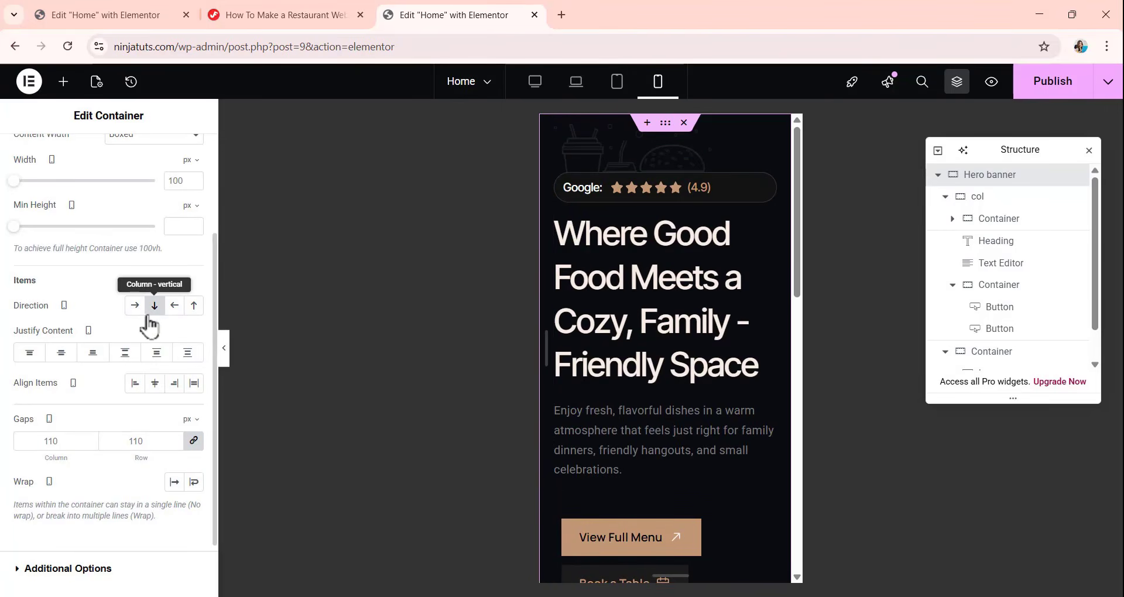
# Set the Hero banner container's column and row gaps to 30 px for the mobile view.
pyautogui.scroll(-2, 153, 329)
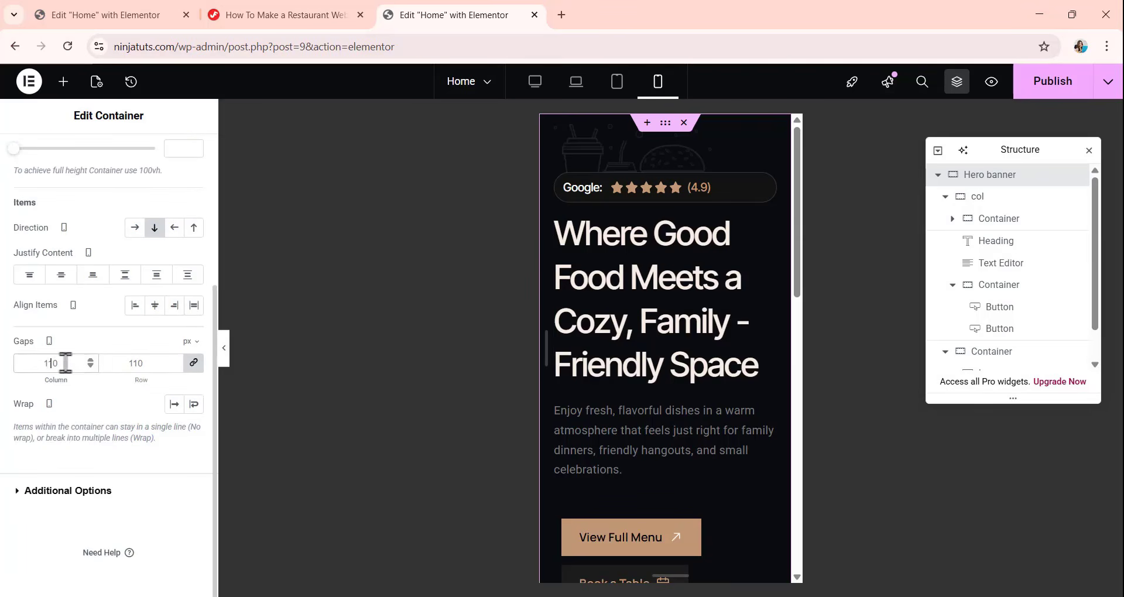
pyautogui.write('3')
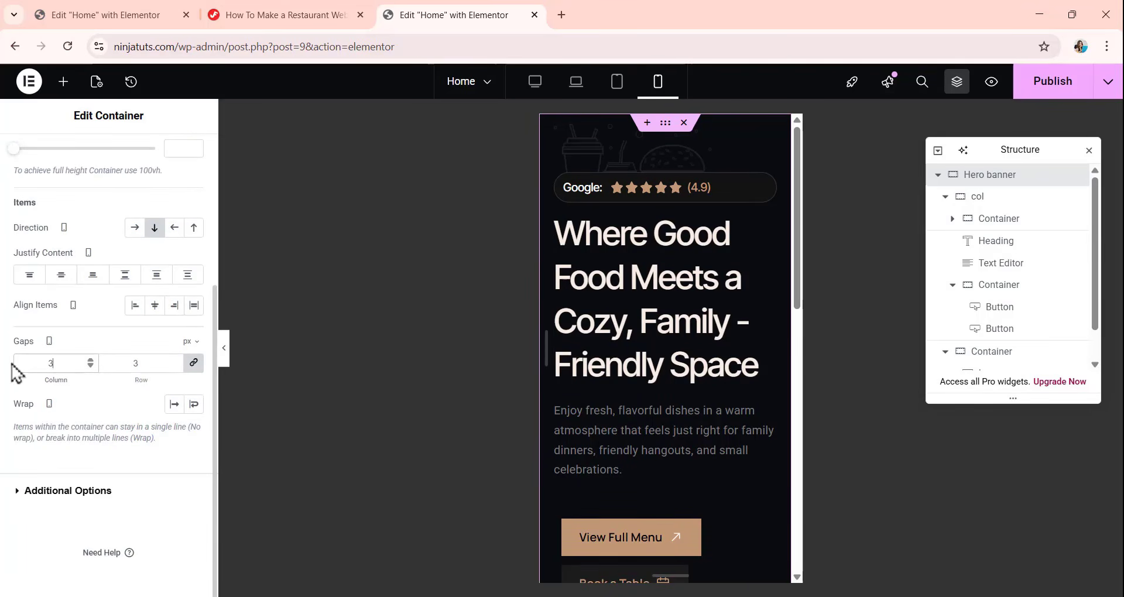
pyautogui.write('0')
pyautogui.scroll(-4, 625, 266)
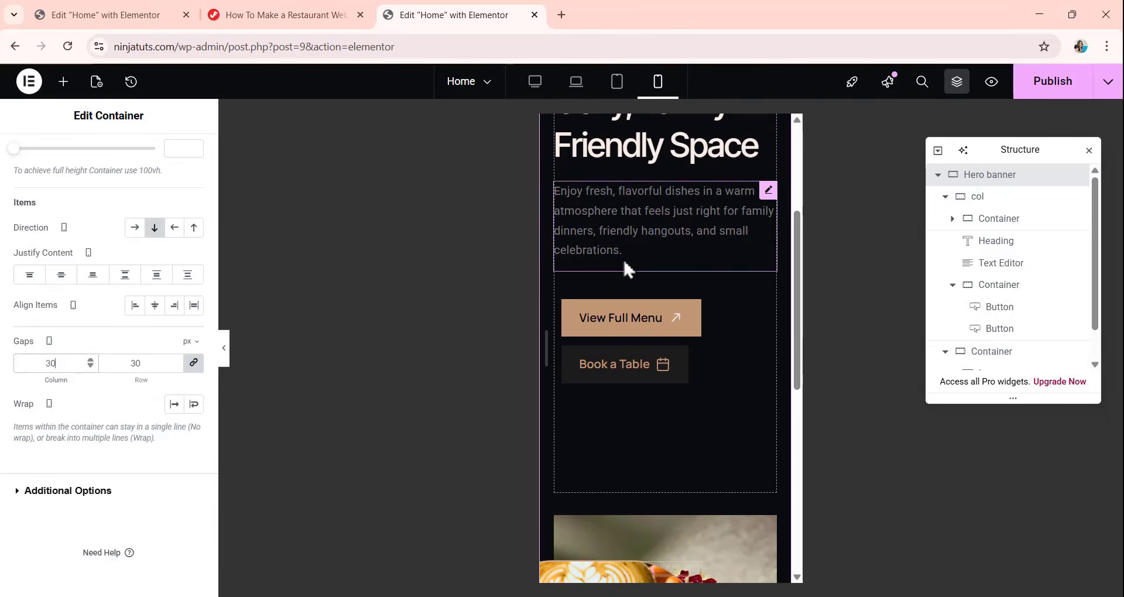
# Unlink the Hero banner's mobile padding and set it to 0 top, 20 right, 80 bottom and 20 left in px.
pyautogui.scroll(4, 175, 178)
pyautogui.click(177, 154)
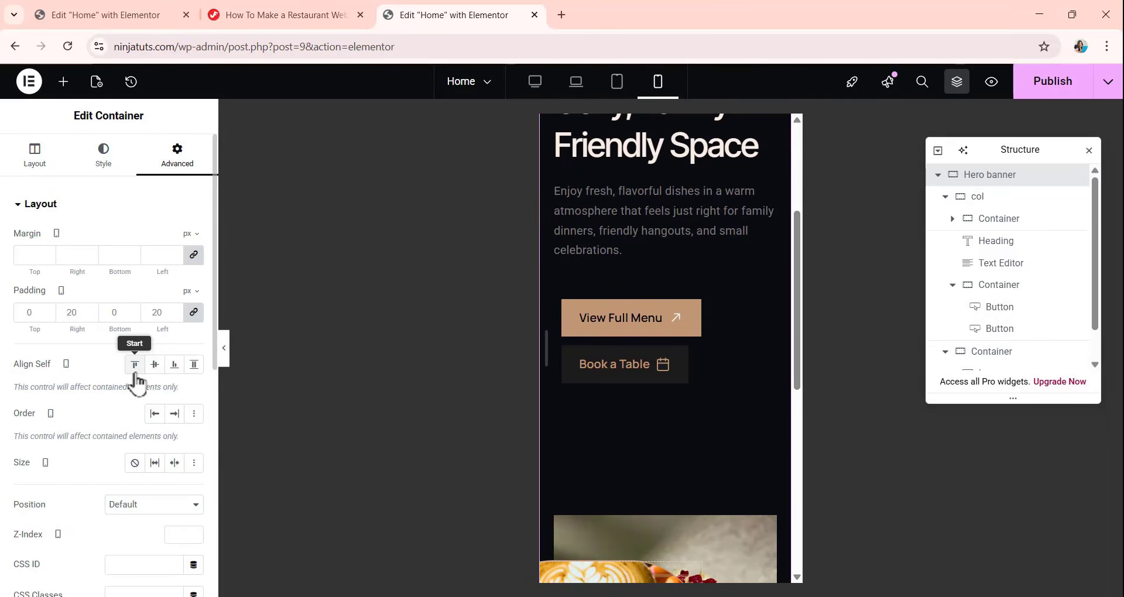
pyautogui.click(194, 313)
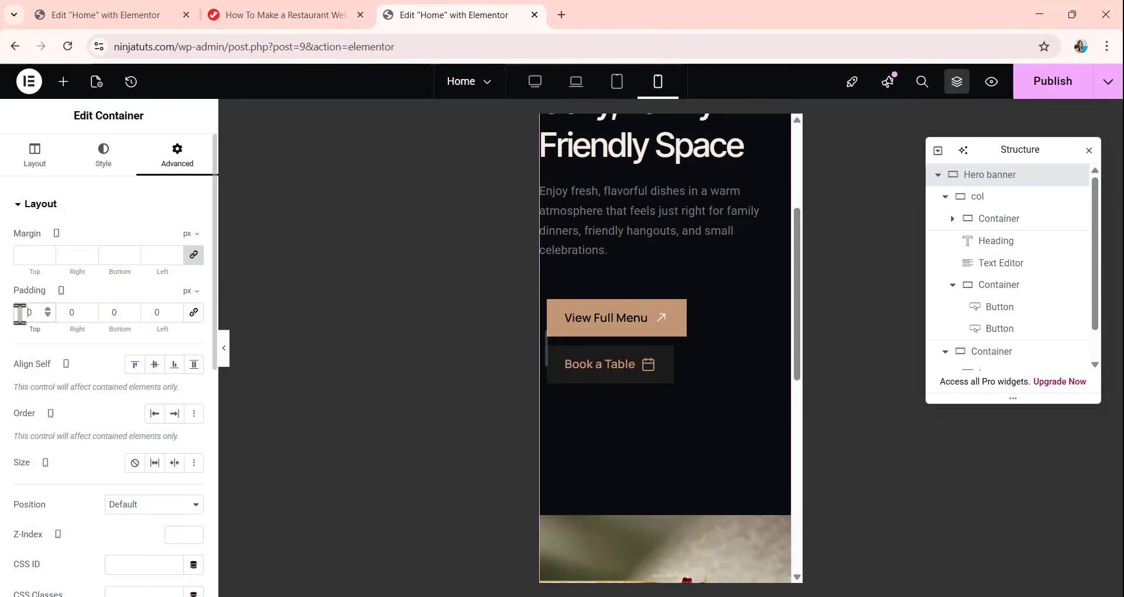
pyautogui.doubleClick(67, 313)
pyautogui.write('20')
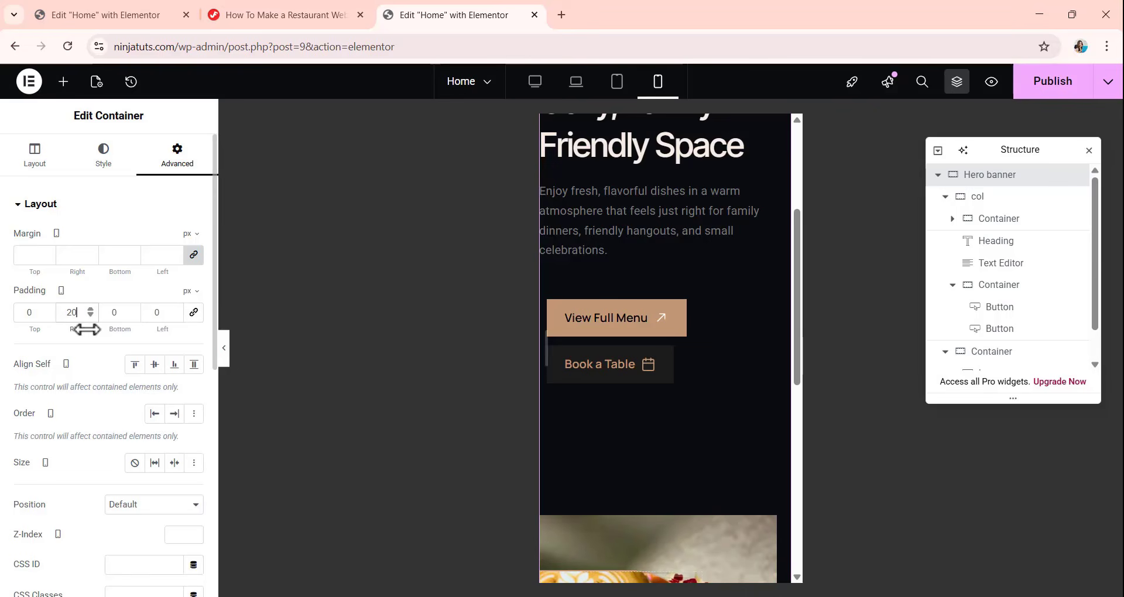
pyautogui.doubleClick(105, 314)
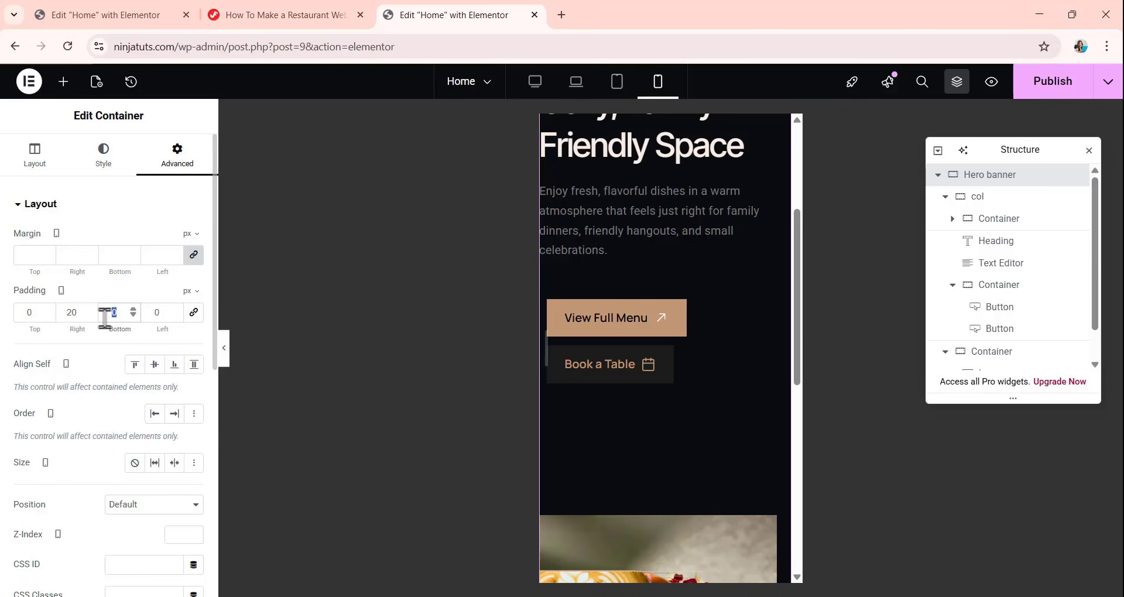
pyautogui.write('80')
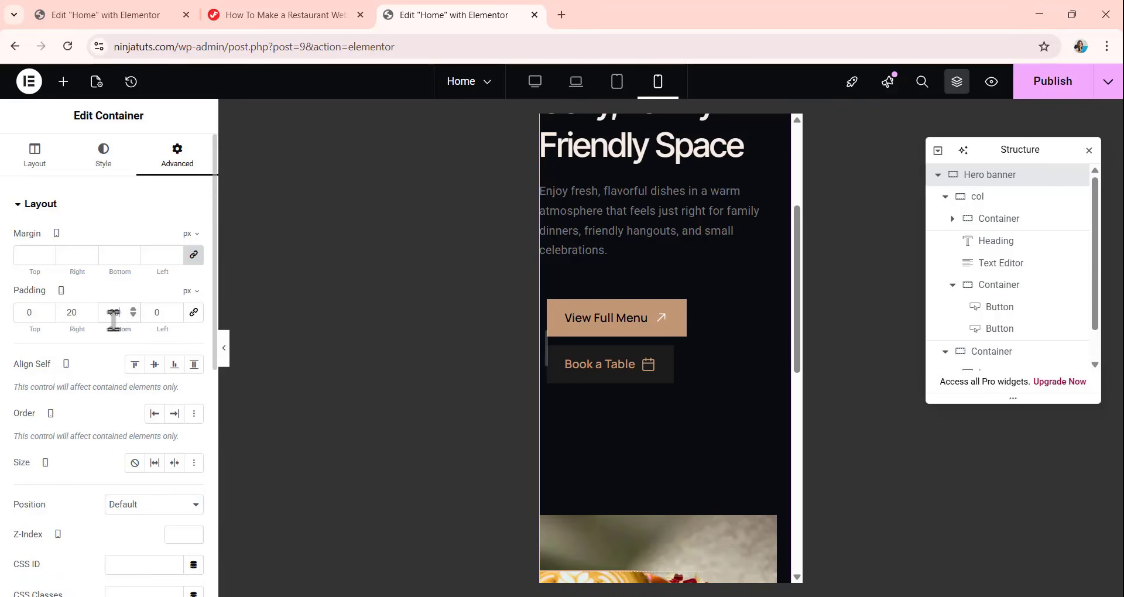
pyautogui.doubleClick(157, 314)
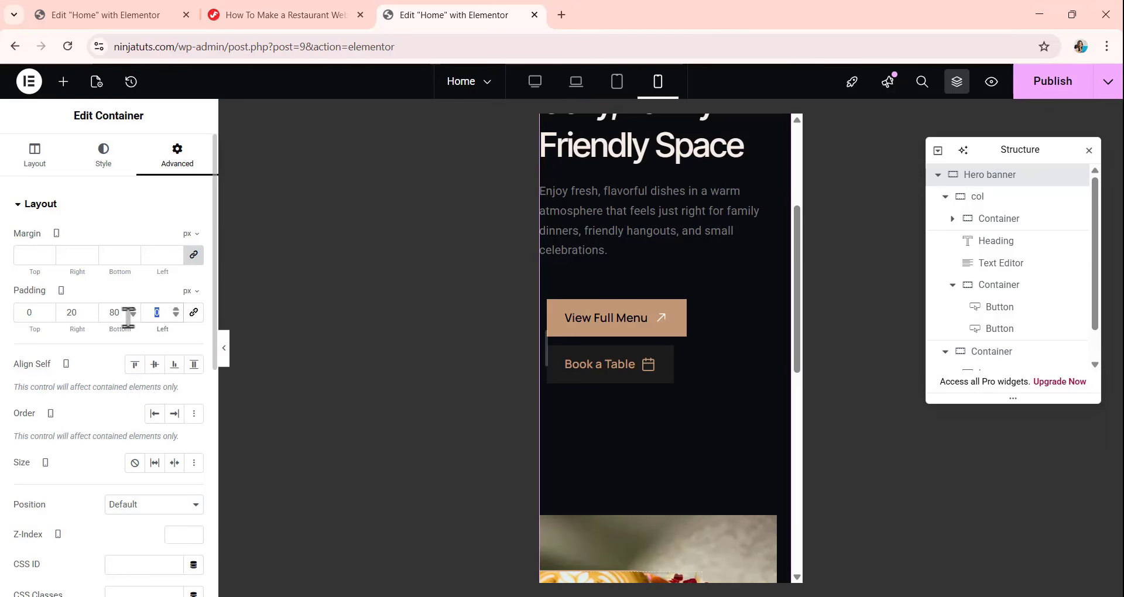
pyautogui.write('20')
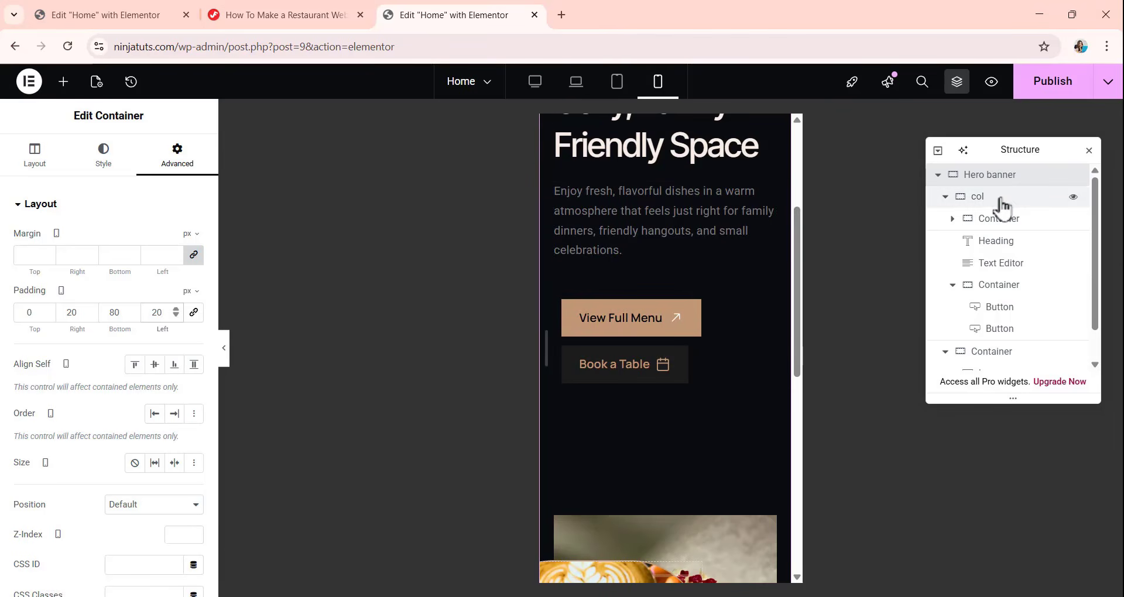
# Unlink the col container's mobile padding and set it to 80 px top and 30 px bottom, with 0 on the sides.
pyautogui.click(975, 199)
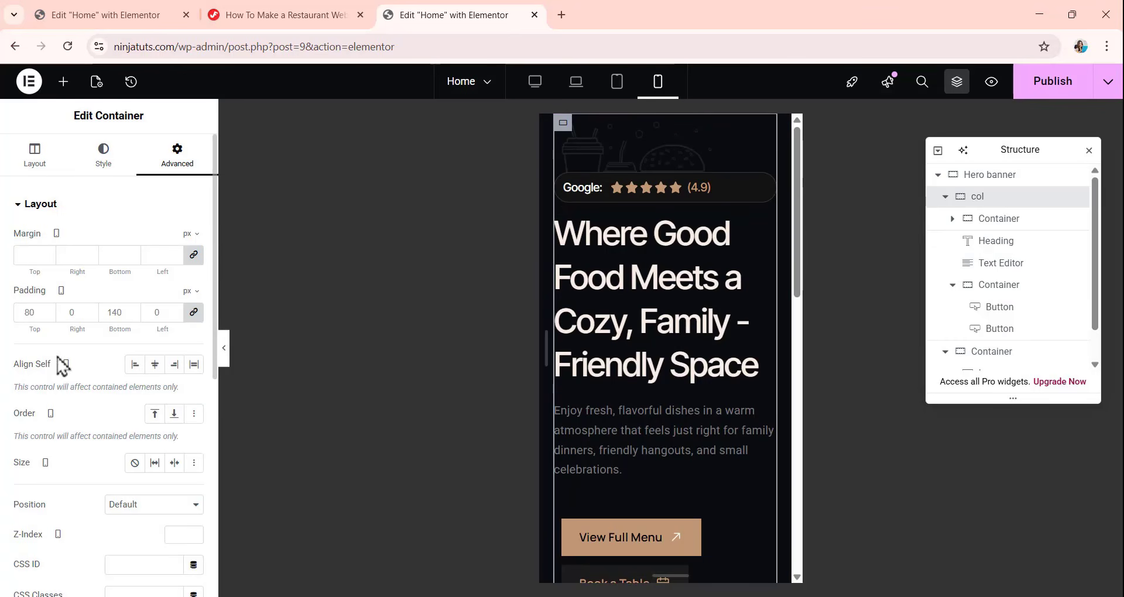
pyautogui.click(193, 312)
pyautogui.doubleClick(32, 312)
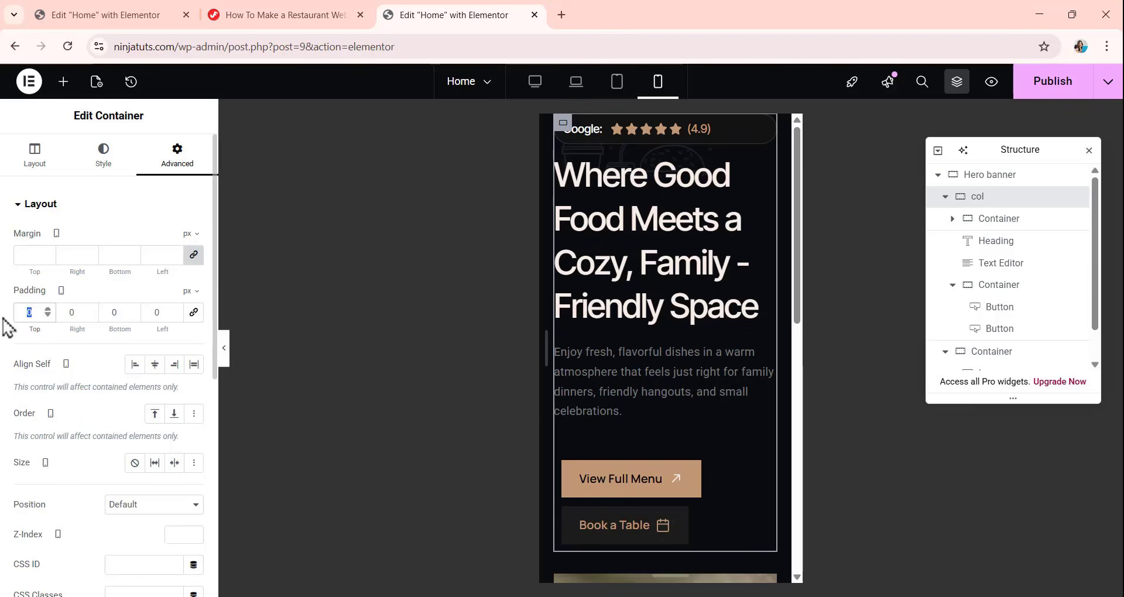
pyautogui.write('80')
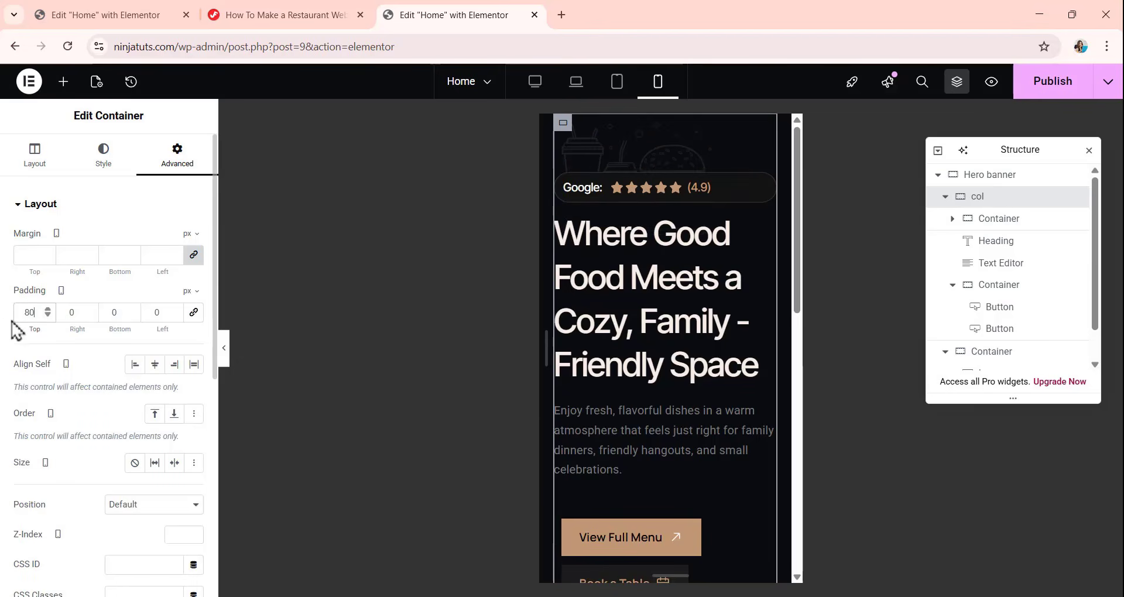
pyautogui.doubleClick(114, 312)
pyautogui.write('30')
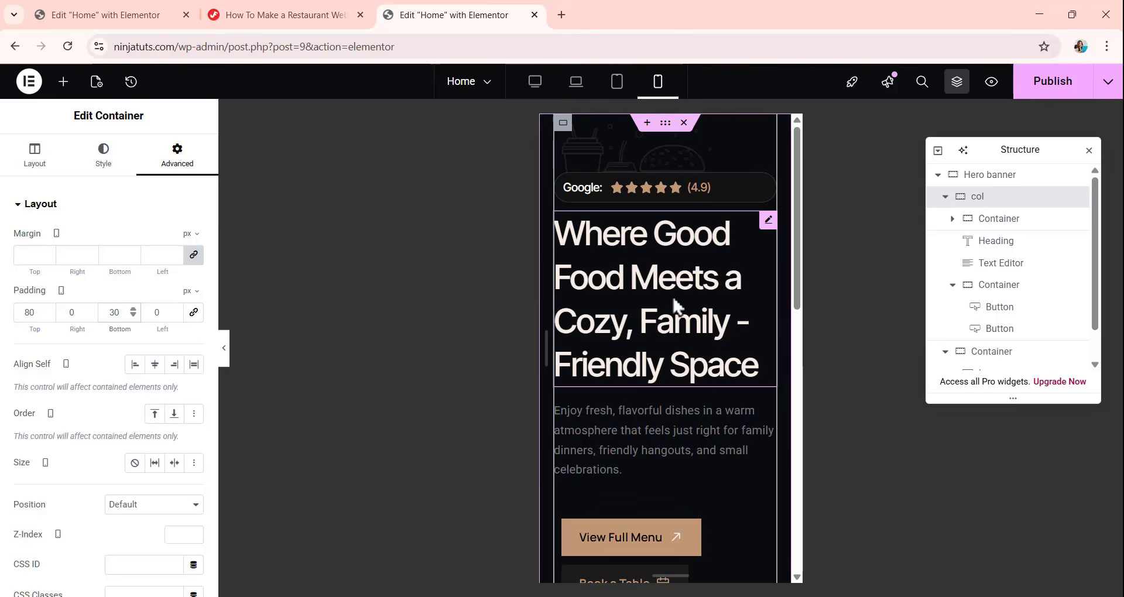
# Set the Hero banner heading's font size to 34 px for the mobile view.
pyautogui.click(768, 221)
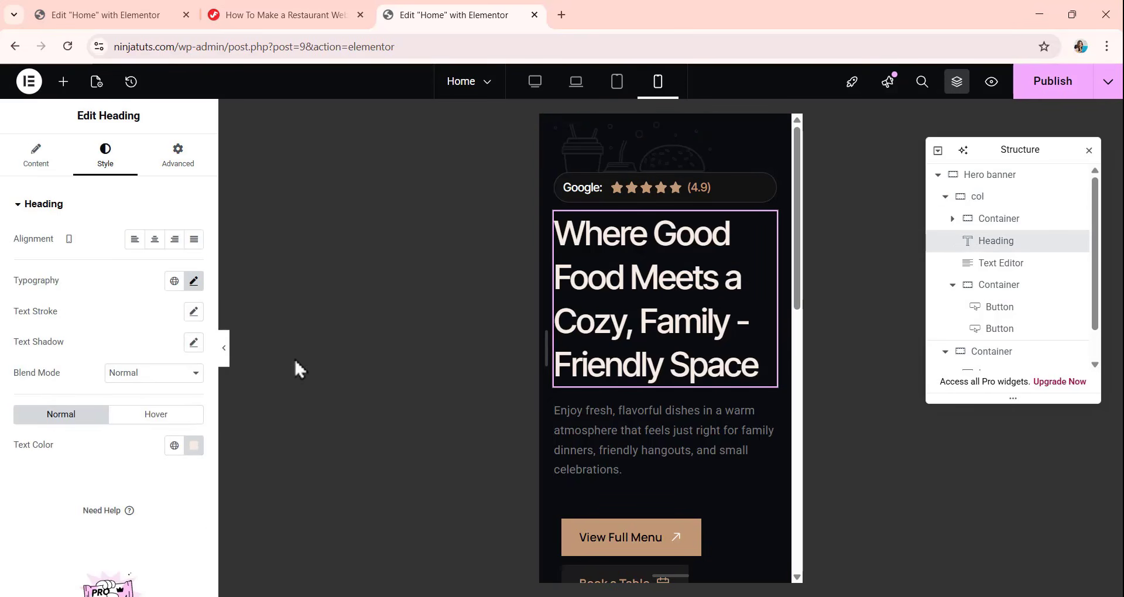
pyautogui.click(198, 284)
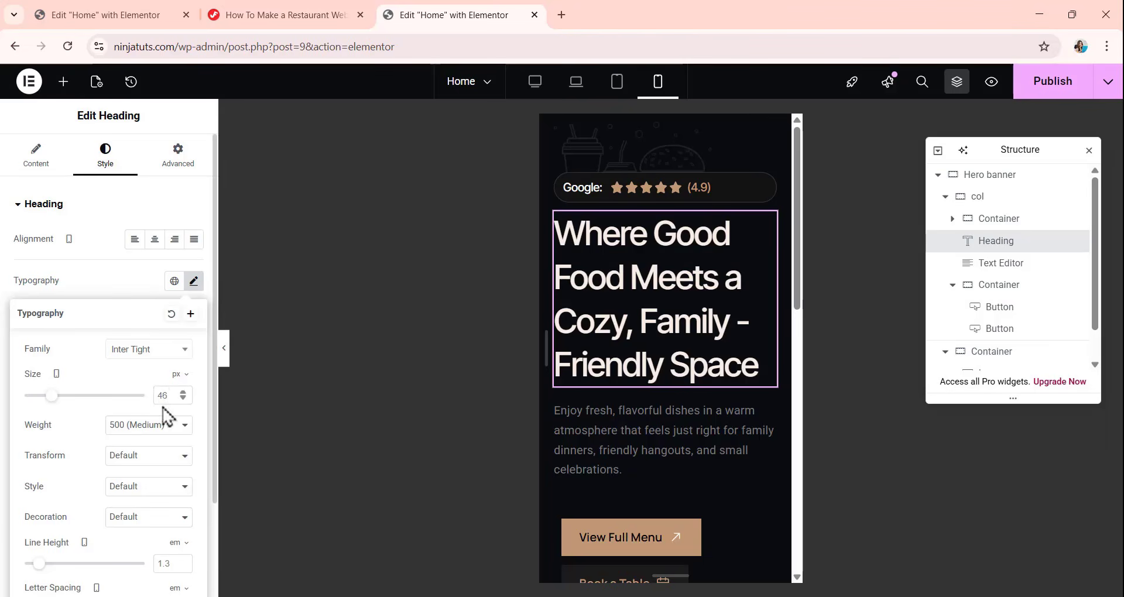
pyautogui.doubleClick(170, 398)
pyautogui.write('34')
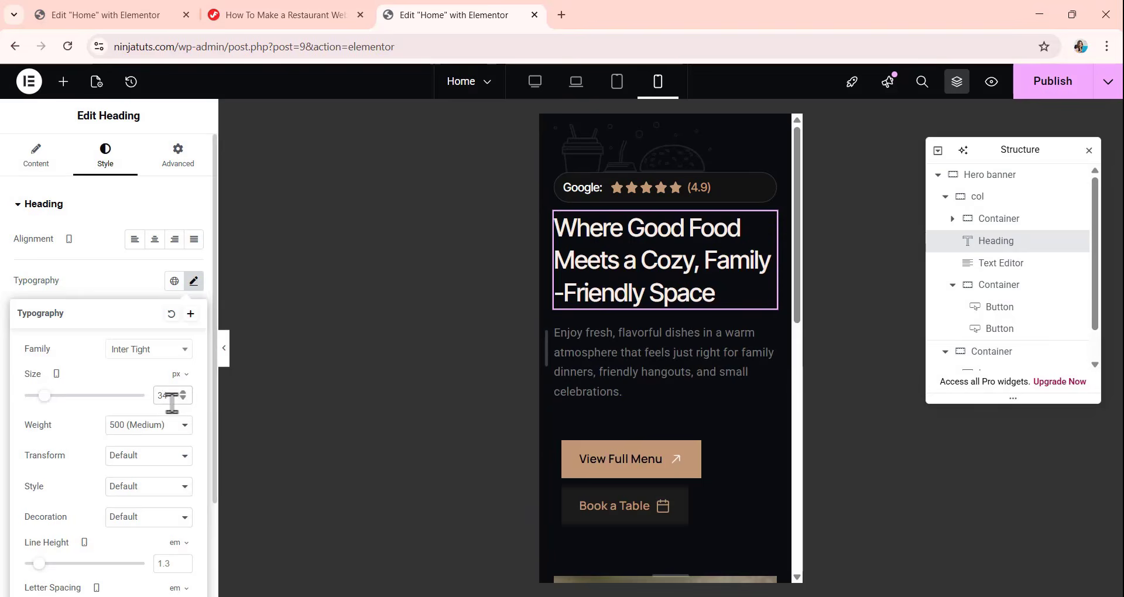
pyautogui.scroll(-1, 171, 403)
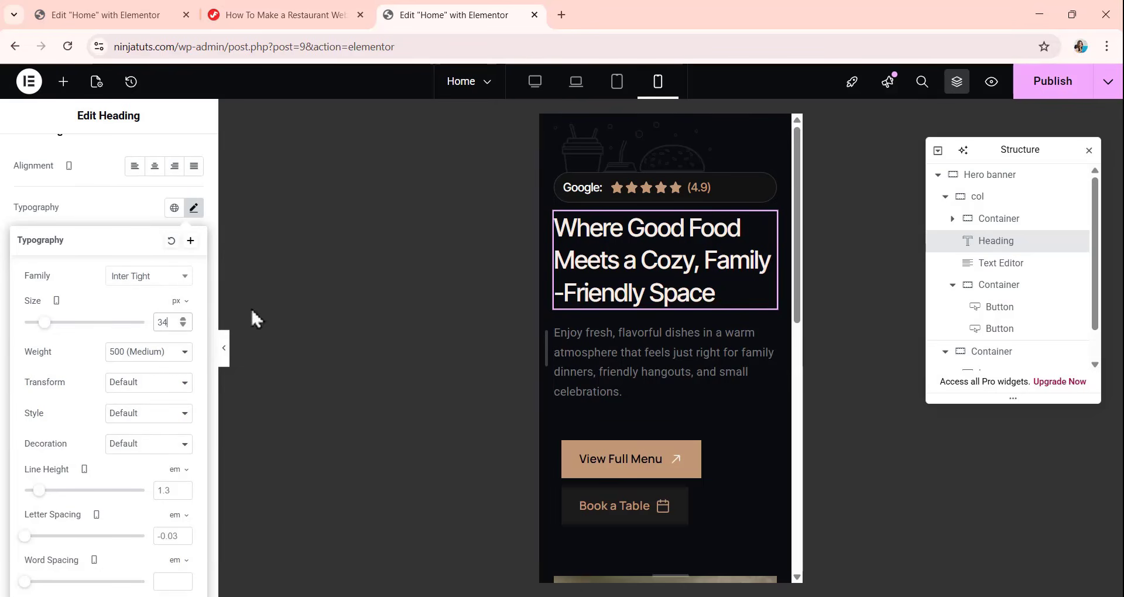
pyautogui.click(136, 212)
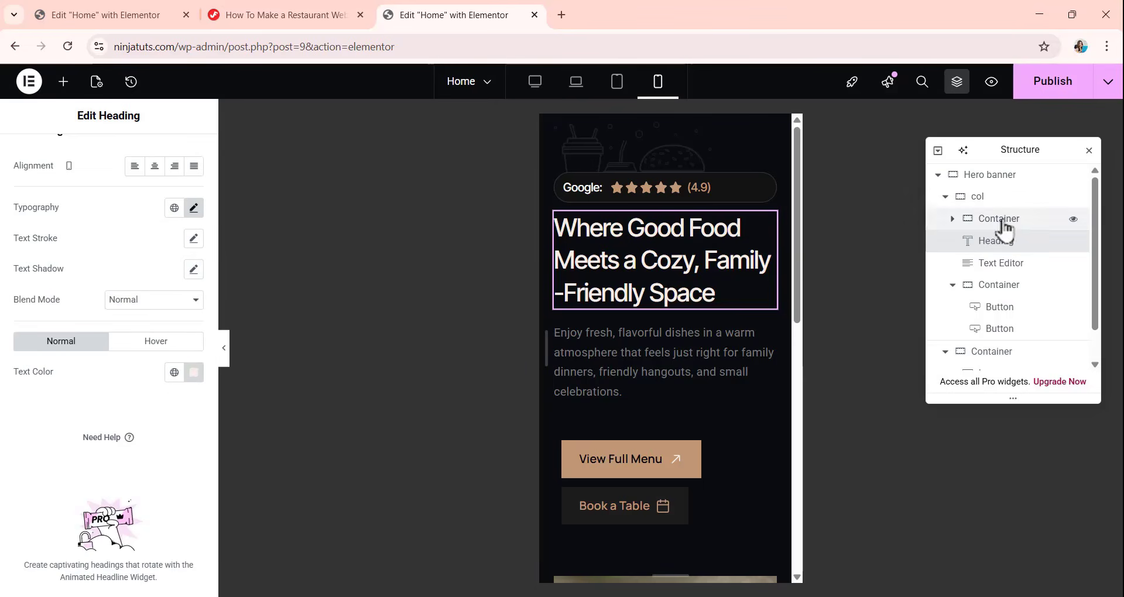
# Set the width of the container holding the croissant image to 66 vw for the mobile view.
pyautogui.scroll(-1, 977, 290)
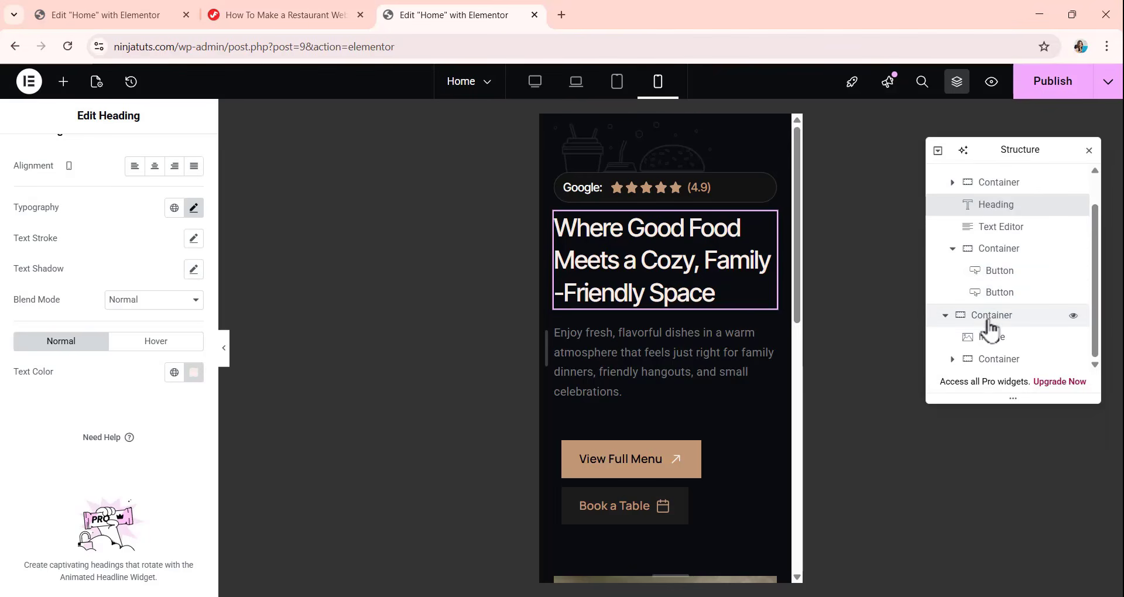
pyautogui.scroll(-5, 711, 351)
pyautogui.scroll(-1, 711, 351)
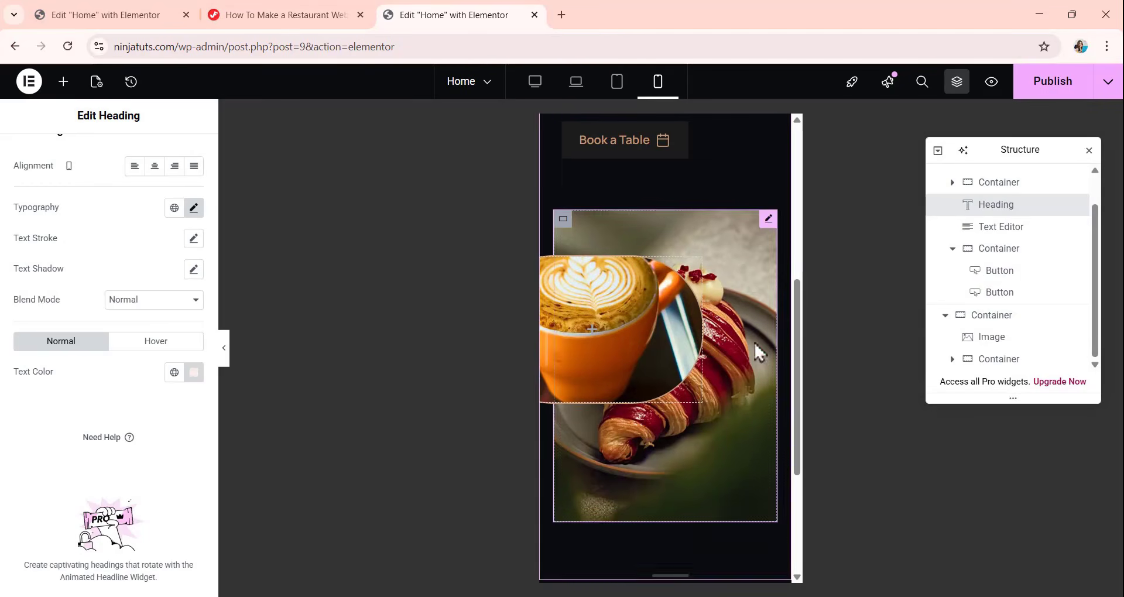
pyautogui.click(972, 319)
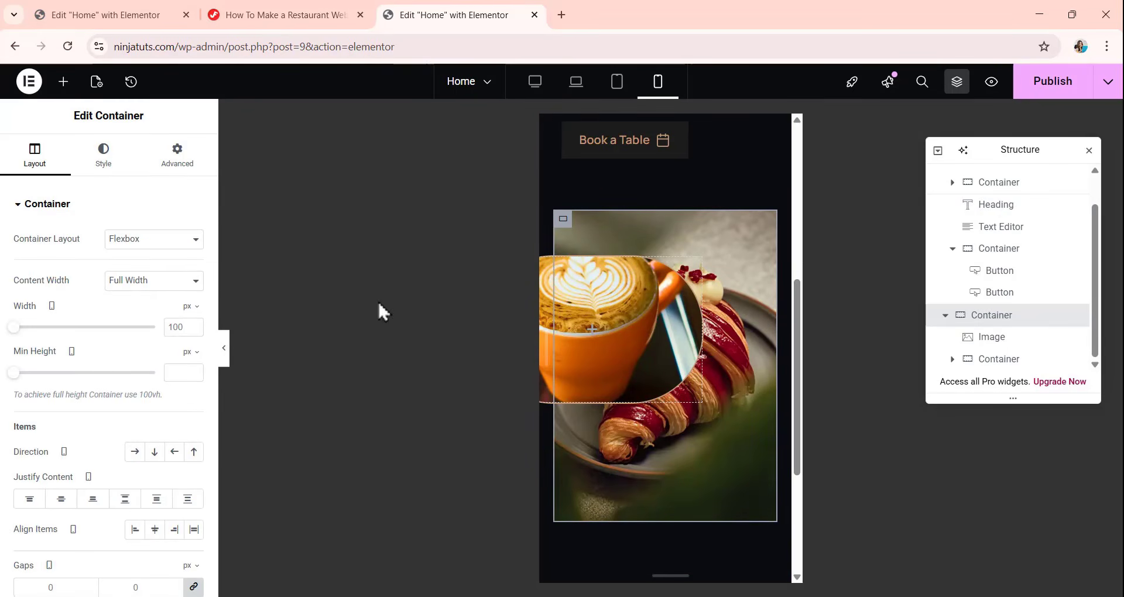
pyautogui.scroll(-1, 114, 299)
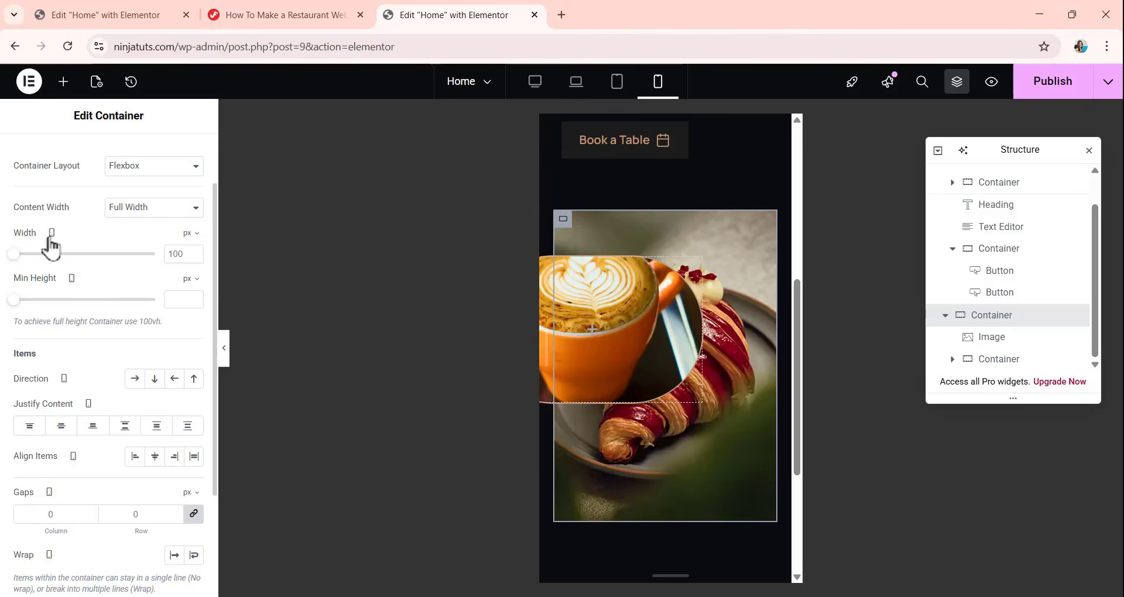
pyautogui.click(189, 234)
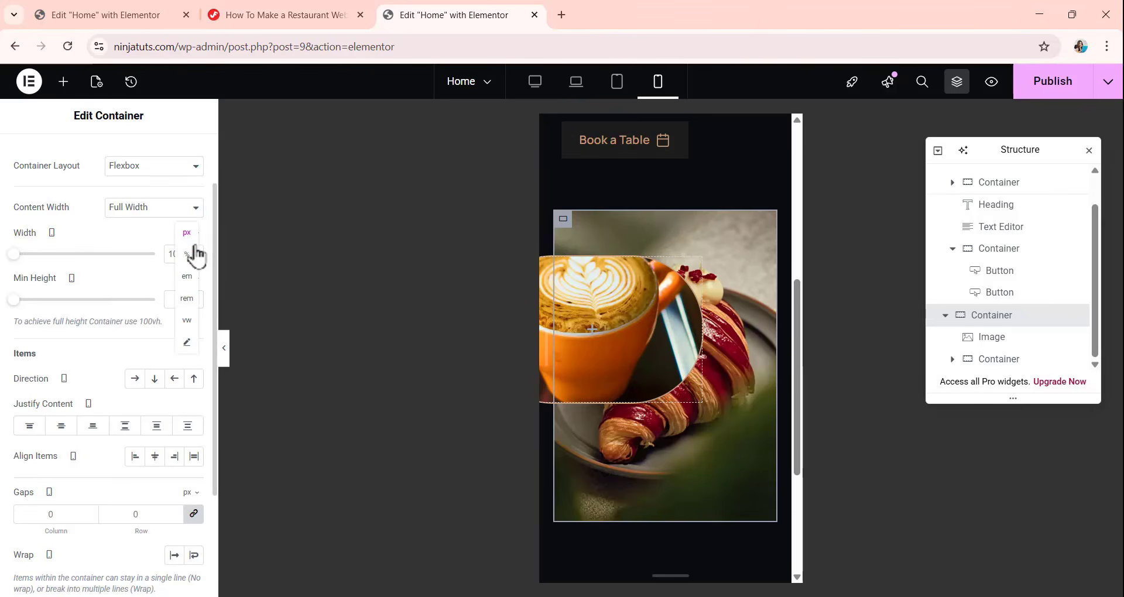
pyautogui.click(187, 328)
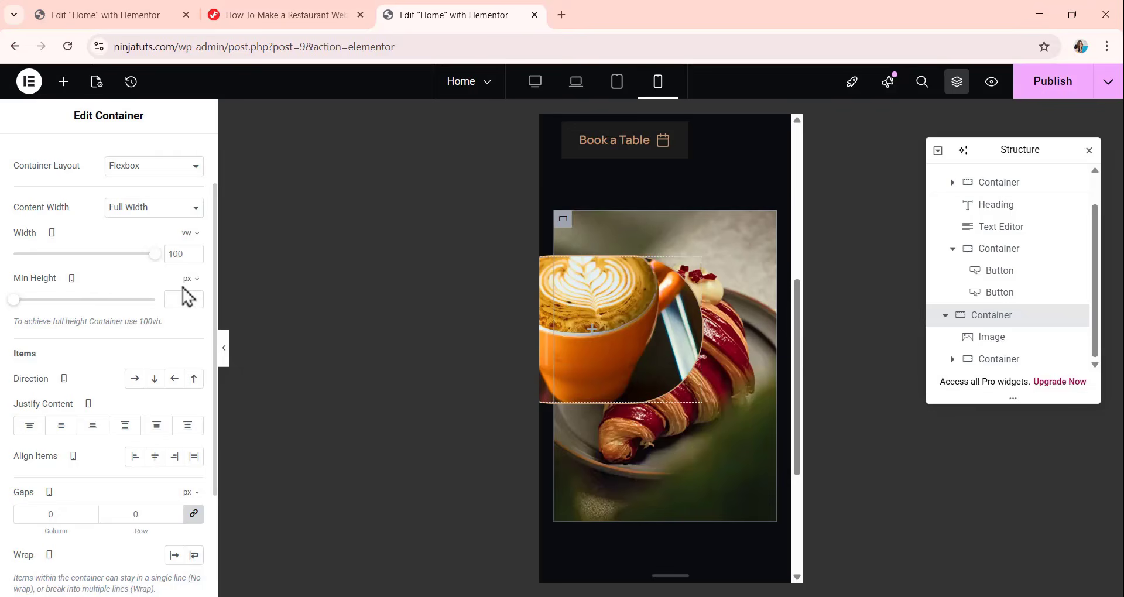
pyautogui.doubleClick(176, 254)
pyautogui.write('66')
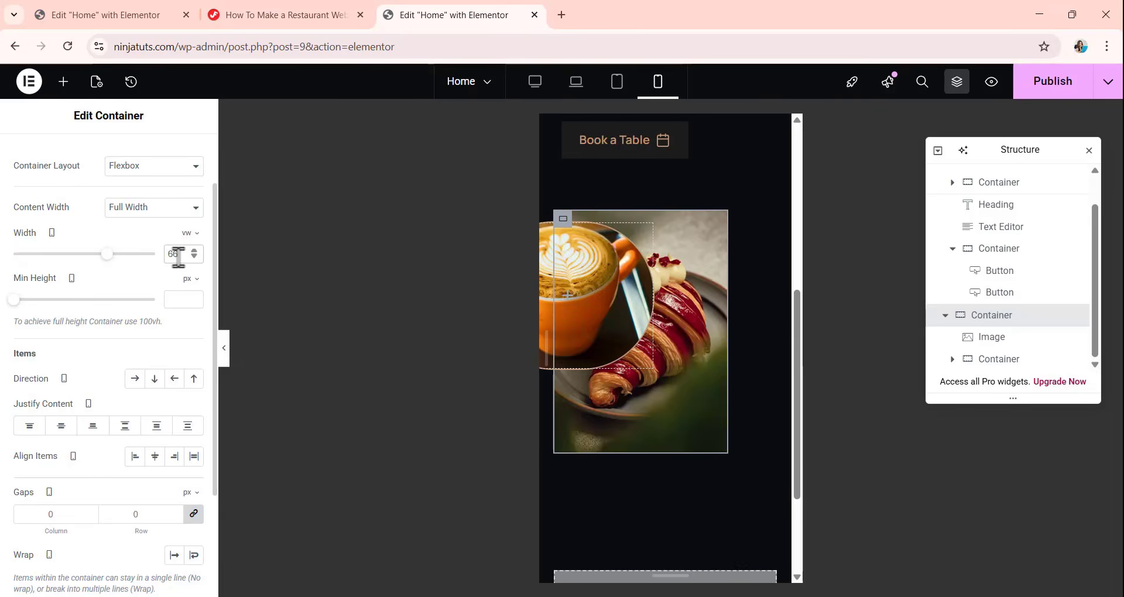
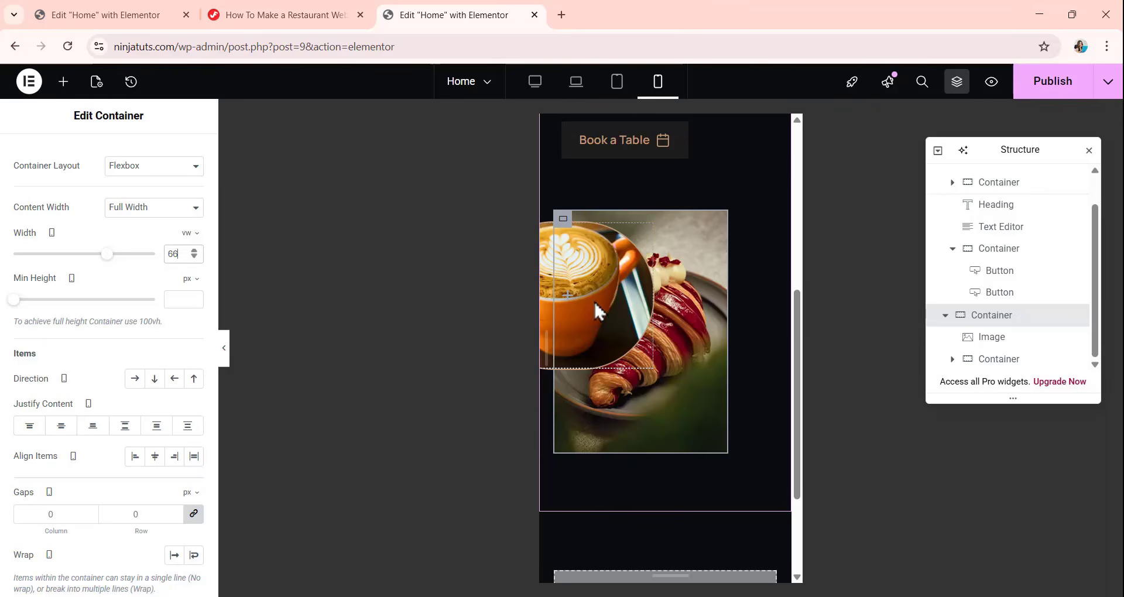
# Center the croissant image container within the hero banner in the mobile layout using Align Self.
pyautogui.scroll(2, 111, 217)
pyautogui.click(177, 155)
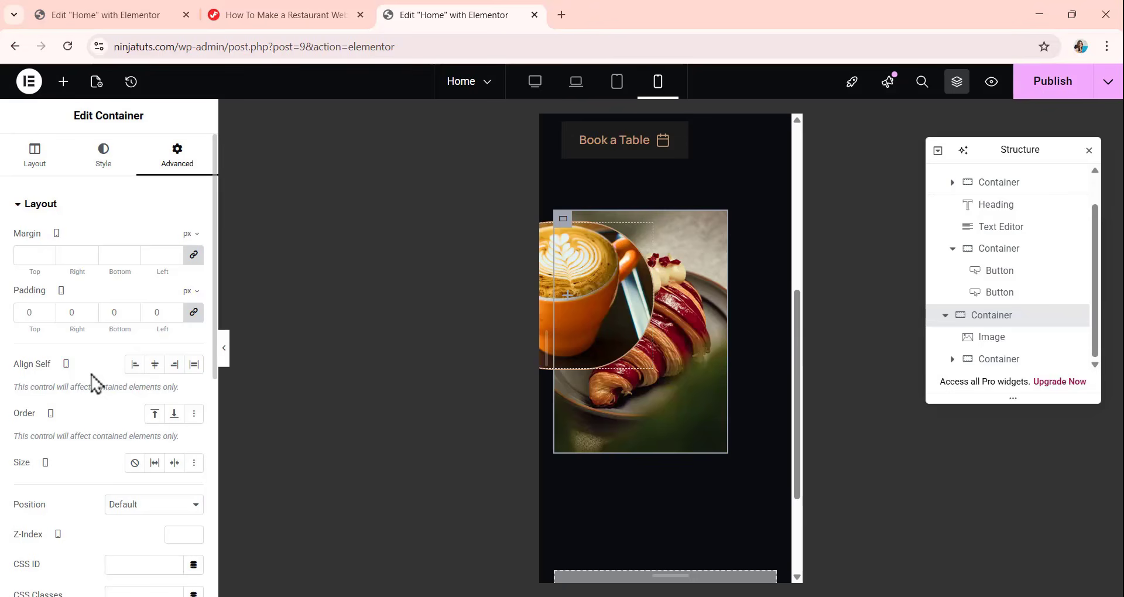
pyautogui.click(155, 364)
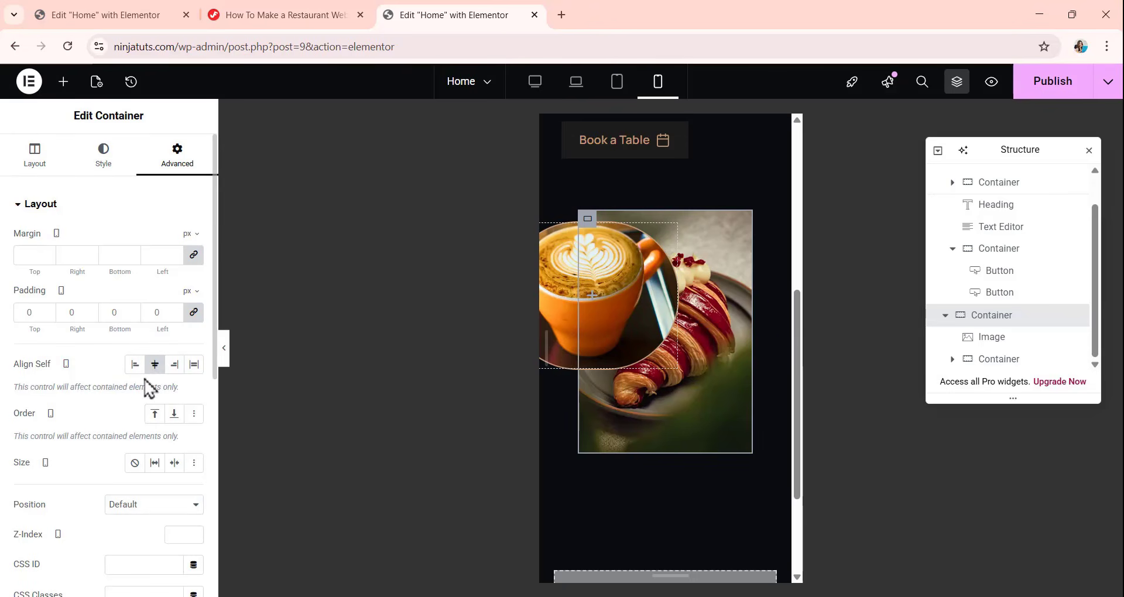
pyautogui.scroll(1, 664, 363)
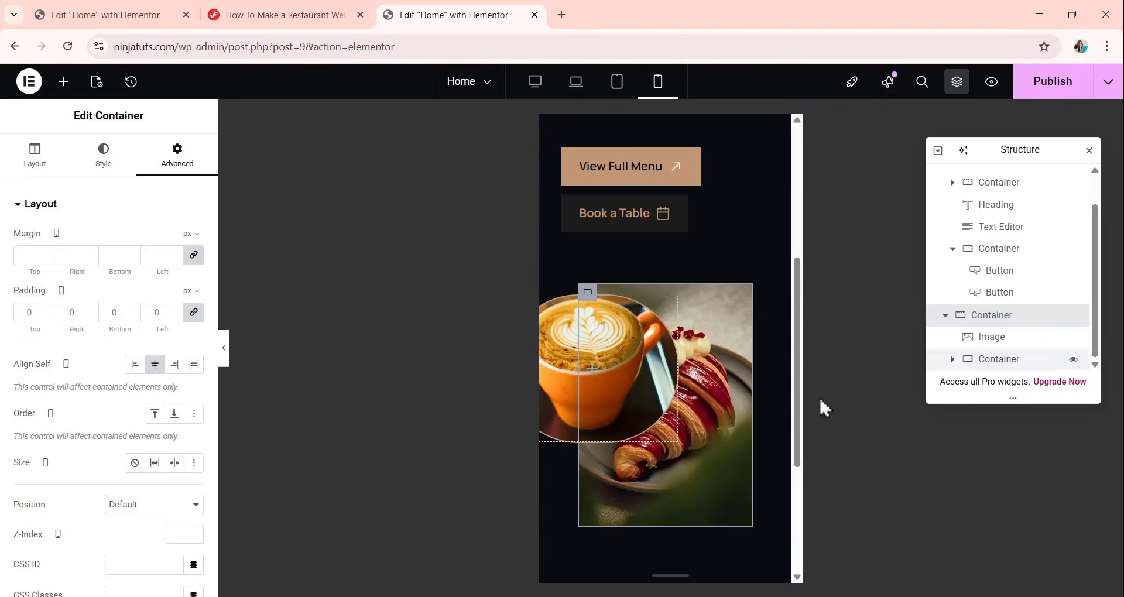
# Set the coffee image container's mobile width to 25 vw and its minimum height to 30 vh.
pyautogui.click(978, 361)
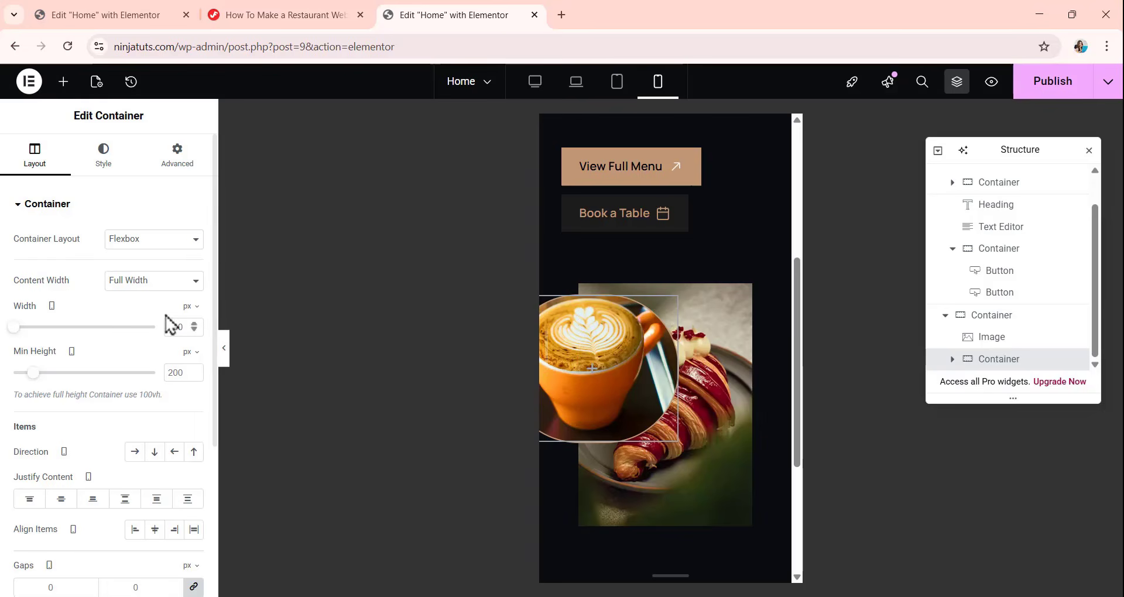
pyautogui.click(191, 307)
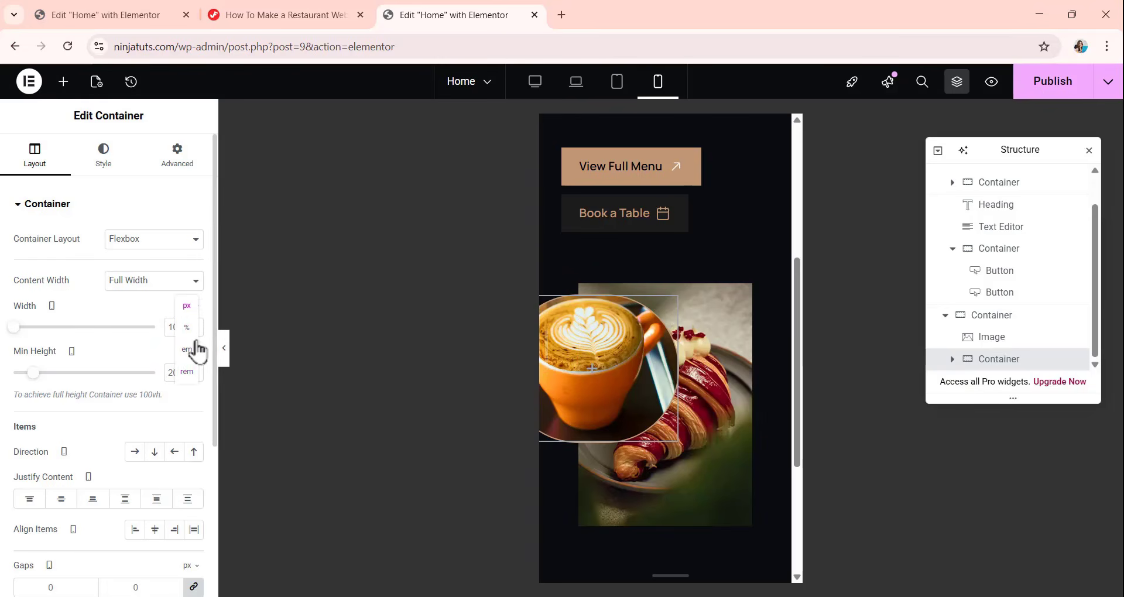
pyautogui.click(186, 394)
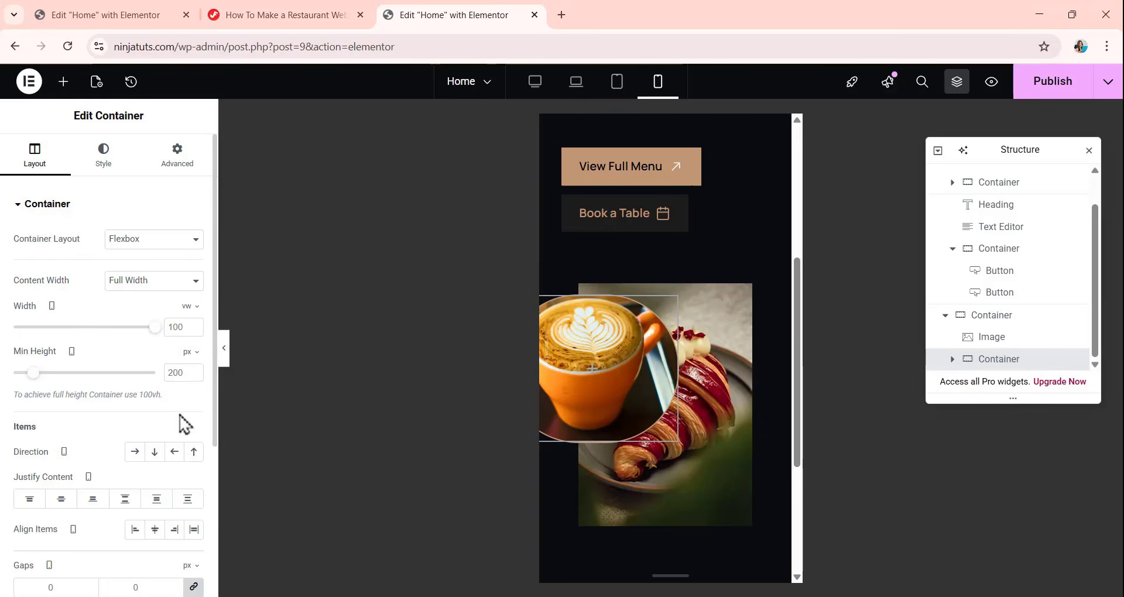
pyautogui.doubleClick(177, 326)
pyautogui.write('25')
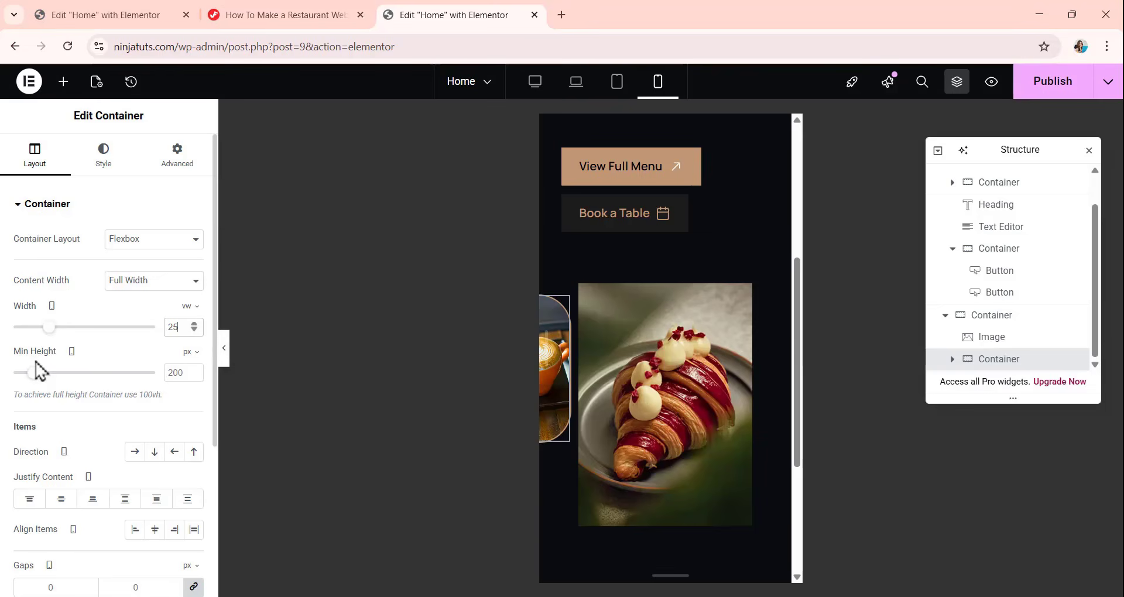
pyautogui.click(189, 352)
pyautogui.click(187, 417)
pyautogui.doubleClick(176, 373)
pyautogui.write('30')
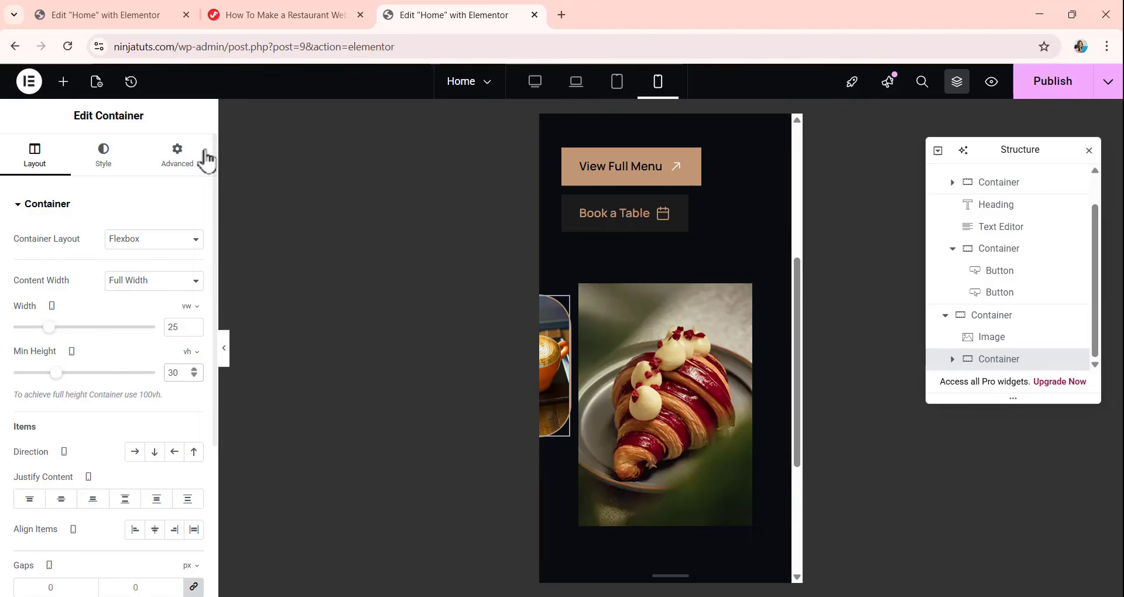
# Set the coffee image container's horizontal offset to -32 px for the mobile layout.
pyautogui.click(182, 159)
pyautogui.scroll(-5, 125, 338)
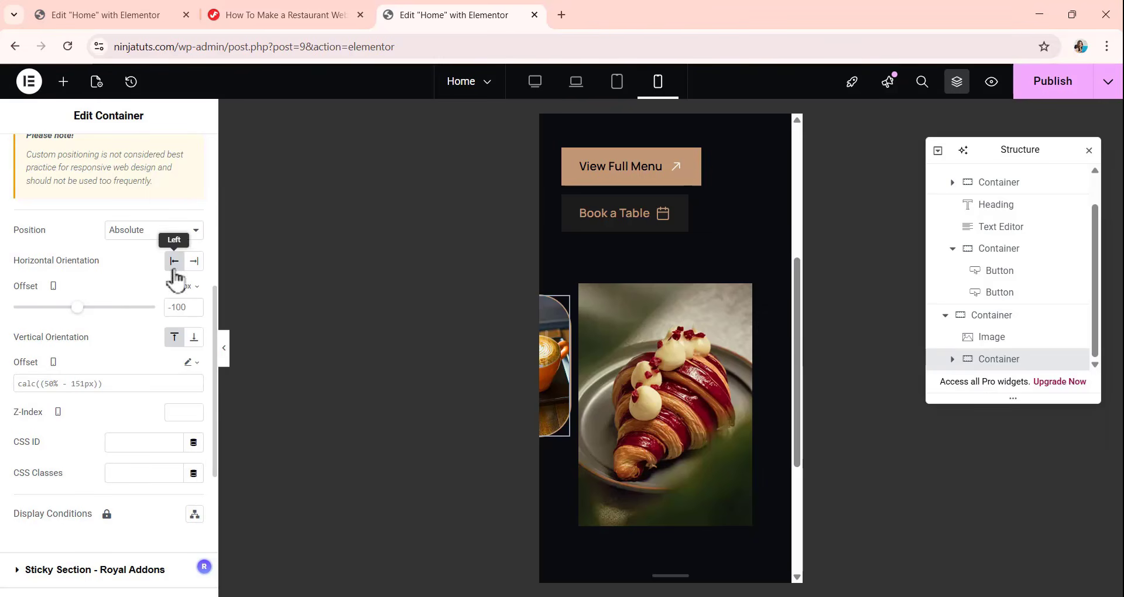
pyautogui.click(191, 310)
pyautogui.moveTo(184, 308); pyautogui.dragTo(168, 308)
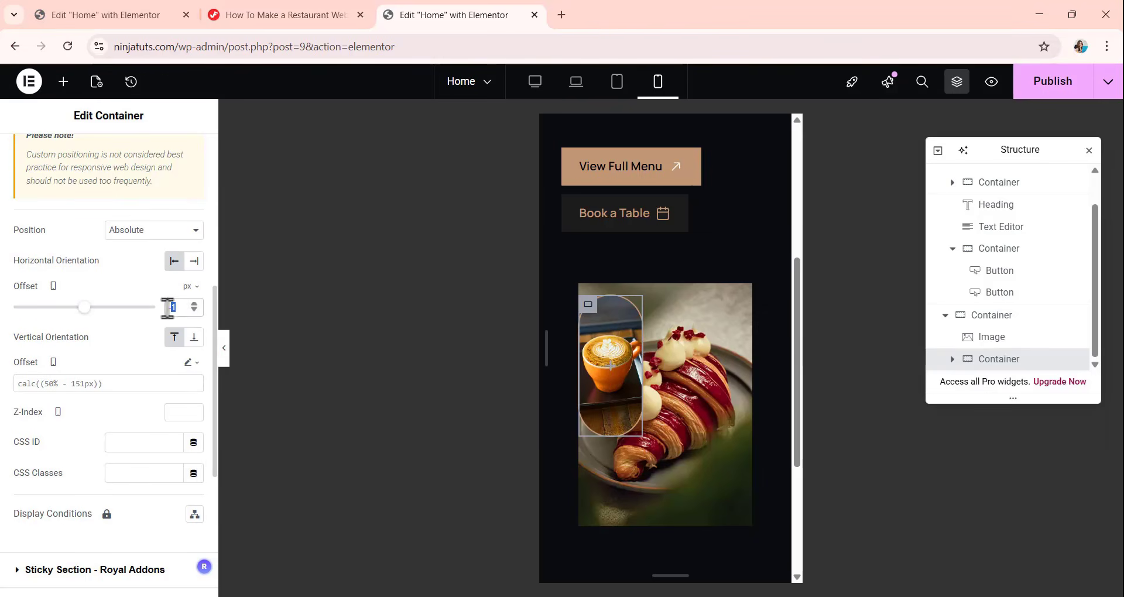
pyautogui.press('BackSpace')
pyautogui.write('32')
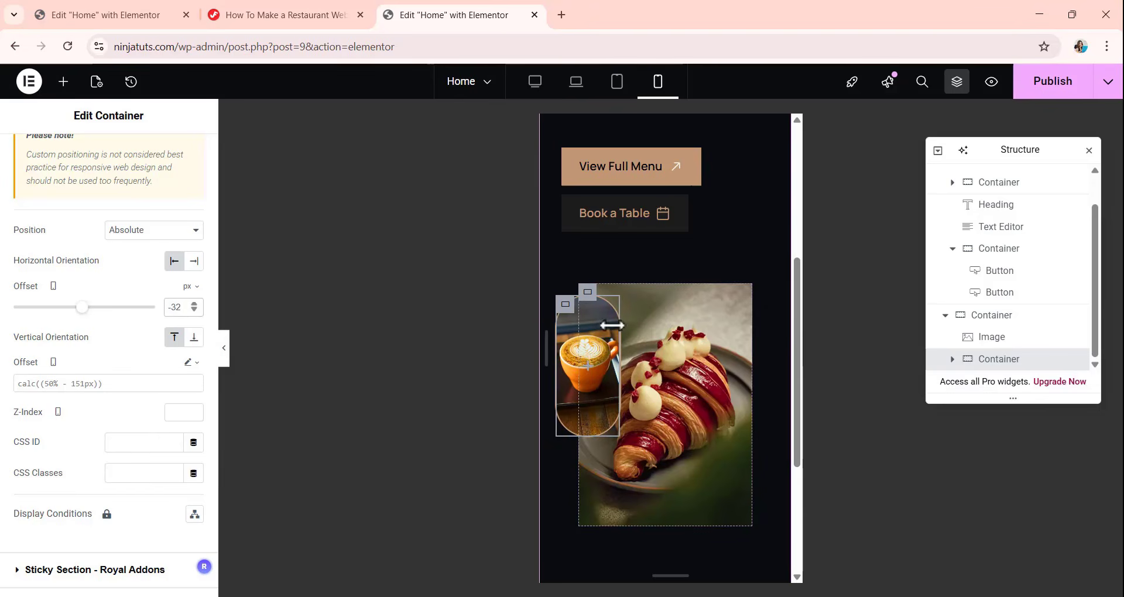
pyautogui.scroll(-4, 648, 291)
# Position the Hero banner's background overlay image on mobile at X calc(50% - 15px) and Y bottom.
pyautogui.scroll(9, 628, 226)
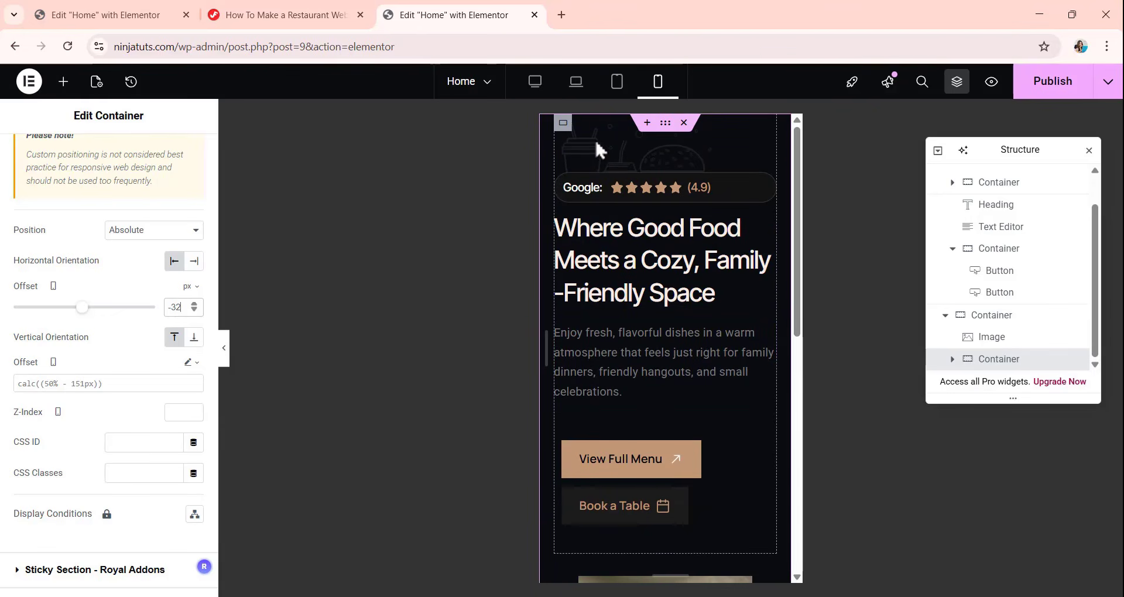
pyautogui.scroll(2, 972, 247)
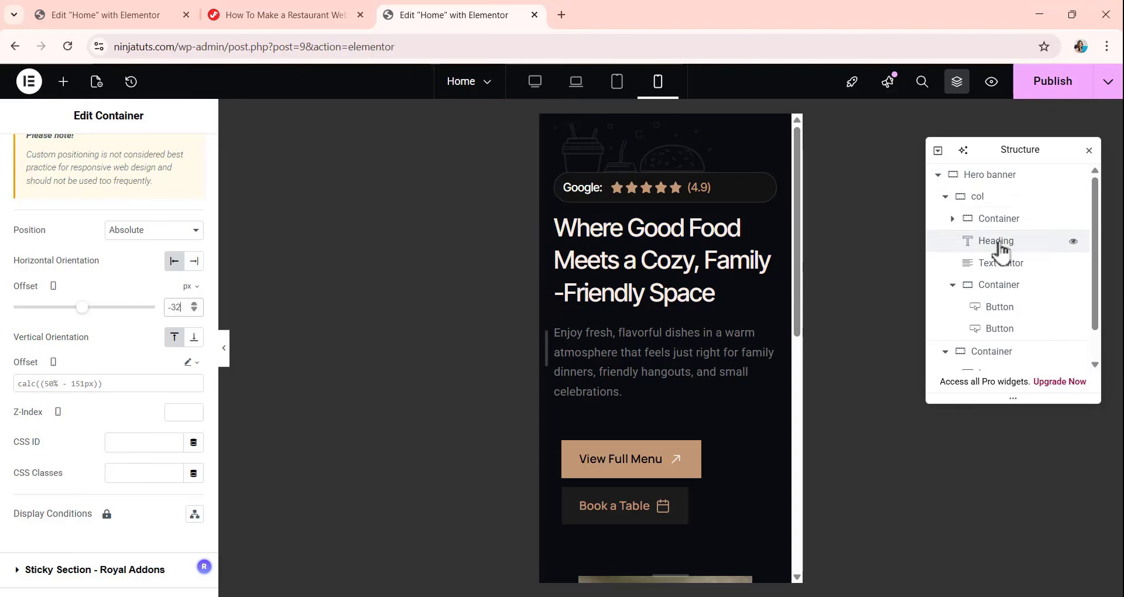
pyautogui.click(967, 175)
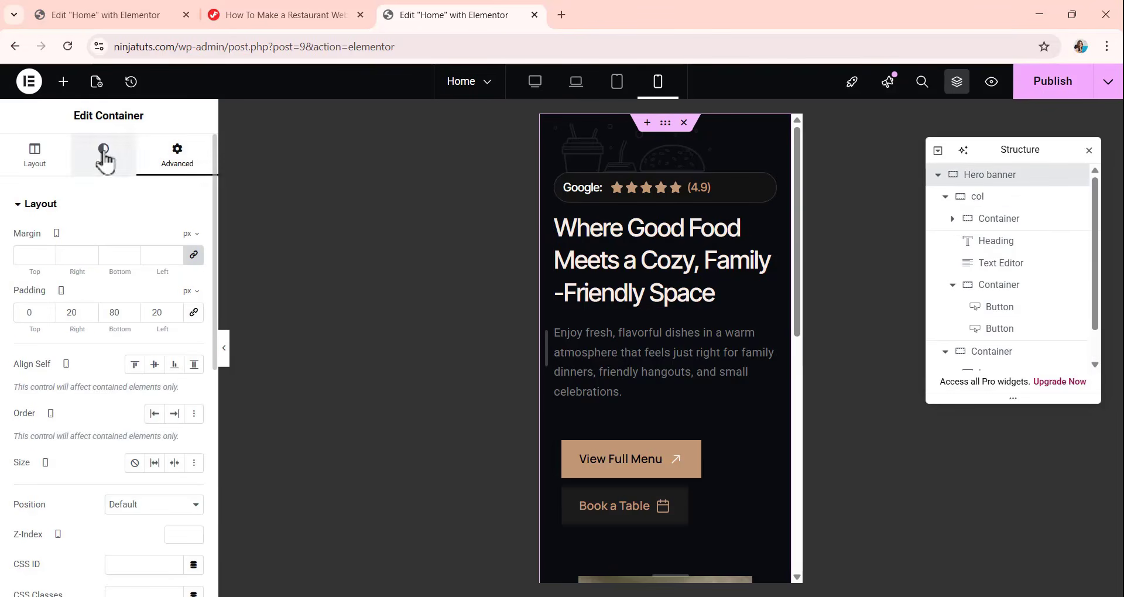
pyautogui.click(102, 155)
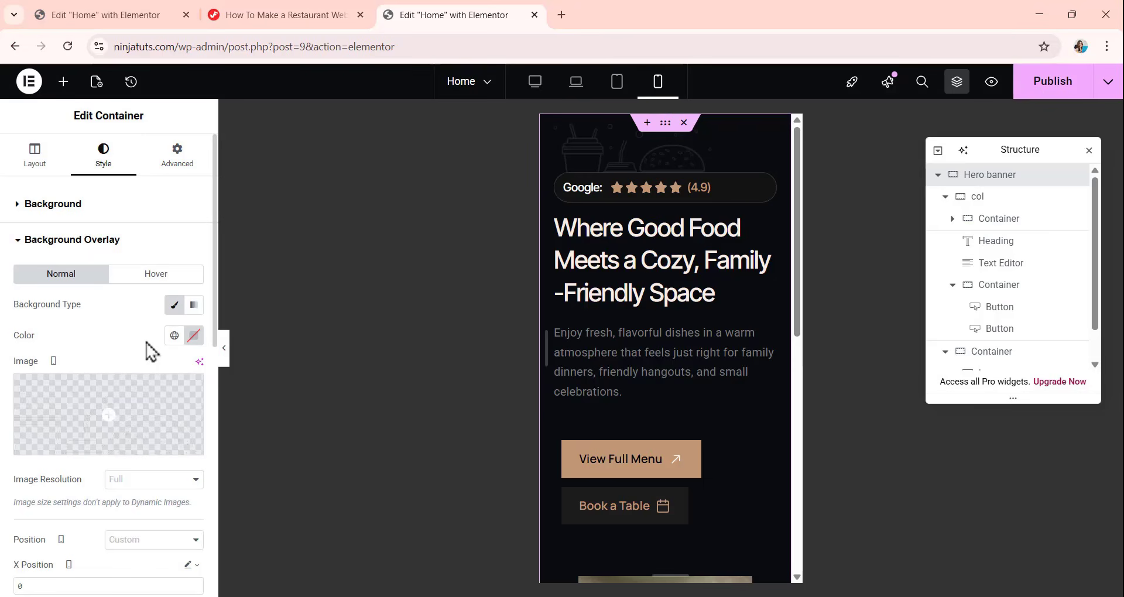
pyautogui.scroll(-3, 94, 360)
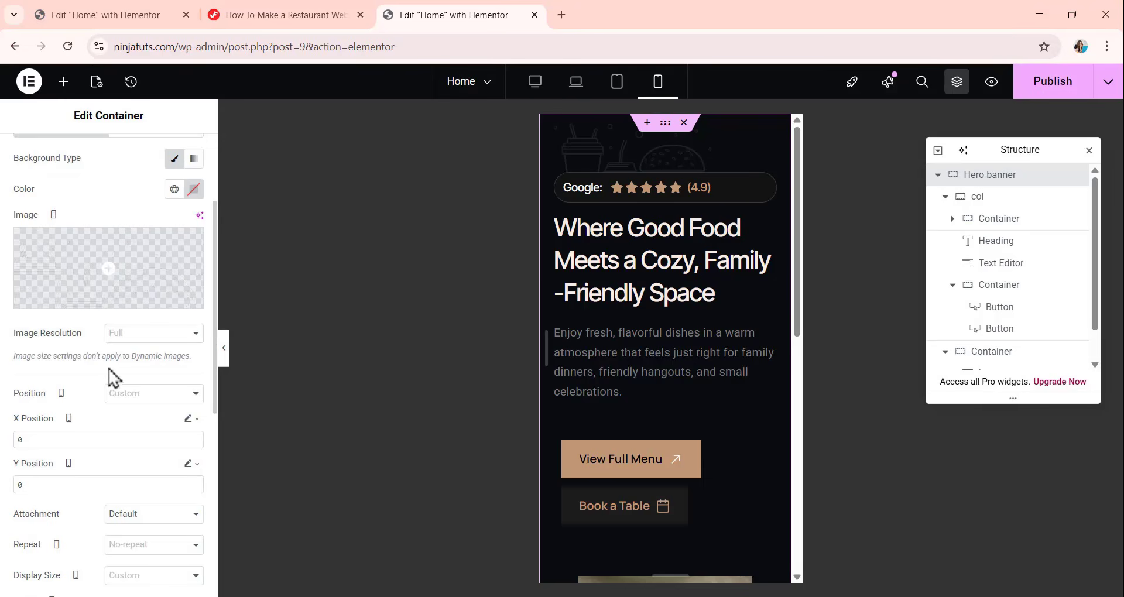
pyautogui.click(52, 439)
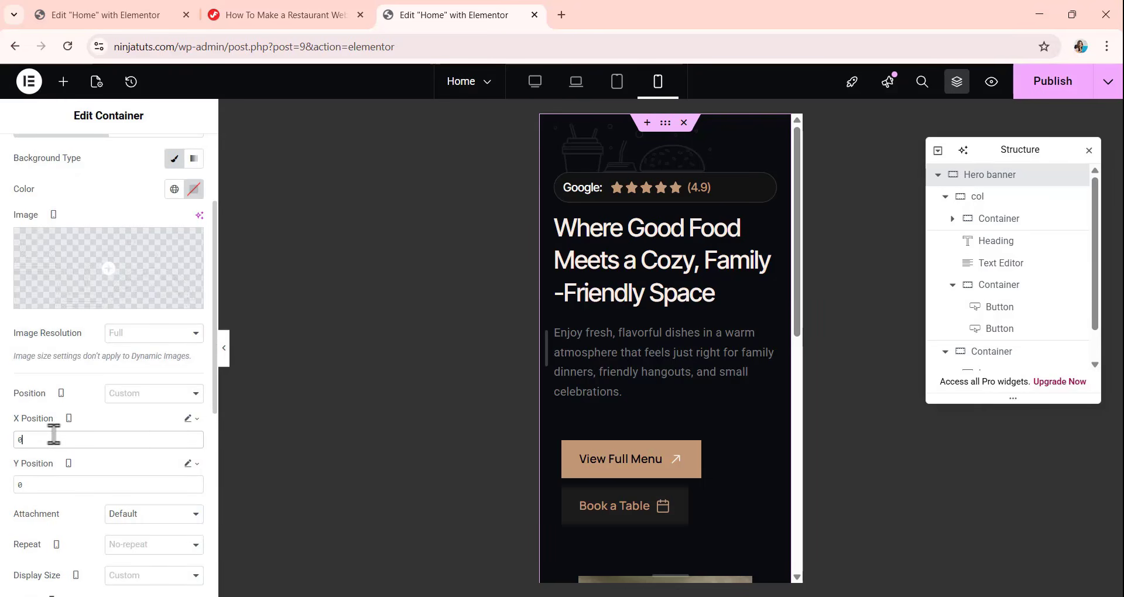
pyautogui.doubleClick(43, 440)
pyautogui.write('calc(50% - 15px)')
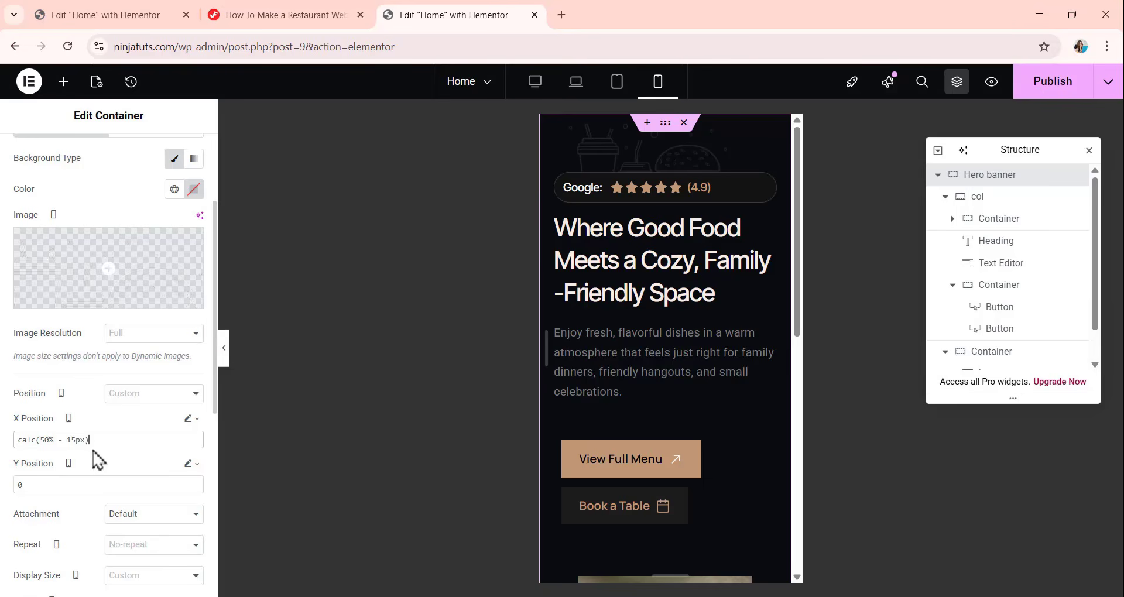
pyautogui.doubleClick(69, 484)
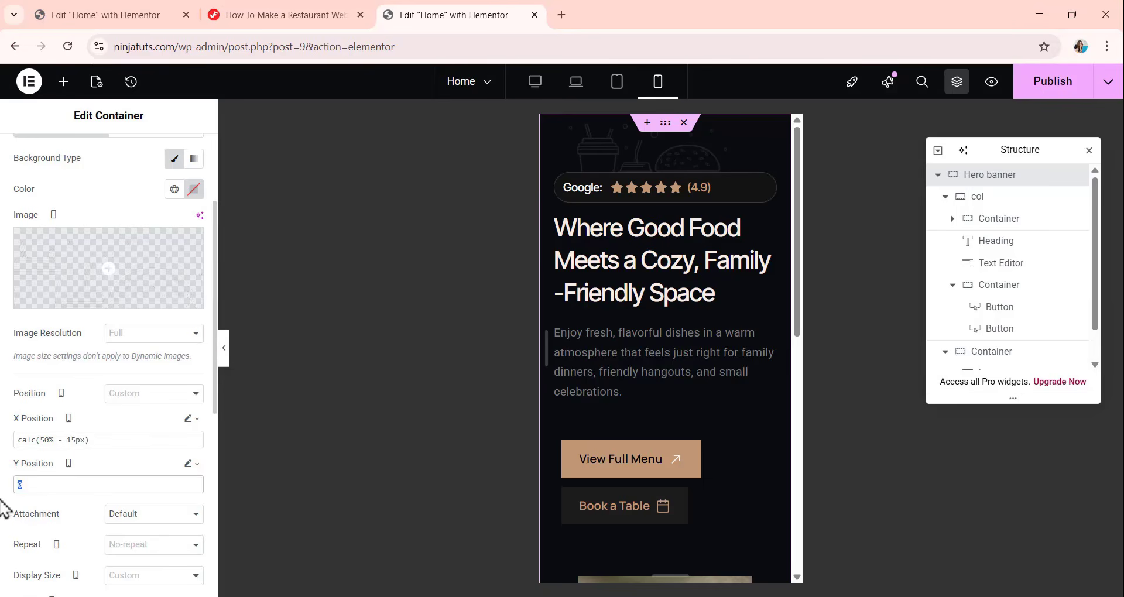
pyautogui.write('bottom')
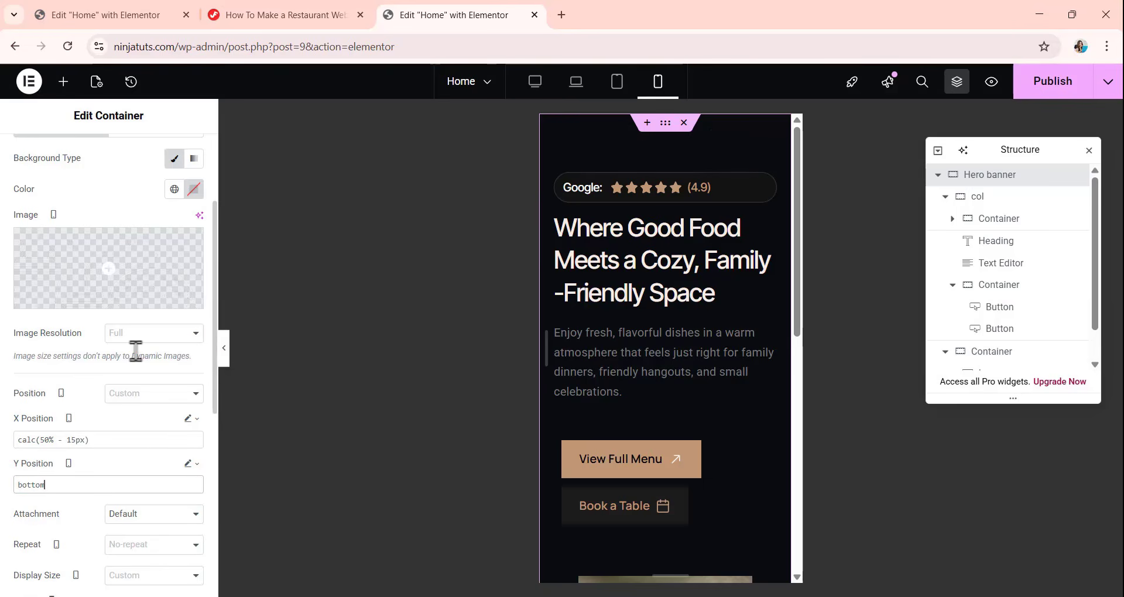
# Set the Hero banner's background overlay image width to 180 px for mobile.
pyautogui.scroll(-4, 83, 337)
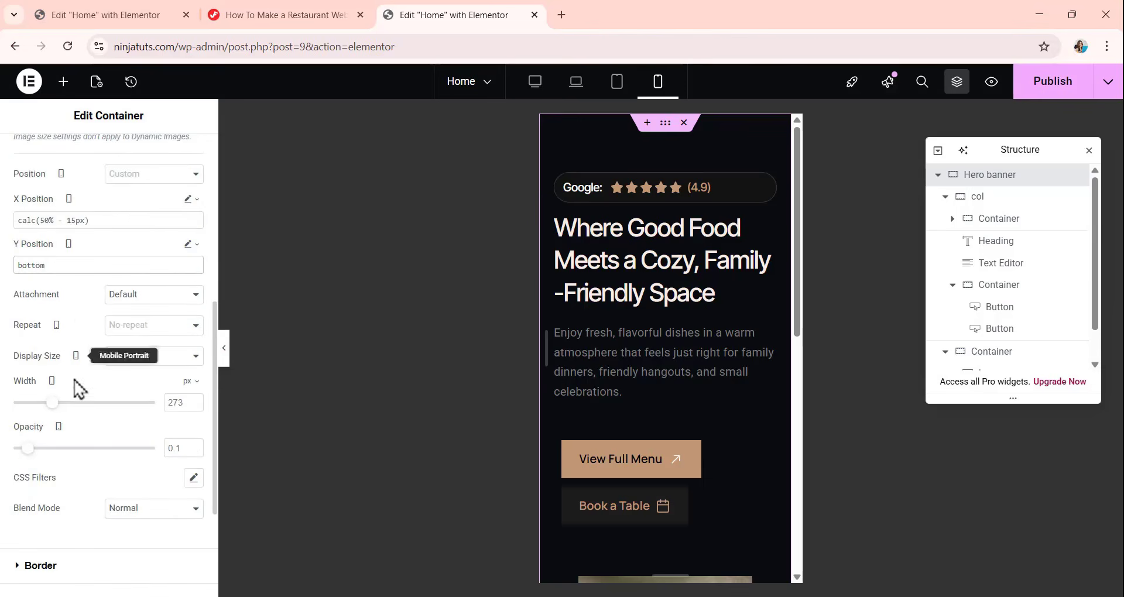
pyautogui.click(184, 404)
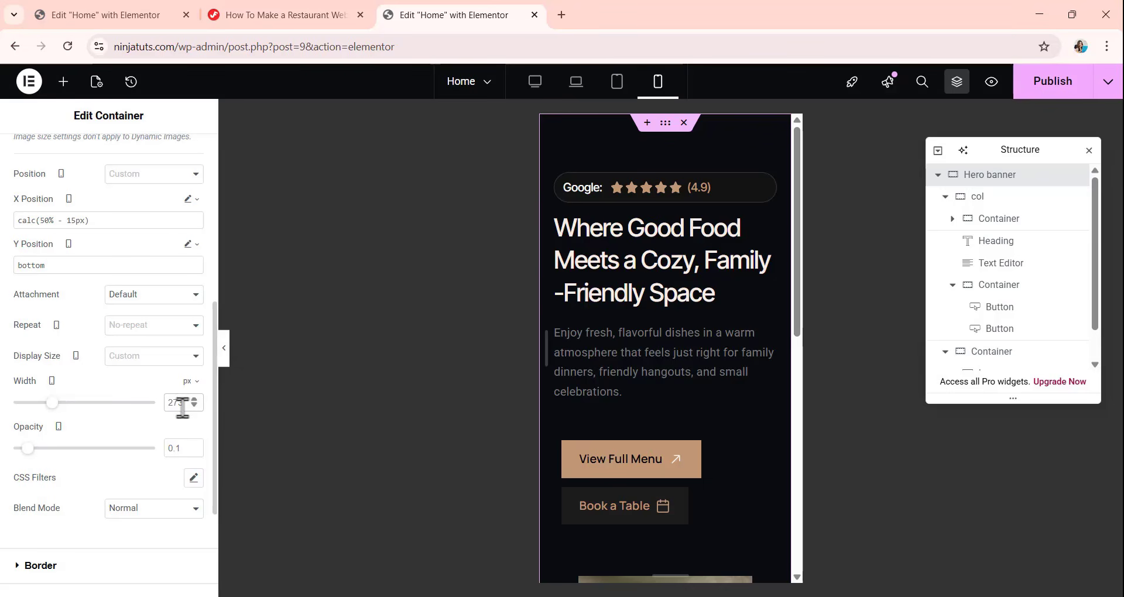
pyautogui.write('180')
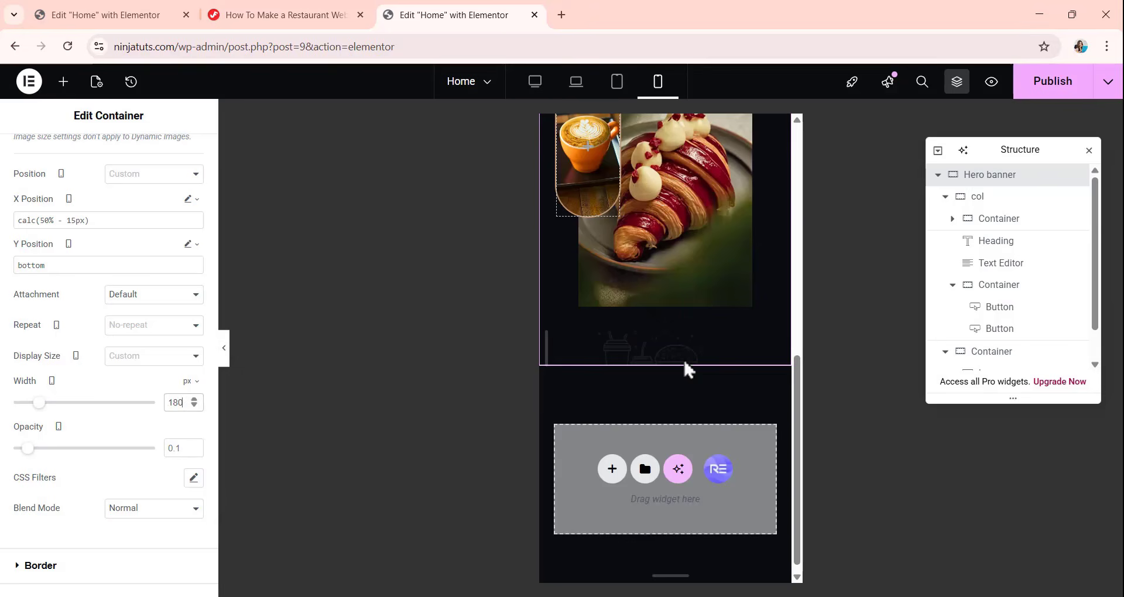
pyautogui.scroll(-5, 683, 359)
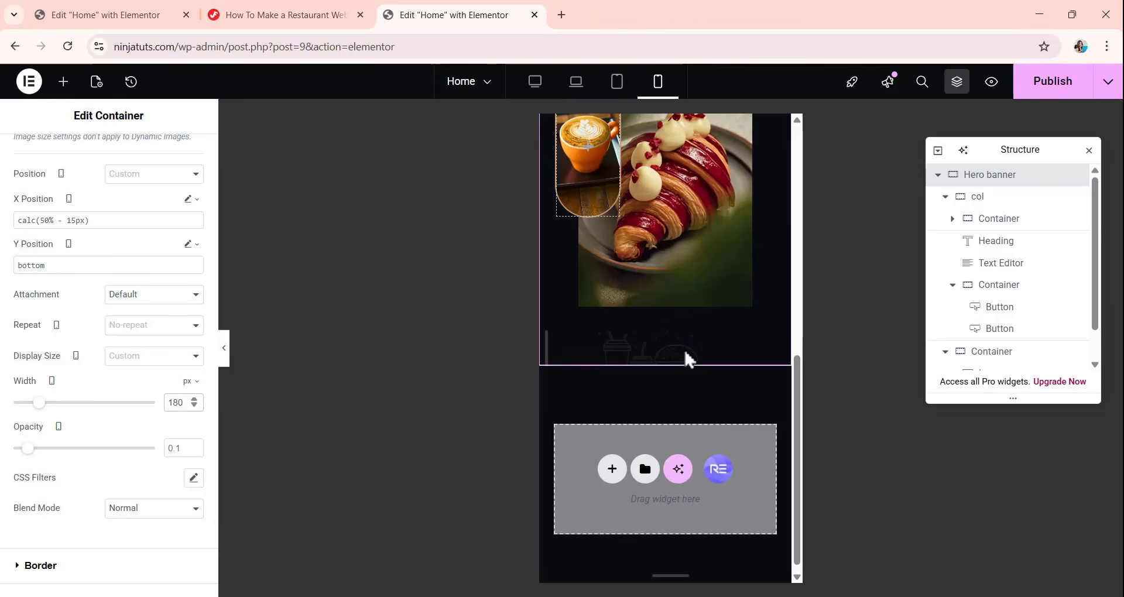
pyautogui.scroll(5, 651, 377)
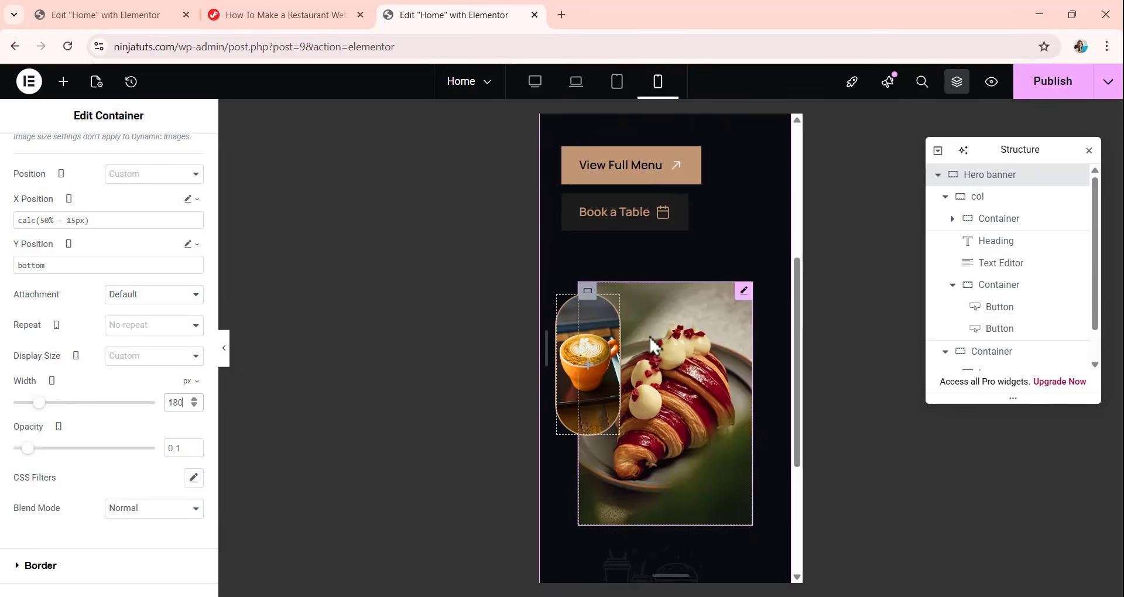
pyautogui.scroll(-5, 649, 335)
pyautogui.scroll(7, 649, 335)
# Set the mobile width of the Google rating container to fit-content.
pyautogui.scroll(3, 649, 335)
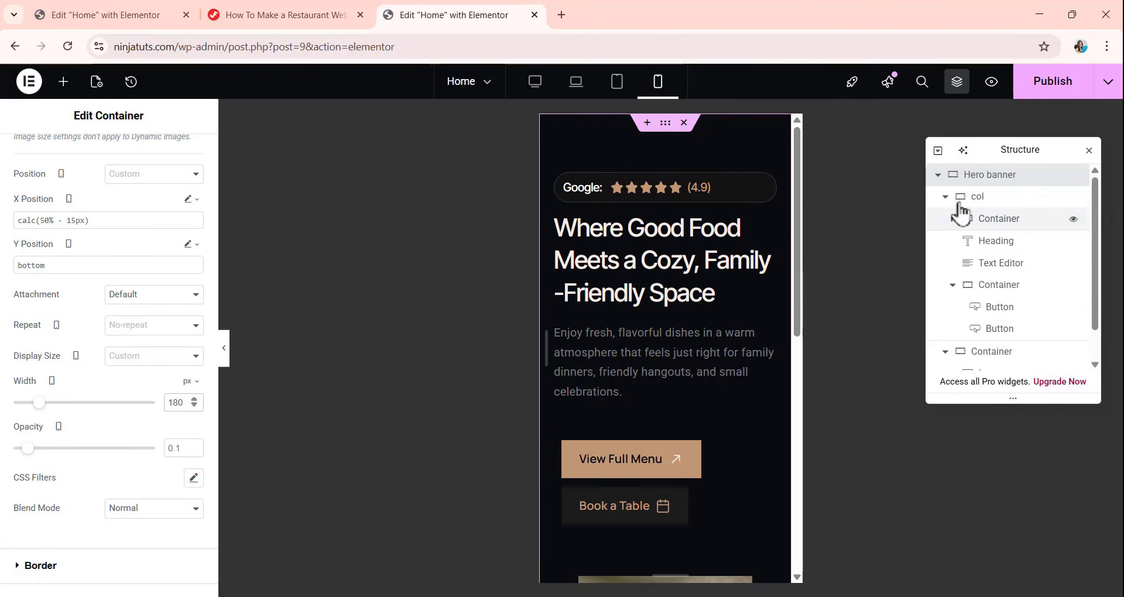
pyautogui.click(571, 189)
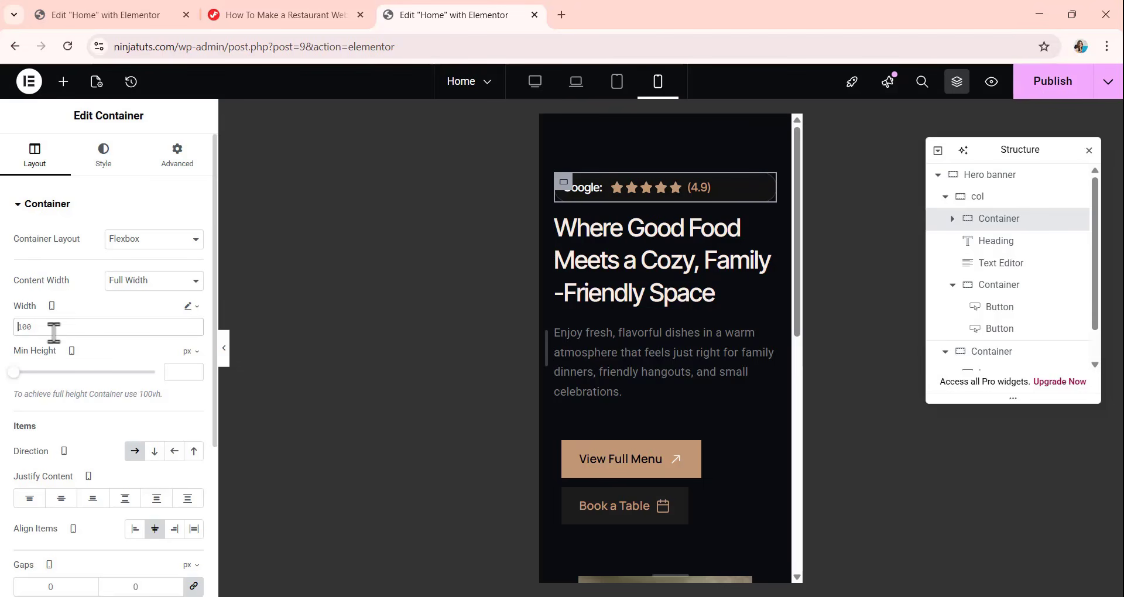
pyautogui.click(89, 326)
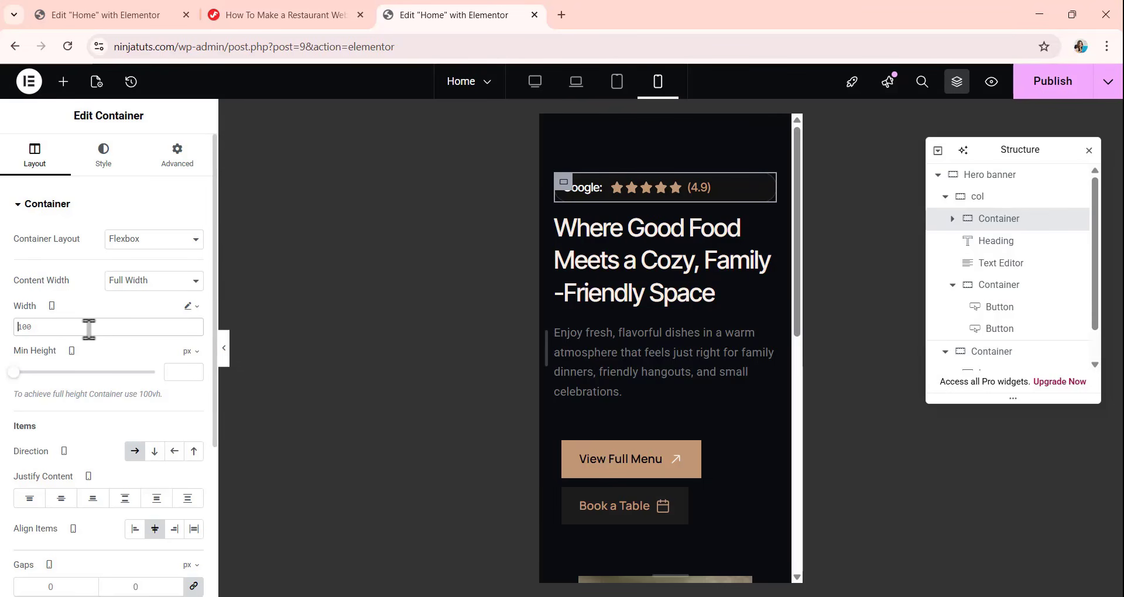
pyautogui.write('fit-content')
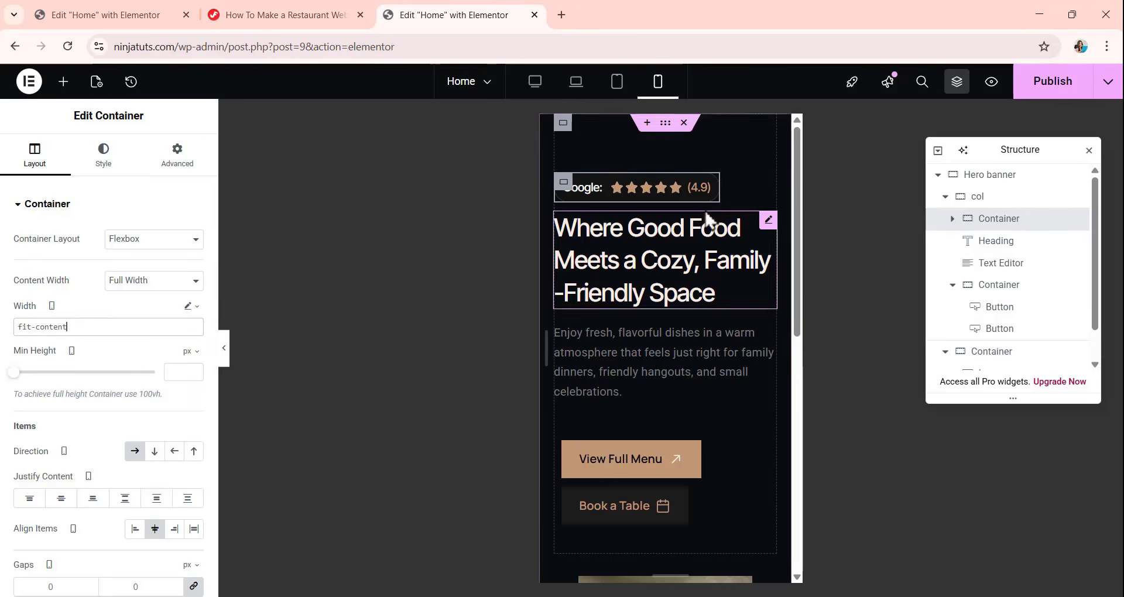
# Check the hero banner on mobile and preview it in the desktop and laptop layouts.
pyautogui.scroll(-5, 675, 188)
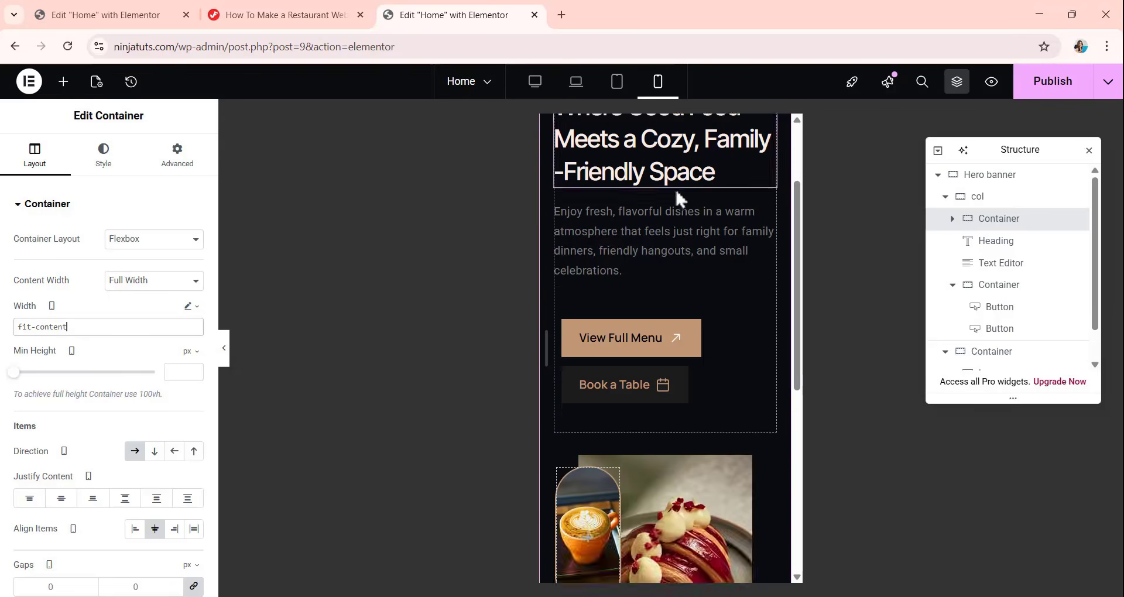
pyautogui.scroll(5, 692, 252)
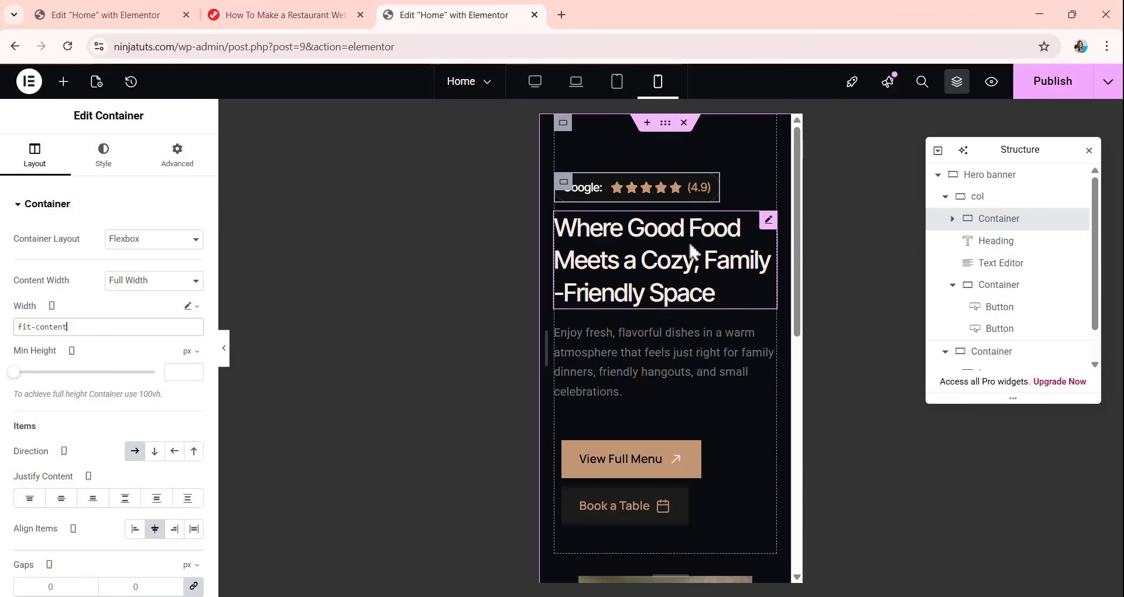
pyautogui.click(533, 84)
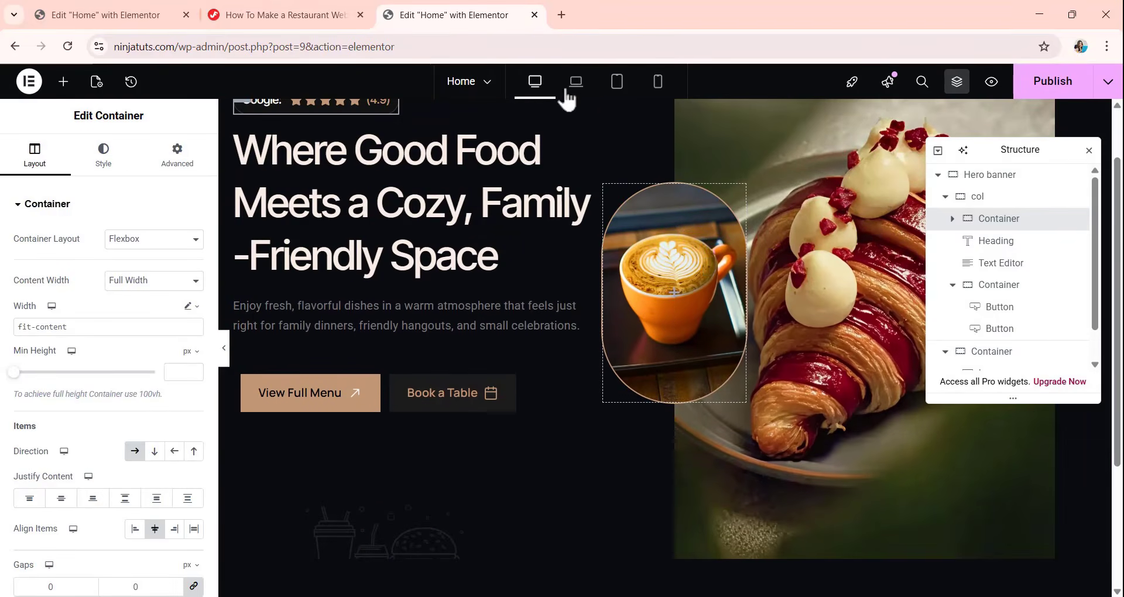
pyautogui.click(568, 88)
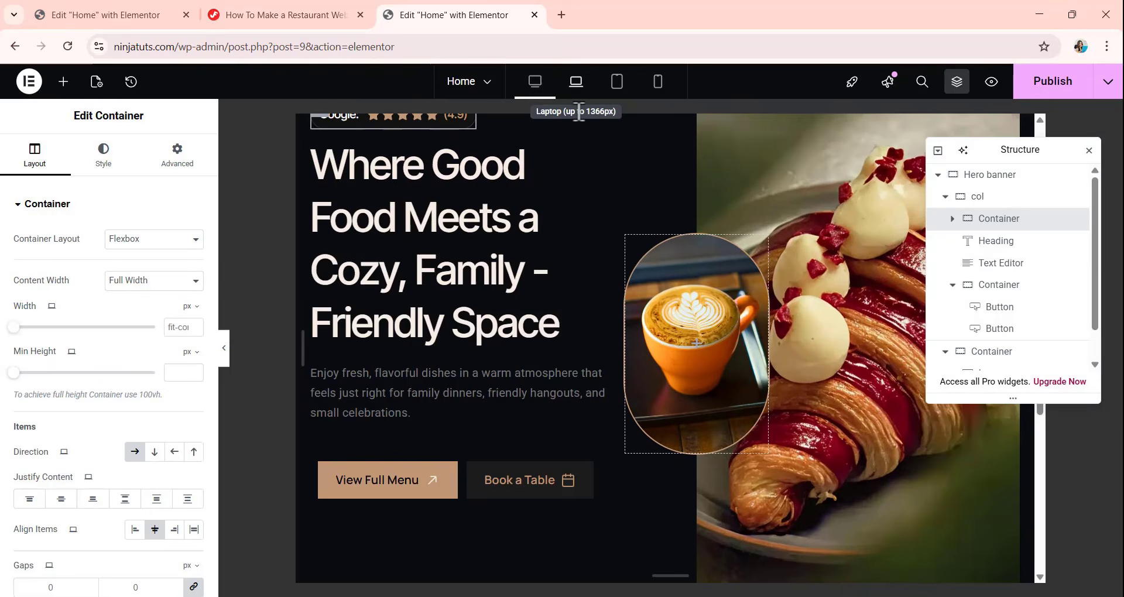
# Examine the hero banner's layout in the tablet, mobile and desktop previews.
pyautogui.click(619, 87)
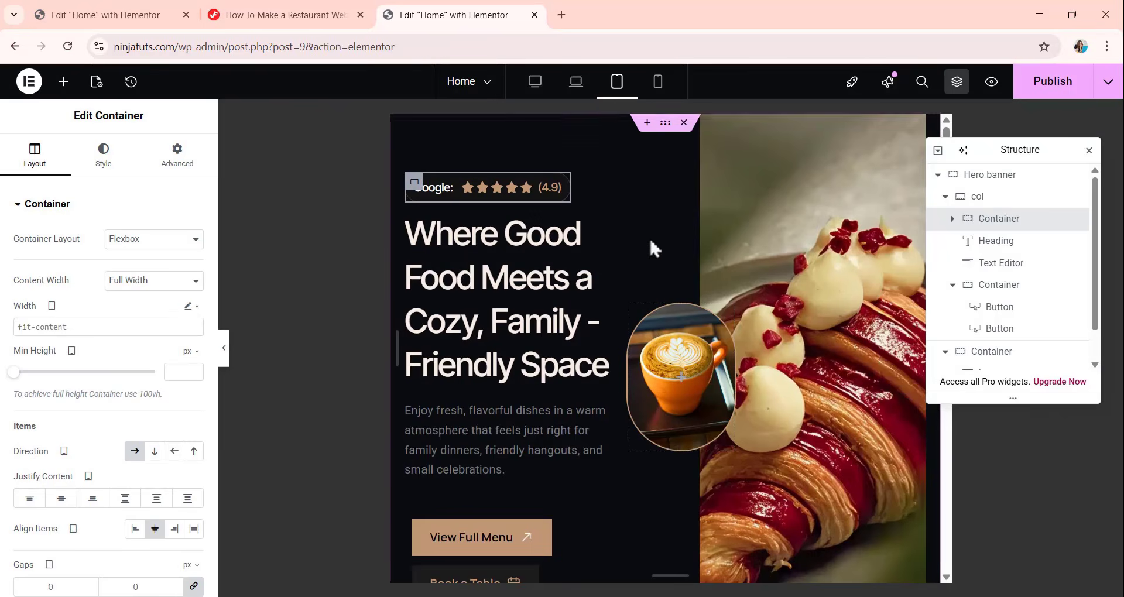
pyautogui.scroll(-4, 648, 241)
pyautogui.scroll(4, 648, 240)
pyautogui.click(653, 88)
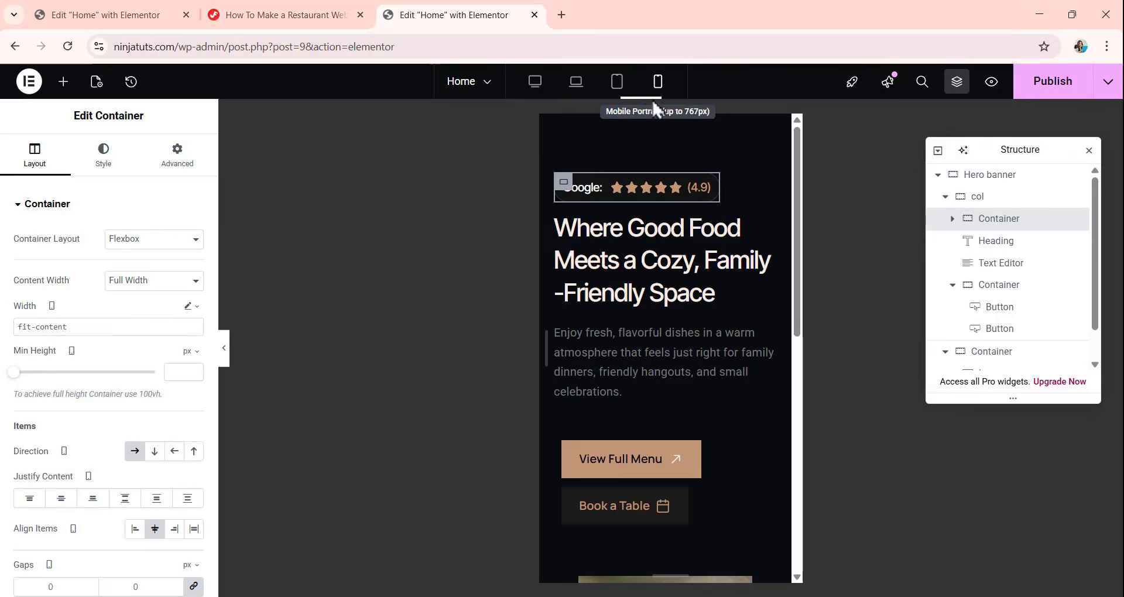
pyautogui.scroll(-6, 648, 267)
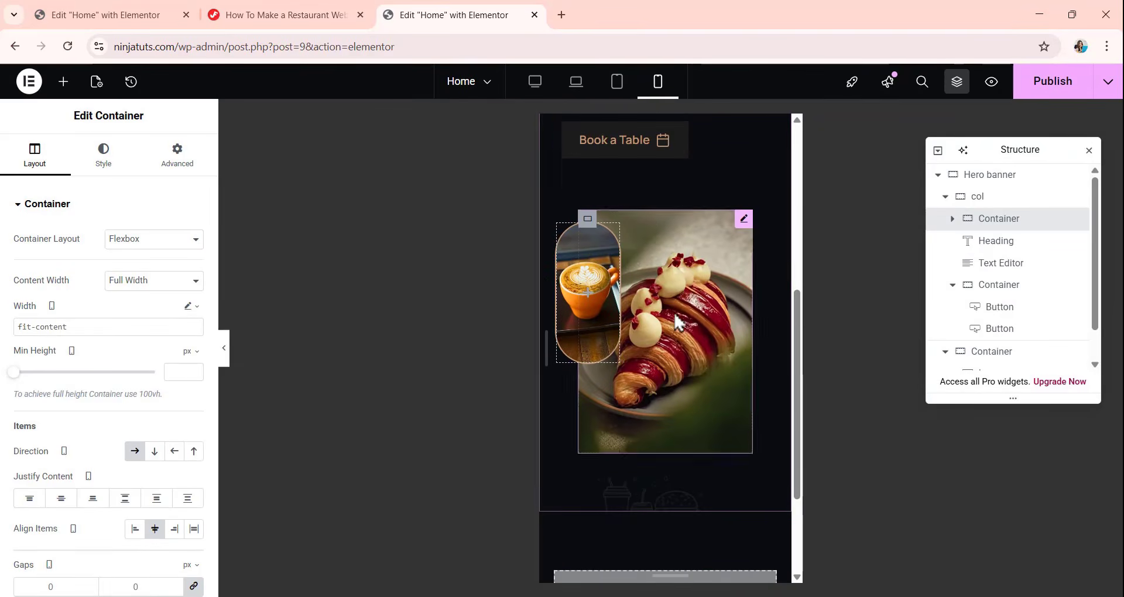
pyautogui.scroll(5, 680, 293)
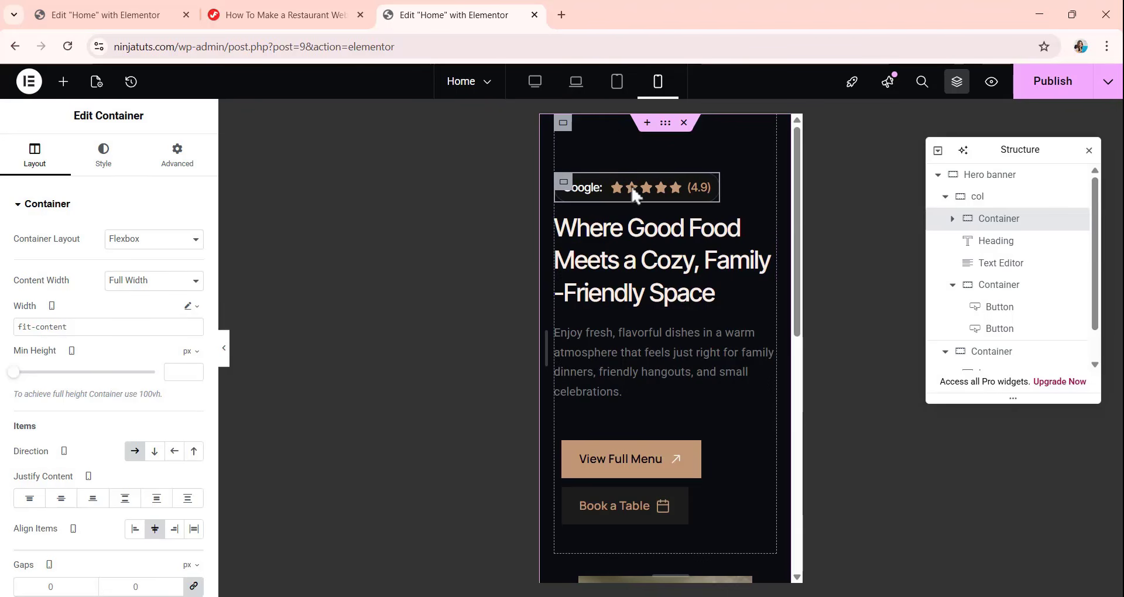
pyautogui.click(537, 93)
pyautogui.scroll(-4, 690, 269)
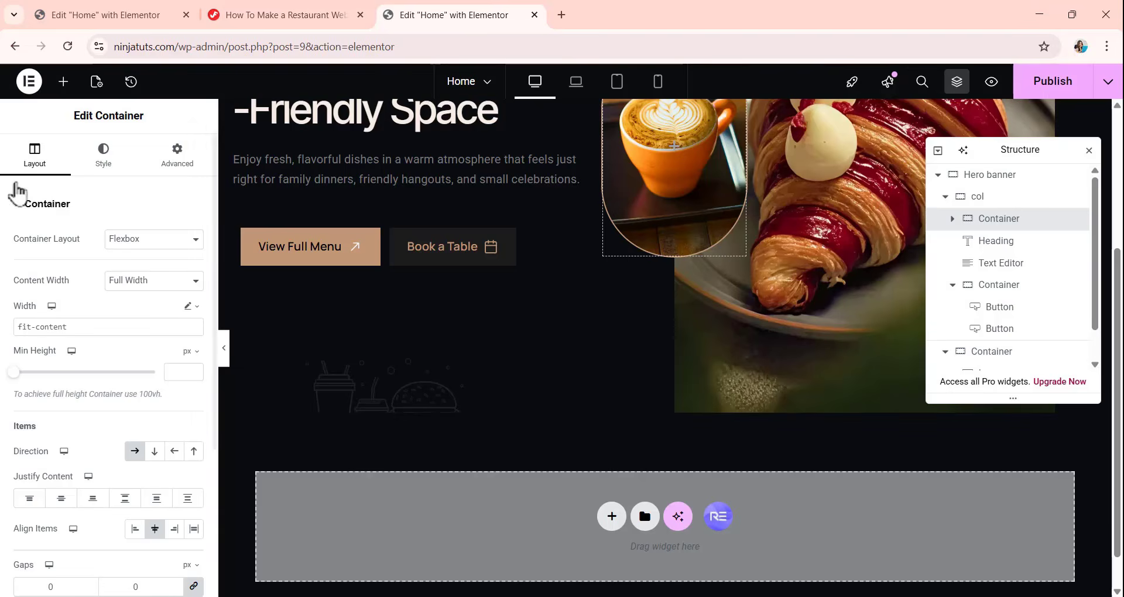
# Open the Global Colors in Site Settings and set the Primary system color to #F7EEE6.
pyautogui.click(29, 81)
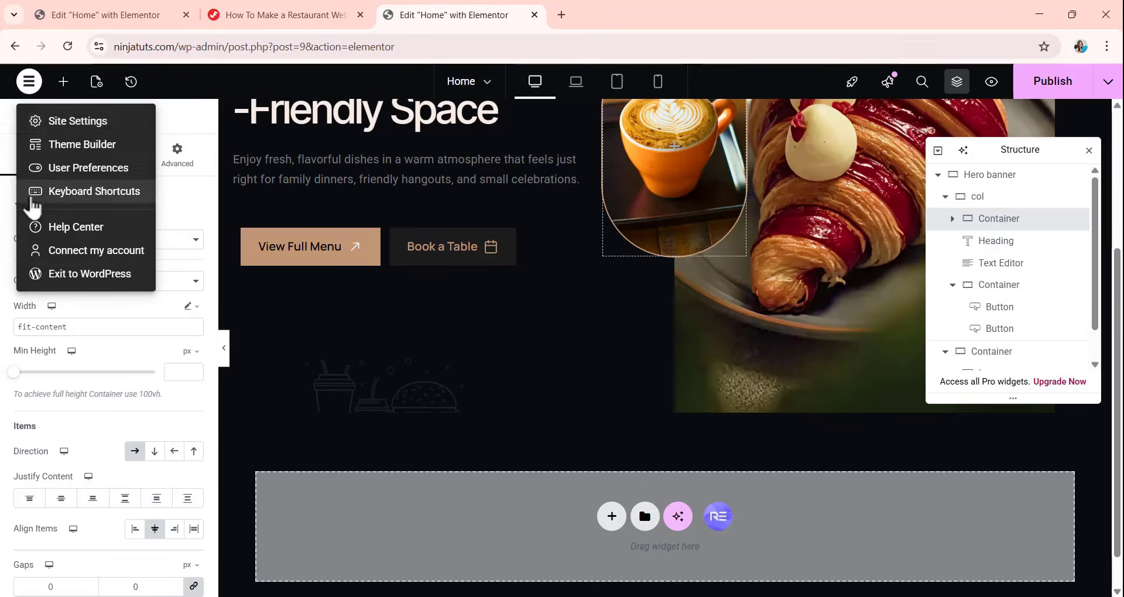
pyautogui.click(56, 122)
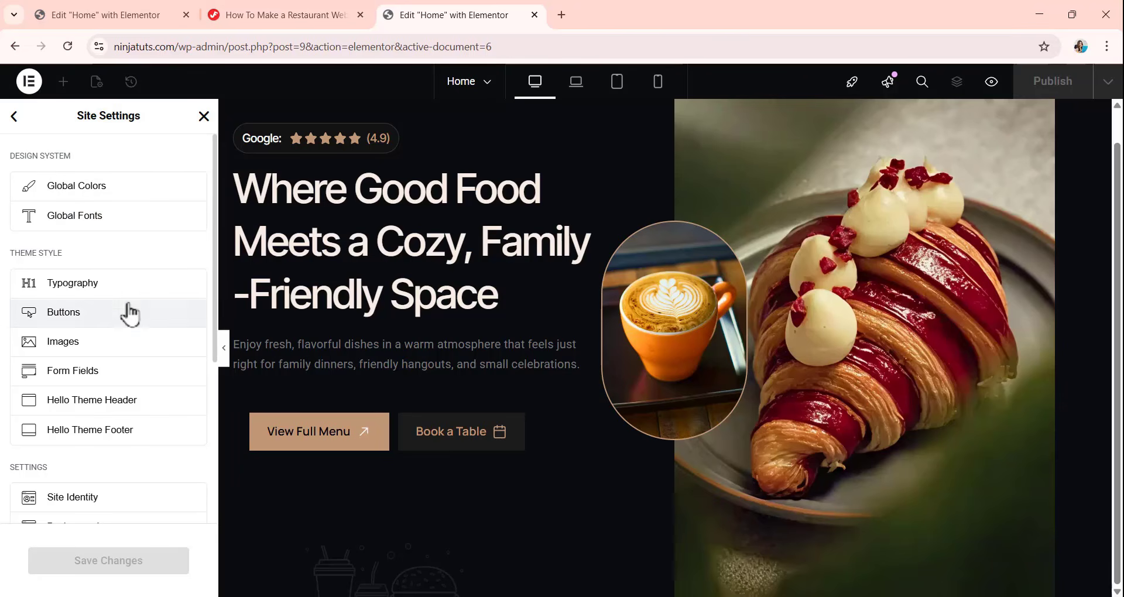
pyautogui.click(88, 193)
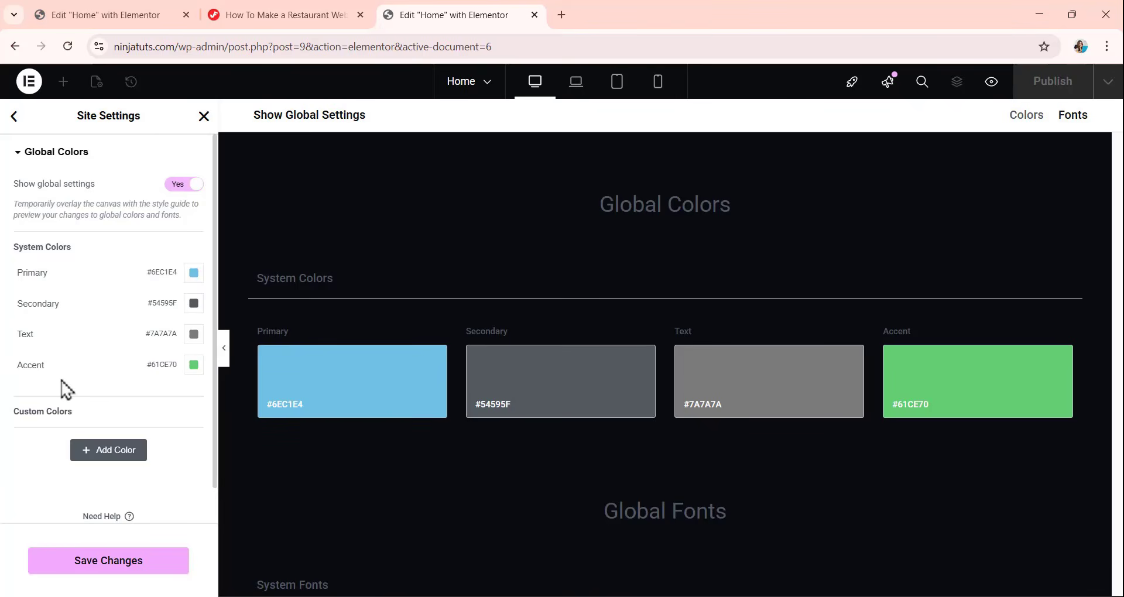
pyautogui.click(194, 272)
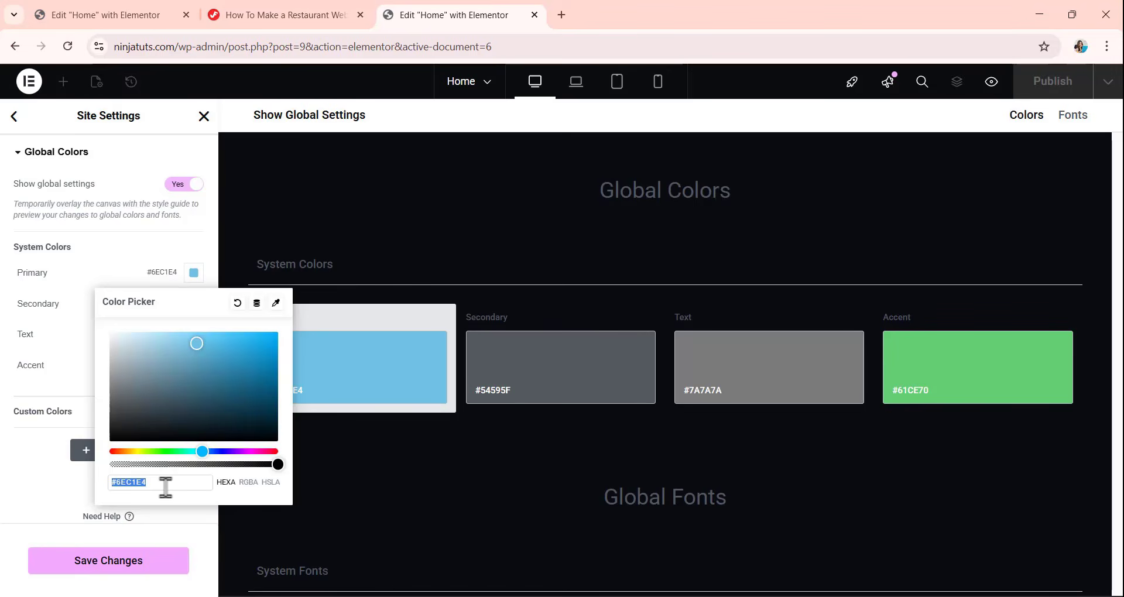
pyautogui.write('F7EEE6')
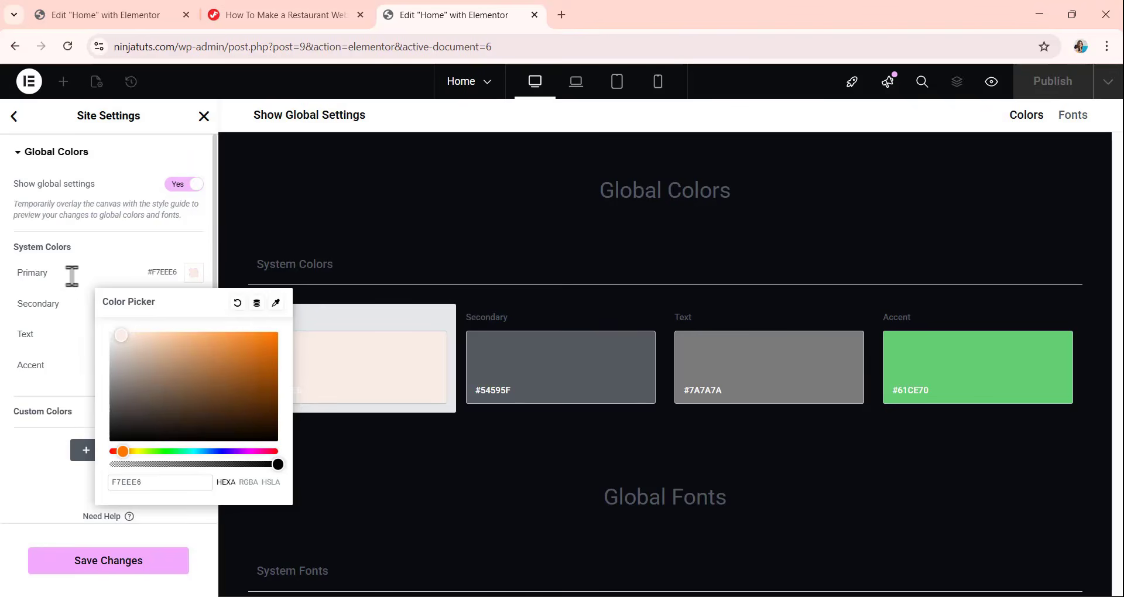
pyautogui.click(107, 266)
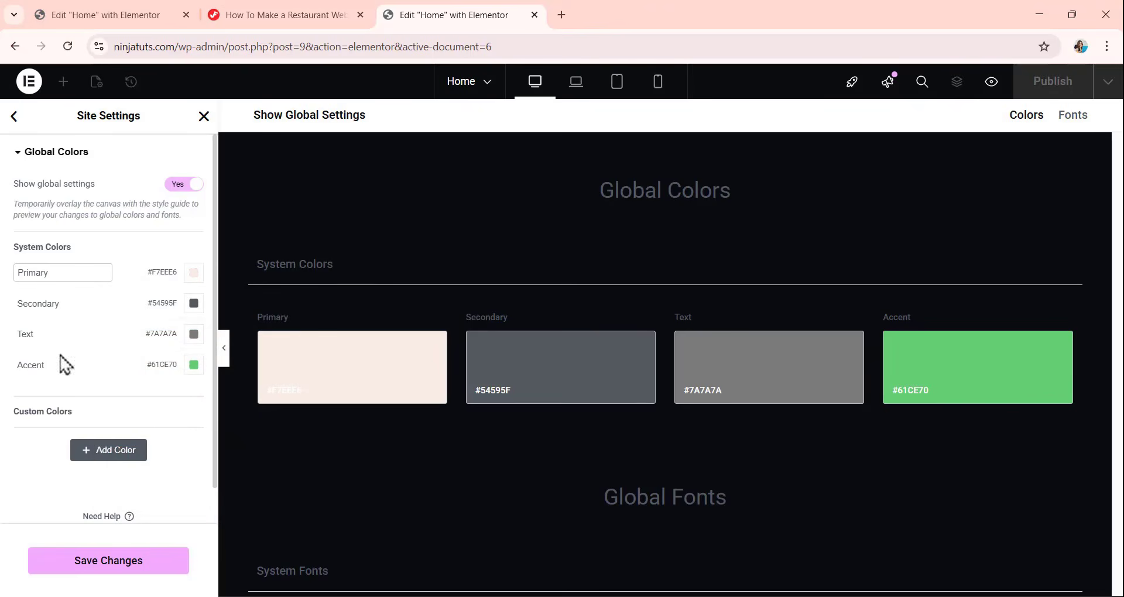
# Set the Secondary system color in the site's global colors to #C19977.
pyautogui.click(194, 304)
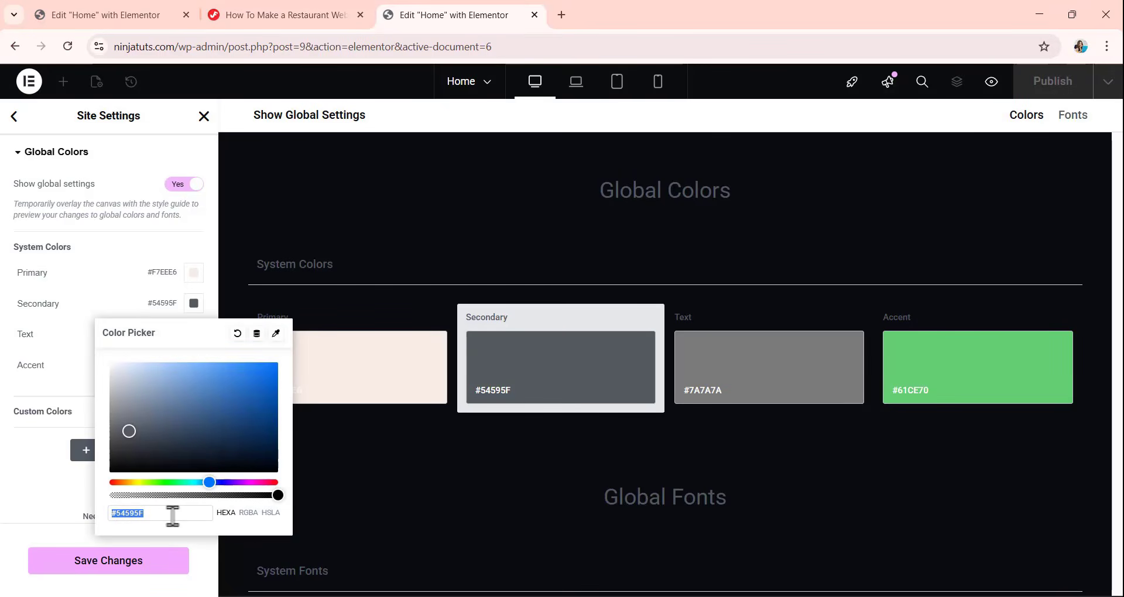
pyautogui.write('C19977')
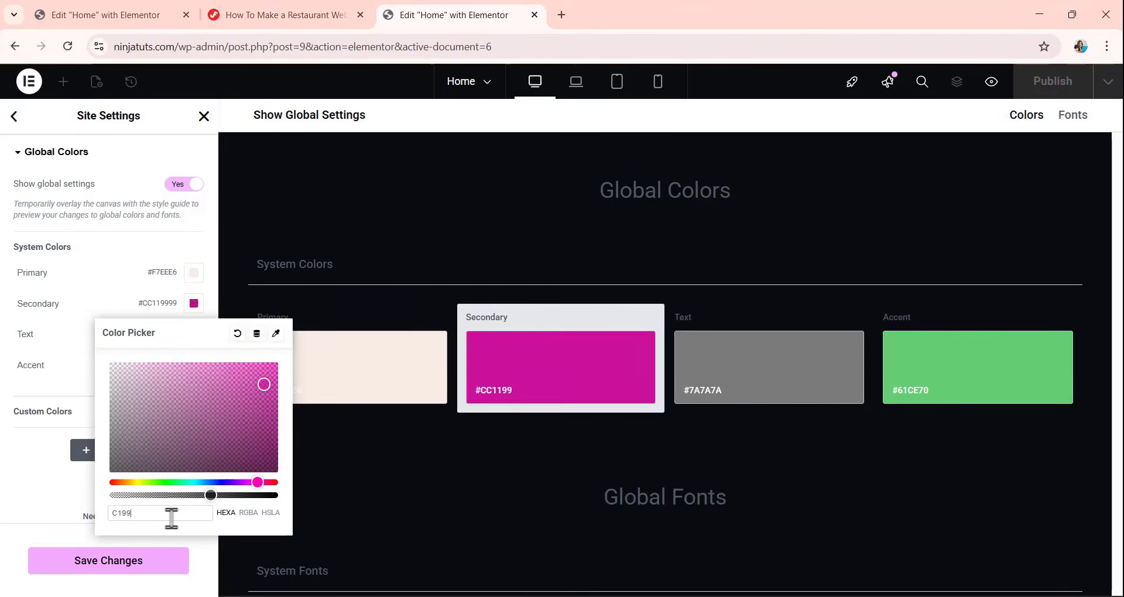
pyautogui.click(38, 486)
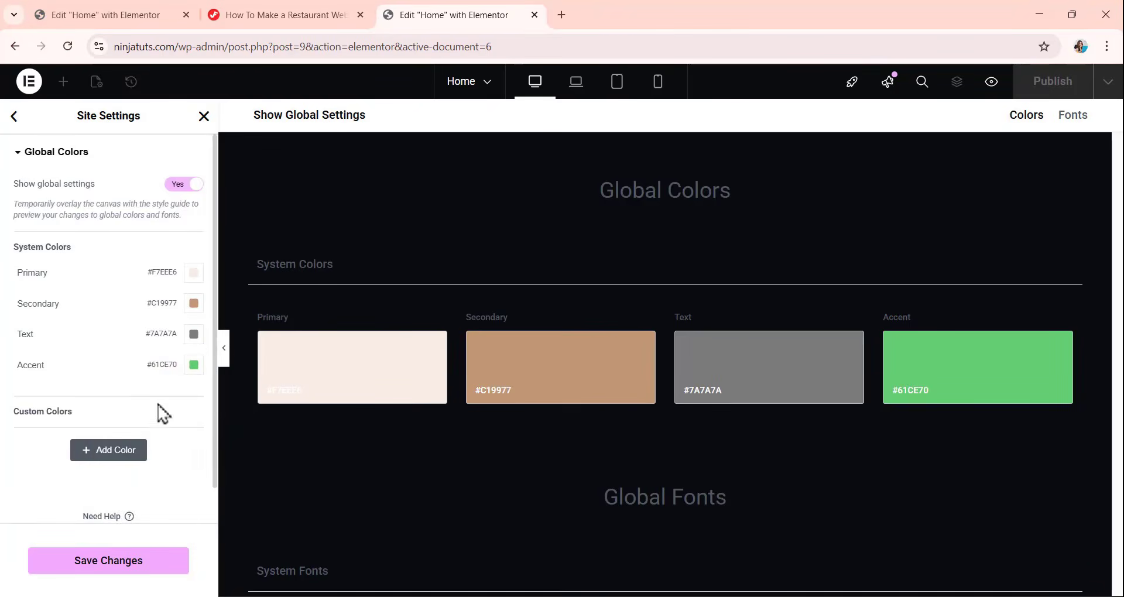
# Set the Text system color in the site's global colors to #A7A7A7.
pyautogui.click(194, 334)
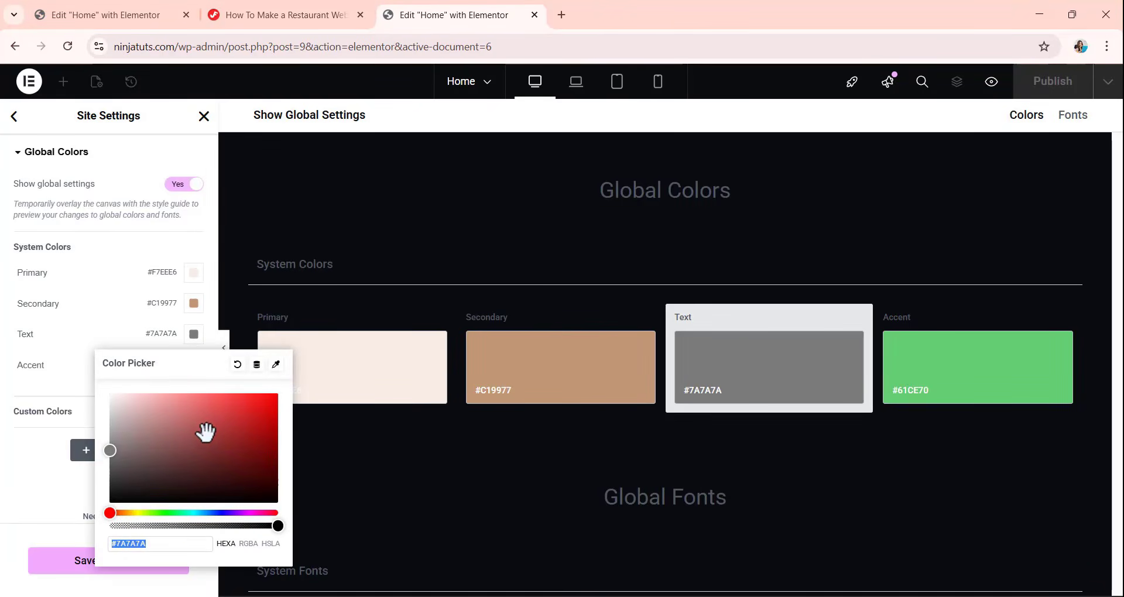
pyautogui.write('A7')
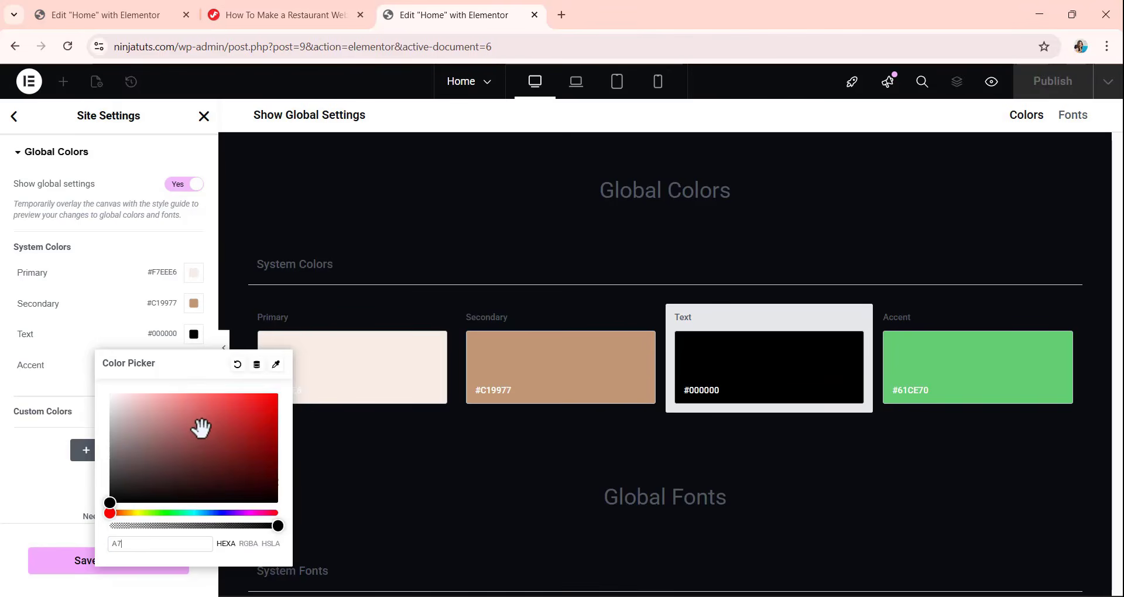
pyautogui.write('A7A7')
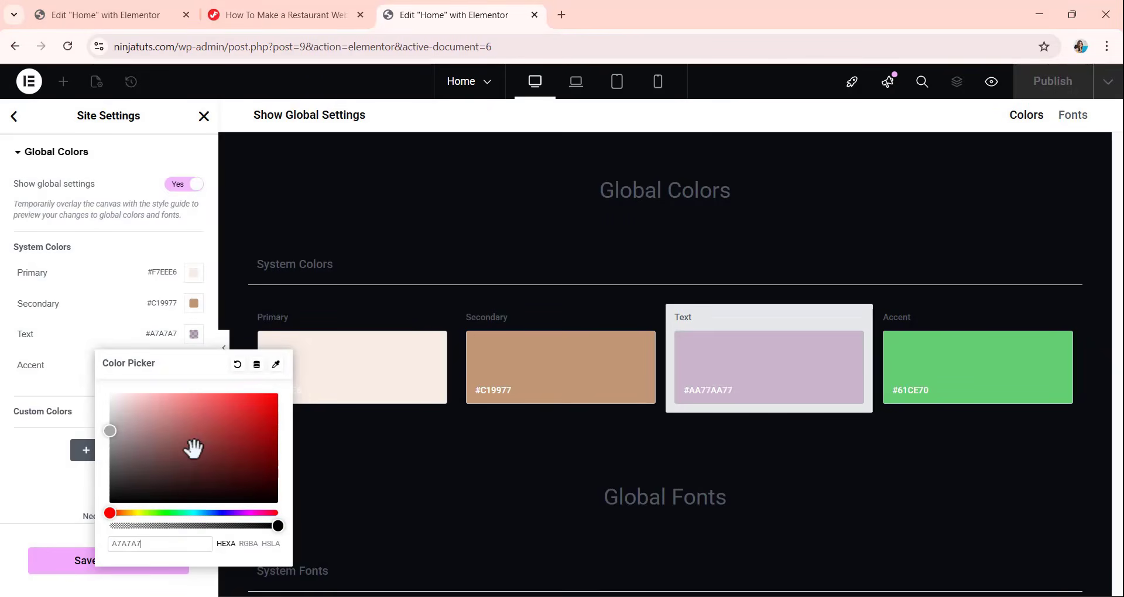
pyautogui.click(91, 333)
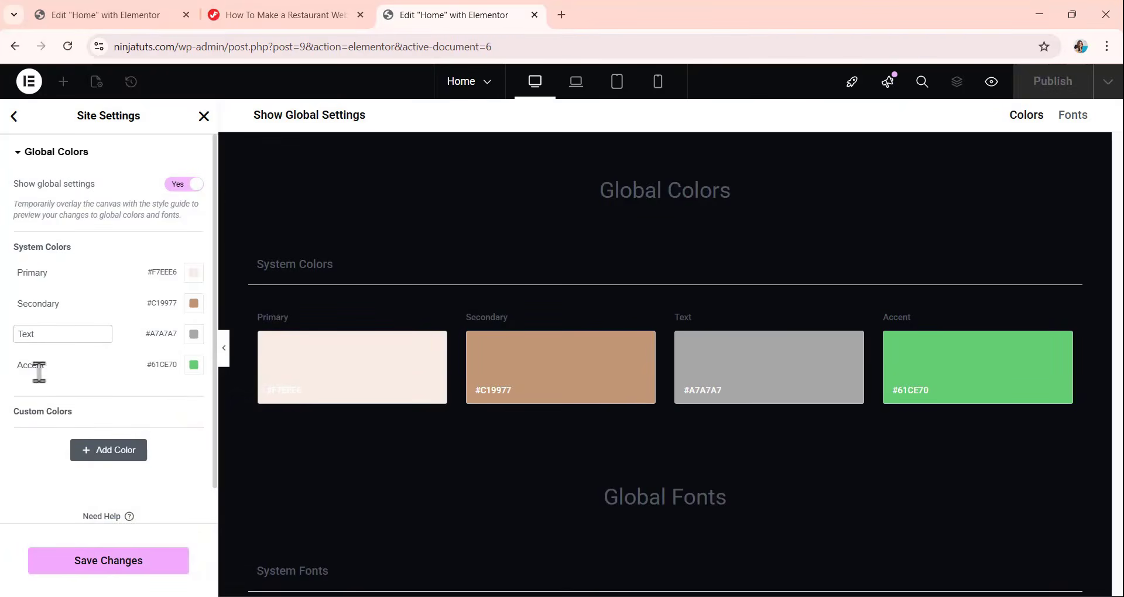
# Set the Accent system color in the site's global colors to #1C1C1C.
pyautogui.click(195, 370)
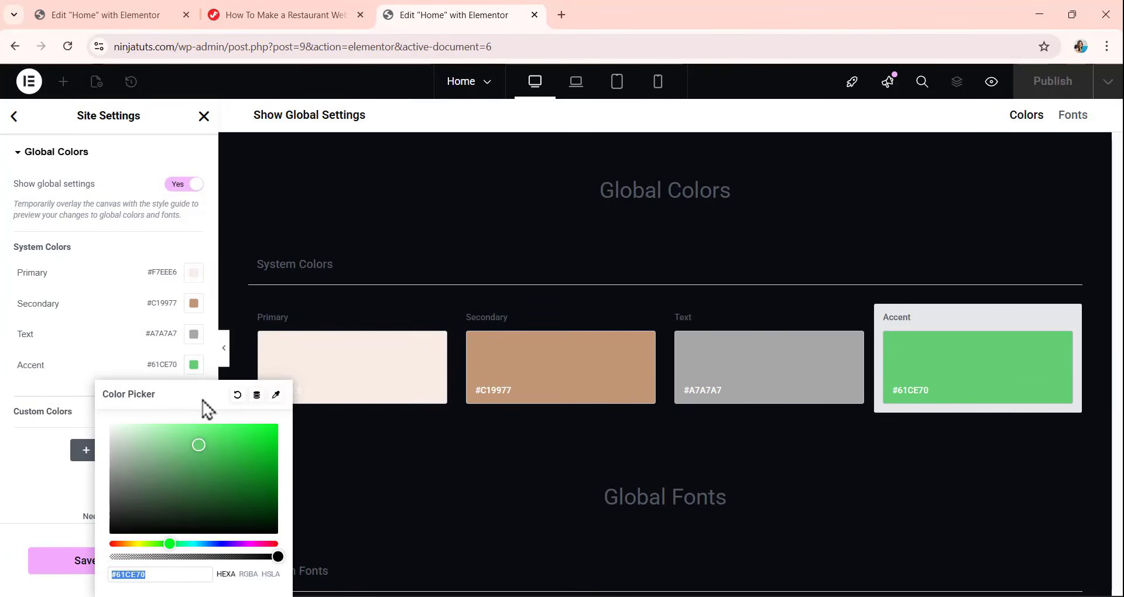
pyautogui.write('1C1C')
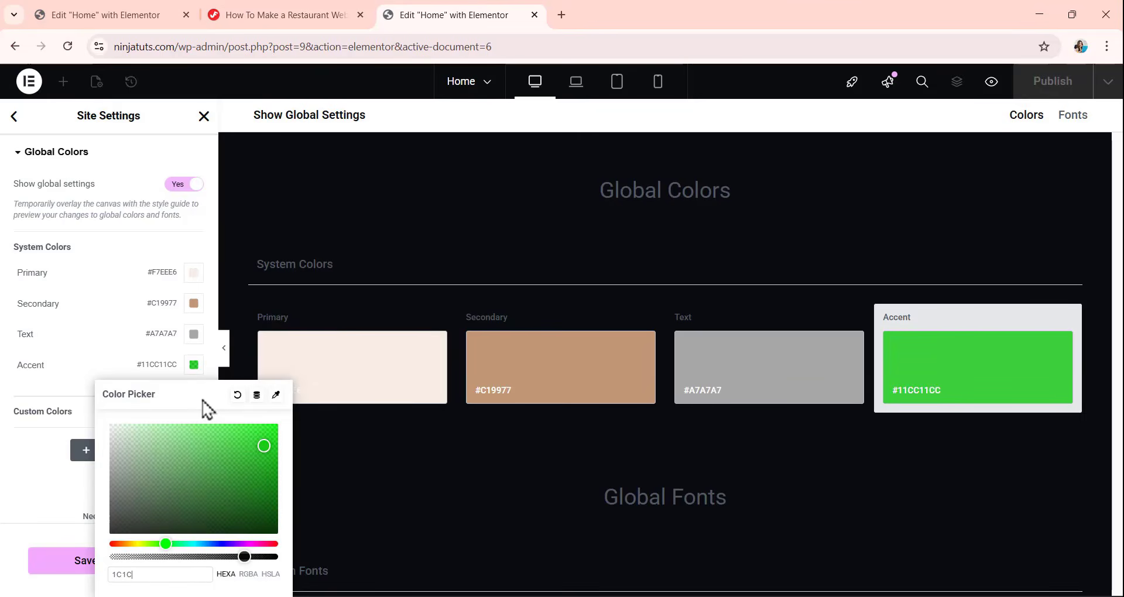
pyautogui.write('1C')
pyautogui.click(47, 440)
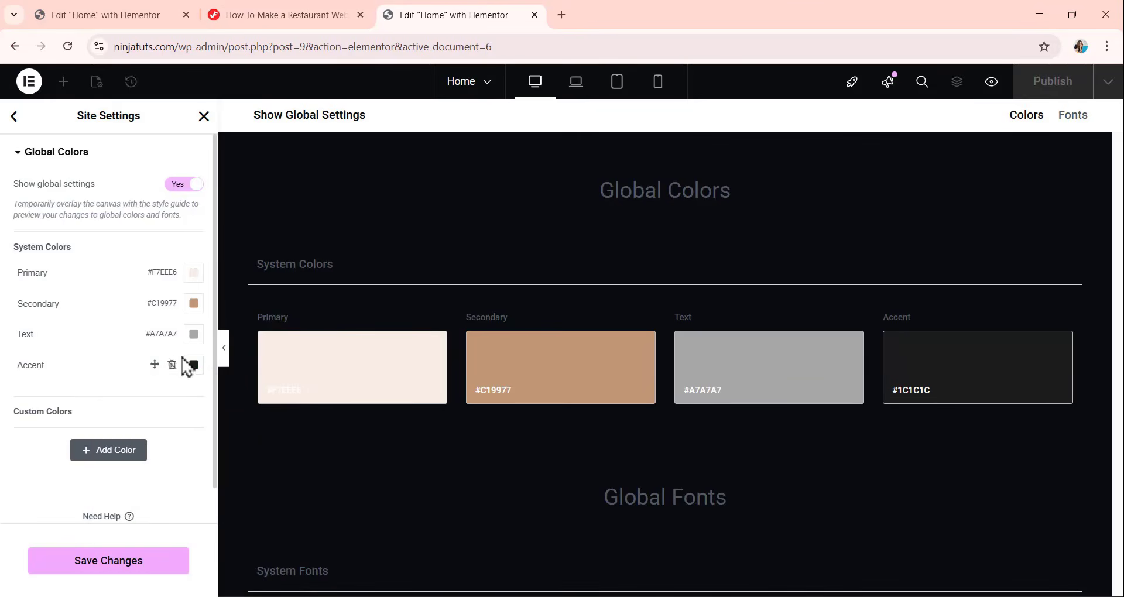
# Add a custom color to the global colors and set it to #0A0C10.
pyautogui.scroll(-1, 117, 385)
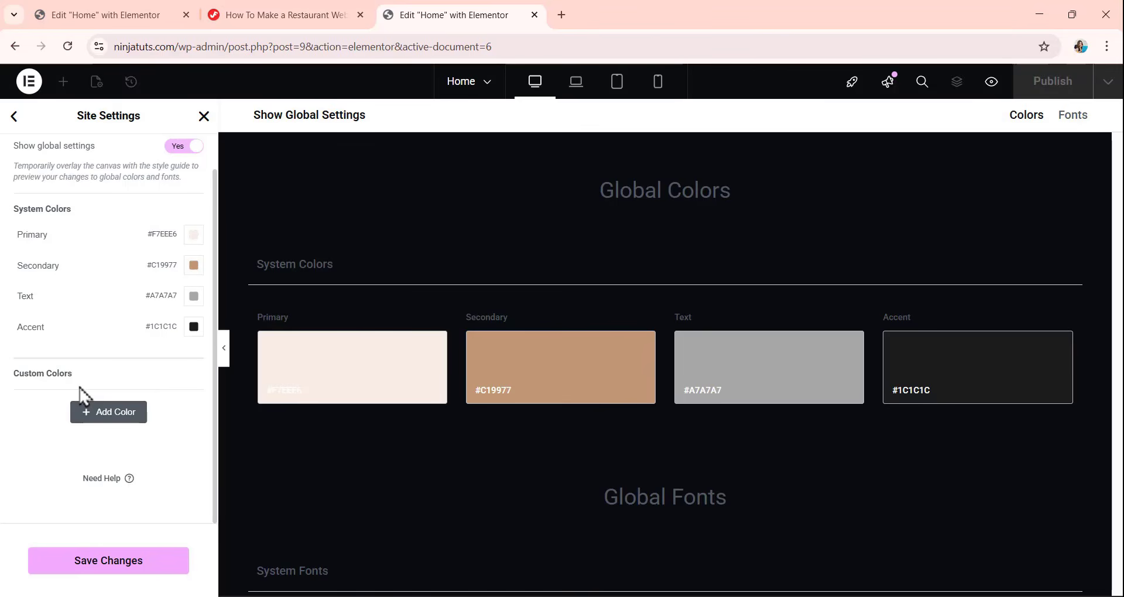
pyautogui.click(103, 421)
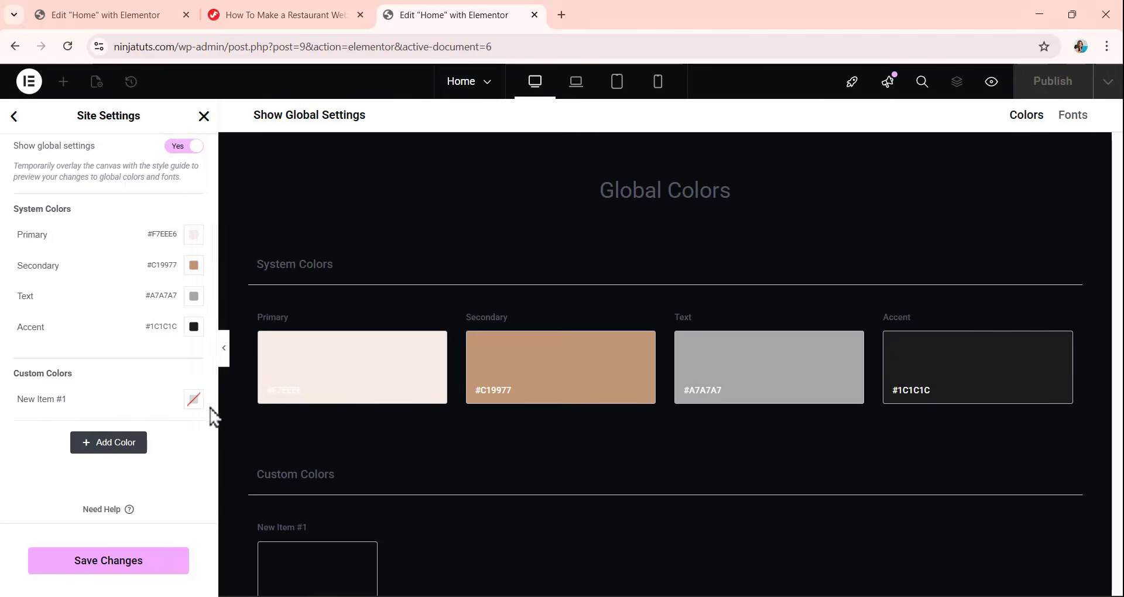
pyautogui.click(194, 400)
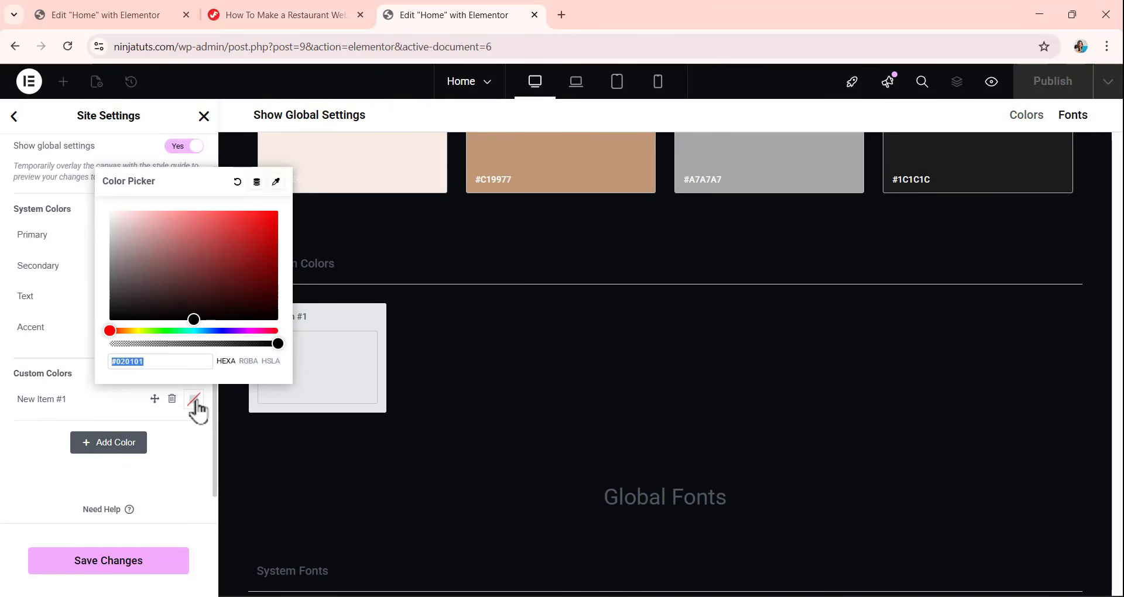
pyautogui.write('0')
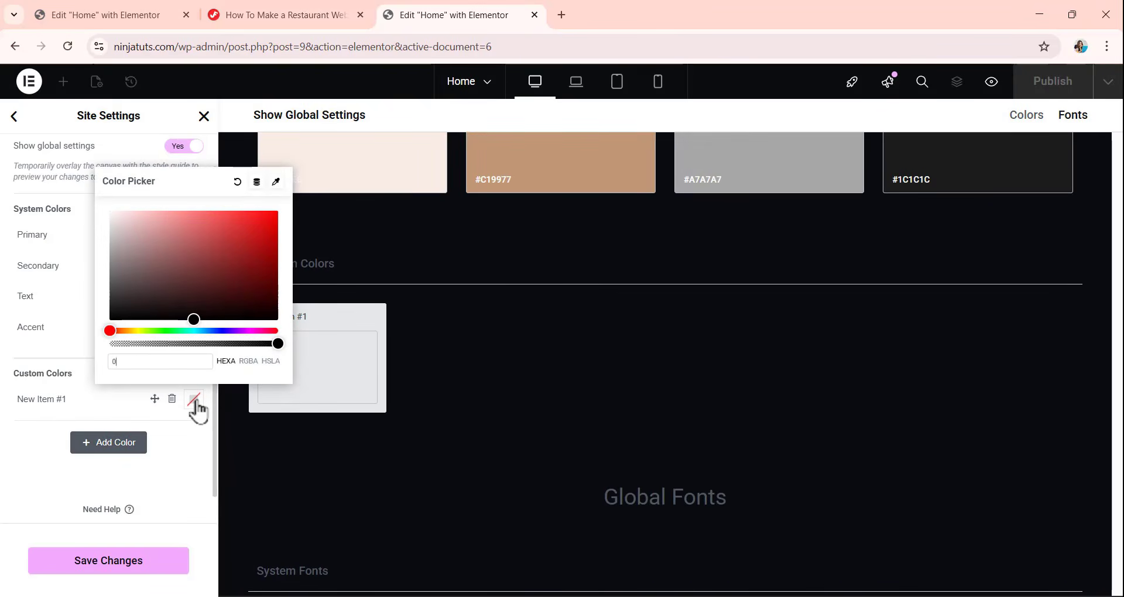
pyautogui.write('A0C1')
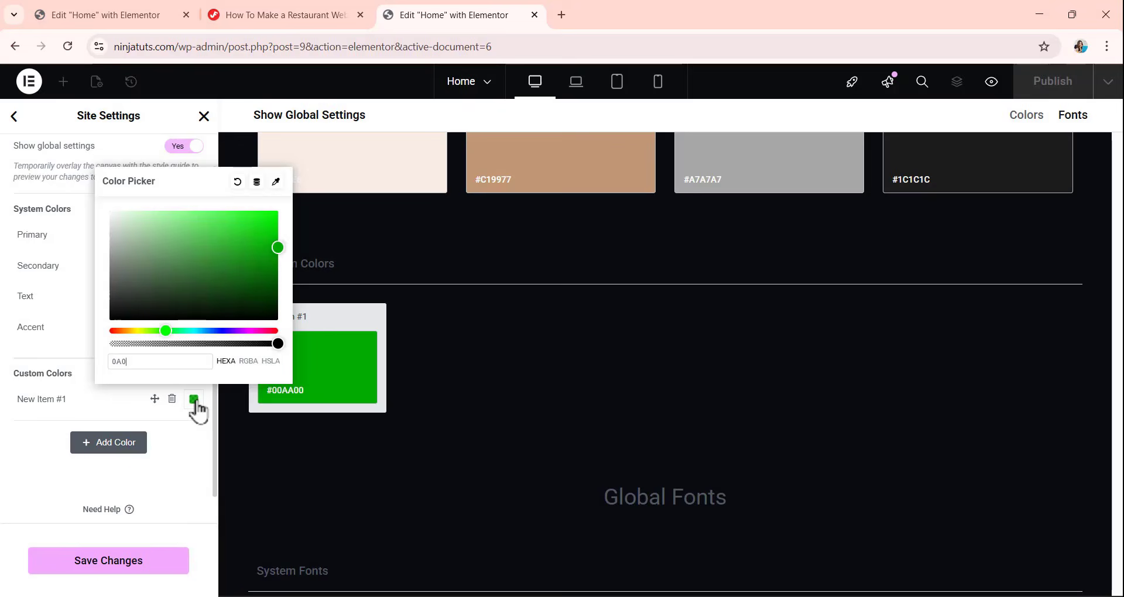
pyautogui.write('0')
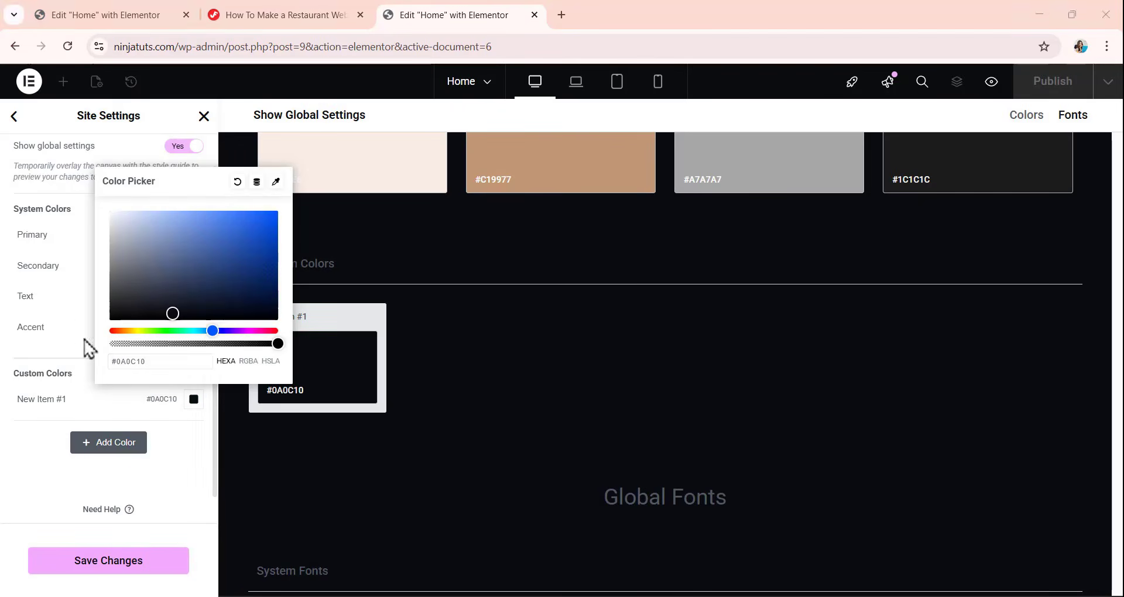
pyautogui.click(83, 328)
# Rename the #0A0C10 custom color as "BG black".
pyautogui.click(53, 400)
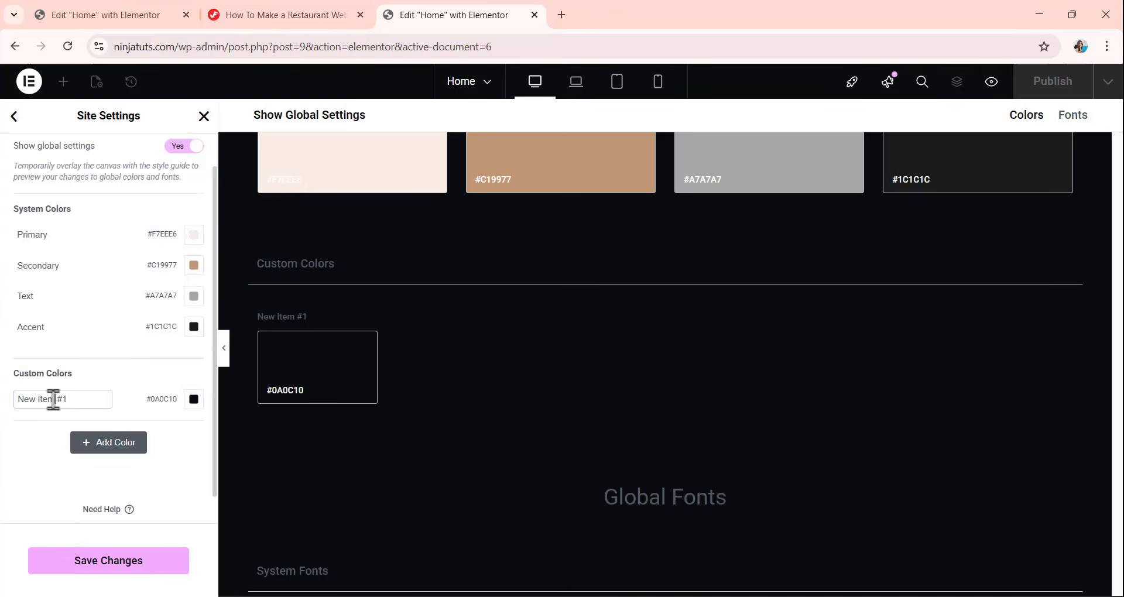
pyautogui.moveTo(70, 398); pyautogui.dragTo(2, 413)
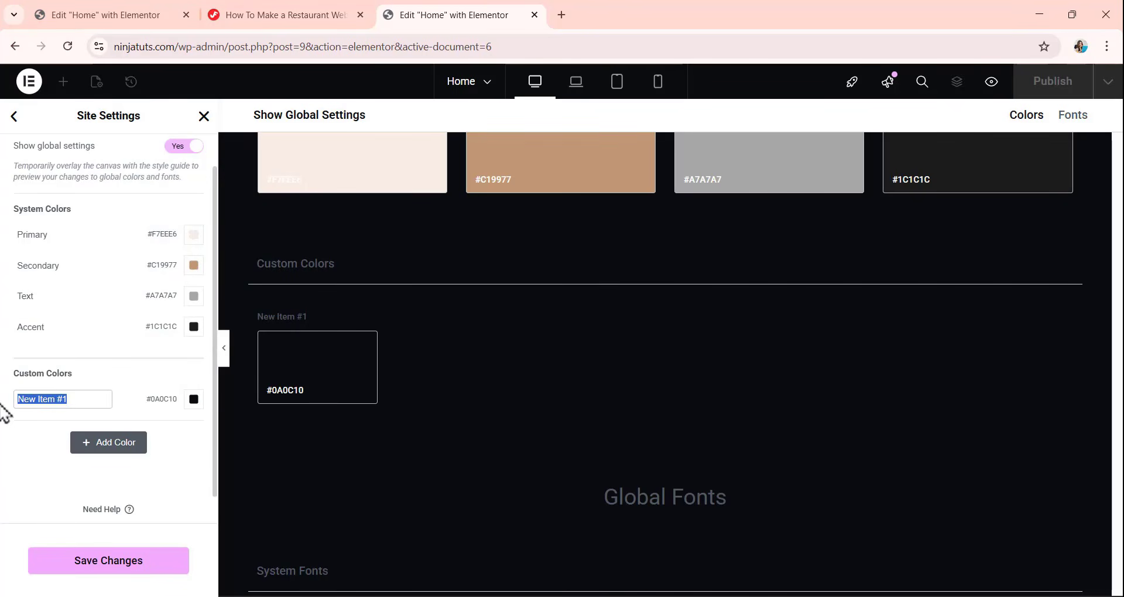
pyautogui.write('BG black')
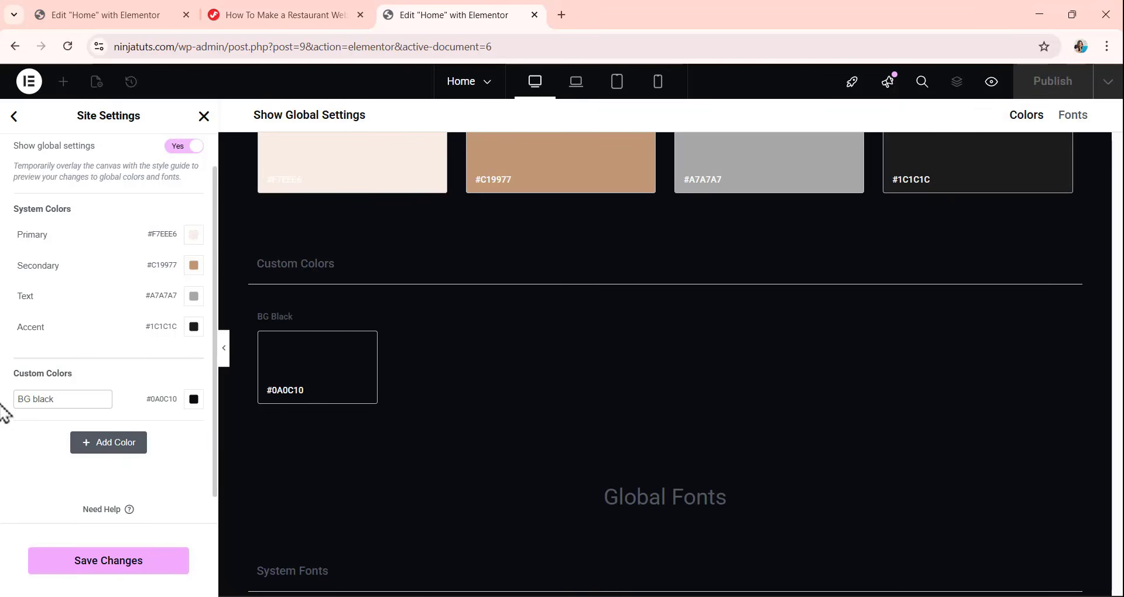
# Add a second custom color below BG black and set it to #0E1416.
pyautogui.click(102, 449)
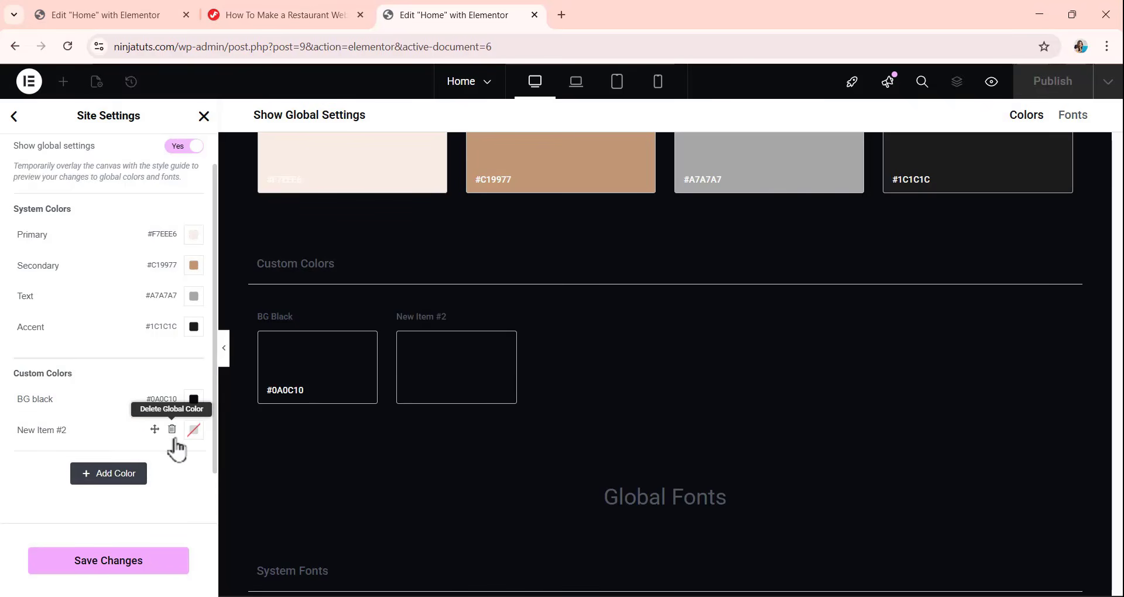
pyautogui.click(194, 431)
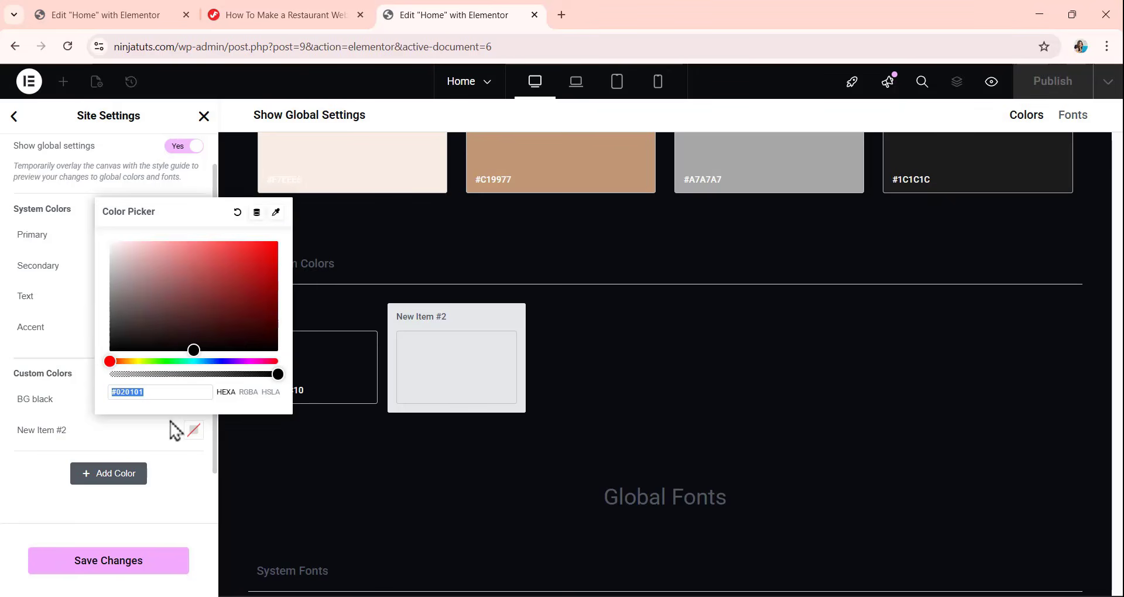
pyautogui.write('E1')
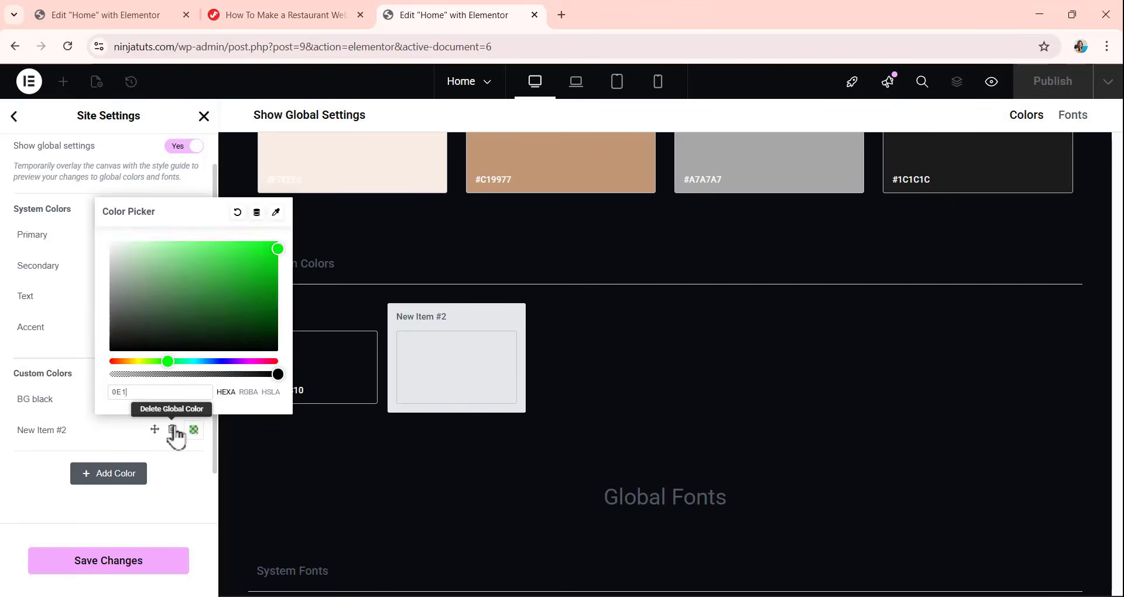
pyautogui.write('416')
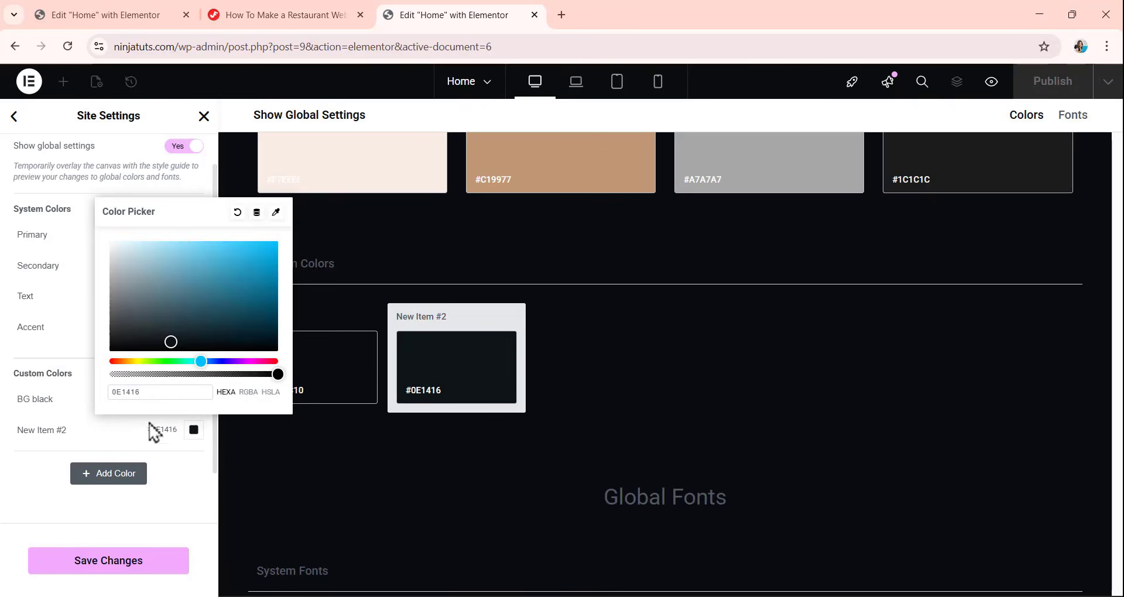
pyautogui.click(108, 427)
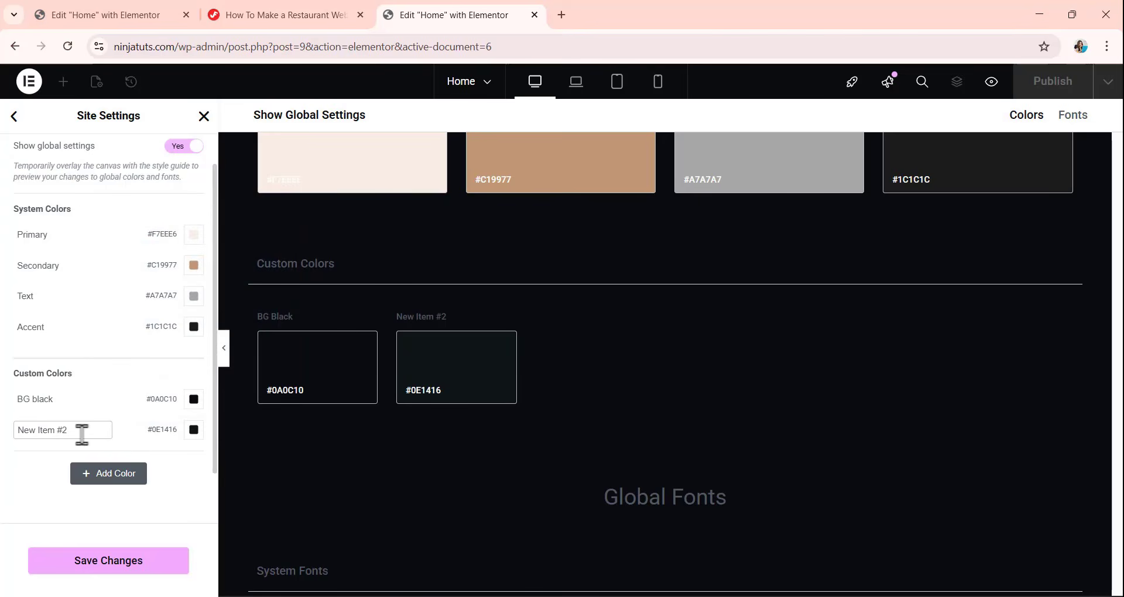
# Rename the #0E1416 custom color as "BG dark".
pyautogui.moveTo(82, 431); pyautogui.dragTo(3, 451)
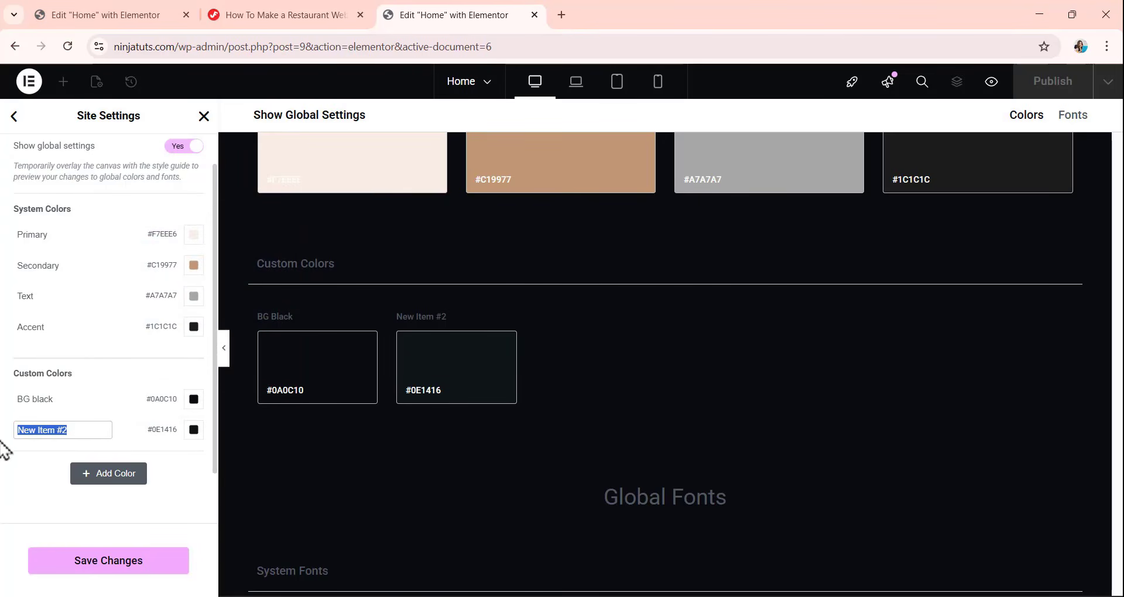
pyautogui.write('BG')
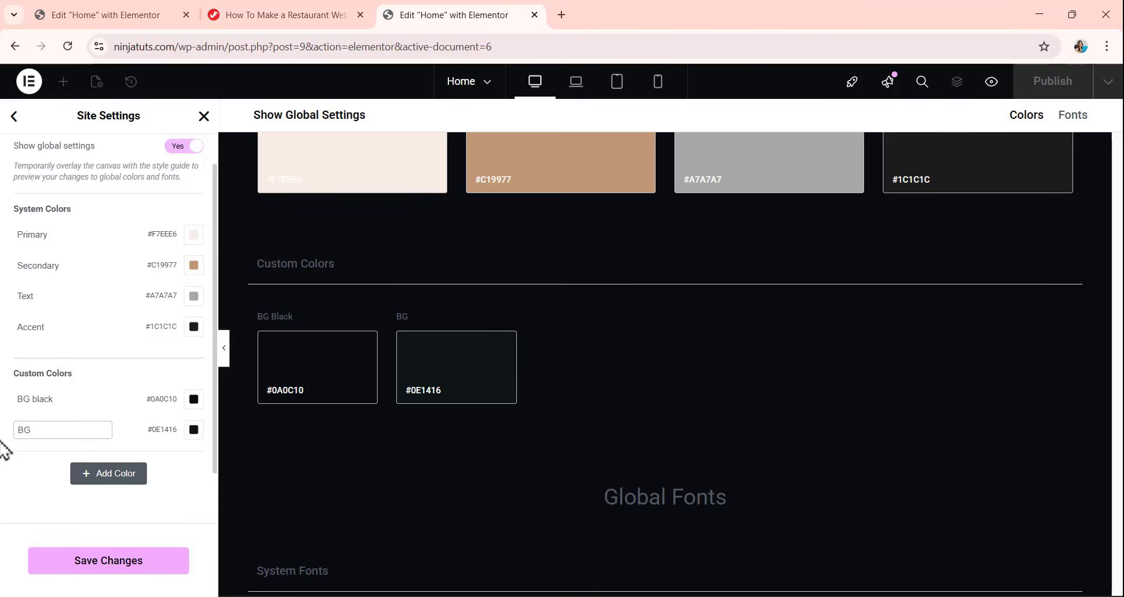
pyautogui.write('  dark')
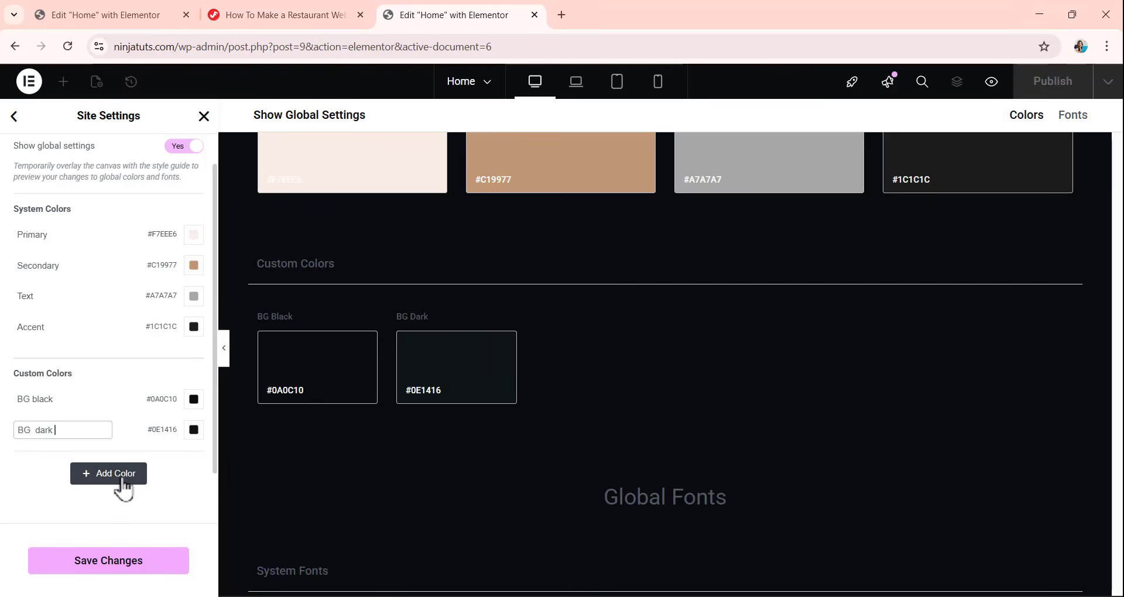
# Add a third custom color below BG dark, set it to #FFFFFF and name it "white".
pyautogui.click(120, 477)
pyautogui.click(193, 460)
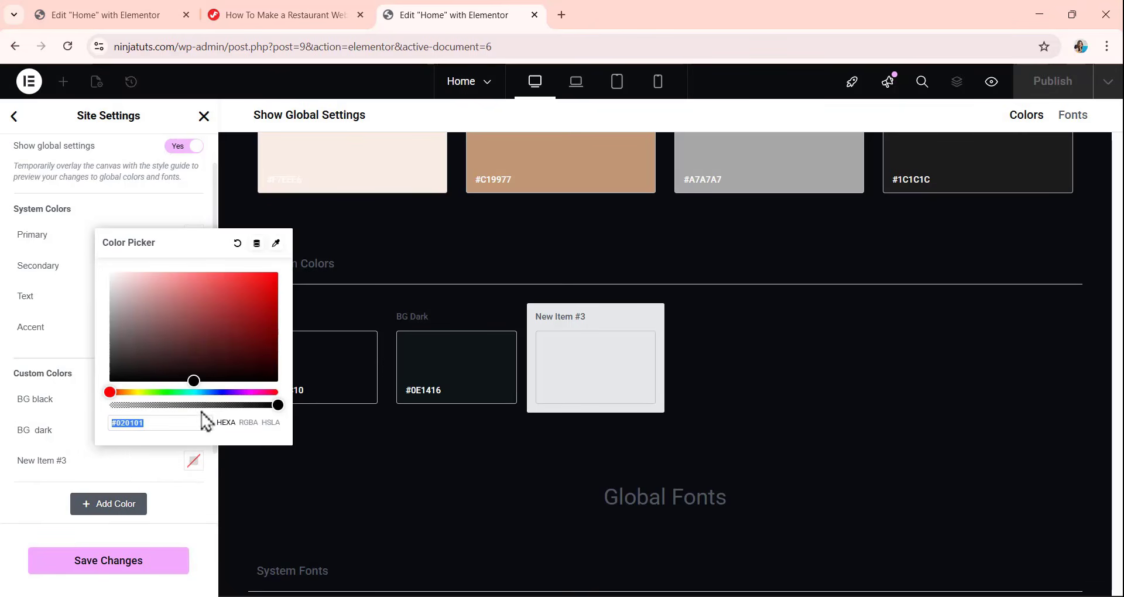
pyautogui.moveTo(196, 379); pyautogui.dragTo(111, 276)
pyautogui.click(116, 471)
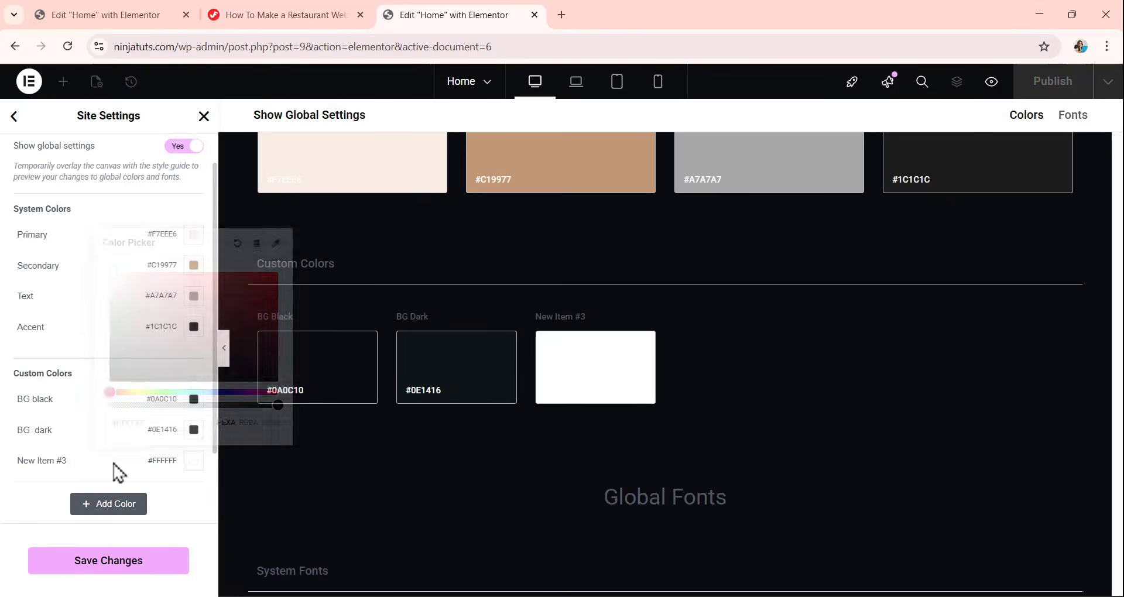
pyautogui.click(74, 463)
pyautogui.tripleClick(74, 462)
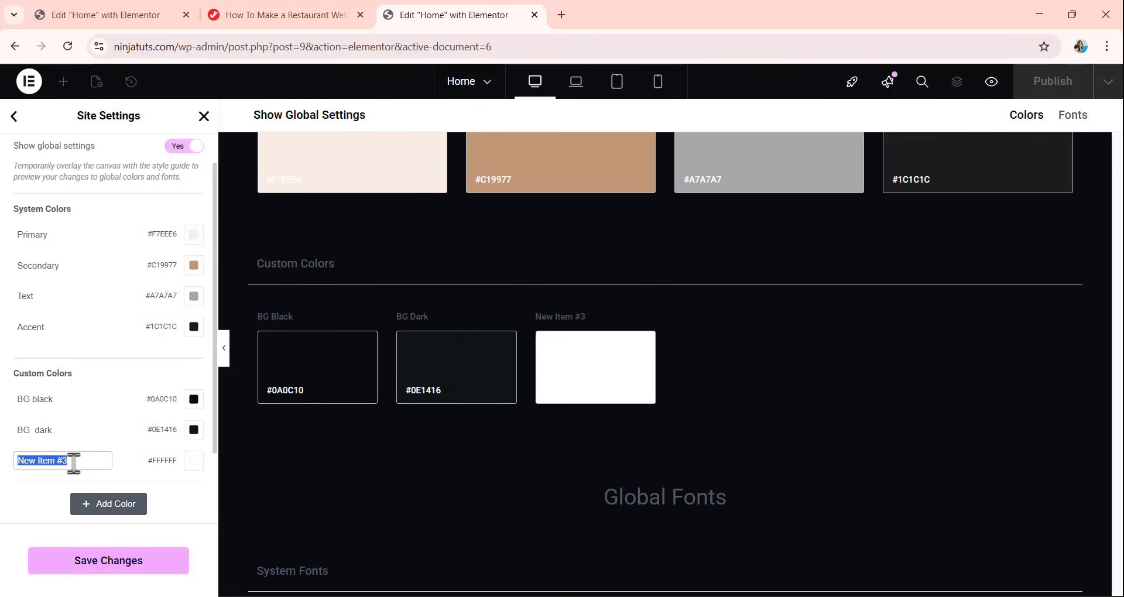
pyautogui.write('white')
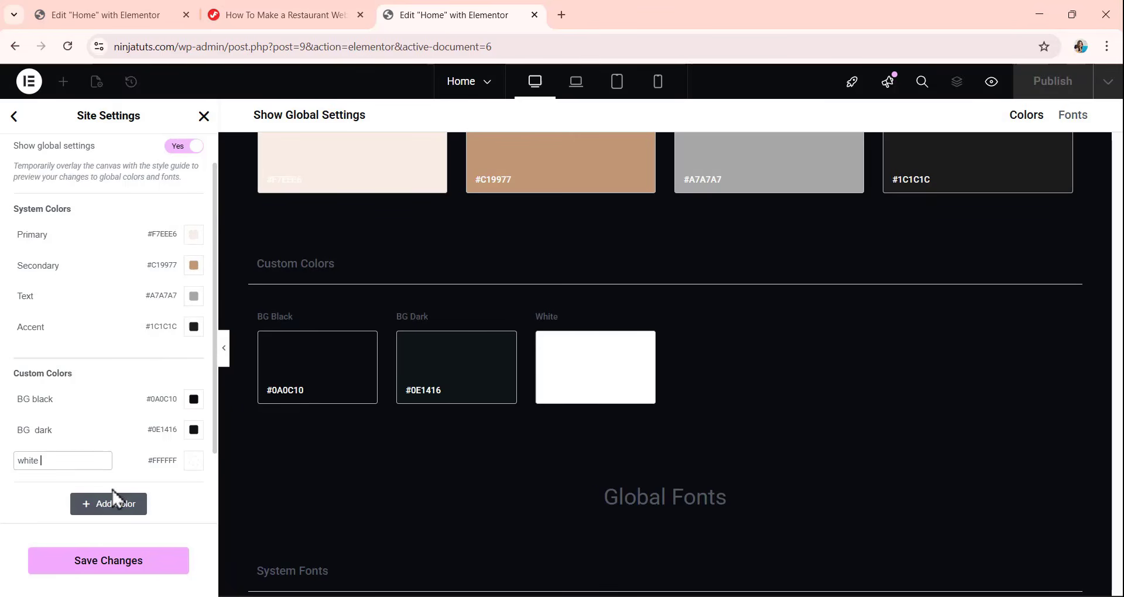
# Add a fourth custom color below white, set it to #C19977 and name it "Button brown".
pyautogui.click(115, 507)
pyautogui.scroll(-1, 130, 423)
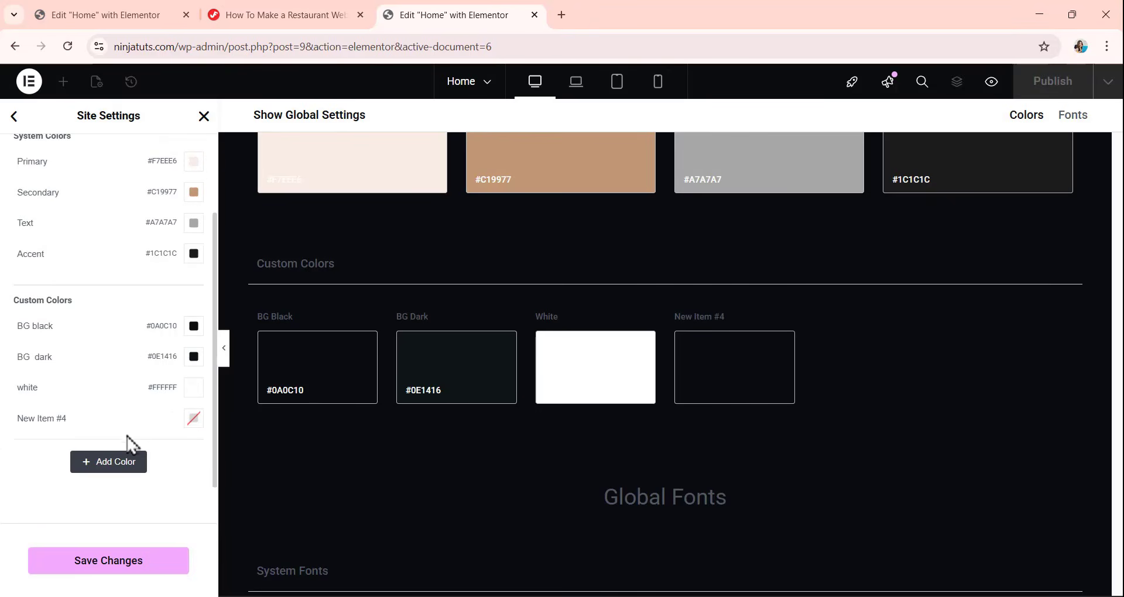
pyautogui.click(194, 421)
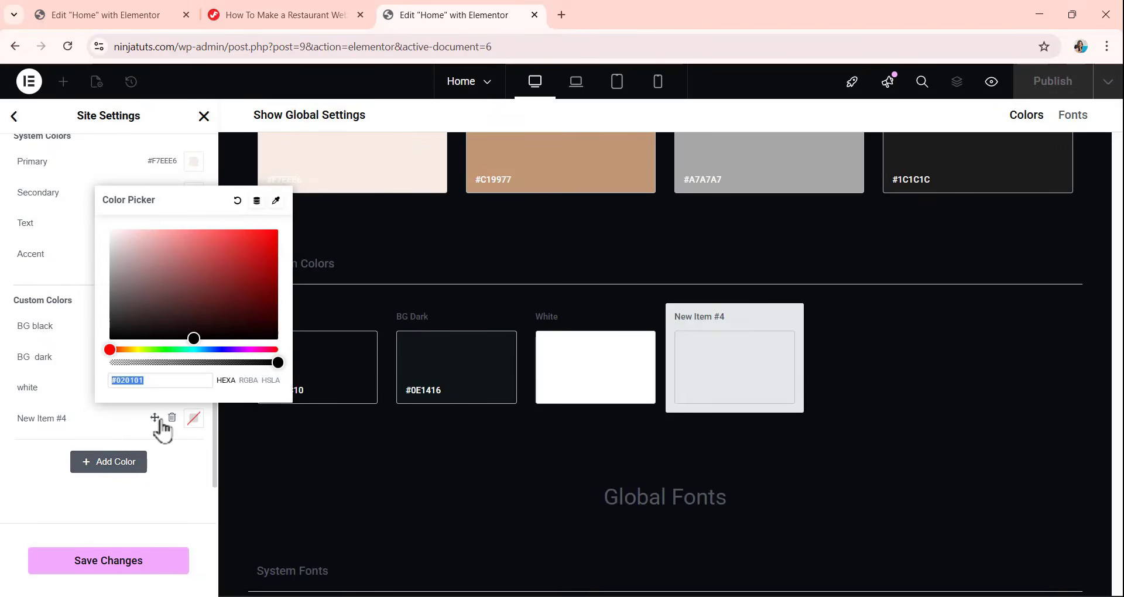
pyautogui.write('C')
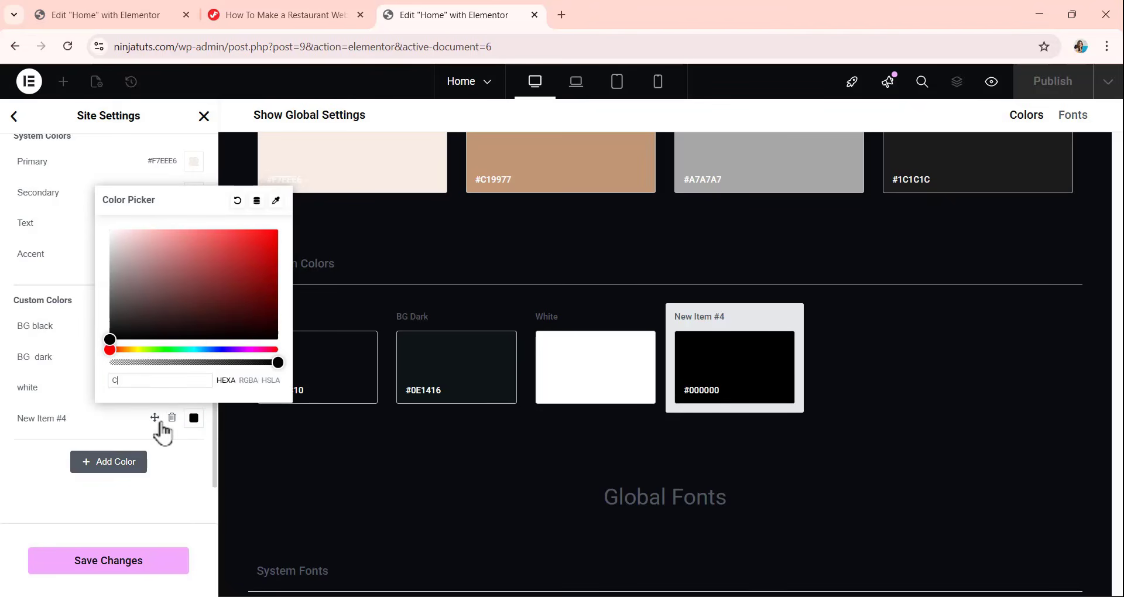
pyautogui.write('19977')
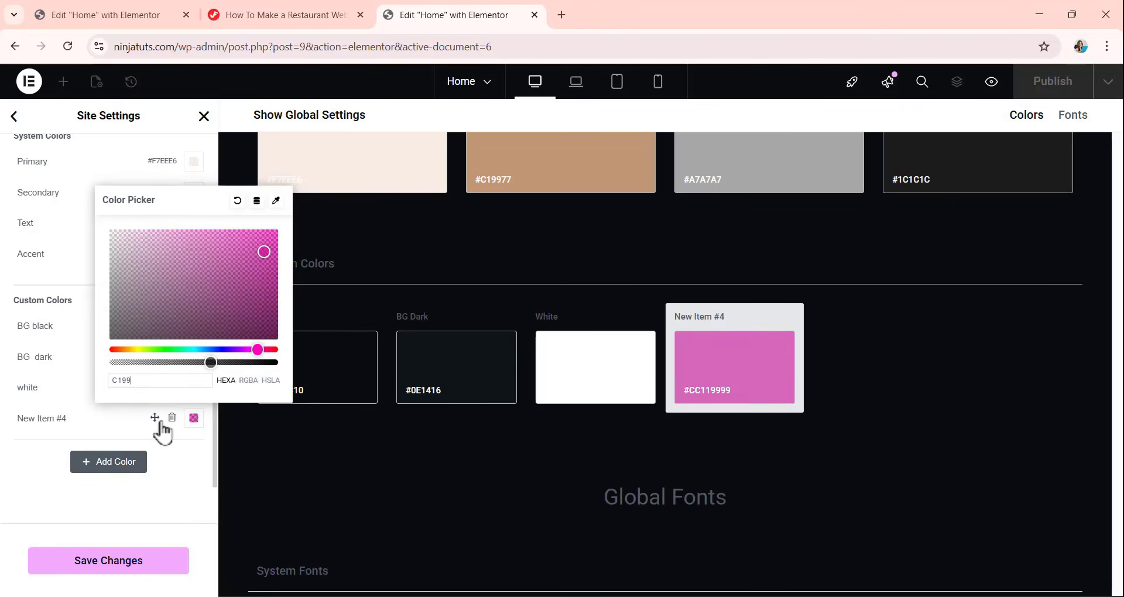
pyautogui.doubleClick(66, 418)
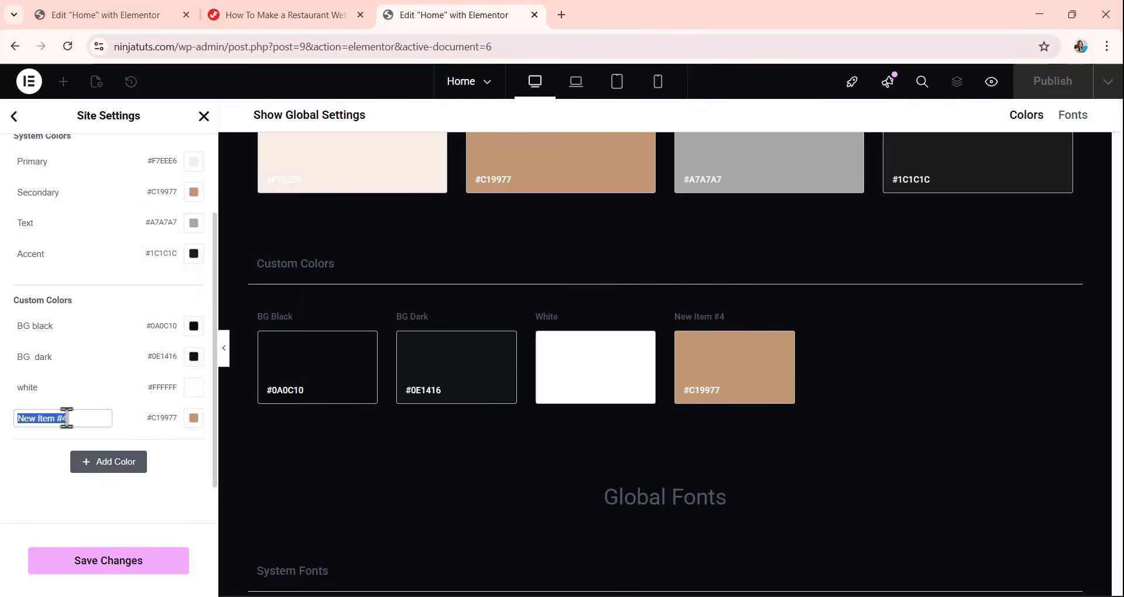
pyautogui.write('Bu')
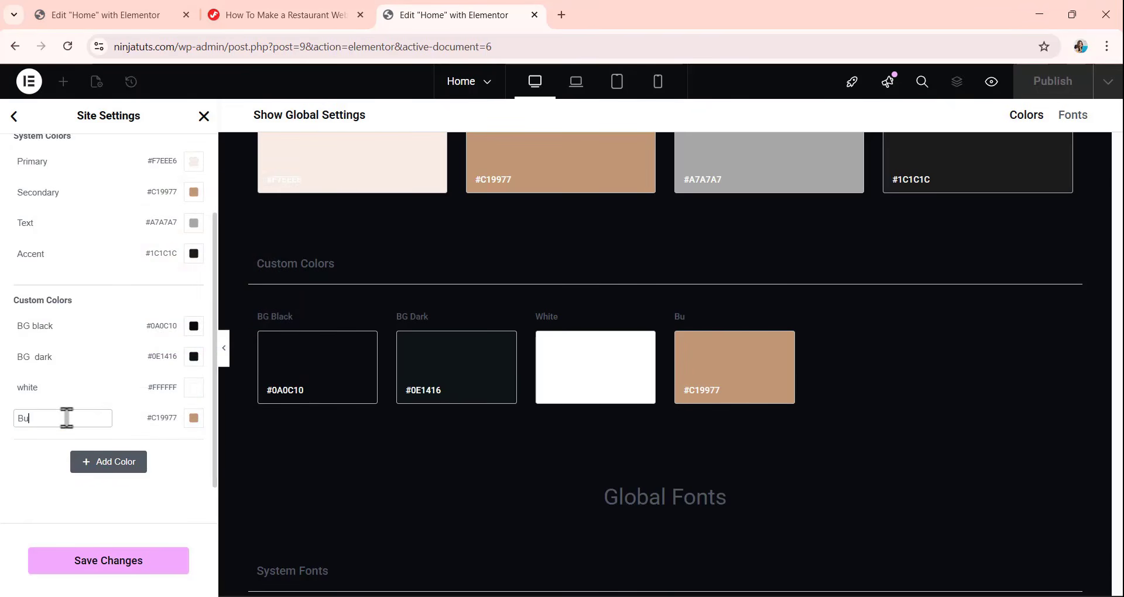
pyautogui.write('tton brown')
# Add a fifth custom color below Button brown, set it to #1C1C1C and name it "button black".
pyautogui.click(110, 466)
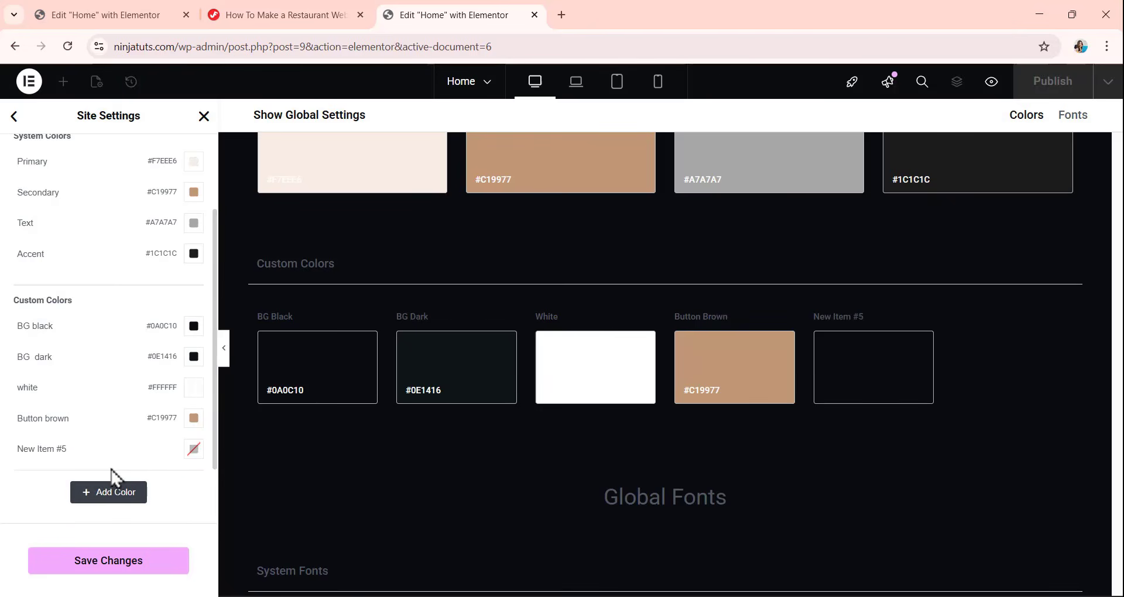
pyautogui.click(194, 449)
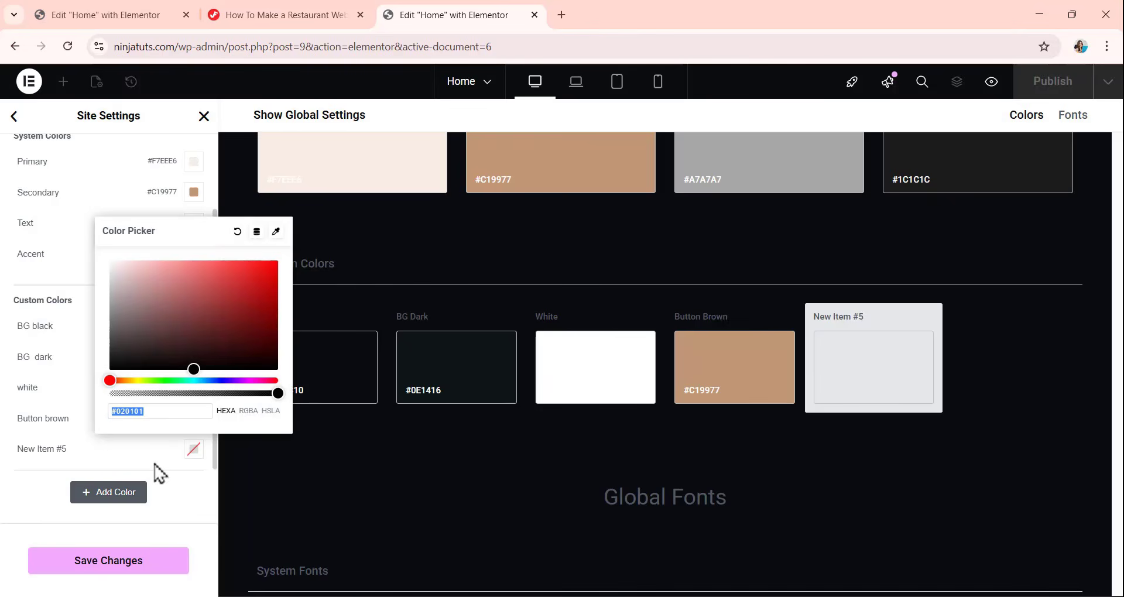
pyautogui.write('1c1c1c')
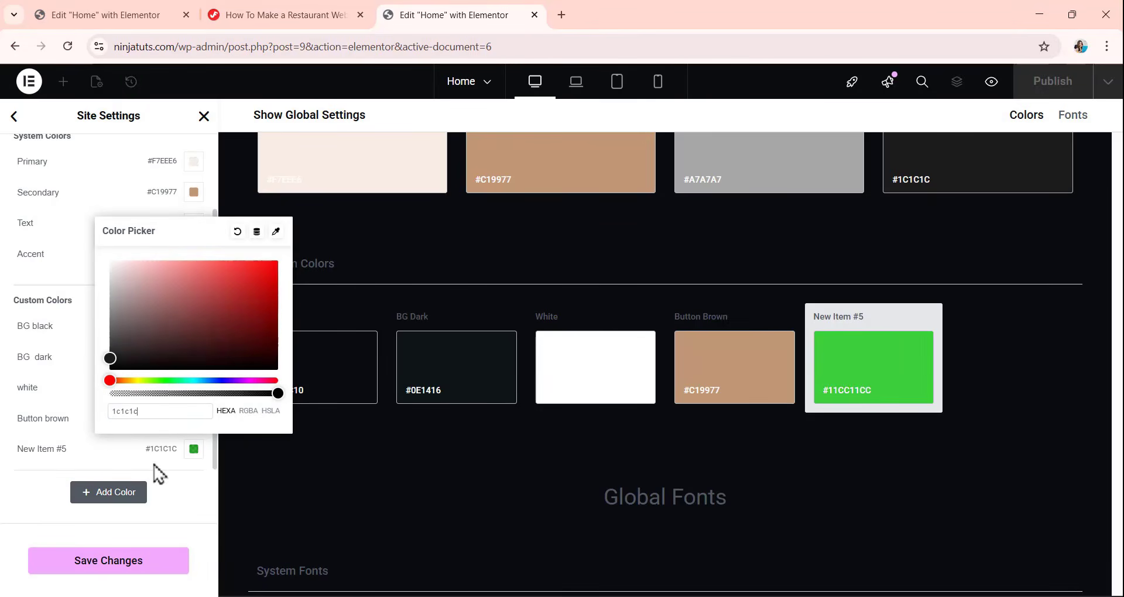
pyautogui.click(83, 450)
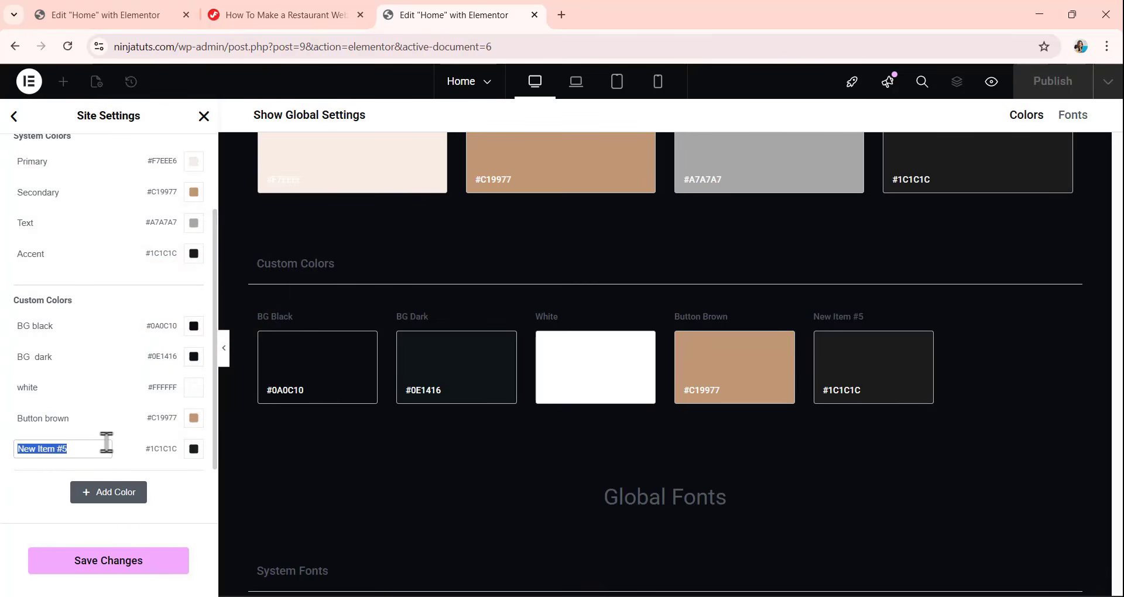
pyautogui.write('butt')
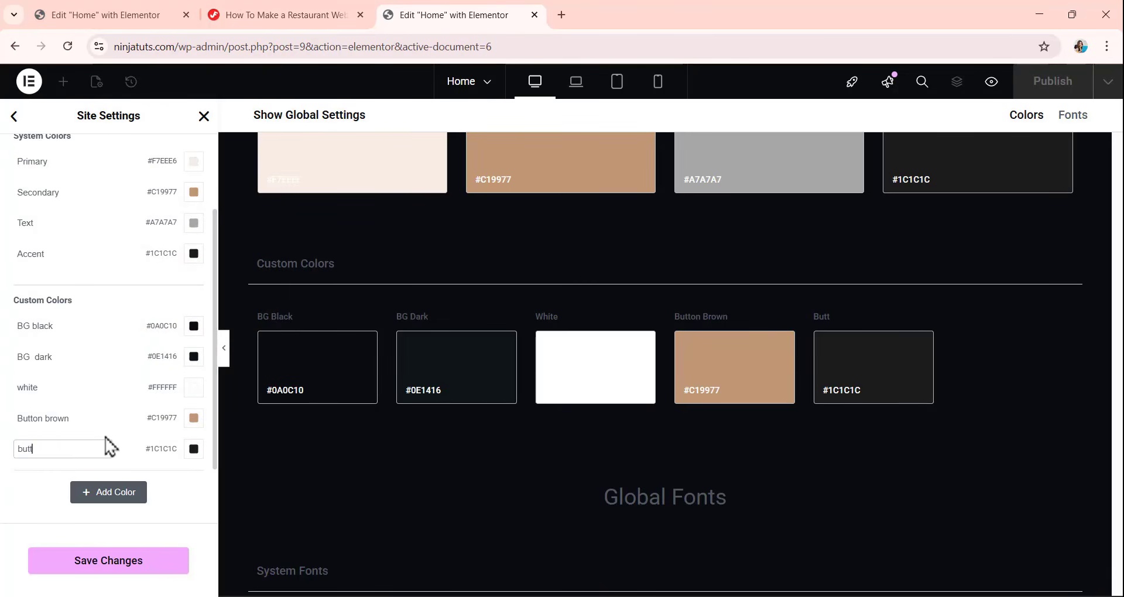
pyautogui.write('on black')
# Save the updated global colors and return to the site settings overview.
pyautogui.scroll(2, 120, 343)
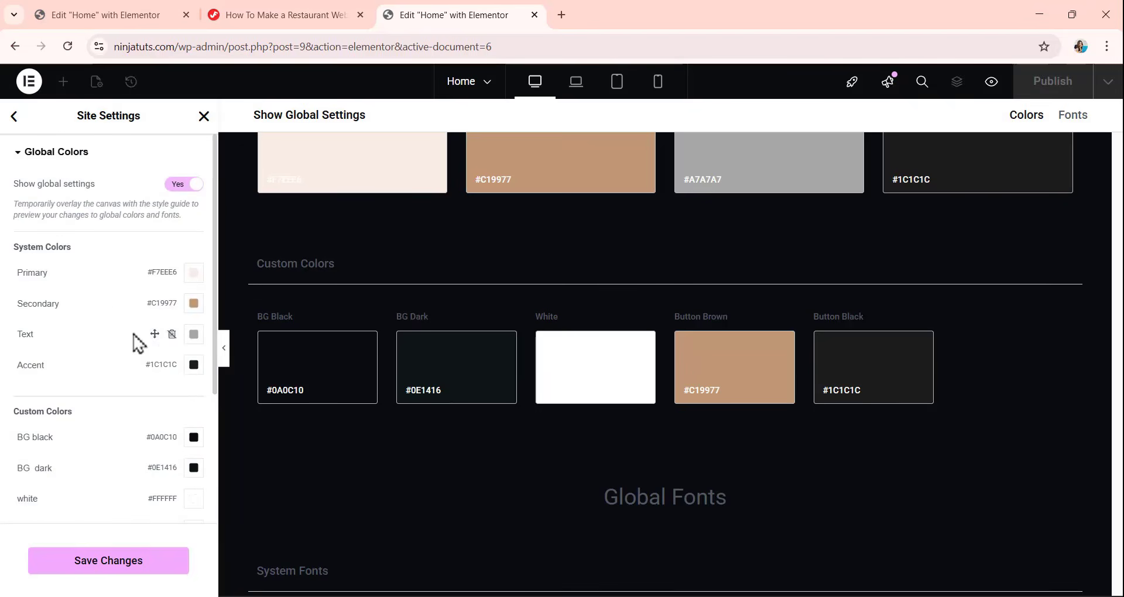
pyautogui.scroll(-3, 117, 351)
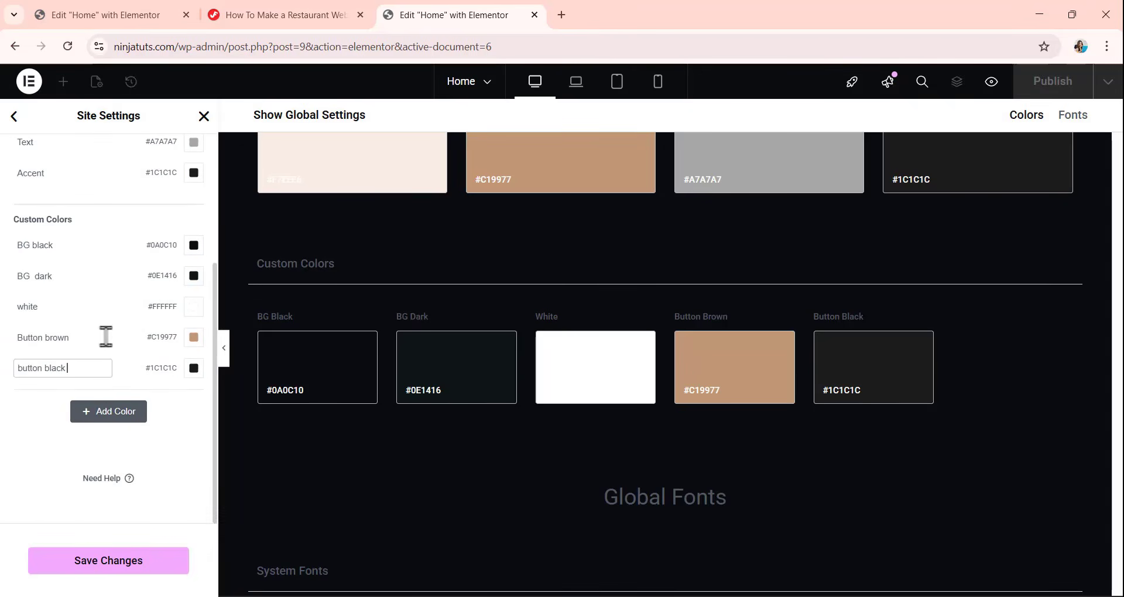
pyautogui.click(107, 565)
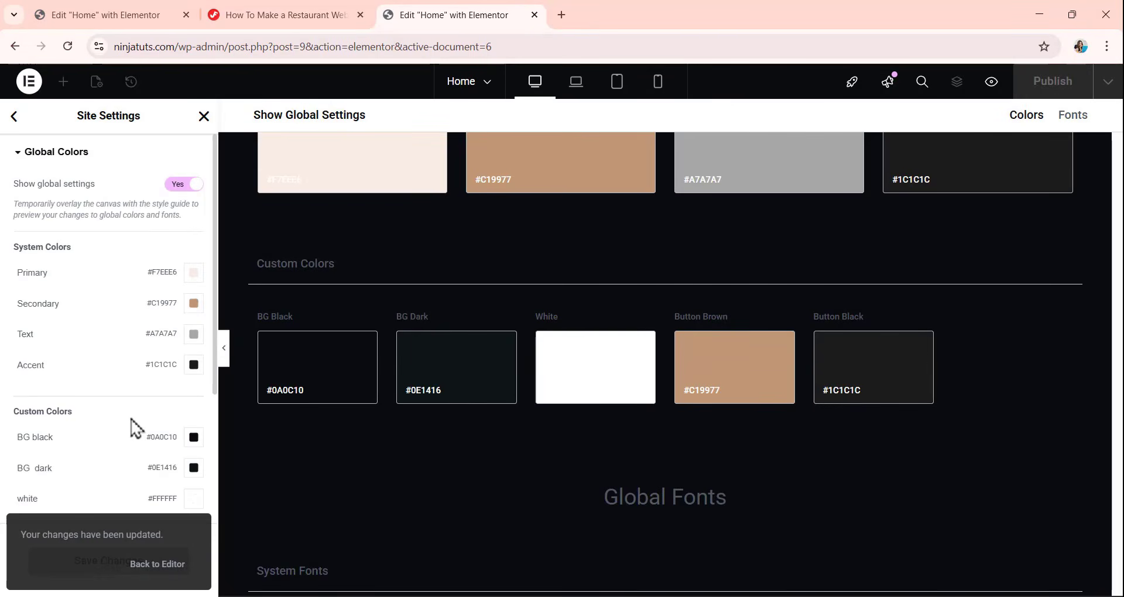
pyautogui.click(14, 116)
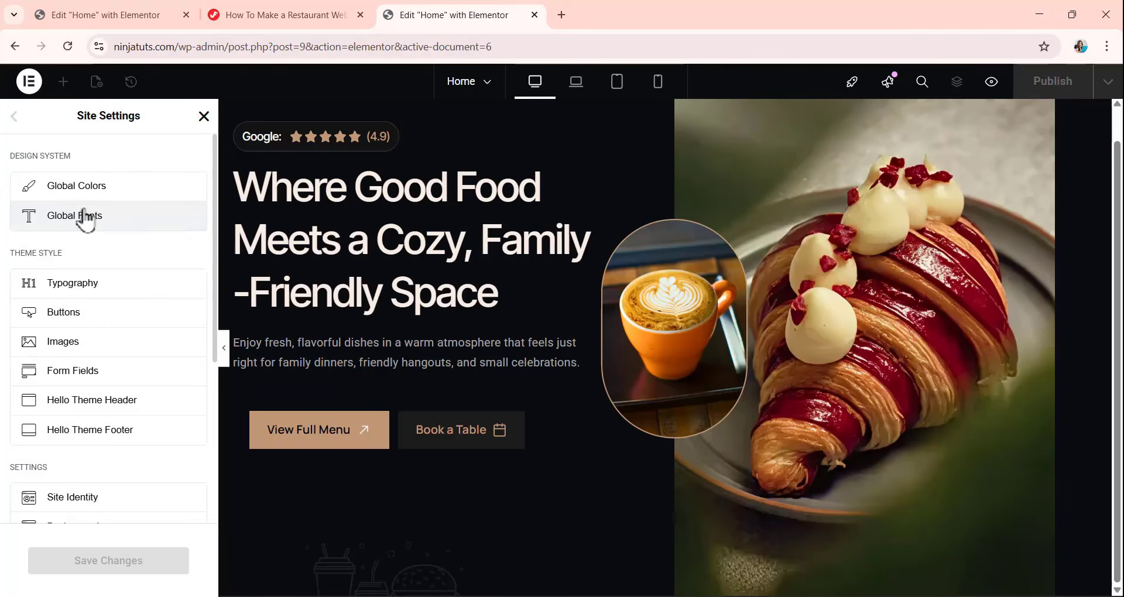
pyautogui.click(85, 218)
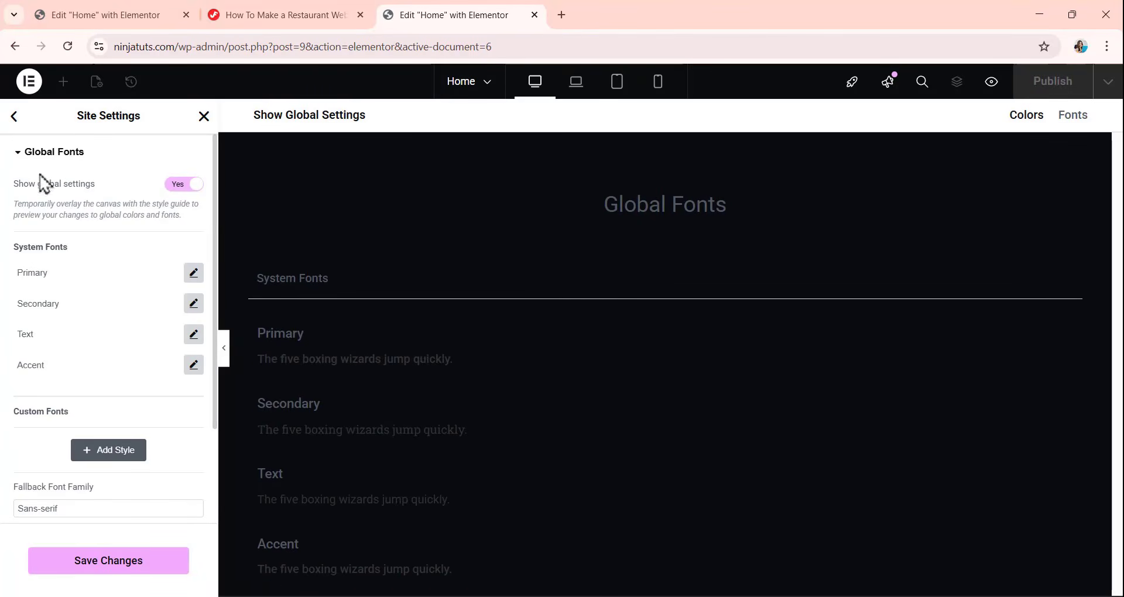
pyautogui.click(16, 120)
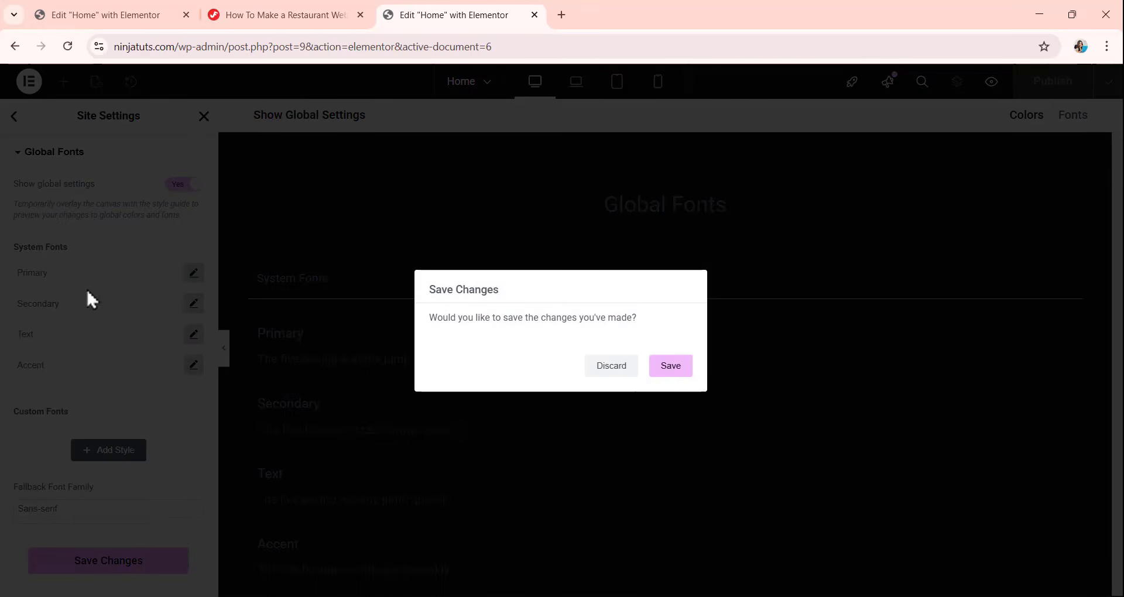
pyautogui.click(678, 374)
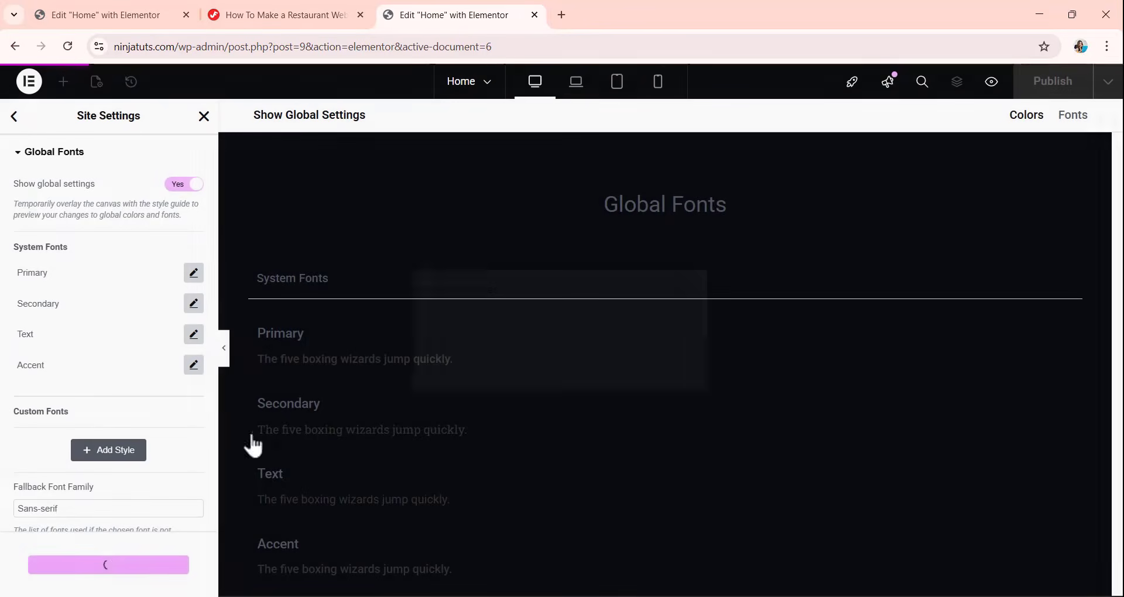
pyautogui.click(15, 117)
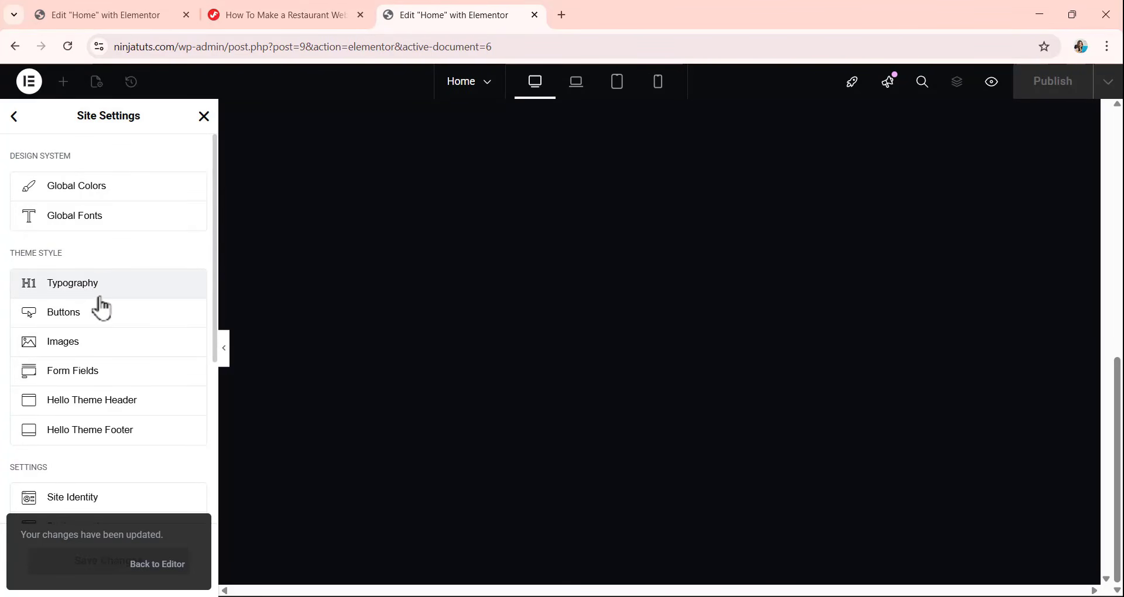
# Set the body text color in the site's Typography theme style to #A7A7A7, taken from the global Text color.
pyautogui.scroll(-1, 131, 244)
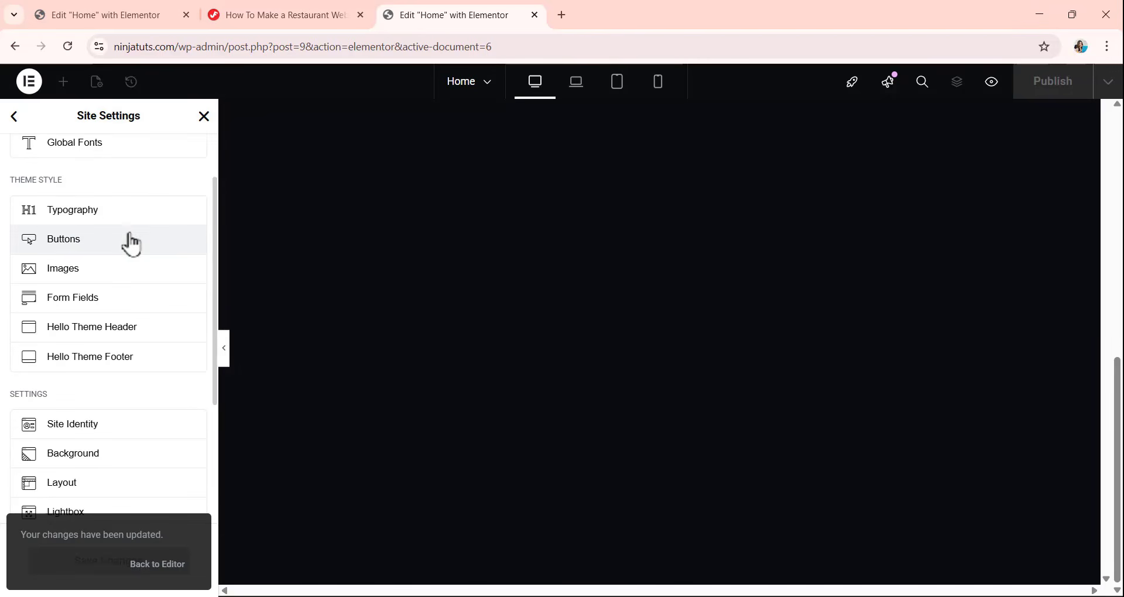
pyautogui.click(91, 218)
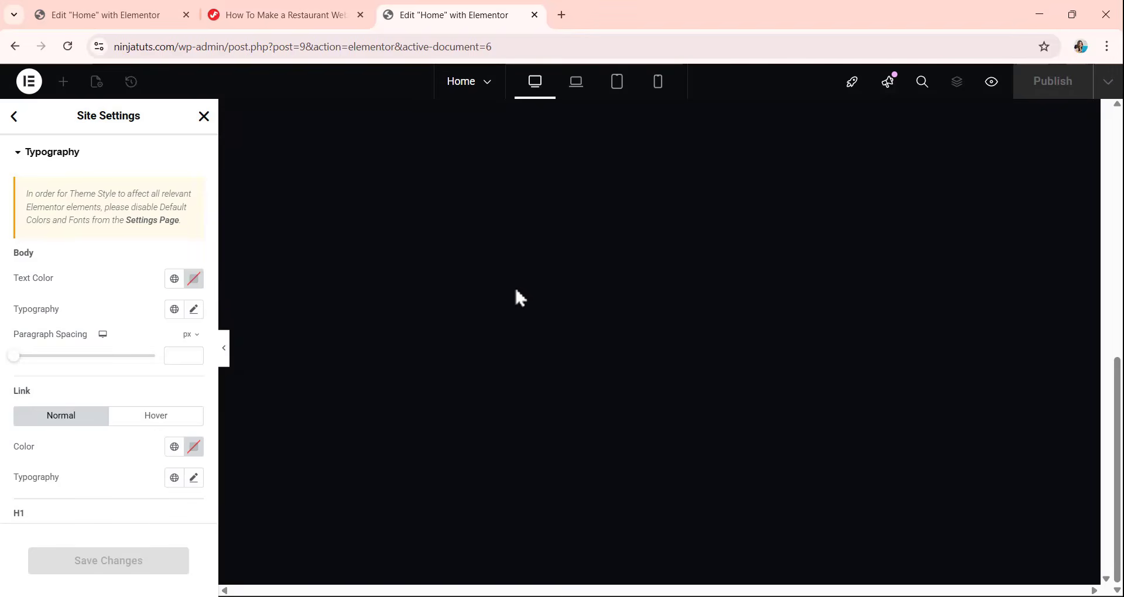
pyautogui.scroll(8, 531, 262)
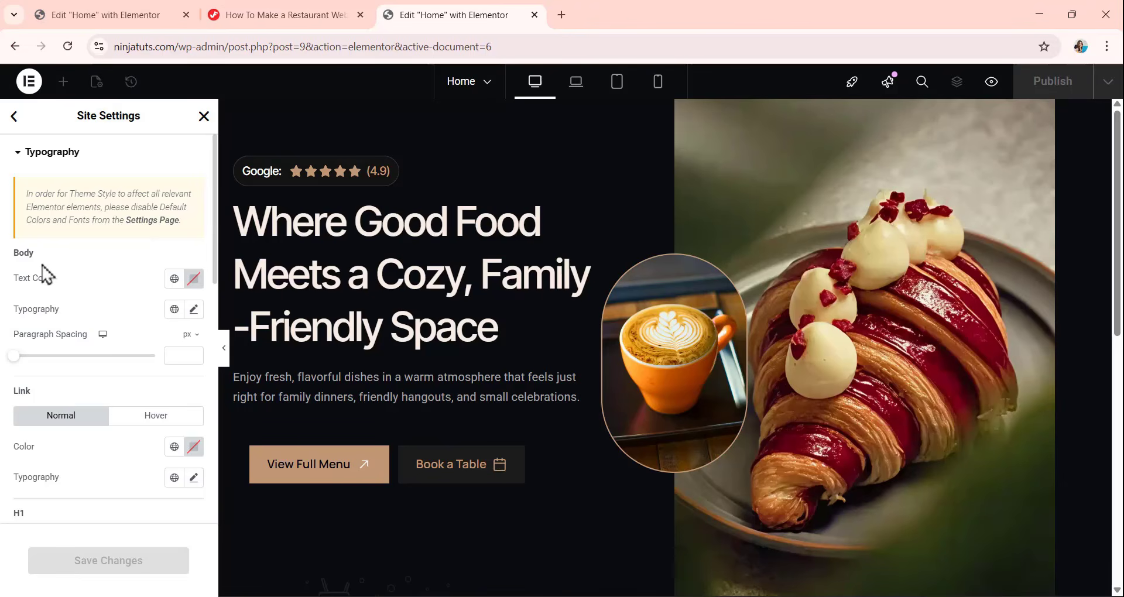
pyautogui.click(194, 280)
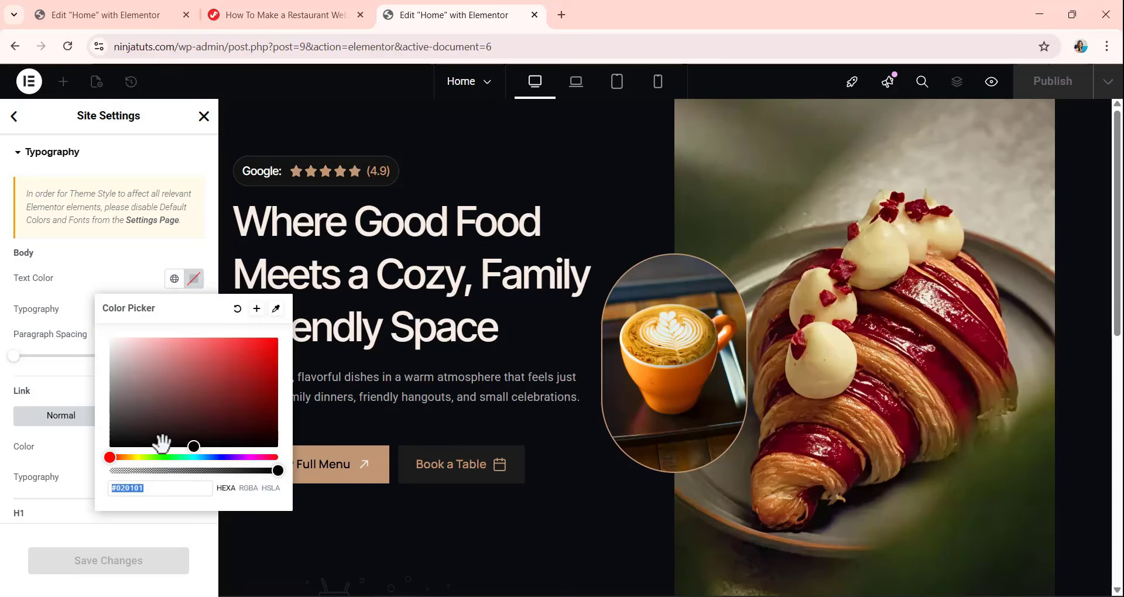
pyautogui.click(141, 261)
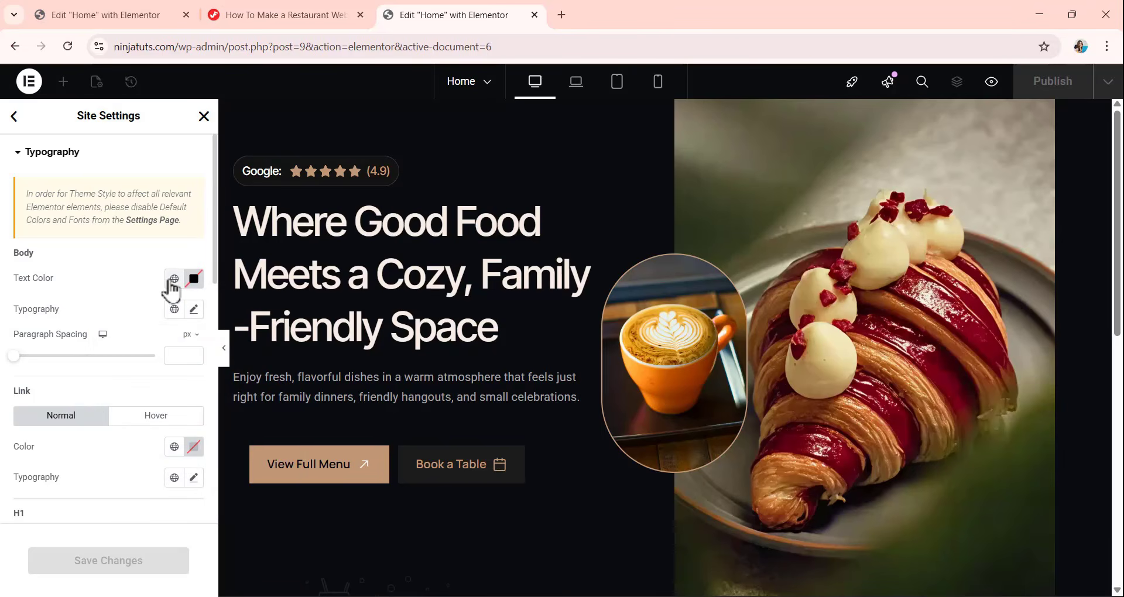
pyautogui.click(171, 281)
pyautogui.click(171, 281)
pyautogui.click(171, 282)
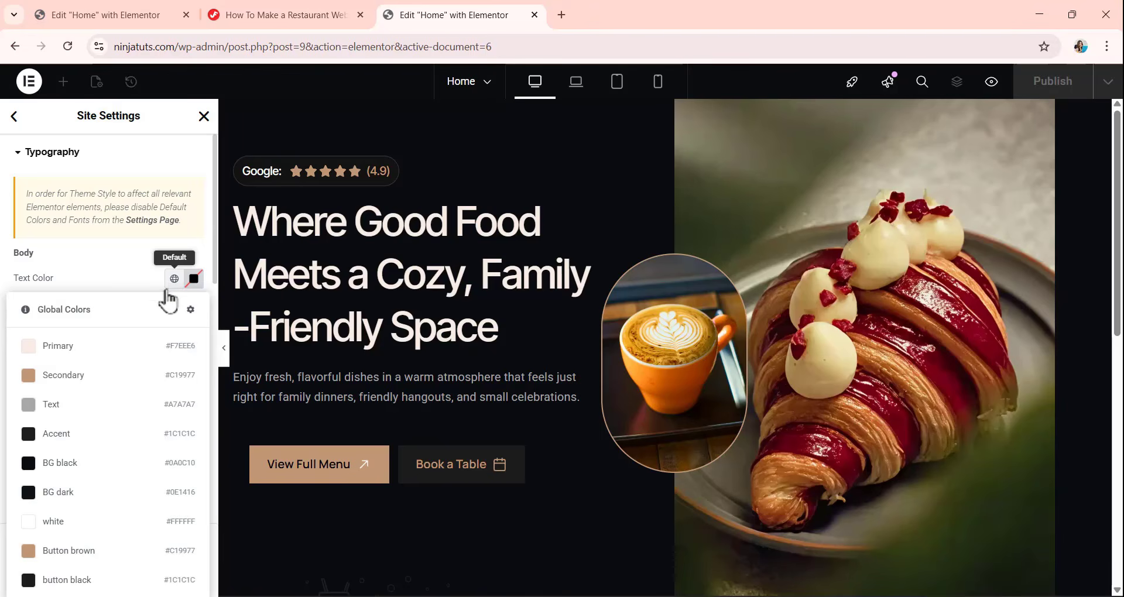
pyautogui.click(78, 409)
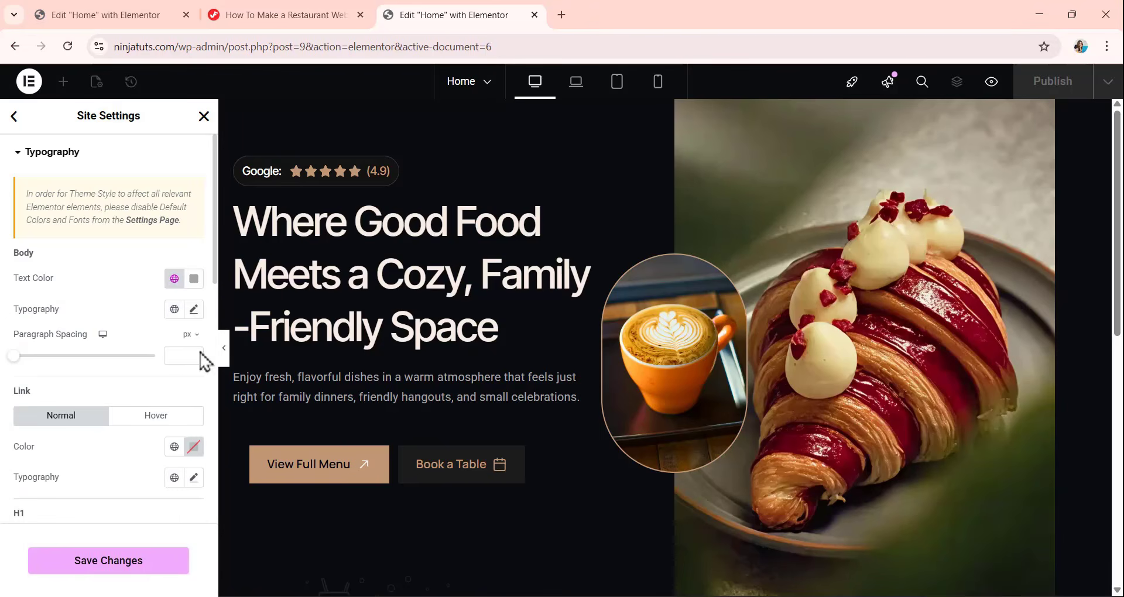
pyautogui.click(194, 278)
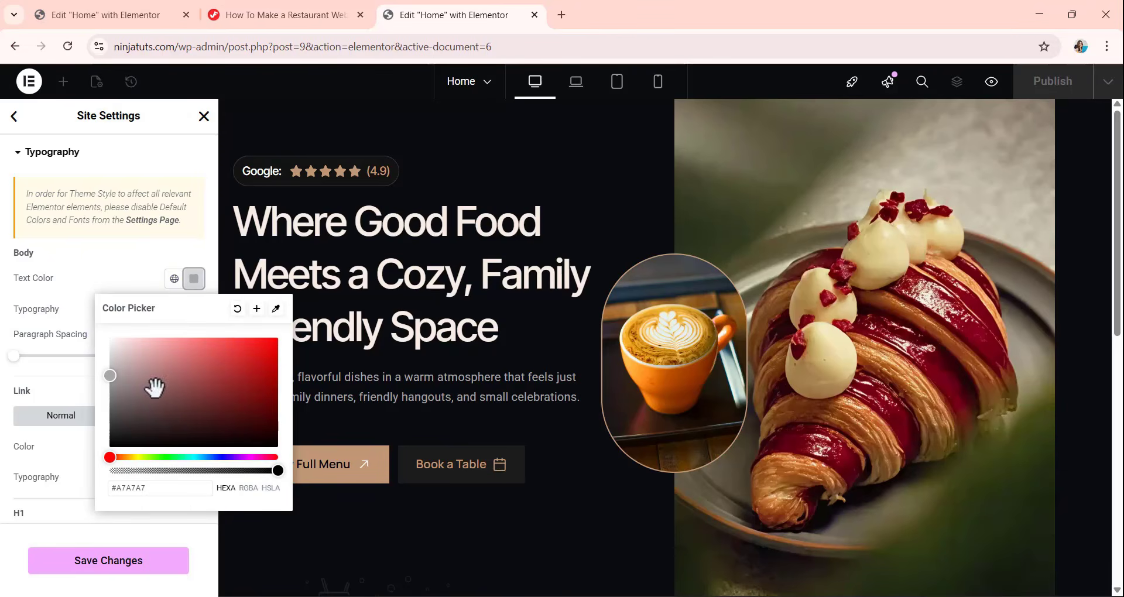
pyautogui.click(137, 275)
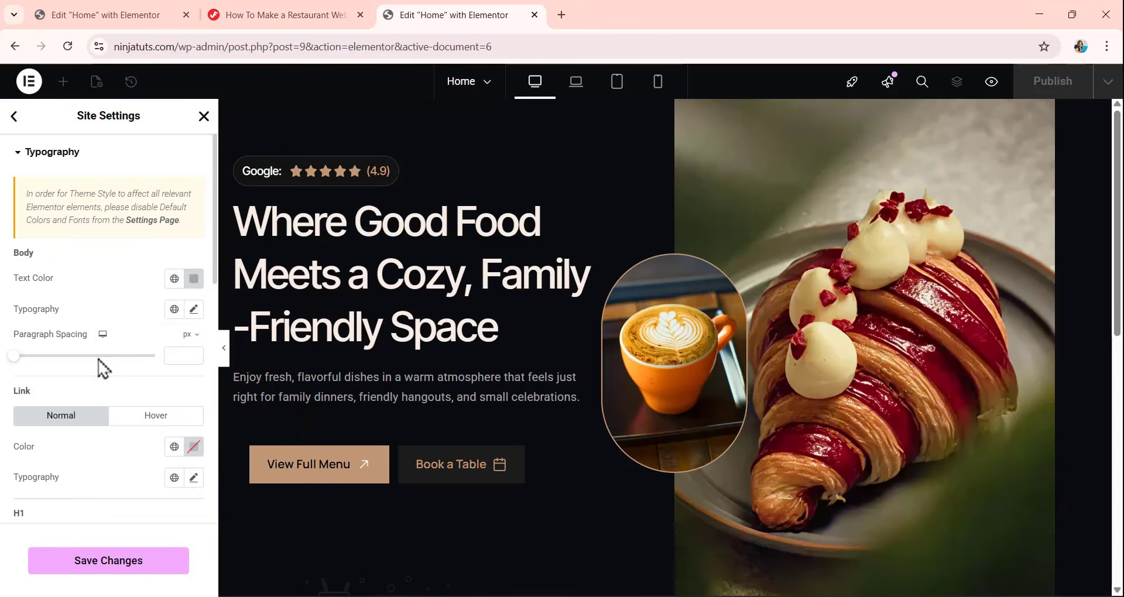
# Set the body typography to the Inter Tight font family at a size of 16 px.
pyautogui.click(194, 310)
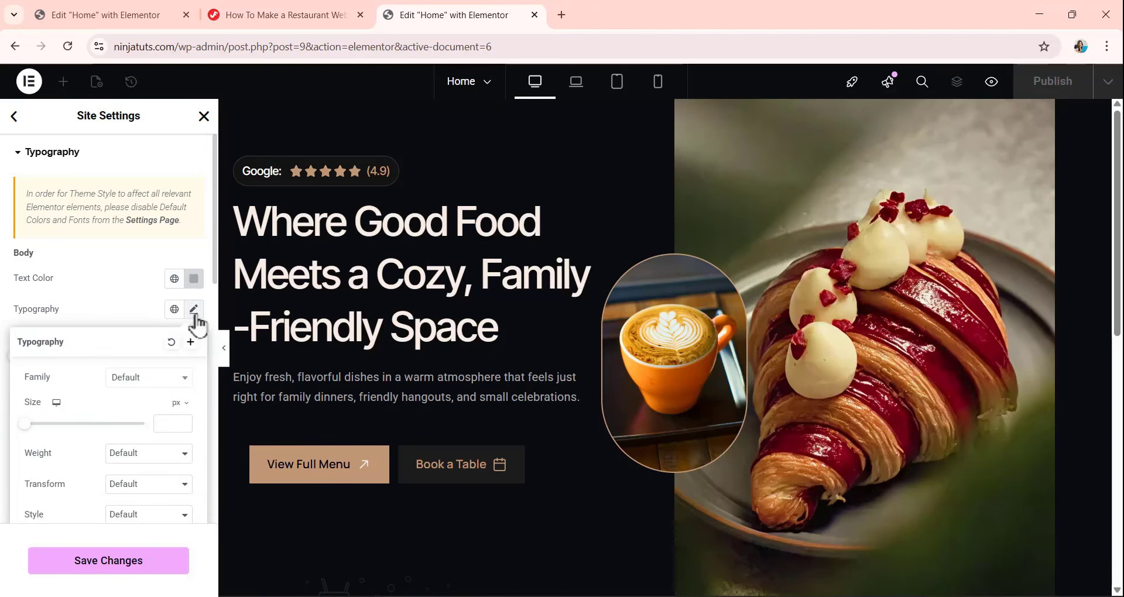
pyautogui.click(153, 381)
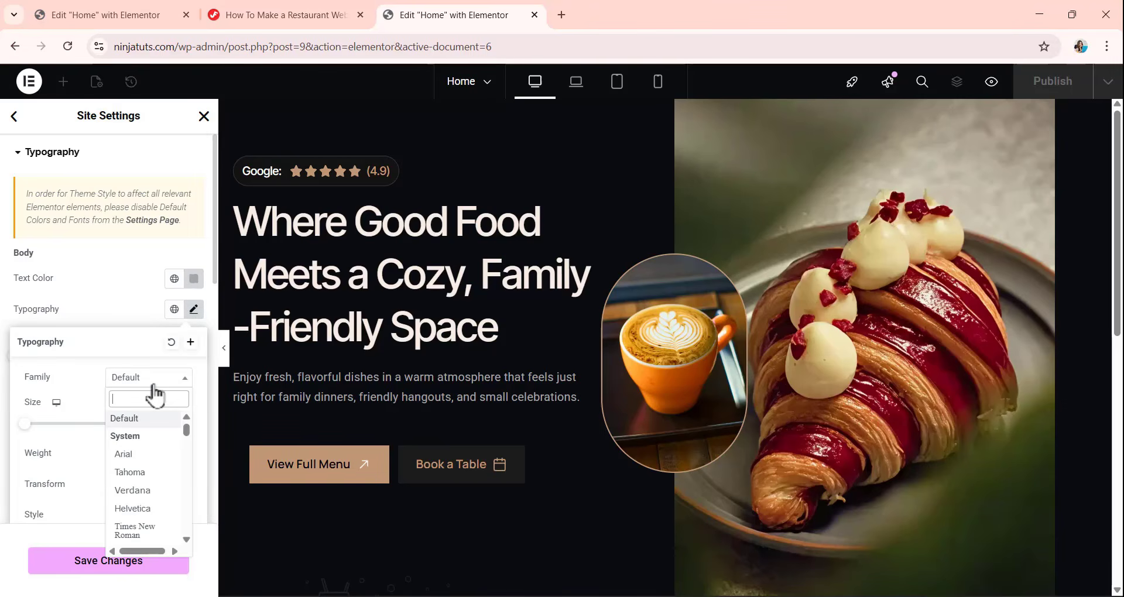
pyautogui.write('inte')
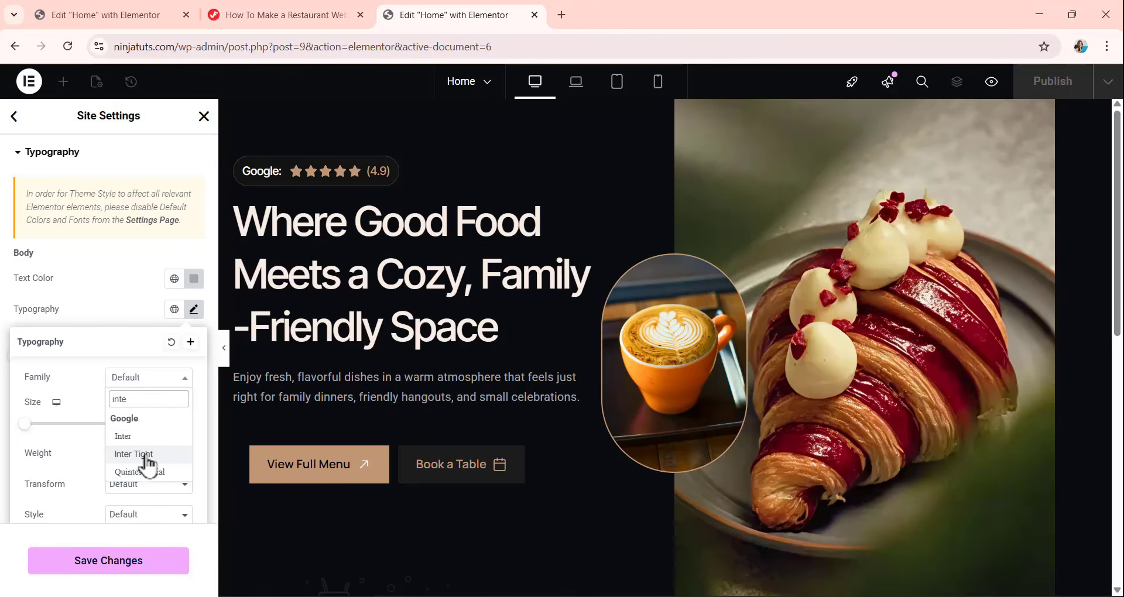
pyautogui.click(134, 454)
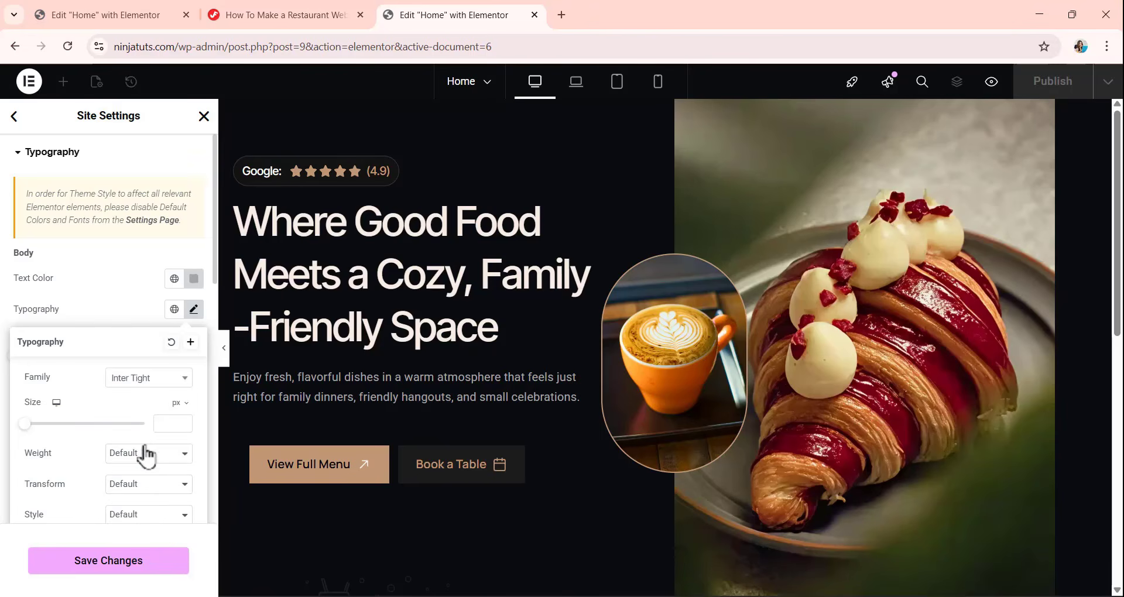
pyautogui.click(158, 424)
pyautogui.write('16')
# Set the body text's weight to 400 (Normal) and its line height to 26 px.
pyautogui.scroll(-1, 146, 448)
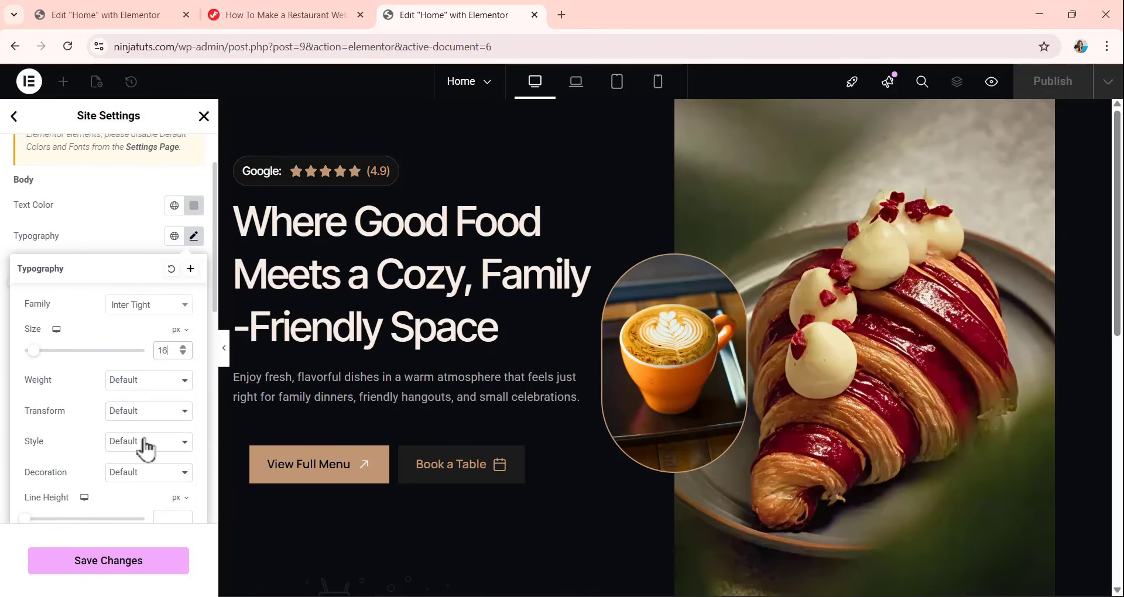
pyautogui.click(139, 384)
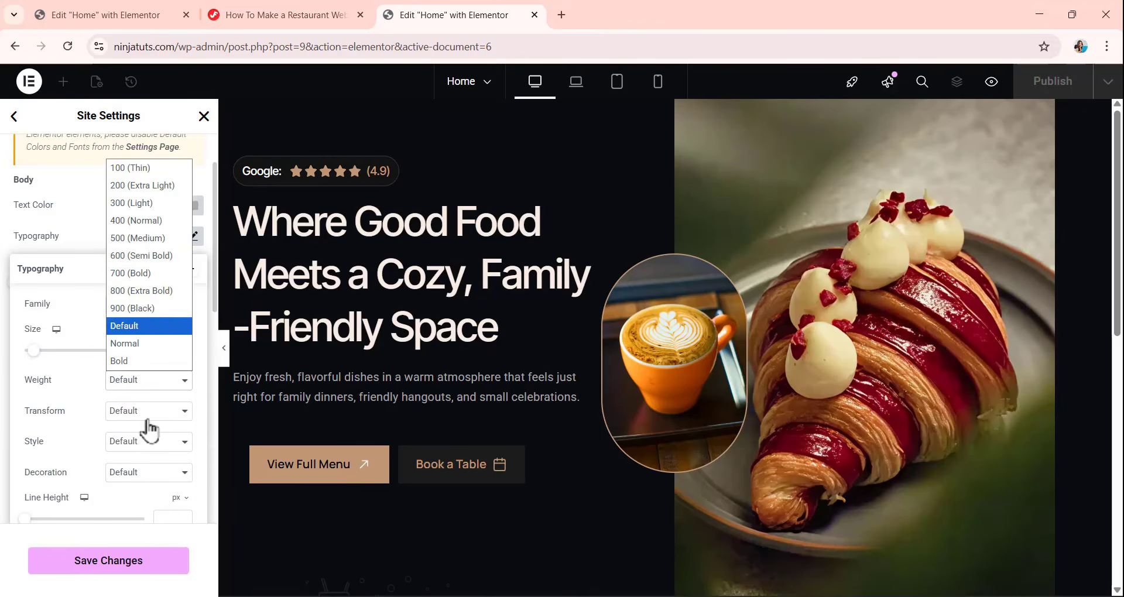
pyautogui.click(133, 221)
pyautogui.scroll(-1, 105, 351)
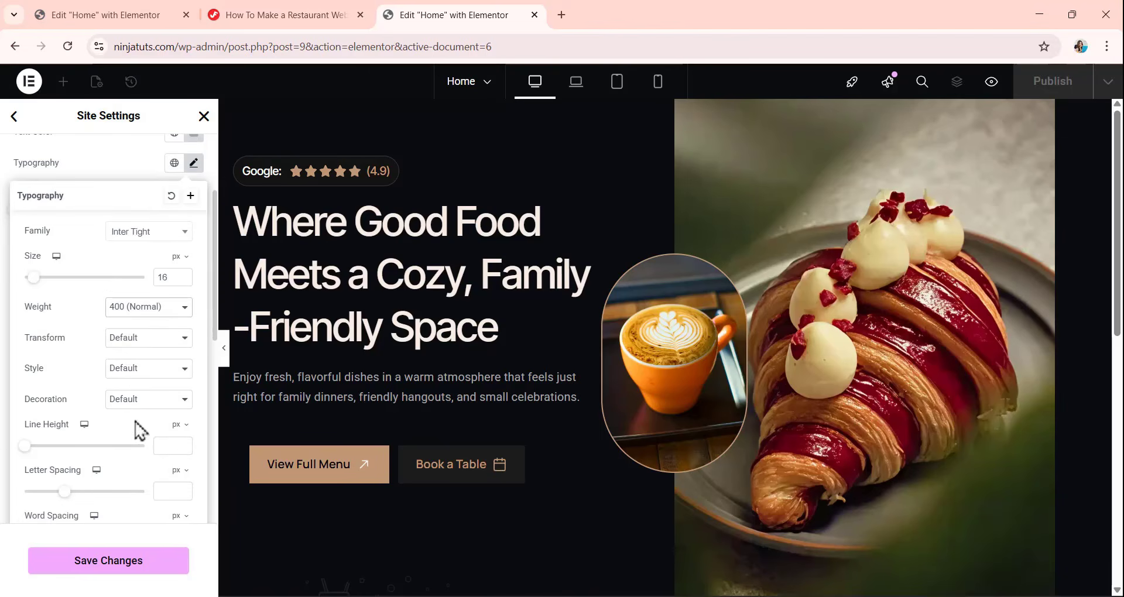
pyautogui.click(167, 447)
pyautogui.write('26')
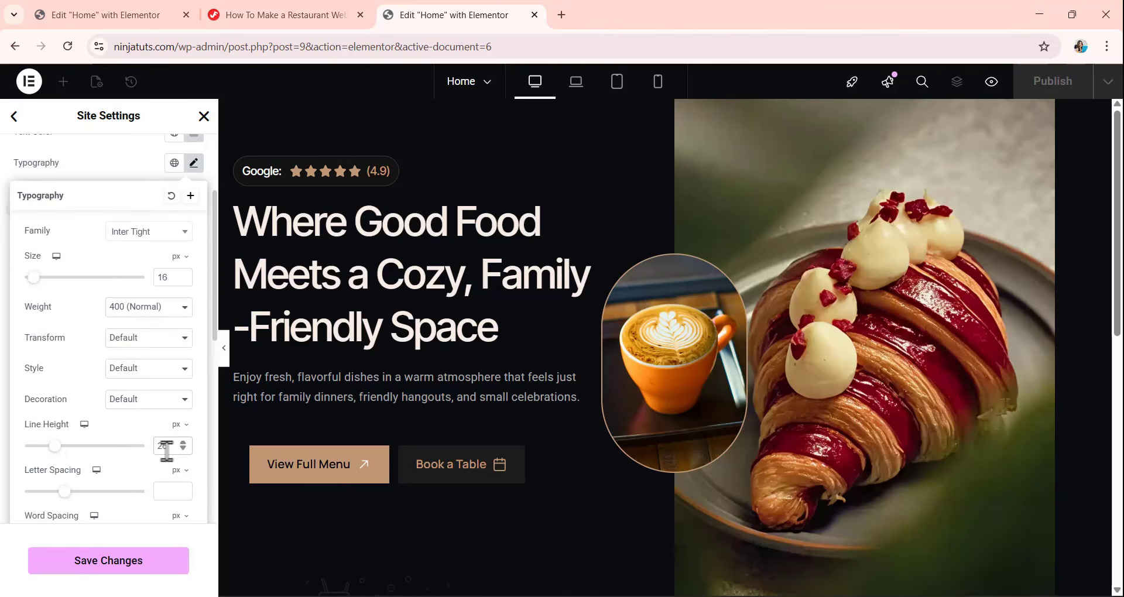
# Set the body text's letter spacing to -0.01 em and its paragraph spacing to 0 px.
pyautogui.scroll(-1, 130, 425)
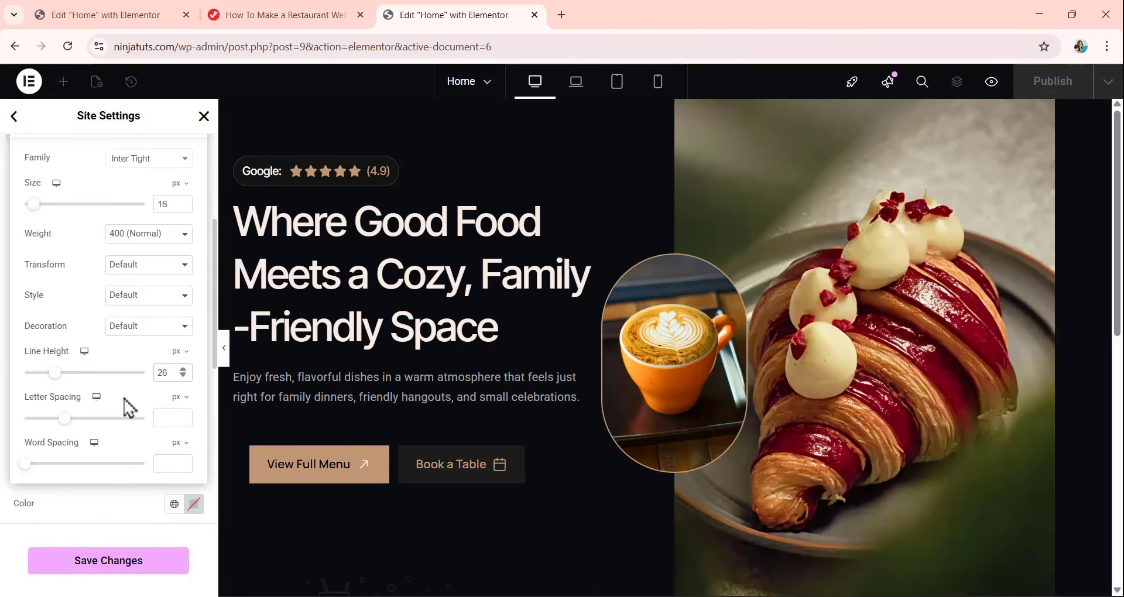
pyautogui.click(179, 400)
pyautogui.click(176, 419)
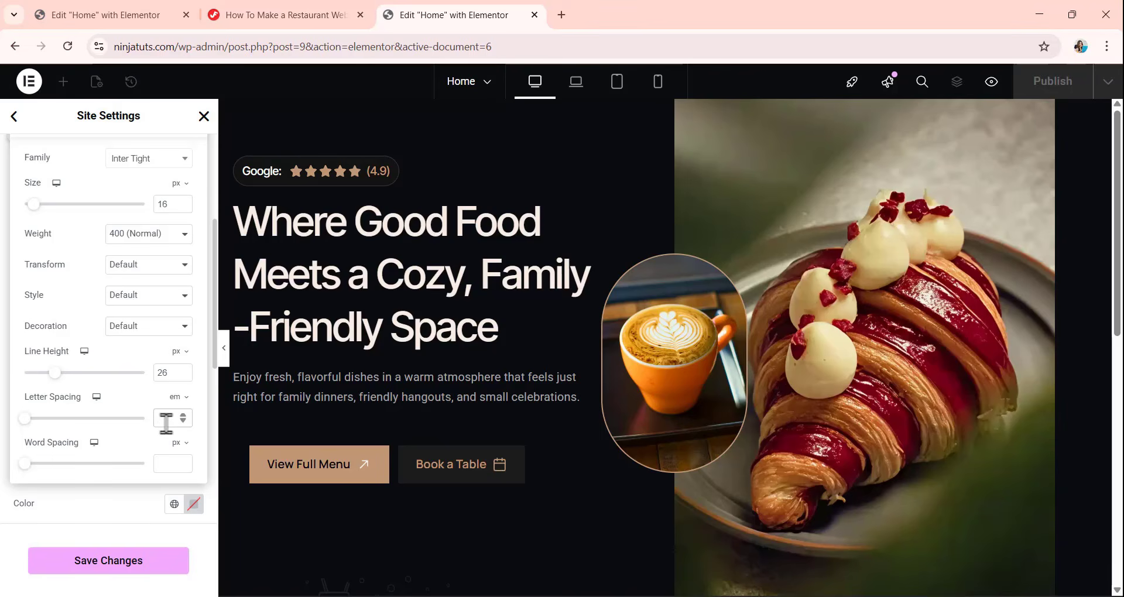
pyautogui.click(167, 423)
pyautogui.write('-0.01')
pyautogui.click(87, 500)
pyautogui.scroll(3, 47, 222)
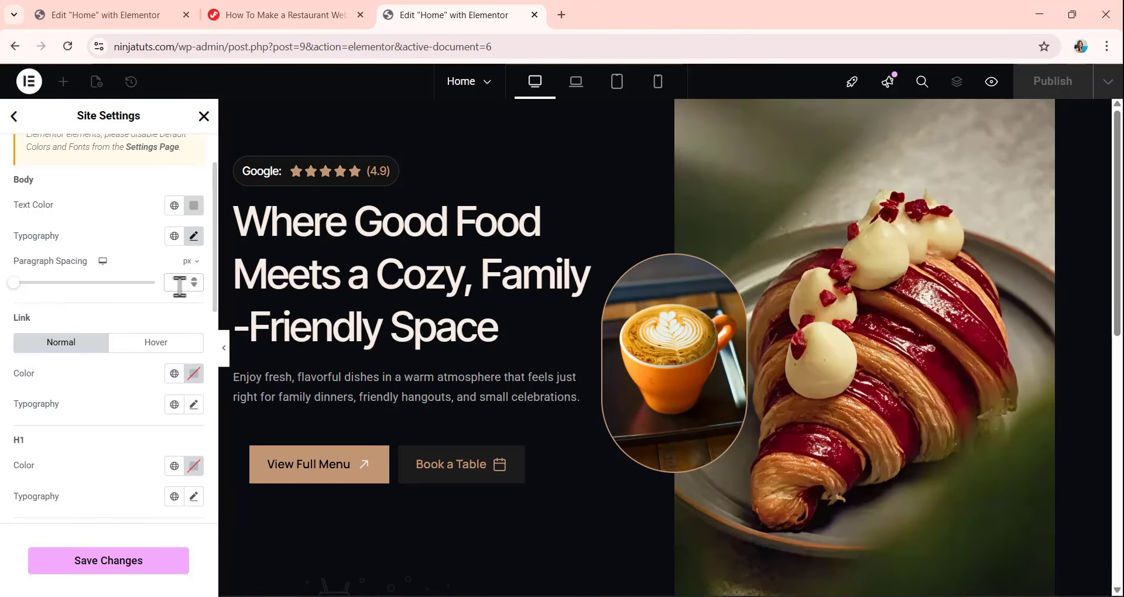
pyautogui.write('0')
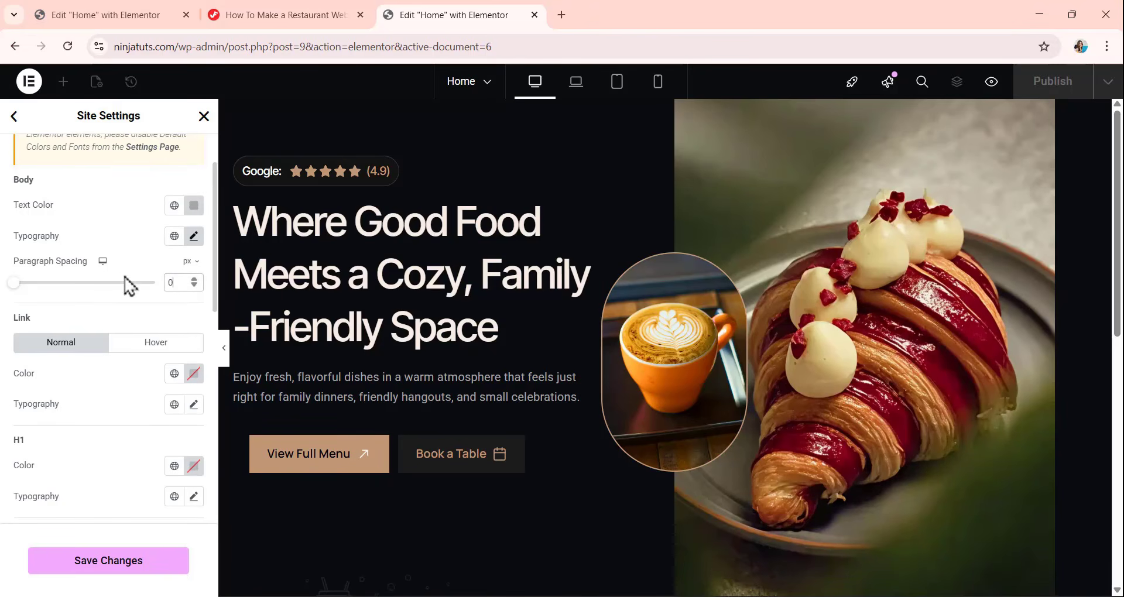
# Assign the global Primary color to the H1 heading style.
pyautogui.scroll(-3, 124, 283)
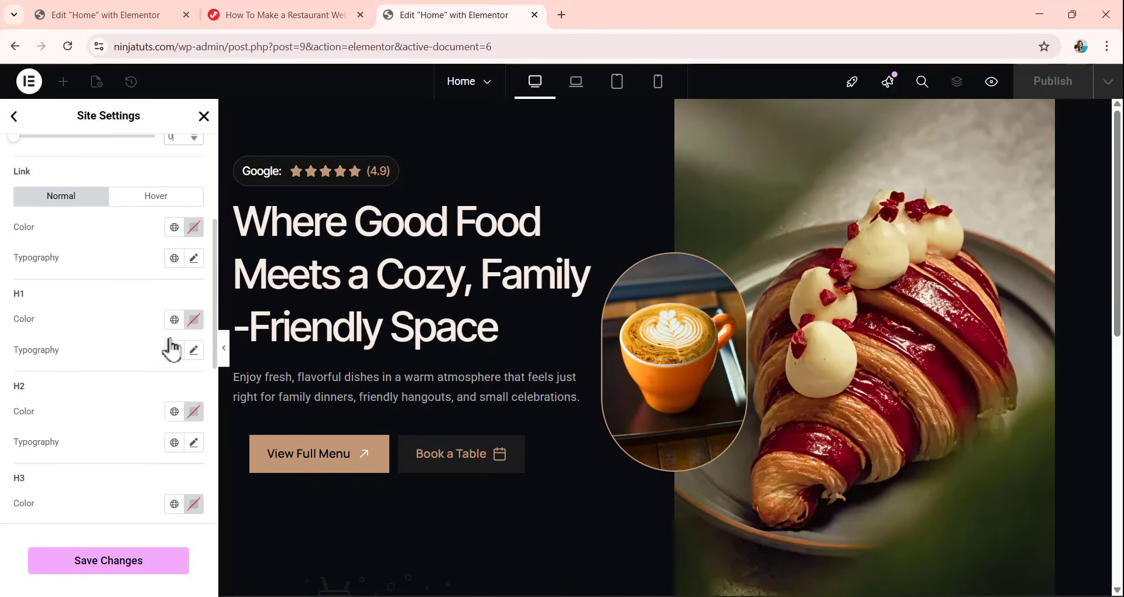
pyautogui.click(175, 320)
pyautogui.click(72, 388)
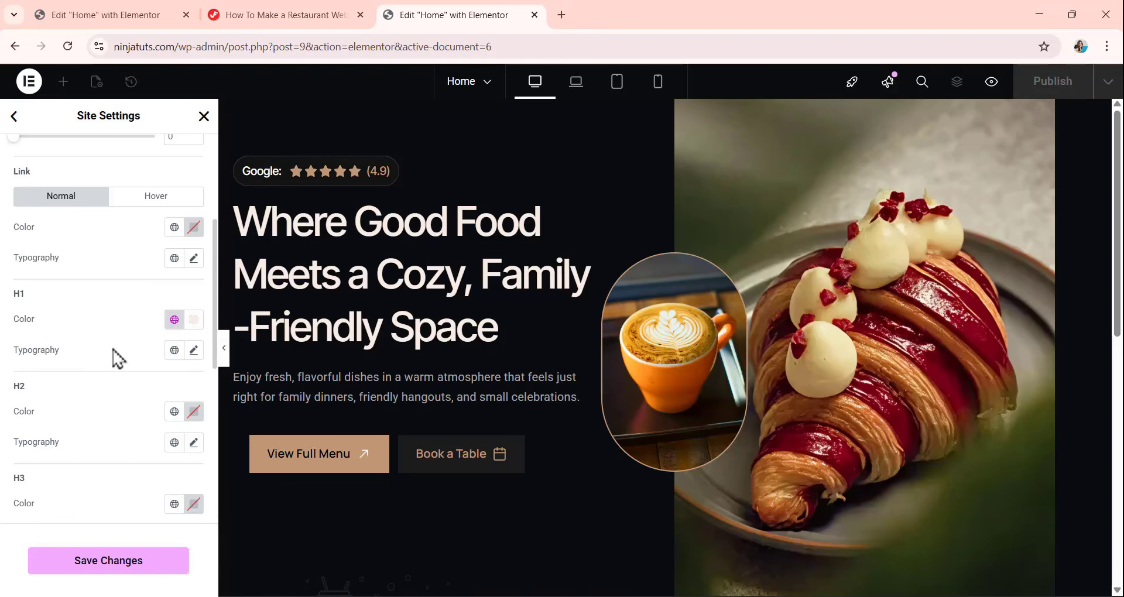
# Set the H1 typography to the Inter Tight font family at a size of 56 px.
pyautogui.click(193, 352)
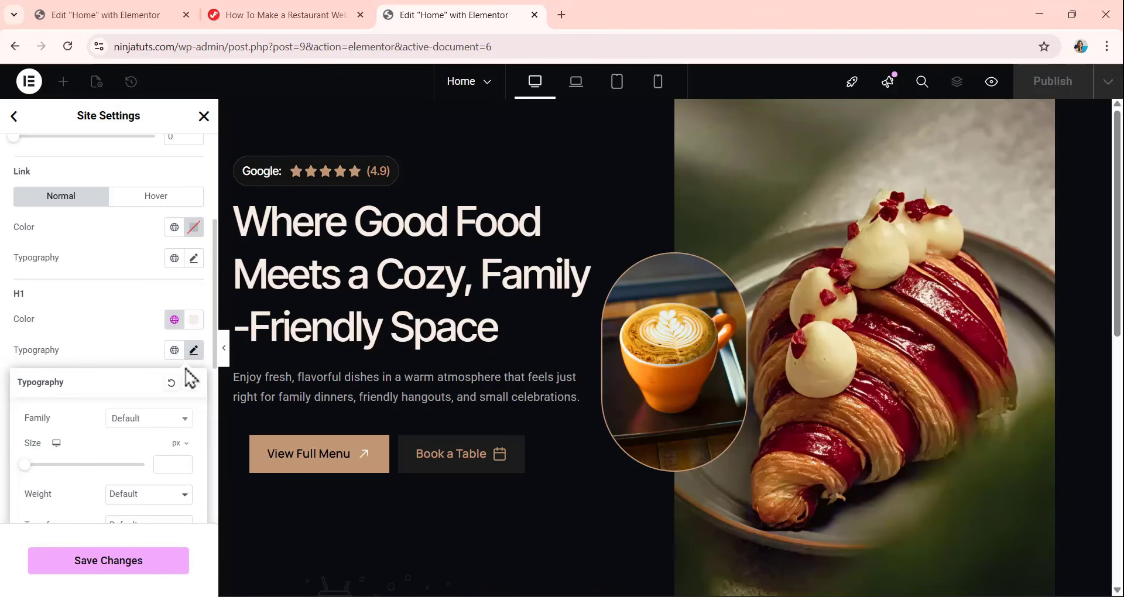
pyautogui.click(150, 419)
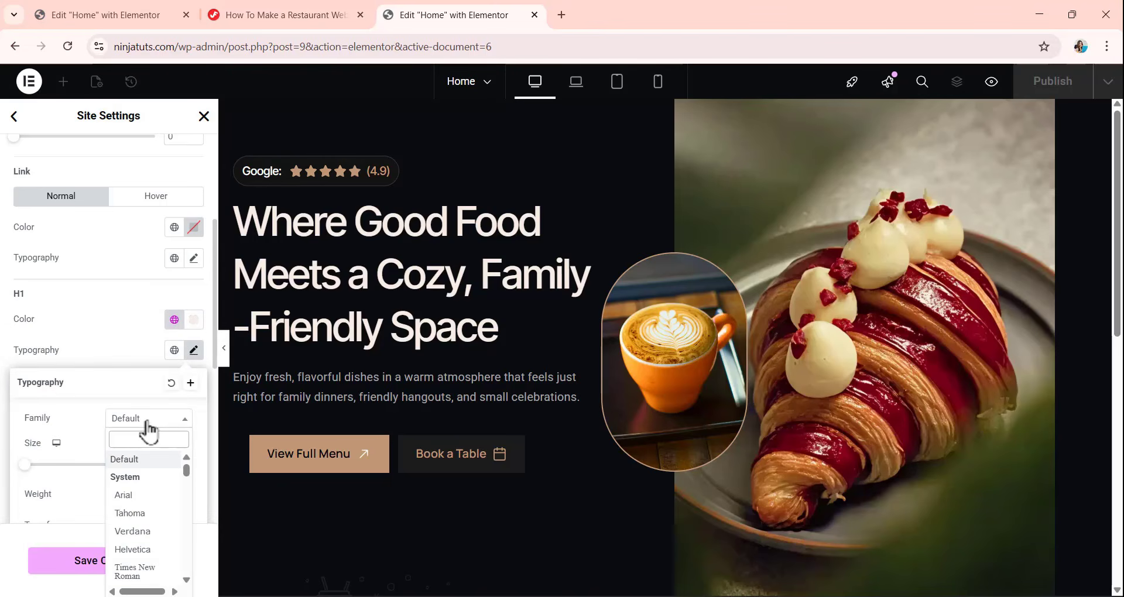
pyautogui.write('inte')
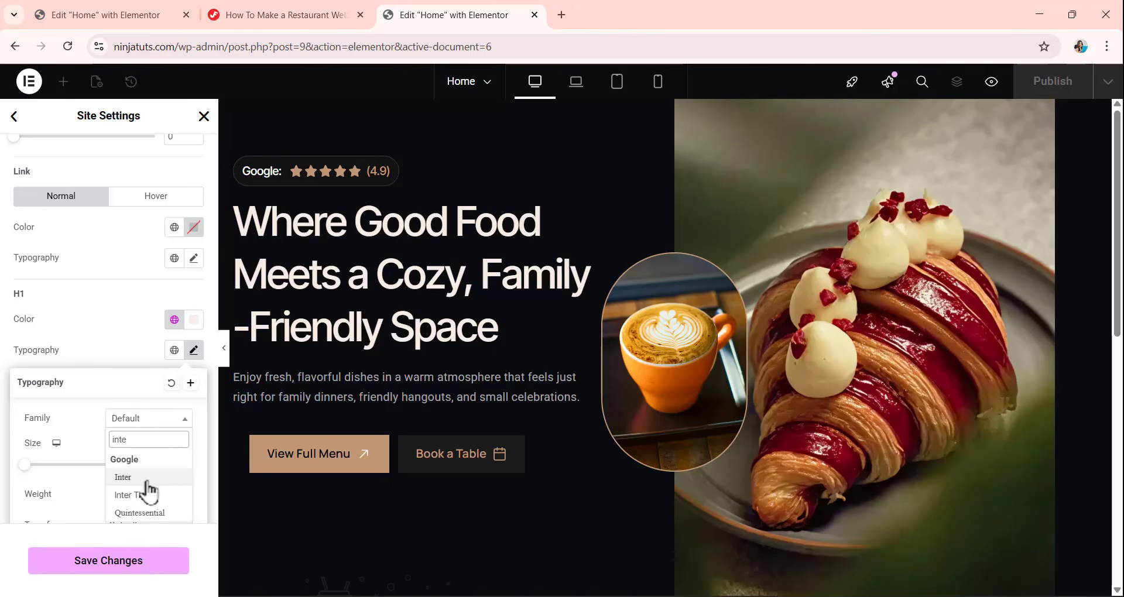
pyautogui.click(146, 495)
pyautogui.scroll(-3, 123, 381)
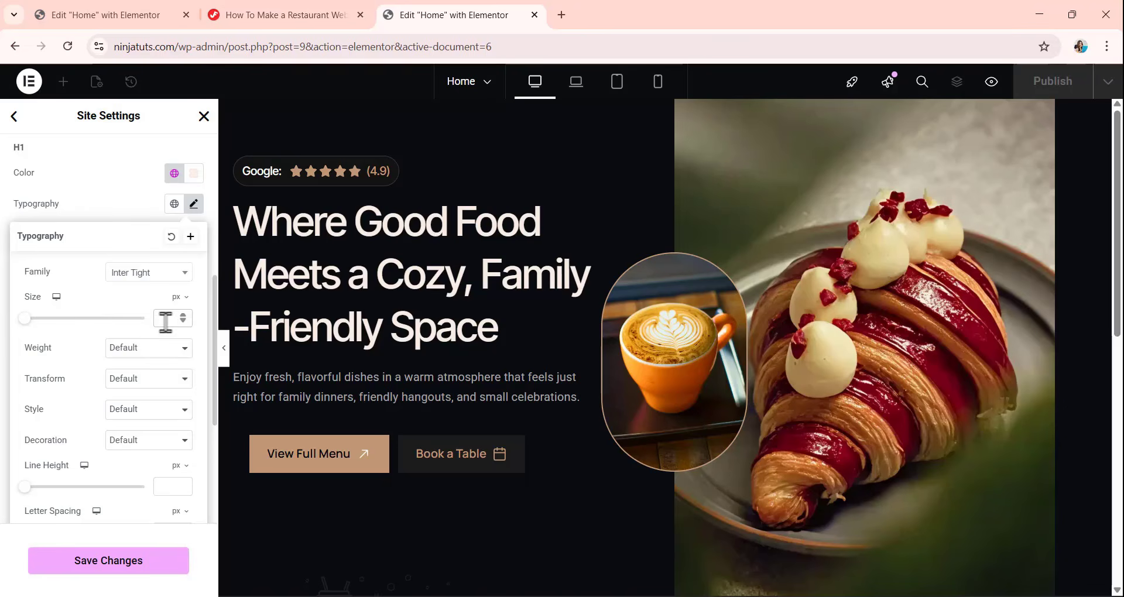
# Set the H1 weight to 500 (Medium) and its line height to 72 px.
pyautogui.click(148, 351)
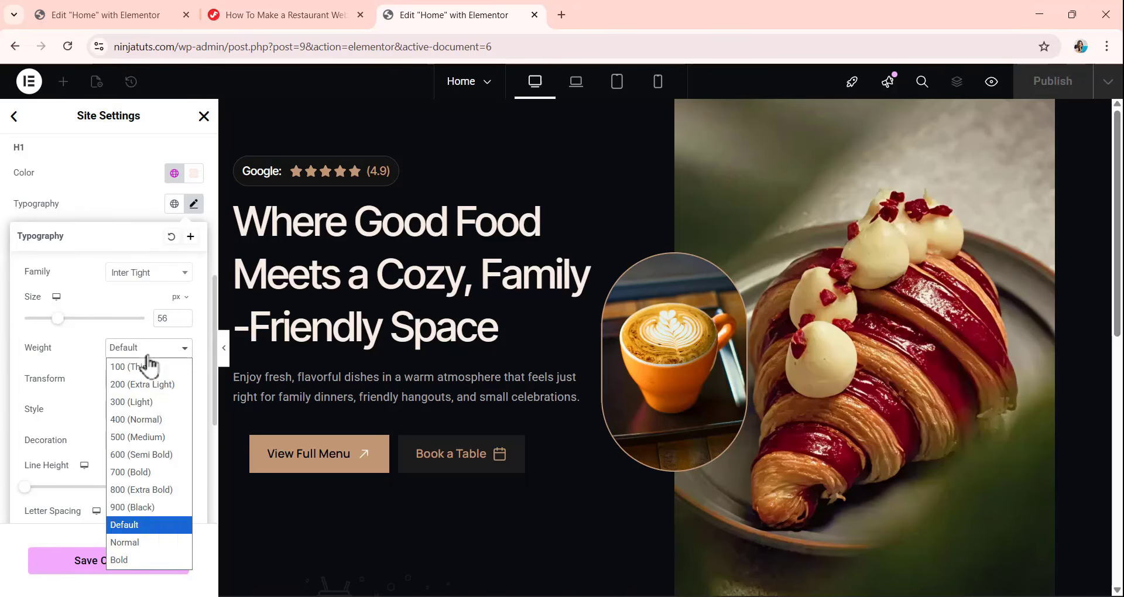
pyautogui.click(138, 434)
pyautogui.scroll(-1, 132, 375)
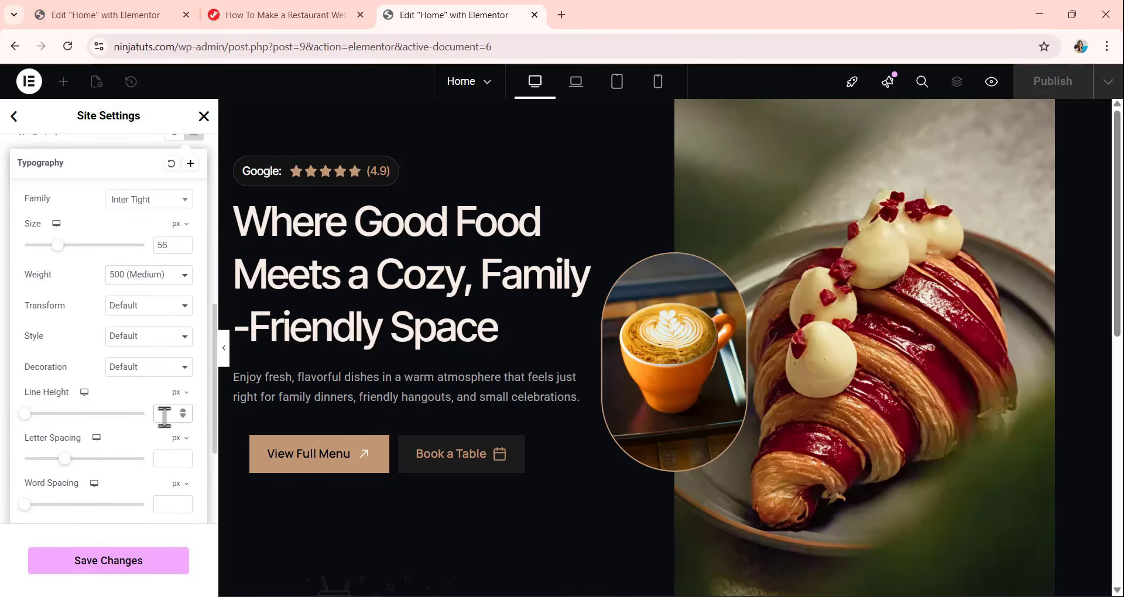
pyautogui.write('72')
# Switch the H1 letter spacing unit to em and enter a slight negative spacing.
pyautogui.scroll(-1, 136, 388)
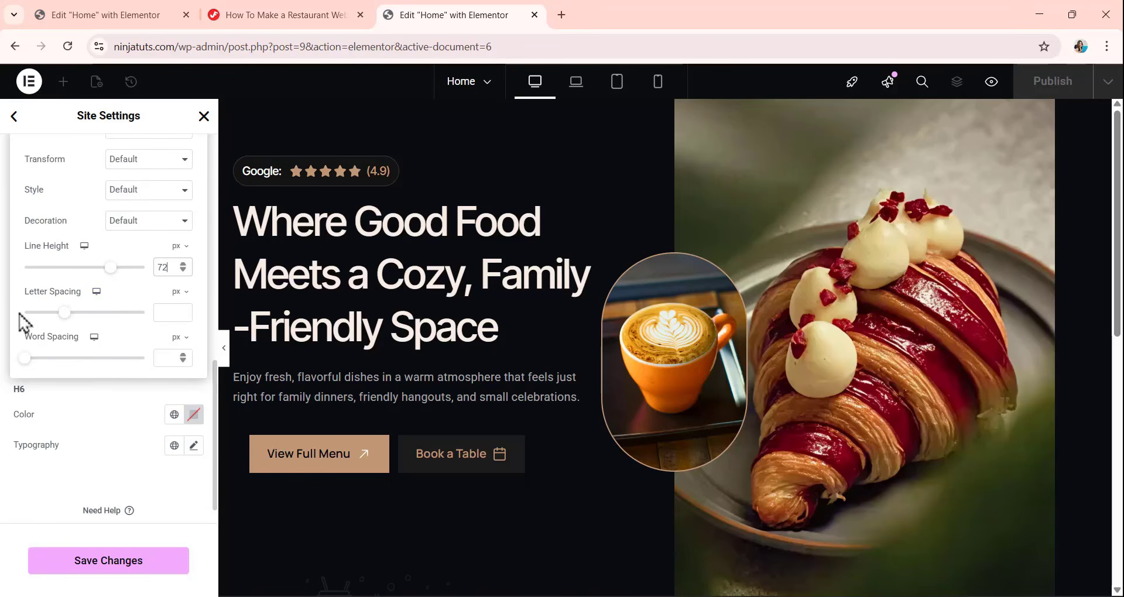
pyautogui.click(177, 293)
pyautogui.click(174, 311)
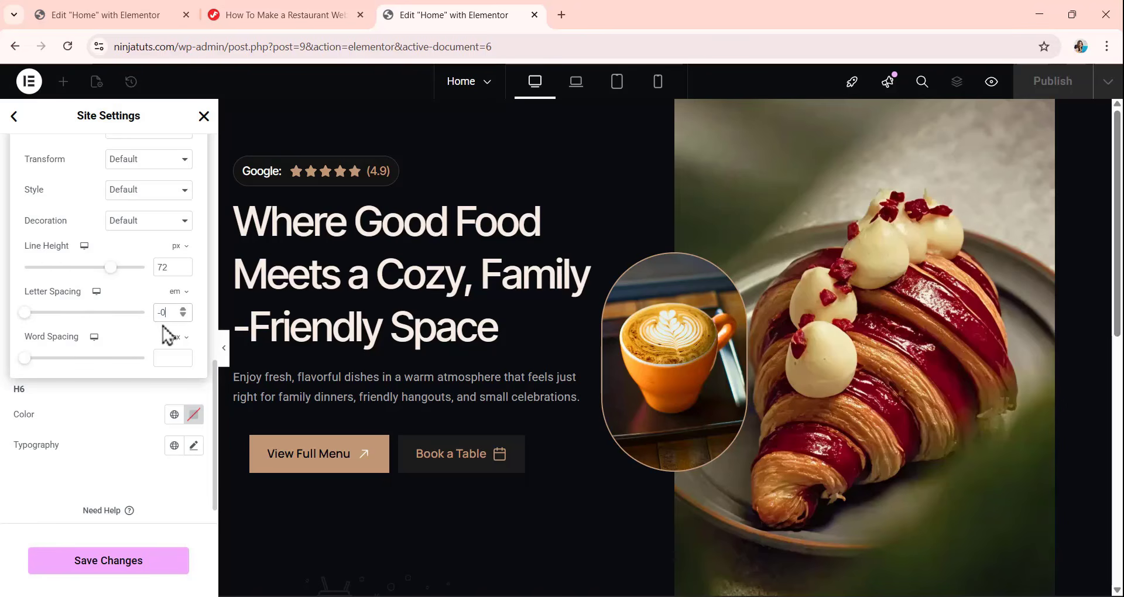
pyautogui.write('-0.03')
pyautogui.click(134, 404)
# Assign the global Primary color (#F7EEE6) to the H2 heading style.
pyautogui.scroll(3, 149, 324)
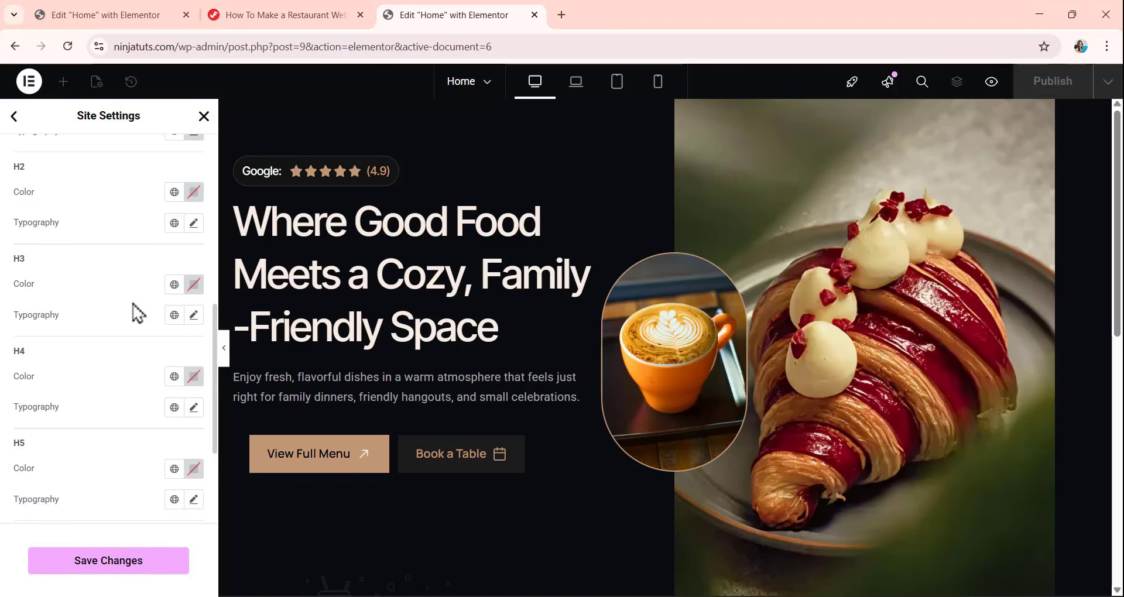
pyautogui.click(174, 192)
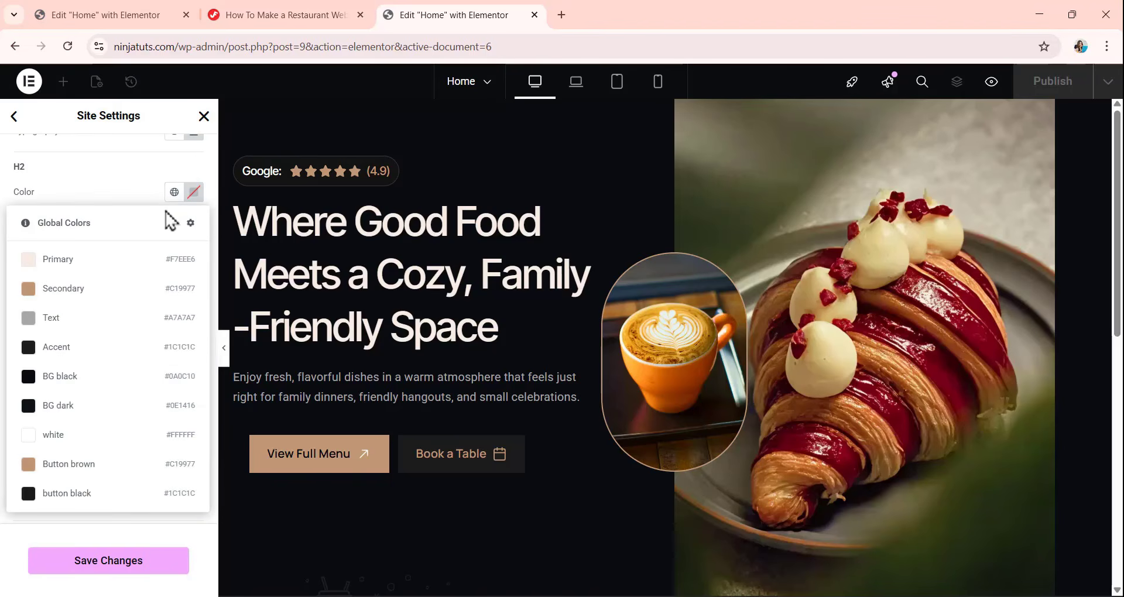
pyautogui.click(97, 261)
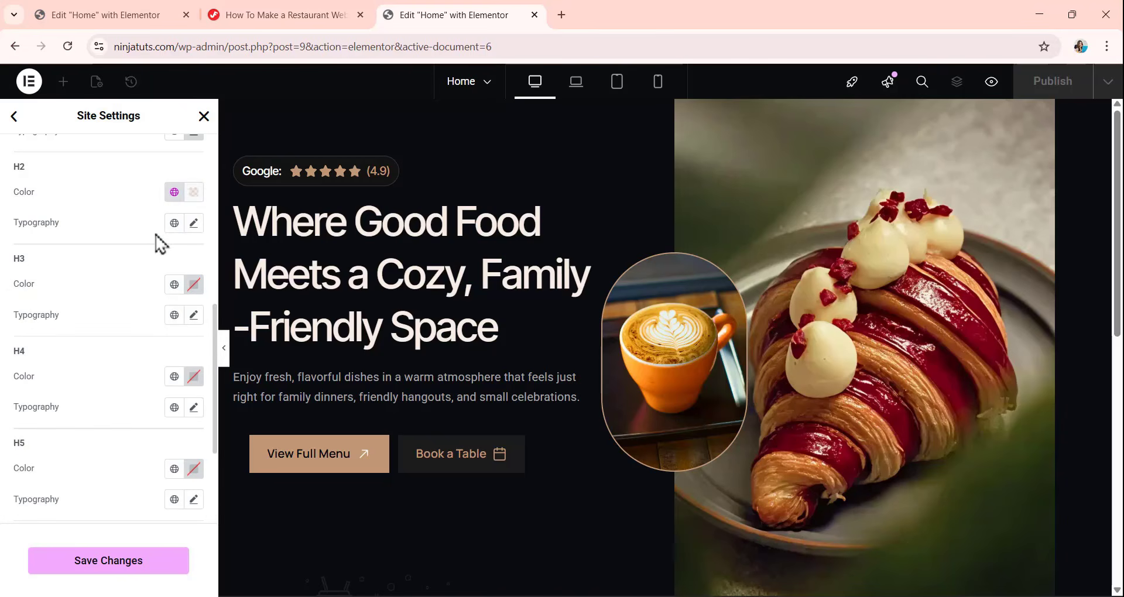
# Set the H2 typography to the Inter Tight font family at a size of 44 px.
pyautogui.click(193, 226)
pyautogui.click(145, 293)
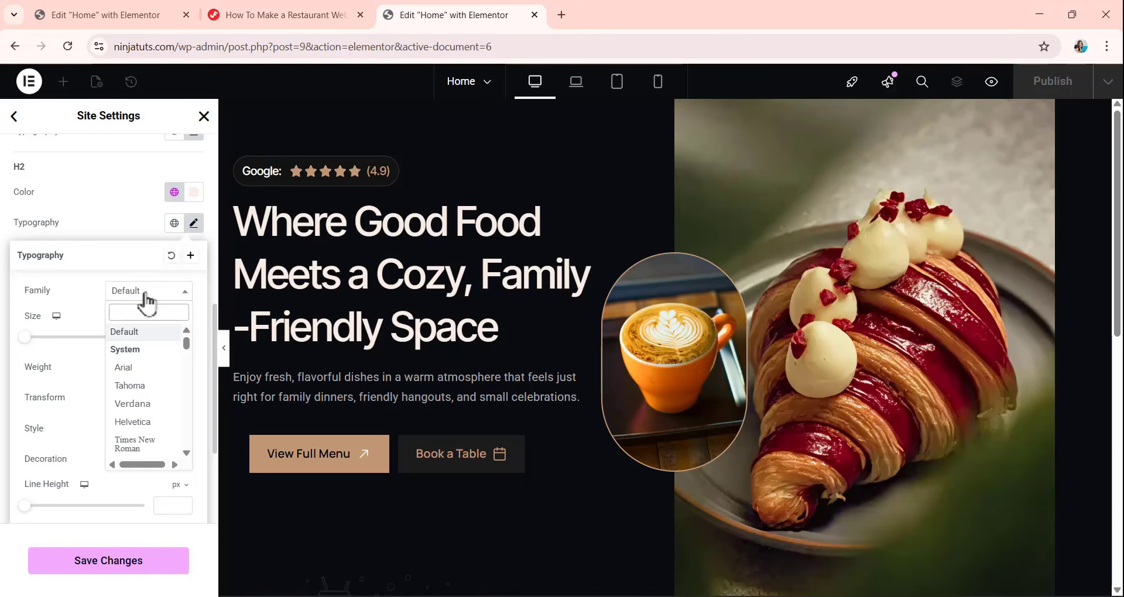
pyautogui.write('i')
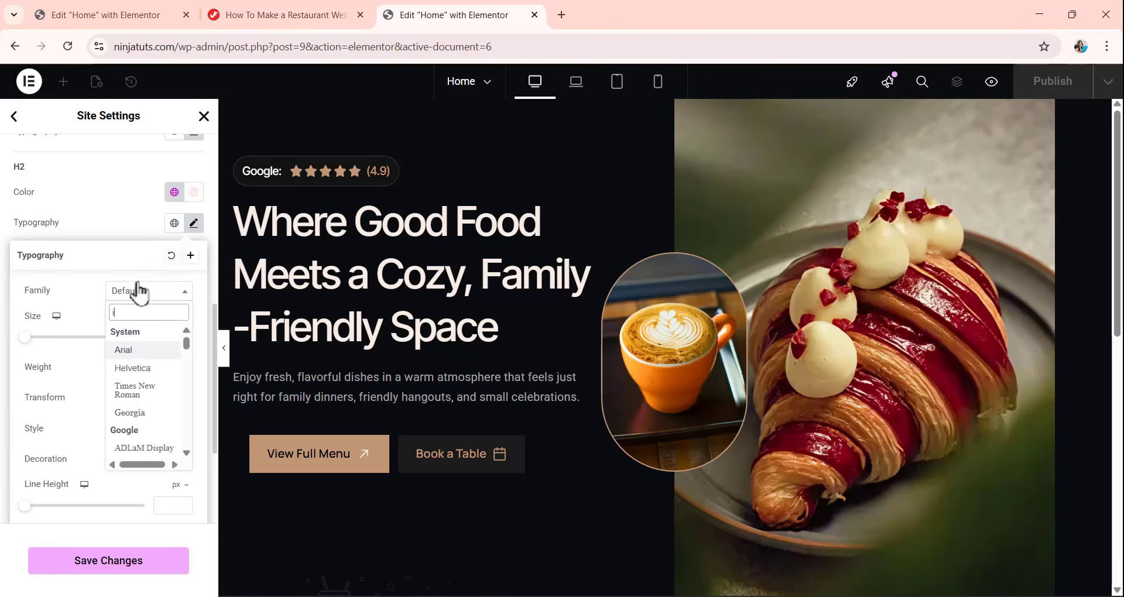
pyautogui.write('nte')
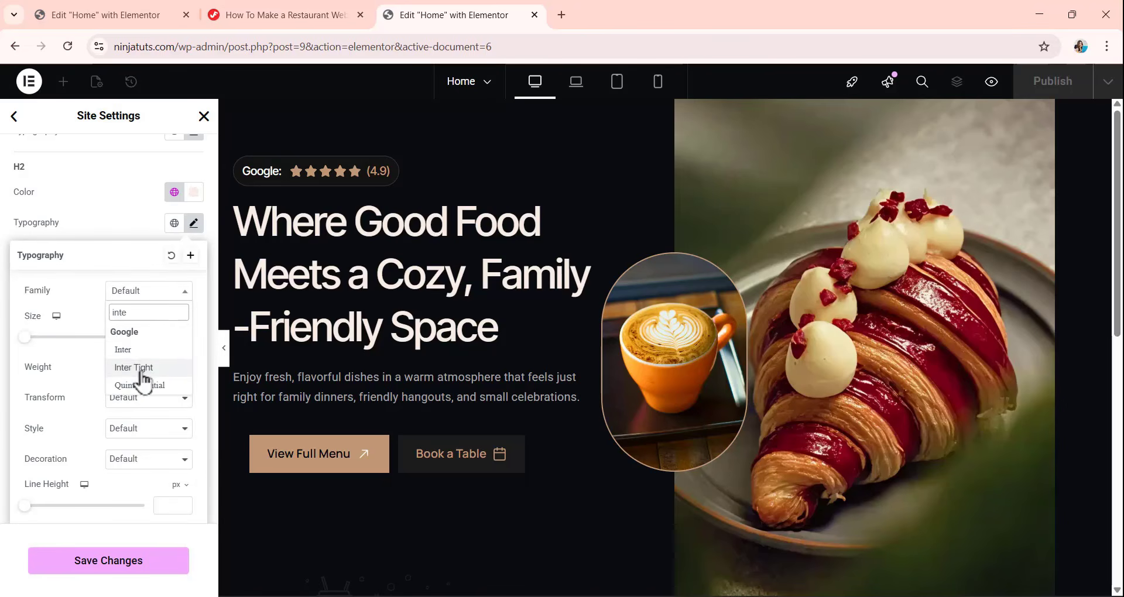
pyautogui.click(134, 367)
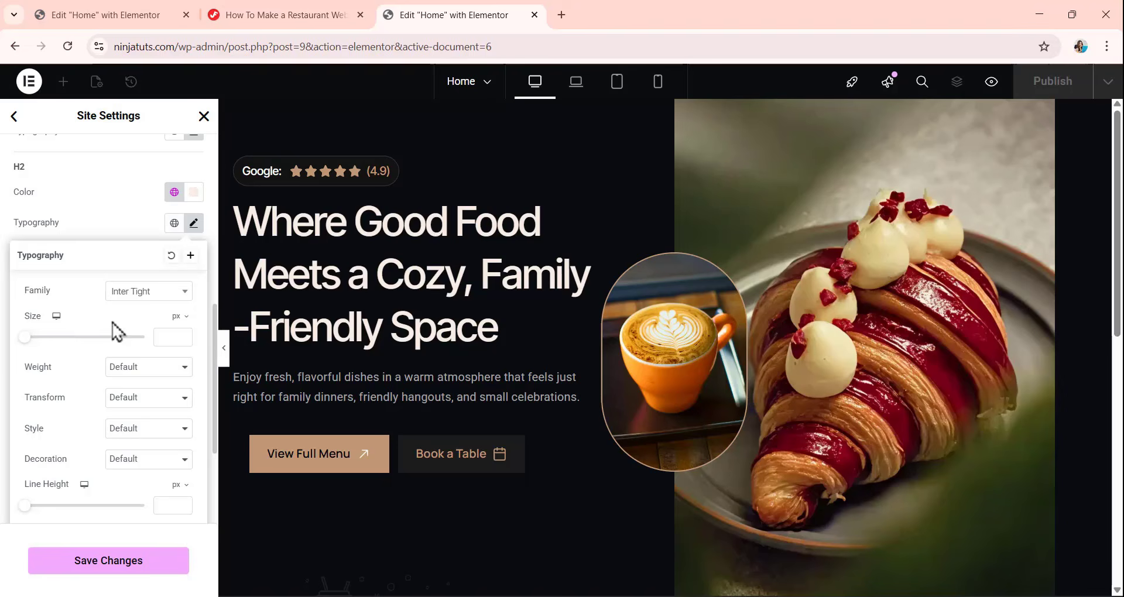
pyautogui.click(161, 338)
pyautogui.write('44')
# Set the H2 weight to 500 (Medium) and its line height to 60 px.
pyautogui.click(146, 369)
pyautogui.click(143, 457)
pyautogui.scroll(-1, 82, 322)
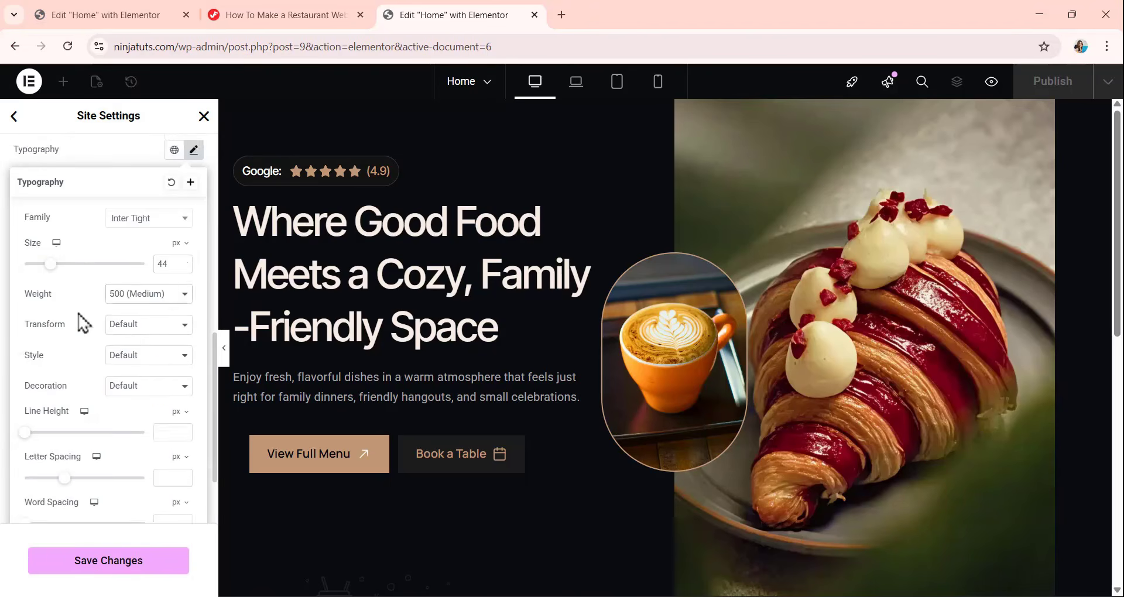
pyautogui.scroll(-1, 82, 323)
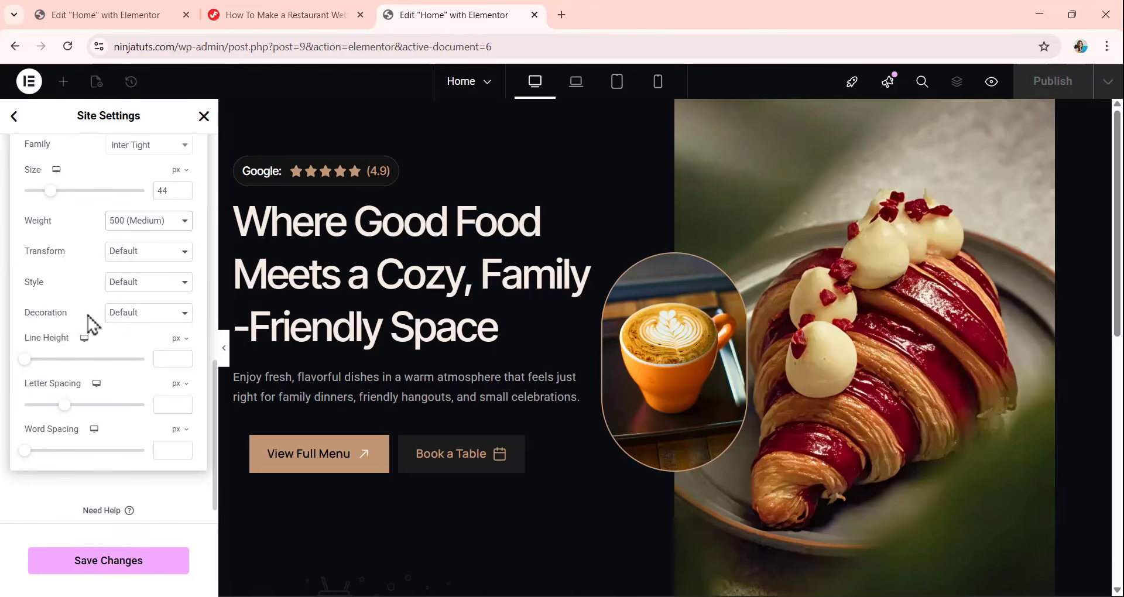
pyautogui.click(160, 360)
pyautogui.write('60')
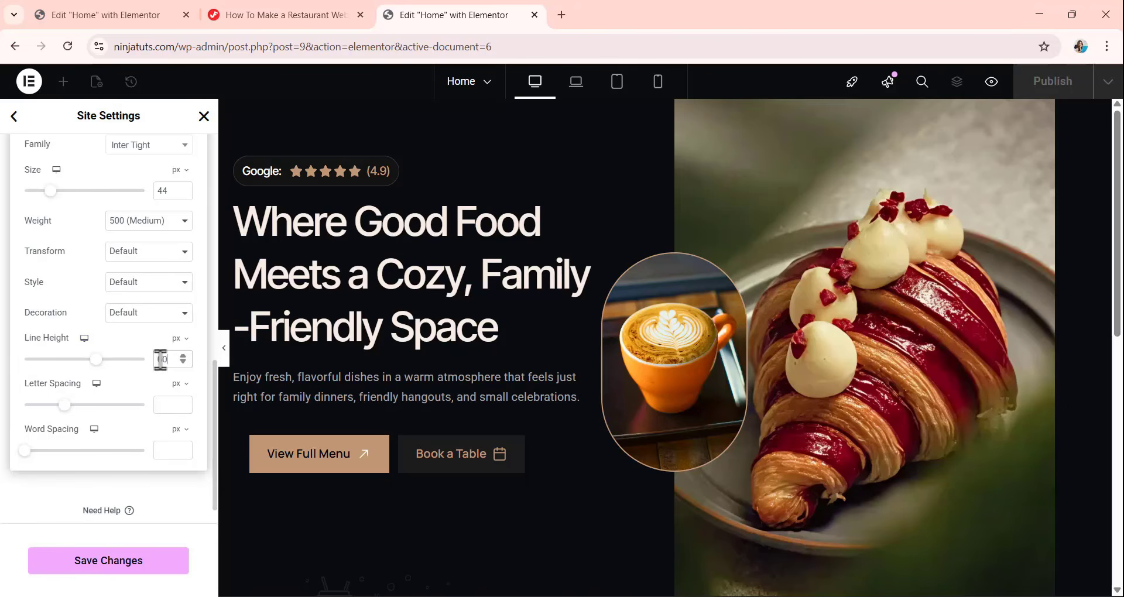
# Switch the H2 letter spacing unit to em and set the spacing to -0.03.
pyautogui.click(176, 385)
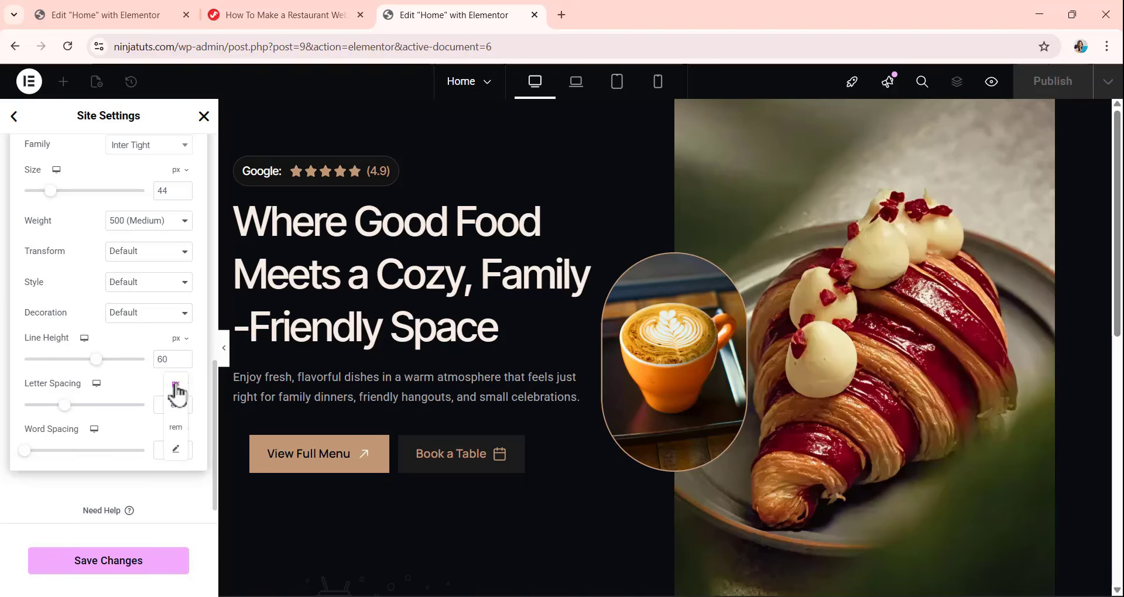
pyautogui.click(176, 413)
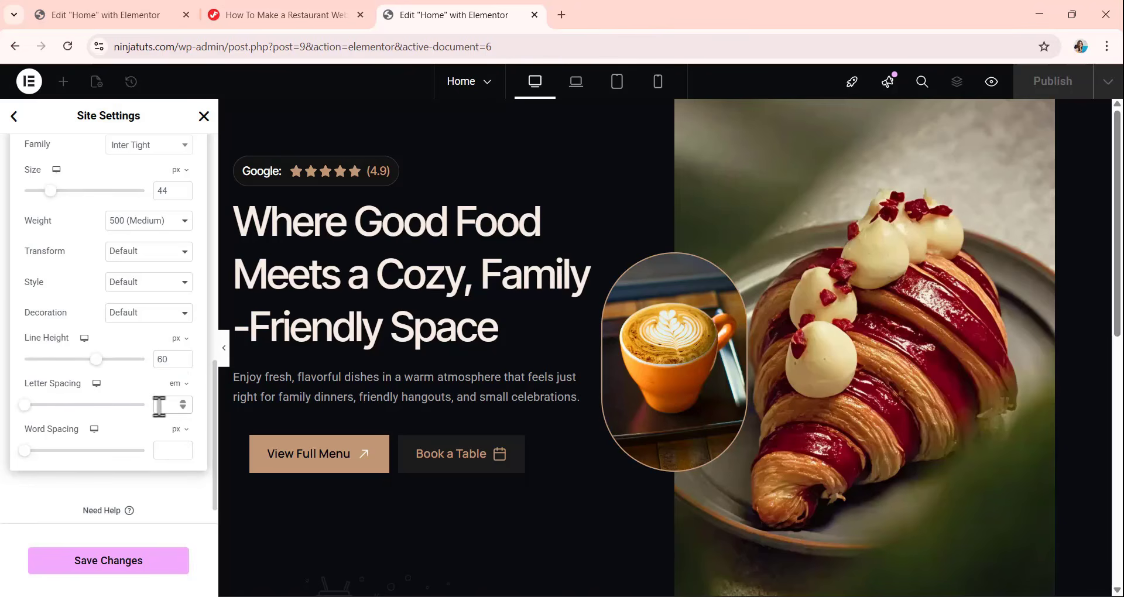
pyautogui.write('-0.03')
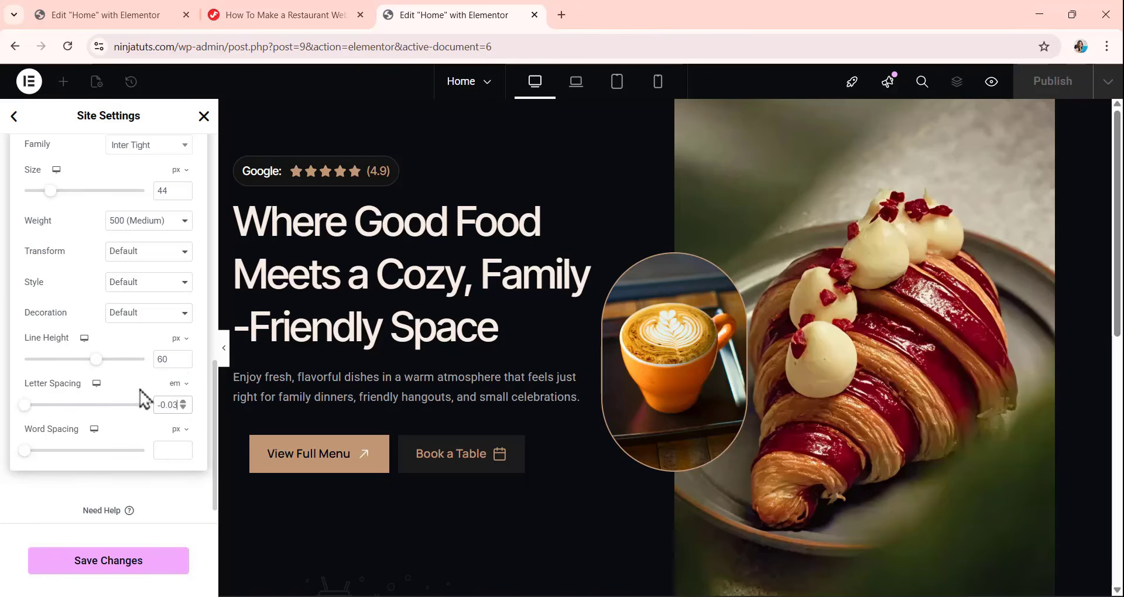
# Assign the global white color (#FFFFFF) to the H3 heading style.
pyautogui.click(32, 486)
pyautogui.scroll(3, 82, 410)
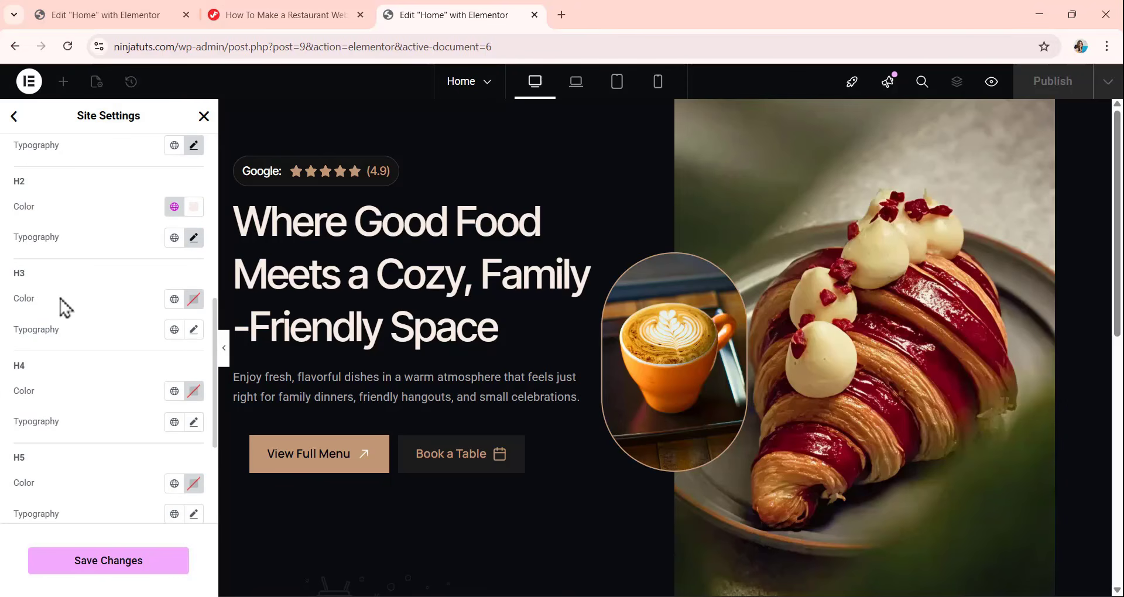
pyautogui.click(170, 302)
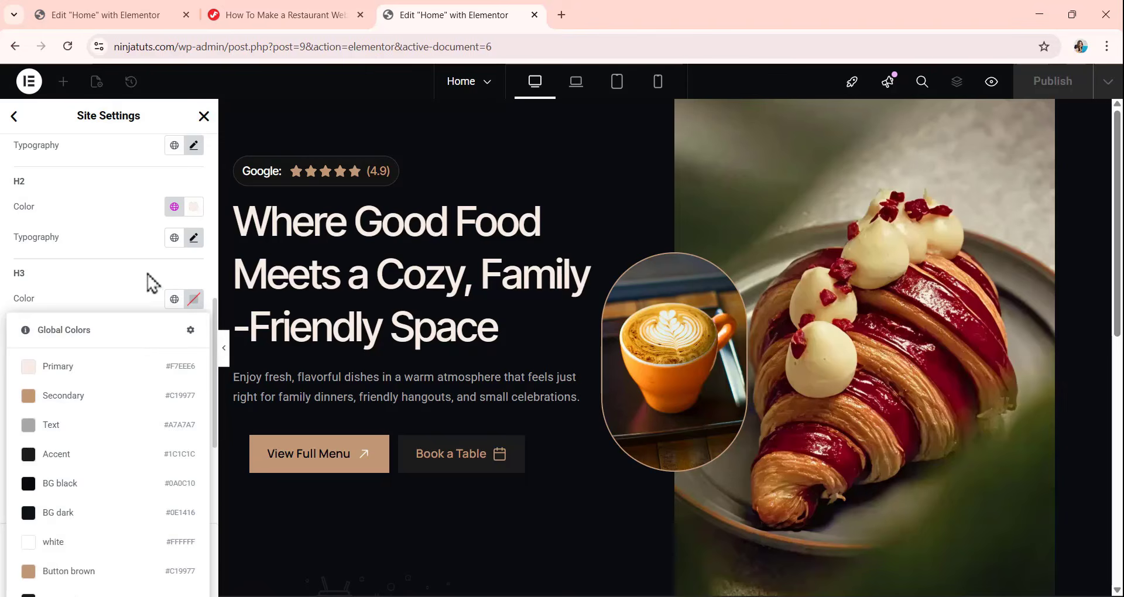
pyautogui.click(151, 281)
pyautogui.click(174, 302)
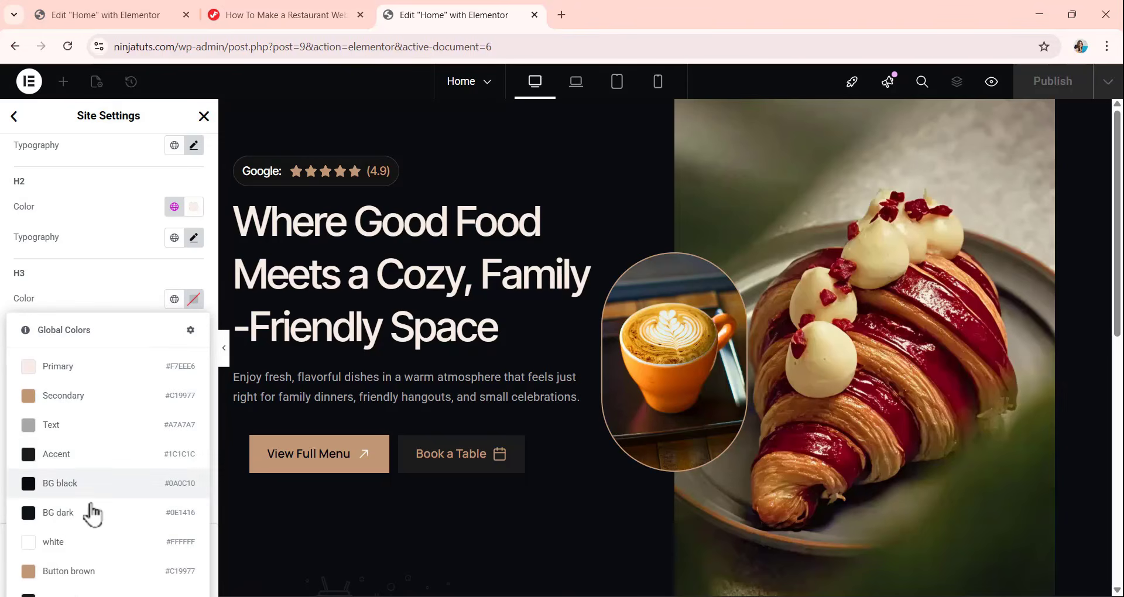
pyautogui.click(67, 550)
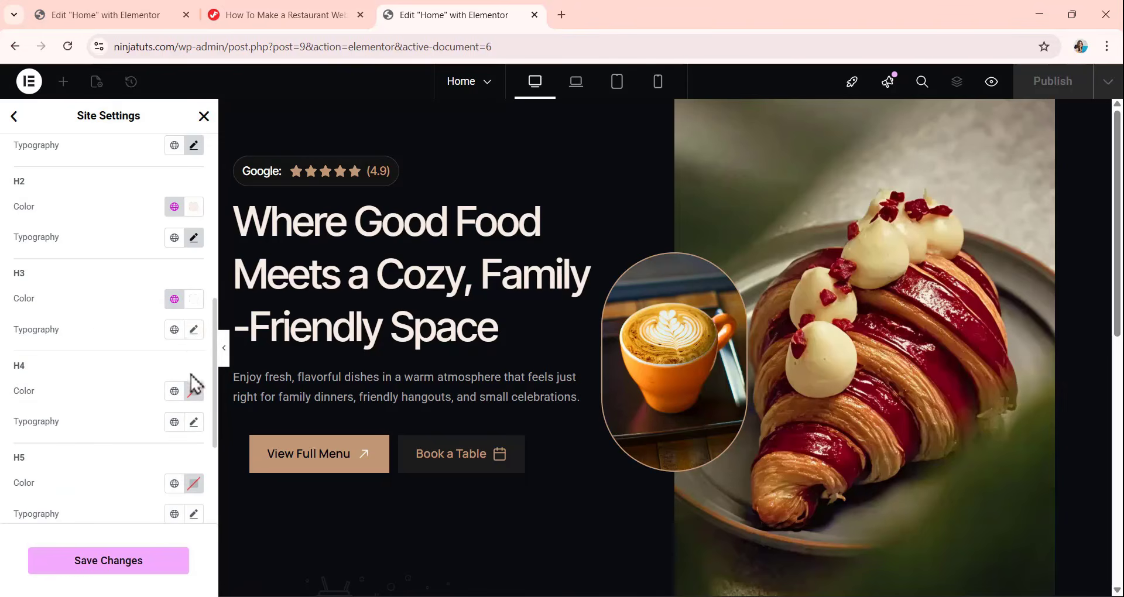
# Set the H3 typography to the Inter Tight font family at a size of 28 px.
pyautogui.click(193, 329)
pyautogui.click(161, 404)
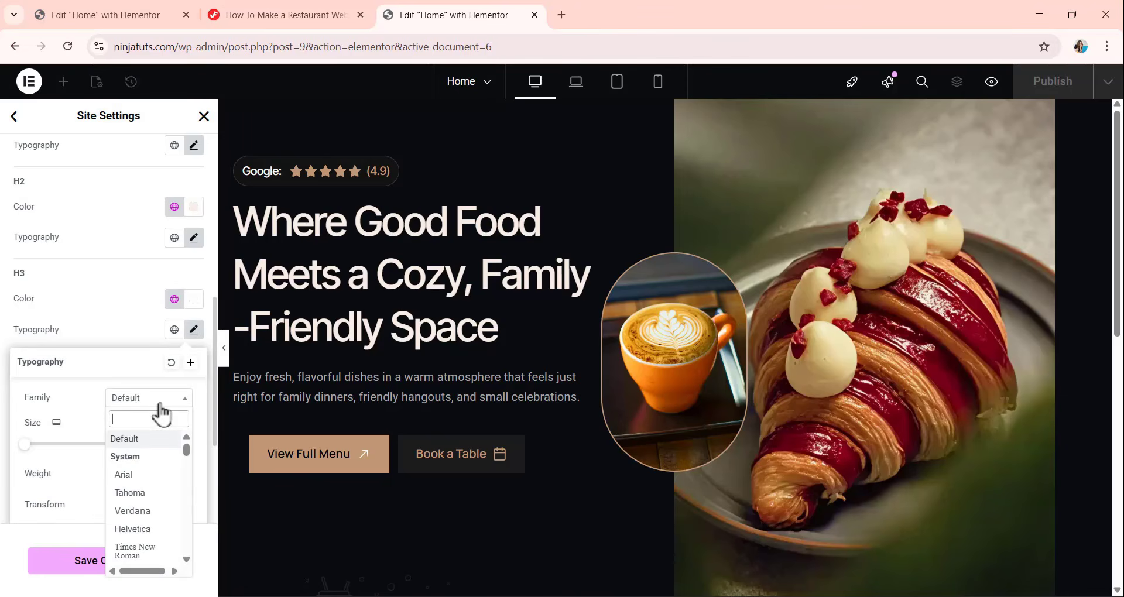
pyautogui.write('inter')
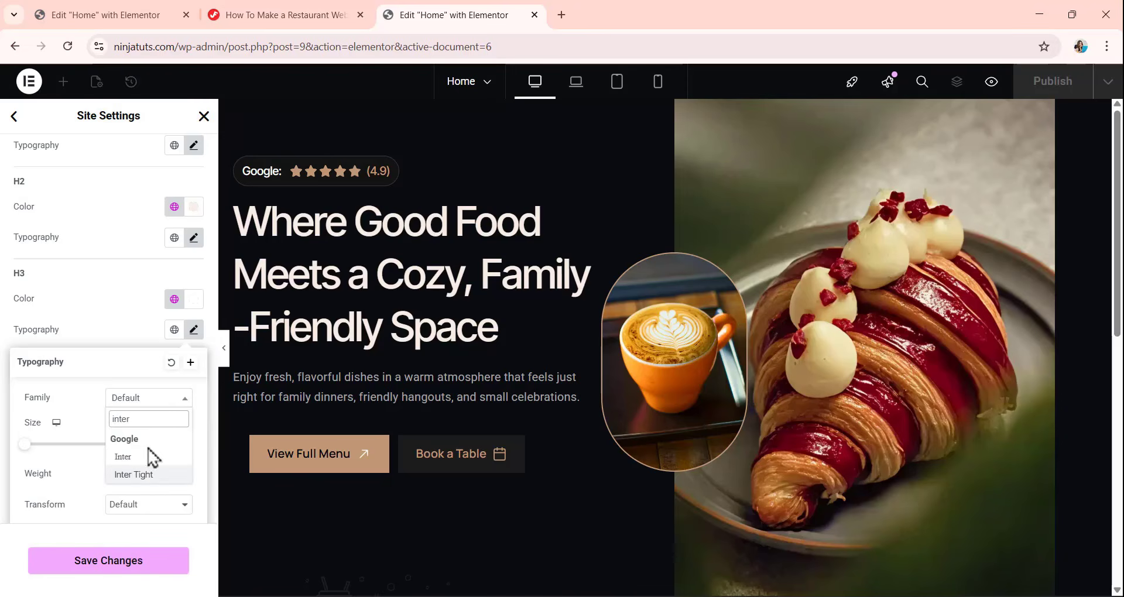
pyautogui.click(135, 474)
pyautogui.scroll(-3, 158, 363)
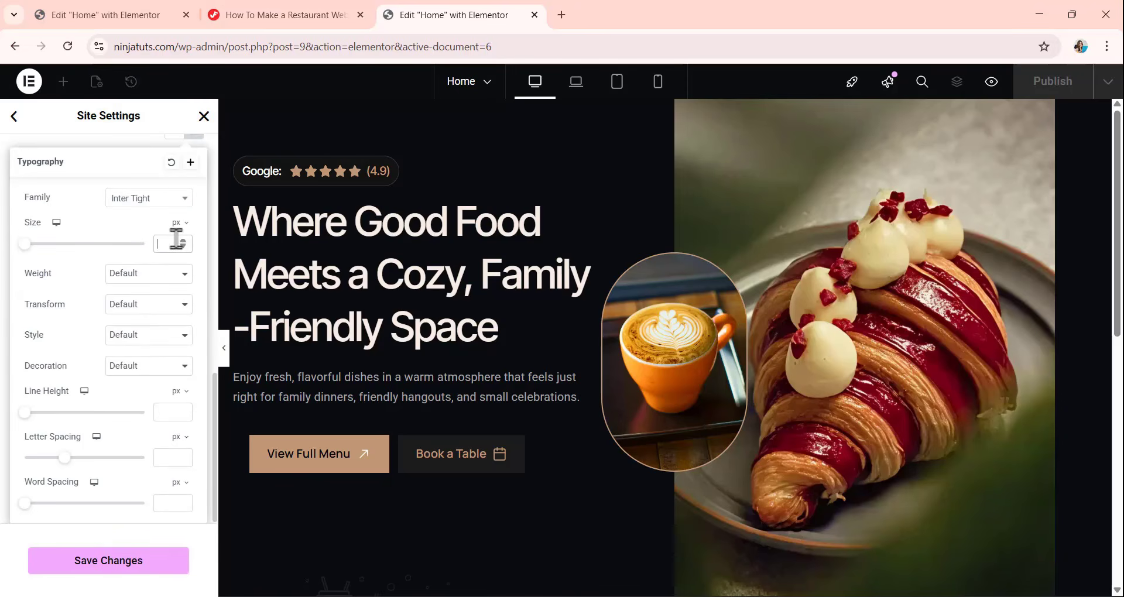
pyautogui.write('28')
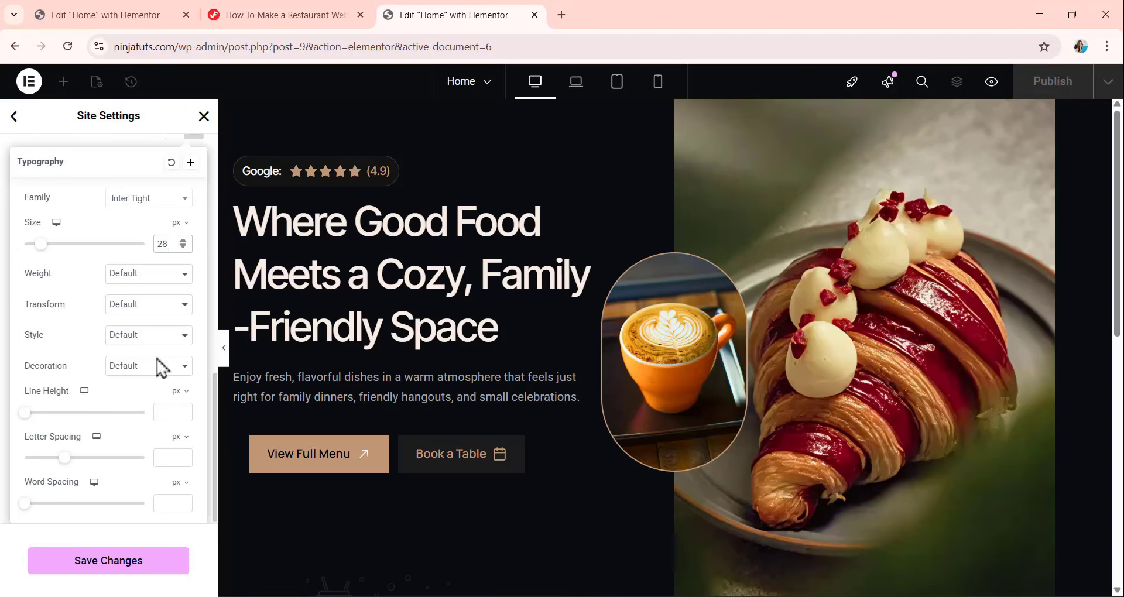
# Set the H3 weight to 500 (Medium) and its line height to 40 px.
pyautogui.click(133, 276)
pyautogui.click(136, 365)
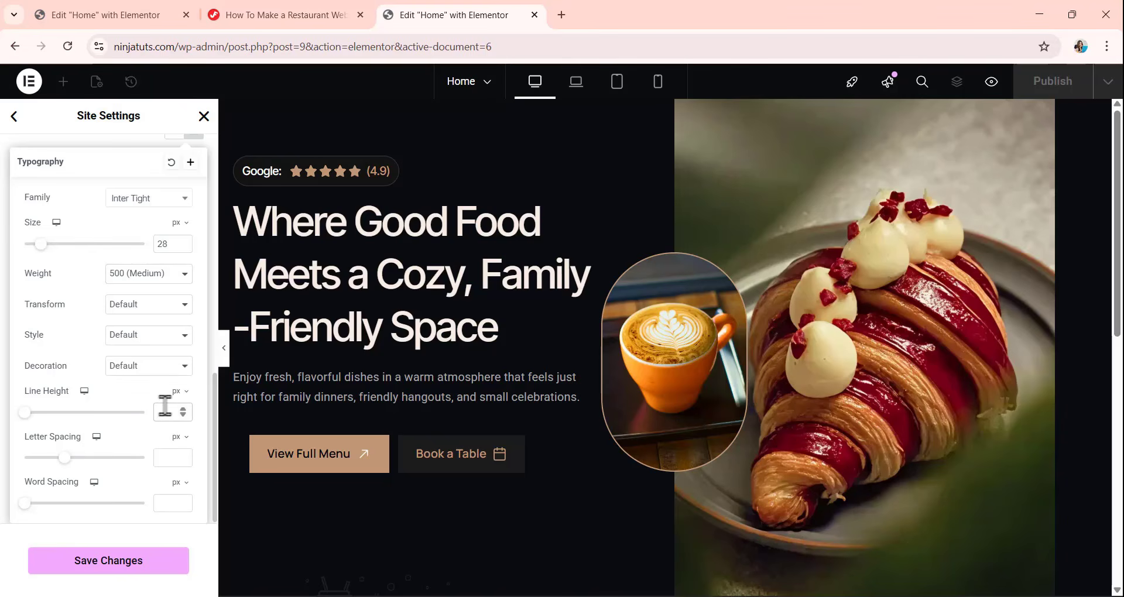
pyautogui.write('40')
# Switch the H3 letter spacing unit to em and set the spacing to -0.02.
pyautogui.click(169, 442)
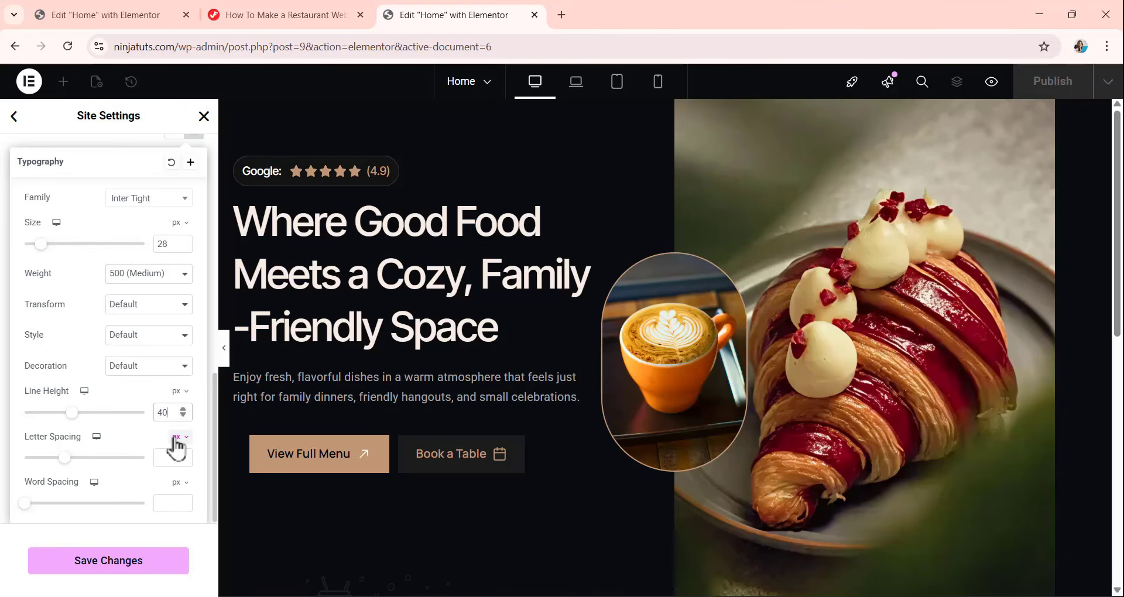
pyautogui.click(176, 479)
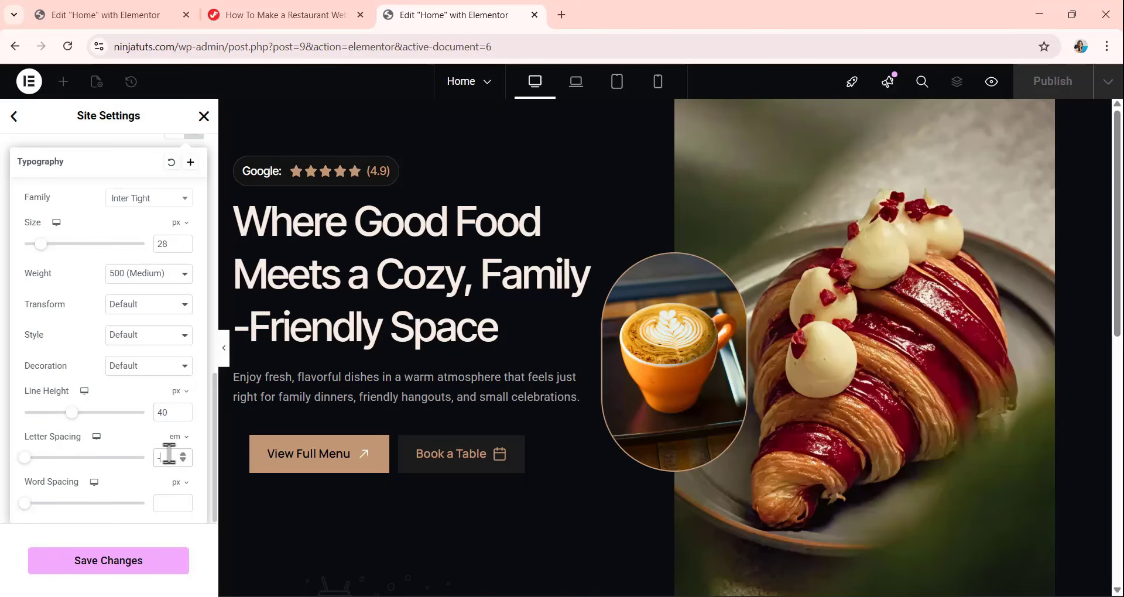
pyautogui.click(168, 454)
pyautogui.write('-0.02')
pyautogui.click(131, 141)
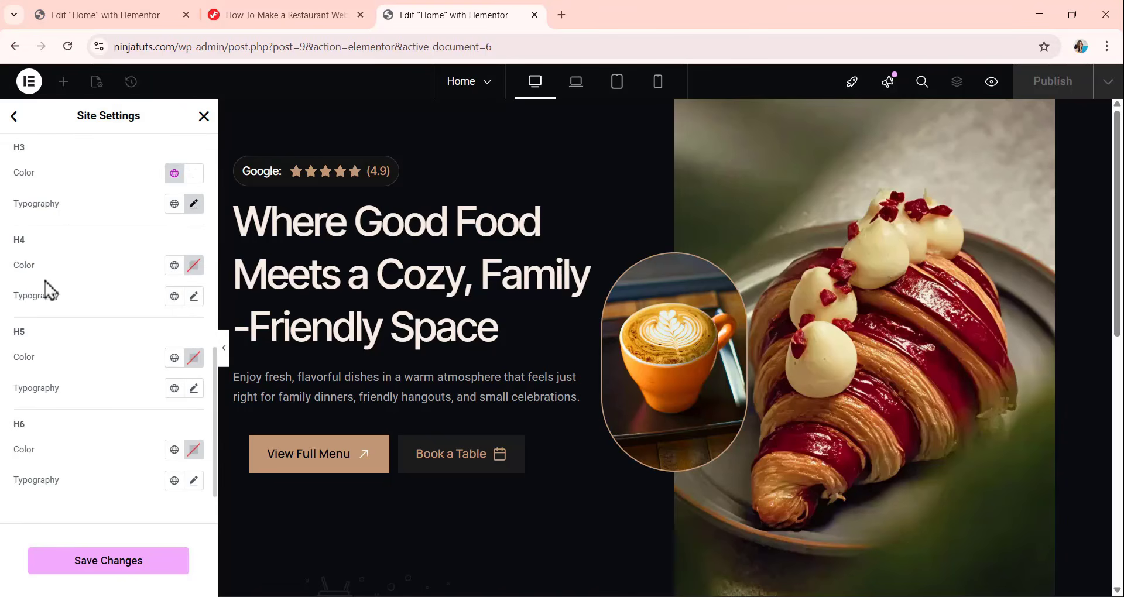
# Assign the global white color (#FFFFFF) to the H4 heading style and set its font family to Inter Tight.
pyautogui.click(174, 265)
pyautogui.click(82, 511)
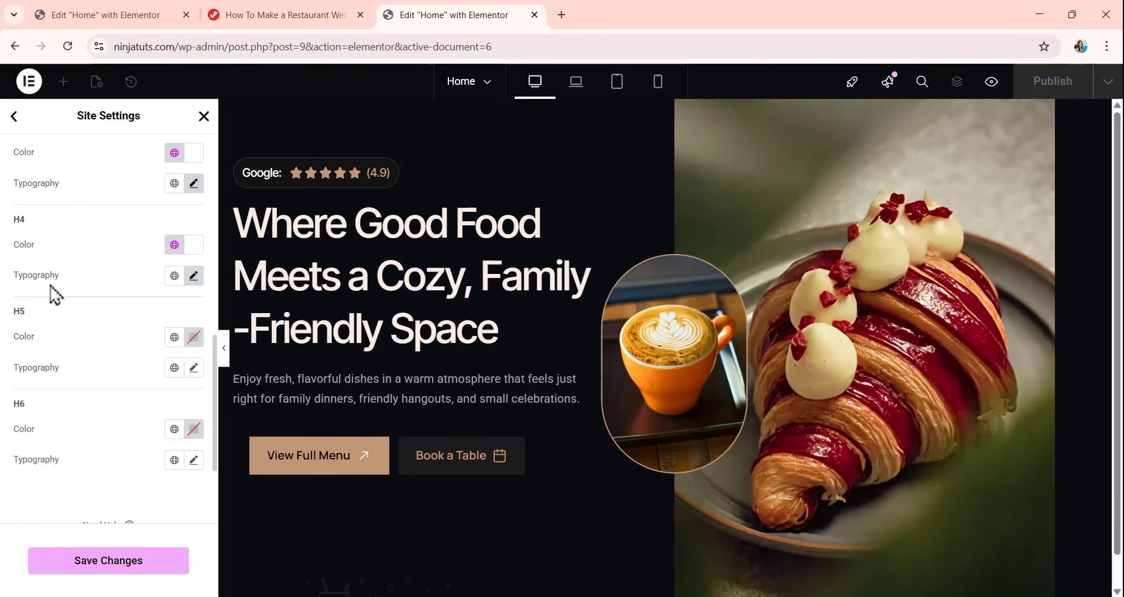
pyautogui.click(194, 276)
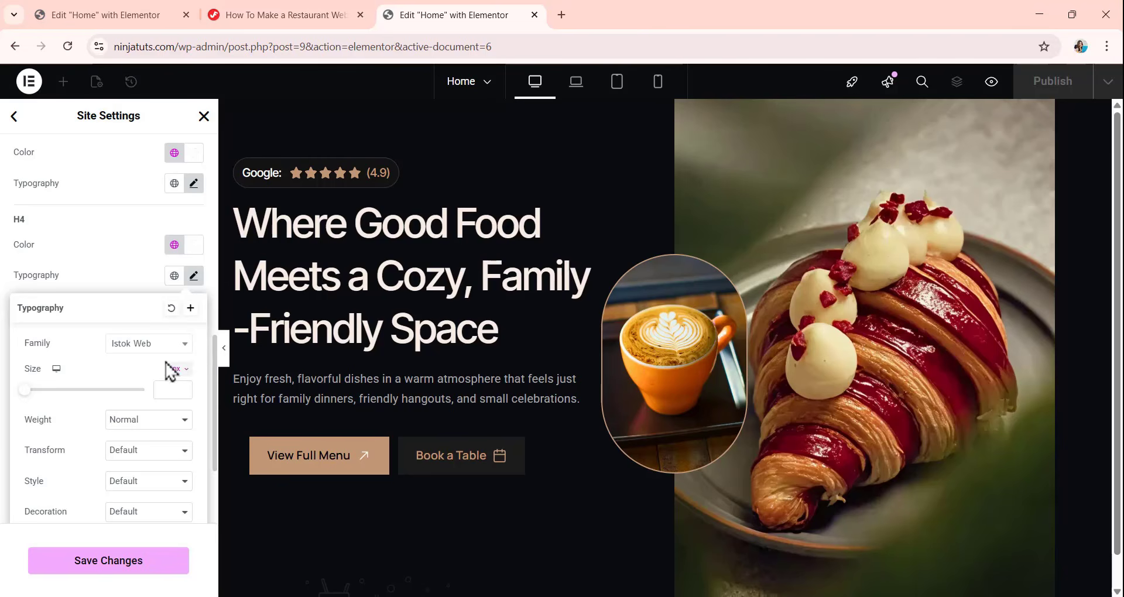
pyautogui.click(159, 345)
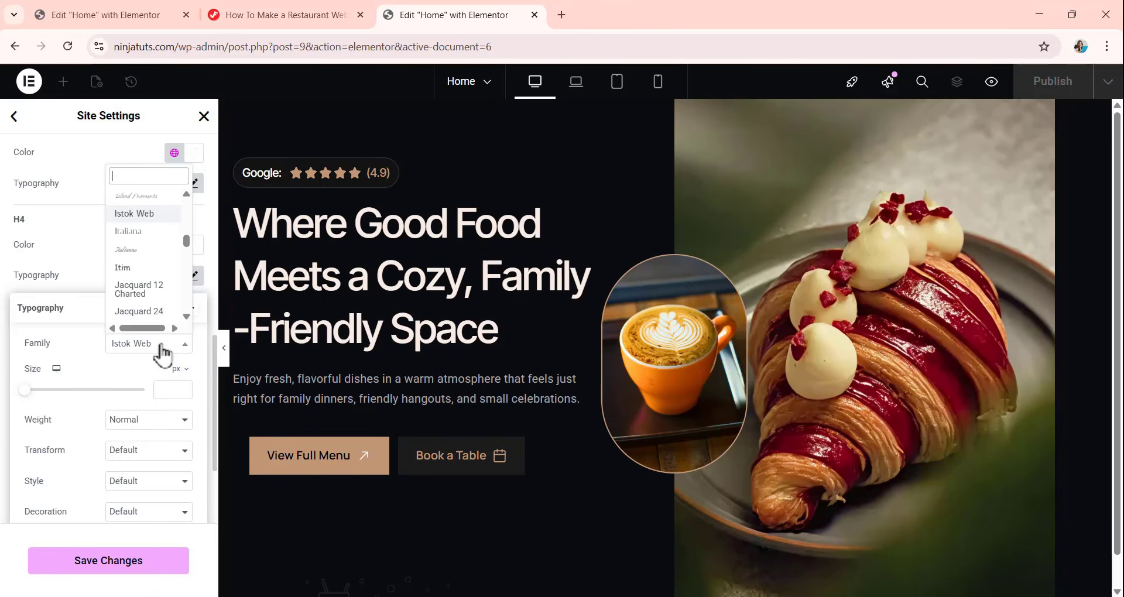
pyautogui.write('inter')
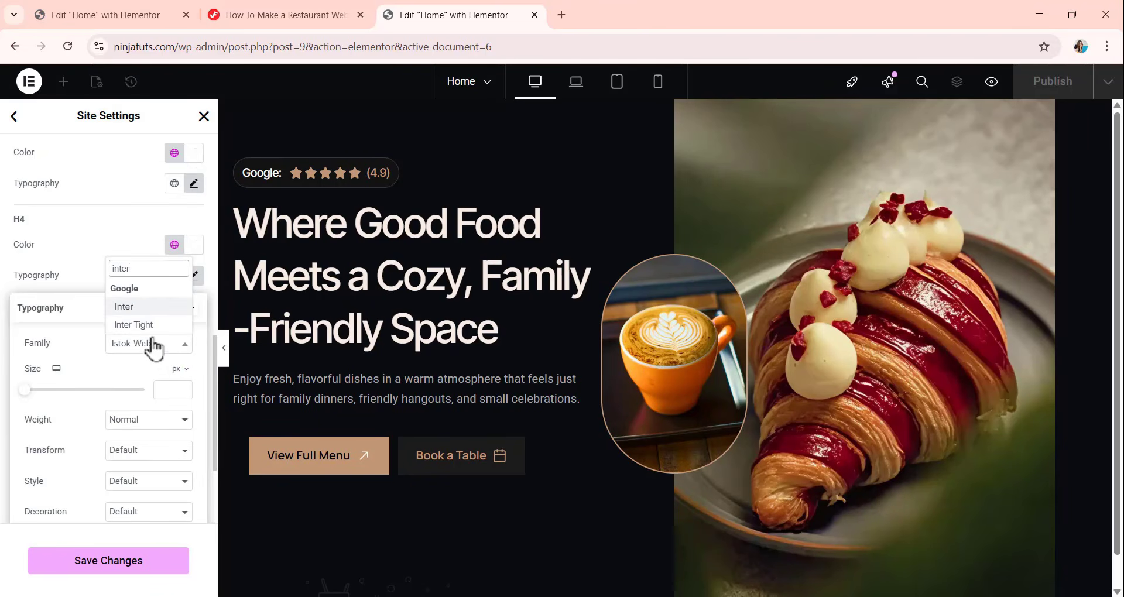
pyautogui.click(153, 326)
# Set the H4 font size to 24 px and its weight to 500 (Medium).
pyautogui.click(166, 390)
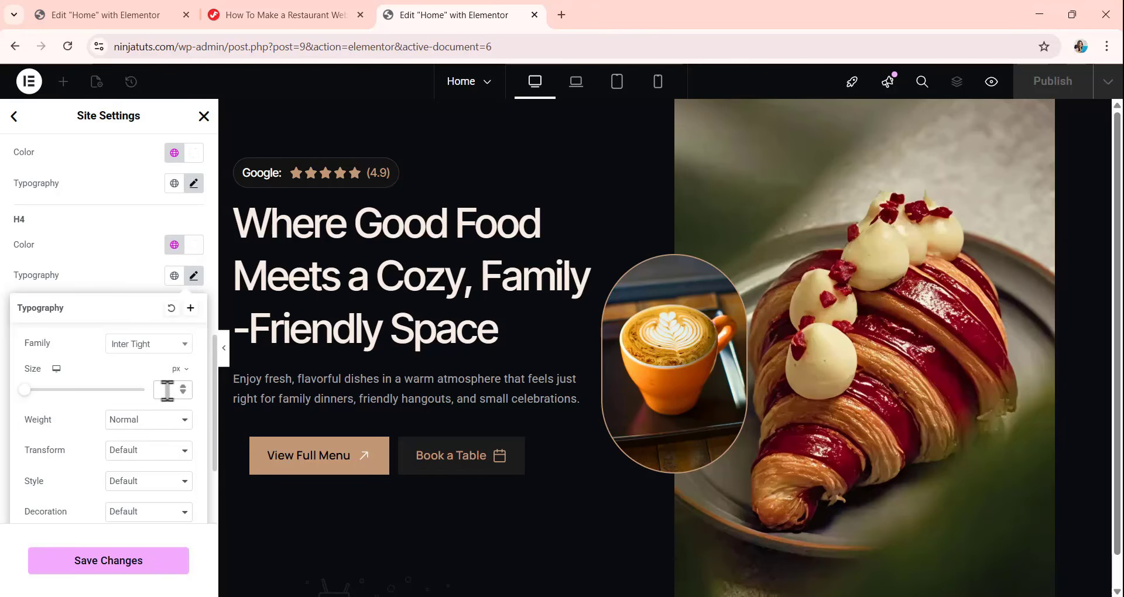
pyautogui.write('24')
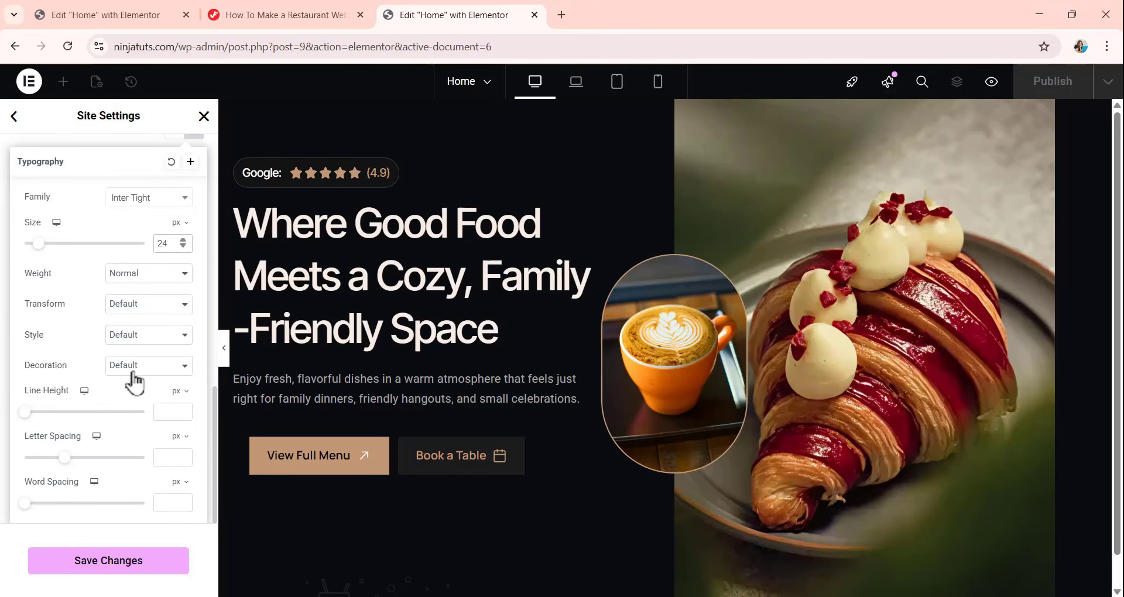
pyautogui.scroll(-3, 131, 381)
pyautogui.click(138, 273)
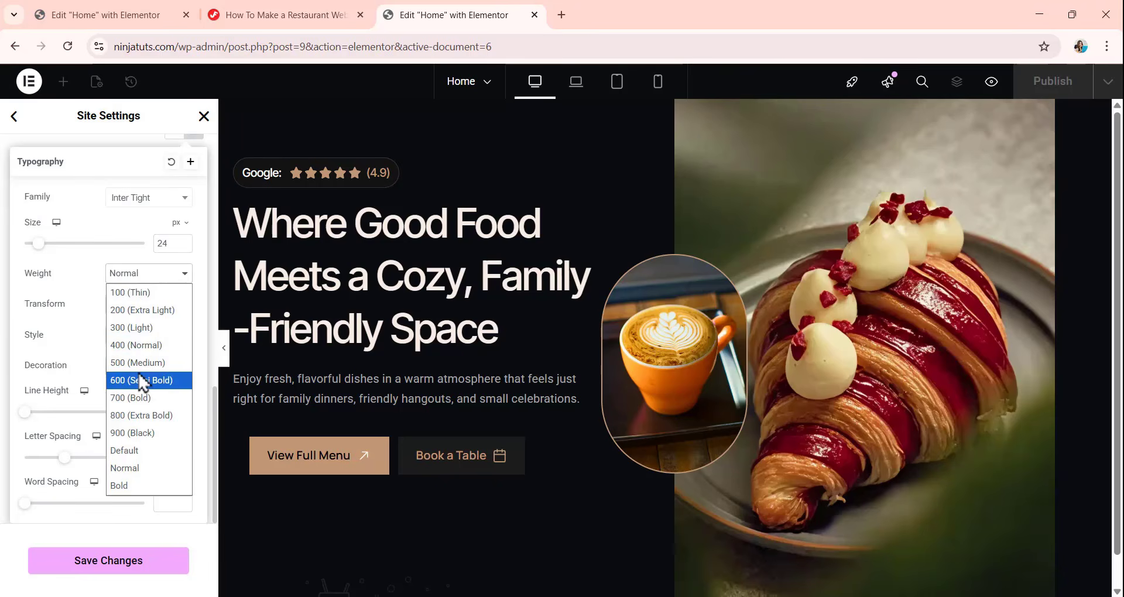
pyautogui.click(141, 366)
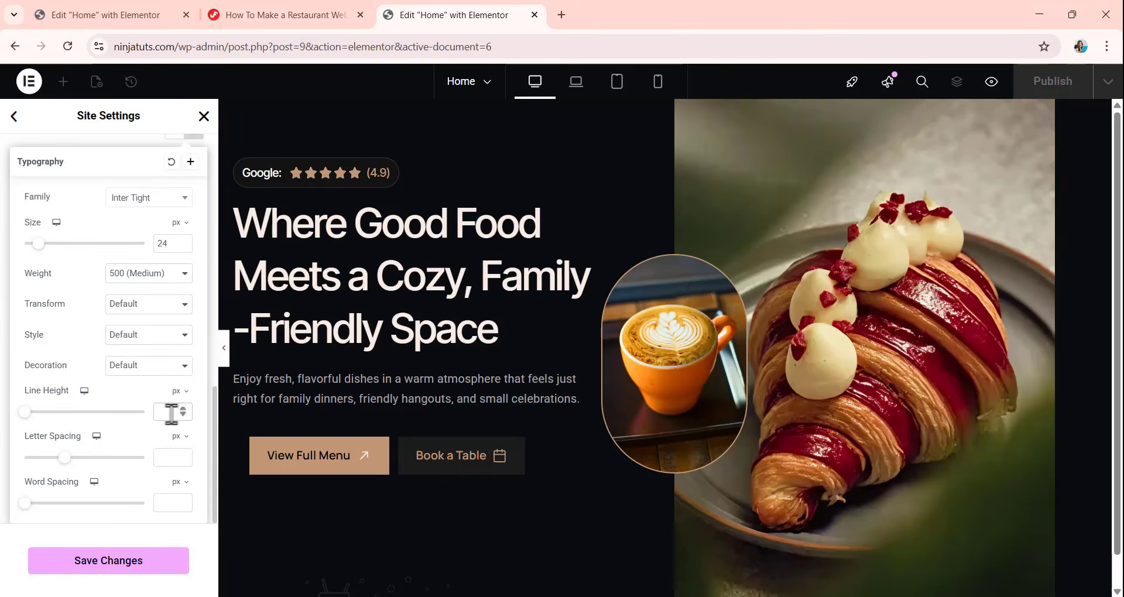
# Set the H4 line height to 36 px and its letter spacing to -0.01 em.
pyautogui.click(171, 413)
pyautogui.write('36')
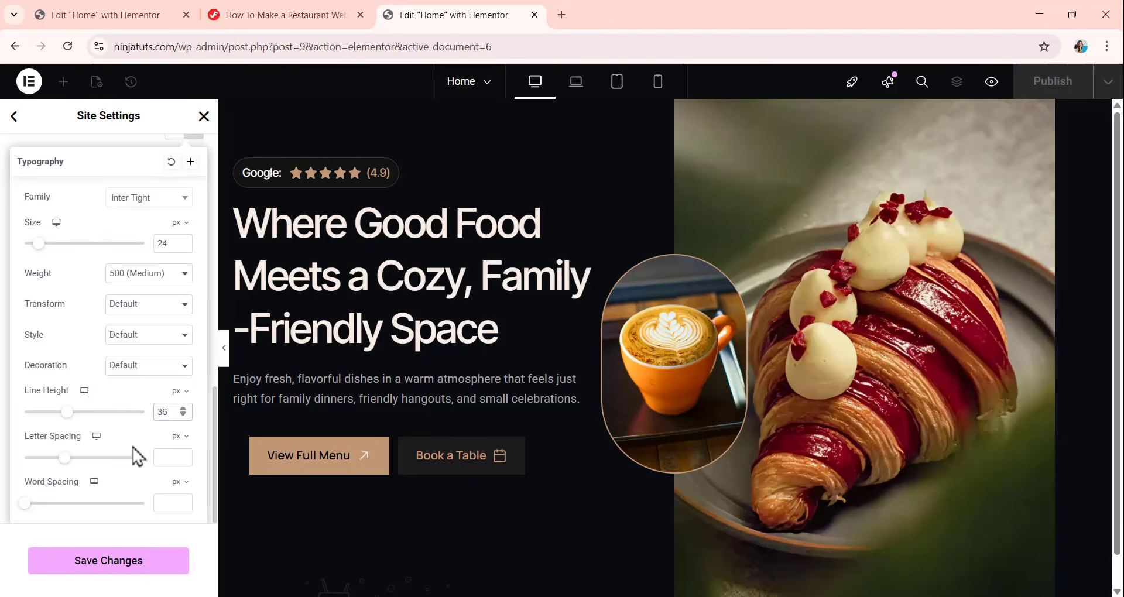
pyautogui.click(174, 437)
pyautogui.click(174, 456)
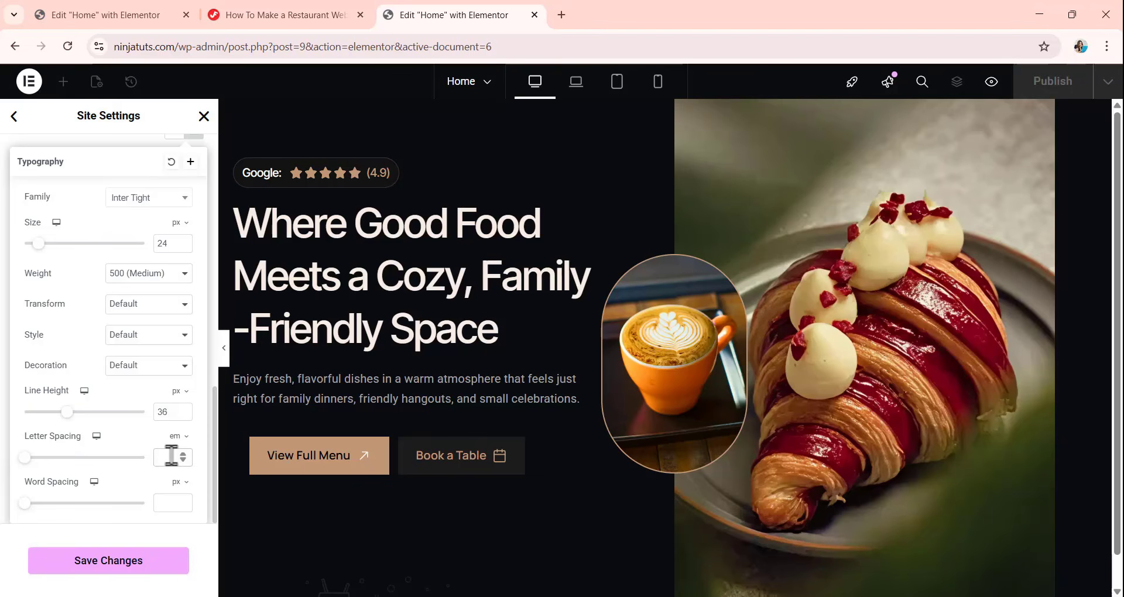
pyautogui.click(172, 455)
pyautogui.write('-0.01')
pyautogui.click(125, 146)
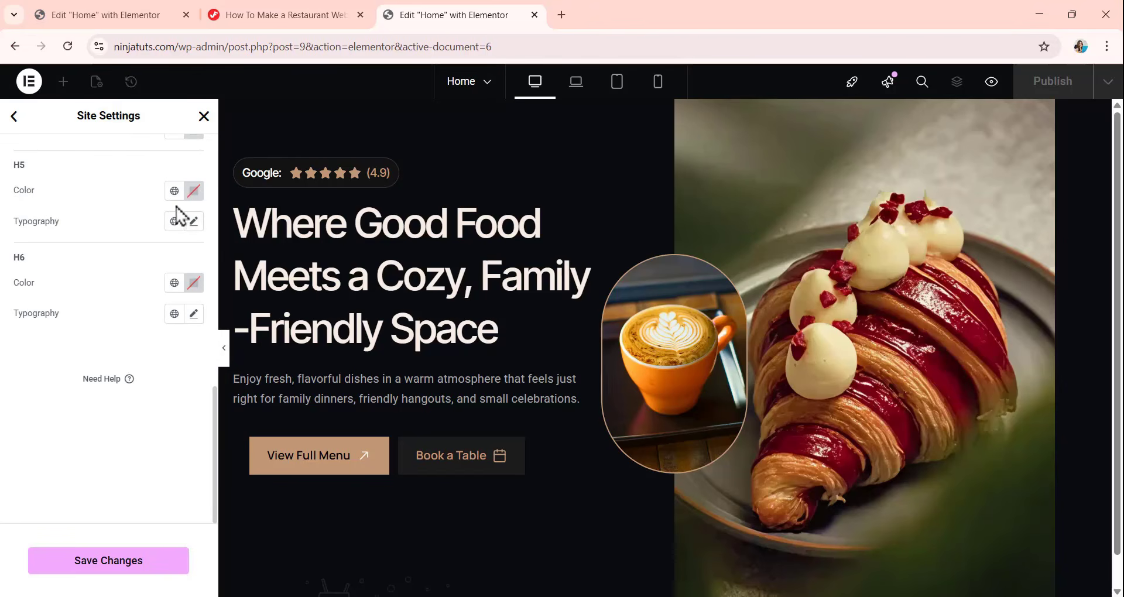
# Set the H5 heading typography to the Inter Tight font family.
pyautogui.scroll(2, 183, 340)
pyautogui.click(194, 321)
pyautogui.scroll(-3, 155, 378)
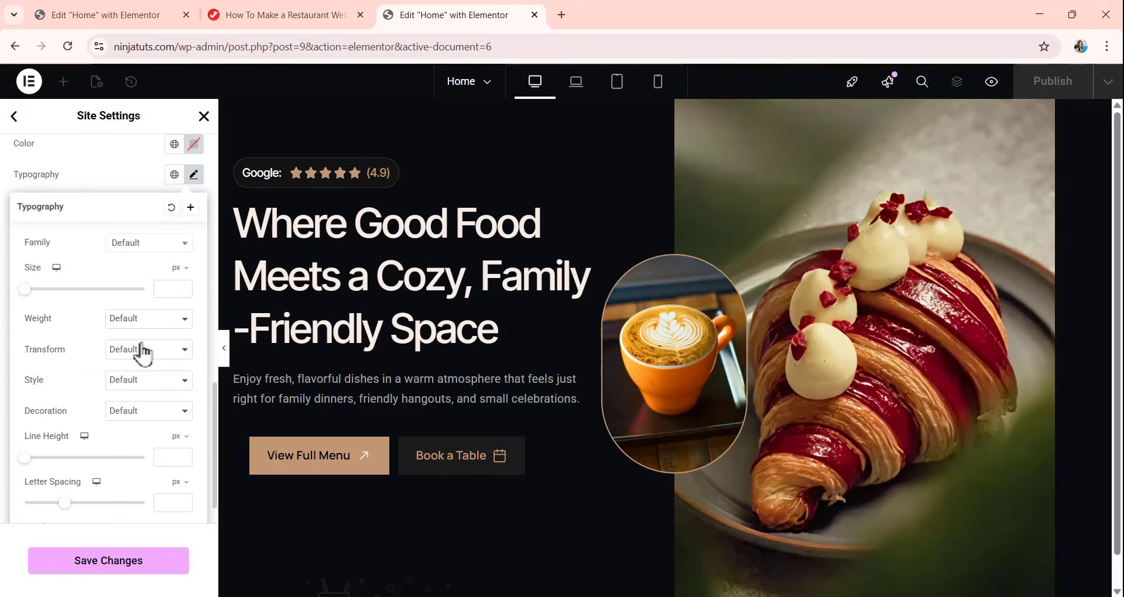
pyautogui.click(132, 243)
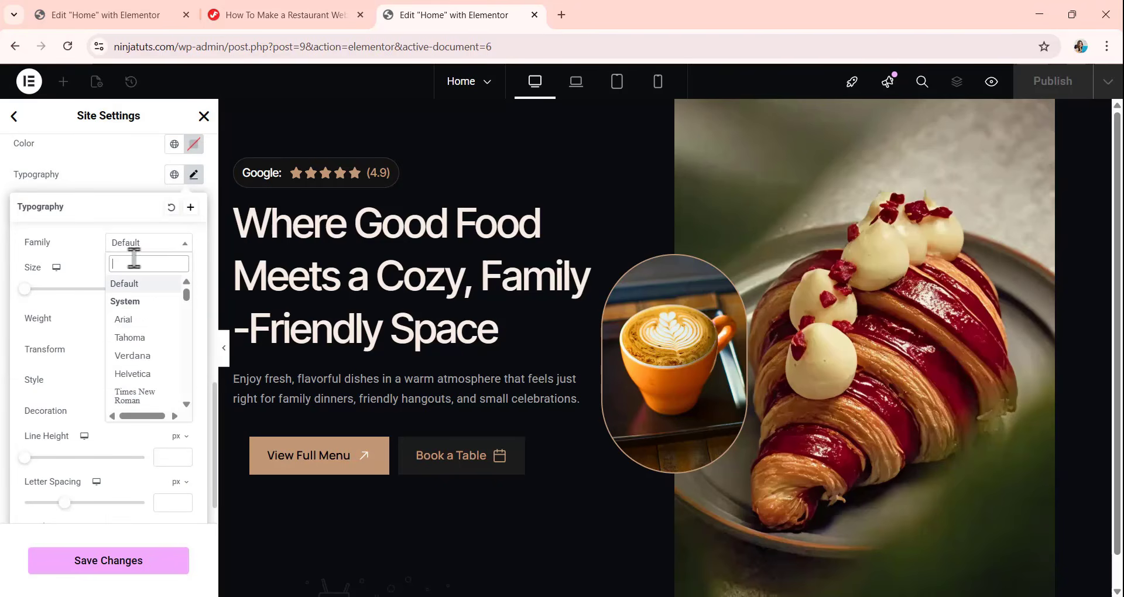
pyautogui.write('inter')
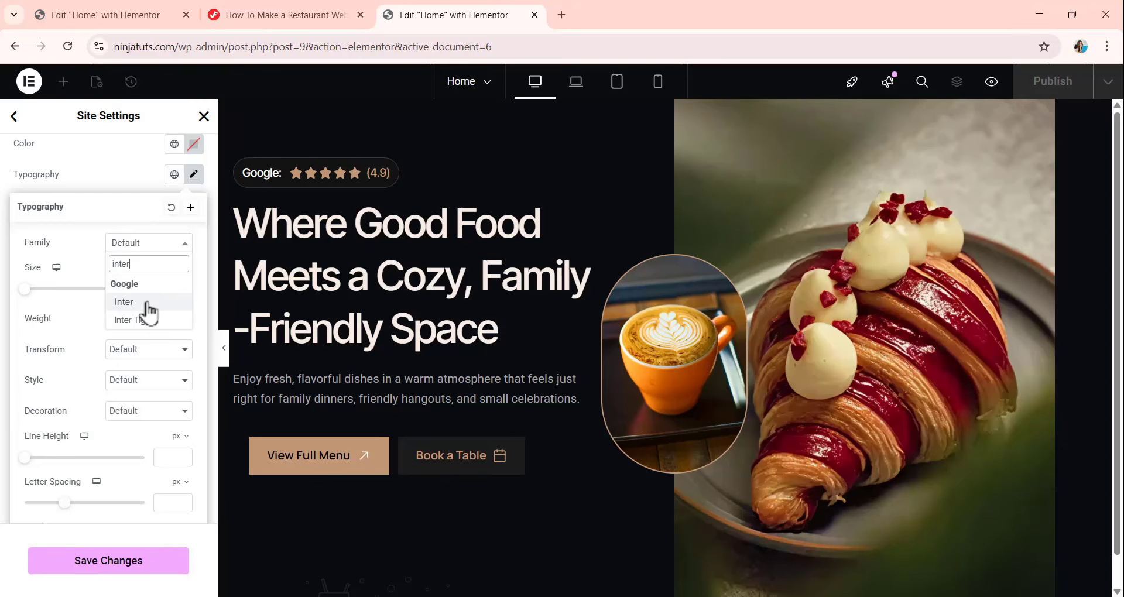
pyautogui.click(146, 320)
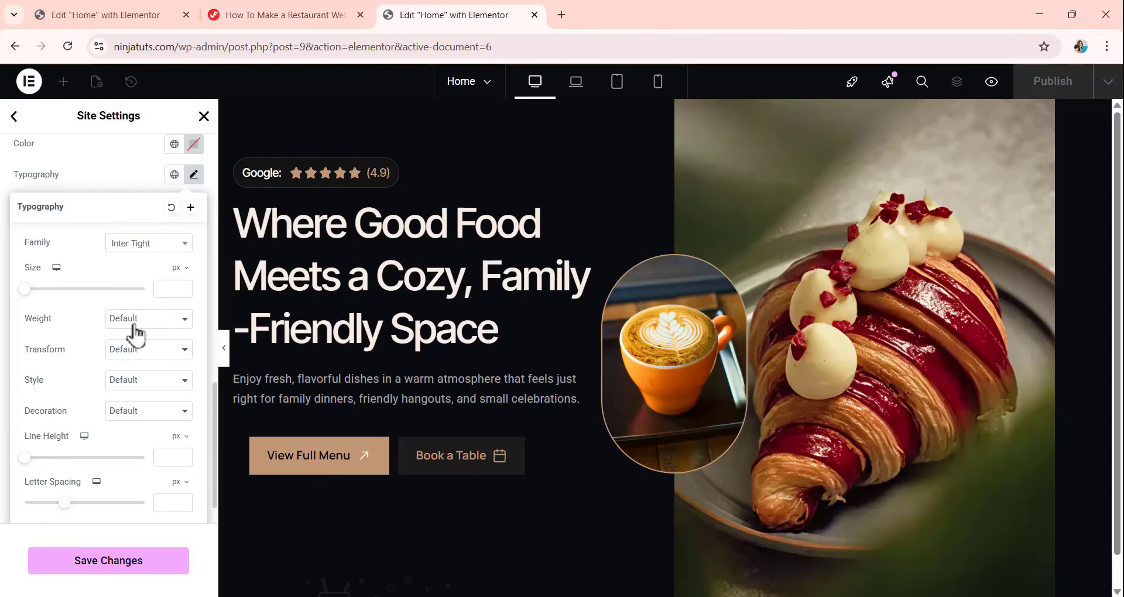
pyautogui.click(134, 187)
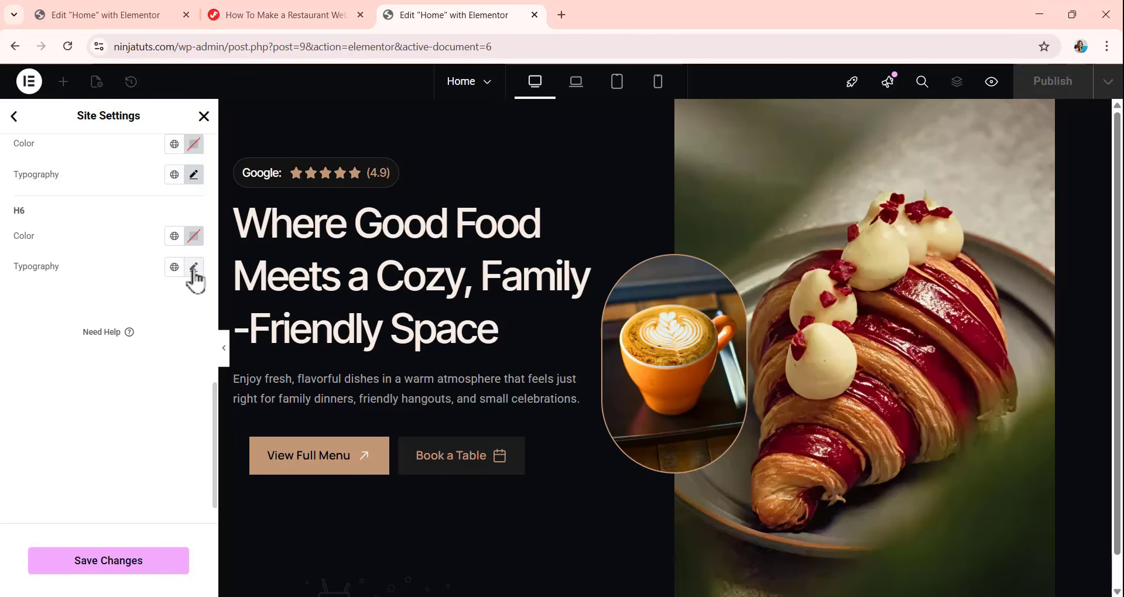
# Set the H6 typography to the Manrope font family at a size of 20 px.
pyautogui.click(194, 268)
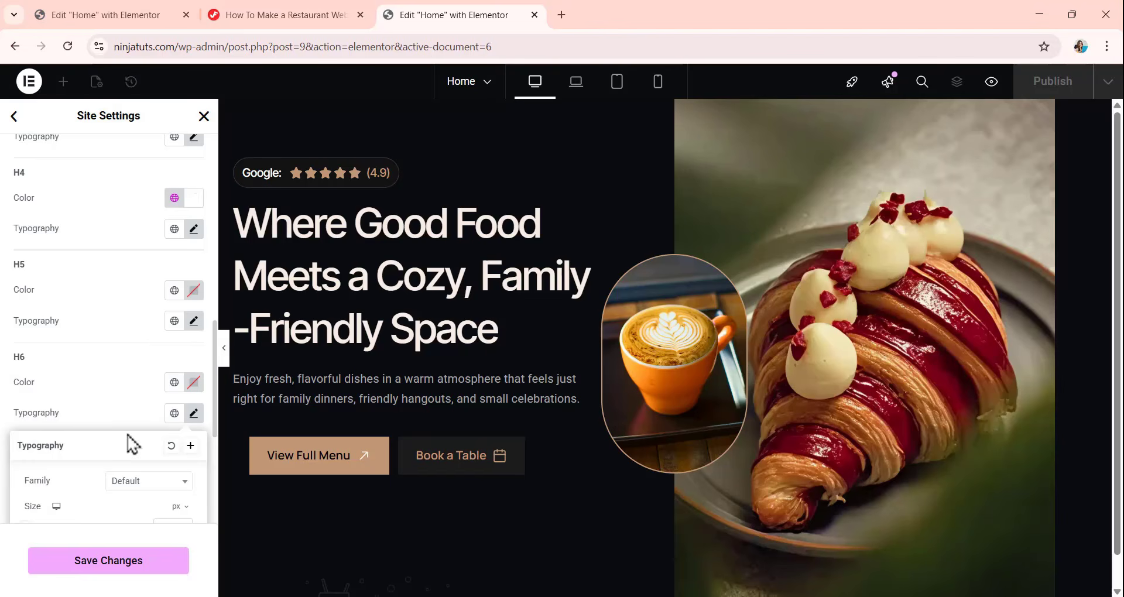
pyautogui.scroll(-3, 130, 444)
pyautogui.click(151, 344)
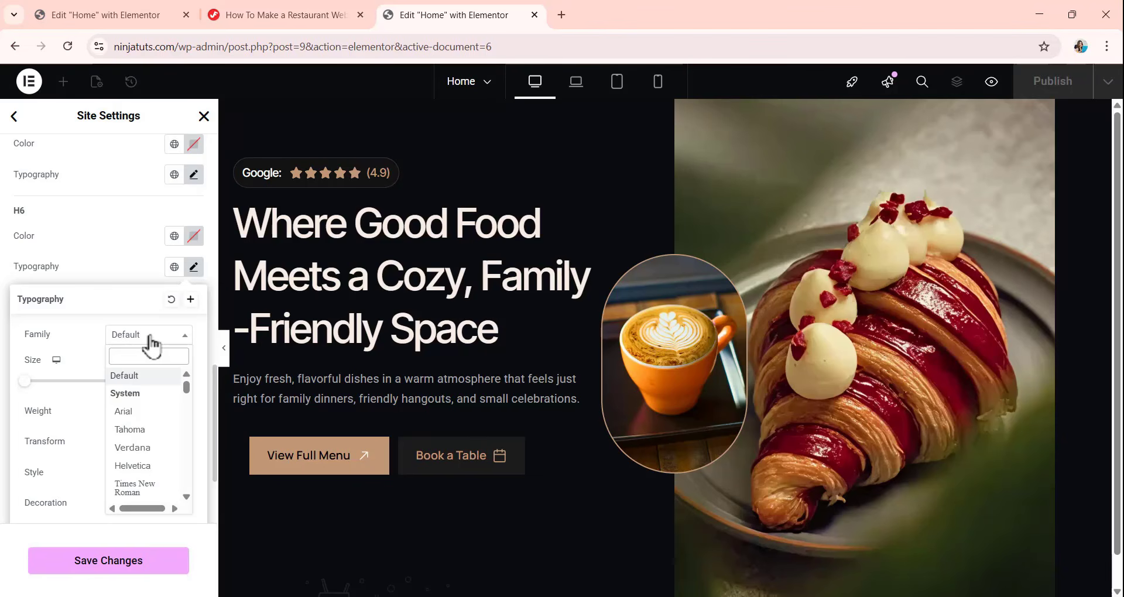
pyautogui.write('manrope')
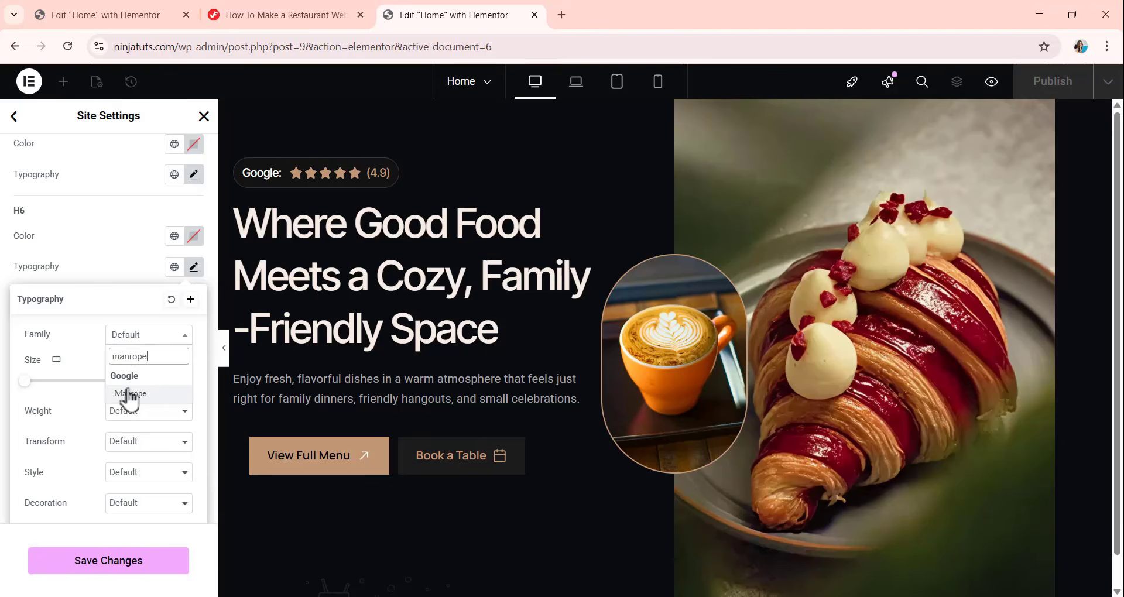
pyautogui.click(126, 393)
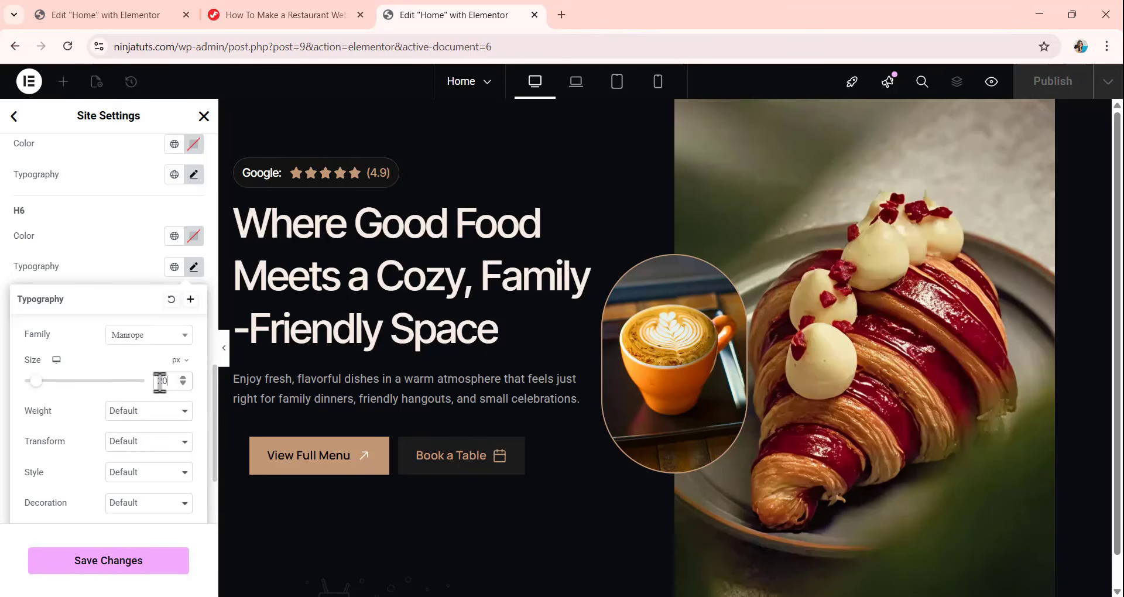
# Set the H6 font weight to 600 (Semi Bold) and its line height to 30 px.
pyautogui.click(148, 413)
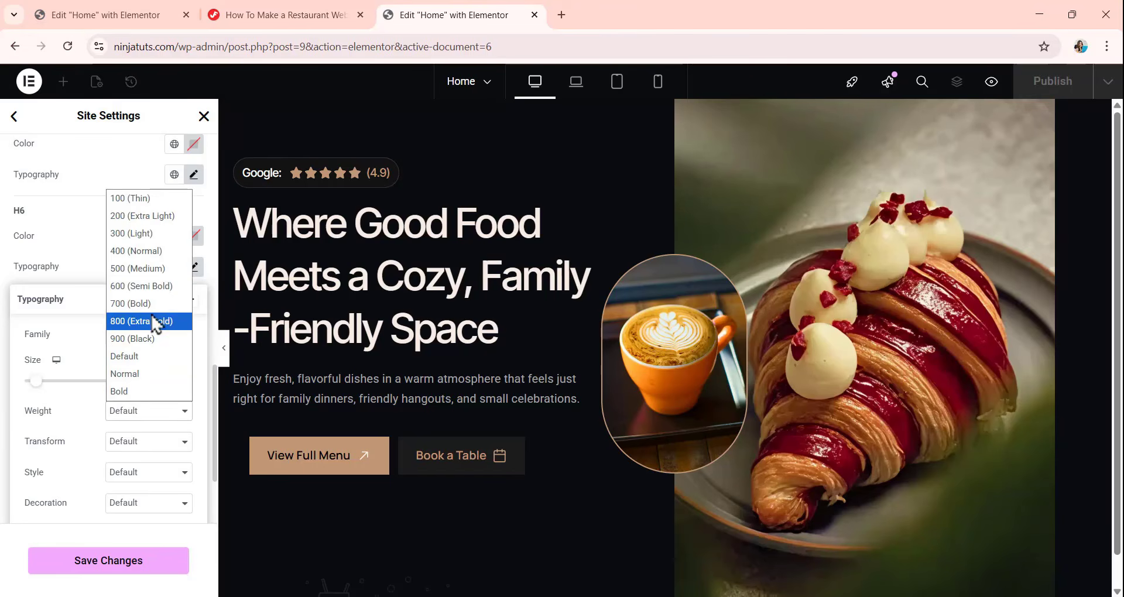
pyautogui.click(155, 286)
pyautogui.scroll(-1, 155, 337)
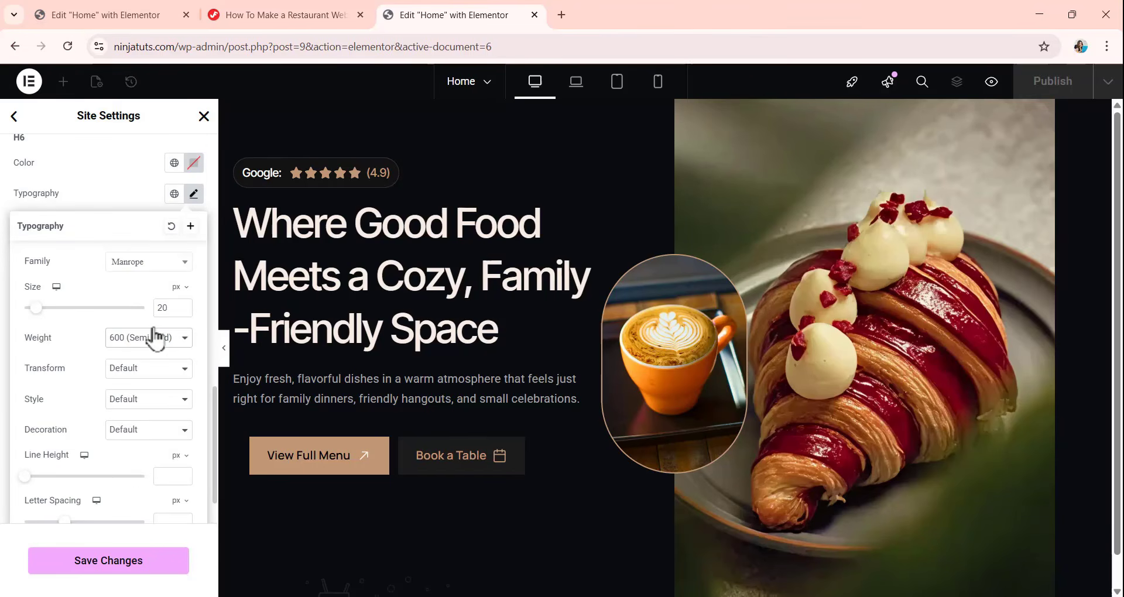
pyautogui.click(163, 476)
pyautogui.write('30')
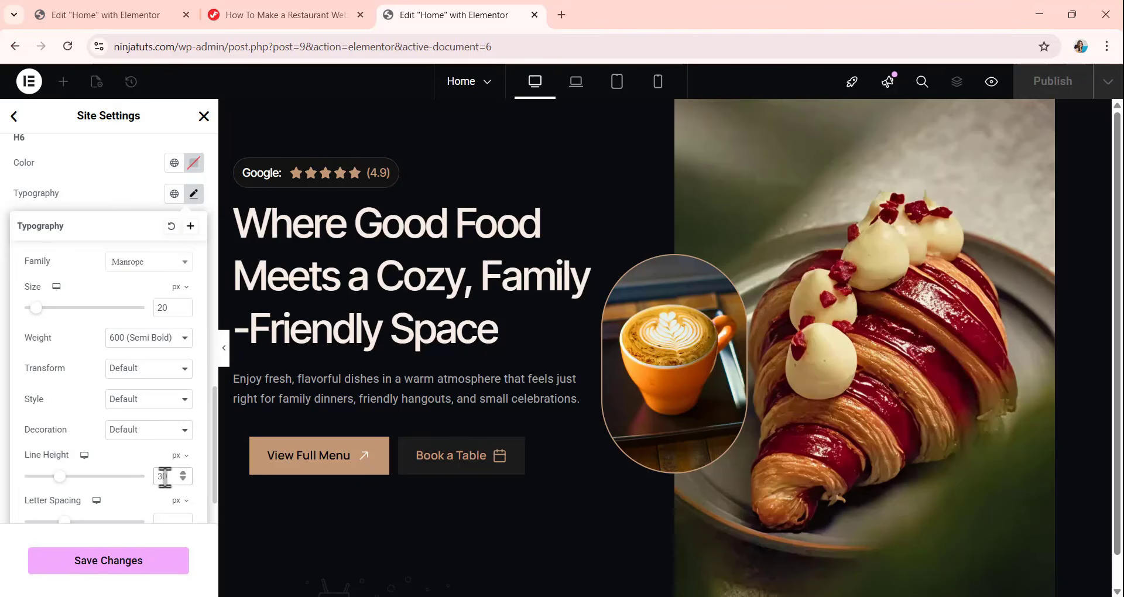
# Set the H6 letter spacing to -0.01 em and close its typography settings.
pyautogui.scroll(-1, 147, 457)
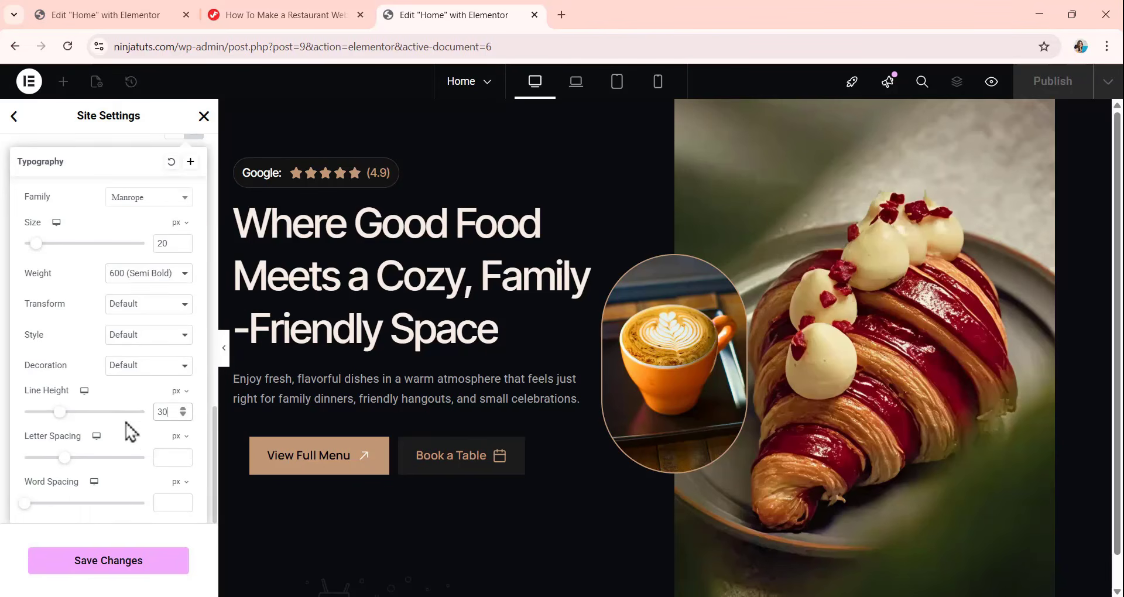
pyautogui.click(180, 438)
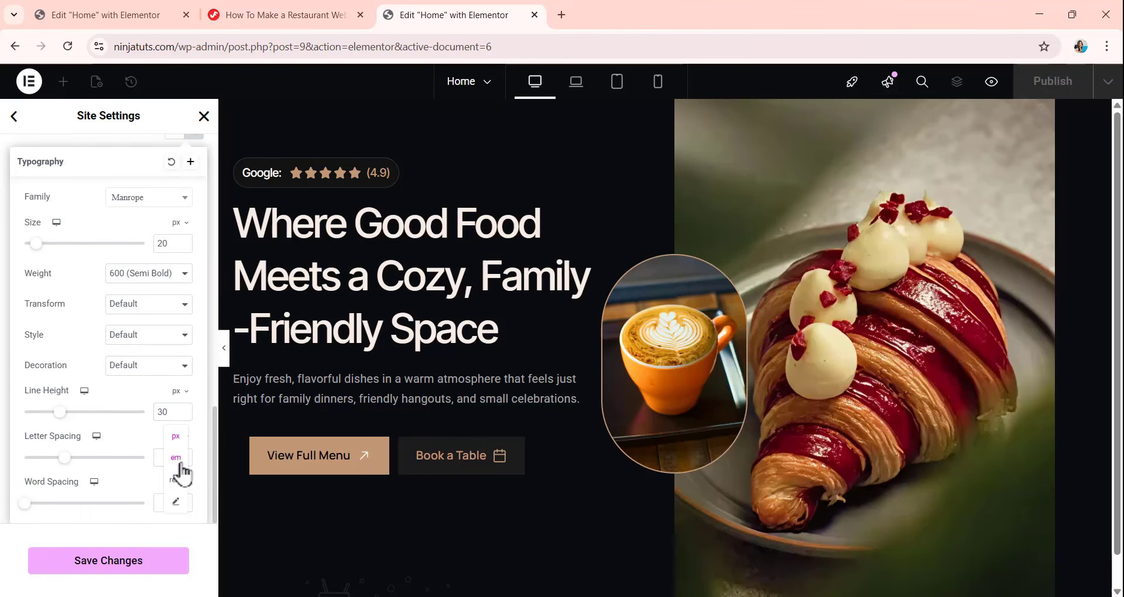
pyautogui.click(178, 469)
pyautogui.click(169, 460)
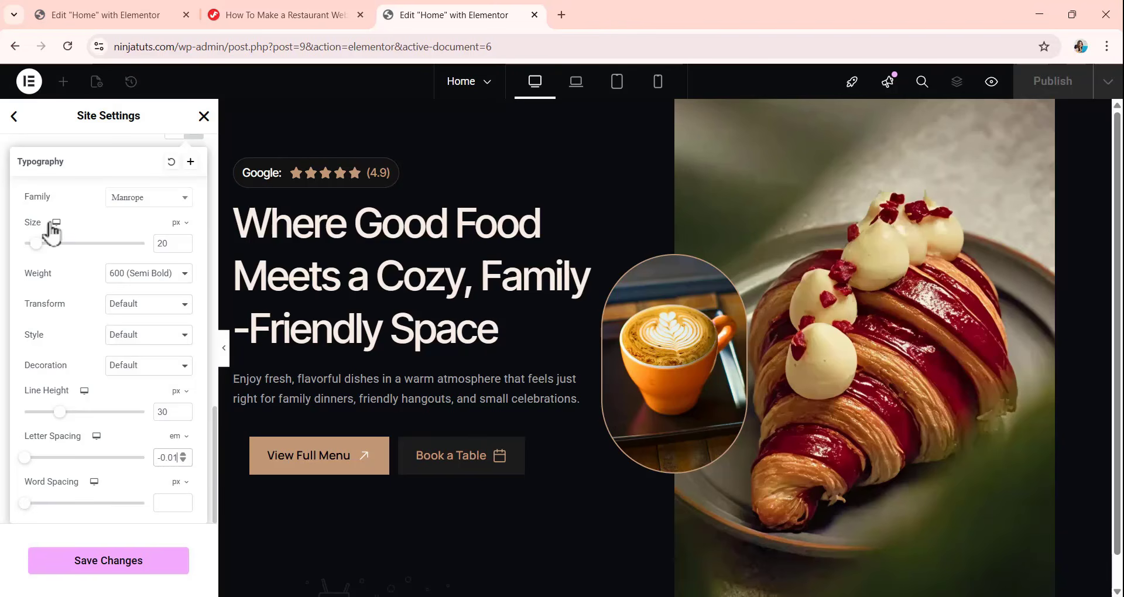
pyautogui.click(111, 151)
# Check the heading style list and save the theme typography changes.
pyautogui.scroll(4, 115, 188)
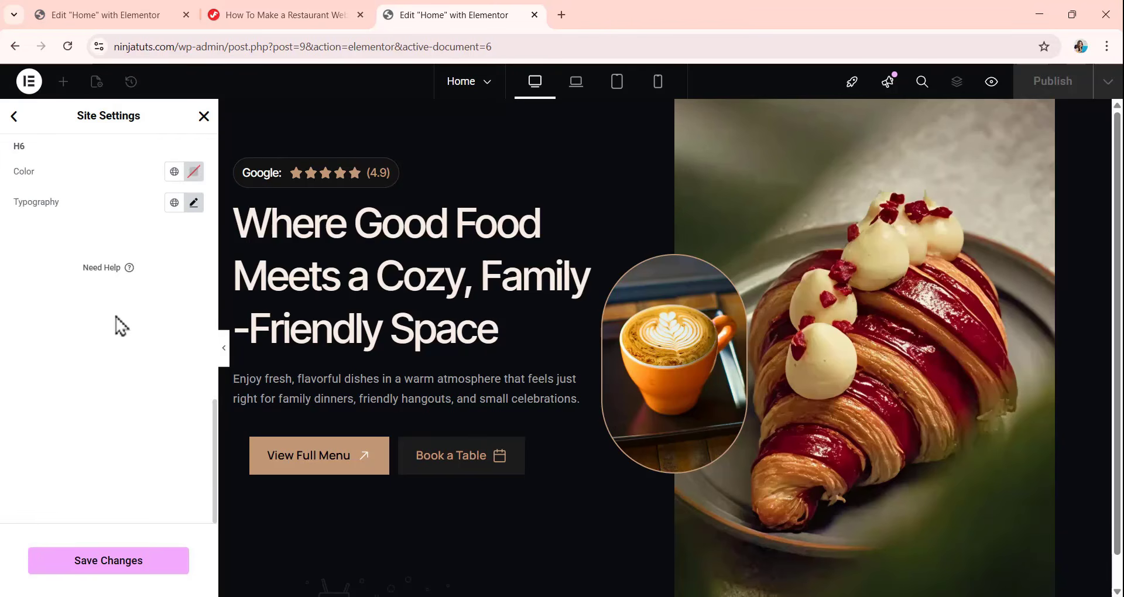
pyautogui.scroll(8, 115, 291)
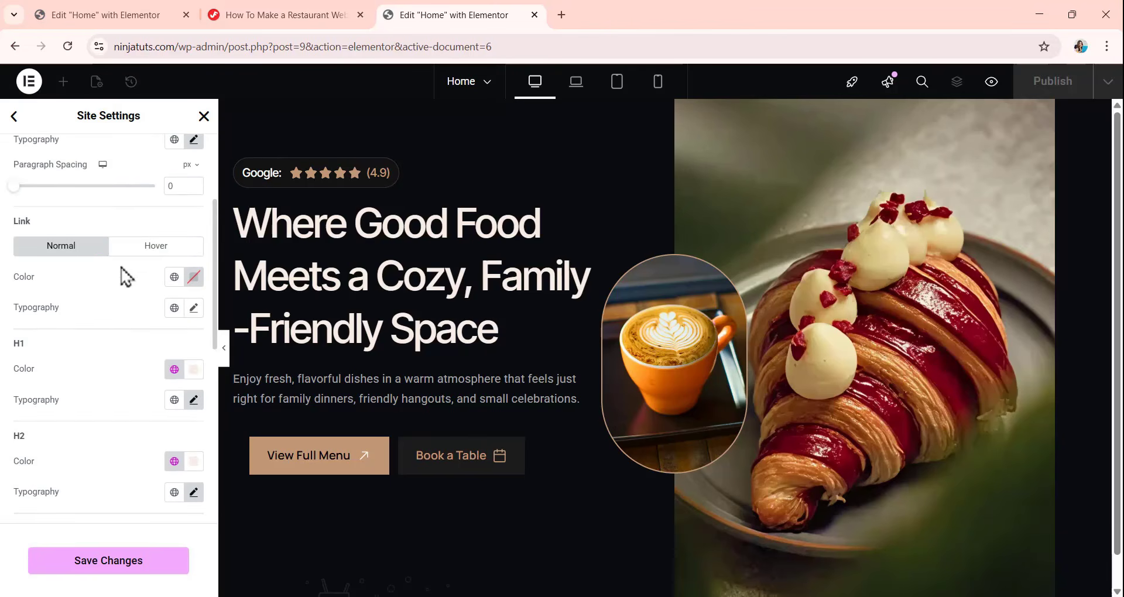
pyautogui.scroll(-2, 123, 333)
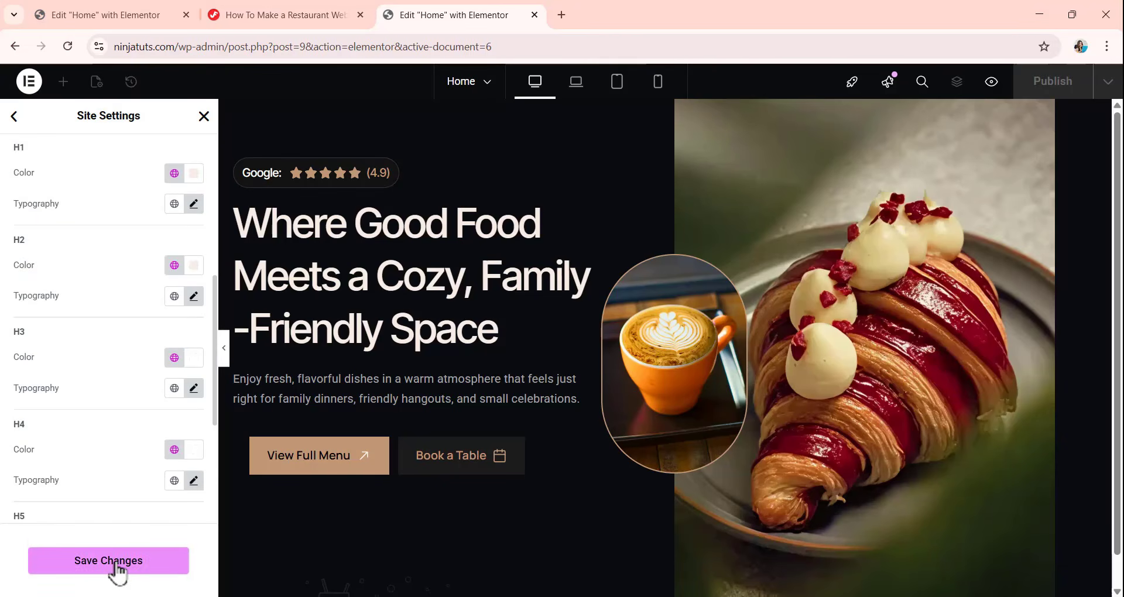
pyautogui.click(111, 563)
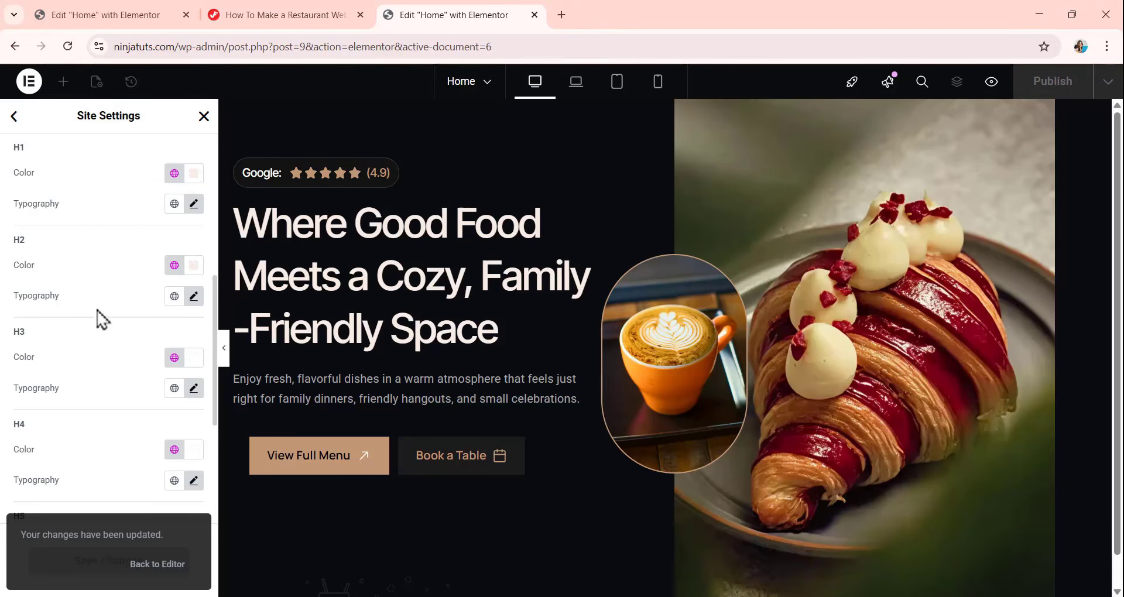
# In the theme style for buttons, set the typography to the Manrope font family.
pyautogui.click(14, 117)
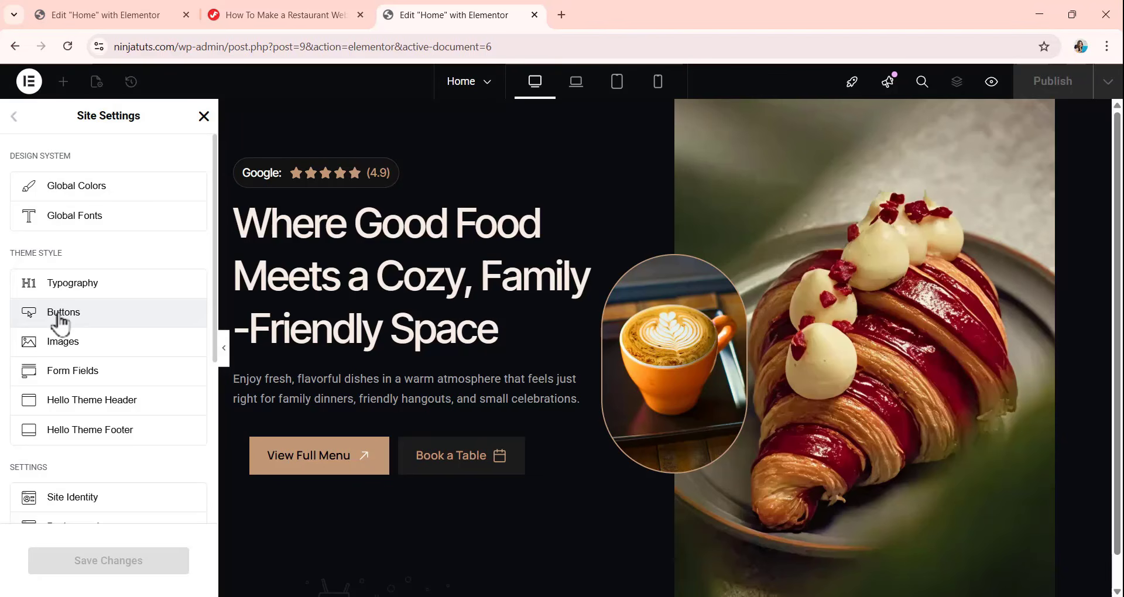
pyautogui.click(60, 322)
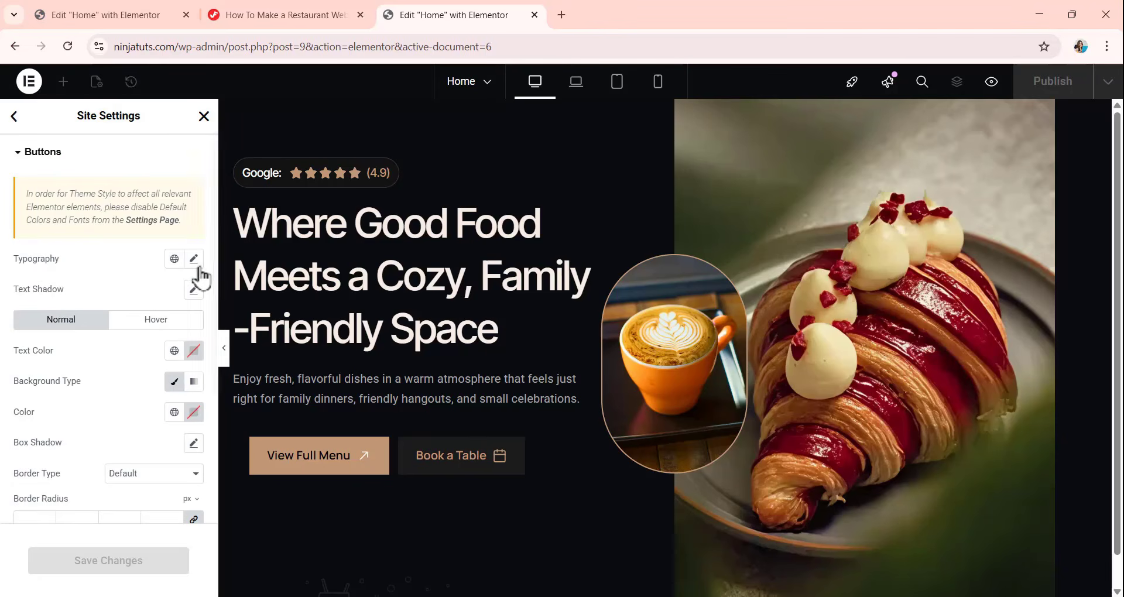
pyautogui.click(194, 258)
pyautogui.click(150, 328)
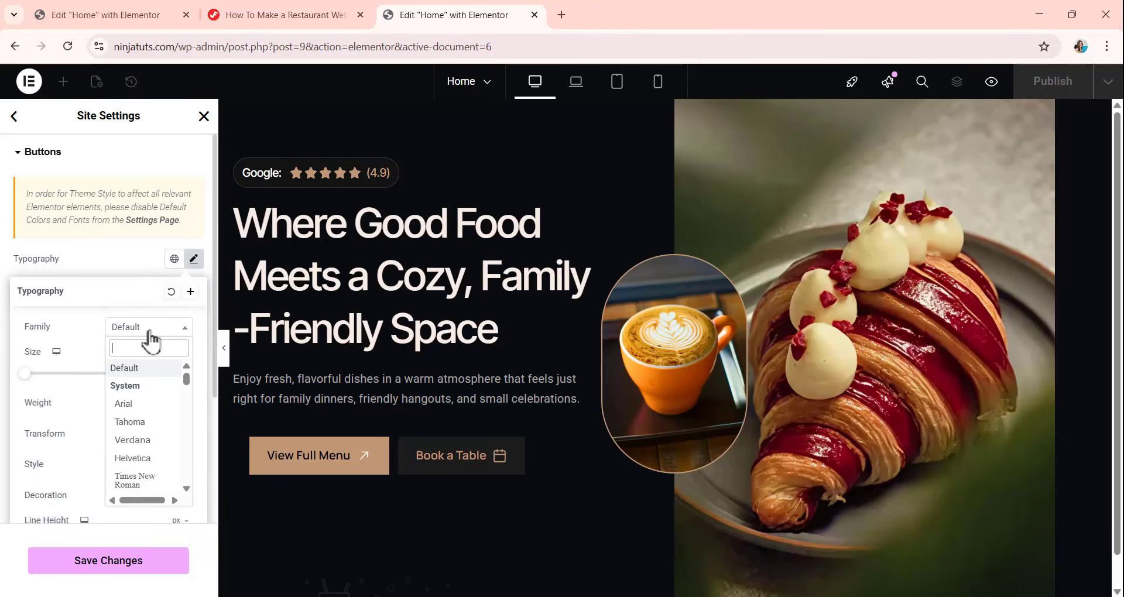
pyautogui.write('ma')
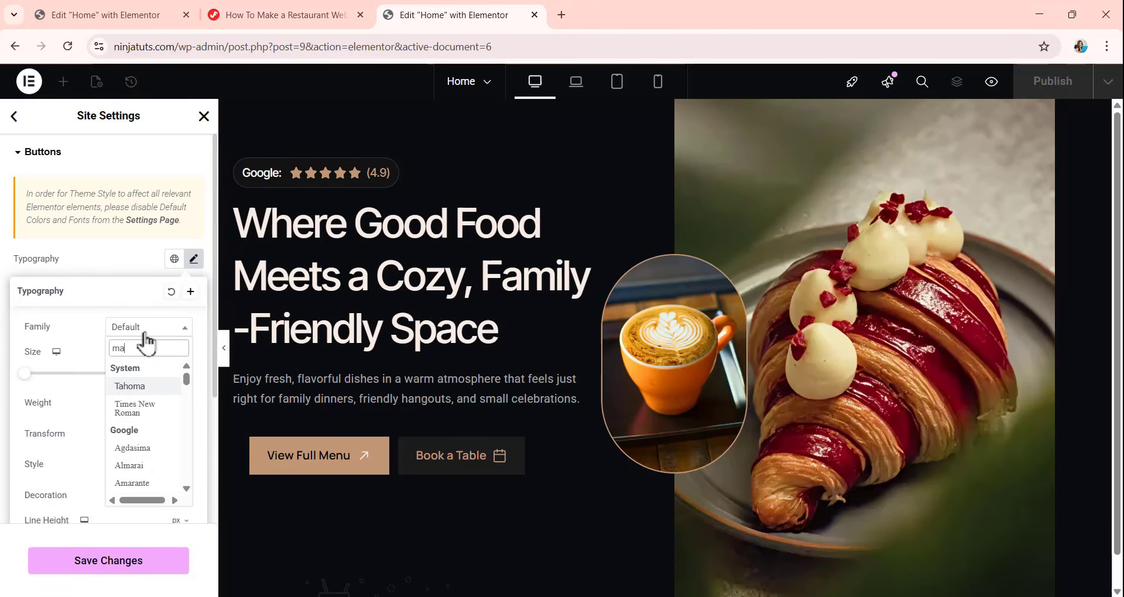
pyautogui.write('nr')
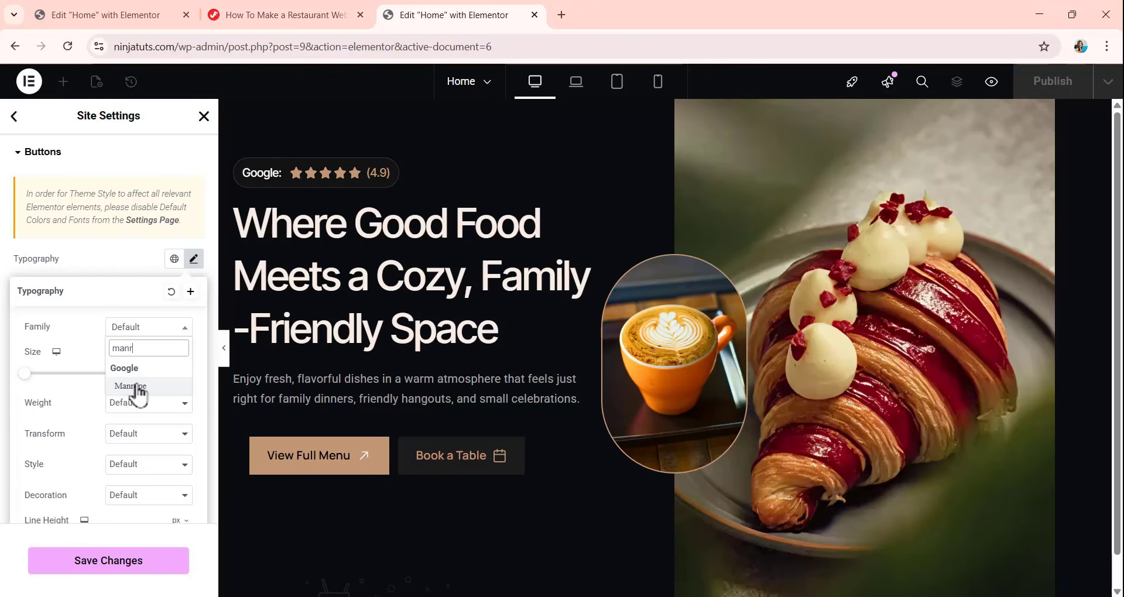
pyautogui.click(136, 386)
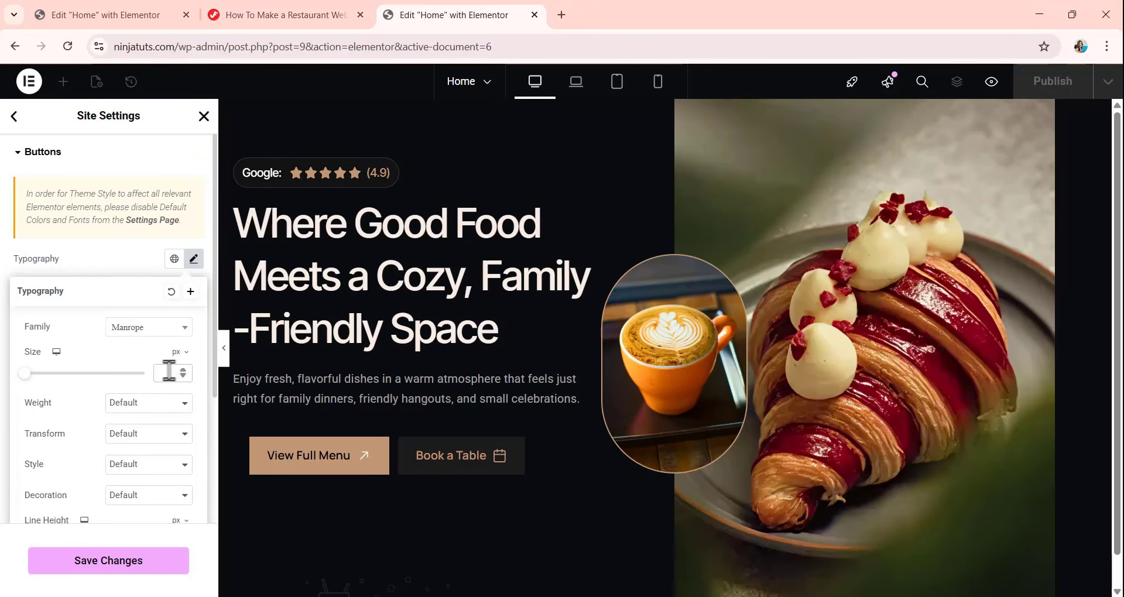
# Set the button font size to 16 px and its weight to 600 (Semi Bold).
pyautogui.click(166, 373)
pyautogui.write('15')
pyautogui.click(145, 408)
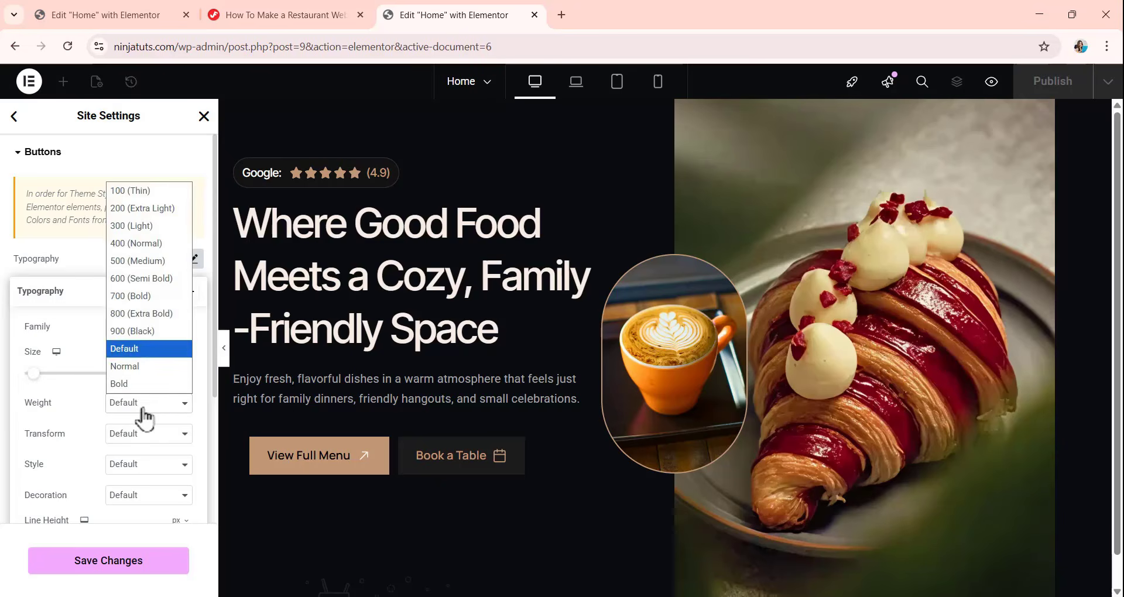
pyautogui.click(146, 279)
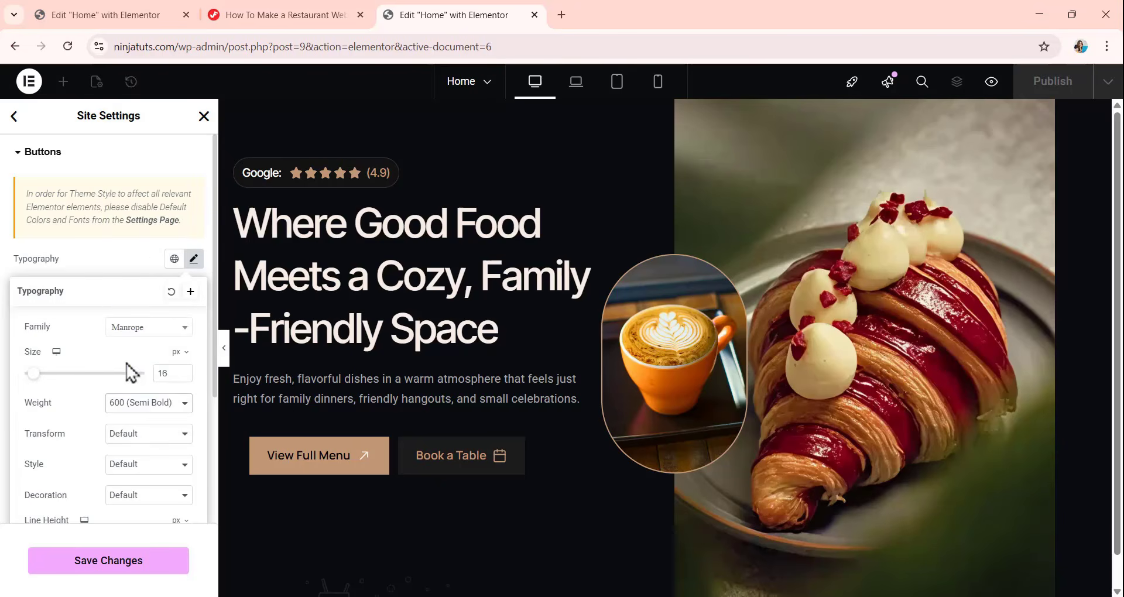
# Set the button line height to 26 px and define its letter spacing in em units.
pyautogui.scroll(-3, 132, 371)
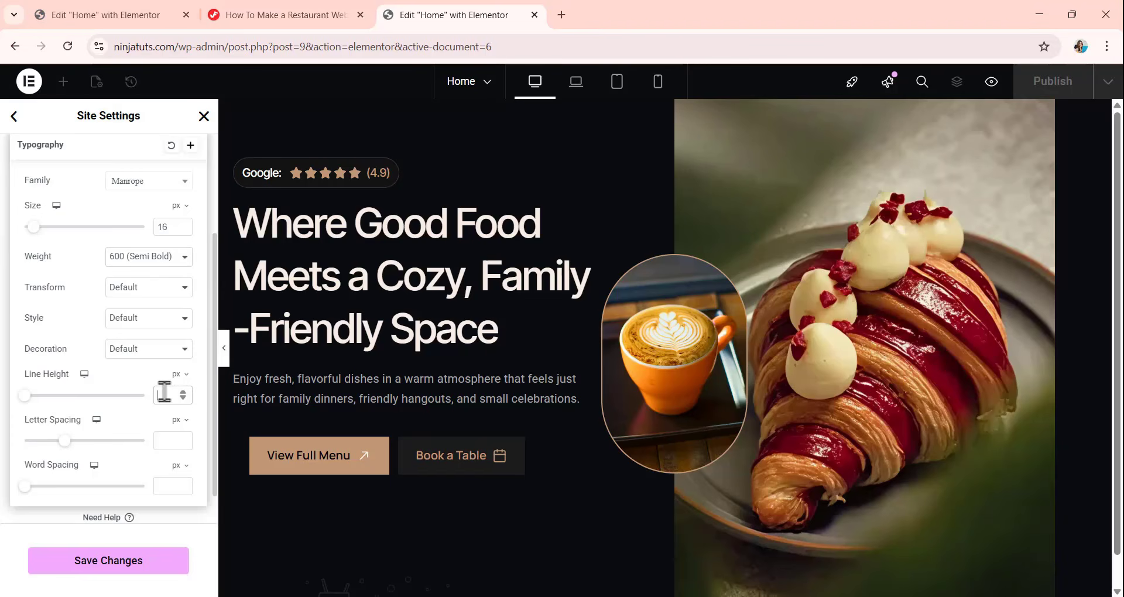
pyautogui.click(164, 393)
pyautogui.write('26')
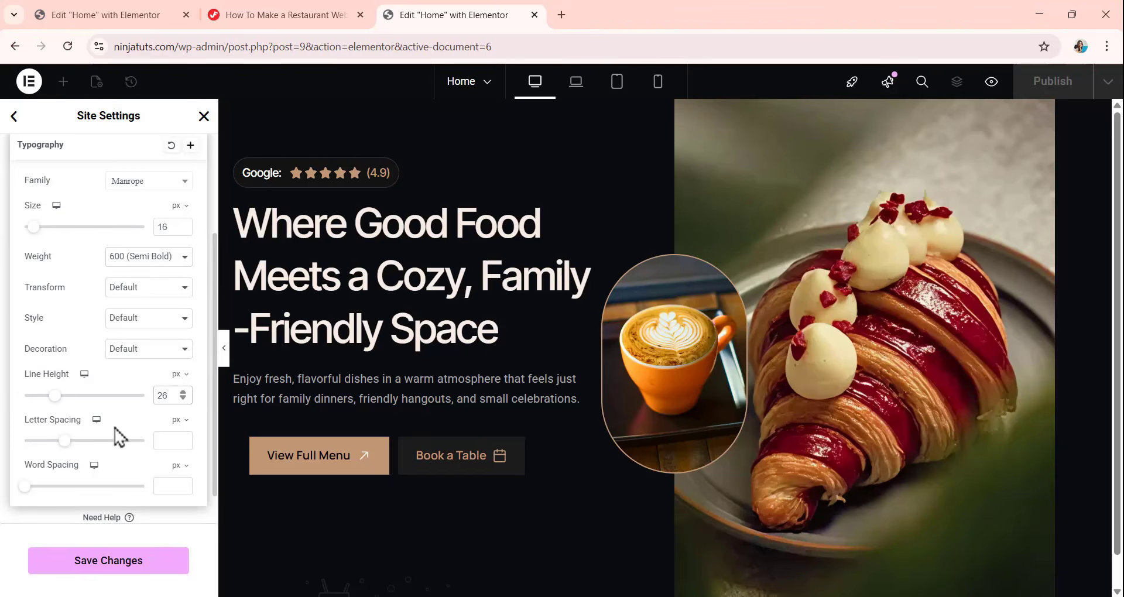
pyautogui.click(175, 422)
pyautogui.click(171, 446)
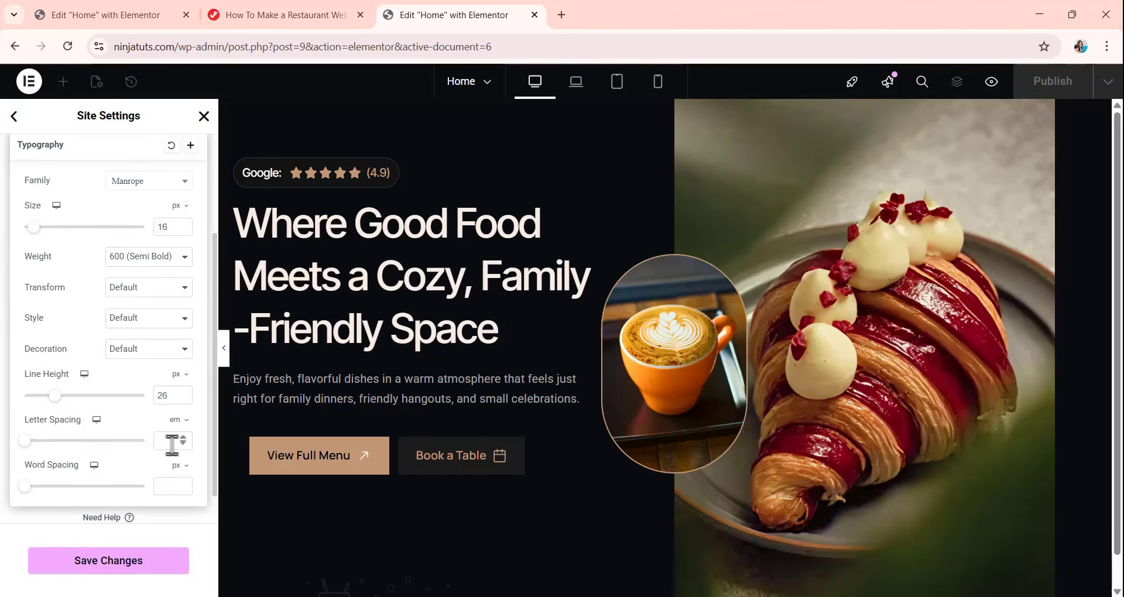
pyautogui.click(172, 442)
pyautogui.click(23, 522)
# Set the normal-state button text color to #0b0208.
pyautogui.scroll(3, 113, 305)
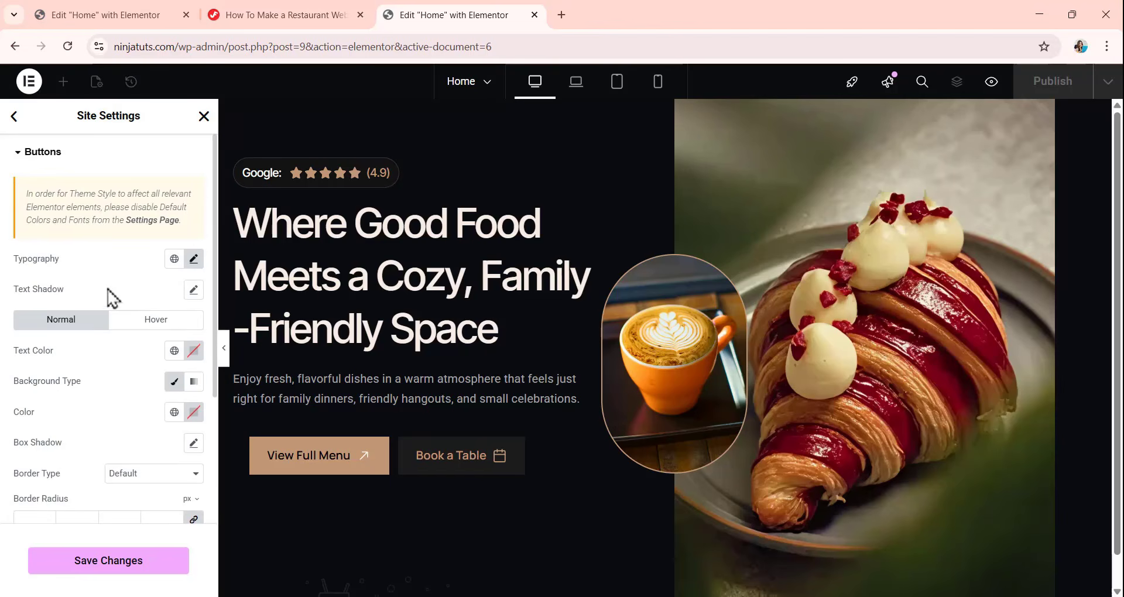
pyautogui.scroll(-1, 88, 305)
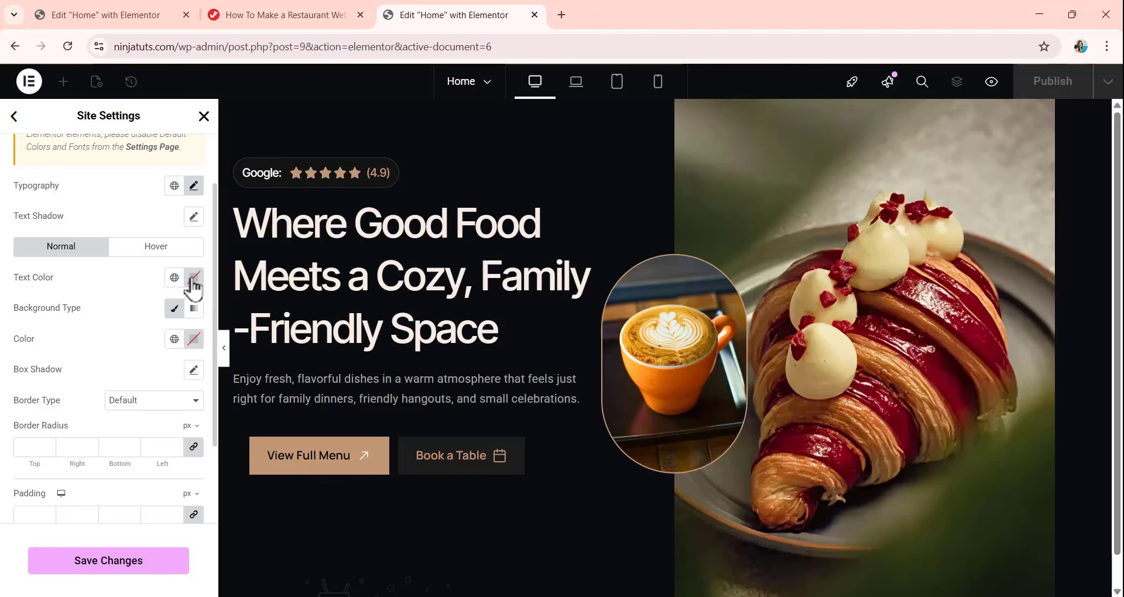
pyautogui.click(192, 279)
pyautogui.write('0')
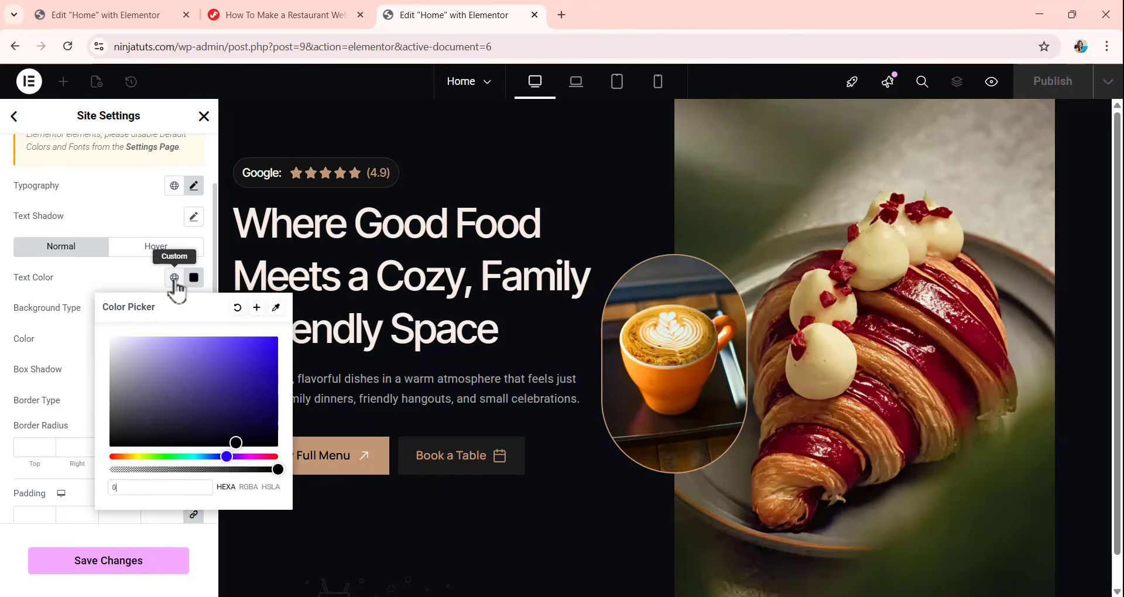
pyautogui.write('b0208')
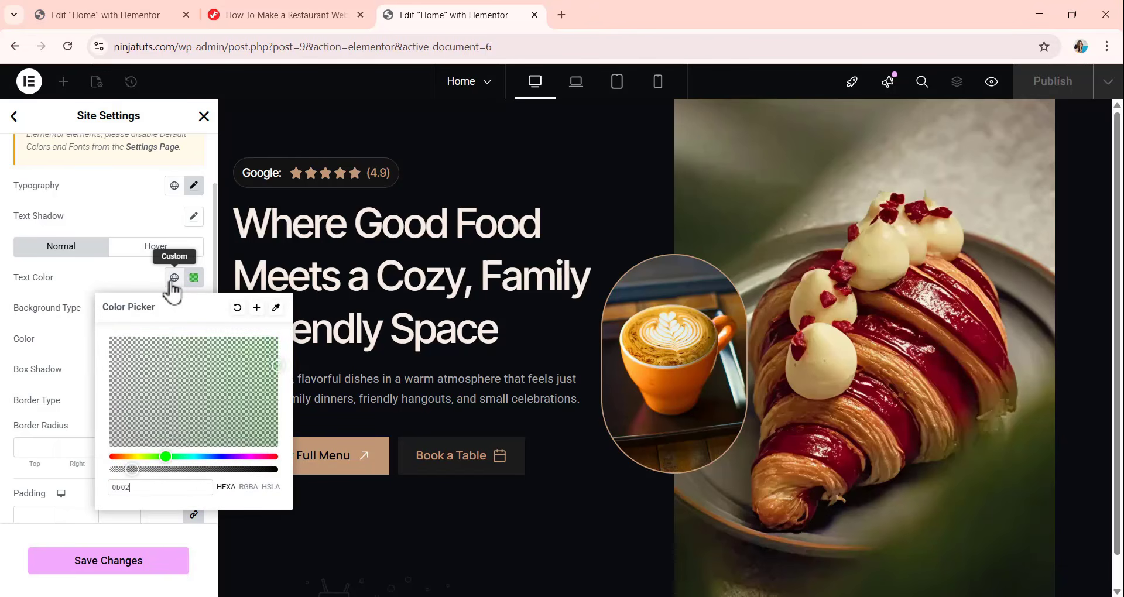
pyautogui.click(129, 285)
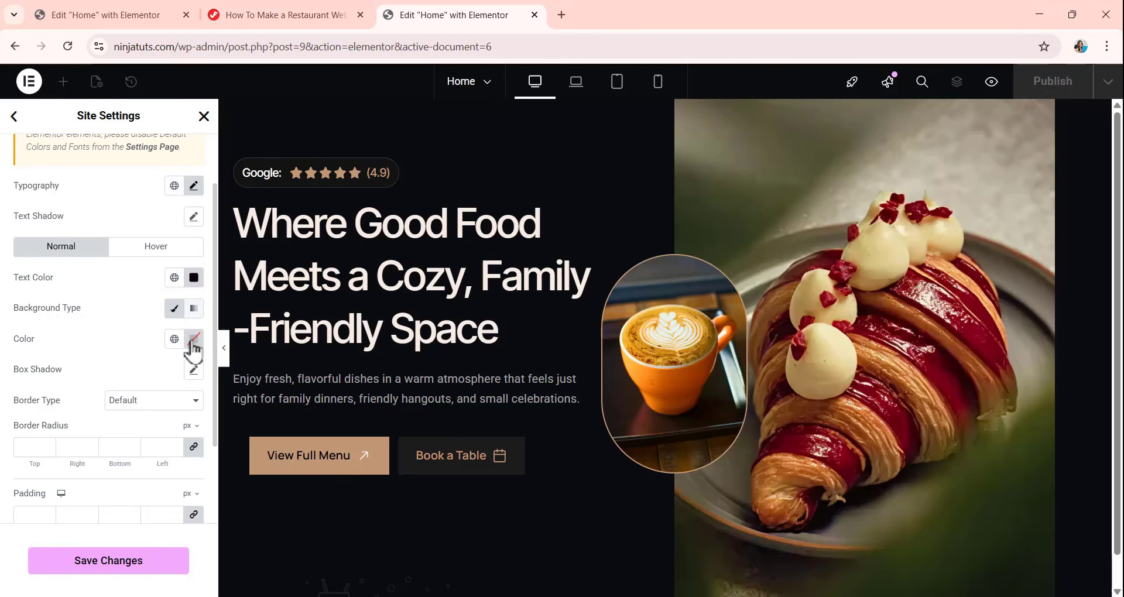
# Set the normal-state button background color to #C19977.
pyautogui.click(193, 341)
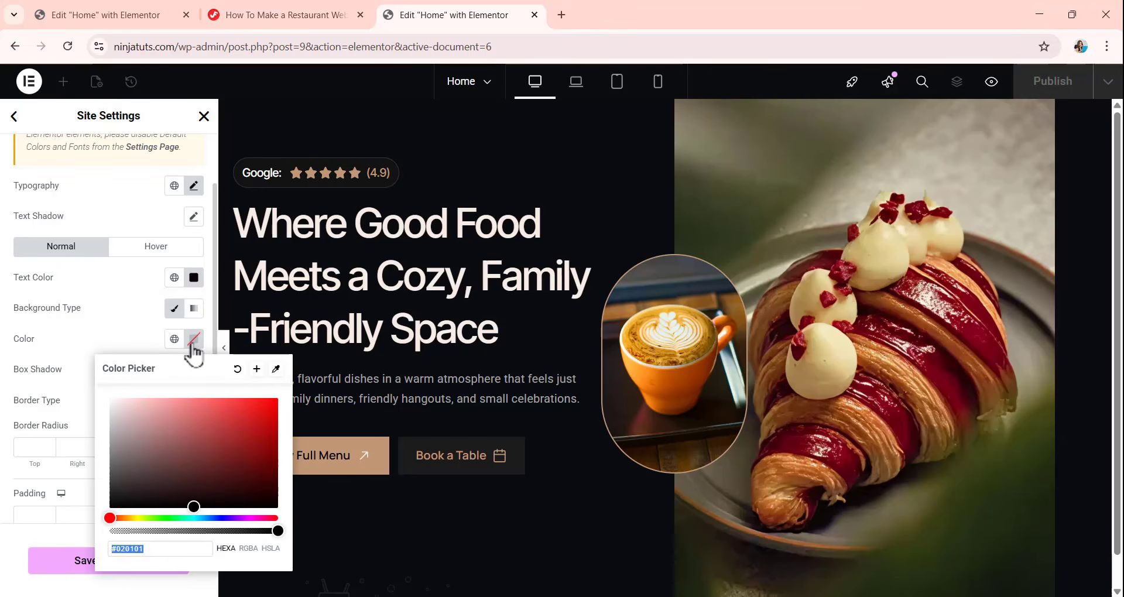
pyautogui.write('C1')
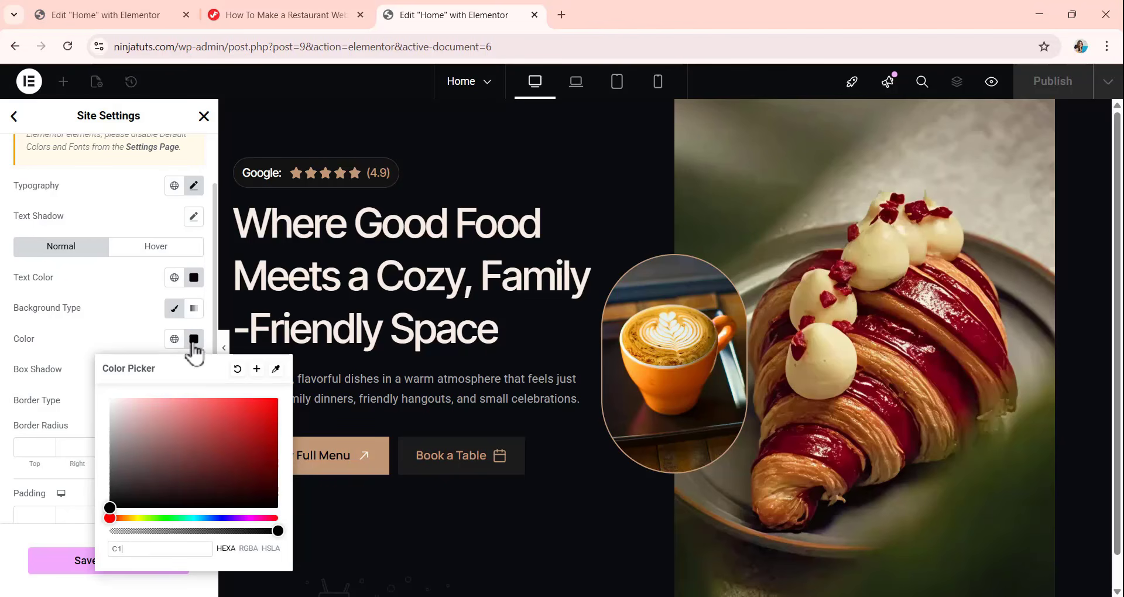
pyautogui.write('9977')
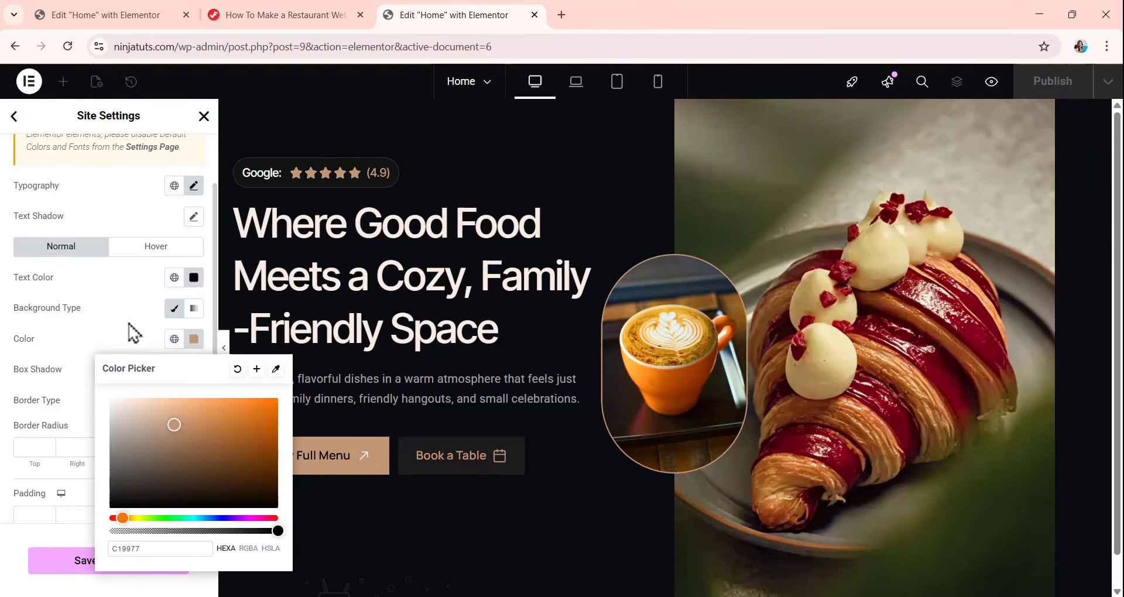
pyautogui.click(136, 325)
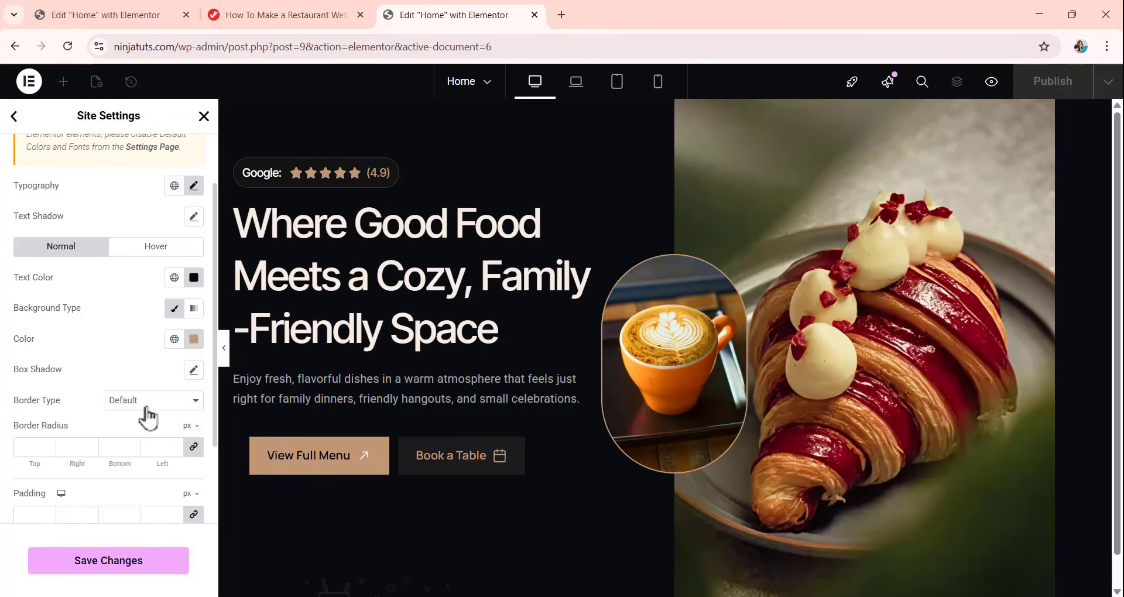
# Give the theme buttons a solid border with a width of 1 px on all sides.
pyautogui.click(143, 405)
pyautogui.click(133, 460)
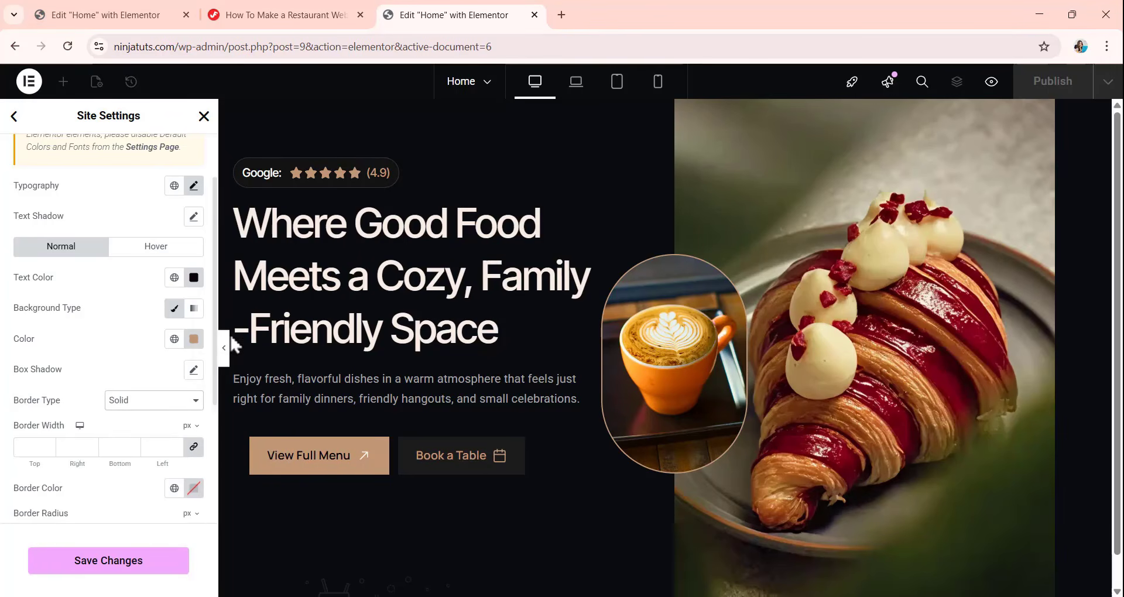
pyautogui.scroll(-1, 114, 409)
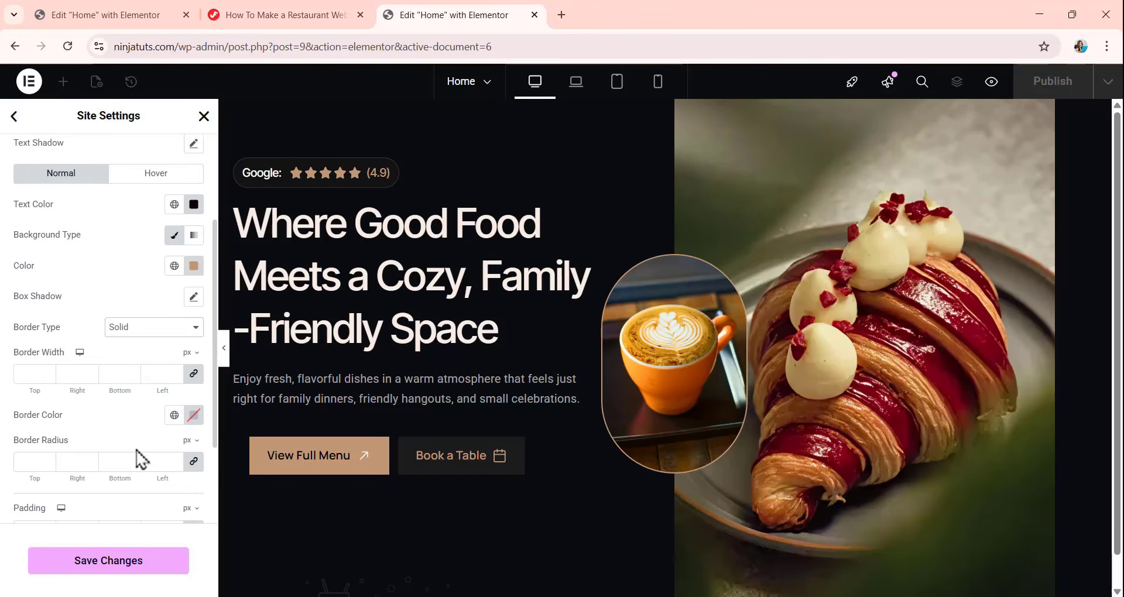
pyautogui.write('1')
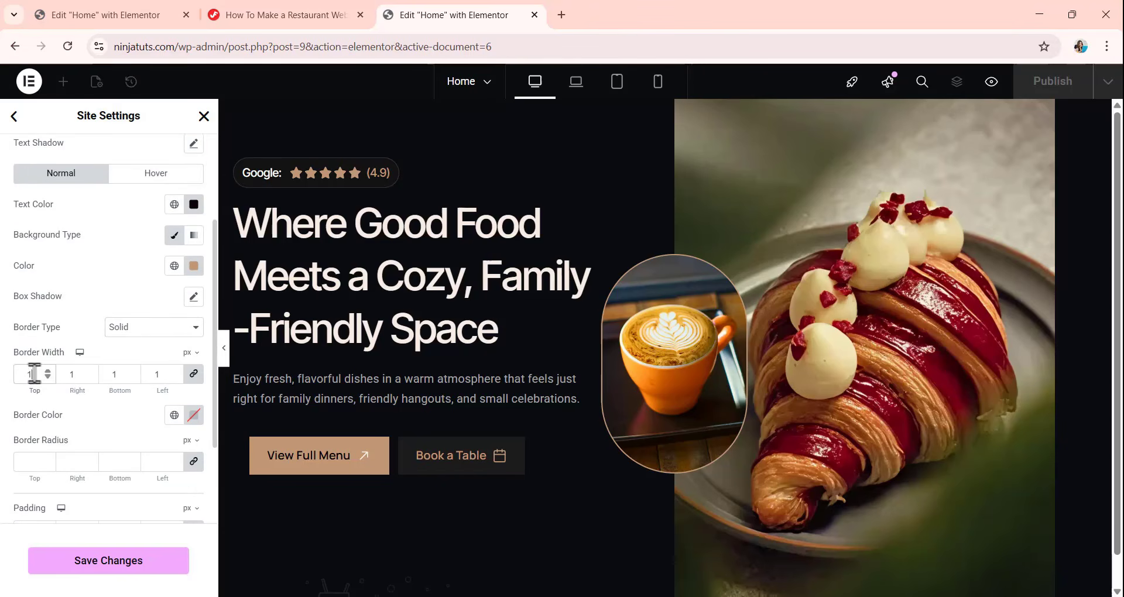
# Set the button border color to #C19977 and the border radius to 0 px on all corners.
pyautogui.scroll(-2, 70, 388)
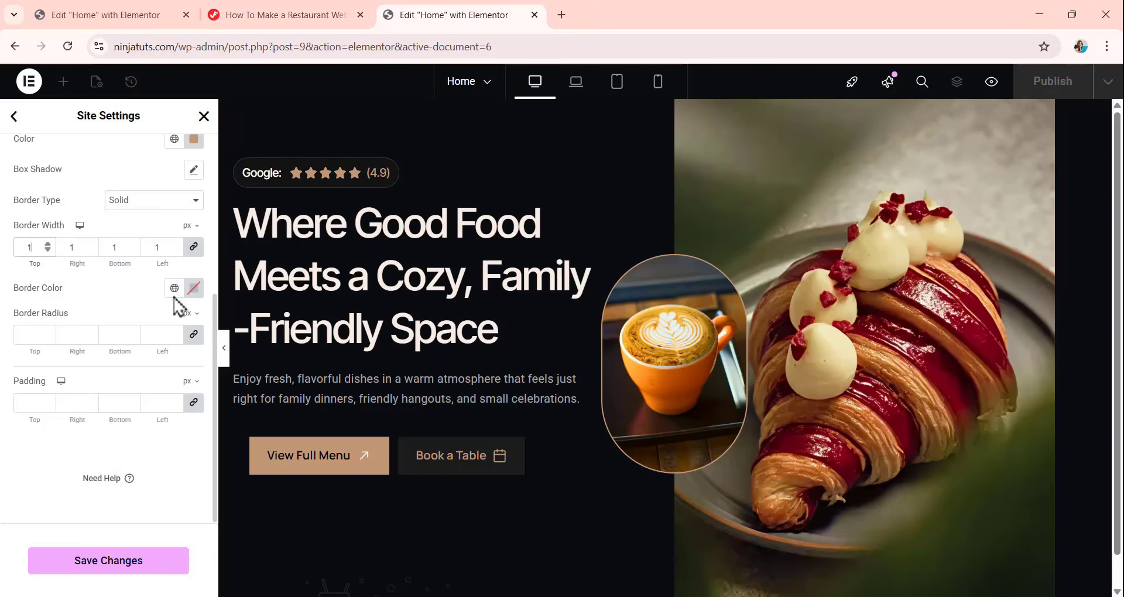
pyautogui.click(194, 288)
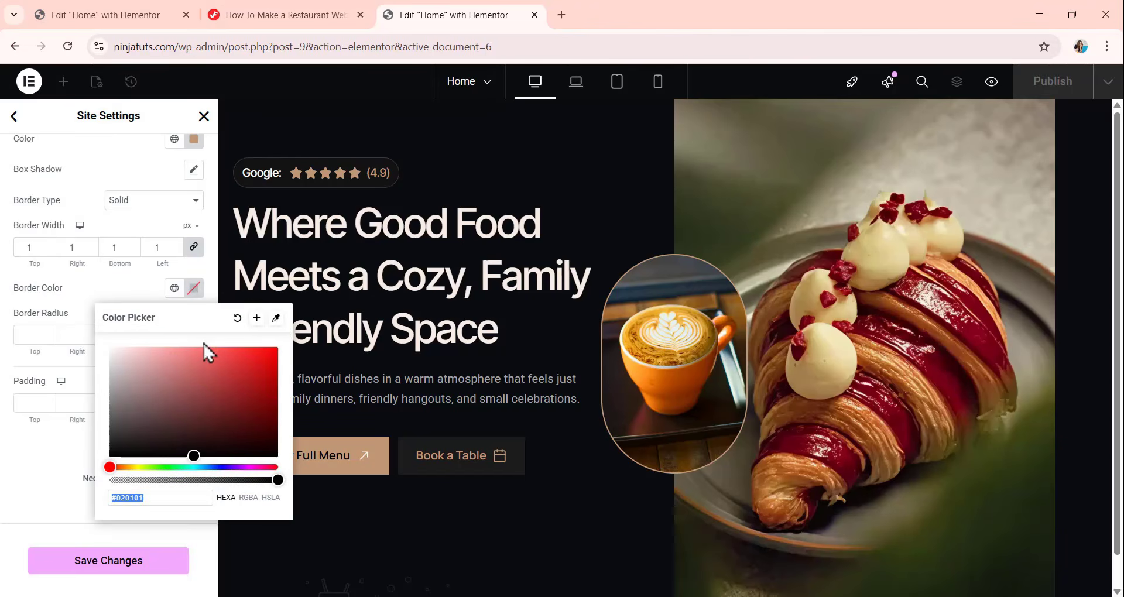
pyautogui.write('C1')
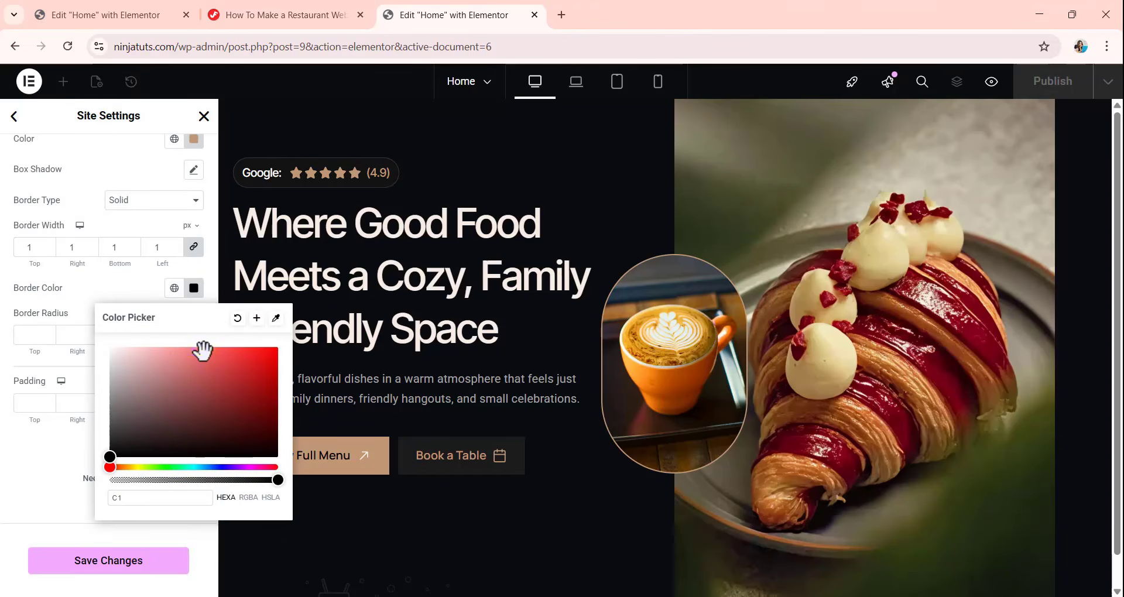
pyautogui.write('9977')
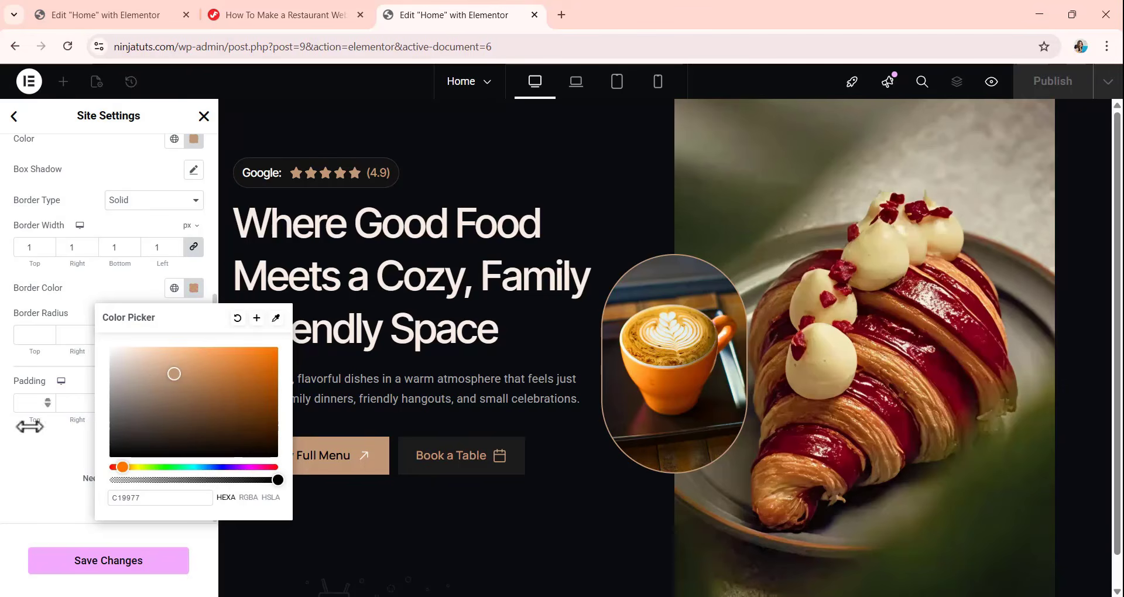
pyautogui.click(24, 460)
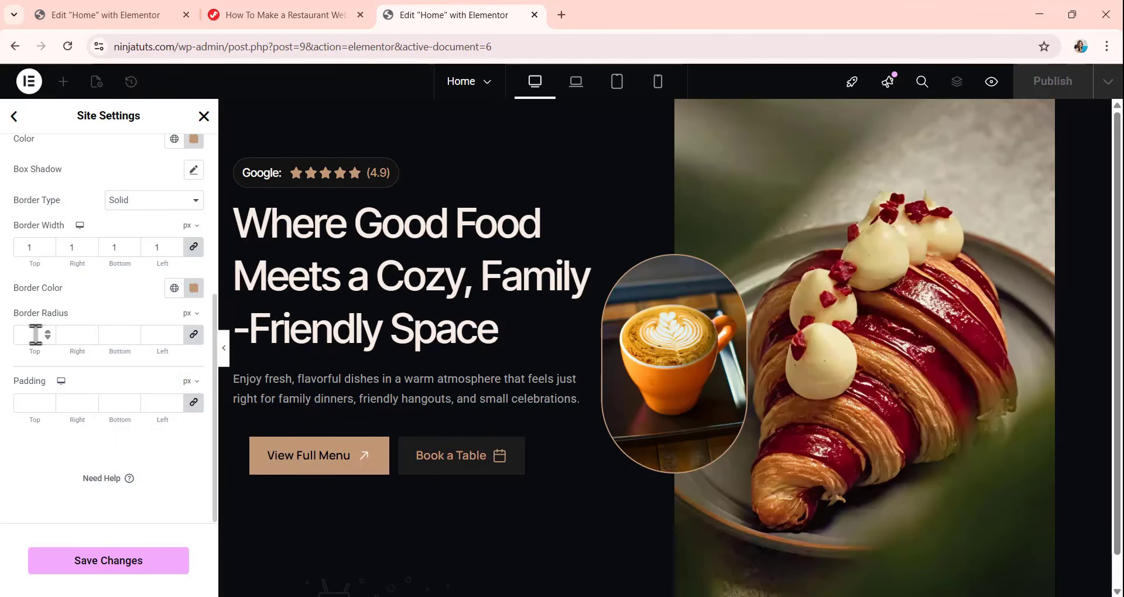
pyautogui.click(42, 339)
pyautogui.write('0')
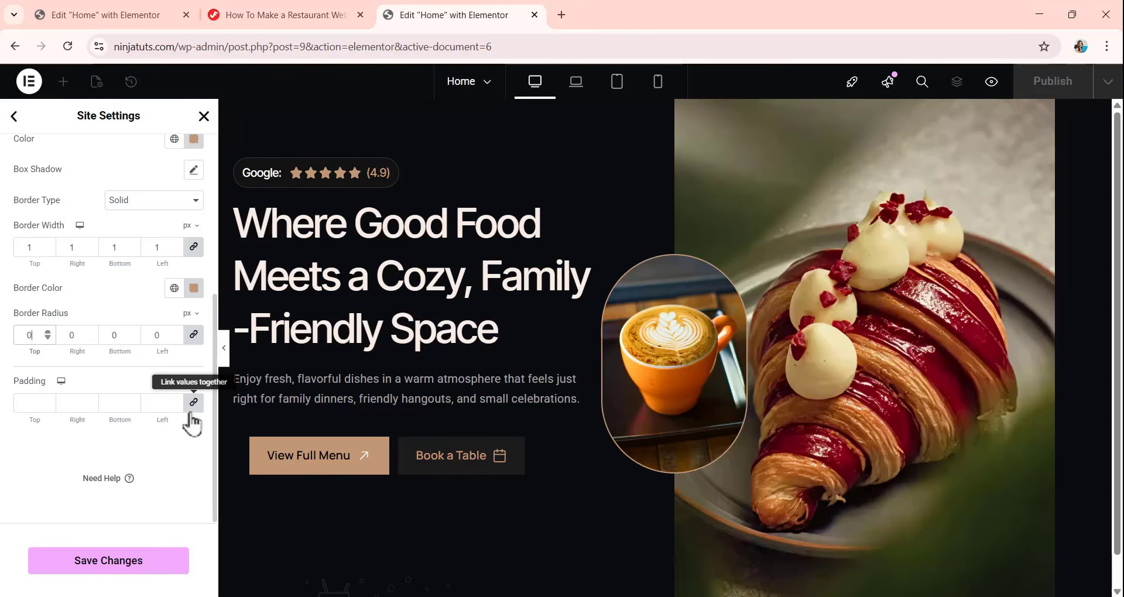
# Set unlinked button padding to 14 px top, 23 px right, 14 px bottom and 25 px left, and save the site settings.
pyautogui.click(192, 409)
pyautogui.moveTo(36, 405); pyautogui.dragTo(7, 408)
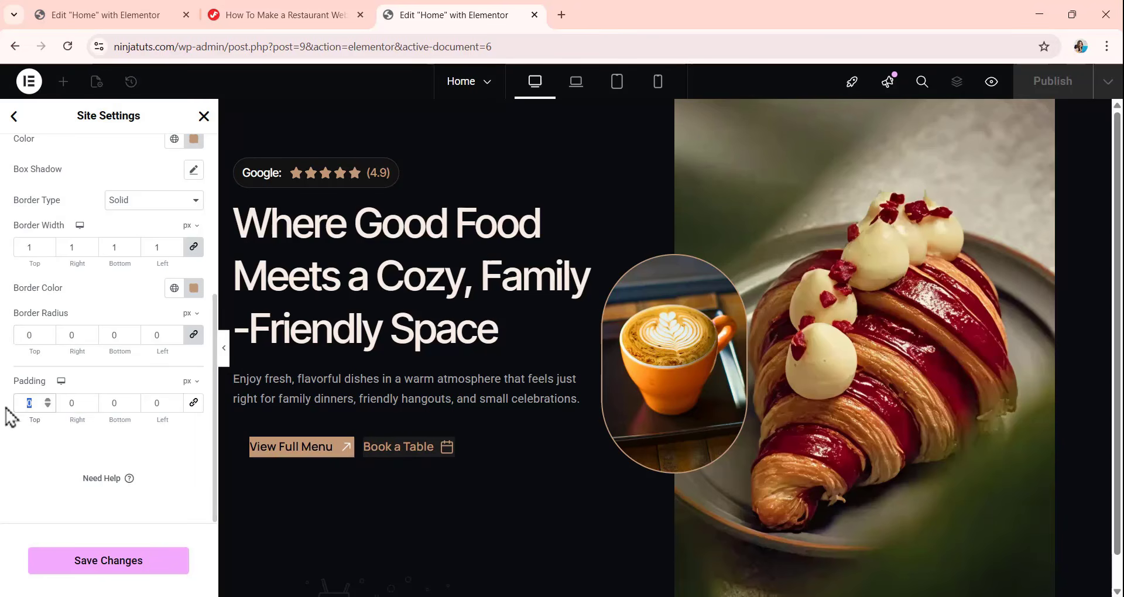
pyautogui.write('14')
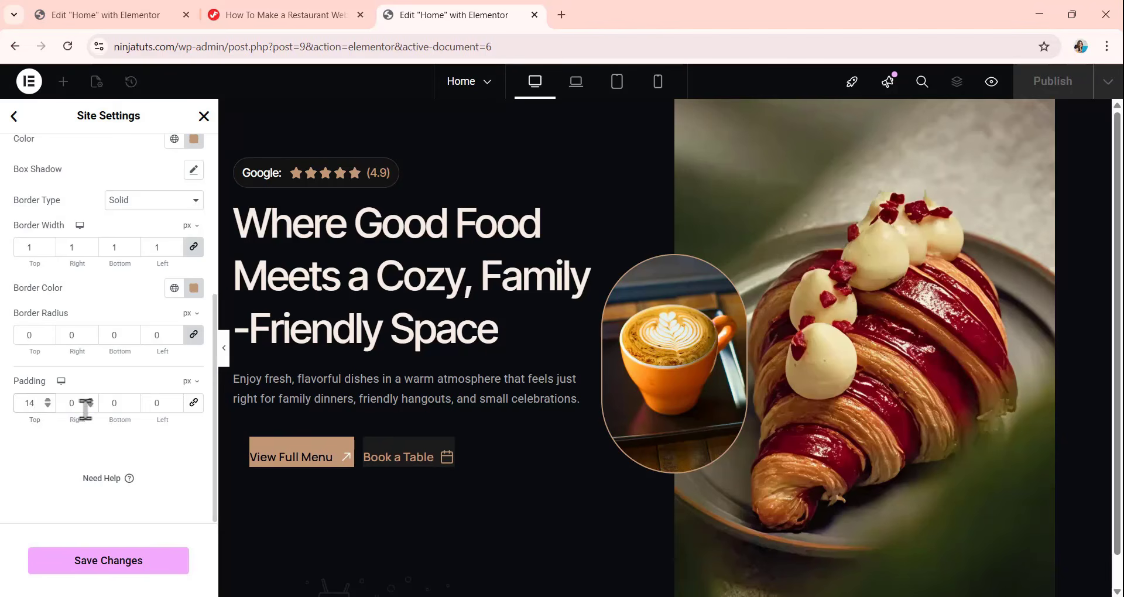
pyautogui.moveTo(85, 409); pyautogui.dragTo(64, 409)
pyautogui.write('23')
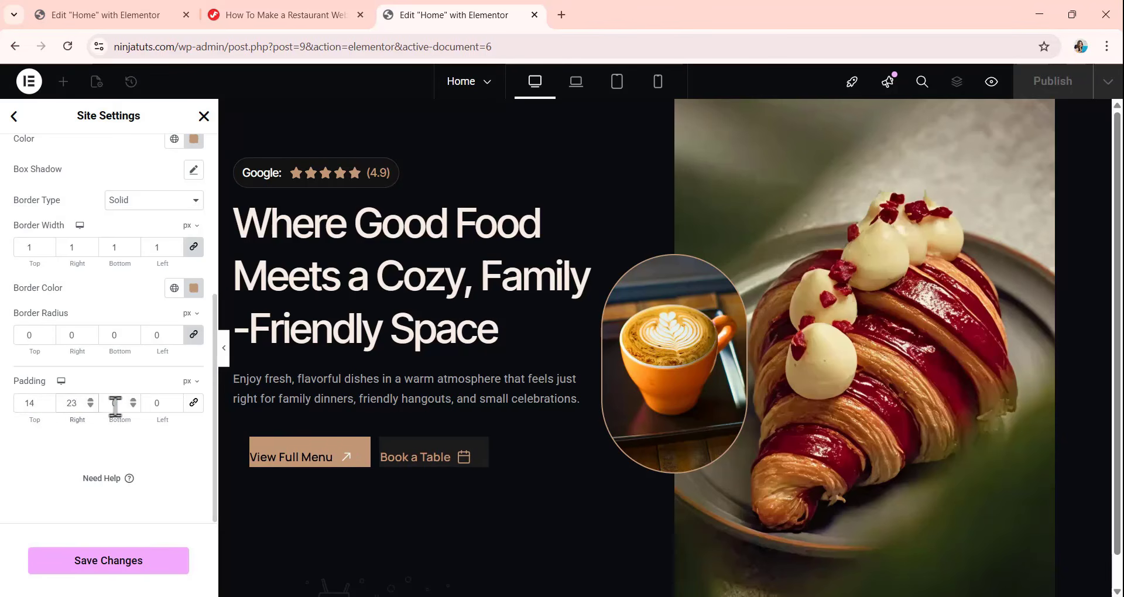
pyautogui.moveTo(115, 404); pyautogui.dragTo(88, 405)
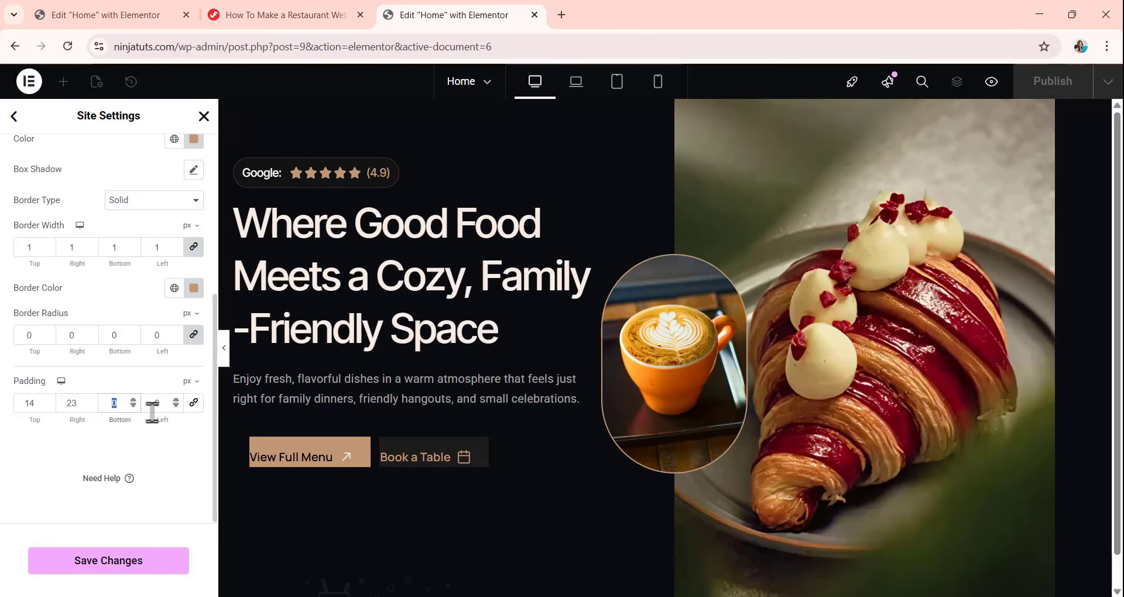
pyautogui.write('14')
pyautogui.moveTo(167, 403); pyautogui.dragTo(147, 410)
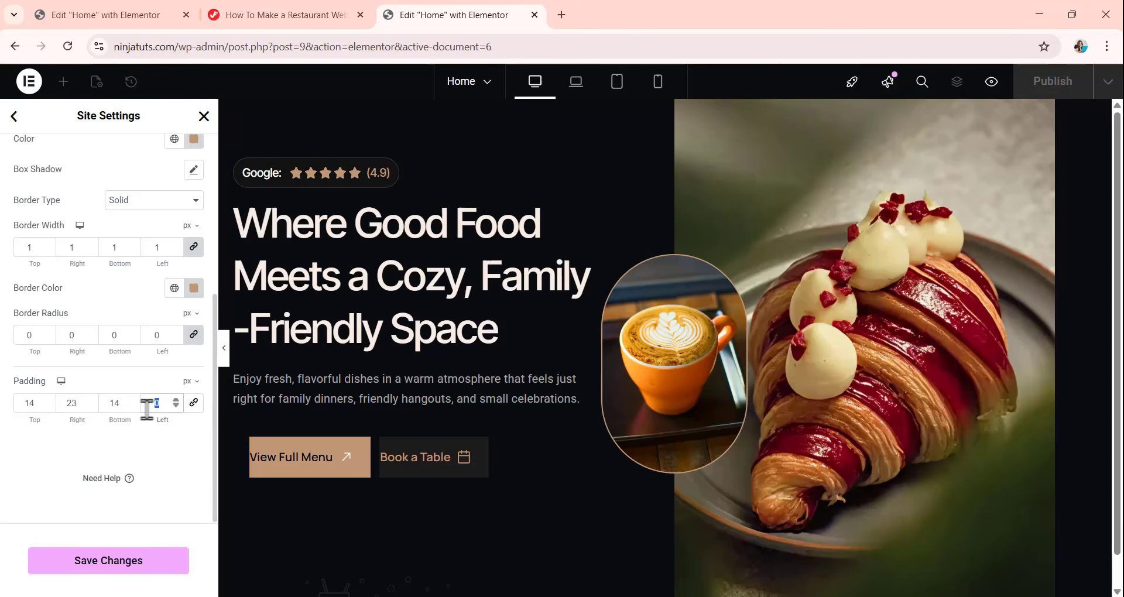
pyautogui.write('25')
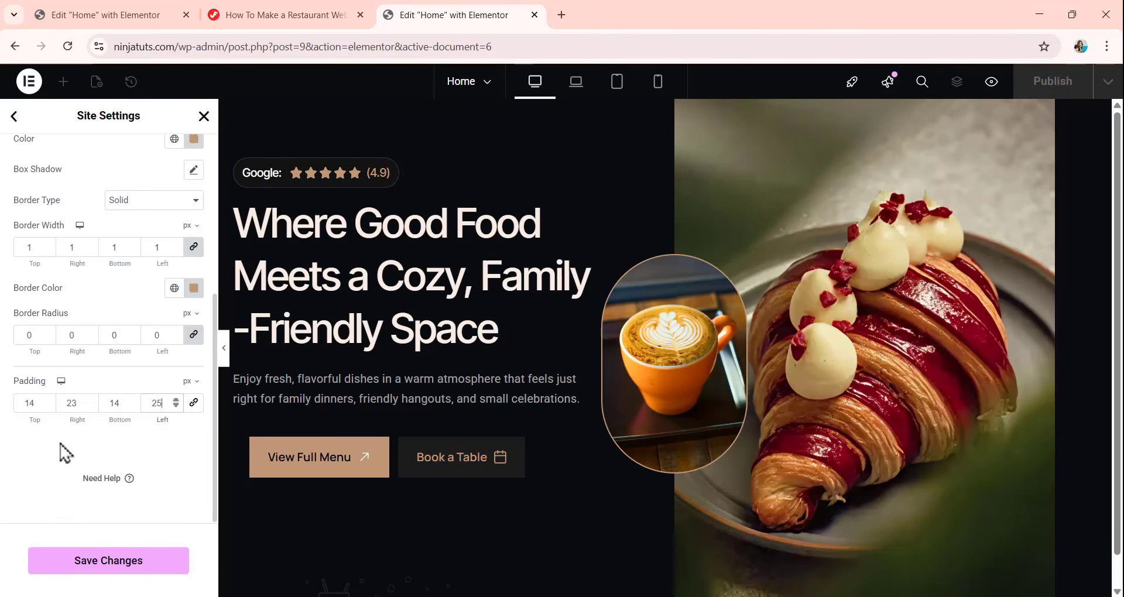
pyautogui.click(83, 569)
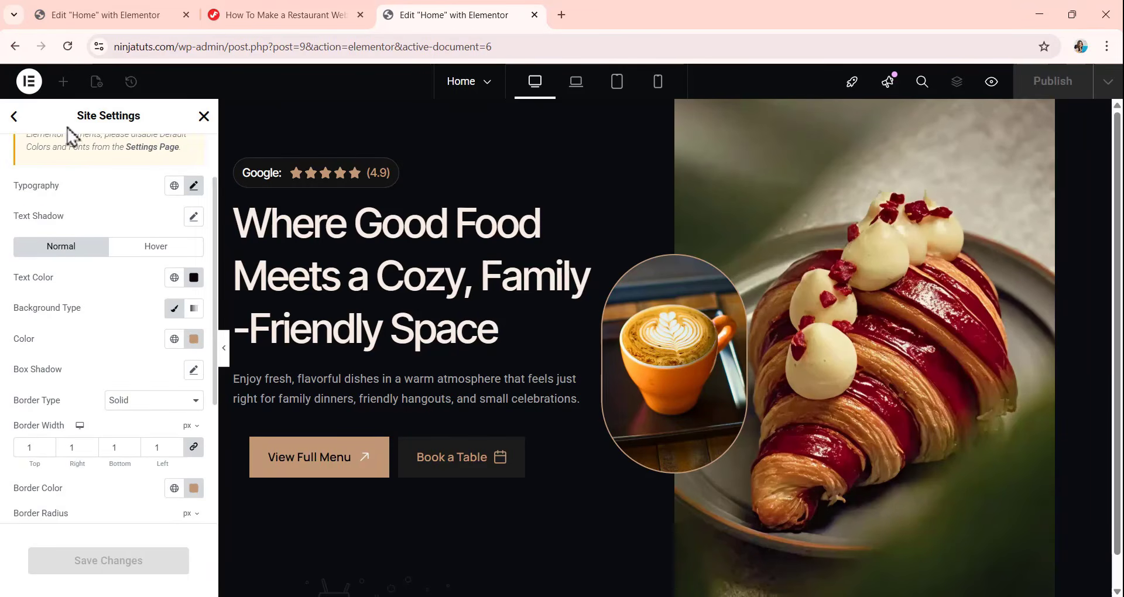
# Give the site a classic background with the color #0A0C10 and save the site settings.
pyautogui.click(14, 119)
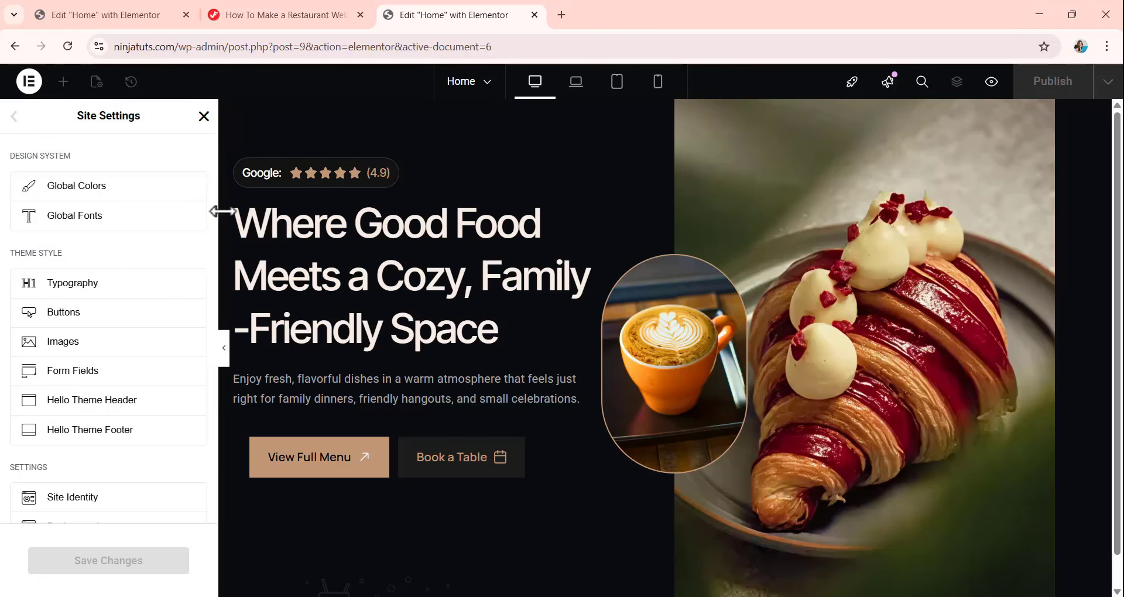
pyautogui.scroll(-1, 134, 236)
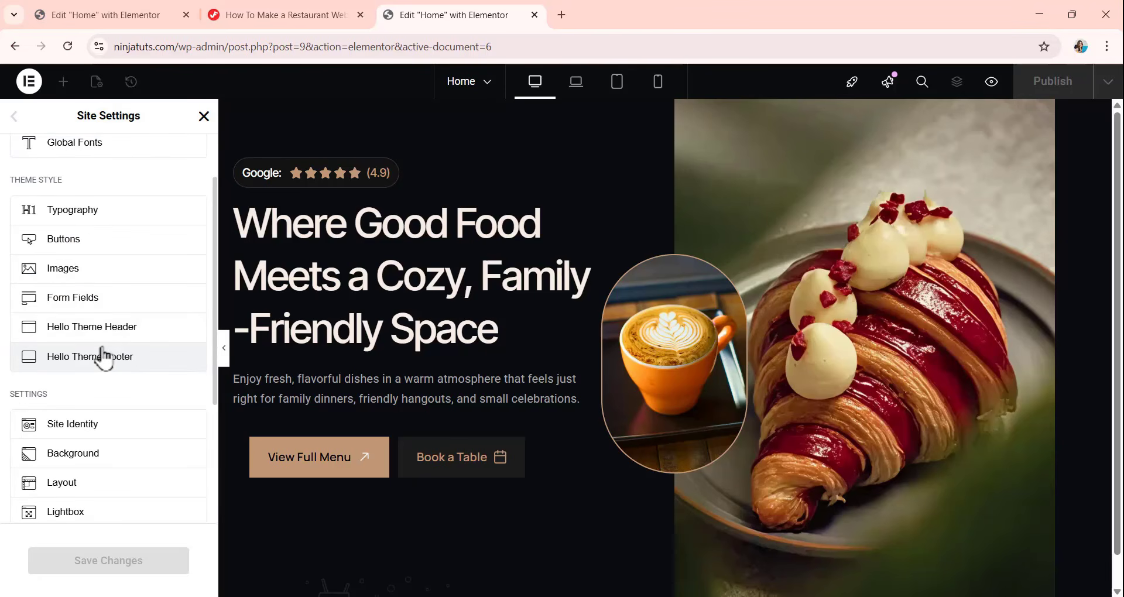
pyautogui.scroll(-1, 102, 359)
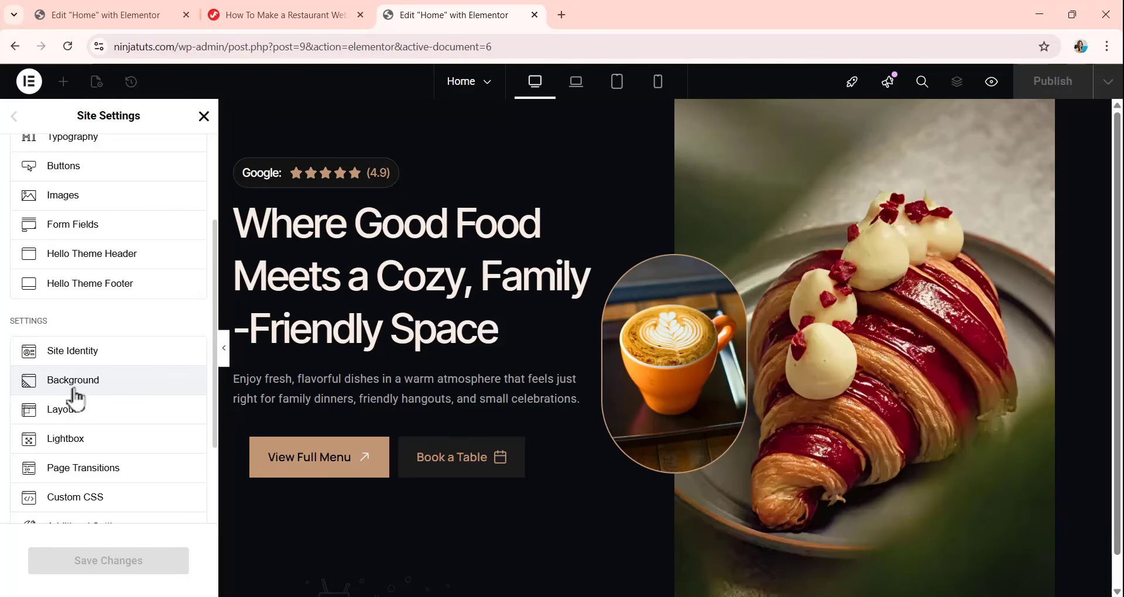
pyautogui.click(75, 393)
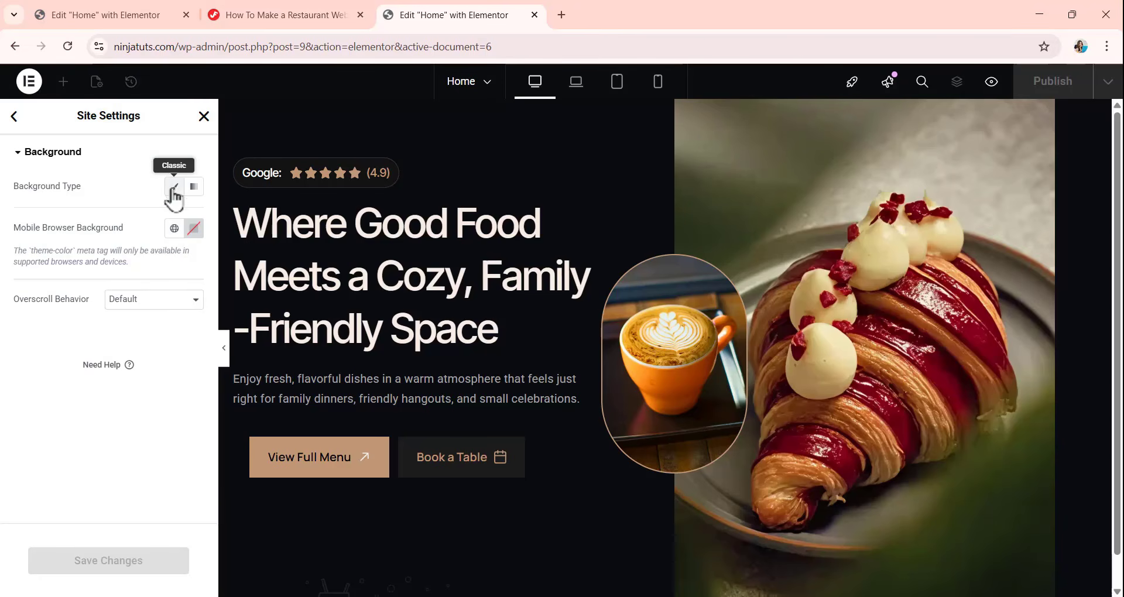
pyautogui.click(173, 188)
pyautogui.click(192, 220)
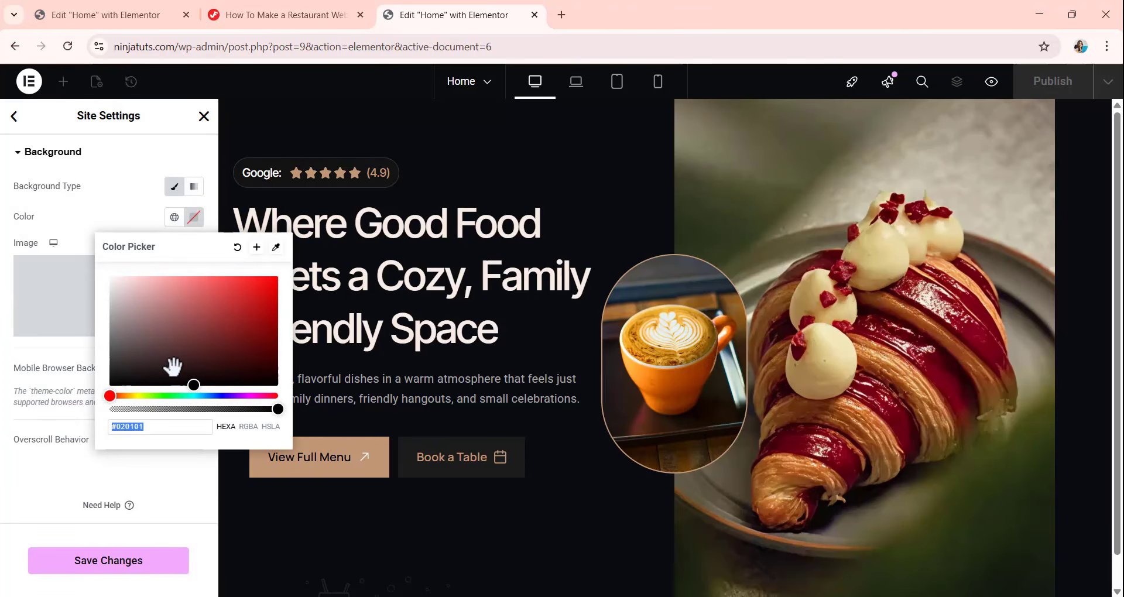
pyautogui.write('0A0')
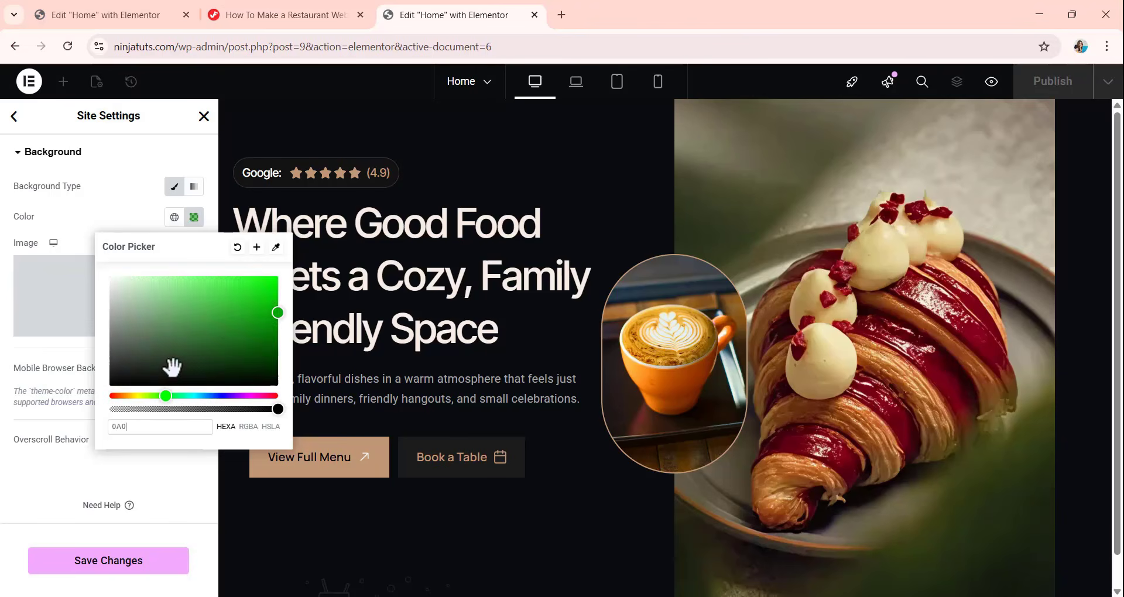
pyautogui.write('C10')
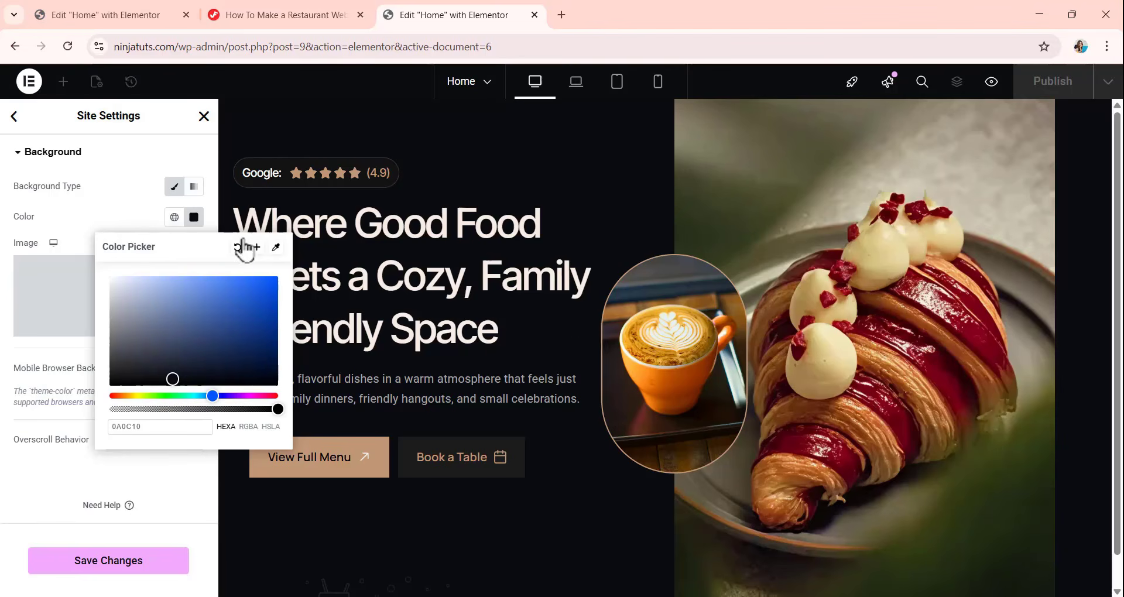
pyautogui.click(121, 171)
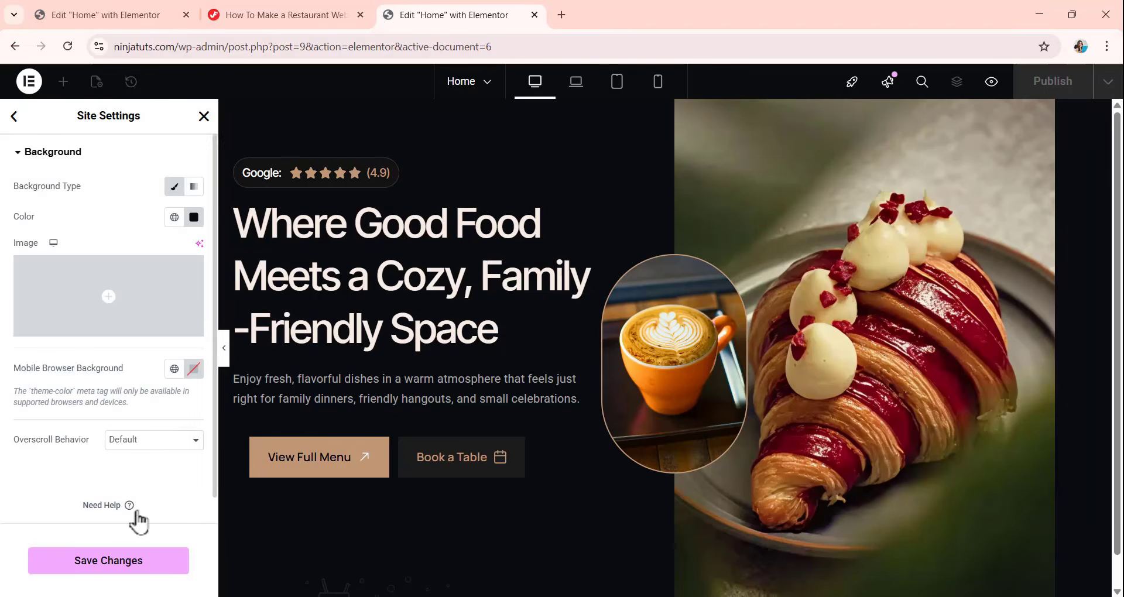
pyautogui.click(131, 563)
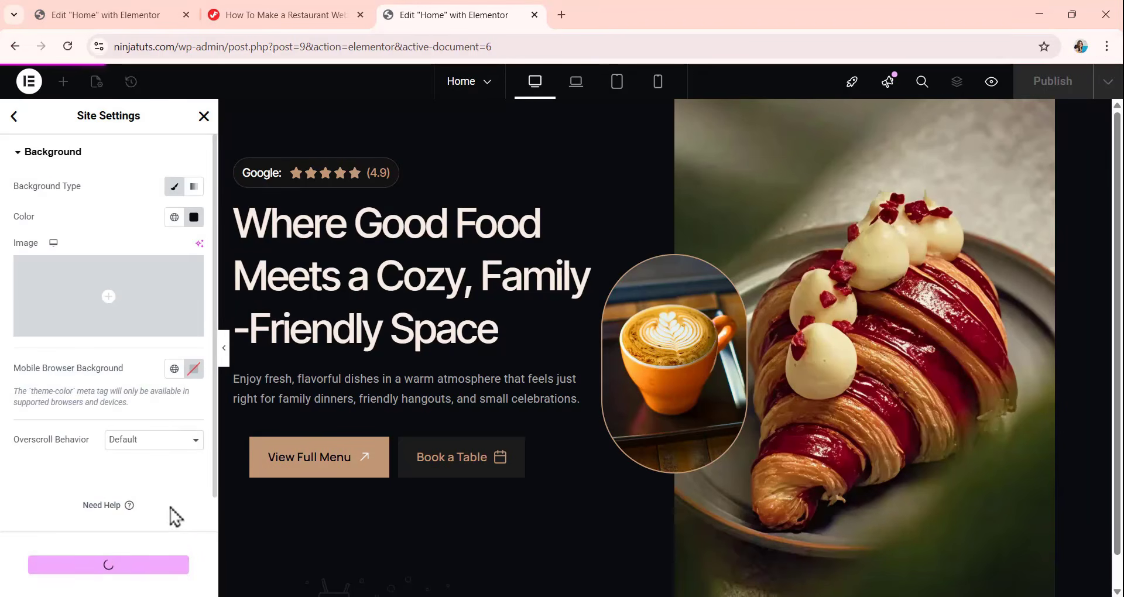
# Open Elementor's additional settings and enable Disable Default Colors so that colors are inherited from the theme.
pyautogui.click(22, 117)
pyautogui.scroll(-4, 111, 337)
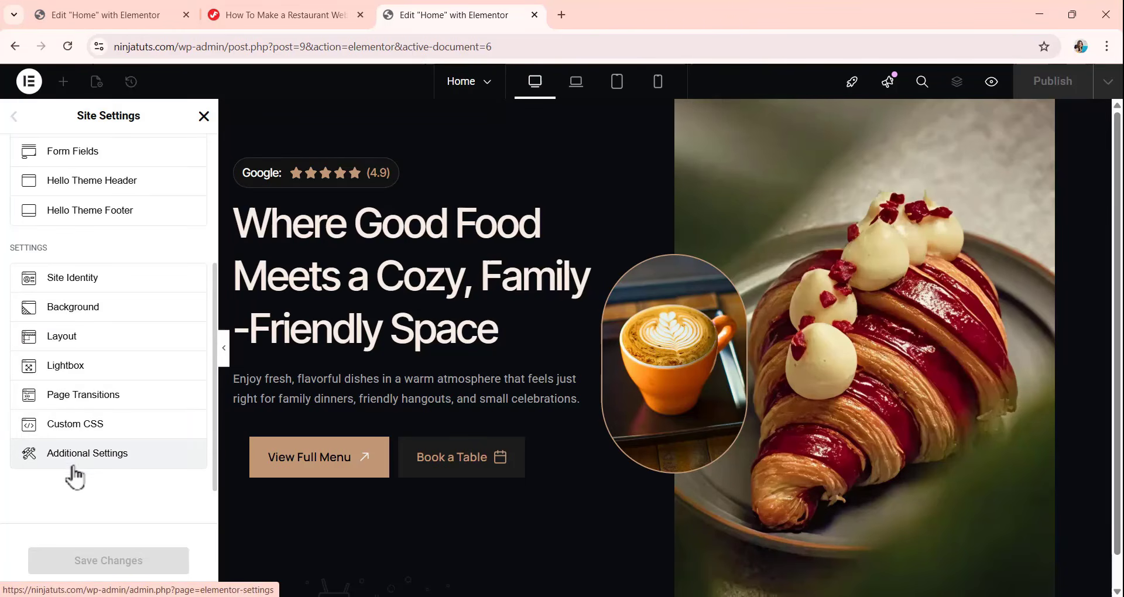
pyautogui.click(89, 457)
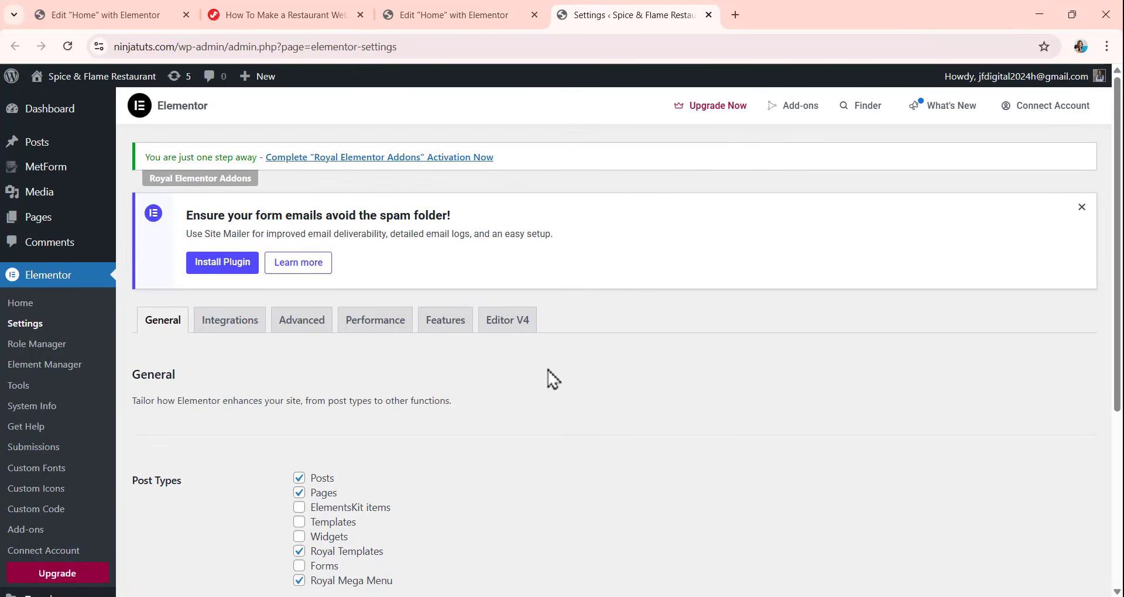
pyautogui.scroll(-2, 430, 348)
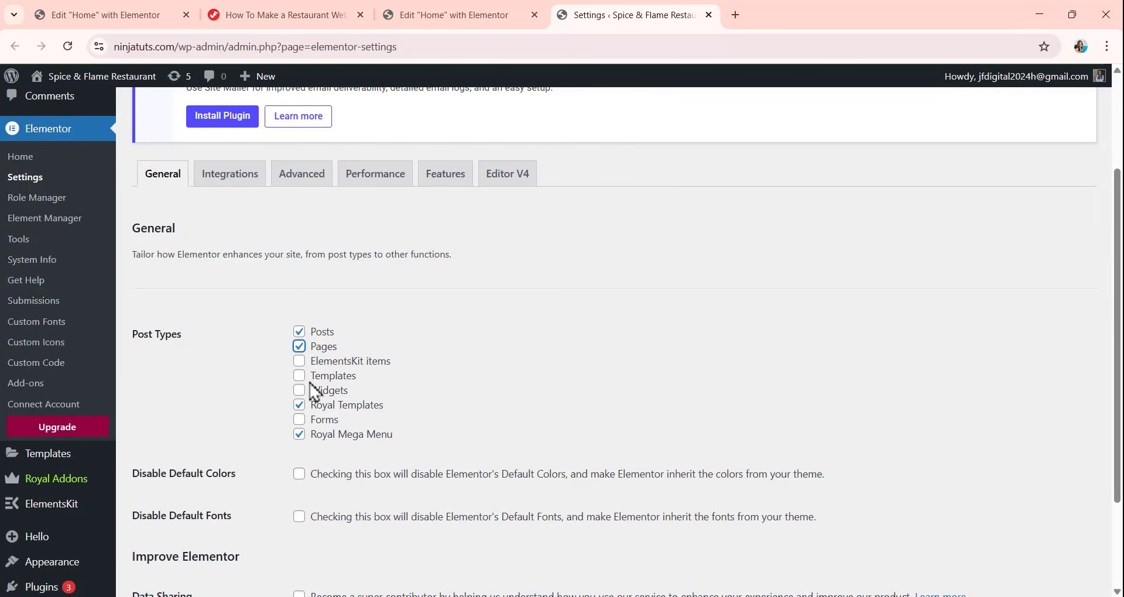
pyautogui.scroll(-1, 314, 389)
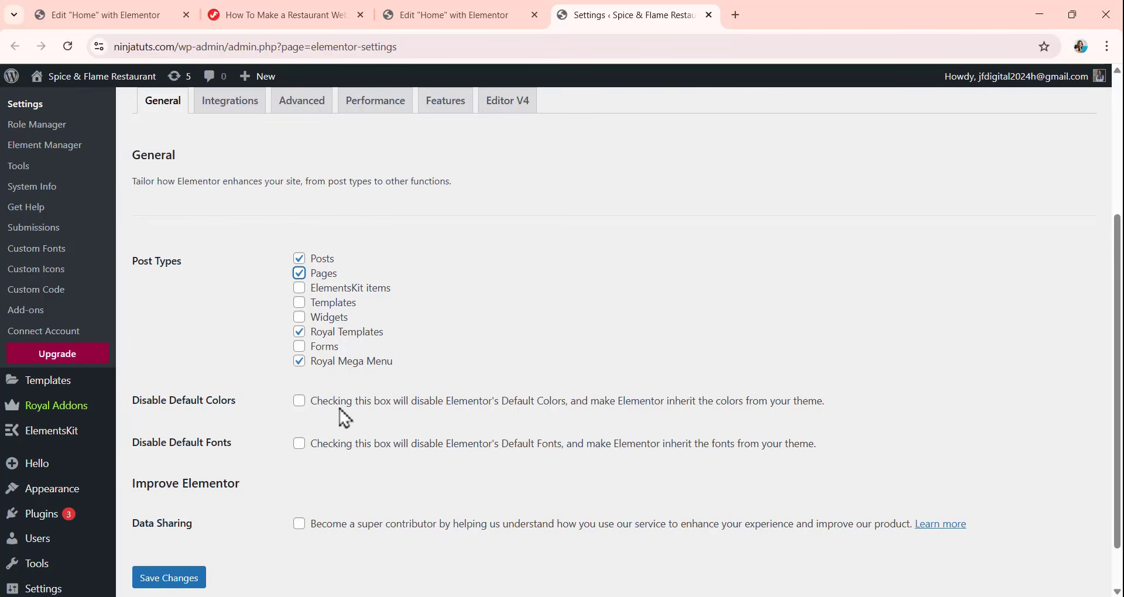
pyautogui.click(300, 401)
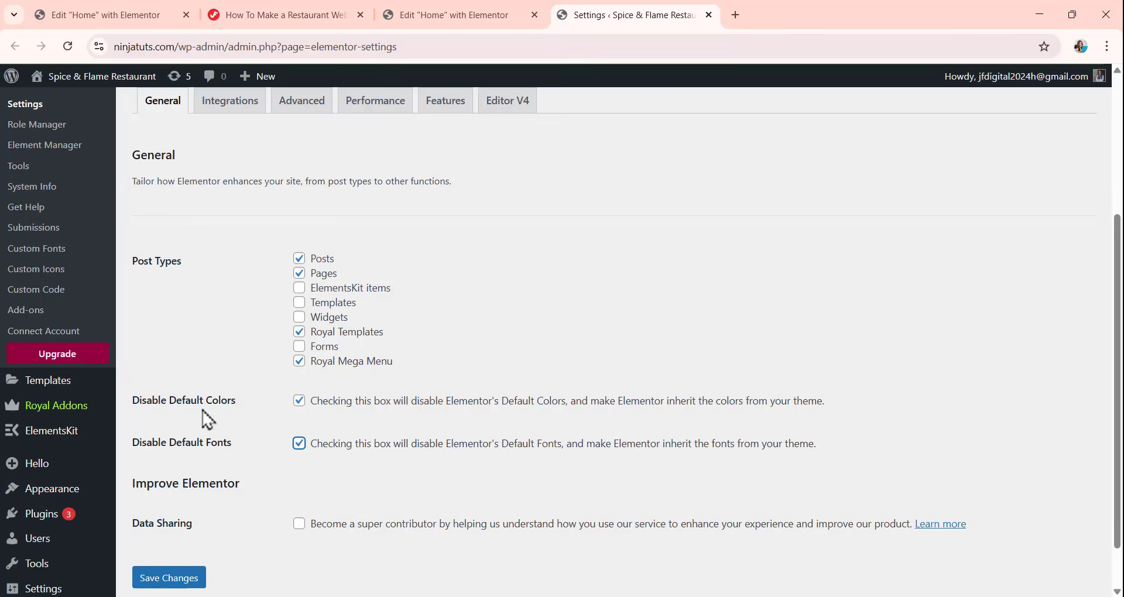
# Save the Elementor general settings and return to the Home page editor.
pyautogui.scroll(-1, 270, 399)
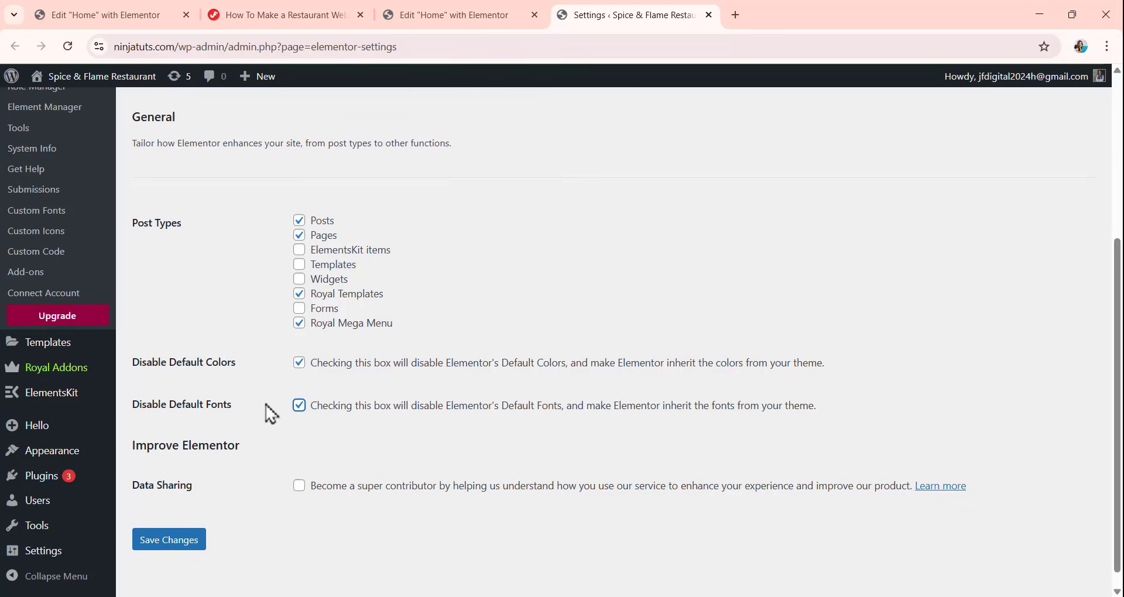
pyautogui.click(179, 523)
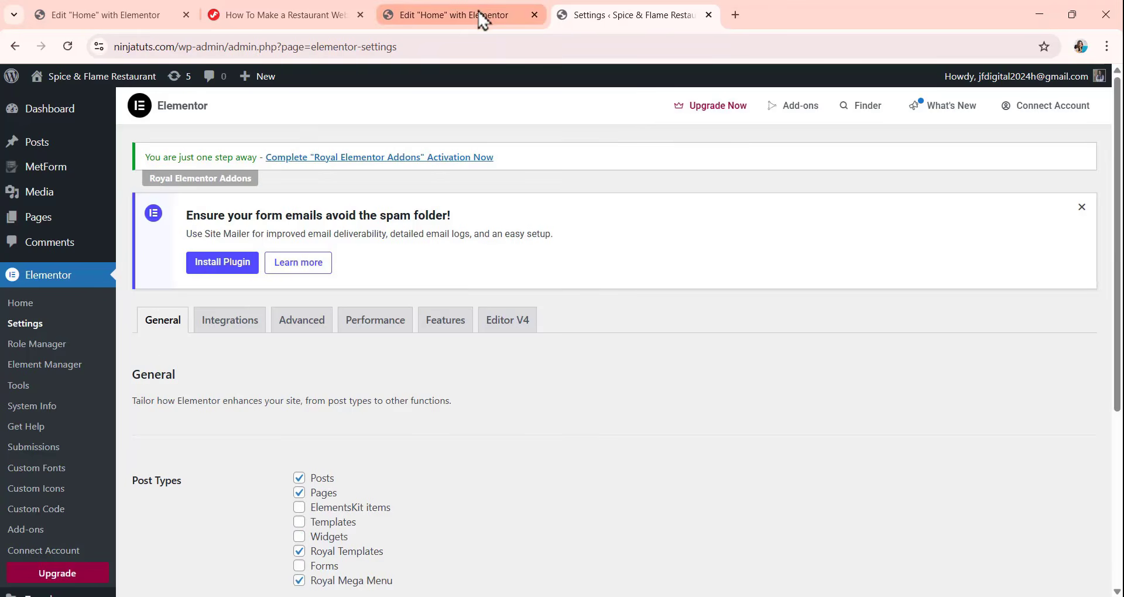
pyautogui.click(483, 20)
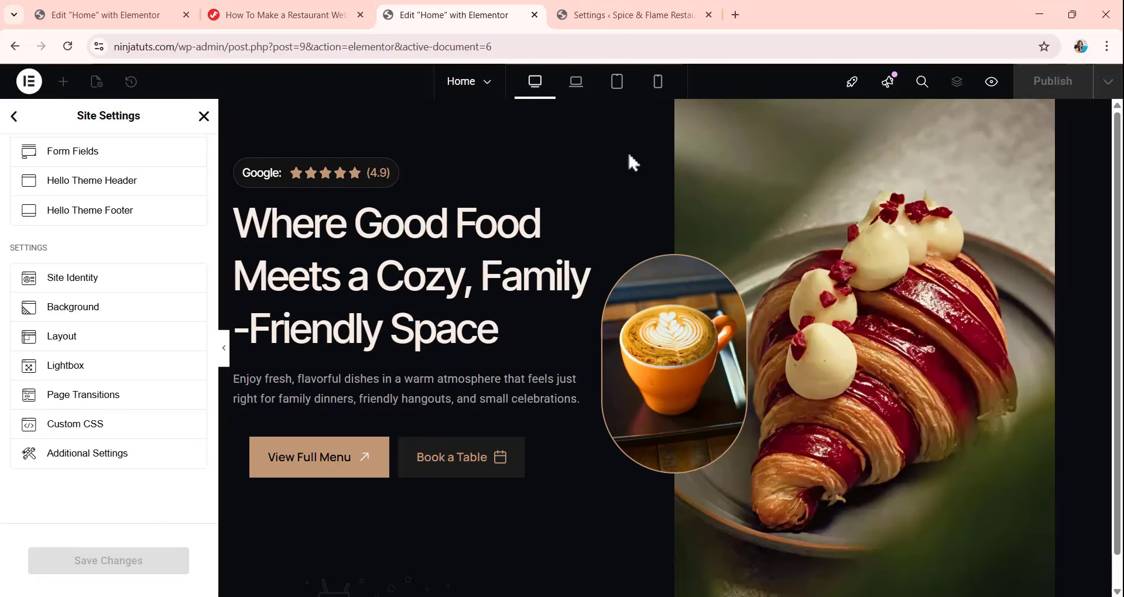
# In the laptop view, set the theme style's H3 heading font size to 22 px.
pyautogui.click(576, 82)
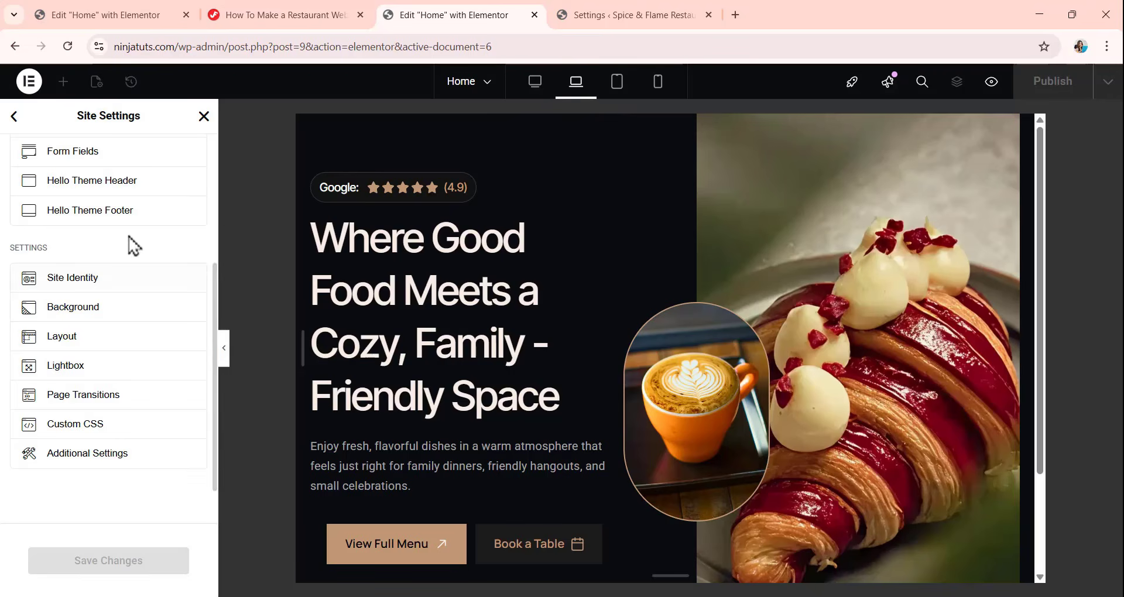
pyautogui.scroll(4, 126, 245)
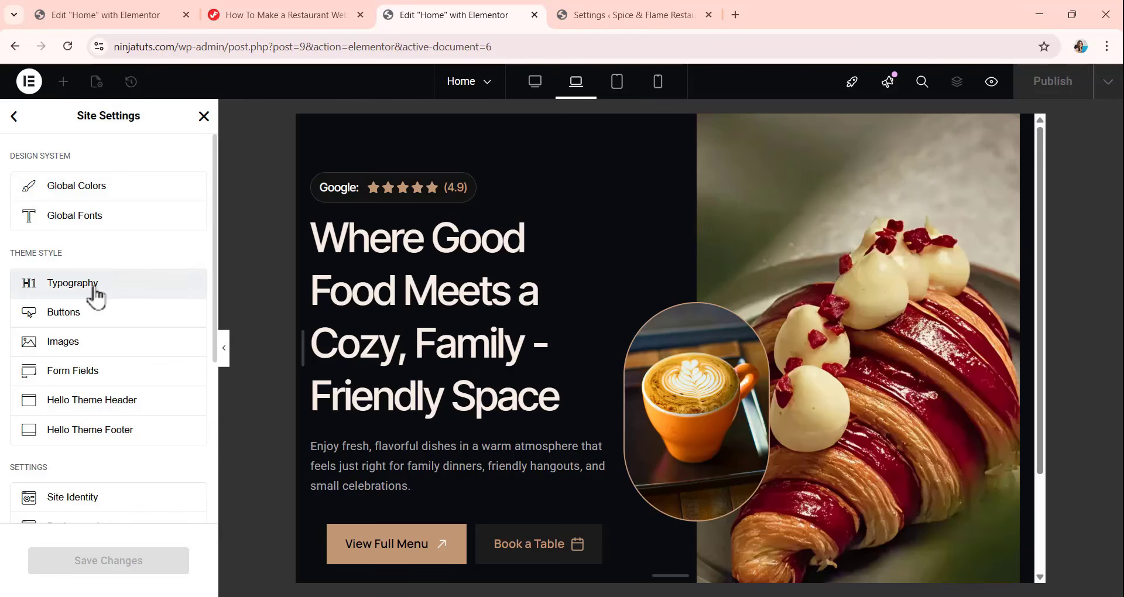
pyautogui.click(95, 287)
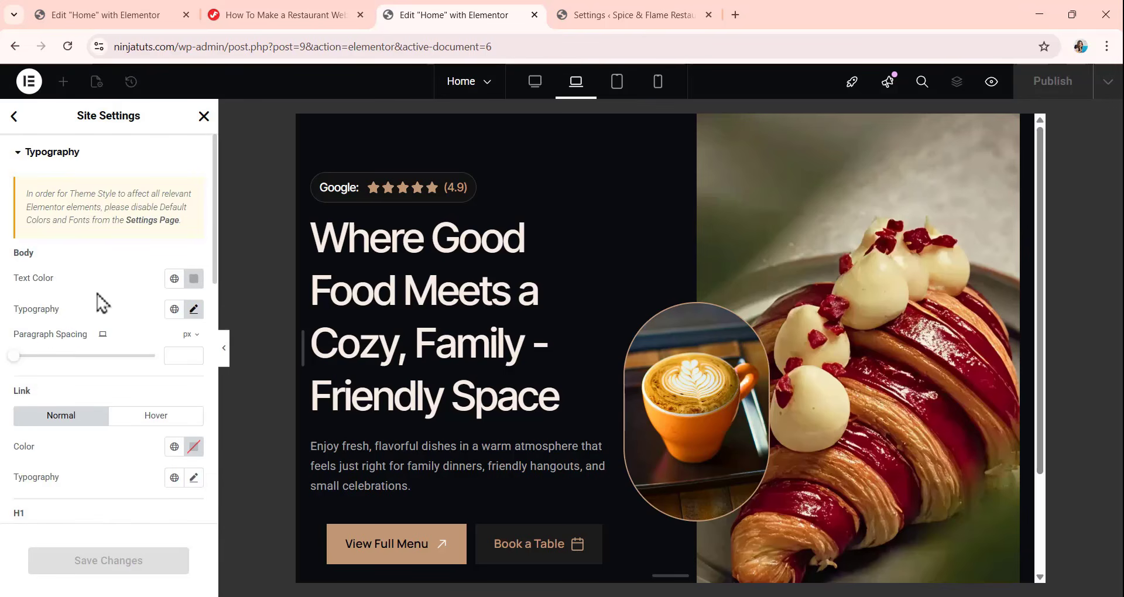
pyautogui.scroll(-4, 108, 366)
pyautogui.scroll(-1, 113, 374)
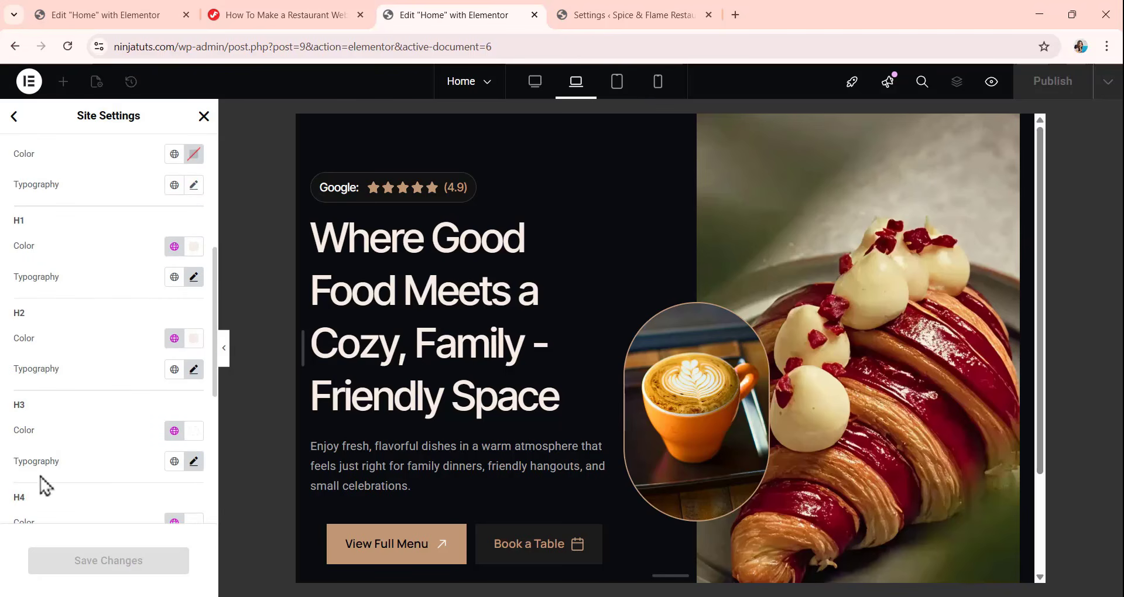
pyautogui.click(194, 461)
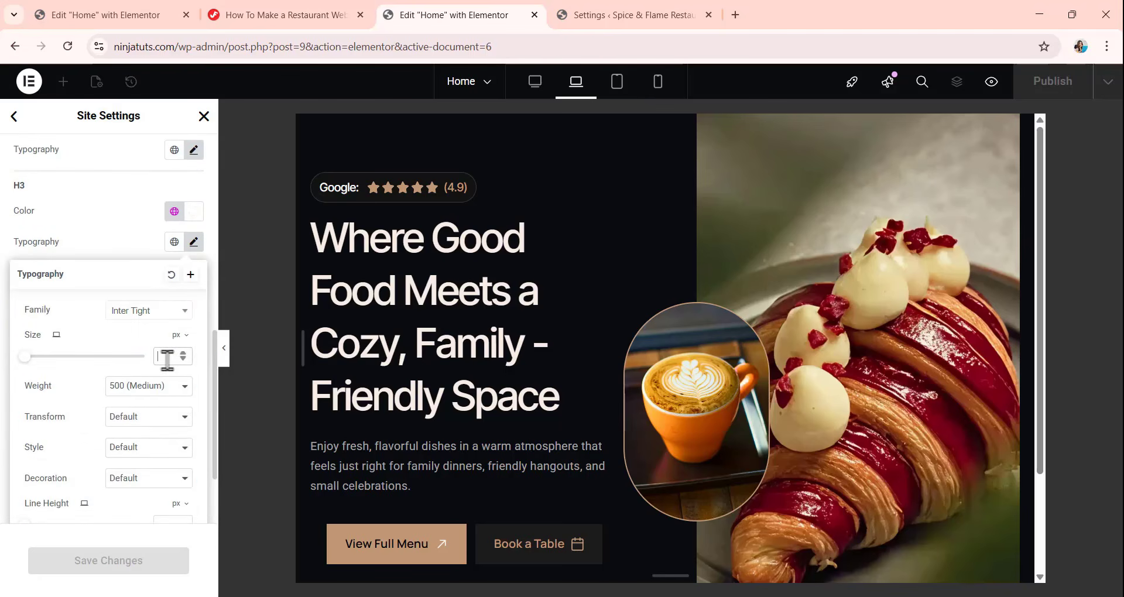
pyautogui.write('22')
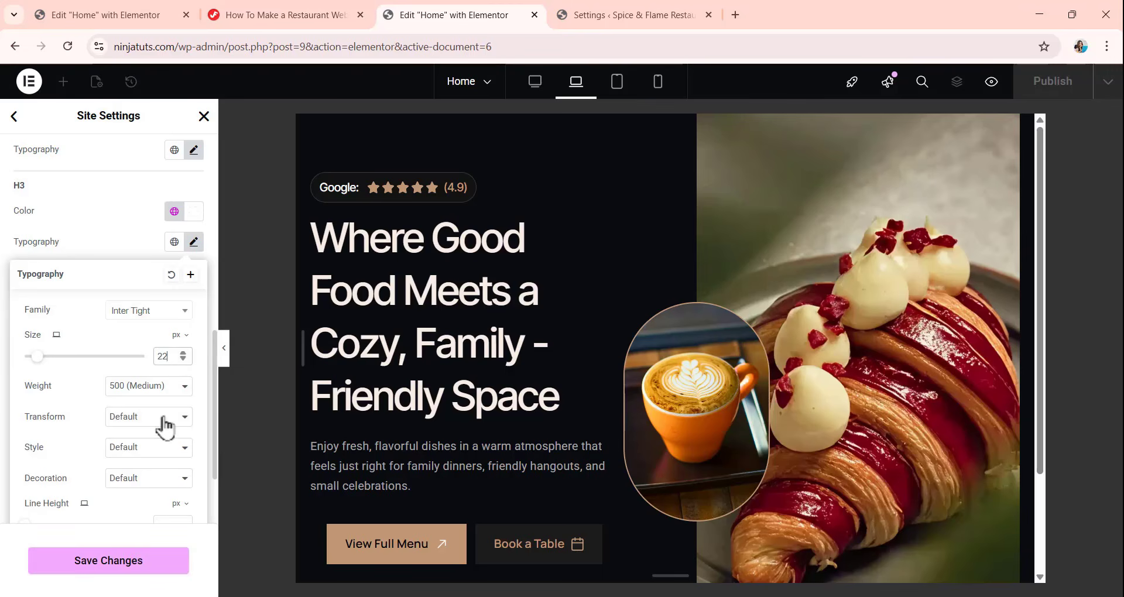
pyautogui.click(122, 229)
# Set the laptop H4 heading font size to 20 px and save the site settings.
pyautogui.scroll(-2, 113, 376)
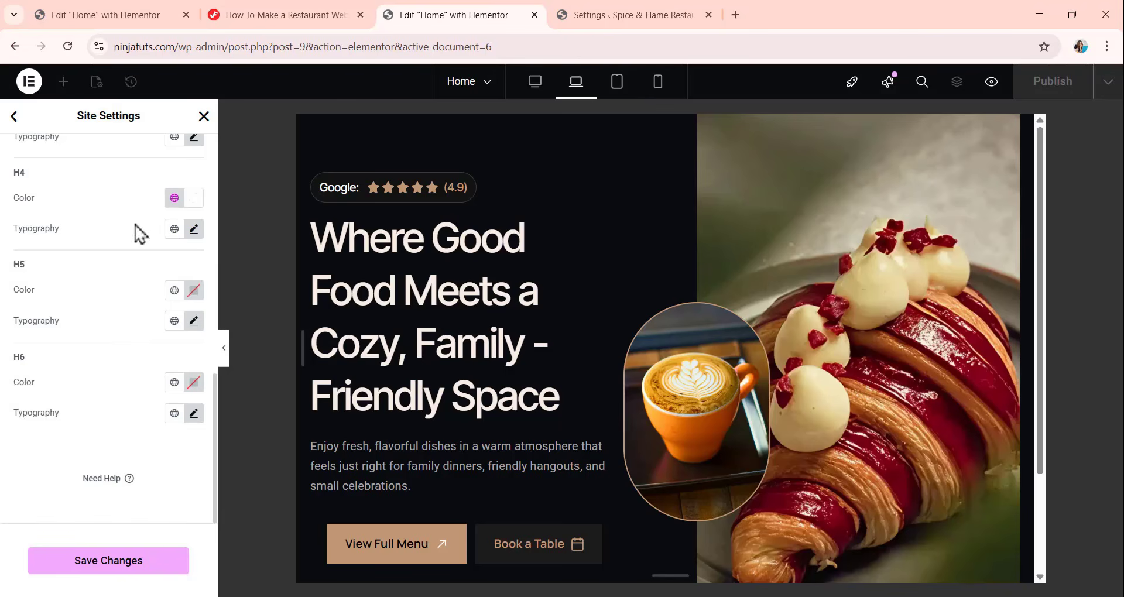
pyautogui.click(193, 229)
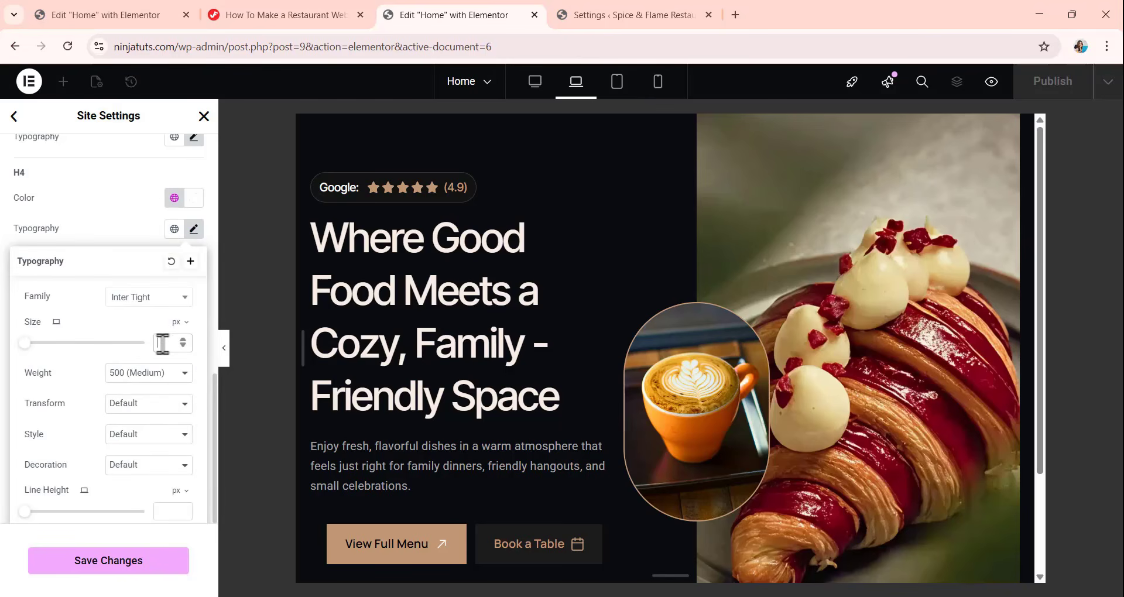
pyautogui.click(160, 343)
pyautogui.write('20')
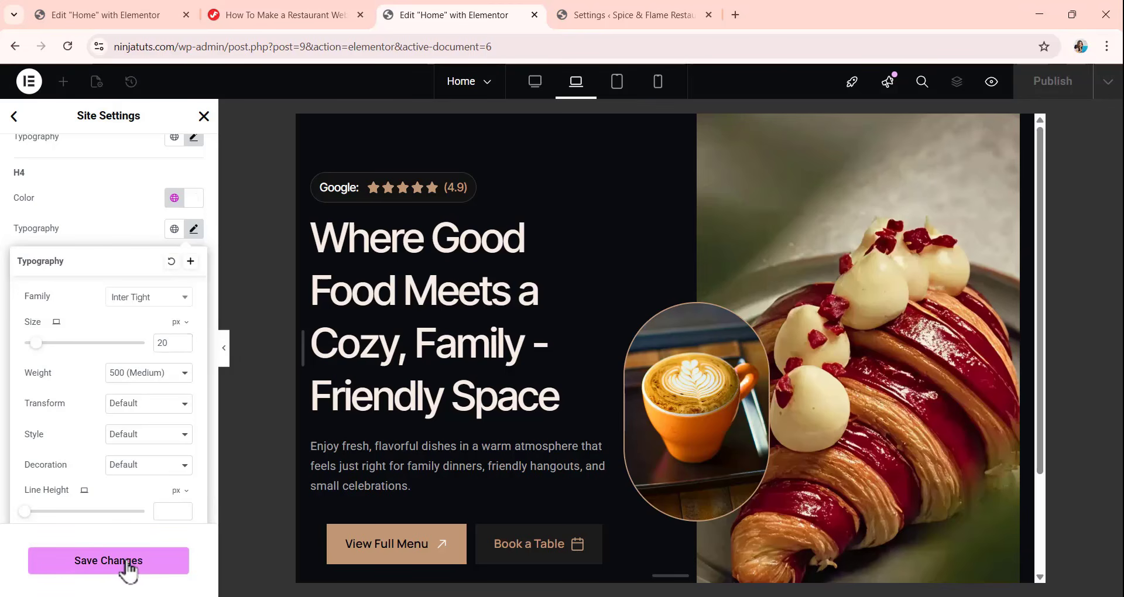
pyautogui.click(127, 562)
pyautogui.click(14, 117)
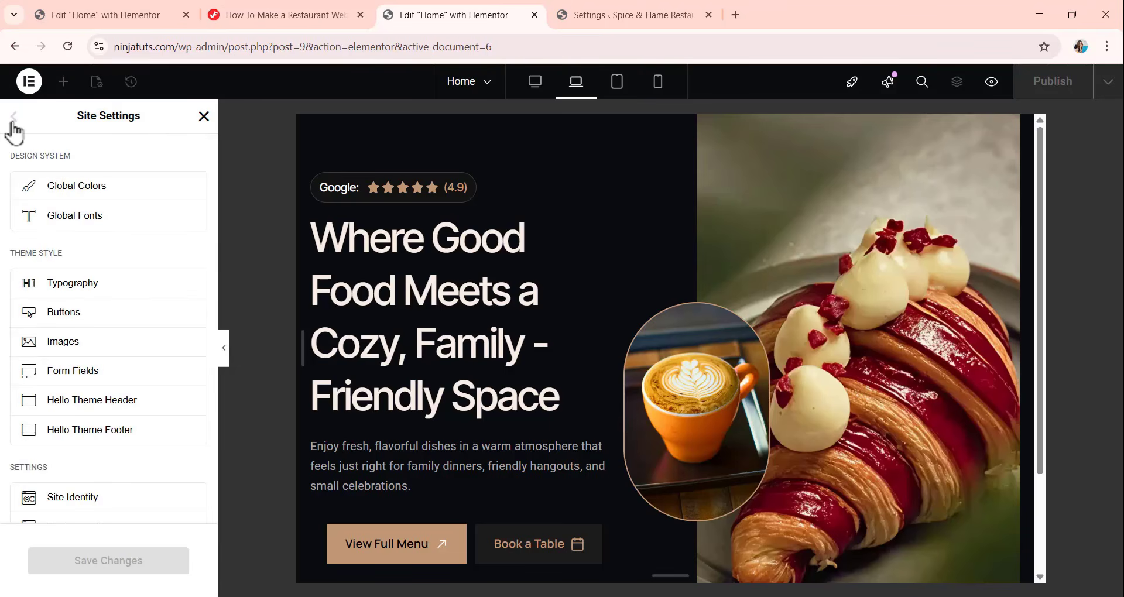
# In the tablet view, set the H1 heading font size to 46 px and its line height to 1.25 em.
pyautogui.click(620, 93)
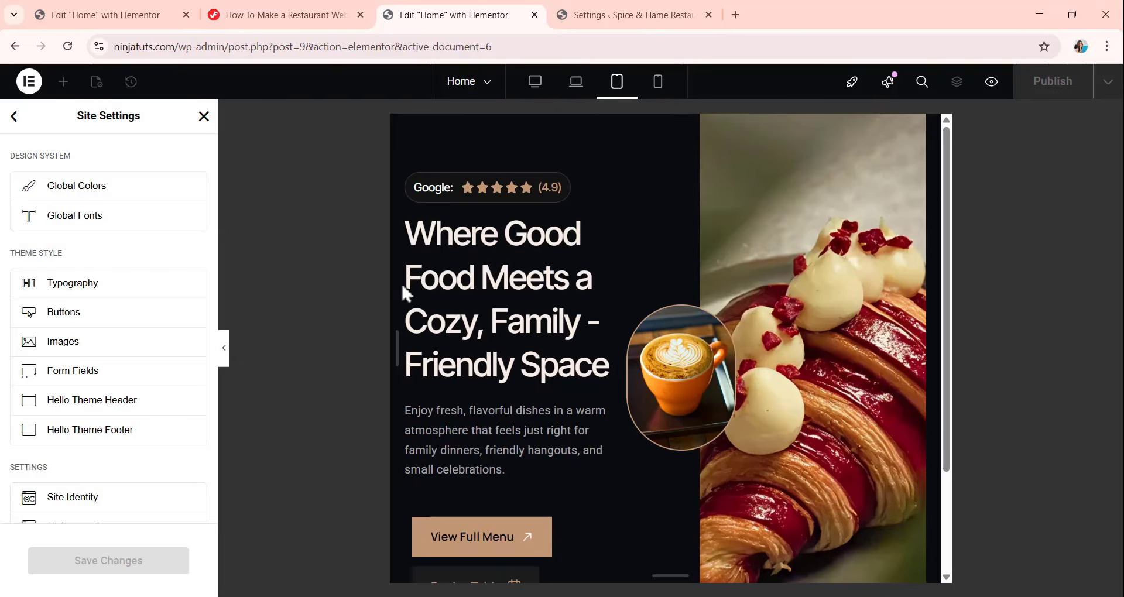
pyautogui.click(98, 290)
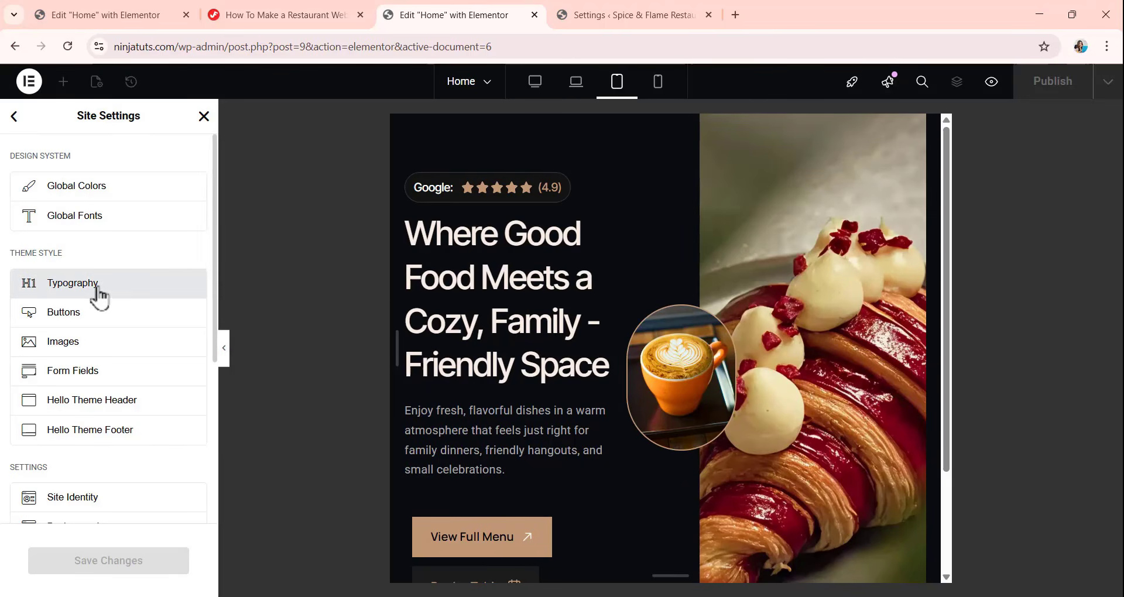
pyautogui.scroll(-4, 85, 305)
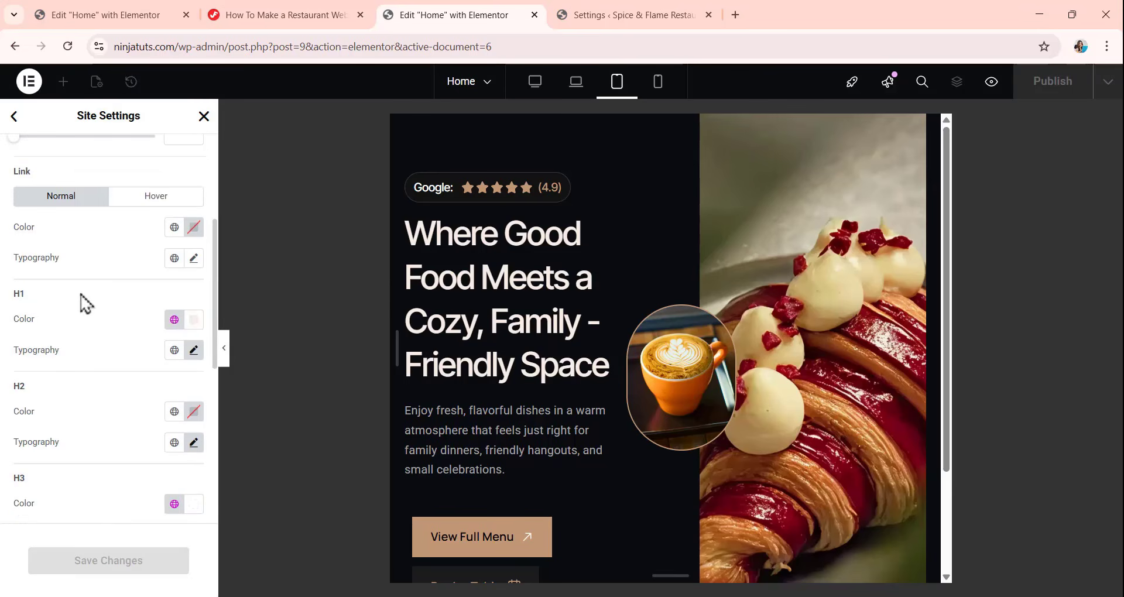
pyautogui.click(194, 350)
pyautogui.scroll(-3, 177, 333)
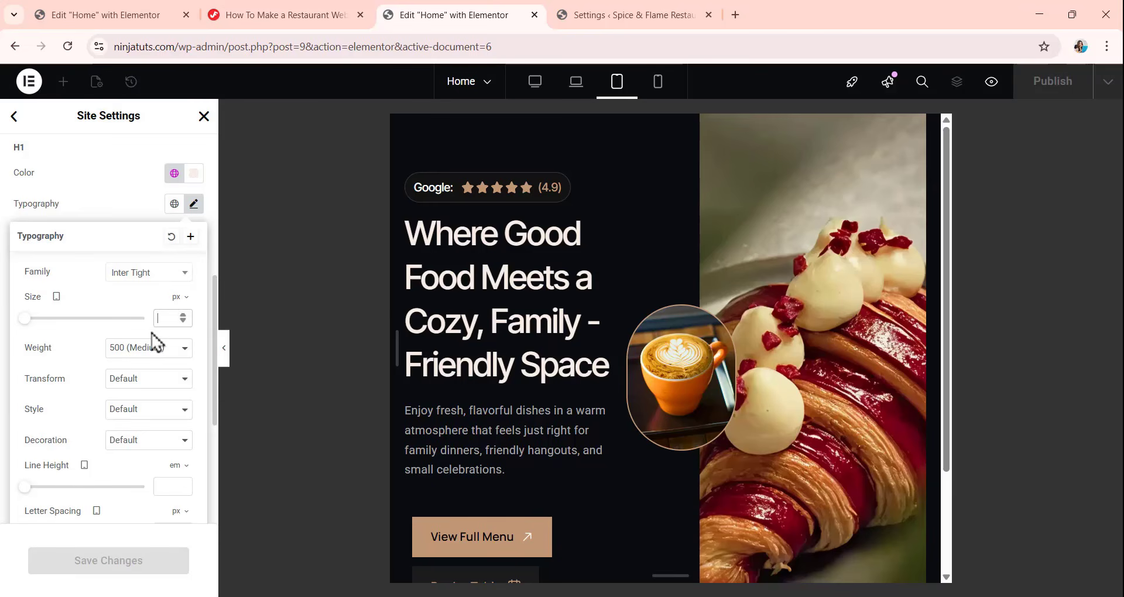
pyautogui.write('46')
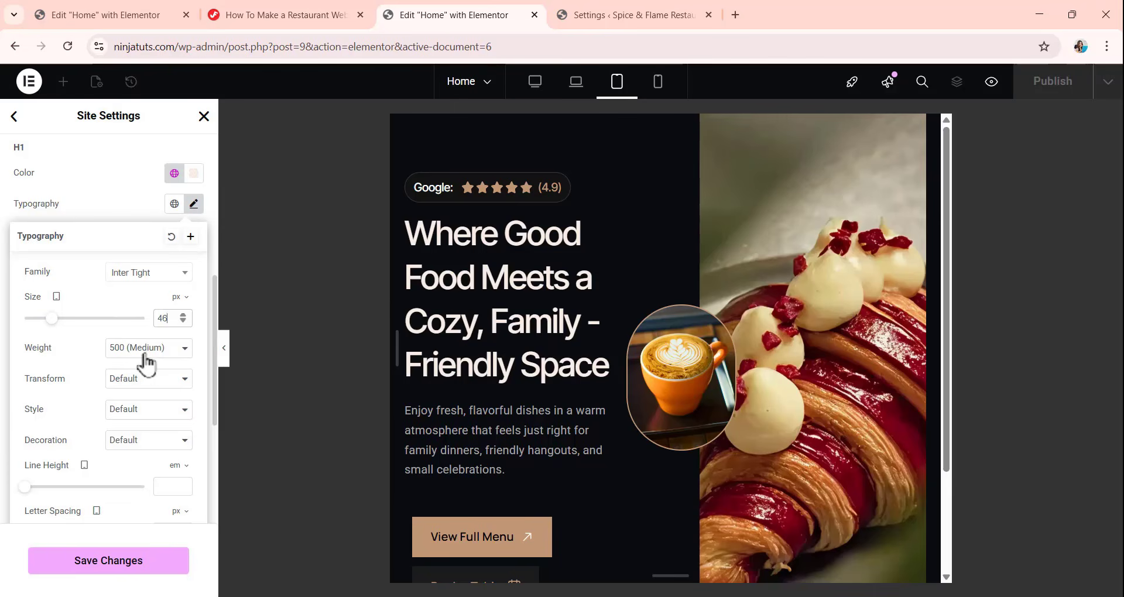
pyautogui.scroll(-1, 144, 360)
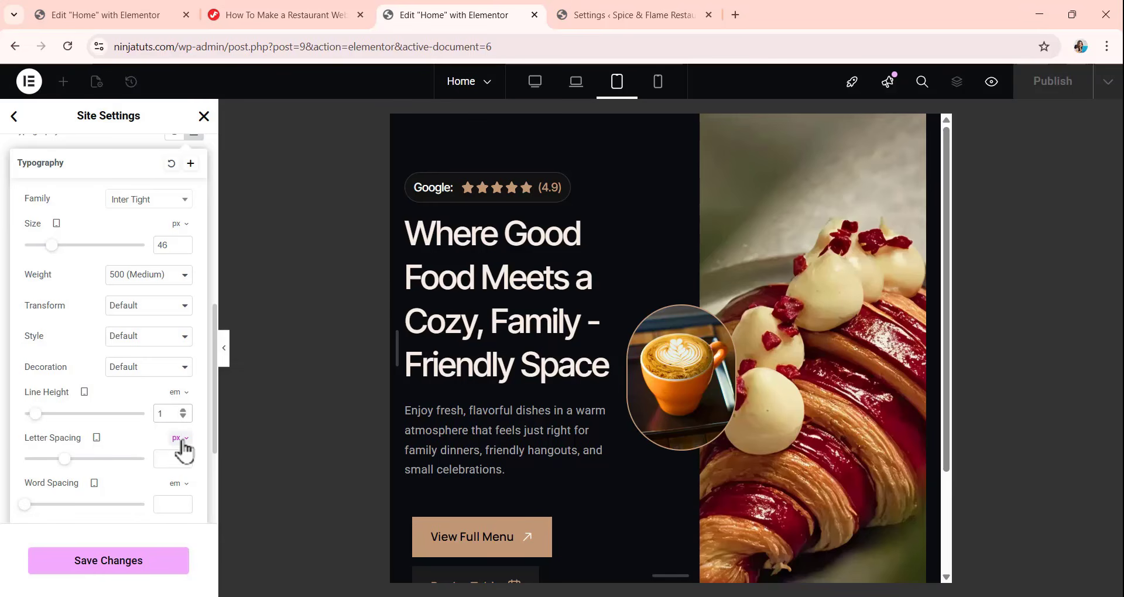
pyautogui.write('.25')
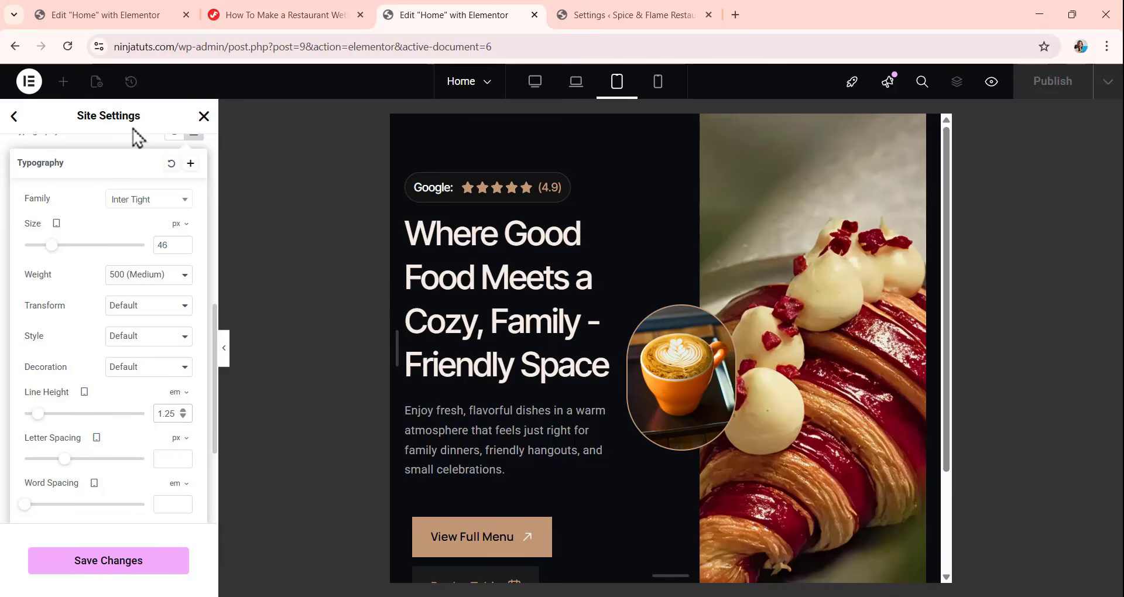
pyautogui.click(126, 149)
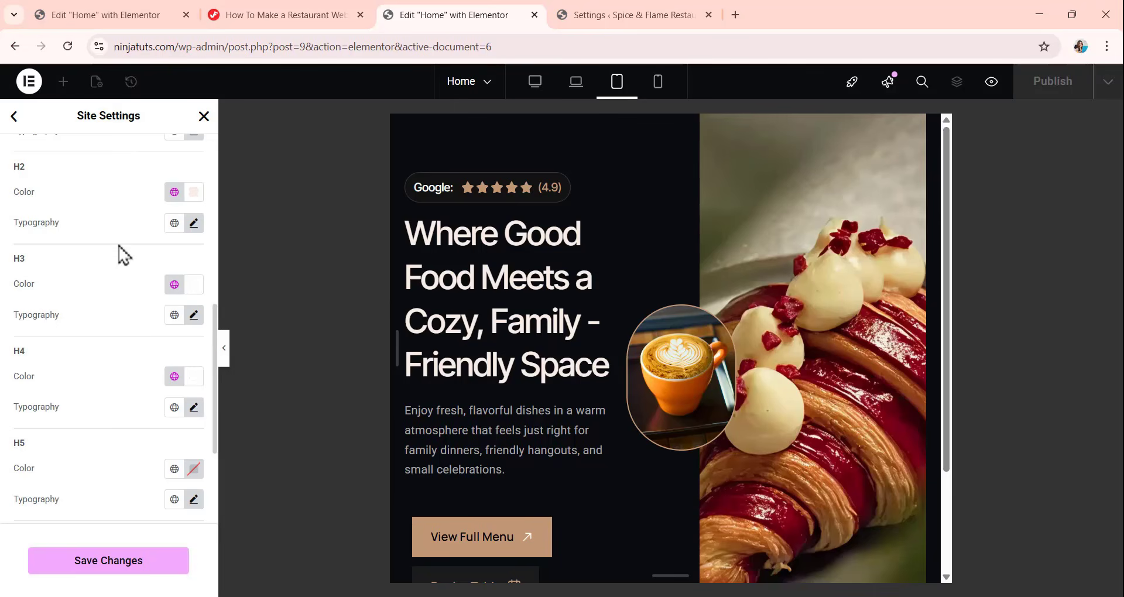
# Set the tablet H2 heading font size to 36 px and its line height to 1.25 em.
pyautogui.click(193, 223)
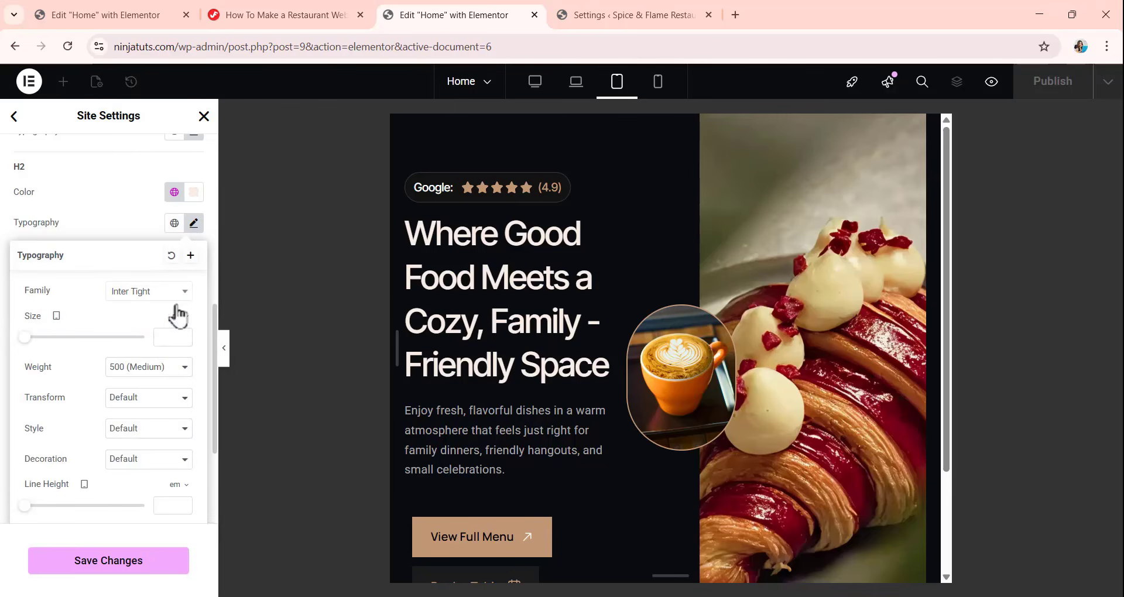
pyautogui.click(161, 339)
pyautogui.write('36')
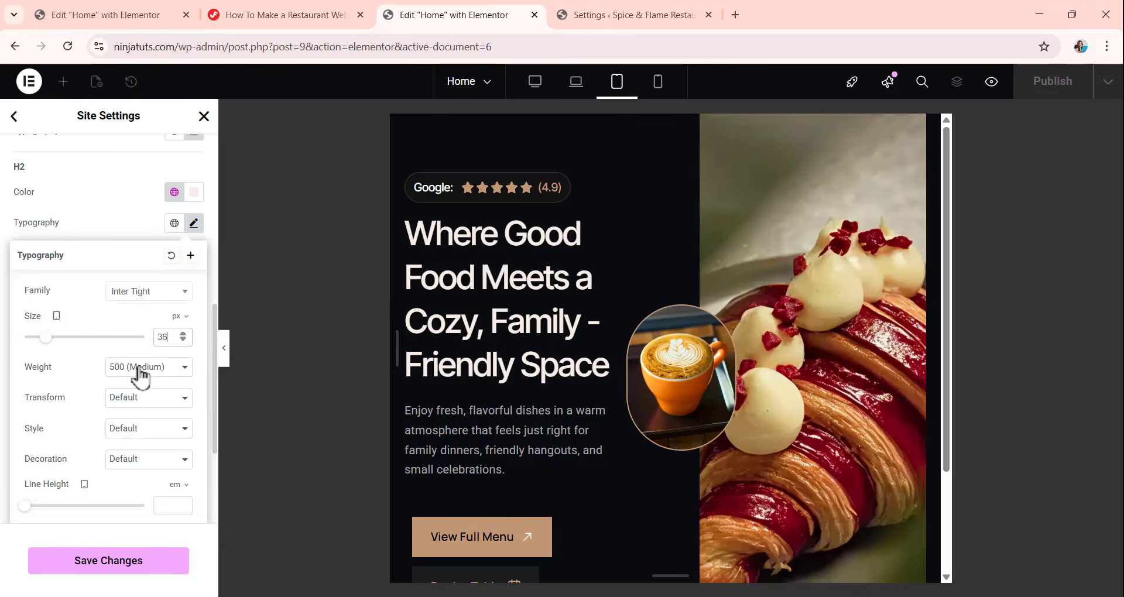
pyautogui.scroll(-3, 140, 377)
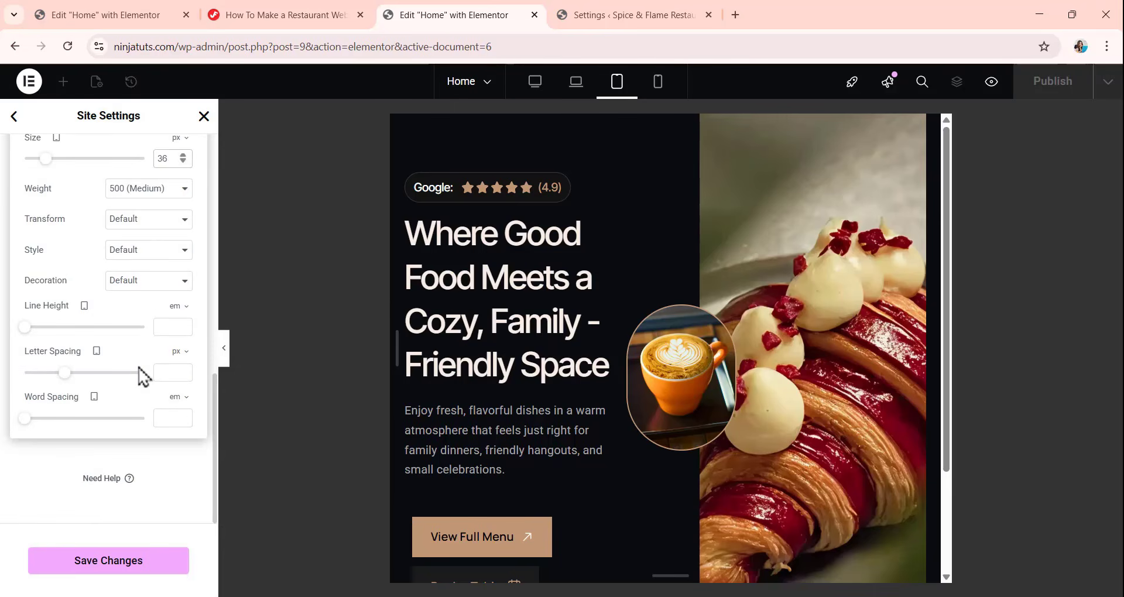
pyautogui.click(167, 332)
pyautogui.write('1.25')
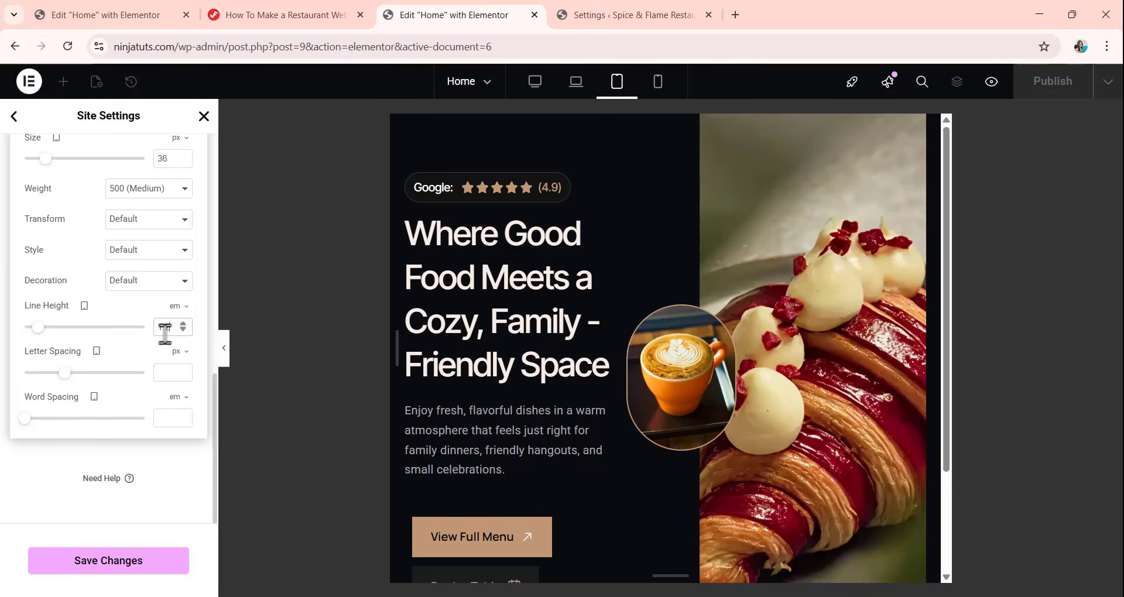
pyautogui.click(67, 463)
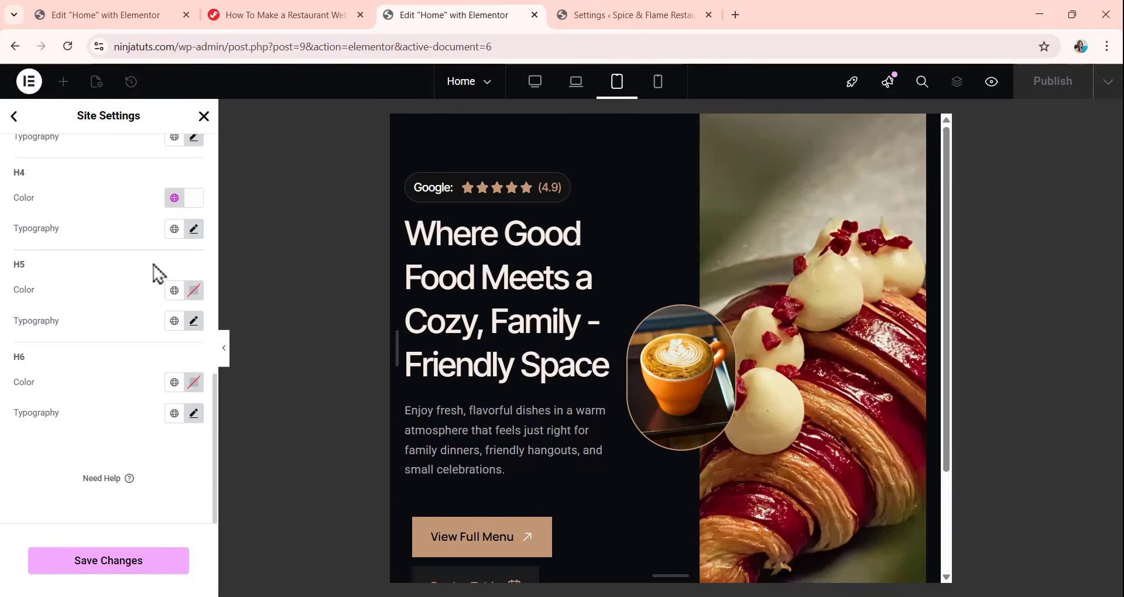
# Set the tablet H3 heading font size to 20 px and its line height to 1.2 em.
pyautogui.scroll(1, 93, 257)
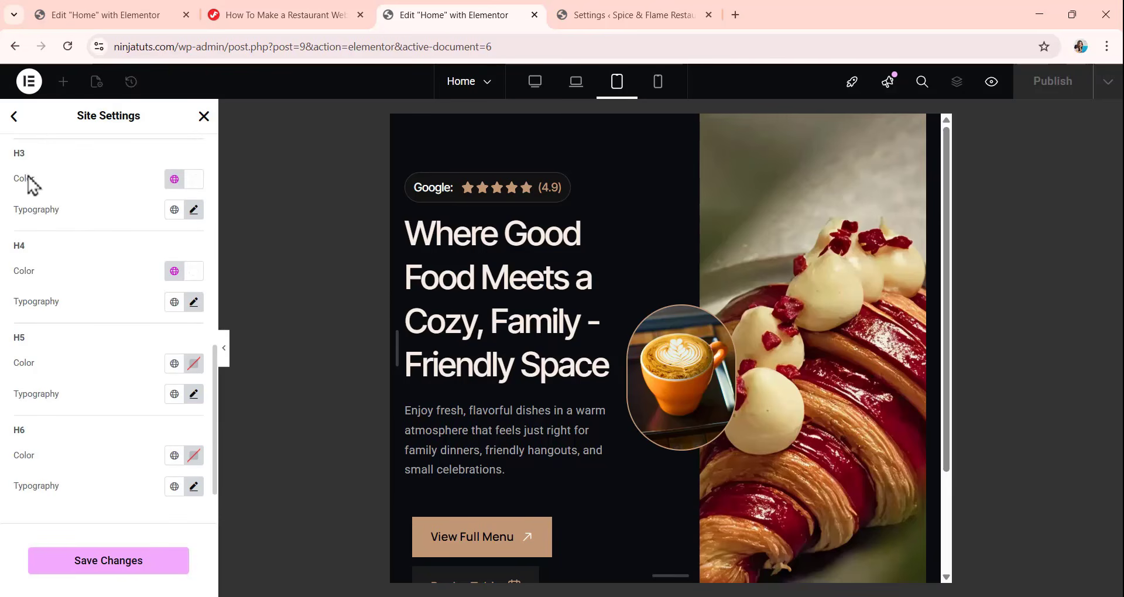
pyautogui.click(195, 215)
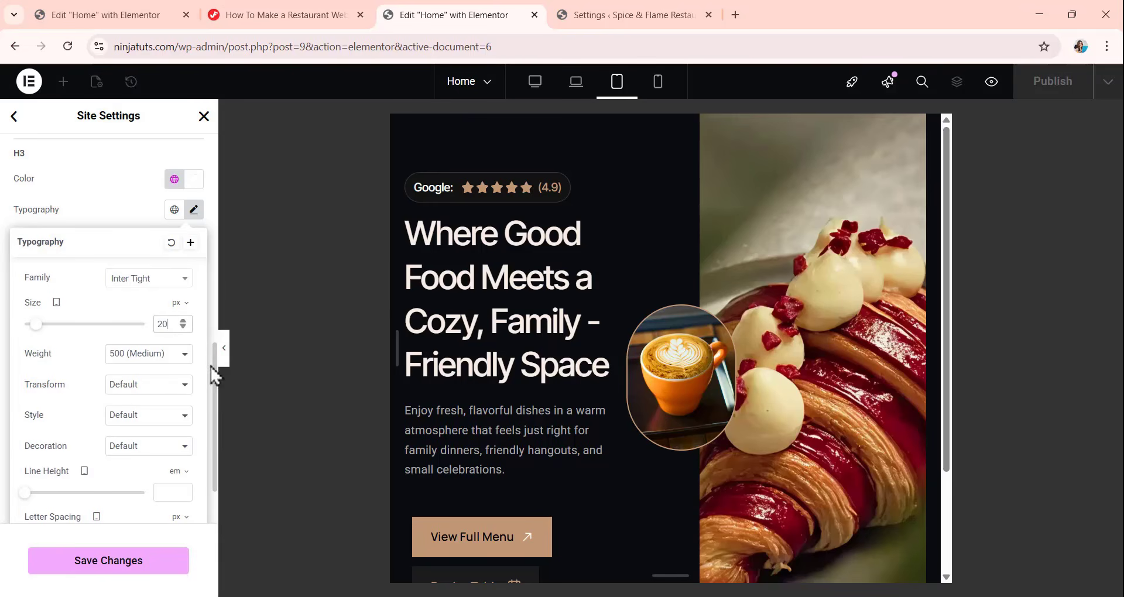
pyautogui.scroll(-1, 186, 398)
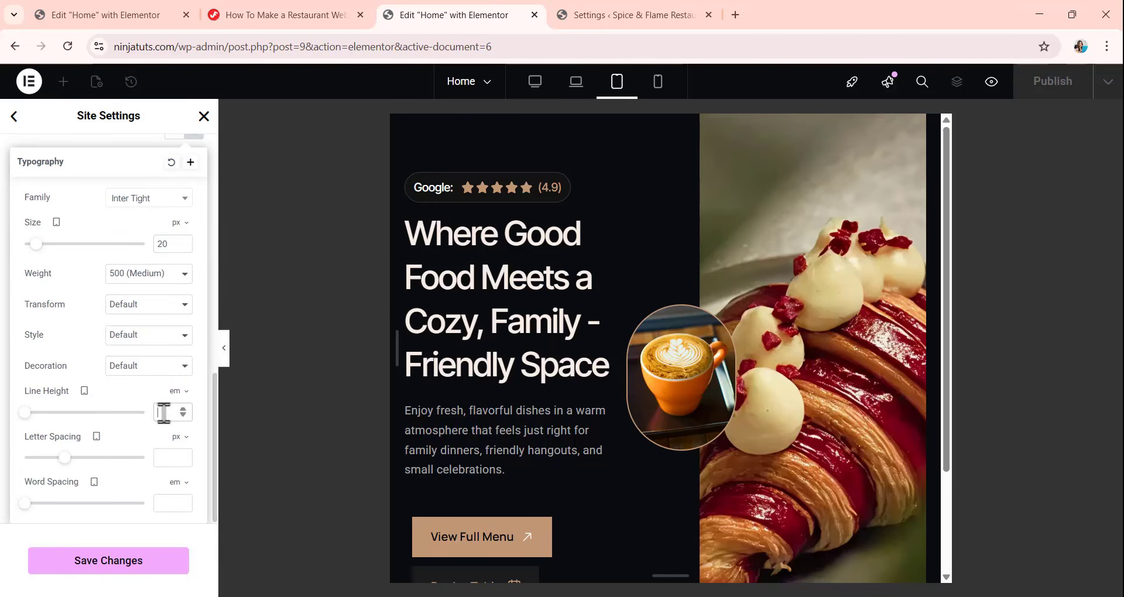
pyautogui.write('1.25')
pyautogui.click(126, 148)
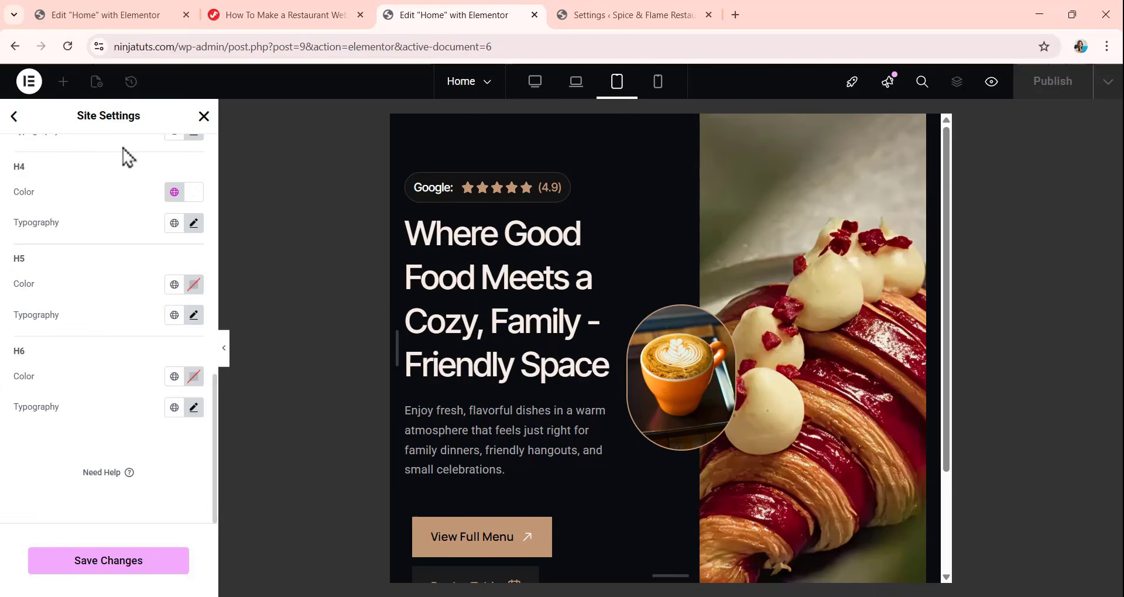
# Set the tablet H4 heading font size to 18 px and line height to 1 em, and save the site settings.
pyautogui.click(194, 224)
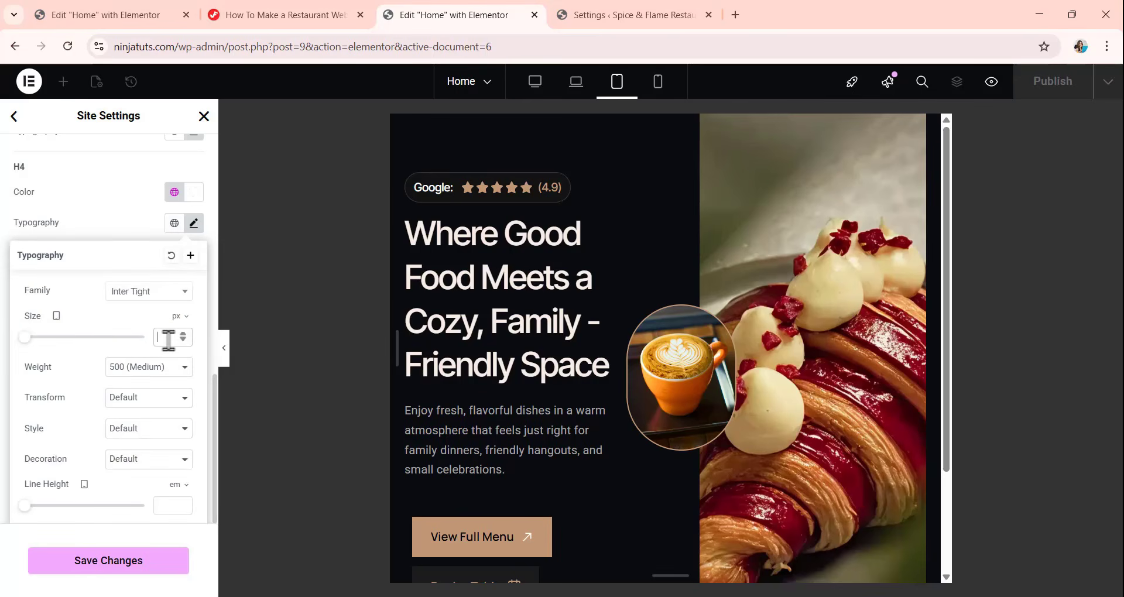
pyautogui.write('18')
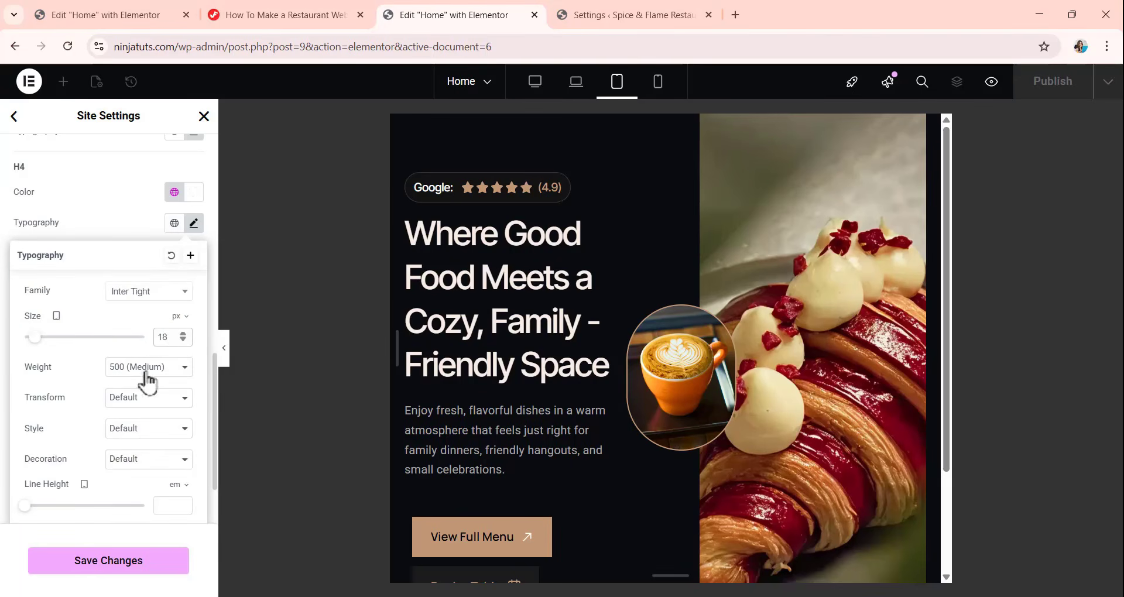
pyautogui.scroll(-2, 149, 351)
pyautogui.click(163, 411)
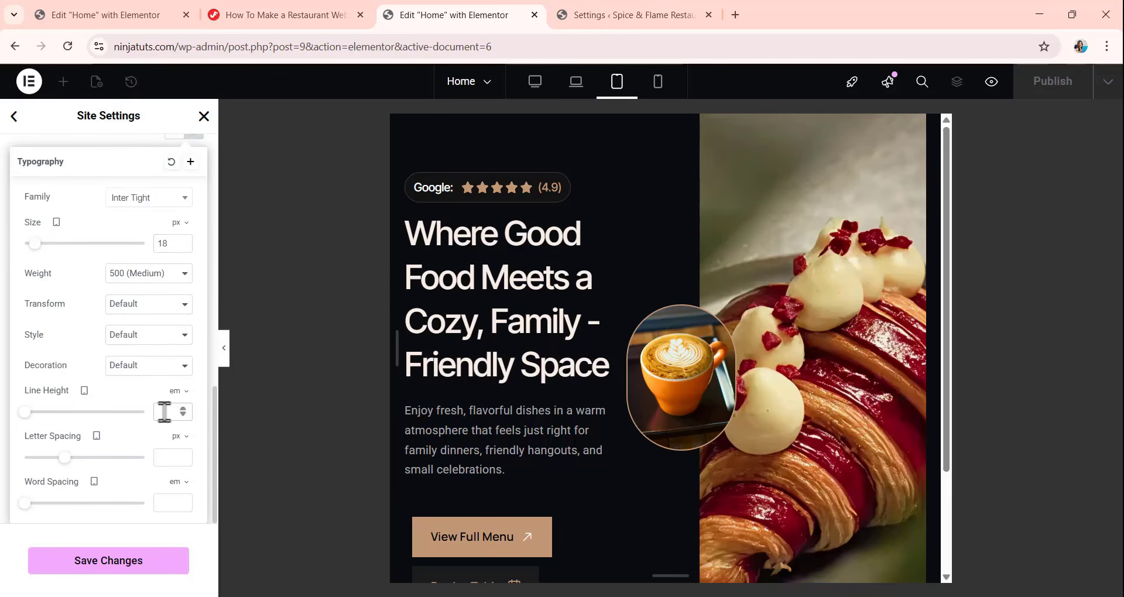
pyautogui.write('1.25')
pyautogui.click(145, 142)
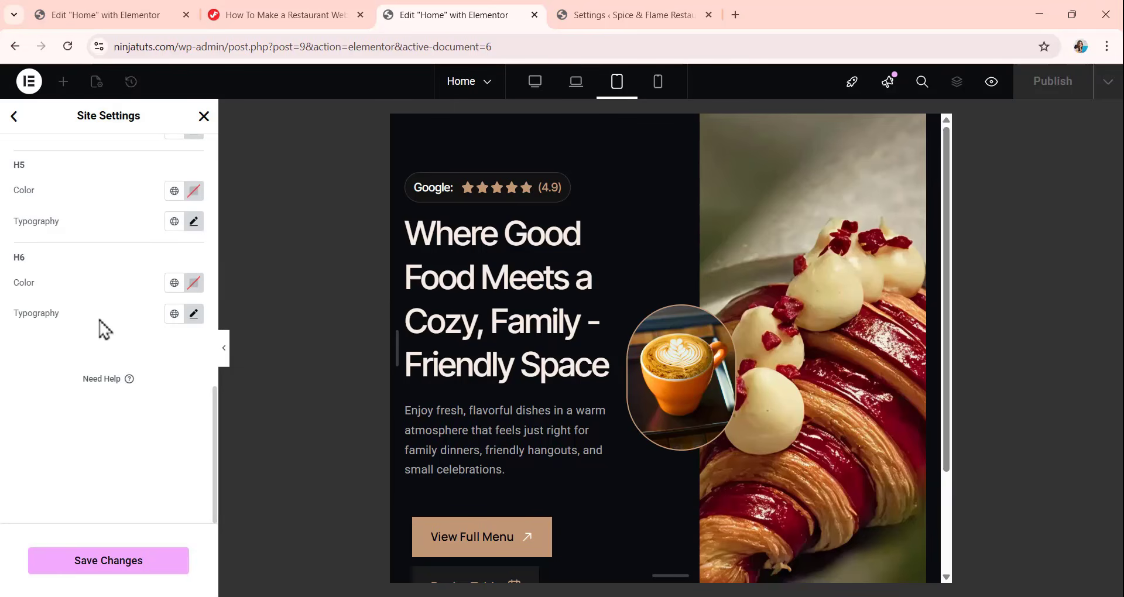
pyautogui.click(108, 566)
pyautogui.click(13, 116)
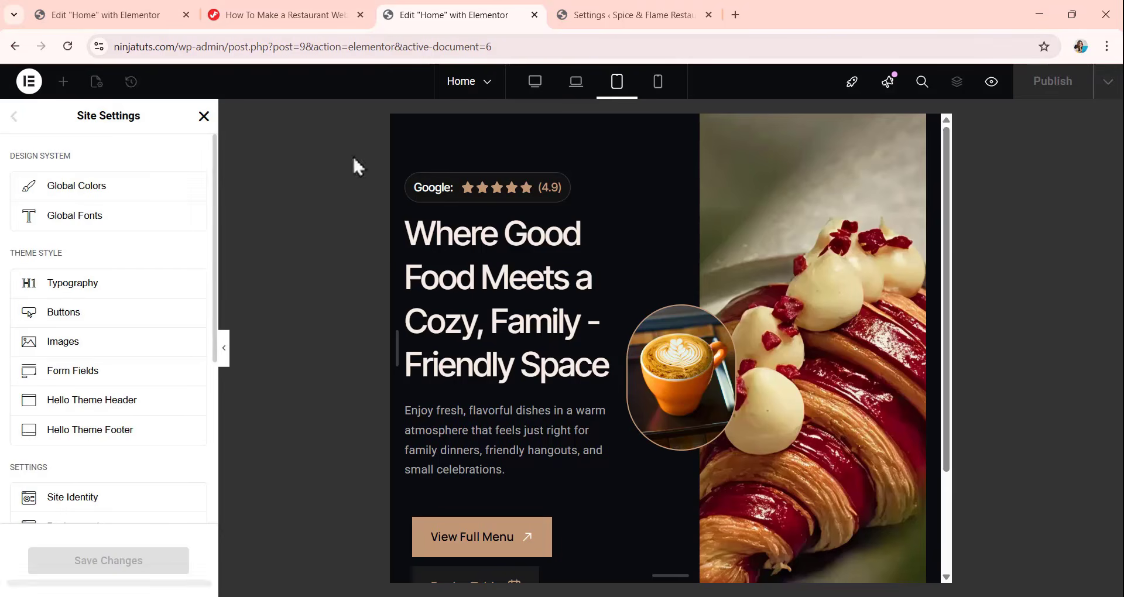
# In the mobile view, set the theme typography's H1 heading font size to 36 px.
pyautogui.click(659, 82)
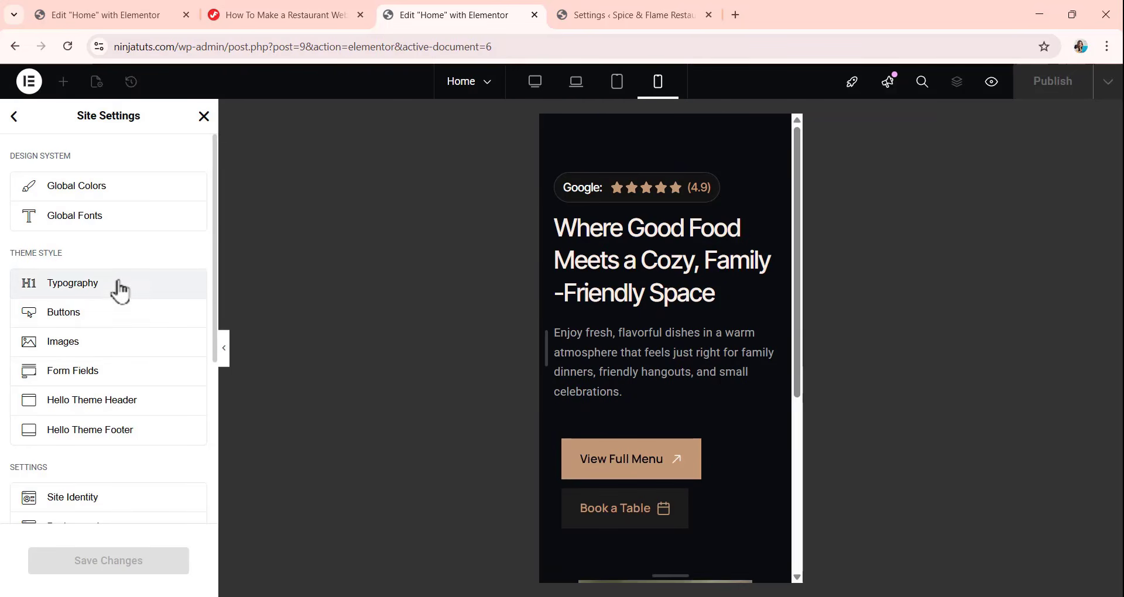
pyautogui.click(159, 301)
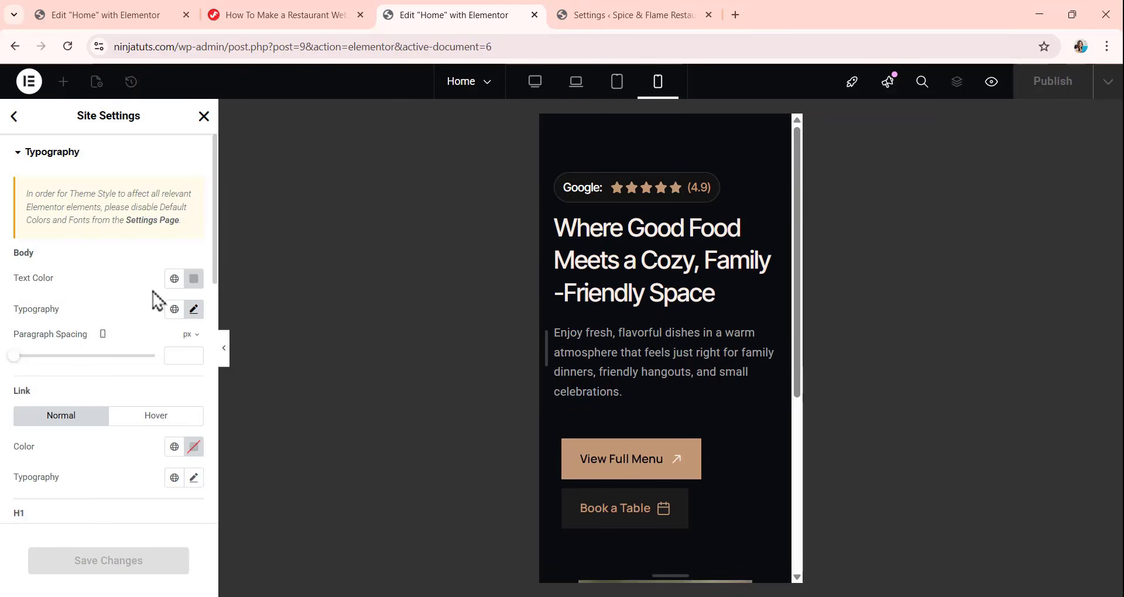
pyautogui.scroll(-3, 67, 337)
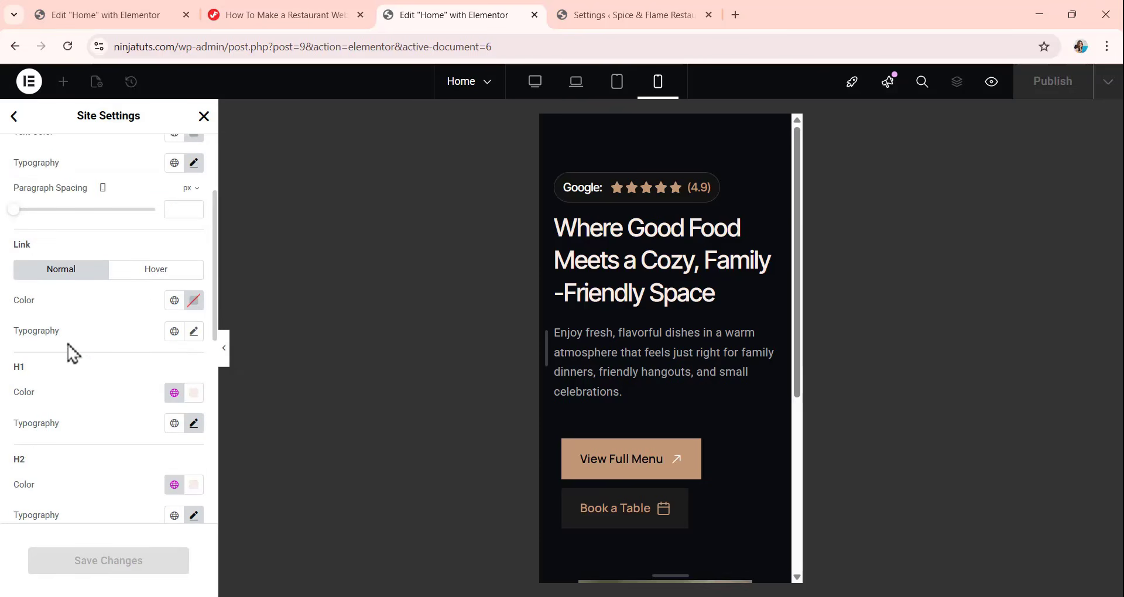
pyautogui.click(190, 422)
pyautogui.scroll(-5, 143, 334)
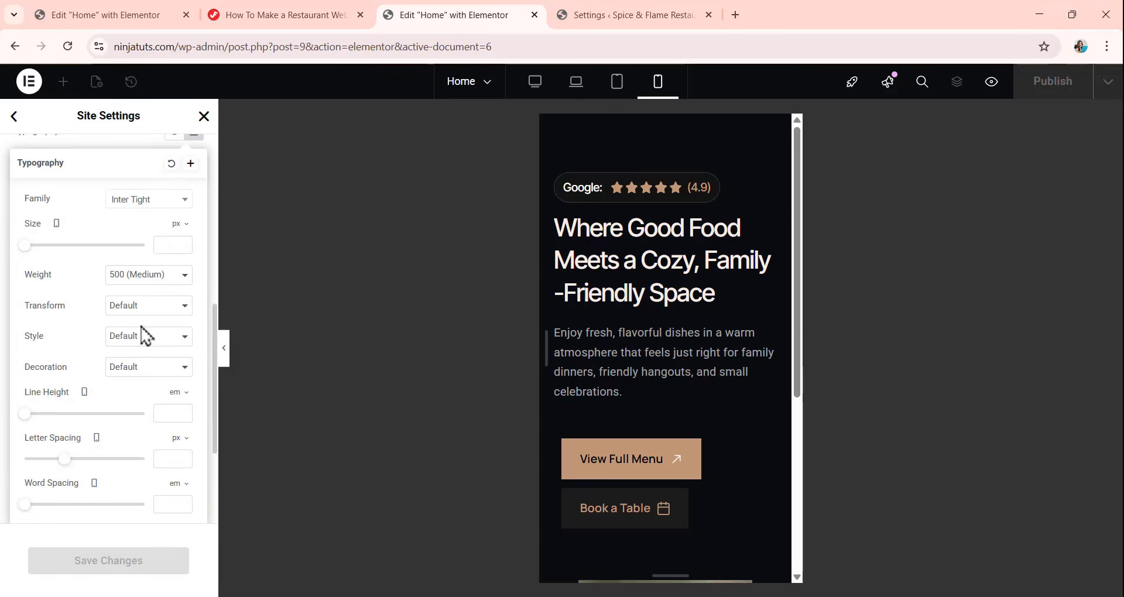
pyautogui.click(168, 244)
pyautogui.write('36')
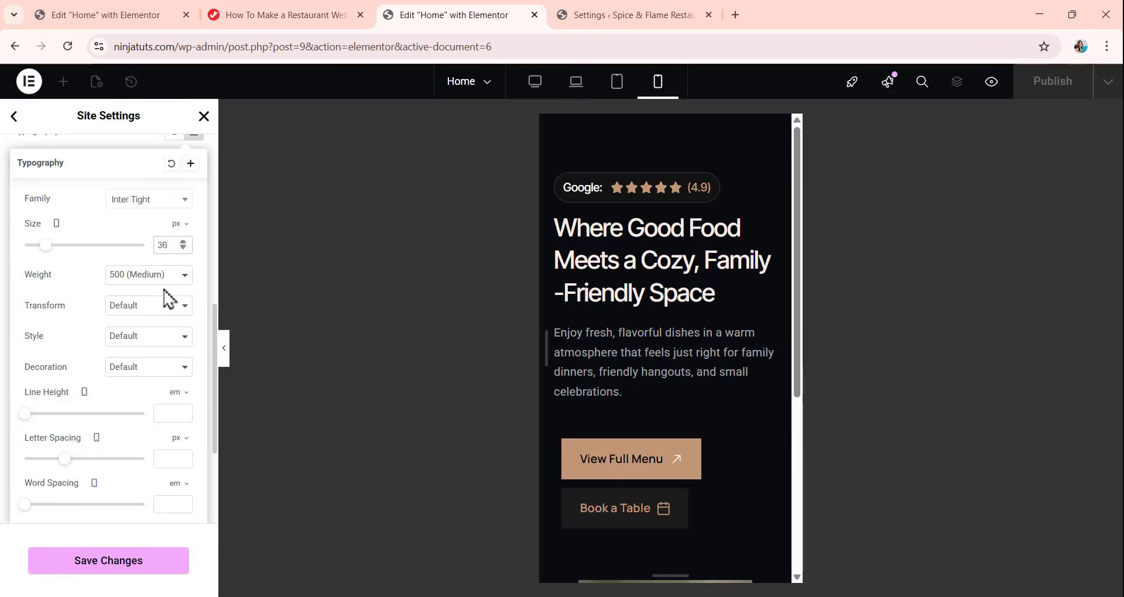
pyautogui.click(110, 146)
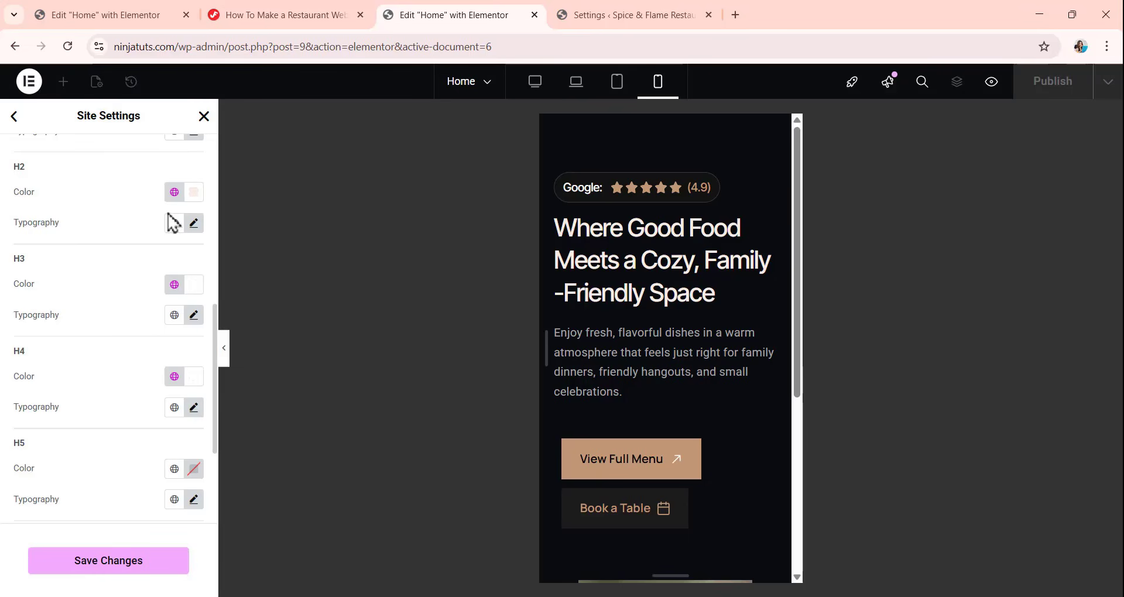
# Set the mobile H2 heading font size to 32 px.
pyautogui.click(195, 229)
pyautogui.click(166, 338)
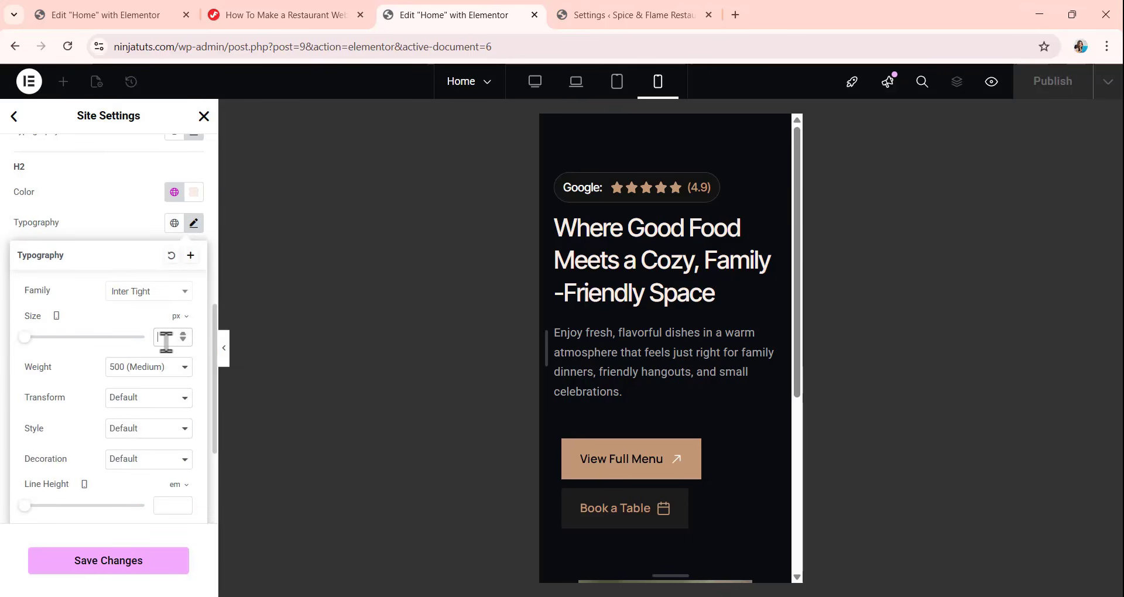
pyautogui.write('32')
pyautogui.click(123, 216)
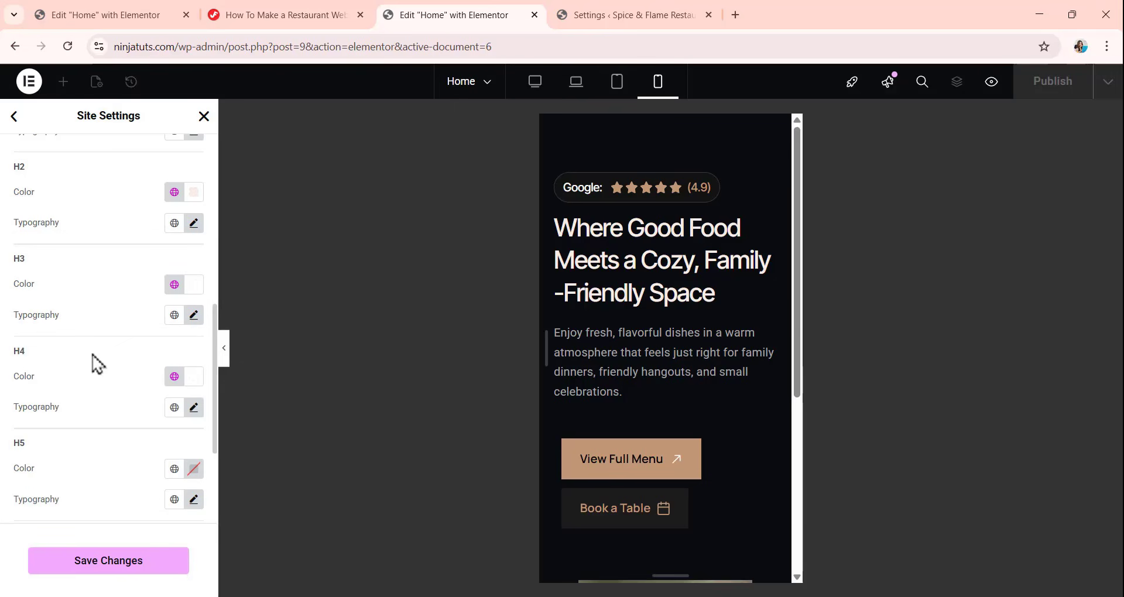
# Set the mobile H3 heading font size to 20 px, then save and close the site settings.
pyautogui.click(195, 317)
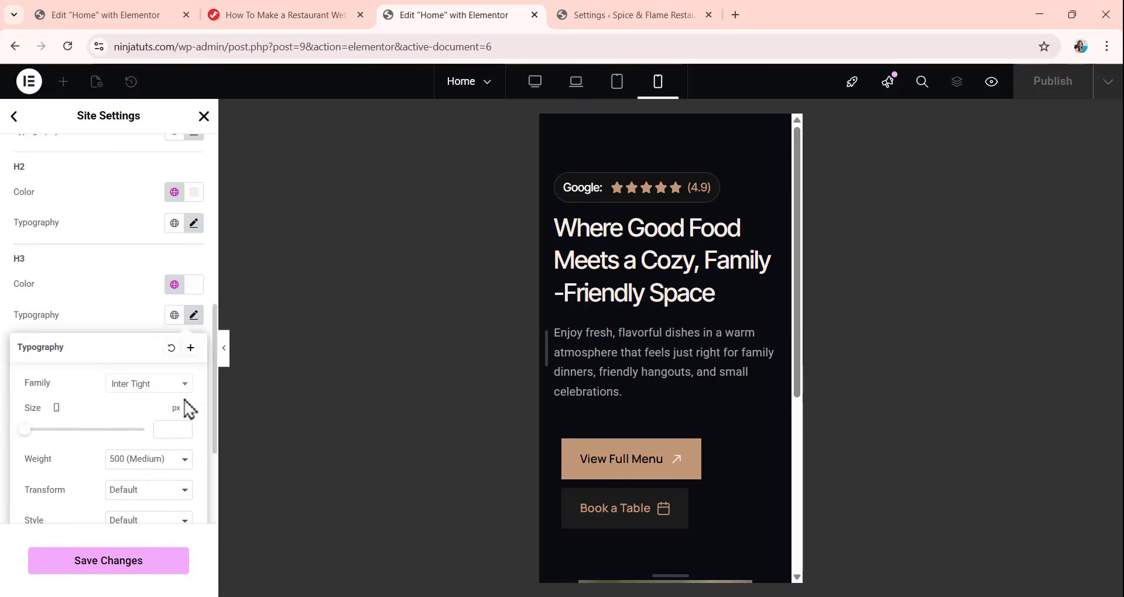
pyautogui.click(172, 431)
pyautogui.write('20')
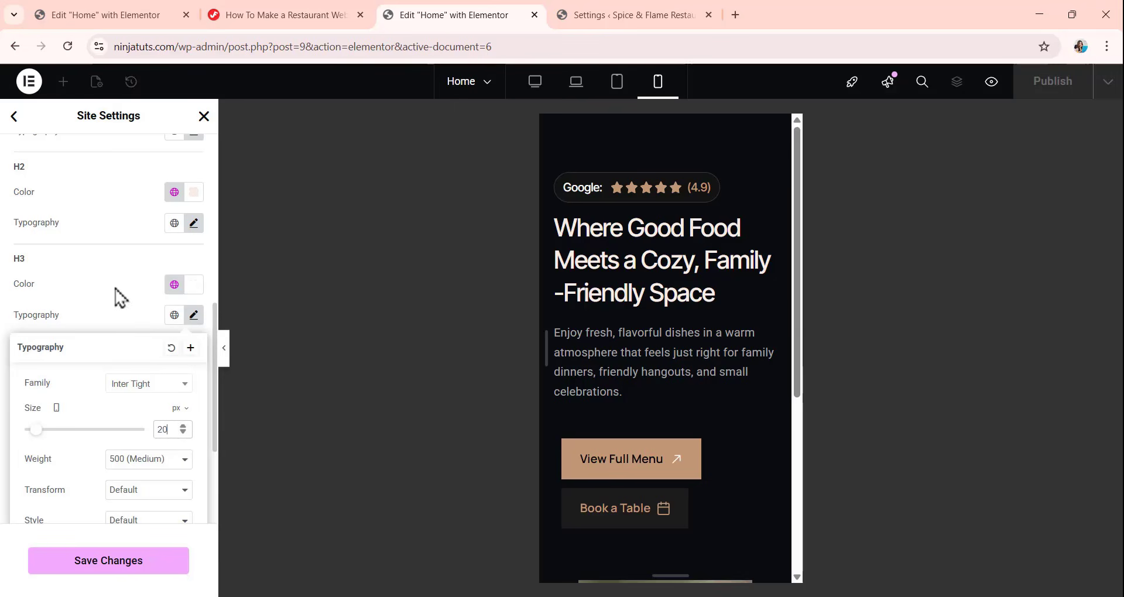
pyautogui.click(114, 297)
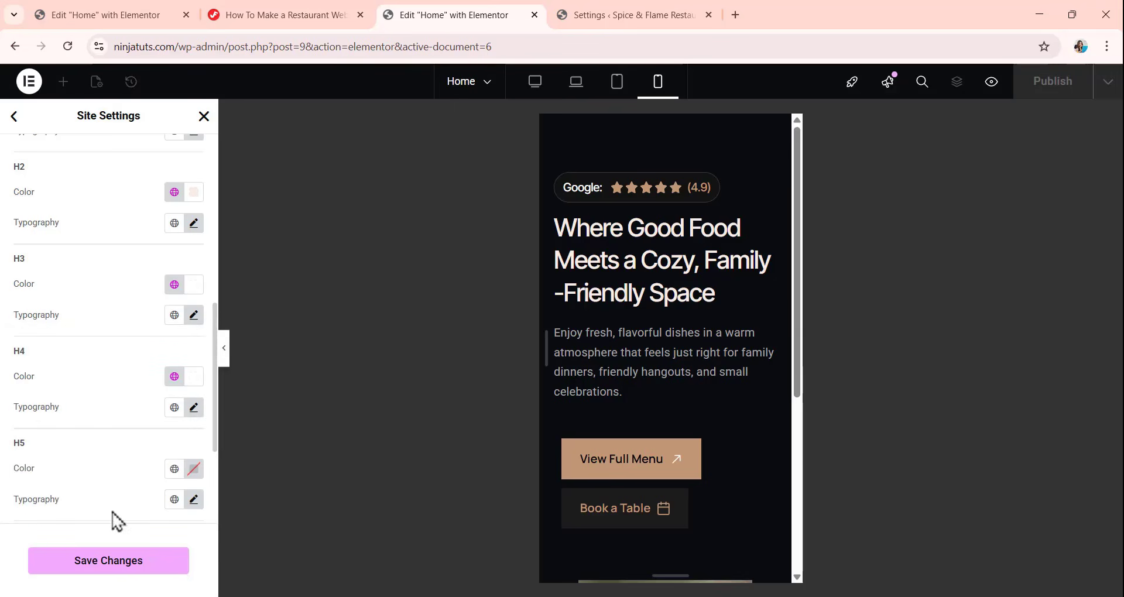
pyautogui.click(105, 568)
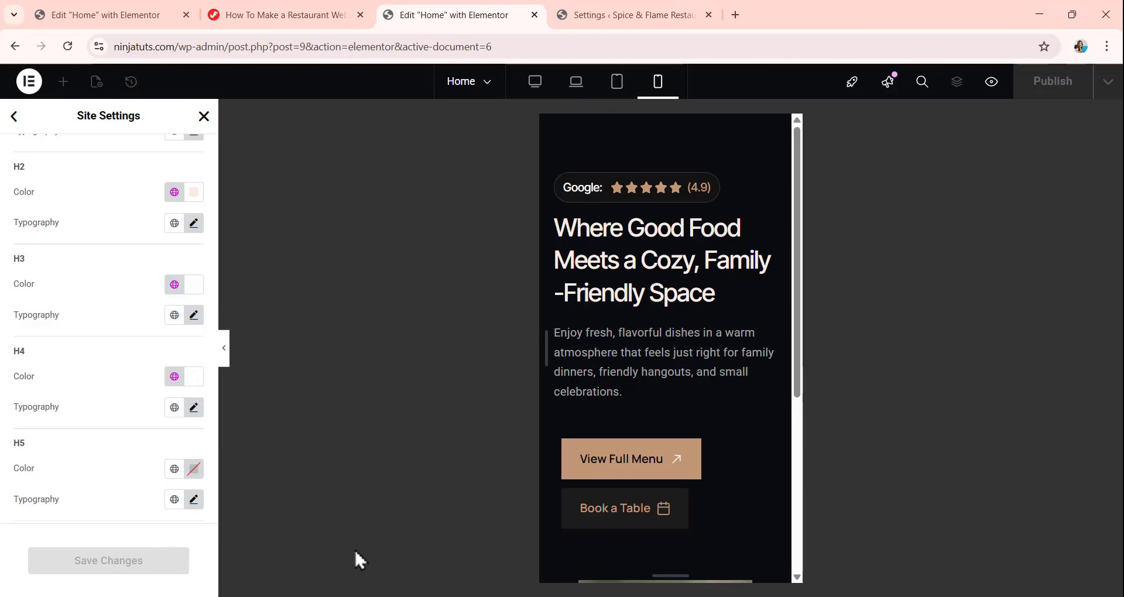
pyautogui.click(205, 118)
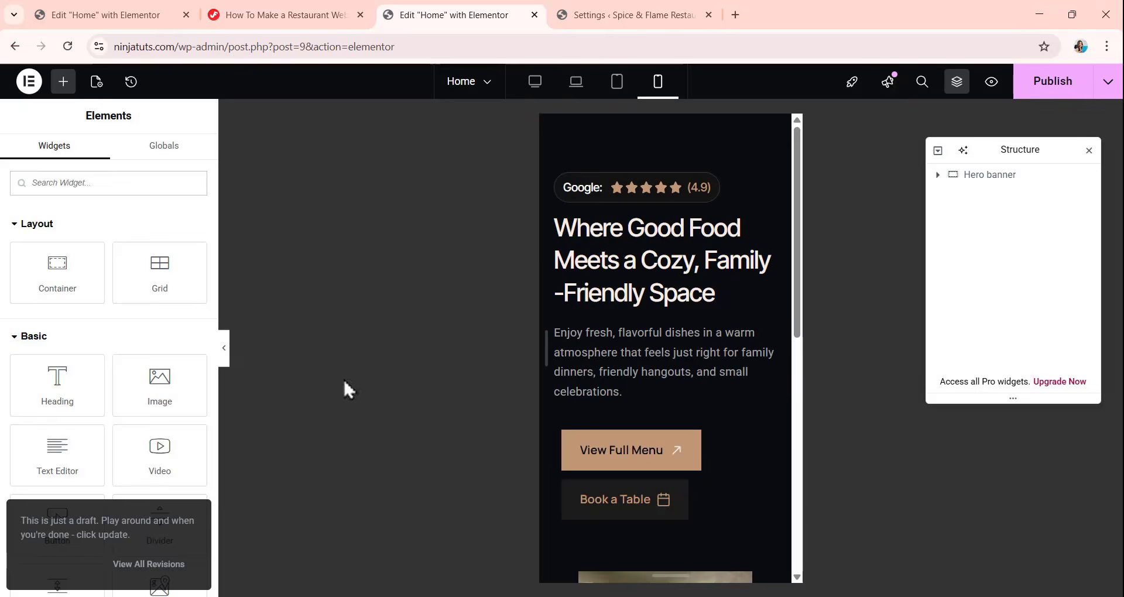
# Return to the desktop view and add a new container below the Hero banner section.
pyautogui.click(536, 82)
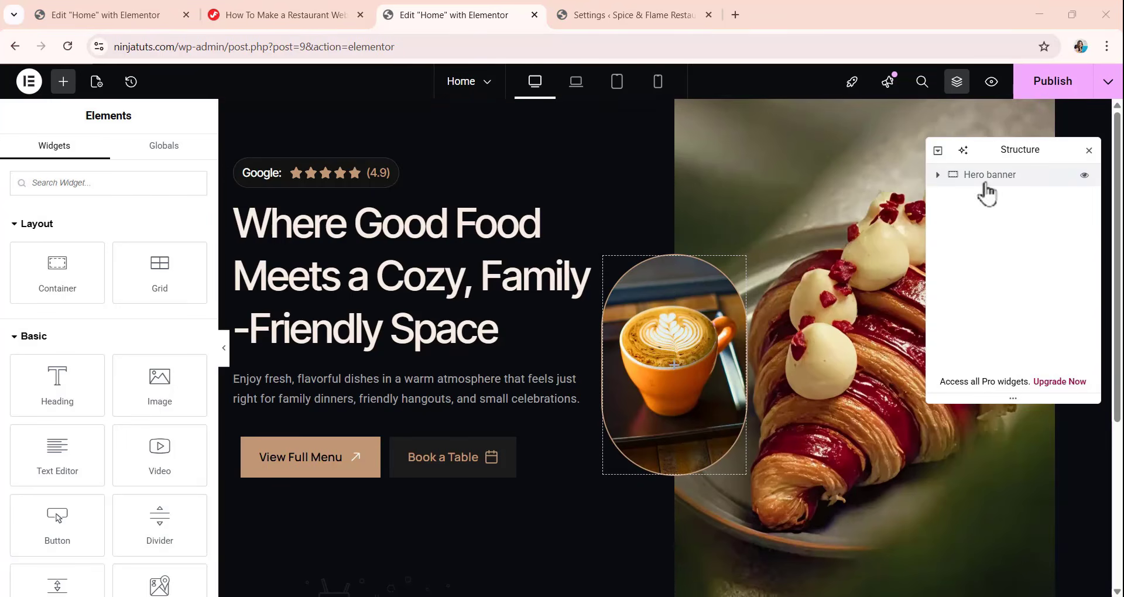
pyautogui.click(989, 176)
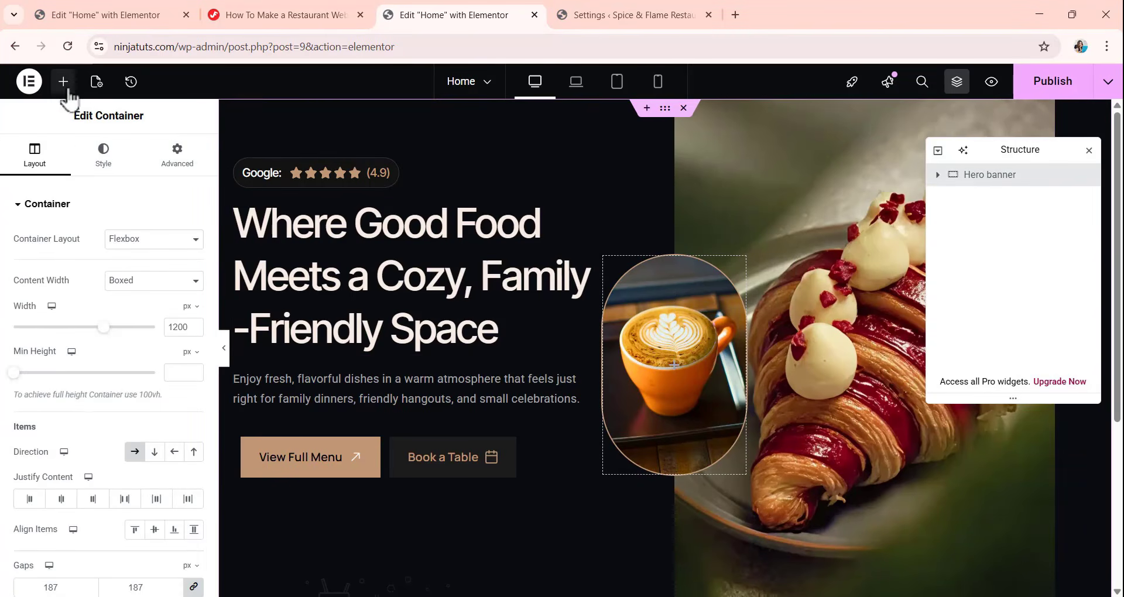
pyautogui.click(63, 81)
pyautogui.scroll(-4, 557, 293)
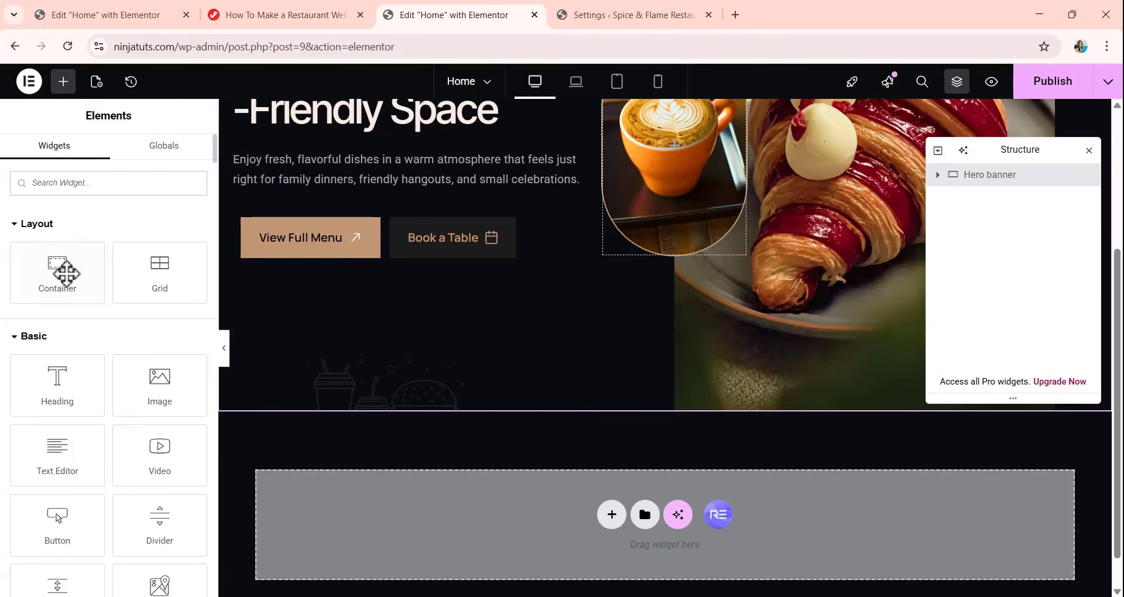
pyautogui.moveTo(65, 271); pyautogui.dragTo(608, 519)
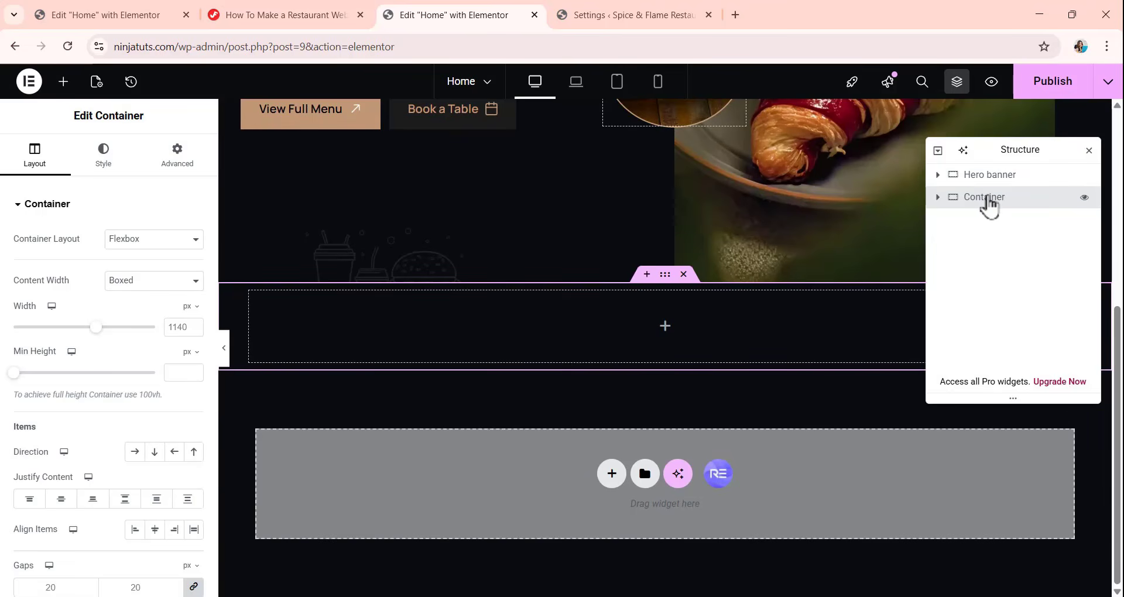
# Rename the new container as "Popular dishes" in the page structure.
pyautogui.doubleClick(988, 199)
pyautogui.write('POP')
pyautogui.press('BackSpace')
pyautogui.press('BackSpace')
pyautogui.write('op')
pyautogui.write('i')
pyautogui.press('BackSpace')
pyautogui.write('ular dishes')
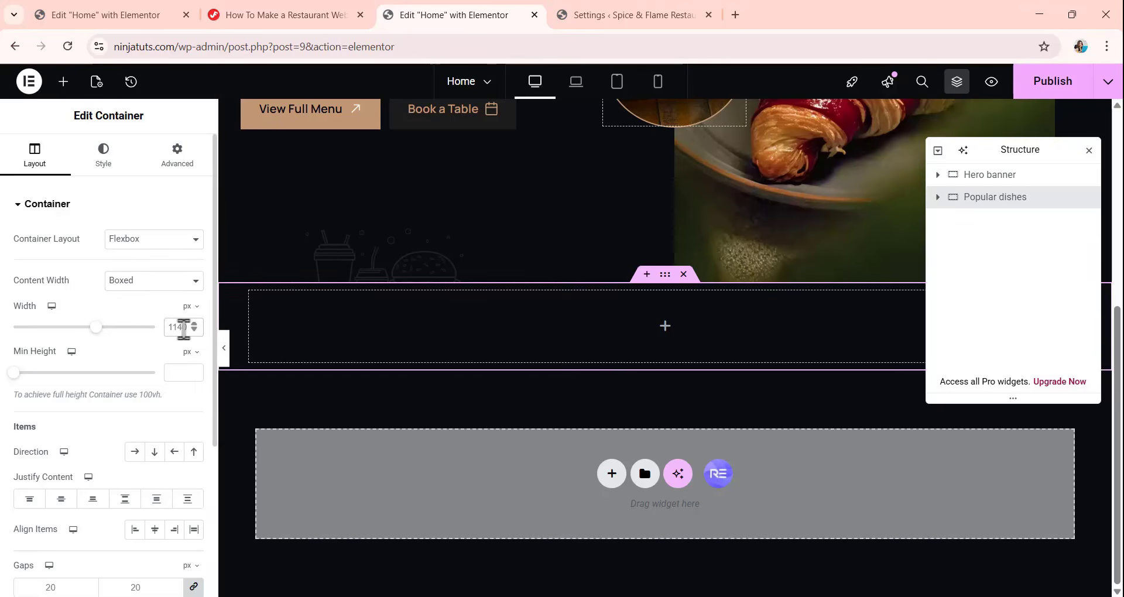
# Set the boxed content width of the Popular dishes container to 1180 px.
pyautogui.press('BackSpace')
pyautogui.write('8')
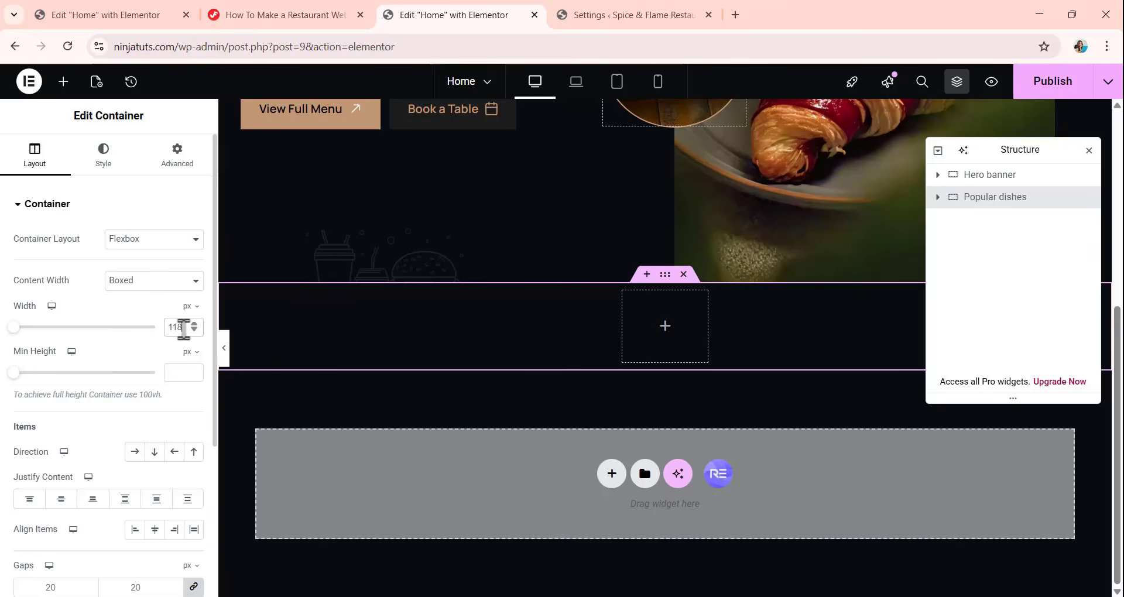
pyautogui.write('0')
# Arrange the Popular dishes container's items in a vertical column with column and row gaps of 0 px.
pyautogui.scroll(-3, 125, 355)
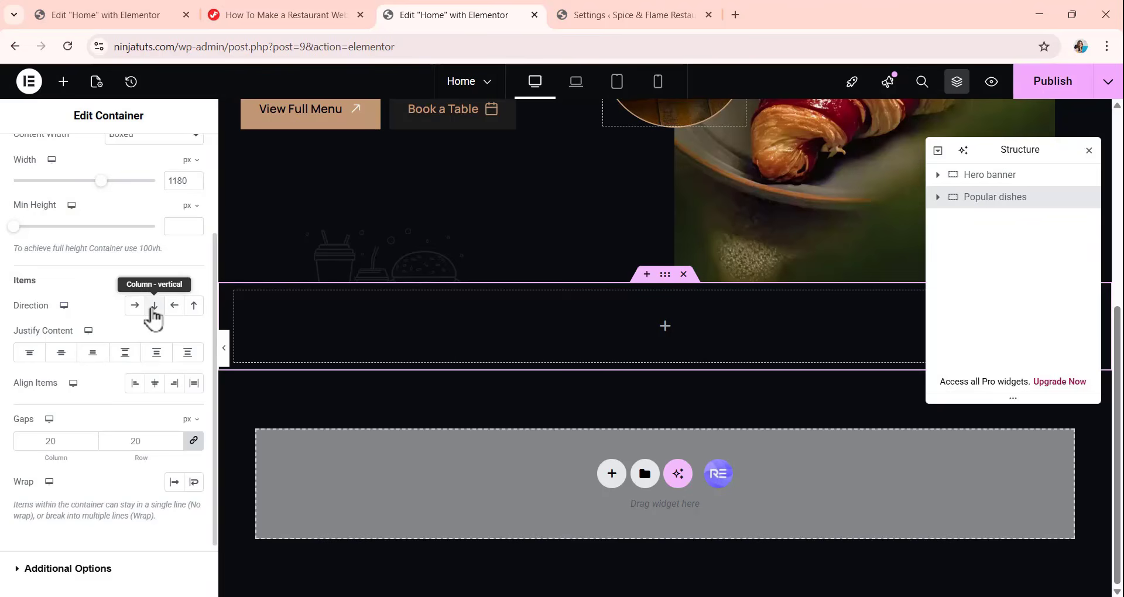
pyautogui.scroll(-2, 154, 317)
pyautogui.click(36, 369)
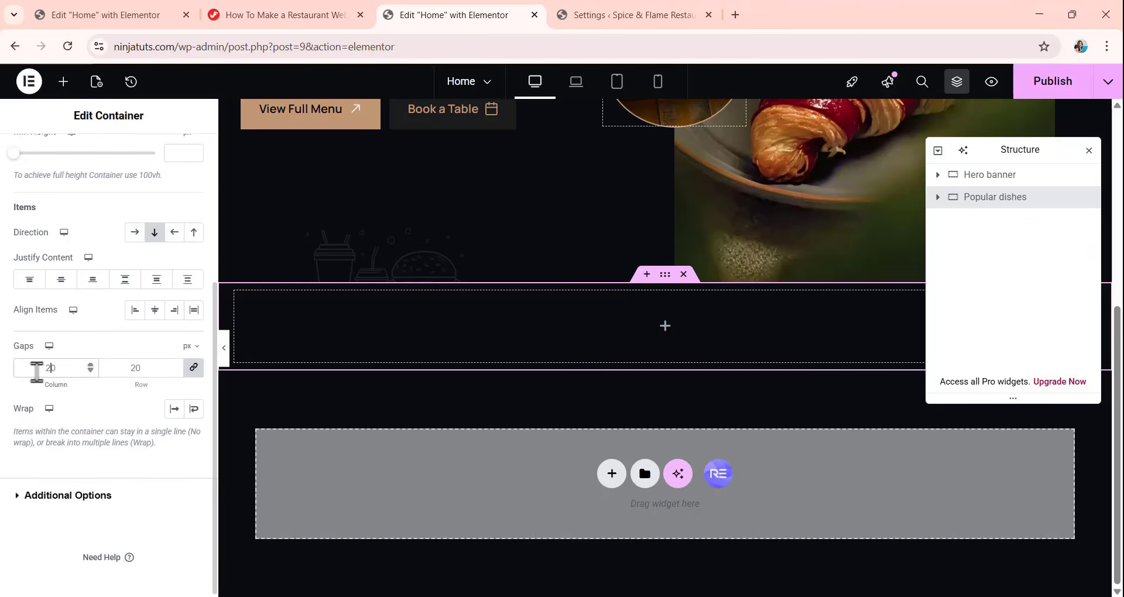
pyautogui.press('BackSpace')
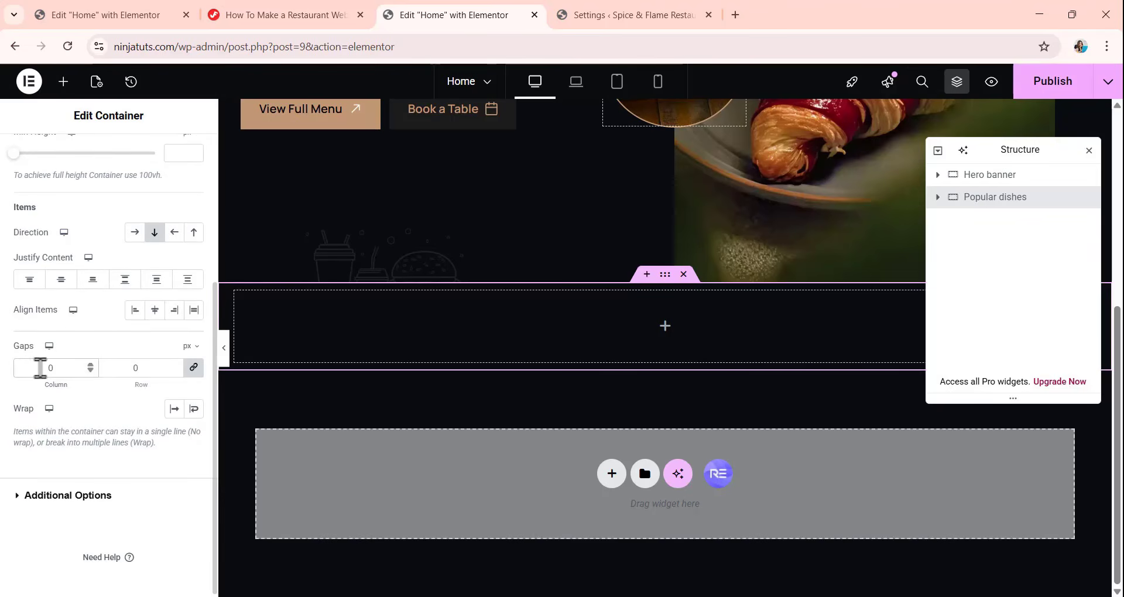
# Unlink the Popular dishes container's padding and set it to 120 px top and bottom, 20 px right and left.
pyautogui.scroll(4, 111, 264)
pyautogui.click(178, 158)
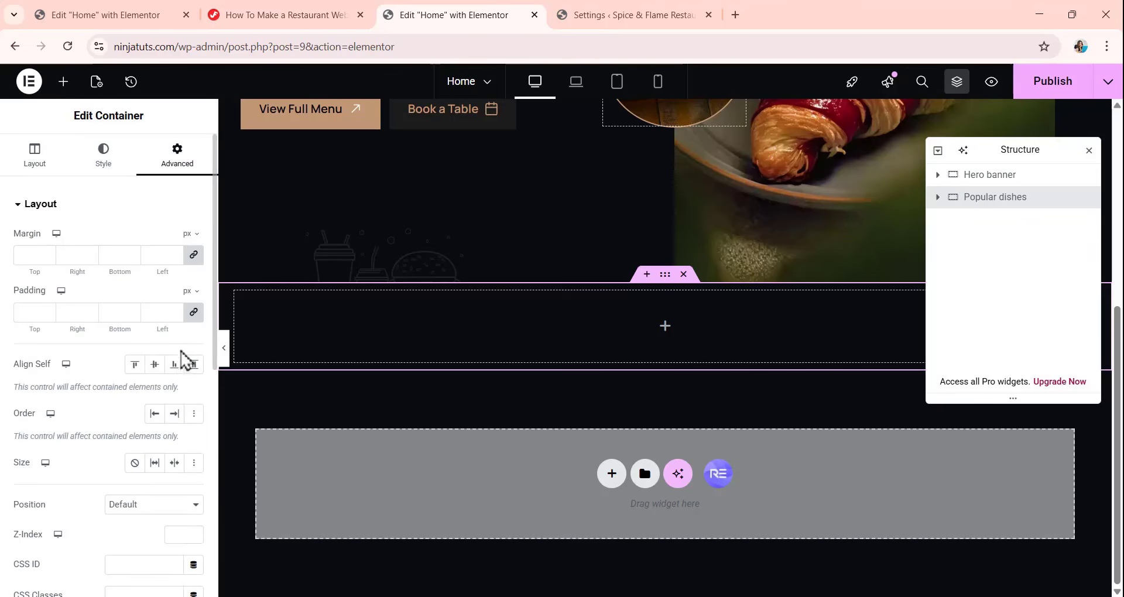
pyautogui.click(194, 317)
pyautogui.moveTo(41, 313); pyautogui.dragTo(12, 323)
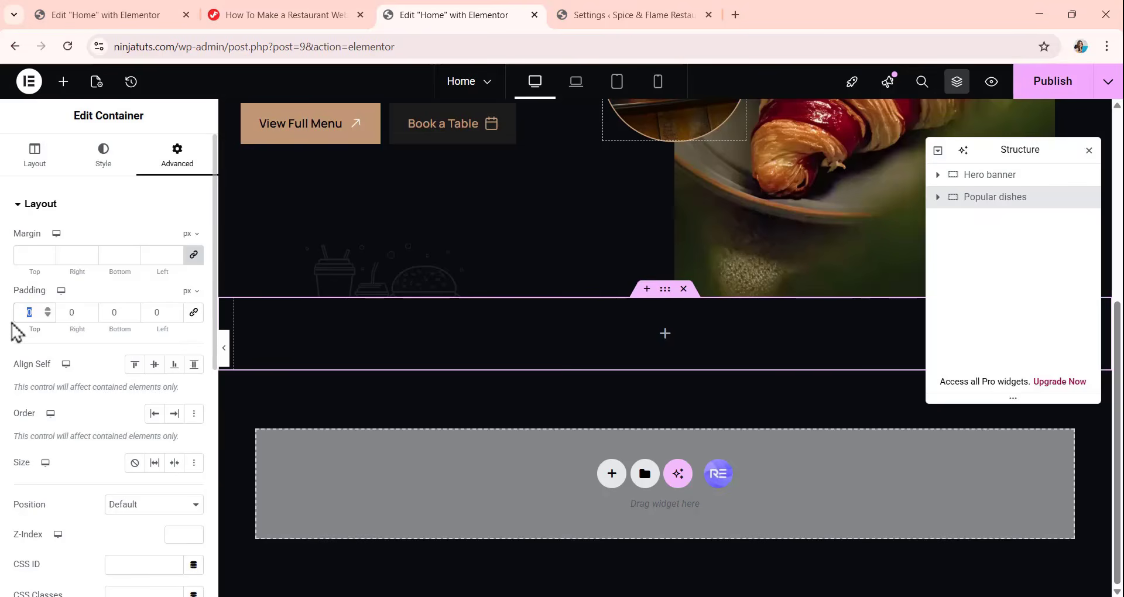
pyautogui.write('120')
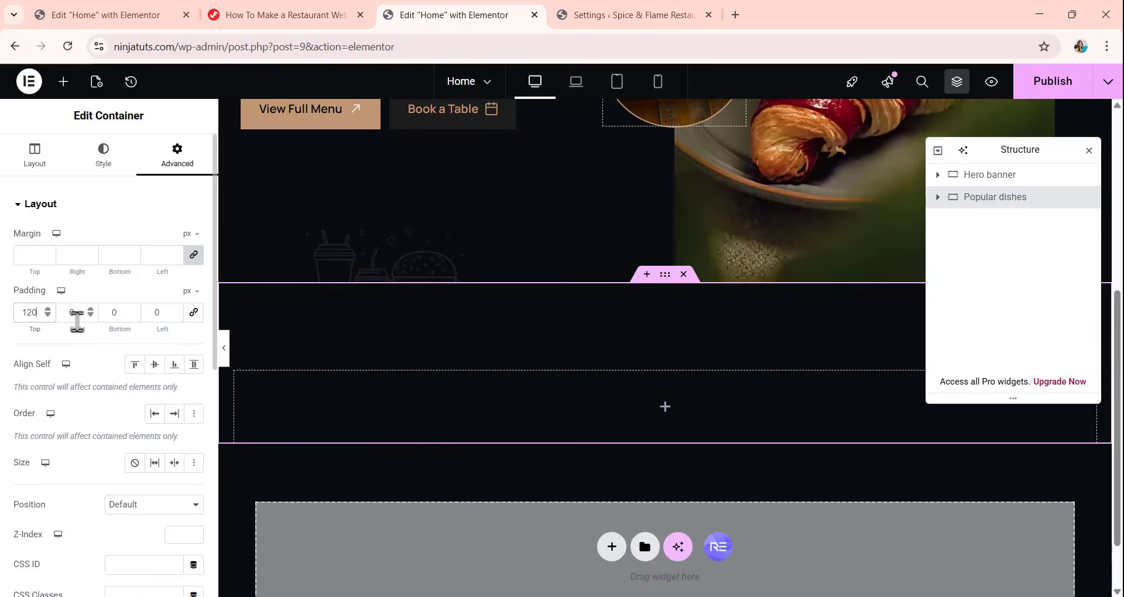
pyautogui.moveTo(75, 313)
pyautogui.mouseDown()
pyautogui.moveTo(59, 321)
pyautogui.moveTo(114, 321)
pyautogui.moveTo(91, 325)
pyautogui.mouseUp()
pyautogui.write('20')
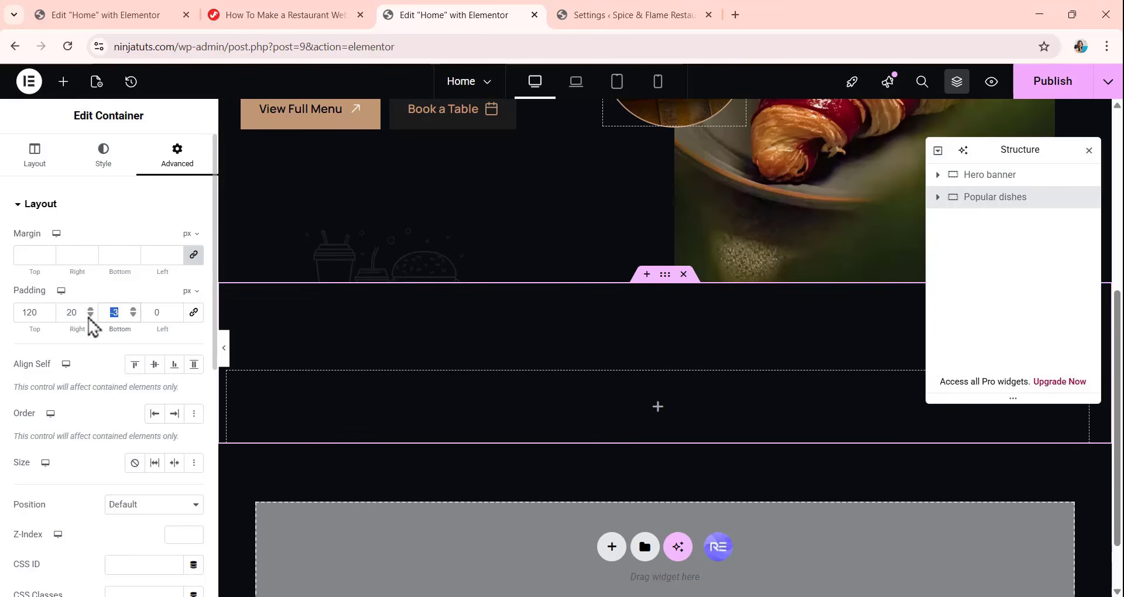
pyautogui.write('120')
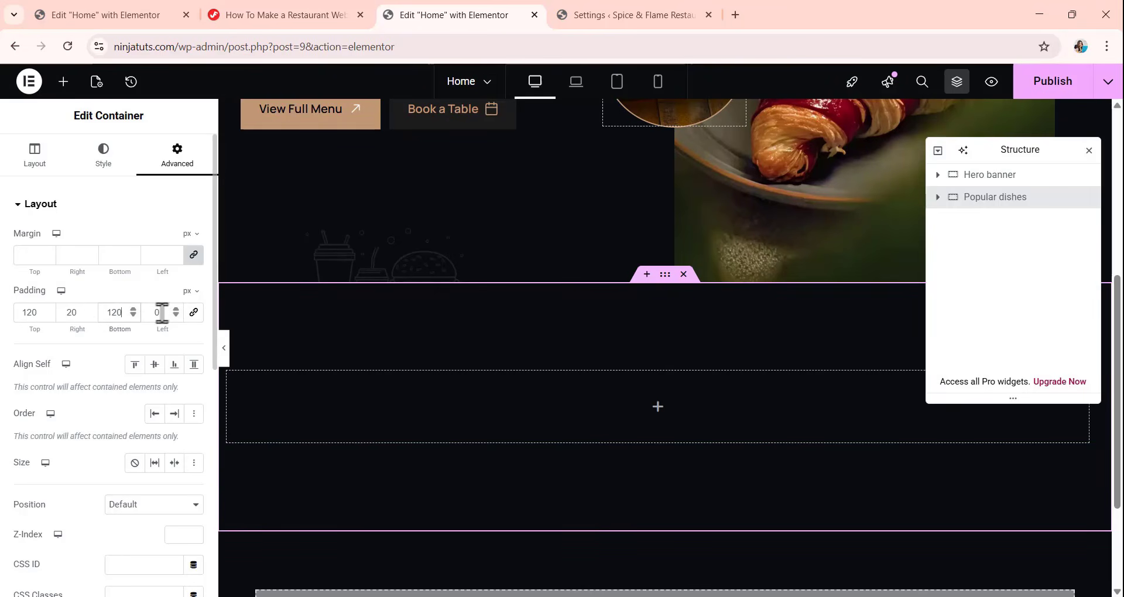
pyautogui.moveTo(160, 313); pyautogui.dragTo(150, 316)
pyautogui.write('20')
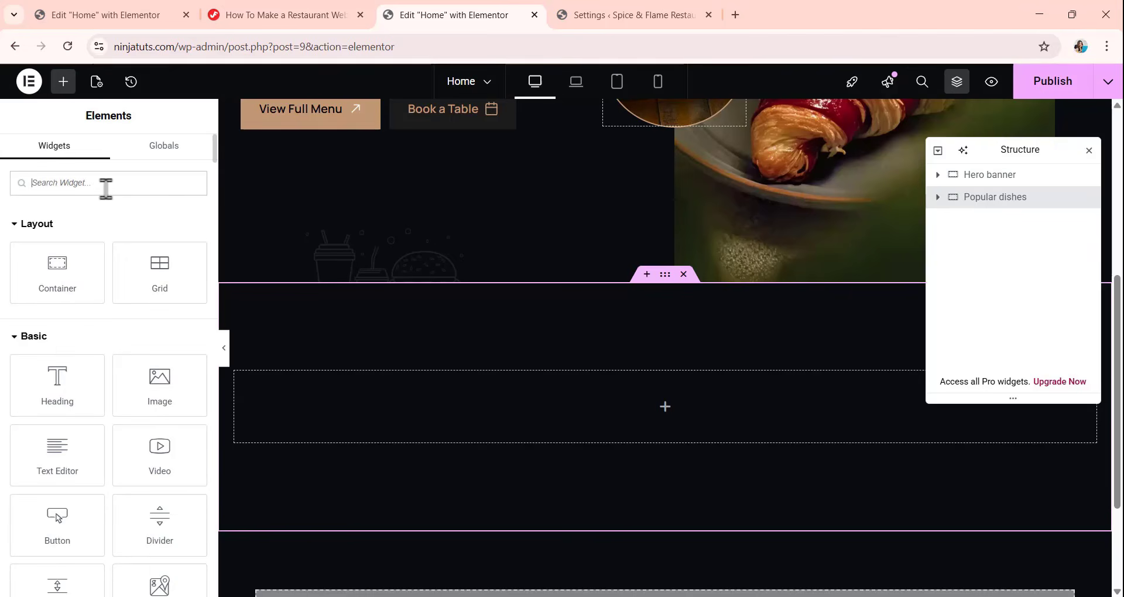
# Search the widgets for "heading" and place the ElementsKit (EKIT) Heading widget inside the Popular dishes container.
pyautogui.write('h')
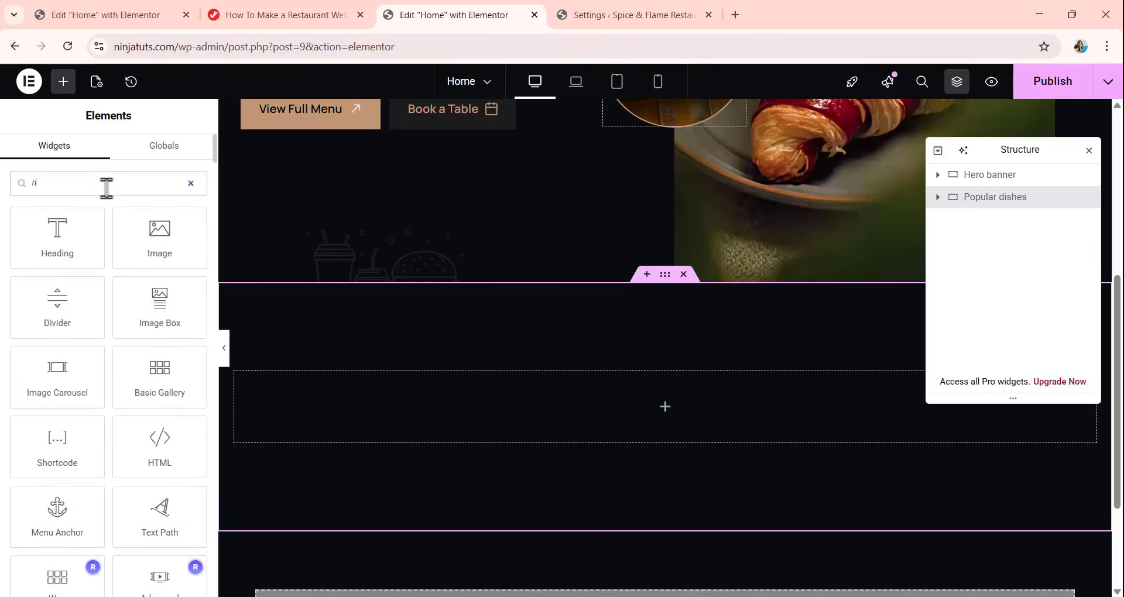
pyautogui.write('eading')
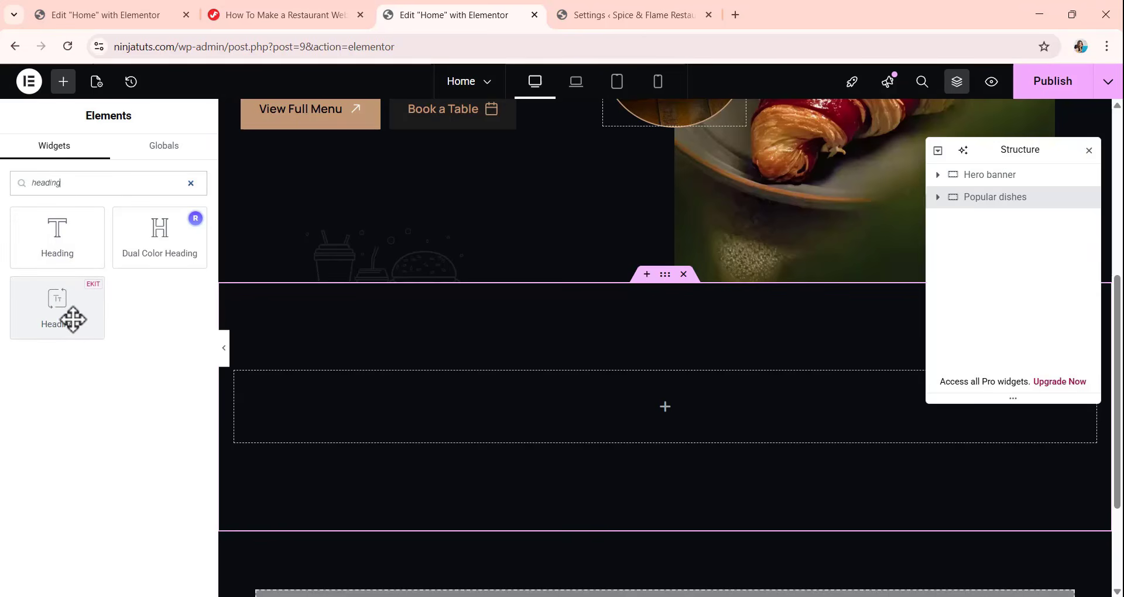
pyautogui.moveTo(72, 319); pyautogui.dragTo(551, 414)
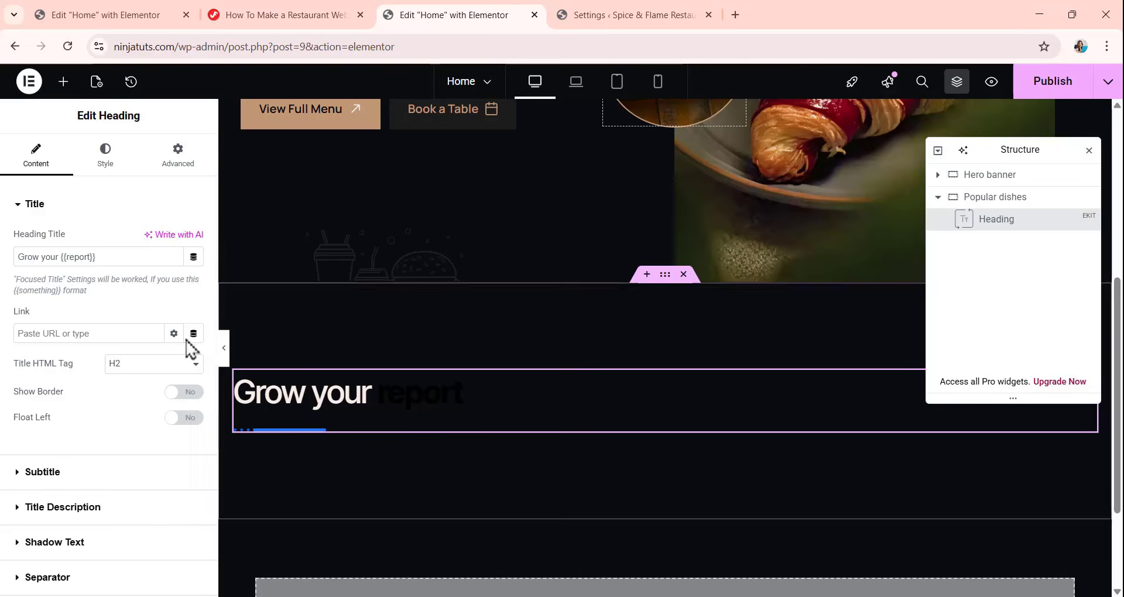
# Replace the heading title with "Our {{Most-Loved Dishes }}You Shouldn't Miss".
pyautogui.click(107, 257)
pyautogui.hotkey('ctrl', 'a')
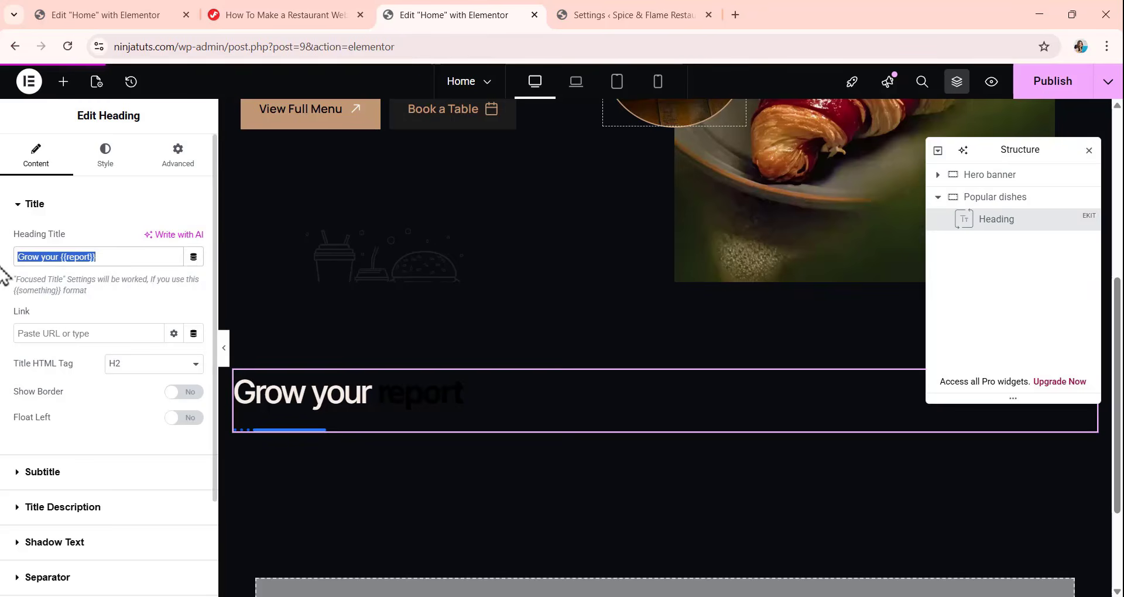
pyautogui.write("{{Most-Loved Dishes }}You Shouldn't Miss")
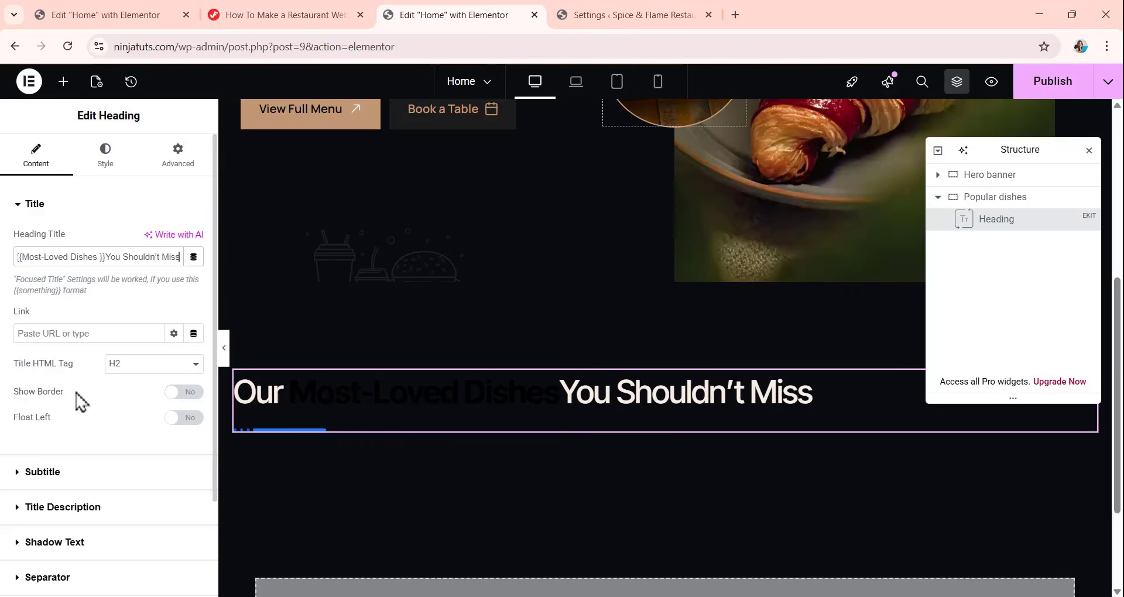
# Turn off the heading's separator and center its alignment.
pyautogui.scroll(-2, 131, 406)
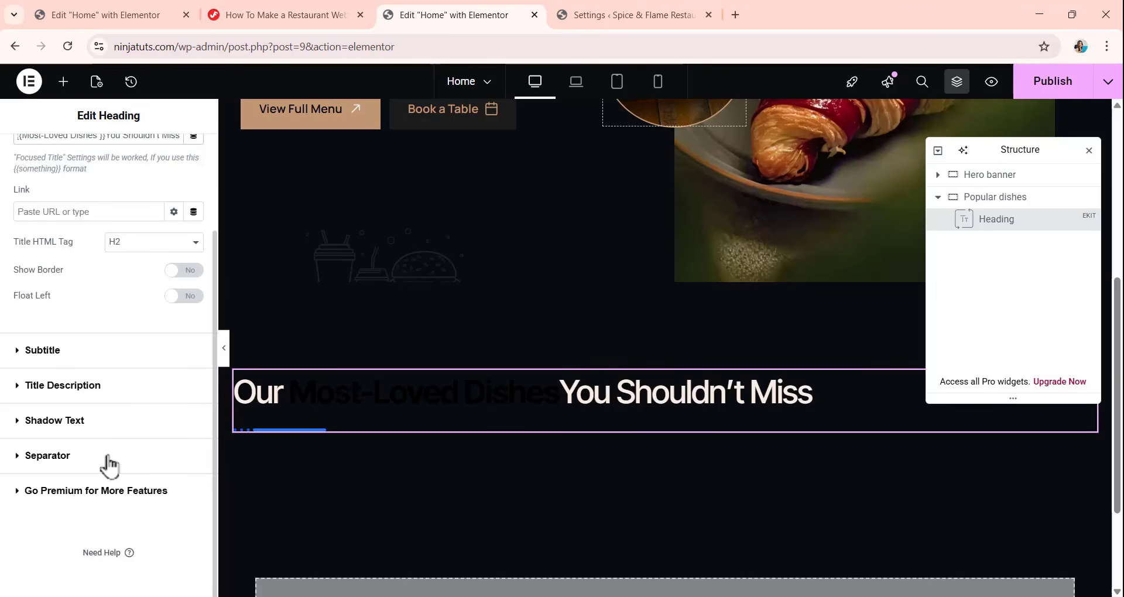
pyautogui.click(54, 463)
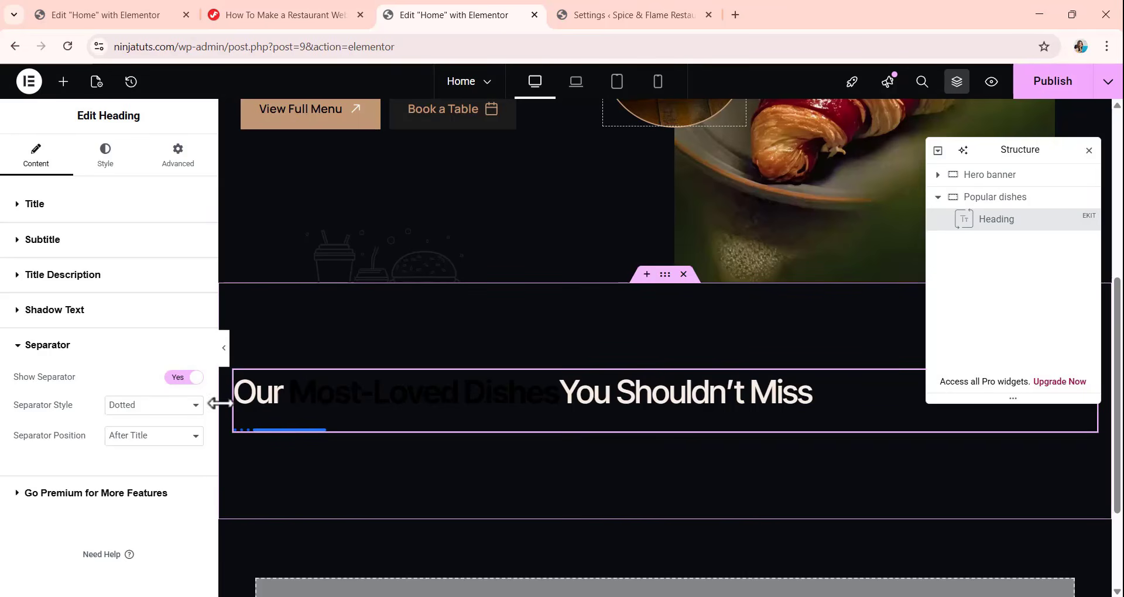
pyautogui.click(188, 379)
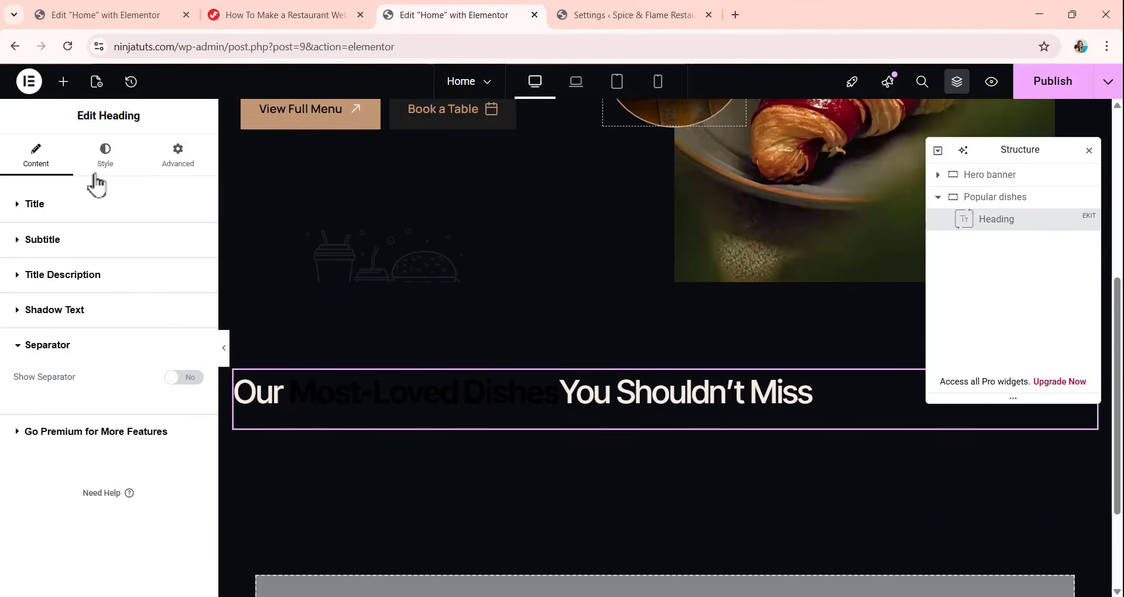
pyautogui.click(104, 156)
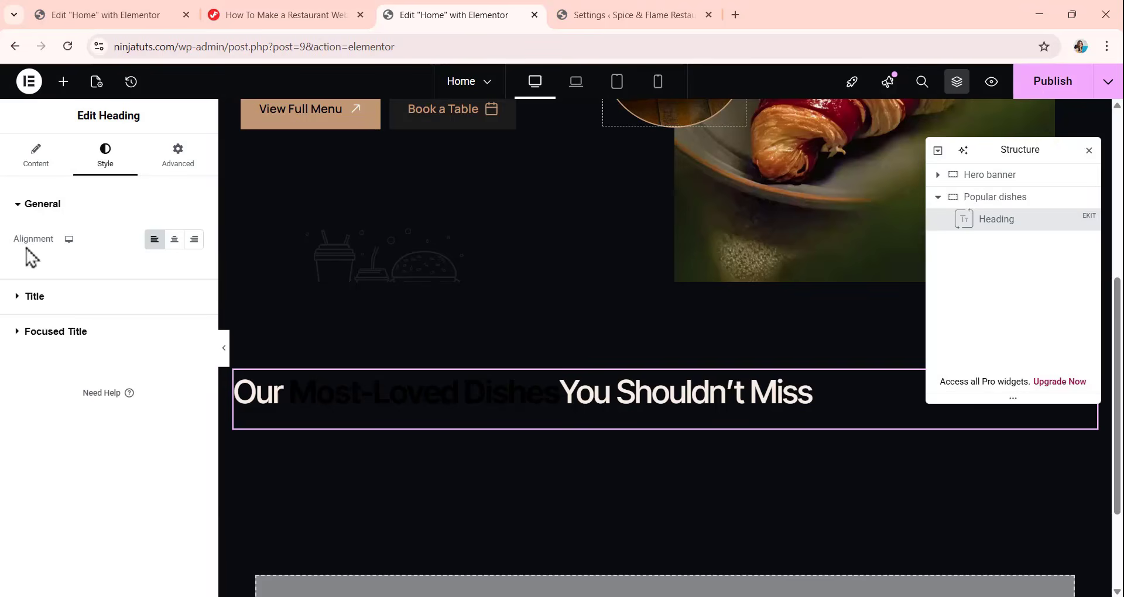
pyautogui.click(174, 242)
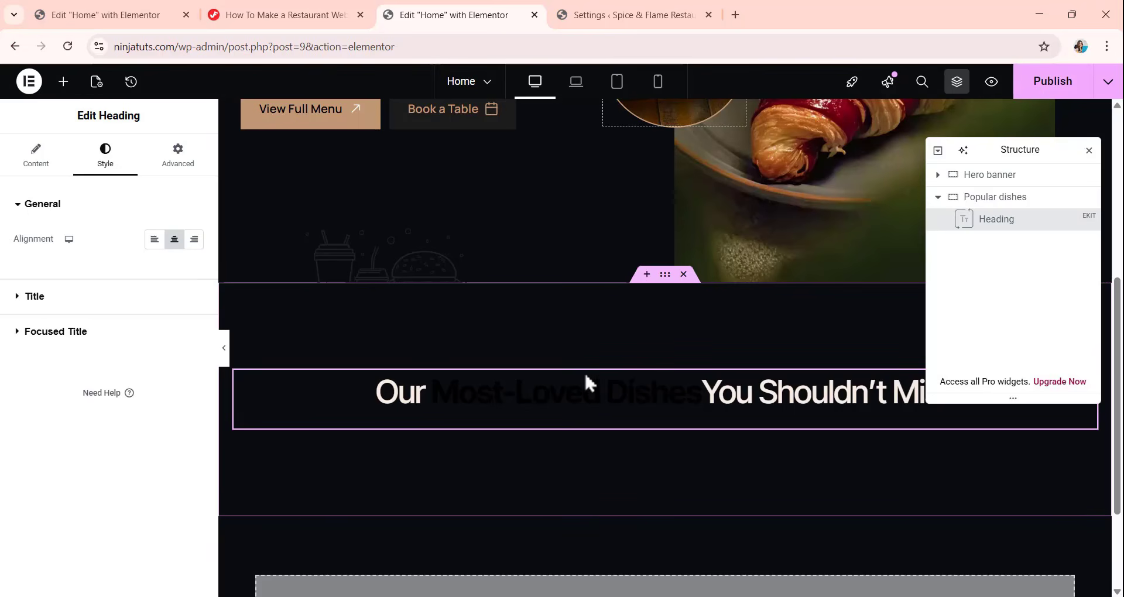
# Give the heading's title the global white color and set its margin to 0 px on all sides.
pyautogui.click(67, 299)
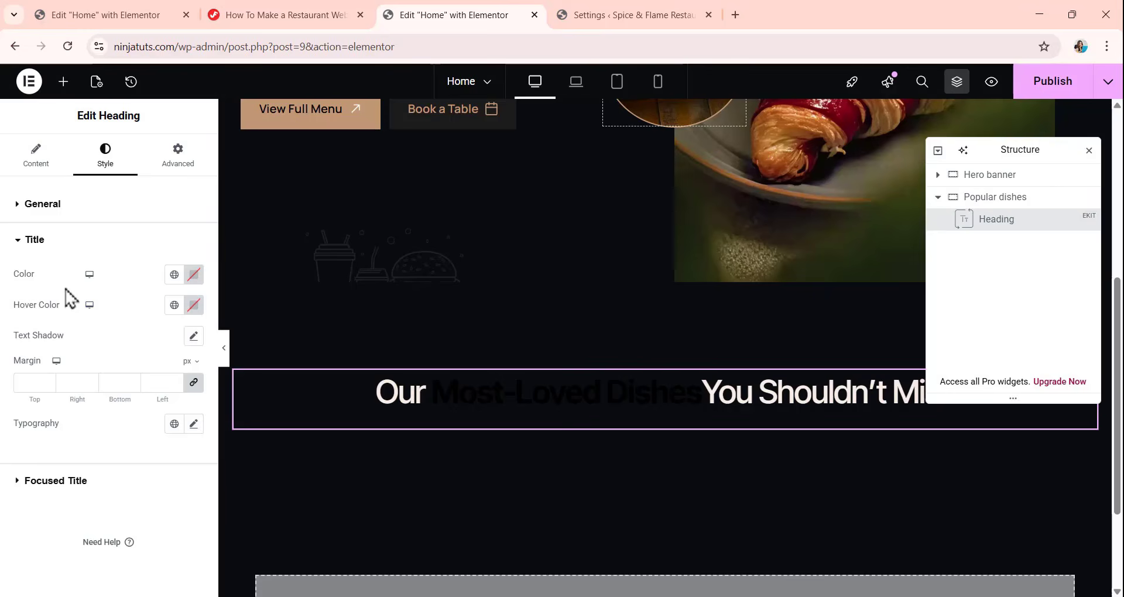
pyautogui.click(194, 275)
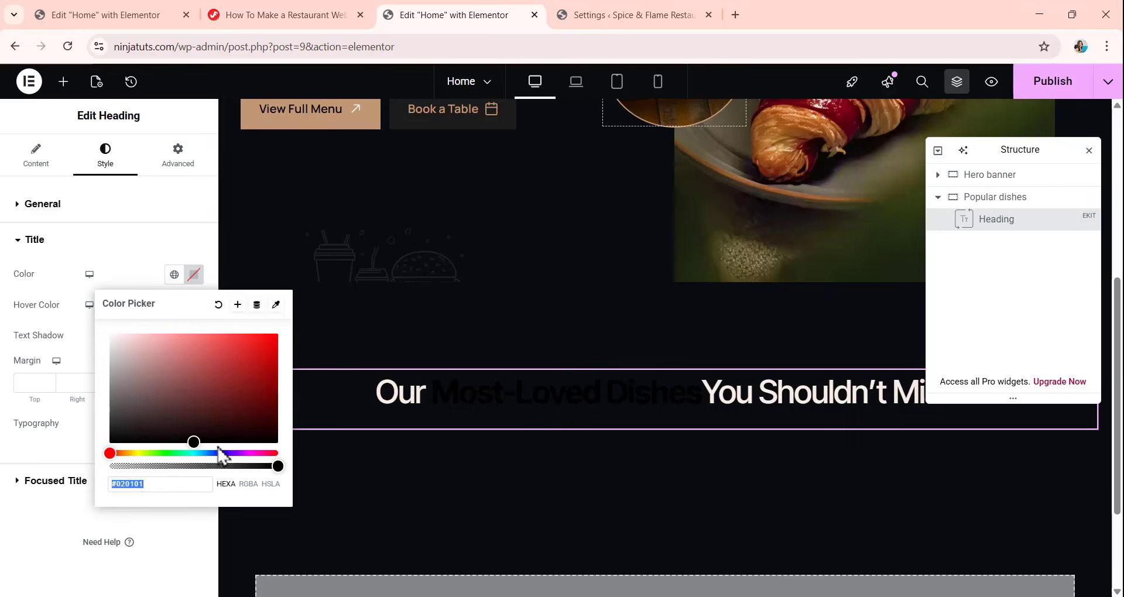
pyautogui.click(142, 287)
pyautogui.click(173, 275)
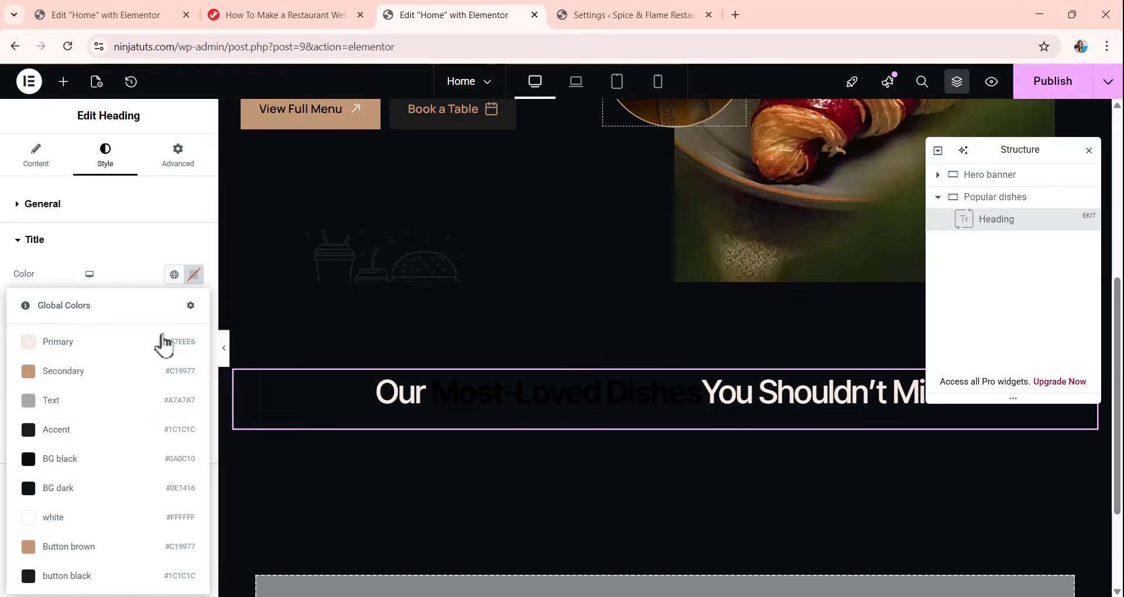
pyautogui.click(94, 516)
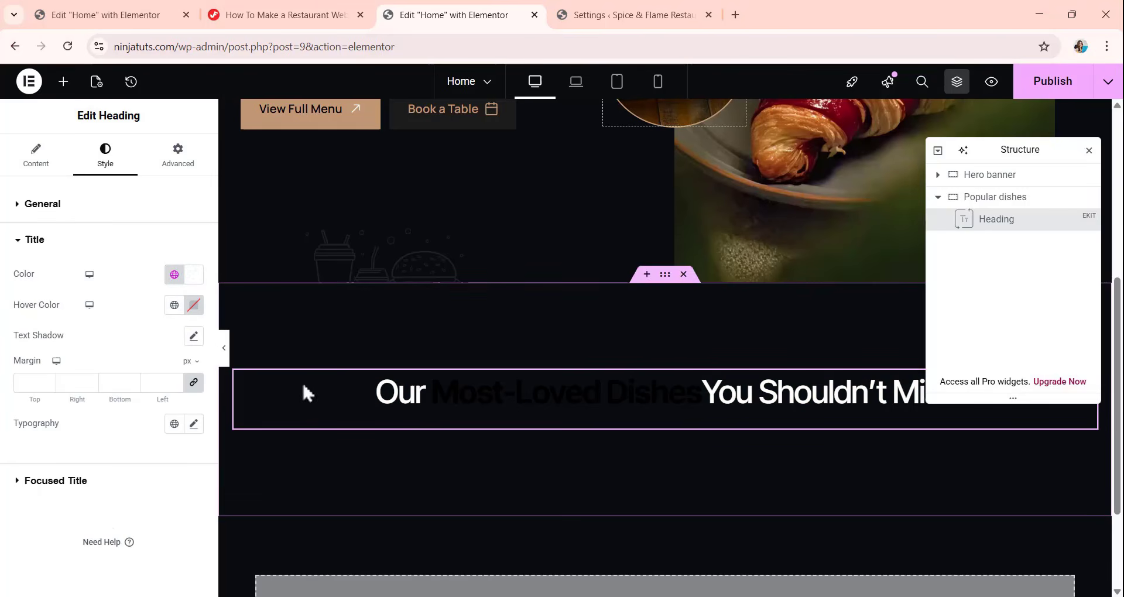
pyautogui.click(27, 381)
pyautogui.write('0')
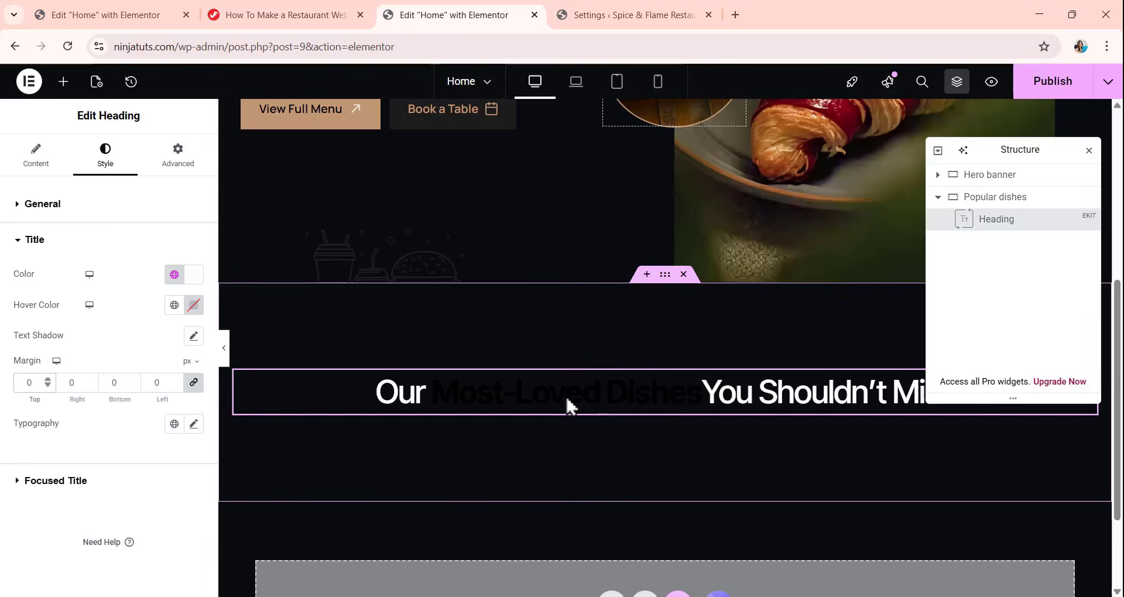
# Apply the global Secondary color to both the normal and hover color of the heading's focused title.
pyautogui.click(58, 485)
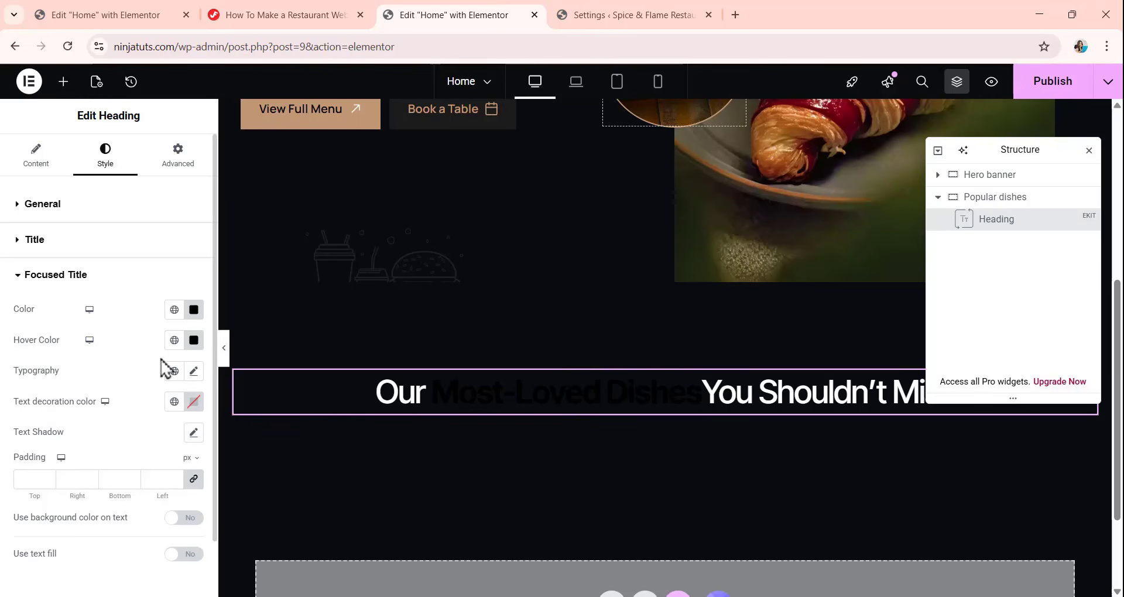
pyautogui.click(176, 315)
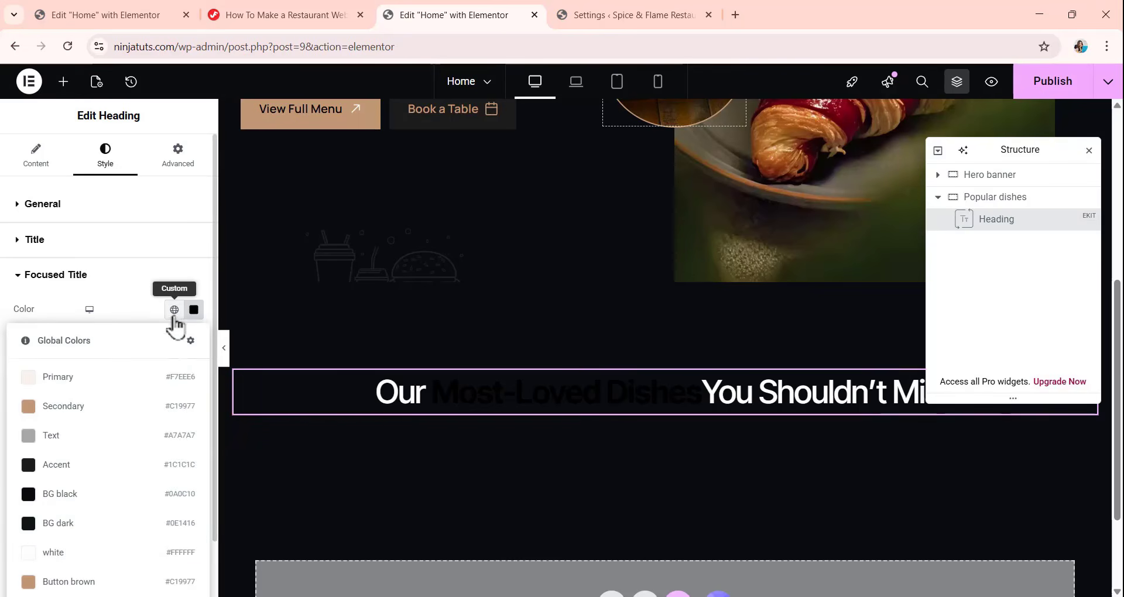
pyautogui.click(125, 410)
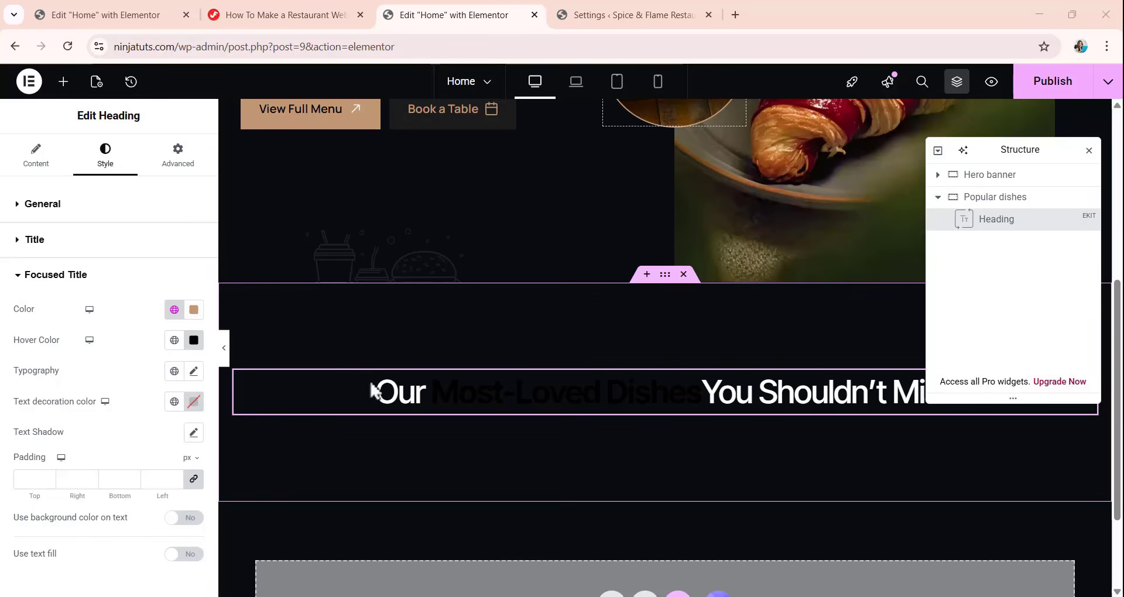
pyautogui.click(175, 340)
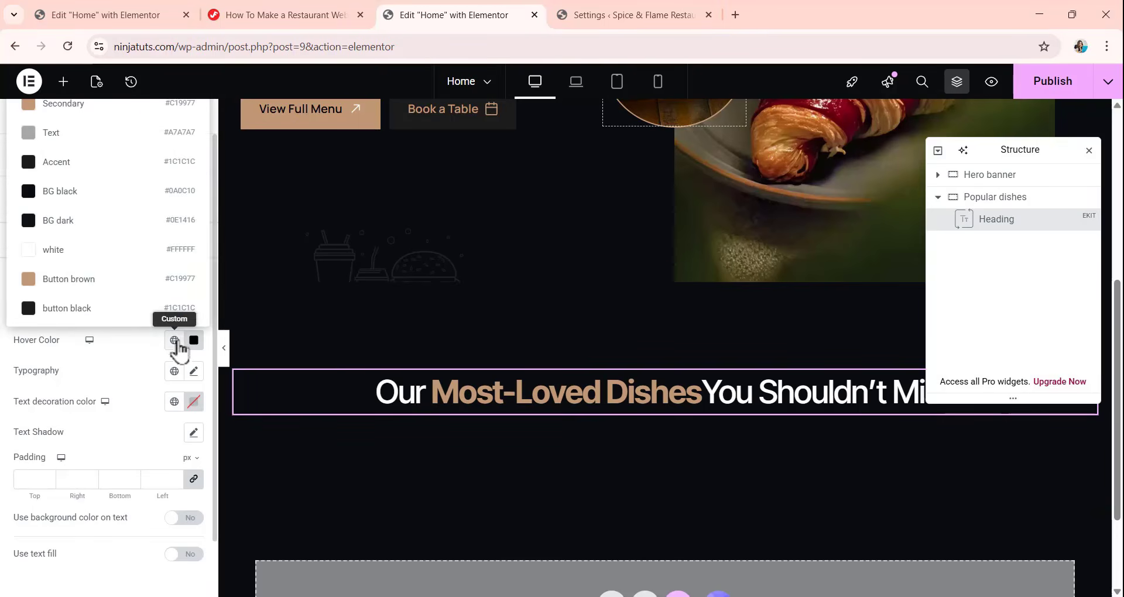
pyautogui.click(135, 108)
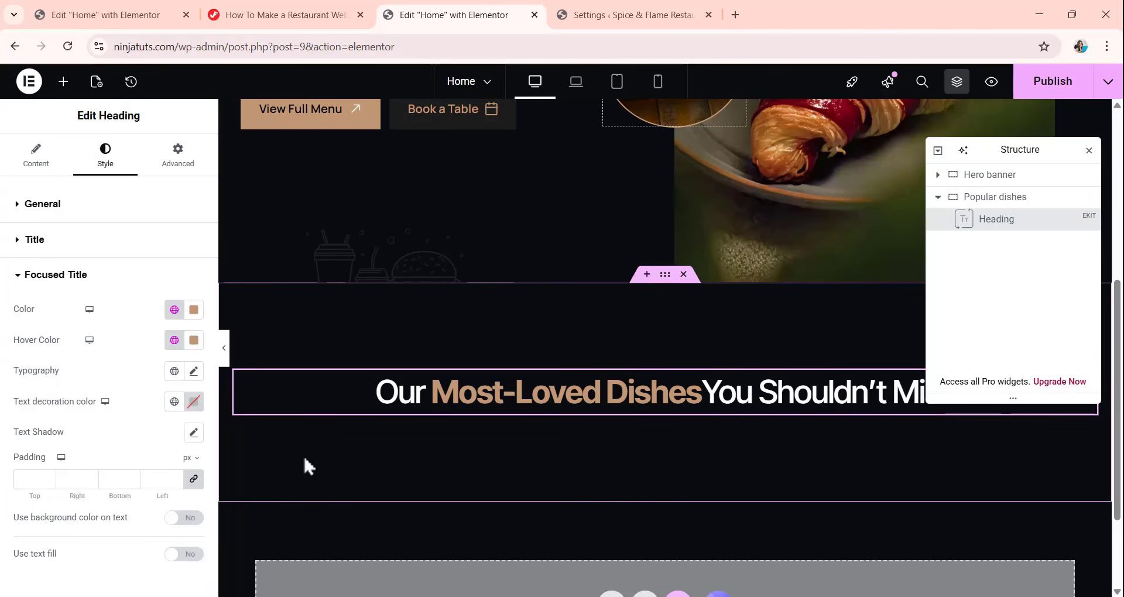
# Set the focused title's font weight to 500 (Medium).
pyautogui.scroll(-1, 43, 318)
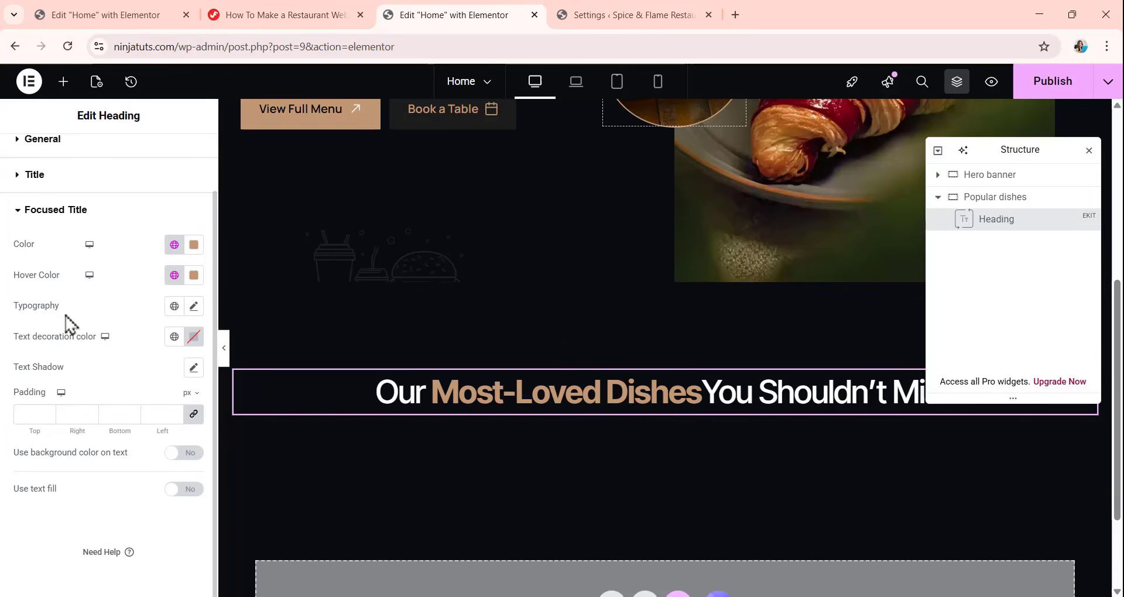
pyautogui.click(194, 308)
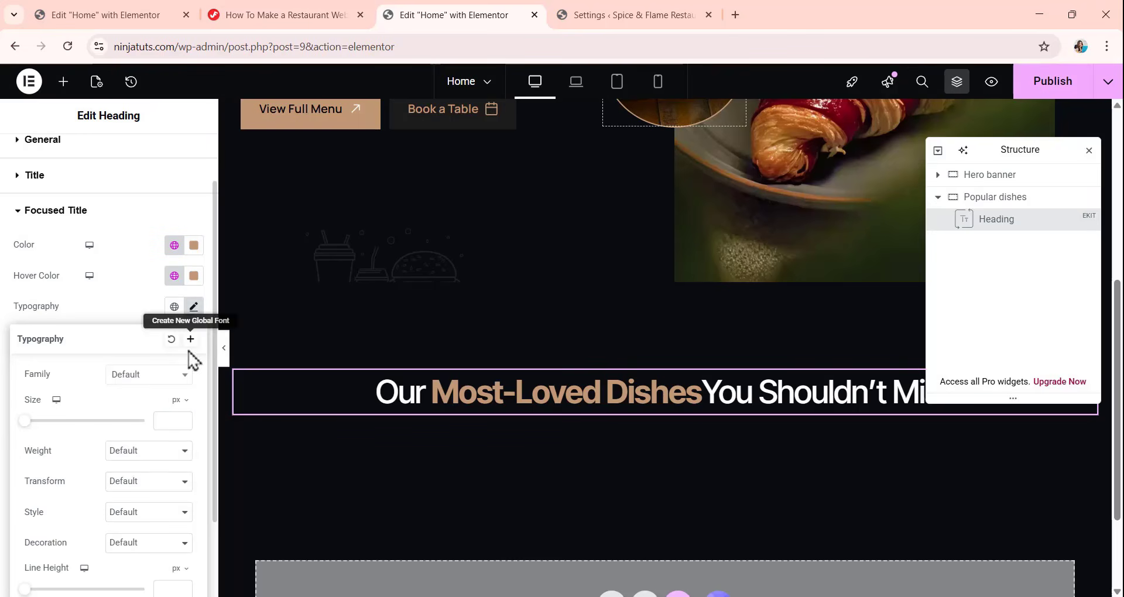
pyautogui.click(139, 459)
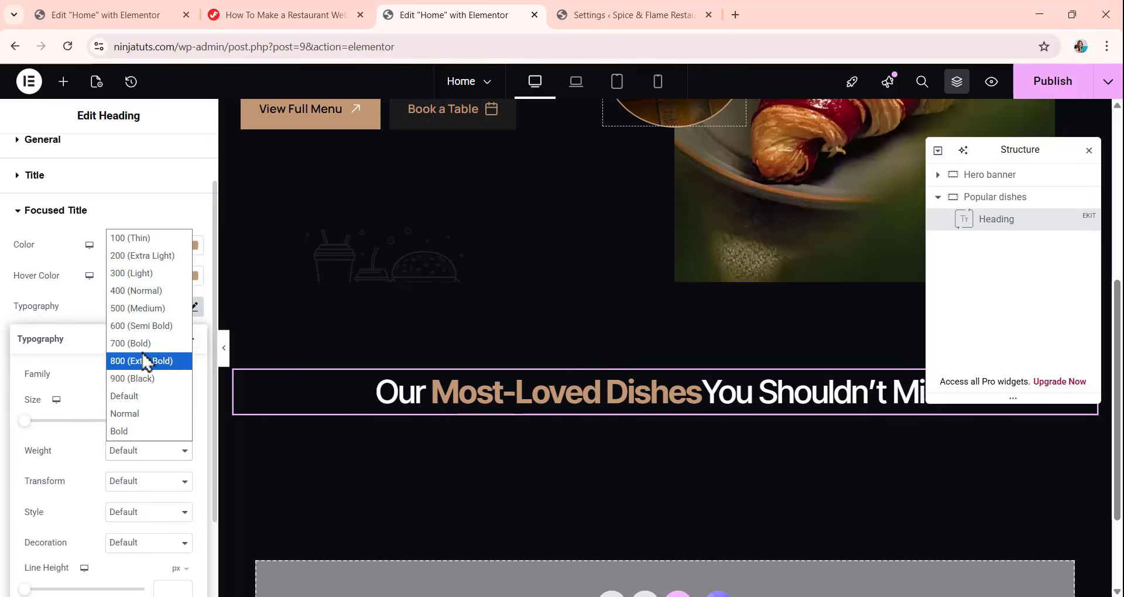
pyautogui.click(151, 314)
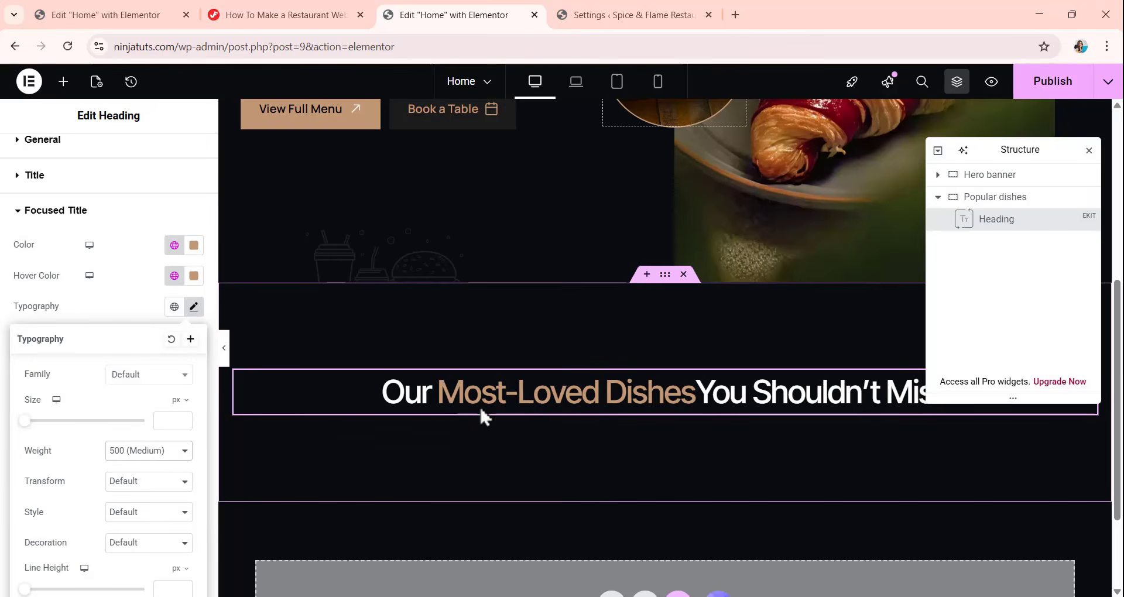
pyautogui.click(151, 255)
# Unlink the heading widget's margin values and set its bottom margin to 40 px.
pyautogui.scroll(2, 196, 211)
pyautogui.click(178, 157)
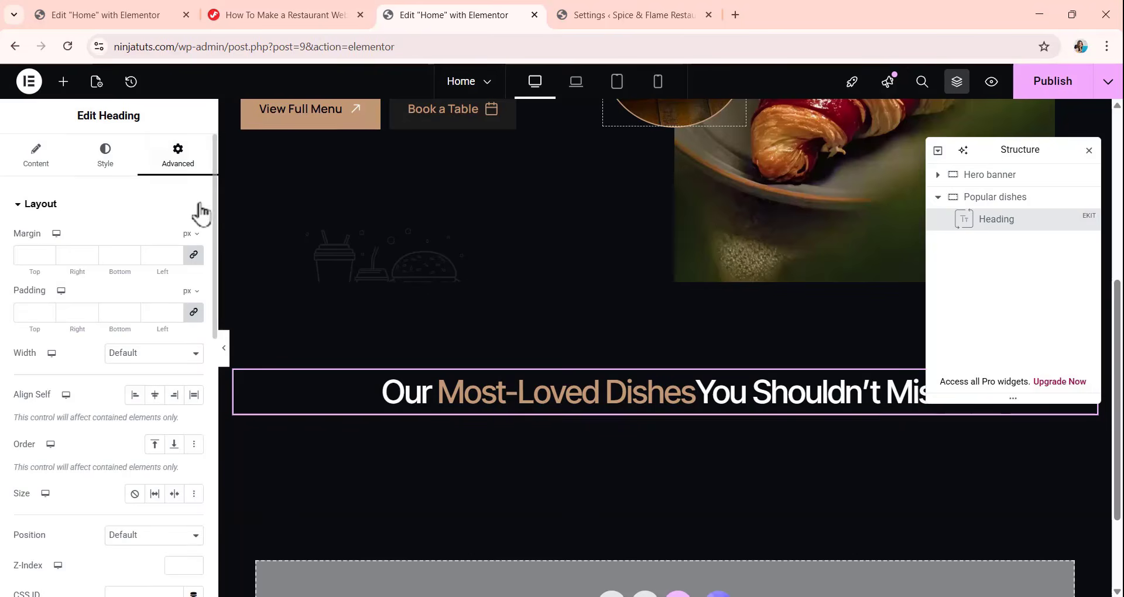
pyautogui.click(193, 255)
pyautogui.doubleClick(100, 256)
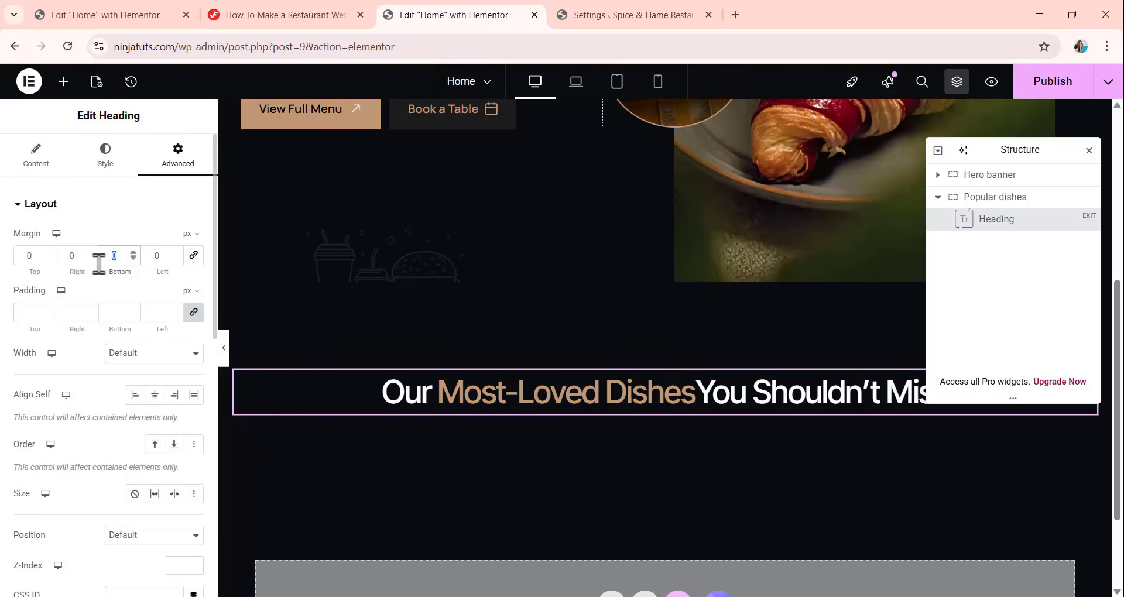
pyautogui.write('40')
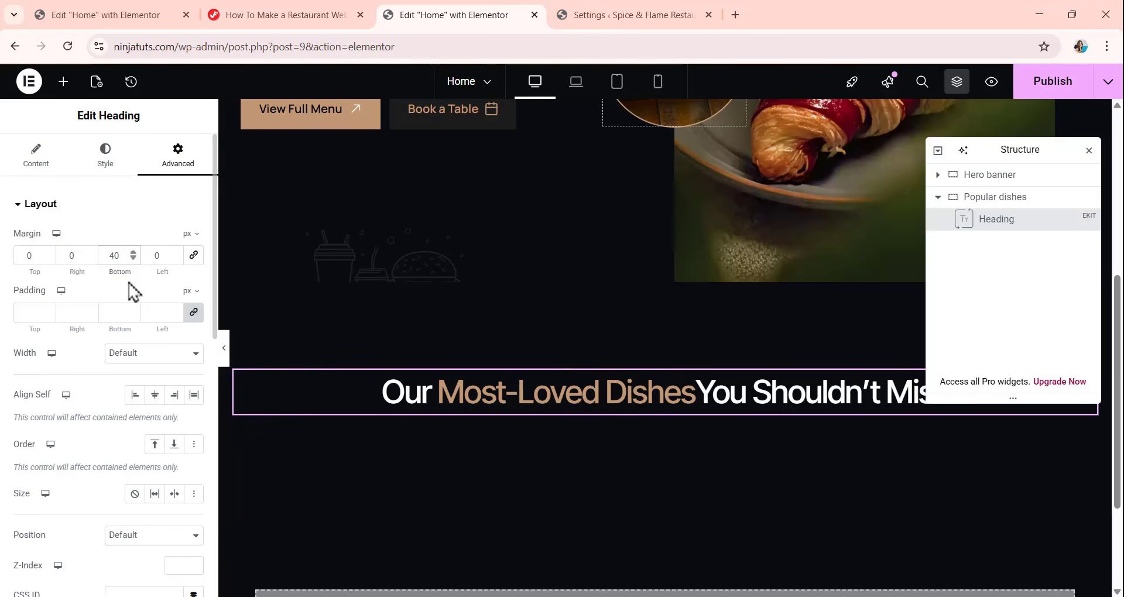
# Give the heading widget a custom width of 479 px and align it to the center of its container.
pyautogui.scroll(-1, 100, 288)
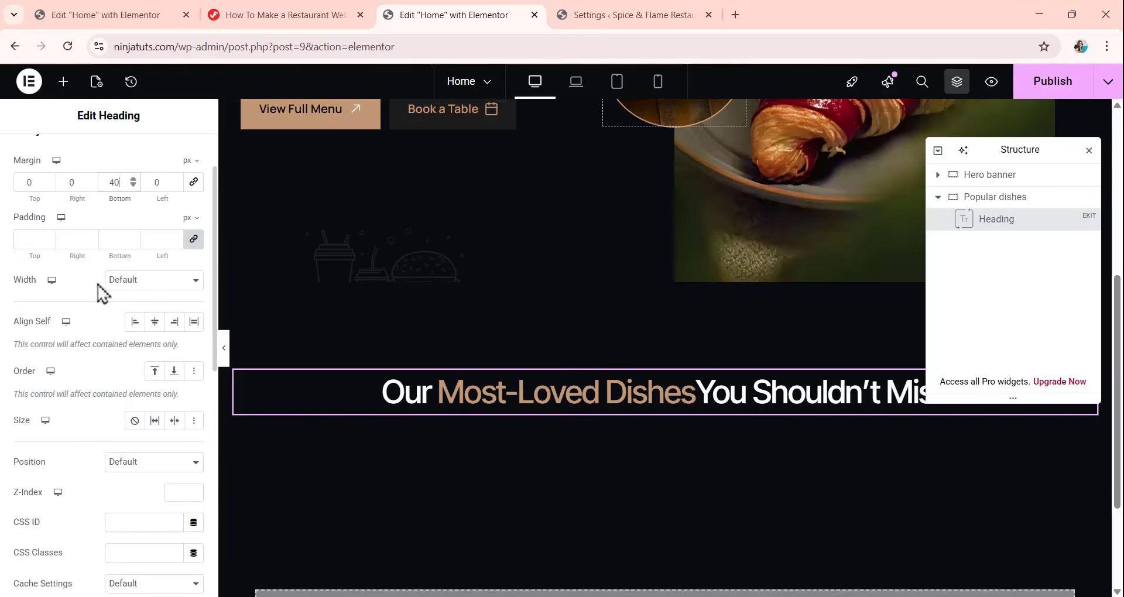
pyautogui.click(135, 281)
pyautogui.click(153, 351)
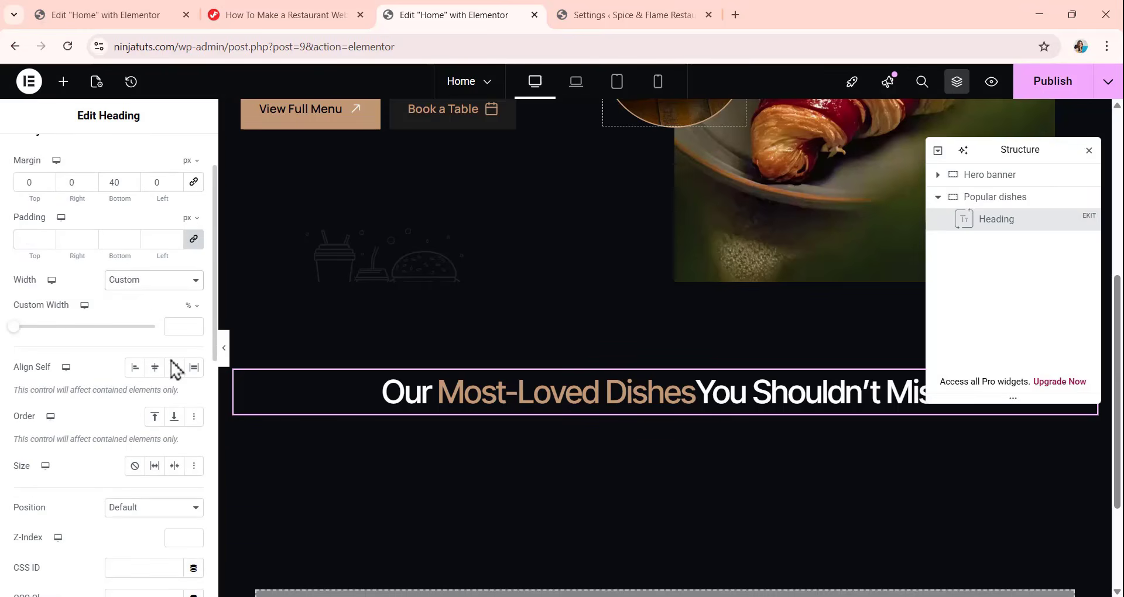
pyautogui.click(192, 306)
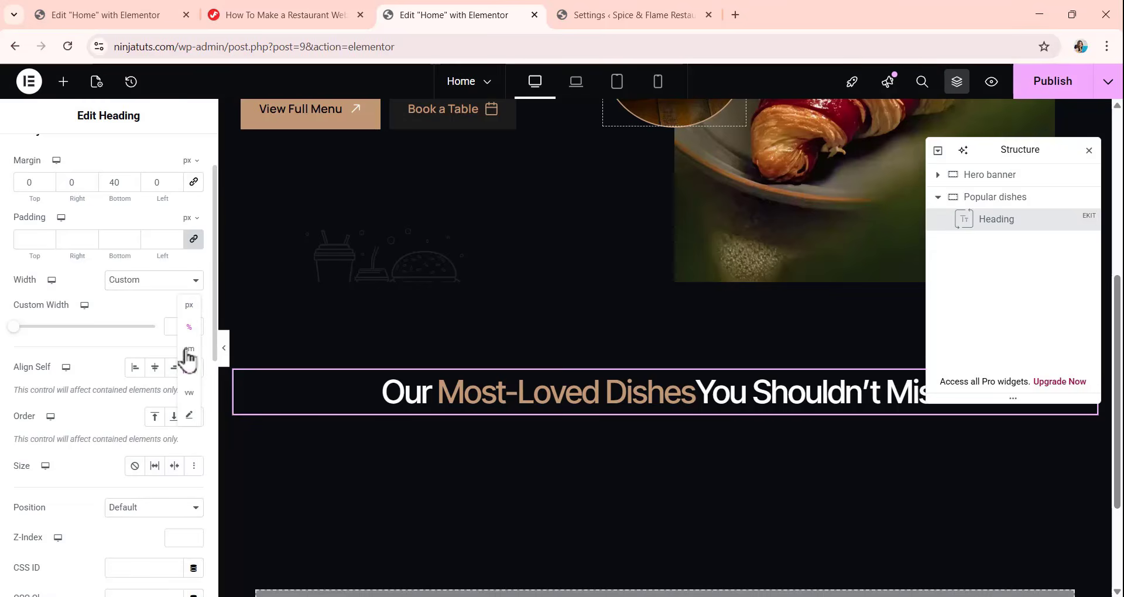
pyautogui.click(189, 308)
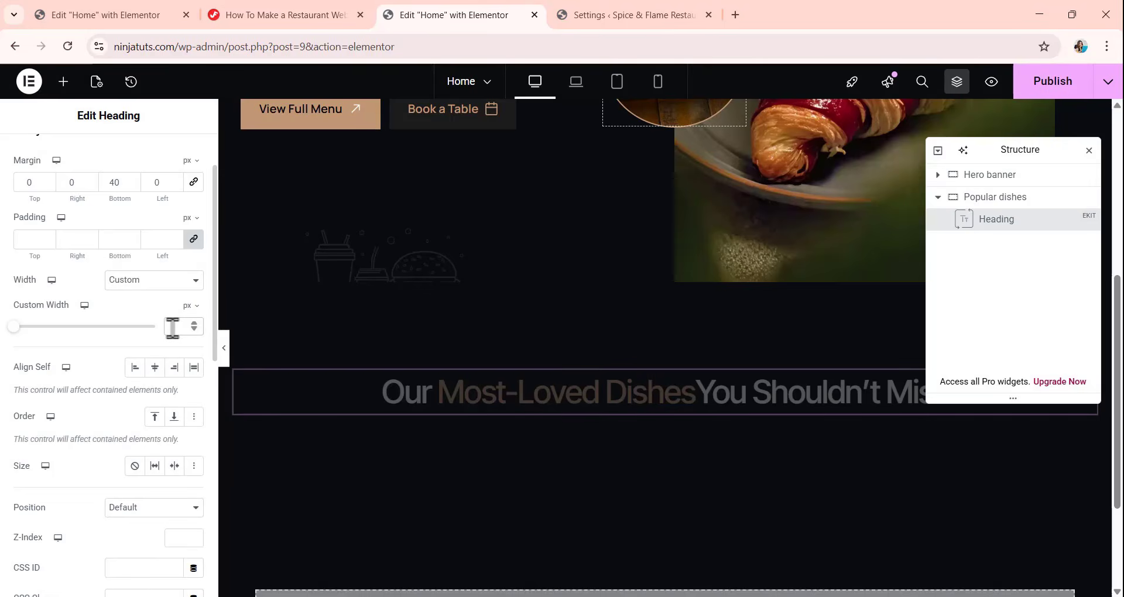
pyautogui.click(174, 327)
pyautogui.write('479')
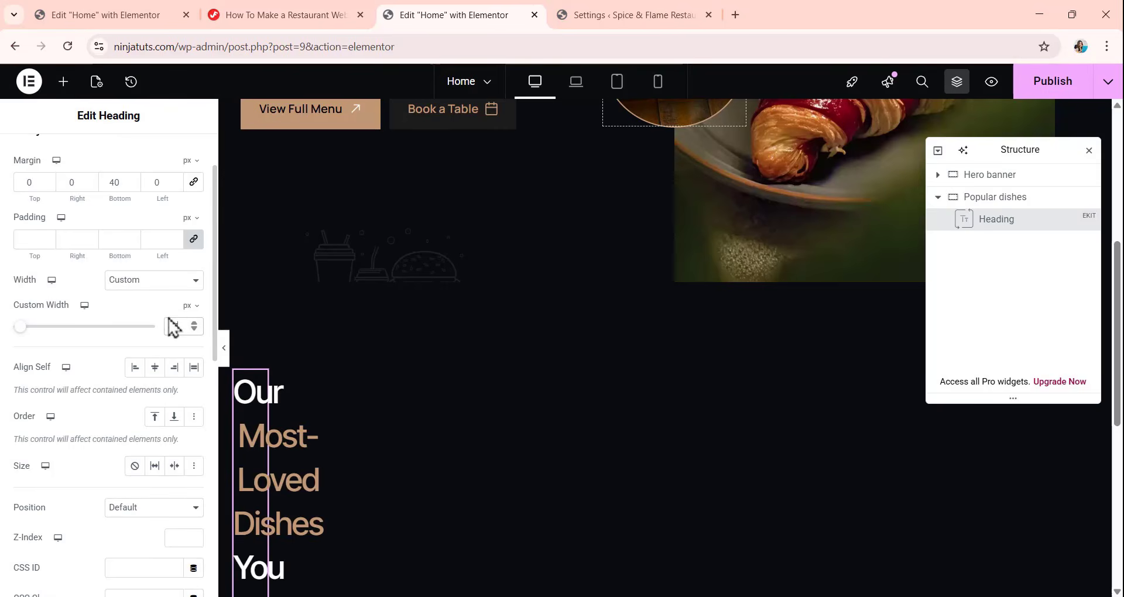
pyautogui.click(155, 370)
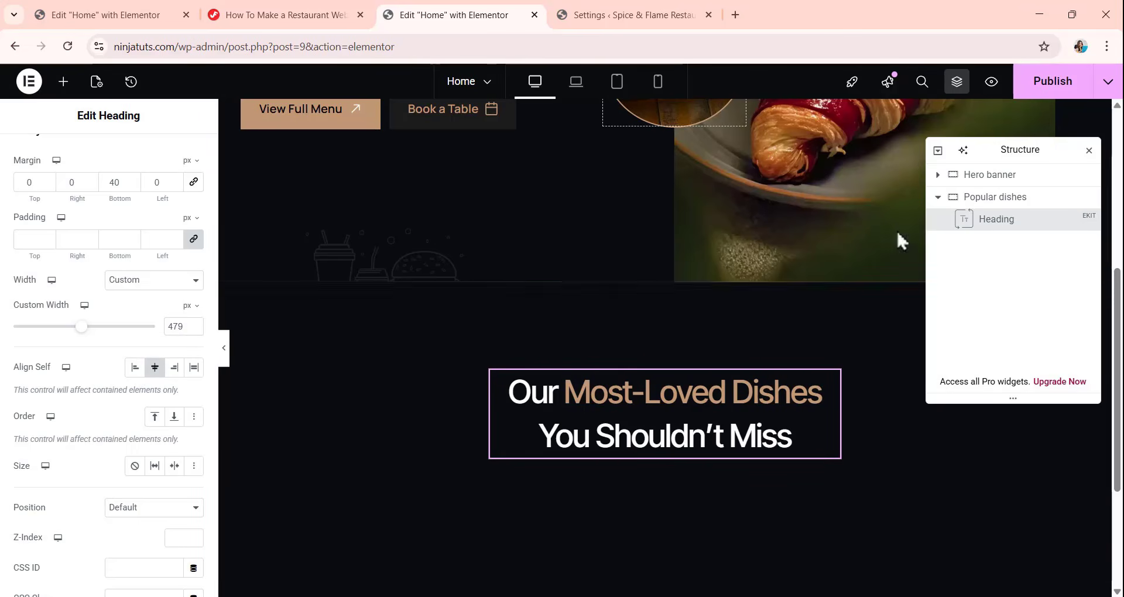
# Add a new container inside the Popular dishes container, below the heading.
pyautogui.click(939, 199)
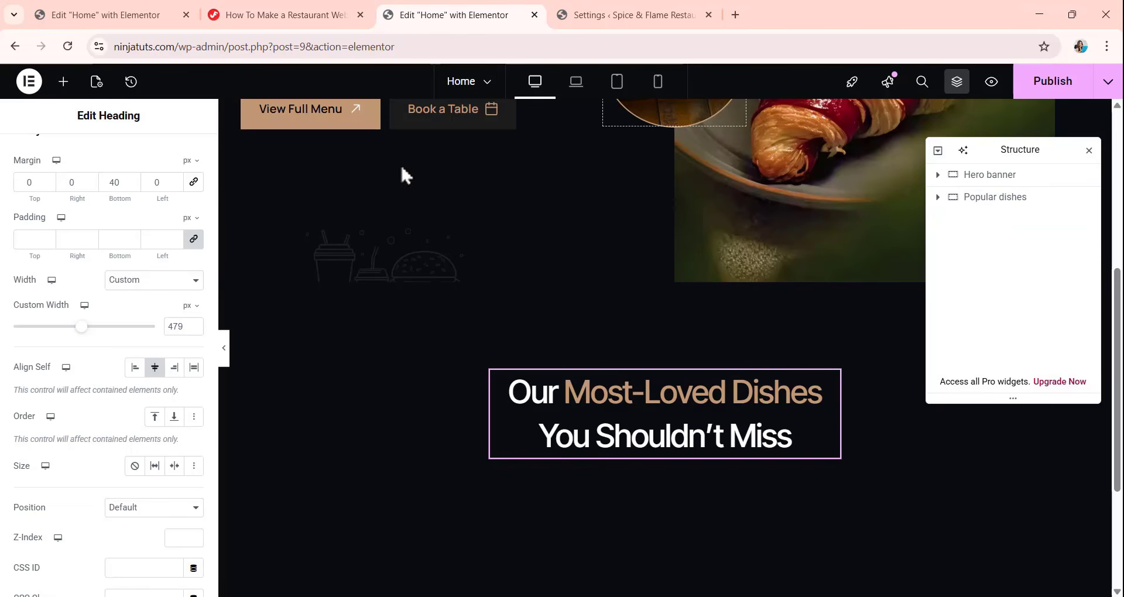
pyautogui.click(63, 82)
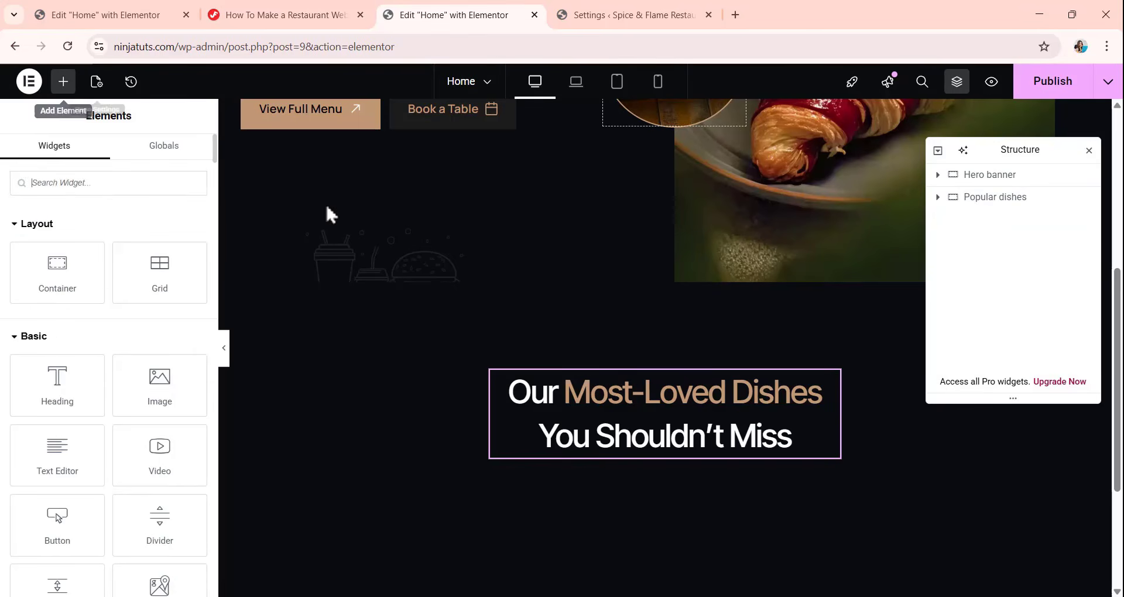
pyautogui.click(1014, 200)
pyautogui.rightClick(1017, 201)
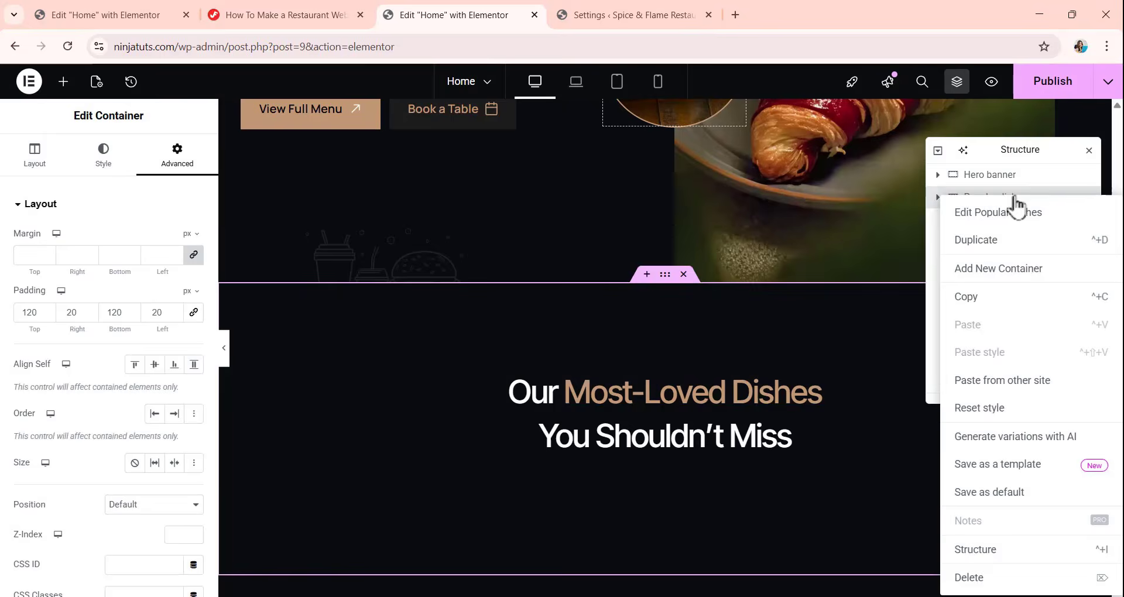
pyautogui.click(998, 270)
# Set the direction of the new container below the Popular dishes heading to a horizontal row.
pyautogui.scroll(-3, 469, 329)
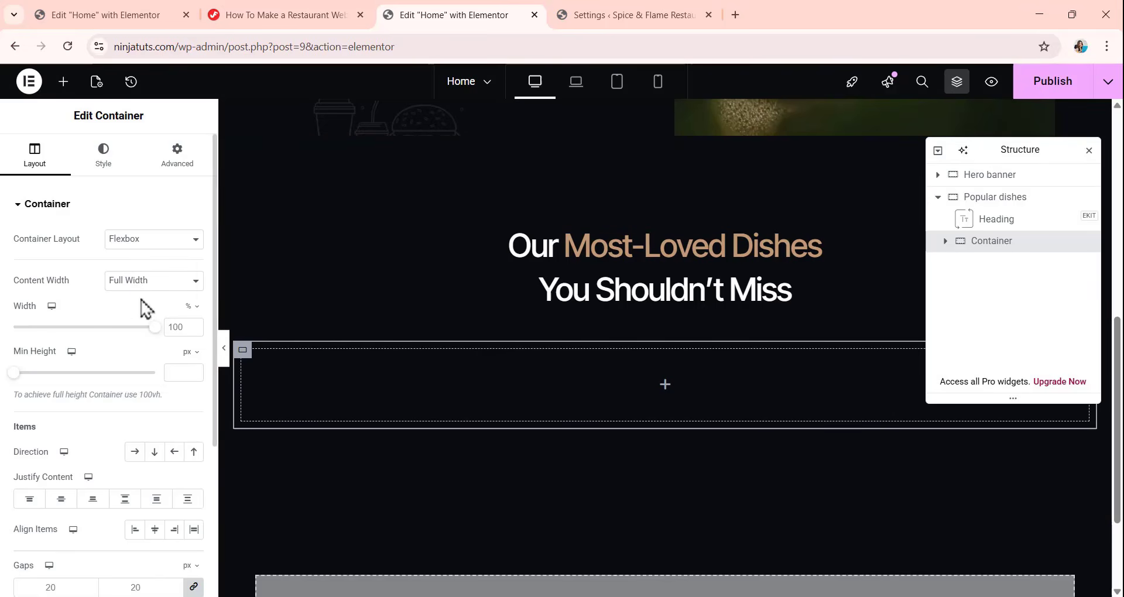
pyautogui.scroll(-1, 178, 369)
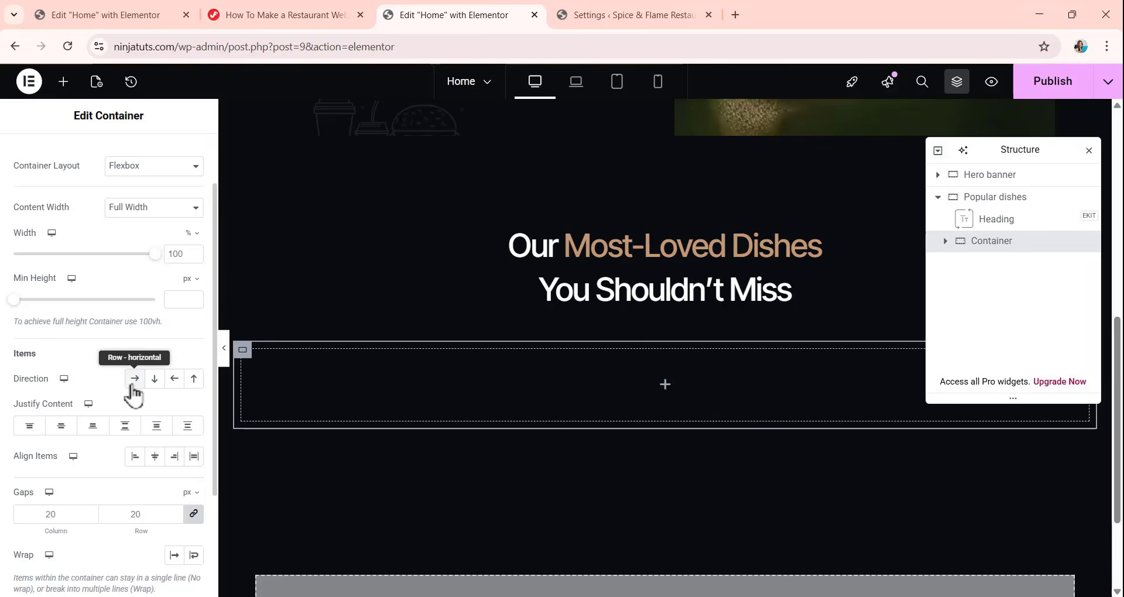
pyautogui.click(134, 381)
# Set the container's gaps to 20 px for columns and 10 px for rows, and let its items wrap.
pyautogui.scroll(-1, 118, 410)
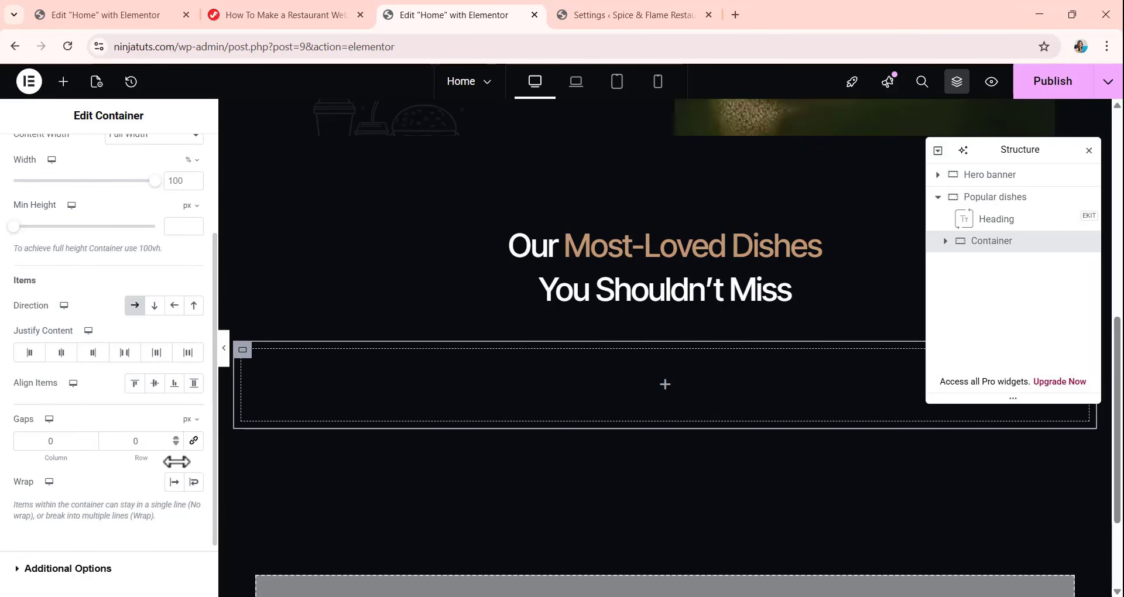
pyautogui.click(63, 442)
pyautogui.write('0')
pyautogui.moveTo(63, 442); pyautogui.dragTo(18, 444)
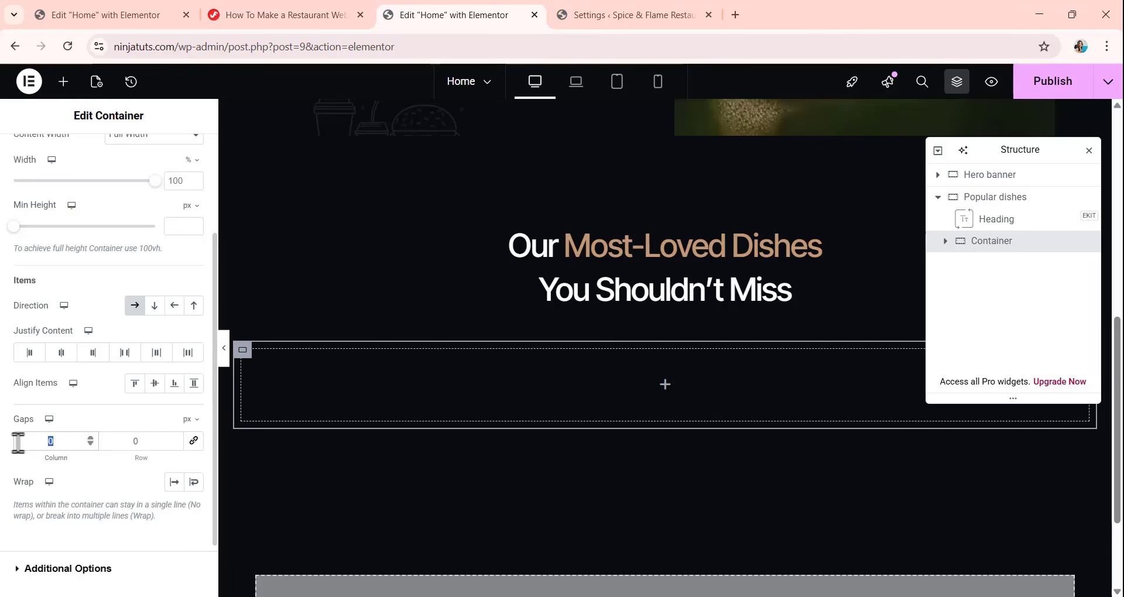
pyautogui.write('20')
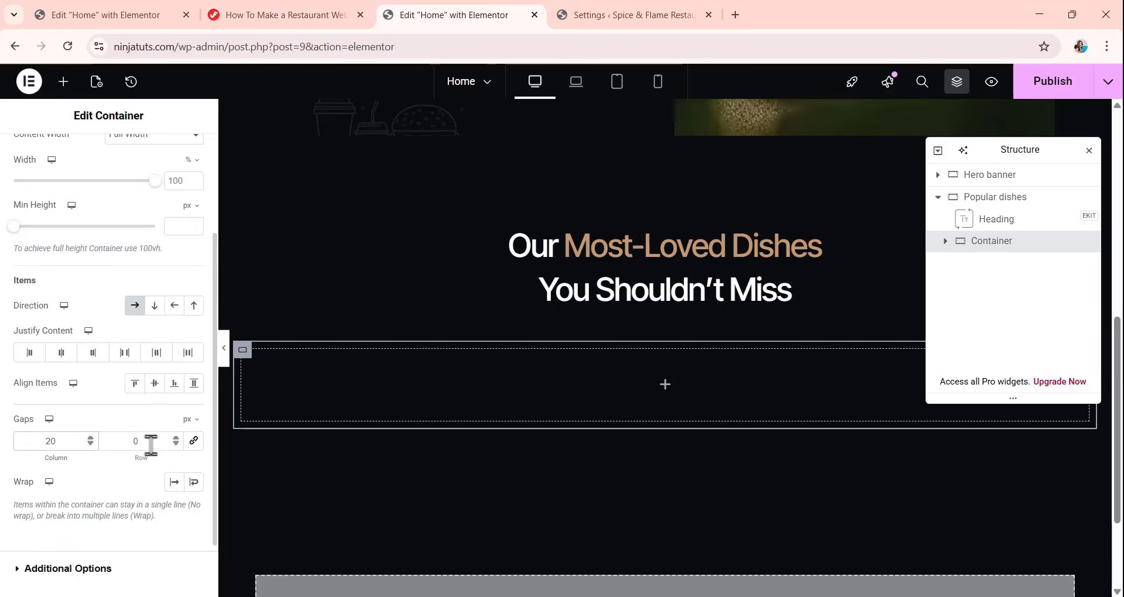
pyautogui.moveTo(150, 445); pyautogui.dragTo(115, 446)
pyautogui.click(193, 482)
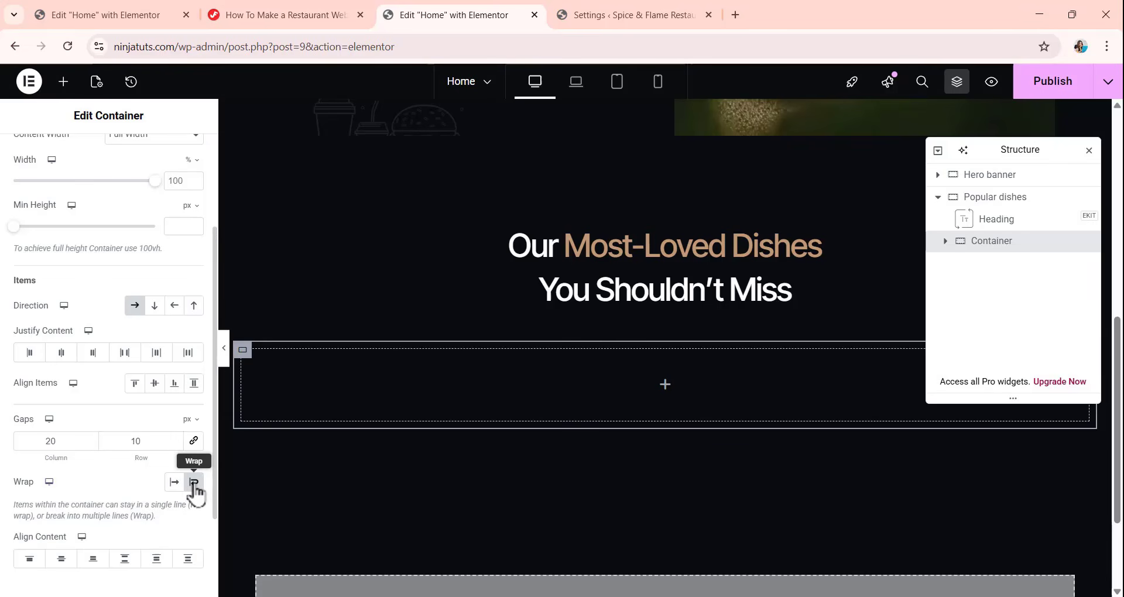
# Set the container's padding to 0 on all sides and add a nested container inside it.
pyautogui.scroll(5, 176, 292)
pyautogui.click(177, 156)
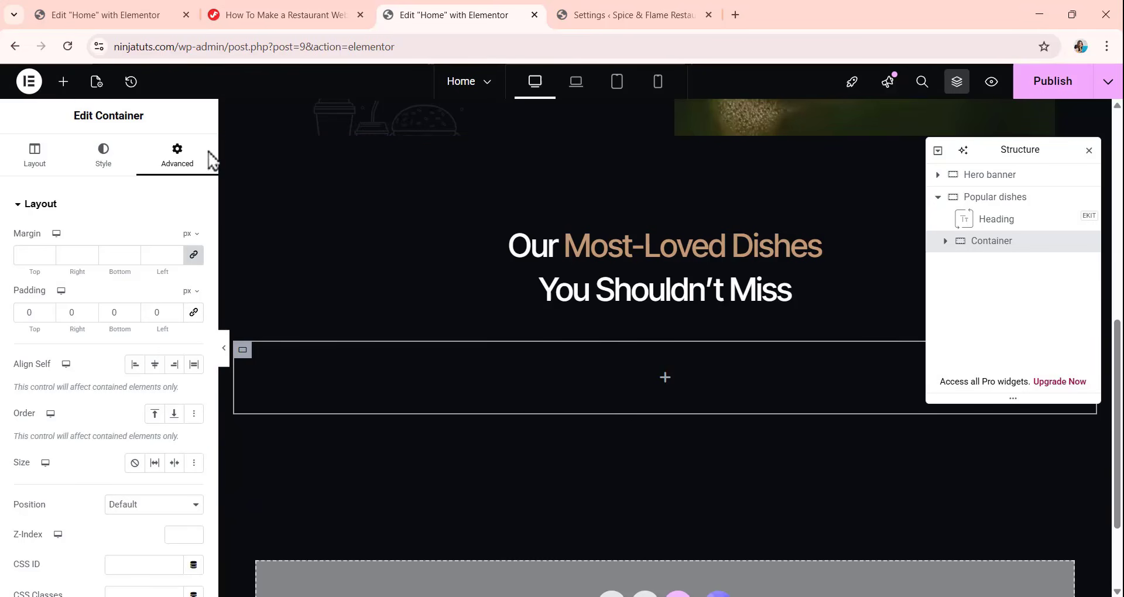
pyautogui.click(63, 82)
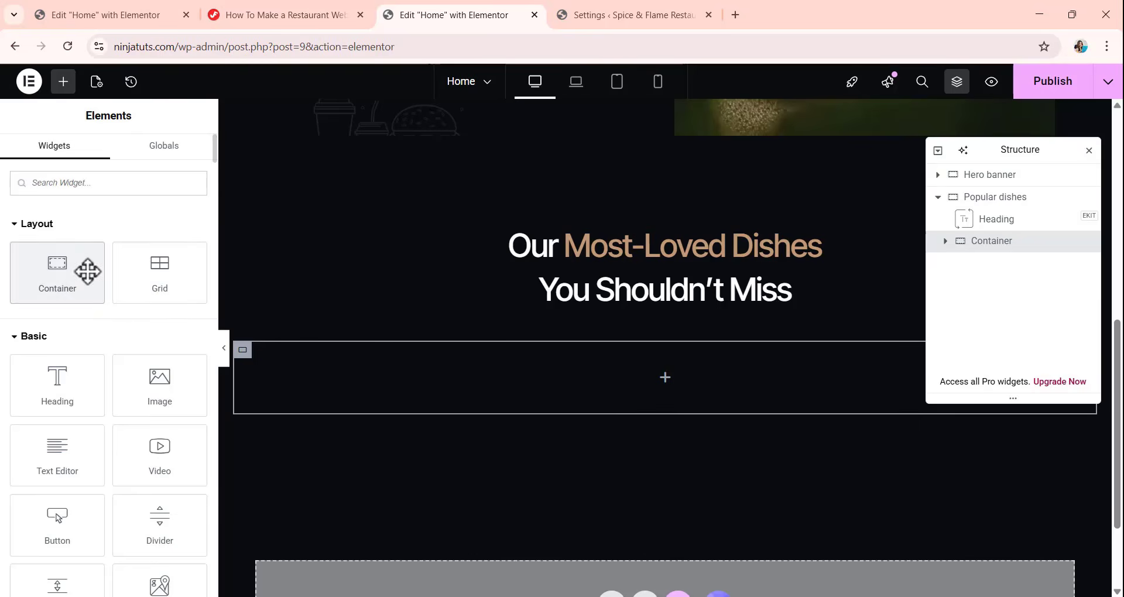
pyautogui.moveTo(87, 271); pyautogui.dragTo(615, 369)
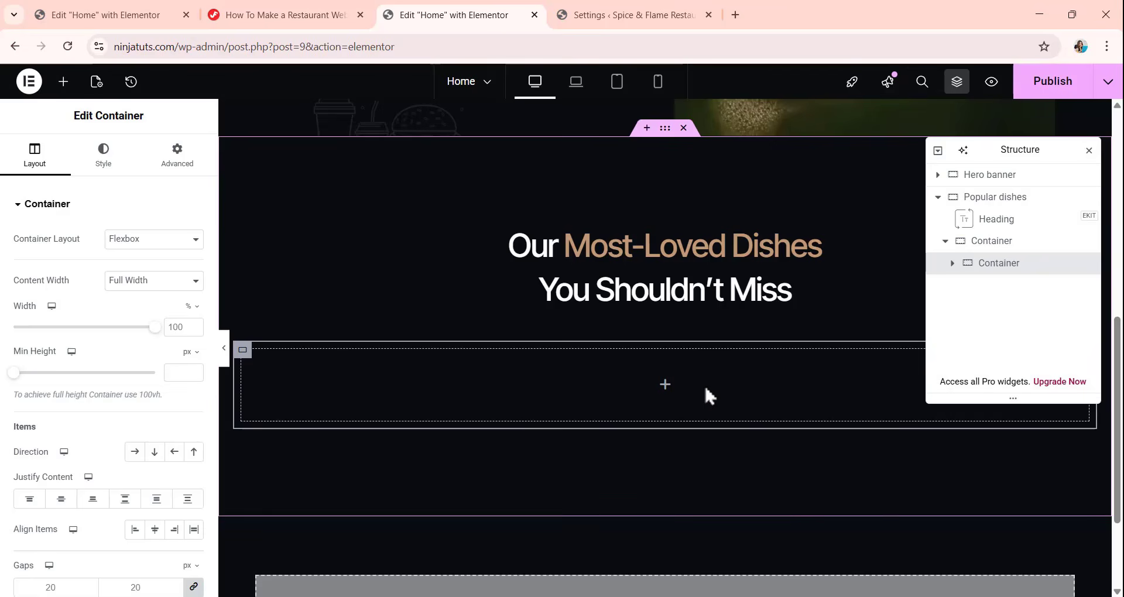
# Rename the nested container to Item and set its width to 45%.
pyautogui.doubleClick(998, 264)
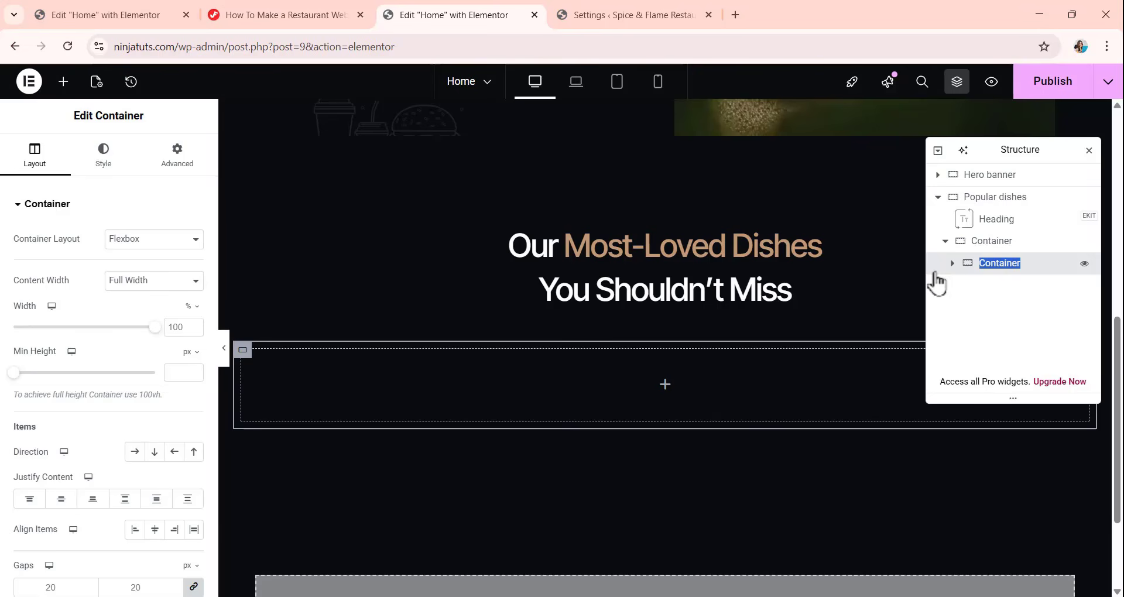
pyautogui.write('Item')
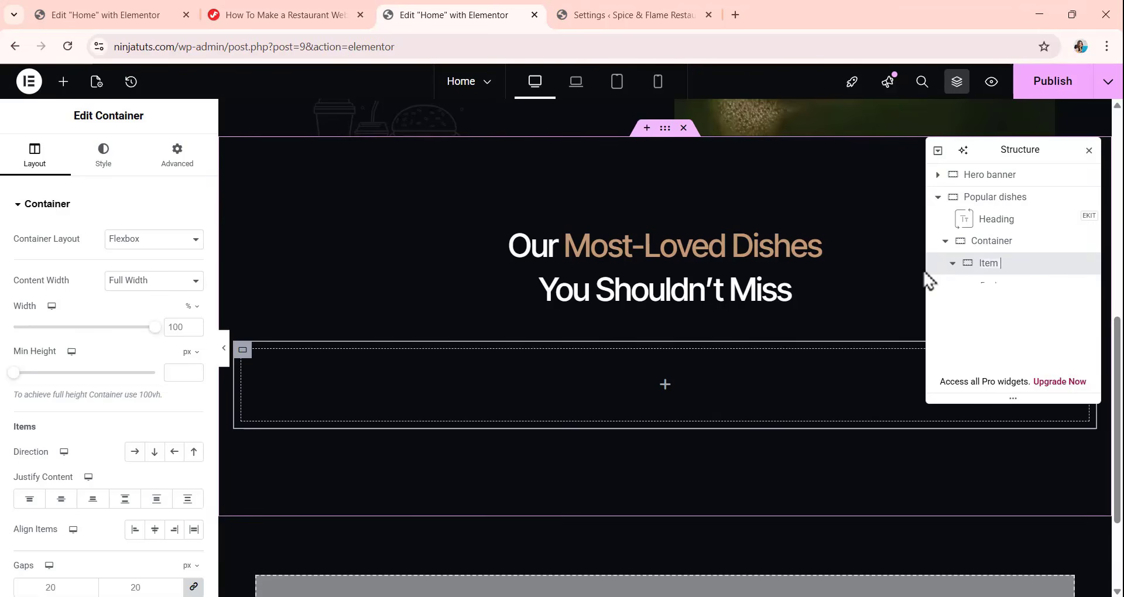
pyautogui.press('Return')
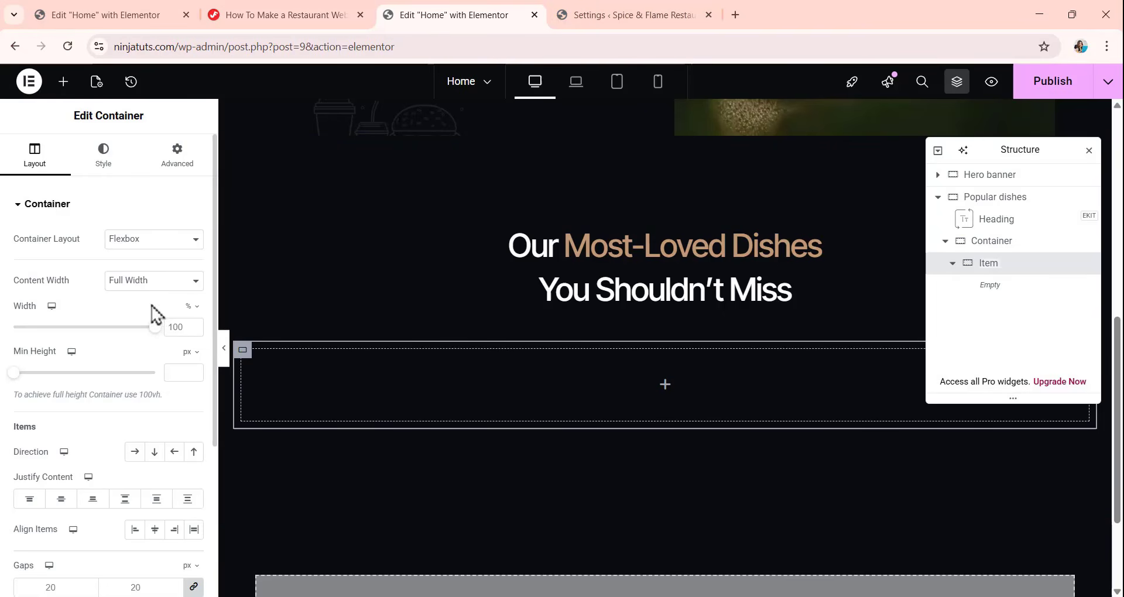
pyautogui.doubleClick(185, 328)
pyautogui.write('45')
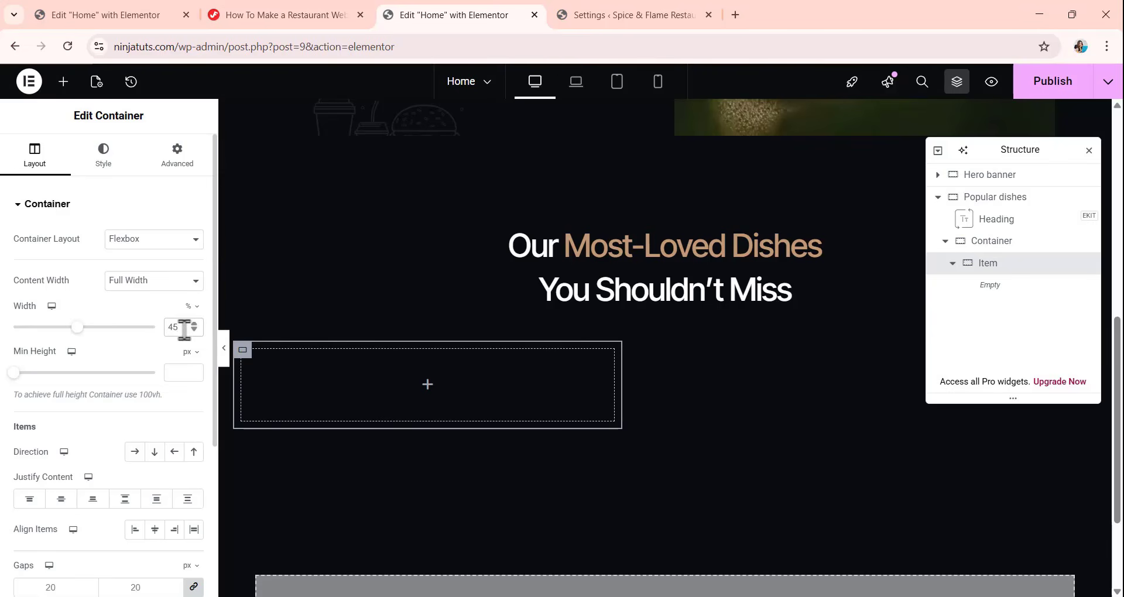
# Lay out the Item container as a horizontal row with column and row gaps of 0.
pyautogui.scroll(-1, 135, 369)
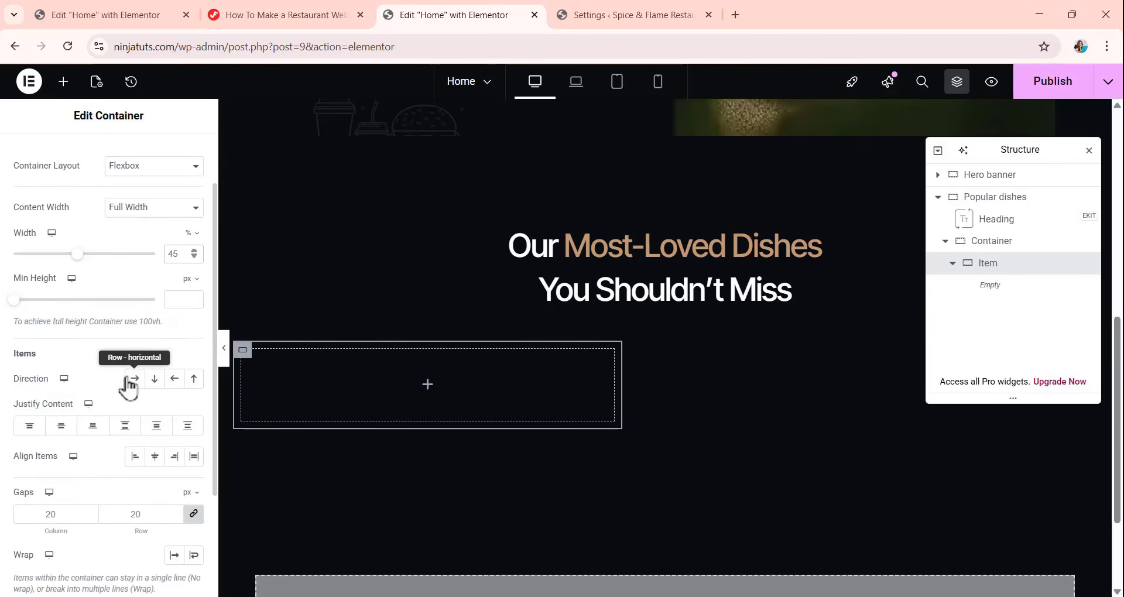
pyautogui.click(134, 380)
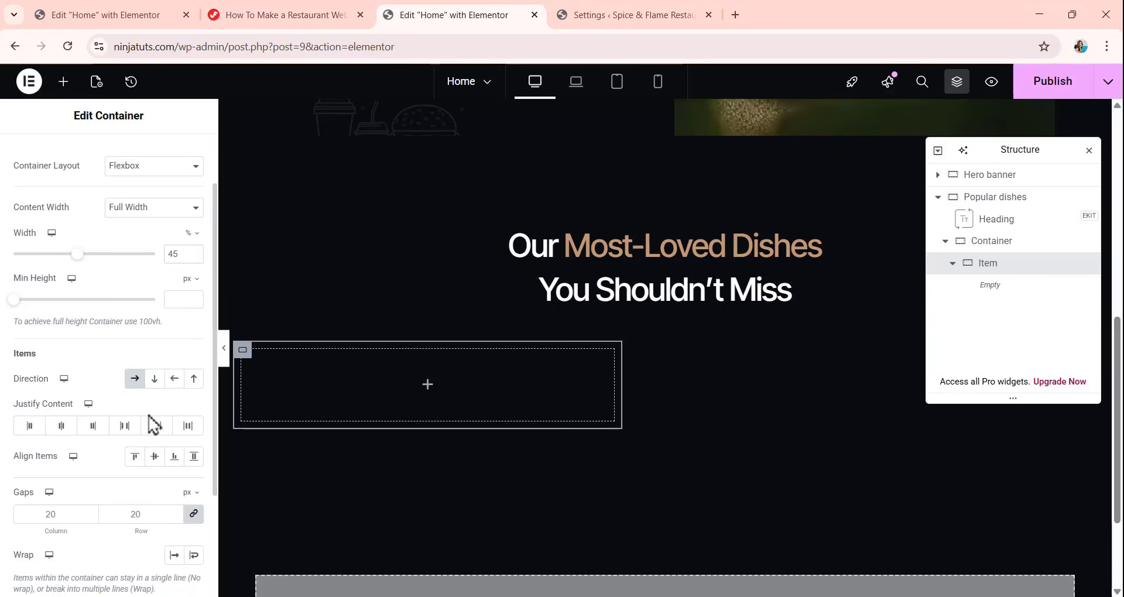
pyautogui.click(74, 515)
pyautogui.scroll(1, 55, 399)
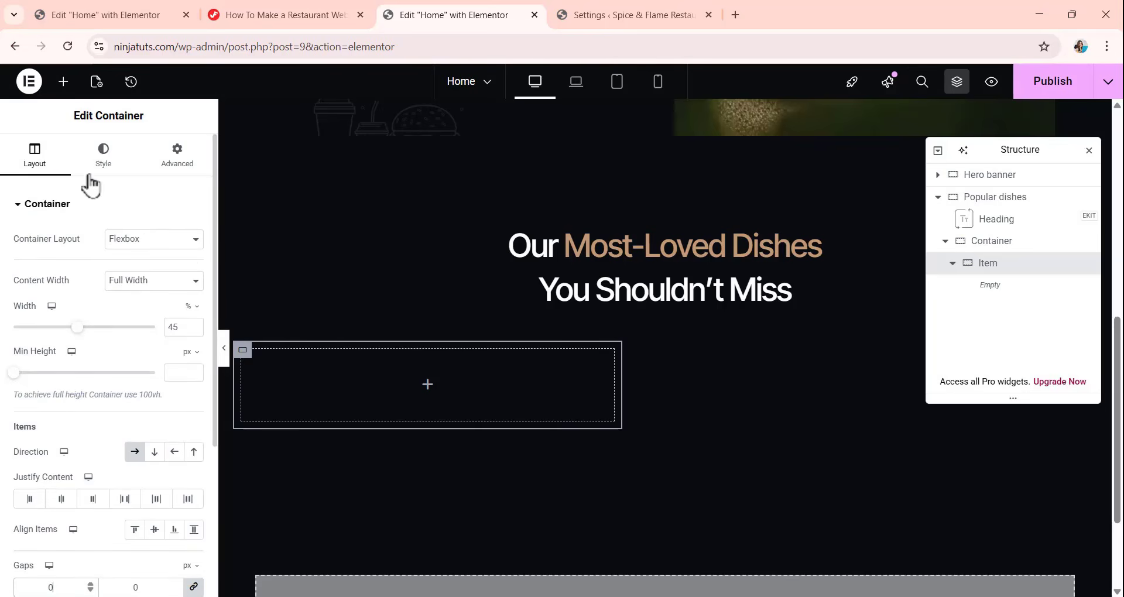
# Give the Item container a solid border with a width of 1 px on all sides.
pyautogui.click(99, 166)
pyautogui.click(63, 371)
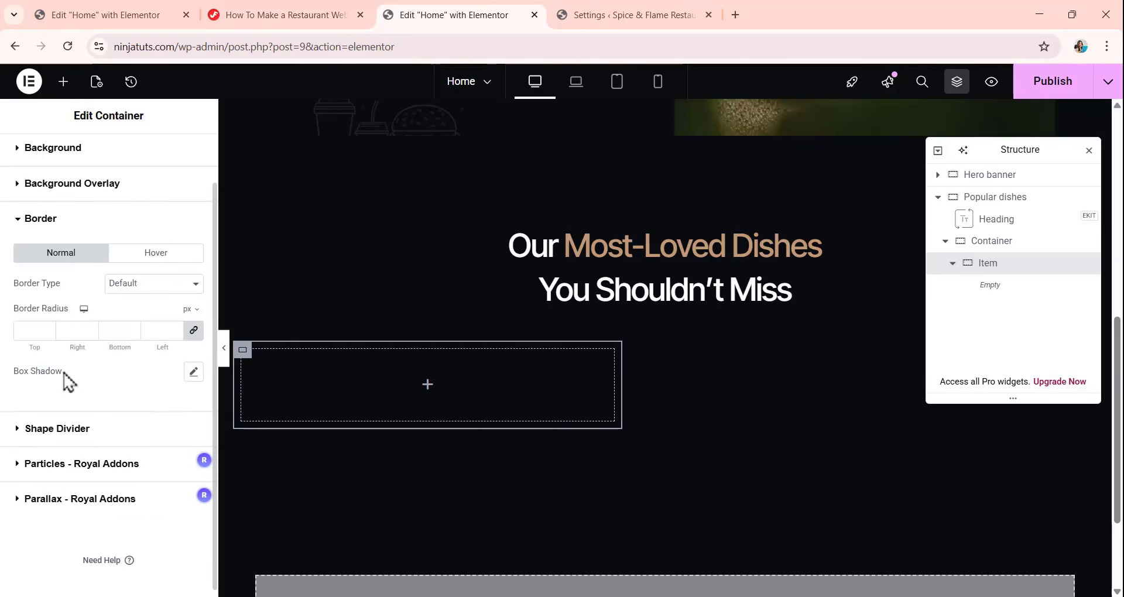
pyautogui.click(160, 287)
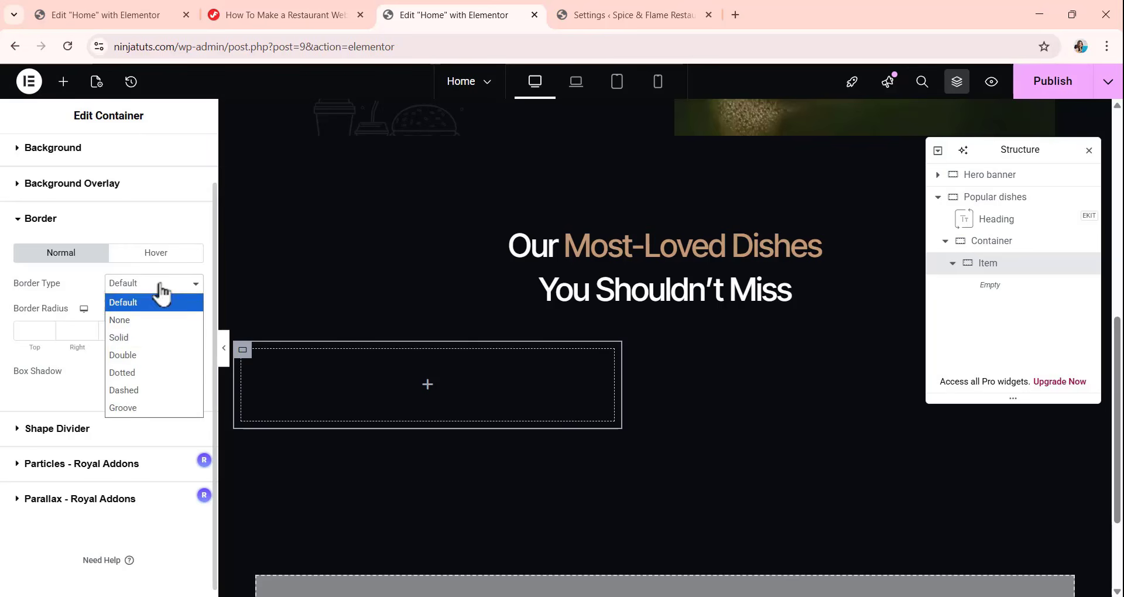
pyautogui.click(150, 343)
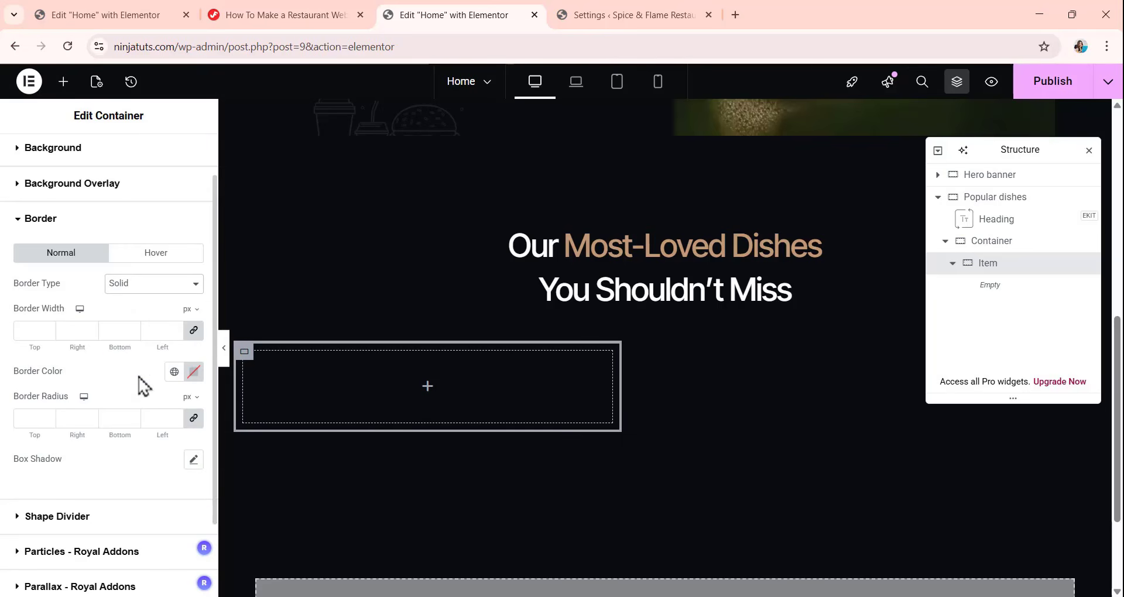
pyautogui.click(37, 331)
pyautogui.write('1')
# Unlink the Item container's padding values, leaving 0 on every side.
pyautogui.scroll(2, 20, 330)
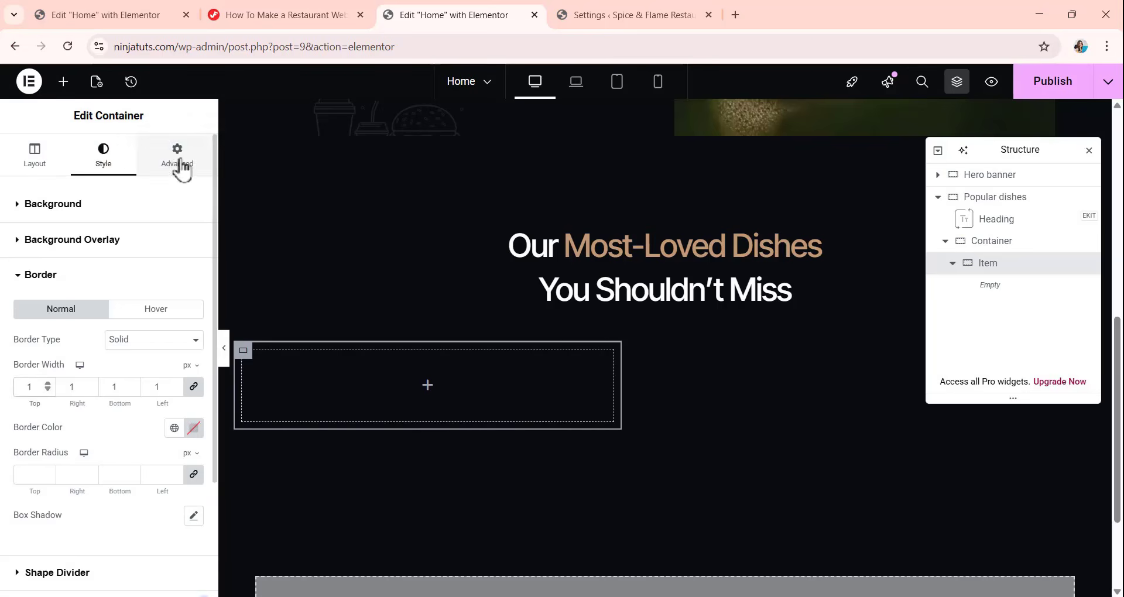
pyautogui.click(179, 158)
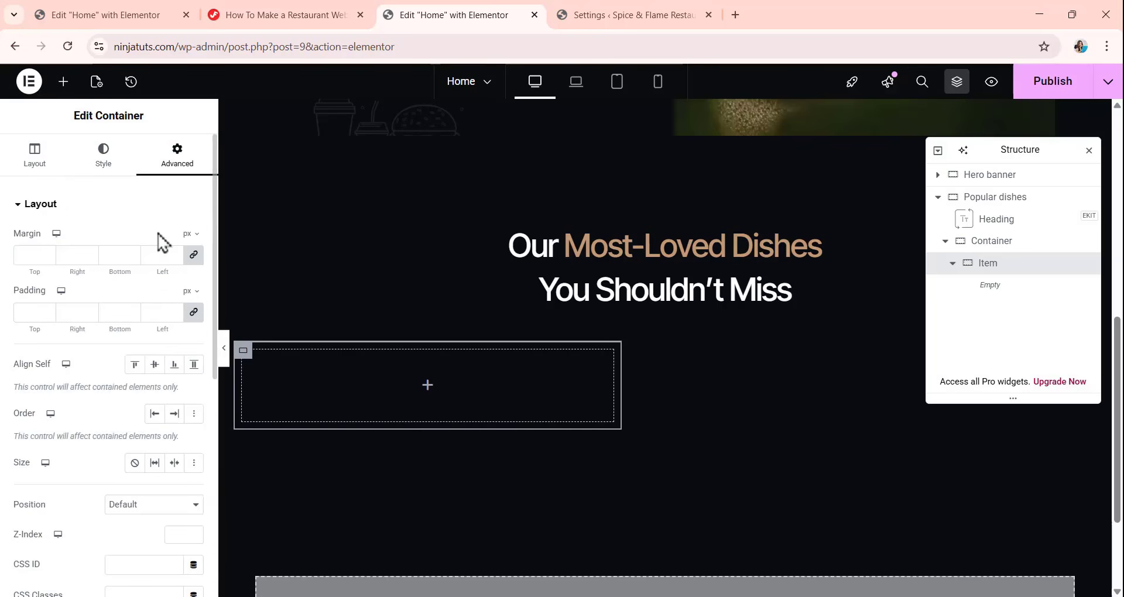
pyautogui.click(194, 314)
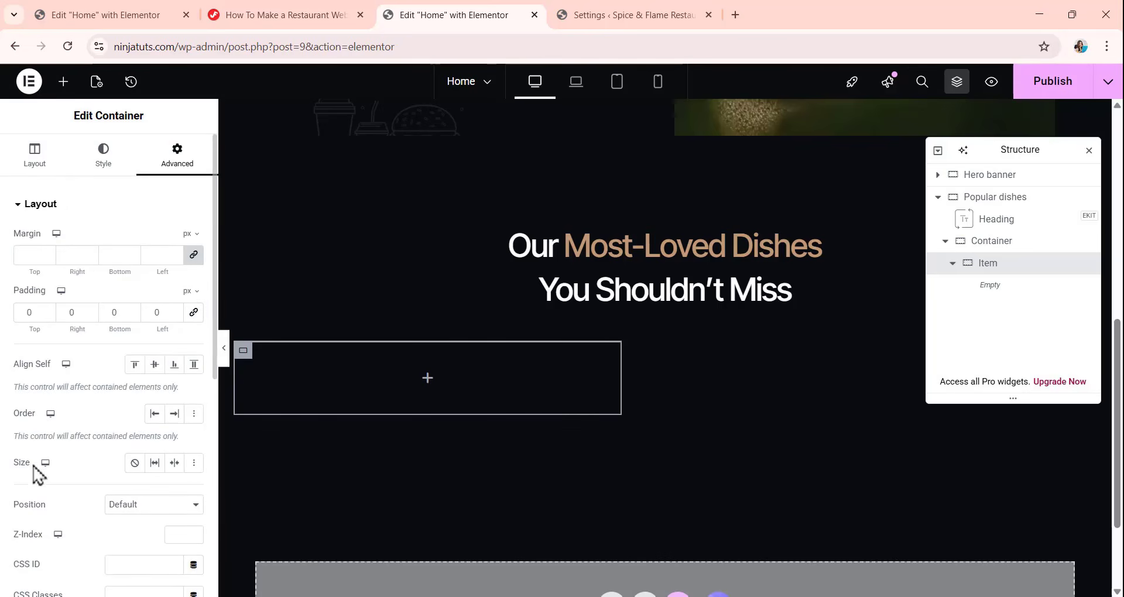
# Switch the Item container to a custom size with a flex grow of 1.
pyautogui.click(194, 463)
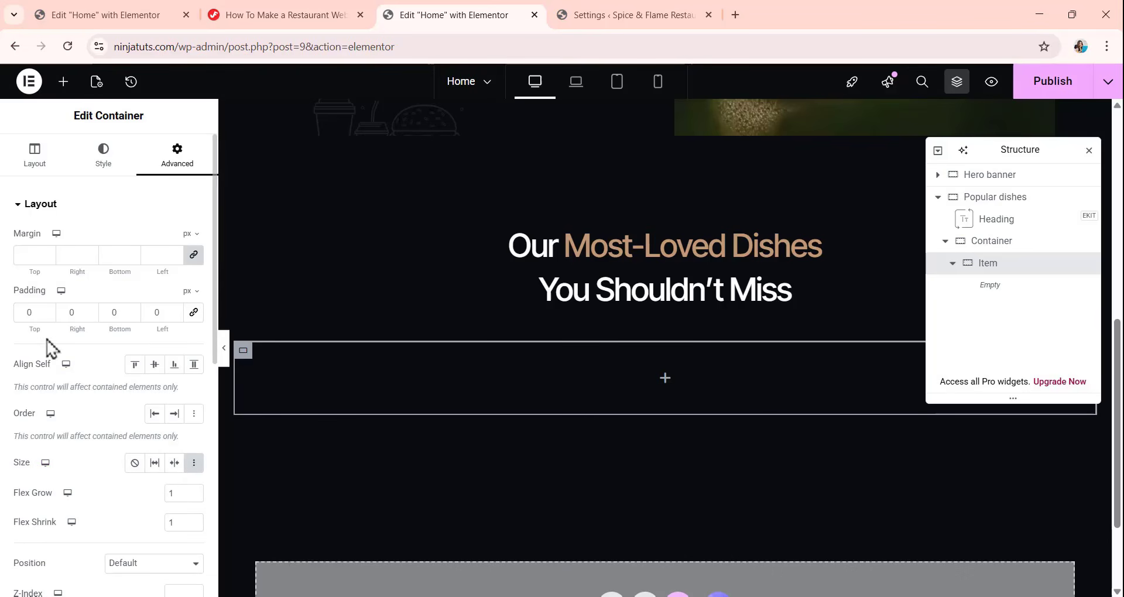
pyautogui.scroll(-1, 86, 347)
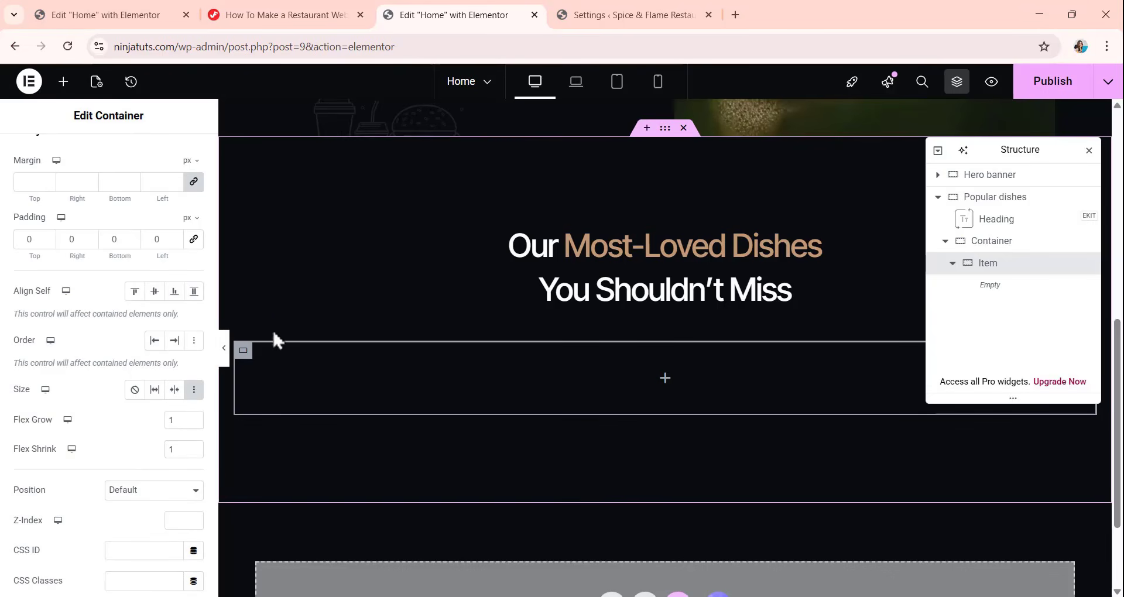
pyautogui.click(179, 420)
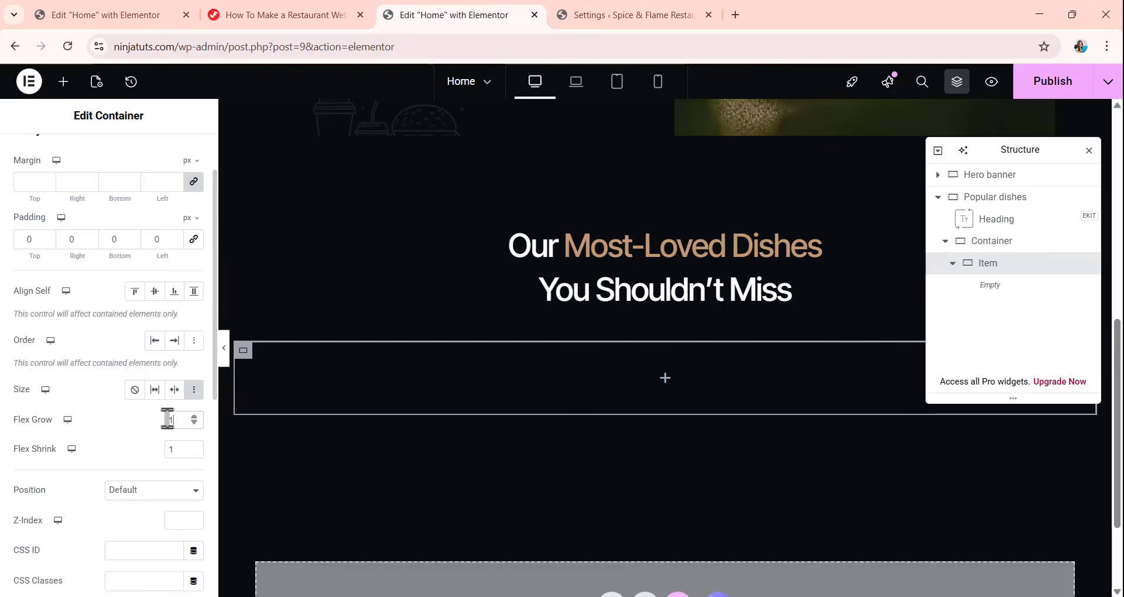
pyautogui.press('BackSpace')
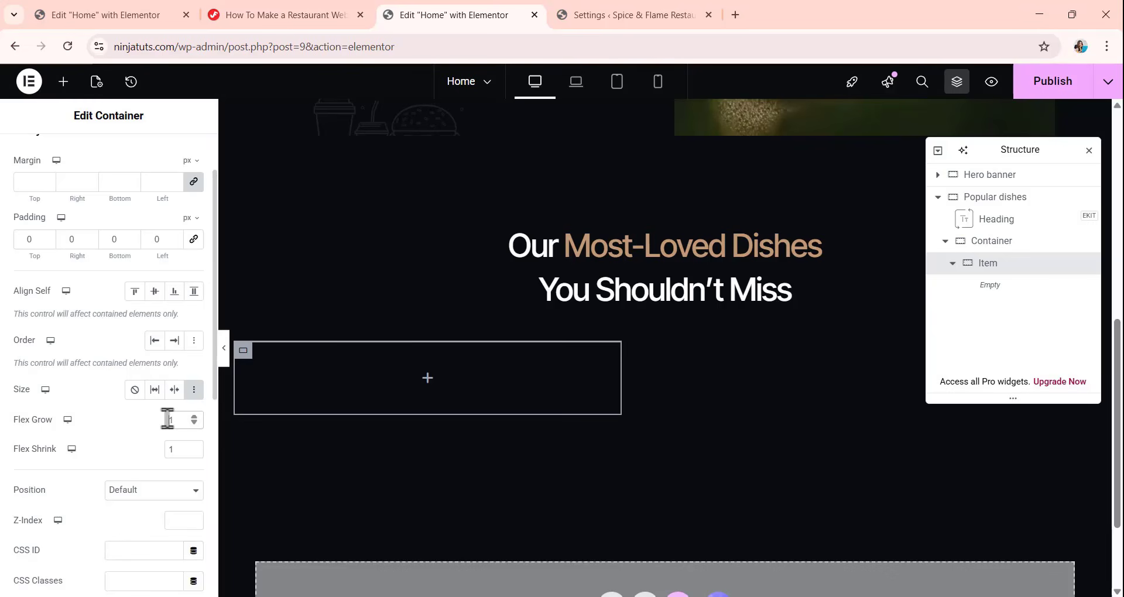
pyautogui.write('1')
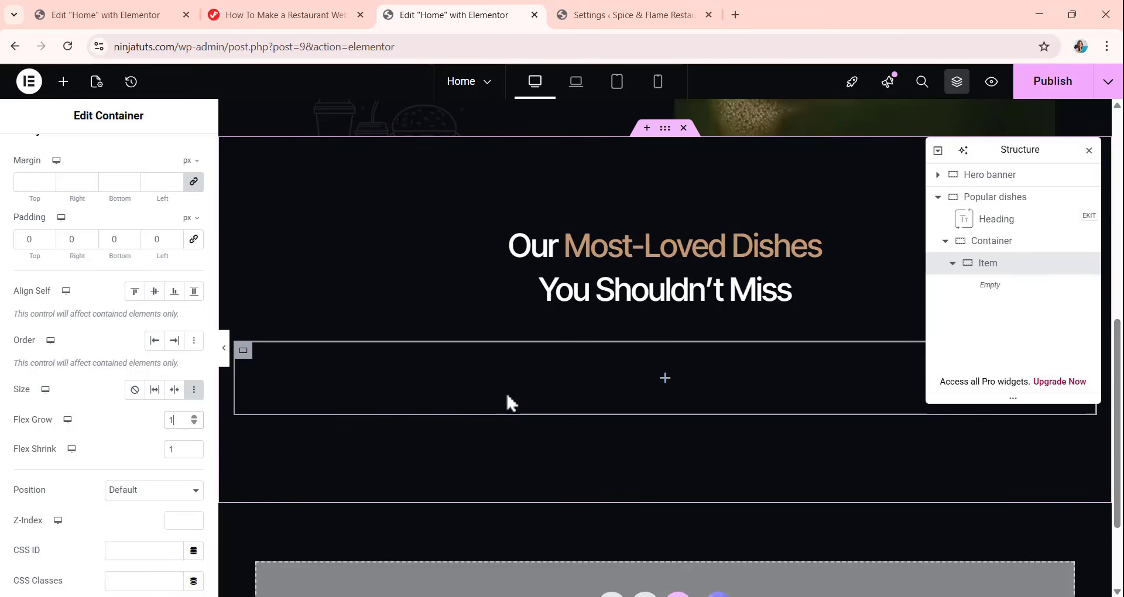
# Add a container inside Item and set its width to 190 px.
pyautogui.click(64, 81)
pyautogui.moveTo(46, 271); pyautogui.dragTo(644, 384)
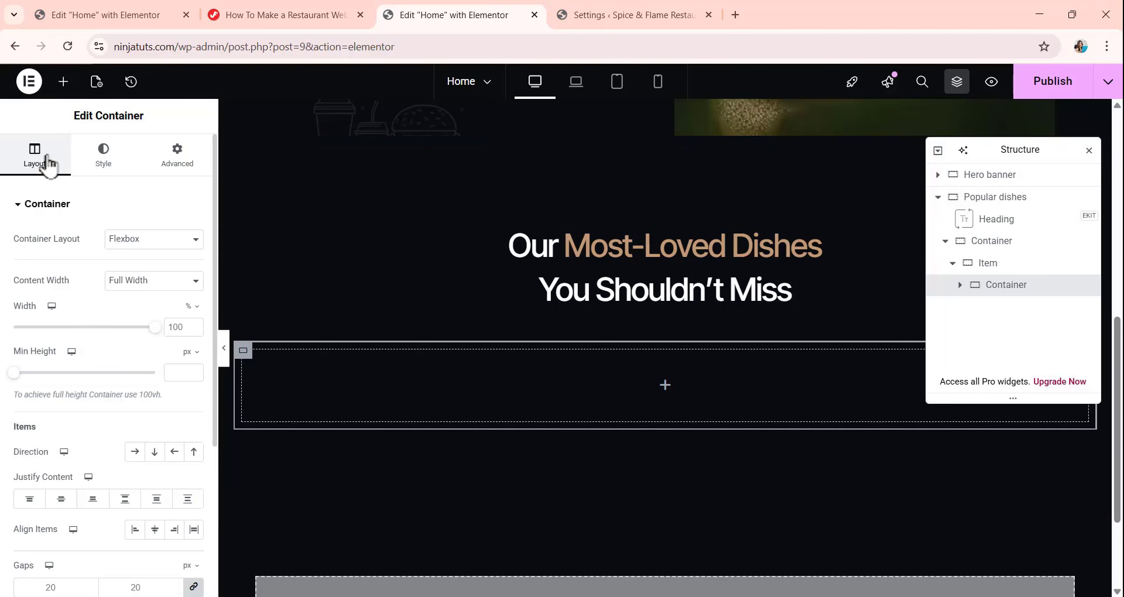
pyautogui.click(192, 306)
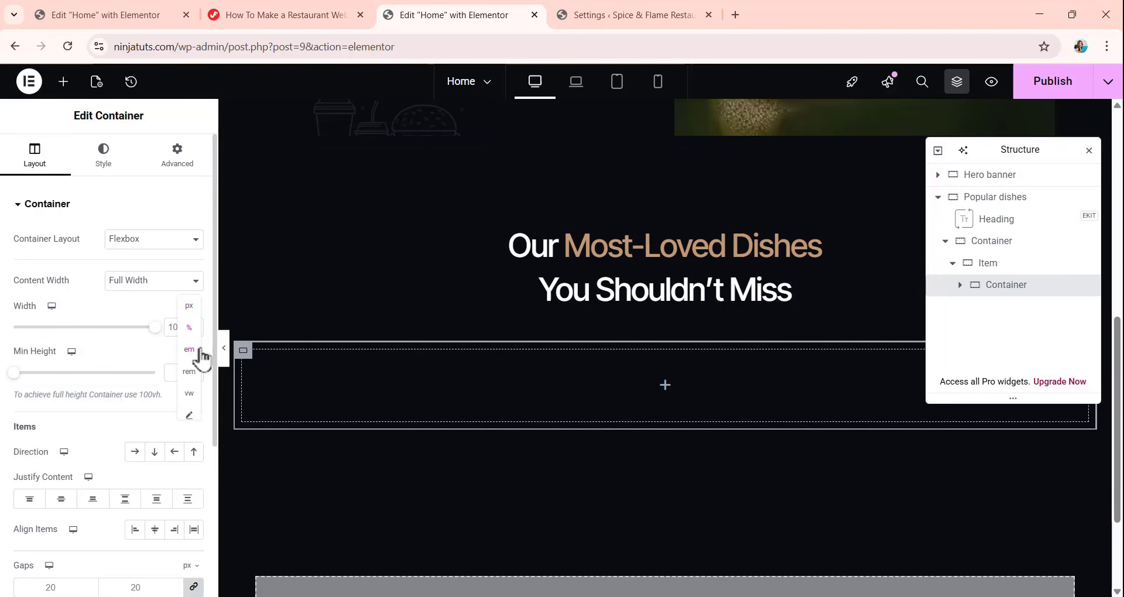
pyautogui.click(189, 306)
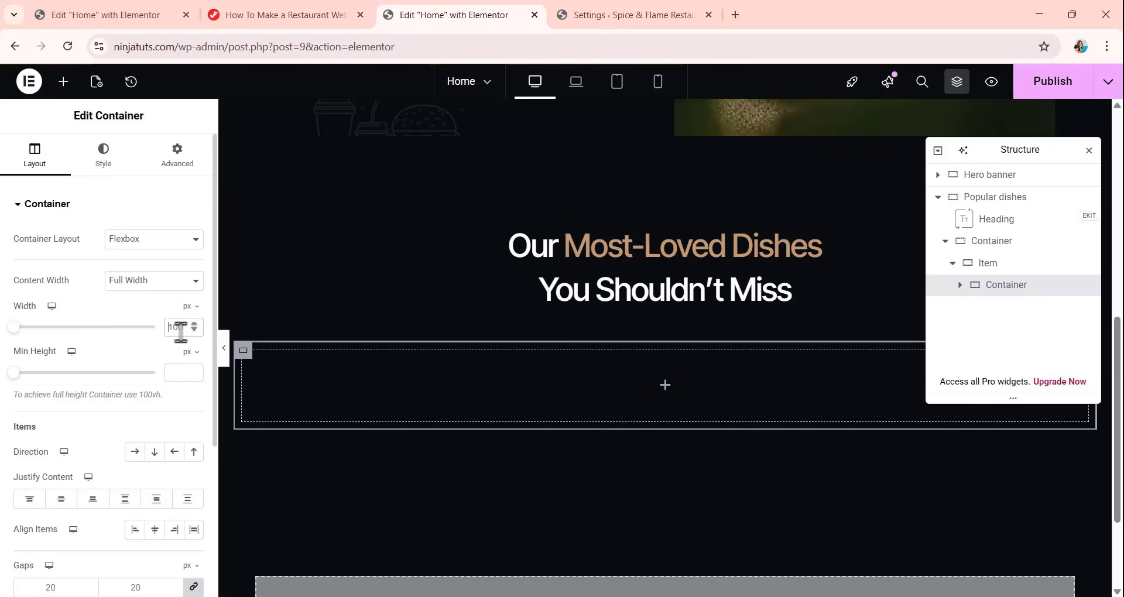
pyautogui.write('190')
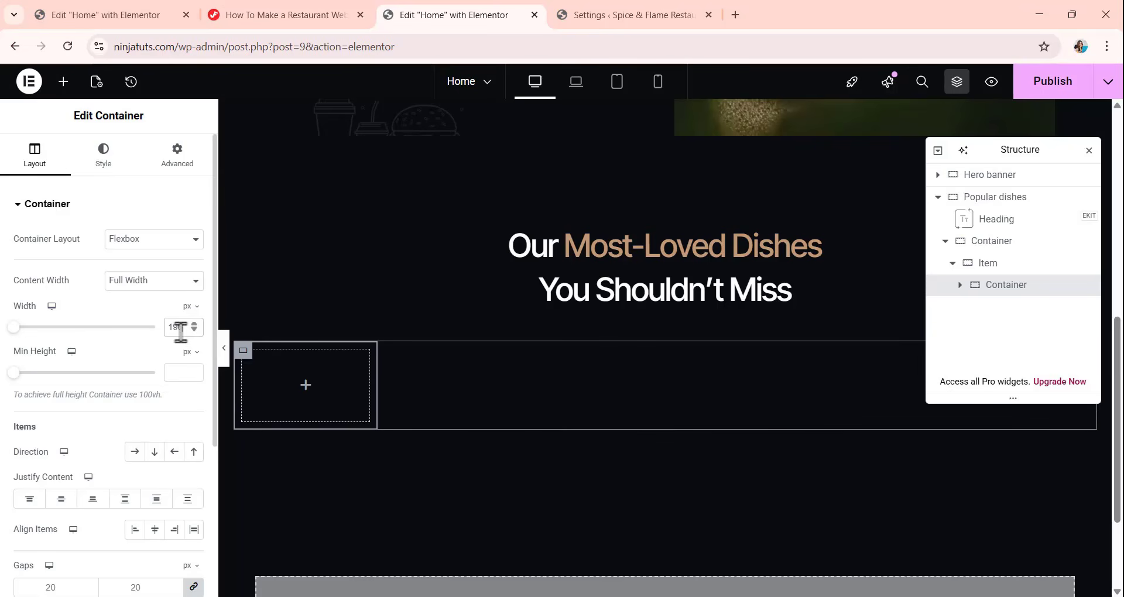
# Set the gaps and the padding of the container inside Item to 0.
pyautogui.scroll(-4, 59, 374)
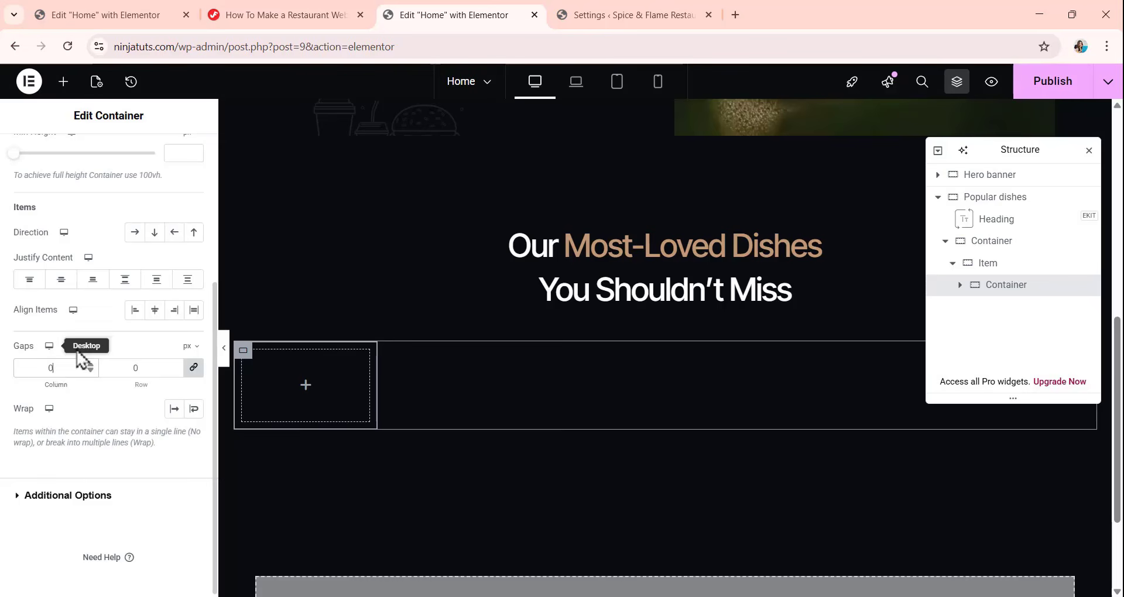
pyautogui.scroll(4, 83, 359)
pyautogui.click(177, 154)
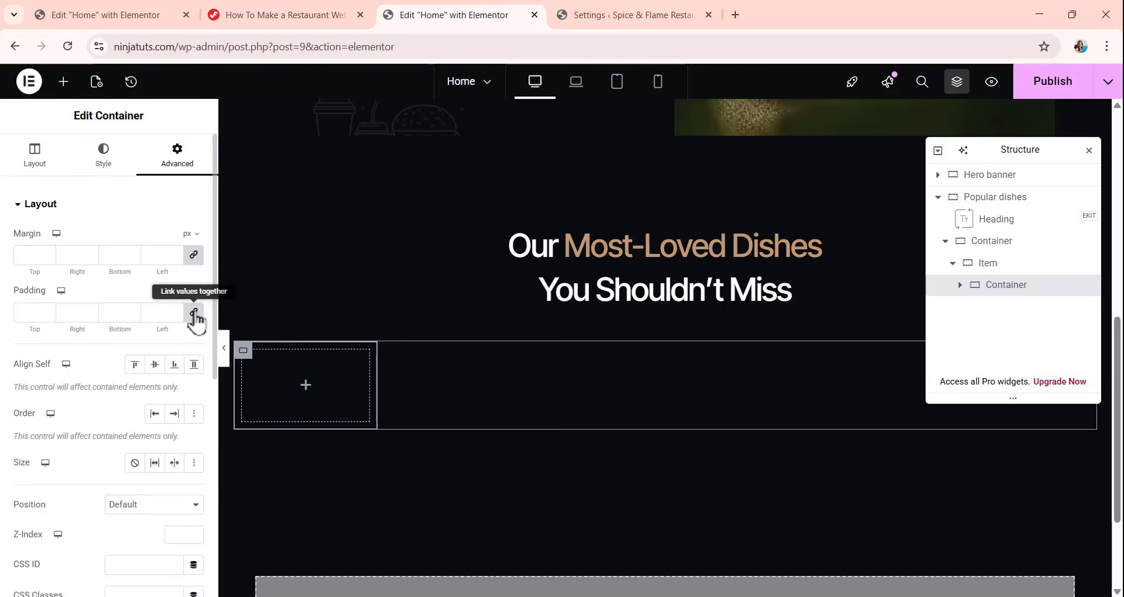
pyautogui.click(195, 316)
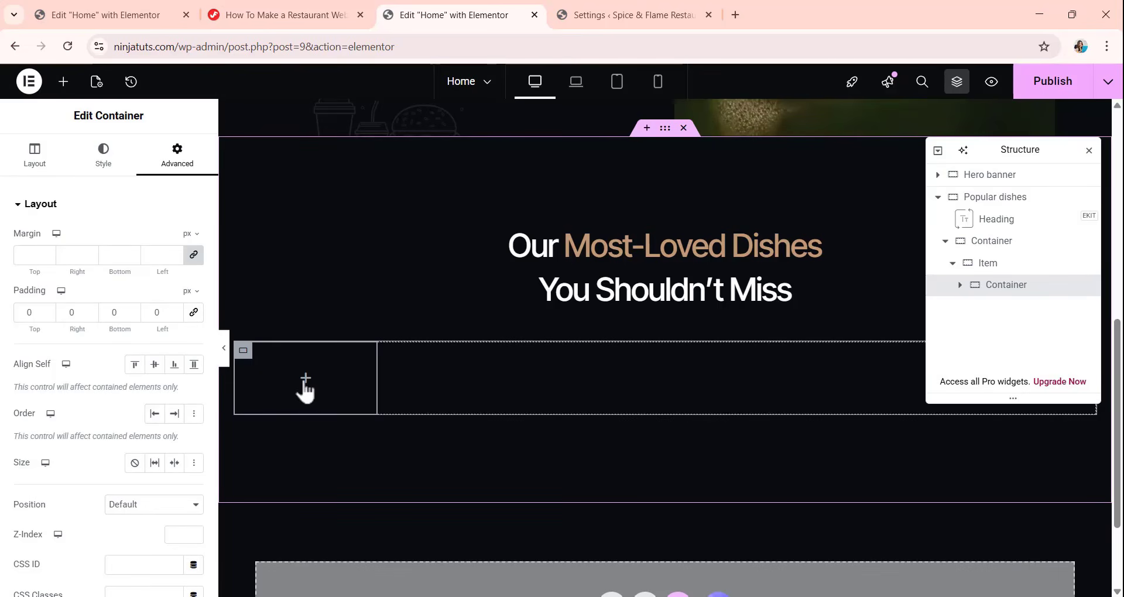
# Add an Image widget to the container inside Item, using the chicken wings picture Image-25.webp at Full resolution.
pyautogui.click(64, 82)
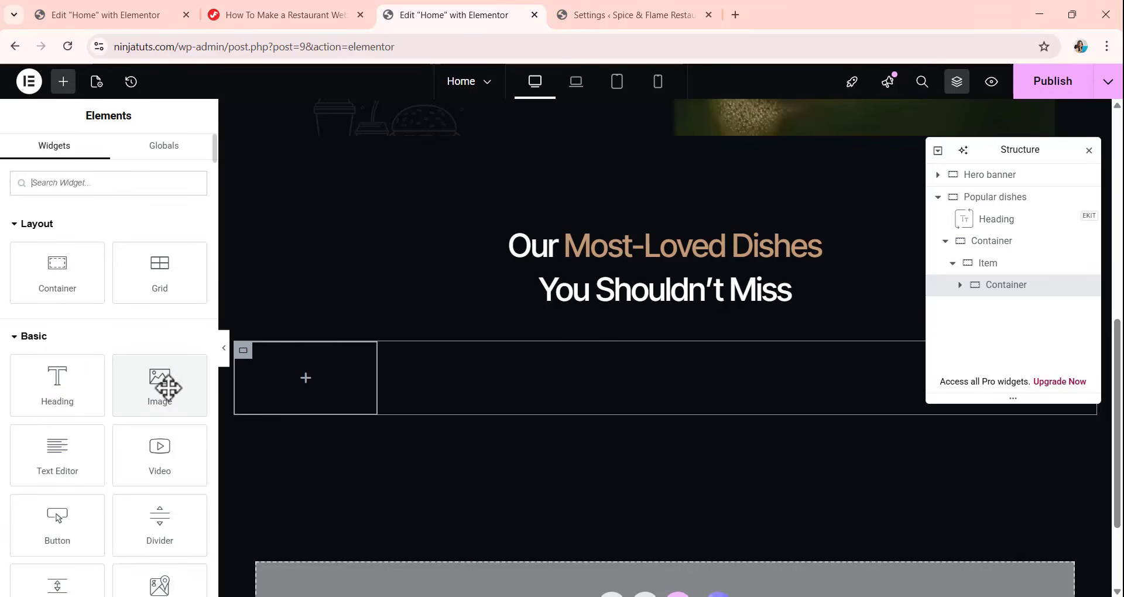
pyautogui.moveTo(168, 388); pyautogui.dragTo(318, 377)
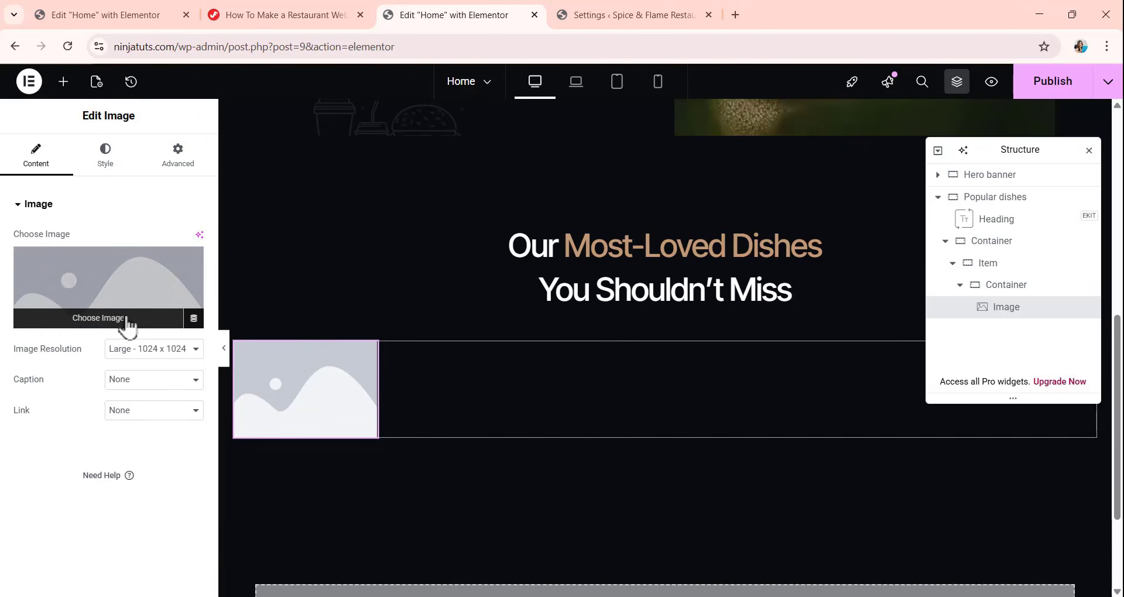
pyautogui.click(102, 319)
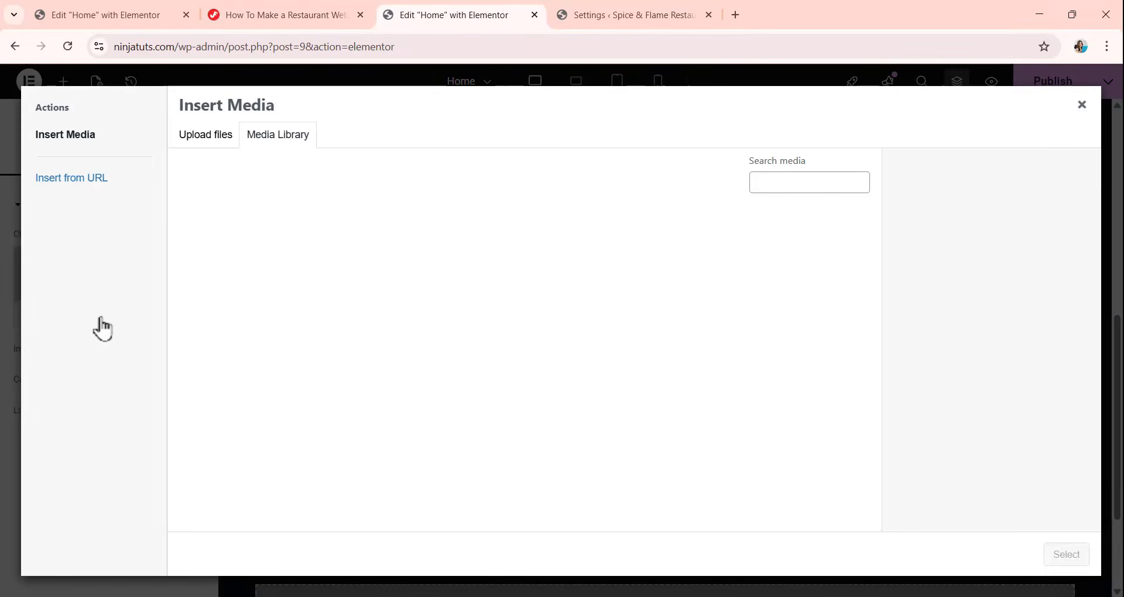
pyautogui.scroll(-5, 369, 341)
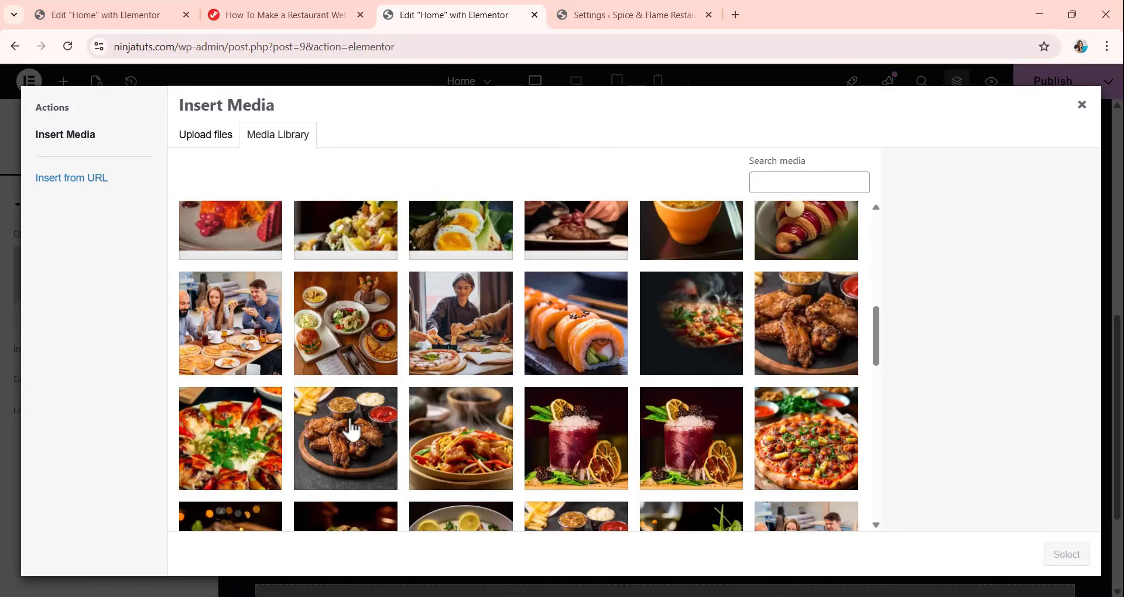
pyautogui.click(349, 436)
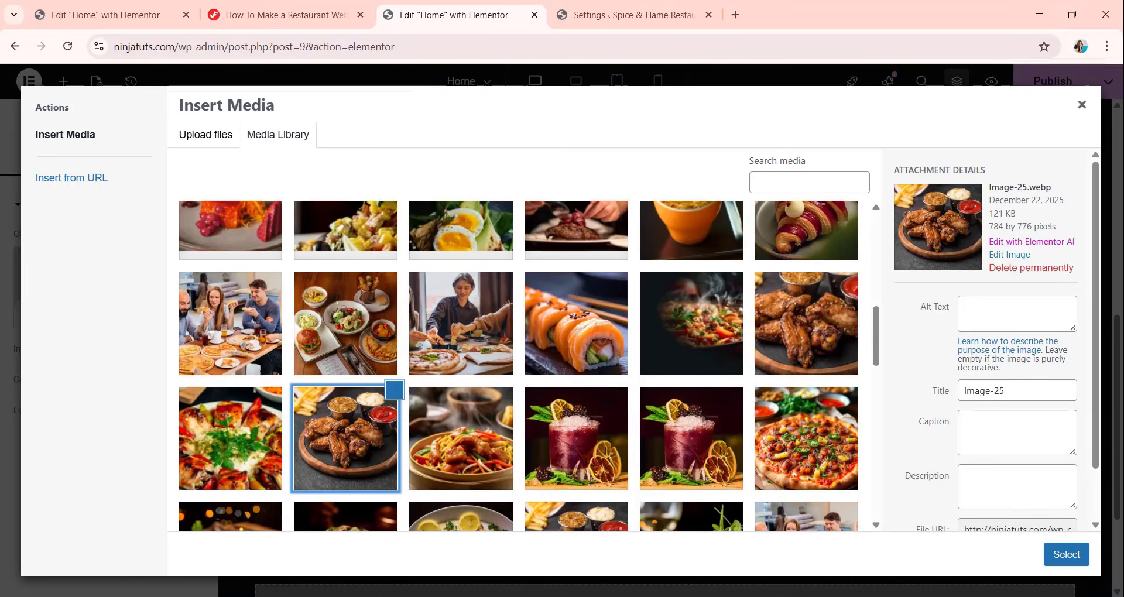
pyautogui.click(1067, 554)
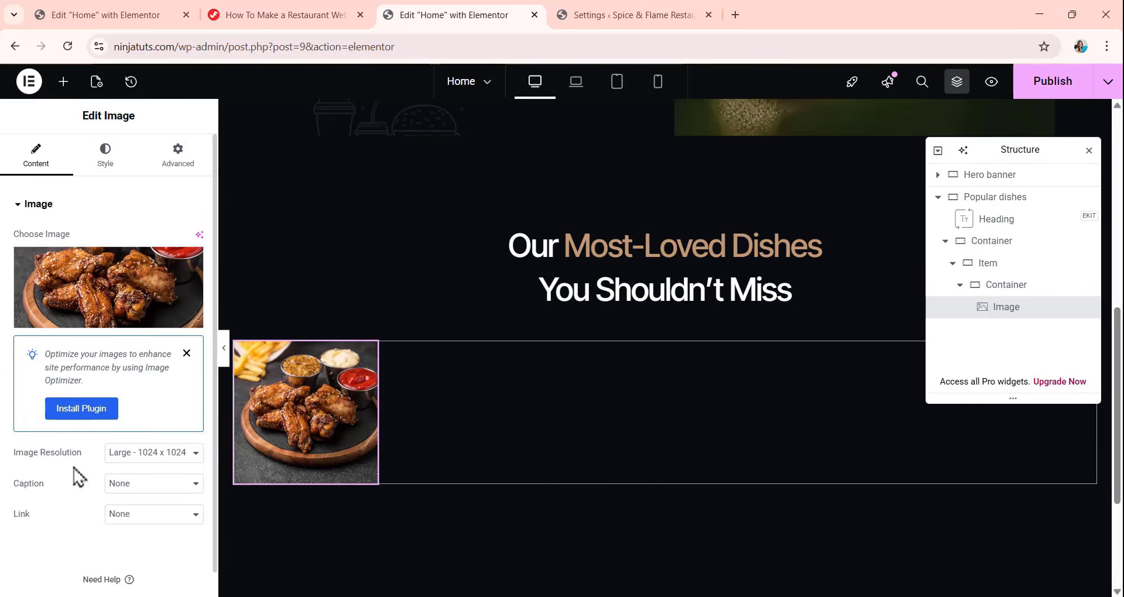
pyautogui.click(131, 456)
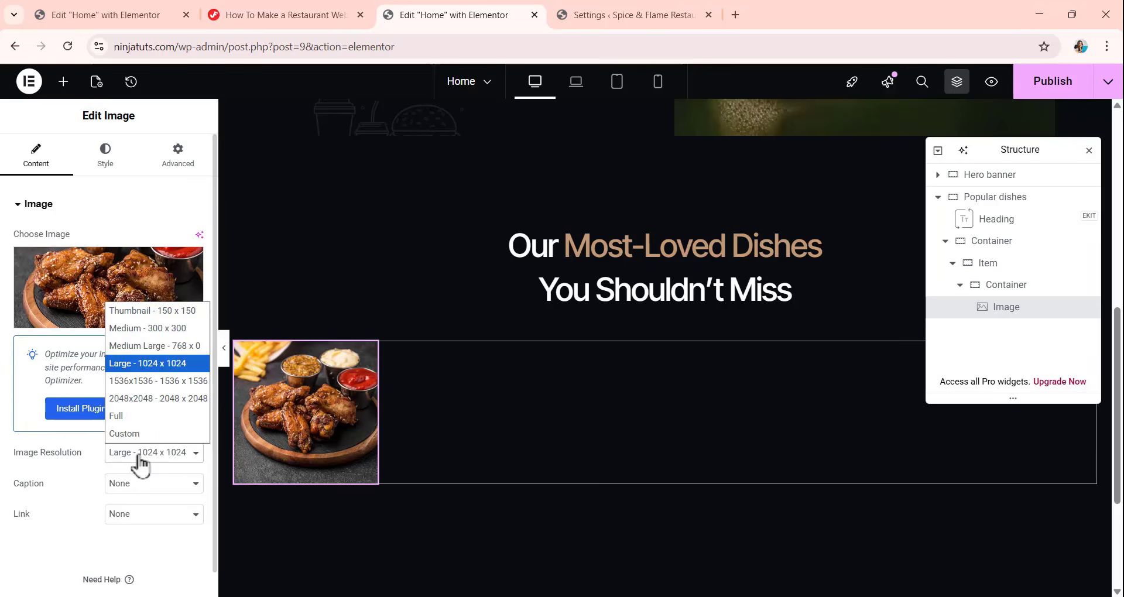
pyautogui.click(126, 418)
# Set the chicken wings image to 100% width and 194 px height with object fit Cover.
pyautogui.click(115, 158)
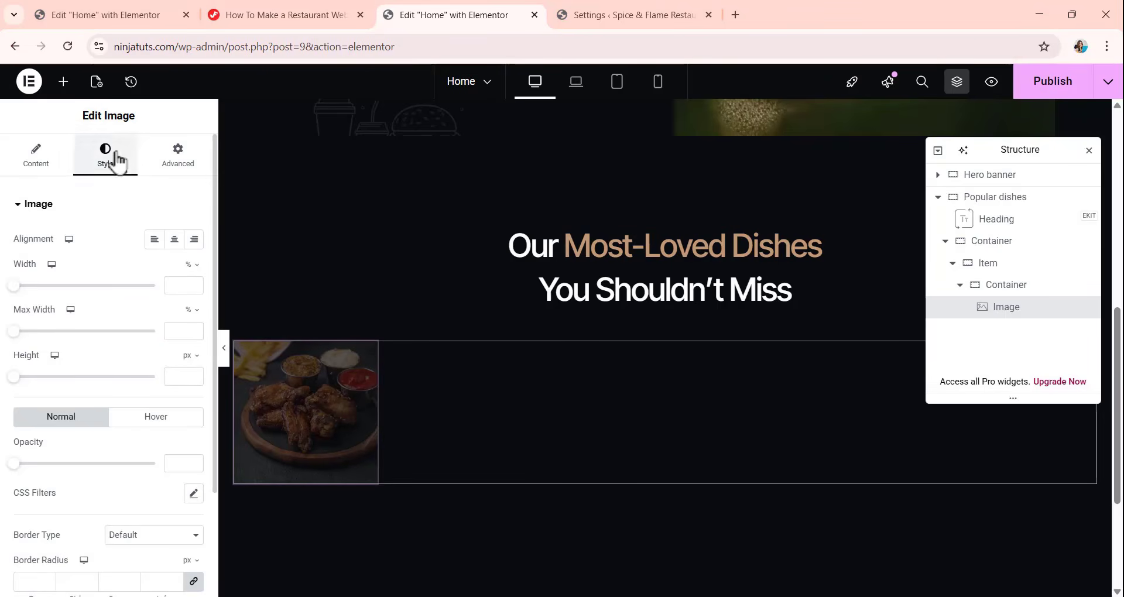
pyautogui.click(174, 286)
pyautogui.write('100')
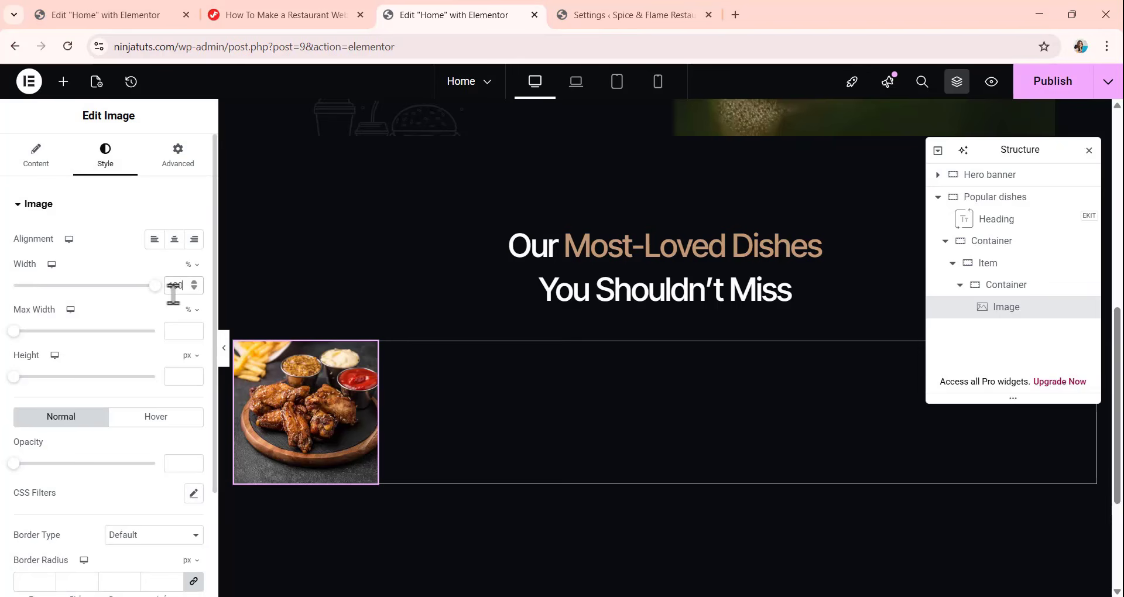
pyautogui.click(181, 376)
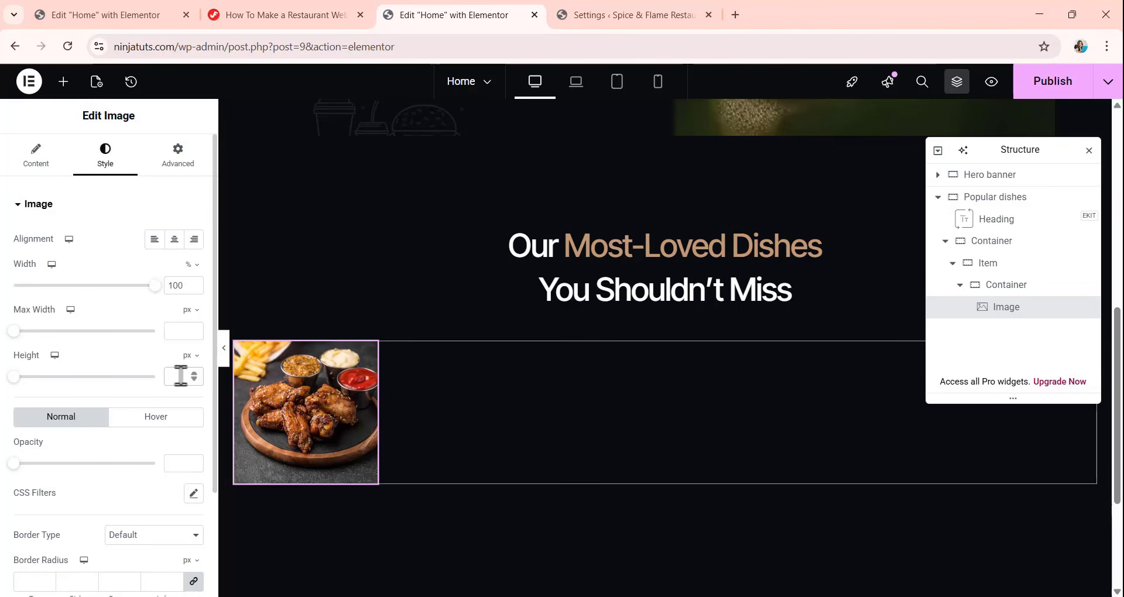
pyautogui.write('194')
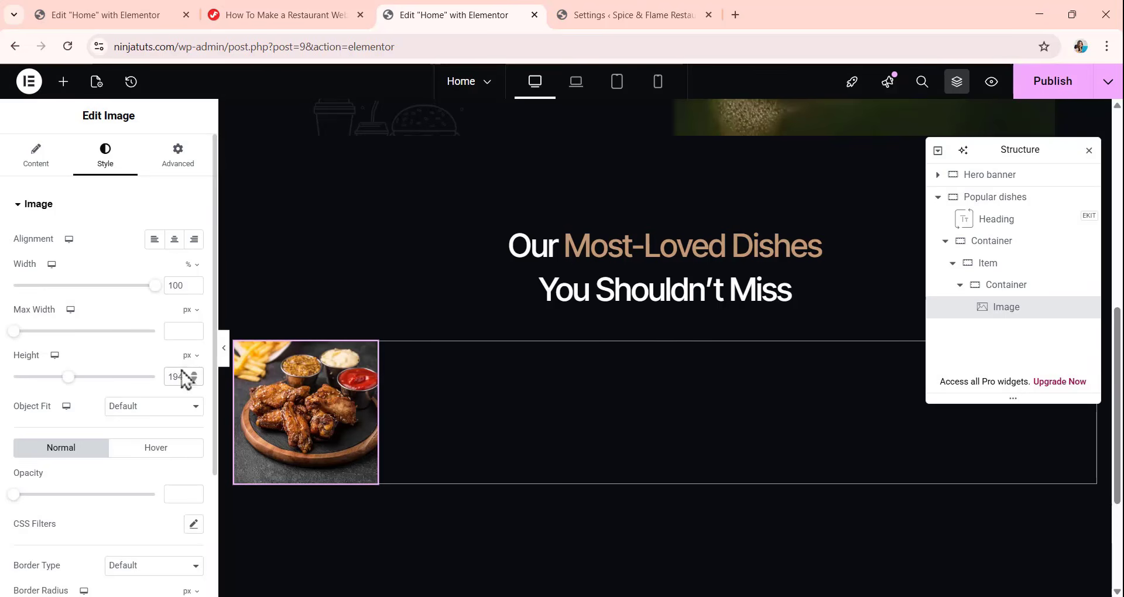
pyautogui.click(126, 408)
pyautogui.click(140, 462)
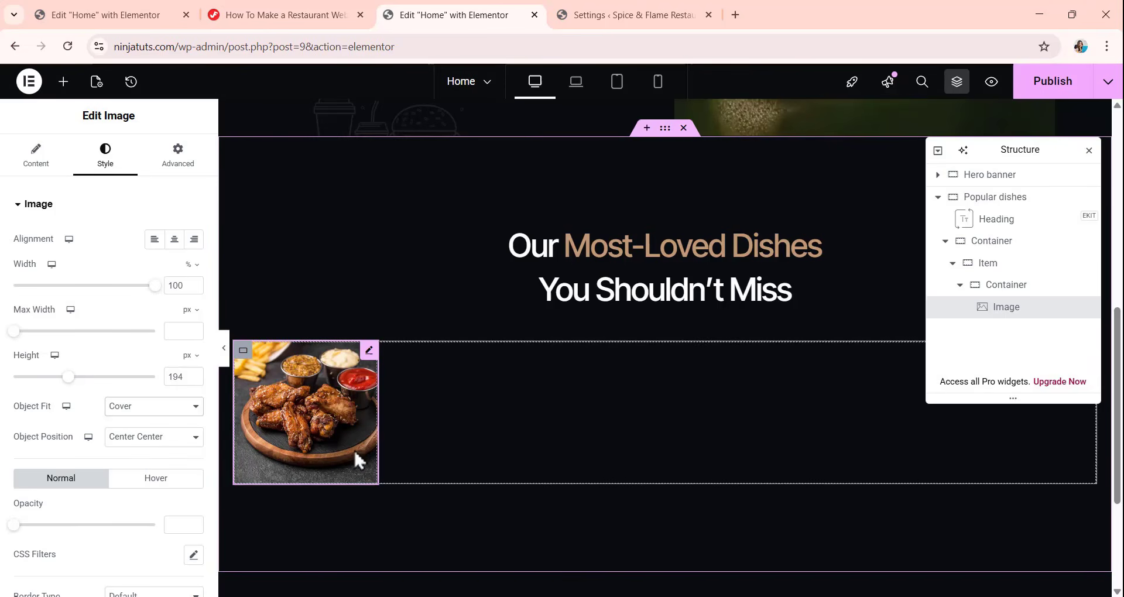
# Add a second container inside Item beside the image and set its custom width to calc(100% - 196px).
pyautogui.click(961, 284)
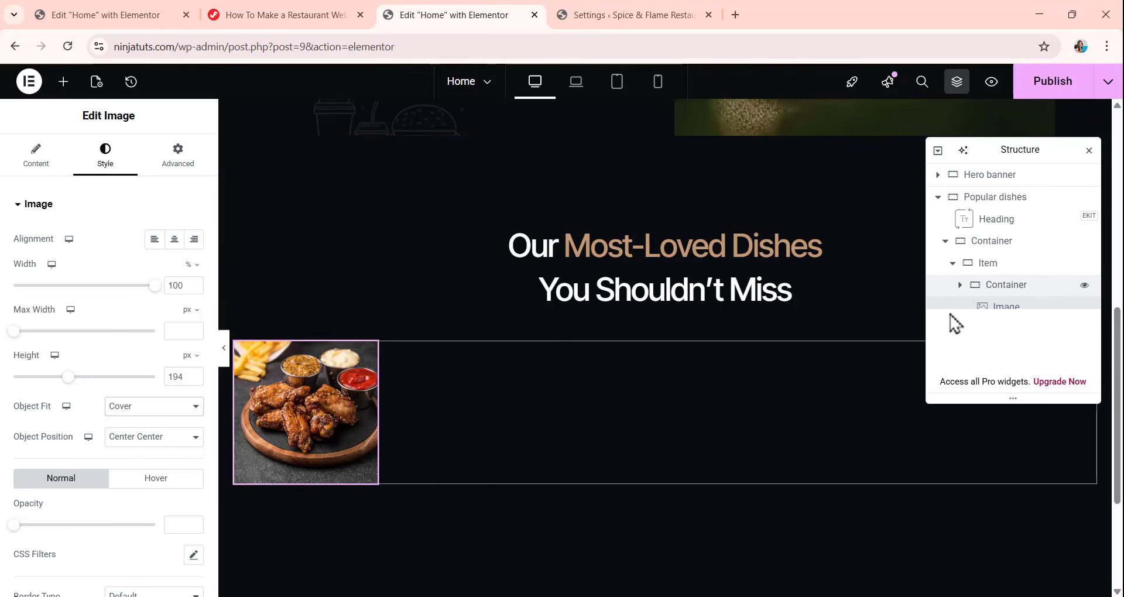
pyautogui.rightClick(1007, 285)
pyautogui.click(992, 271)
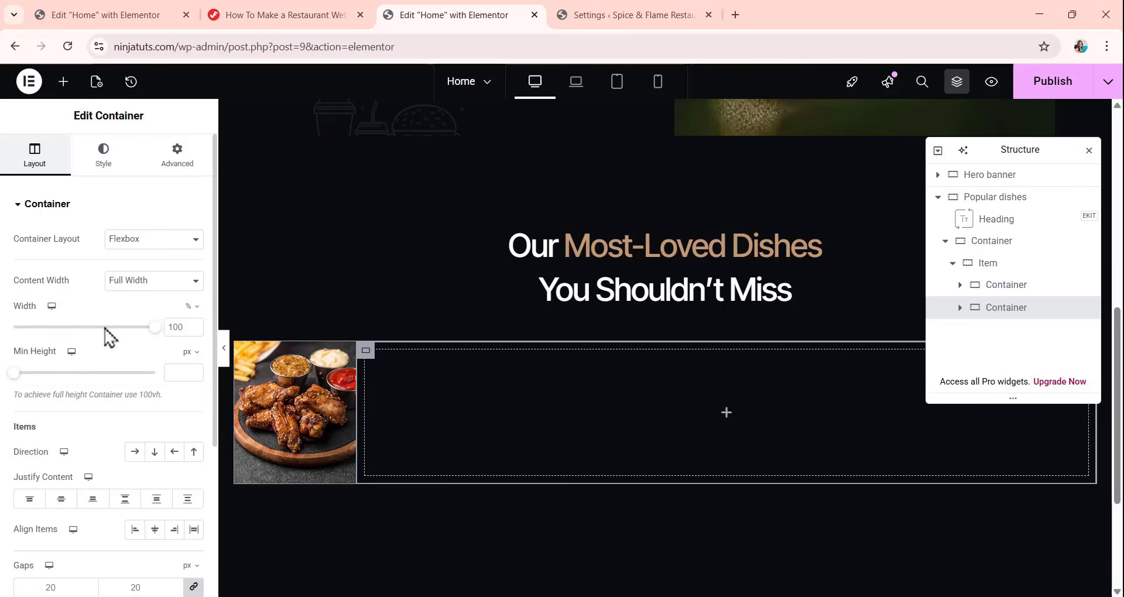
pyautogui.scroll(-1, 128, 327)
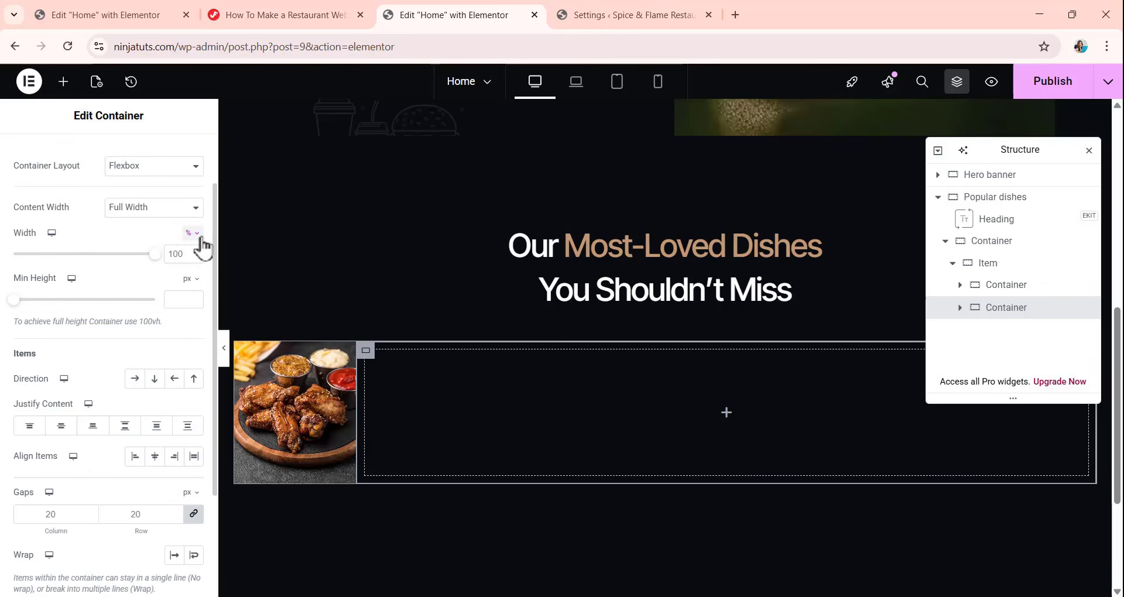
pyautogui.click(198, 234)
pyautogui.click(193, 346)
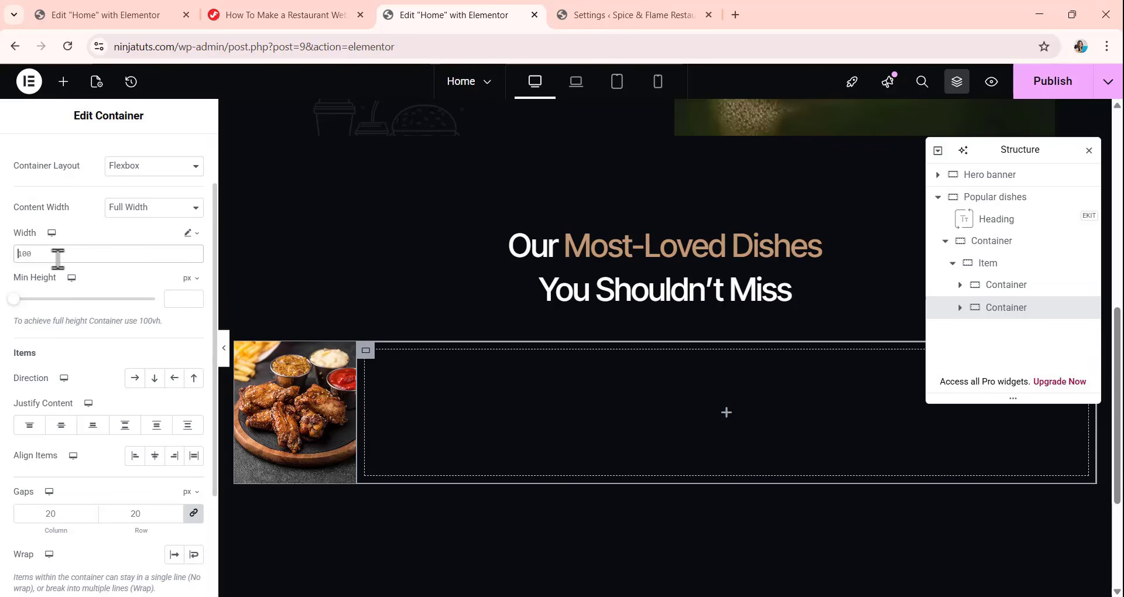
pyautogui.write('calc(100% - 196px)')
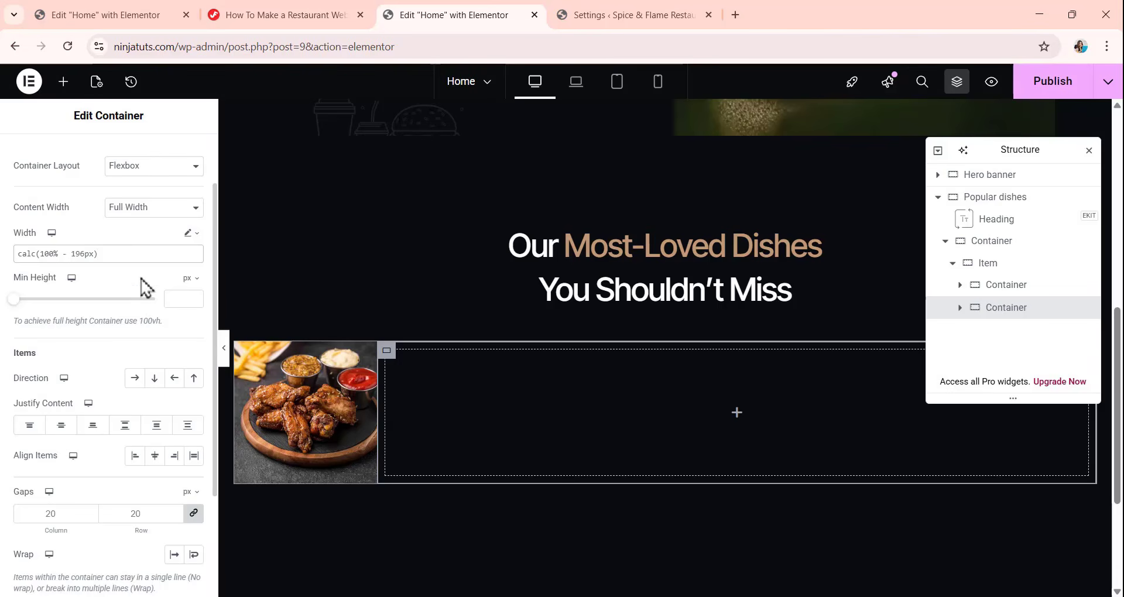
# Set the second container's gaps to 0 and give it the global BG dark background color.
pyautogui.scroll(-3, 138, 319)
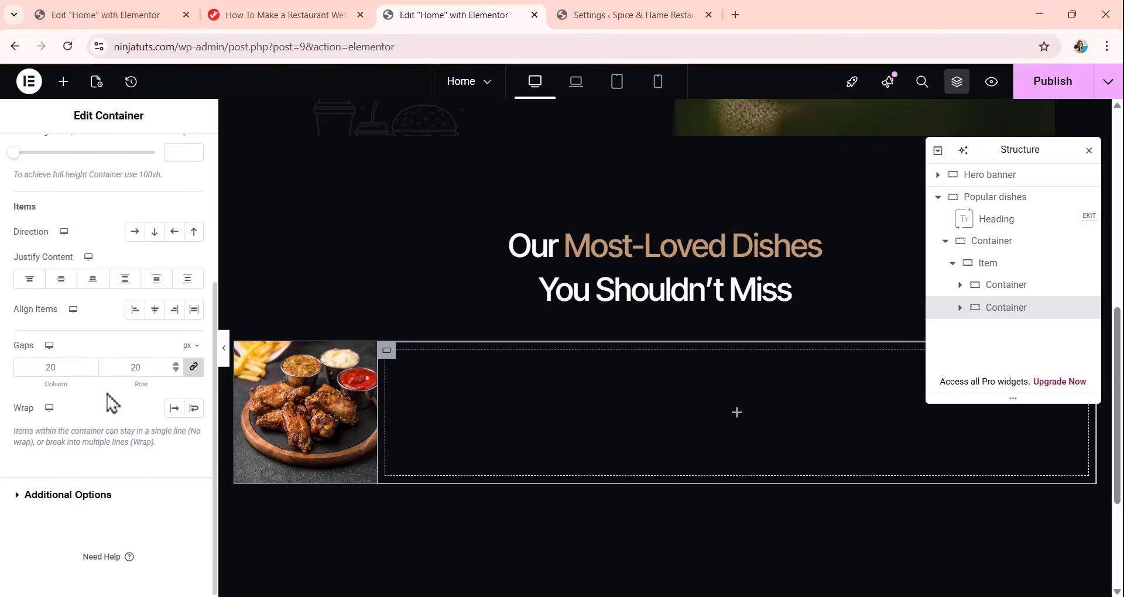
pyautogui.click(48, 372)
pyautogui.write('0')
pyautogui.scroll(2, 297, 469)
pyautogui.scroll(3, 165, 319)
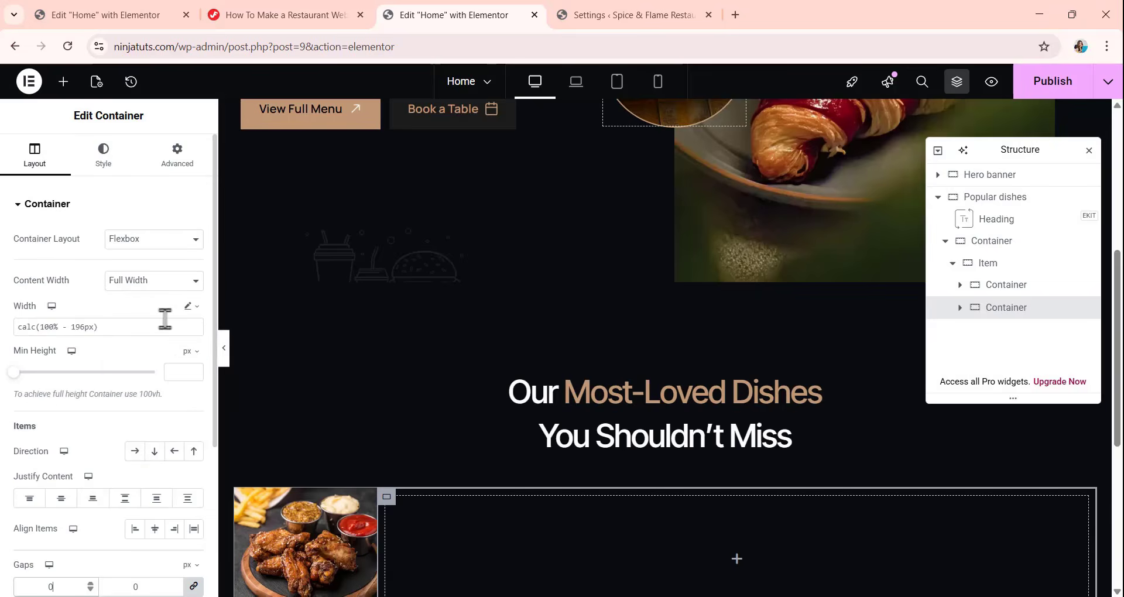
pyautogui.click(108, 169)
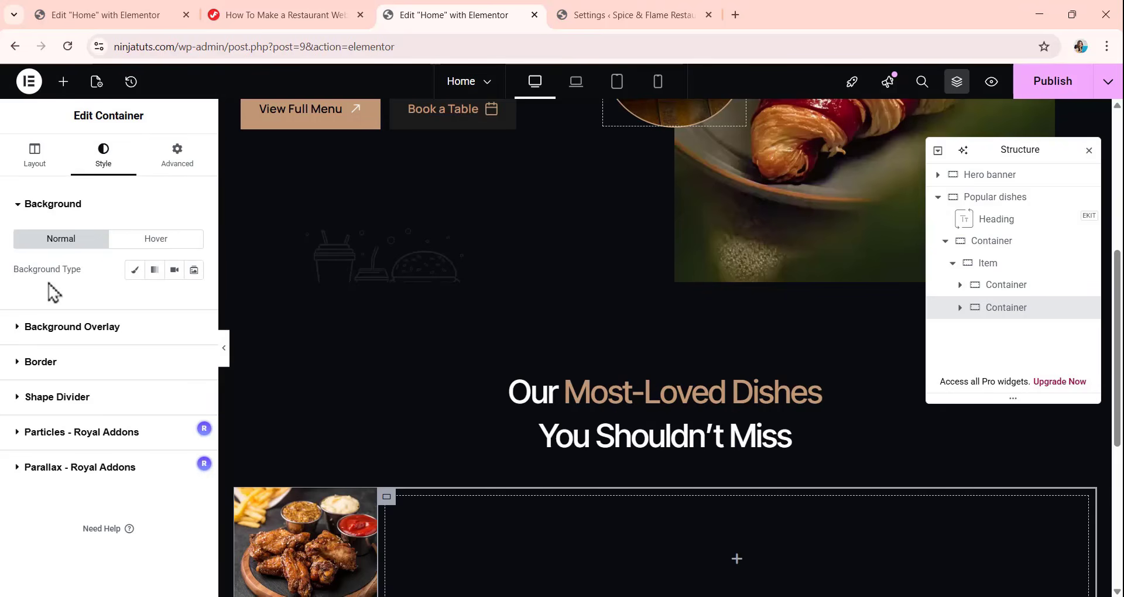
pyautogui.click(133, 271)
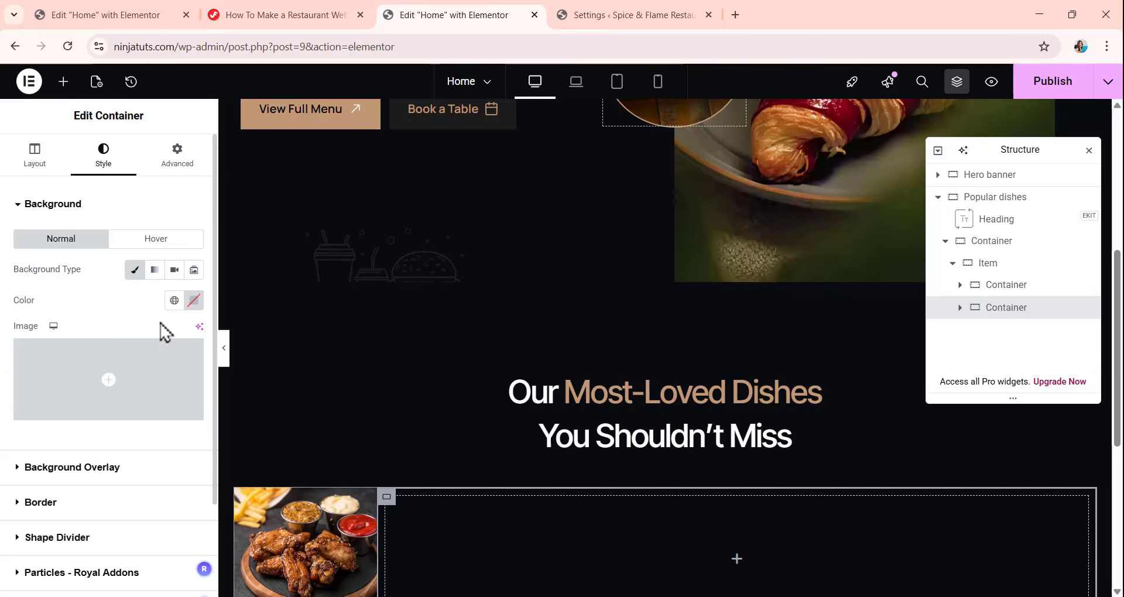
pyautogui.click(174, 301)
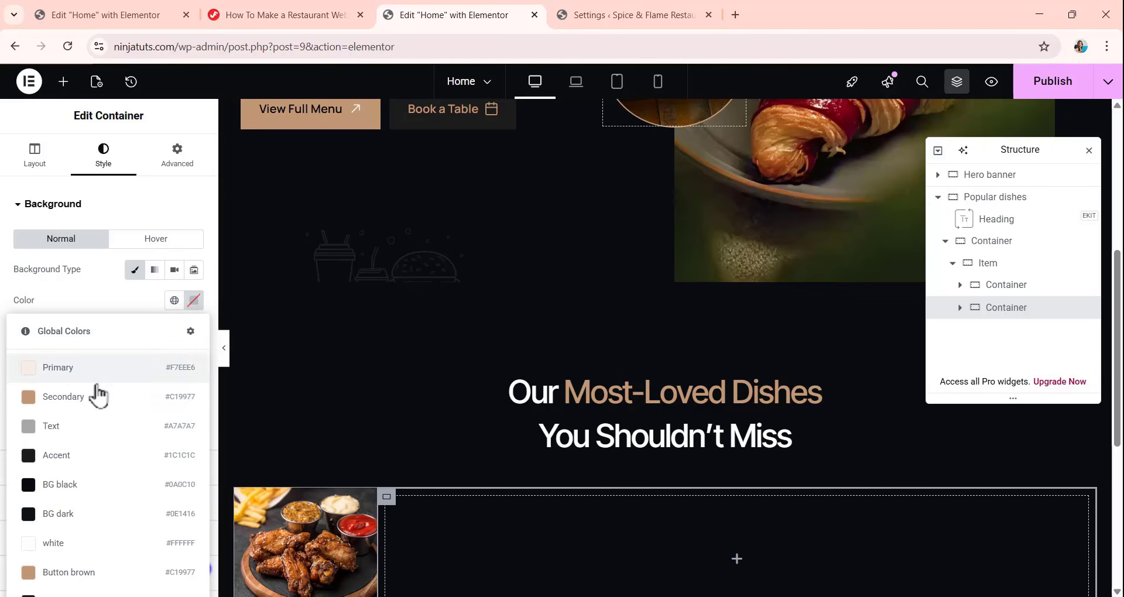
pyautogui.click(107, 518)
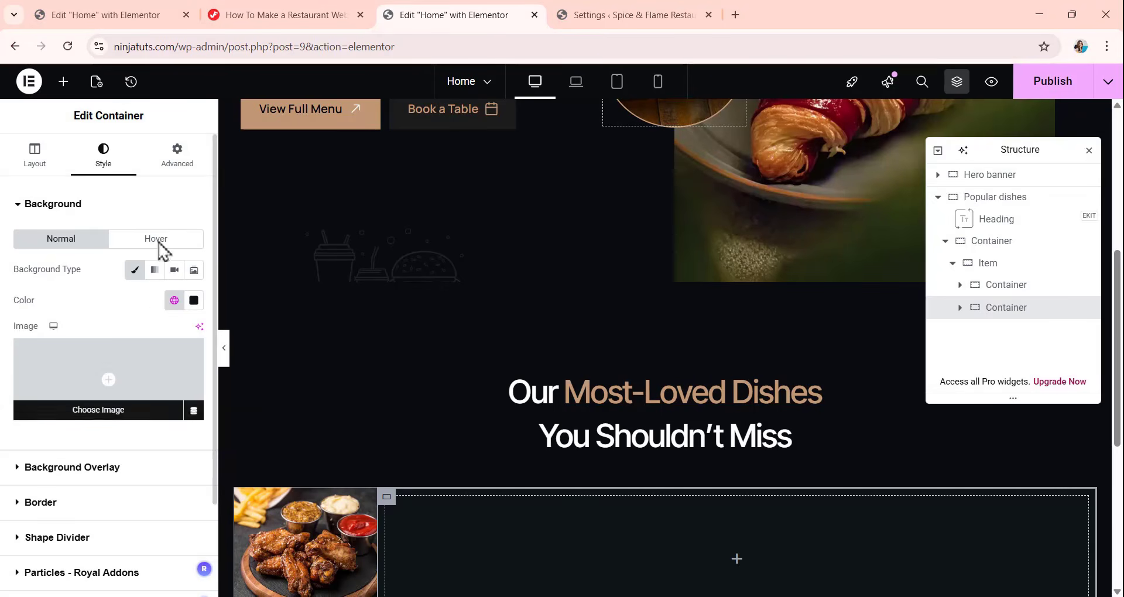
# Unlink the second container's padding and set it to 32 px top, right and bottom, and 24 px left.
pyautogui.click(177, 157)
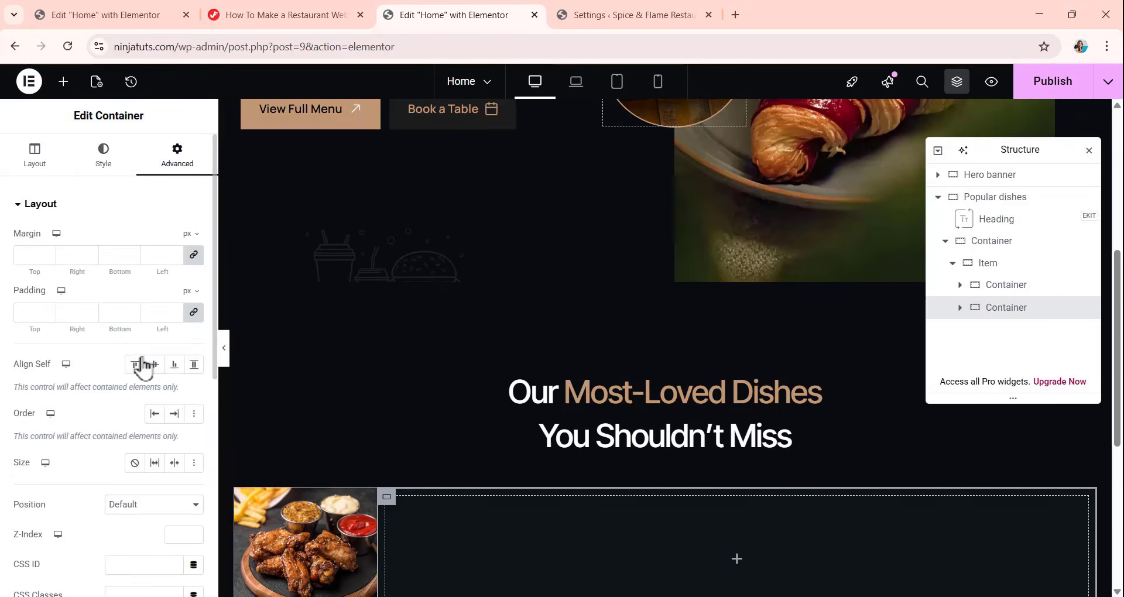
pyautogui.click(193, 313)
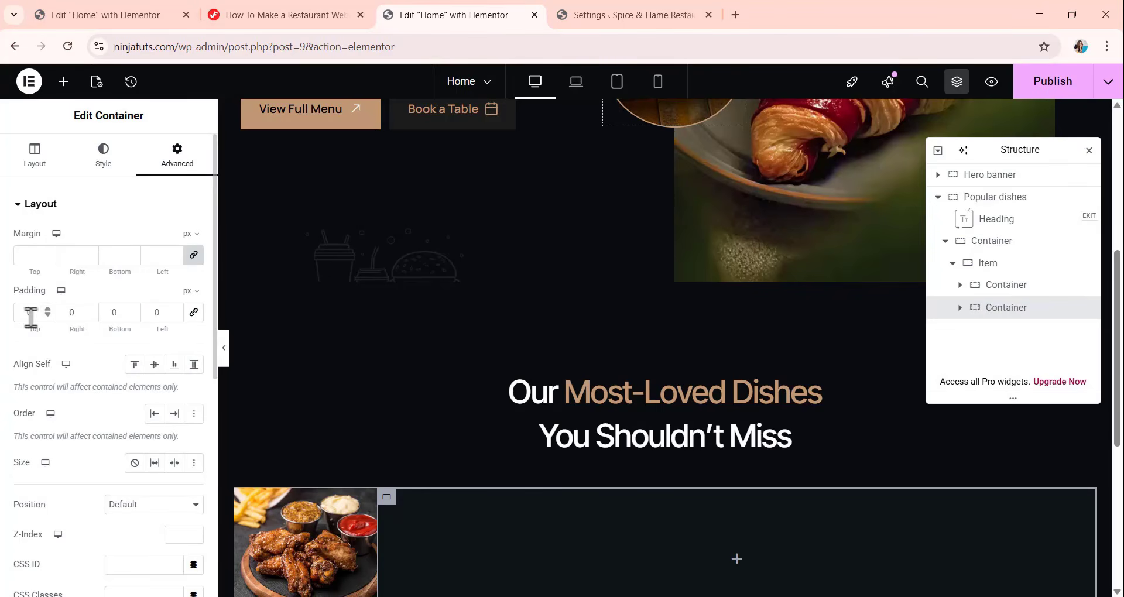
pyautogui.moveTo(39, 312); pyautogui.dragTo(16, 321)
pyautogui.write('32')
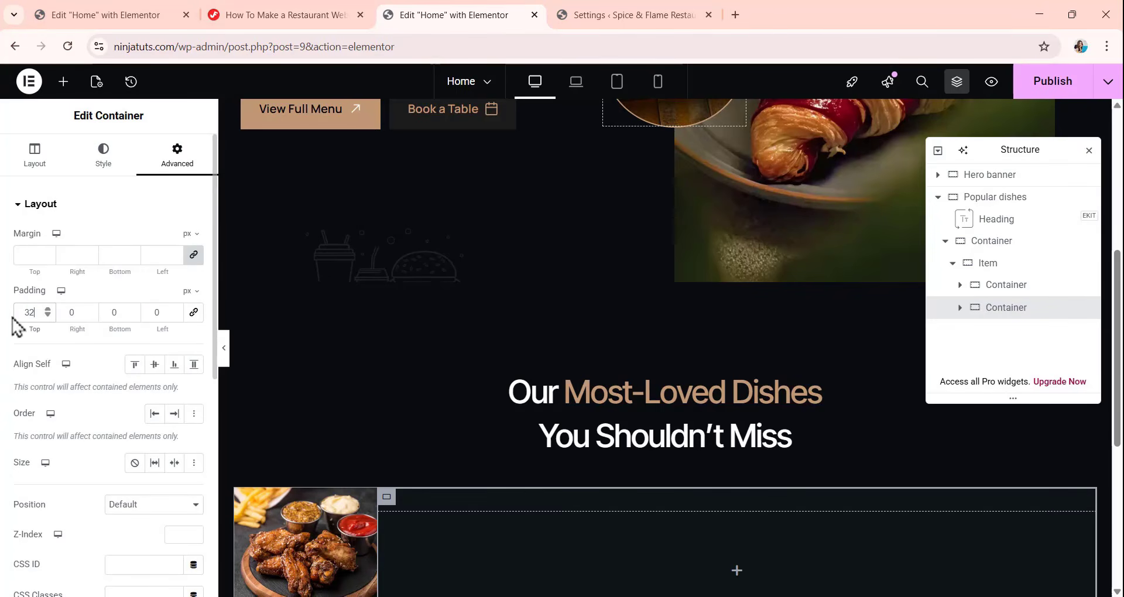
pyautogui.moveTo(83, 312); pyautogui.dragTo(137, 324)
pyautogui.write('32 32 ')
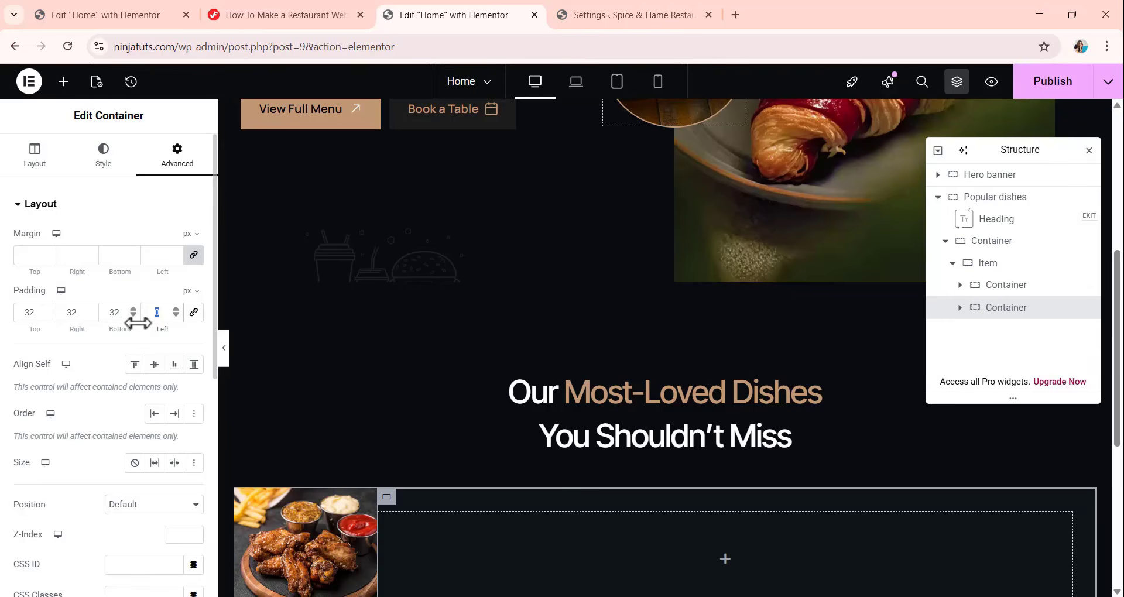
pyautogui.write('24')
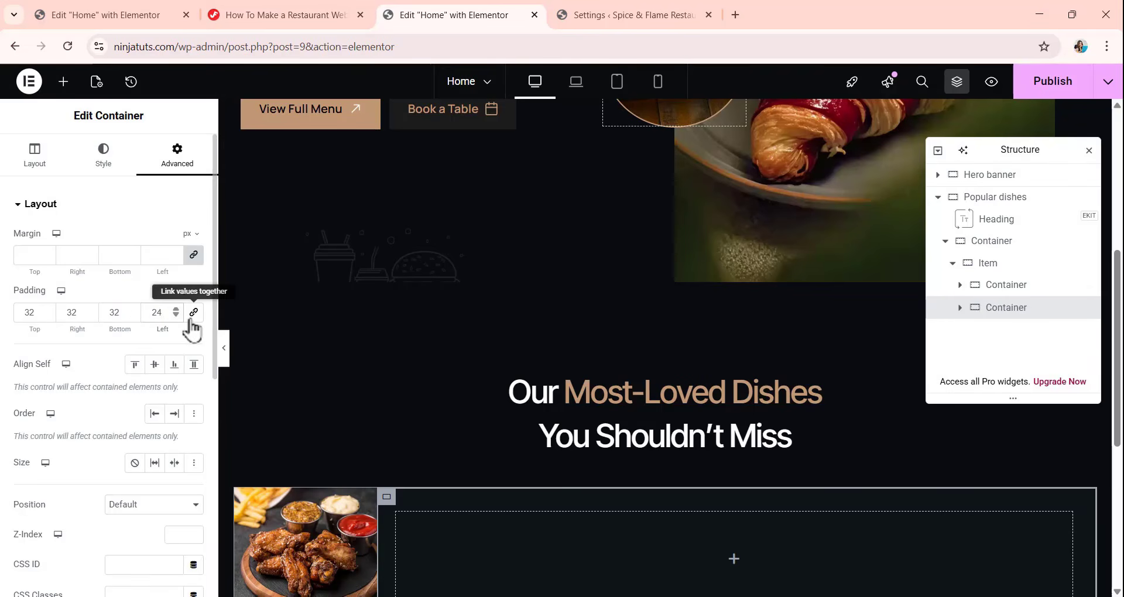
pyautogui.scroll(-3, 456, 401)
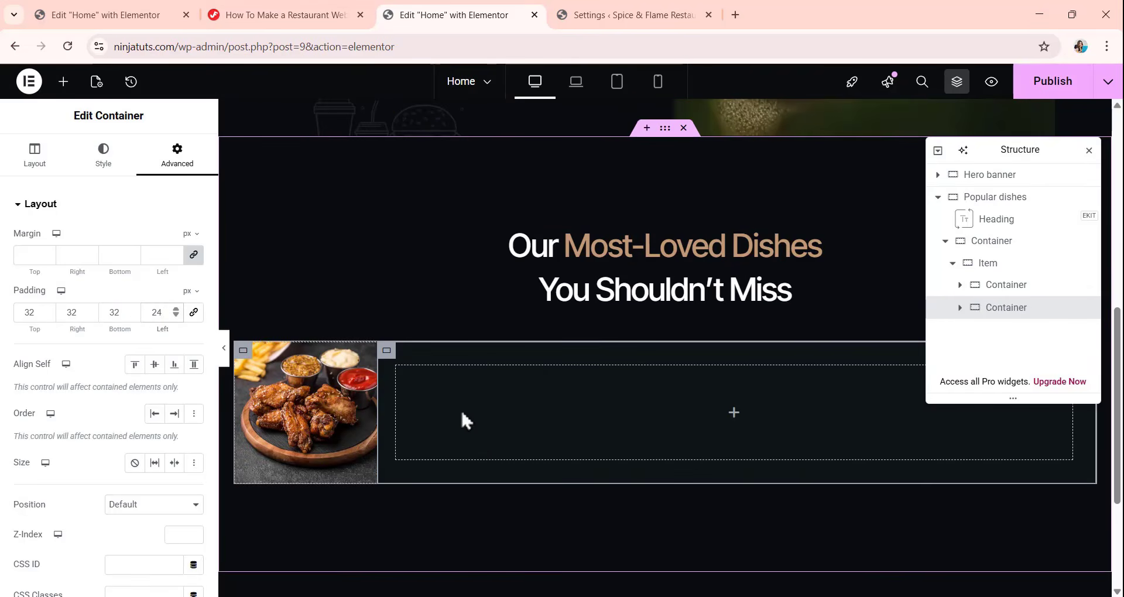
# Add a Heading widget to the second container, titled "Crispy Chicken Wings" with the H4 HTML tag.
pyautogui.click(63, 81)
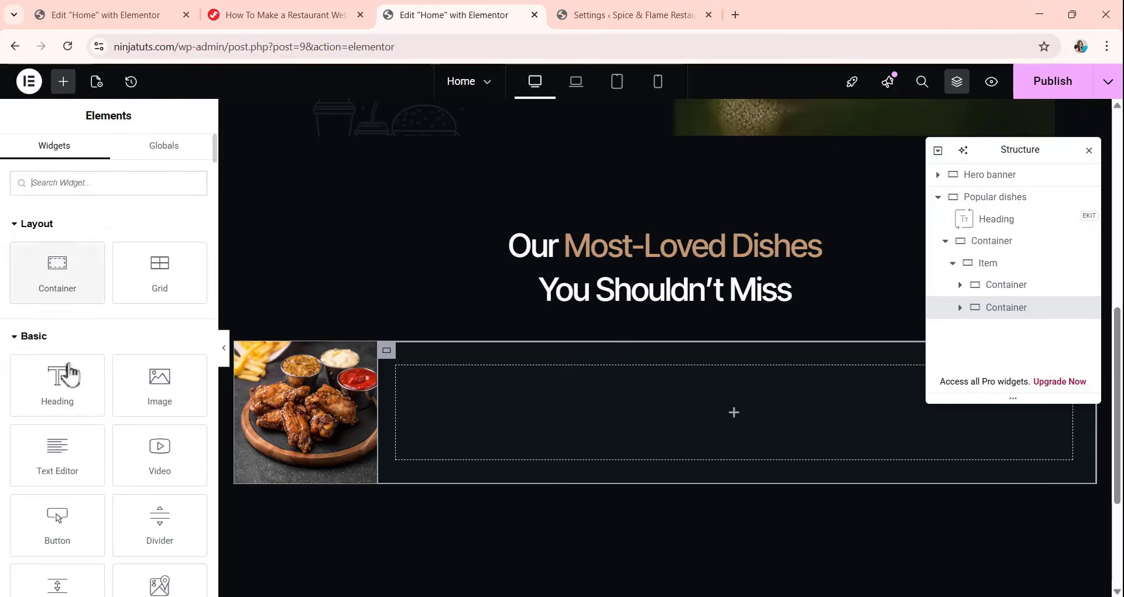
pyautogui.moveTo(69, 373); pyautogui.dragTo(730, 429)
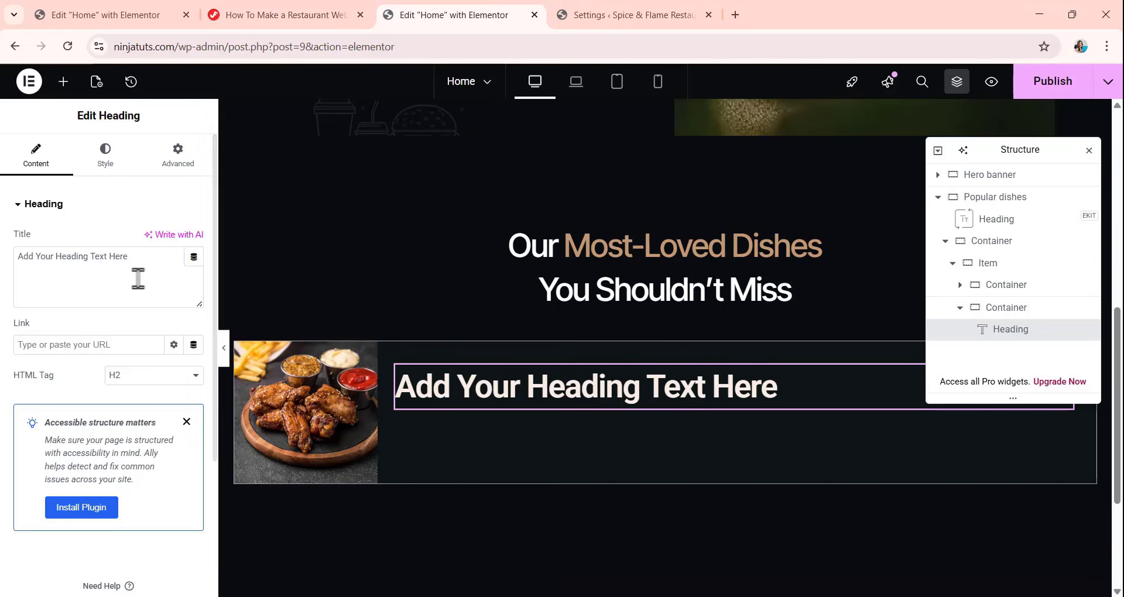
pyautogui.moveTo(132, 275); pyautogui.dragTo(4, 275)
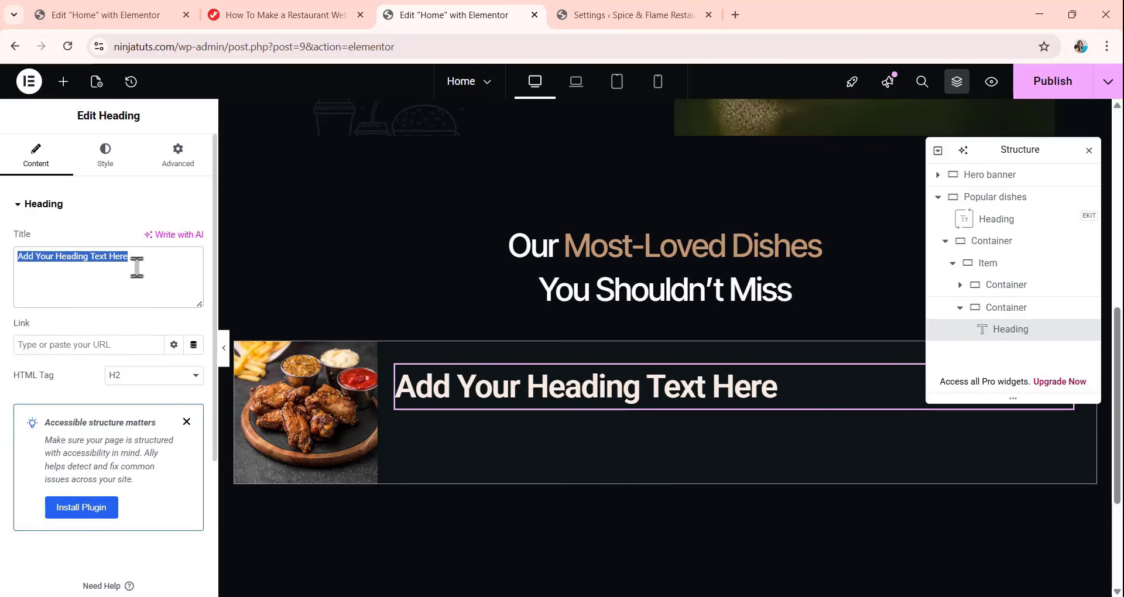
pyautogui.write('Crispy Chicken Wings')
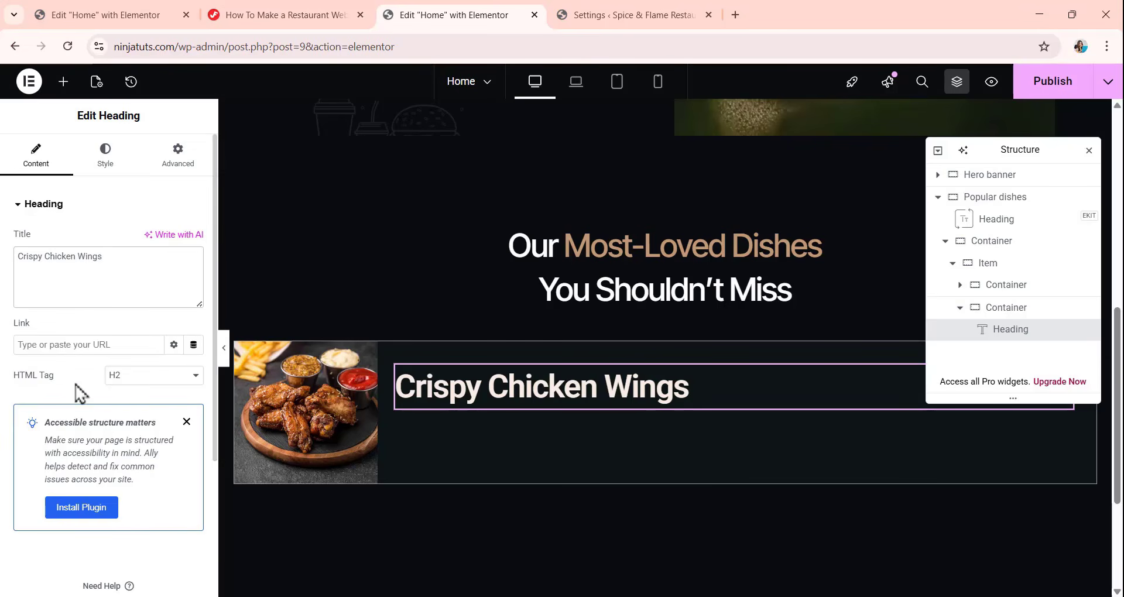
pyautogui.click(132, 376)
pyautogui.click(138, 448)
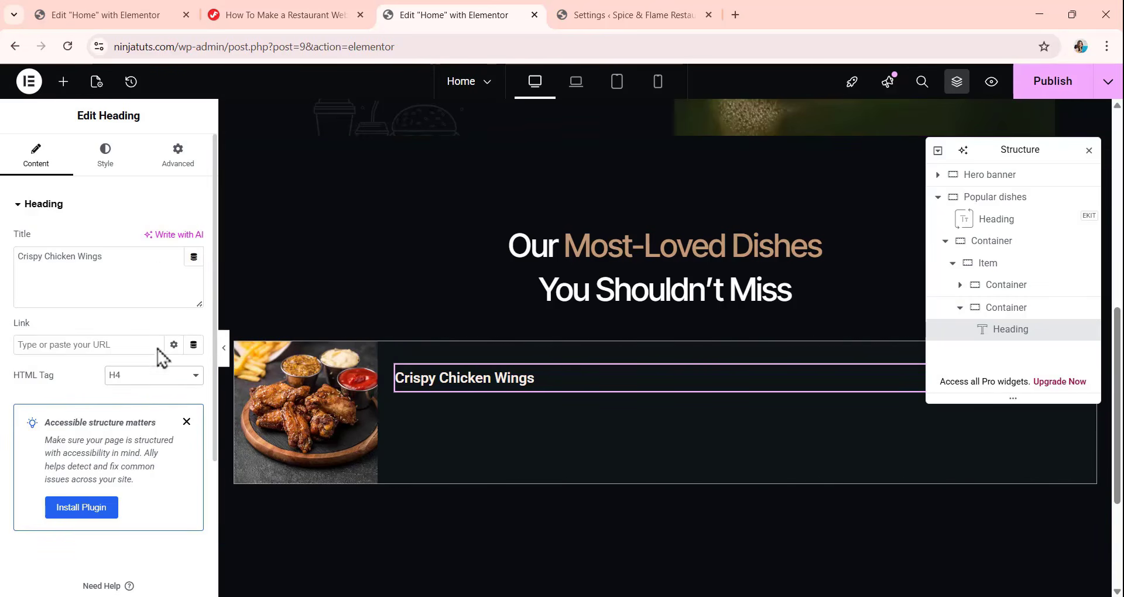
# Unlink the Crispy Chicken Wings heading's margin values and set the bottom margin to 10 px.
pyautogui.click(177, 155)
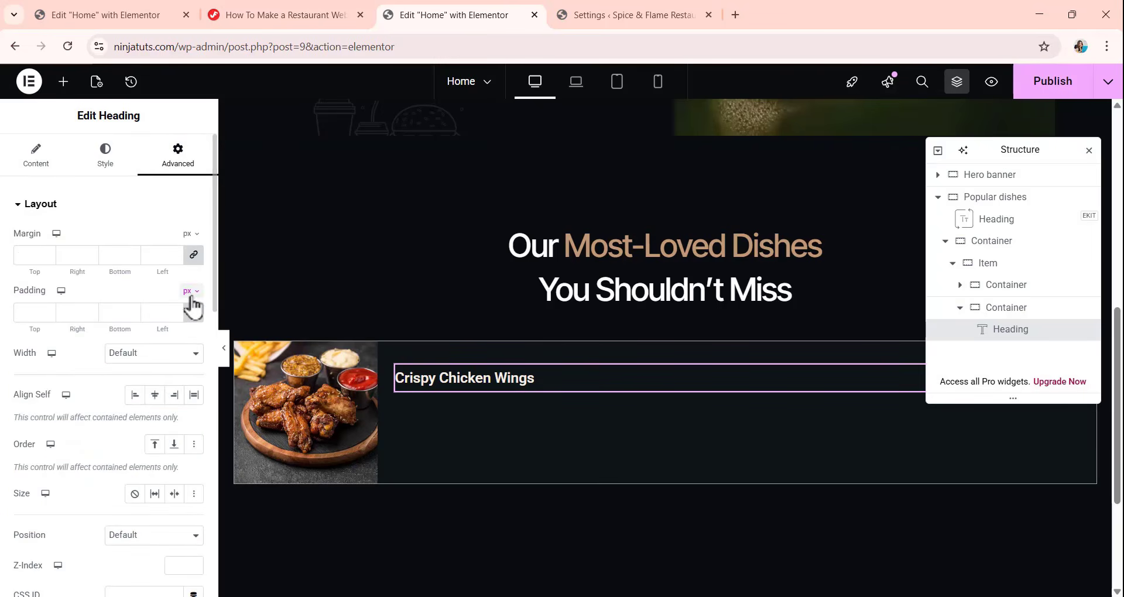
pyautogui.click(194, 255)
pyautogui.doubleClick(113, 255)
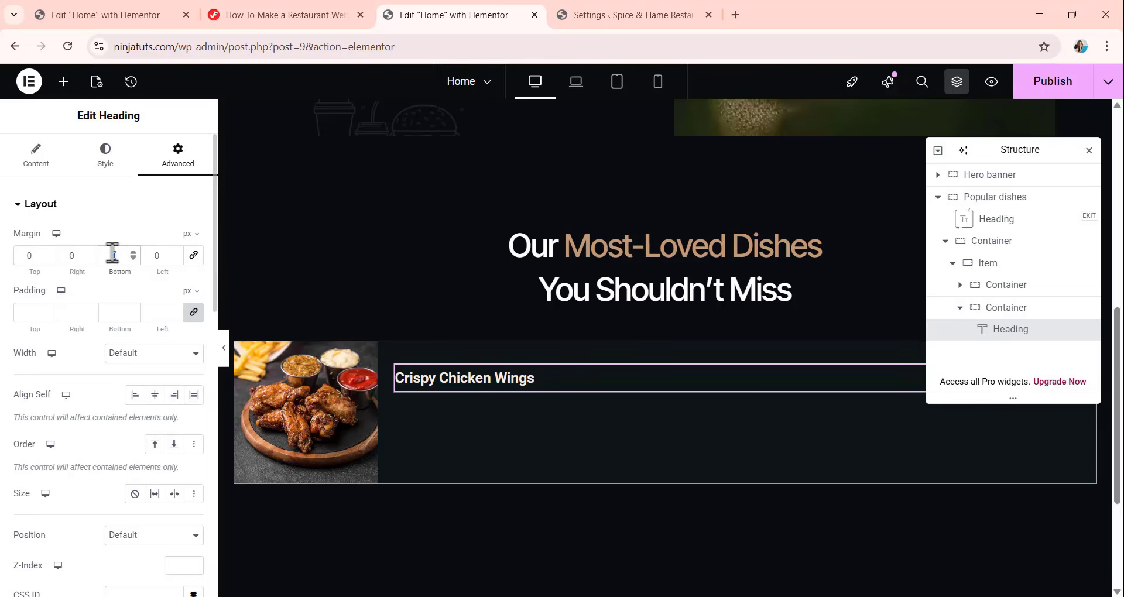
pyautogui.write('10')
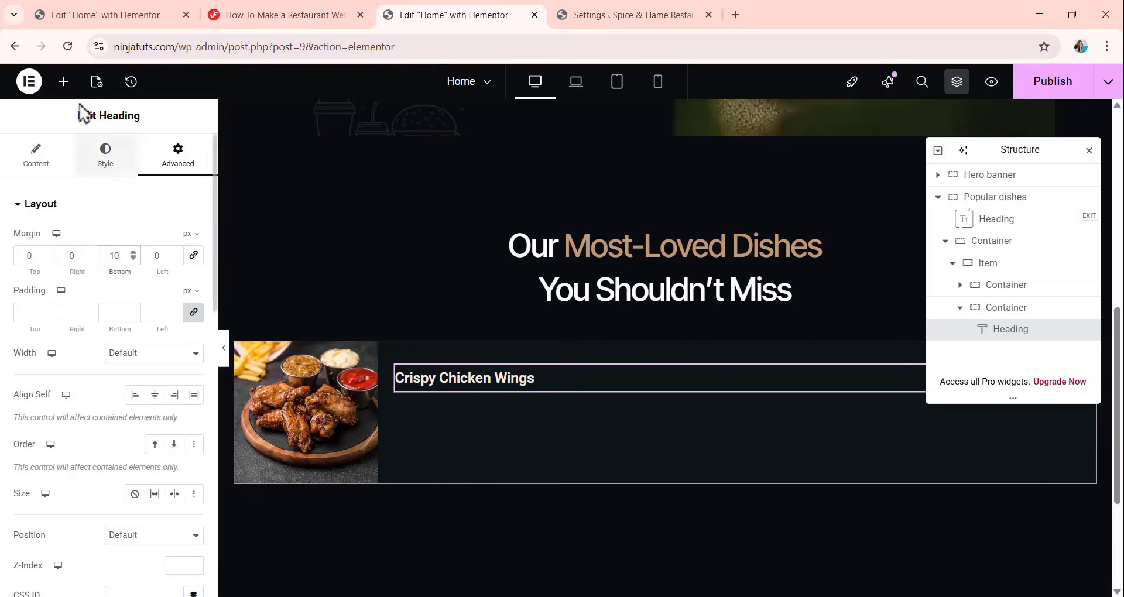
# Add a Text Editor widget below the dish heading with the text "Spicy fried wings served with garlic mayo.".
pyautogui.click(63, 81)
pyautogui.moveTo(76, 459); pyautogui.dragTo(511, 383)
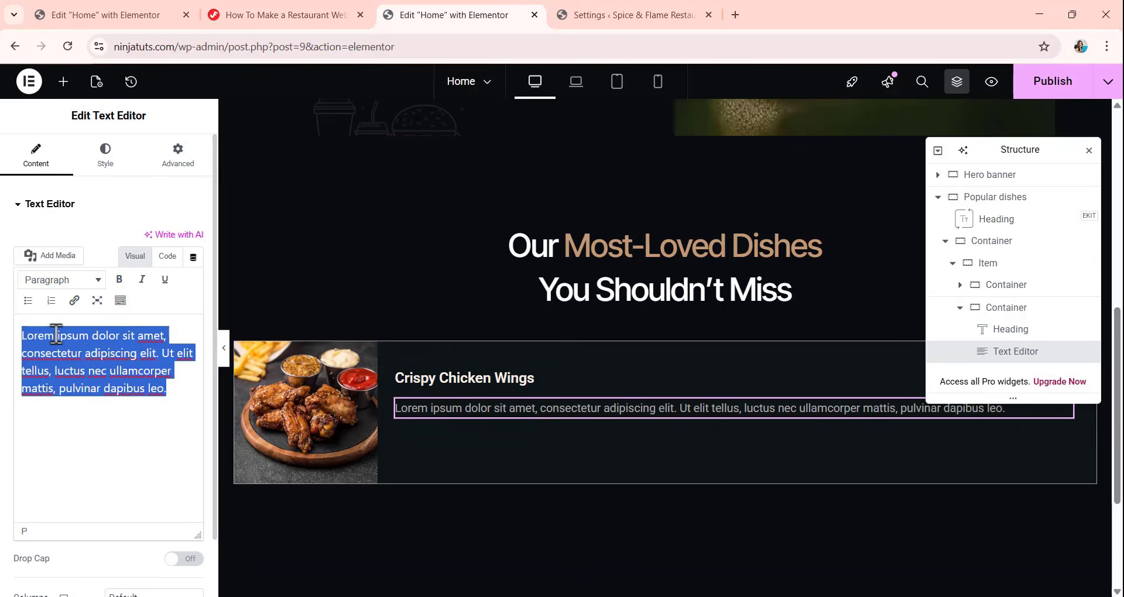
pyautogui.write('Spicy fried wings served with garlic mayo.')
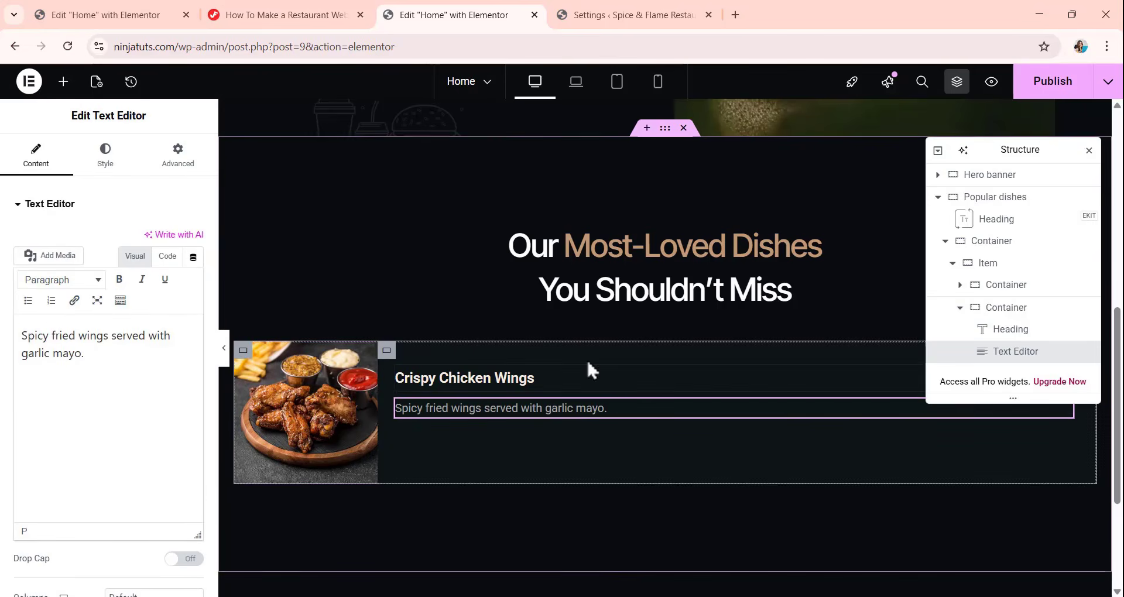
# Set the dish description's typography letter spacing to 0.01 em.
pyautogui.click(111, 160)
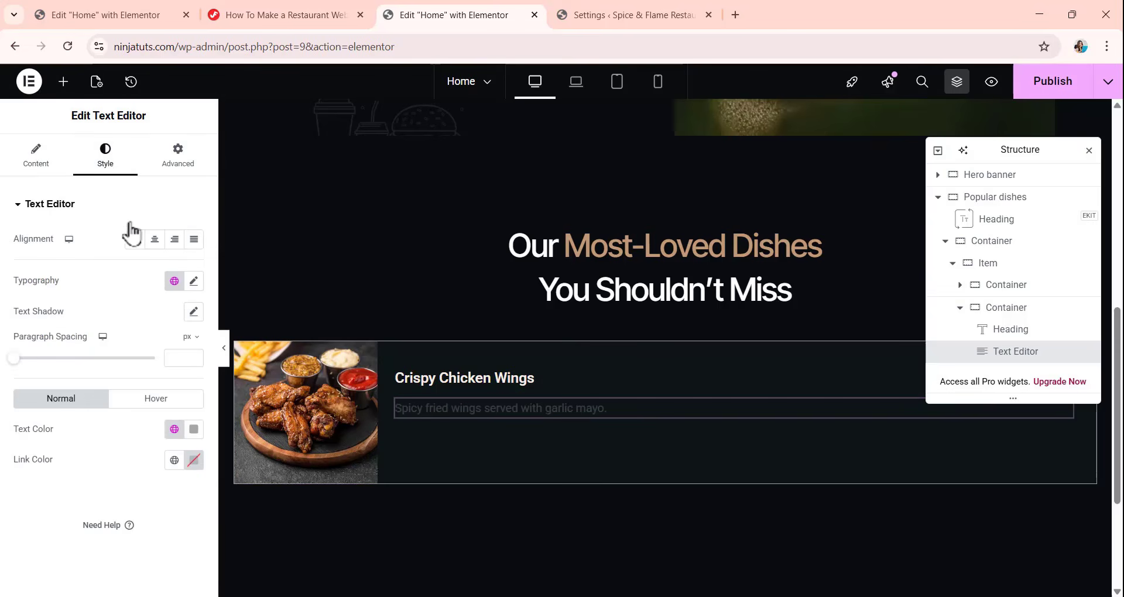
pyautogui.click(195, 282)
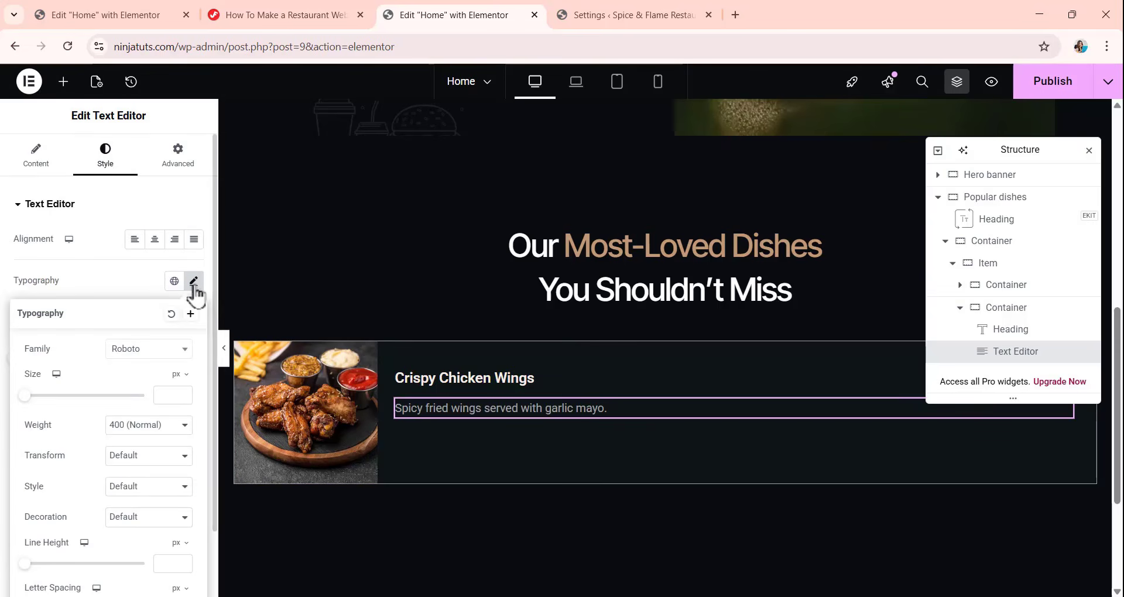
pyautogui.scroll(-1, 146, 410)
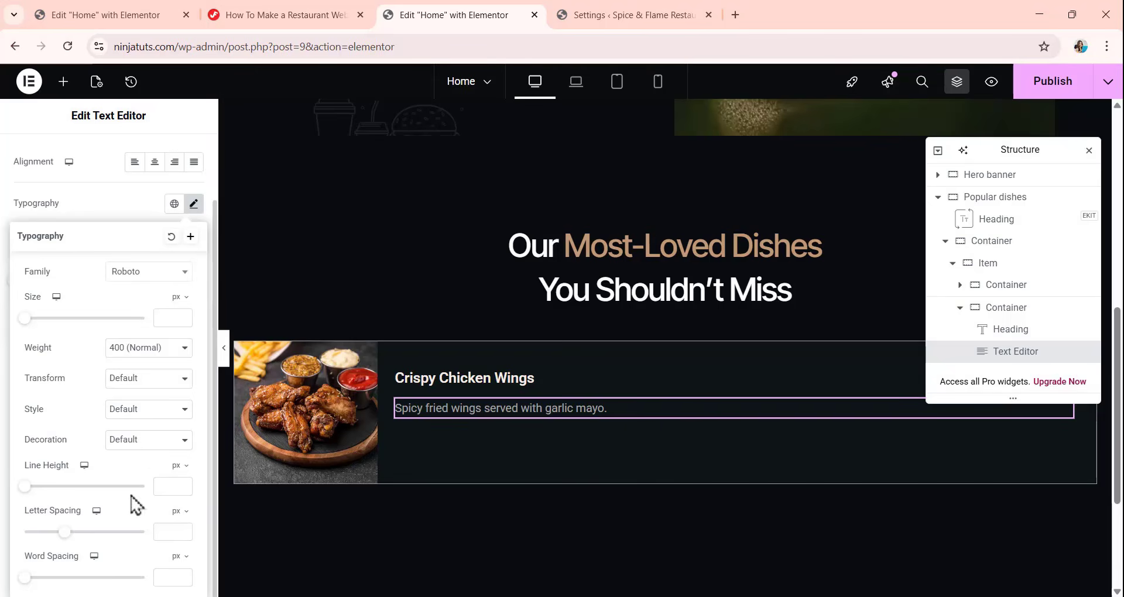
pyautogui.click(178, 523)
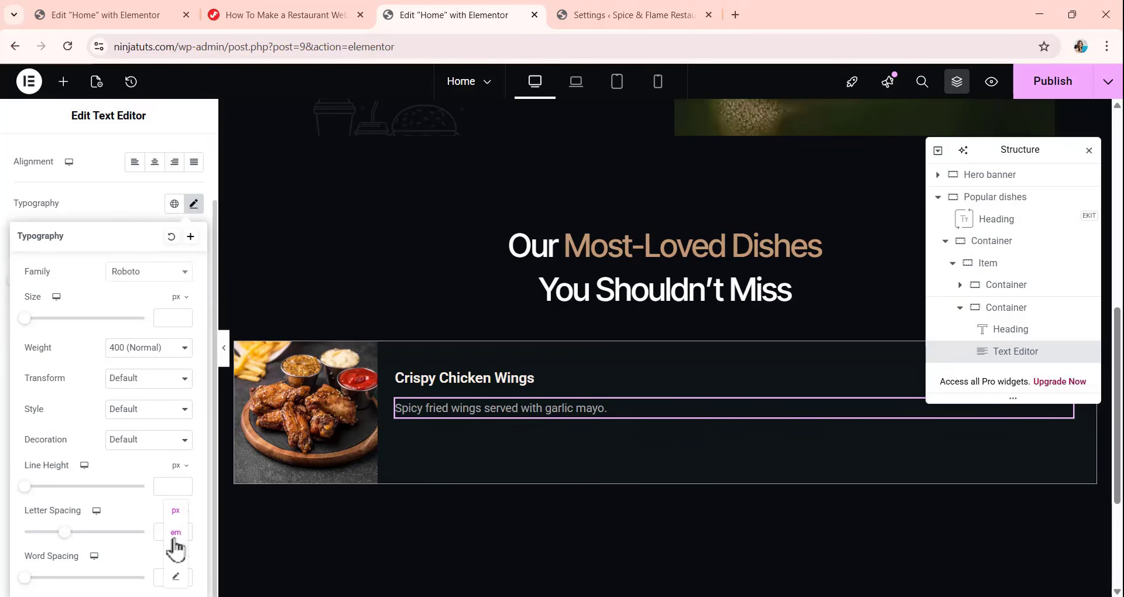
pyautogui.click(176, 533)
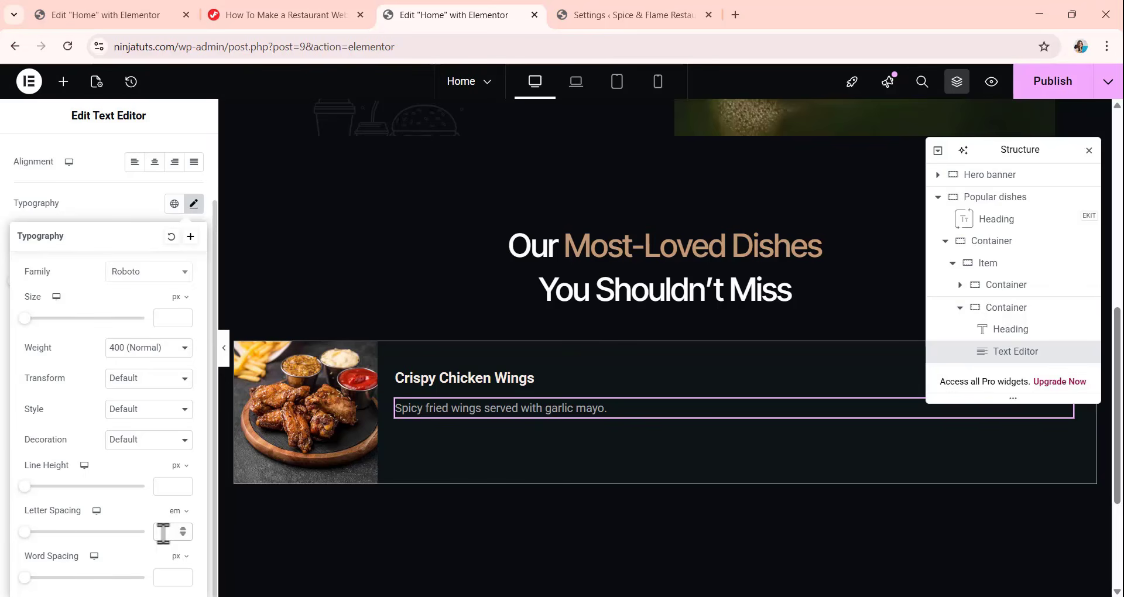
pyautogui.write('0.01')
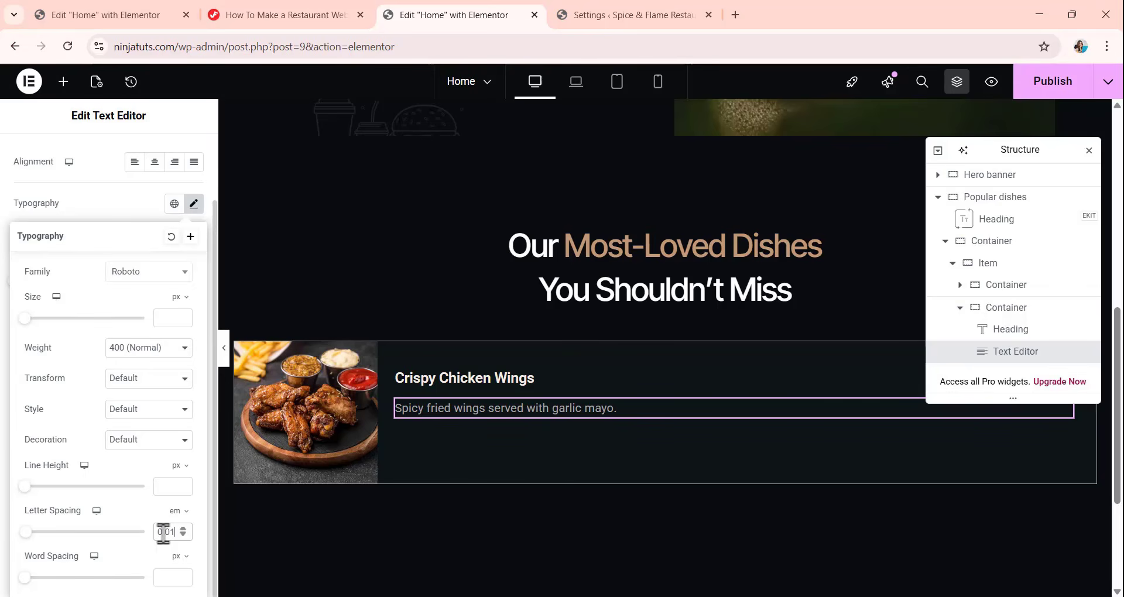
pyautogui.click(150, 208)
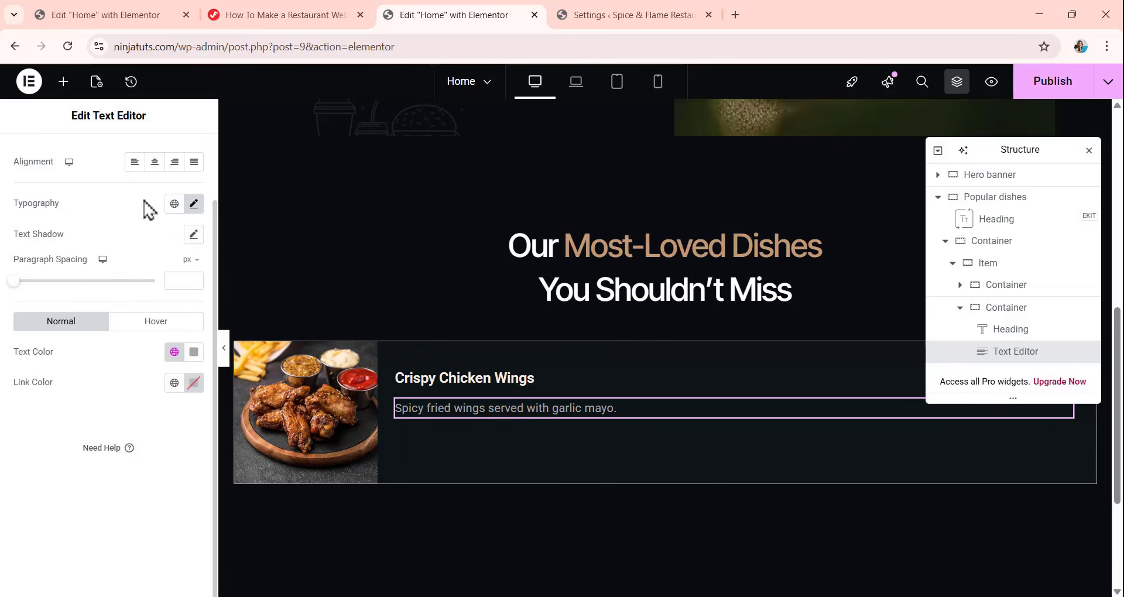
# Unlink the dish description's margin values and set the bottom margin to 20 px.
pyautogui.scroll(2, 196, 198)
pyautogui.click(178, 157)
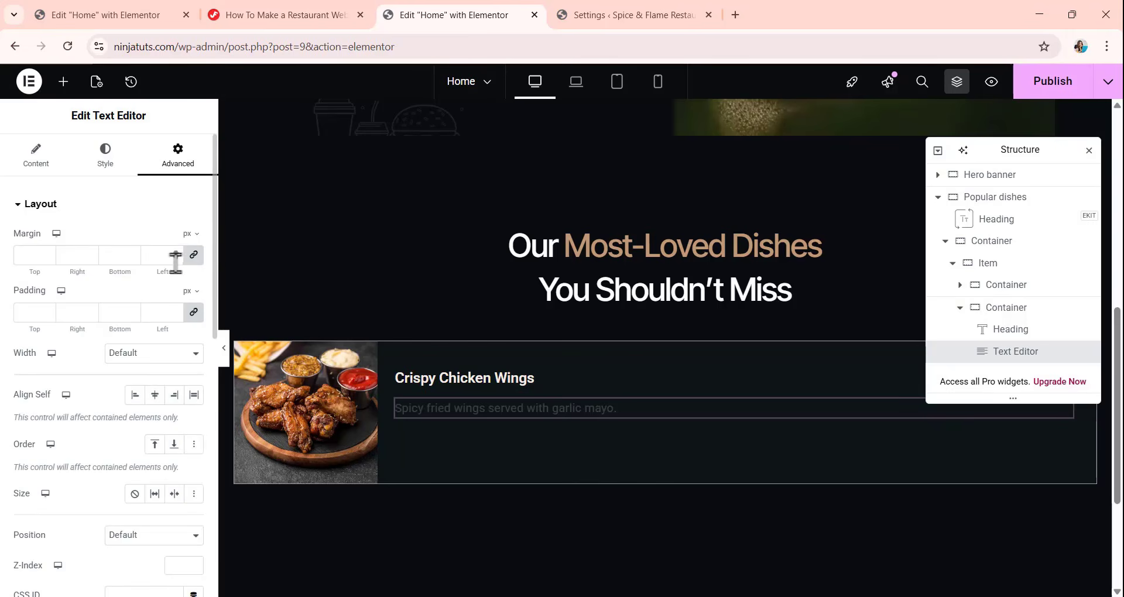
pyautogui.click(193, 256)
pyautogui.click(124, 258)
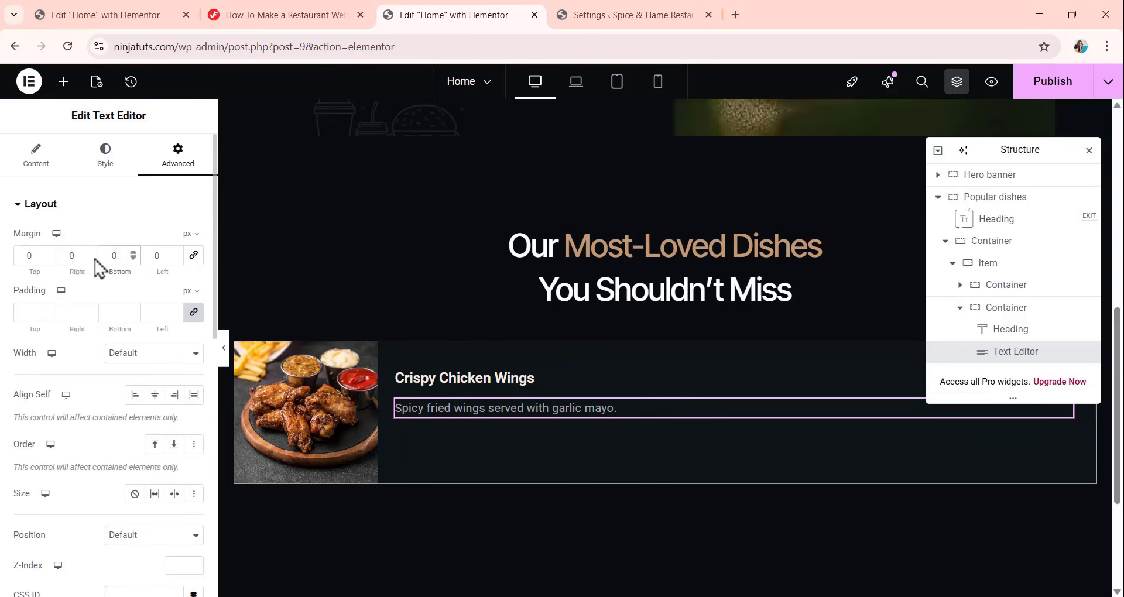
pyautogui.write('20')
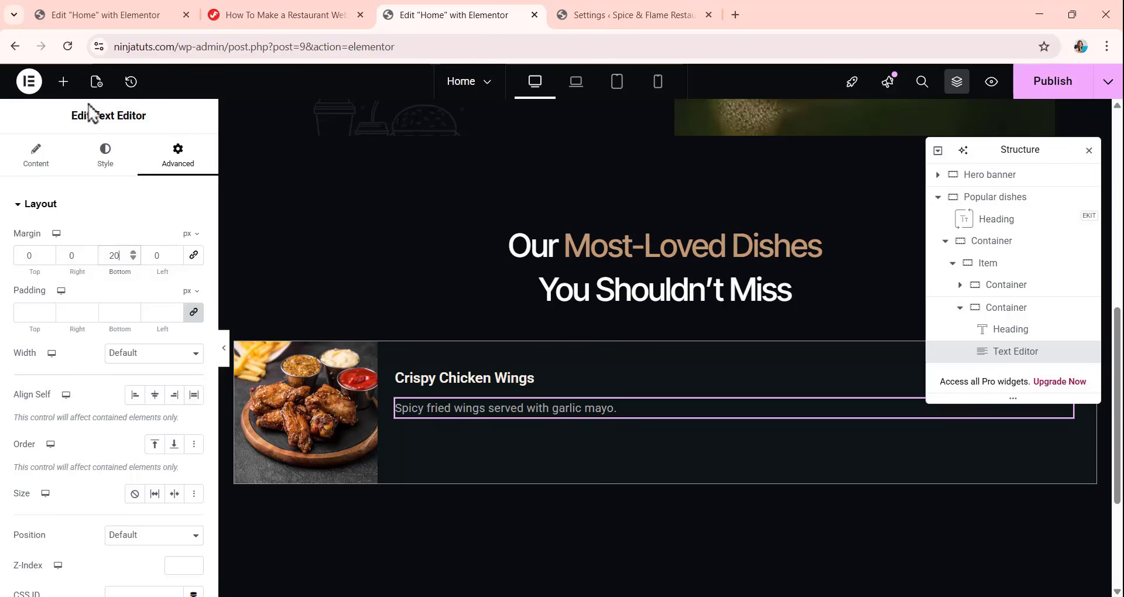
# Add a Heading widget below the dish description, titled "$8.90" with the H4 HTML tag.
pyautogui.click(63, 82)
pyautogui.moveTo(81, 404); pyautogui.dragTo(534, 419)
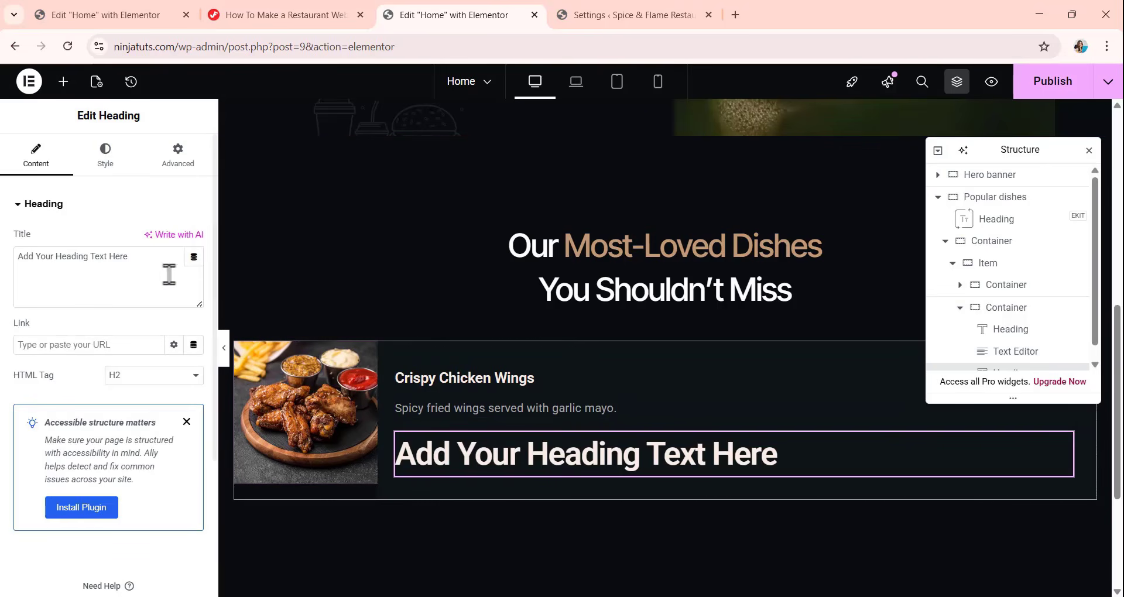
pyautogui.moveTo(133, 256); pyautogui.dragTo(3, 261)
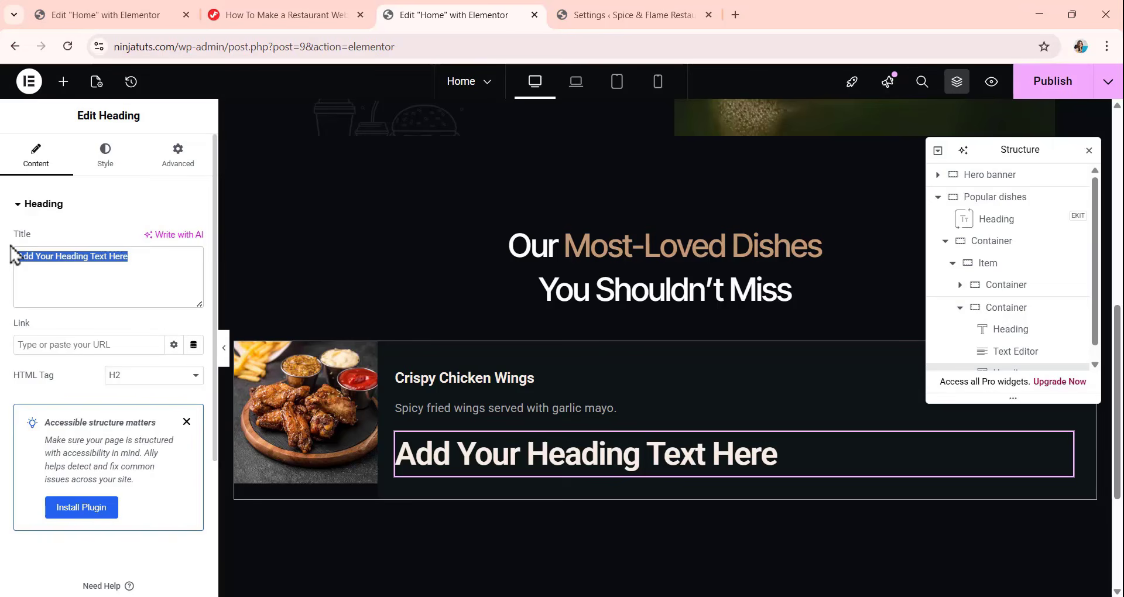
pyautogui.write('$8.90')
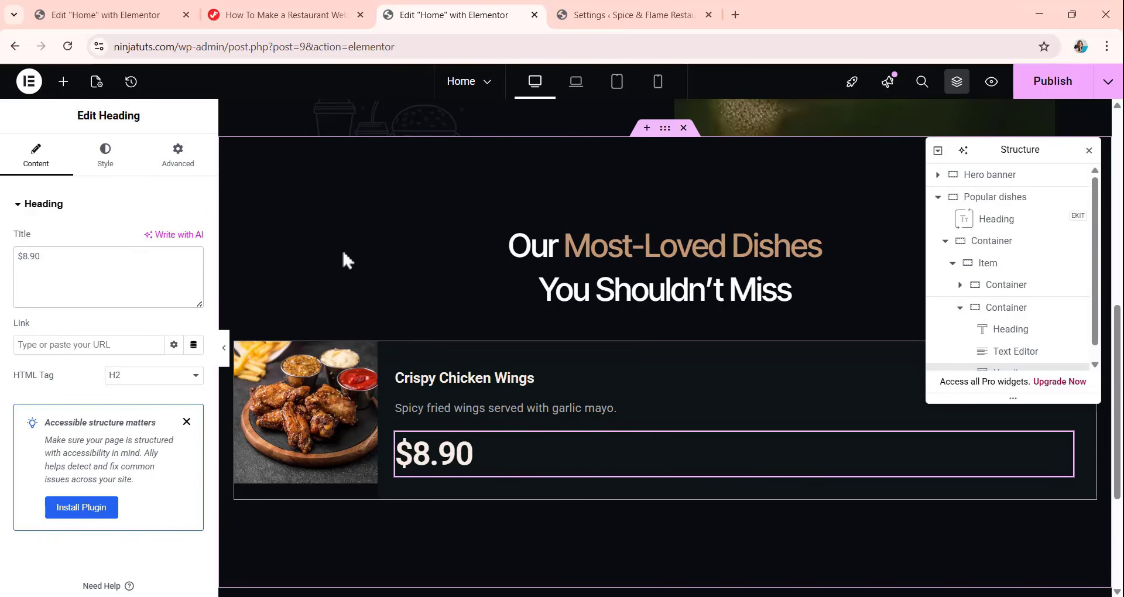
pyautogui.click(139, 377)
pyautogui.click(128, 446)
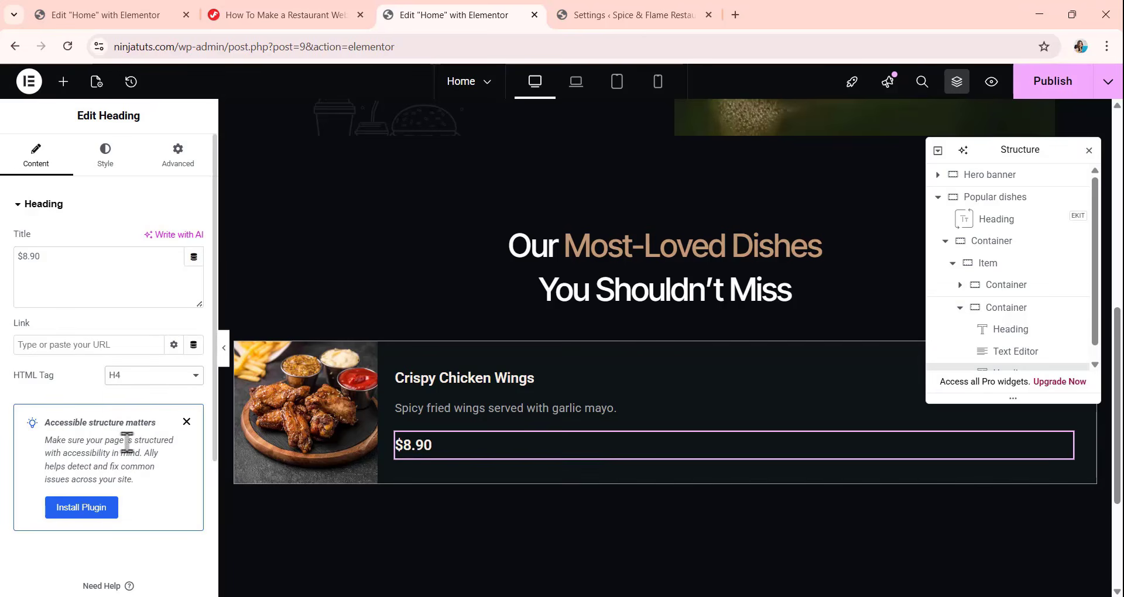
# Set the price heading's letter spacing to -0.02 em and its text color to the global Secondary color.
pyautogui.click(105, 153)
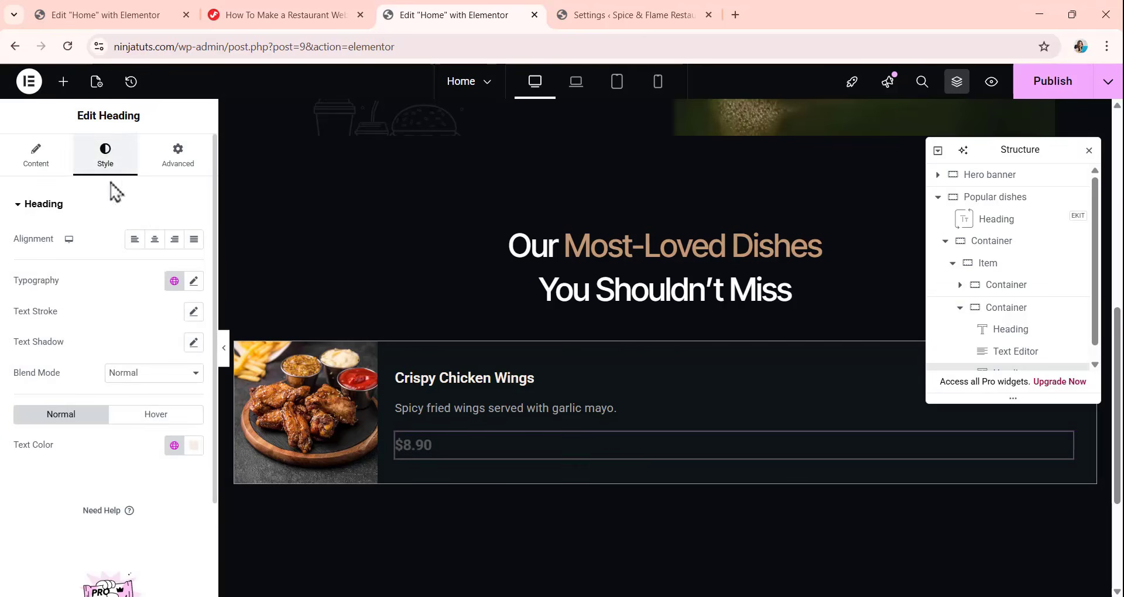
pyautogui.click(194, 281)
pyautogui.scroll(-2, 173, 410)
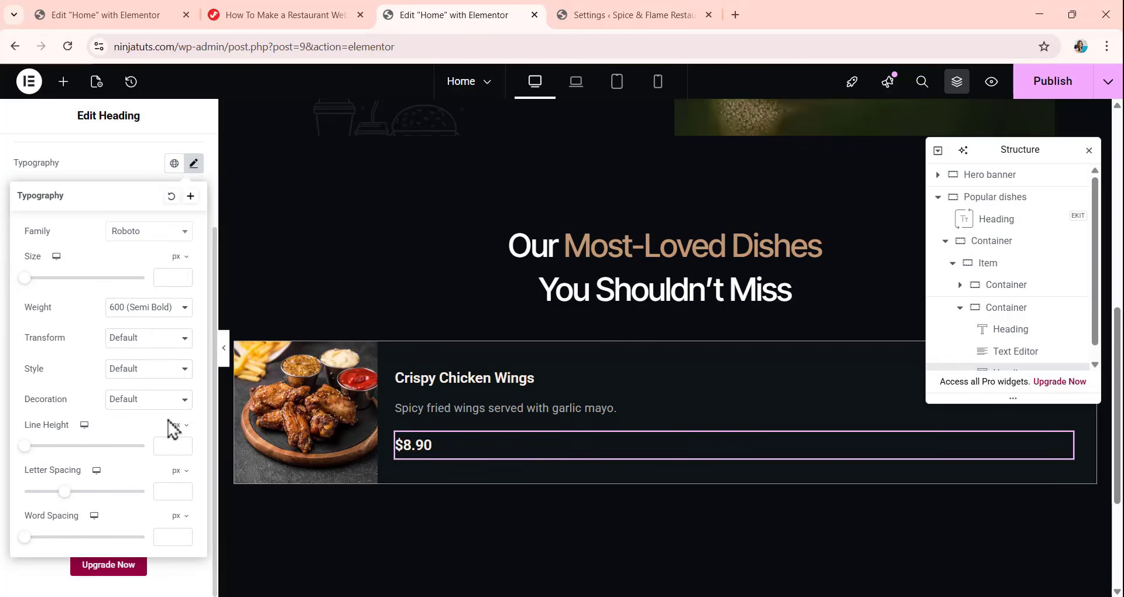
pyautogui.click(179, 471)
pyautogui.click(180, 496)
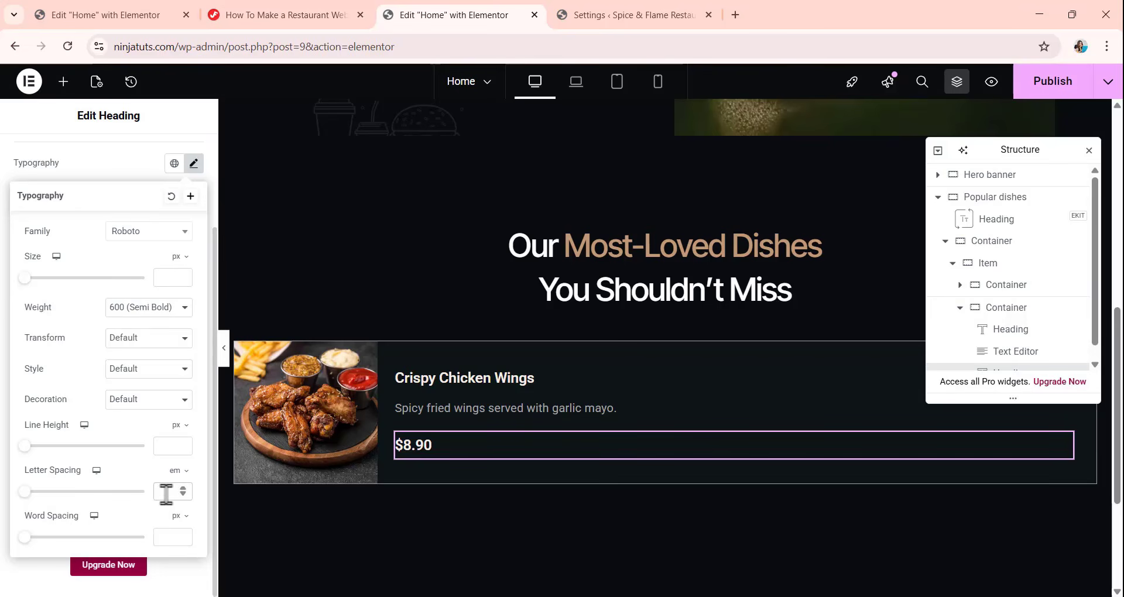
pyautogui.click(166, 492)
pyautogui.write('-0.02')
pyautogui.click(107, 181)
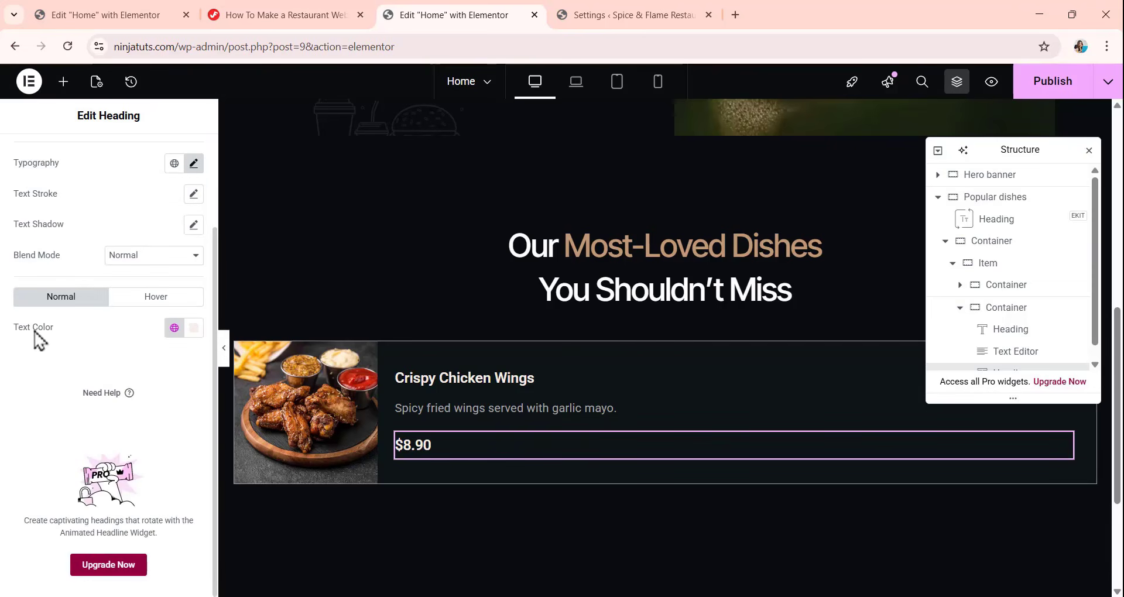
pyautogui.click(174, 329)
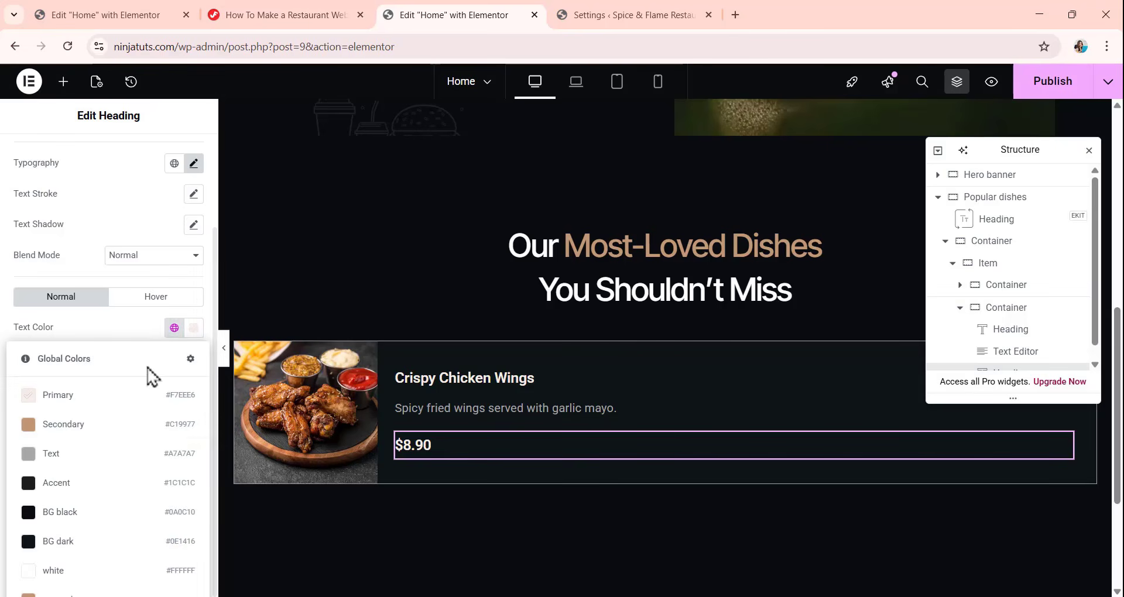
pyautogui.click(115, 436)
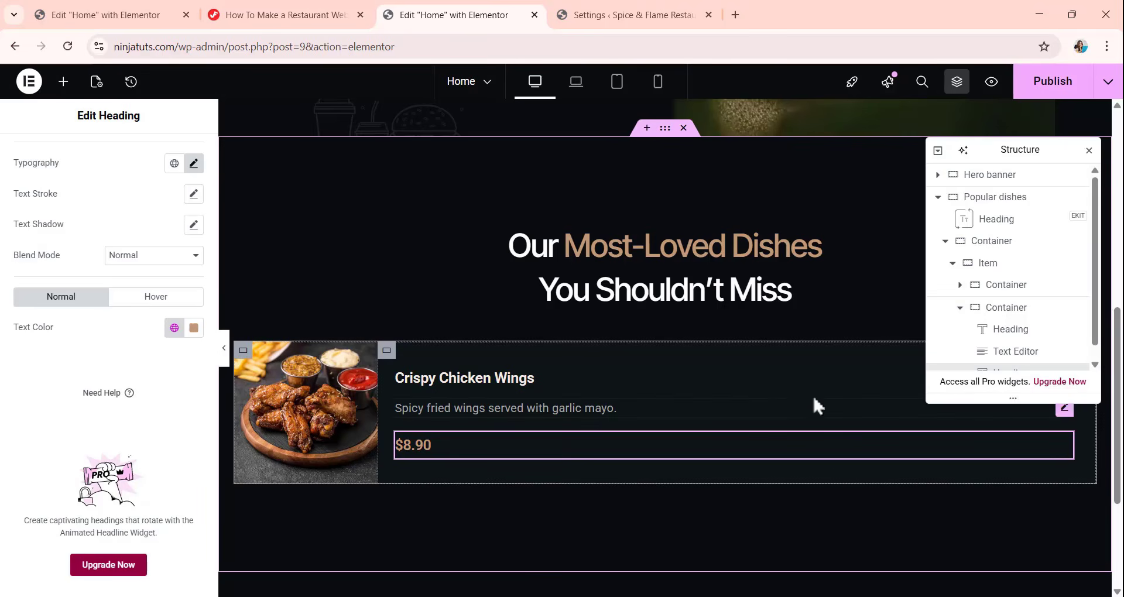
# Collapse the finished Item container and duplicate it five times to make six dish cards in the Popular dishes section.
pyautogui.click(953, 264)
pyautogui.scroll(-2, 468, 230)
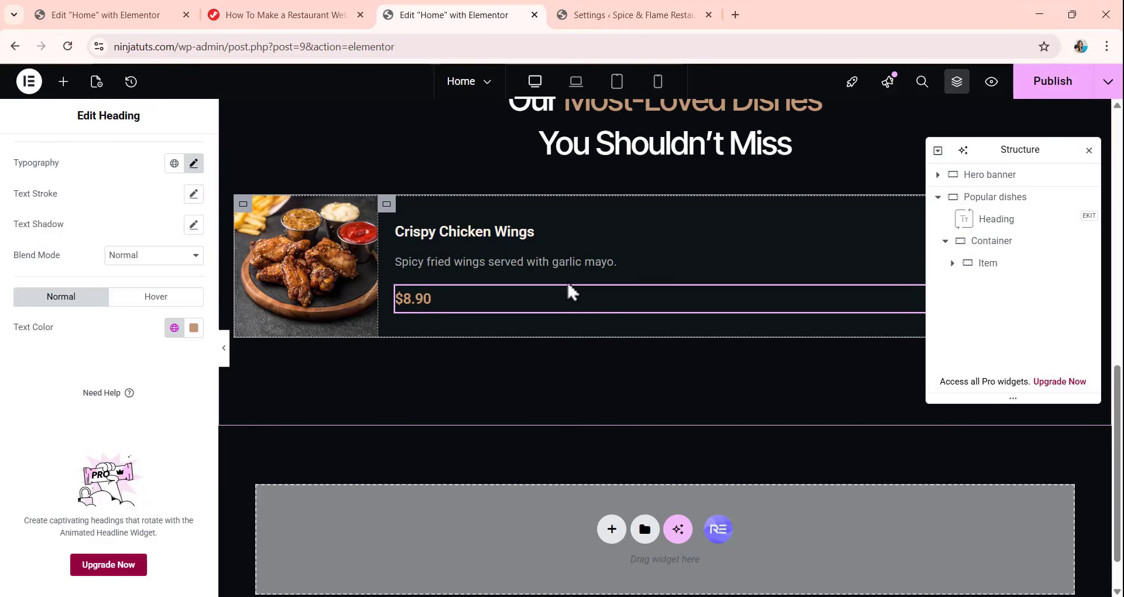
pyautogui.click(1017, 271)
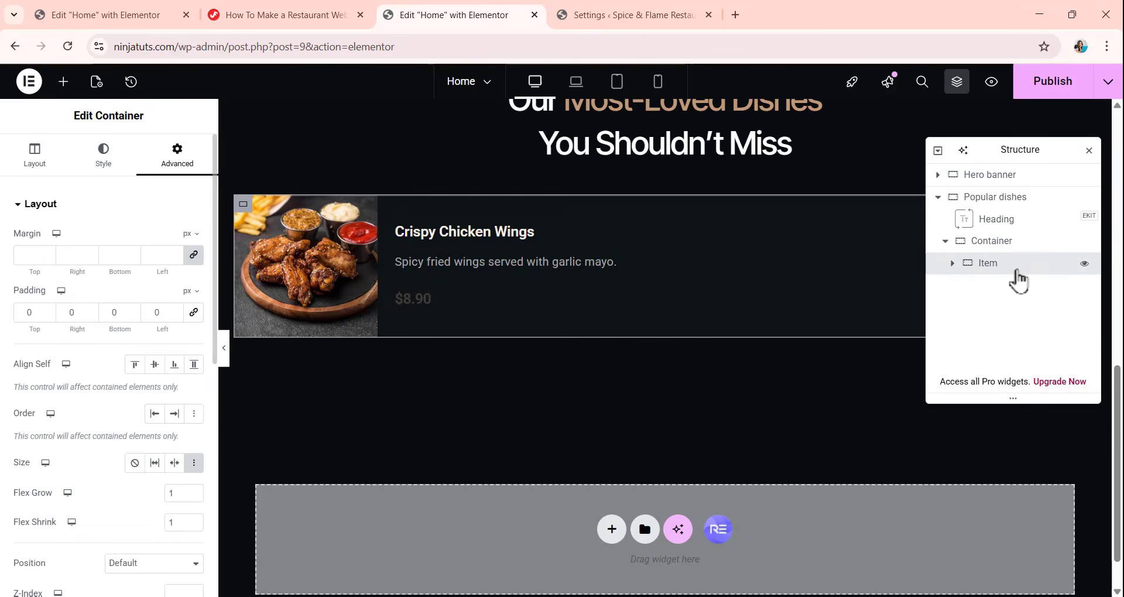
pyautogui.rightClick(1017, 274)
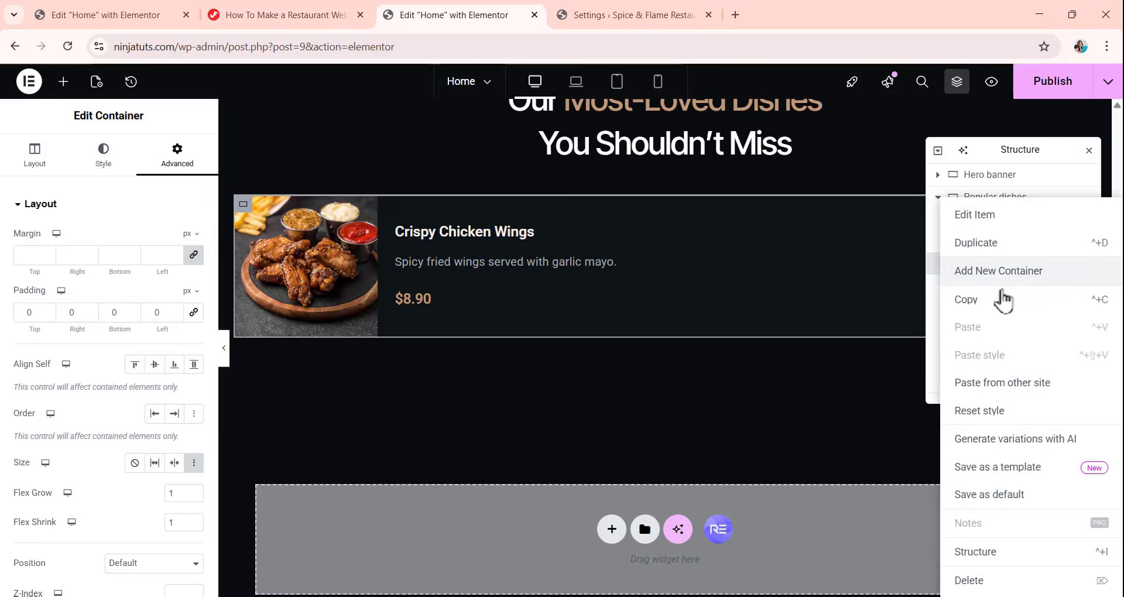
pyautogui.click(972, 248)
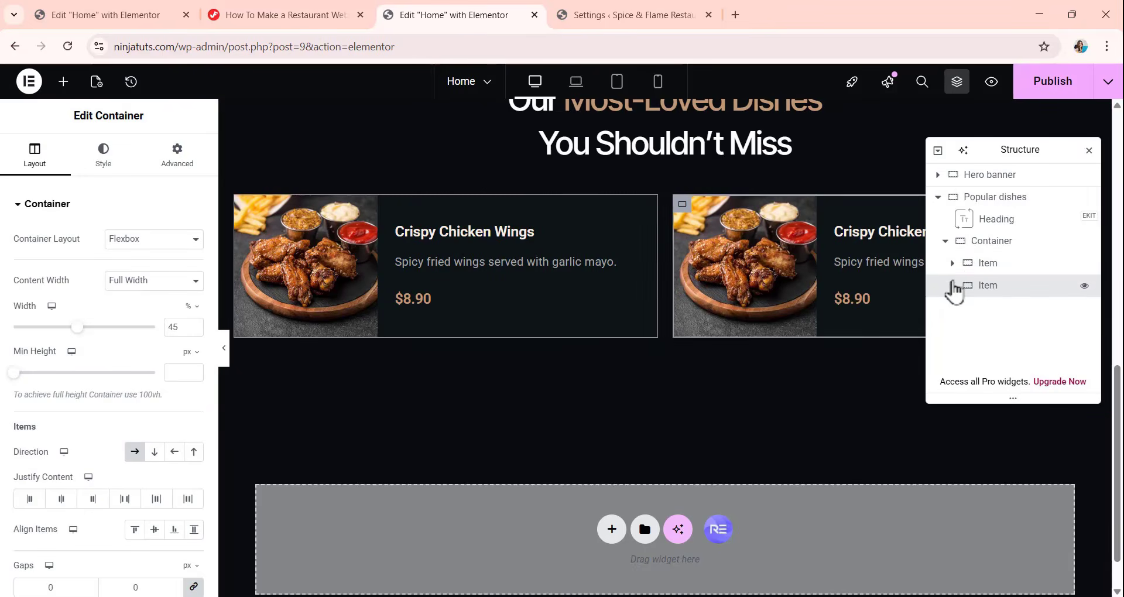
pyautogui.rightClick(985, 280)
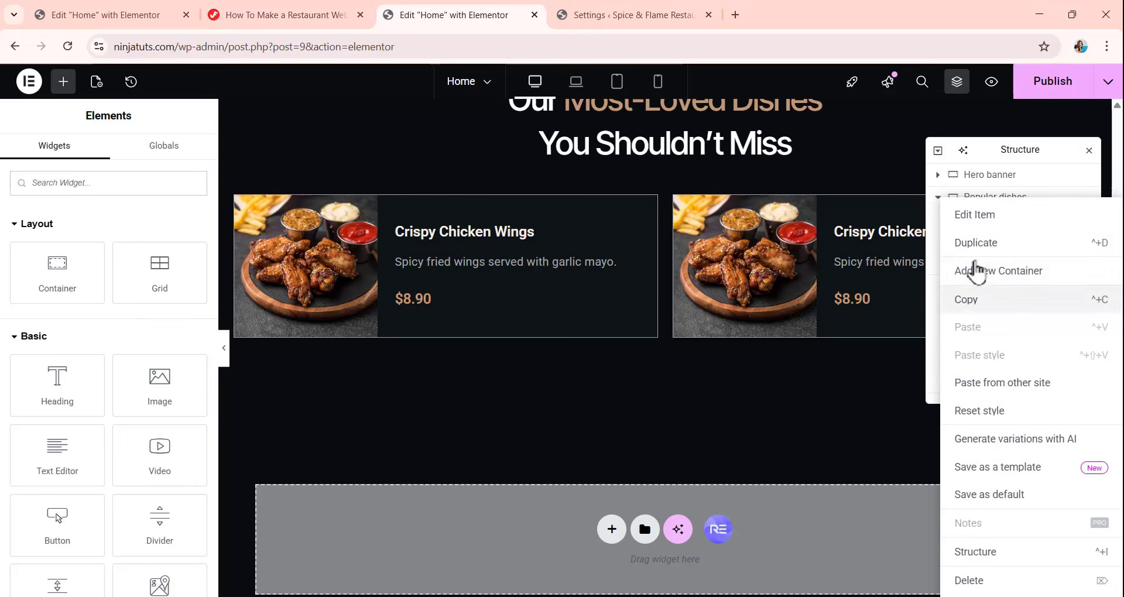
pyautogui.click(974, 249)
pyautogui.rightClick(981, 281)
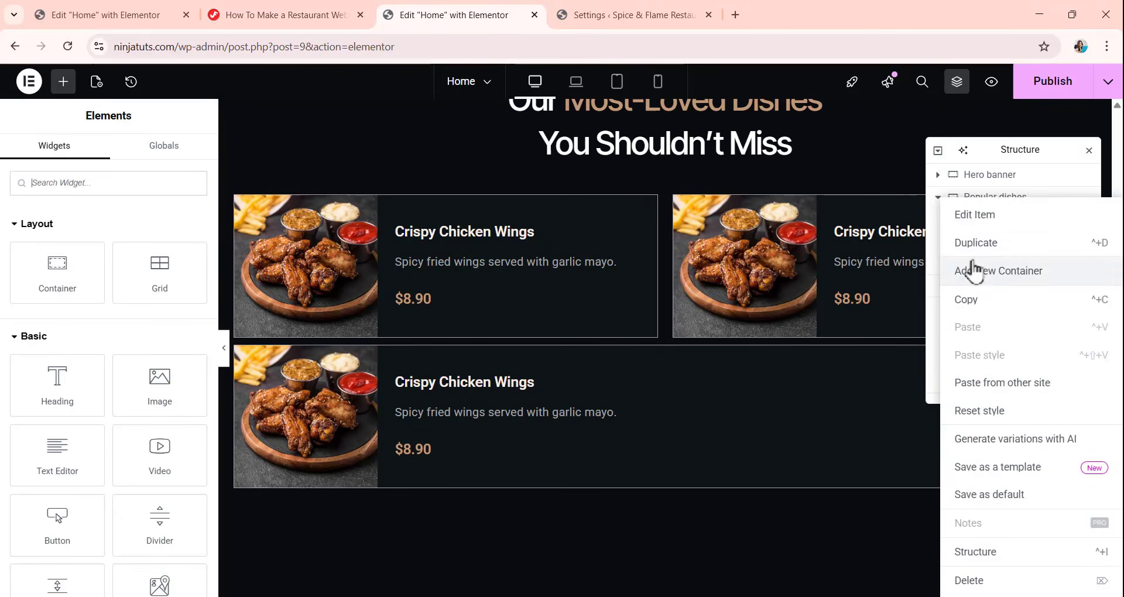
pyautogui.click(974, 246)
pyautogui.rightClick(981, 288)
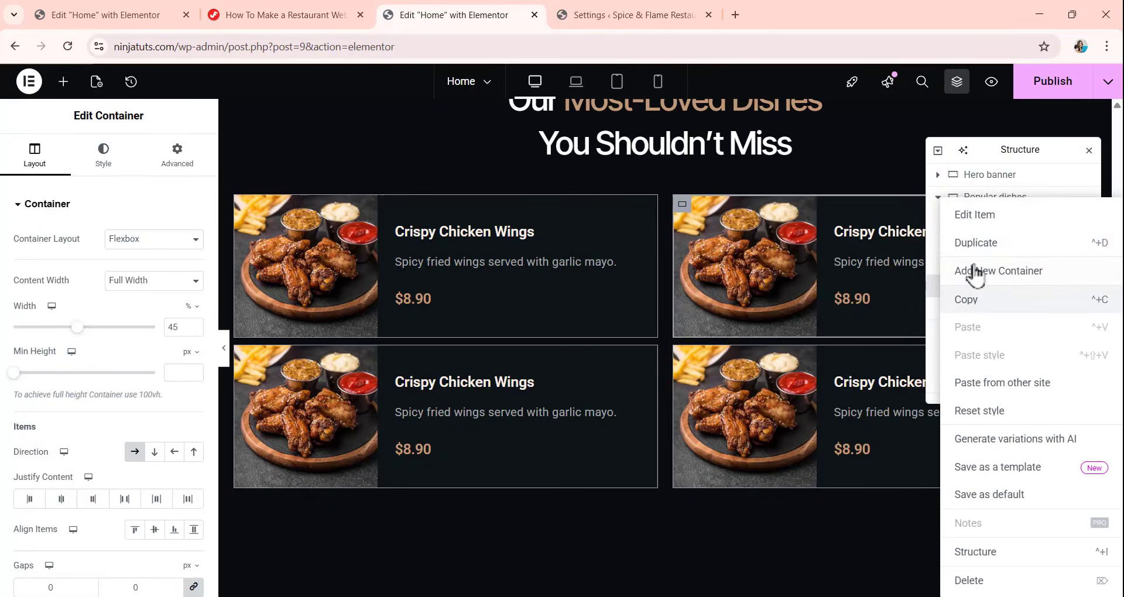
pyautogui.click(972, 247)
pyautogui.rightClick(971, 321)
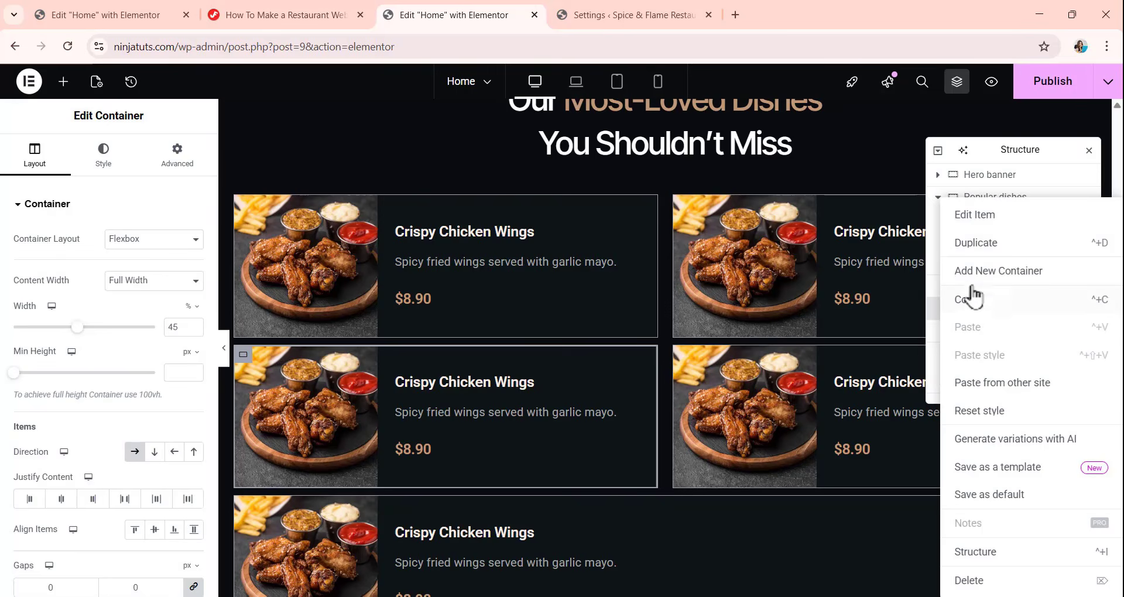
pyautogui.click(972, 242)
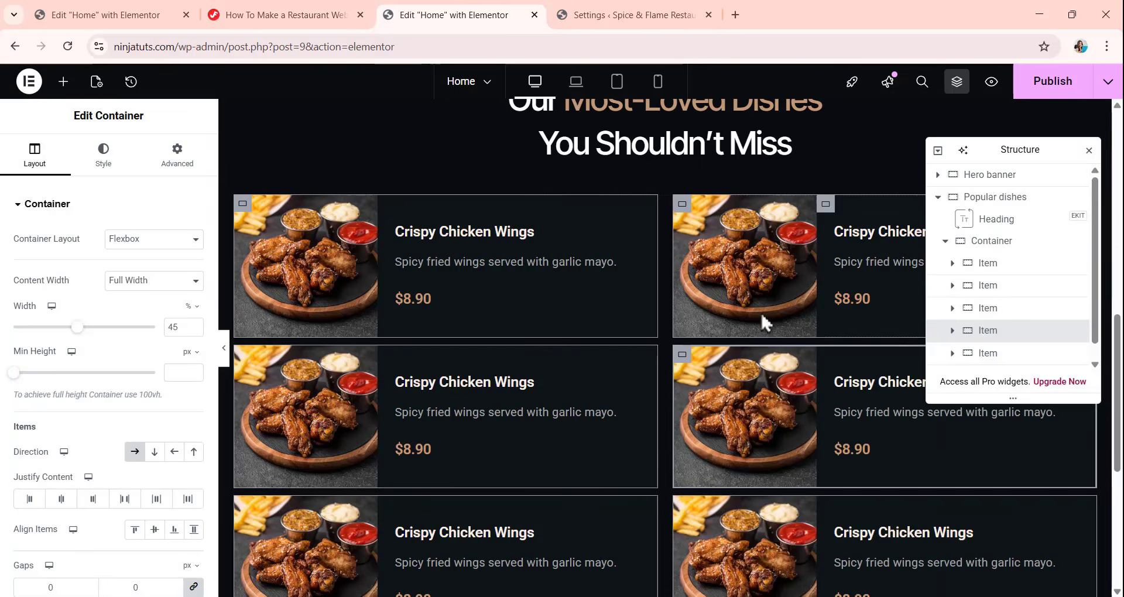
# Replace the second dish card's image with the grilled chicken photo Imgae-14.webp from the Media Library.
pyautogui.scroll(-3, 627, 304)
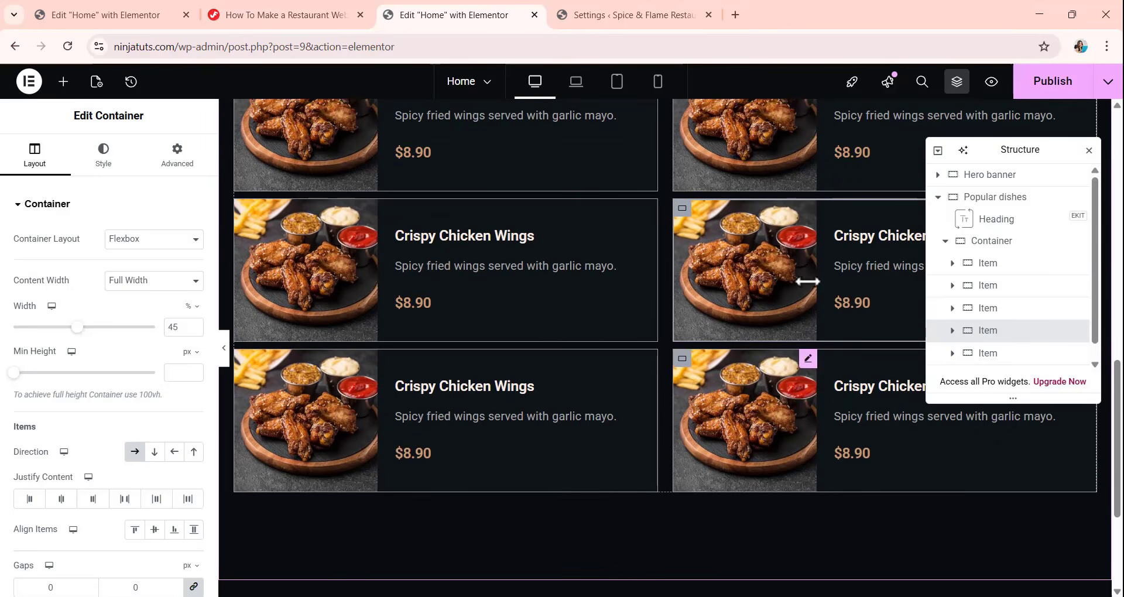
pyautogui.scroll(3, 623, 301)
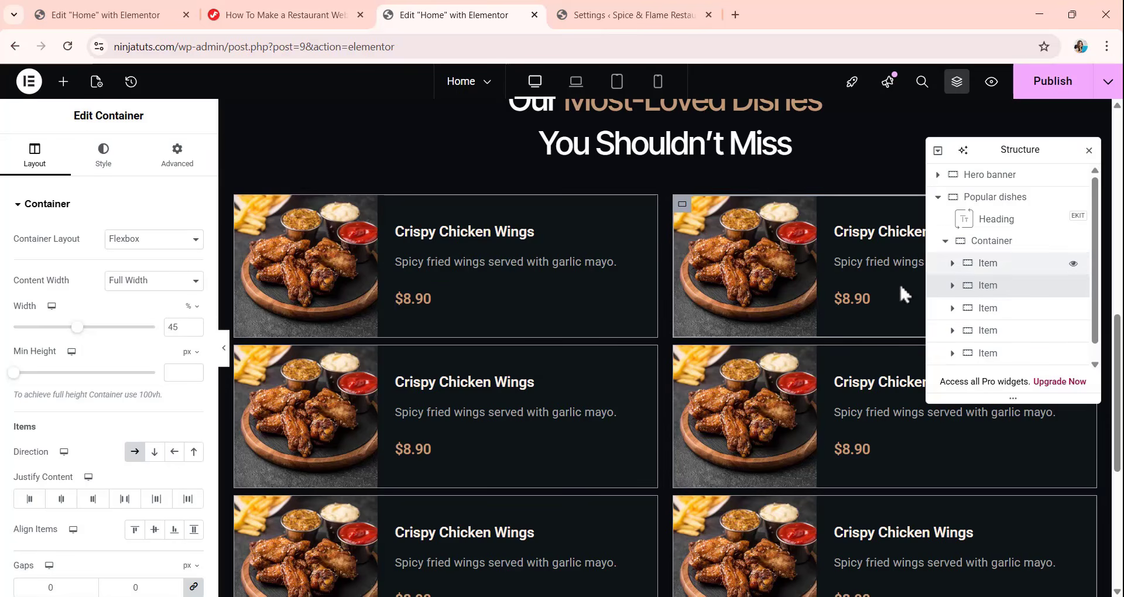
pyautogui.click(756, 274)
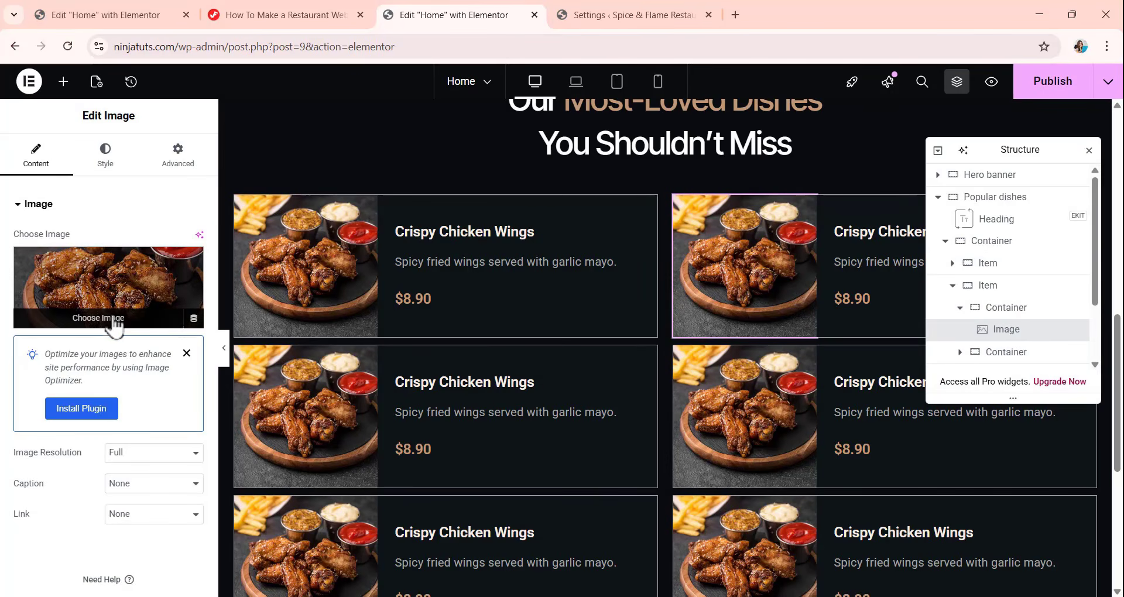
pyautogui.click(145, 318)
pyautogui.scroll(-2, 587, 300)
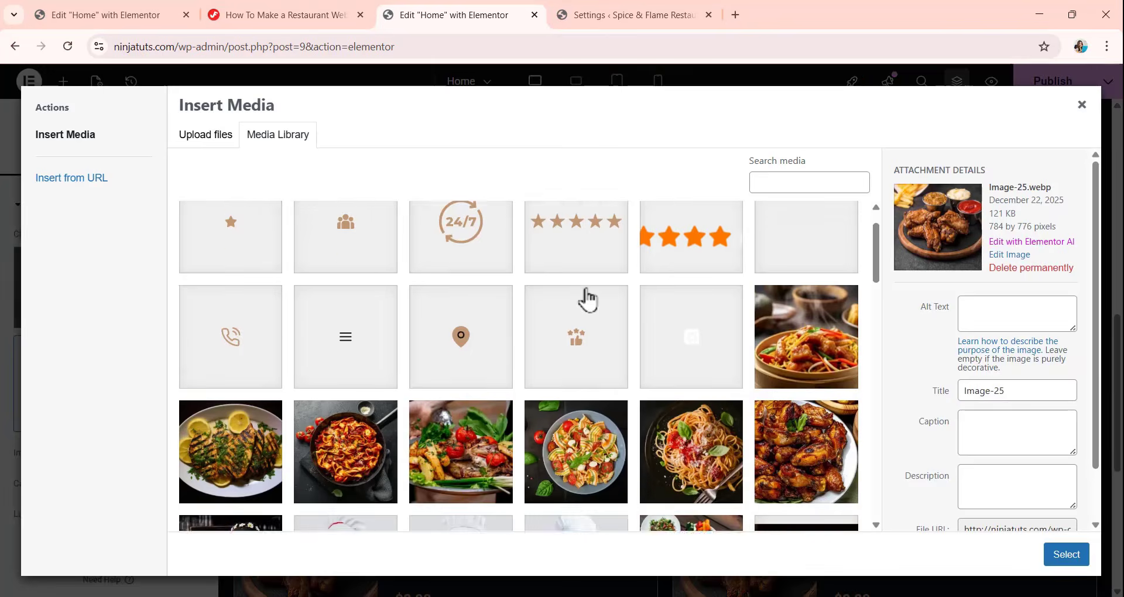
pyautogui.scroll(-3, 588, 299)
pyautogui.click(226, 304)
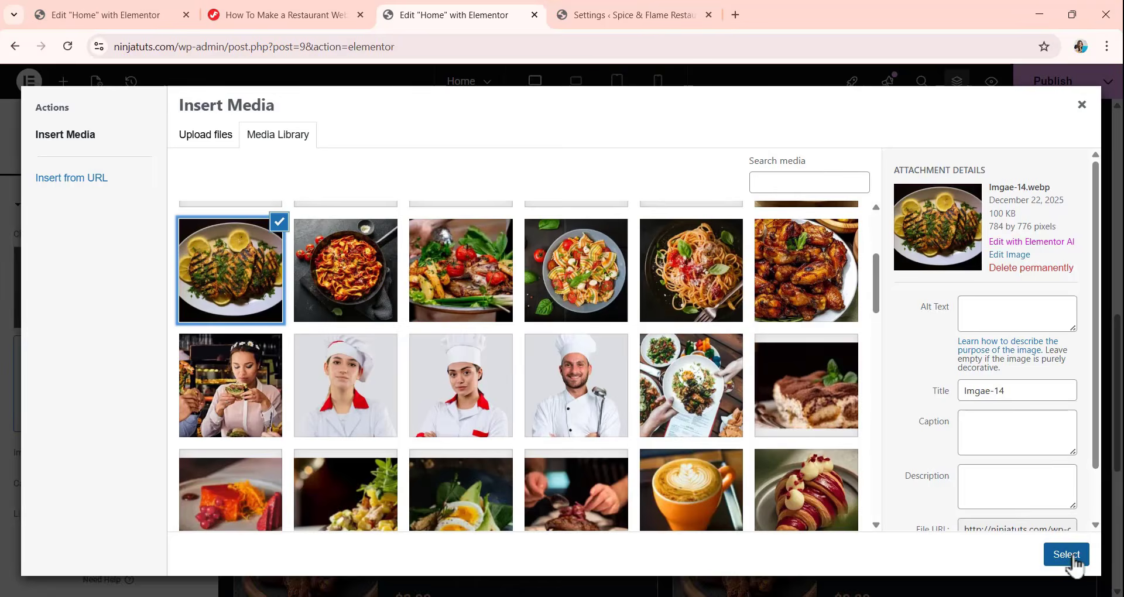
pyautogui.click(1073, 558)
# Retitle the second dish card "Grilled Chicken Steak" and select its price text for editing.
pyautogui.click(865, 237)
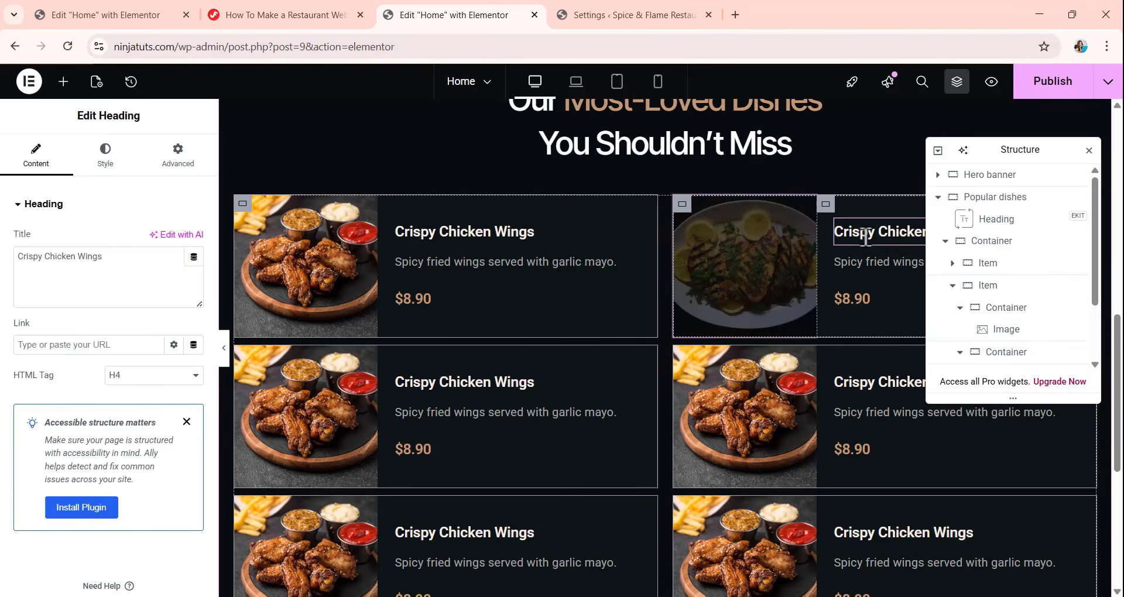
pyautogui.moveTo(103, 256); pyautogui.dragTo(3, 308)
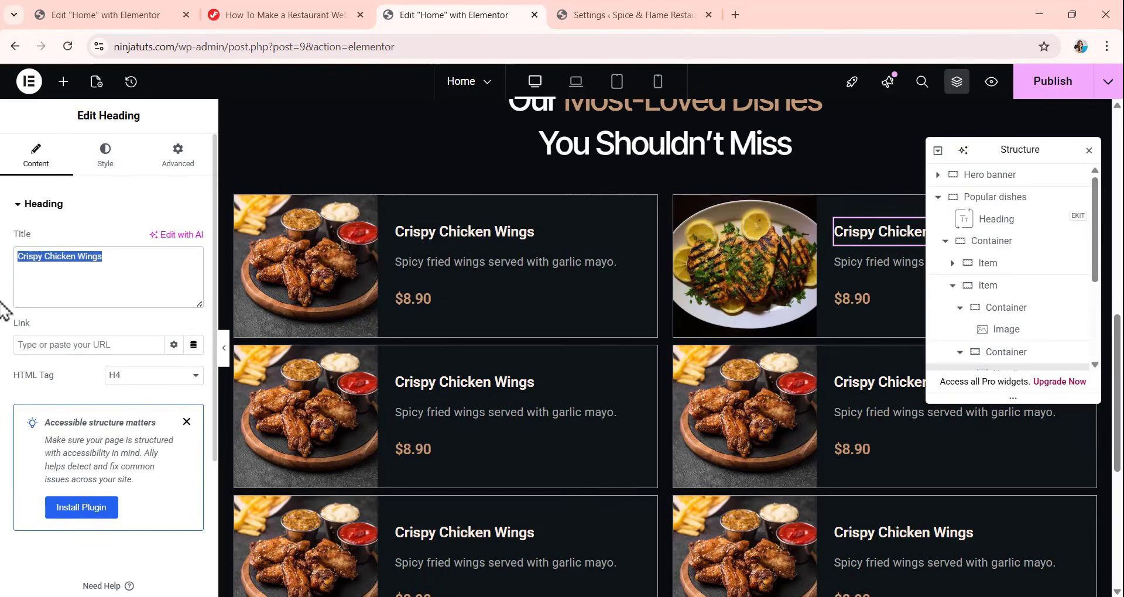
pyautogui.write('Grilled Chicken Steak')
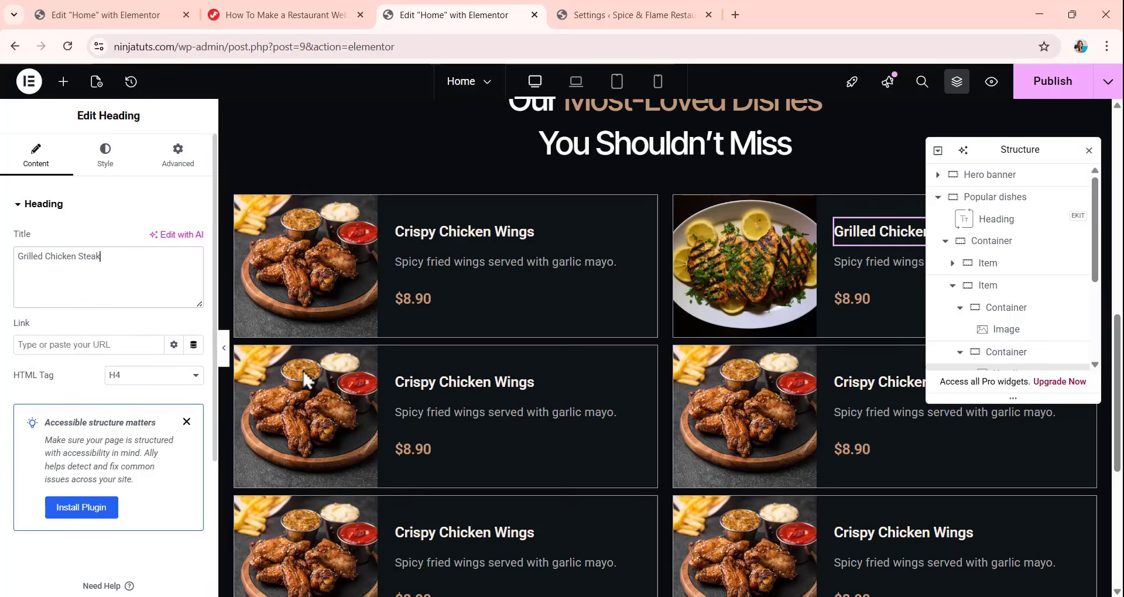
pyautogui.click(874, 264)
pyautogui.moveTo(102, 355); pyautogui.dragTo(101, 321)
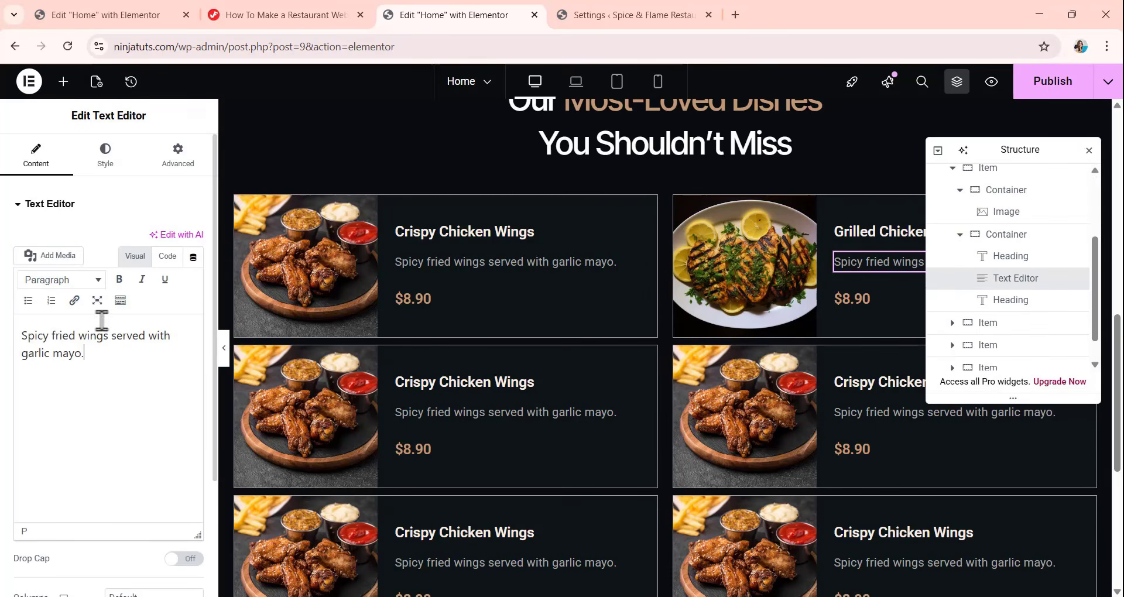
pyautogui.click(854, 297)
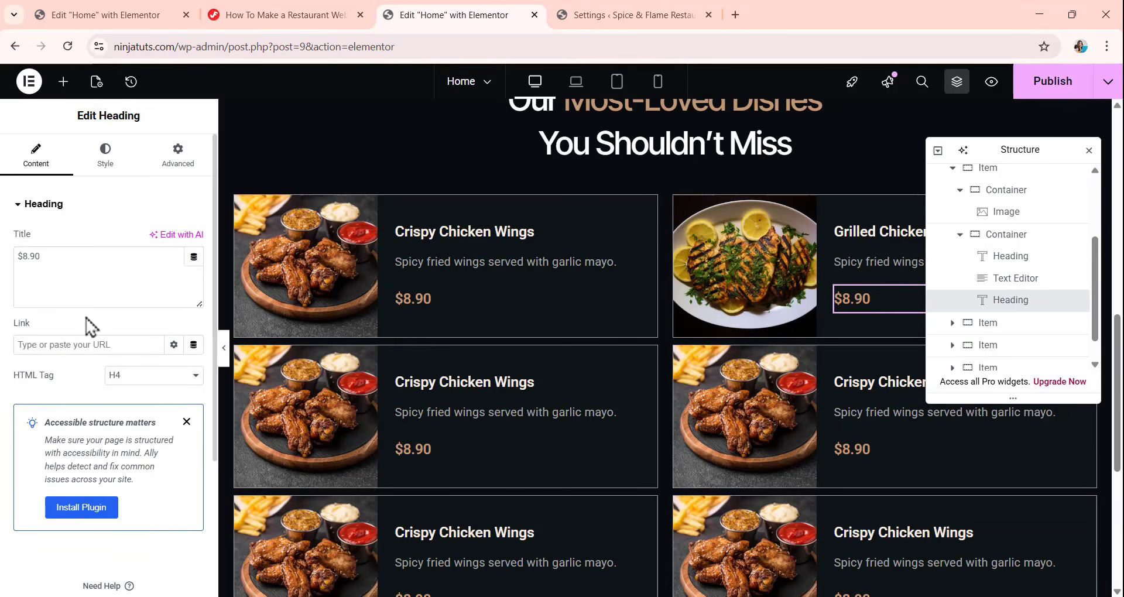
pyautogui.moveTo(72, 255); pyautogui.dragTo(18, 256)
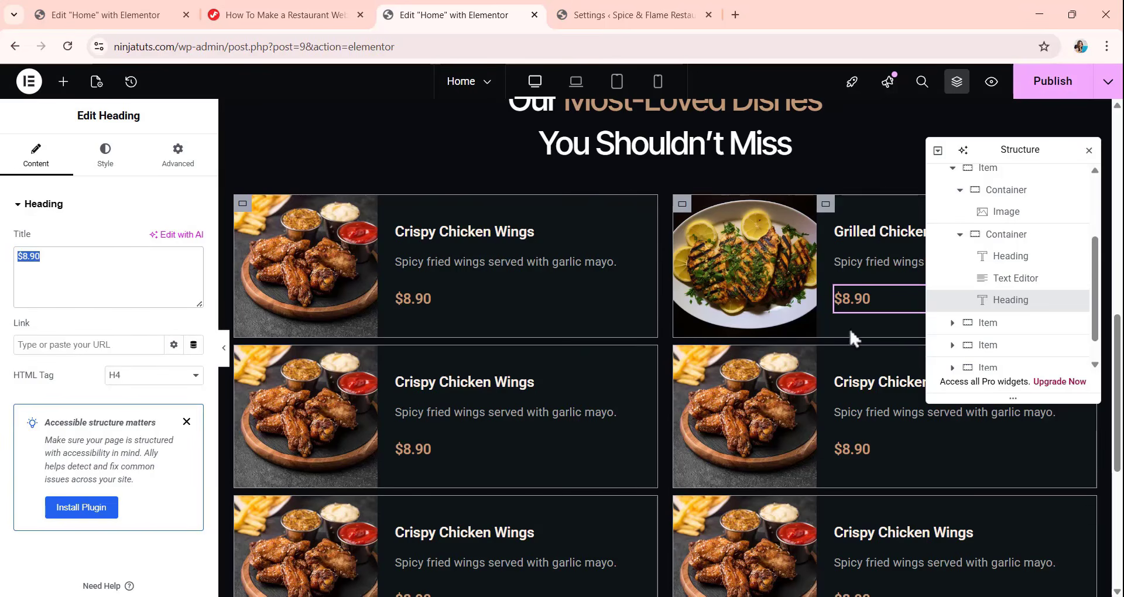
# Fill the third dish card with the mushroom pasta photo, the title "Creamy Alfredo Pasta" and the price "$9.90".
pyautogui.scroll(-3, 753, 319)
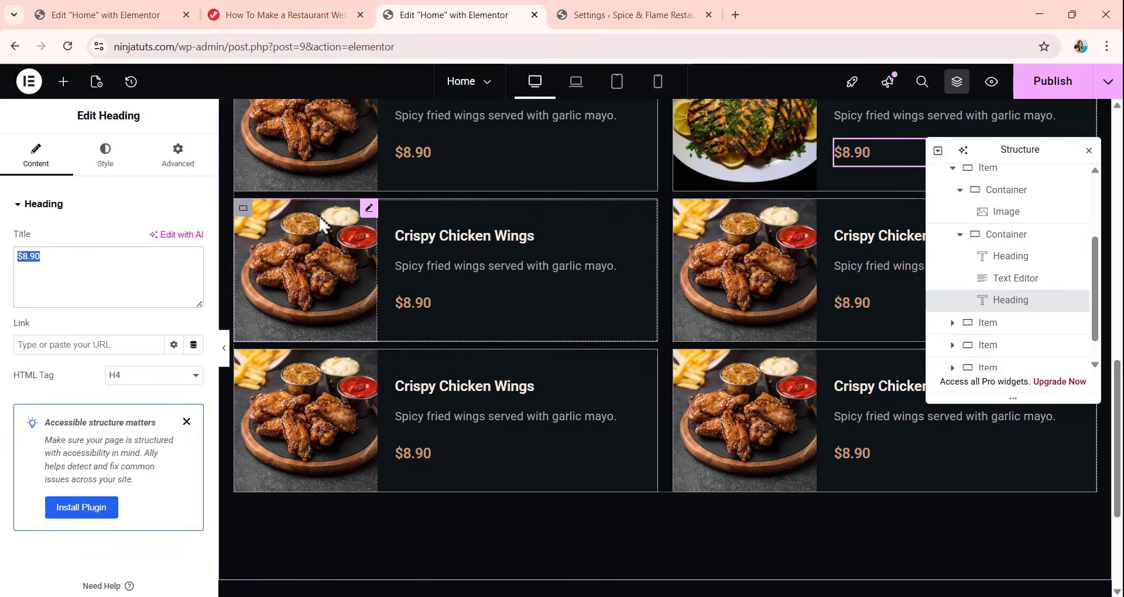
pyautogui.click(340, 222)
pyautogui.click(82, 285)
pyautogui.scroll(-10, 556, 328)
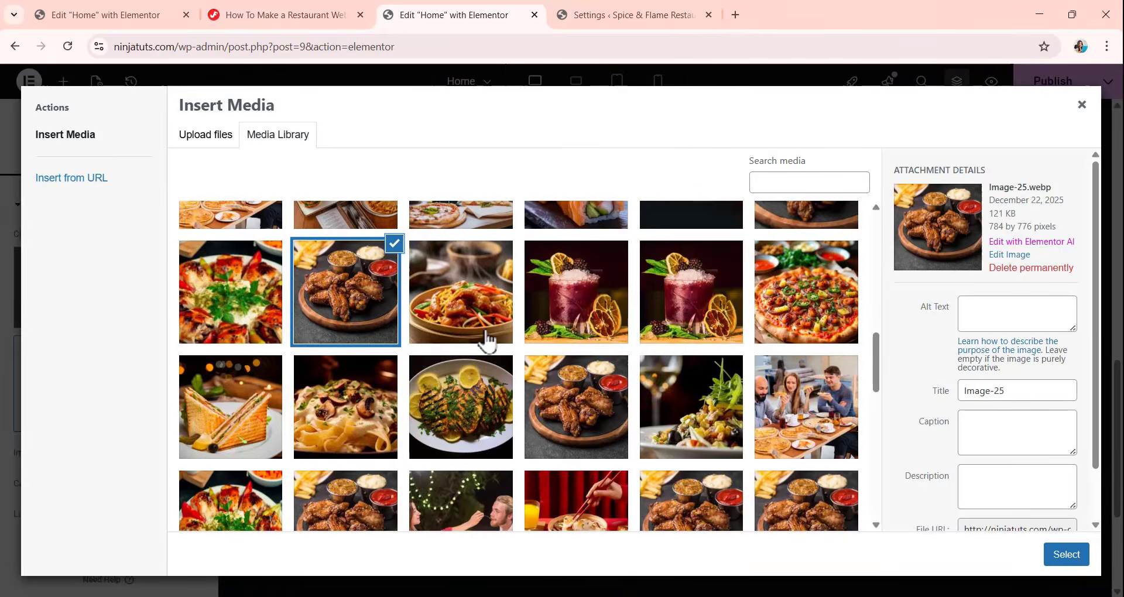
pyautogui.click(346, 407)
pyautogui.click(1066, 554)
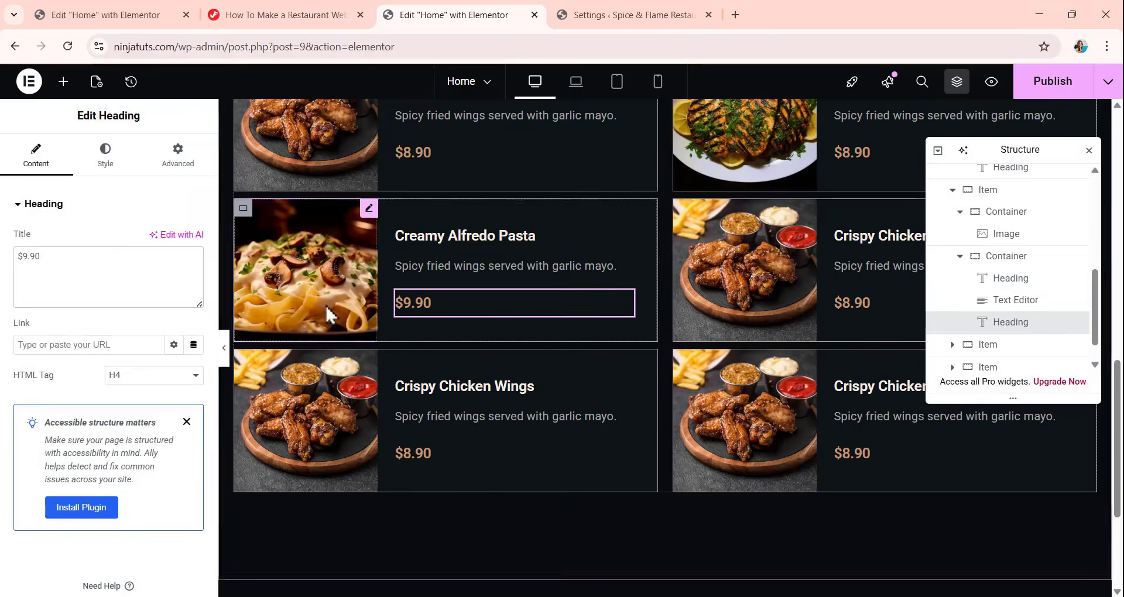
# Fill the fourth dish card with the toasted sandwich photo, the title "Classic Club Sandwich" and the price "$6.90".
pyautogui.click(159, 329)
pyautogui.scroll(-10, 603, 330)
pyautogui.click(234, 334)
pyautogui.click(1067, 554)
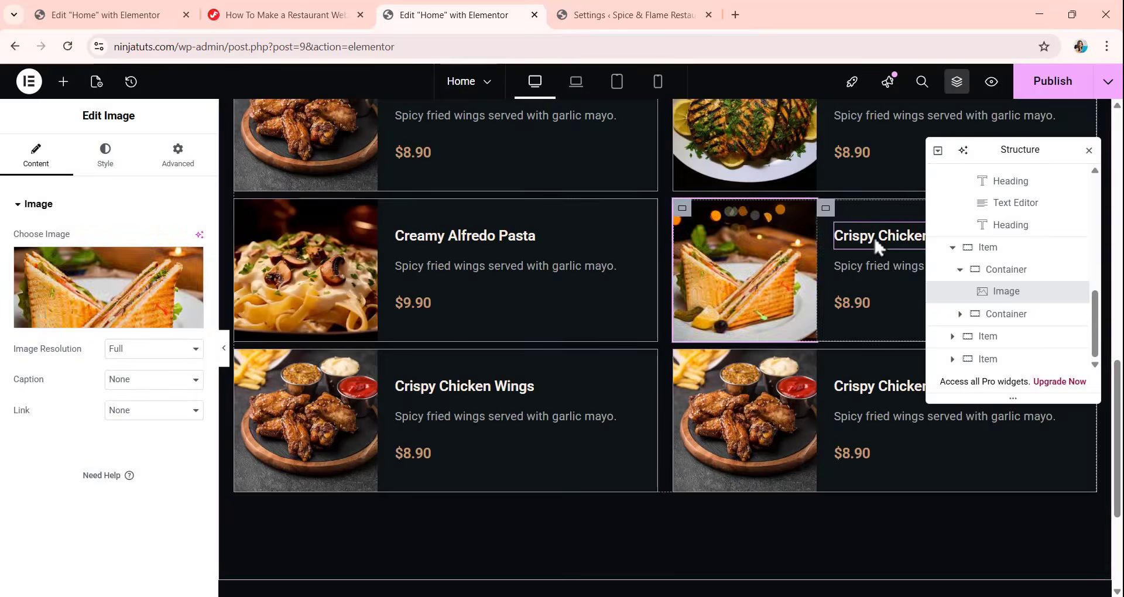
pyautogui.click(874, 237)
pyautogui.moveTo(138, 265); pyautogui.dragTo(21, 291)
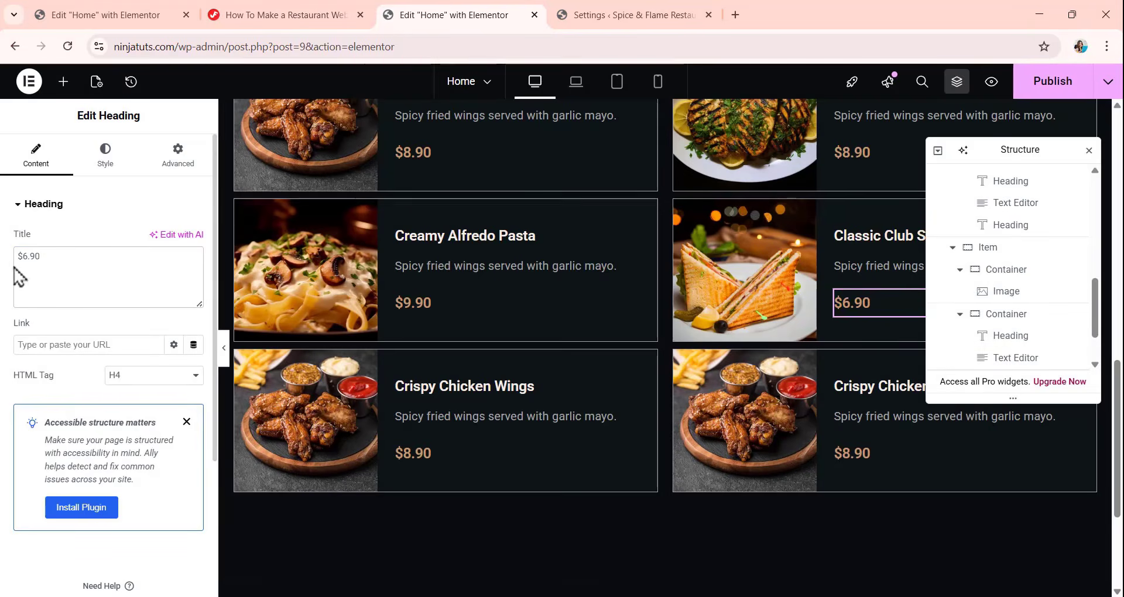
# Fill the fifth dish card with the pizza photo, the title "BBQ Chicken Pizza (10”)" and the price "$11.90".
pyautogui.scroll(-1, 445, 351)
pyautogui.click(275, 351)
pyautogui.click(105, 287)
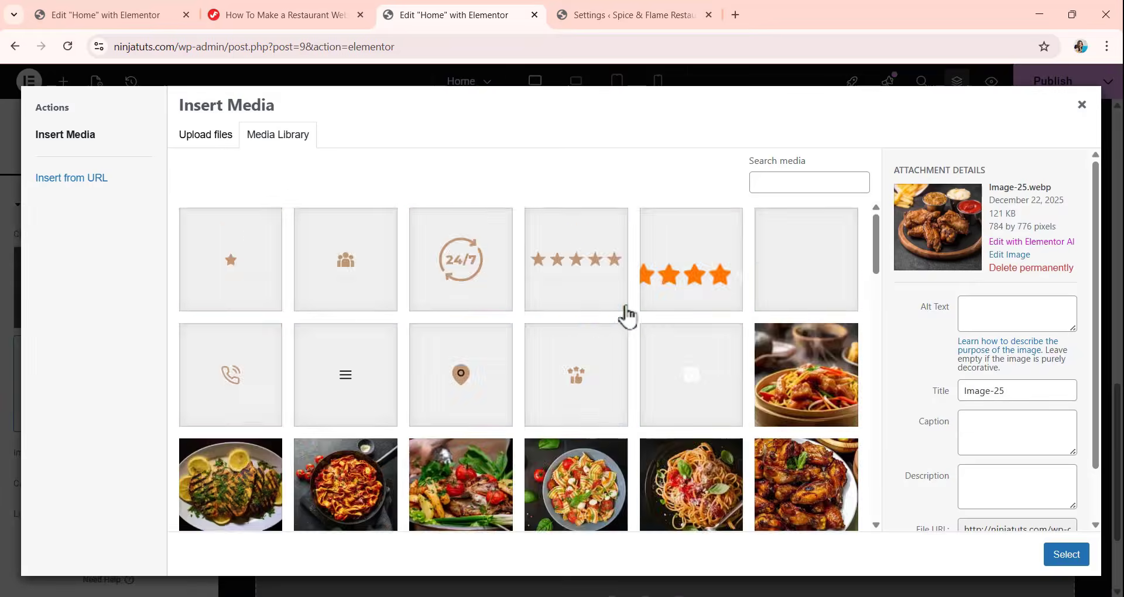
pyautogui.scroll(-7, 609, 323)
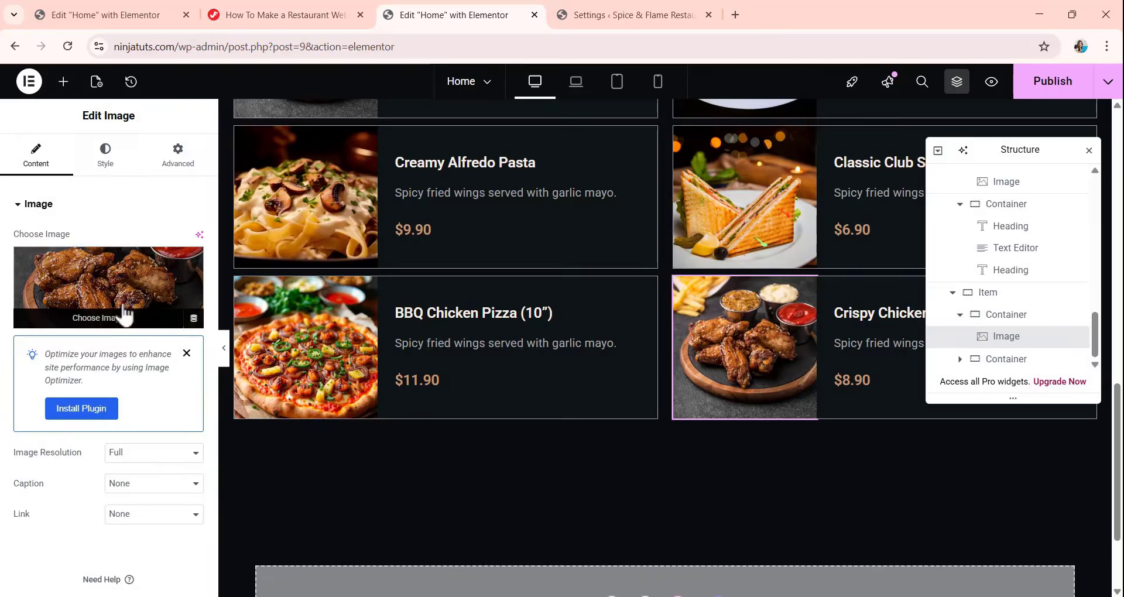
# Replace the sixth dish card's image with the red cocktail photo from the Media Library.
pyautogui.click(100, 375)
pyautogui.scroll(-3, 646, 366)
pyautogui.click(1066, 554)
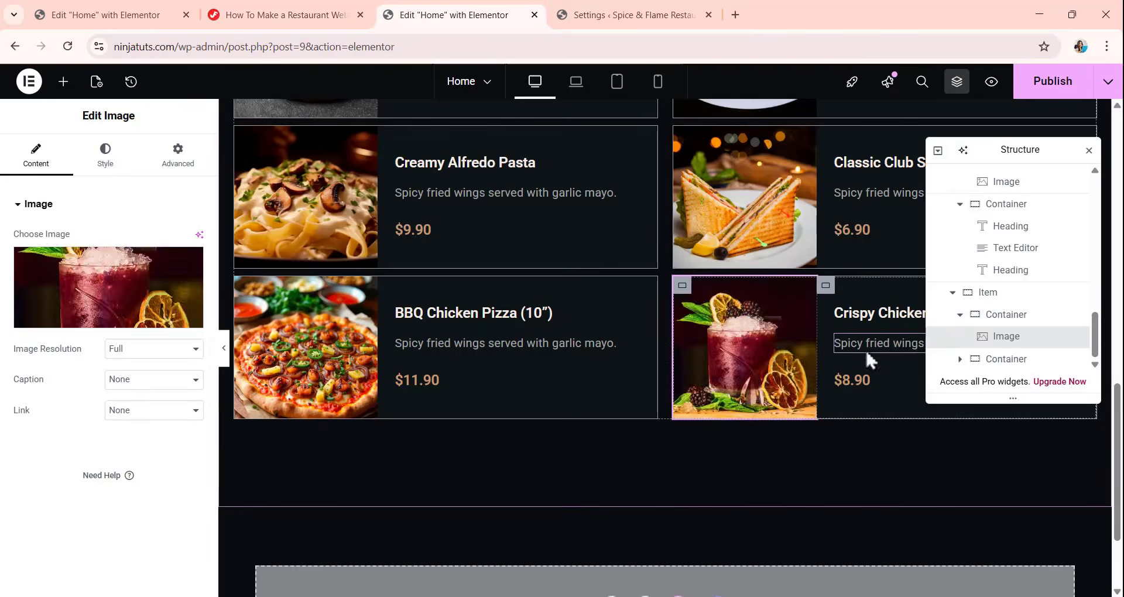
# Retitle the sixth dish card "Virgin Mojito" with the description "Refreshing lime and mint blend." and the price "$9.90".
pyautogui.click(867, 312)
pyautogui.moveTo(138, 264); pyautogui.dragTo(13, 321)
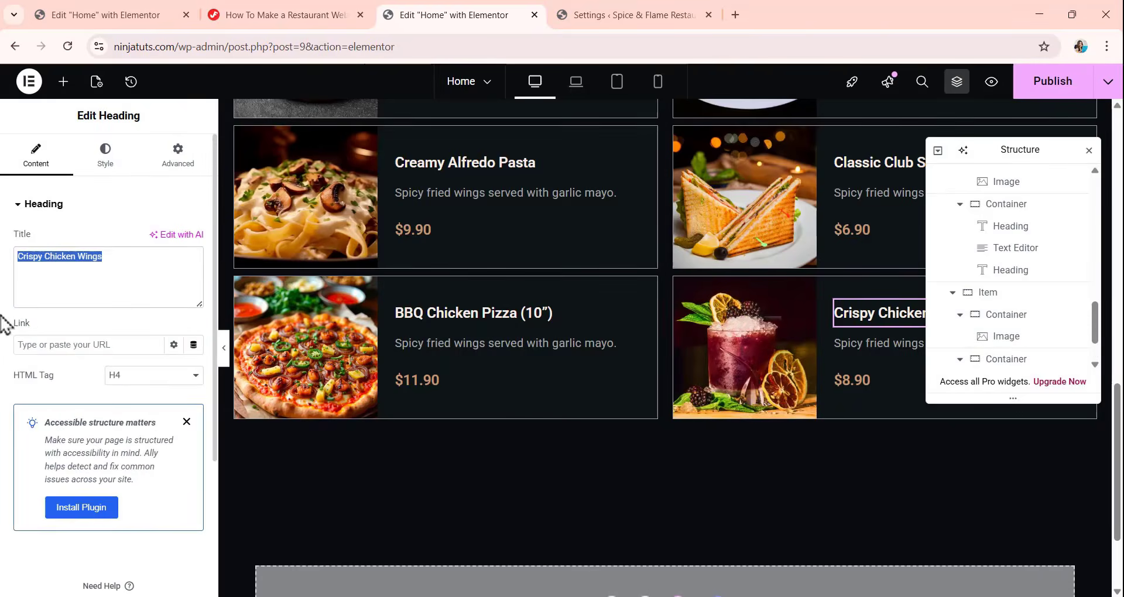
pyautogui.write('Virgin Mojito')
pyautogui.click(852, 380)
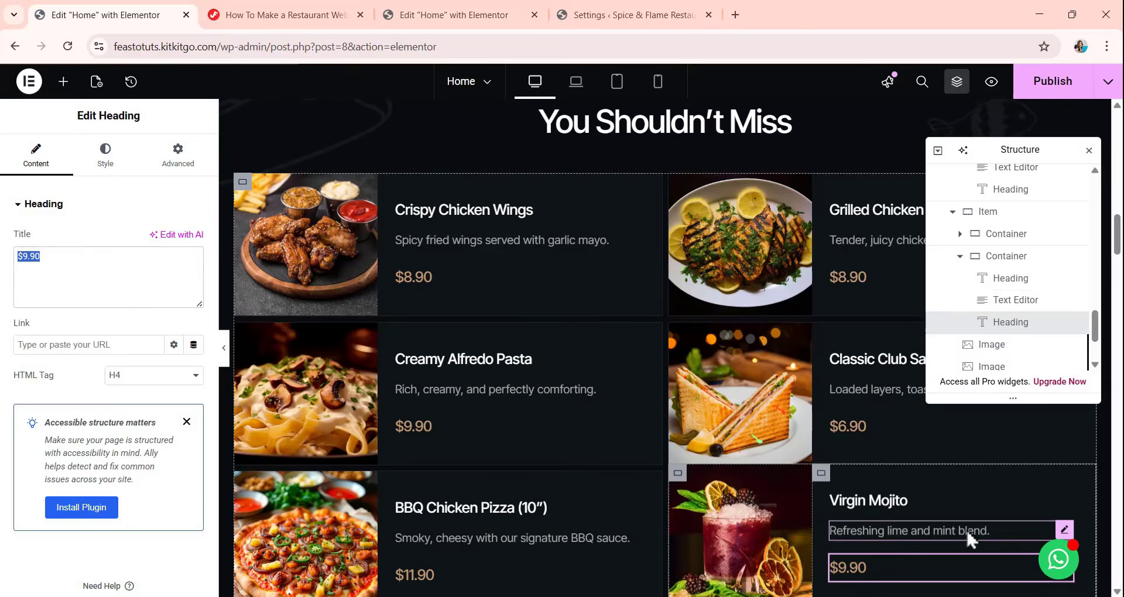
pyautogui.click(916, 529)
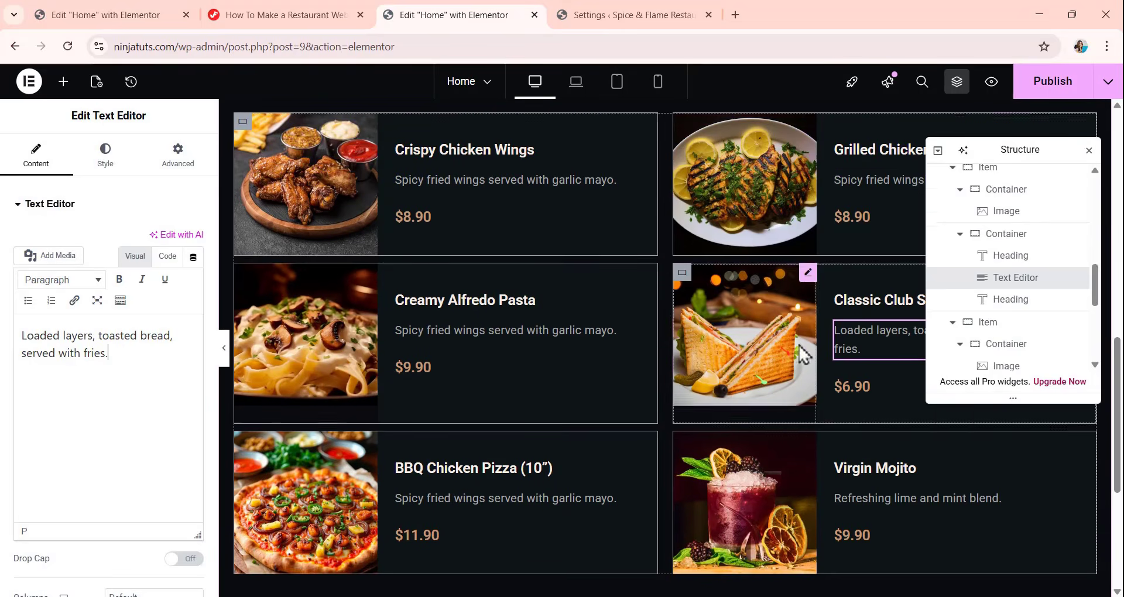
# Set the Classic Club Sandwich description to "Loaded layers, toasted bread, served with fries." and the Creamy Alfredo Pasta description to "Rich, creamy, and perfectly comforting.".
pyautogui.click(879, 188)
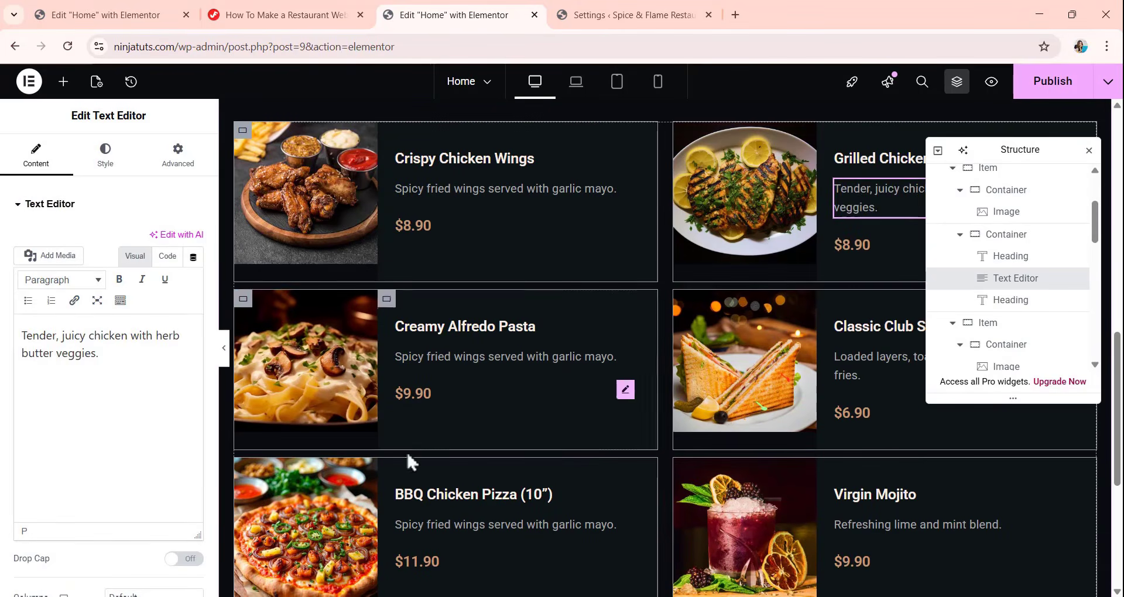
pyautogui.click(469, 357)
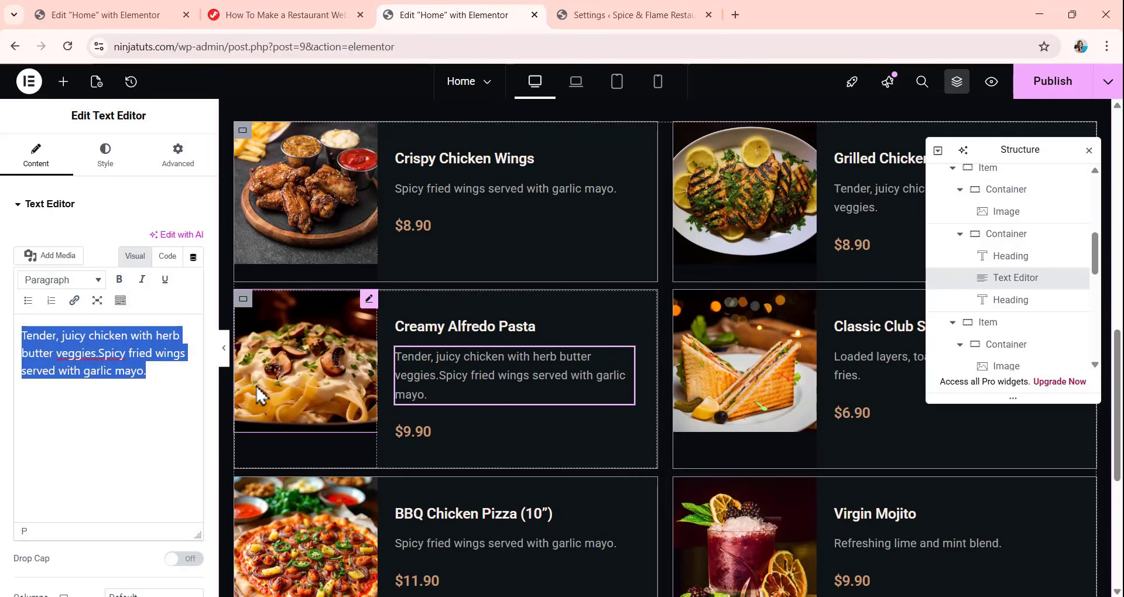
pyautogui.write('Tender, juicy chicken with herb butter veggies.')
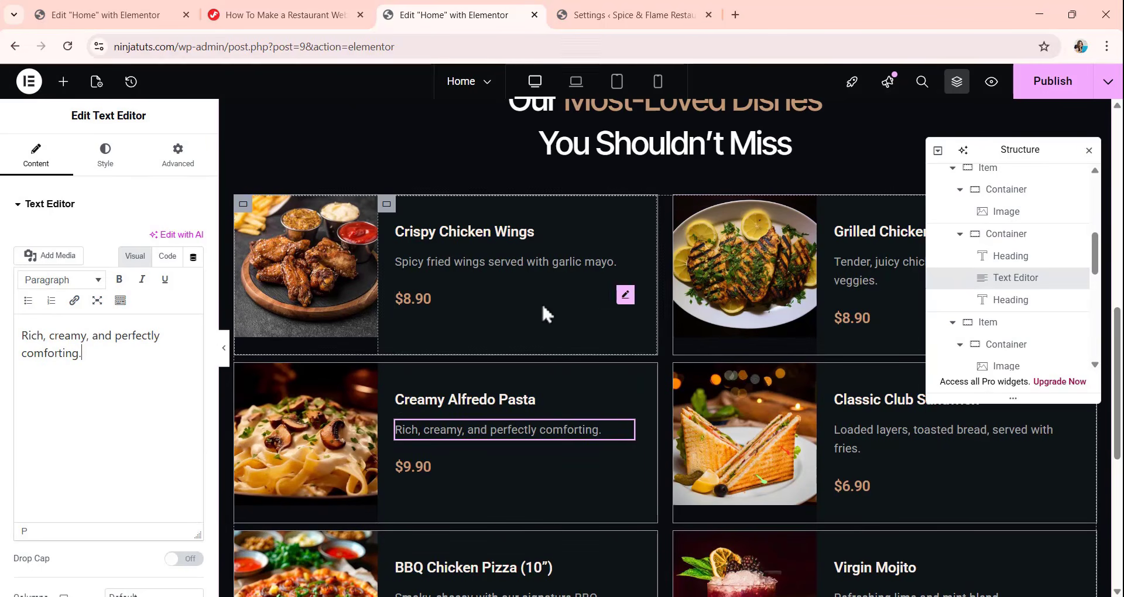
pyautogui.scroll(-3, 610, 275)
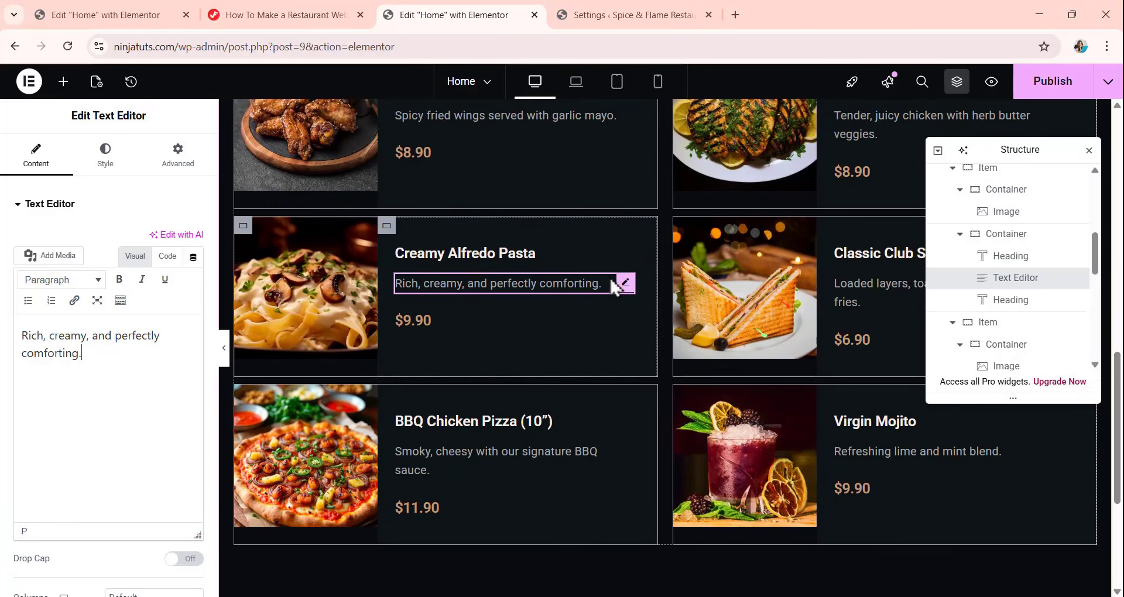
pyautogui.scroll(4, 613, 282)
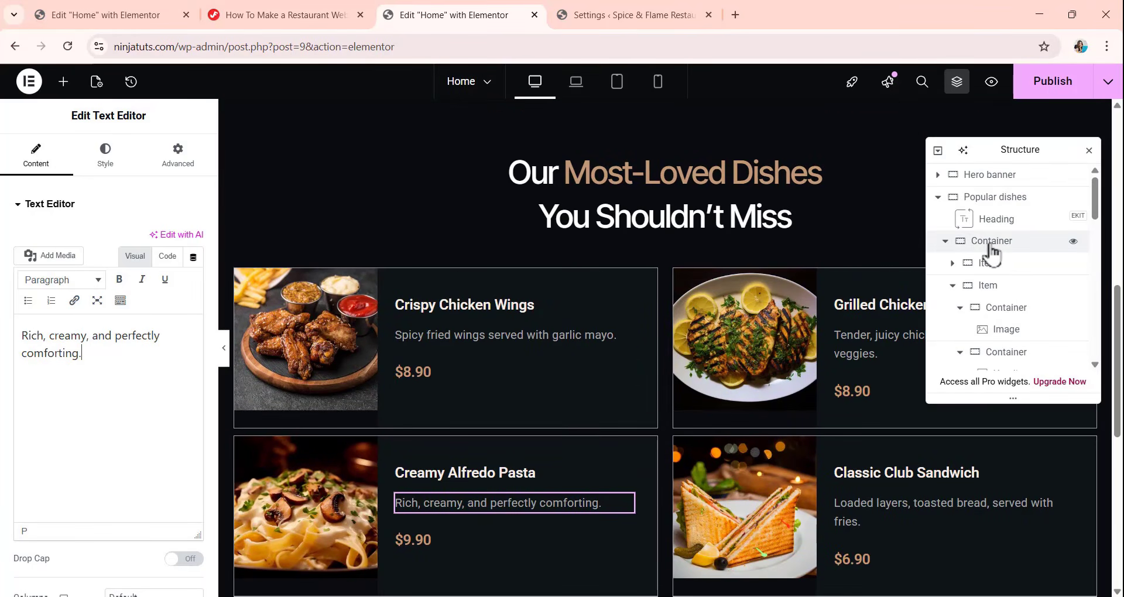
# Rename the container holding the six dish items as "wrapper" in the page structure and collapse it.
pyautogui.click(945, 241)
pyautogui.click(945, 241)
pyautogui.click(1002, 246)
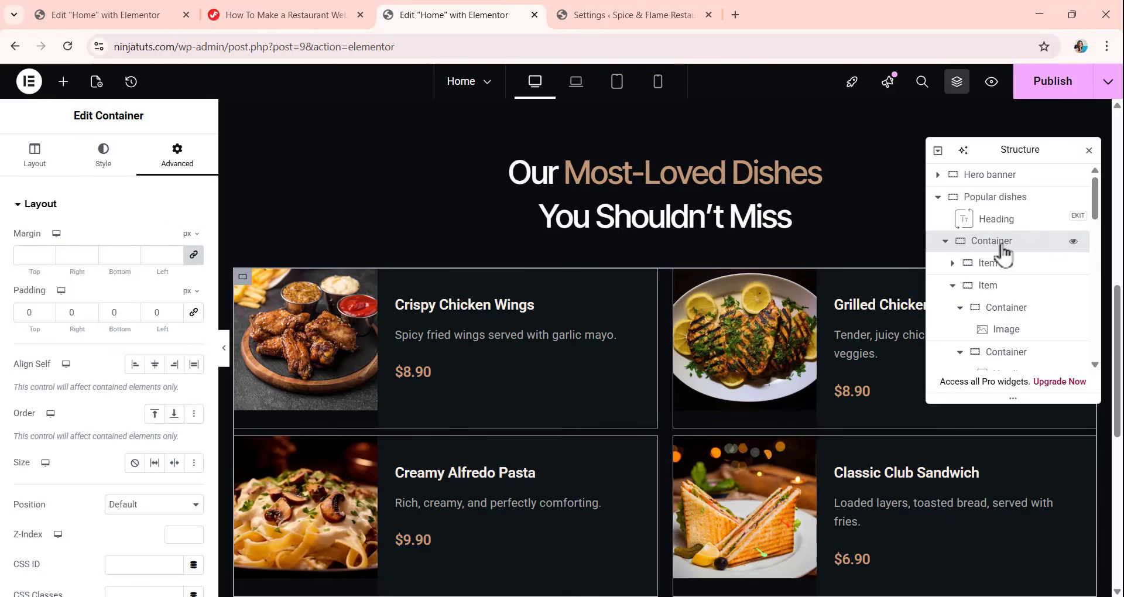
pyautogui.doubleClick(992, 243)
pyautogui.write('wrapper')
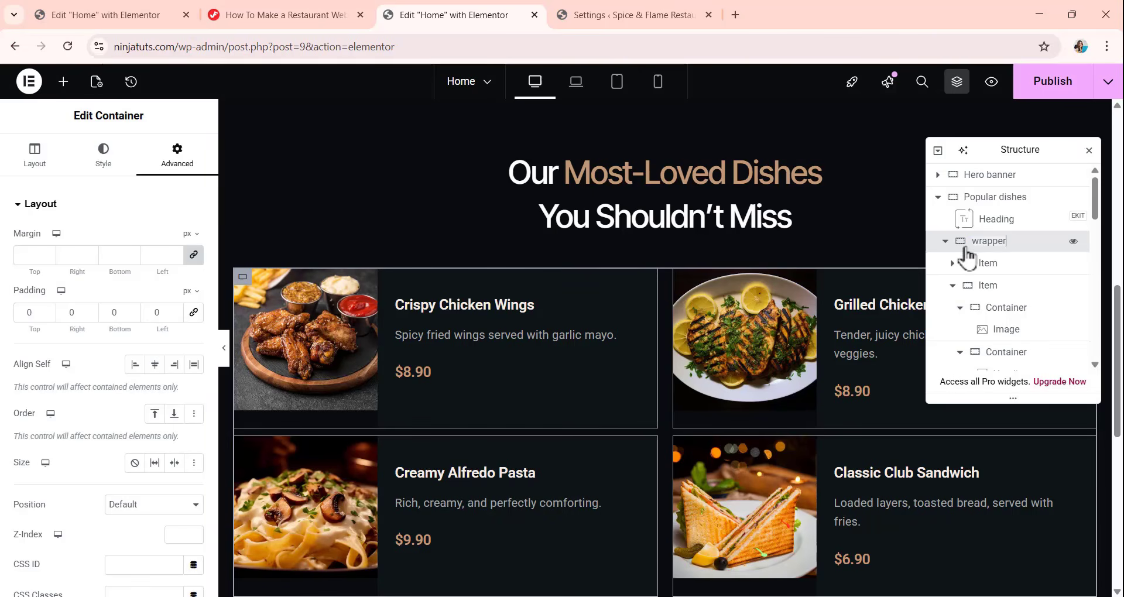
pyautogui.press('Return')
pyautogui.click(945, 241)
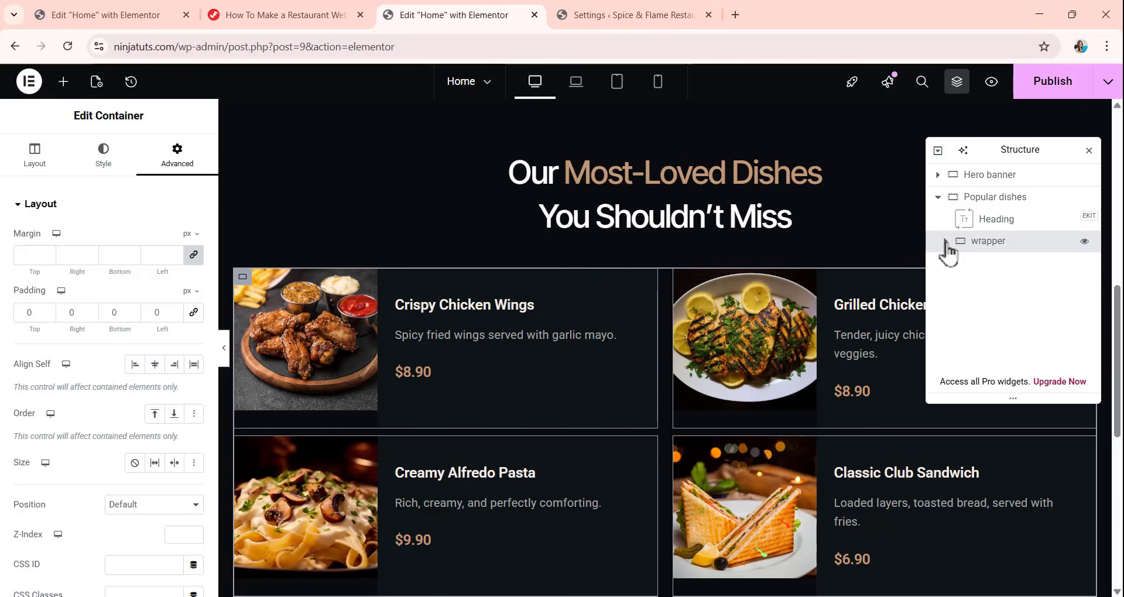
# Add a Button widget below the wrapper in the Popular dishes section, with the text "View Full Menu".
pyautogui.scroll(-6, 591, 271)
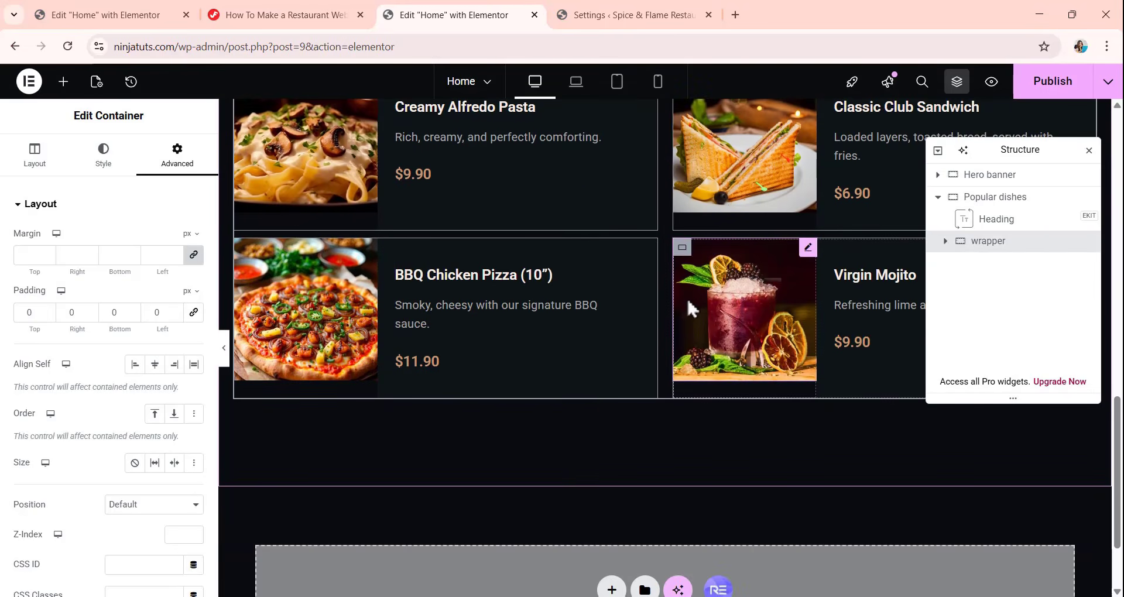
pyautogui.scroll(3, 682, 296)
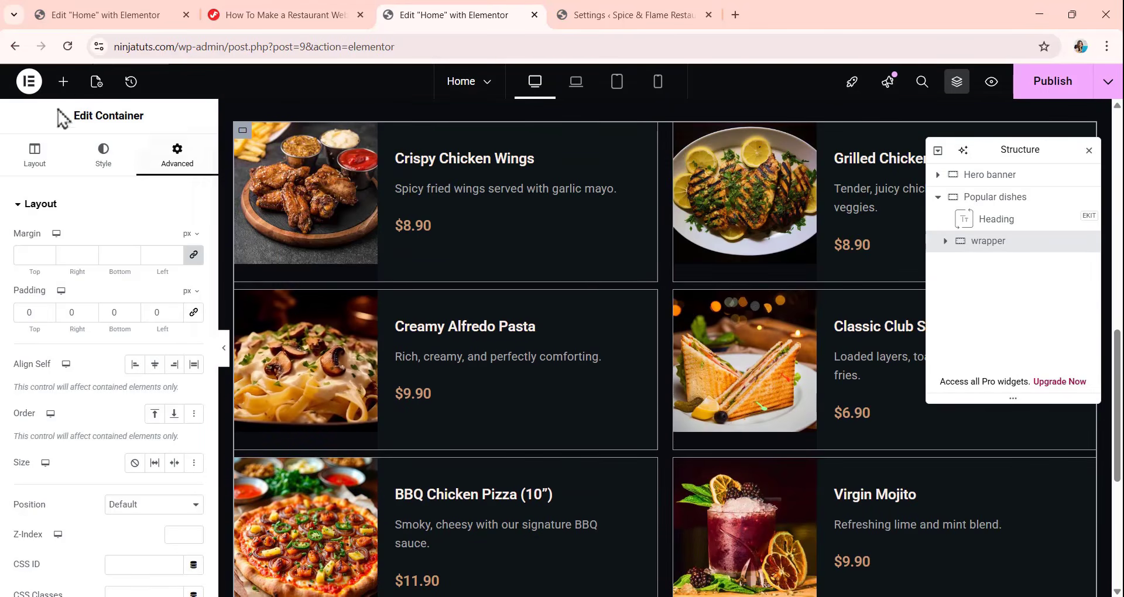
pyautogui.click(63, 82)
pyautogui.scroll(-1, 55, 352)
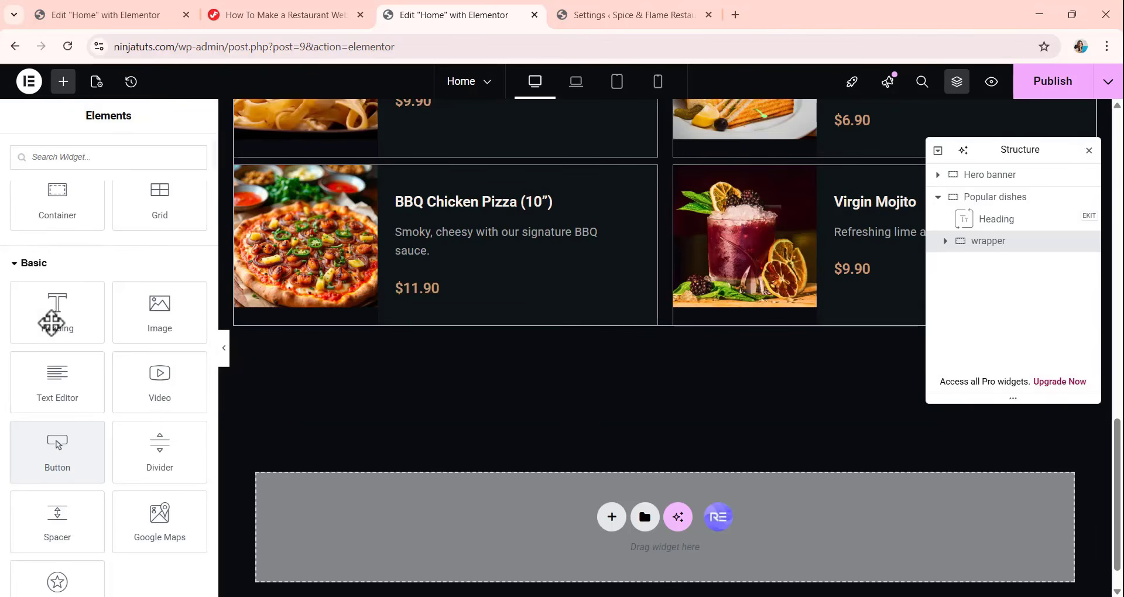
pyautogui.moveTo(50, 446); pyautogui.dragTo(667, 306)
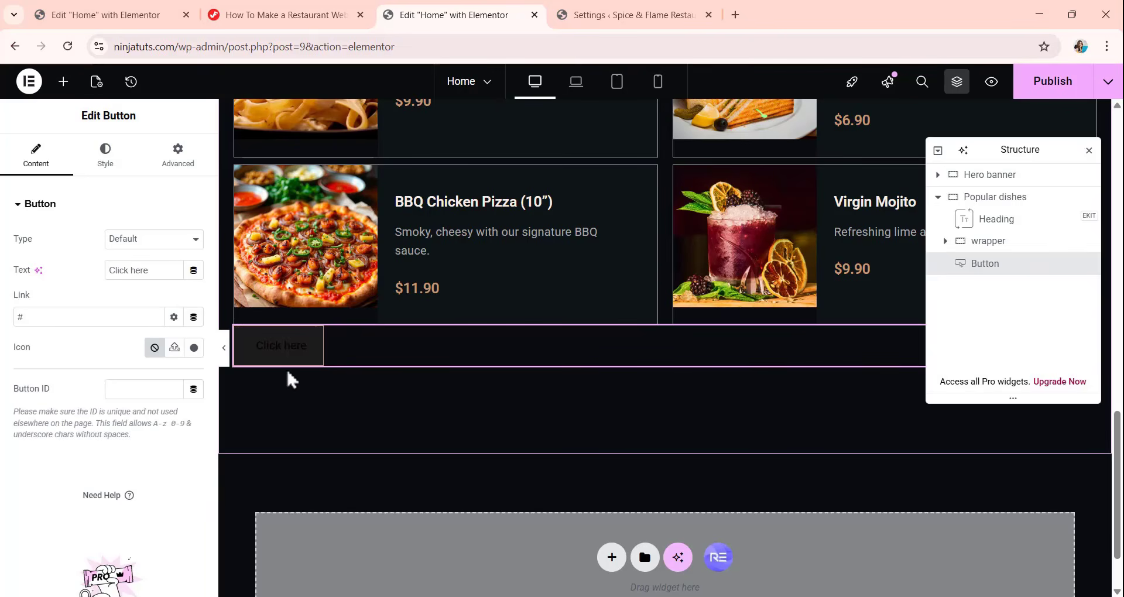
pyautogui.tripleClick(149, 270)
pyautogui.press('BackSpace')
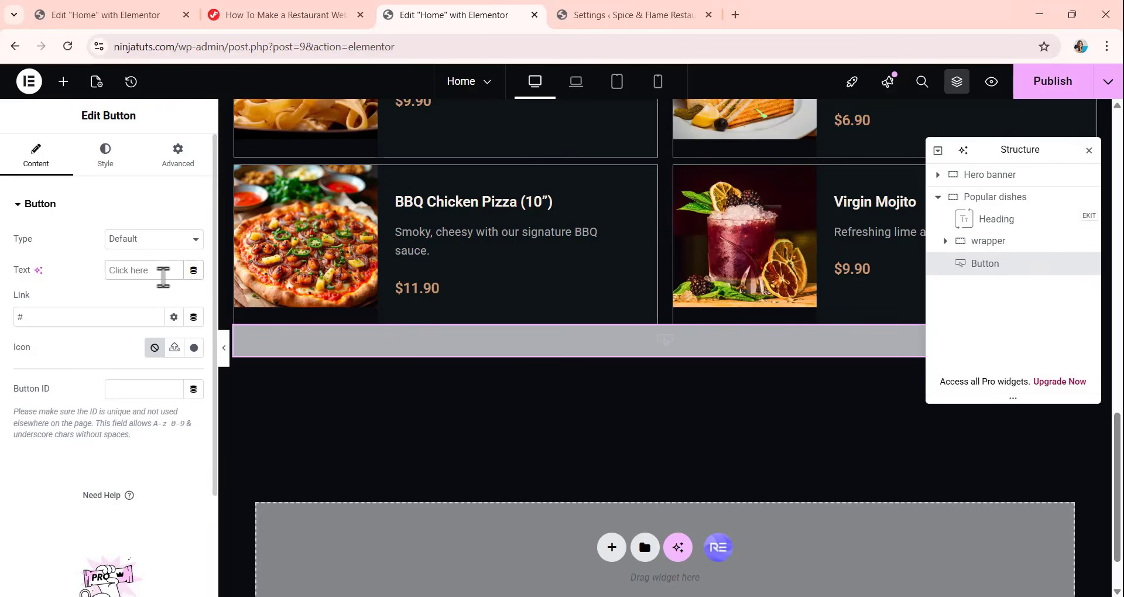
pyautogui.write('View Full Menu')
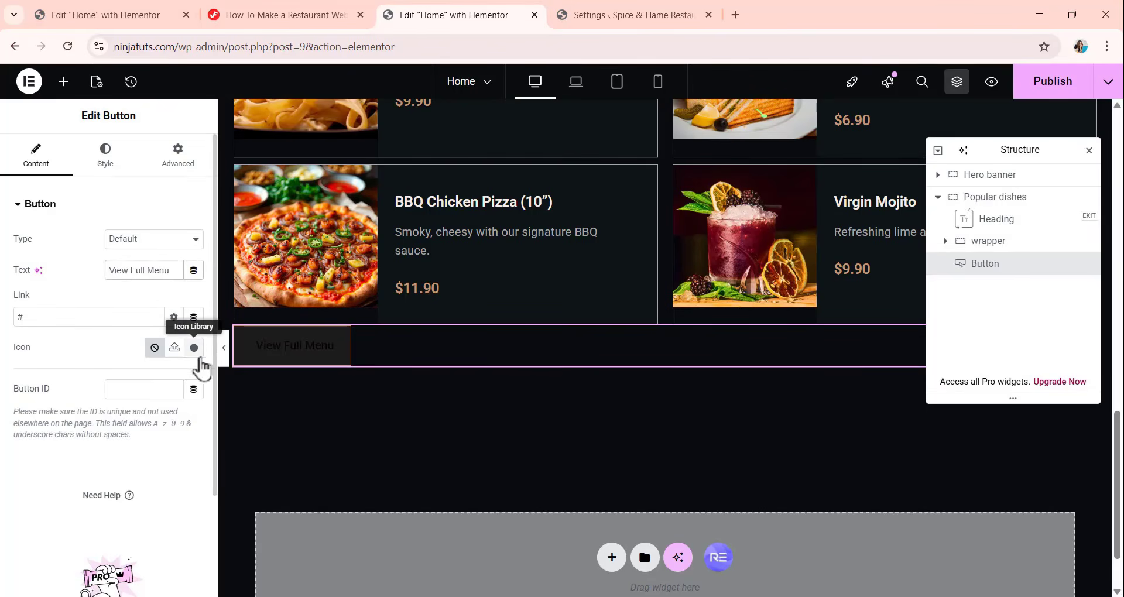
# Add the menu-bars-4.svg icon from the media library to the View Full Menu button in the Popular dishes section.
pyautogui.click(174, 348)
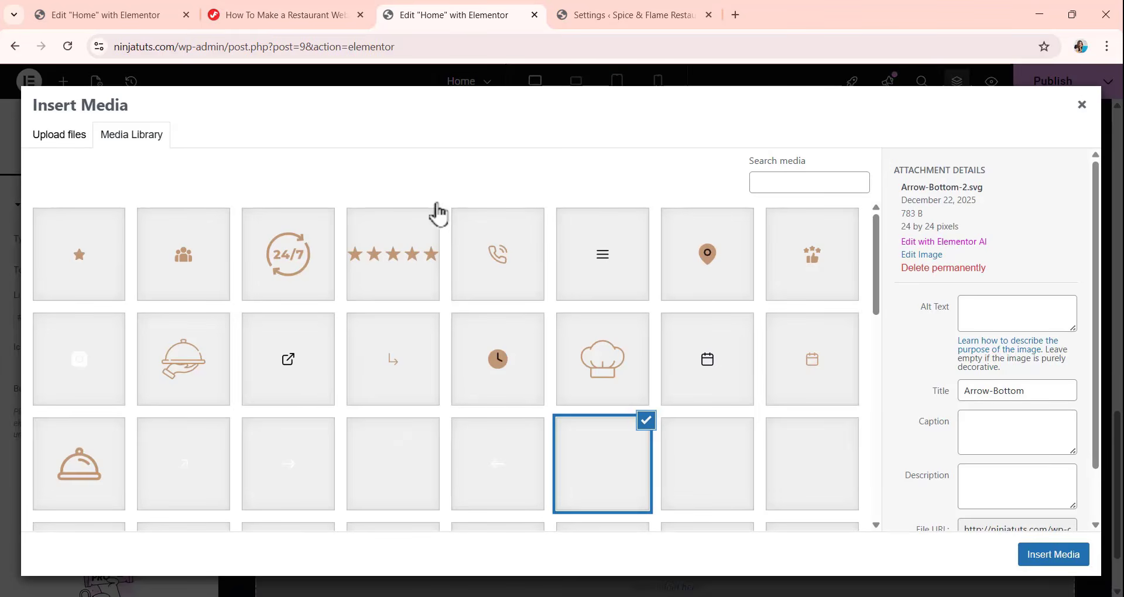
pyautogui.click(624, 277)
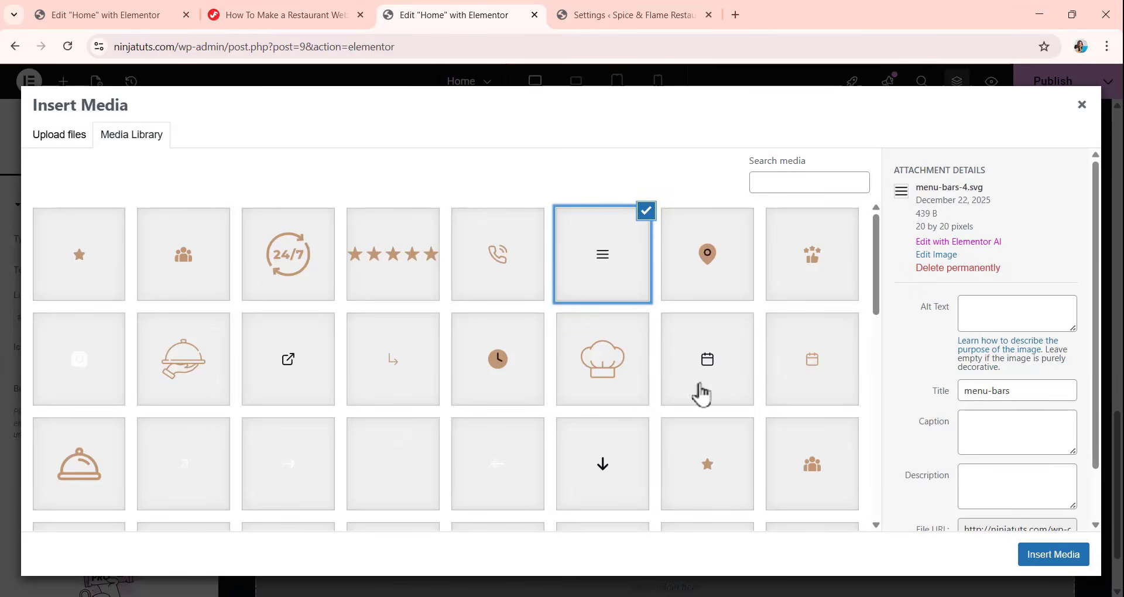
pyautogui.click(1054, 556)
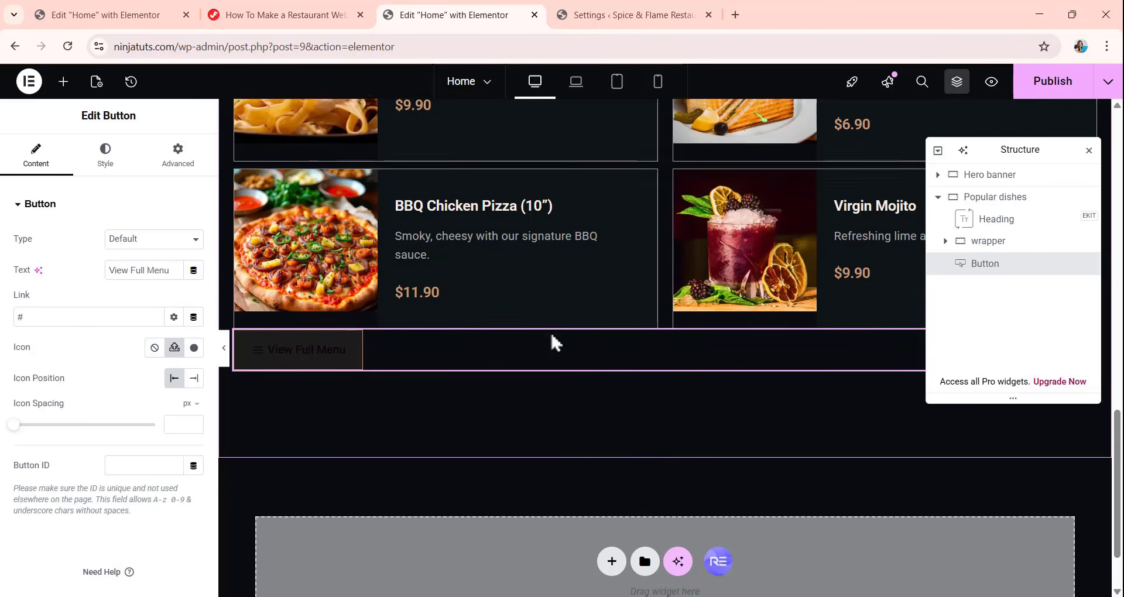
# Replace the icon of the hero banner's View Full Menu button with menu-bars-4.svg from the media library.
pyautogui.scroll(15, 551, 332)
pyautogui.scroll(3, 551, 331)
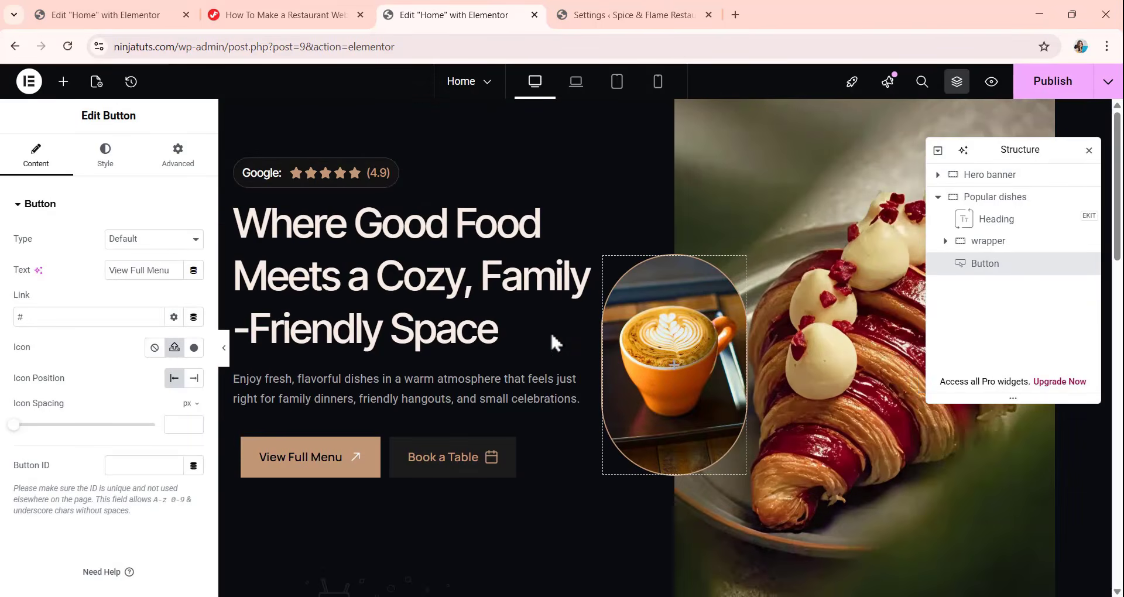
pyautogui.click(369, 459)
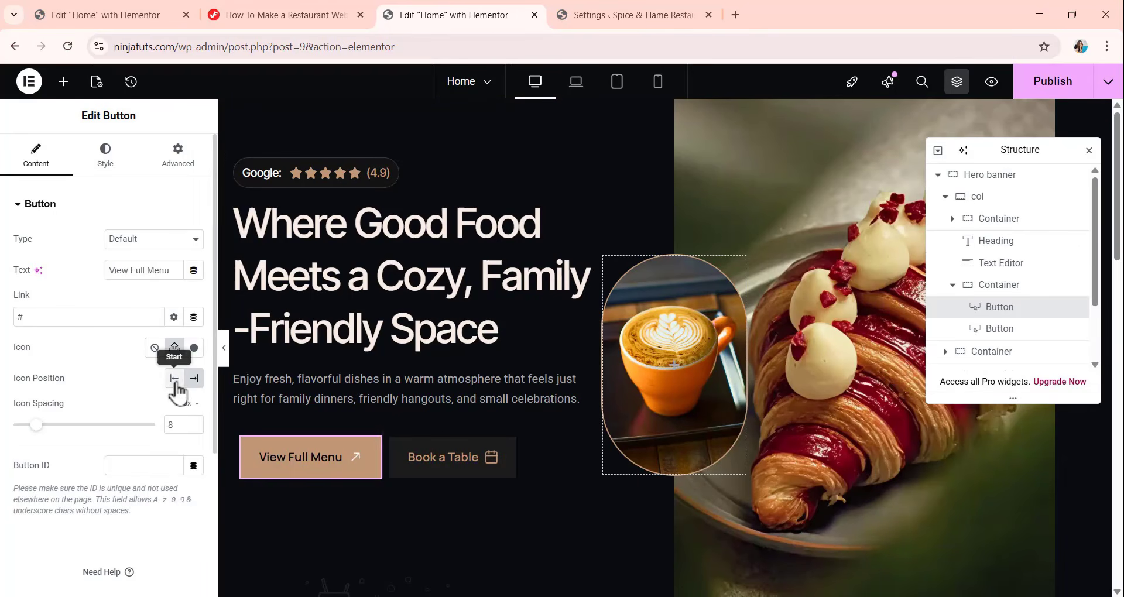
pyautogui.click(175, 349)
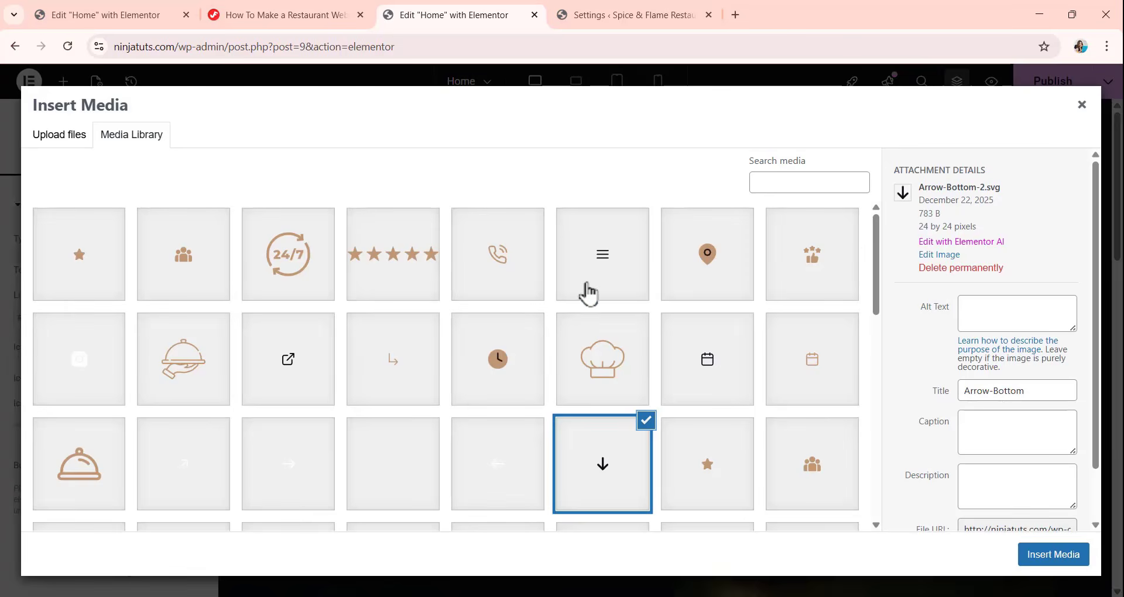
pyautogui.click(588, 293)
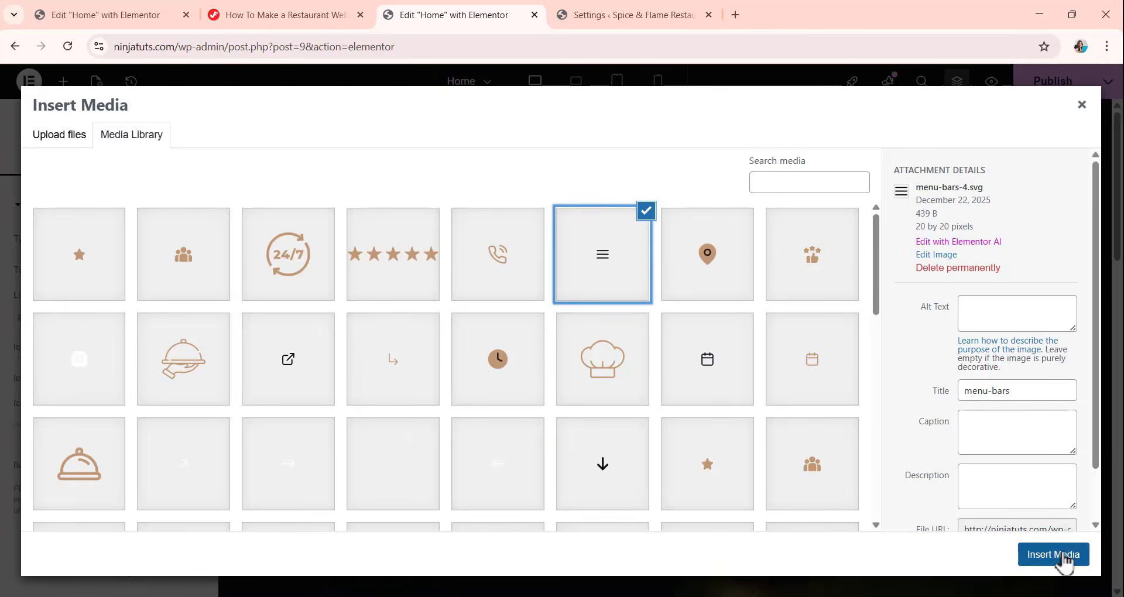
pyautogui.click(1063, 556)
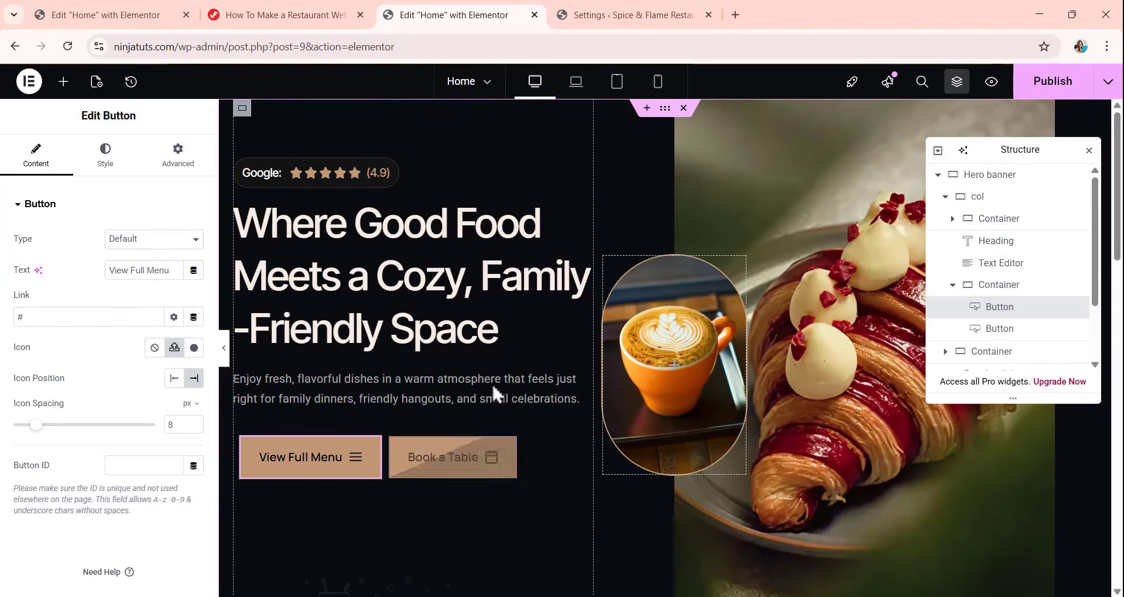
# Place the icon after the text on the Popular dishes View Full Menu button, with an icon spacing of 8 px.
pyautogui.scroll(-5, 465, 289)
pyautogui.scroll(-14, 504, 287)
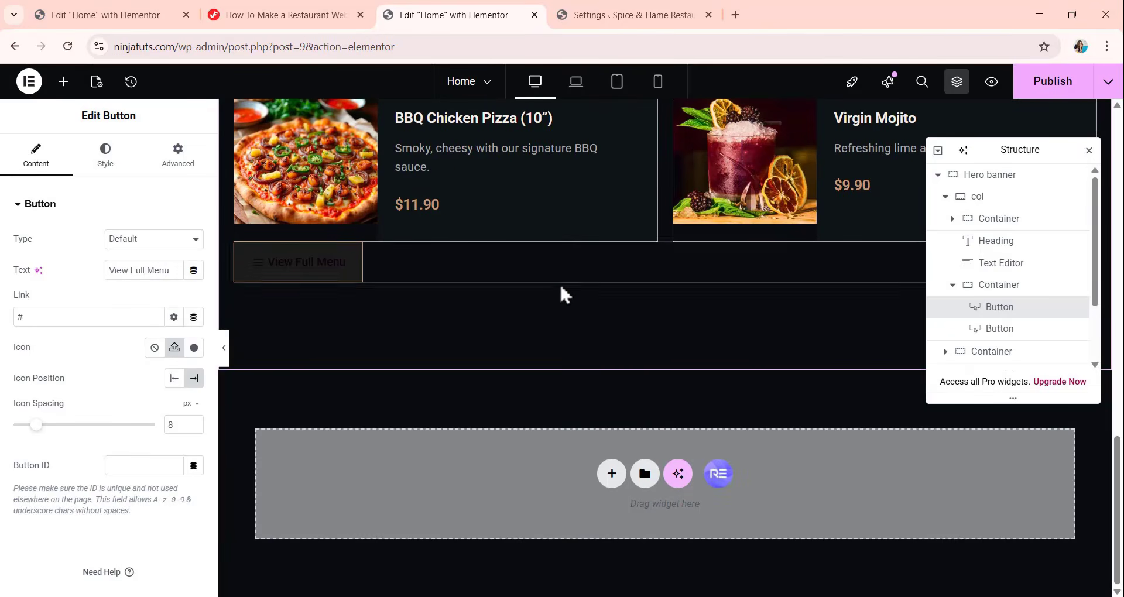
pyautogui.scroll(2, 340, 381)
pyautogui.click(339, 381)
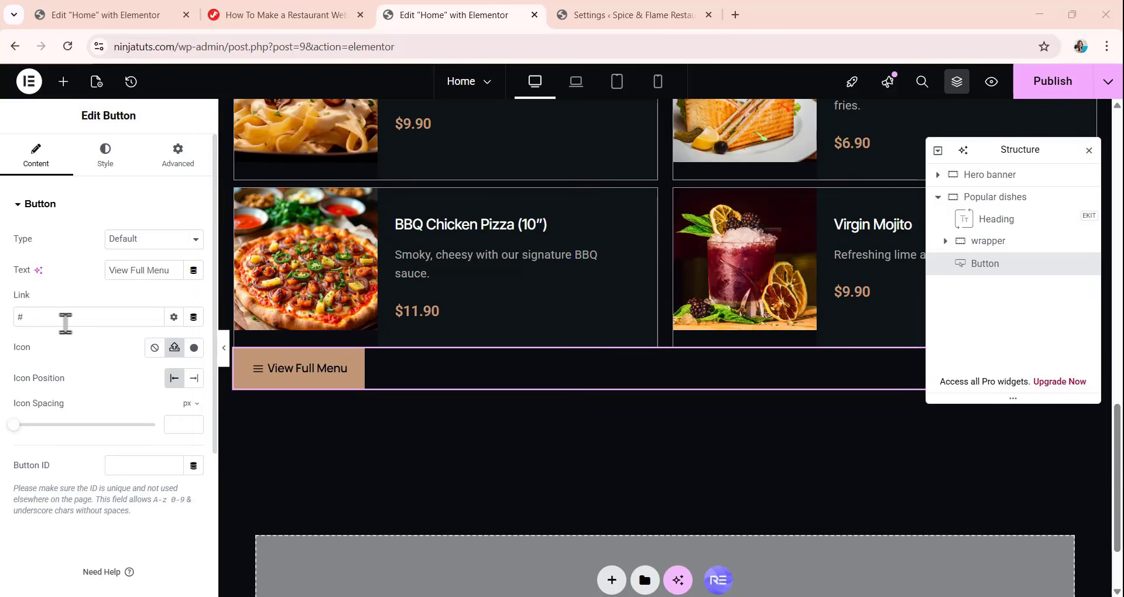
pyautogui.click(195, 381)
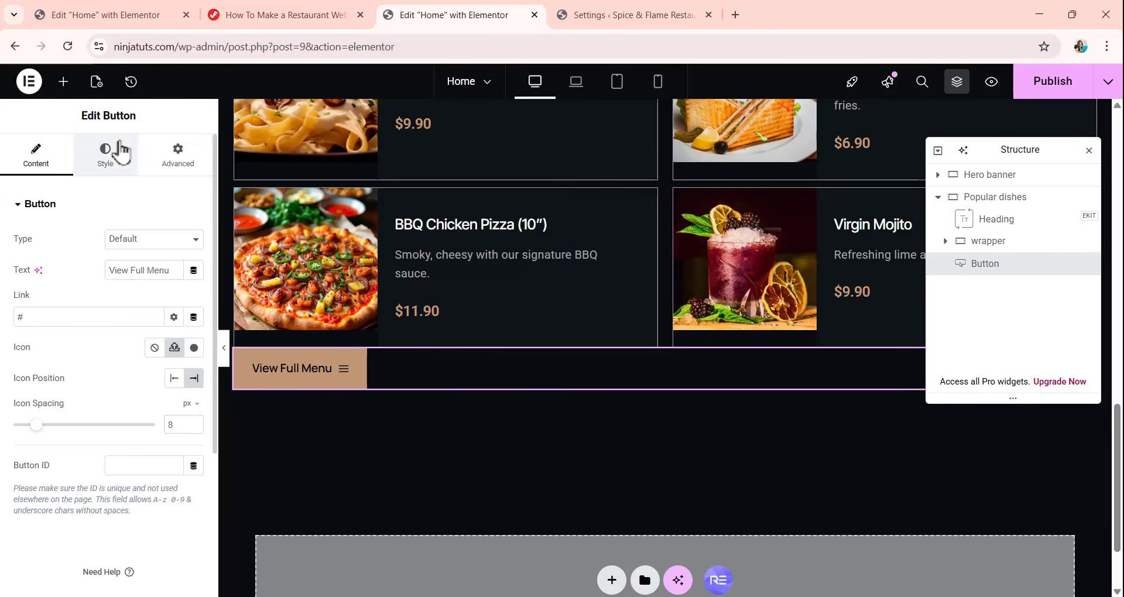
# Center the Popular dishes button and set its hover text color to the global color Button brown.
pyautogui.click(107, 159)
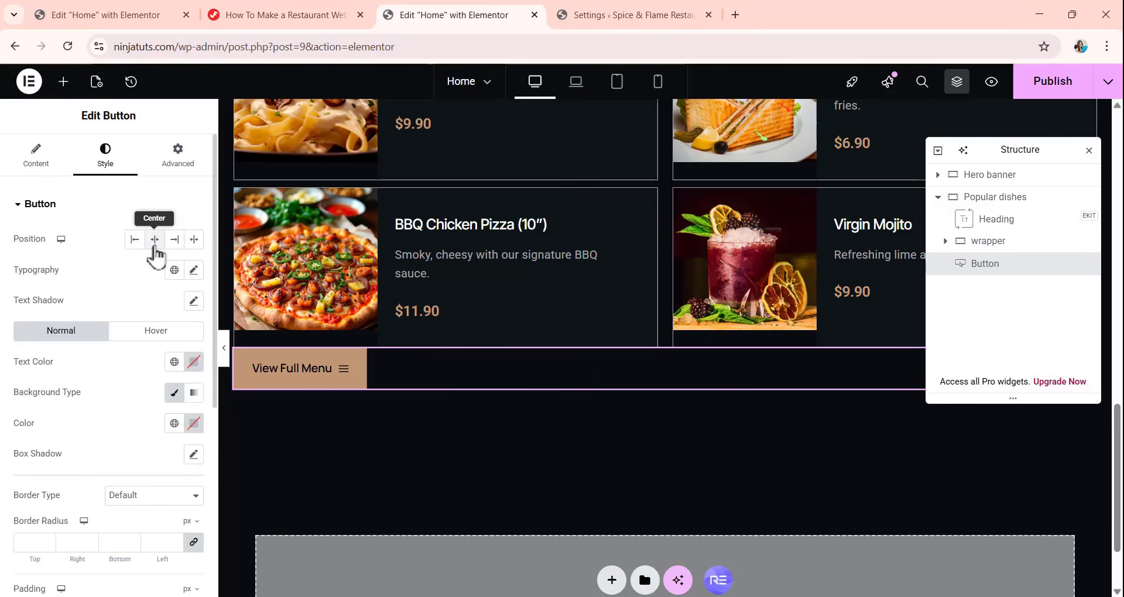
pyautogui.click(155, 239)
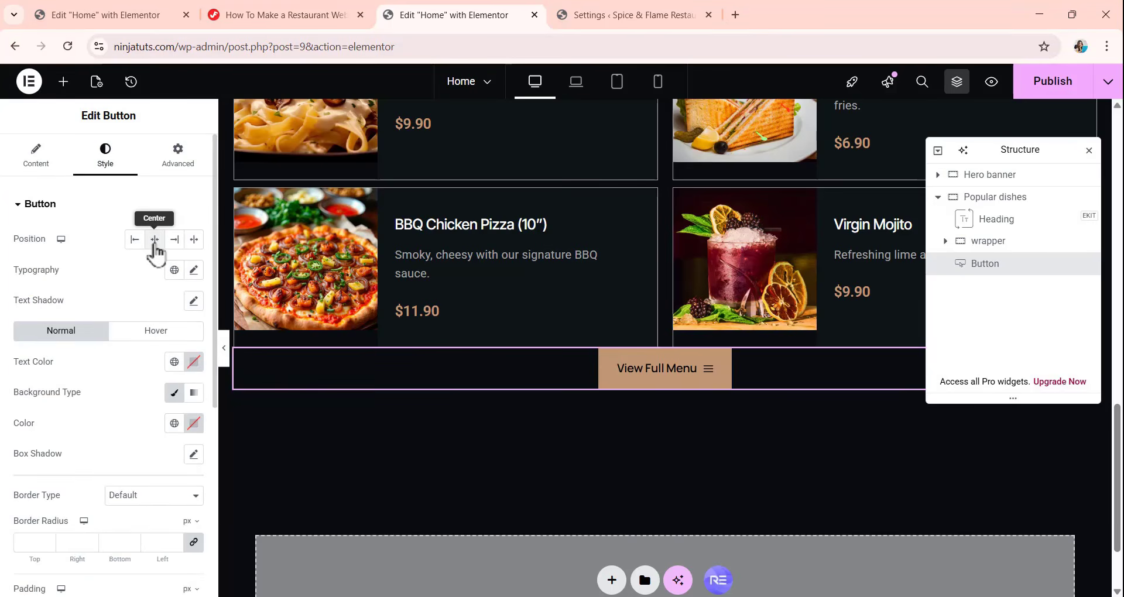
pyautogui.click(156, 332)
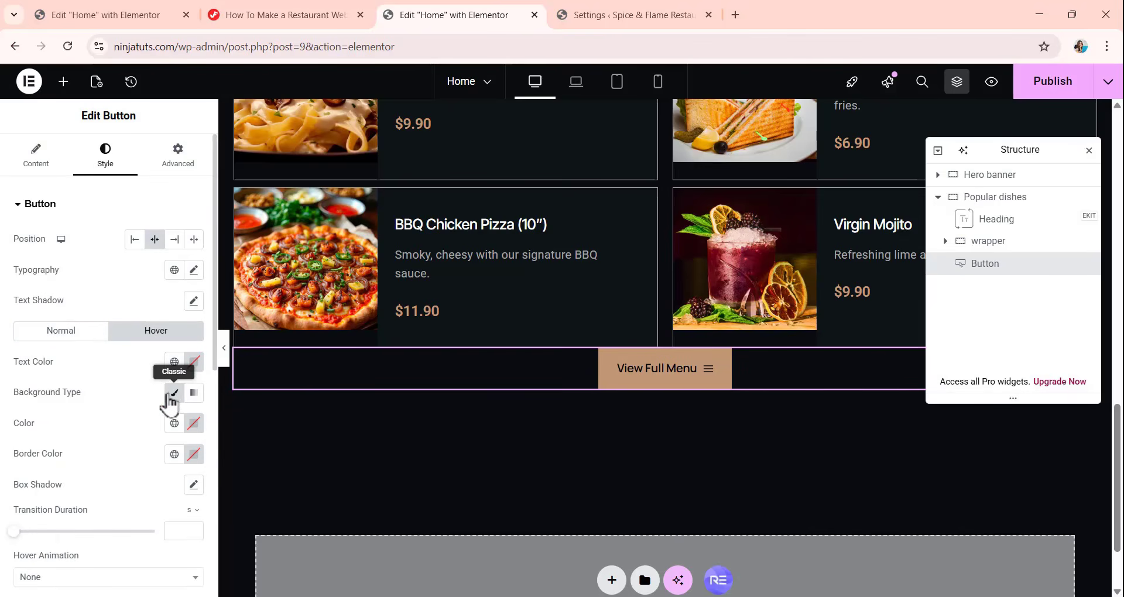
pyautogui.click(174, 362)
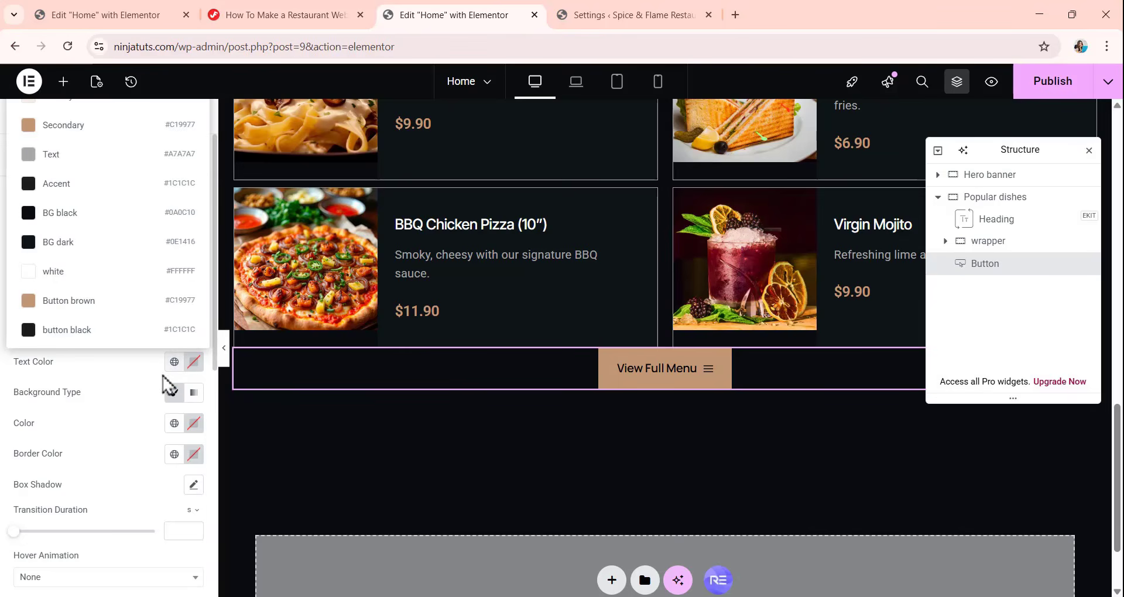
pyautogui.click(85, 301)
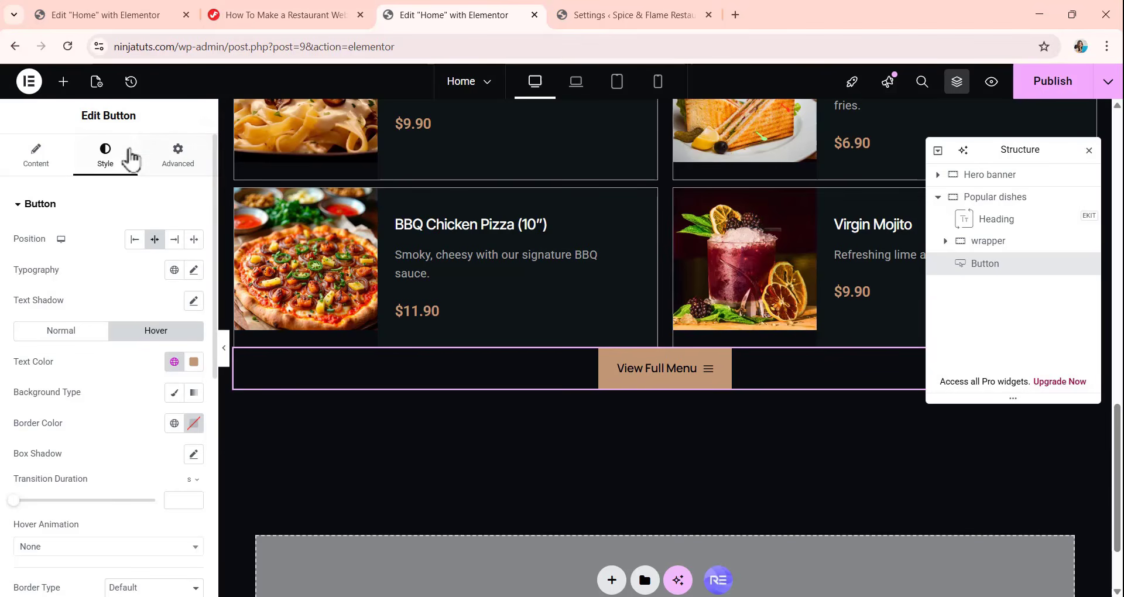
# Unlink the margins of the Popular dishes button and set its top margin to 40 px.
pyautogui.click(179, 162)
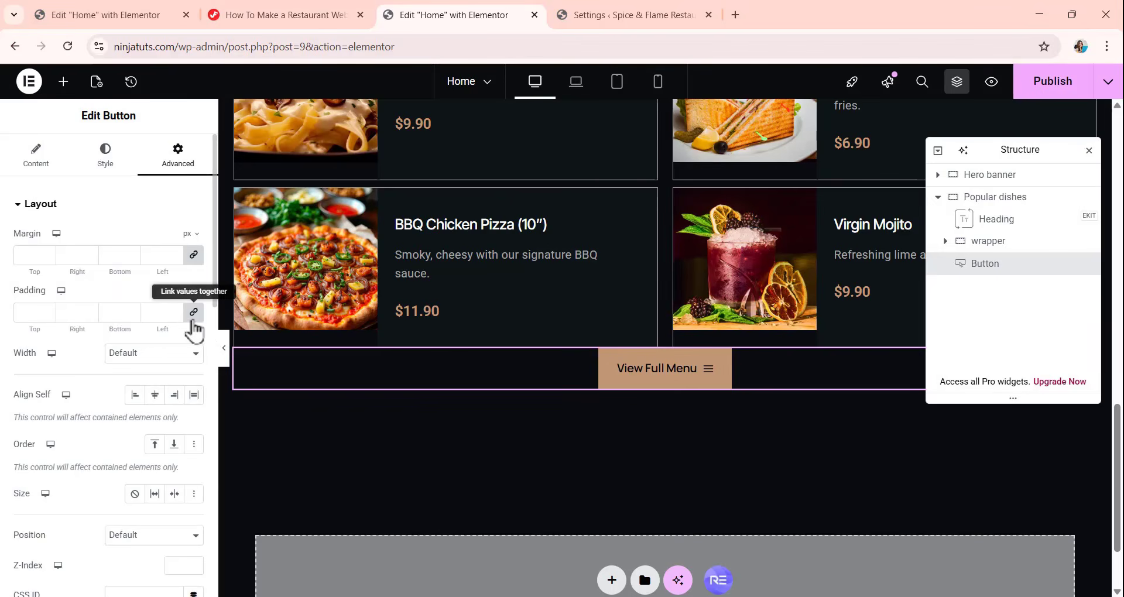
pyautogui.click(193, 255)
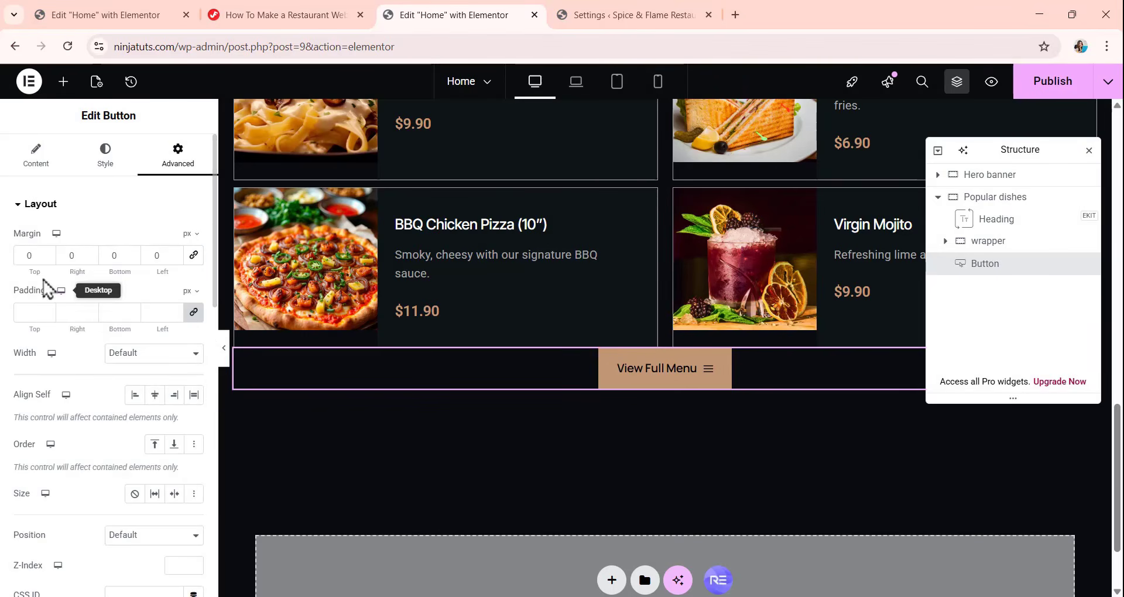
pyautogui.write('40')
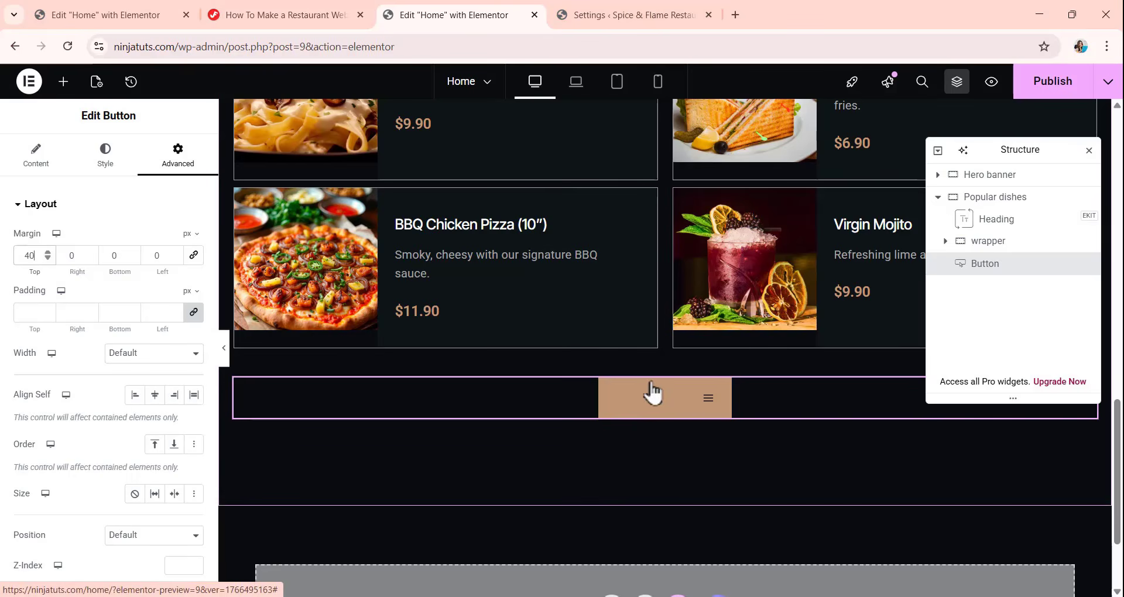
# Review the .myBTN, .btn-brown and .btn-black button rules in the site's Additional CSS, and return to the page editor.
pyautogui.click(639, 15)
pyautogui.scroll(-10, 120, 334)
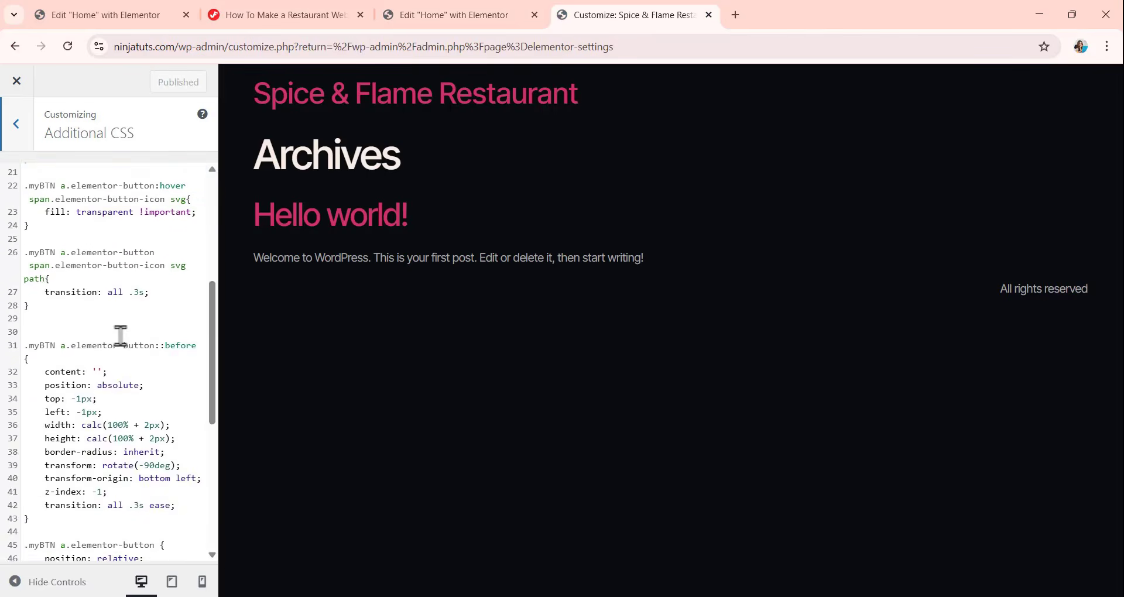
pyautogui.scroll(4, 120, 335)
pyautogui.scroll(-5, 120, 335)
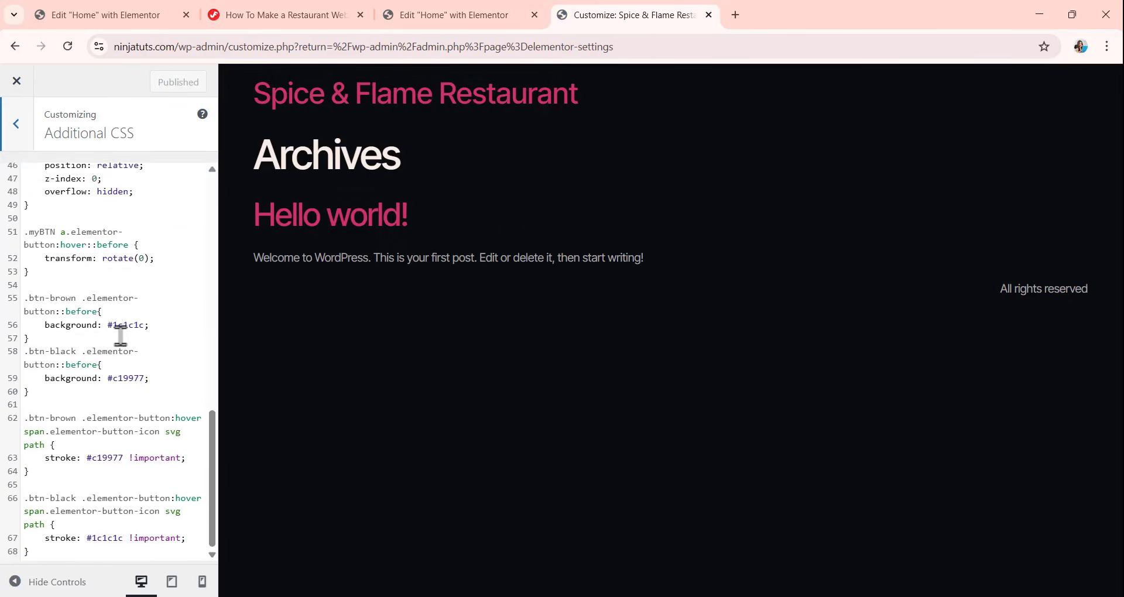
pyautogui.scroll(5, 120, 335)
pyautogui.click(445, 15)
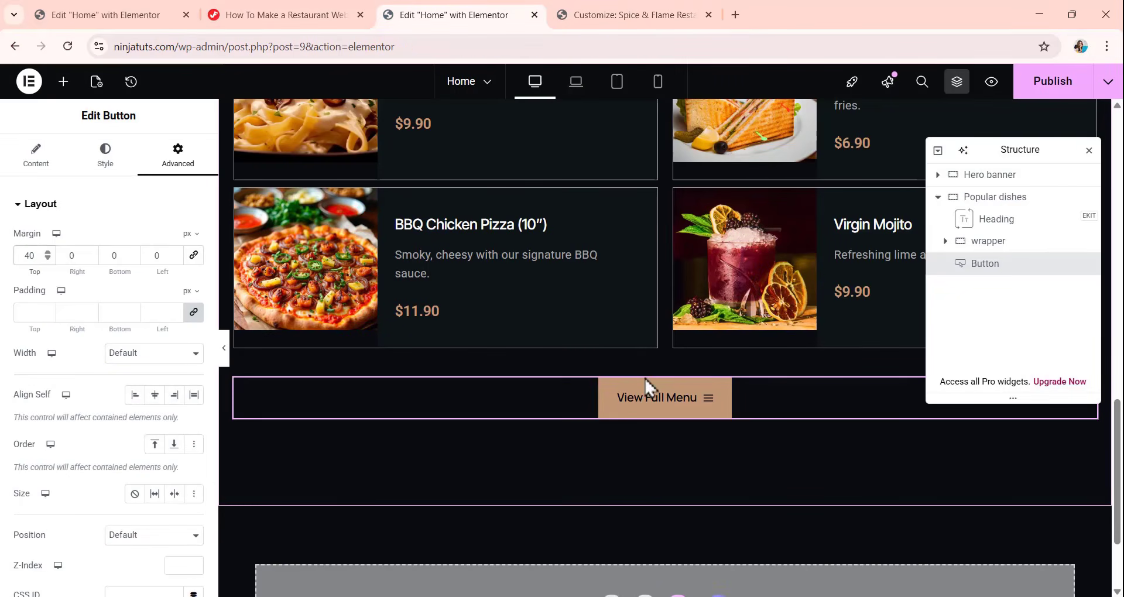
# Copy myBTN and btn-brown from the tutorial page's Button Style CSS Classes and set them as the Popular dishes button's CSS classes.
pyautogui.click(281, 2)
pyautogui.scroll(-11, 327, 314)
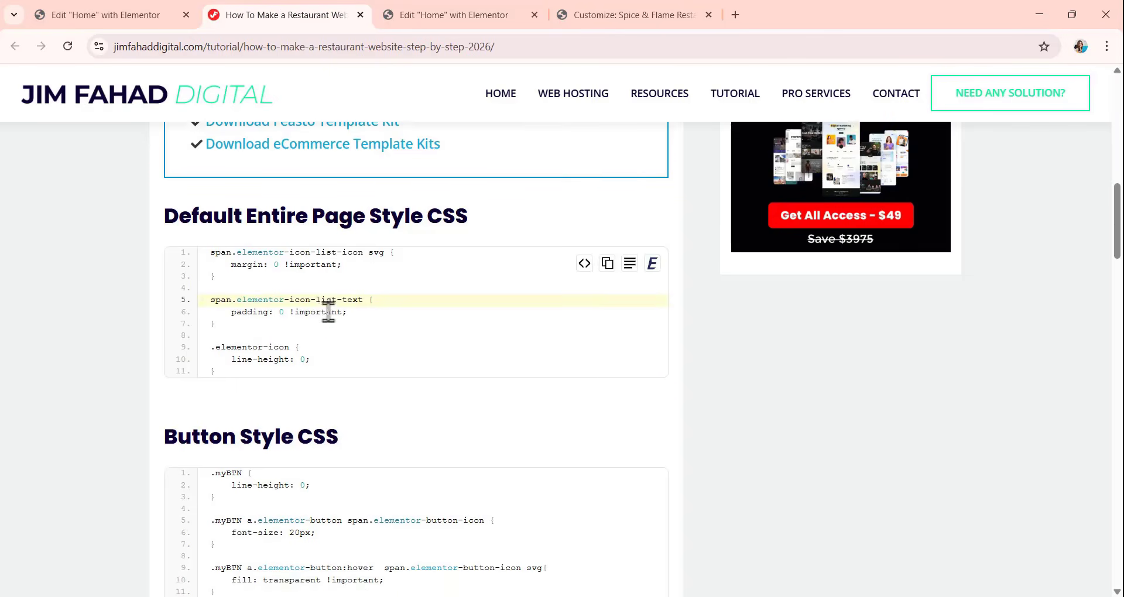
pyautogui.scroll(-4, 266, 446)
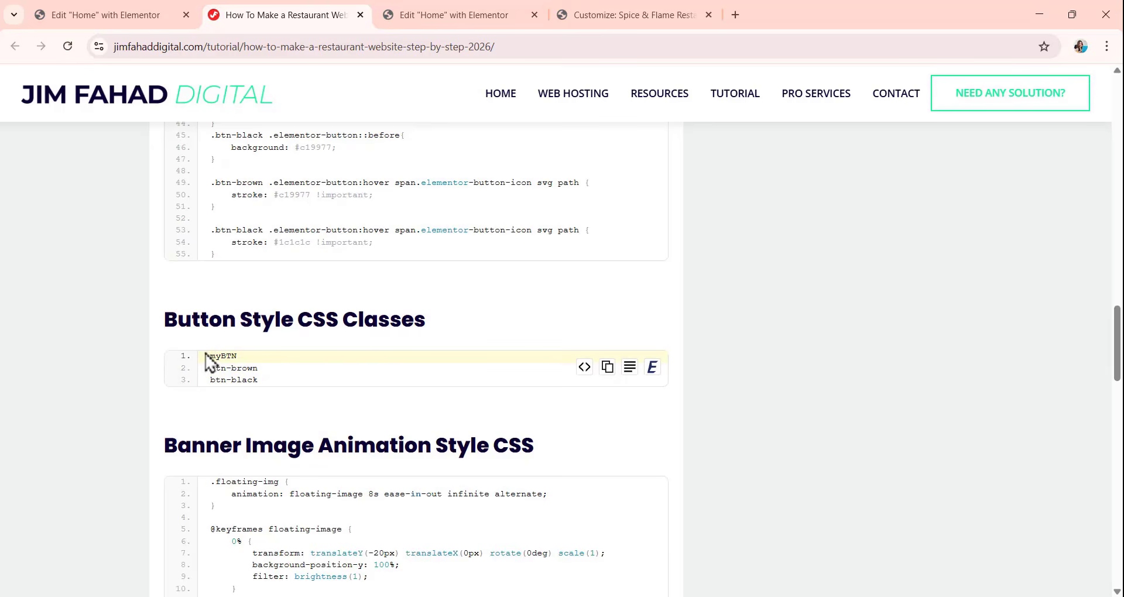
pyautogui.moveTo(258, 370); pyautogui.dragTo(295, 372)
pyautogui.hotkey('ctrl', 'c')
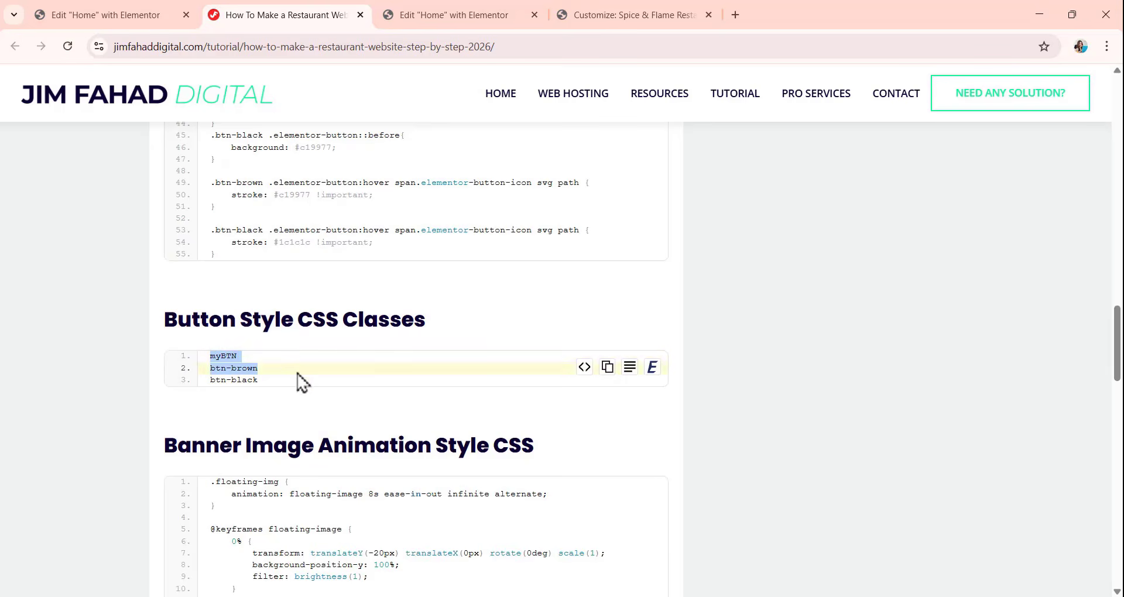
pyautogui.click(448, 16)
pyautogui.scroll(-4, 108, 381)
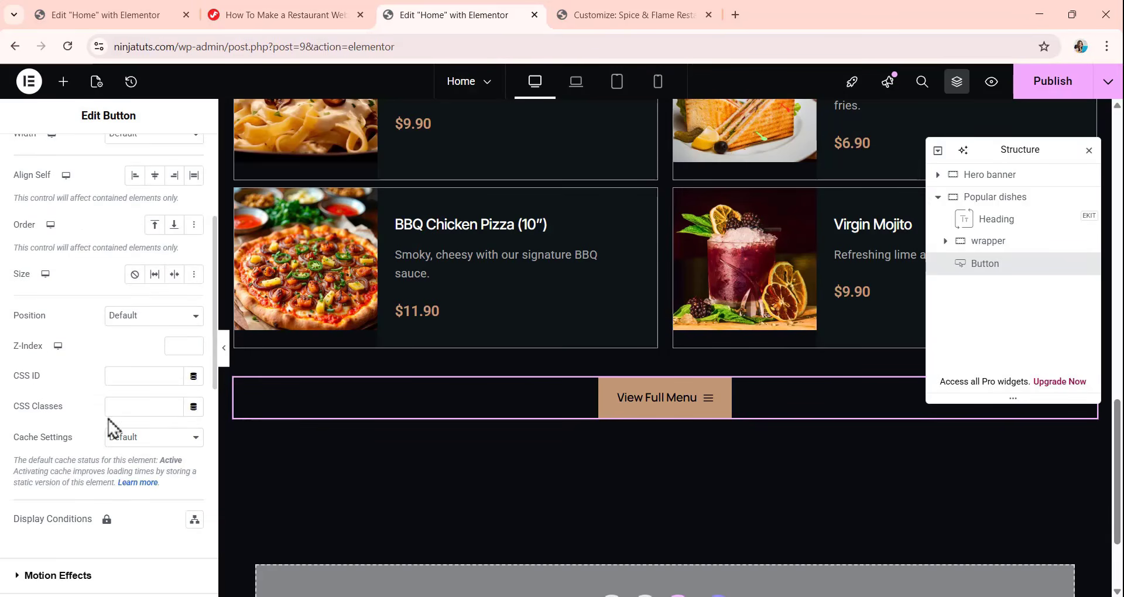
pyautogui.click(118, 407)
pyautogui.hotkey('ctrl', 'v')
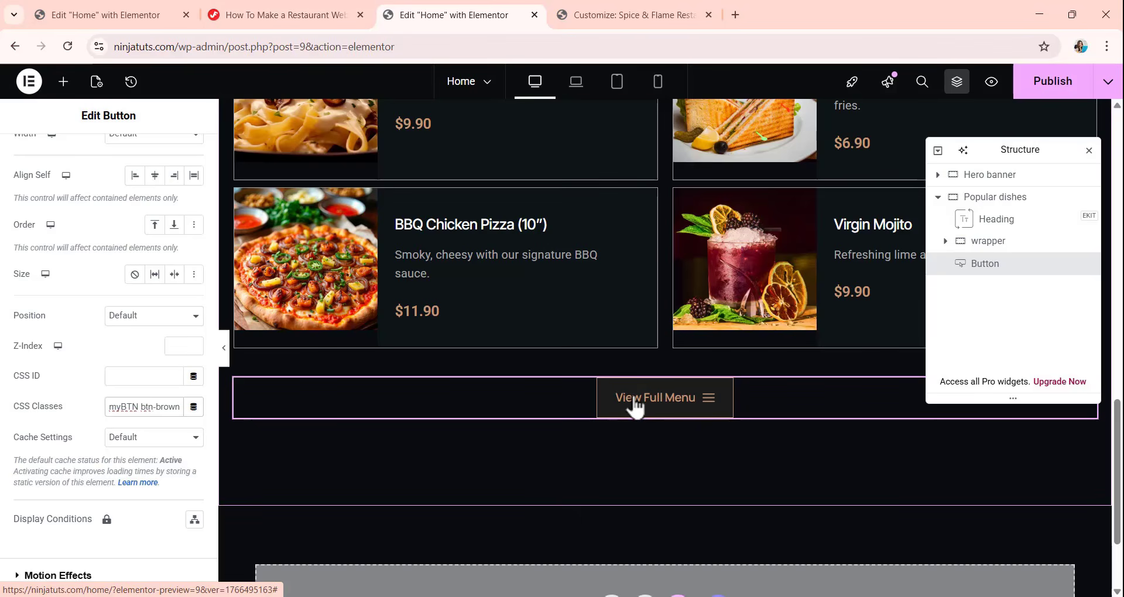
# Set the entrance animation of the first Item container in the wrapper (Crispy Chicken Wings) to Fade In Left.
pyautogui.scroll(5, 626, 285)
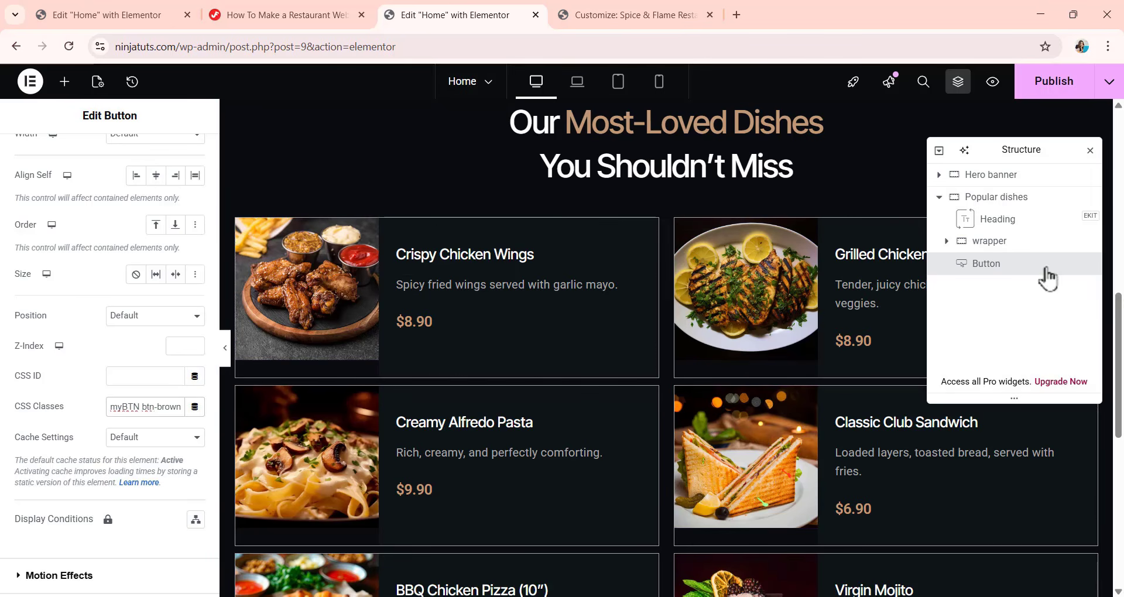
pyautogui.click(952, 248)
pyautogui.click(947, 242)
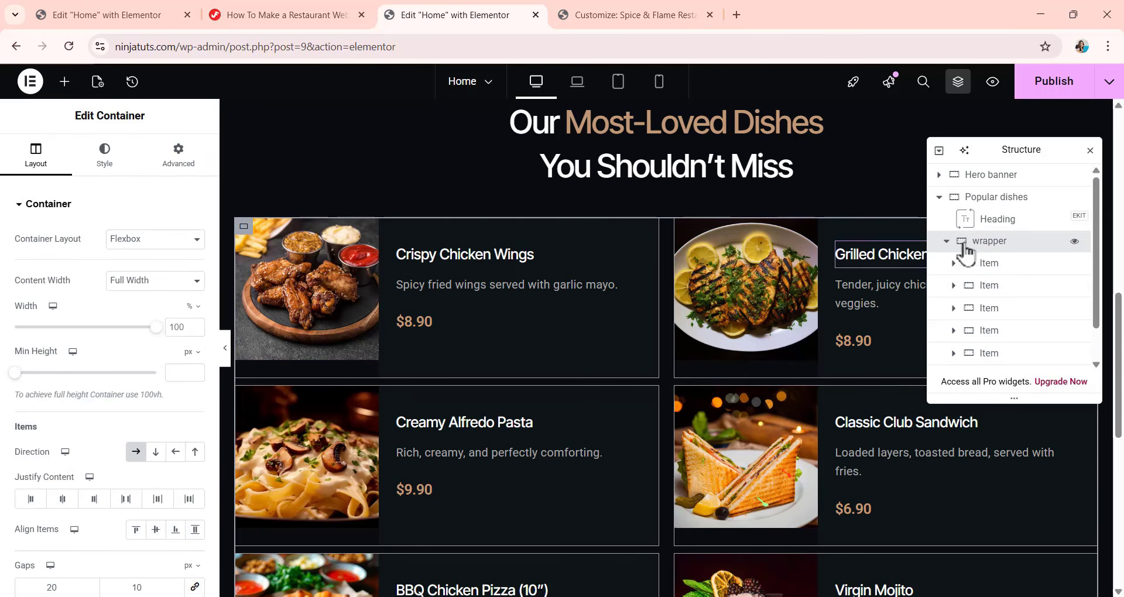
pyautogui.click(1002, 269)
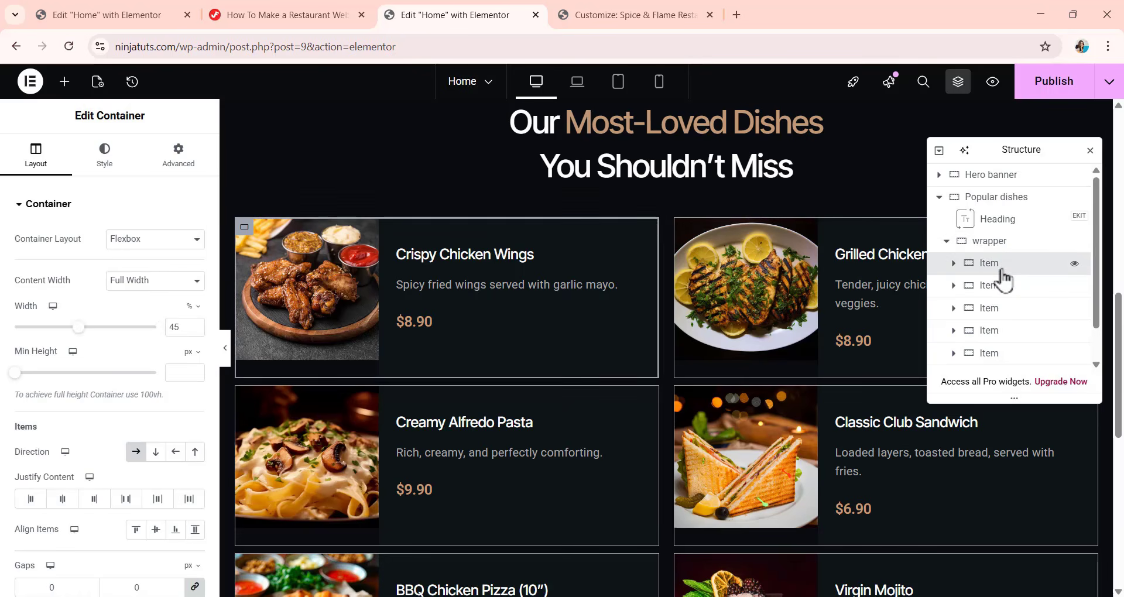
pyautogui.click(157, 158)
pyautogui.scroll(-8, 113, 369)
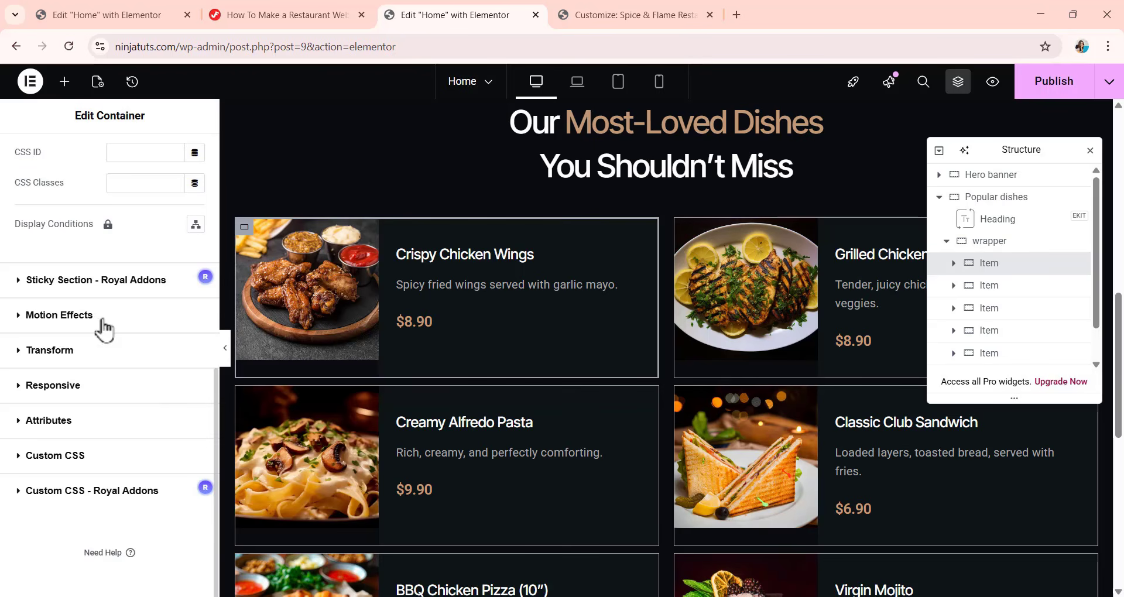
pyautogui.click(60, 315)
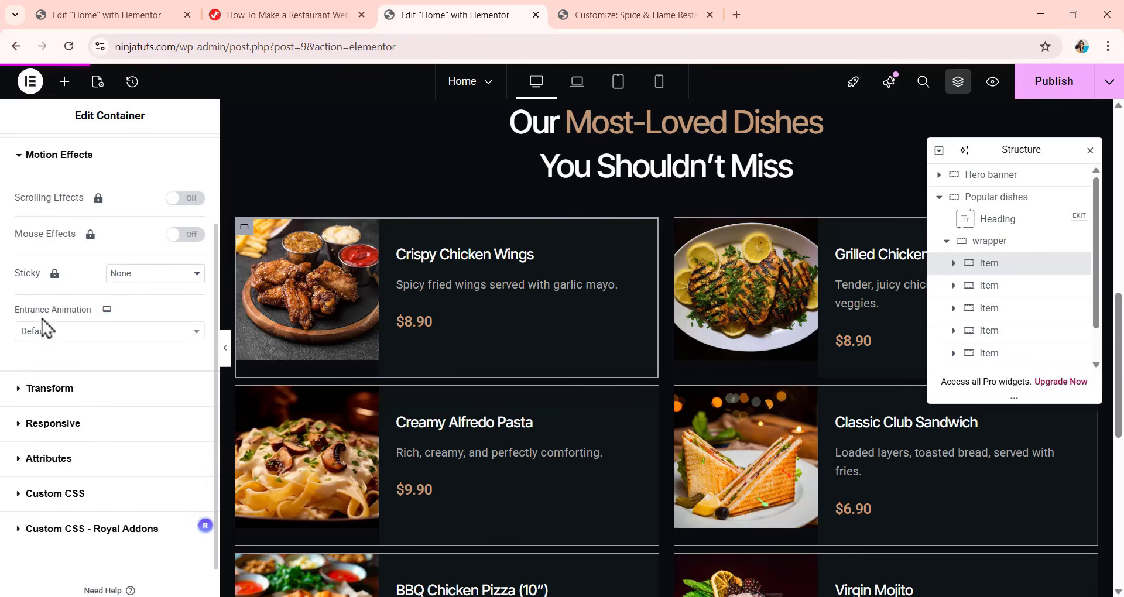
pyautogui.click(74, 334)
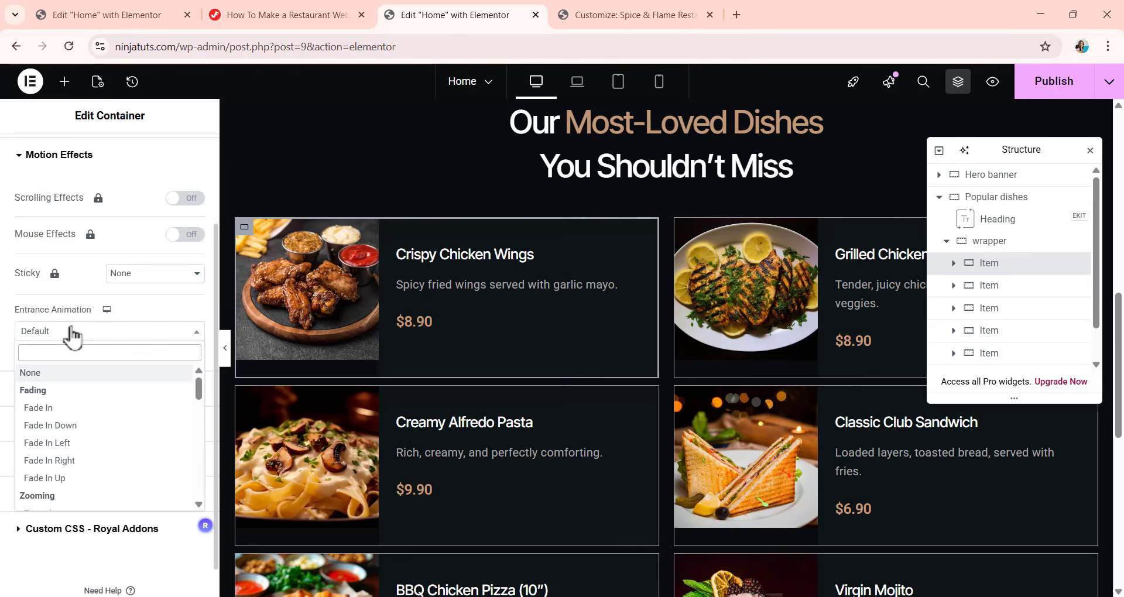
pyautogui.click(65, 449)
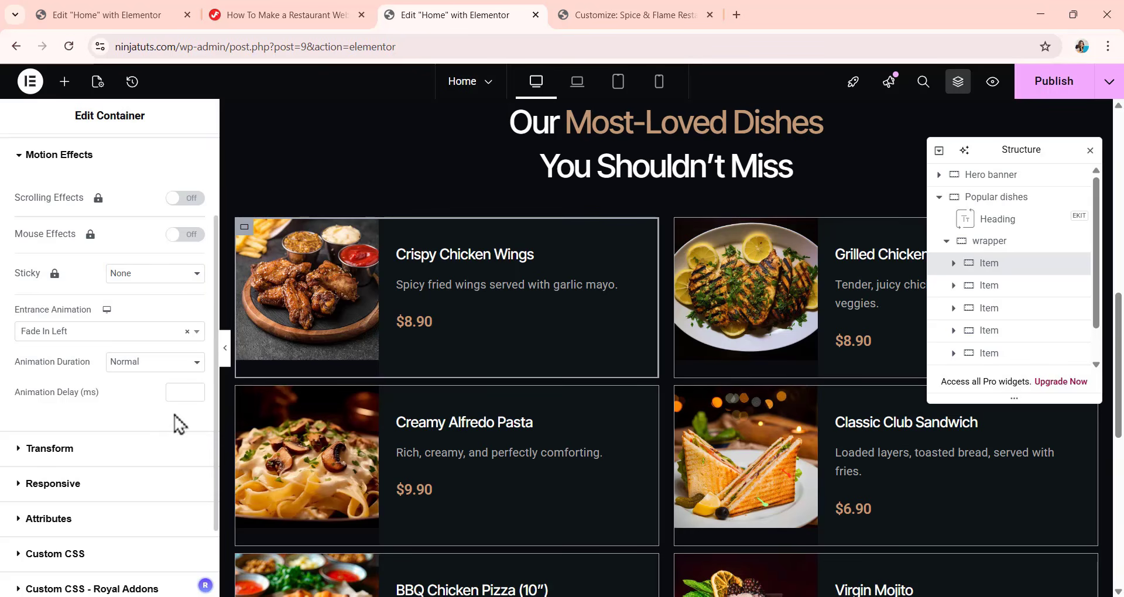
# Give the Crispy Chicken Wings item a hover transform with a vertical offset (Offset Y) of -10 px.
pyautogui.click(78, 451)
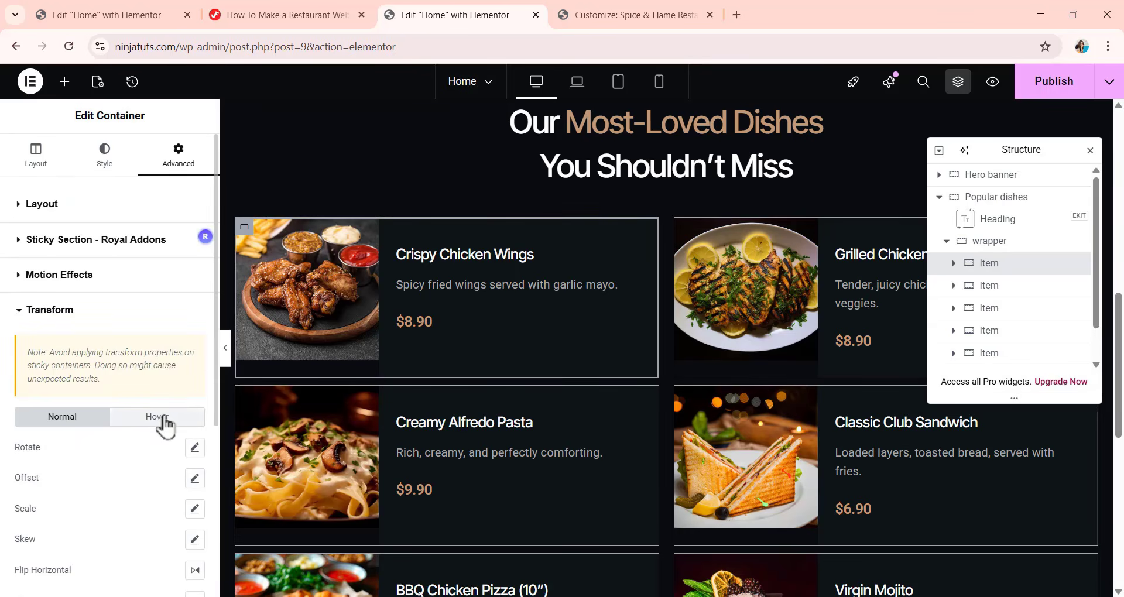
pyautogui.click(163, 417)
pyautogui.scroll(-3, 156, 414)
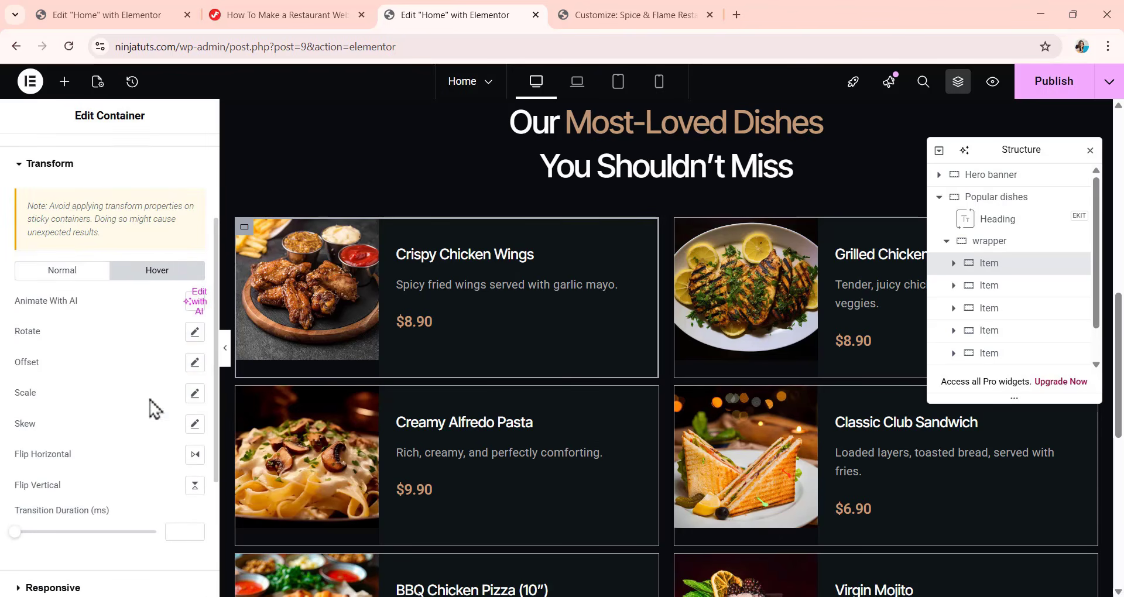
pyautogui.click(195, 362)
pyautogui.click(194, 364)
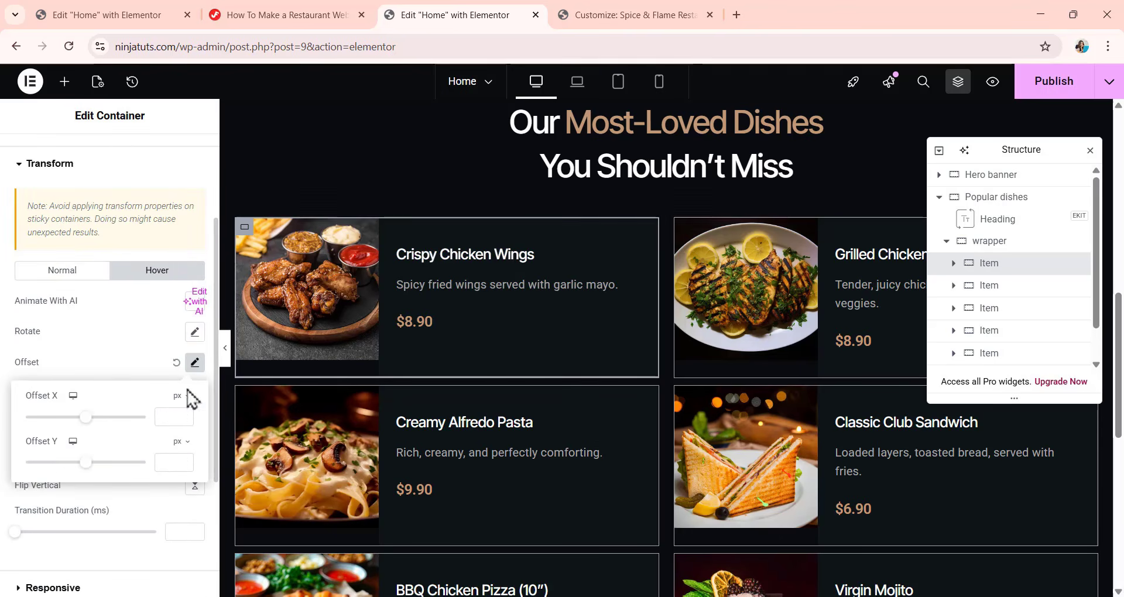
pyautogui.click(165, 462)
pyautogui.write('-1')
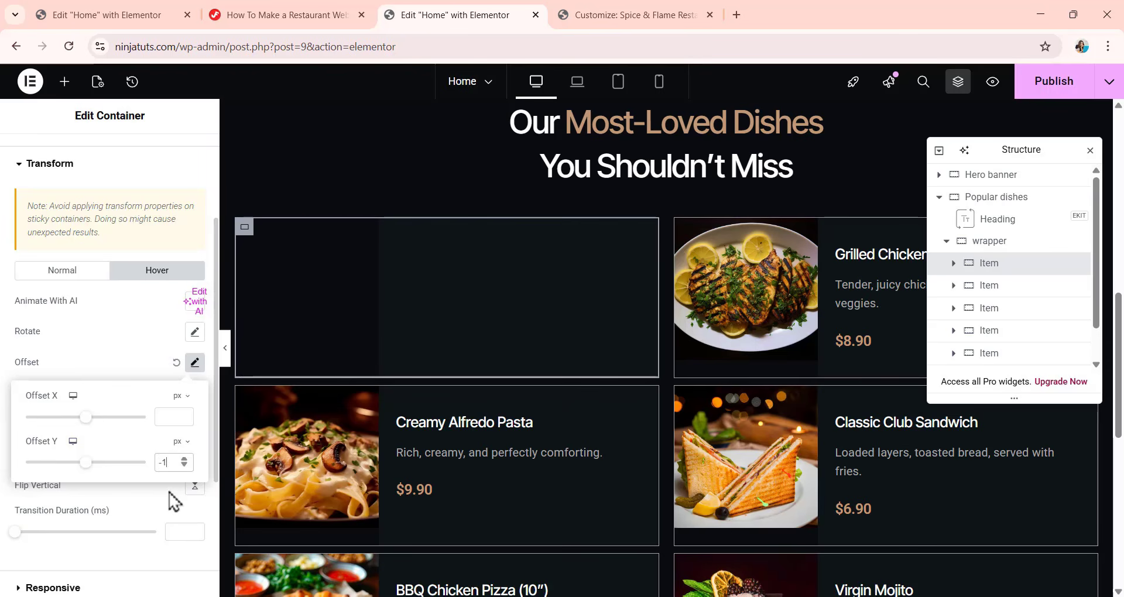
pyautogui.write('0')
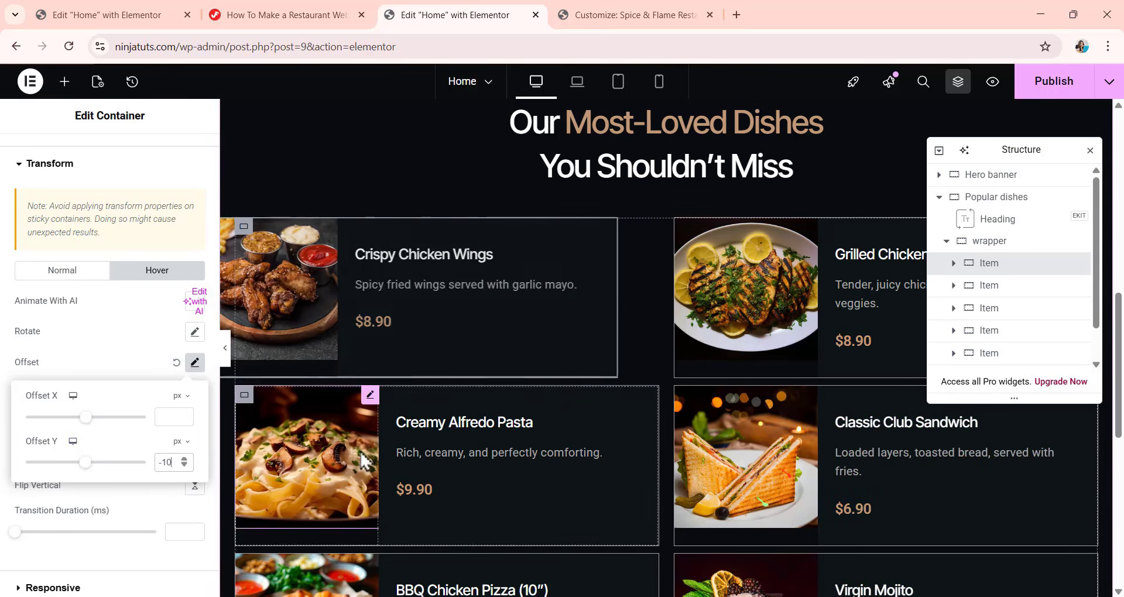
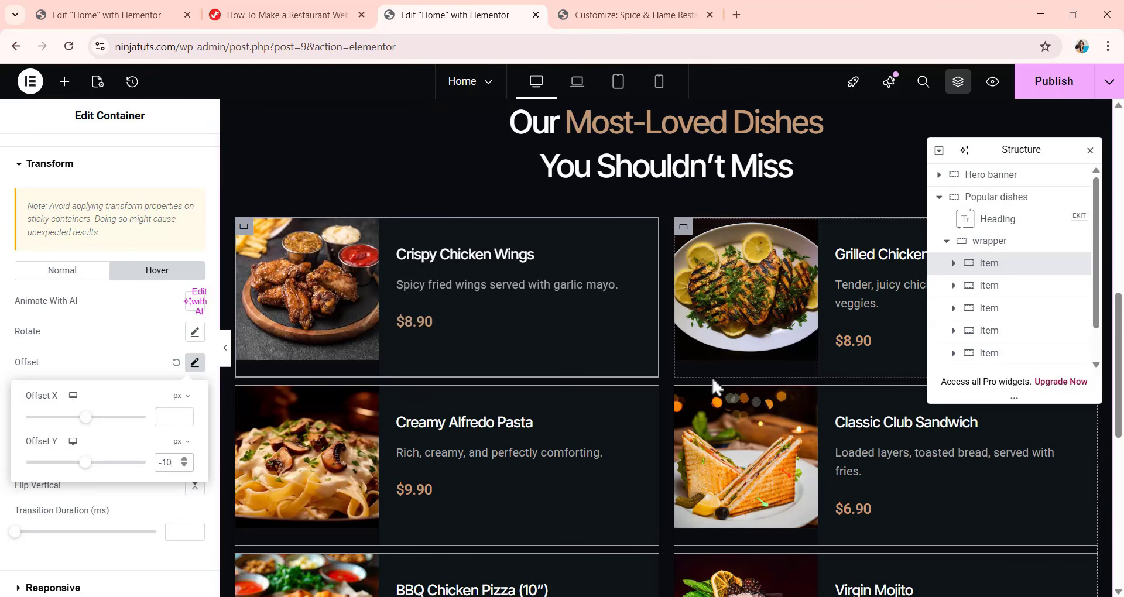
# Set the entrance animation of the second Item container in the wrapper (Grilled Chicken Steak) to Fade In Right.
pyautogui.click(989, 285)
pyautogui.click(178, 157)
pyautogui.scroll(-5, 79, 384)
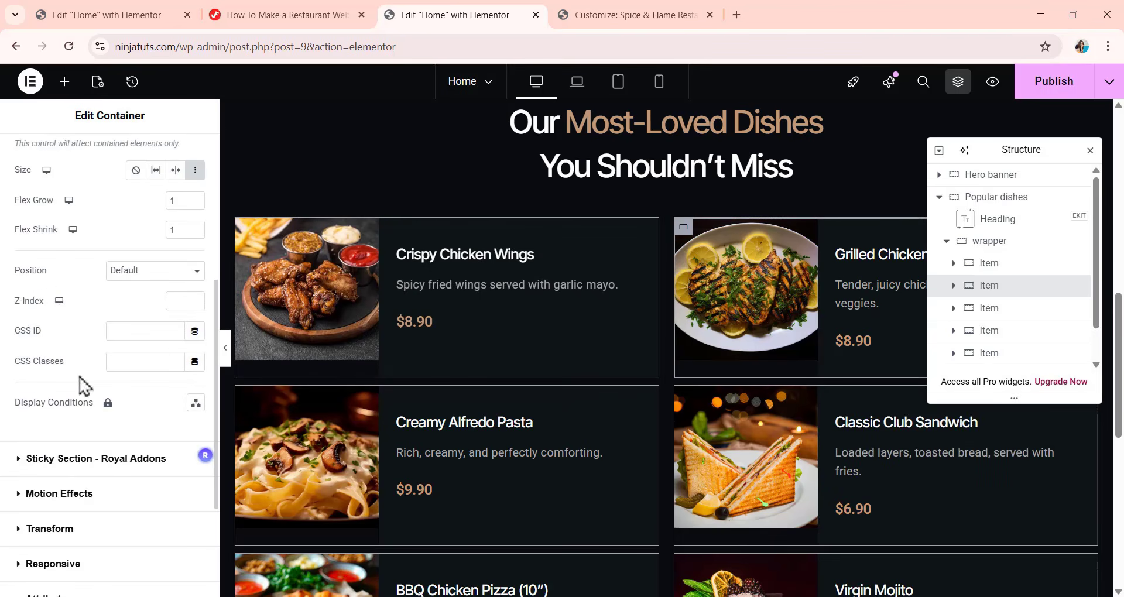
pyautogui.click(86, 498)
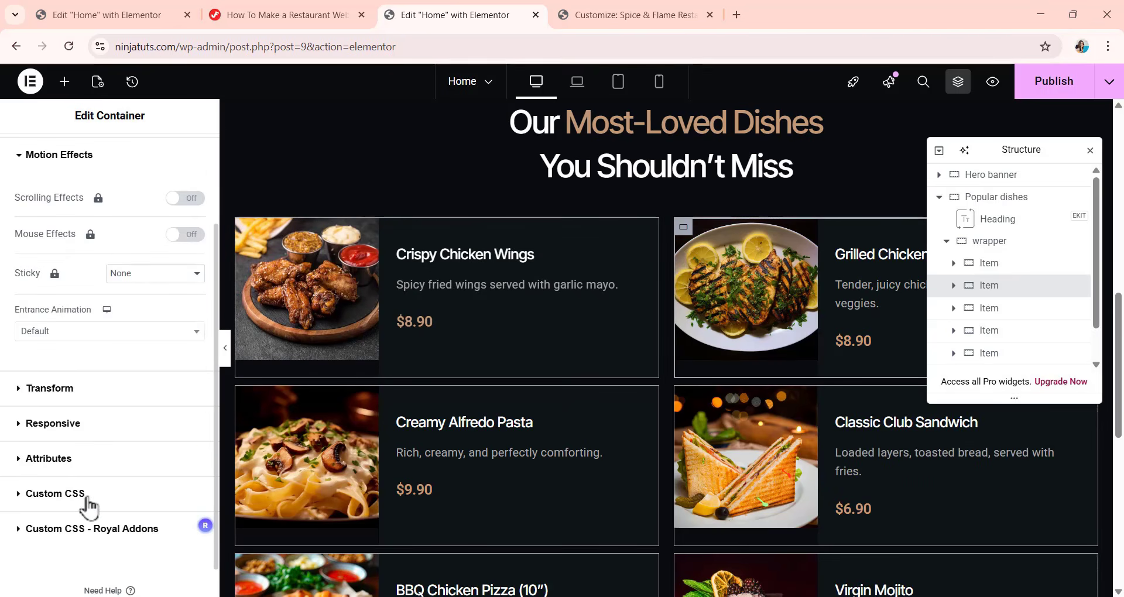
pyautogui.click(105, 332)
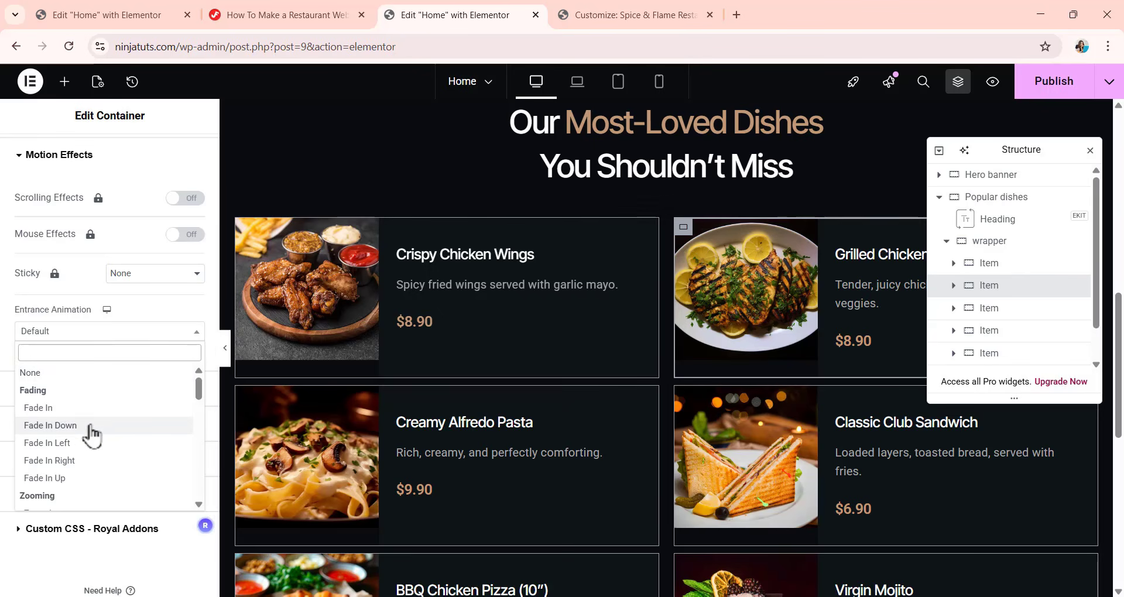
pyautogui.click(92, 461)
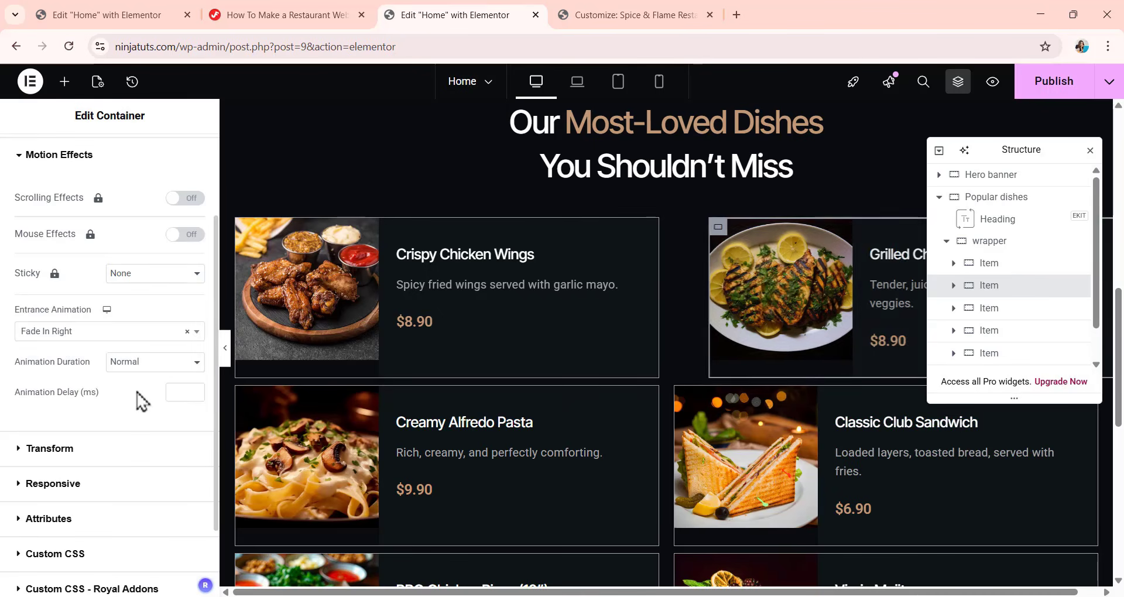
# Give the Grilled Chicken Steak item a hover transform with a vertical offset (Offset Y) of -10 px.
pyautogui.scroll(-3, 736, 297)
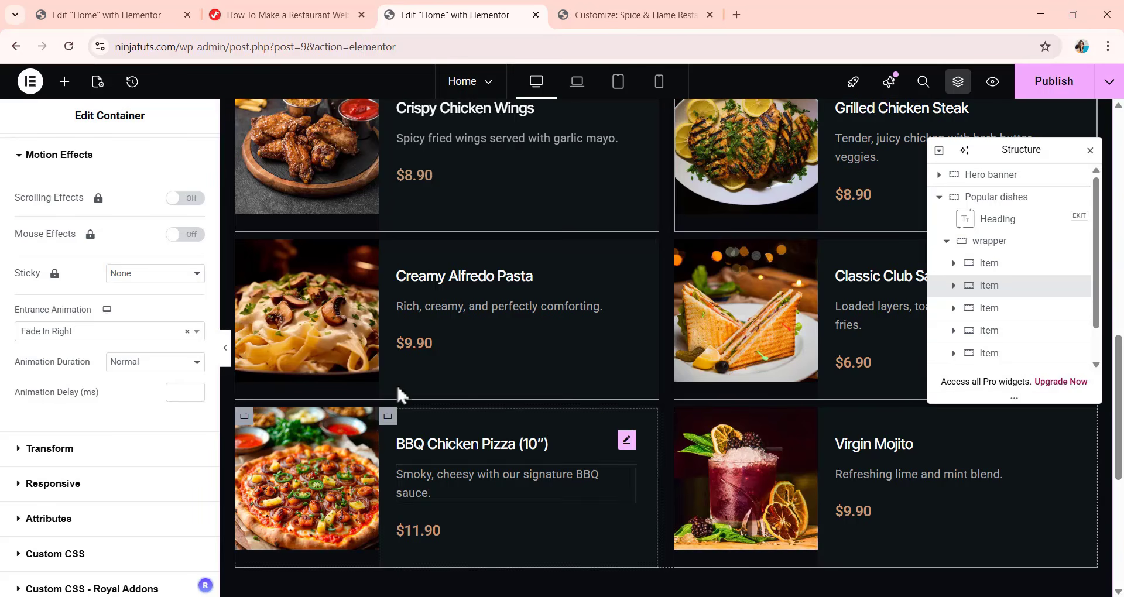
pyautogui.click(103, 452)
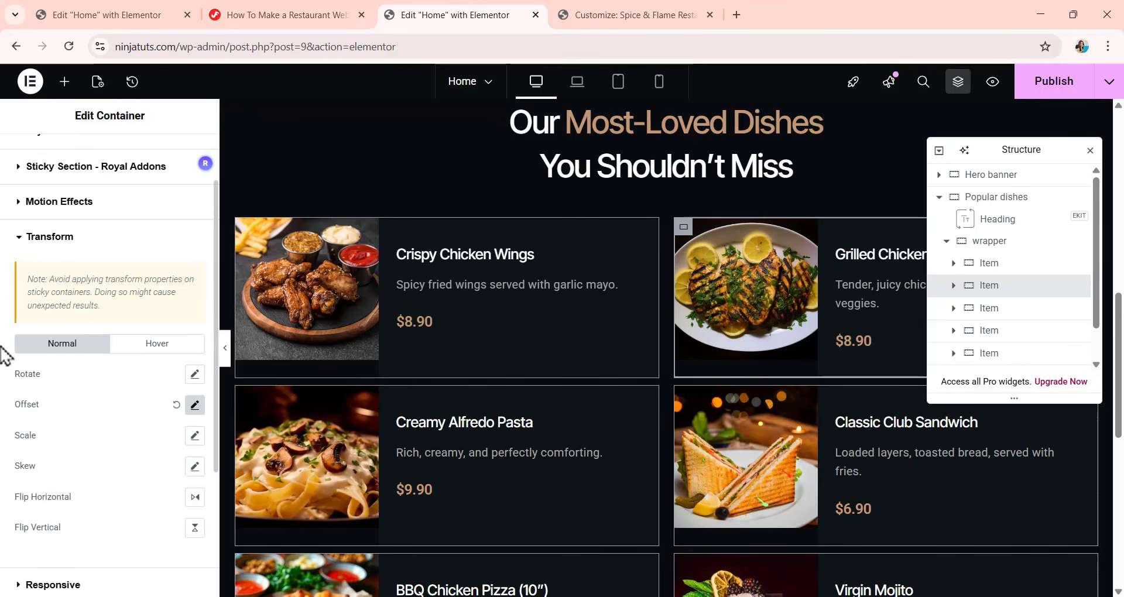
pyautogui.click(149, 345)
pyautogui.click(195, 436)
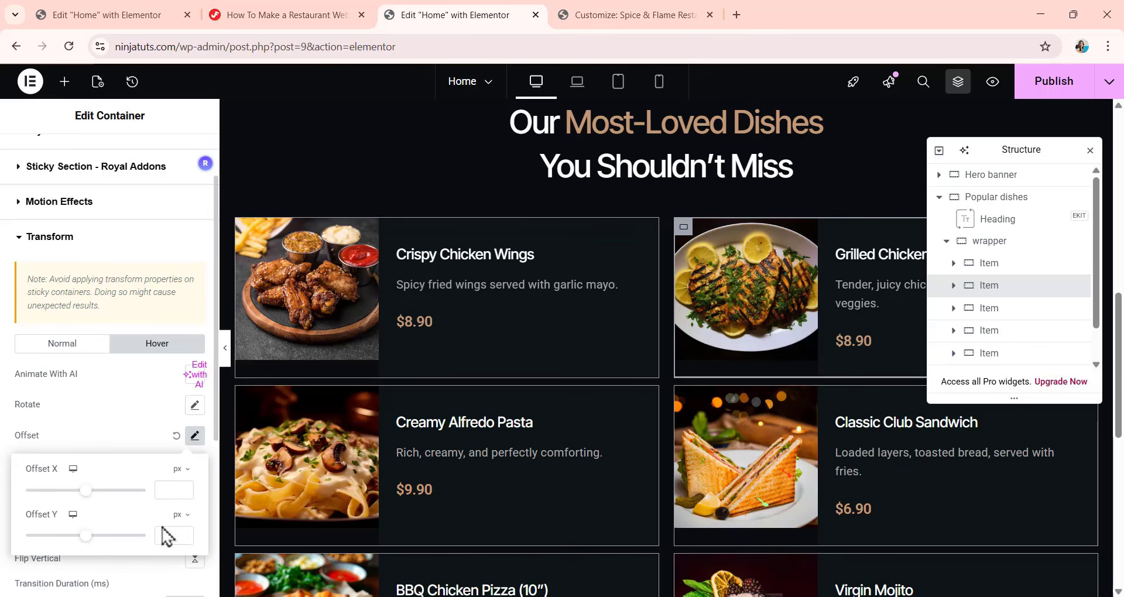
pyautogui.click(169, 535)
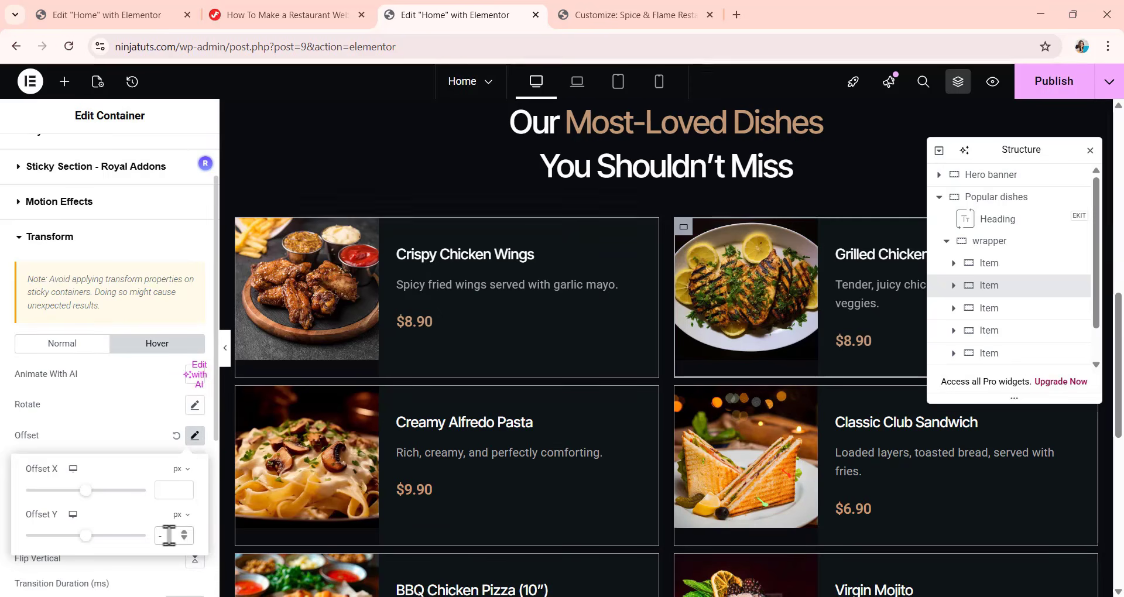
pyautogui.write('-10')
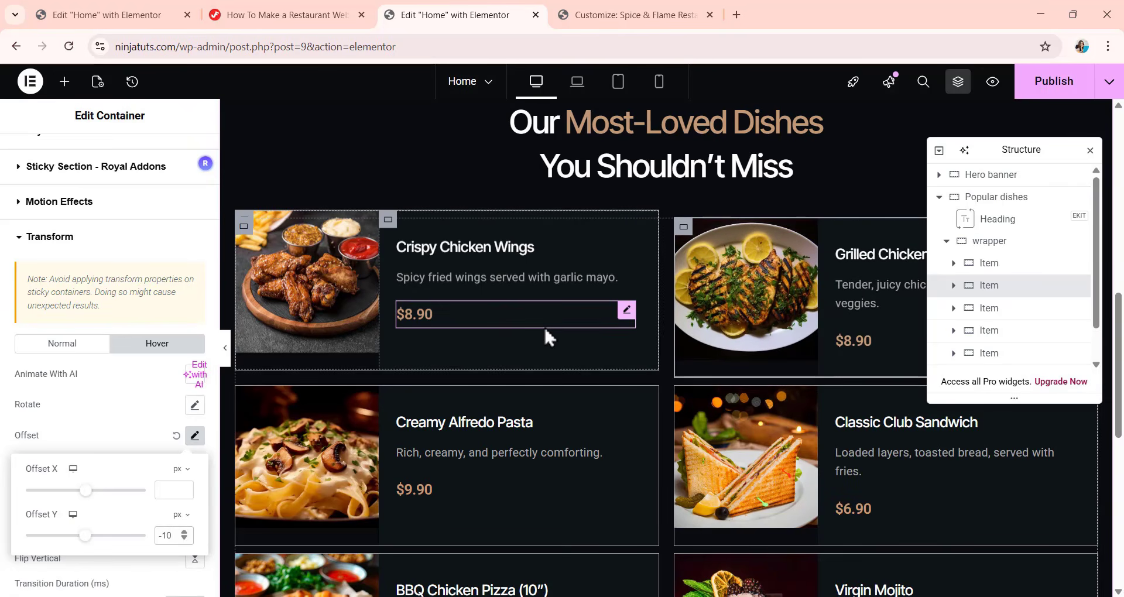
# Add a hover transform offset to the third Item container in the wrapper (Creamy Alfredo Pasta).
pyautogui.scroll(-2, 494, 299)
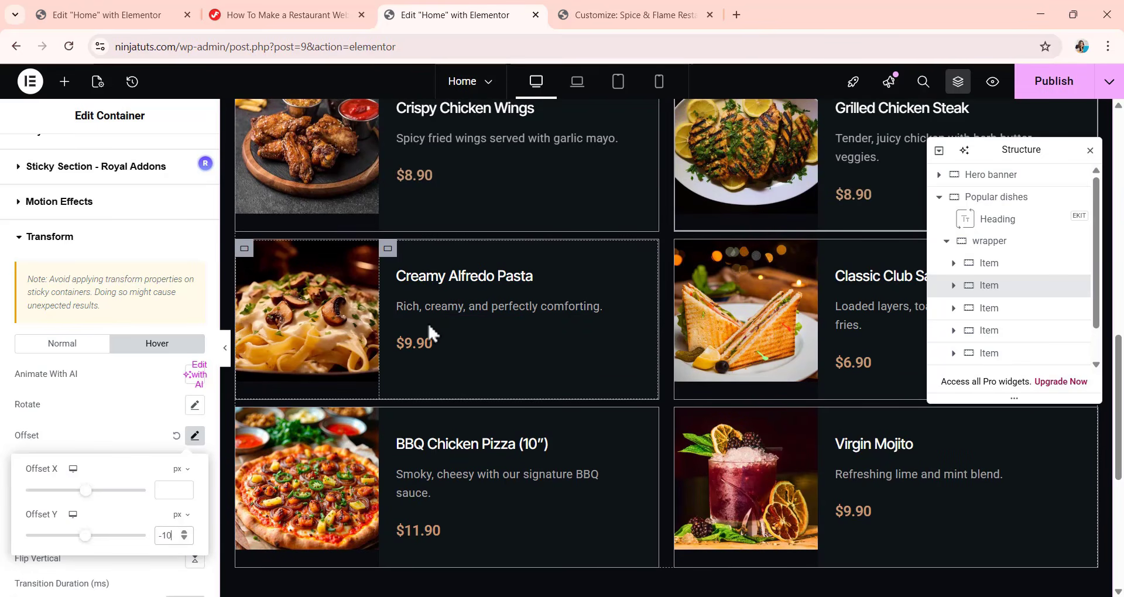
pyautogui.click(989, 308)
pyautogui.click(178, 155)
pyautogui.click(49, 388)
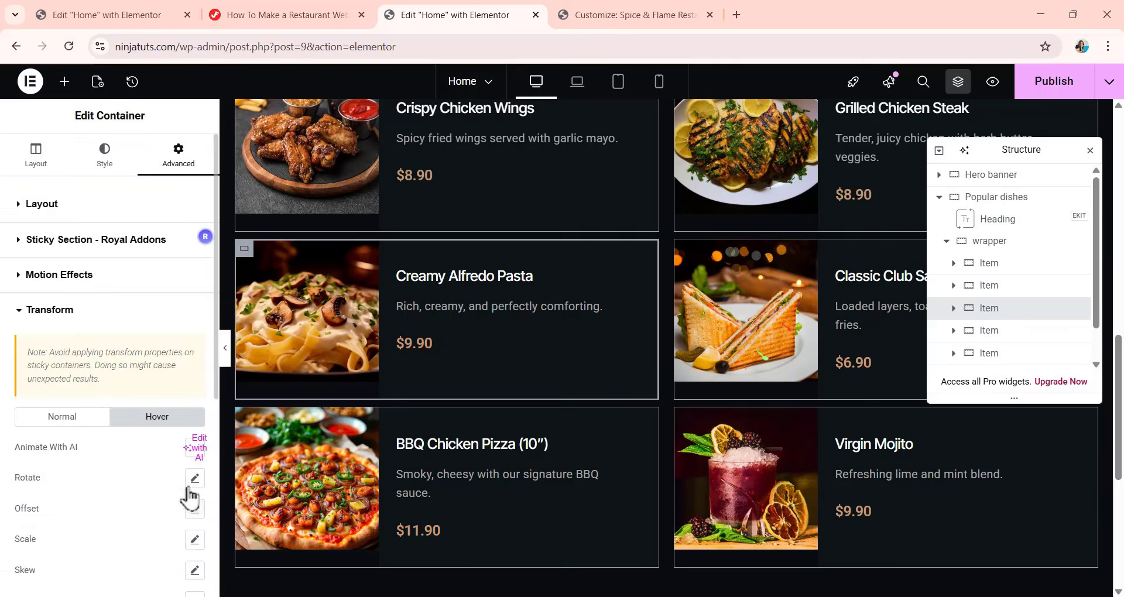
pyautogui.click(195, 508)
# Give the fourth Item container (Classic Club Sandwich) a Fade In Right entrance animation and a hover Offset Y of -10 px.
pyautogui.click(1069, 330)
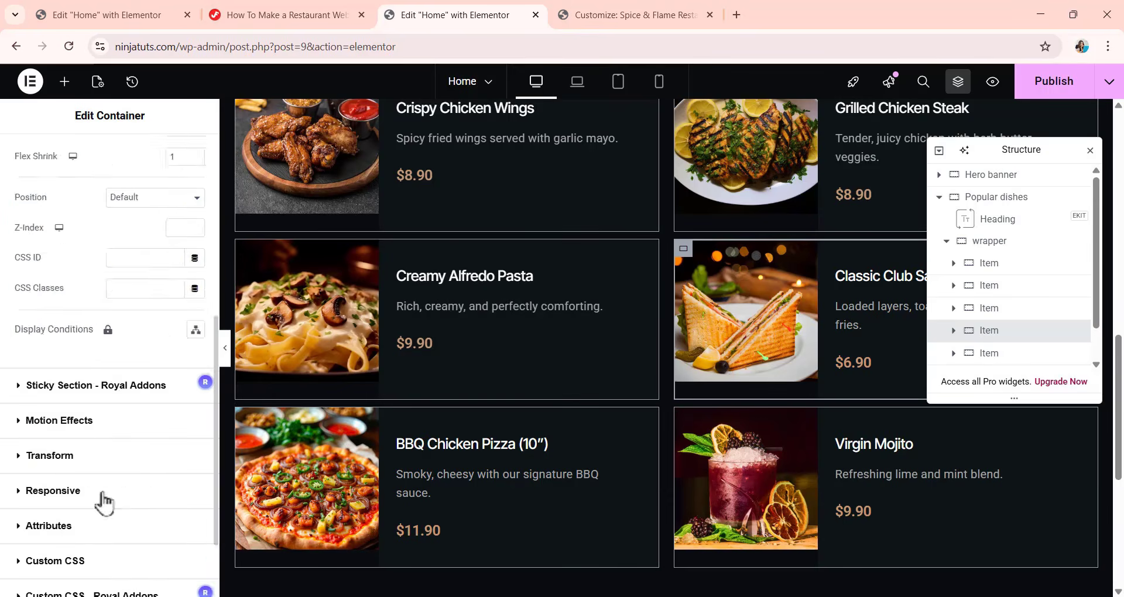
pyautogui.click(76, 451)
pyautogui.click(156, 269)
pyautogui.click(195, 361)
pyautogui.click(170, 462)
pyautogui.write('-10')
# Give the fifth Item container (BBQ Chicken Pizza) a Fade In Left entrance animation and a transform Offset Y of -10 px.
pyautogui.click(990, 314)
pyautogui.click(178, 161)
pyautogui.click(102, 388)
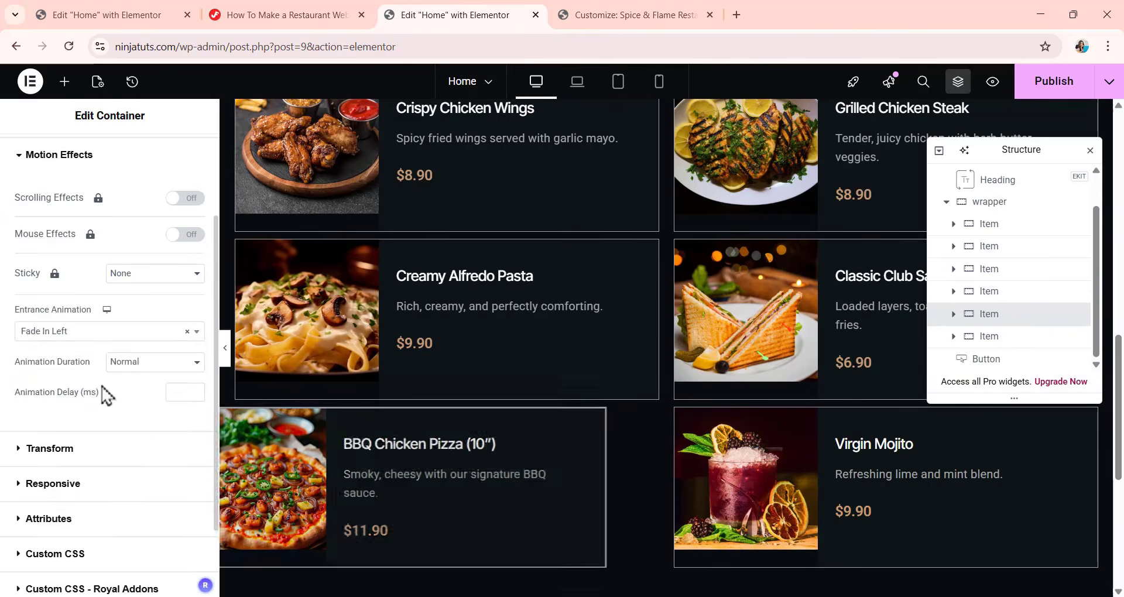
pyautogui.click(70, 448)
pyautogui.click(195, 478)
pyautogui.click(176, 576)
pyautogui.write('-10')
# Give the sixth Item container (Virgin Mojito) a hover transform with a vertical offset (Offset Y) of -10 px.
pyautogui.click(971, 340)
pyautogui.click(178, 155)
pyautogui.click(76, 448)
pyautogui.click(157, 417)
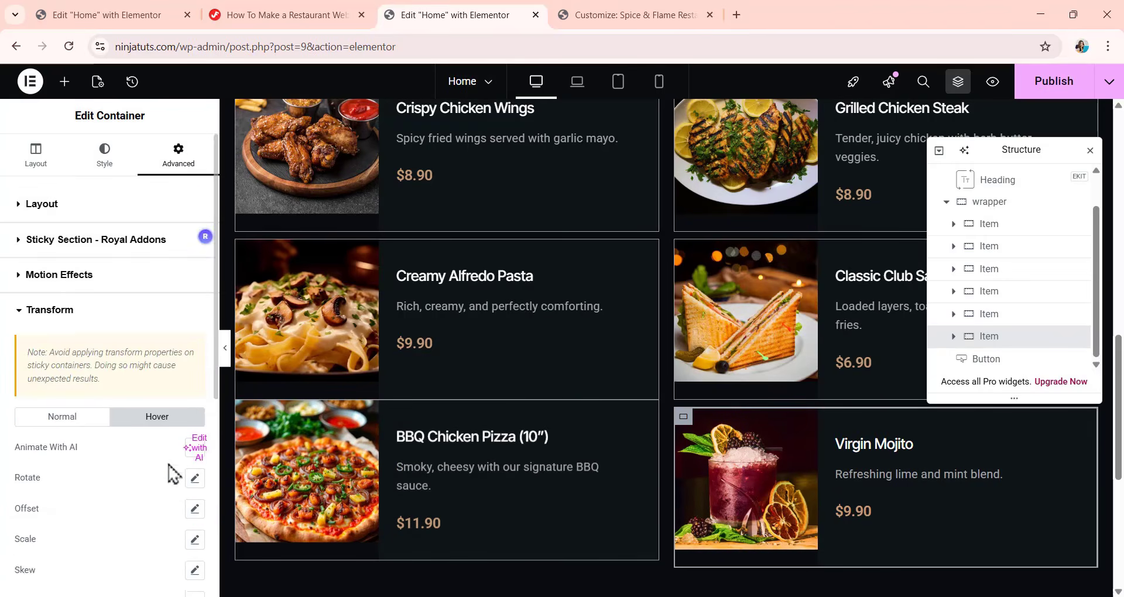
pyautogui.click(195, 509)
pyautogui.click(170, 460)
pyautogui.write('-10')
# Reset the BBQ Chicken Pizza item's normal-state transform offset and apply the offset to its hover state instead.
pyautogui.click(491, 539)
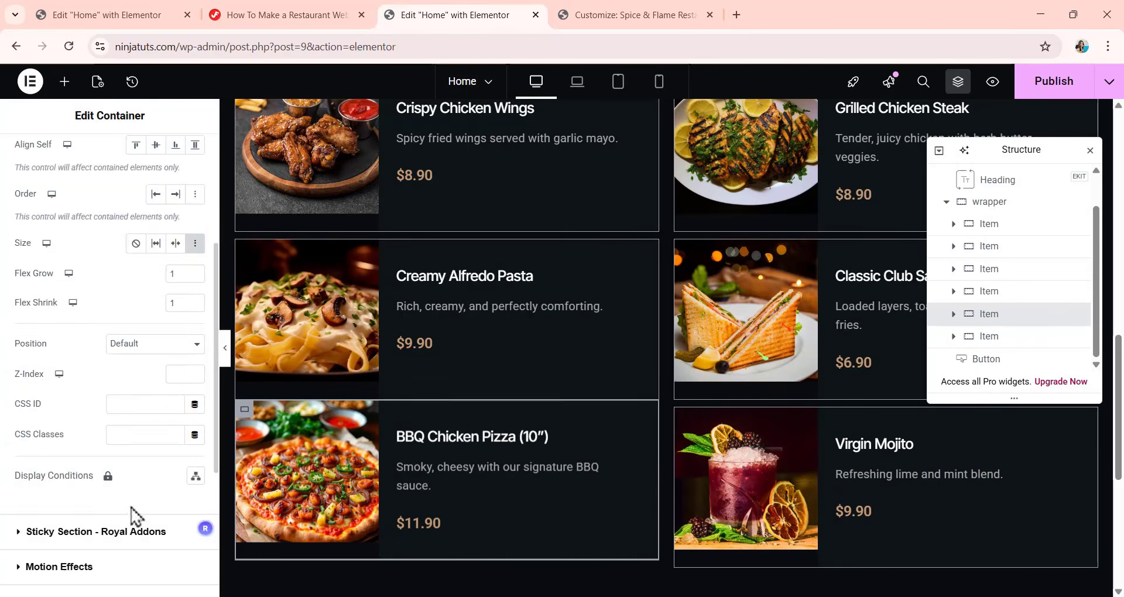
pyautogui.scroll(-3, 131, 508)
pyautogui.click(76, 449)
pyautogui.click(195, 479)
pyautogui.click(176, 479)
pyautogui.click(157, 417)
pyautogui.click(195, 509)
pyautogui.scroll(-4, 171, 445)
# Check the dish cards' hover motion and the Popular dishes layout at desktop, laptop, tablet and mobile preview sizes.
pyautogui.scroll(3, 448, 116)
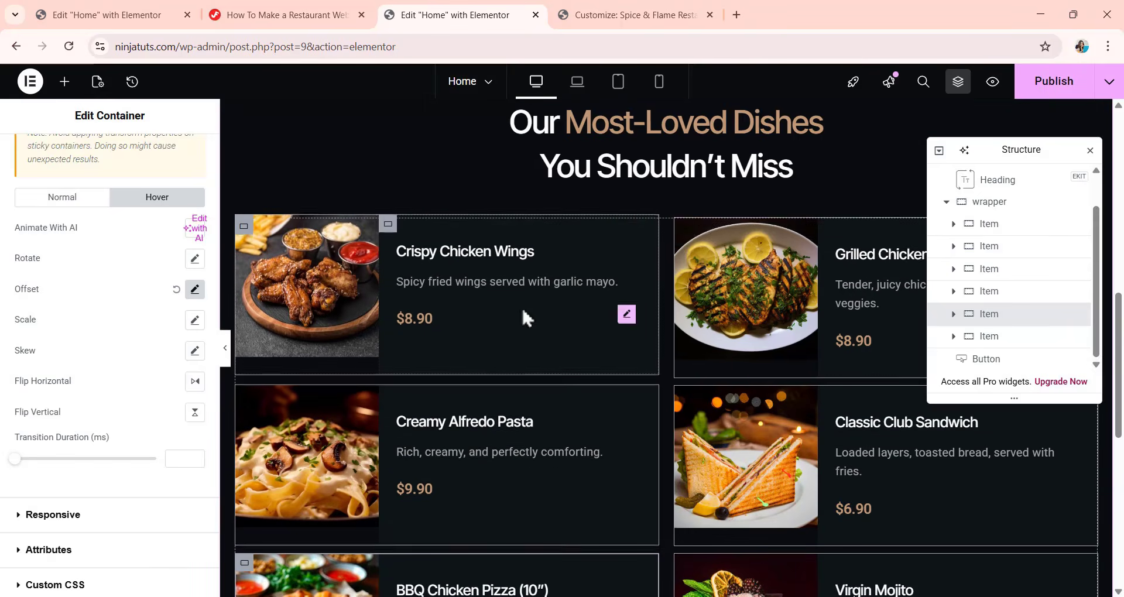
pyautogui.scroll(-4, 471, 201)
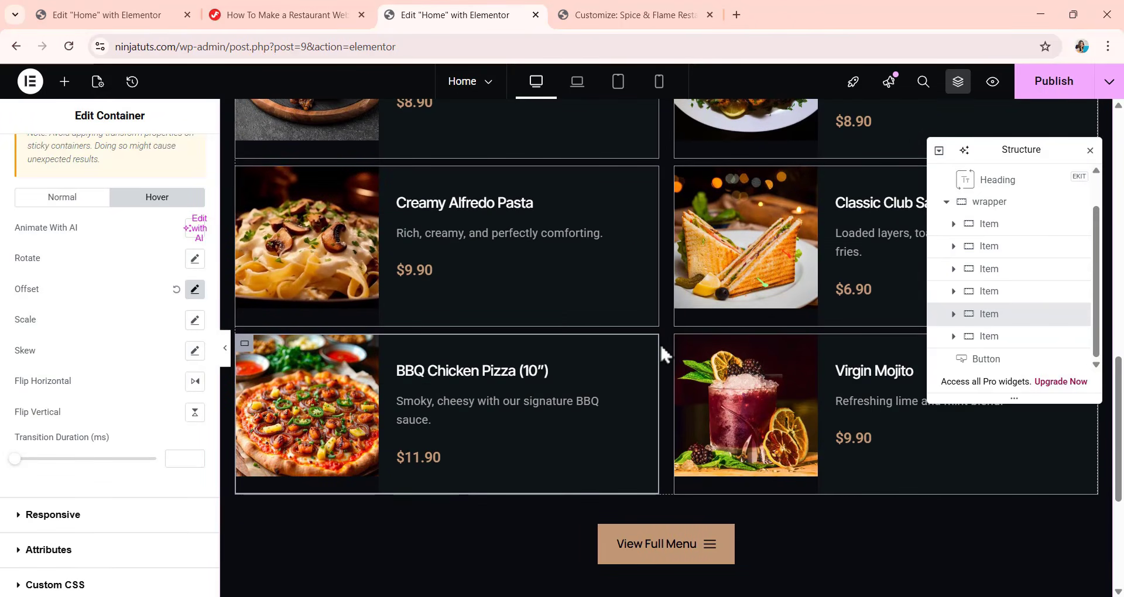
pyautogui.scroll(3, 548, 164)
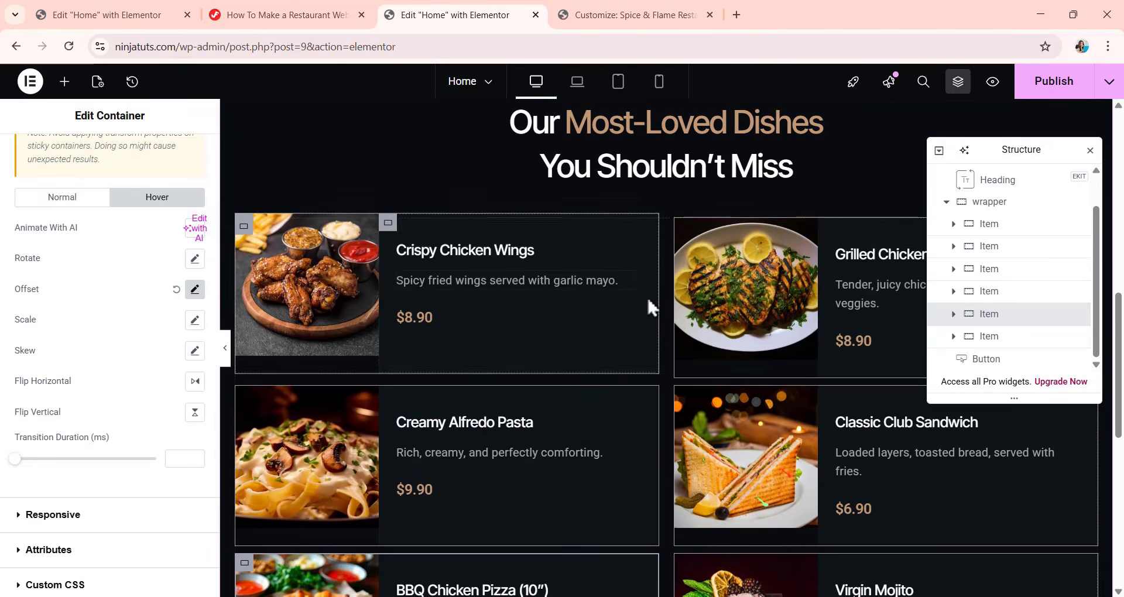
pyautogui.scroll(-5, 658, 307)
pyautogui.scroll(6, 668, 351)
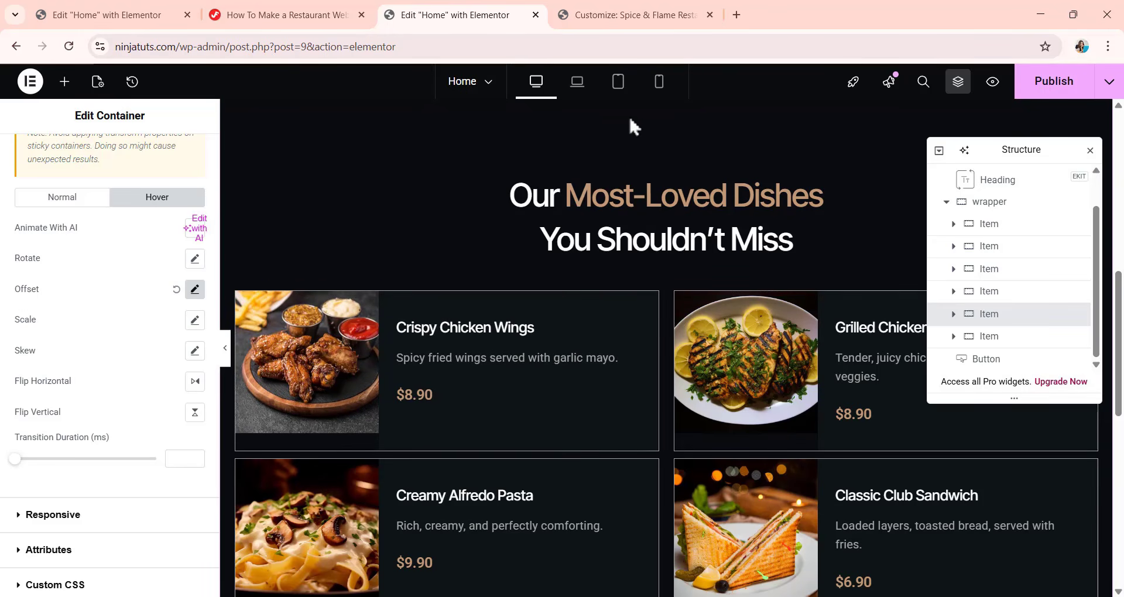
pyautogui.click(577, 82)
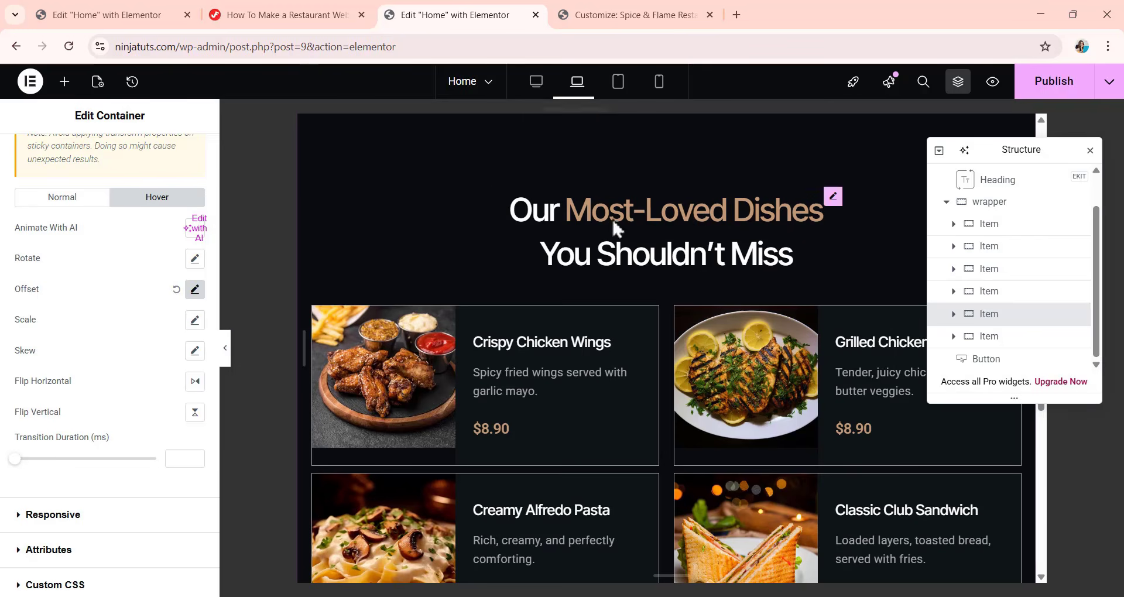
pyautogui.scroll(-5, 600, 284)
pyautogui.scroll(6, 600, 286)
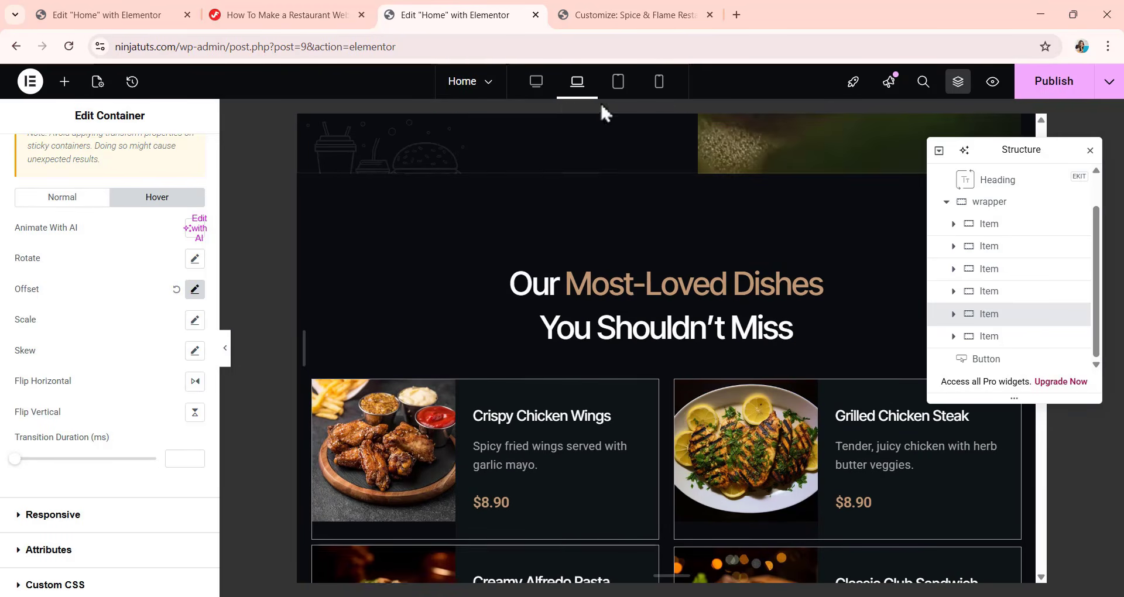
pyautogui.click(619, 81)
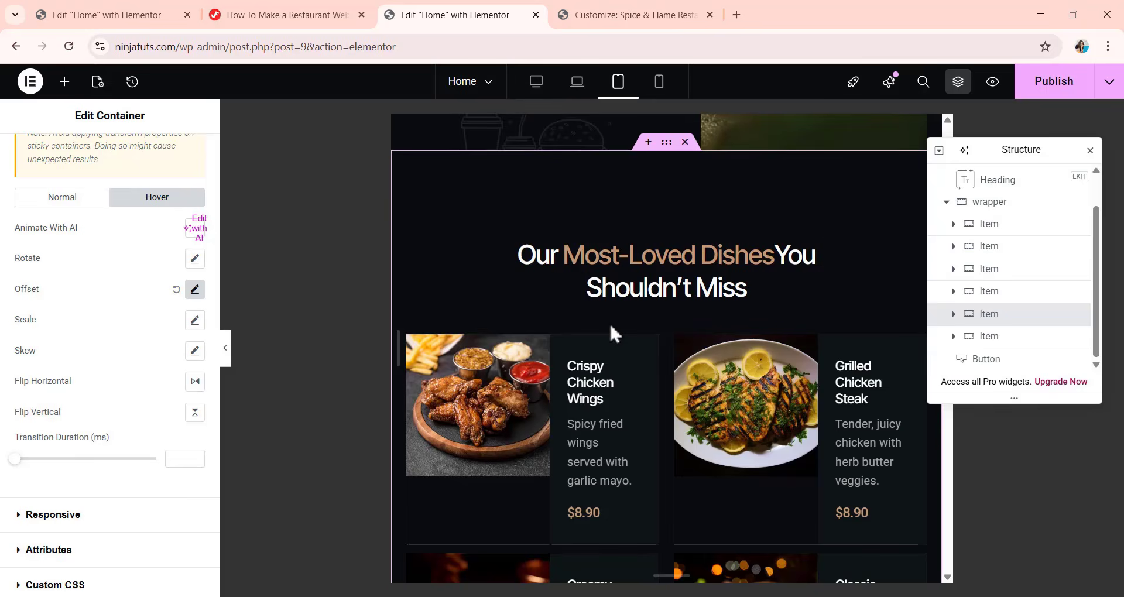
pyautogui.scroll(-6, 607, 353)
pyautogui.scroll(4, 606, 294)
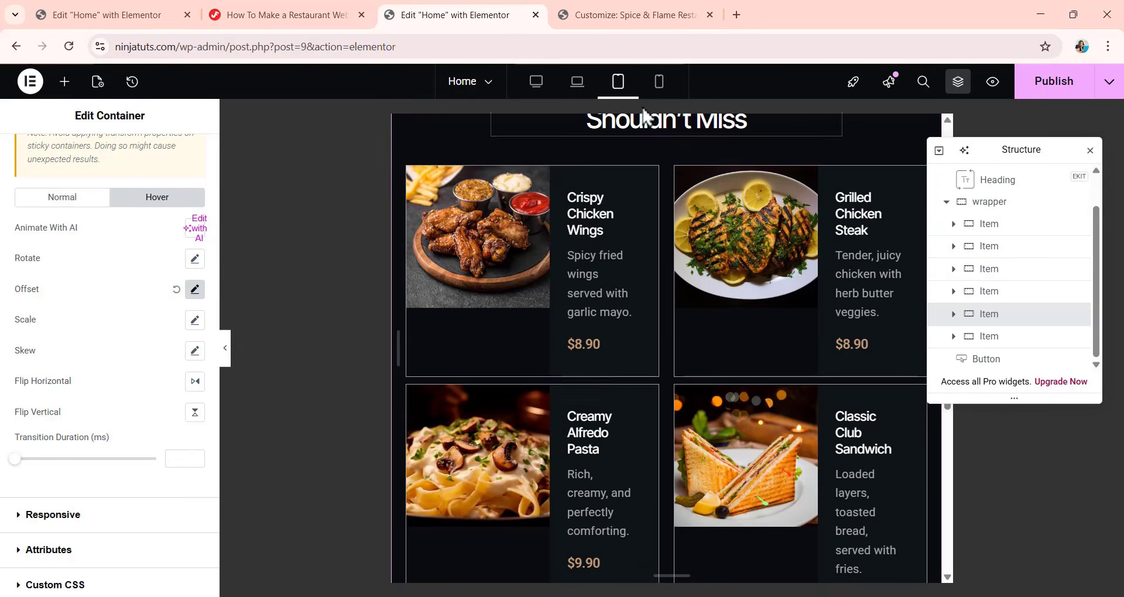
pyautogui.click(659, 81)
pyautogui.scroll(-10, 638, 433)
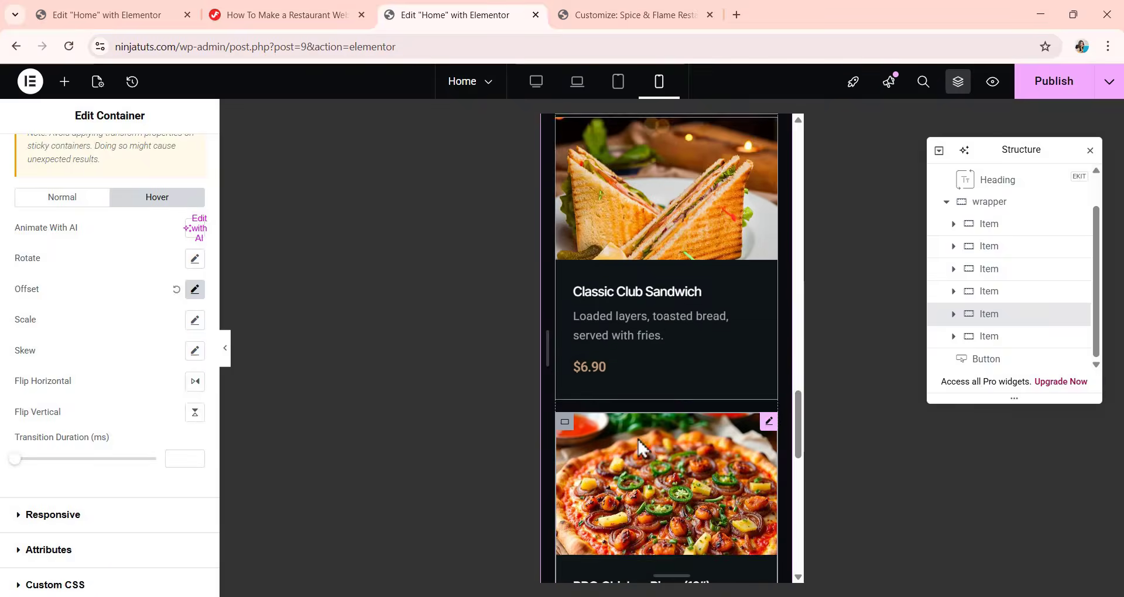
pyautogui.scroll(-10, 637, 439)
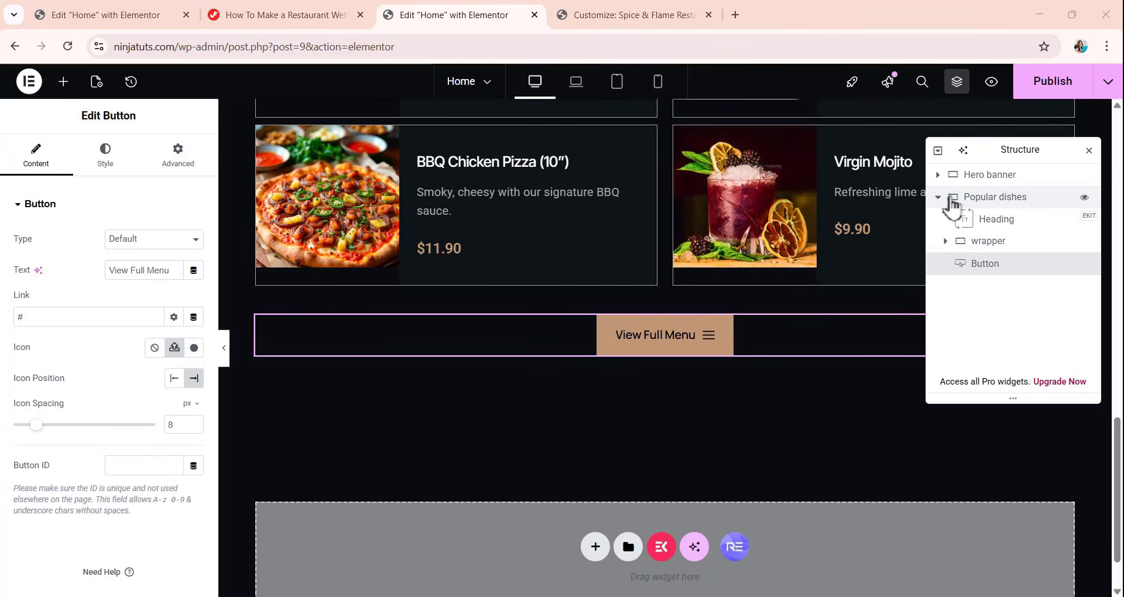
# Add an Image widget to the Popular dishes container, directly below the View Full Menu button.
pyautogui.click(990, 199)
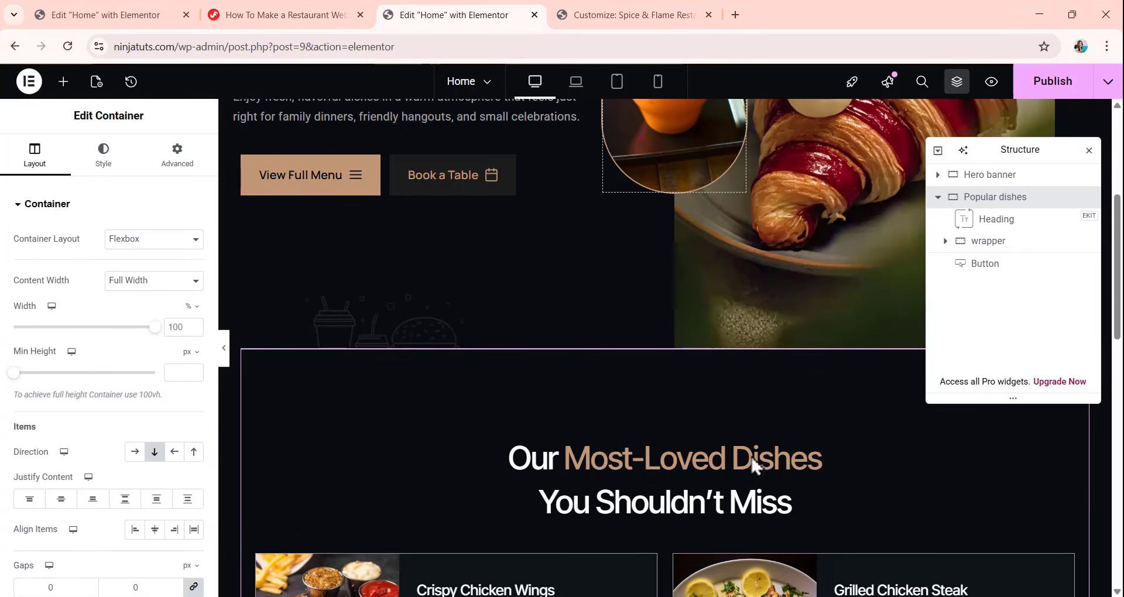
pyautogui.scroll(-3, 750, 457)
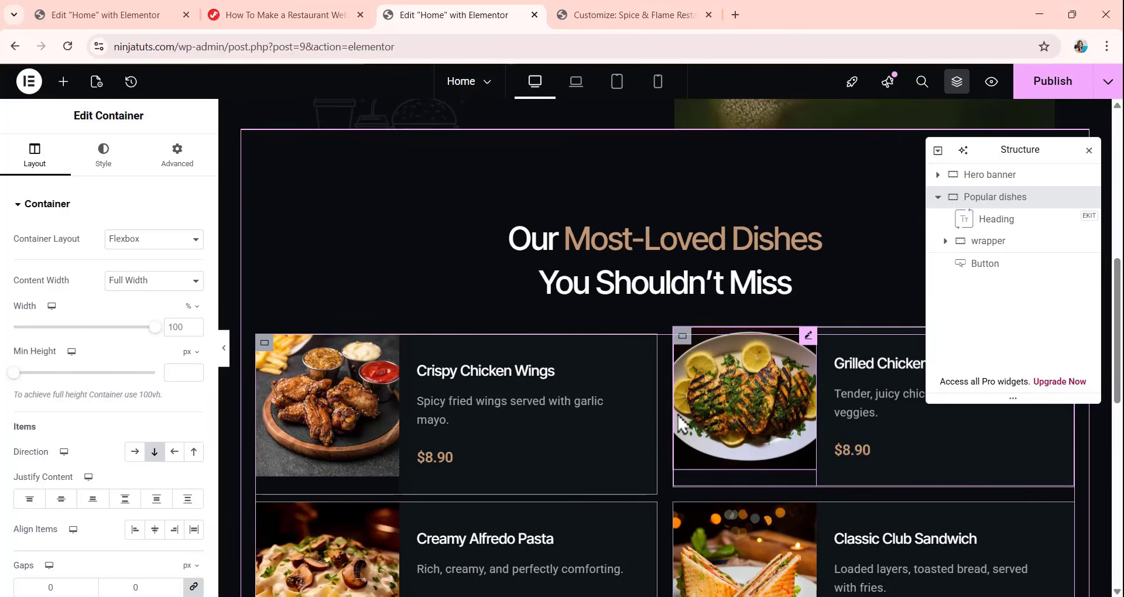
pyautogui.scroll(-2, 644, 383)
pyautogui.scroll(-3, 641, 371)
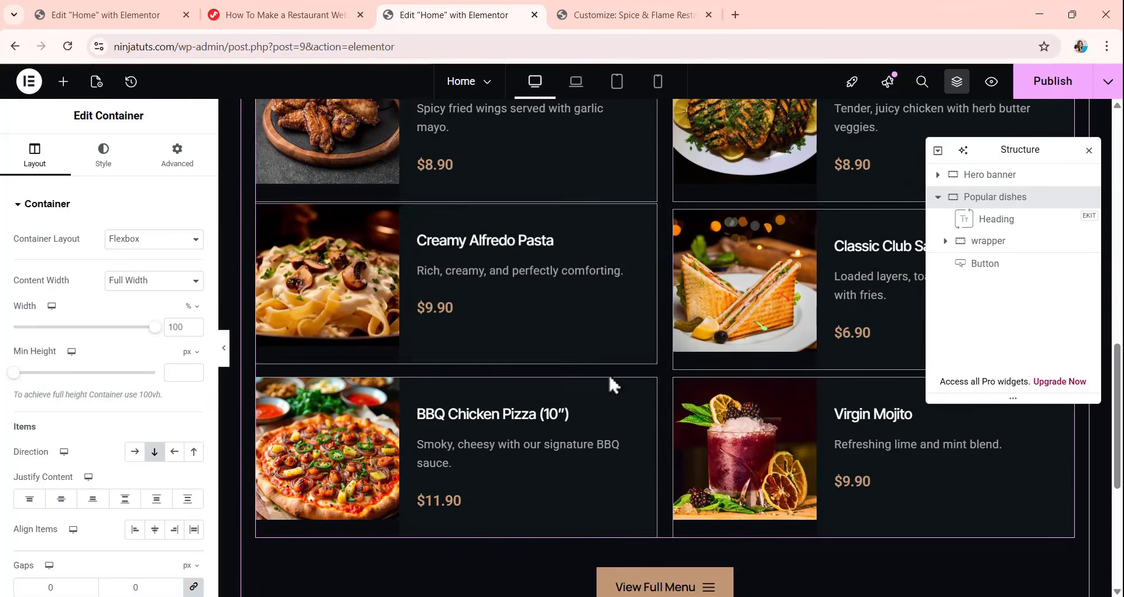
pyautogui.scroll(-3, 610, 378)
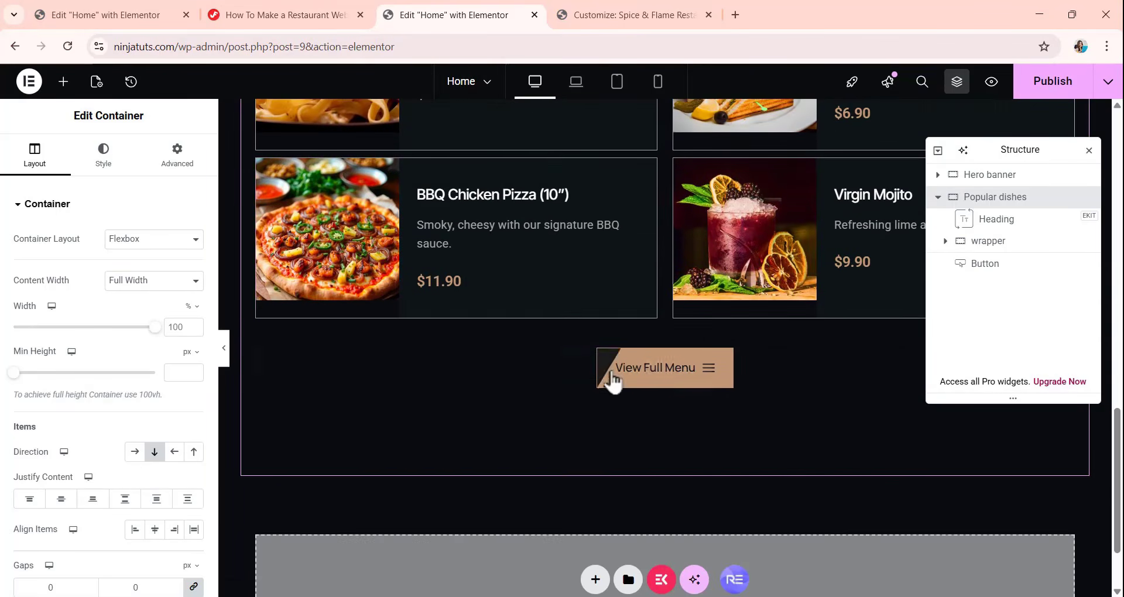
pyautogui.click(63, 82)
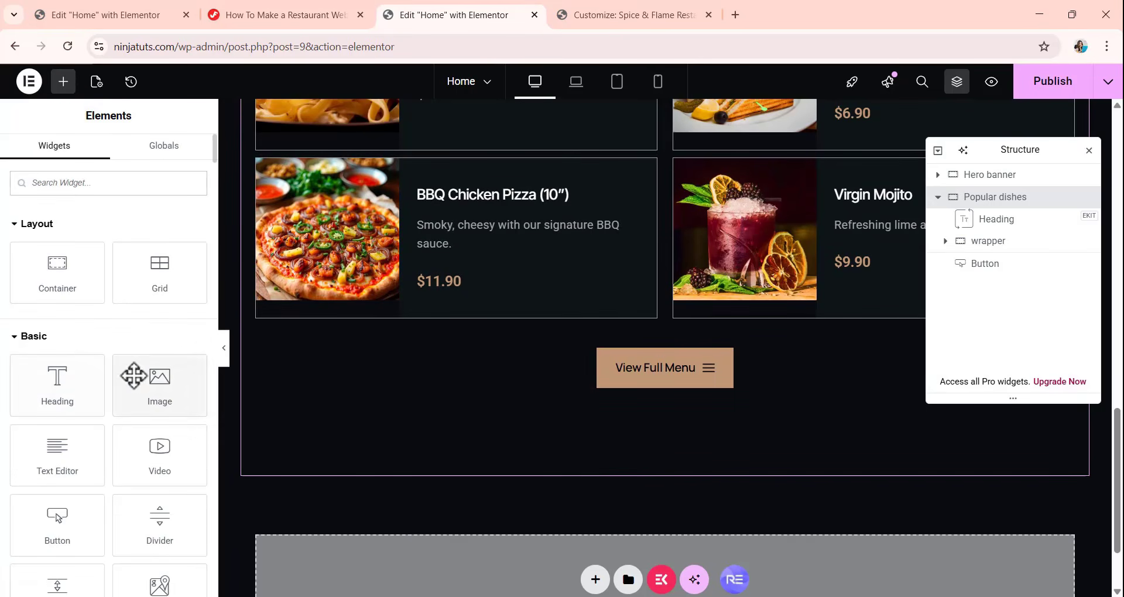
pyautogui.moveTo(158, 378); pyautogui.dragTo(709, 383)
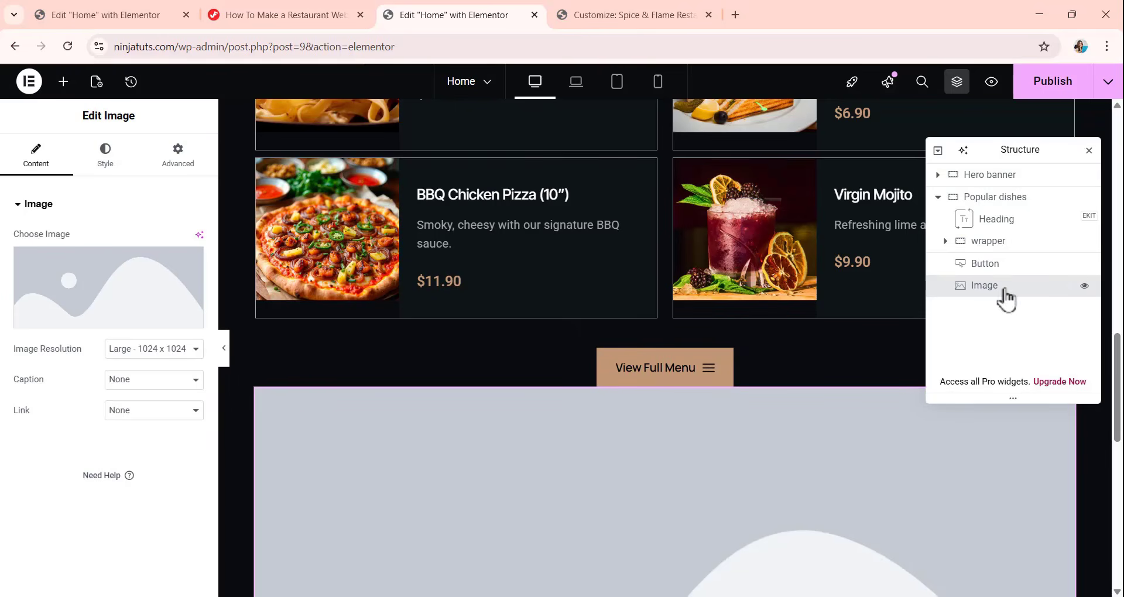
# Expand the wrapper in the page structure and move the new Image widget into it, after the last Item.
pyautogui.click(944, 241)
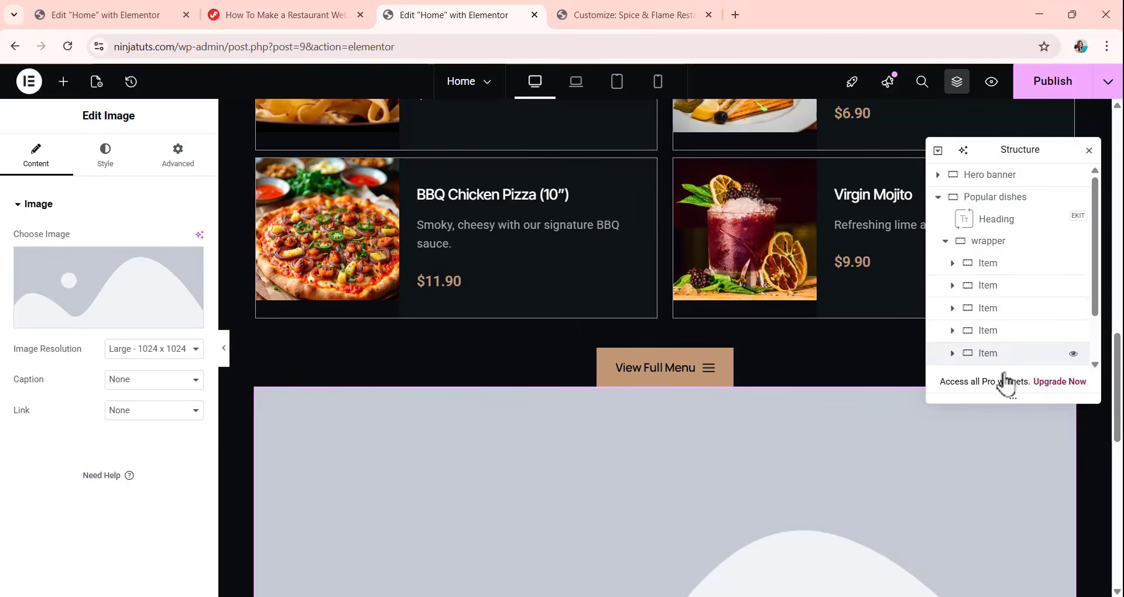
pyautogui.scroll(-2, 978, 299)
pyautogui.moveTo(984, 359)
pyautogui.mouseDown()
pyautogui.moveTo(986, 324)
pyautogui.moveTo(989, 339)
pyautogui.mouseUp()
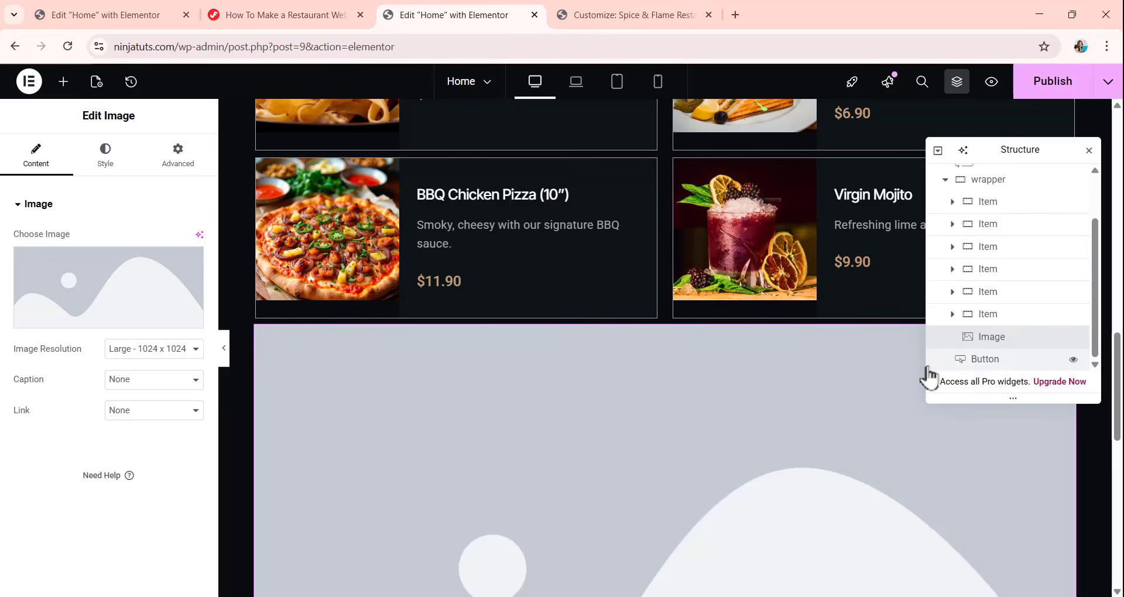
pyautogui.rightClick(1006, 343)
pyautogui.scroll(-3, 792, 413)
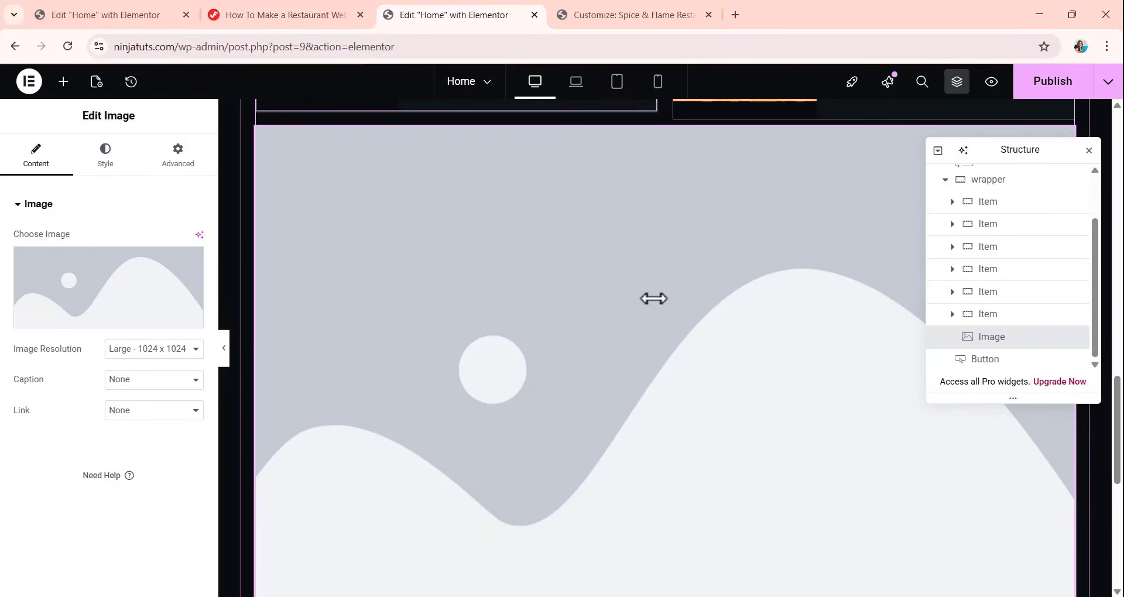
# Add a second Image widget inside the wrapper, directly below the first Image, and collapse the wrapper in the page structure.
pyautogui.click(64, 81)
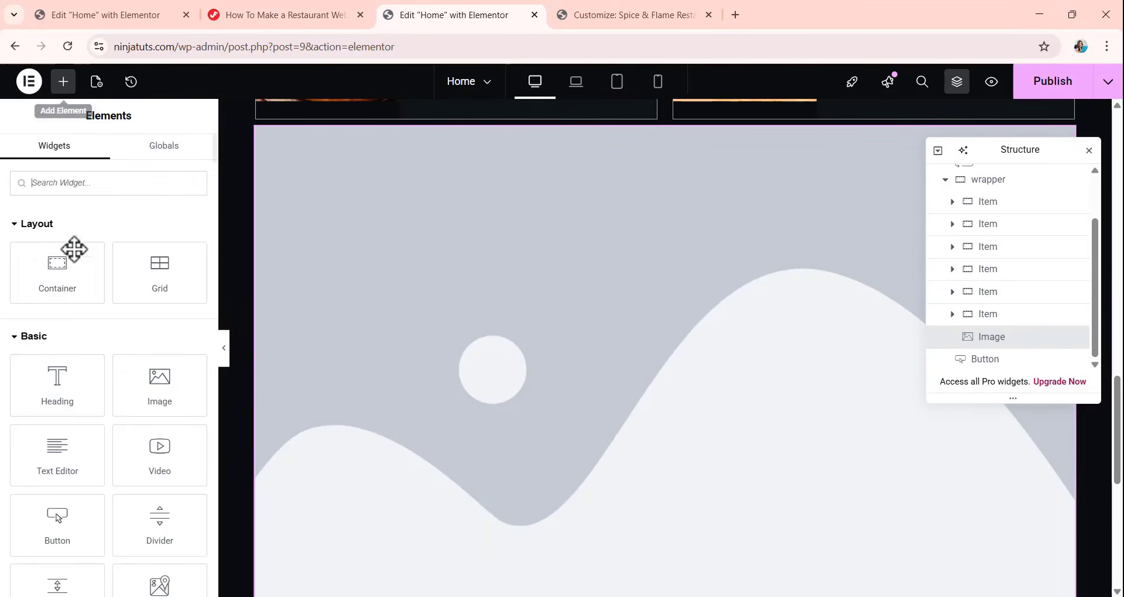
pyautogui.scroll(-6, 346, 367)
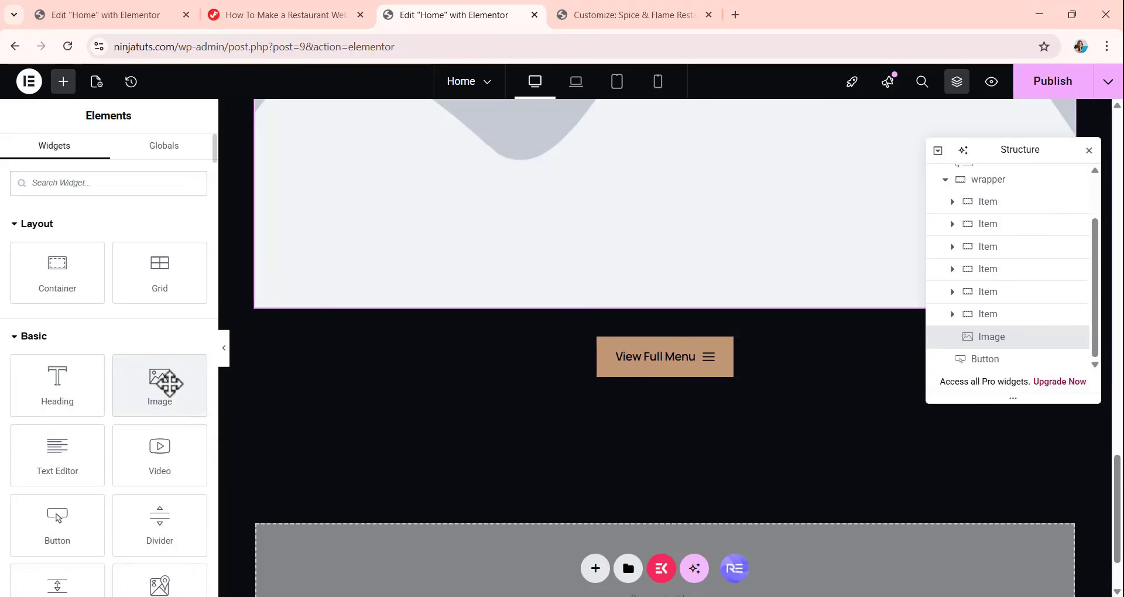
pyautogui.moveTo(161, 381); pyautogui.dragTo(751, 296)
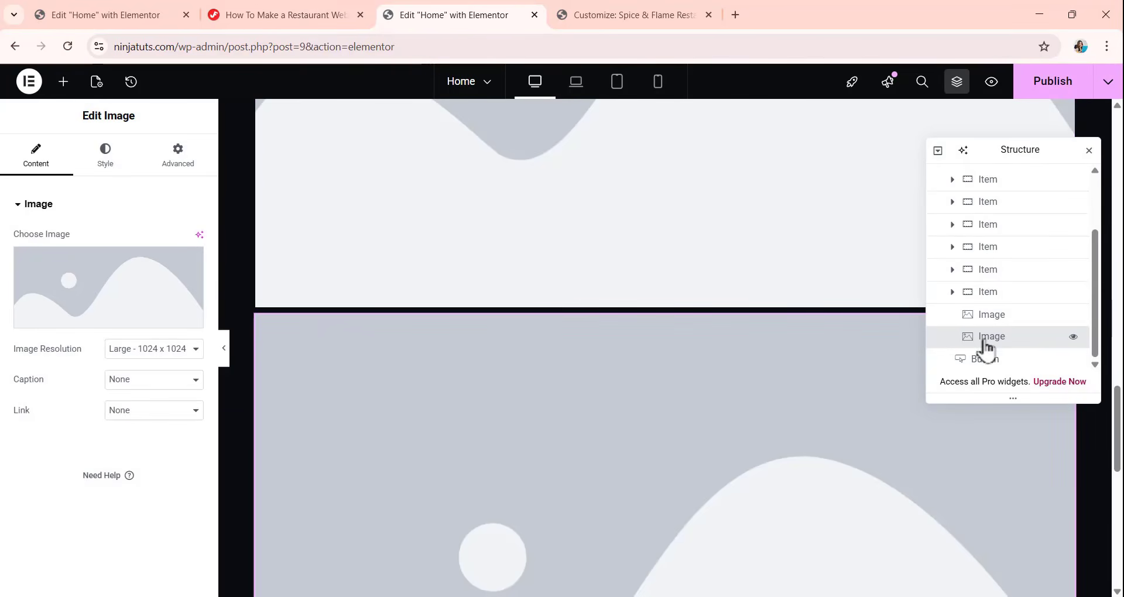
pyautogui.scroll(1, 994, 296)
pyautogui.scroll(2, 962, 251)
pyautogui.click(946, 242)
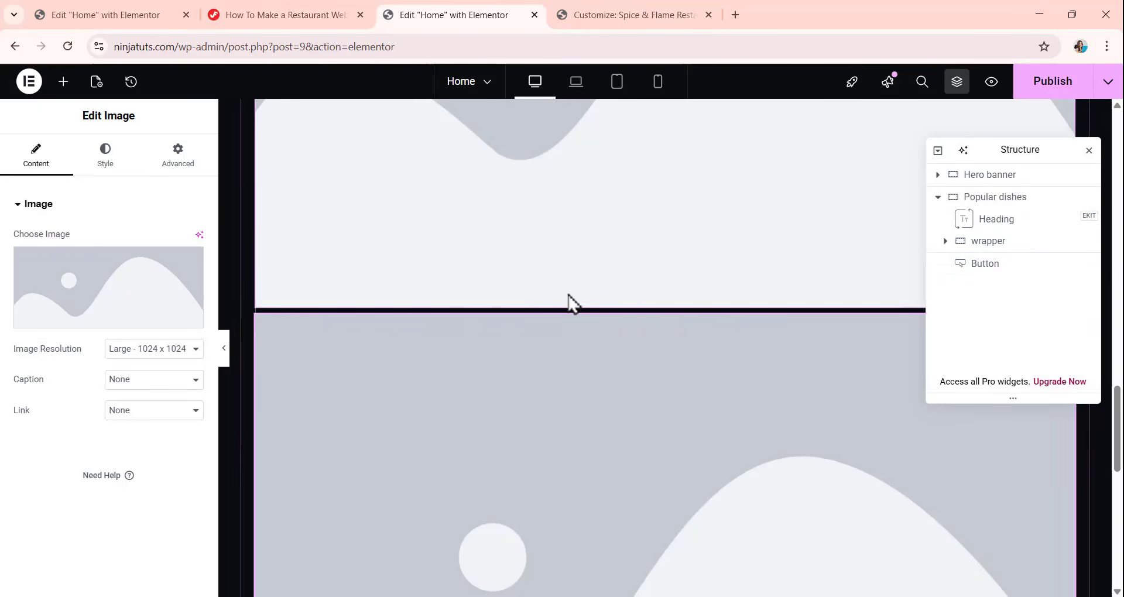
pyautogui.scroll(-4, 492, 296)
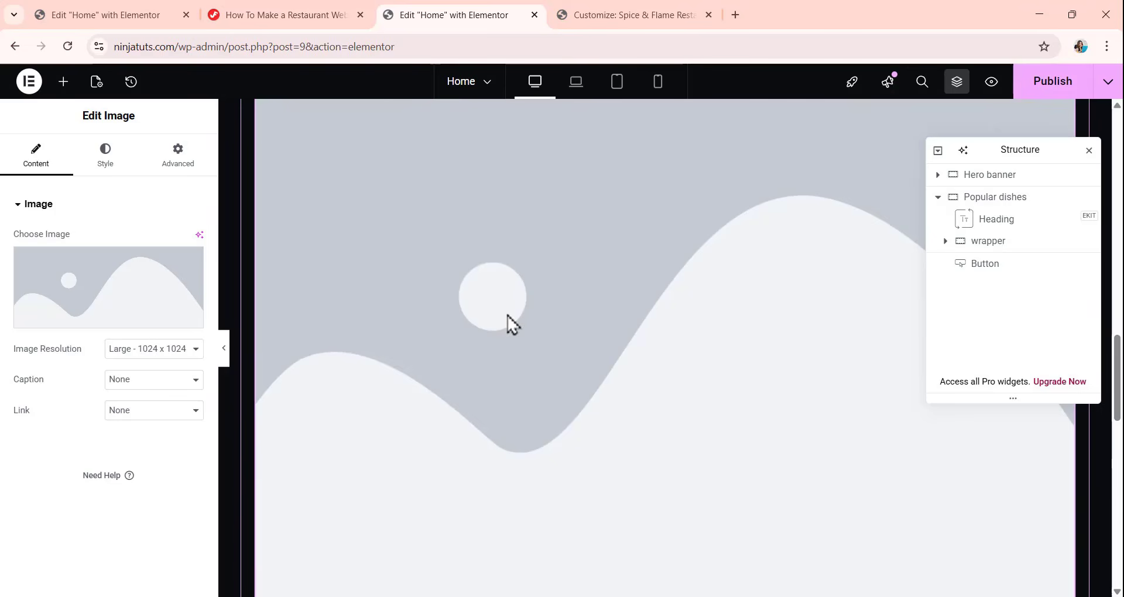
pyautogui.scroll(3, 529, 307)
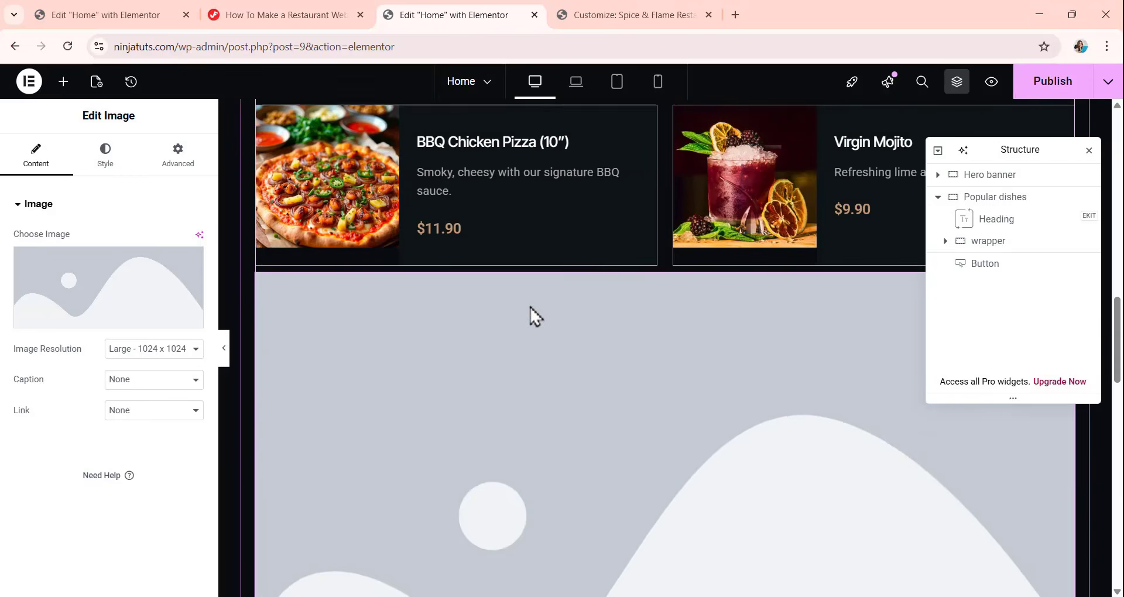
pyautogui.scroll(-15, 543, 302)
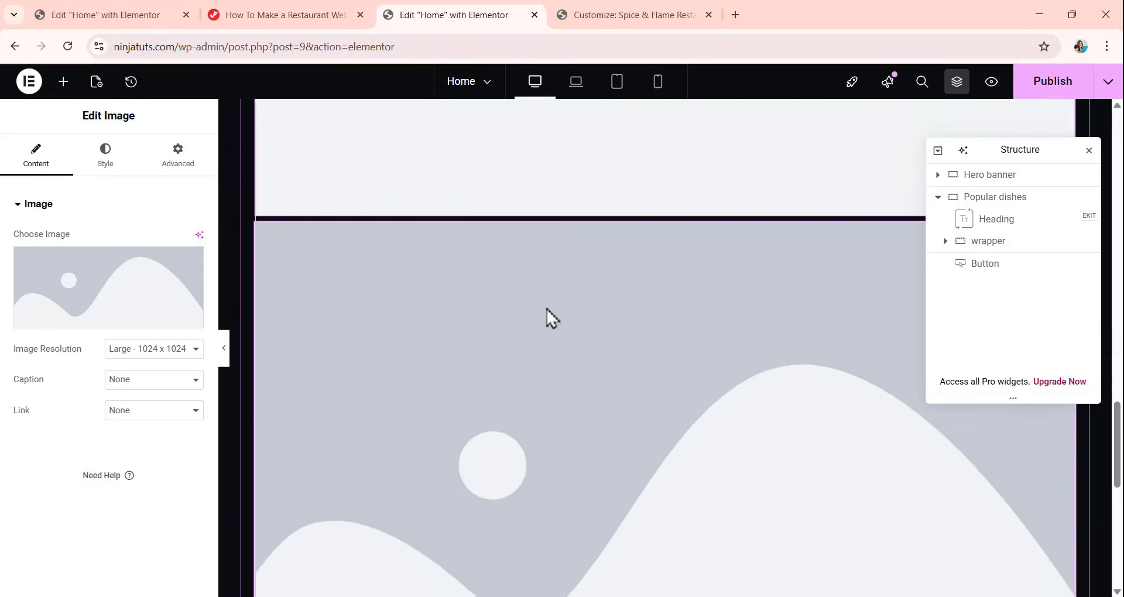
pyautogui.scroll(20, 547, 309)
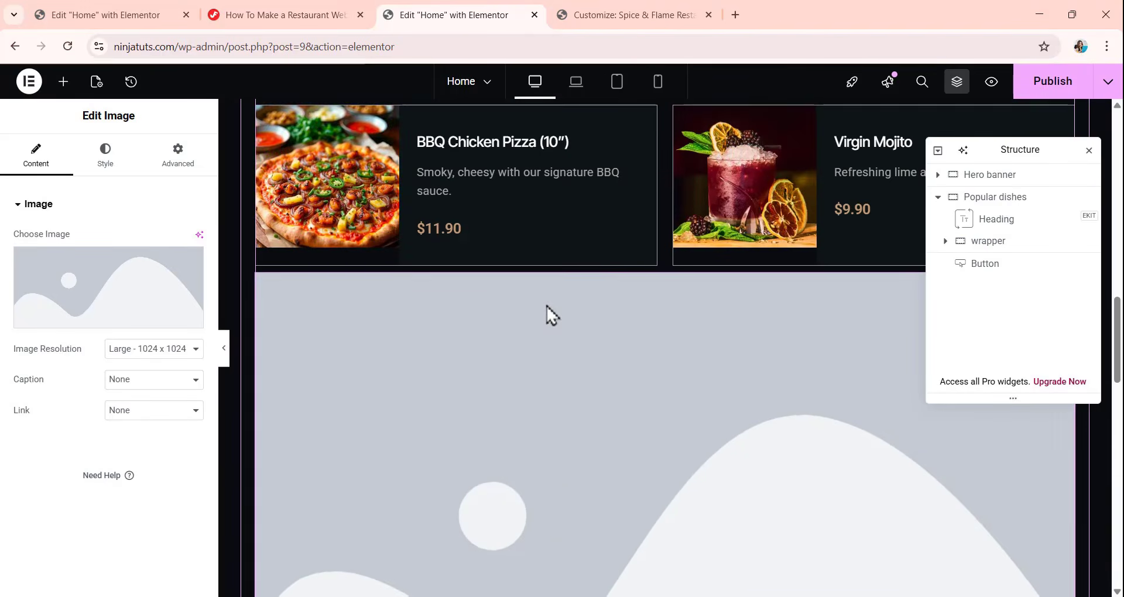
pyautogui.scroll(8, 544, 307)
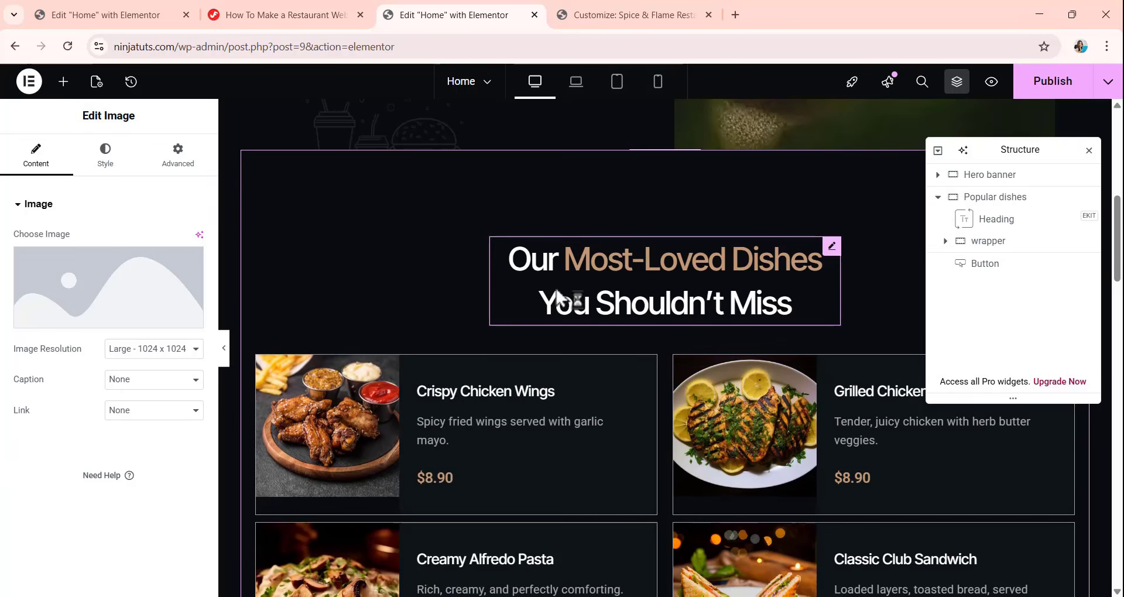
# Select the first Image widget inside the wrapper and set its picture to Shape-1.webp from the media library.
pyautogui.click(944, 241)
pyautogui.scroll(-4, 990, 264)
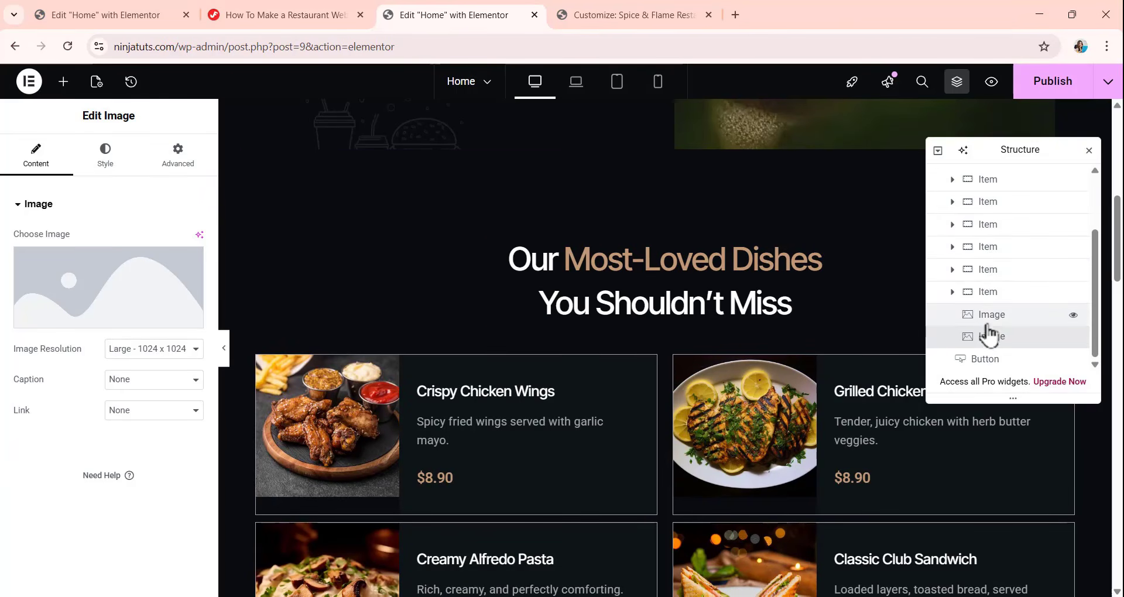
pyautogui.click(990, 321)
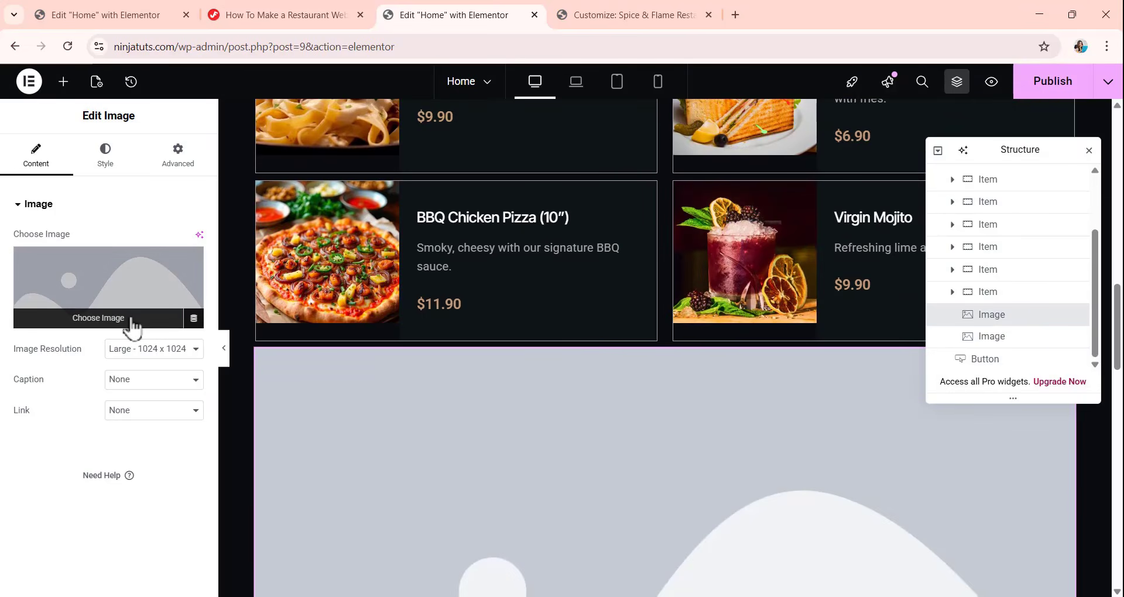
pyautogui.click(132, 321)
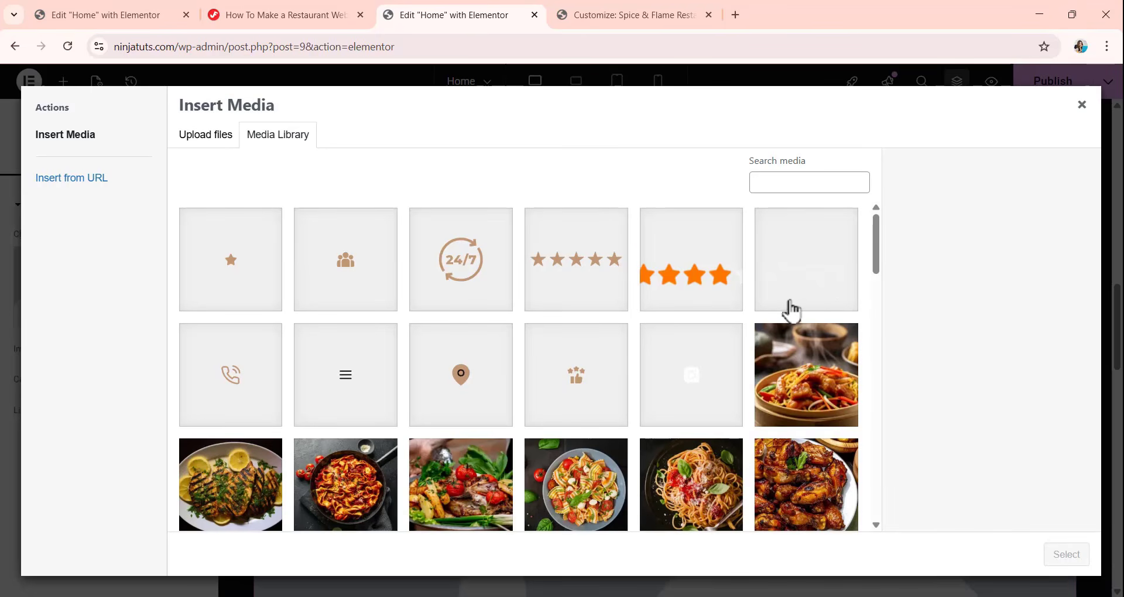
pyautogui.scroll(-15, 452, 306)
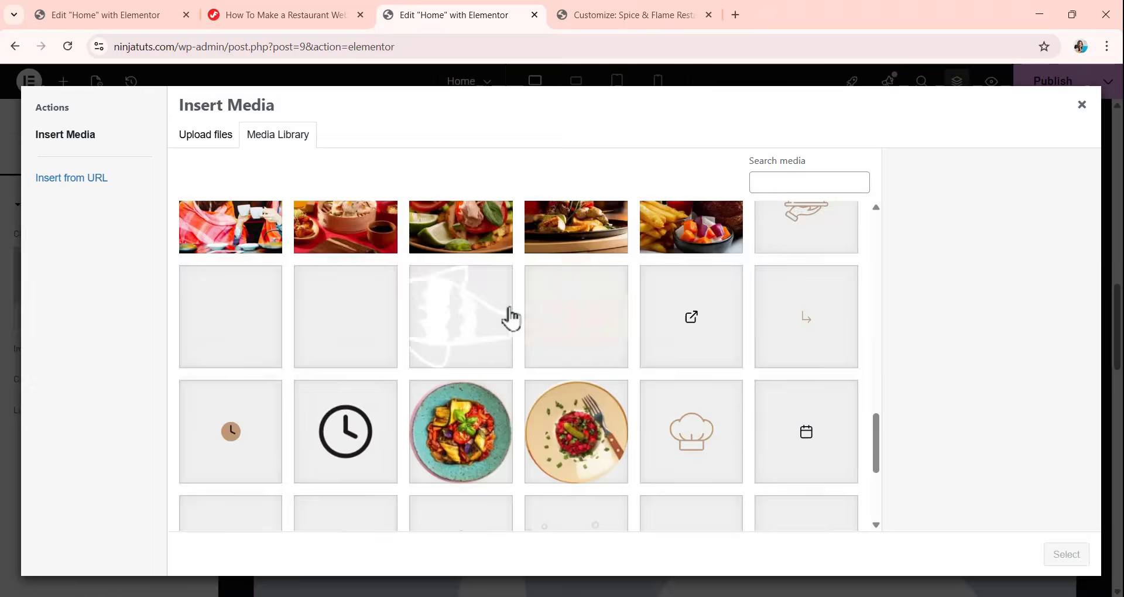
pyautogui.scroll(15, 527, 314)
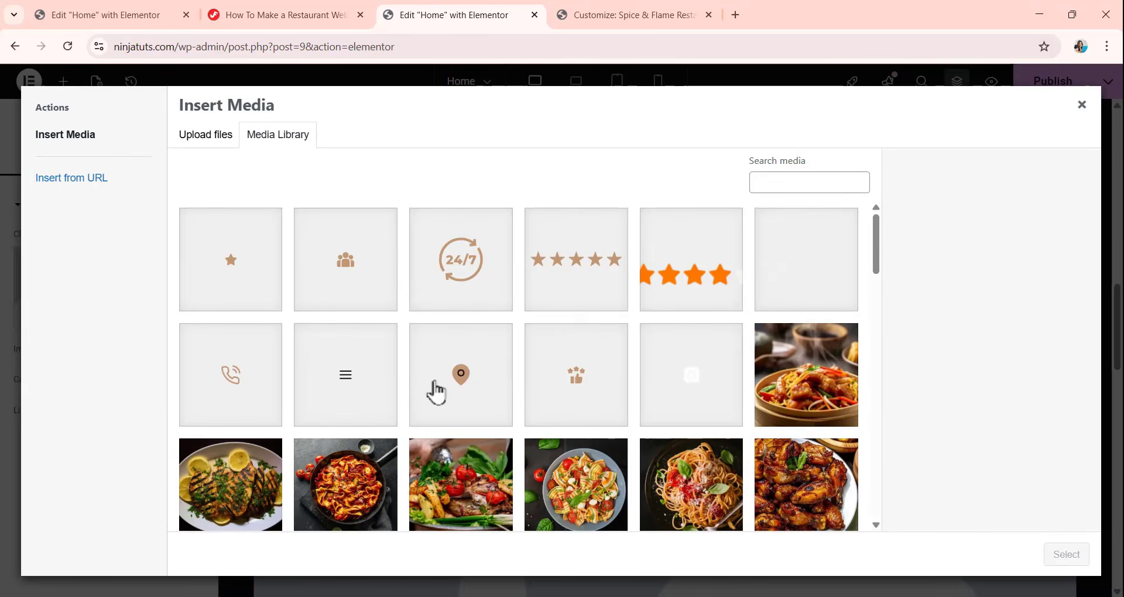
pyautogui.click(774, 298)
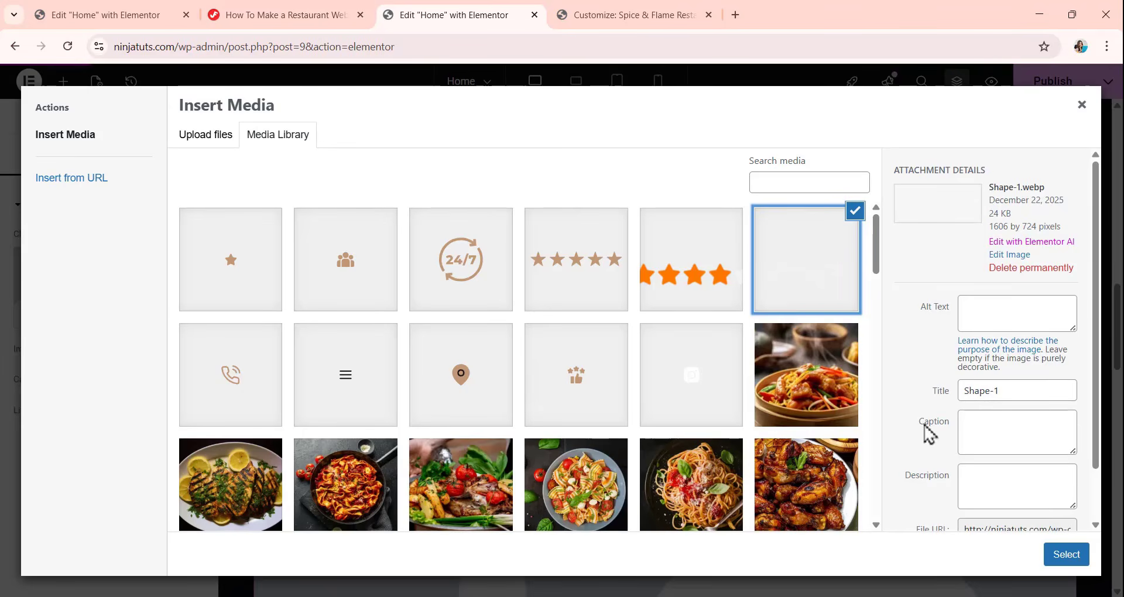
pyautogui.click(1050, 550)
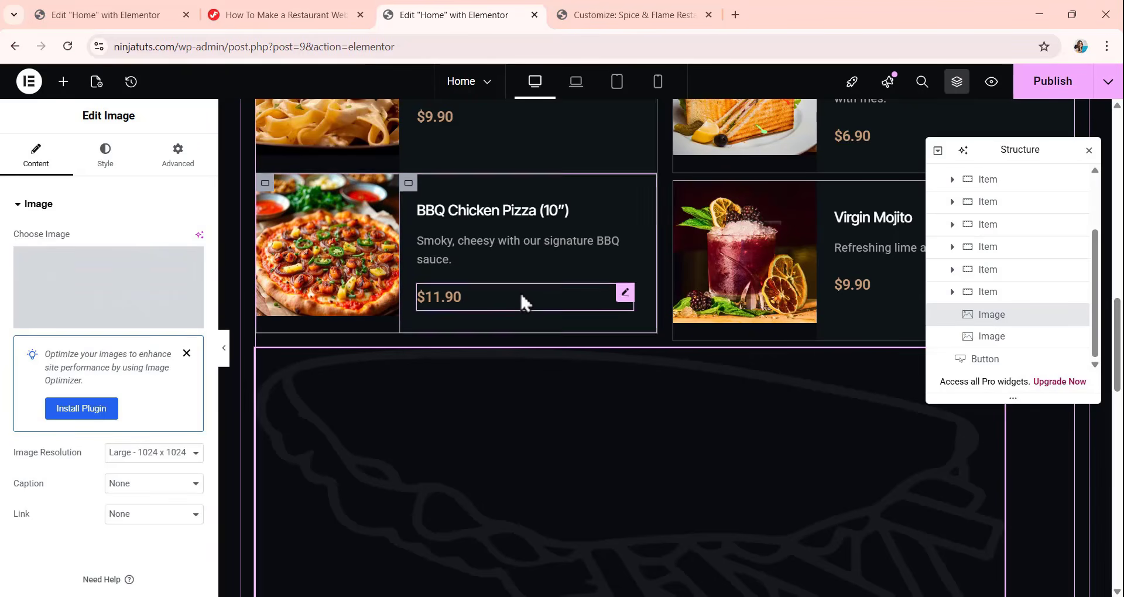
# Set the first shape image's width unit to px and its width to 401.3 px.
pyautogui.scroll(-3, 518, 295)
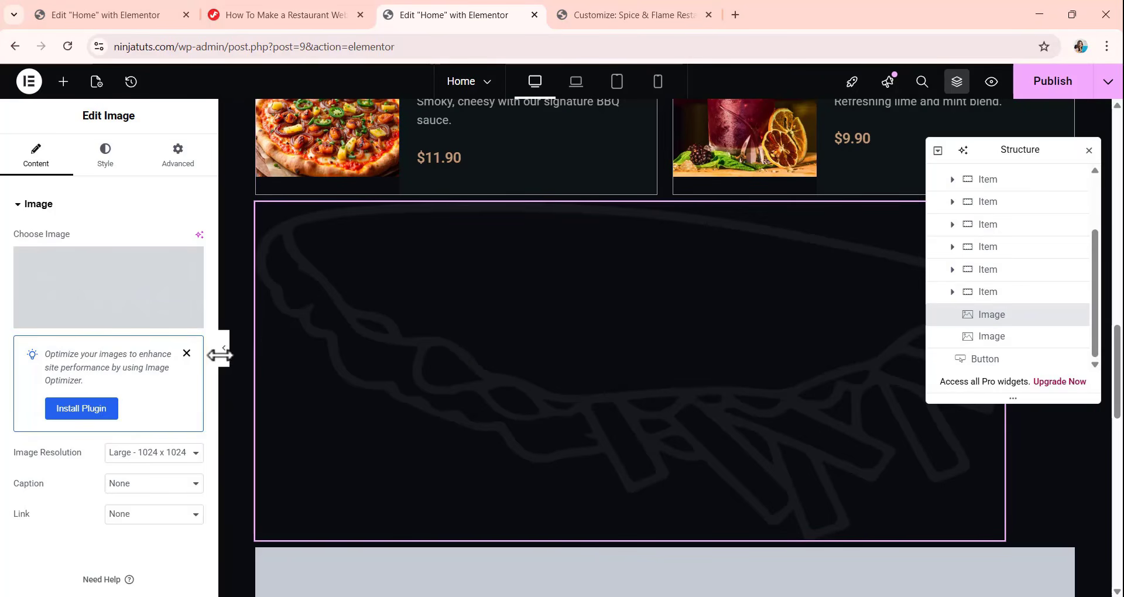
pyautogui.scroll(-1, 196, 325)
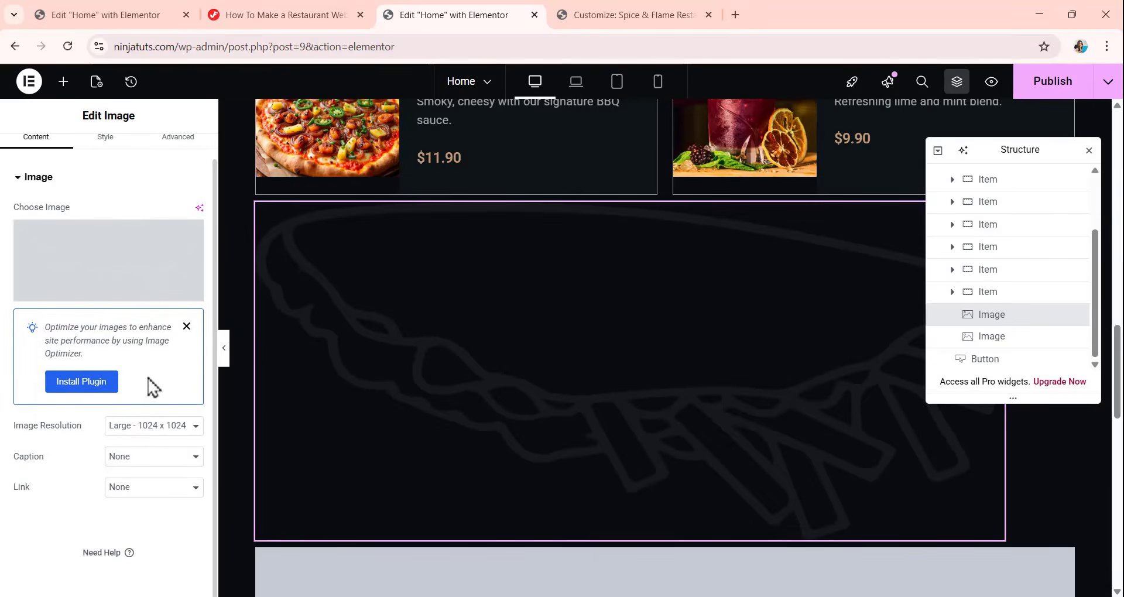
pyautogui.scroll(1, 149, 384)
pyautogui.click(106, 157)
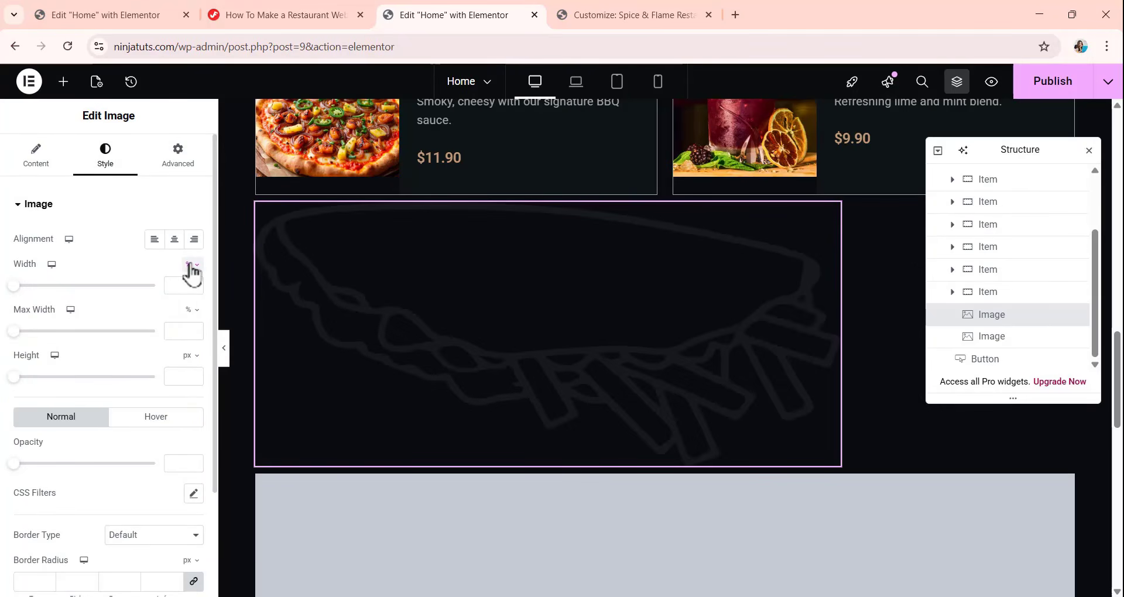
pyautogui.click(190, 266)
pyautogui.click(192, 270)
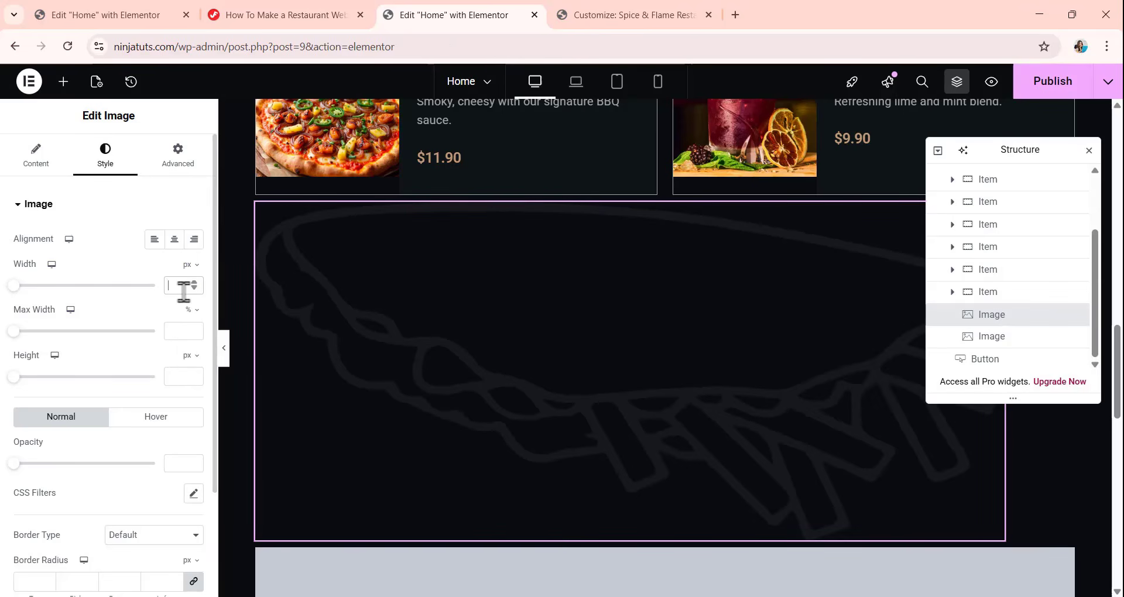
pyautogui.write('400')
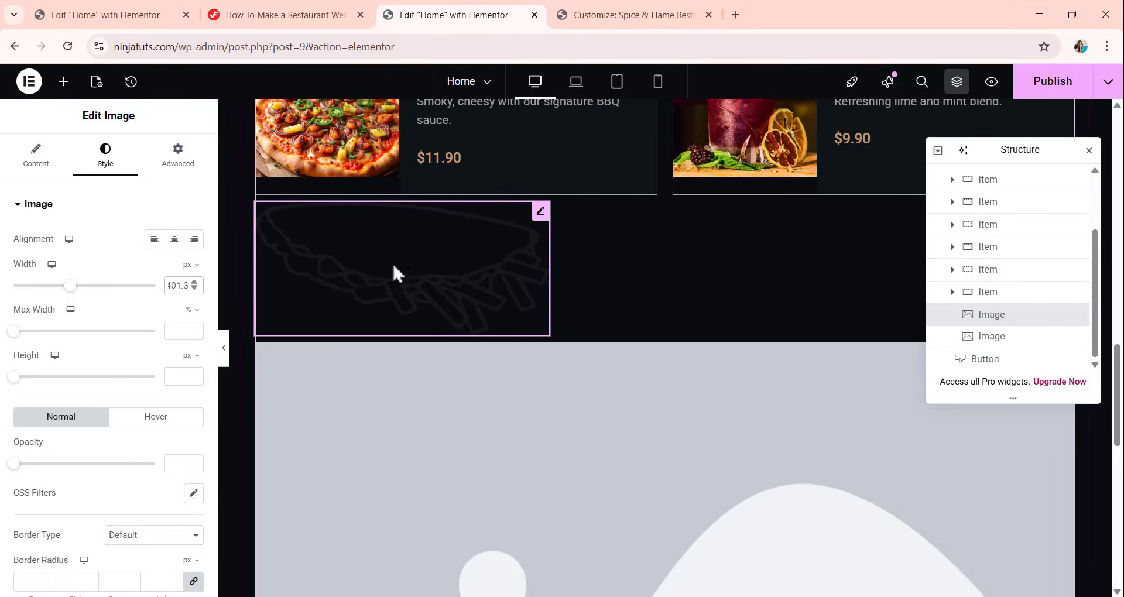
# Change the first shape image's position to Absolute.
pyautogui.scroll(3, 434, 384)
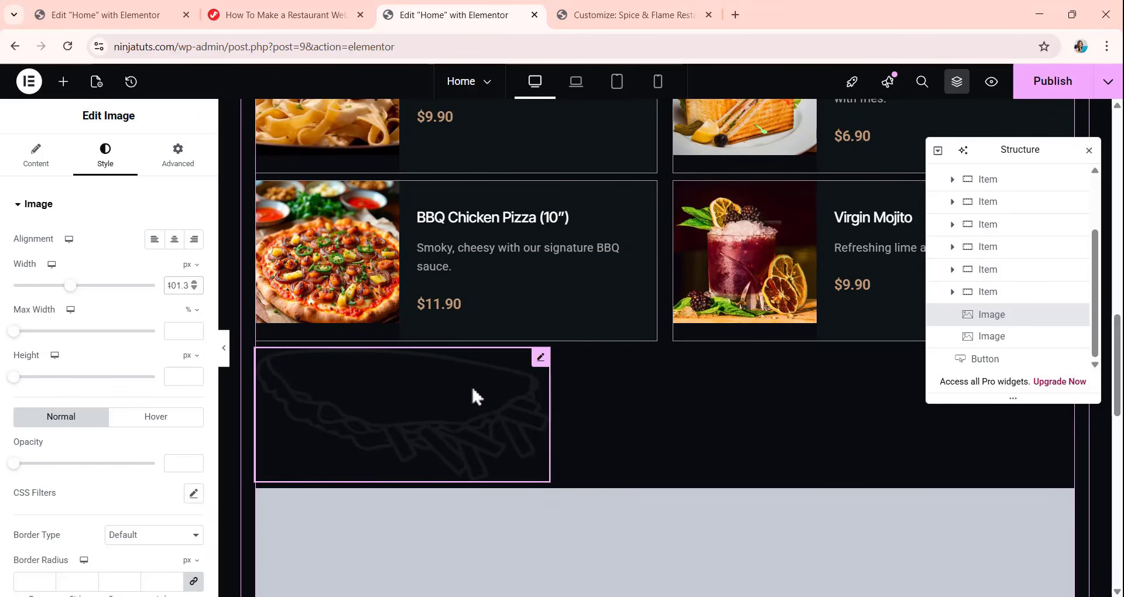
pyautogui.click(191, 173)
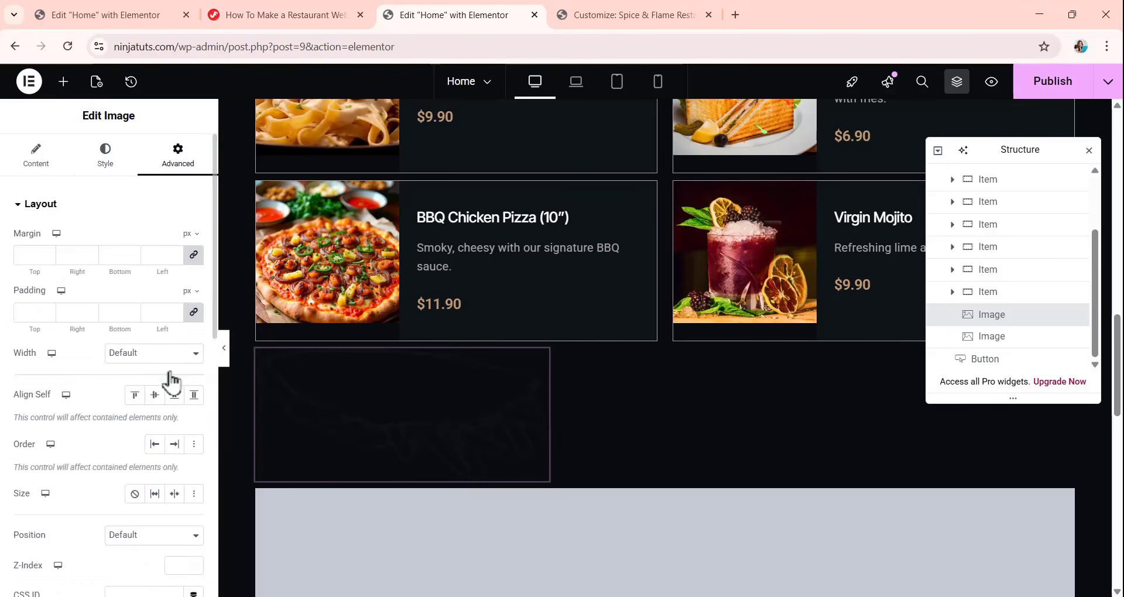
pyautogui.scroll(-5, 131, 369)
pyautogui.click(153, 252)
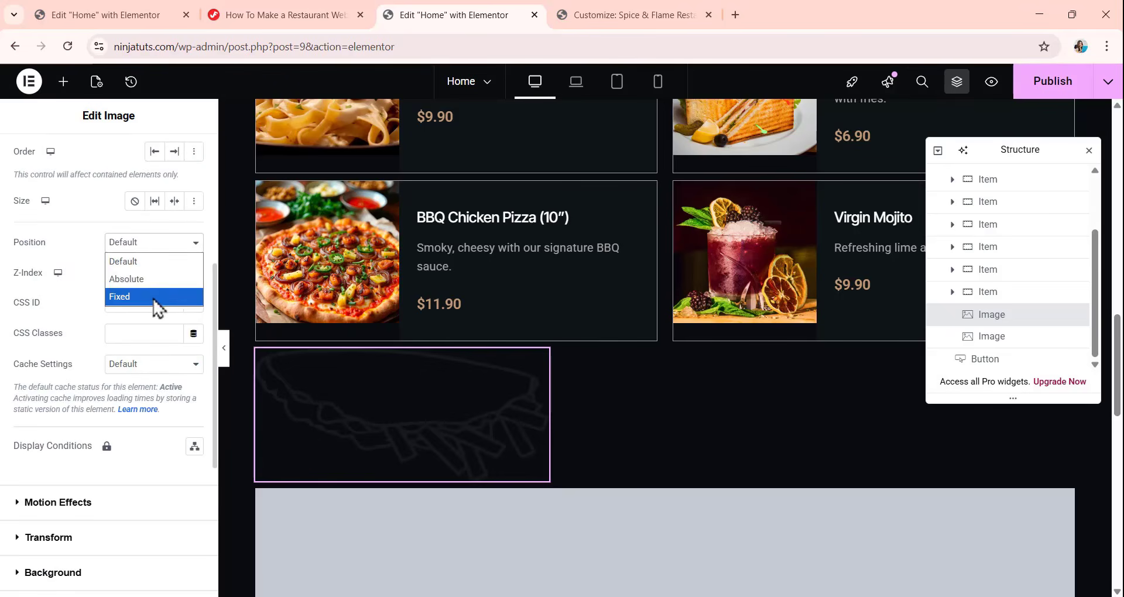
pyautogui.click(157, 283)
pyautogui.scroll(-2, 141, 287)
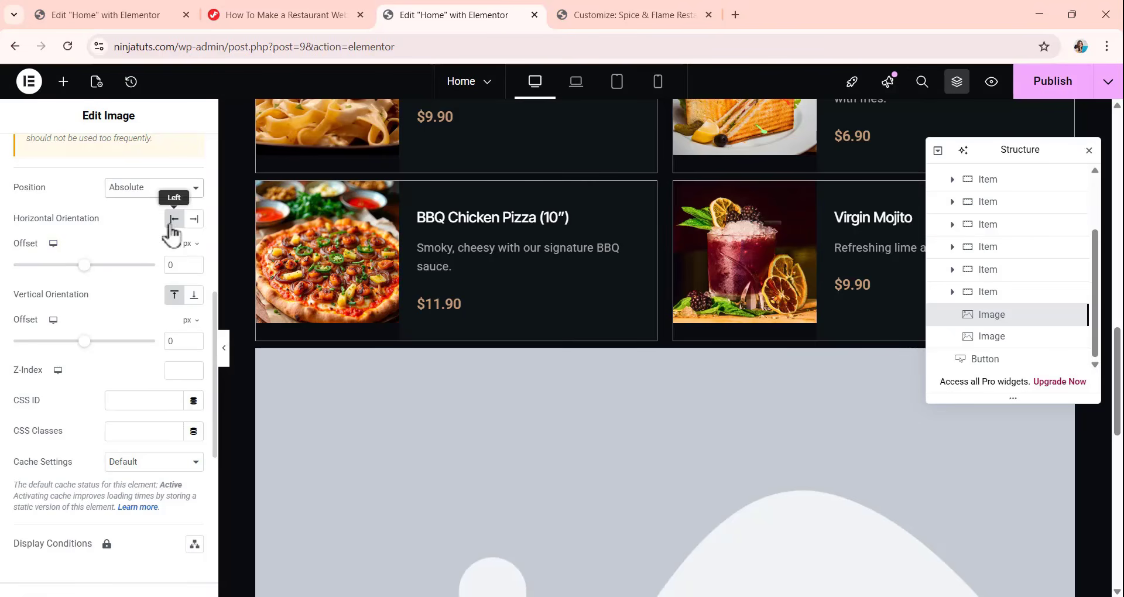
# Offset the first shape image by -192 px horizontally from the left and -169 px vertically from the top.
pyautogui.moveTo(175, 263); pyautogui.dragTo(143, 272)
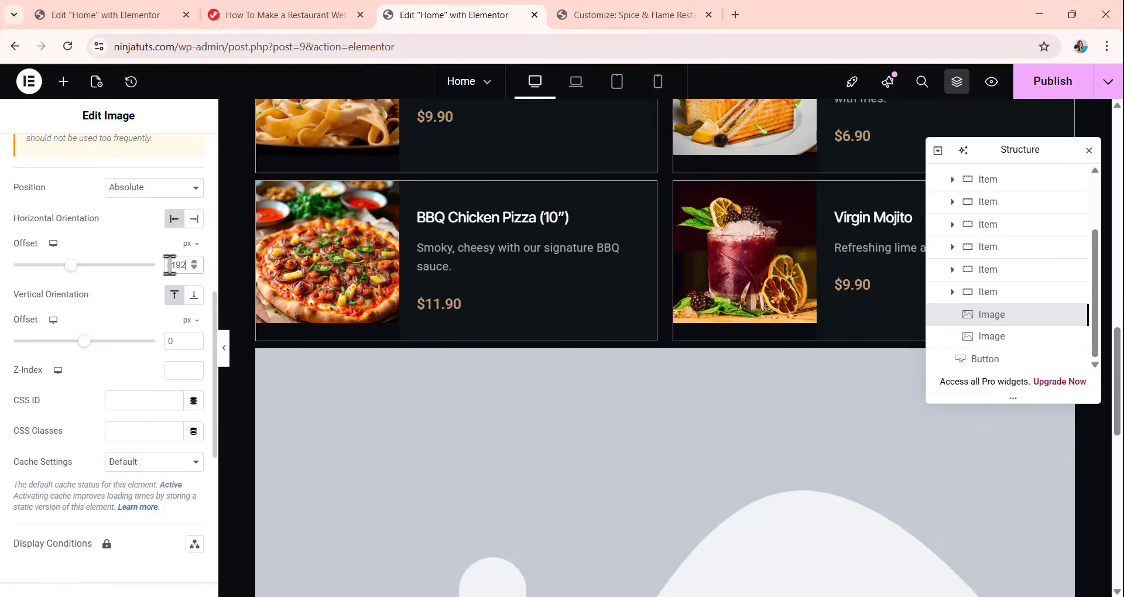
pyautogui.scroll(-3, 159, 262)
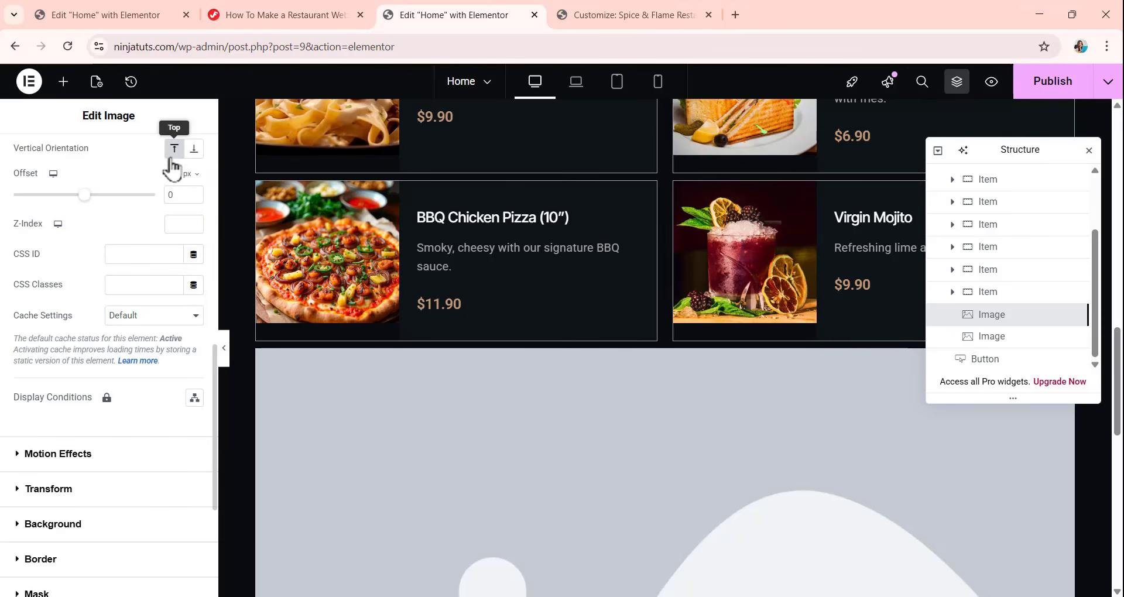
pyautogui.moveTo(176, 195); pyautogui.dragTo(163, 199)
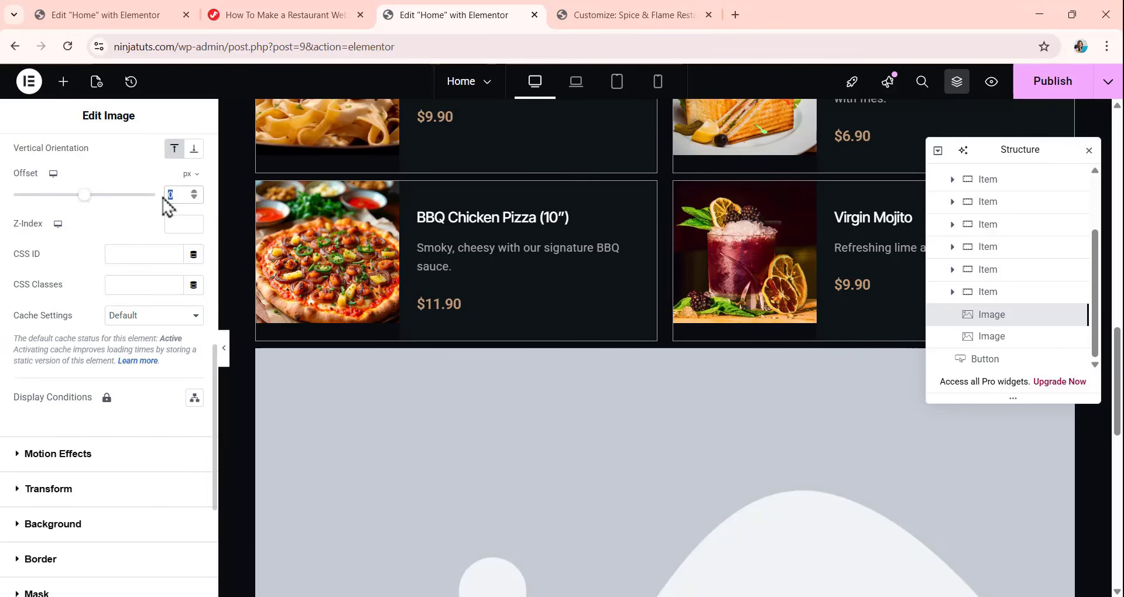
pyautogui.press('BackSpace')
pyautogui.scroll(7, 364, 238)
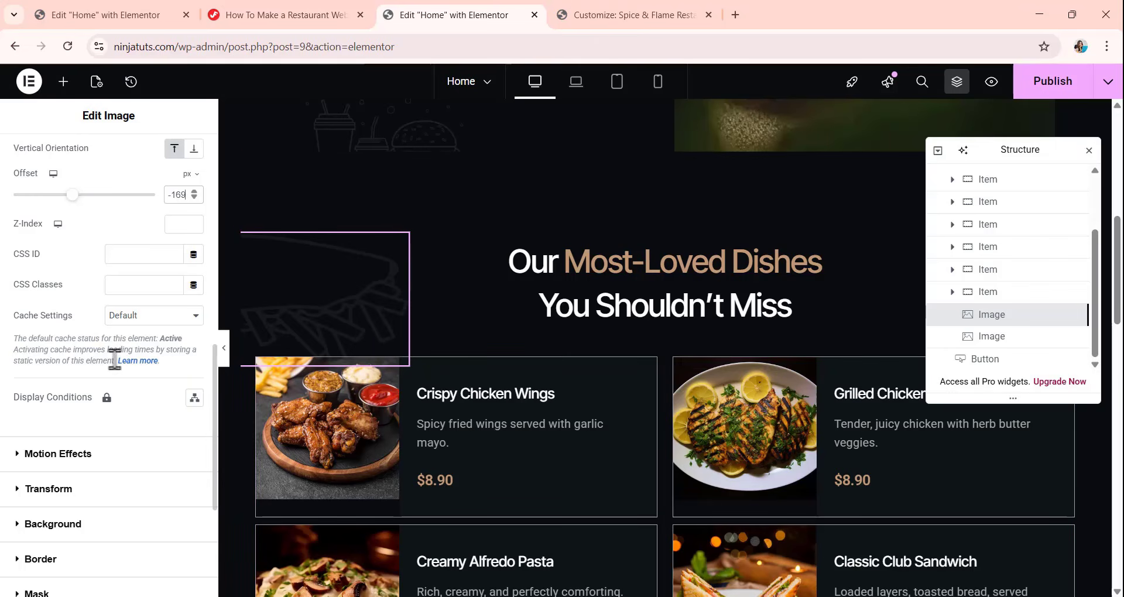
# Rotate the first shape image by 158.5 degrees in its normal-state transform settings.
pyautogui.click(68, 494)
pyautogui.scroll(-2, 83, 283)
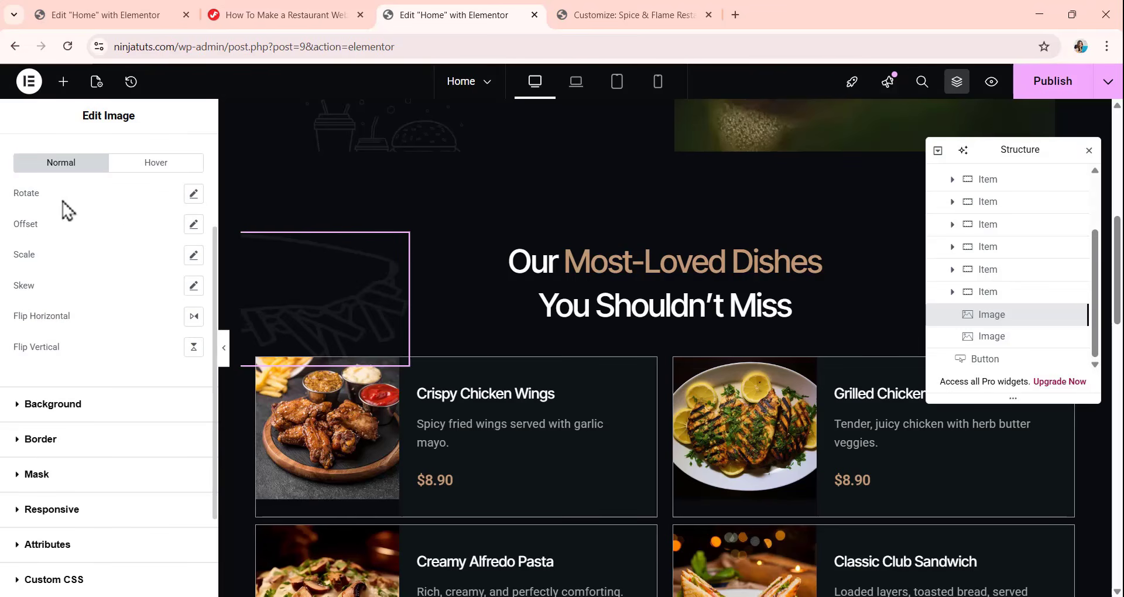
pyautogui.click(193, 195)
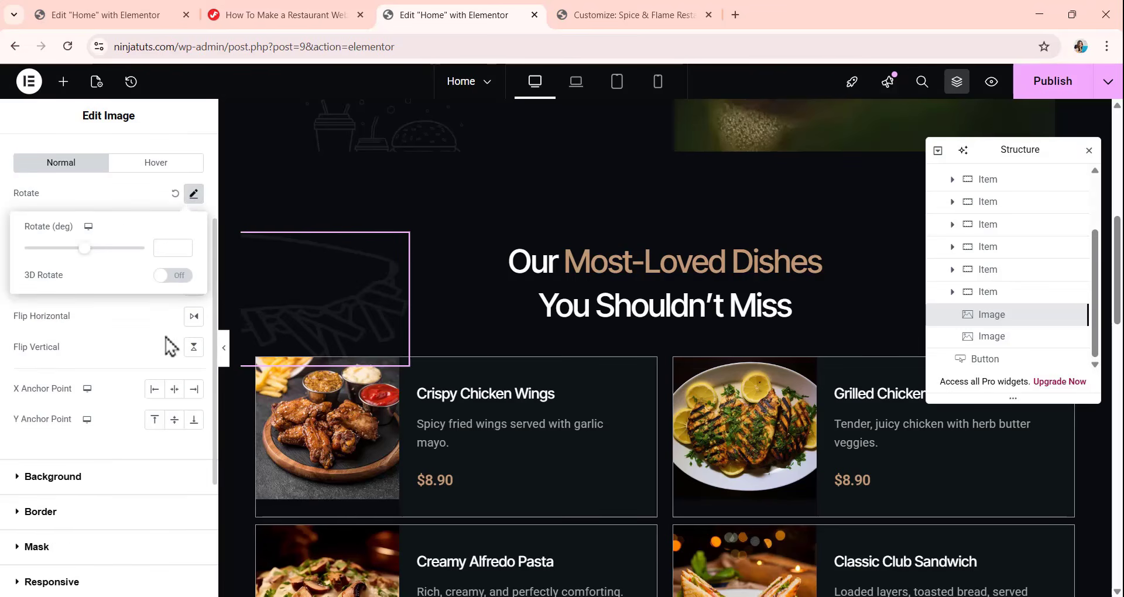
pyautogui.click(169, 249)
pyautogui.write('158.')
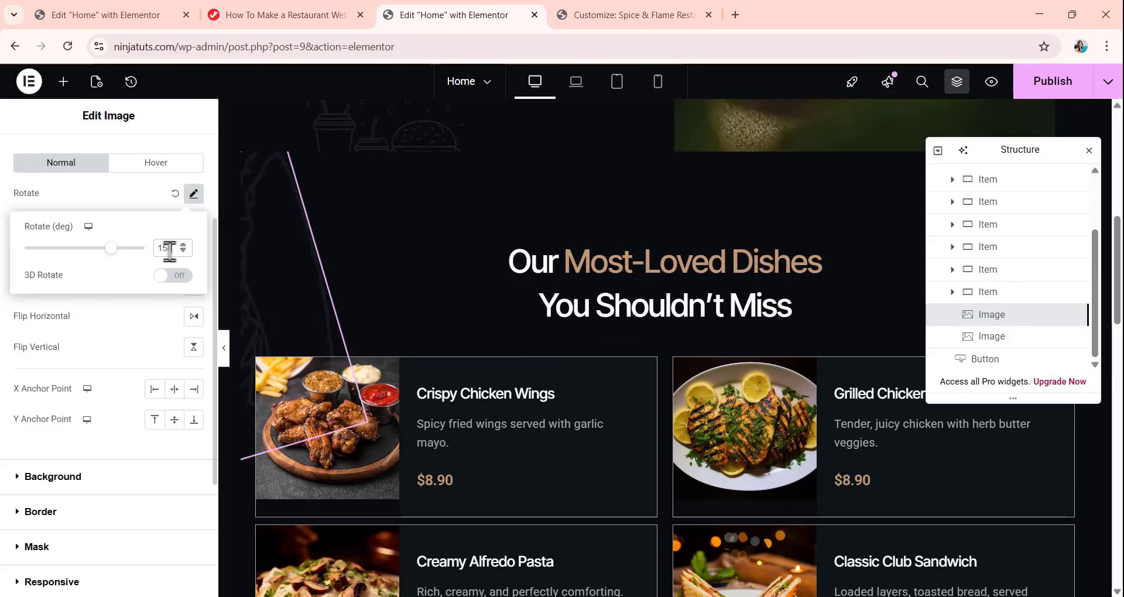
pyautogui.write('5')
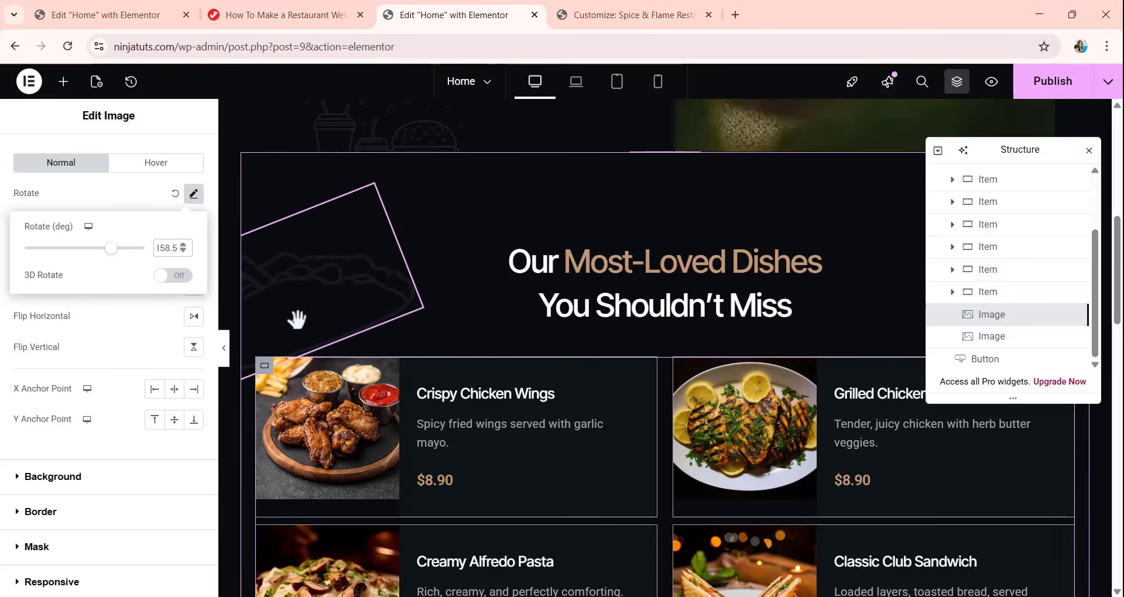
# Choose Fish.png from the media library for the empty second image in the Popular dishes section.
pyautogui.click(968, 339)
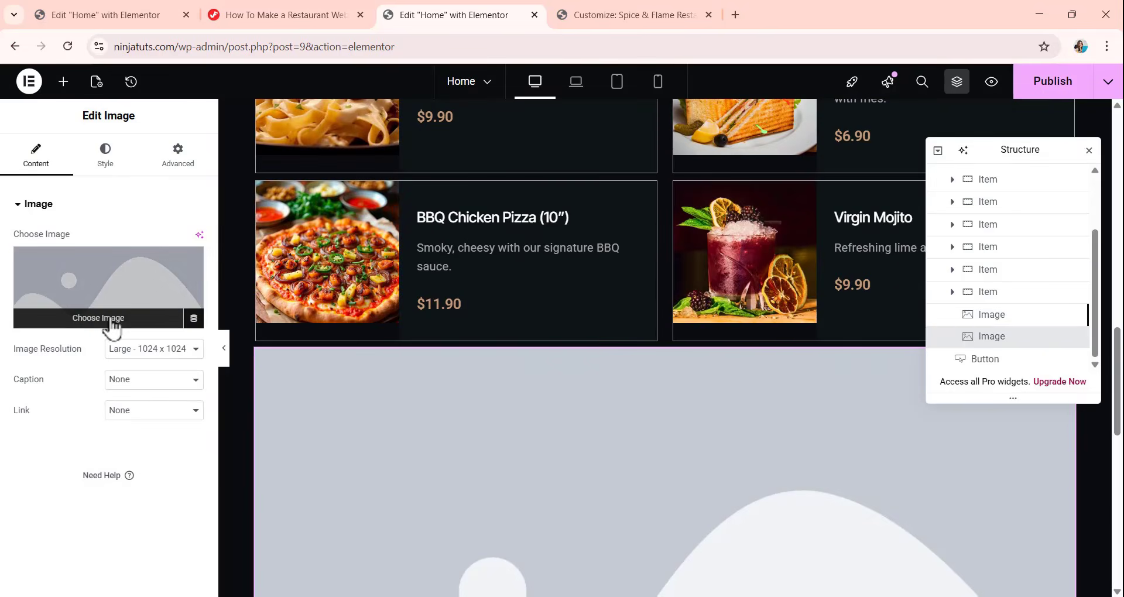
pyautogui.click(111, 321)
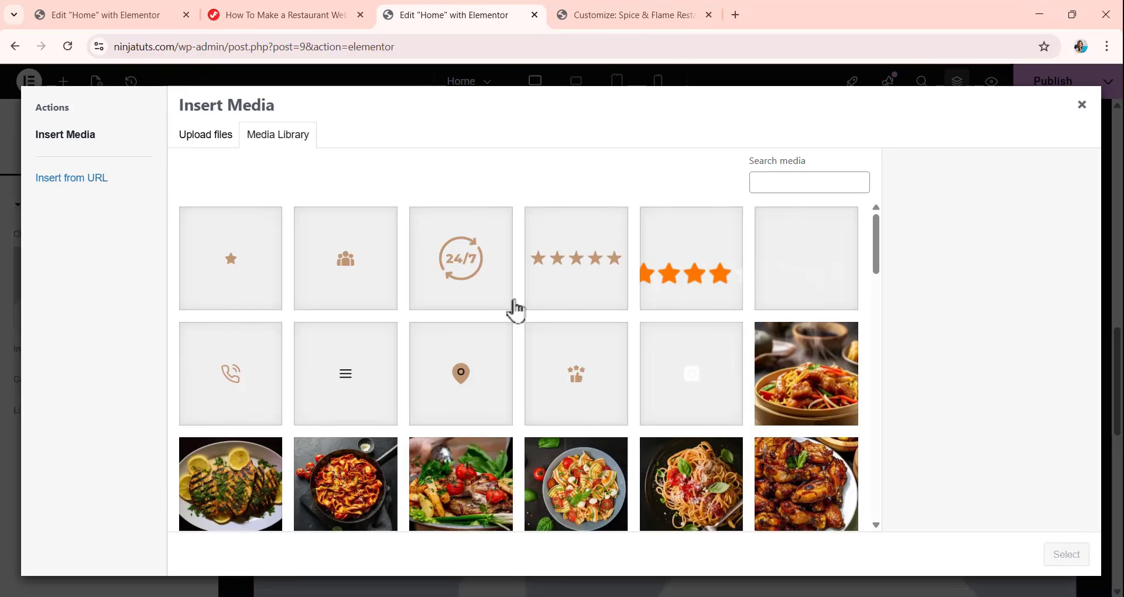
pyautogui.scroll(-6, 513, 311)
pyautogui.scroll(-10, 513, 311)
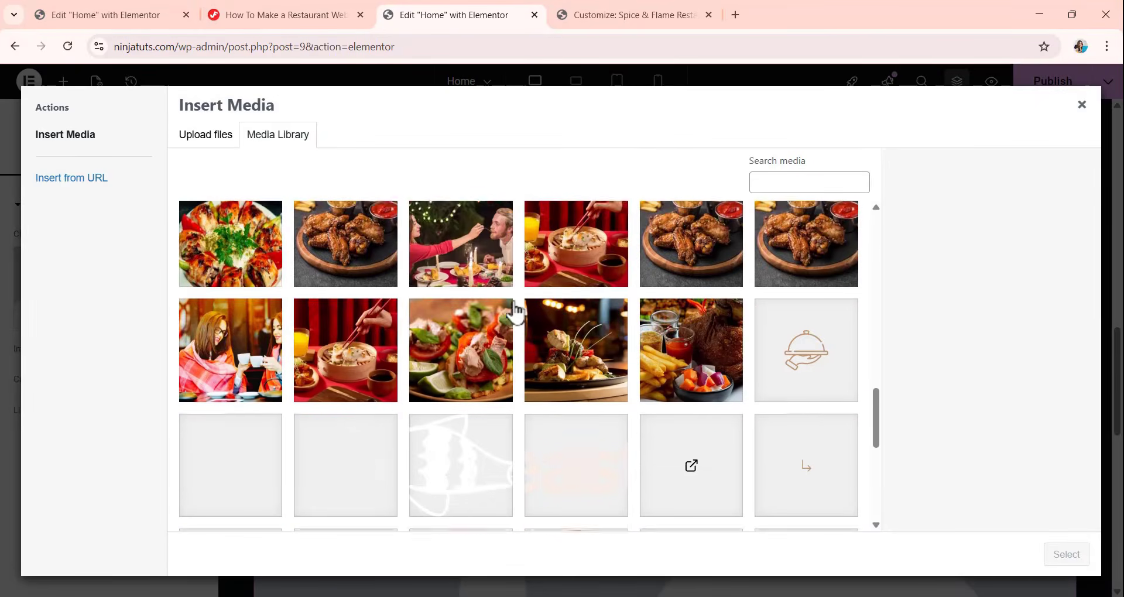
pyautogui.click(462, 346)
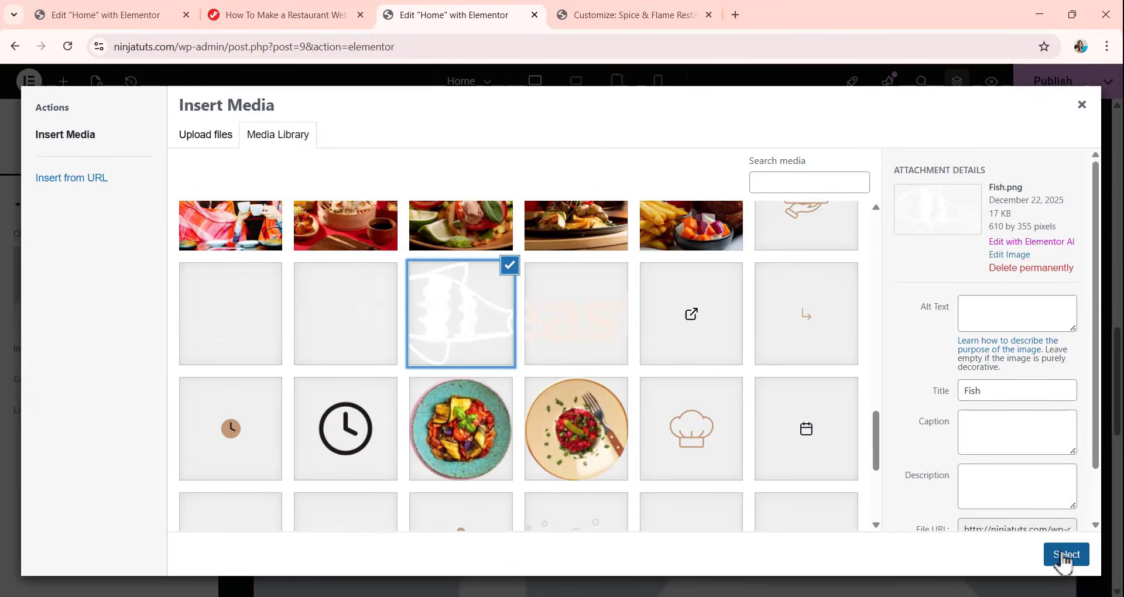
pyautogui.click(1067, 555)
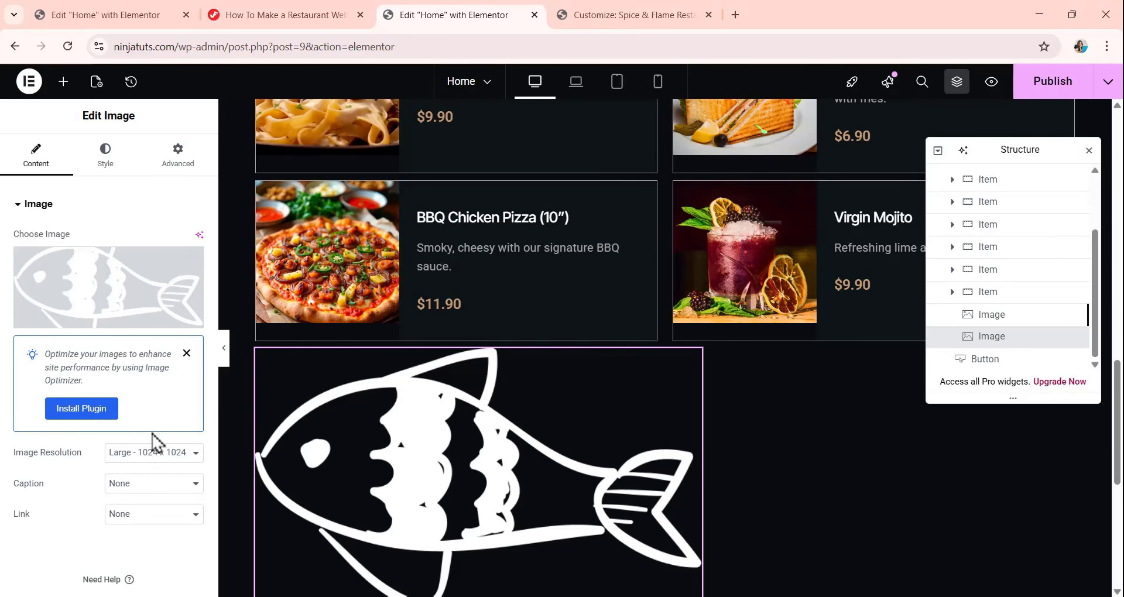
# Set the fish image's width unit to px and its width to 152.3 px.
pyautogui.click(101, 168)
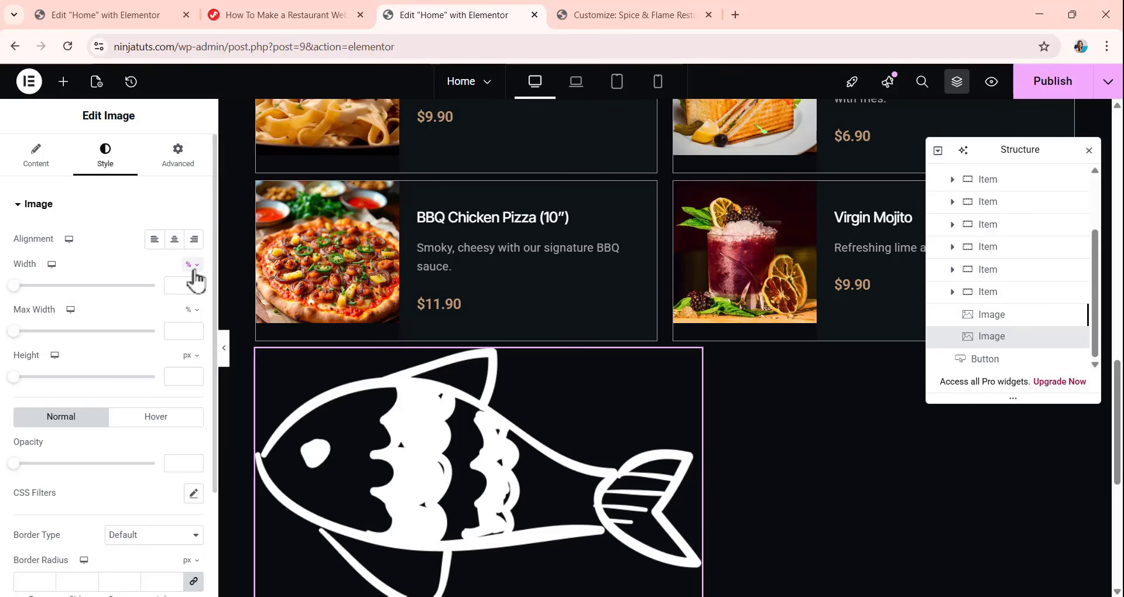
pyautogui.click(193, 271)
pyautogui.click(193, 277)
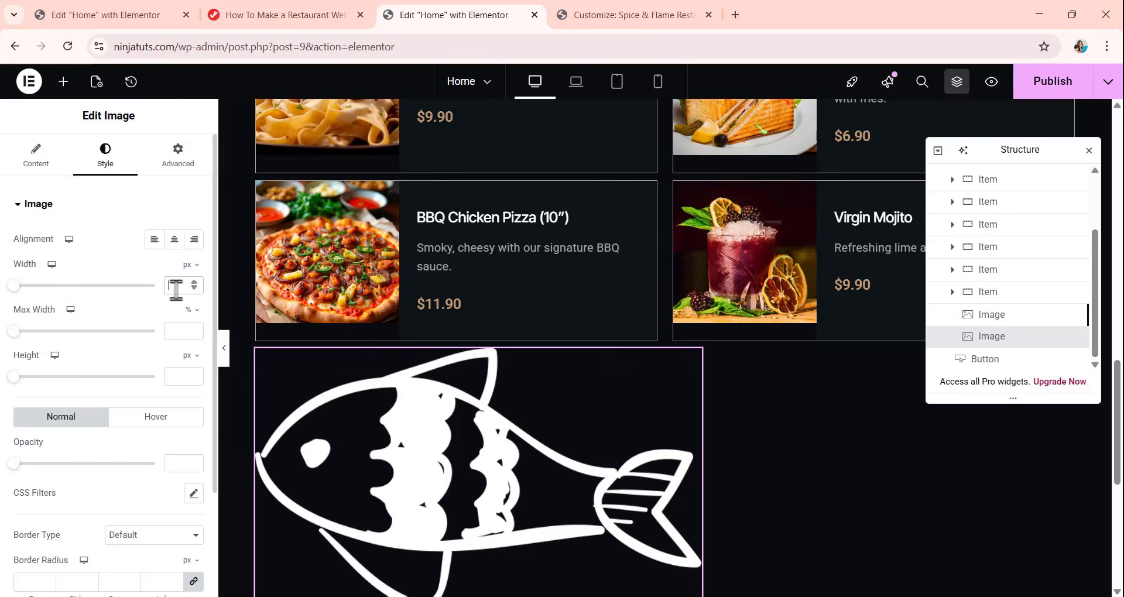
pyautogui.write('152')
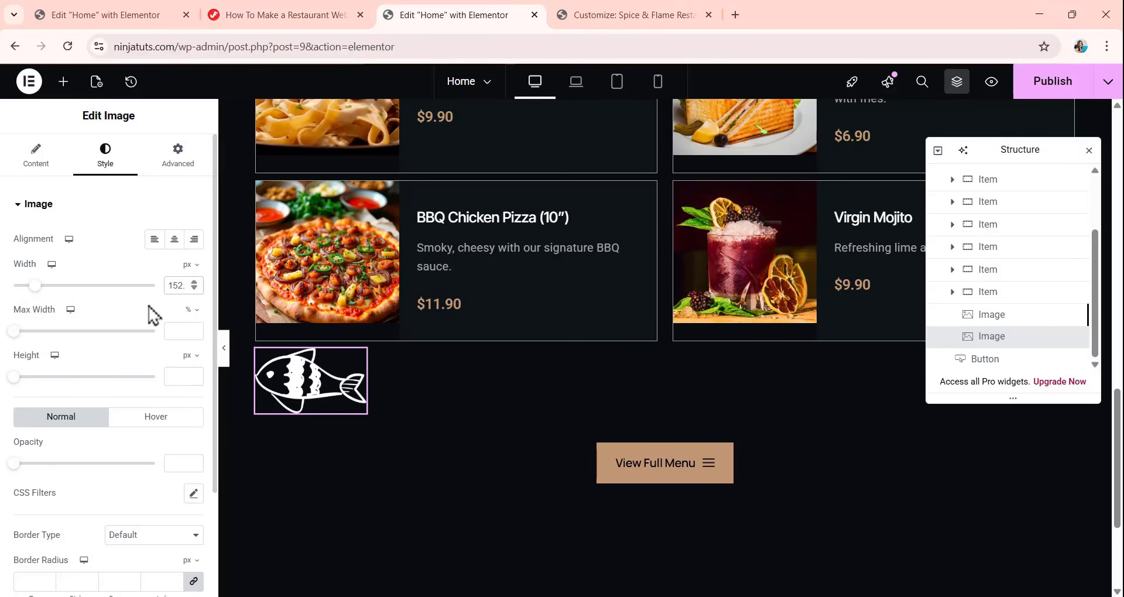
pyautogui.write('.3')
# Set the fish image's normal-state opacity to 0.05.
pyautogui.scroll(-2, 130, 331)
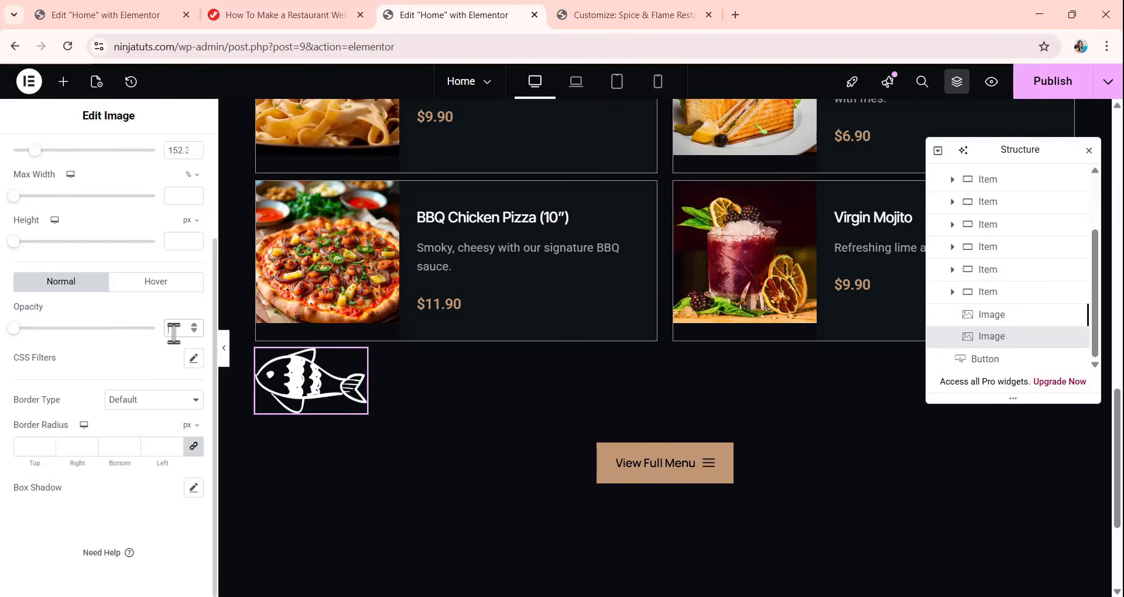
pyautogui.write('0.05')
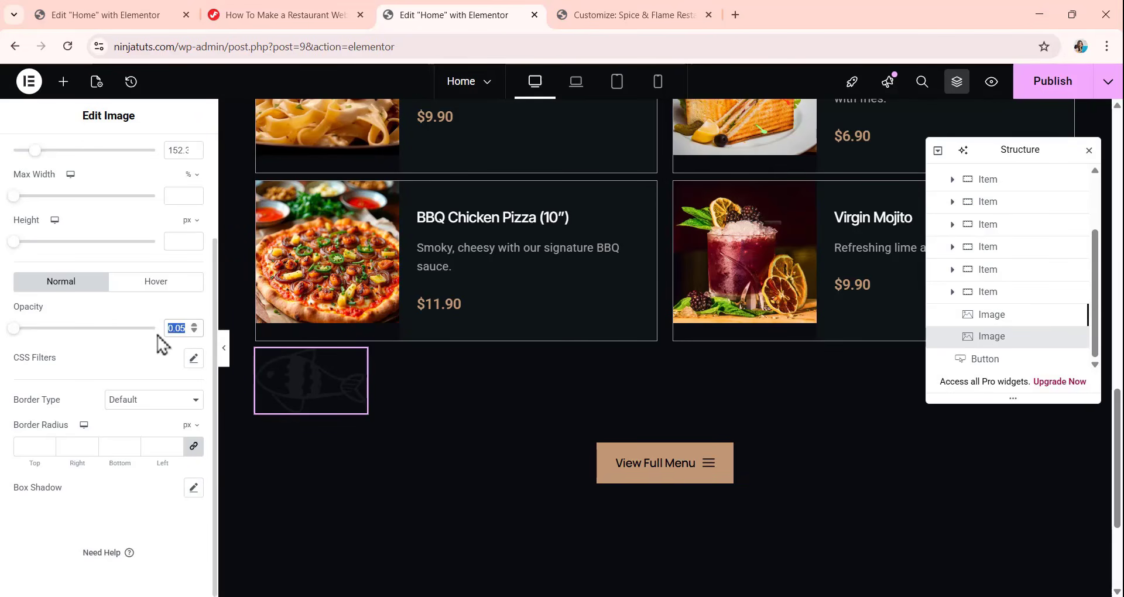
pyautogui.press('BackSpace')
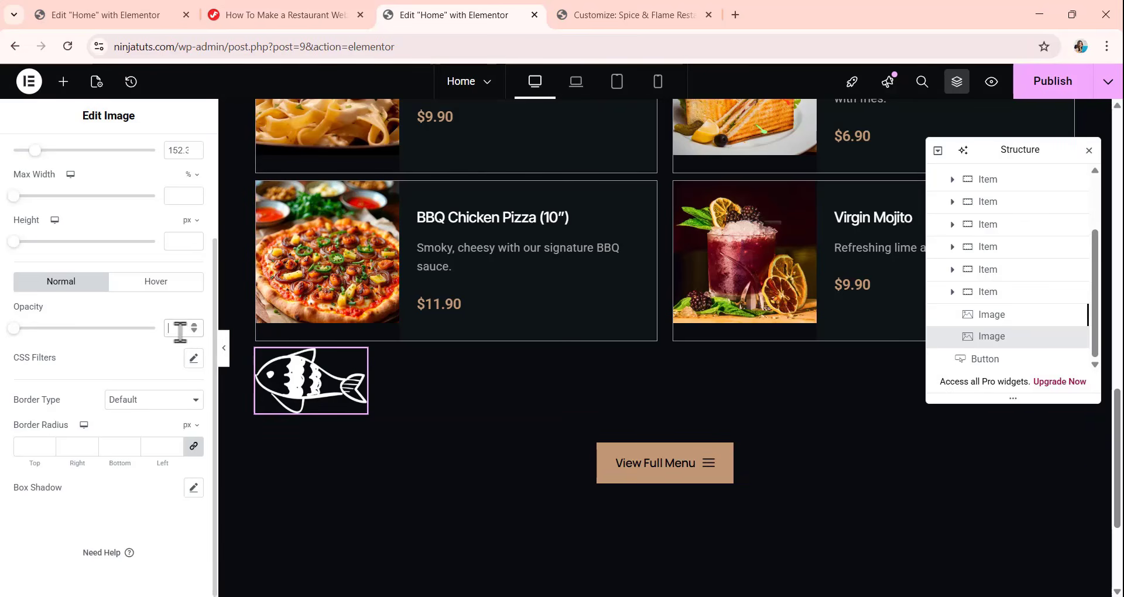
pyautogui.write('0.05')
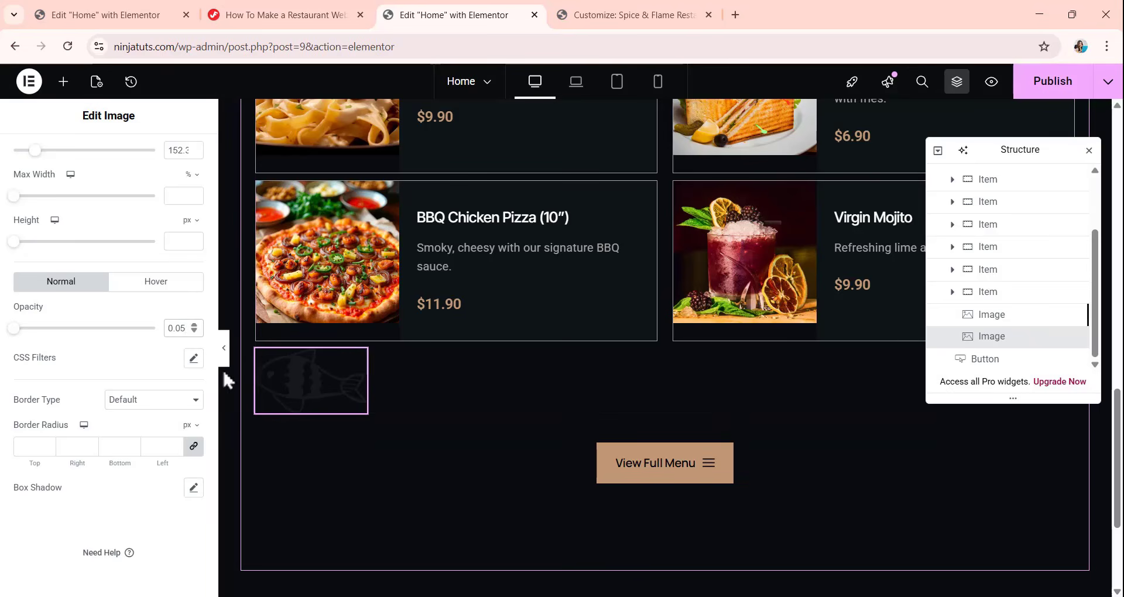
# Change the fish image's position to Absolute.
pyautogui.scroll(3, 169, 380)
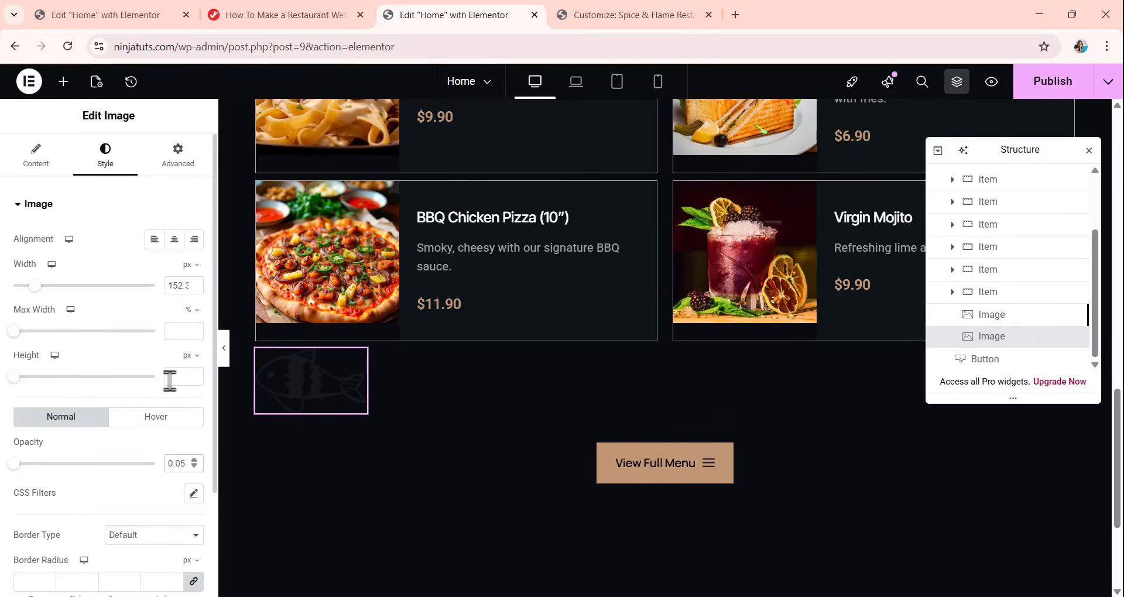
pyautogui.click(179, 154)
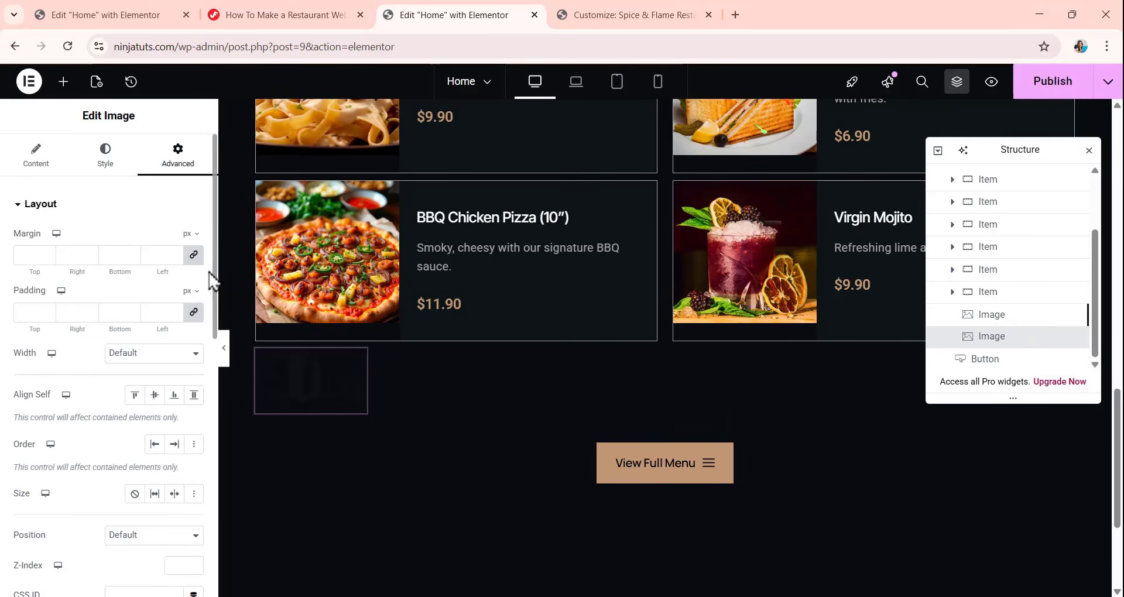
pyautogui.scroll(-5, 93, 295)
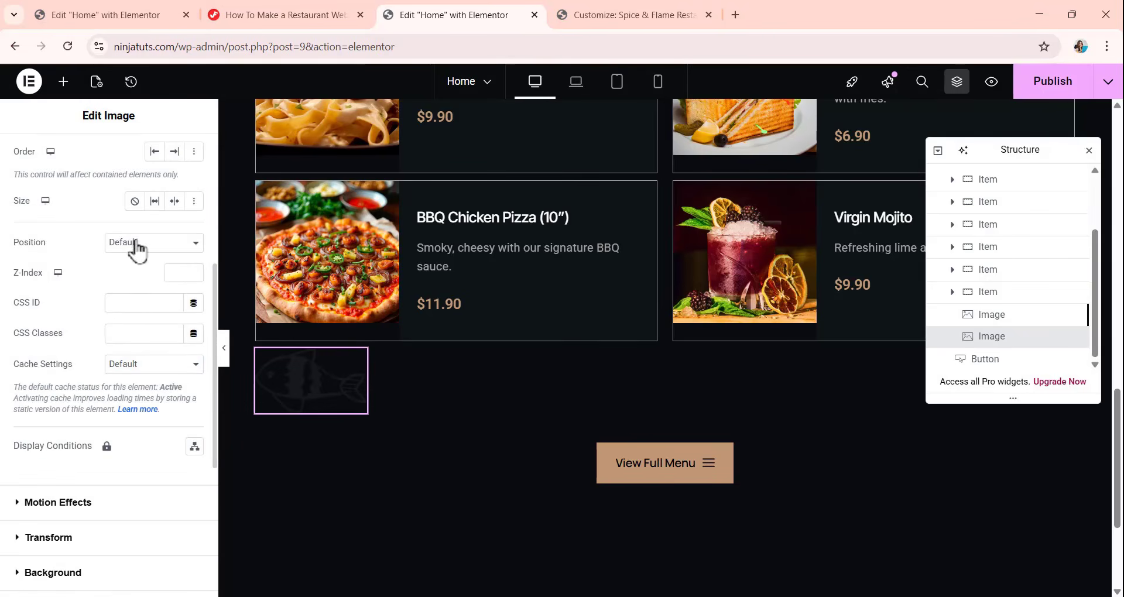
pyautogui.click(138, 244)
pyautogui.click(140, 280)
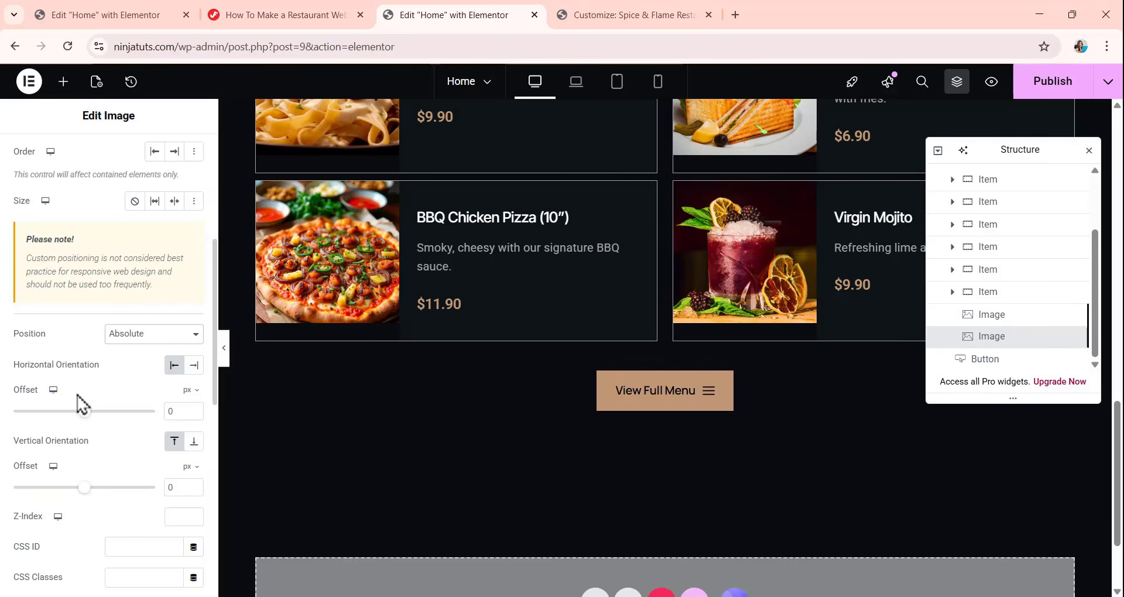
# Offset the fish image by -15.9 px horizontally from the right and about -109 px vertically from the top.
pyautogui.click(198, 368)
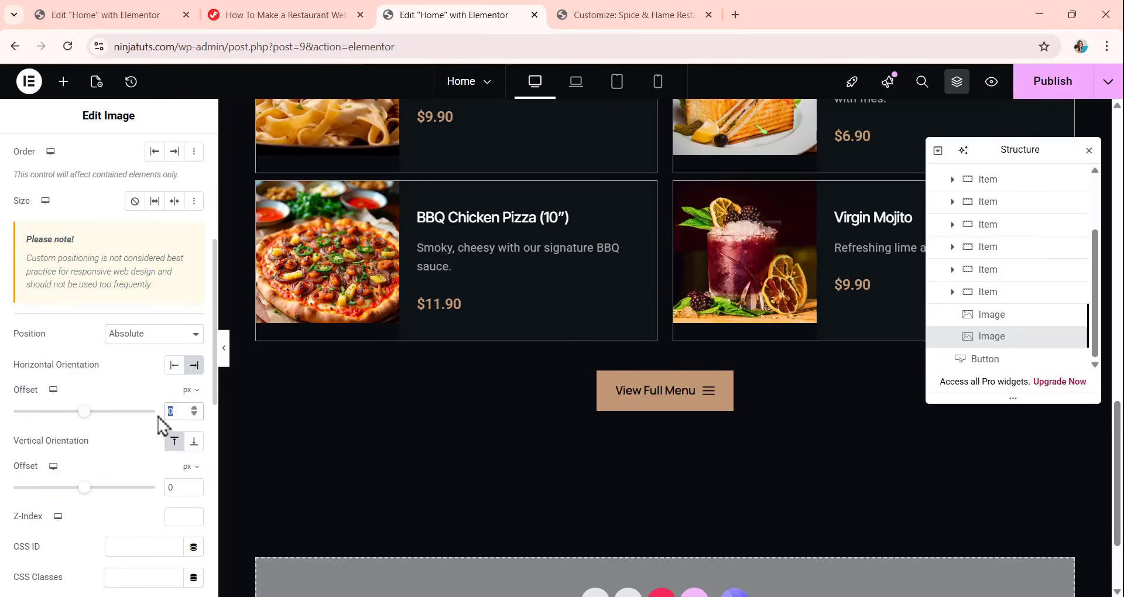
pyautogui.write('-15')
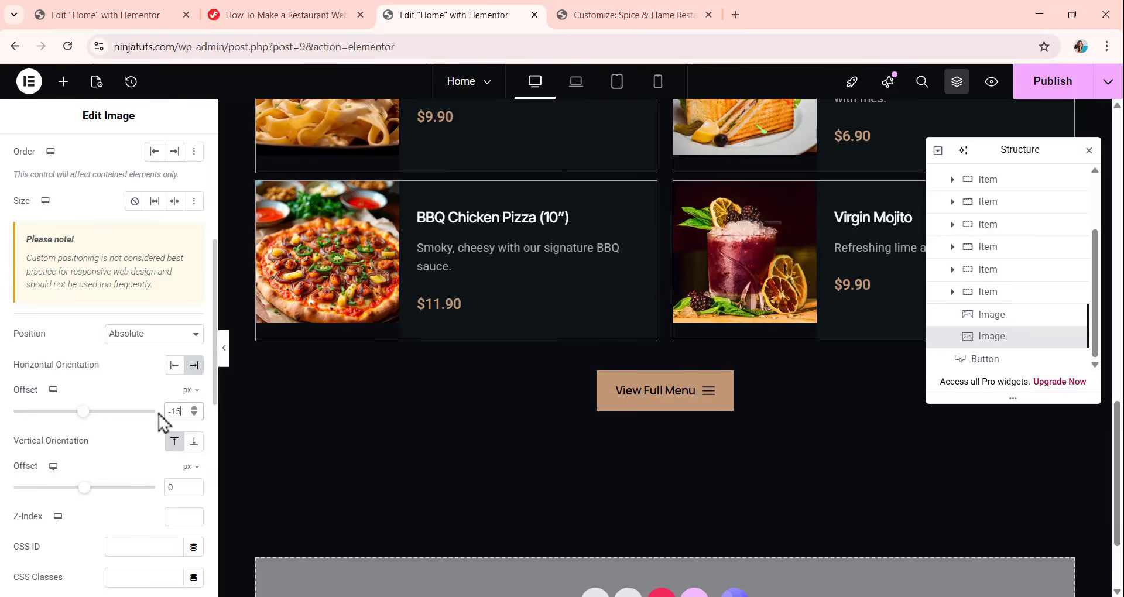
pyautogui.write('.9')
pyautogui.scroll(-1, 109, 420)
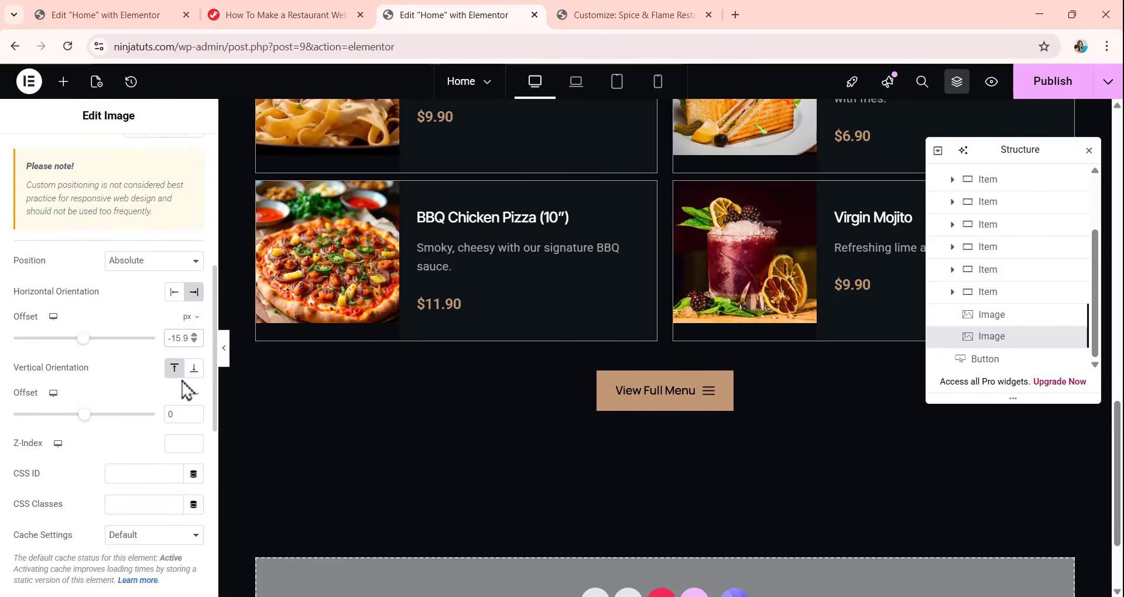
pyautogui.doubleClick(175, 414)
pyautogui.scroll(4, 156, 414)
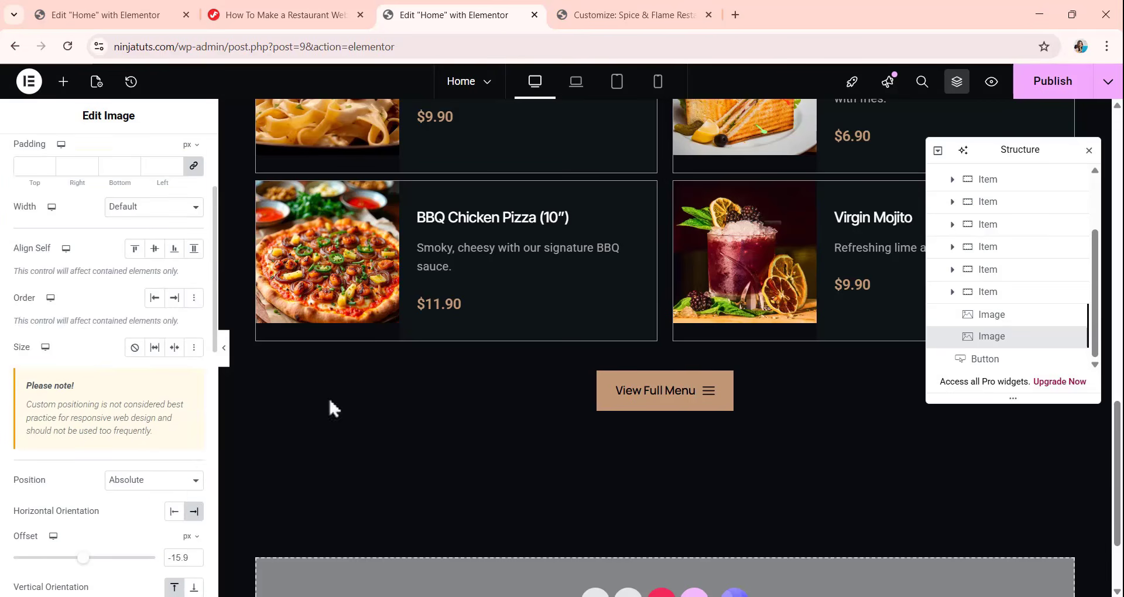
pyautogui.scroll(5, 537, 339)
pyautogui.scroll(5, 537, 340)
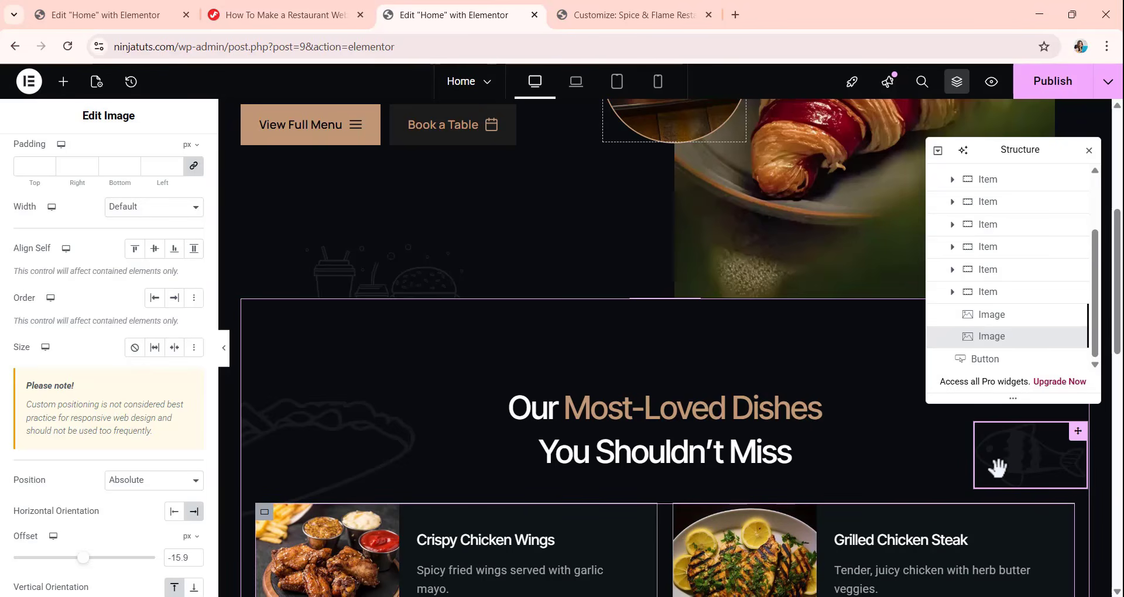
# Copy the Fish Object Image Animation Style CSS code from the restaurant website tutorial page.
pyautogui.click(294, 13)
pyautogui.scroll(-15, 391, 210)
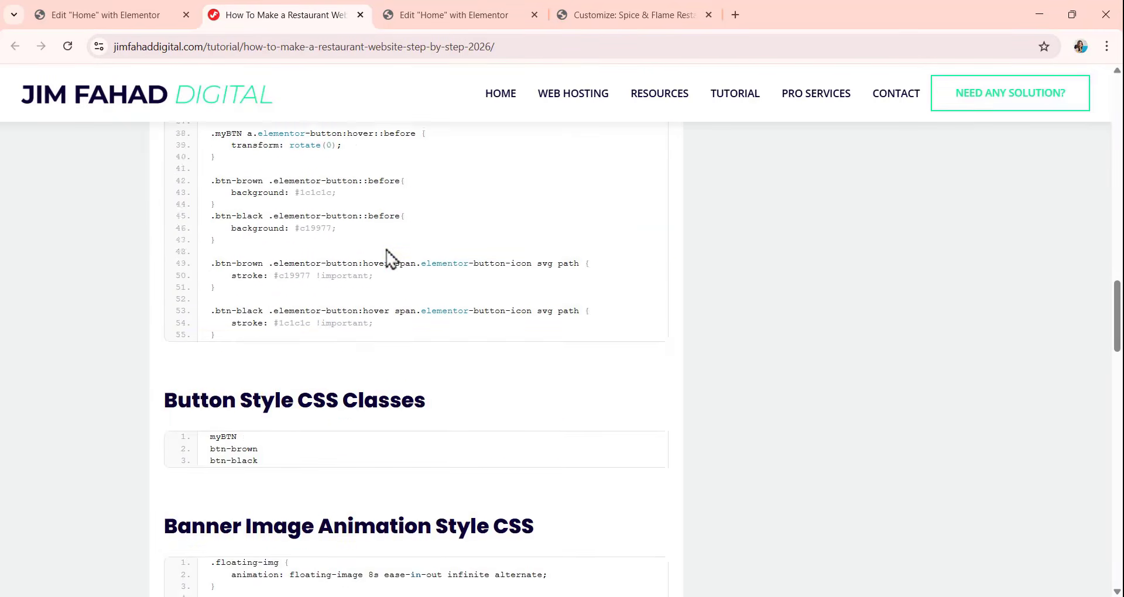
pyautogui.scroll(-8, 391, 260)
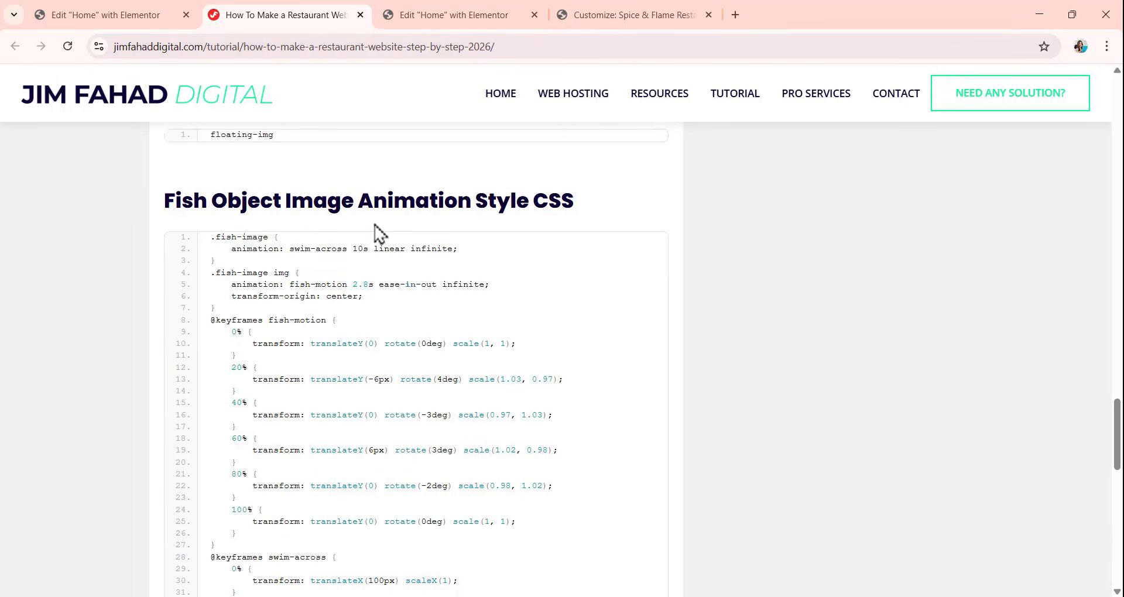
pyautogui.moveTo(620, 254)
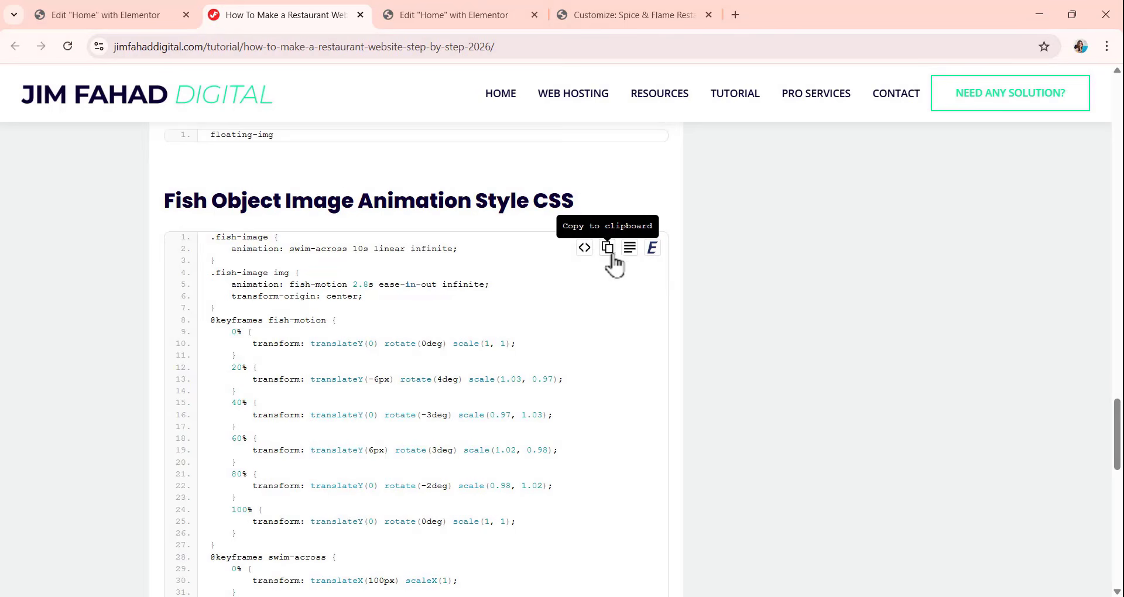
# Paste the fish animation code below the existing rules in the site's Additional CSS and publish it.
pyautogui.click(612, 13)
pyautogui.scroll(-9, 129, 301)
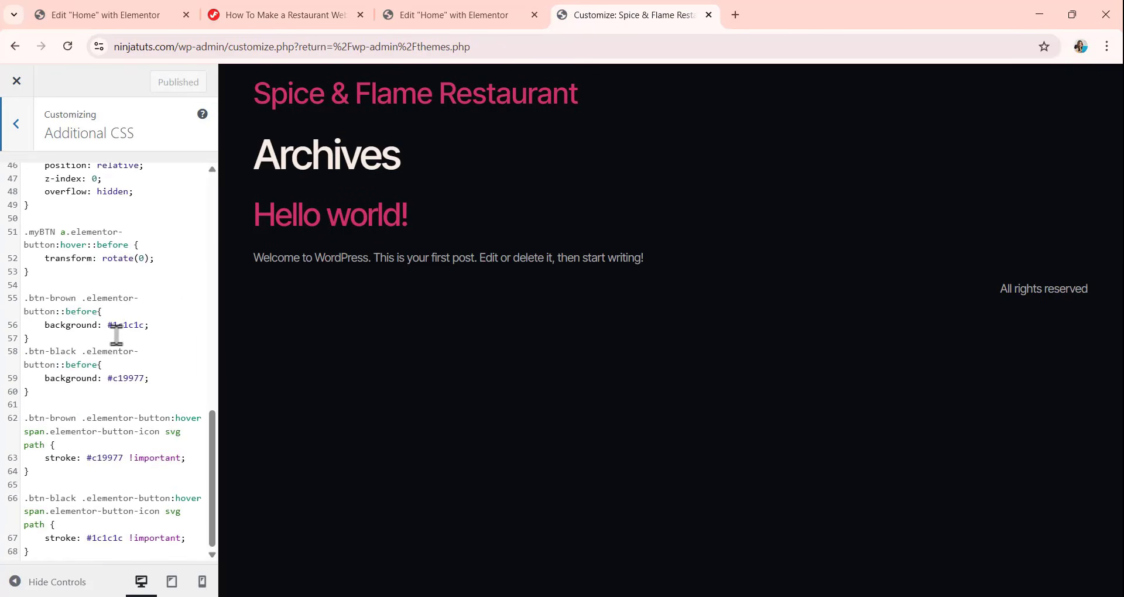
pyautogui.click(37, 551)
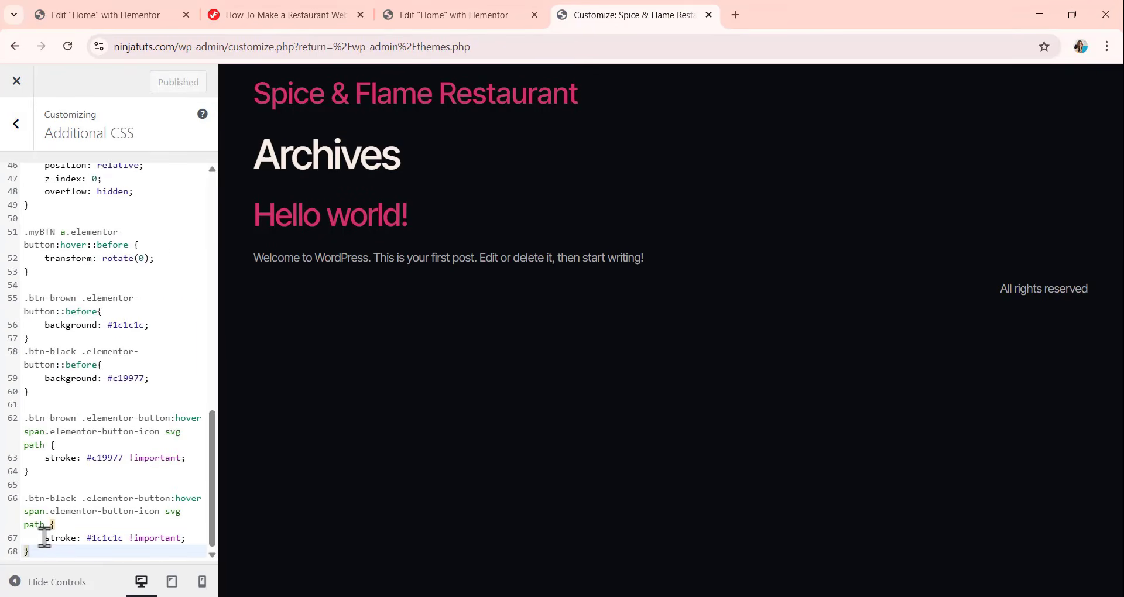
pyautogui.press('Return')
pyautogui.press('Return')
pyautogui.press('Return')
pyautogui.press('Return')
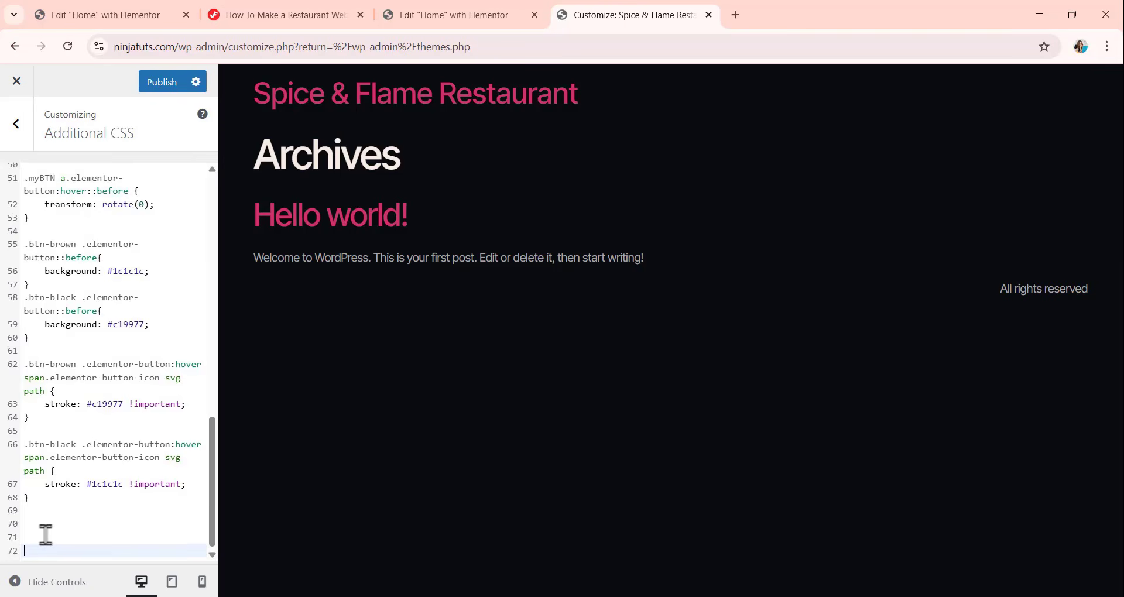
pyautogui.hotkey('ctrl', 'v')
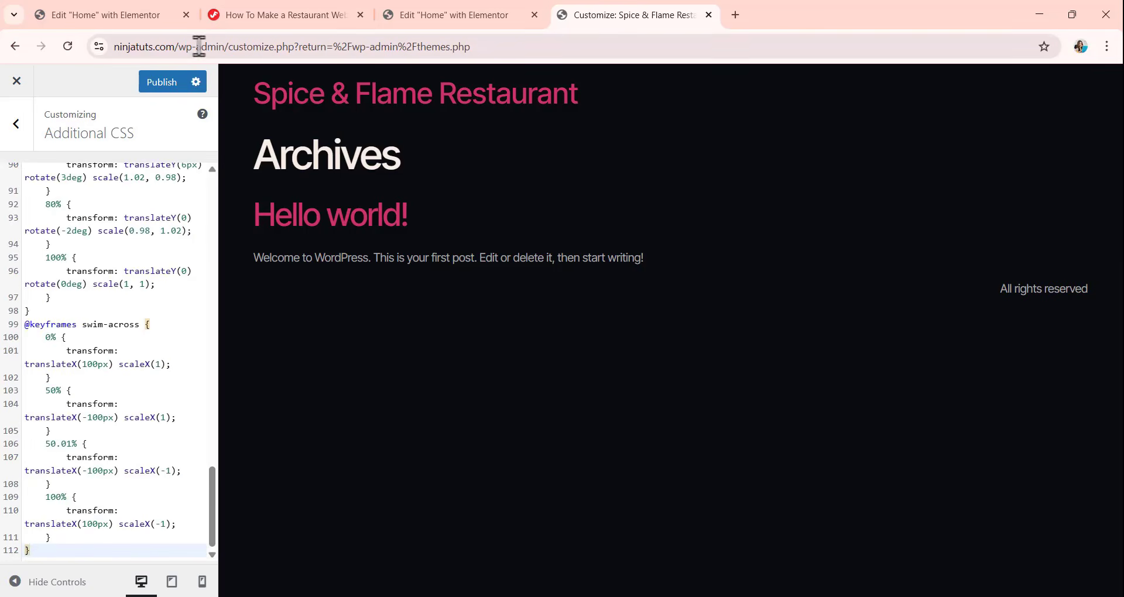
pyautogui.click(170, 85)
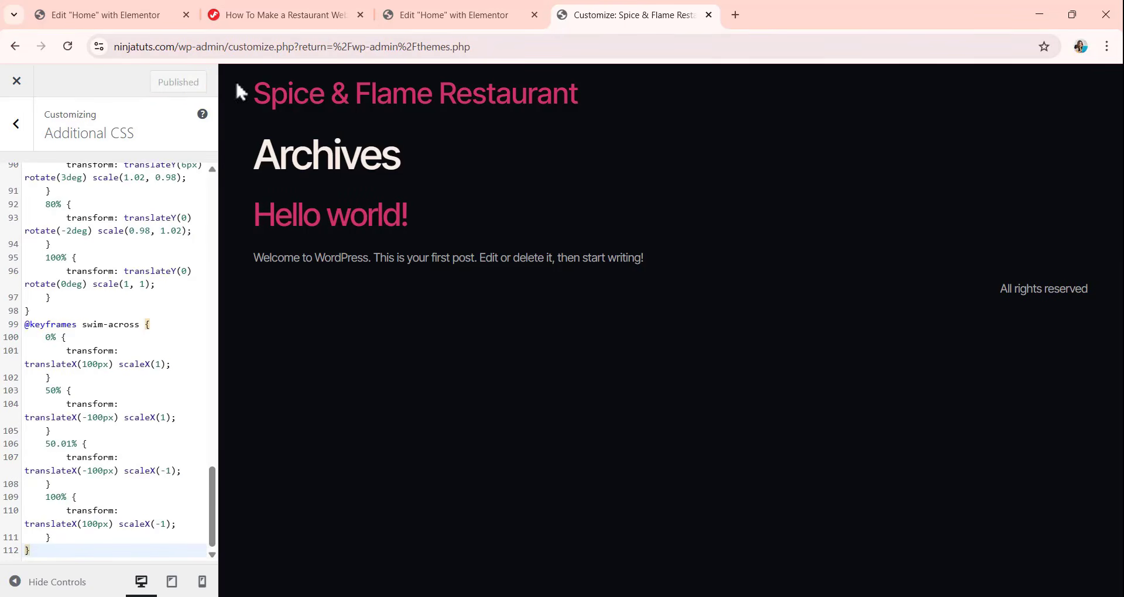
# Copy the fish-image class name from the tutorial page.
pyautogui.click(252, 13)
pyautogui.scroll(-9, 318, 284)
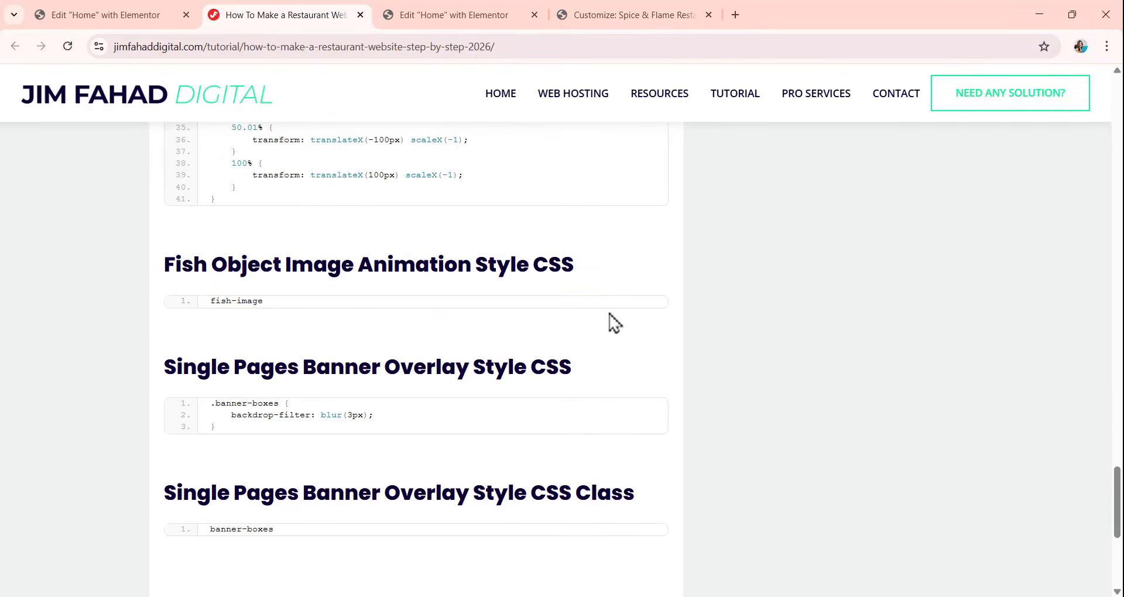
pyautogui.moveTo(610, 309)
# Assign the CSS class fish-image to the fish image in Elementor, publishing the page and reloading the editor.
pyautogui.click(436, 14)
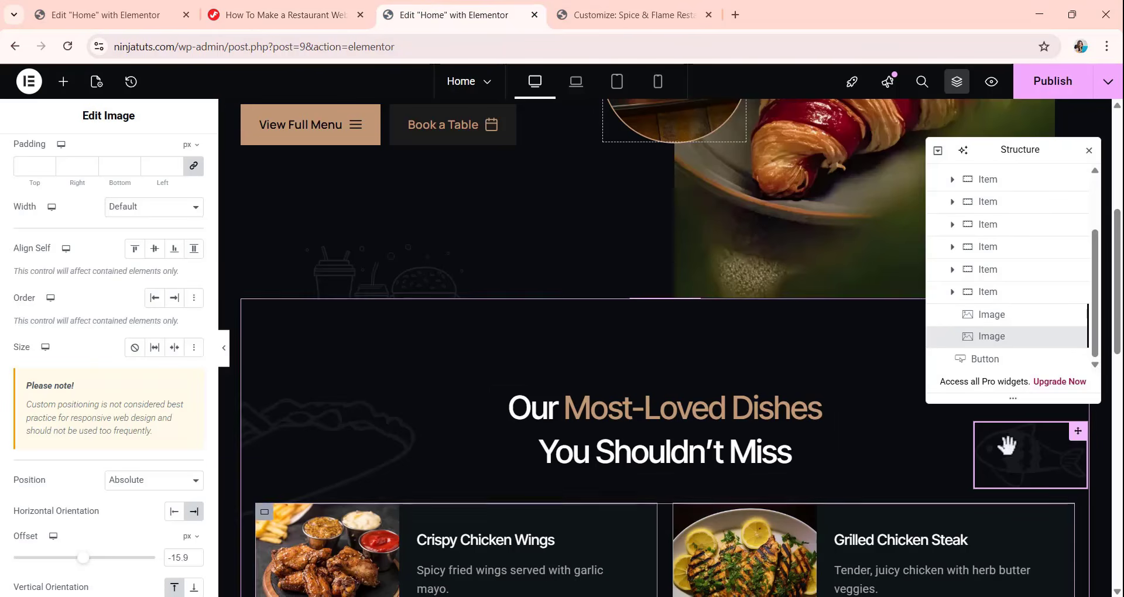
pyautogui.scroll(-4, 106, 340)
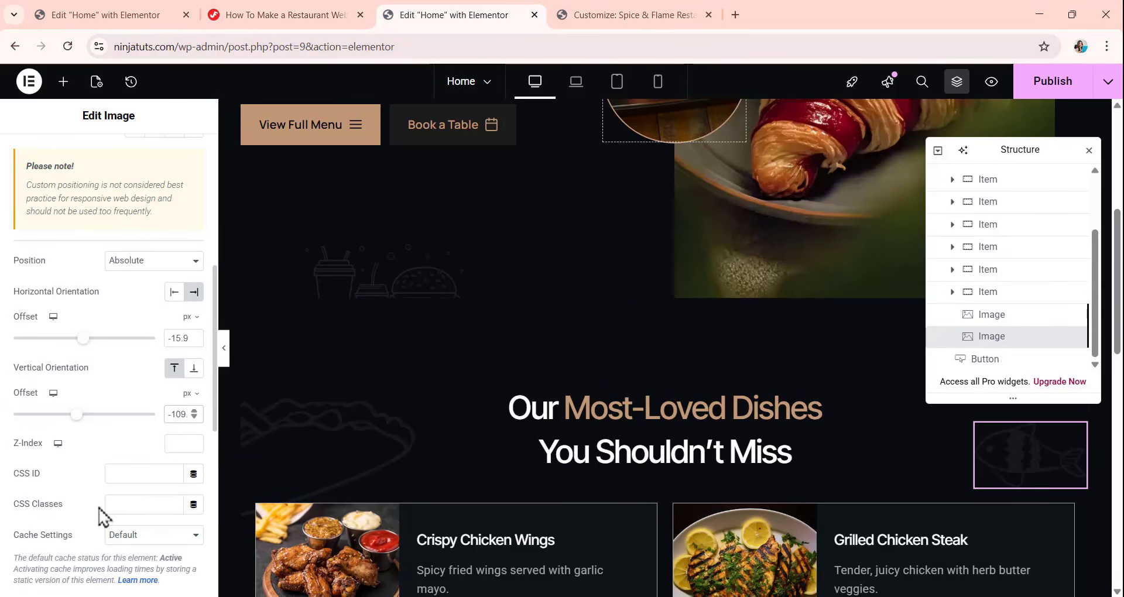
pyautogui.click(119, 505)
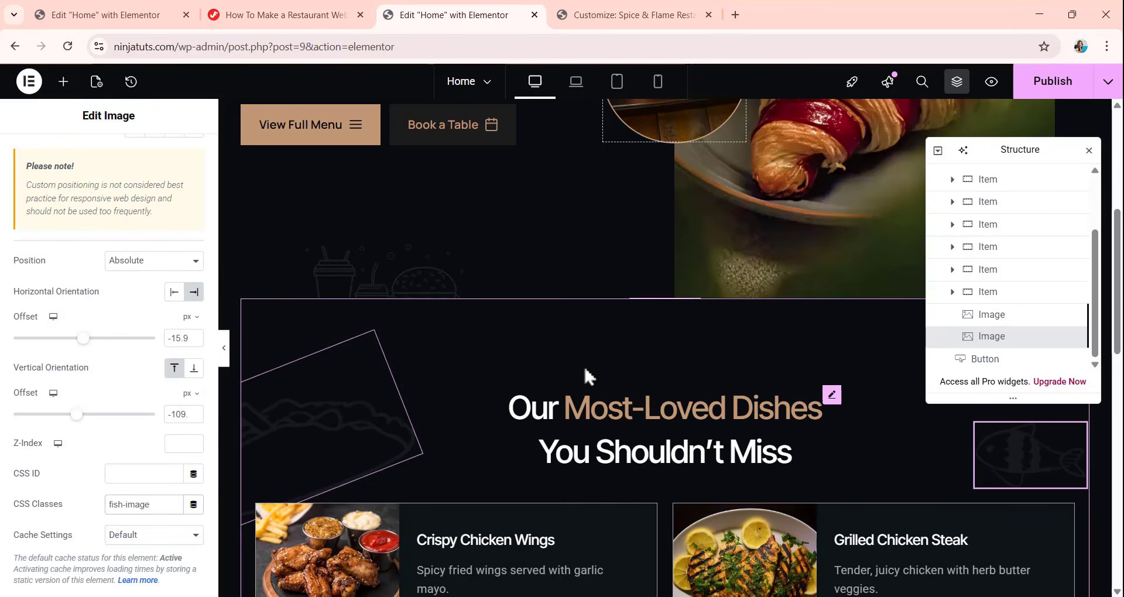
pyautogui.click(1049, 81)
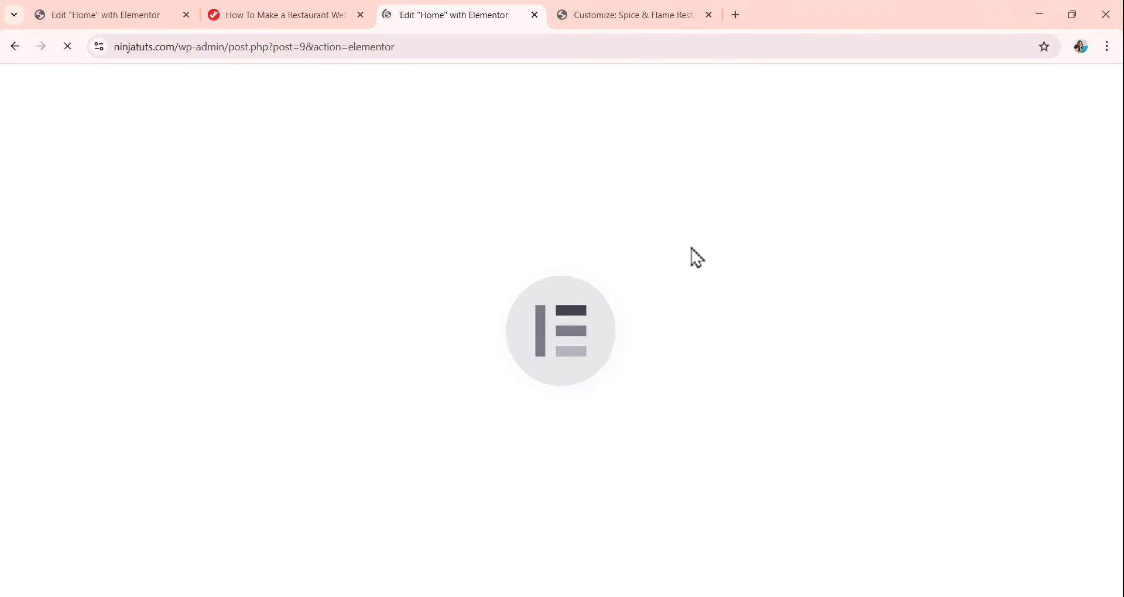
pyautogui.scroll(-5, 625, 218)
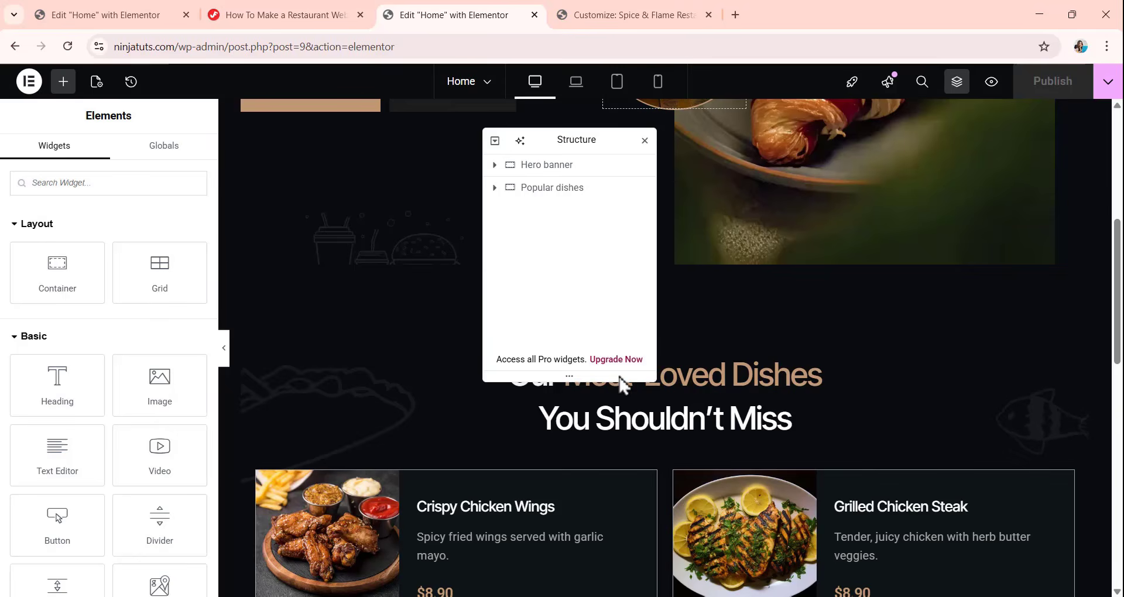
# Set the Popular dishes container's overflow to Hidden and move the Structure panel clear of the dish cards' centre.
pyautogui.scroll(-4, 866, 318)
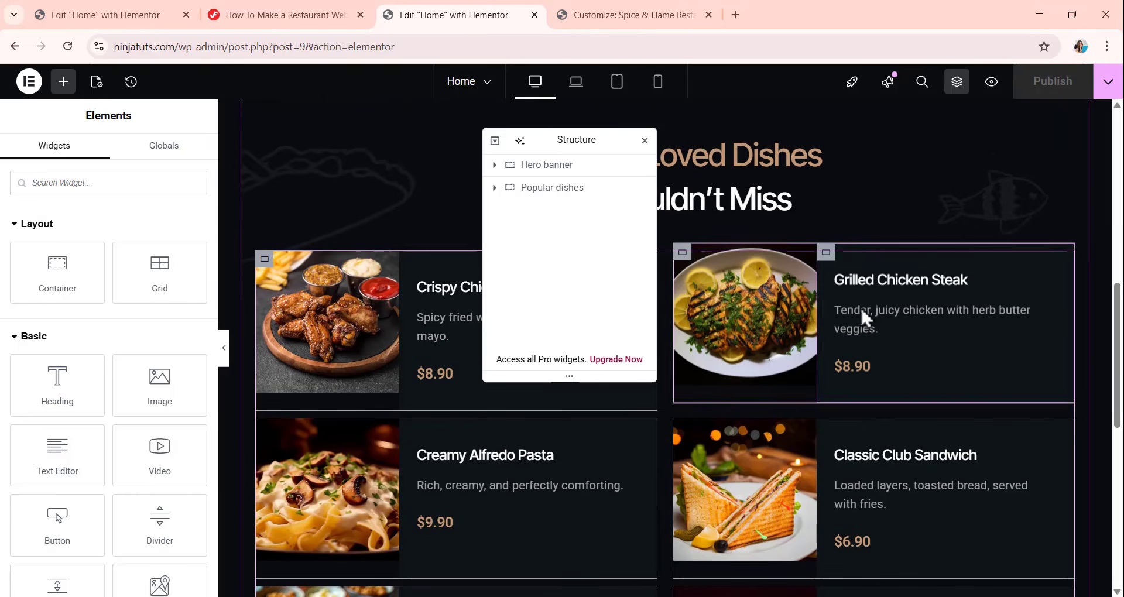
pyautogui.click(555, 190)
pyautogui.scroll(5, 913, 290)
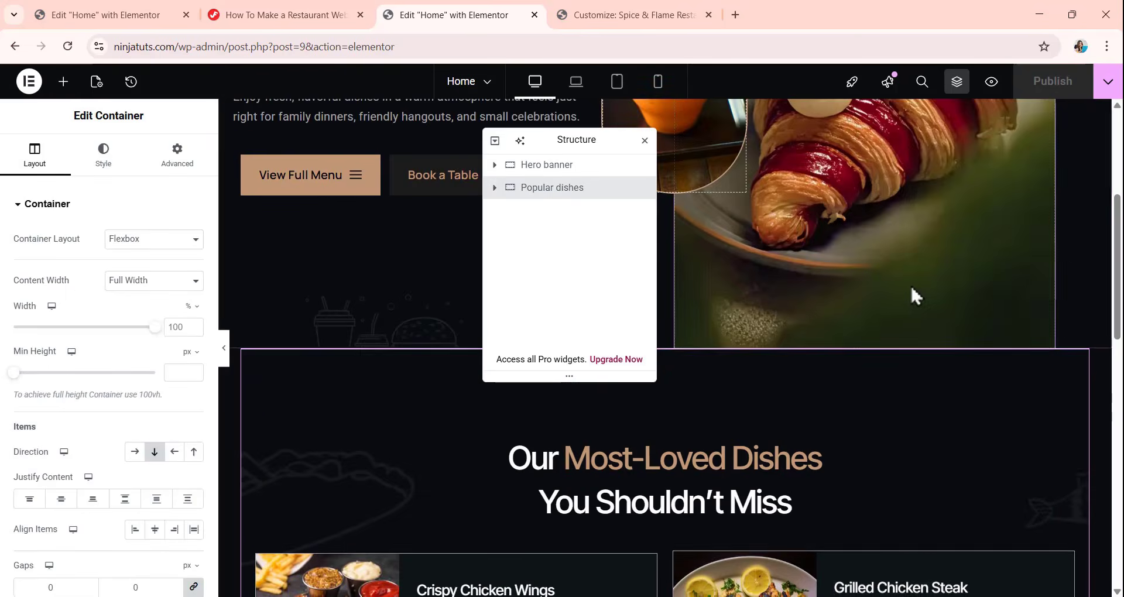
pyautogui.scroll(-5, 888, 299)
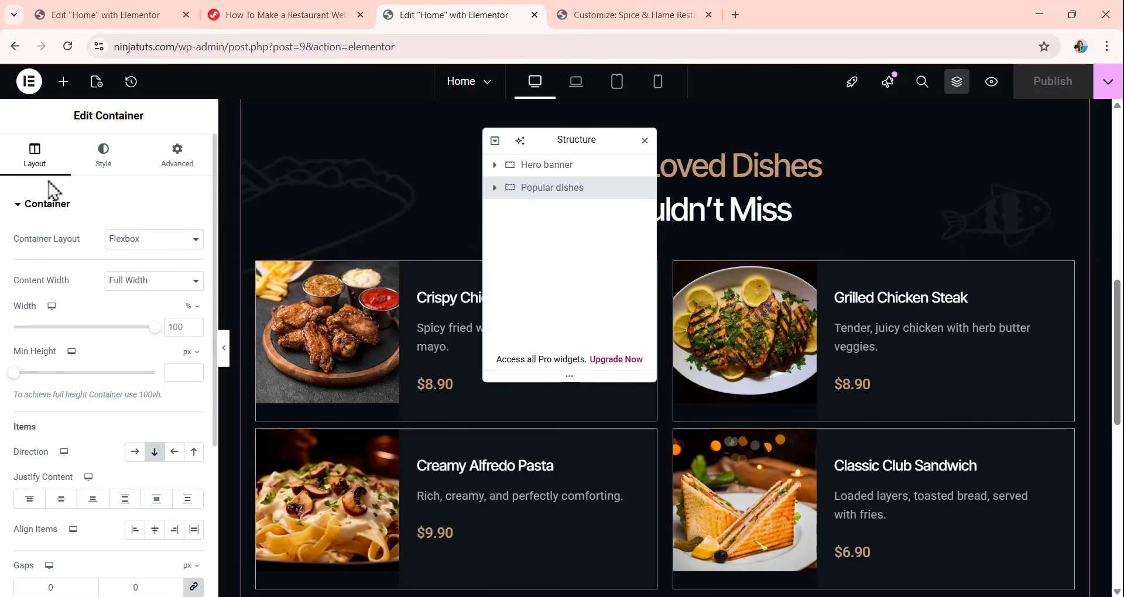
pyautogui.scroll(-4, 128, 308)
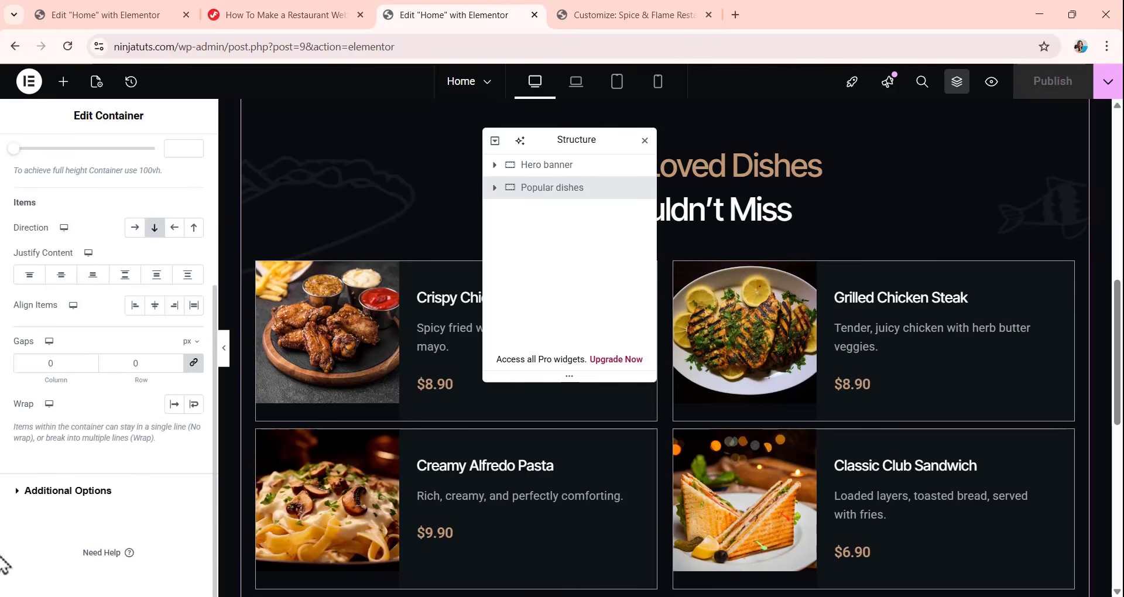
pyautogui.click(87, 494)
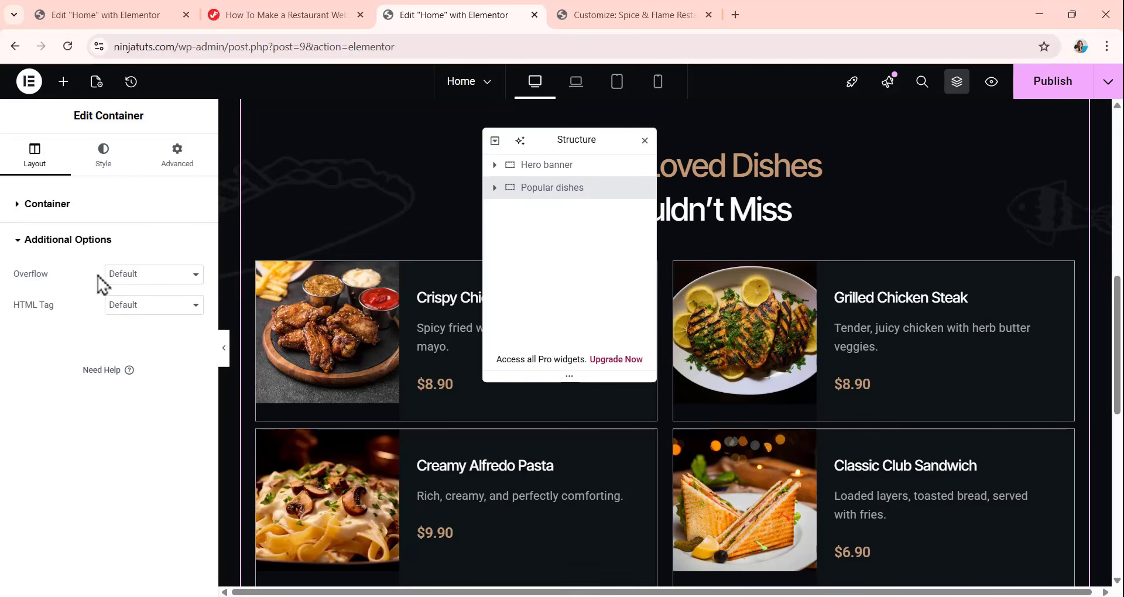
pyautogui.click(133, 279)
pyautogui.click(136, 311)
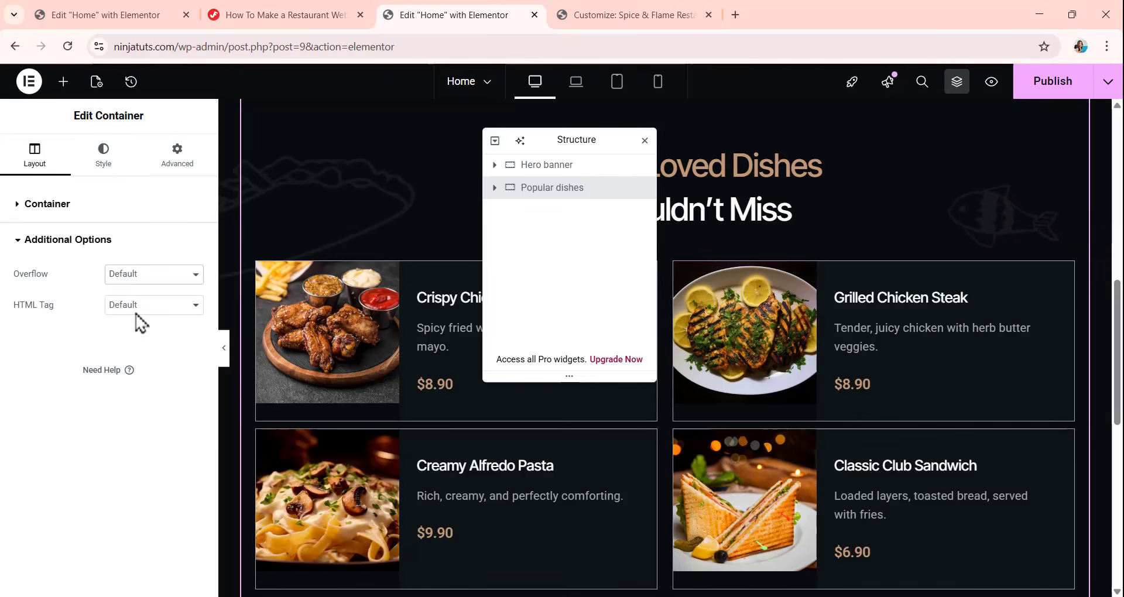
pyautogui.scroll(-3, 744, 277)
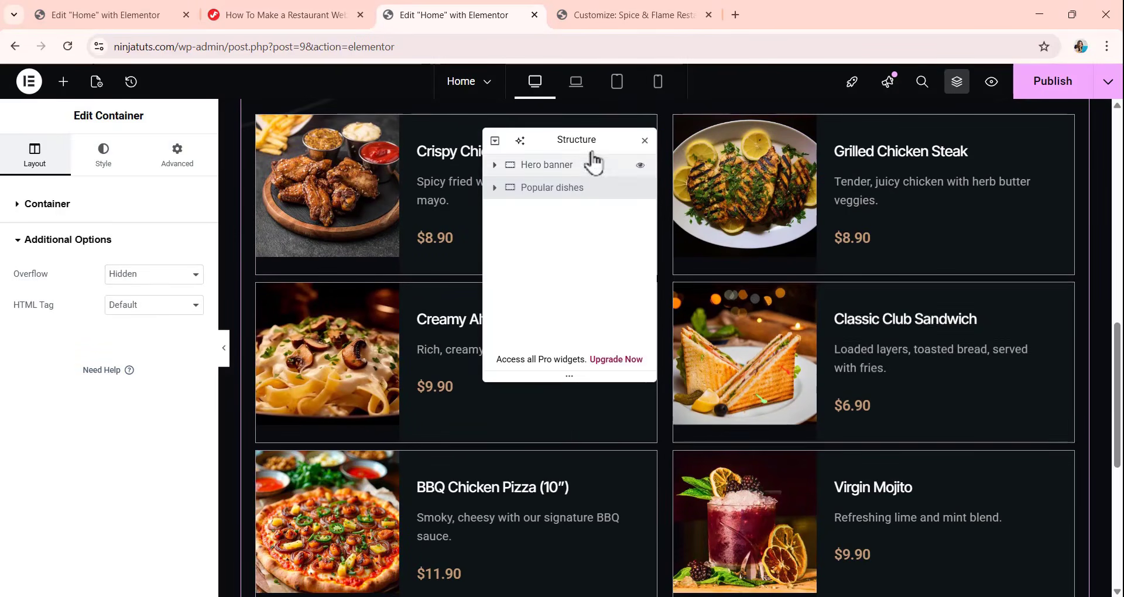
pyautogui.moveTo(555, 140); pyautogui.dragTo(849, 197)
pyautogui.scroll(1, 516, 289)
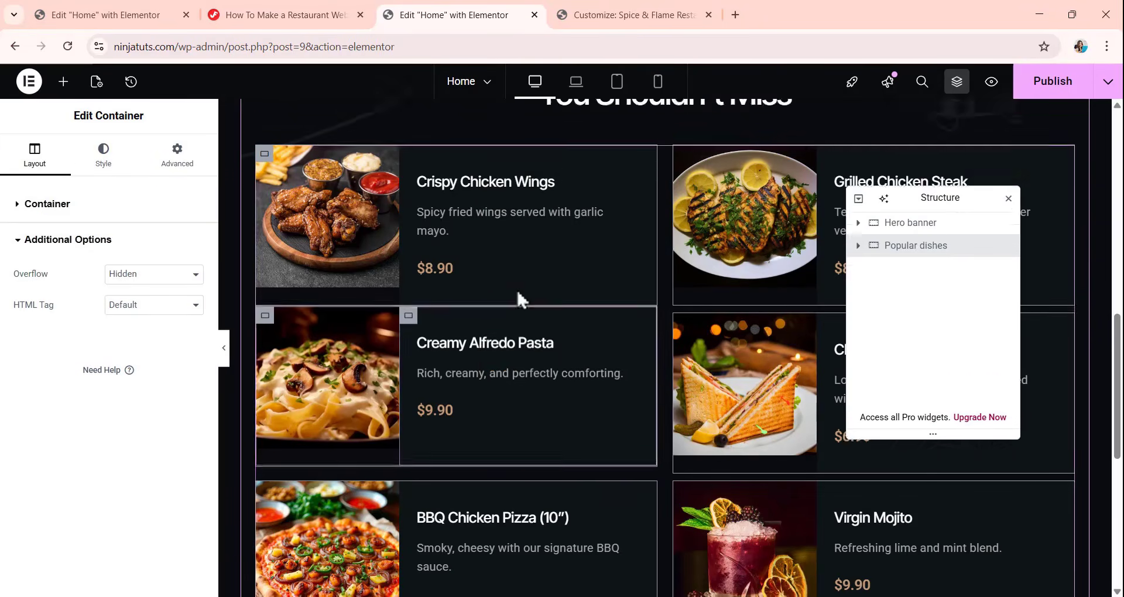
pyautogui.scroll(6, 516, 288)
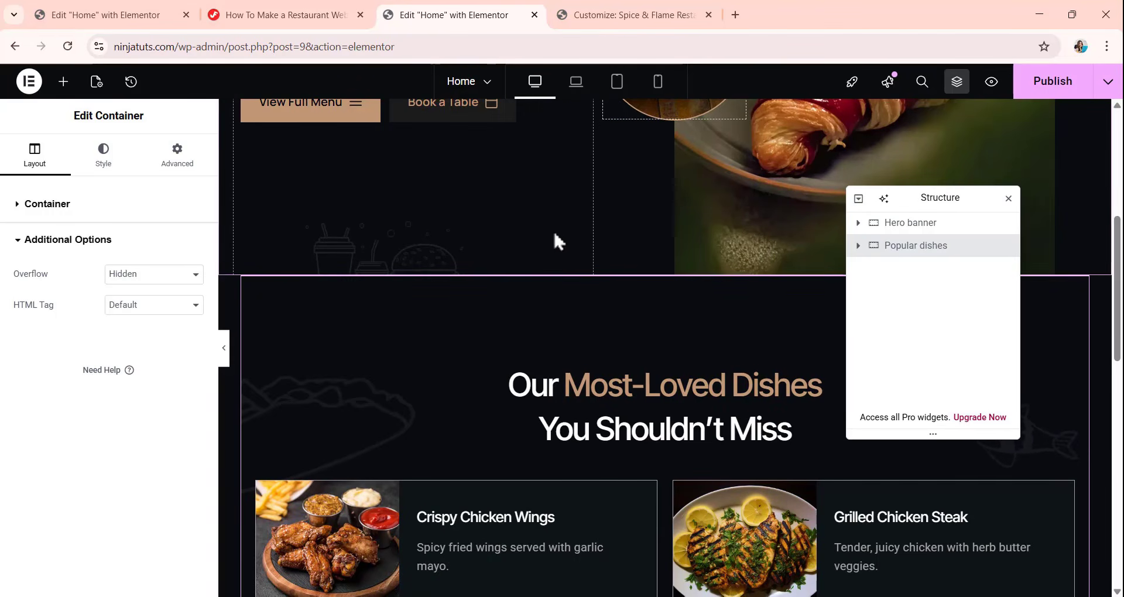
# In the laptop view, set the column and row gaps of the Popular dishes wrapper to 8 px.
pyautogui.click(583, 91)
pyautogui.scroll(-5, 647, 248)
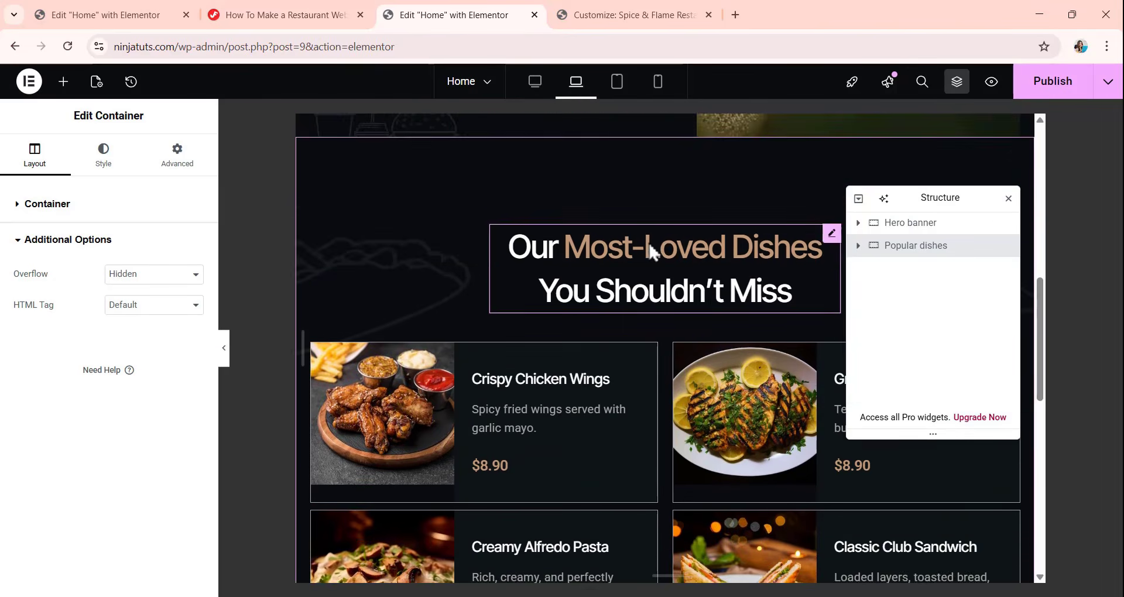
pyautogui.scroll(-4, 647, 240)
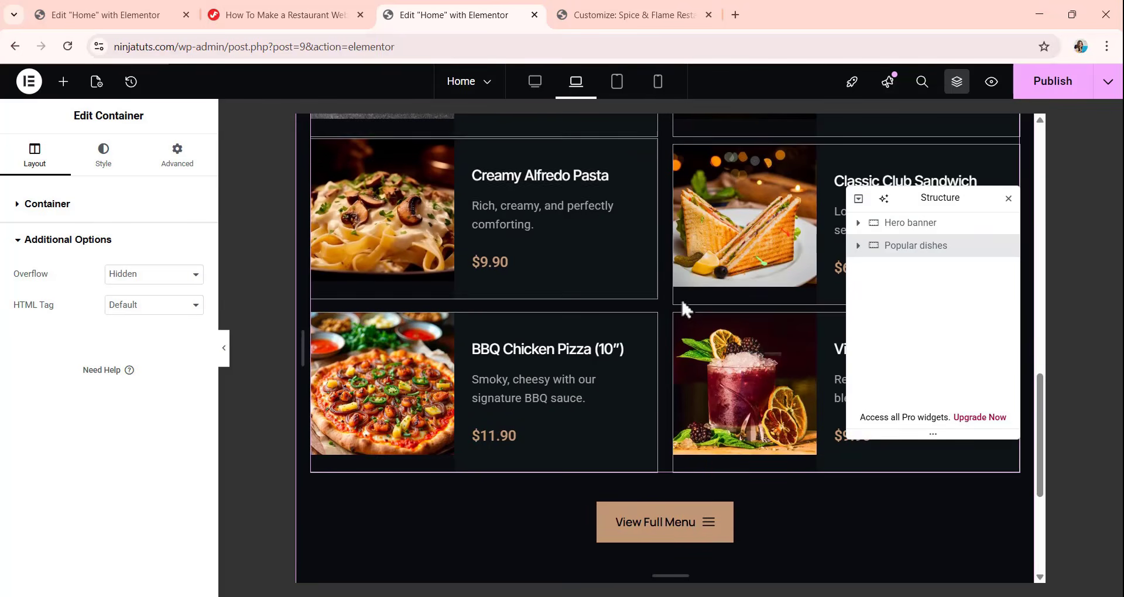
pyautogui.scroll(4, 660, 229)
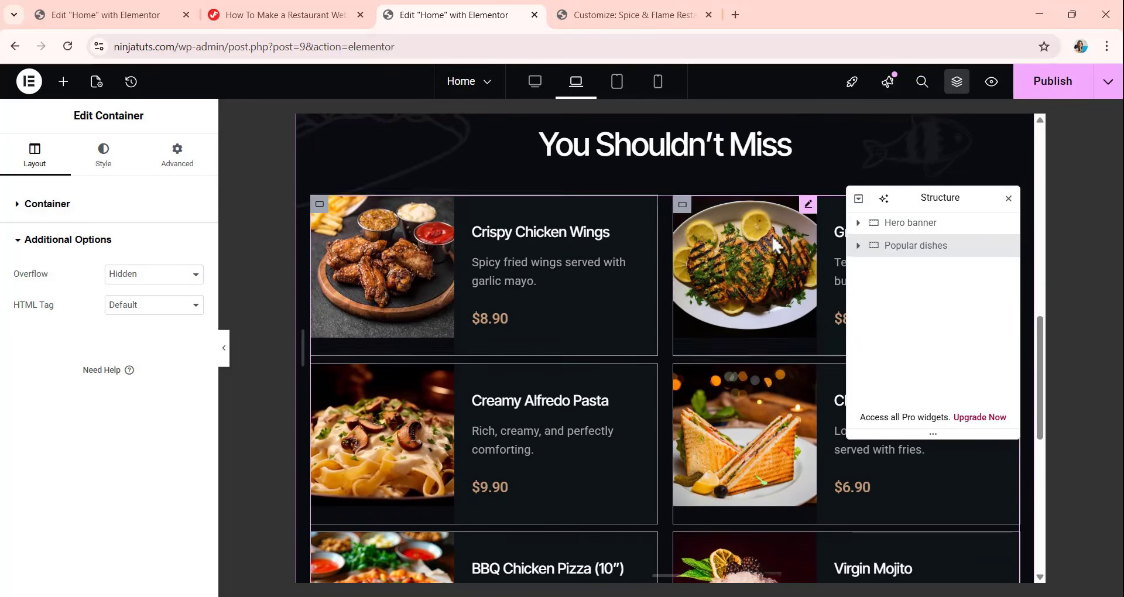
pyautogui.click(877, 253)
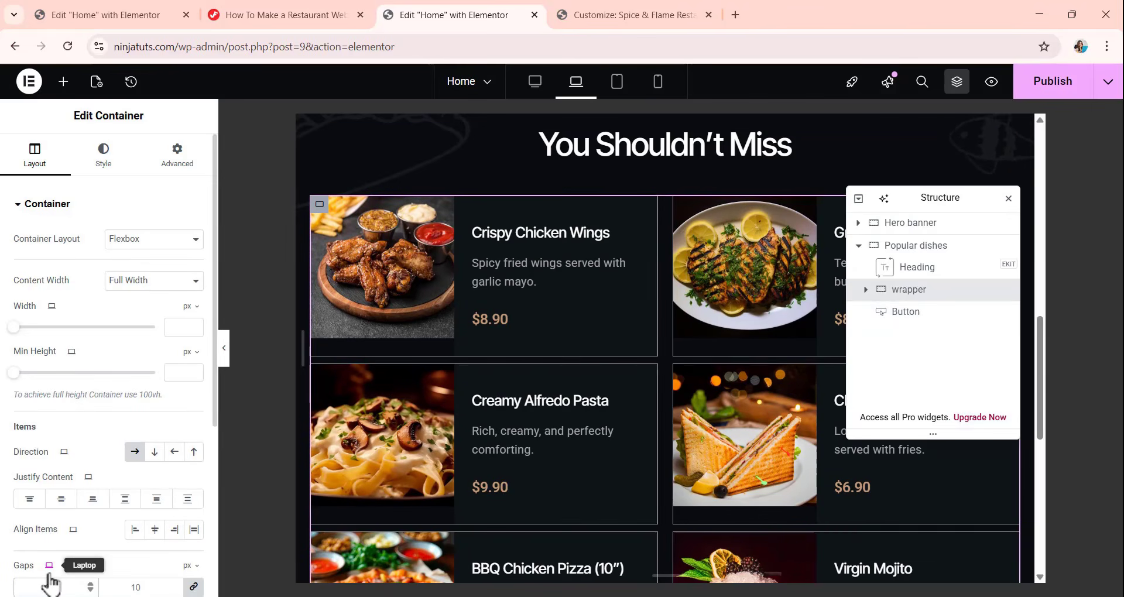
pyautogui.write('8')
pyautogui.scroll(-3, 623, 327)
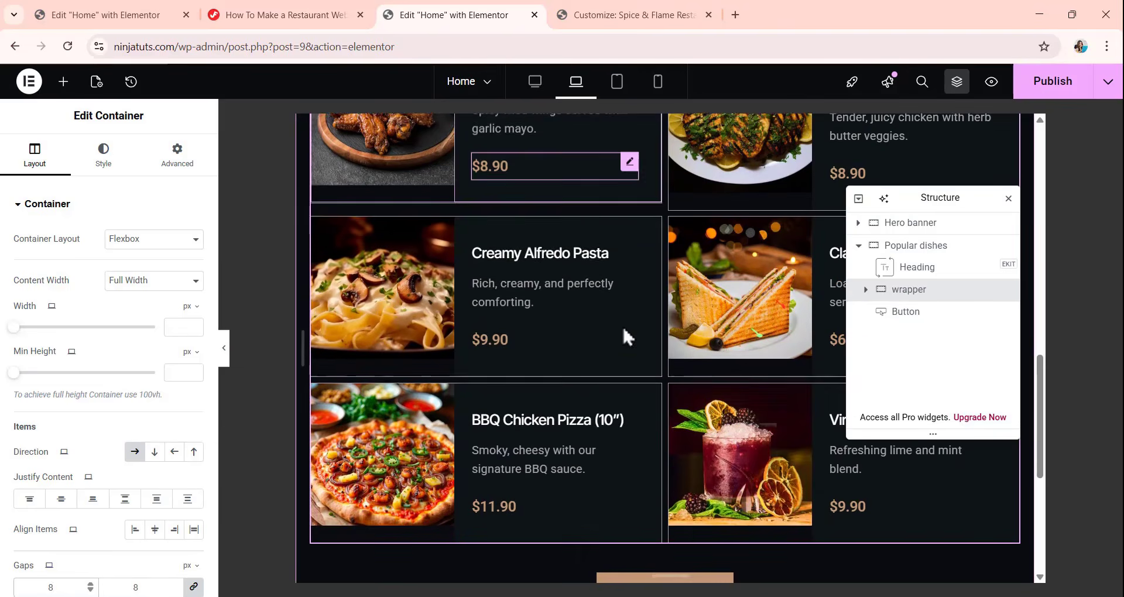
pyautogui.scroll(5, 615, 317)
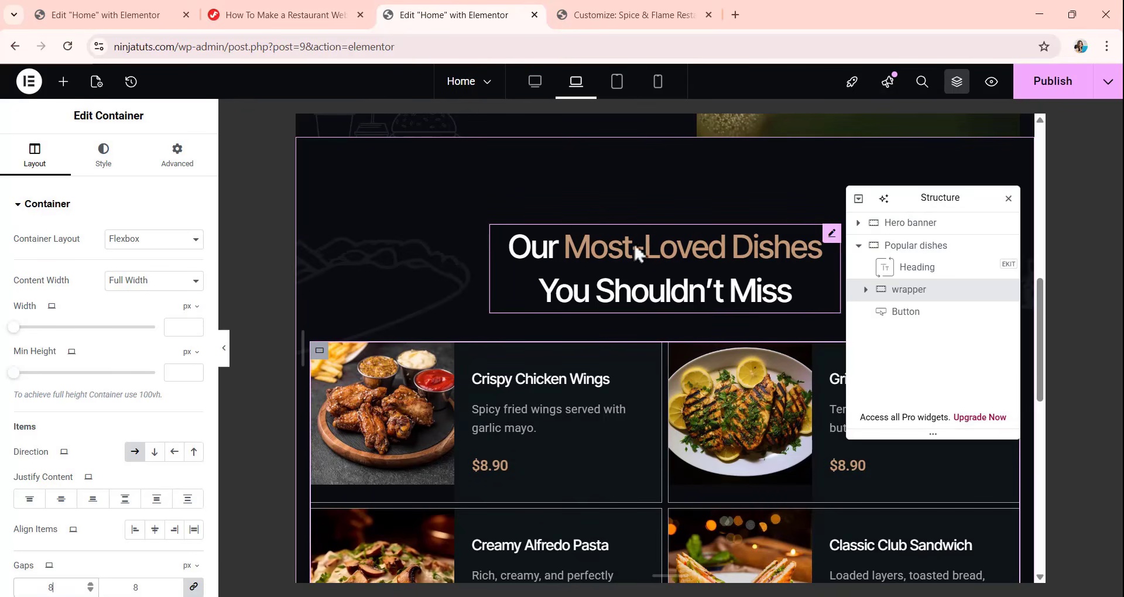
# In the tablet view, set the Popular dishes container's padding to 80 px top and bottom and 20 px right and left.
pyautogui.click(621, 88)
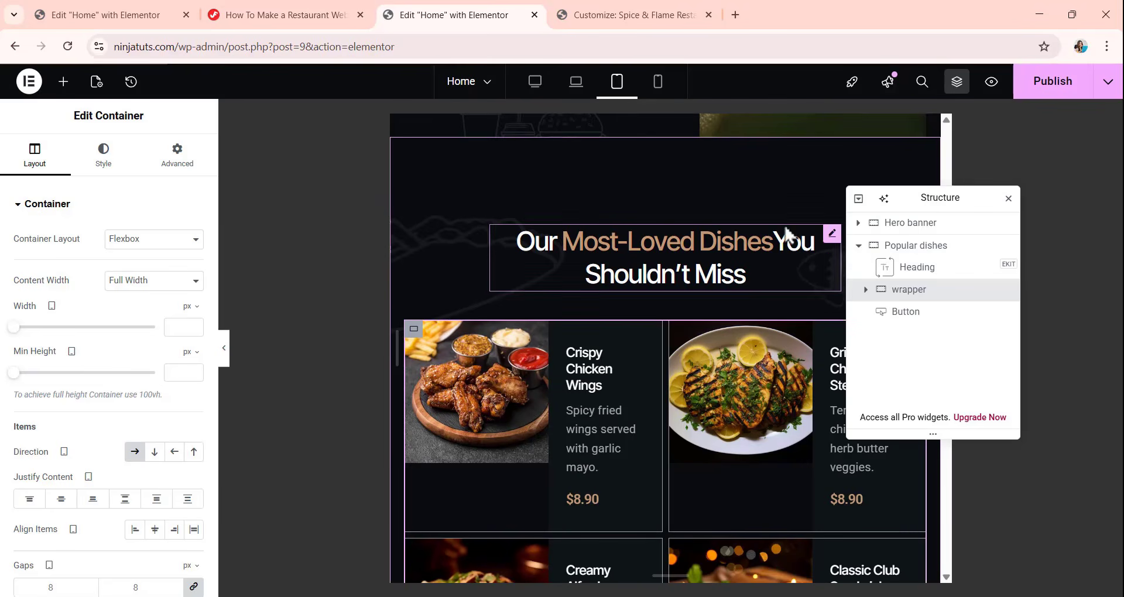
pyautogui.click(931, 248)
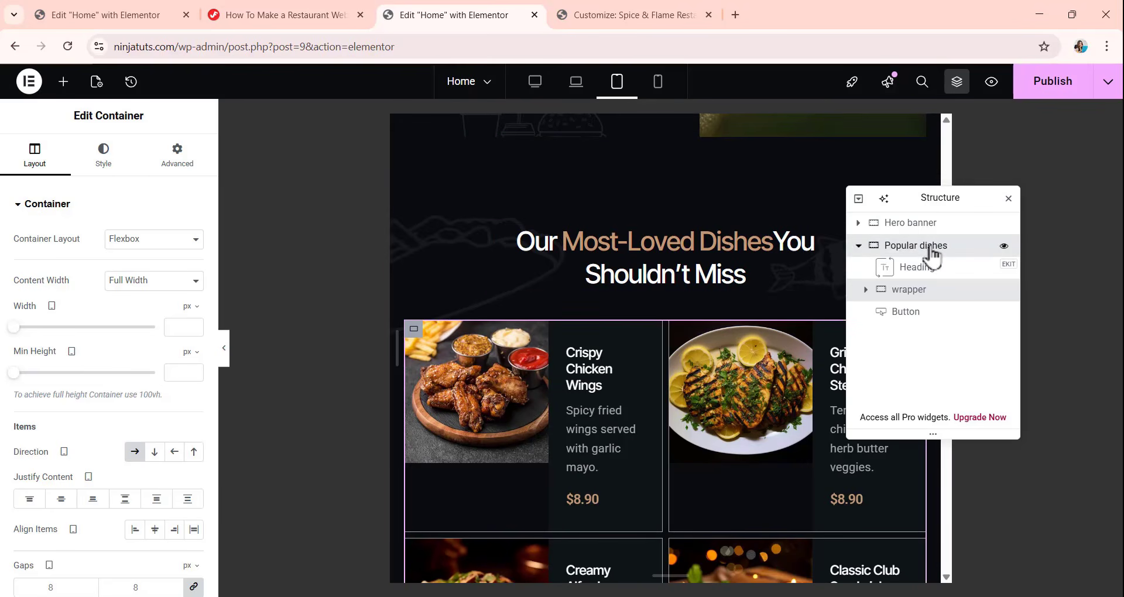
pyautogui.click(178, 159)
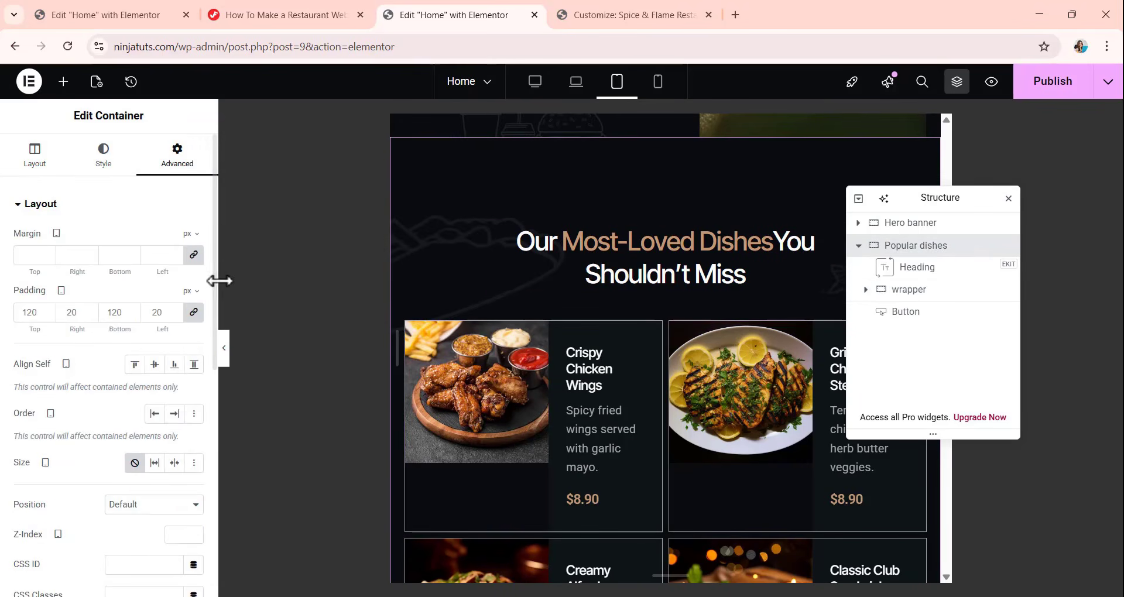
pyautogui.click(194, 313)
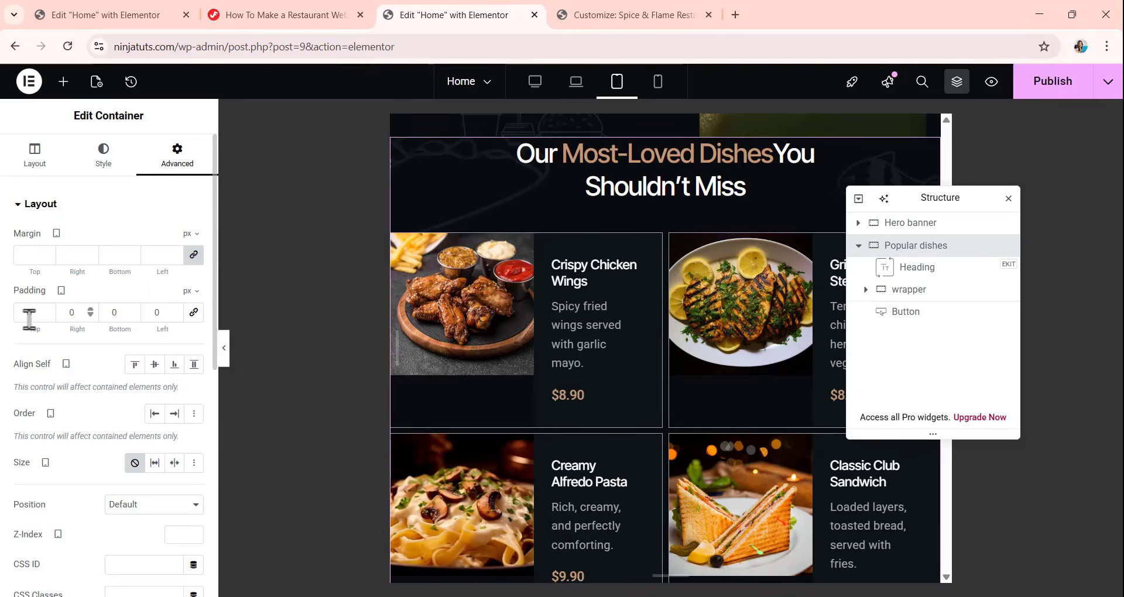
pyautogui.moveTo(39, 316)
pyautogui.mouseDown()
pyautogui.moveTo(14, 317)
pyautogui.moveTo(44, 320)
pyautogui.mouseUp()
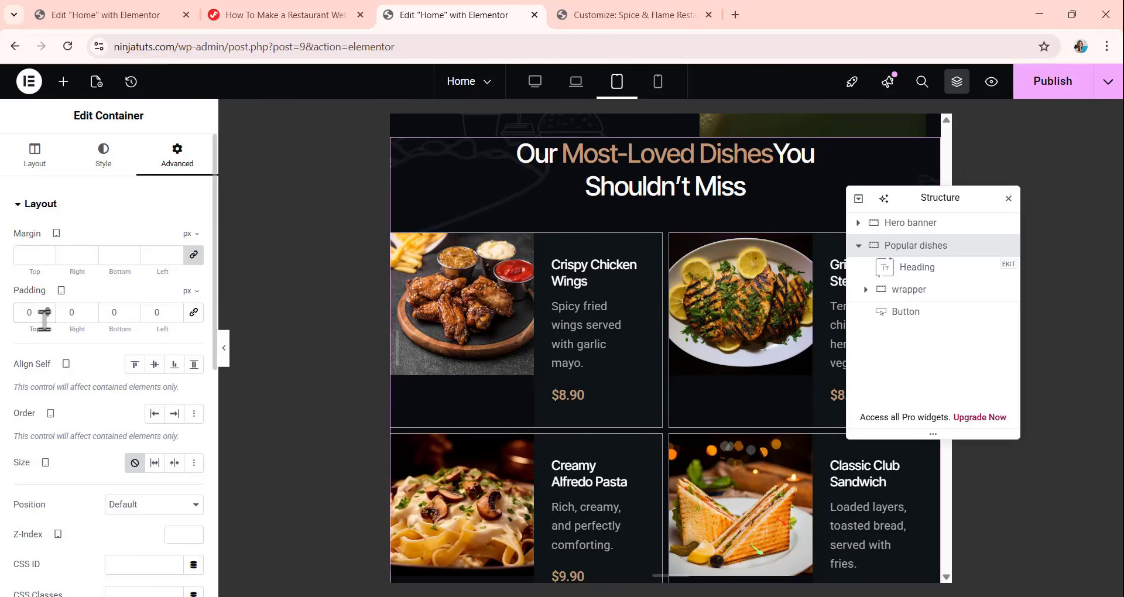
pyautogui.write('80')
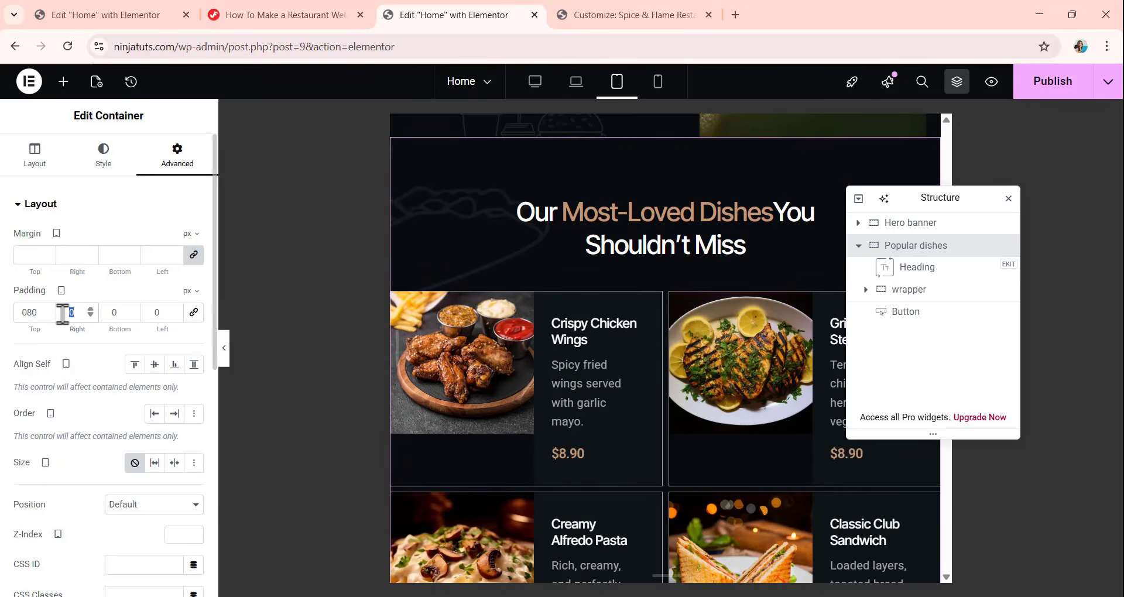
pyautogui.write('20')
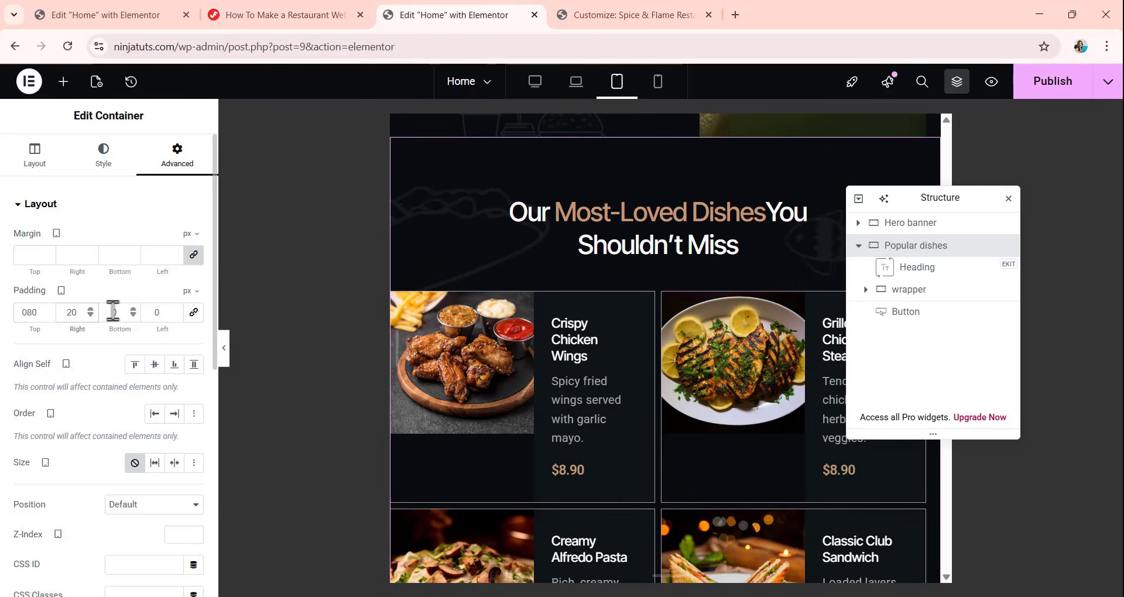
pyautogui.doubleClick(121, 312)
pyautogui.write('80')
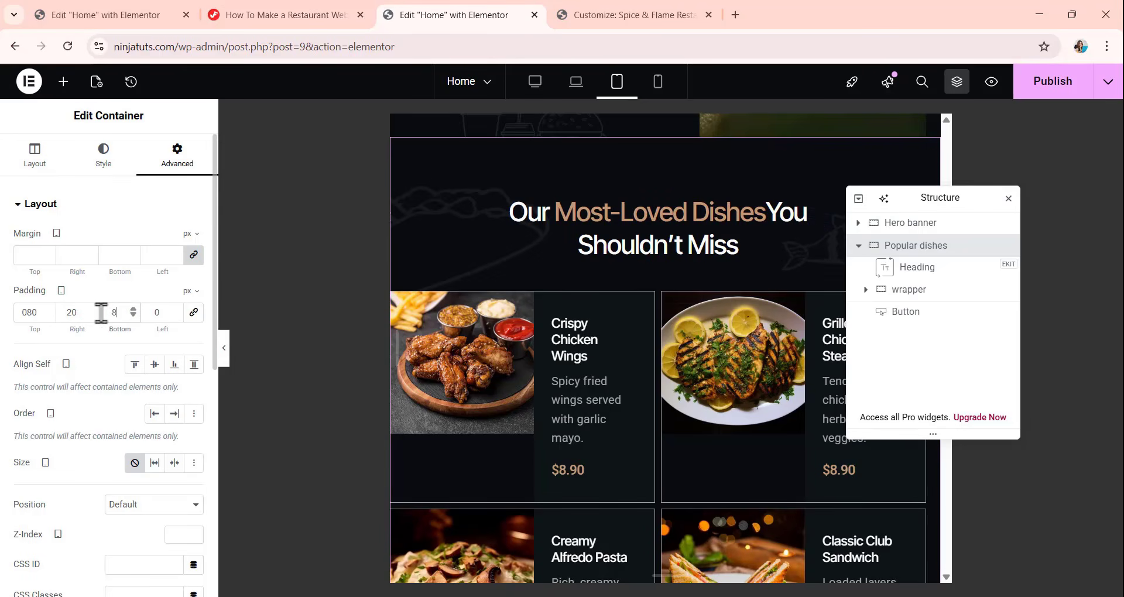
pyautogui.doubleClick(161, 312)
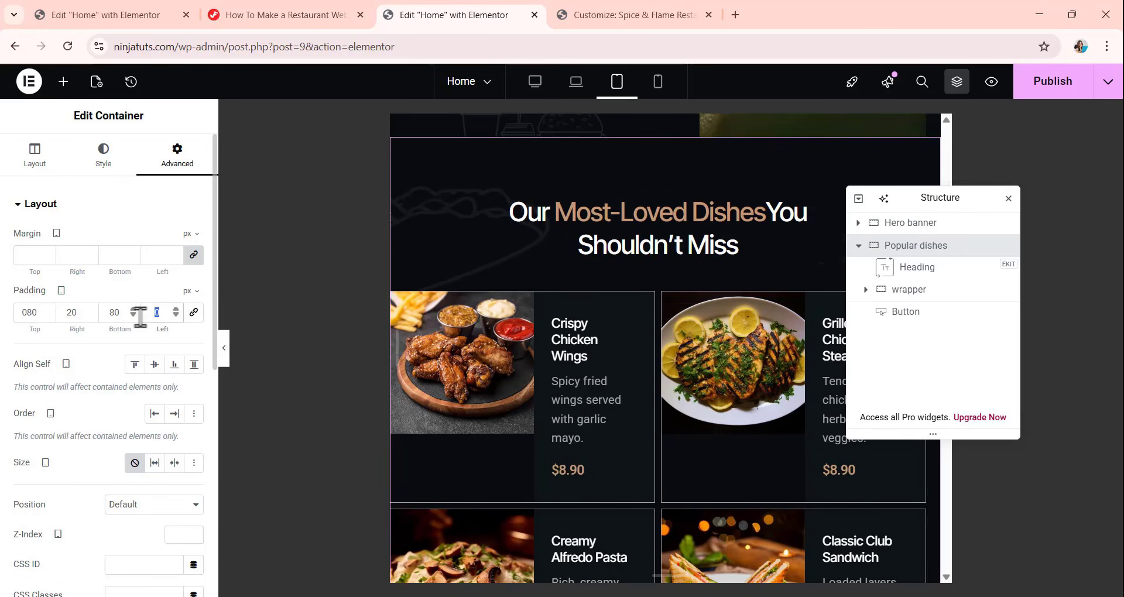
pyautogui.write('20')
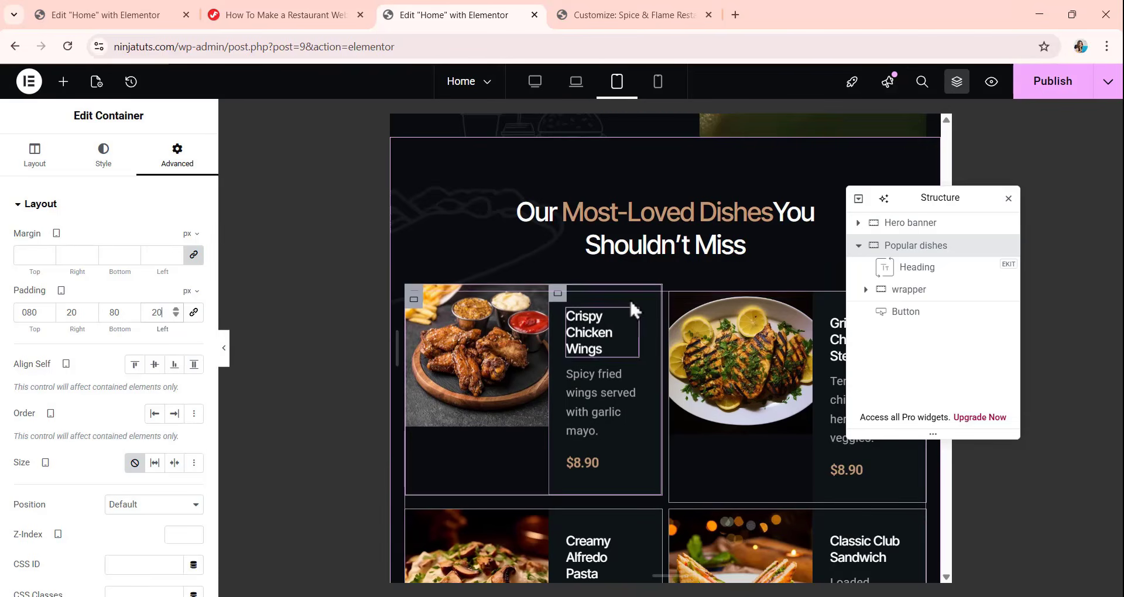
pyautogui.scroll(-3, 630, 300)
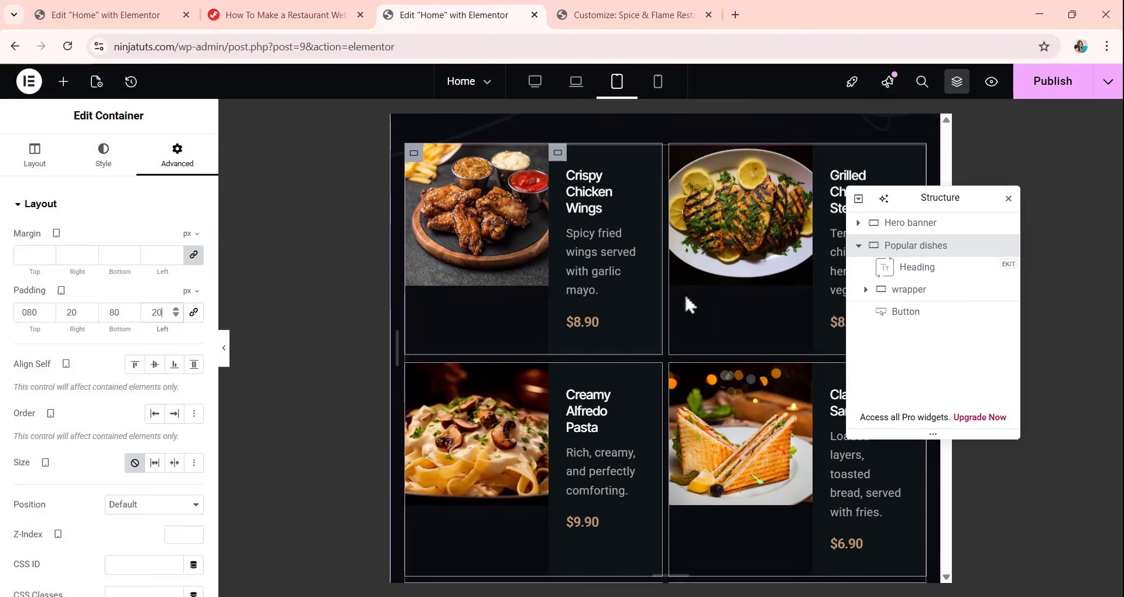
# Set the tablet width of the first dish item, Crispy Chicken Wings, to 90%.
pyautogui.click(666, 292)
pyautogui.scroll(5, 657, 375)
pyautogui.scroll(-3, 656, 375)
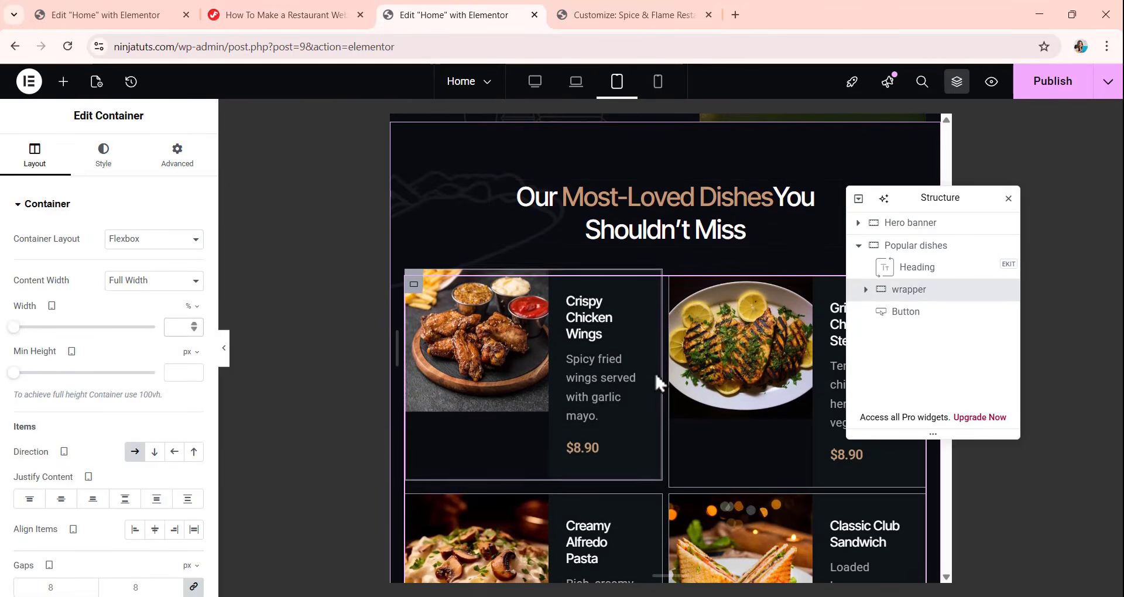
pyautogui.click(866, 289)
pyautogui.click(908, 314)
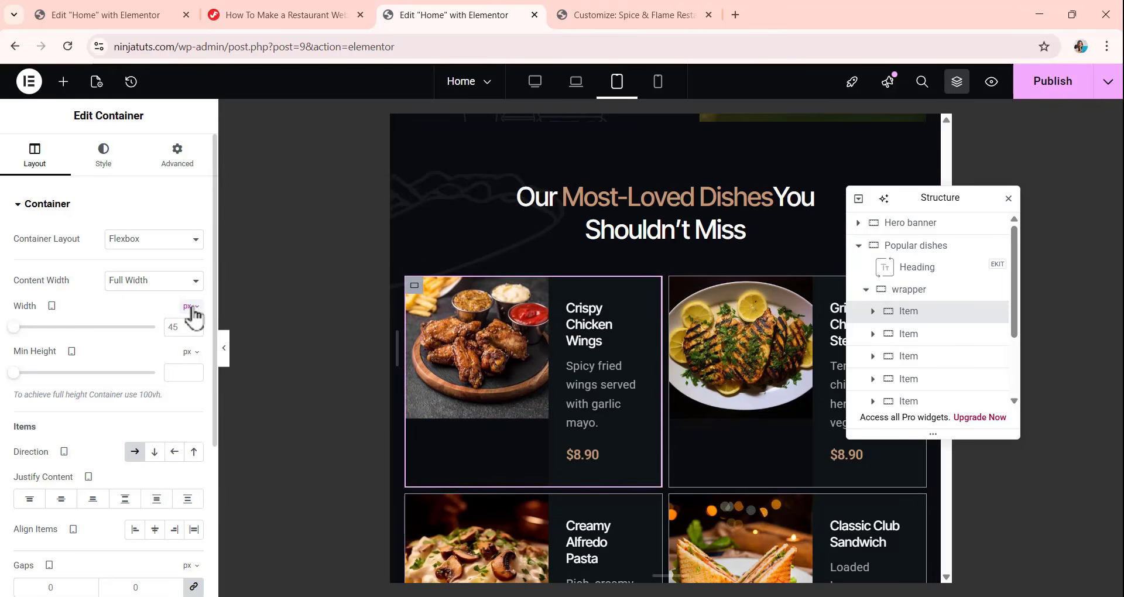
pyautogui.click(193, 316)
pyautogui.click(188, 331)
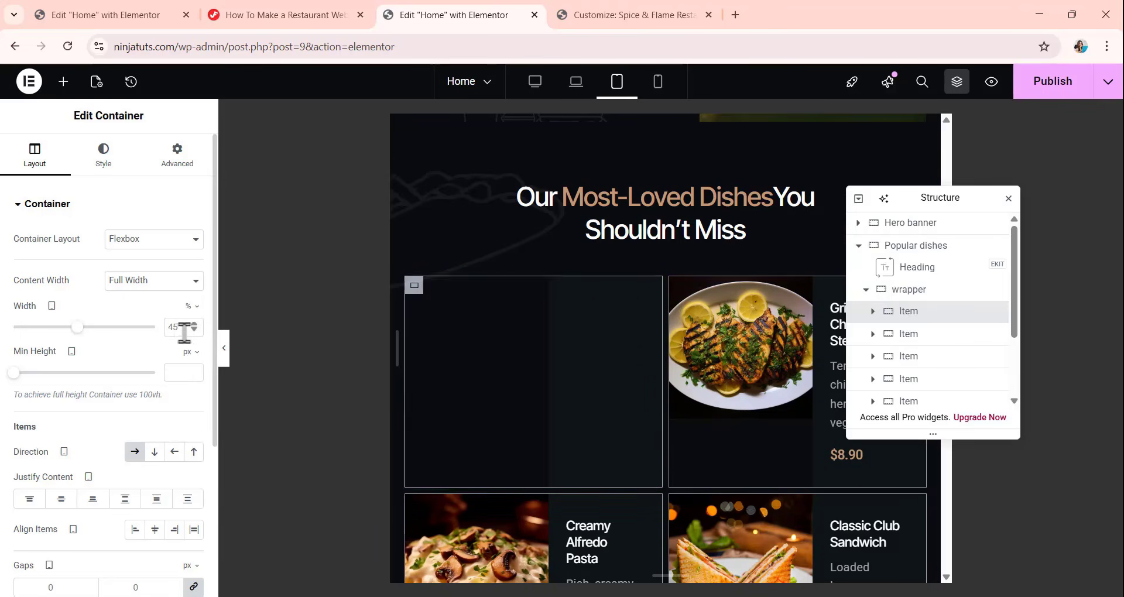
pyautogui.write('9')
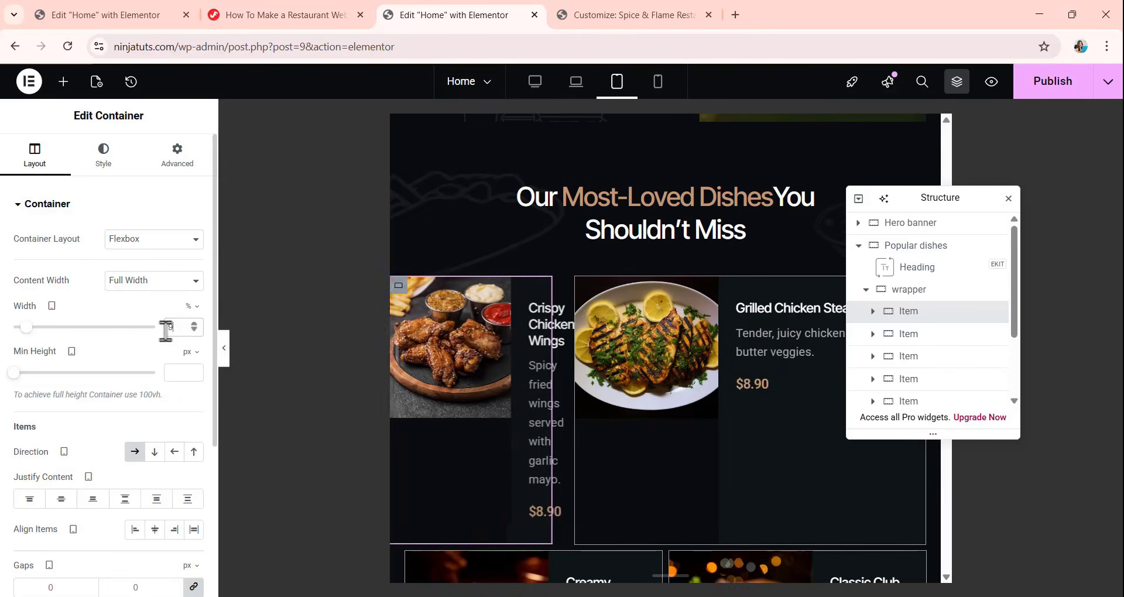
pyautogui.write('0')
pyautogui.scroll(-3, 616, 212)
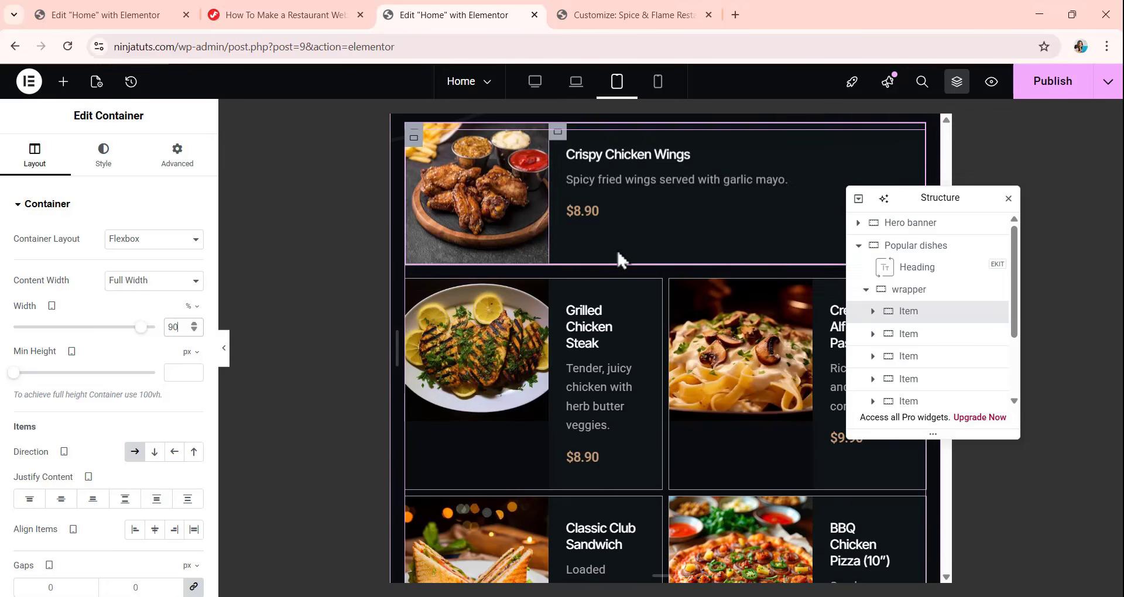
pyautogui.scroll(-3, 617, 249)
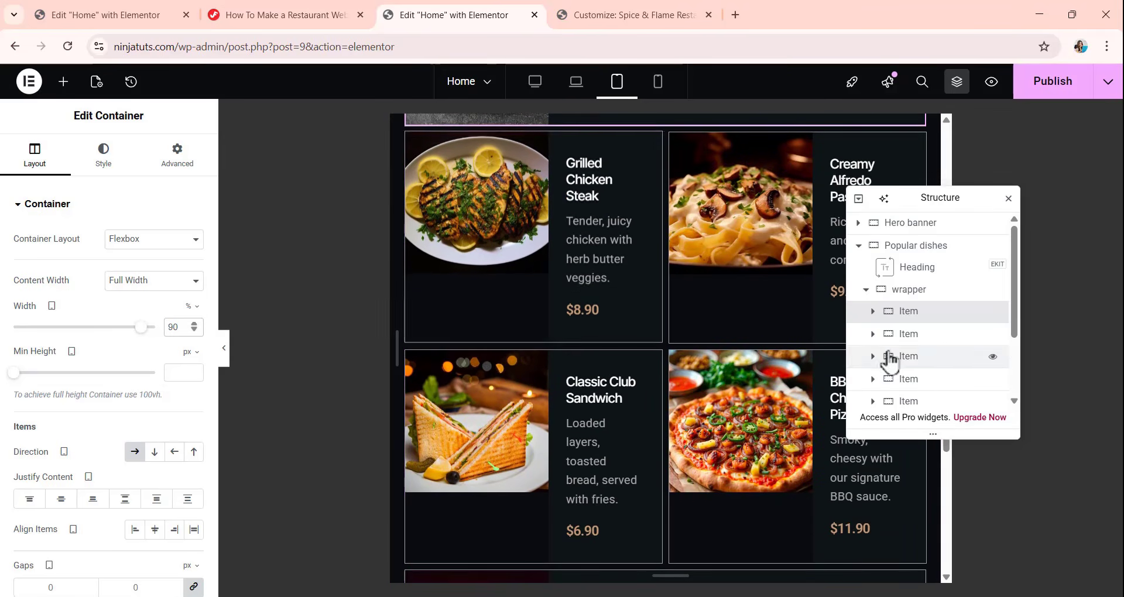
# Set the tablet width of the second dish item, Grilled Chicken Steak, to 90%.
pyautogui.click(907, 334)
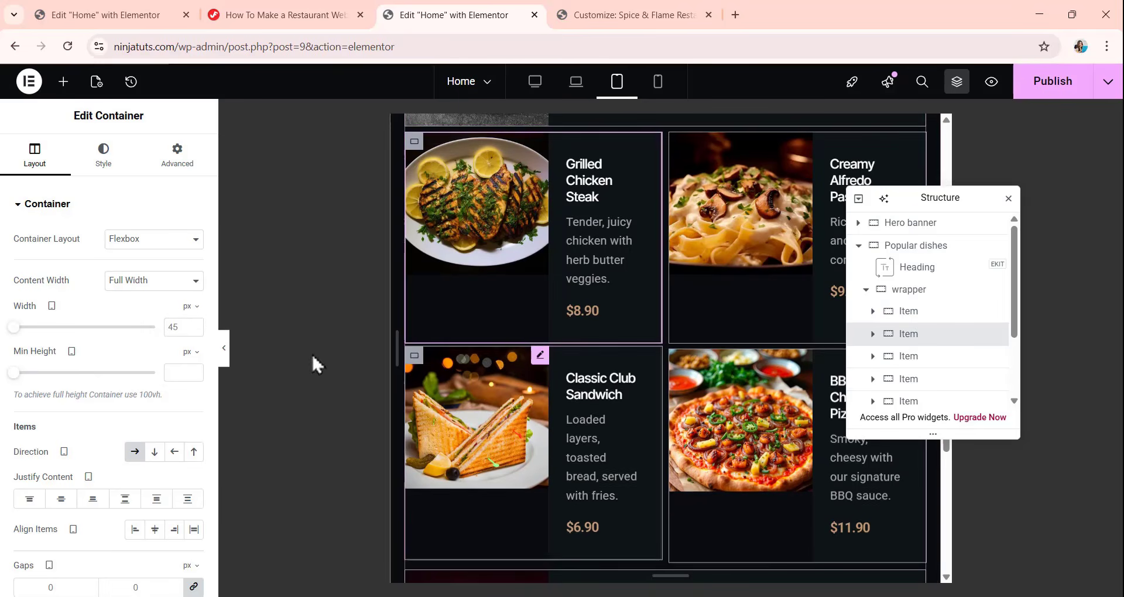
pyautogui.click(190, 308)
pyautogui.click(189, 329)
pyautogui.click(178, 332)
pyautogui.press('BackSpace')
pyautogui.press('BackSpace')
pyautogui.write('90')
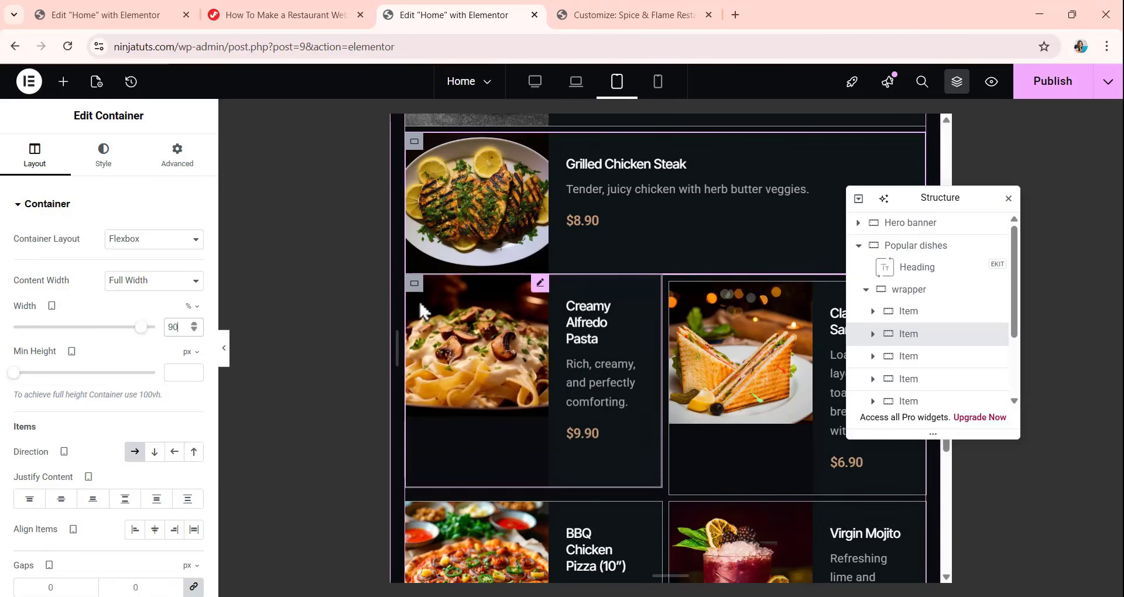
# Set the tablet width of the third dish item, Creamy Alfredo Pasta, to 90%.
pyautogui.click(909, 356)
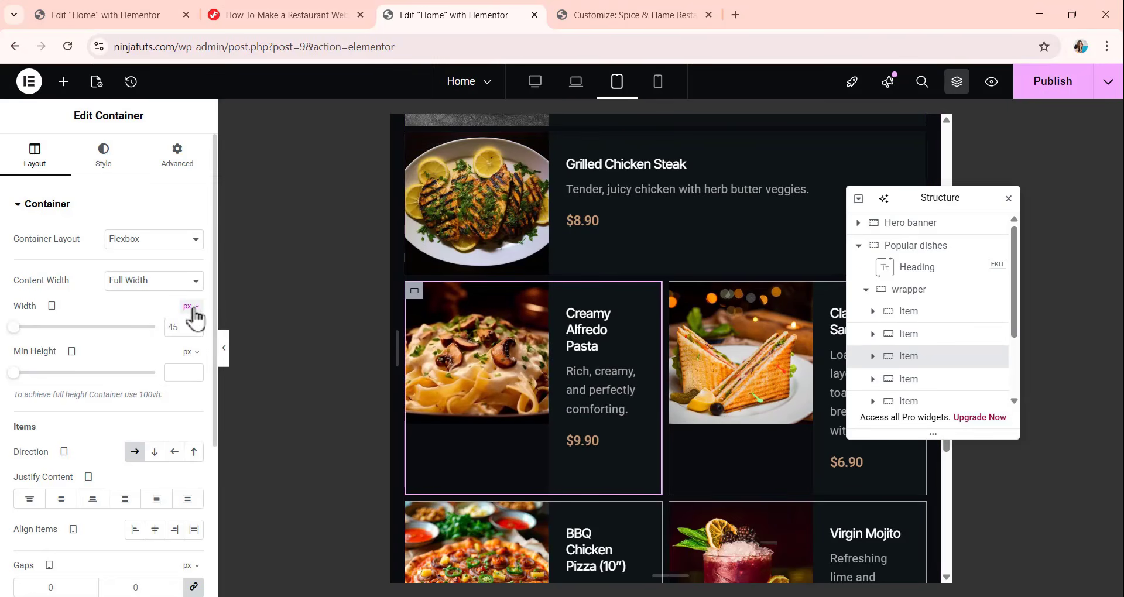
pyautogui.click(192, 308)
pyautogui.click(190, 331)
pyautogui.click(171, 330)
pyautogui.write('90')
# Set the tablet width of the Classic Club Sandwich and BBQ Chicken Pizza items to 90% and check the stacked dish list.
pyautogui.click(909, 379)
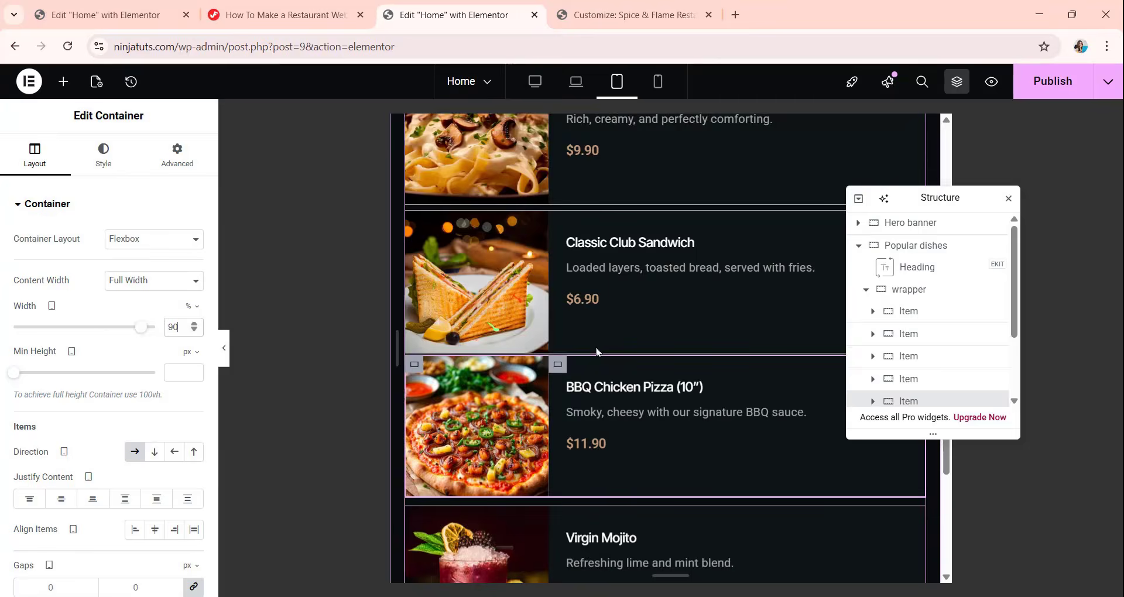
pyautogui.scroll(4, 607, 329)
pyautogui.scroll(2, 608, 329)
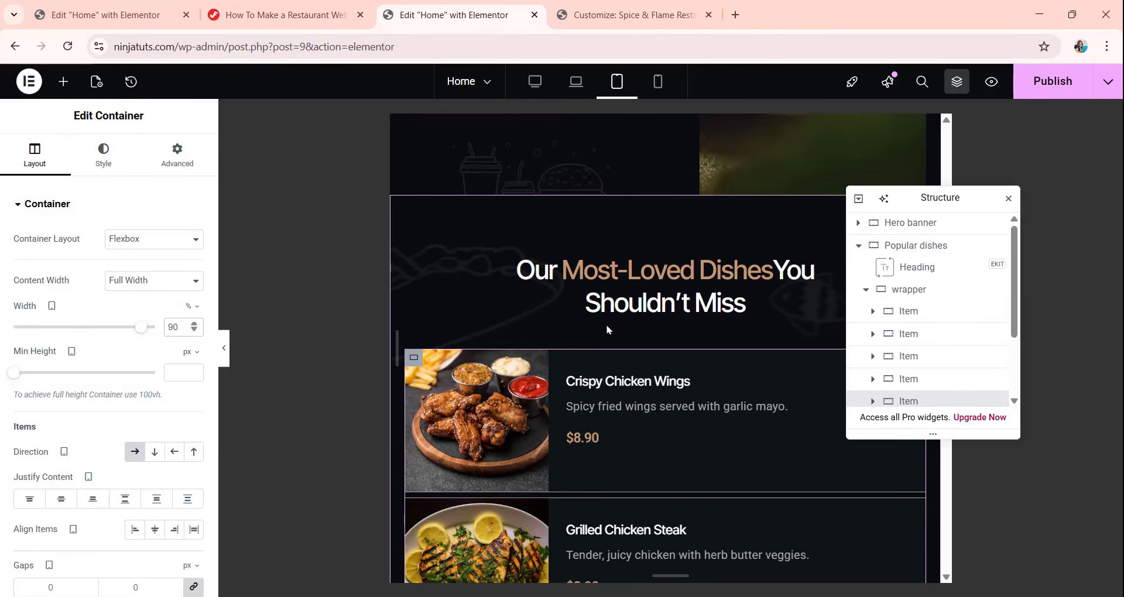
pyautogui.scroll(-6, 607, 330)
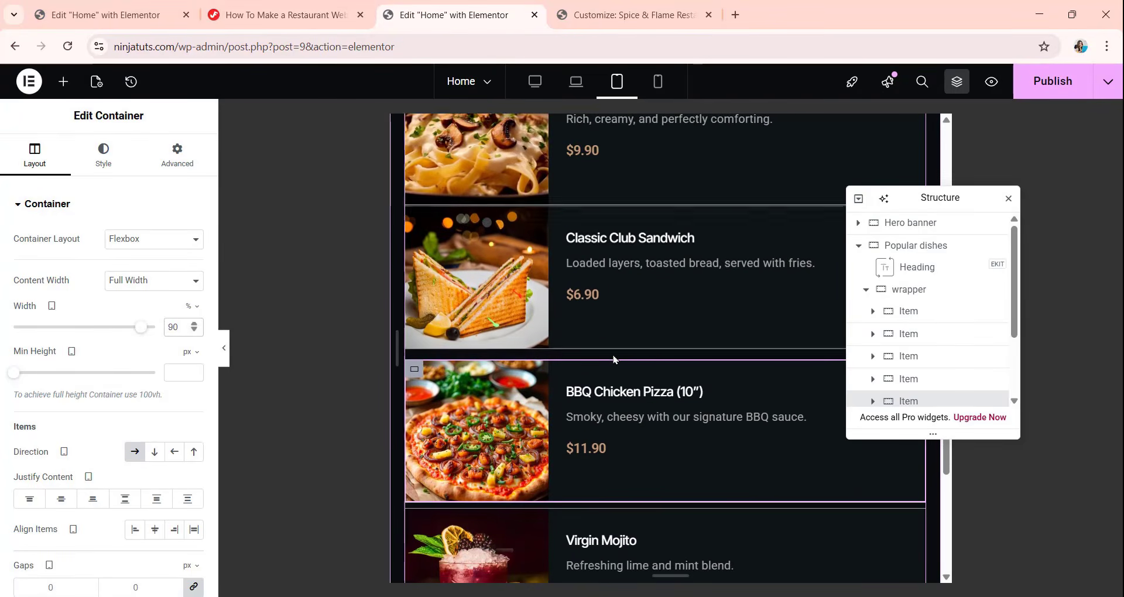
pyautogui.scroll(-3, 613, 359)
pyautogui.scroll(3, 613, 359)
pyautogui.scroll(2, 613, 360)
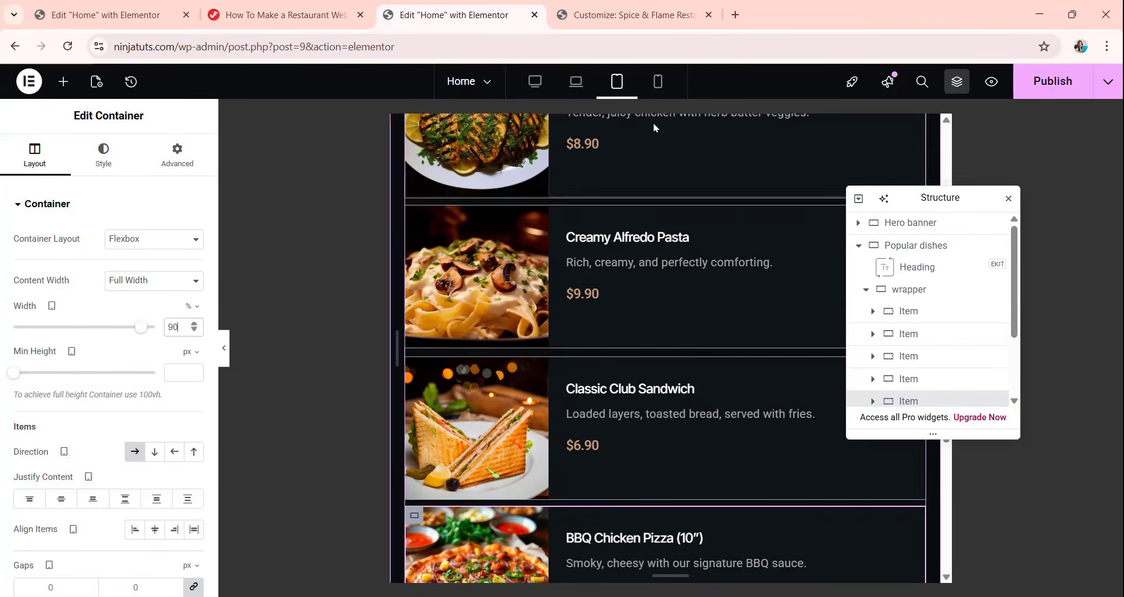
# Switch to the mobile view and examine the heading, dish cards and side spacing of the Popular dishes section.
pyautogui.click(658, 81)
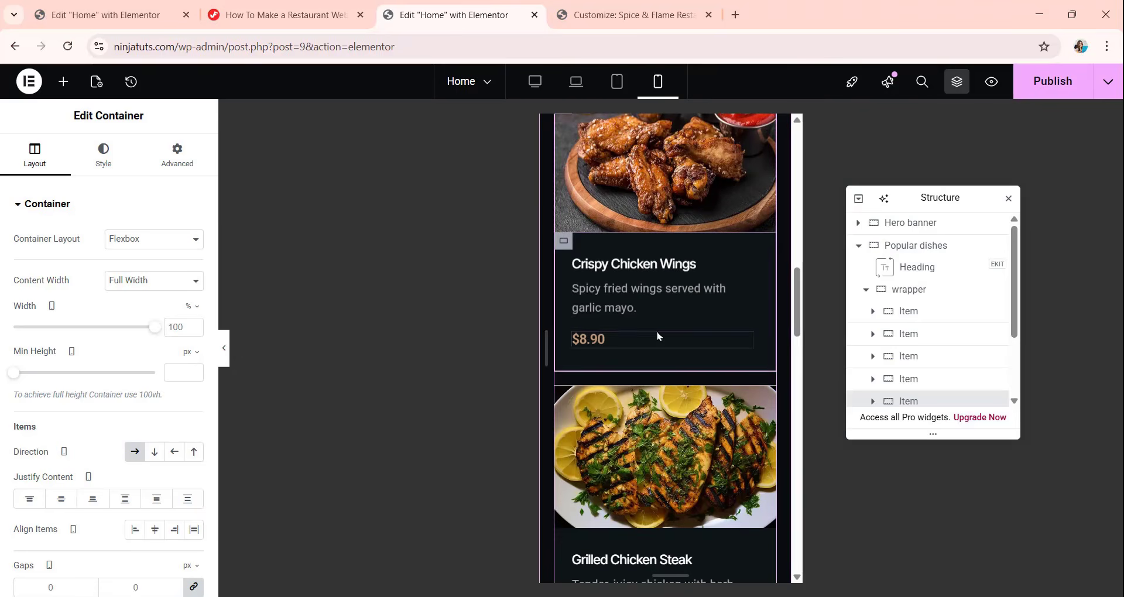
pyautogui.scroll(2, 658, 337)
pyautogui.scroll(-1, 665, 251)
pyautogui.scroll(3, 666, 245)
pyautogui.scroll(-3, 668, 244)
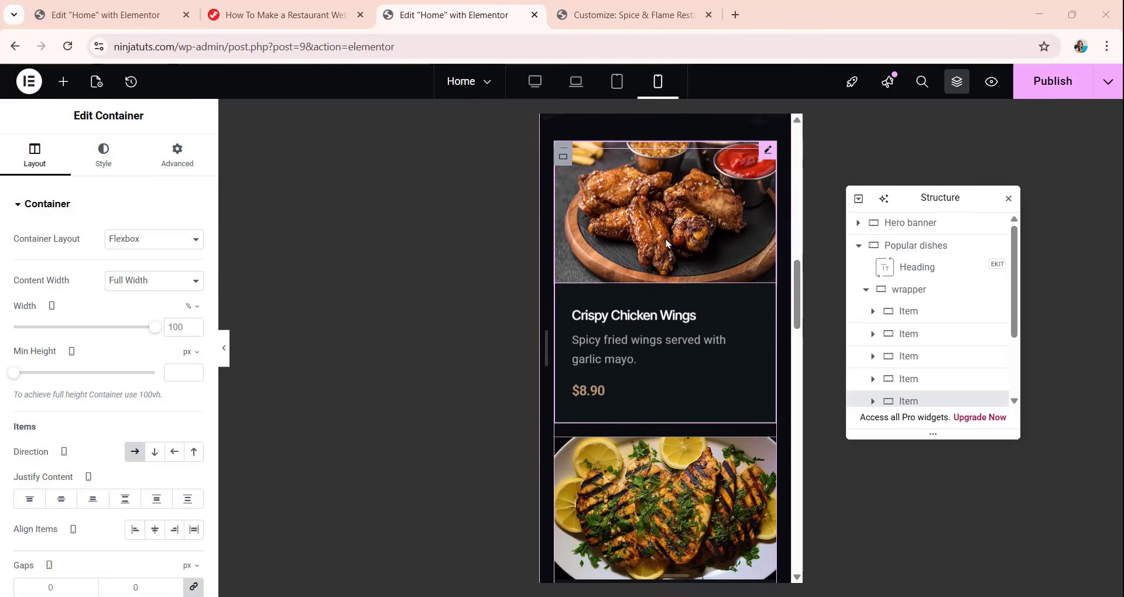
pyautogui.scroll(-10, 667, 244)
pyautogui.scroll(8, 667, 246)
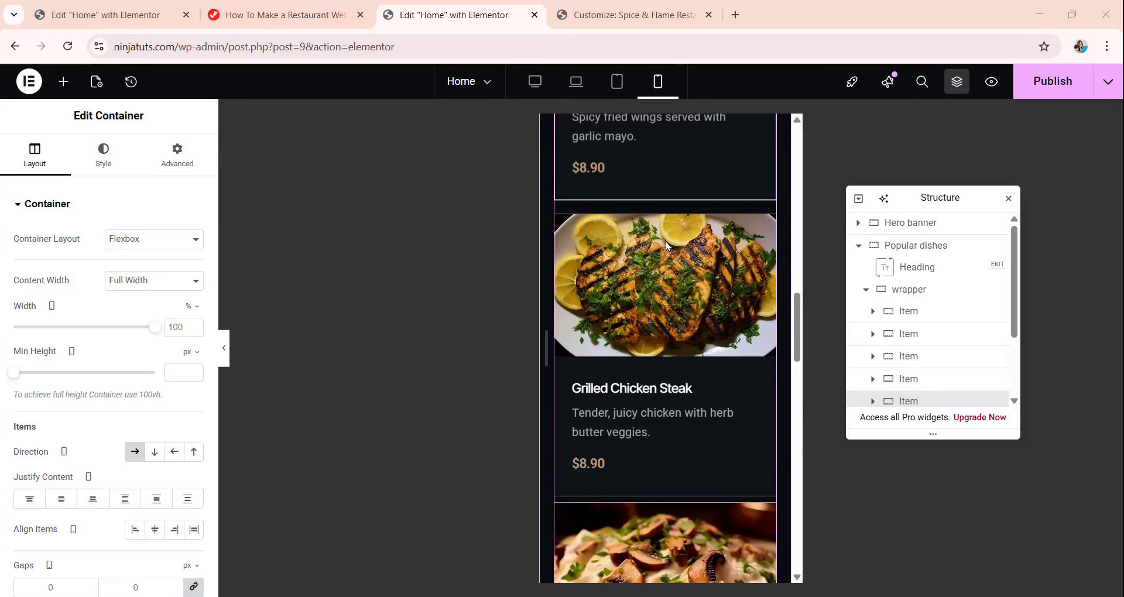
pyautogui.scroll(6, 667, 245)
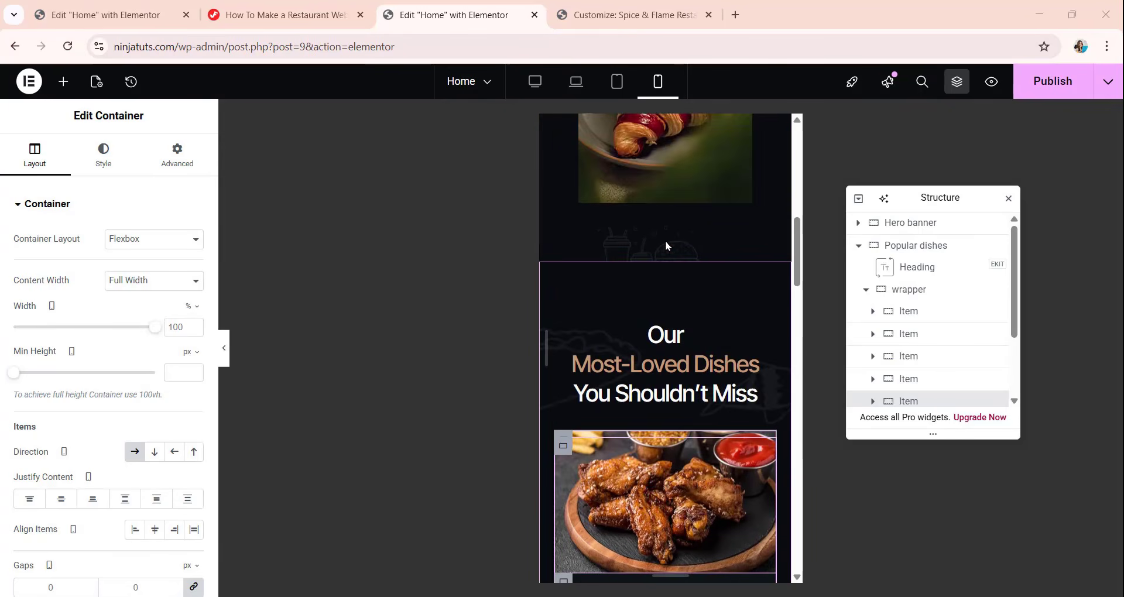
pyautogui.scroll(-10, 667, 246)
pyautogui.scroll(5, 684, 300)
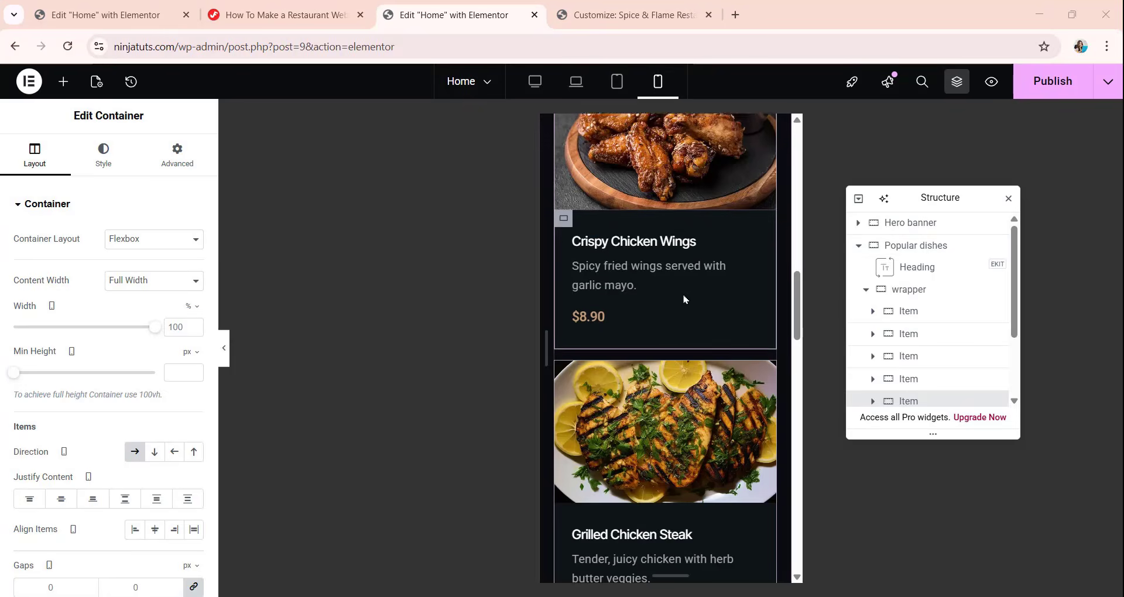
# In the mobile view, set the Popular dishes container's padding to 60 px top and bottom and 20 px right and left, with the sides unlinked.
pyautogui.click(907, 251)
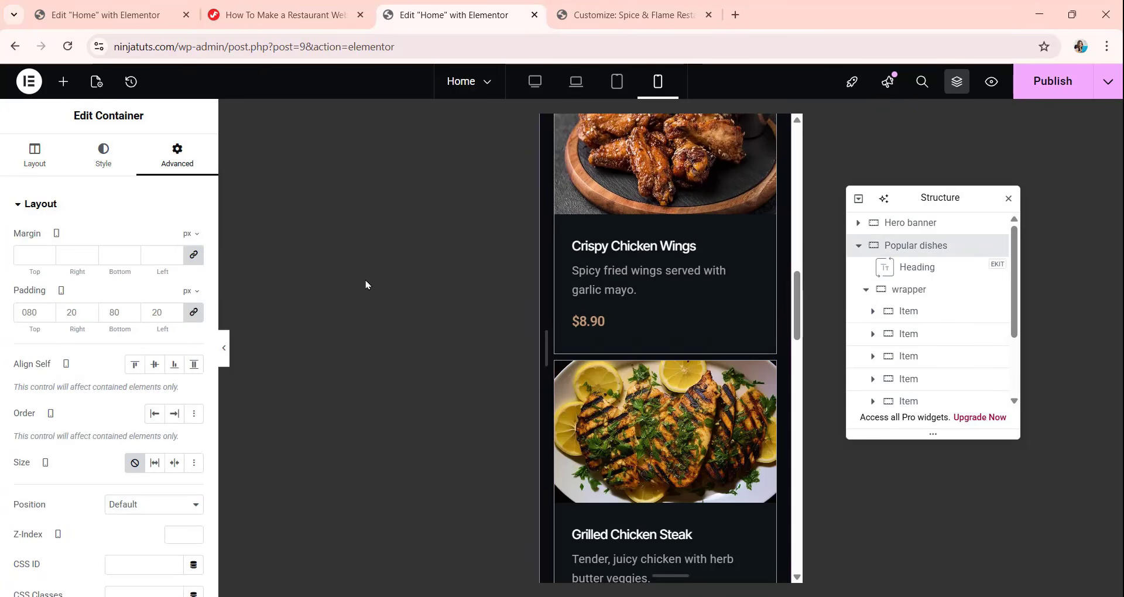
pyautogui.click(194, 312)
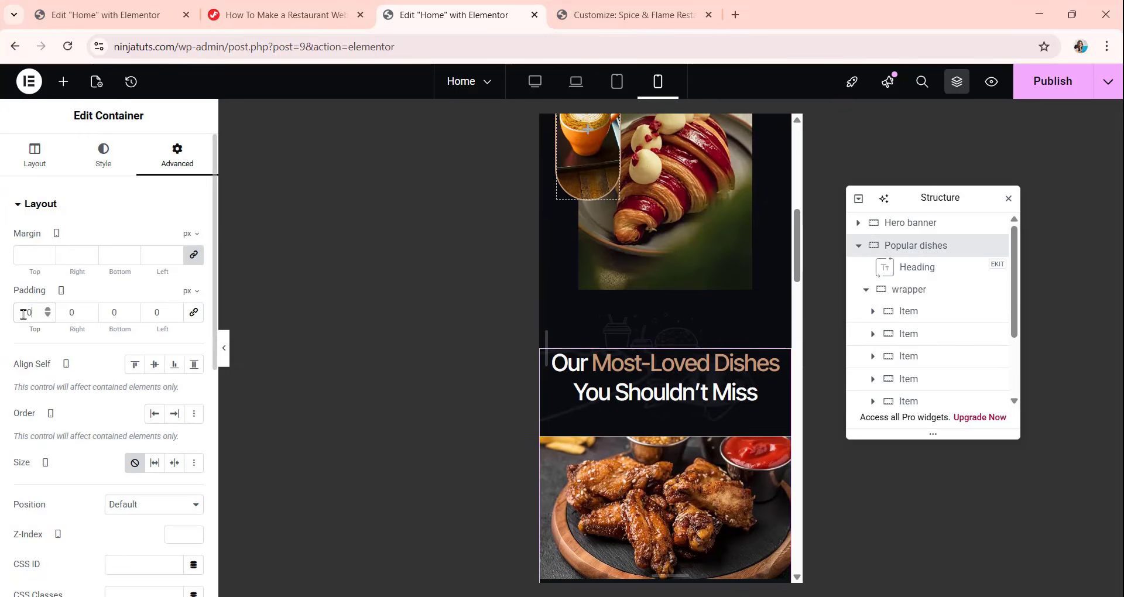
pyautogui.moveTo(30, 313); pyautogui.dragTo(2, 321)
pyautogui.write('60')
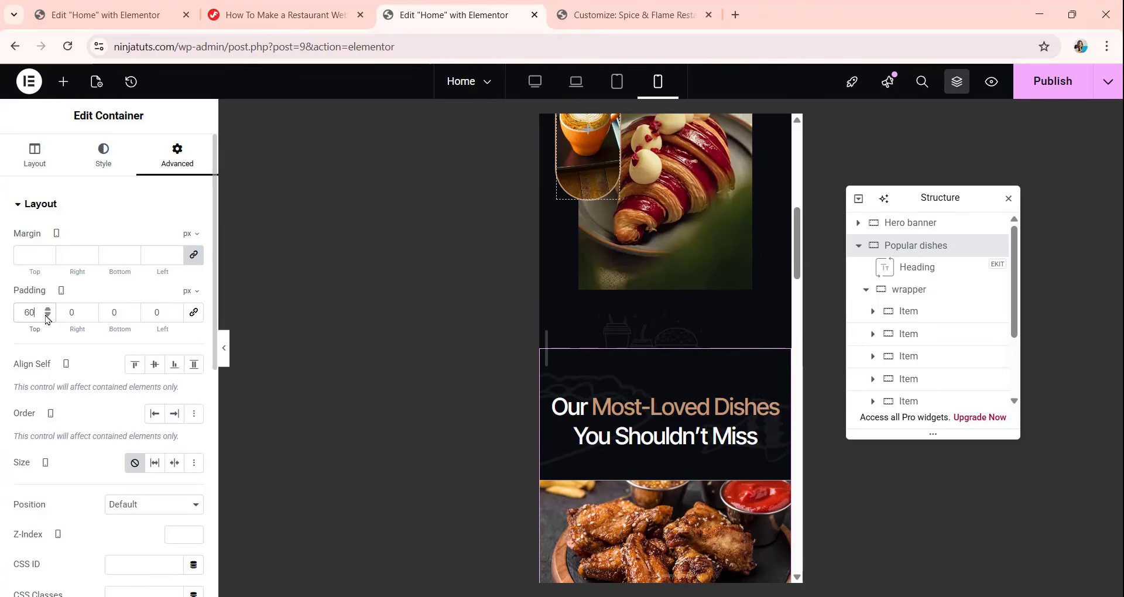
pyautogui.write('20')
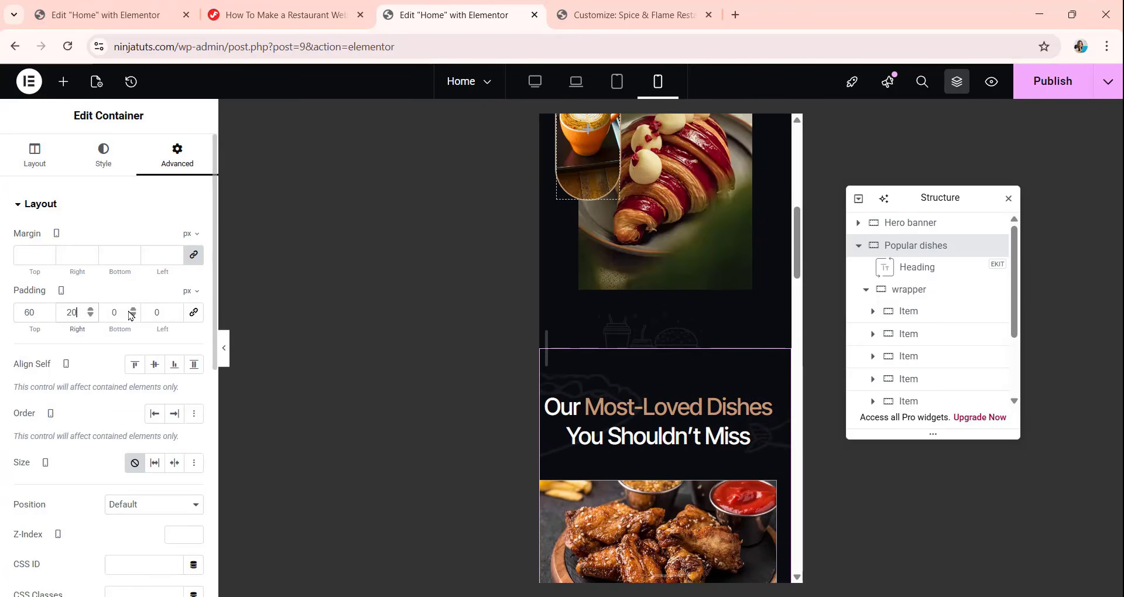
pyautogui.moveTo(119, 310); pyautogui.dragTo(45, 320)
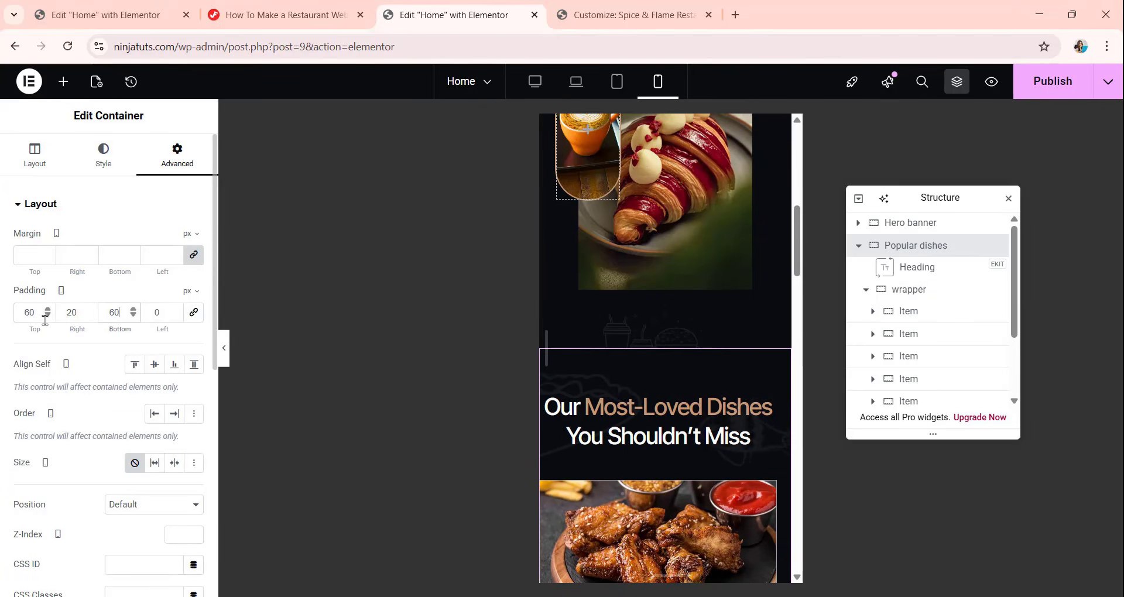
pyautogui.click(165, 314)
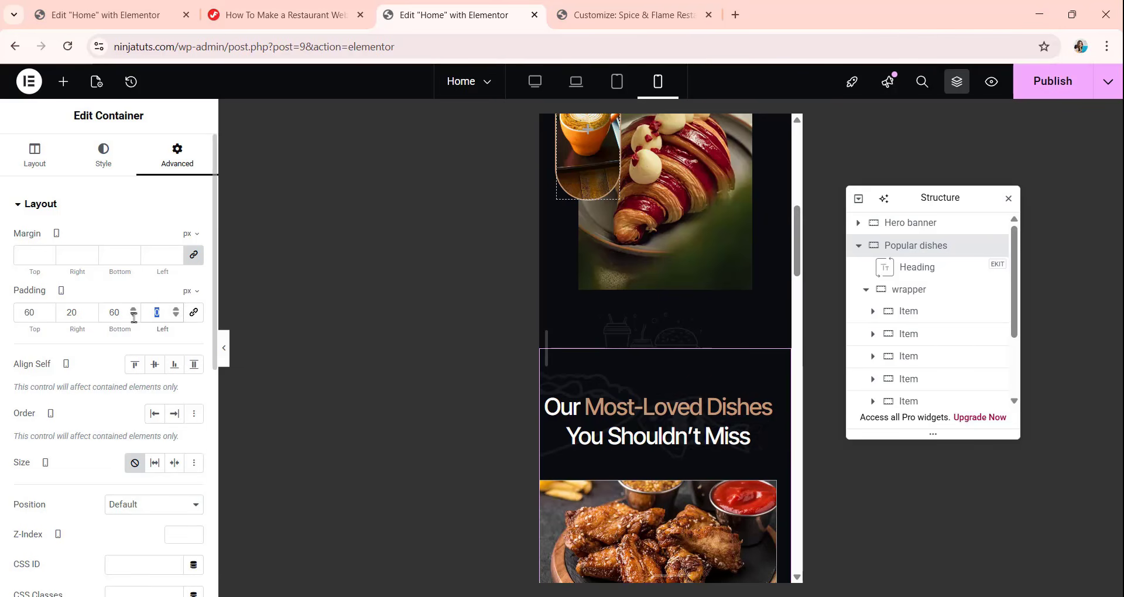
pyautogui.write('20')
# Review the Popular dishes section in the mobile view and compare its layout with the laptop and tablet views.
pyautogui.scroll(-3, 671, 311)
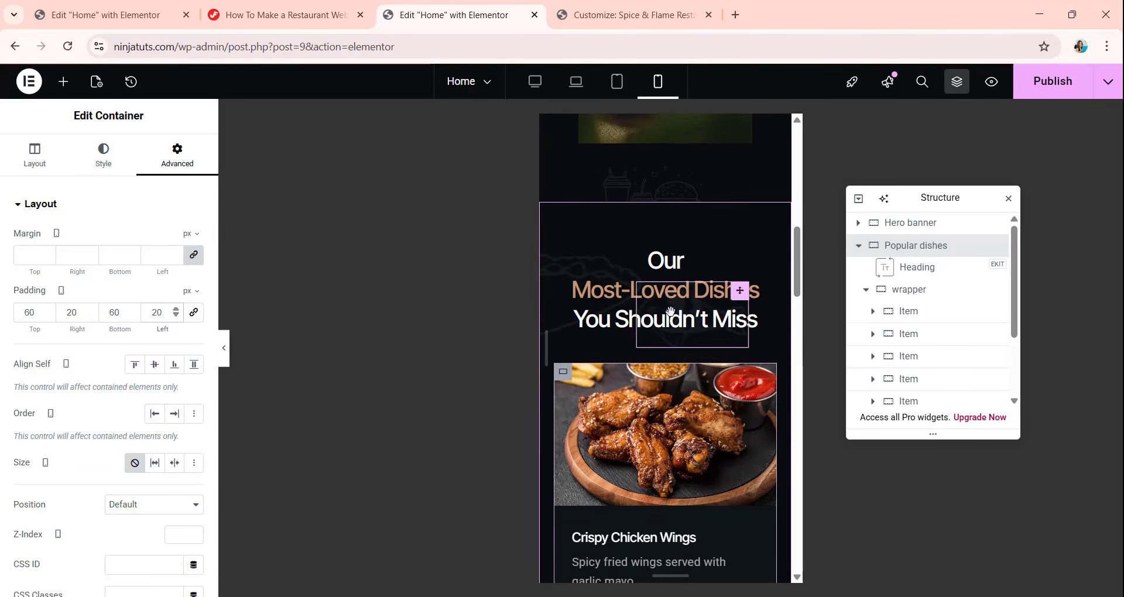
pyautogui.scroll(-15, 672, 311)
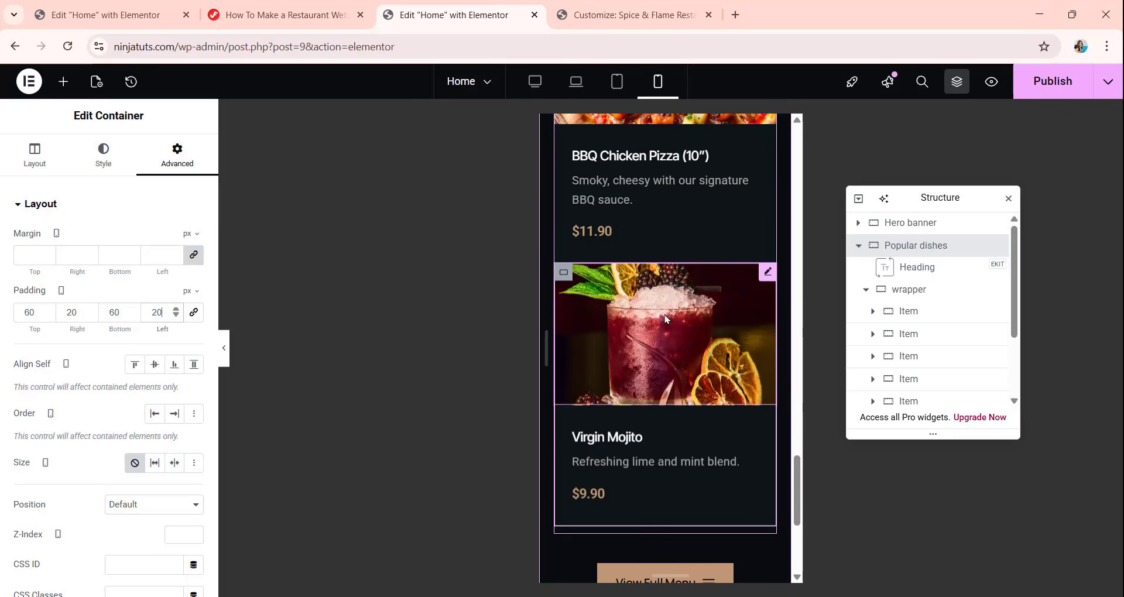
pyautogui.scroll(10, 666, 319)
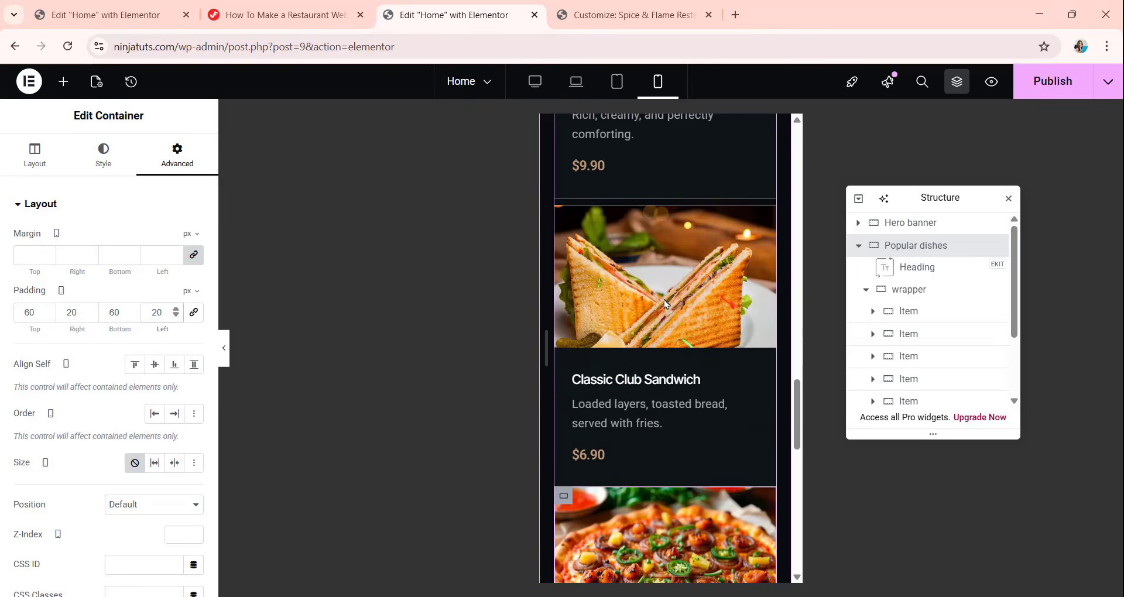
pyautogui.scroll(8, 666, 303)
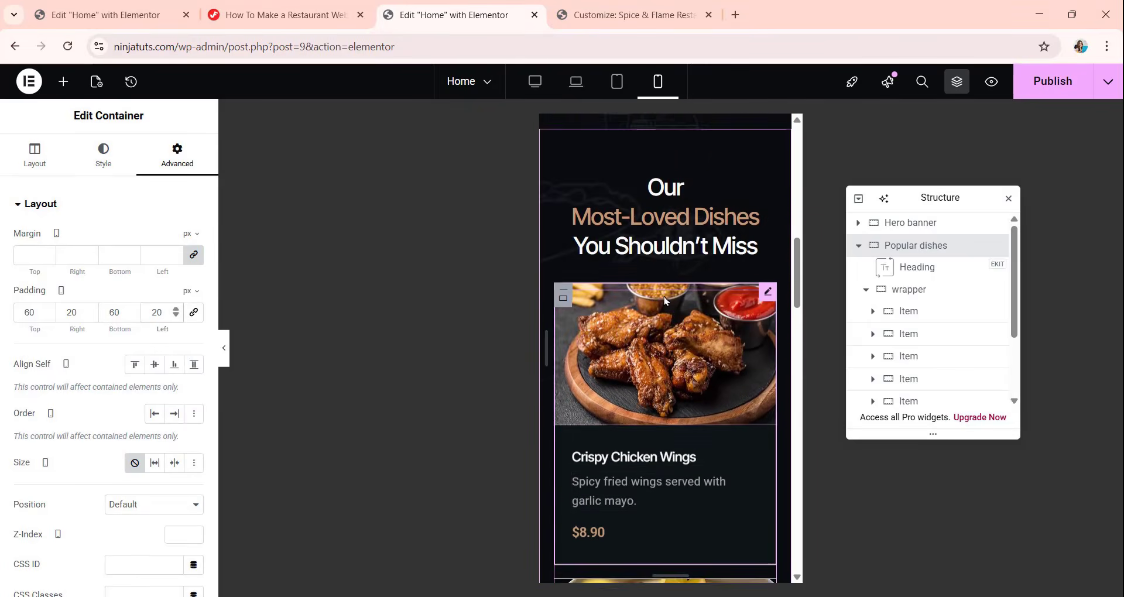
pyautogui.scroll(5, 664, 301)
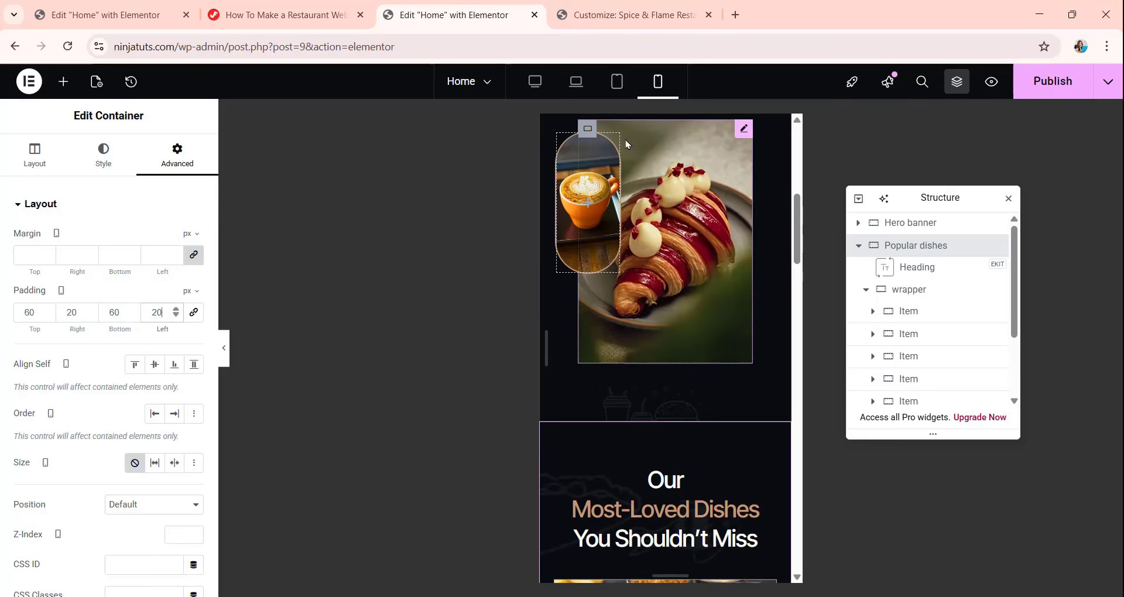
pyautogui.click(577, 92)
pyautogui.click(615, 89)
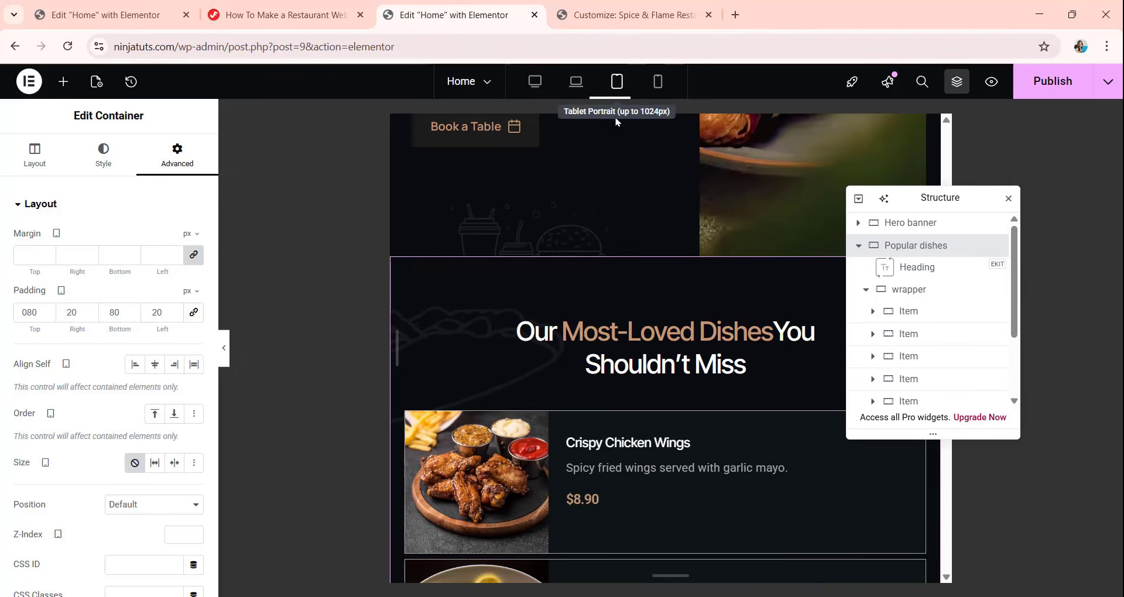
pyautogui.click(656, 94)
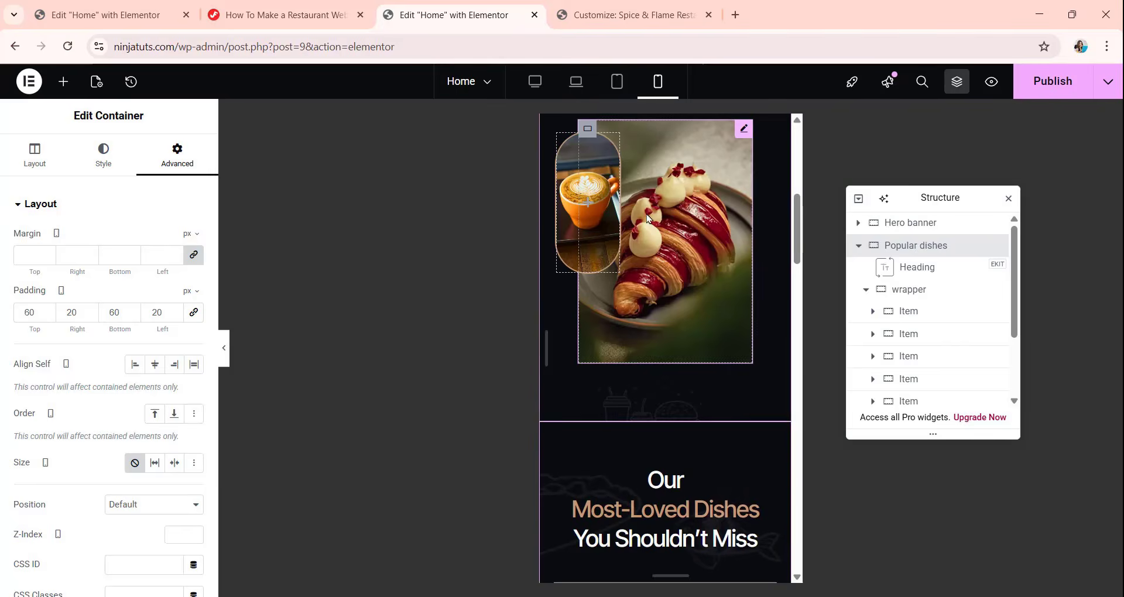
pyautogui.scroll(5, 648, 221)
pyautogui.scroll(-5, 648, 220)
pyautogui.scroll(-5, 647, 219)
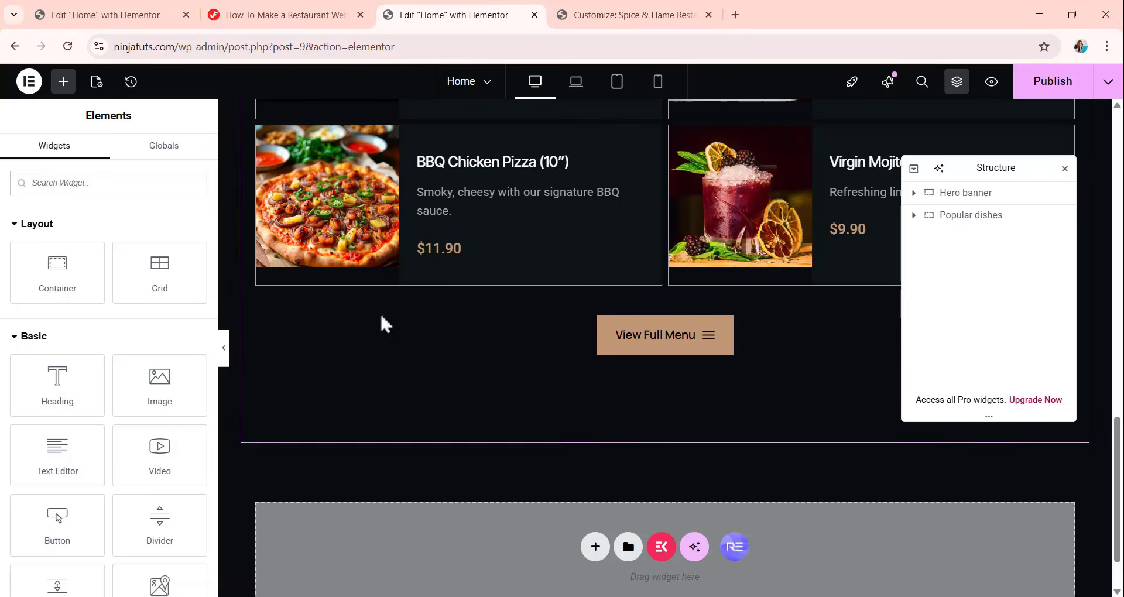
# On the restaurant website tutorial page, find the important links and open the download for the resources used in the tutorial.
pyautogui.click(303, 23)
pyautogui.scroll(-5, 352, 281)
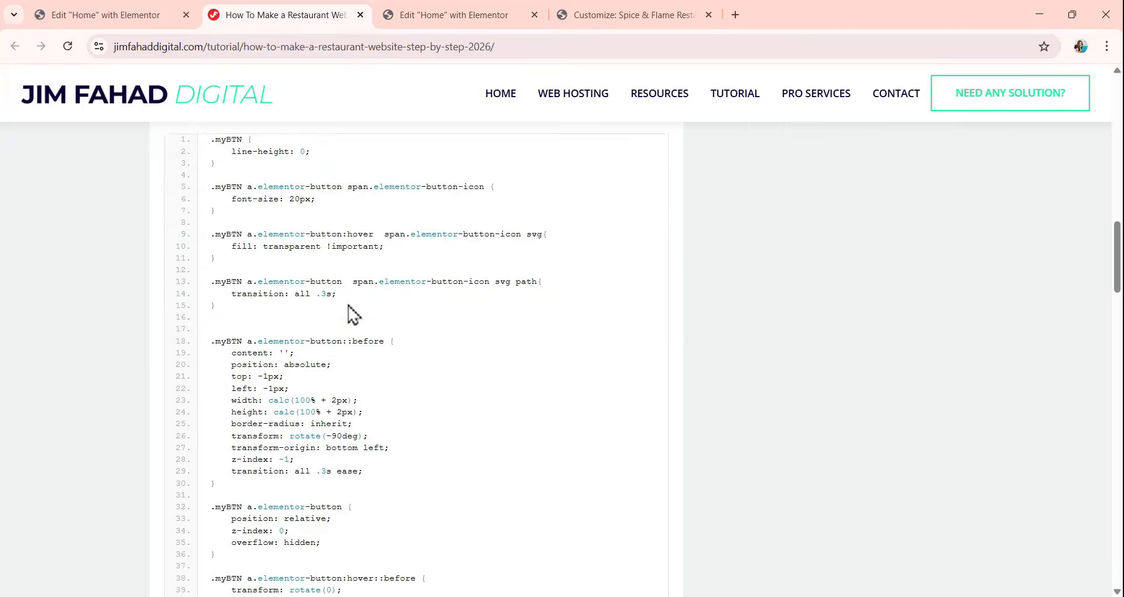
pyautogui.scroll(10, 346, 283)
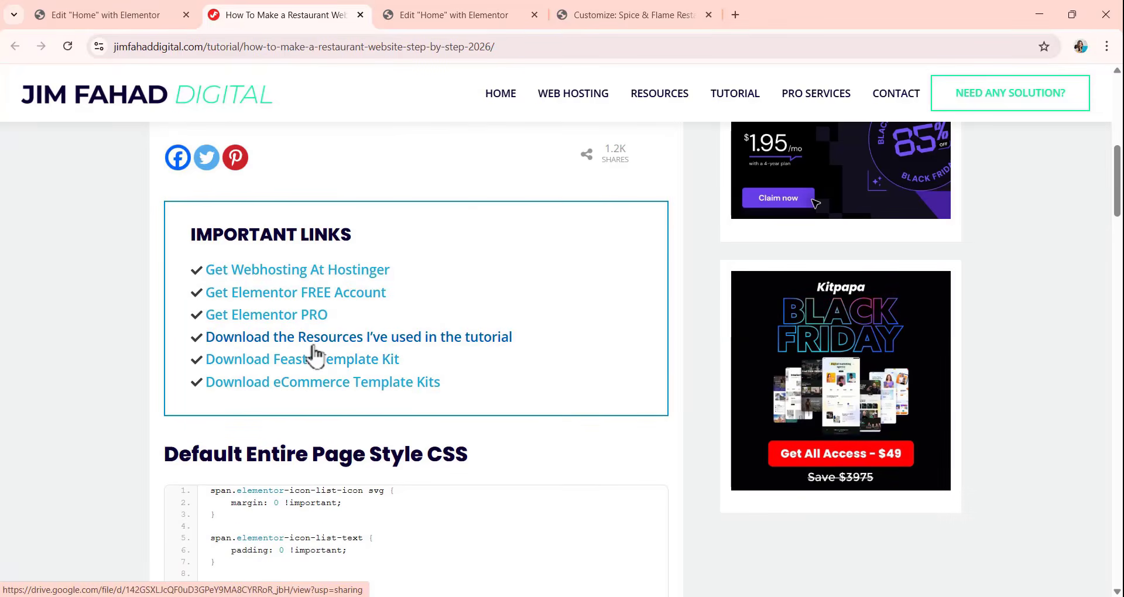
pyautogui.click(483, 347)
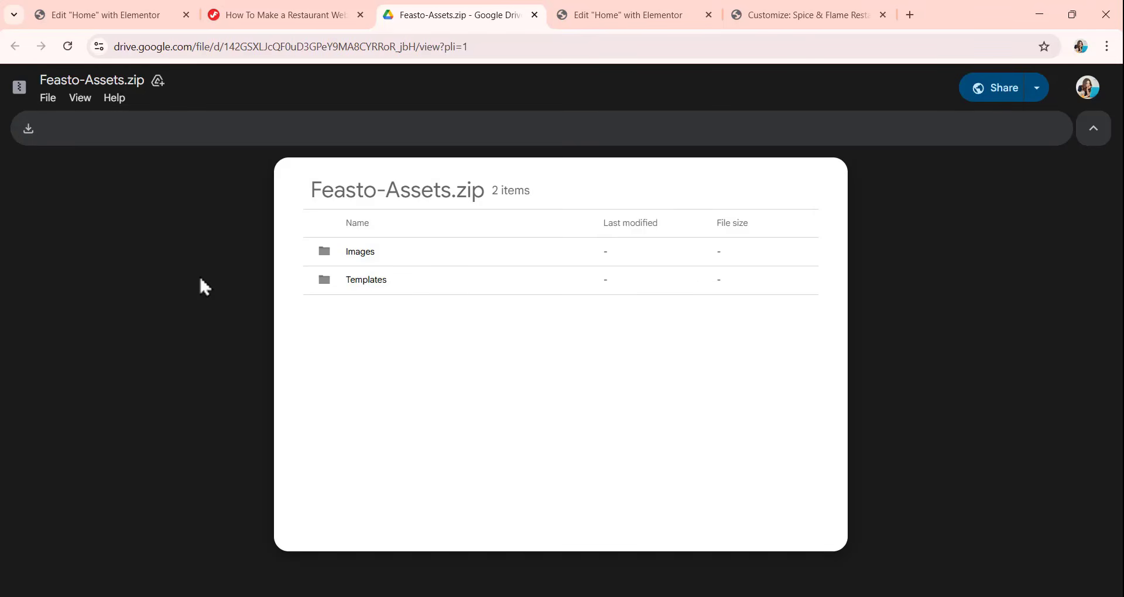
# Return to the Home page editor, open the site templates in the library and start a template import.
pyautogui.click(610, 16)
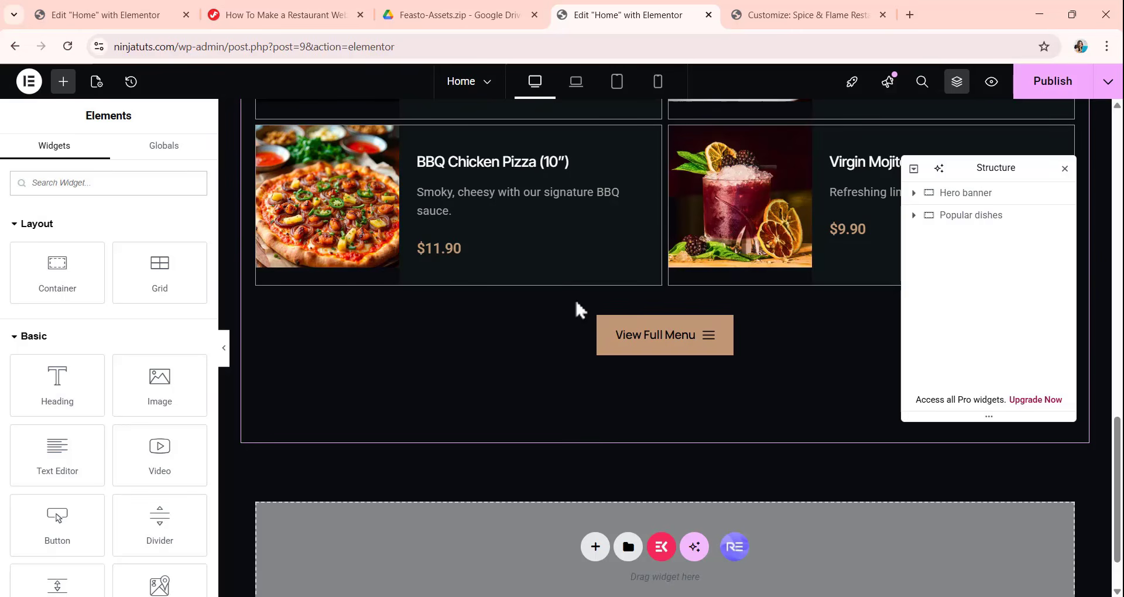
pyautogui.scroll(-1, 623, 410)
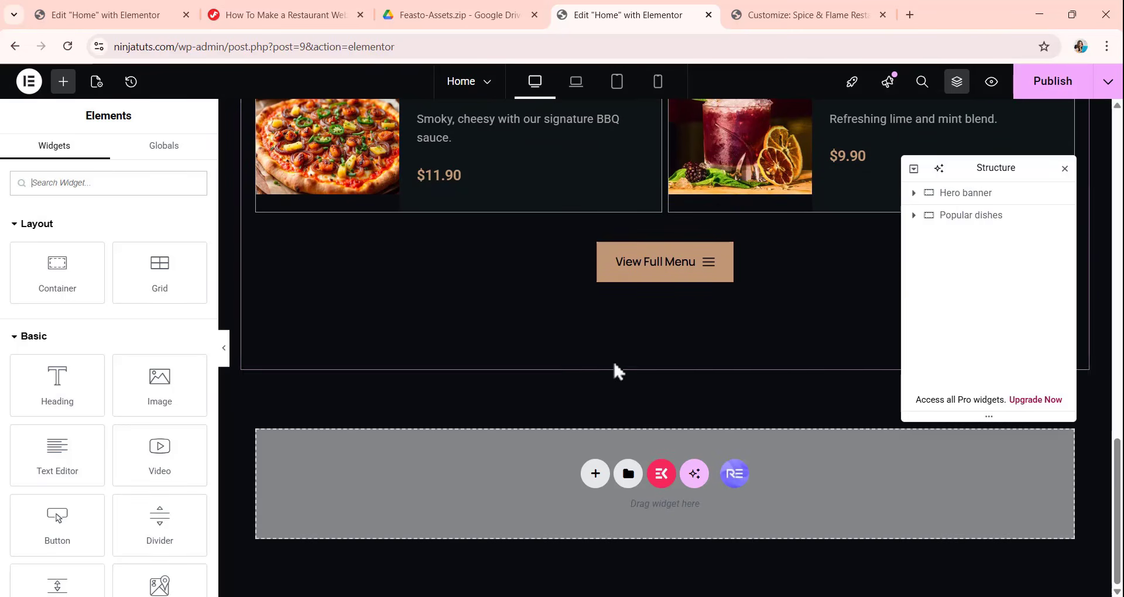
pyautogui.click(629, 474)
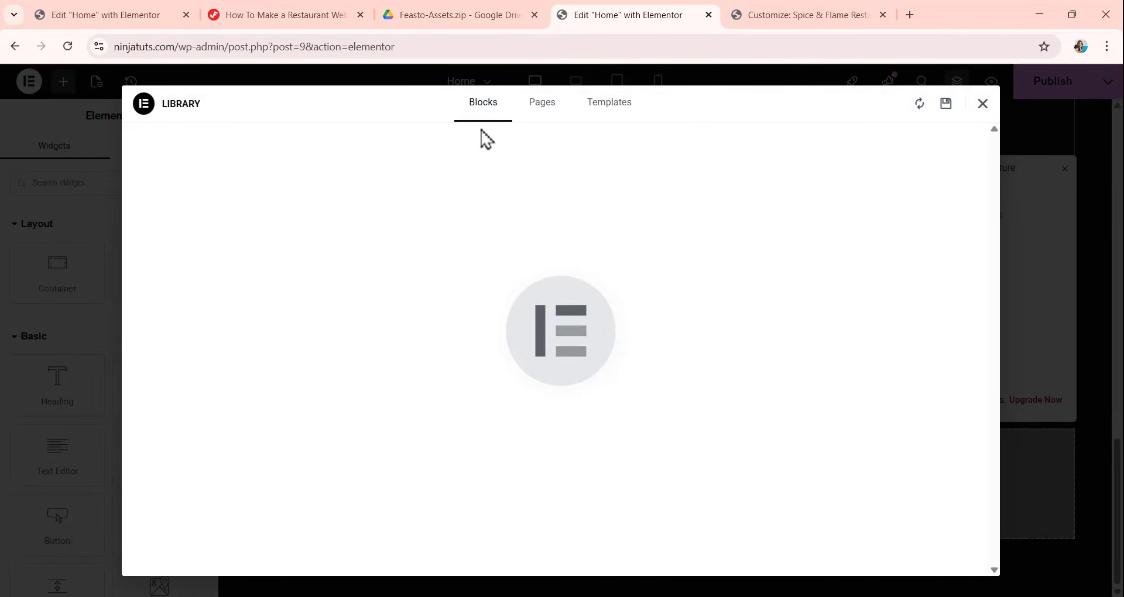
pyautogui.click(604, 117)
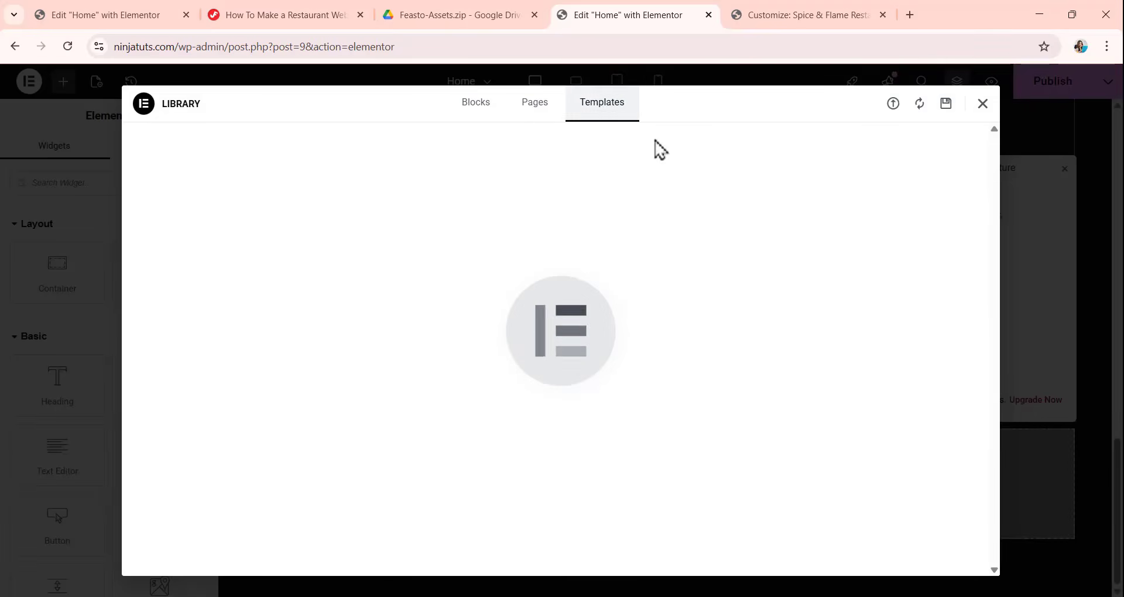
pyautogui.click(894, 106)
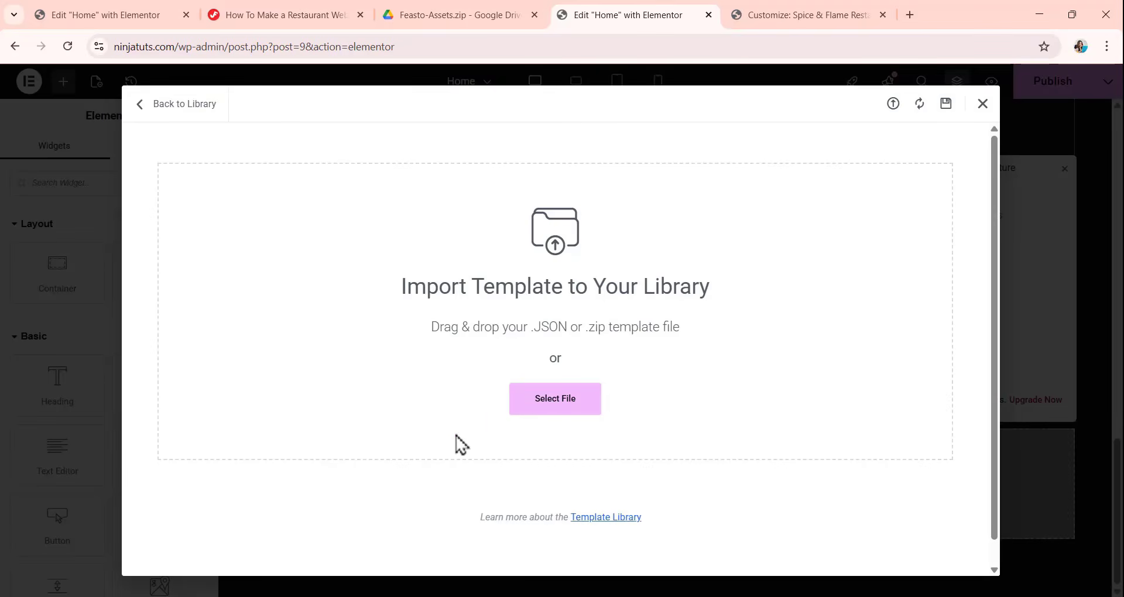
# Import facts-section.json from the Templates folder of Feasto-Assets into the template library, accepting the JSON file warning.
pyautogui.click(576, 412)
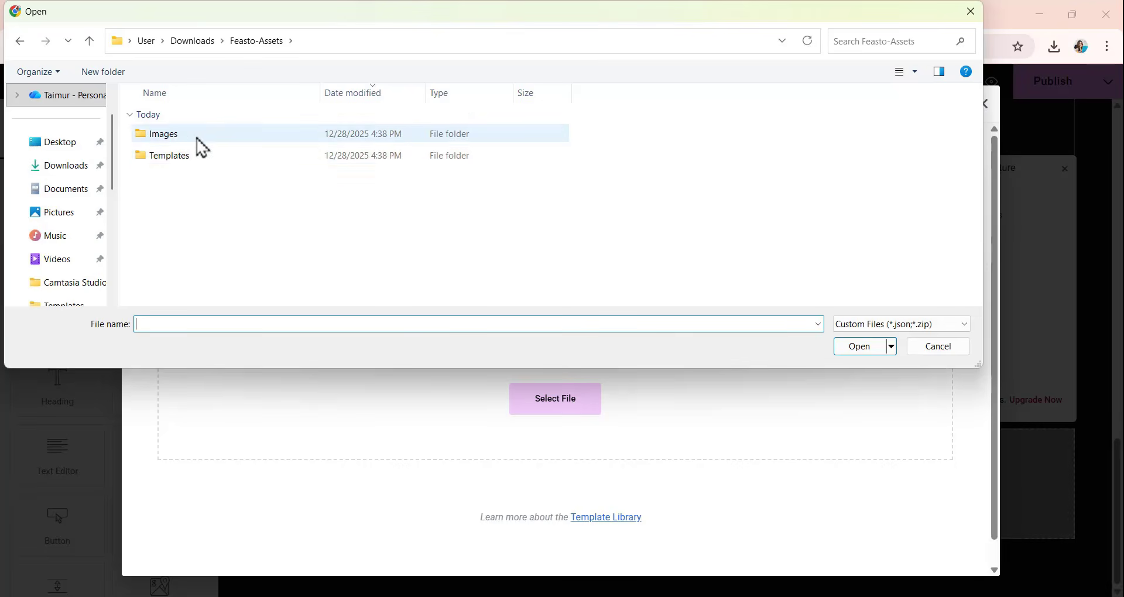
pyautogui.click(200, 158)
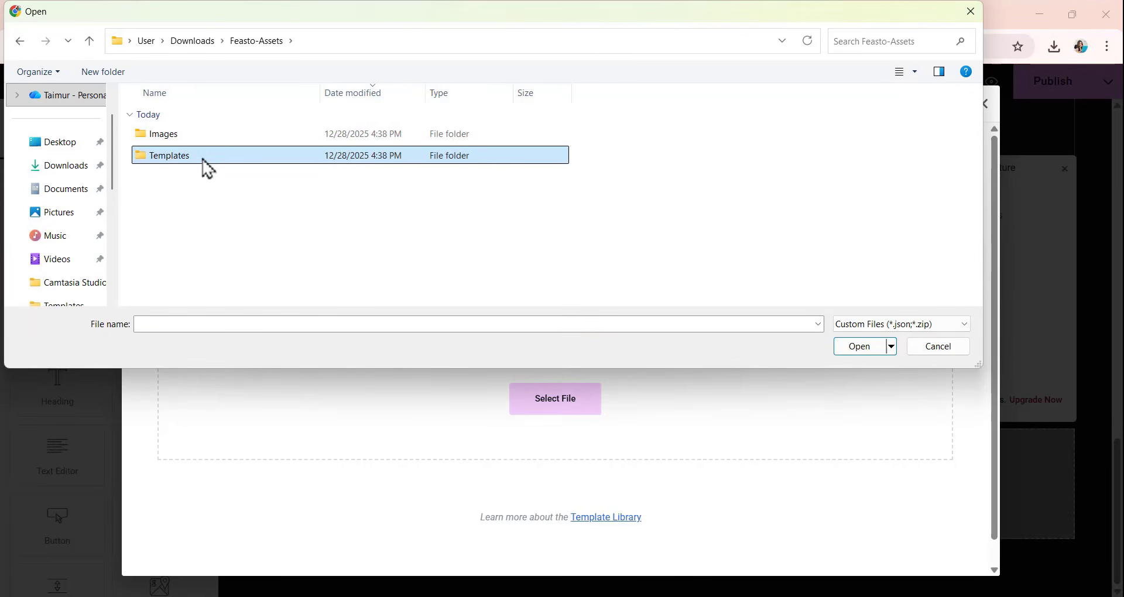
pyautogui.doubleClick(202, 158)
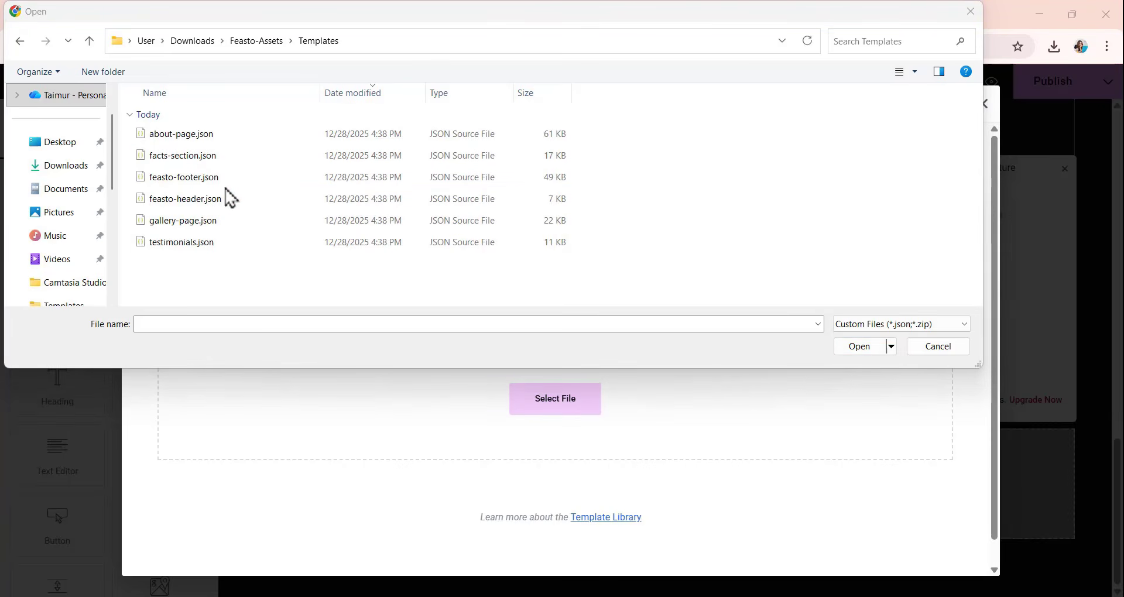
pyautogui.click(191, 158)
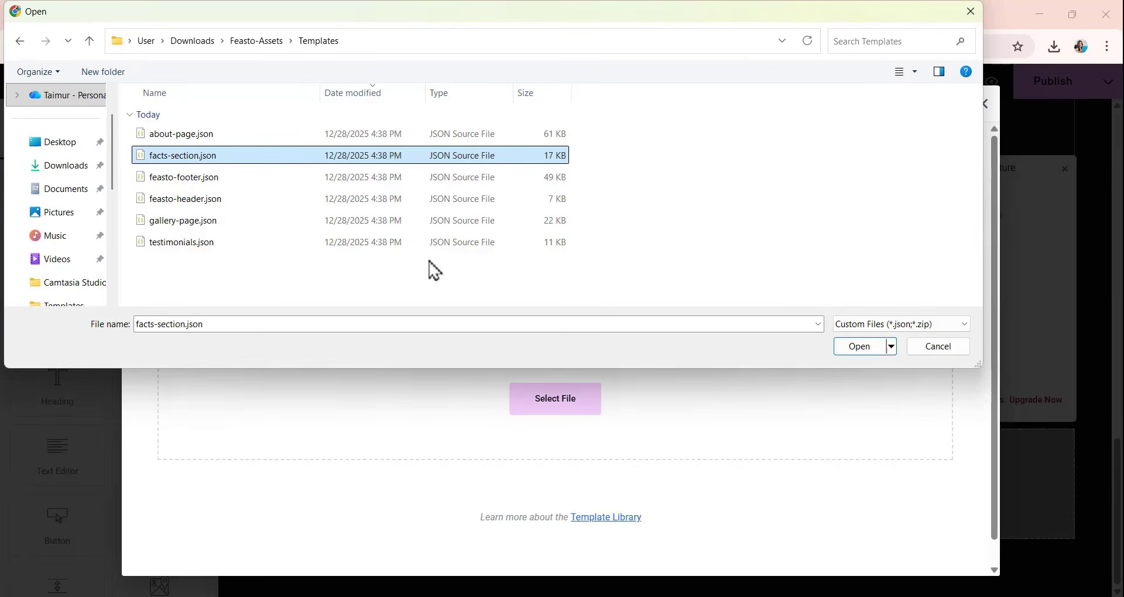
pyautogui.click(858, 348)
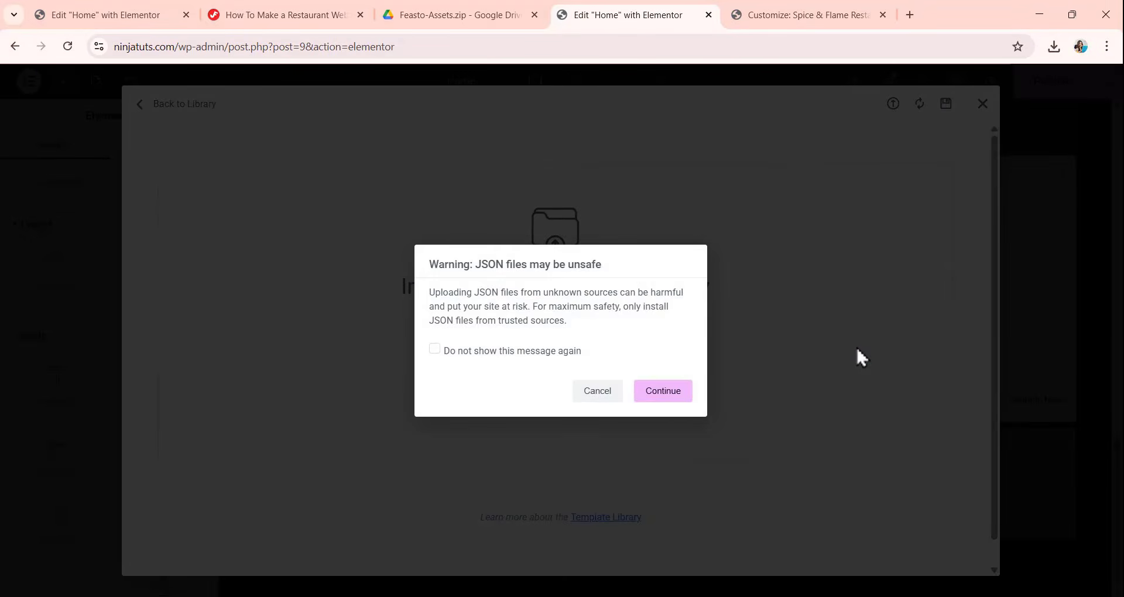
pyautogui.click(661, 394)
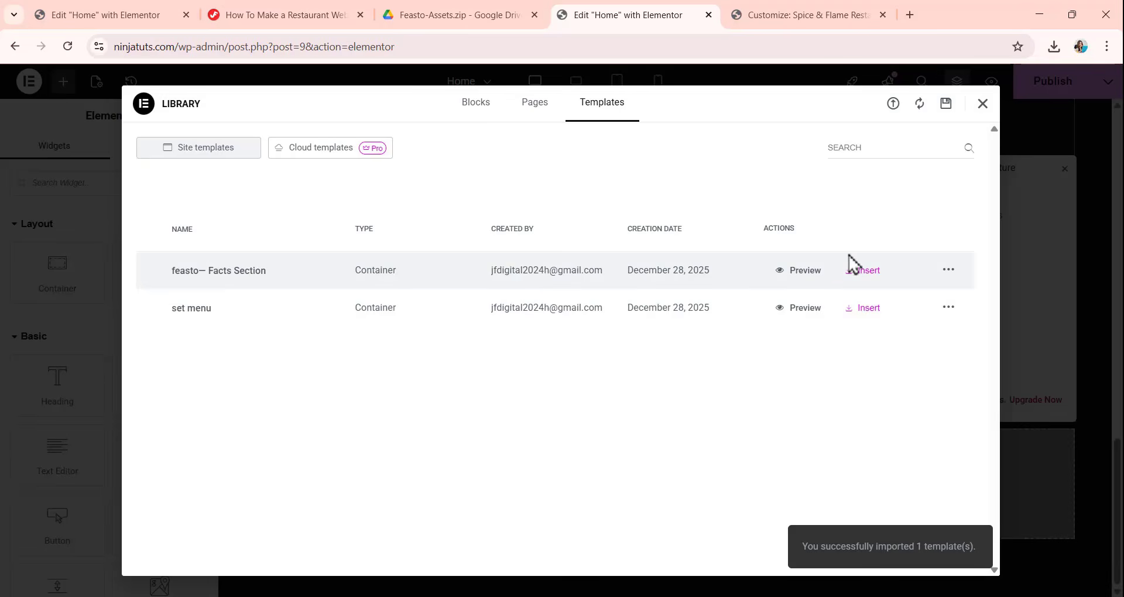
# Insert the feasto Facts Section template below the Popular dishes section and apply its container settings.
pyautogui.click(860, 275)
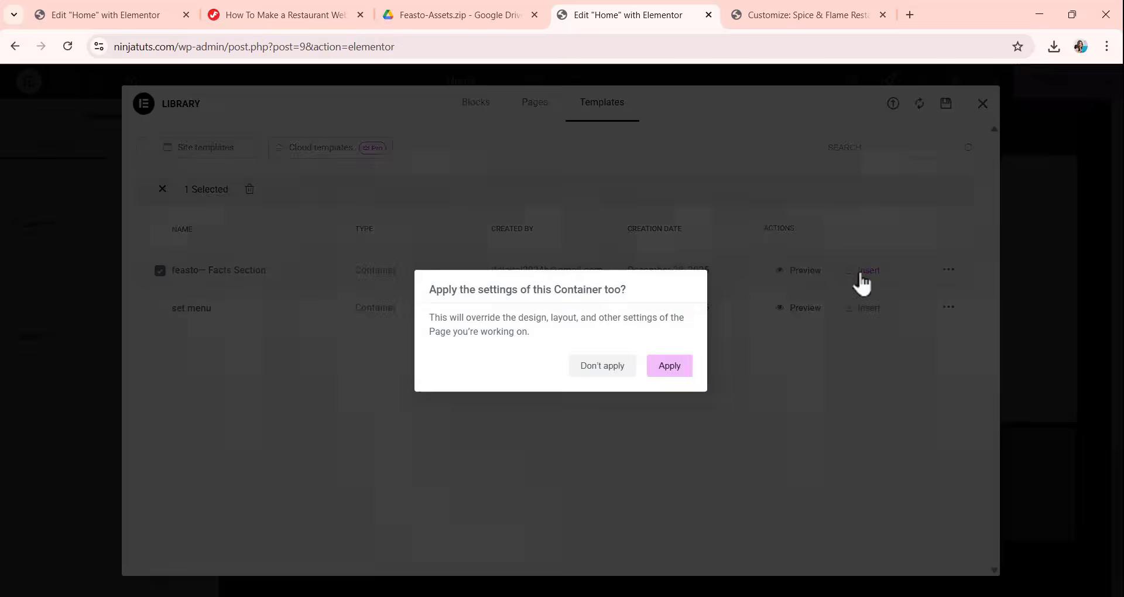
pyautogui.click(683, 375)
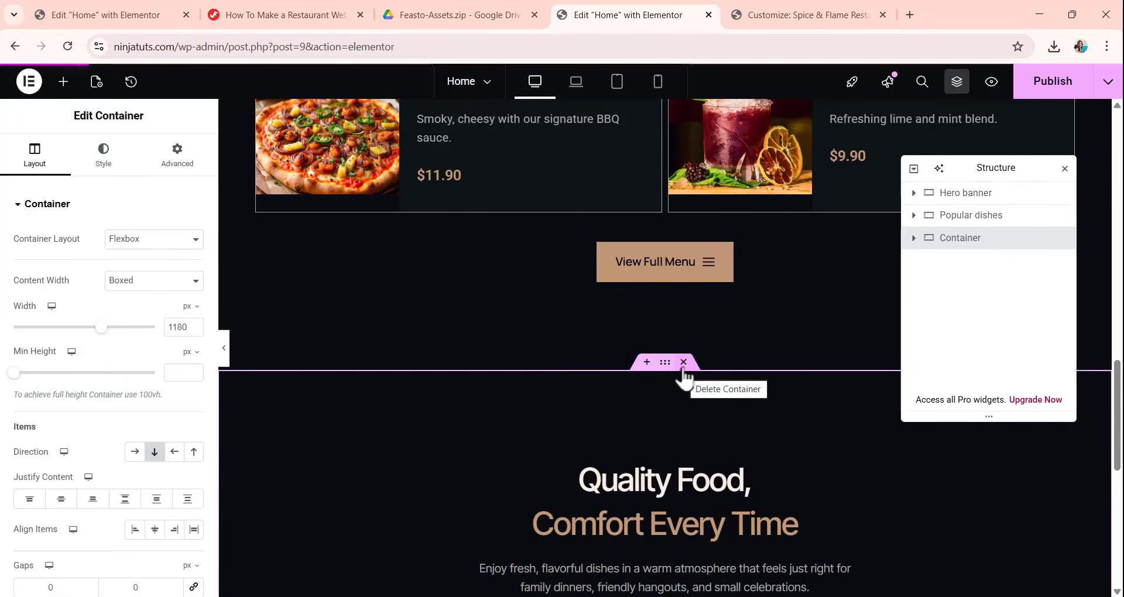
pyautogui.click(683, 363)
pyautogui.scroll(-20, 668, 354)
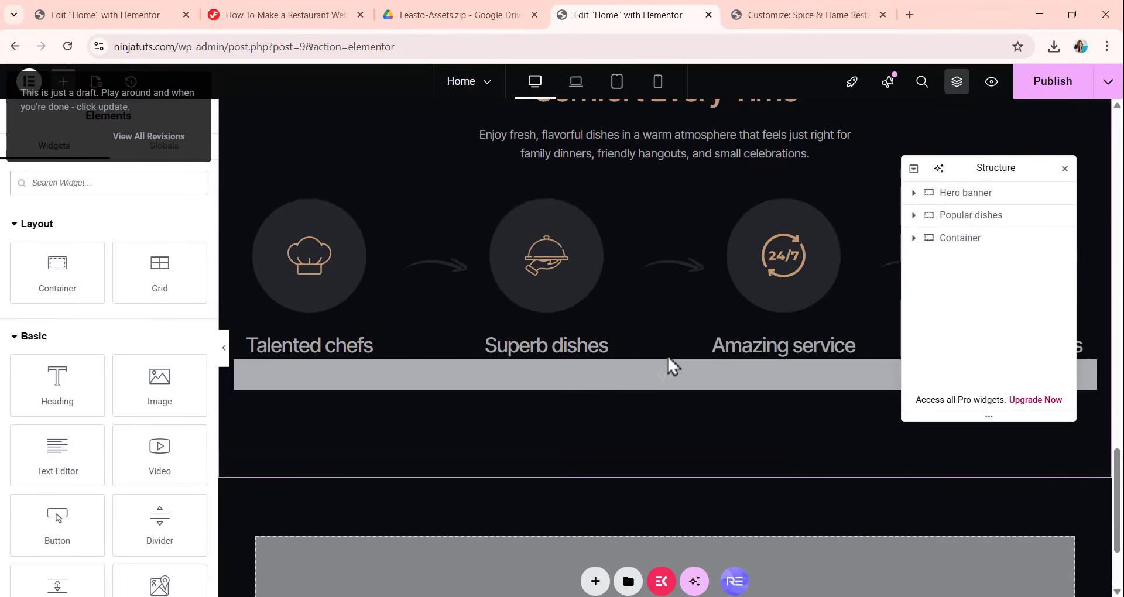
pyautogui.click(766, 221)
pyautogui.scroll(-6, 632, 279)
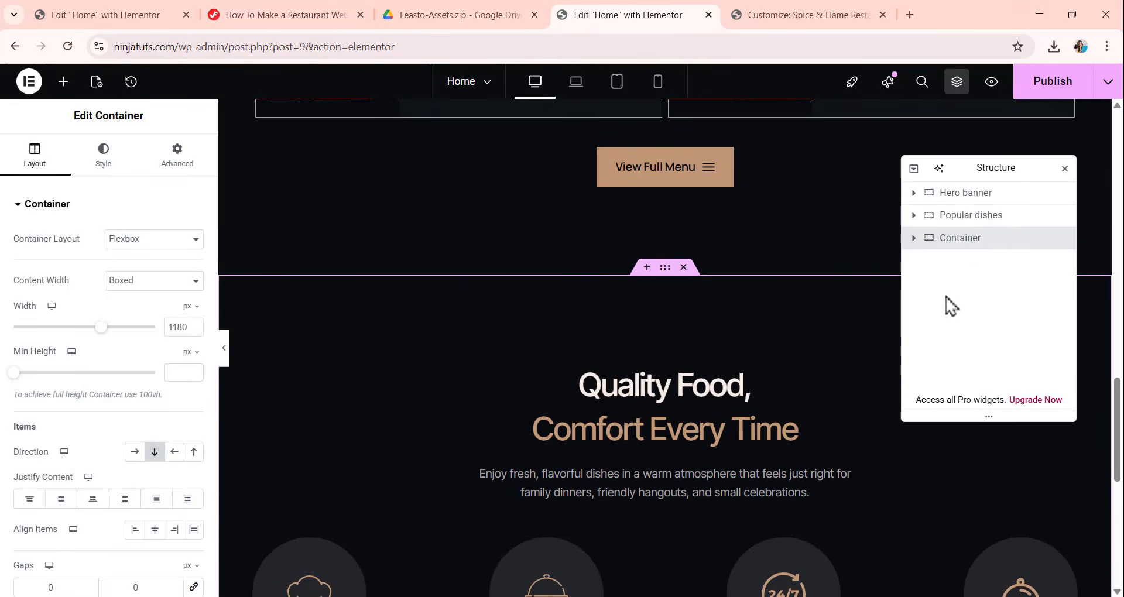
# Rename the inserted template's container to "Facts section" in the page structure.
pyautogui.doubleClick(979, 242)
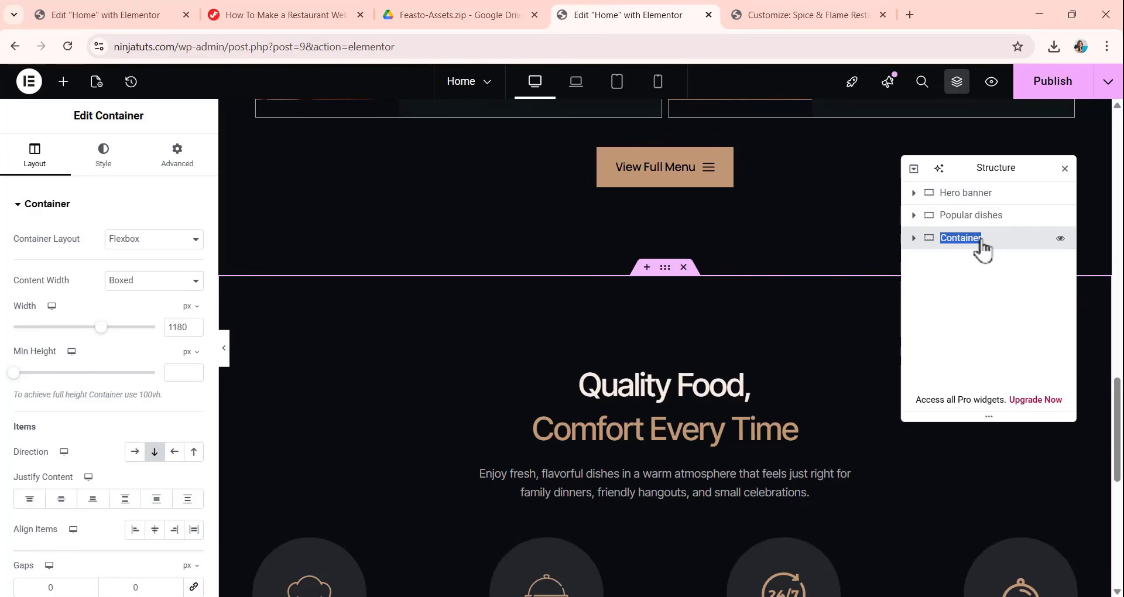
pyautogui.write('Facts ')
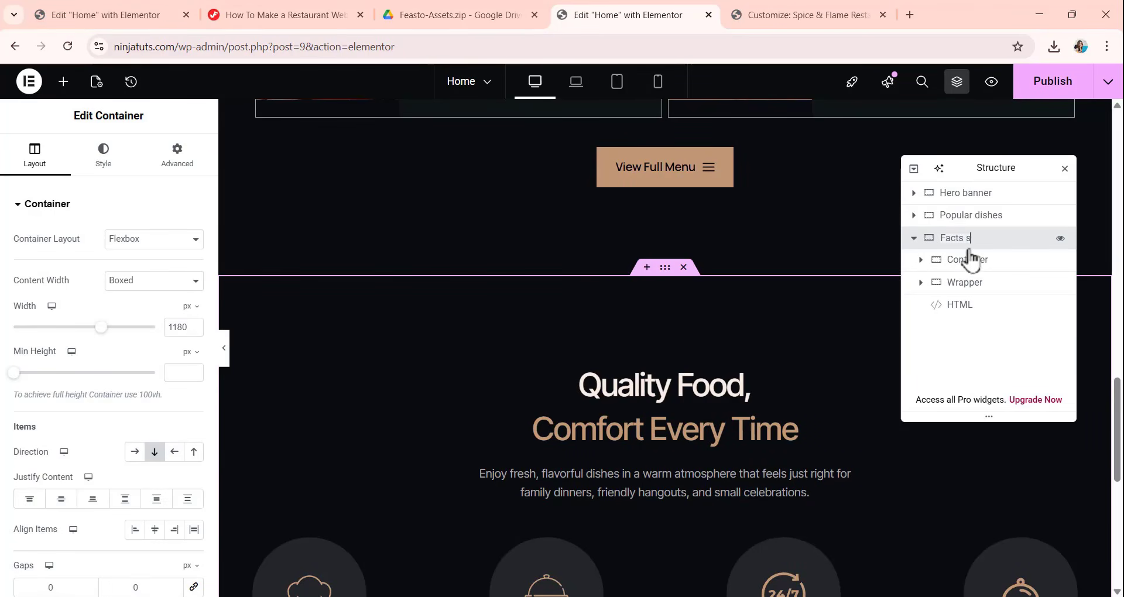
pyautogui.write('section')
pyautogui.scroll(-3, 655, 320)
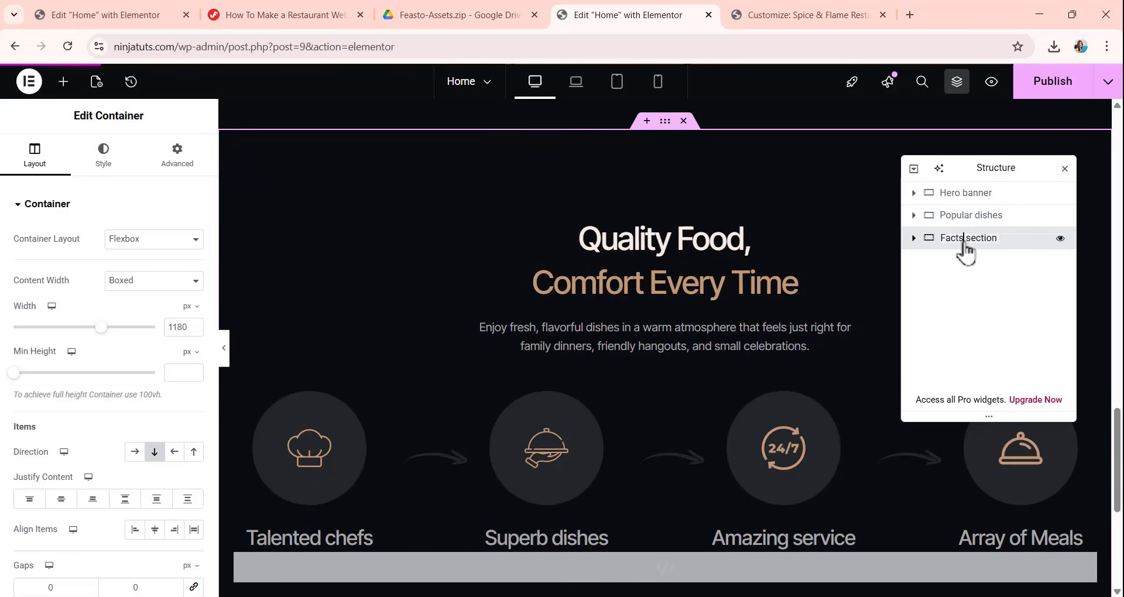
# Move the Facts section between the Hero banner and Popular dishes, and check its new place on the page.
pyautogui.moveTo(961, 246)
pyautogui.mouseDown()
pyautogui.moveTo(965, 223)
pyautogui.moveTo(964, 241)
pyautogui.mouseUp()
pyautogui.scroll(5, 675, 386)
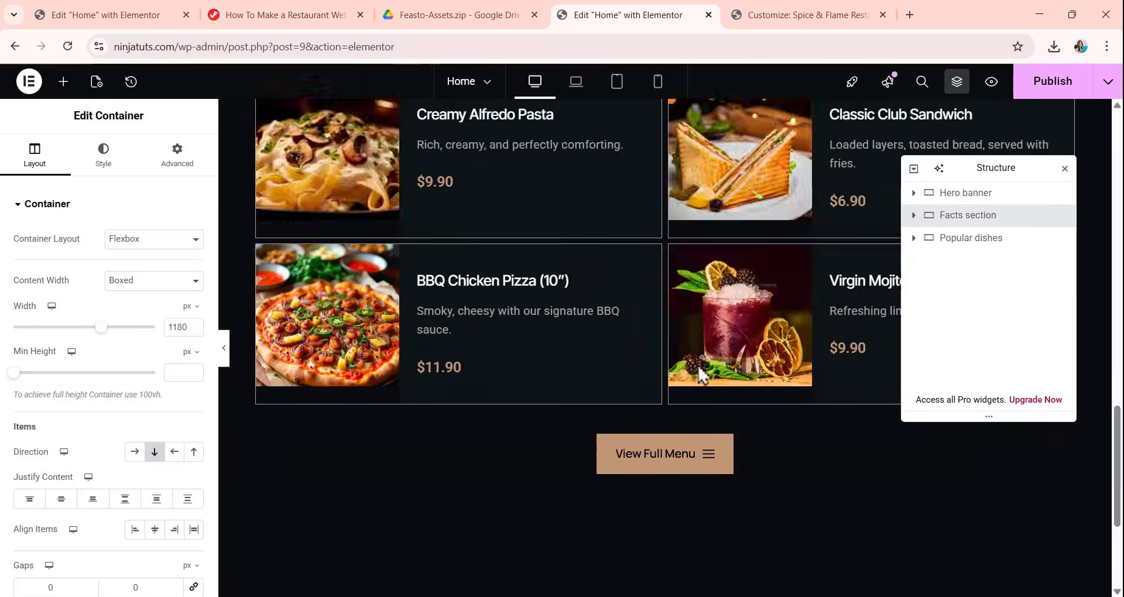
pyautogui.scroll(10, 694, 318)
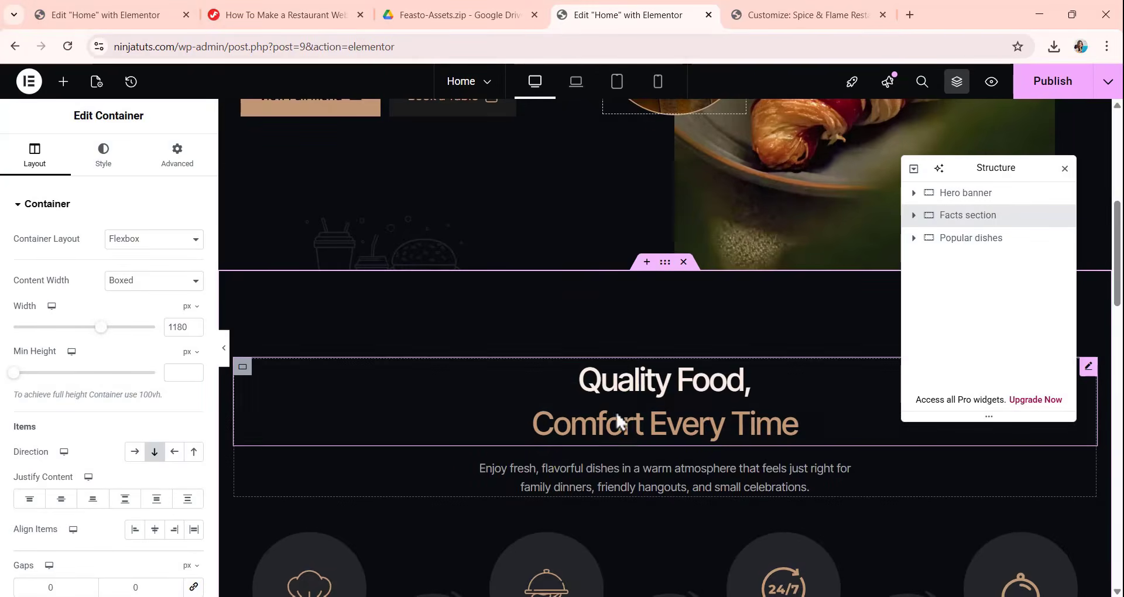
pyautogui.scroll(3, 622, 387)
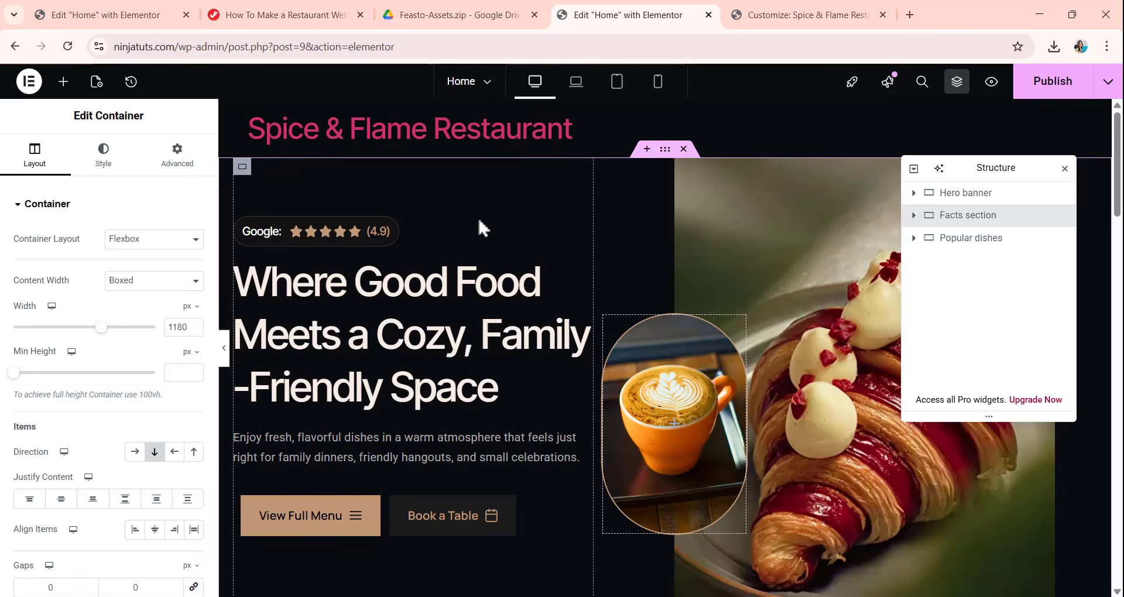
# In the Home page's settings, change the page layout to one without the theme's site header.
pyautogui.click(97, 82)
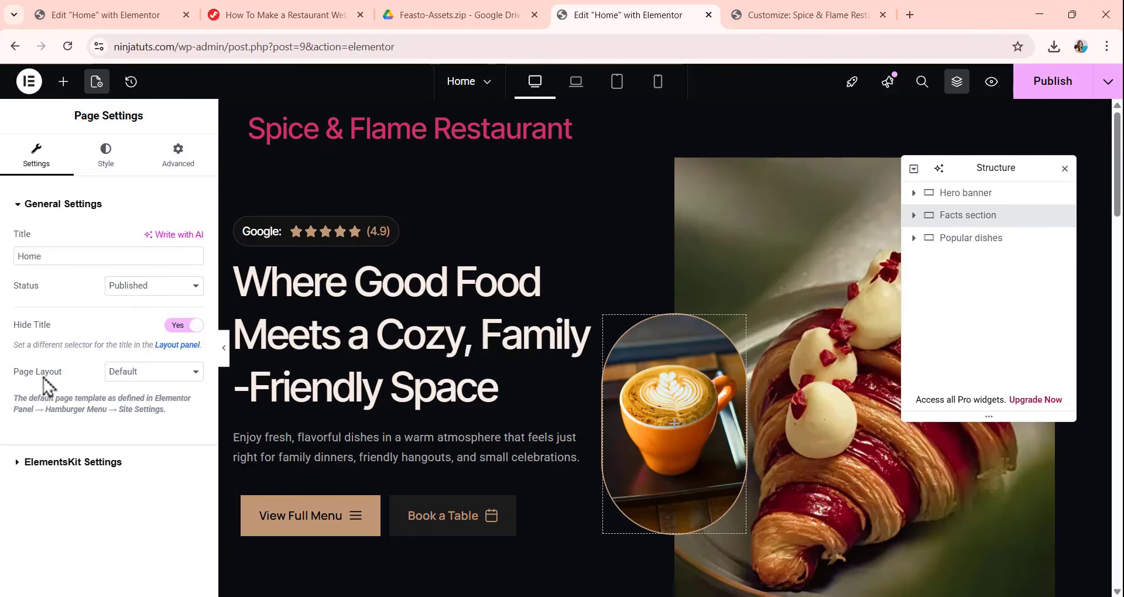
pyautogui.click(139, 377)
pyautogui.click(151, 406)
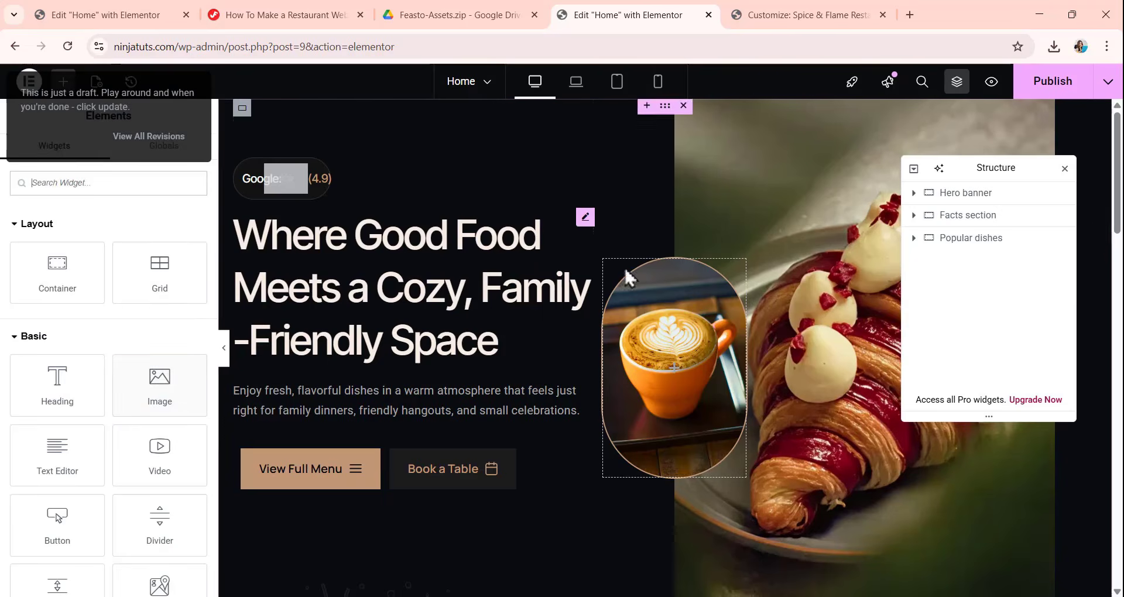
# Add a new container below the Popular dishes section at the end of the page and name it "set menu".
pyautogui.scroll(-10, 500, 252)
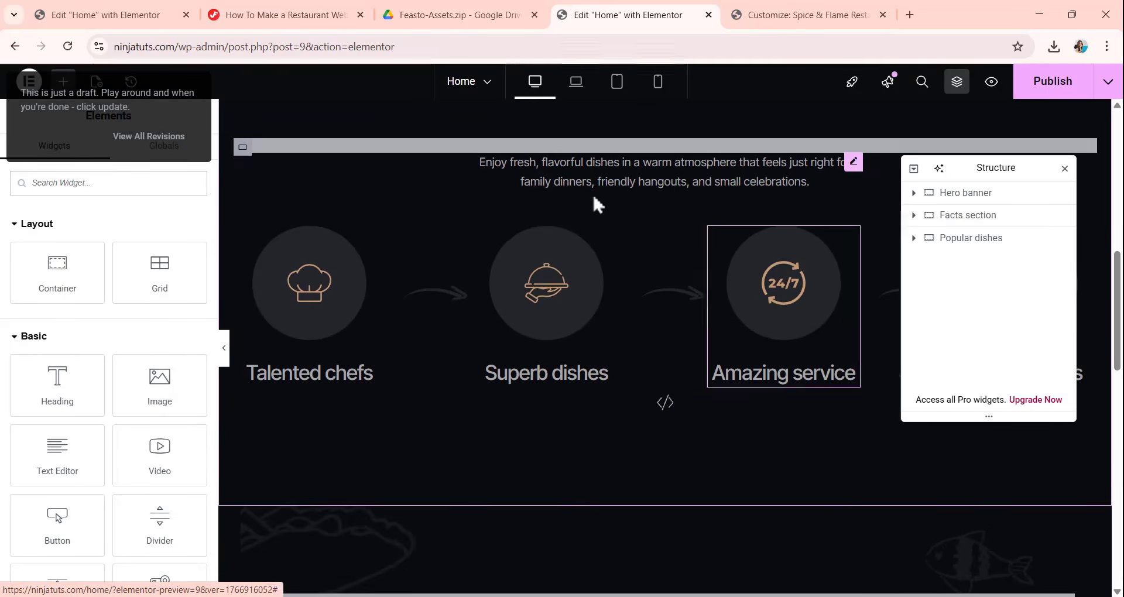
pyautogui.scroll(1, 596, 223)
pyautogui.scroll(-6, 596, 245)
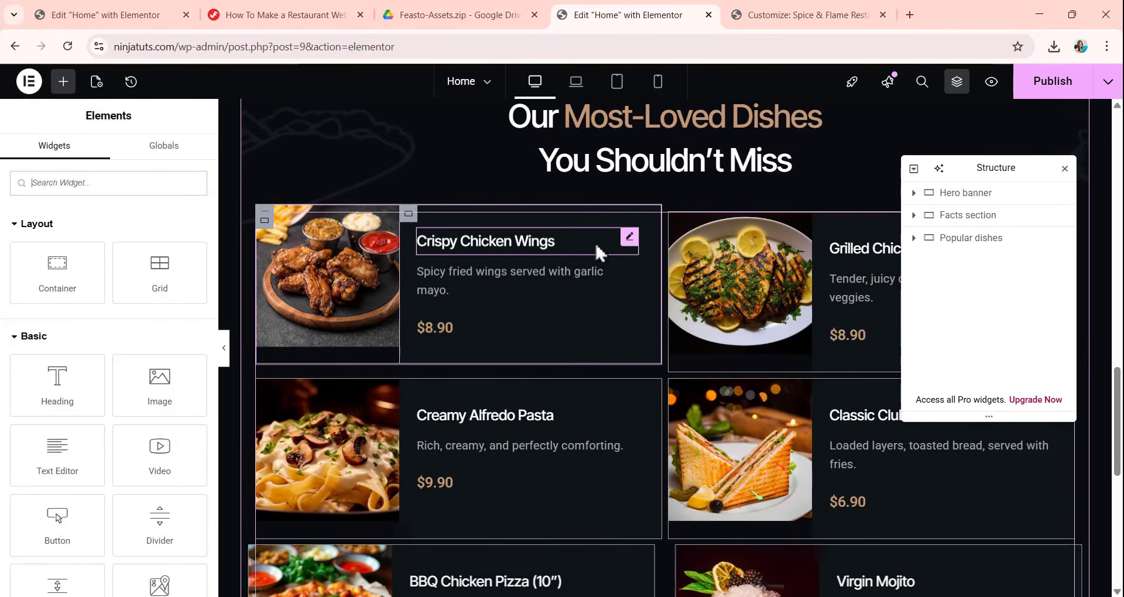
pyautogui.scroll(-4, 595, 241)
pyautogui.scroll(-3, 606, 287)
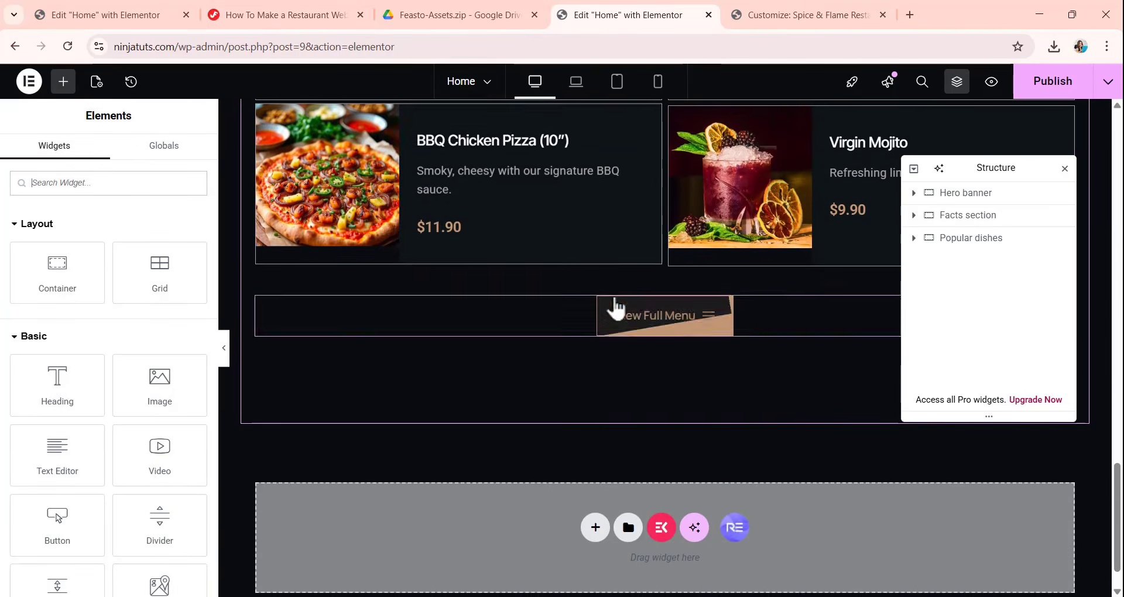
pyautogui.scroll(-1, 627, 328)
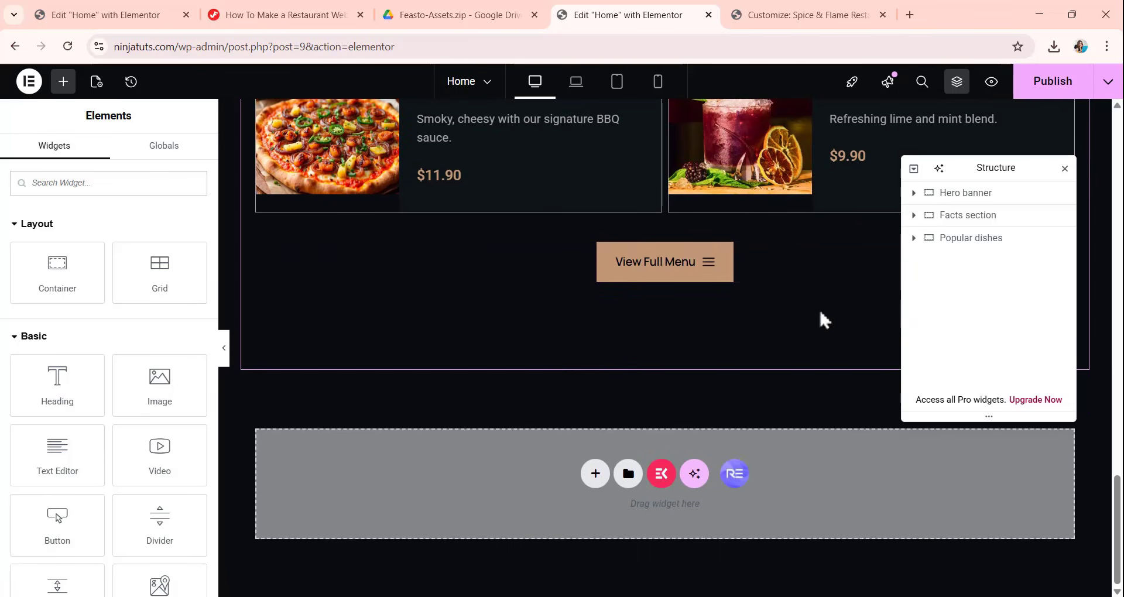
pyautogui.click(955, 239)
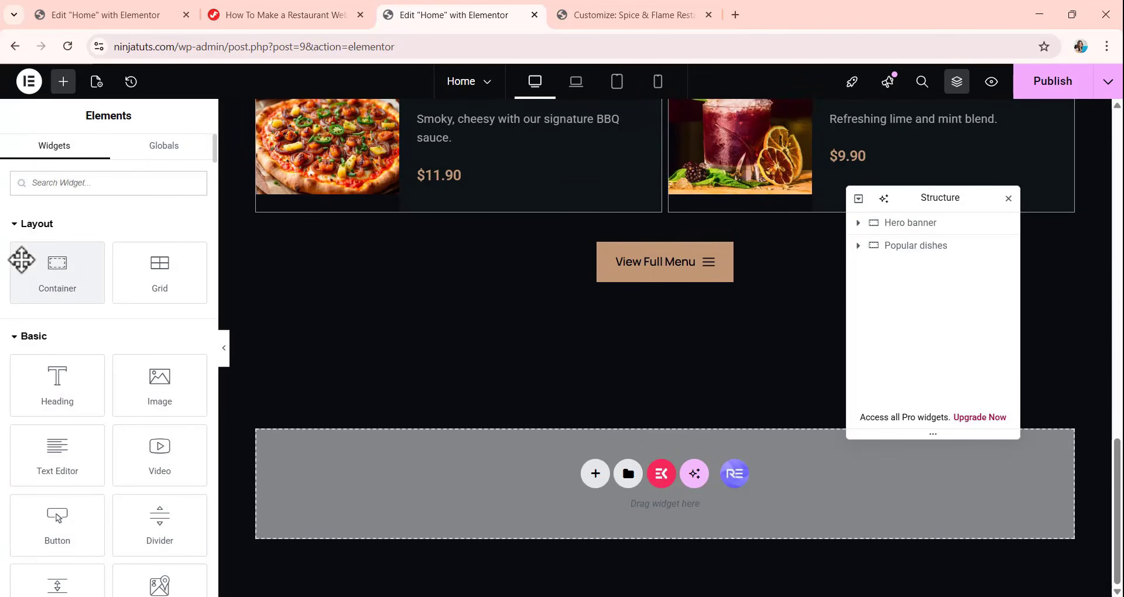
pyautogui.moveTo(22, 259); pyautogui.dragTo(580, 510)
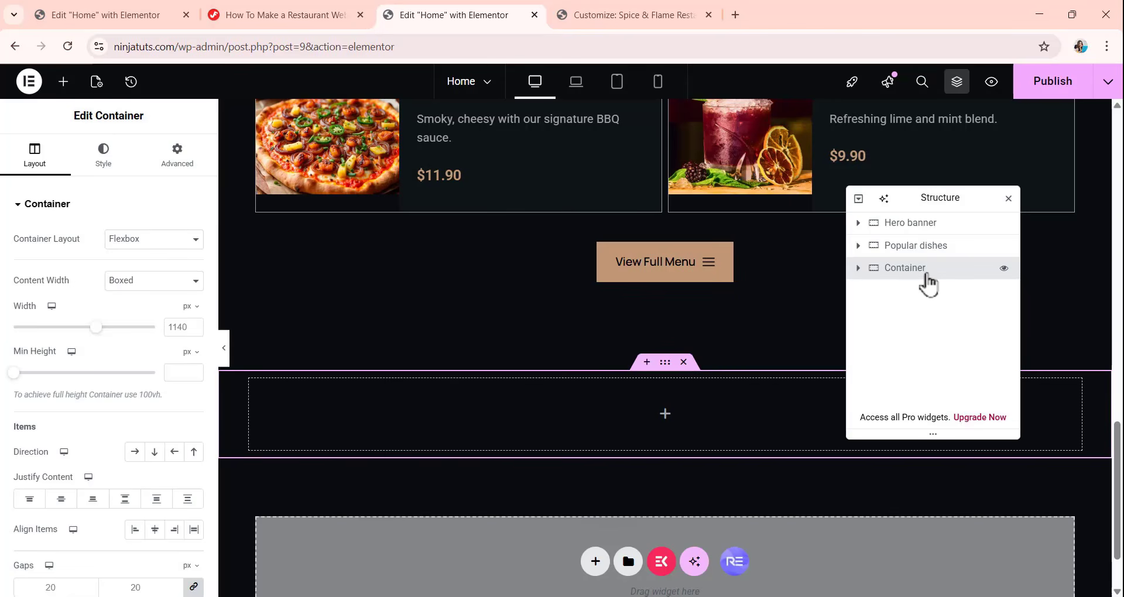
pyautogui.doubleClick(926, 274)
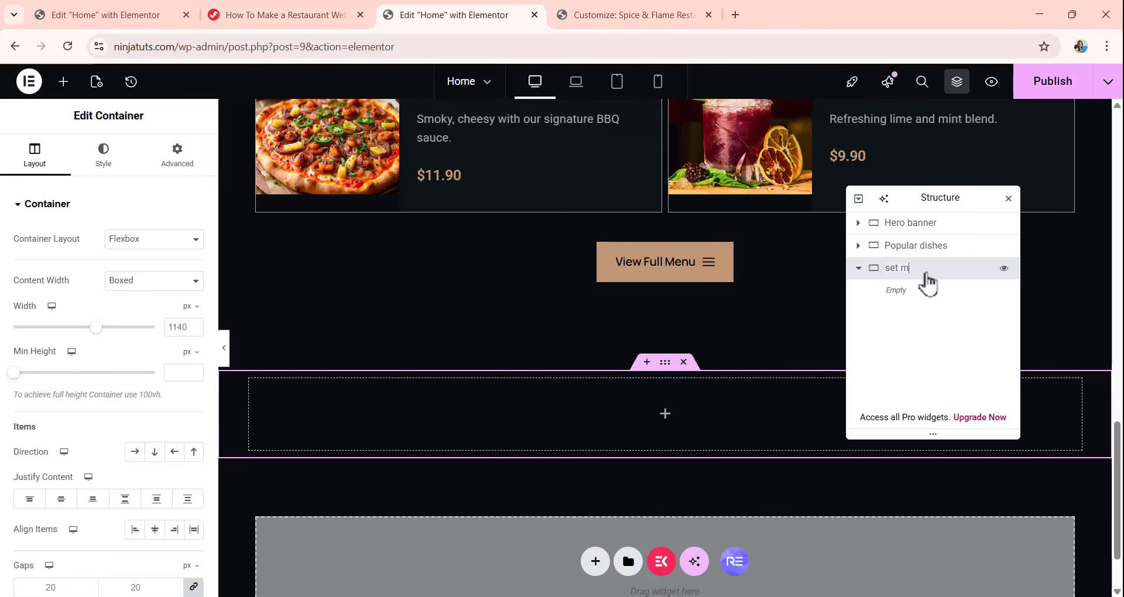
pyautogui.press('Return')
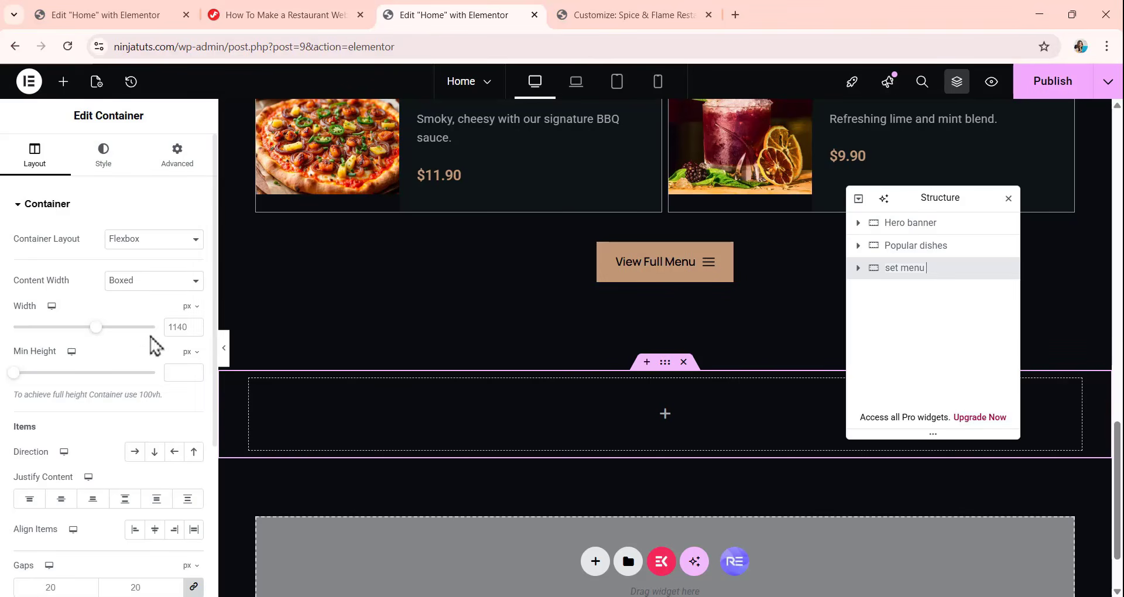
# Set the set menu container's boxed width to 1040 px, its direction to column and its linked gaps to 0 px.
pyautogui.write('1')
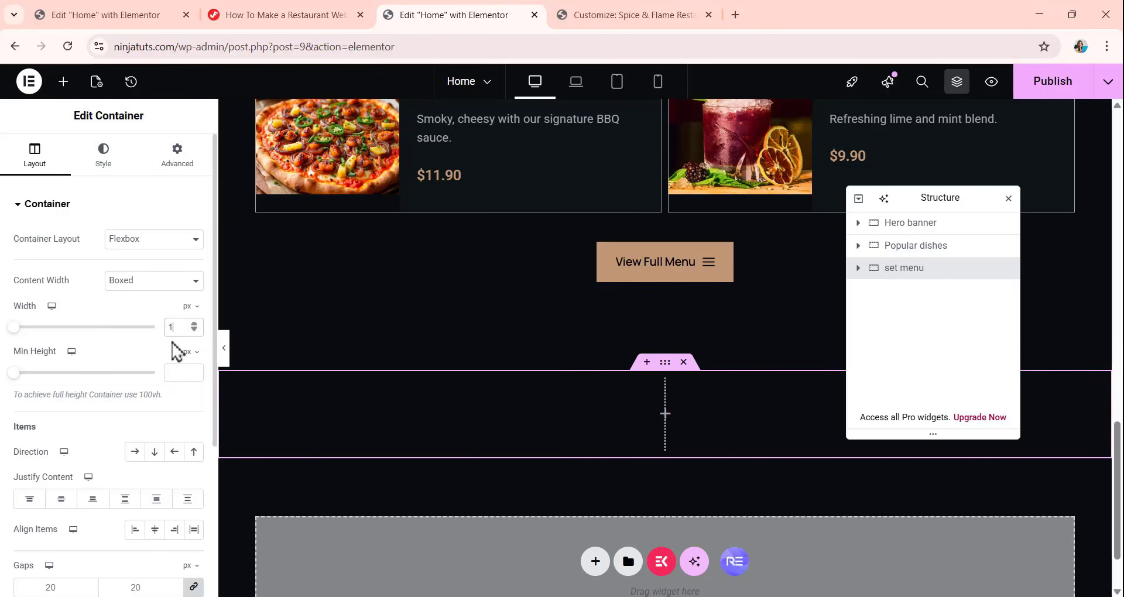
pyautogui.write('040')
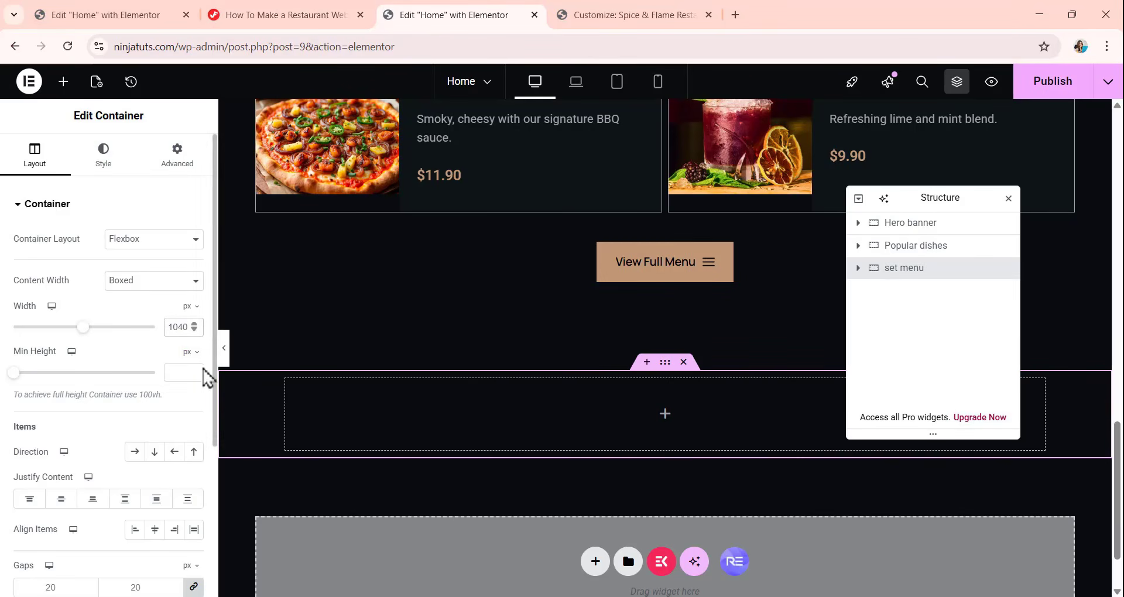
pyautogui.scroll(-1, 117, 360)
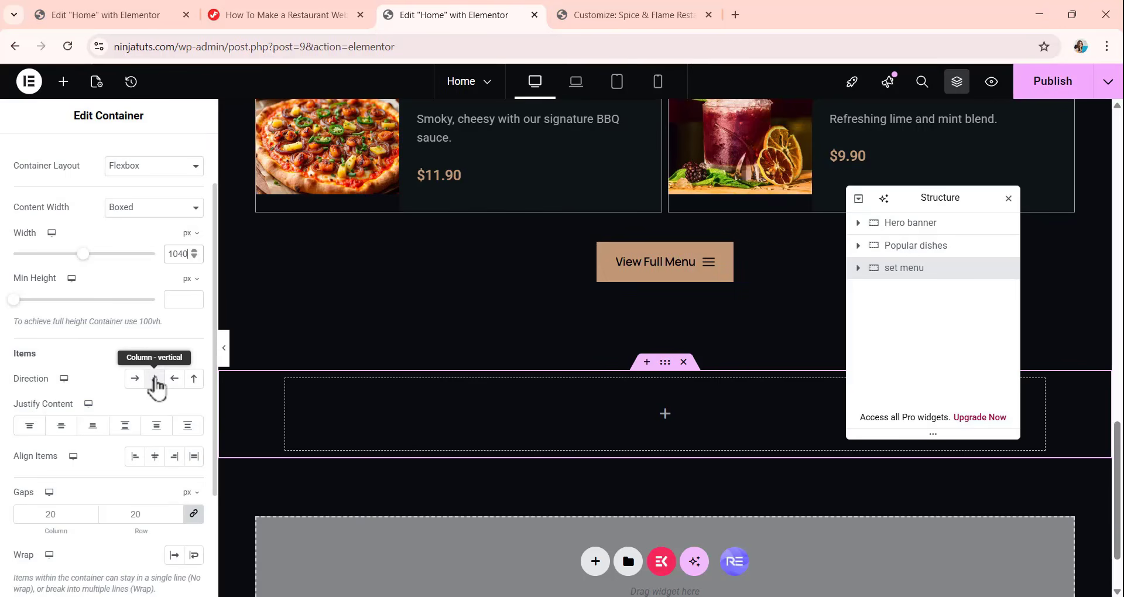
pyautogui.click(155, 380)
pyautogui.scroll(-1, 159, 410)
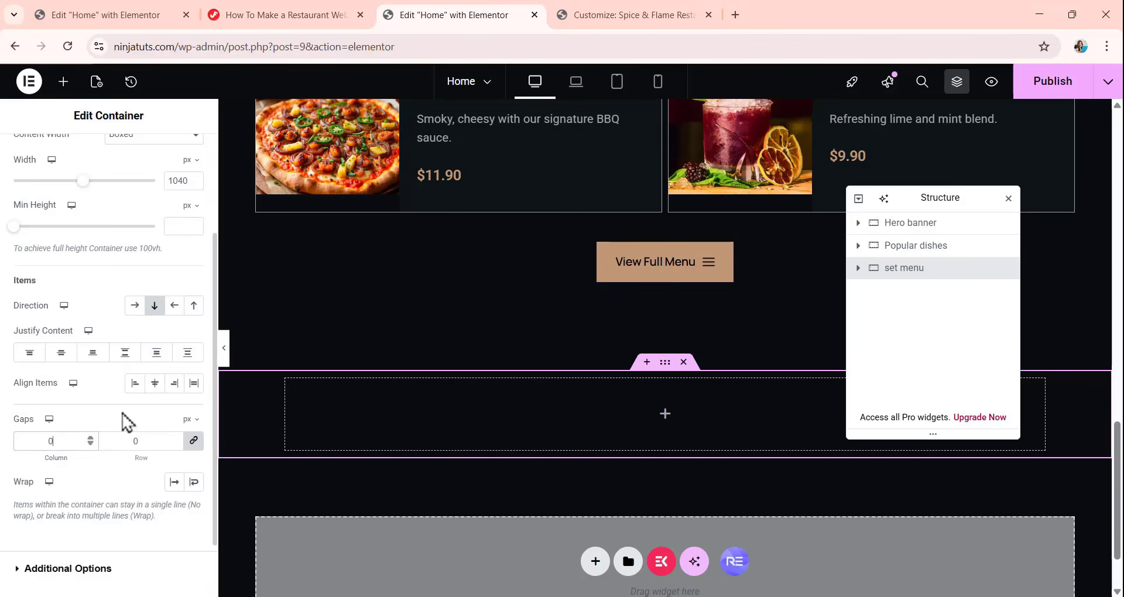
pyautogui.scroll(2, 128, 422)
# Give the set menu container a classic background with the color 0E1416.
pyautogui.click(103, 157)
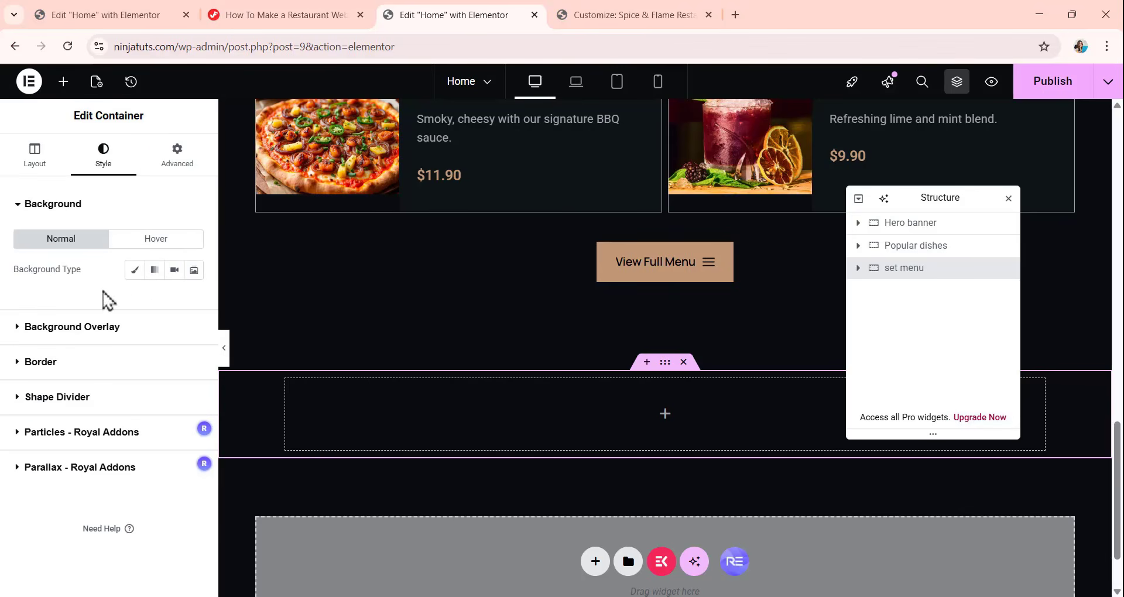
pyautogui.click(135, 272)
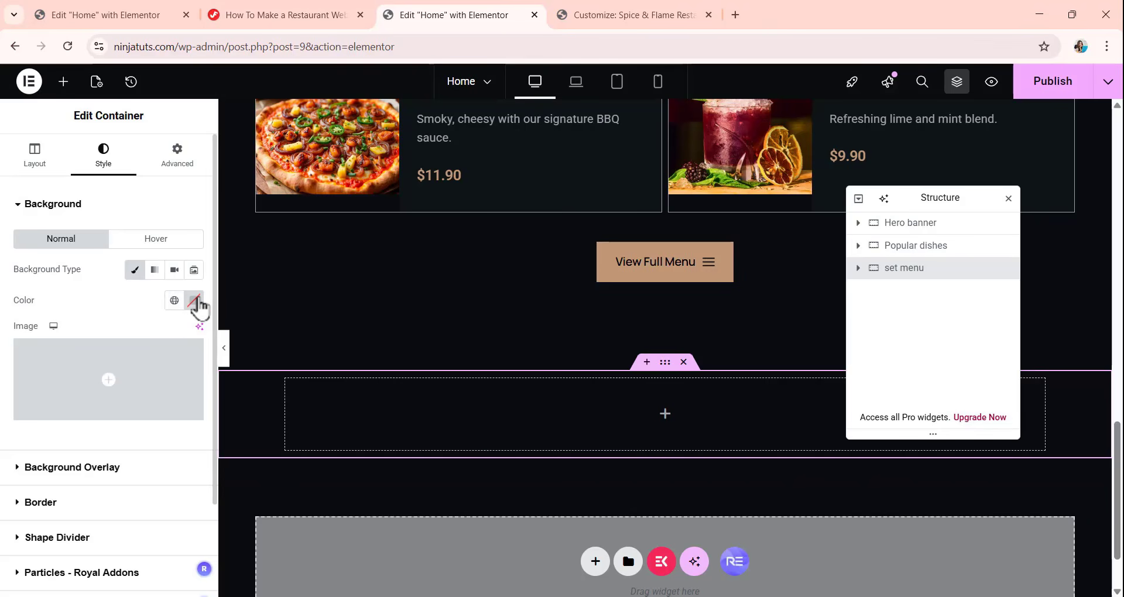
pyautogui.click(194, 300)
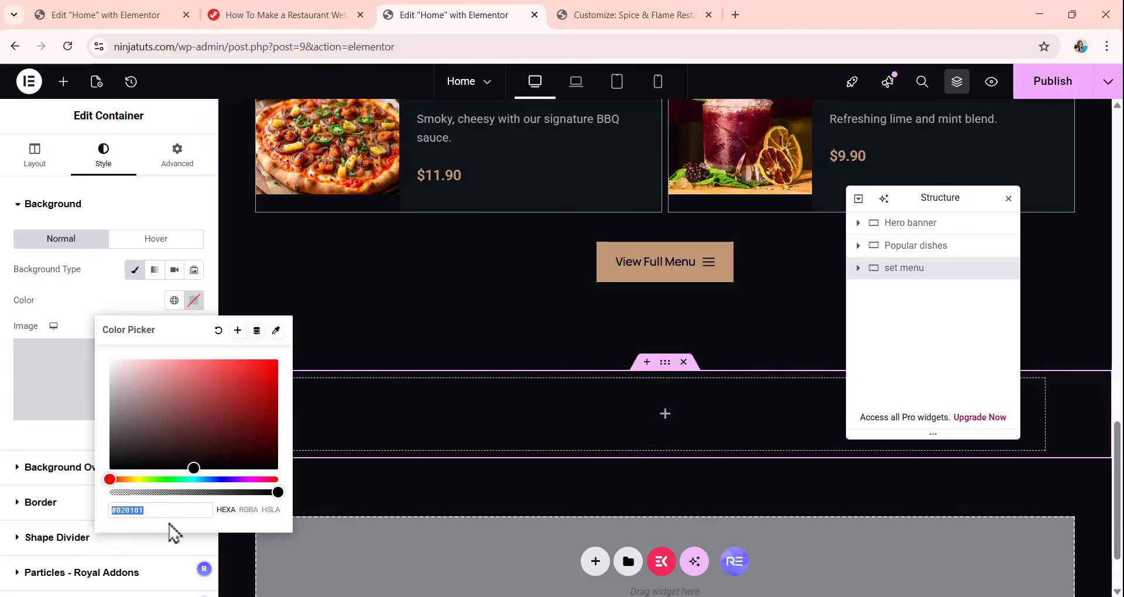
pyautogui.write('0E')
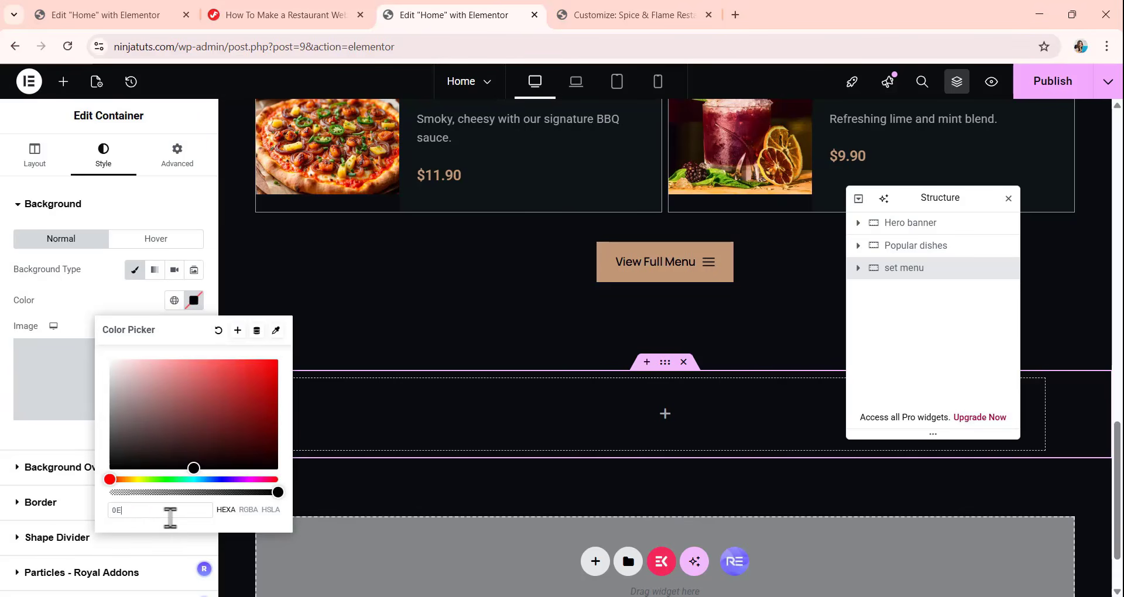
pyautogui.write('1416')
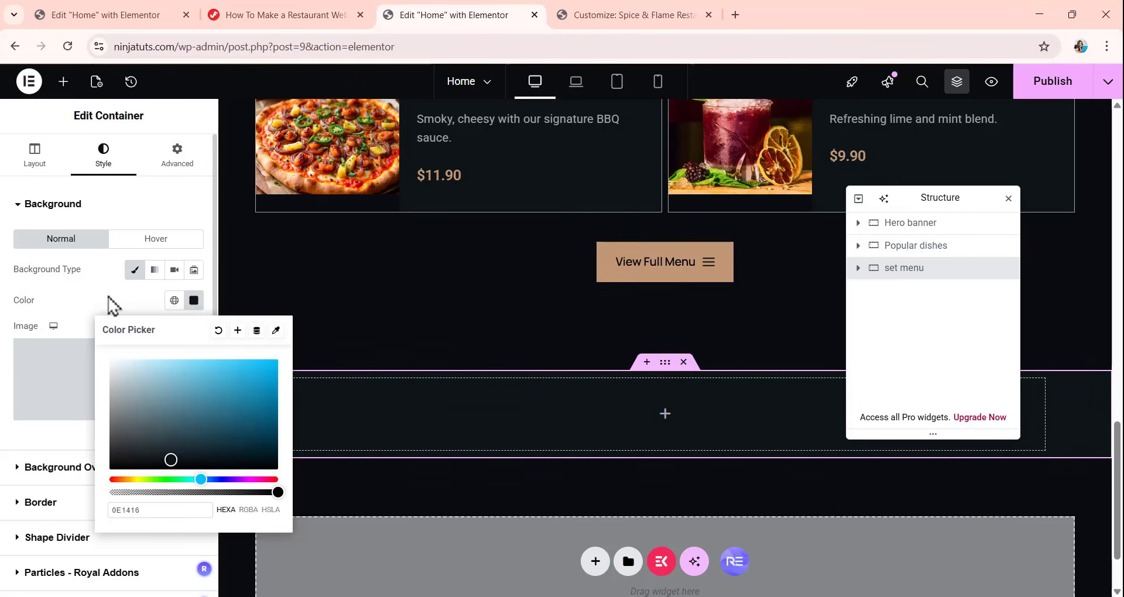
# Give the set menu container a classic background overlay using the Cake.png image from the media library.
pyautogui.click(114, 310)
pyautogui.scroll(-1, 106, 339)
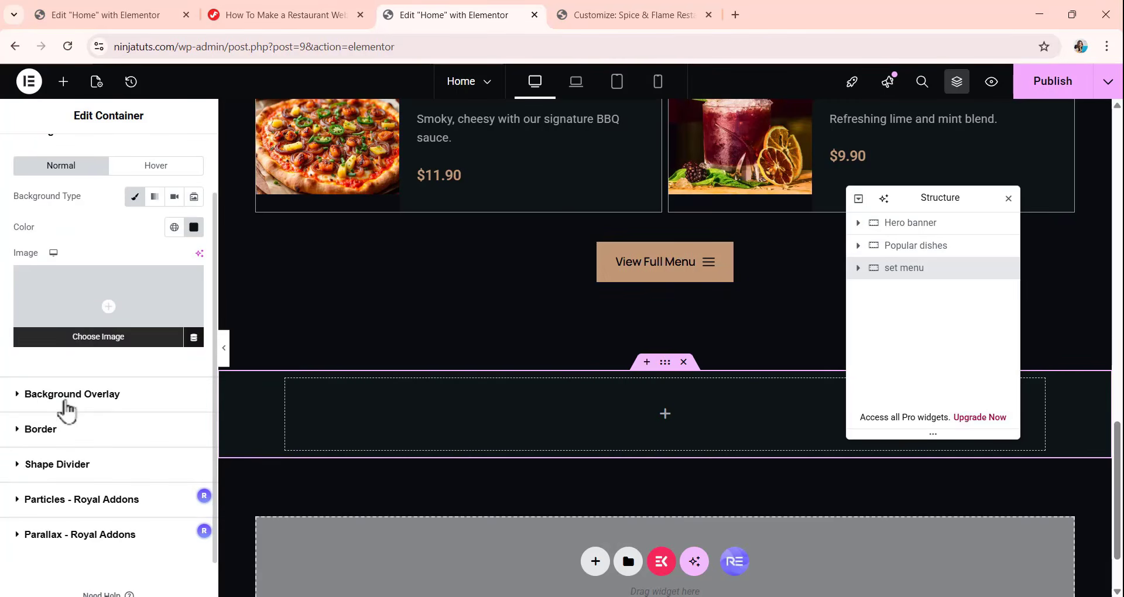
pyautogui.click(98, 403)
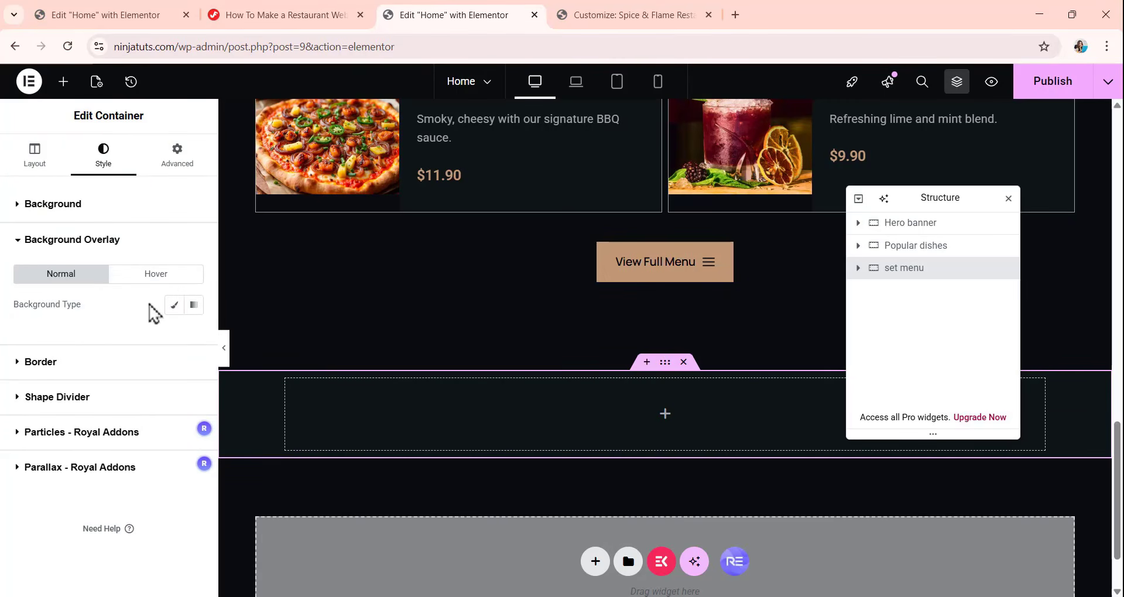
pyautogui.click(174, 306)
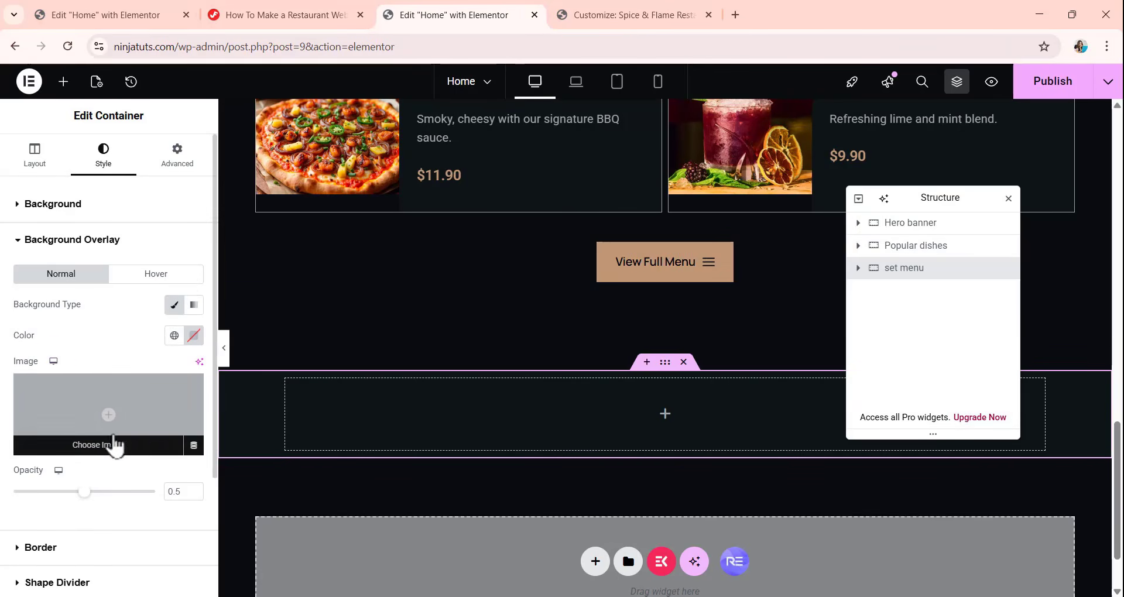
pyautogui.click(132, 454)
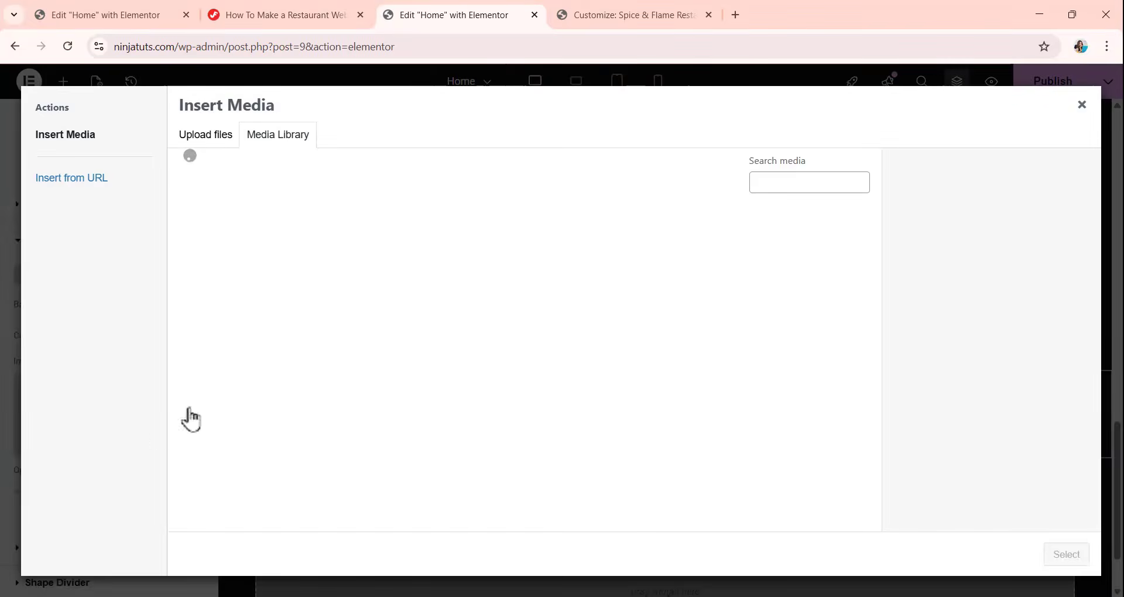
pyautogui.scroll(-2, 562, 314)
pyautogui.scroll(-18, 561, 311)
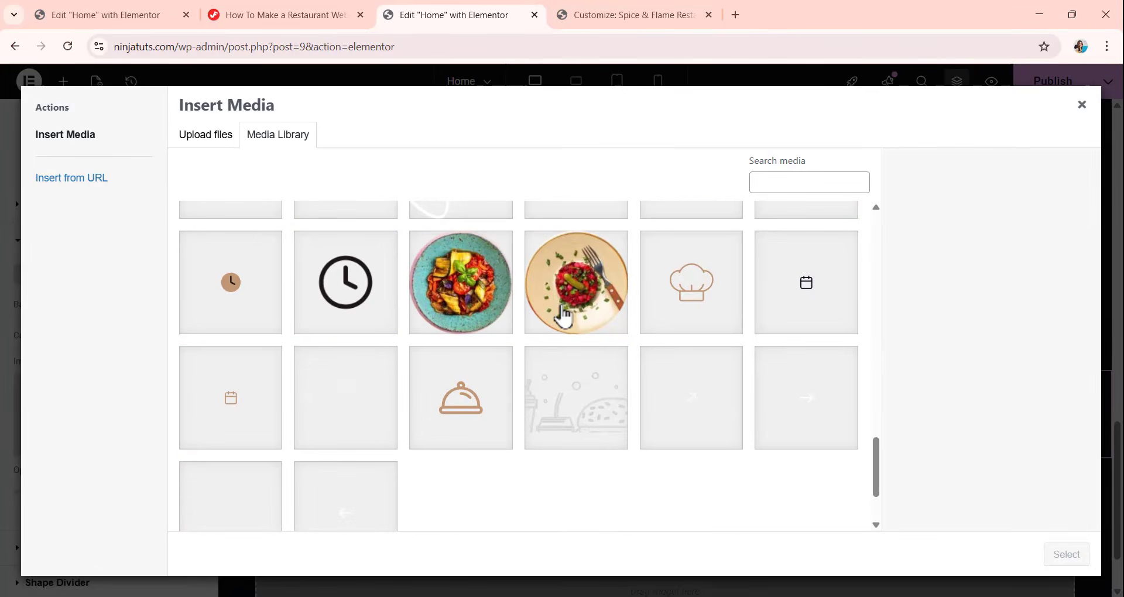
pyautogui.click(326, 430)
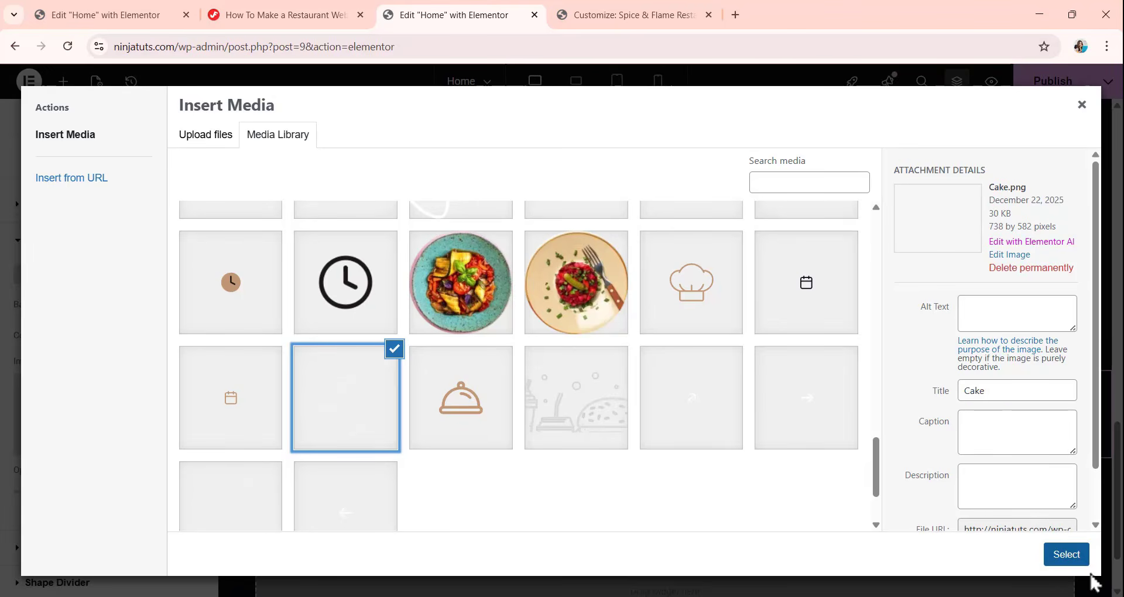
pyautogui.click(1067, 554)
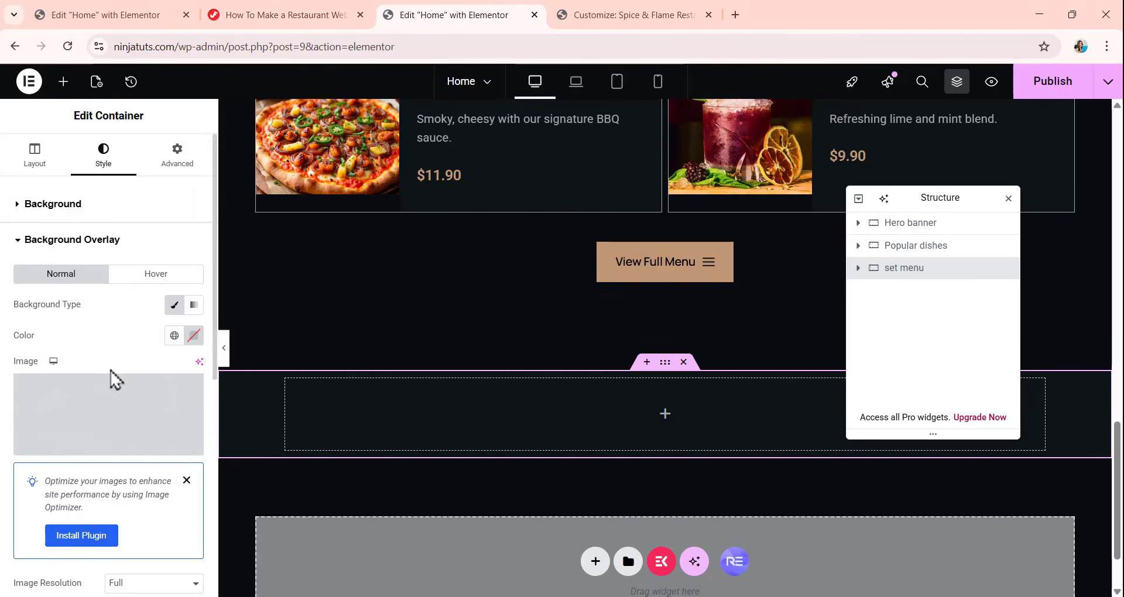
# Set the overlay image's position to Custom with an X position of calc(50% + 485px).
pyautogui.scroll(-4, 113, 376)
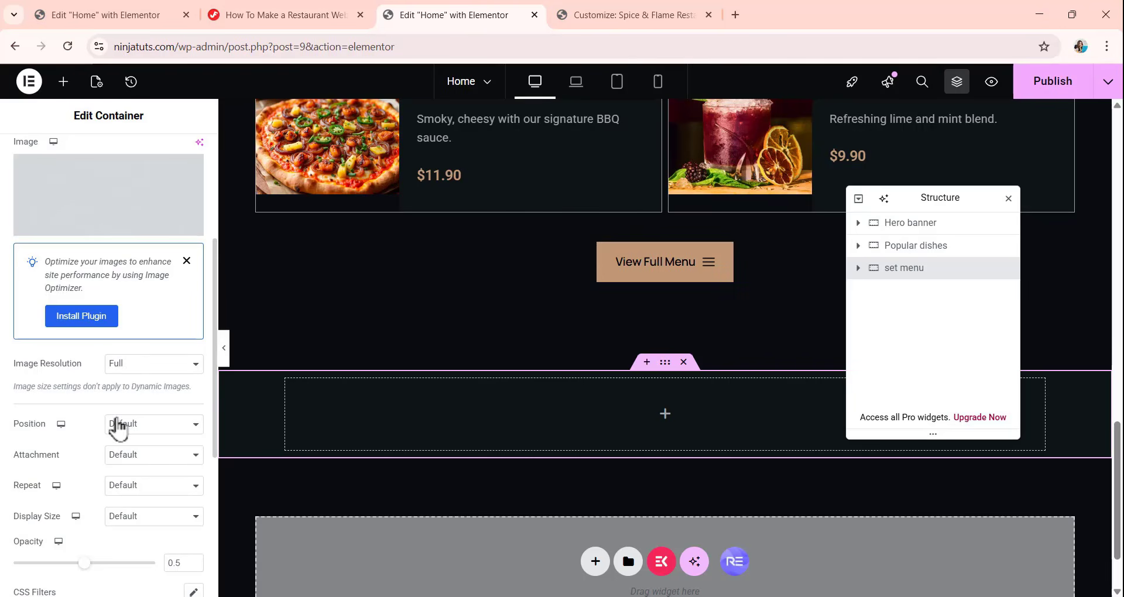
pyautogui.click(150, 428)
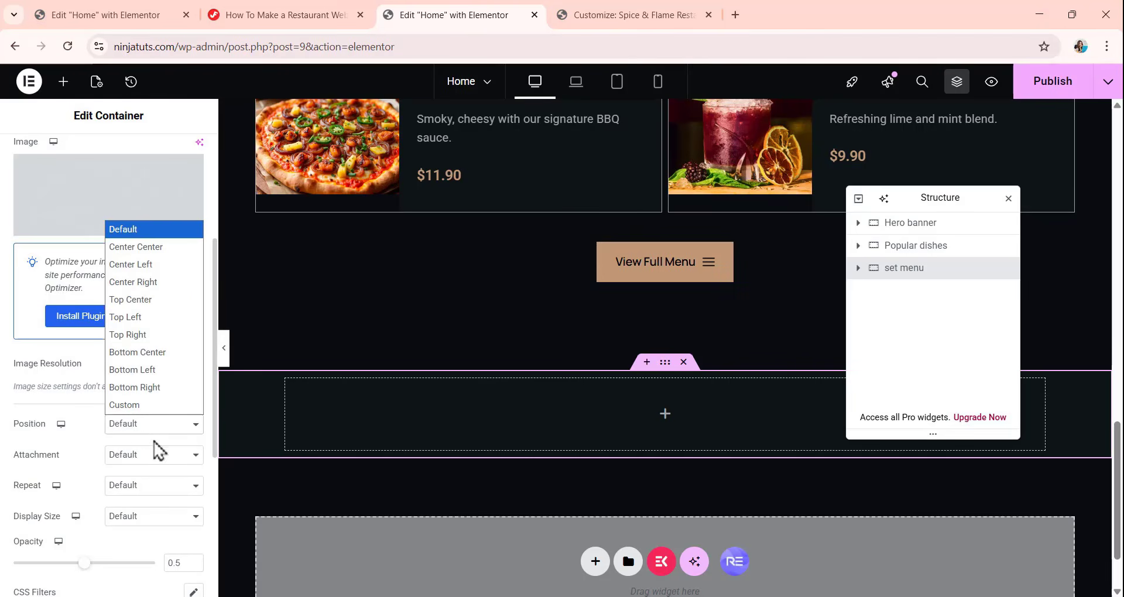
pyautogui.click(144, 405)
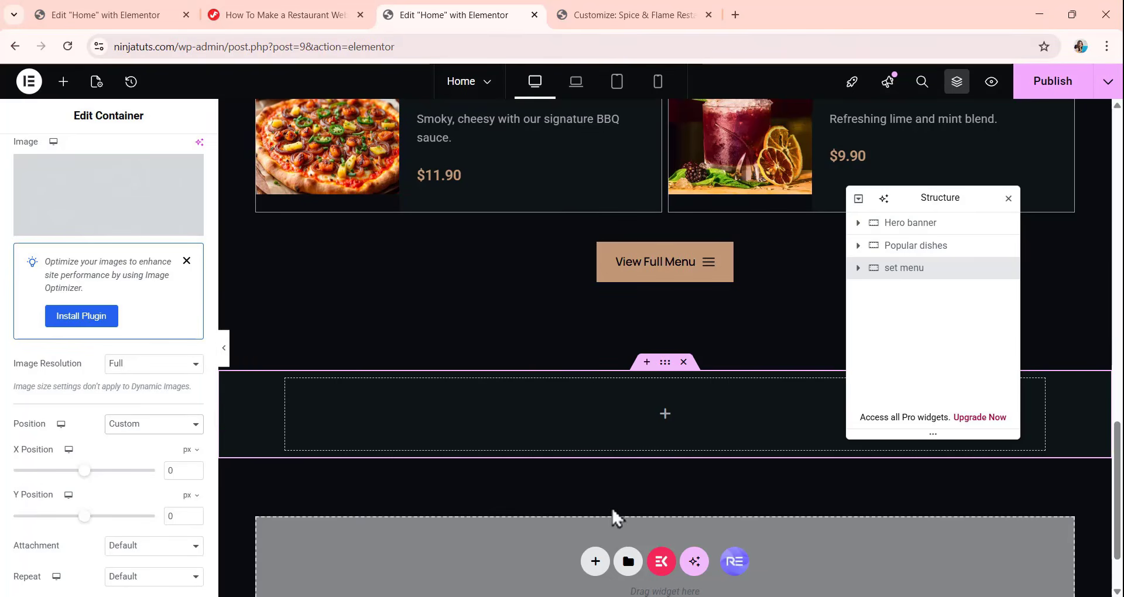
pyautogui.moveTo(183, 471); pyautogui.dragTo(104, 464)
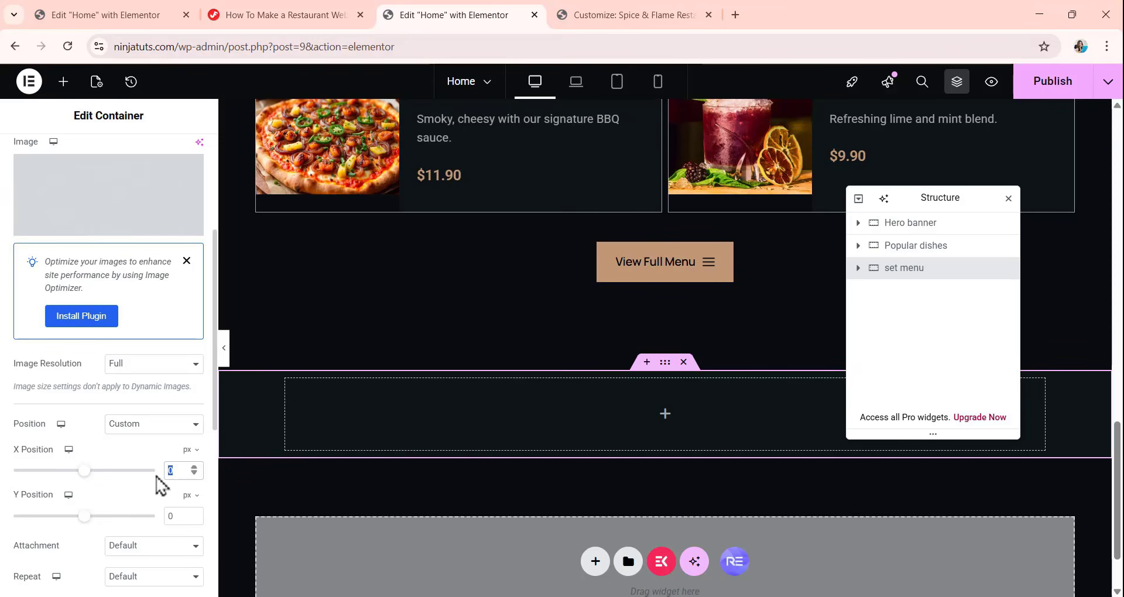
pyautogui.click(193, 460)
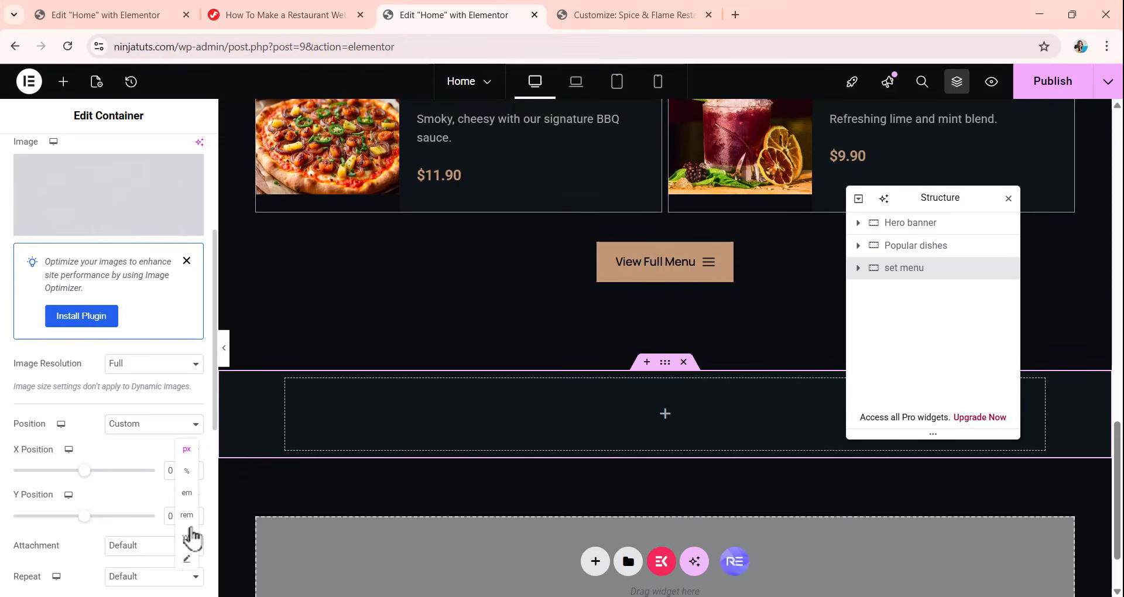
pyautogui.click(188, 559)
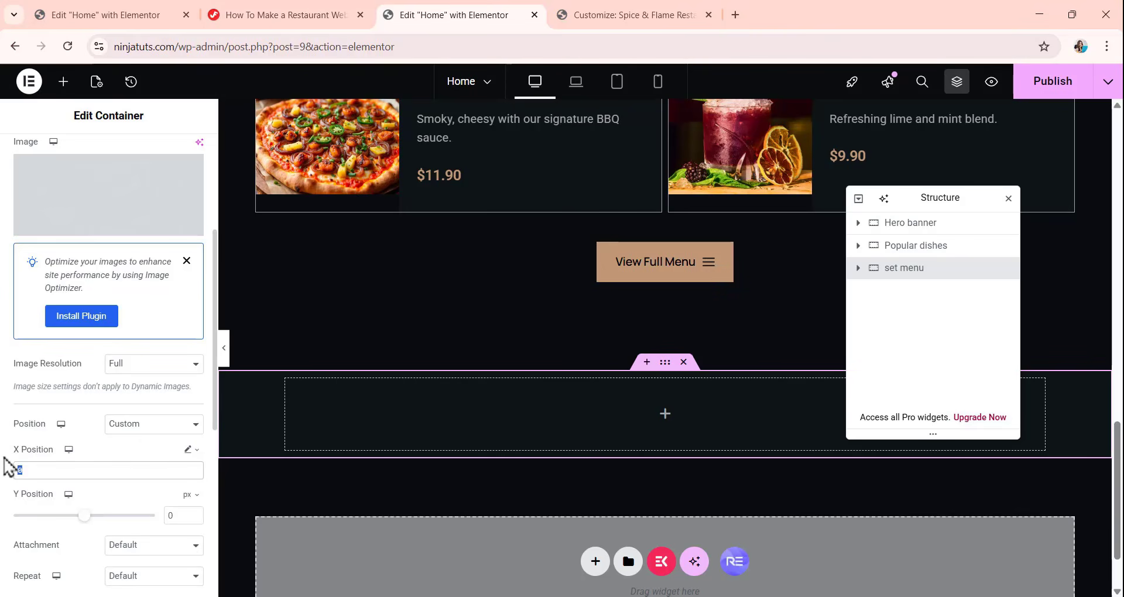
pyautogui.write('calc(50% + 485px)')
pyautogui.scroll(-1, 117, 404)
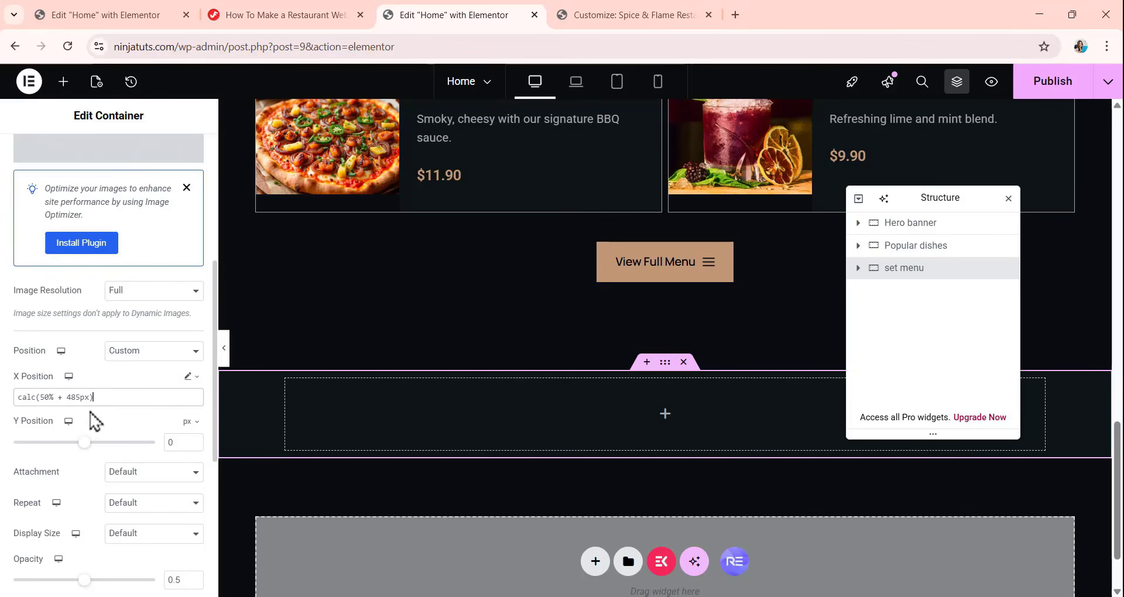
# Set the overlay image's Y position to 79 px and its repeat option to No-repeat.
pyautogui.scroll(-4, 317, 404)
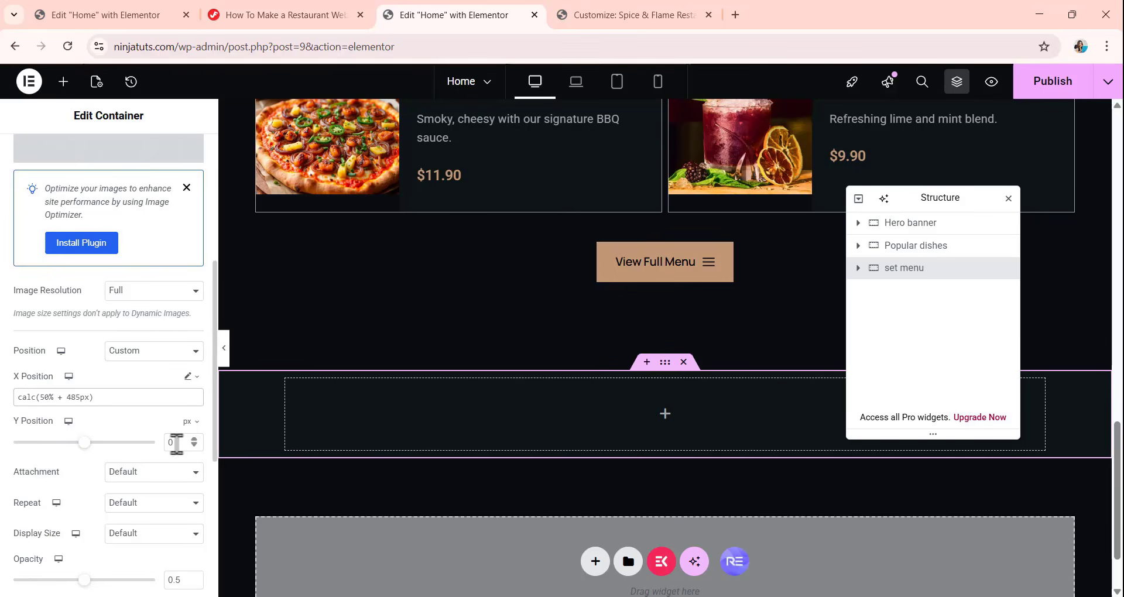
pyautogui.click(176, 443)
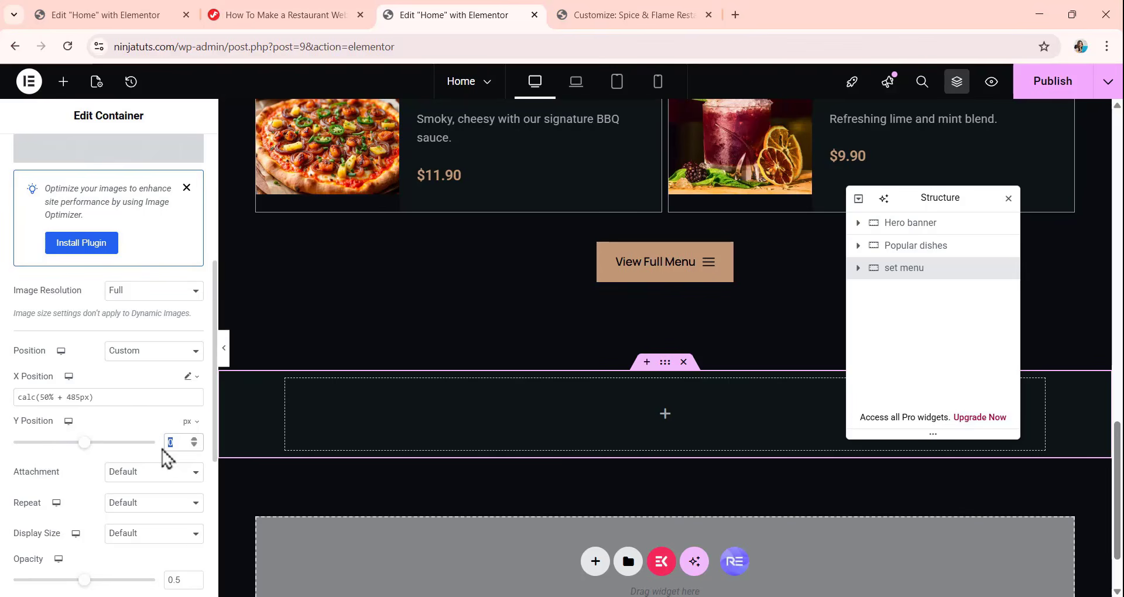
pyautogui.write('79')
pyautogui.scroll(-1, 103, 447)
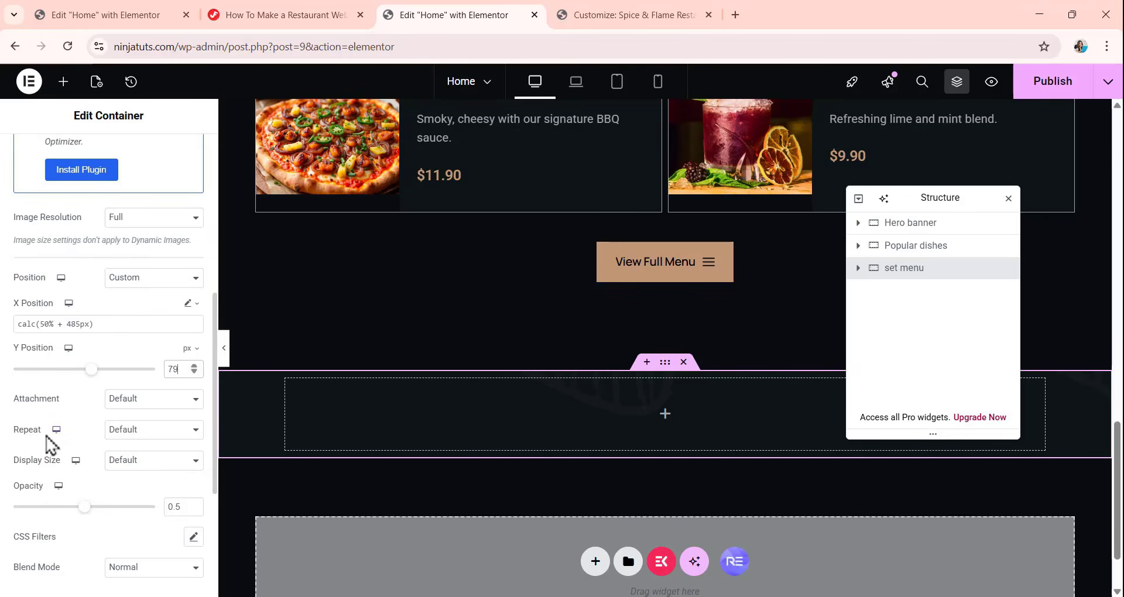
pyautogui.click(158, 433)
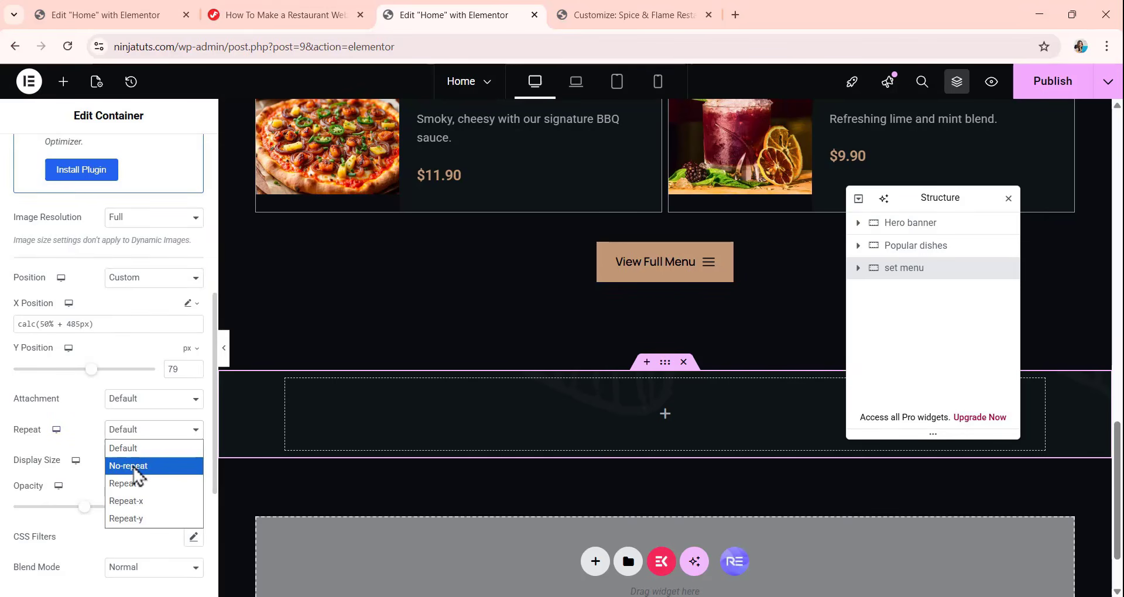
pyautogui.click(133, 468)
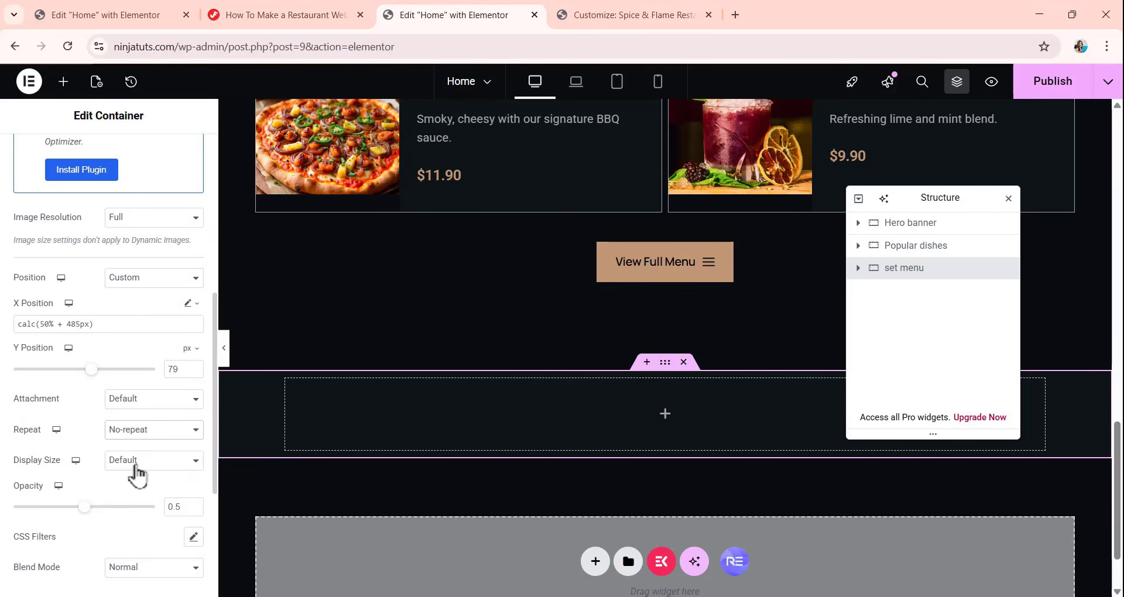
# Set the overlay image's display size to a custom width of 162.4 px and its opacity to the maximum.
pyautogui.click(137, 466)
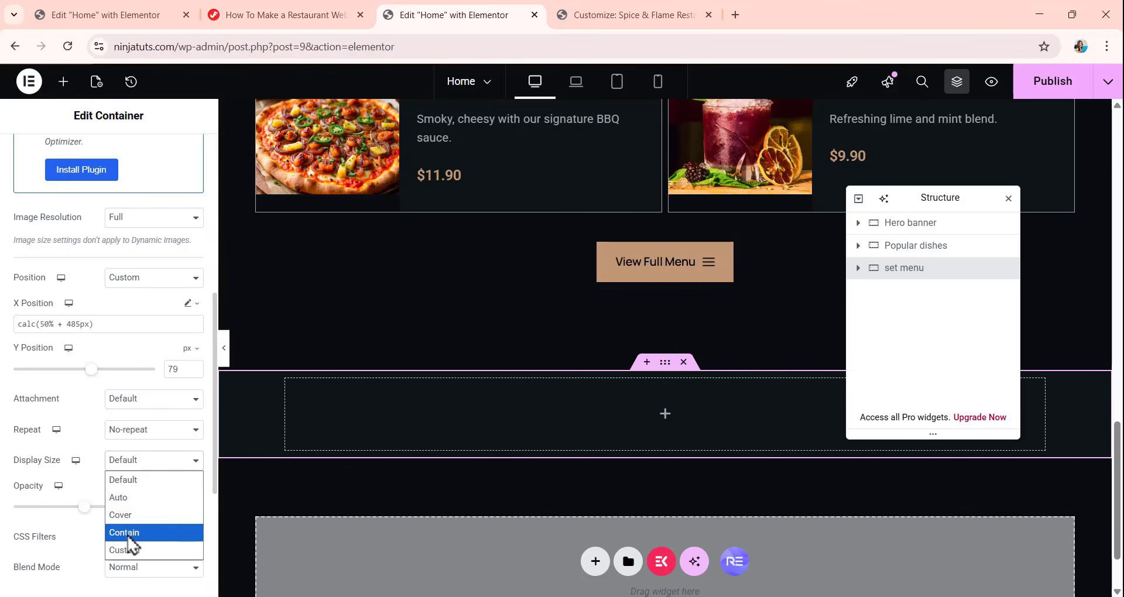
pyautogui.click(132, 551)
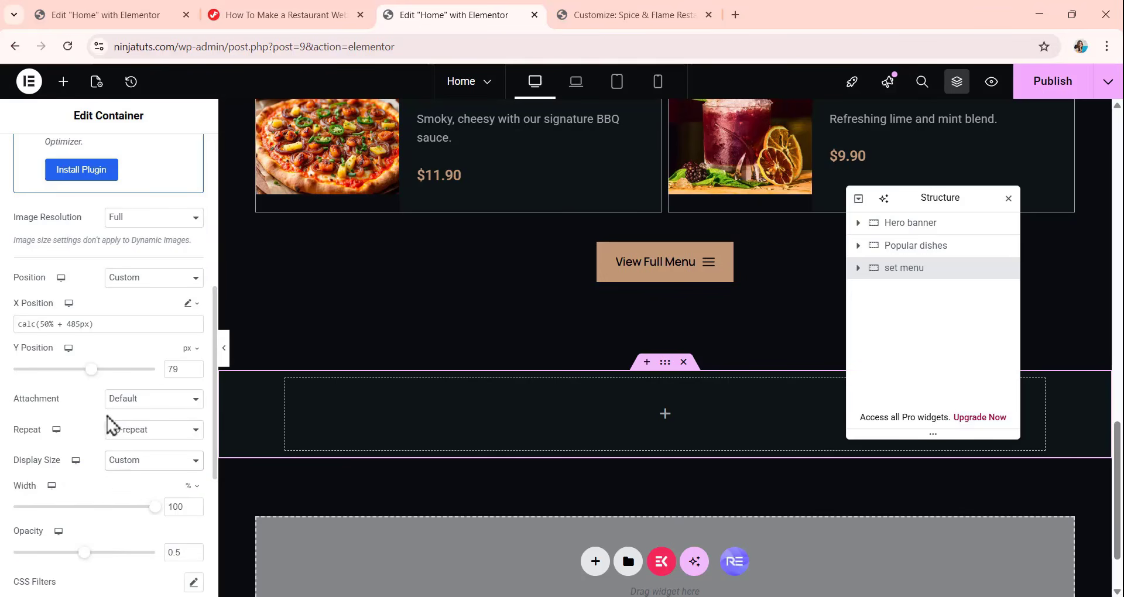
pyautogui.scroll(-3, 110, 419)
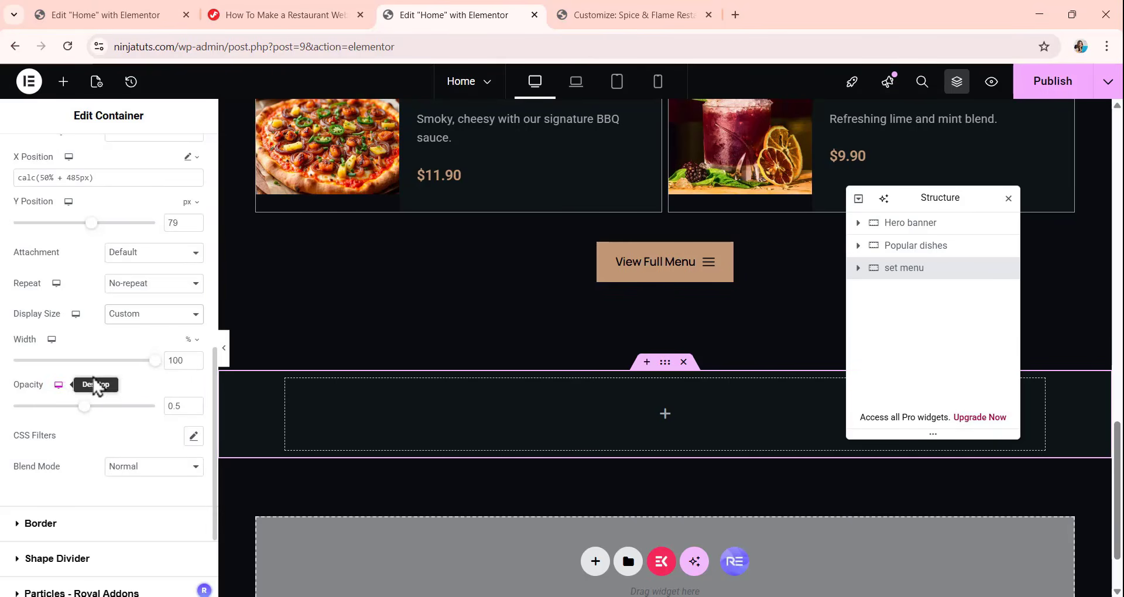
pyautogui.click(189, 339)
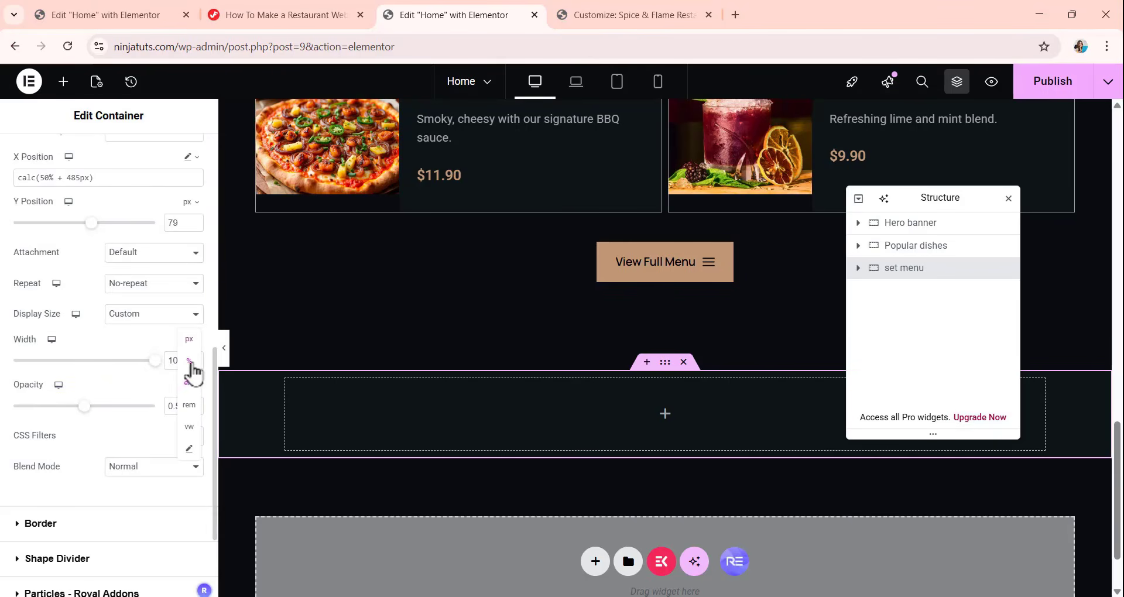
pyautogui.click(189, 340)
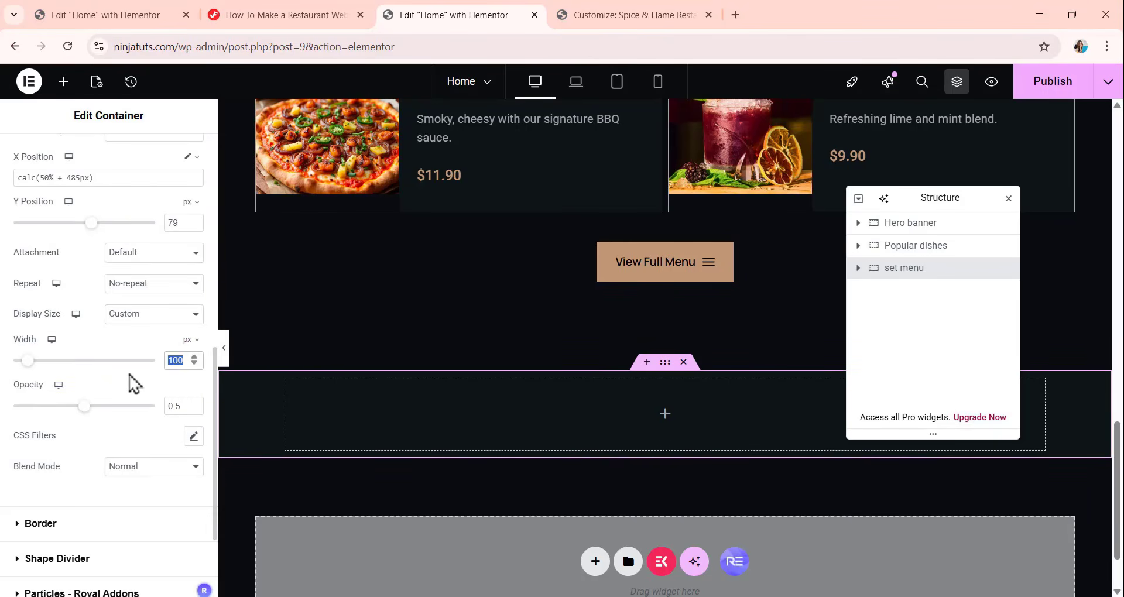
pyautogui.write('162.4')
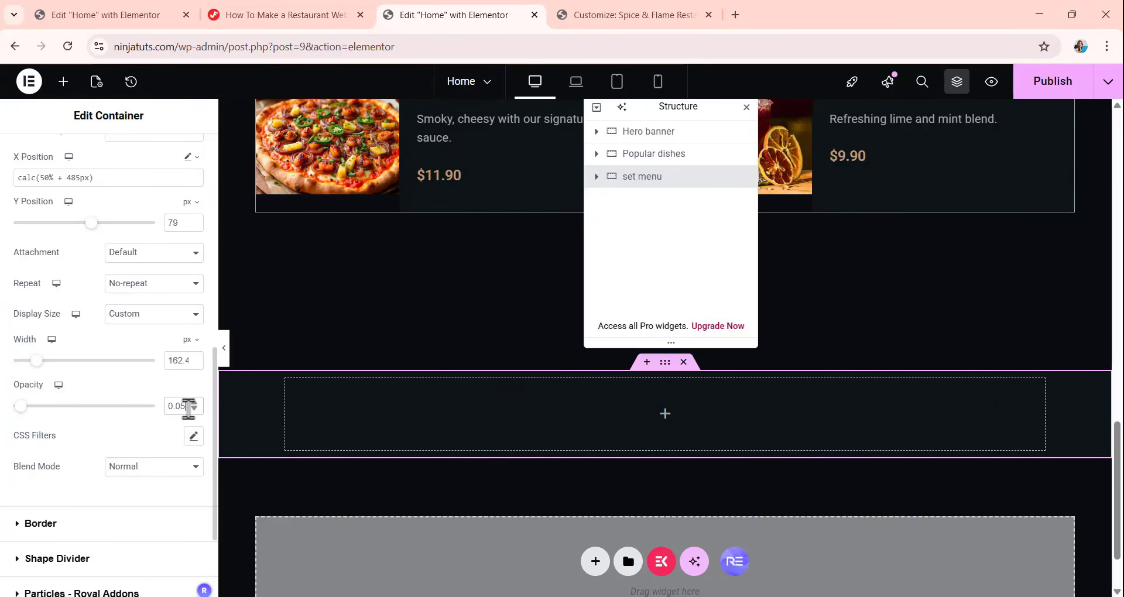
pyautogui.moveTo(188, 409); pyautogui.dragTo(168, 413)
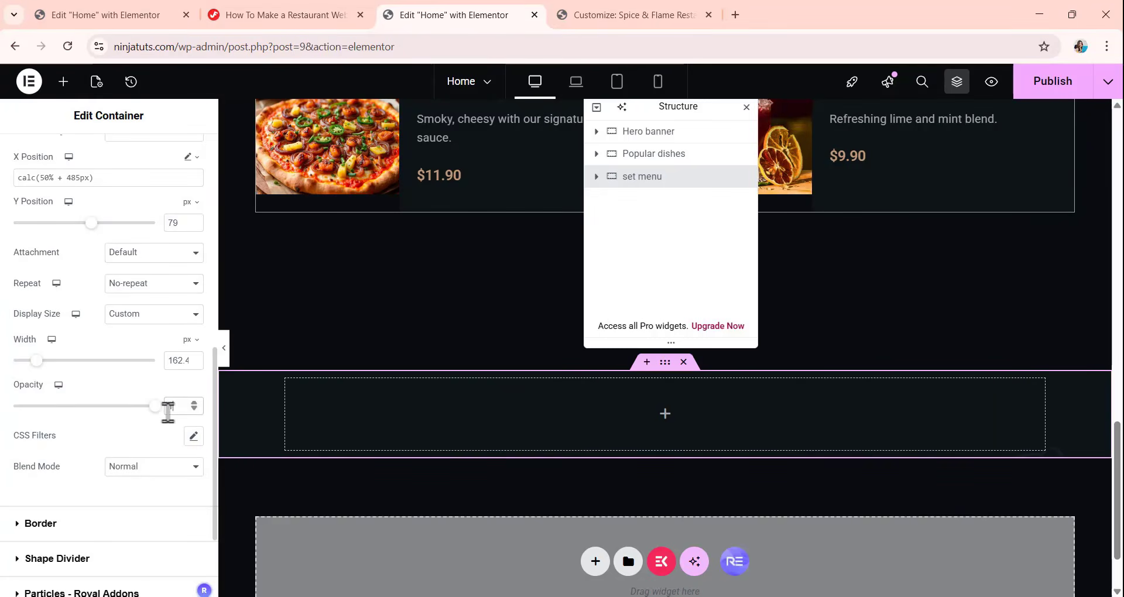
# Set the set menu container's unlinked padding to 120 px top and bottom and 20 px right and left.
pyautogui.scroll(9, 92, 213)
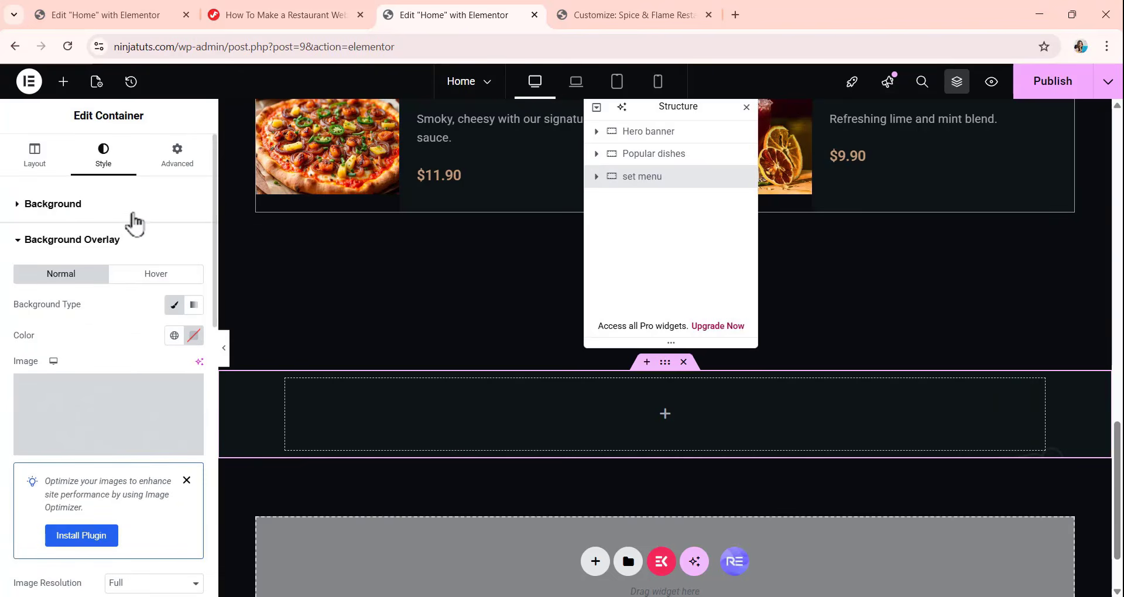
pyautogui.click(179, 165)
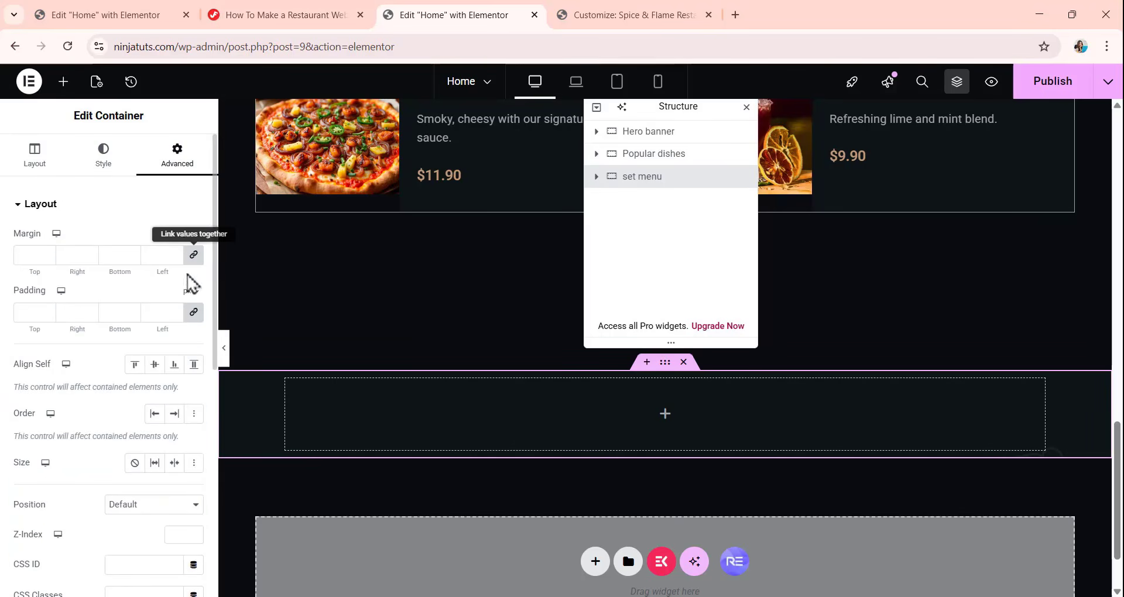
pyautogui.click(193, 312)
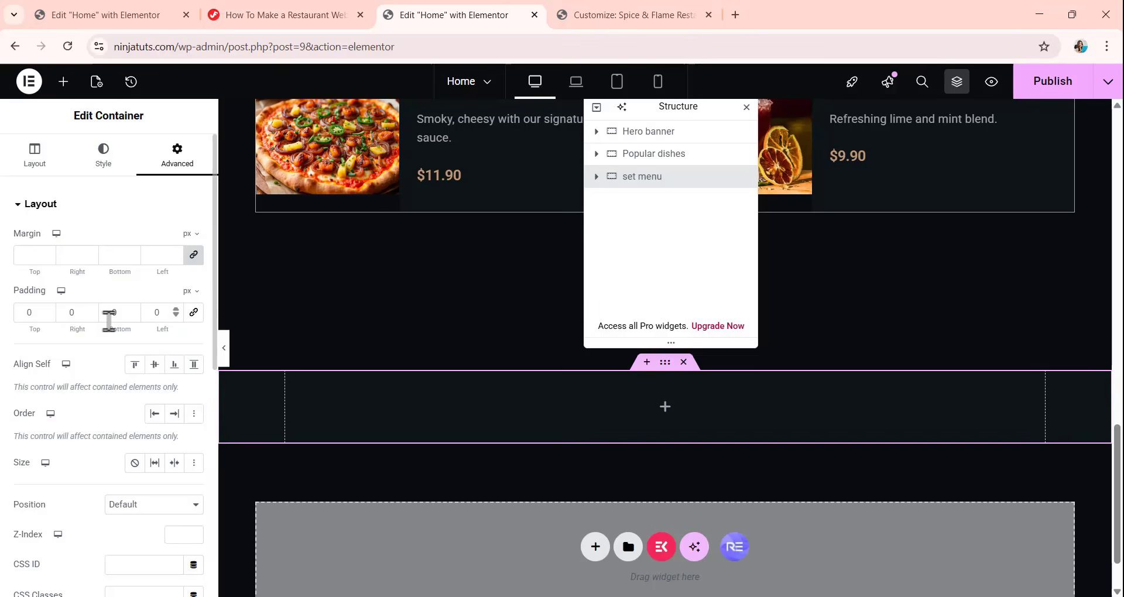
pyautogui.doubleClick(20, 312)
pyautogui.write('120')
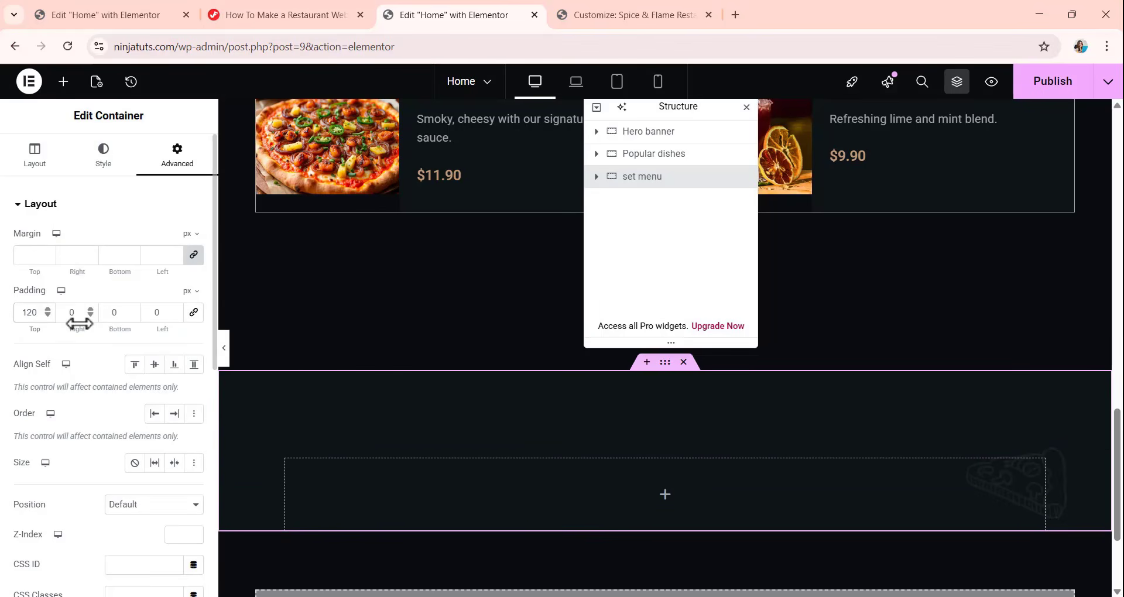
pyautogui.press('Tab')
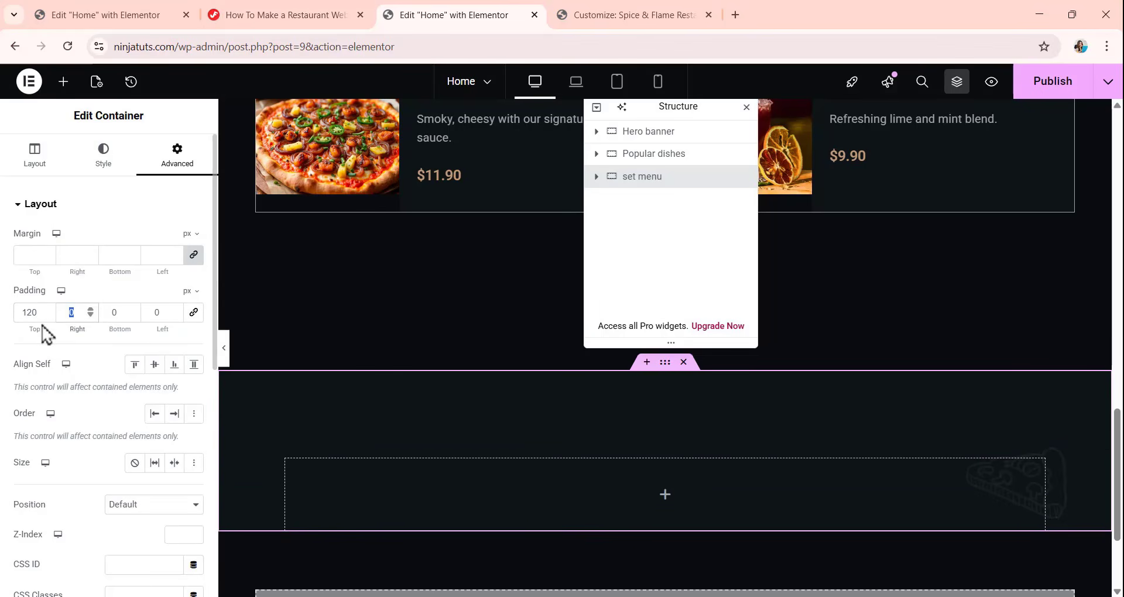
pyautogui.write('20')
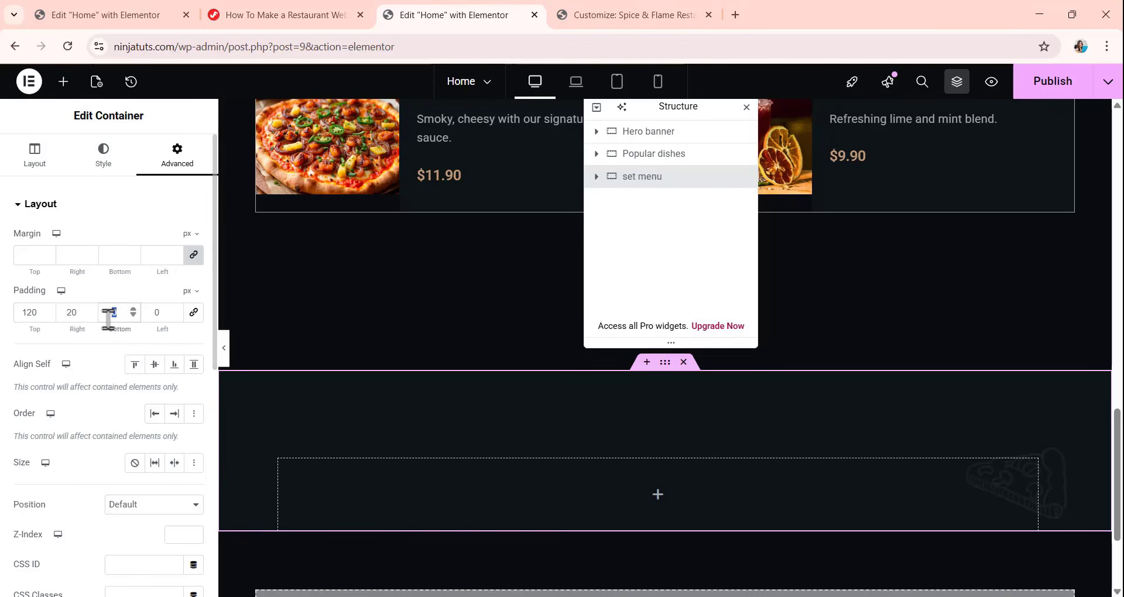
pyautogui.press('Tab')
pyautogui.write('20')
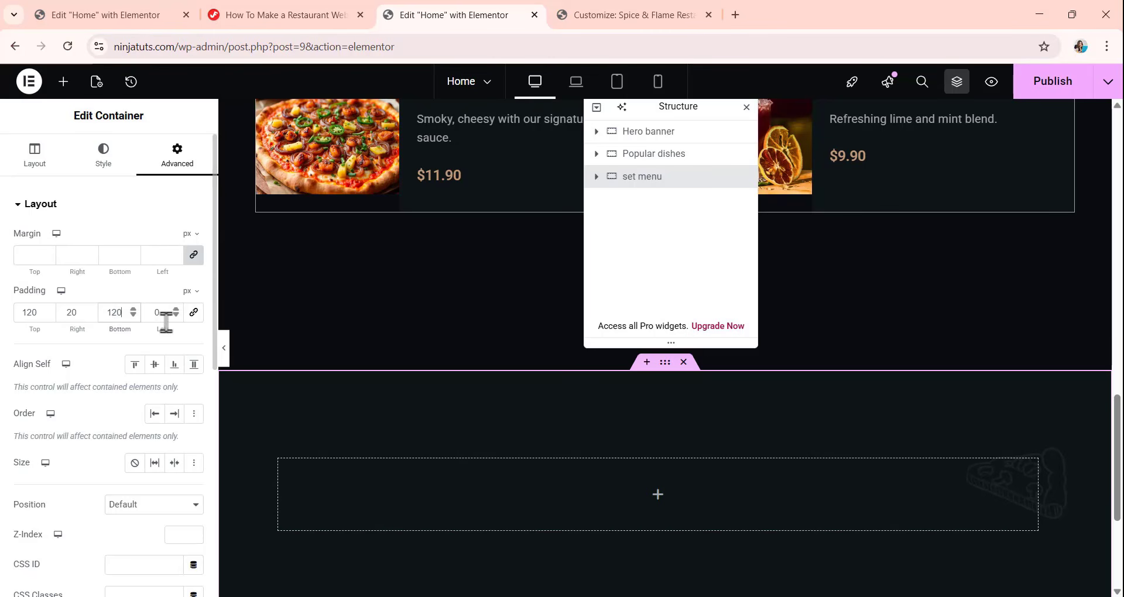
pyautogui.press('Tab')
pyautogui.write('20')
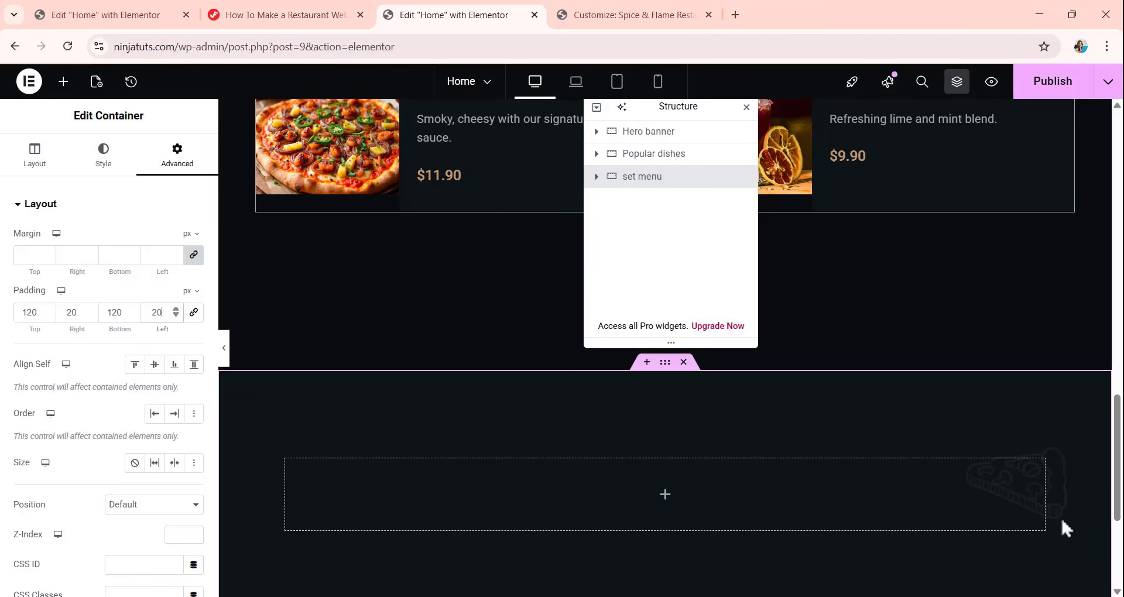
pyautogui.scroll(-3, 854, 434)
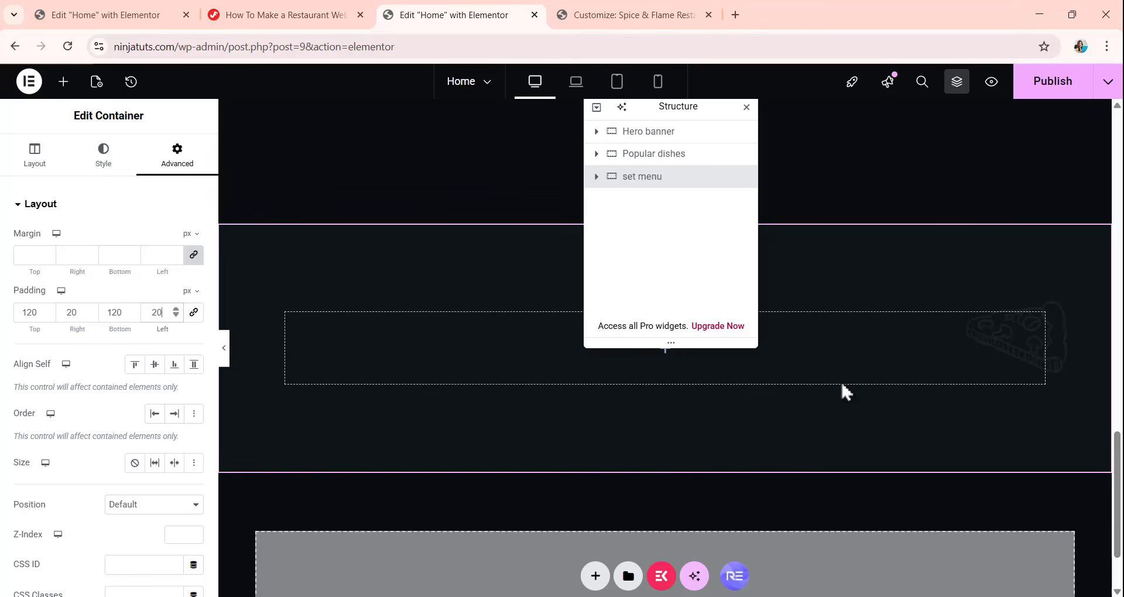
# Copy the "Our Most-Loved Dishes You Shouldn't Miss" heading from the Popular dishes section and paste it into the empty set menu container.
pyautogui.scroll(5, 559, 281)
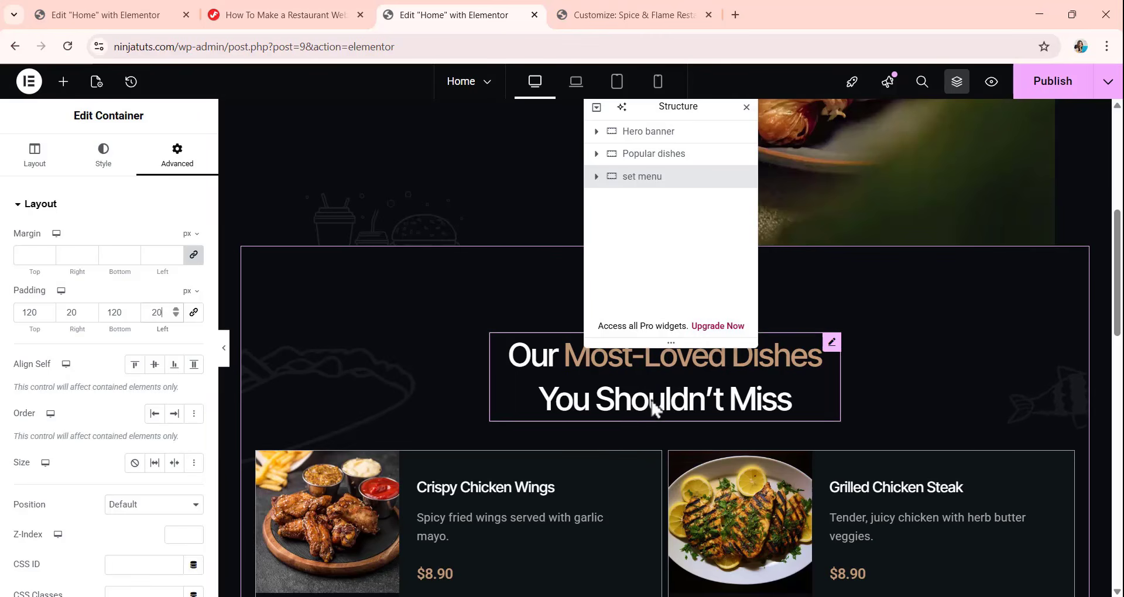
pyautogui.scroll(-5, 655, 410)
pyautogui.scroll(-5, 652, 401)
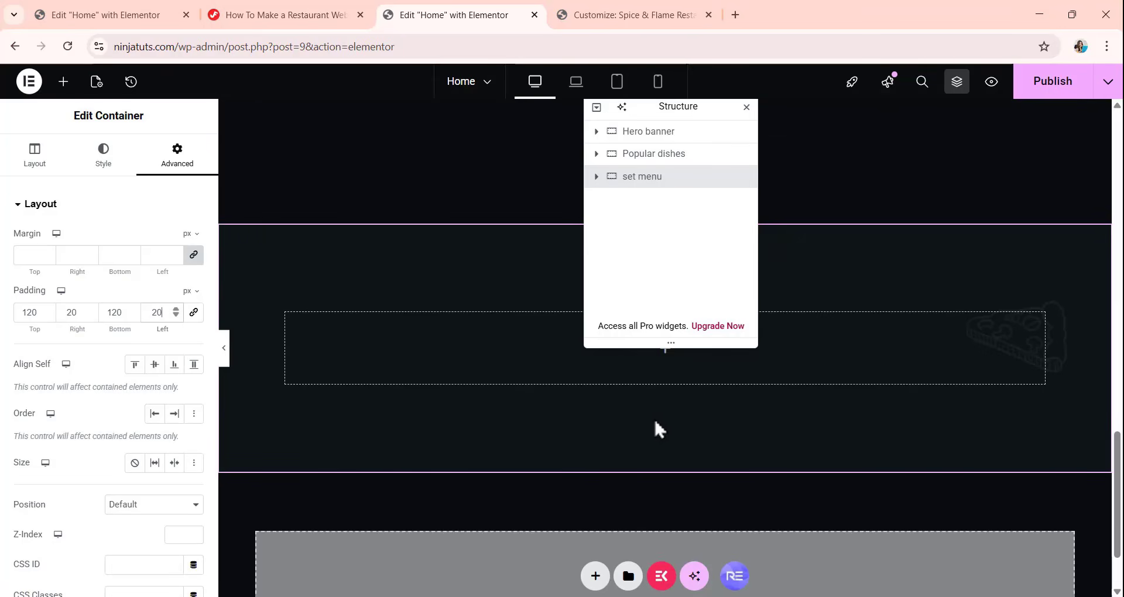
pyautogui.scroll(10, 540, 303)
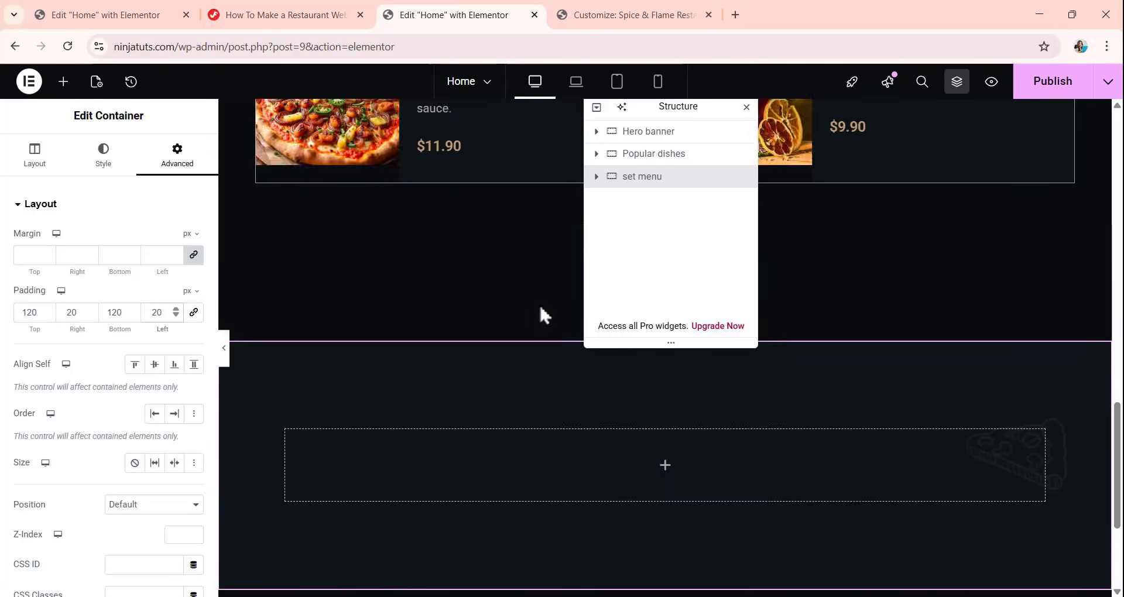
pyautogui.click(539, 316)
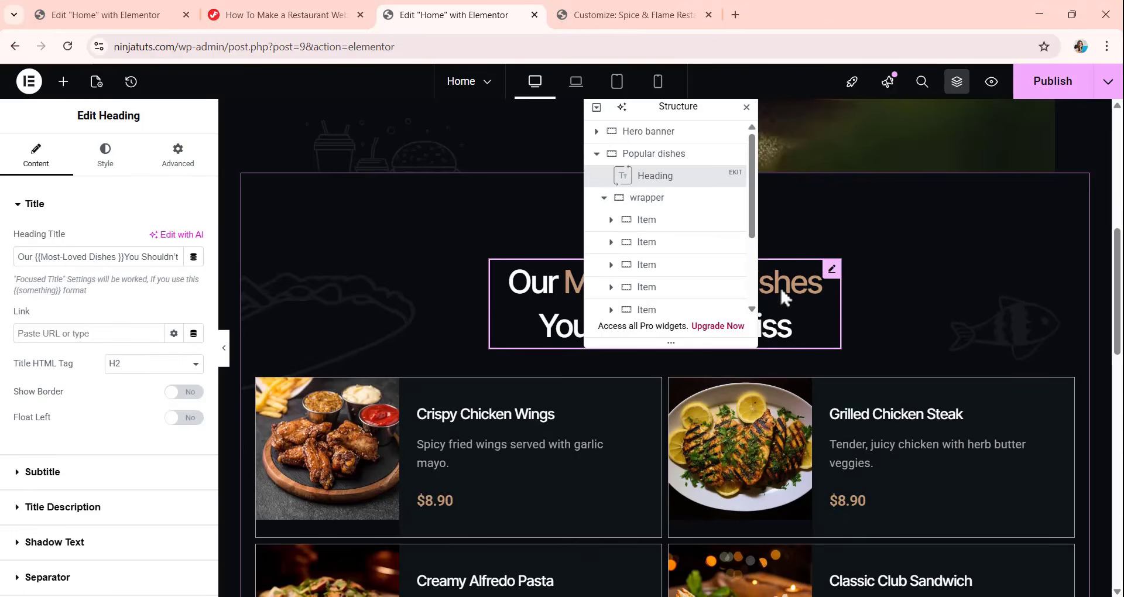
pyautogui.rightClick(681, 177)
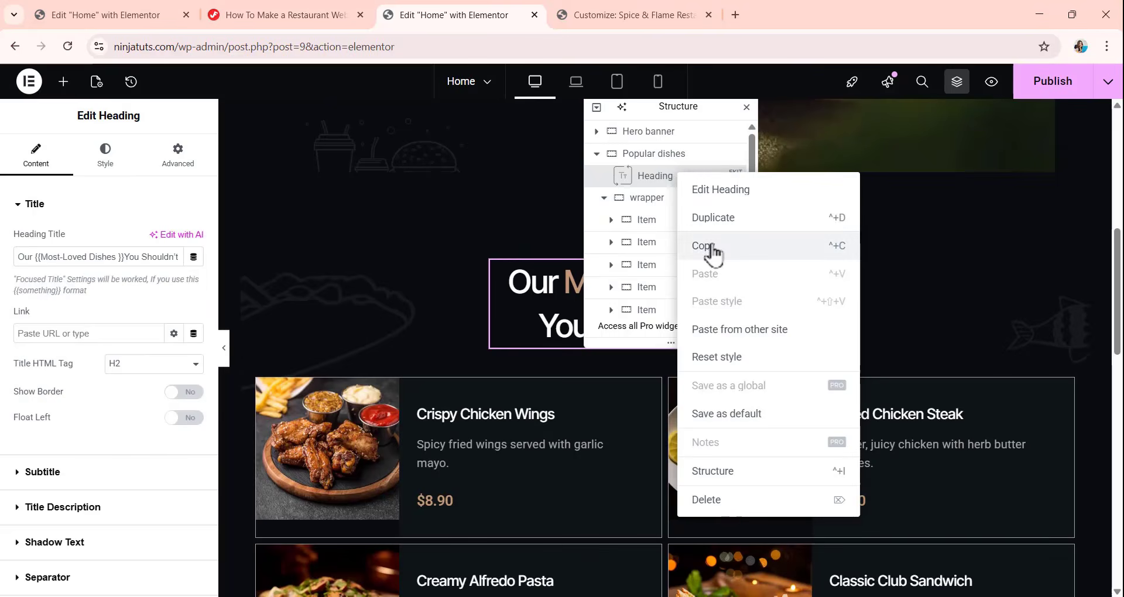
pyautogui.click(710, 247)
pyautogui.scroll(-8, 519, 242)
pyautogui.scroll(-5, 522, 465)
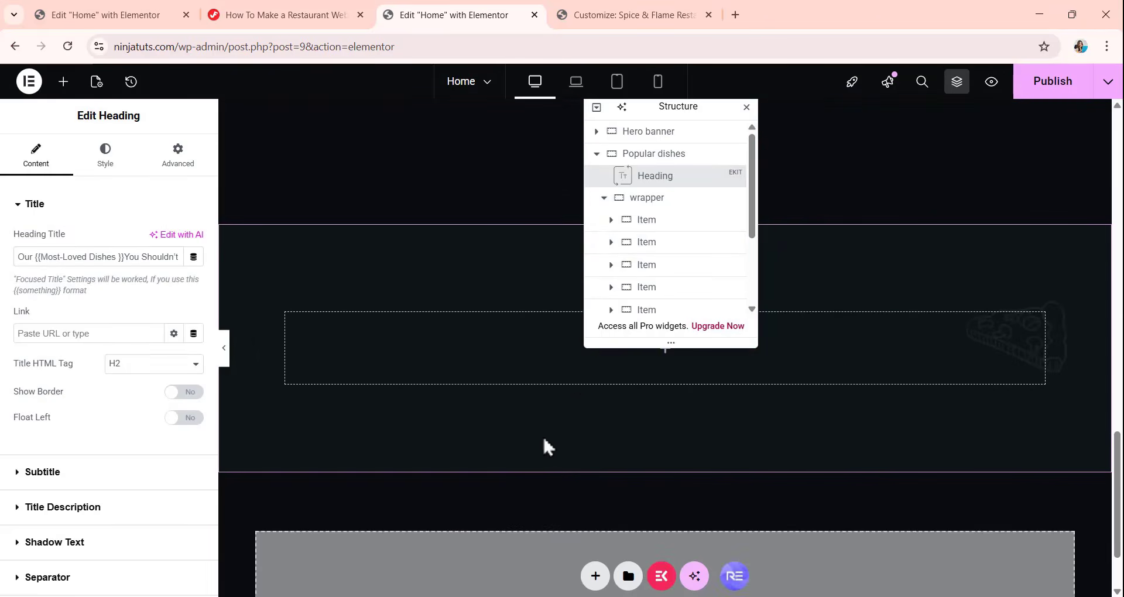
pyautogui.rightClick(527, 332)
pyautogui.click(551, 326)
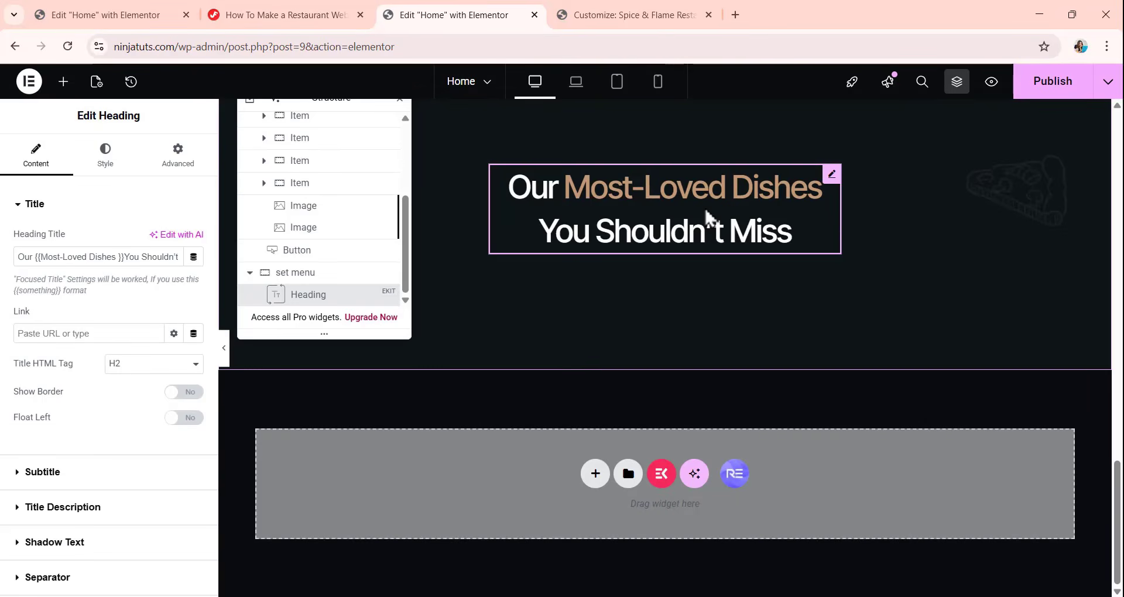
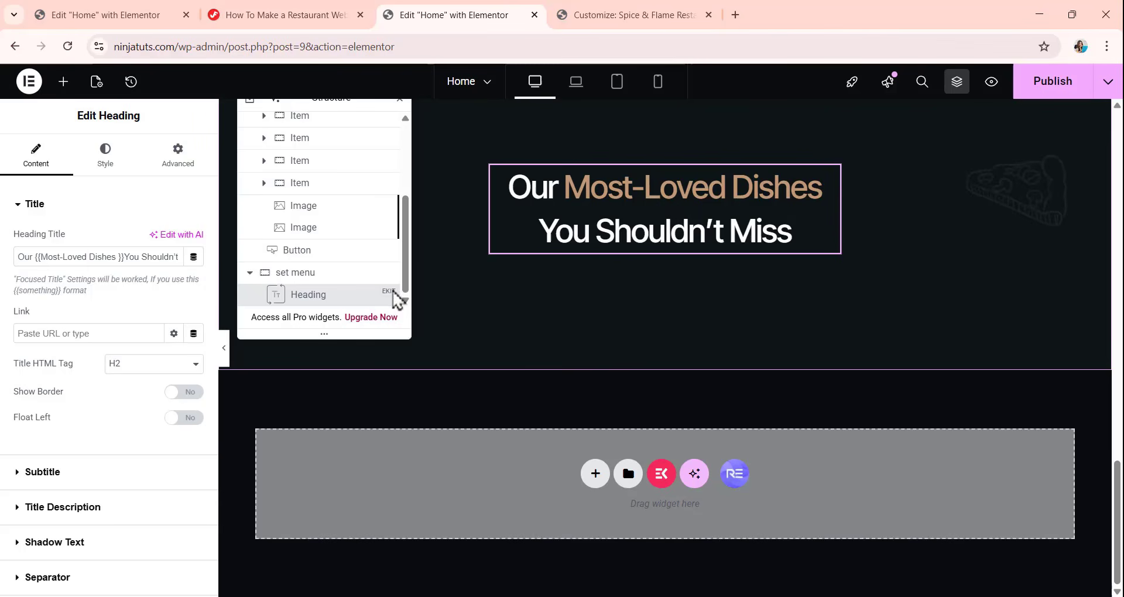
# Replace the set menu heading's title with "Set Menus Crafted<br> for Every {{Mood & Group}} Size".
pyautogui.moveTo(15, 255); pyautogui.dragTo(0, 275)
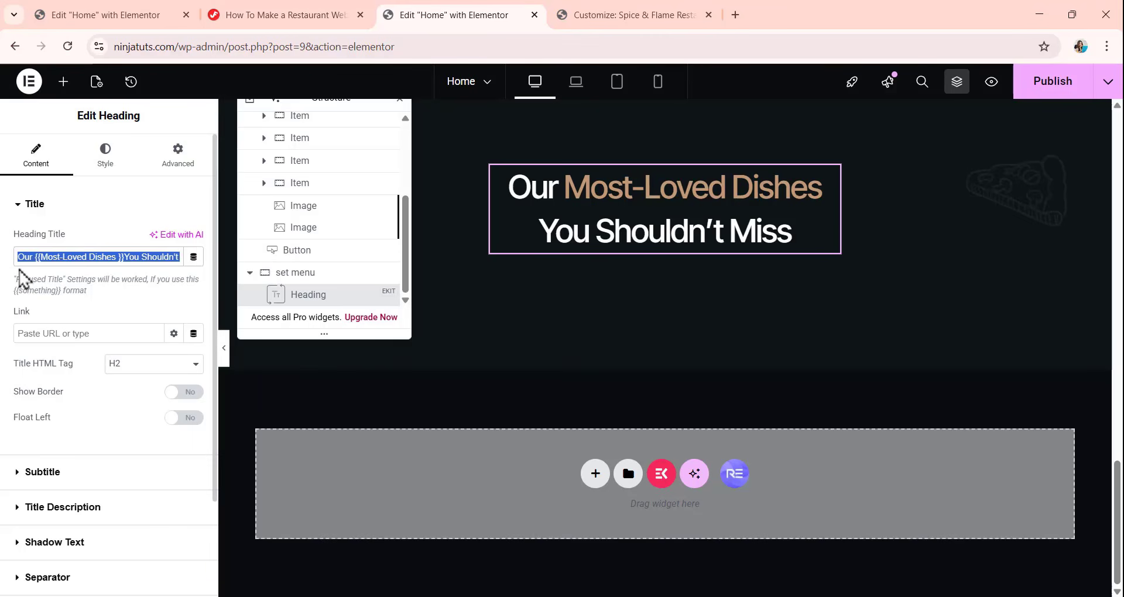
pyautogui.hotkey('ctrl', 'v')
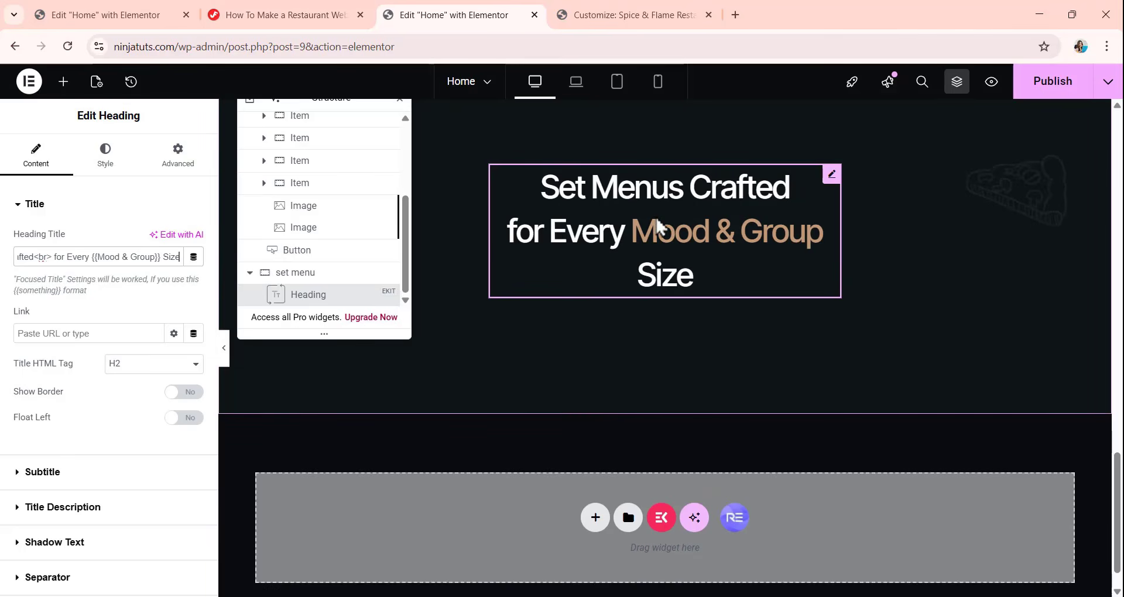
pyautogui.click(577, 229)
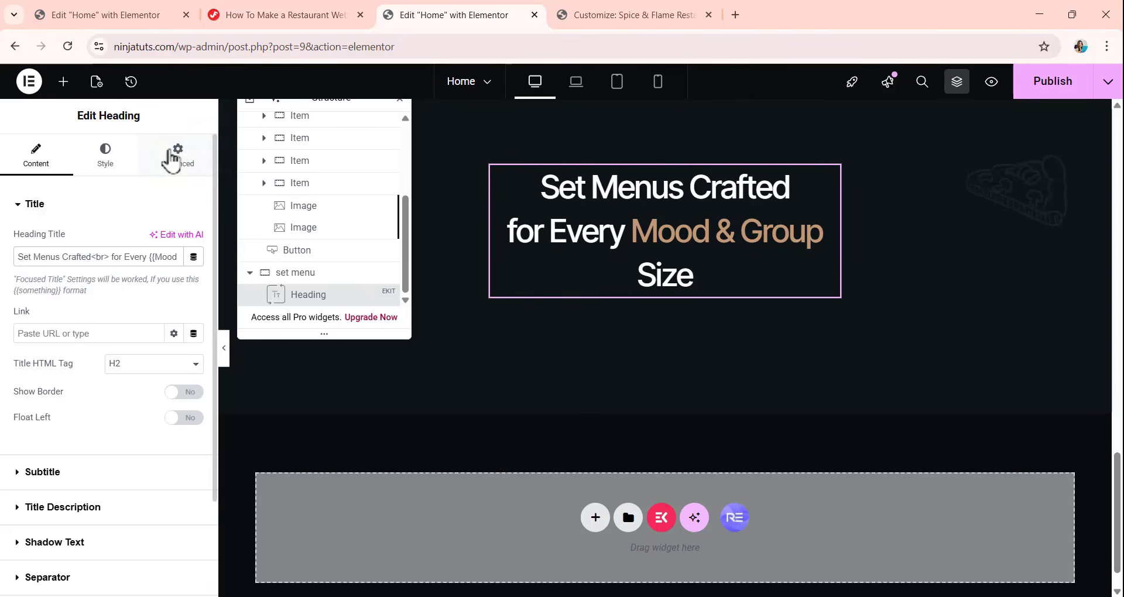
# Set the set menu heading's custom width to 518 px.
pyautogui.click(171, 158)
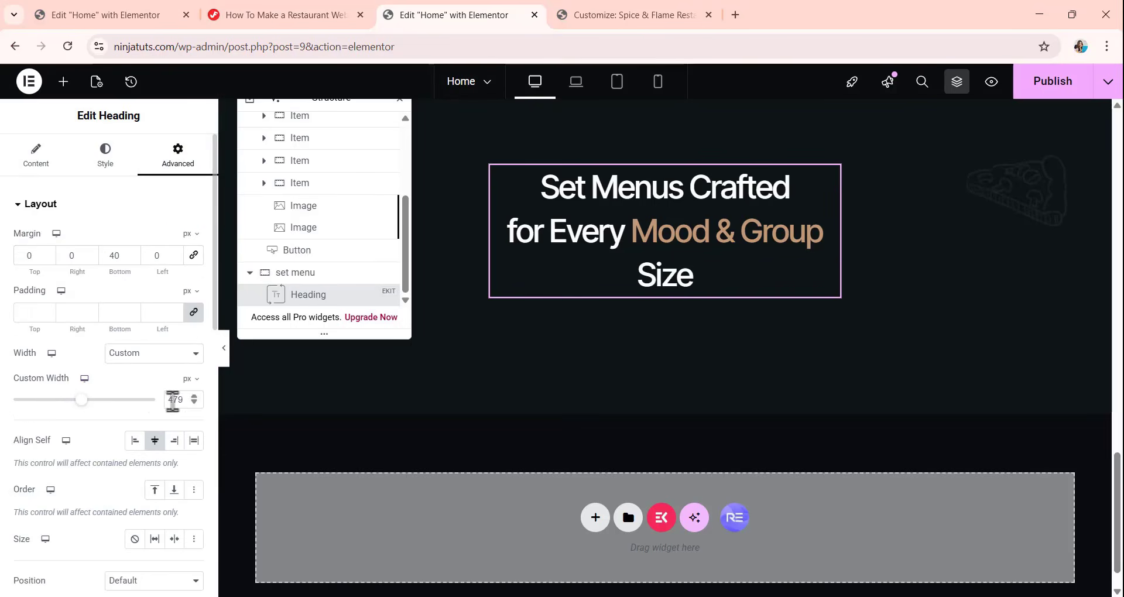
pyautogui.doubleClick(177, 400)
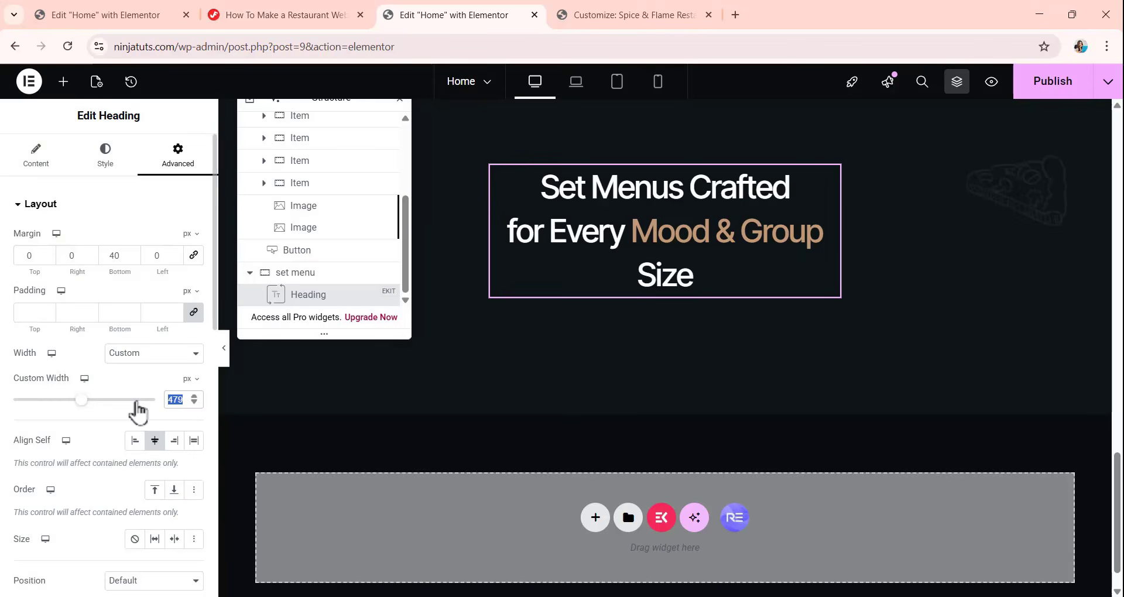
pyautogui.write('518')
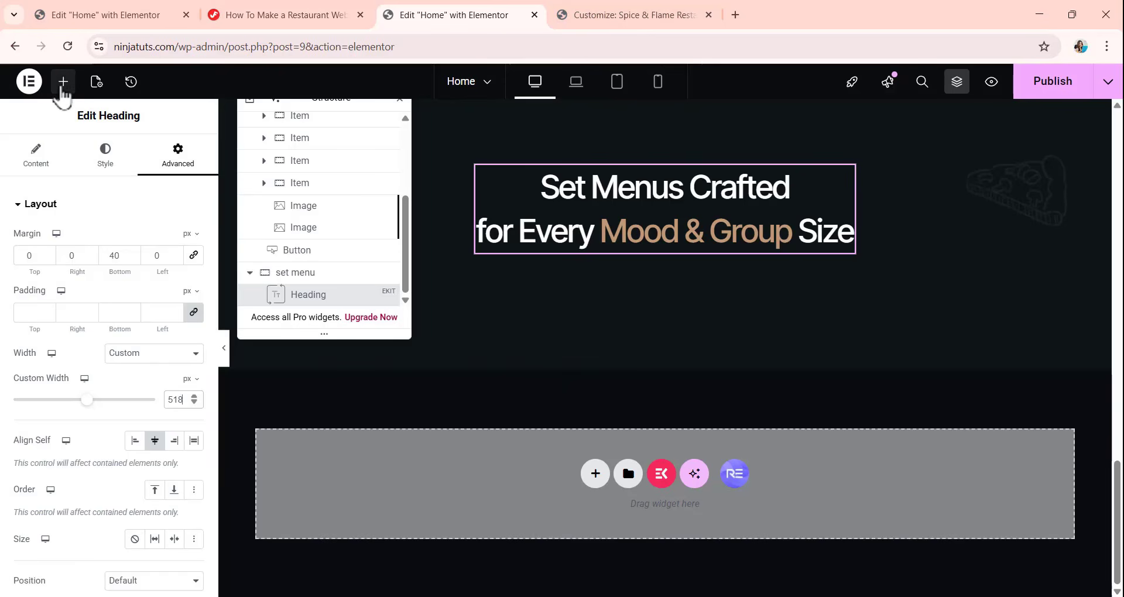
# Add a container below the set menu heading, then dock the page structure tree beside the canvas and collapse Popular dishes in it.
pyautogui.click(64, 81)
pyautogui.moveTo(57, 267); pyautogui.dragTo(655, 258)
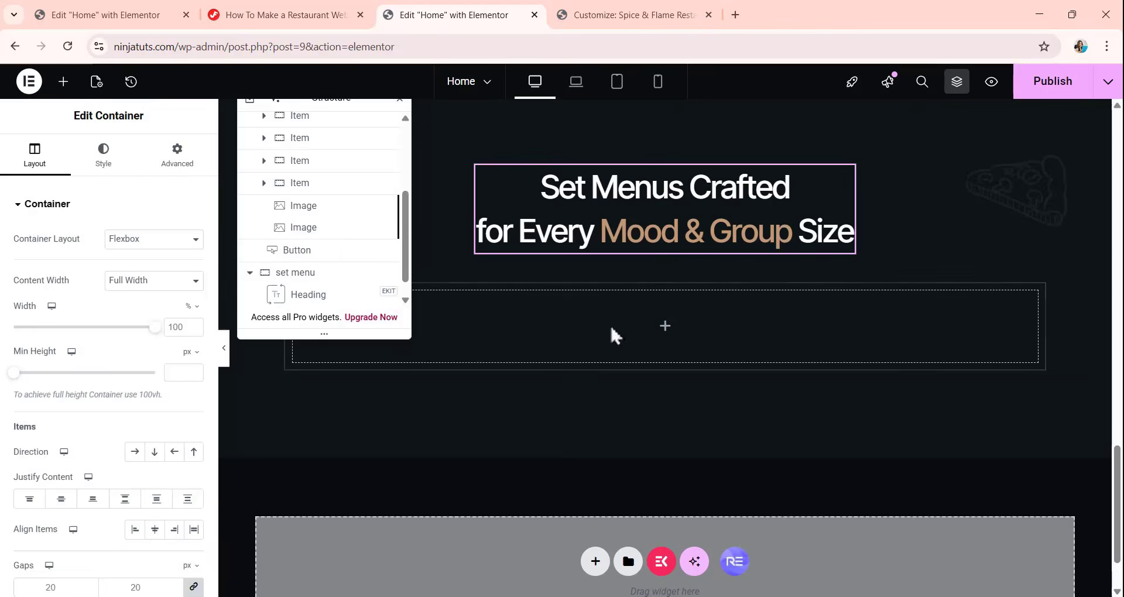
pyautogui.scroll(3, 326, 187)
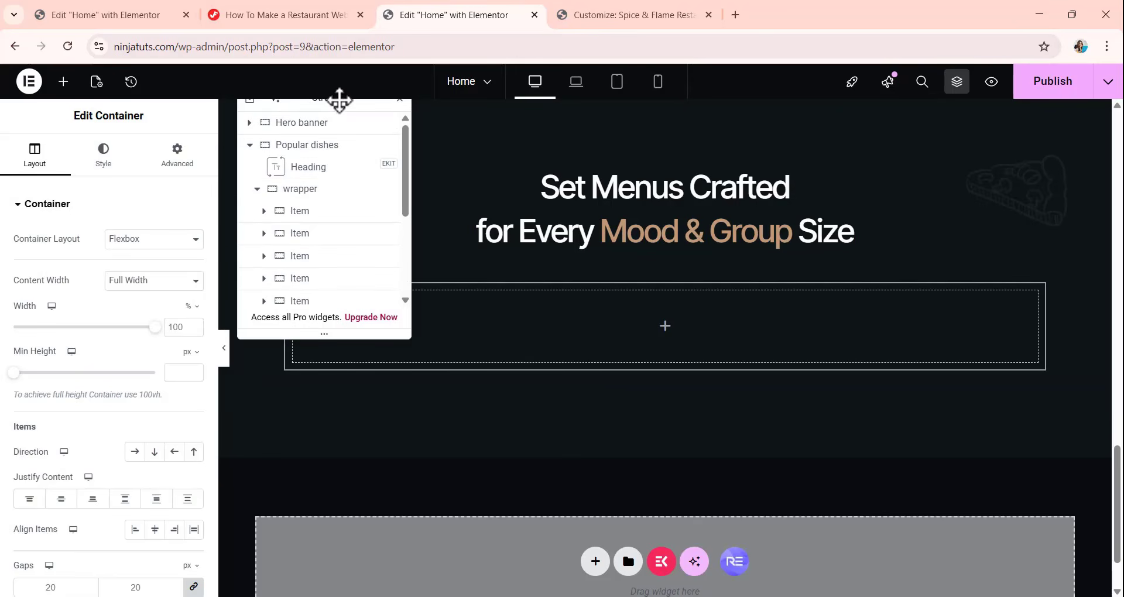
pyautogui.moveTo(340, 101); pyautogui.dragTo(967, 205)
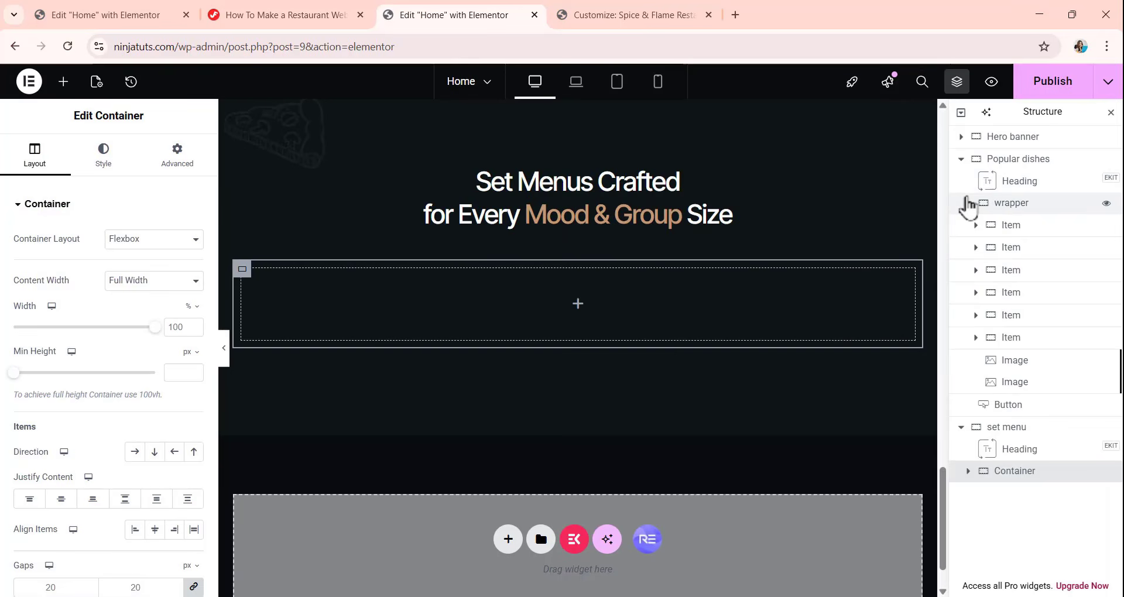
pyautogui.click(961, 159)
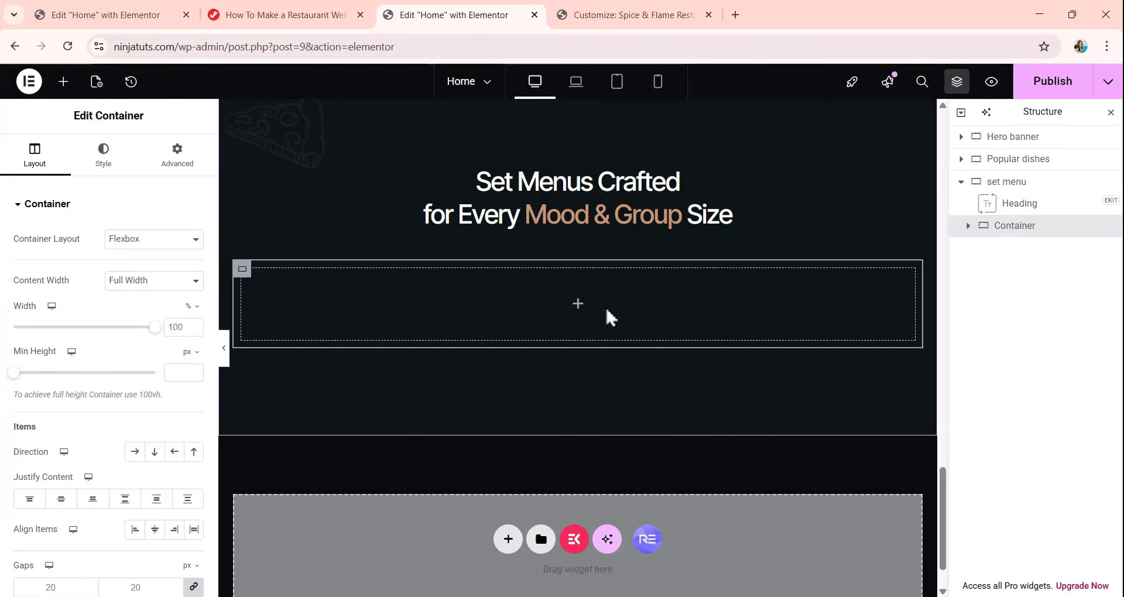
# Rename the new container below the set menu heading as "wrapper".
pyautogui.doubleClick(998, 231)
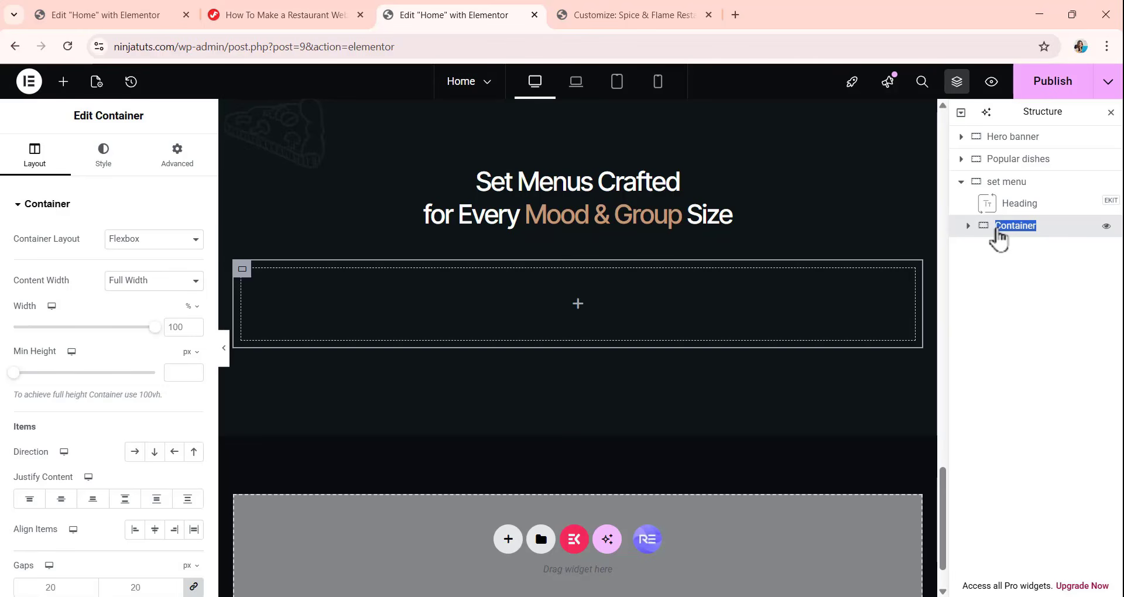
pyautogui.write('wraper')
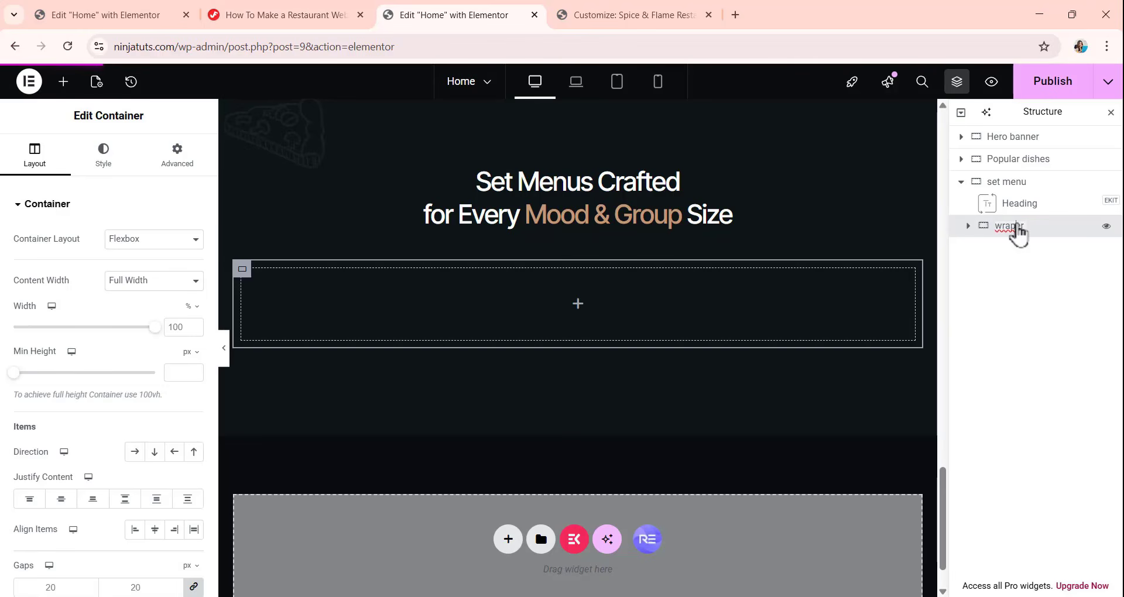
pyautogui.click(1016, 226)
pyautogui.write('p')
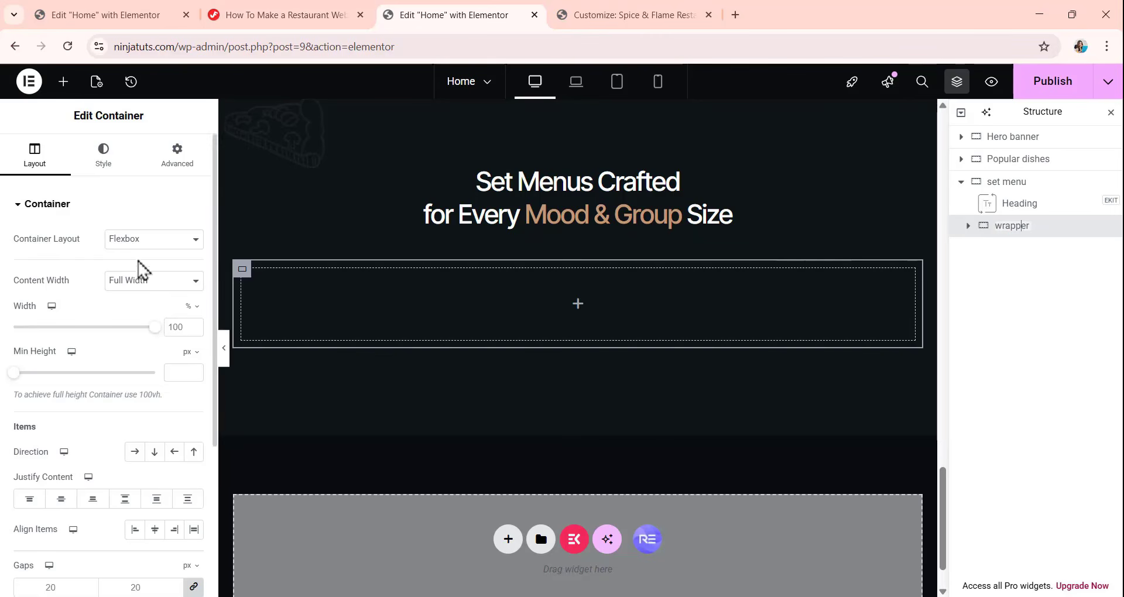
# Set the set menu wrapper's linked column and row gaps to 8 px.
pyautogui.scroll(-1, 131, 272)
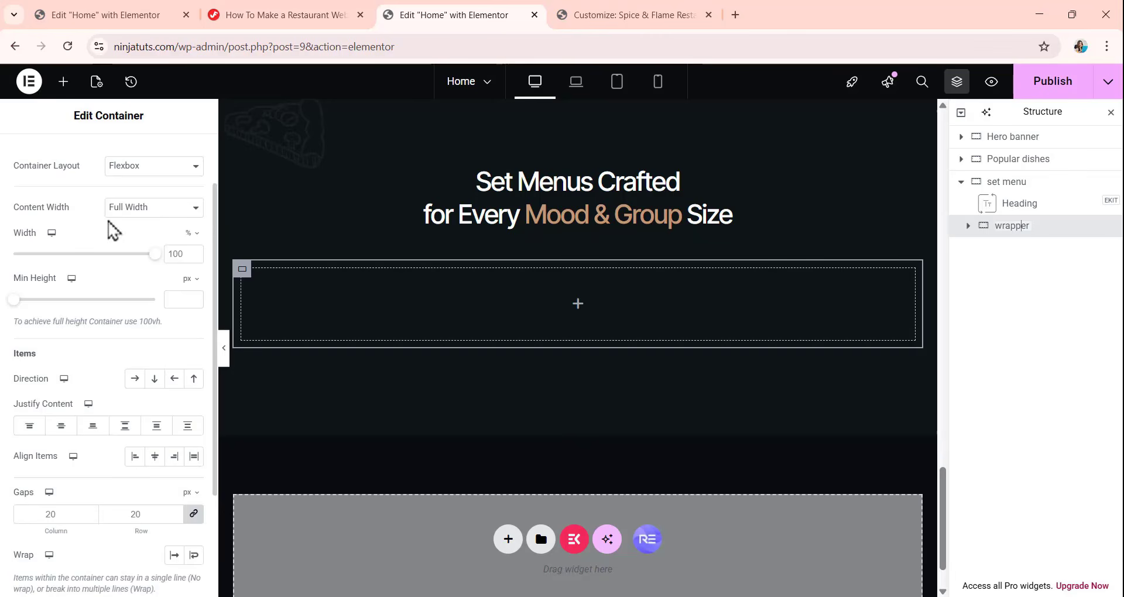
pyautogui.scroll(-2, 93, 422)
pyautogui.click(65, 363)
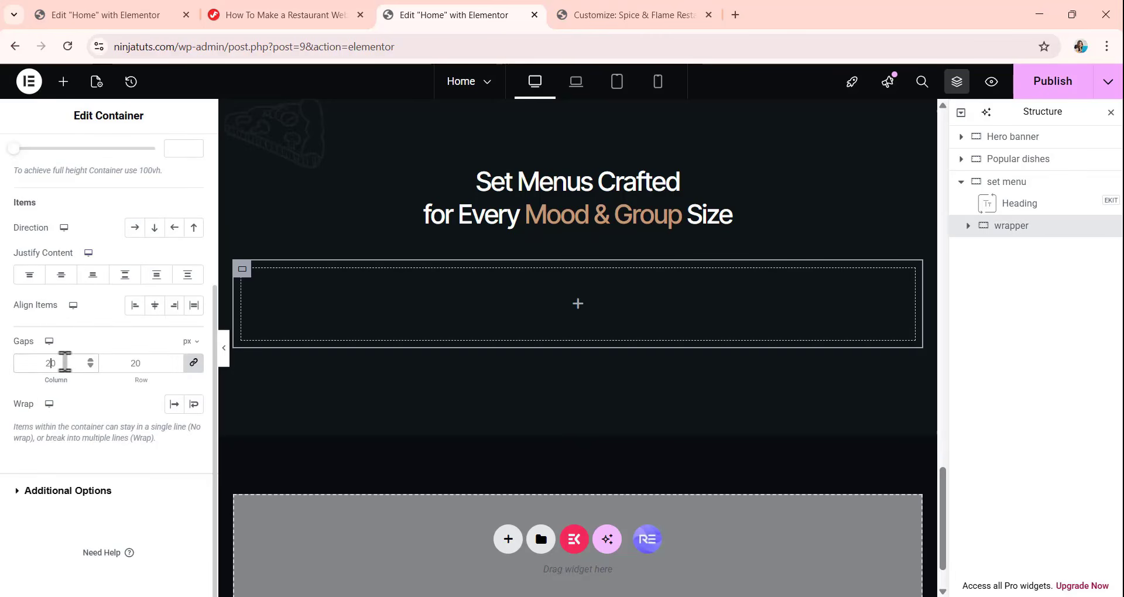
pyautogui.press('BackSpace')
pyautogui.press('BackSpace')
pyautogui.write('8')
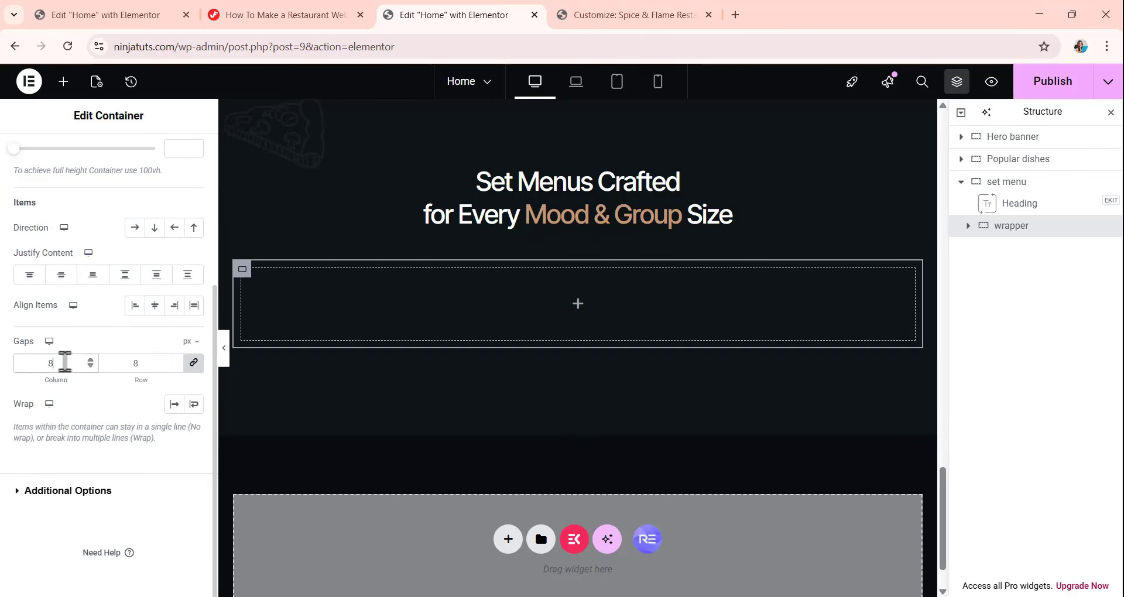
# Unlink the set menu wrapper's padding values so that all four sides are 0 px.
pyautogui.scroll(3, 87, 293)
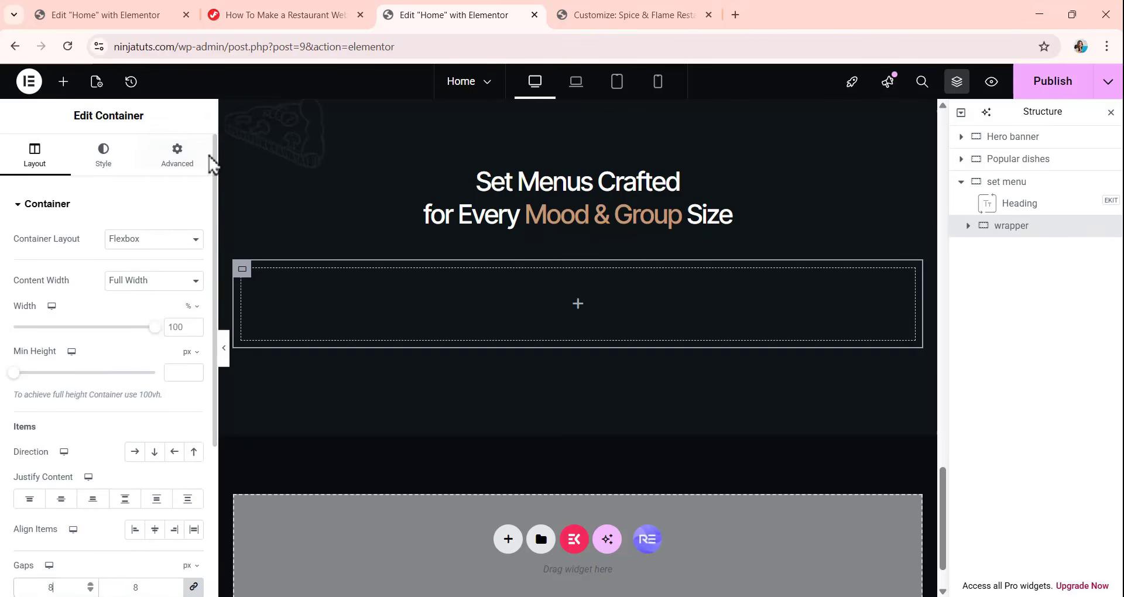
pyautogui.click(204, 167)
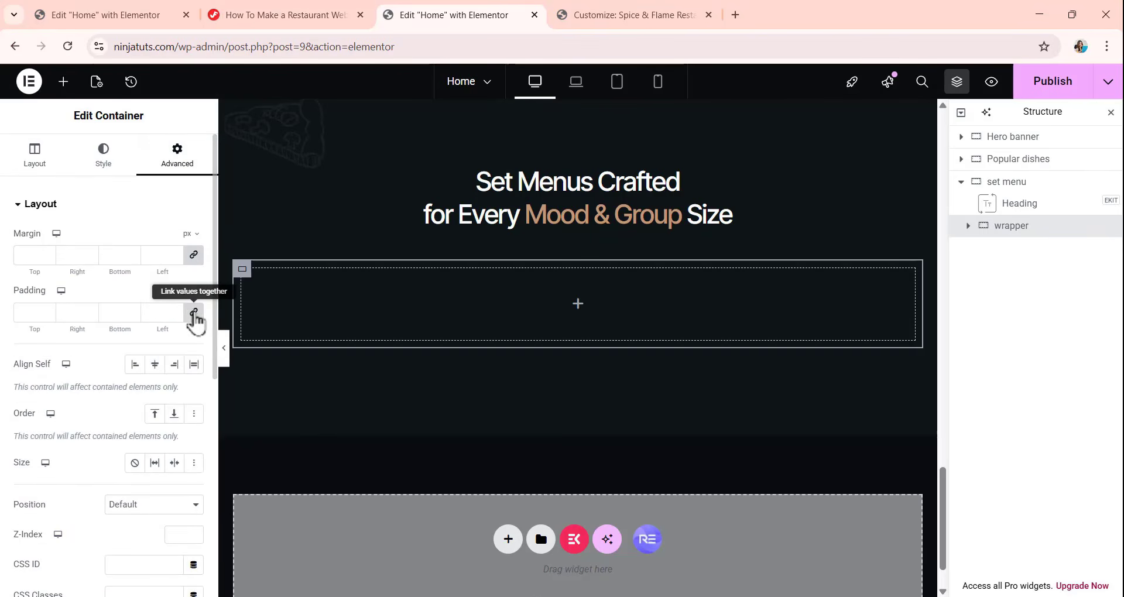
pyautogui.click(193, 312)
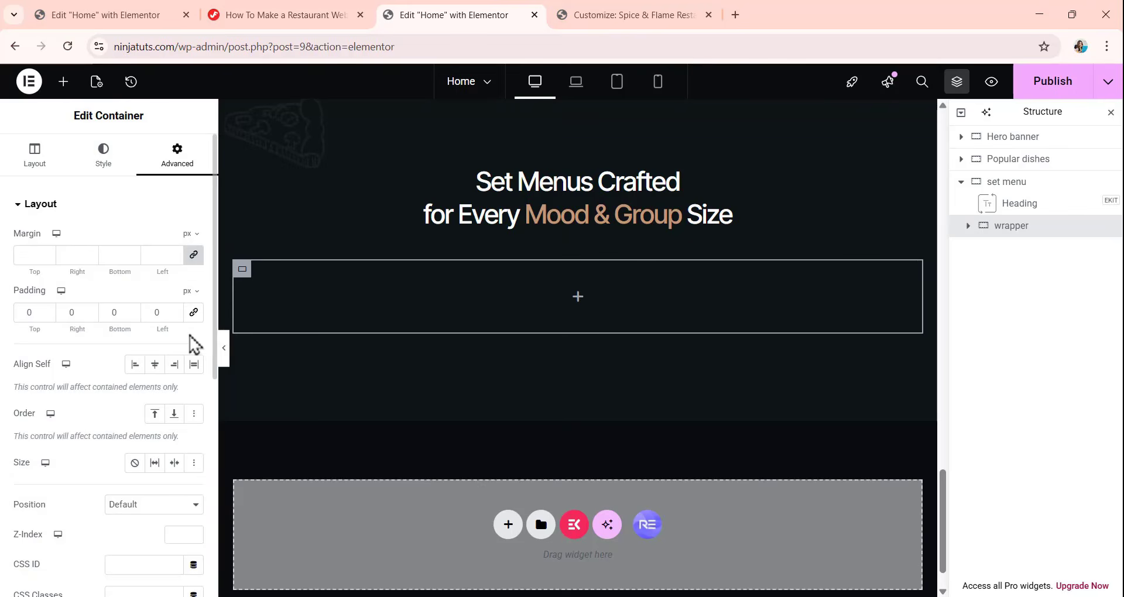
# Add a container inside the set menu wrapper and rename it "Item".
pyautogui.click(63, 81)
pyautogui.moveTo(53, 271); pyautogui.dragTo(598, 317)
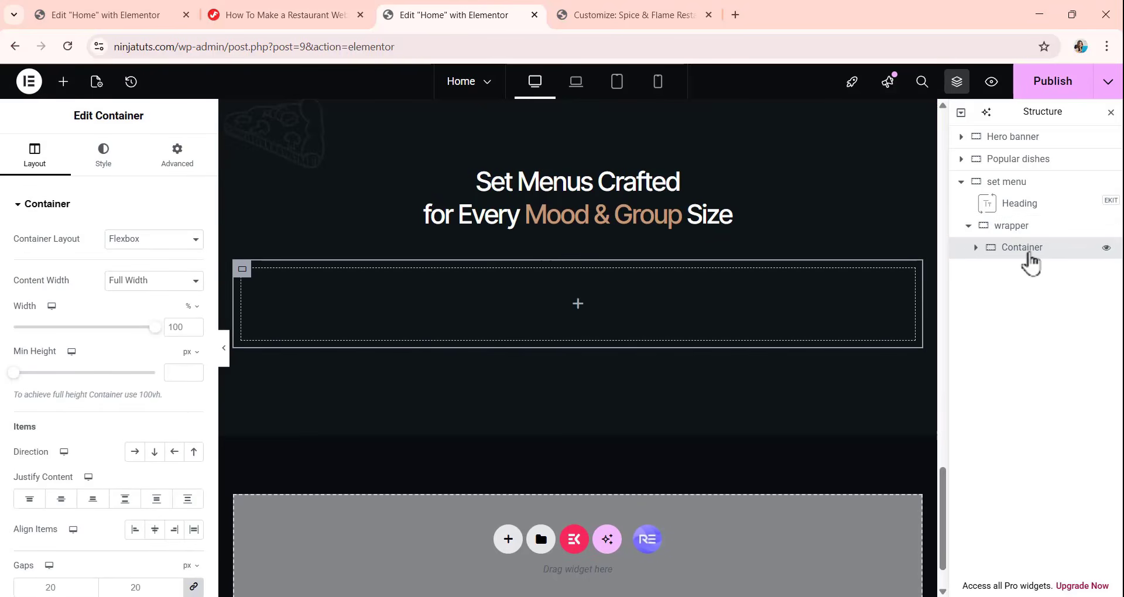
pyautogui.doubleClick(1030, 254)
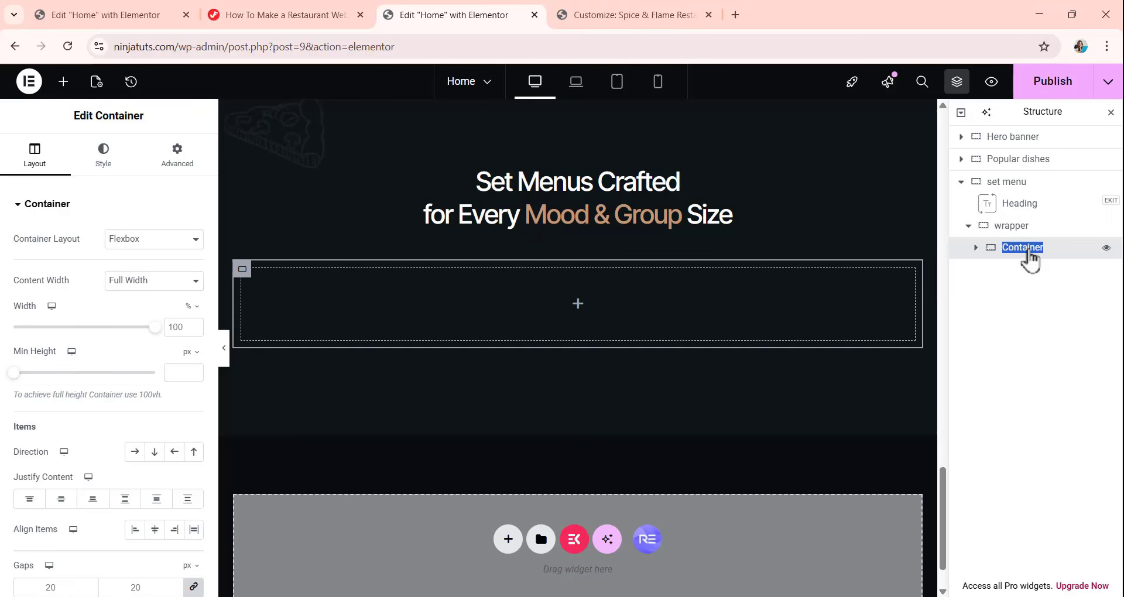
pyautogui.press('BackSpace')
pyautogui.write('Item')
pyautogui.press('Return')
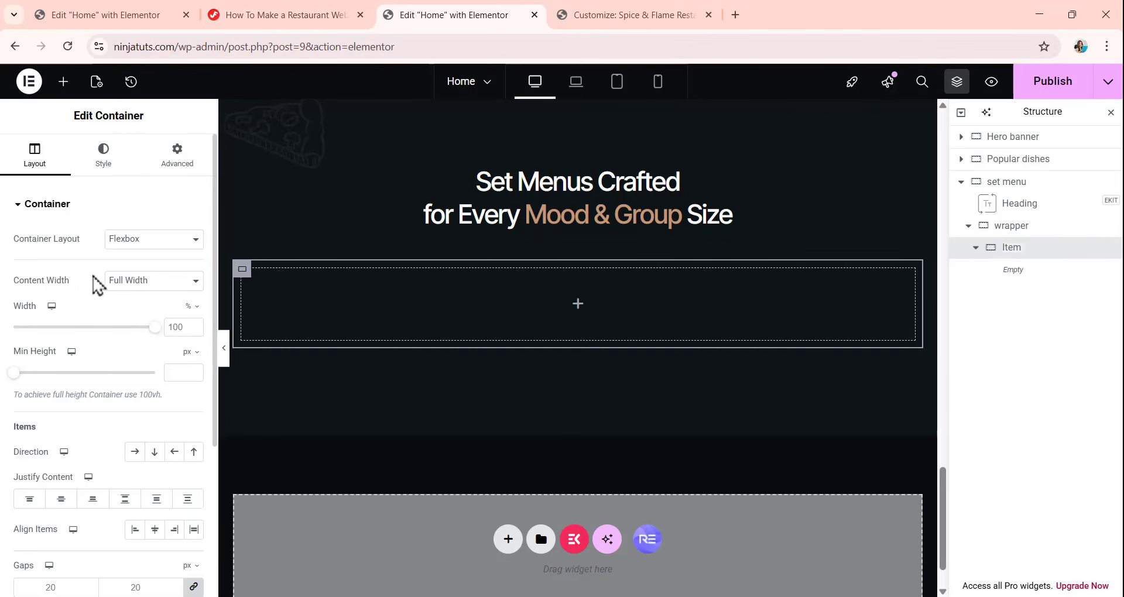
# Set the Item container's direction to horizontal row and its linked column and row gaps to 0 px.
pyautogui.click(135, 461)
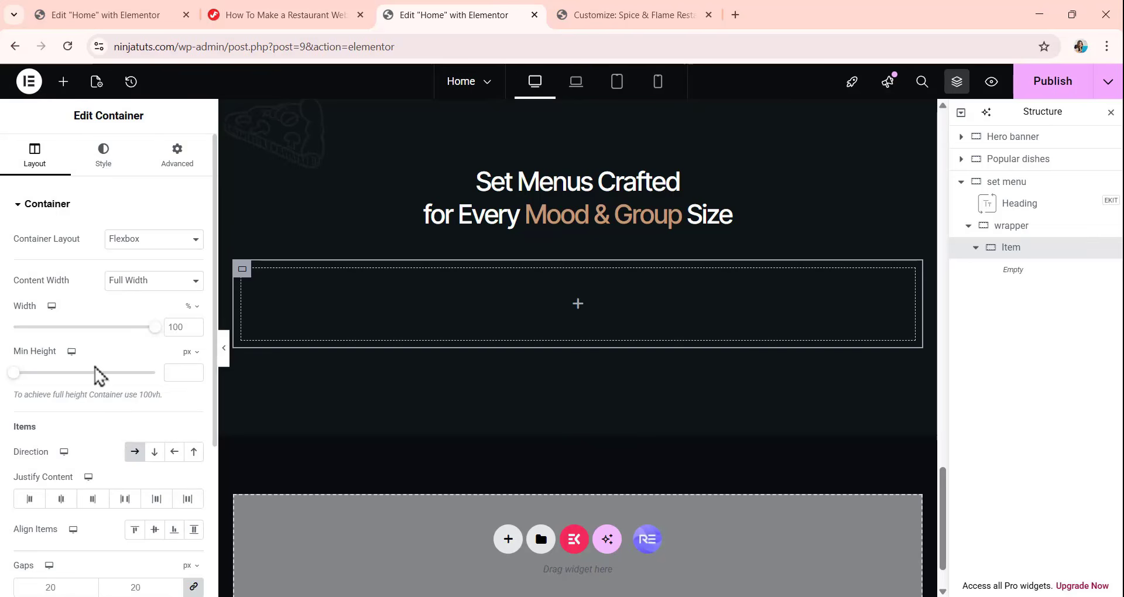
pyautogui.scroll(-1, 102, 360)
pyautogui.click(64, 515)
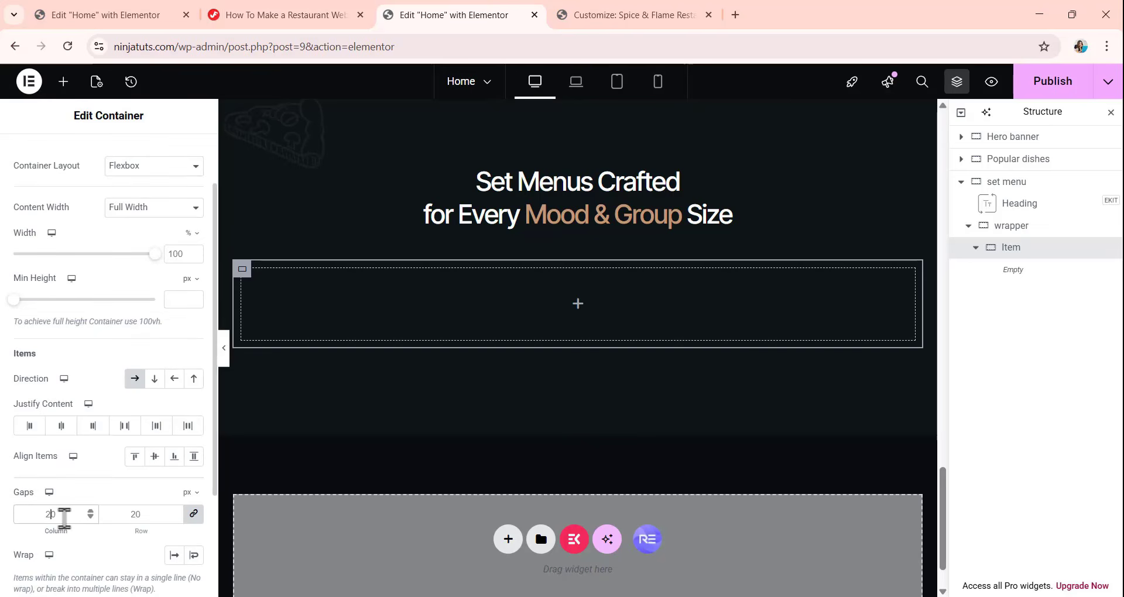
pyautogui.press('BackSpace')
pyautogui.press('BackSpace')
pyautogui.write('0')
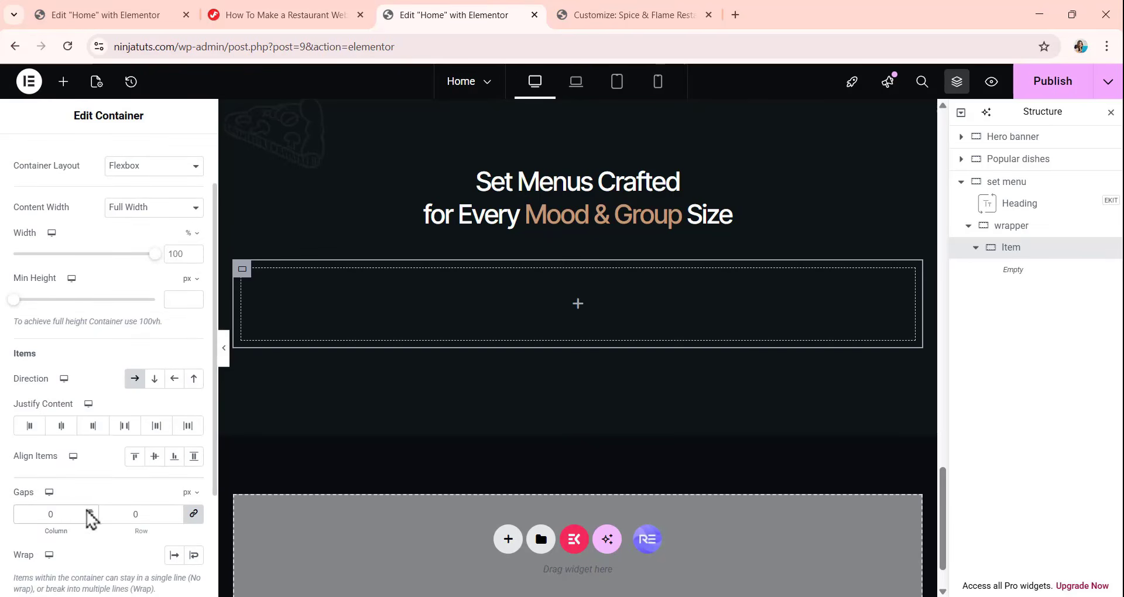
# Unlink the Item container's padding values so that all four sides are 0 px.
pyautogui.scroll(1, 180, 246)
pyautogui.click(177, 154)
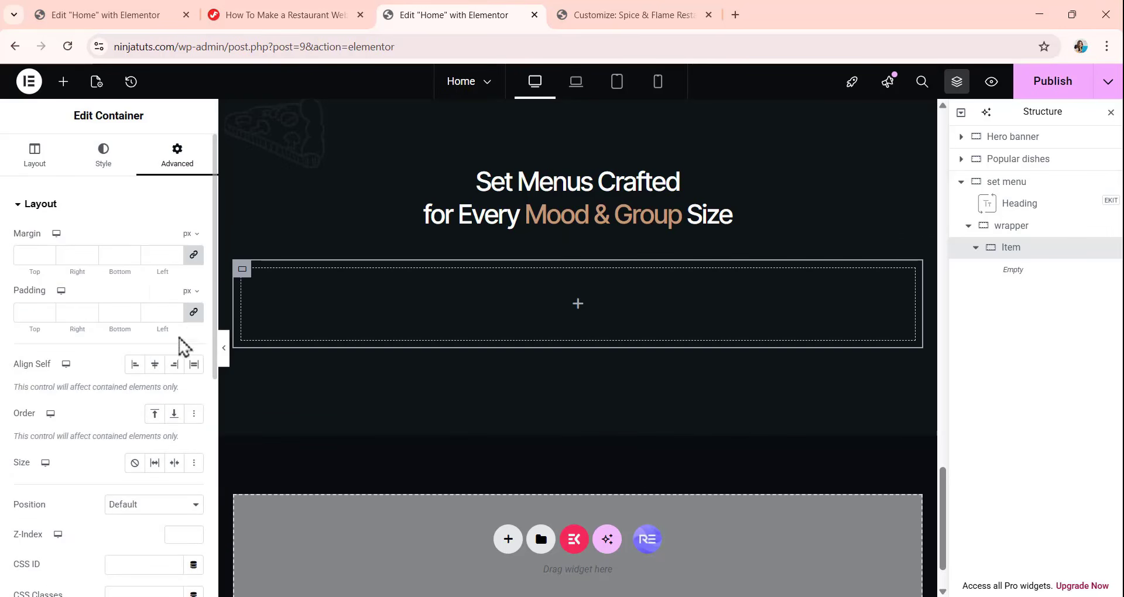
pyautogui.click(194, 313)
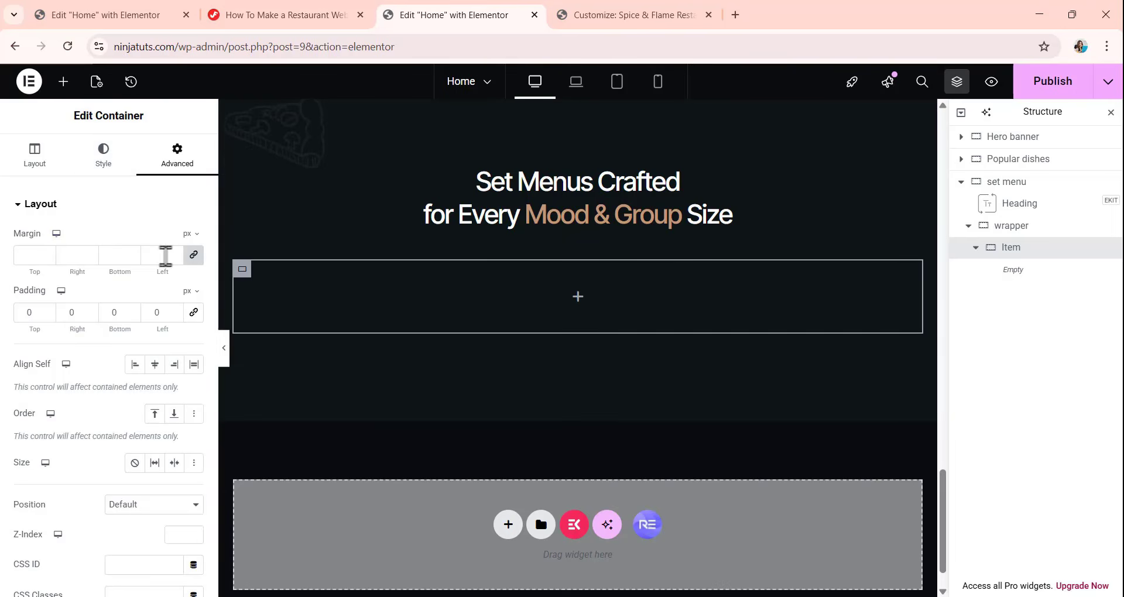
# Give the Item container a solid border with a width of 1 px on all sides.
pyautogui.click(101, 158)
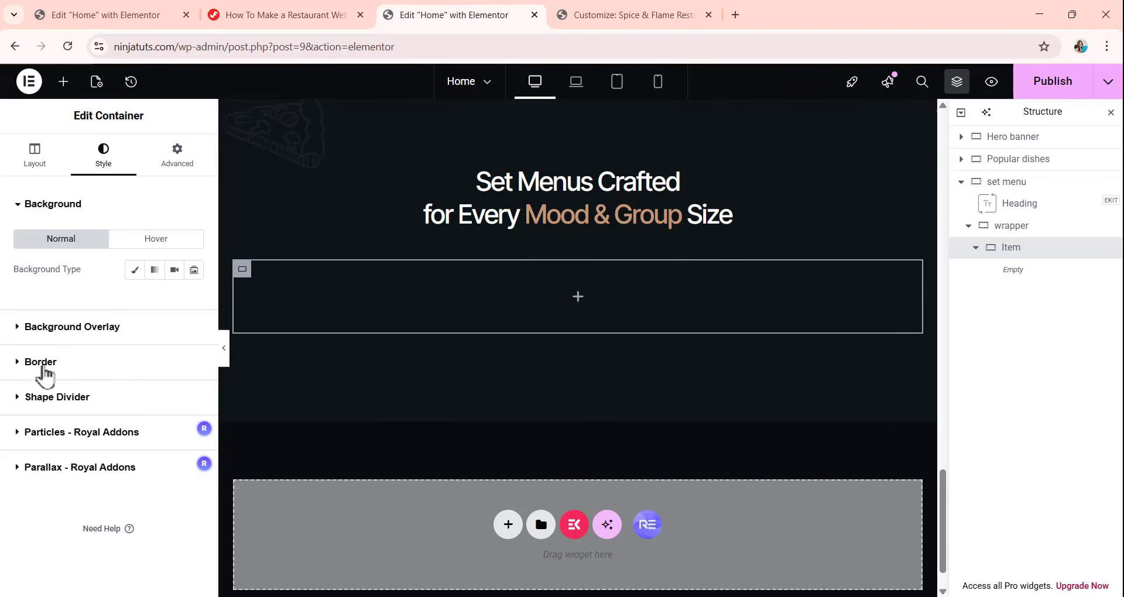
pyautogui.click(13, 364)
pyautogui.click(141, 283)
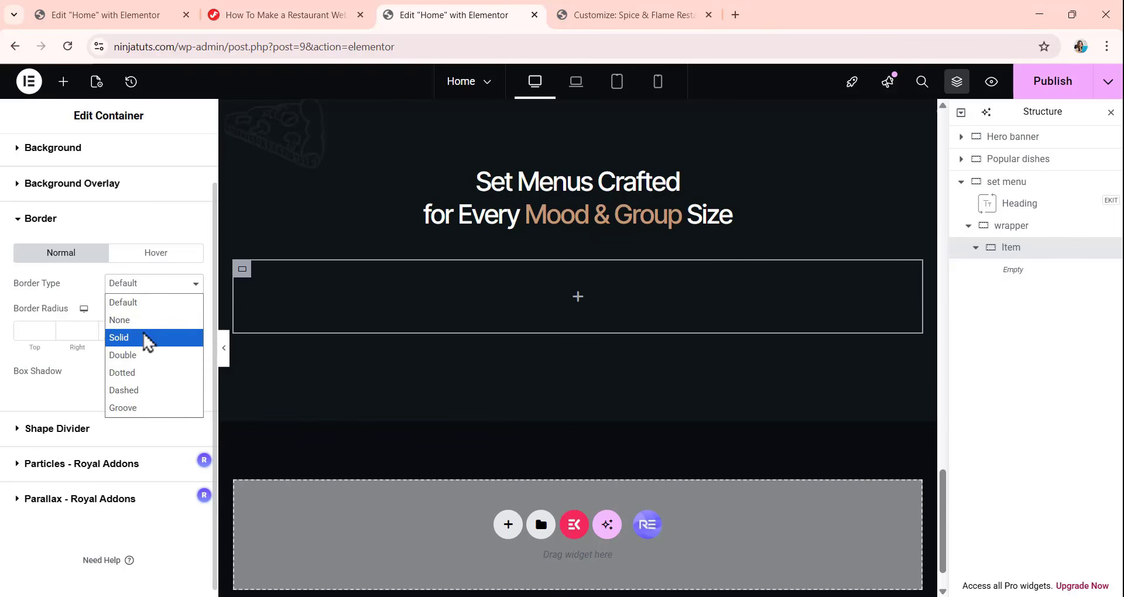
pyautogui.click(146, 338)
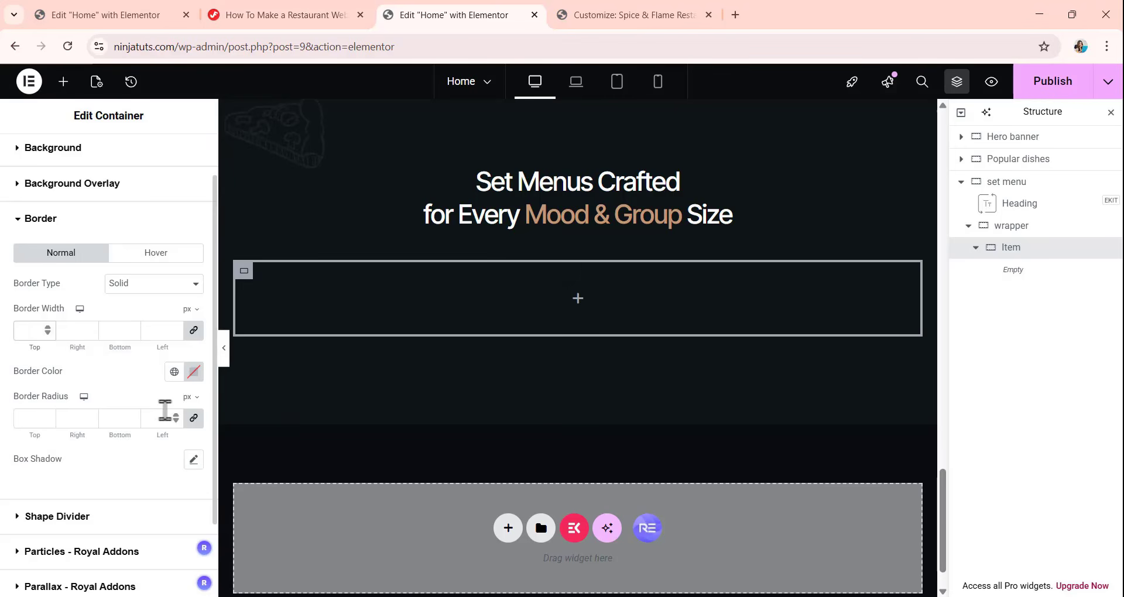
pyautogui.scroll(-1, 533, 345)
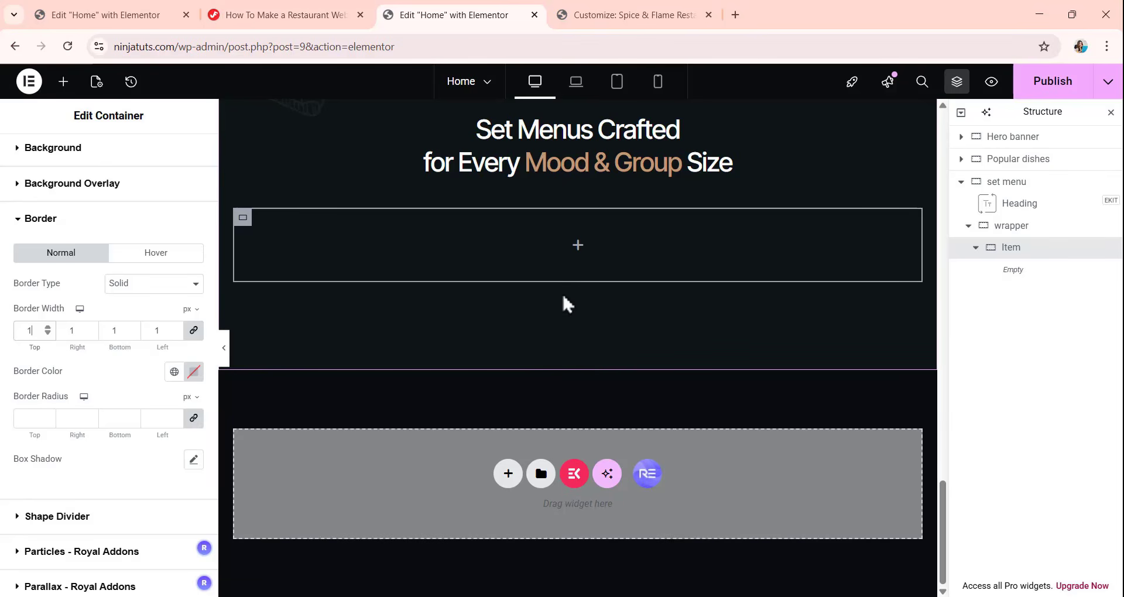
# Add a container inside the Item container and set its width to 380 px.
pyautogui.click(64, 81)
pyautogui.moveTo(68, 240); pyautogui.dragTo(641, 243)
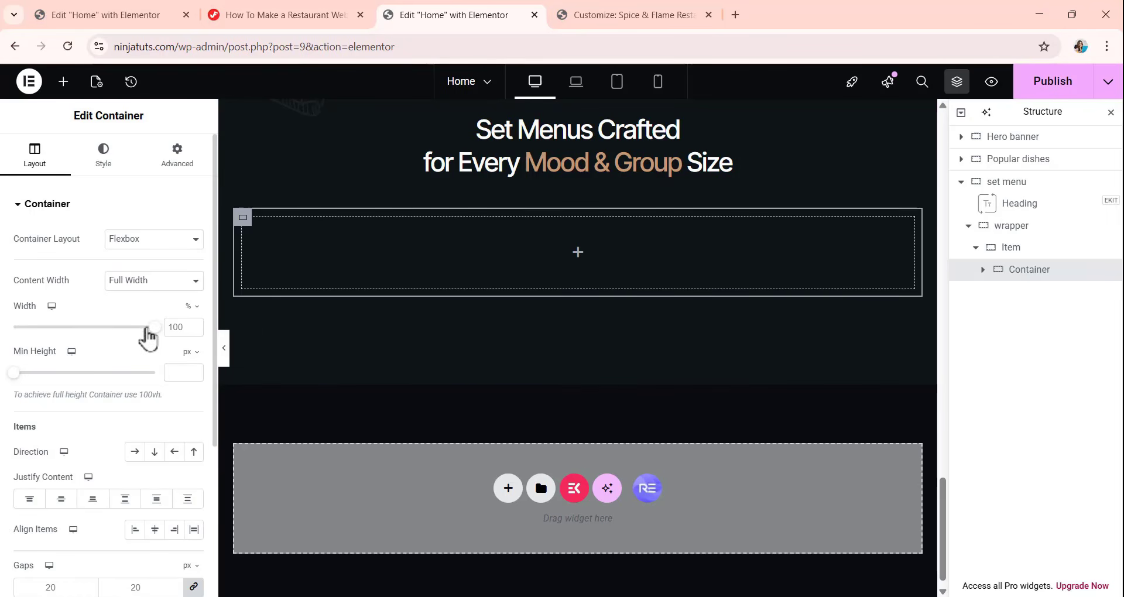
pyautogui.click(191, 306)
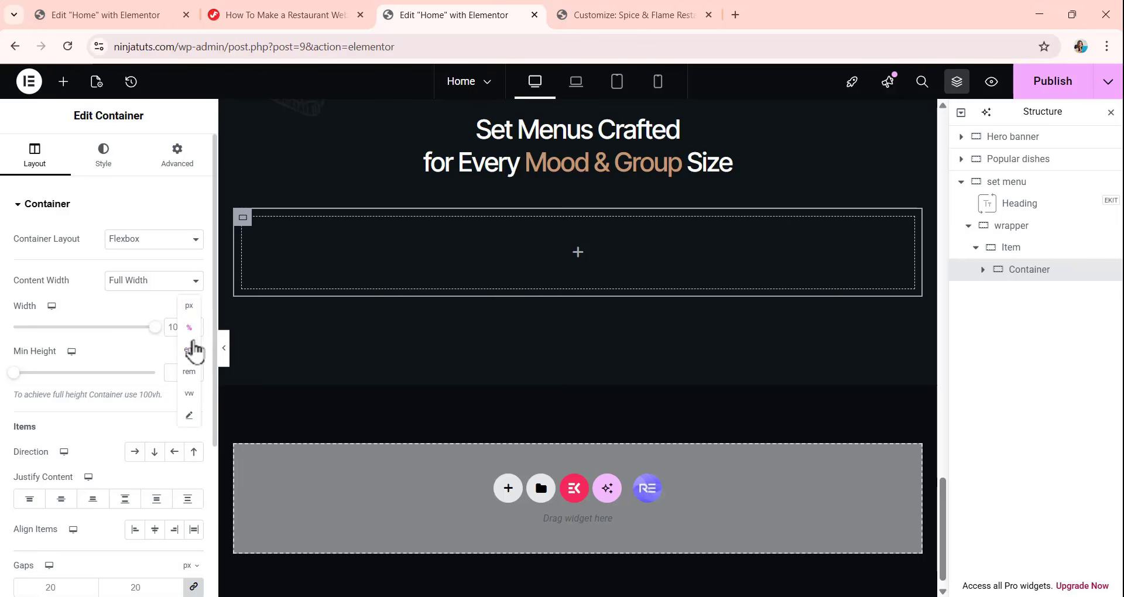
pyautogui.click(188, 306)
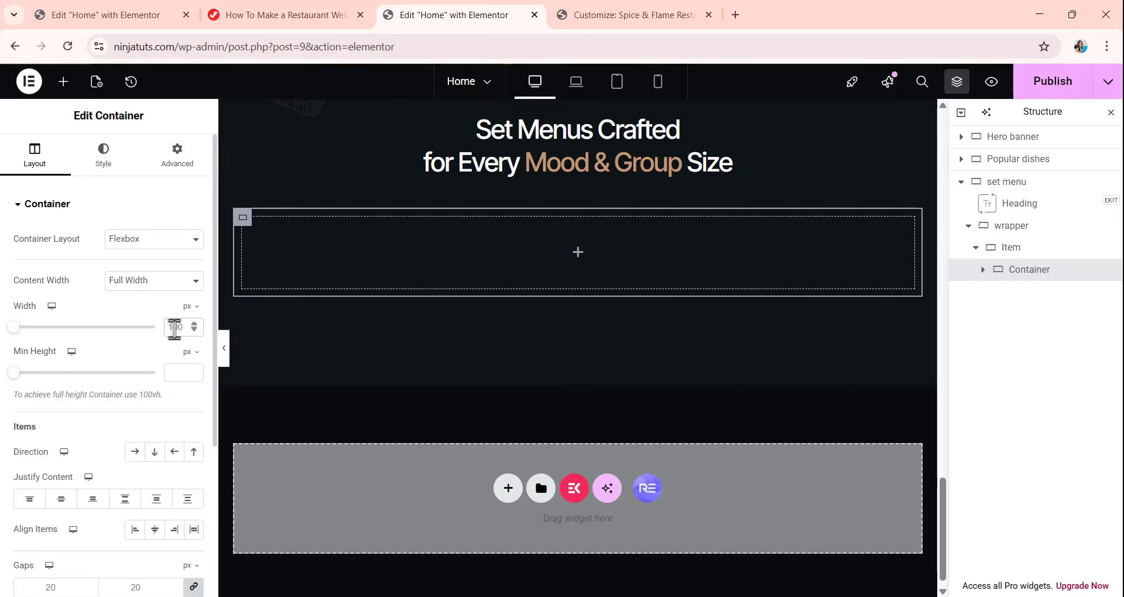
pyautogui.write('380')
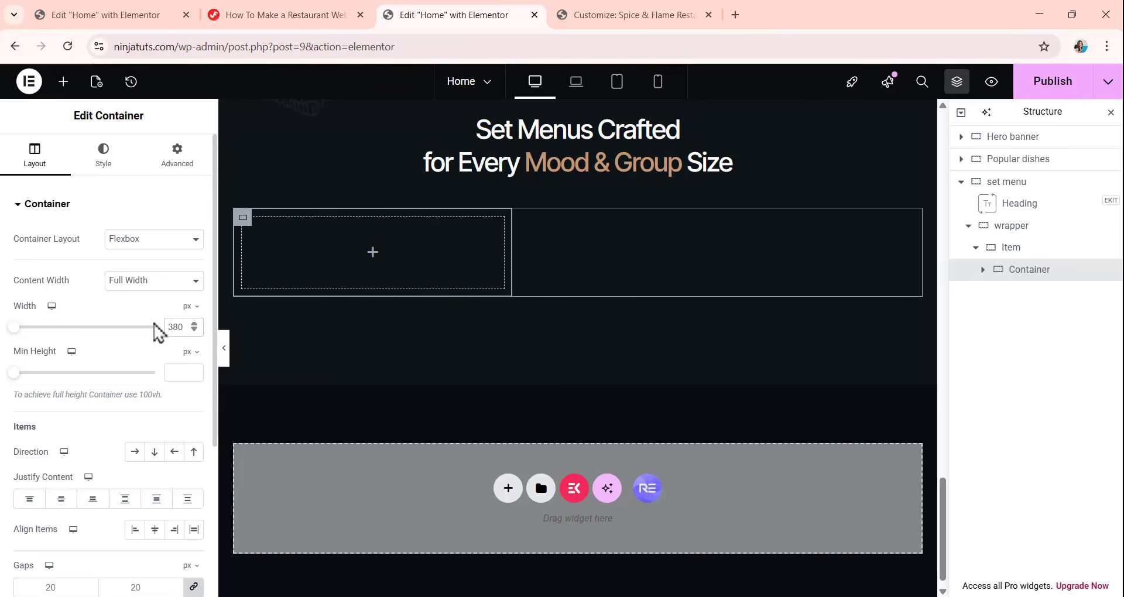
# Set the 380 px container's column and row gaps to 0 px and unlink its padding with all sides at 0 px.
pyautogui.scroll(-3, 123, 436)
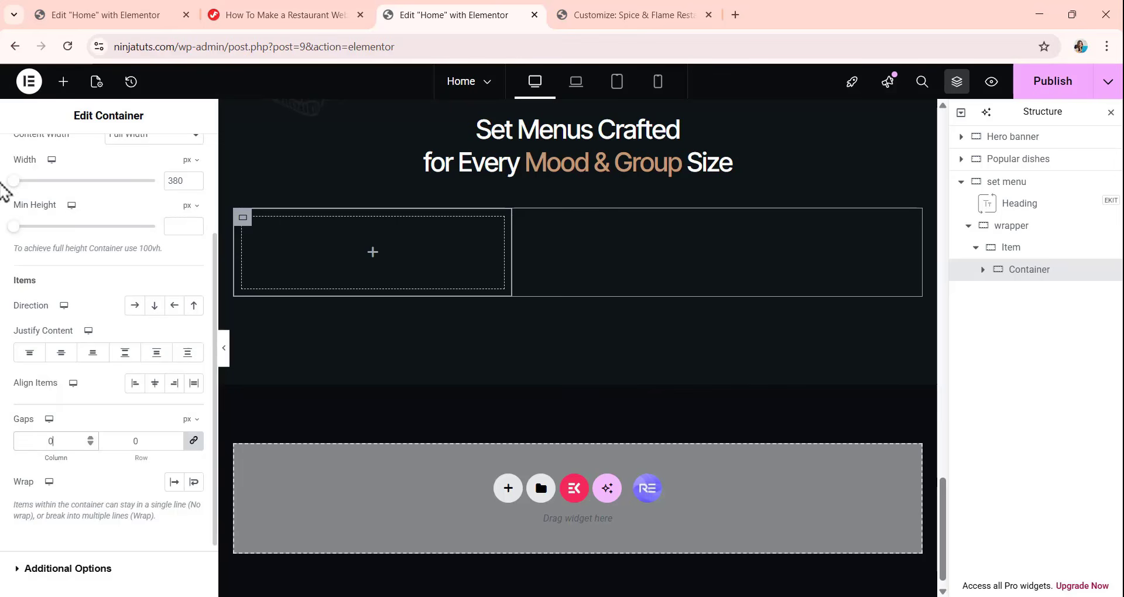
pyautogui.scroll(3, 24, 187)
pyautogui.click(177, 153)
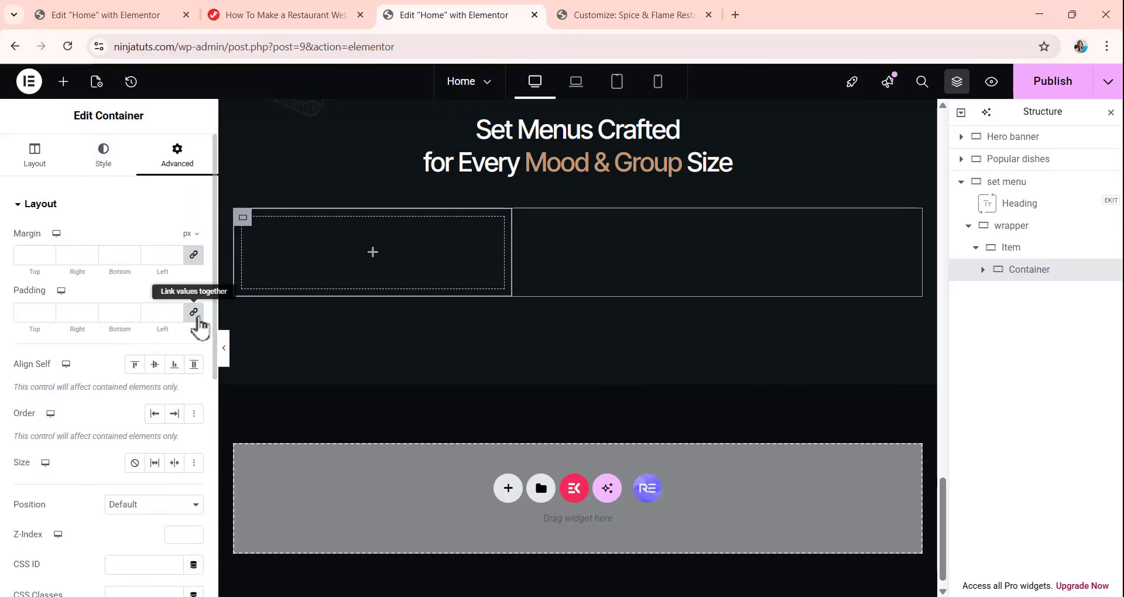
pyautogui.click(194, 312)
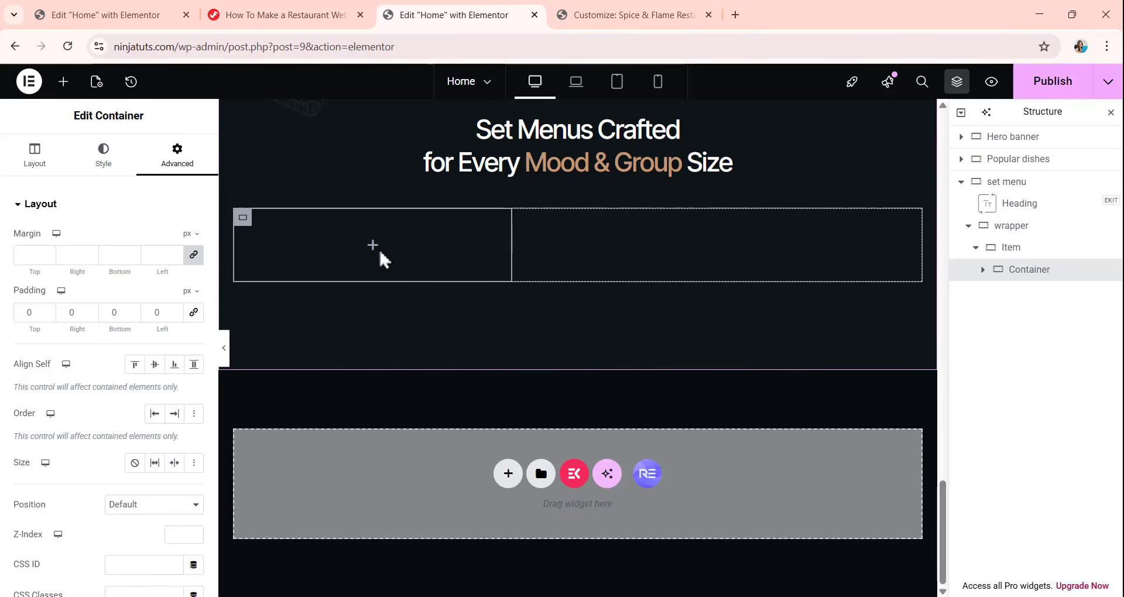
# Add an Image widget to the 380 px container and use the media library photo of the man sharing pizza at a table.
pyautogui.click(63, 81)
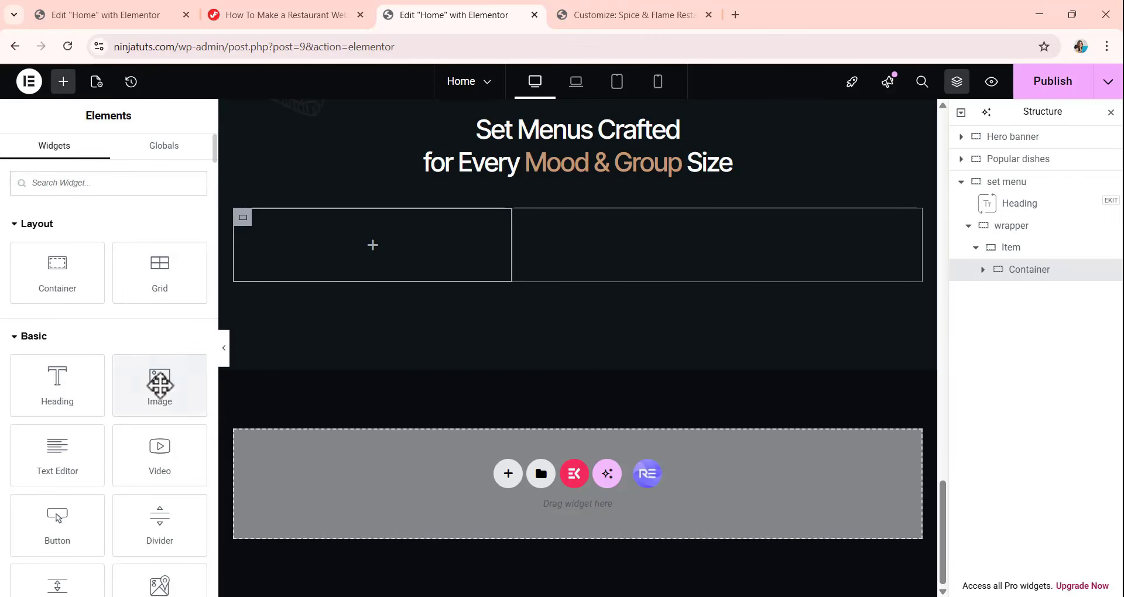
pyautogui.moveTo(160, 386); pyautogui.dragTo(389, 248)
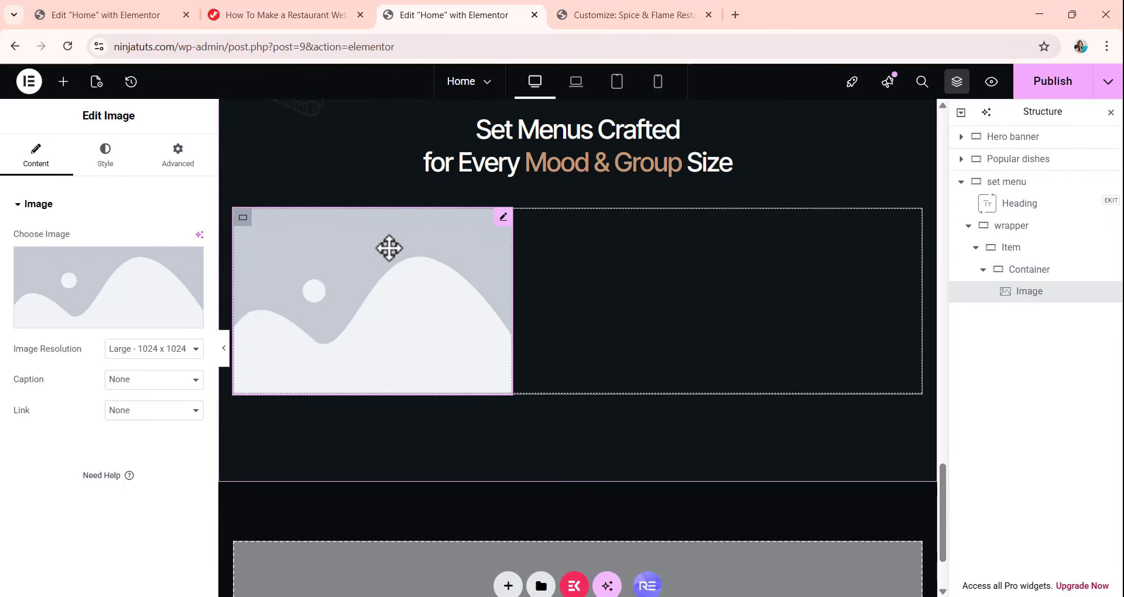
pyautogui.moveTo(87, 324)
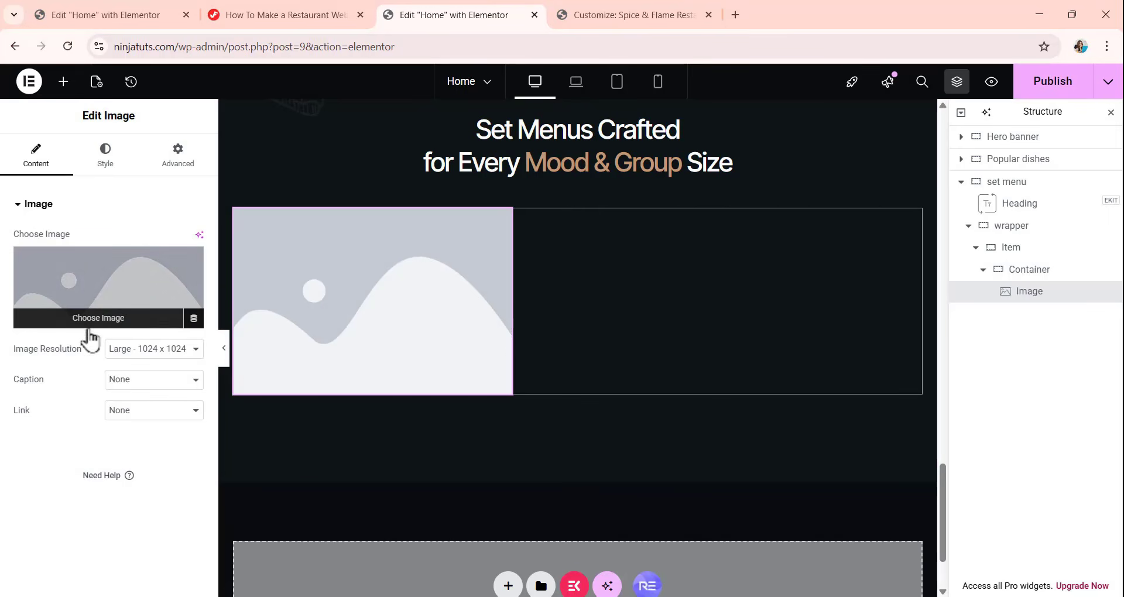
pyautogui.click(124, 325)
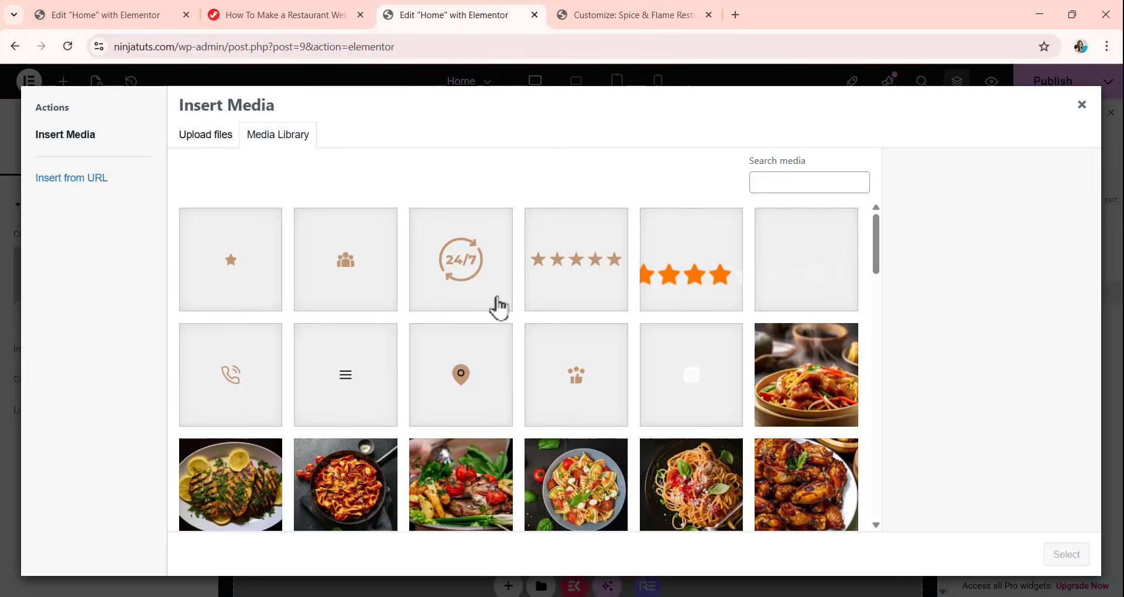
pyautogui.scroll(-3, 510, 314)
pyautogui.scroll(-5, 520, 317)
pyautogui.click(451, 358)
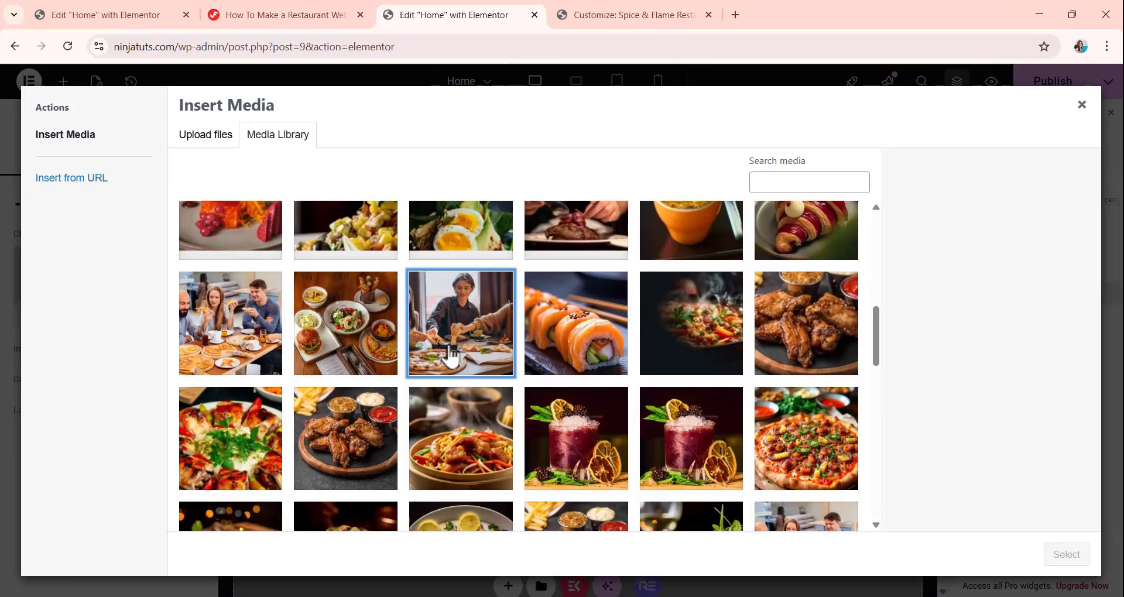
pyautogui.click(1077, 560)
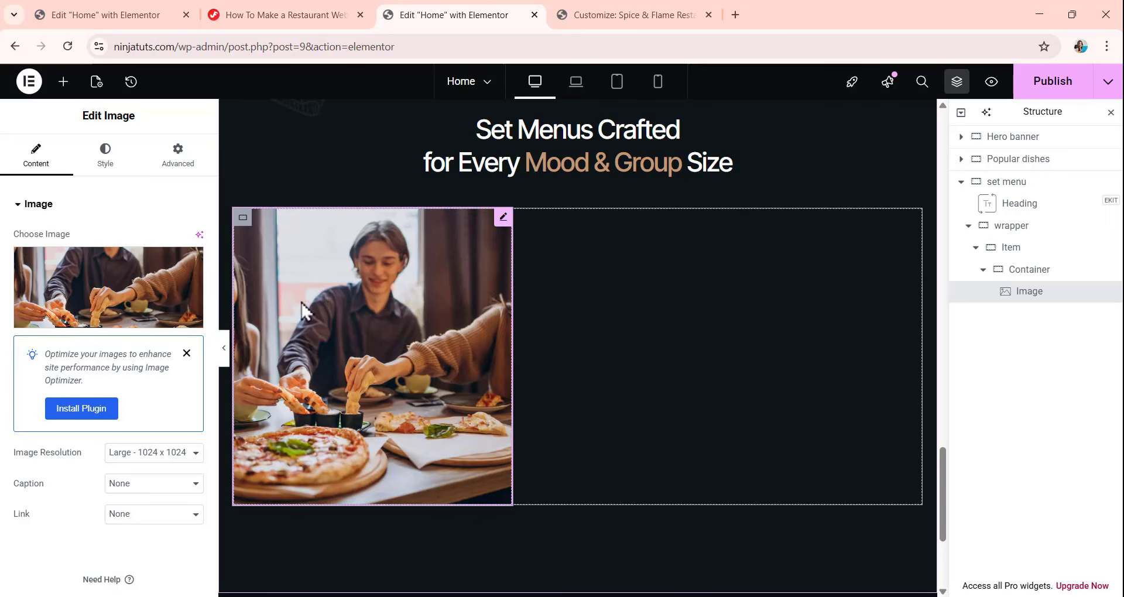
# Set the pizza table image's width to 100%.
pyautogui.click(102, 157)
pyautogui.click(179, 286)
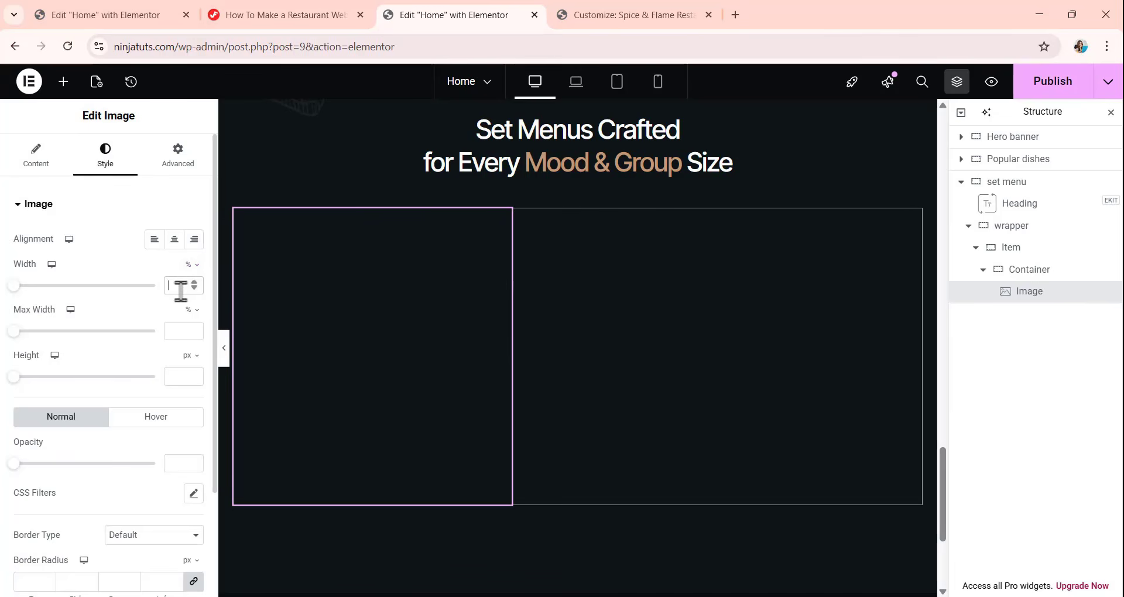
pyautogui.write('1')
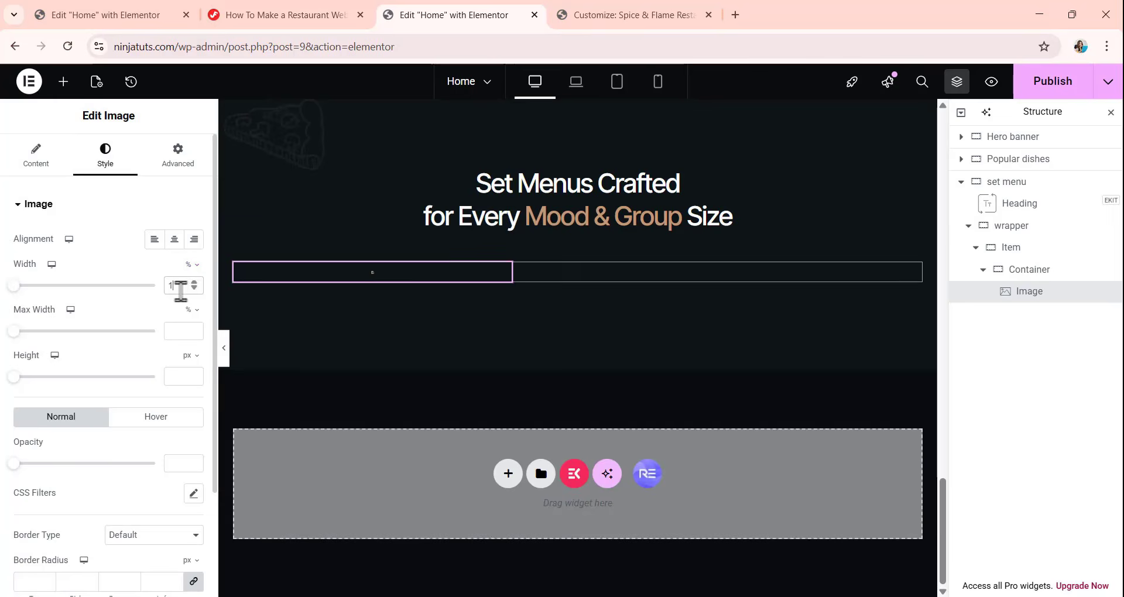
pyautogui.write('00')
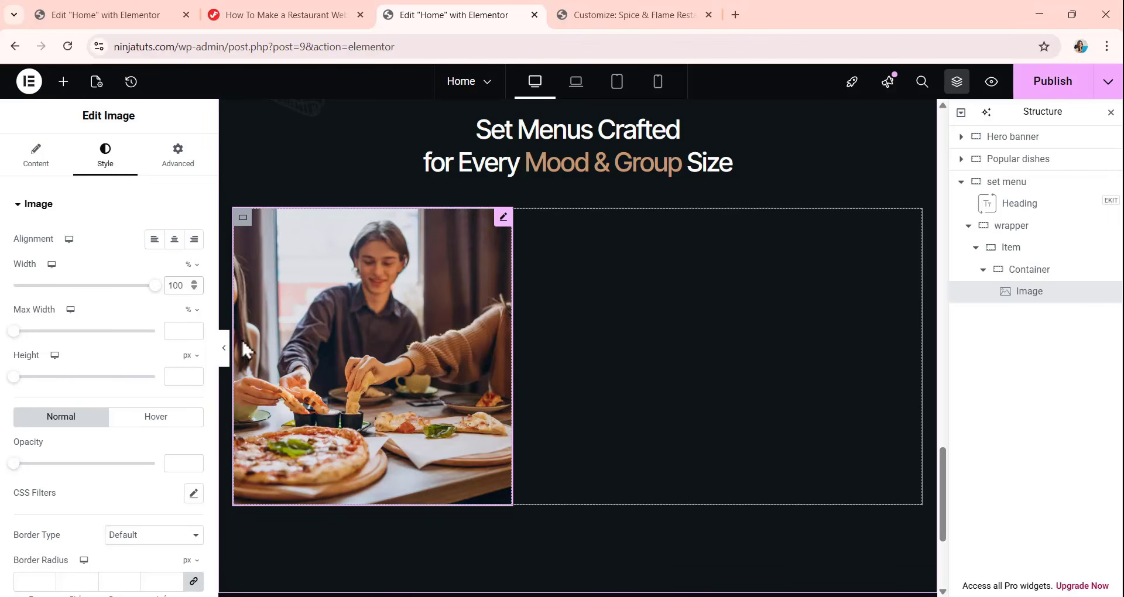
# Add a second container inside the Item container, placed directly after the container that holds the image.
pyautogui.click(63, 82)
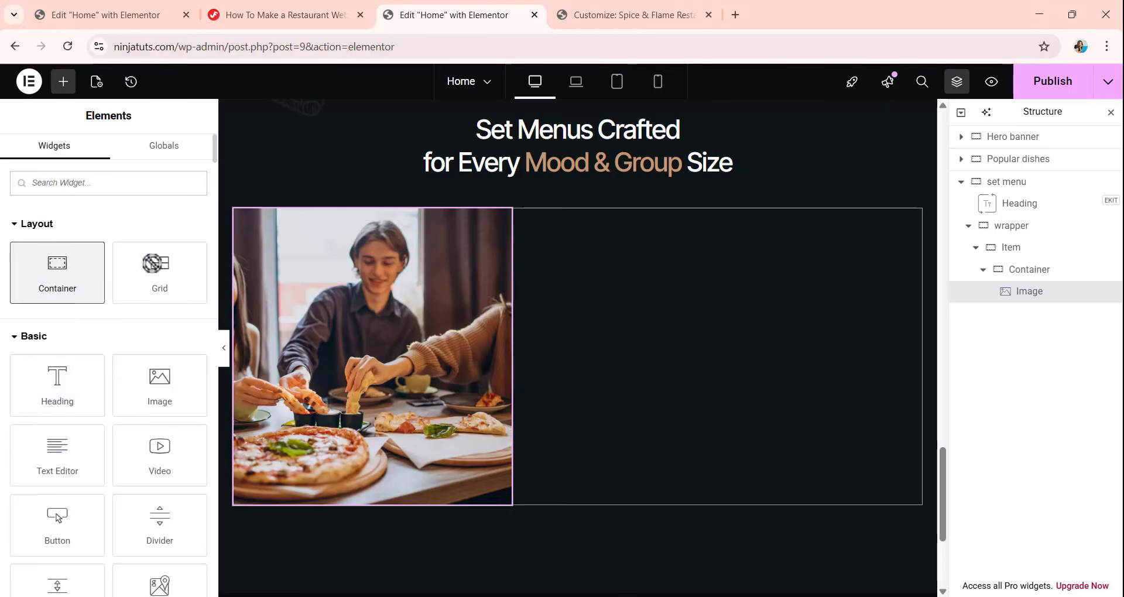
pyautogui.moveTo(57, 272); pyautogui.dragTo(605, 352)
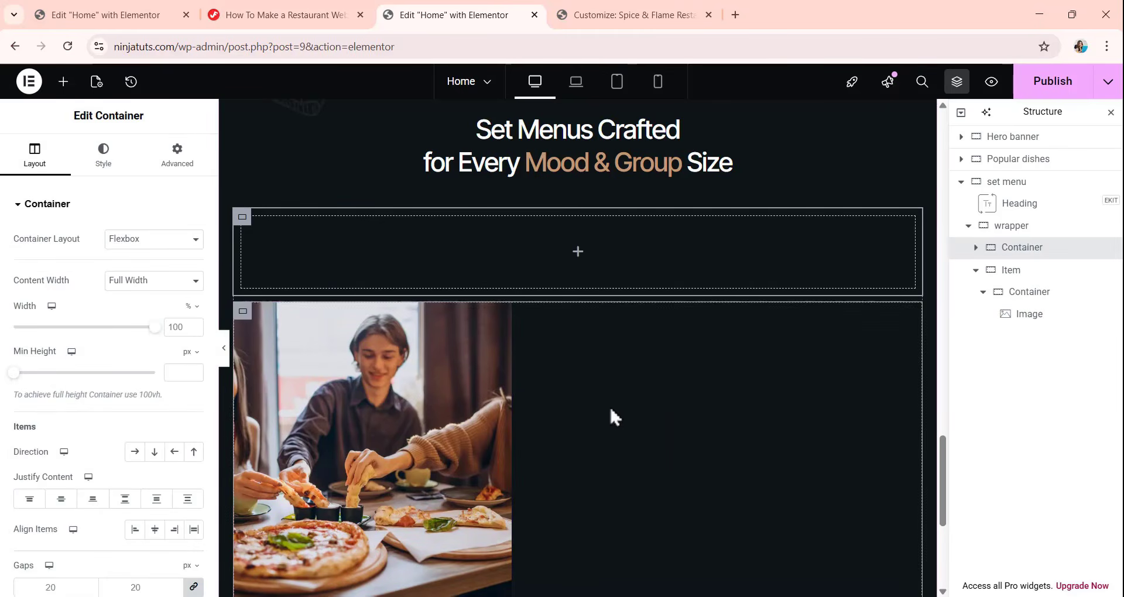
pyautogui.moveTo(1034, 256); pyautogui.dragTo(995, 328)
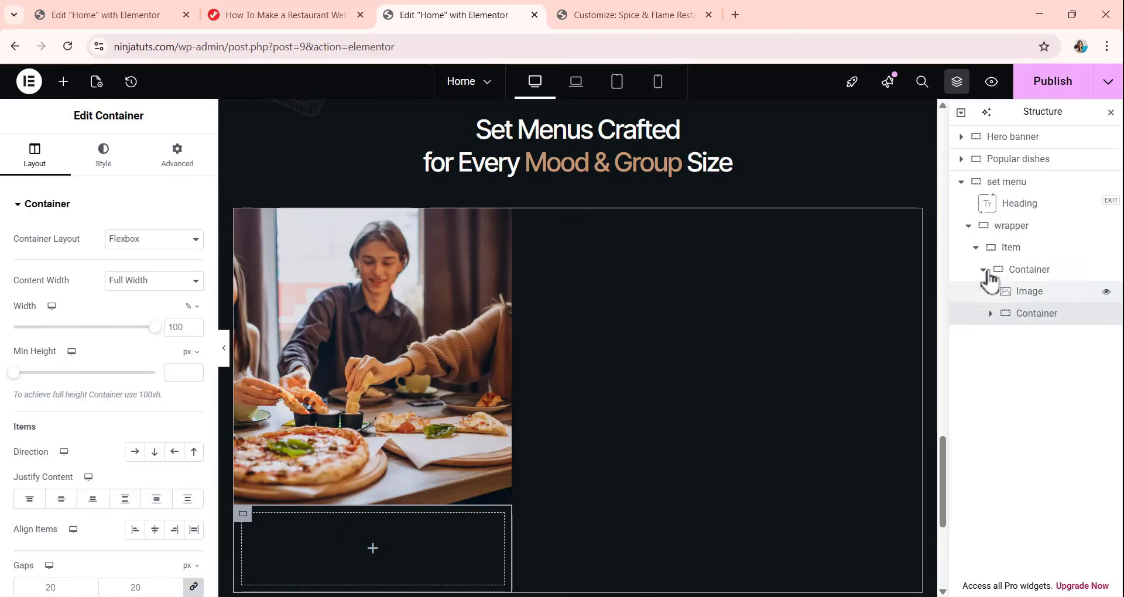
pyautogui.moveTo(1023, 316)
pyautogui.mouseDown()
pyautogui.moveTo(1025, 271)
pyautogui.moveTo(1027, 280)
pyautogui.moveTo(982, 296)
pyautogui.moveTo(1039, 317)
pyautogui.moveTo(1033, 309)
pyautogui.mouseUp()
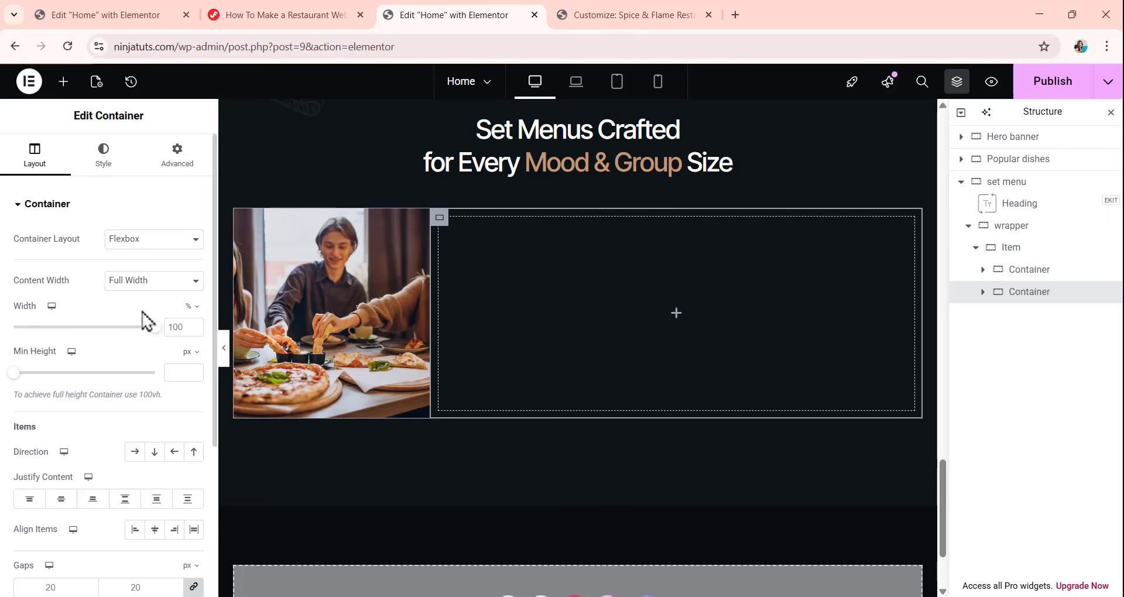
# Give the second container in Item a custom width of calc(100% - 380px).
pyautogui.click(192, 307)
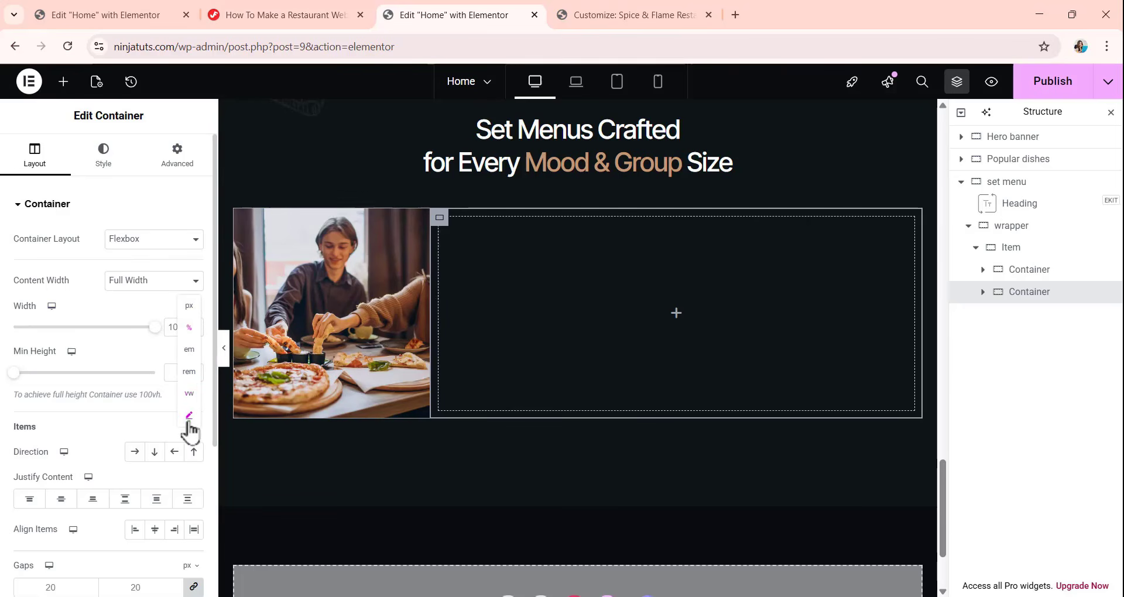
pyautogui.click(188, 415)
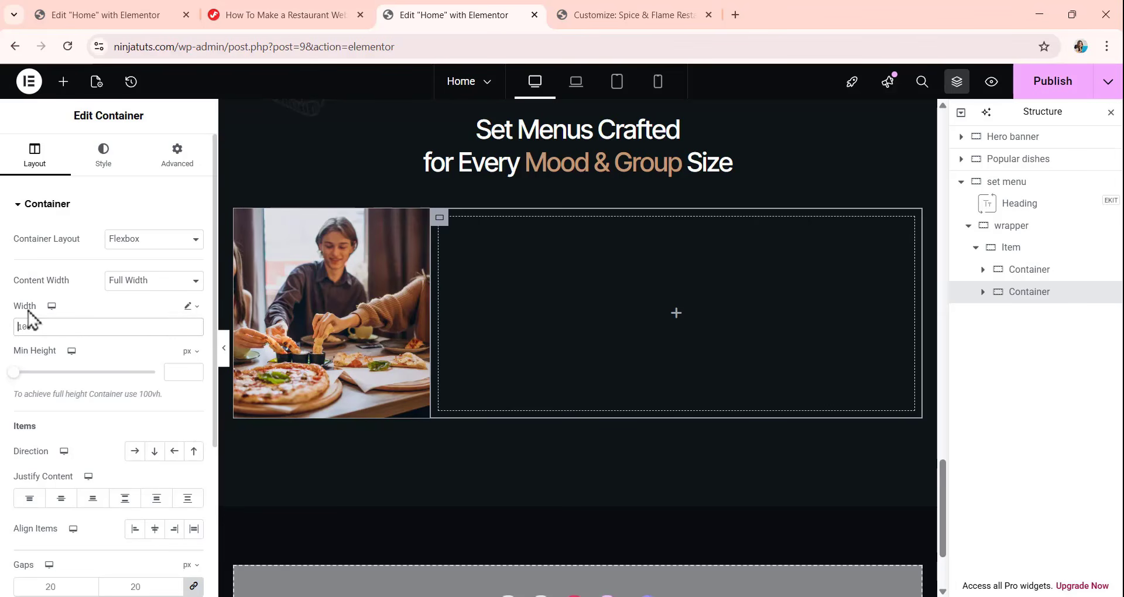
pyautogui.write('calc(100% - 380px)')
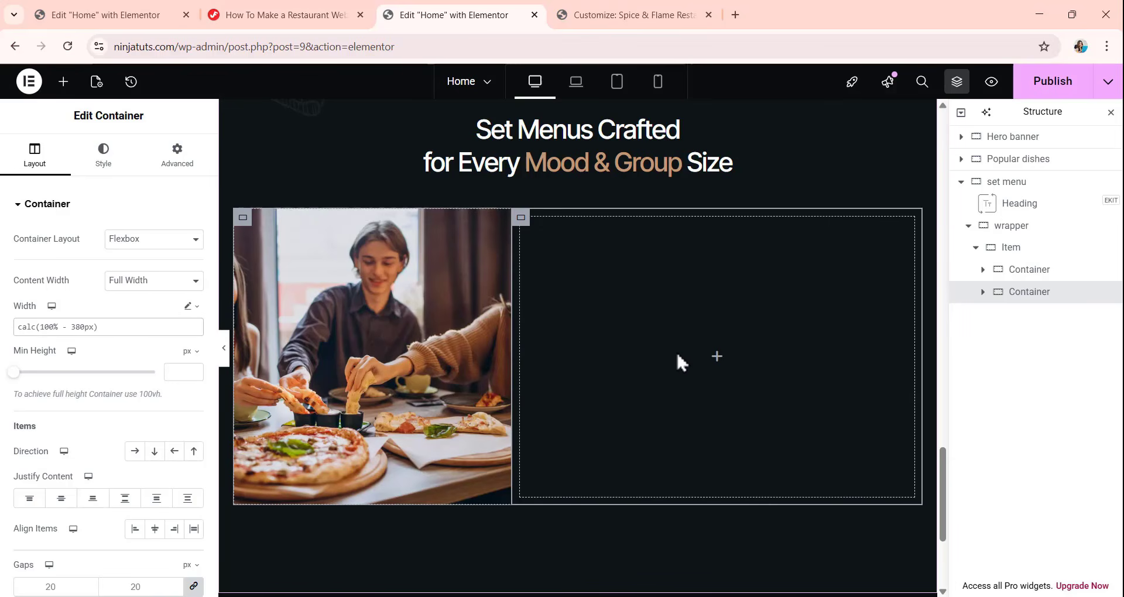
# Try 0 px gaps and 0 px padding on the second container in Item, and undo these changes.
pyautogui.scroll(-3, 51, 394)
pyautogui.click(26, 447)
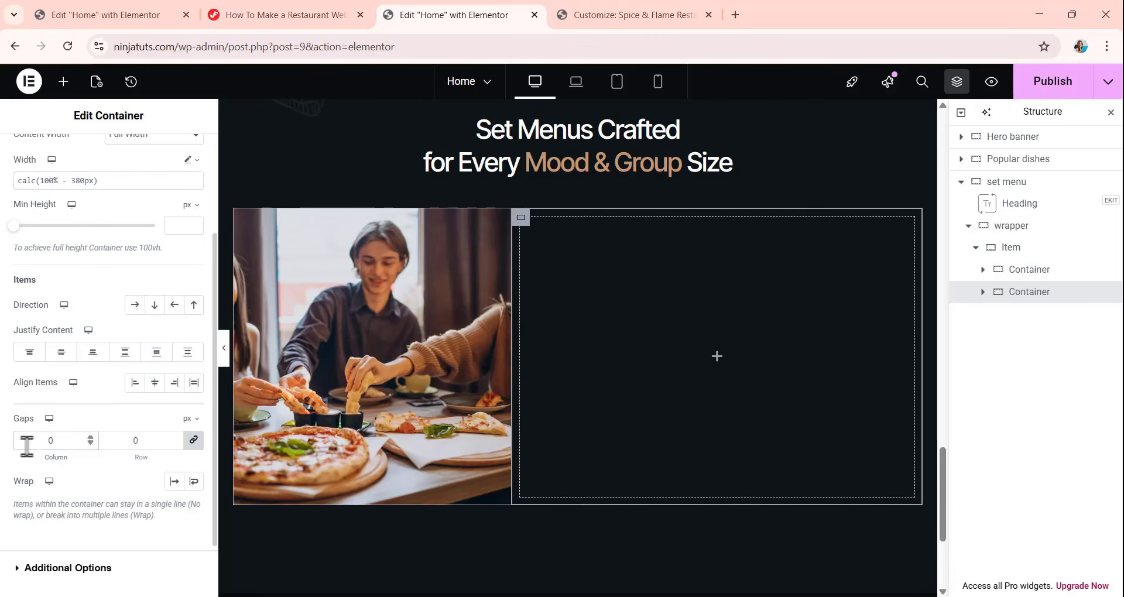
pyautogui.scroll(5, 173, 179)
pyautogui.click(177, 155)
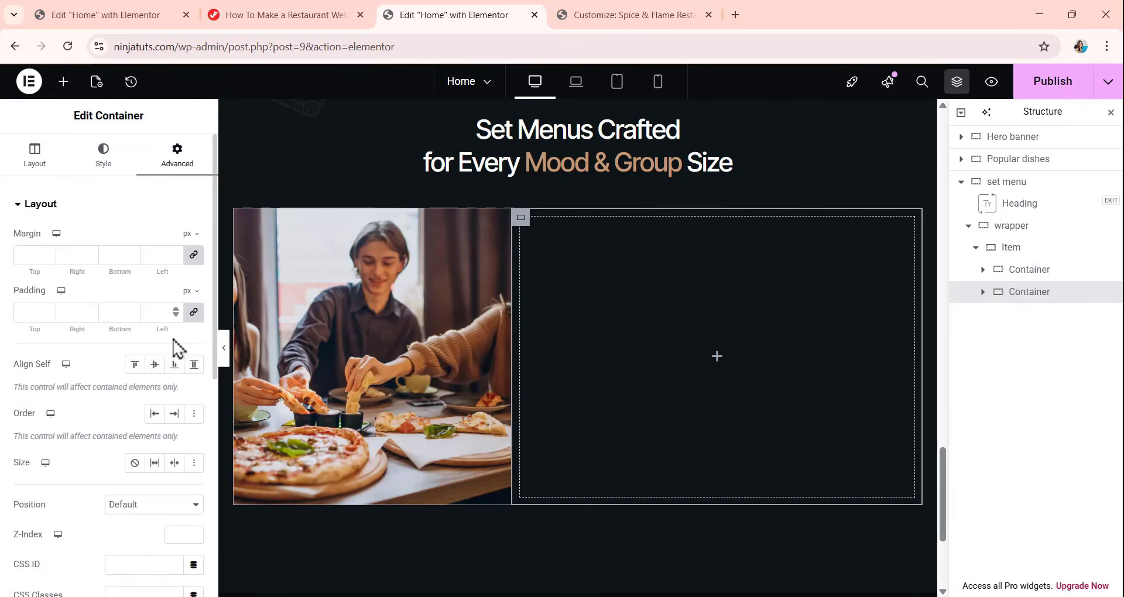
pyautogui.click(193, 312)
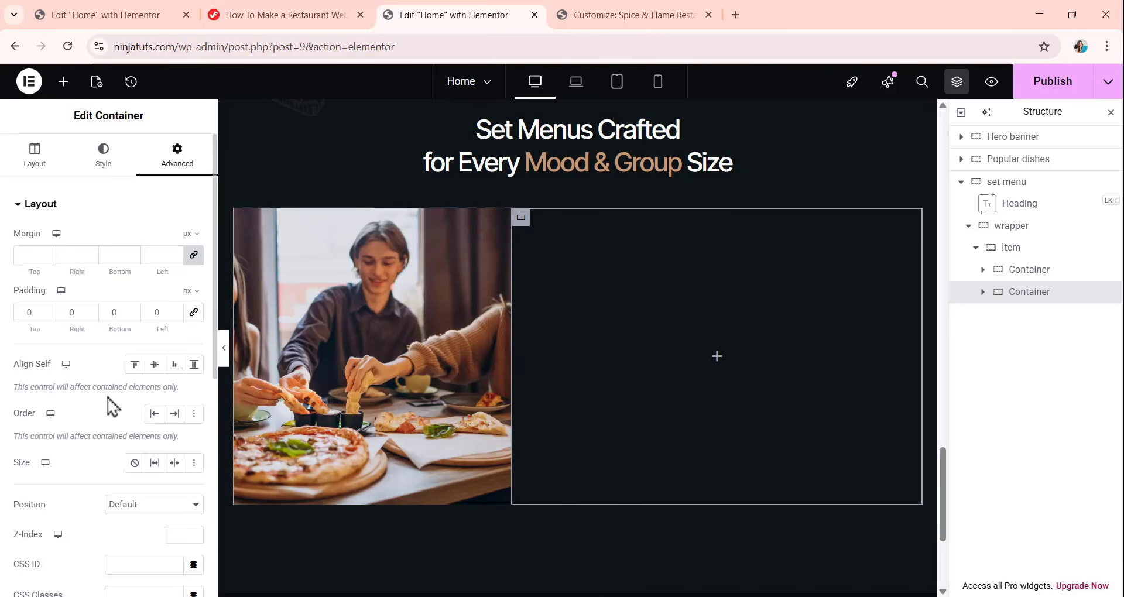
pyautogui.hotkey('ctrl', 'z')
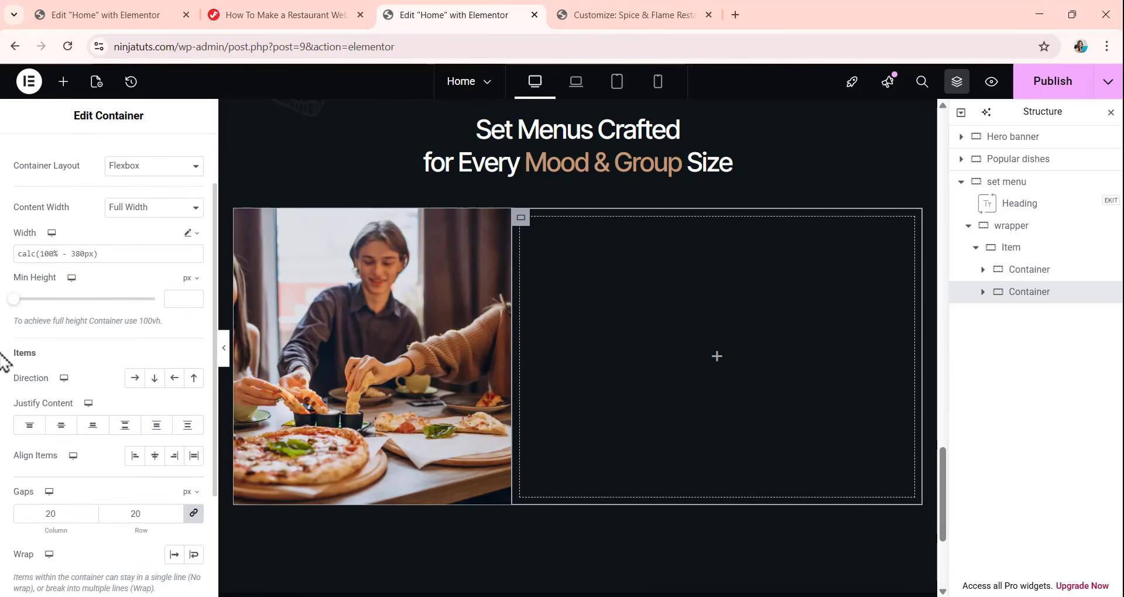
# Justify the second container's content to the center and set its linked column and row gaps to 0 px.
pyautogui.click(61, 426)
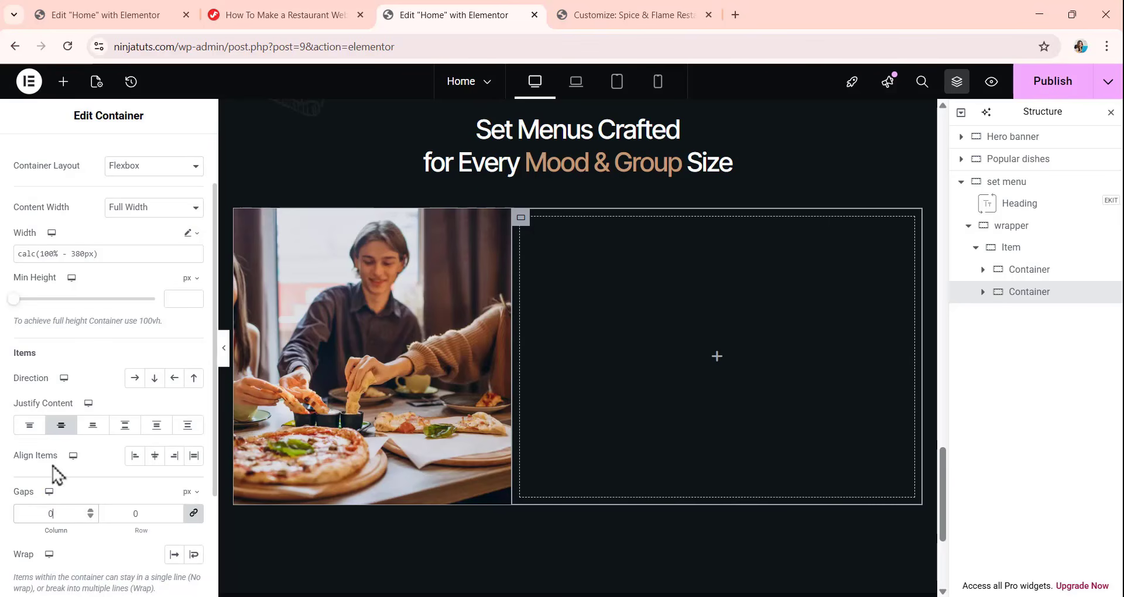
pyautogui.scroll(2, 35, 319)
# Give the second container in Item a classic background with the color #0A0C10.
pyautogui.click(104, 153)
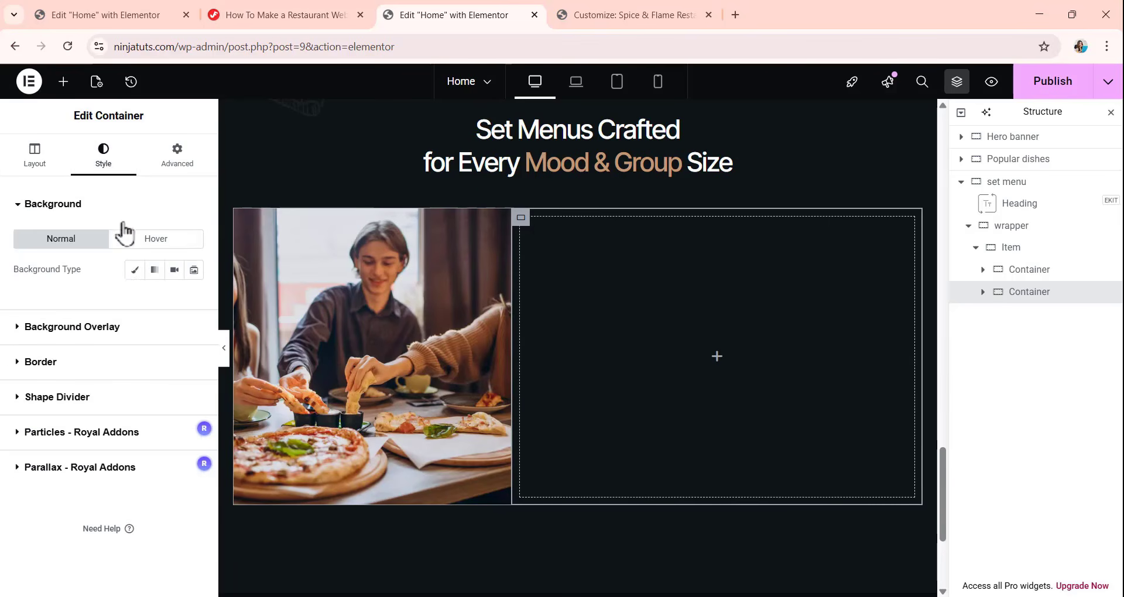
pyautogui.click(134, 273)
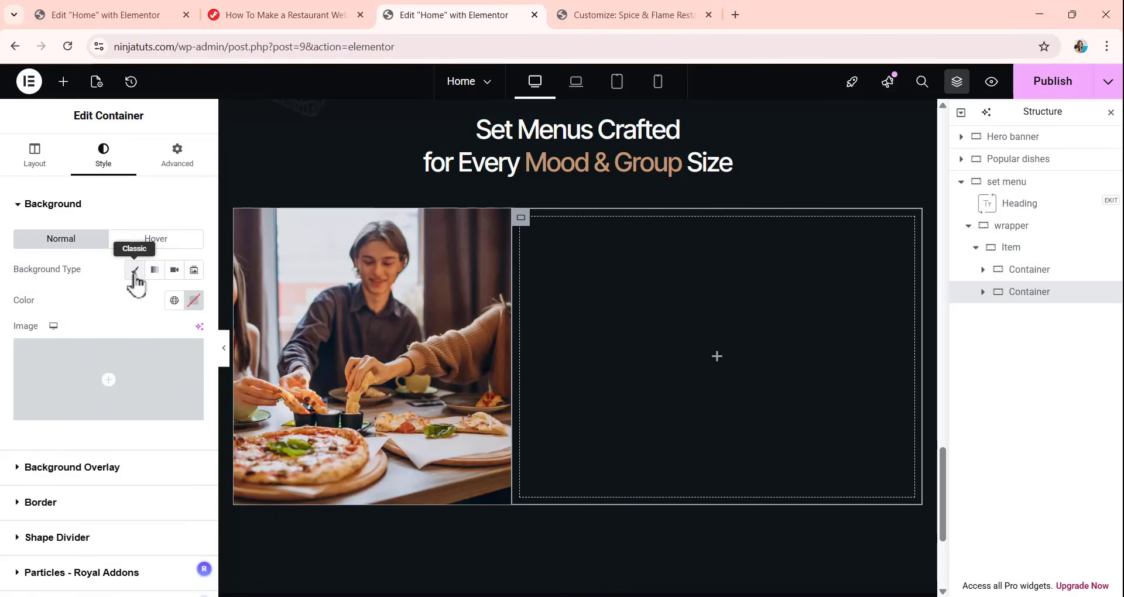
pyautogui.click(193, 302)
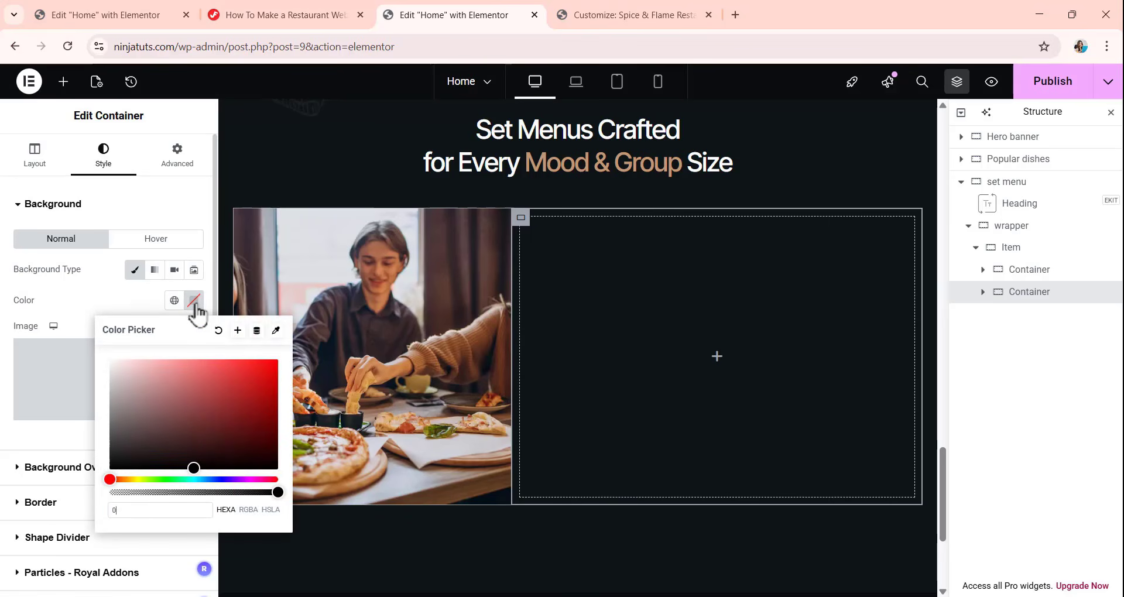
pyautogui.write('0a0c')
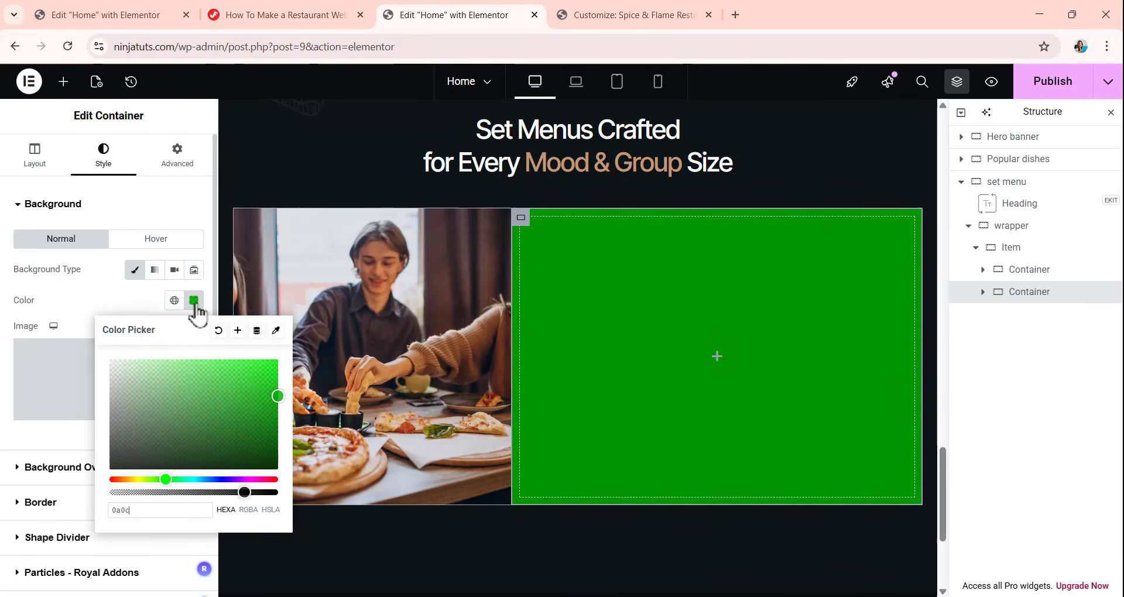
pyautogui.write('10')
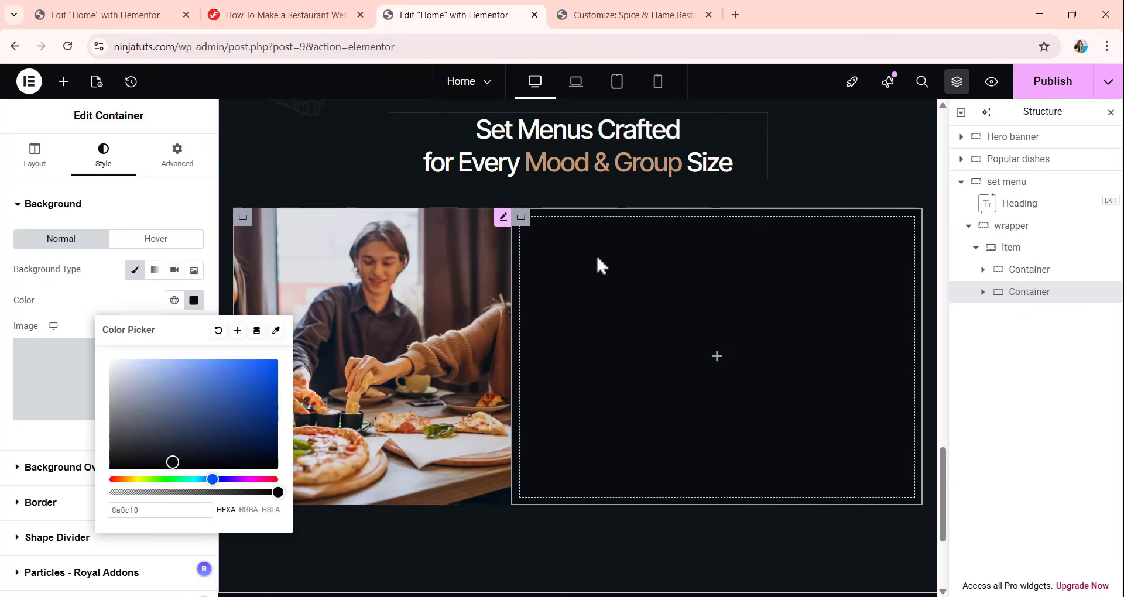
pyautogui.click(102, 304)
pyautogui.click(193, 300)
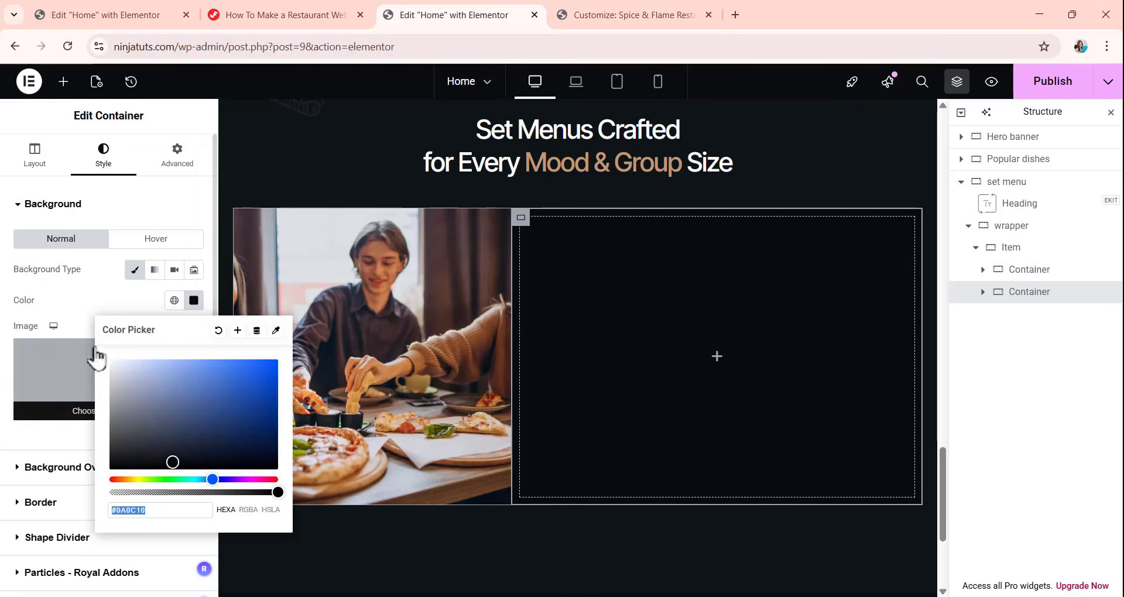
pyautogui.click(121, 296)
# Unlink the second container's margins, set the left margin to 32 px with the others at 0, and set Align Self to Stretch.
pyautogui.click(188, 167)
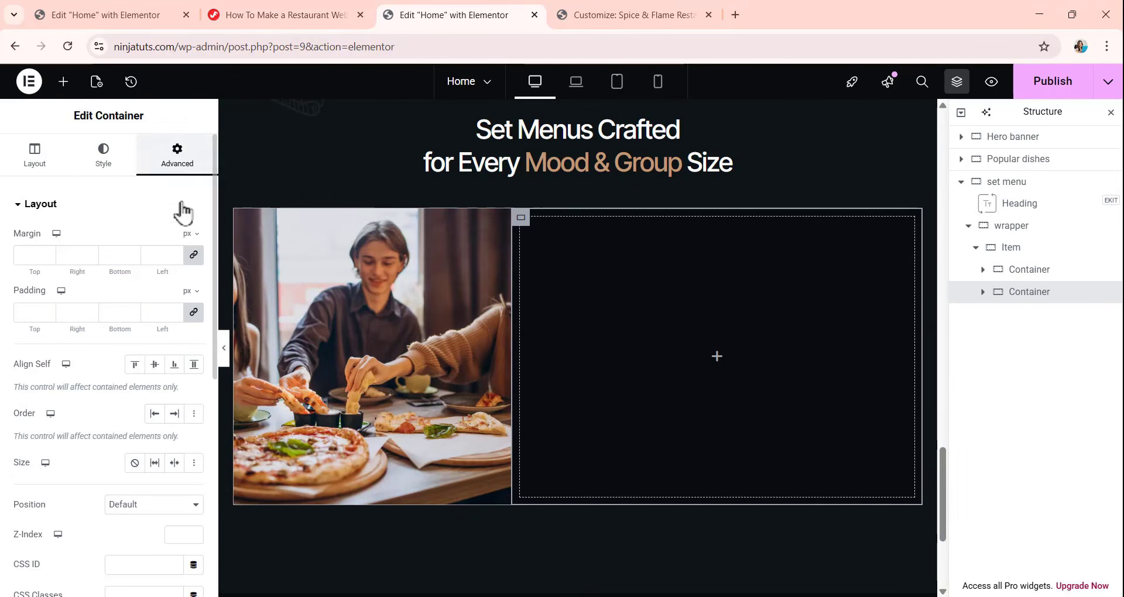
pyautogui.click(193, 255)
pyautogui.doubleClick(149, 257)
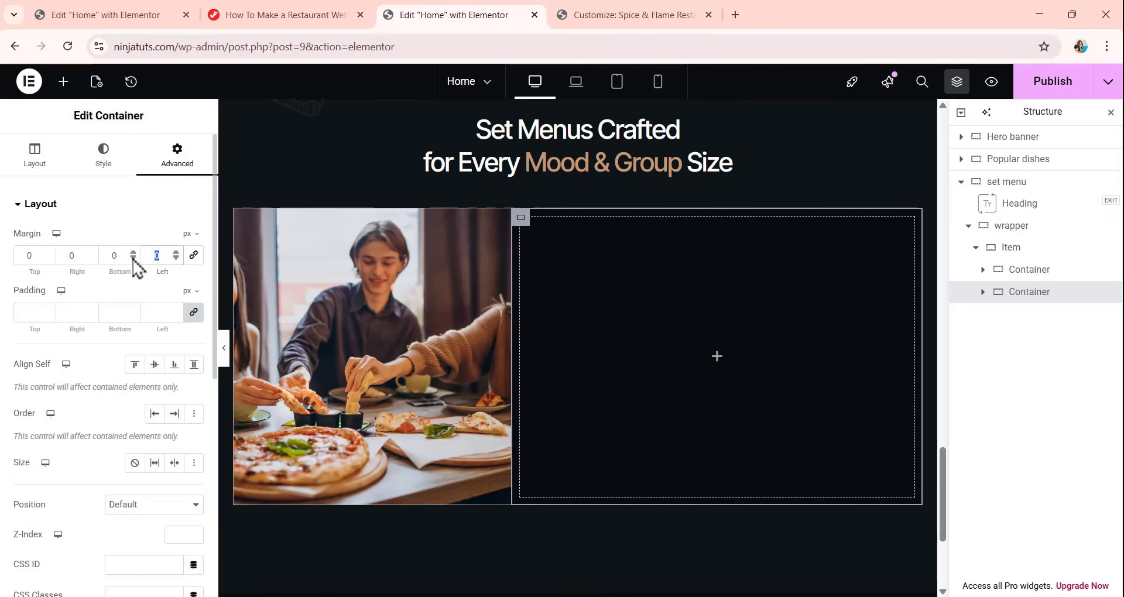
pyautogui.write('32')
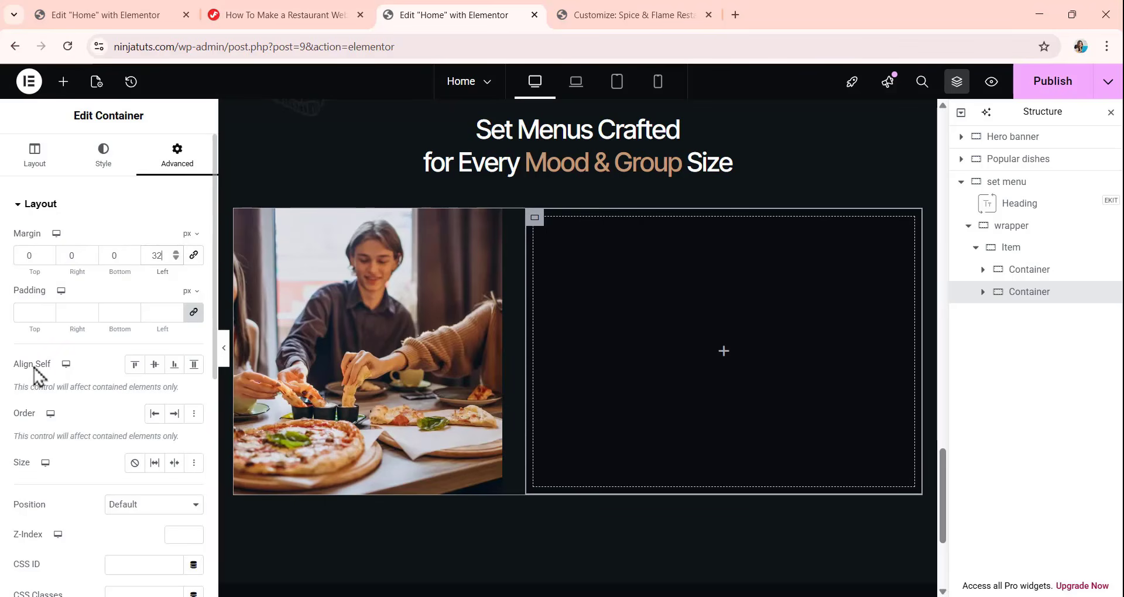
pyautogui.click(194, 365)
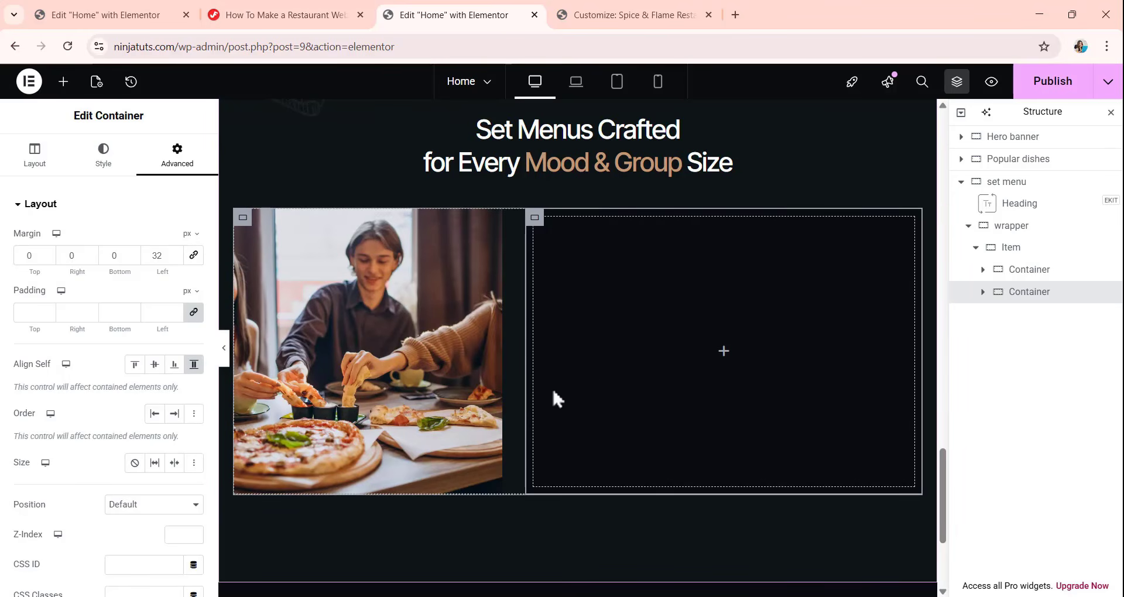
# Add an ElementsKit Heading widget to the second container in Item and set its title to "Student Special — {{$8.90}}".
pyautogui.click(63, 82)
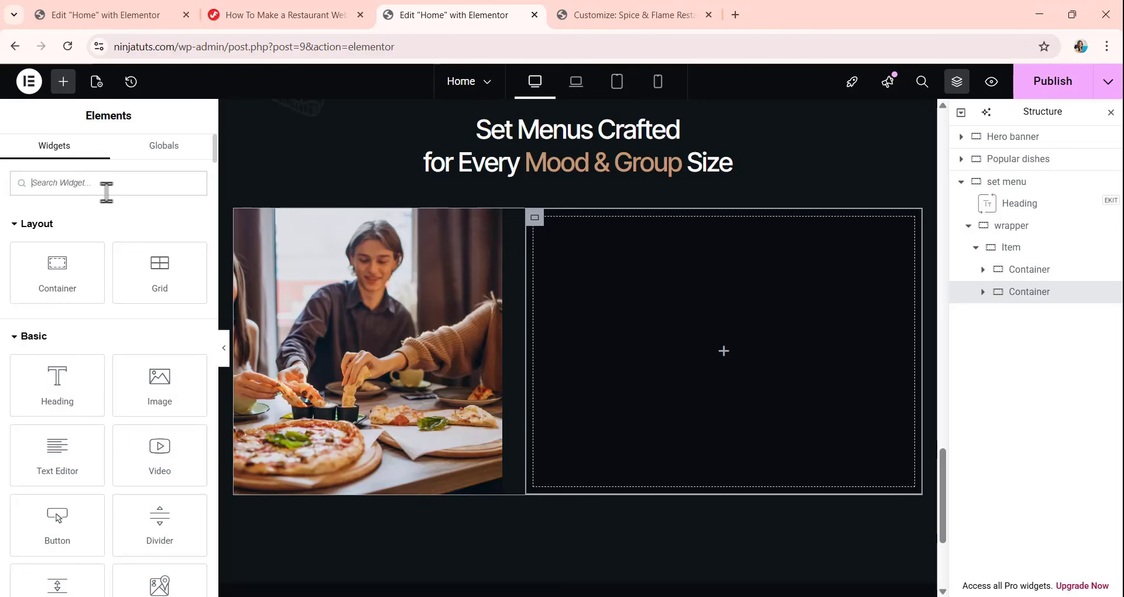
pyautogui.write('heading')
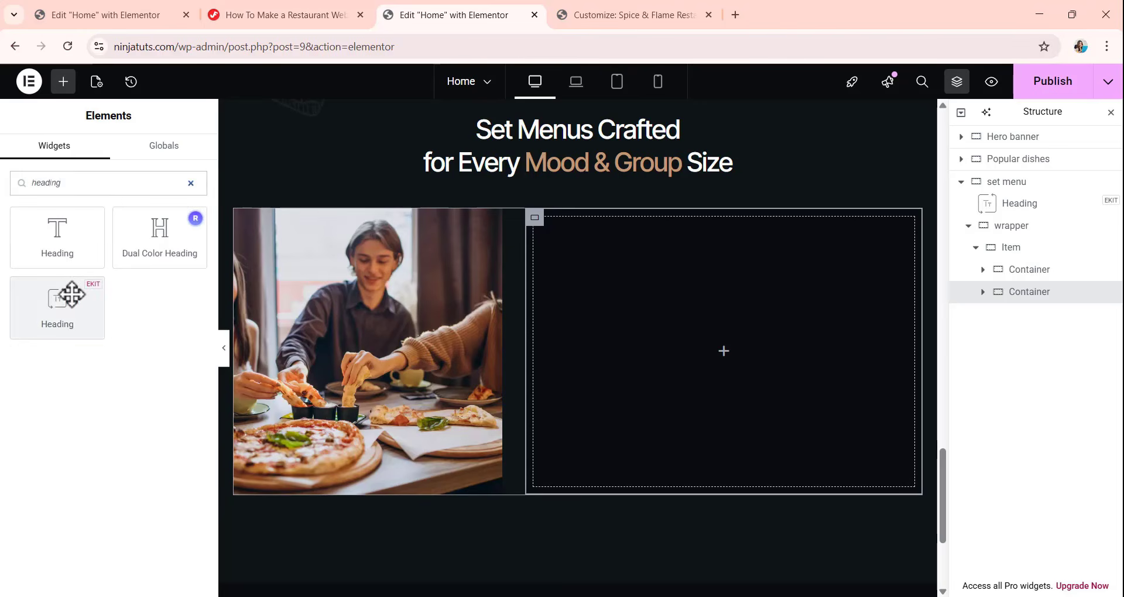
pyautogui.moveTo(71, 294); pyautogui.dragTo(732, 359)
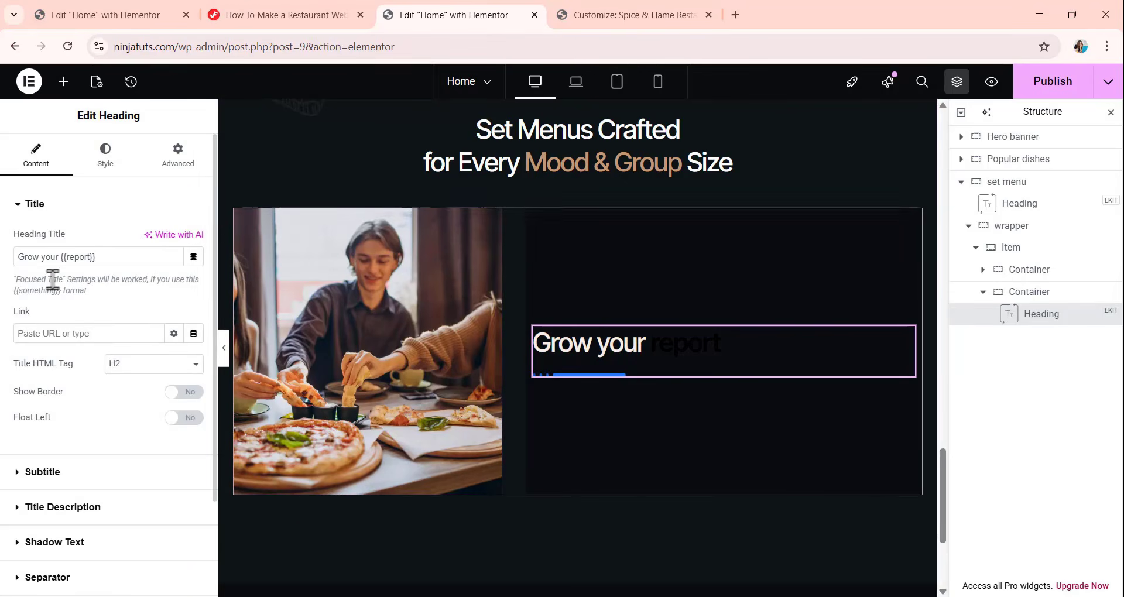
pyautogui.click(120, 258)
pyautogui.hotkey('ctrl', 'a')
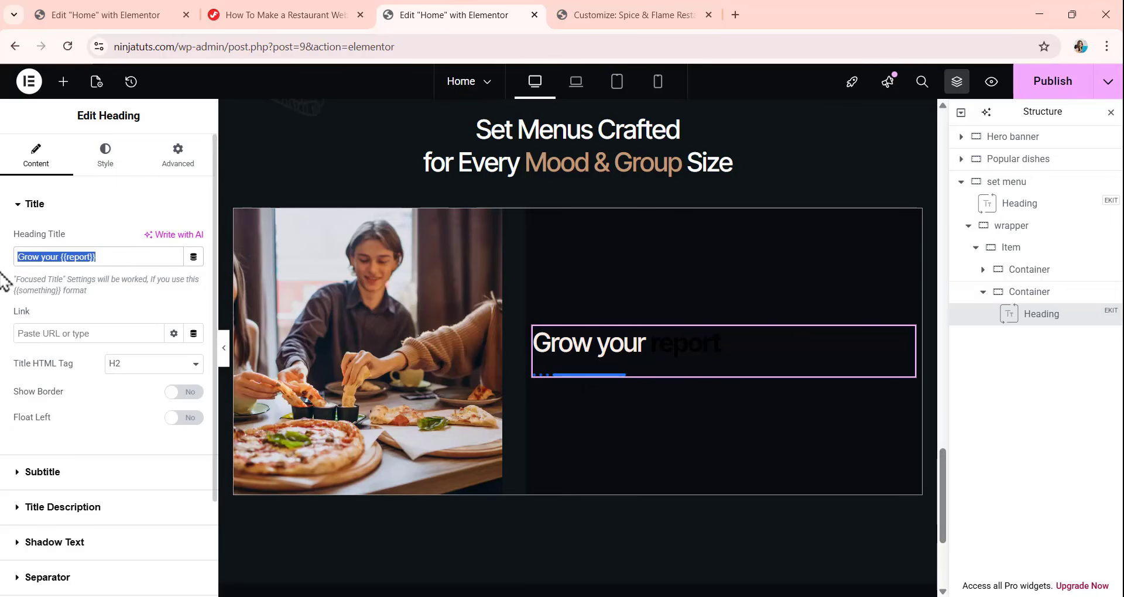
pyautogui.write('Student Special — {{$8.90}}')
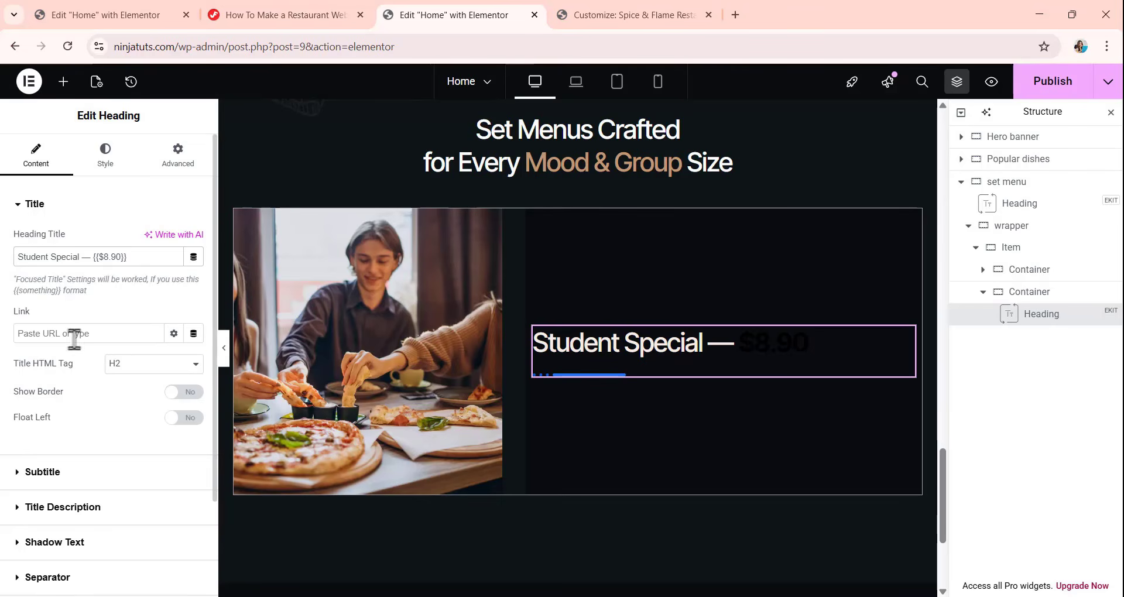
# Set the linked title margins of the Student Special heading to 0 px in its style settings.
pyautogui.click(100, 472)
pyautogui.click(109, 171)
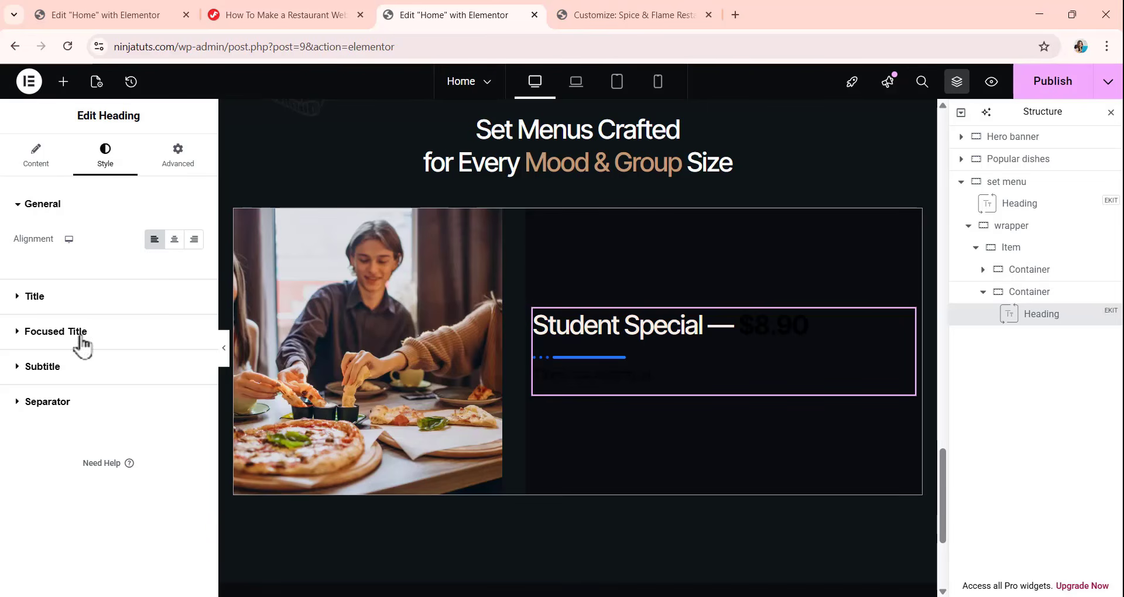
pyautogui.click(36, 296)
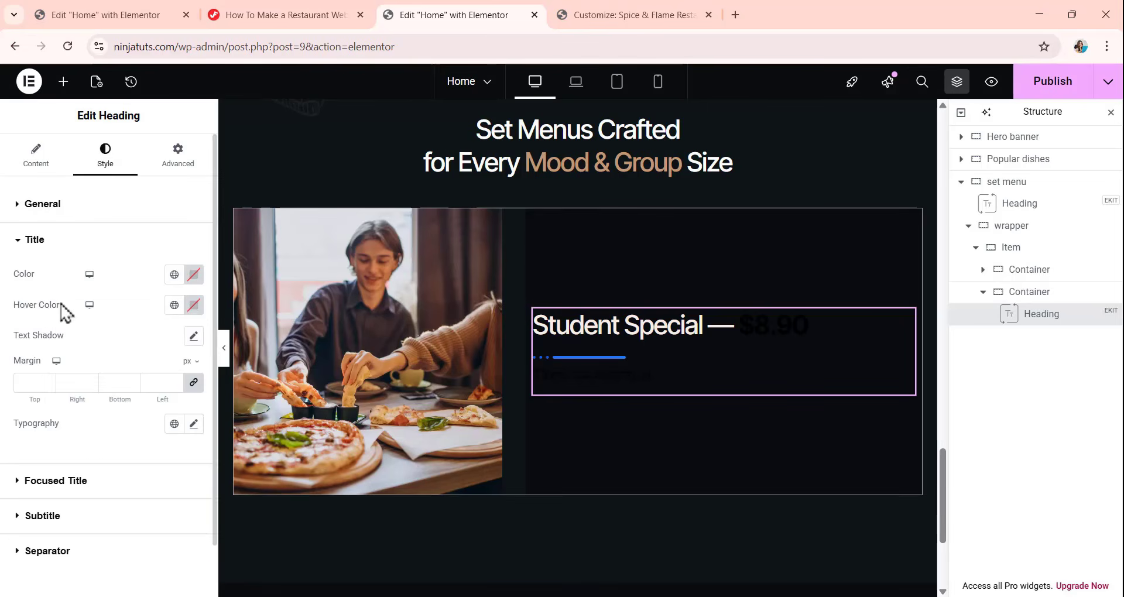
pyautogui.click(28, 385)
pyautogui.write('0')
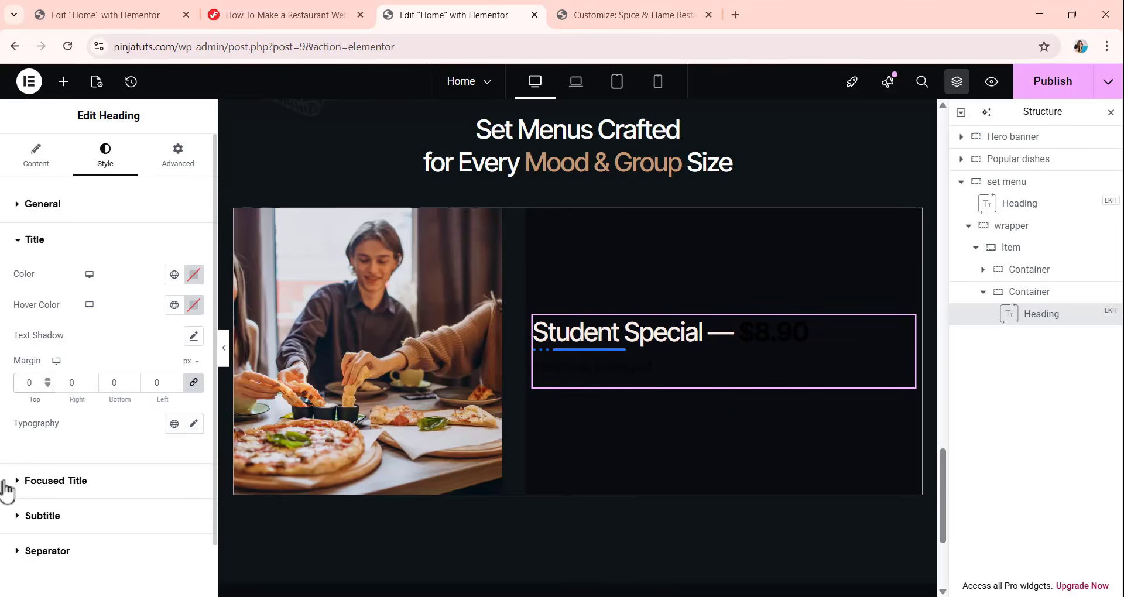
# Apply the global brown #C19977 to the focused title's color and hover color in the Student Special heading.
pyautogui.click(56, 481)
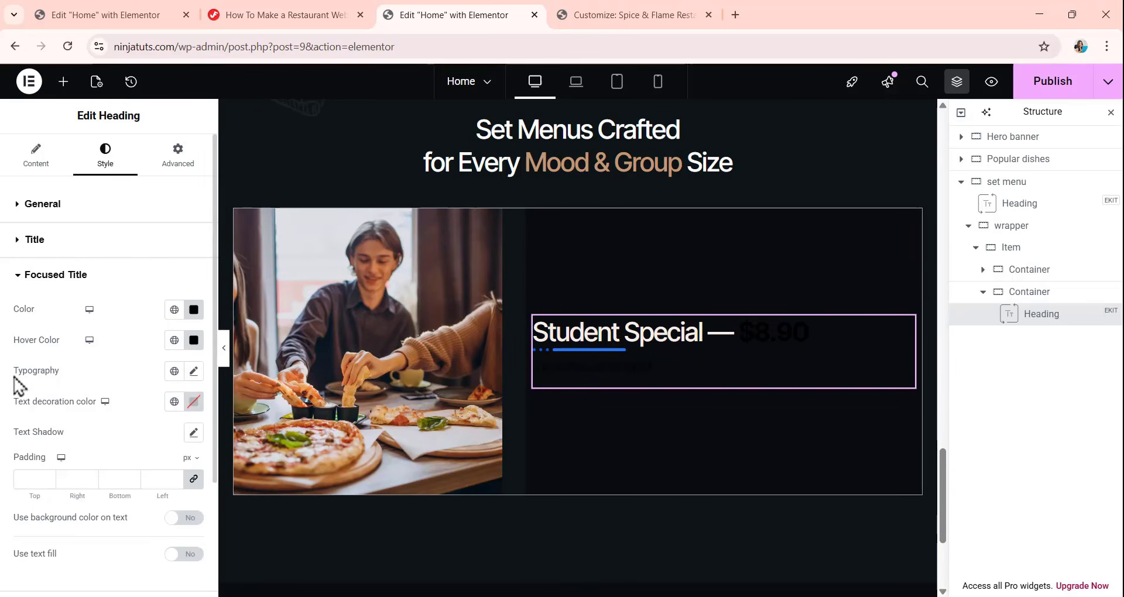
pyautogui.click(173, 312)
pyautogui.click(88, 410)
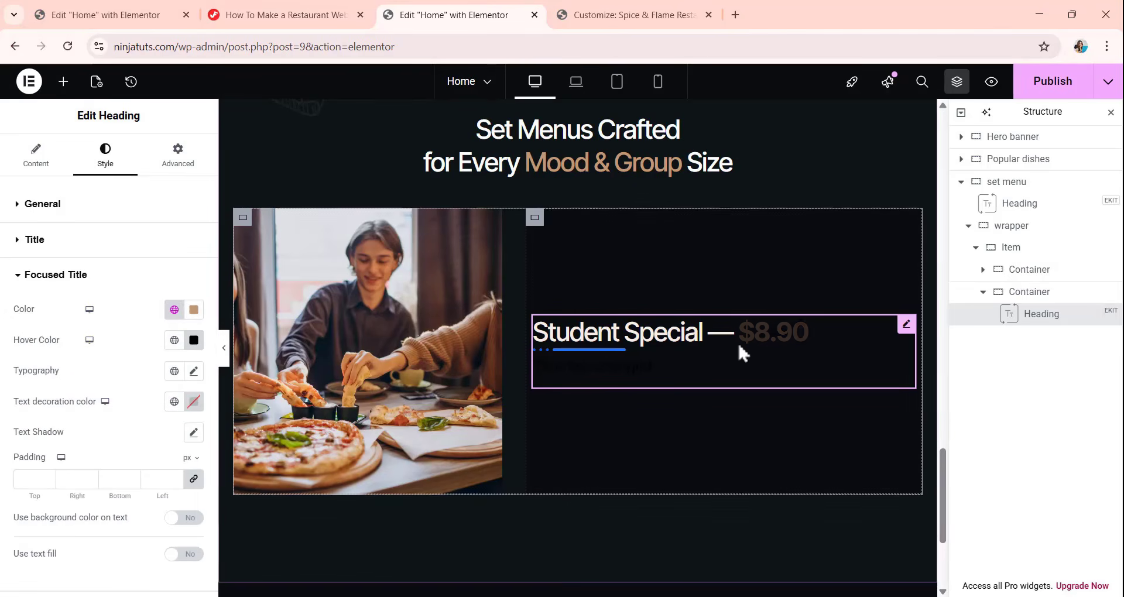
pyautogui.click(174, 346)
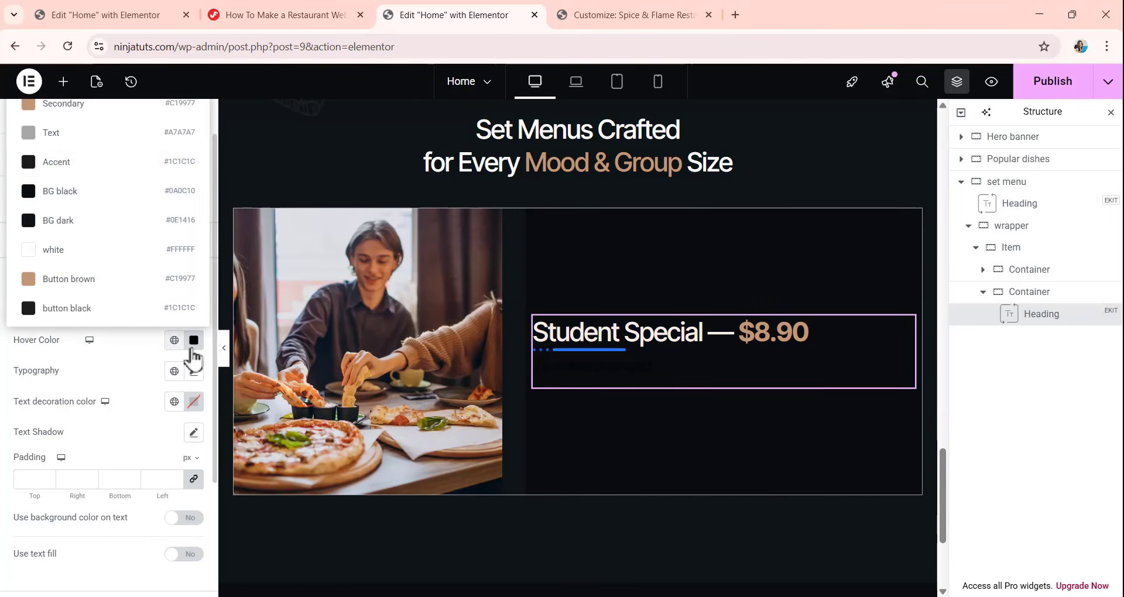
pyautogui.click(107, 117)
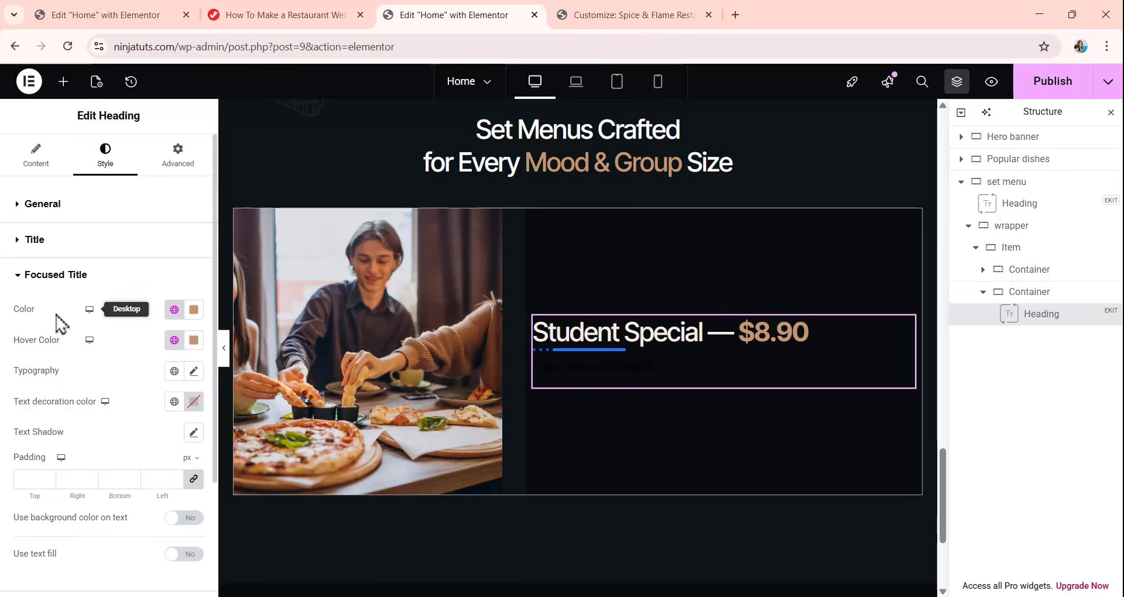
# Set the font weight of the heading's focused title to 500 (Medium).
pyautogui.click(193, 373)
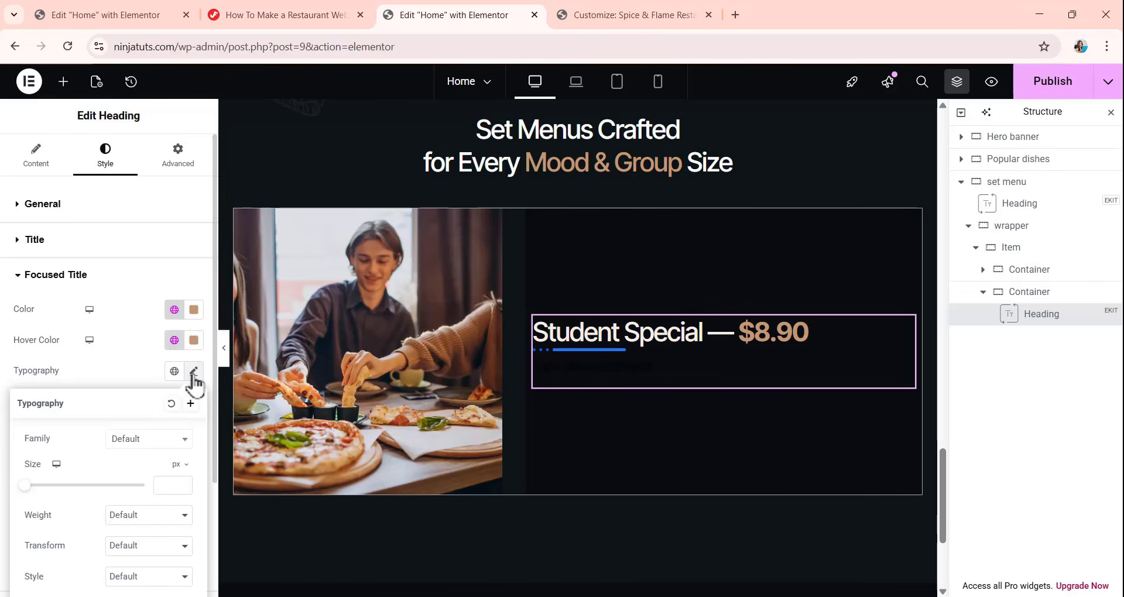
pyautogui.click(136, 518)
pyautogui.click(150, 374)
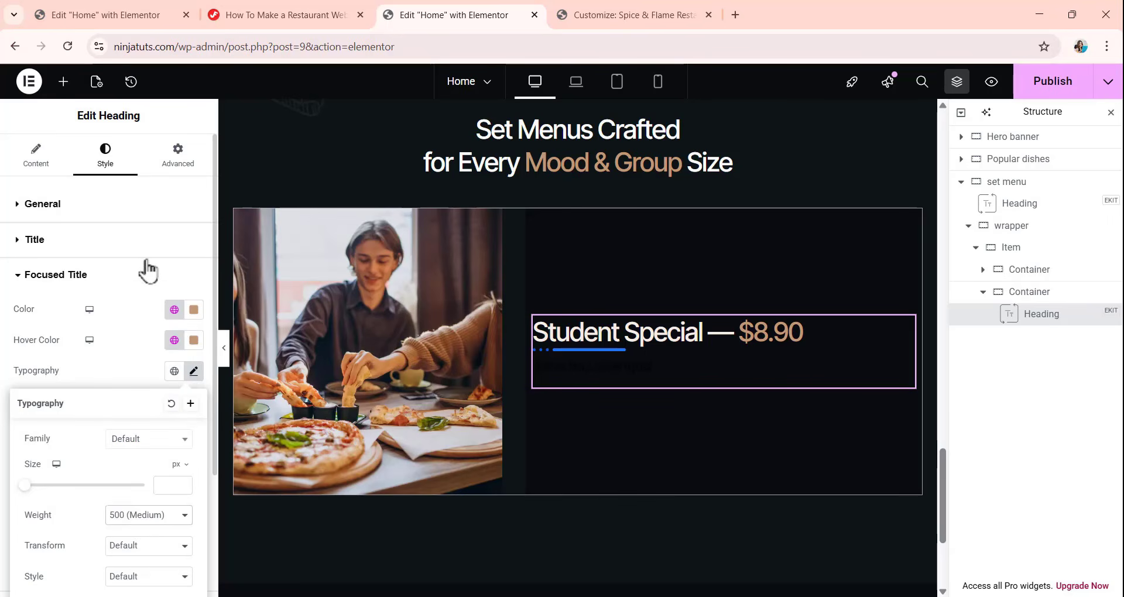
pyautogui.click(146, 242)
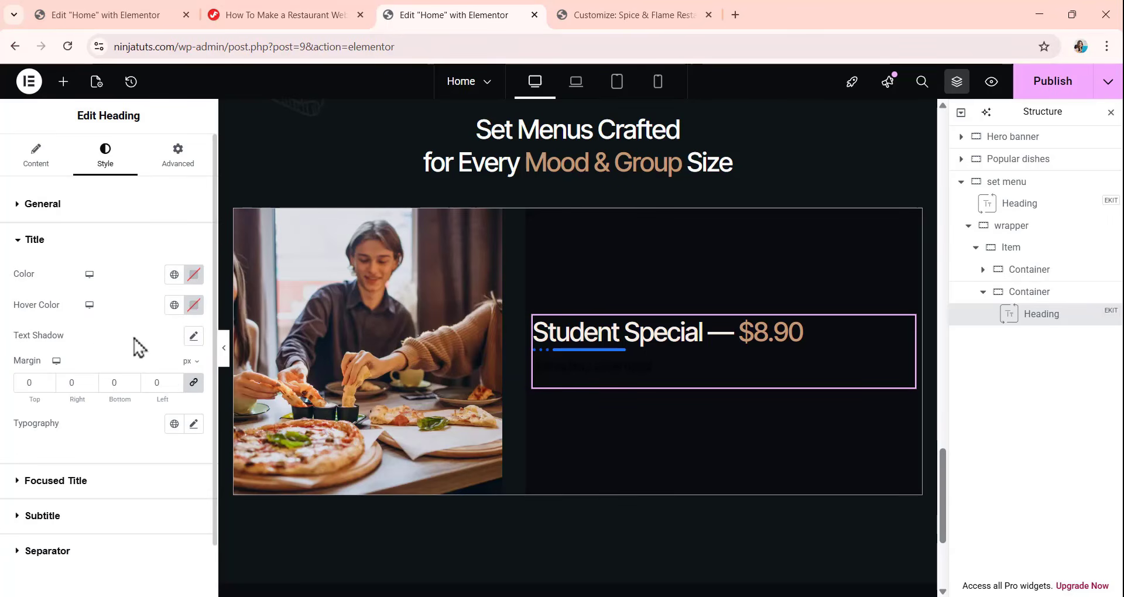
# Unlink the Student Special heading's widget margins and set the bottom margin to 12 px with the others at 0.
pyautogui.click(177, 156)
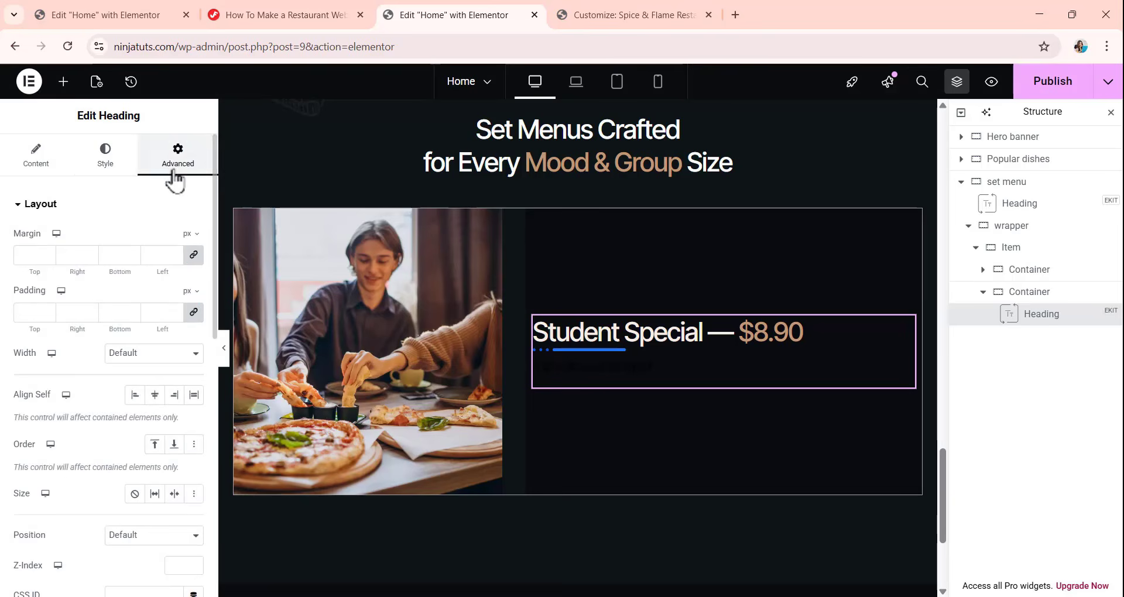
pyautogui.click(194, 255)
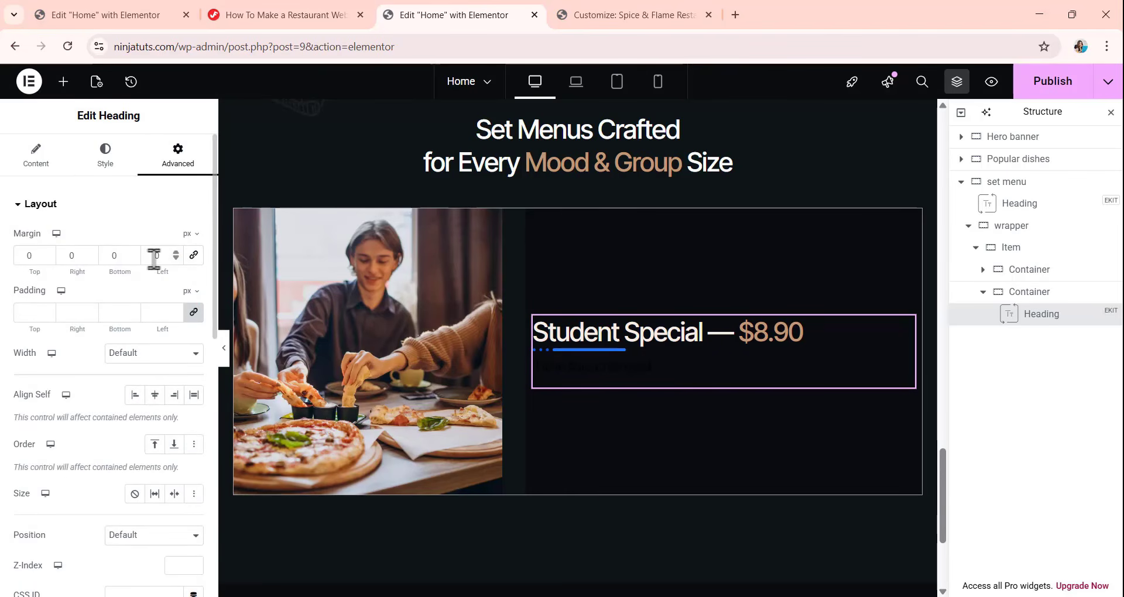
pyautogui.moveTo(137, 263); pyautogui.dragTo(94, 262)
pyautogui.write('12')
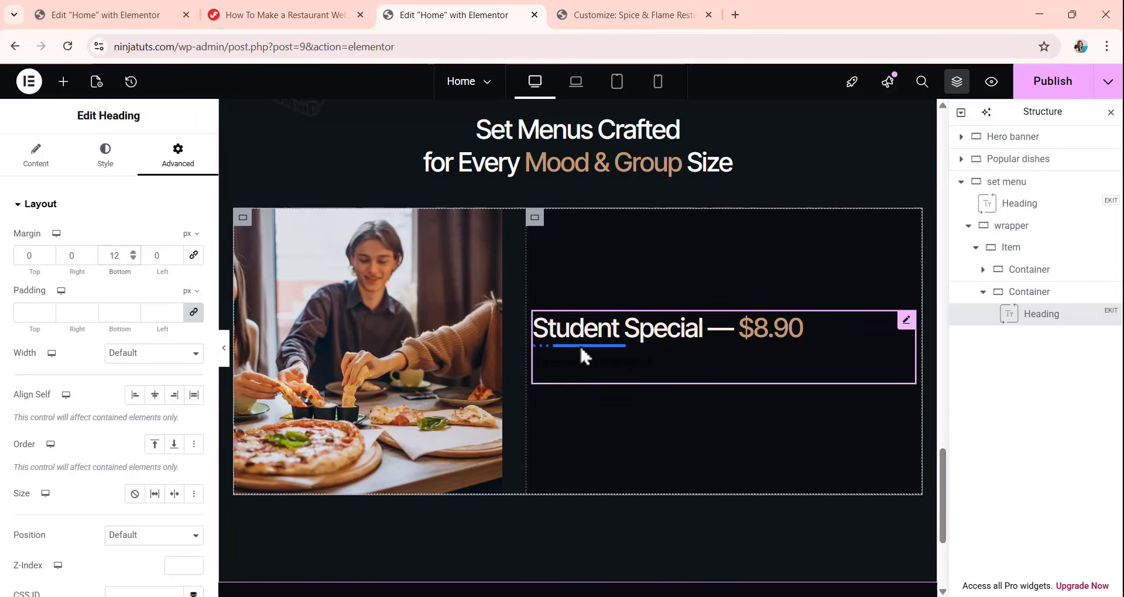
# Turn off the separator of the Student Special heading.
pyautogui.click(36, 155)
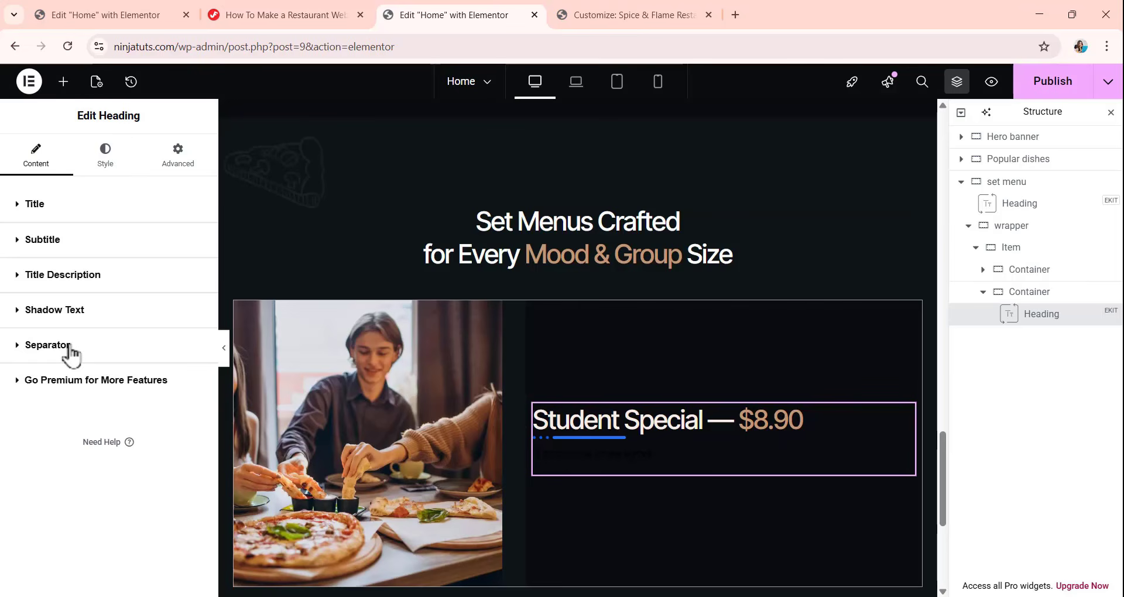
pyautogui.click(66, 349)
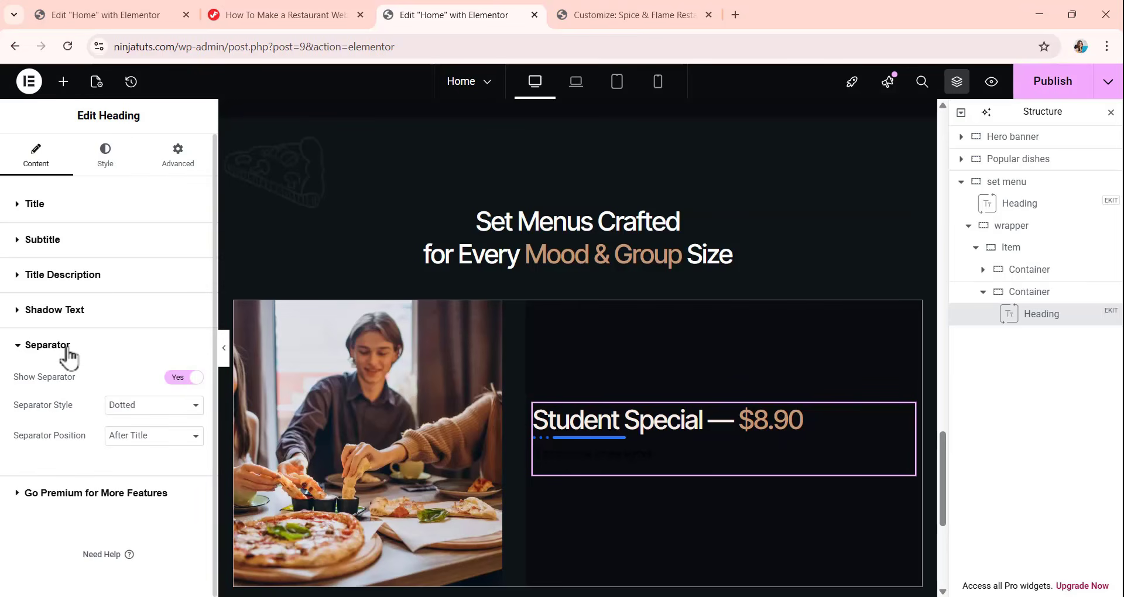
pyautogui.click(189, 380)
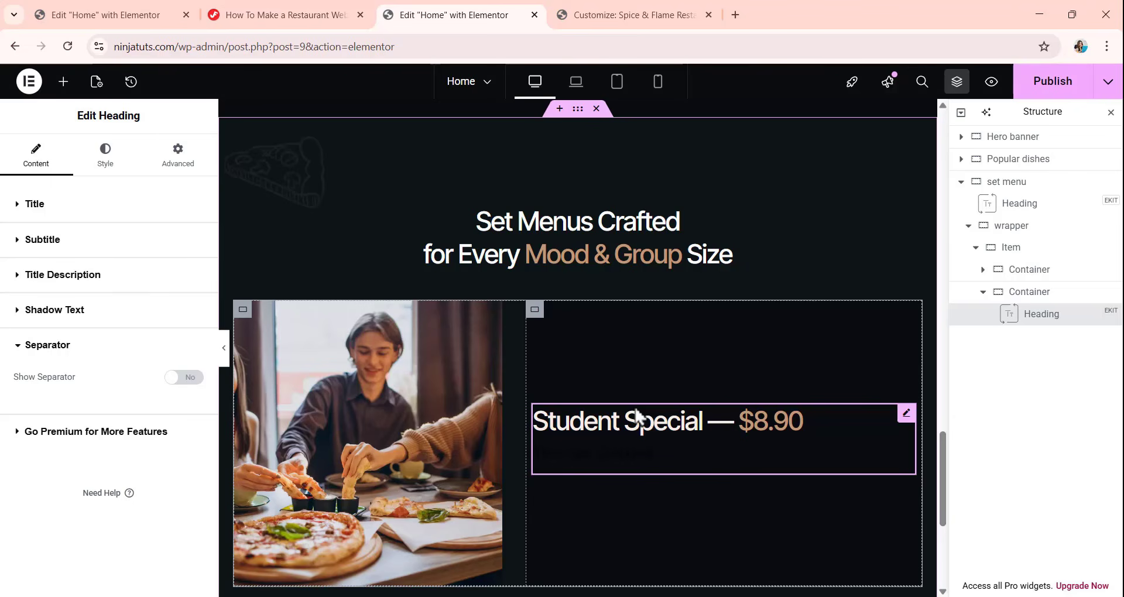
# Add a Text Editor widget below the Student Special heading with the text "Perfect for: students looking for a fulfilling budget meal.".
pyautogui.click(63, 81)
pyautogui.moveTo(57, 448); pyautogui.dragTo(722, 442)
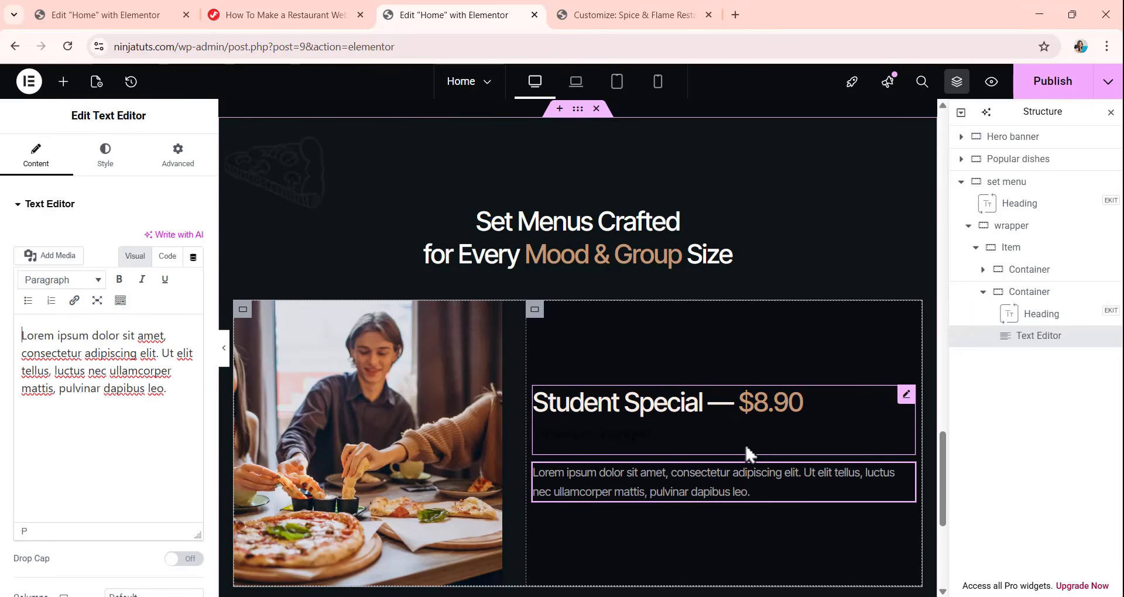
pyautogui.tripleClick(23, 340)
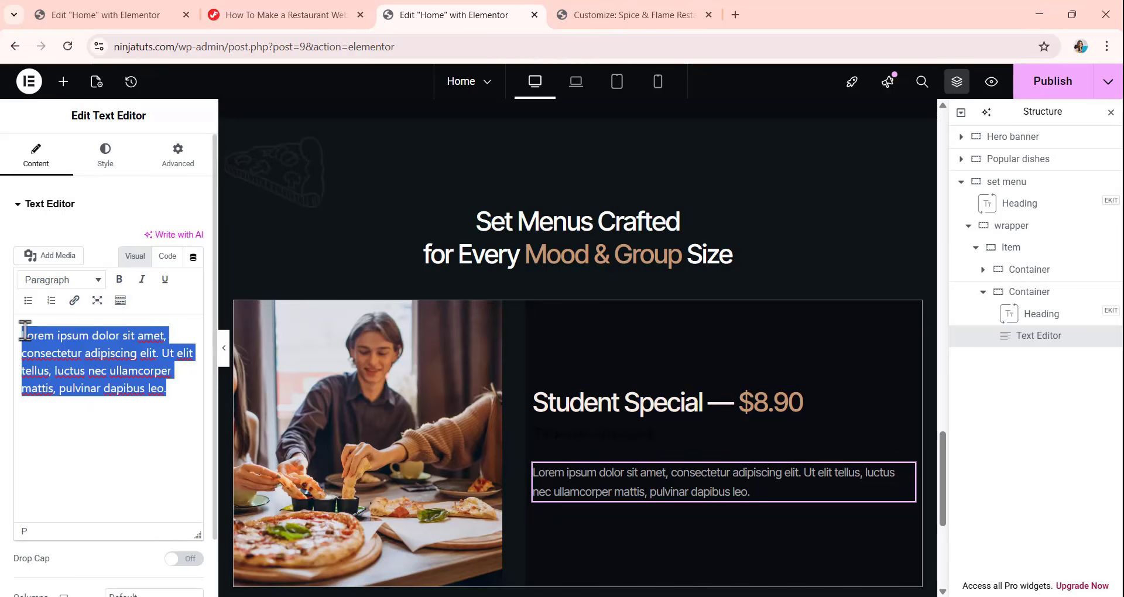
pyautogui.write('Perfect for: students looking for a fulfilling budget meal.')
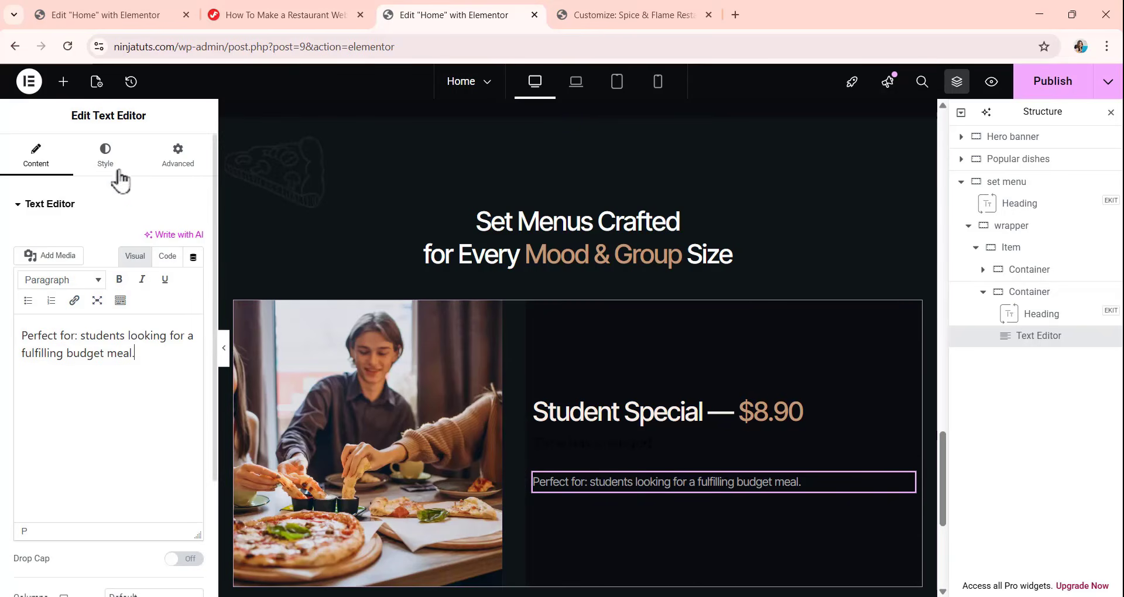
# Set the "Perfect for" text's typography to a 20 px size and a 32 px line height.
pyautogui.click(106, 154)
pyautogui.click(193, 283)
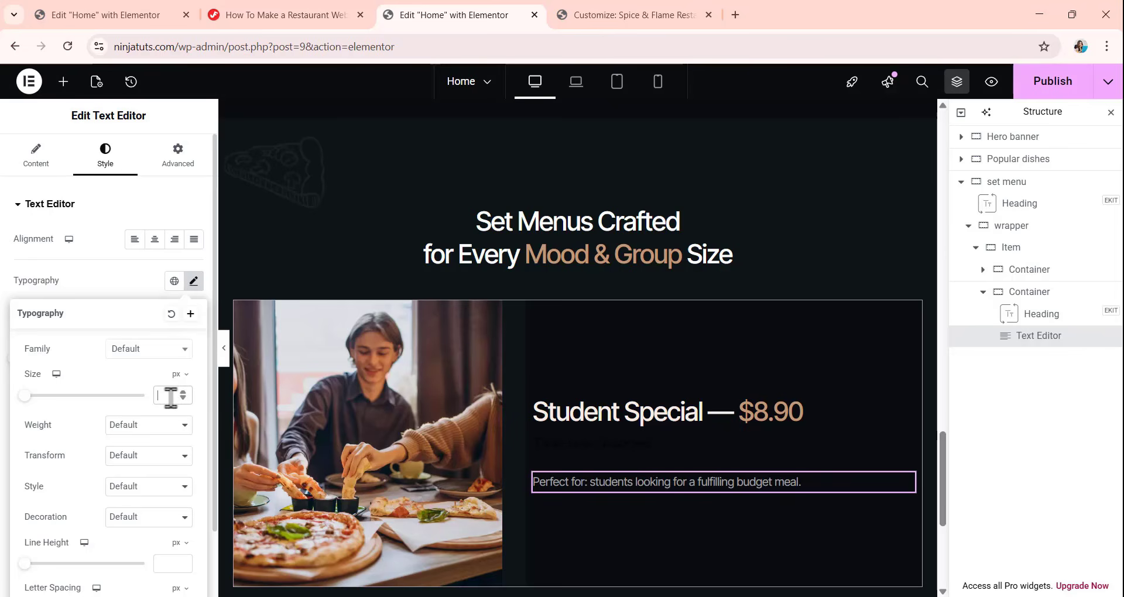
pyautogui.write('20')
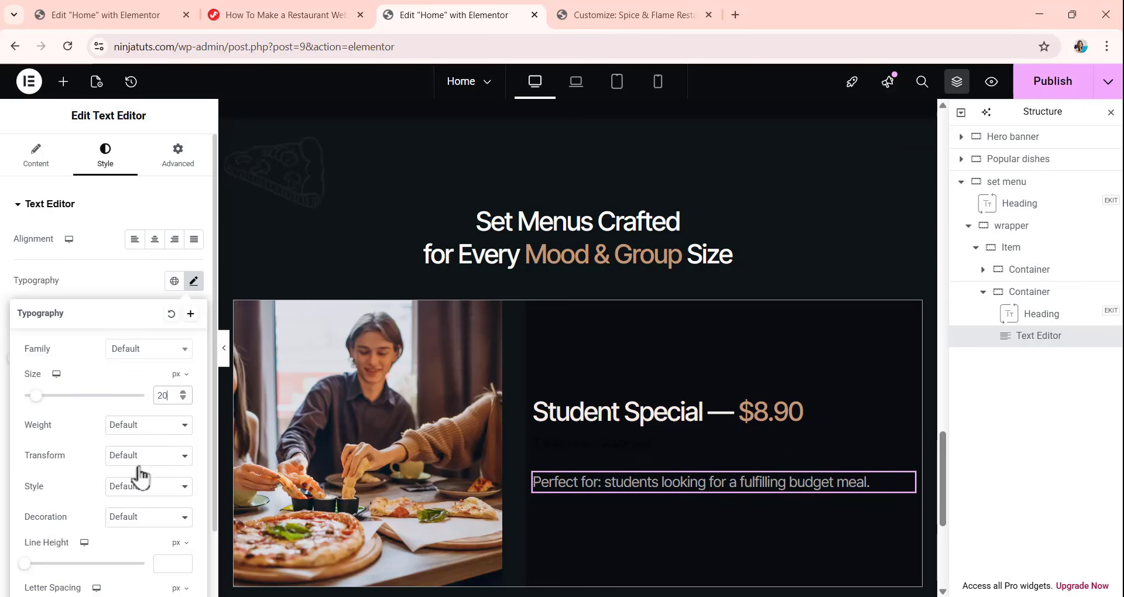
pyautogui.scroll(-1, 140, 475)
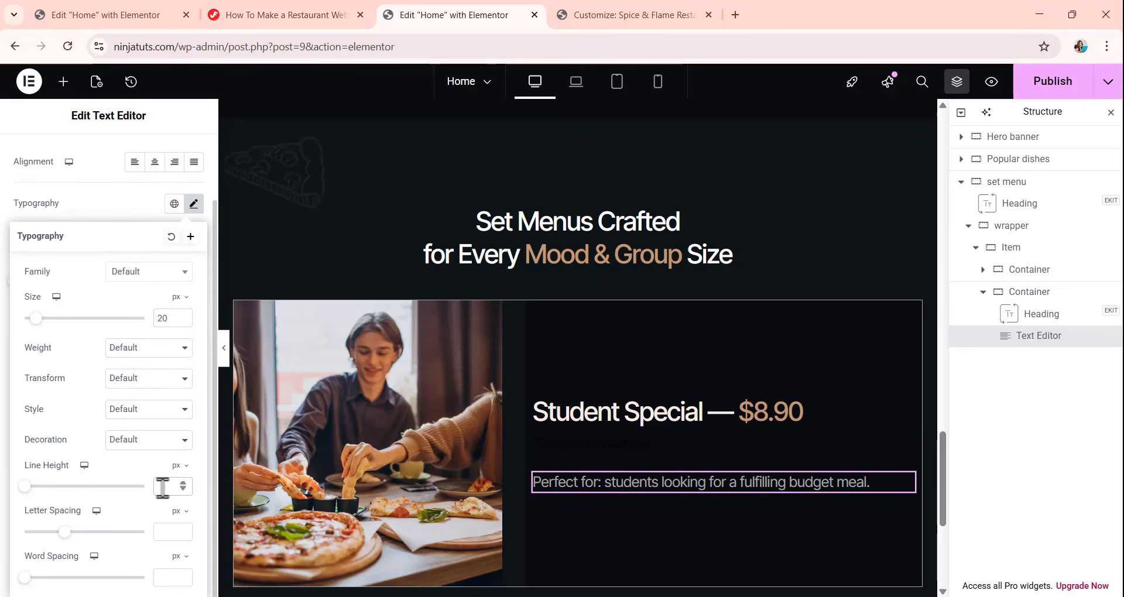
pyautogui.click(162, 486)
pyautogui.write('32')
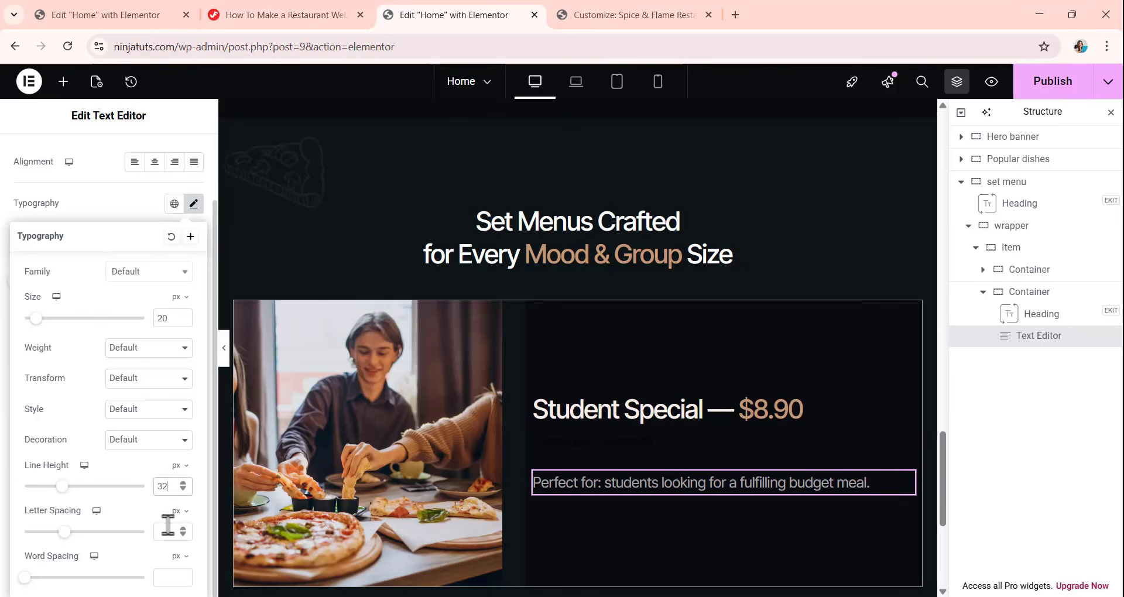
# Switch the "Perfect for" text's letter spacing unit to em and set the spacing to 0.01.
pyautogui.click(178, 512)
pyautogui.click(175, 533)
pyautogui.click(171, 531)
pyautogui.write('0.')
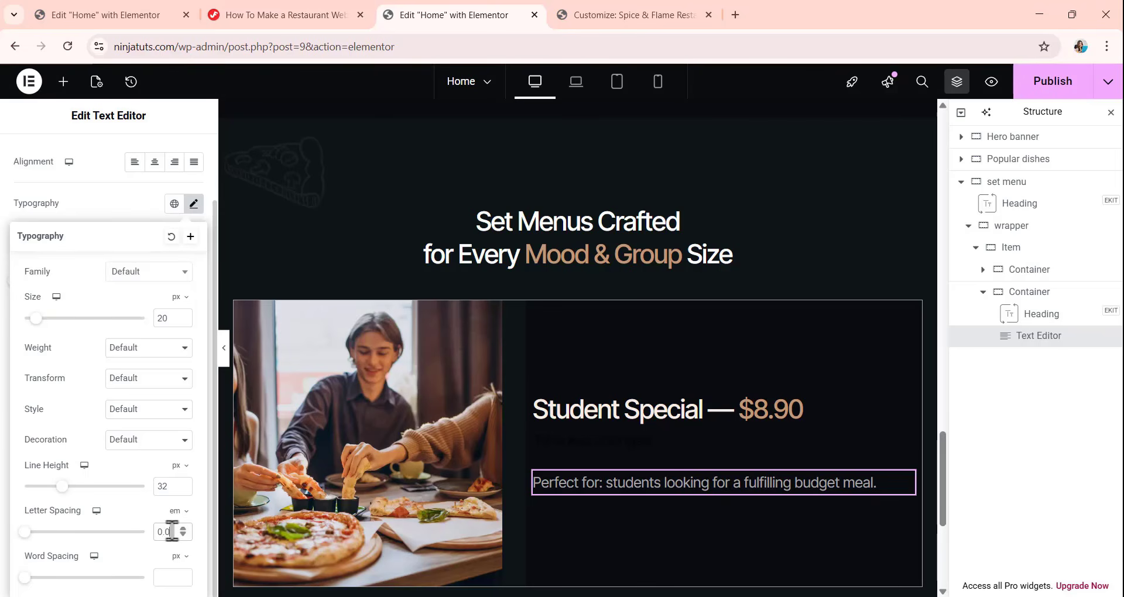
pyautogui.write('01')
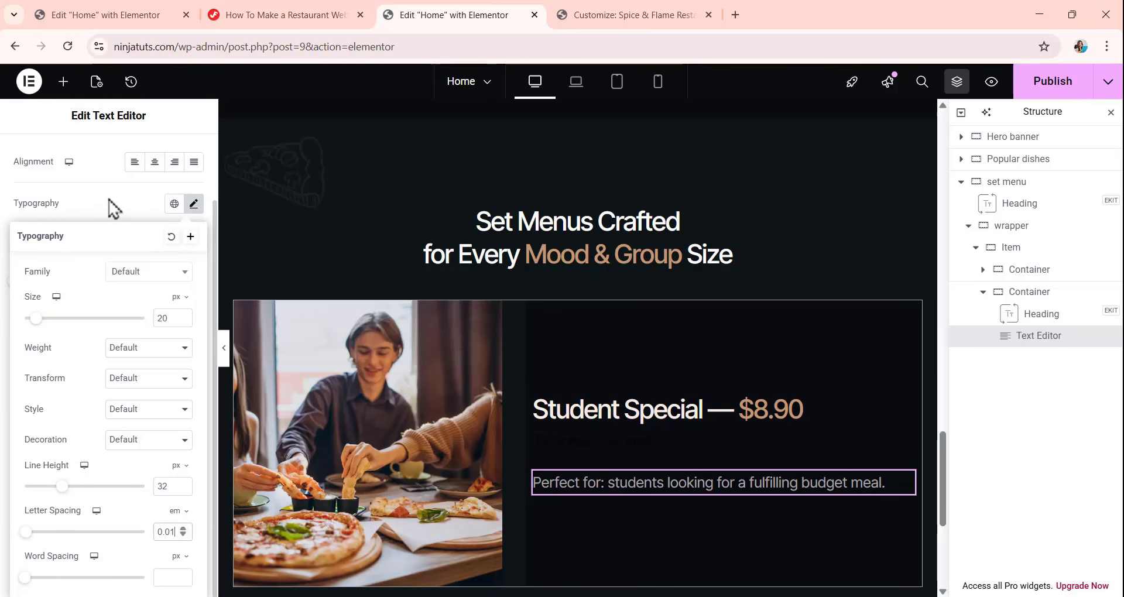
pyautogui.click(110, 202)
pyautogui.scroll(2, 143, 281)
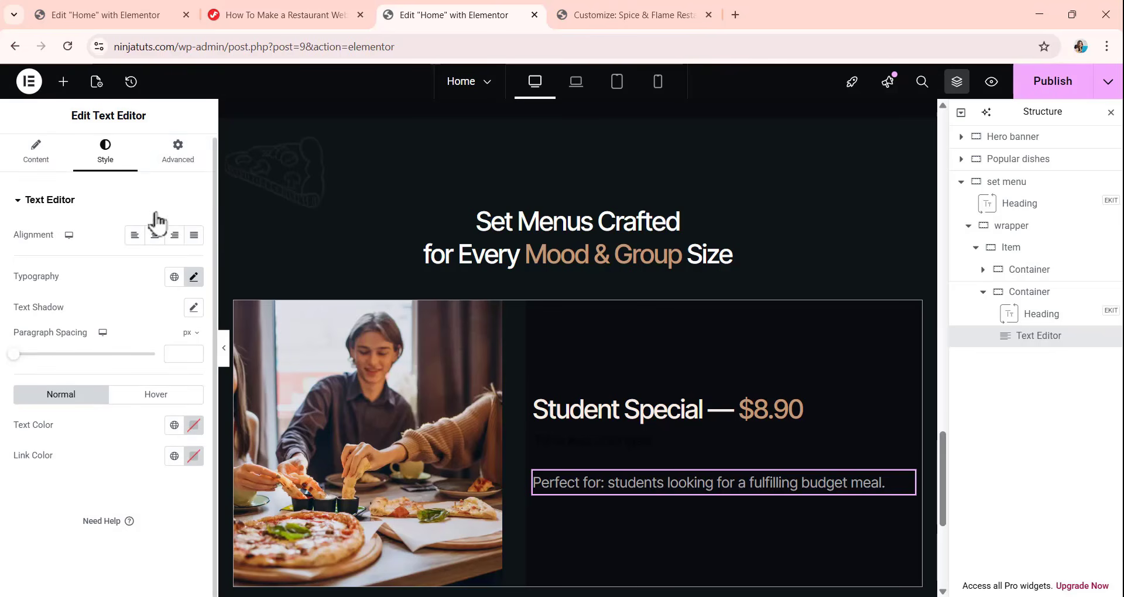
# Unlink the "Perfect for" text's margins and set the bottom margin to 24 px with the others at 0.
pyautogui.click(182, 161)
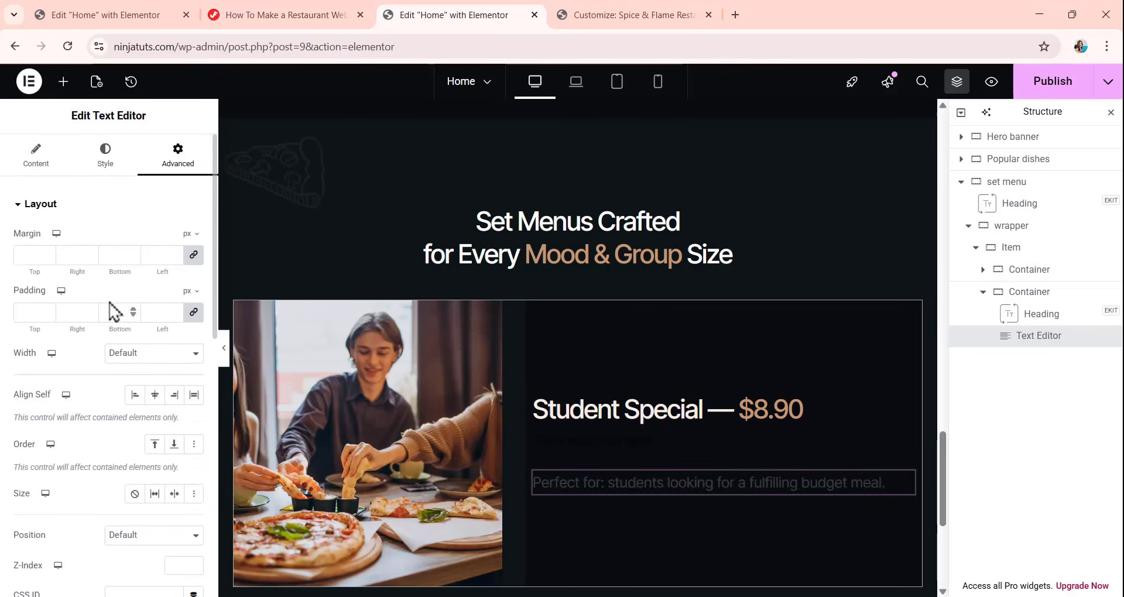
pyautogui.click(193, 256)
pyautogui.moveTo(122, 257); pyautogui.dragTo(93, 257)
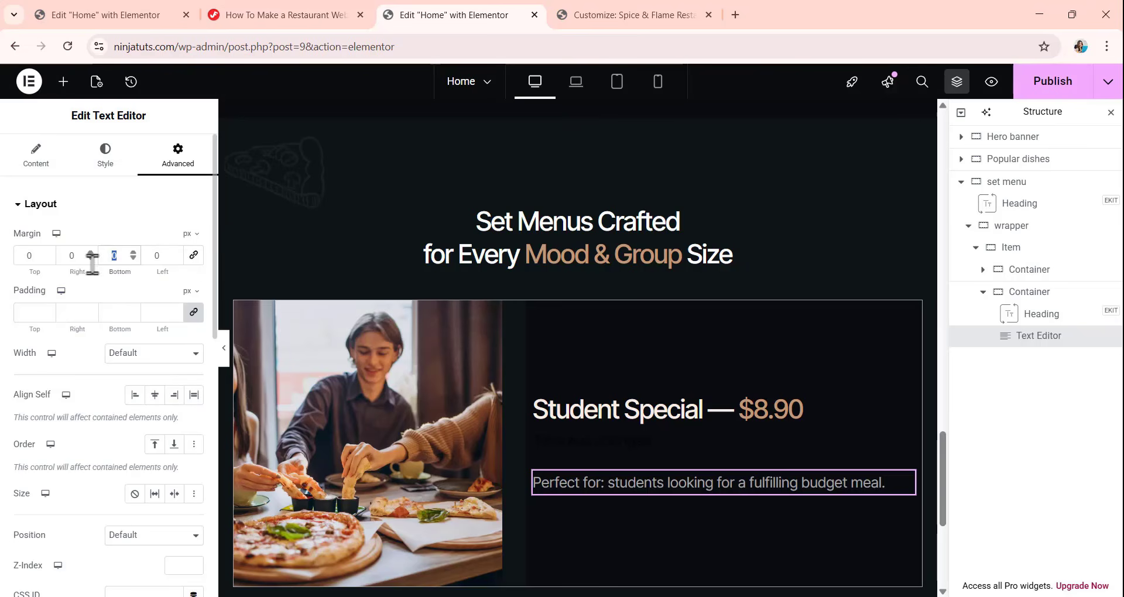
pyautogui.write('24')
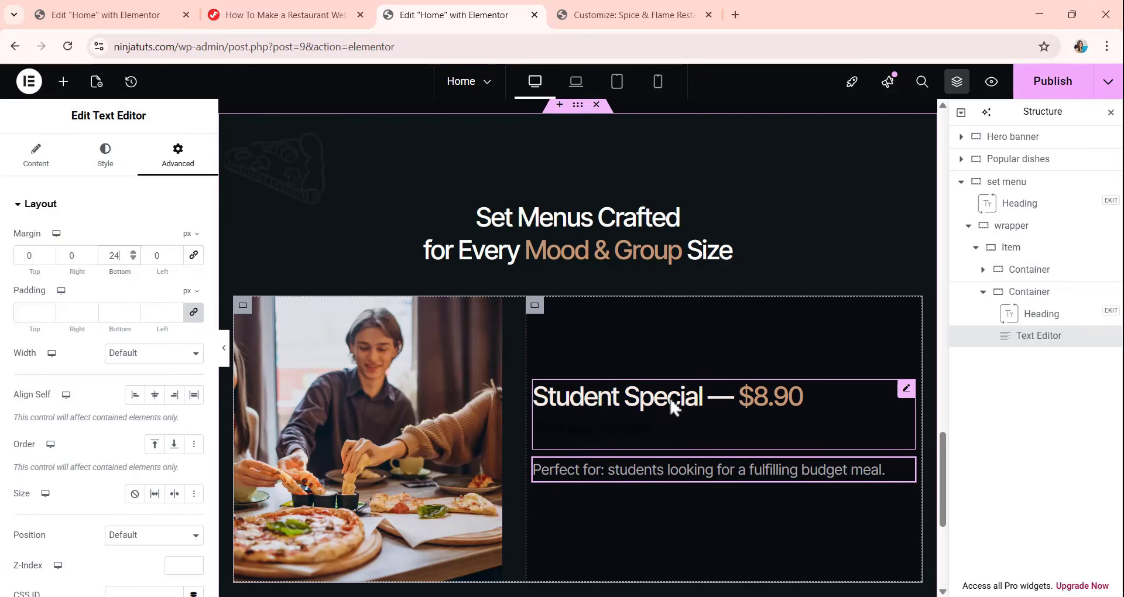
pyautogui.scroll(-1, 679, 386)
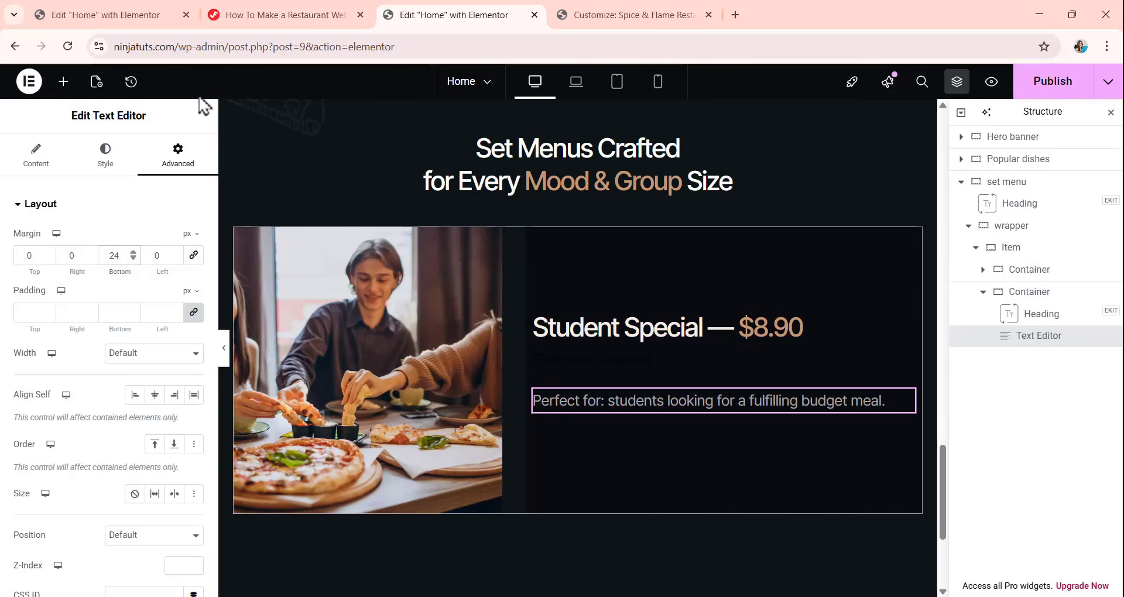
# Add a Text Editor widget below the "Perfect for" text with the text "Includes:".
pyautogui.click(64, 85)
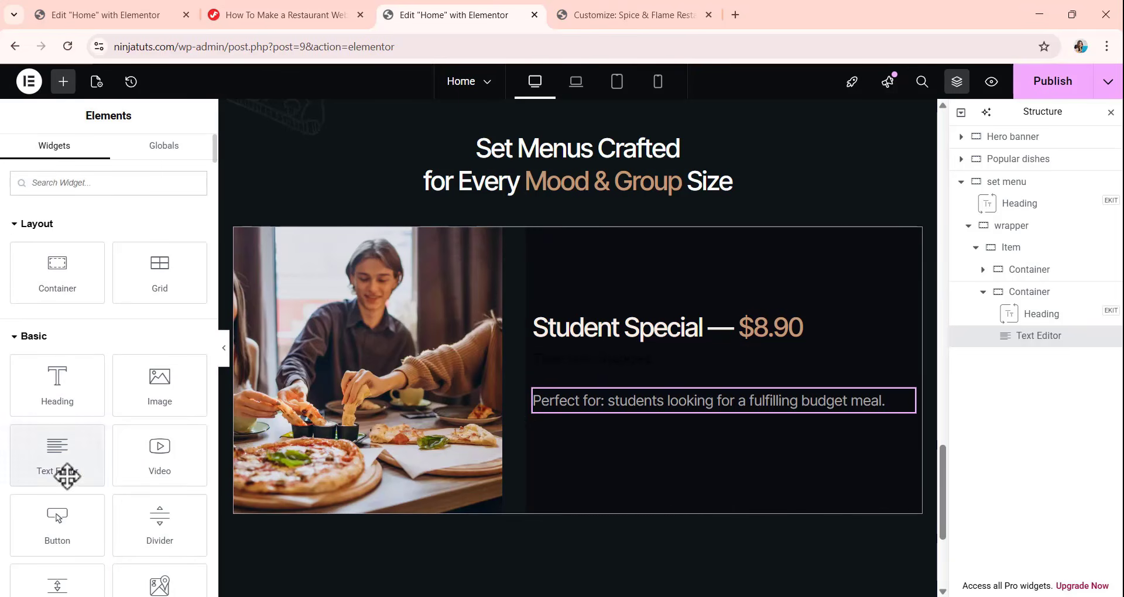
pyautogui.moveTo(67, 468); pyautogui.dragTo(656, 419)
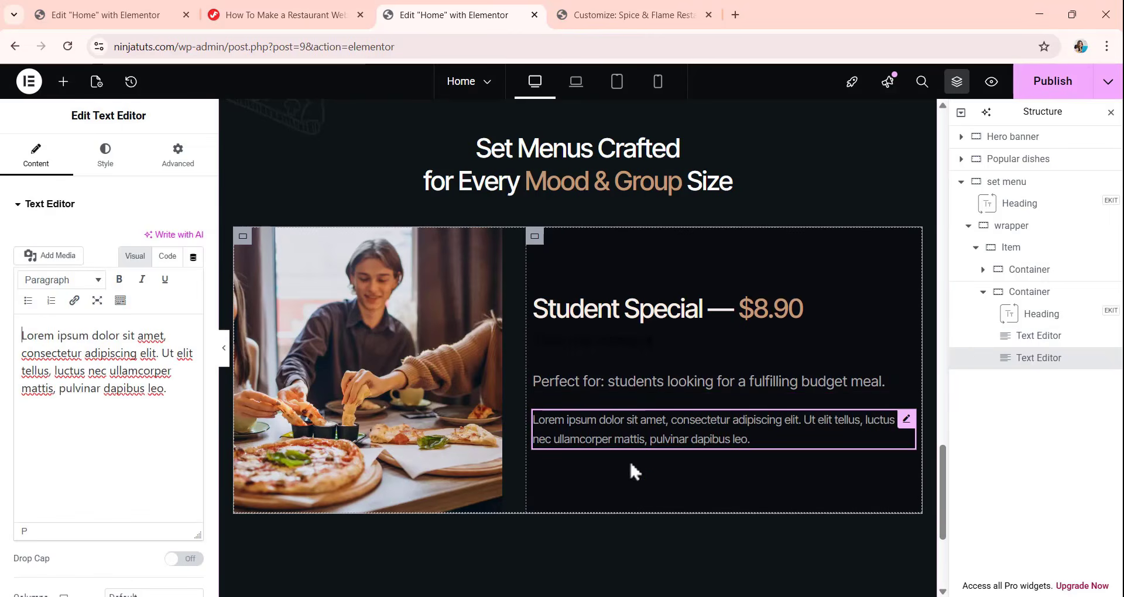
pyautogui.moveTo(169, 393); pyautogui.dragTo(13, 279)
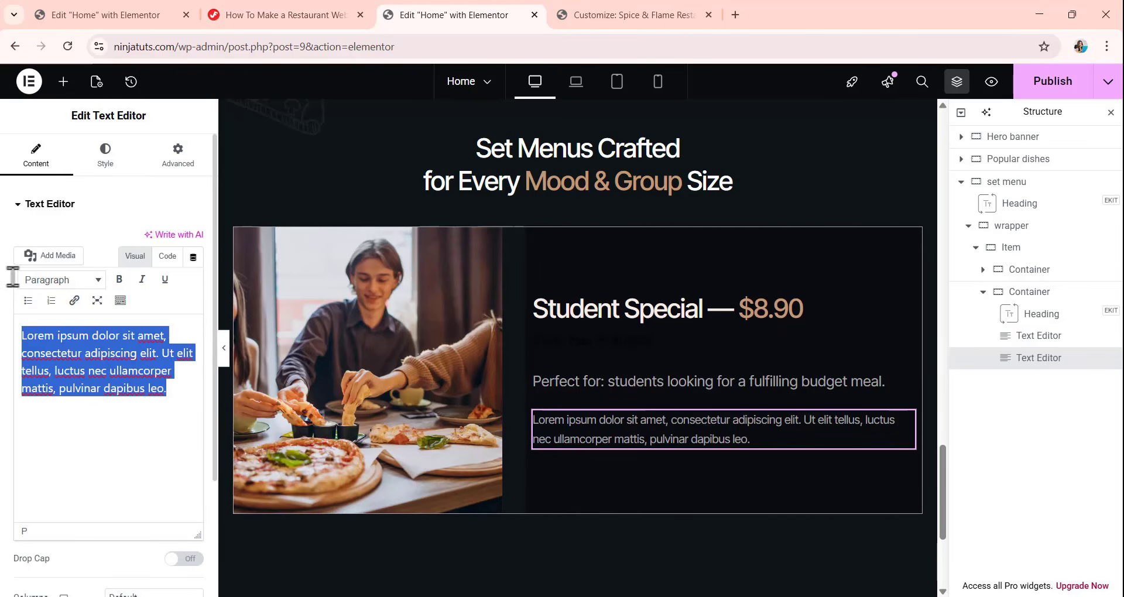
pyautogui.write('Includes:')
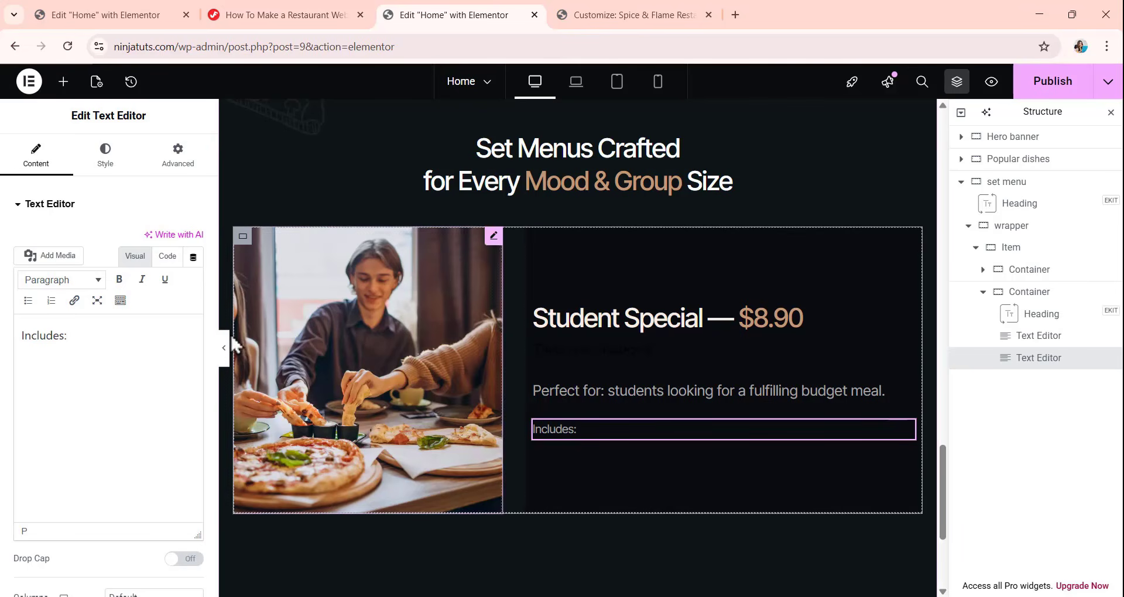
# Switch the "Includes:" text's letter spacing unit to em and set the spacing to 0.01.
pyautogui.click(102, 166)
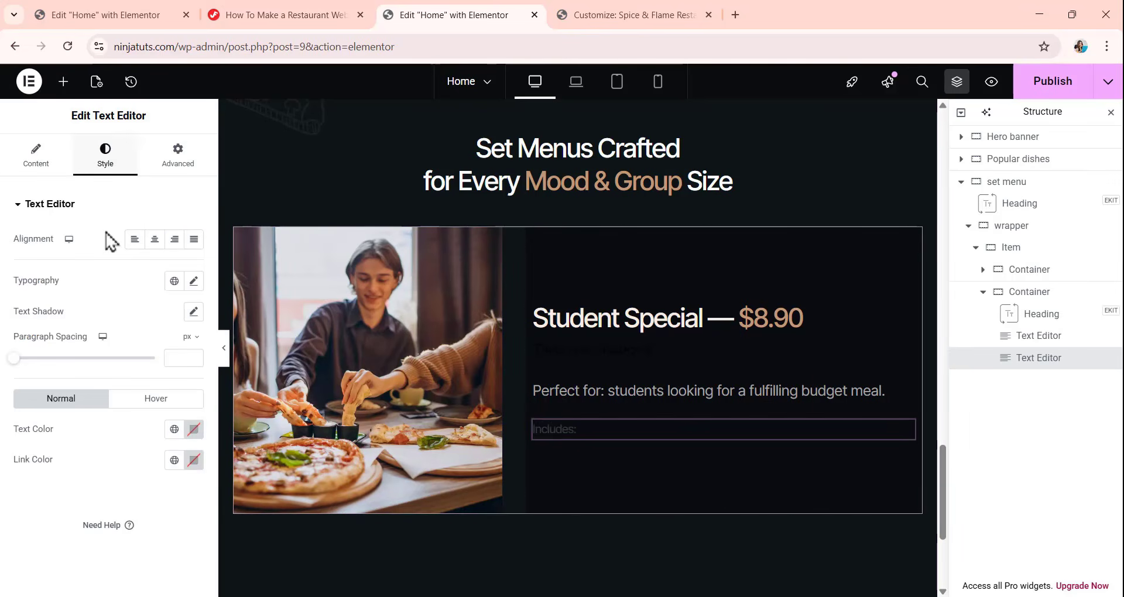
pyautogui.click(195, 283)
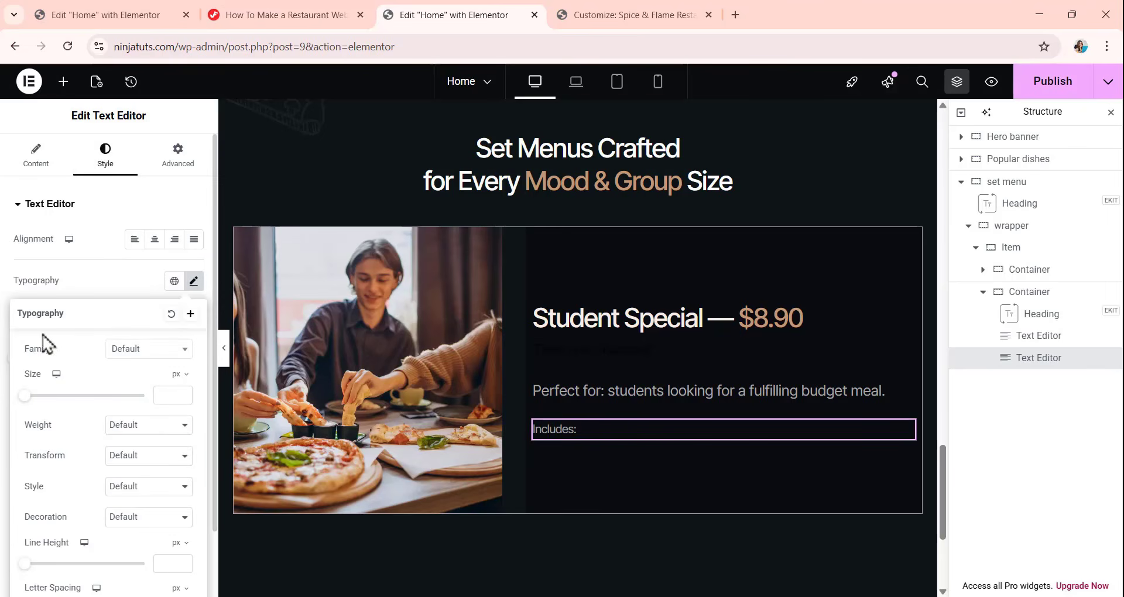
pyautogui.scroll(-1, 114, 410)
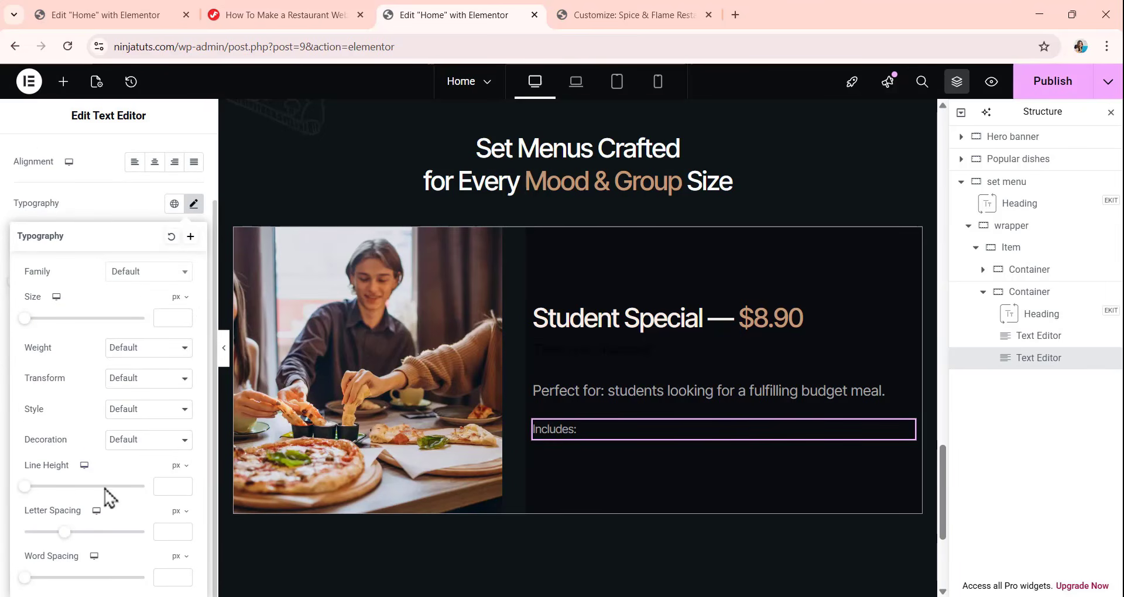
pyautogui.click(175, 520)
pyautogui.click(174, 536)
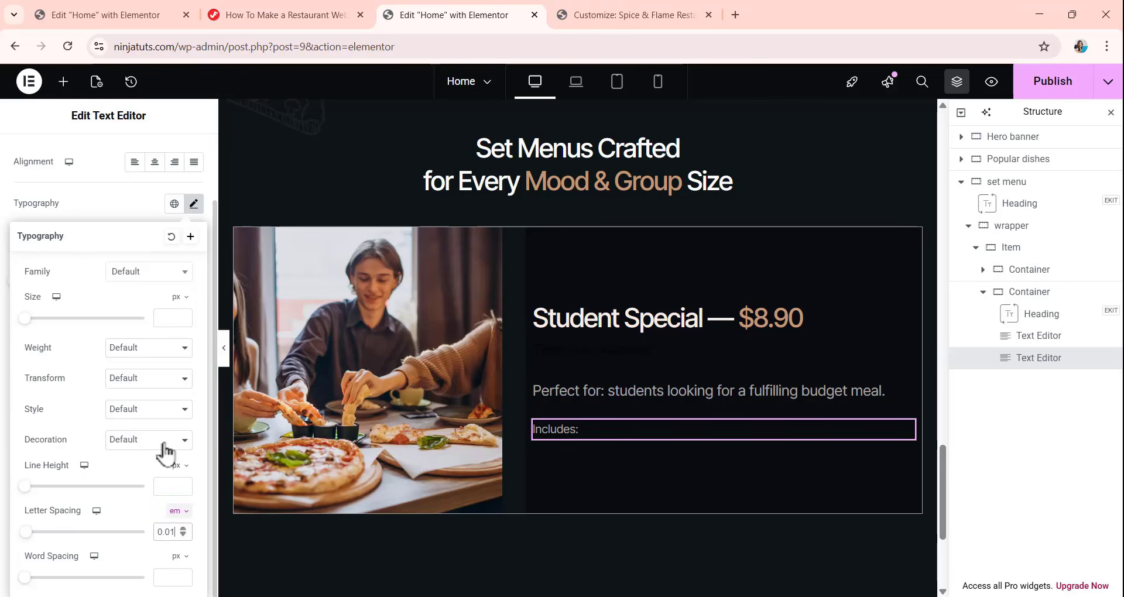
pyautogui.click(113, 205)
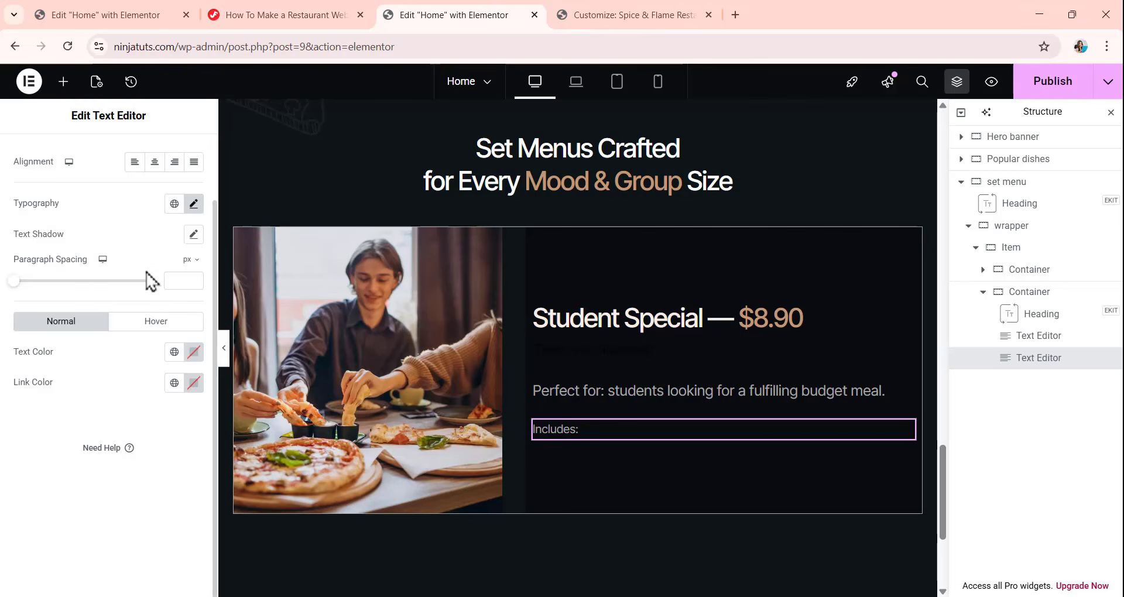
# Unlink the "Includes:" text's margins and set the bottom margin to 11 px with the others at 0.
pyautogui.scroll(2, 147, 188)
pyautogui.click(178, 159)
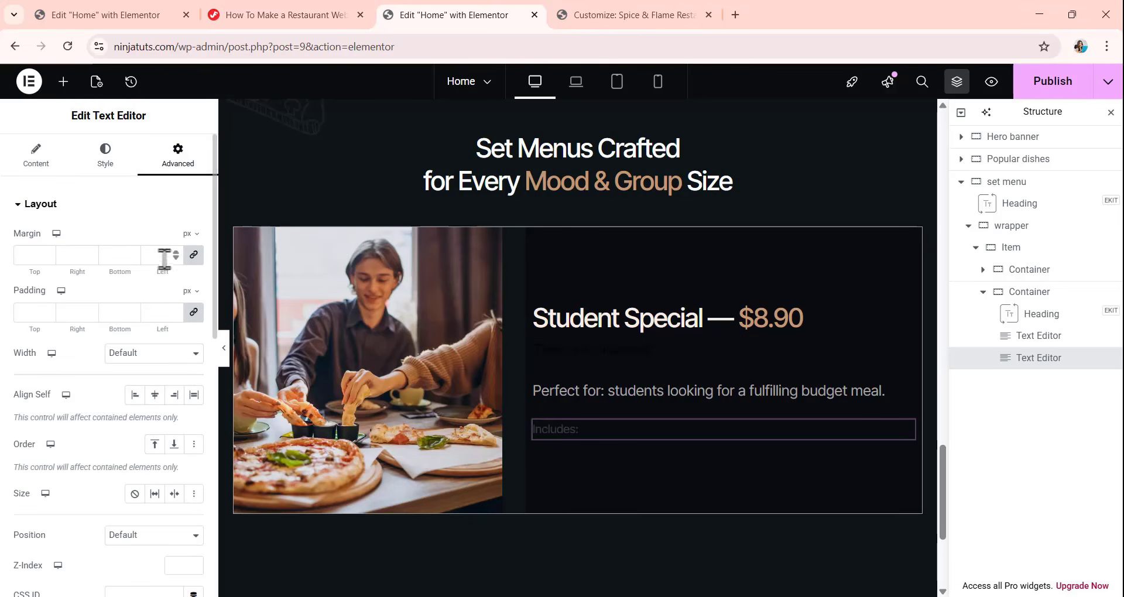
pyautogui.click(193, 255)
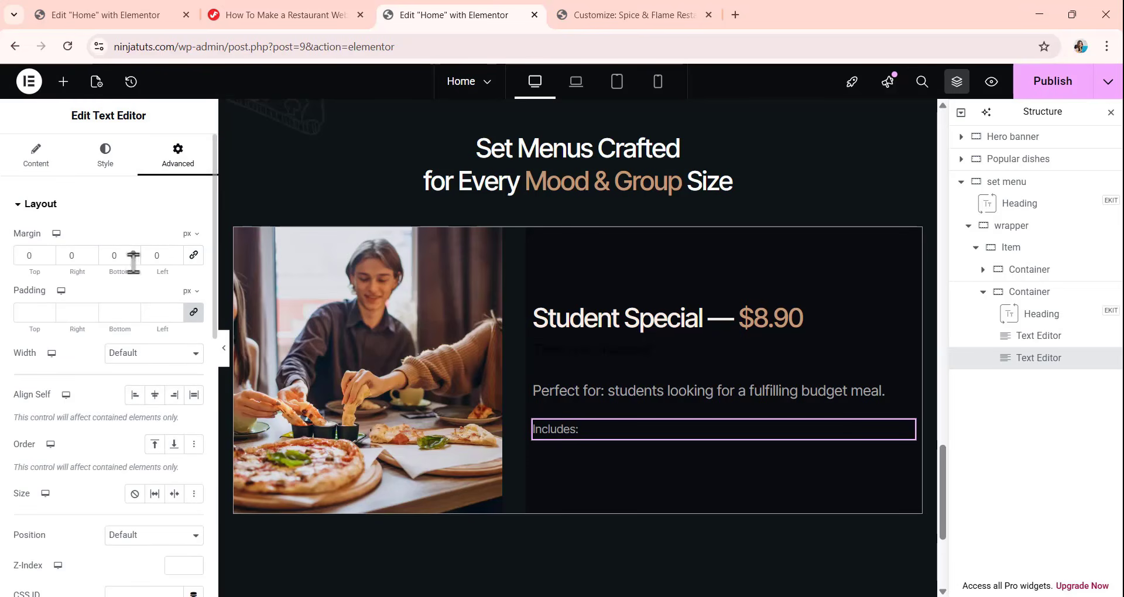
pyautogui.write('11')
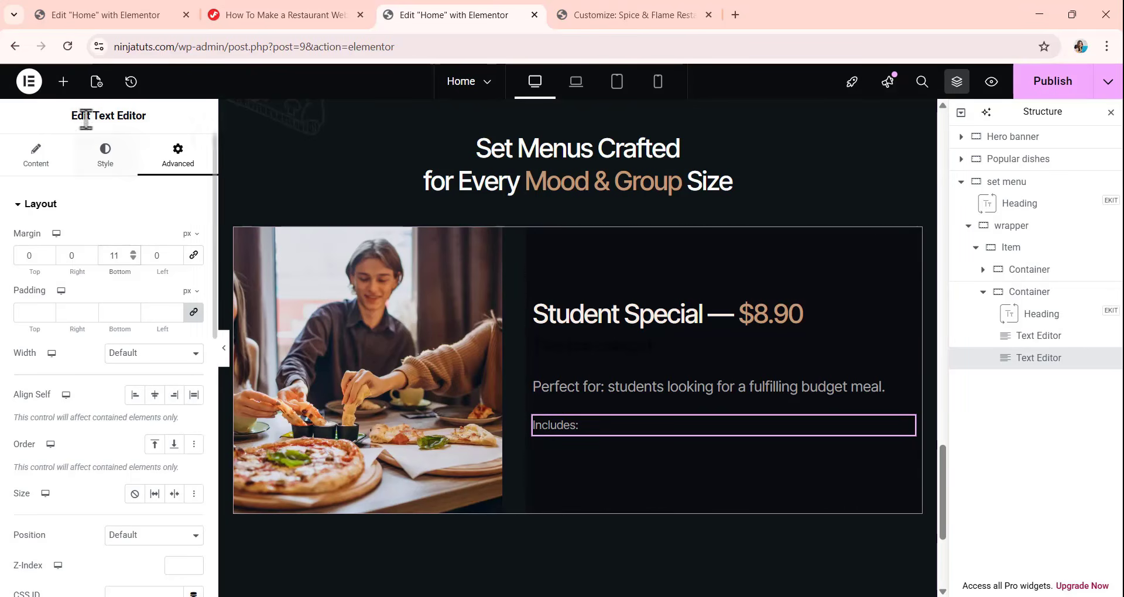
# Add a container below the "Includes:" text and give it a custom width of max-content.
pyautogui.click(68, 83)
pyautogui.moveTo(68, 278); pyautogui.dragTo(673, 431)
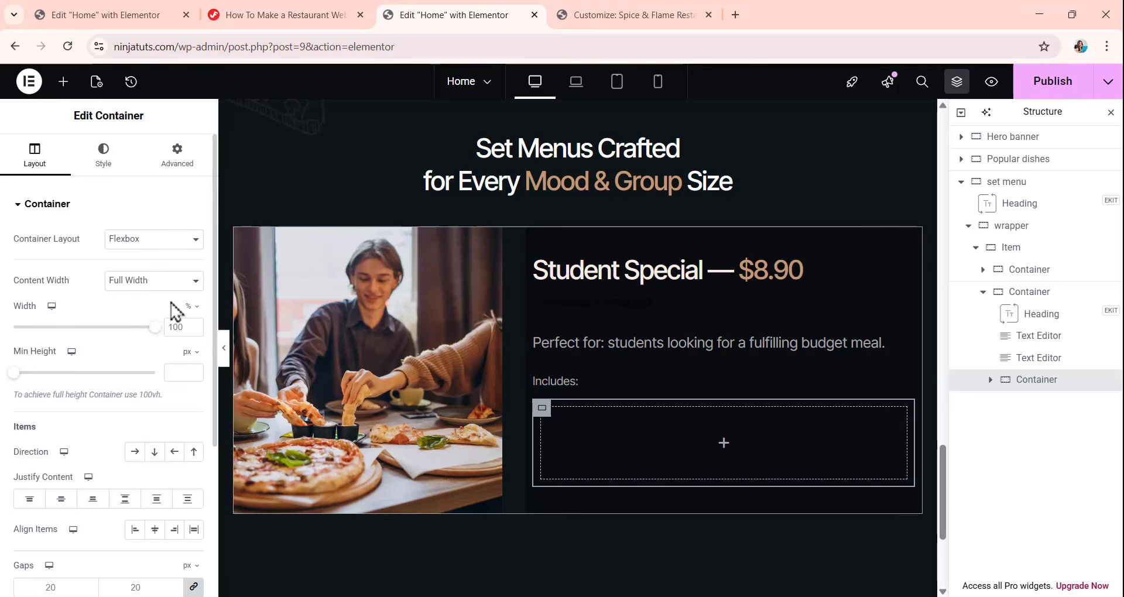
pyautogui.click(193, 307)
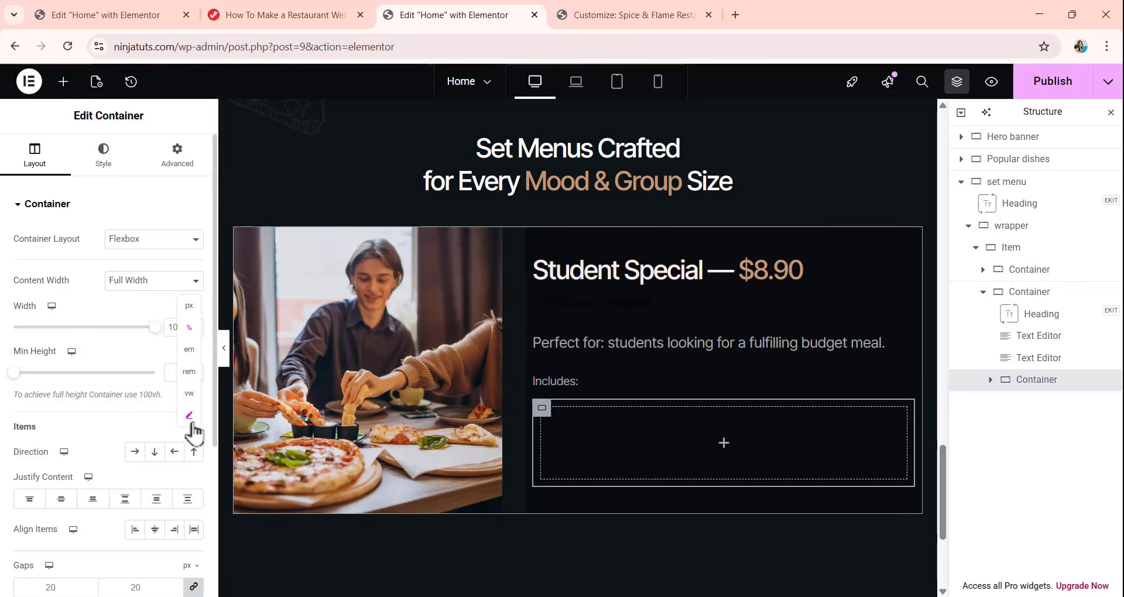
pyautogui.click(189, 416)
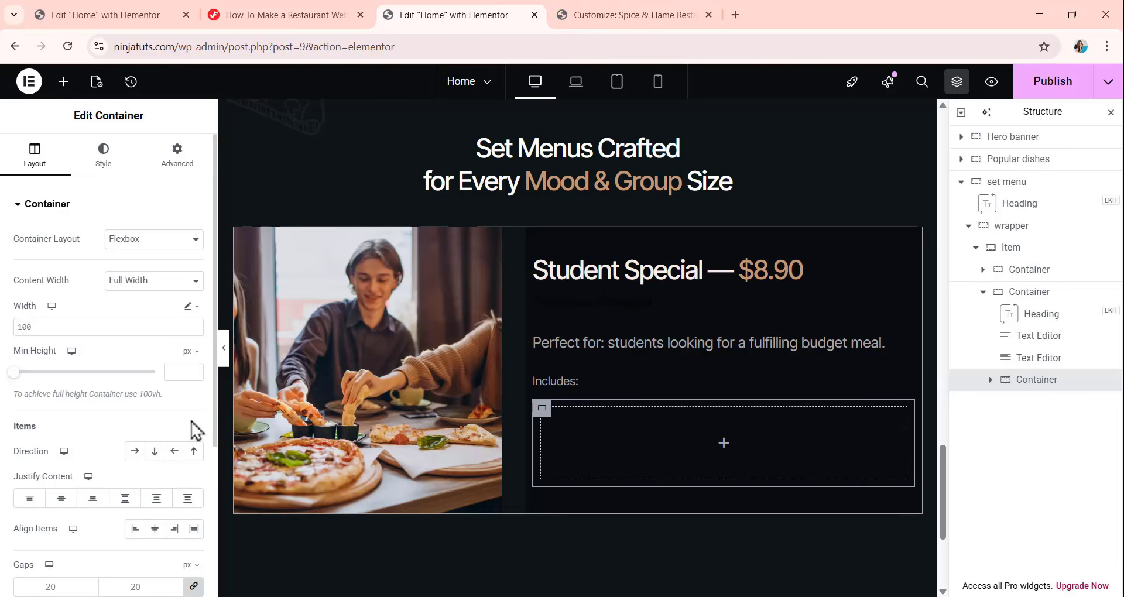
pyautogui.write('max-content')
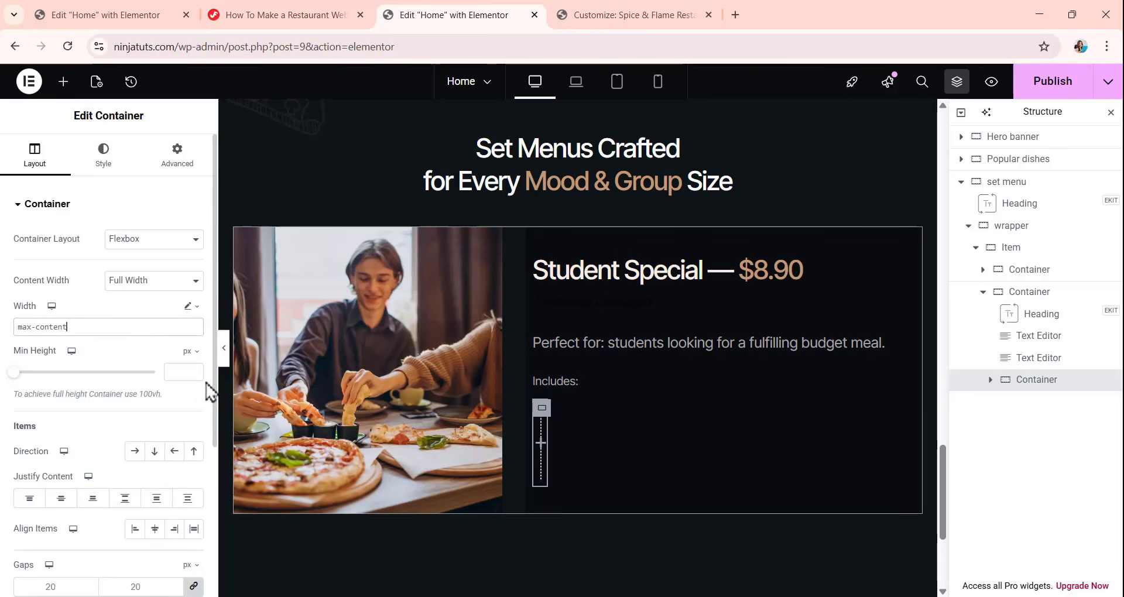
# Set the new container's column and row gaps to 6 px.
pyautogui.scroll(-3, 133, 394)
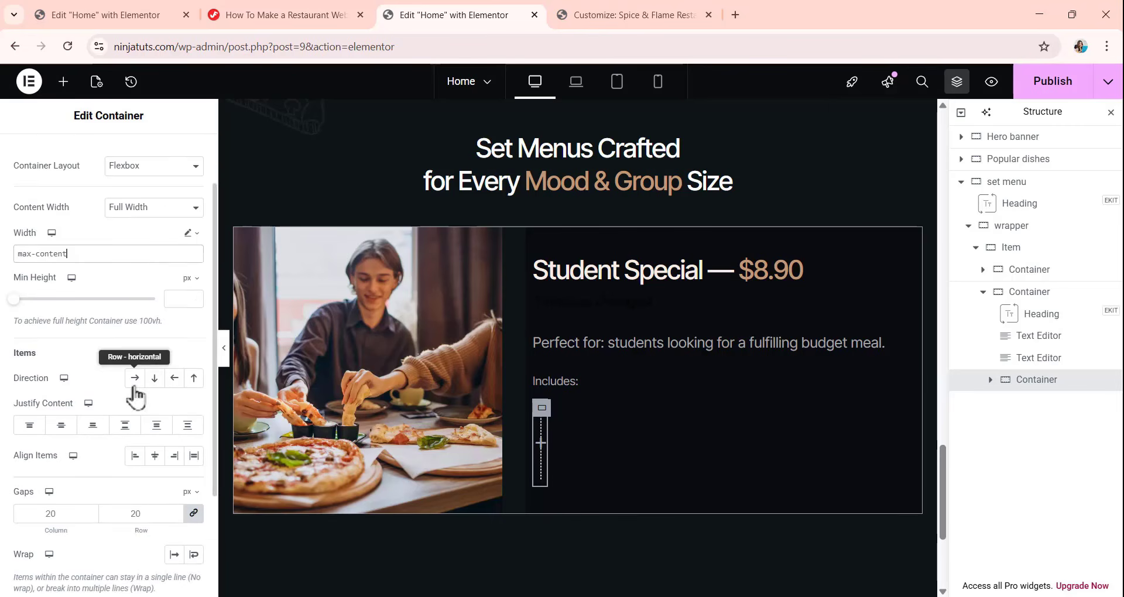
pyautogui.click(77, 440)
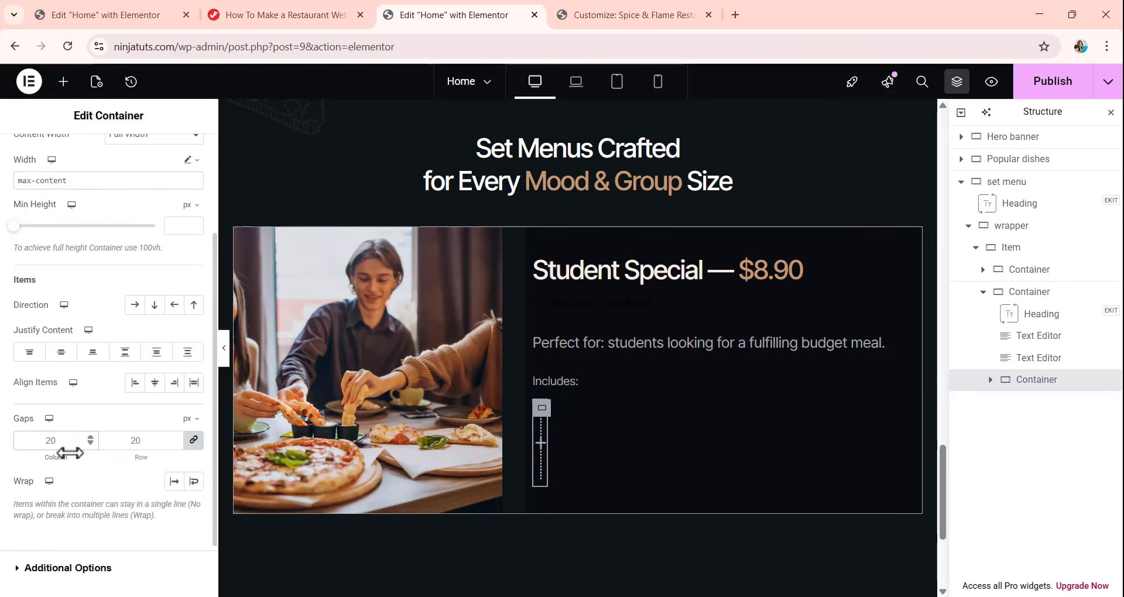
pyautogui.scroll(5, 90, 296)
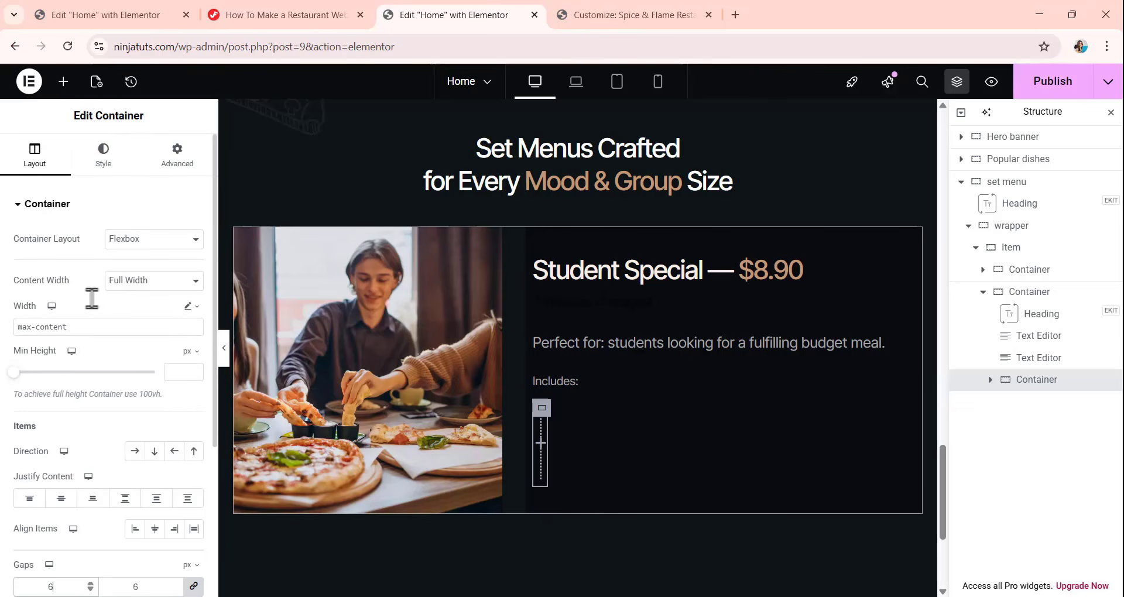
# Give the new container below "Includes:" a classic background in the color 0f1416.
pyautogui.click(105, 157)
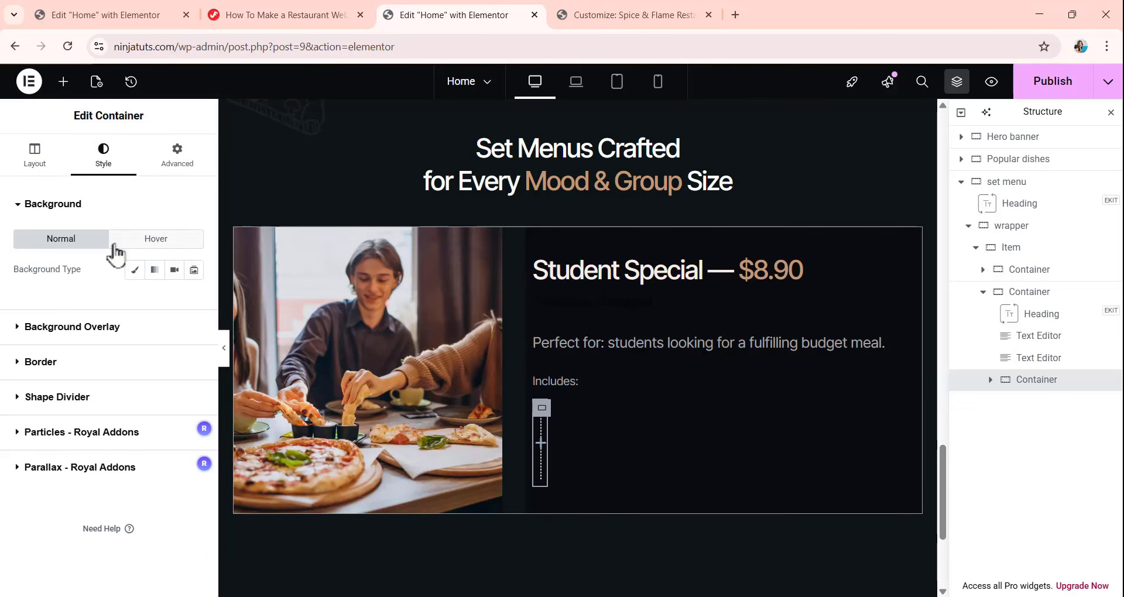
pyautogui.click(134, 270)
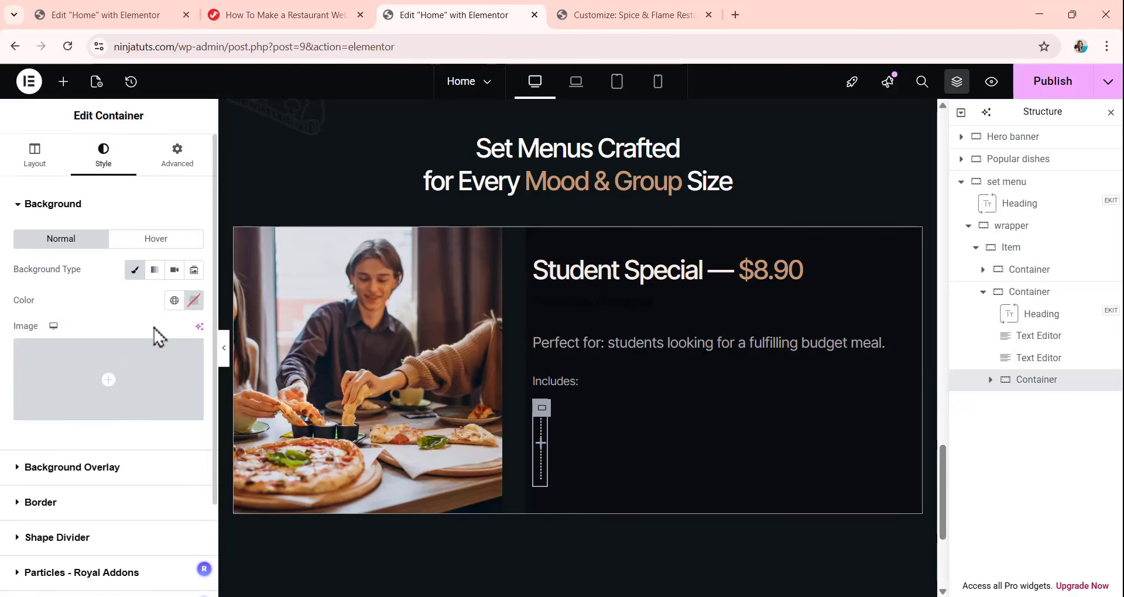
pyautogui.click(194, 301)
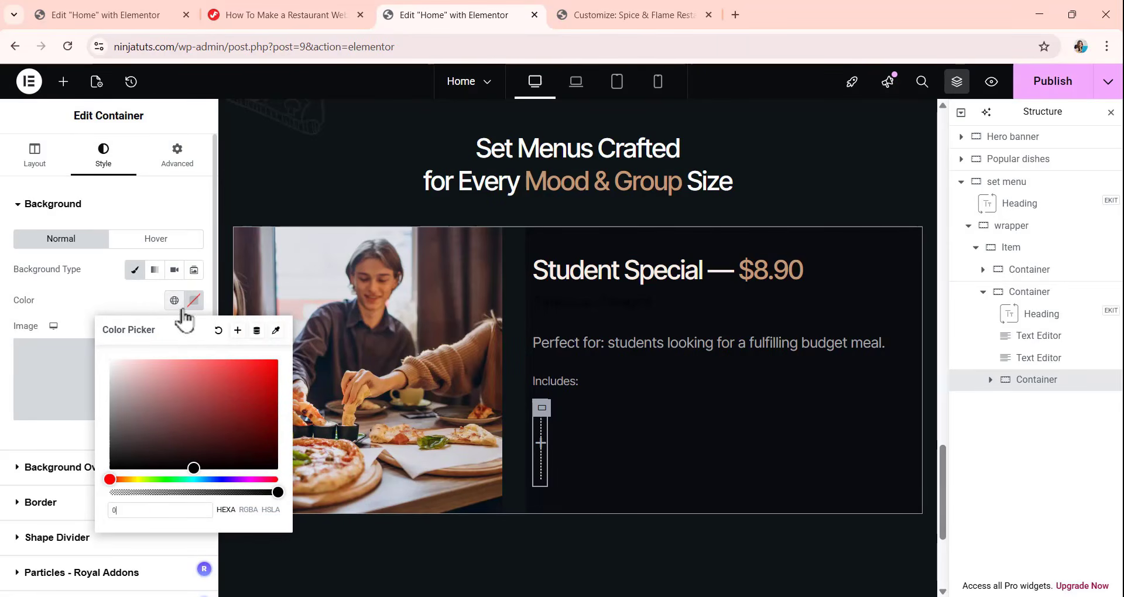
pyautogui.write('0f1416')
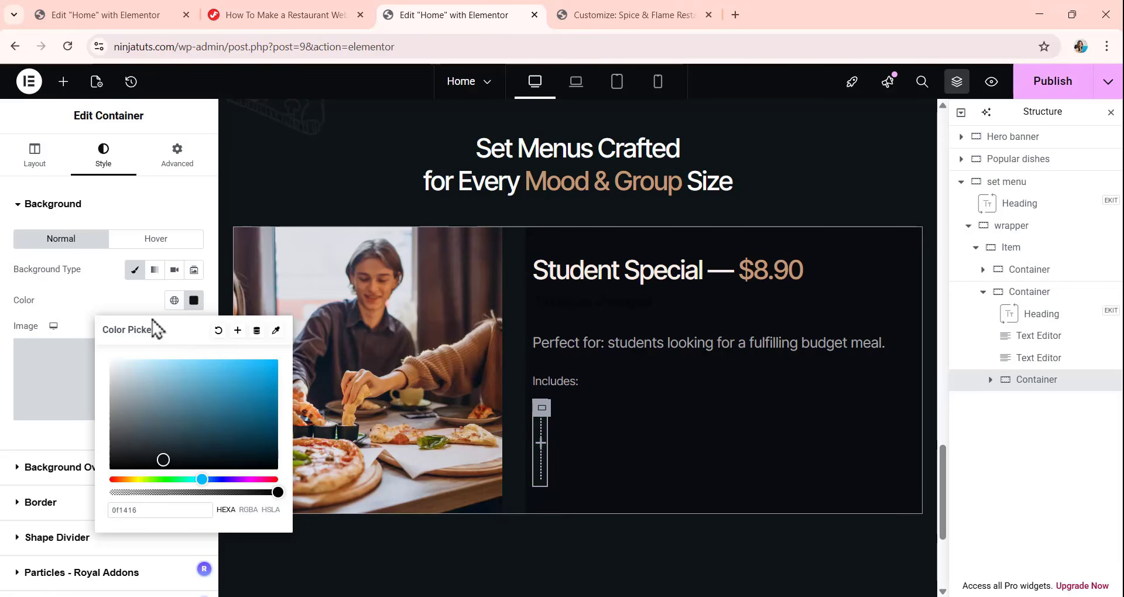
pyautogui.click(117, 300)
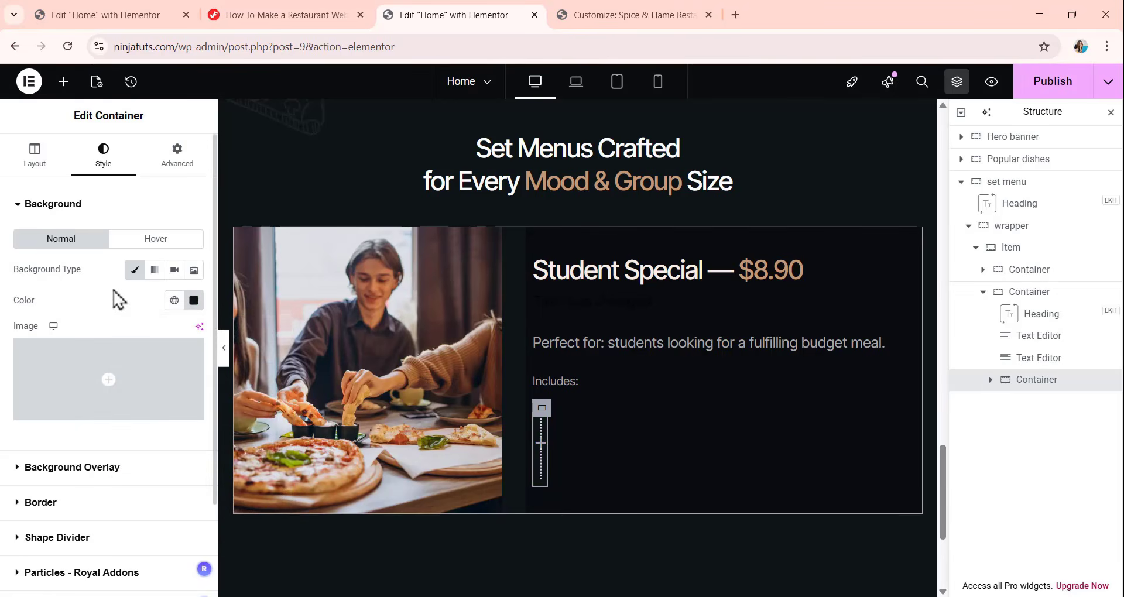
# Set the padding of the container below "Includes:" to 16 px on all sides.
pyautogui.click(172, 167)
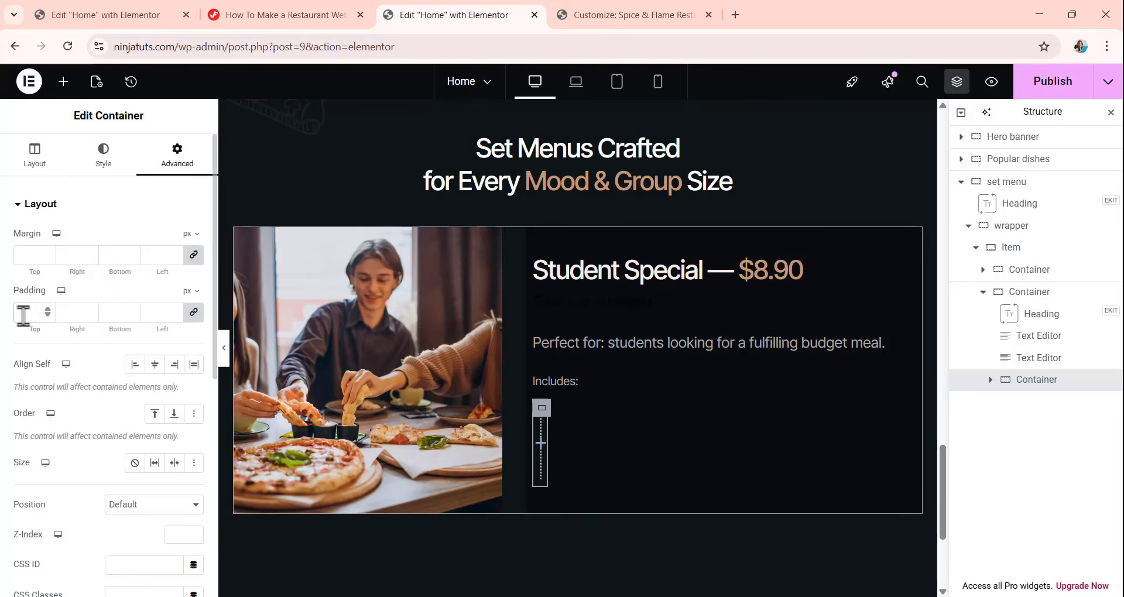
pyautogui.click(24, 312)
pyautogui.write('16')
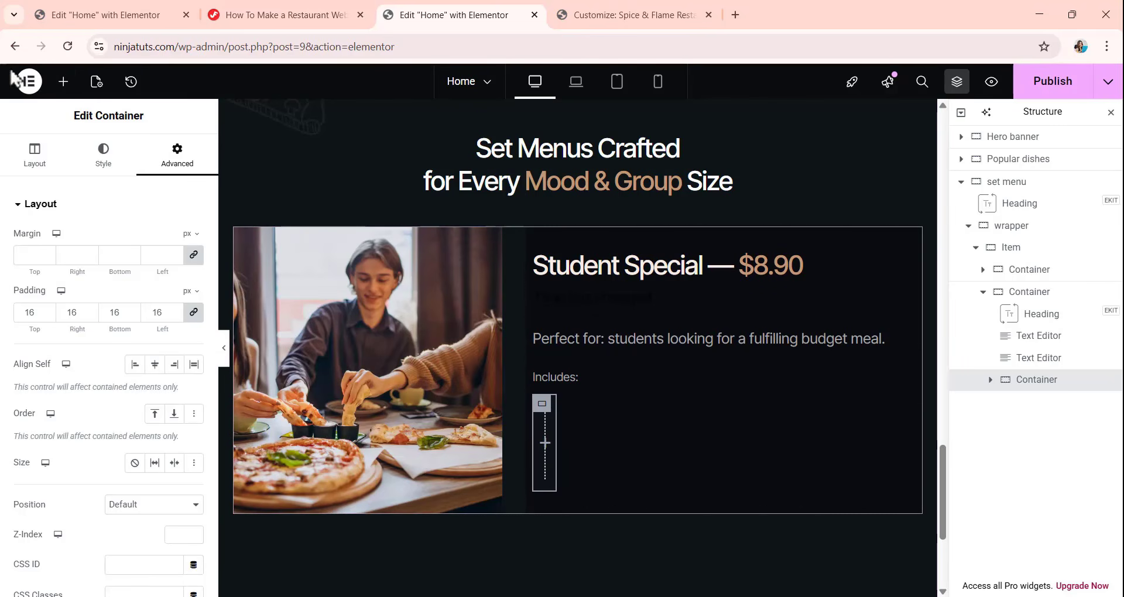
# Add a Heading widget and place it inside the new container below the "Includes:" text.
pyautogui.click(63, 82)
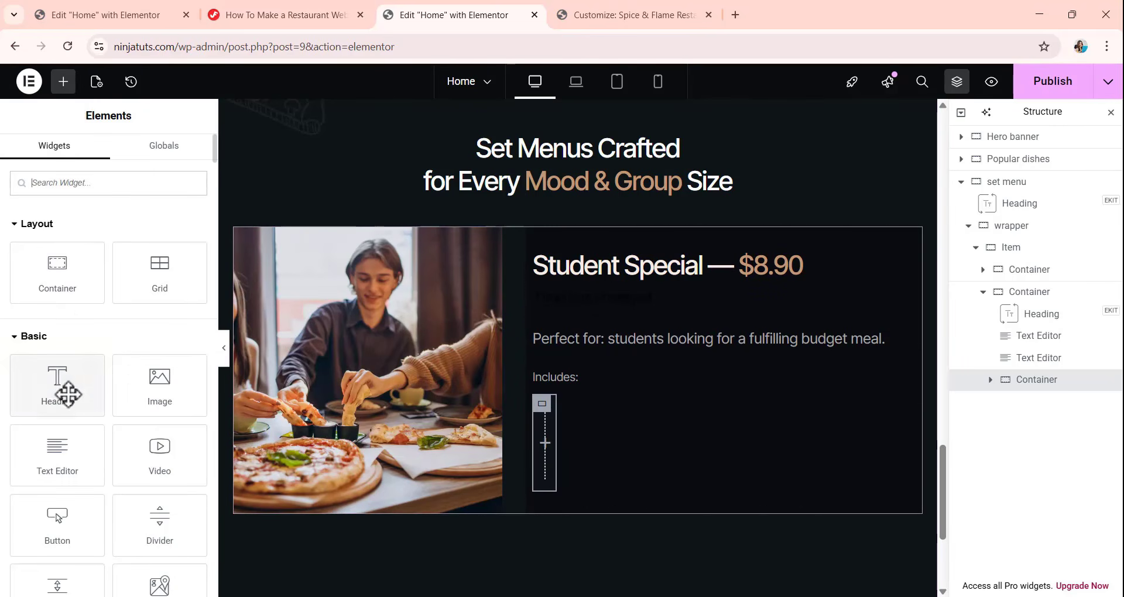
pyautogui.moveTo(56, 400); pyautogui.dragTo(709, 311)
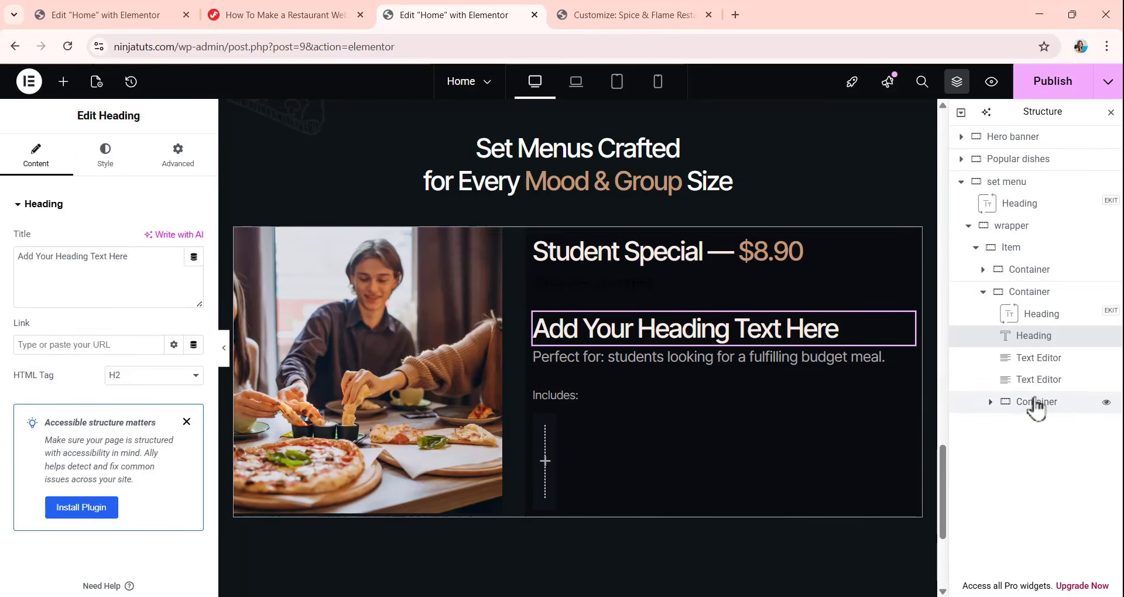
pyautogui.click(991, 403)
pyautogui.moveTo(1046, 349); pyautogui.dragTo(1044, 439)
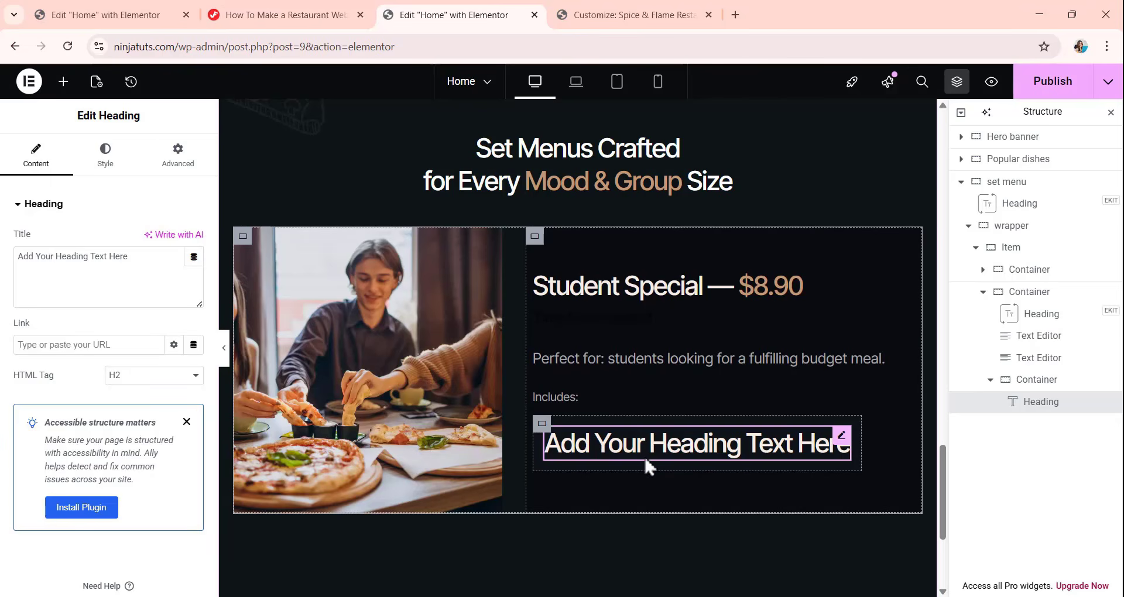
# Change the new heading's title to "1 Main Dish" and its HTML tag to div.
pyautogui.moveTo(137, 270); pyautogui.dragTo(3, 267)
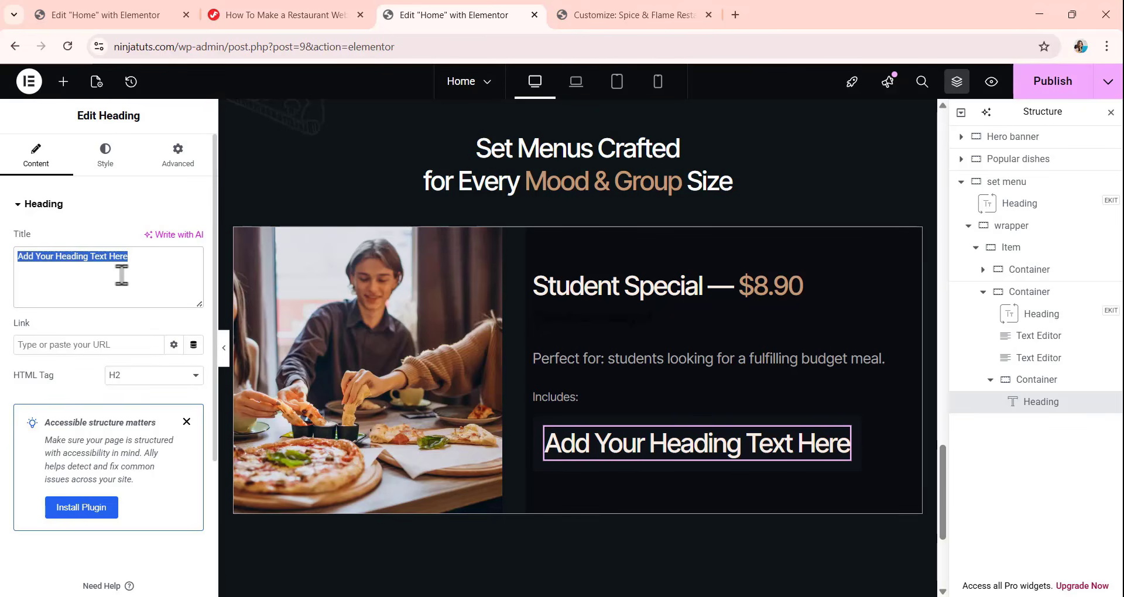
pyautogui.write('1 Main Dish')
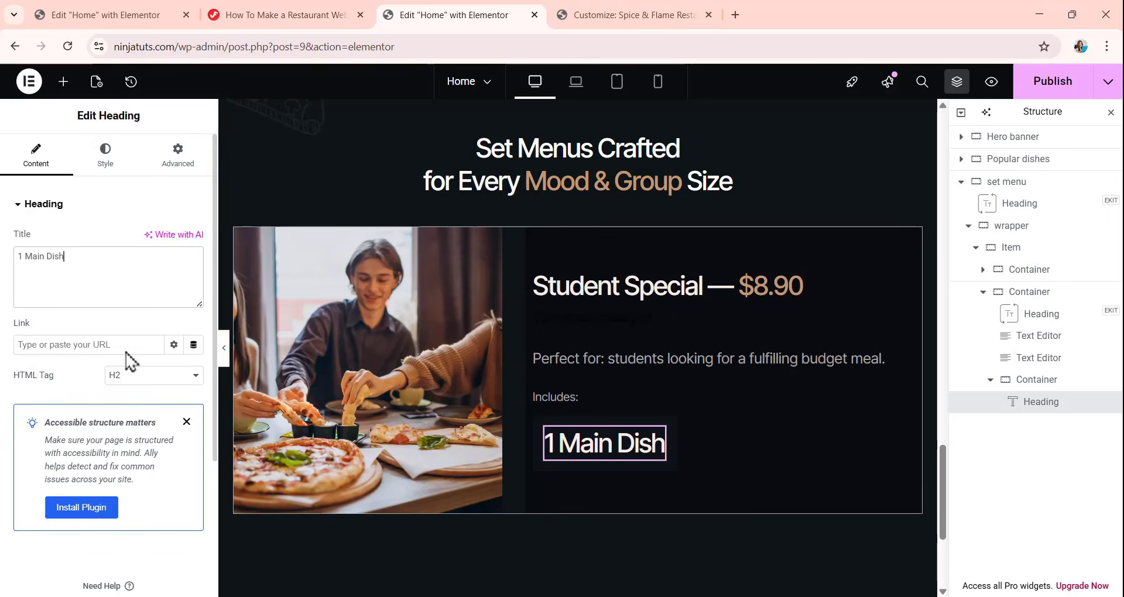
pyautogui.click(151, 377)
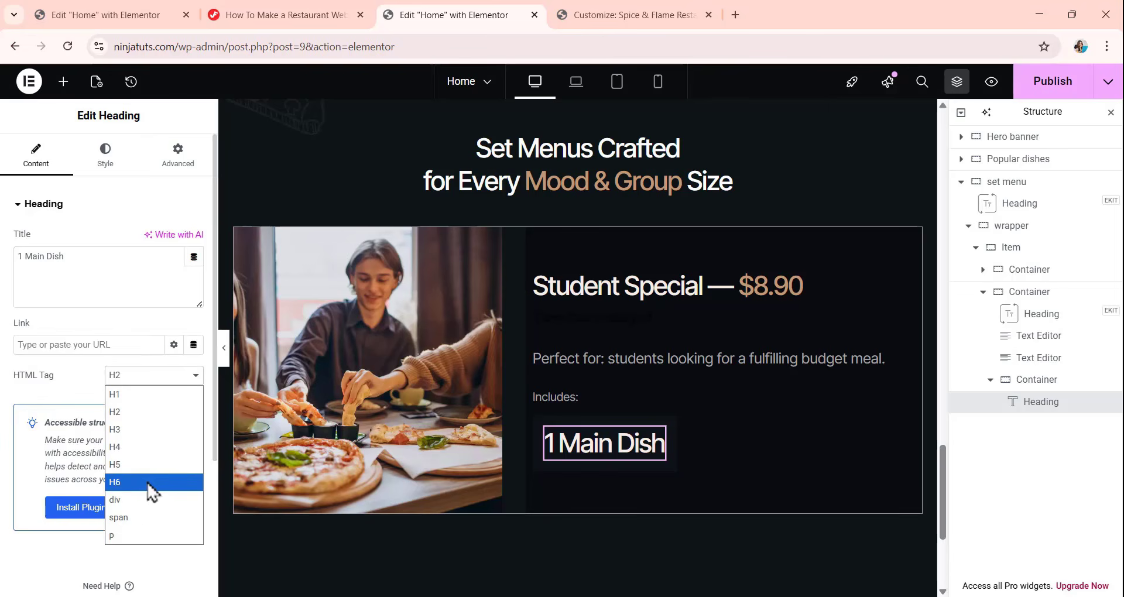
pyautogui.click(143, 501)
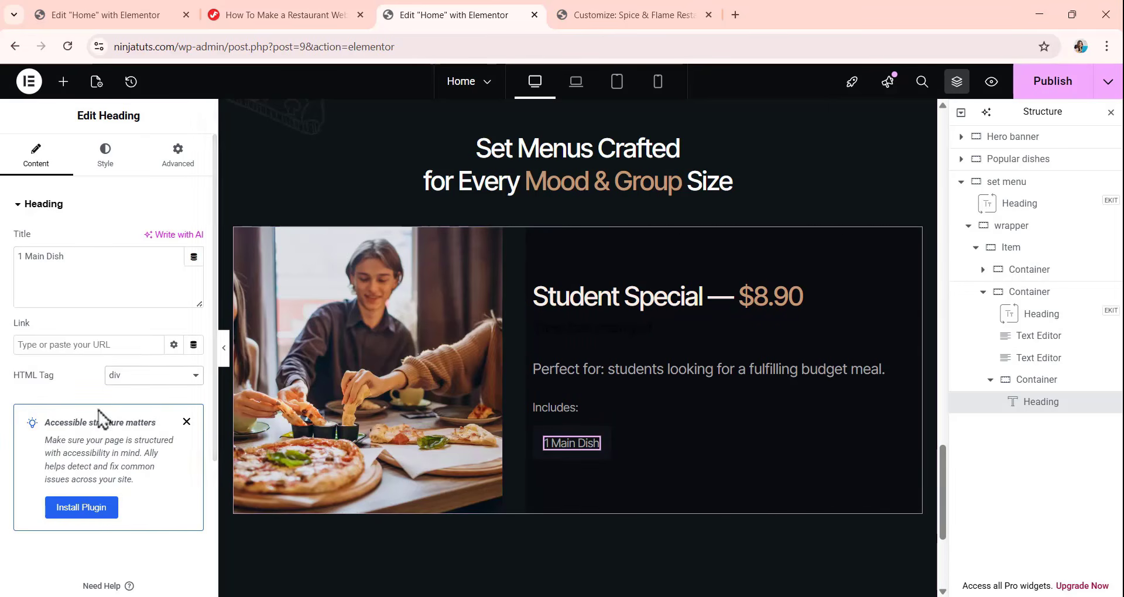
# Set the "1 Main Dish" heading's font family to Inter Tight and its font size to 14 px.
pyautogui.click(106, 167)
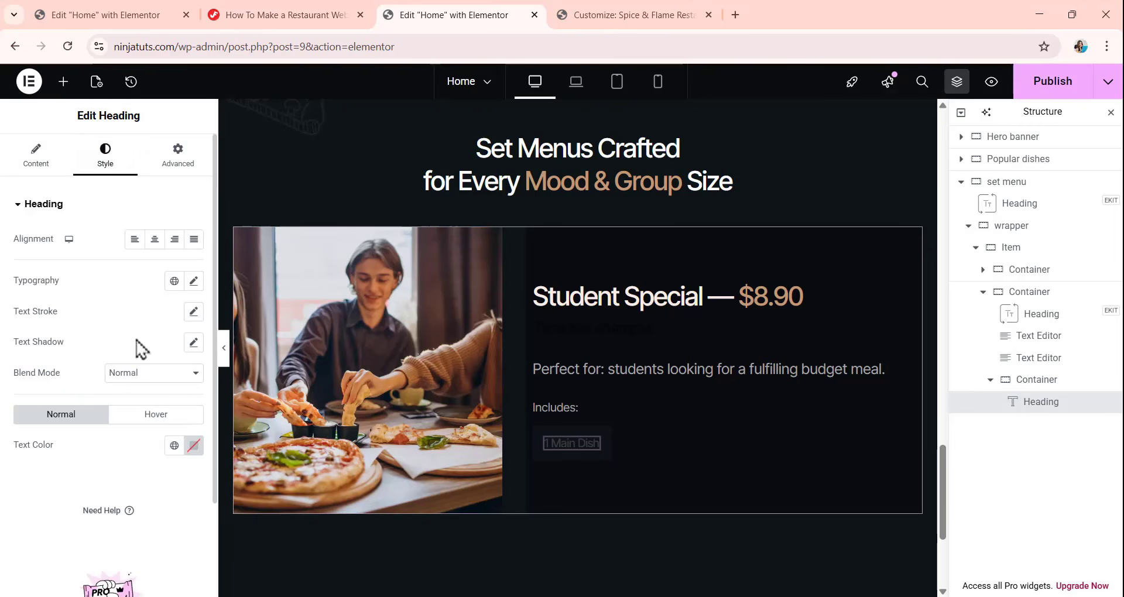
pyautogui.click(194, 281)
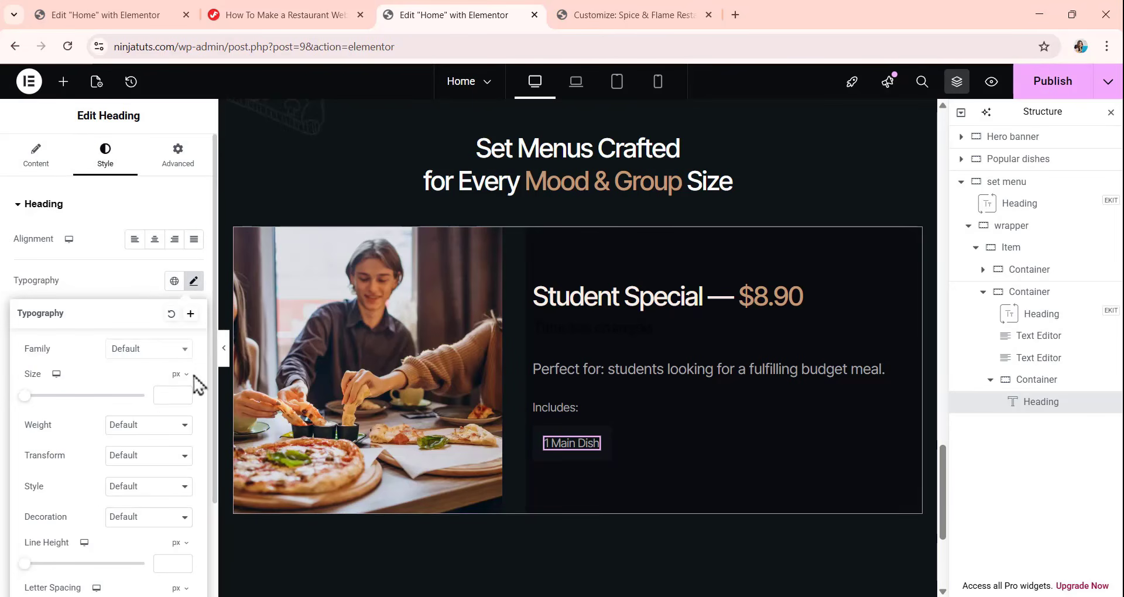
pyautogui.click(150, 351)
pyautogui.write('i')
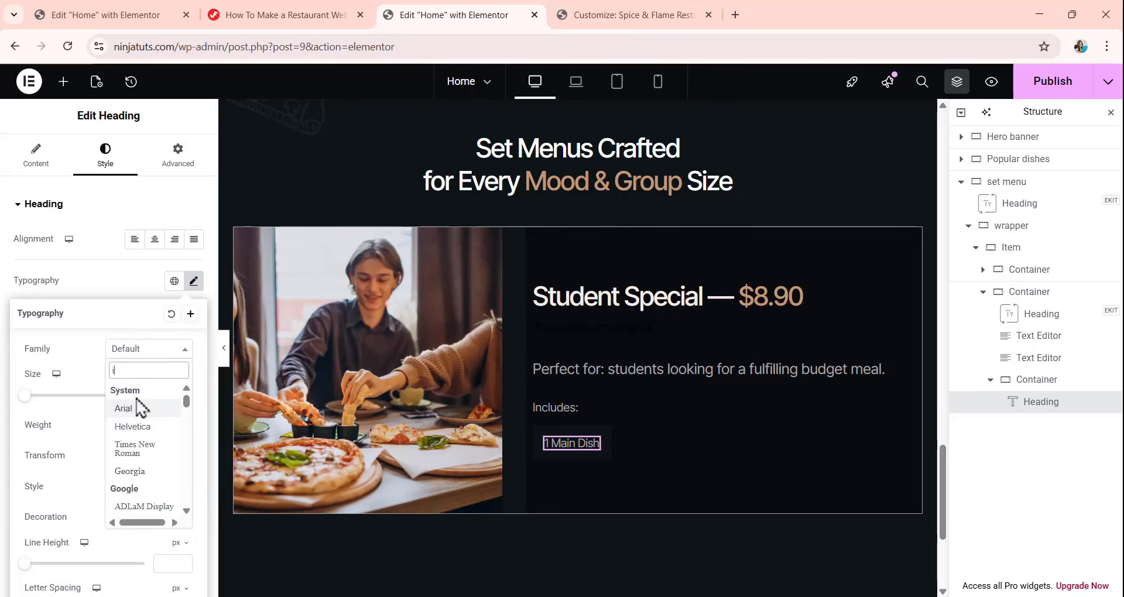
pyautogui.write('nter')
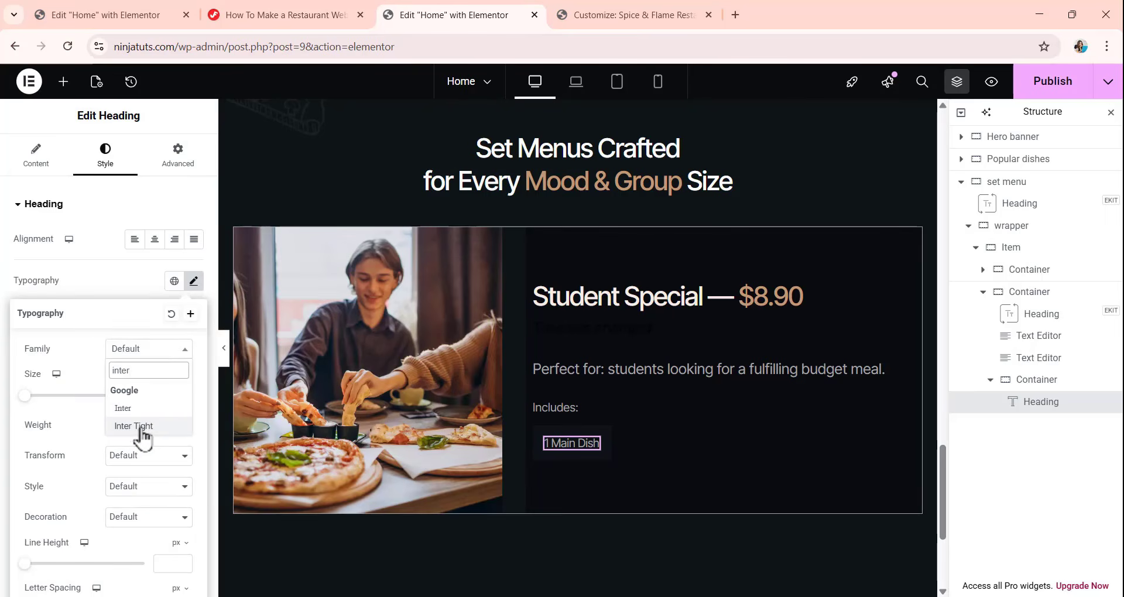
pyautogui.click(141, 427)
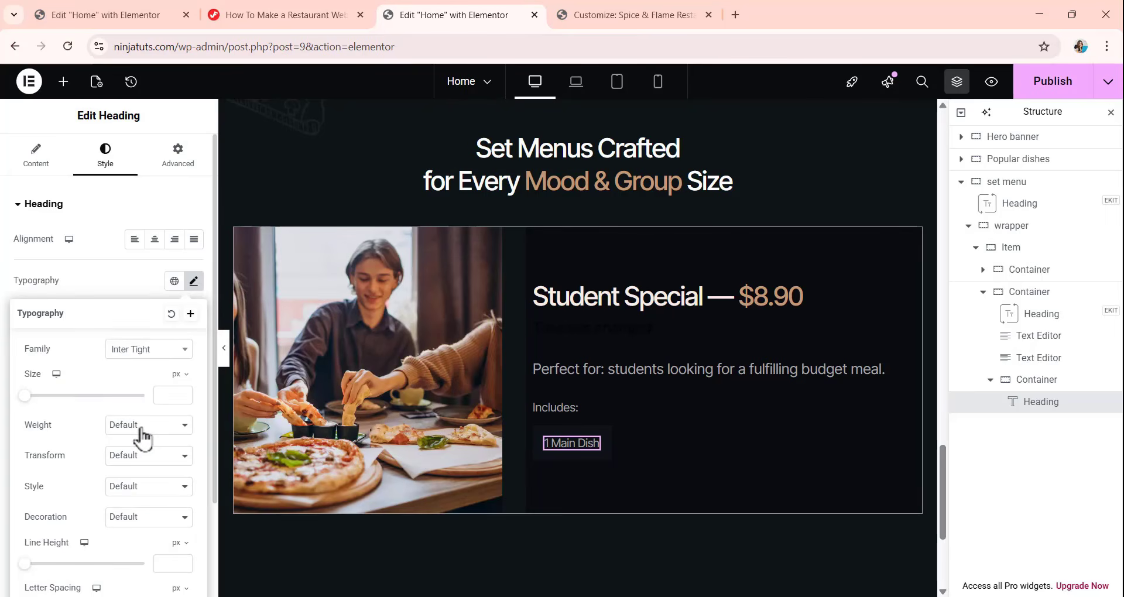
pyautogui.click(161, 397)
pyautogui.write('14')
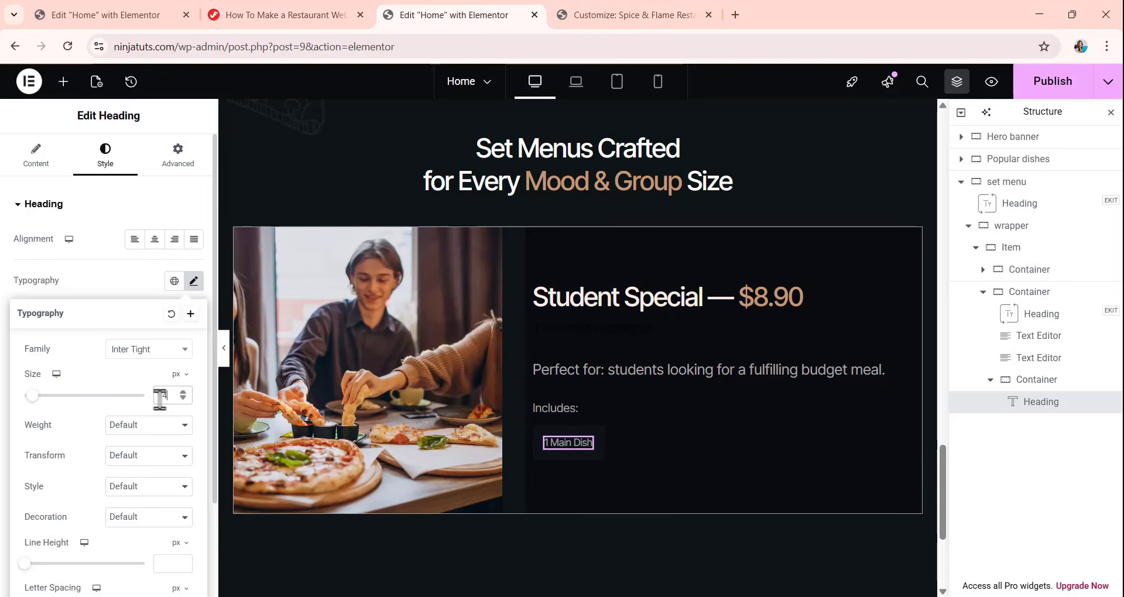
# Give the "1 Main Dish" heading a font weight of 500 (Medium) and a line height of 20 px.
pyautogui.click(144, 431)
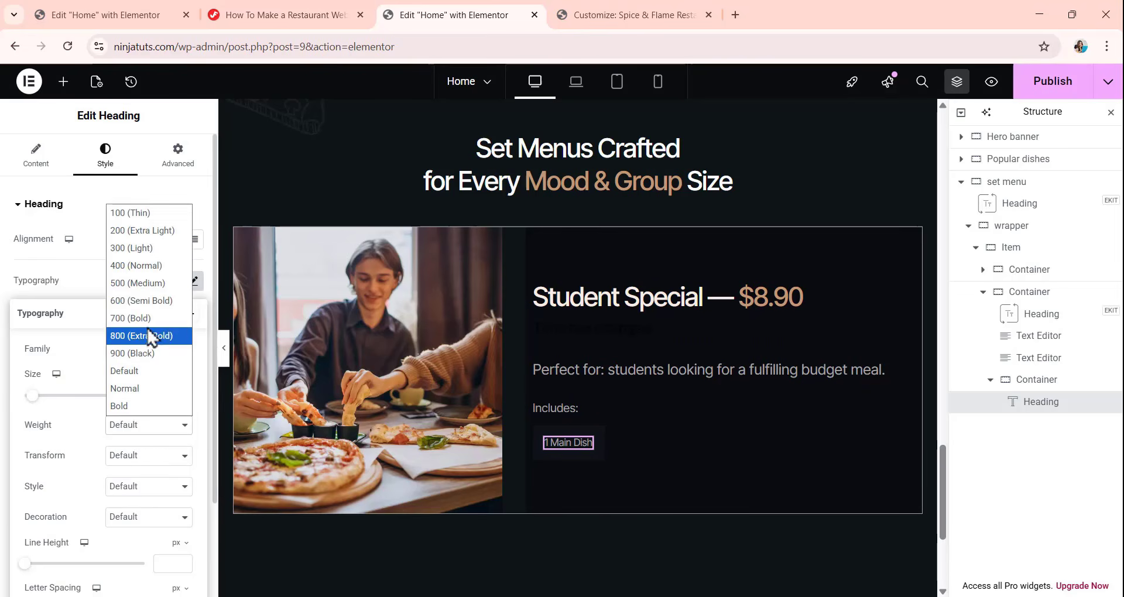
pyautogui.click(157, 300)
pyautogui.scroll(-1, 149, 375)
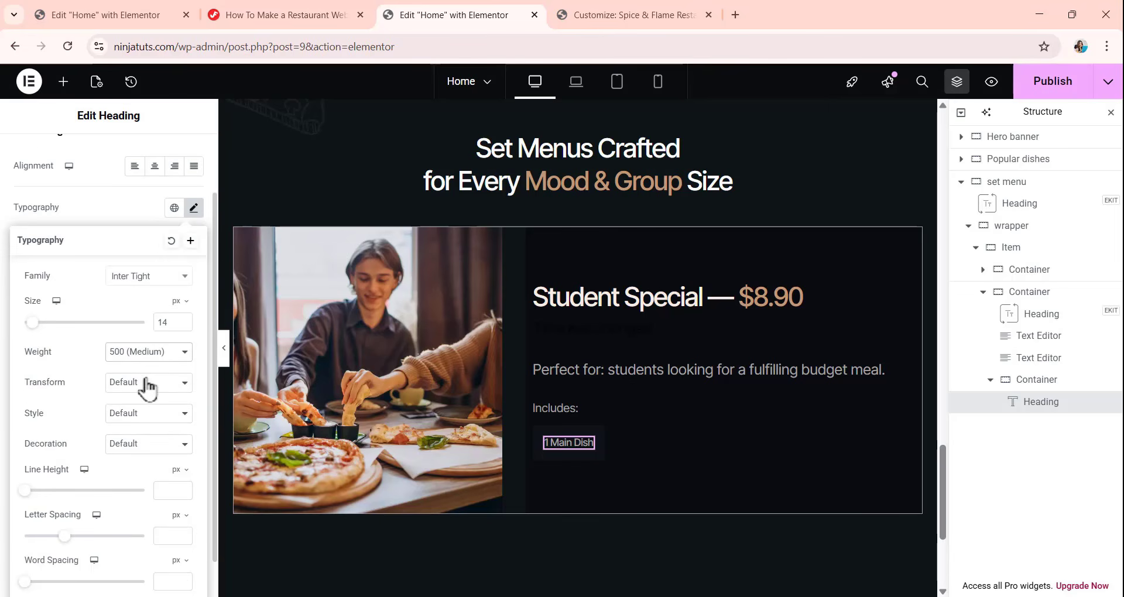
pyautogui.click(171, 491)
pyautogui.write('2')
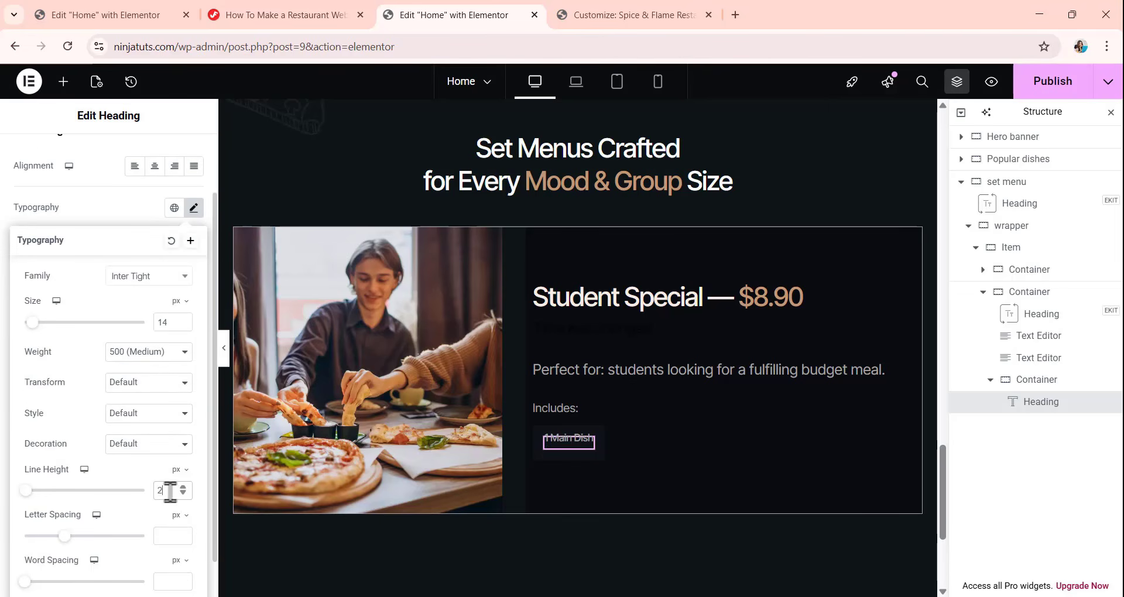
pyautogui.write('0')
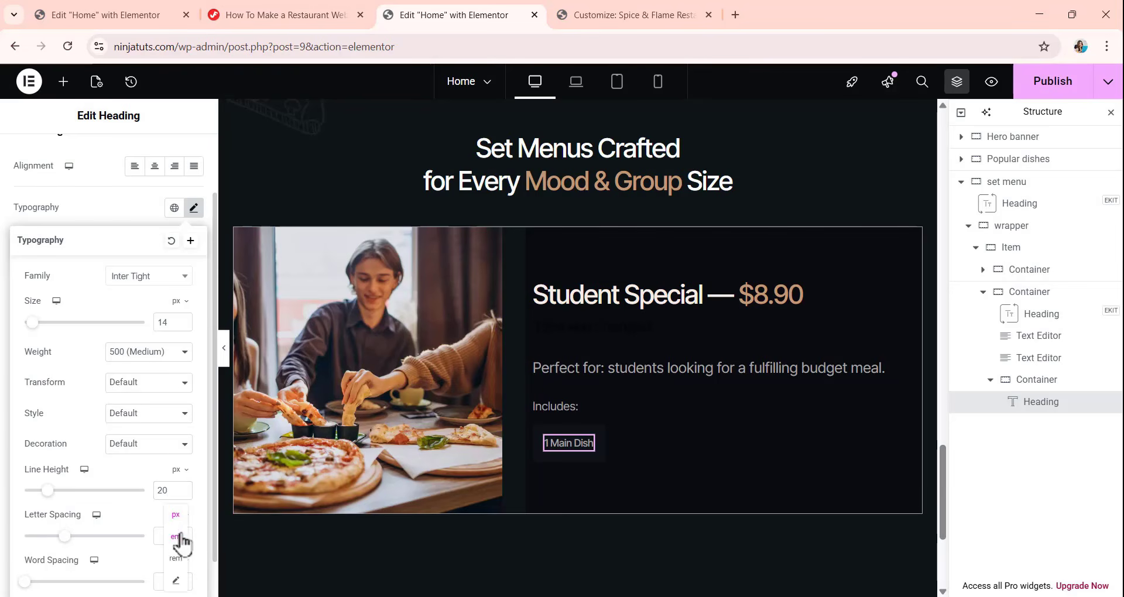
# Set the "1 Main Dish" heading's letter spacing to 0.03 em and its text color to the global Secondary color.
pyautogui.click(176, 537)
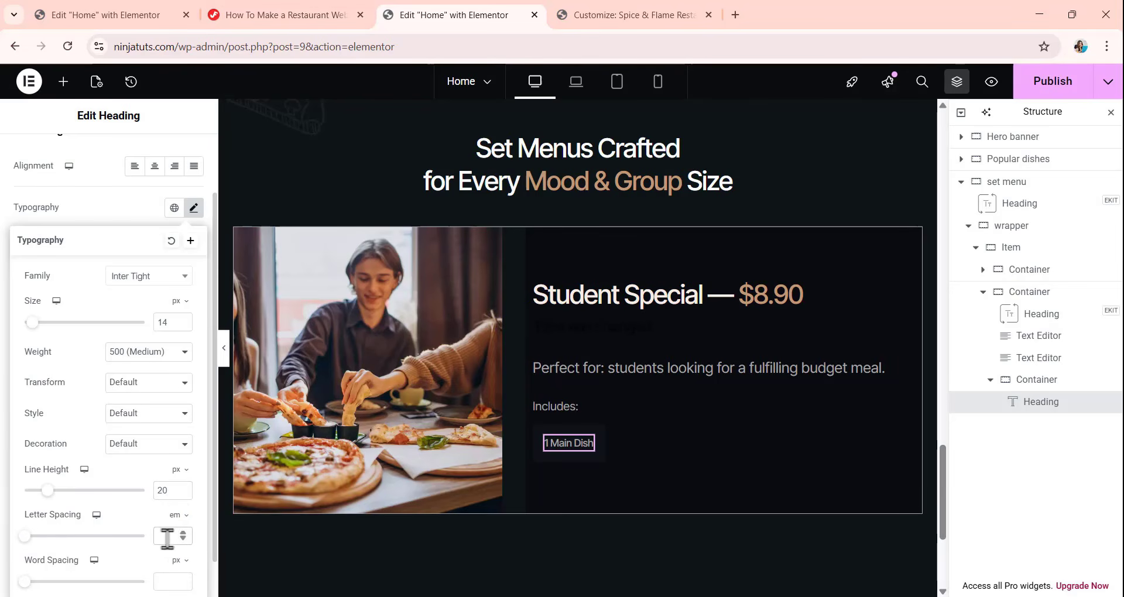
pyautogui.write('0.03')
pyautogui.click(6, 384)
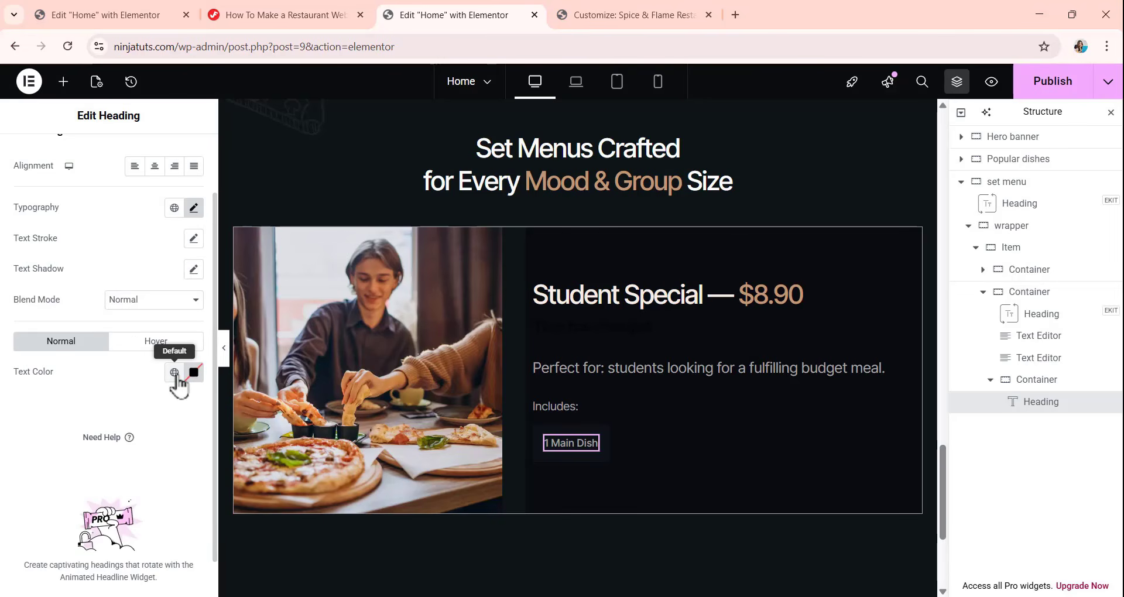
pyautogui.click(174, 372)
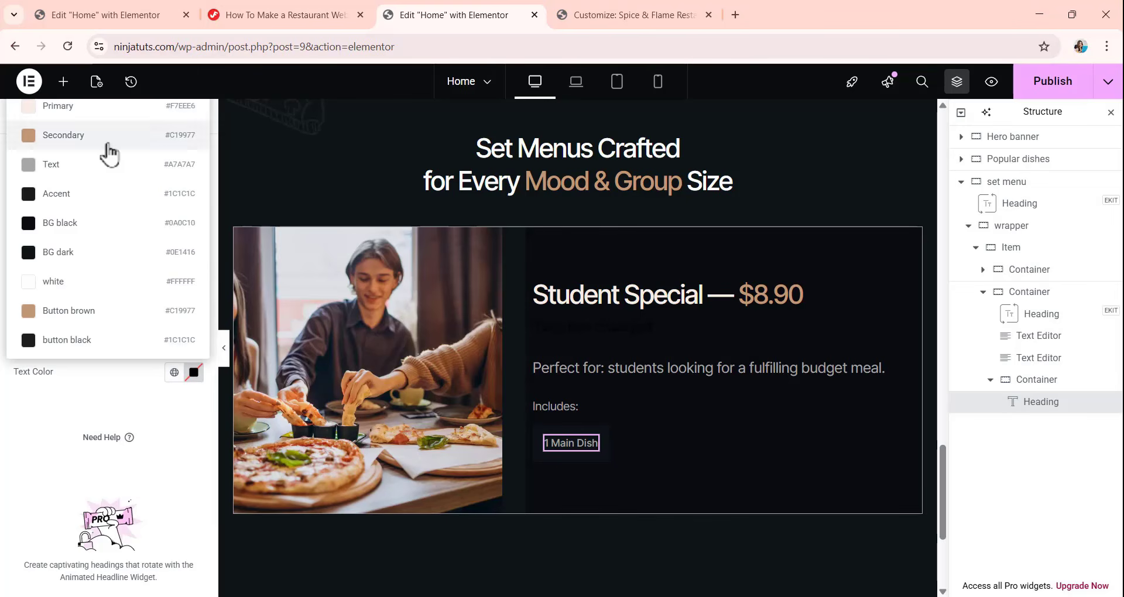
pyautogui.click(108, 136)
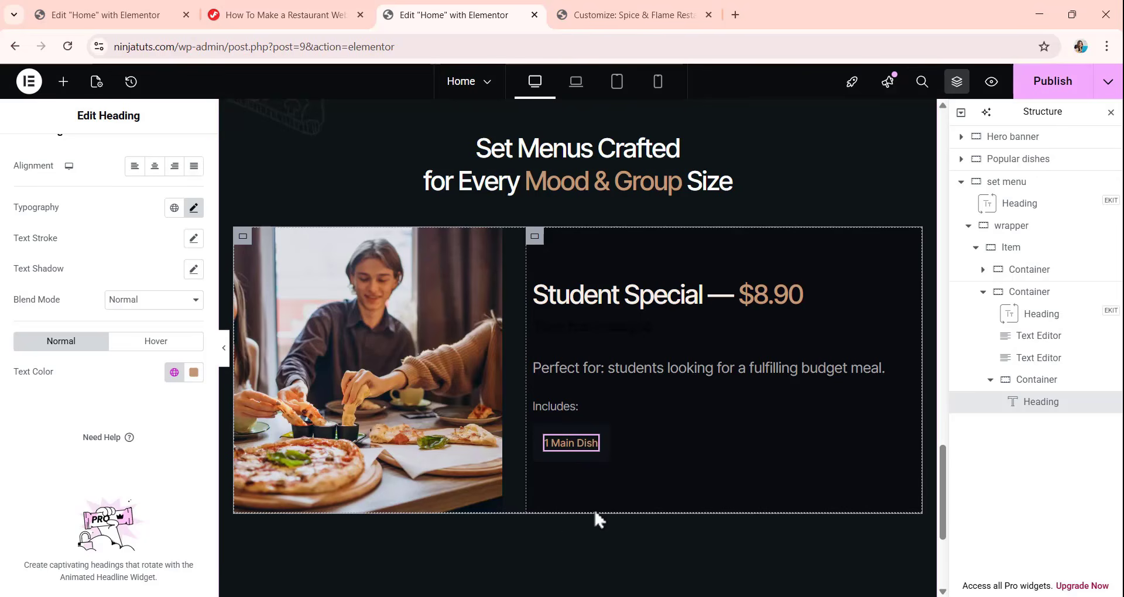
# Unlink the "1 Main Dish" heading's padding and set it to 7 px top and bottom, 12 px right and left.
pyautogui.scroll(2, 176, 394)
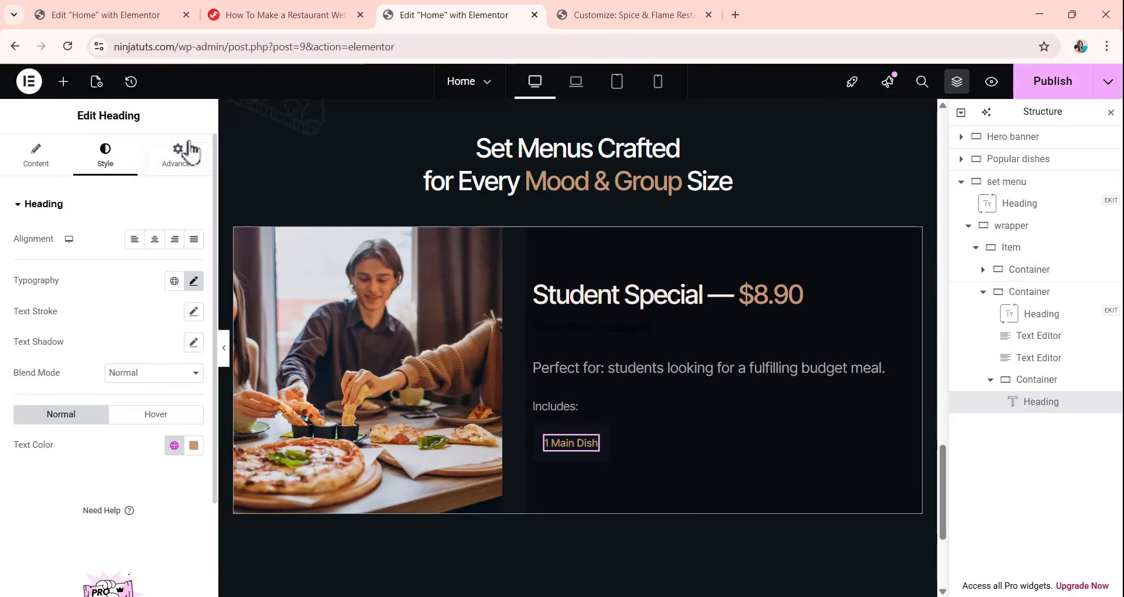
pyautogui.click(184, 175)
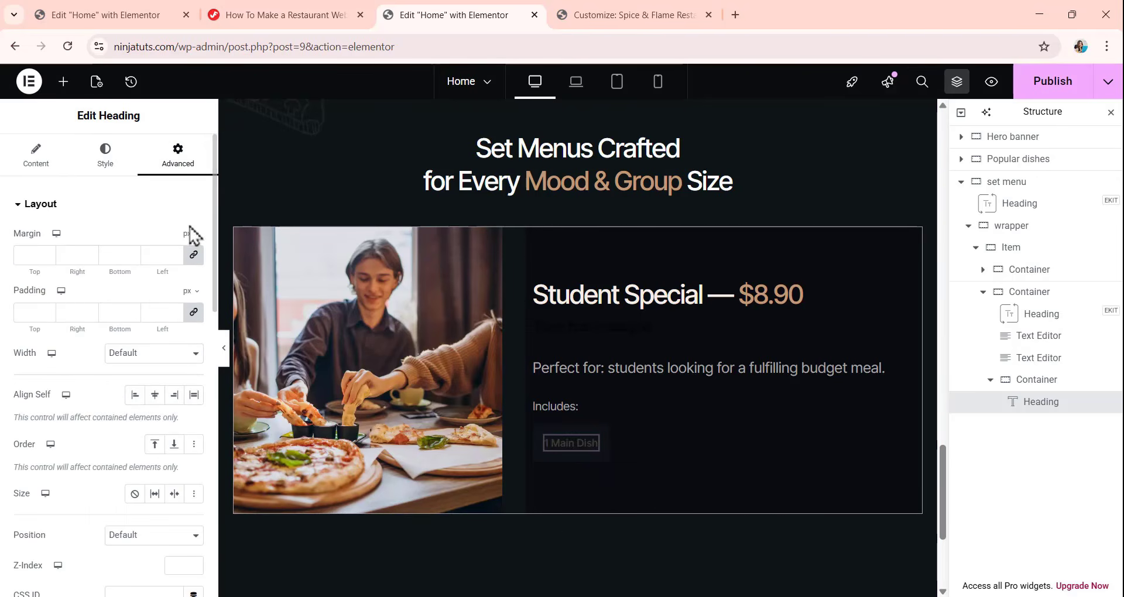
pyautogui.click(193, 315)
pyautogui.moveTo(36, 315); pyautogui.dragTo(4, 328)
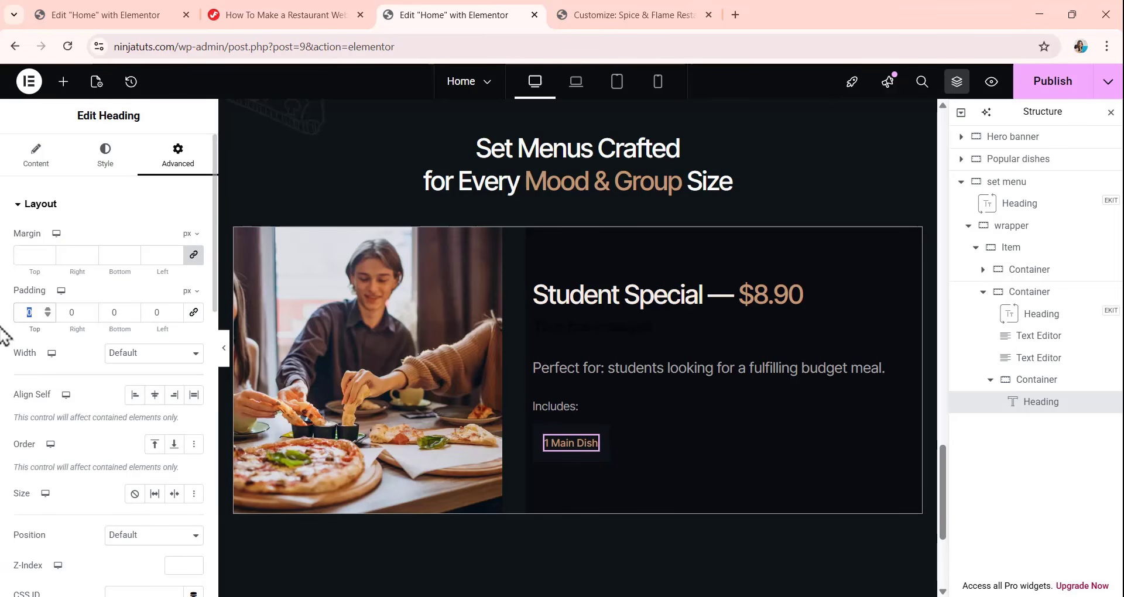
pyautogui.write('7')
pyautogui.press('Tab')
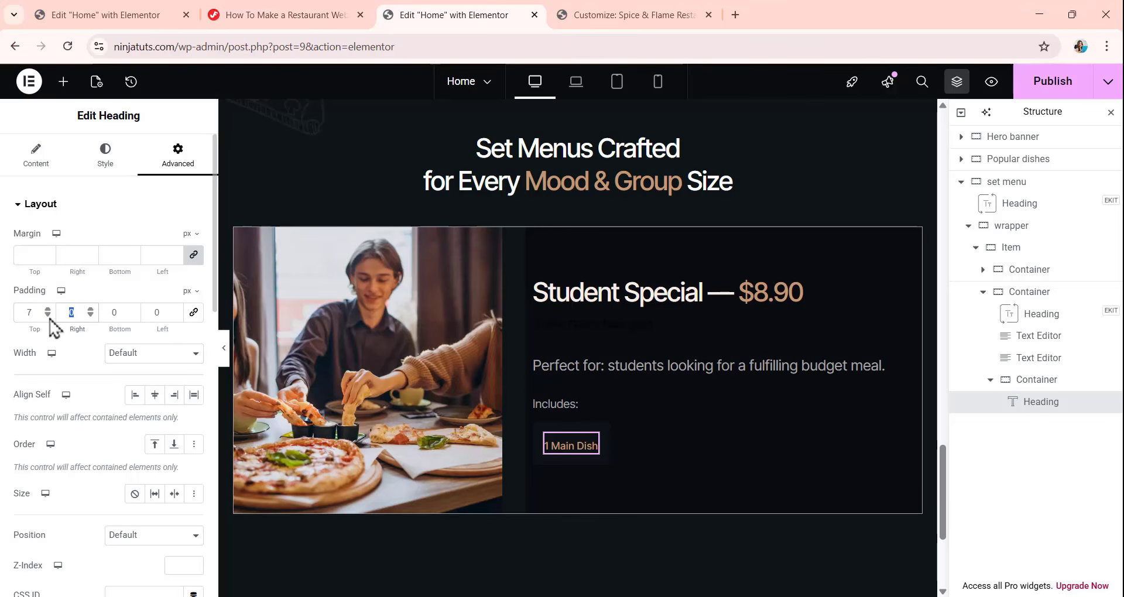
pyautogui.write('12')
pyautogui.press('Tab')
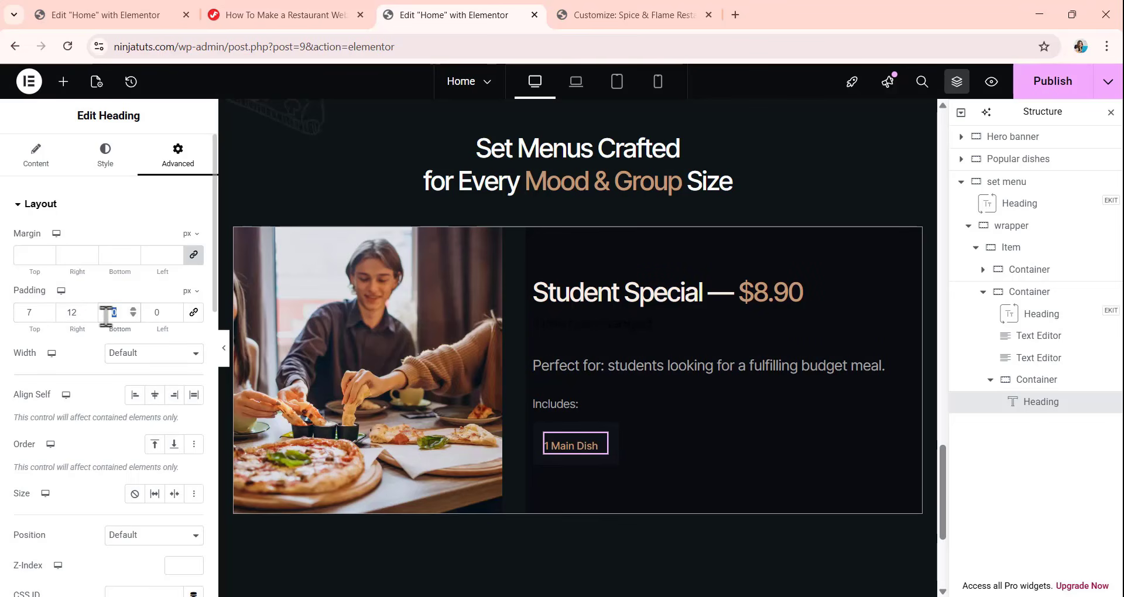
pyautogui.write('7')
pyautogui.doubleClick(160, 314)
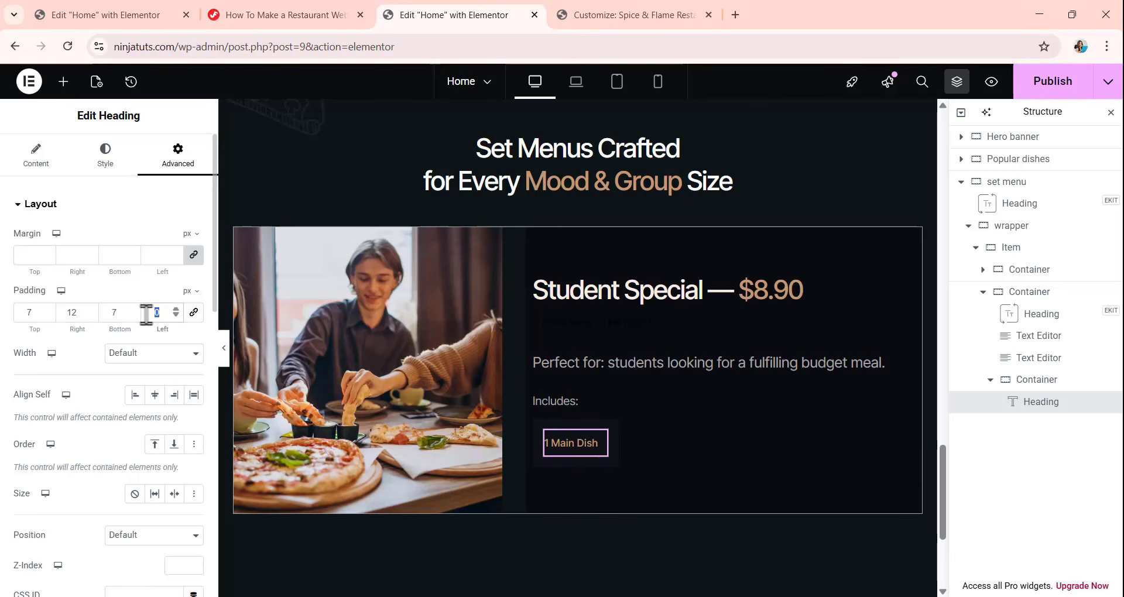
pyautogui.write('12')
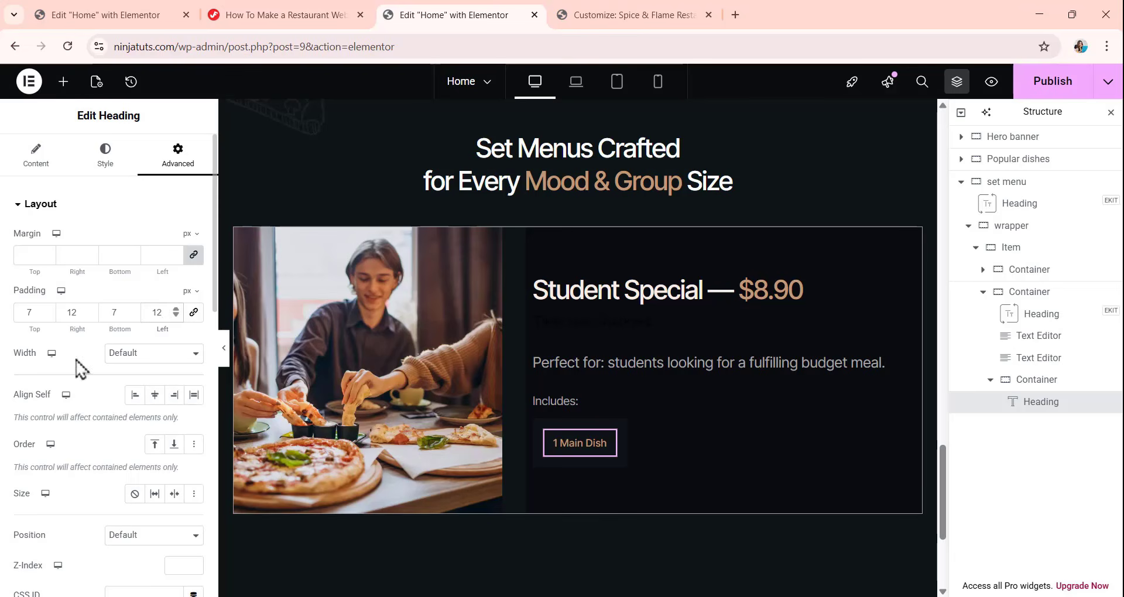
# Give the "1 Main Dish" heading a custom width of max-content.
pyautogui.click(133, 356)
pyautogui.click(147, 427)
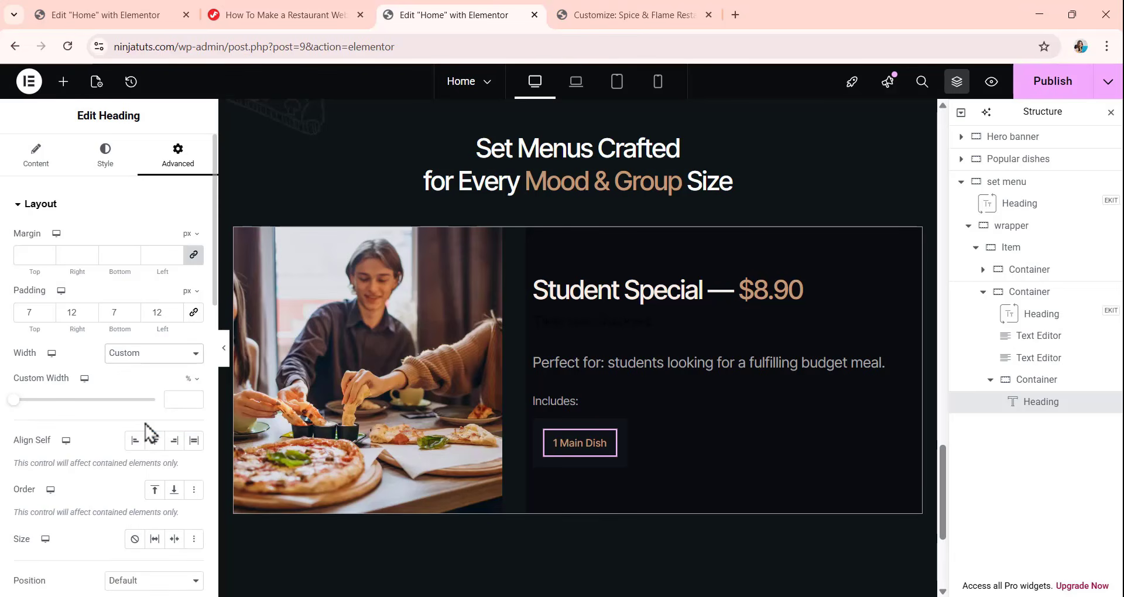
pyautogui.click(196, 380)
pyautogui.click(192, 490)
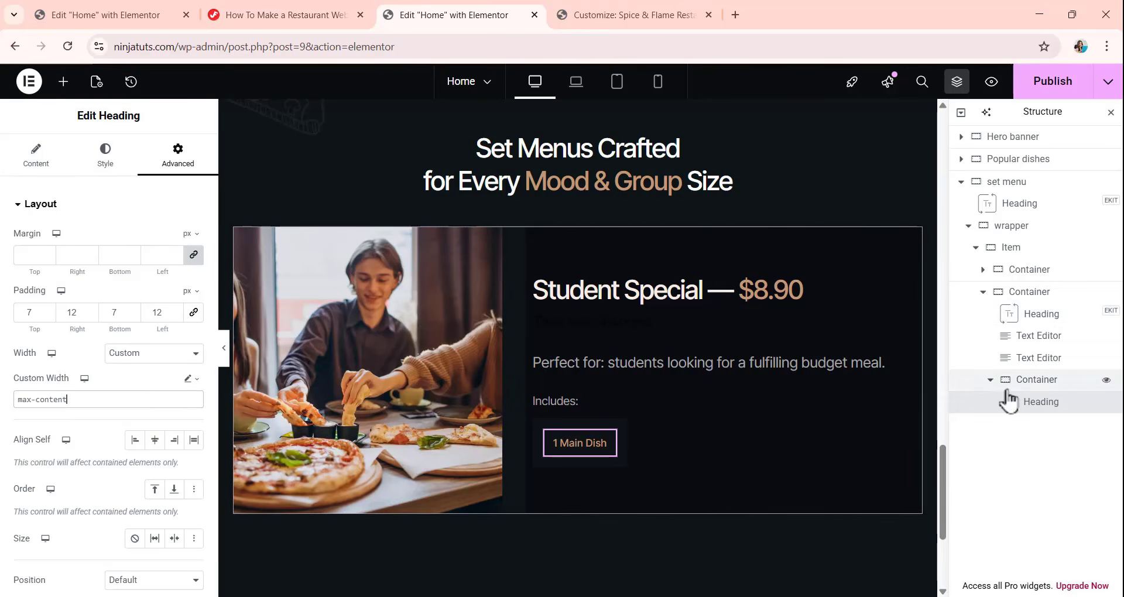
# Set the "1 Main Dish" heading's border radius to 46 px on all corners.
pyautogui.scroll(-4, 504, 154)
pyautogui.scroll(-7, 117, 352)
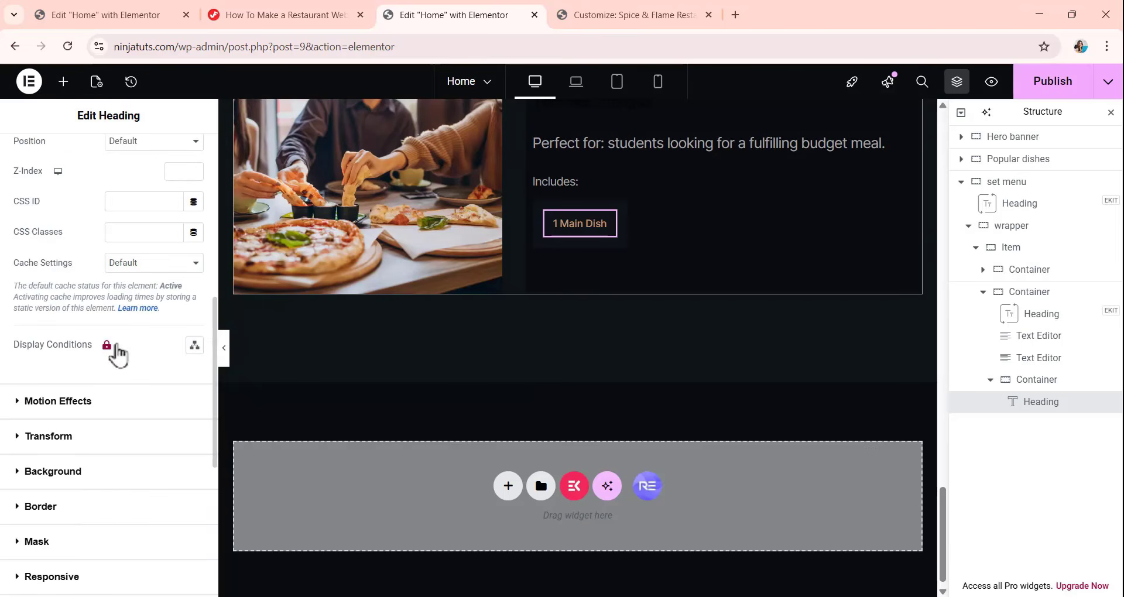
pyautogui.click(91, 511)
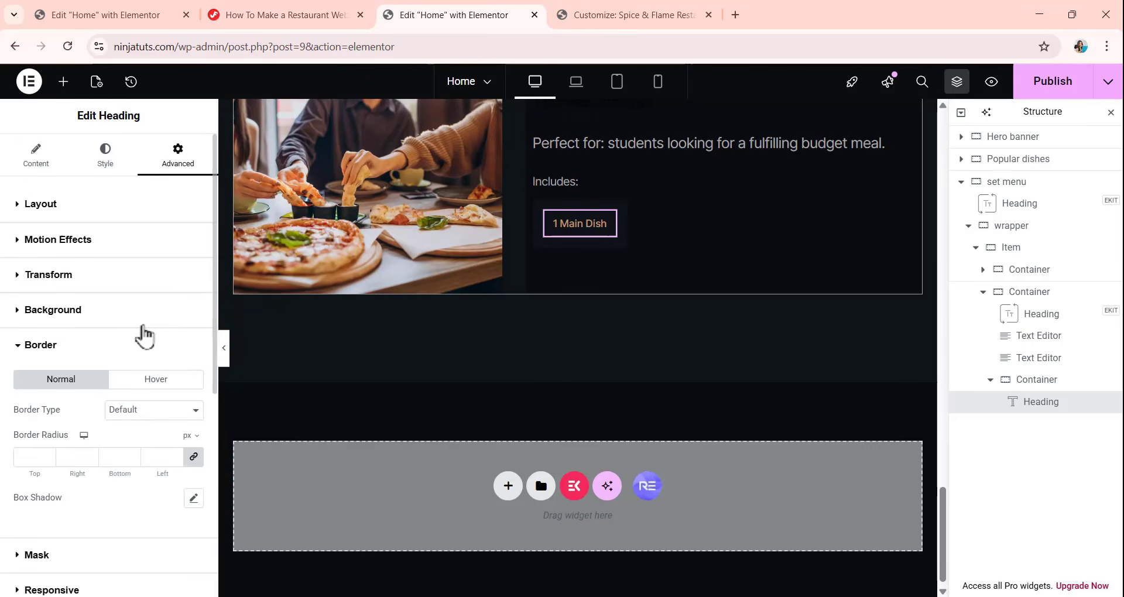
pyautogui.click(20, 451)
pyautogui.write('46')
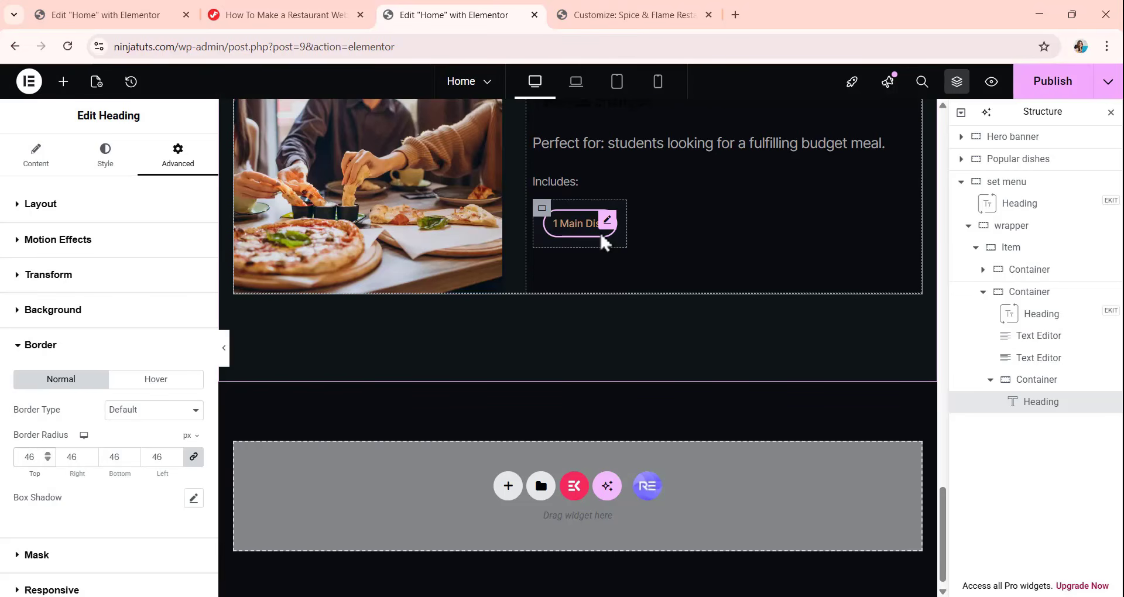
# Duplicate the "1 Main Dish" heading three times within its container.
pyautogui.rightClick(1059, 411)
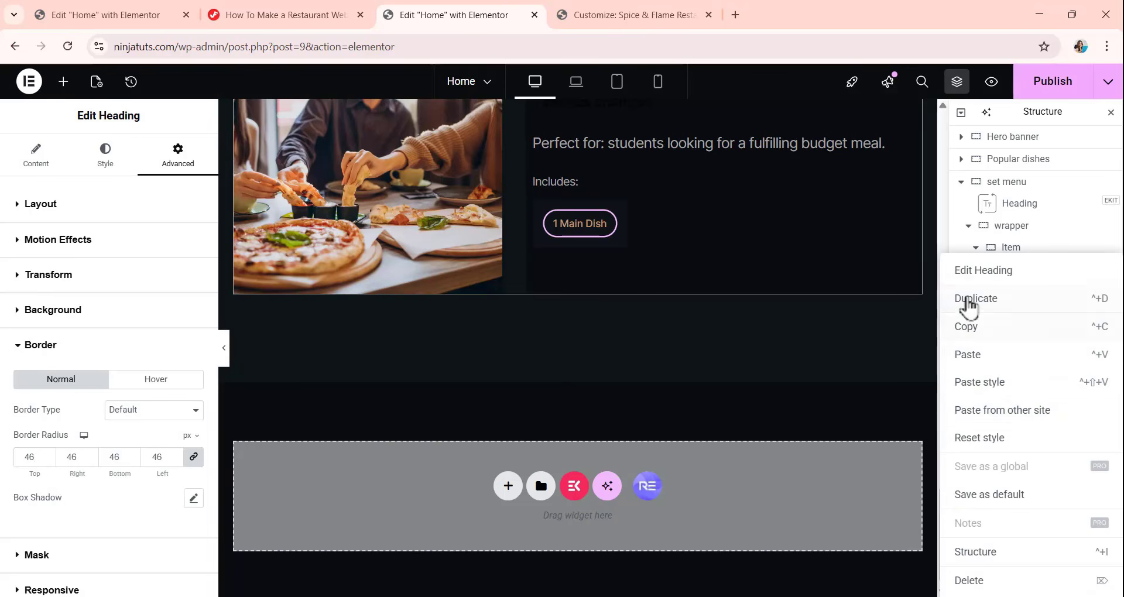
pyautogui.click(969, 298)
pyautogui.rightClick(1040, 426)
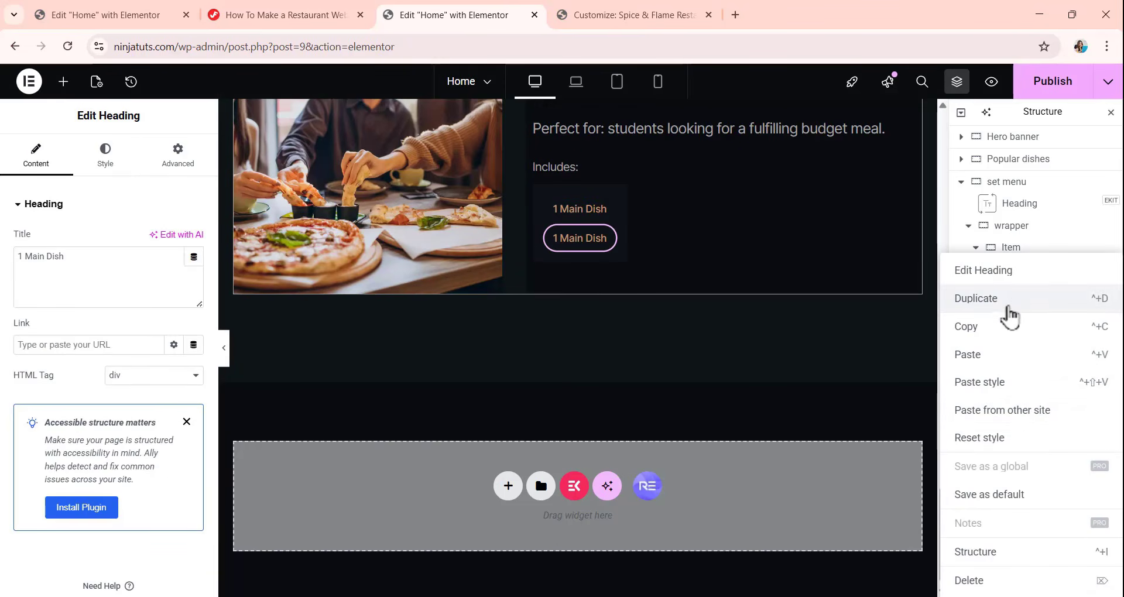
pyautogui.click(946, 298)
pyautogui.rightClick(1018, 448)
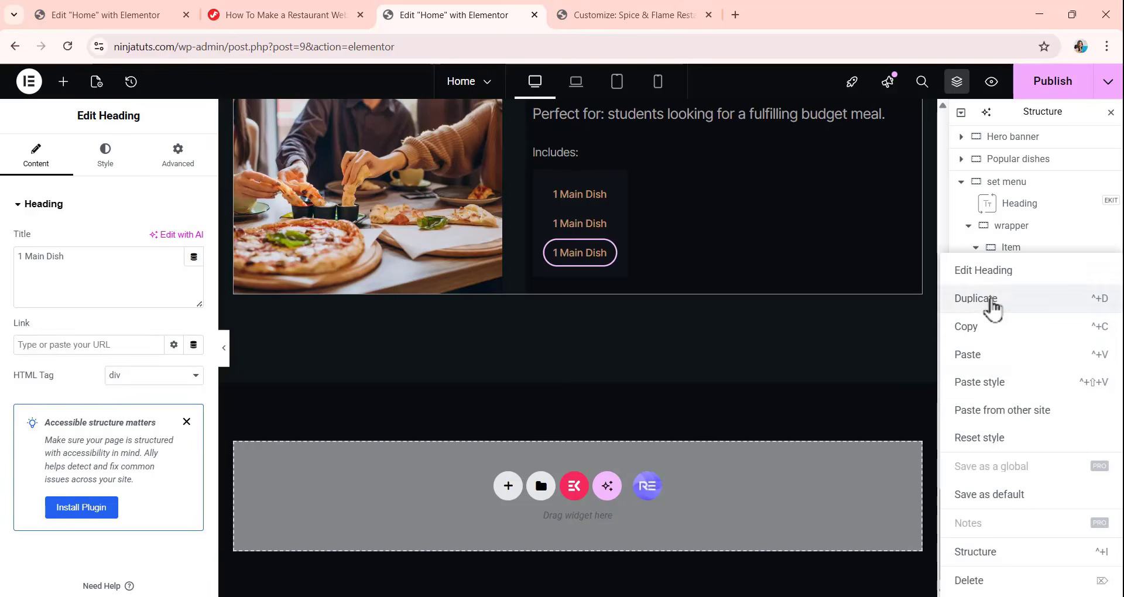
pyautogui.click(996, 305)
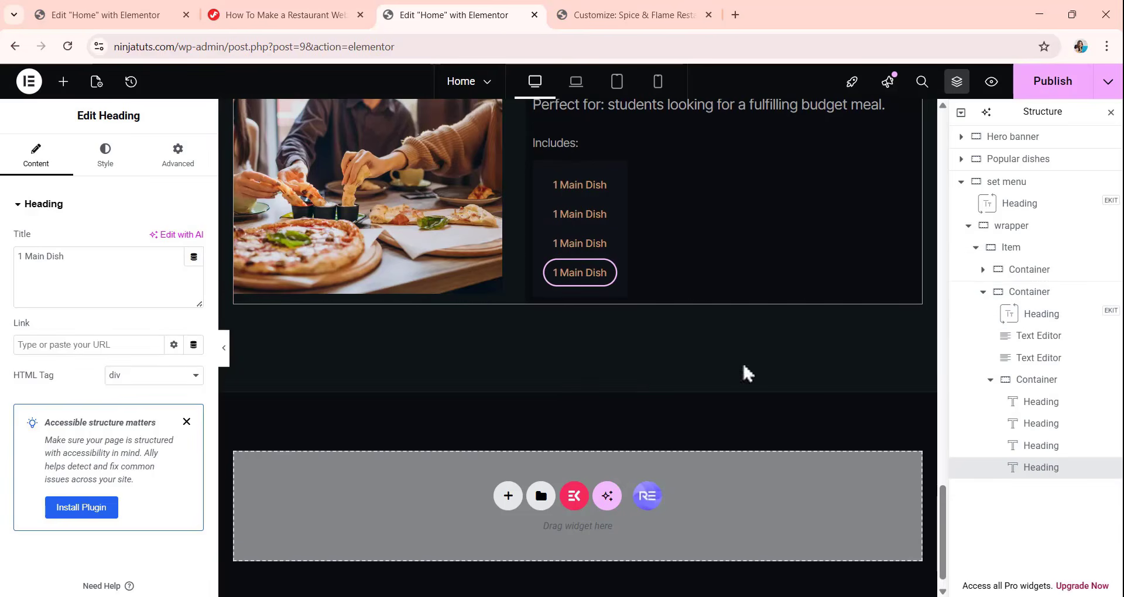
# Change the second tag heading's title to "1 Pasta / Pizza to share".
pyautogui.click(577, 215)
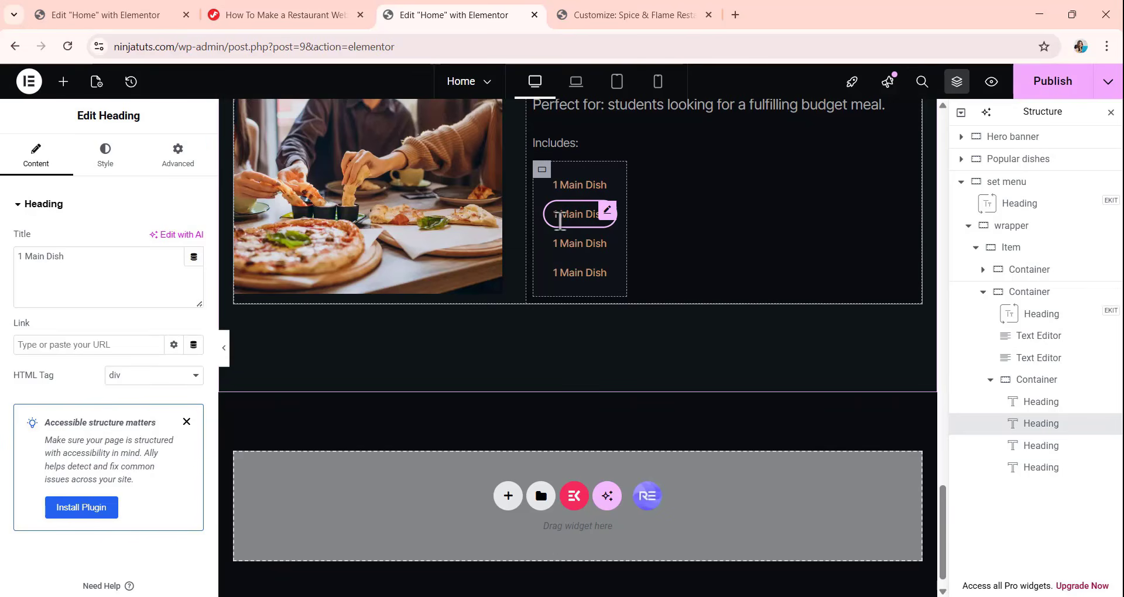
pyautogui.moveTo(81, 260); pyautogui.dragTo(0, 272)
pyautogui.write('1 Pasta / Pizza to share')
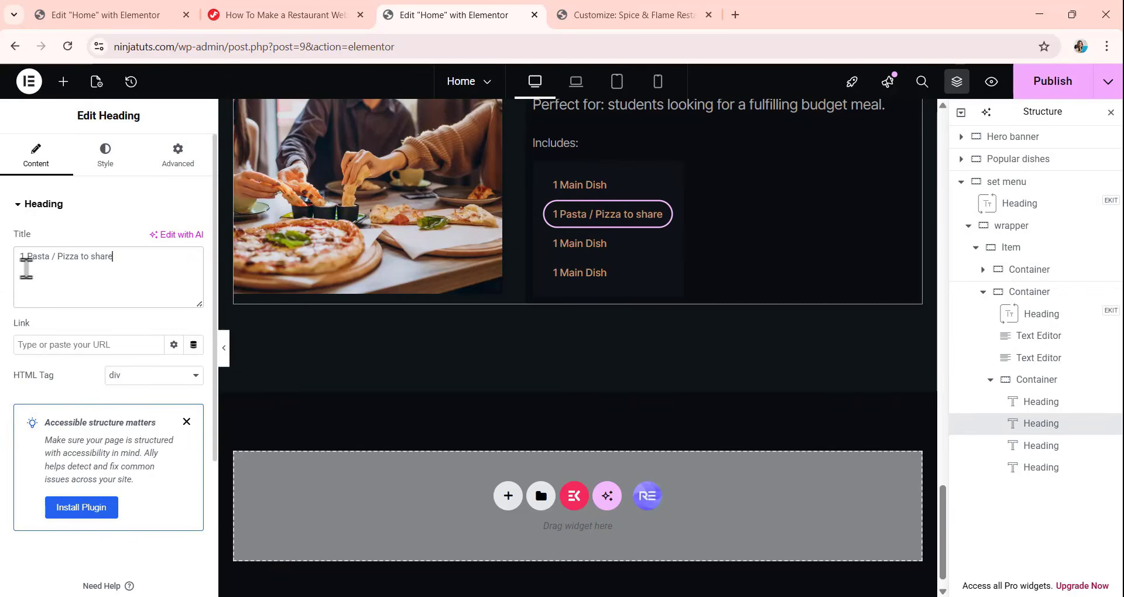
# Change the third tag heading's title to "2 Drinks" and the fourth's to "1 Dessert", and collapse the Item container in the structure.
pyautogui.click(575, 245)
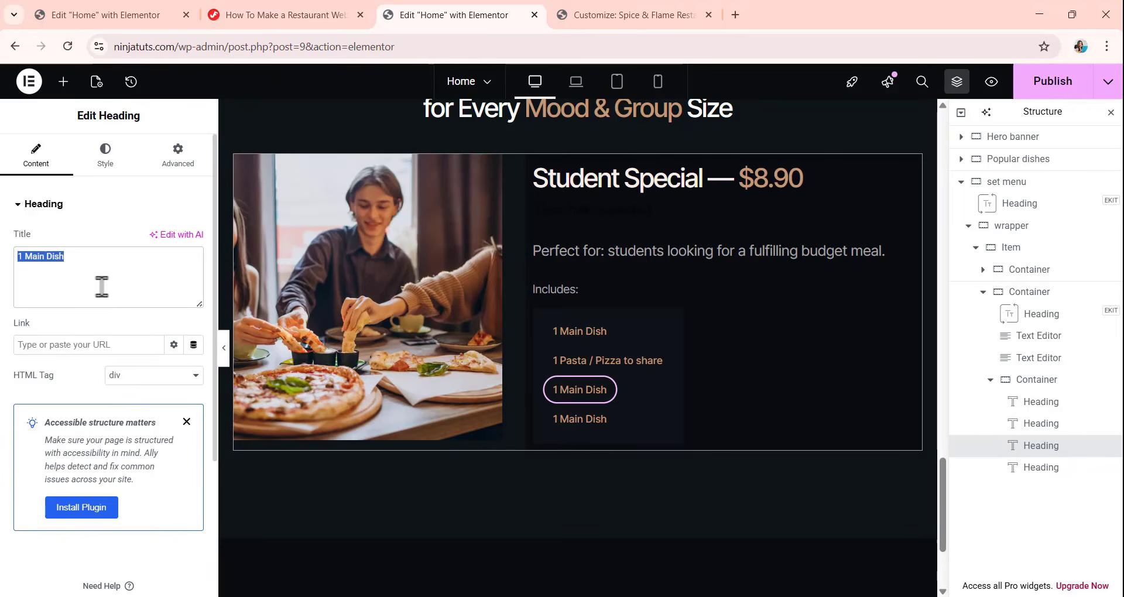
pyautogui.write('2 Drinks')
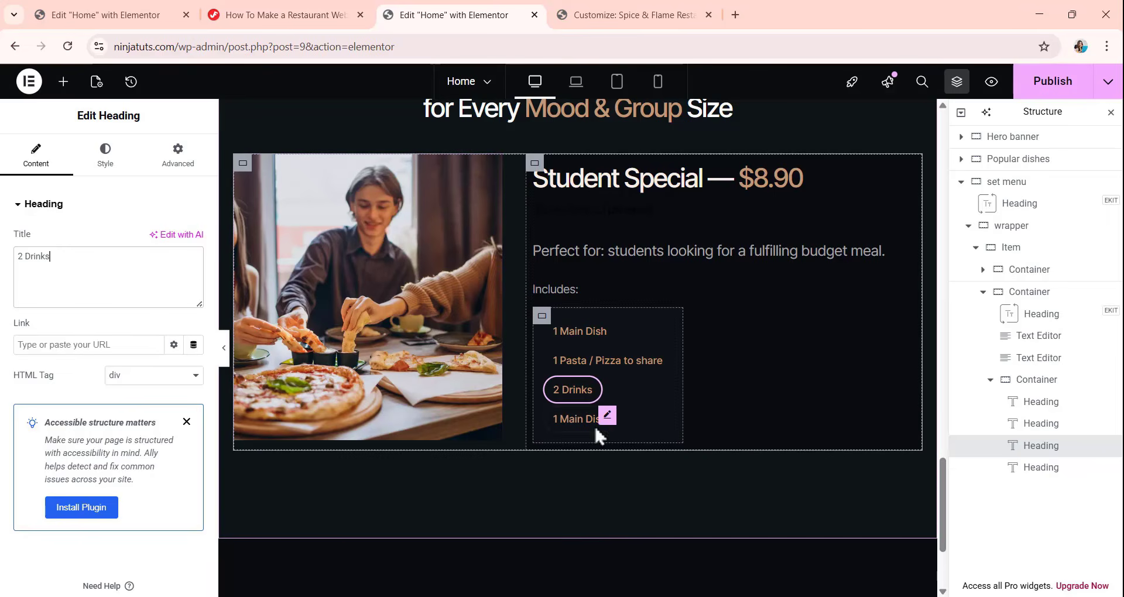
pyautogui.click(578, 423)
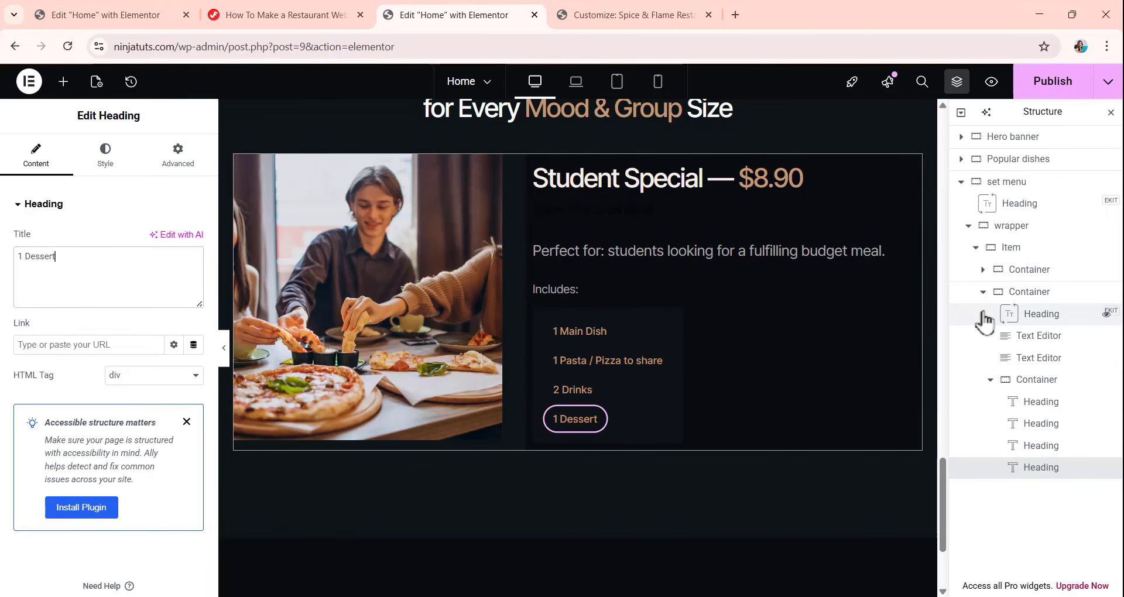
pyautogui.click(975, 247)
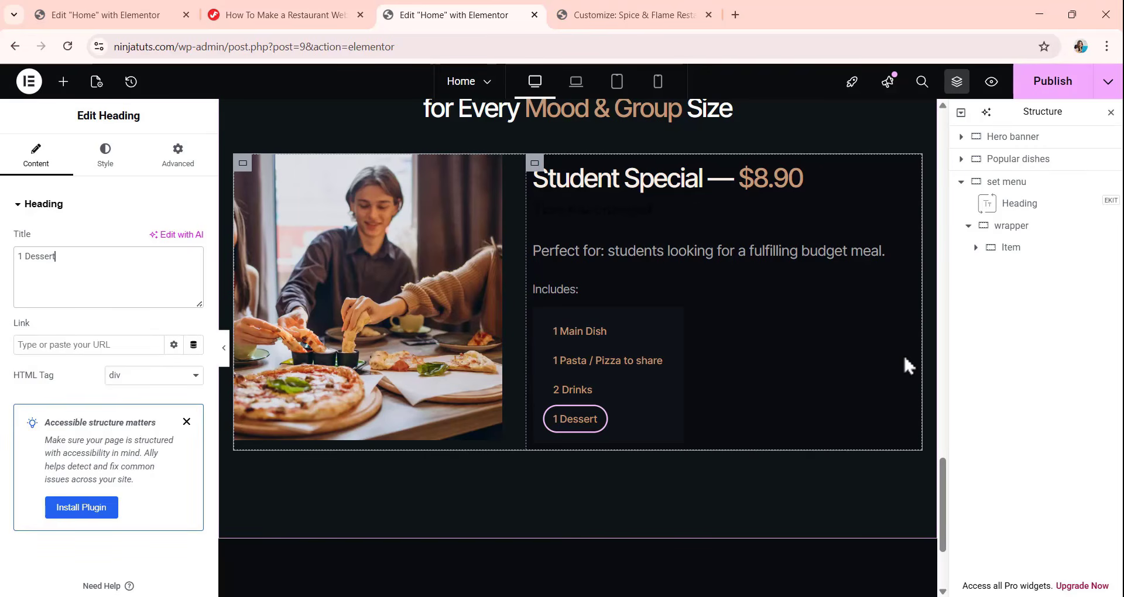
# Duplicate the Student Special Item container twice within the set menu wrapper.
pyautogui.rightClick(1012, 258)
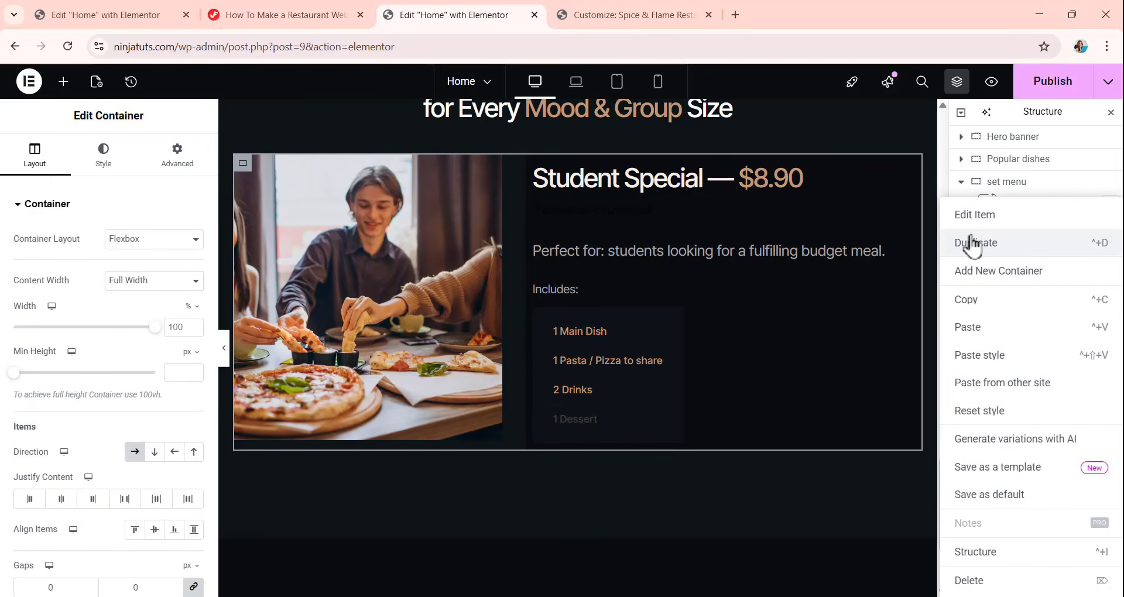
pyautogui.click(970, 249)
pyautogui.rightClick(995, 262)
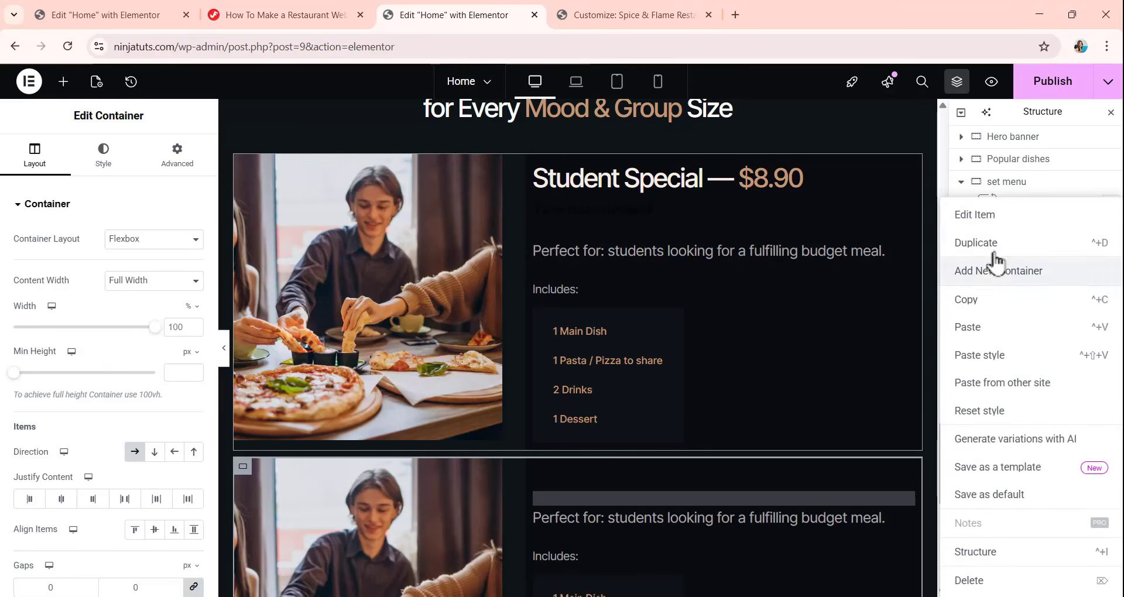
pyautogui.click(975, 242)
# Replace the picture in the second set menu item with Image-42.webp from the media library.
pyautogui.scroll(-5, 506, 286)
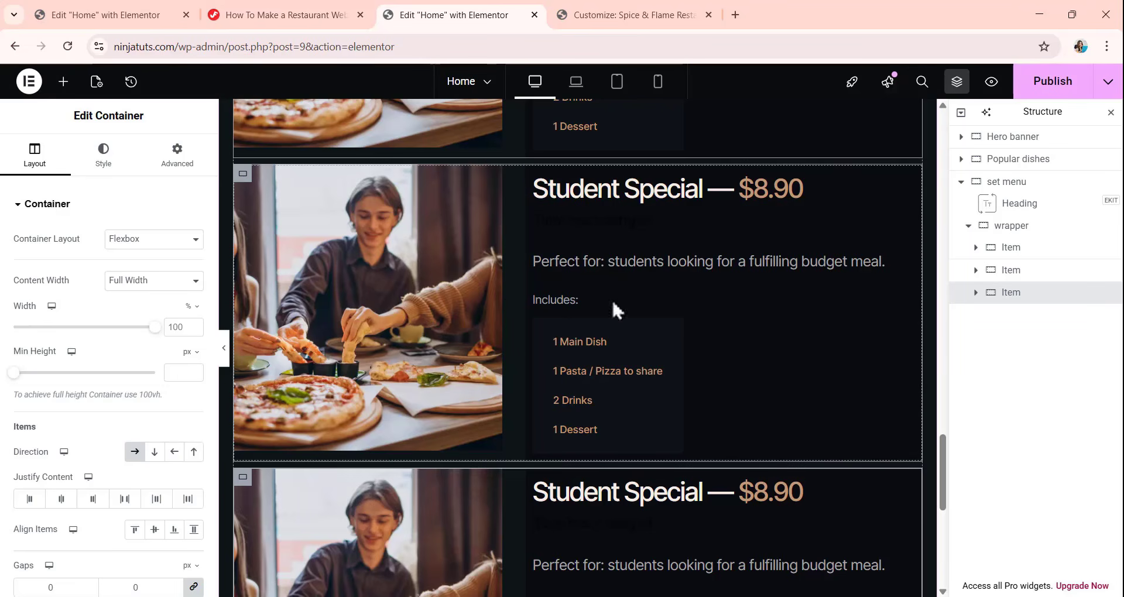
pyautogui.click(1019, 271)
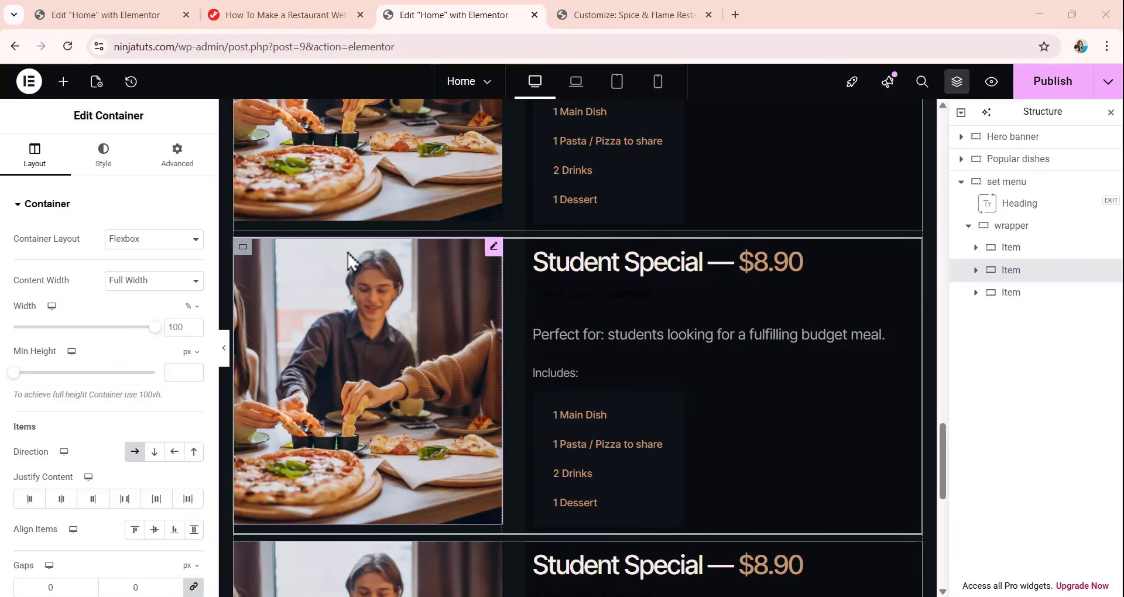
pyautogui.click(340, 311)
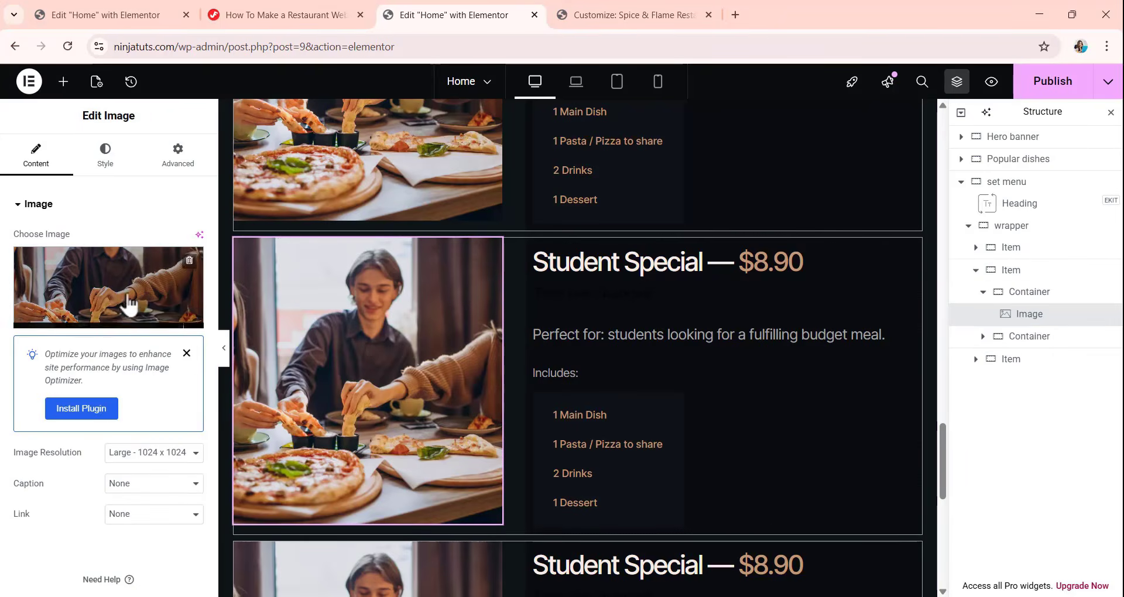
pyautogui.click(118, 319)
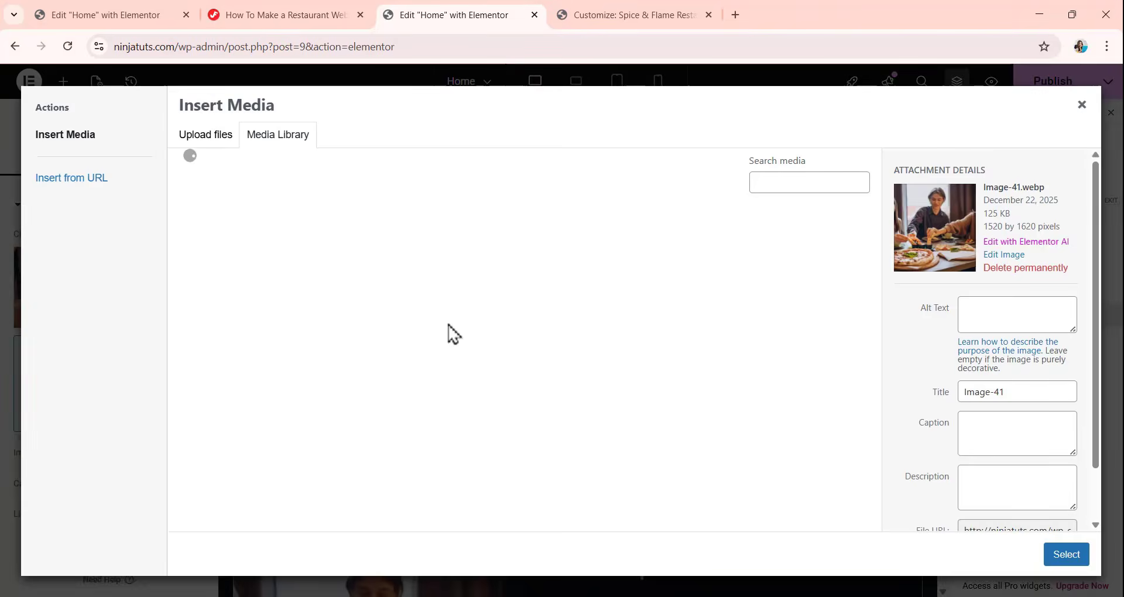
pyautogui.scroll(-9, 547, 343)
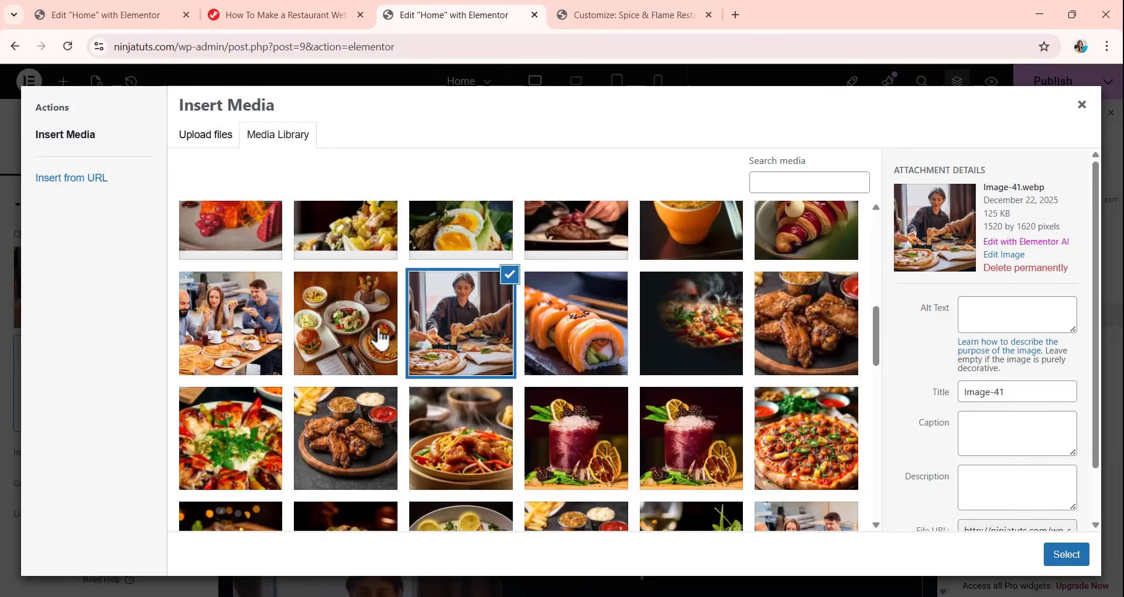
pyautogui.click(369, 345)
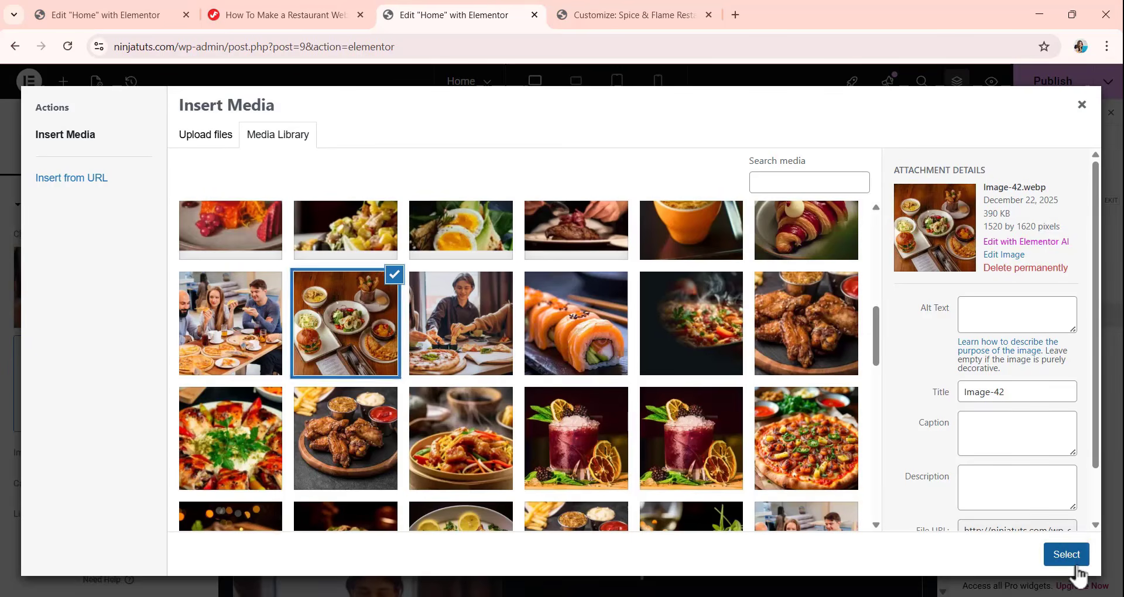
pyautogui.click(1070, 558)
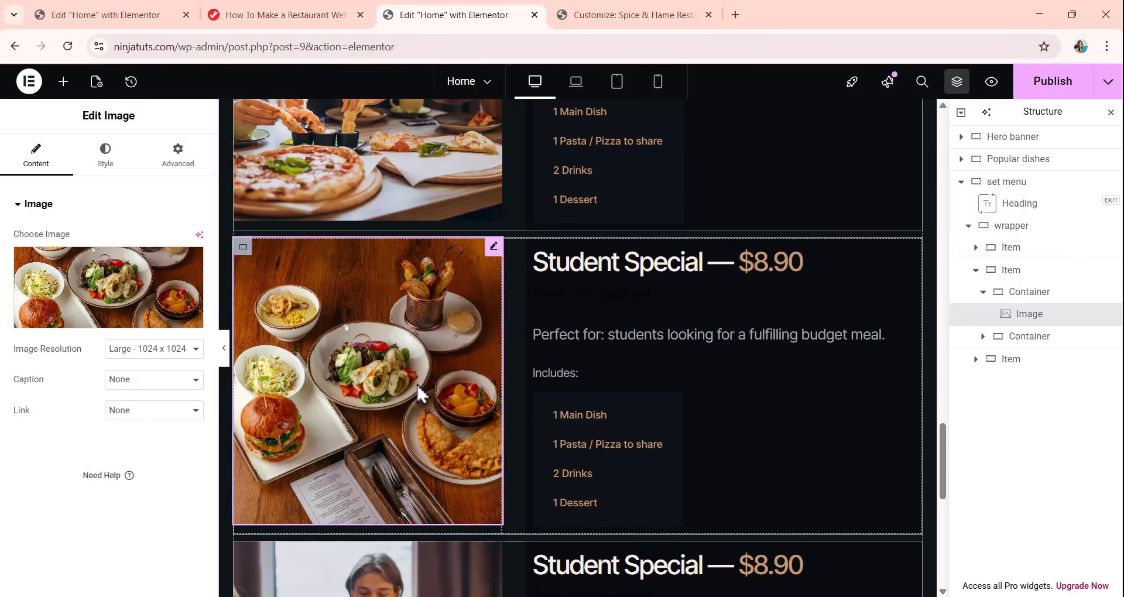
# Change the second item's heading to "Couple Set Menu — {{$24.90}}" and its description to "Perfect for: date nights or catching up with someone special..".
pyautogui.click(577, 278)
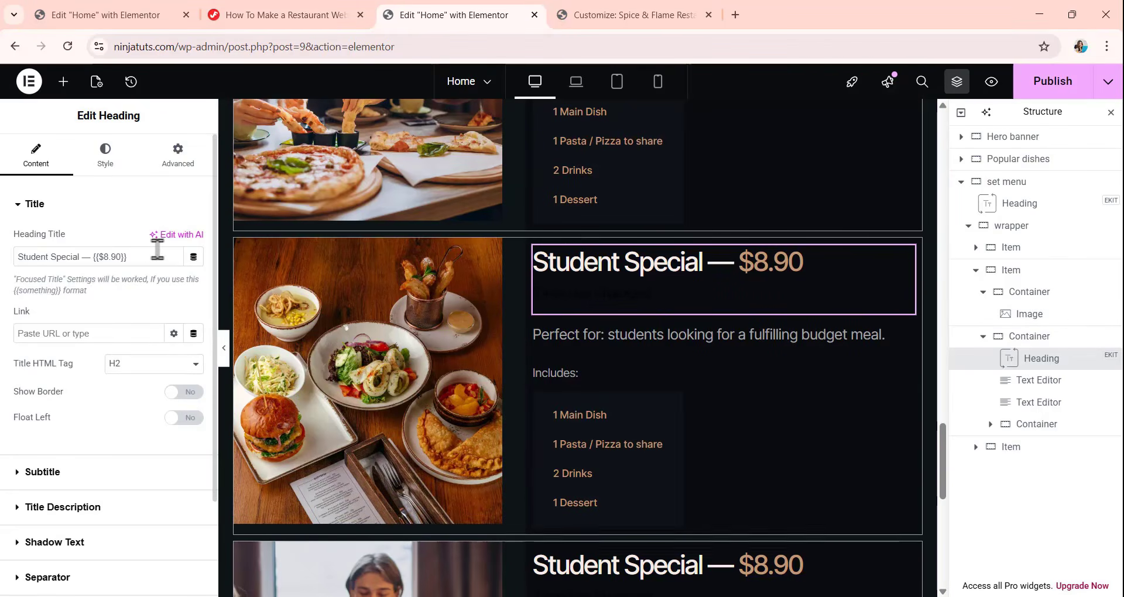
pyautogui.moveTo(138, 257); pyautogui.dragTo(3, 275)
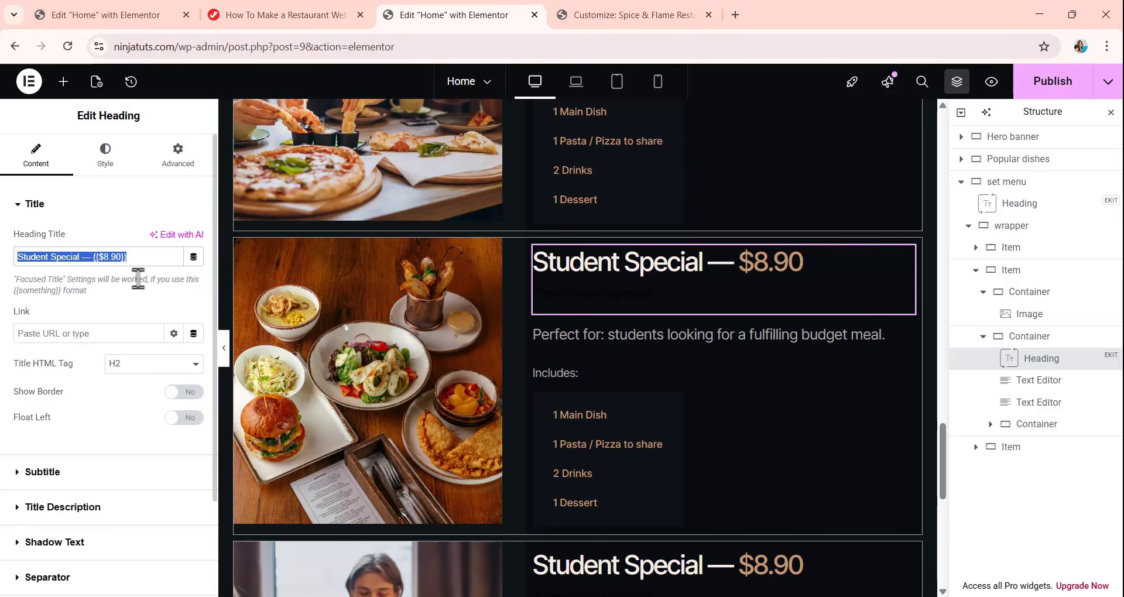
pyautogui.write('Couple Set Menu — {{$24.90}}')
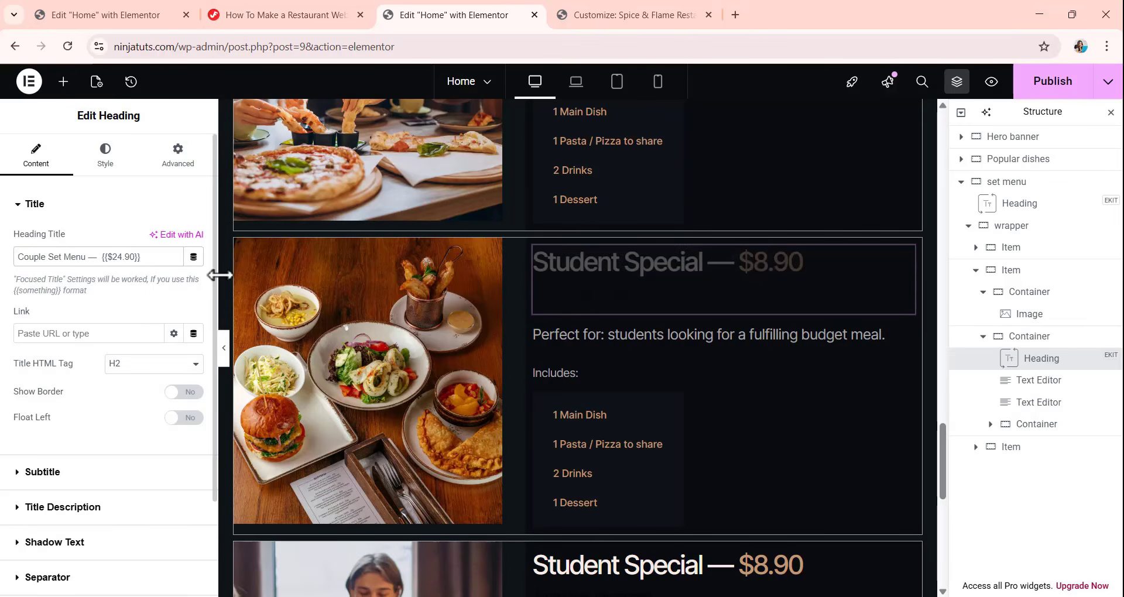
pyautogui.scroll(-1, 663, 318)
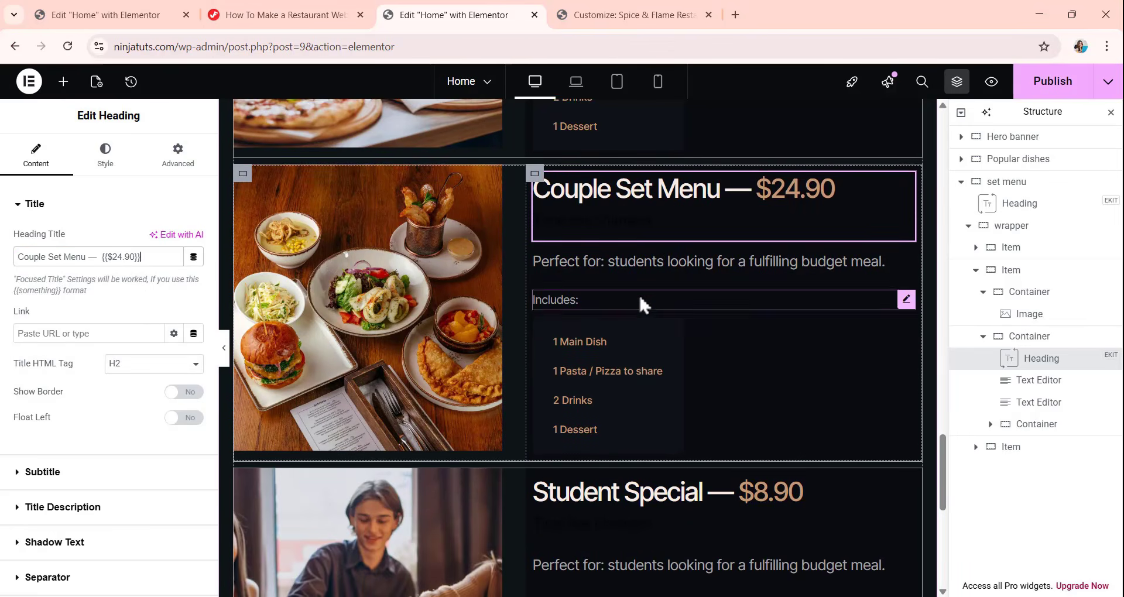
pyautogui.click(614, 263)
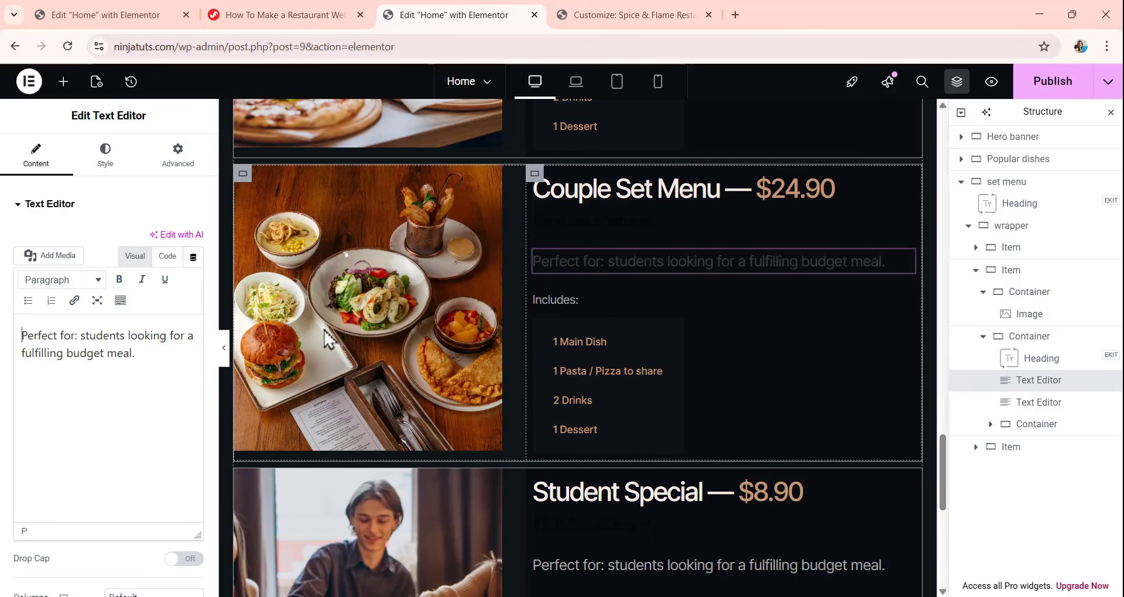
pyautogui.moveTo(133, 353); pyautogui.dragTo(1, 236)
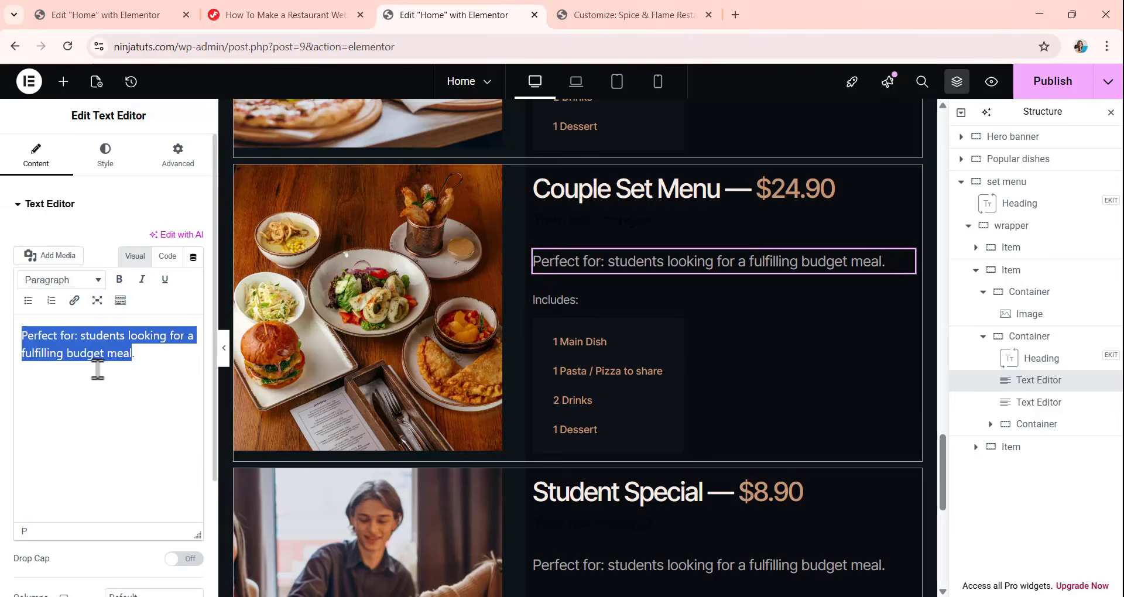
pyautogui.write('Perfect for: date nights or catching up with someone special.')
# Change the first included-item tag of the Couple Set Menu to "2 Main Courses (any)".
pyautogui.scroll(-1, 579, 290)
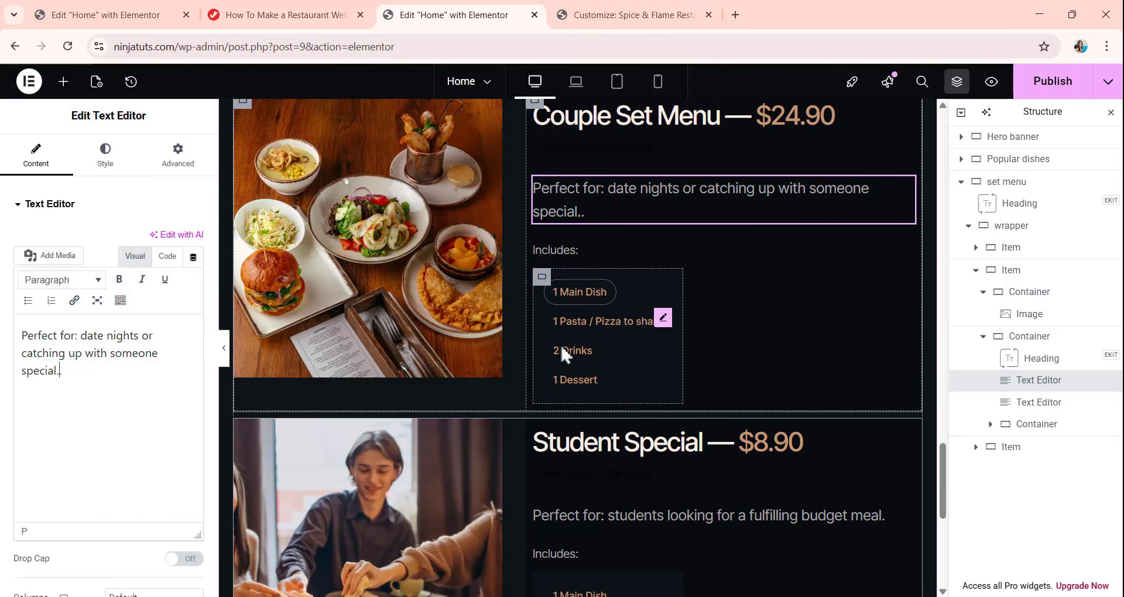
pyautogui.click(596, 294)
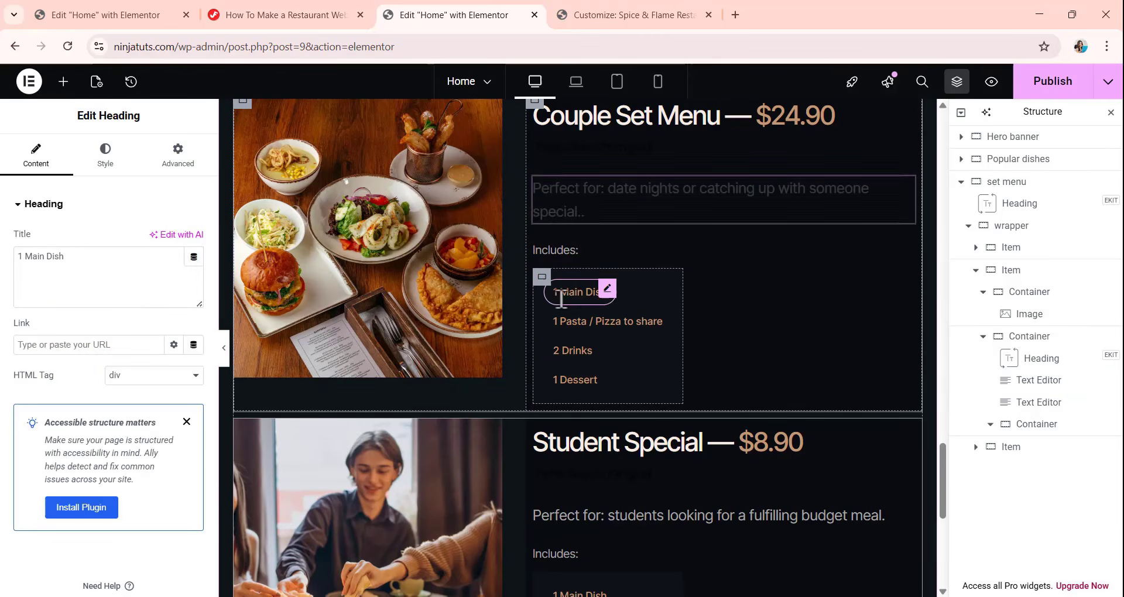
pyautogui.moveTo(135, 275); pyautogui.dragTo(1, 279)
pyautogui.write('2 Main Courses (any)')
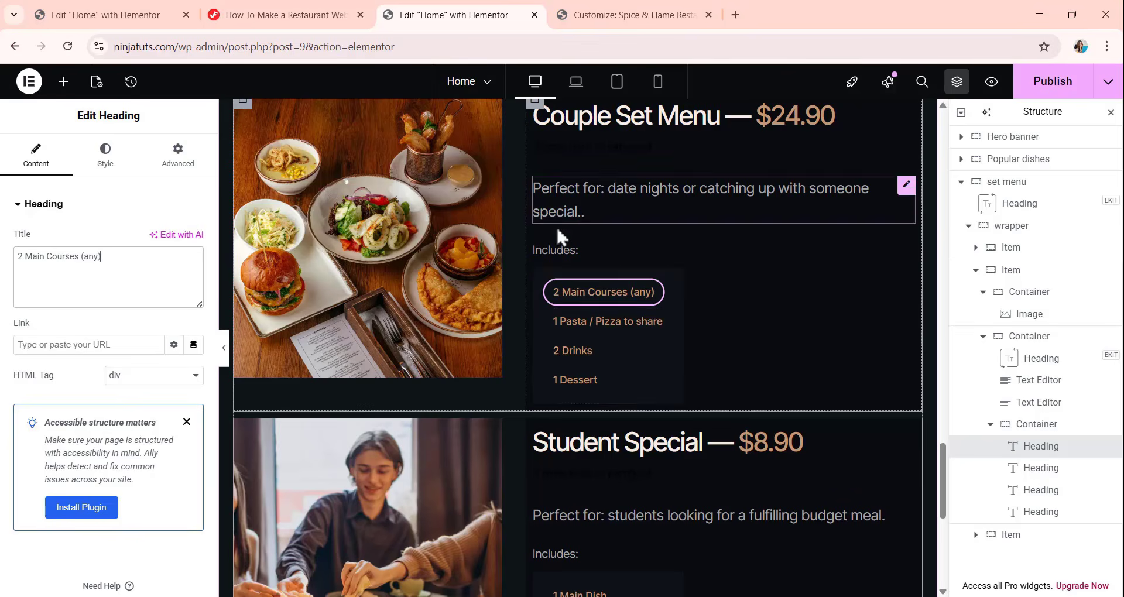
# Replace the picture in the third set menu item with Image-43.webp from the media library.
pyautogui.scroll(-3, 551, 234)
pyautogui.click(290, 346)
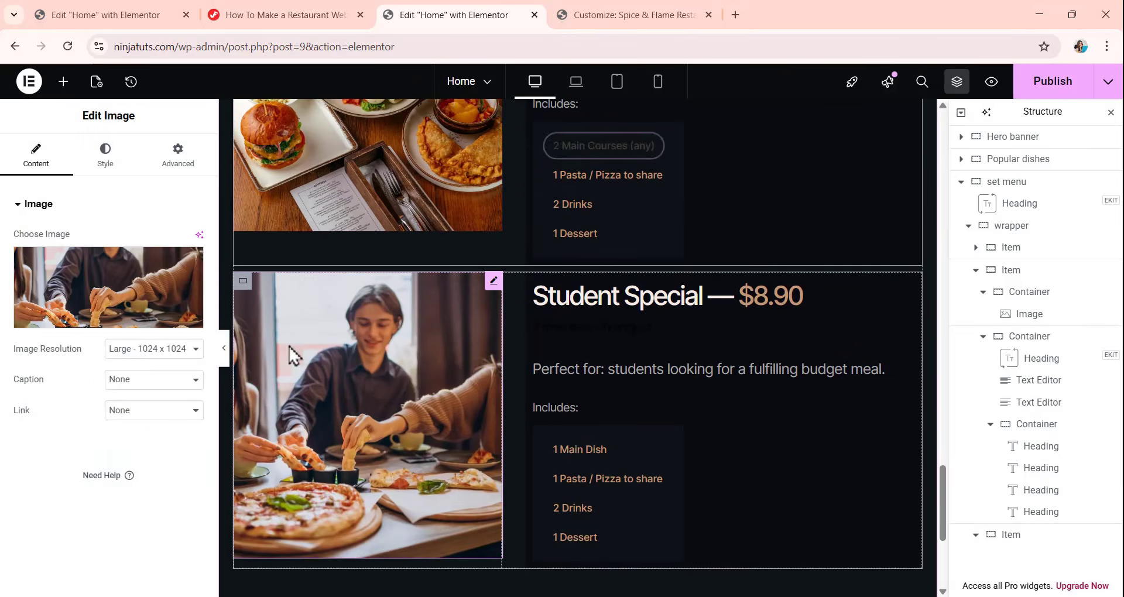
pyautogui.click(144, 333)
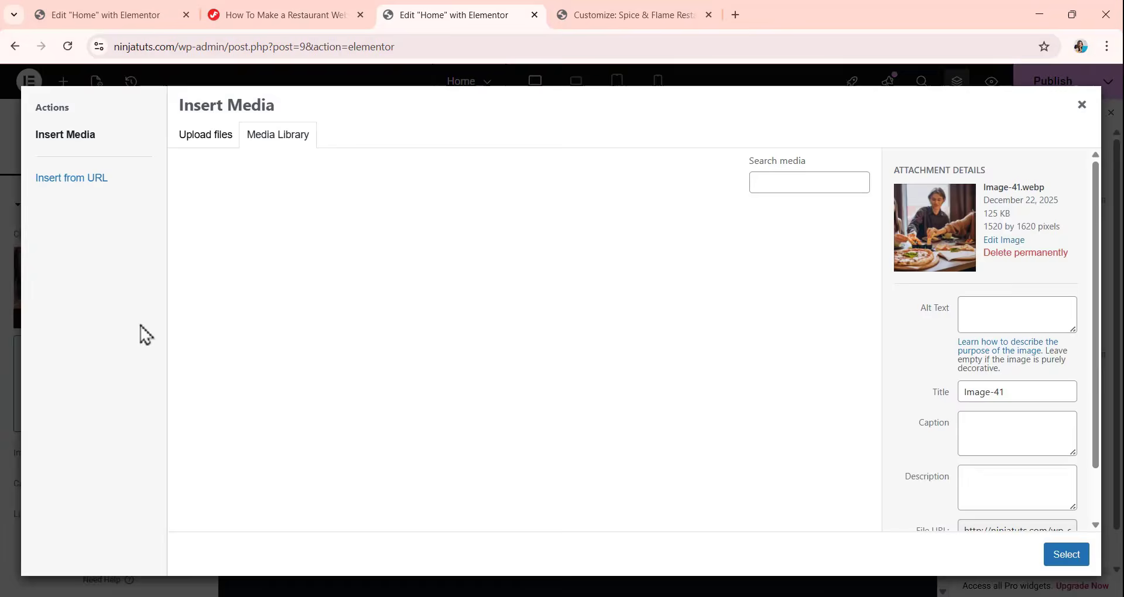
pyautogui.scroll(-6, 540, 371)
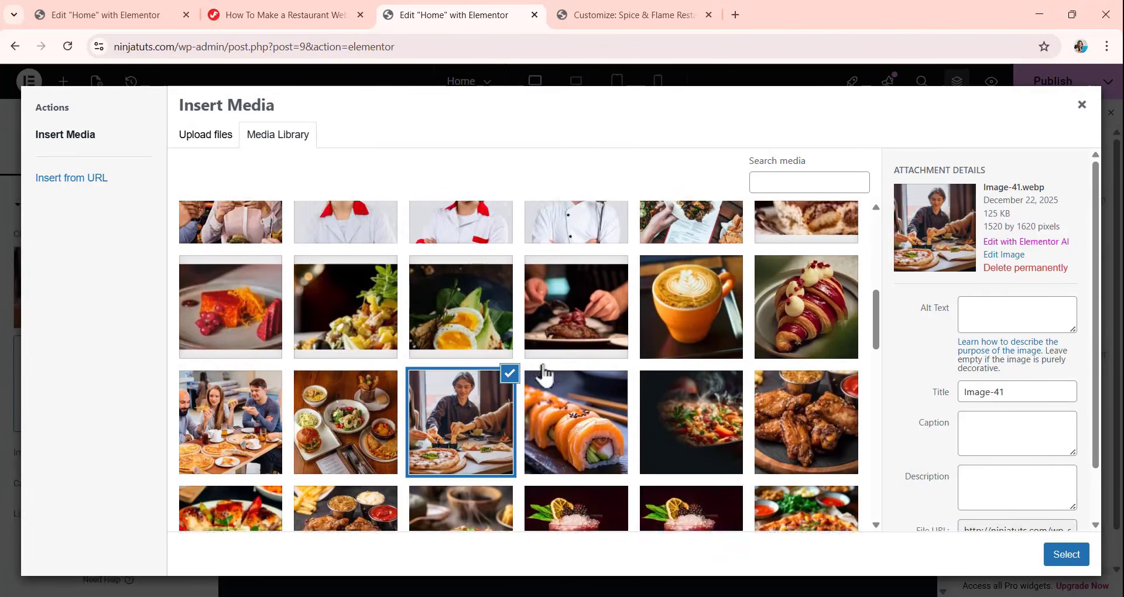
pyautogui.click(214, 401)
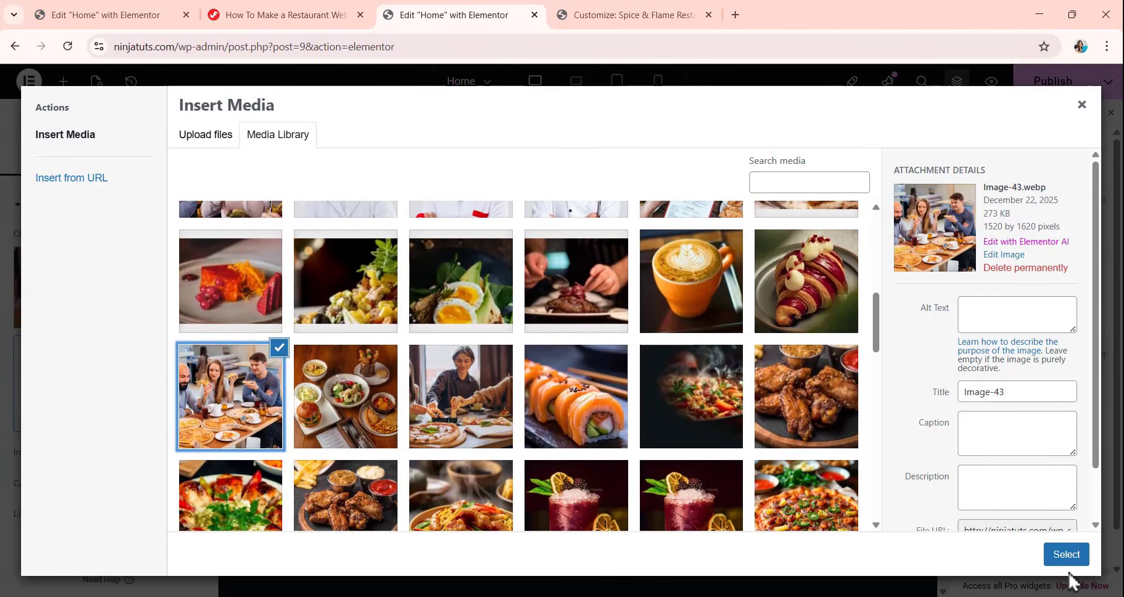
pyautogui.click(1067, 555)
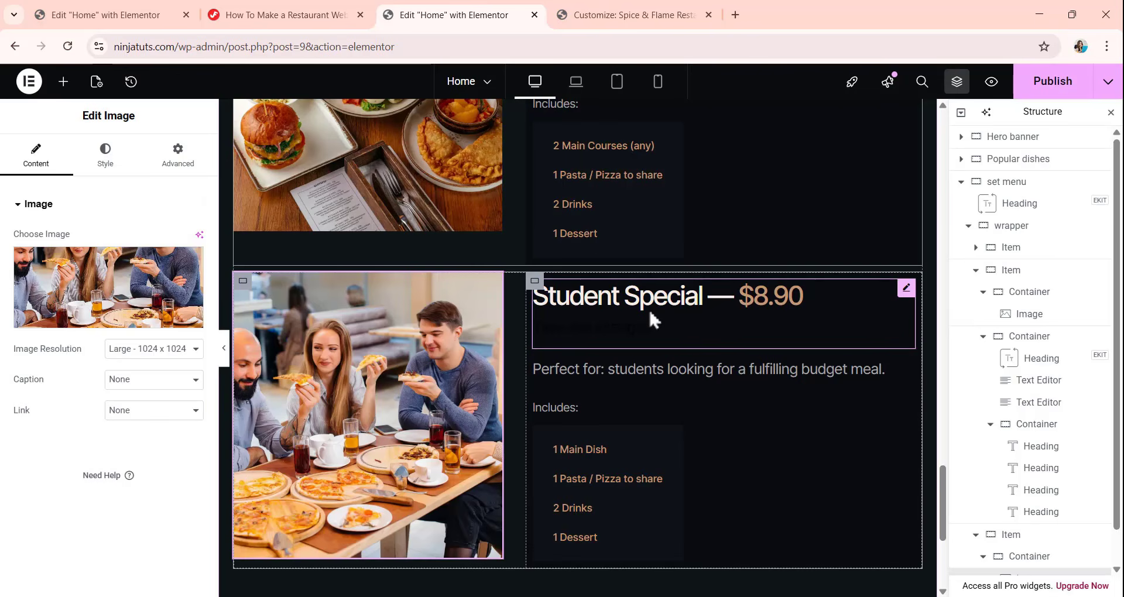
# Change the third item's heading to "Family Combo (4 Person) {{$54.90}}" and its description to "Perfect for: family dinners or small celebrations.".
pyautogui.click(647, 305)
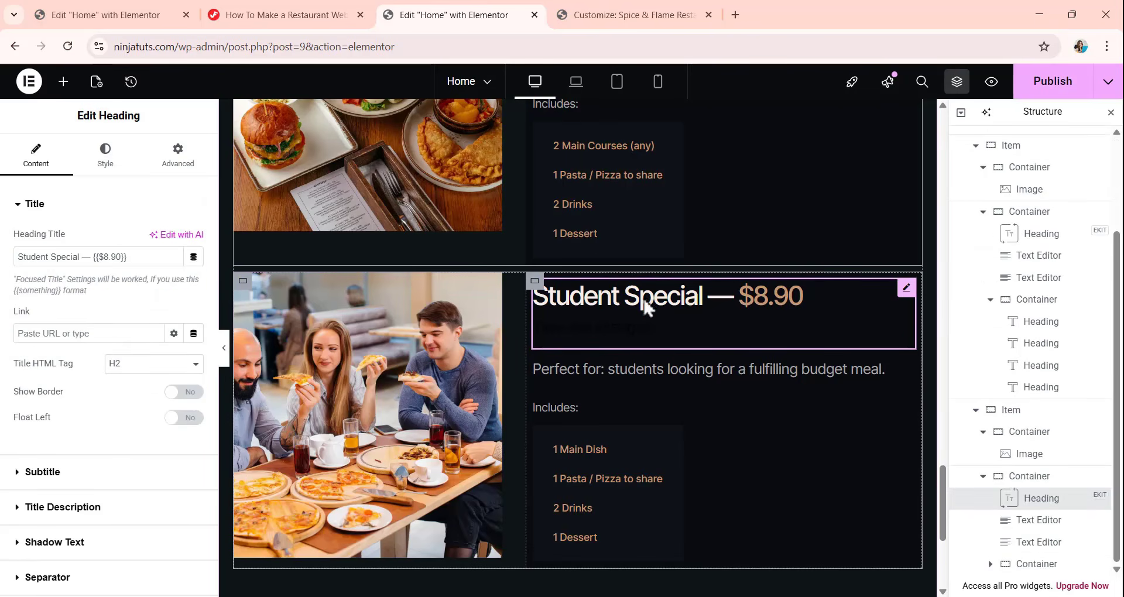
pyautogui.moveTo(125, 256); pyautogui.dragTo(8, 271)
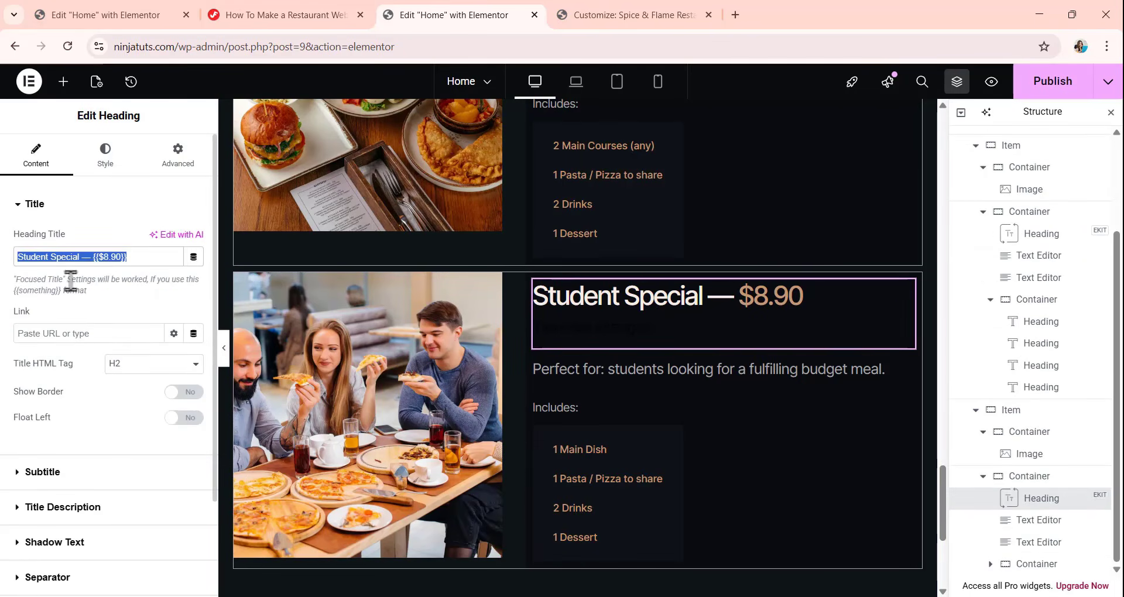
pyautogui.write('Family Combo (4 Person) {{$54.90}}')
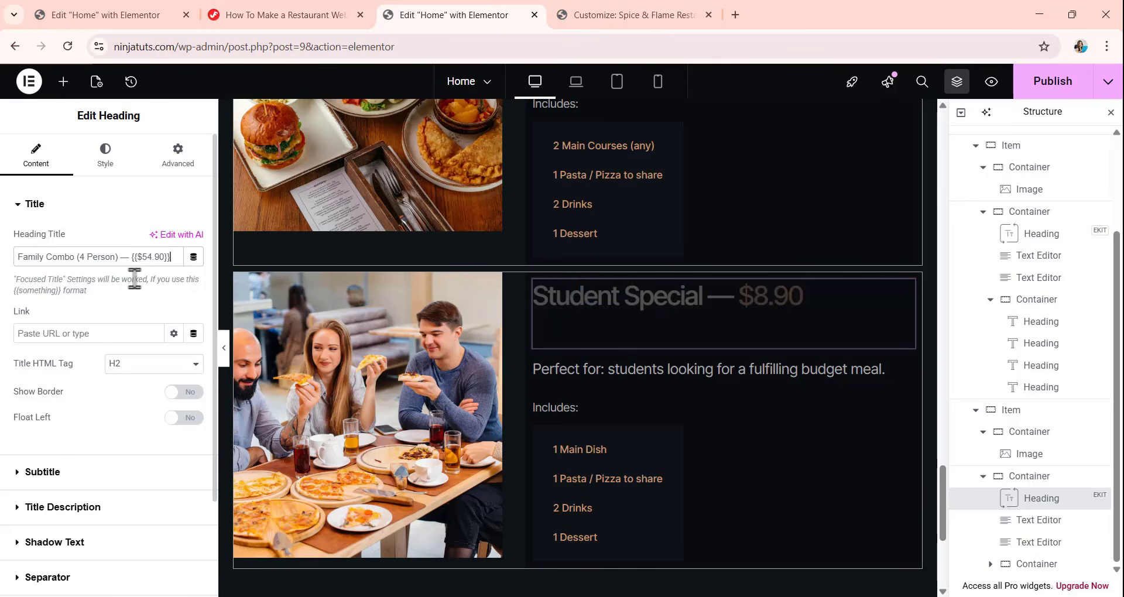
pyautogui.scroll(1, 681, 379)
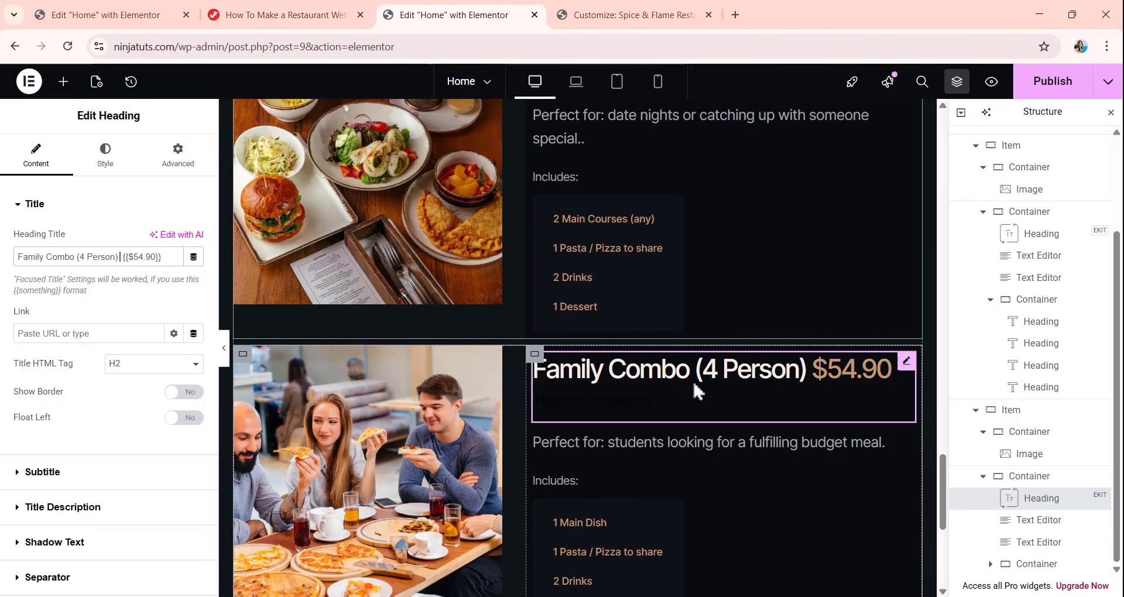
pyautogui.click(677, 441)
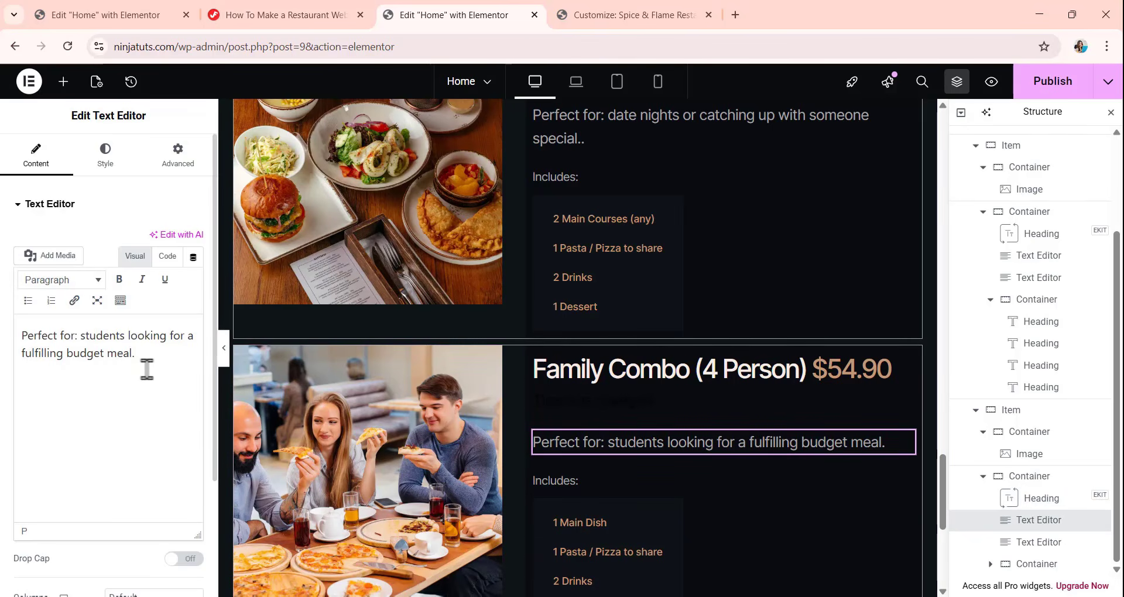
pyautogui.moveTo(22, 334); pyautogui.dragTo(133, 353)
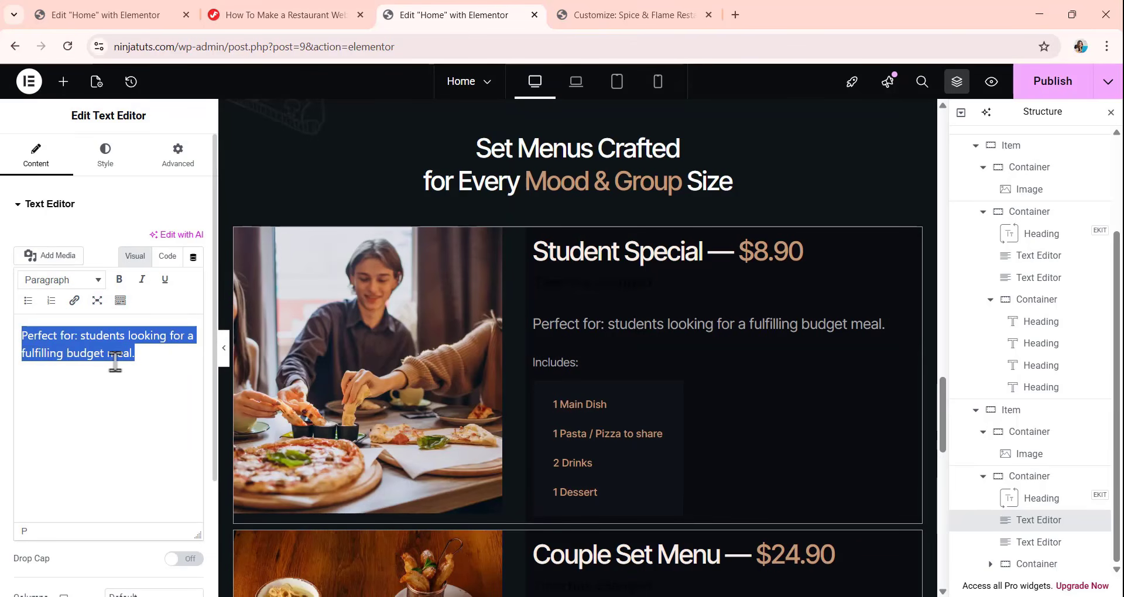
pyautogui.write('Perfect for: family dinners or small celebrations.')
# Change the Family Combo's first included-item tag to "Mixed Appetizer Platter" and its second tag to "4 Main Courses".
pyautogui.scroll(-11, 650, 361)
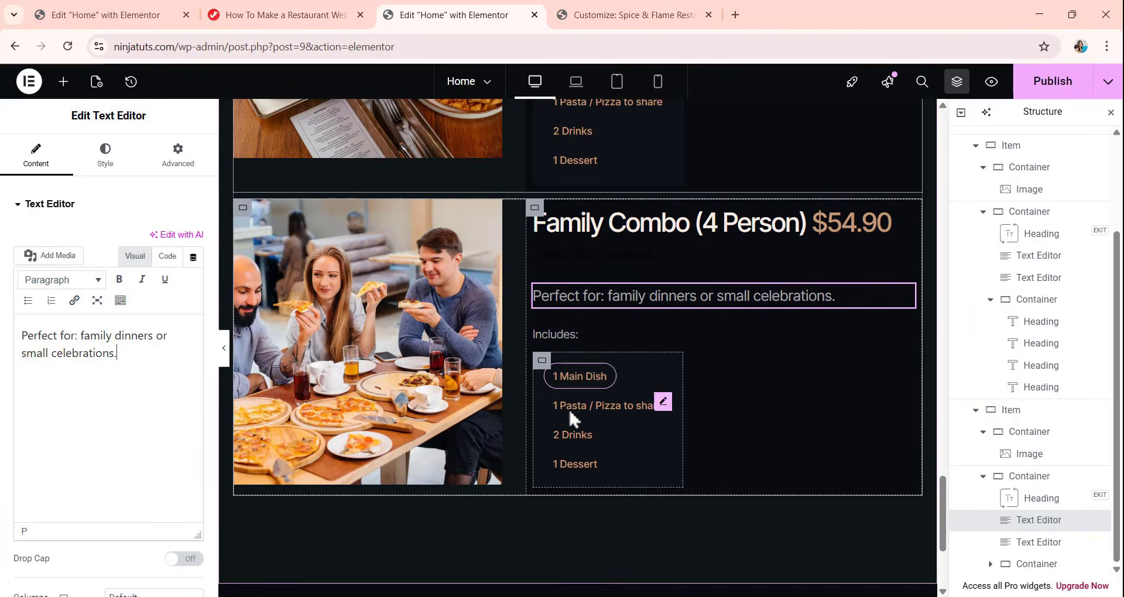
pyautogui.click(582, 381)
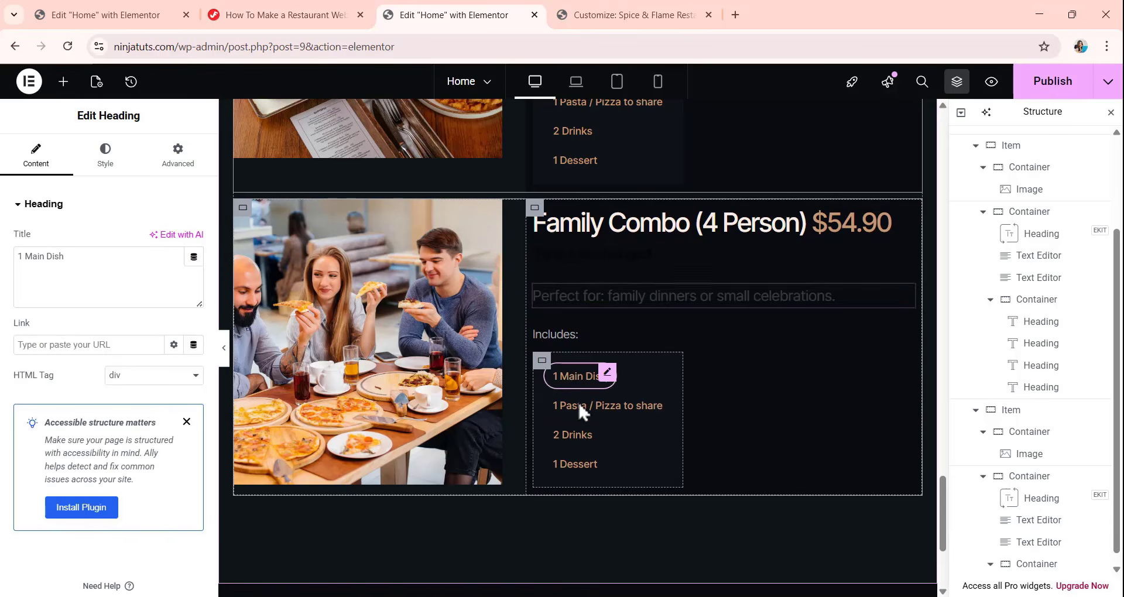
pyautogui.moveTo(111, 258); pyautogui.dragTo(4, 290)
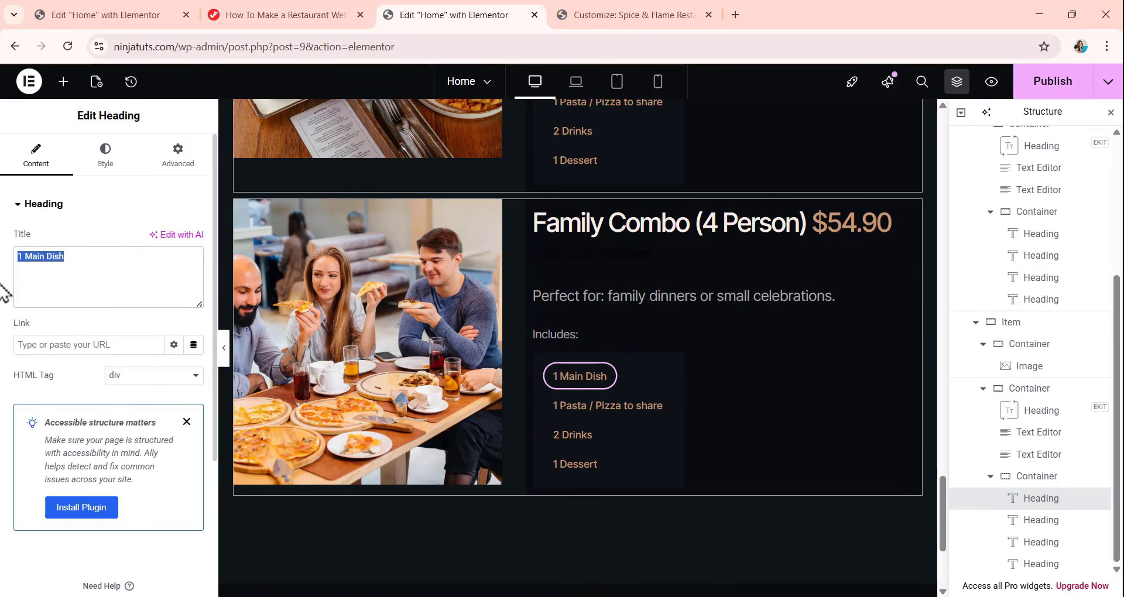
pyautogui.write('Mixed Appetizer Platter')
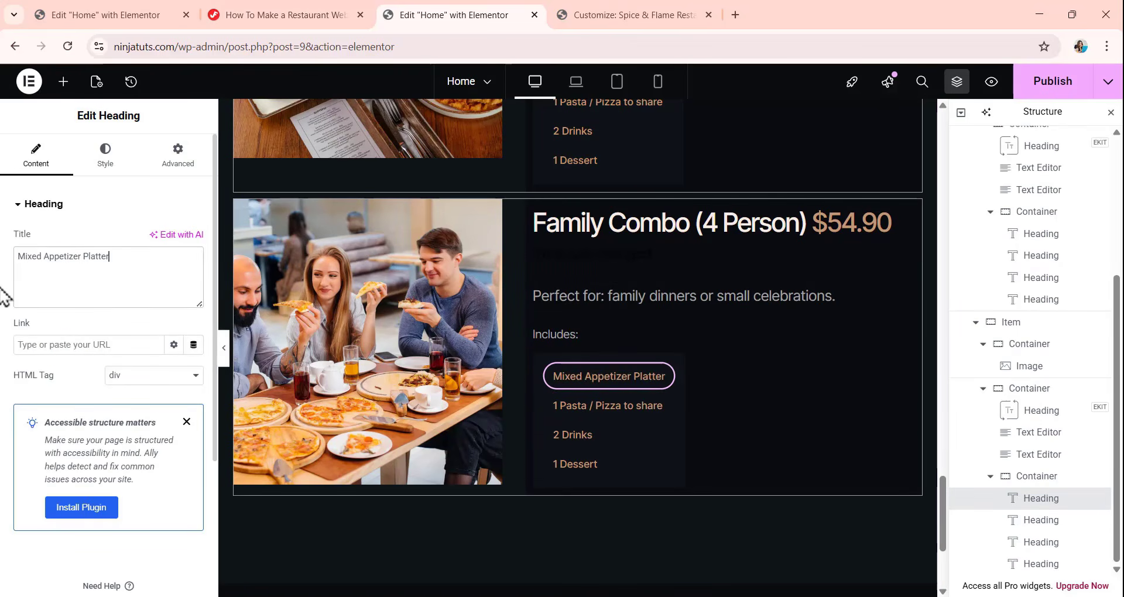
pyautogui.click(610, 413)
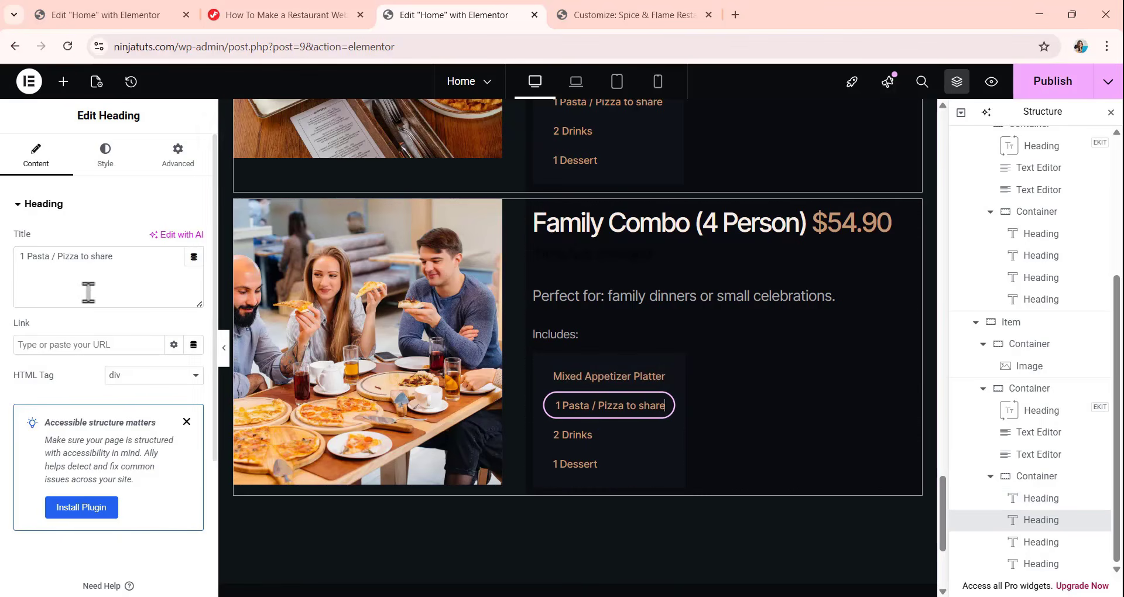
pyautogui.moveTo(112, 257); pyautogui.dragTo(3, 295)
pyautogui.write('4 Main Courses')
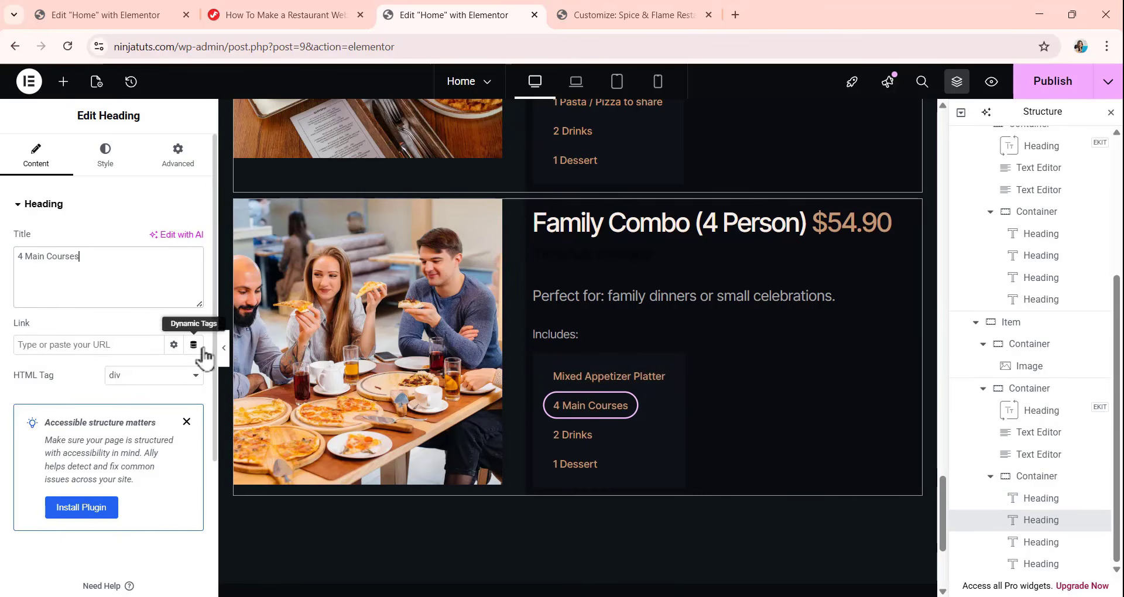
# Change the Family Combo's third included-item tag to "1 Large Pizza or Rice Platter" and its fourth tag to "4 Desserts".
pyautogui.click(568, 438)
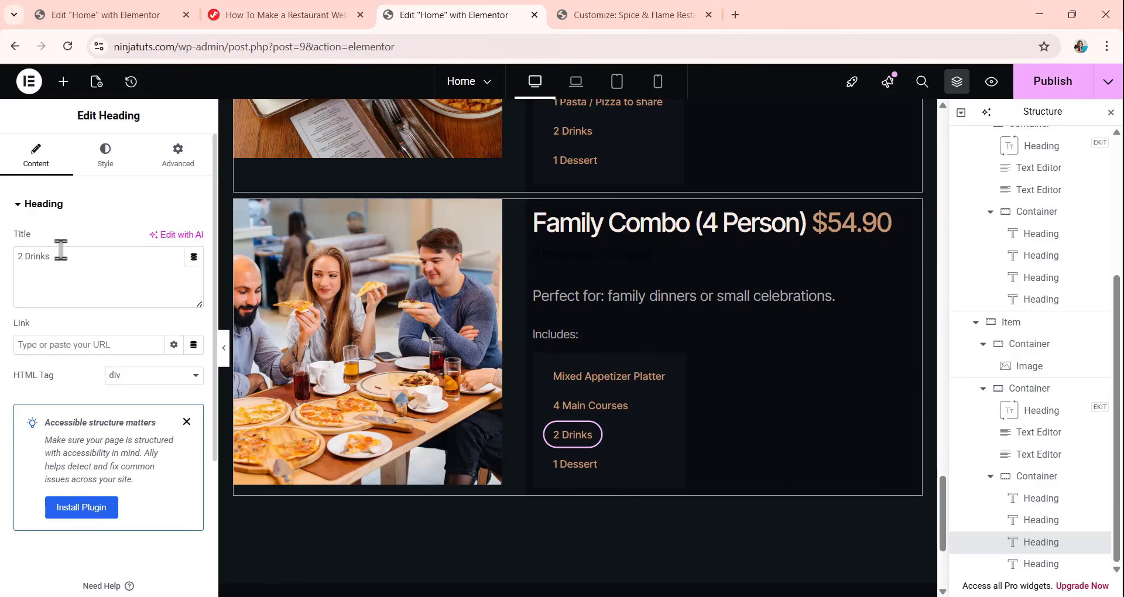
pyautogui.moveTo(58, 256); pyautogui.dragTo(2, 262)
pyautogui.write('1 Large Pizza or Rice Platter')
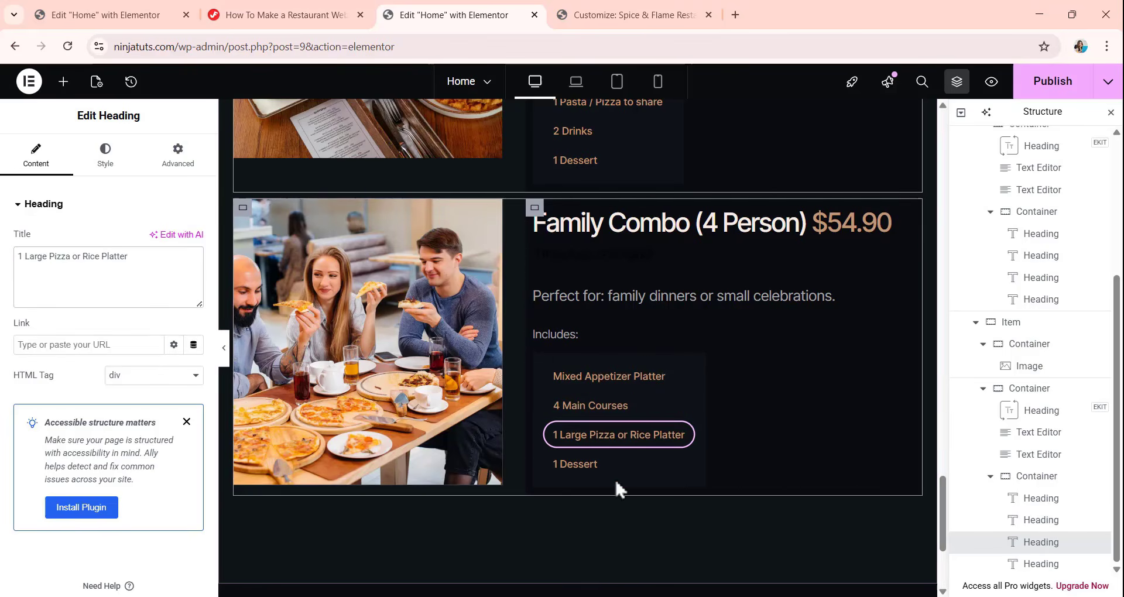
pyautogui.click(559, 466)
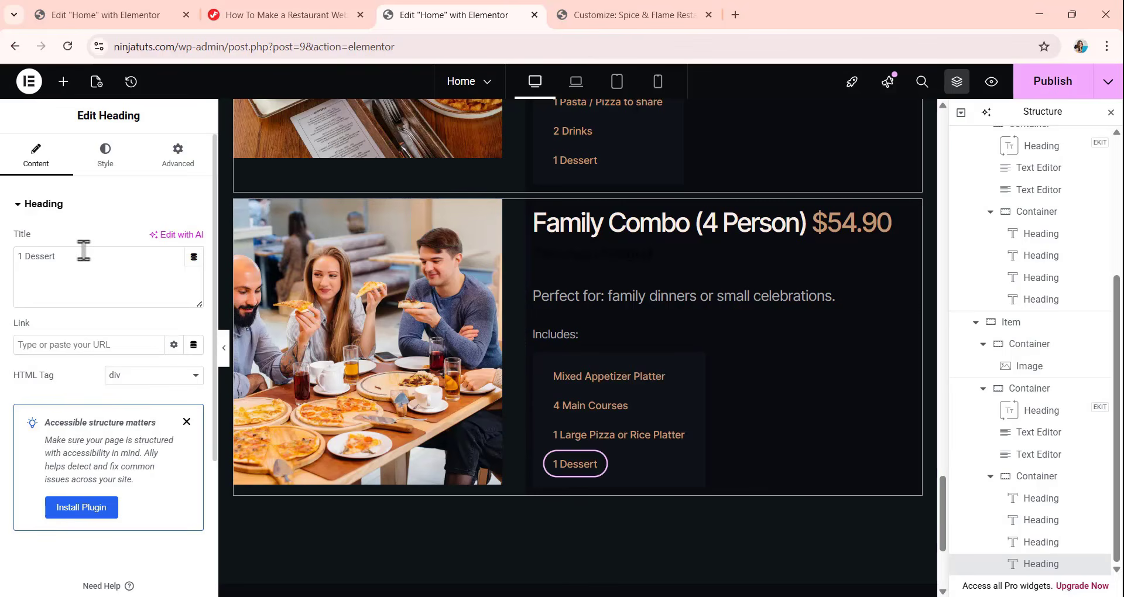
pyautogui.moveTo(82, 256); pyautogui.dragTo(1, 270)
pyautogui.write('4 Desserts')
# Set the title HTML tag of the Student Special heading to H3.
pyautogui.scroll(10, 665, 442)
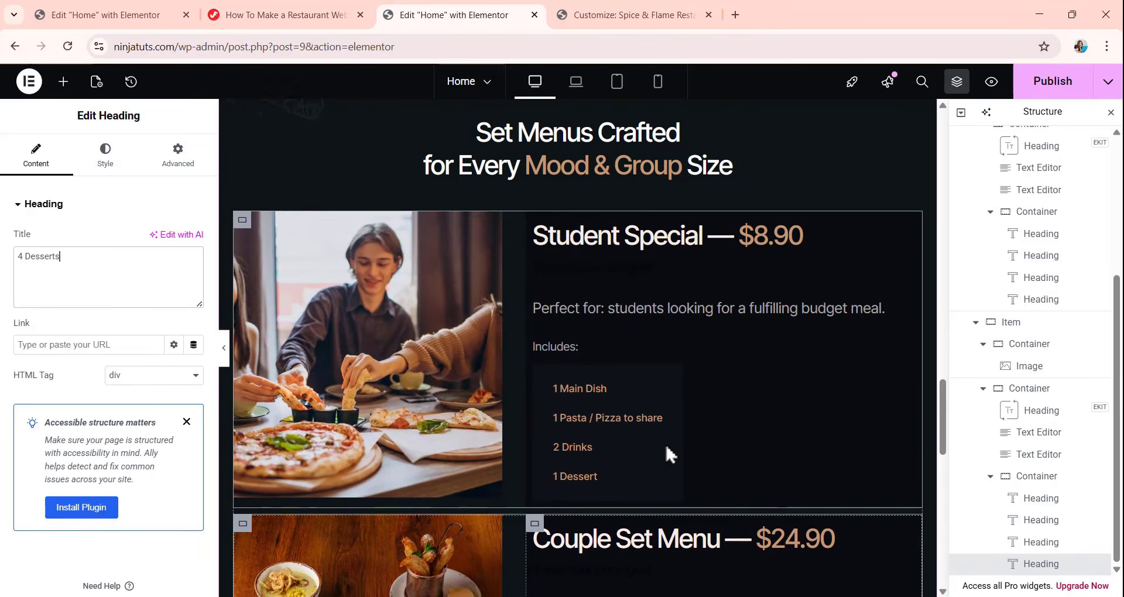
pyautogui.scroll(-8, 644, 384)
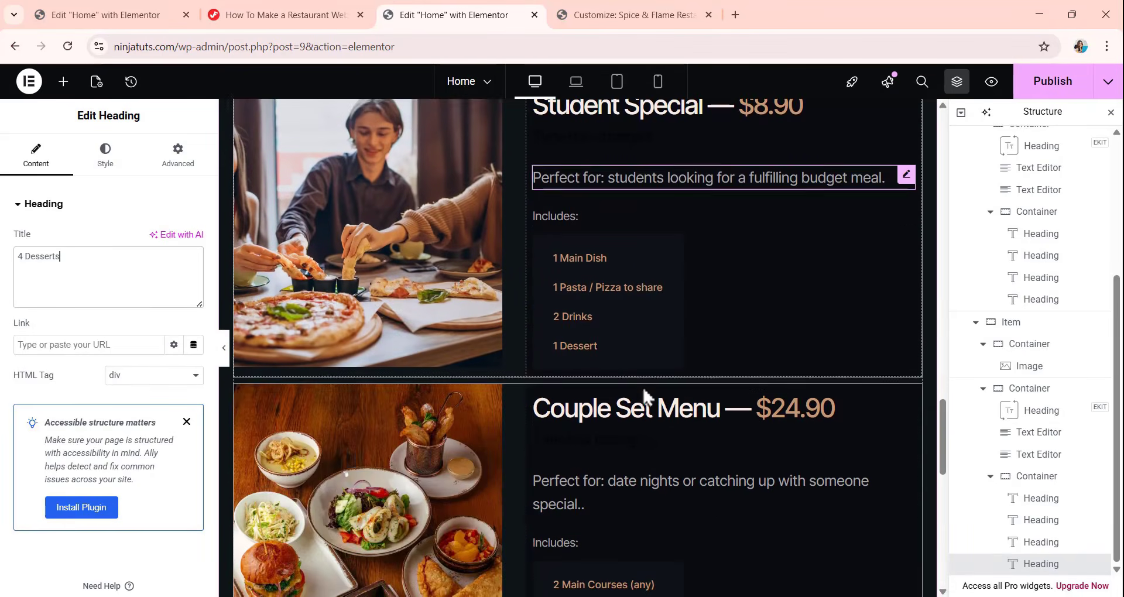
pyautogui.scroll(4, 646, 398)
pyautogui.scroll(5, 648, 404)
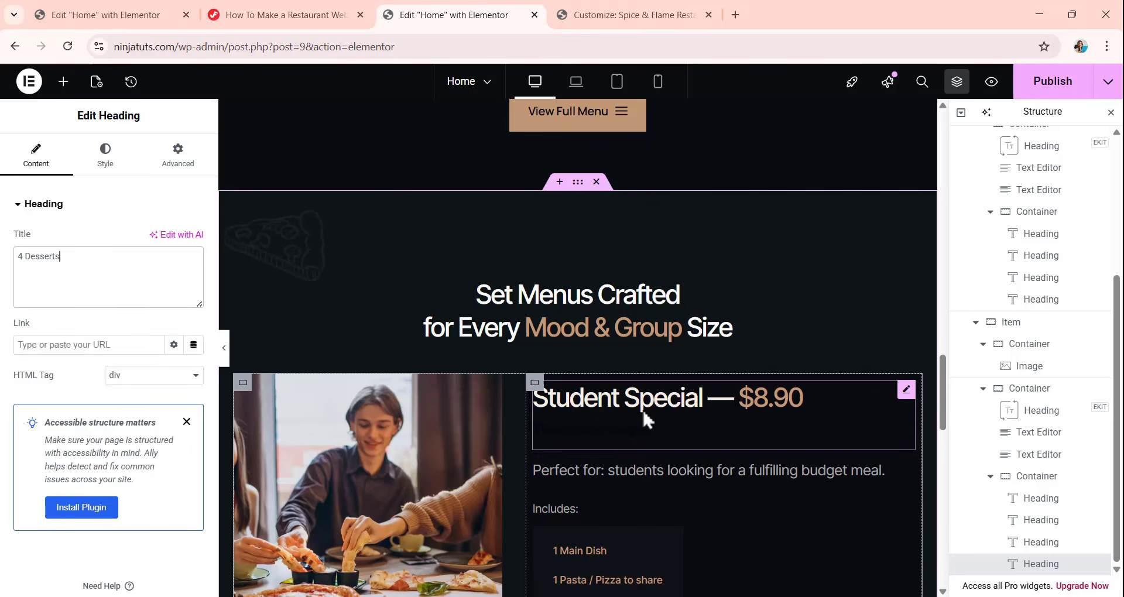
pyautogui.scroll(-3, 643, 410)
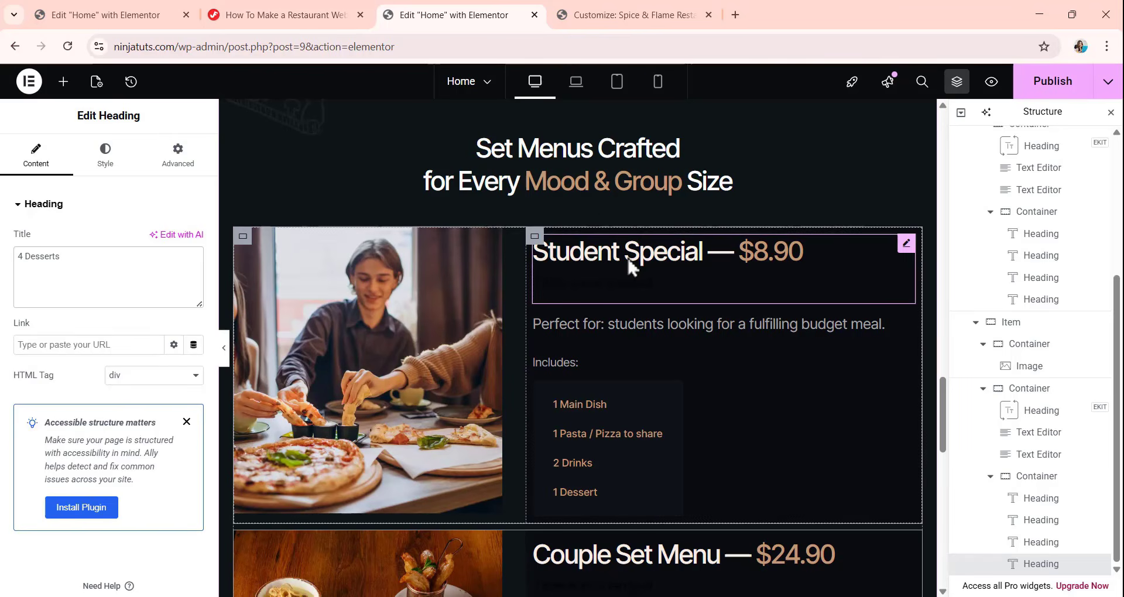
pyautogui.click(655, 273)
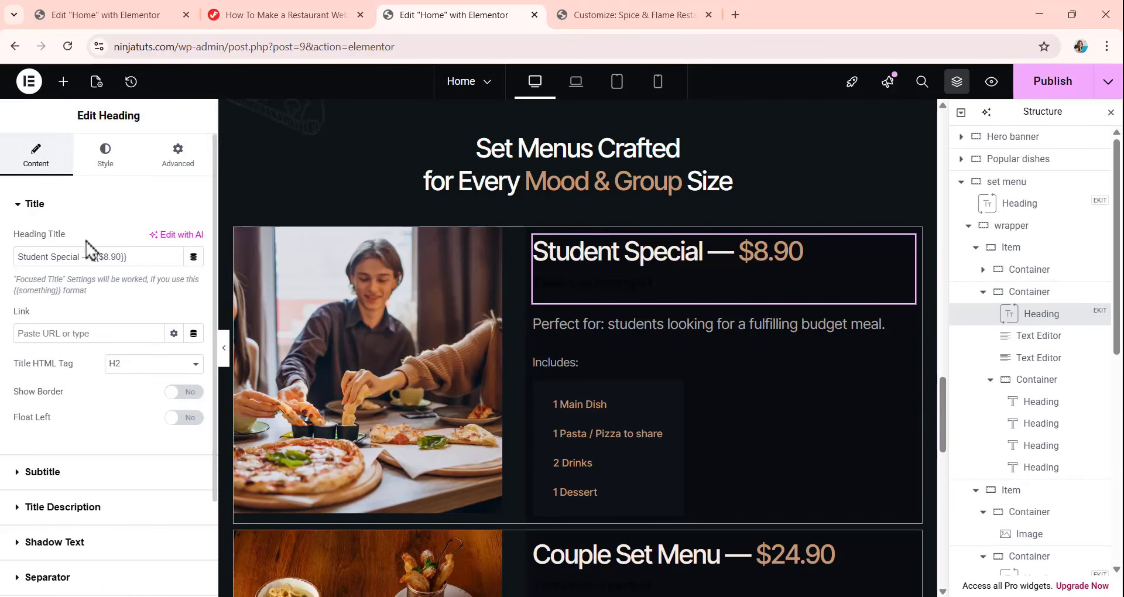
pyautogui.scroll(-1, 93, 252)
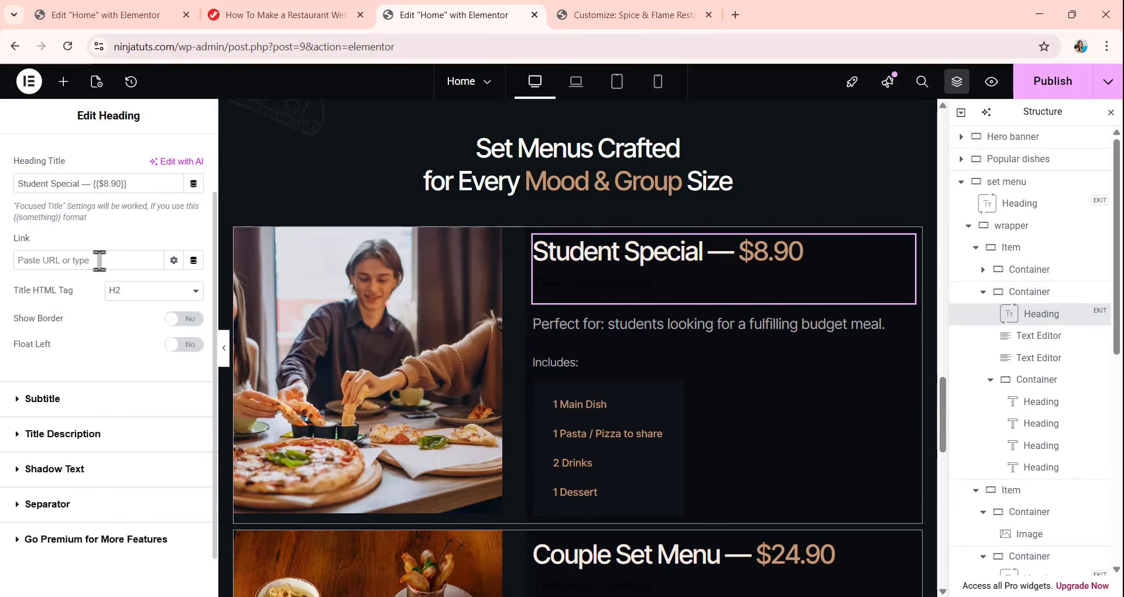
pyautogui.click(136, 293)
pyautogui.click(130, 342)
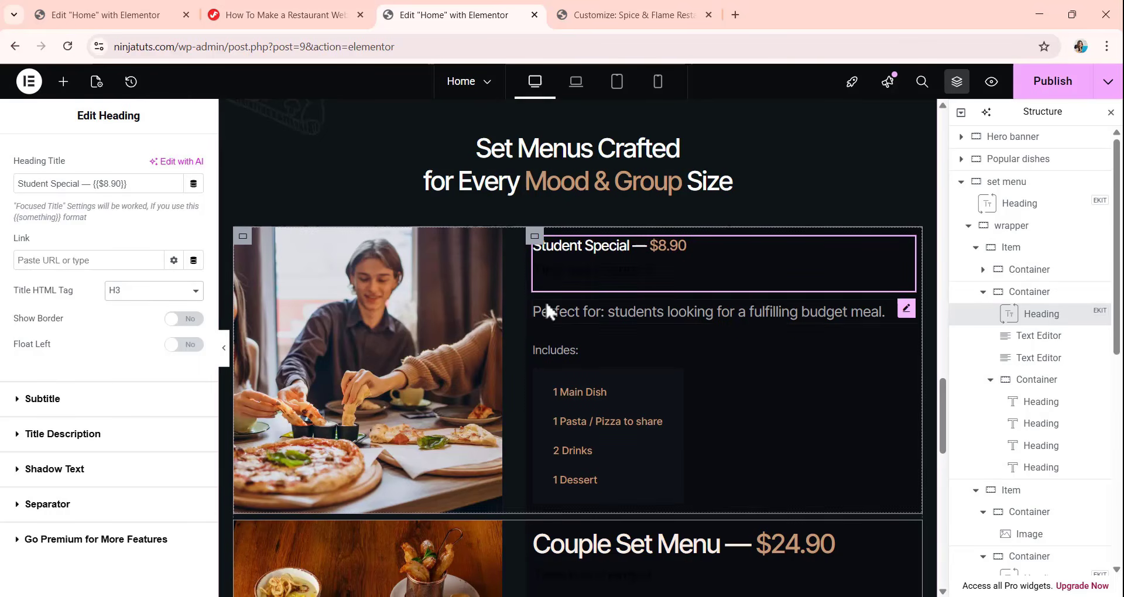
pyautogui.click(525, 251)
# Set the title HTML tag of the Couple Set Menu heading to H3.
pyautogui.scroll(-5, 622, 314)
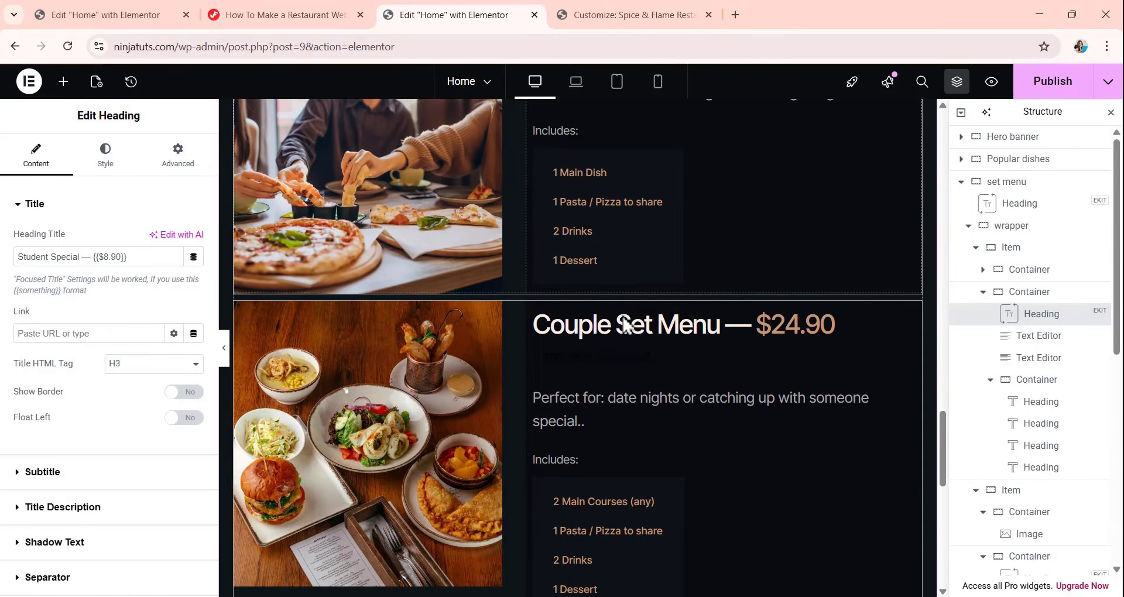
pyautogui.click(623, 323)
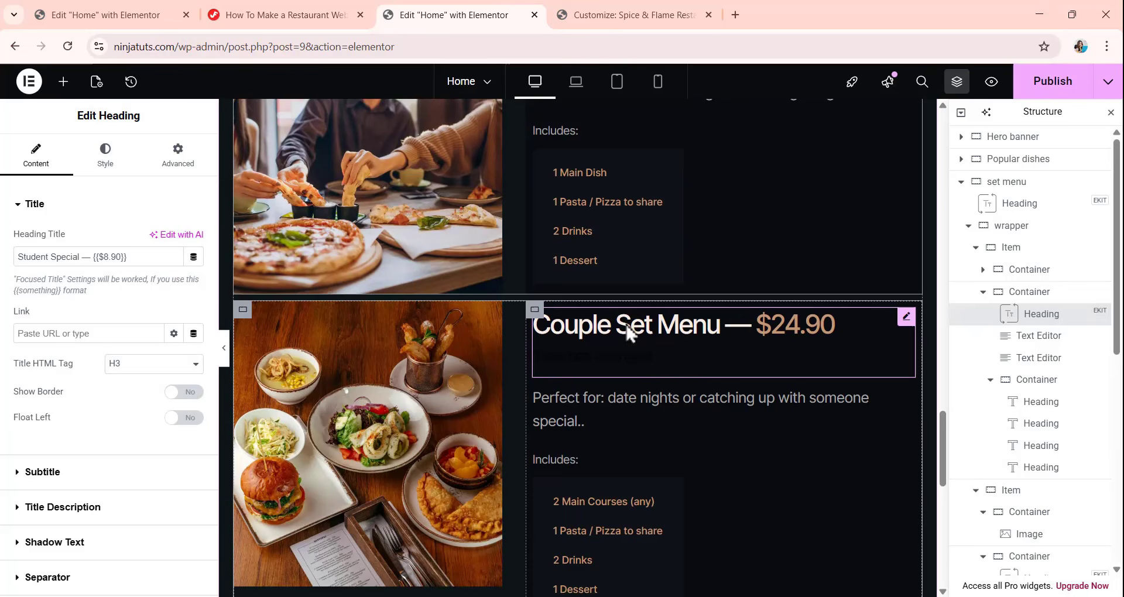
pyautogui.click(116, 366)
pyautogui.click(120, 421)
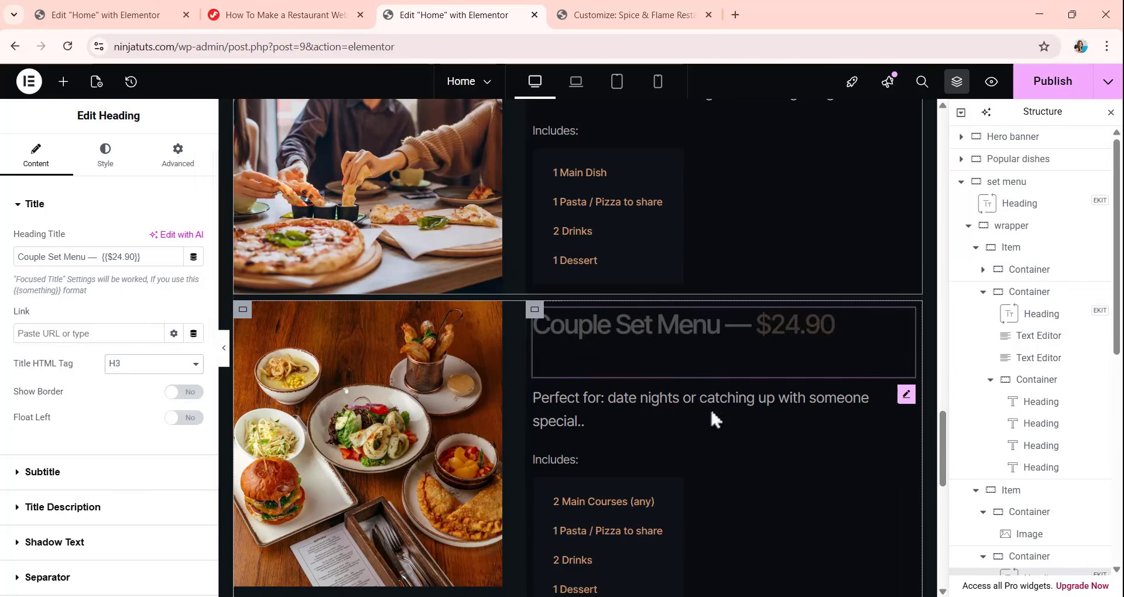
# Set the title HTML tag of the Family Combo (4 Person) heading to H3.
pyautogui.scroll(-4, 627, 262)
pyautogui.click(628, 261)
pyautogui.scroll(-3, 627, 262)
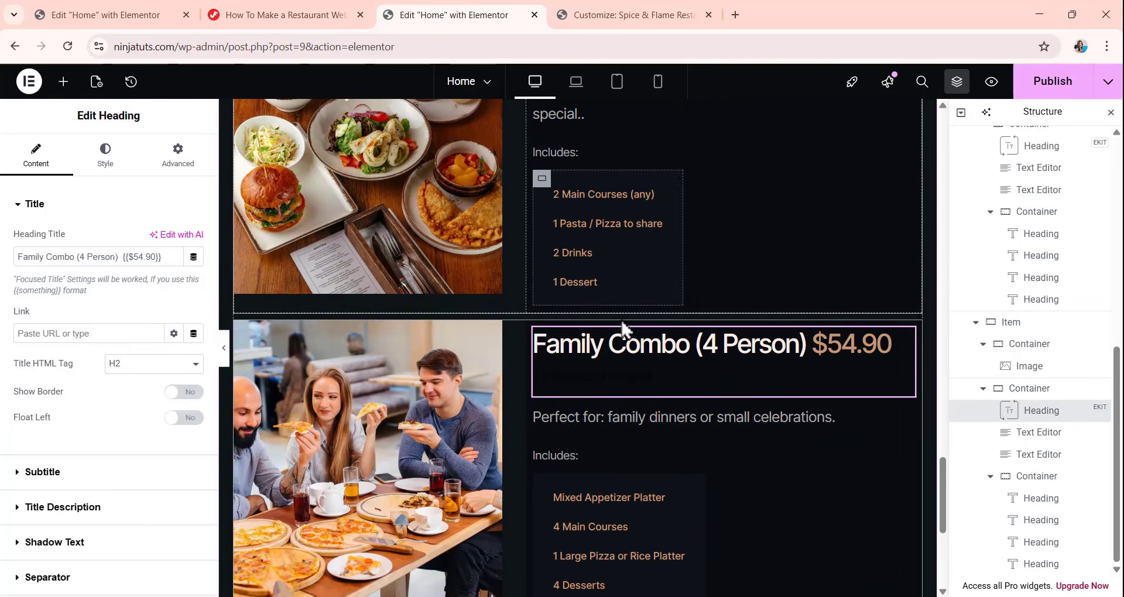
pyautogui.click(151, 369)
pyautogui.click(153, 422)
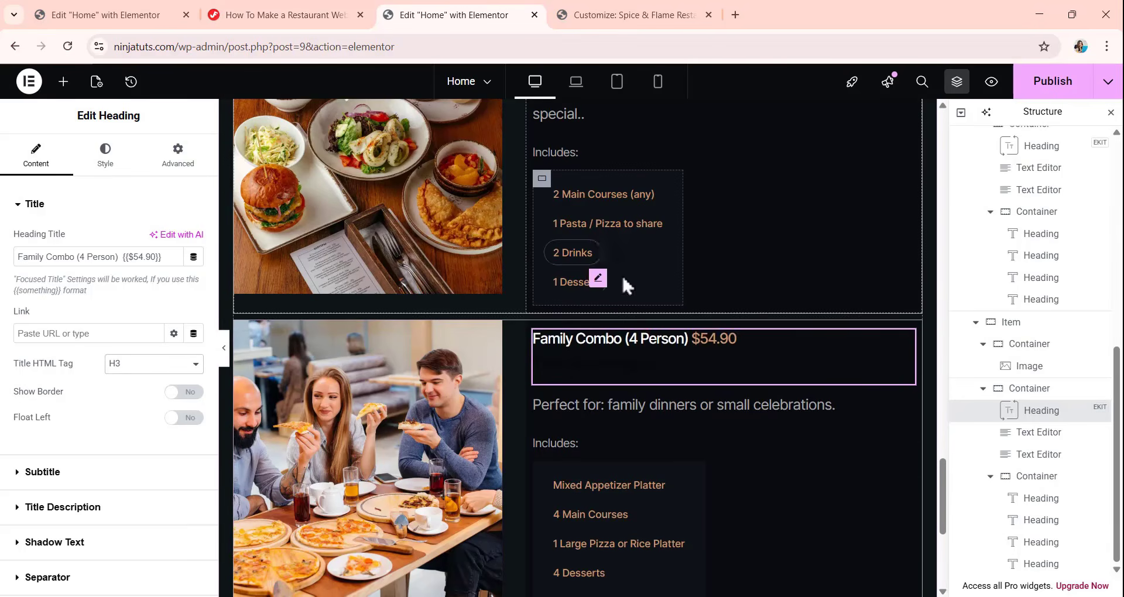
# Review the three set menu items and the popular dishes list above them.
pyautogui.scroll(8, 623, 273)
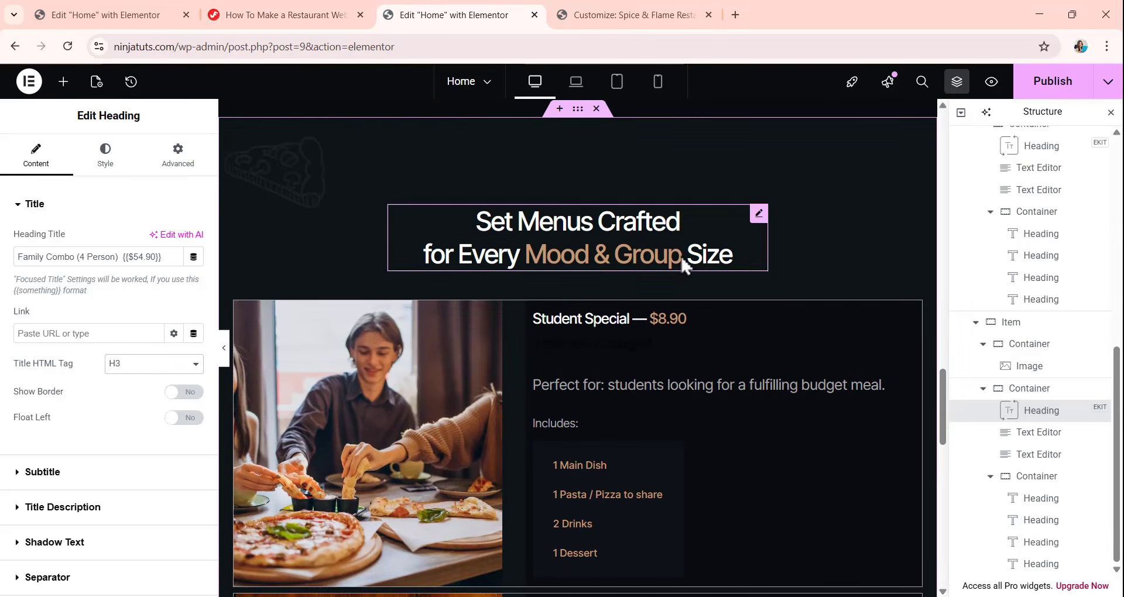
pyautogui.scroll(-8, 658, 436)
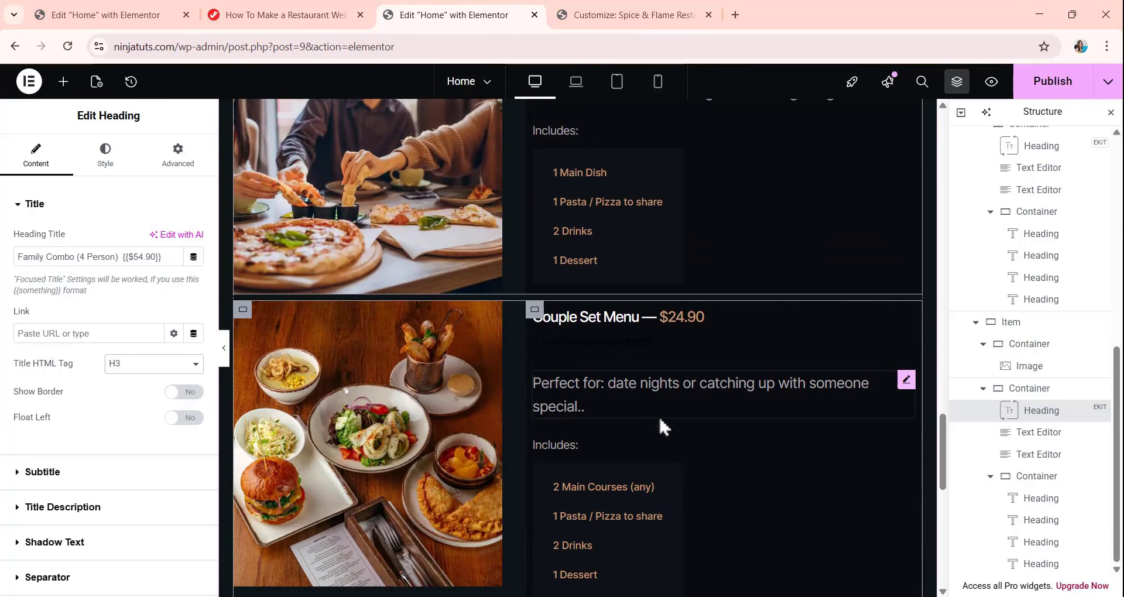
pyautogui.scroll(7, 654, 397)
pyautogui.scroll(-6, 653, 388)
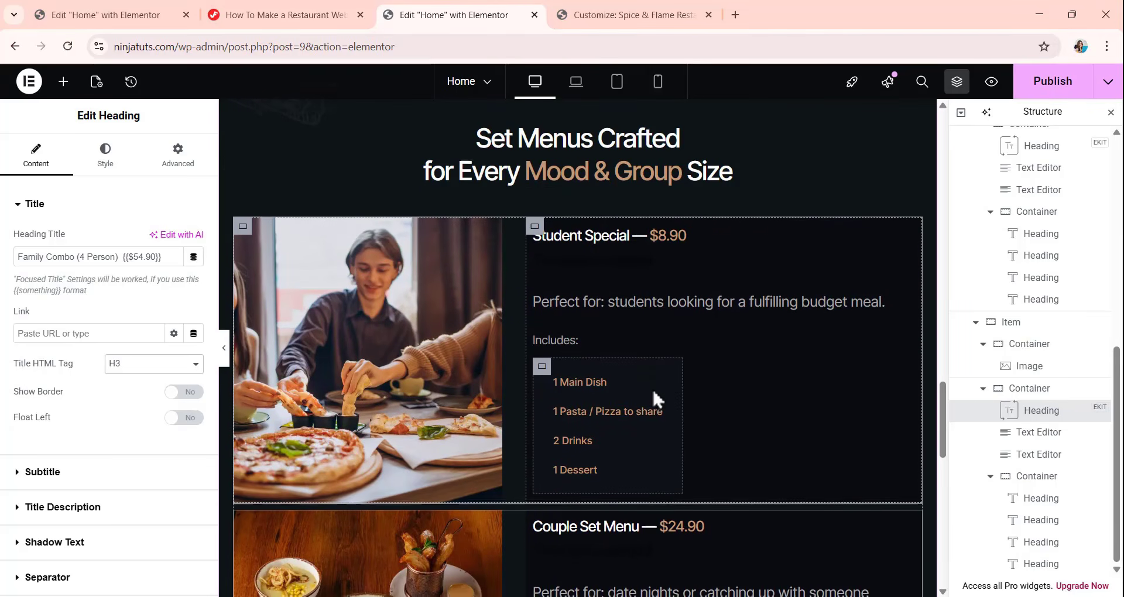
pyautogui.click(663, 328)
pyautogui.scroll(-6, 662, 317)
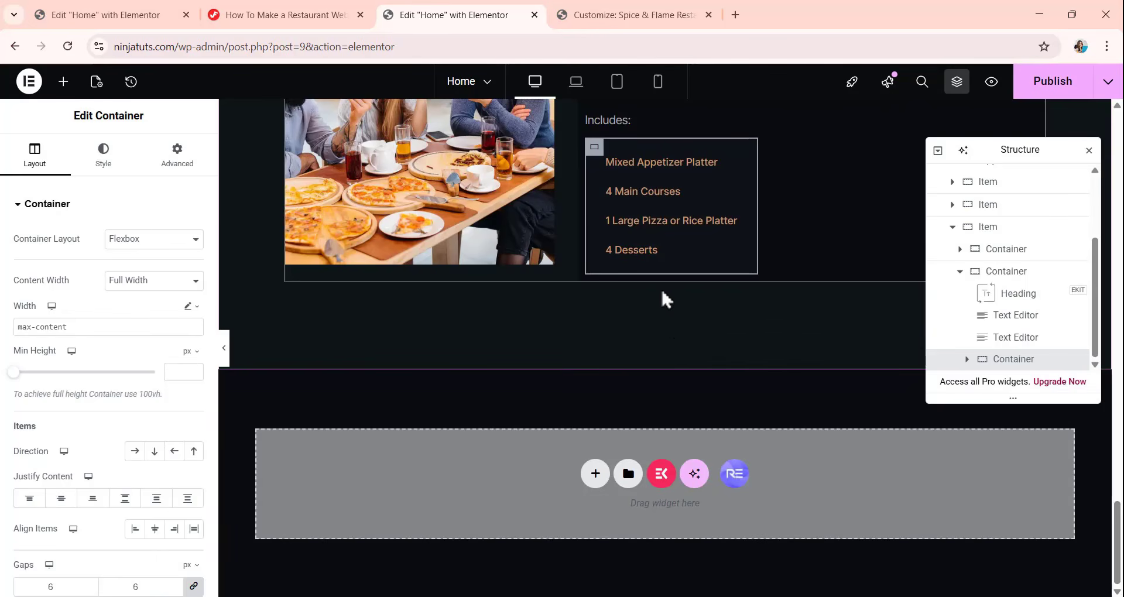
pyautogui.scroll(5, 665, 321)
pyautogui.scroll(15, 666, 318)
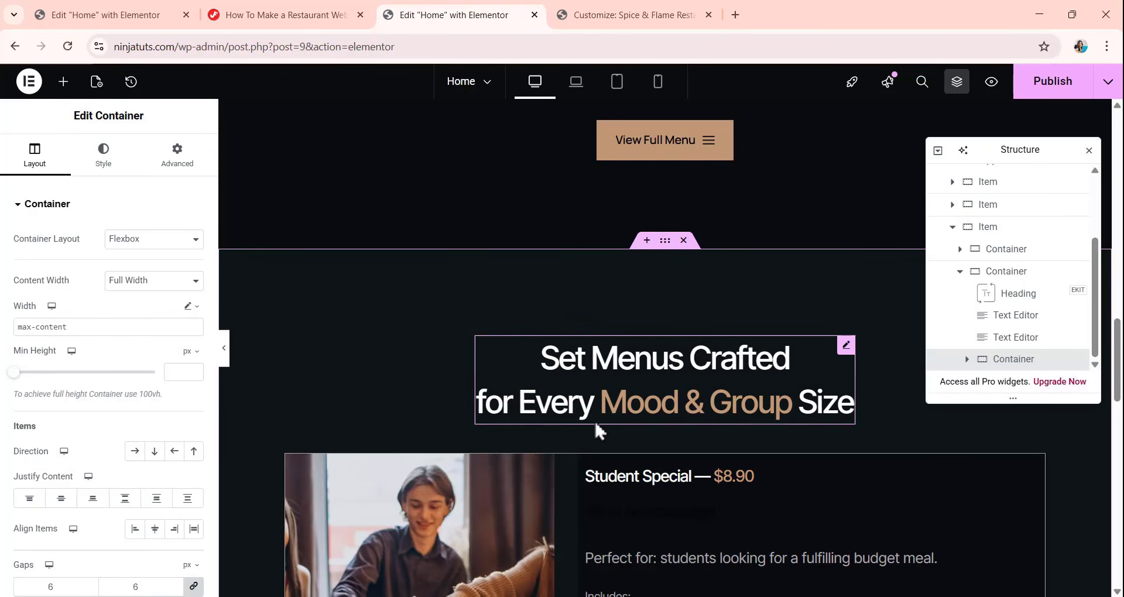
pyautogui.scroll(-5, 595, 418)
pyautogui.scroll(5, 598, 416)
pyautogui.moveTo(999, 159); pyautogui.dragTo(1031, 87)
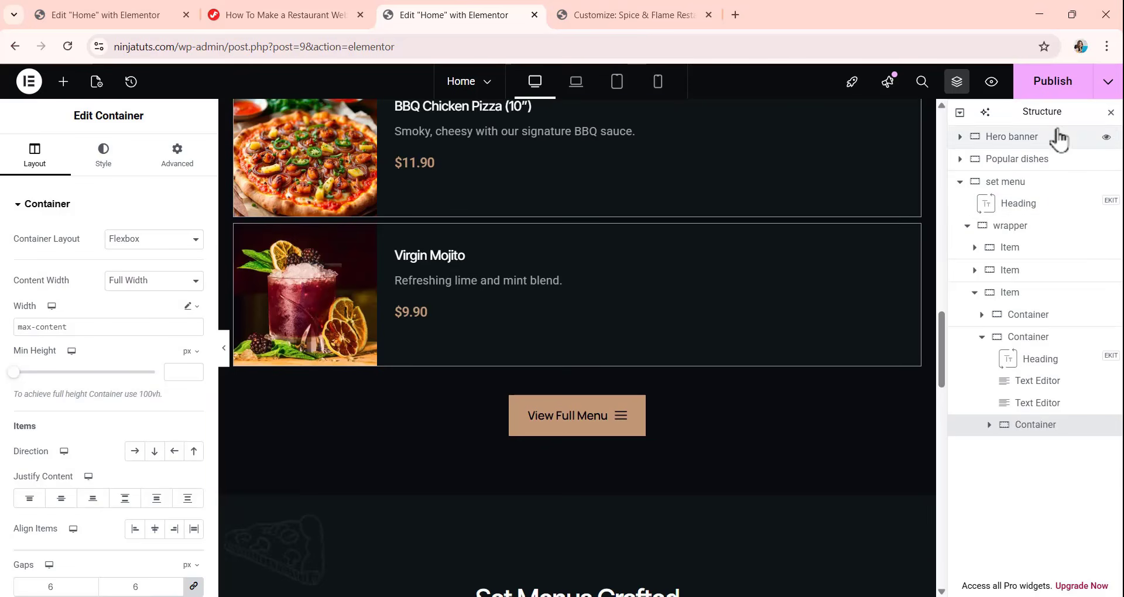
pyautogui.scroll(3, 697, 343)
pyautogui.scroll(2, 694, 334)
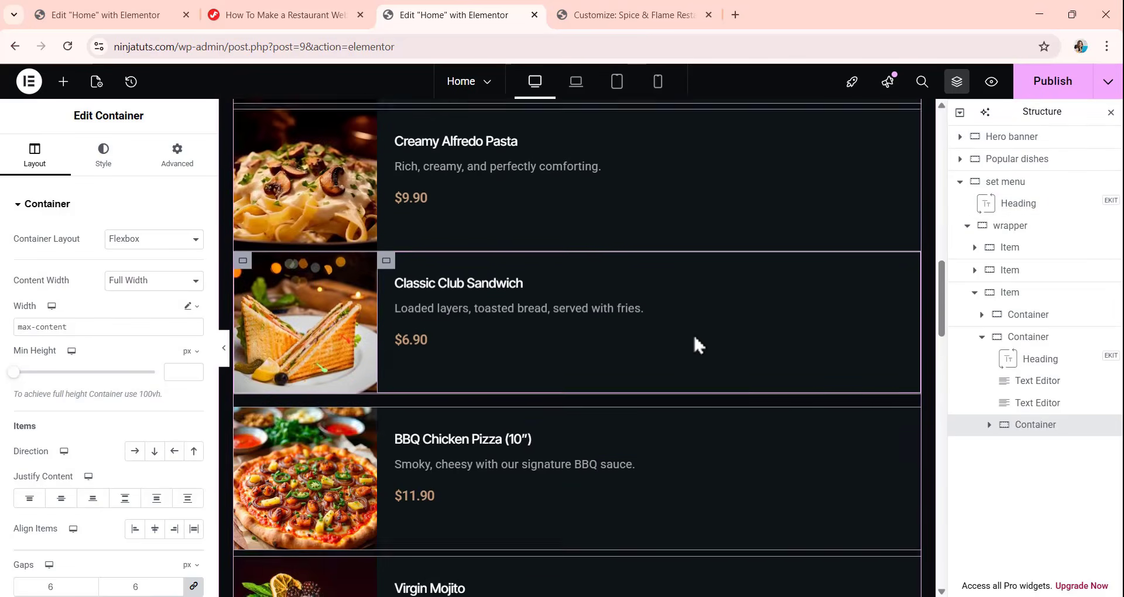
pyautogui.scroll(-10, 693, 342)
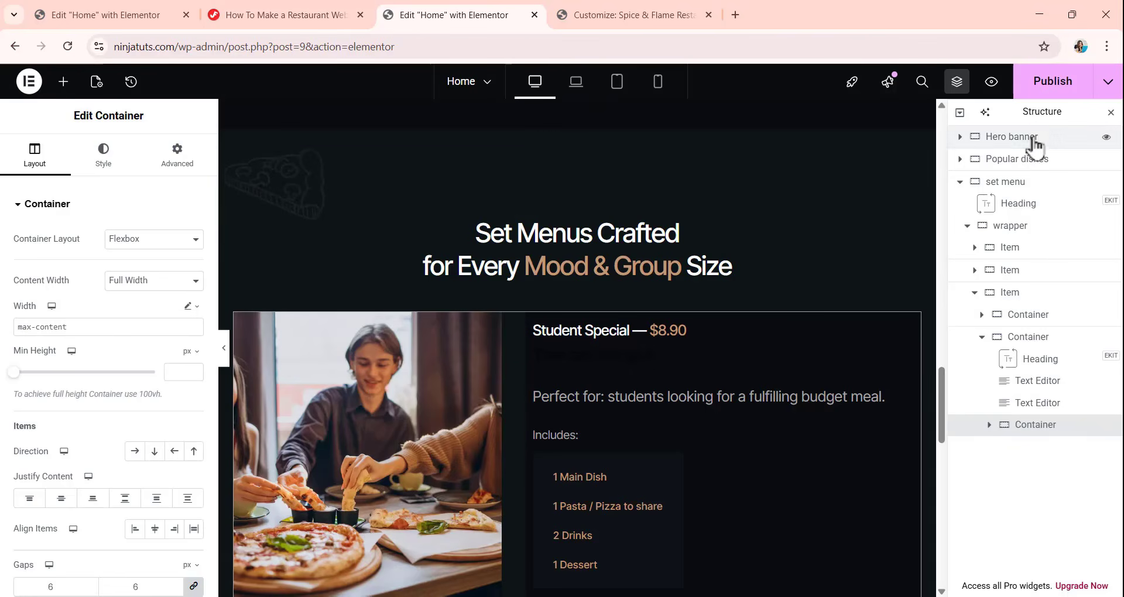
# Undock the page structure navigator and float it over the canvas beside the set menu items.
pyautogui.moveTo(1041, 113); pyautogui.dragTo(672, 195)
pyautogui.scroll(5, 618, 292)
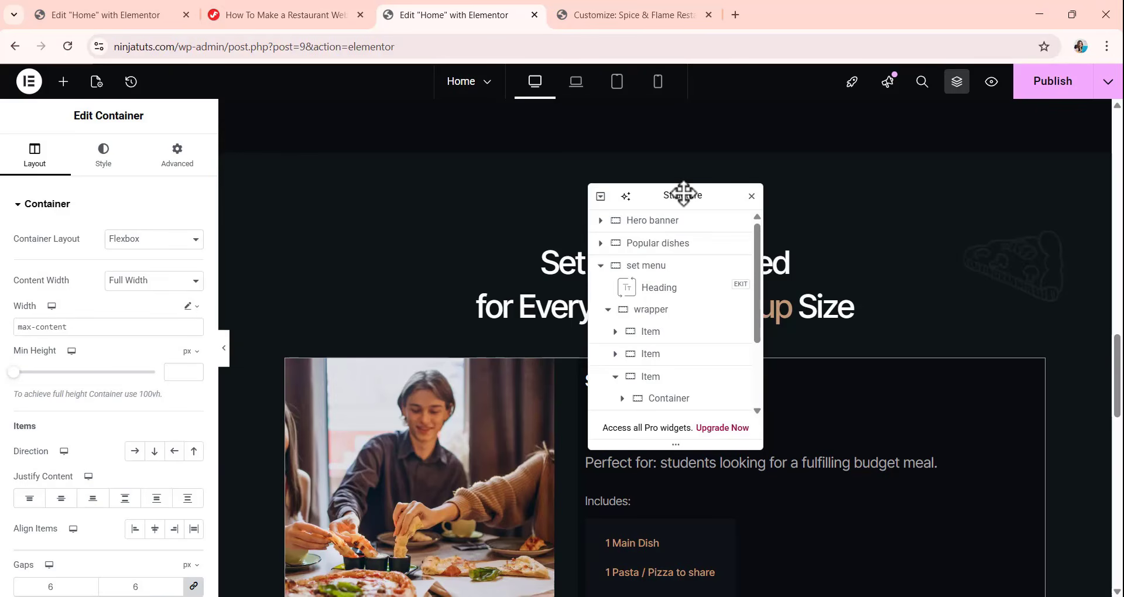
pyautogui.moveTo(683, 194); pyautogui.dragTo(996, 168)
pyautogui.scroll(-3, 645, 227)
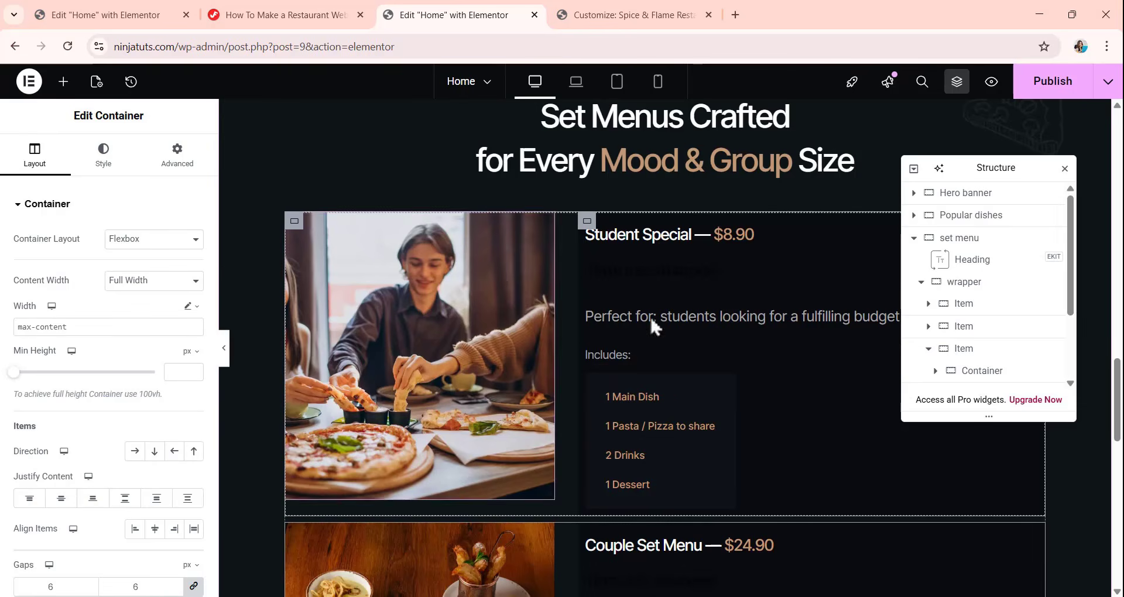
# Apply a Fade In Up entrance animation to the Student Special item container.
pyautogui.click(965, 304)
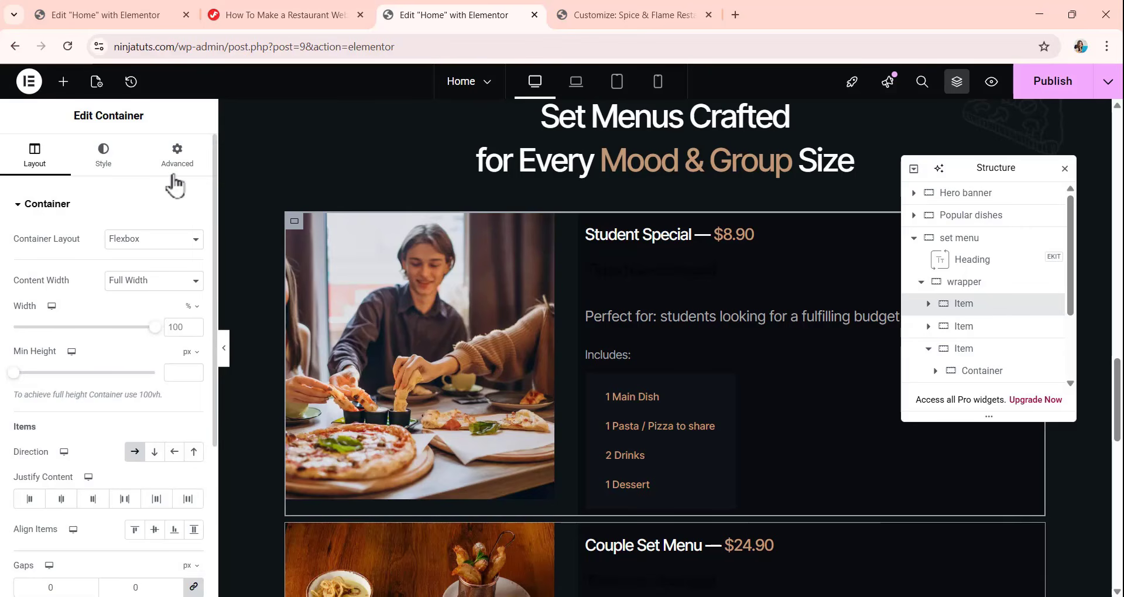
pyautogui.click(177, 157)
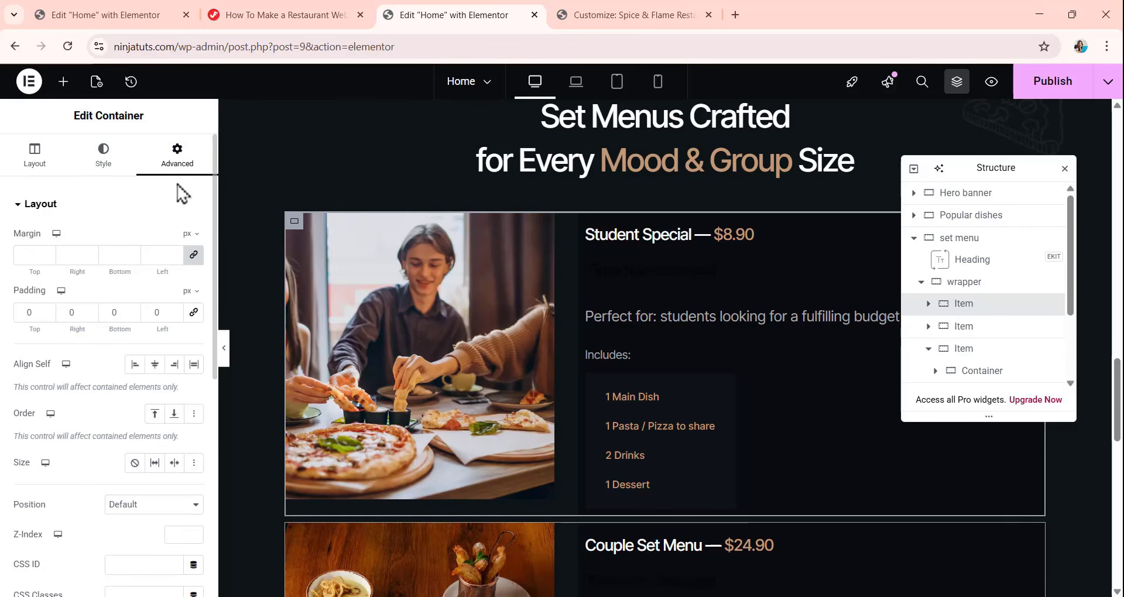
pyautogui.scroll(-6, 139, 269)
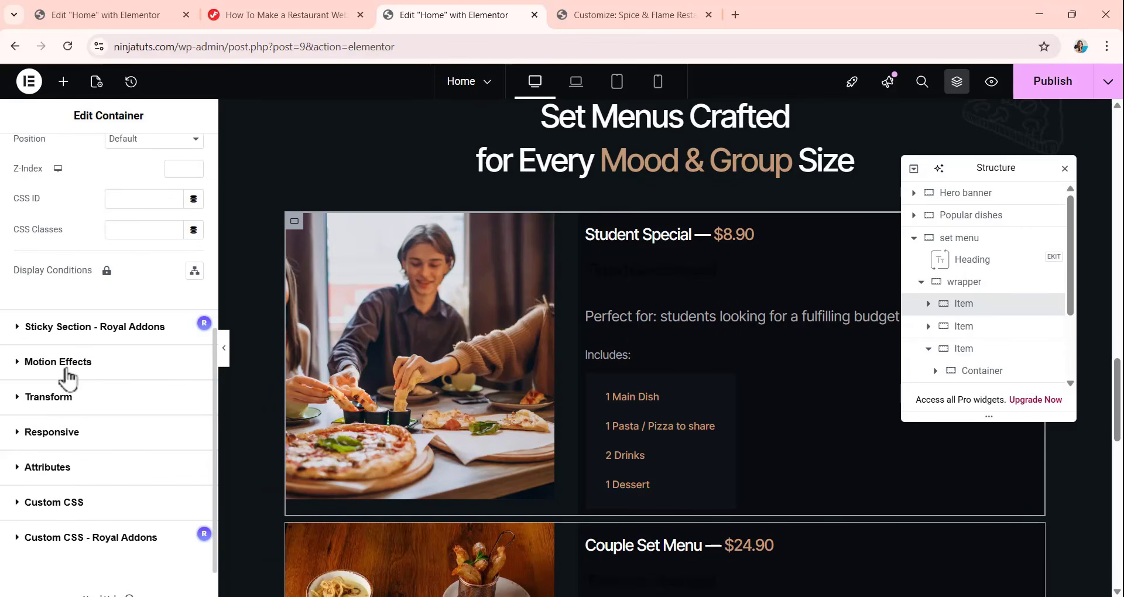
pyautogui.click(66, 370)
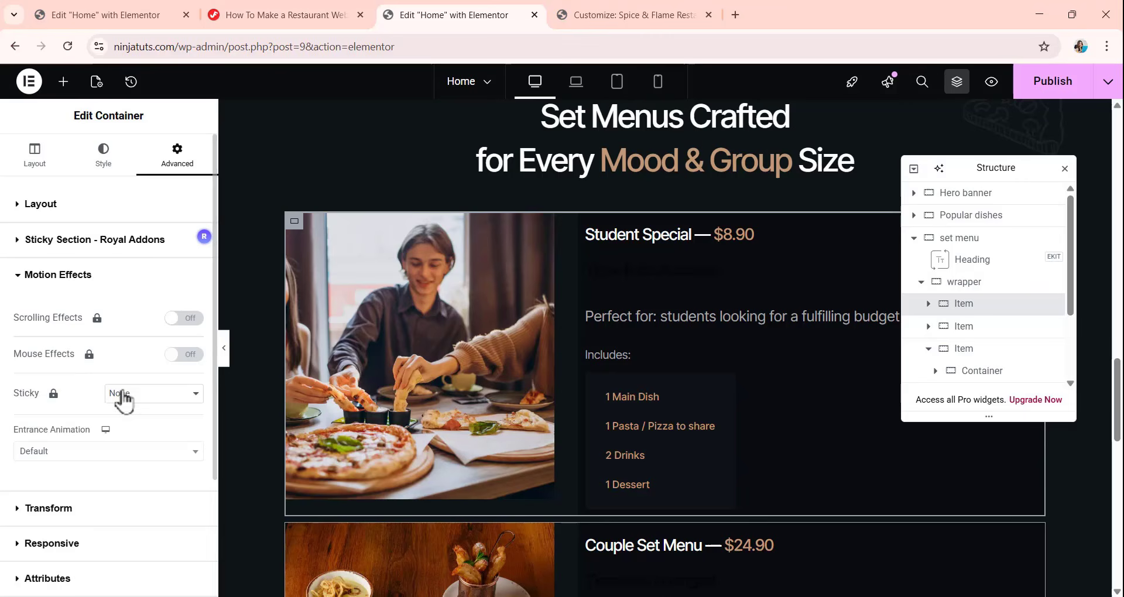
pyautogui.click(54, 454)
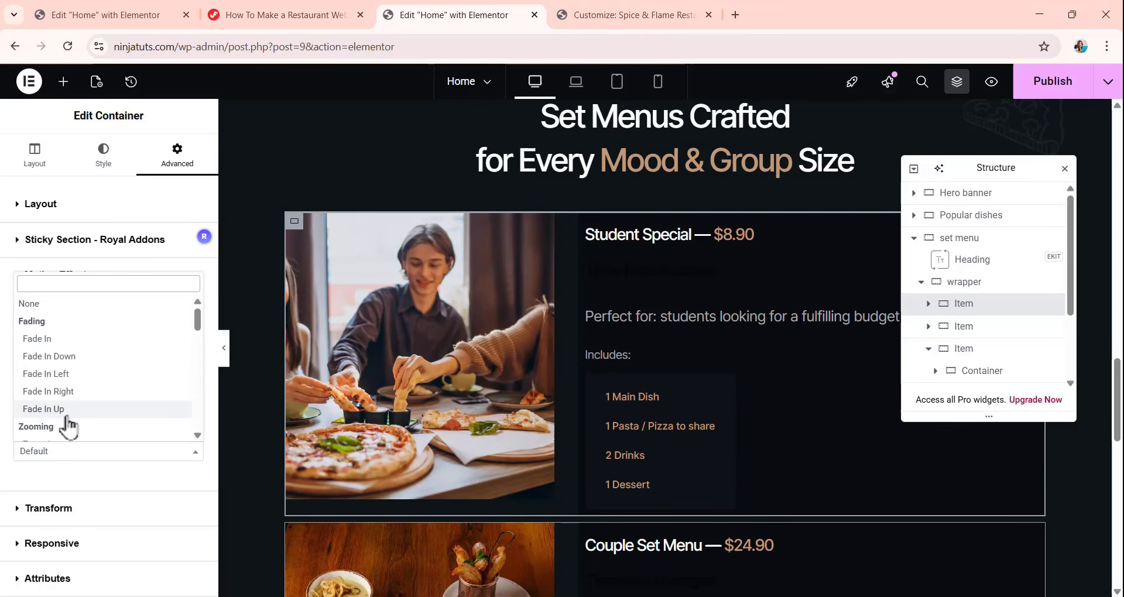
pyautogui.click(67, 414)
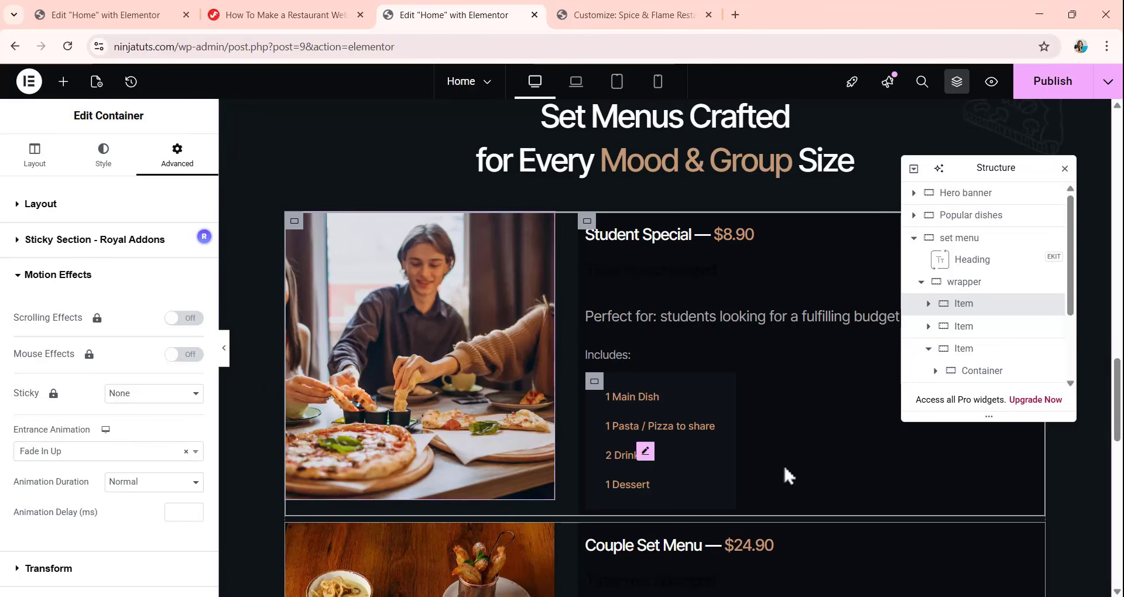
# Apply a Fade In Up entrance animation to the Couple Set Menu item container.
pyautogui.click(969, 328)
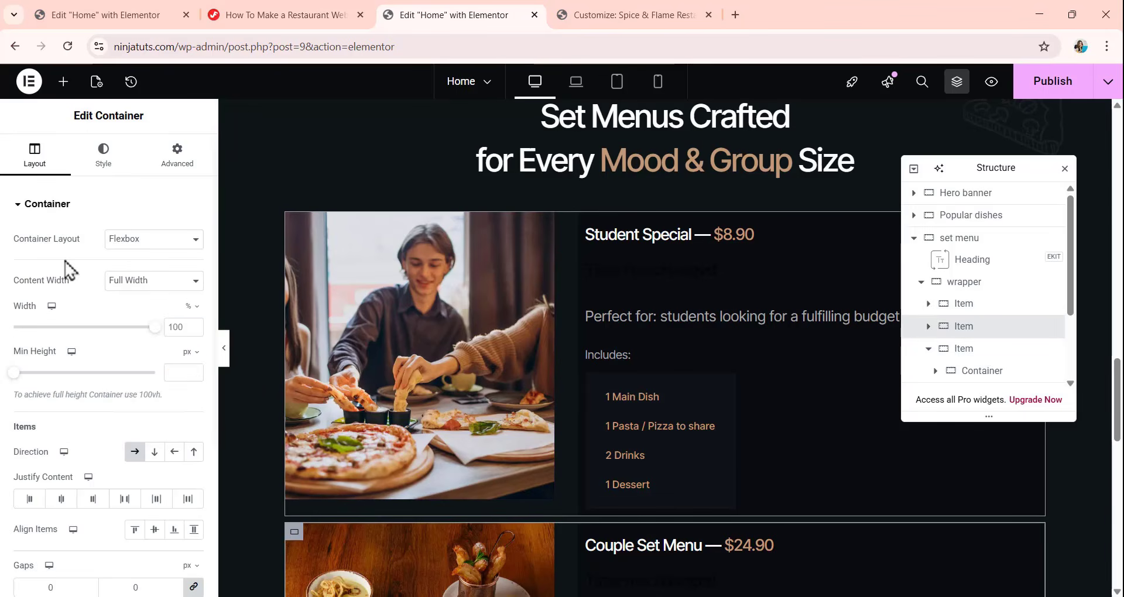
pyautogui.click(178, 153)
pyautogui.scroll(-3, 60, 394)
pyautogui.scroll(1, 46, 536)
pyautogui.scroll(-3, 47, 536)
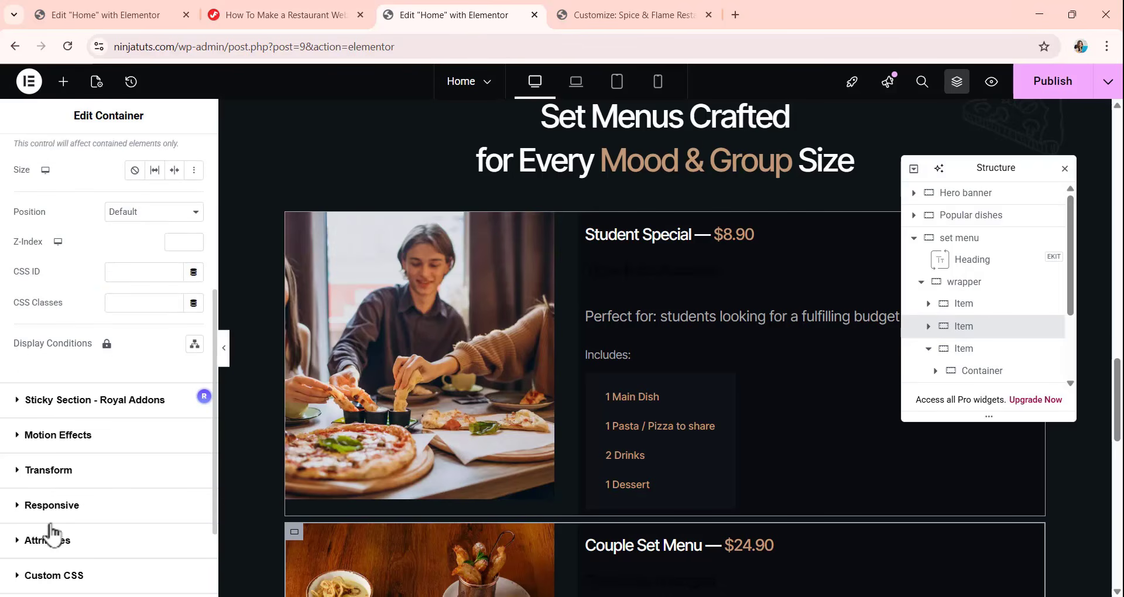
pyautogui.click(59, 435)
pyautogui.scroll(-1, 60, 410)
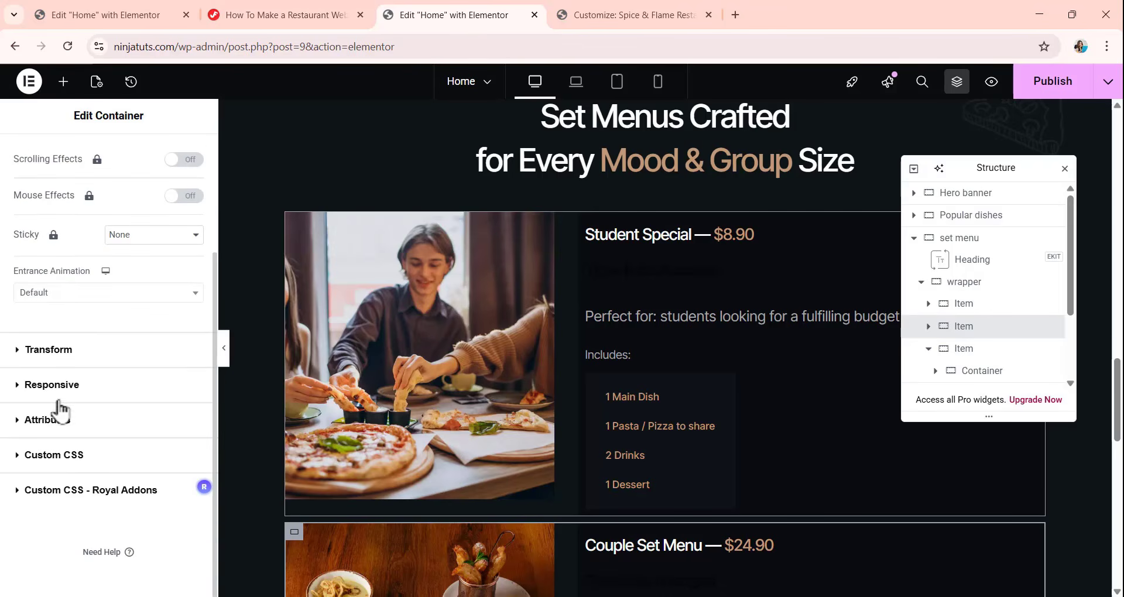
pyautogui.click(76, 296)
pyautogui.click(76, 446)
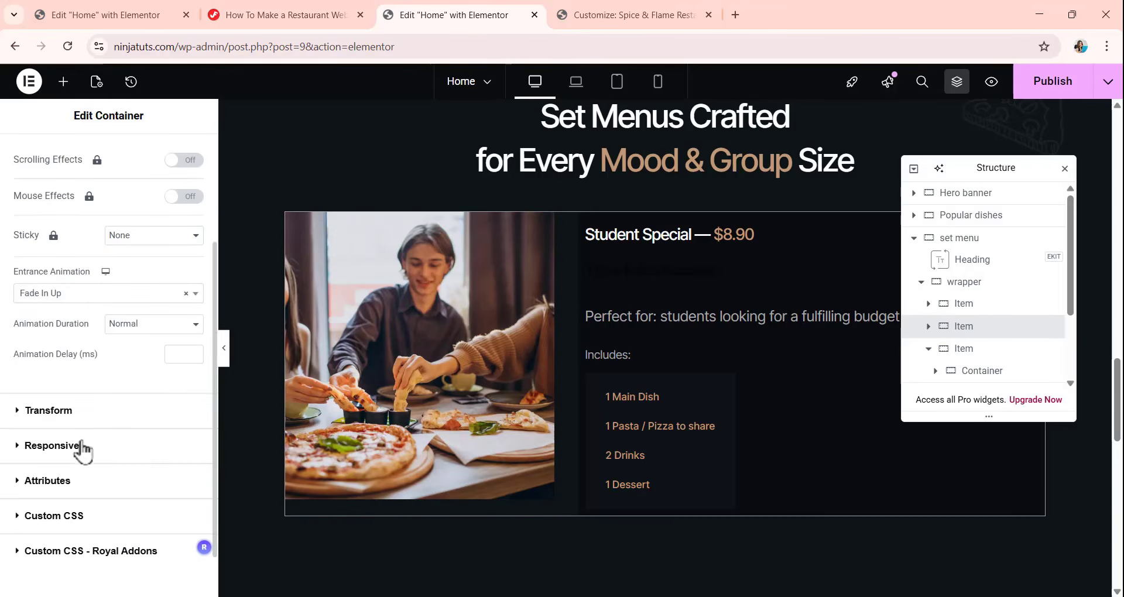
# Apply a Fade In Up entrance animation to the Family Combo item container.
pyautogui.click(963, 348)
pyautogui.scroll(-3, 111, 352)
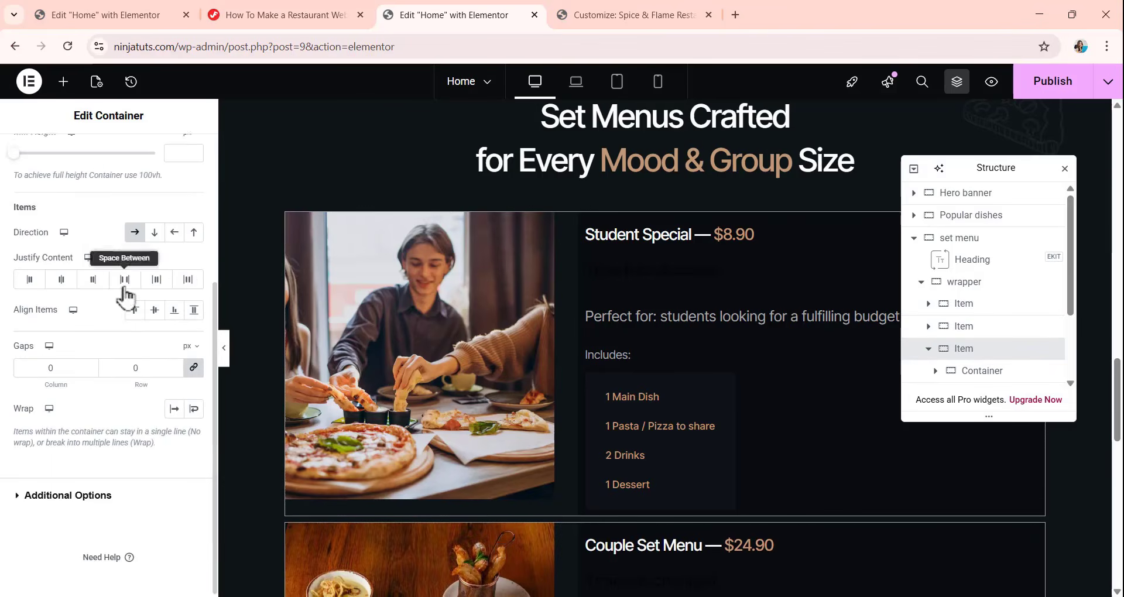
pyautogui.scroll(4, 127, 281)
pyautogui.click(176, 153)
pyautogui.scroll(-5, 102, 381)
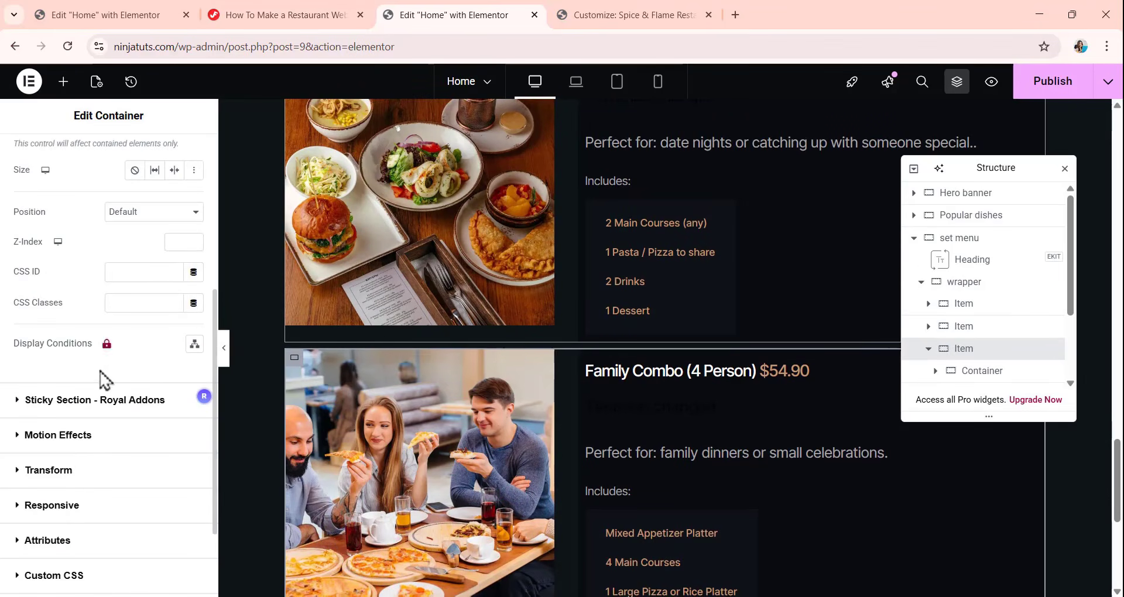
pyautogui.click(74, 444)
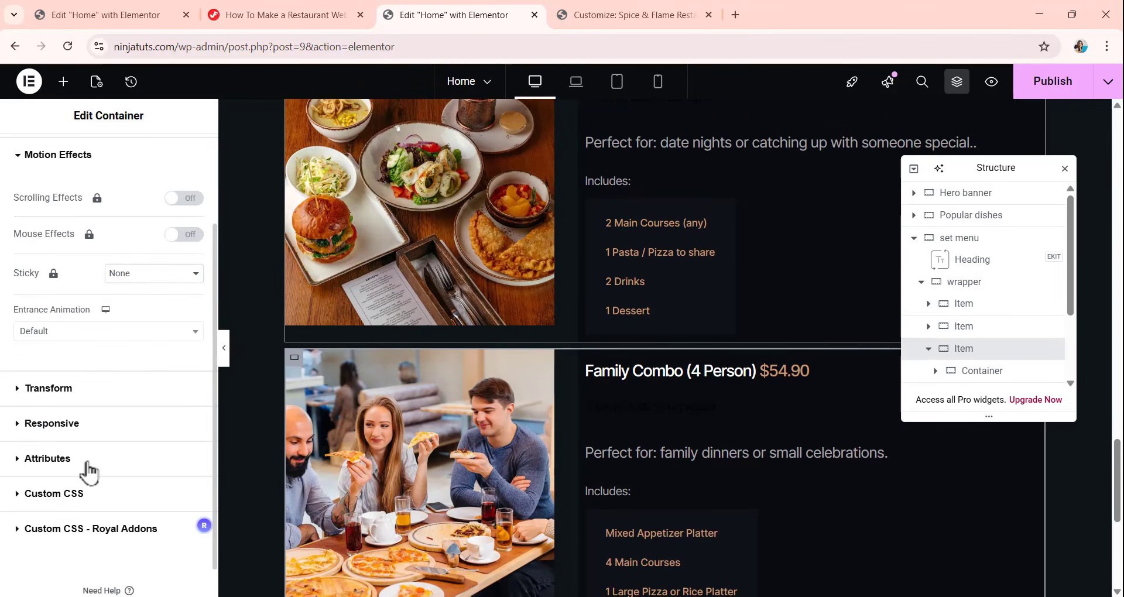
pyautogui.click(88, 331)
pyautogui.click(96, 478)
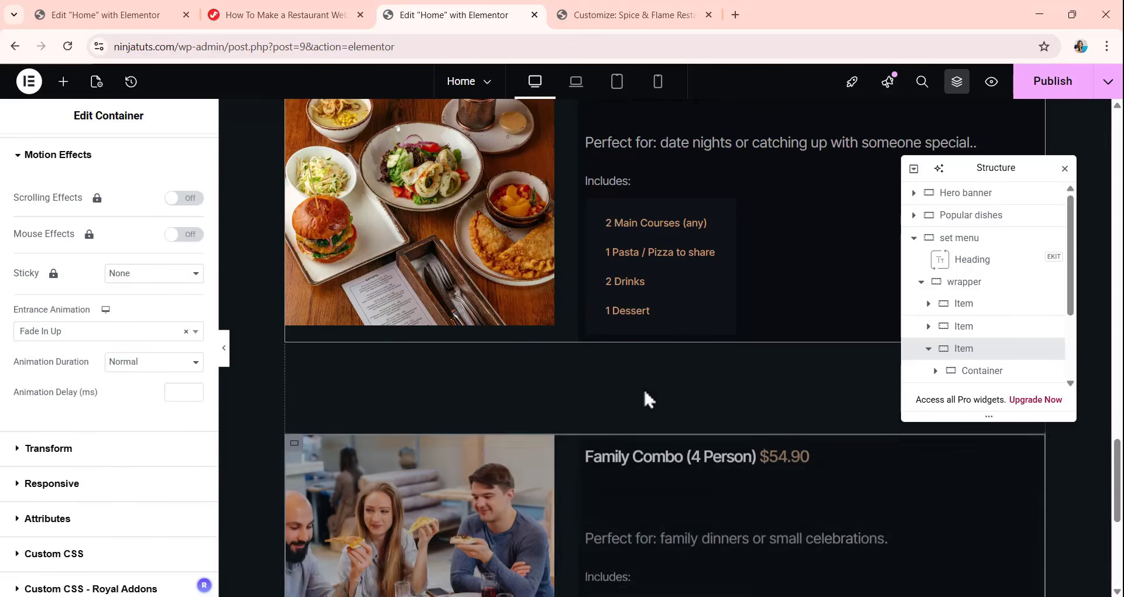
# Review the set menu section from its heading through the Student Special, Couple Set Menu and Family Combo items.
pyautogui.scroll(-3, 638, 383)
pyautogui.scroll(4, 623, 378)
pyautogui.scroll(5, 621, 380)
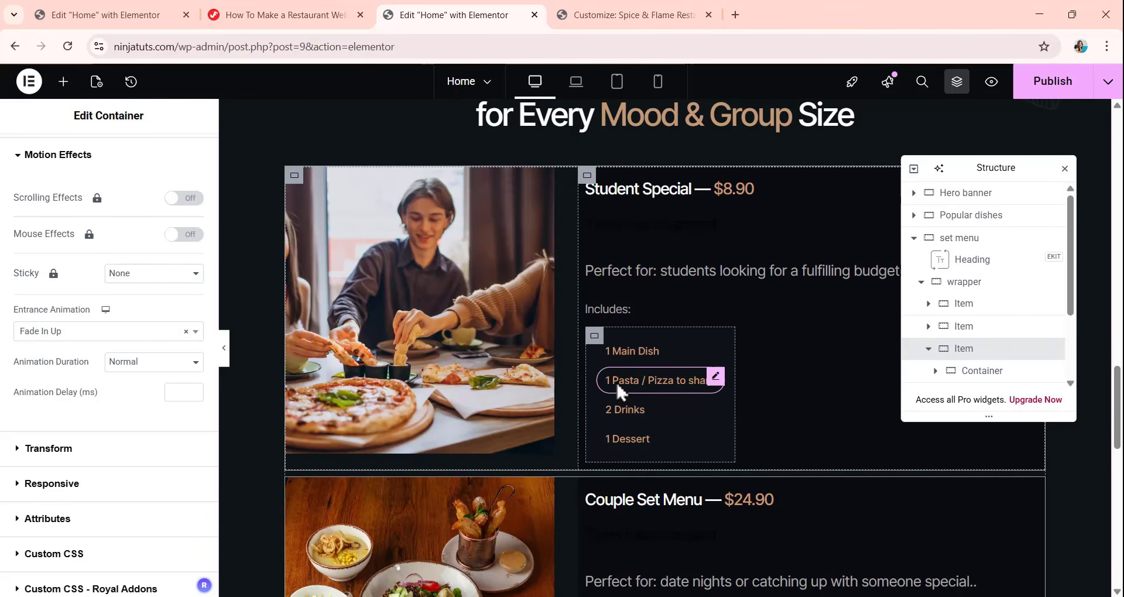
pyautogui.scroll(-5, 644, 366)
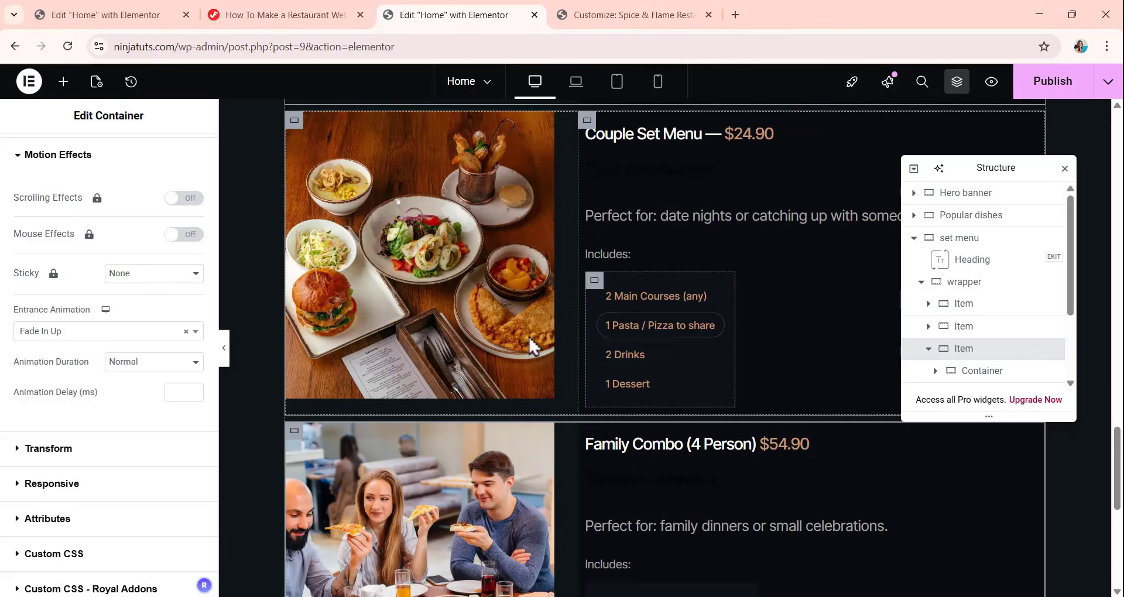
pyautogui.scroll(-4, 563, 348)
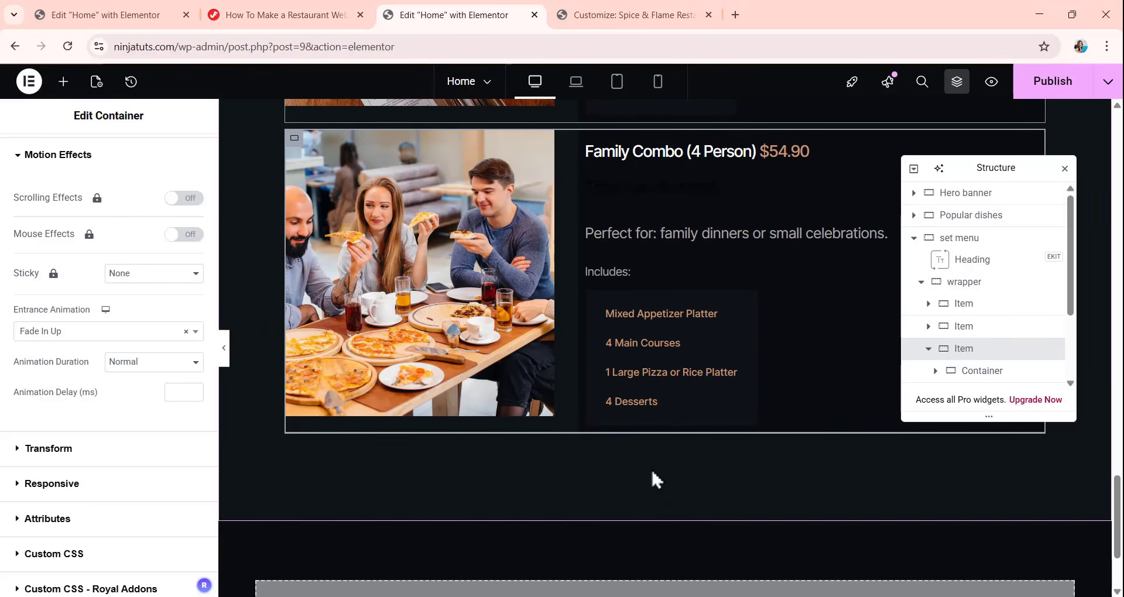
pyautogui.scroll(10, 641, 473)
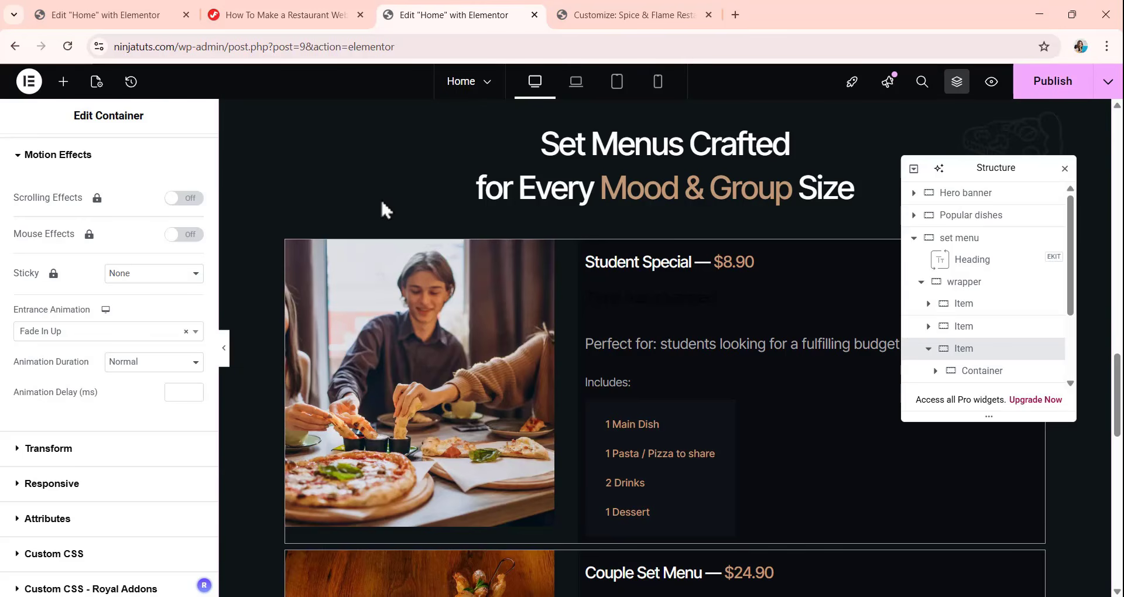
pyautogui.scroll(-1, 586, 269)
pyautogui.scroll(-2, 933, 340)
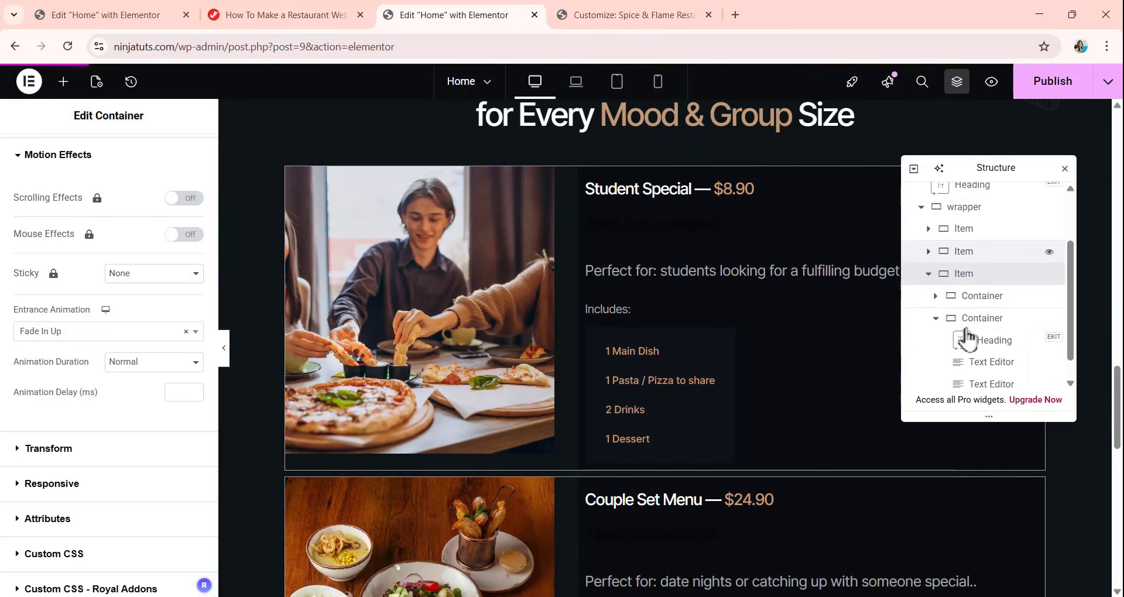
# Collapse the last item in the page structure and add an Image widget below it inside the set menu wrapper.
pyautogui.click(929, 247)
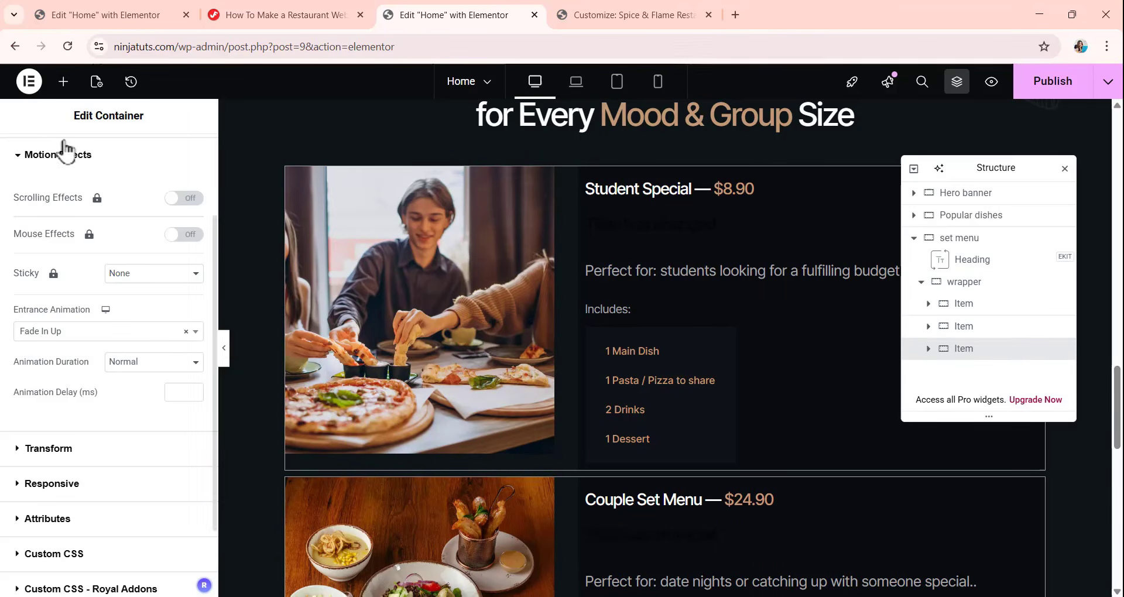
pyautogui.click(63, 82)
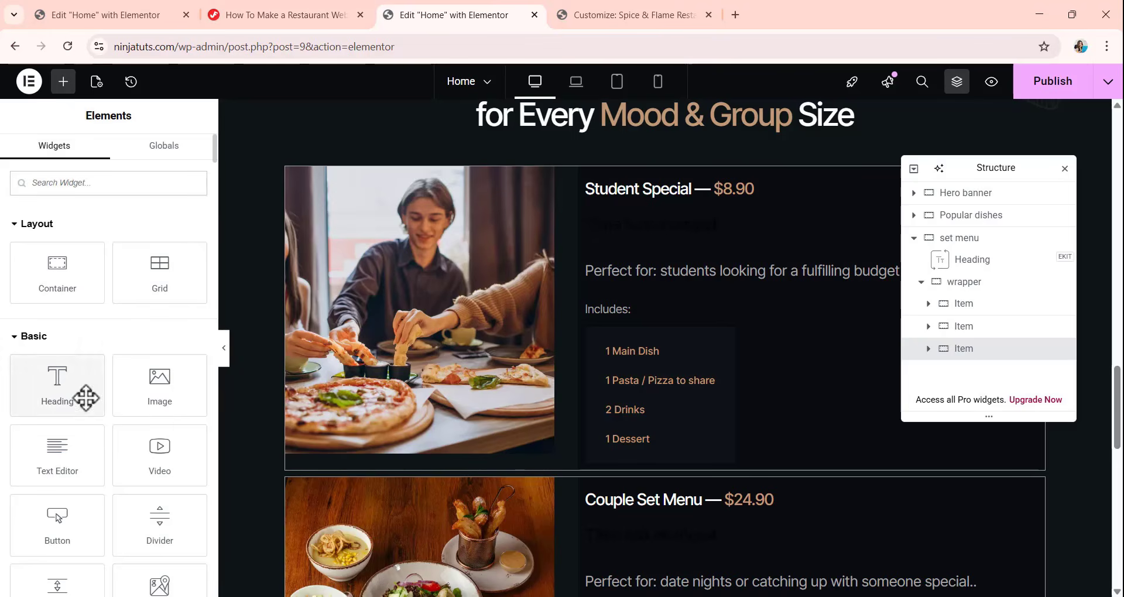
pyautogui.scroll(-10, 530, 351)
pyautogui.scroll(-2, 533, 351)
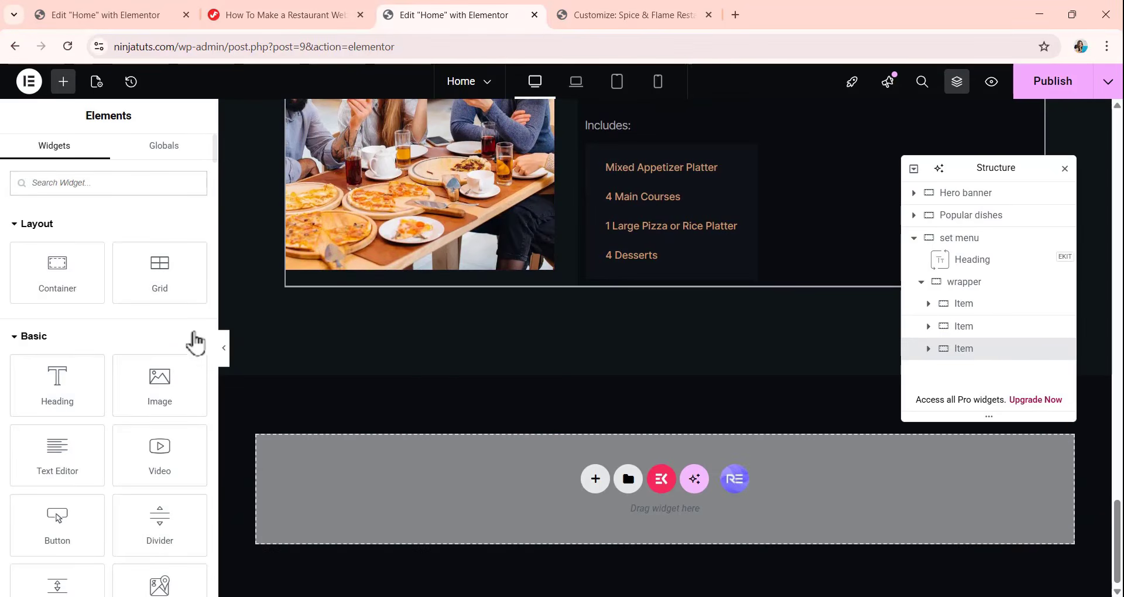
pyautogui.moveTo(166, 372); pyautogui.dragTo(572, 282)
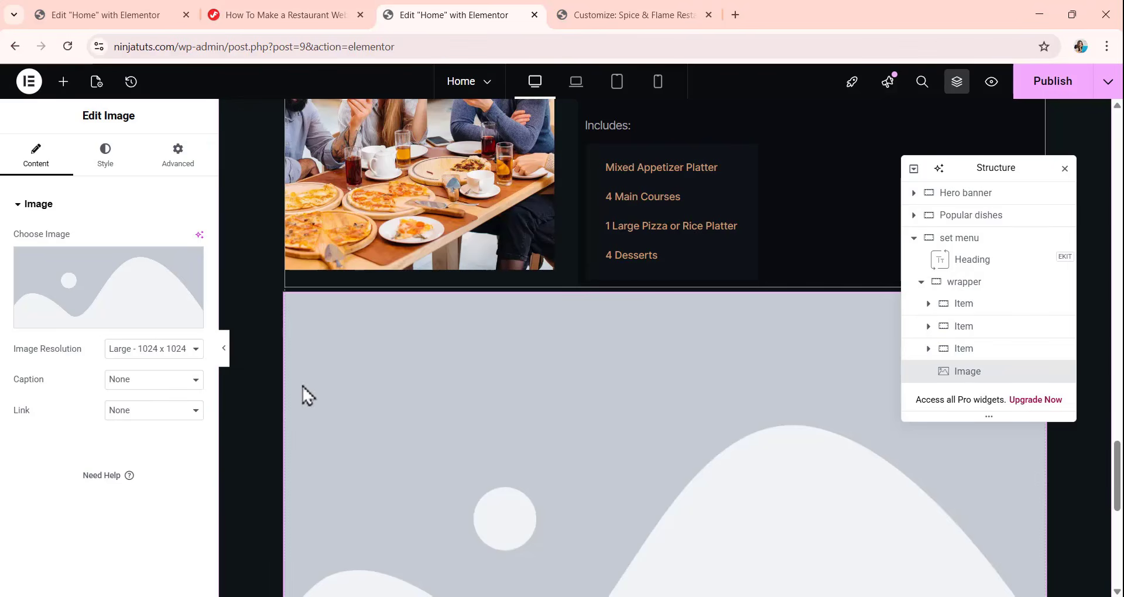
# Choose Food-Box.png from the media library as the picture for the new image widget.
pyautogui.click(134, 332)
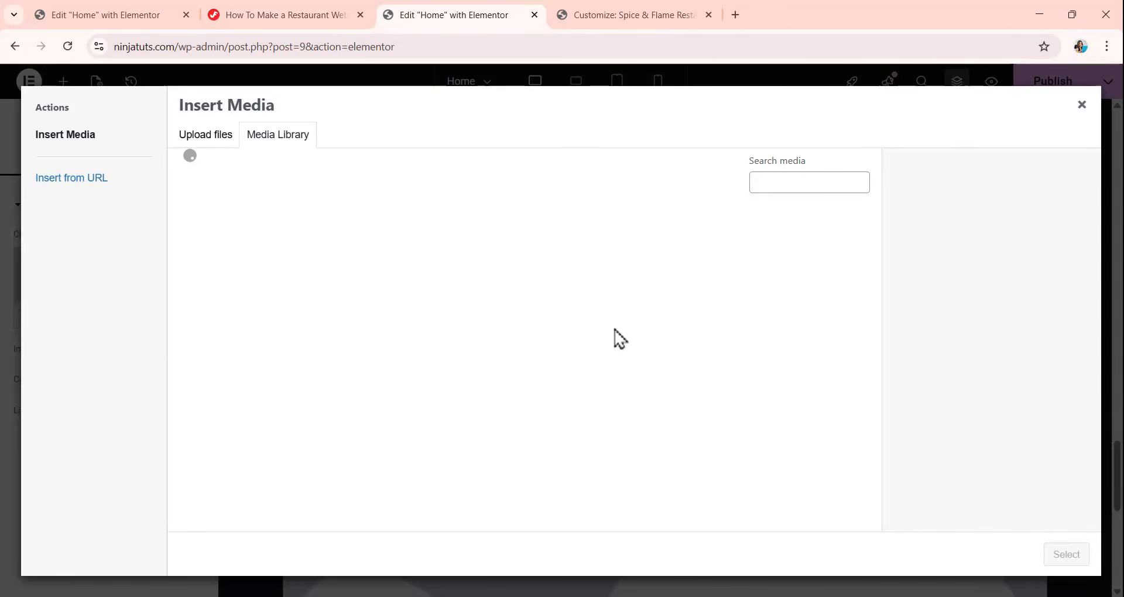
pyautogui.scroll(-8, 605, 331)
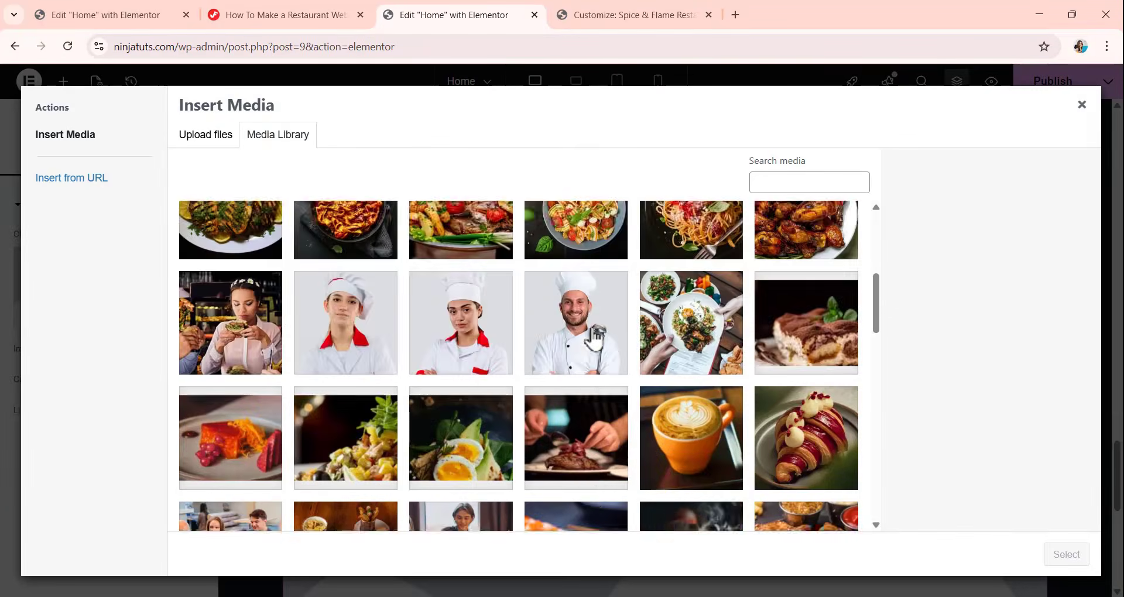
pyautogui.scroll(-6, 593, 337)
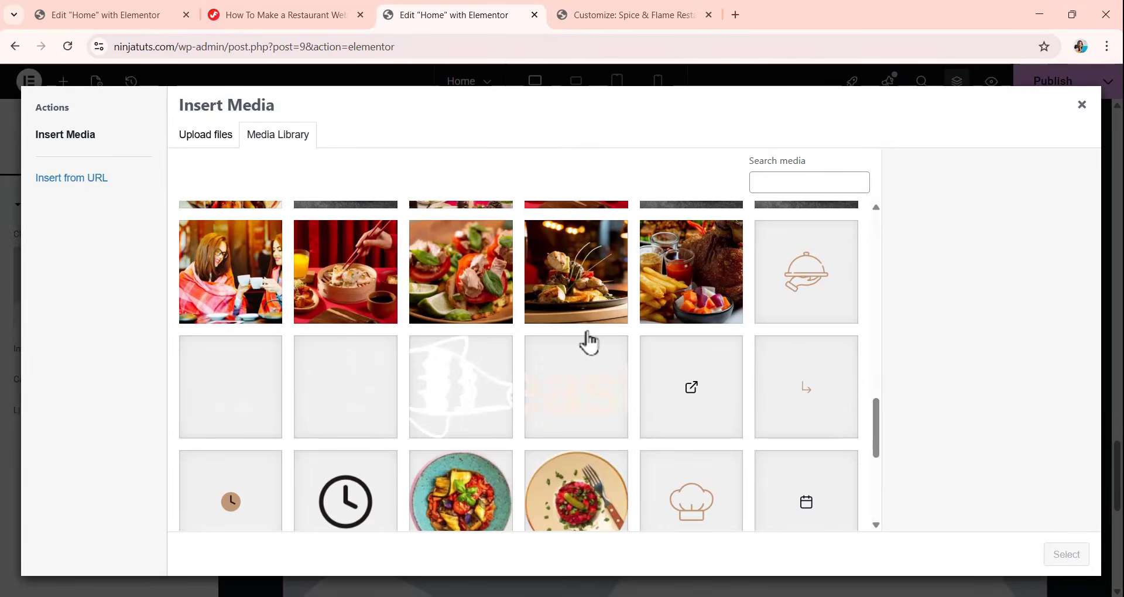
pyautogui.scroll(-2, 589, 343)
pyautogui.scroll(-2, 484, 382)
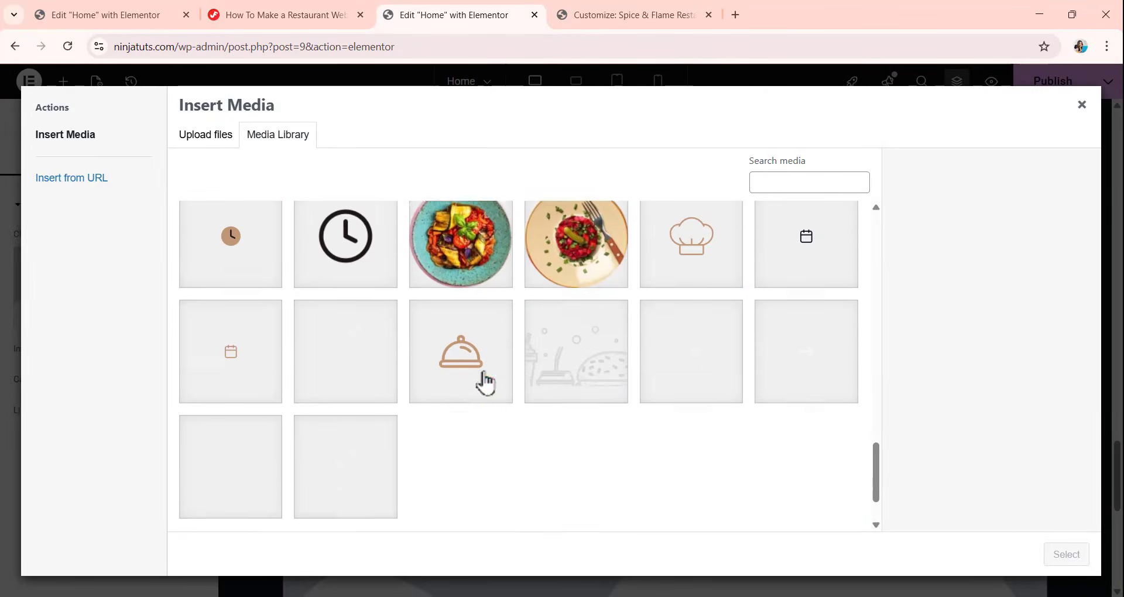
pyautogui.scroll(4, 484, 382)
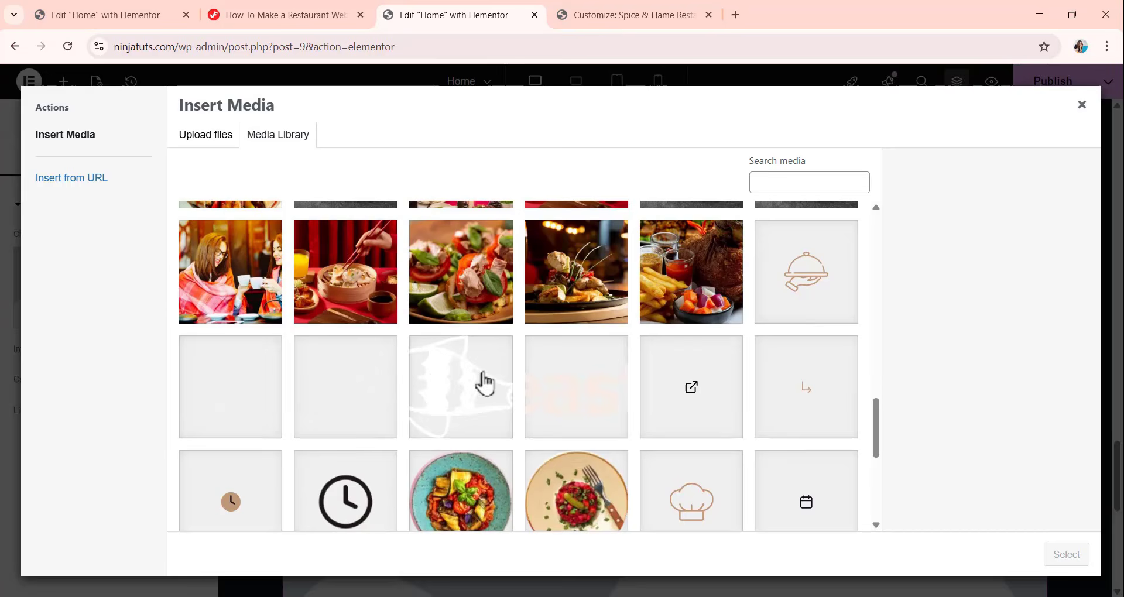
pyautogui.click(256, 417)
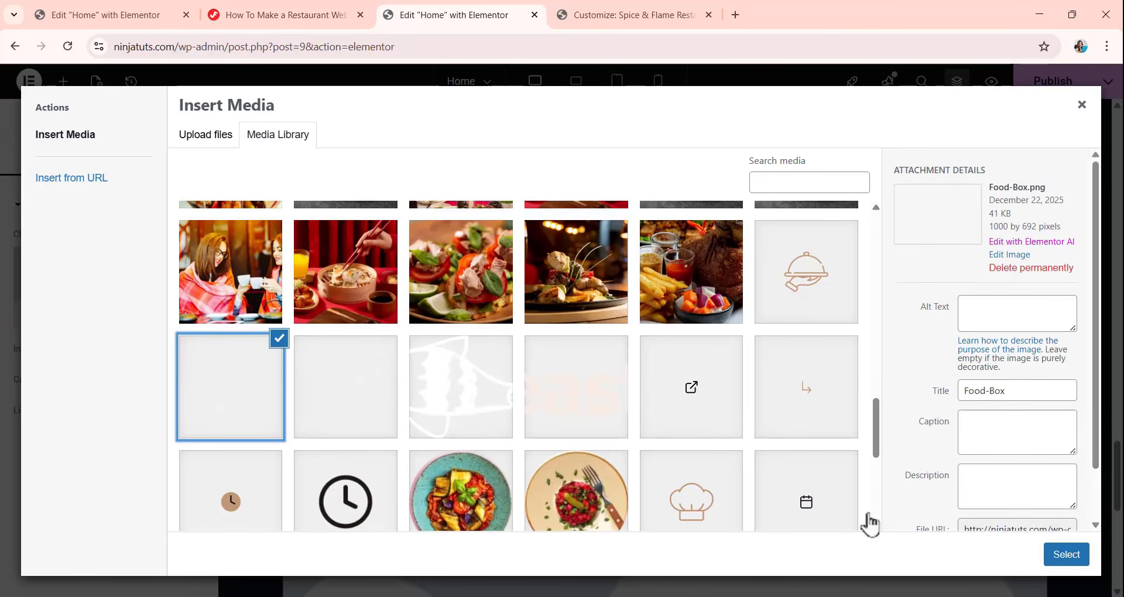
pyautogui.click(1066, 558)
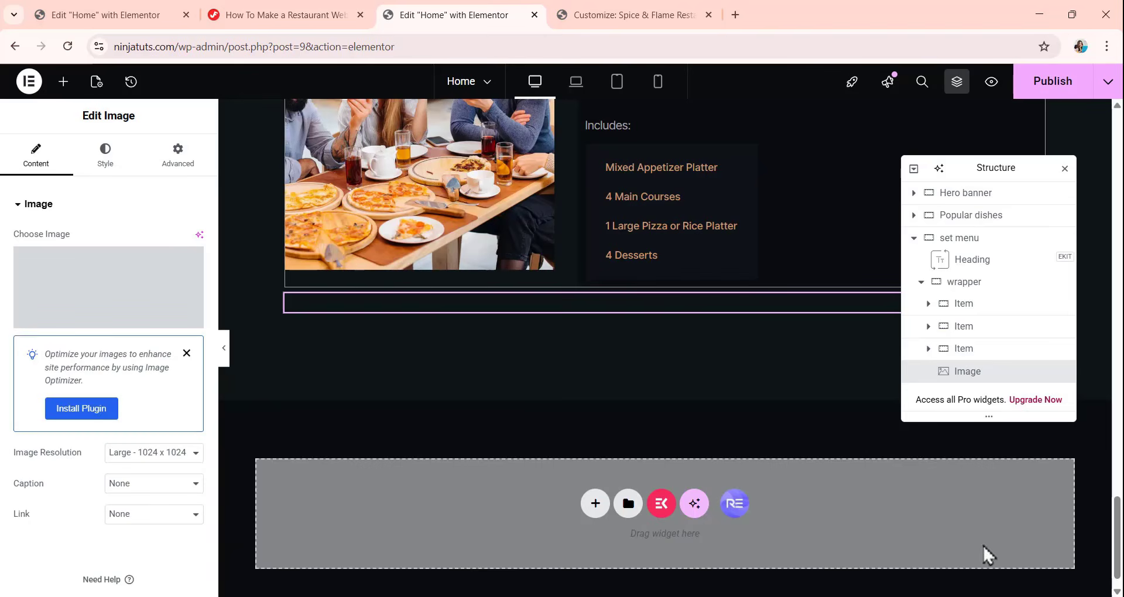
pyautogui.scroll(-5, 605, 441)
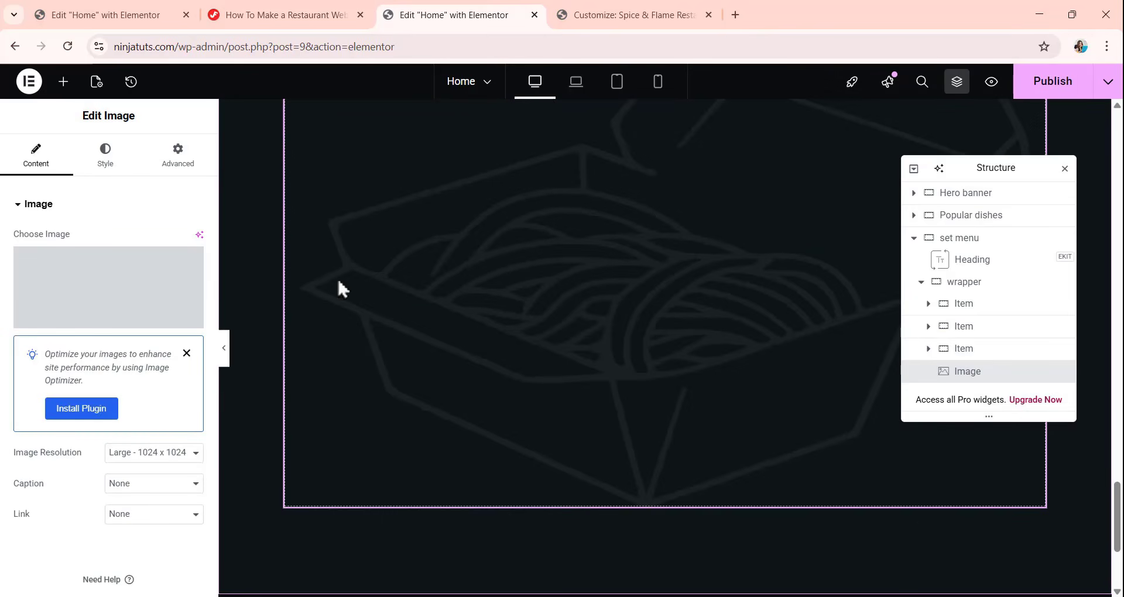
pyautogui.click(116, 322)
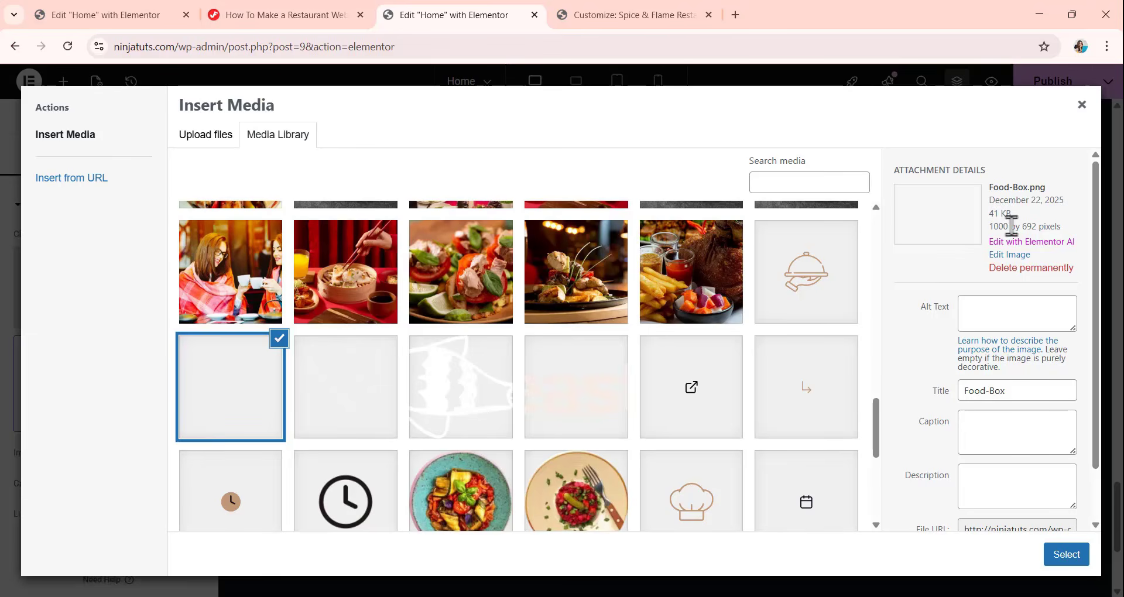
pyautogui.click(1060, 556)
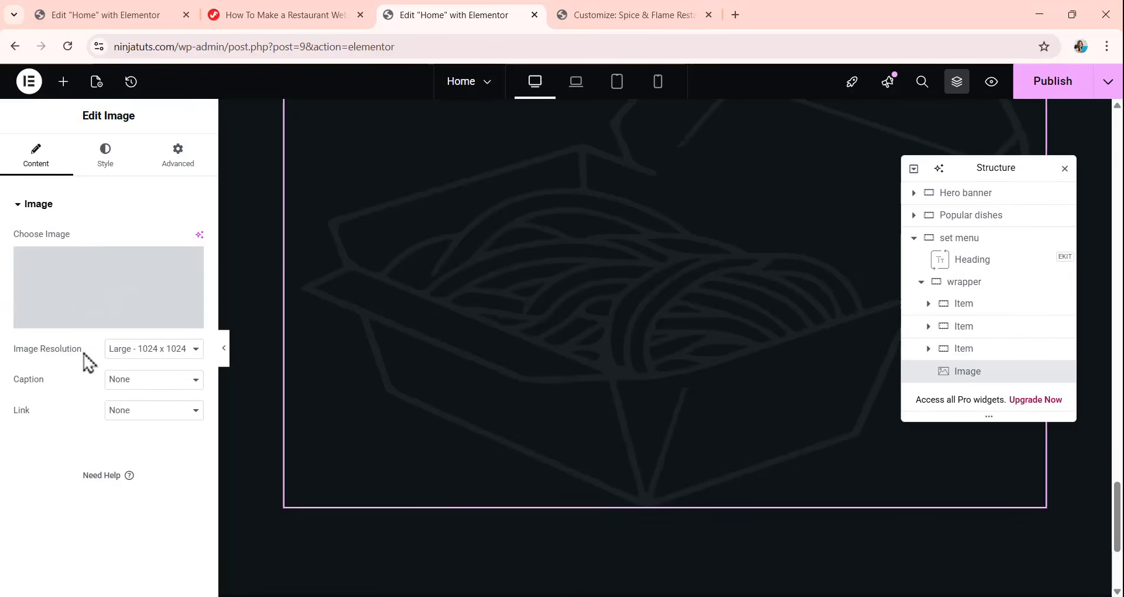
# Set the food box image's width to 250 px.
pyautogui.click(104, 159)
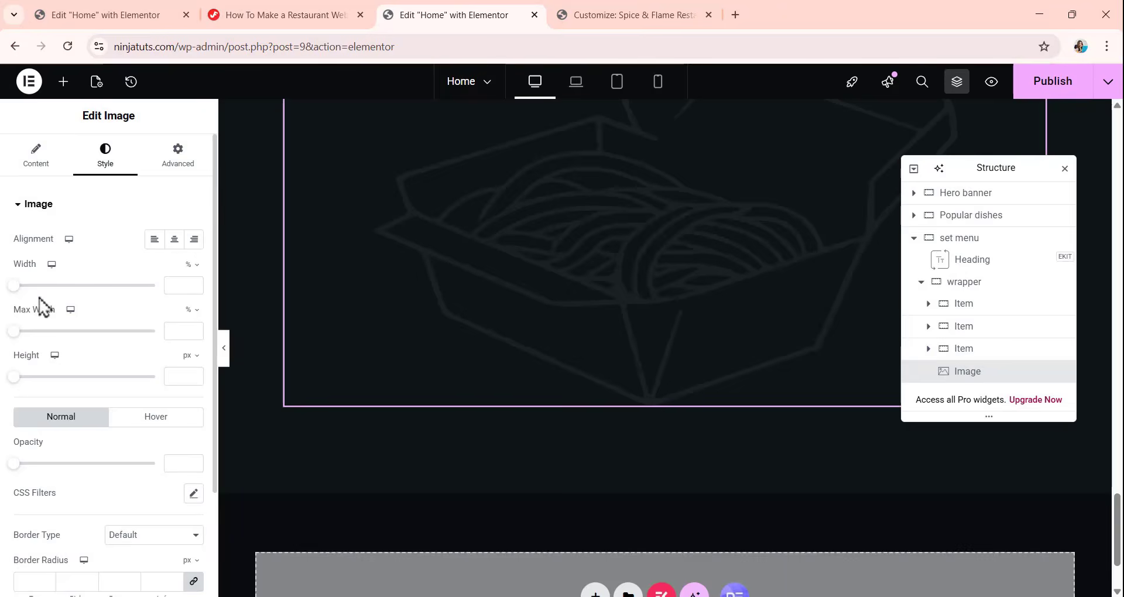
pyautogui.click(191, 264)
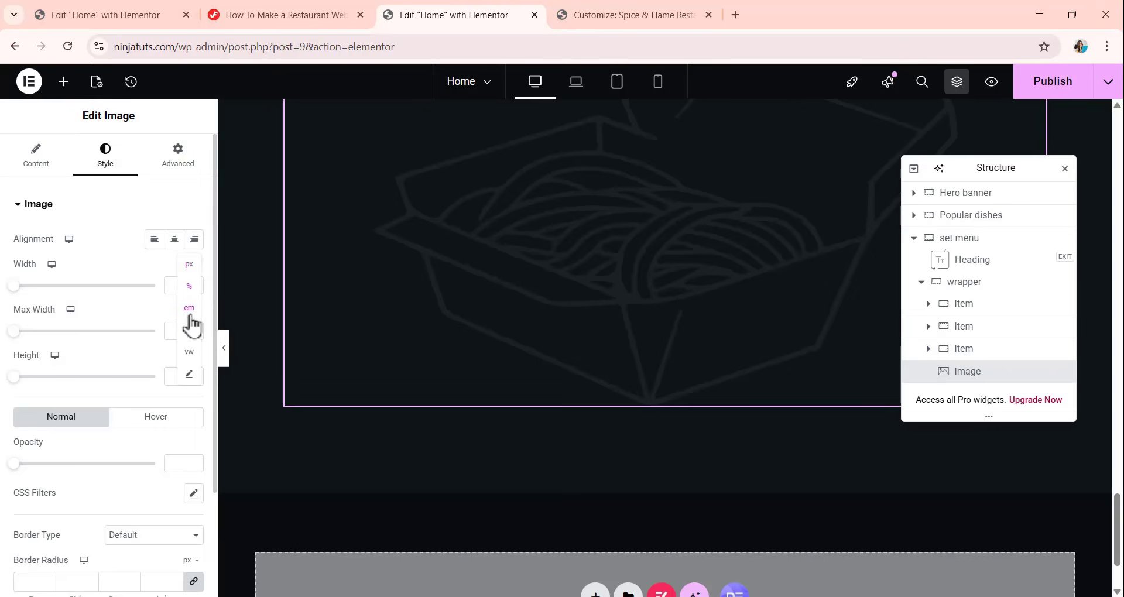
pyautogui.click(189, 265)
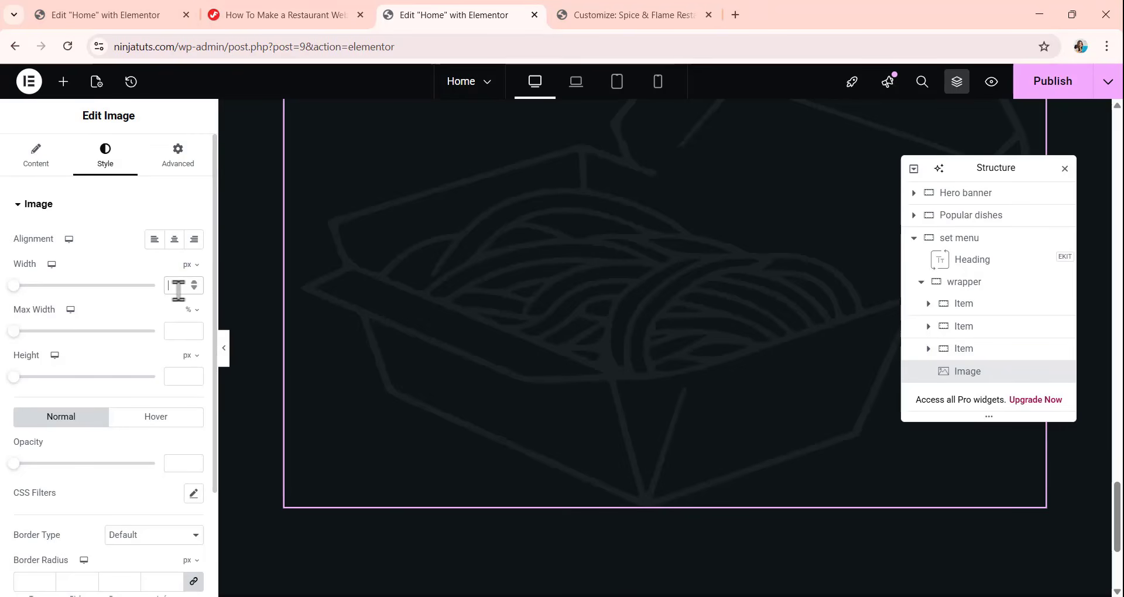
pyautogui.click(178, 290)
pyautogui.write('2')
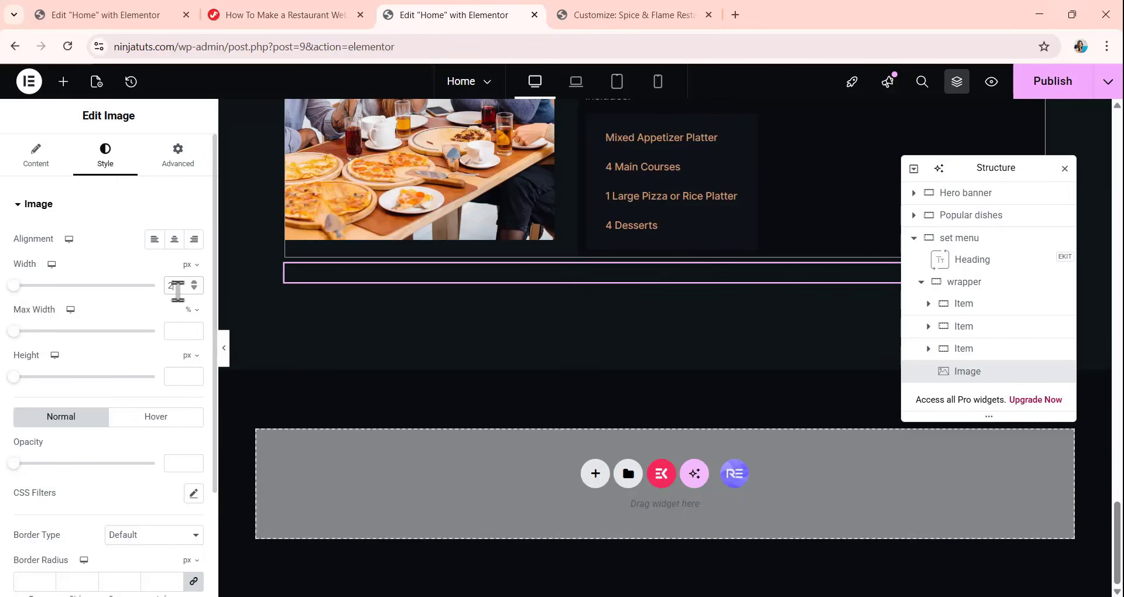
pyautogui.write('50')
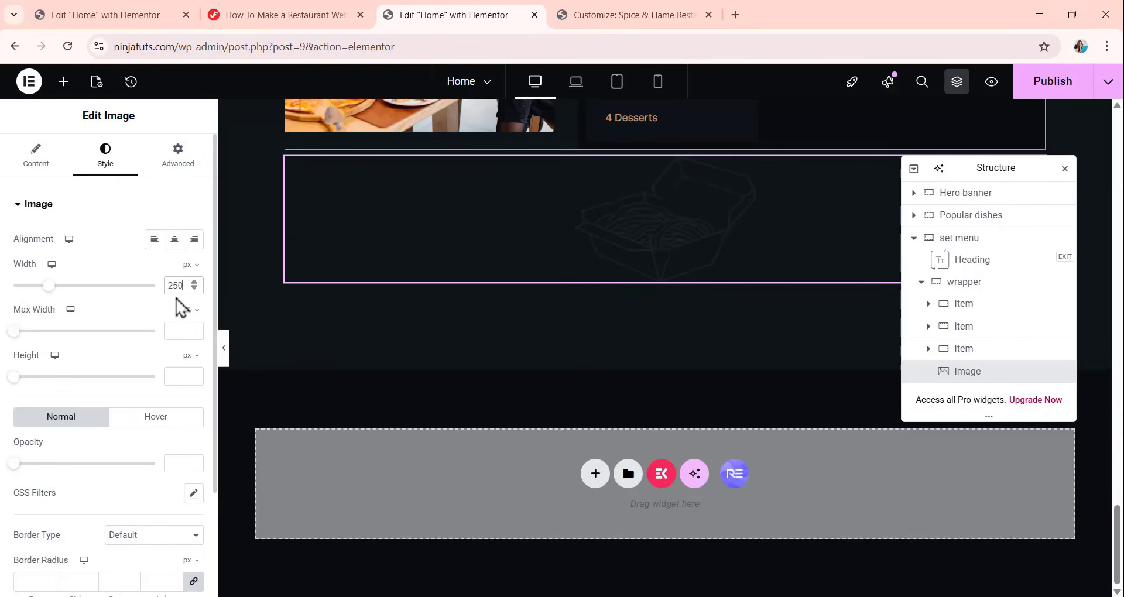
# Set the food box image's size to None and its position to Absolute.
pyautogui.click(178, 155)
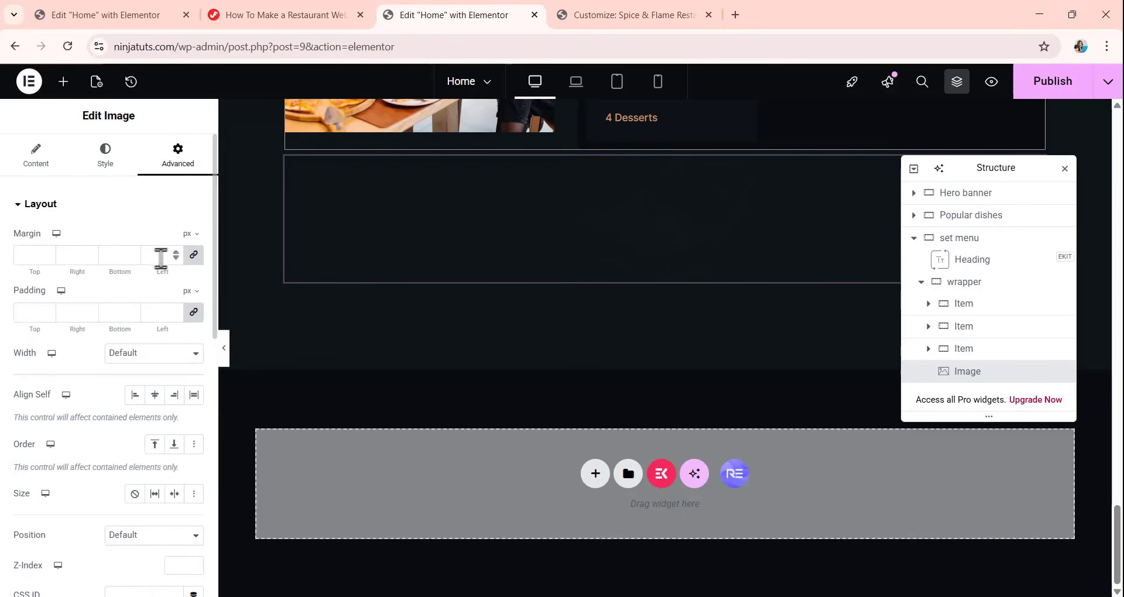
pyautogui.scroll(-5, 113, 362)
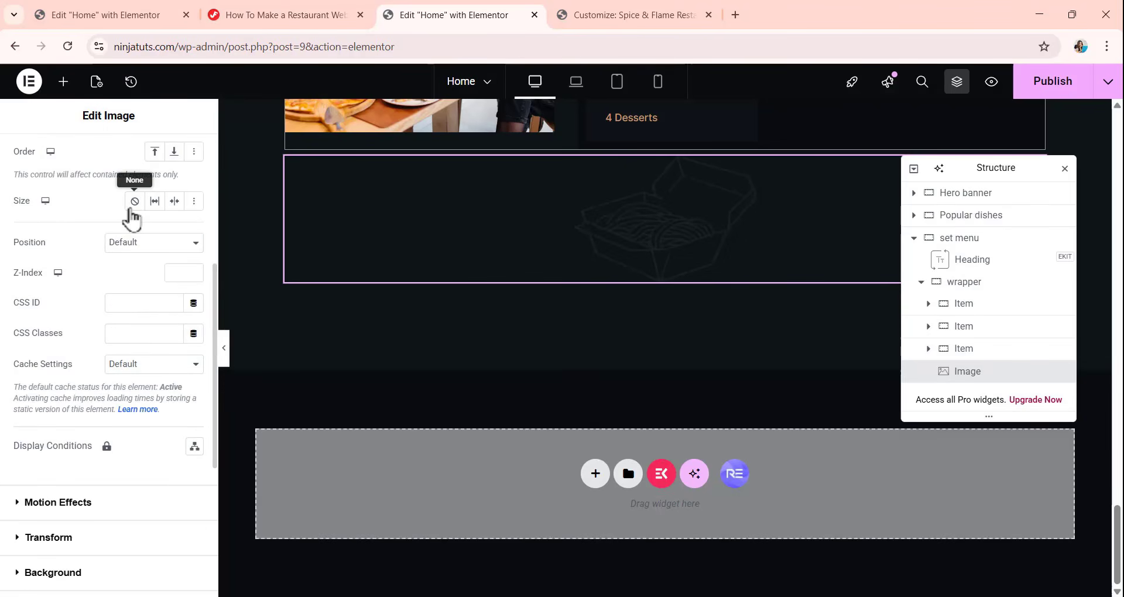
pyautogui.click(130, 207)
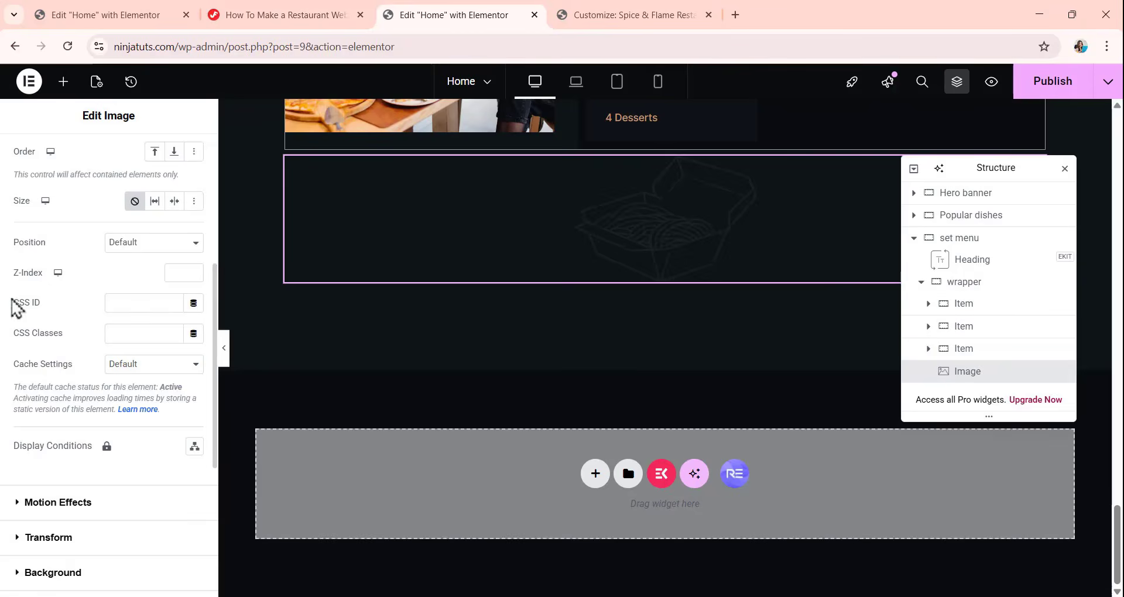
pyautogui.scroll(15, 532, 293)
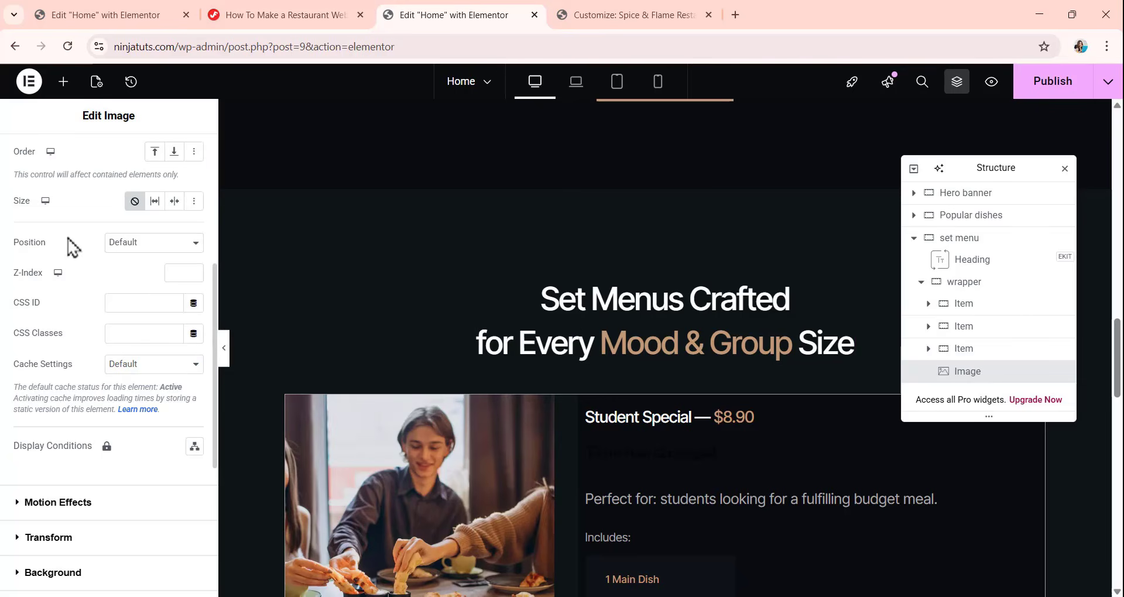
pyautogui.click(149, 250)
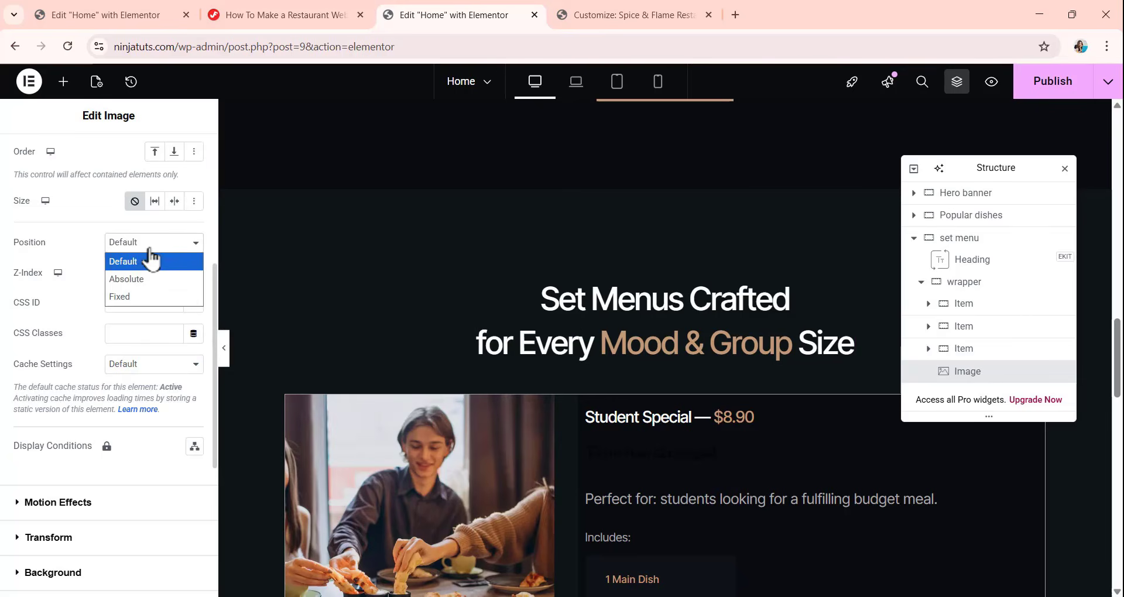
pyautogui.click(151, 284)
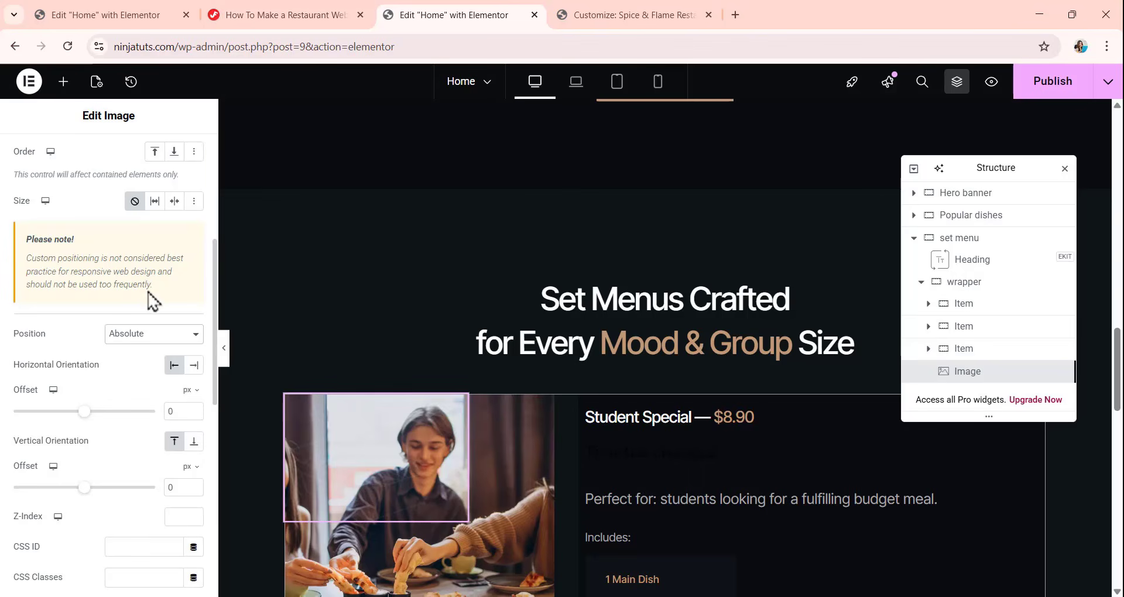
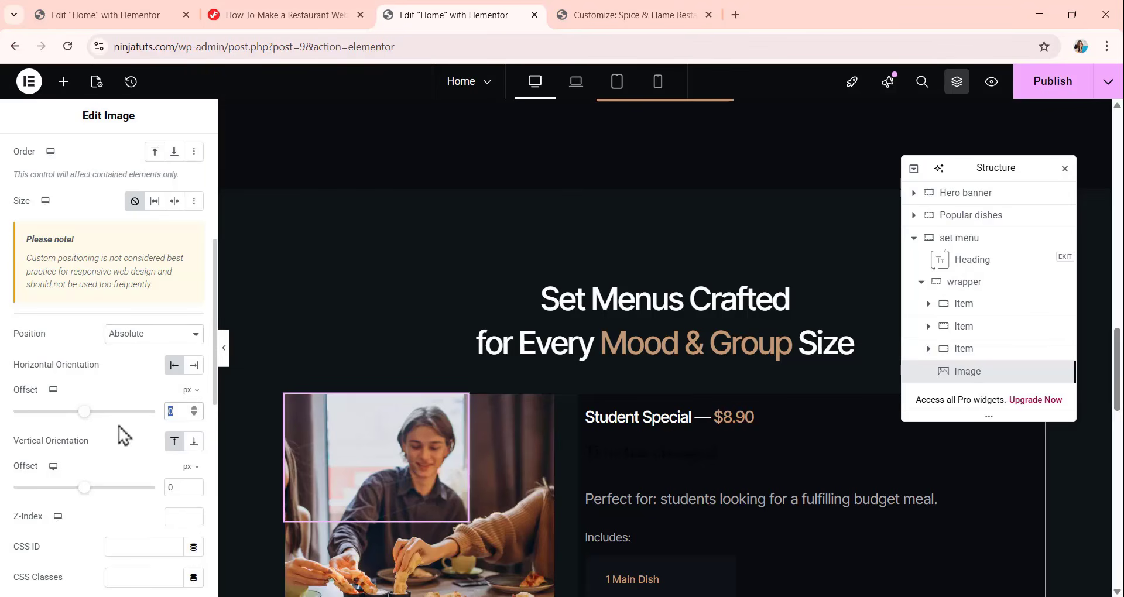
# Offset the absolutely positioned food box image by -88 px horizontally and -157 px vertically.
pyautogui.write('-88')
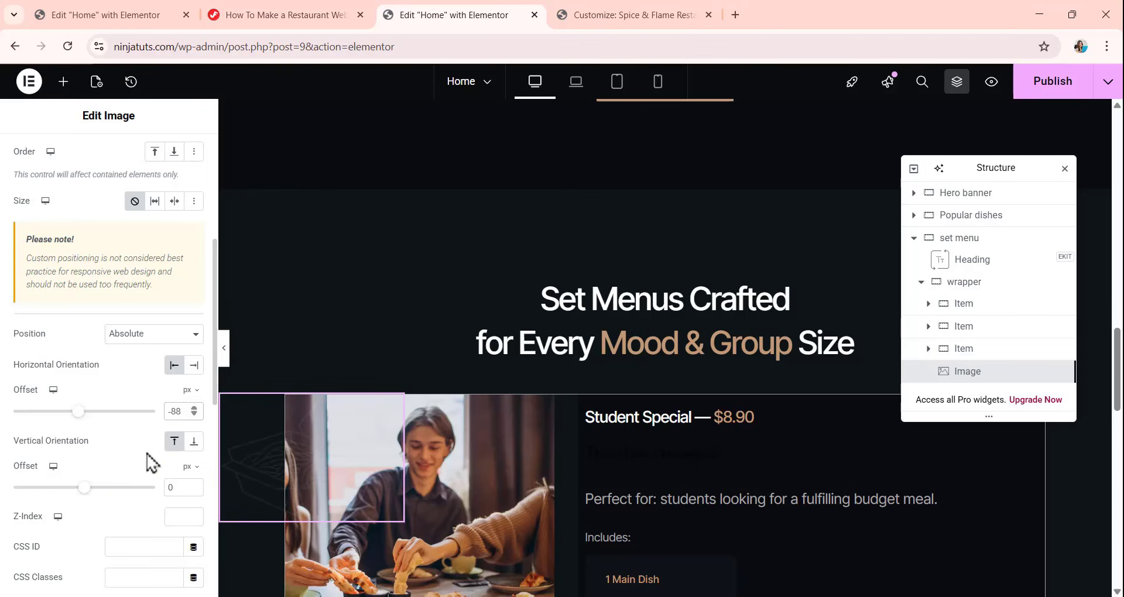
pyautogui.scroll(-2, 152, 460)
pyautogui.doubleClick(176, 415)
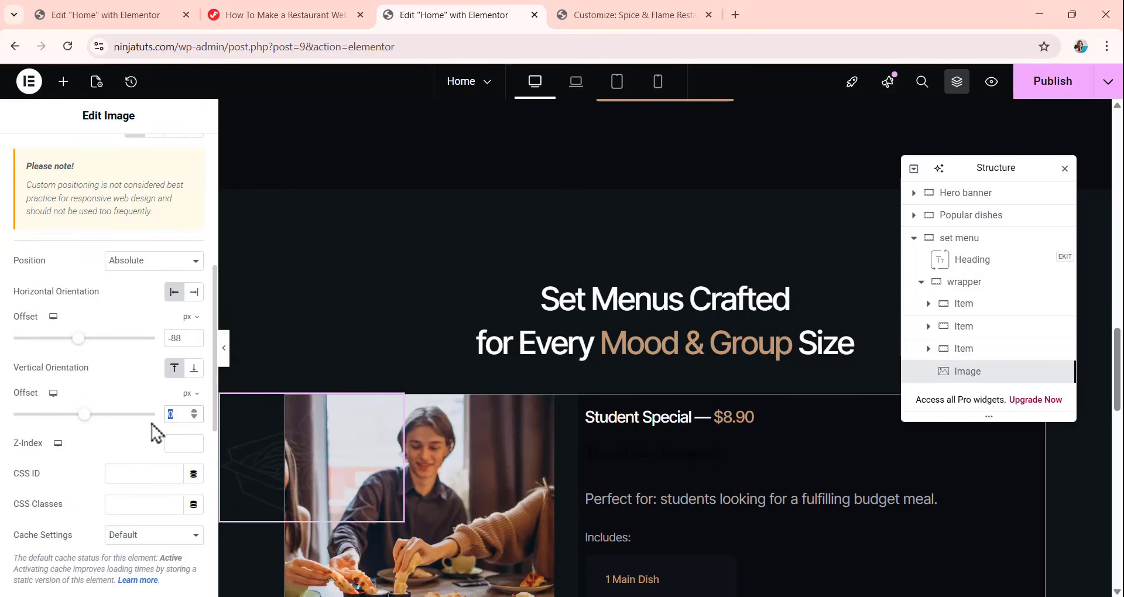
pyautogui.write('-157')
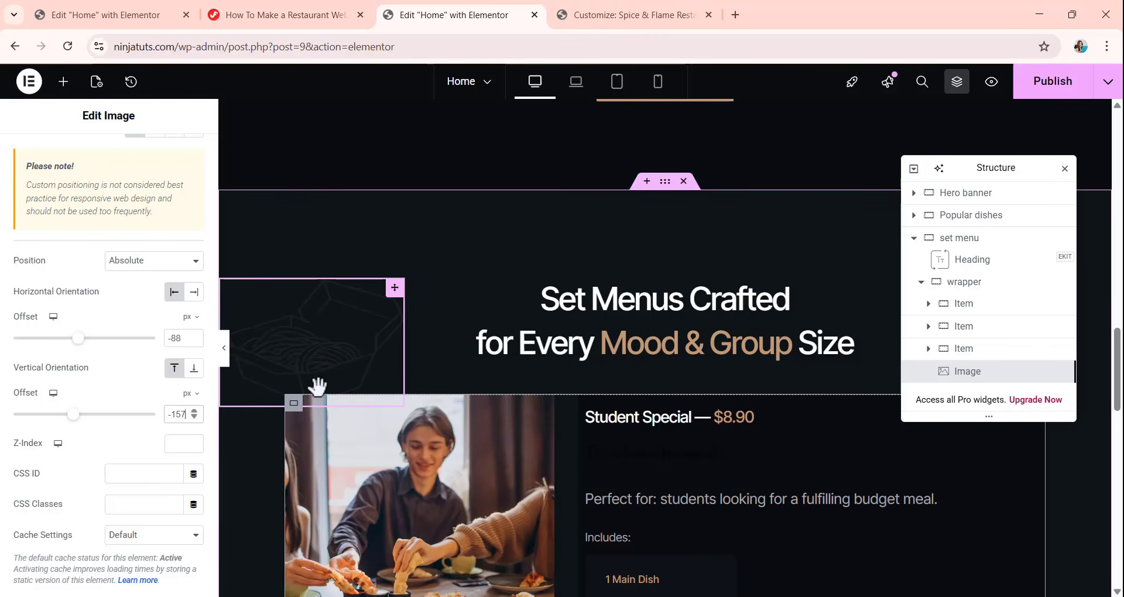
# Rotate the food box image beside the set menu heading by -7 degrees using its Transform settings.
pyautogui.scroll(-4, 117, 375)
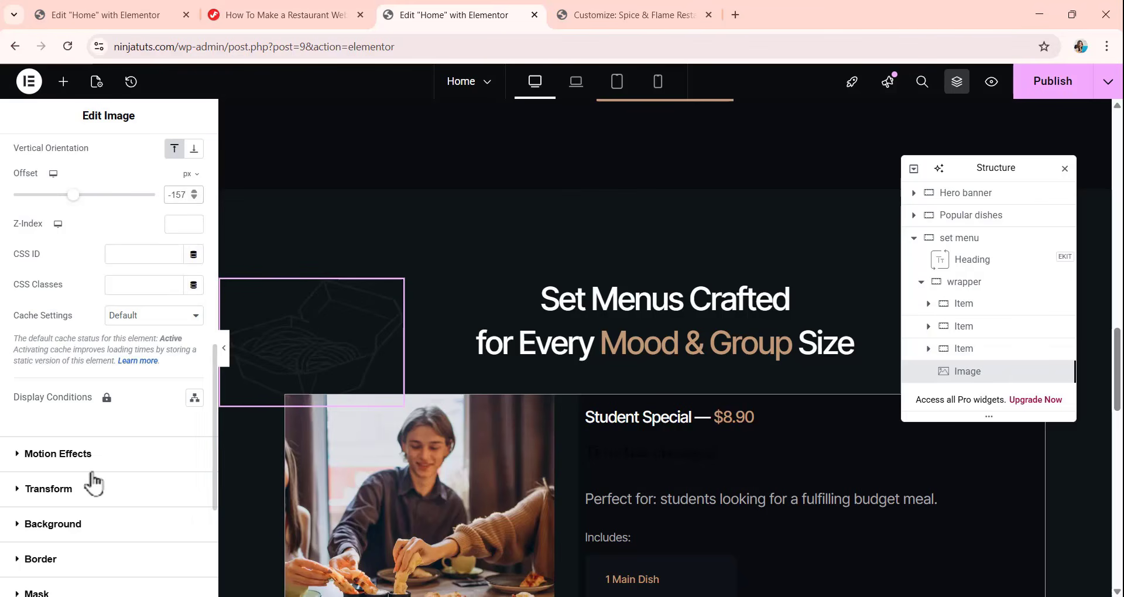
pyautogui.click(59, 489)
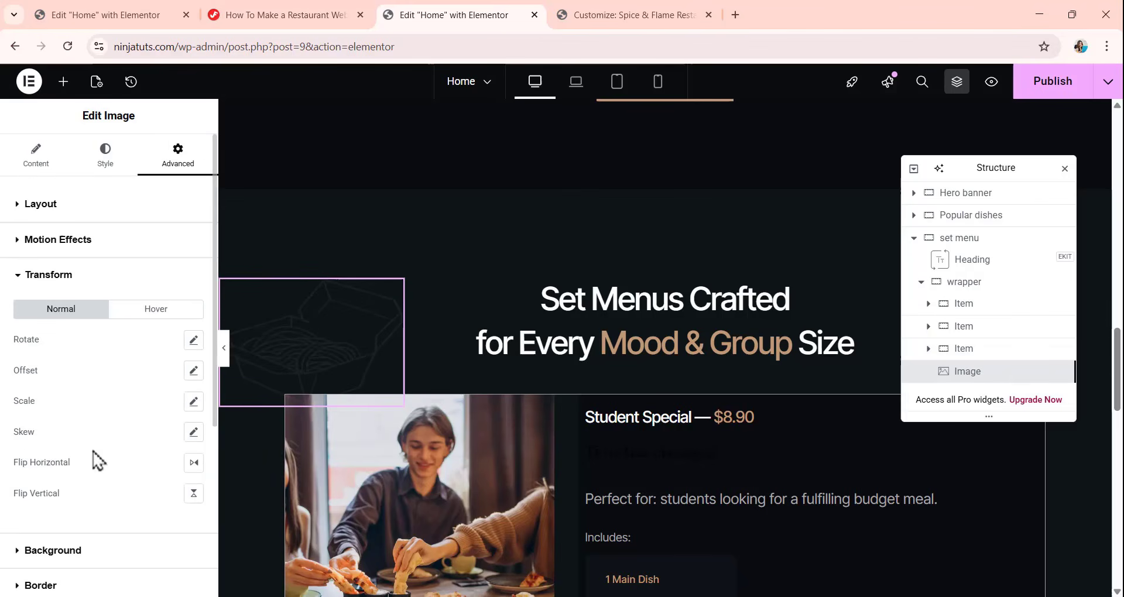
pyautogui.click(193, 342)
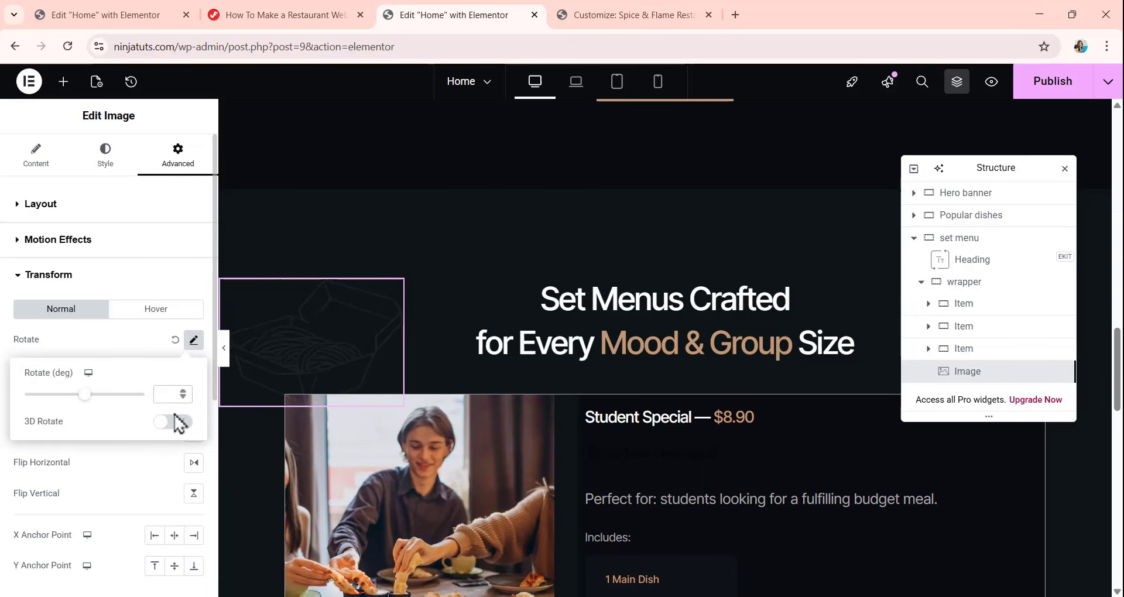
pyautogui.write('-7')
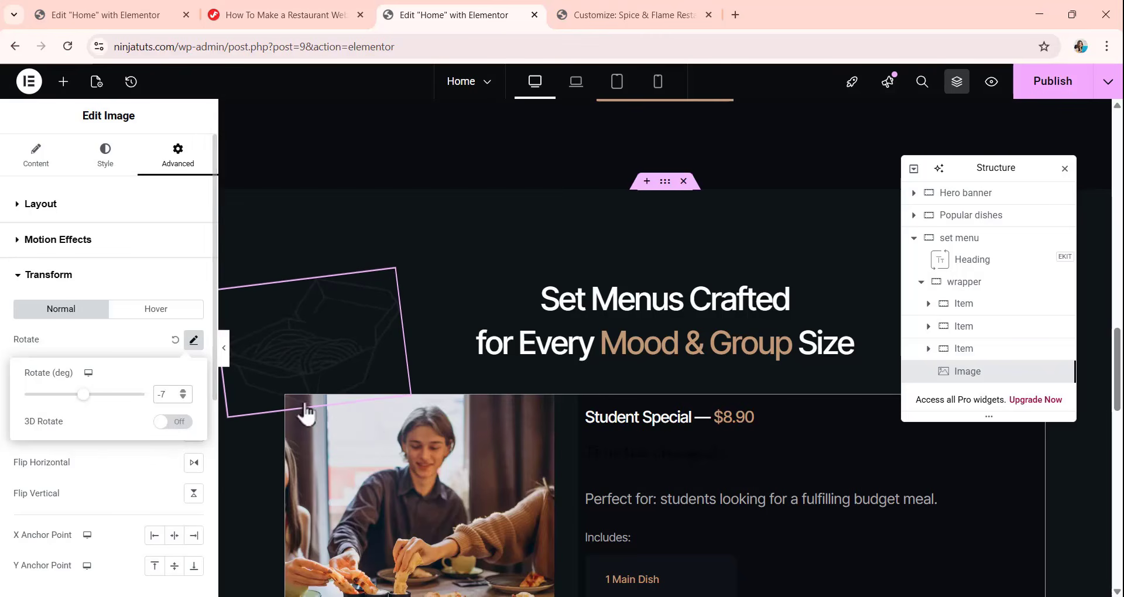
pyautogui.click(265, 220)
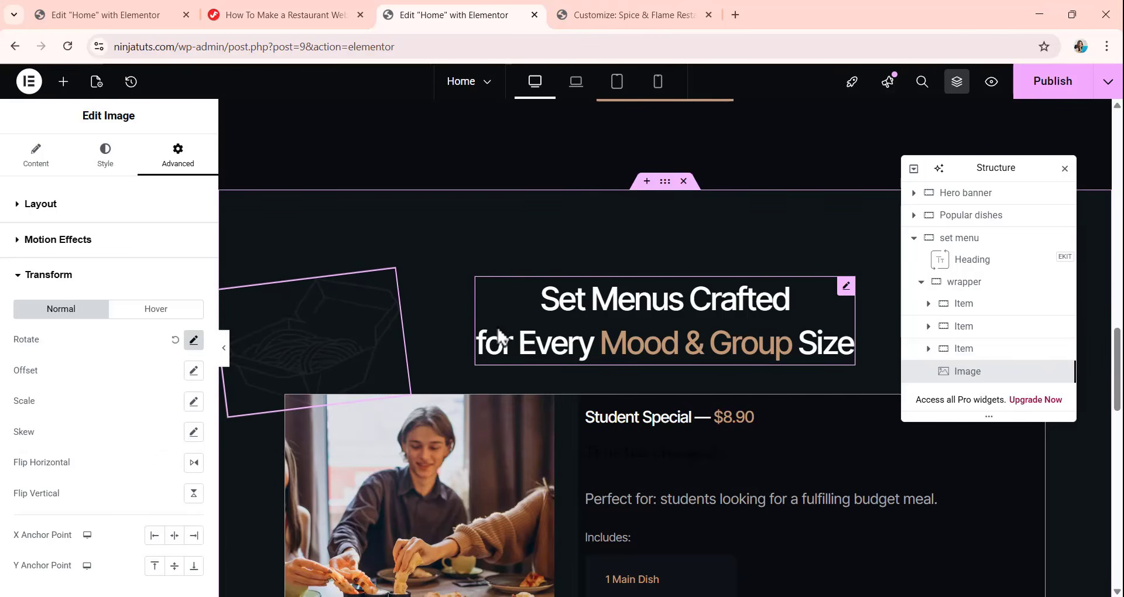
# Copy the Book a Table button from the hero banner.
pyautogui.scroll(-8, 641, 354)
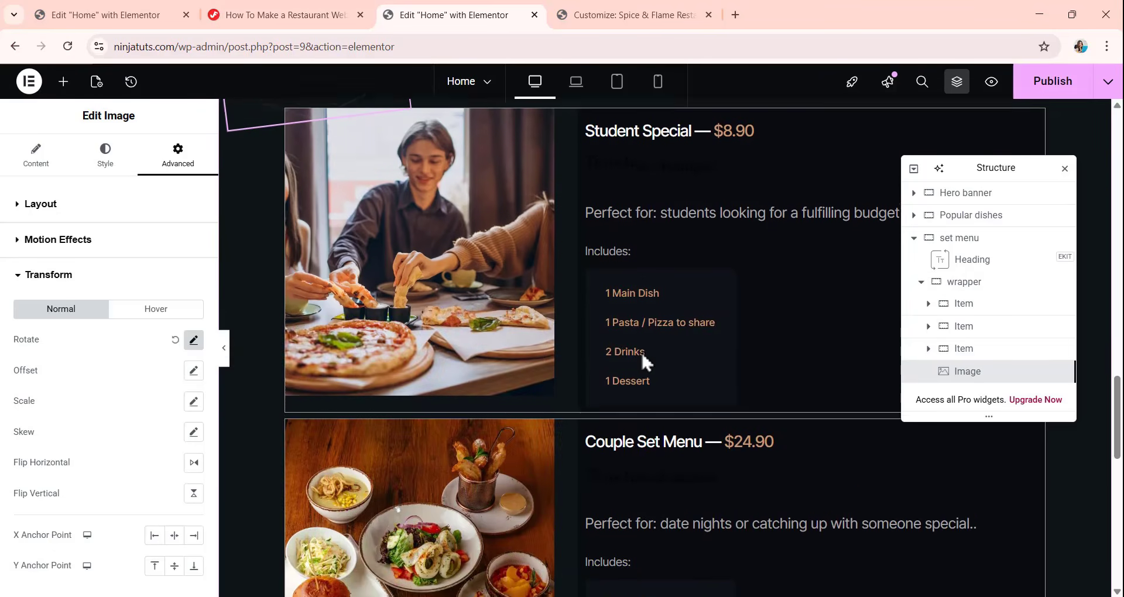
pyautogui.scroll(-5, 641, 352)
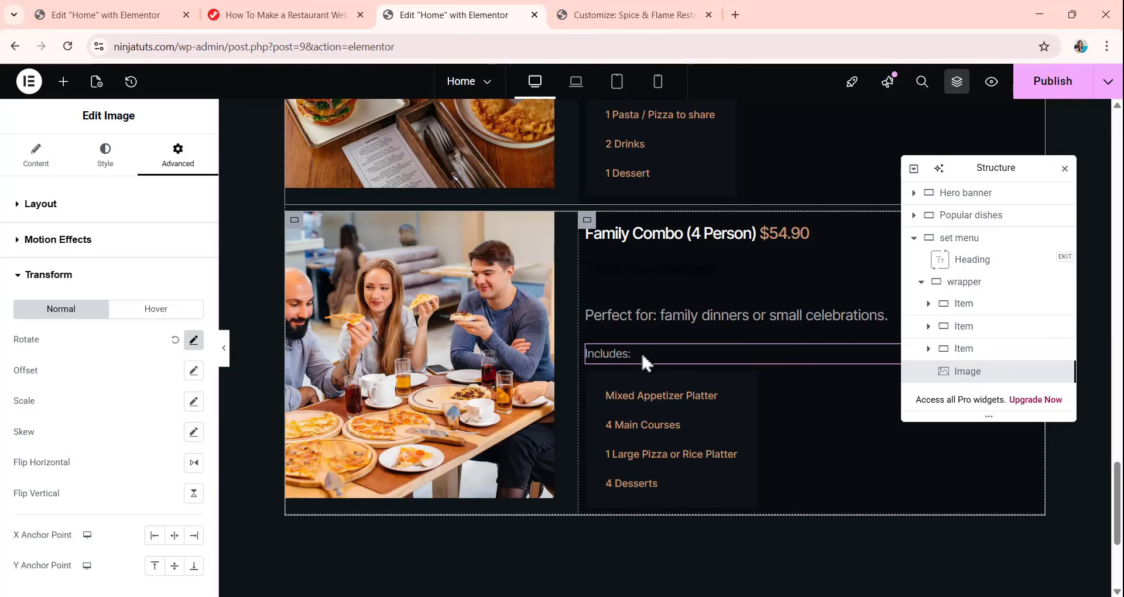
pyautogui.scroll(-3, 616, 423)
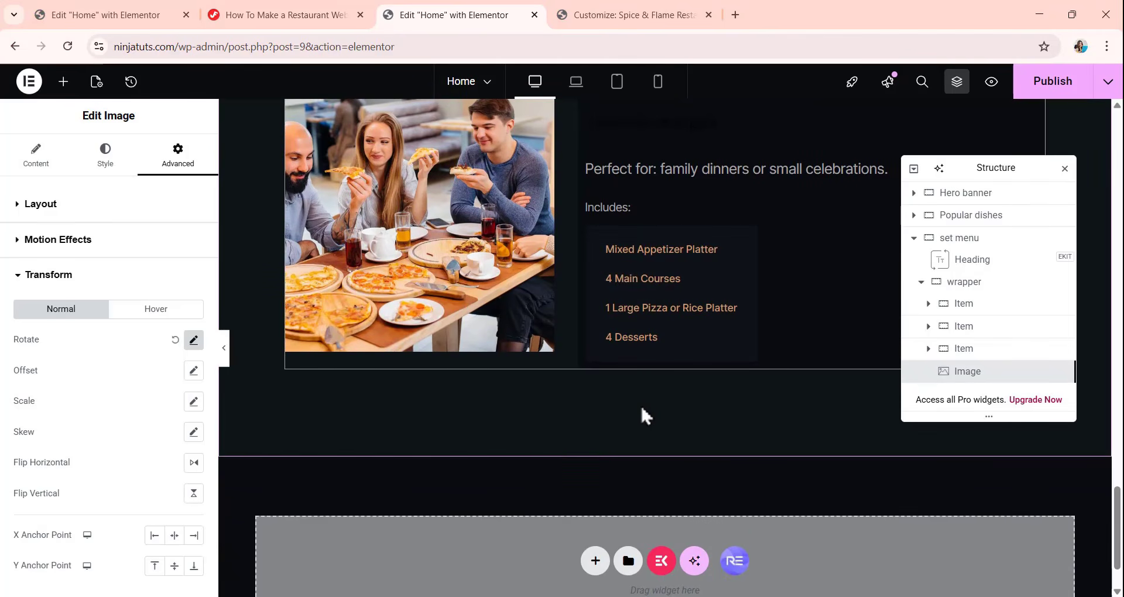
pyautogui.click(63, 81)
pyautogui.click(921, 283)
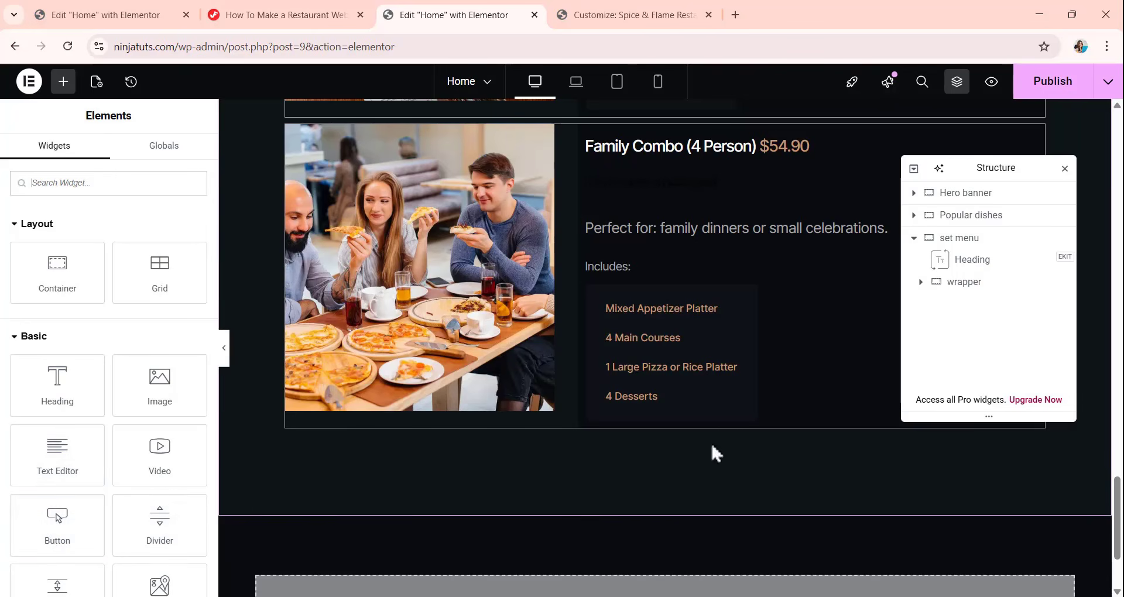
pyautogui.scroll(10, 657, 394)
pyautogui.scroll(10, 606, 343)
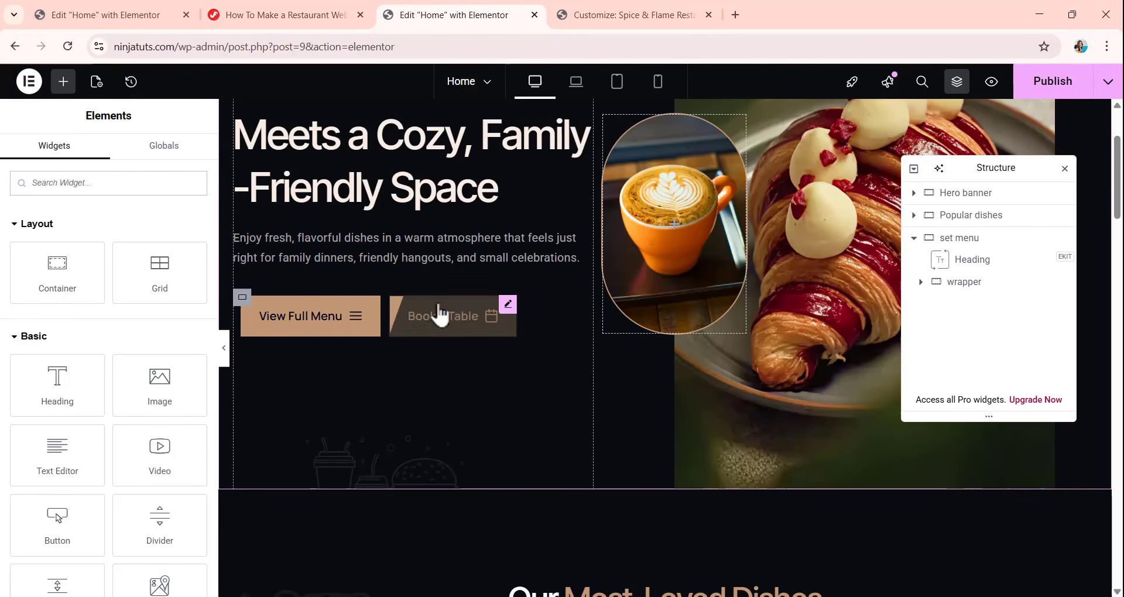
pyautogui.click(505, 311)
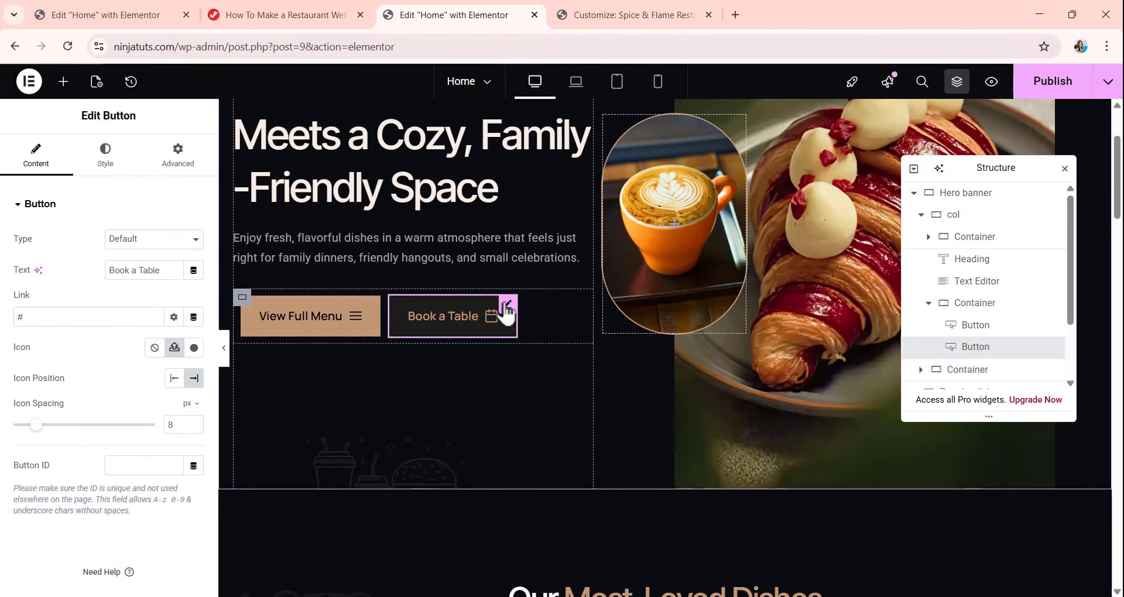
pyautogui.rightClick(505, 313)
pyautogui.click(519, 334)
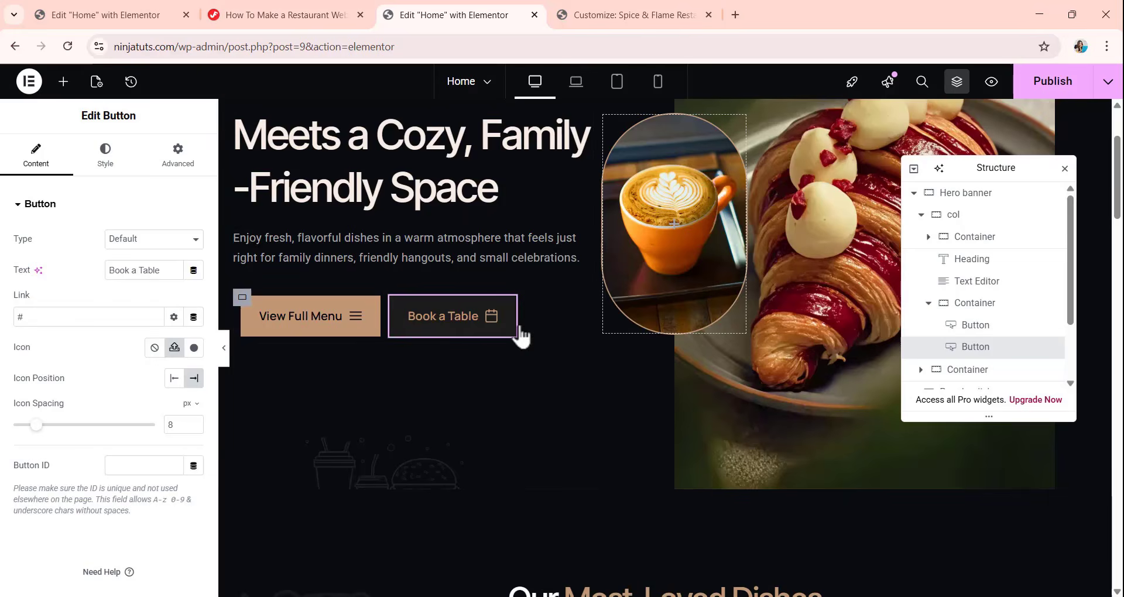
# Paste the copied button into the set menu section and move it below the wrapper container, outside the Family Combo item.
pyautogui.scroll(-12, 556, 287)
pyautogui.scroll(-15, 660, 300)
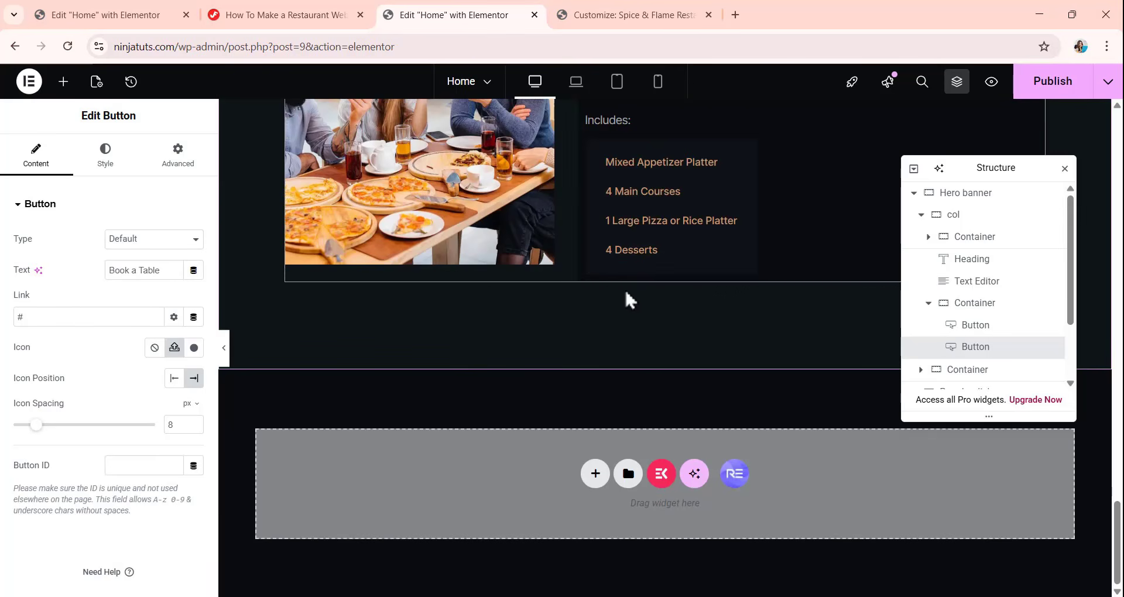
pyautogui.click(622, 260)
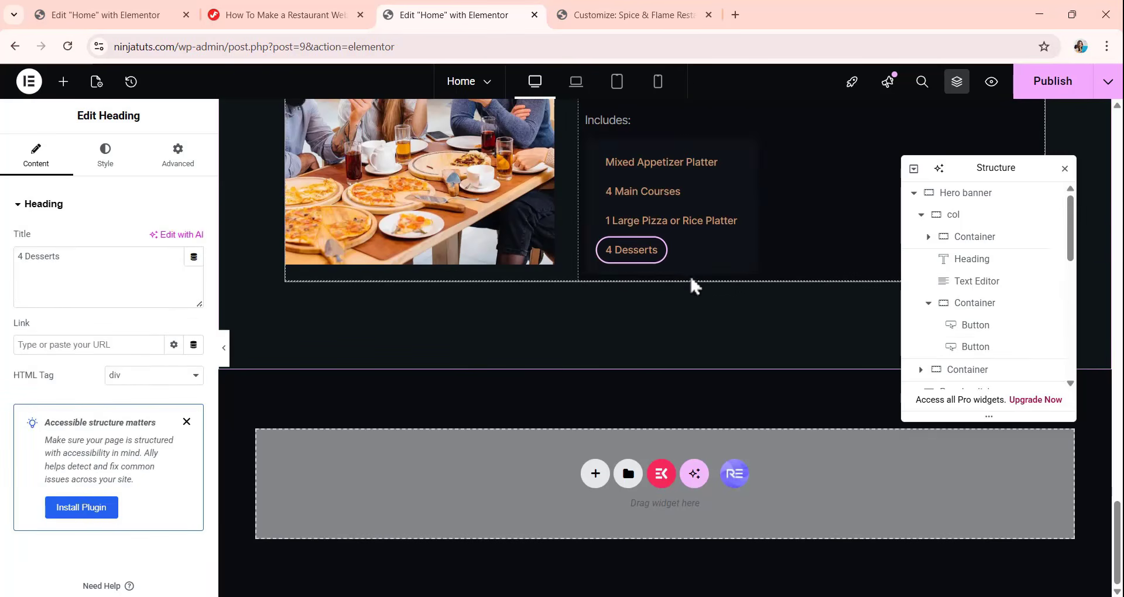
pyautogui.rightClick(691, 280)
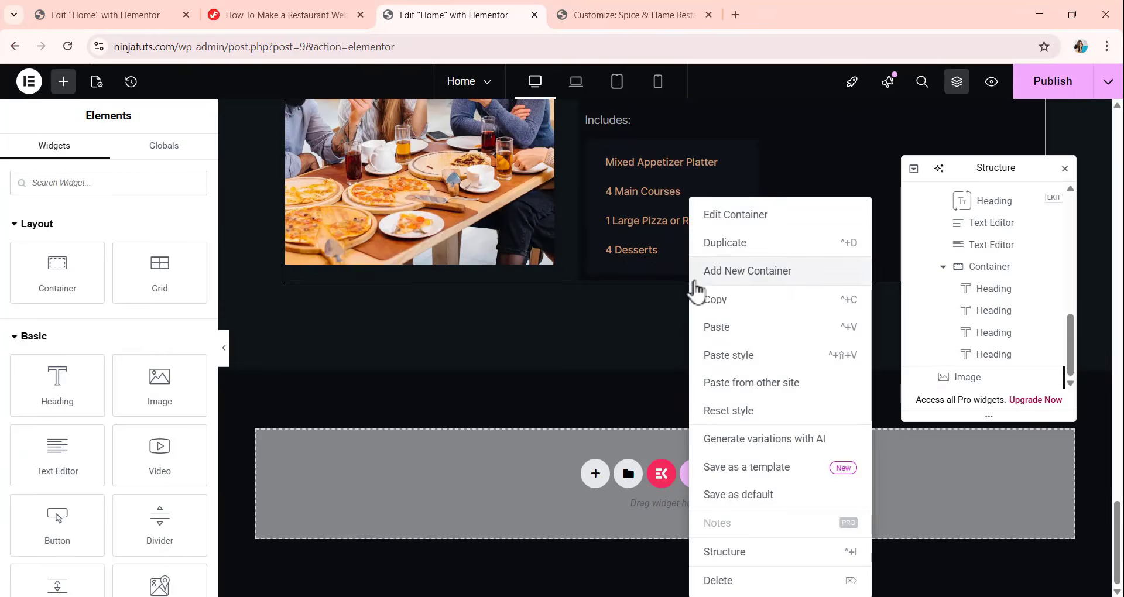
pyautogui.click(718, 327)
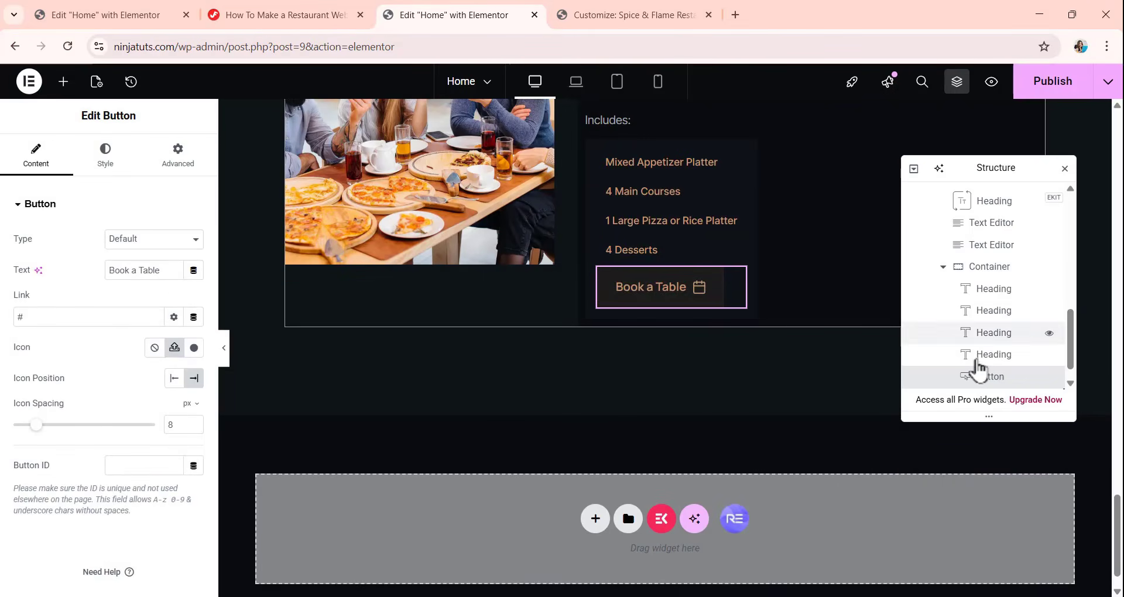
pyautogui.moveTo(979, 376); pyautogui.dragTo(954, 225)
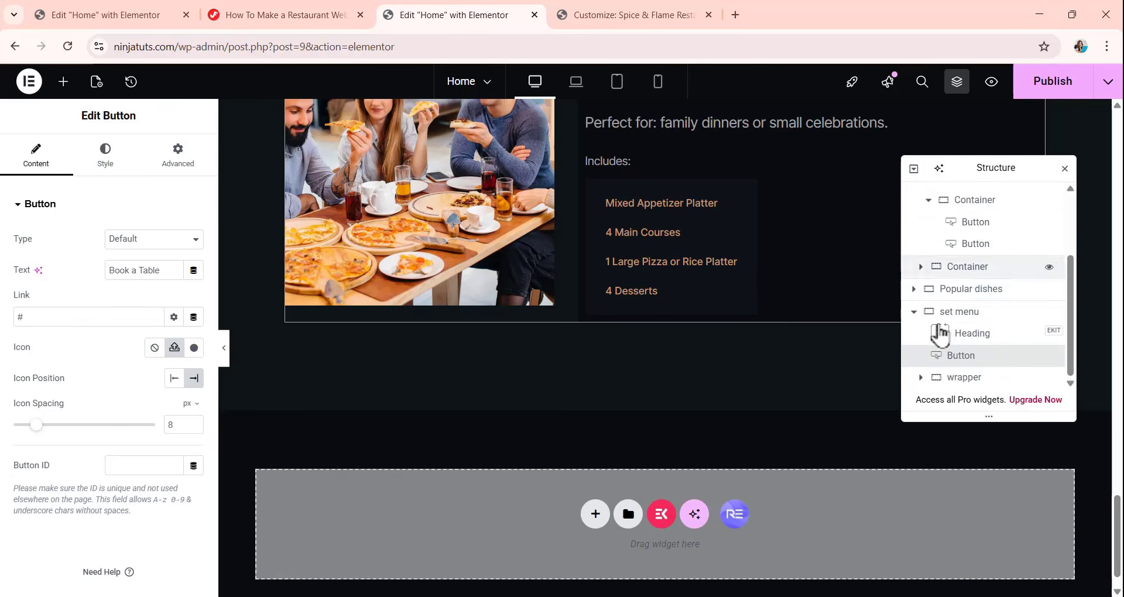
pyautogui.moveTo(941, 369); pyautogui.dragTo(947, 351)
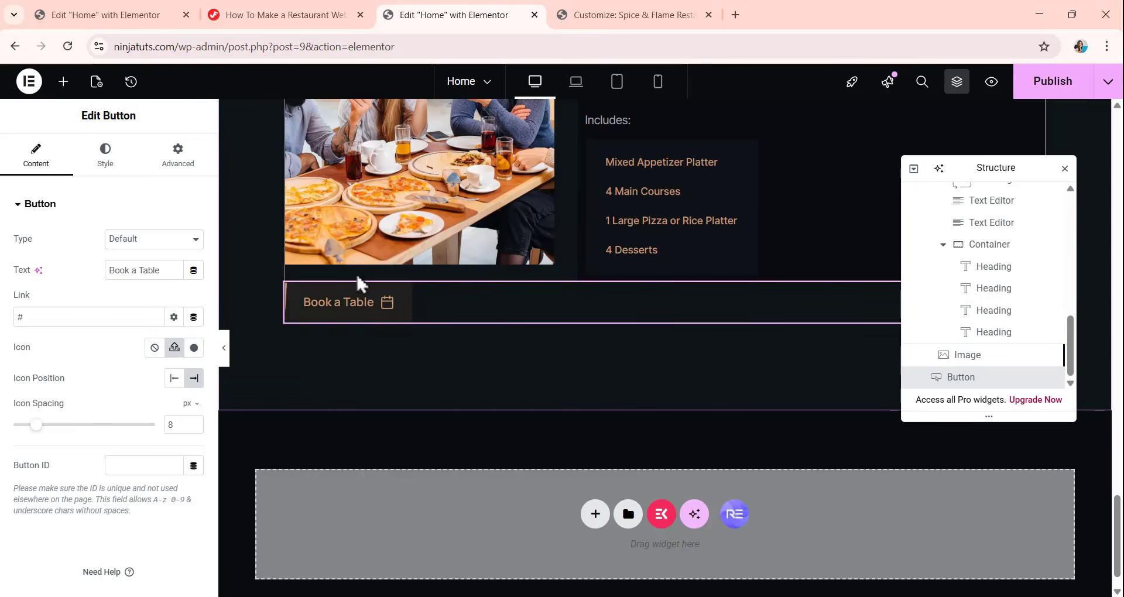
# Center the Book a Table button below the set menu items.
pyautogui.scroll(3, 410, 264)
pyautogui.scroll(10, 456, 351)
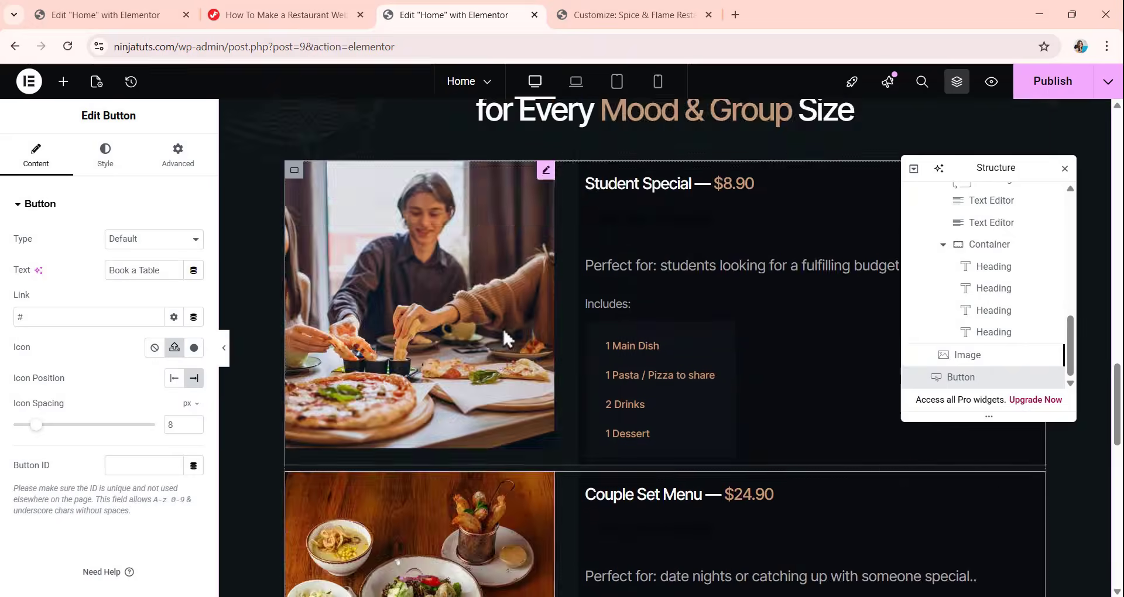
pyautogui.scroll(-12, 502, 338)
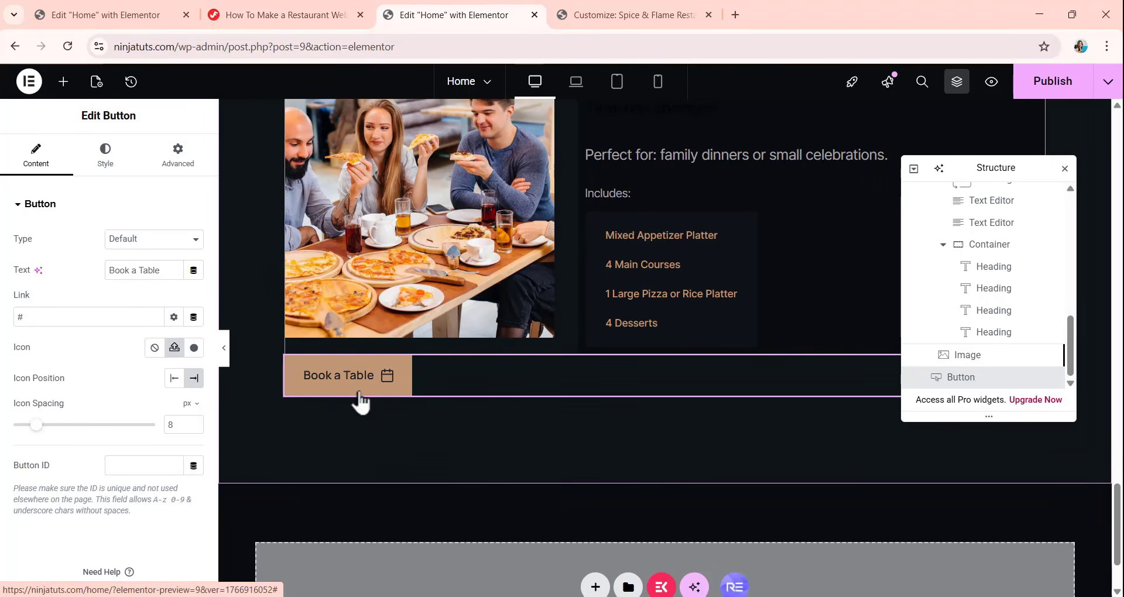
pyautogui.click(107, 154)
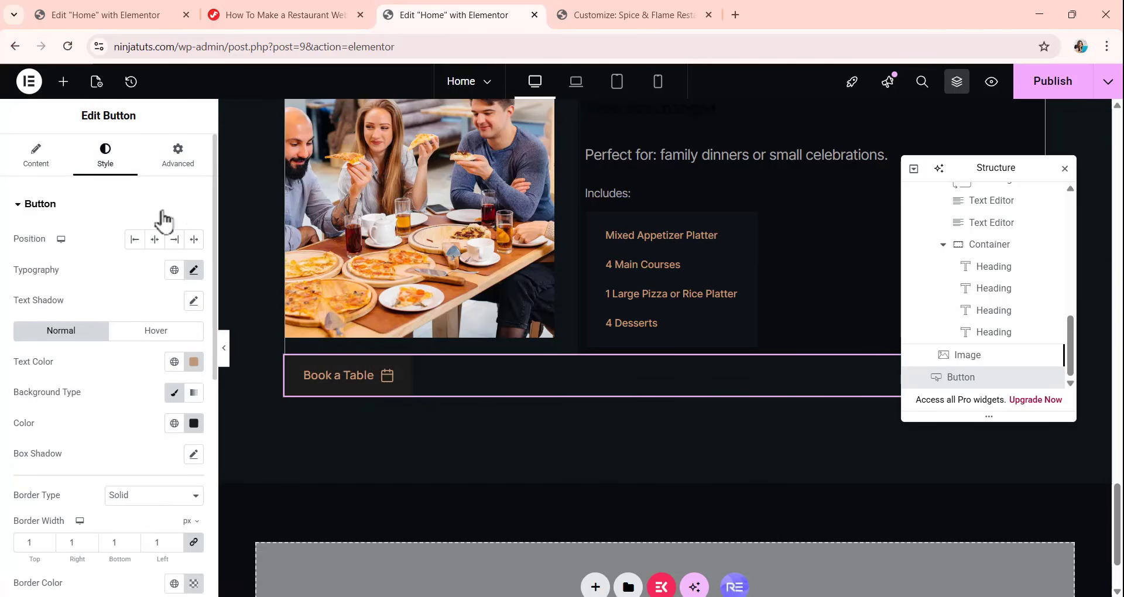
pyautogui.click(154, 242)
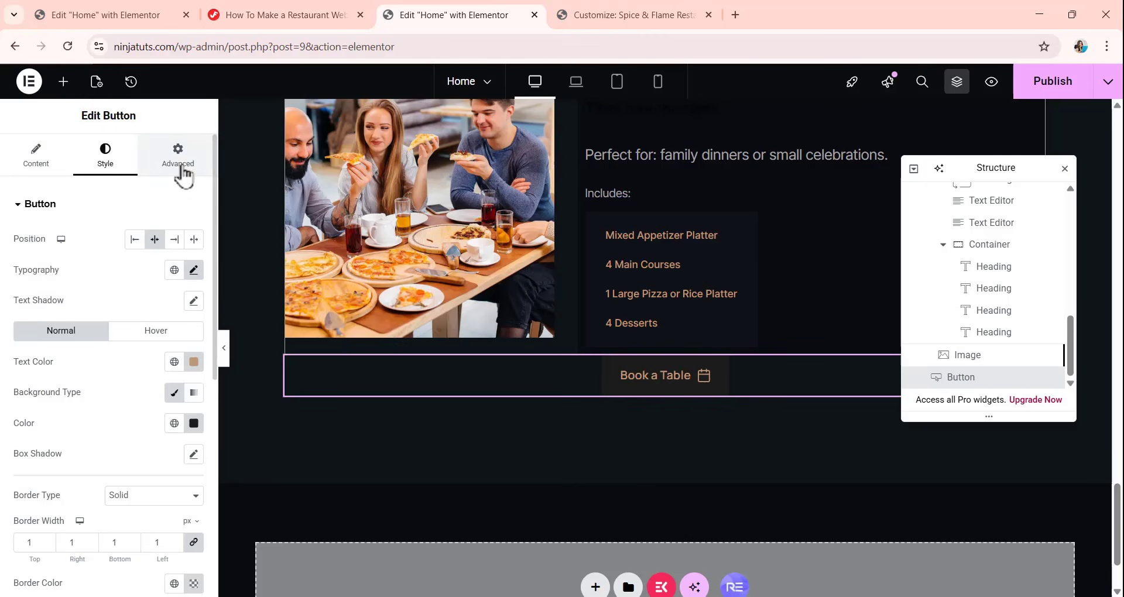
# Unlink the Book a Table button's margin values and set its top margin to 40 px.
pyautogui.click(179, 159)
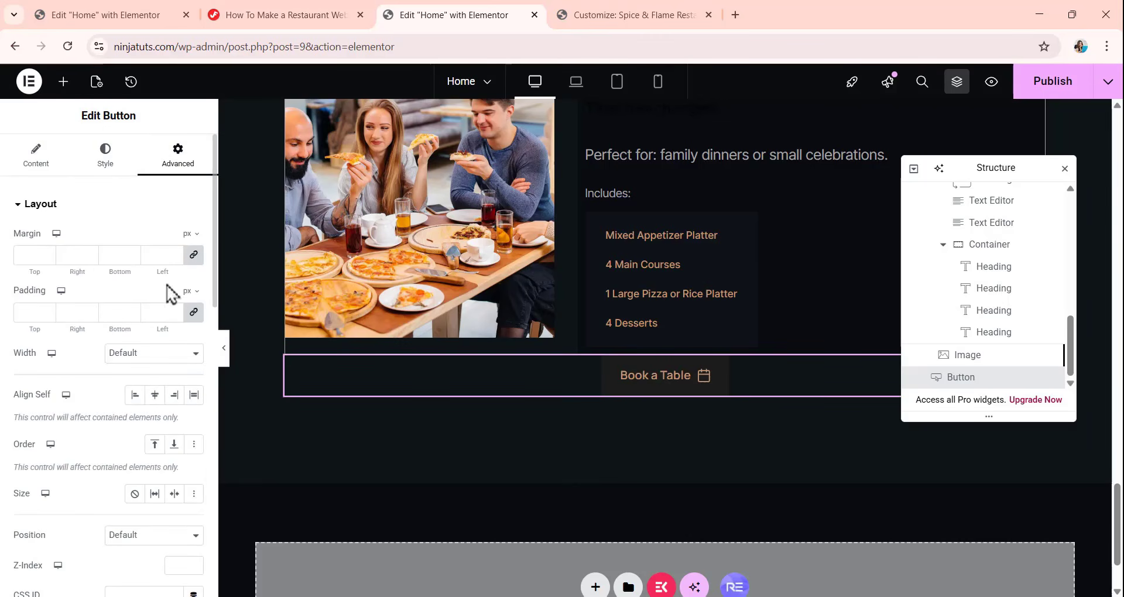
pyautogui.click(193, 255)
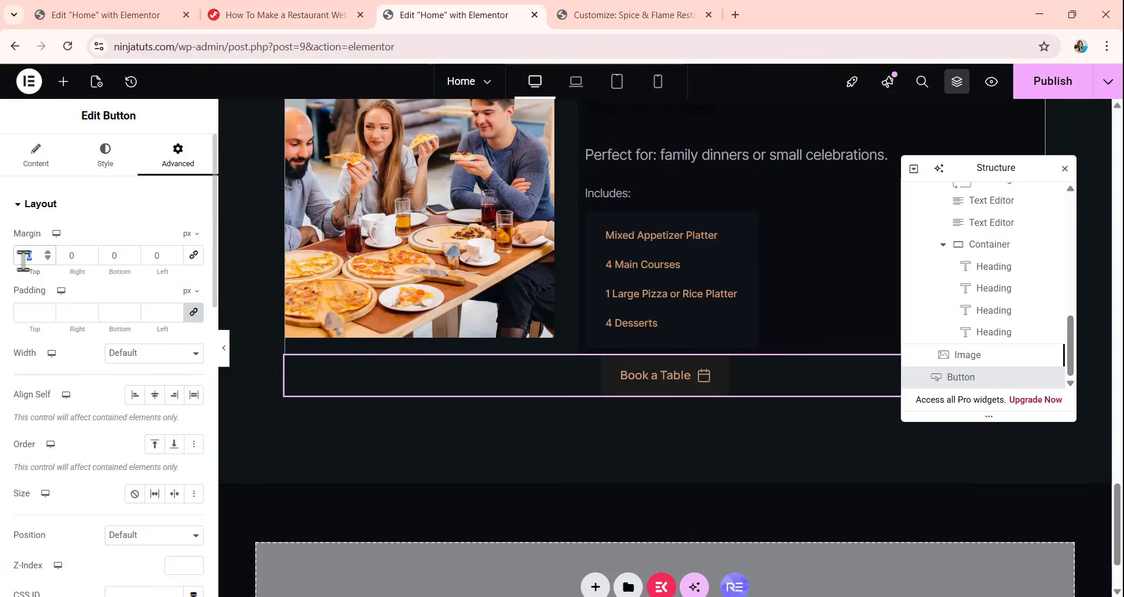
pyautogui.write('40')
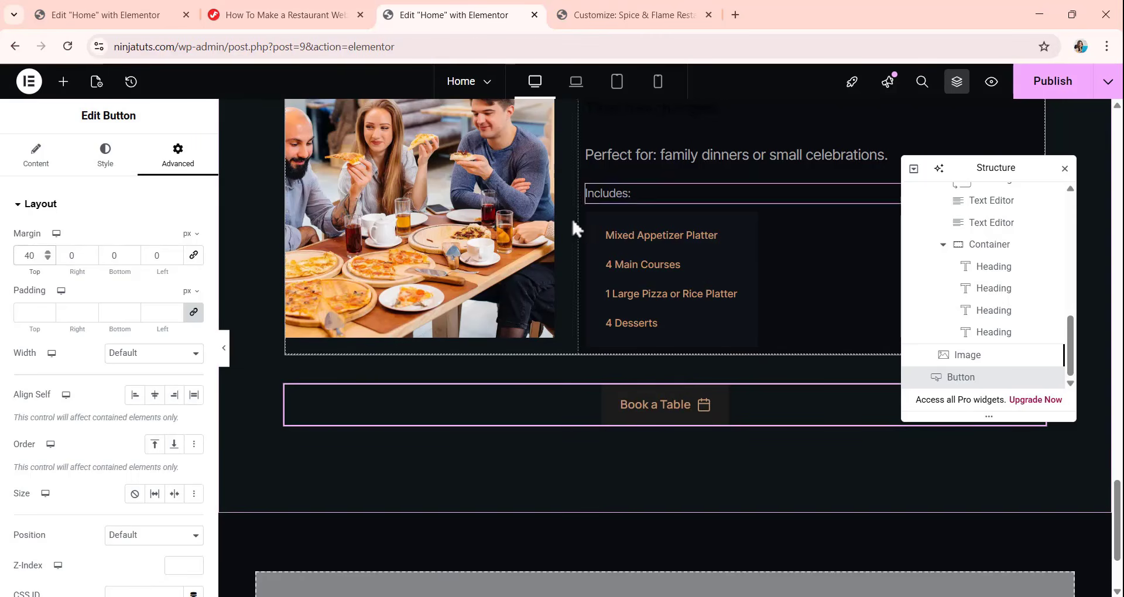
pyautogui.click(38, 167)
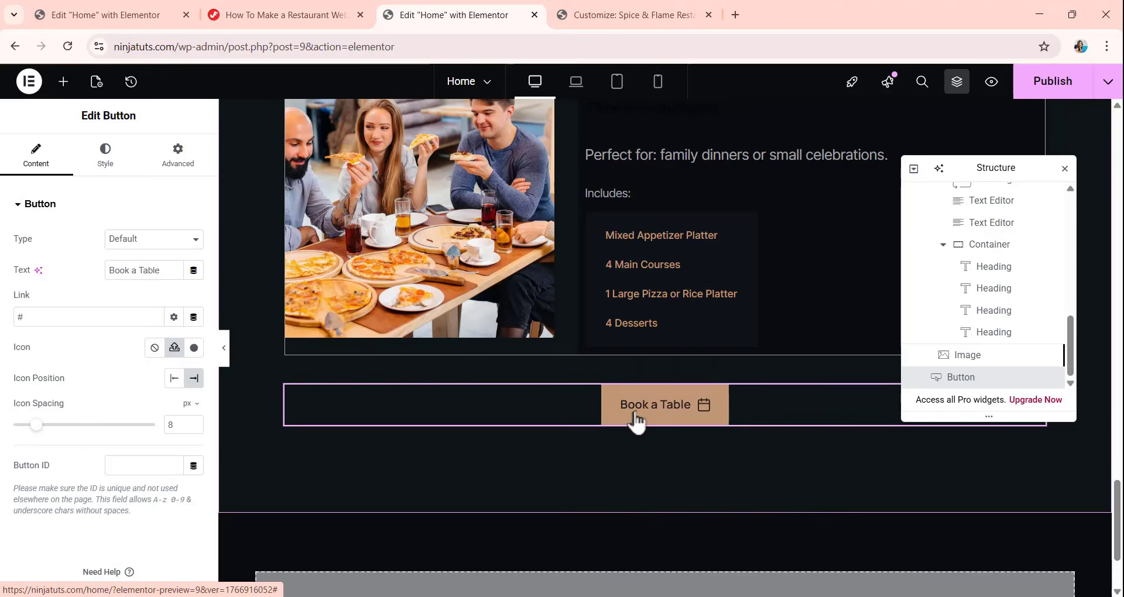
# Review the set menu section's layout in the laptop and tablet responsive previews.
pyautogui.scroll(15, 662, 432)
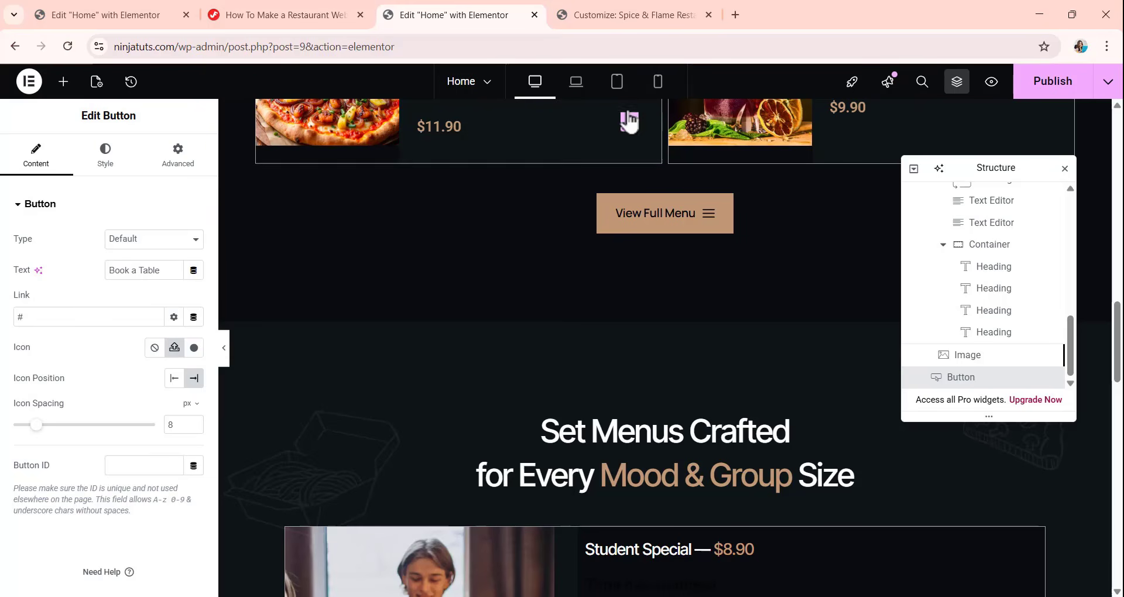
pyautogui.click(577, 88)
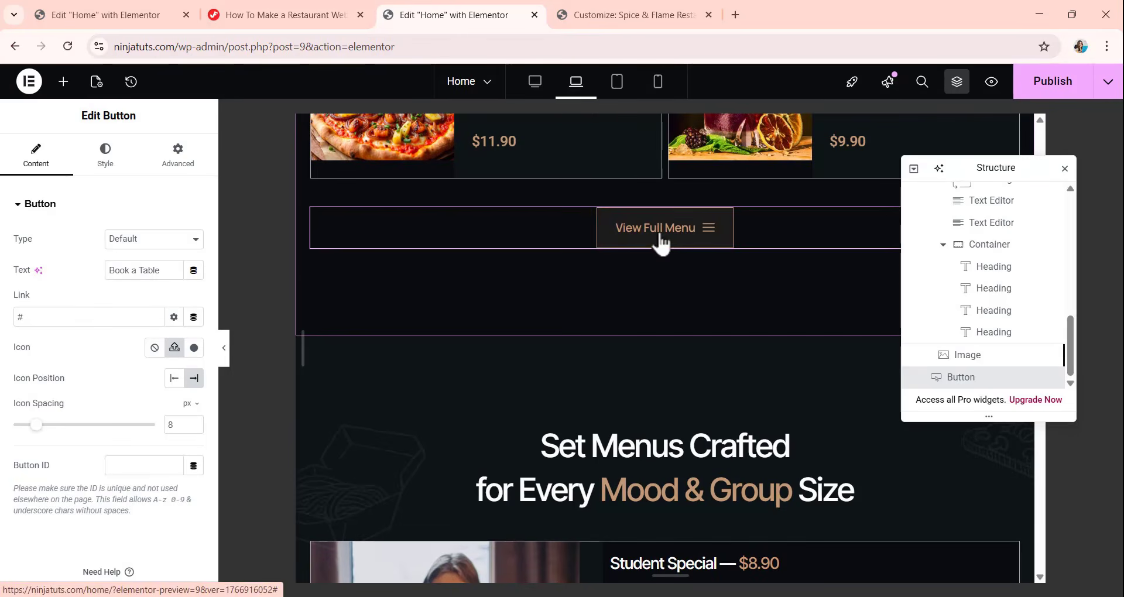
pyautogui.scroll(-15, 660, 240)
pyautogui.scroll(10, 660, 240)
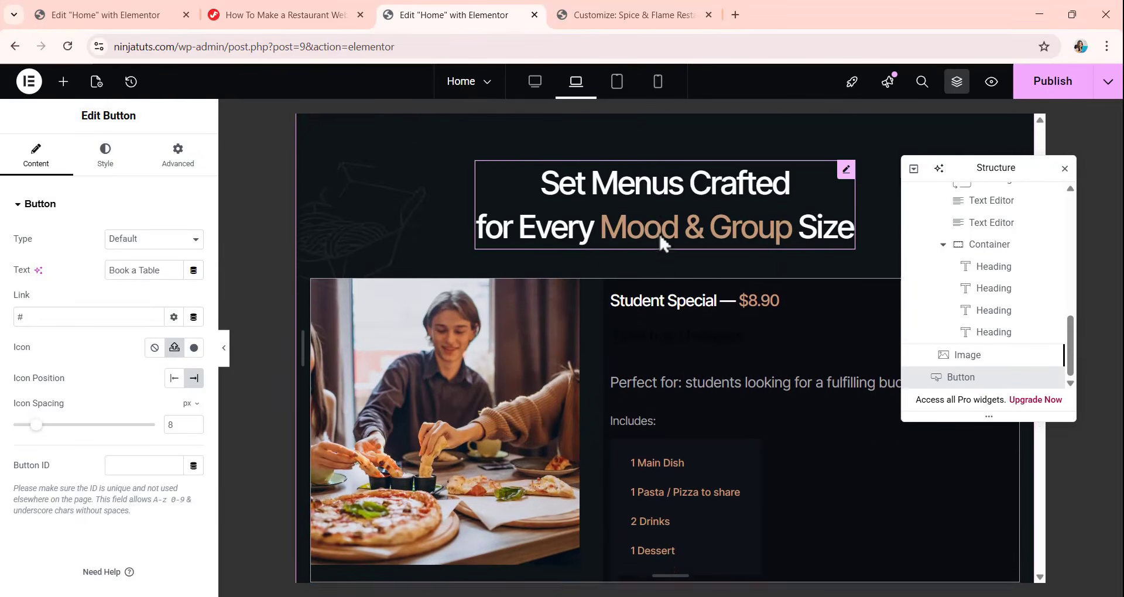
pyautogui.scroll(-3, 659, 232)
pyautogui.scroll(-10, 659, 234)
pyautogui.scroll(11, 659, 233)
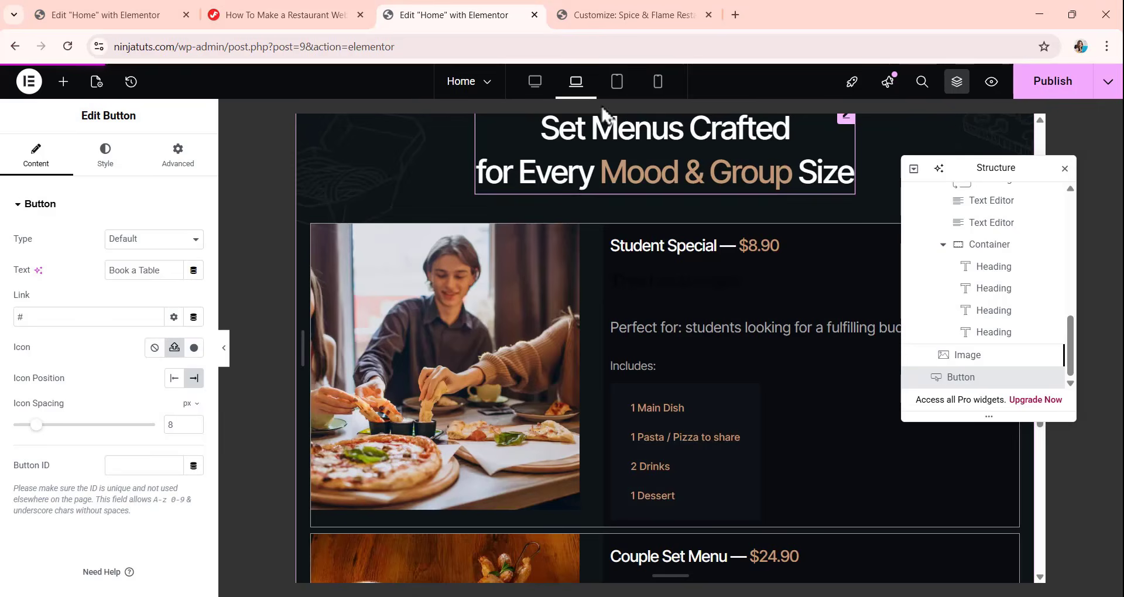
pyautogui.scroll(-10, 611, 108)
pyautogui.click(616, 85)
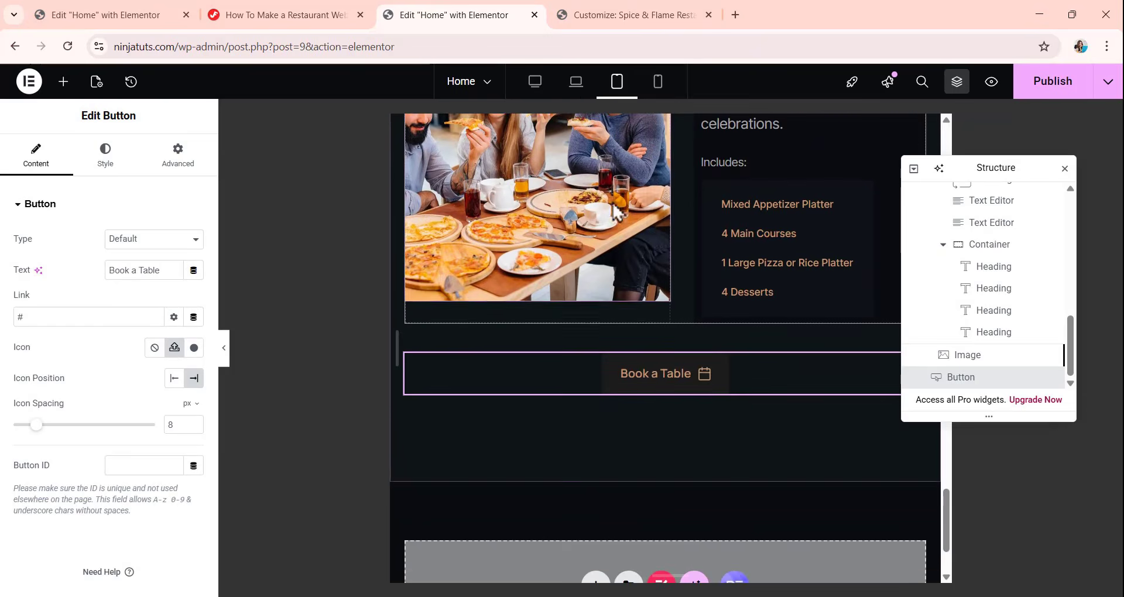
pyautogui.scroll(10, 609, 250)
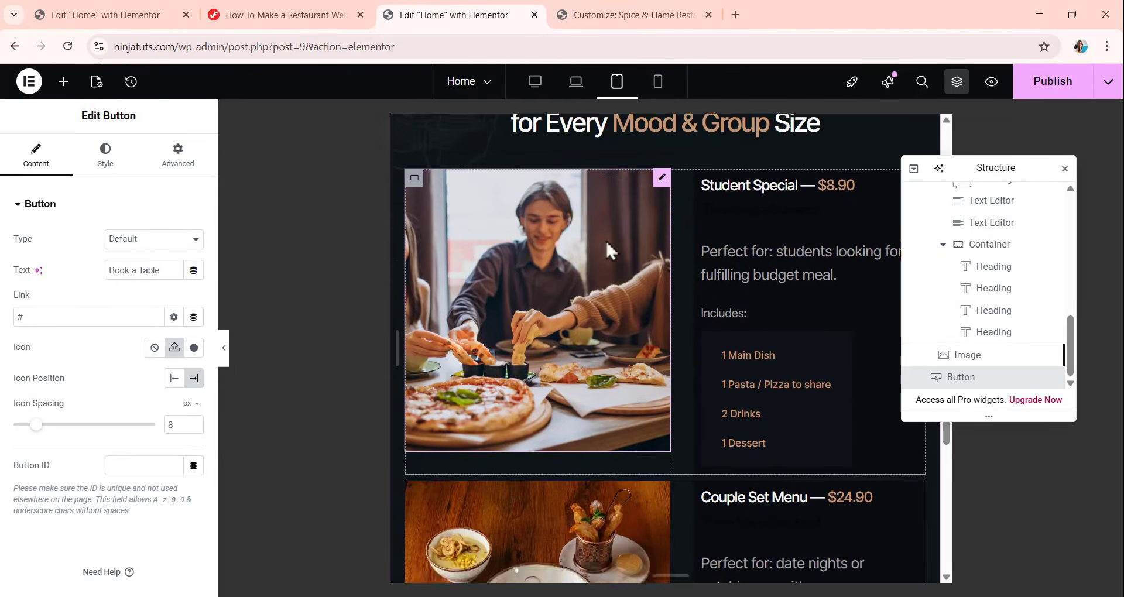
# Unlink the set menu container's tablet padding and set it to 80 px top, 30 px right, 80 px bottom and 20 px left.
pyautogui.scroll(-4, 611, 252)
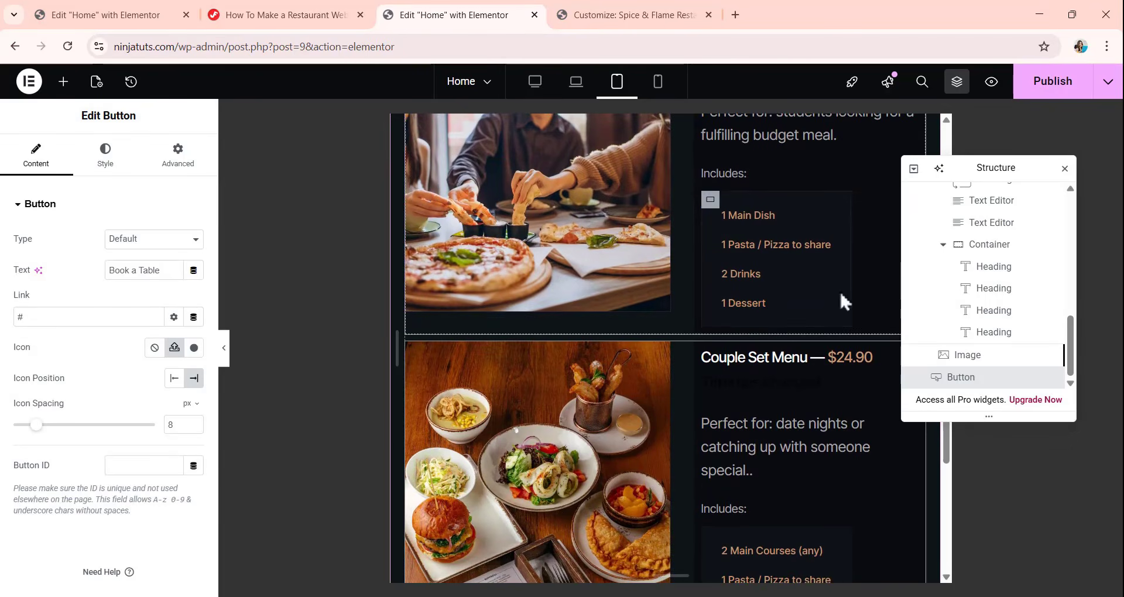
pyautogui.scroll(4, 1006, 310)
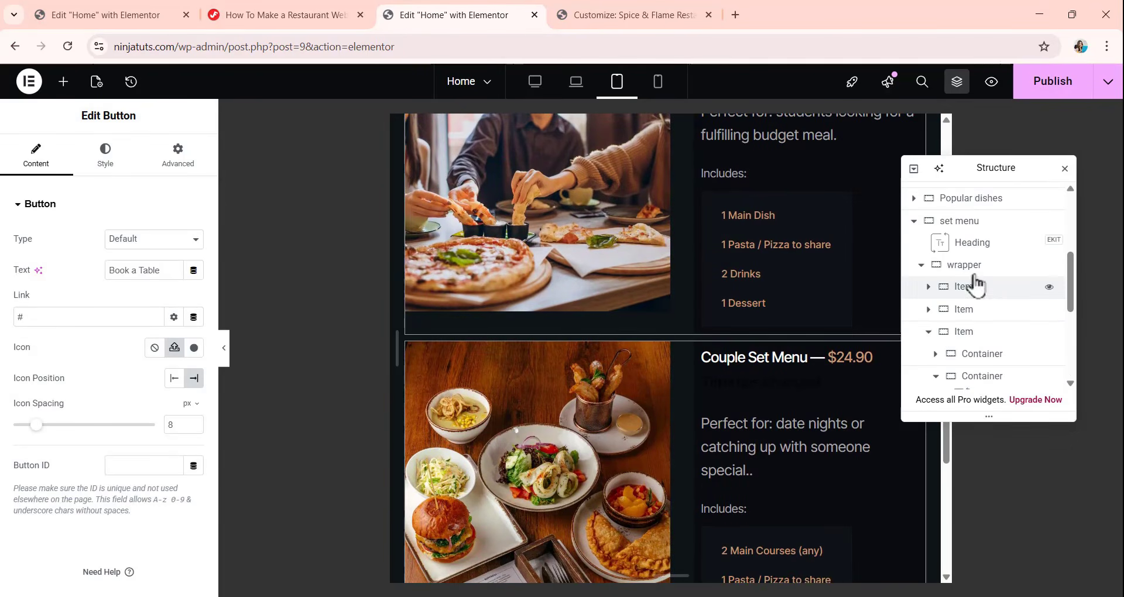
pyautogui.click(975, 227)
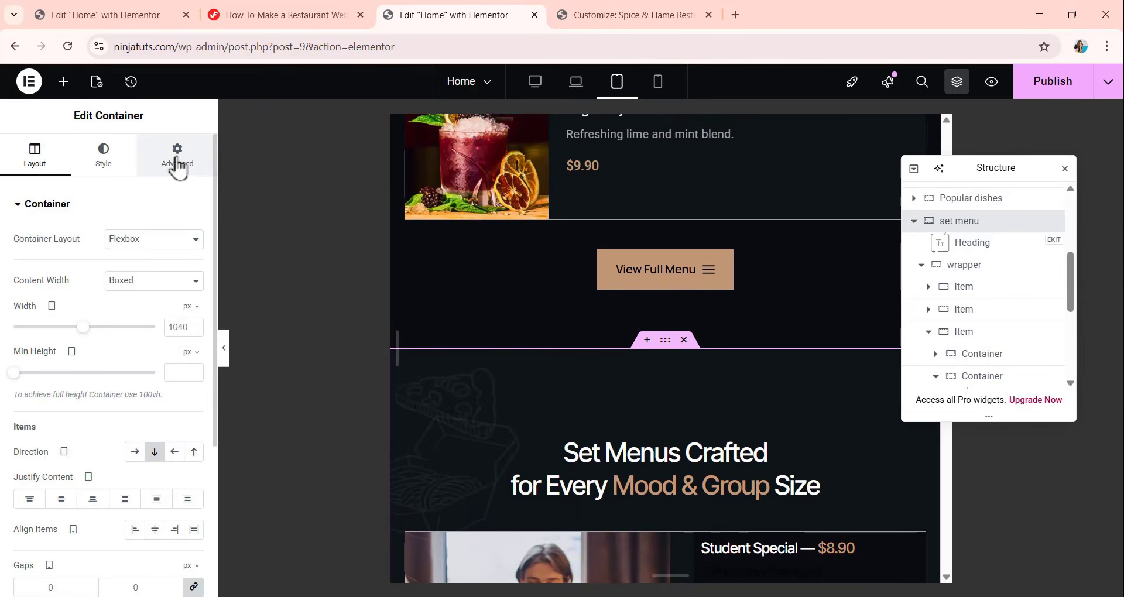
pyautogui.click(178, 165)
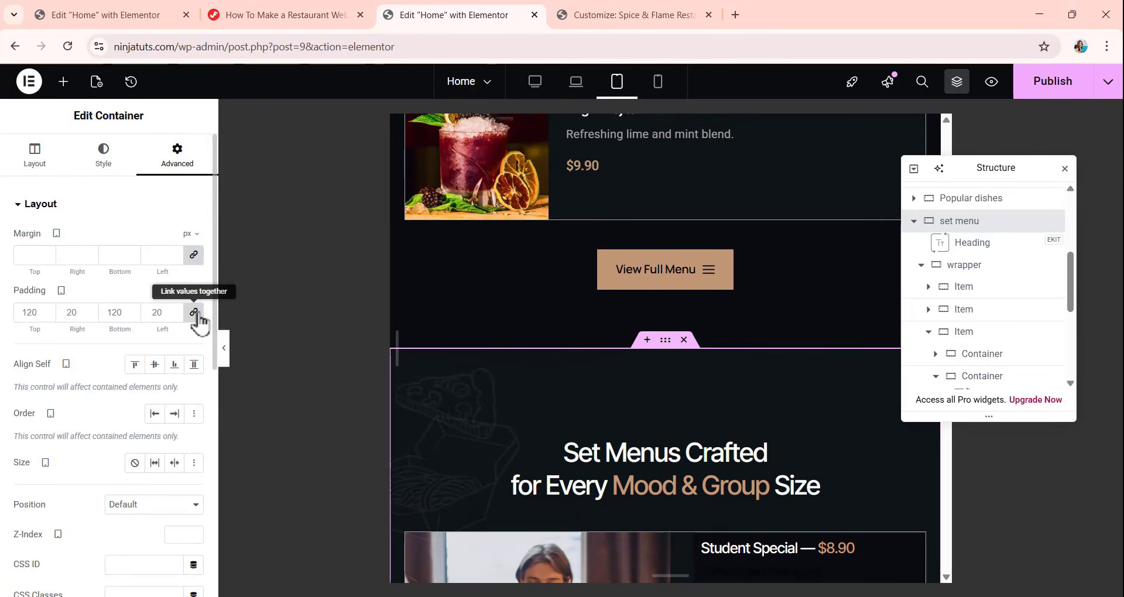
pyautogui.click(193, 312)
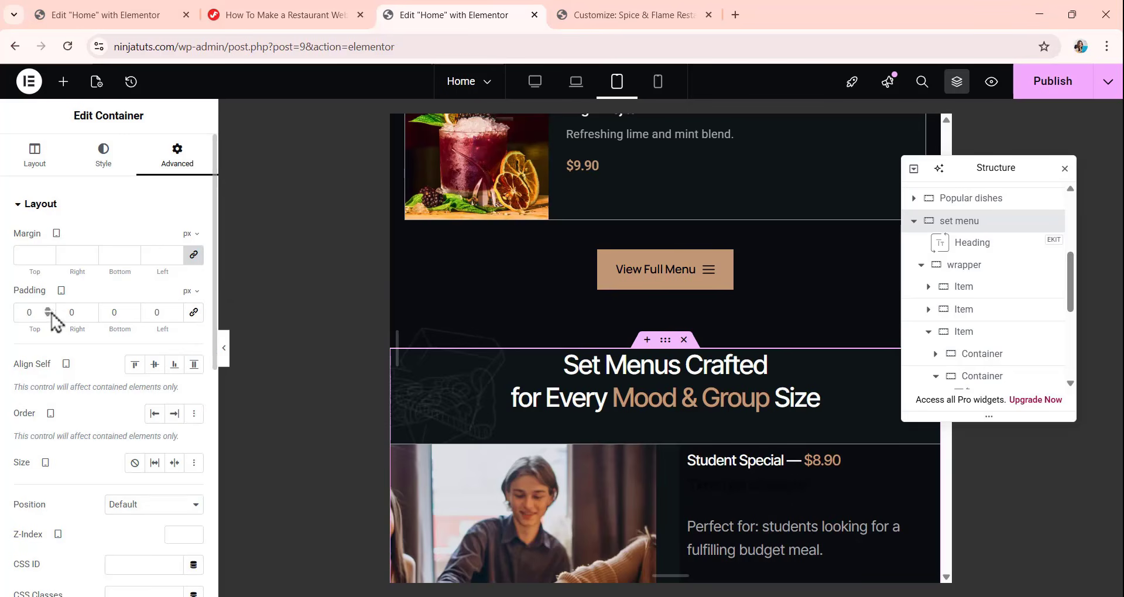
pyautogui.write('80')
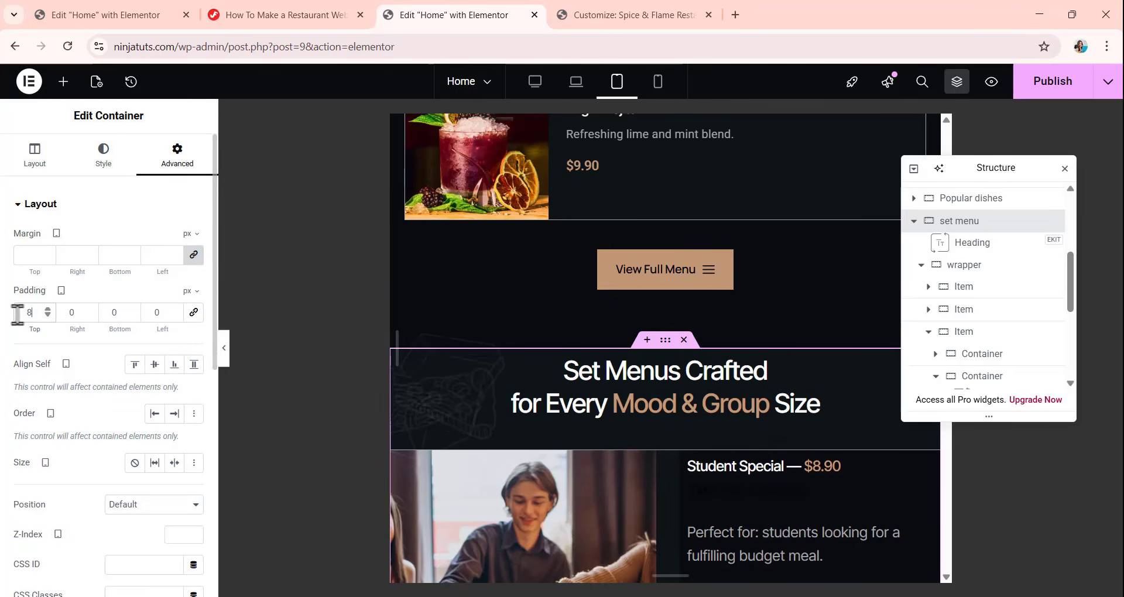
pyautogui.doubleClick(60, 315)
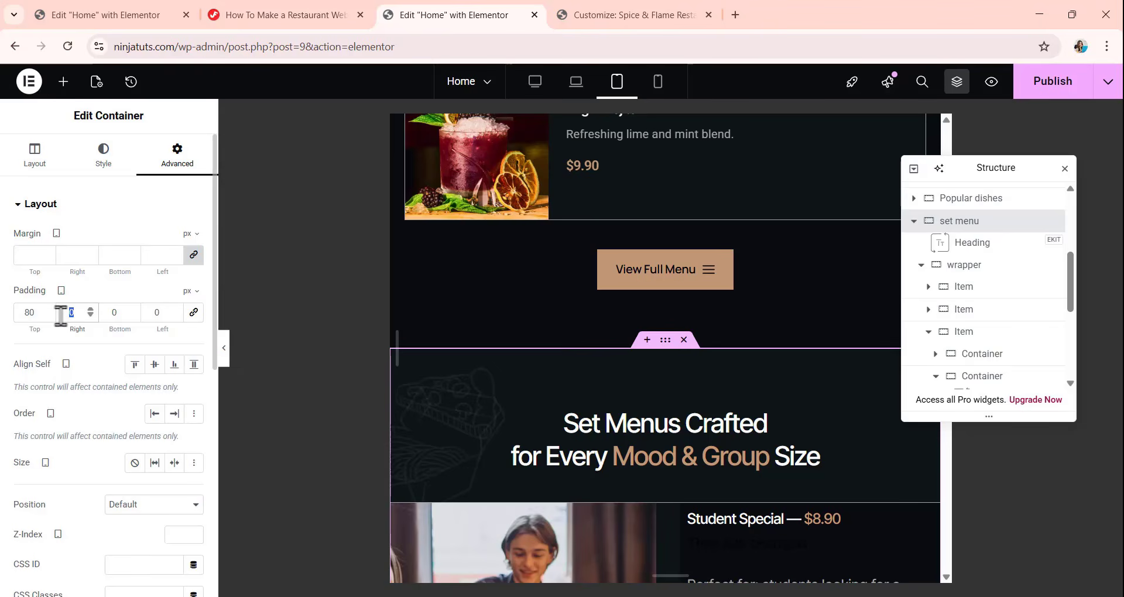
pyautogui.write('30')
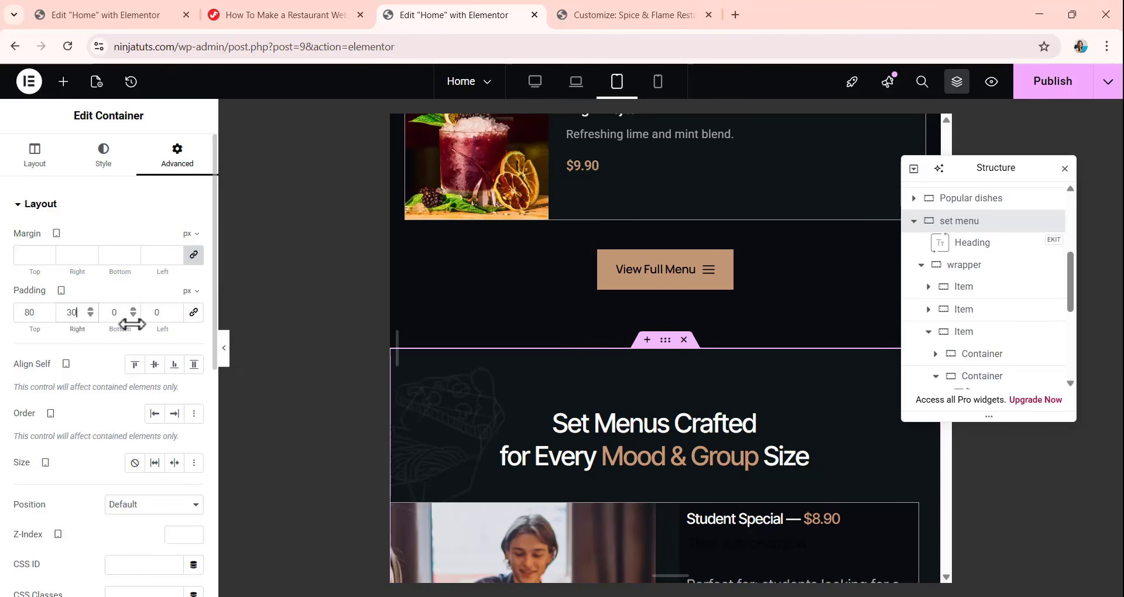
pyautogui.moveTo(130, 316); pyautogui.dragTo(102, 312)
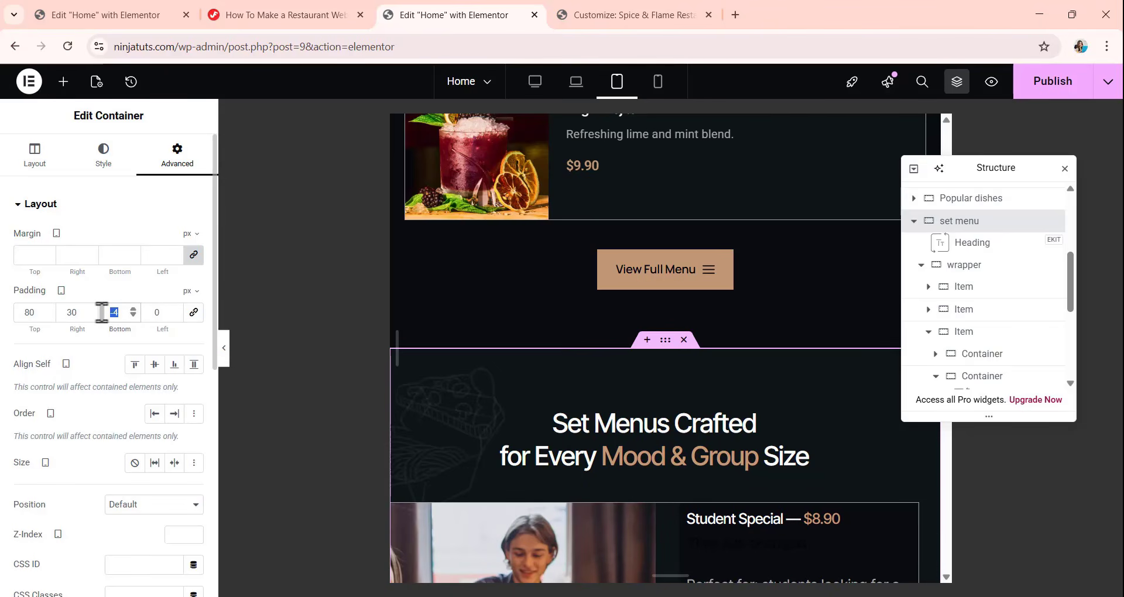
pyautogui.write('80')
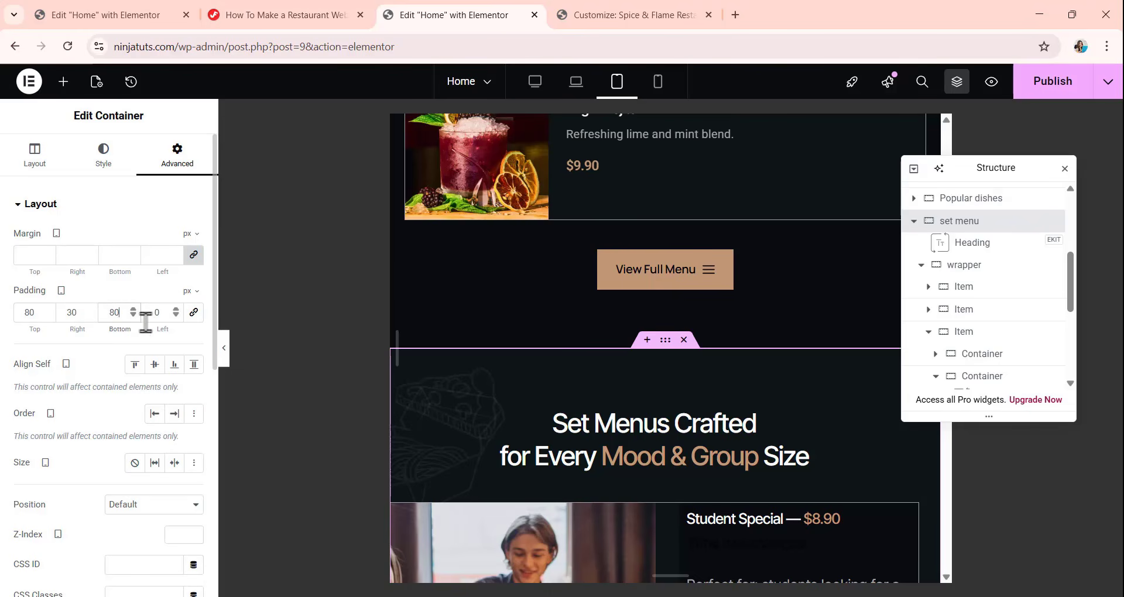
pyautogui.moveTo(163, 318); pyautogui.dragTo(151, 317)
pyautogui.write('20')
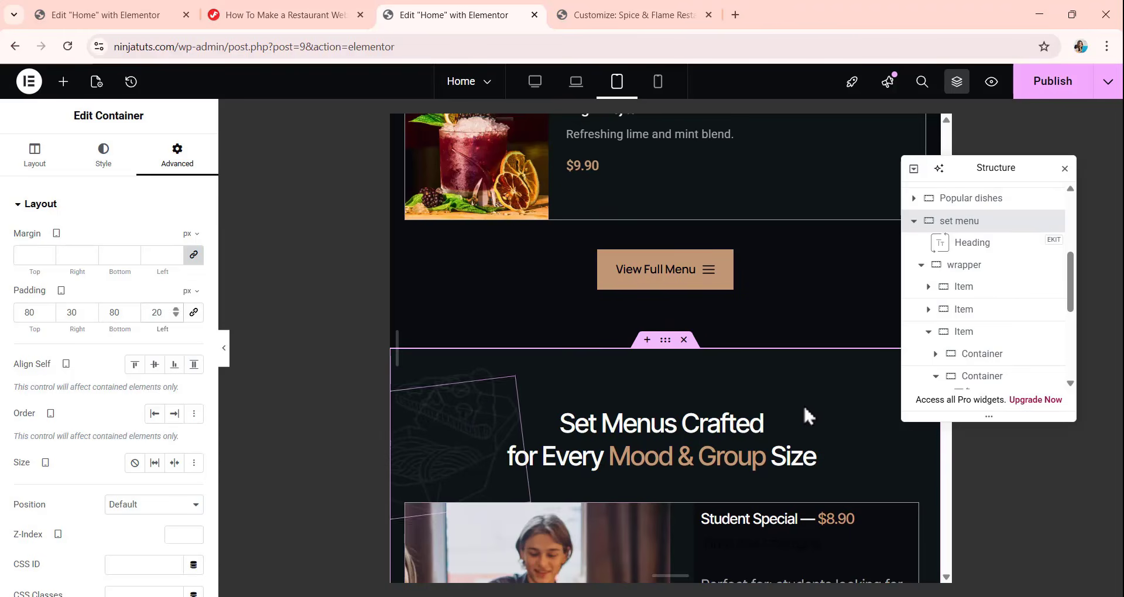
pyautogui.scroll(-7, 804, 410)
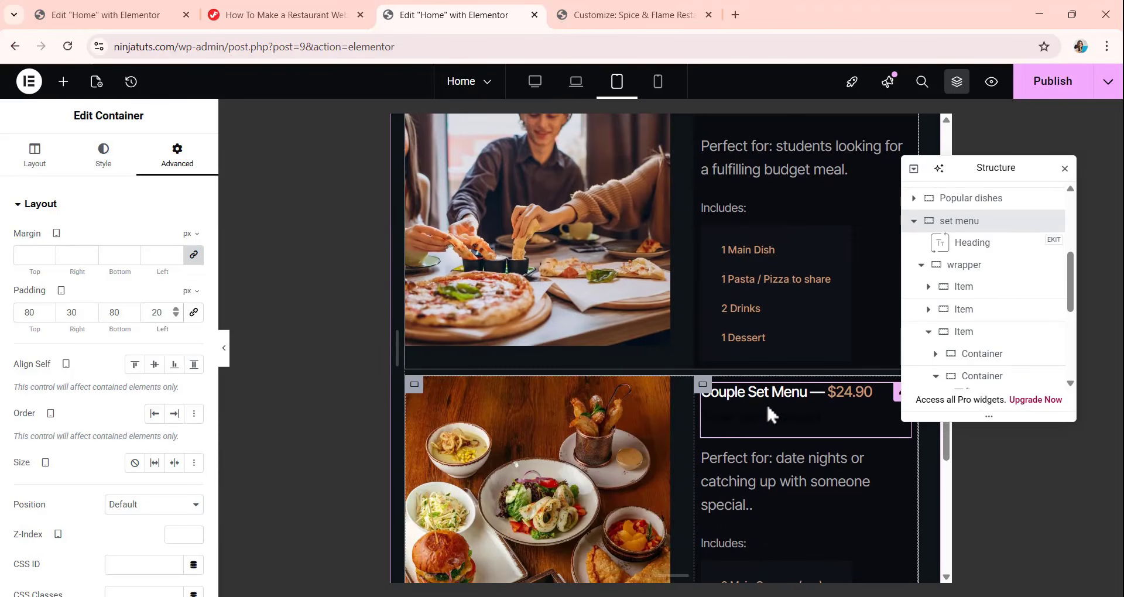
# Set the set menu container's tablet background overlay to X position calc(50% + 250px) and width 112 px.
pyautogui.scroll(5, 766, 403)
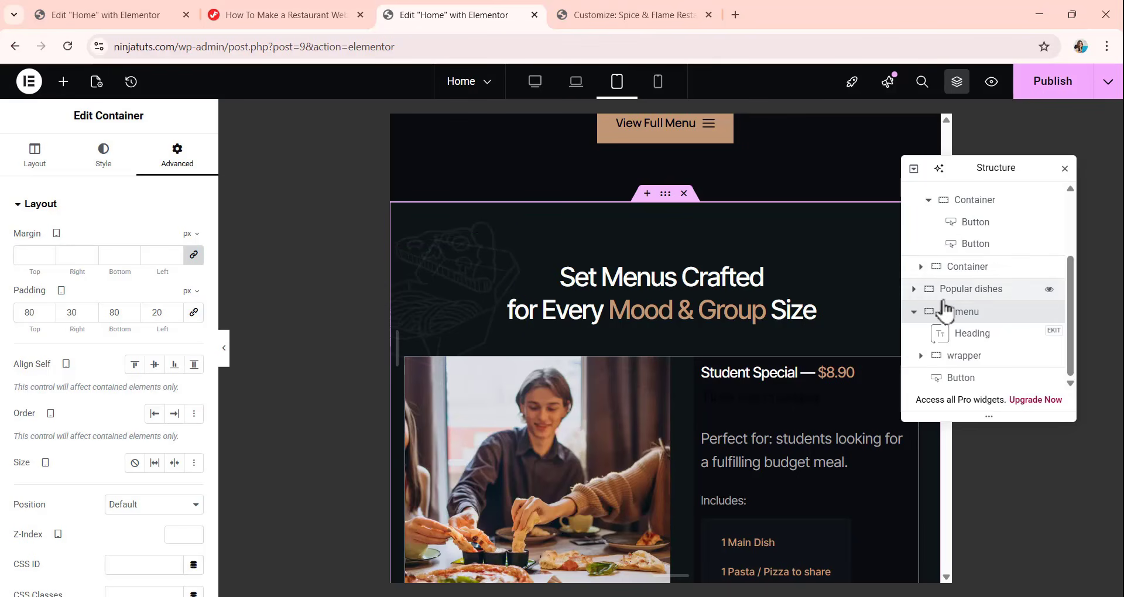
pyautogui.click(97, 164)
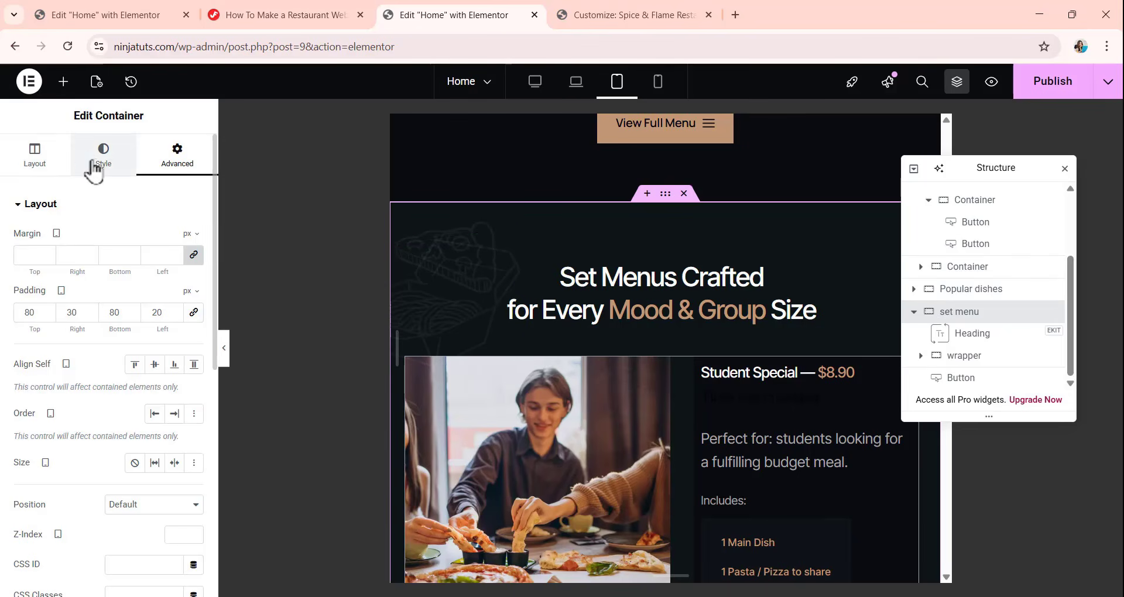
pyautogui.scroll(-2, 88, 293)
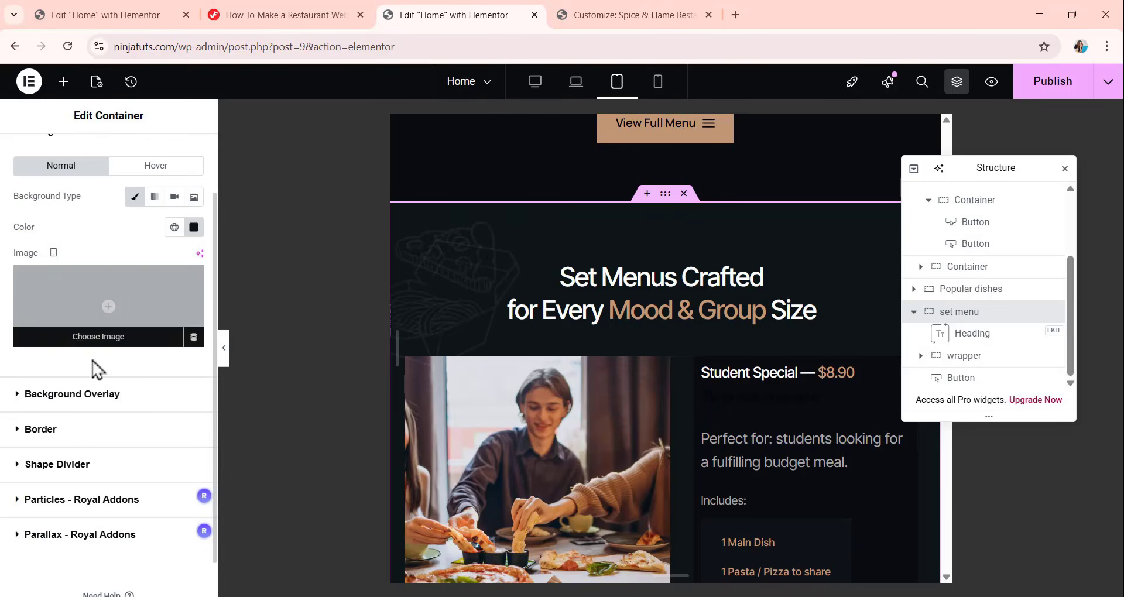
pyautogui.click(109, 399)
pyautogui.scroll(-5, 99, 235)
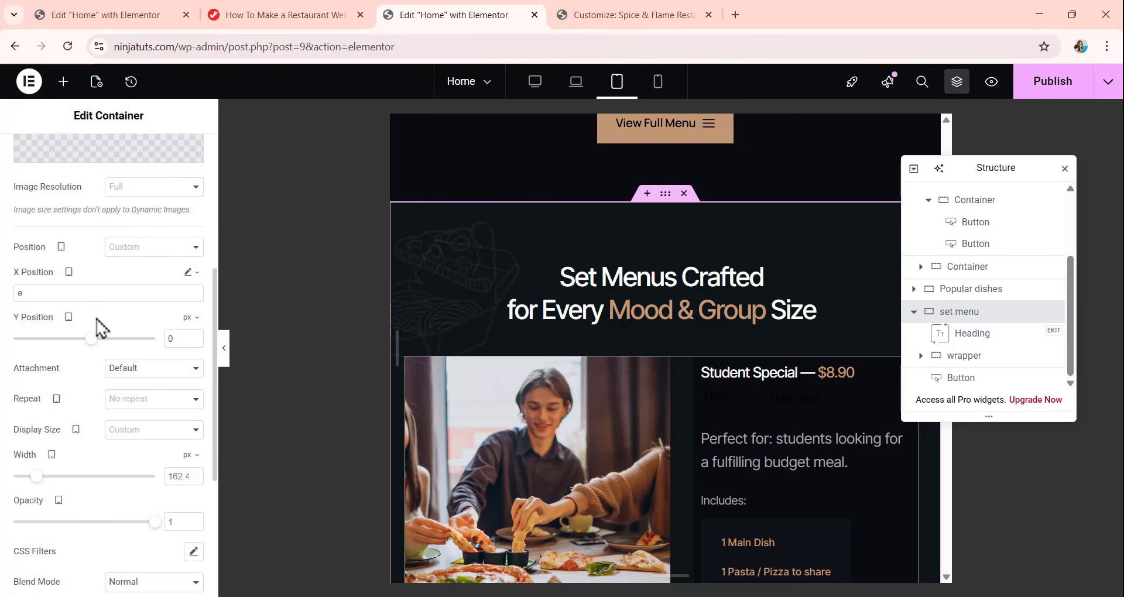
pyautogui.moveTo(54, 298); pyautogui.dragTo(3, 301)
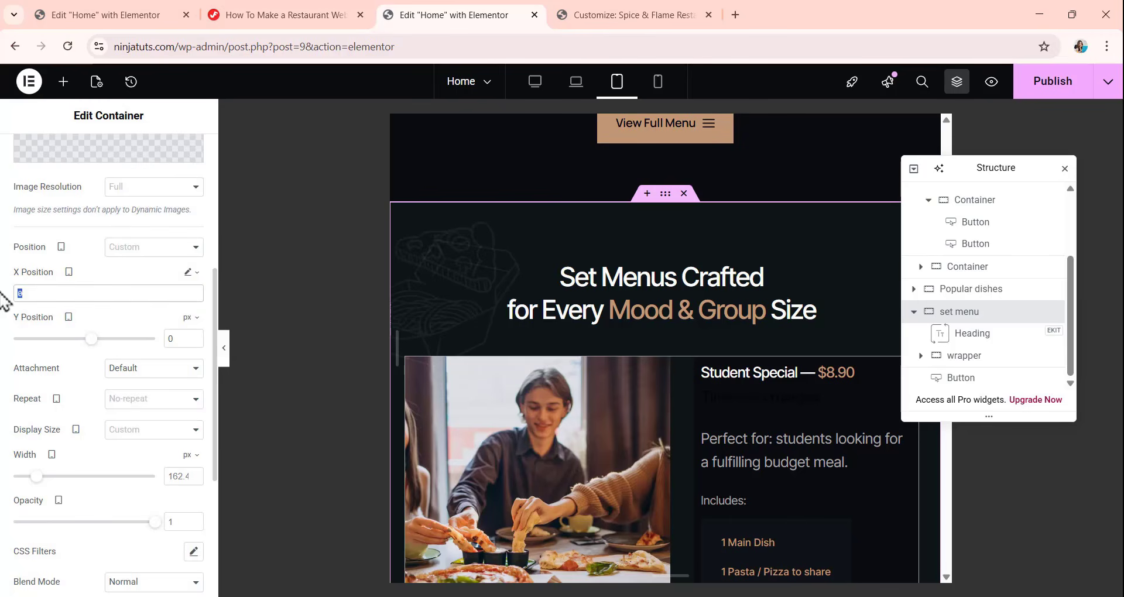
pyautogui.write('calc(50% + 250px)')
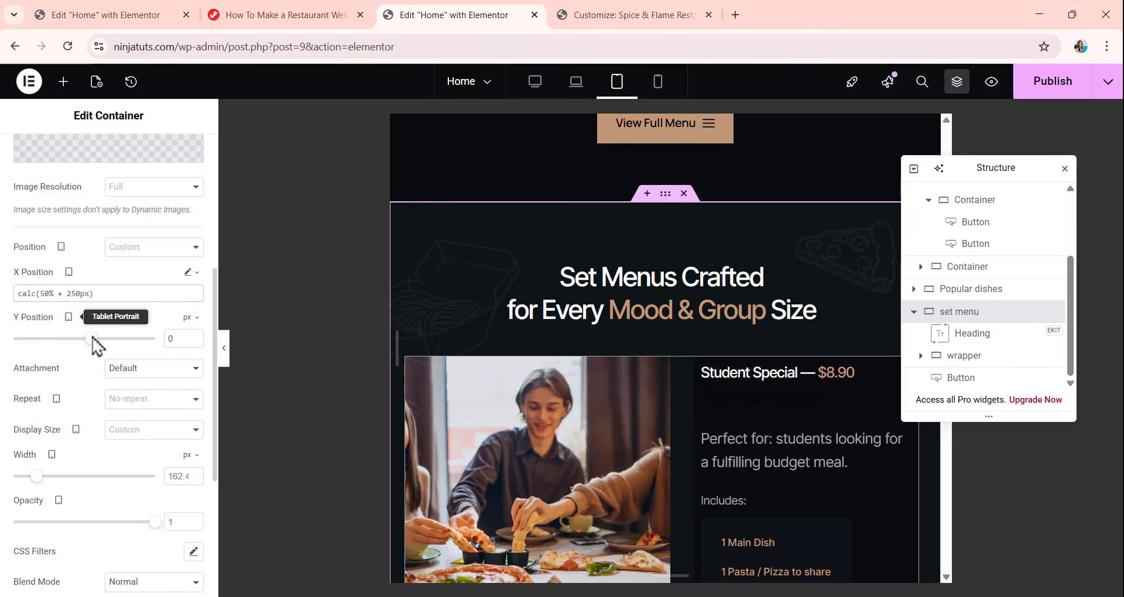
pyautogui.scroll(-1, 114, 415)
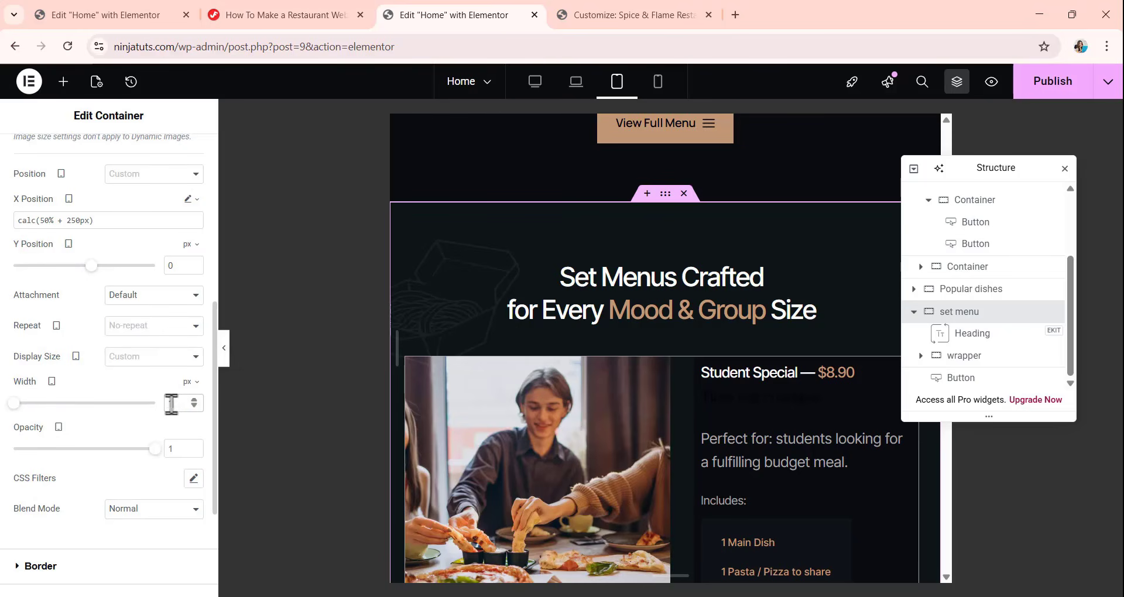
pyautogui.write('2')
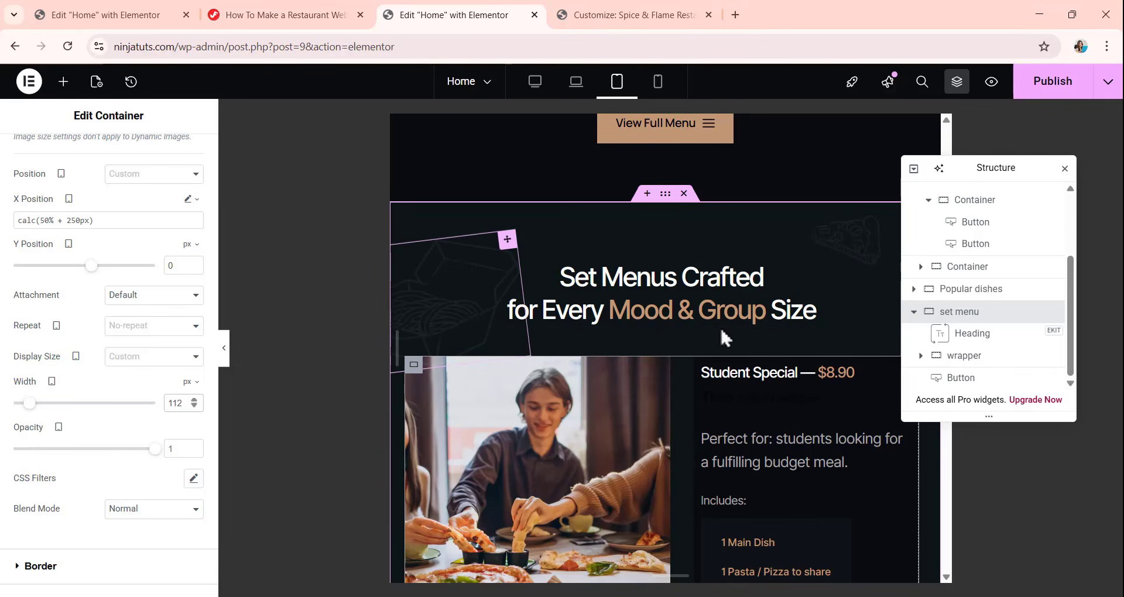
# Reduce the tablet width of the decorative image beside the set menu heading to 178 px.
pyautogui.click(393, 328)
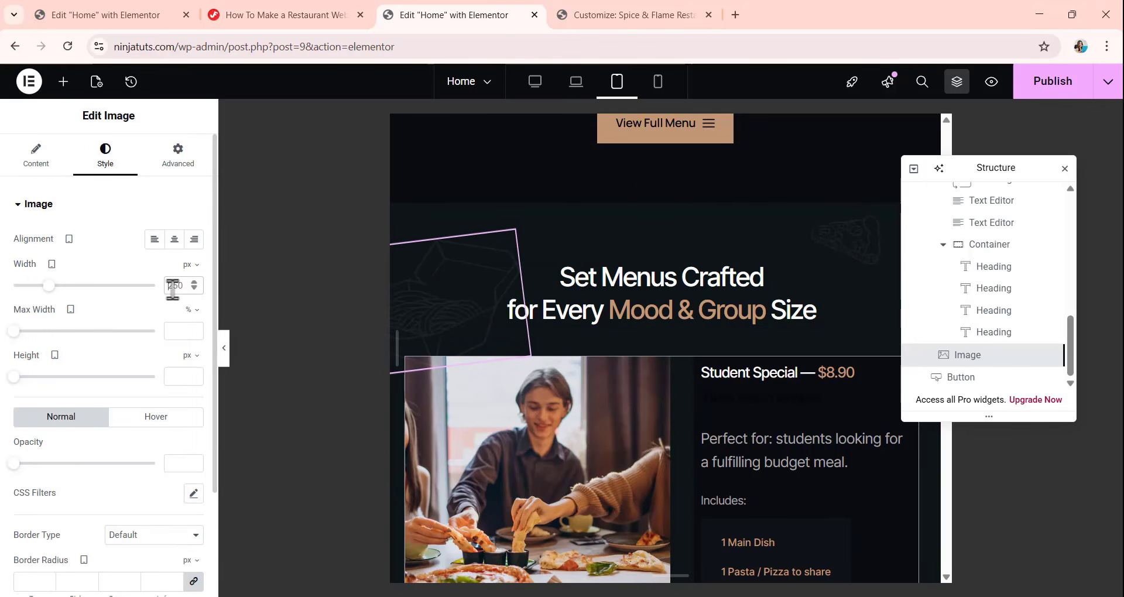
pyautogui.write('178')
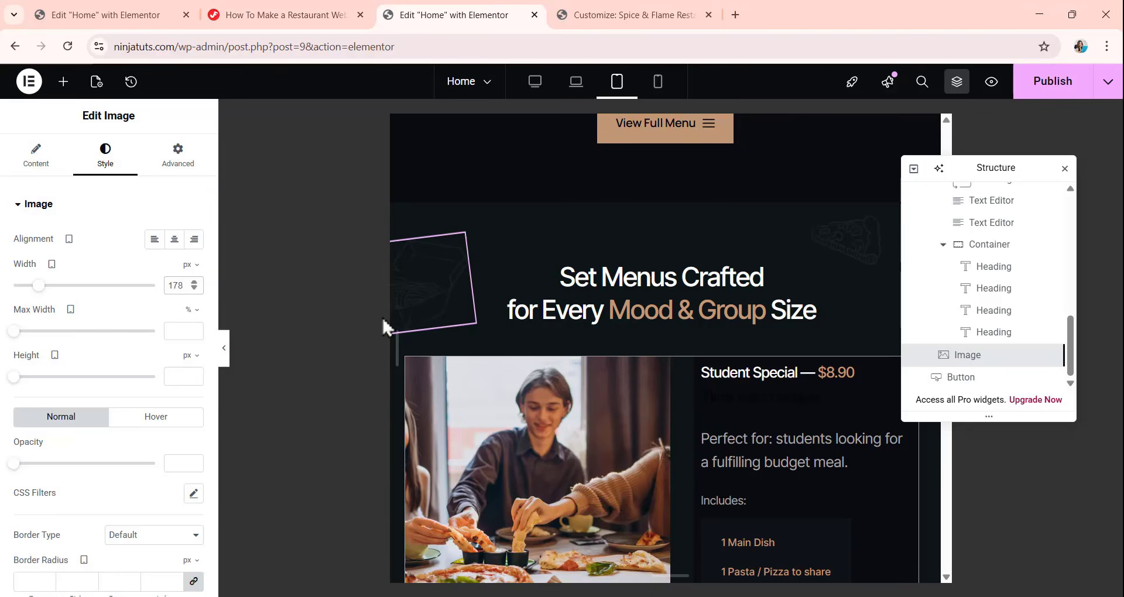
pyautogui.scroll(2, 609, 323)
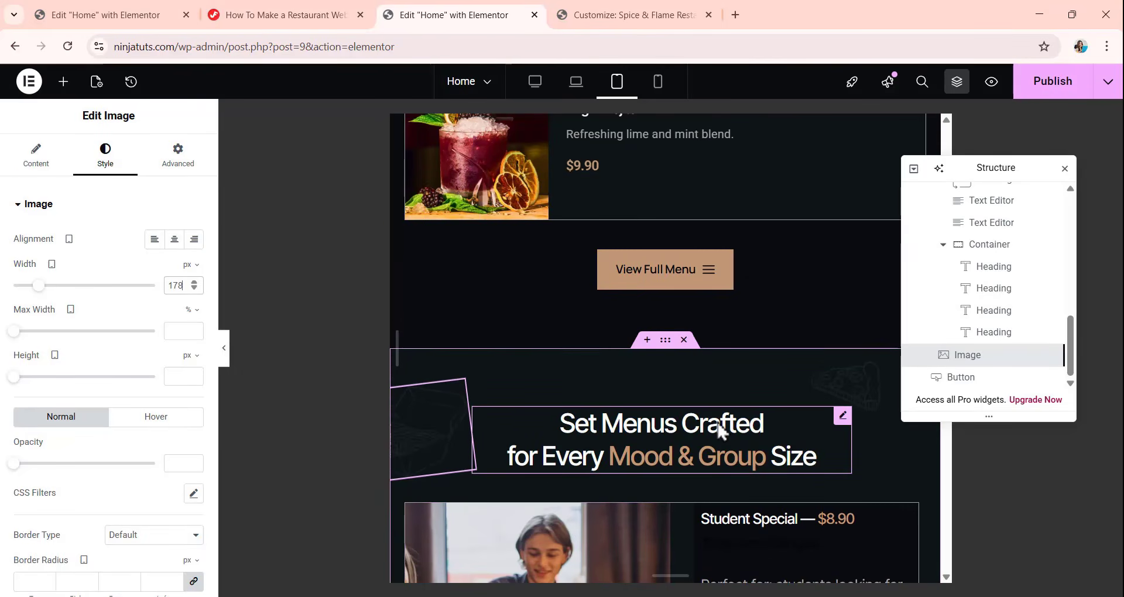
pyautogui.scroll(-10, 691, 423)
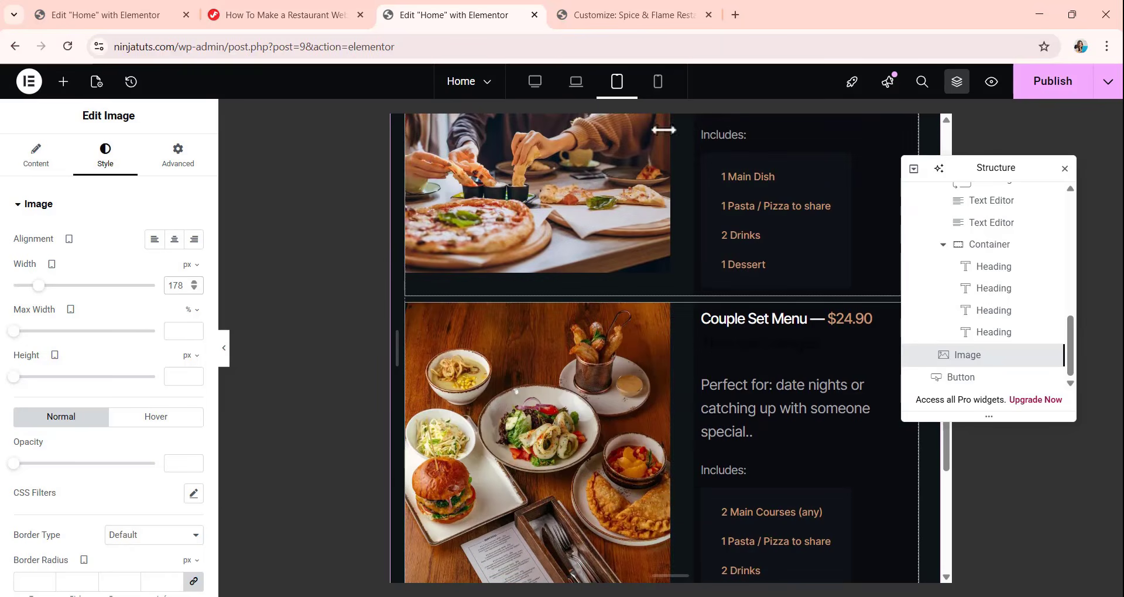
# Switch to the mobile preview and review the set menu section's heading and menu items.
pyautogui.click(657, 83)
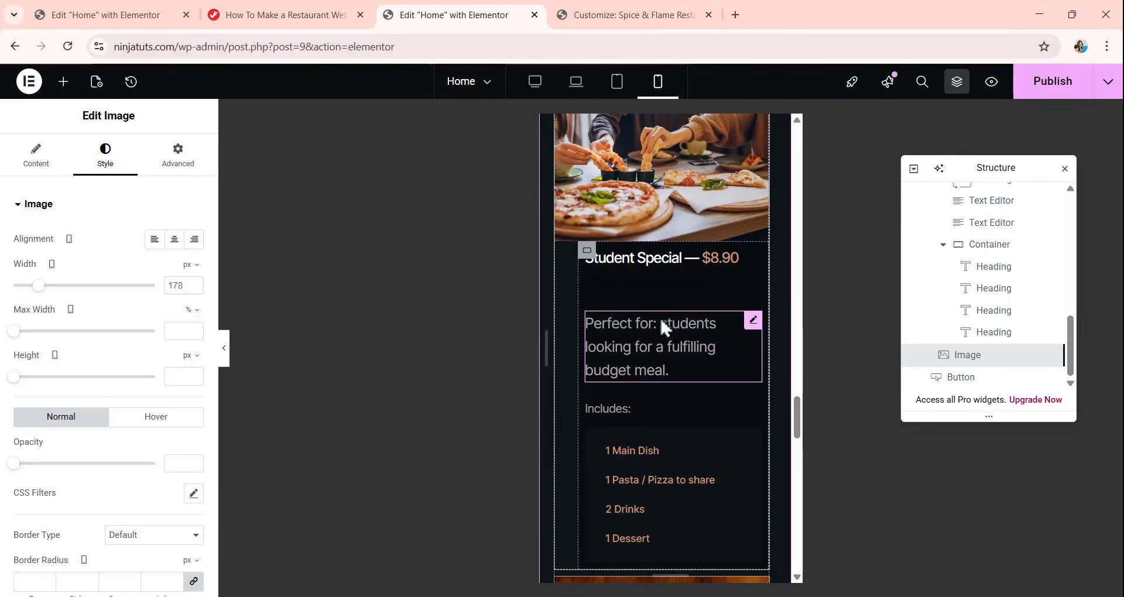
pyautogui.scroll(5, 627, 155)
pyautogui.scroll(3, 627, 167)
pyautogui.scroll(-3, 643, 380)
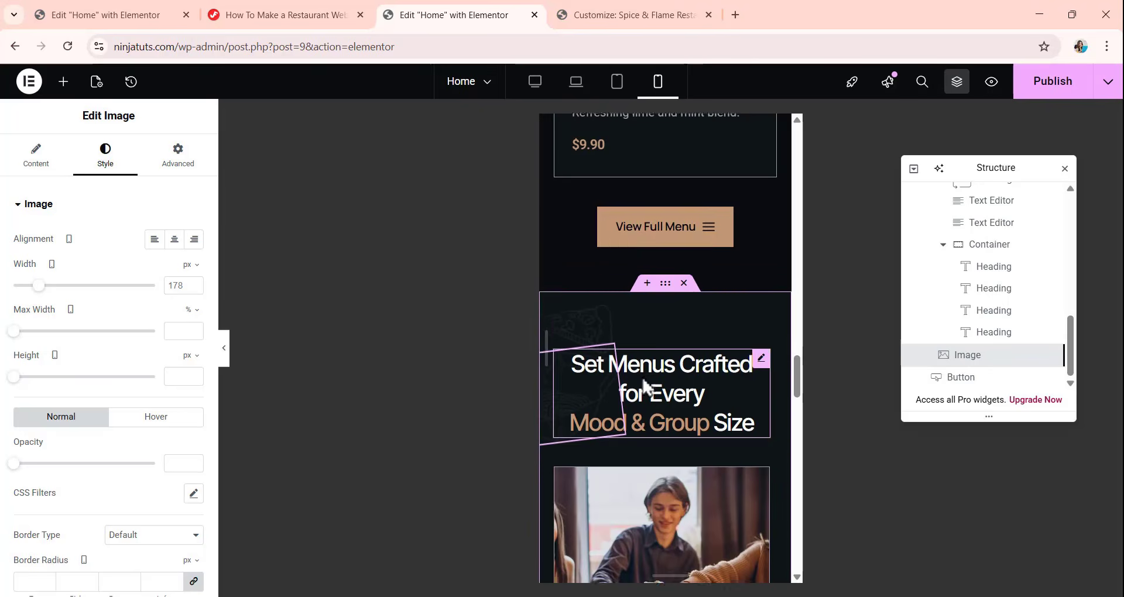
pyautogui.scroll(-12, 638, 375)
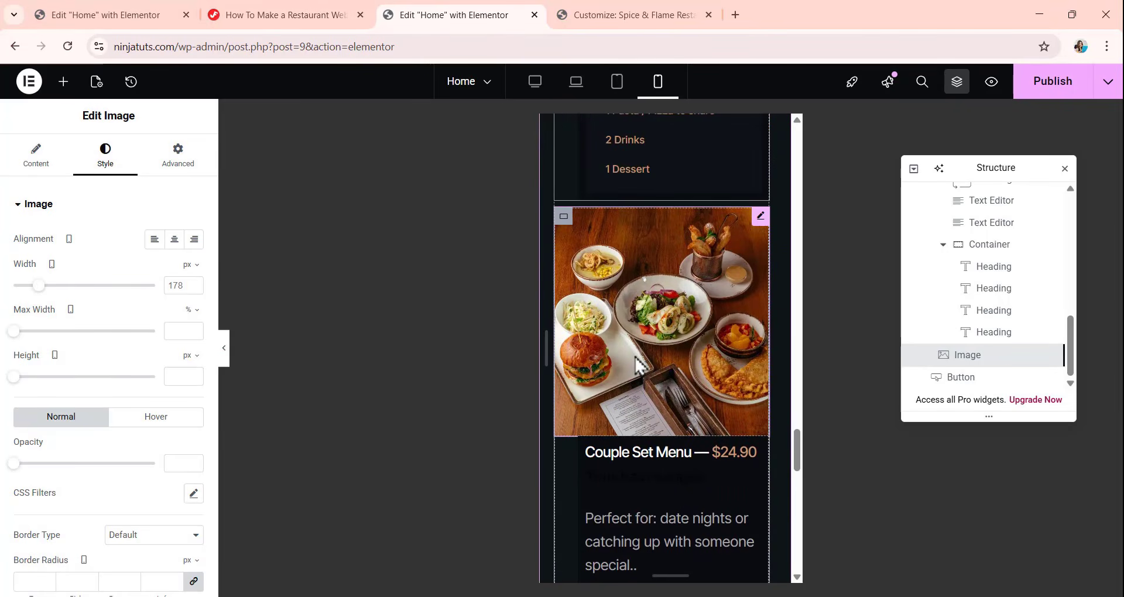
pyautogui.scroll(2, 639, 369)
pyautogui.scroll(5, 640, 366)
# Unlink the set menu container's mobile padding and set it to 60 px top and bottom, 20 px right and left.
pyautogui.scroll(3, 968, 328)
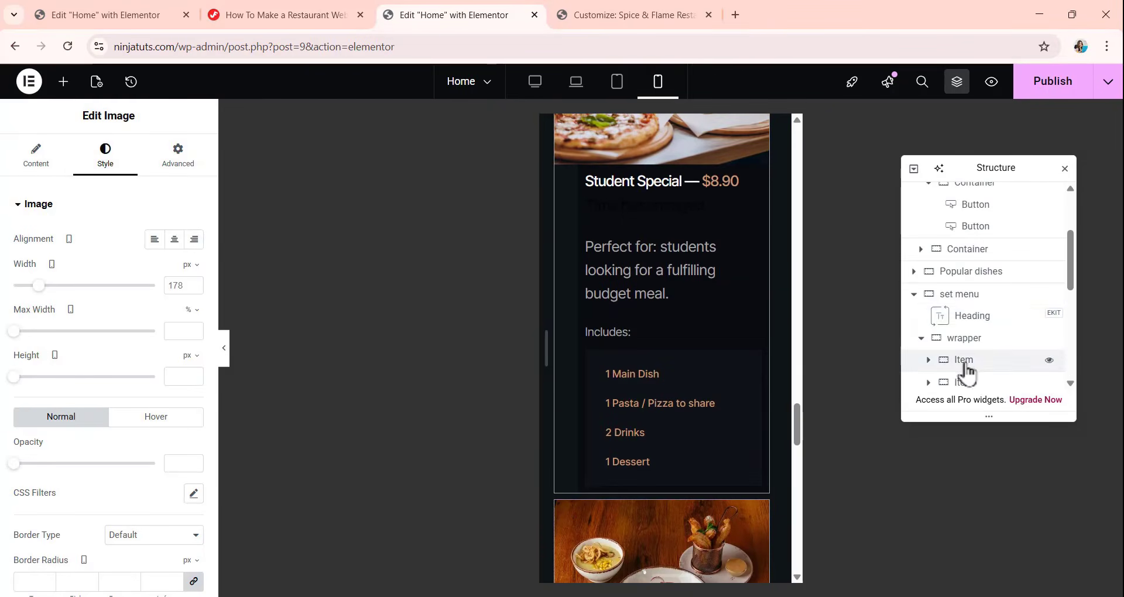
pyautogui.click(954, 296)
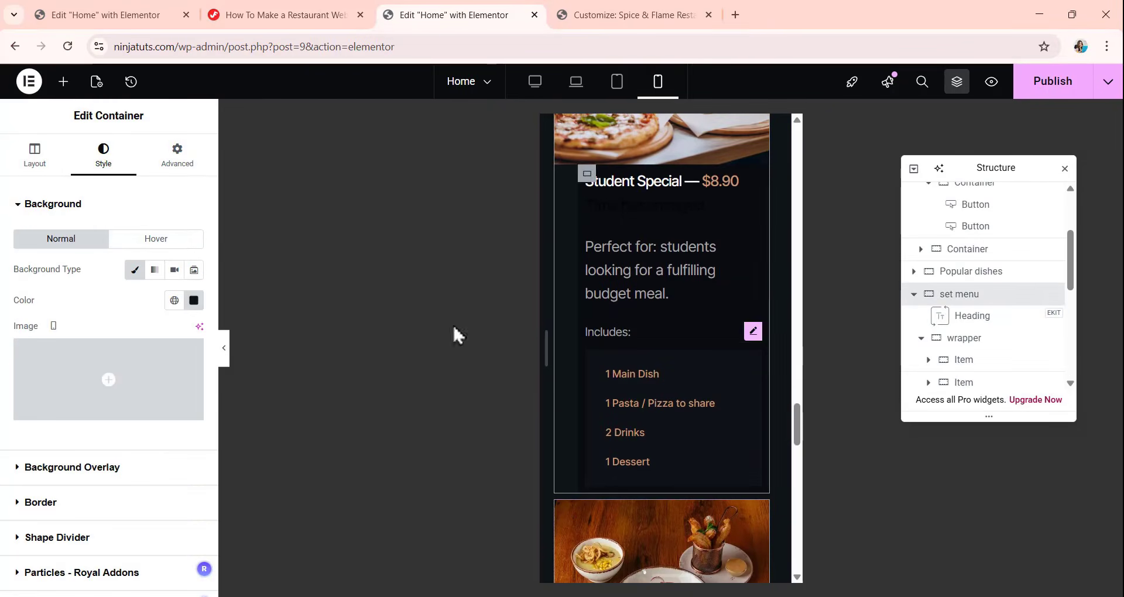
pyautogui.click(186, 159)
pyautogui.click(193, 313)
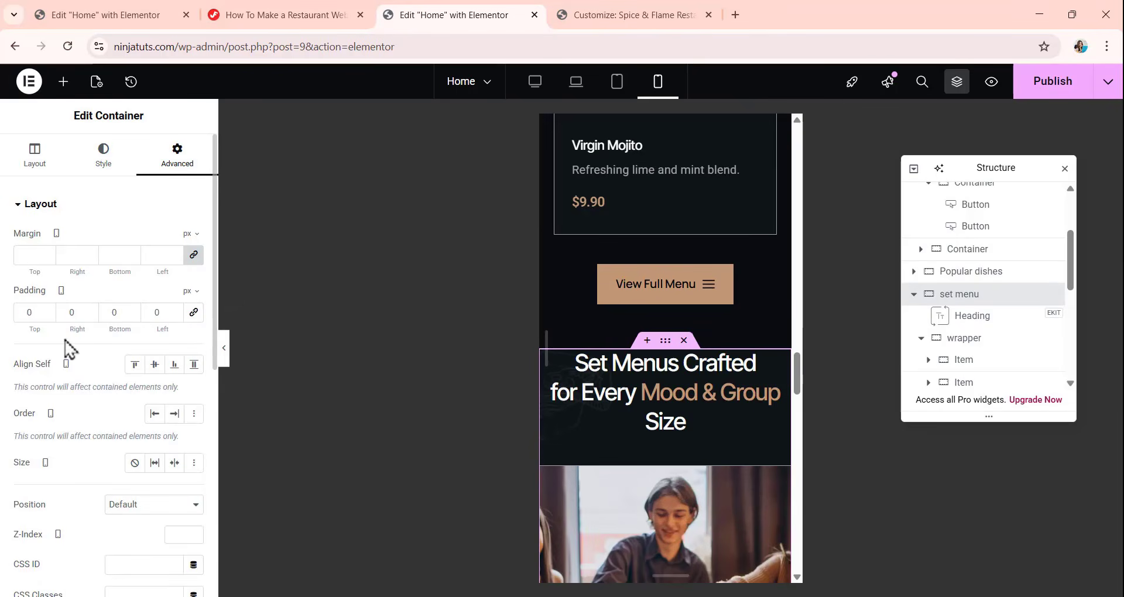
pyautogui.click(34, 313)
pyautogui.write('60')
pyautogui.doubleClick(65, 319)
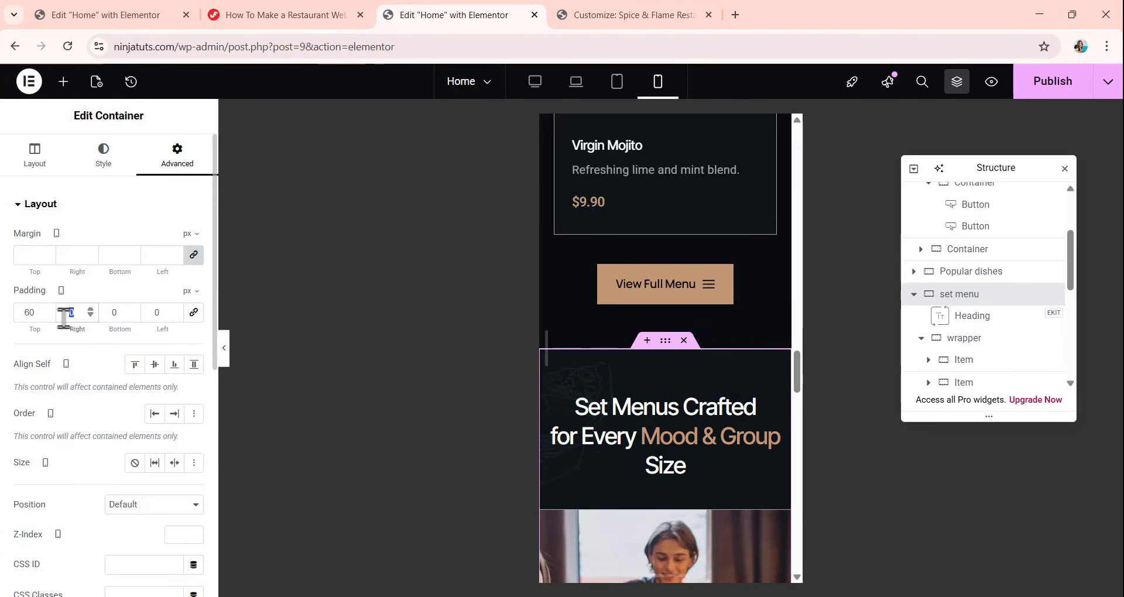
pyautogui.write('20')
pyautogui.click(108, 313)
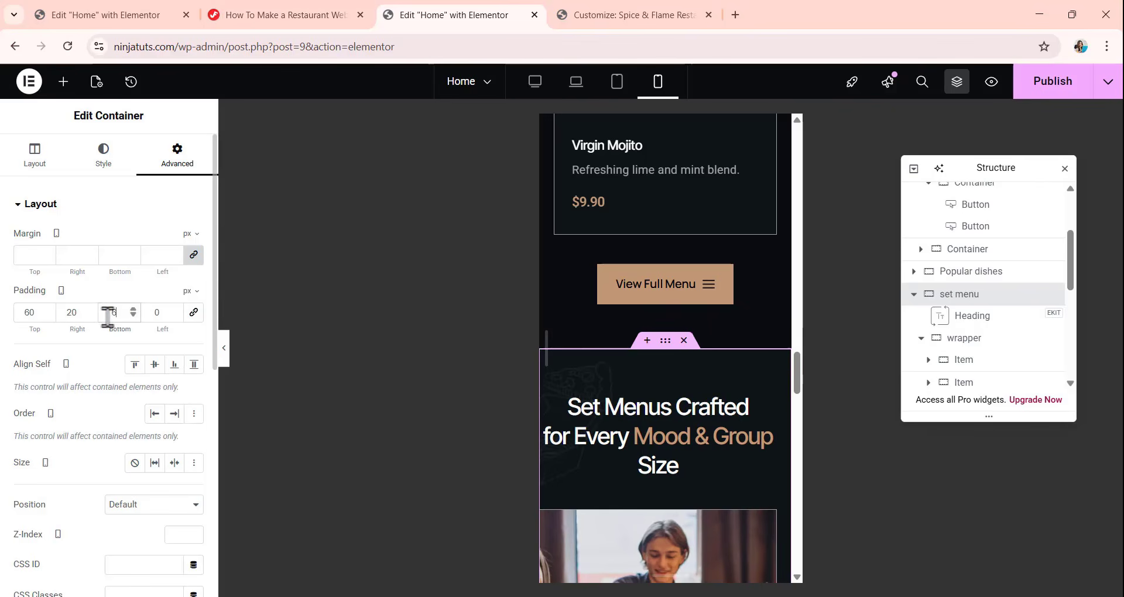
pyautogui.write('60')
pyautogui.doubleClick(142, 315)
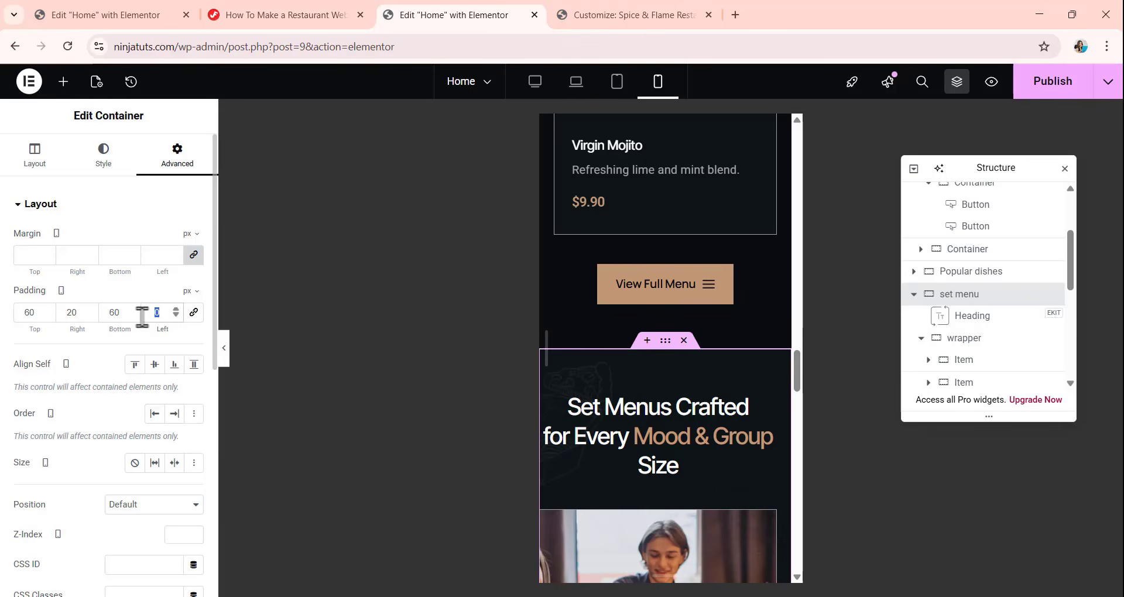
pyautogui.write('20')
pyautogui.scroll(-4, 643, 288)
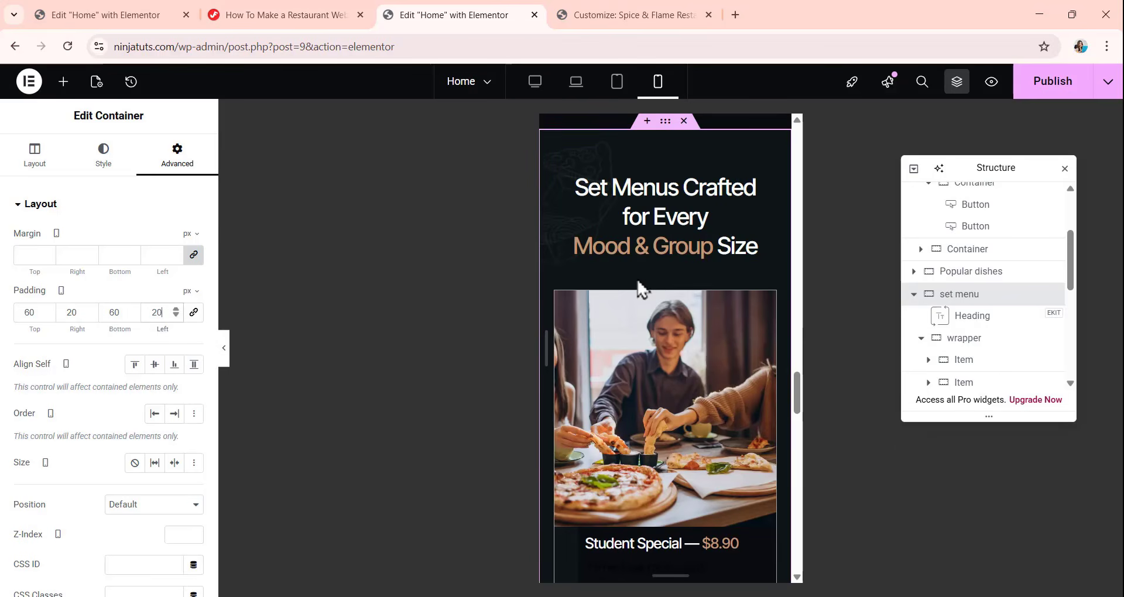
pyautogui.scroll(2, 647, 328)
pyautogui.scroll(-7, 660, 466)
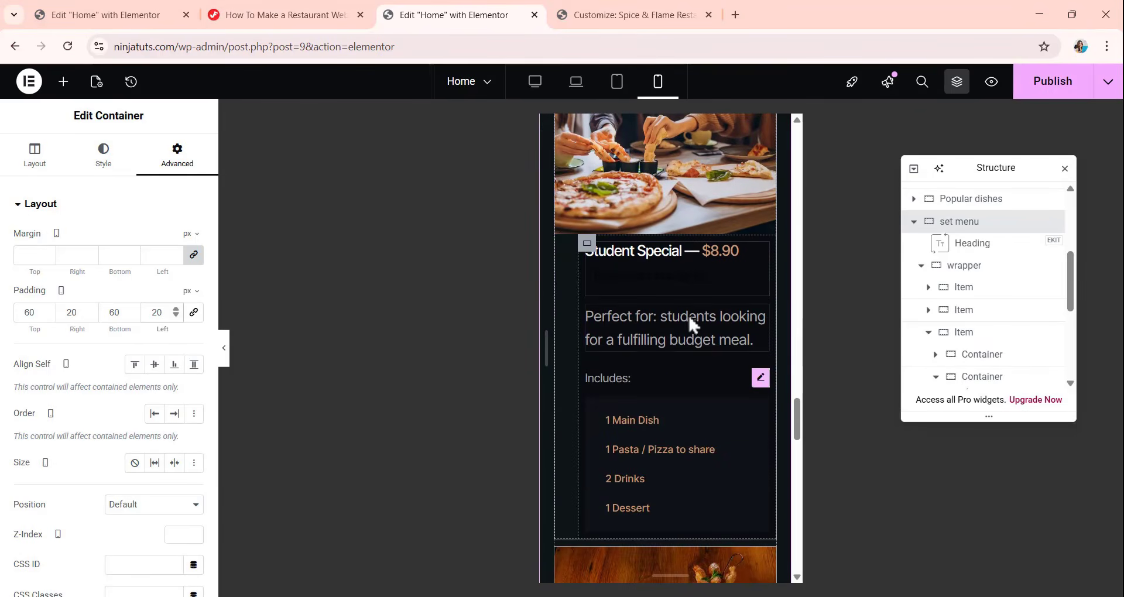
# Unlink the Student Special text container's mobile padding and set it to 32 px top, 20 px right, 32 px bottom and 32 px left.
pyautogui.click(591, 261)
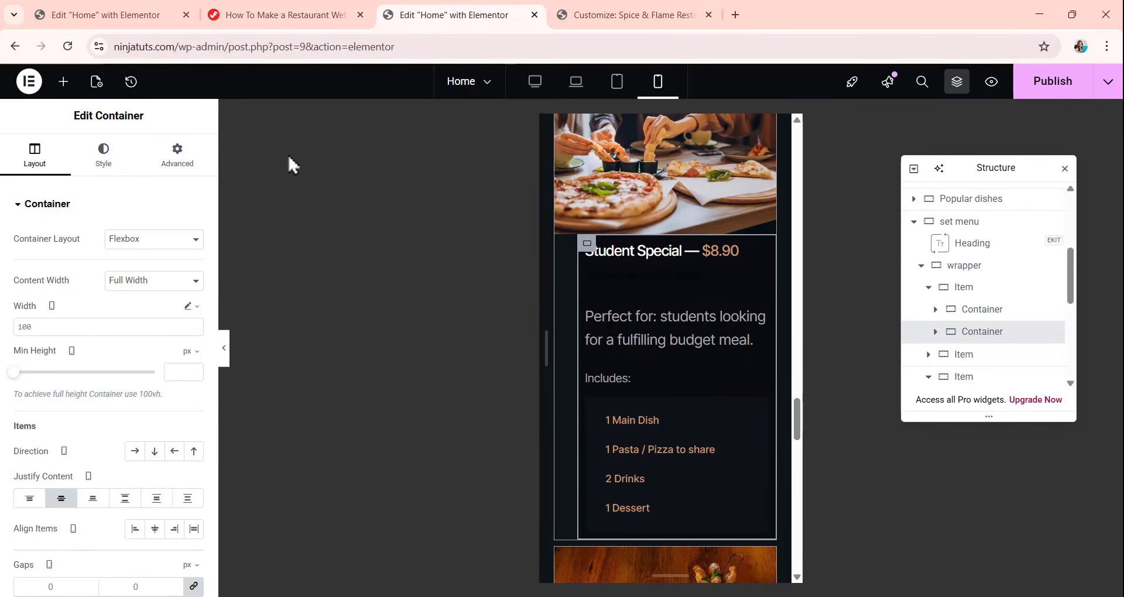
pyautogui.click(170, 161)
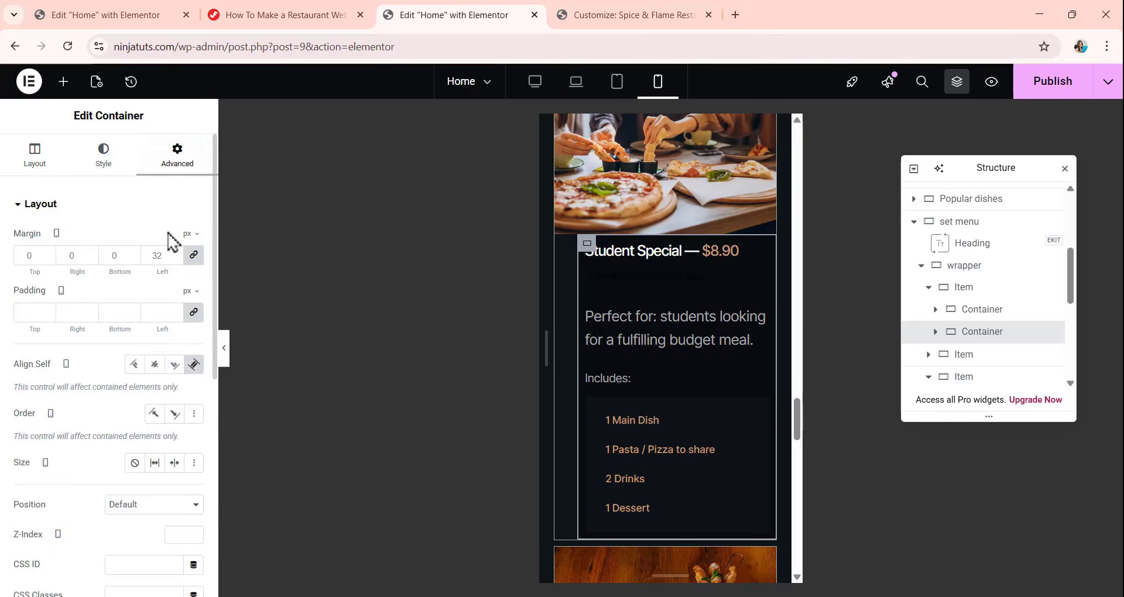
pyautogui.click(193, 312)
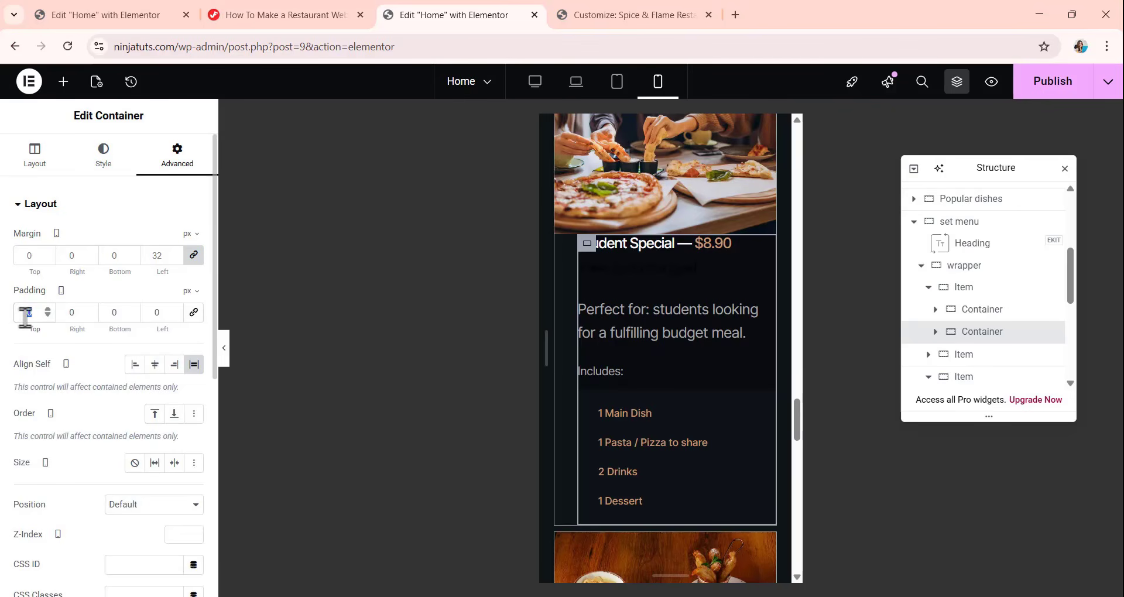
pyautogui.write('32')
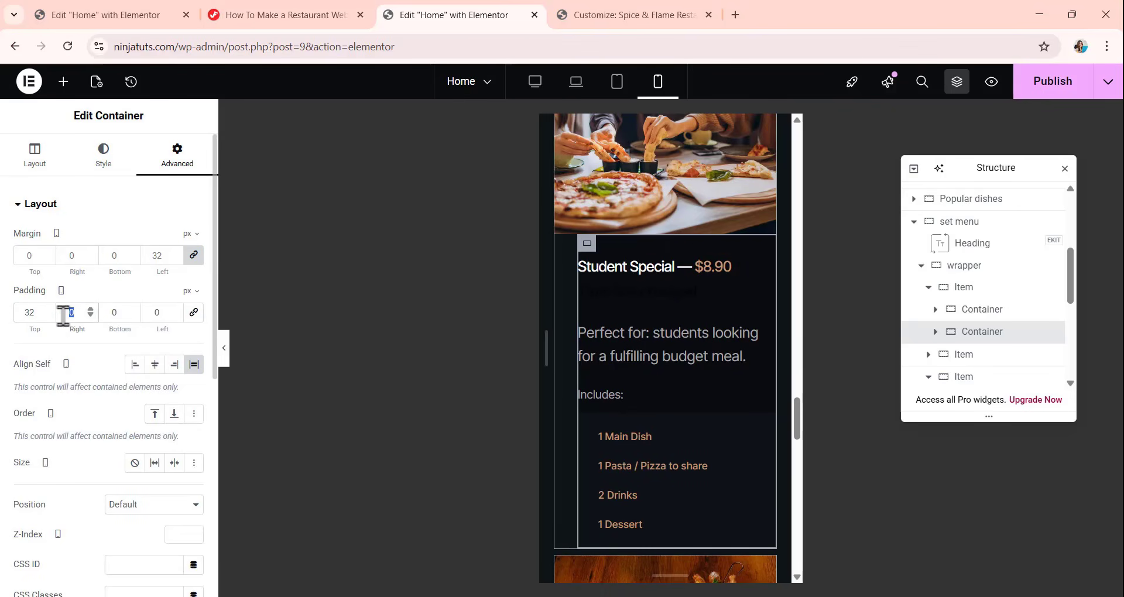
pyautogui.doubleClick(116, 313)
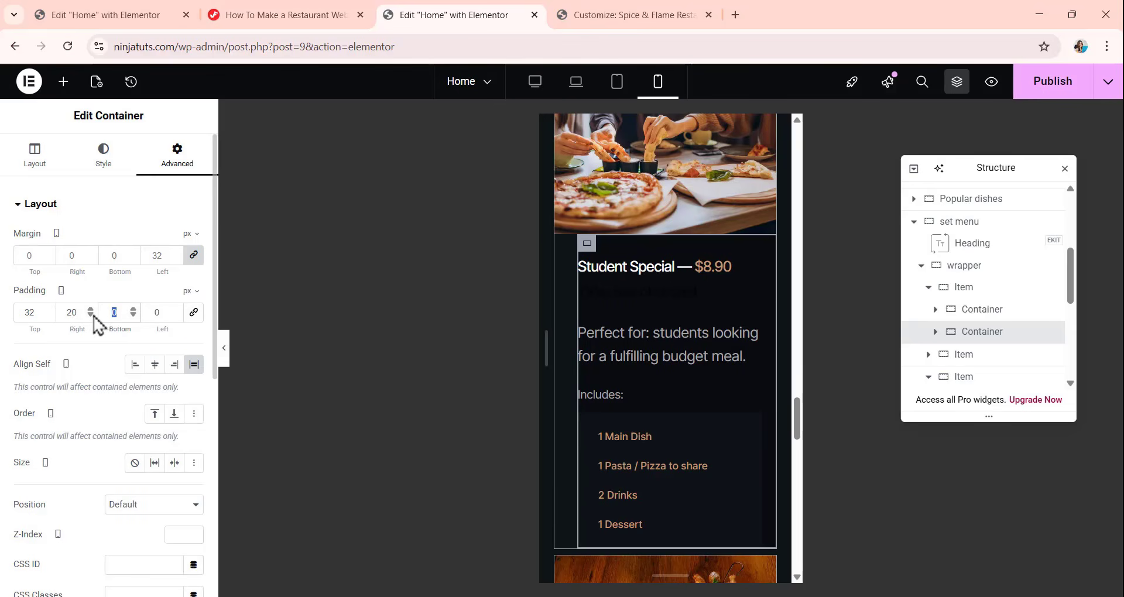
pyautogui.write('32')
pyautogui.click(169, 315)
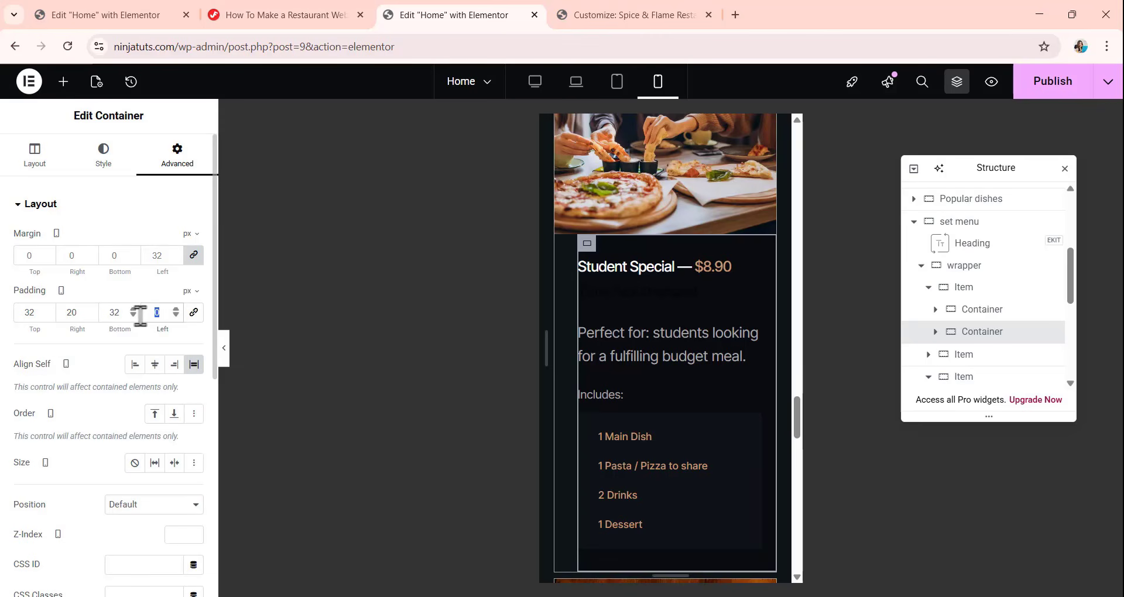
pyautogui.write('32')
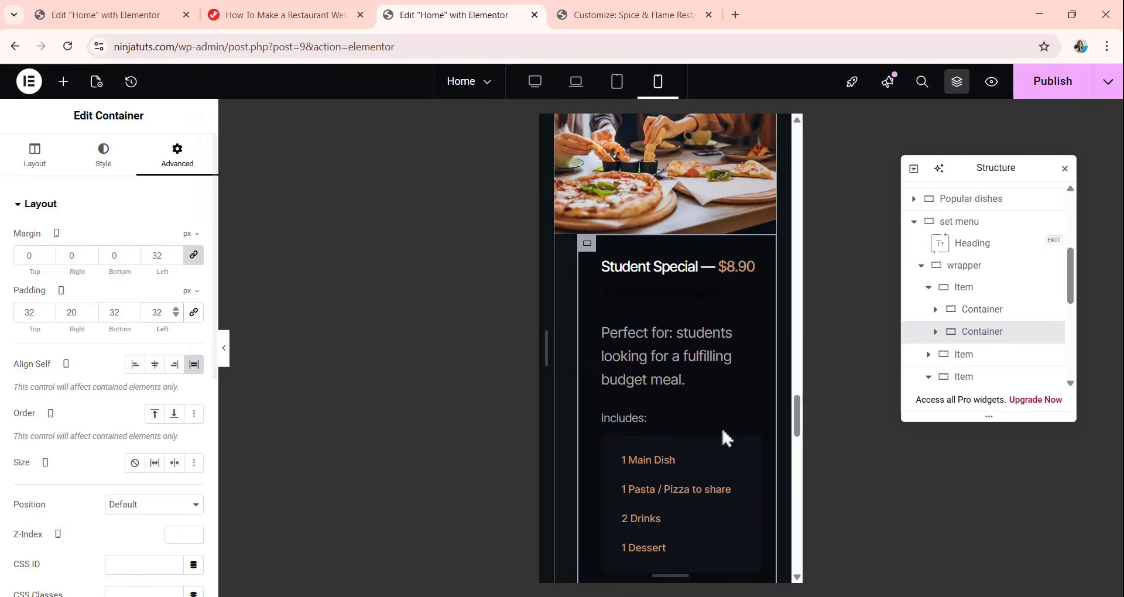
# Unlink the Couple Set Menu text container's mobile padding and set it to 32 px top, 20 px right, 32 px bottom and left.
pyautogui.scroll(1, 683, 285)
pyautogui.scroll(1, 683, 284)
pyautogui.scroll(-8, 683, 285)
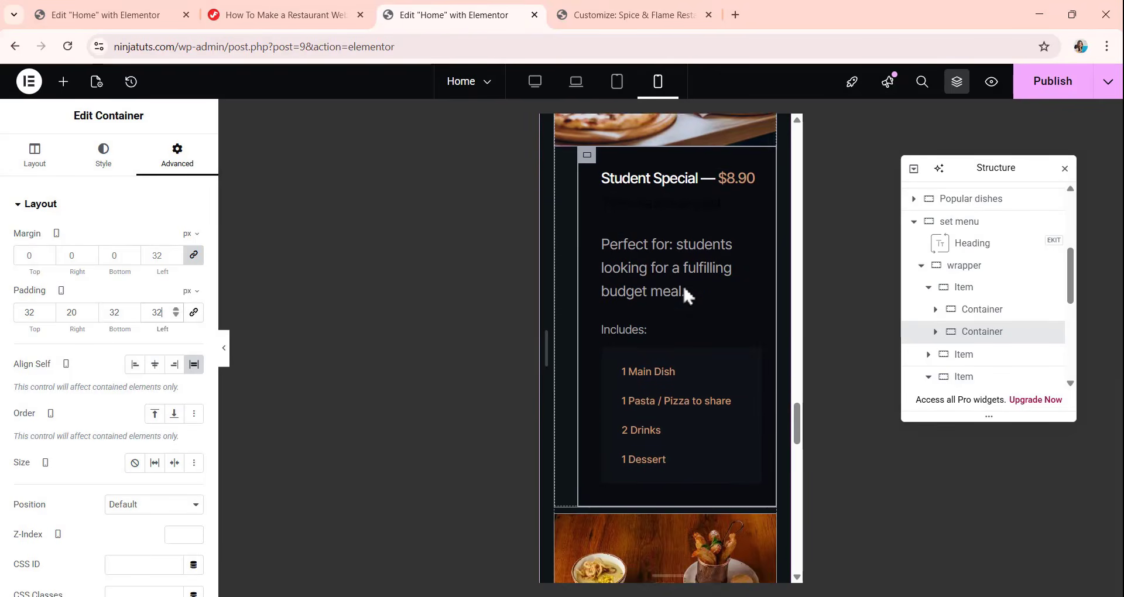
pyautogui.scroll(4, 616, 326)
pyautogui.scroll(3, 616, 322)
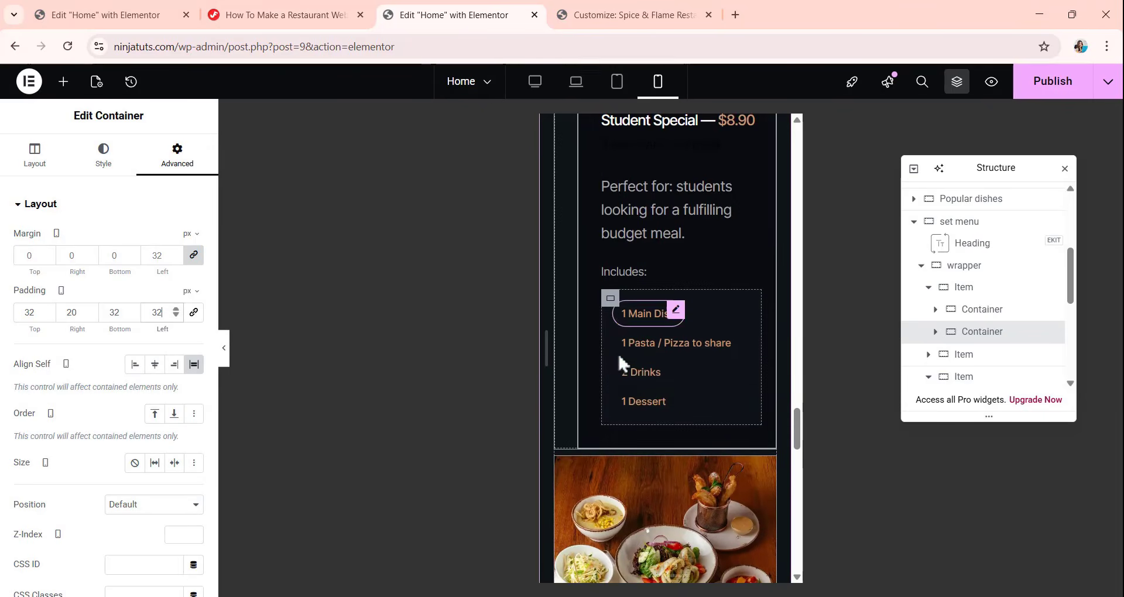
pyautogui.scroll(-3, 621, 391)
pyautogui.scroll(-6, 638, 359)
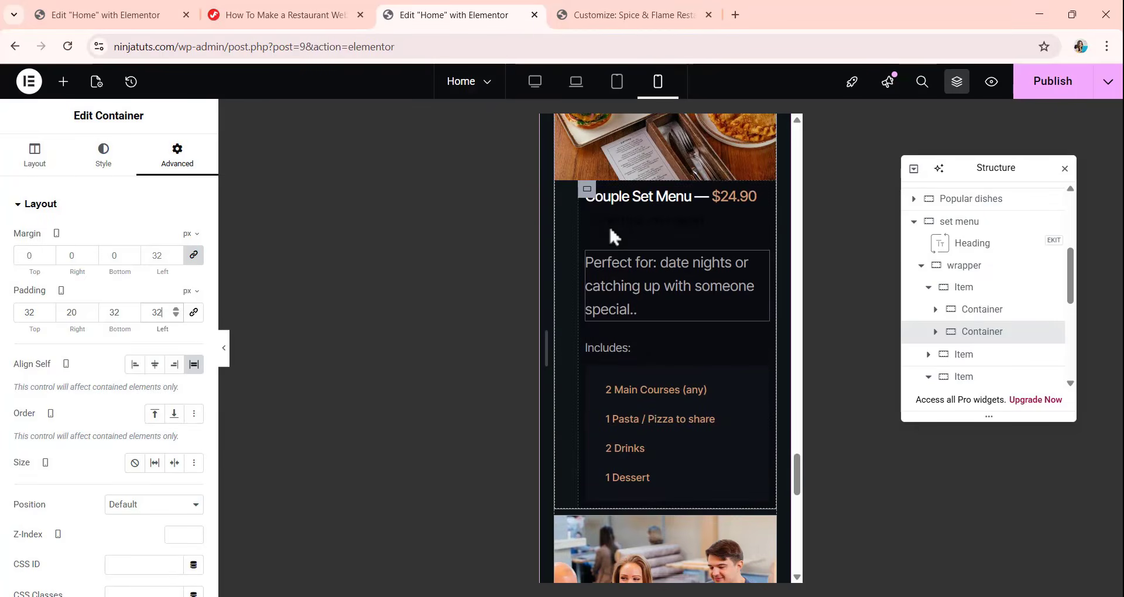
pyautogui.click(587, 189)
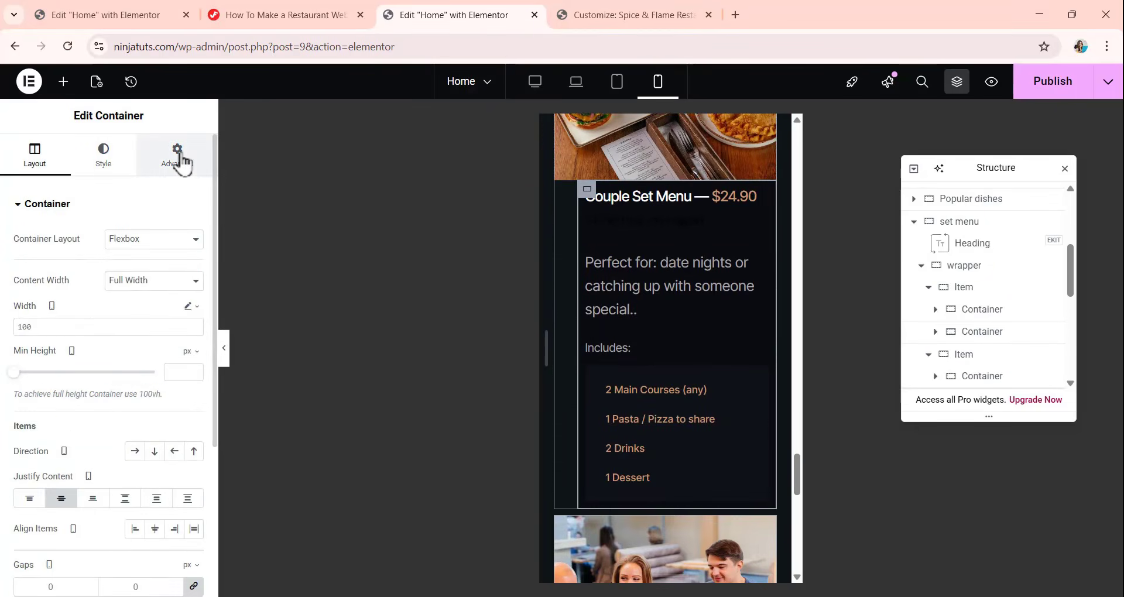
pyautogui.click(177, 156)
pyautogui.click(194, 313)
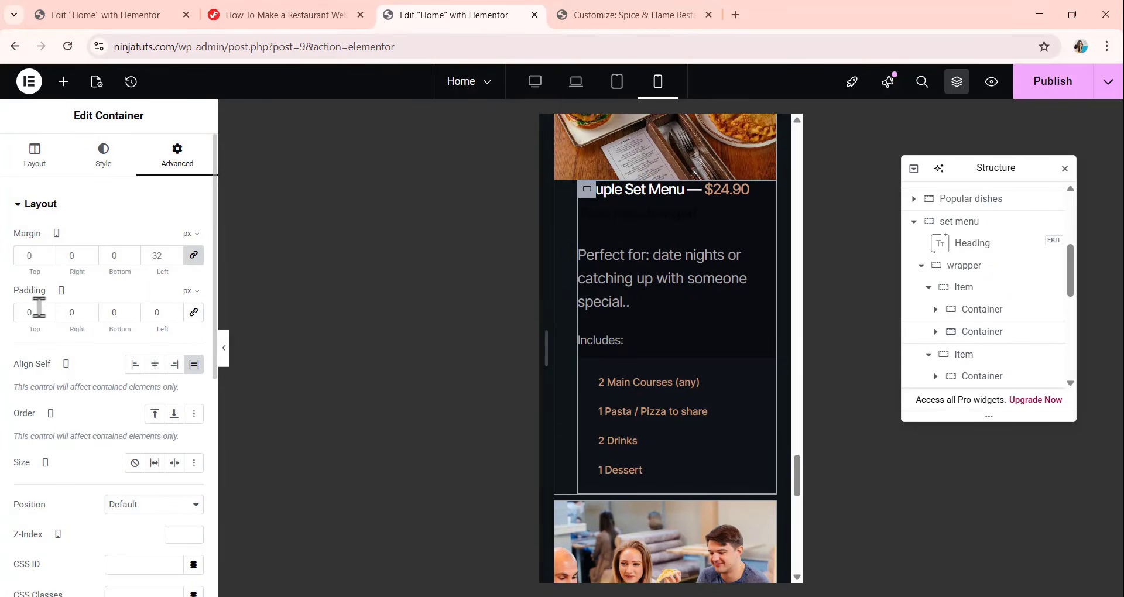
pyautogui.moveTo(37, 311); pyautogui.dragTo(13, 316)
pyautogui.write('32')
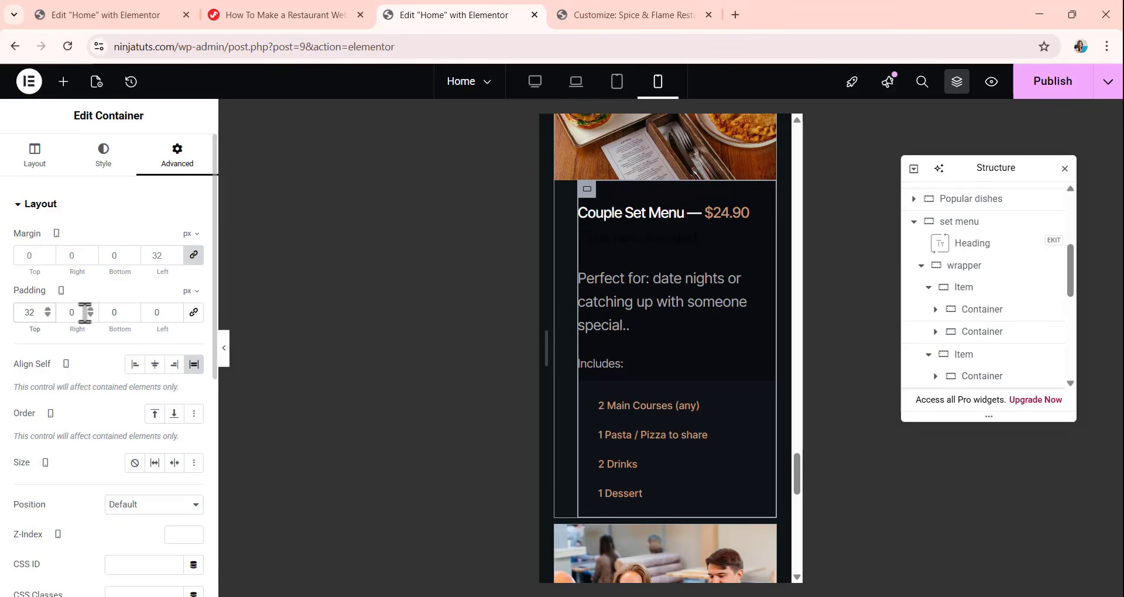
pyautogui.moveTo(84, 313); pyautogui.dragTo(151, 314)
pyautogui.write('20')
pyautogui.write('32')
pyautogui.write('32')
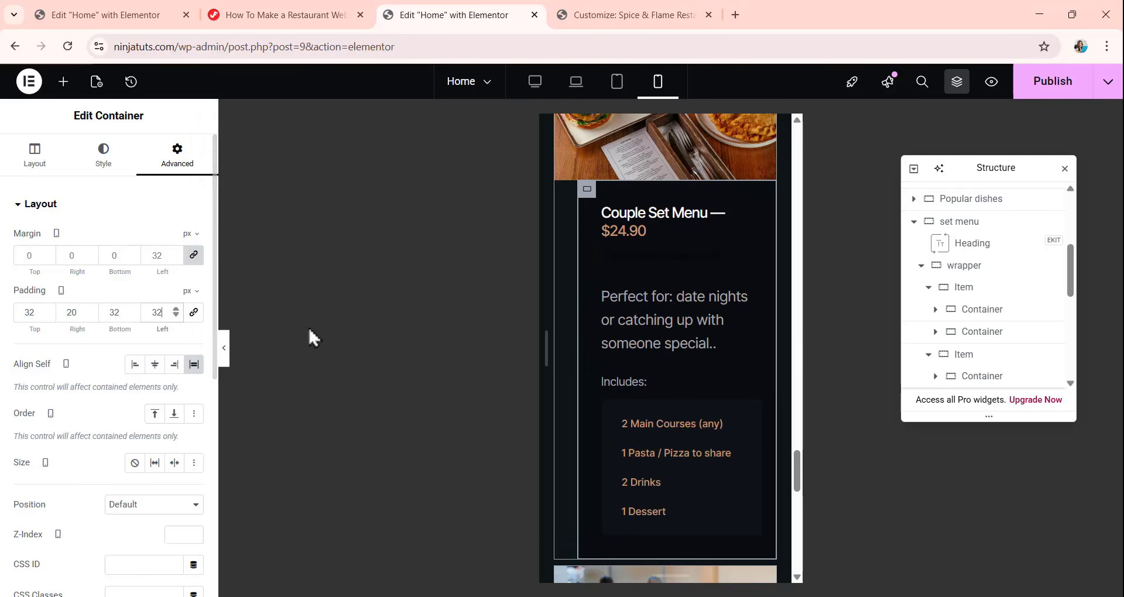
# Give the Family Combo text container unlinked mobile padding of 32 px top, 20 px right, 32 px bottom and 32 px left.
pyautogui.scroll(-10, 652, 252)
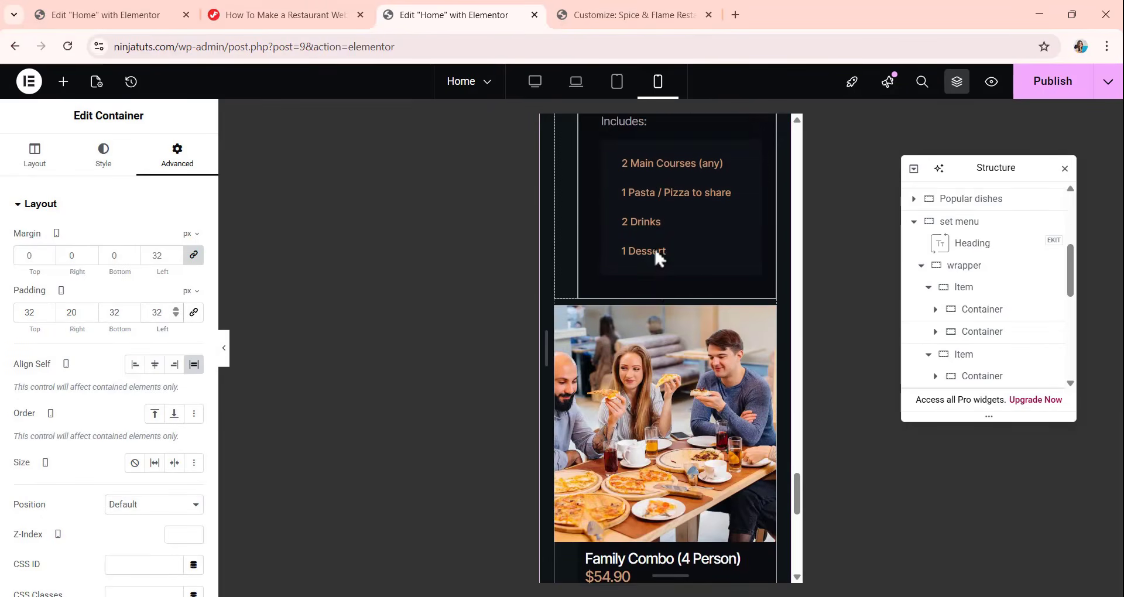
pyautogui.click(588, 212)
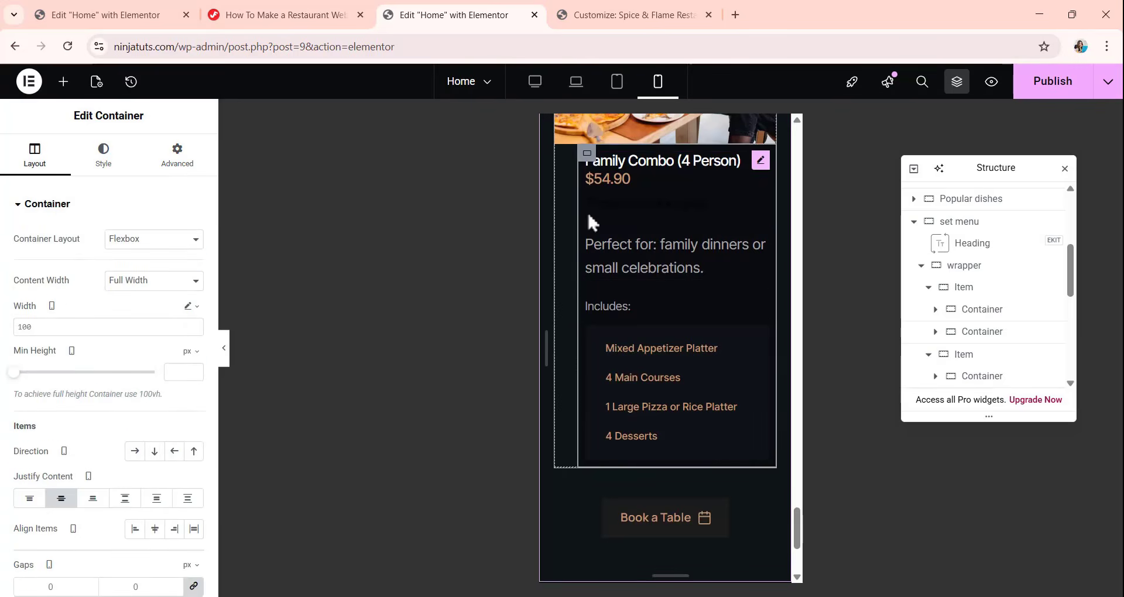
pyautogui.click(177, 155)
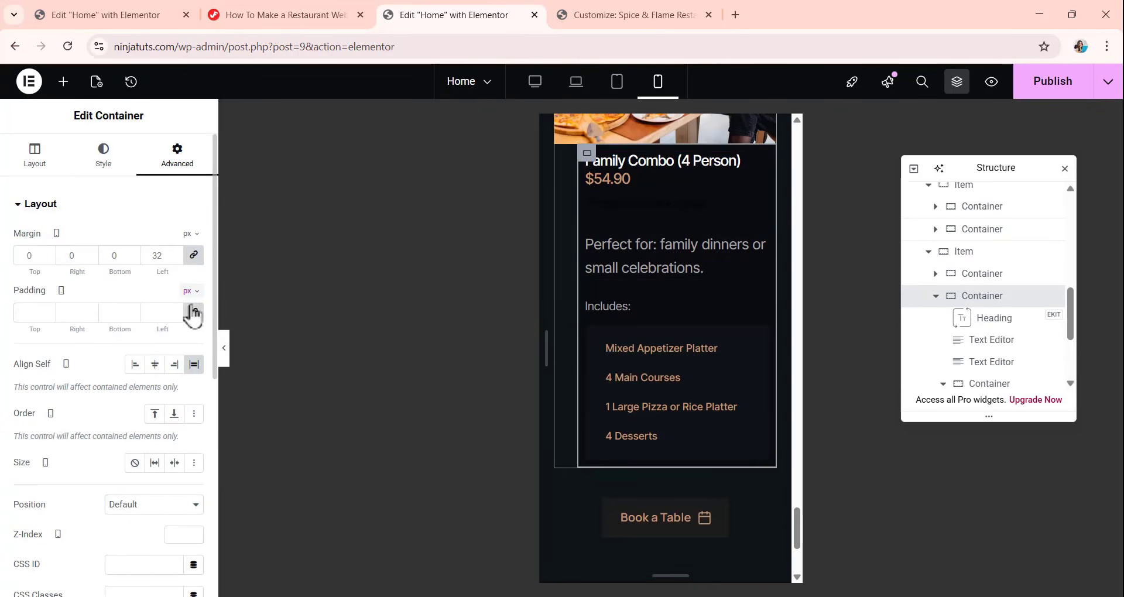
pyautogui.click(194, 313)
pyautogui.moveTo(37, 315); pyautogui.dragTo(15, 318)
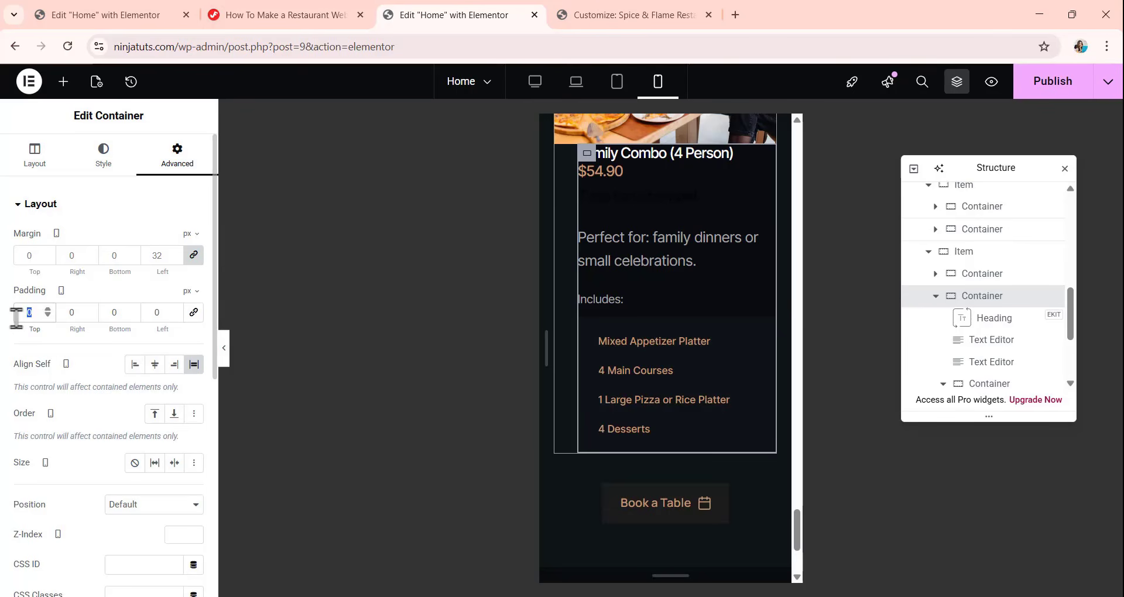
pyautogui.write('32')
pyautogui.click(66, 310)
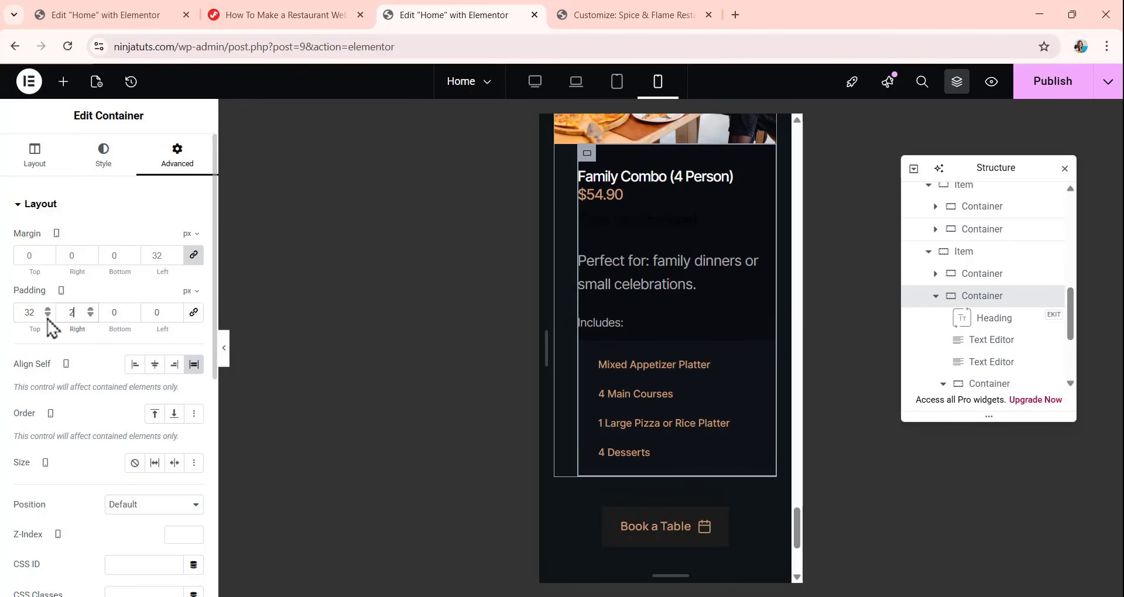
pyautogui.click(115, 316)
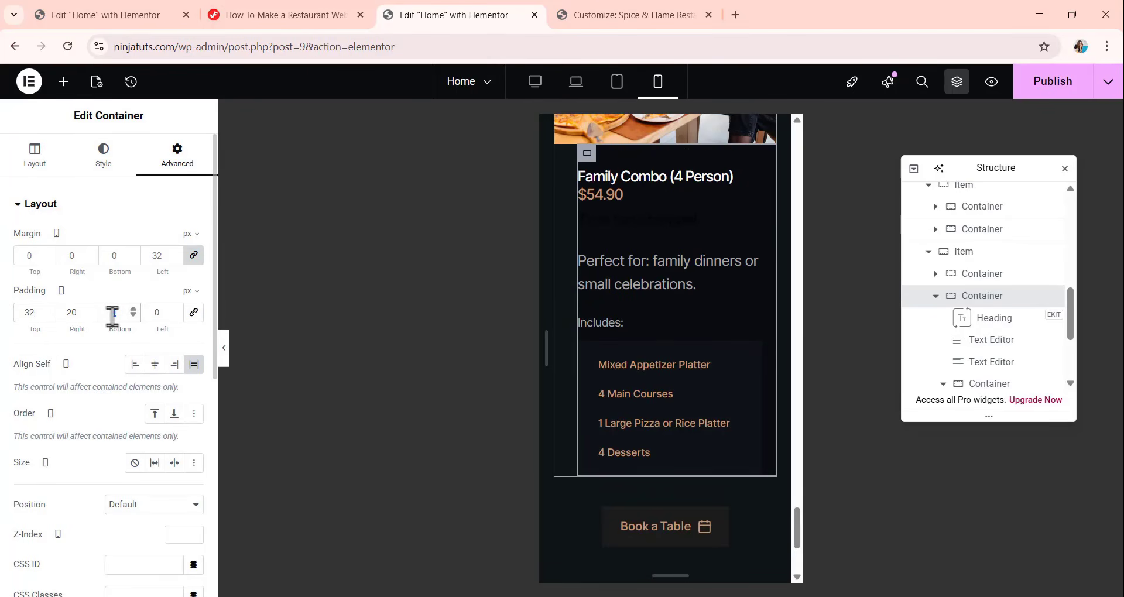
pyautogui.write('32')
pyautogui.click(150, 316)
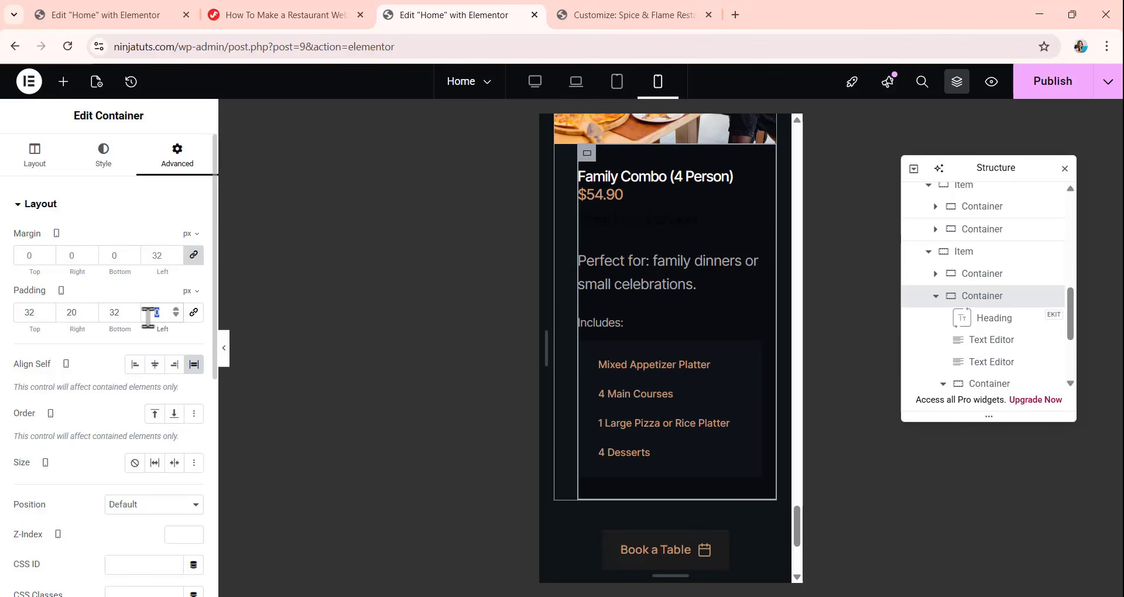
pyautogui.write('32')
# Set the mobile width of the decorative image beside the set menu heading to 121 px.
pyautogui.scroll(5, 644, 319)
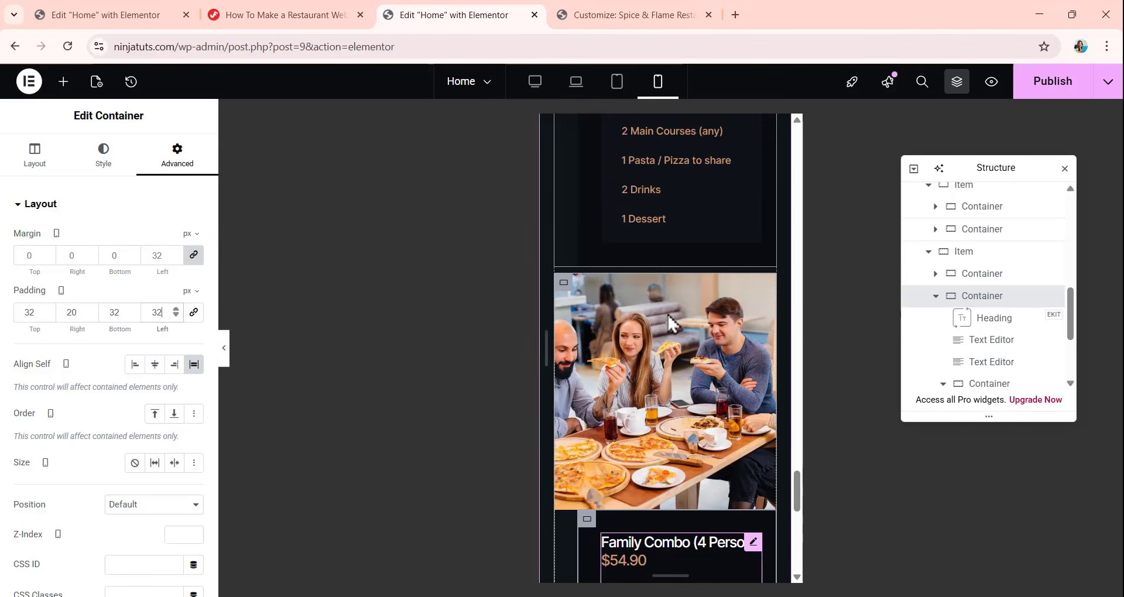
pyautogui.scroll(12, 667, 320)
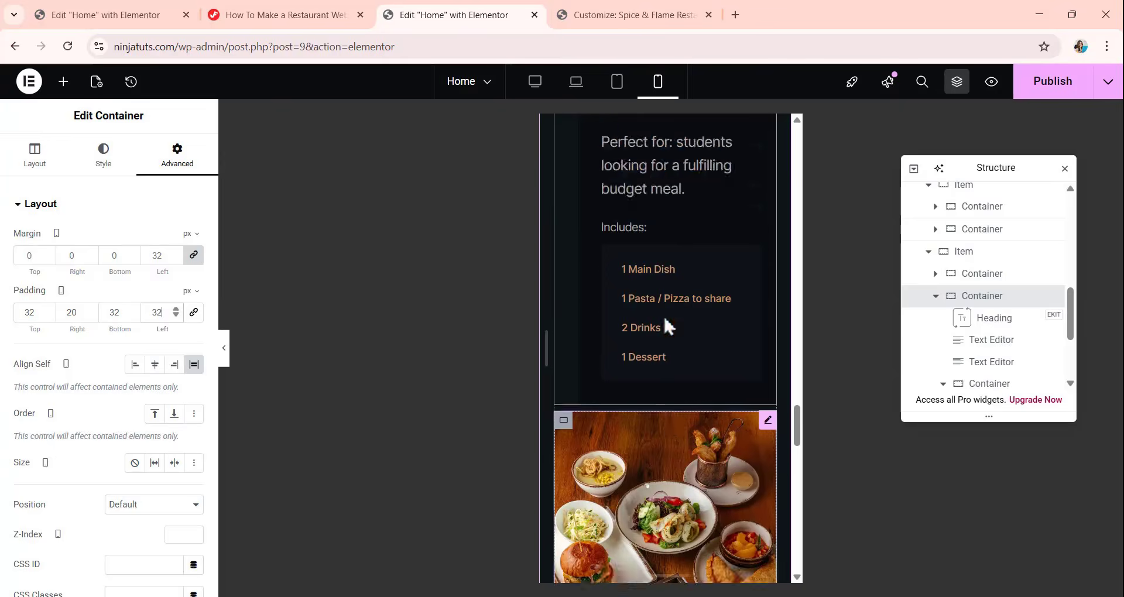
pyautogui.scroll(10, 663, 315)
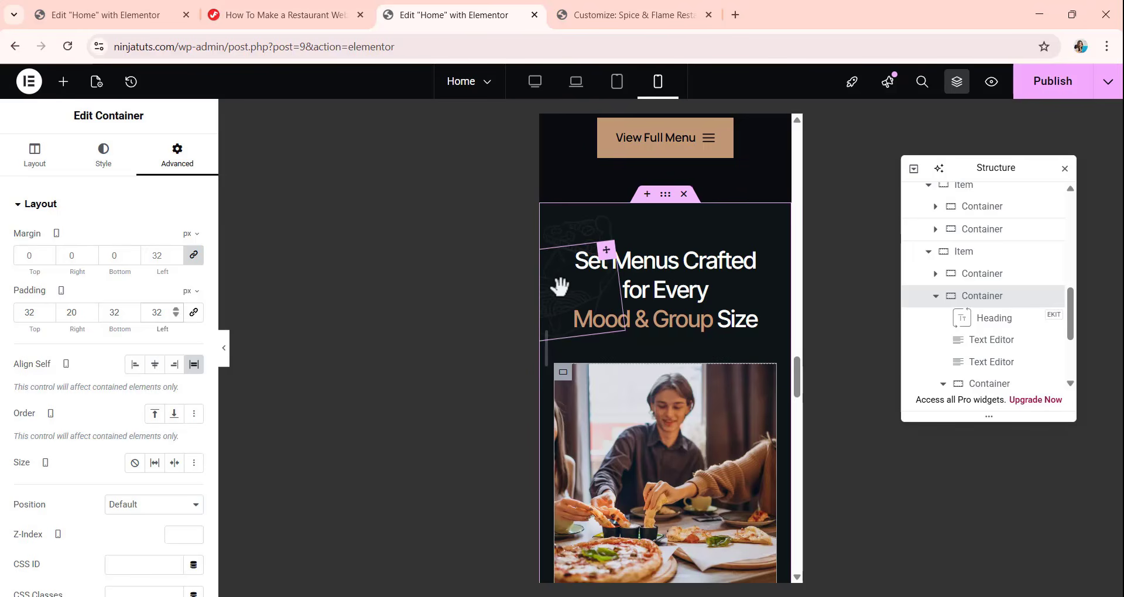
pyautogui.click(666, 334)
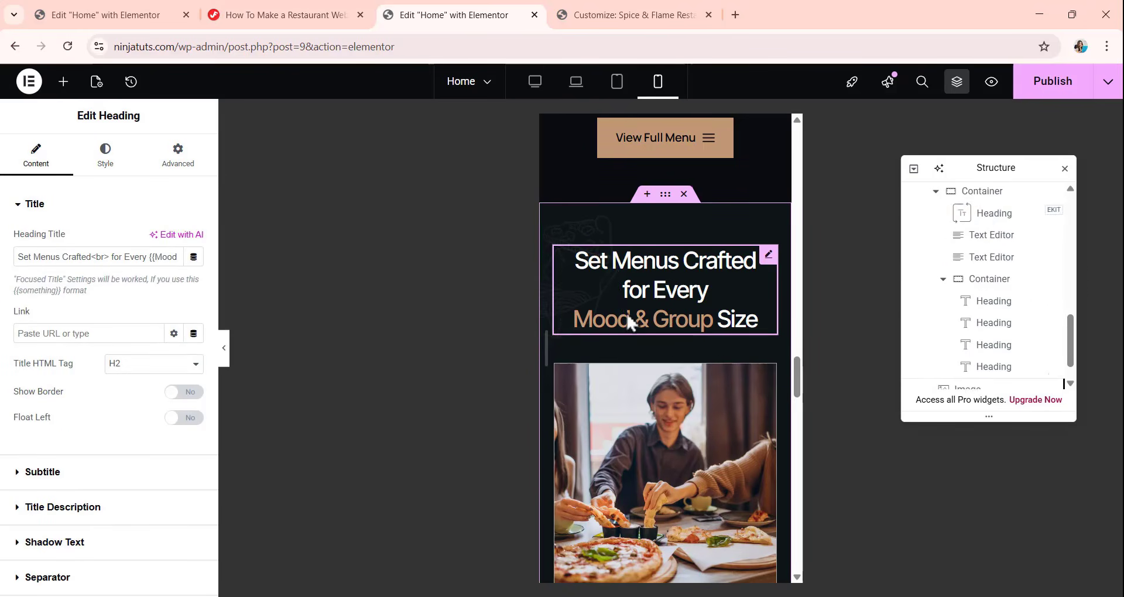
pyautogui.click(578, 302)
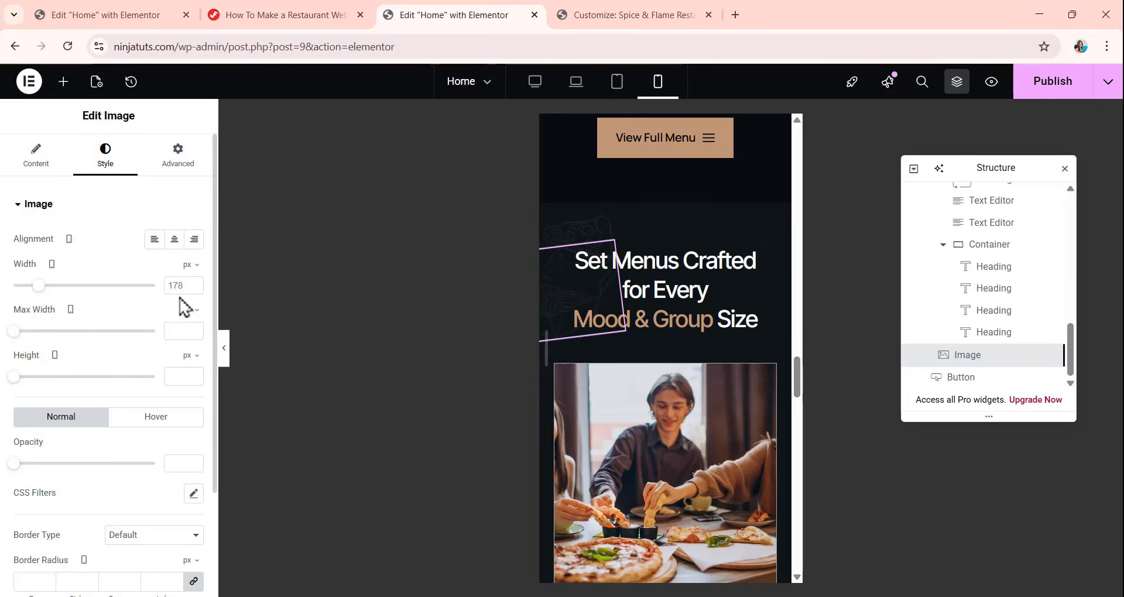
pyautogui.doubleClick(176, 285)
pyautogui.write('121')
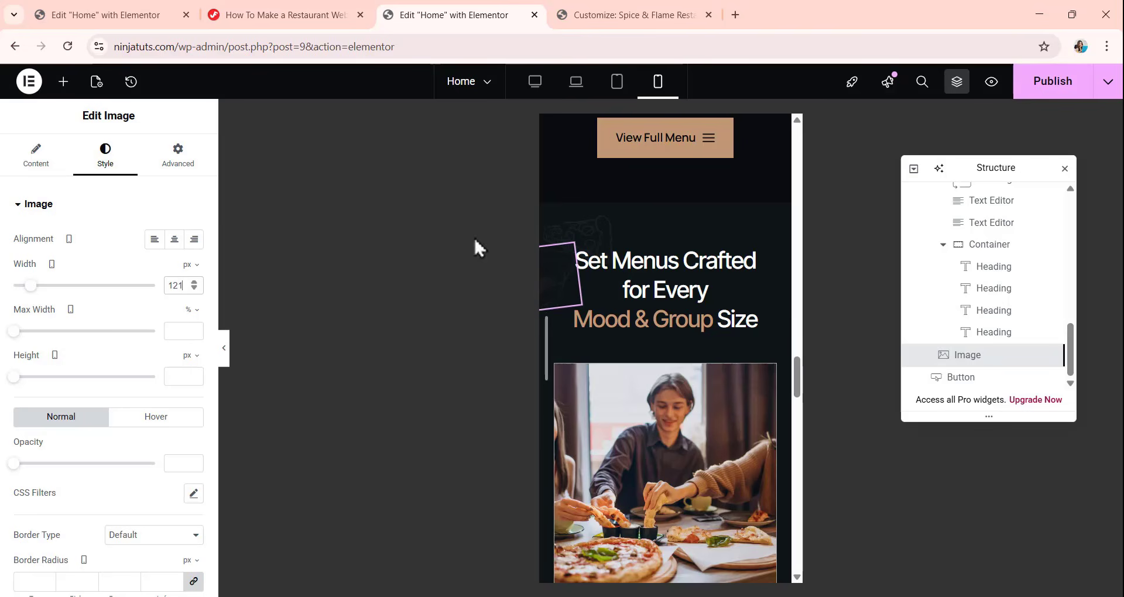
# Switch the decorative image's mobile horizontal offset to px and set it to -46, with a vertical offset of -85 px.
pyautogui.click(172, 157)
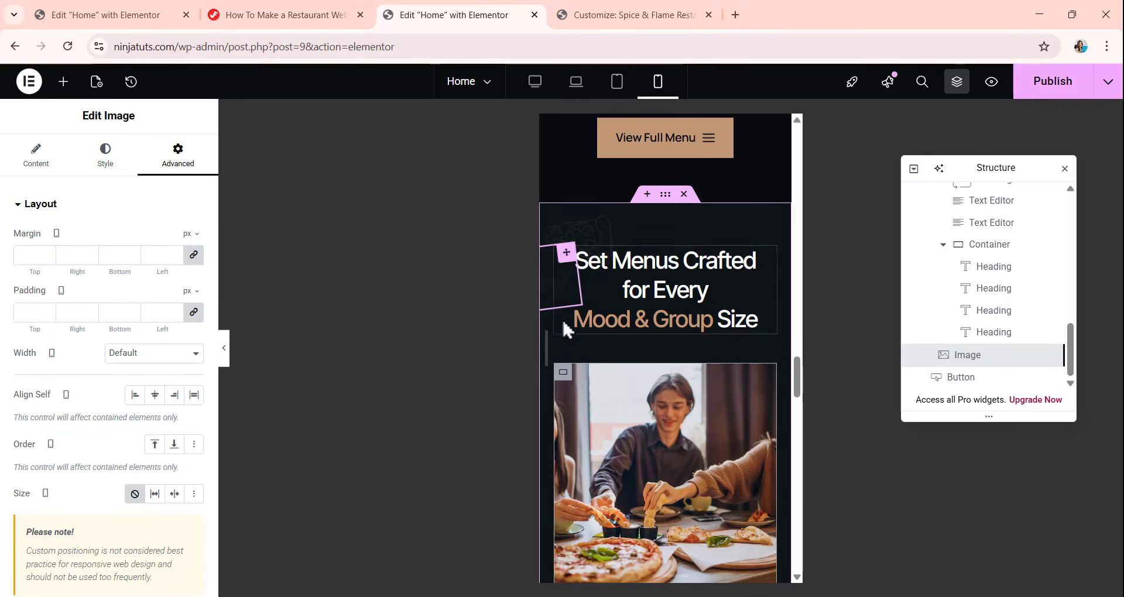
pyautogui.scroll(-1, 165, 290)
pyautogui.scroll(-3, 166, 290)
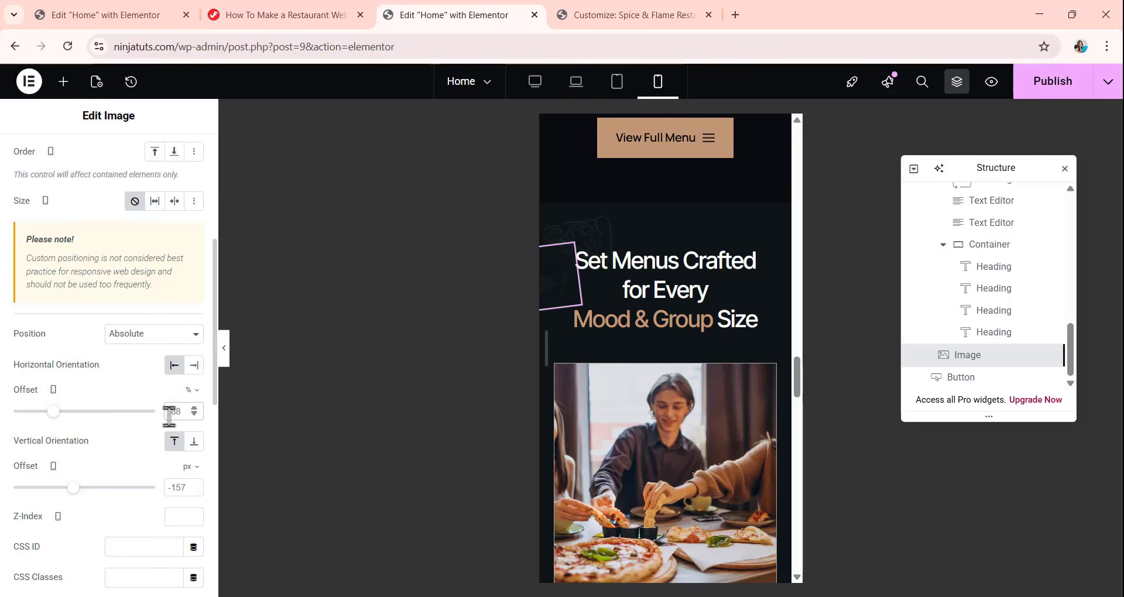
pyautogui.click(196, 391)
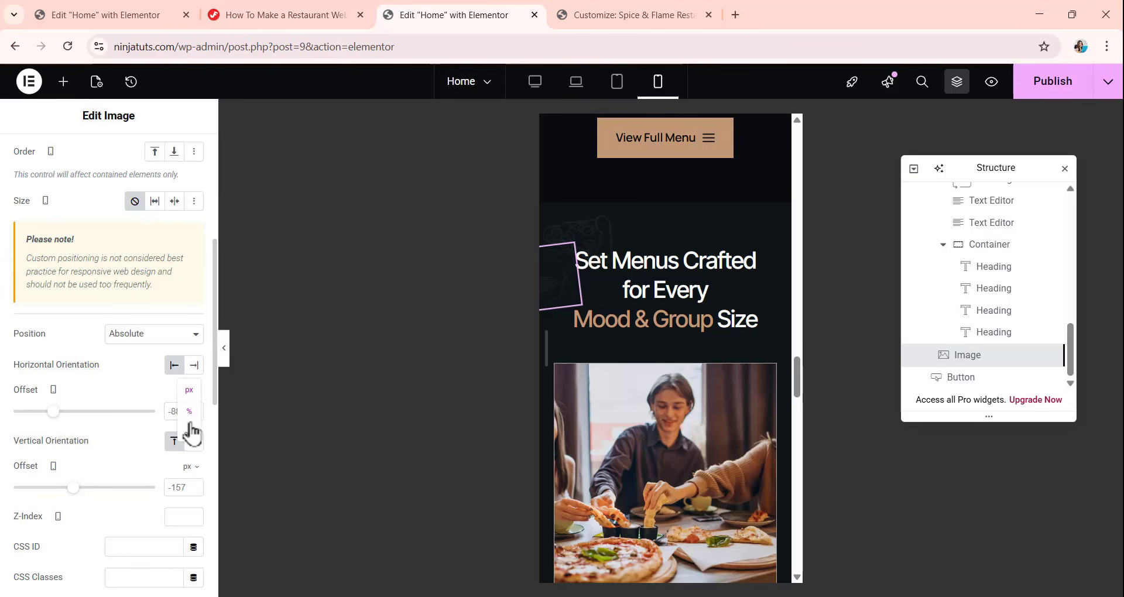
pyautogui.click(192, 393)
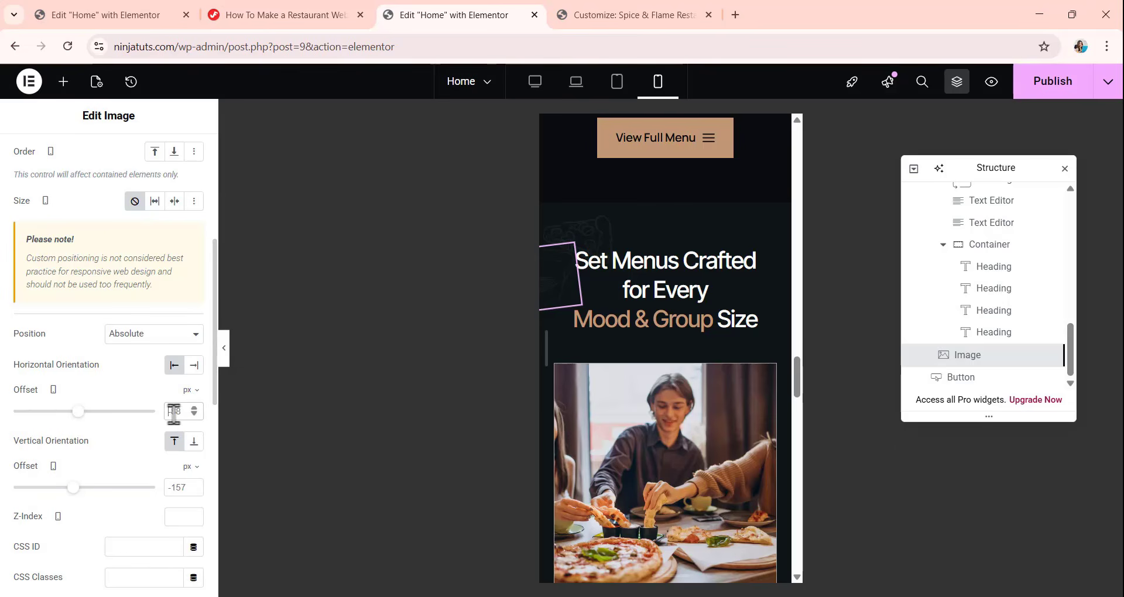
pyautogui.moveTo(173, 413); pyautogui.dragTo(175, 387)
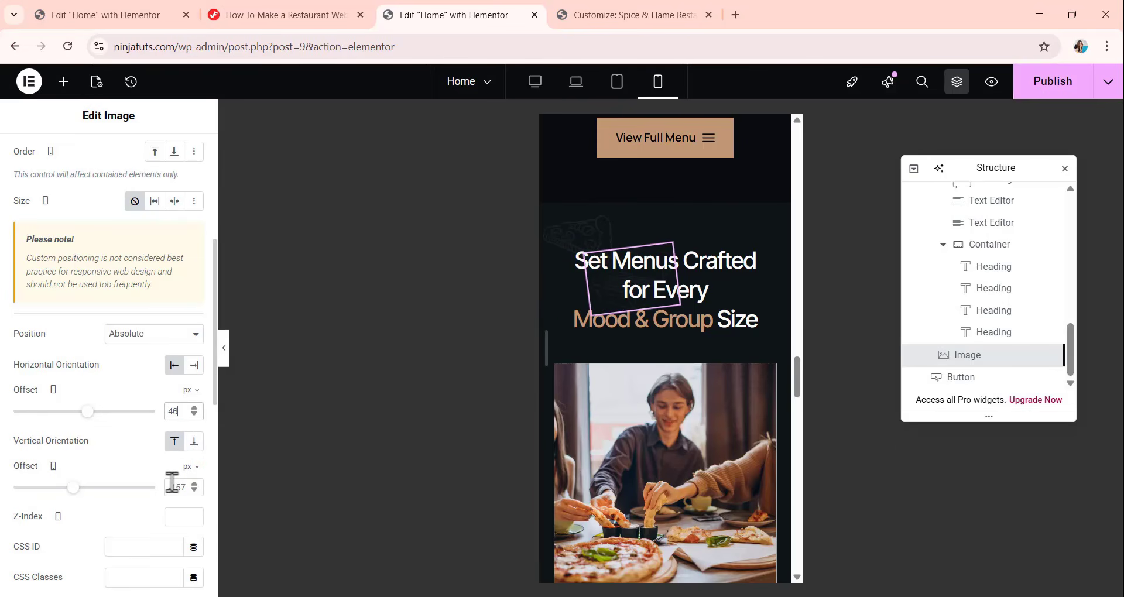
pyautogui.scroll(-4, 172, 482)
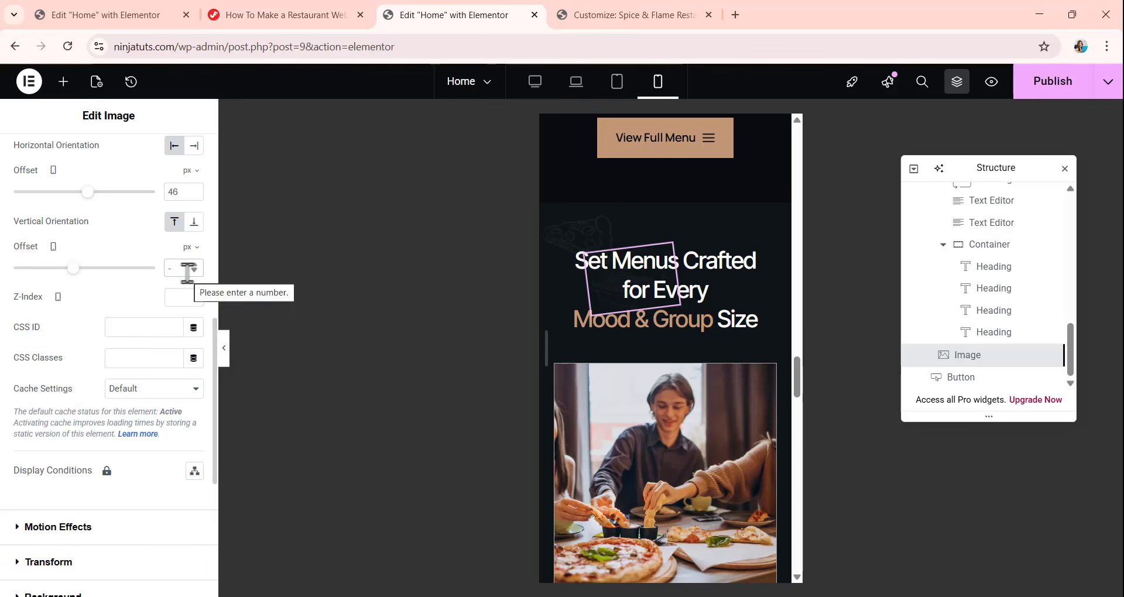
pyautogui.write('85')
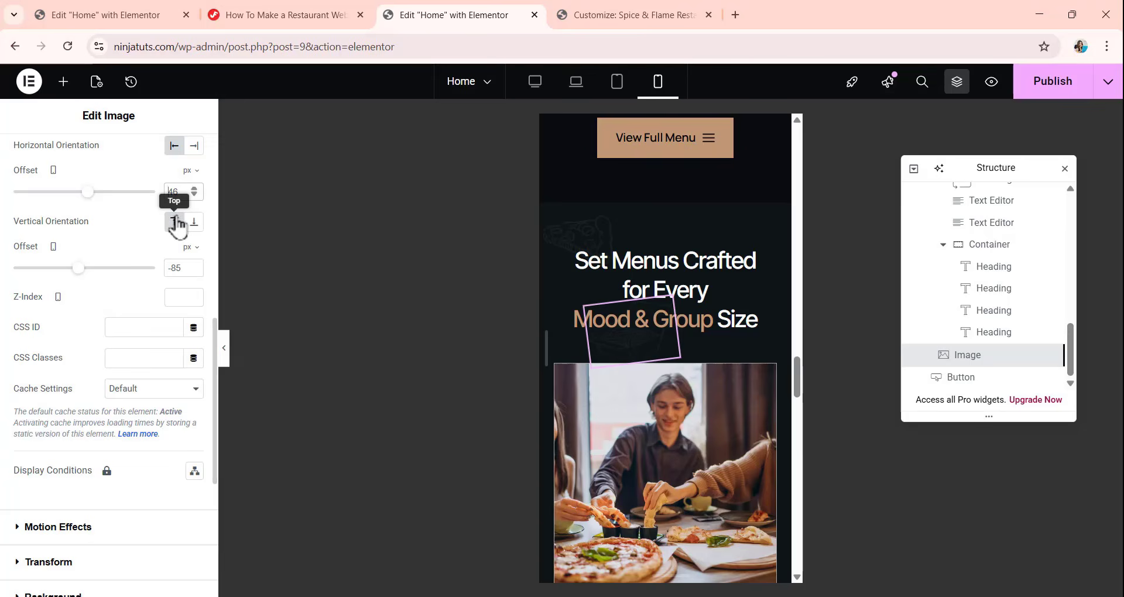
pyautogui.write('-')
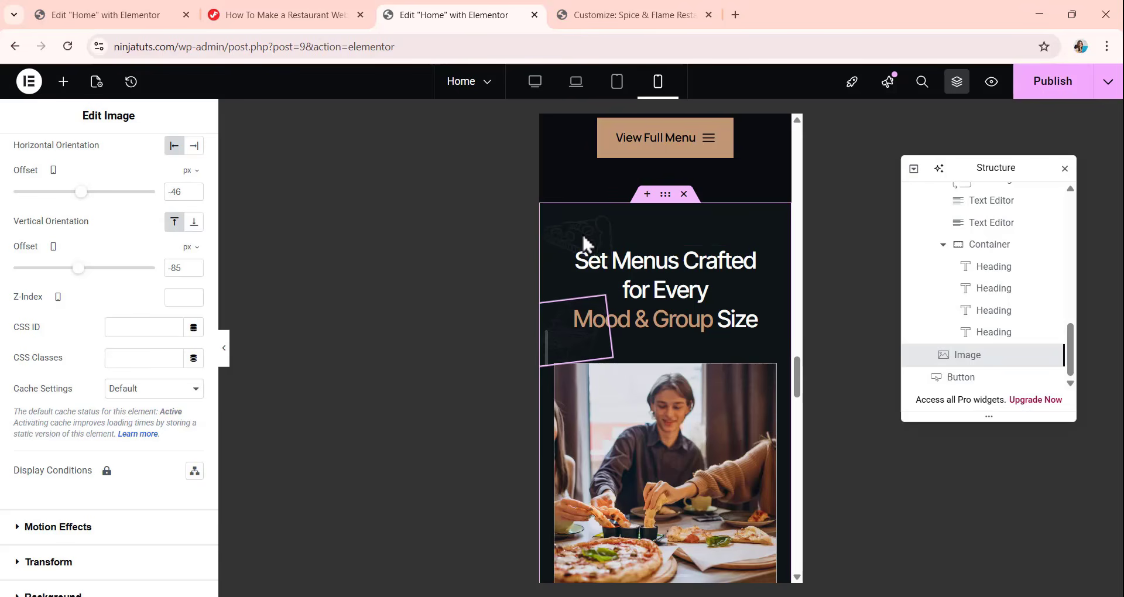
# Set the set menu section's mobile background overlay X position to calc(50% + 100px) and its width to 74 px.
pyautogui.scroll(5, 966, 293)
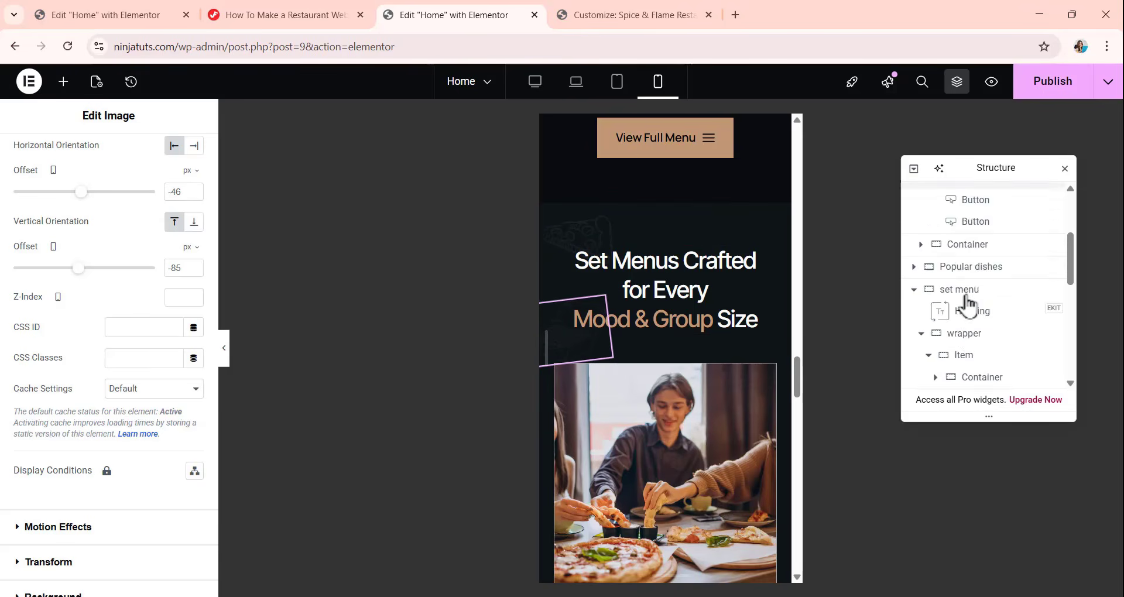
pyautogui.scroll(-3, 967, 303)
pyautogui.scroll(2, 969, 305)
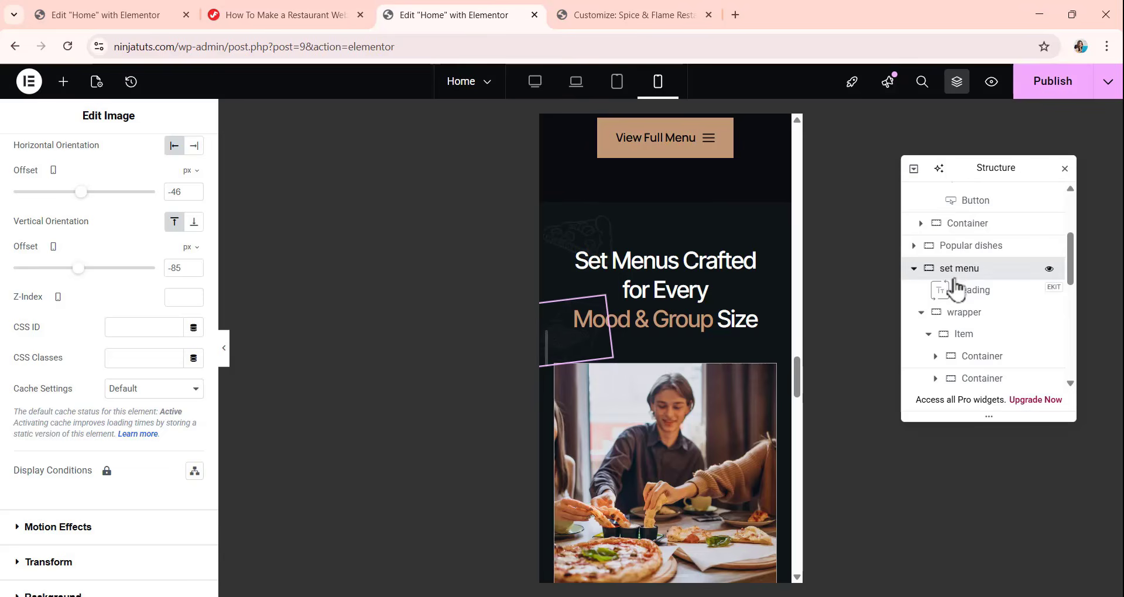
pyautogui.click(956, 275)
pyautogui.click(86, 171)
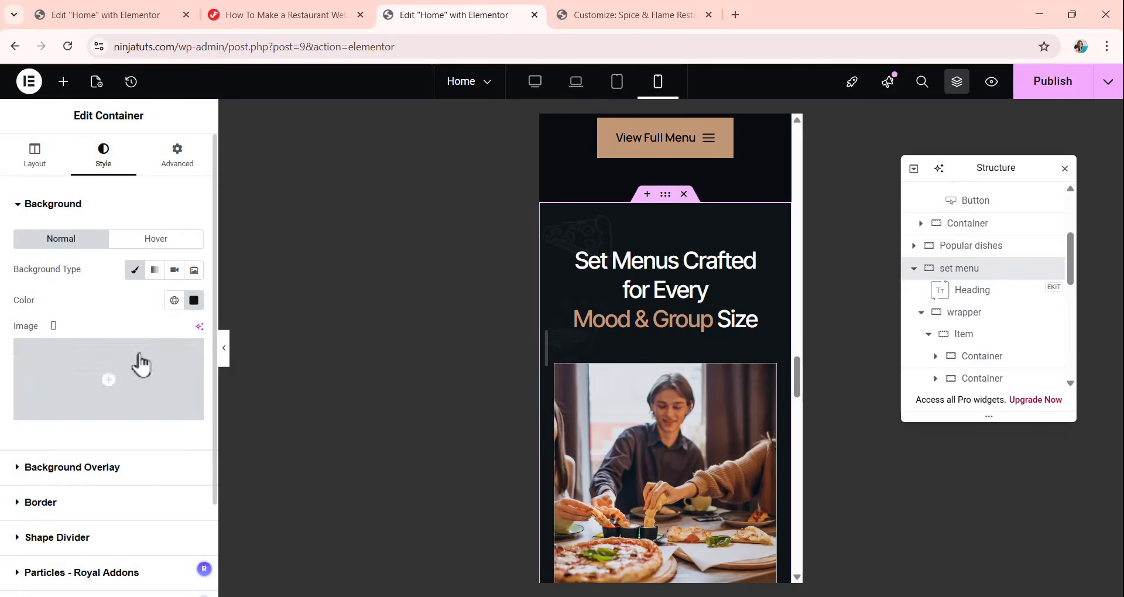
pyautogui.scroll(-2, 138, 363)
pyautogui.click(98, 354)
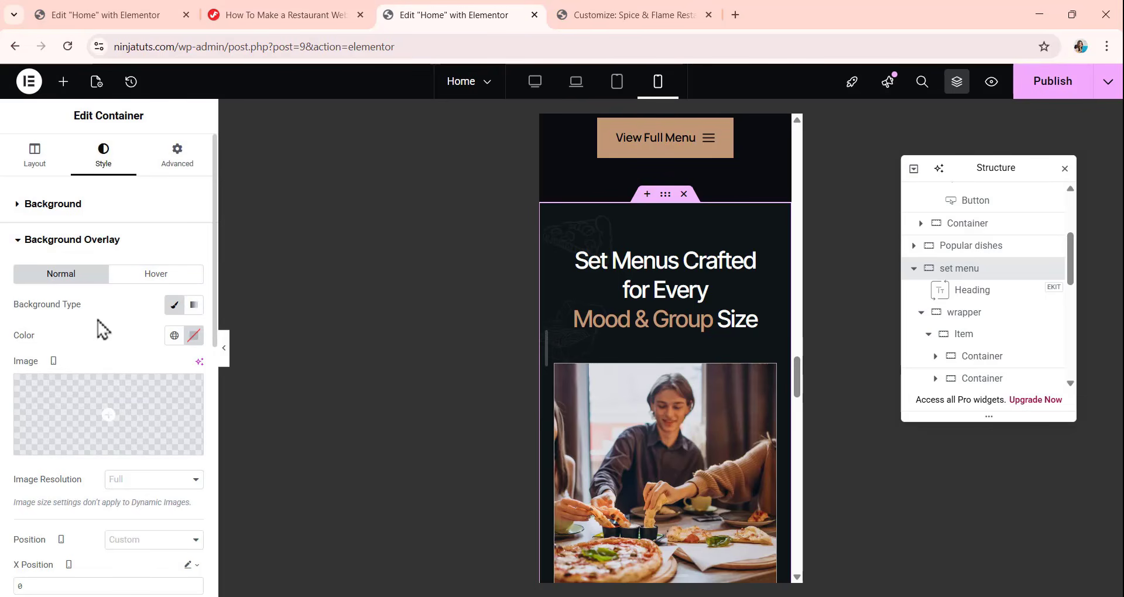
pyautogui.scroll(-3, 99, 338)
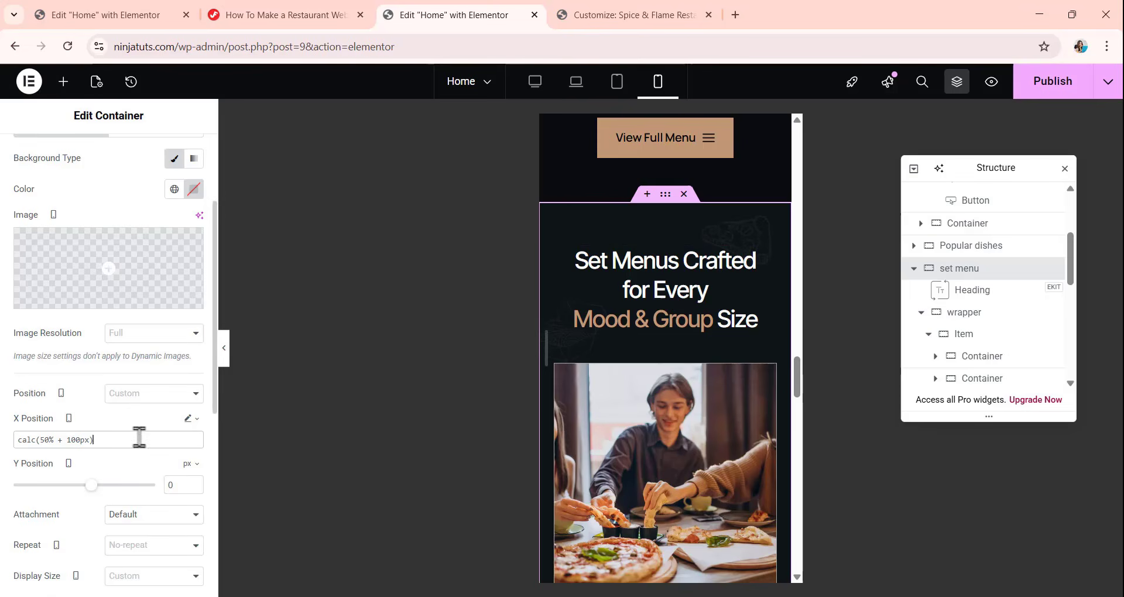
pyautogui.scroll(-3, 138, 437)
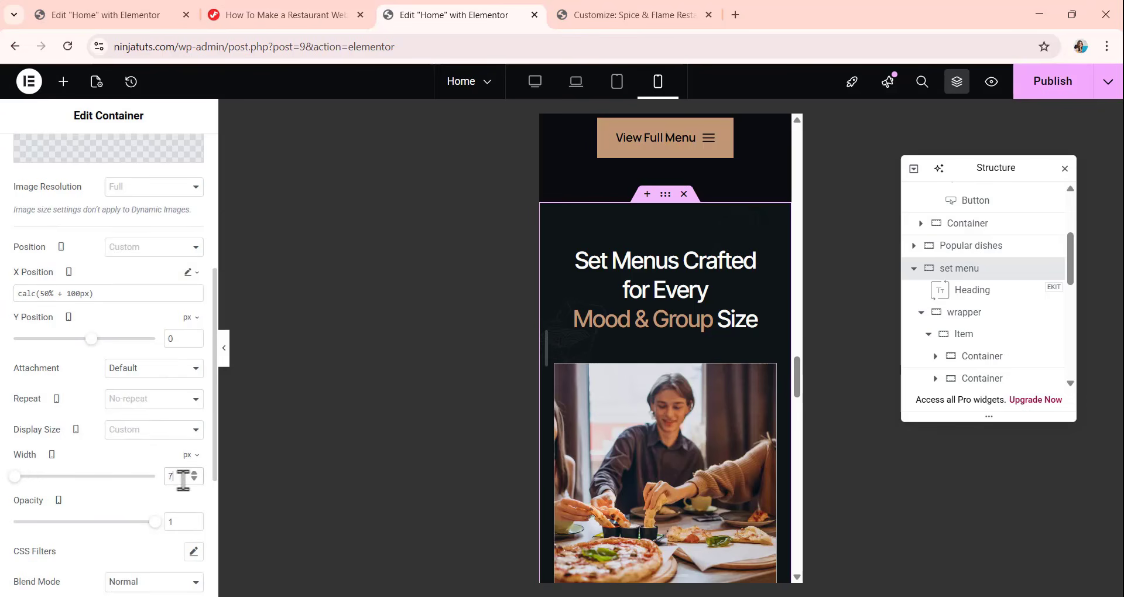
pyautogui.write('4')
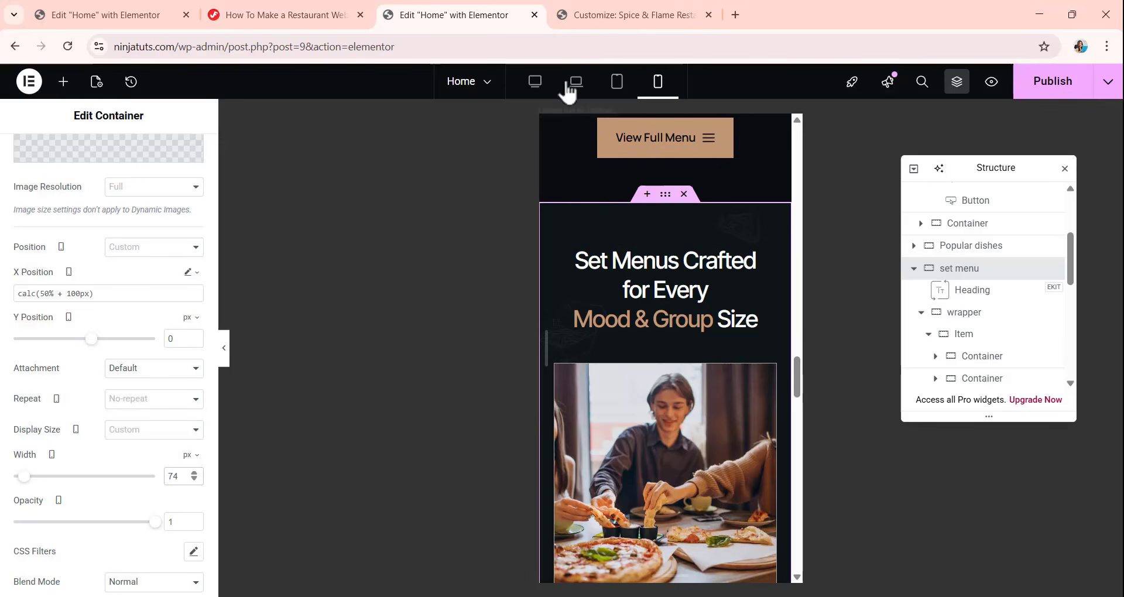
# Compare the set menu section's background overlay across the desktop, tablet and mobile previews, checking the mobile layout down to the page end.
pyautogui.click(542, 87)
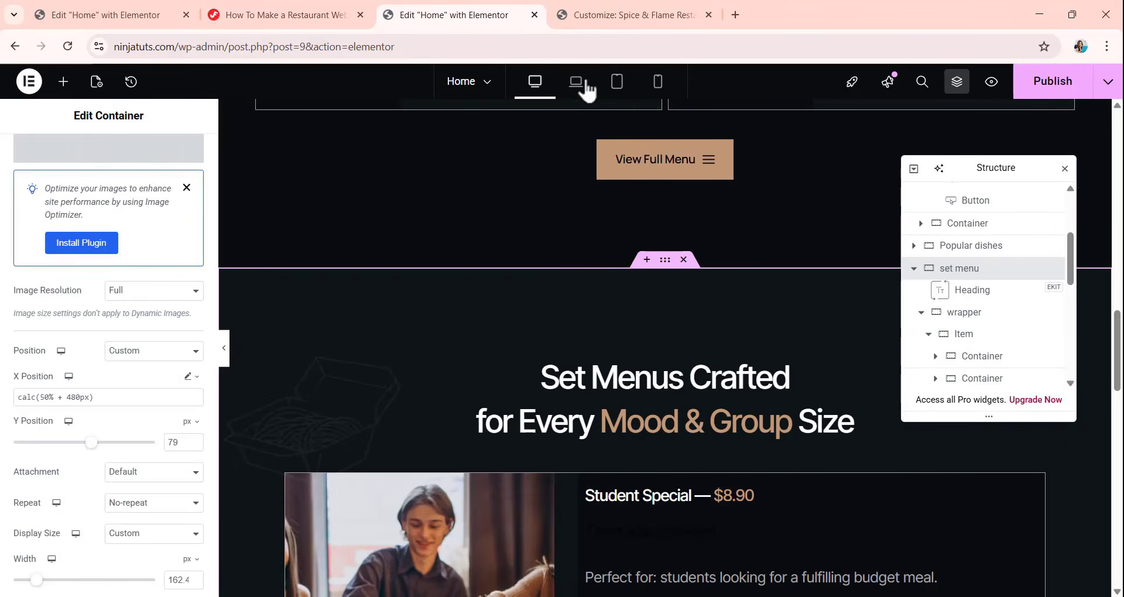
pyautogui.click(616, 85)
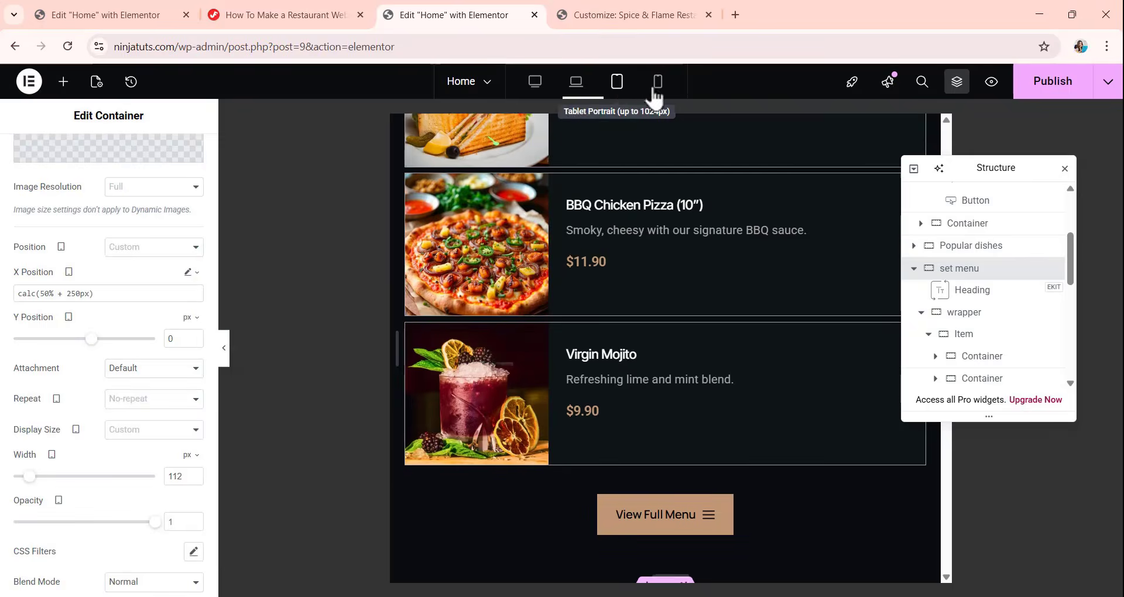
pyautogui.click(659, 85)
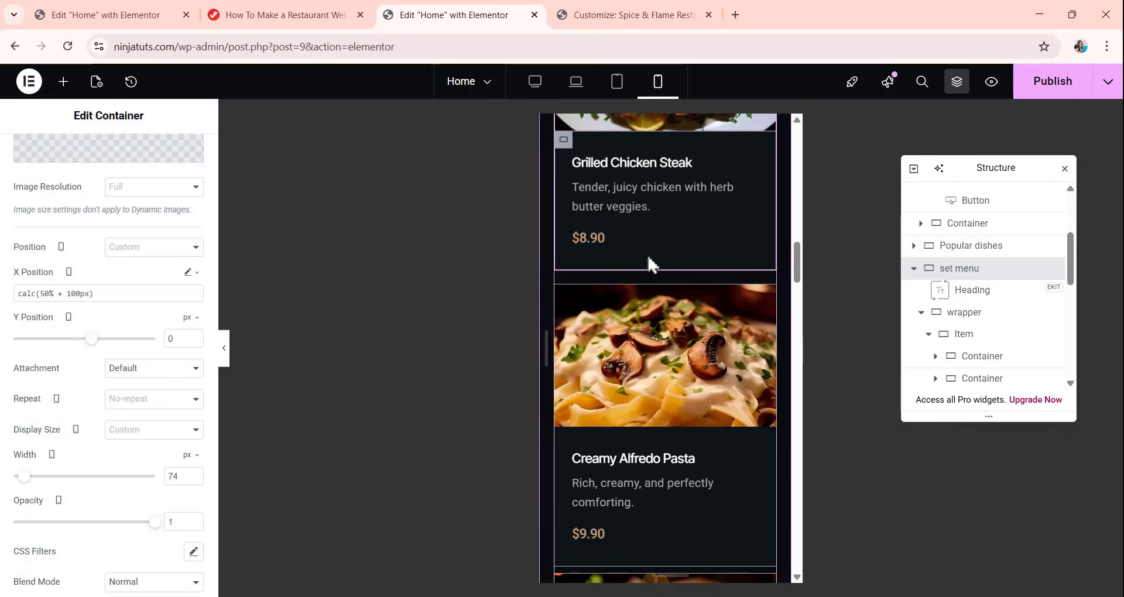
pyautogui.scroll(-15, 650, 233)
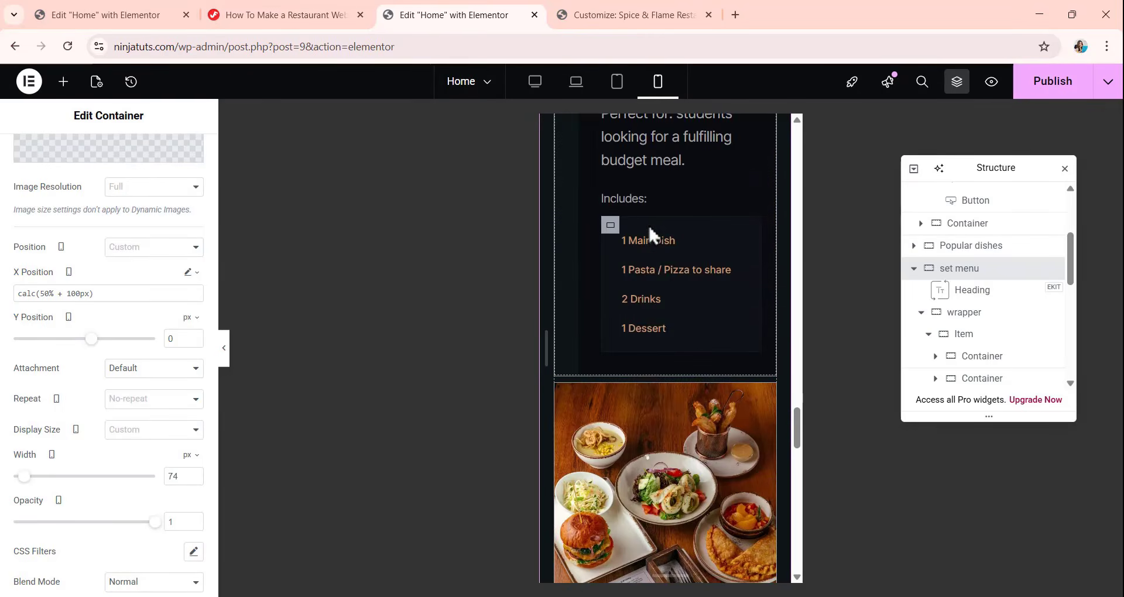
pyautogui.scroll(-15, 648, 226)
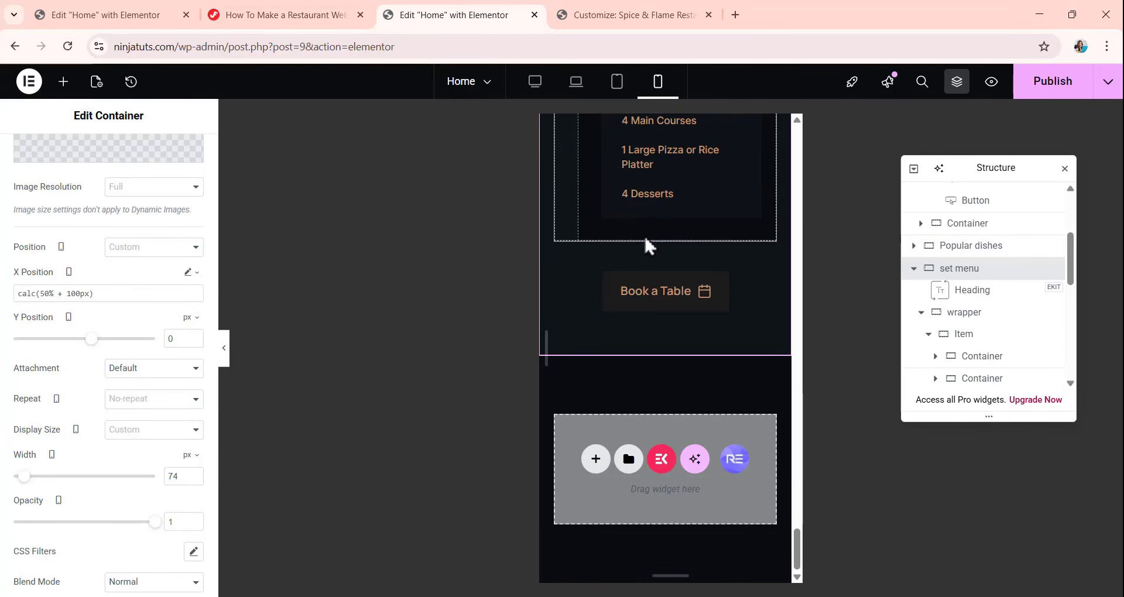
# Return to the desktop preview and import testimonials.json from the Feasto-Assets Templates folder into the template library.
pyautogui.click(537, 85)
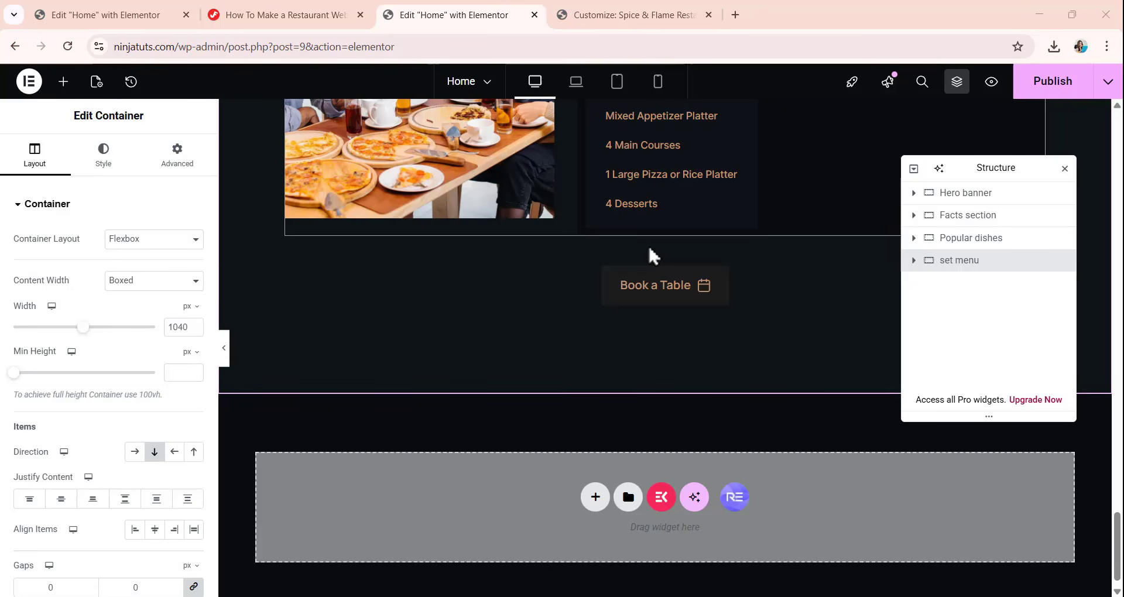
pyautogui.scroll(5, 597, 232)
pyautogui.scroll(-4, 597, 232)
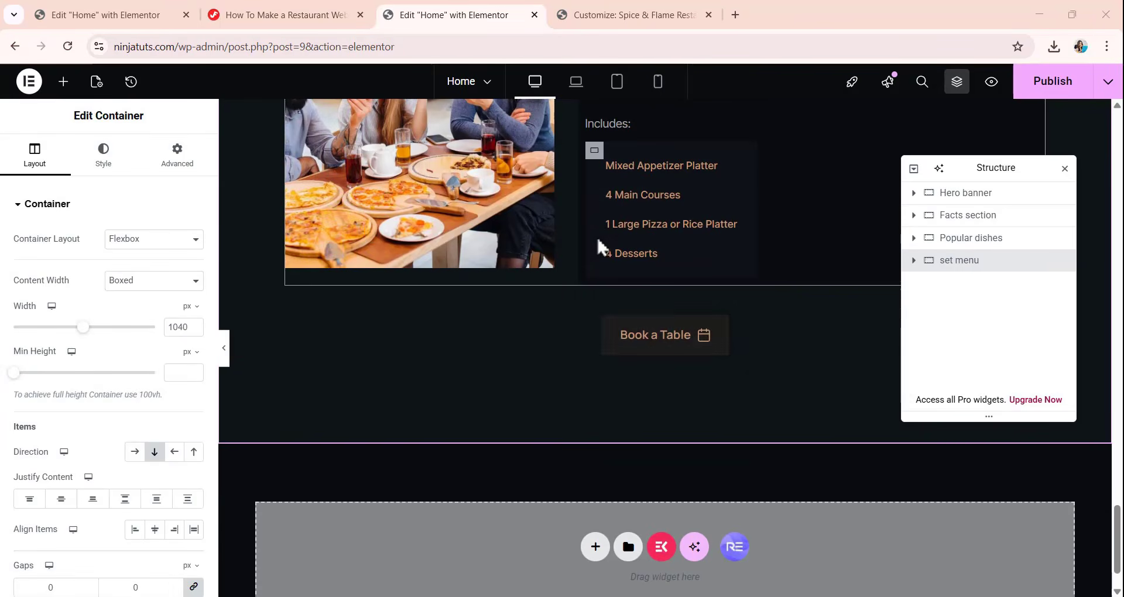
pyautogui.click(628, 546)
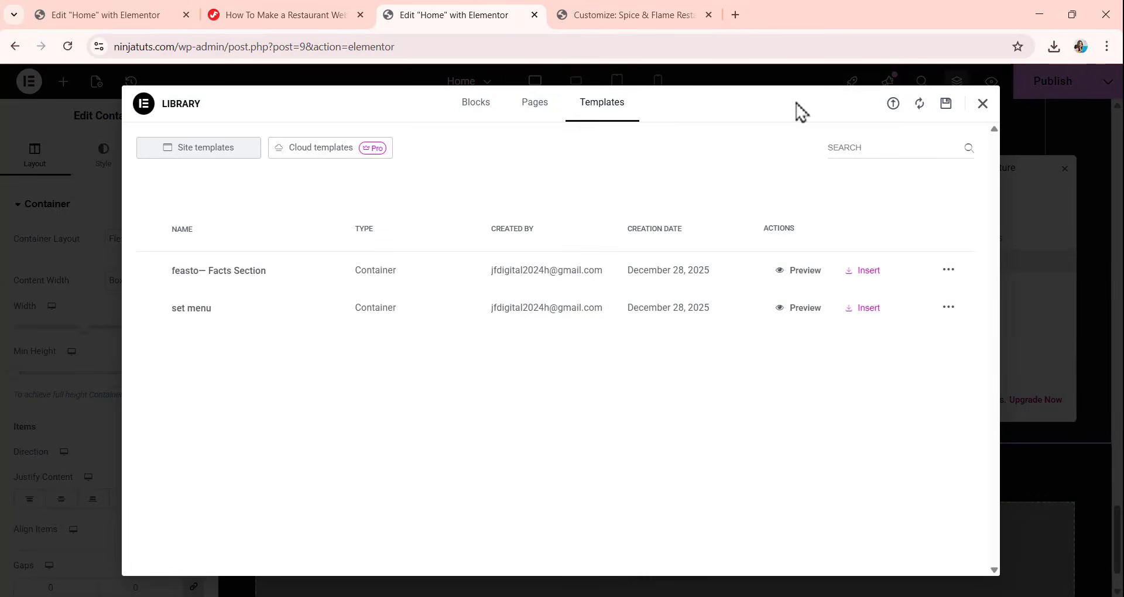
pyautogui.click(893, 105)
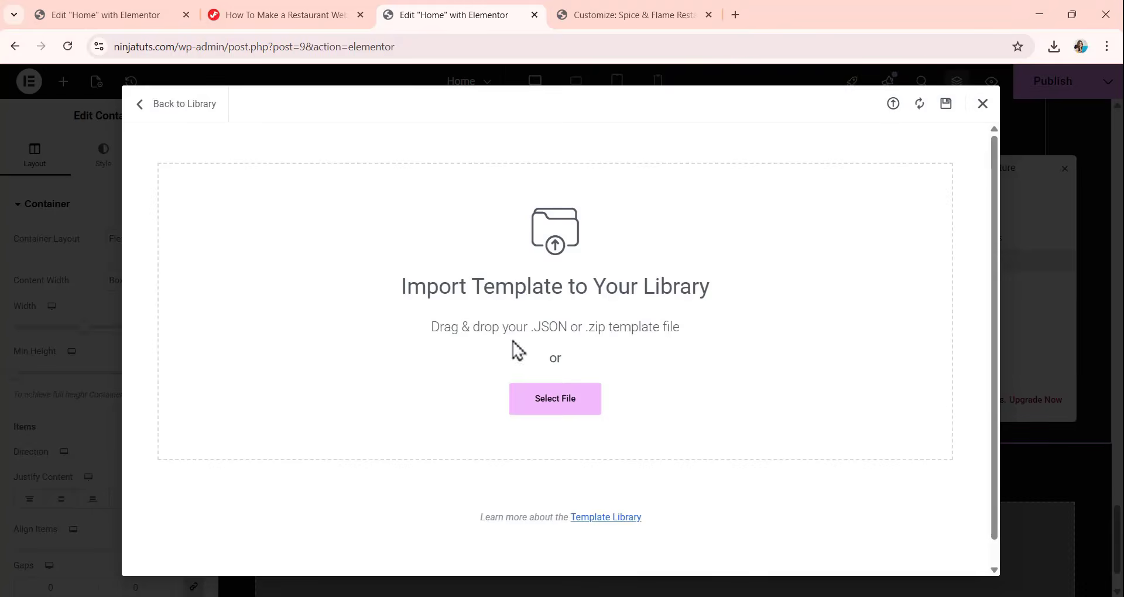
pyautogui.click(552, 406)
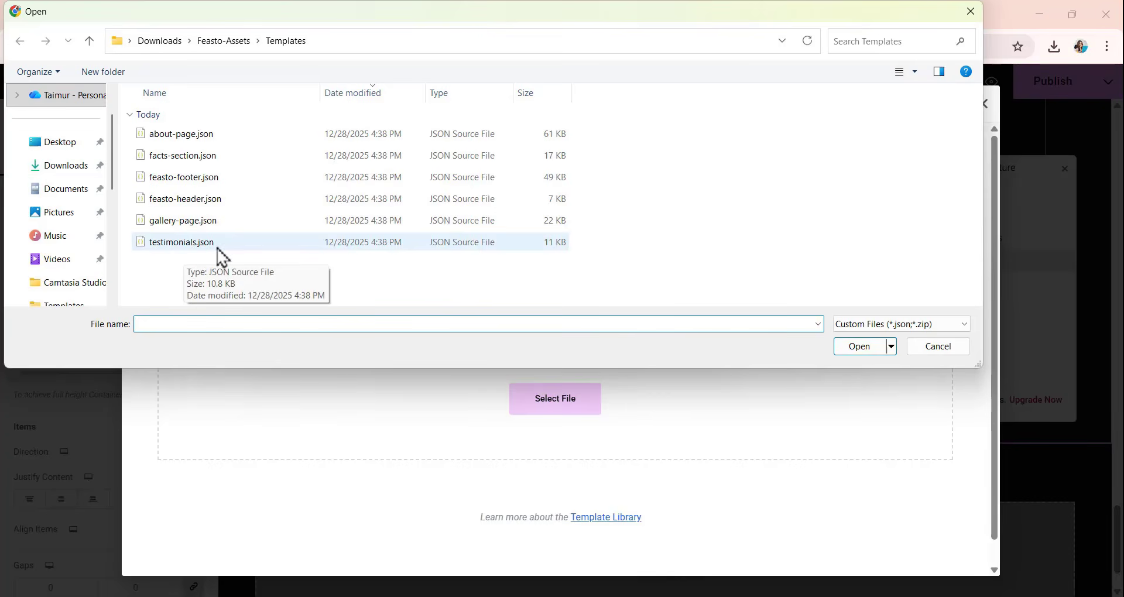
pyautogui.click(229, 255)
pyautogui.click(871, 347)
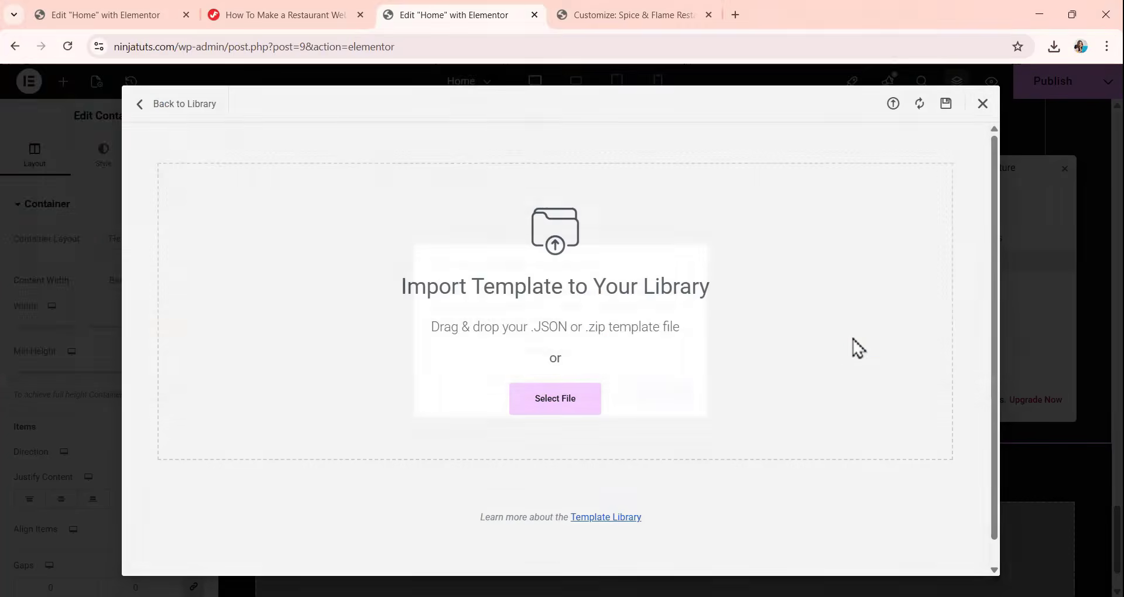
pyautogui.click(674, 394)
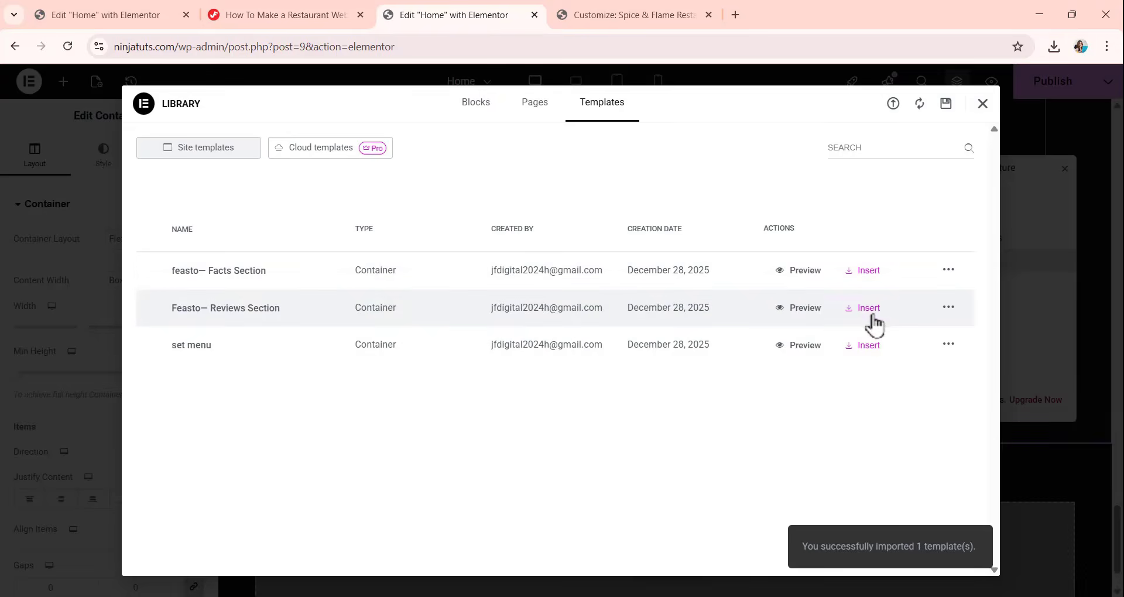
# Insert the Feasto— Reviews Section template below the set menu section, applying its container settings too.
pyautogui.click(872, 315)
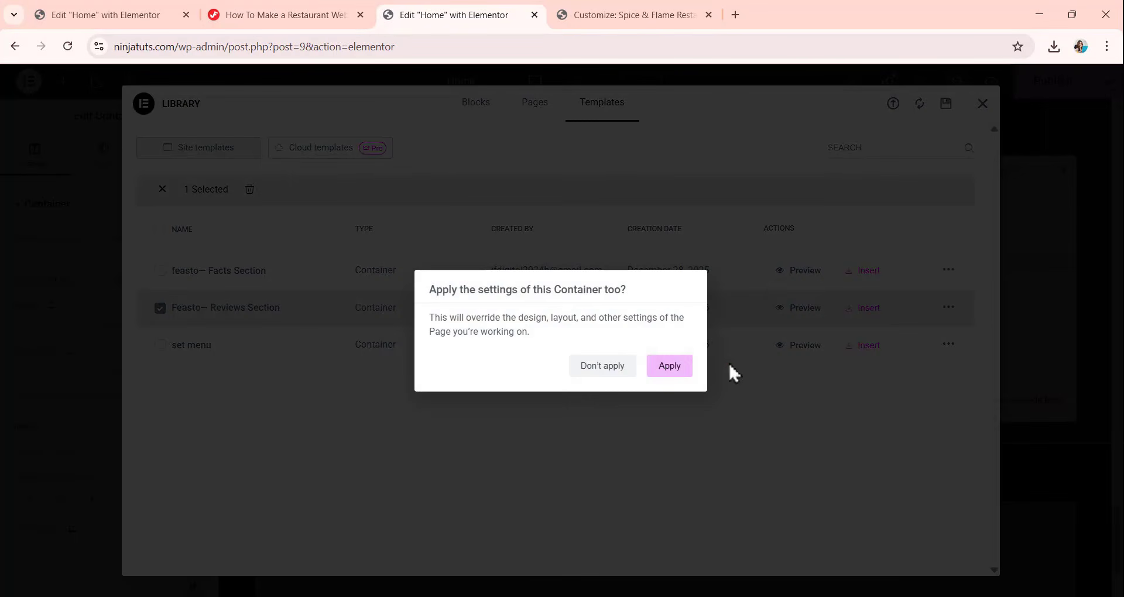
pyautogui.click(669, 366)
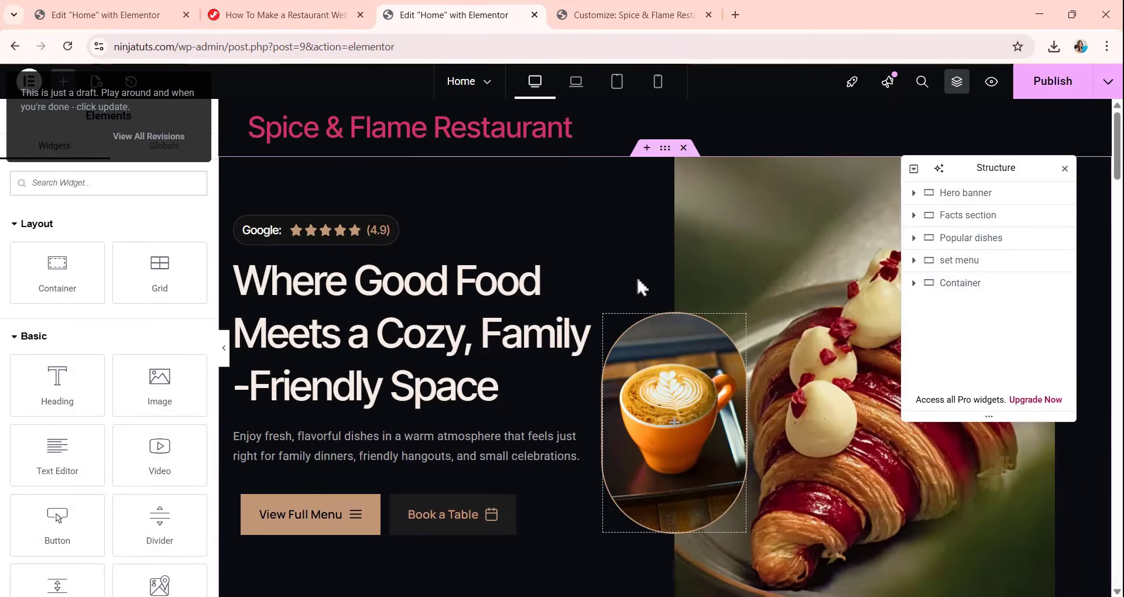
pyautogui.scroll(-9, 637, 279)
pyautogui.scroll(-15, 636, 280)
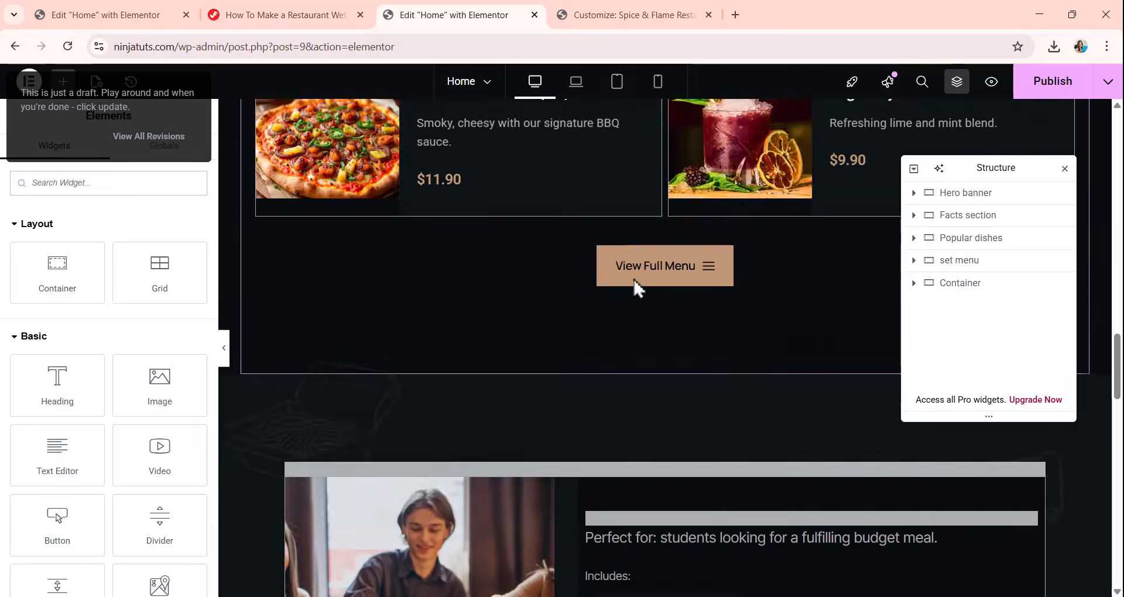
pyautogui.scroll(-10, 633, 279)
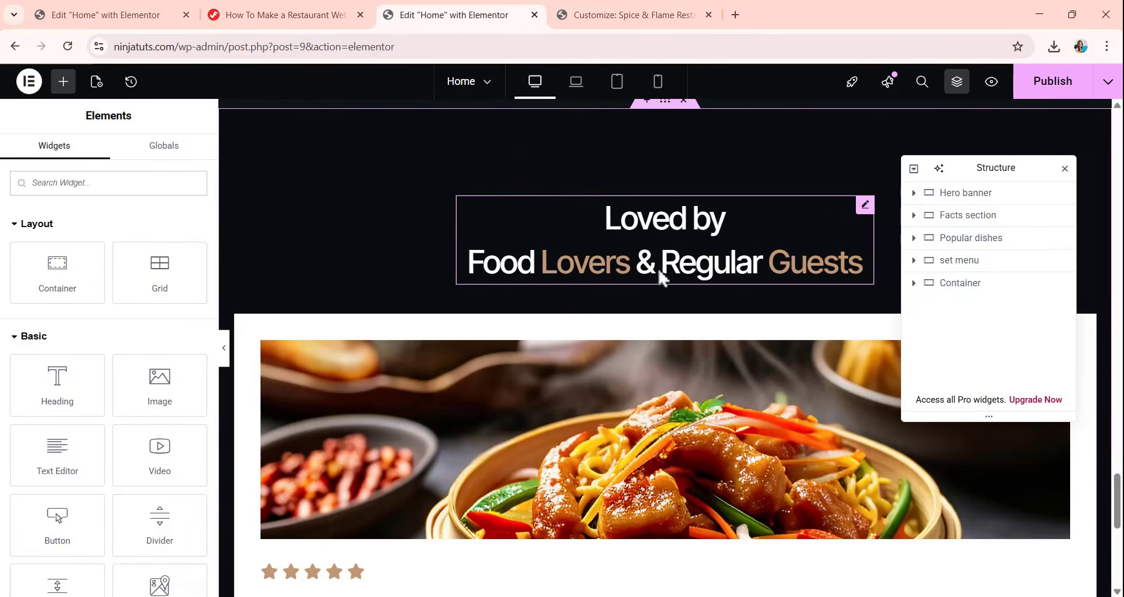
pyautogui.scroll(-3, 625, 170)
pyautogui.scroll(2, 644, 190)
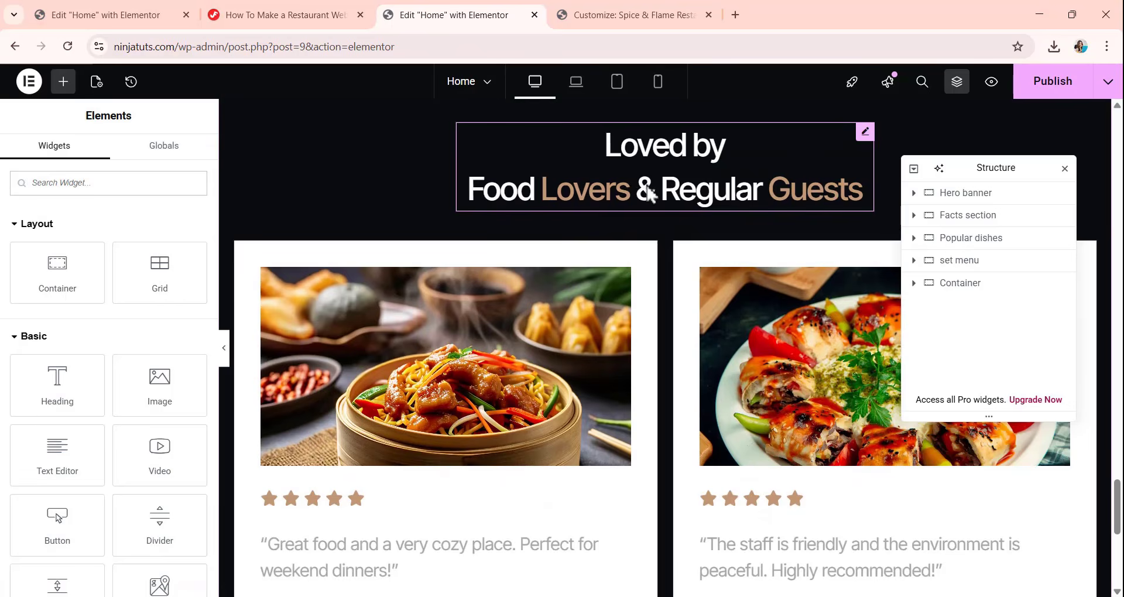
pyautogui.scroll(-6, 641, 182)
pyautogui.scroll(6, 635, 181)
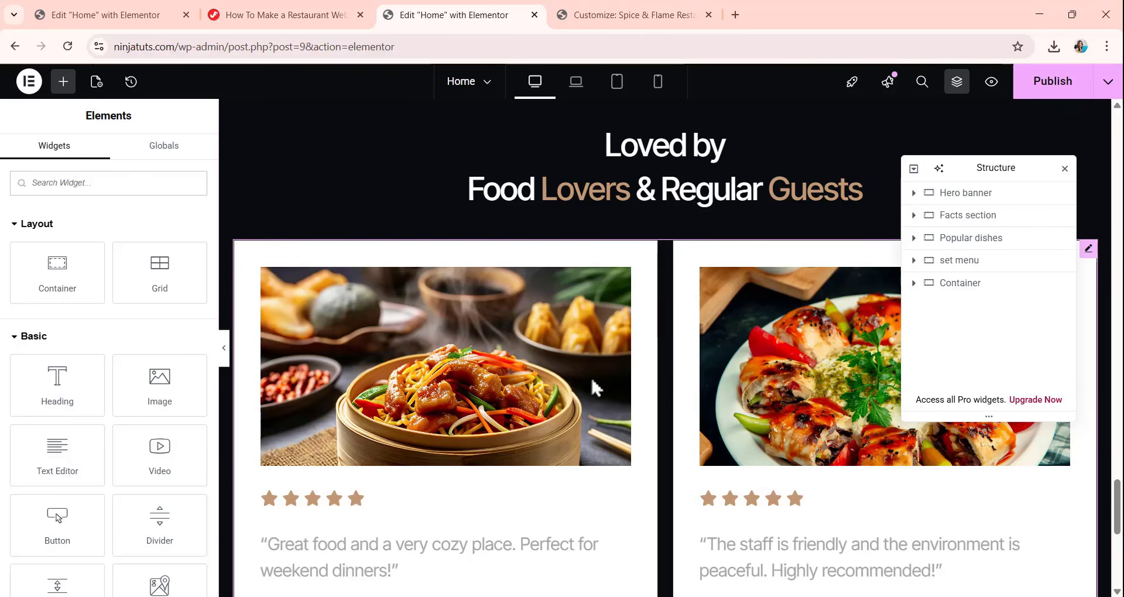
# Rename the newly inserted reviews container as "Review setion" in the page structure.
pyautogui.doubleClick(968, 286)
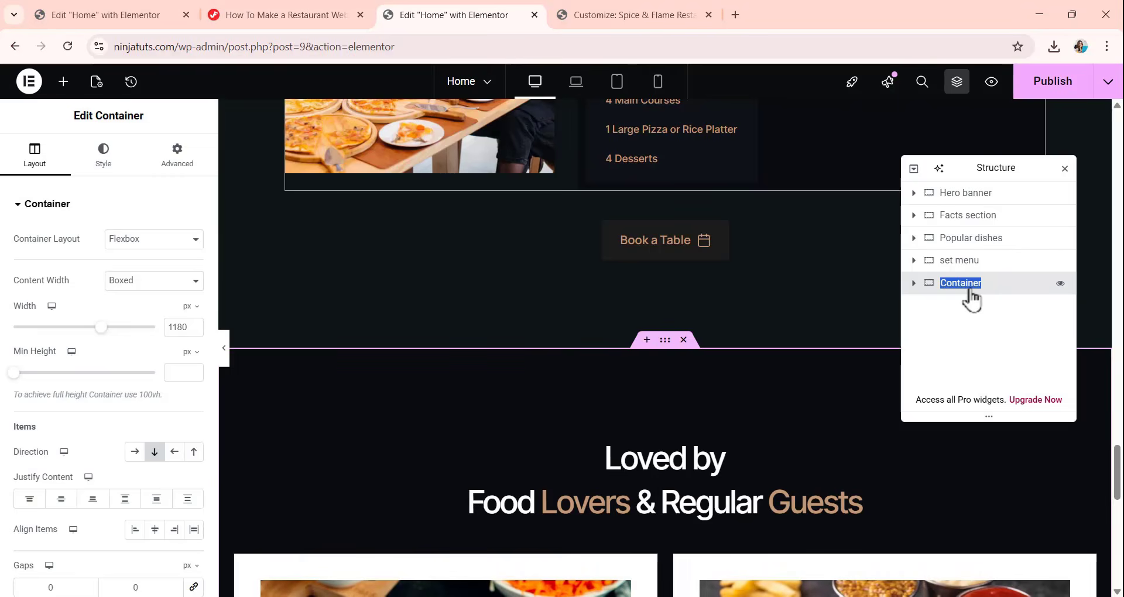
pyautogui.press('BackSpace')
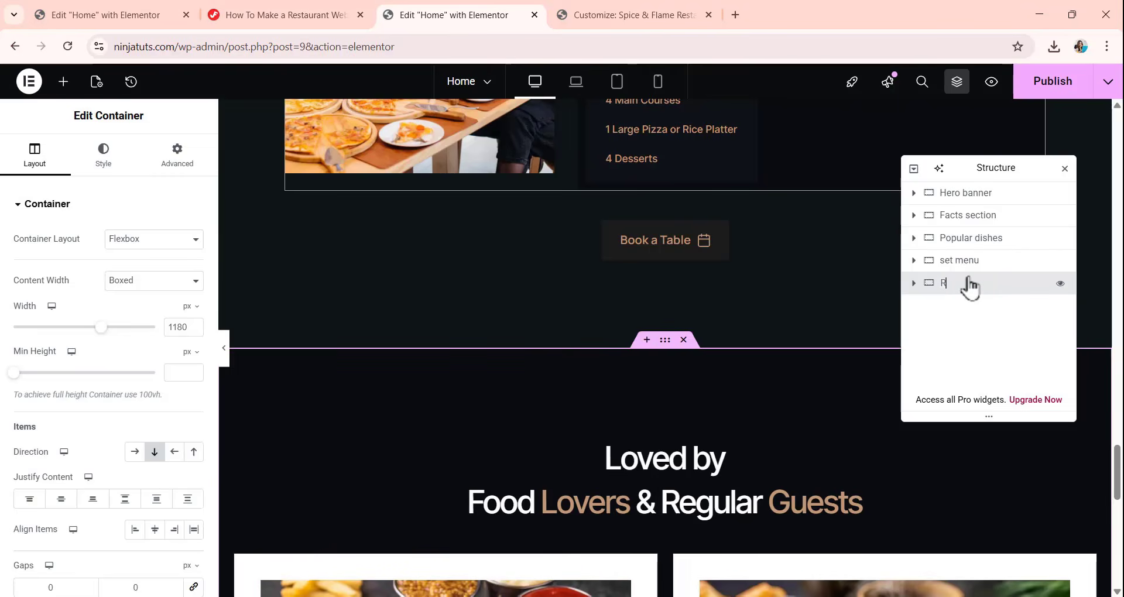
pyautogui.write('Revie')
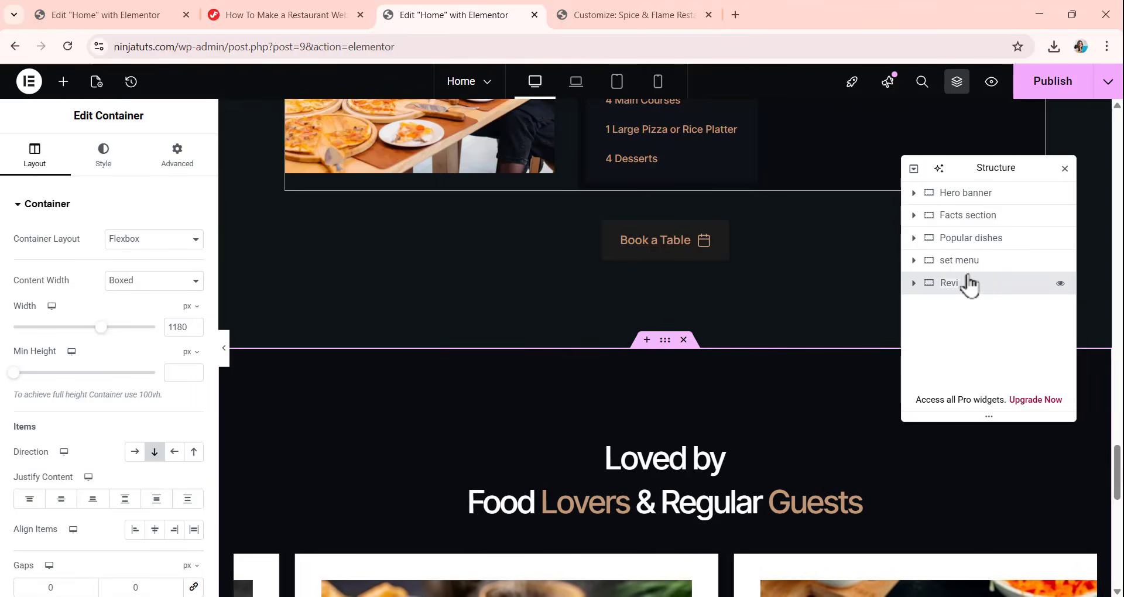
pyautogui.write('w setion')
# Examine the desktop layout from the reviews section back up through the set menus to the most-loved dishes.
pyautogui.scroll(-7, 593, 368)
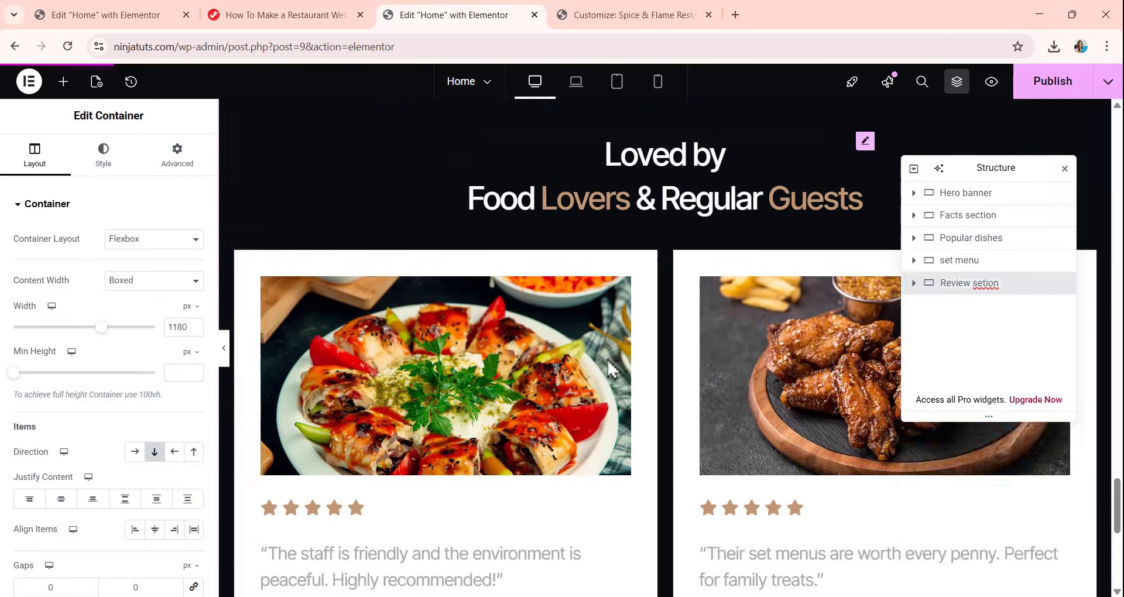
pyautogui.scroll(13, 610, 354)
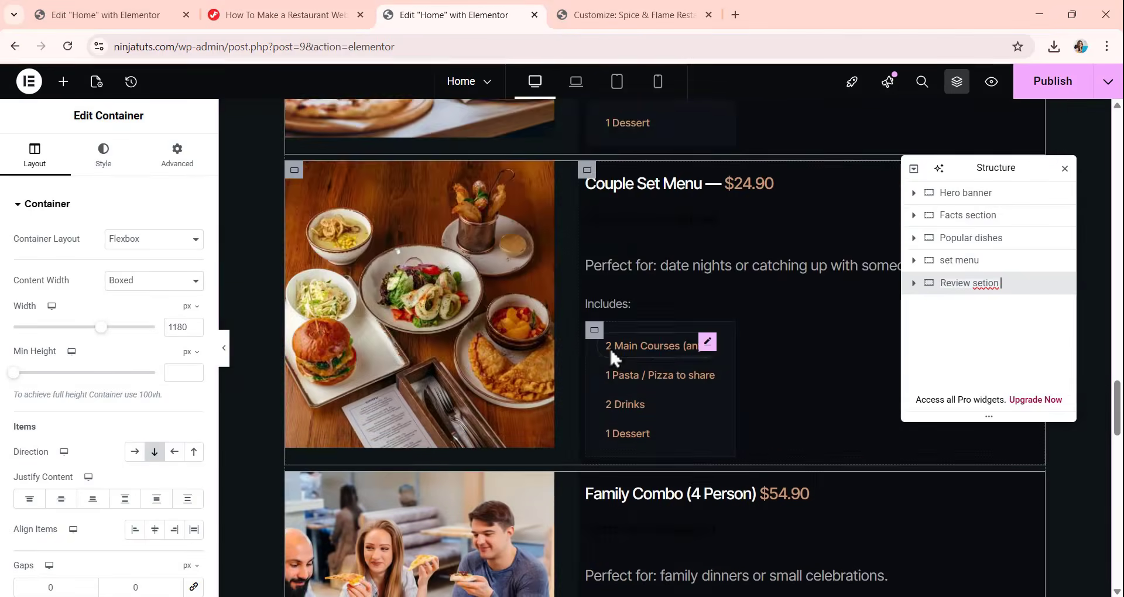
pyautogui.scroll(-14, 620, 345)
pyautogui.scroll(8, 642, 349)
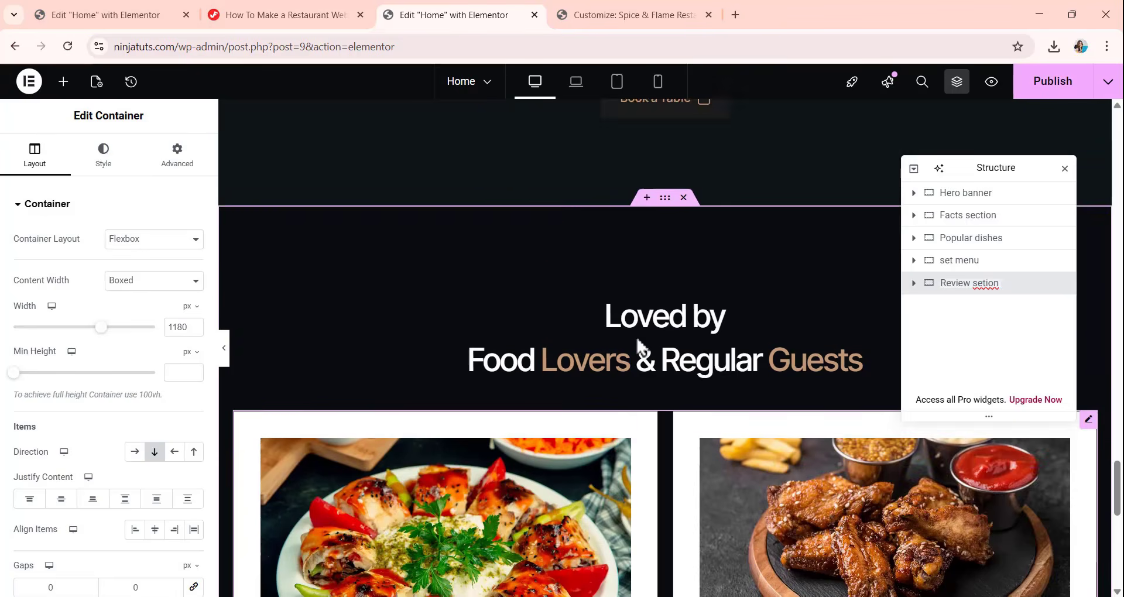
pyautogui.scroll(10, 641, 346)
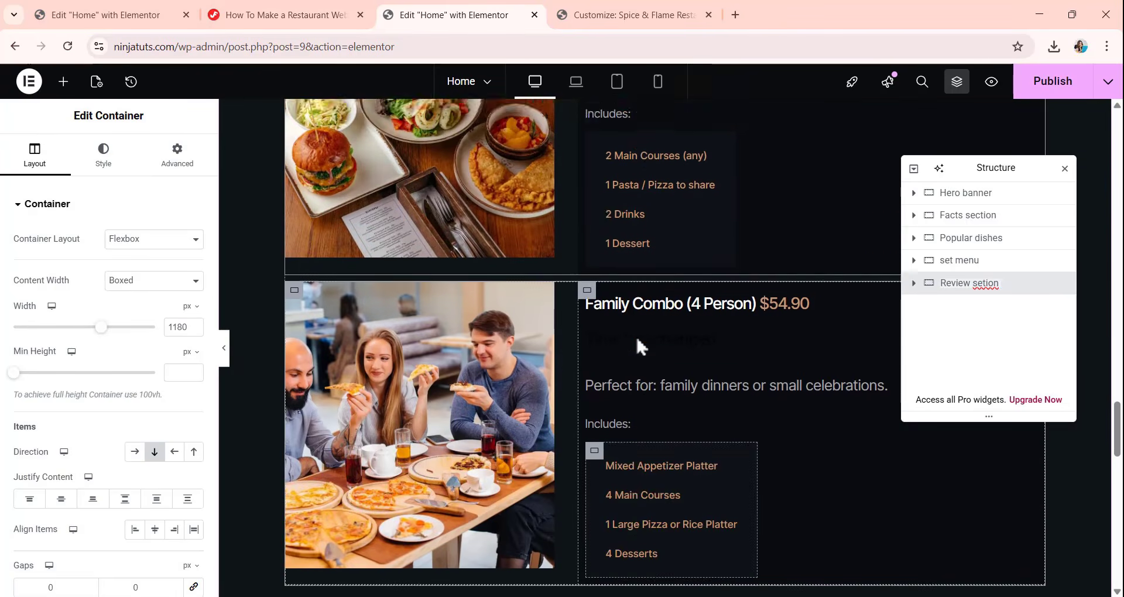
pyautogui.scroll(7, 638, 345)
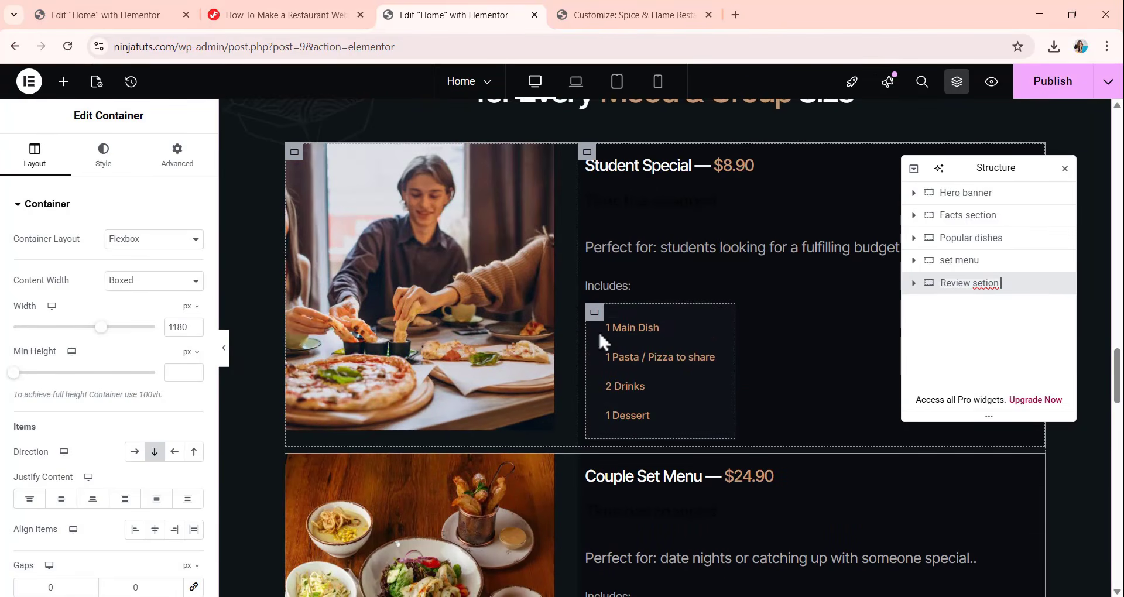
pyautogui.scroll(1, 609, 333)
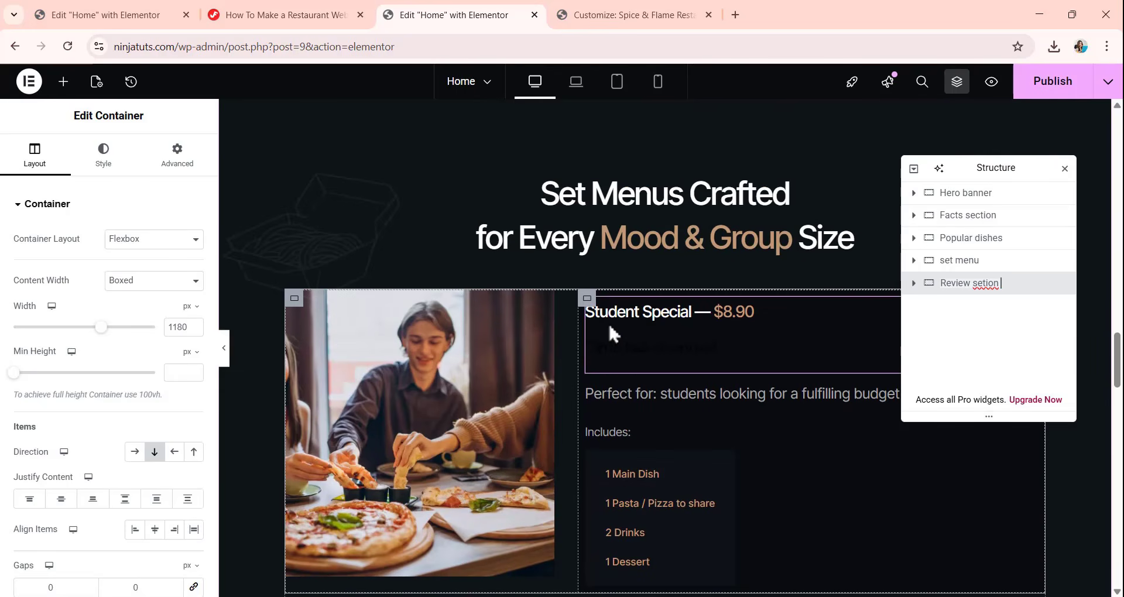
pyautogui.scroll(8, 610, 327)
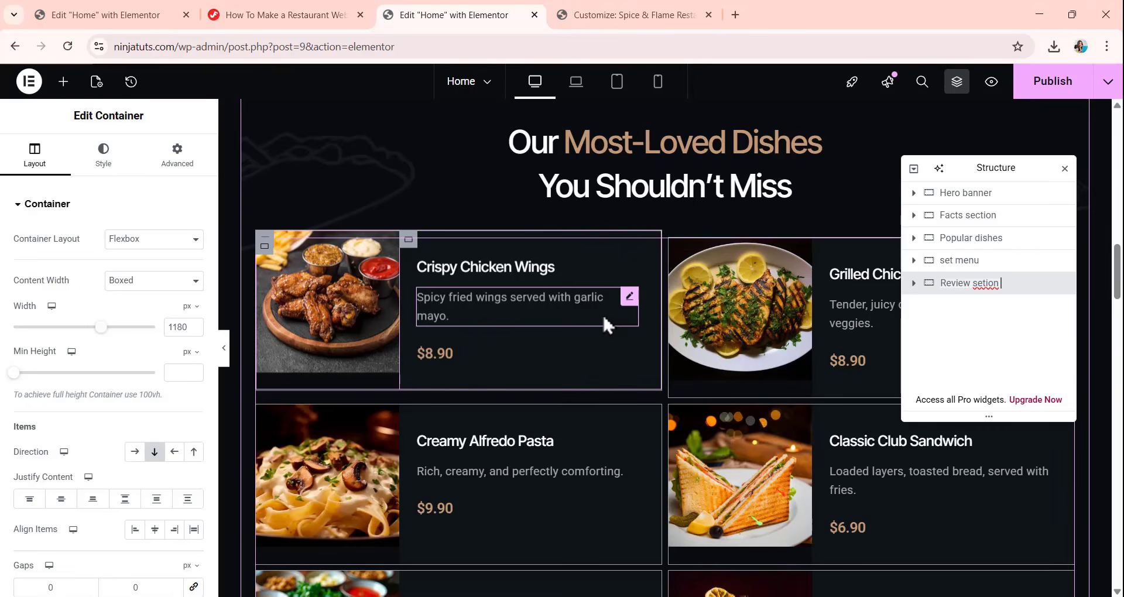
# Set the Home page's layout to Elementor Canvas in its page settings.
pyautogui.scroll(10, 603, 316)
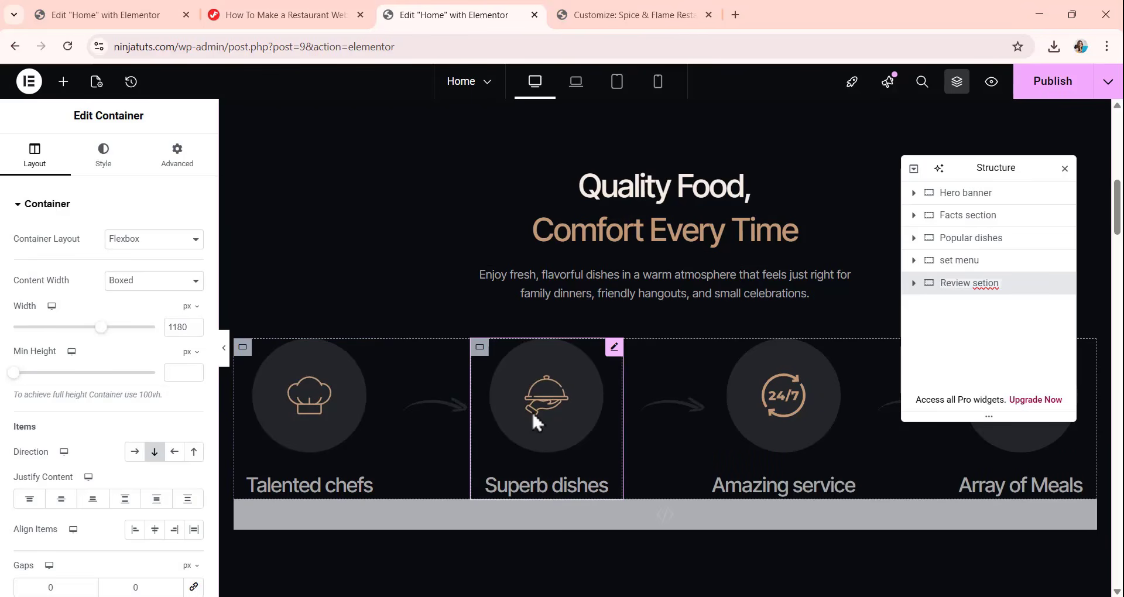
pyautogui.scroll(10, 543, 389)
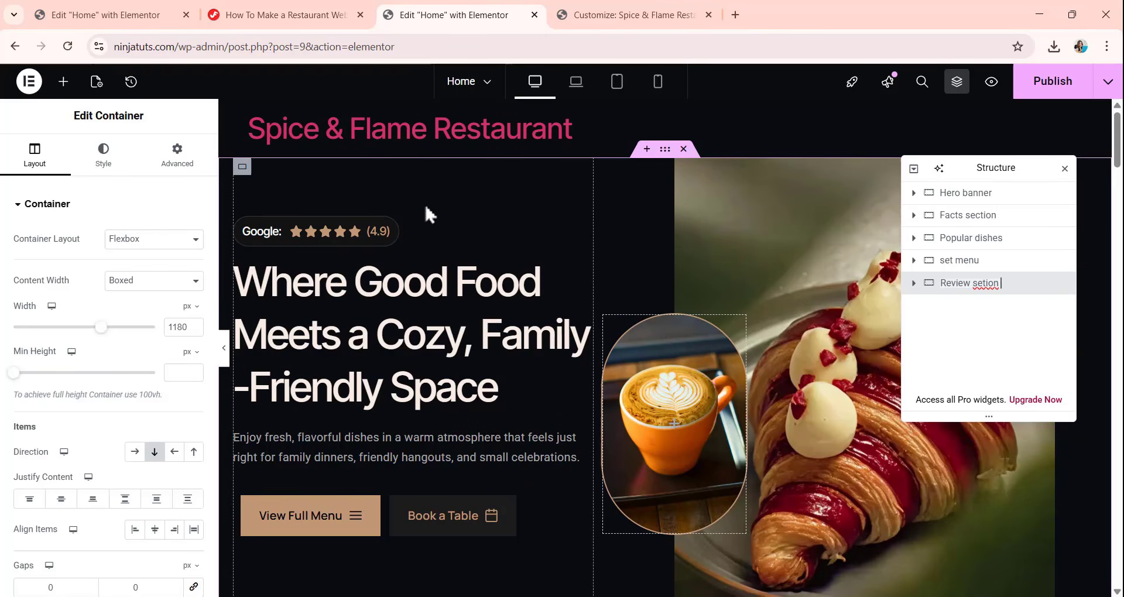
pyautogui.click(96, 82)
pyautogui.click(143, 373)
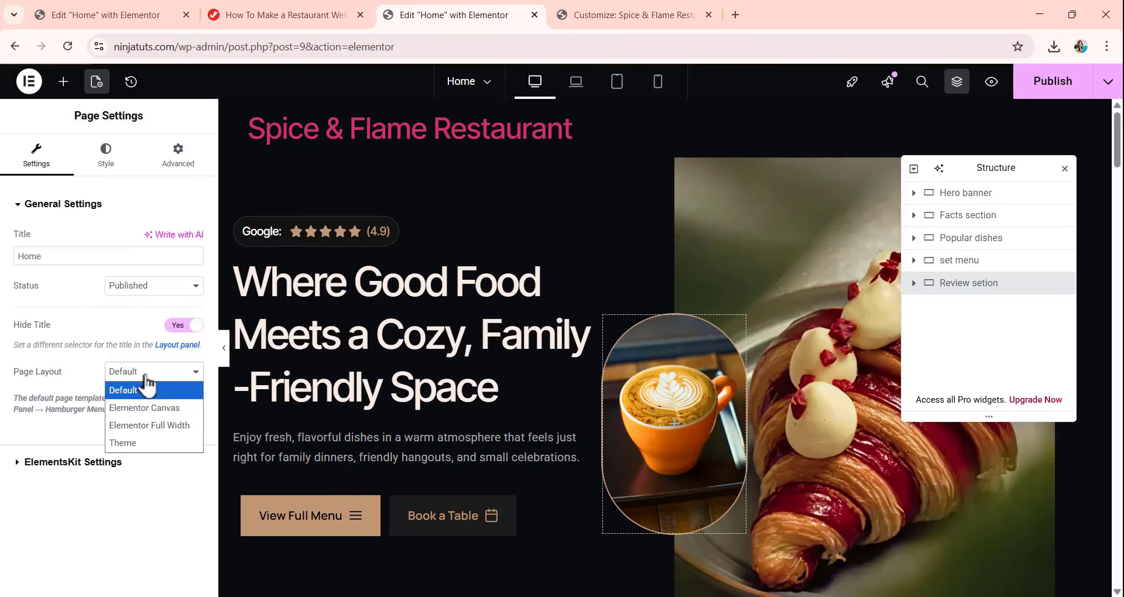
pyautogui.click(152, 409)
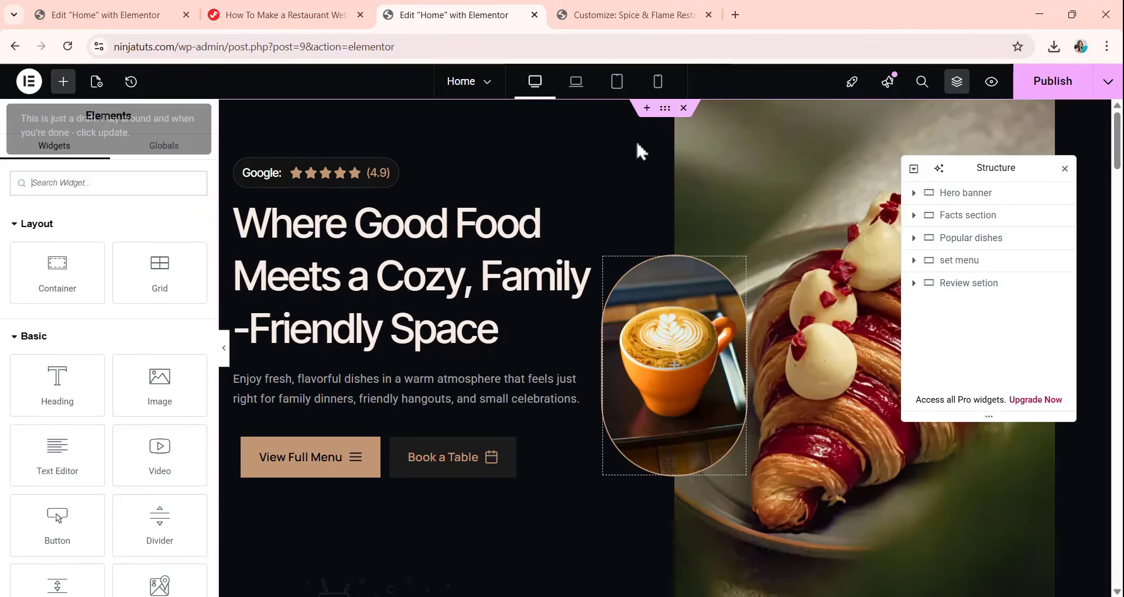
# Examine the home page sections from the hero banner to the reviews, comparing the desktop layout with the smaller device previews.
pyautogui.scroll(-5, 663, 140)
pyautogui.scroll(-15, 664, 138)
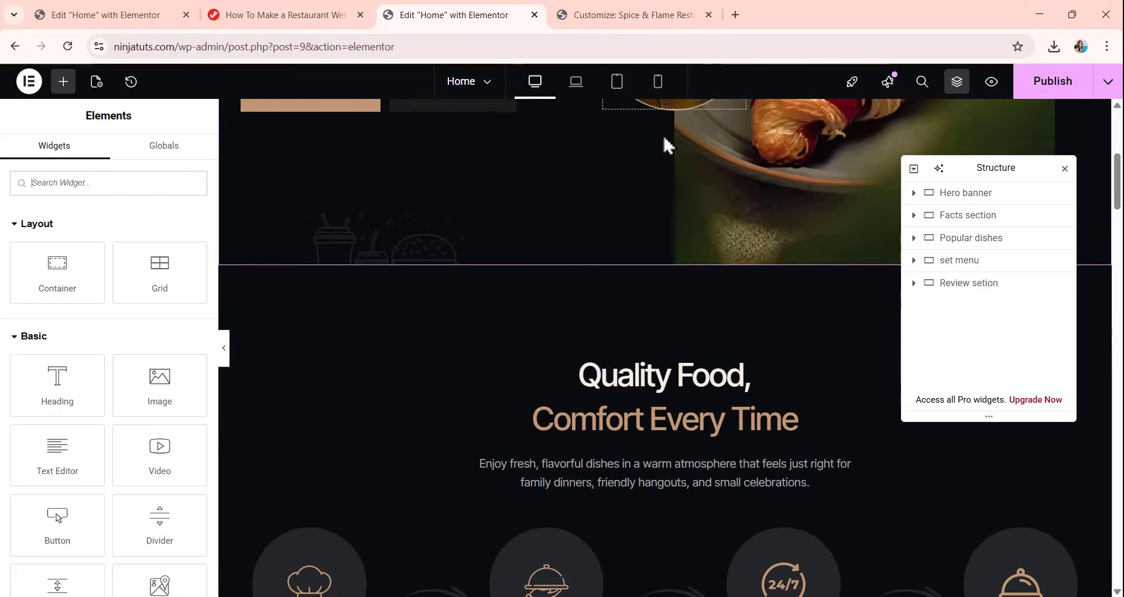
pyautogui.scroll(-15, 663, 145)
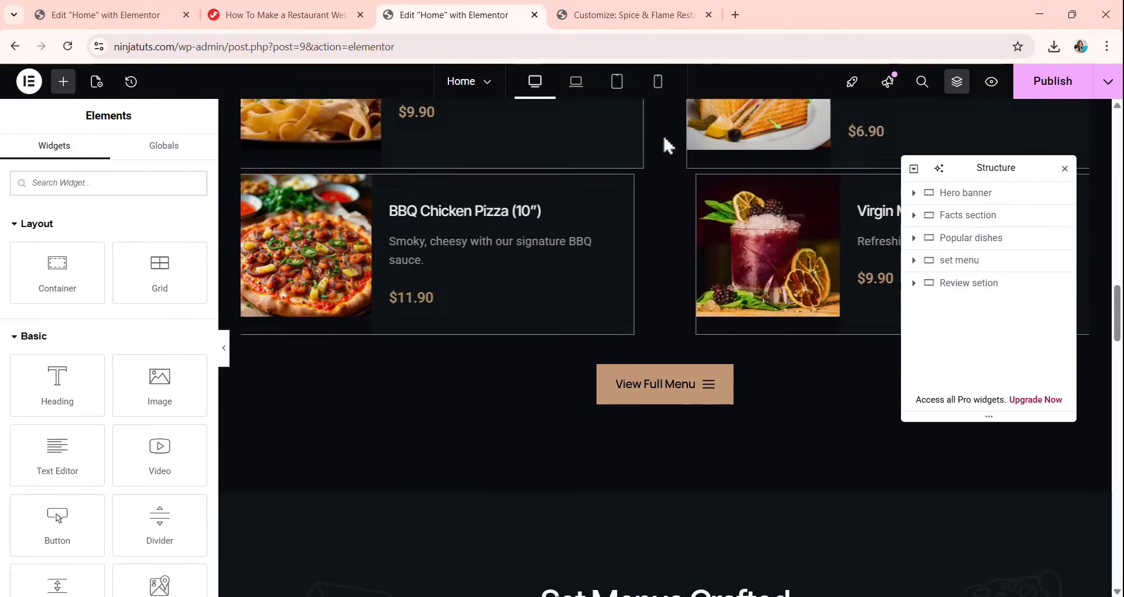
pyautogui.scroll(-15, 666, 145)
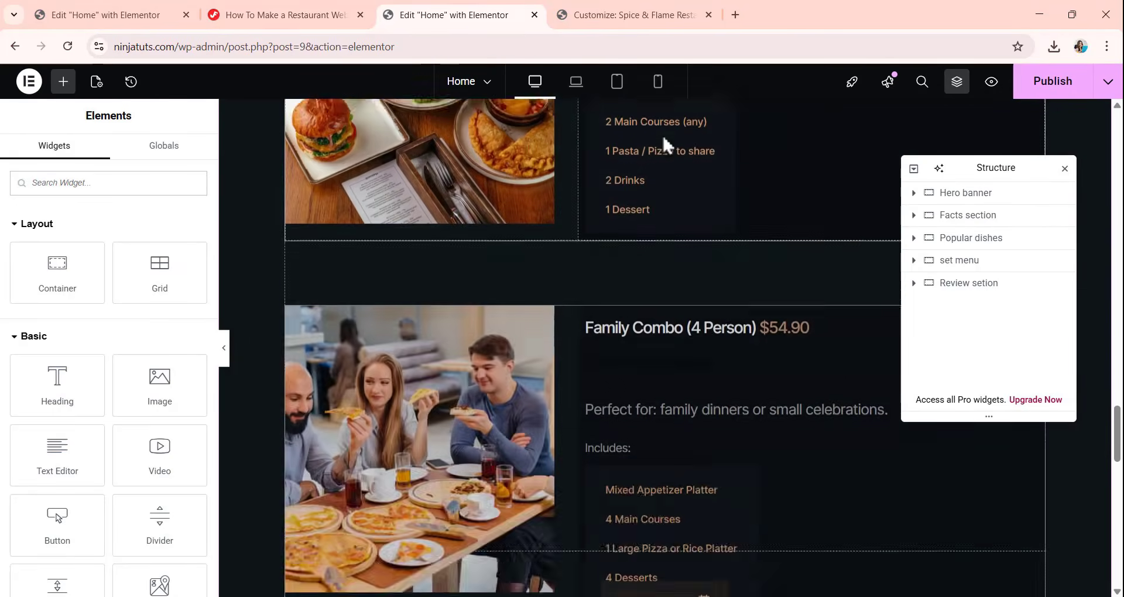
pyautogui.scroll(-4, 666, 146)
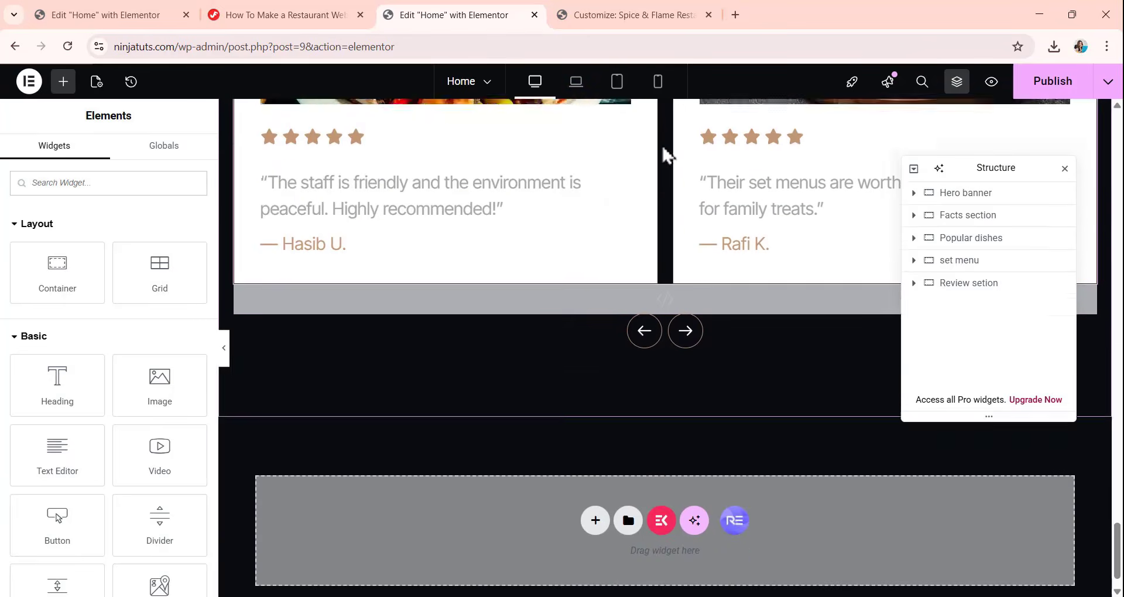
pyautogui.scroll(7, 652, 251)
pyautogui.scroll(15, 653, 261)
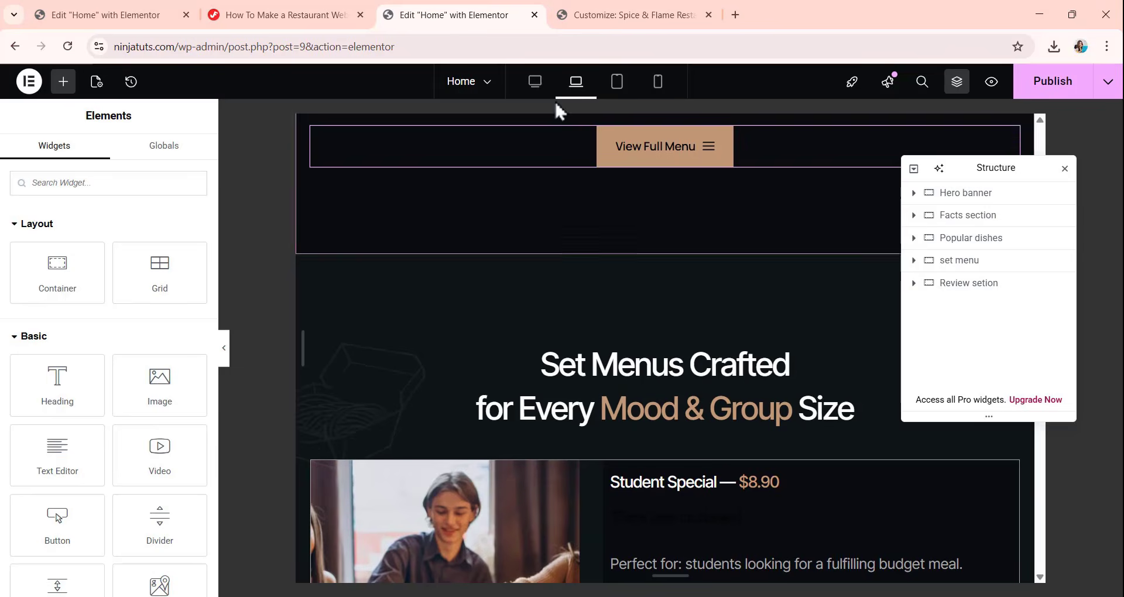
pyautogui.scroll(5, 575, 237)
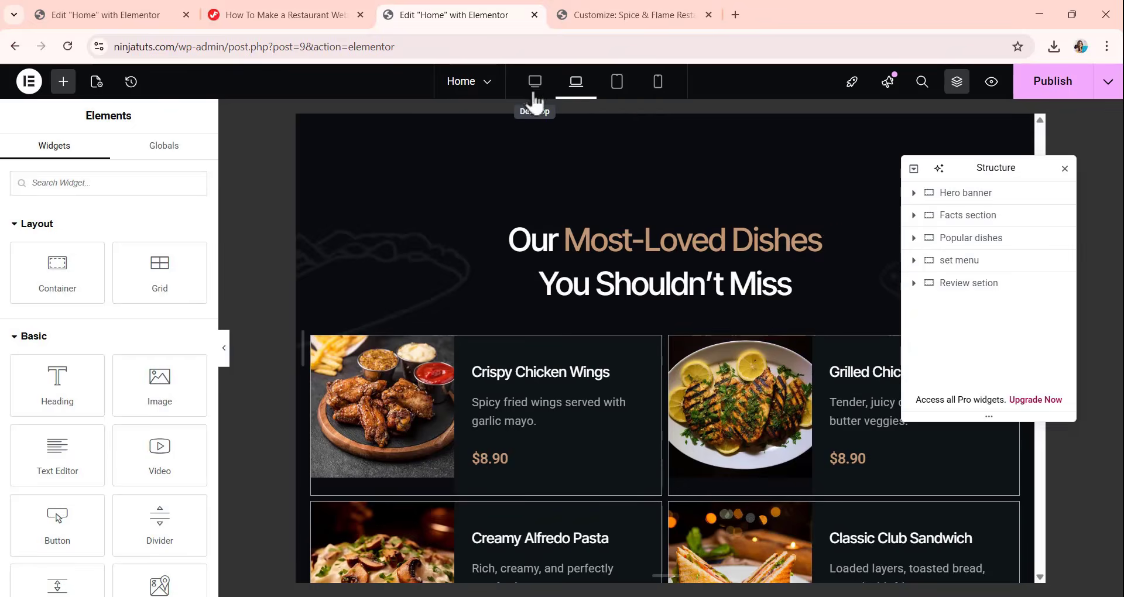
pyautogui.click(532, 90)
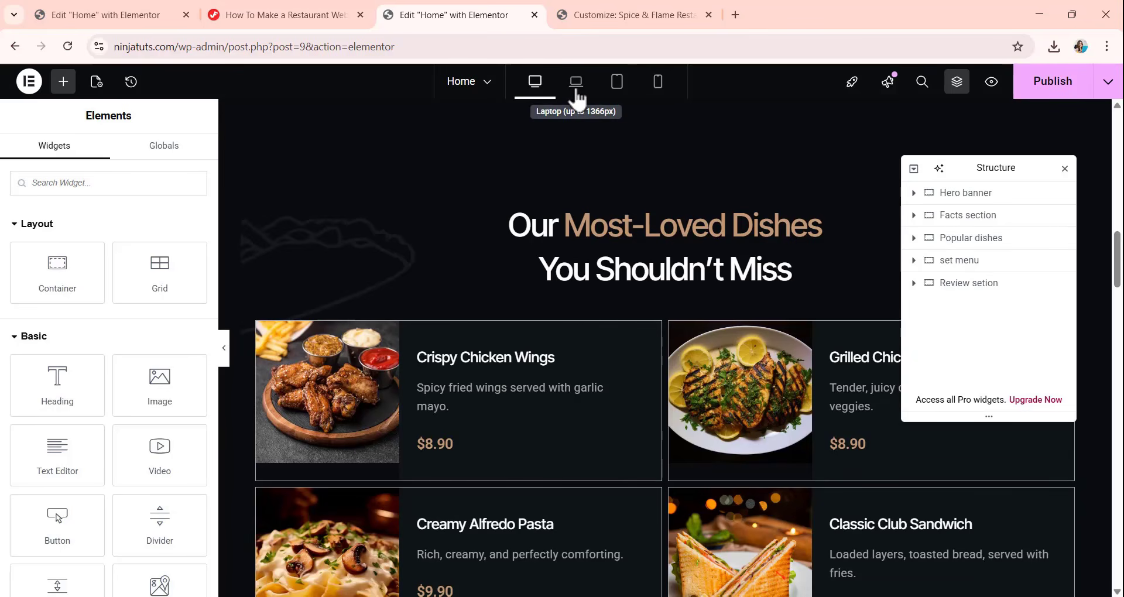
pyautogui.click(595, 87)
pyautogui.click(616, 83)
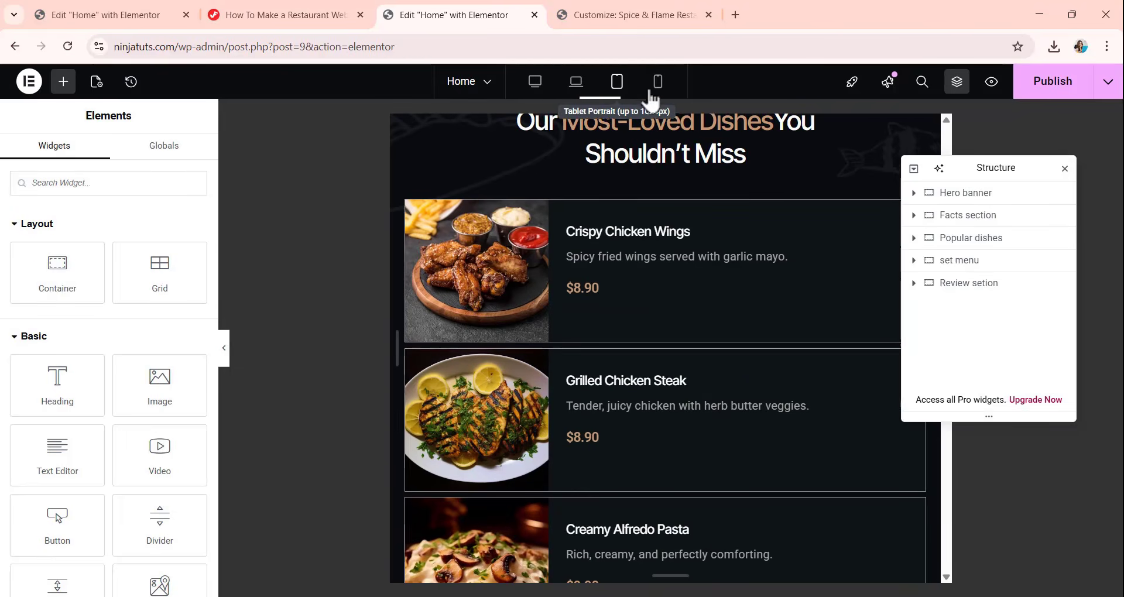
# Return to the desktop preview and publish the home page.
pyautogui.click(532, 90)
pyautogui.scroll(6, 575, 256)
pyautogui.scroll(5, 579, 263)
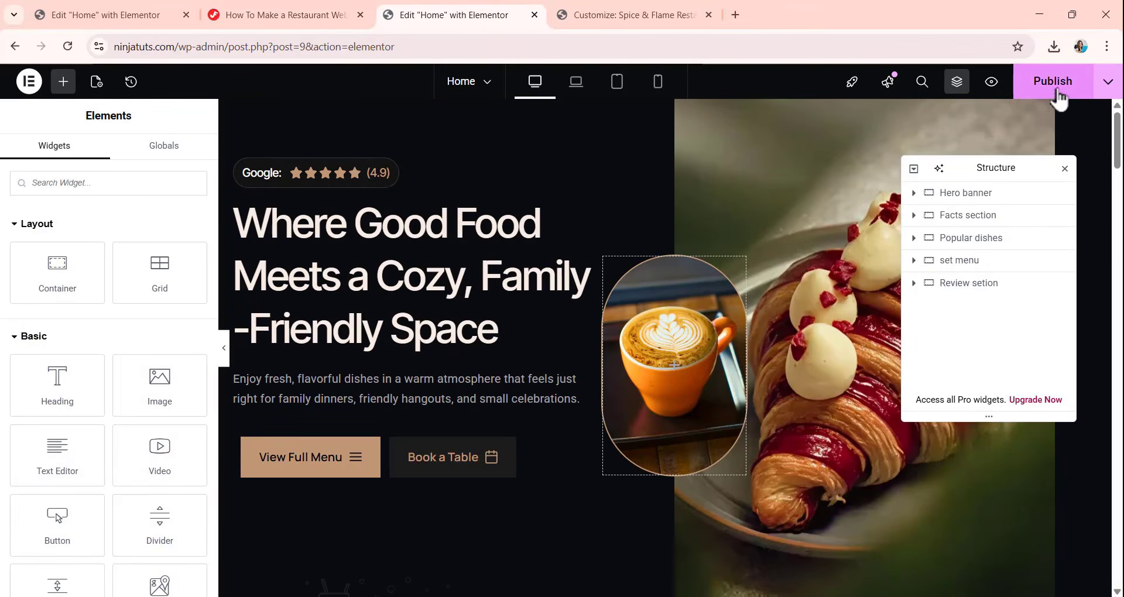
pyautogui.click(1048, 89)
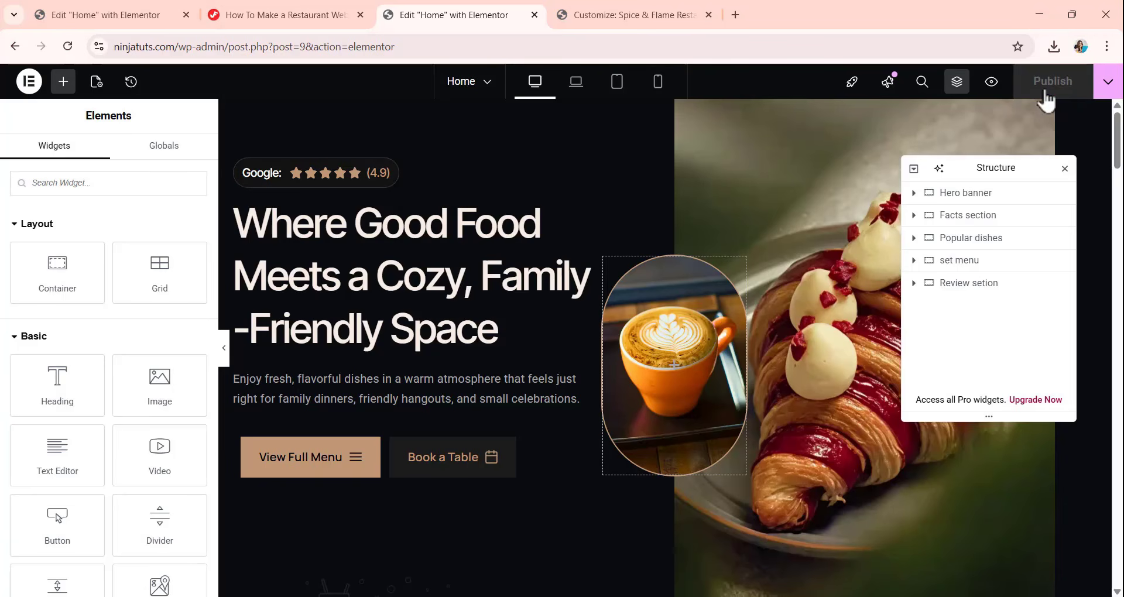
# Leave the home page editor for the WordPress pages list and start a new page.
pyautogui.click(16, 46)
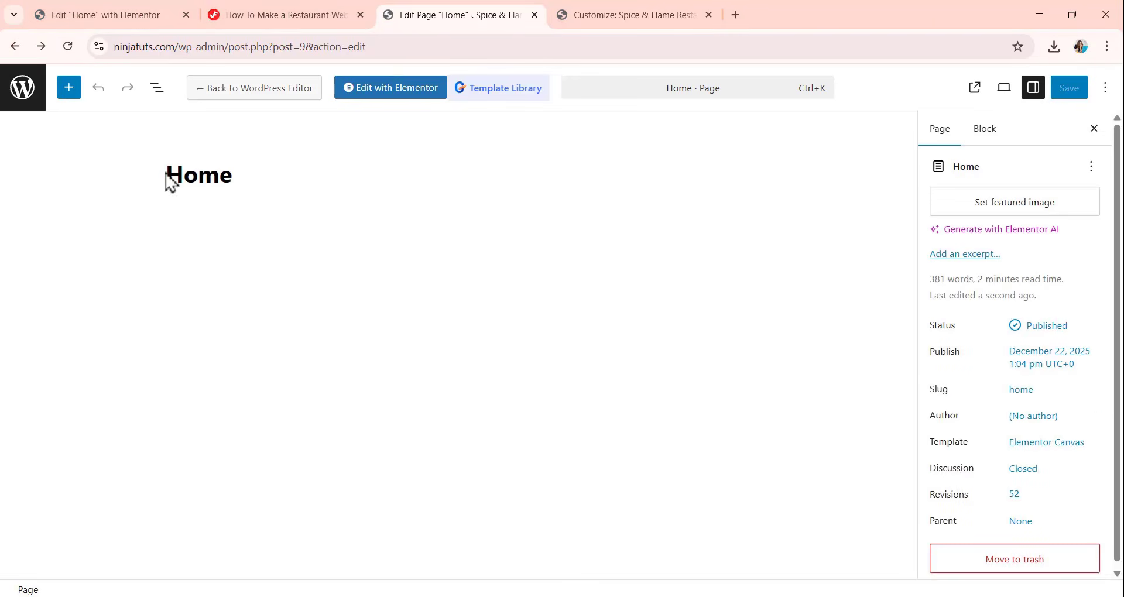
pyautogui.click(23, 93)
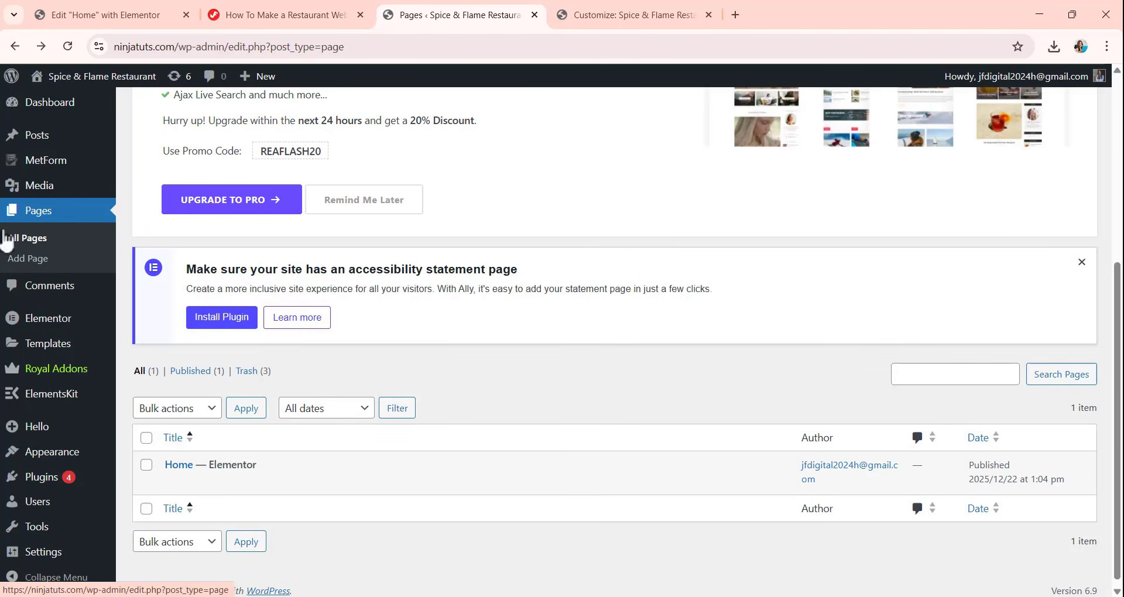
pyautogui.scroll(4, 238, 362)
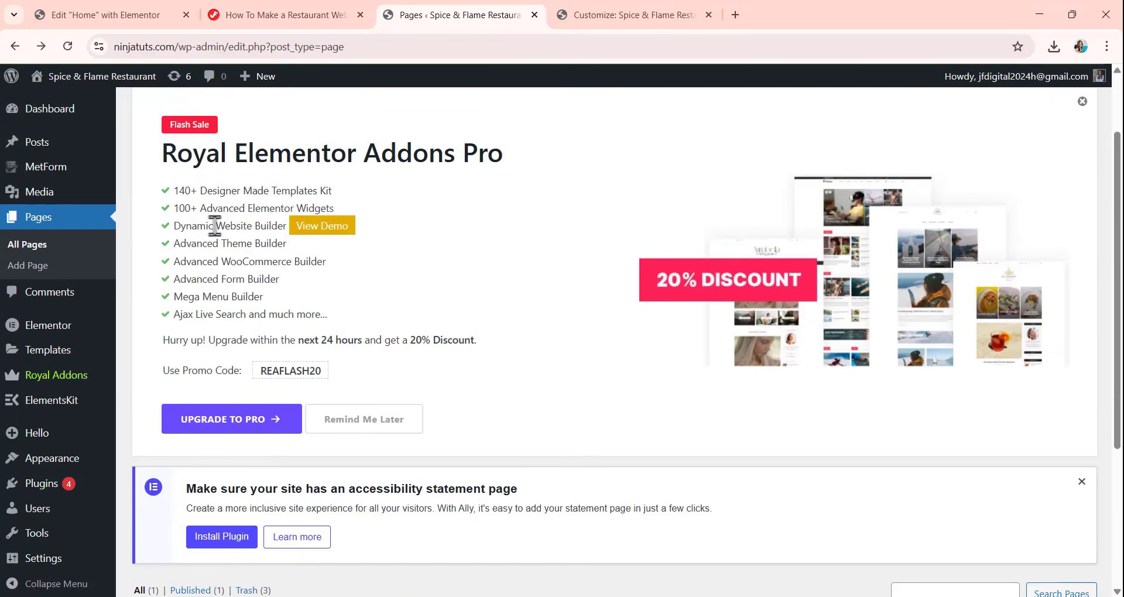
pyautogui.scroll(2, 214, 253)
pyautogui.click(220, 120)
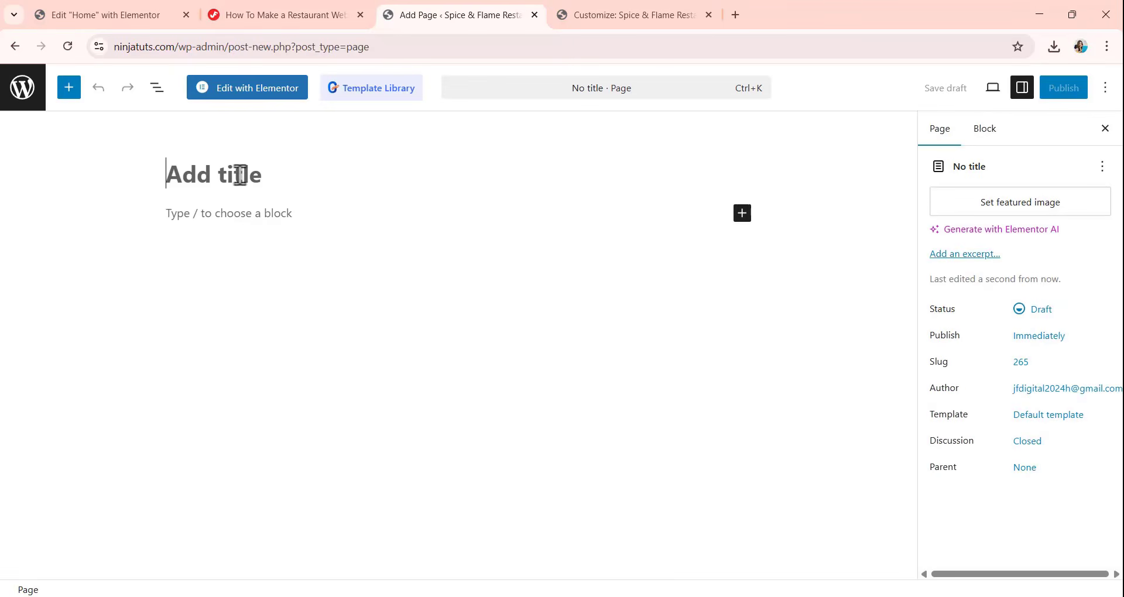
# Title the new page "Menu" and publish it.
pyautogui.write('M')
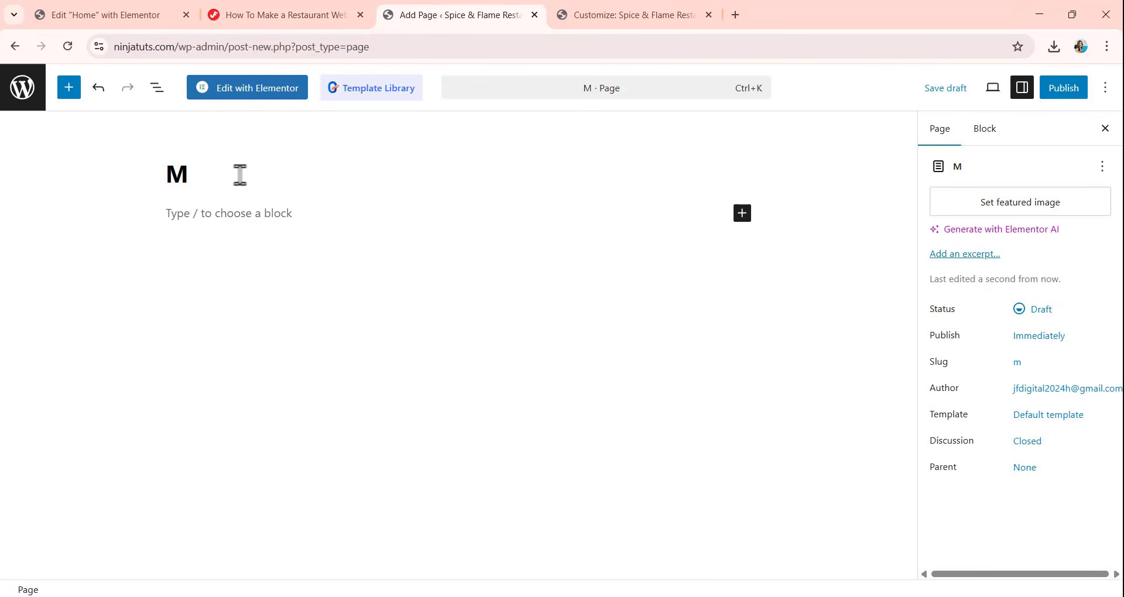
pyautogui.write('enu')
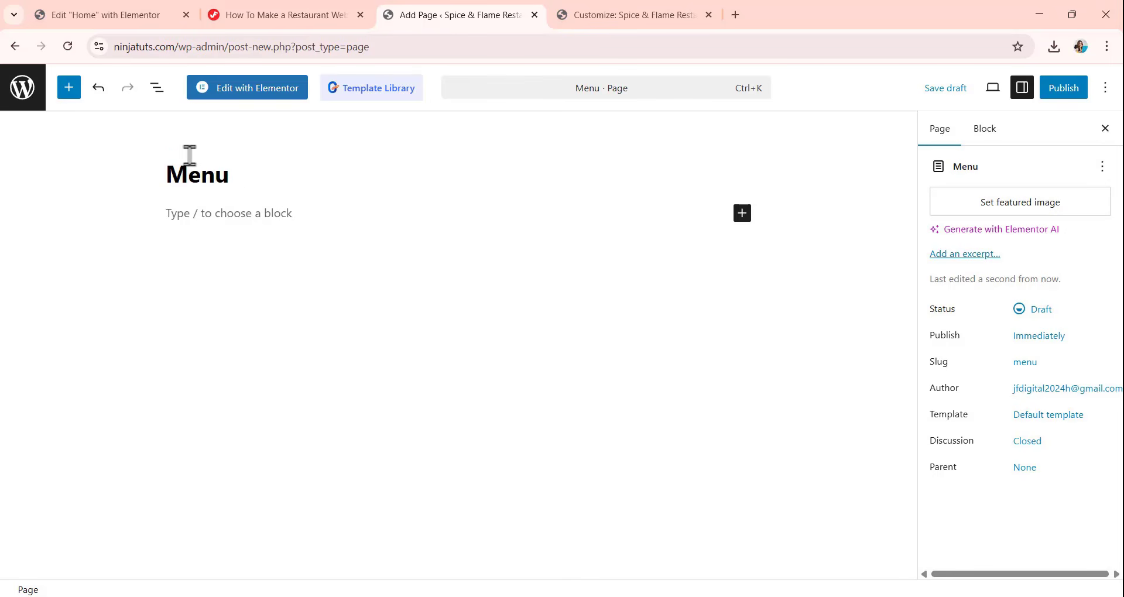
pyautogui.click(1056, 95)
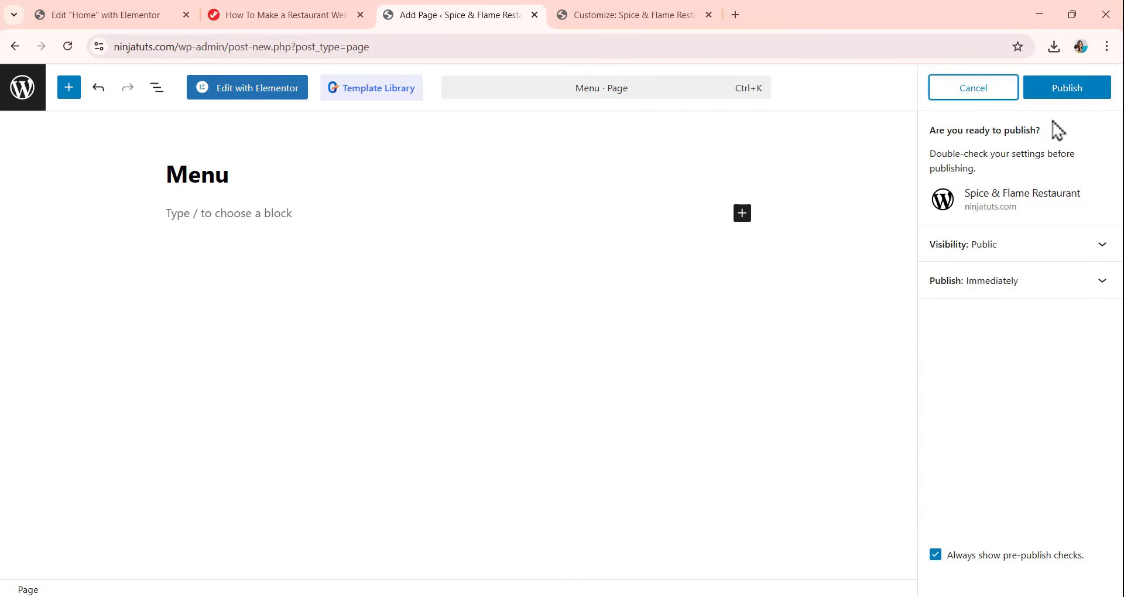
pyautogui.click(1065, 92)
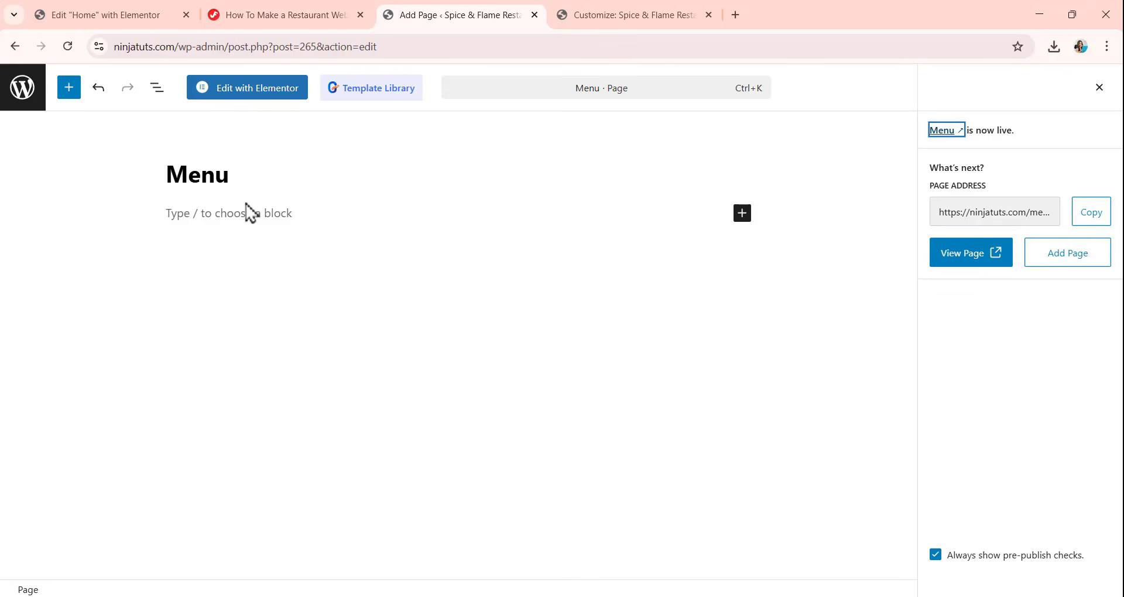
# Open the Menu page in Elementor and set its page layout to Elementor Canvas.
pyautogui.click(236, 94)
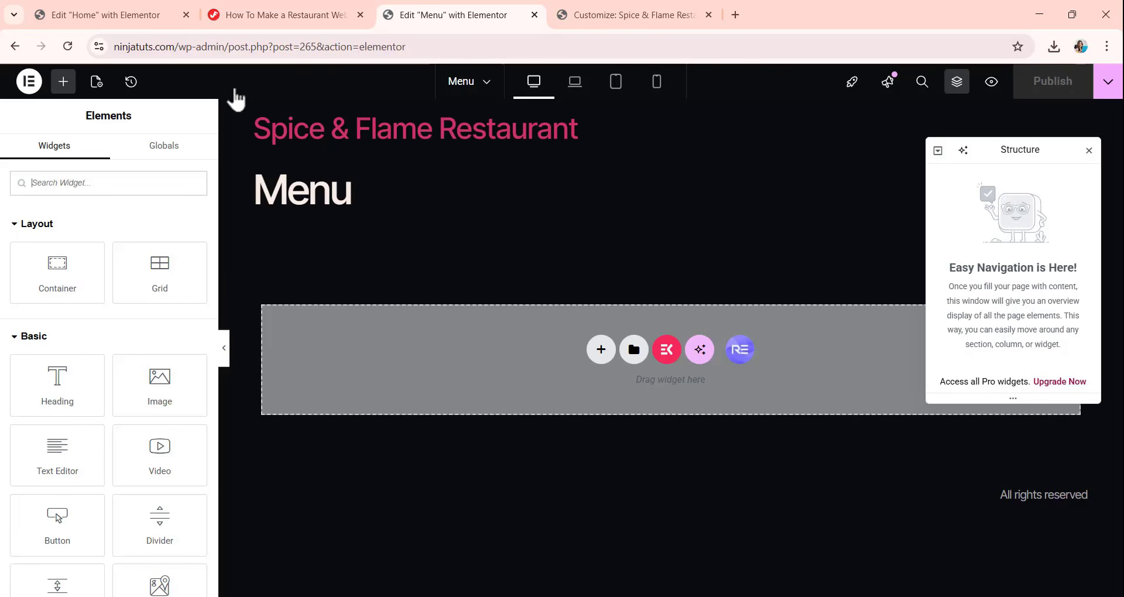
pyautogui.click(97, 82)
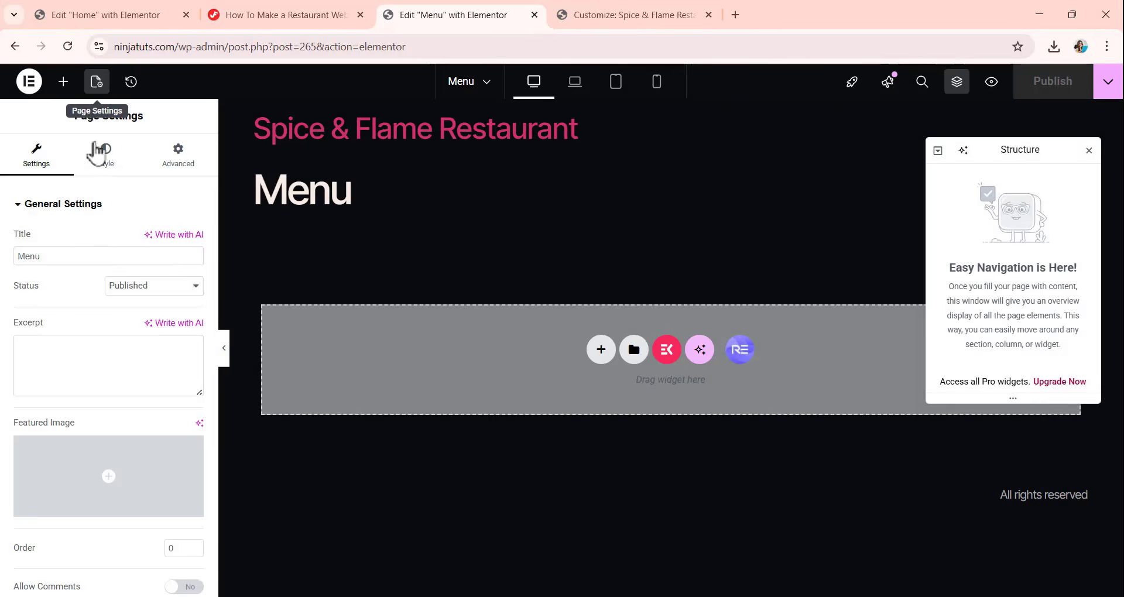
pyautogui.scroll(-3, 141, 410)
pyautogui.click(134, 523)
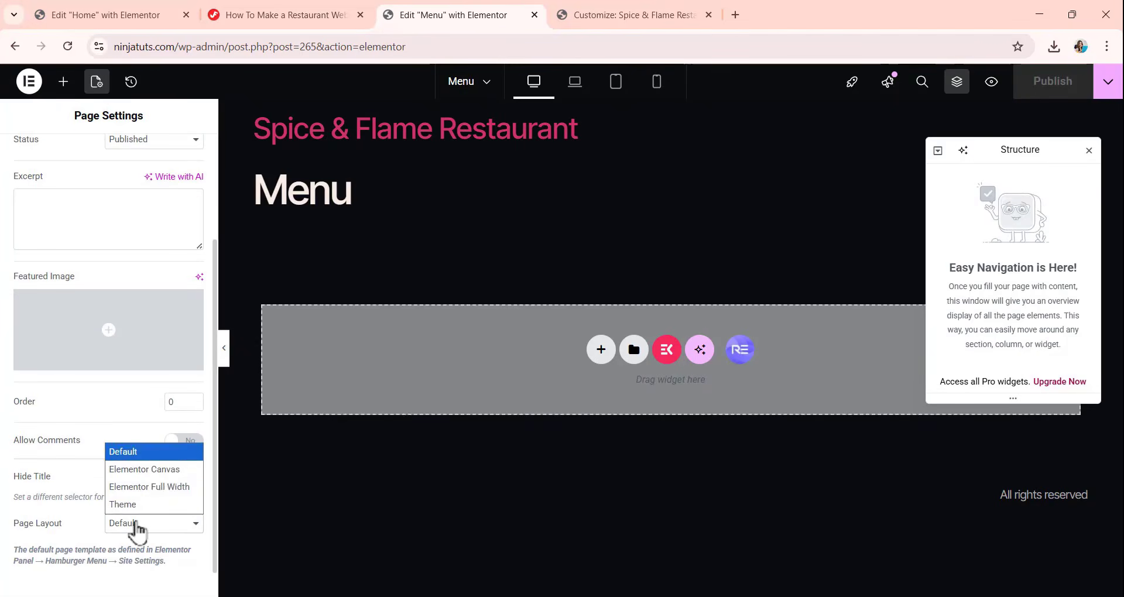
pyautogui.click(150, 480)
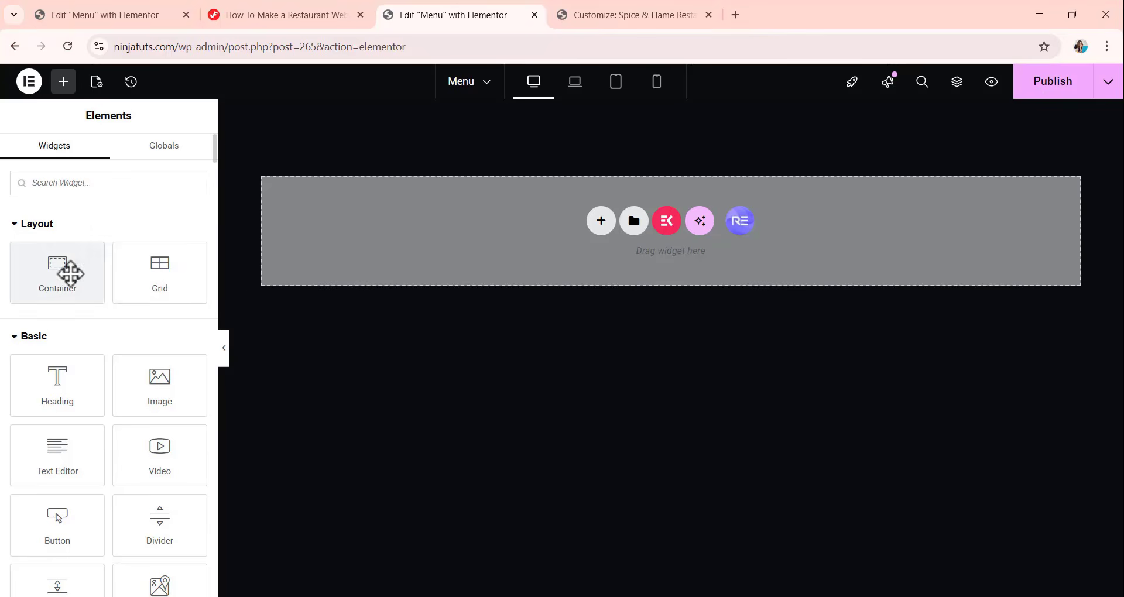
# Add a container to the empty Menu page and rename it "Banner" in the page structure.
pyautogui.moveTo(70, 271); pyautogui.dragTo(645, 223)
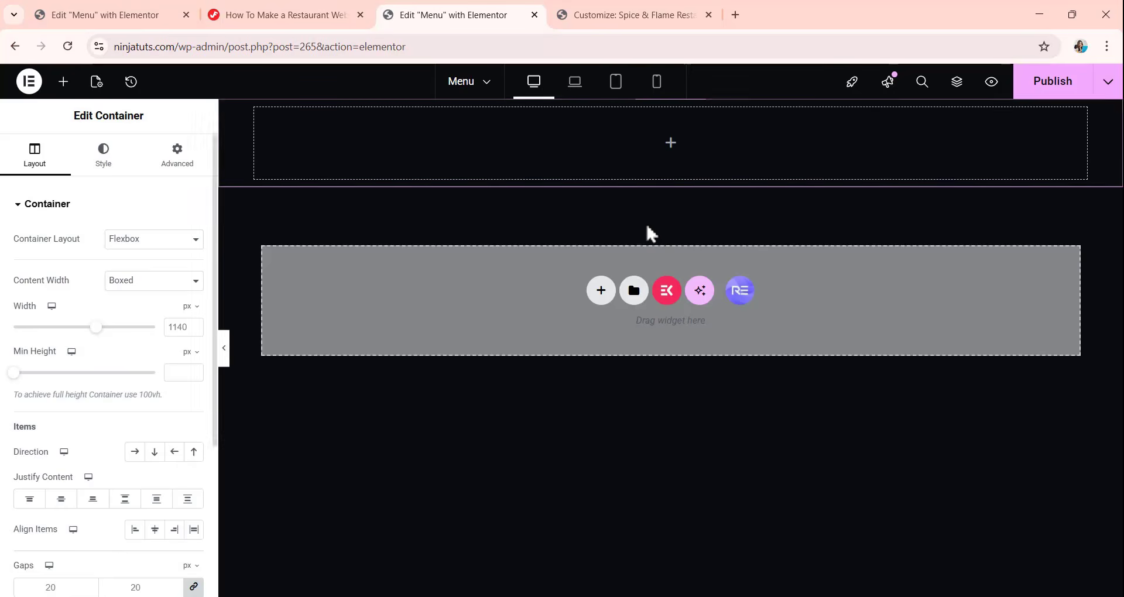
pyautogui.click(958, 84)
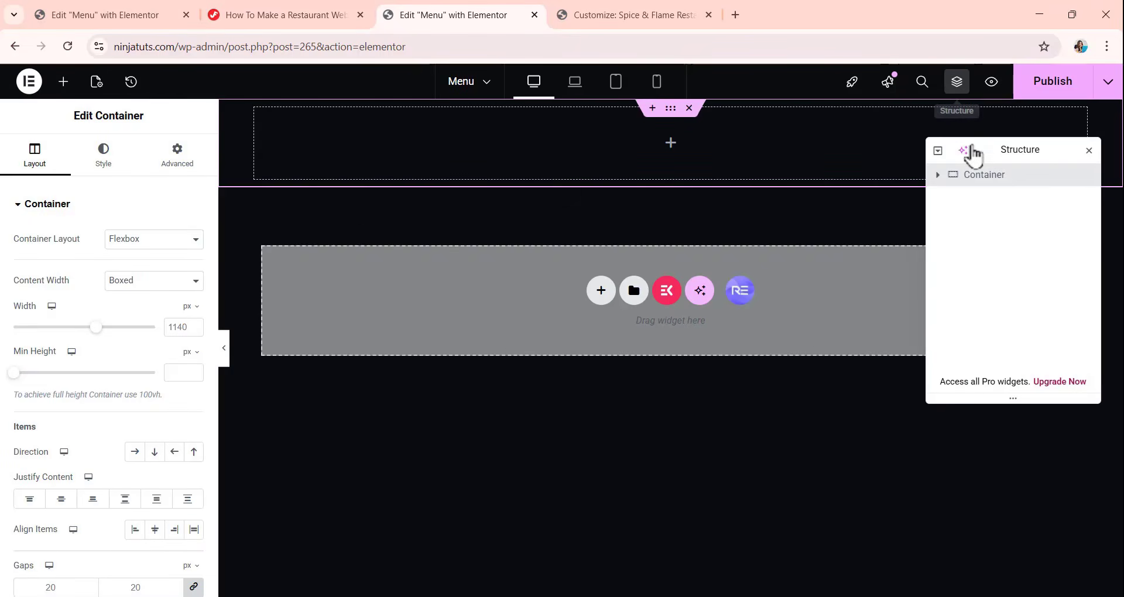
pyautogui.doubleClick(999, 182)
pyautogui.write('Ba')
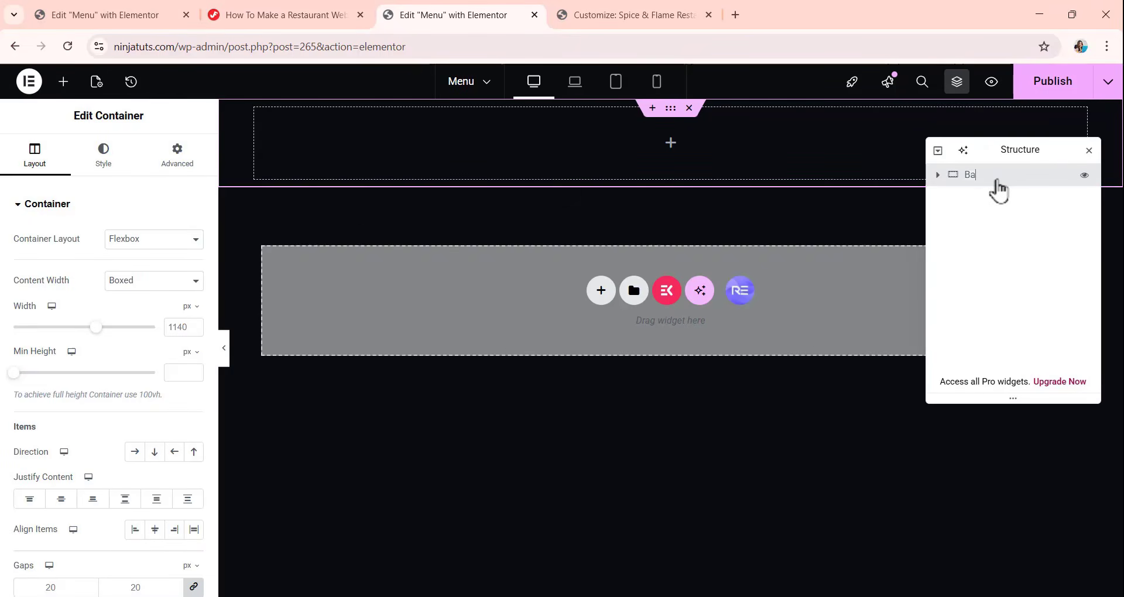
pyautogui.write('nner')
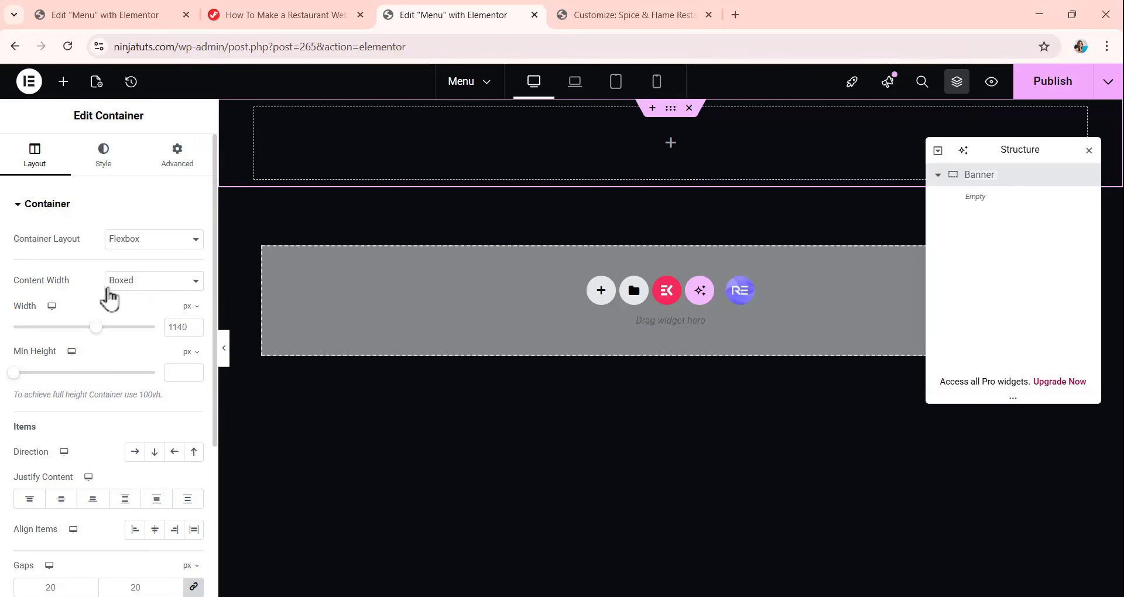
# Set the Banner container to full width with a left-to-right row direction and no wrapping.
pyautogui.click(139, 295)
pyautogui.click(142, 318)
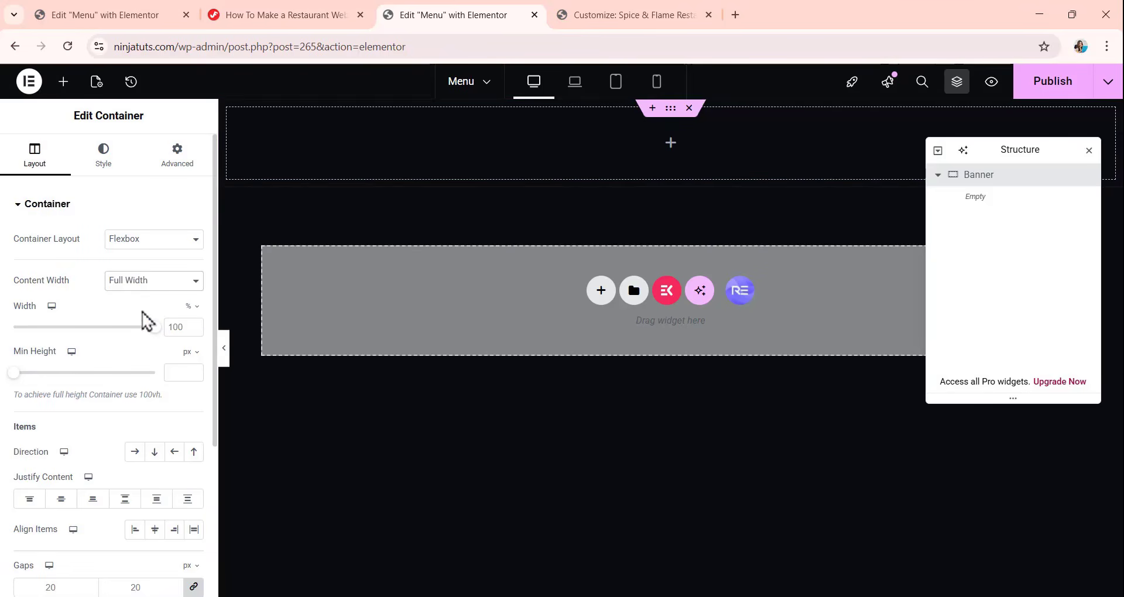
pyautogui.scroll(-3, 147, 321)
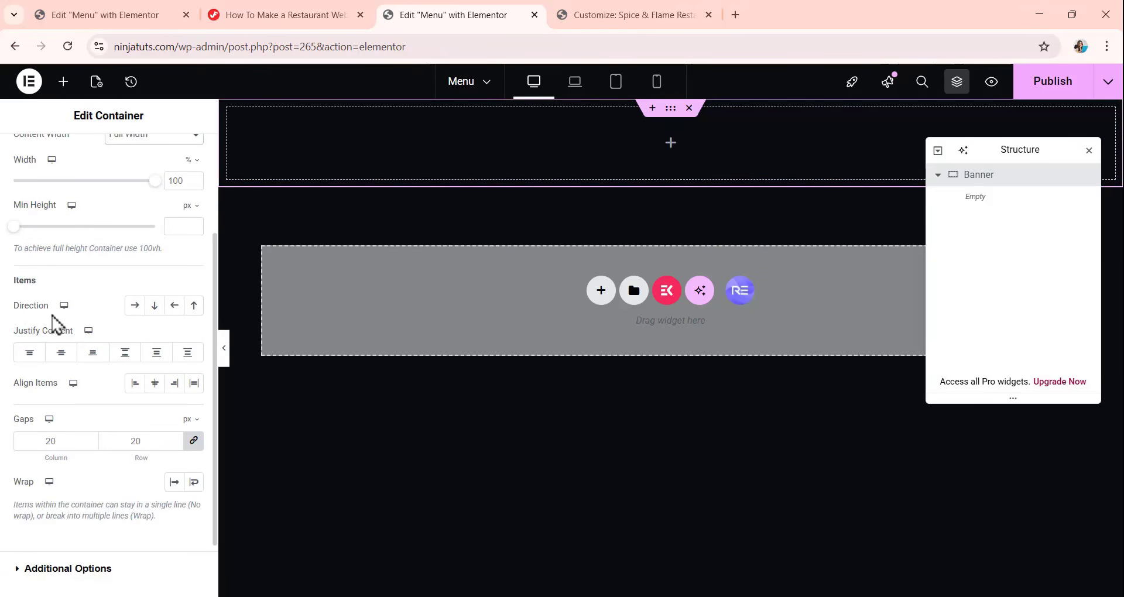
pyautogui.click(134, 305)
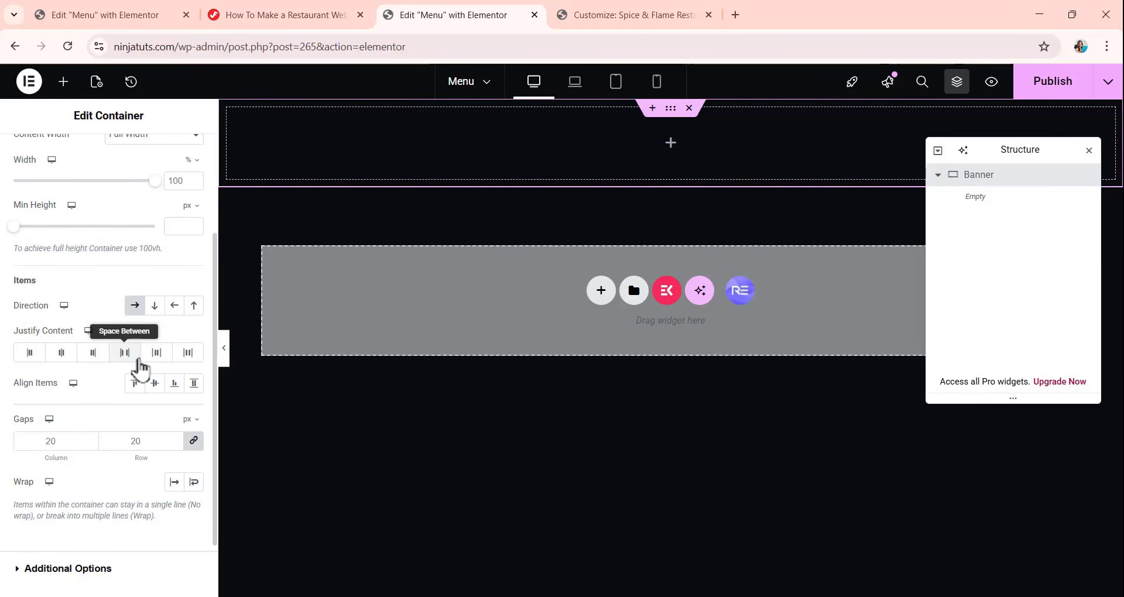
pyautogui.scroll(-1, 144, 360)
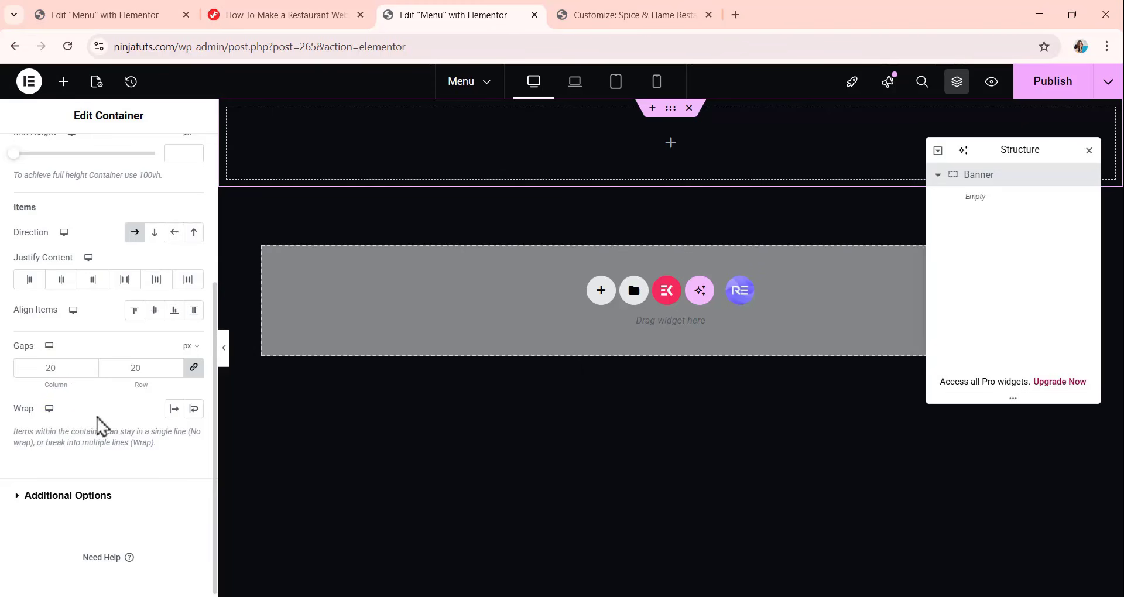
pyautogui.click(174, 410)
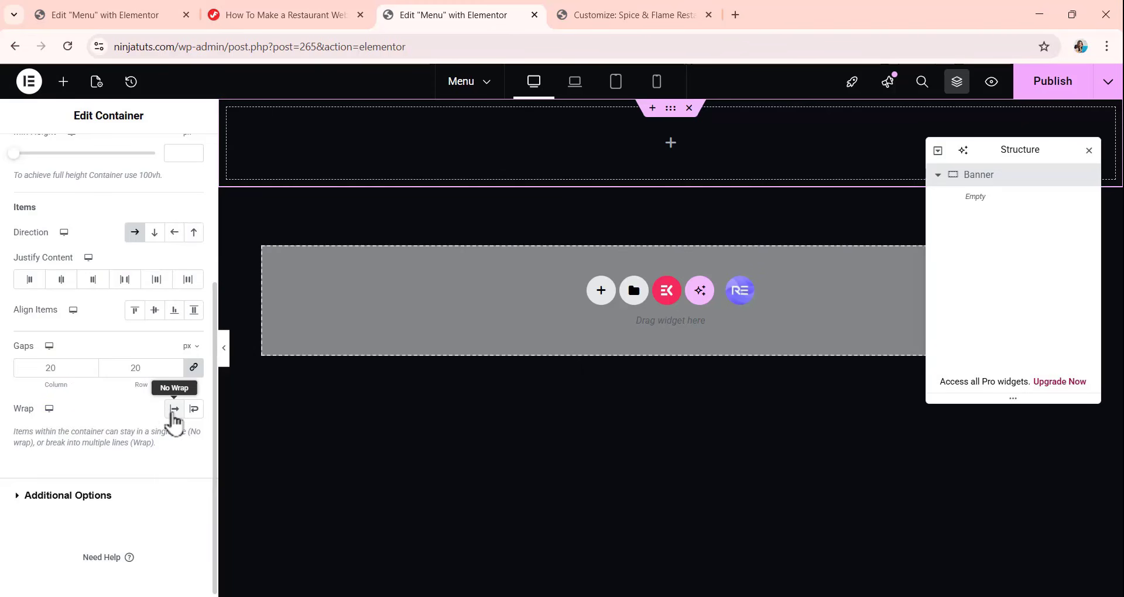
pyautogui.scroll(5, 131, 384)
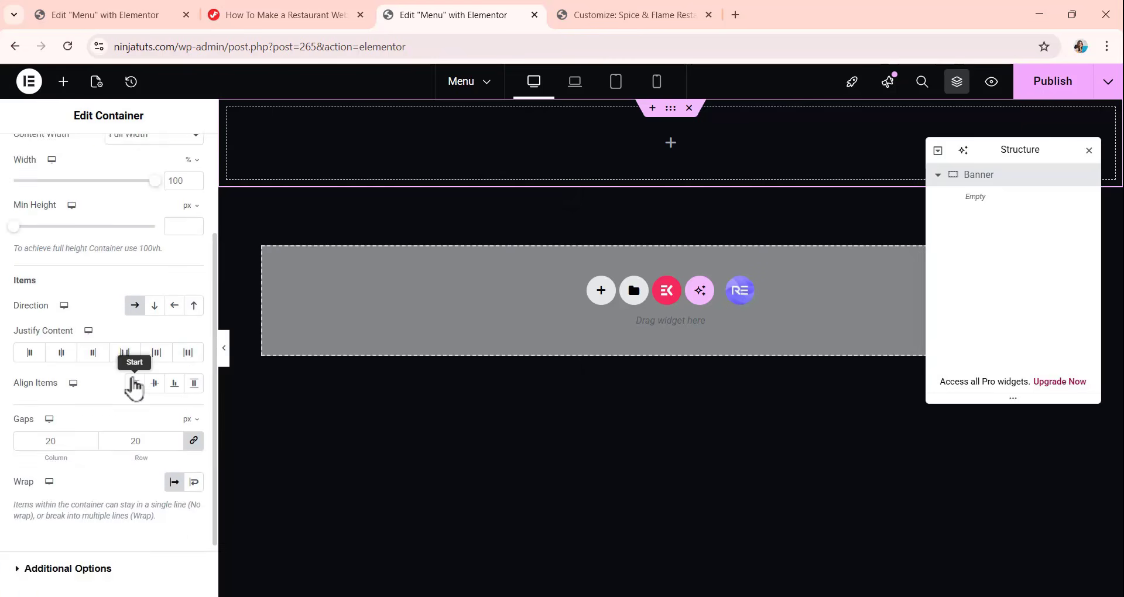
# Give the Banner container a classic background using the halved boiled-egg dish photo from the media library.
pyautogui.click(109, 155)
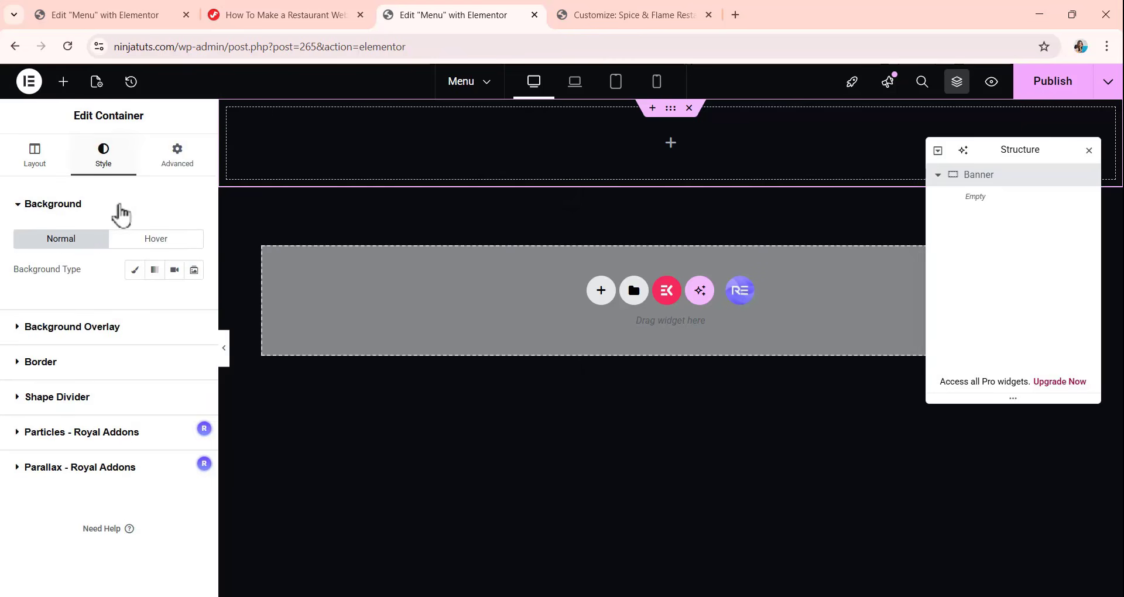
pyautogui.click(135, 271)
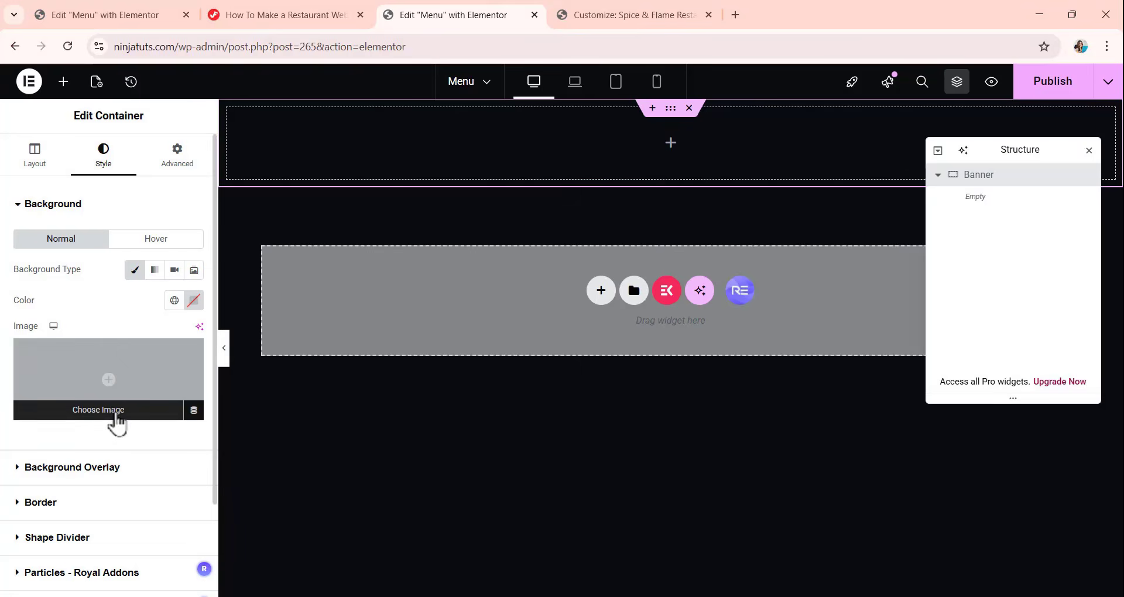
pyautogui.click(115, 417)
pyautogui.scroll(-1, 477, 359)
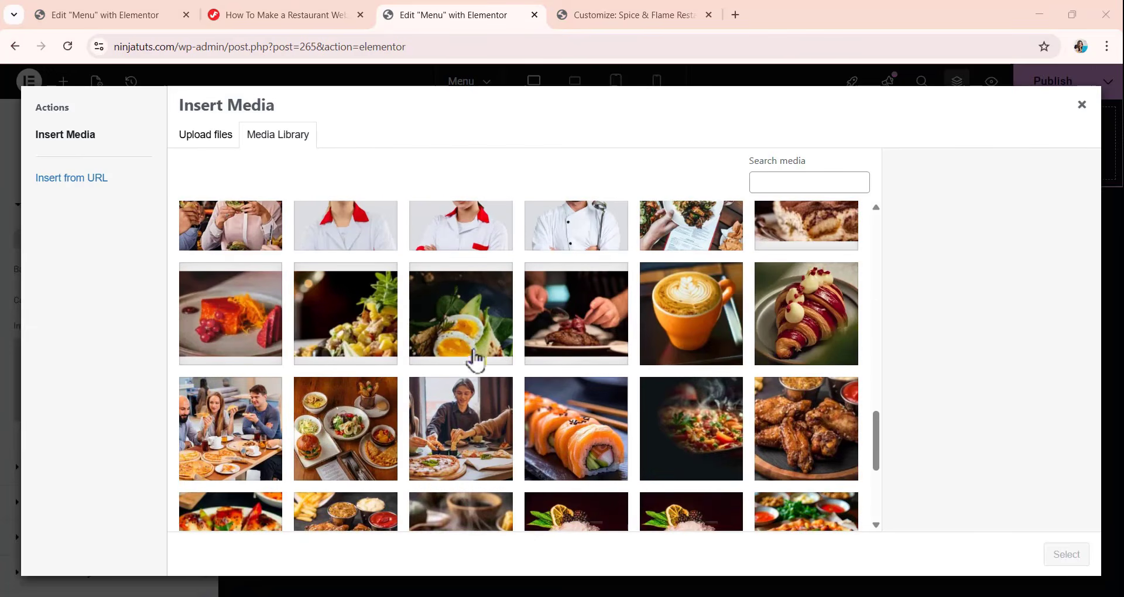
pyautogui.click(471, 346)
pyautogui.click(1065, 555)
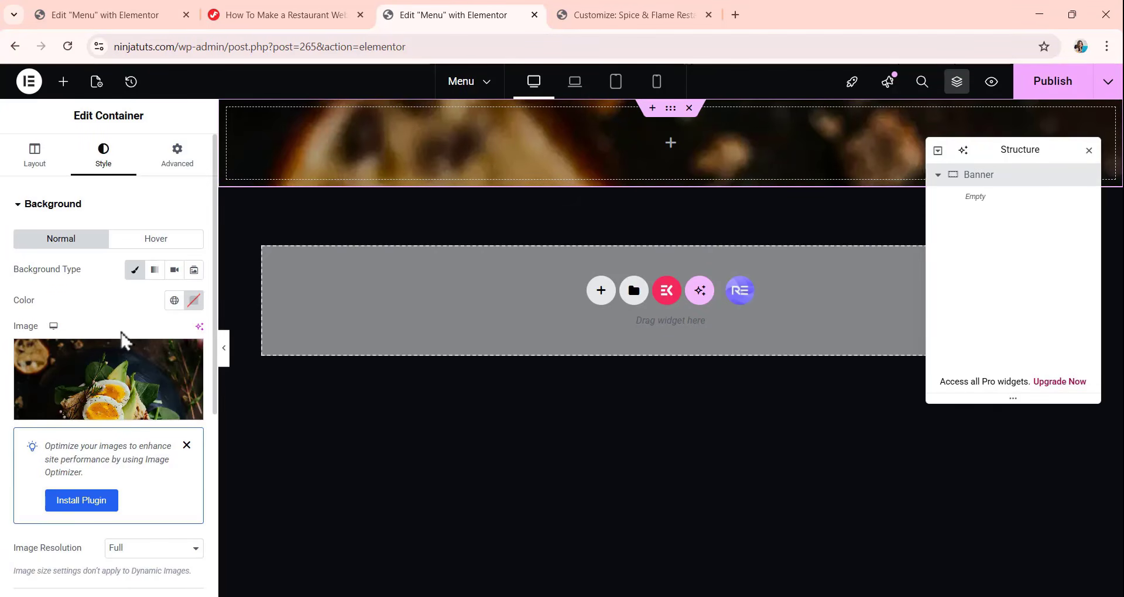
# Set the Banner background image to Center Center position, No-repeat and Cover display size.
pyautogui.scroll(-3, 120, 339)
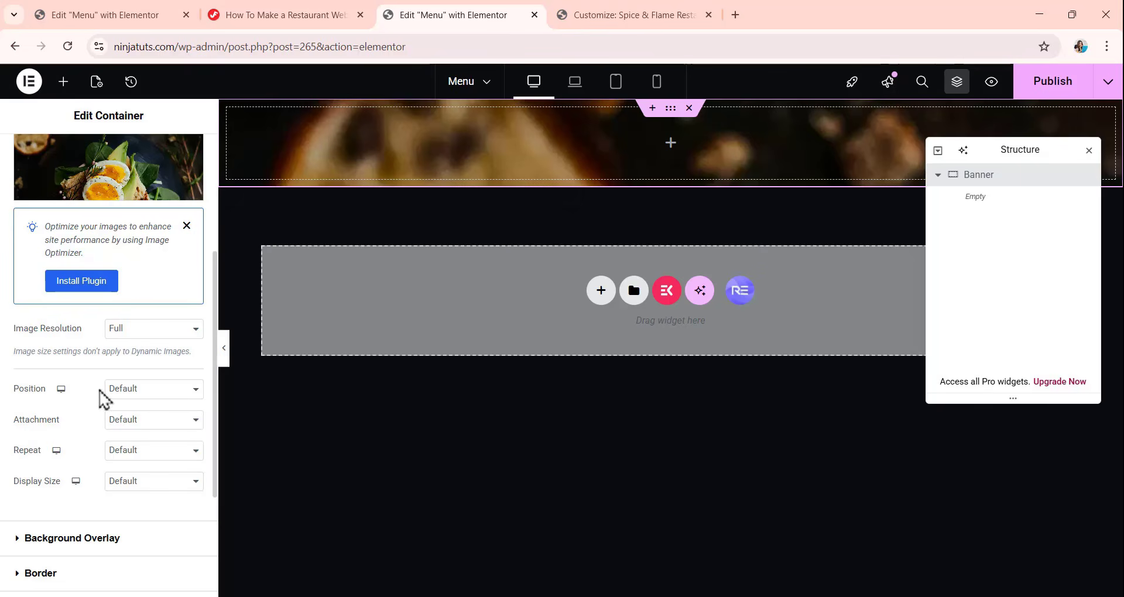
pyautogui.click(132, 390)
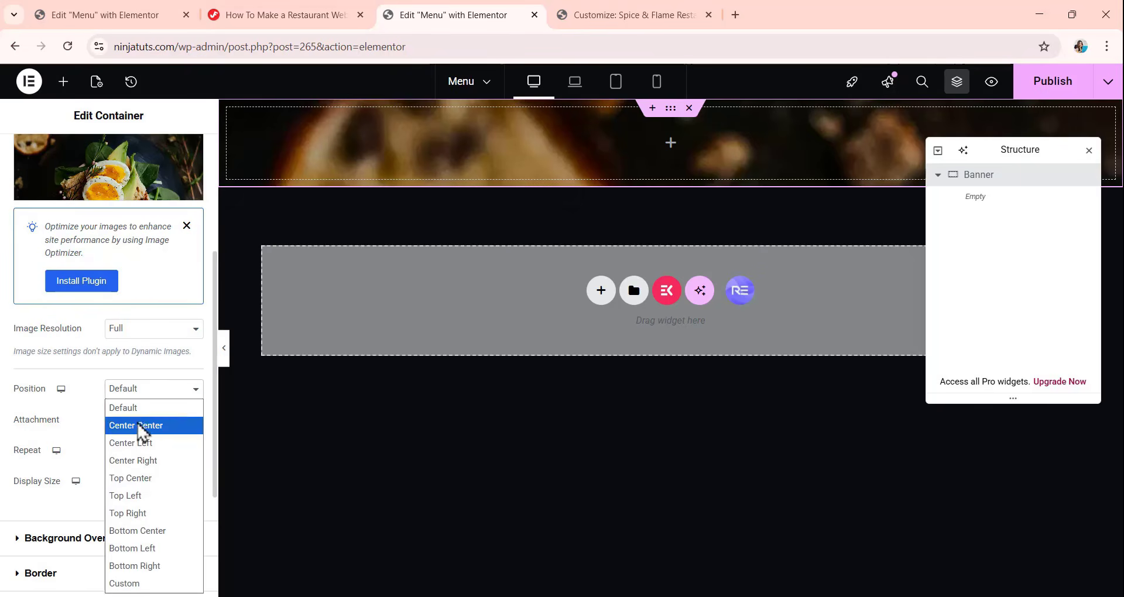
pyautogui.click(139, 426)
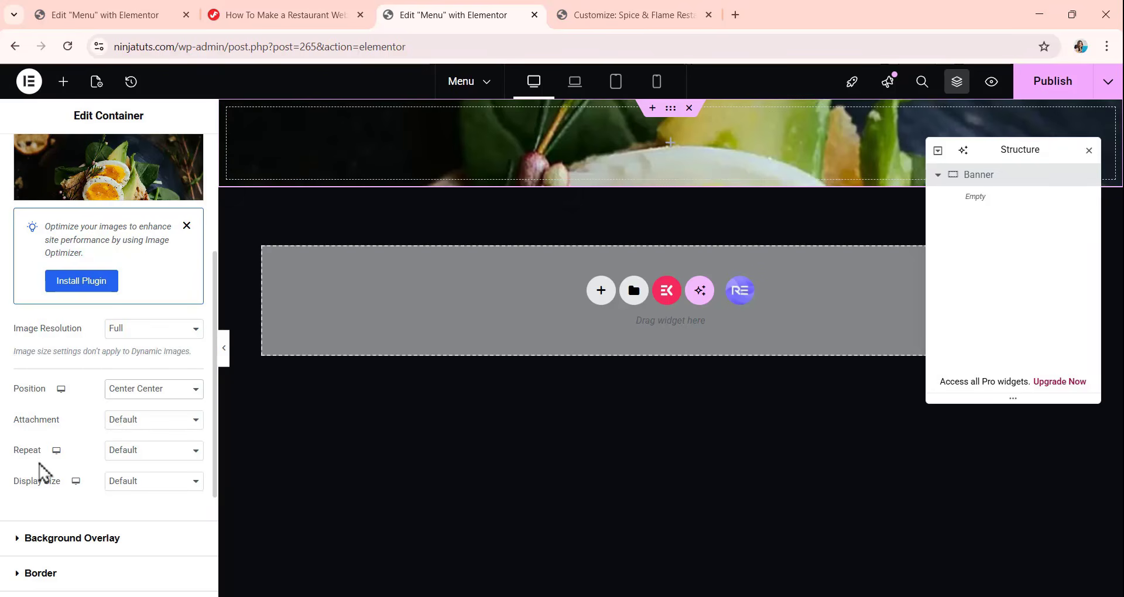
pyautogui.click(154, 458)
pyautogui.click(148, 489)
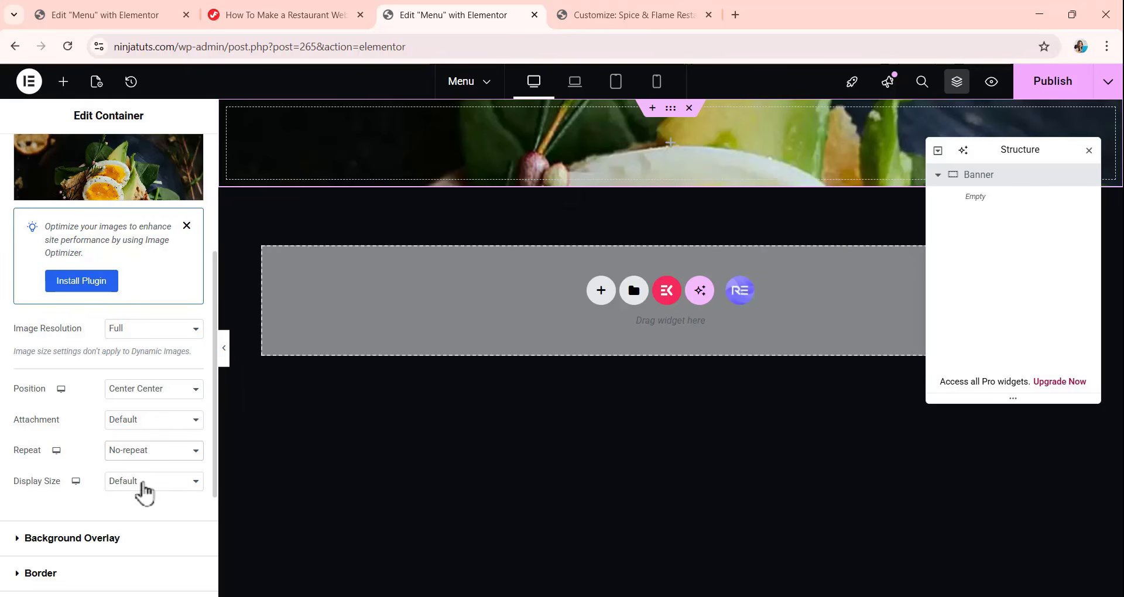
pyautogui.click(149, 483)
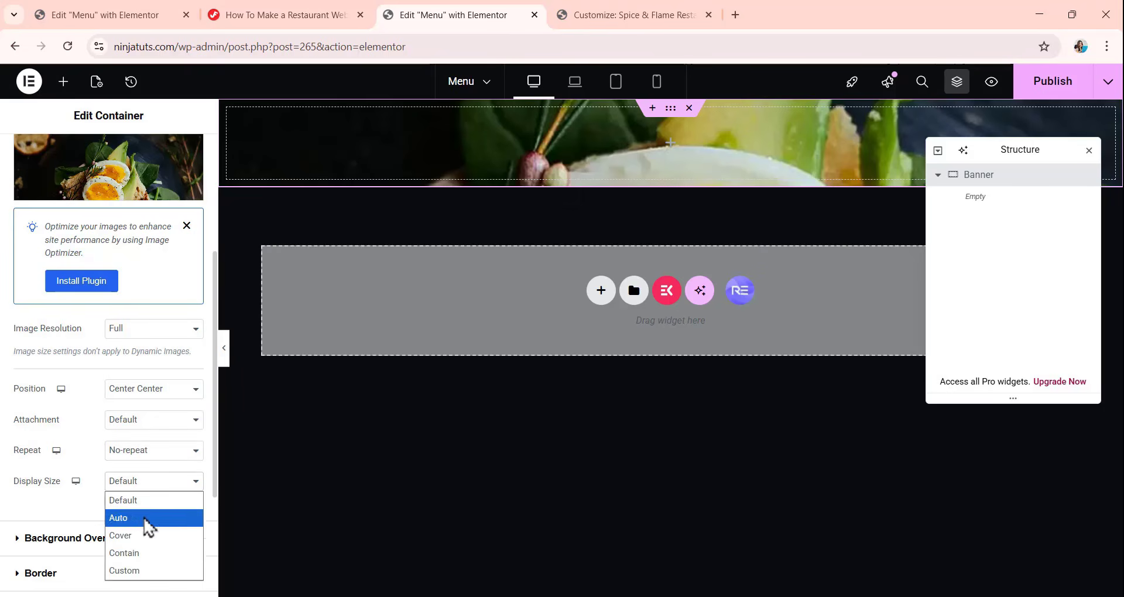
pyautogui.click(147, 536)
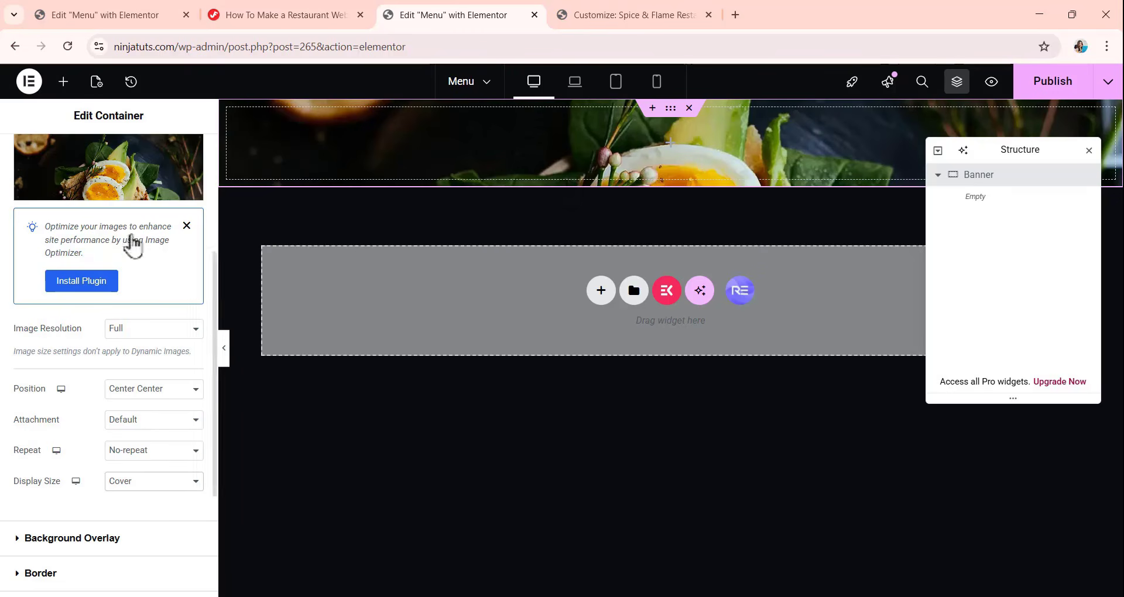
# Unlink the Banner container's padding values and set the padding to 0 px on all sides.
pyautogui.scroll(3, 130, 243)
pyautogui.click(177, 153)
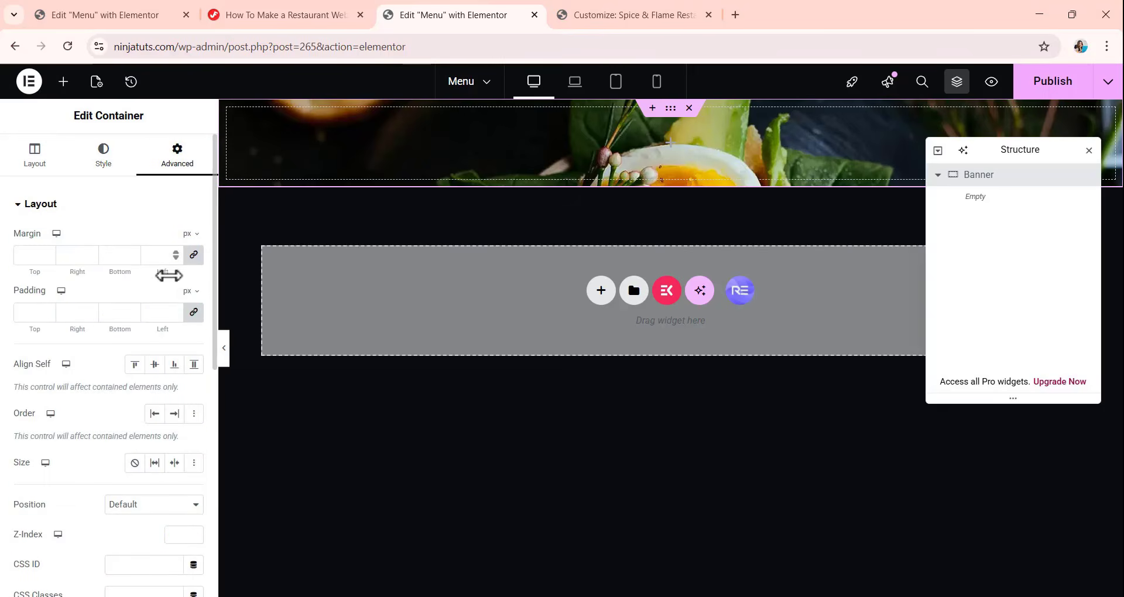
pyautogui.click(193, 314)
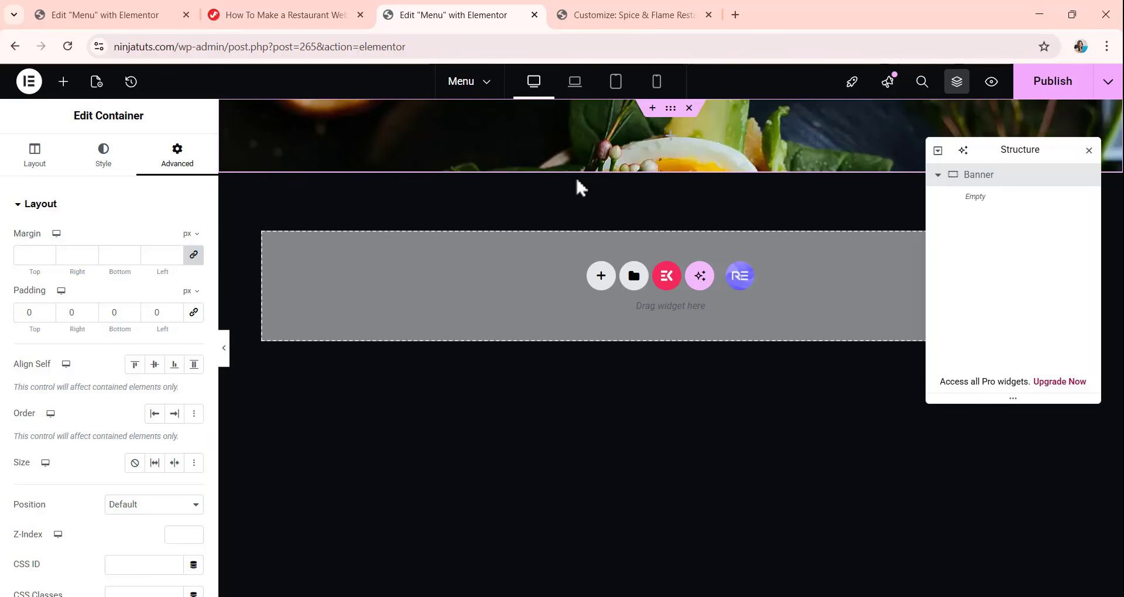
# Add a nested container inside Banner, set its content width to Full Width and its gaps to 0.
pyautogui.click(63, 81)
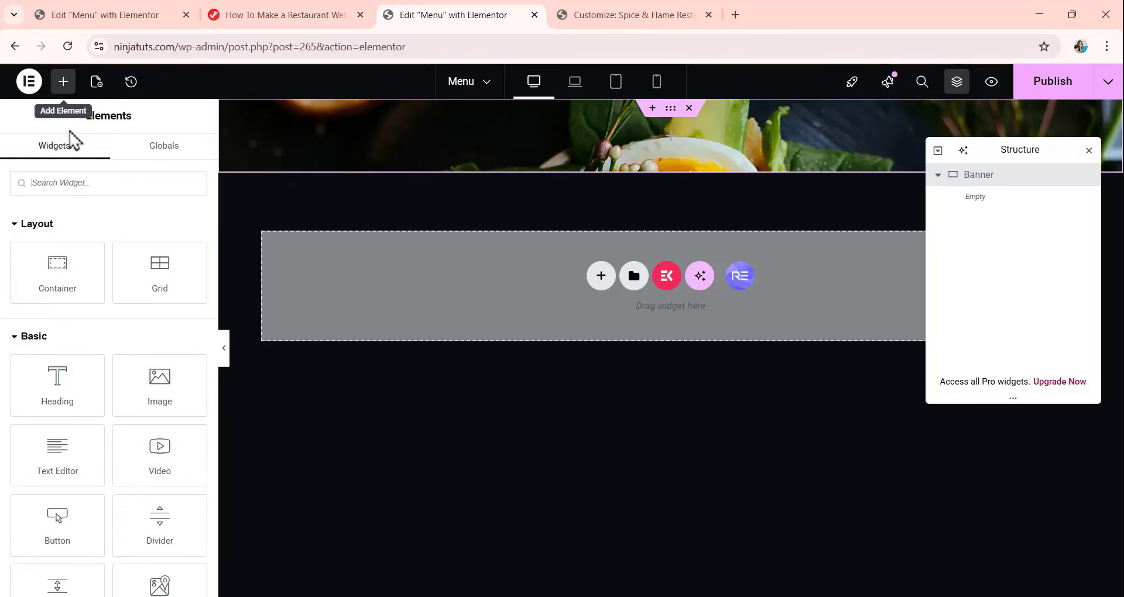
pyautogui.moveTo(58, 267); pyautogui.dragTo(709, 146)
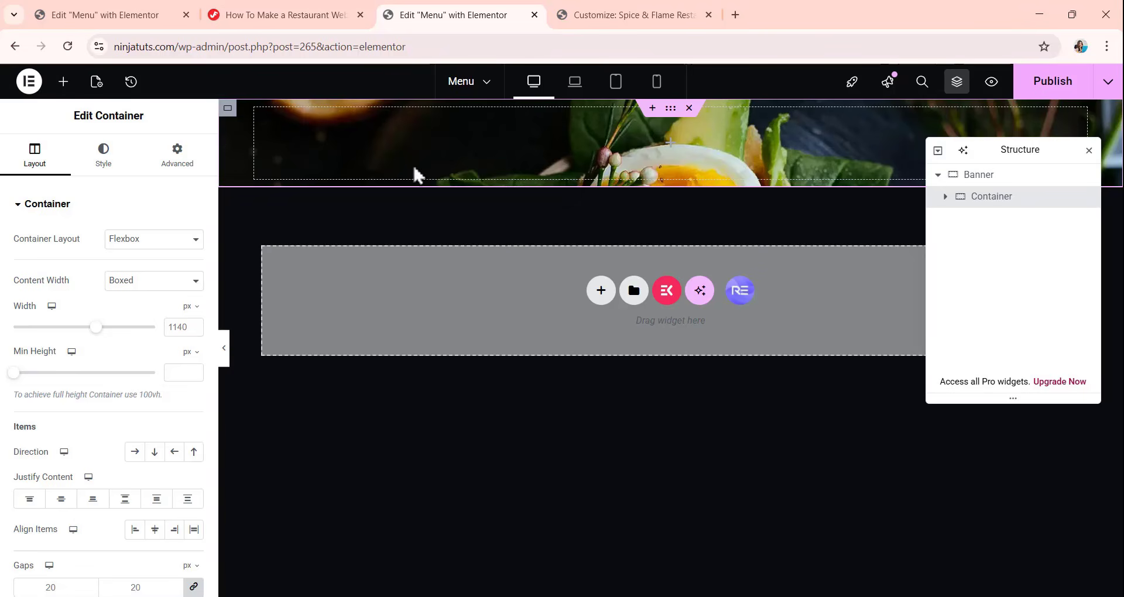
pyautogui.click(159, 284)
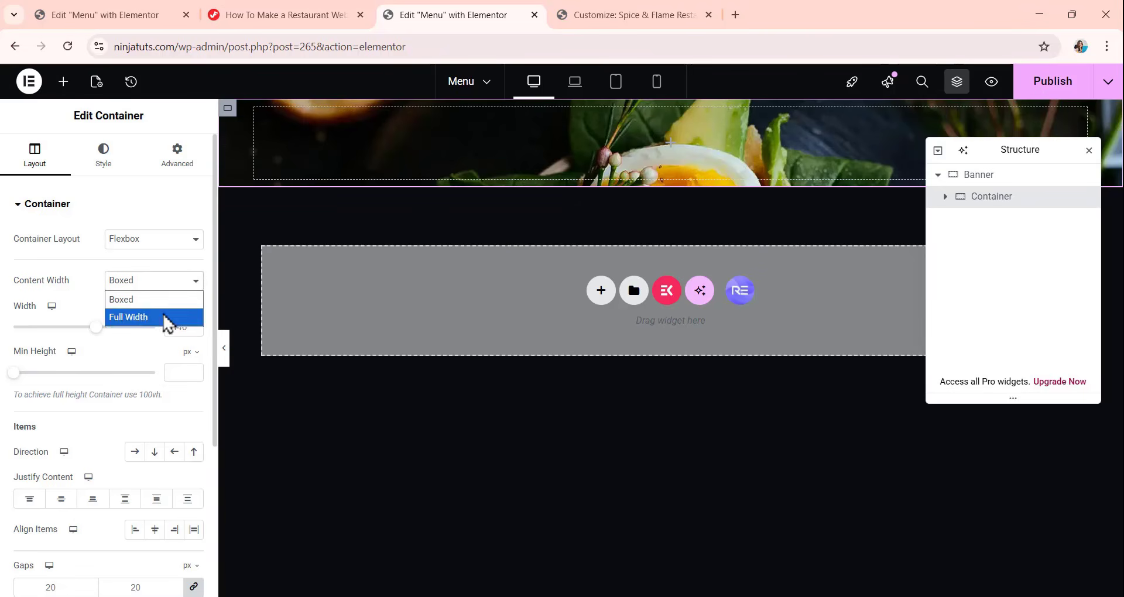
pyautogui.click(166, 321)
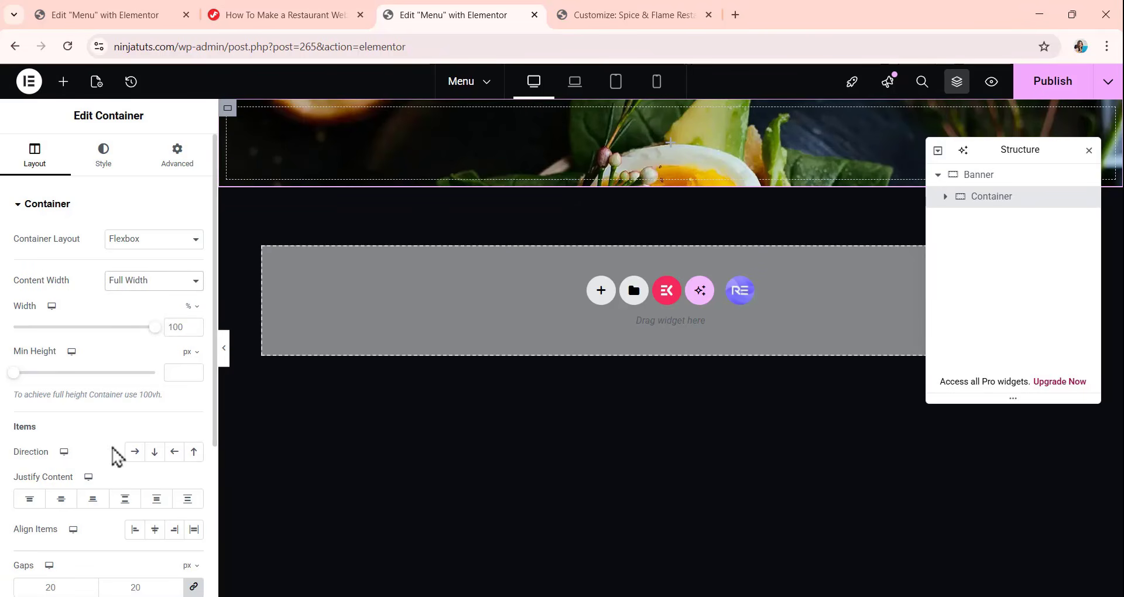
pyautogui.scroll(-4, 110, 455)
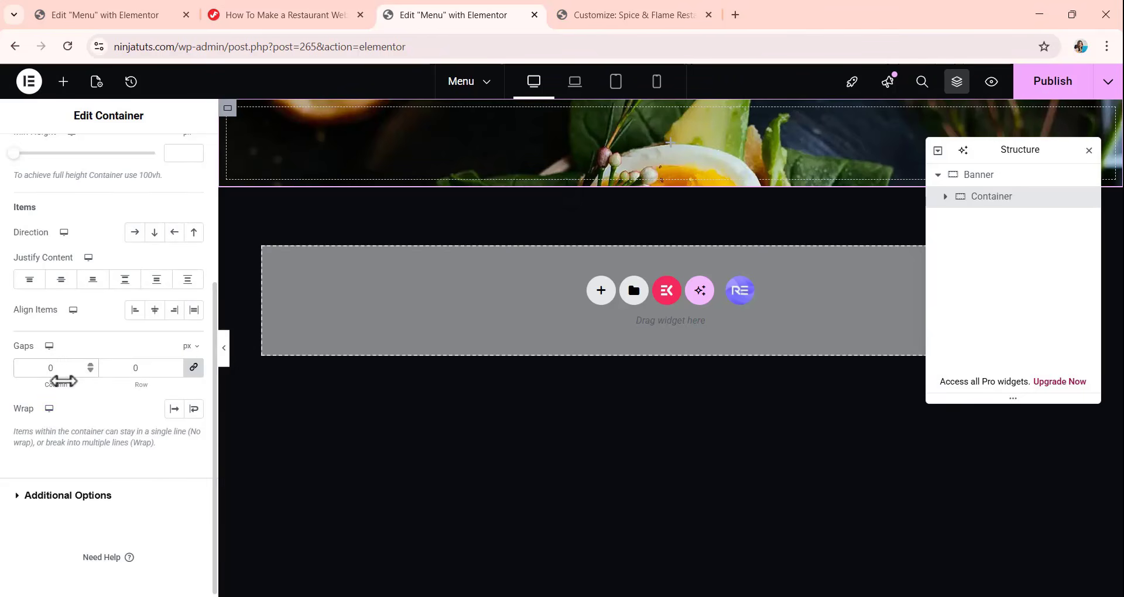
# Give the nested container a classic background in the semi-transparent dark color #0E141652.
pyautogui.scroll(4, 76, 375)
pyautogui.click(98, 162)
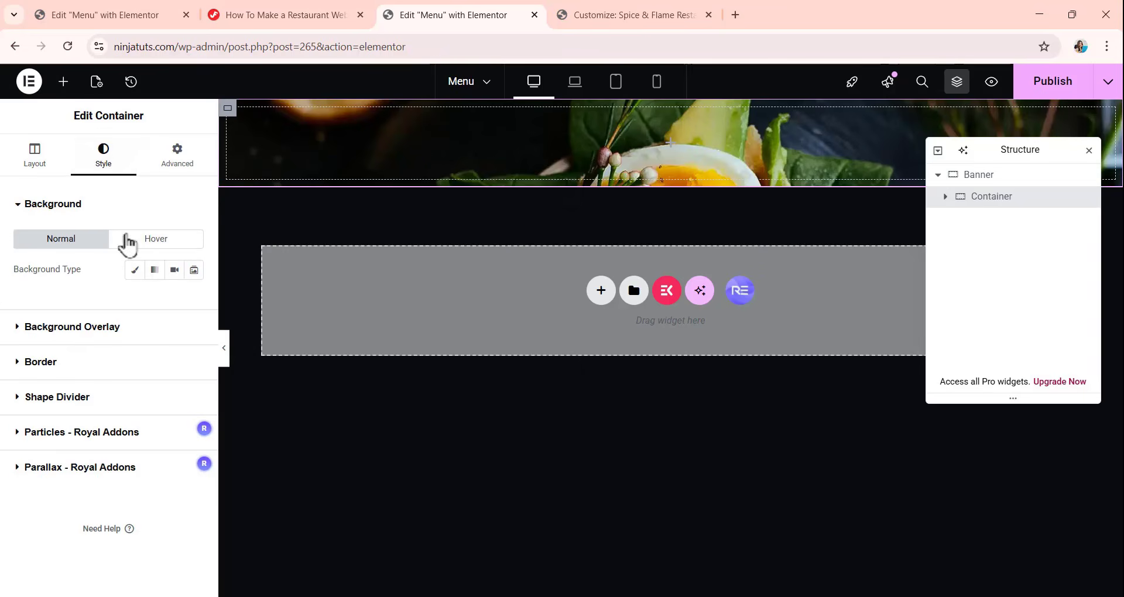
pyautogui.click(136, 271)
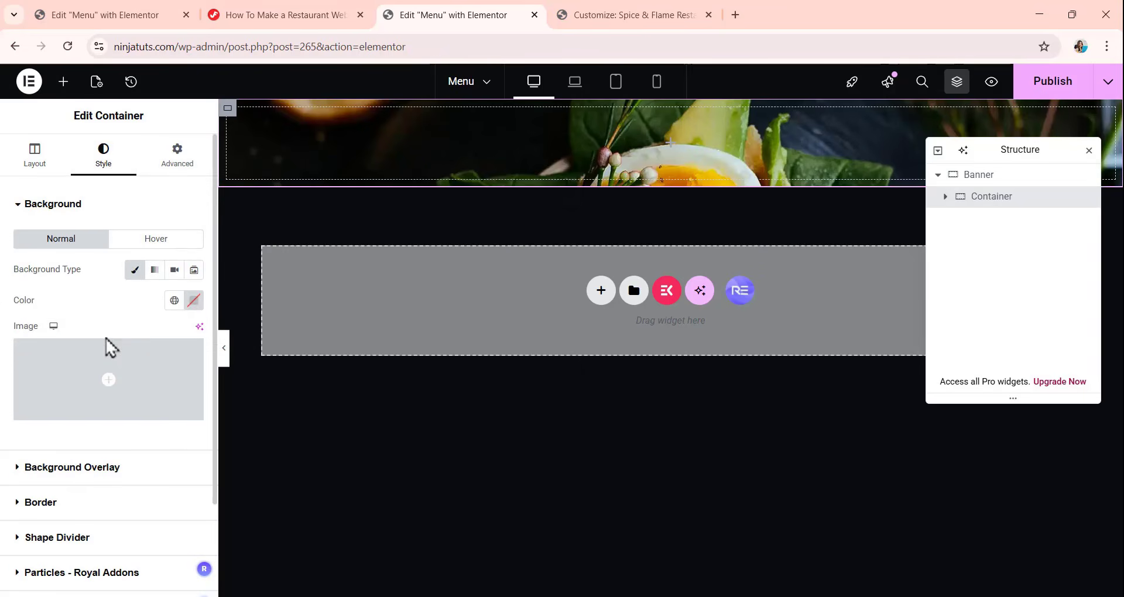
pyautogui.click(194, 304)
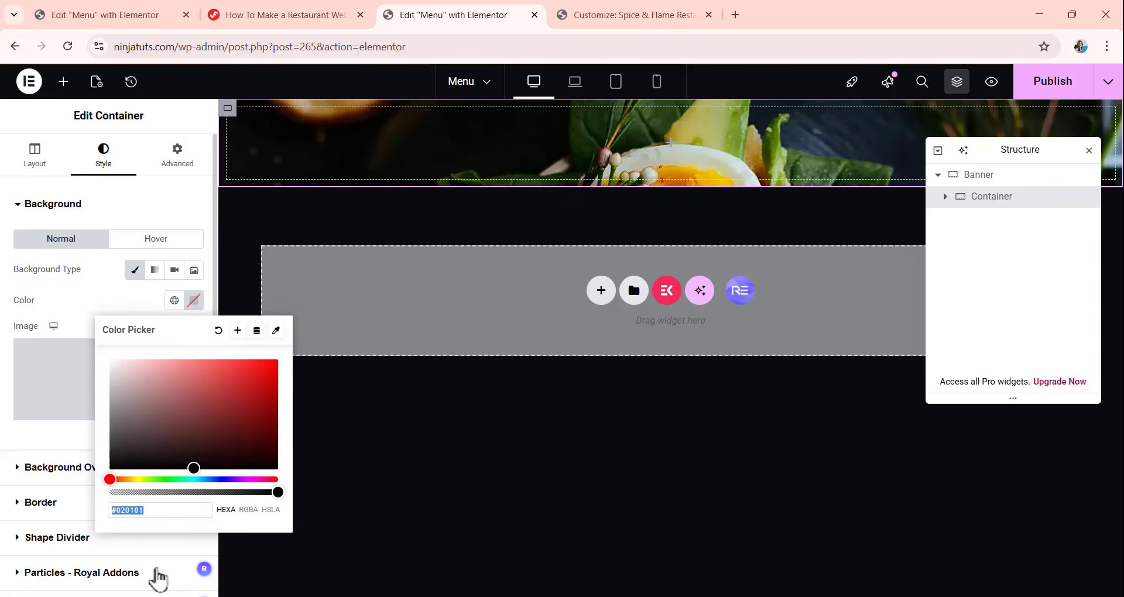
pyautogui.write('0E1')
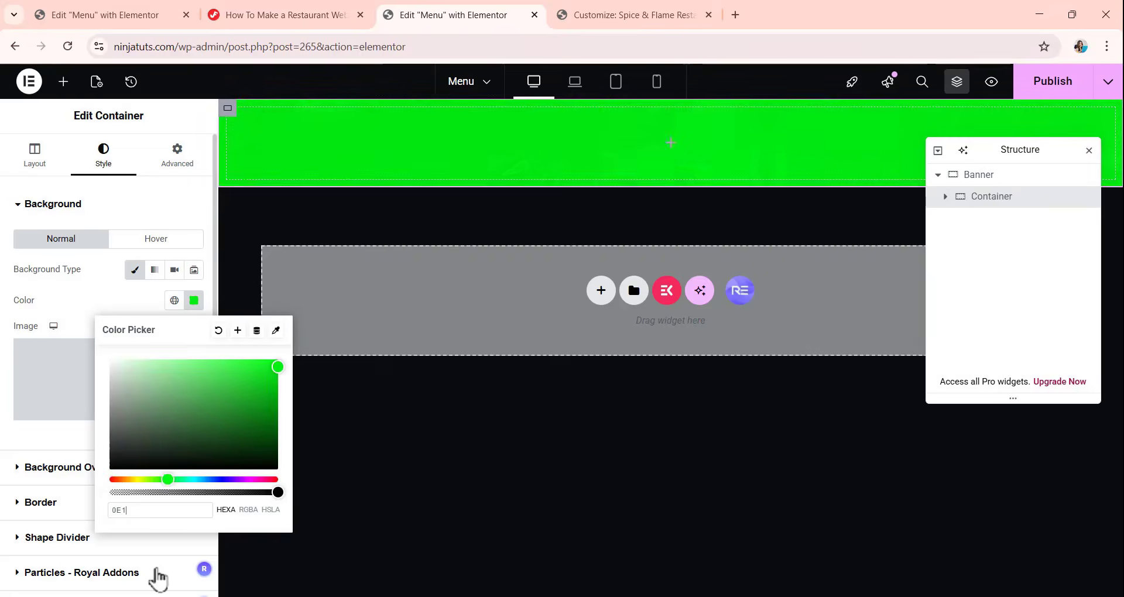
pyautogui.write('41652')
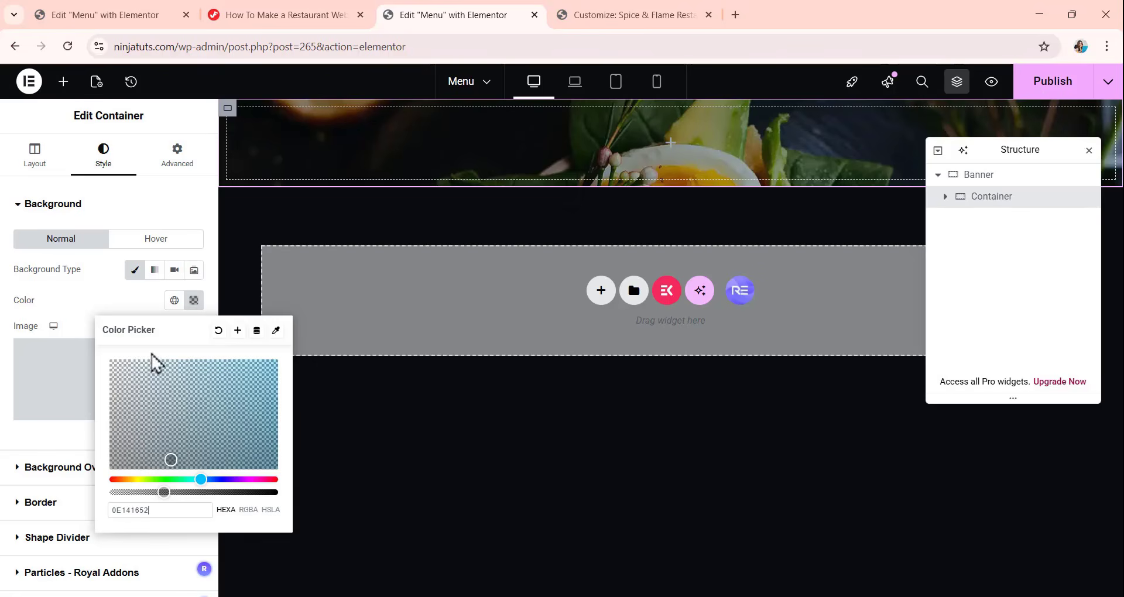
pyautogui.click(78, 308)
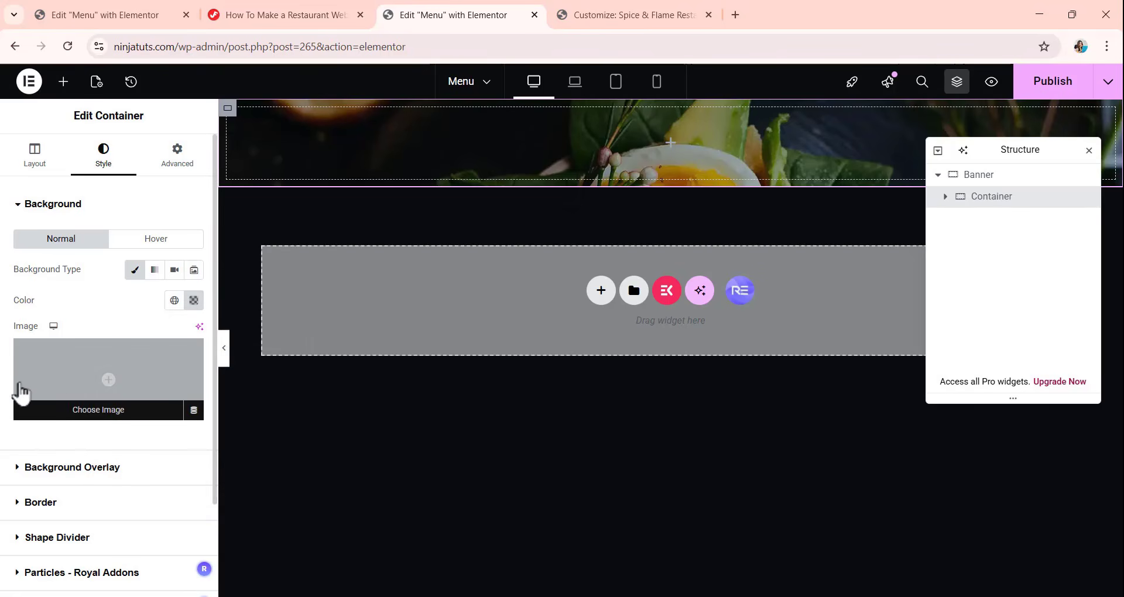
# Add a solid border to the nested container with widths of 0 top, 1 right, 1 bottom and 0 left px.
pyautogui.scroll(-2, 76, 377)
pyautogui.click(80, 386)
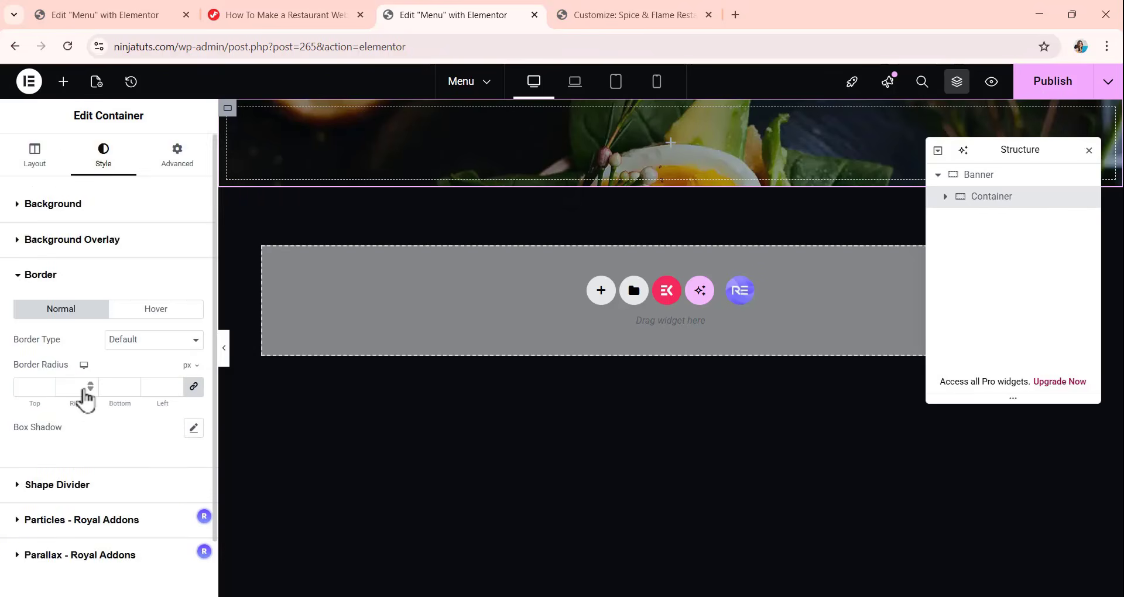
pyautogui.click(146, 285)
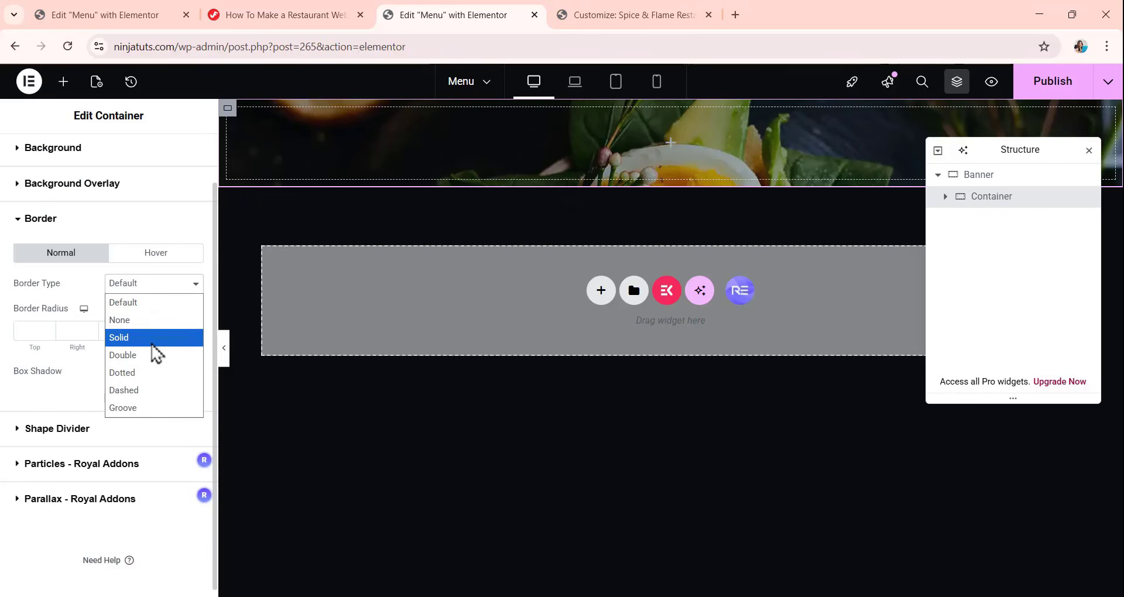
pyautogui.click(155, 344)
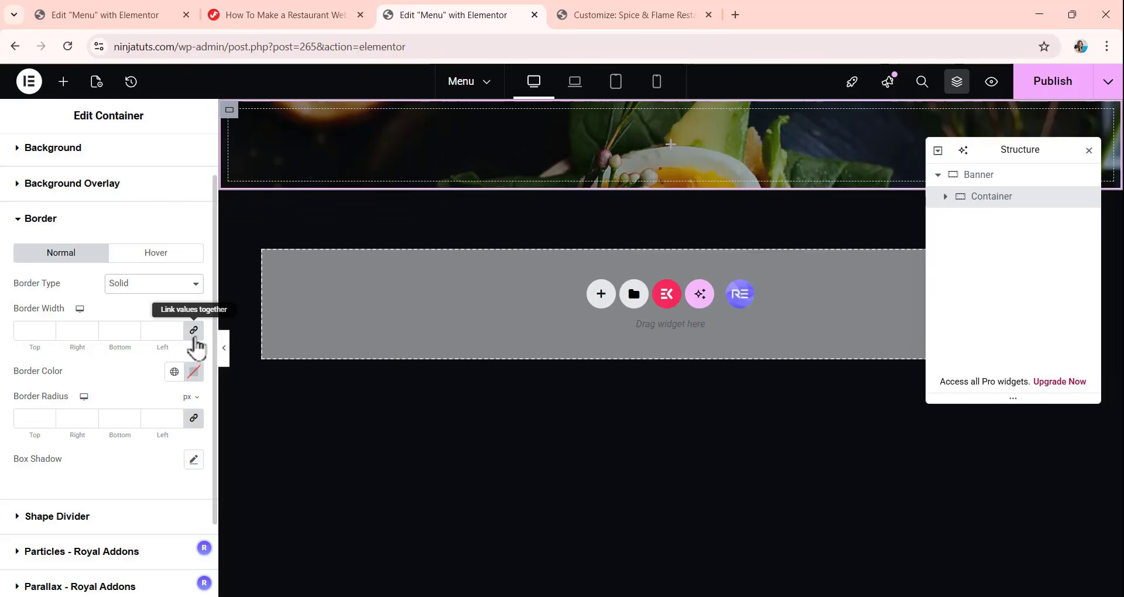
pyautogui.click(195, 337)
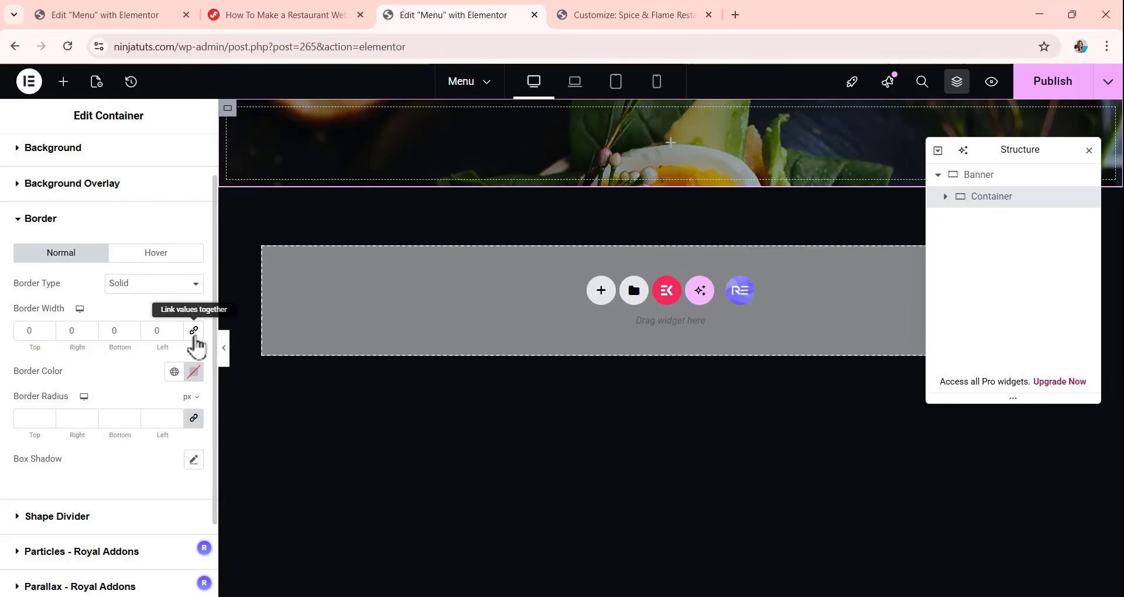
pyautogui.doubleClick(64, 332)
pyautogui.write('1')
pyautogui.doubleClick(99, 337)
pyautogui.write('1')
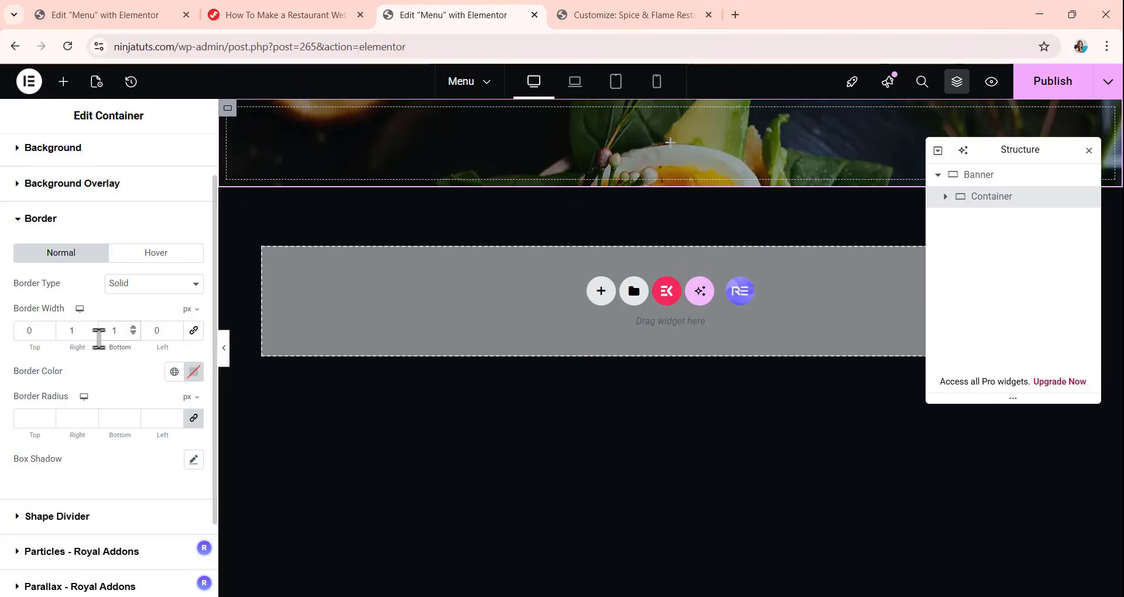
# Set the nested container's border color to the translucent white #FFFFFF26.
pyautogui.click(194, 375)
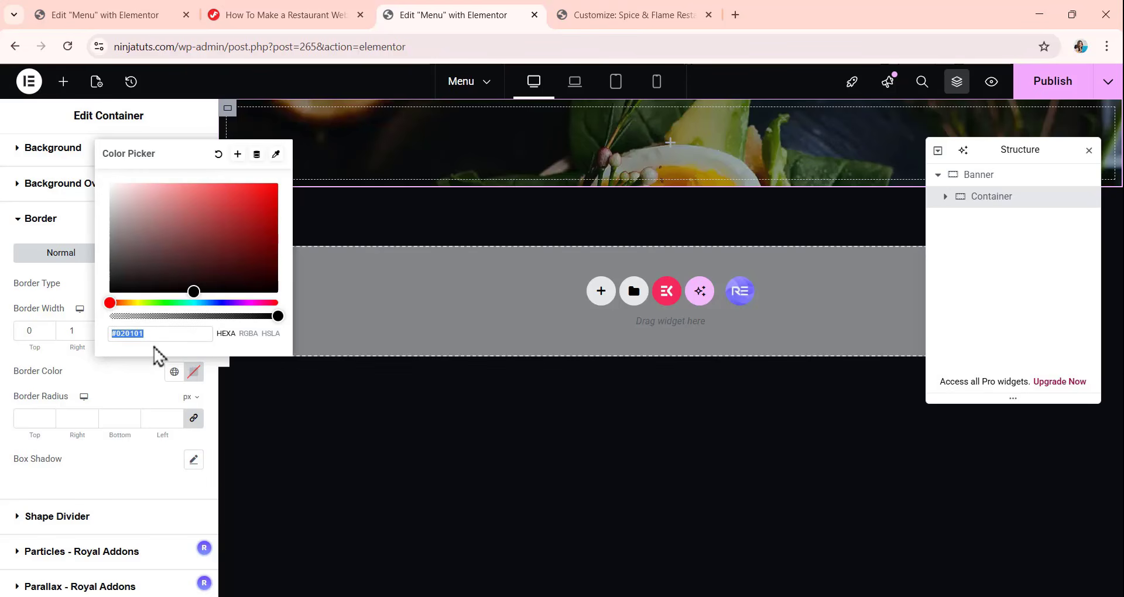
pyautogui.write('FFFF')
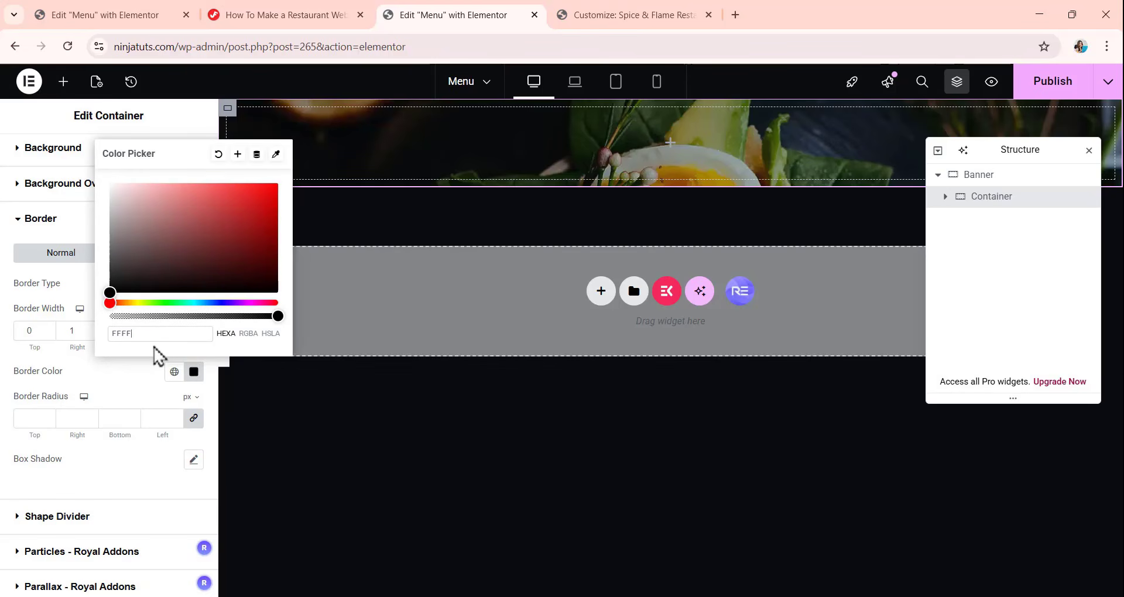
pyautogui.write('FFF26')
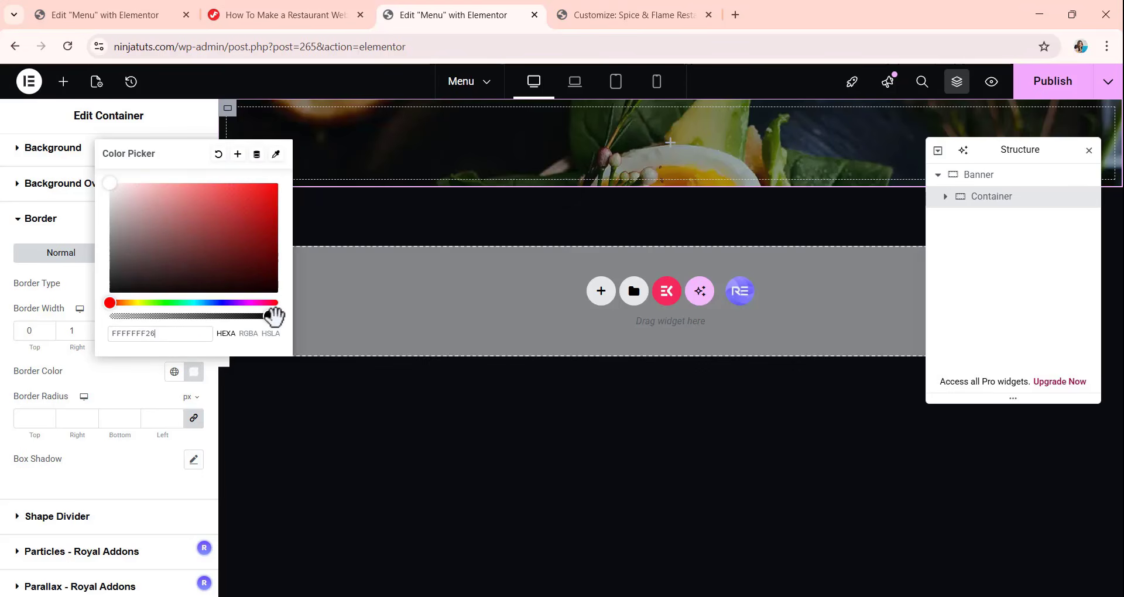
pyautogui.moveTo(273, 316); pyautogui.dragTo(155, 317)
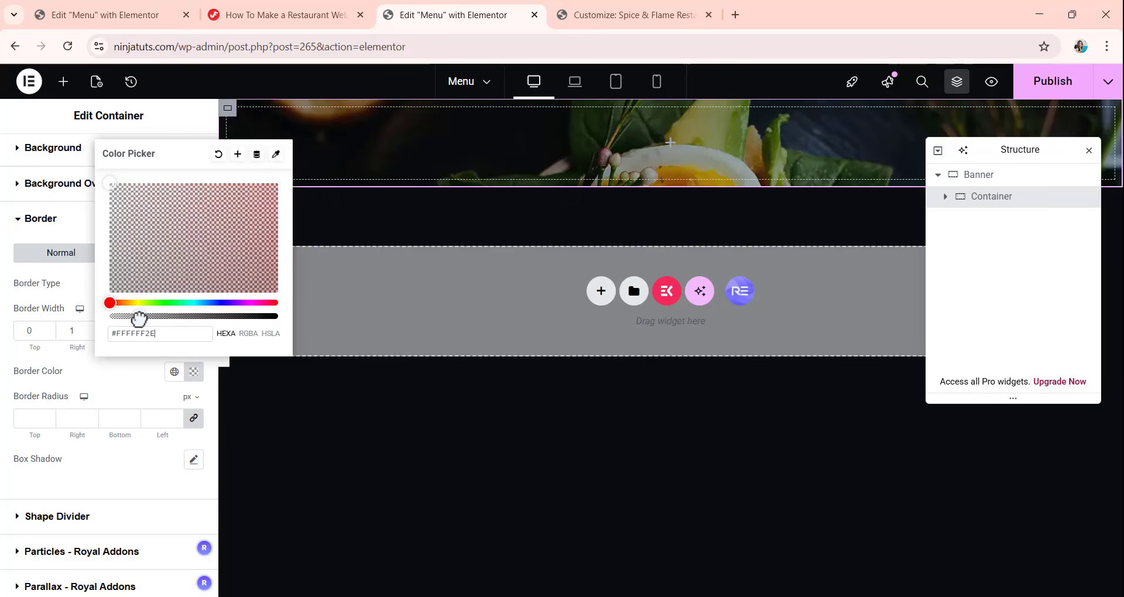
pyautogui.moveTo(140, 318); pyautogui.dragTo(137, 320)
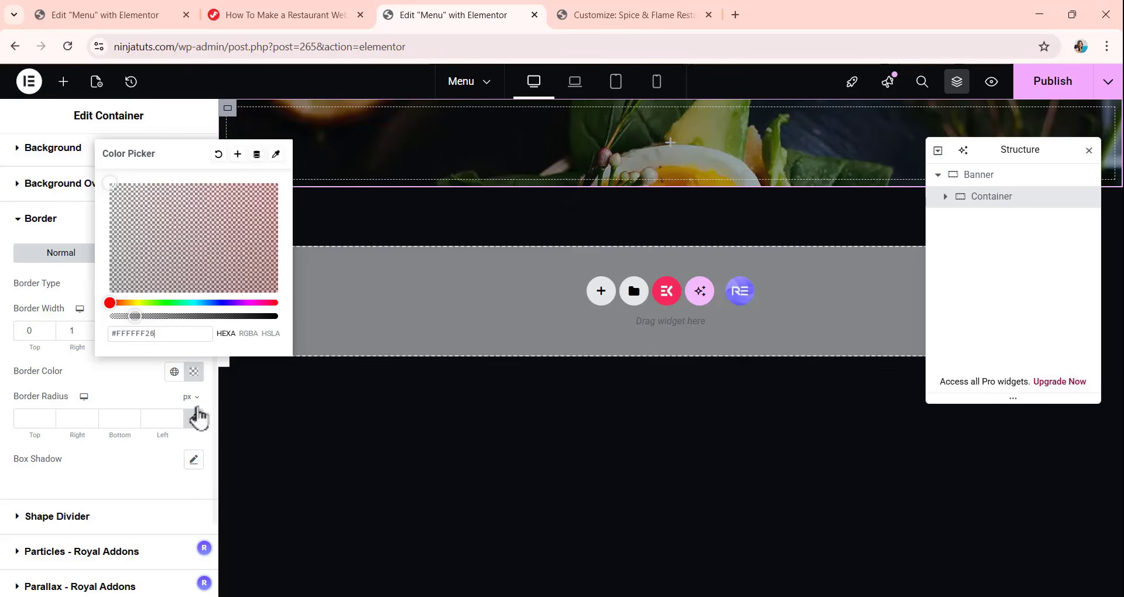
pyautogui.click(133, 394)
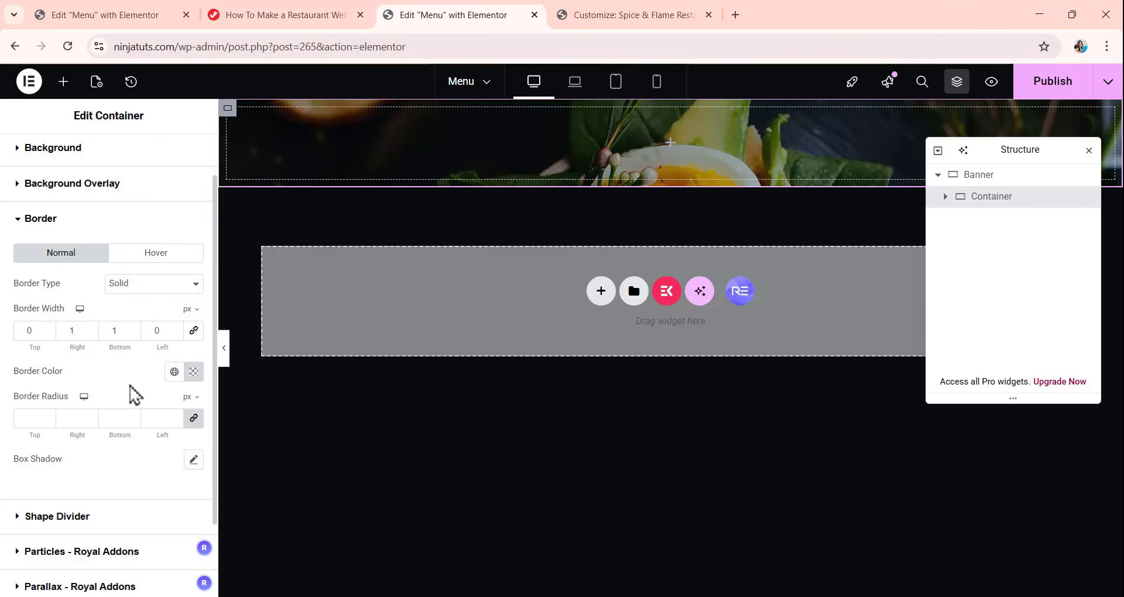
# Open the nested container's advanced CSS class settings and copy the Single Pages Banner Overlay Style CSS from the tutorial web page.
pyautogui.scroll(2, 135, 281)
pyautogui.click(173, 167)
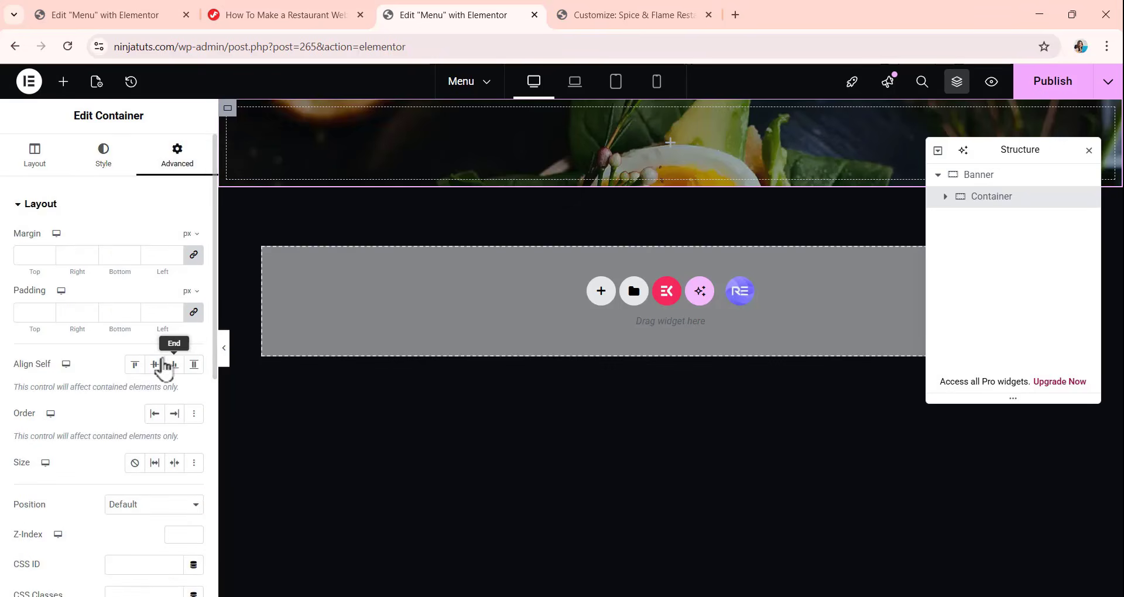
pyautogui.scroll(-3, 164, 369)
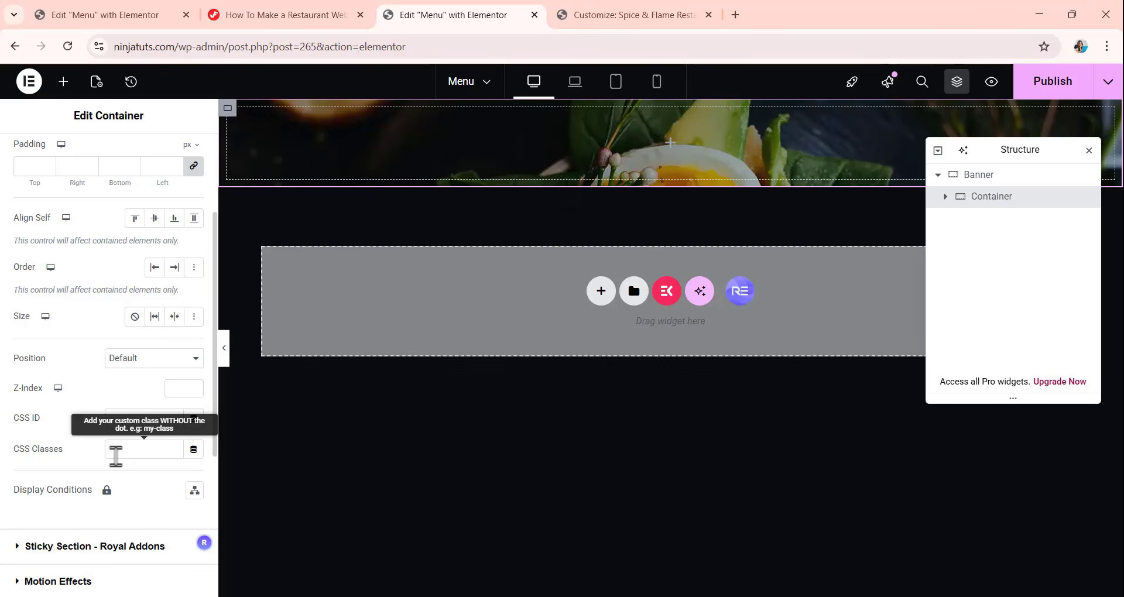
pyautogui.click(258, 17)
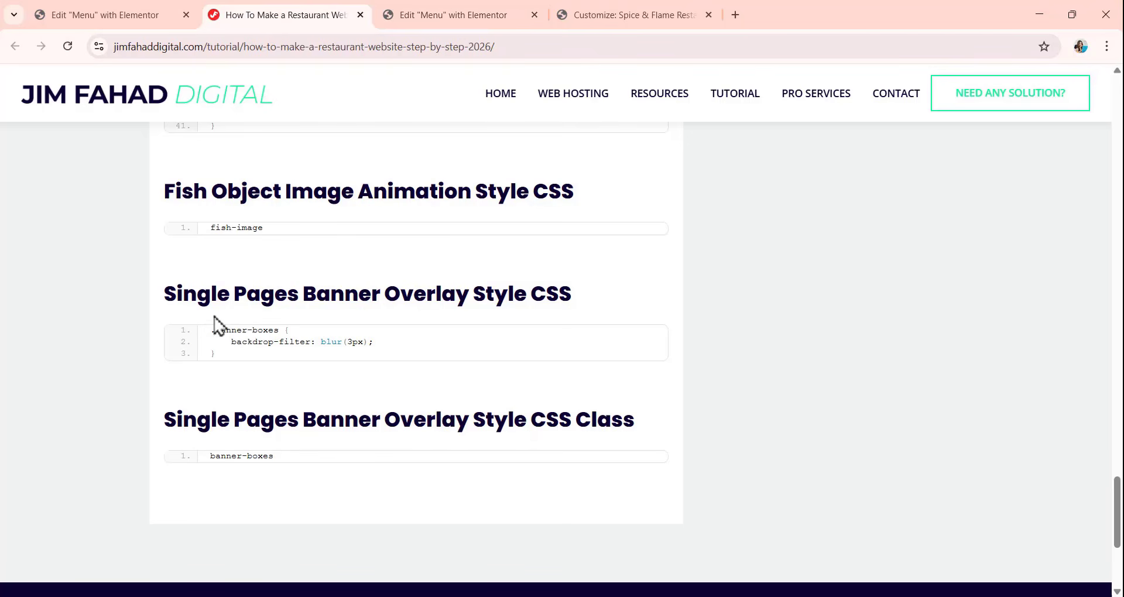
pyautogui.moveTo(409, 337)
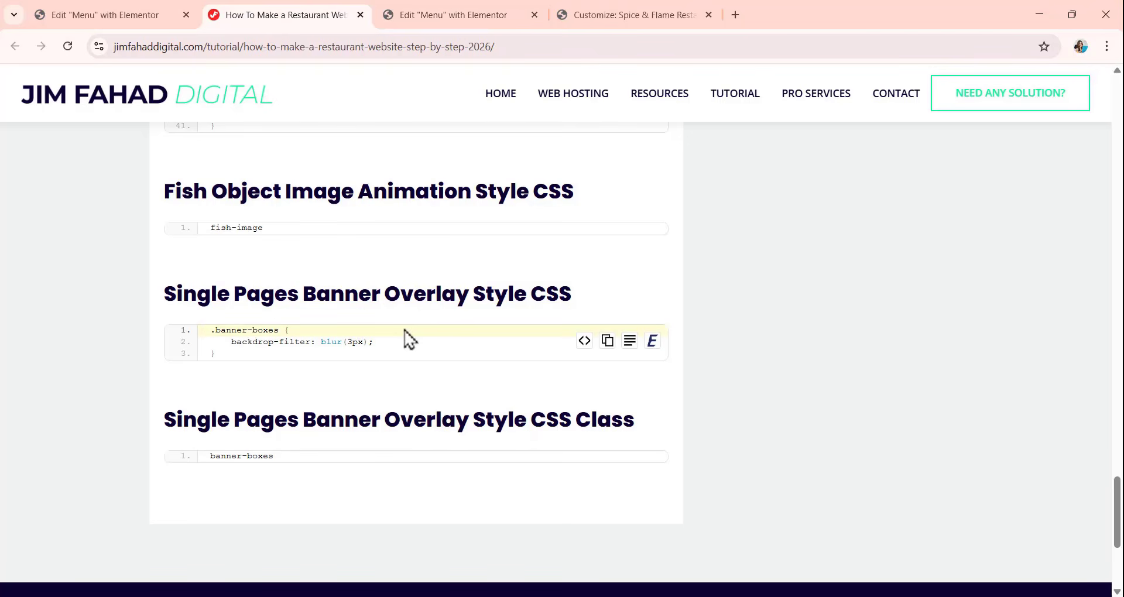
pyautogui.click(609, 341)
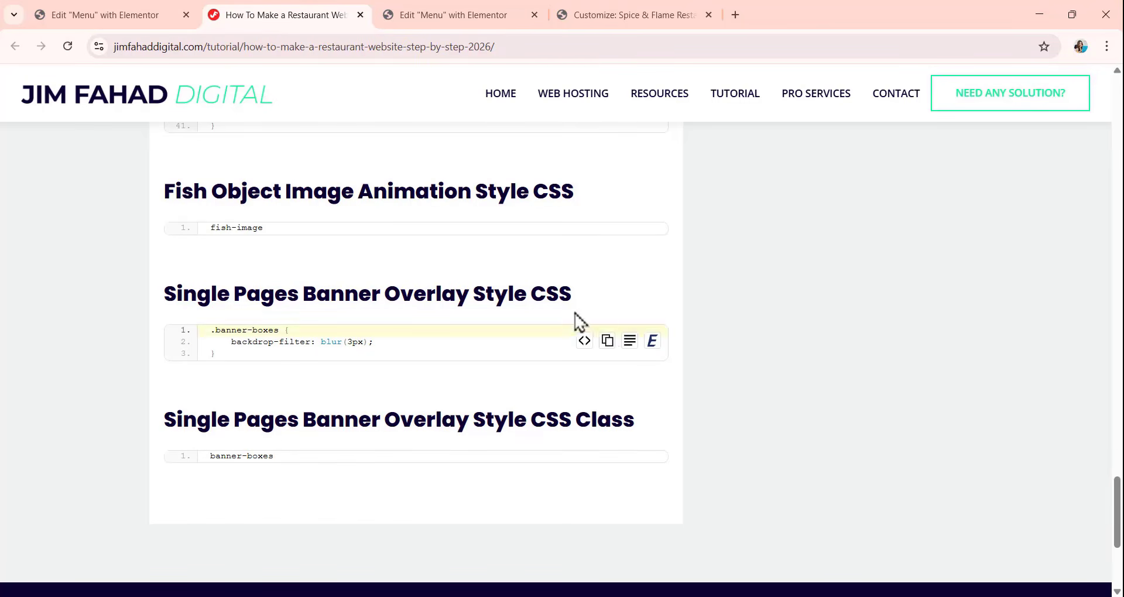
# In the WordPress Customizer, append the copied .banner-boxes rule with backdrop-filter: blur(3px) below the existing Additional CSS, separated by blank lines.
pyautogui.click(615, 18)
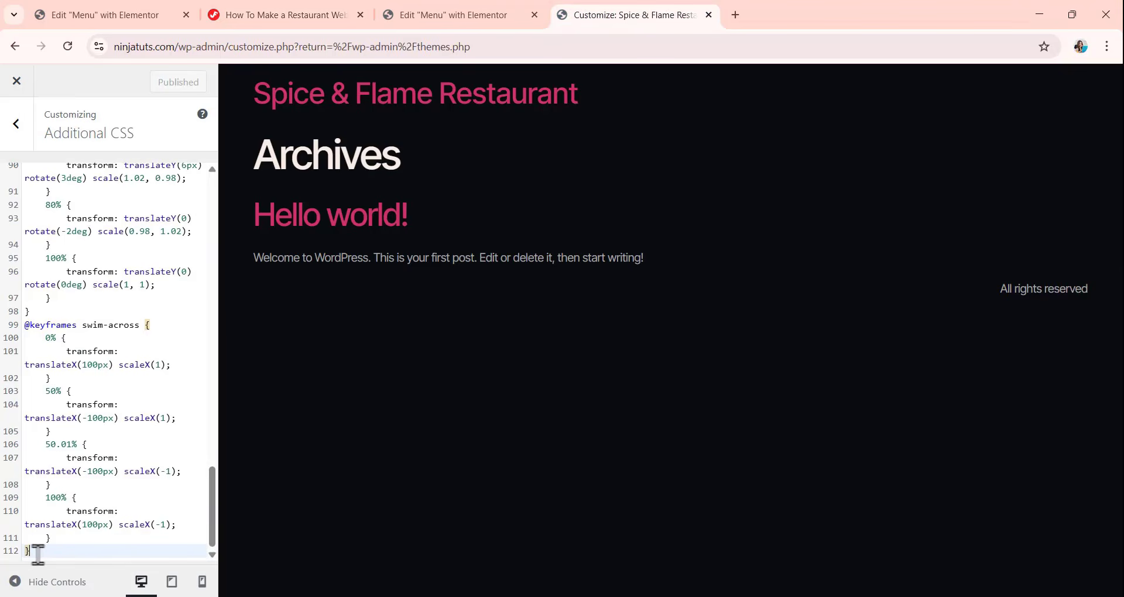
pyautogui.press('Return')
pyautogui.press('Return')
pyautogui.press('Return')
pyautogui.press('Return')
pyautogui.press('Return')
pyautogui.press('Return')
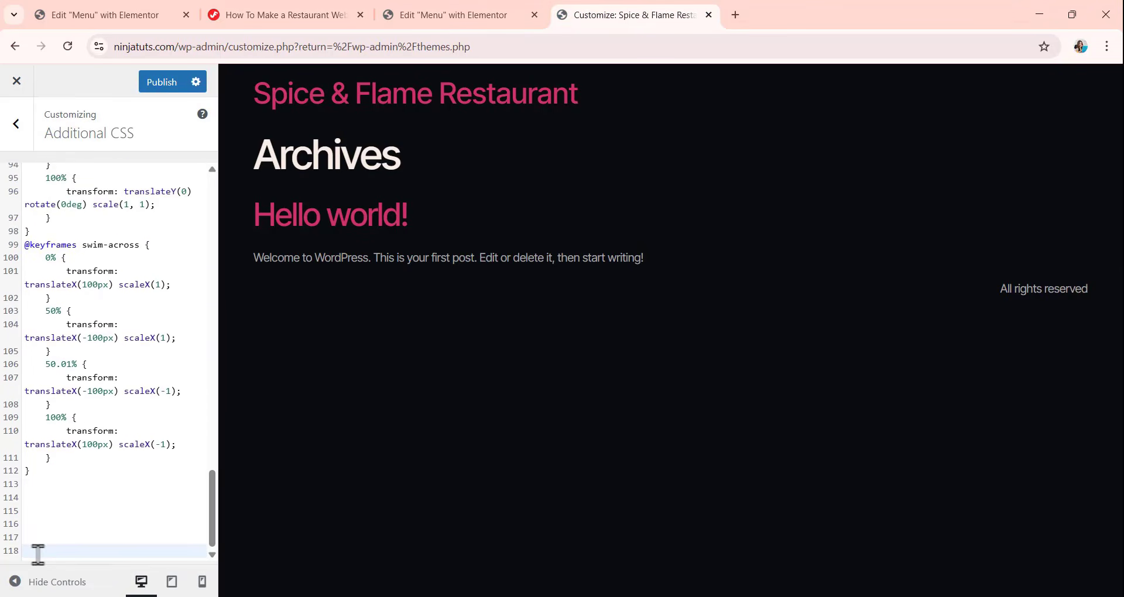
pyautogui.hotkey('ctrl', 'v')
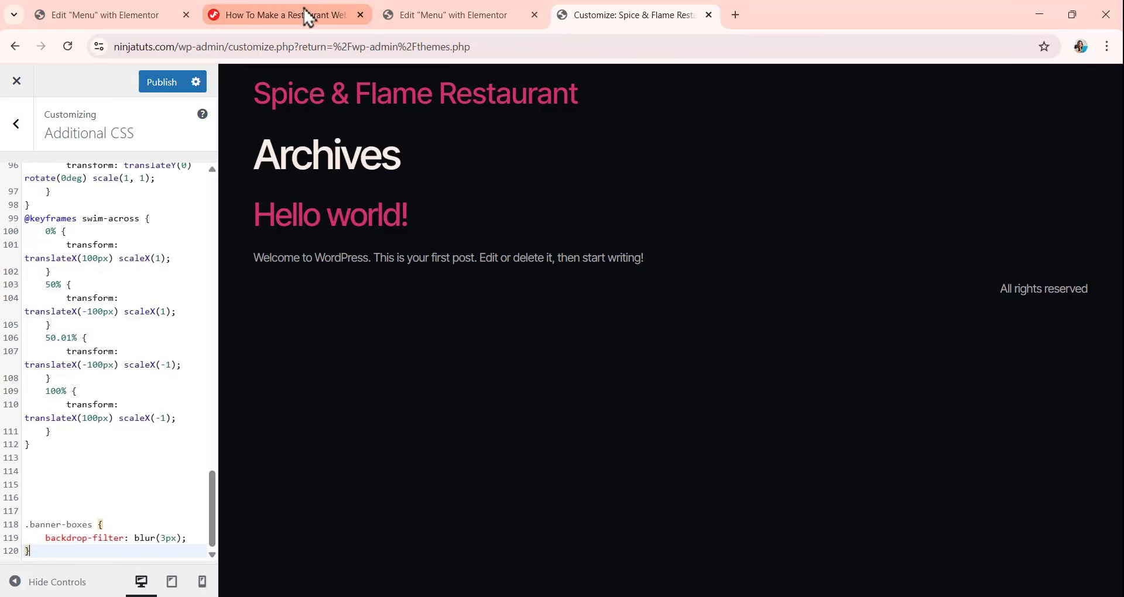
# Copy the banner overlay class name from the tutorial web page and assign banner-boxes as the nested container's CSS class in Elementor.
pyautogui.click(415, 22)
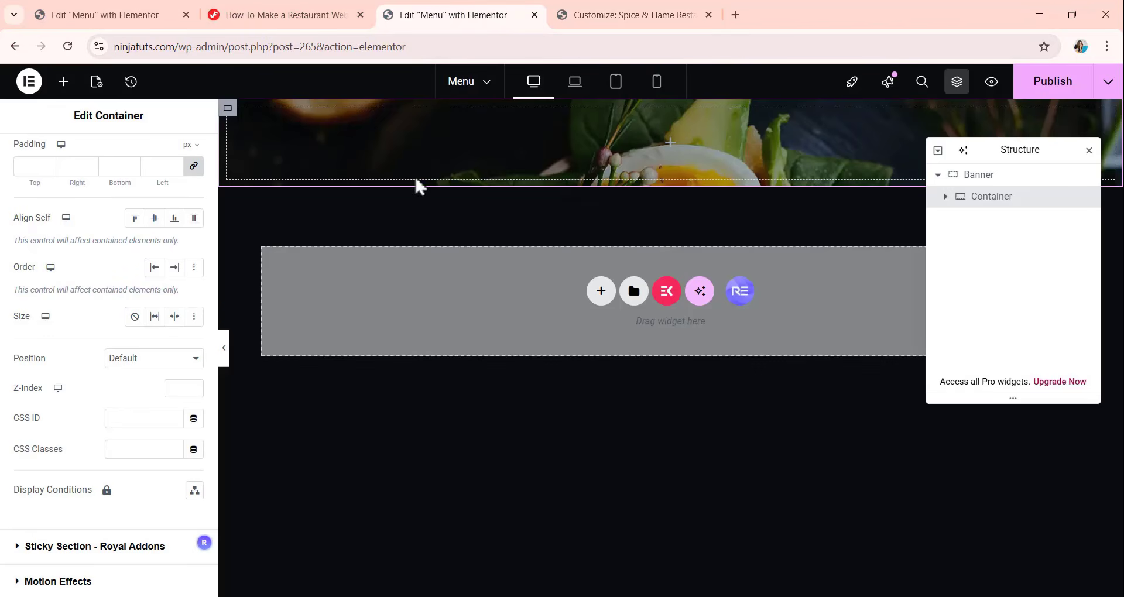
pyautogui.click(274, 21)
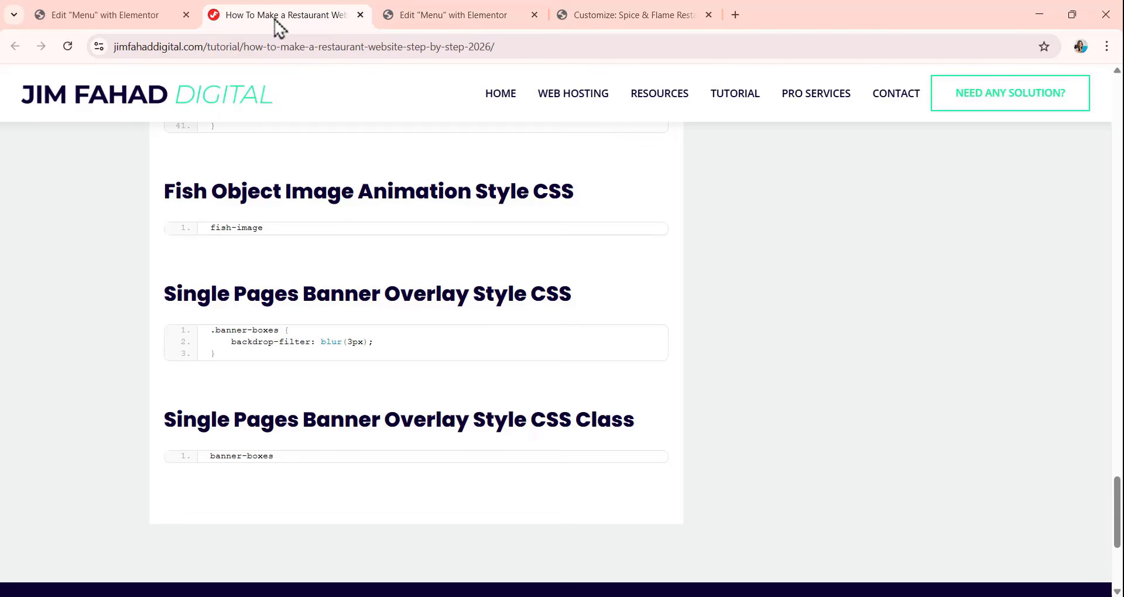
pyautogui.click(610, 469)
pyautogui.click(430, 13)
pyautogui.click(134, 450)
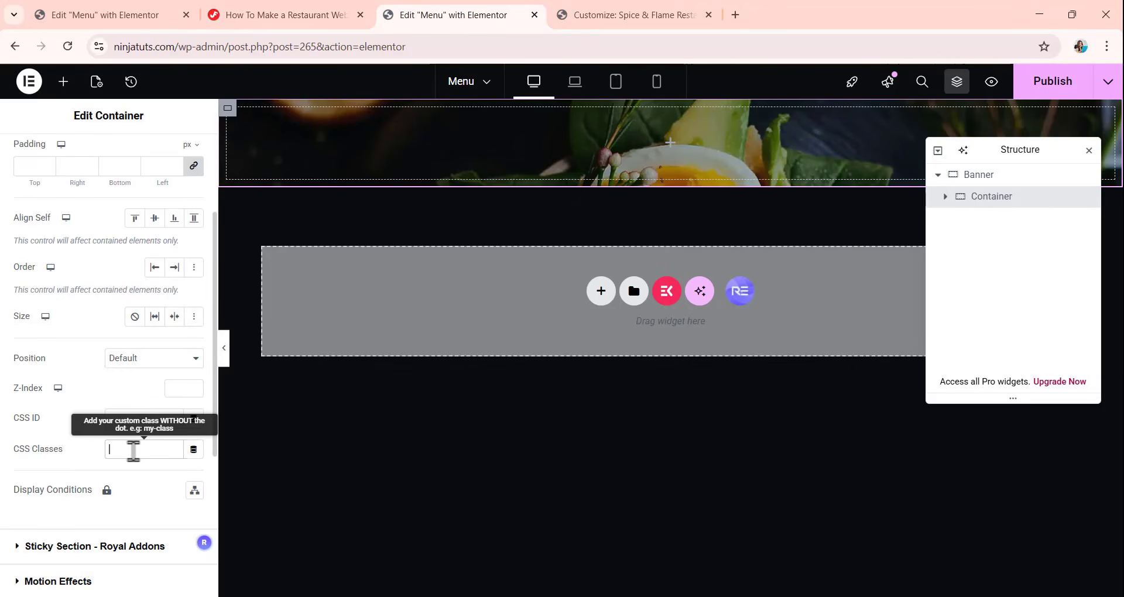
pyautogui.hotkey('ctrl', 'v')
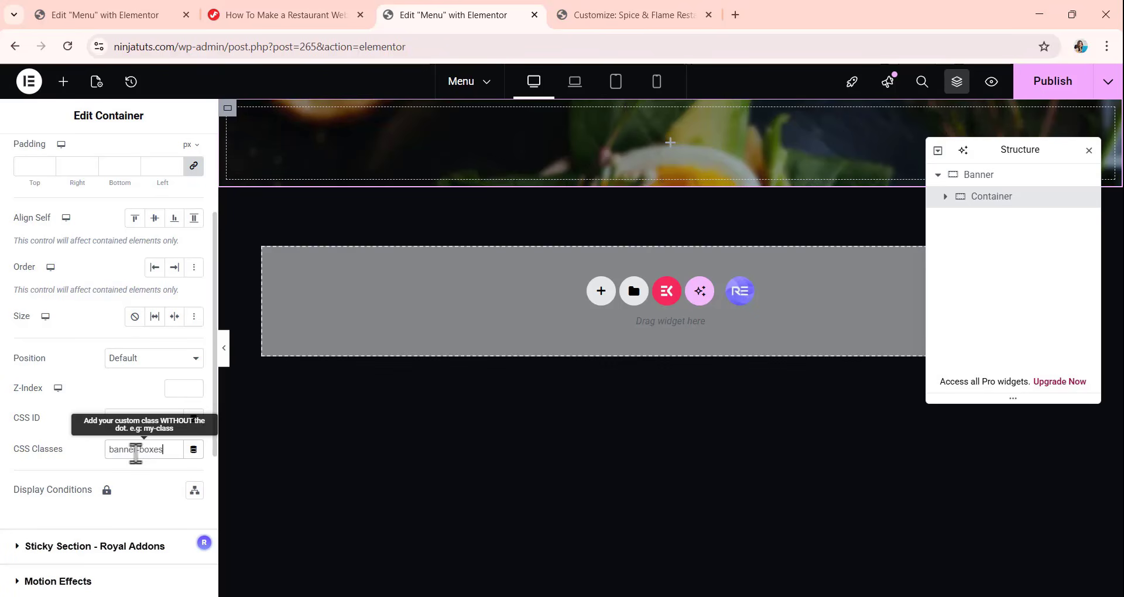
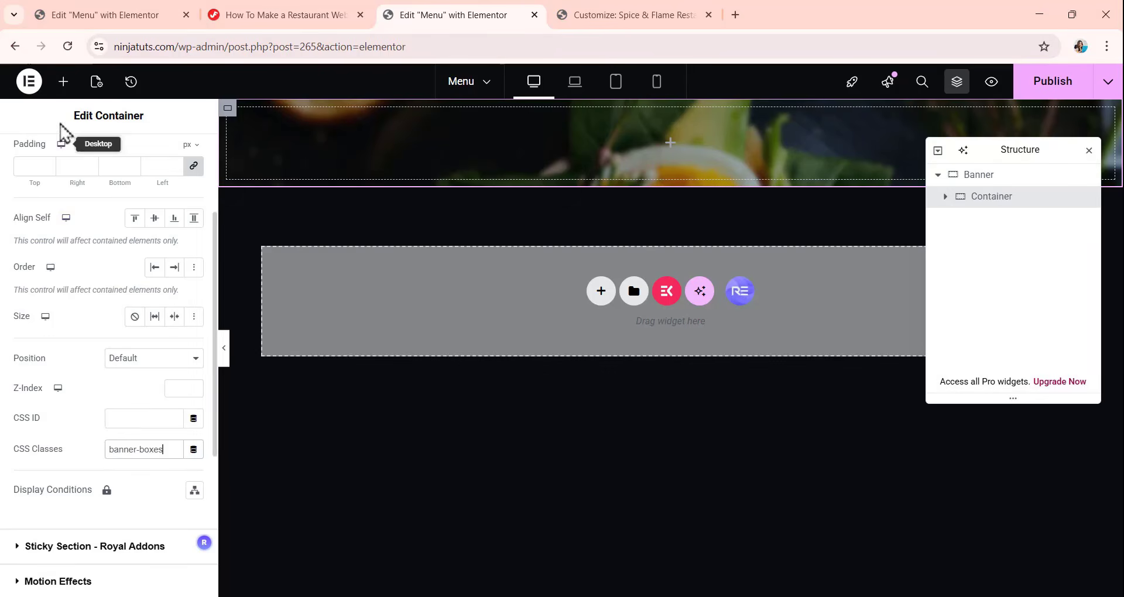
# Add a second container inside Banner, placed as a sibling directly after the existing nested container.
pyautogui.click(63, 81)
pyautogui.moveTo(57, 267); pyautogui.dragTo(691, 144)
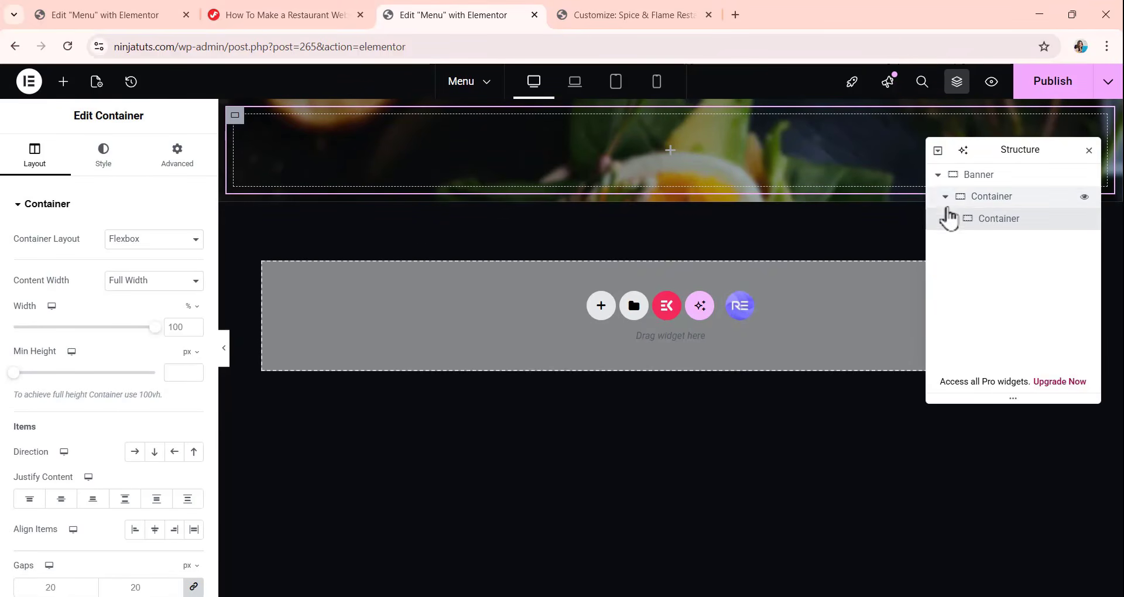
pyautogui.moveTo(976, 225); pyautogui.dragTo(1004, 223)
pyautogui.click(947, 221)
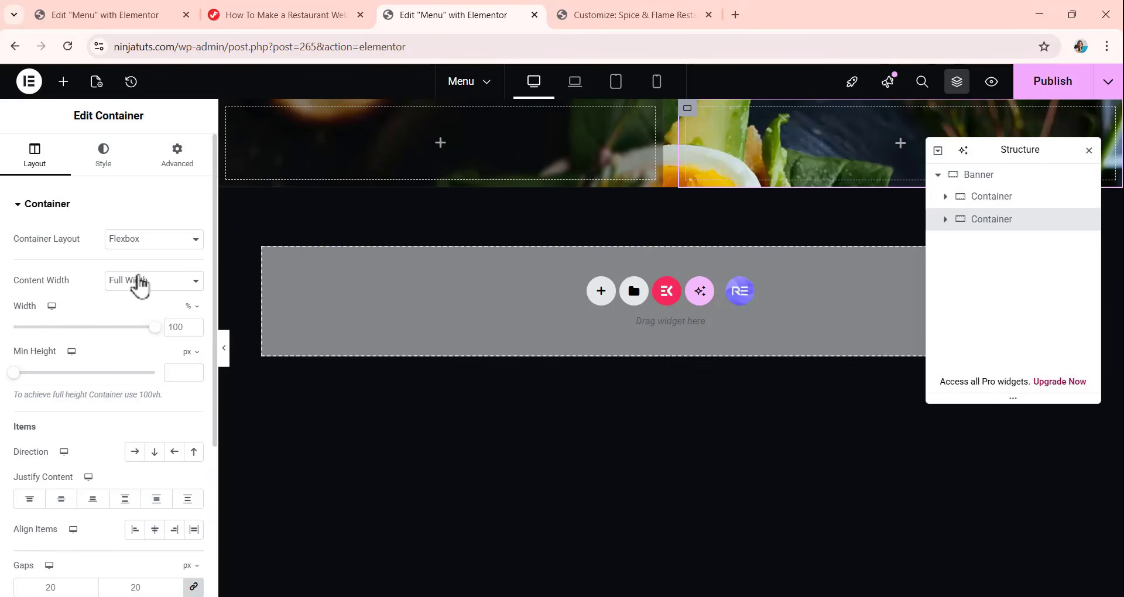
# Set the second nested container's width to 624 px and its column and row gaps to 0.
pyautogui.click(191, 307)
pyautogui.click(193, 316)
pyautogui.click(173, 328)
pyautogui.write('124')
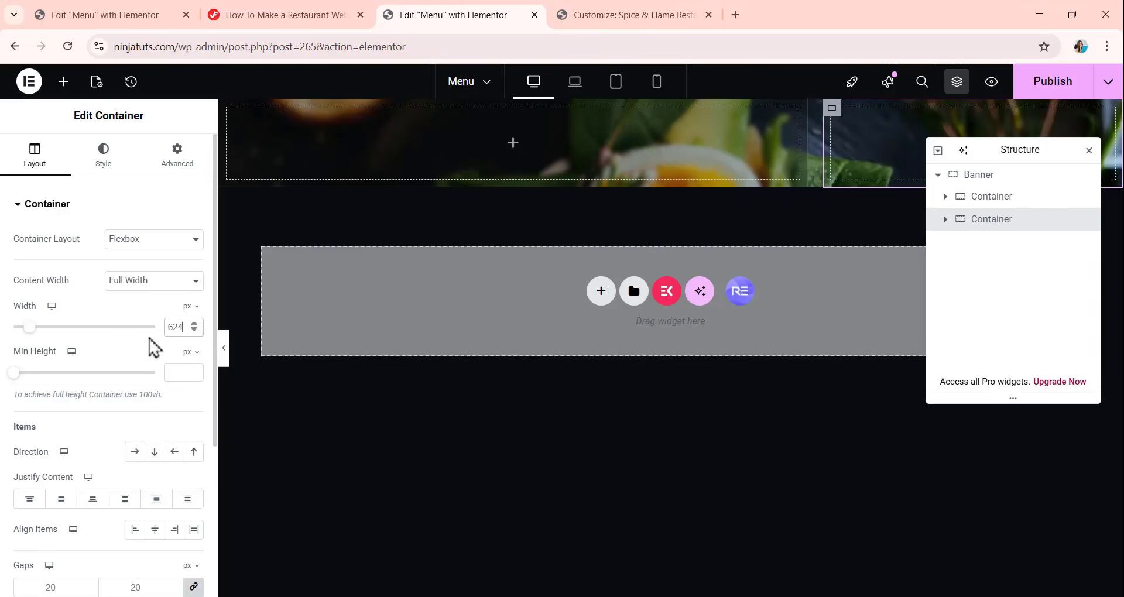
pyautogui.scroll(-2, 96, 394)
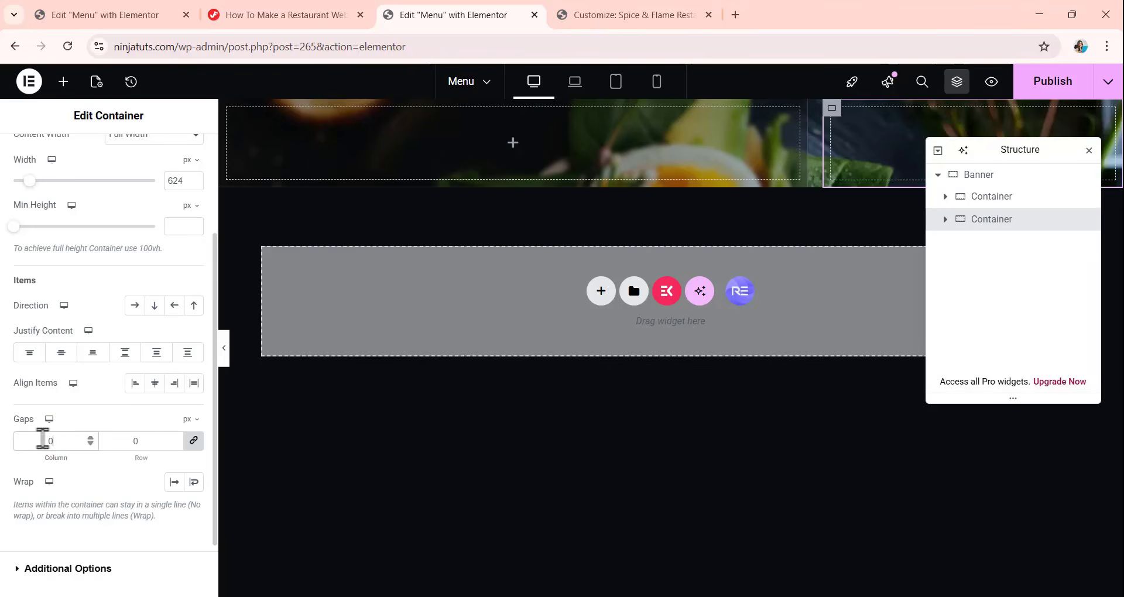
pyautogui.scroll(2, 11, 433)
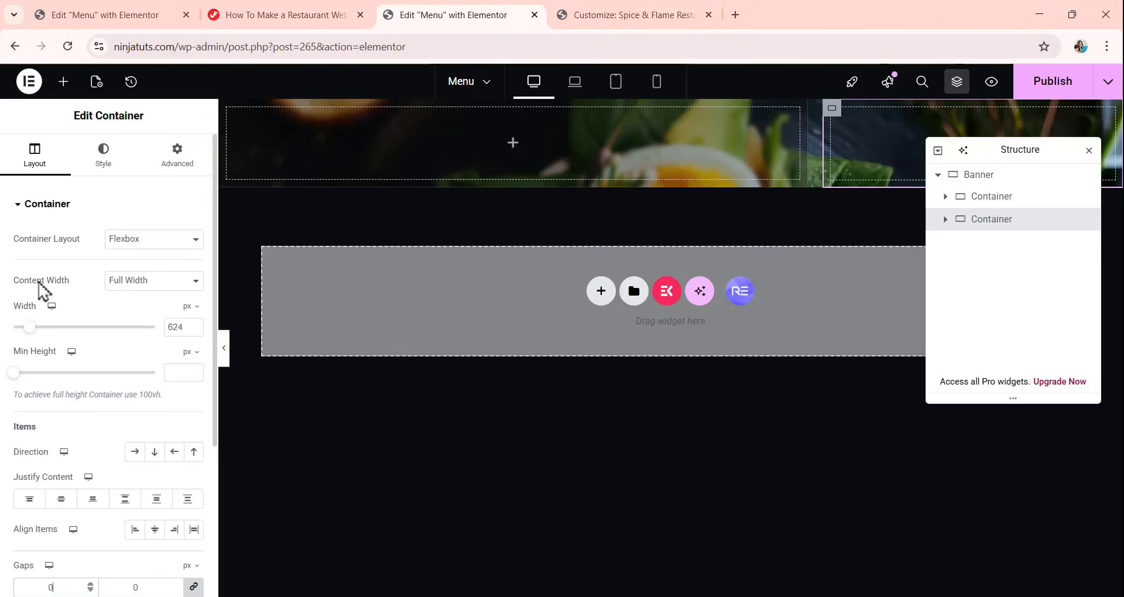
# Give the second nested container a classic background with the translucent dark color #0E141652.
pyautogui.click(114, 155)
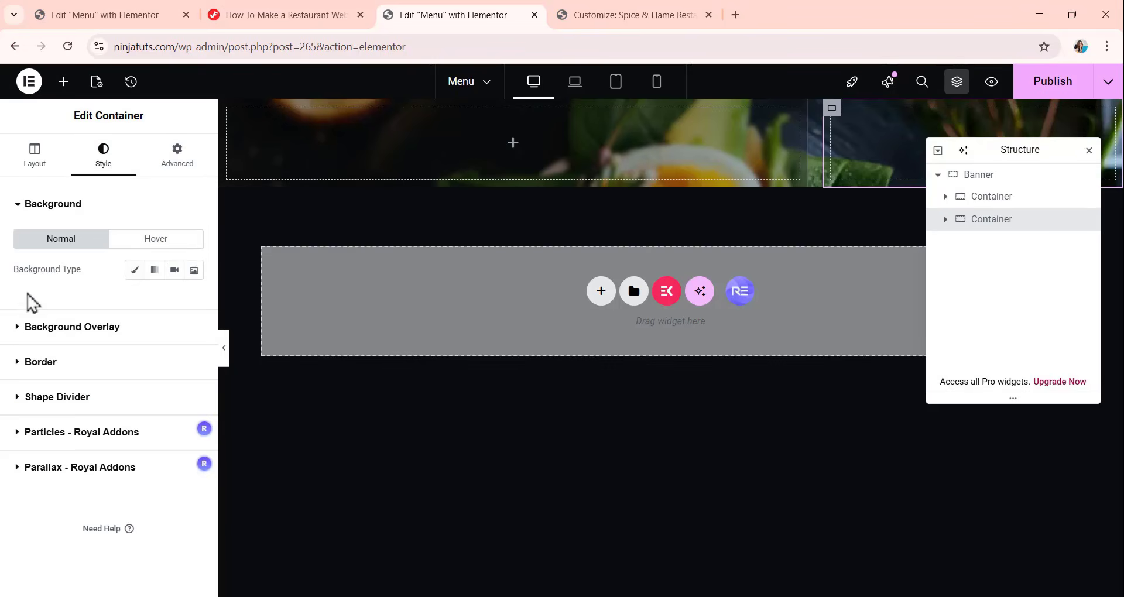
pyautogui.click(135, 276)
pyautogui.click(194, 300)
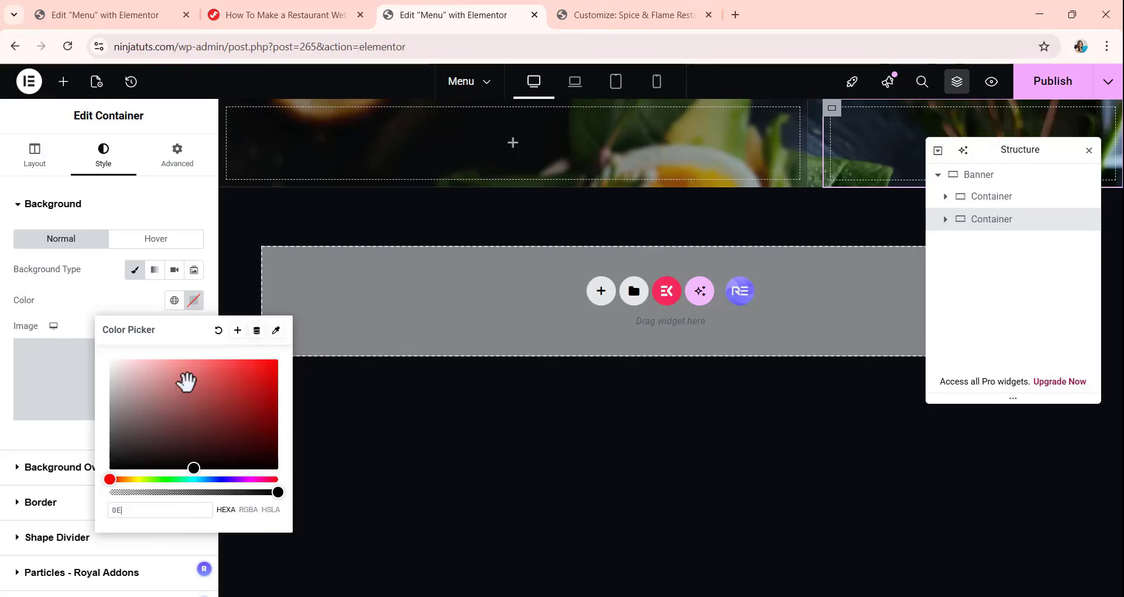
pyautogui.write('0E1416')
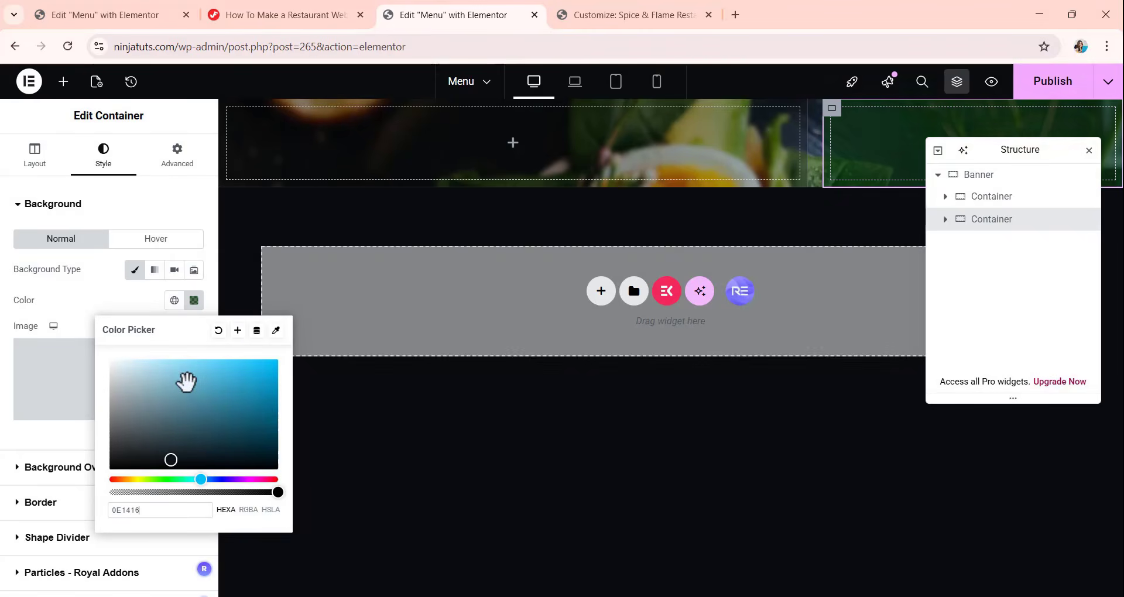
pyautogui.write('521')
pyautogui.press('BackSpace')
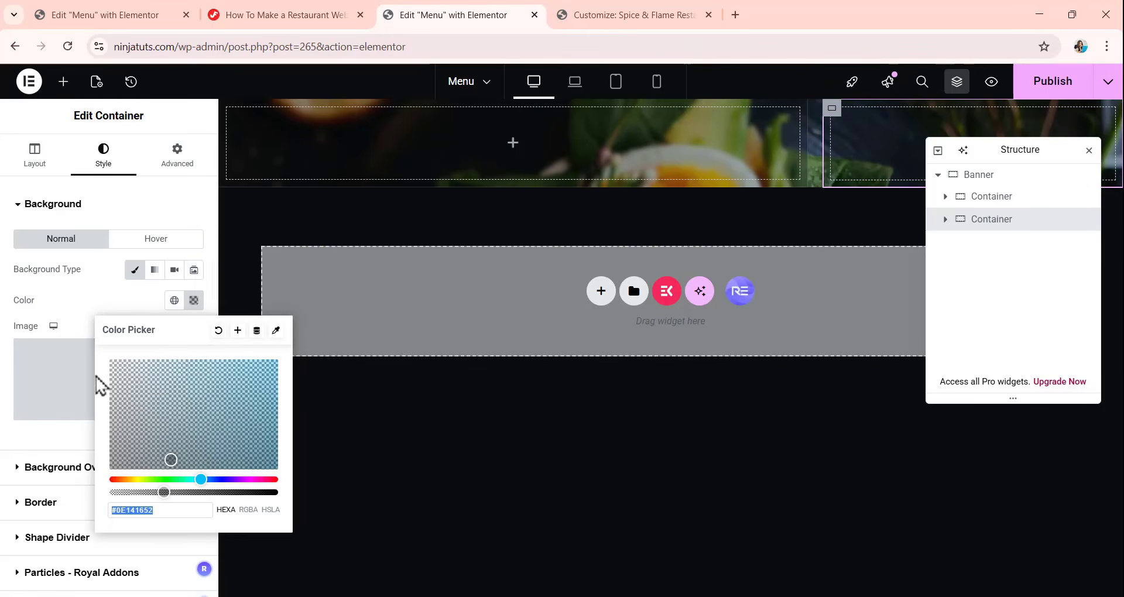
pyautogui.click(87, 310)
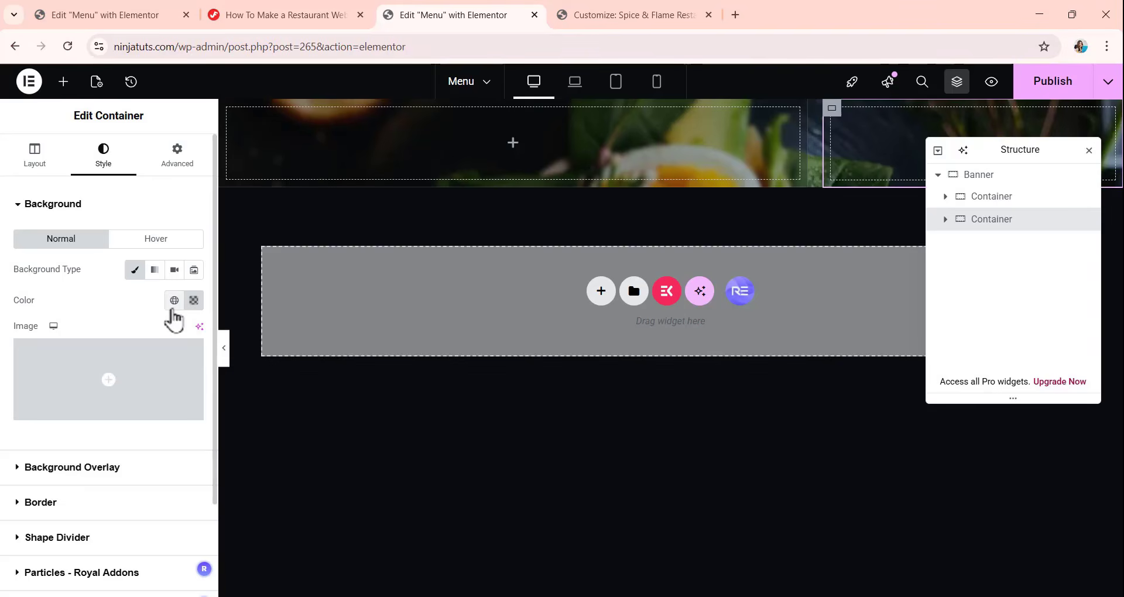
# Give the second nested container a solid border with unlinked widths of 0 top and 1 px right, bottom and left.
pyautogui.scroll(-2, 171, 318)
pyautogui.click(56, 386)
pyautogui.click(135, 285)
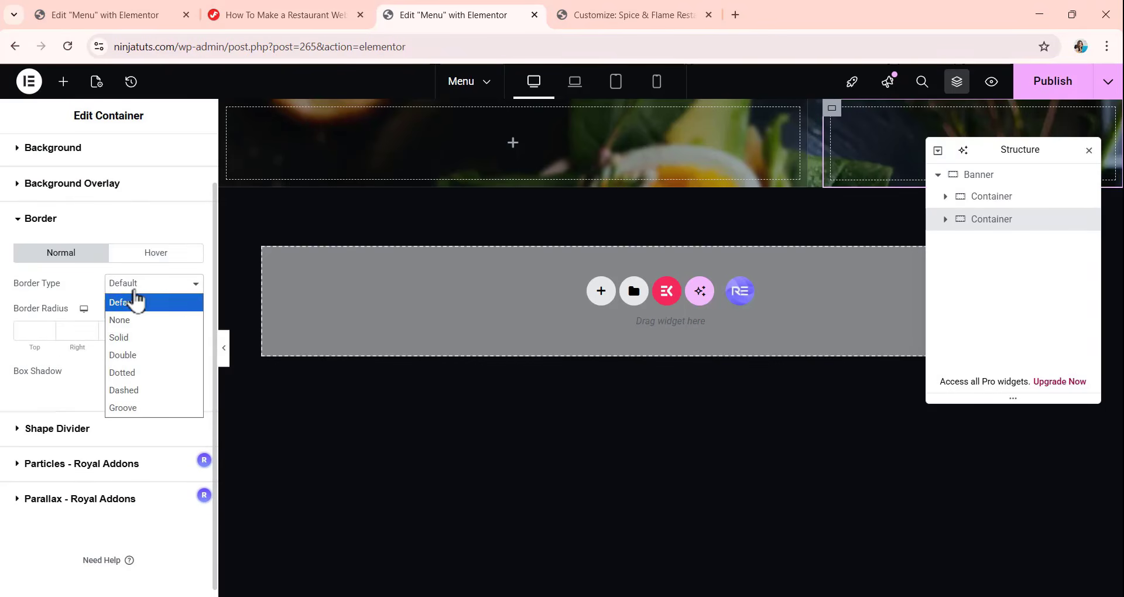
pyautogui.click(133, 338)
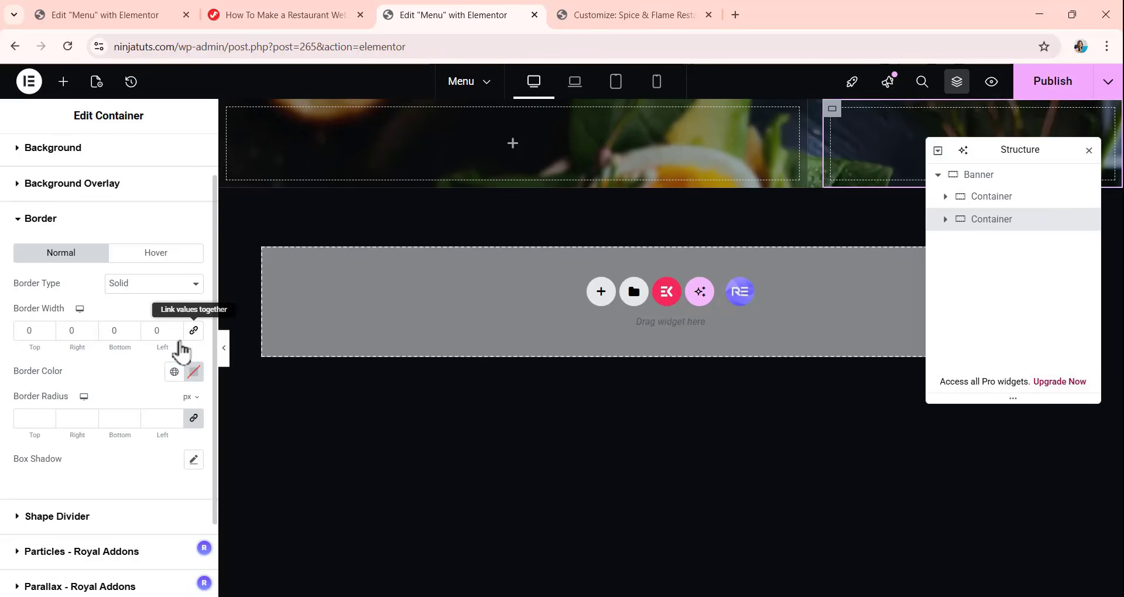
pyautogui.doubleClick(59, 335)
pyautogui.write('1')
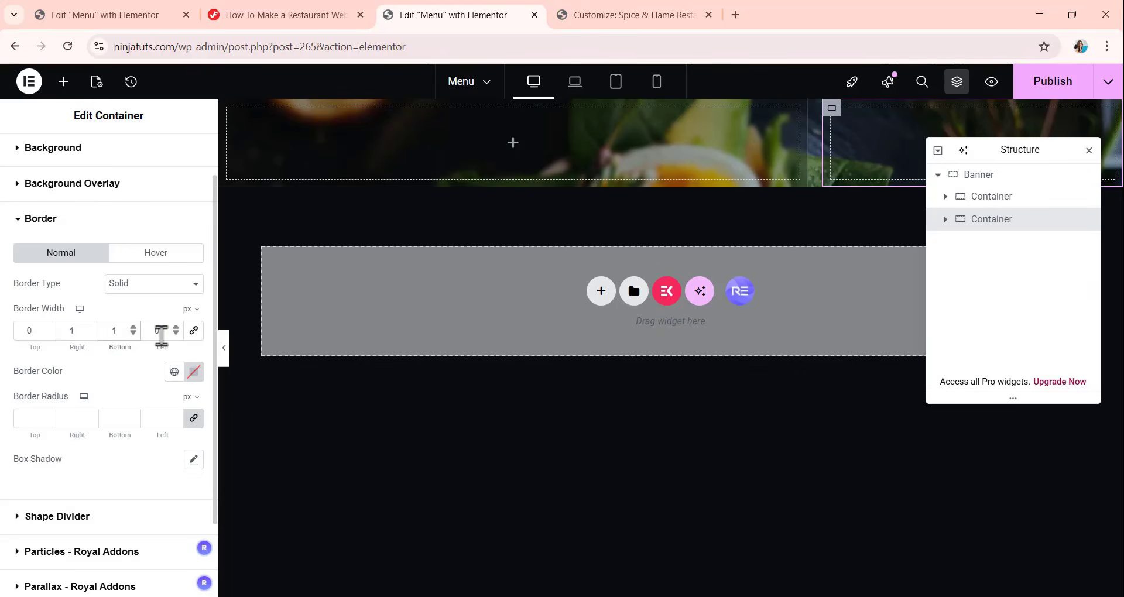
pyautogui.moveTo(161, 336); pyautogui.dragTo(146, 336)
# Set the second nested container's border color to the translucent white FFFFFF26.
pyautogui.click(194, 372)
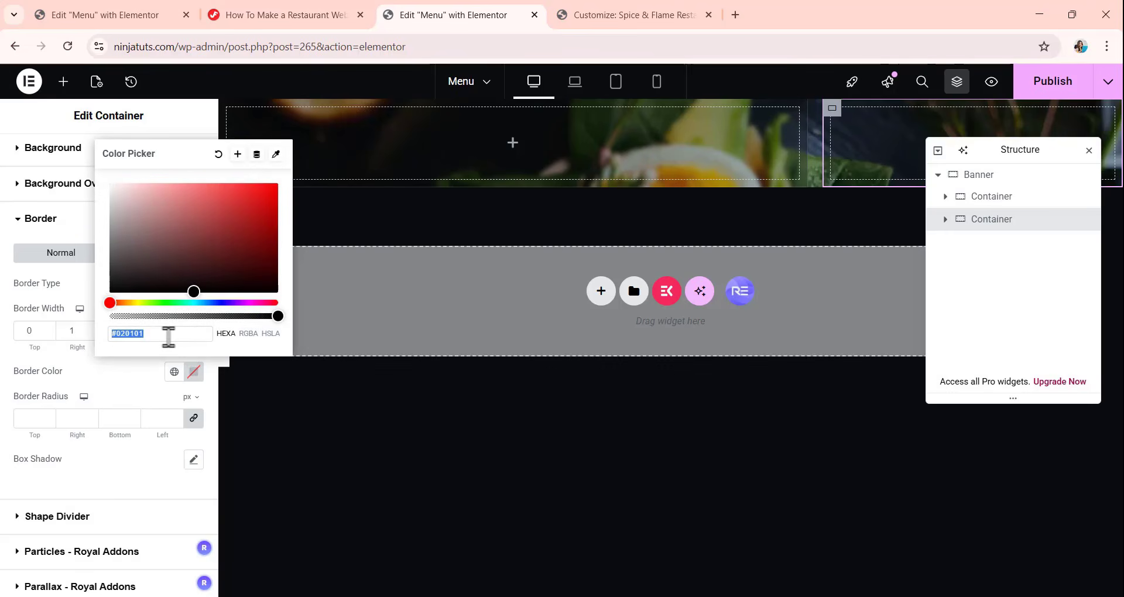
pyautogui.write('FF')
pyautogui.hotkey('ctrl', 'a')
pyautogui.write('FFFF')
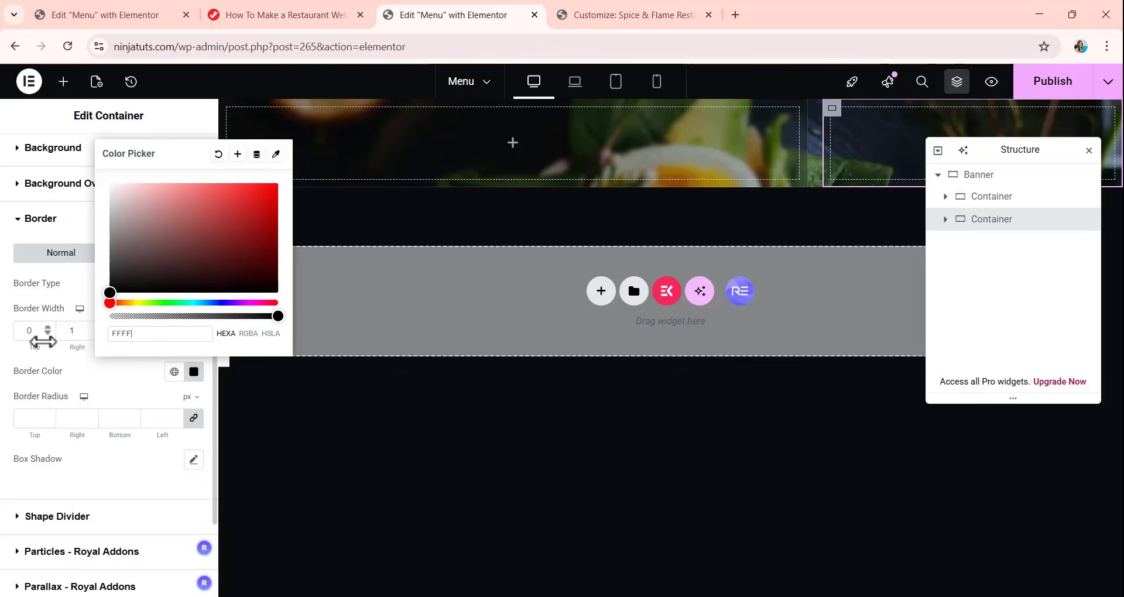
pyautogui.write('FF2')
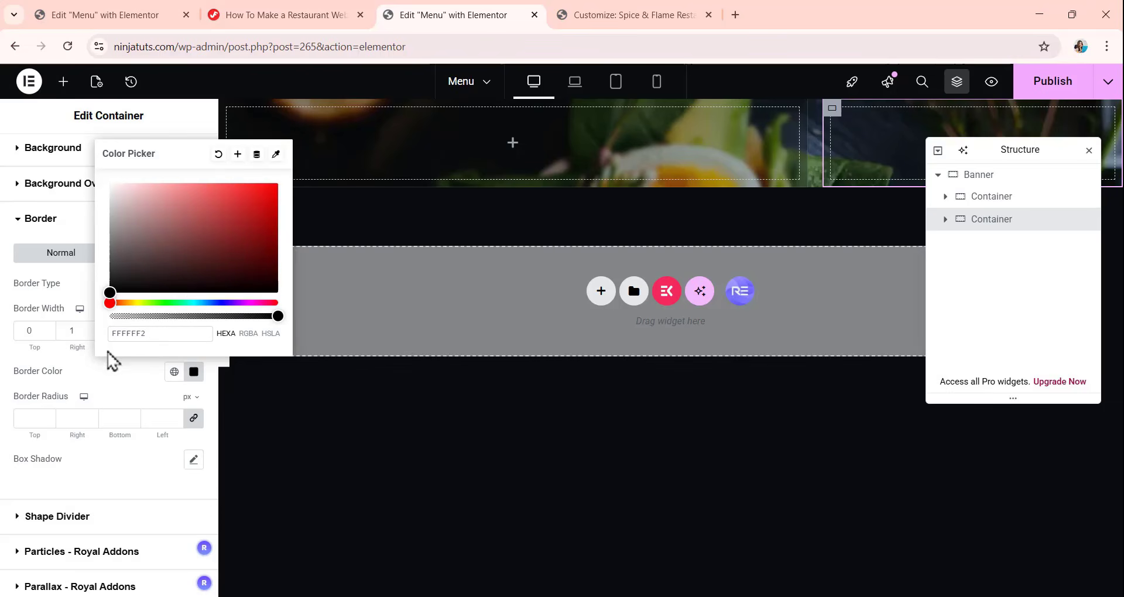
pyautogui.write('6')
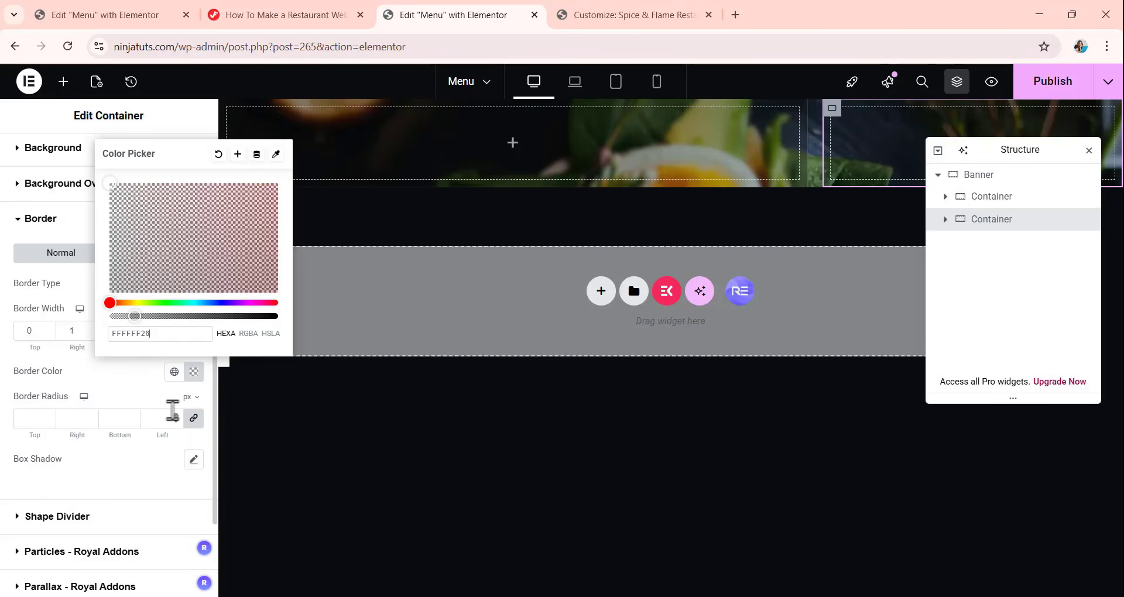
pyautogui.click(117, 389)
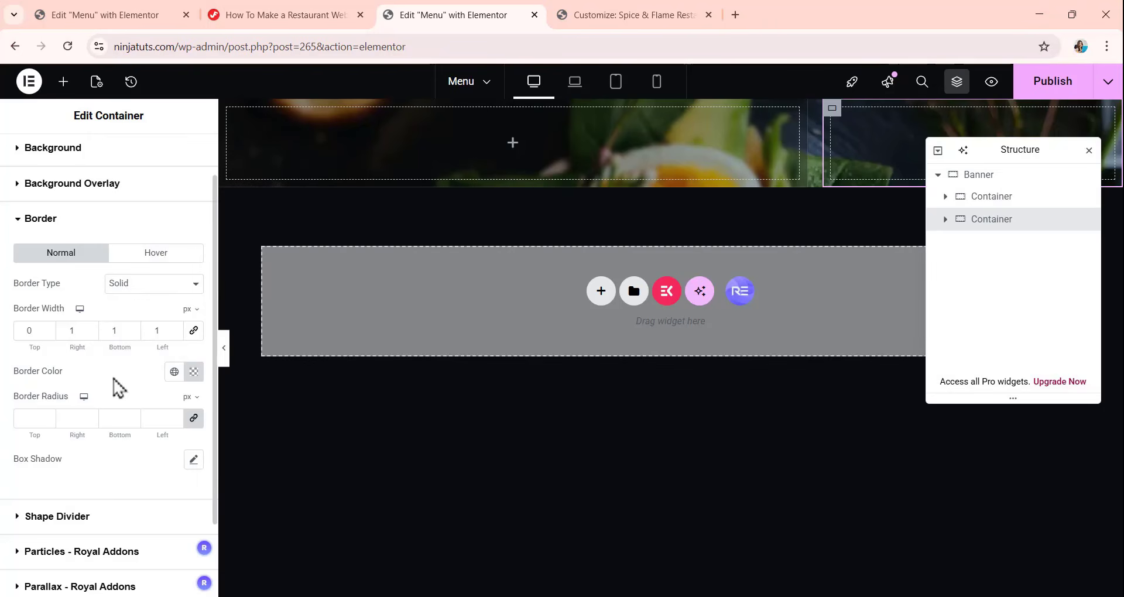
# Set the second nested container's unlinked padding to 132 px top, 84 px bottom and 0 on the sides.
pyautogui.scroll(1, 118, 388)
pyautogui.click(178, 173)
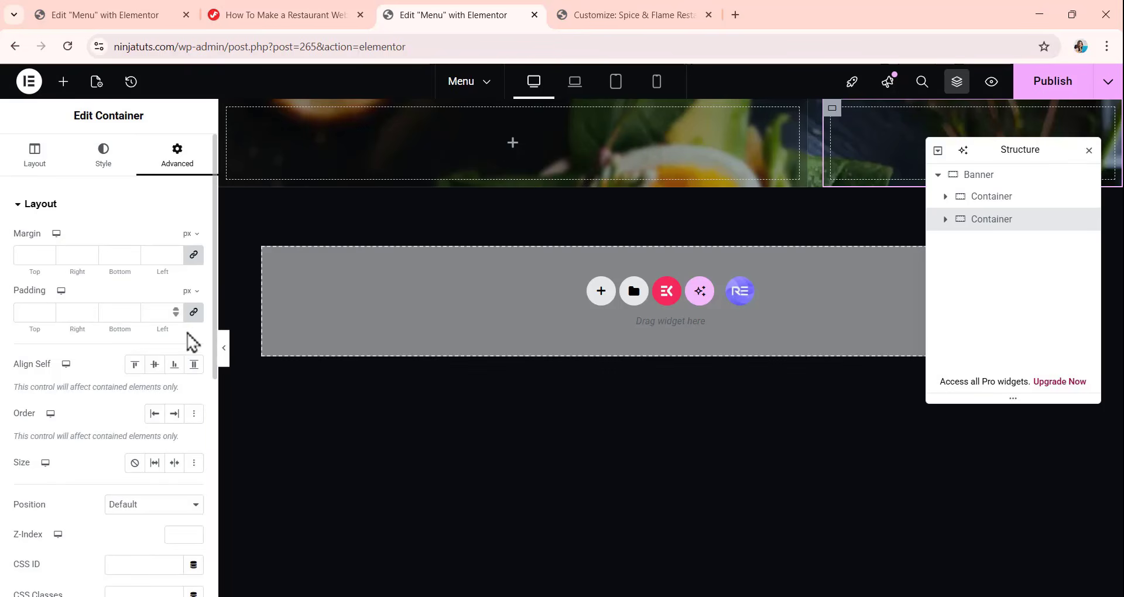
pyautogui.click(193, 313)
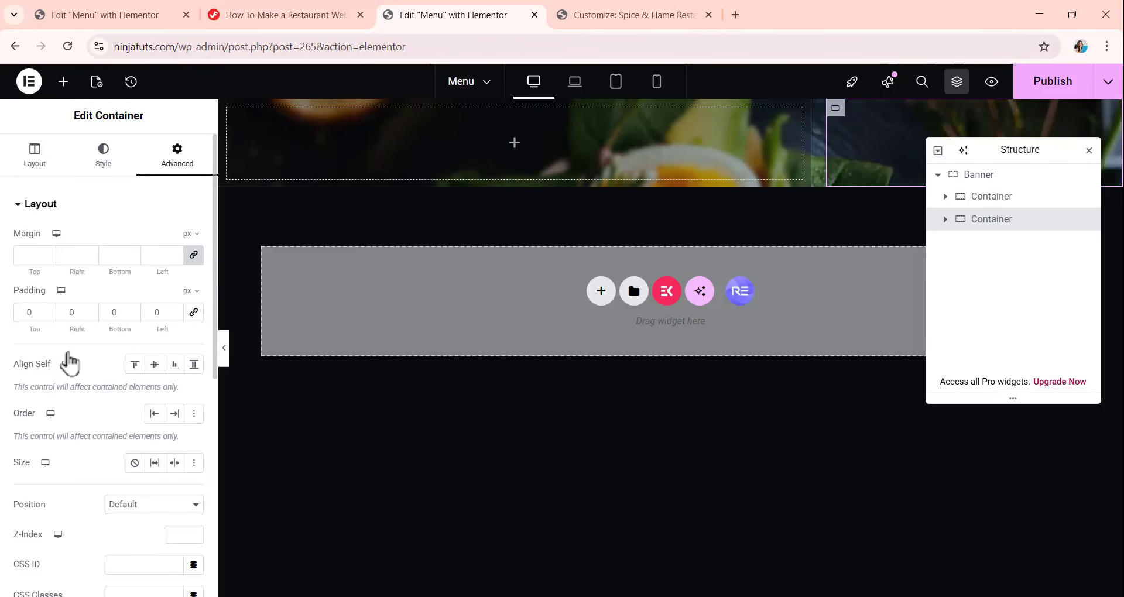
pyautogui.doubleClick(27, 313)
pyautogui.write('132')
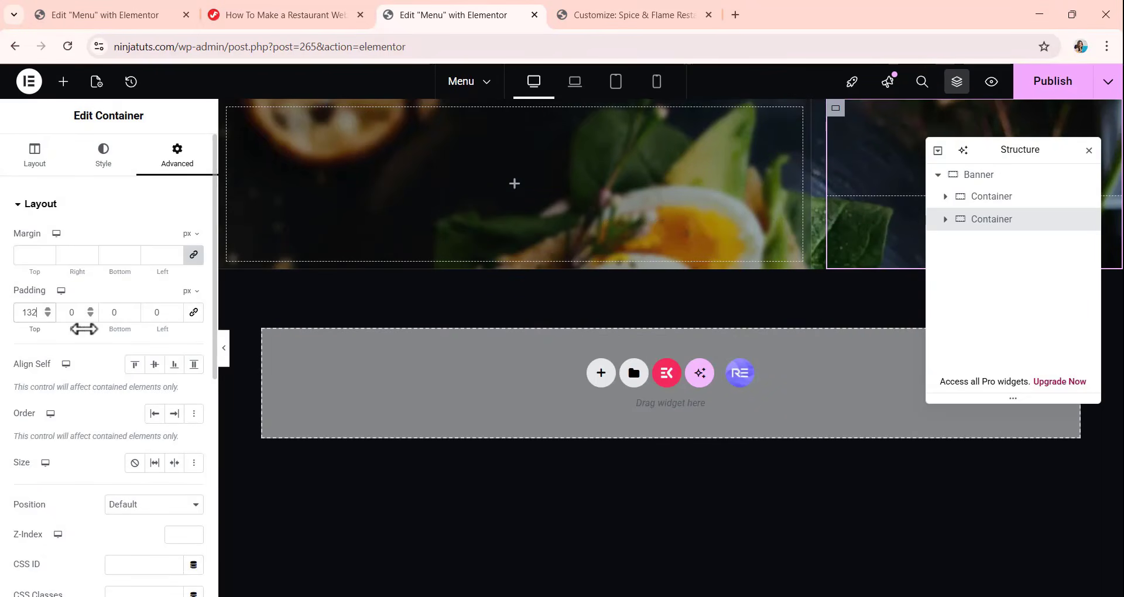
pyautogui.doubleClick(109, 316)
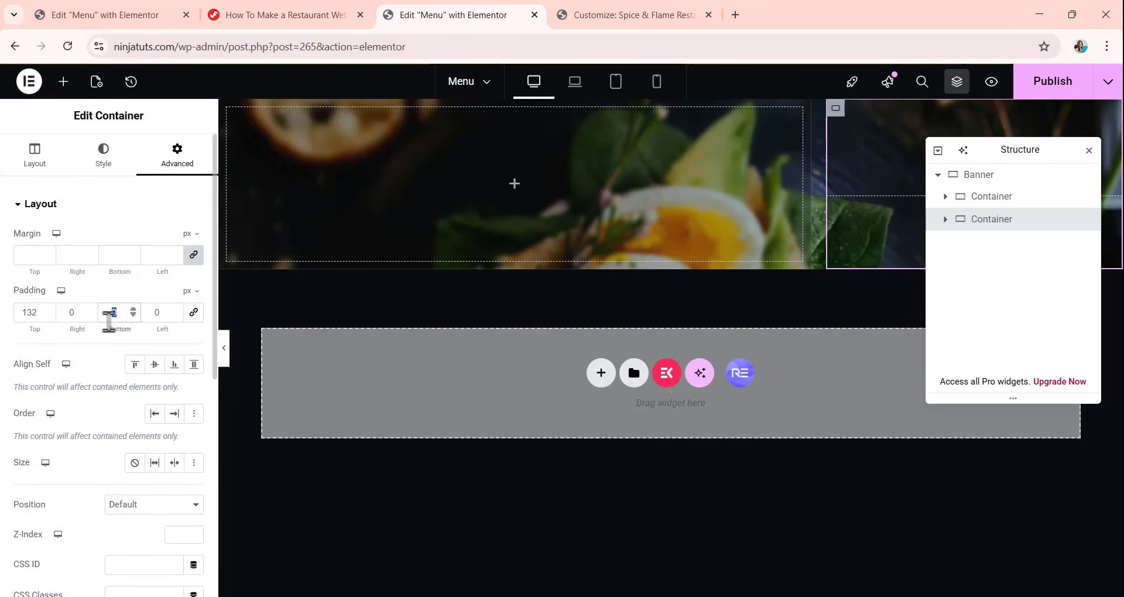
pyautogui.write('84')
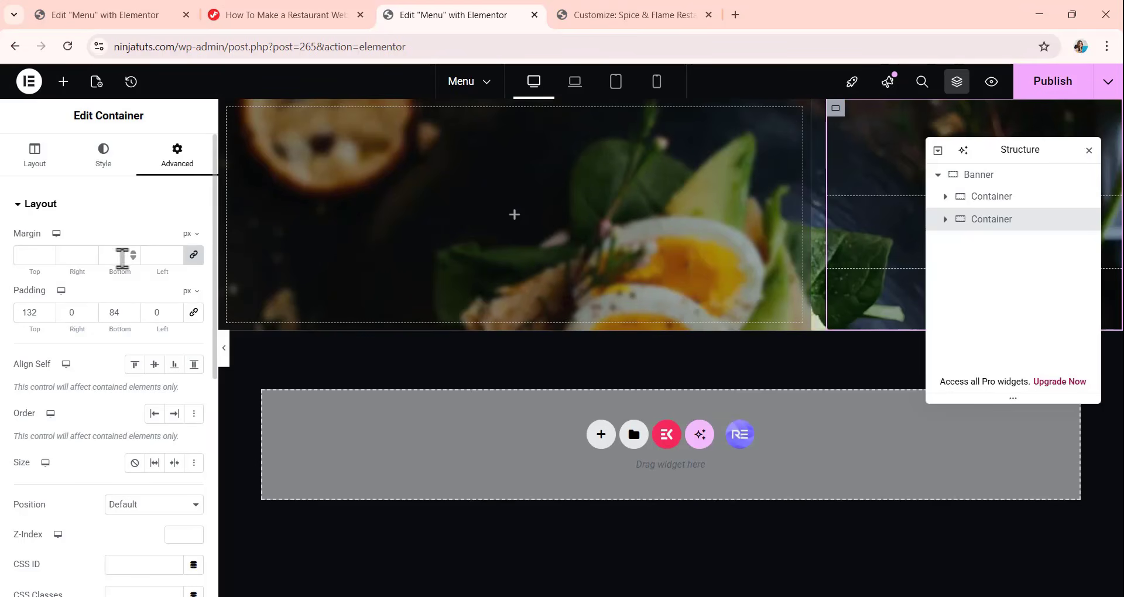
# Check the class name in the Customizer's Additional CSS and assign banner-boxes as the second nested container's CSS class in Elementor.
pyautogui.scroll(-3, 123, 275)
pyautogui.scroll(-1, 123, 287)
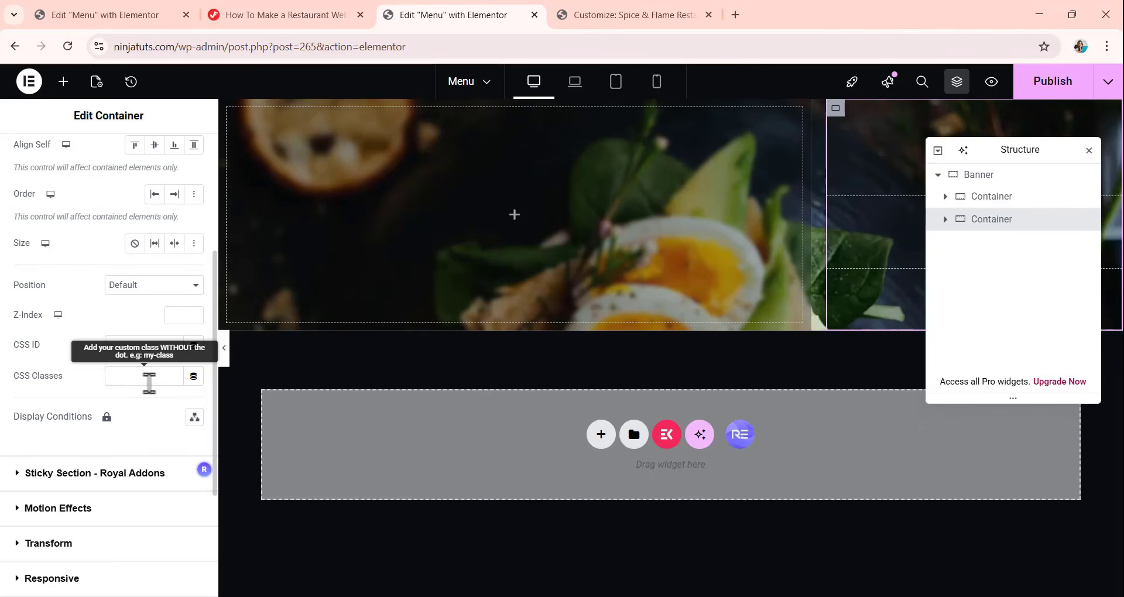
pyautogui.click(609, 14)
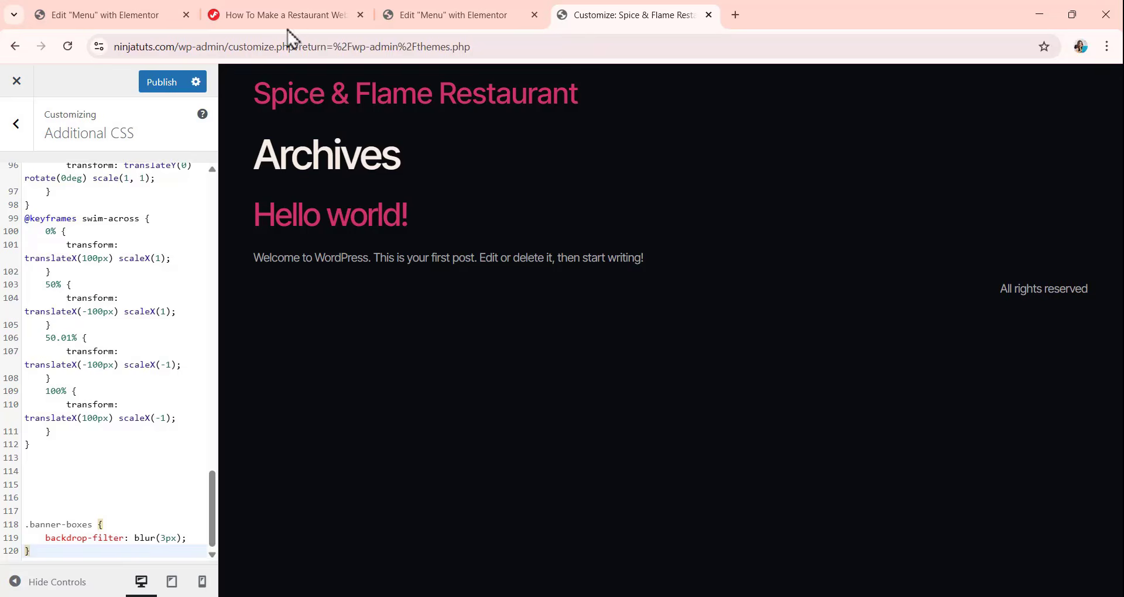
pyautogui.click(404, 16)
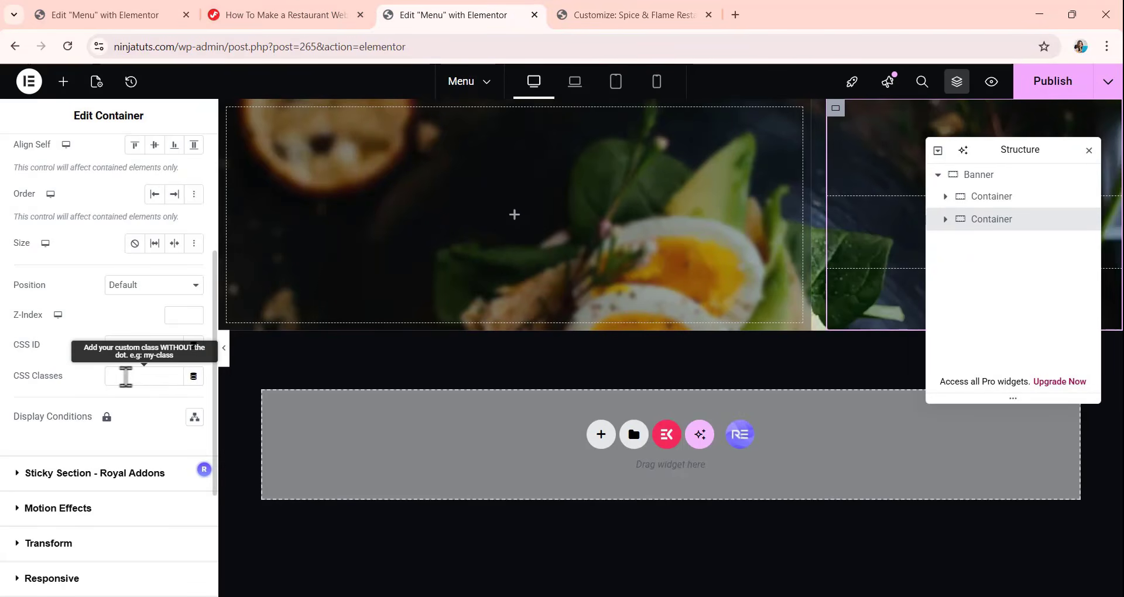
pyautogui.click(127, 368)
pyautogui.write('banner-boxes')
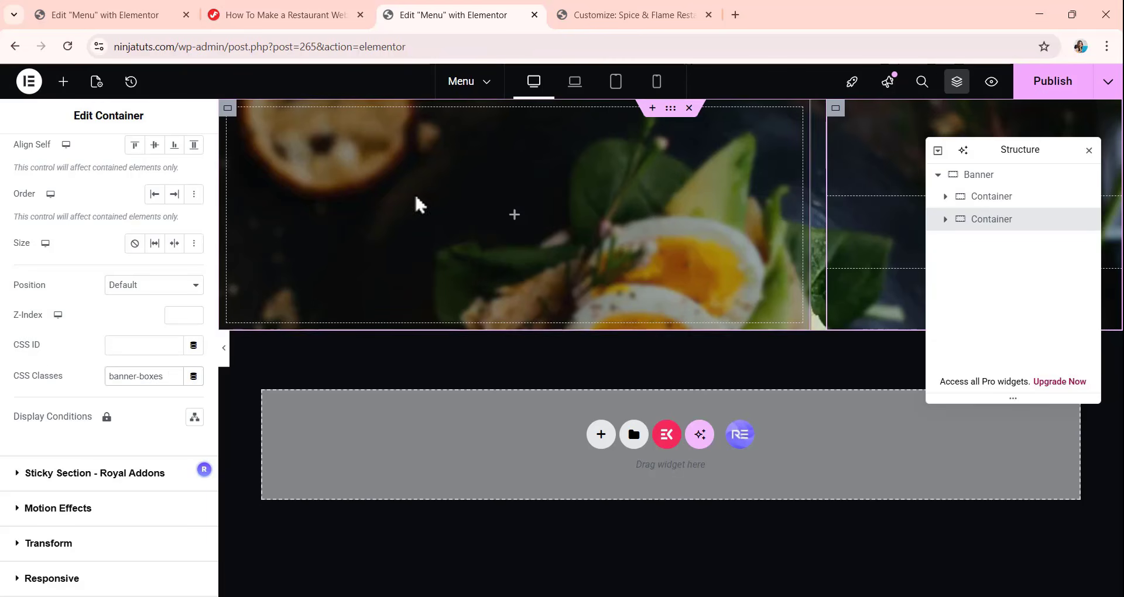
# Add a third container inside Banner after the second one and set its column and row gaps to 0.
pyautogui.click(63, 81)
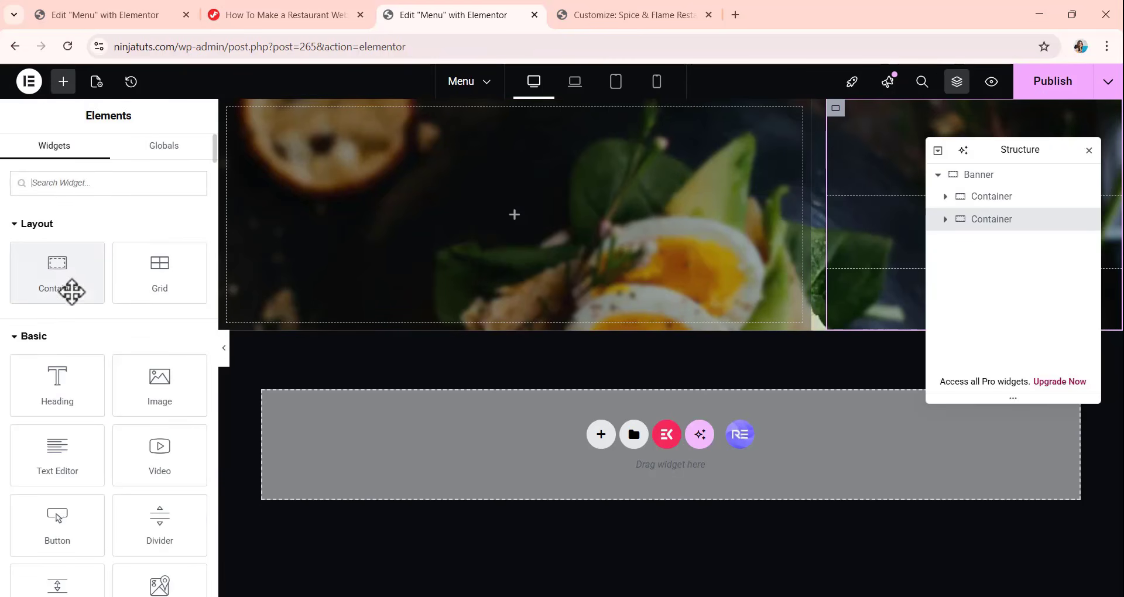
pyautogui.moveTo(73, 292); pyautogui.dragTo(661, 245)
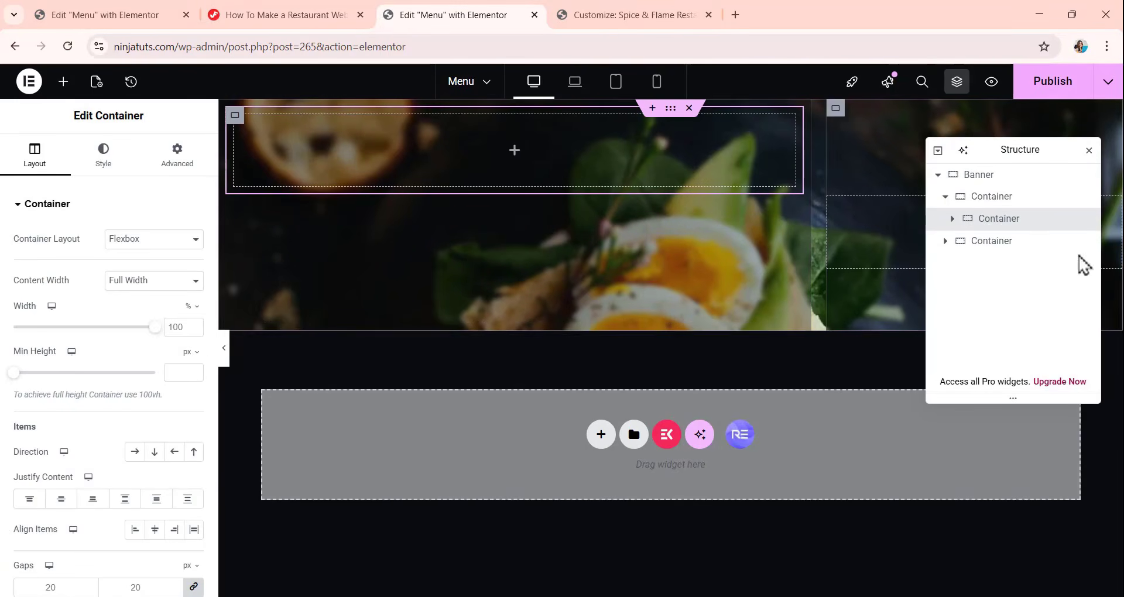
pyautogui.moveTo(988, 226); pyautogui.dragTo(937, 271)
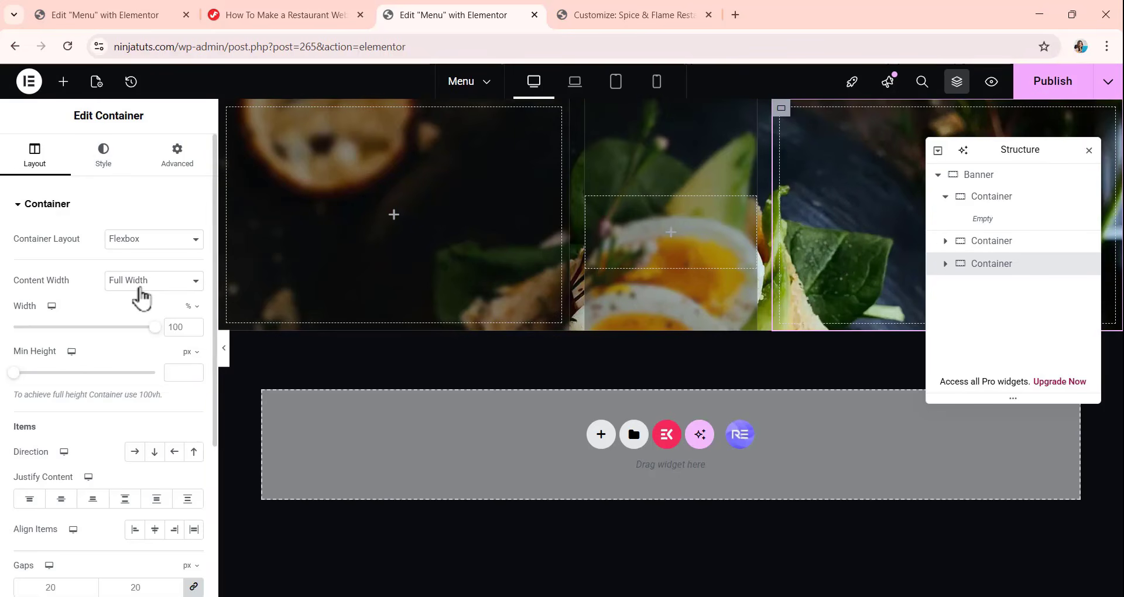
pyautogui.scroll(-3, 147, 442)
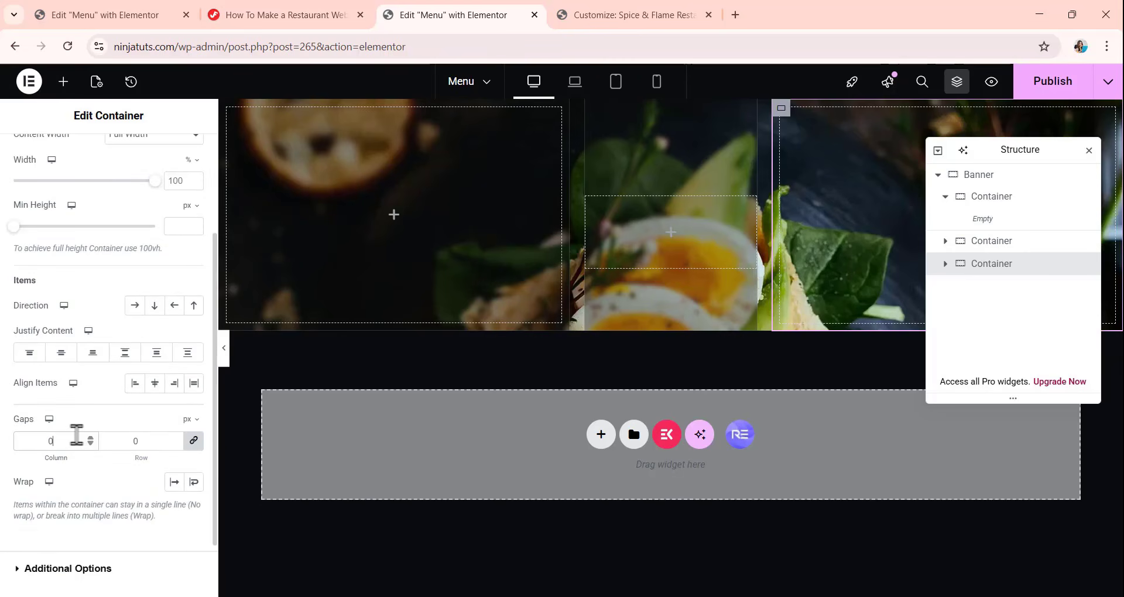
pyautogui.scroll(3, 70, 351)
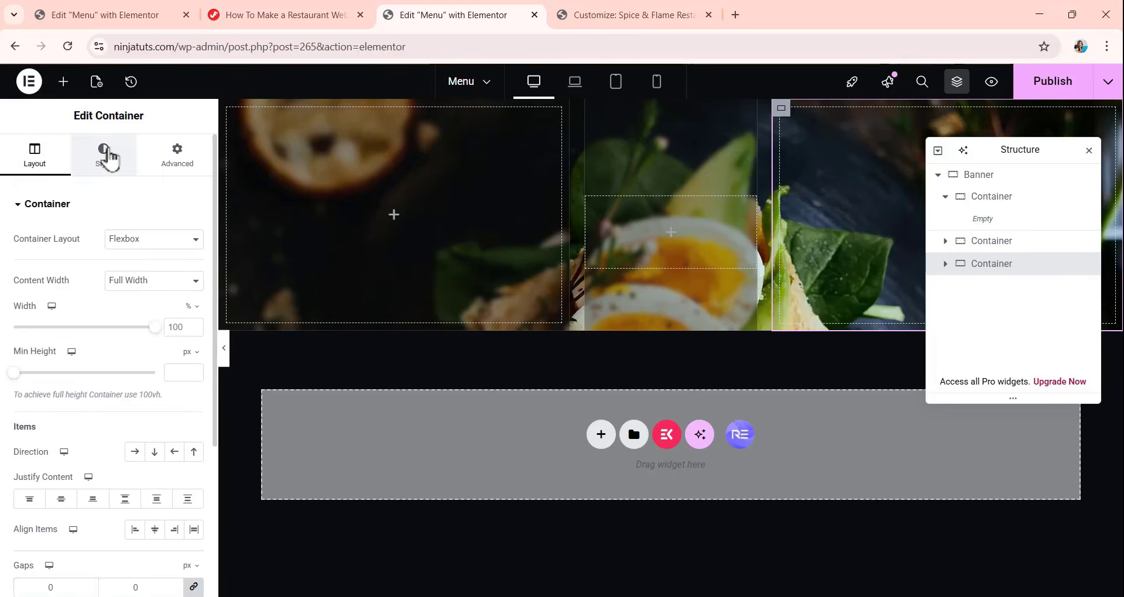
# Give the third nested container a classic background with the semi-transparent color 0E141652.
pyautogui.click(103, 153)
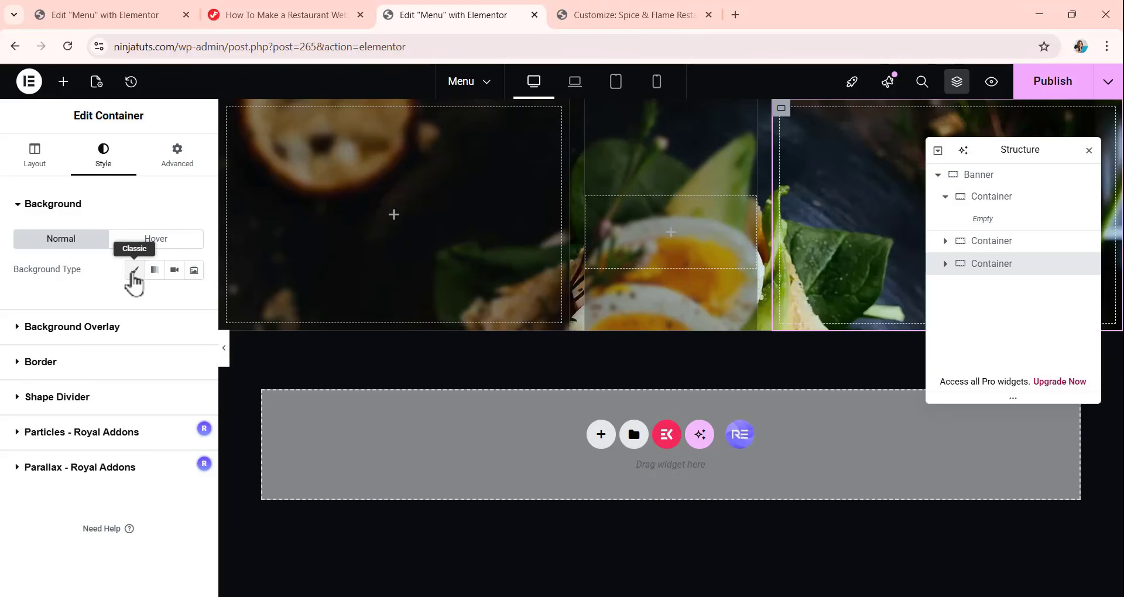
pyautogui.click(134, 270)
pyautogui.click(194, 302)
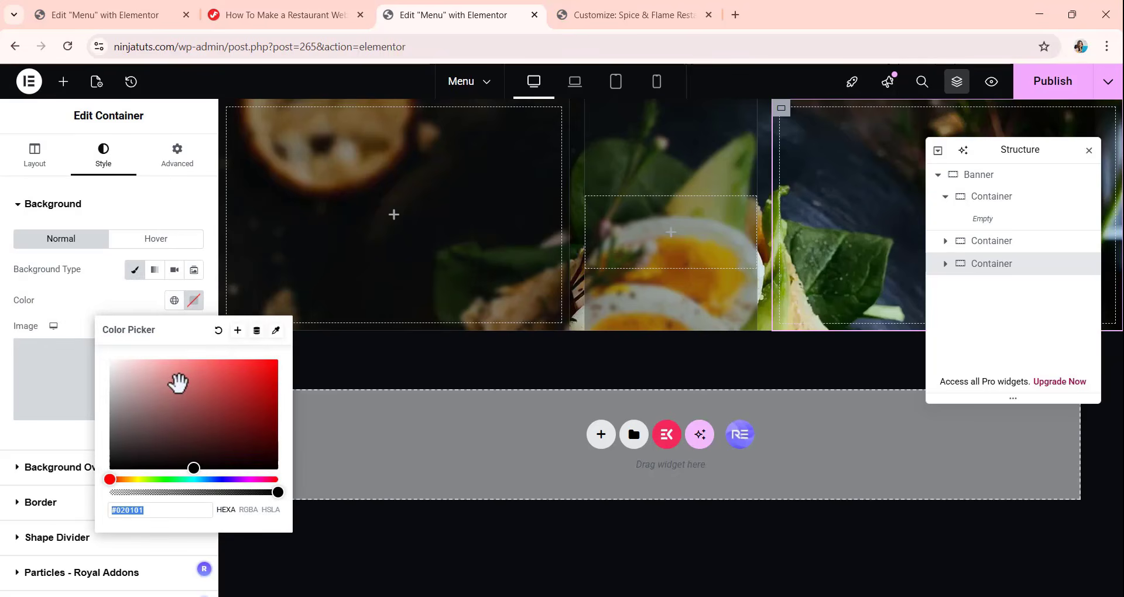
pyautogui.write('0E')
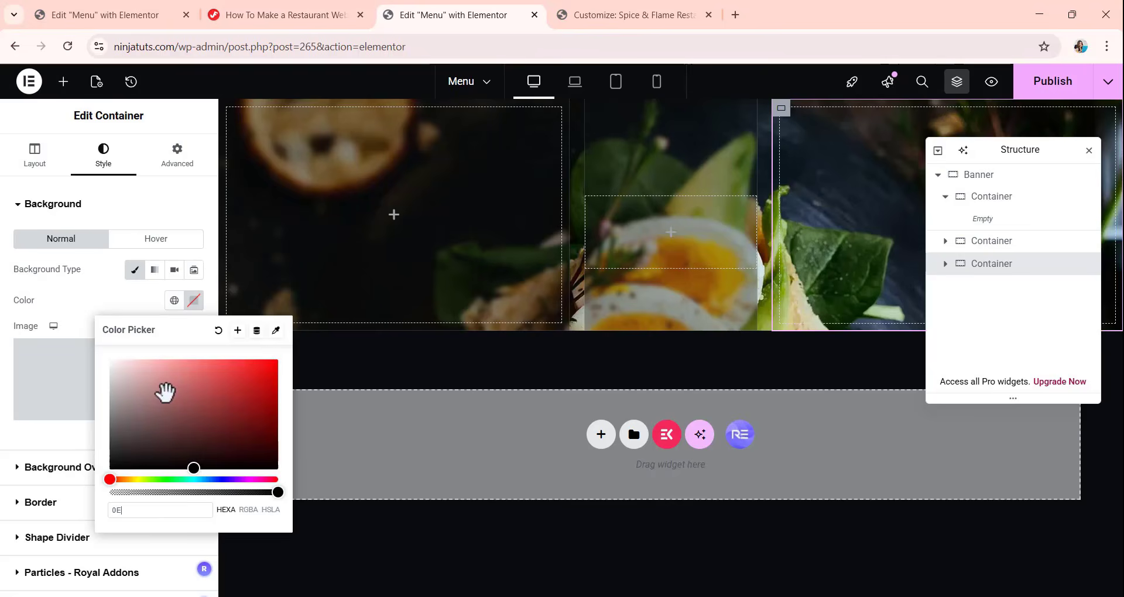
pyautogui.write('14165')
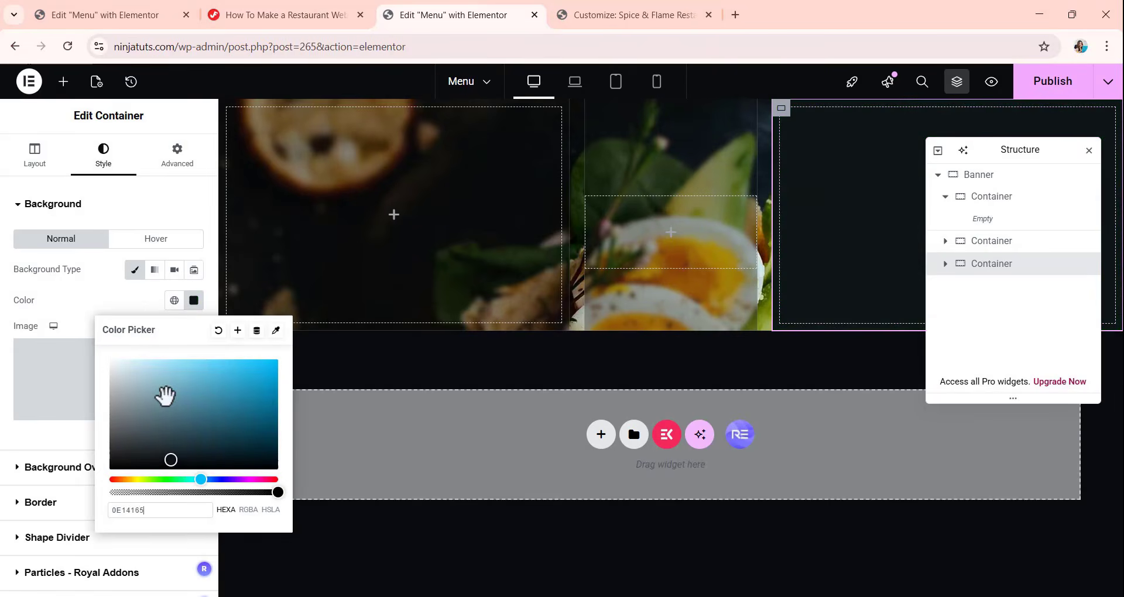
pyautogui.write('2')
pyautogui.click(111, 292)
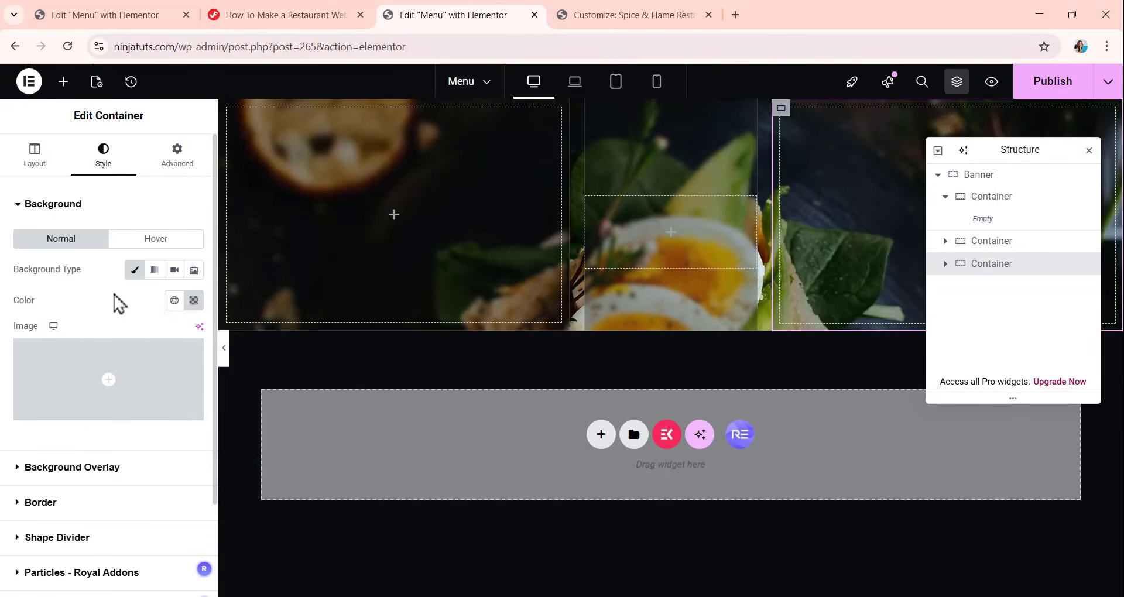
# Set the third nested container's padding to 0 px on all sides and assign banner-boxes as its CSS class.
pyautogui.click(177, 157)
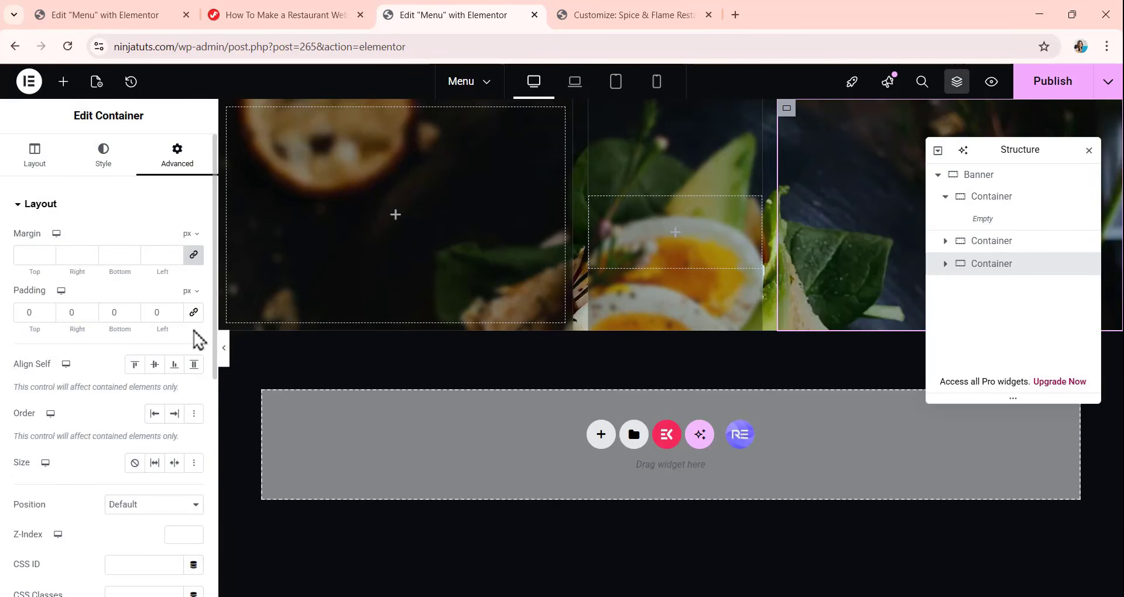
pyautogui.scroll(-5, 154, 334)
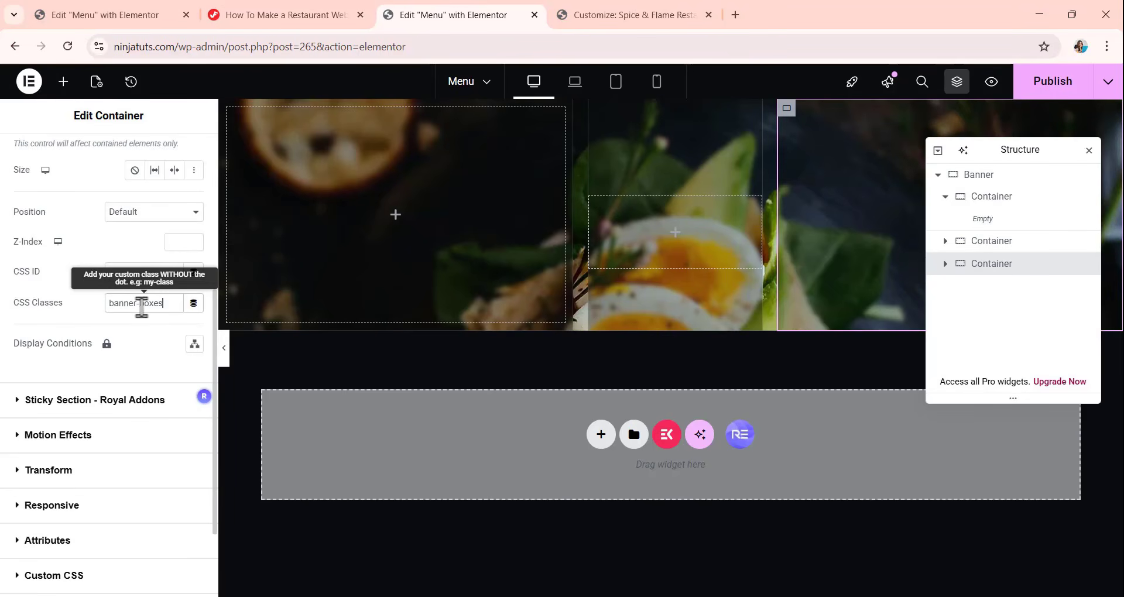
pyautogui.write('banner-boxes')
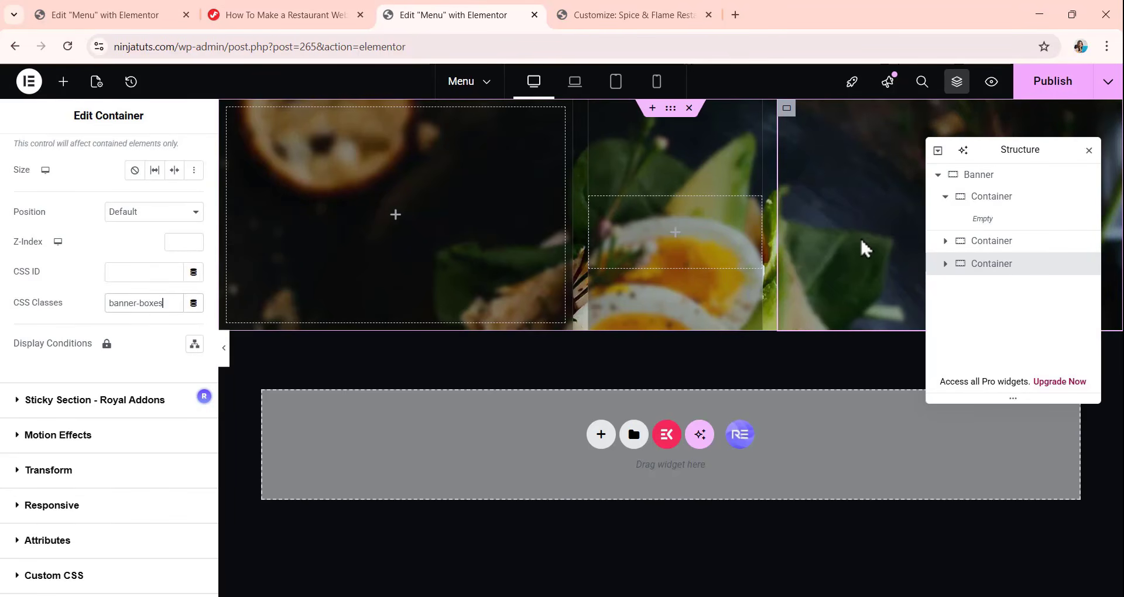
# Set the first nested container's width to the custom value calc((100% - 624px - 40px) / 2).
pyautogui.click(671, 107)
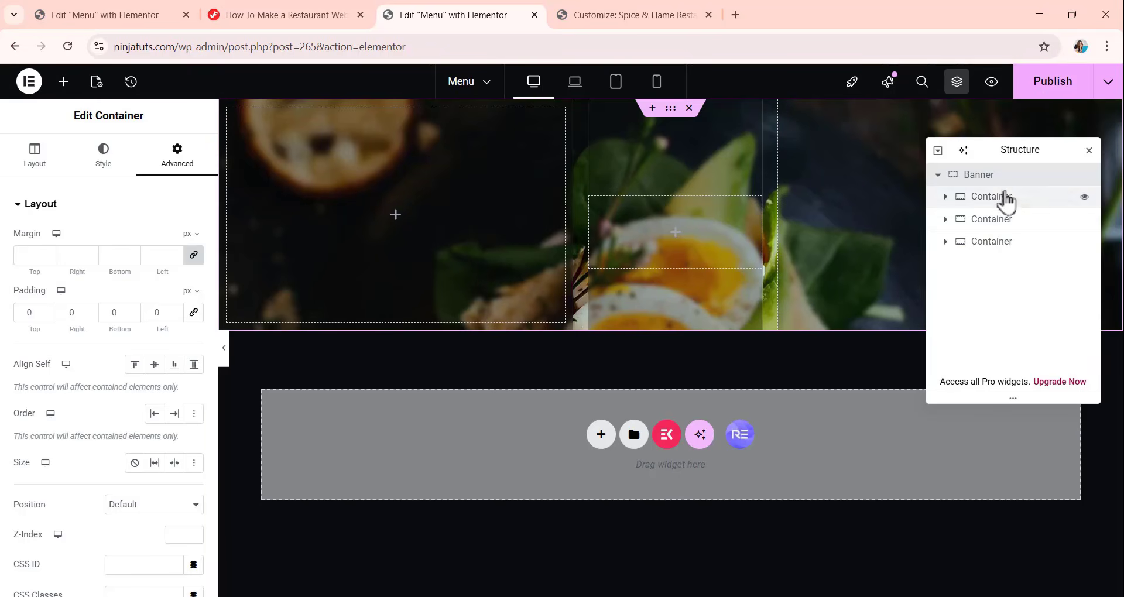
pyautogui.click(998, 199)
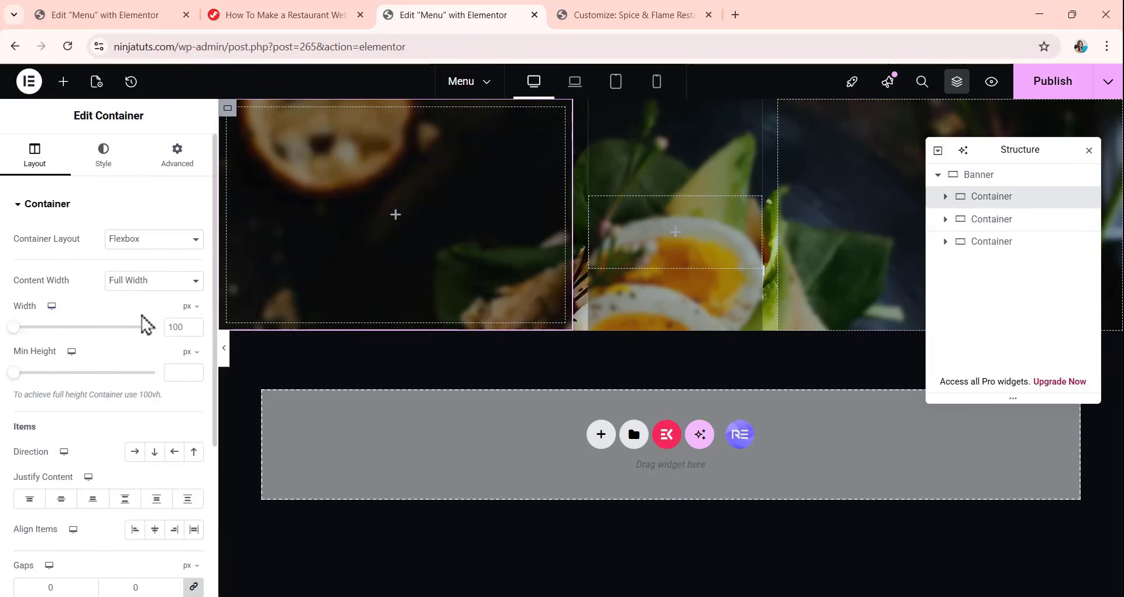
pyautogui.click(190, 307)
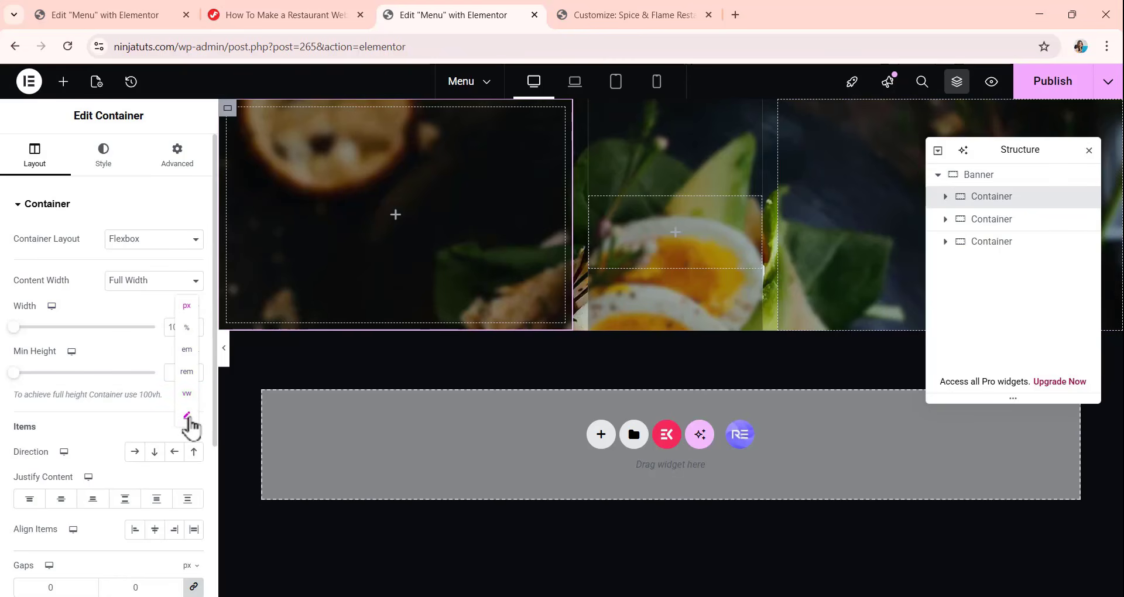
pyautogui.click(187, 416)
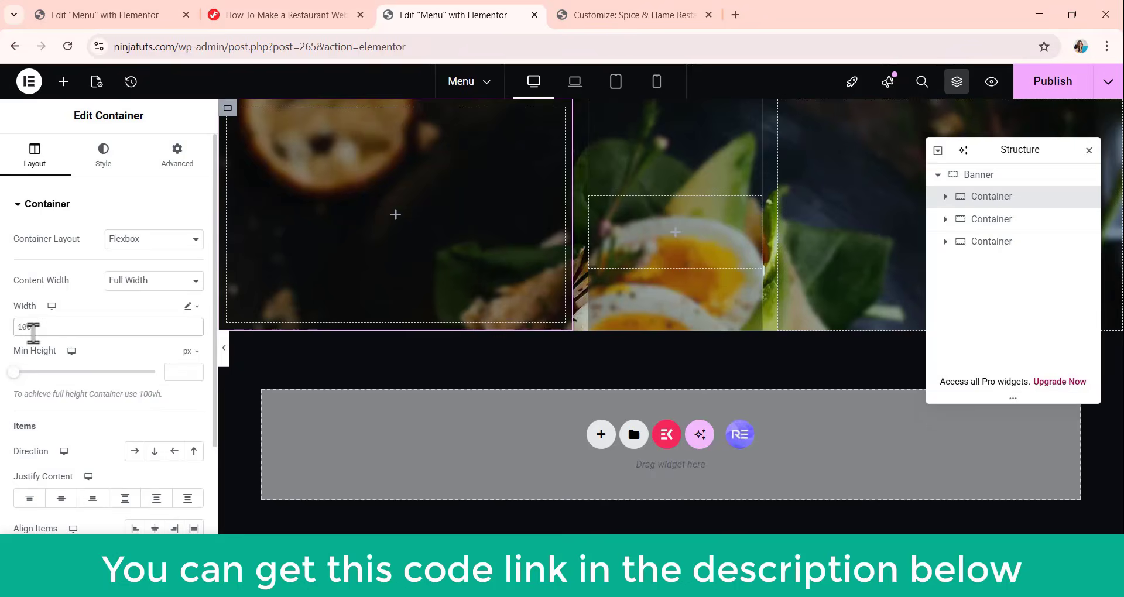
pyautogui.write('calc((100% - 624px - 40px) / 2)')
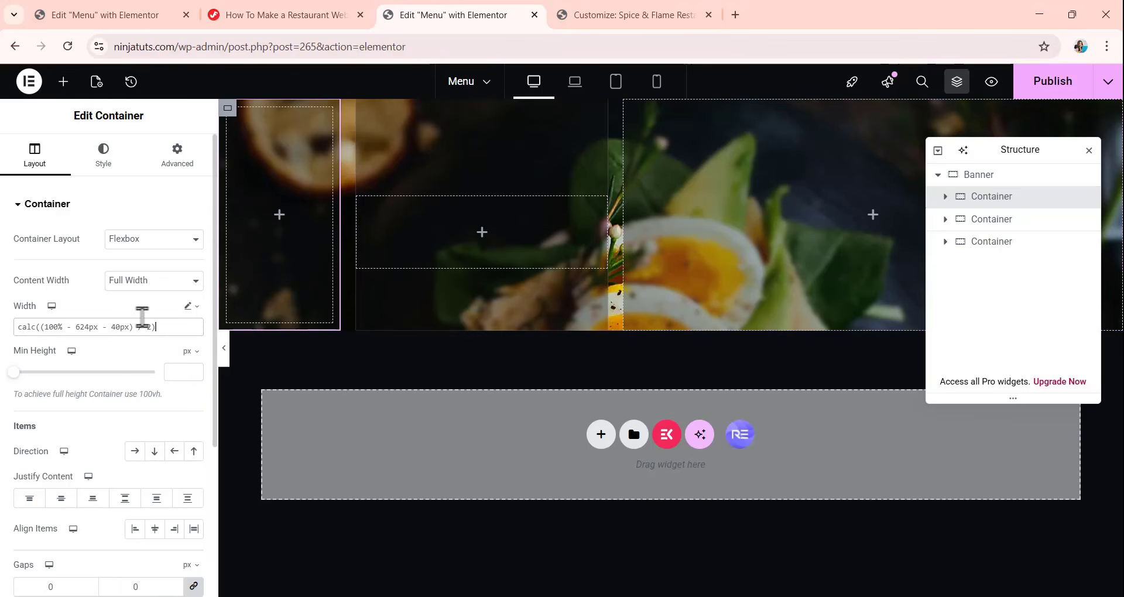
pyautogui.click(151, 324)
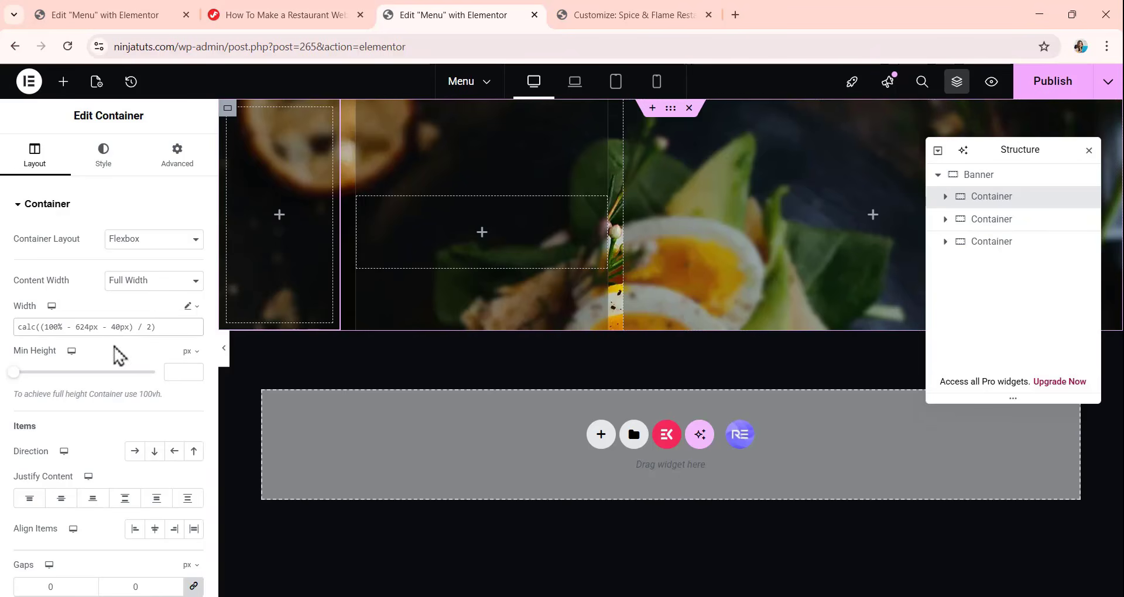
# Copy the first nested container's width formula, calc((100% - 624px - 40px) / 2), and apply it as the third nested container's custom width.
pyautogui.click(169, 330)
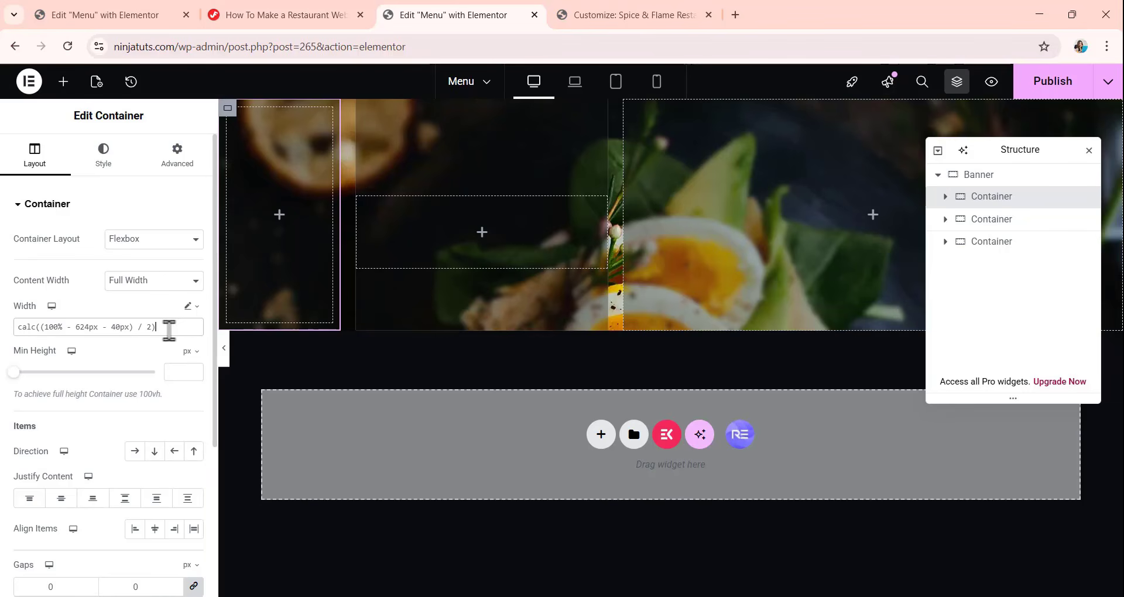
pyautogui.moveTo(169, 330); pyautogui.dragTo(2, 333)
pyautogui.hotkey('ctrl', 'c')
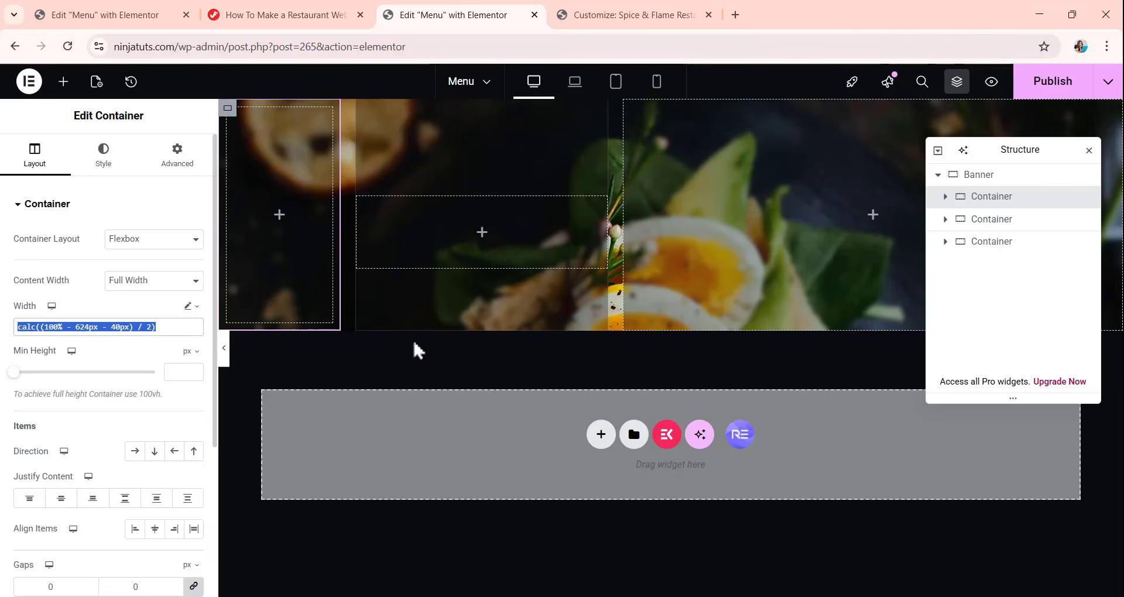
pyautogui.click(996, 244)
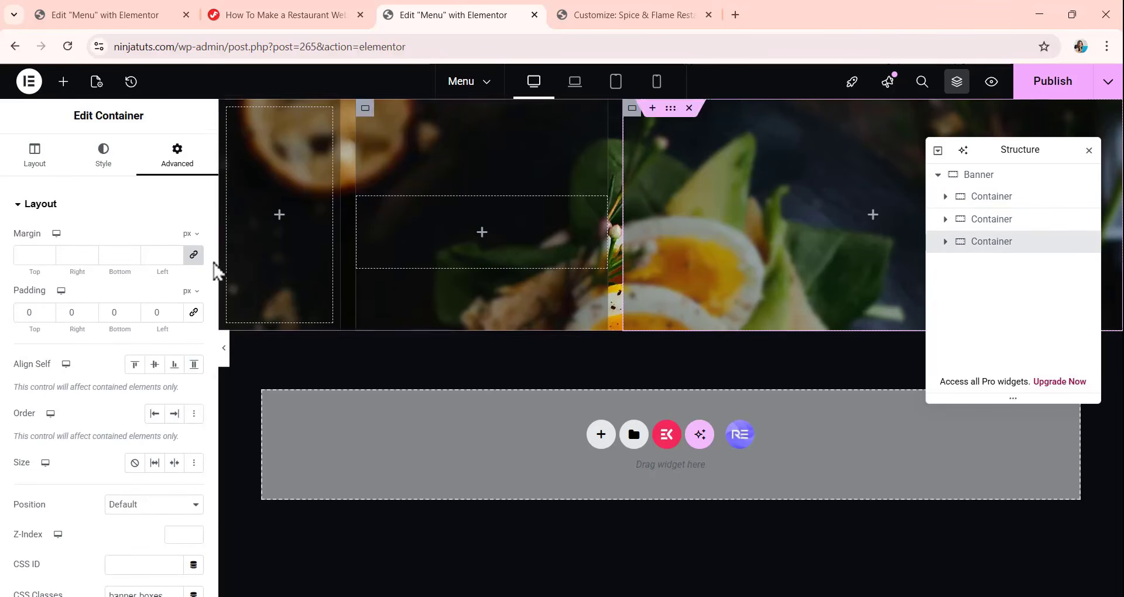
pyautogui.click(46, 161)
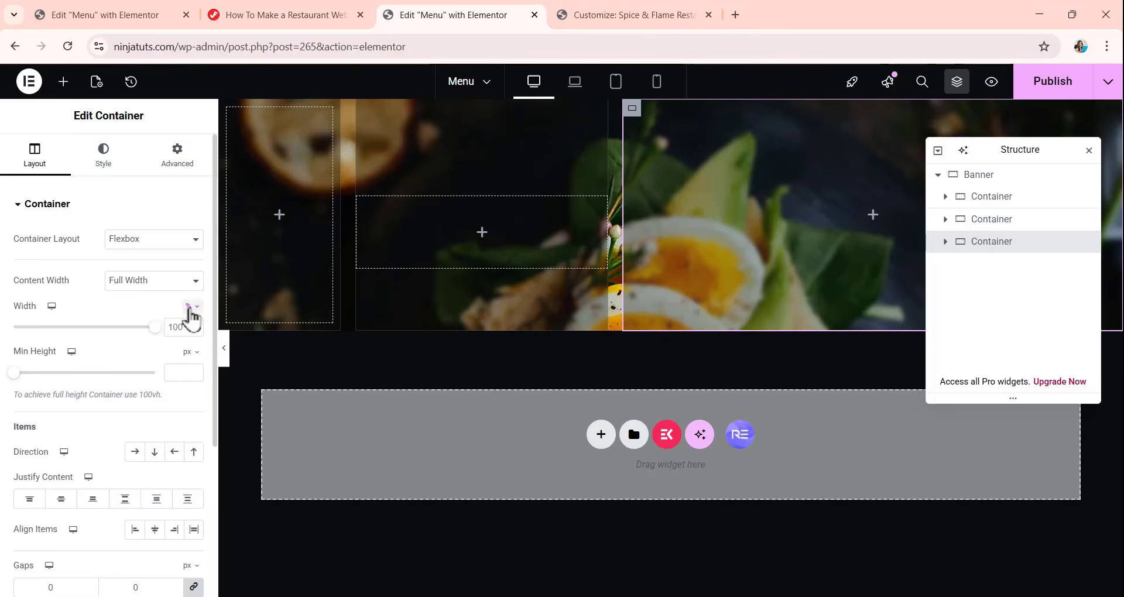
pyautogui.click(190, 308)
pyautogui.click(188, 384)
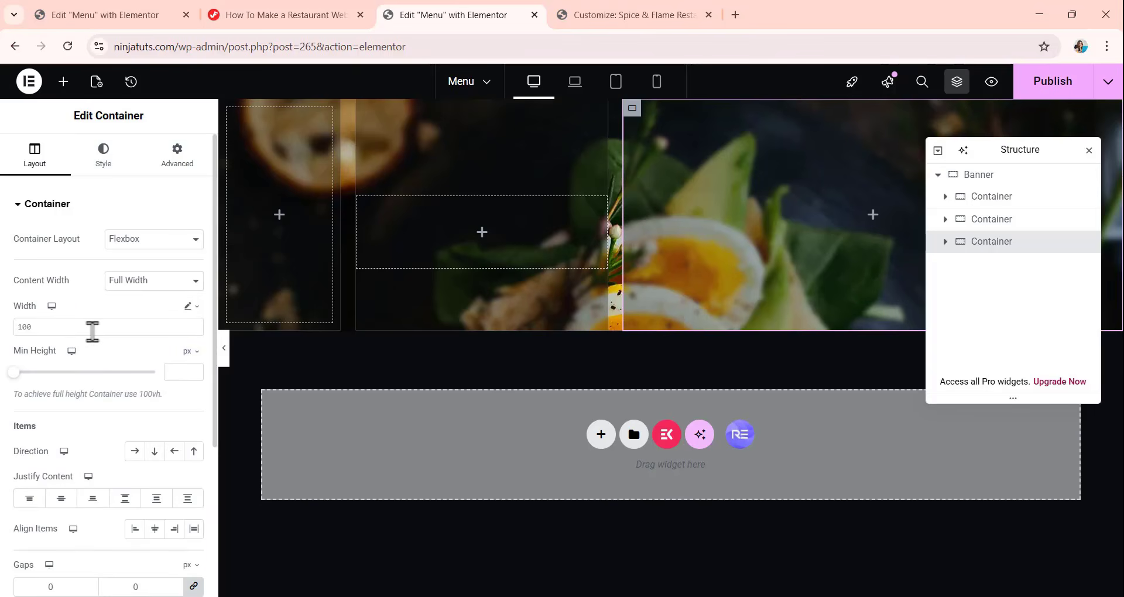
pyautogui.click(92, 329)
pyautogui.hotkey('ctrl', 'v')
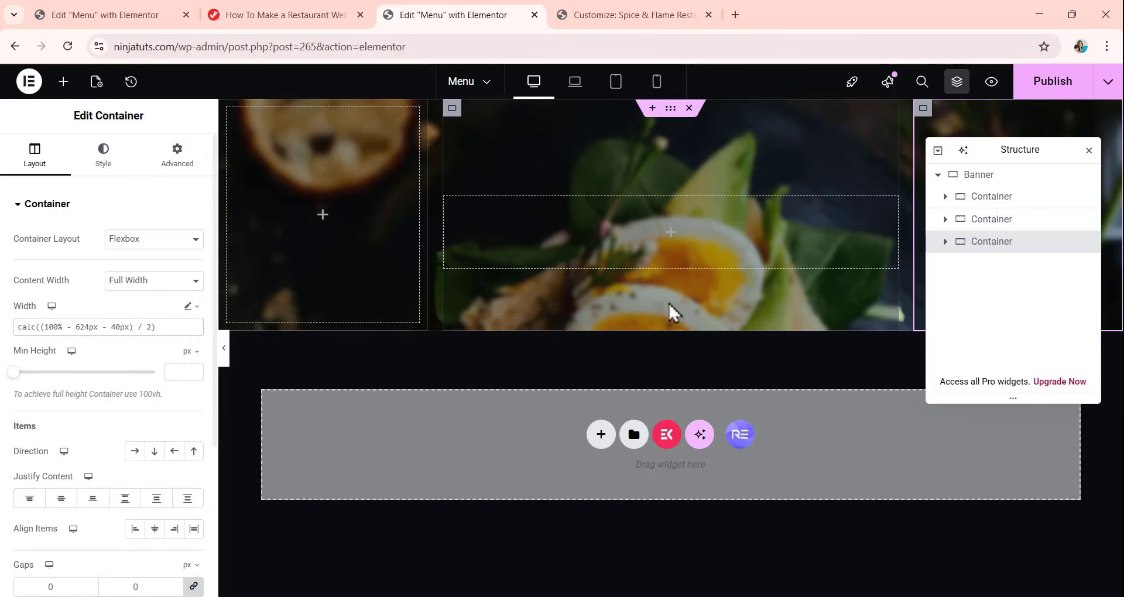
# Add a Heading widget inside the second nested container, title it Menus and set its HTML tag to H6.
pyautogui.moveTo(1022, 152); pyautogui.dragTo(607, 280)
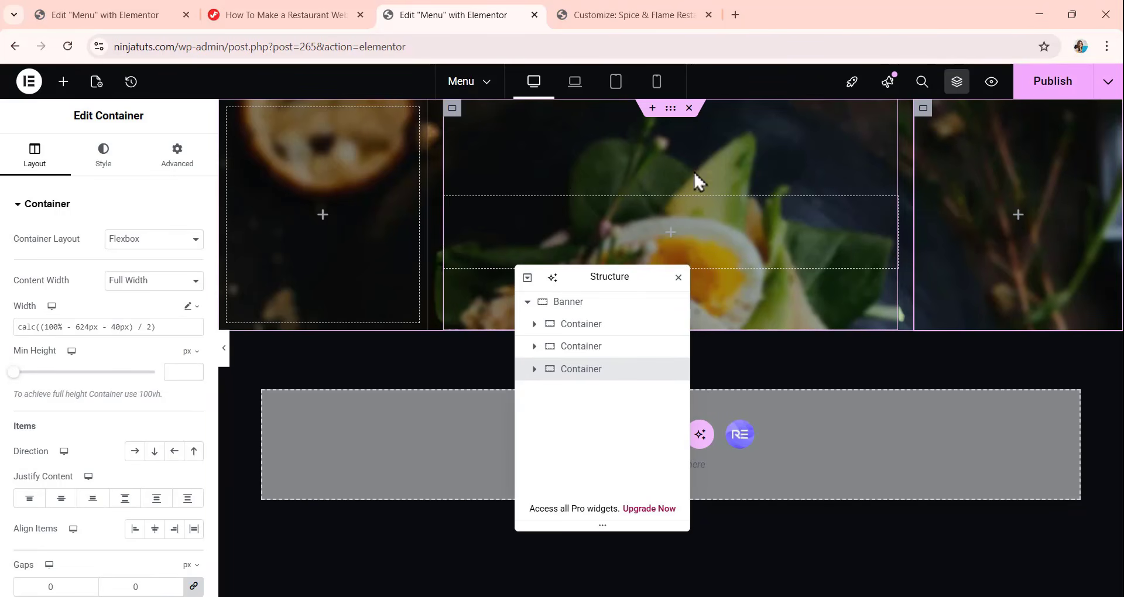
pyautogui.click(572, 348)
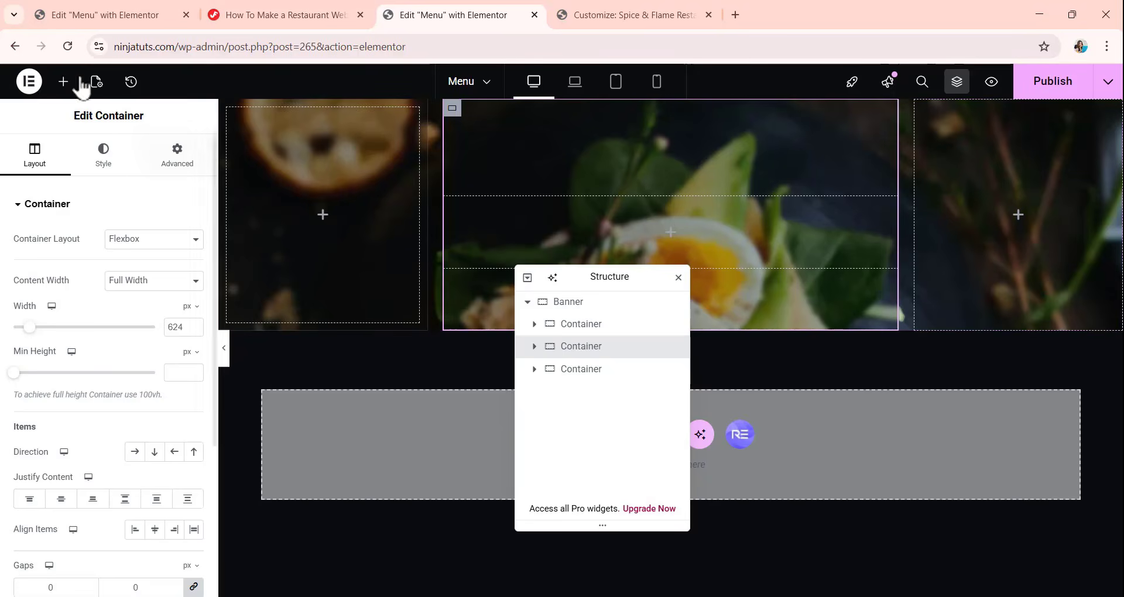
pyautogui.click(63, 81)
pyautogui.moveTo(57, 400); pyautogui.dragTo(655, 228)
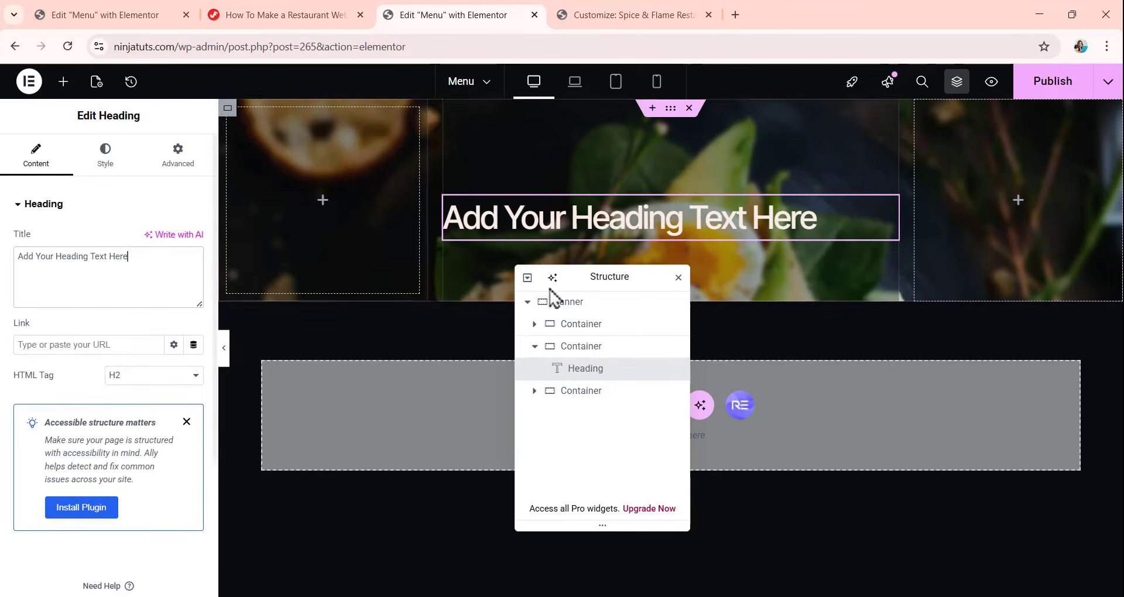
pyautogui.moveTo(142, 257); pyautogui.dragTo(2, 276)
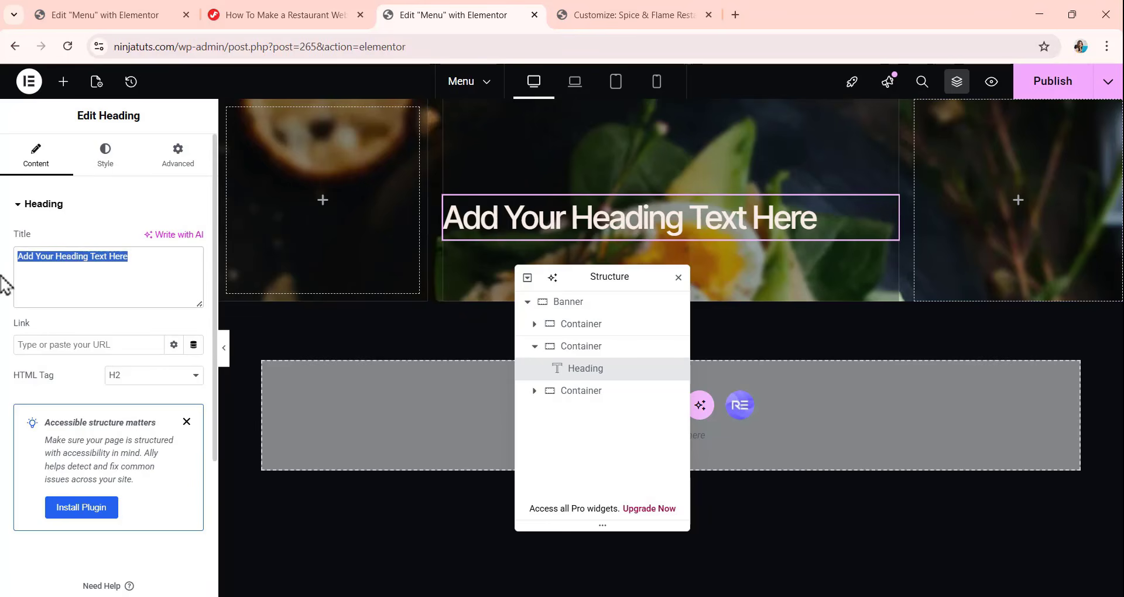
pyautogui.press('BackSpace')
pyautogui.write('Menus')
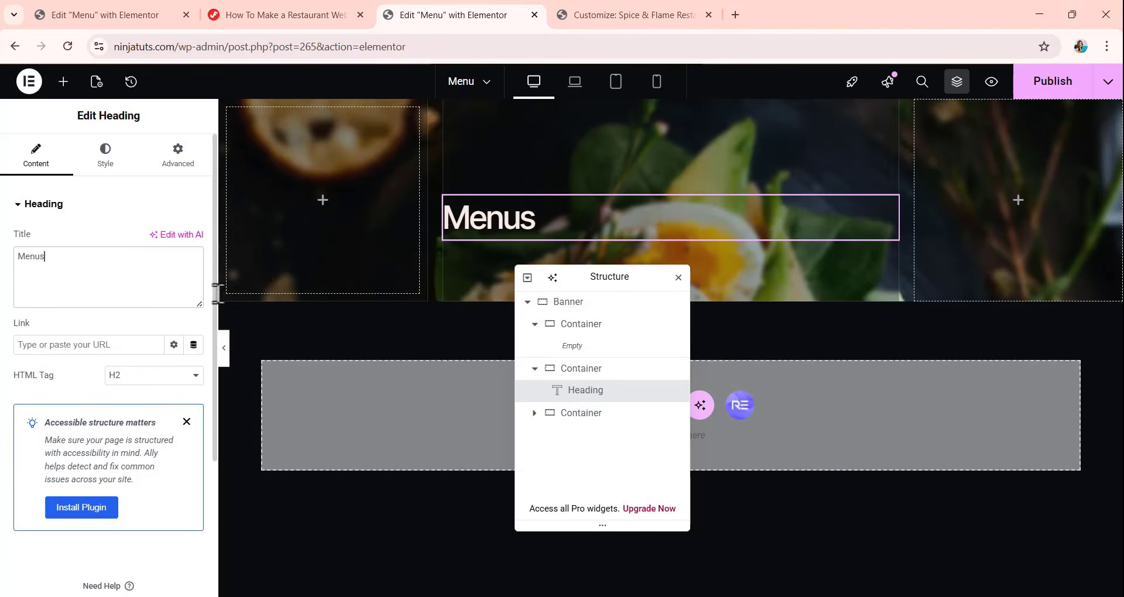
pyautogui.moveTo(600, 276); pyautogui.dragTo(1011, 254)
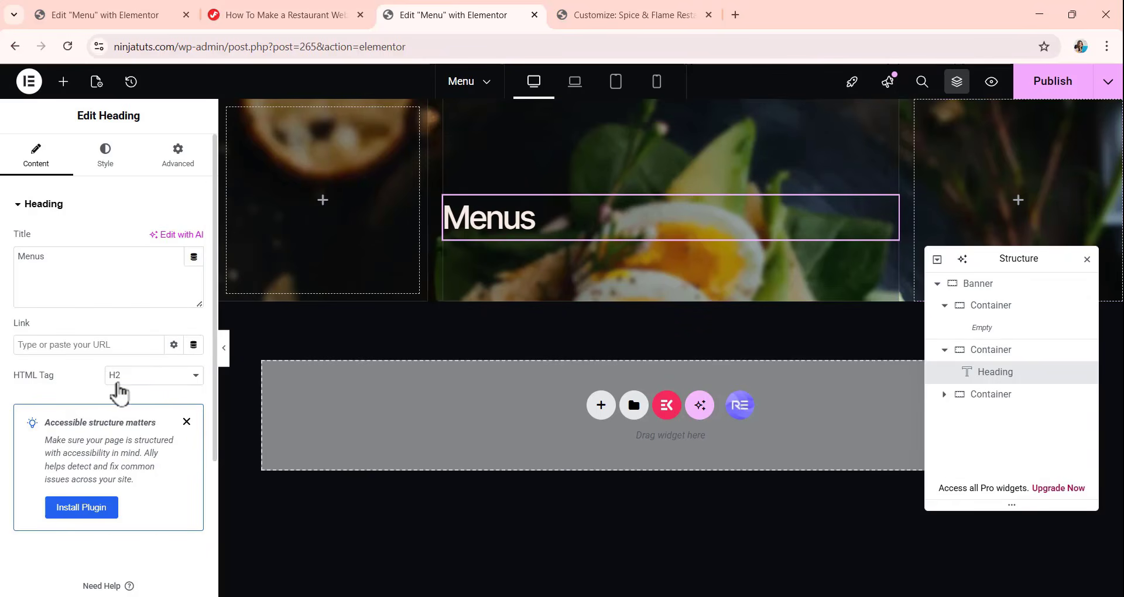
pyautogui.click(140, 391)
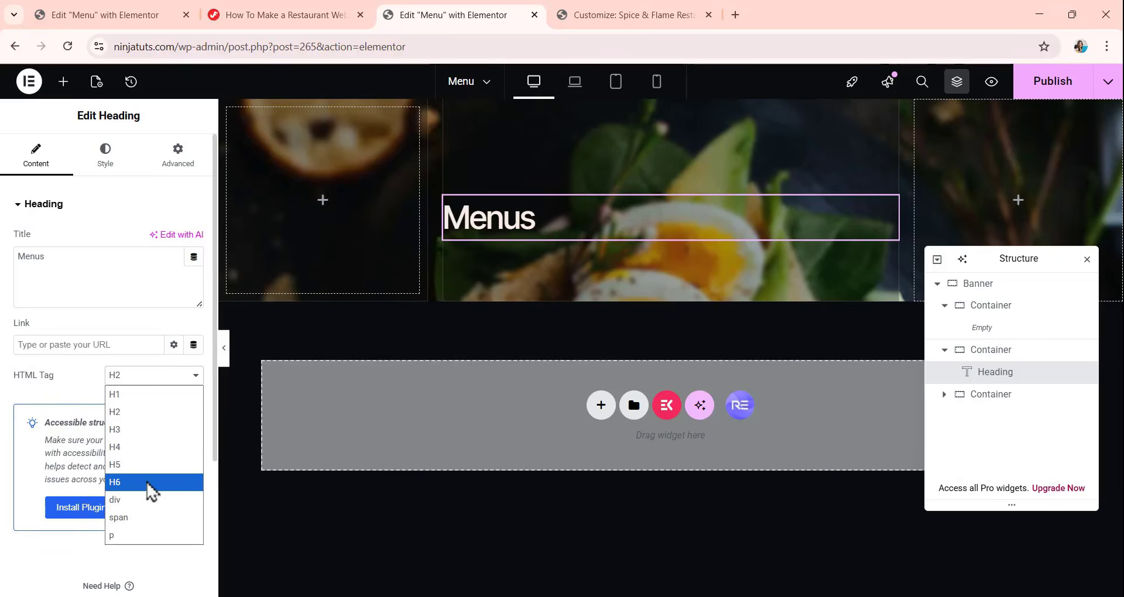
pyautogui.click(150, 490)
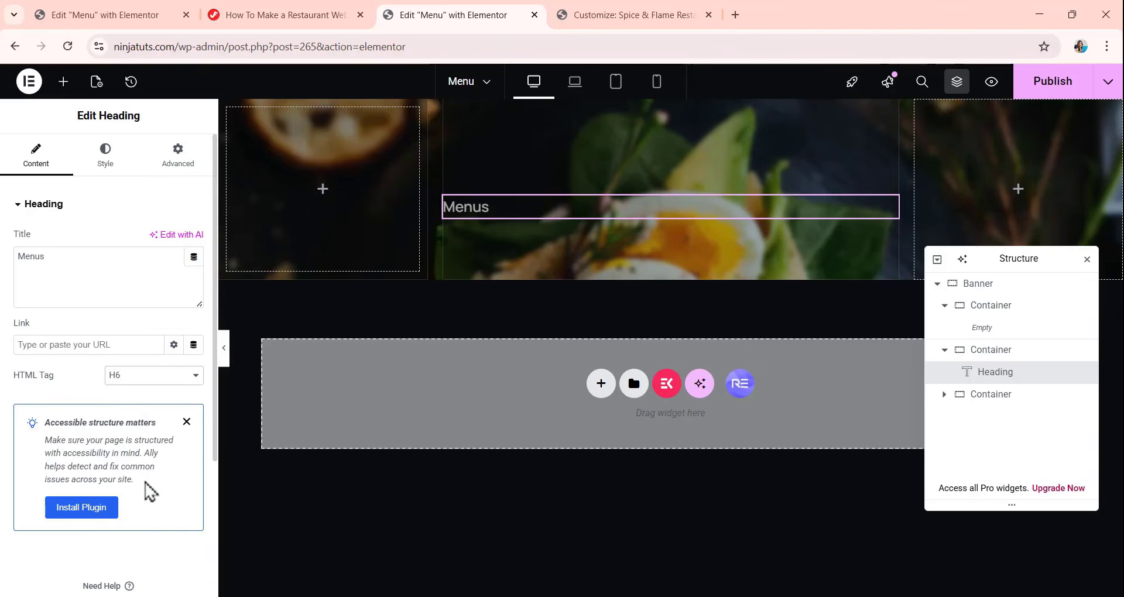
# Center the Menus heading and set its text color to the global Secondary color.
pyautogui.click(111, 160)
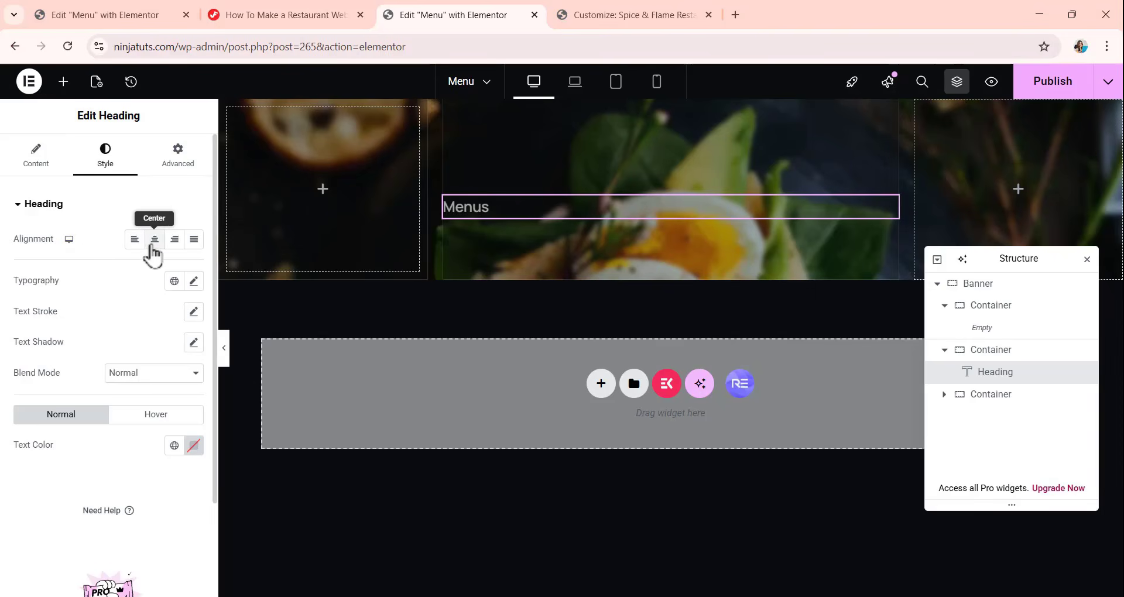
pyautogui.click(154, 241)
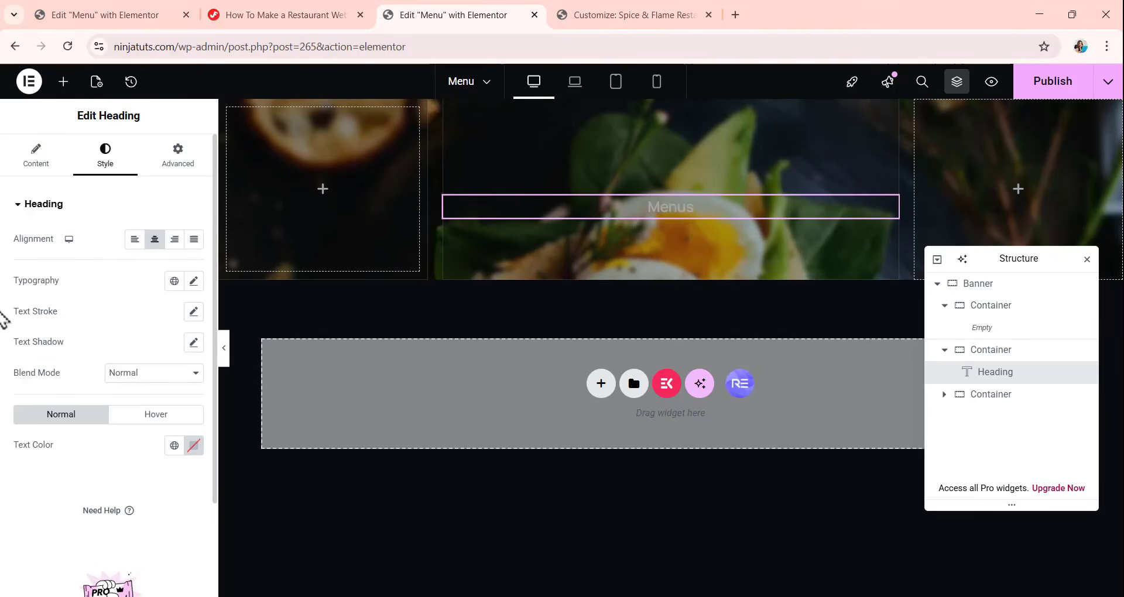
pyautogui.click(193, 446)
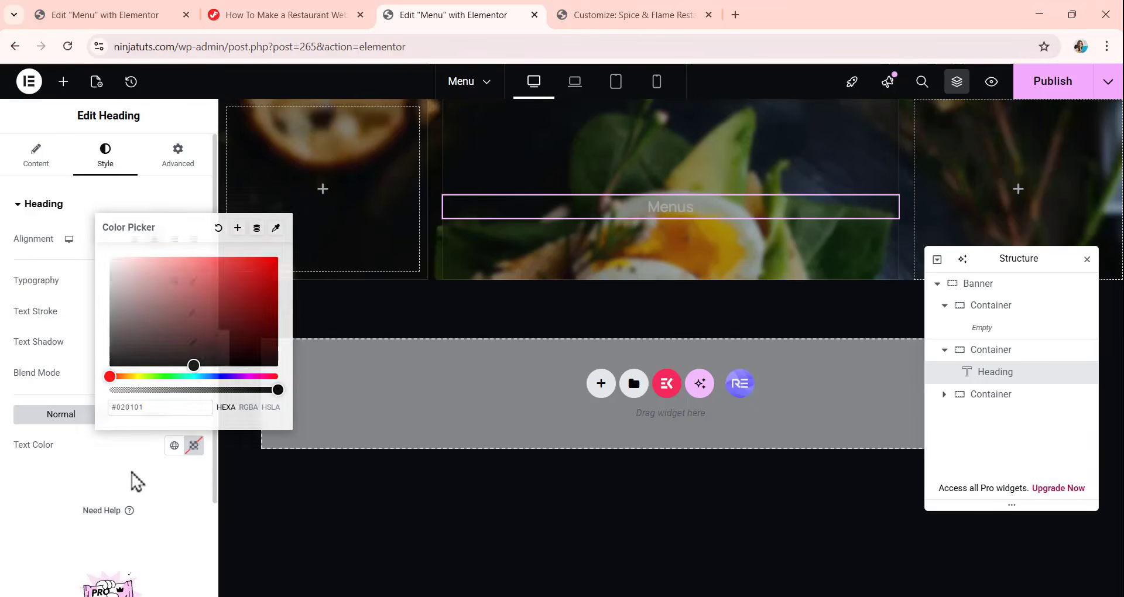
pyautogui.click(137, 480)
pyautogui.click(174, 445)
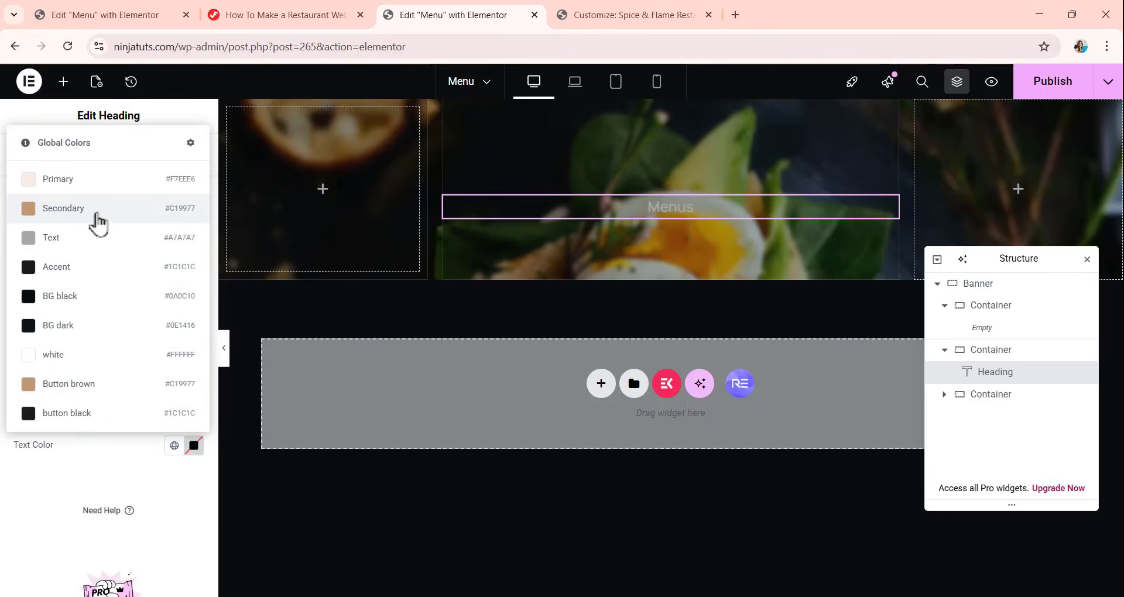
pyautogui.click(97, 212)
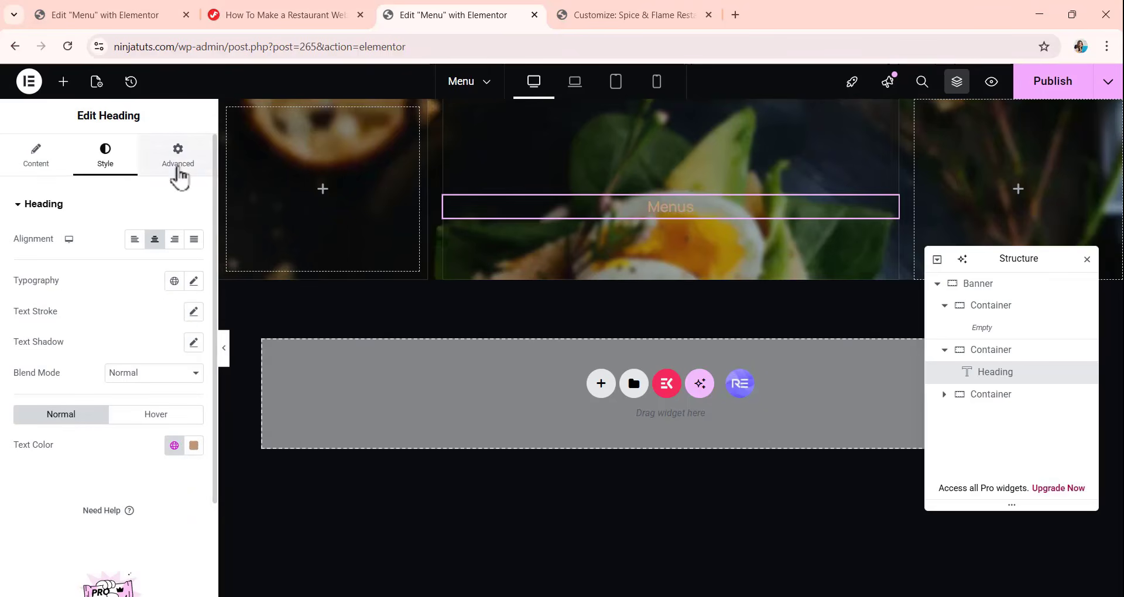
# Unlink the Menus heading's margin values and set its bottom margin to 20 px.
pyautogui.click(177, 162)
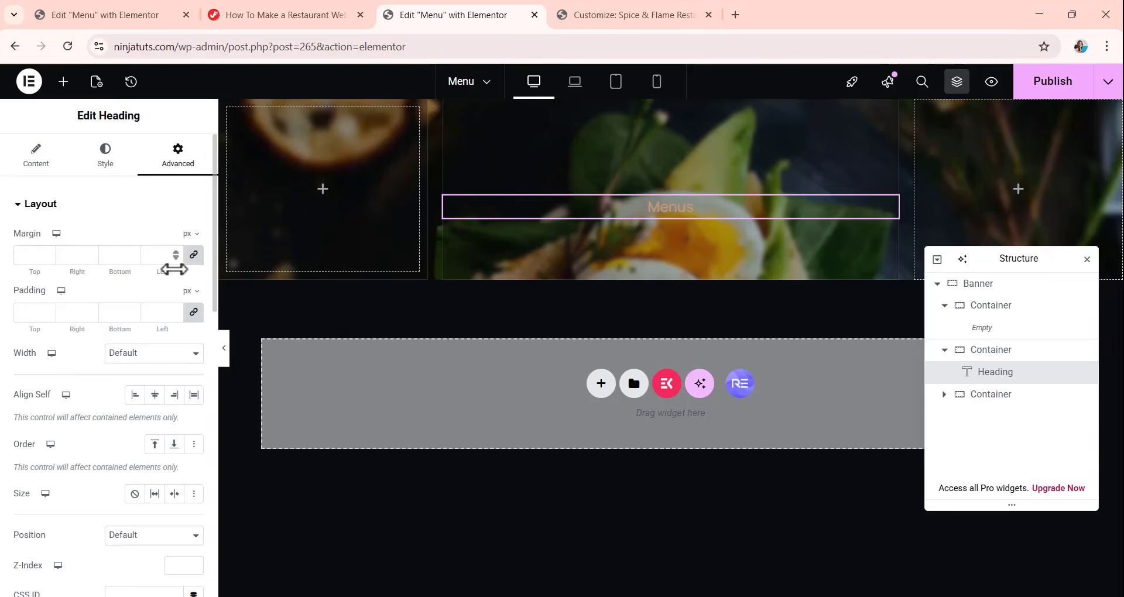
pyautogui.click(193, 255)
pyautogui.doubleClick(123, 255)
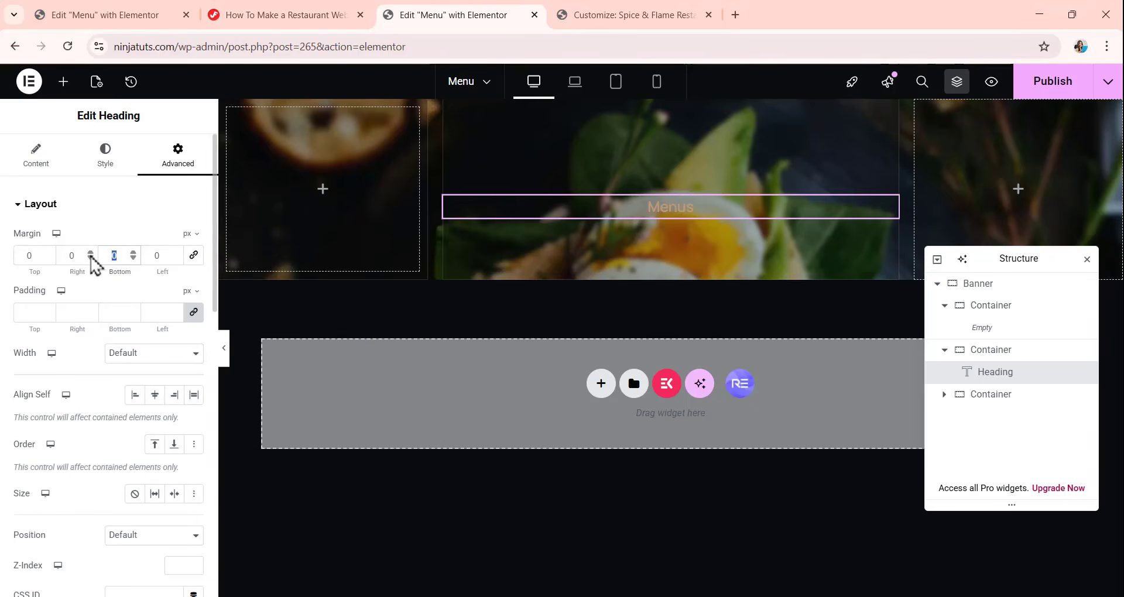
pyautogui.write('2')
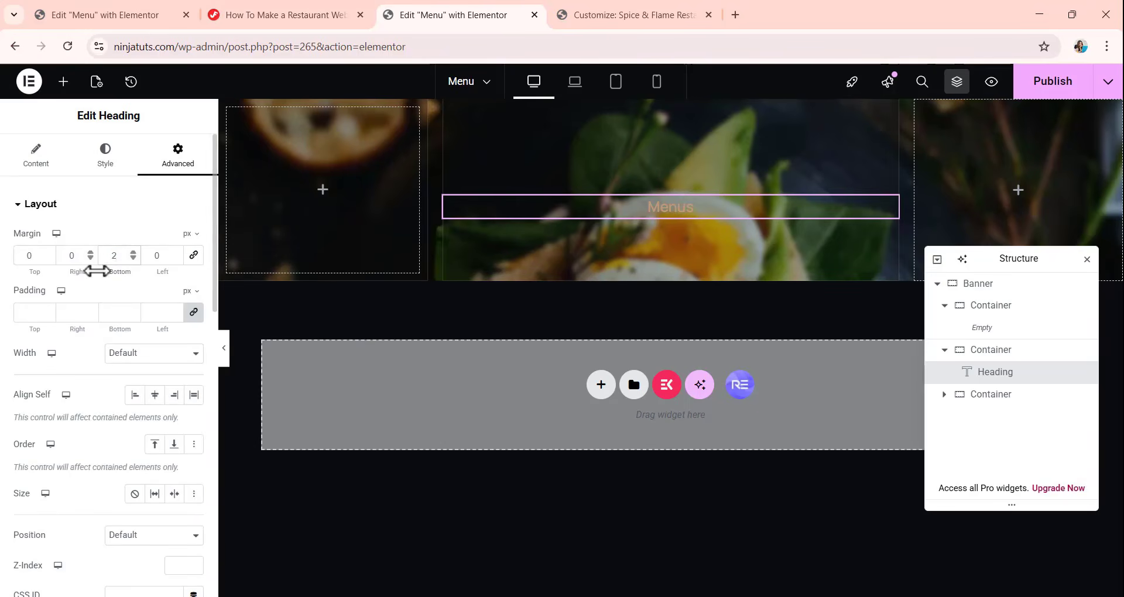
pyautogui.write('0')
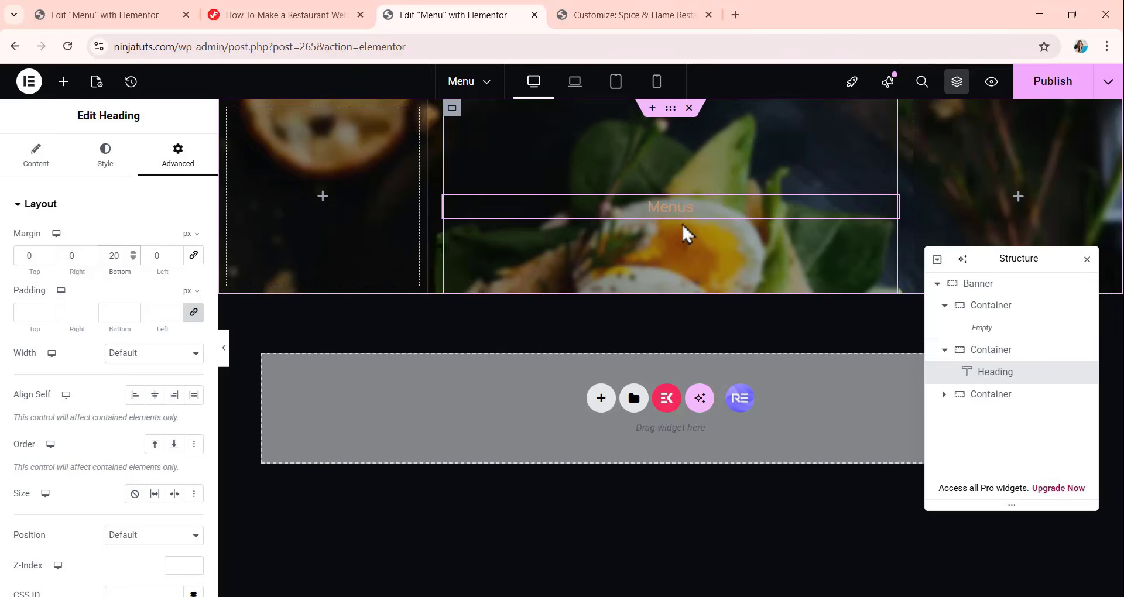
# Add another Heading widget and place it inside the second nested container, directly below the Menus heading.
pyautogui.click(63, 82)
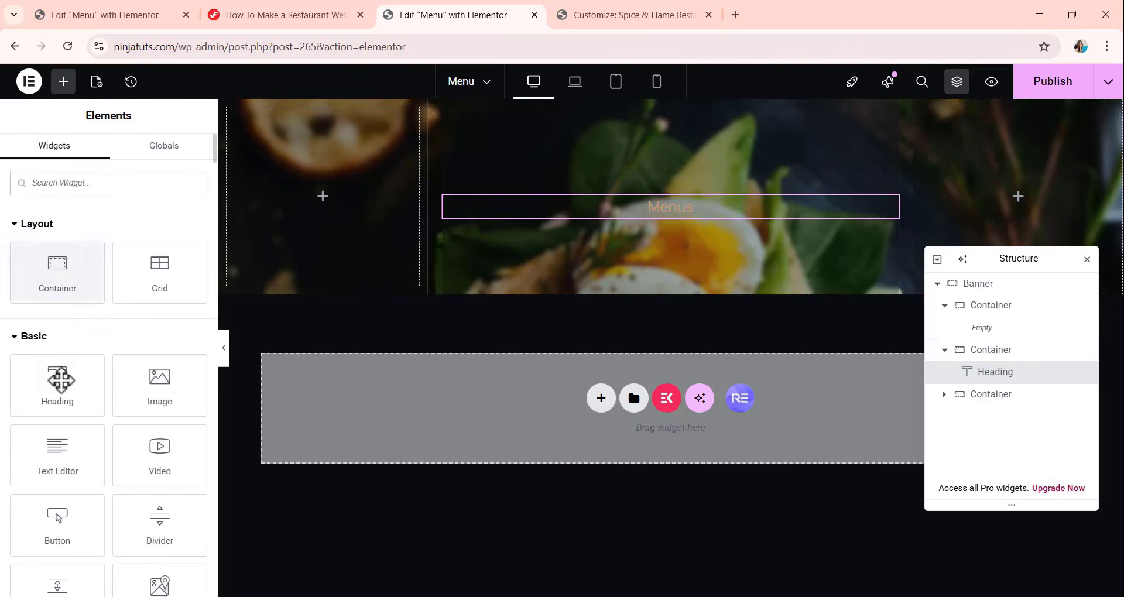
pyautogui.moveTo(60, 381); pyautogui.dragTo(705, 205)
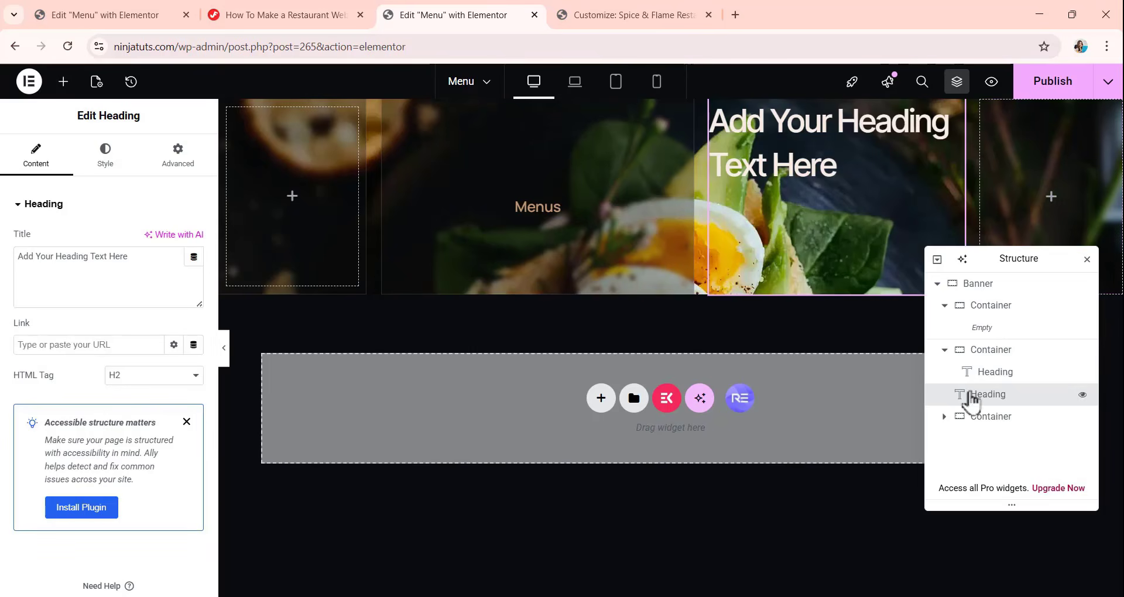
pyautogui.moveTo(966, 394); pyautogui.dragTo(989, 394)
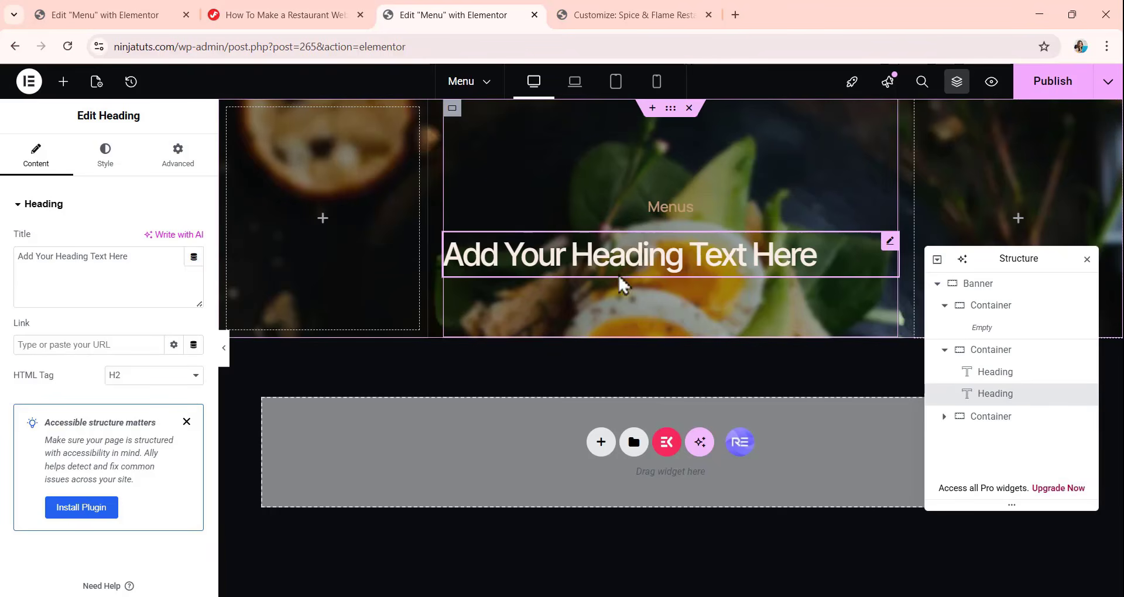
# Title the new heading "Explore Our Menu Crafted With Care Daily" and set its HTML tag to H1.
pyautogui.moveTo(131, 258); pyautogui.dragTo(16, 275)
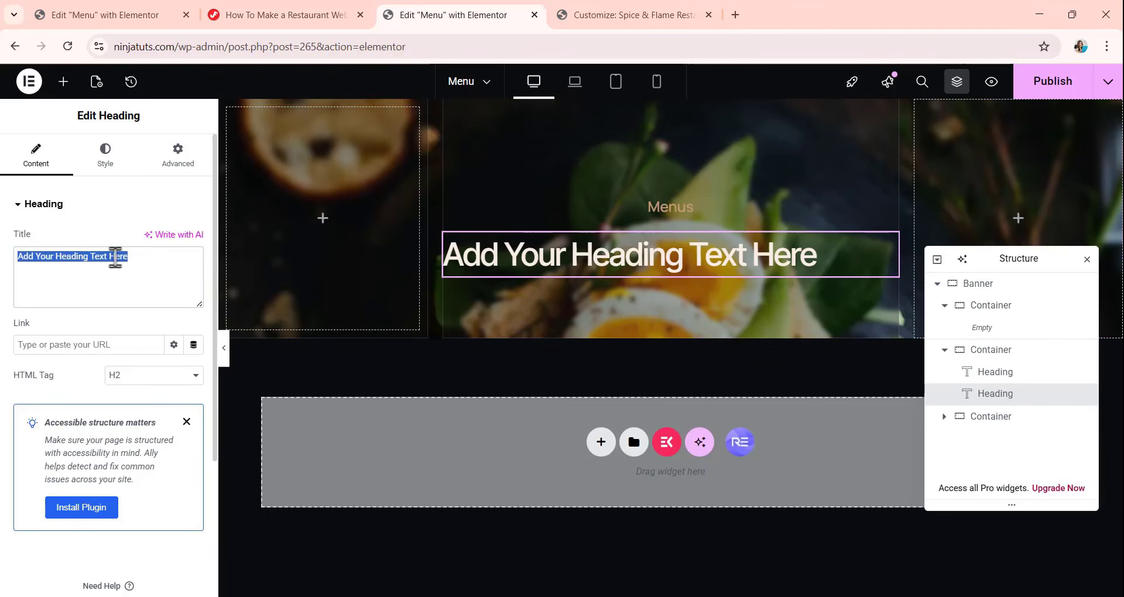
pyautogui.write('Explore Our Menu Crafted With Care Daily')
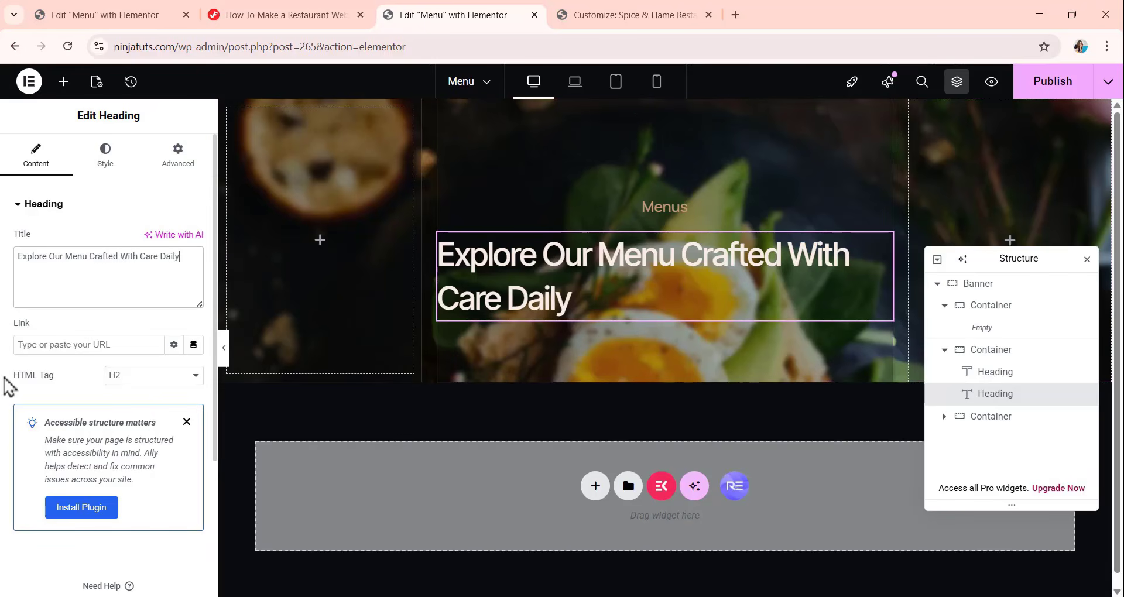
pyautogui.click(150, 387)
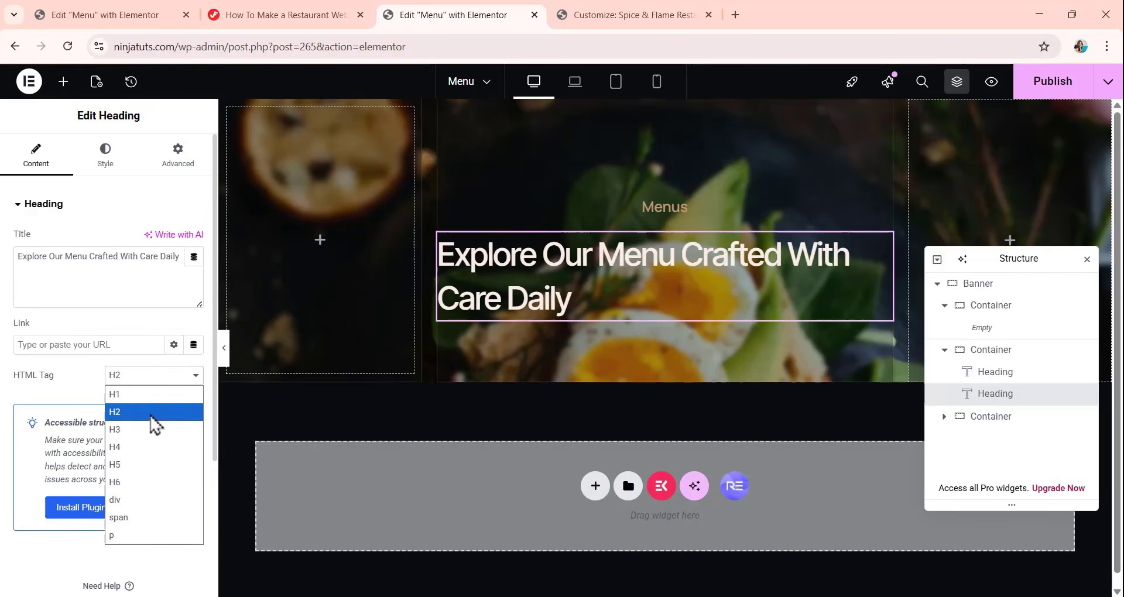
pyautogui.click(154, 397)
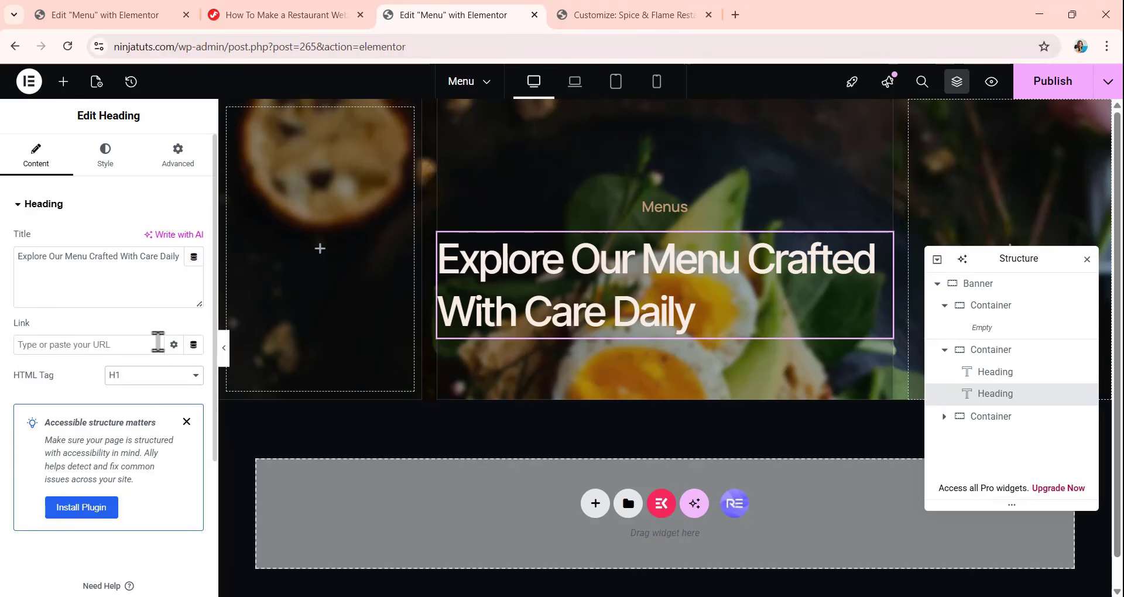
# Center the H1 heading's text and set its text color to the global white color.
pyautogui.click(88, 163)
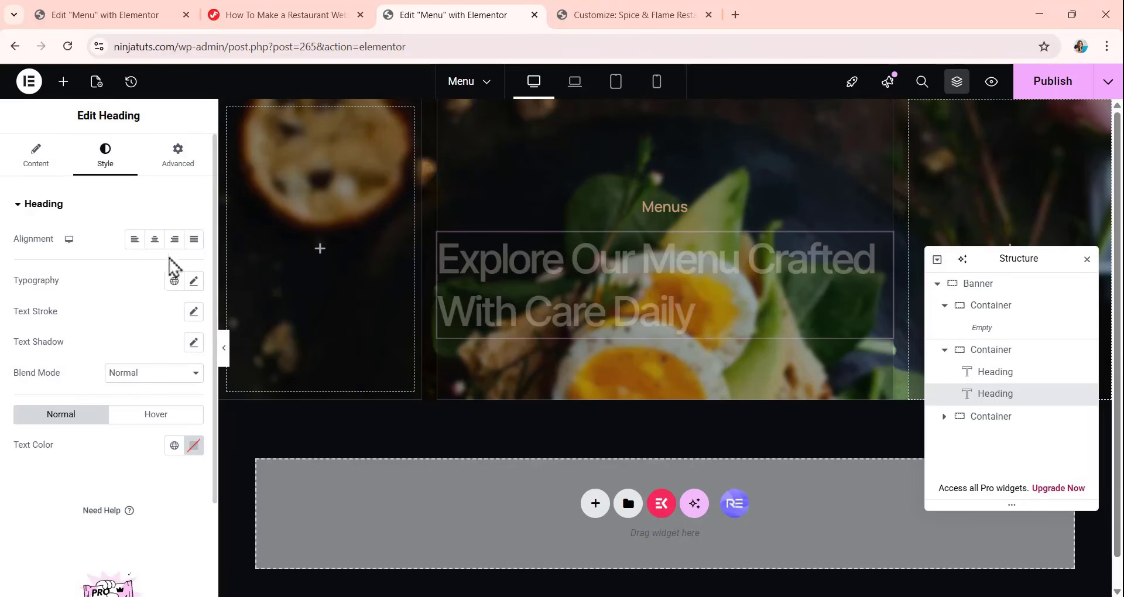
pyautogui.click(155, 241)
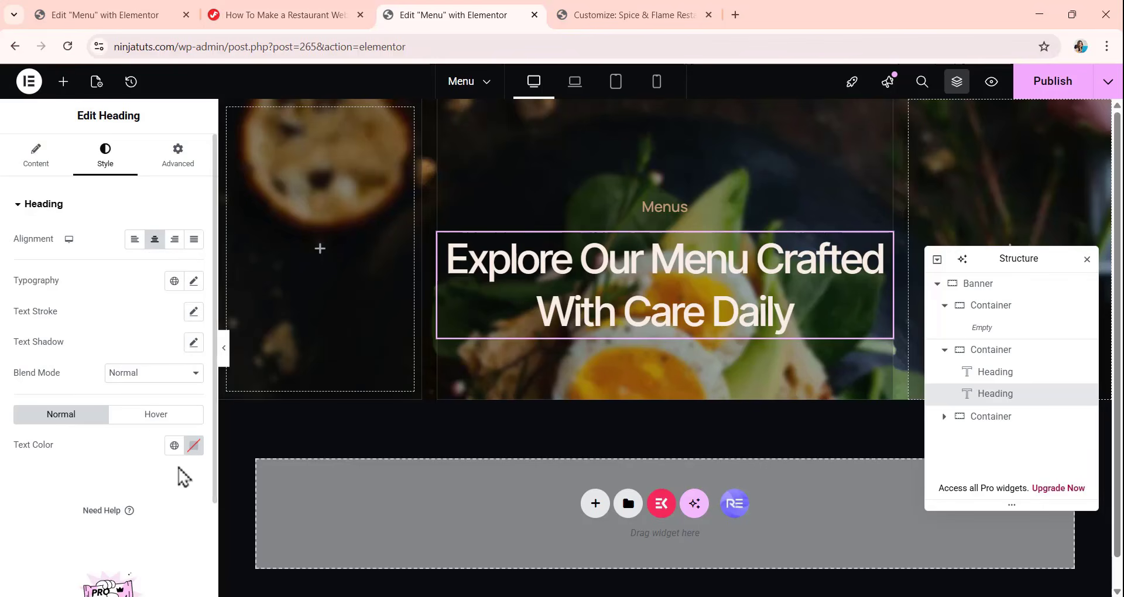
pyautogui.click(174, 446)
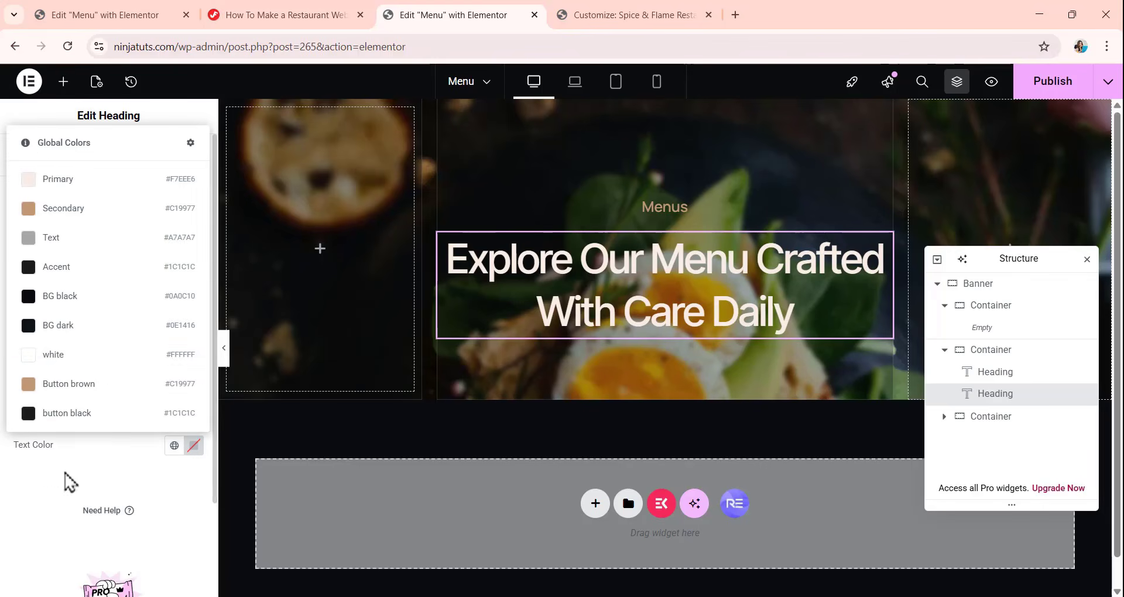
pyautogui.click(66, 356)
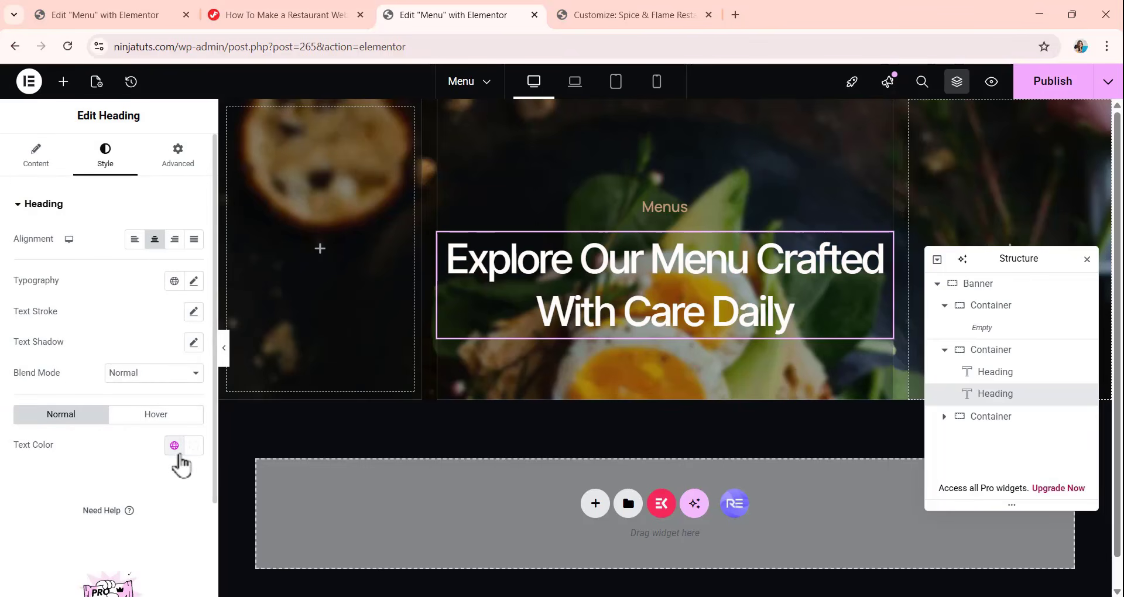
# Unlink the H1 heading's margin values and set its bottom margin to 90 px.
pyautogui.click(173, 182)
pyautogui.click(193, 256)
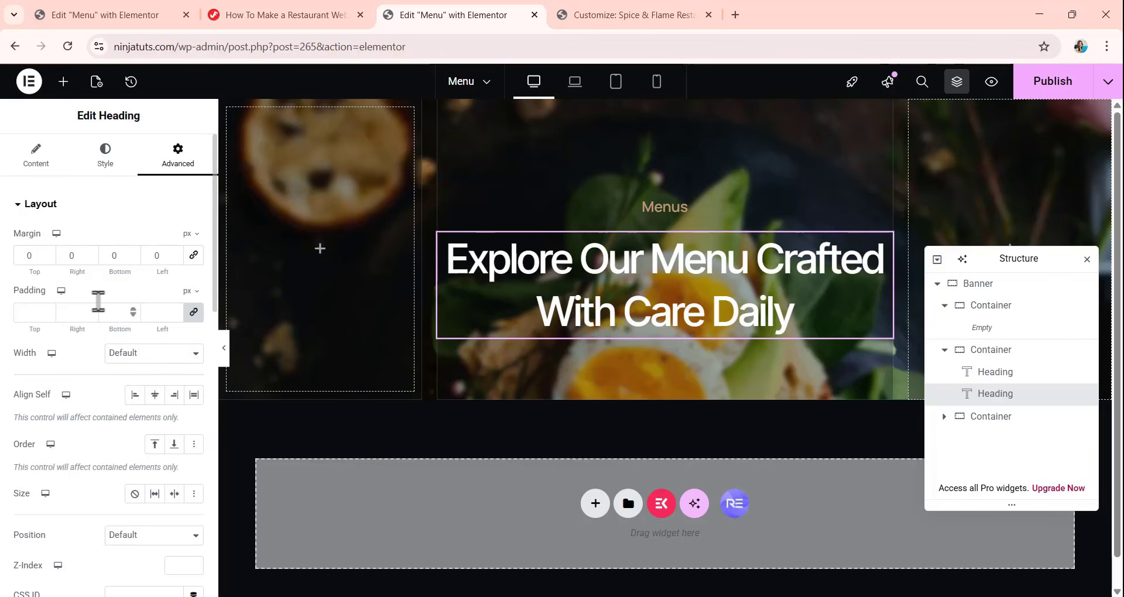
pyautogui.click(132, 253)
pyautogui.write('90')
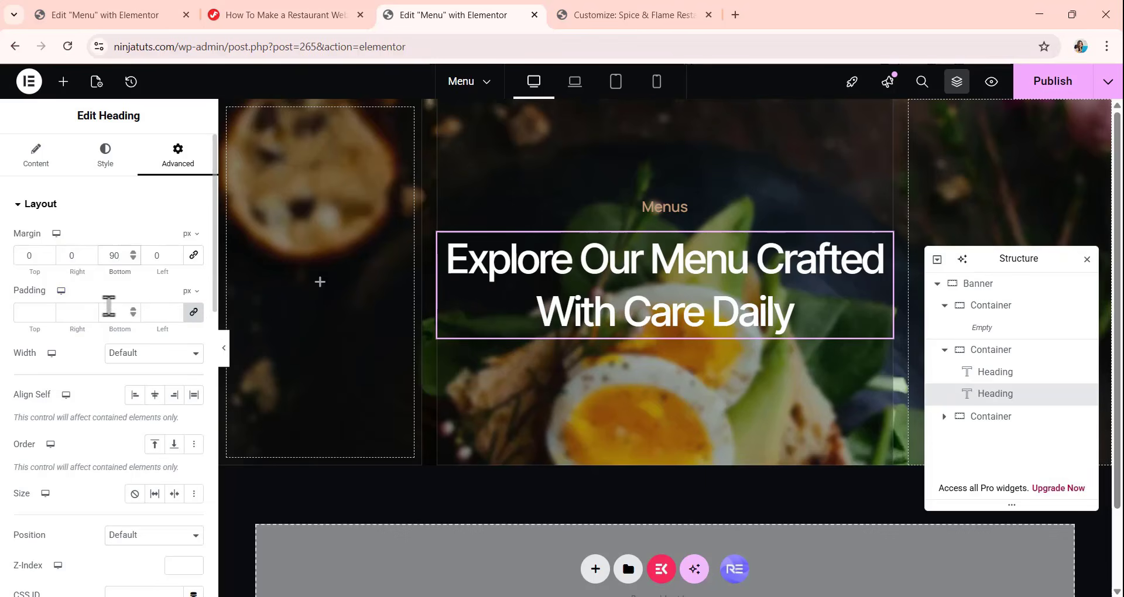
# Give the H1 heading a custom width of 548 px and align it to the center of its container.
pyautogui.click(159, 369)
pyautogui.click(146, 425)
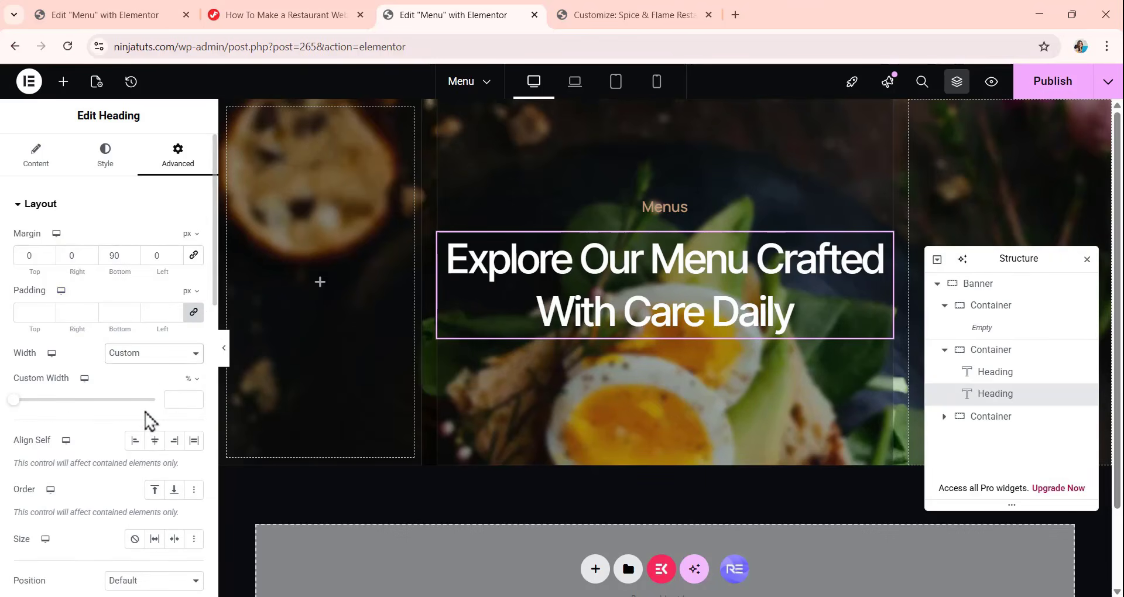
pyautogui.click(188, 379)
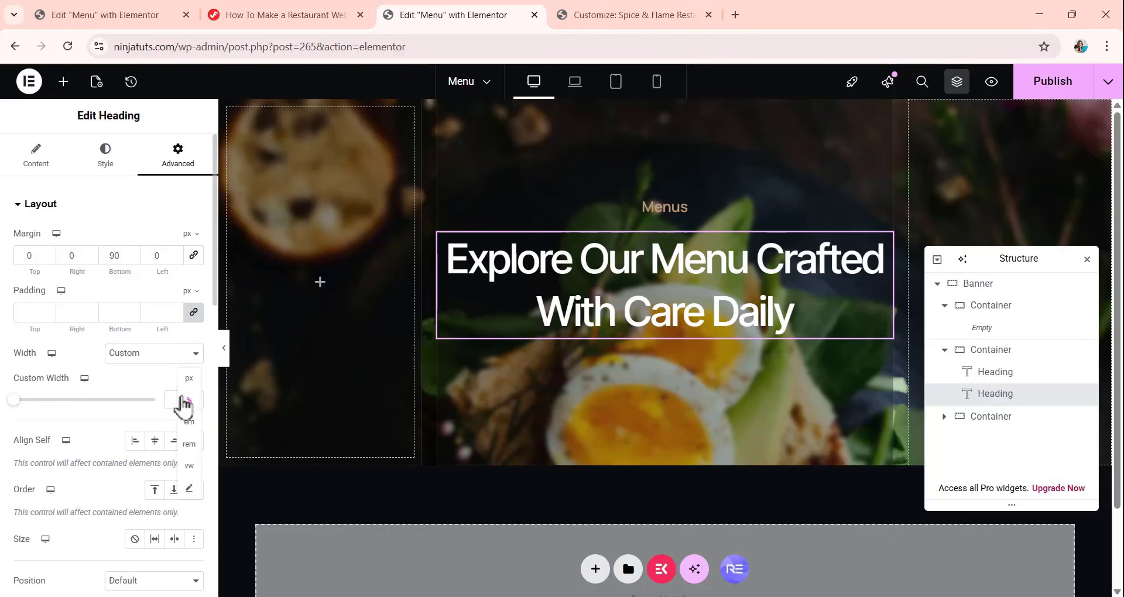
pyautogui.click(188, 381)
pyautogui.click(169, 400)
pyautogui.write('548')
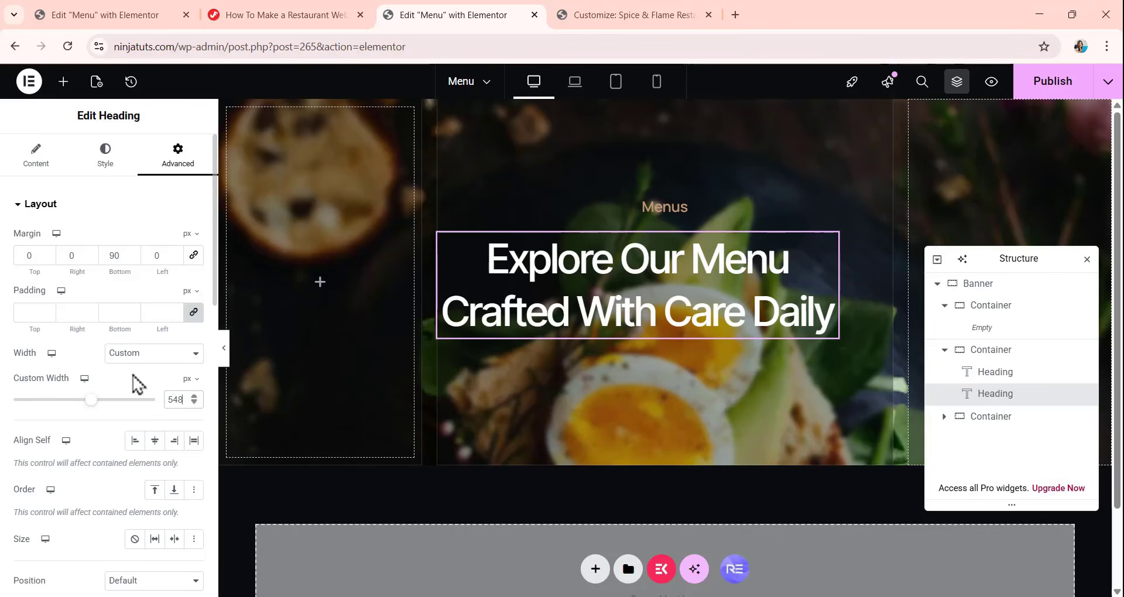
pyautogui.scroll(-1, 134, 376)
pyautogui.click(154, 370)
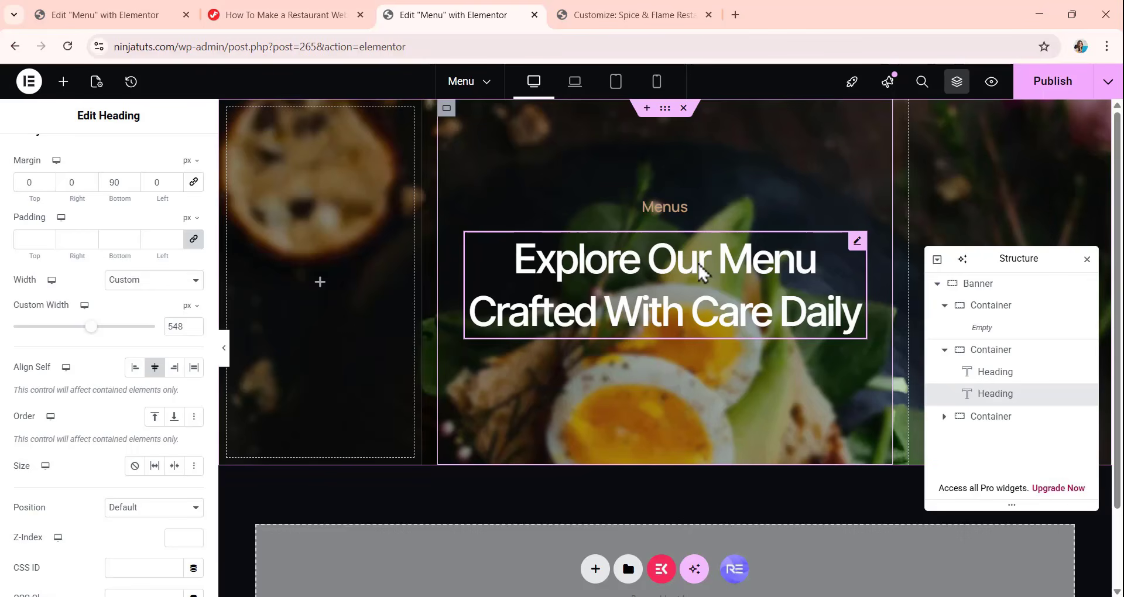
# Find the Icon widget and add it below the H1 heading in the second nested container.
pyautogui.click(63, 82)
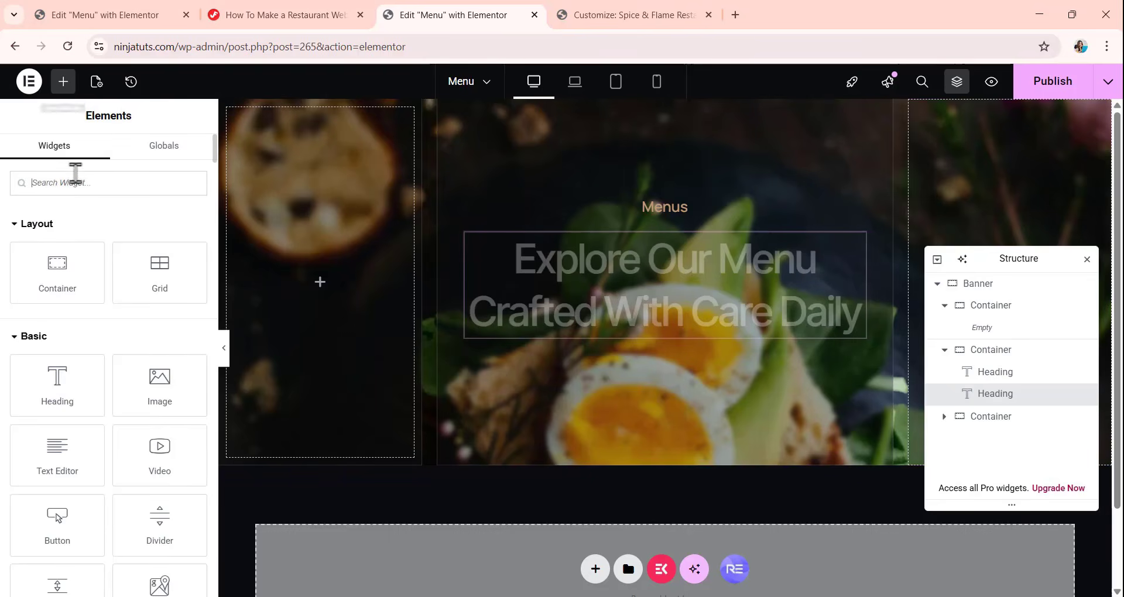
pyautogui.write('ic')
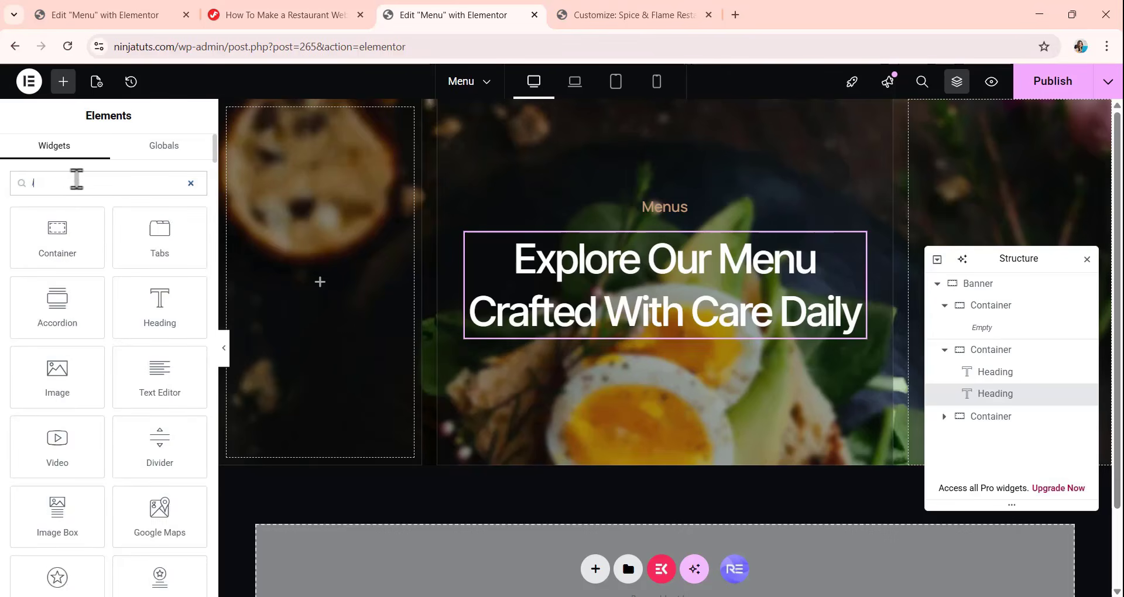
pyautogui.write('o')
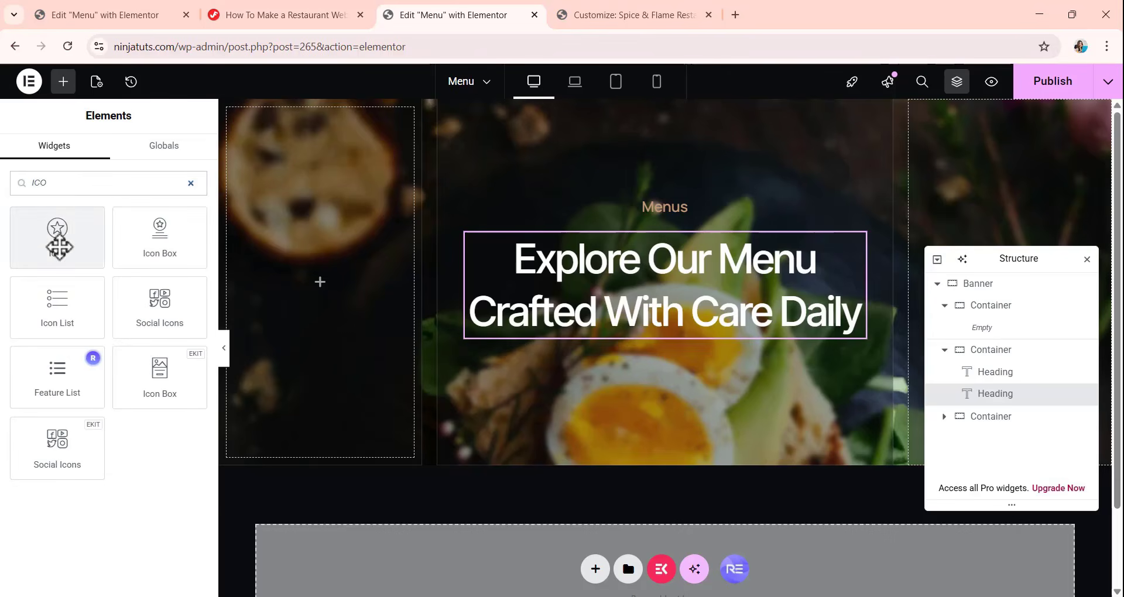
pyautogui.moveTo(59, 237); pyautogui.dragTo(728, 335)
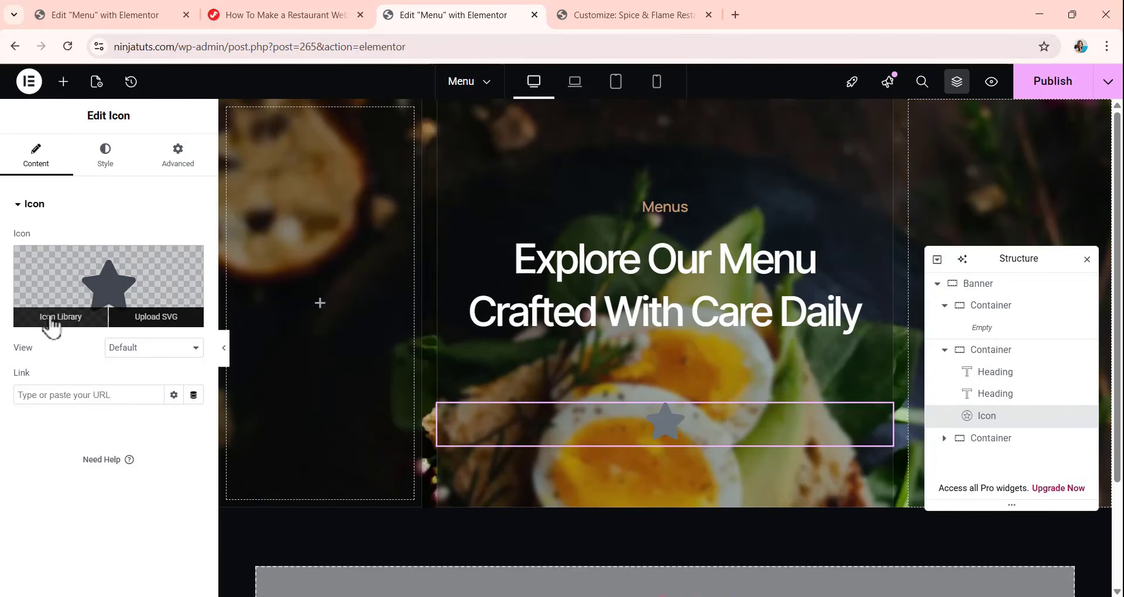
# Replace the default star with the black down-arrow SVG, Arrow-Bottom-2.svg, from the media library.
pyautogui.click(158, 317)
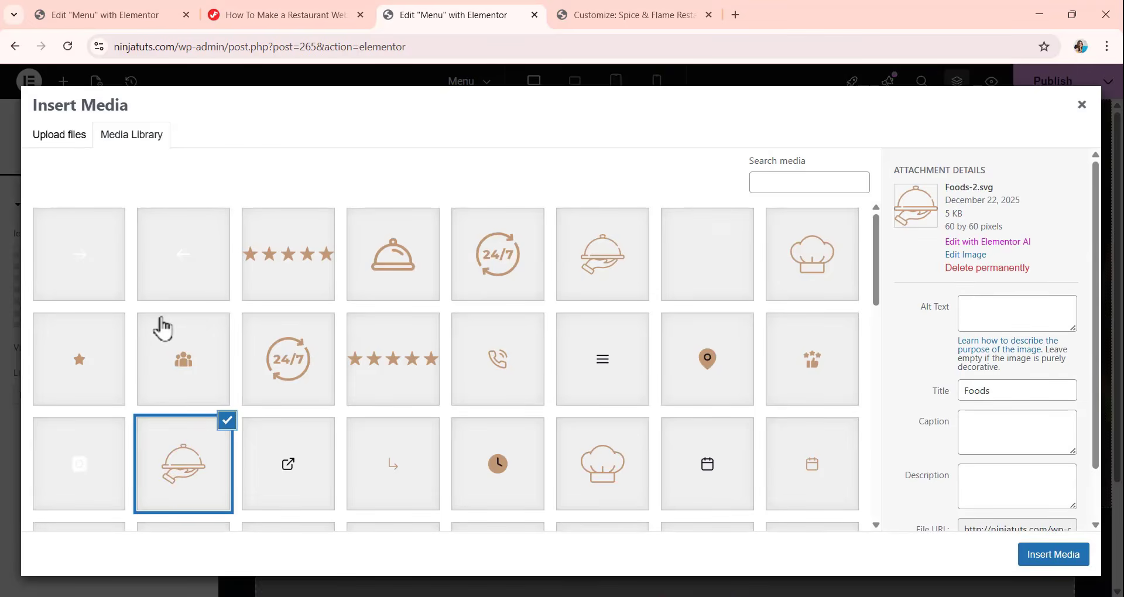
pyautogui.scroll(-3, 568, 284)
pyautogui.scroll(-3, 568, 284)
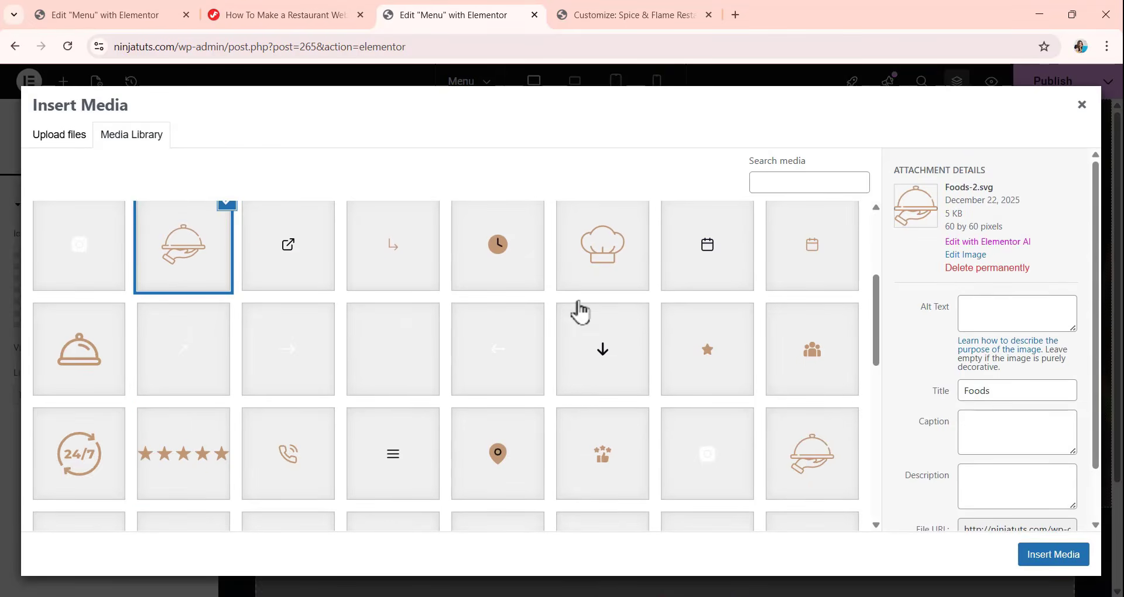
pyautogui.click(615, 367)
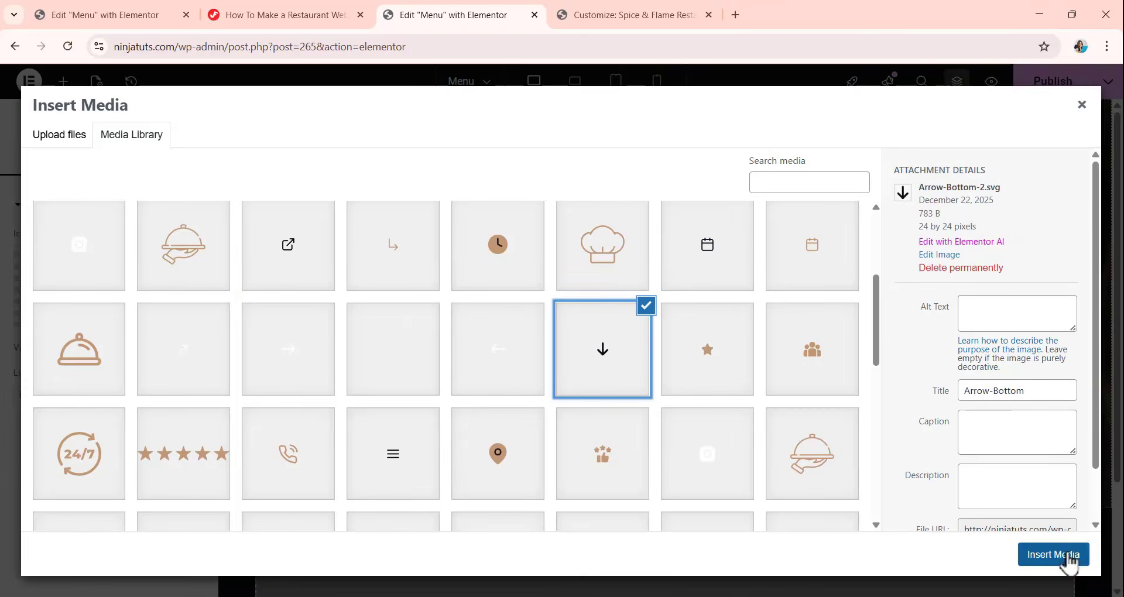
pyautogui.click(1070, 559)
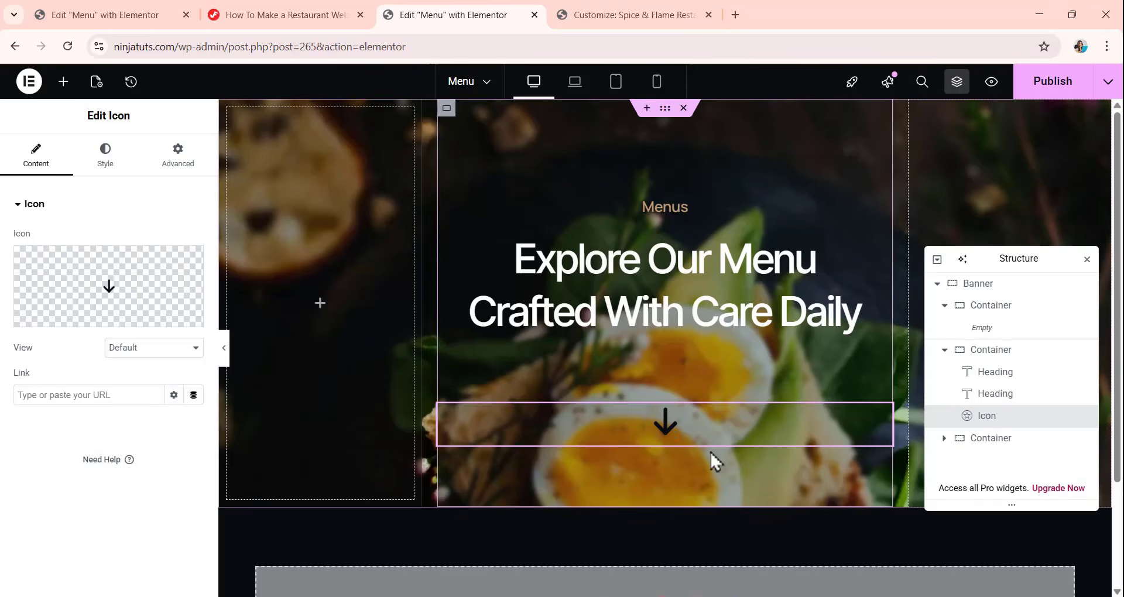
# Set the arrow icon's view to Stacked with a Circle shape.
pyautogui.click(141, 349)
pyautogui.click(140, 385)
pyautogui.click(139, 383)
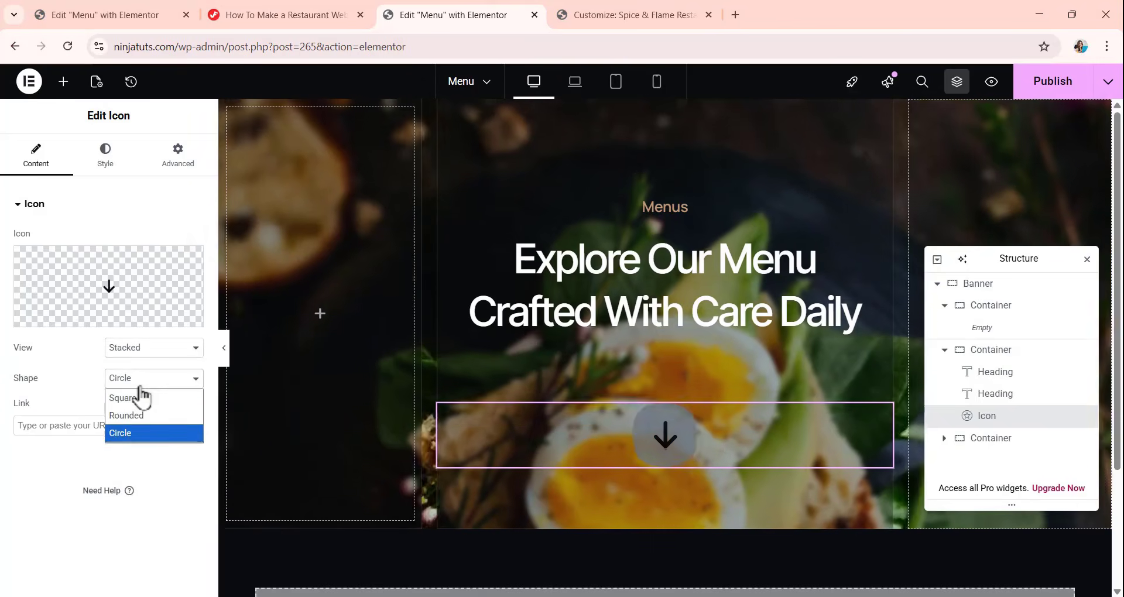
pyautogui.click(82, 378)
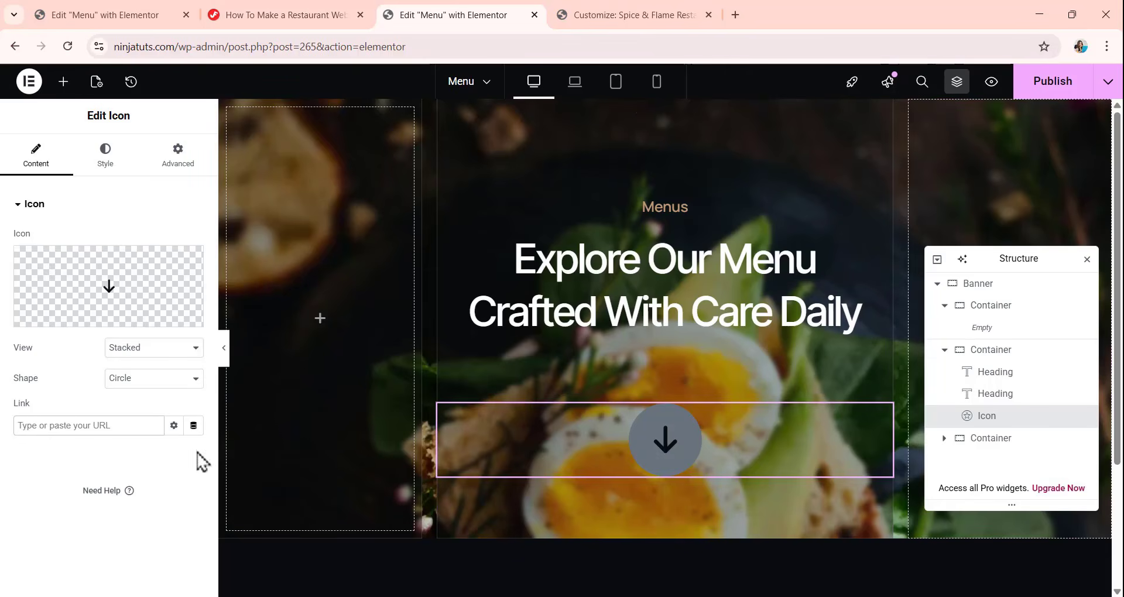
pyautogui.click(69, 426)
# Set the arrow icon's primary color to the global white color and its size to 24 px.
pyautogui.click(125, 170)
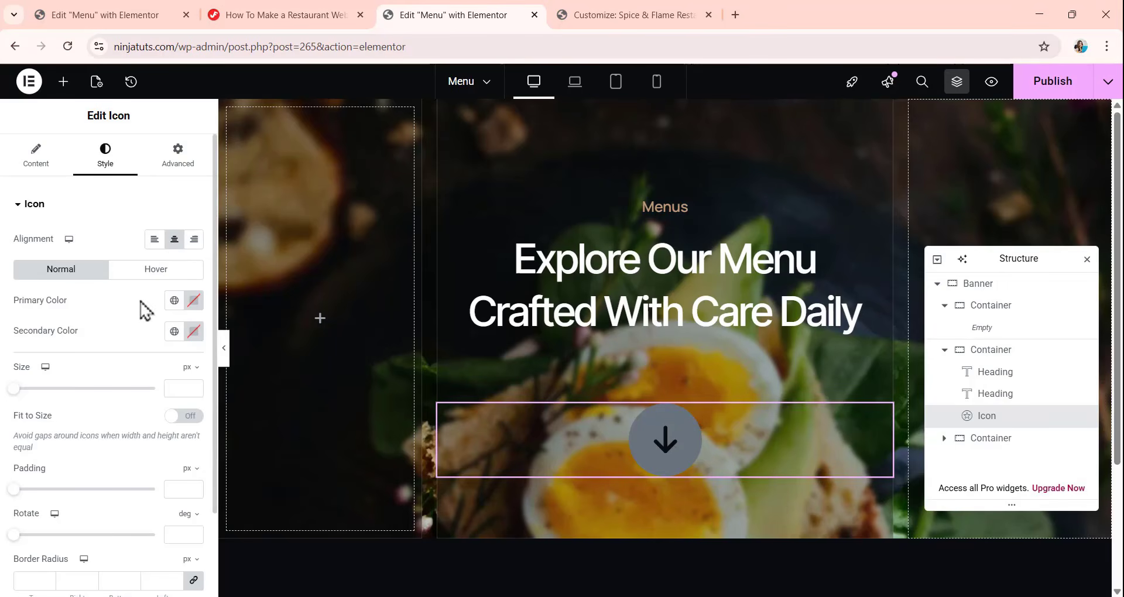
pyautogui.click(174, 301)
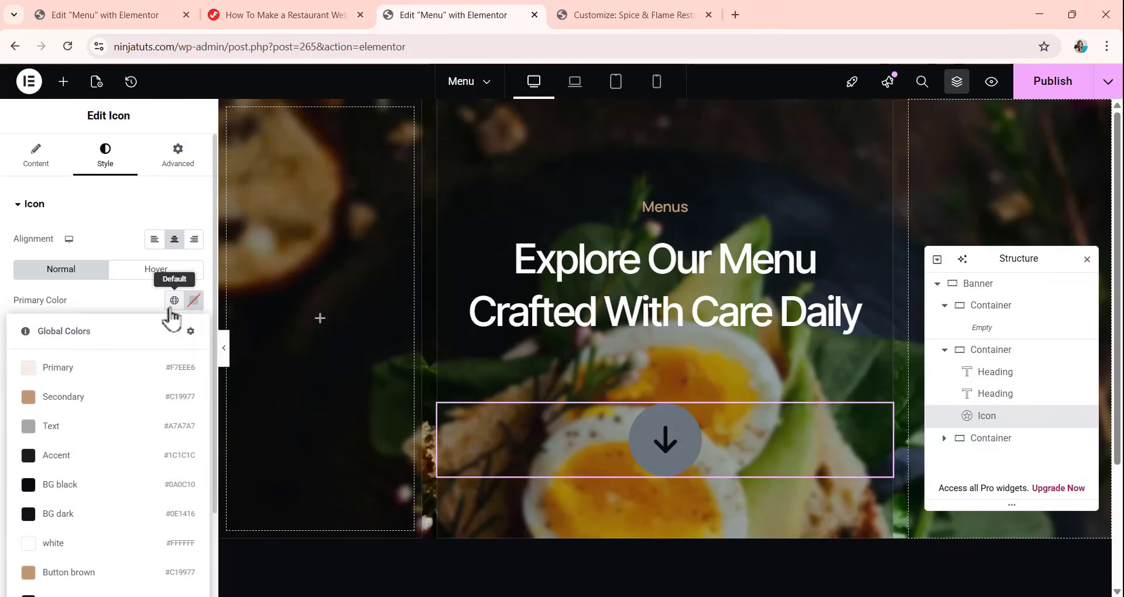
pyautogui.click(56, 543)
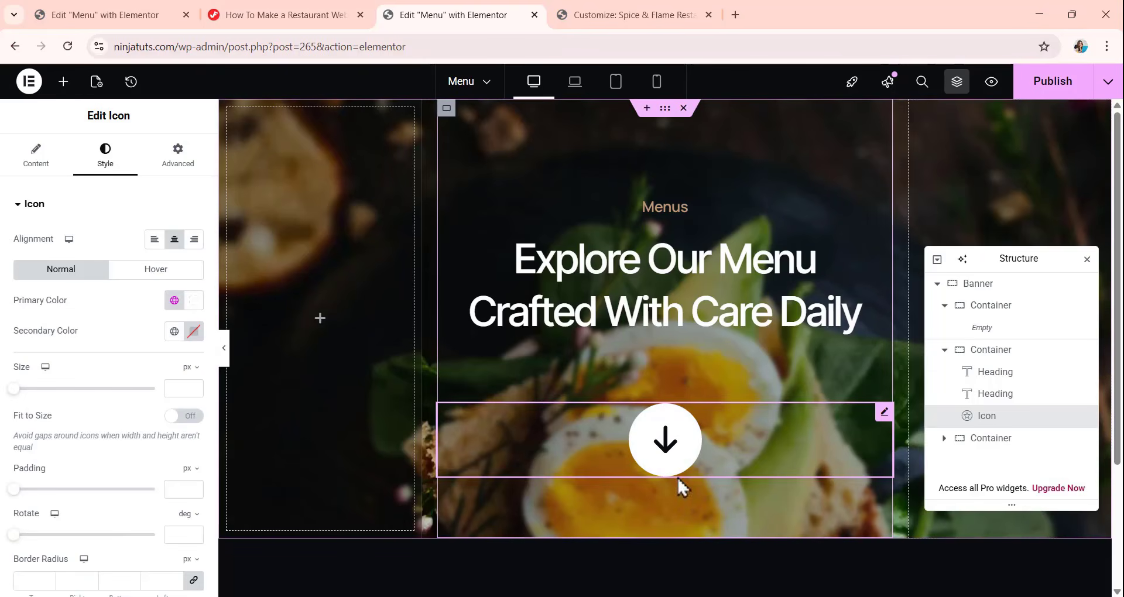
pyautogui.scroll(-1, 158, 342)
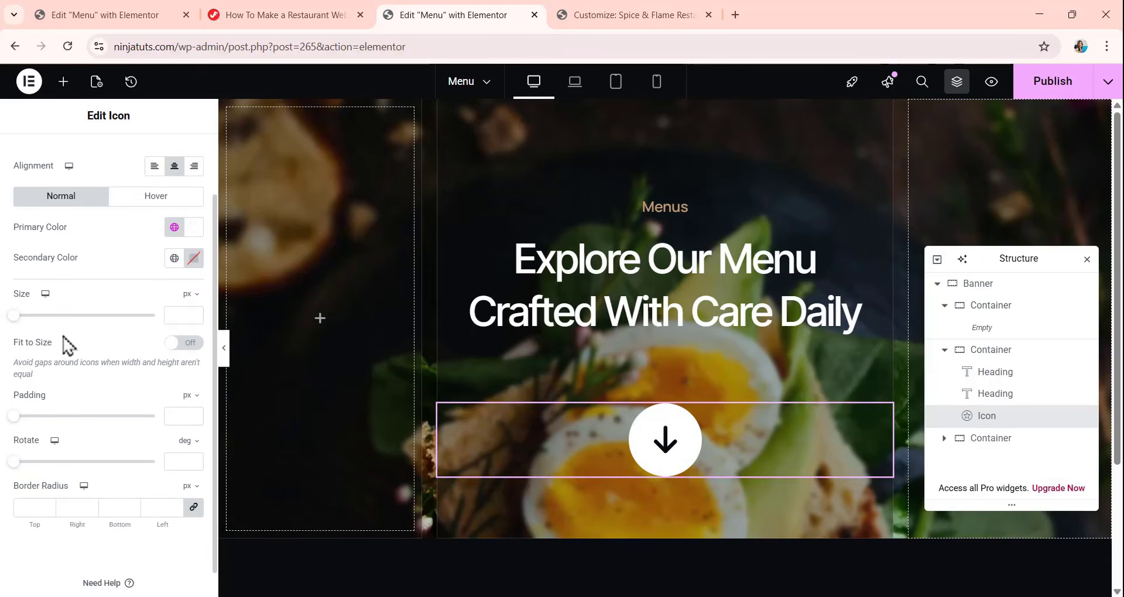
pyautogui.click(182, 315)
pyautogui.write('24')
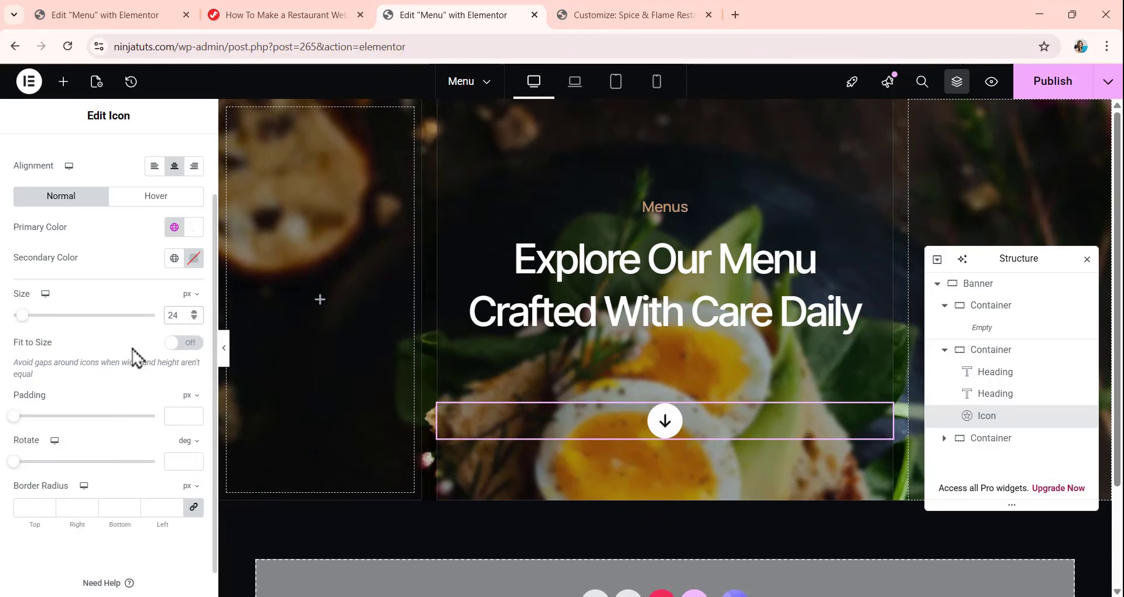
# Set the arrow icon's padding to 18 px and collapse the Banner container in the structure.
pyautogui.click(172, 416)
pyautogui.write('1')
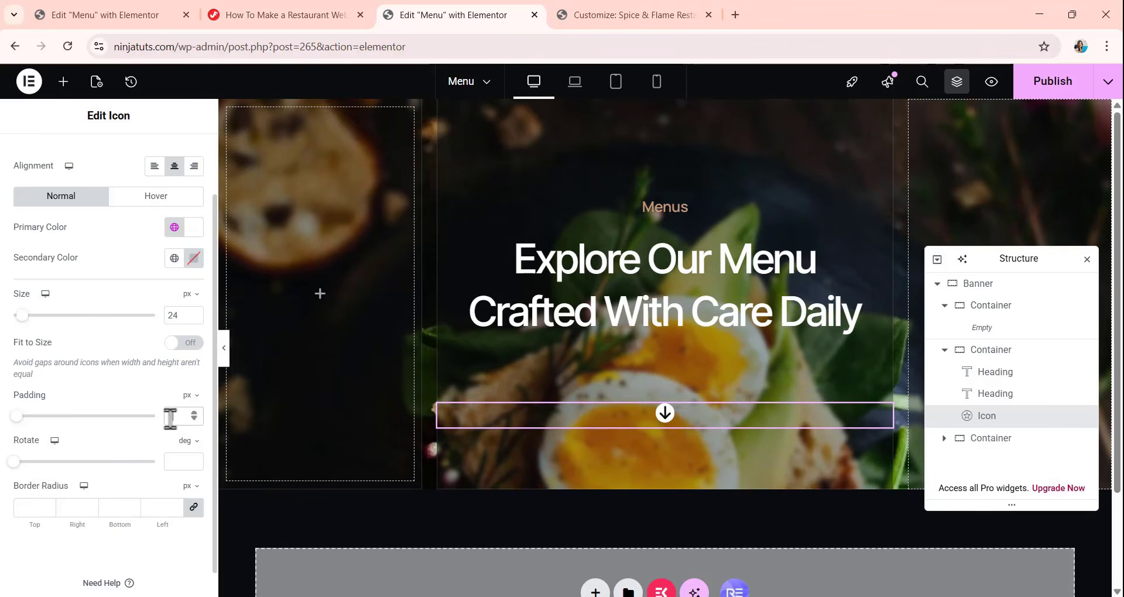
pyautogui.write('8')
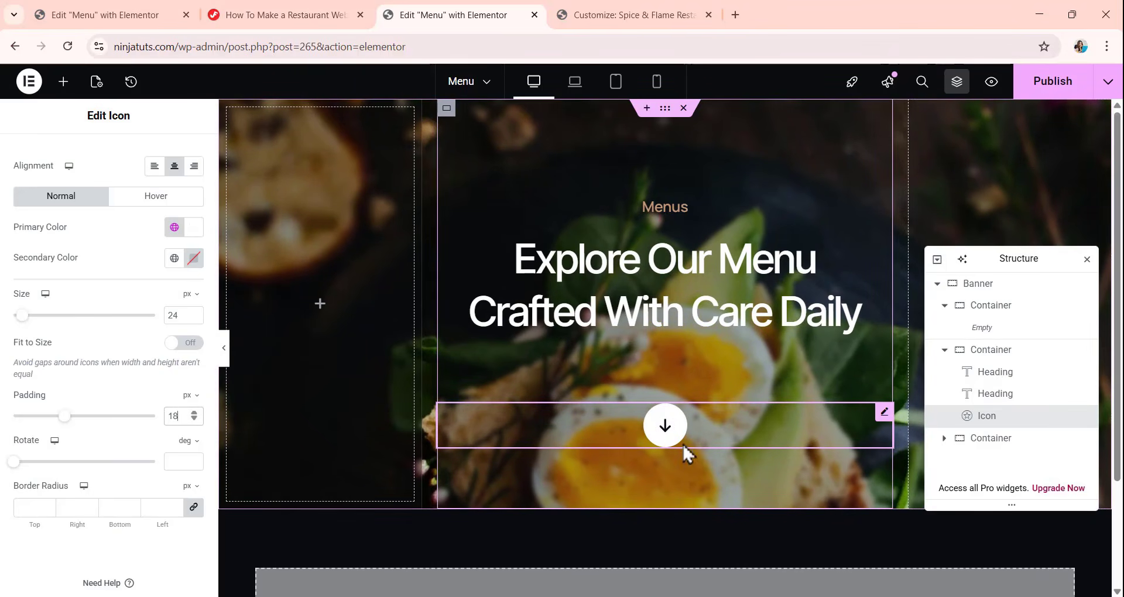
pyautogui.click(937, 283)
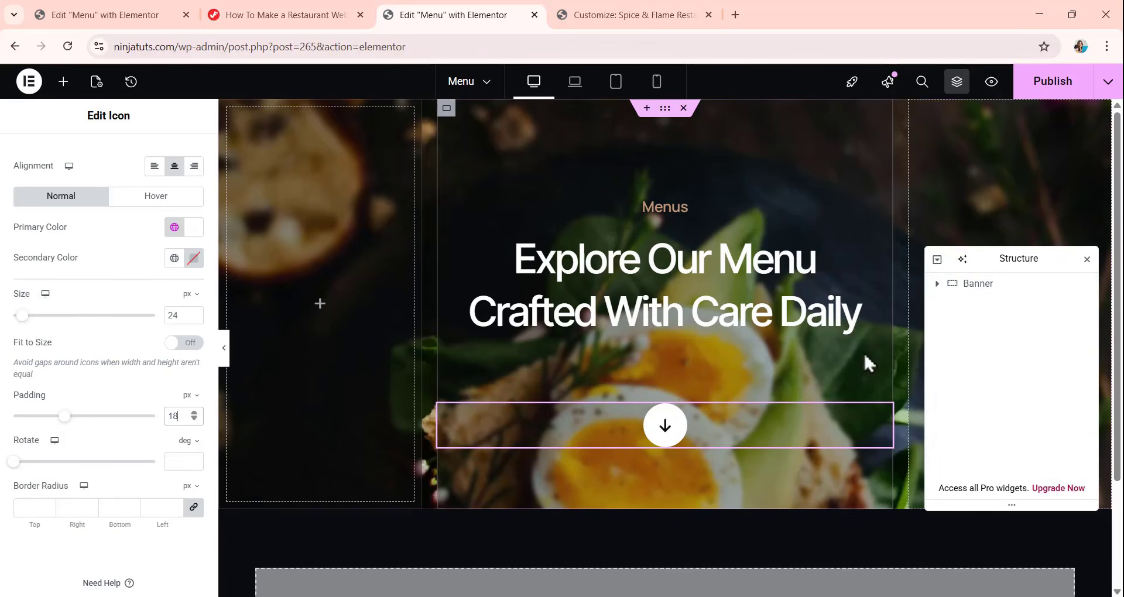
# Examine how the banner looks in the laptop view.
pyautogui.click(967, 284)
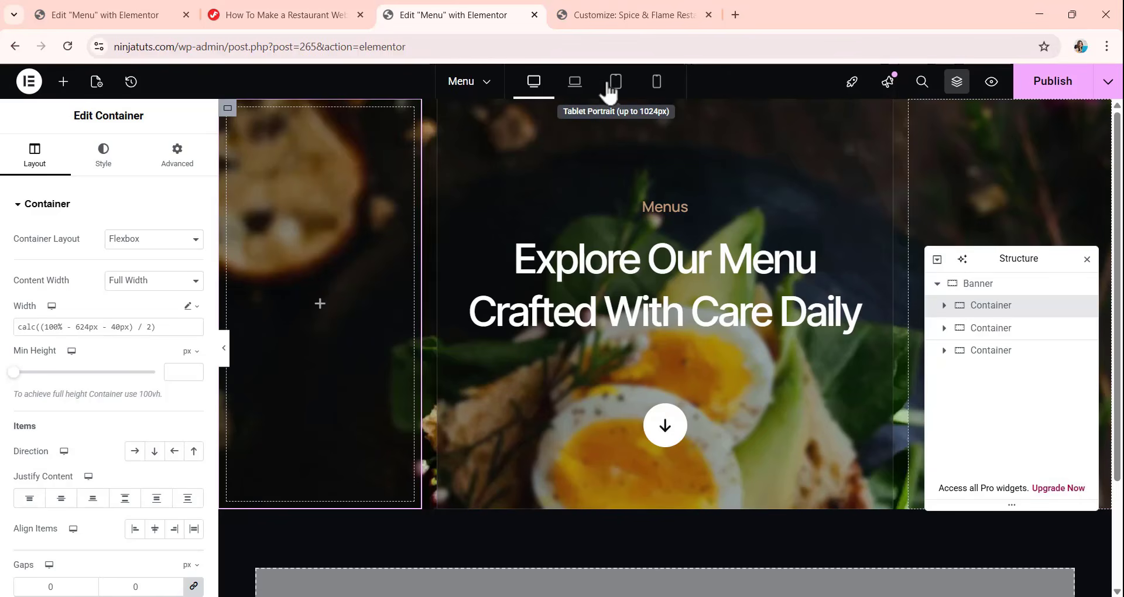
pyautogui.click(575, 85)
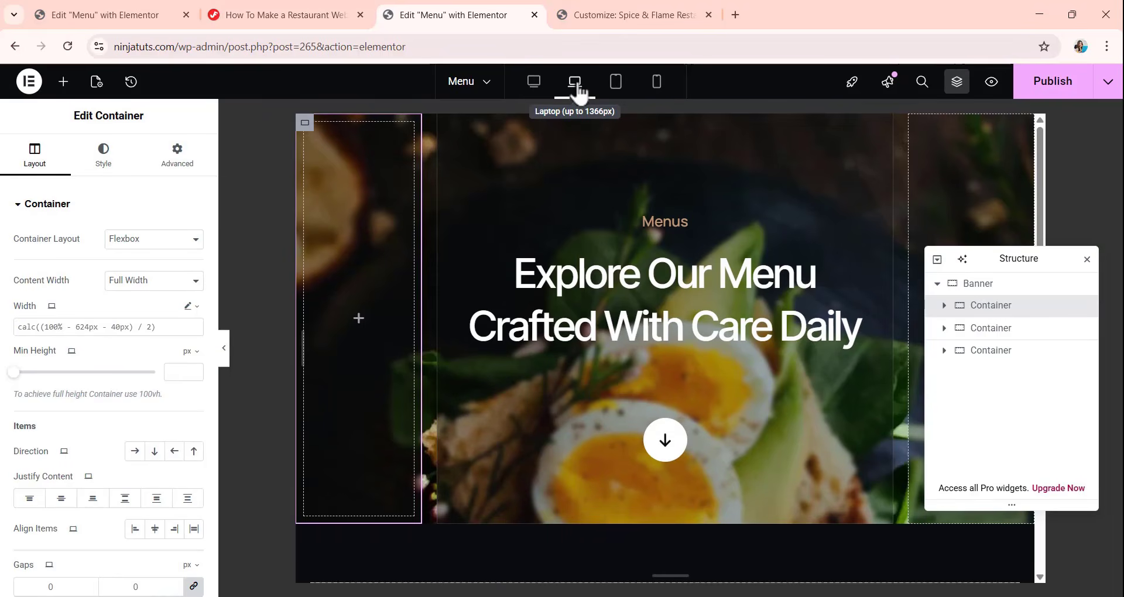
pyautogui.scroll(-1, 610, 234)
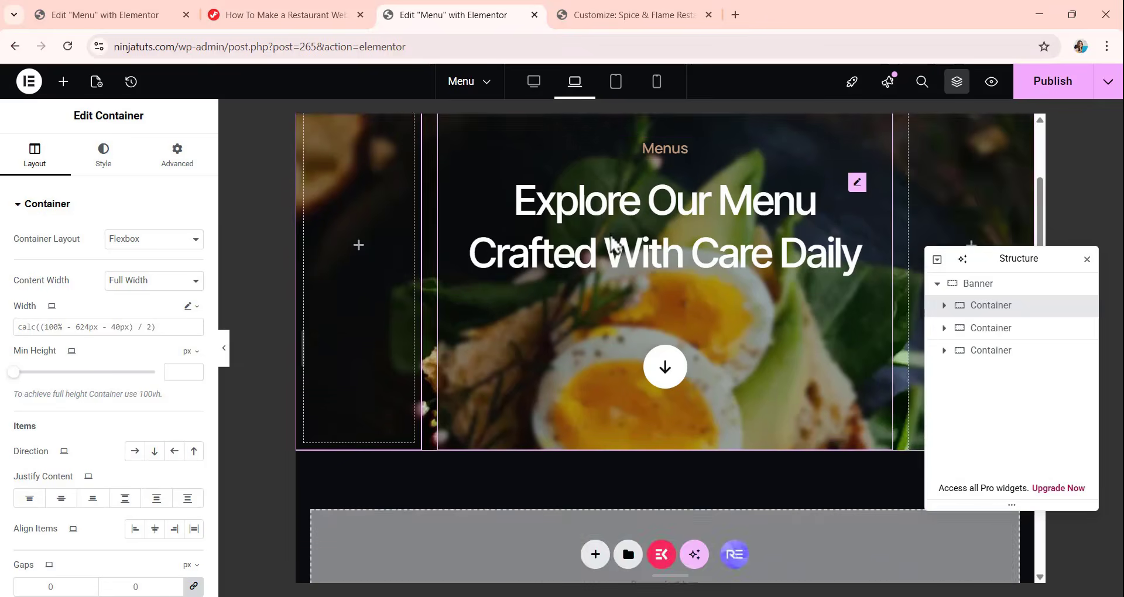
pyautogui.scroll(1, 612, 234)
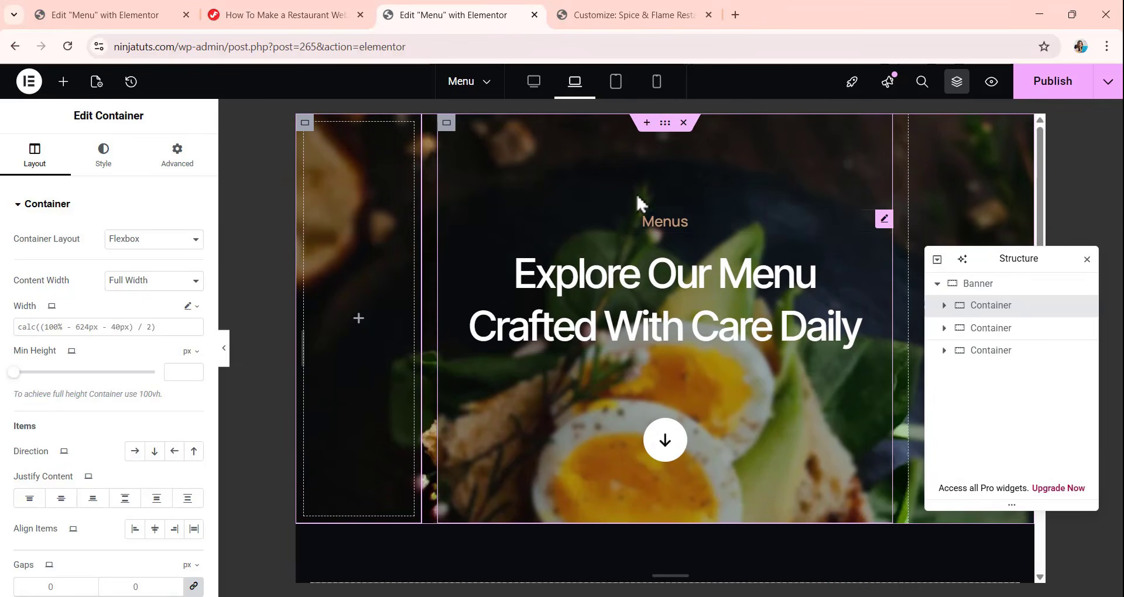
# For tablet, unlink the second nested container's padding and set it to 134 px top, 10 px right, 84 px bottom and 10 px left.
pyautogui.click(624, 94)
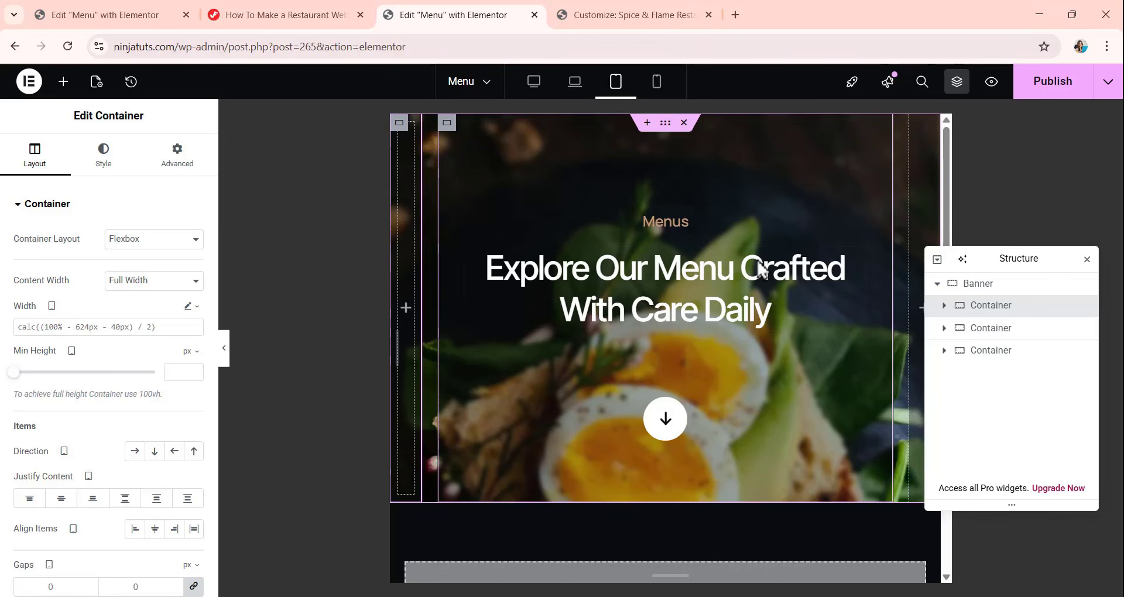
pyautogui.click(972, 328)
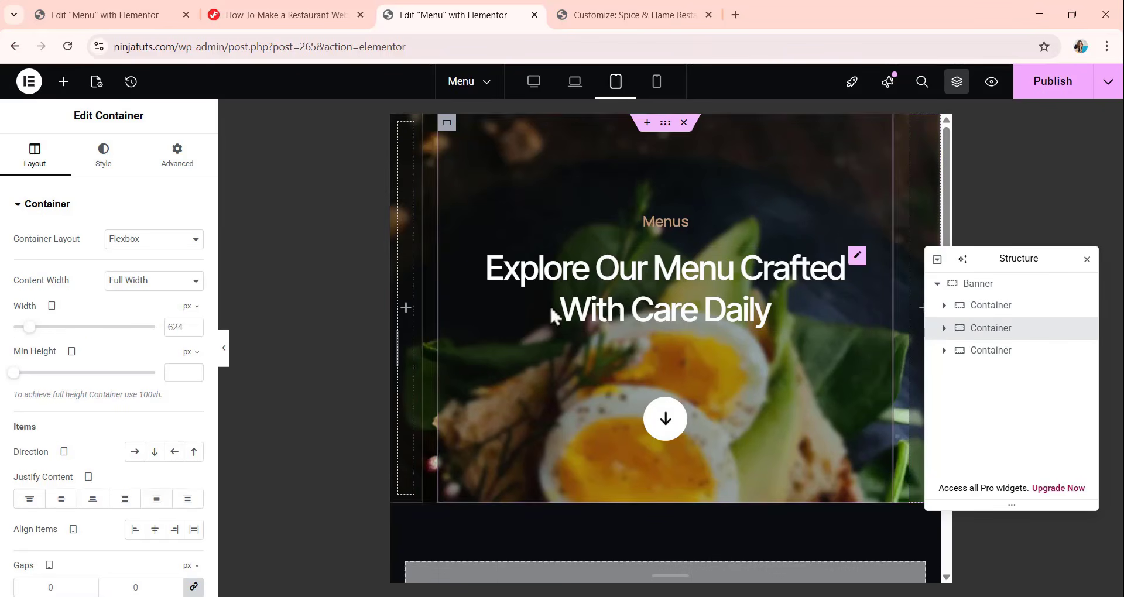
pyautogui.click(177, 167)
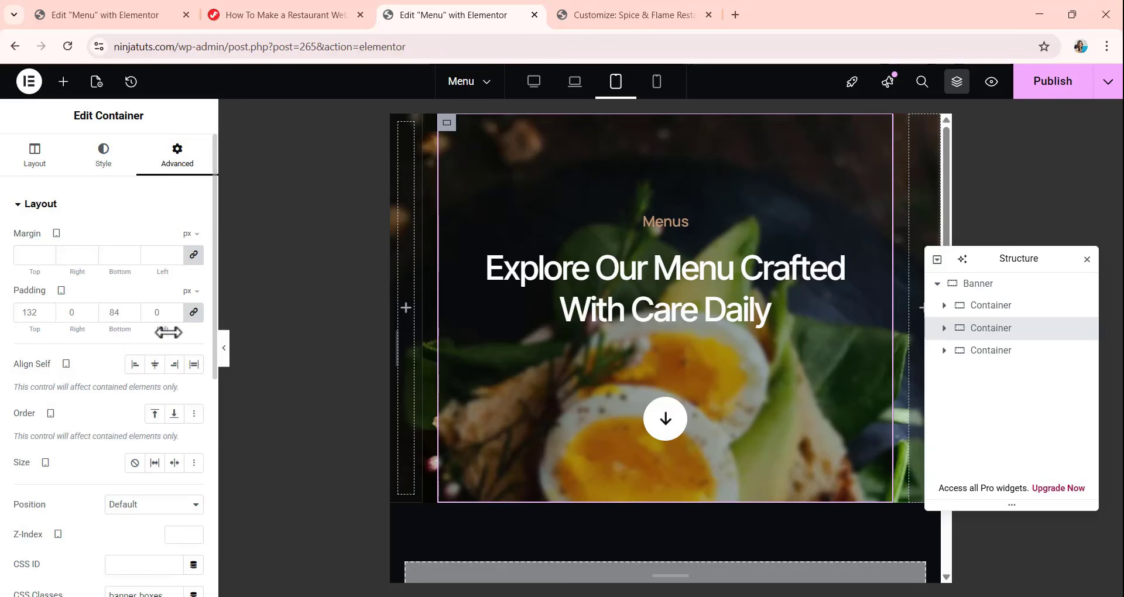
pyautogui.click(193, 313)
pyautogui.doubleClick(36, 313)
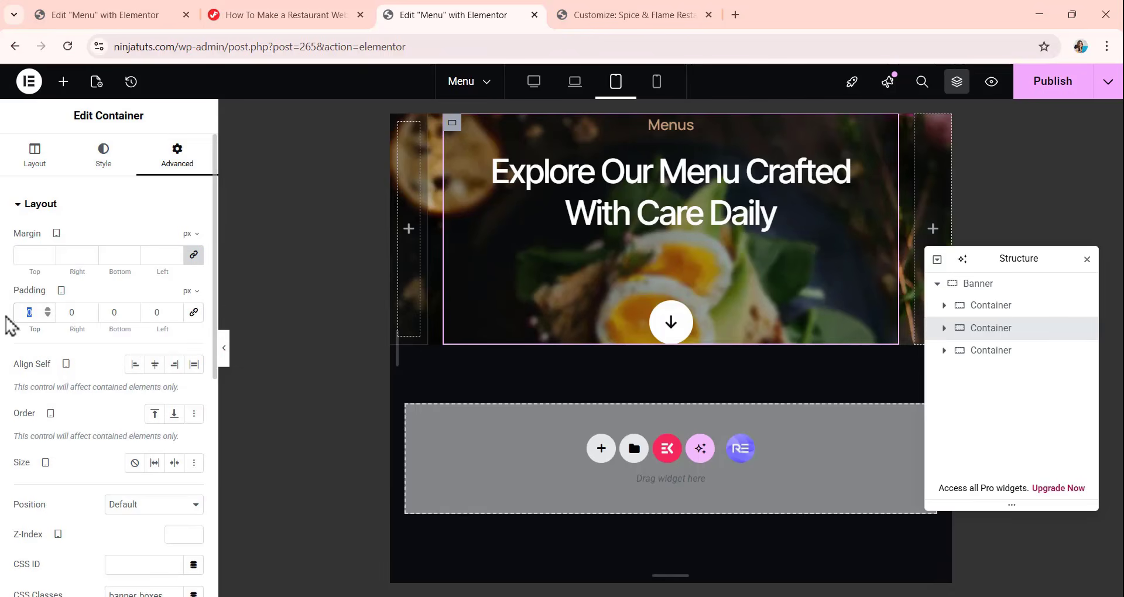
pyautogui.write('134')
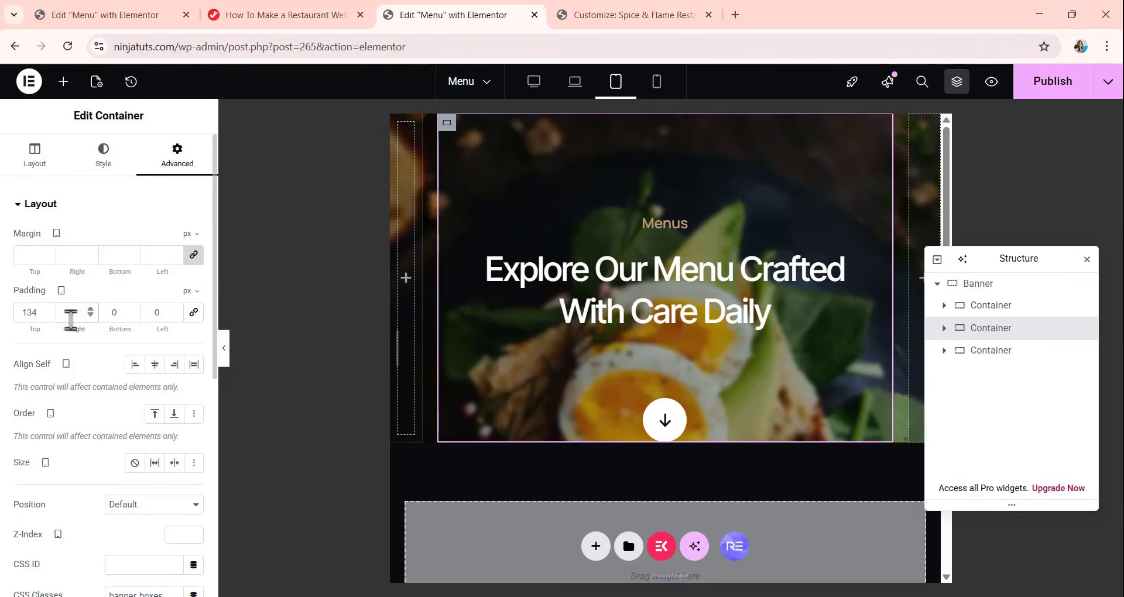
pyautogui.click(70, 316)
pyautogui.write('10')
pyautogui.doubleClick(114, 312)
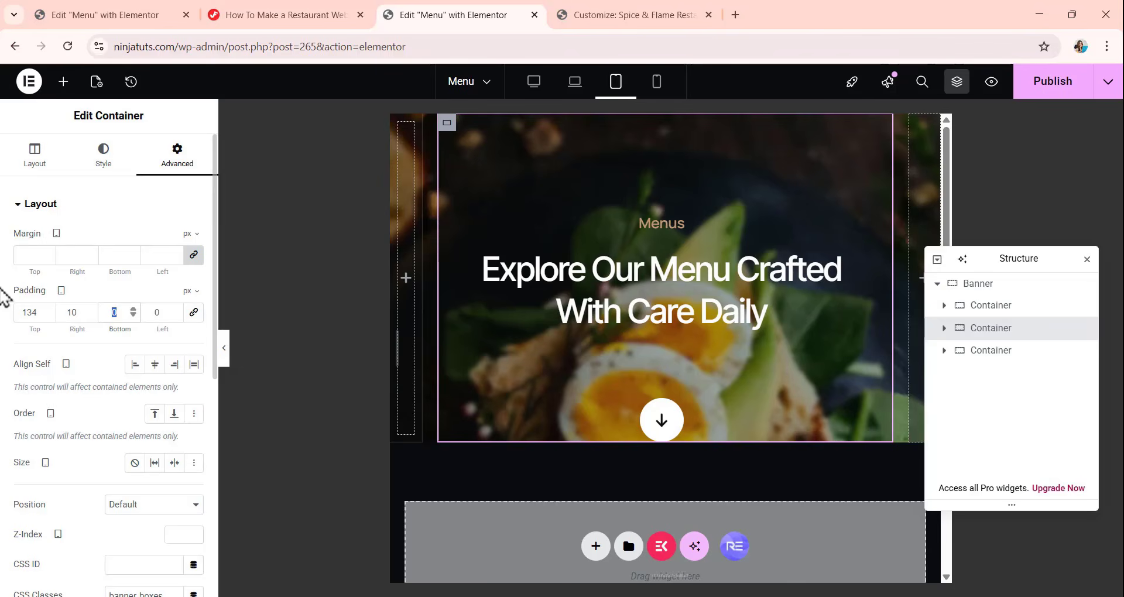
pyautogui.write('84')
pyautogui.doubleClick(142, 313)
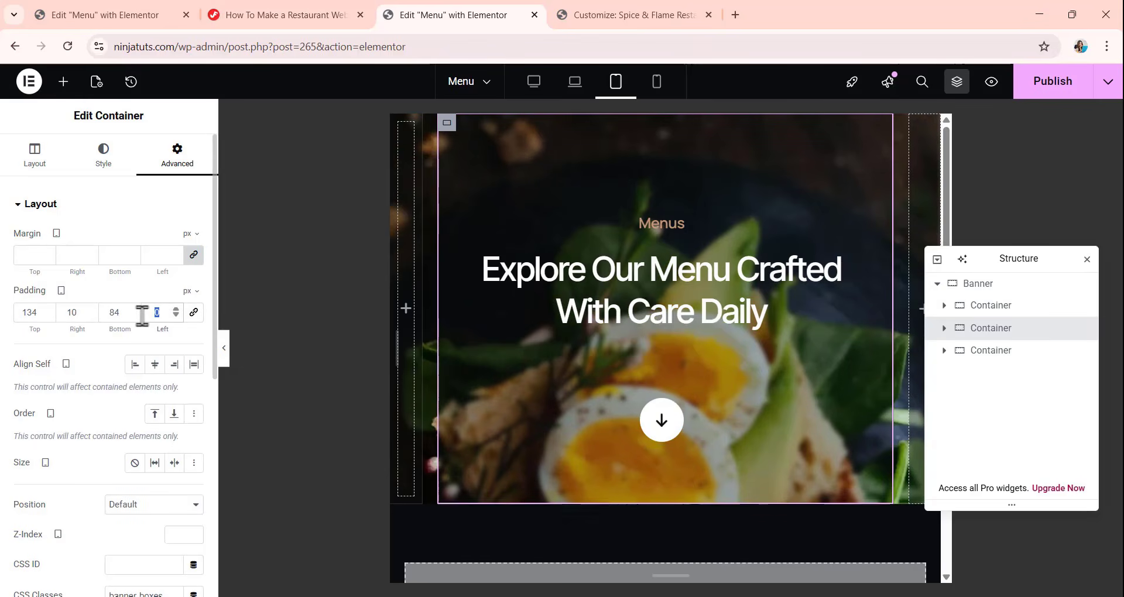
pyautogui.write('10')
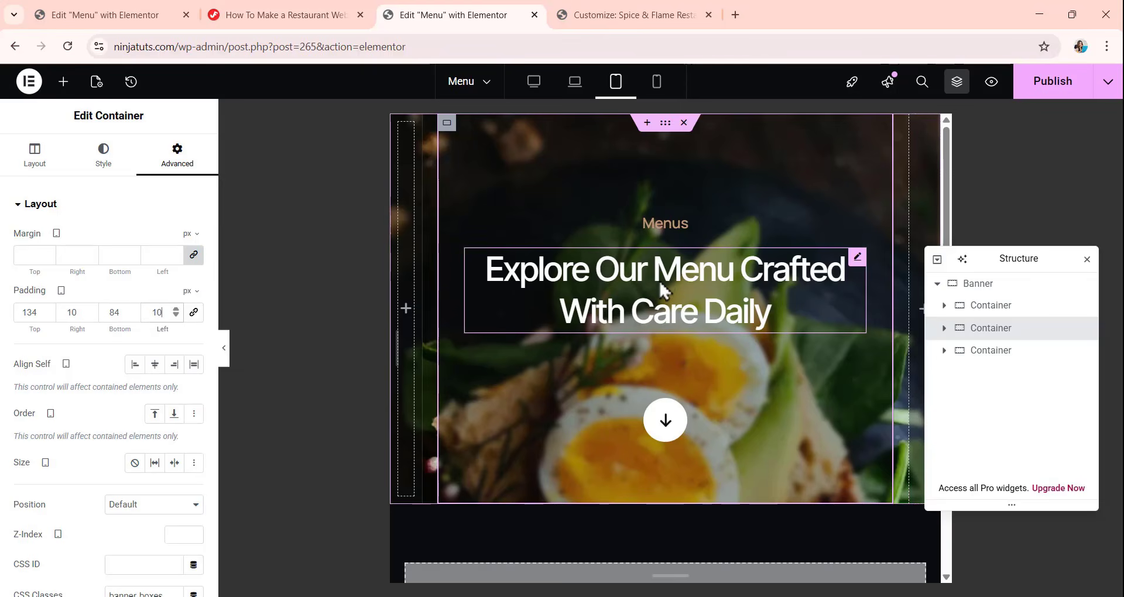
# For mobile, unlink the second nested container's padding and set it to 60 px top and bottom and 10 px right and left.
pyautogui.click(657, 83)
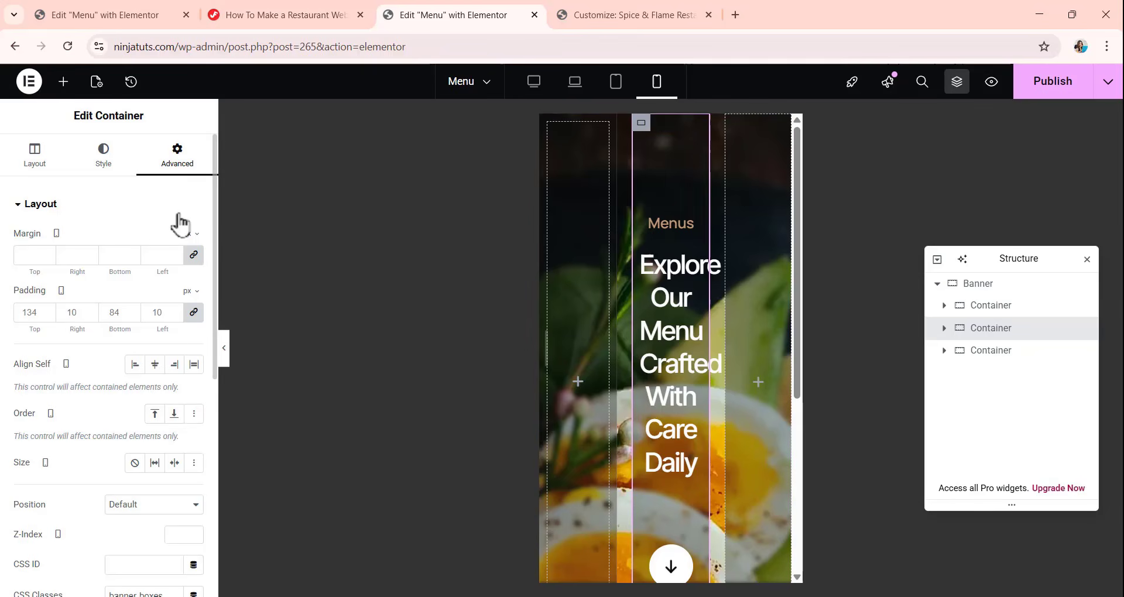
pyautogui.click(193, 318)
pyautogui.moveTo(41, 315); pyautogui.dragTo(6, 320)
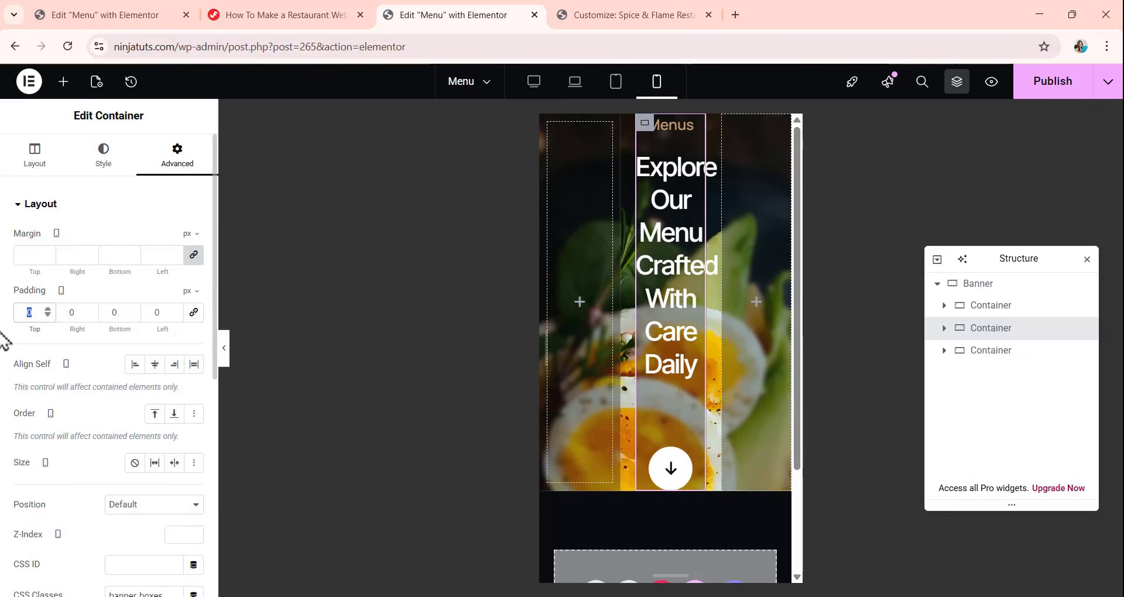
pyautogui.write('60')
pyautogui.click(57, 316)
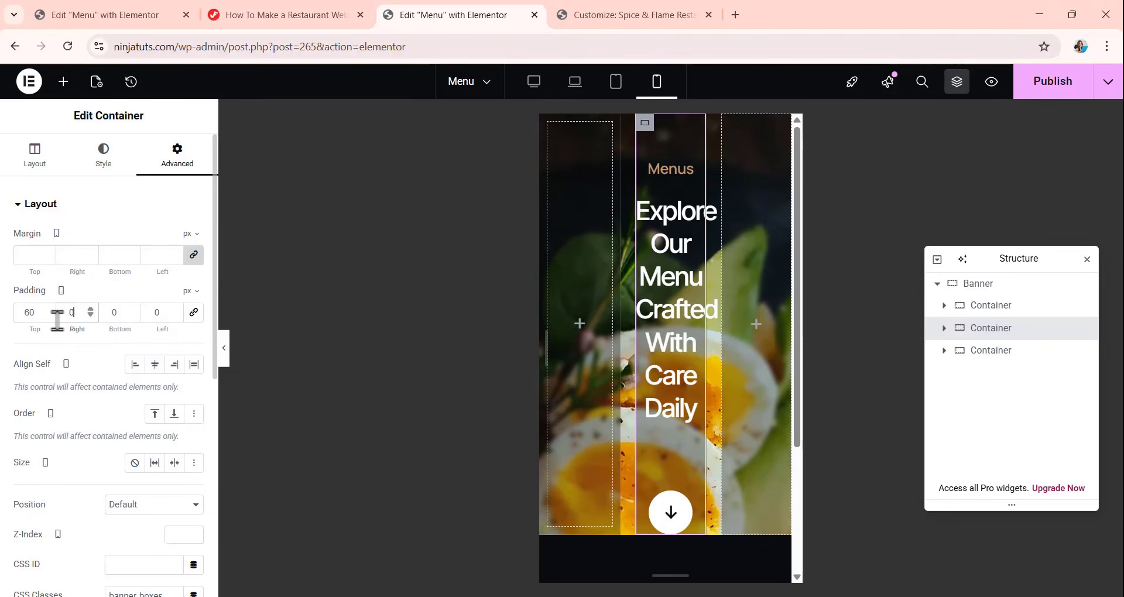
pyautogui.write('10')
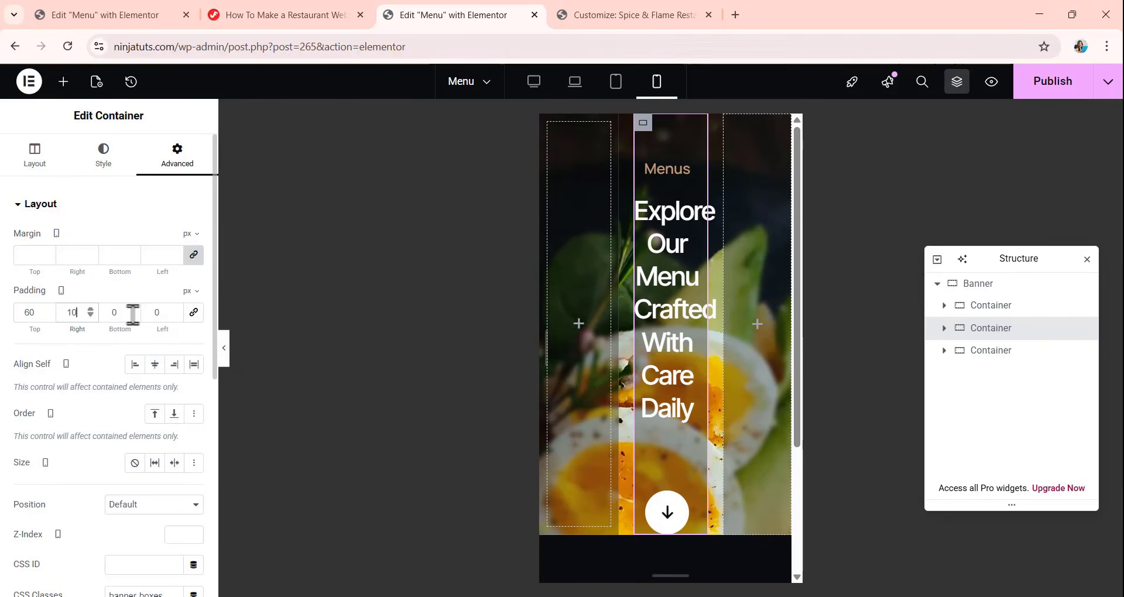
pyautogui.press('Tab')
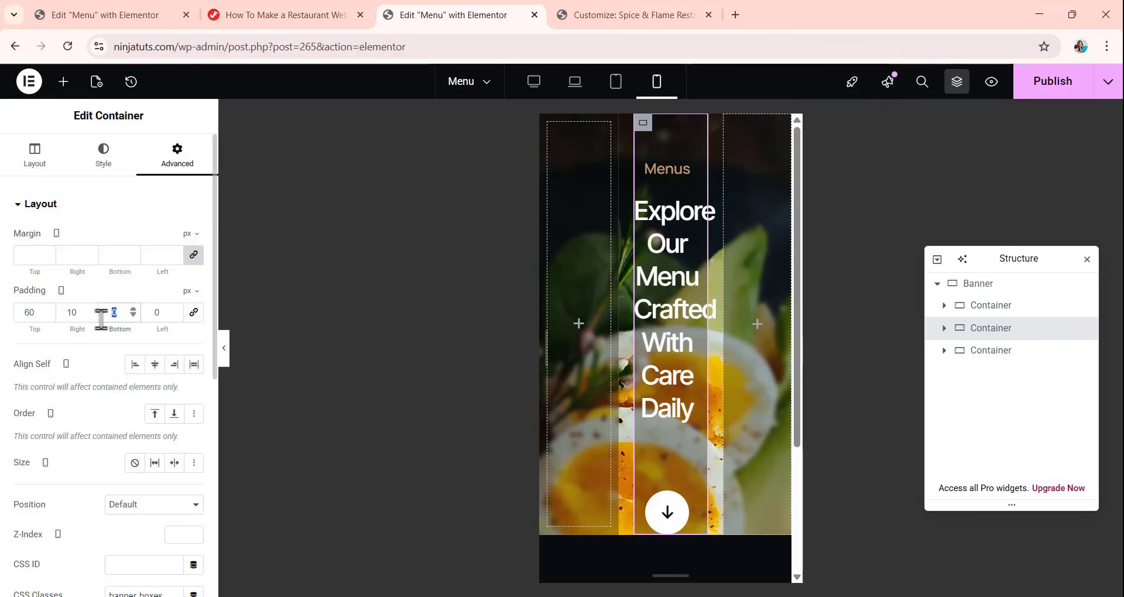
pyautogui.write('60')
pyautogui.press('Tab')
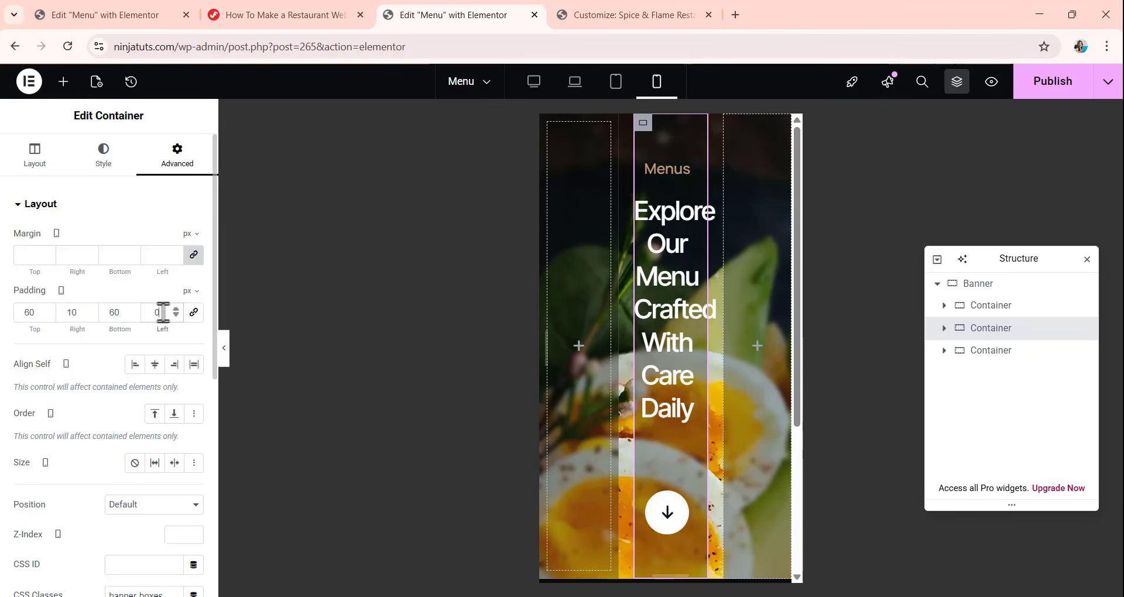
pyautogui.write('10')
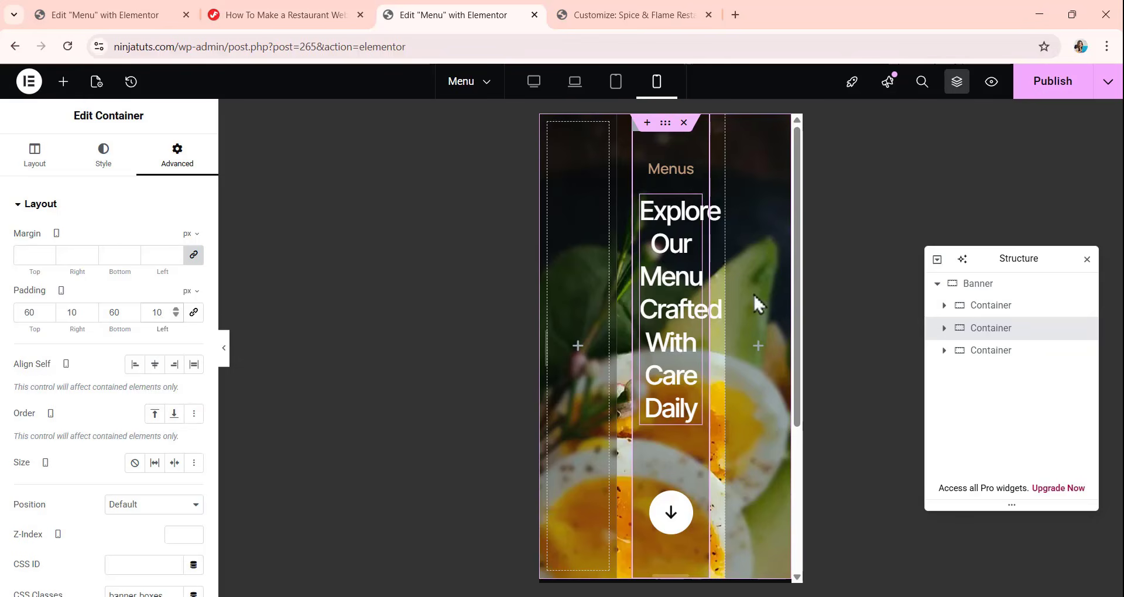
# For mobile, unlink the main heading's margin values and set its bottom margin to 30 px.
pyautogui.click(696, 216)
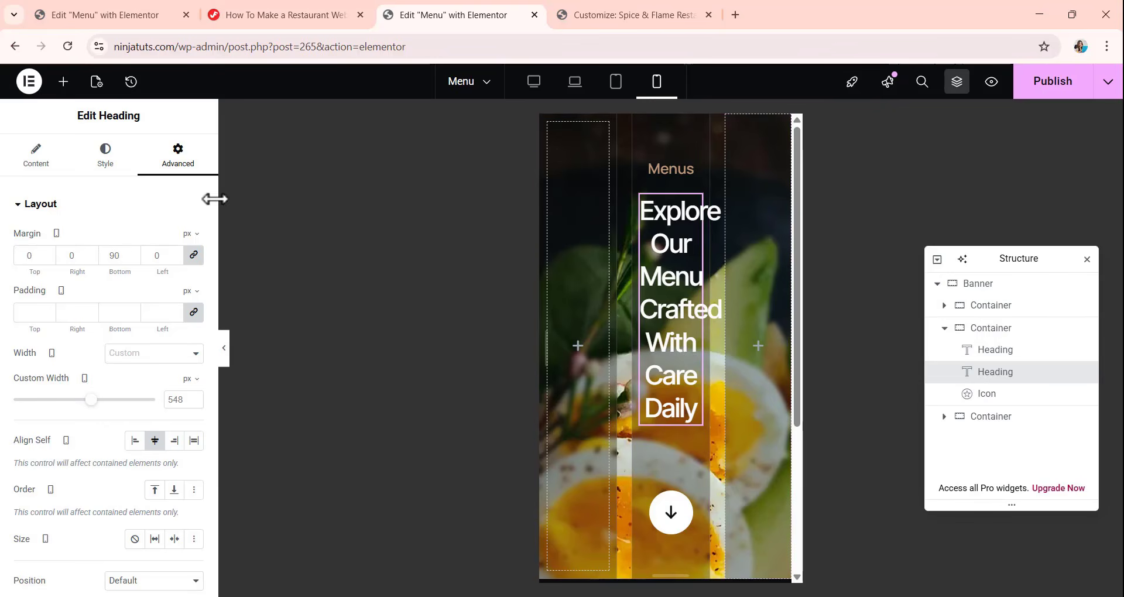
pyautogui.click(193, 256)
pyautogui.doubleClick(121, 258)
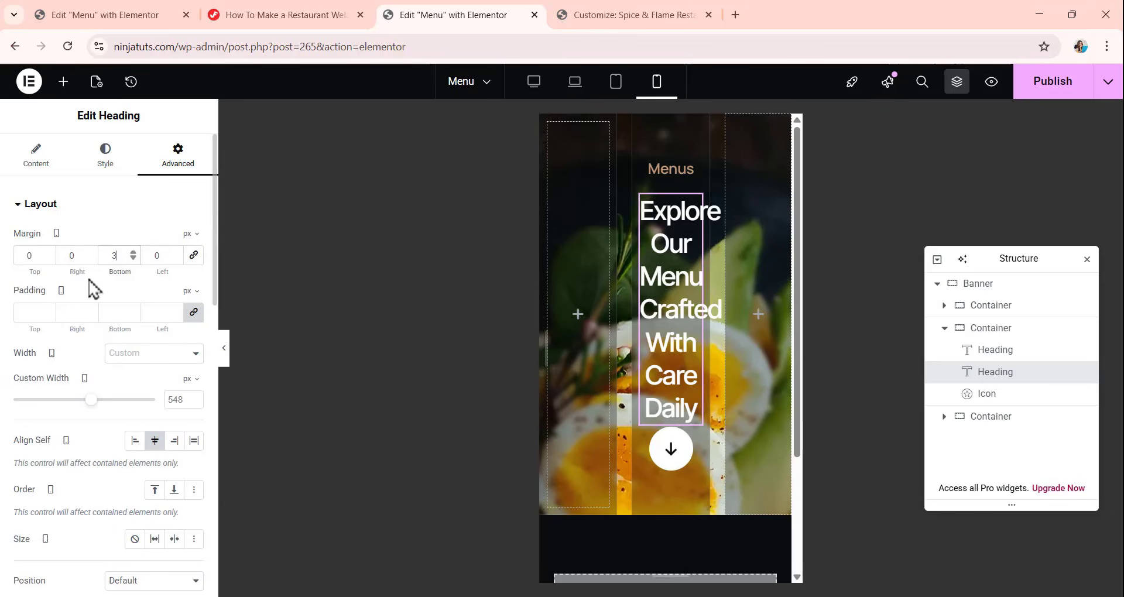
pyautogui.write('30')
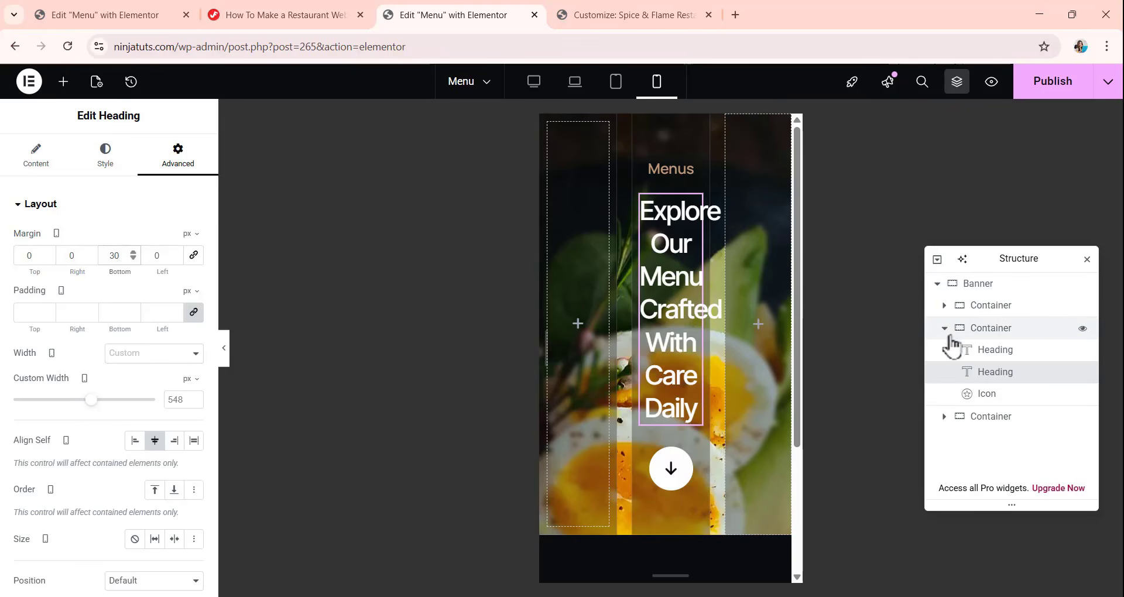
# For mobile, switch the first nested container's width unit to percent and set the width to 10%.
pyautogui.click(997, 306)
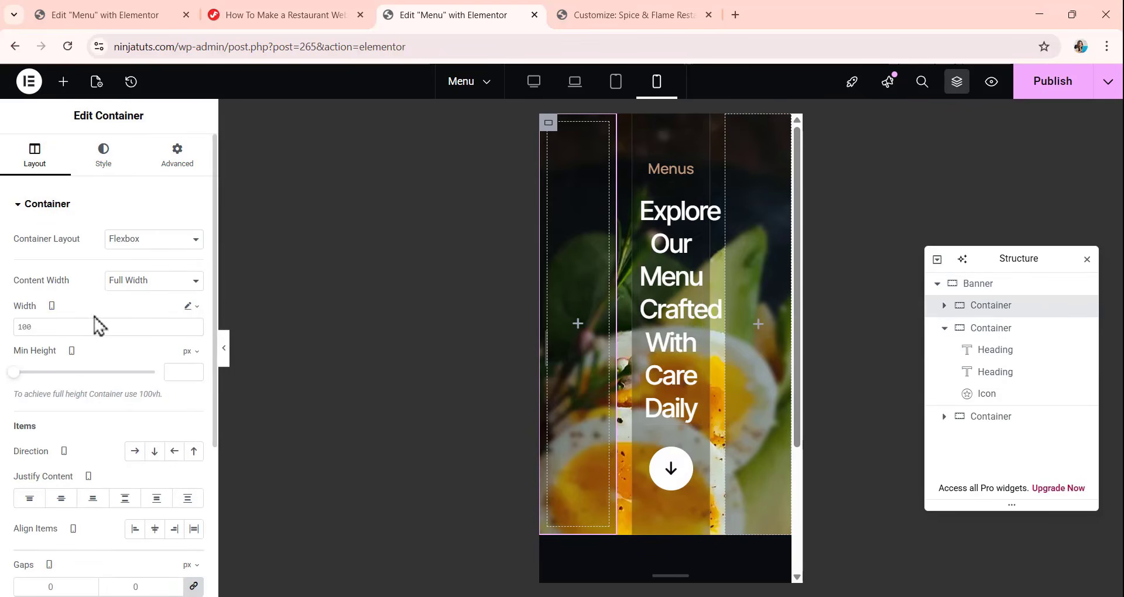
pyautogui.click(189, 308)
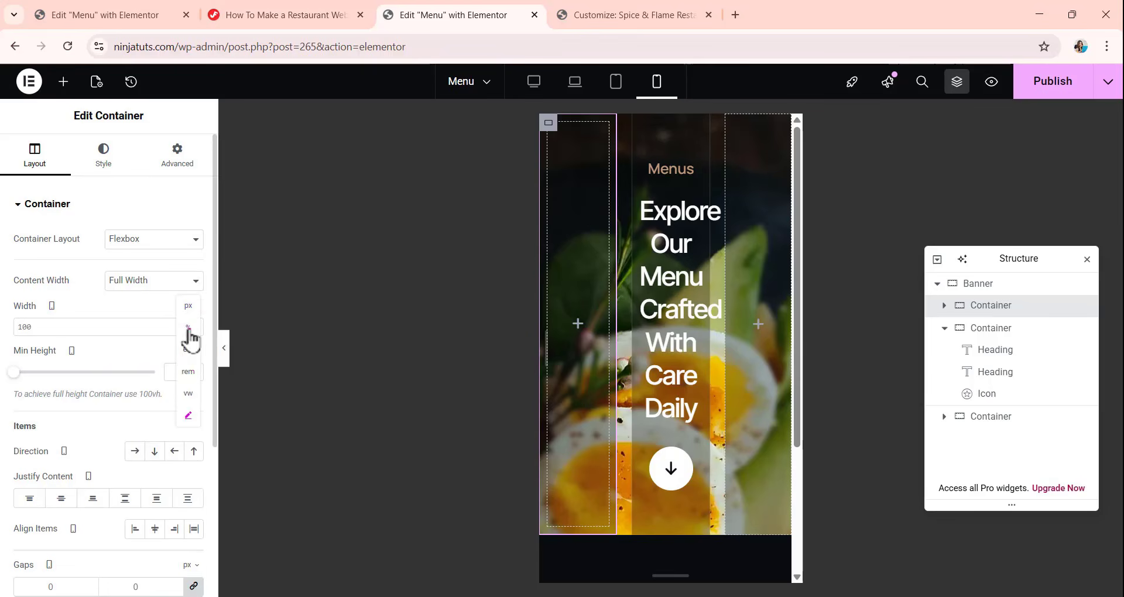
pyautogui.click(189, 329)
pyautogui.click(179, 330)
pyautogui.press('BackSpace')
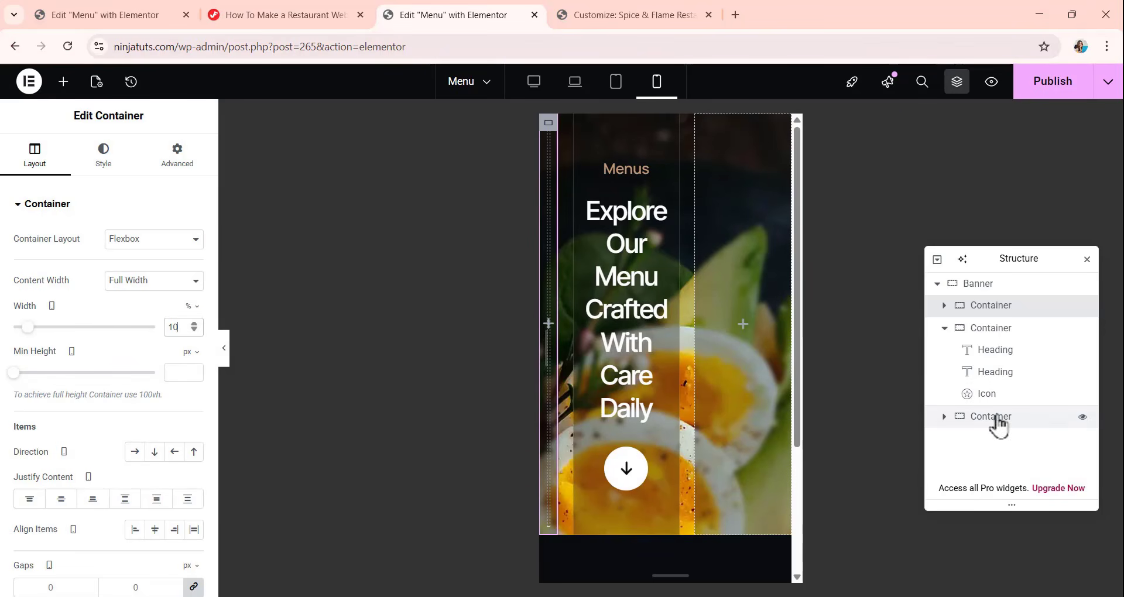
# For mobile, switch the third nested container's width unit to percent and set the width to 10%.
pyautogui.click(932, 419)
pyautogui.click(29, 167)
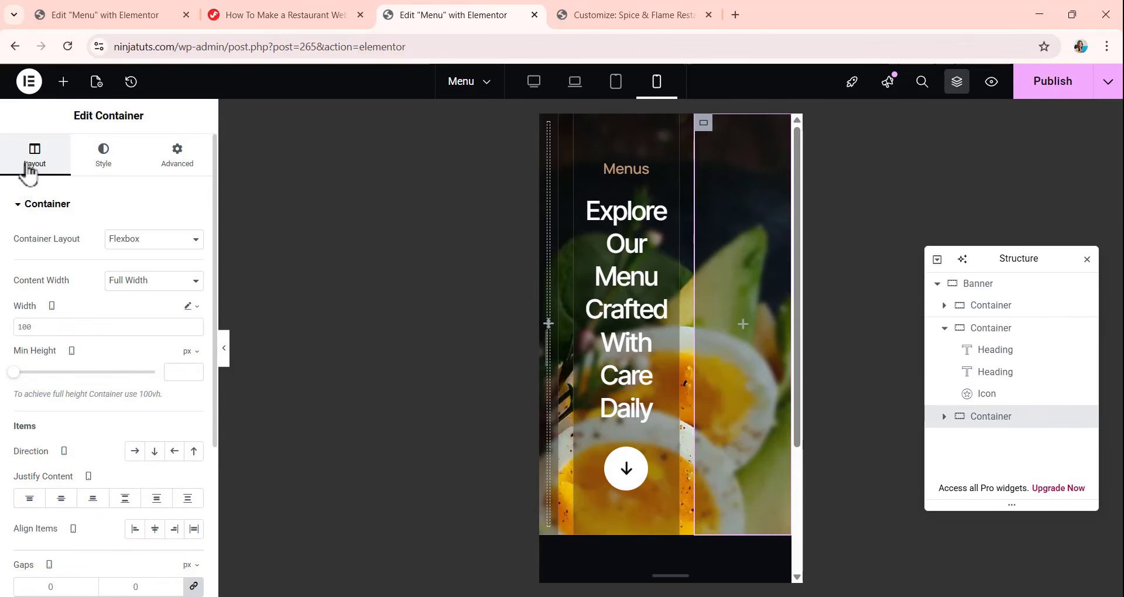
pyautogui.click(189, 305)
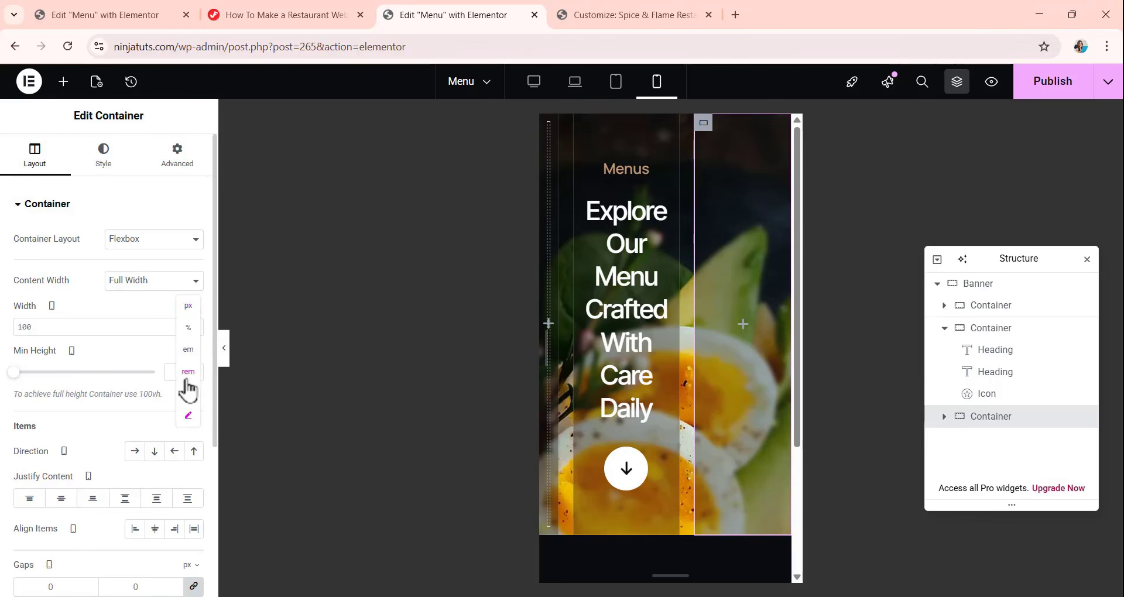
pyautogui.click(188, 327)
pyautogui.write('10')
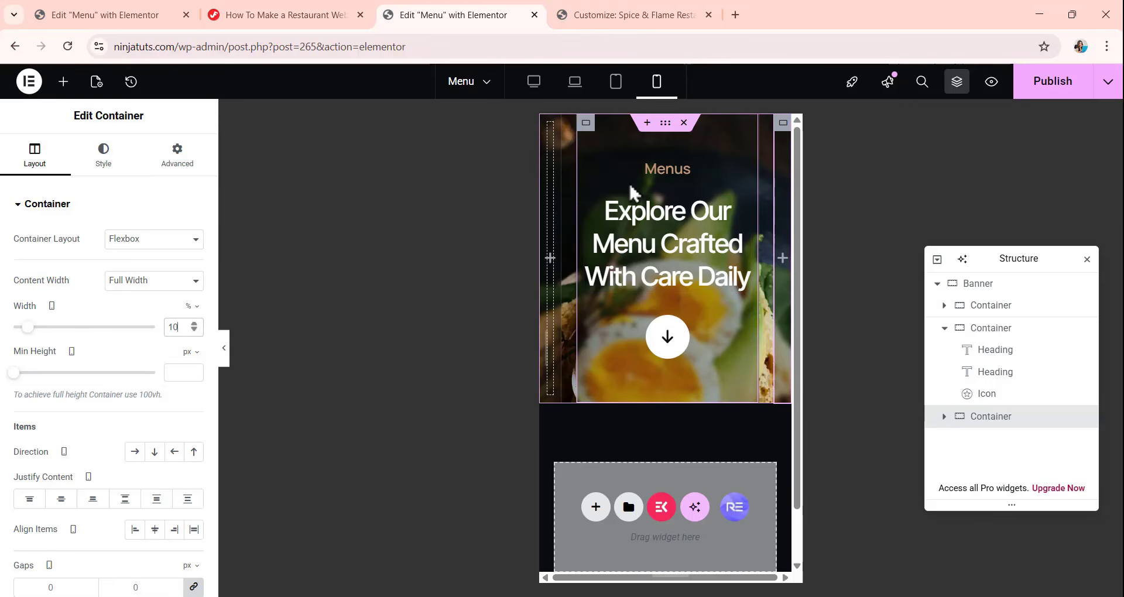
# Review the finished banner in the desktop, laptop, tablet and mobile views.
pyautogui.click(534, 85)
pyautogui.click(576, 83)
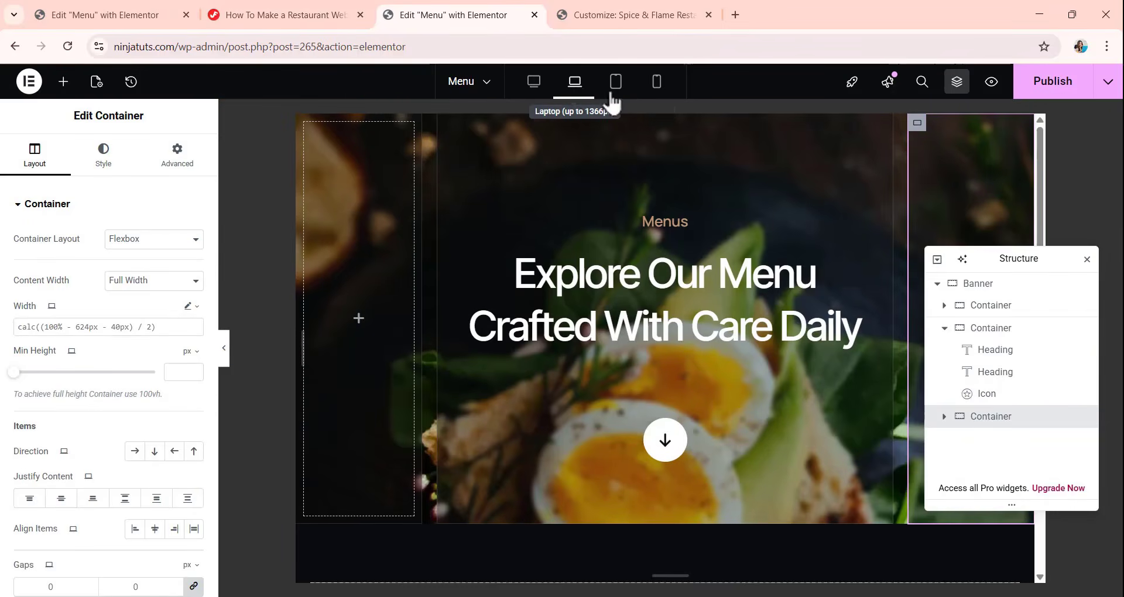
pyautogui.click(622, 97)
pyautogui.click(656, 97)
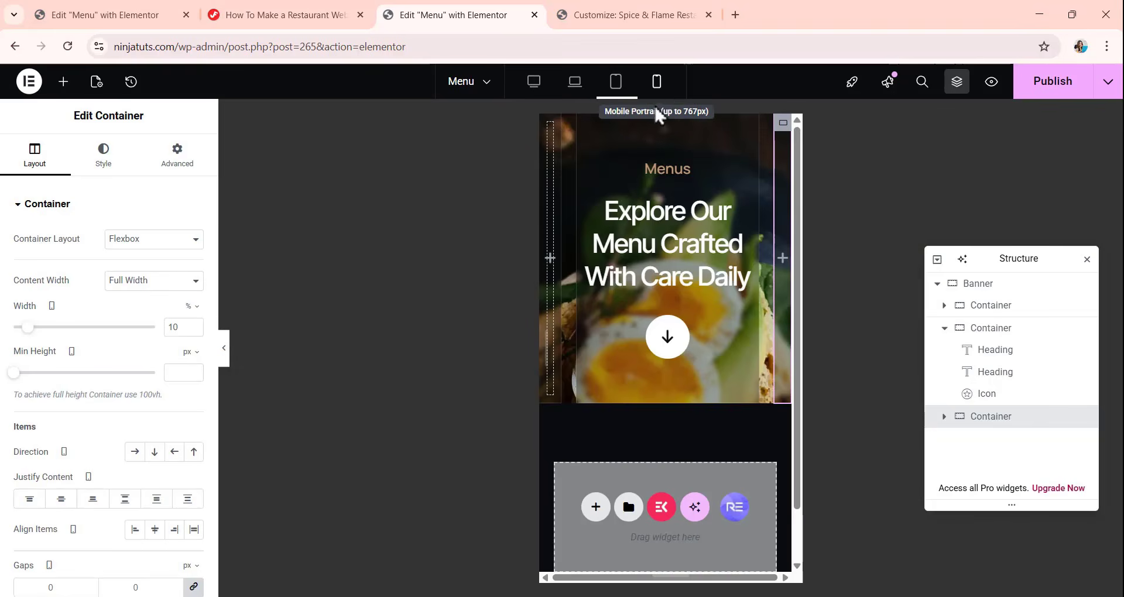
# Return to the desktop view and collapse the Banner container in the structure.
pyautogui.click(534, 80)
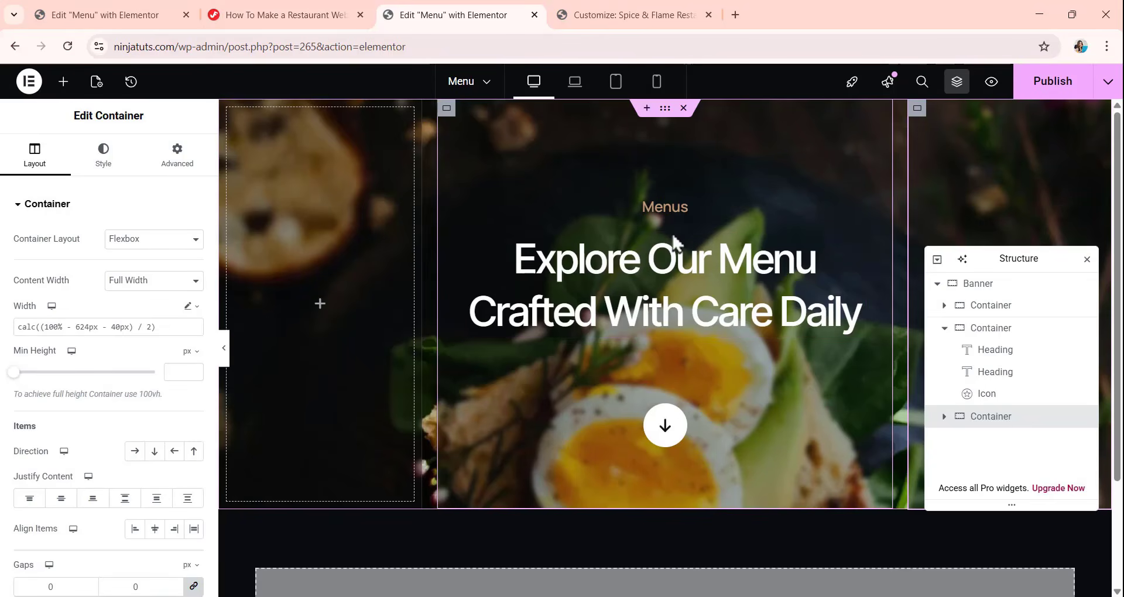
pyautogui.click(937, 285)
pyautogui.scroll(-2, 610, 251)
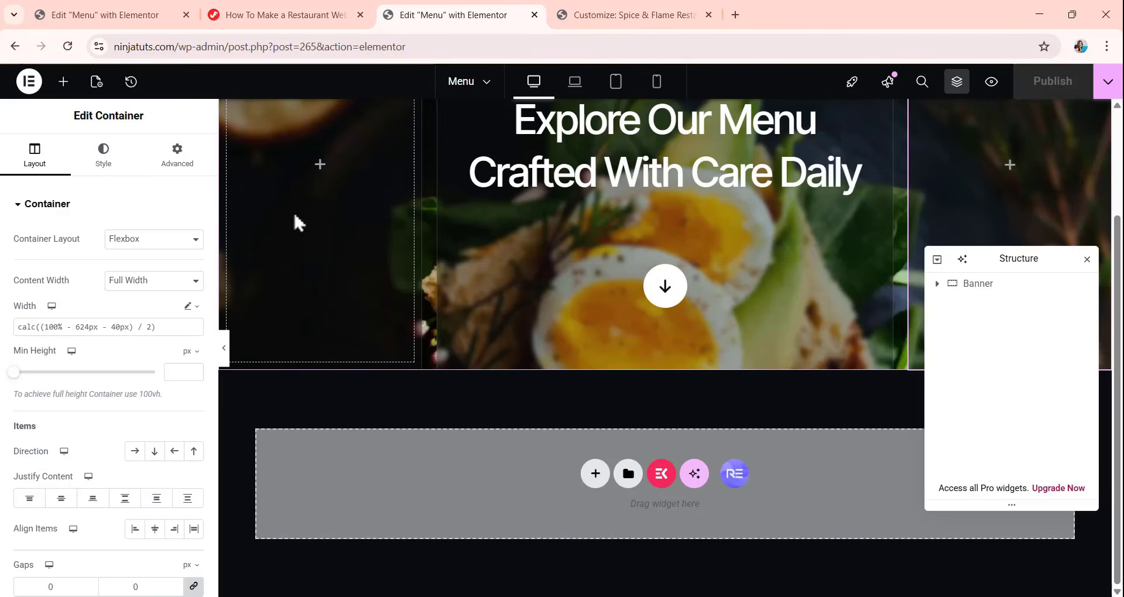
# From the Pages list, open the WordPress admin in a new tab and reopen the Menu page with Elementor.
pyautogui.scroll(2, 318, 285)
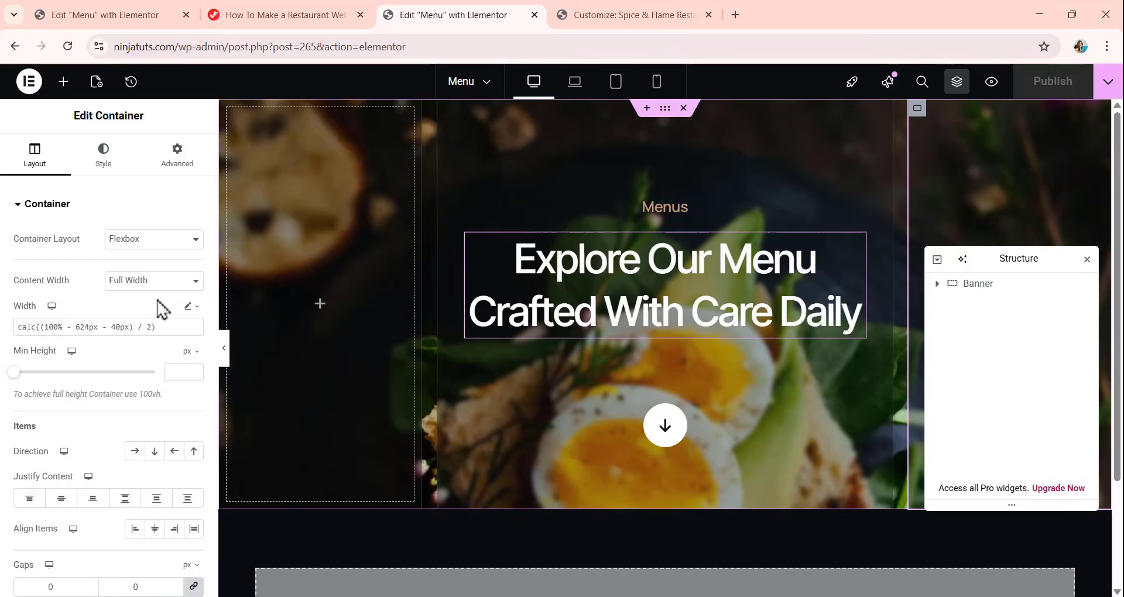
pyautogui.click(14, 46)
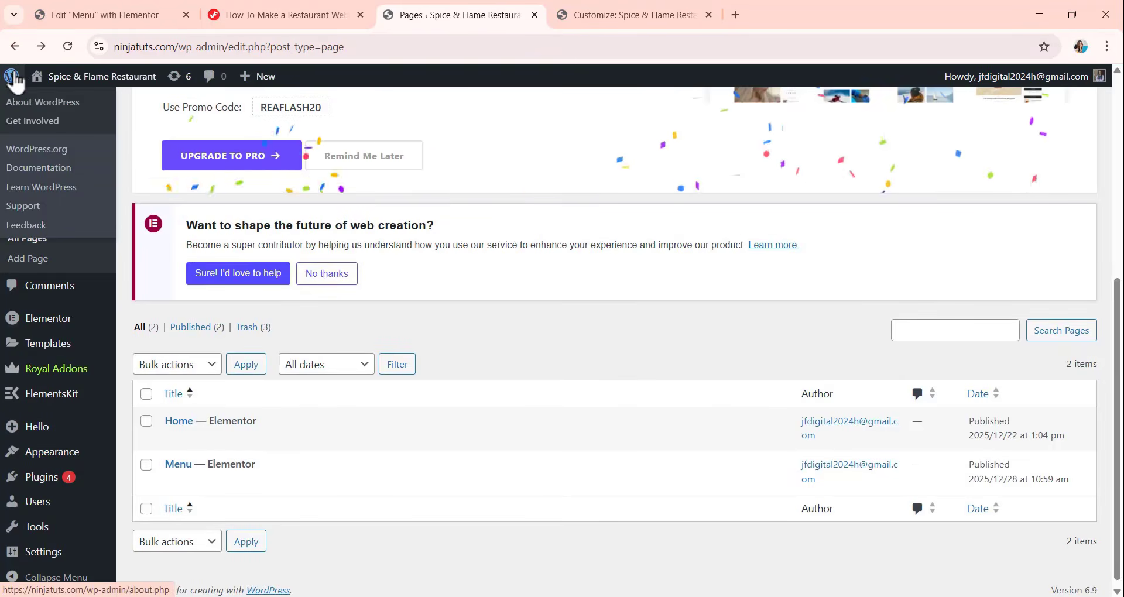
pyautogui.rightClick(12, 76)
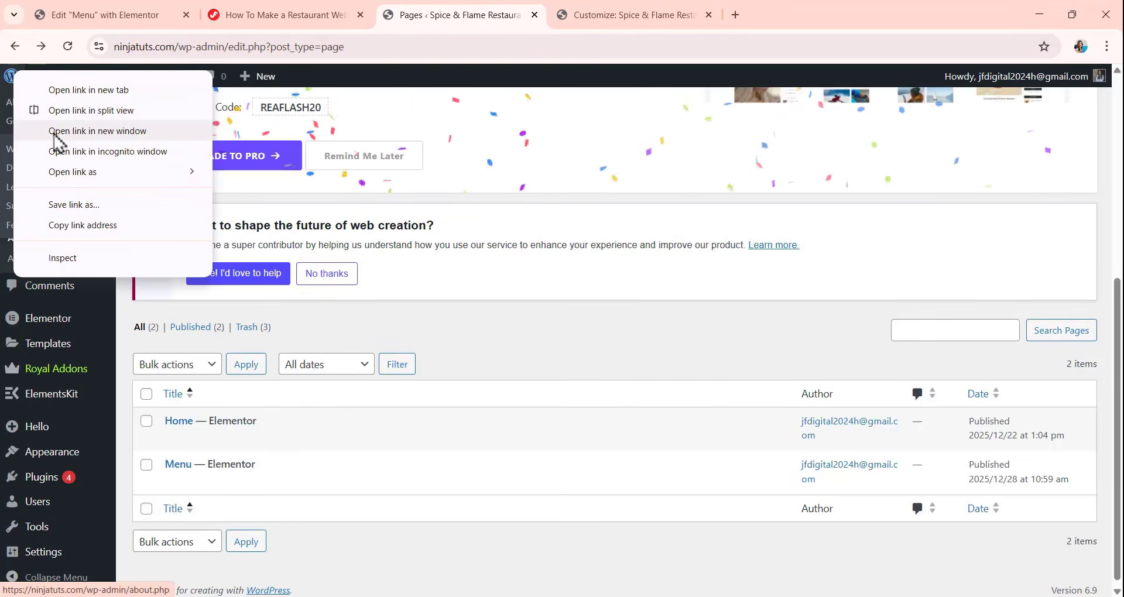
pyautogui.click(67, 89)
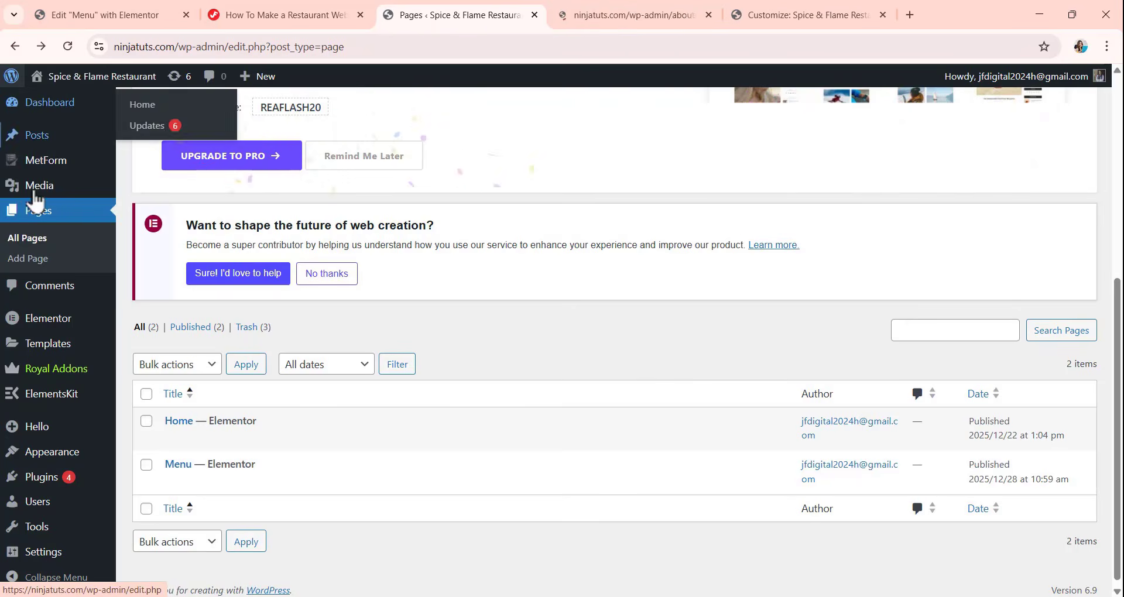
pyautogui.click(316, 484)
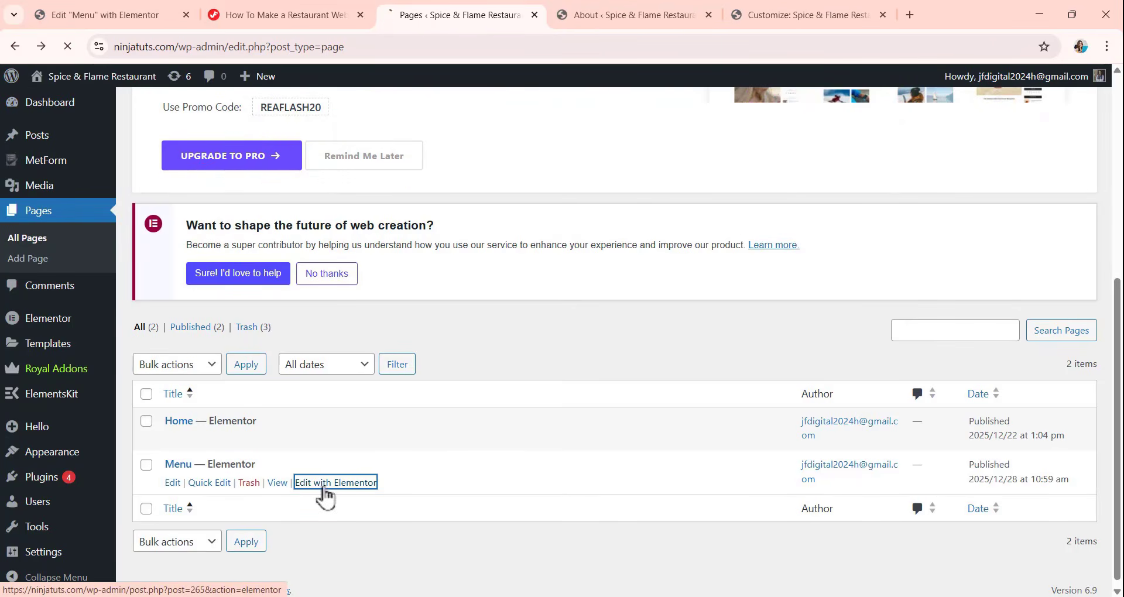
# In the new admin tab, open the Home page with Elementor and go to its Popular dishes section.
pyautogui.click(737, 18)
pyautogui.click(645, 16)
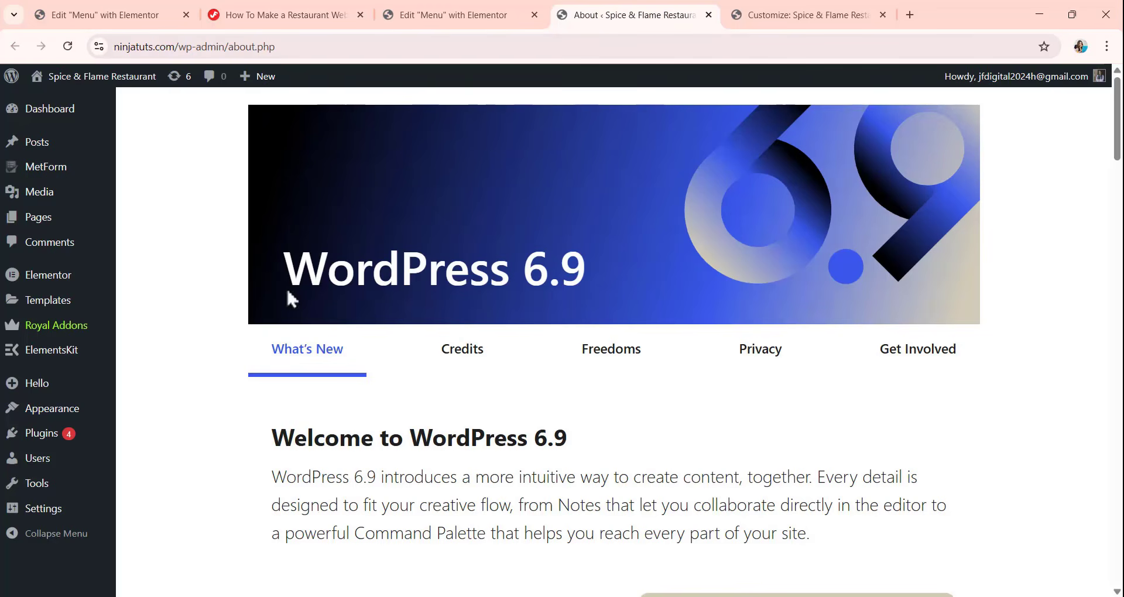
pyautogui.click(41, 220)
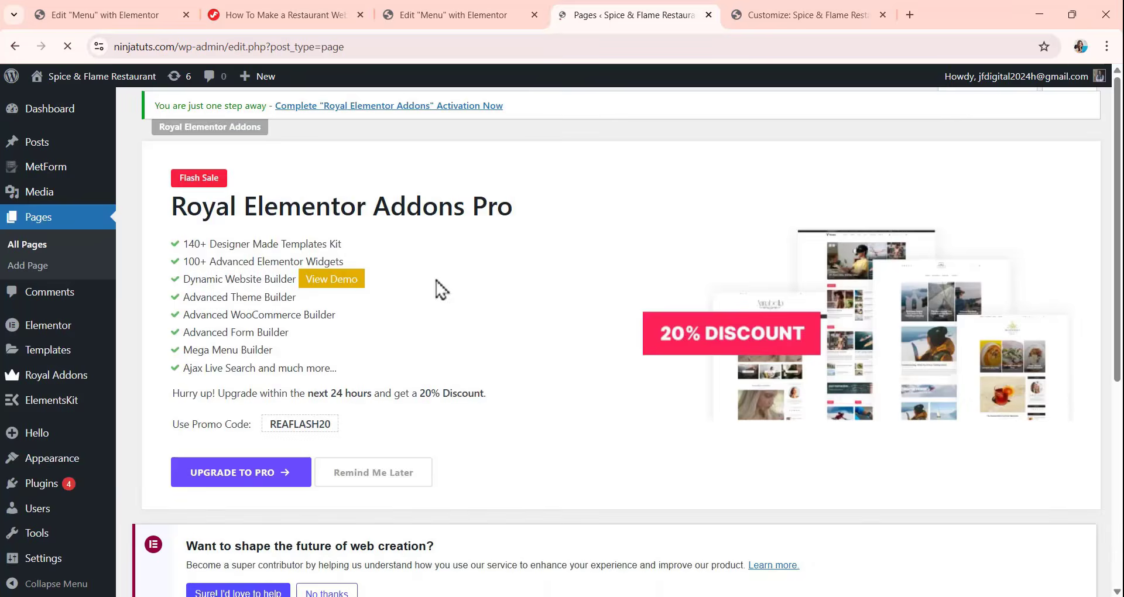
pyautogui.scroll(-5, 430, 310)
pyautogui.click(337, 432)
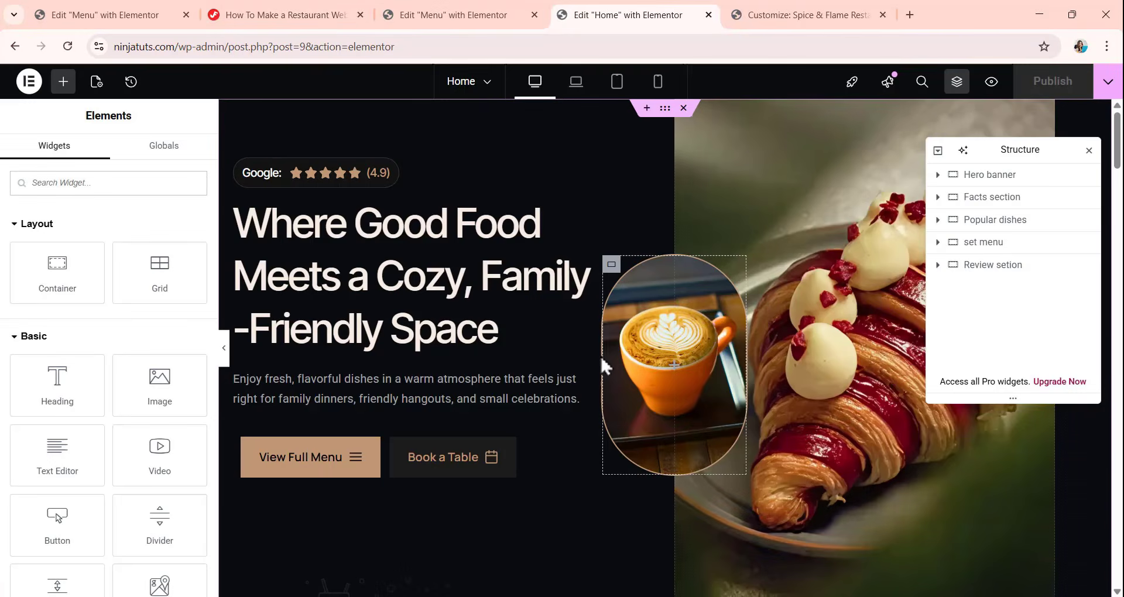
pyautogui.click(967, 220)
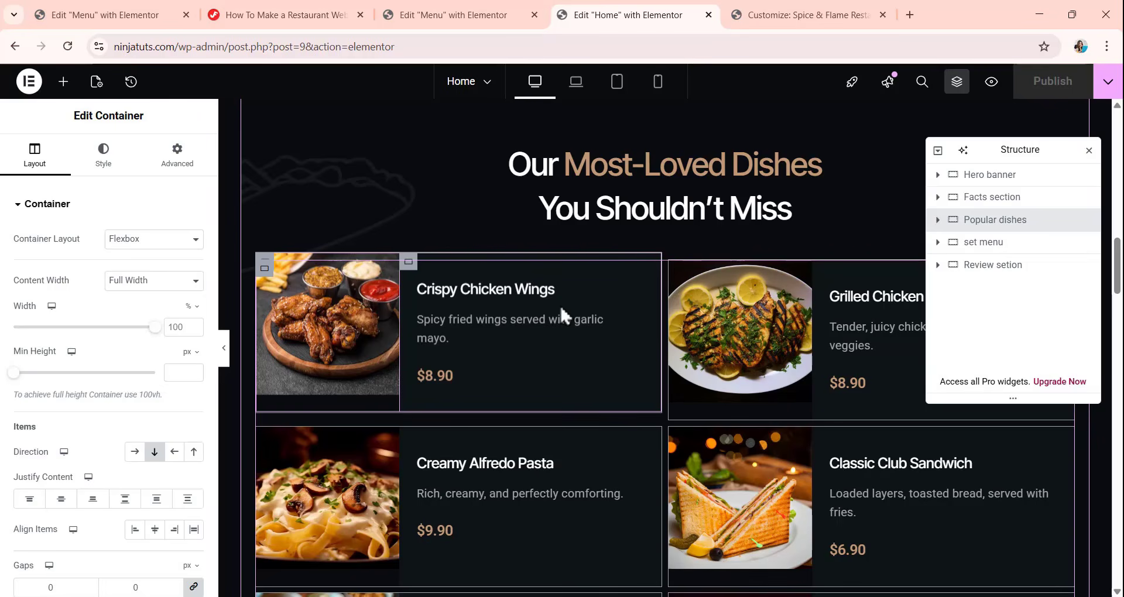
pyautogui.scroll(1, 660, 342)
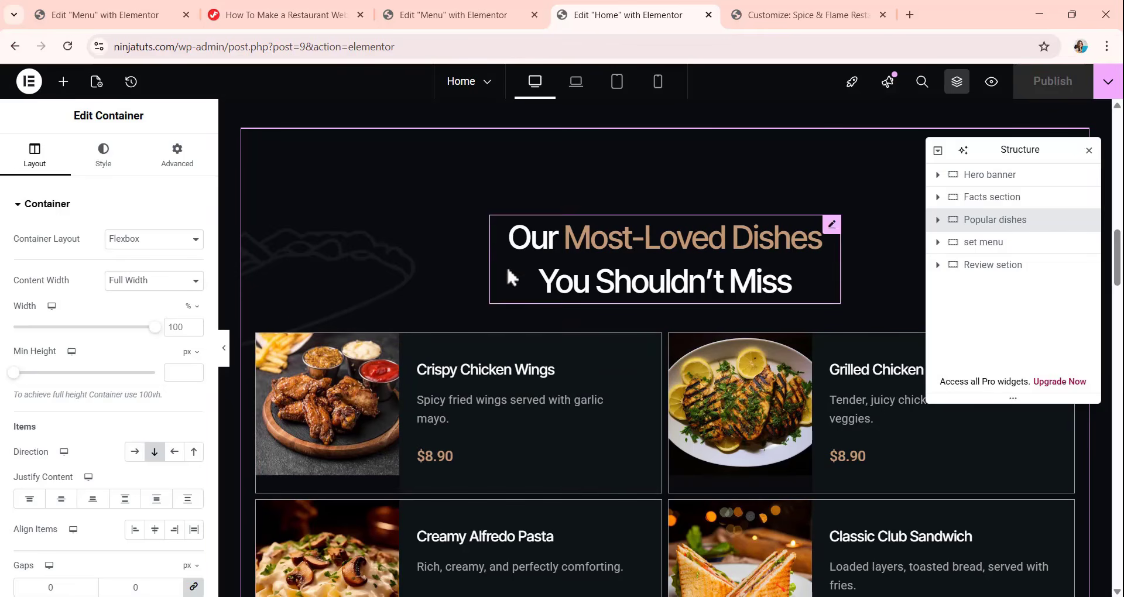
# On the Menu page, add a boxed container below the Banner with a width of 1180 px and gaps of 0.
pyautogui.click(448, 18)
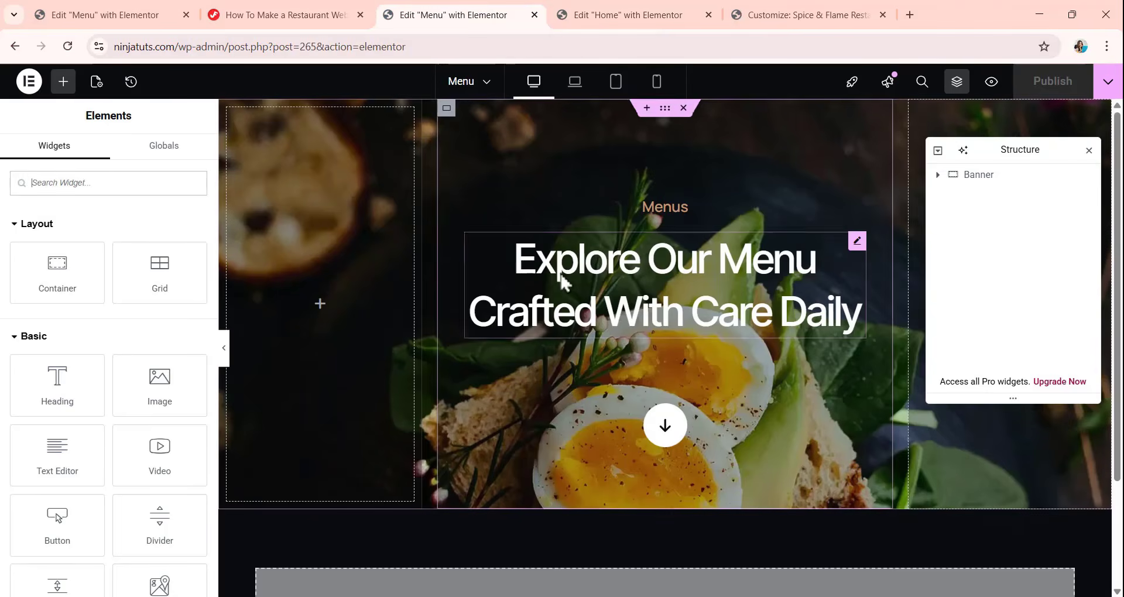
pyautogui.scroll(-2, 572, 281)
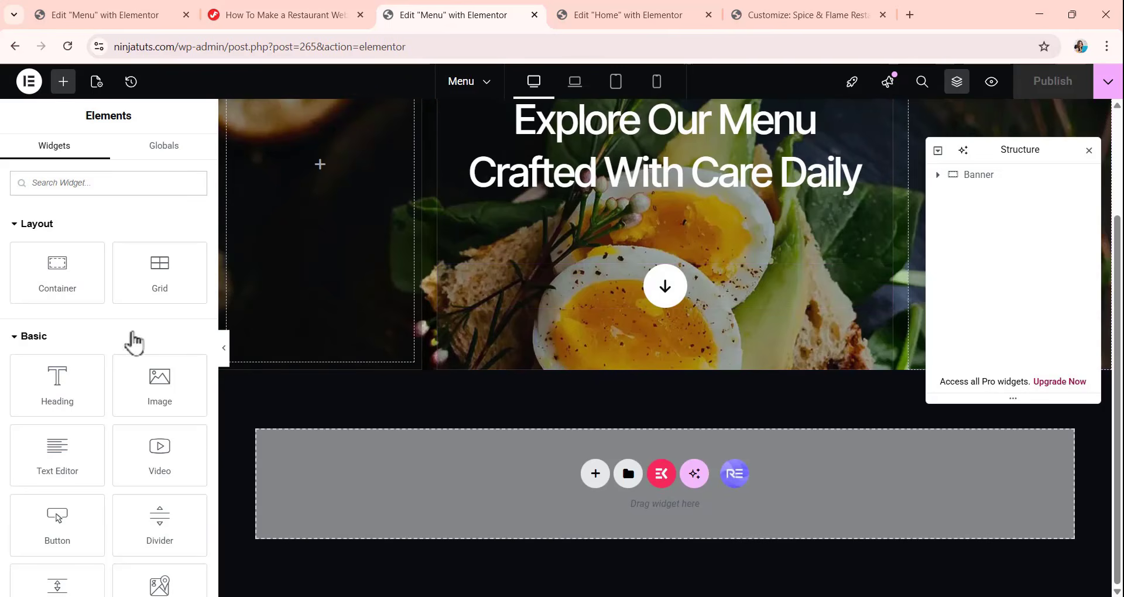
pyautogui.moveTo(37, 271); pyautogui.dragTo(597, 515)
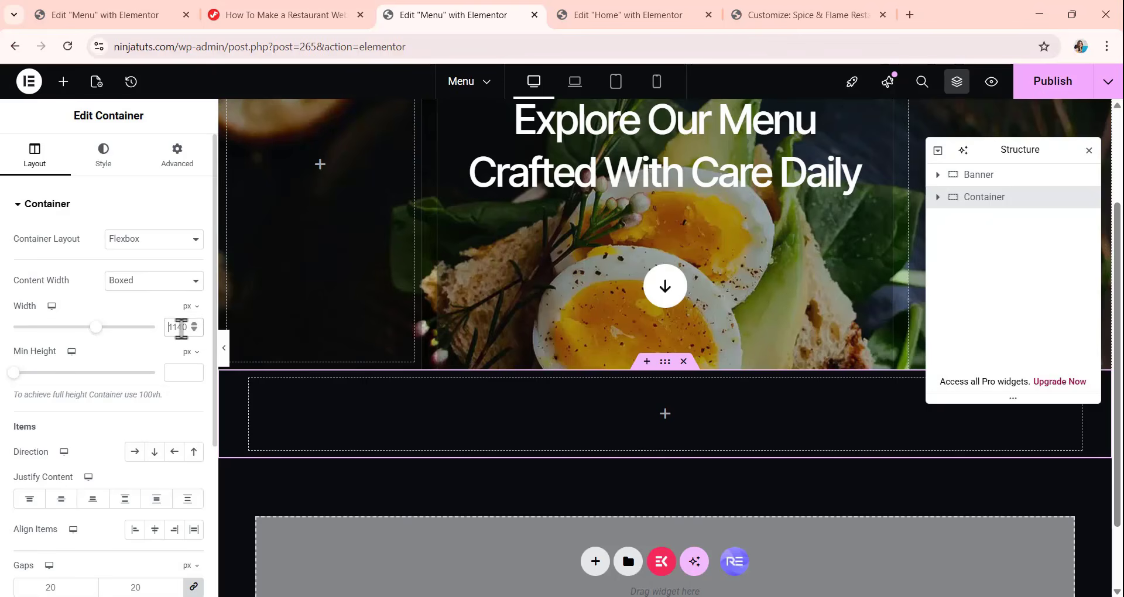
pyautogui.write('11')
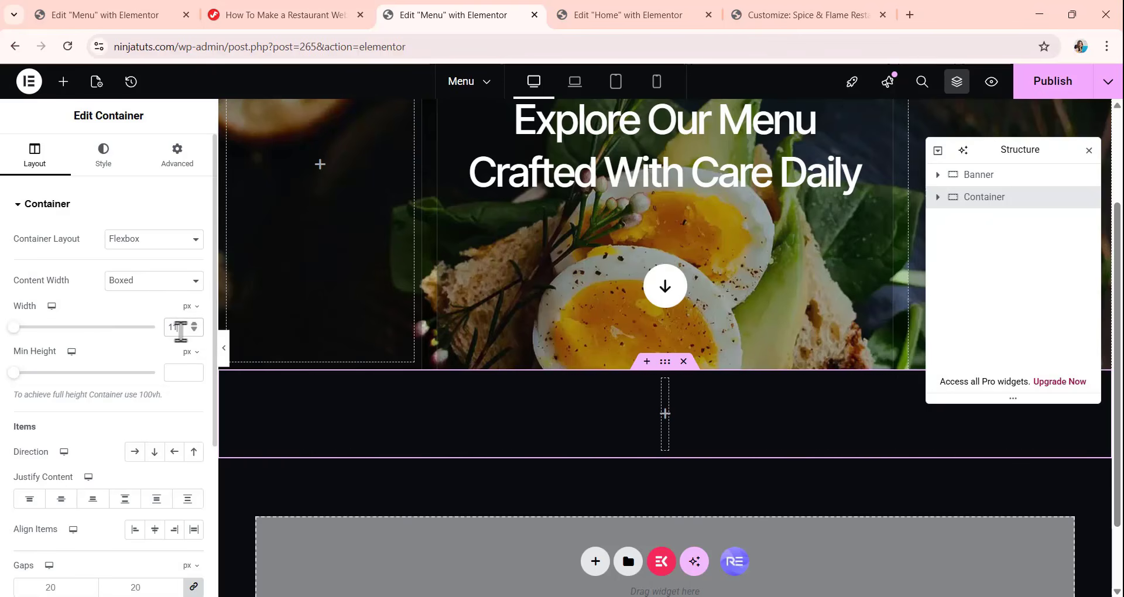
pyautogui.write('80')
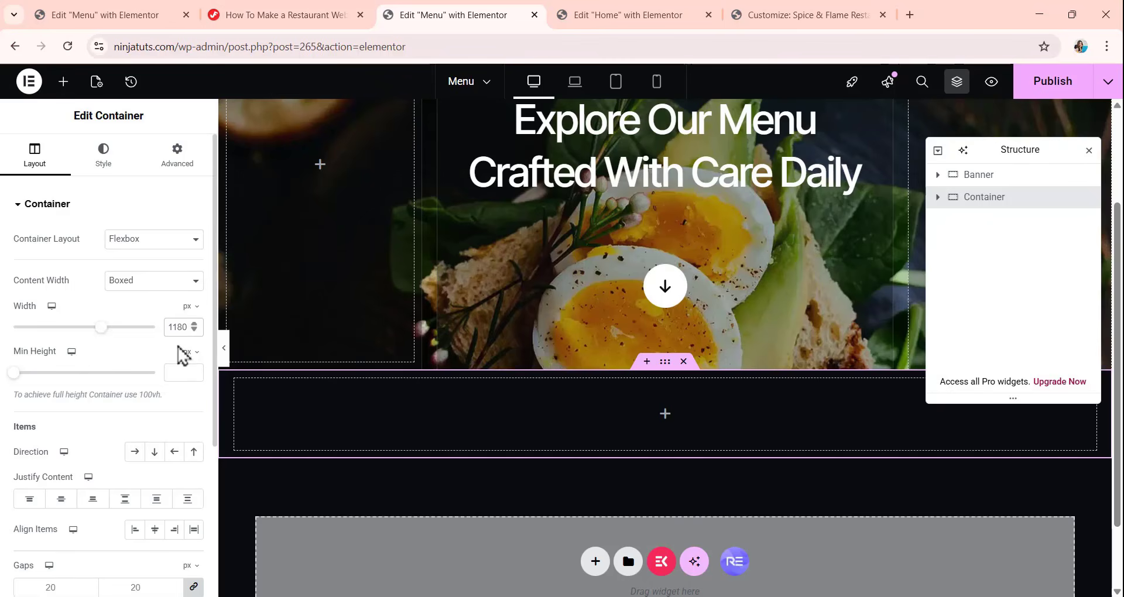
pyautogui.scroll(-3, 111, 445)
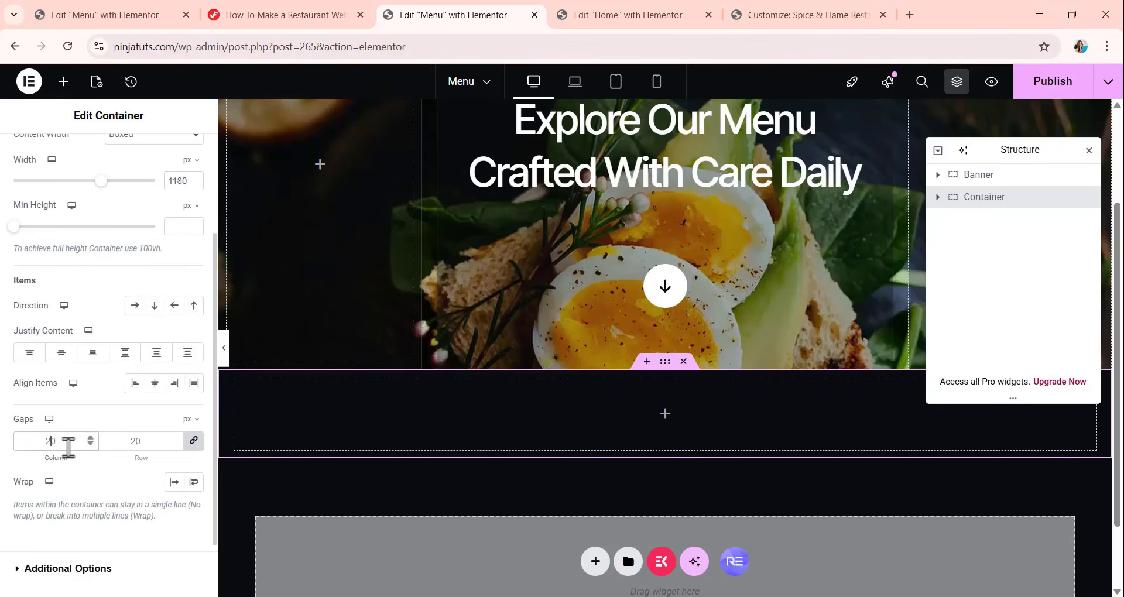
pyautogui.write('0')
pyautogui.scroll(5, 125, 288)
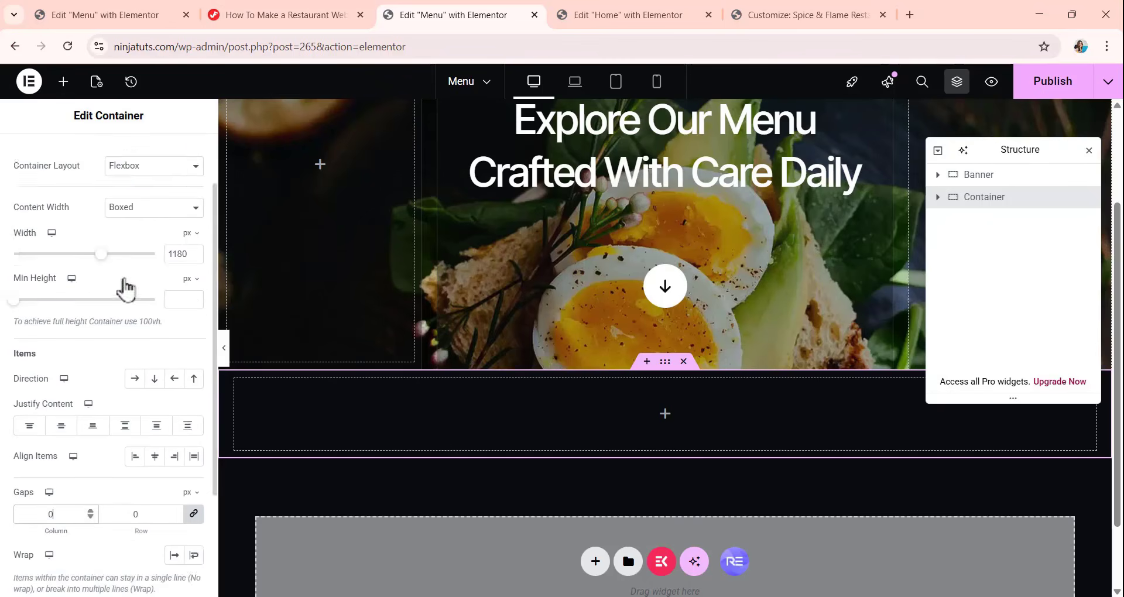
# Unlink the new container's padding and set it to 120 px top and bottom and 20 px right and left.
pyautogui.click(172, 158)
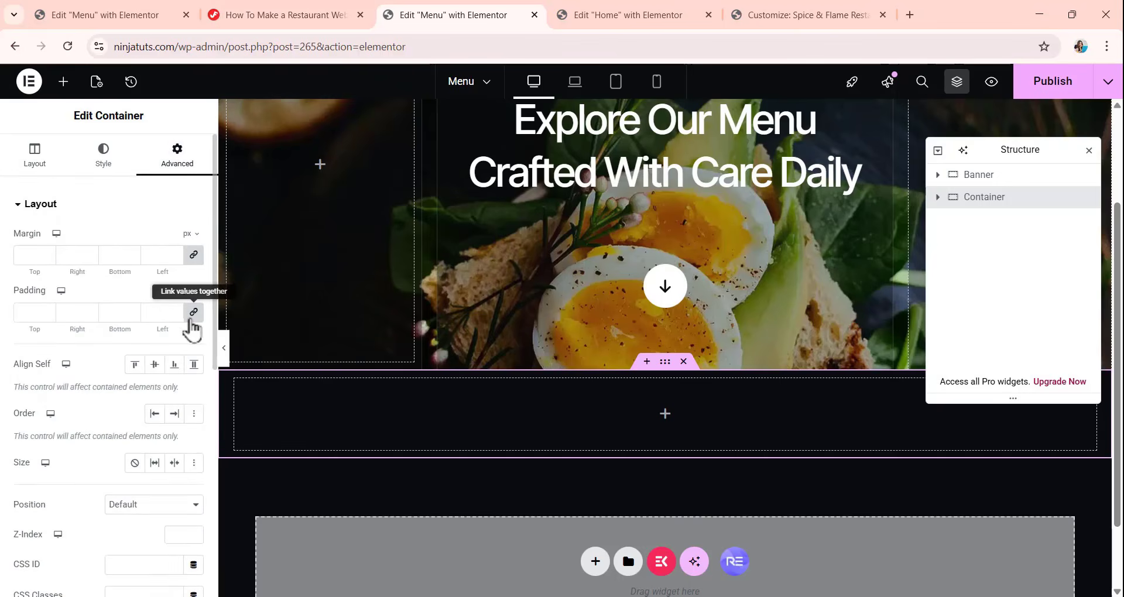
pyautogui.click(194, 312)
pyautogui.doubleClick(14, 321)
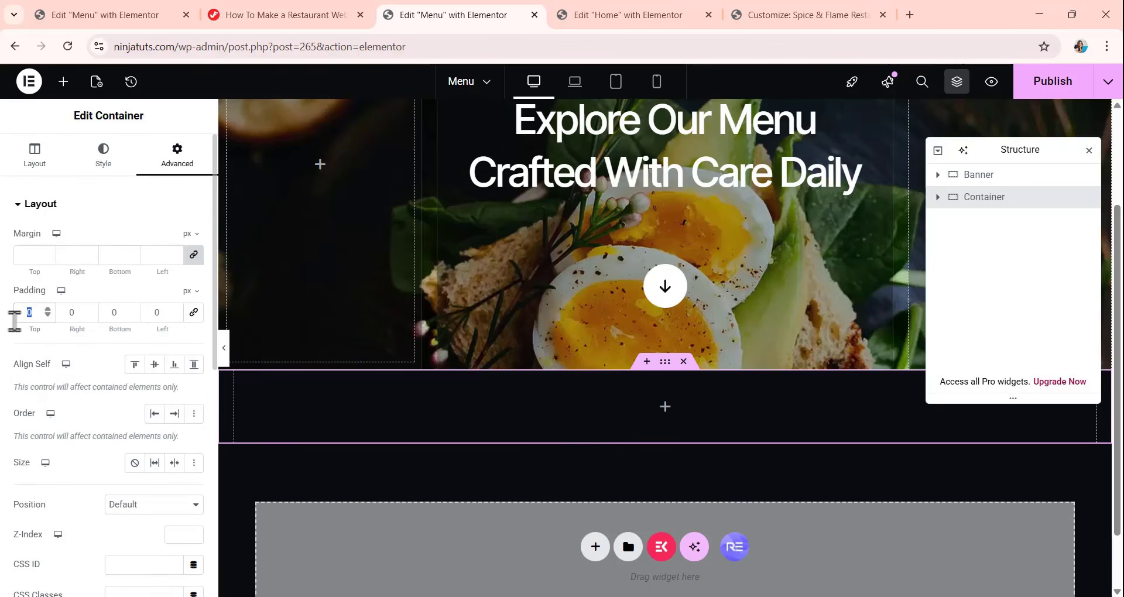
pyautogui.write('120')
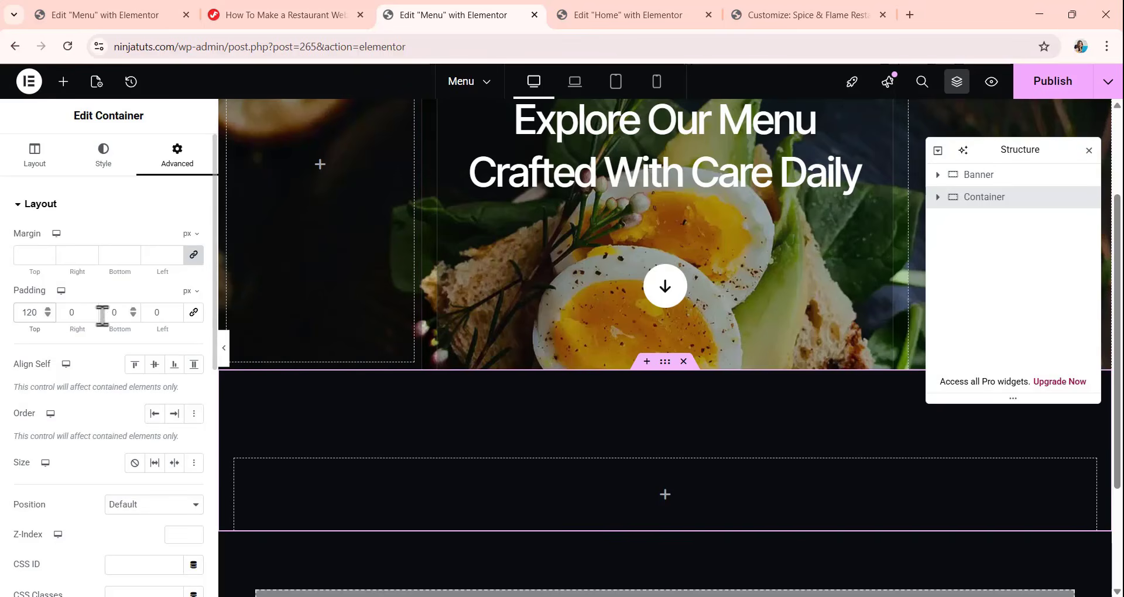
pyautogui.click(82, 315)
pyautogui.press('BackSpace')
pyautogui.write('20')
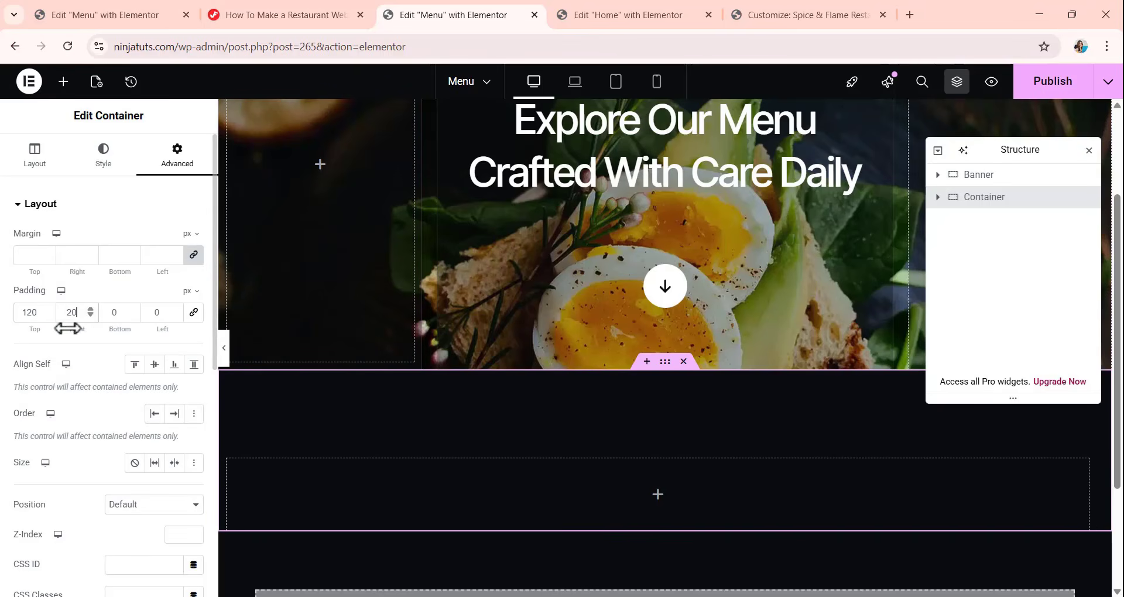
pyautogui.doubleClick(124, 315)
pyautogui.write('120')
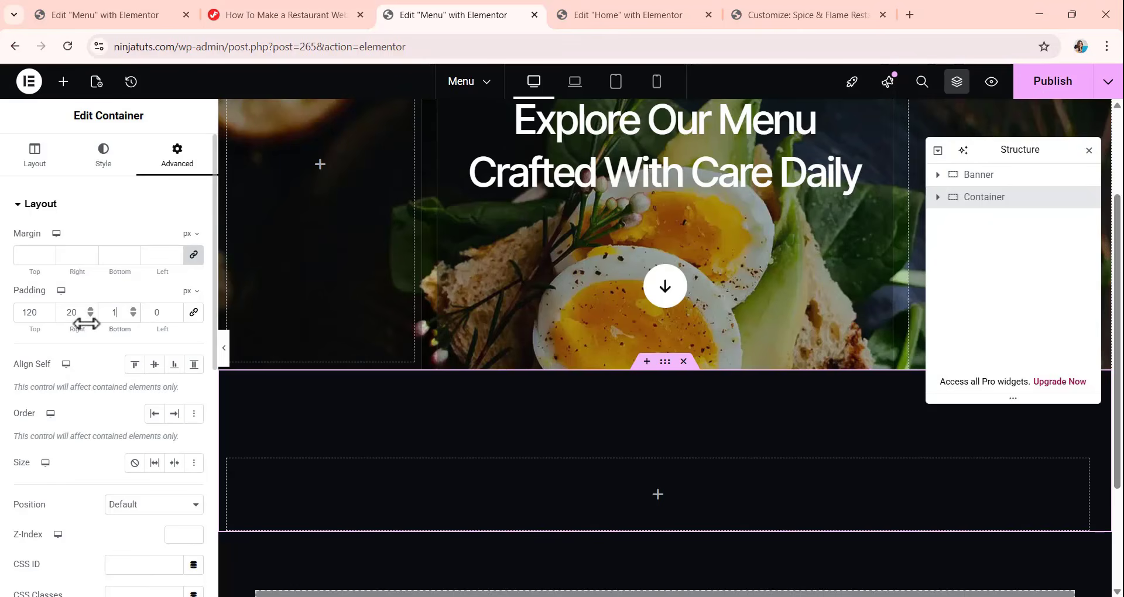
pyautogui.doubleClick(166, 313)
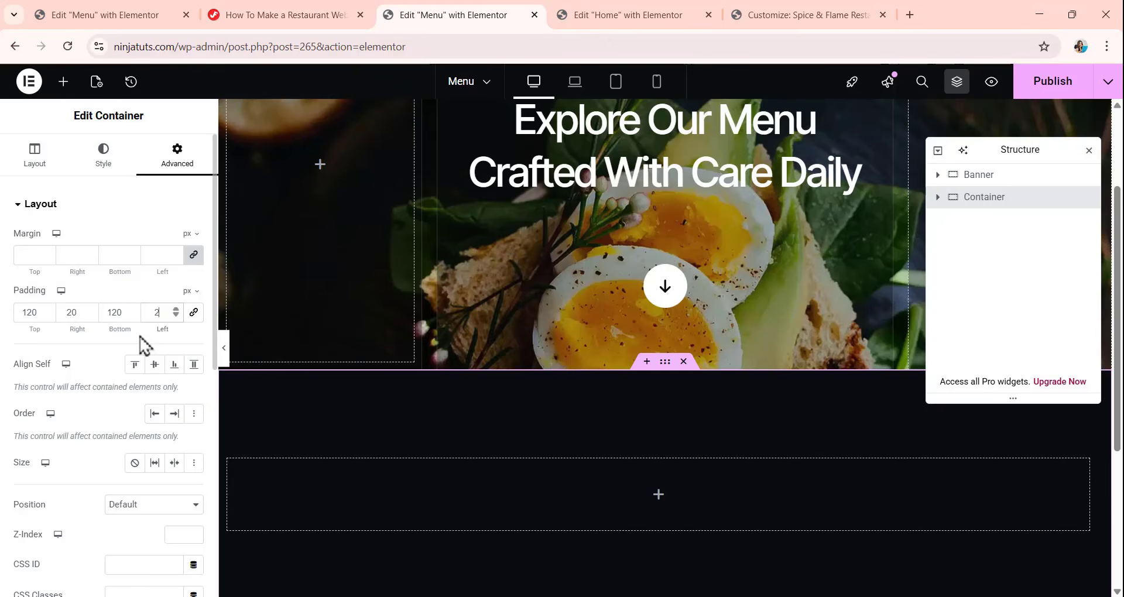
pyautogui.write('20')
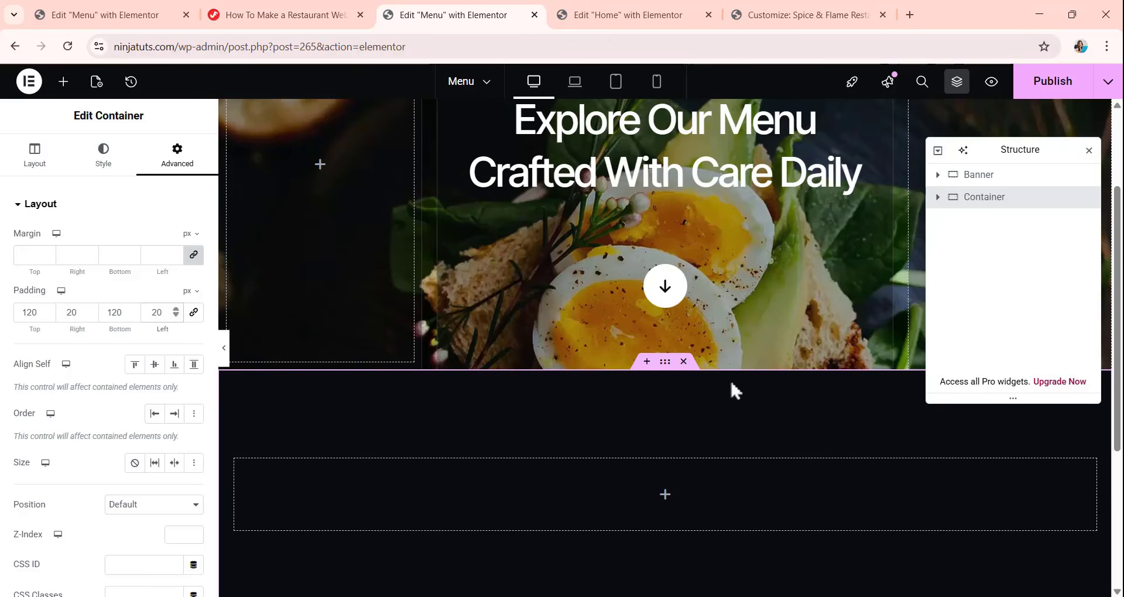
# Copy the "Our Most-Loved Dishes You Shouldn't Miss" heading from the Home page and paste it into the Menu page's new container.
pyautogui.scroll(-1, 647, 422)
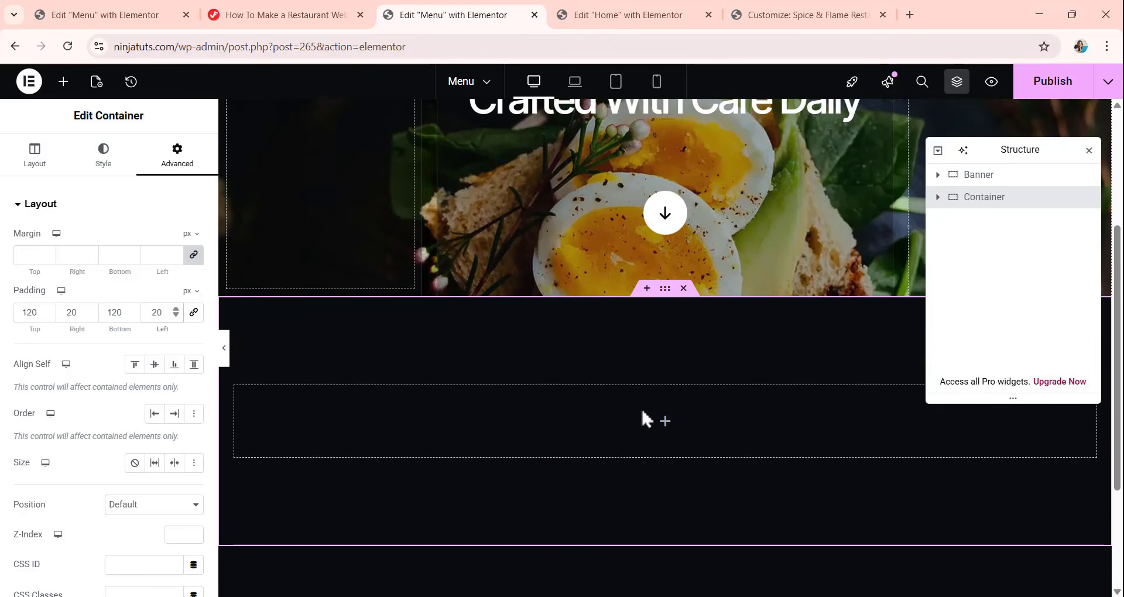
pyautogui.click(627, 14)
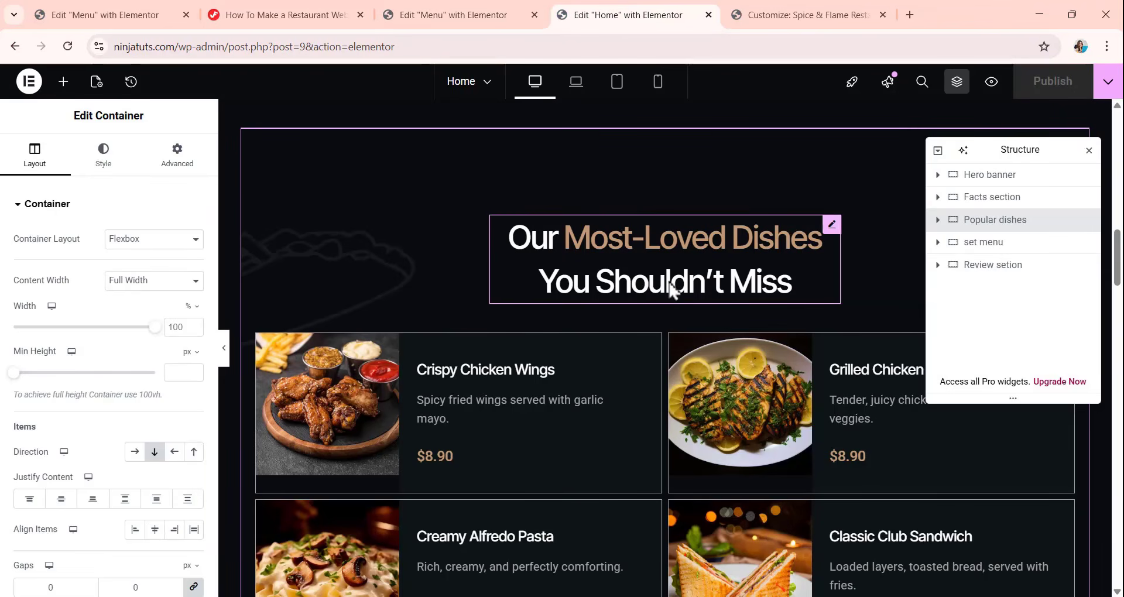
pyautogui.click(673, 285)
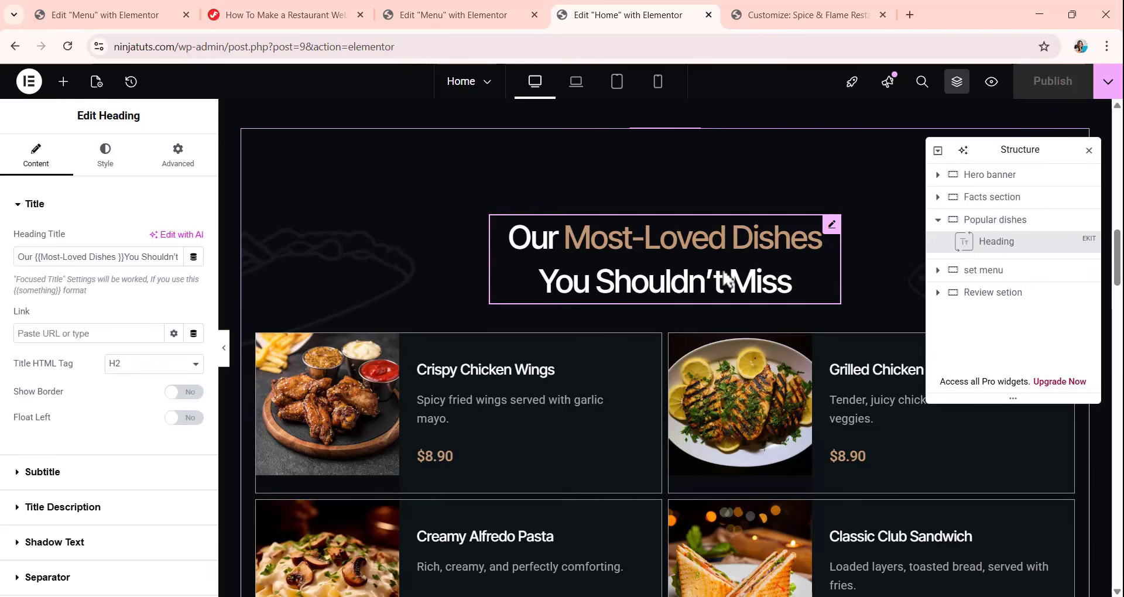
pyautogui.rightClick(823, 242)
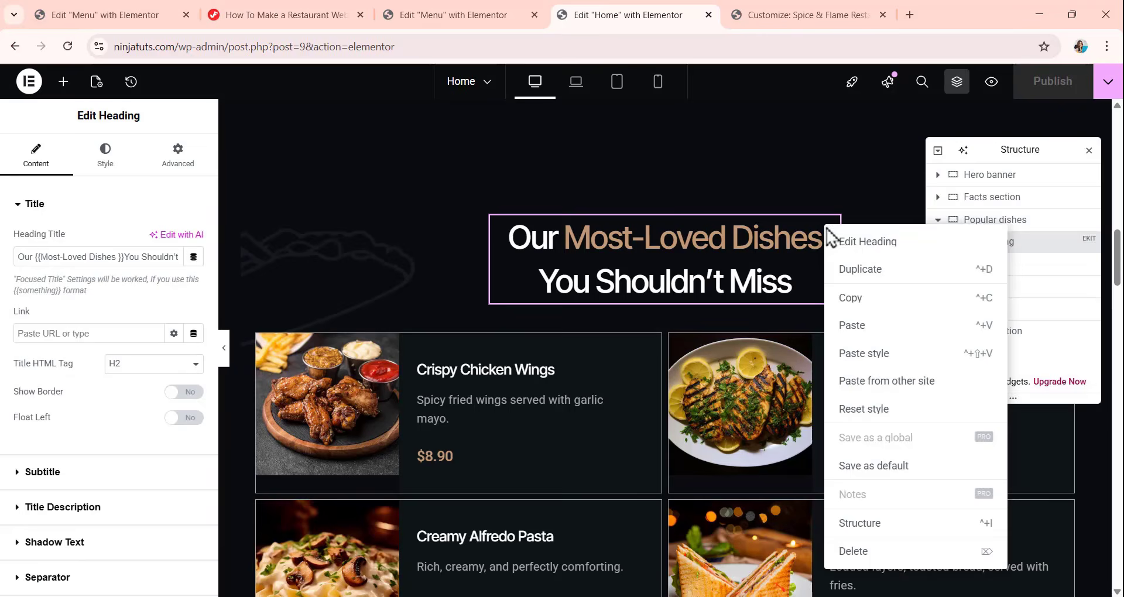
pyautogui.click(856, 296)
pyautogui.click(469, 14)
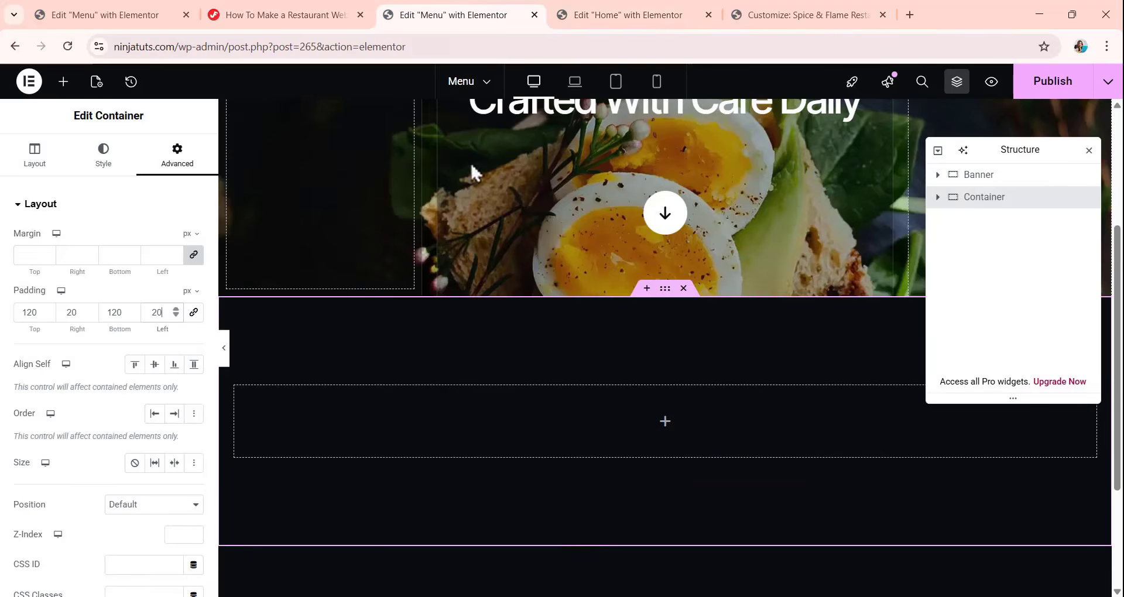
pyautogui.rightClick(558, 395)
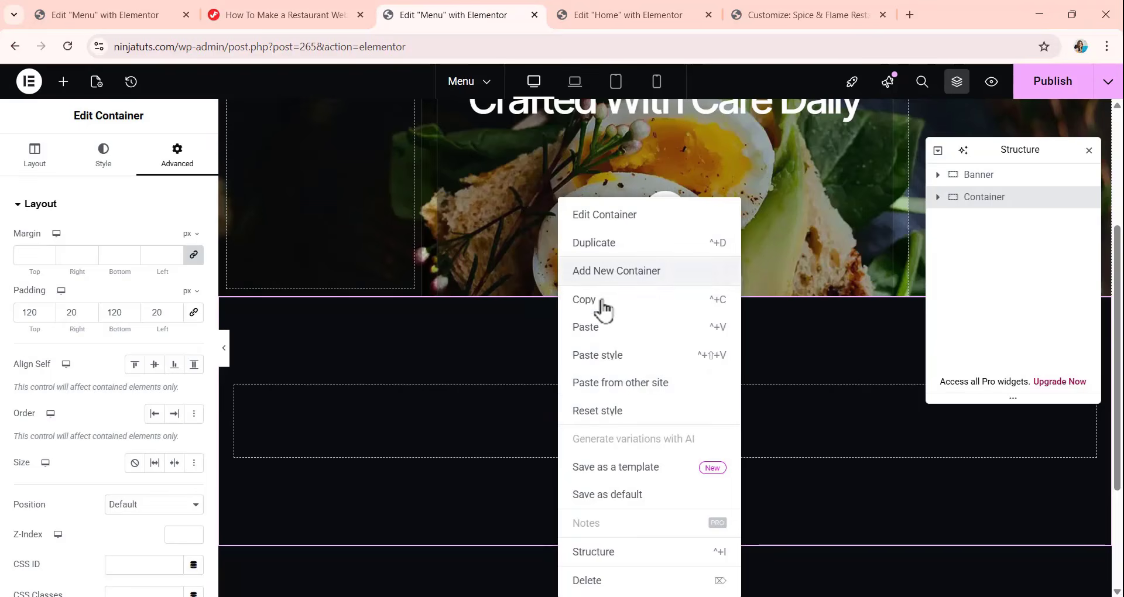
pyautogui.click(601, 328)
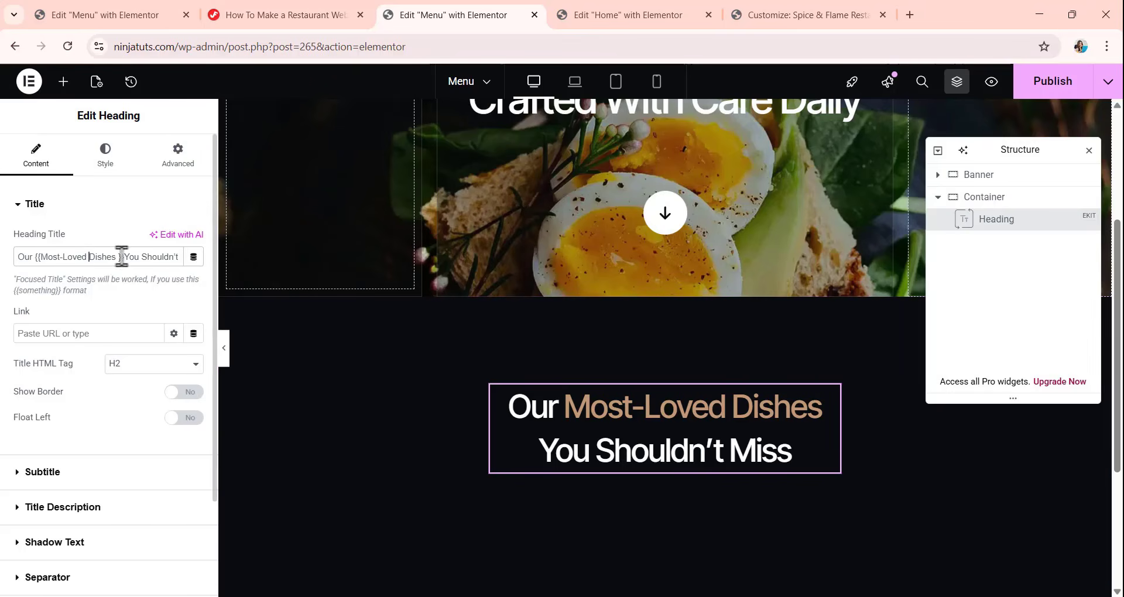
# Change the pasted heading's title to "Special {{Appertizers}}" and align it left.
pyautogui.moveTo(176, 256); pyautogui.dragTo(6, 261)
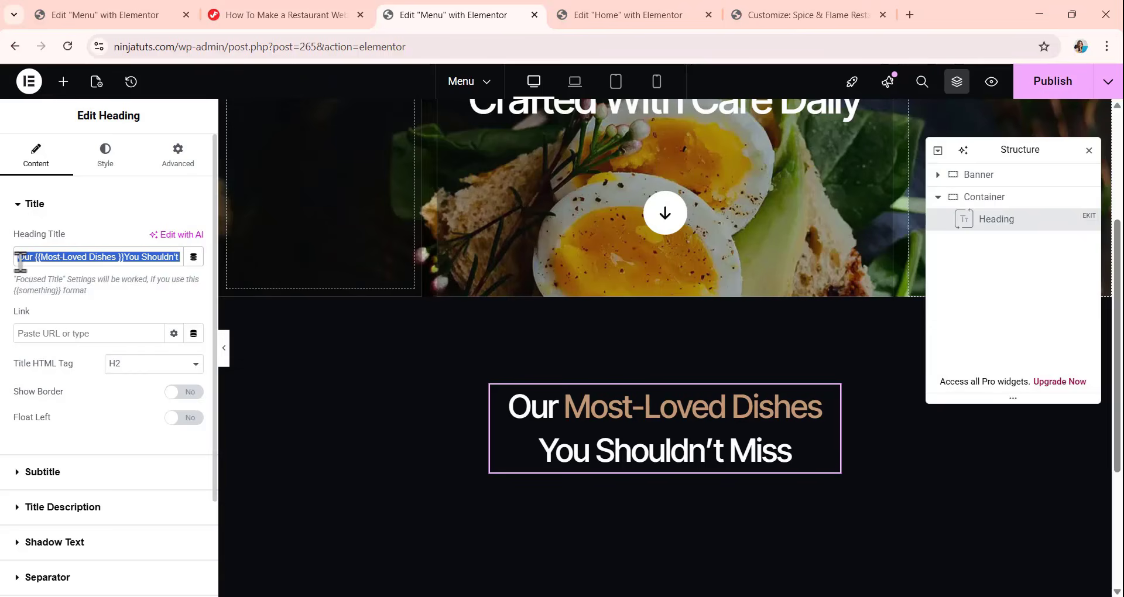
pyautogui.hotkey('ctrl', 'v')
pyautogui.scroll(-3, 632, 398)
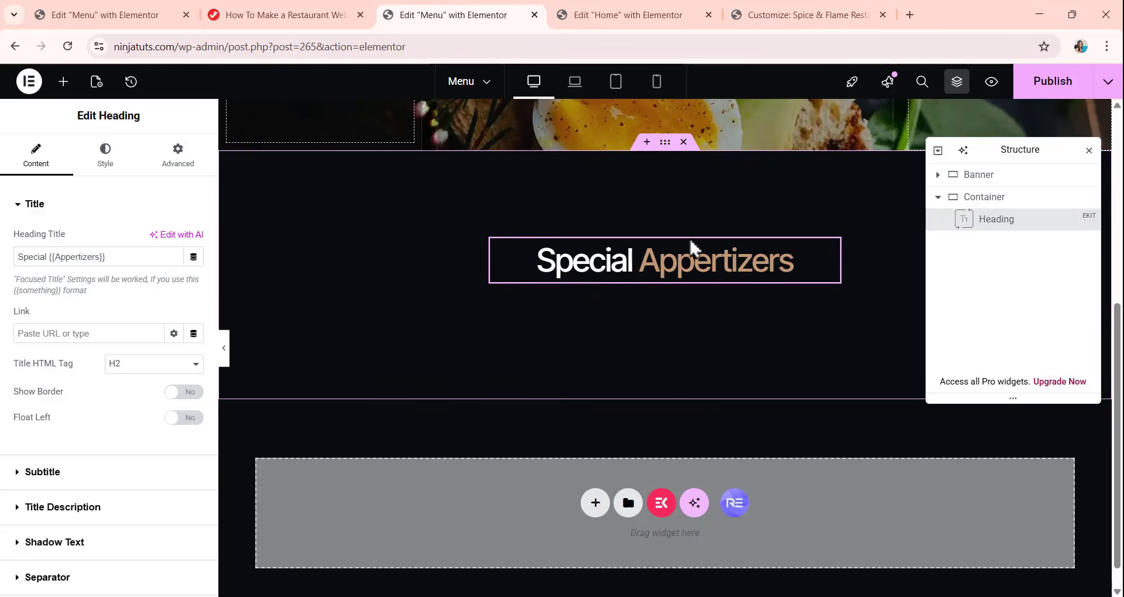
pyautogui.click(106, 159)
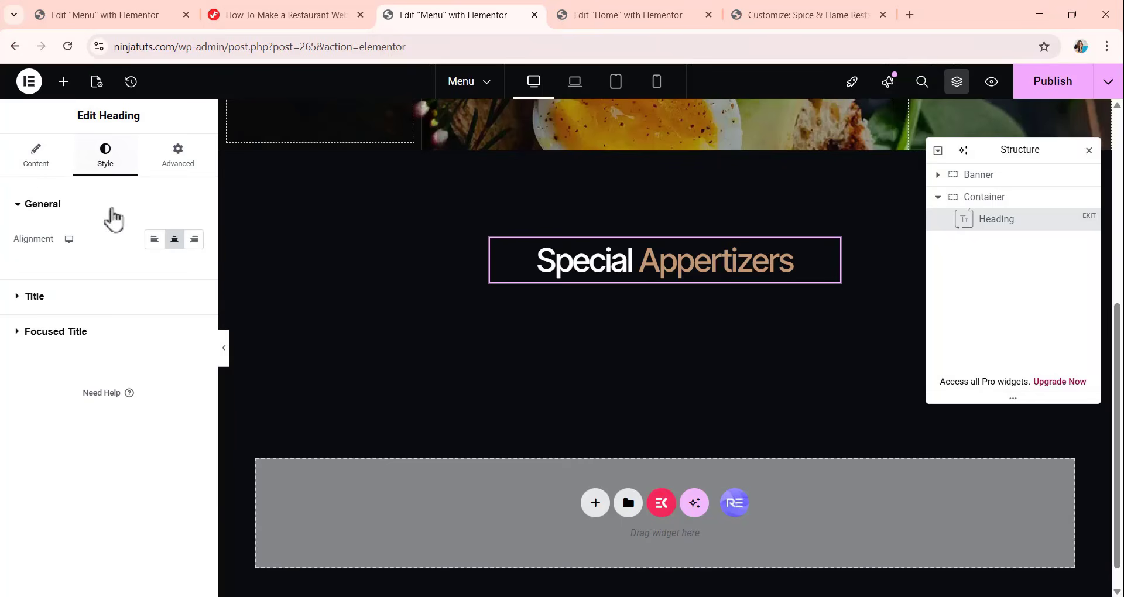
pyautogui.click(147, 246)
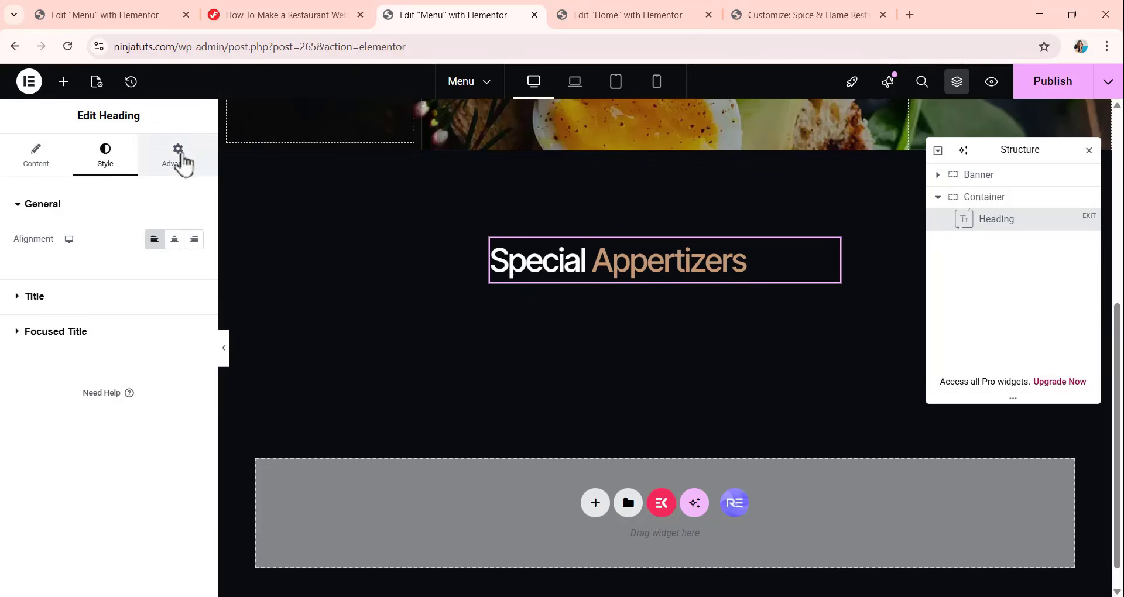
# Set the Special Appertizers heading's self-alignment within its container to start.
pyautogui.click(178, 157)
pyautogui.scroll(-1, 63, 415)
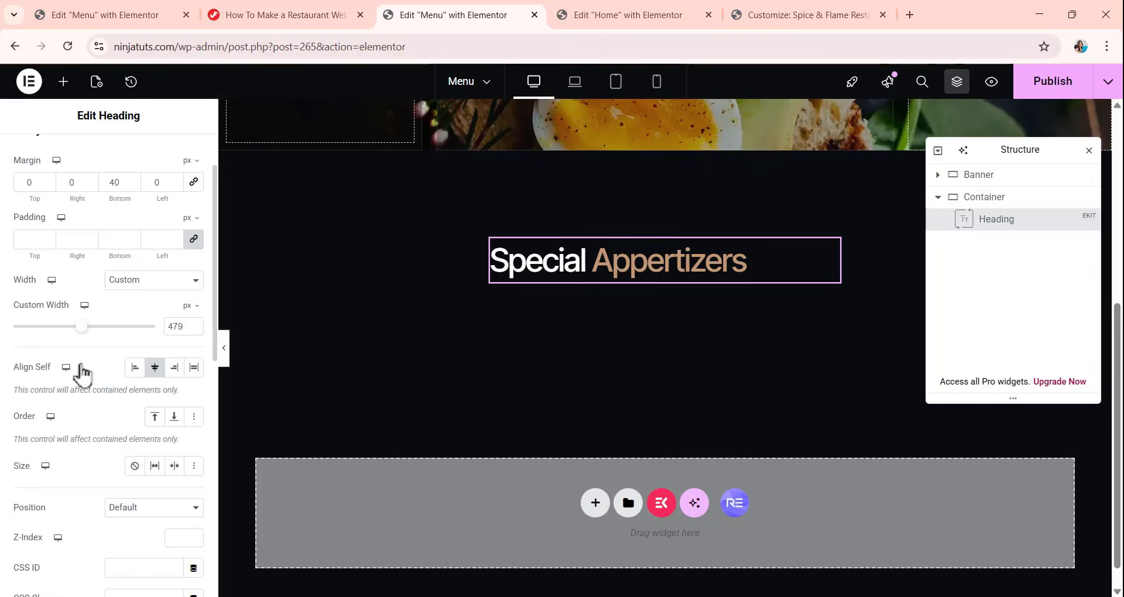
pyautogui.click(134, 368)
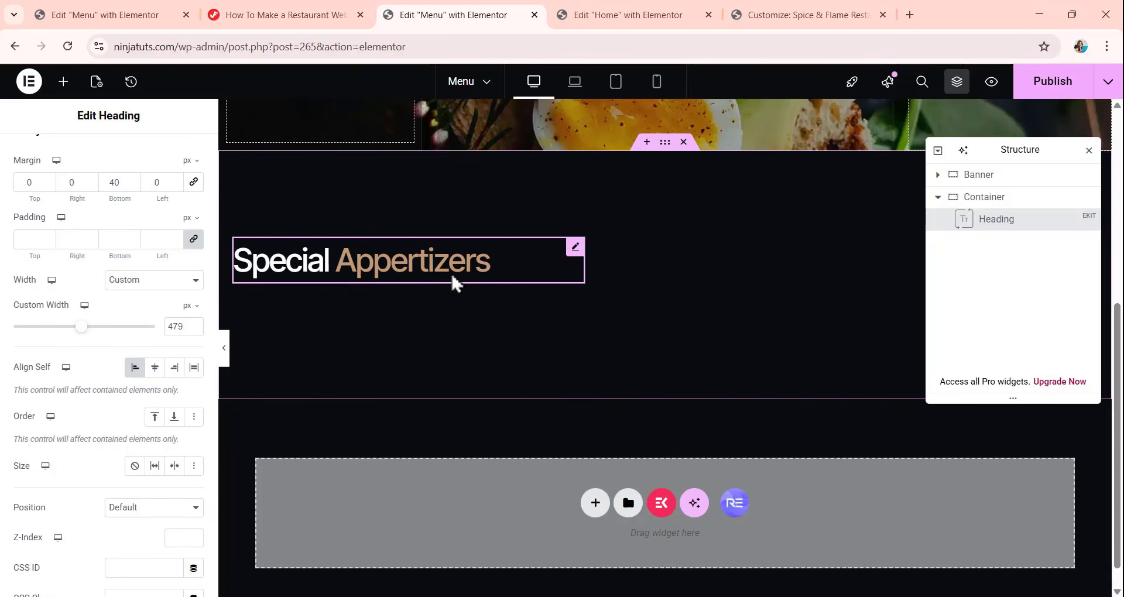
# Copy the Popular dishes wrapper from the Home page and paste it into the Menu page's container below the Special Appertizers heading.
pyautogui.click(577, 13)
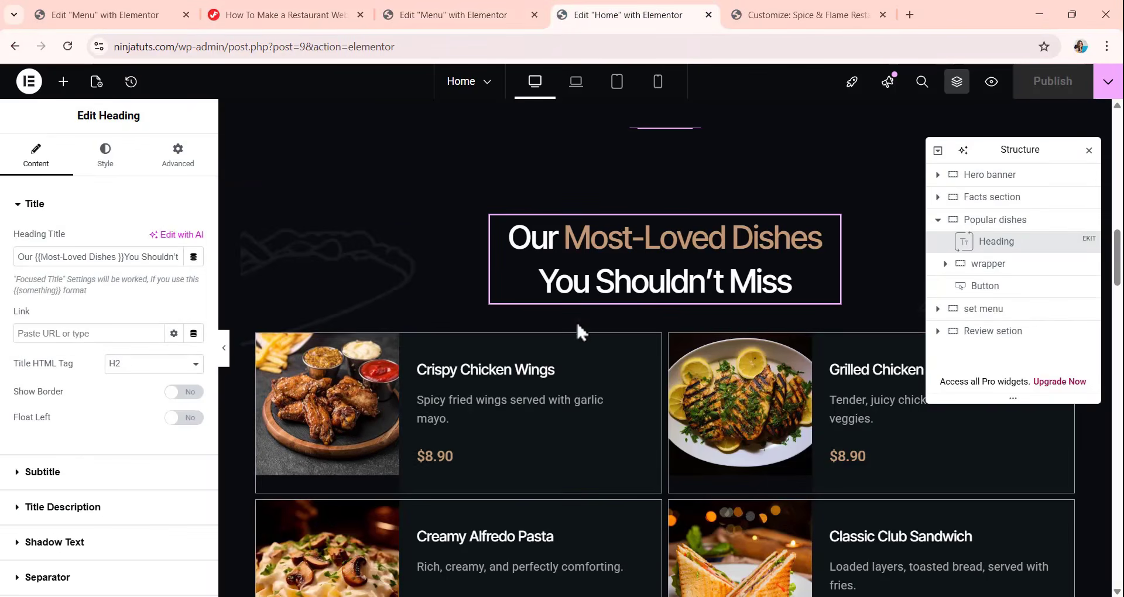
pyautogui.scroll(-4, 576, 331)
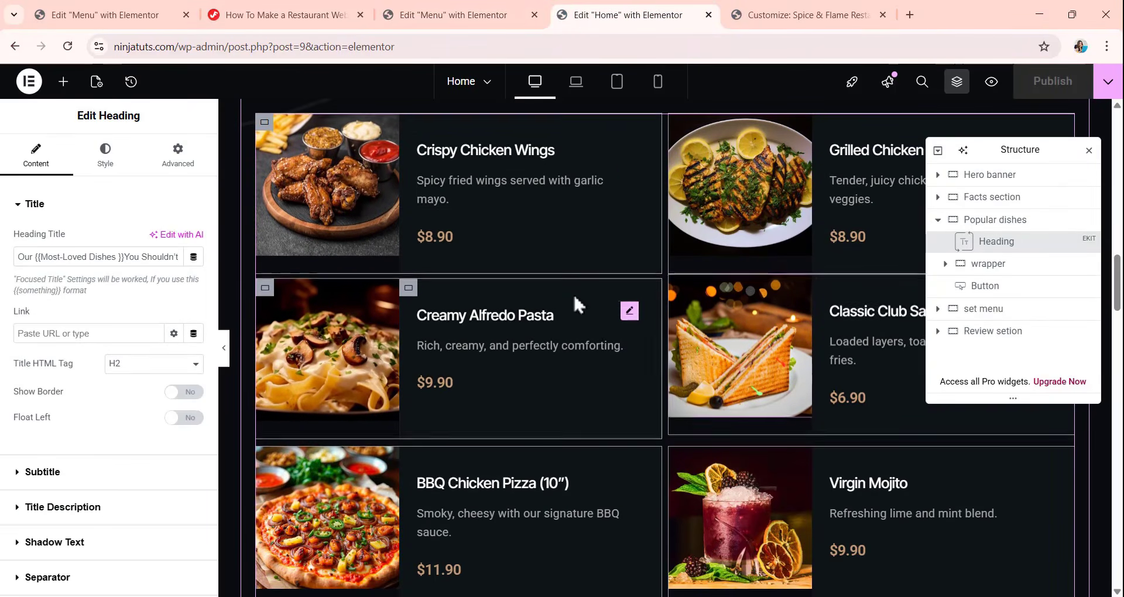
pyautogui.click(897, 348)
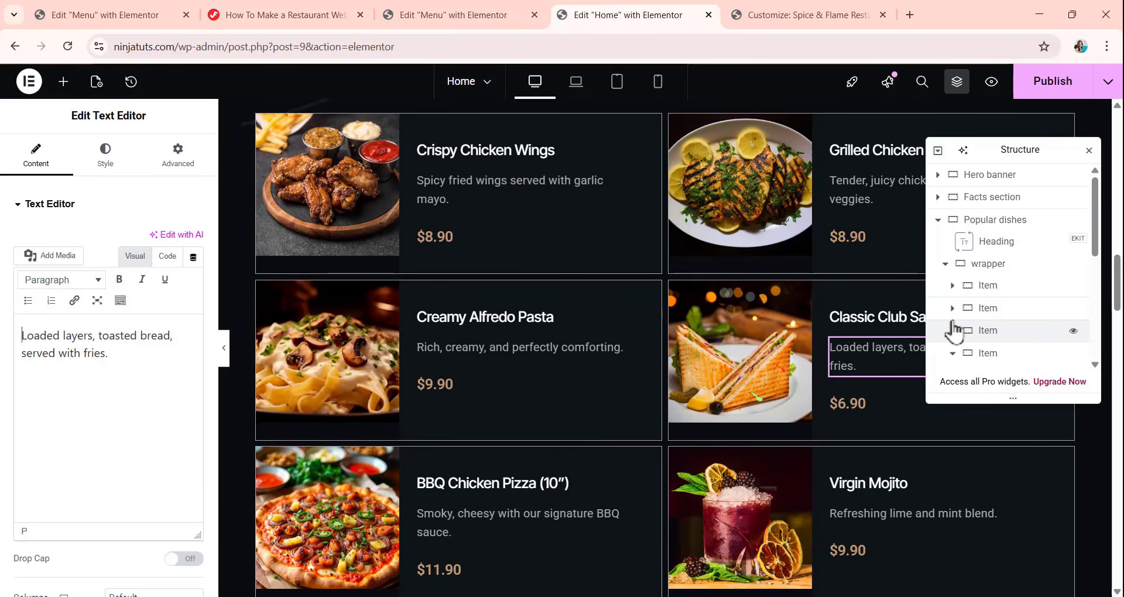
pyautogui.click(945, 264)
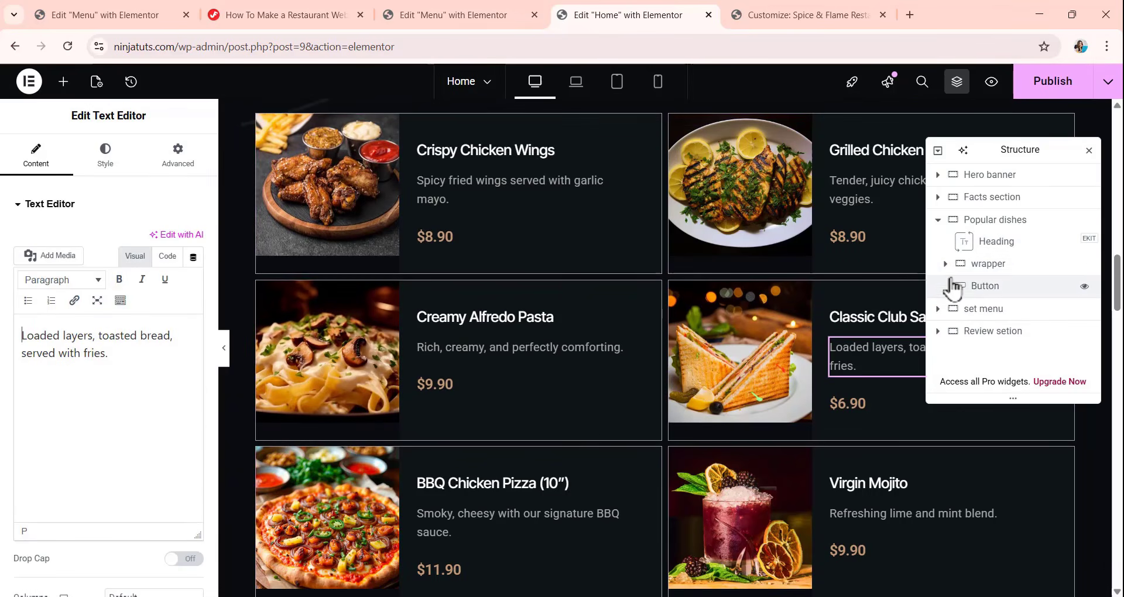
pyautogui.click(996, 266)
pyautogui.rightClick(995, 267)
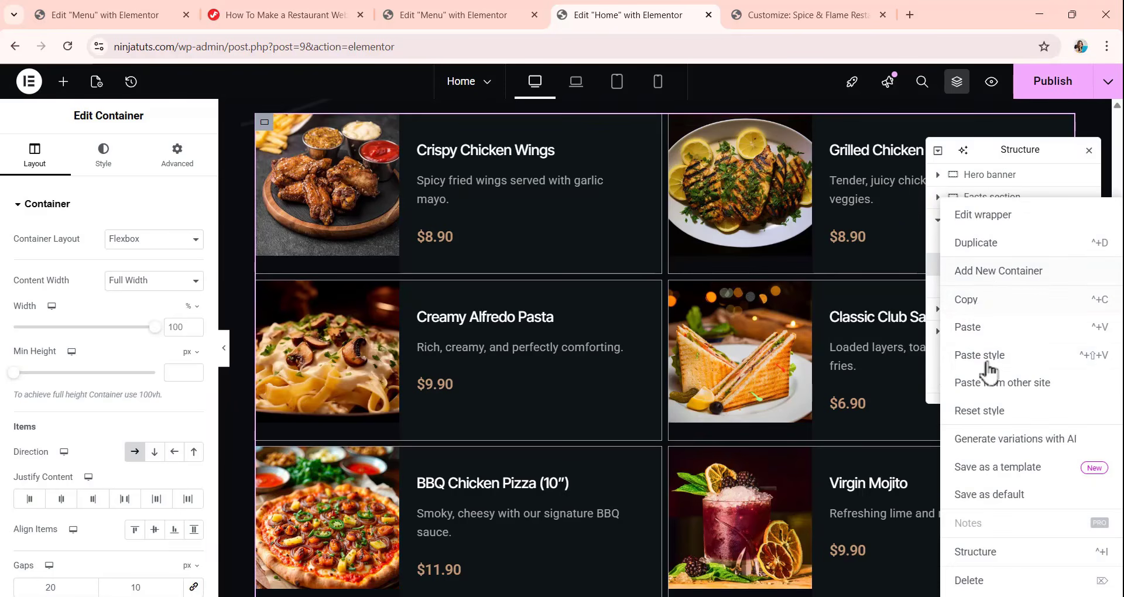
pyautogui.click(960, 302)
pyautogui.click(469, 16)
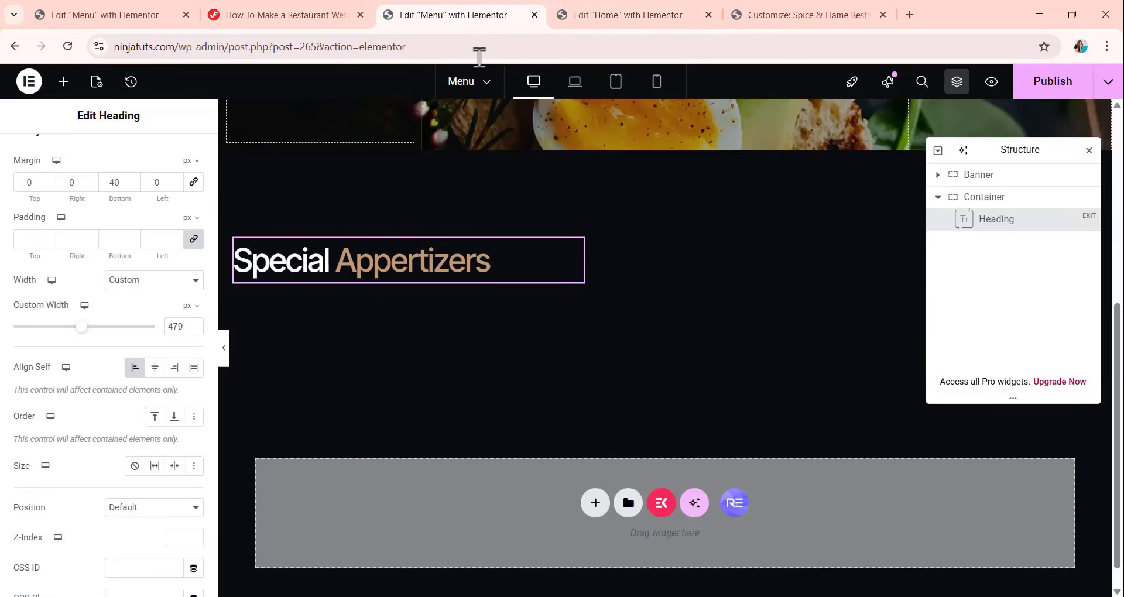
pyautogui.rightClick(462, 300)
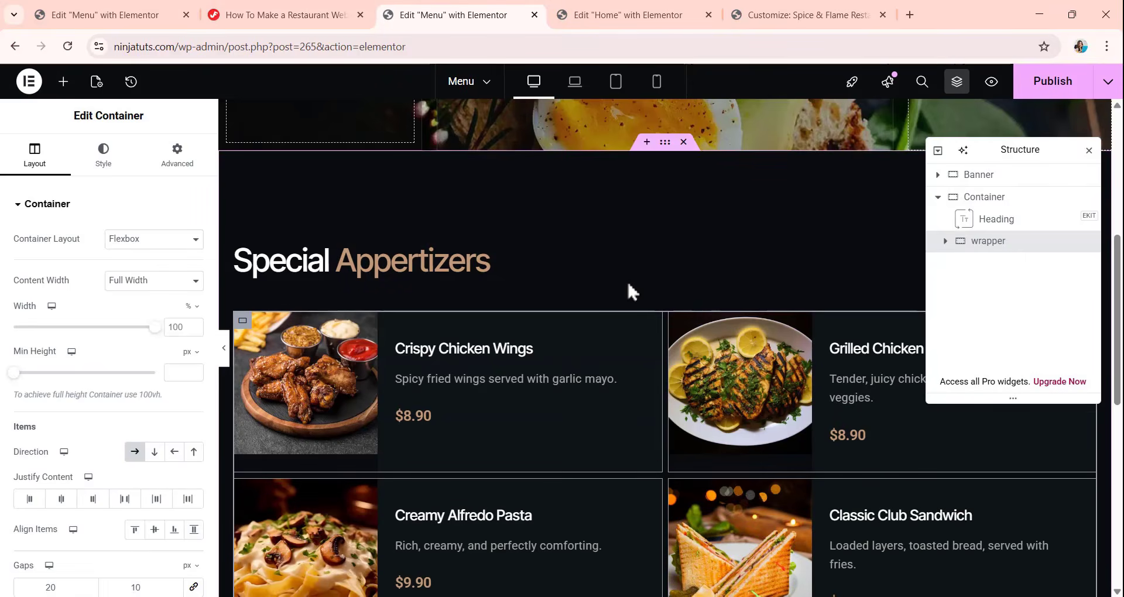
# Look over the pasted dish cards in the Special Appertizers section.
pyautogui.scroll(-3, 621, 286)
pyautogui.scroll(-6, 619, 282)
pyautogui.scroll(6, 616, 286)
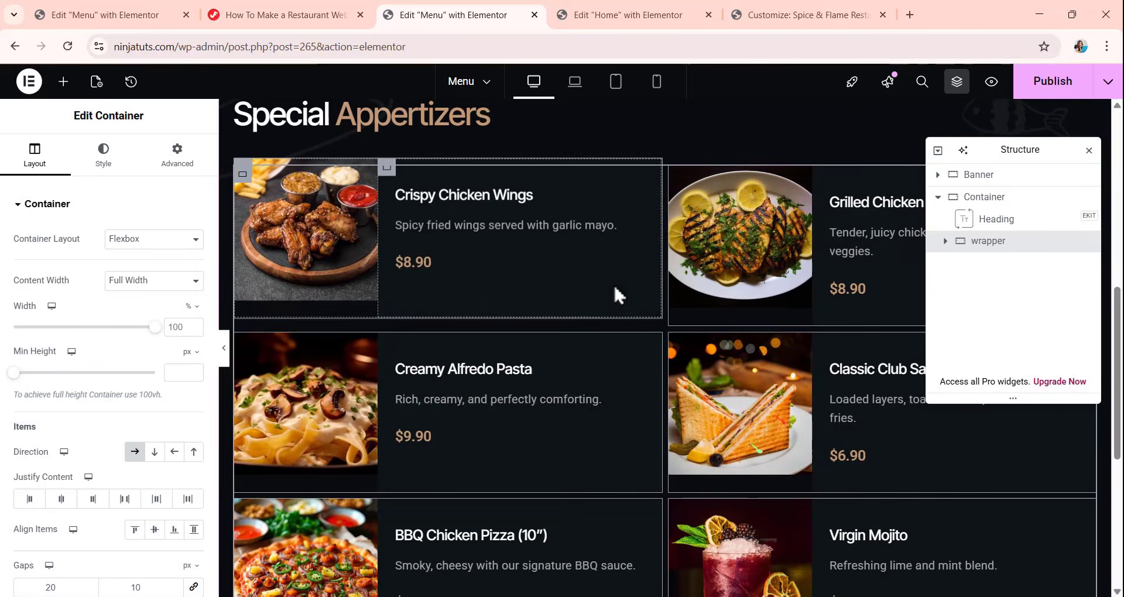
pyautogui.scroll(-2, 614, 283)
pyautogui.scroll(4, 612, 287)
pyautogui.scroll(-2, 546, 311)
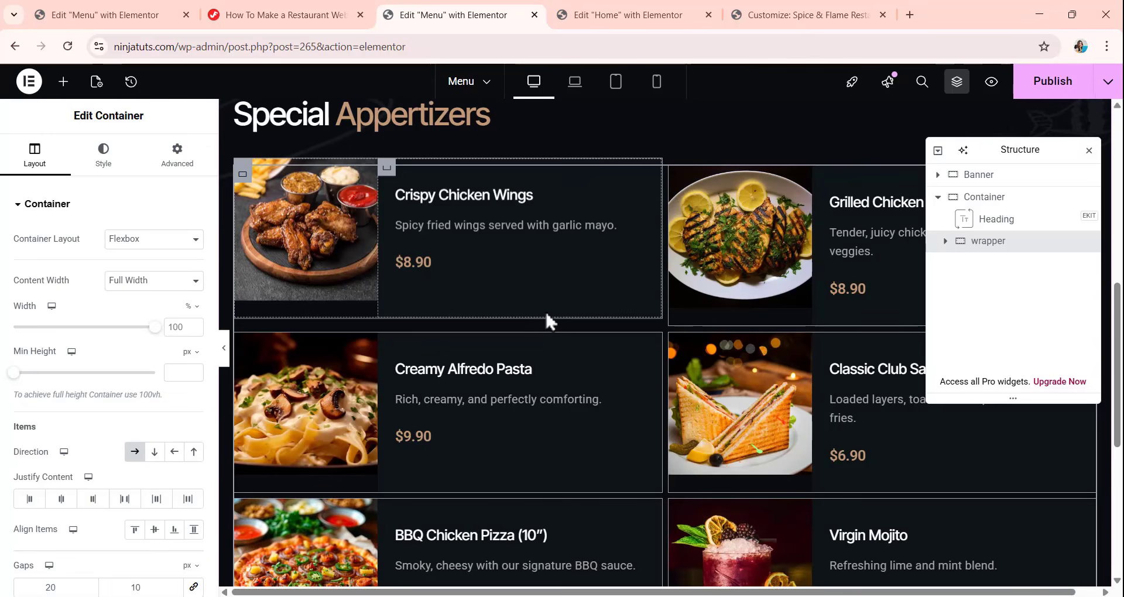
pyautogui.scroll(1, 575, 291)
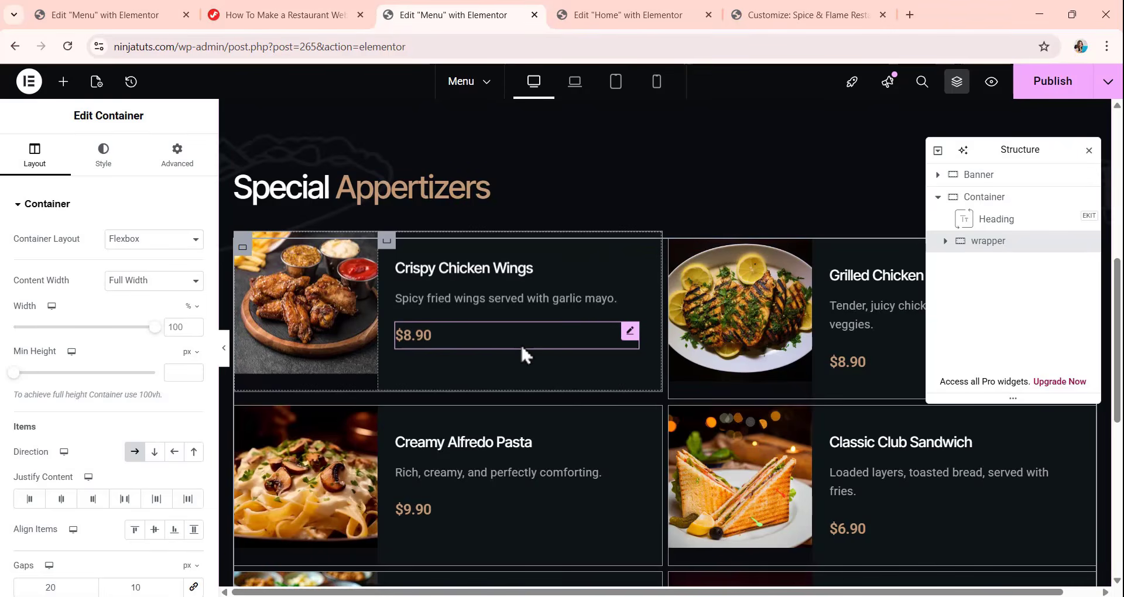
pyautogui.scroll(-3, 525, 348)
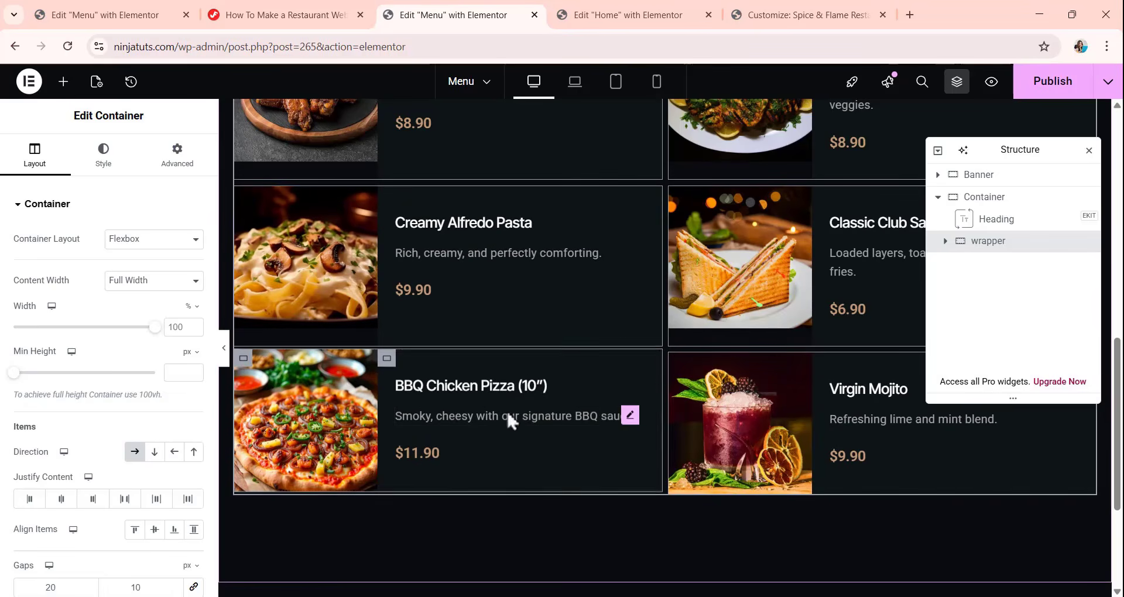
pyautogui.scroll(1, 579, 363)
pyautogui.scroll(-1, 550, 386)
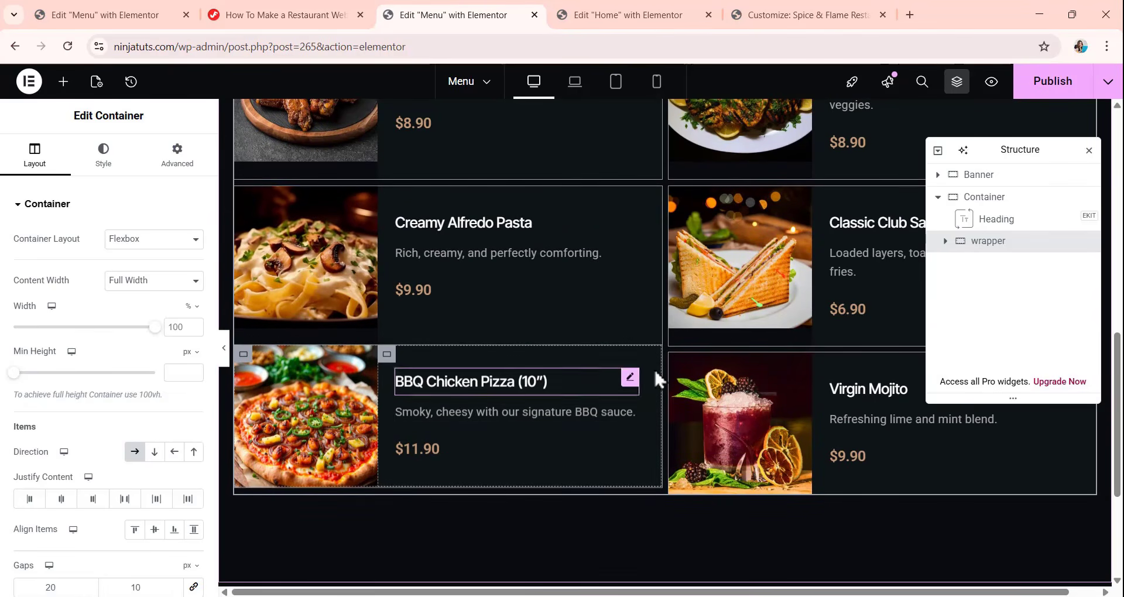
# Delete the BBQ Chicken Pizza and Virgin Mojito items from the pasted wrapper.
pyautogui.click(650, 405)
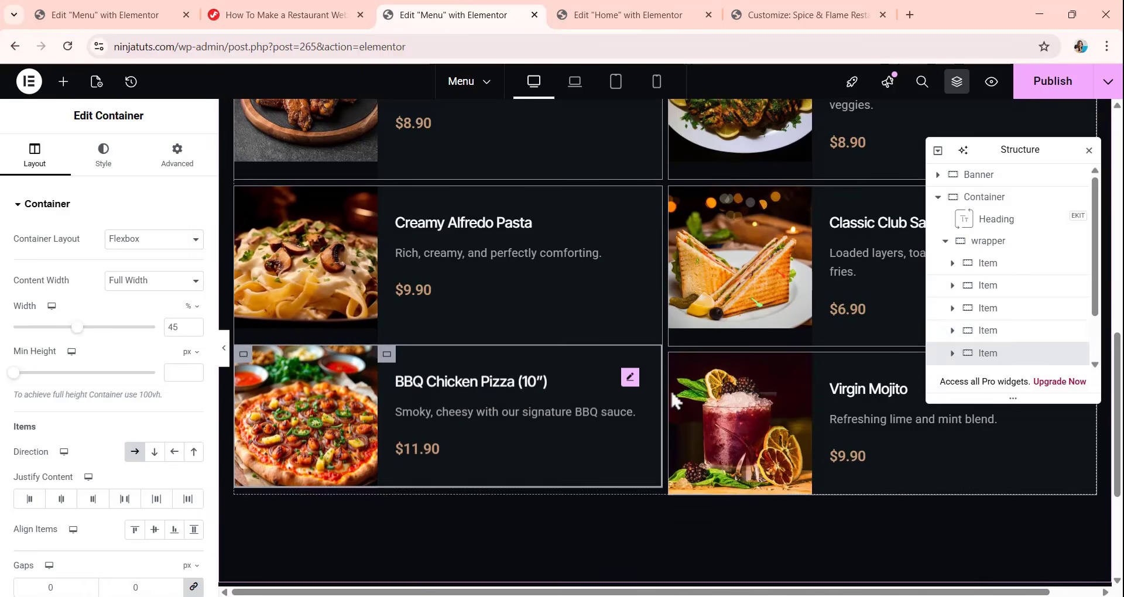
pyautogui.rightClick(1036, 354)
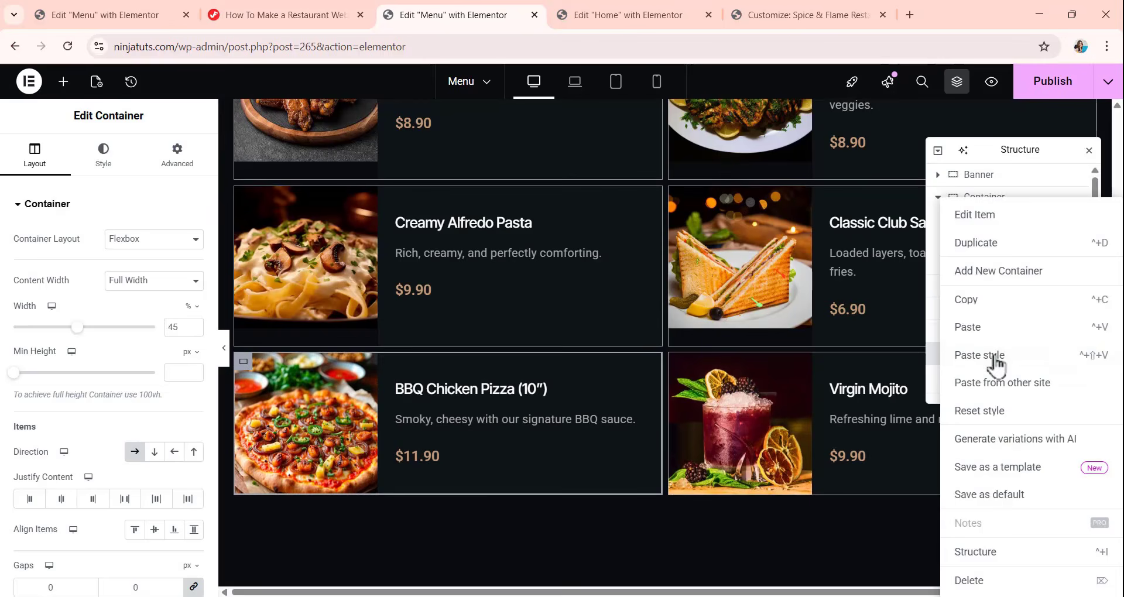
pyautogui.click(996, 579)
pyautogui.click(902, 419)
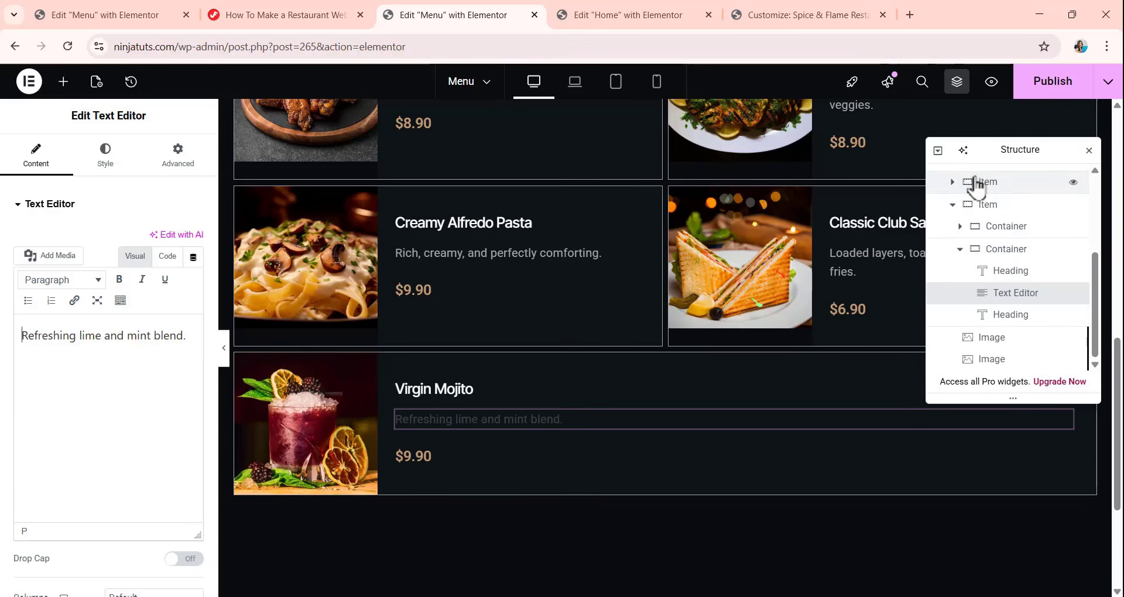
pyautogui.click(980, 206)
pyautogui.rightClick(977, 211)
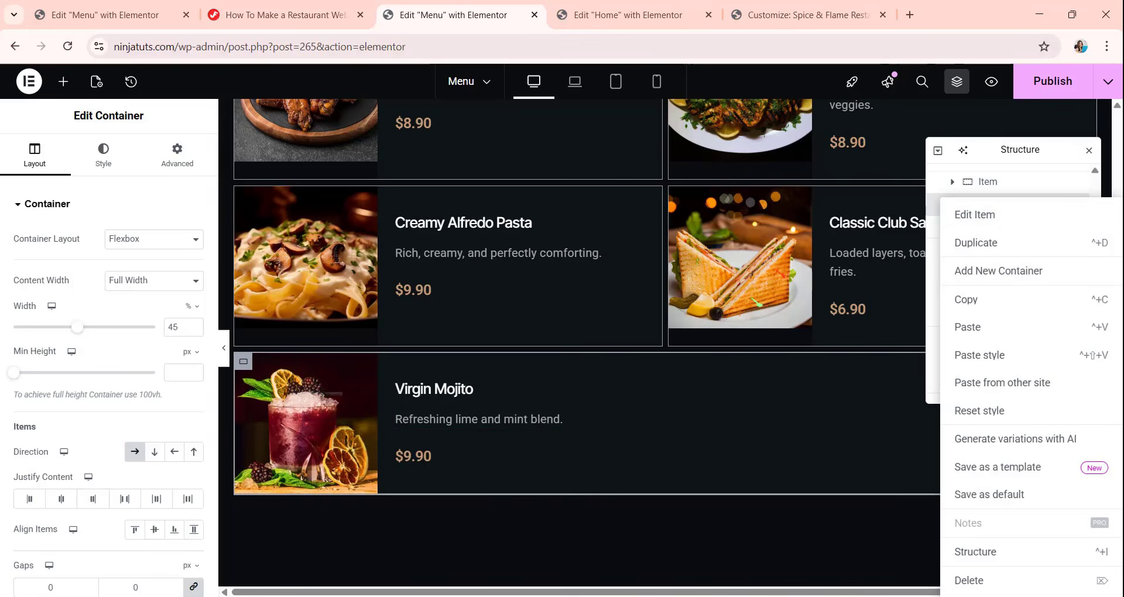
pyautogui.click(969, 581)
# Link the wrapper's column and row gaps and set both to 8 px.
pyautogui.scroll(5, 527, 322)
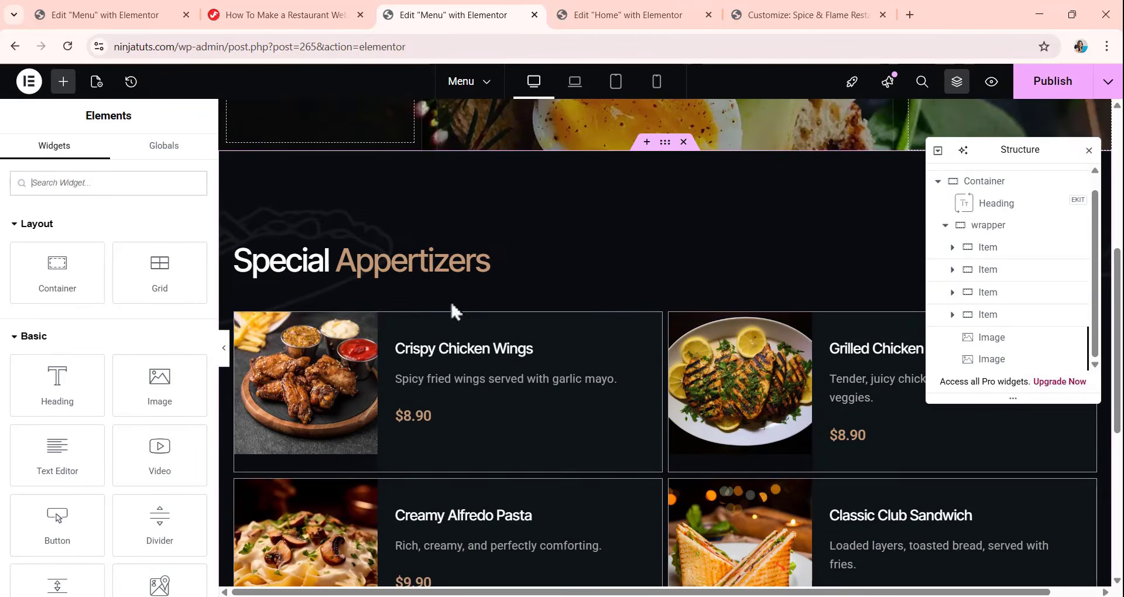
pyautogui.scroll(-1, 662, 328)
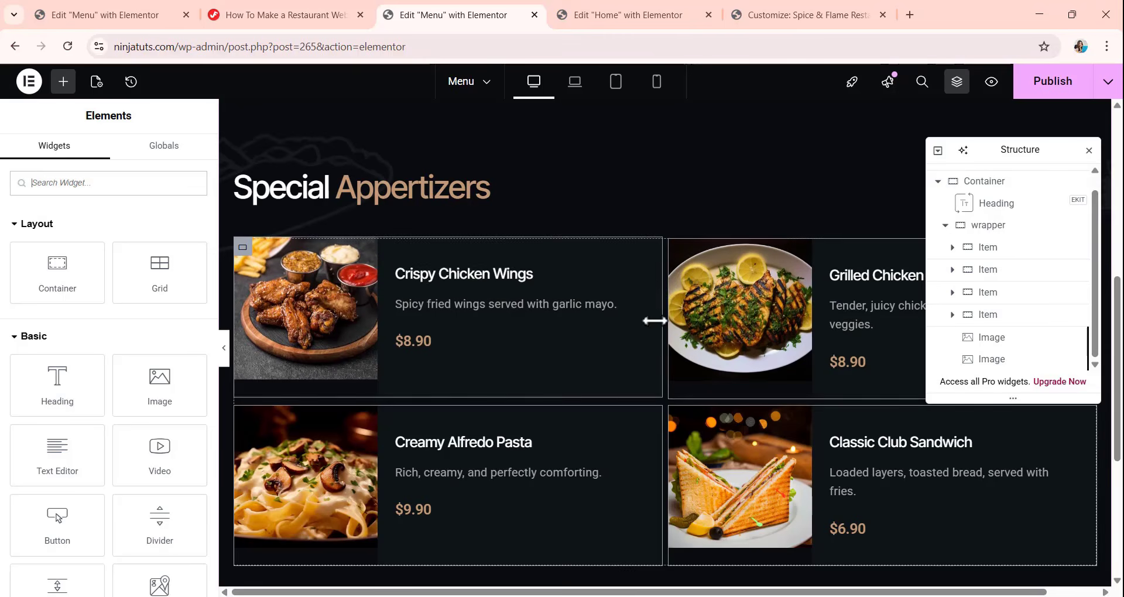
pyautogui.click(989, 231)
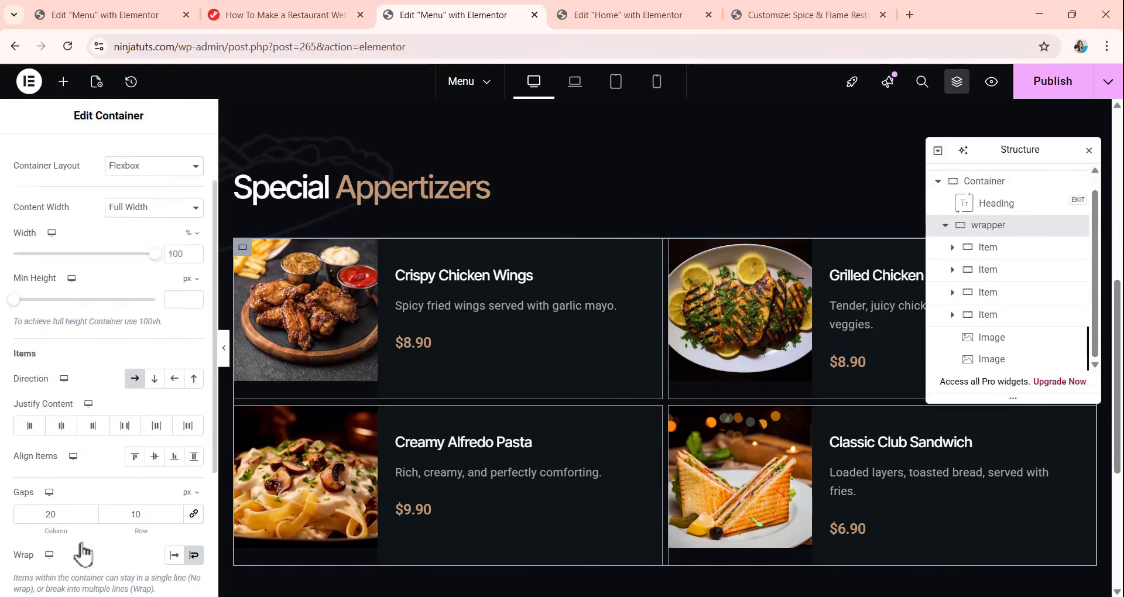
pyautogui.scroll(-1, 83, 553)
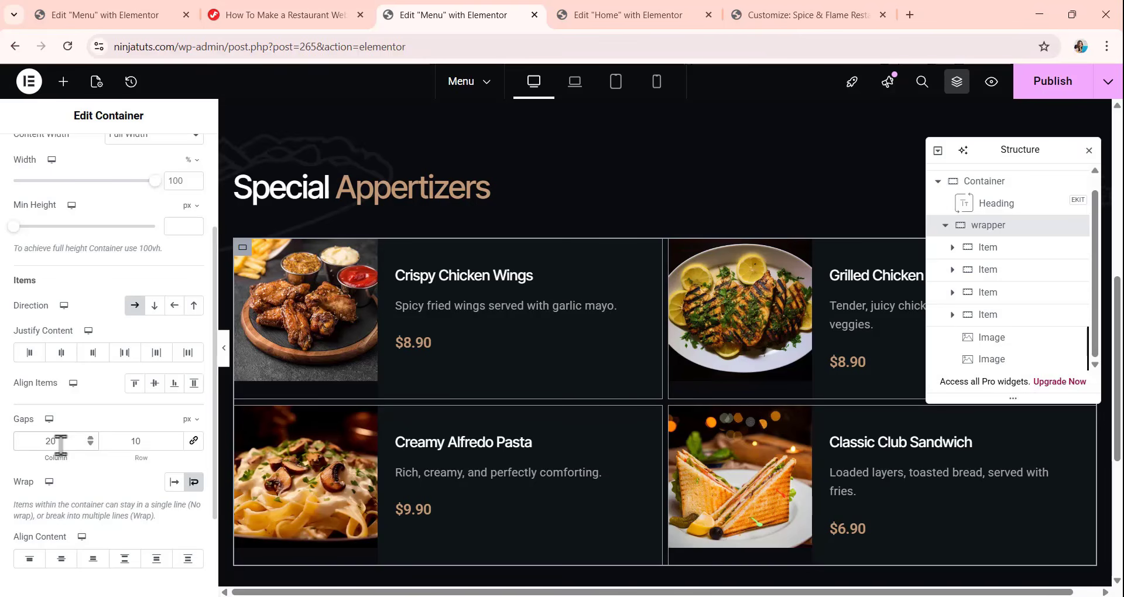
pyautogui.press('BackSpace')
pyautogui.press('BackSpace')
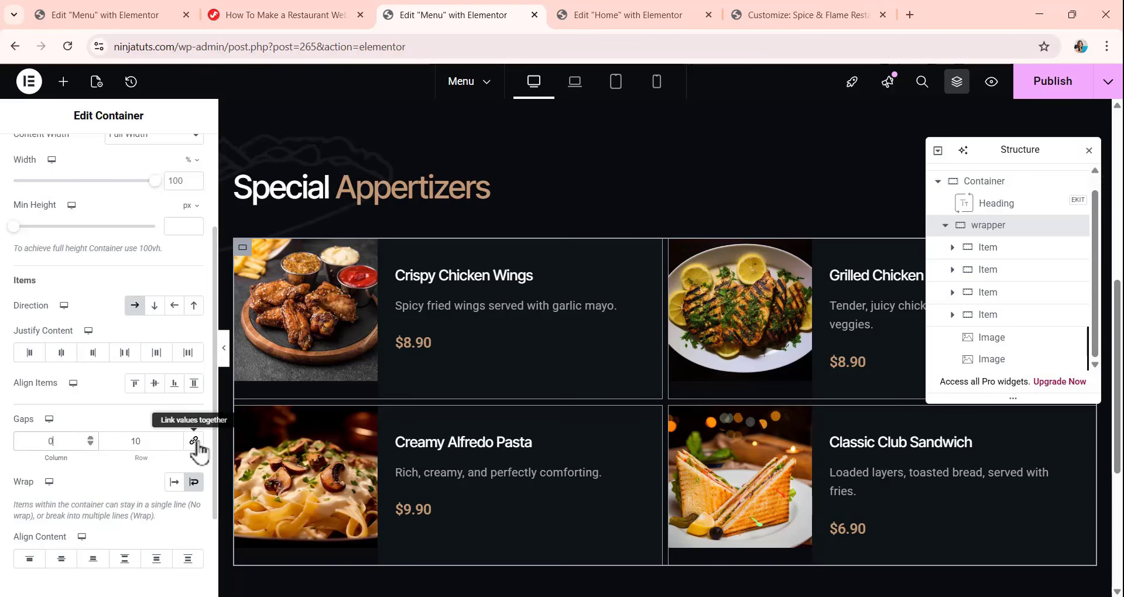
pyautogui.click(194, 441)
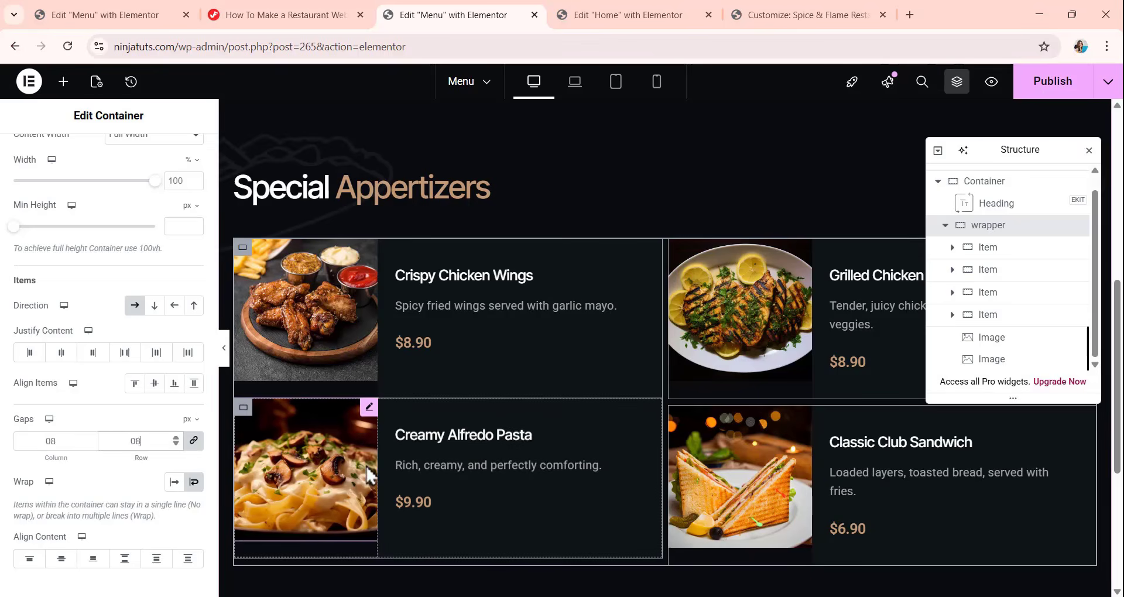
pyautogui.scroll(-1, 666, 363)
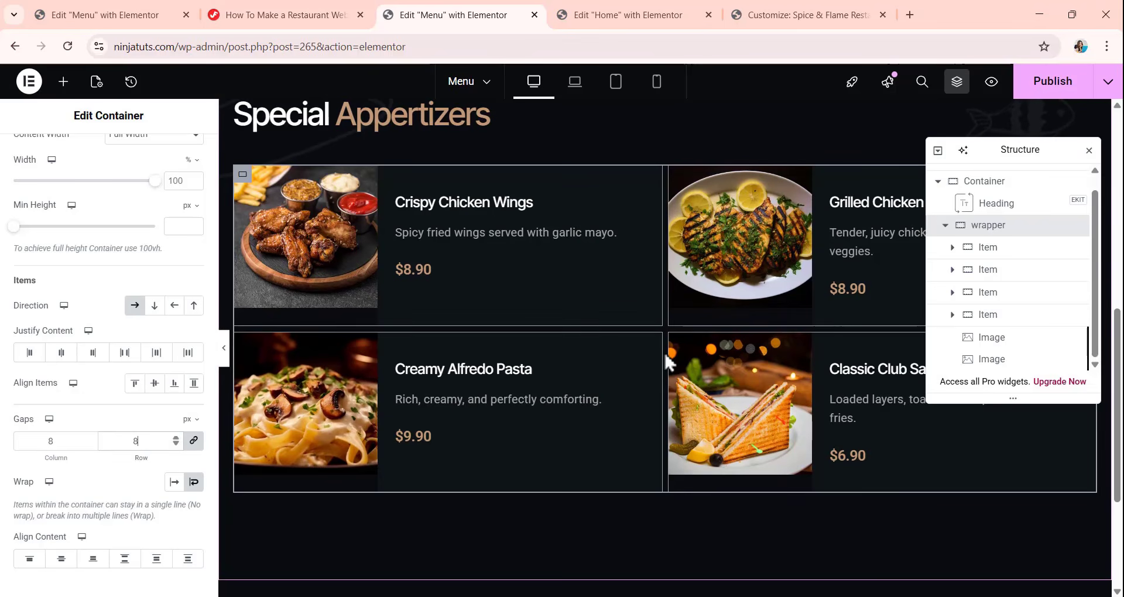
# Delete the two decorative background images from the wrapper.
pyautogui.scroll(2, 667, 363)
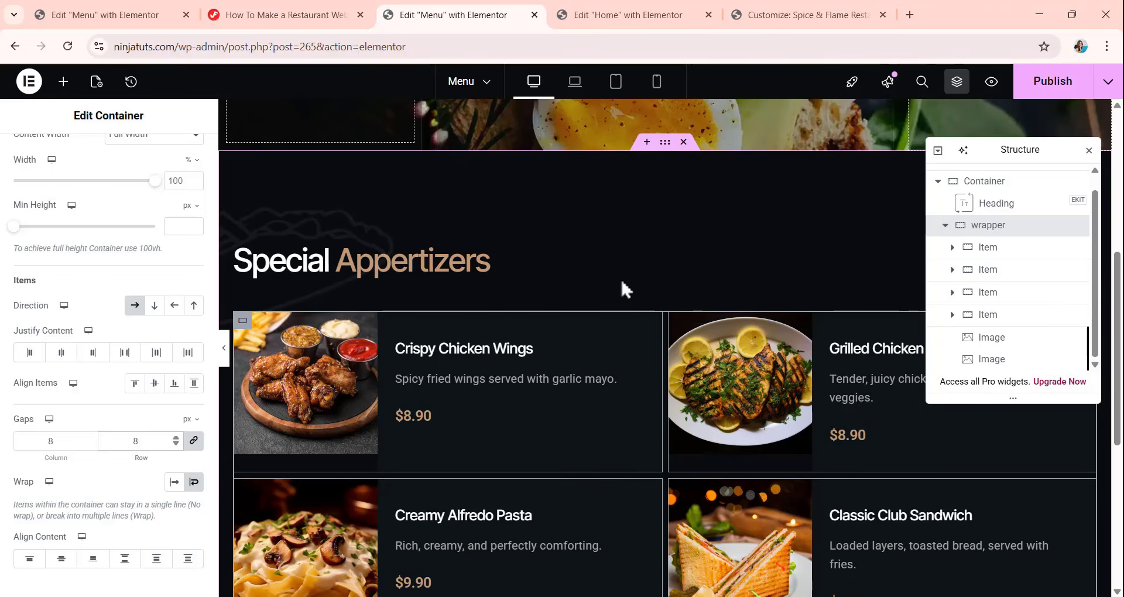
pyautogui.click(314, 242)
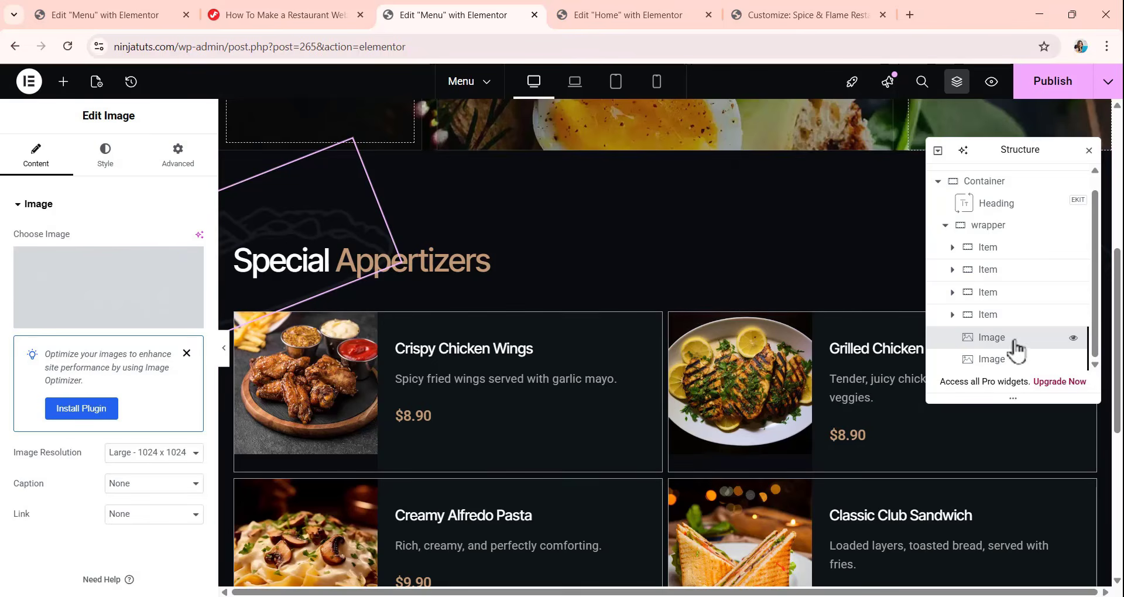
pyautogui.rightClick(988, 361)
pyautogui.click(1006, 588)
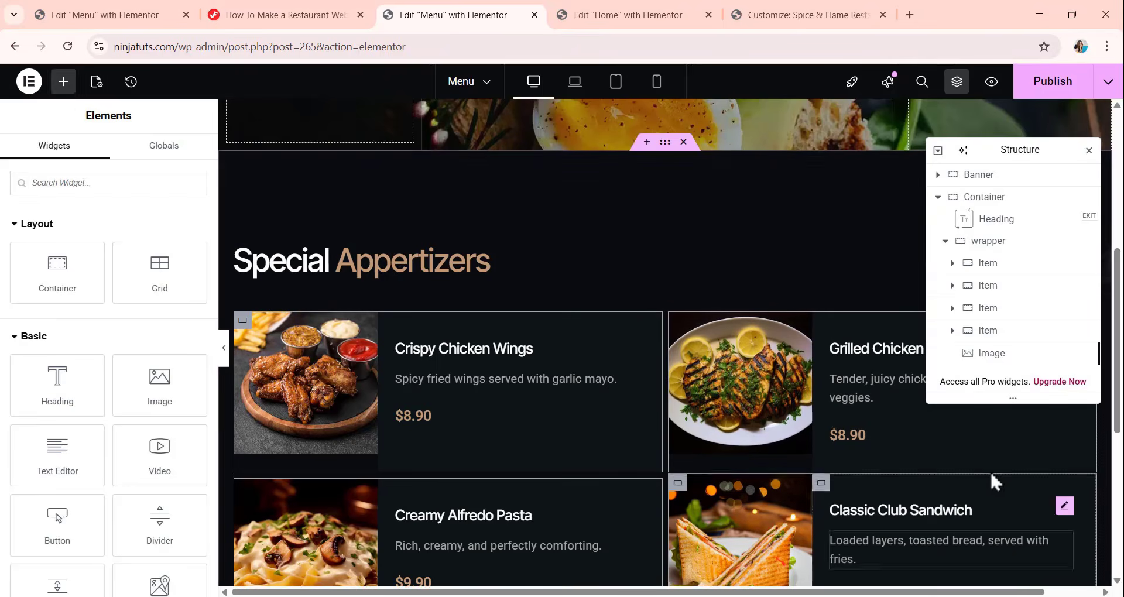
pyautogui.click(991, 357)
pyautogui.rightClick(990, 358)
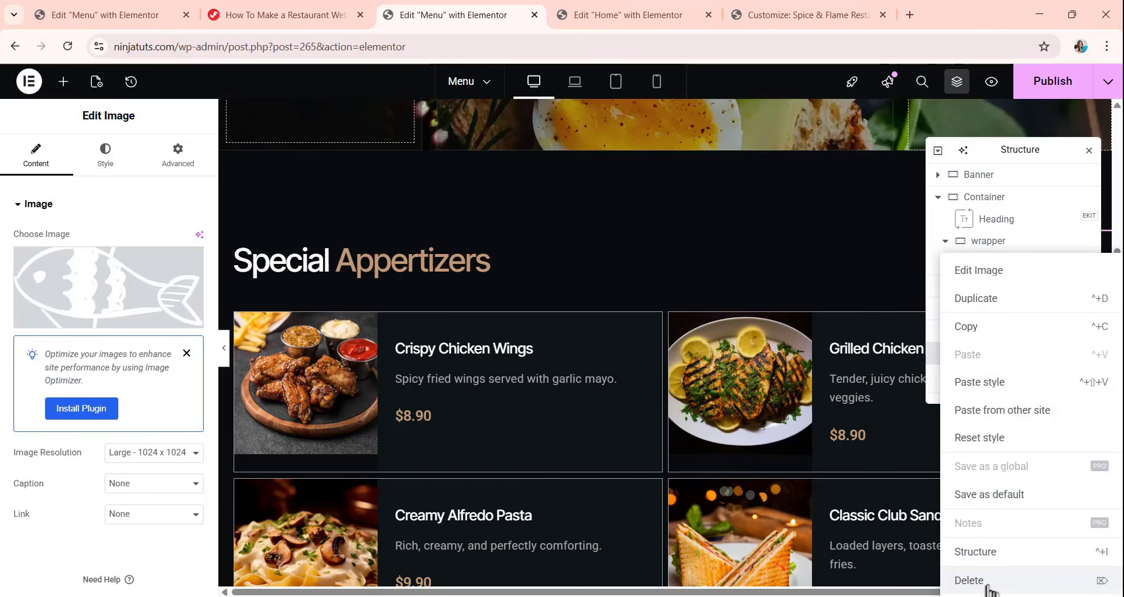
pyautogui.click(984, 583)
# Copy the whole Special Appertizers container and paste it as a new section at the end of the Menu page.
pyautogui.scroll(-3, 575, 241)
pyautogui.scroll(-3, 574, 238)
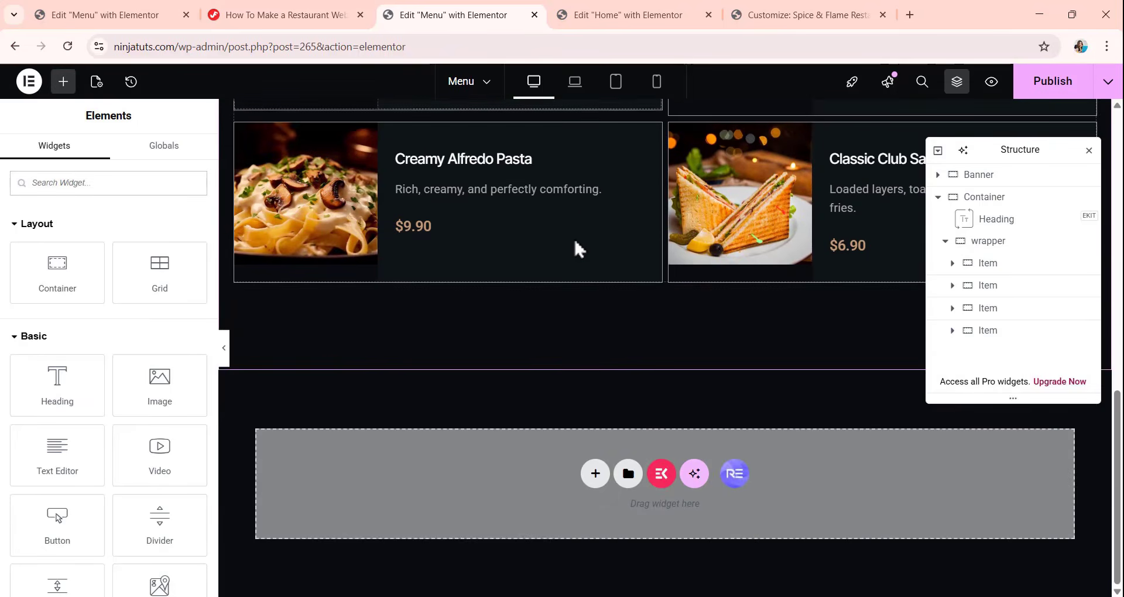
pyautogui.scroll(7, 574, 238)
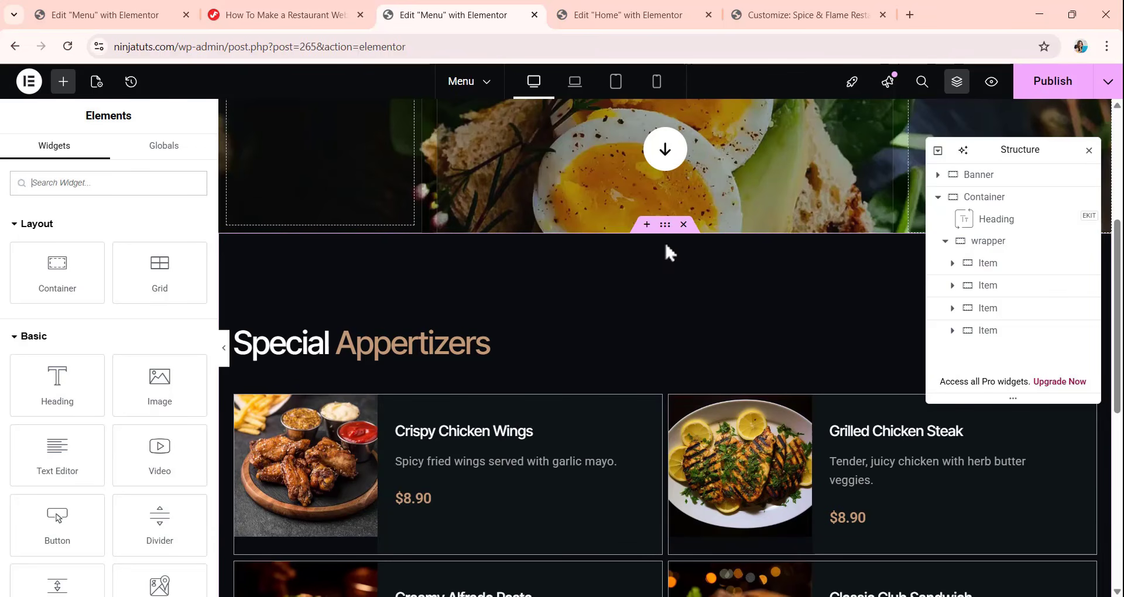
pyautogui.click(940, 199)
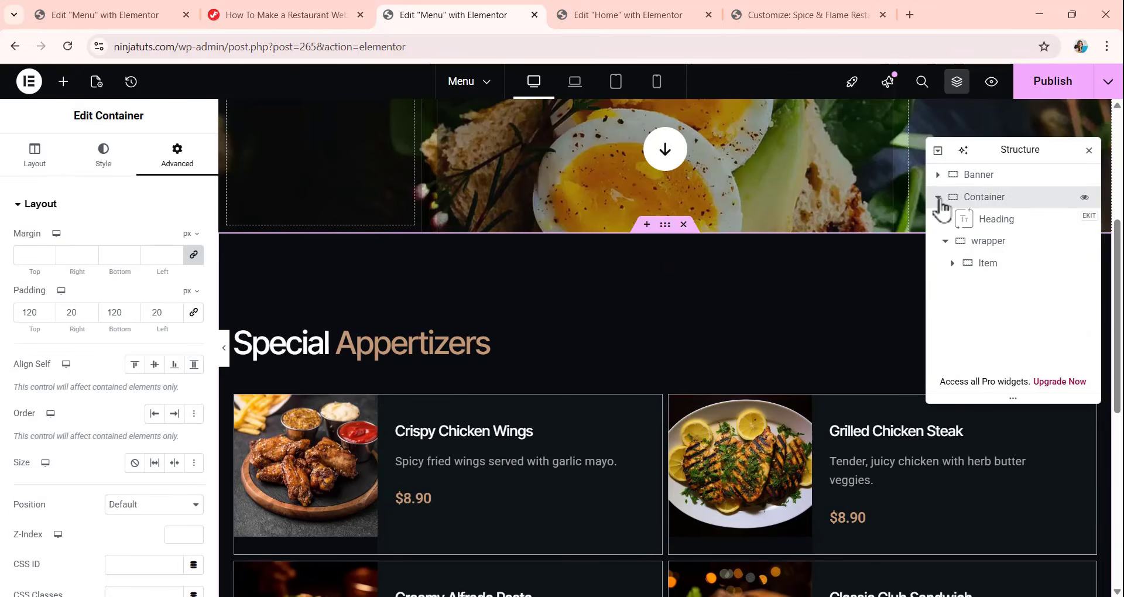
pyautogui.rightClick(1003, 208)
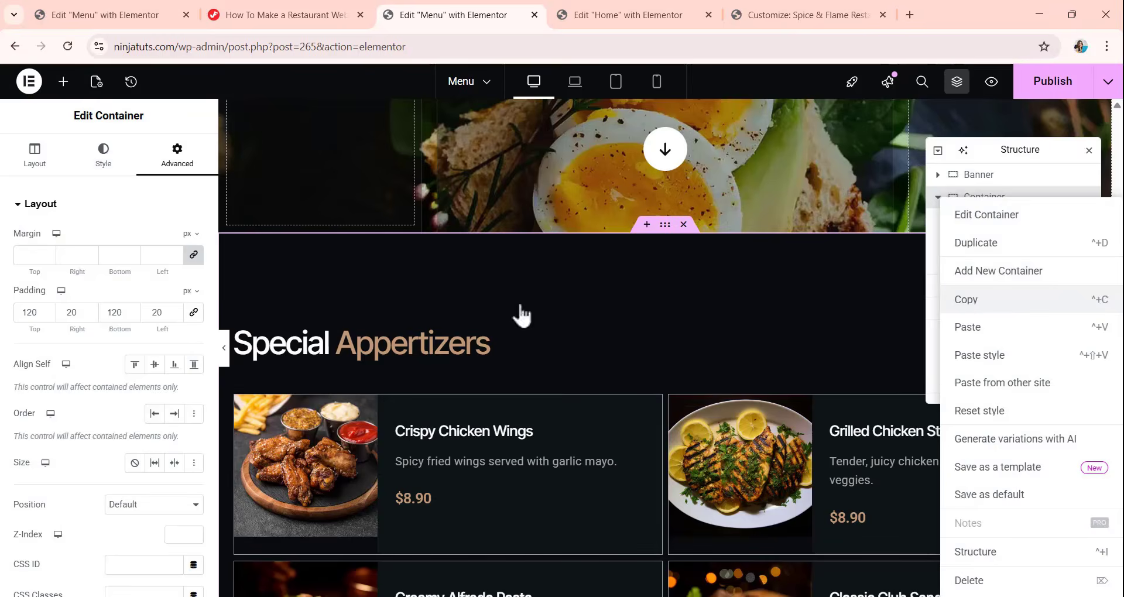
pyautogui.scroll(-7, 521, 315)
pyautogui.rightClick(564, 486)
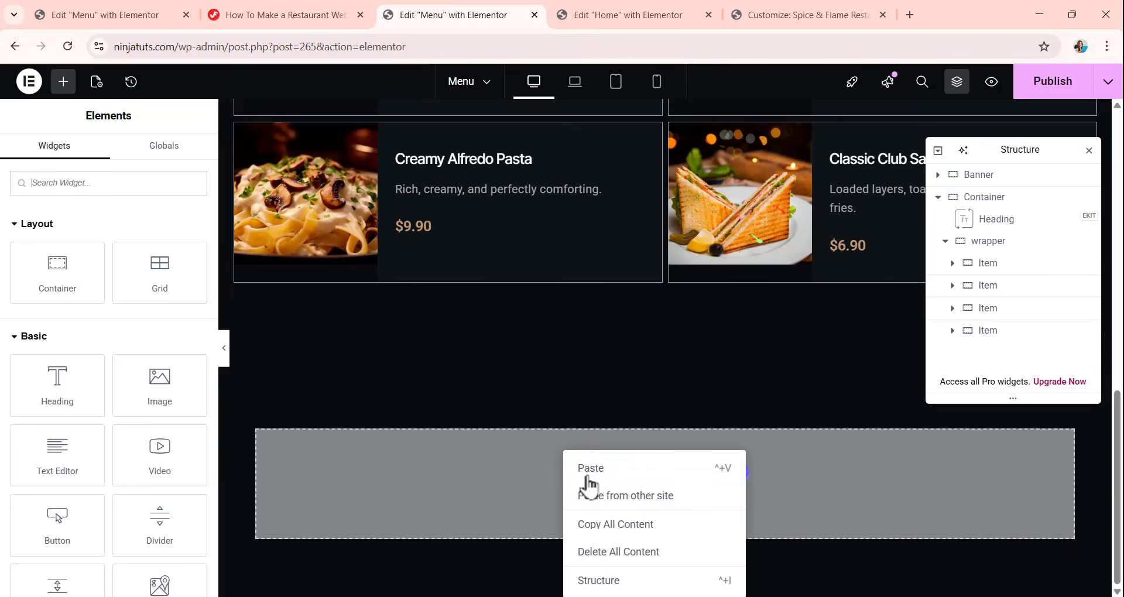
pyautogui.click(580, 468)
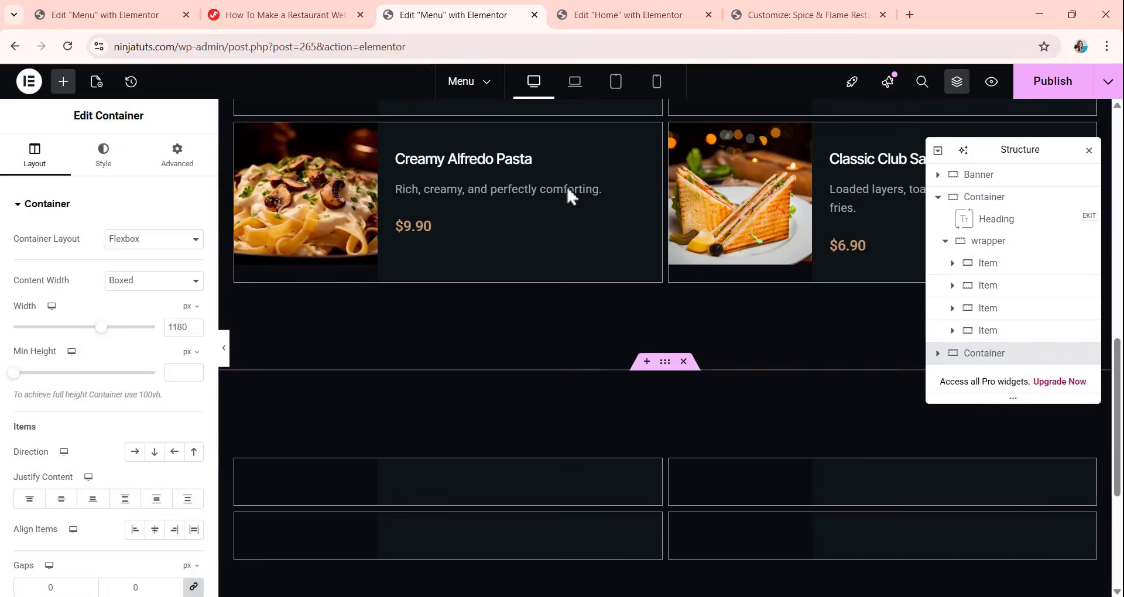
# Delete the items wrapper from the first Special Appertizers container, keeping its heading.
pyautogui.scroll(-5, 650, 269)
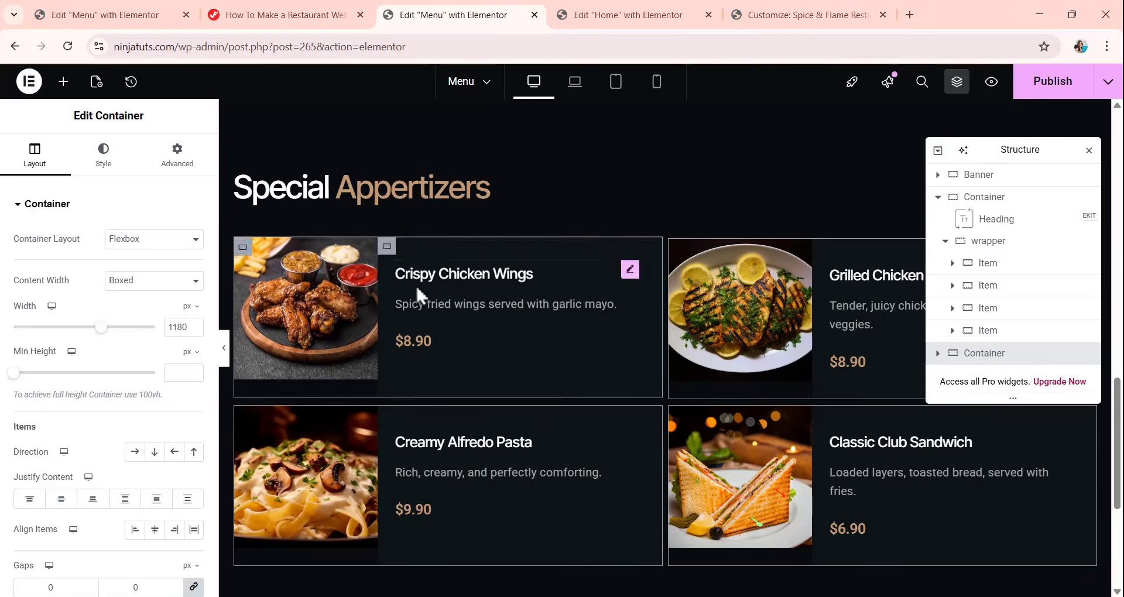
pyautogui.scroll(-1, 525, 392)
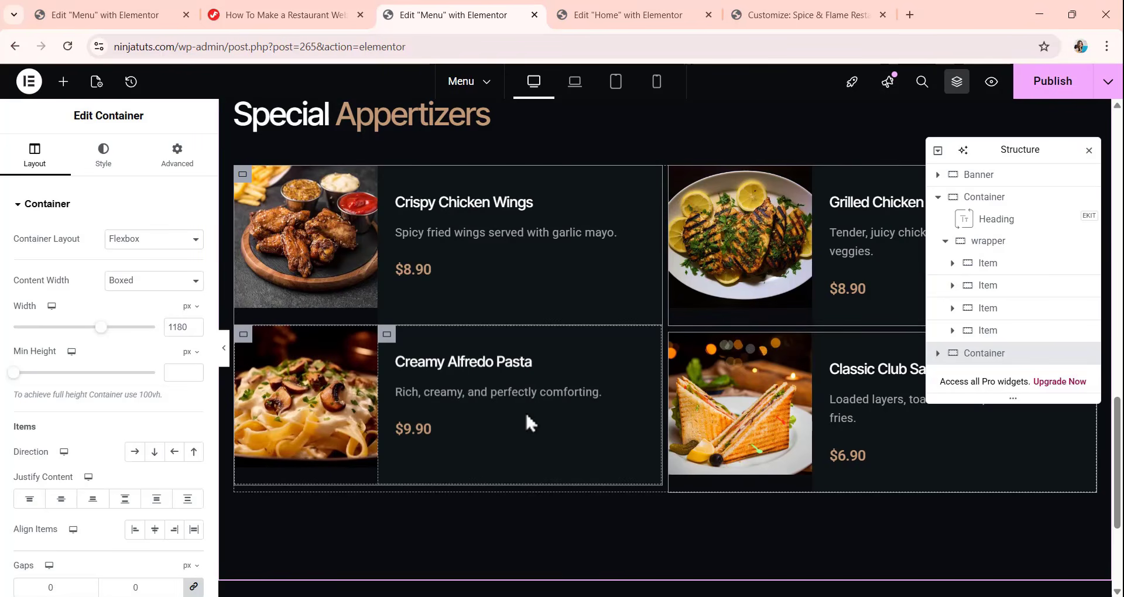
pyautogui.rightClick(984, 249)
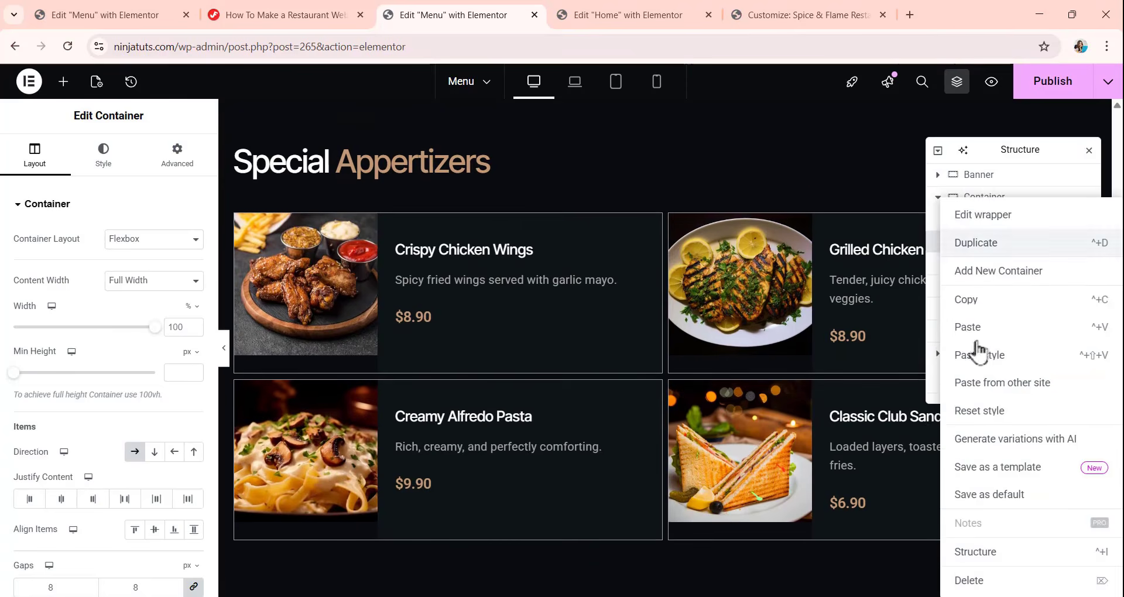
pyautogui.click(972, 580)
# Move the heading-only Special Appertizers container below the complete Special Appertizers container in the page structure.
pyautogui.scroll(-3, 678, 339)
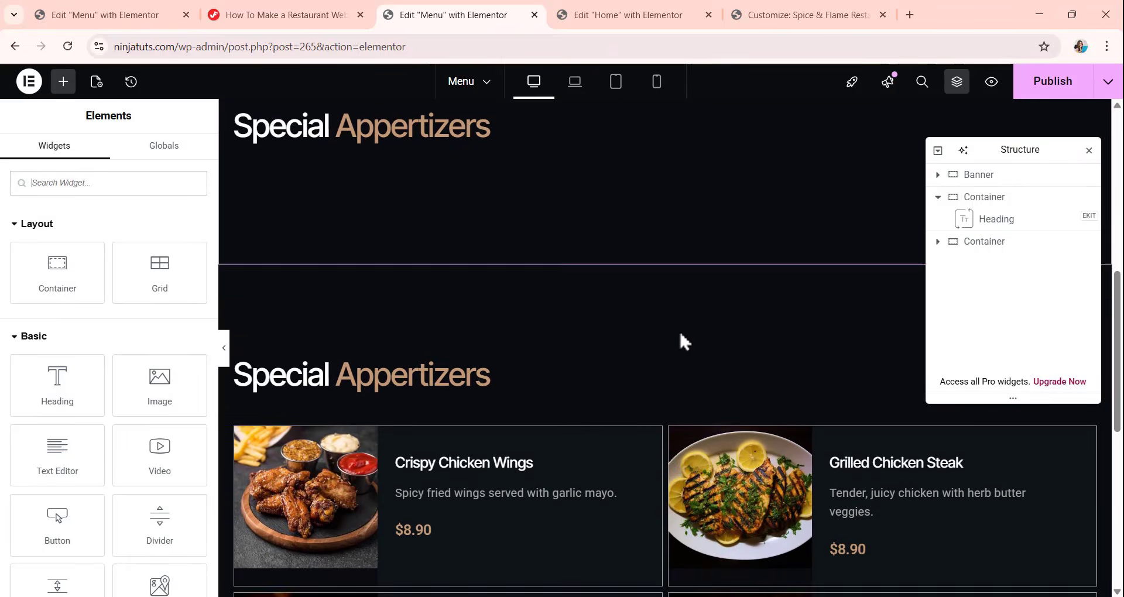
pyautogui.scroll(1, 678, 339)
pyautogui.scroll(5, 678, 336)
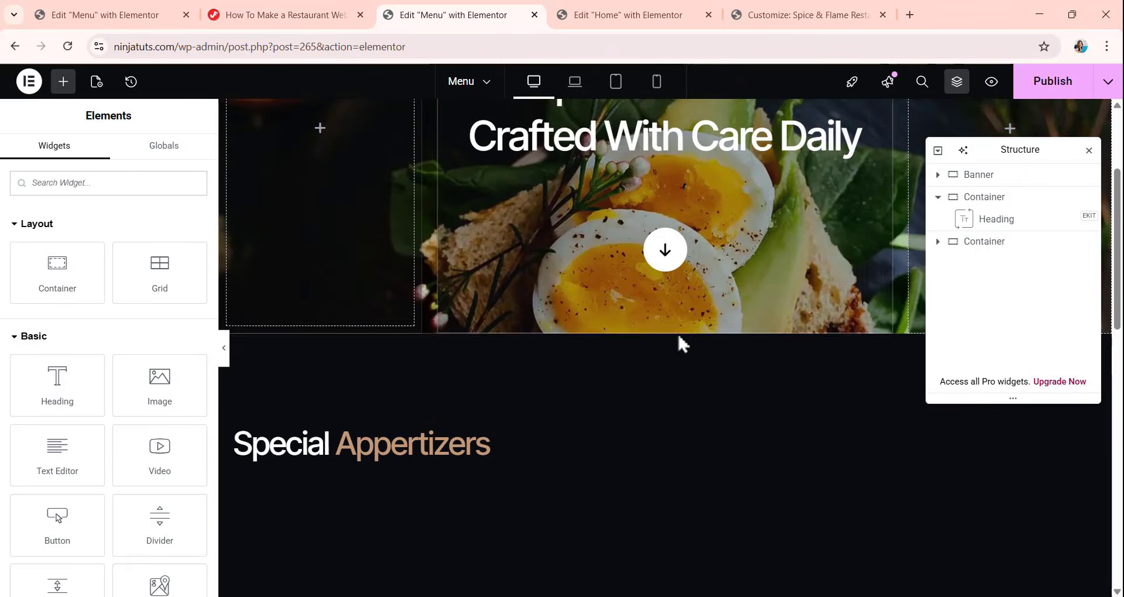
pyautogui.scroll(-3, 680, 342)
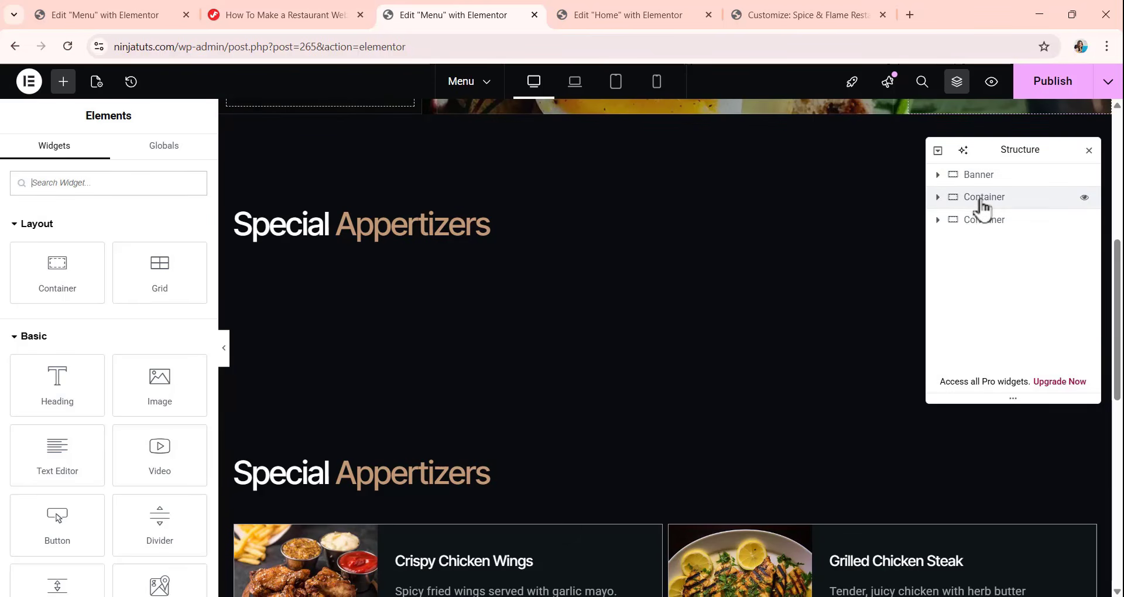
pyautogui.moveTo(980, 202); pyautogui.dragTo(986, 230)
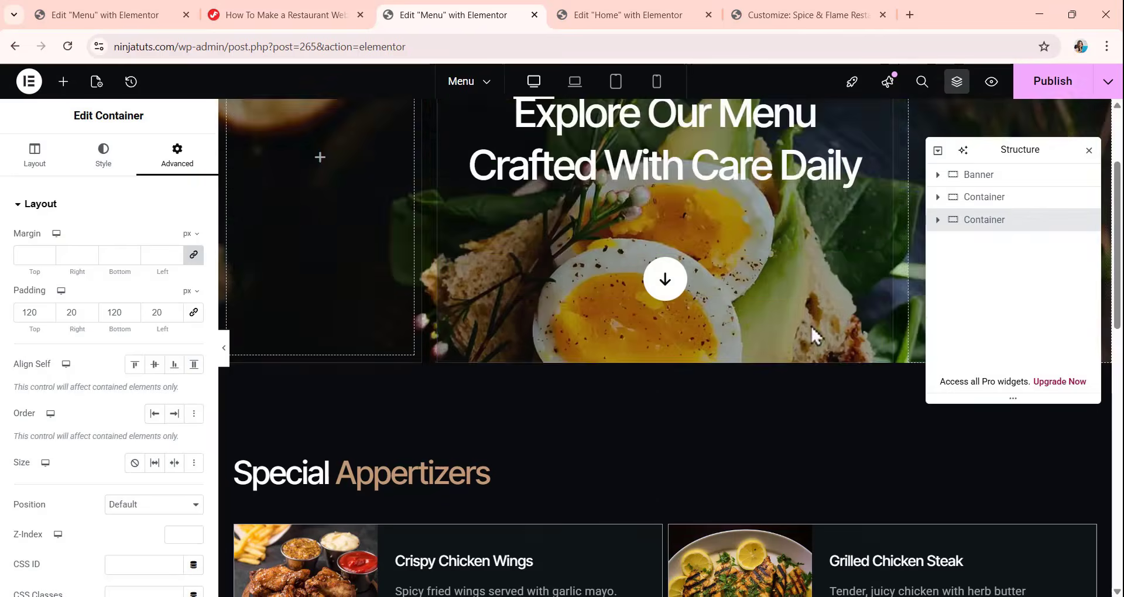
pyautogui.scroll(-9, 722, 275)
pyautogui.scroll(-4, 628, 281)
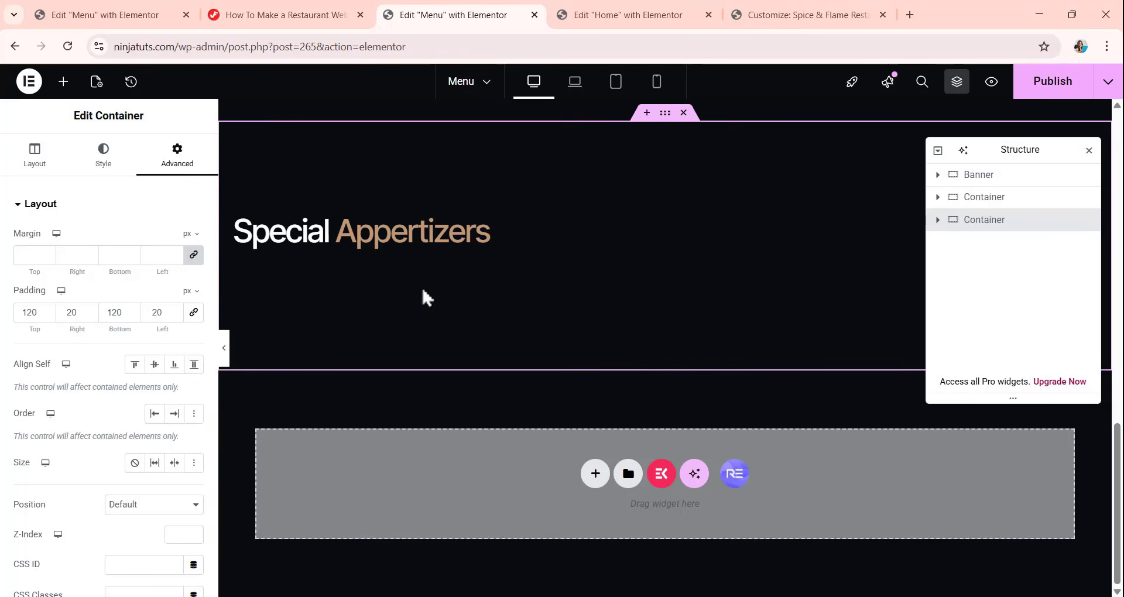
# Copy the Popular dishes wrapper from the Home page and paste it into the heading-only container on the Menu page.
pyautogui.click(619, 13)
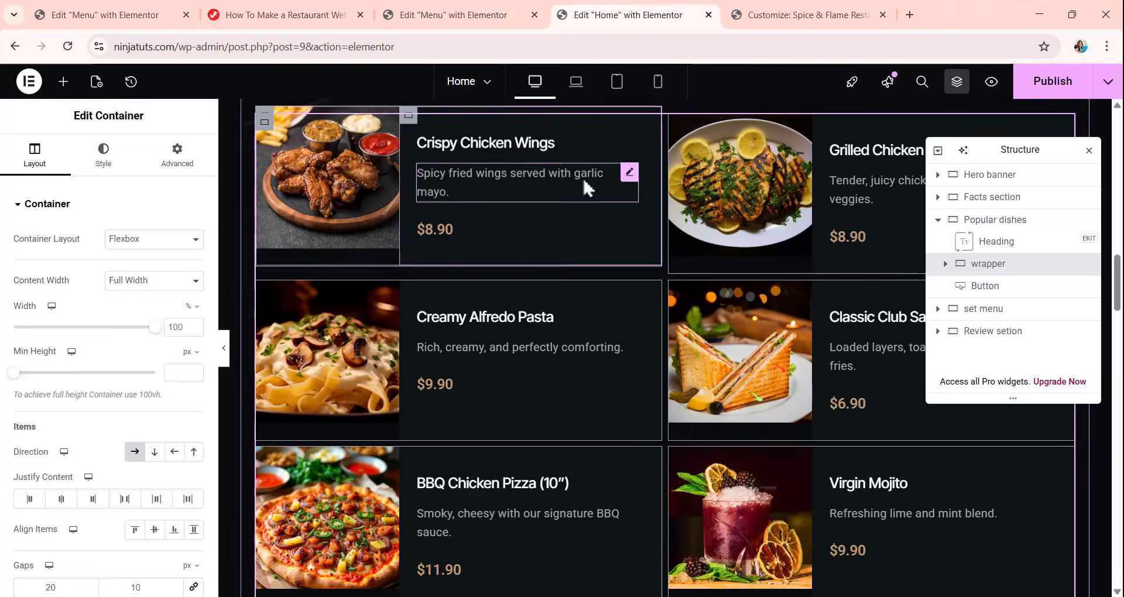
pyautogui.scroll(5, 582, 177)
pyautogui.rightClick(1007, 268)
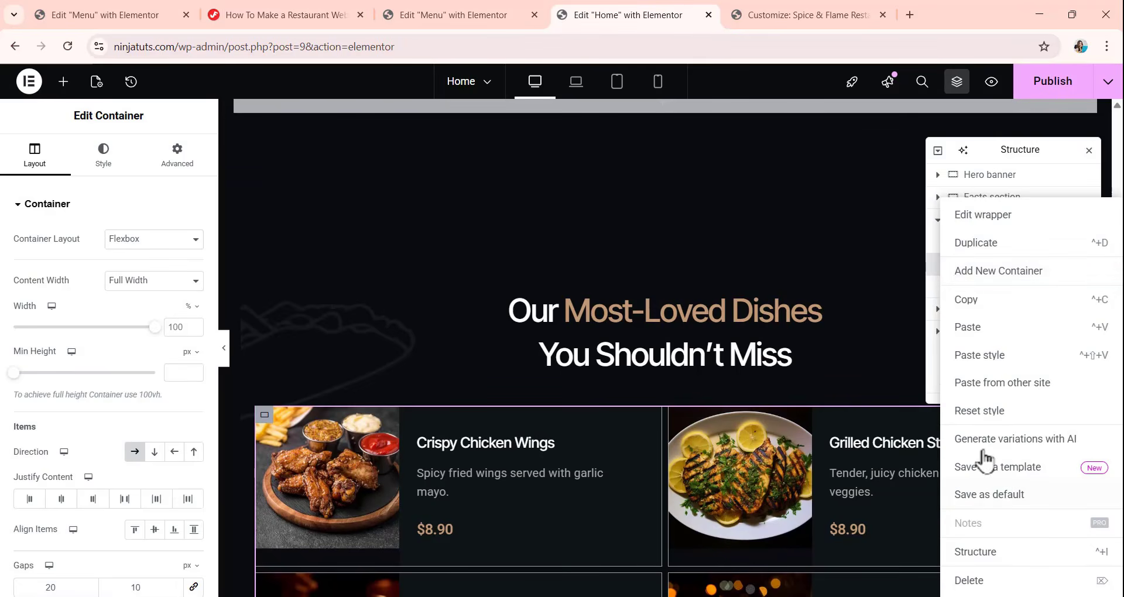
pyautogui.click(971, 302)
pyautogui.click(451, 11)
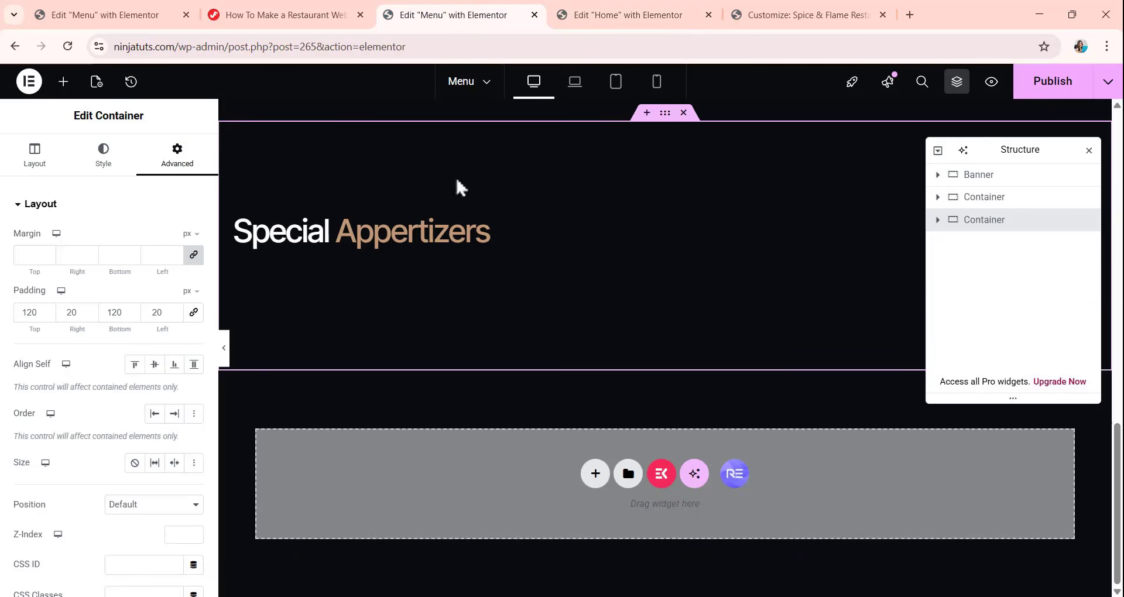
pyautogui.rightClick(394, 287)
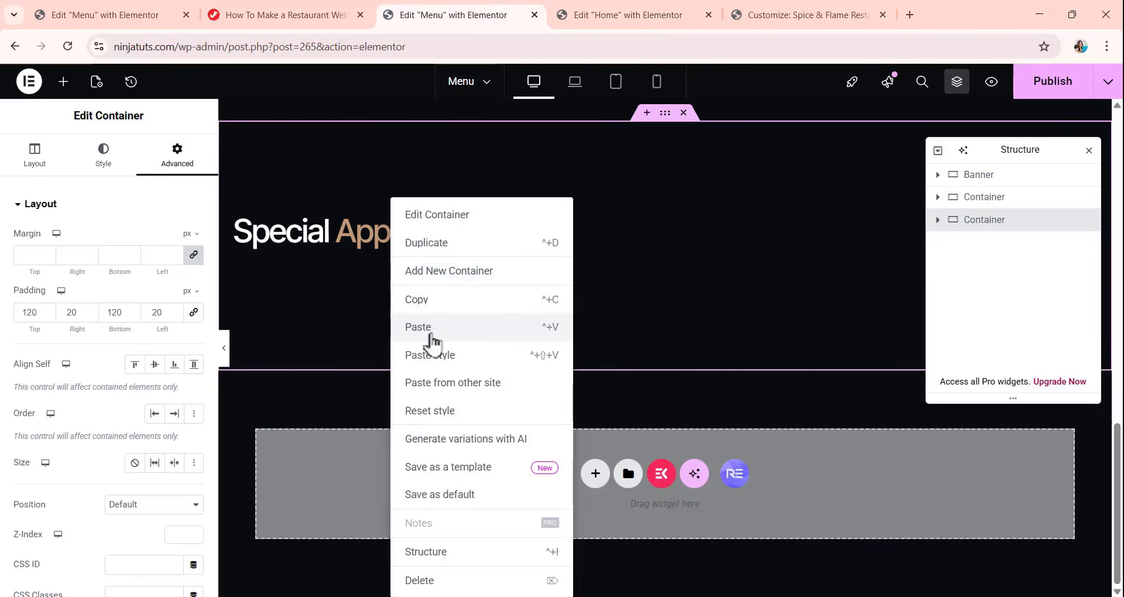
pyautogui.click(476, 306)
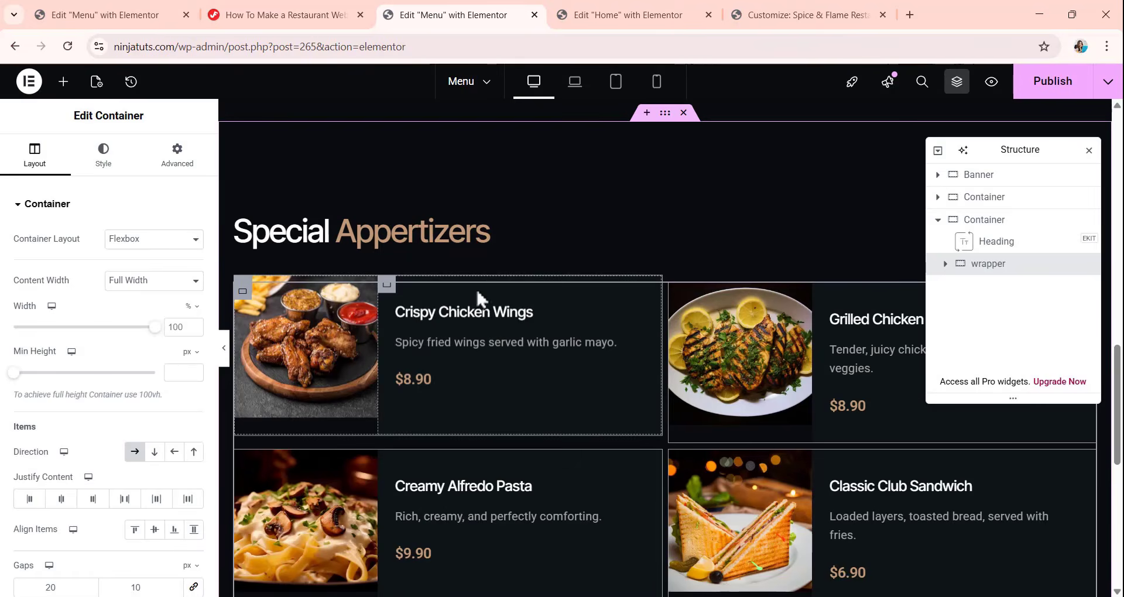
pyautogui.scroll(-5, 476, 299)
pyautogui.scroll(5, 504, 316)
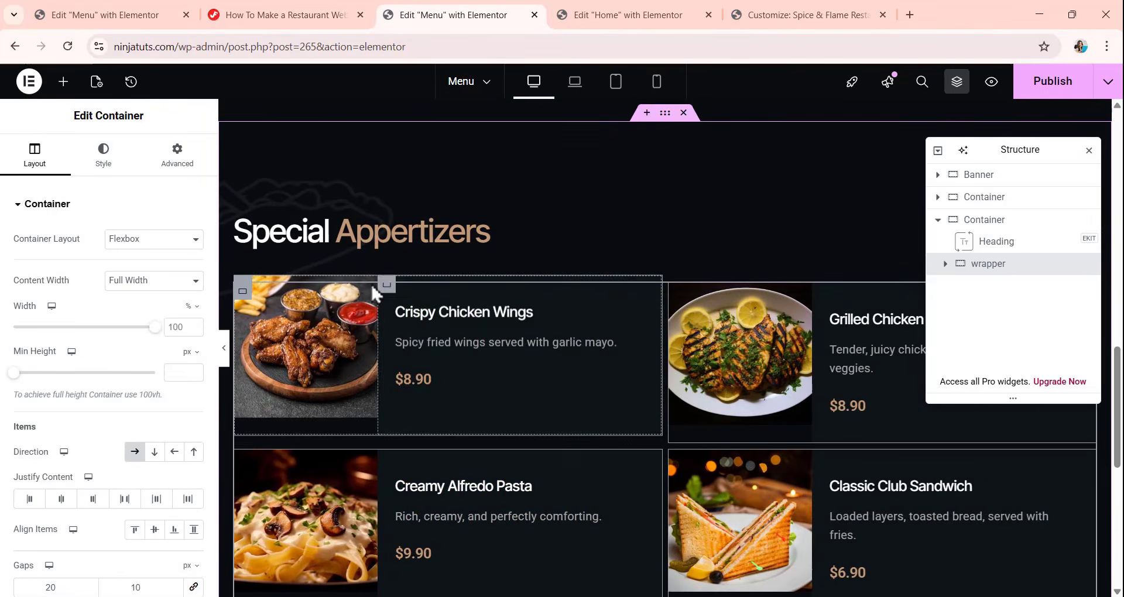
# Delete the two decorative images from the wrapper in the last container.
pyautogui.click(945, 264)
pyautogui.scroll(-3, 977, 309)
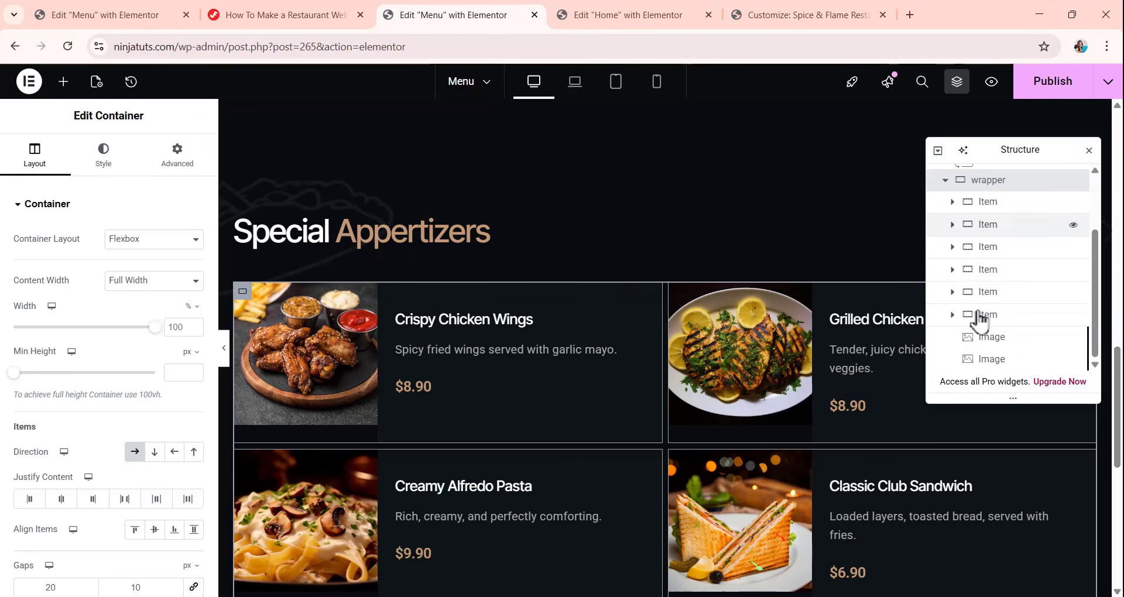
pyautogui.click(963, 337)
pyautogui.rightClick(963, 336)
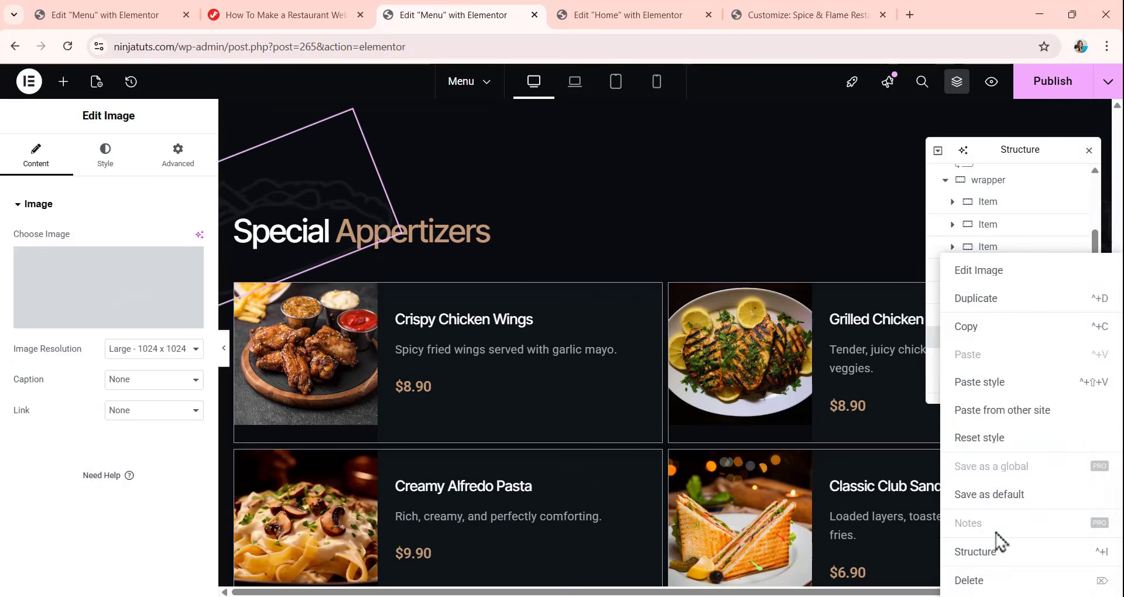
pyautogui.click(989, 581)
pyautogui.click(1004, 369)
pyautogui.rightClick(1005, 369)
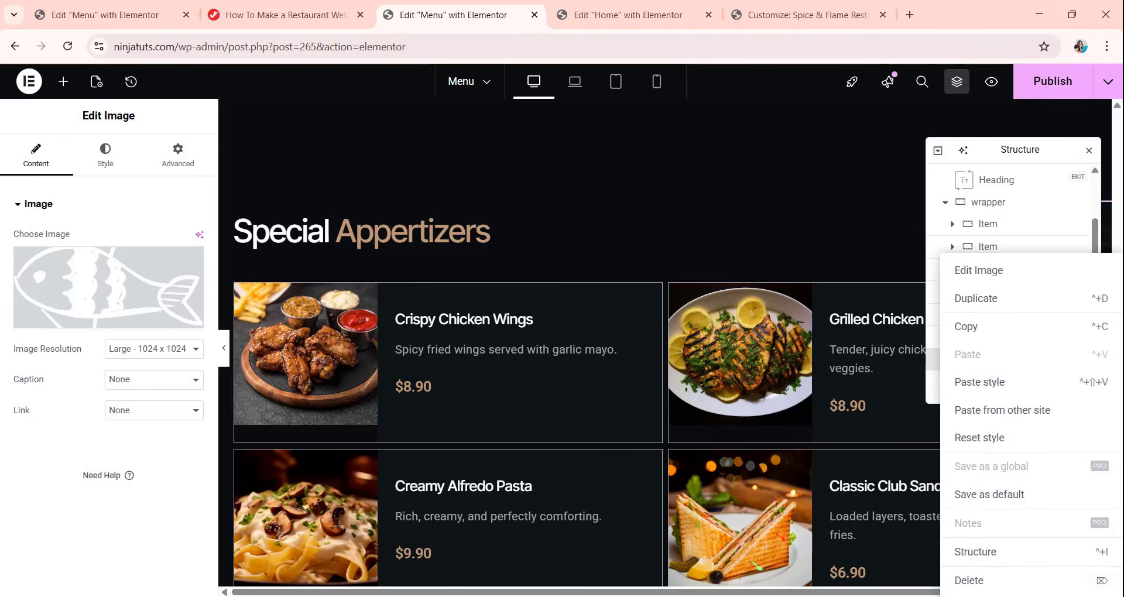
pyautogui.click(994, 584)
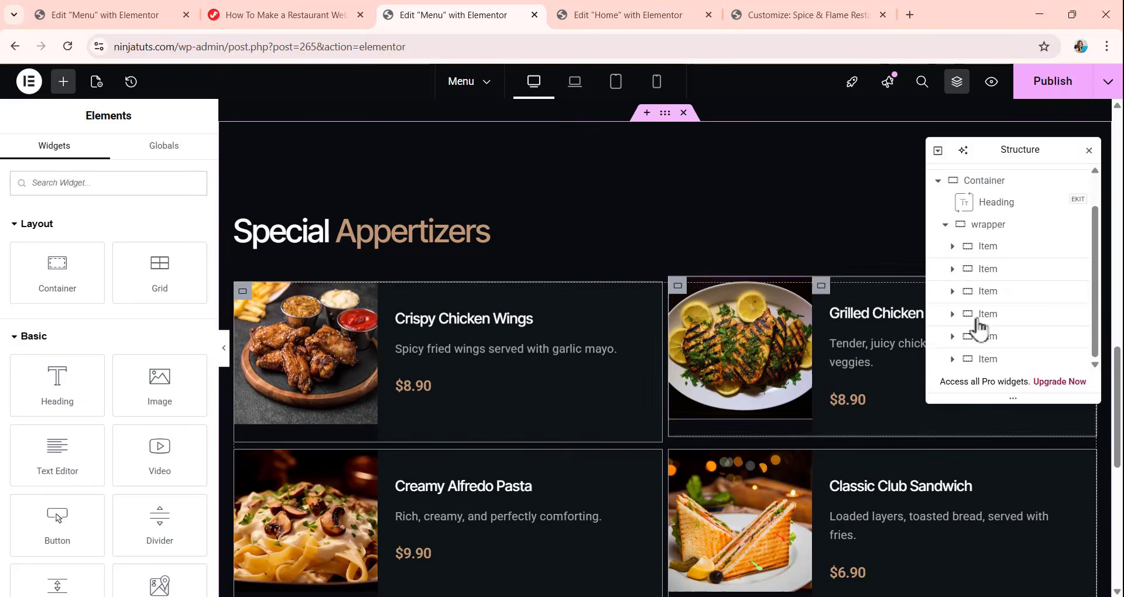
# Link the column and row gaps of the last container's wrapper and set both to 8 px.
pyautogui.click(994, 224)
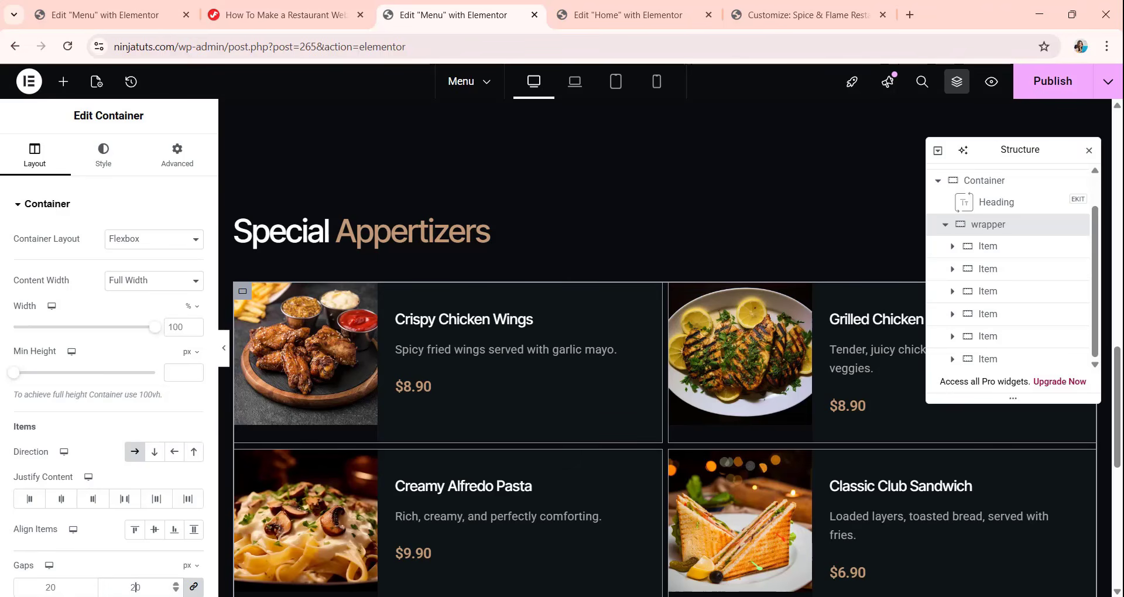
pyautogui.scroll(-4, 635, 274)
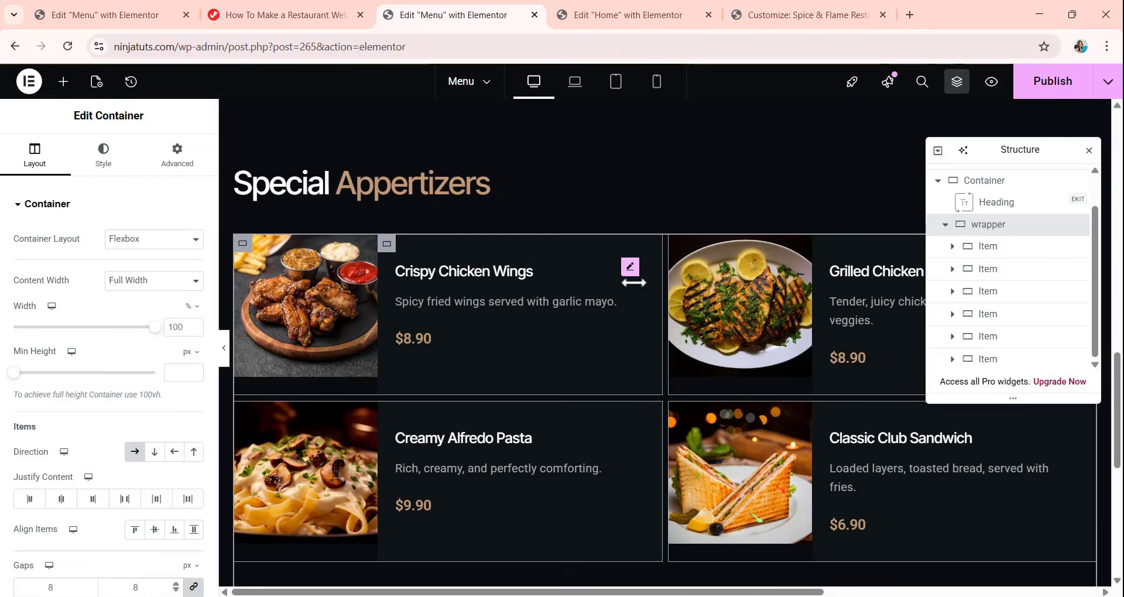
pyautogui.scroll(3, 634, 290)
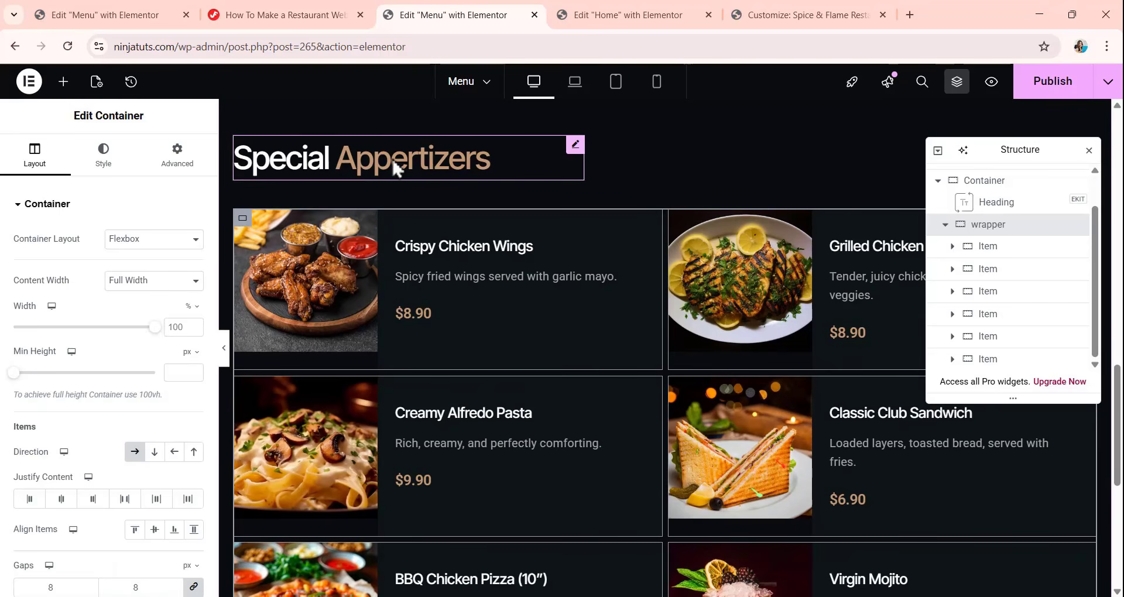
# Change the last section's heading title to "Main {{Dishes}}".
pyautogui.click(397, 170)
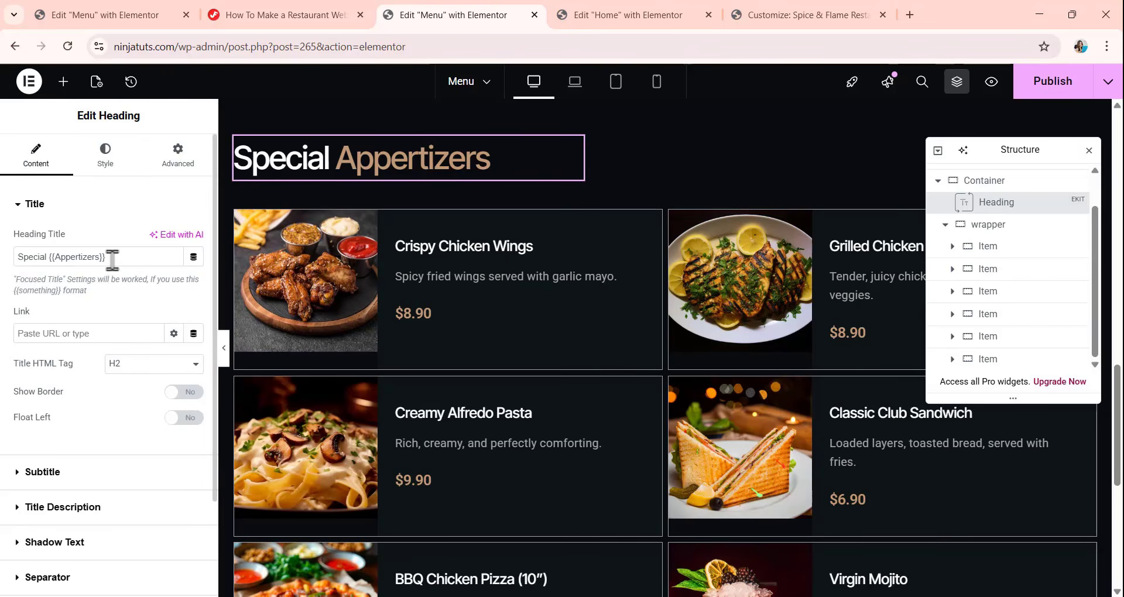
pyautogui.moveTo(119, 261); pyautogui.dragTo(5, 289)
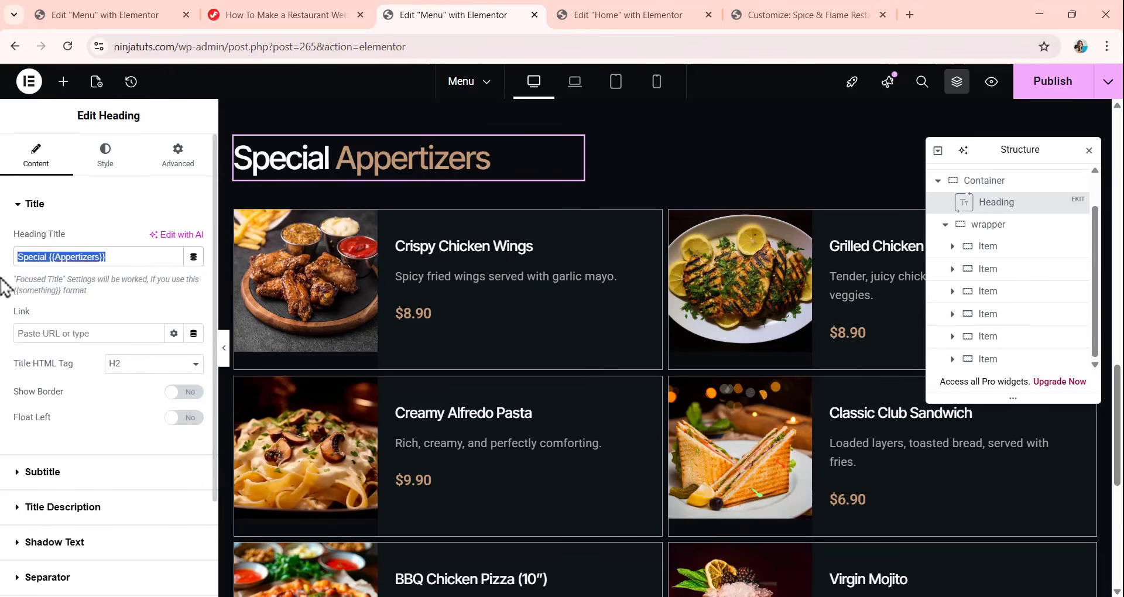
pyautogui.hotkey('ctrl', 'v')
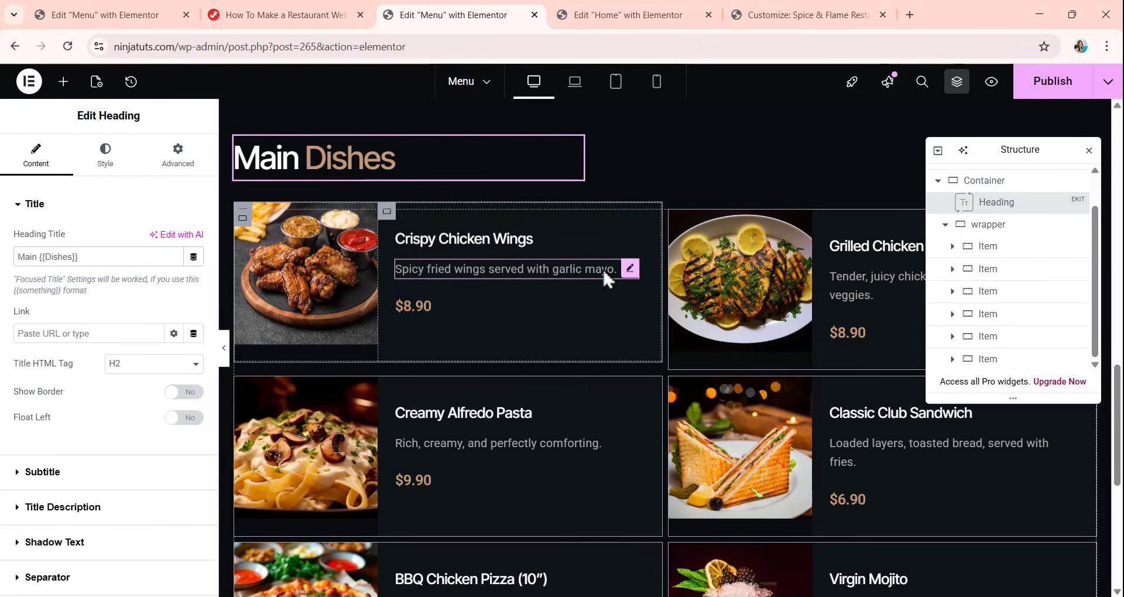
# Review the Main Dishes section from its heading to its last row of items, with its container selected.
pyautogui.scroll(-5, 602, 273)
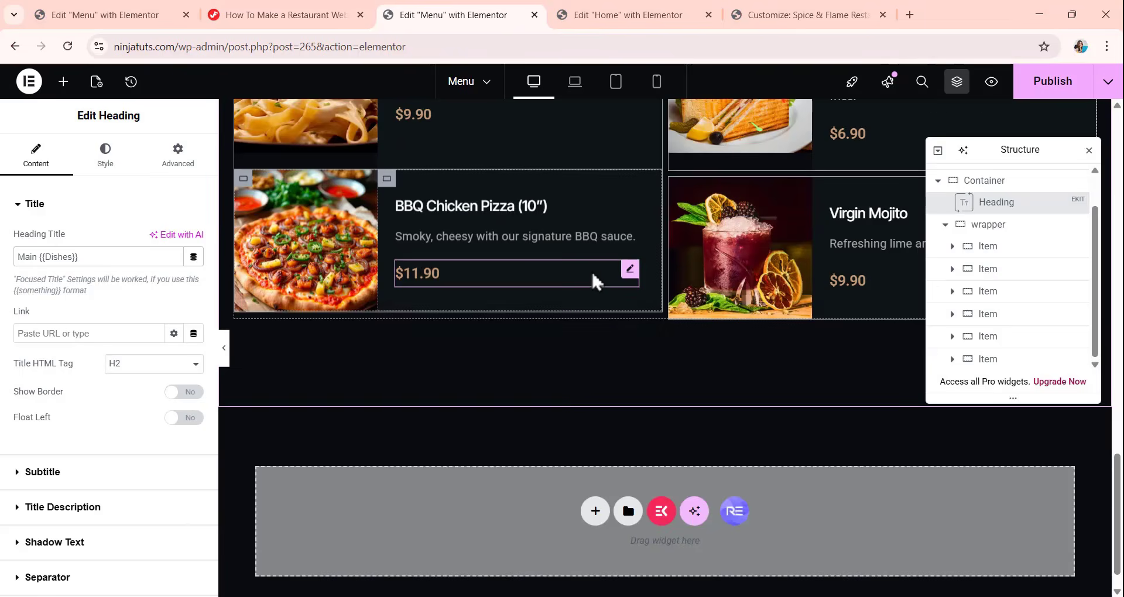
pyautogui.scroll(-5, 591, 270)
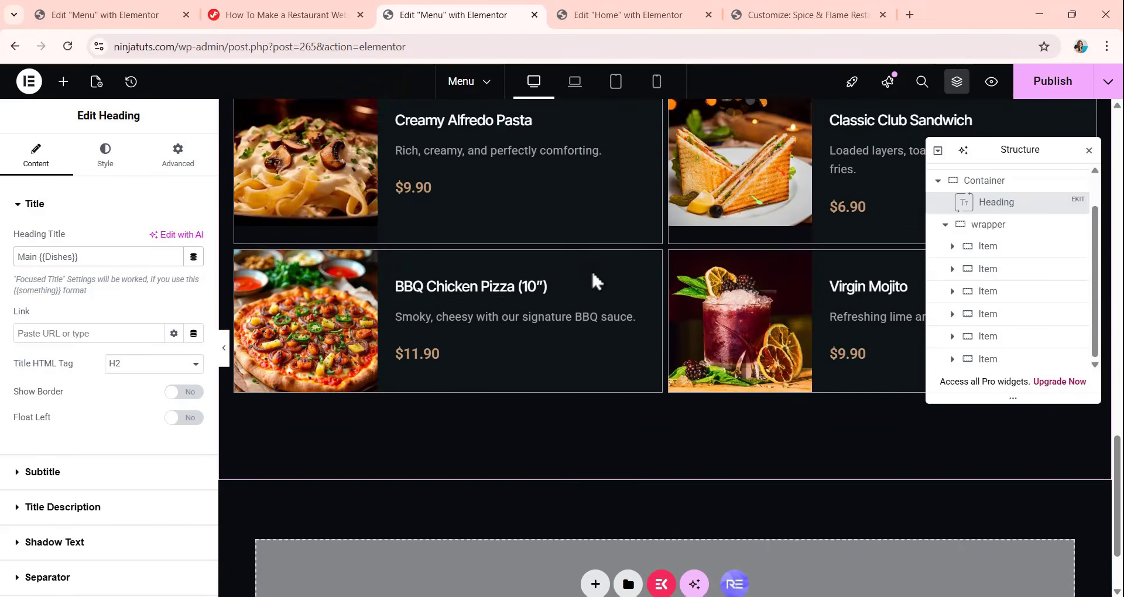
pyautogui.scroll(-2, 591, 270)
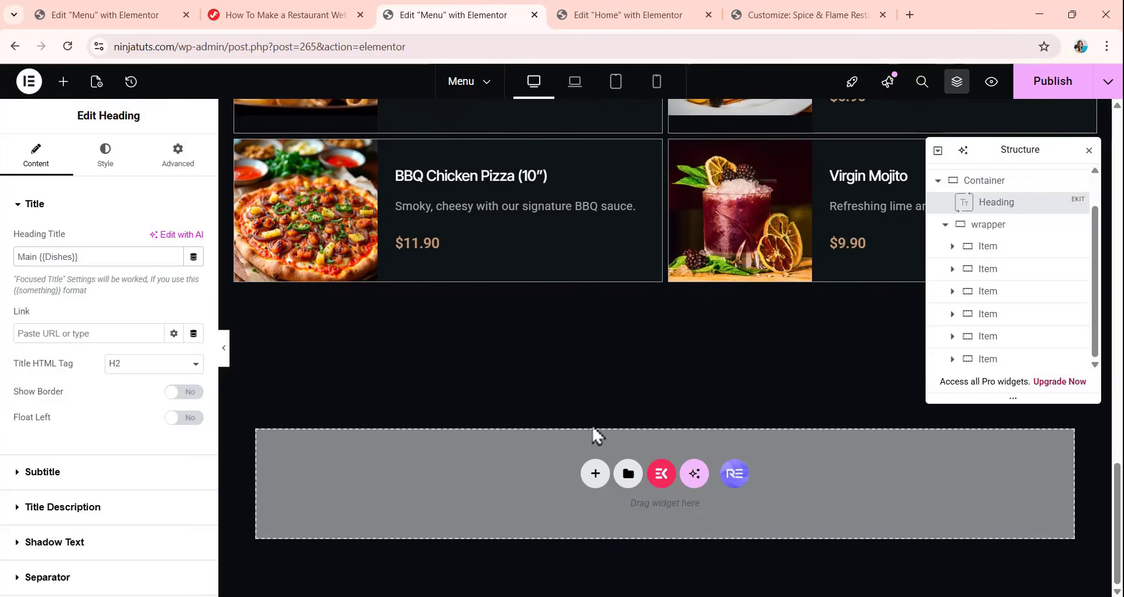
pyautogui.click(1017, 185)
pyautogui.scroll(2, 672, 371)
pyautogui.scroll(-6, 673, 368)
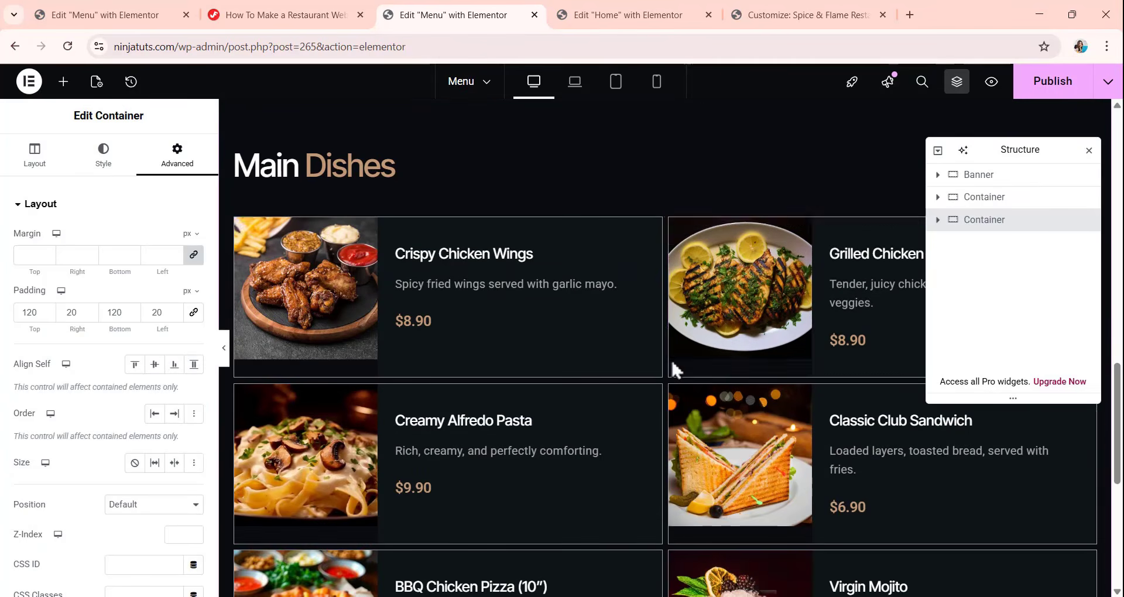
pyautogui.scroll(-2, 674, 372)
pyautogui.scroll(4, 674, 372)
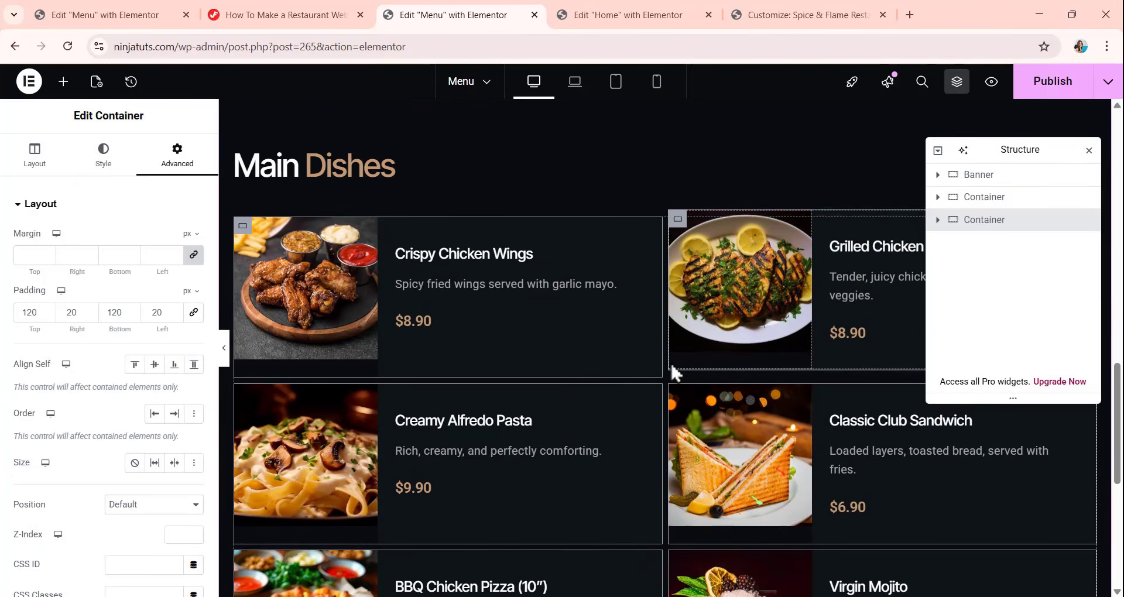
pyautogui.scroll(-3, 644, 345)
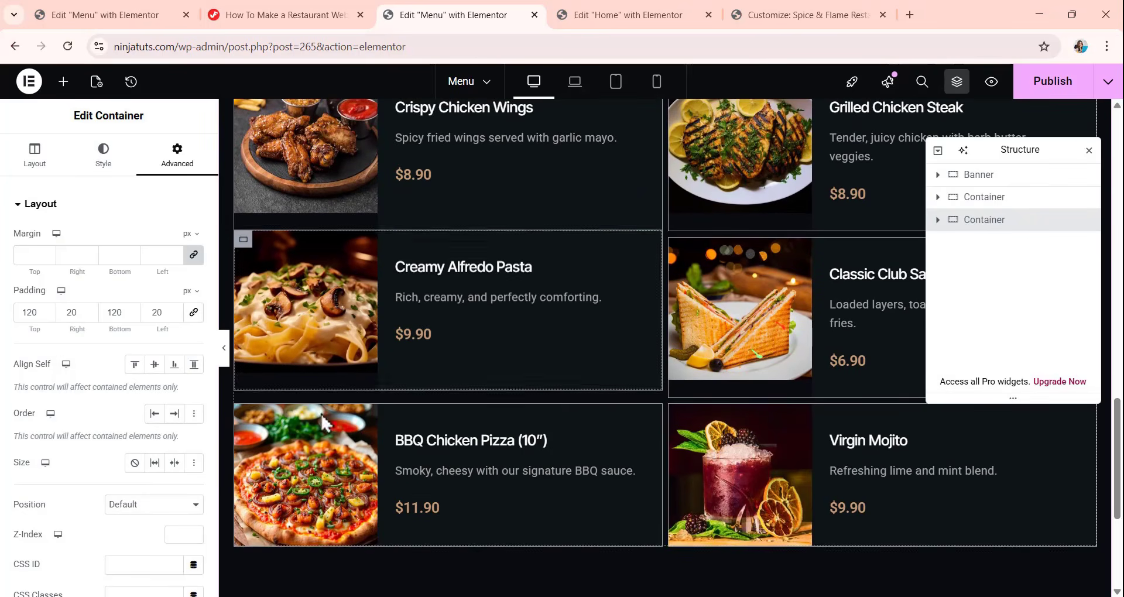
pyautogui.scroll(4, 790, 264)
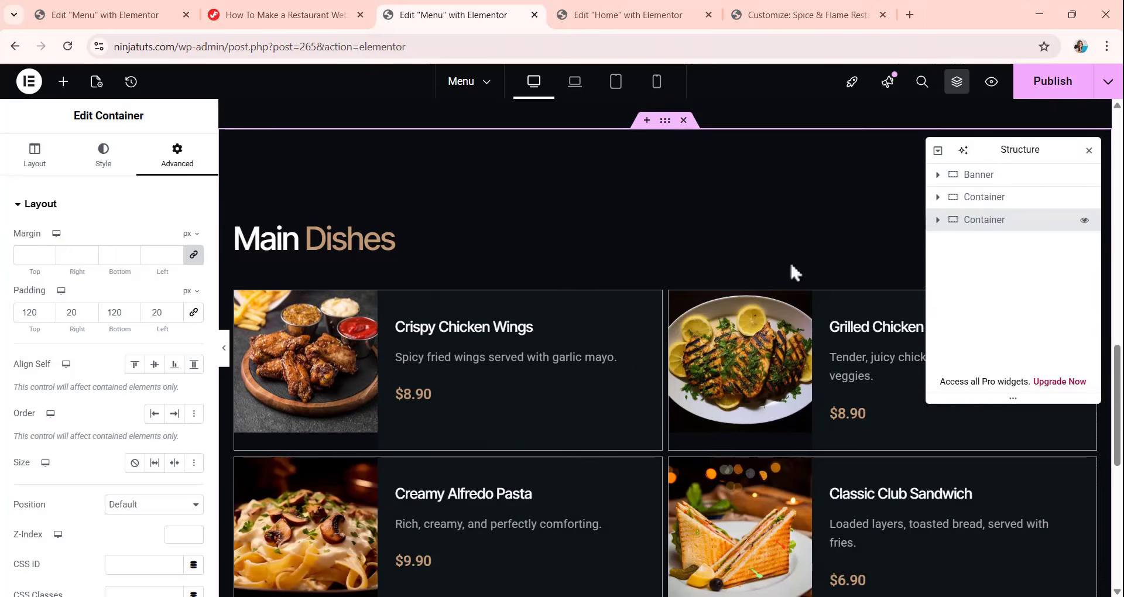
# Duplicate the whole Main Dishes container to add another menu section below it.
pyautogui.rightClick(997, 221)
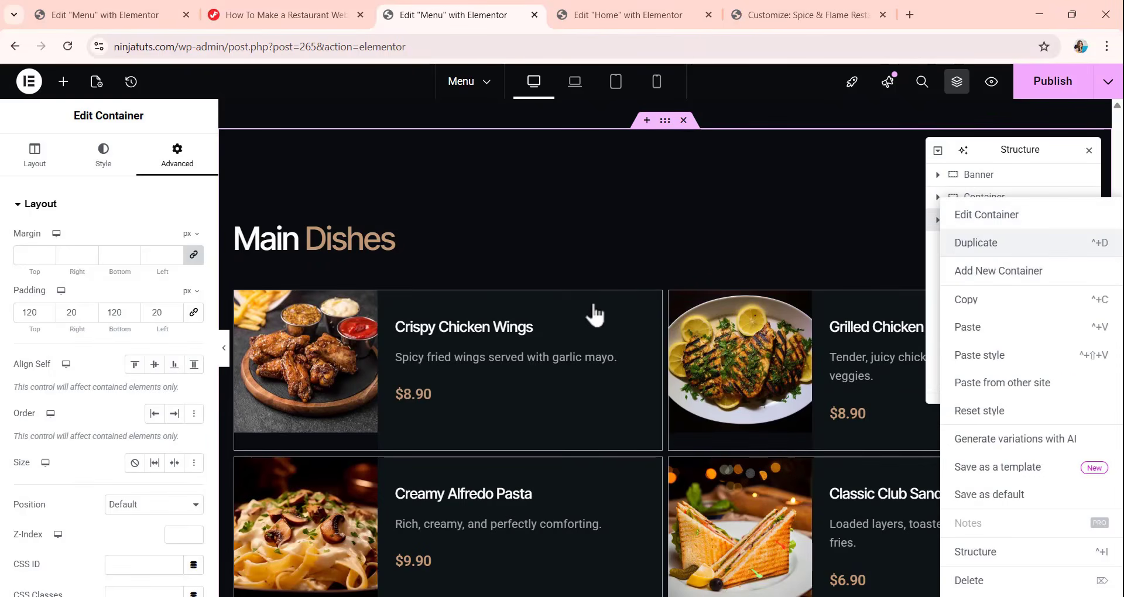
pyautogui.scroll(-11, 616, 304)
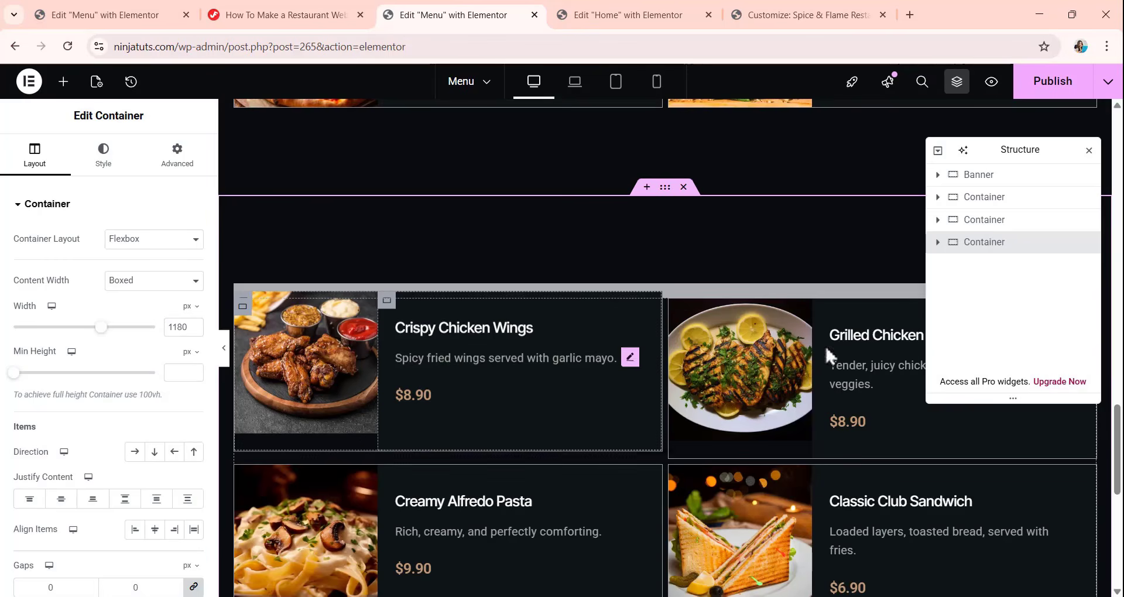
pyautogui.scroll(-3, 575, 346)
pyautogui.scroll(3, 575, 347)
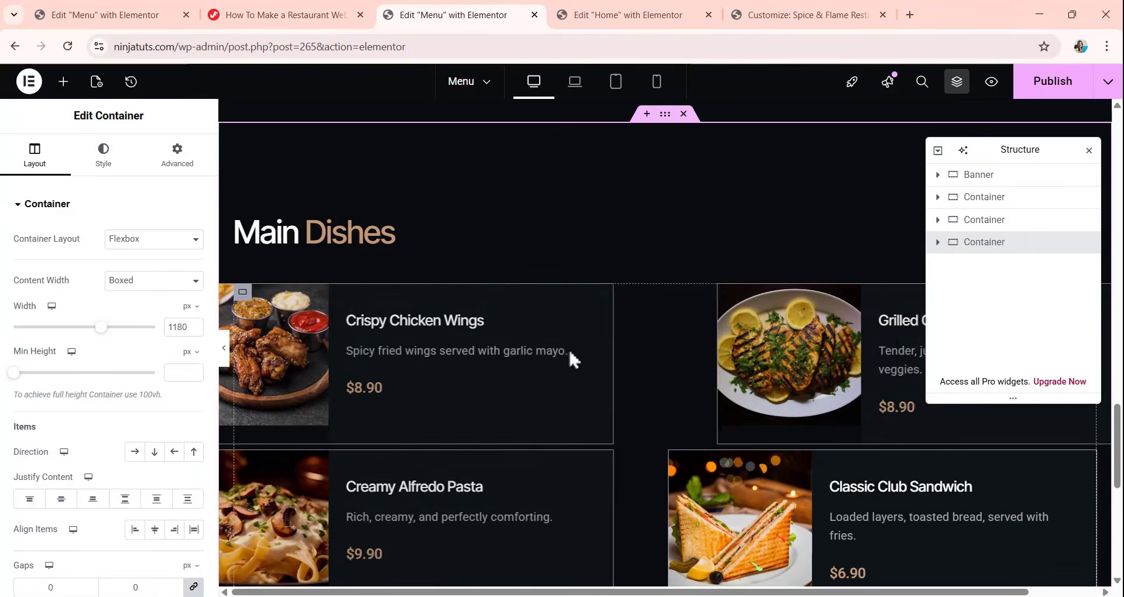
# Change the heading title of the duplicated last section to "Drinks {{& Mocktails}}".
pyautogui.click(376, 247)
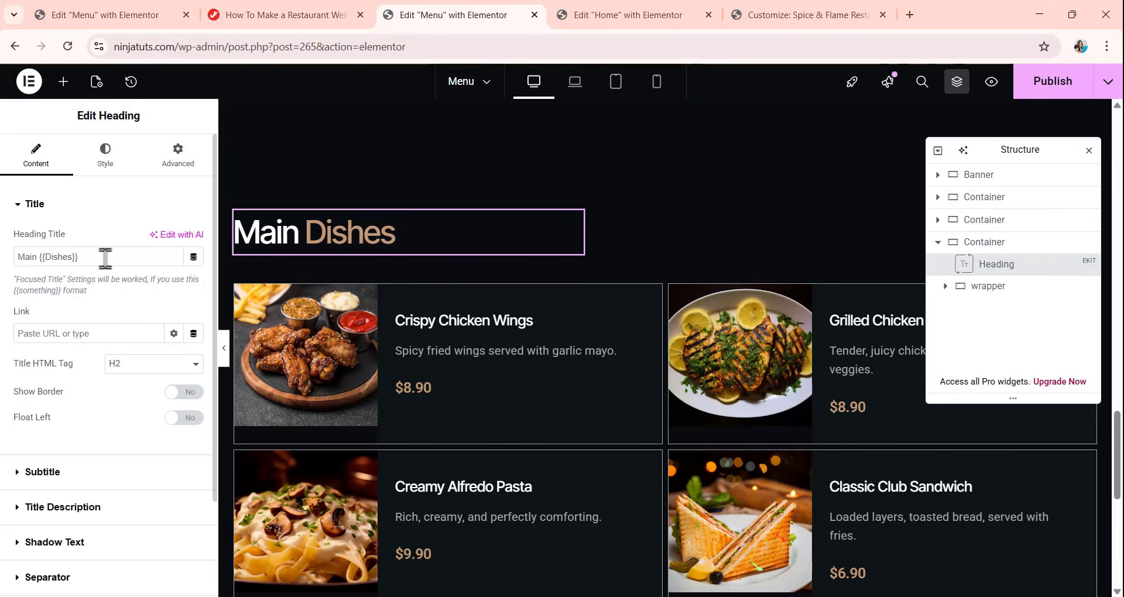
pyautogui.moveTo(105, 258); pyautogui.dragTo(3, 278)
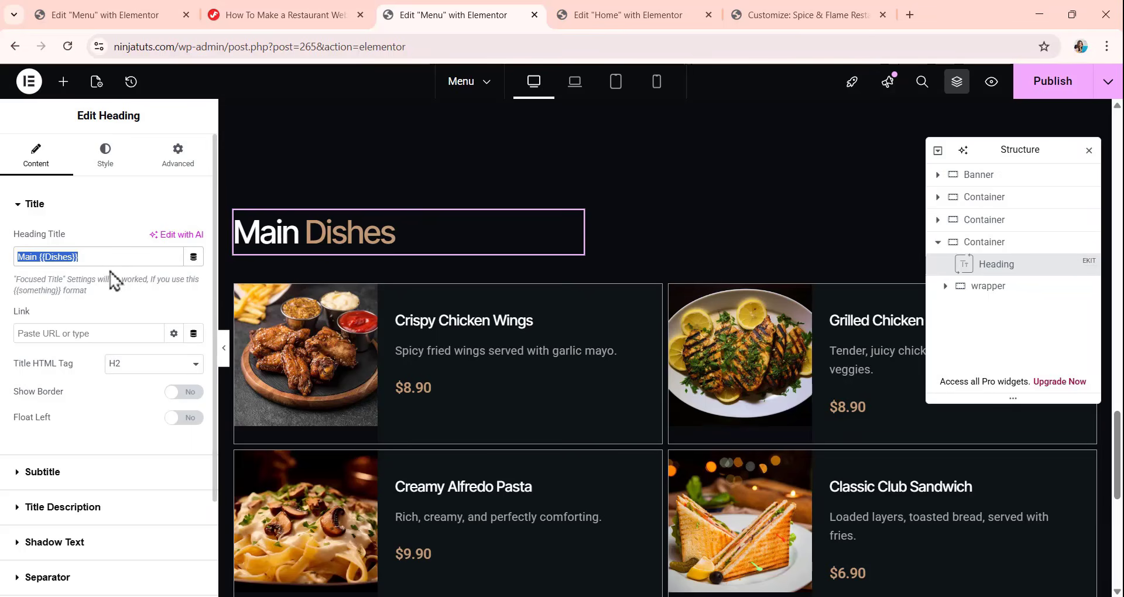
pyautogui.write('Drinks {{& Mocktails}}')
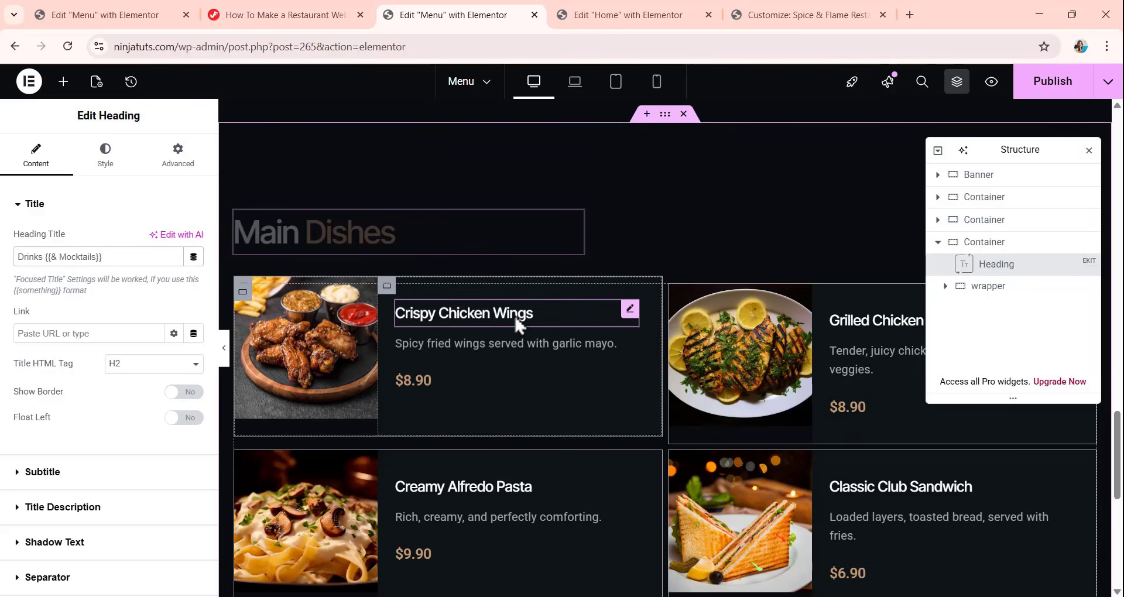
# Review the Menu page's Special Appertizers, Main Dishes and Drinks & Mocktails sections in the desktop layout.
pyautogui.scroll(-3, 516, 313)
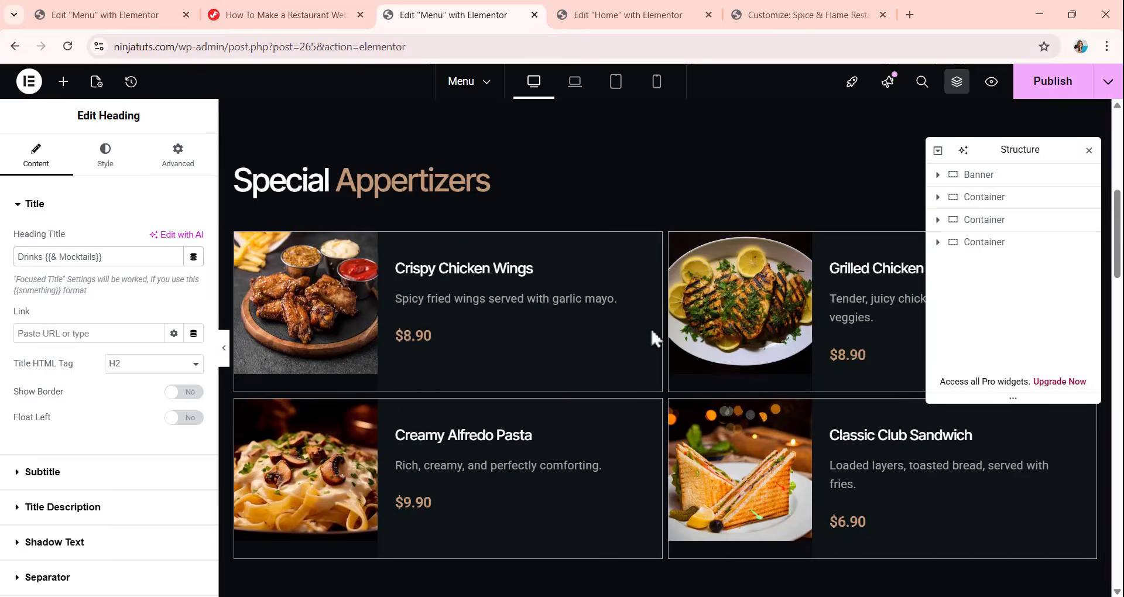
pyautogui.scroll(-6, 652, 335)
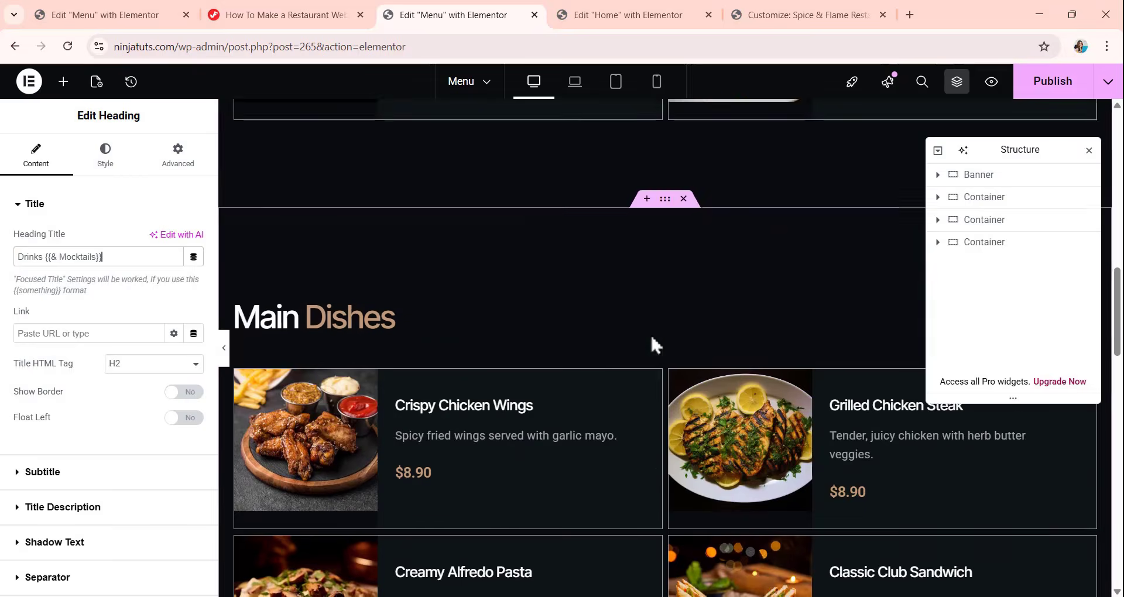
pyautogui.scroll(-6, 652, 339)
pyautogui.scroll(14, 652, 339)
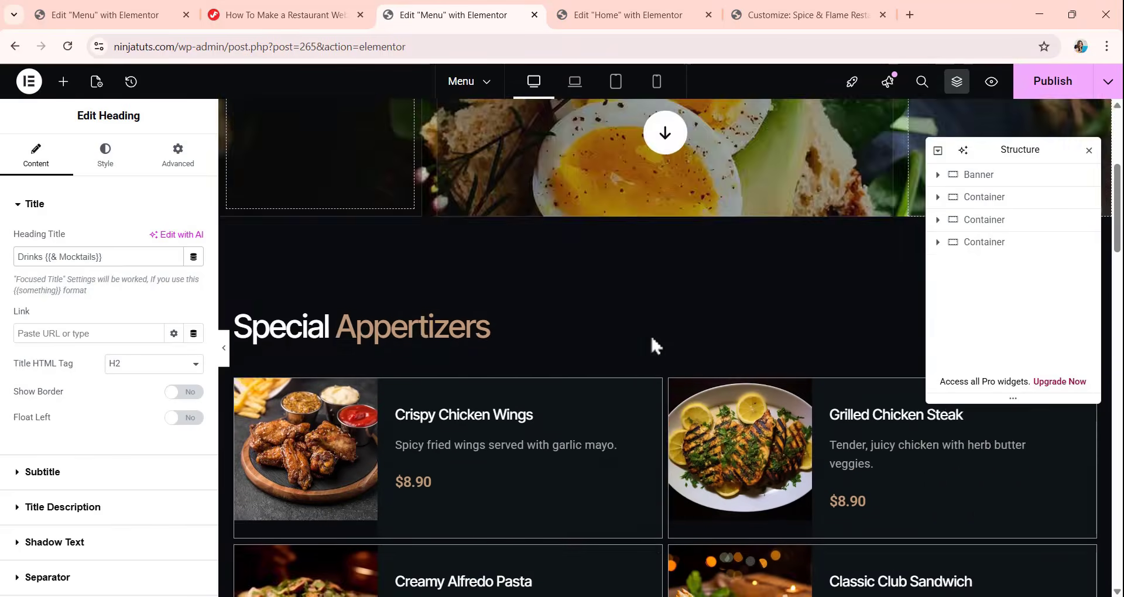
pyautogui.scroll(5, 652, 335)
pyautogui.scroll(-10, 650, 304)
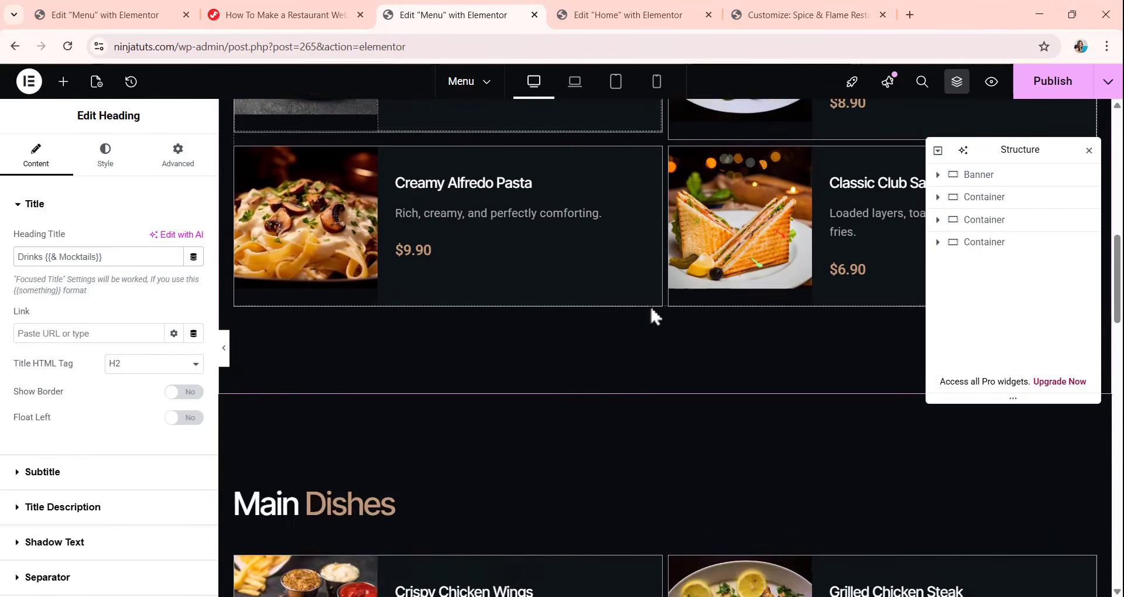
pyautogui.scroll(-20, 651, 310)
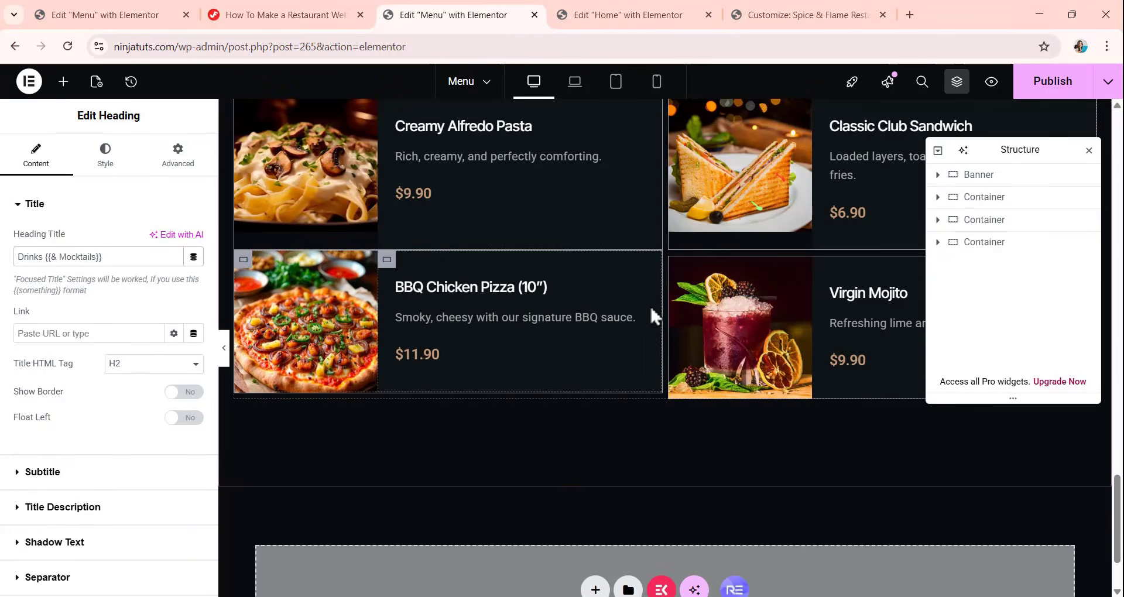
pyautogui.scroll(-2, 650, 304)
pyautogui.scroll(9, 598, 205)
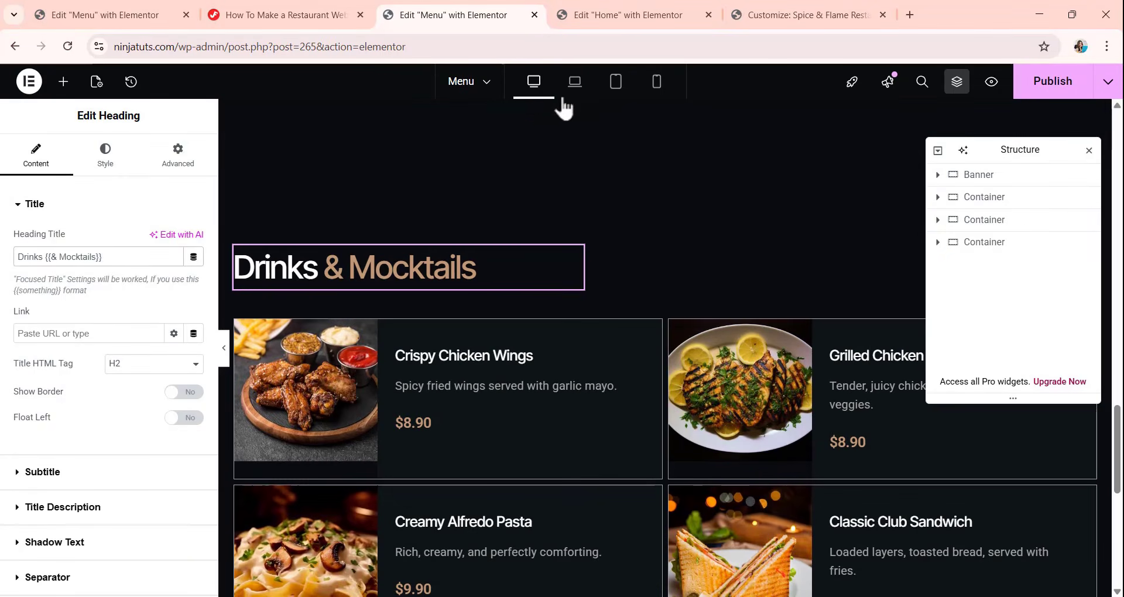
# Preview the Menu page in the laptop, tablet and mobile layouts, checking how the menu items stack in each section.
pyautogui.click(575, 81)
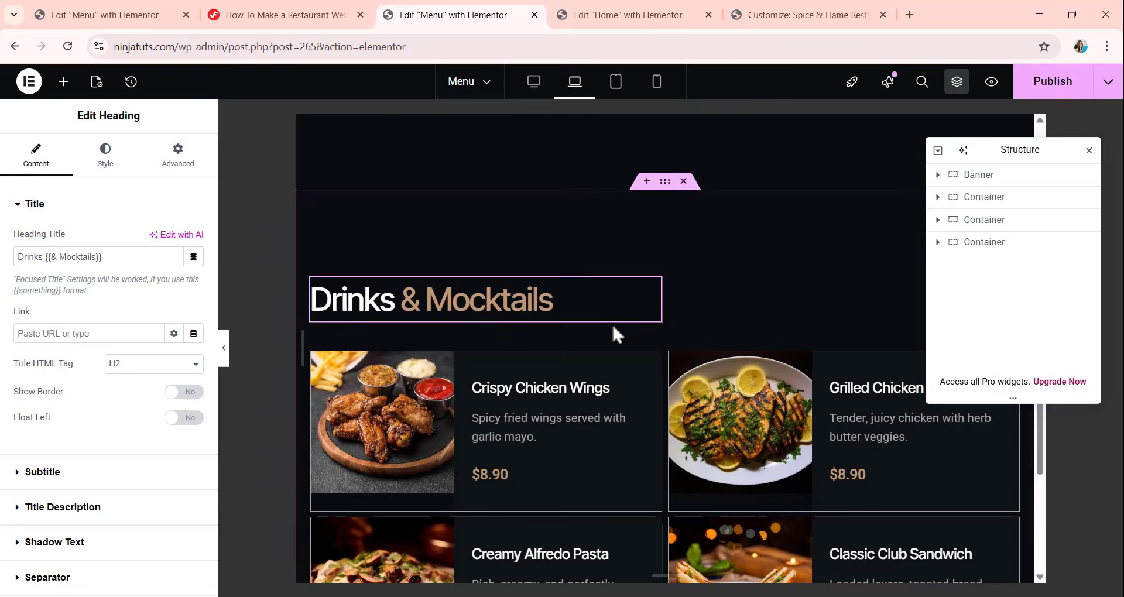
pyautogui.scroll(-8, 614, 327)
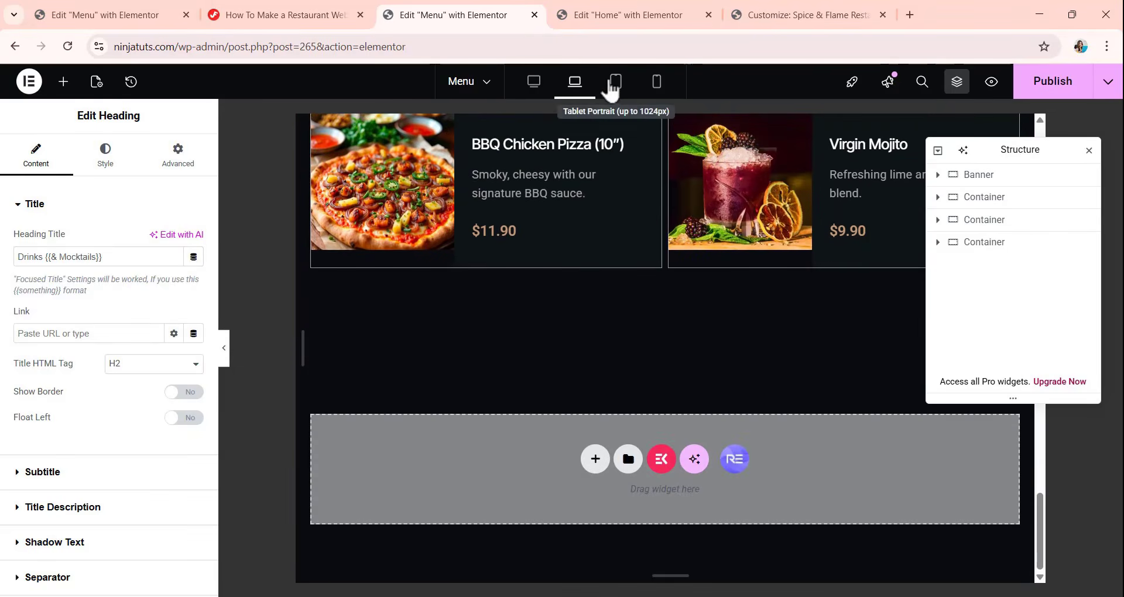
pyautogui.click(612, 88)
pyautogui.click(656, 83)
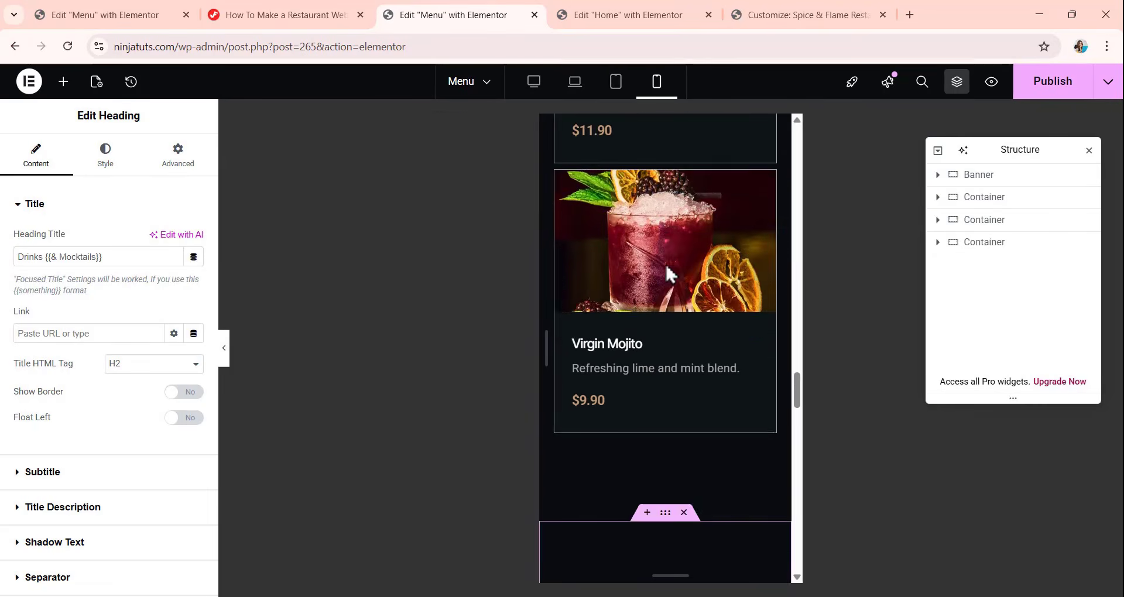
pyautogui.scroll(8, 665, 262)
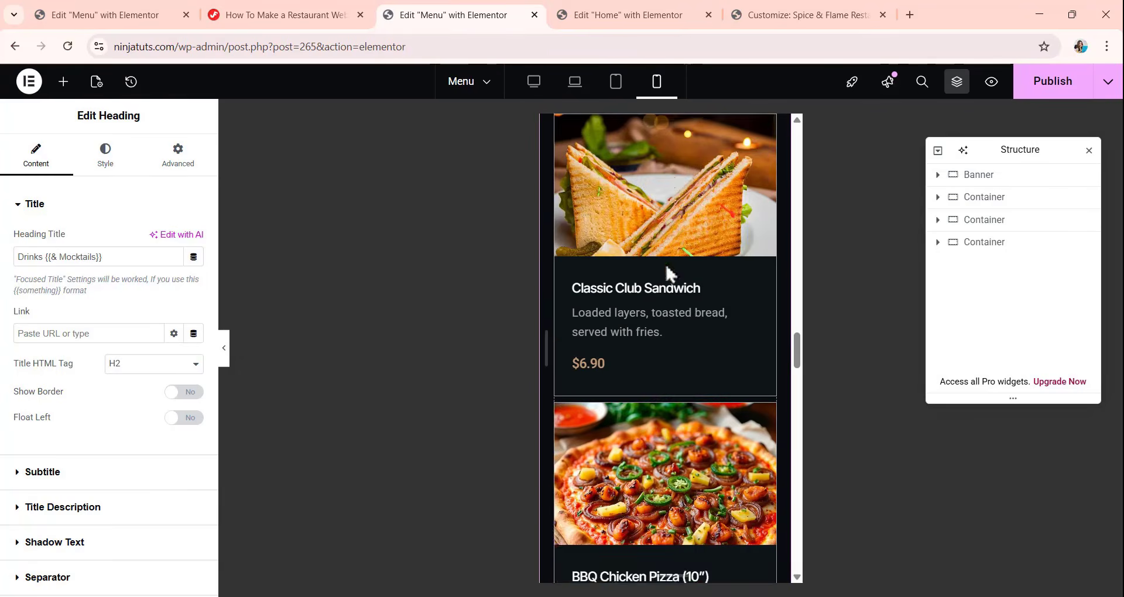
pyautogui.scroll(10, 667, 272)
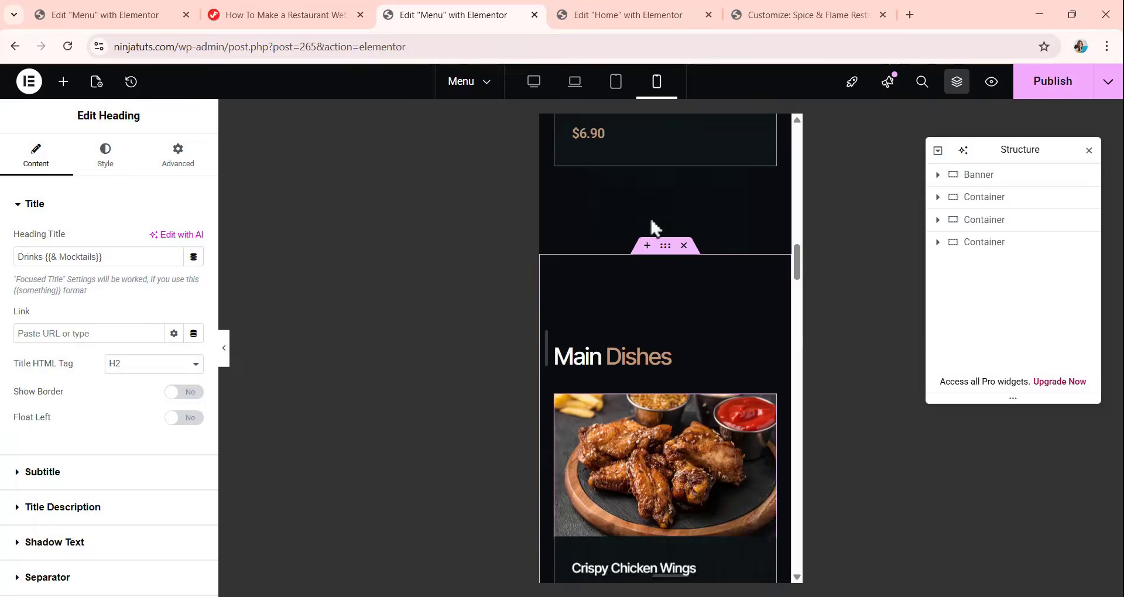
pyautogui.scroll(2, 652, 225)
# Look over the Home page's Popular dishes section for comparison and return to the Menu page editor.
pyautogui.click(612, 13)
pyautogui.scroll(-5, 649, 370)
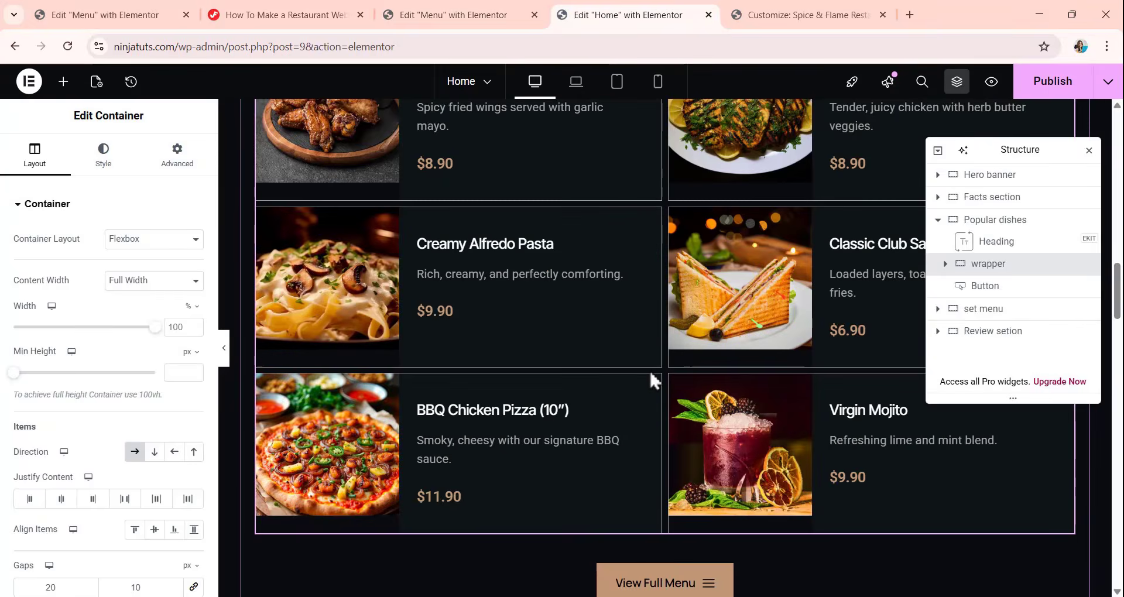
pyautogui.scroll(5, 649, 370)
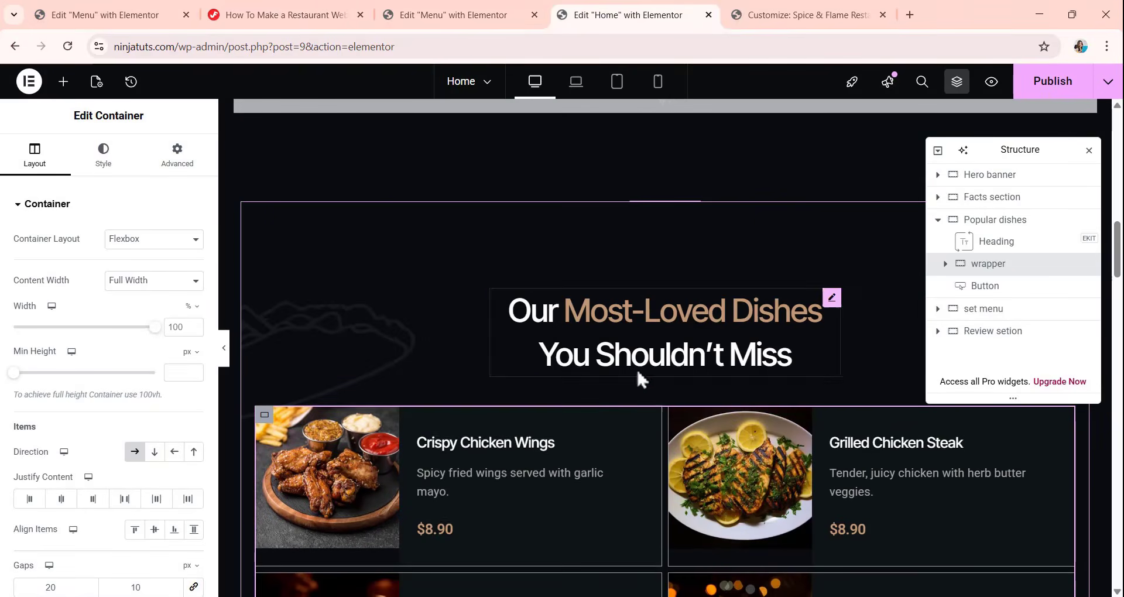
pyautogui.click(423, 17)
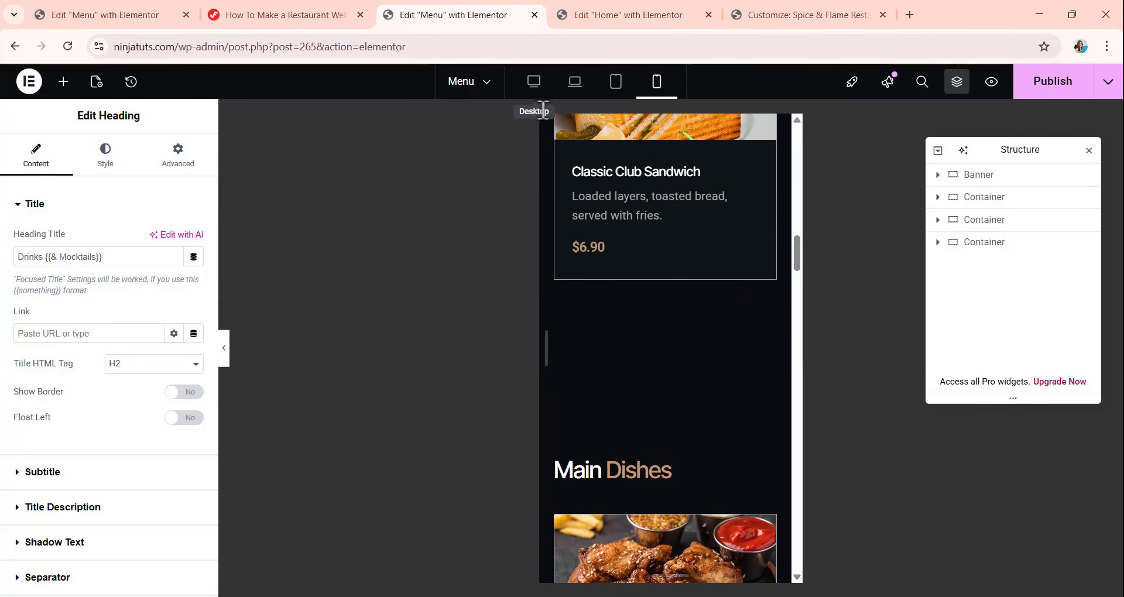
# Switch the Menu page back to the desktop layout and publish it.
pyautogui.click(535, 88)
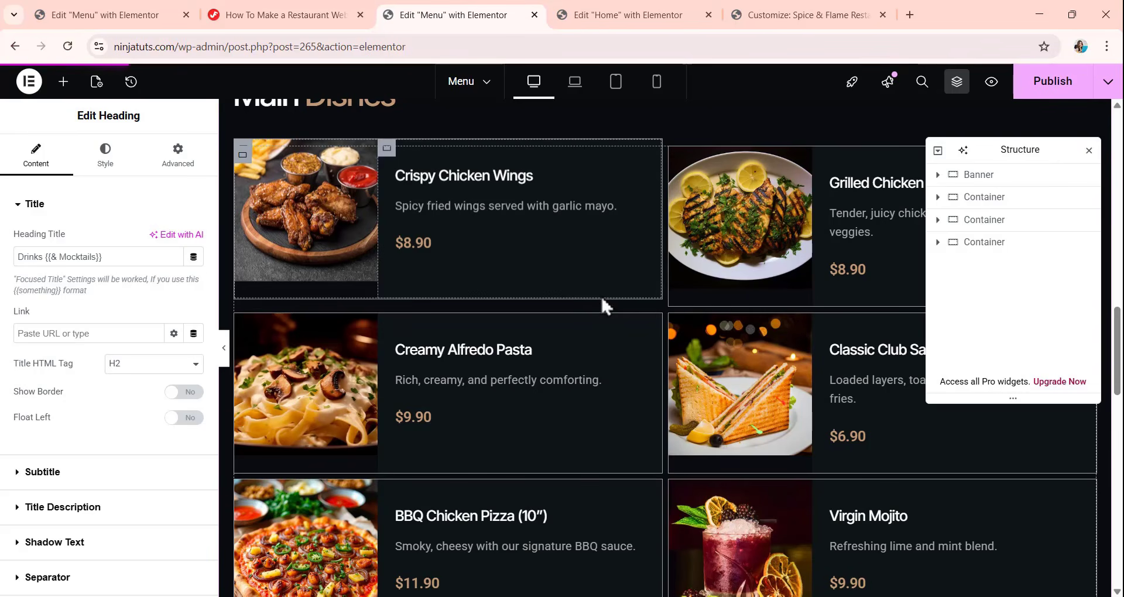
pyautogui.click(1053, 83)
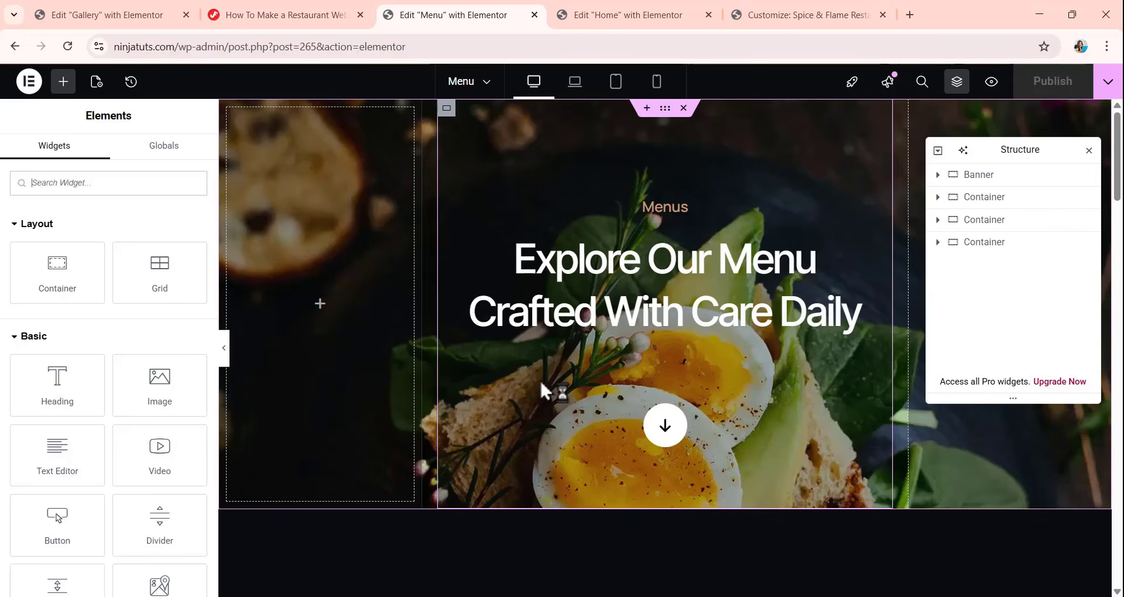
# Leave the Menu page editor for the WordPress page list and add a new page titled "Gallery".
pyautogui.click(14, 46)
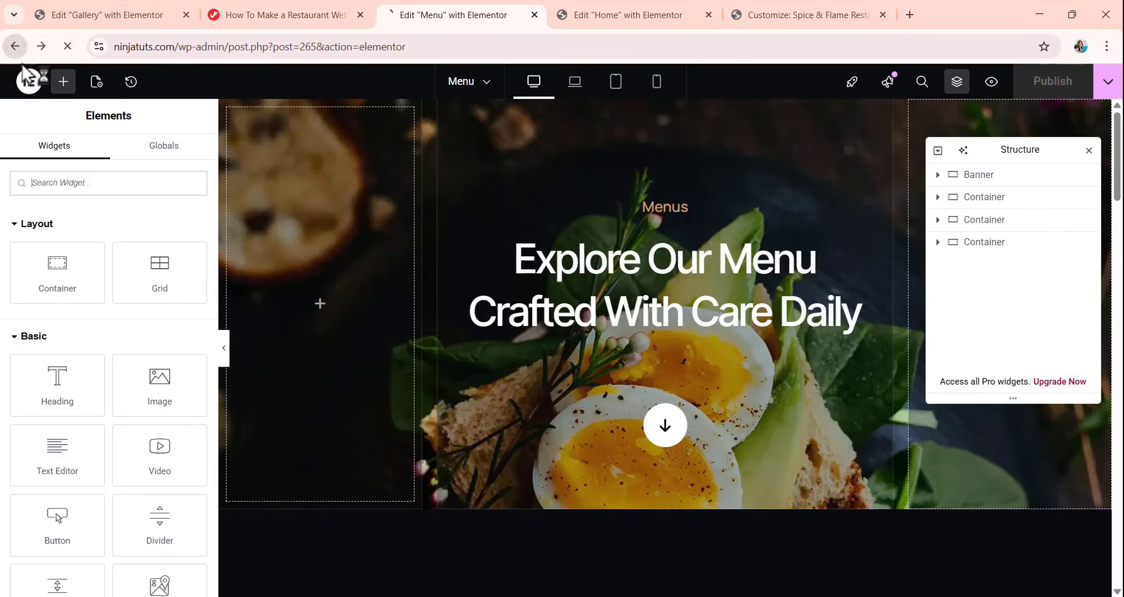
pyautogui.scroll(-5, 419, 193)
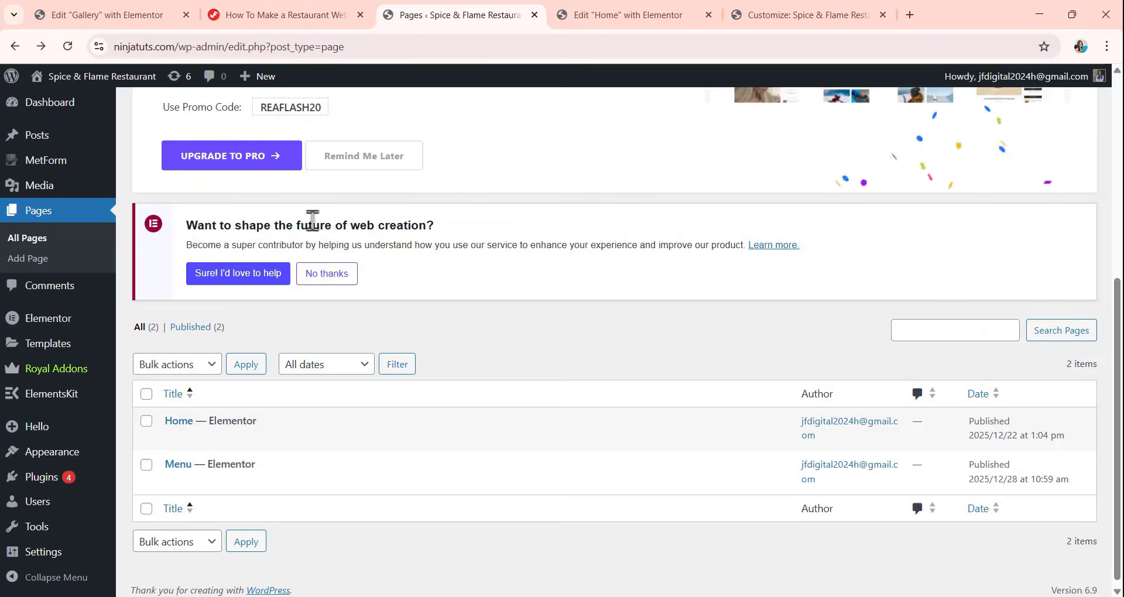
pyautogui.scroll(5, 312, 220)
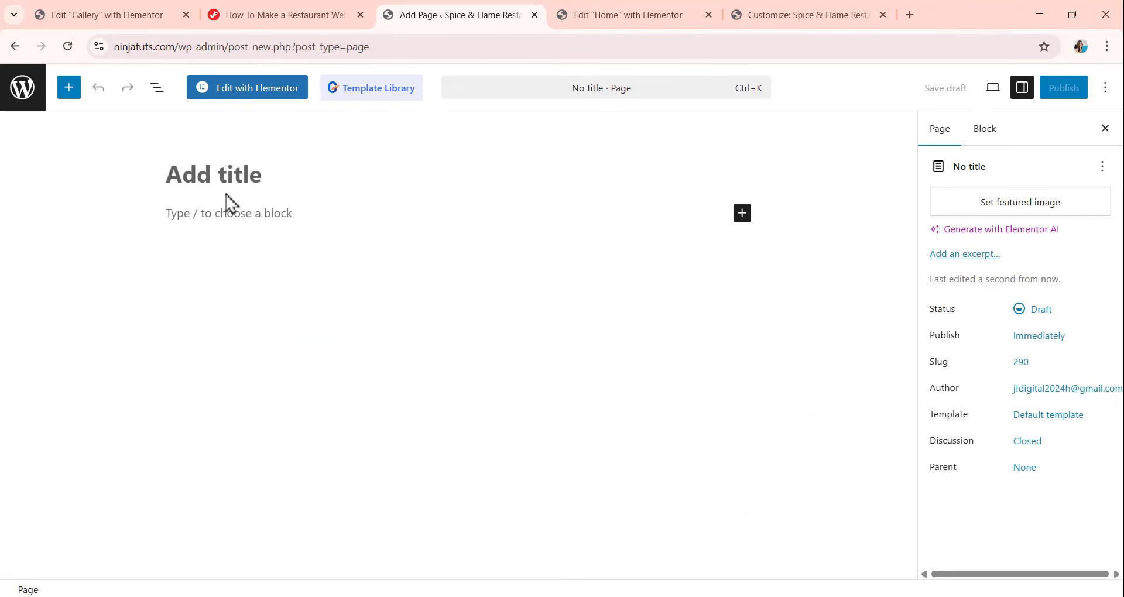
pyautogui.write('G')
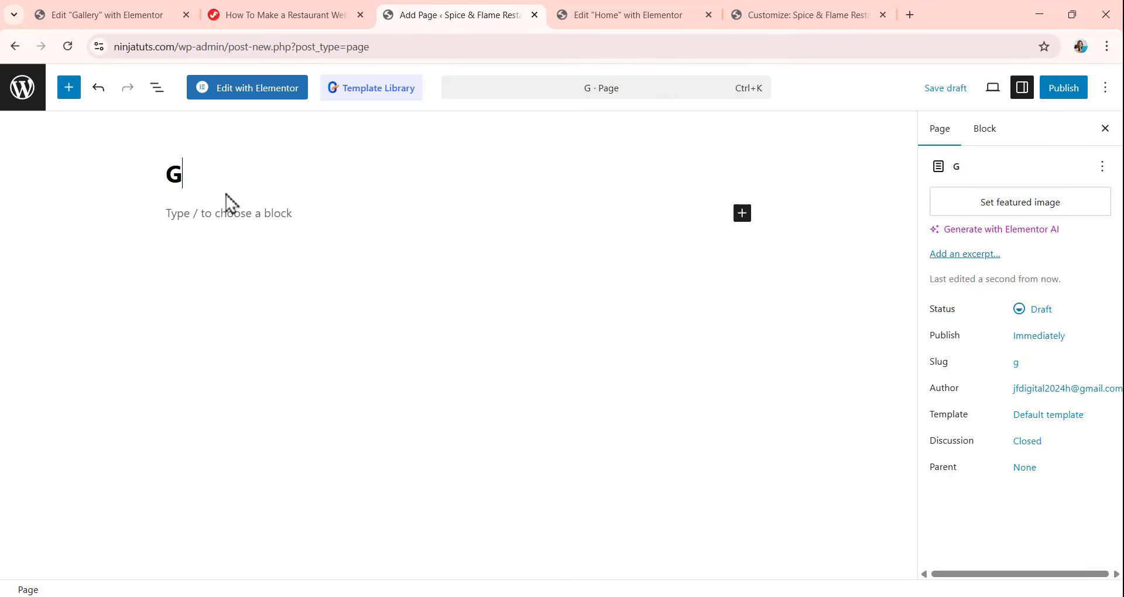
pyautogui.write('alleru')
pyautogui.press('BackSpace')
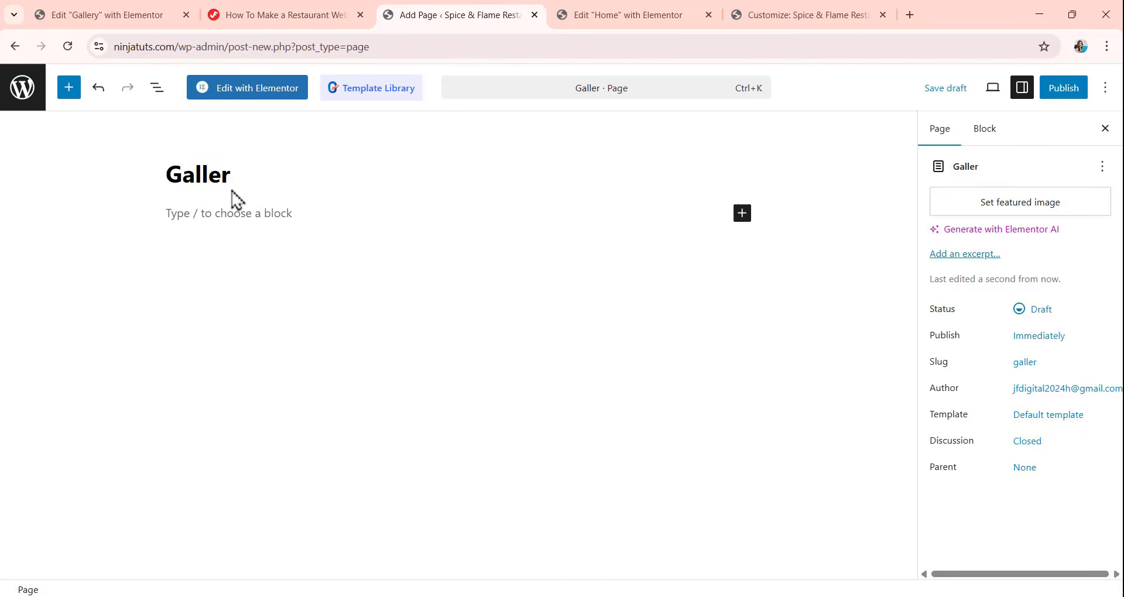
pyautogui.write('y')
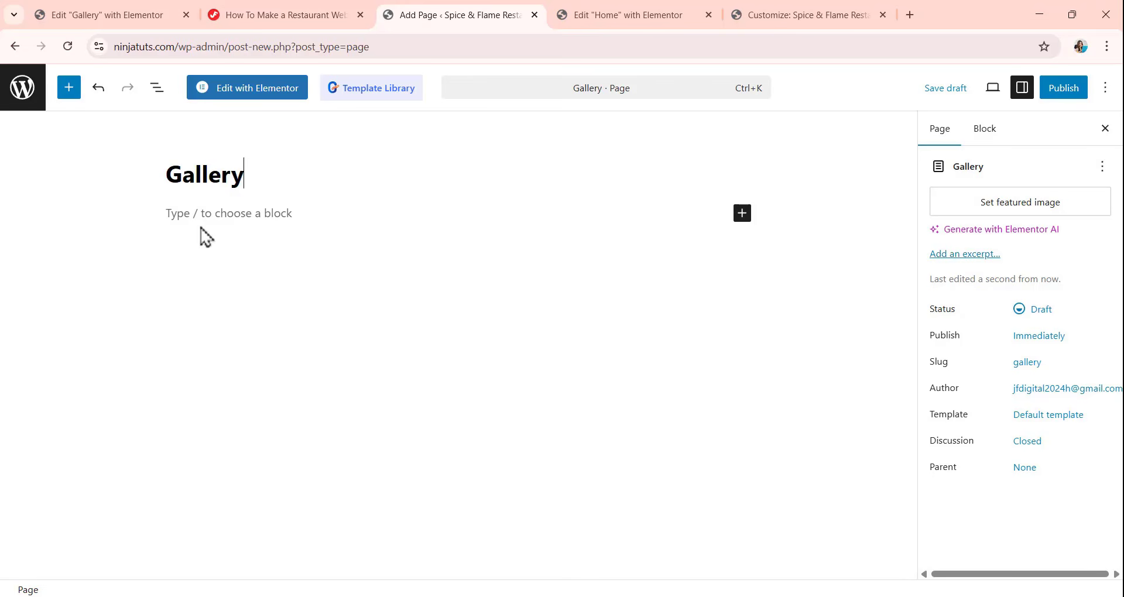
# Publish the Gallery page with public visibility and open it for editing with Elementor.
pyautogui.click(1069, 93)
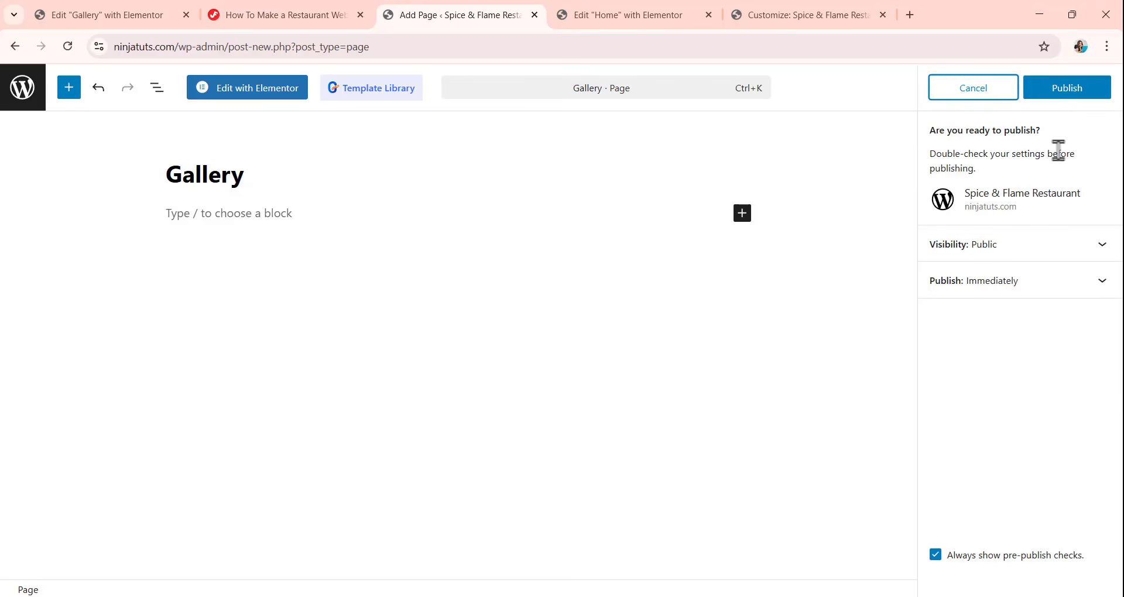
pyautogui.click(1069, 94)
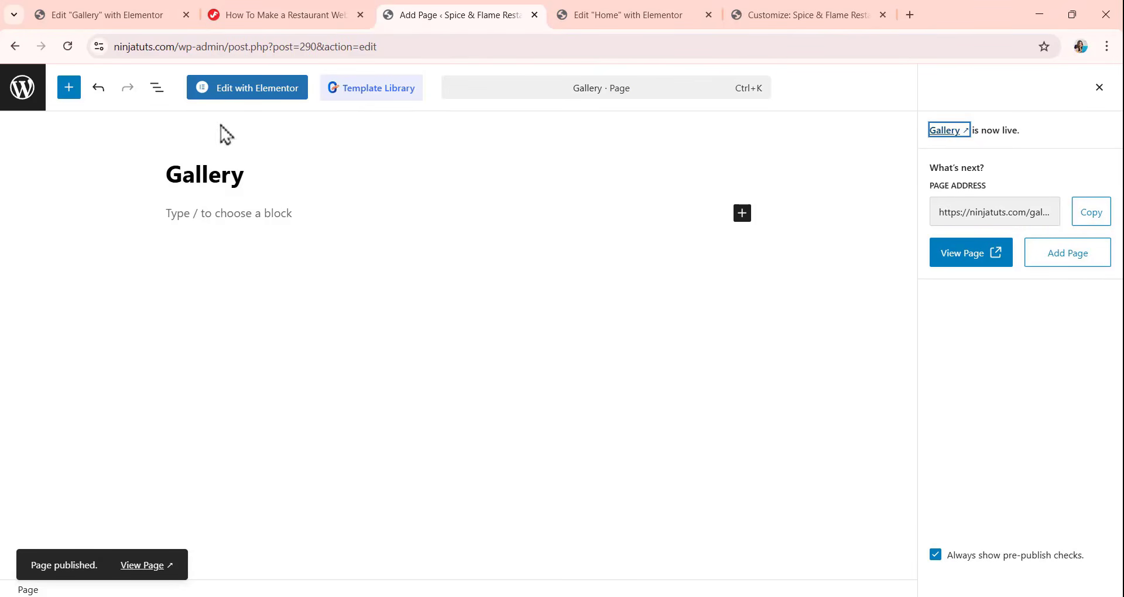
pyautogui.click(241, 92)
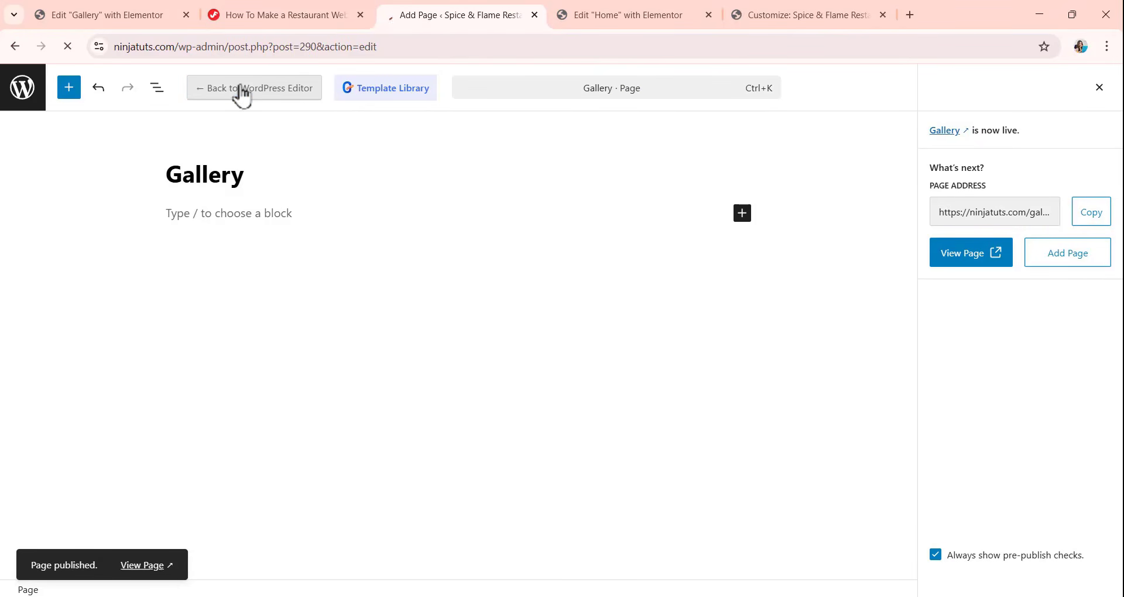
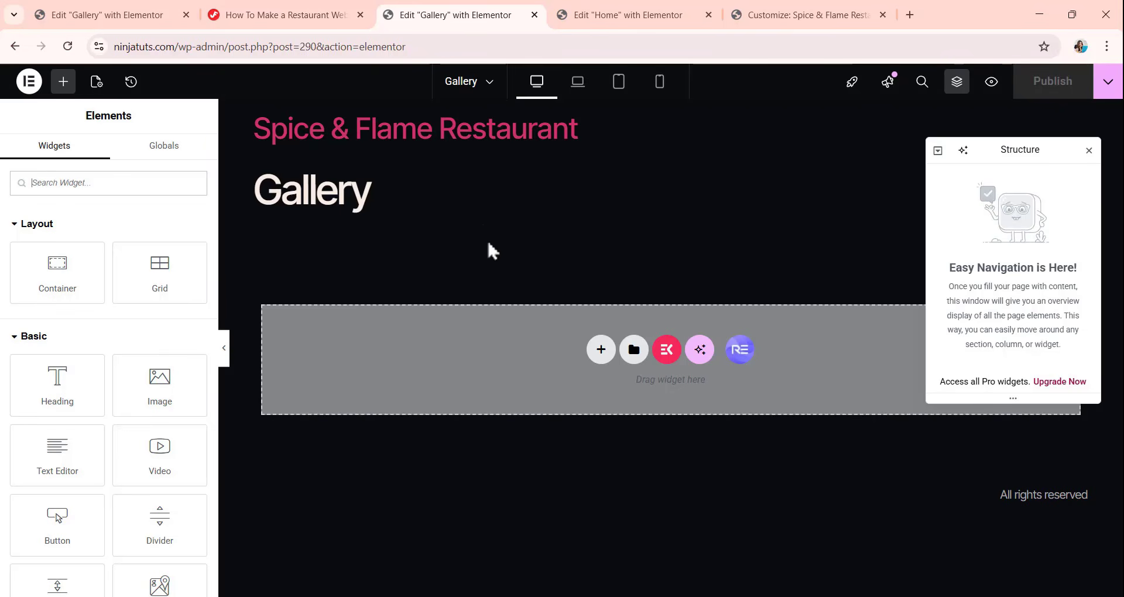
# Change the empty Gallery page's layout to a blank canvas without the theme header, page title and footer.
pyautogui.click(95, 82)
pyautogui.scroll(-3, 155, 466)
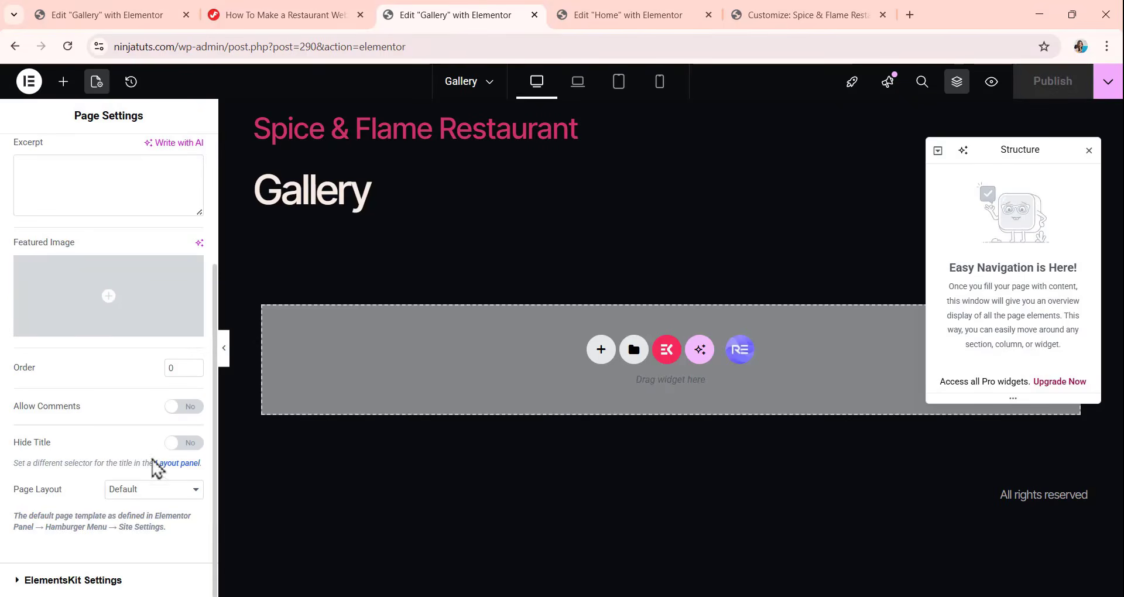
pyautogui.click(132, 496)
pyautogui.click(144, 530)
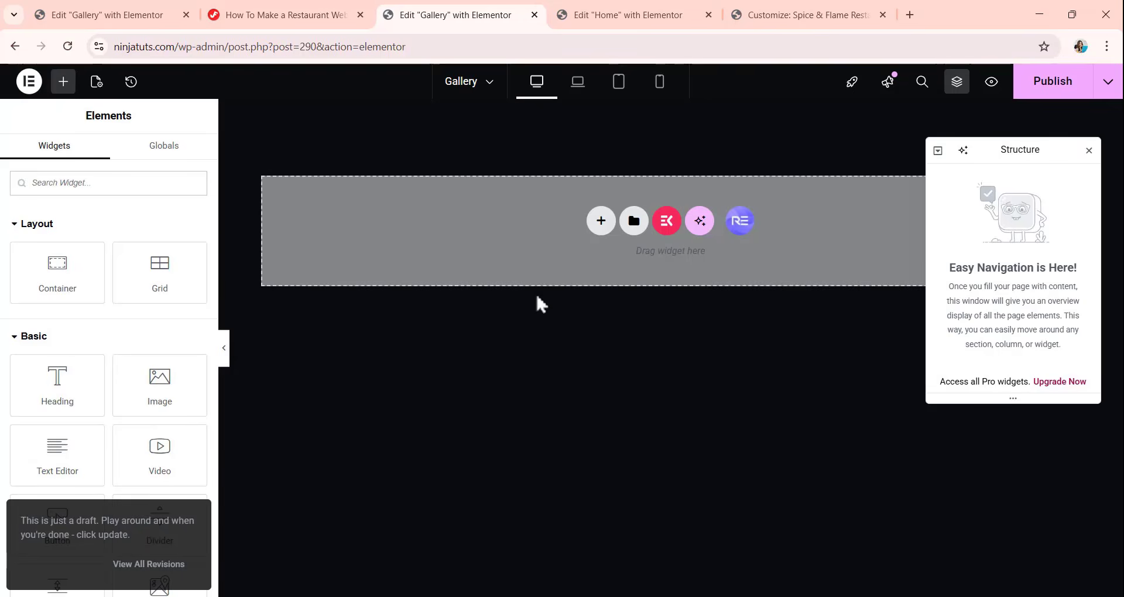
# Look up the resources download link on the restaurant tutorial page, and return to the Gallery page editor.
pyautogui.click(304, 20)
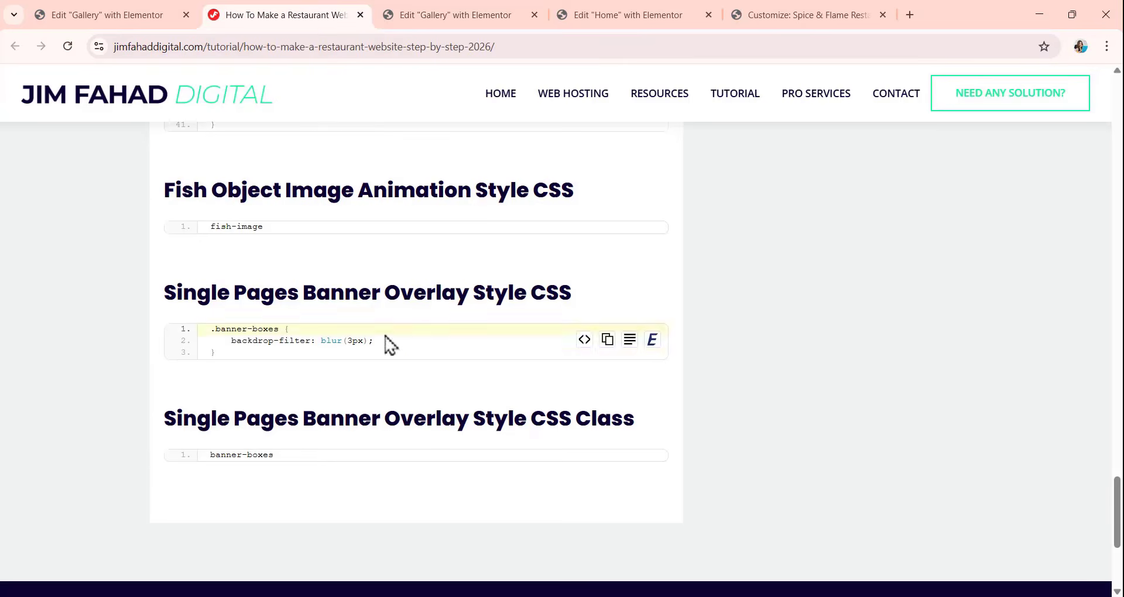
pyautogui.scroll(15, 369, 312)
pyautogui.scroll(-1, 368, 312)
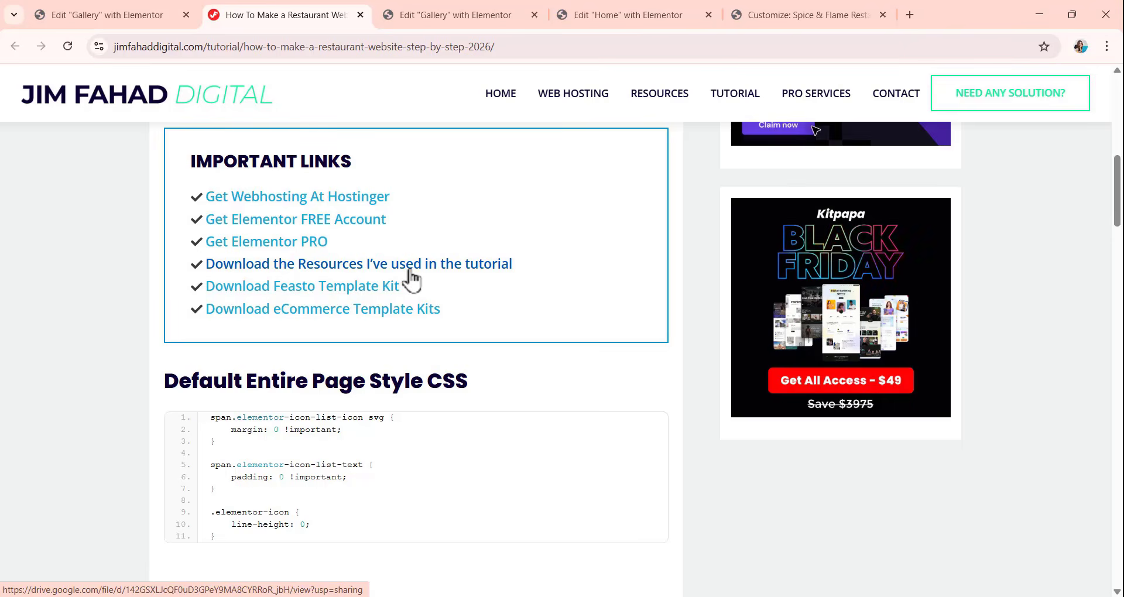
pyautogui.click(461, 17)
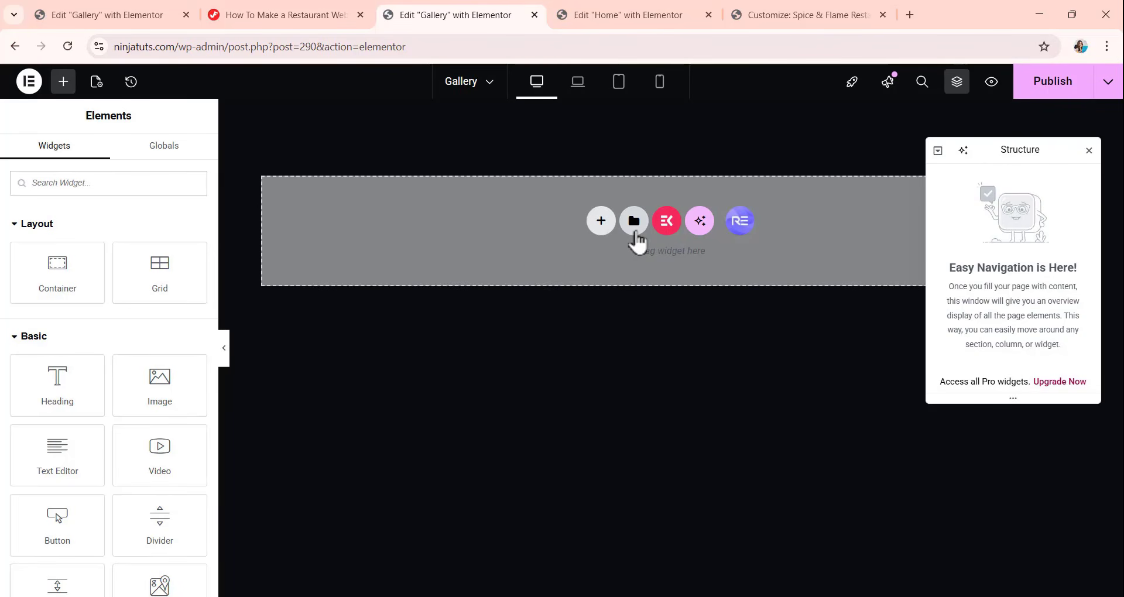
# Import the template file gallery-page.json from the Feasto-Assets Templates folder into the Elementor template library.
pyautogui.click(634, 233)
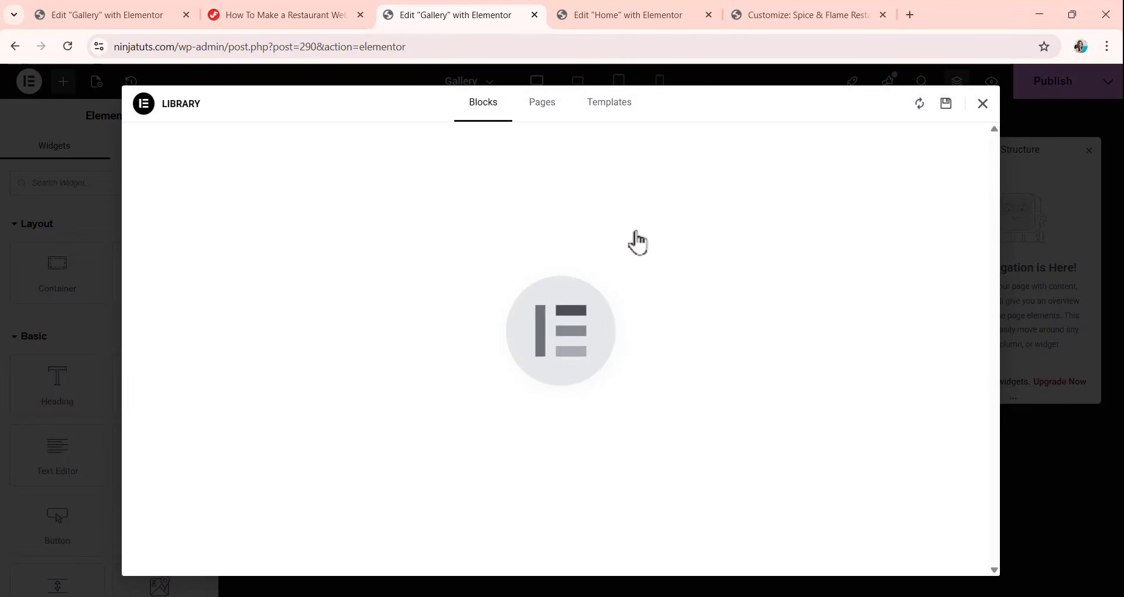
pyautogui.click(600, 113)
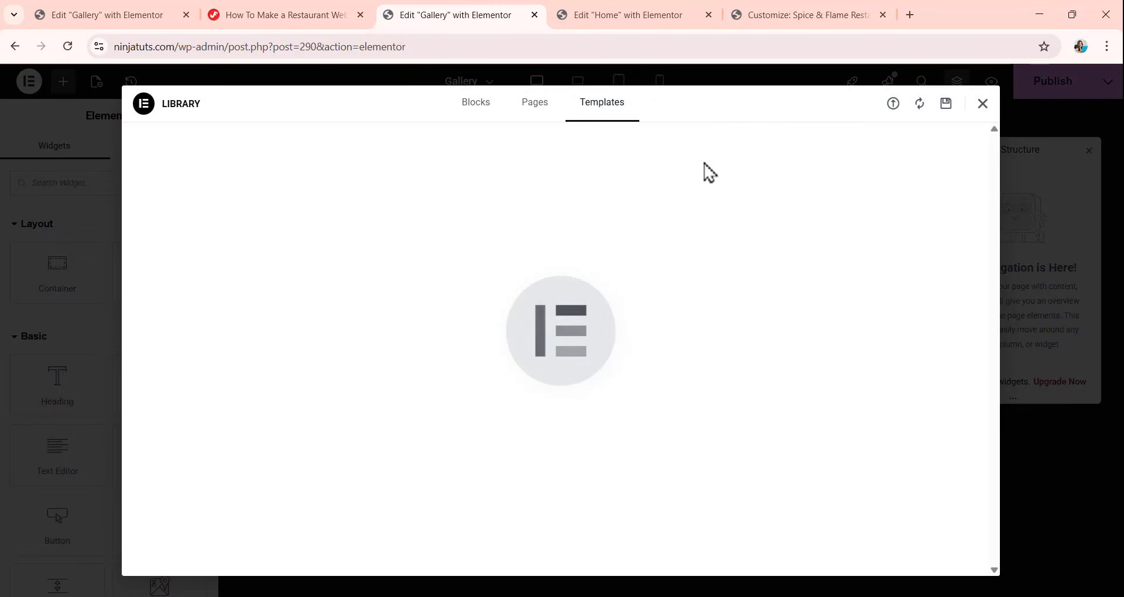
pyautogui.click(892, 107)
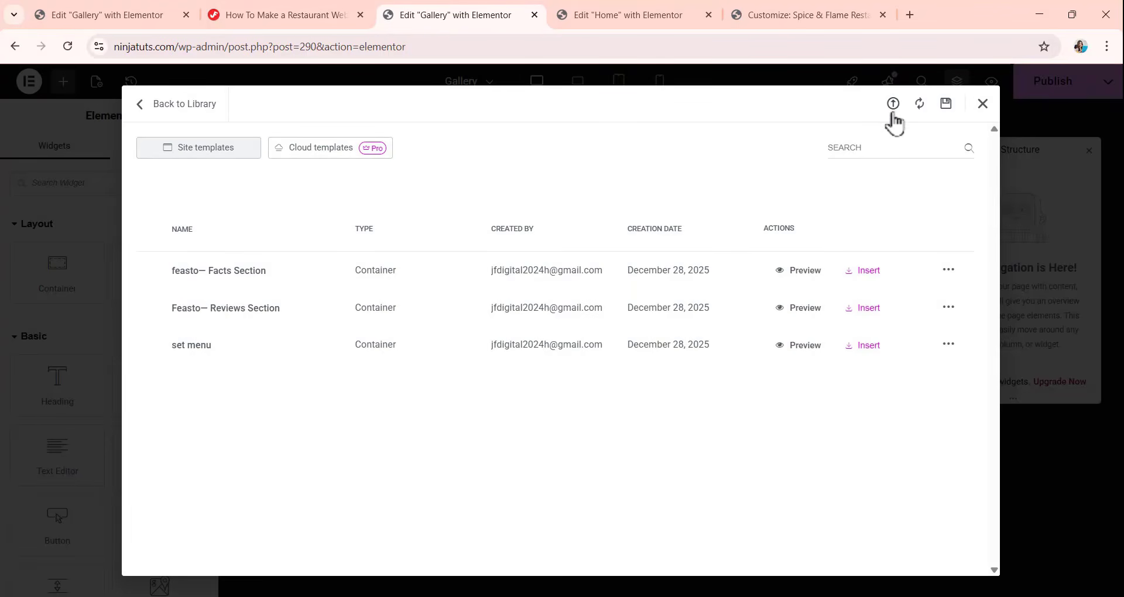
pyautogui.click(893, 105)
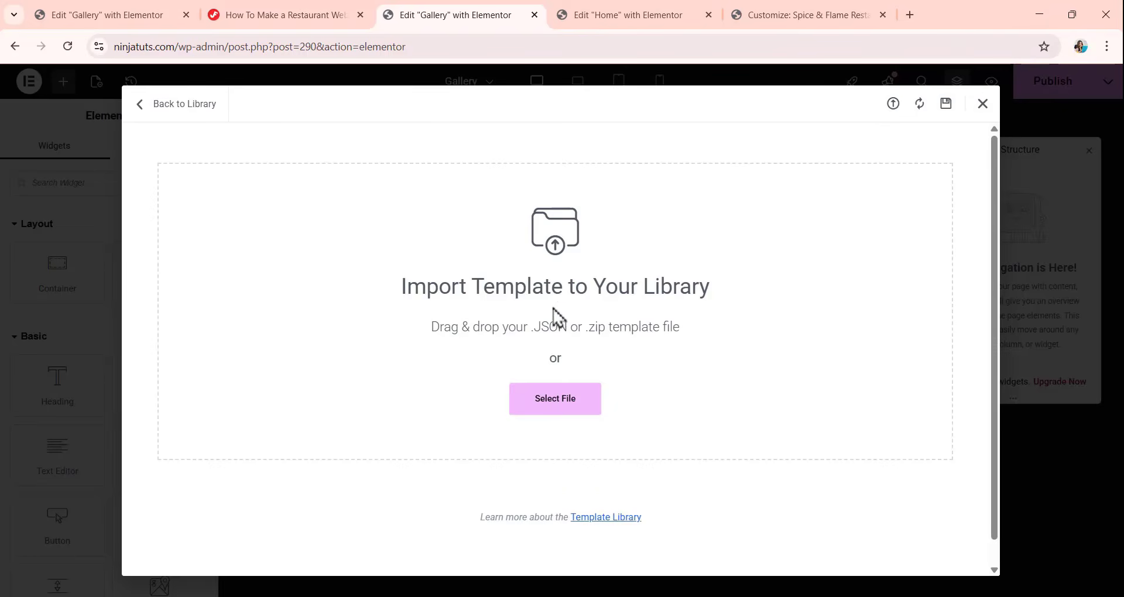
pyautogui.click(556, 399)
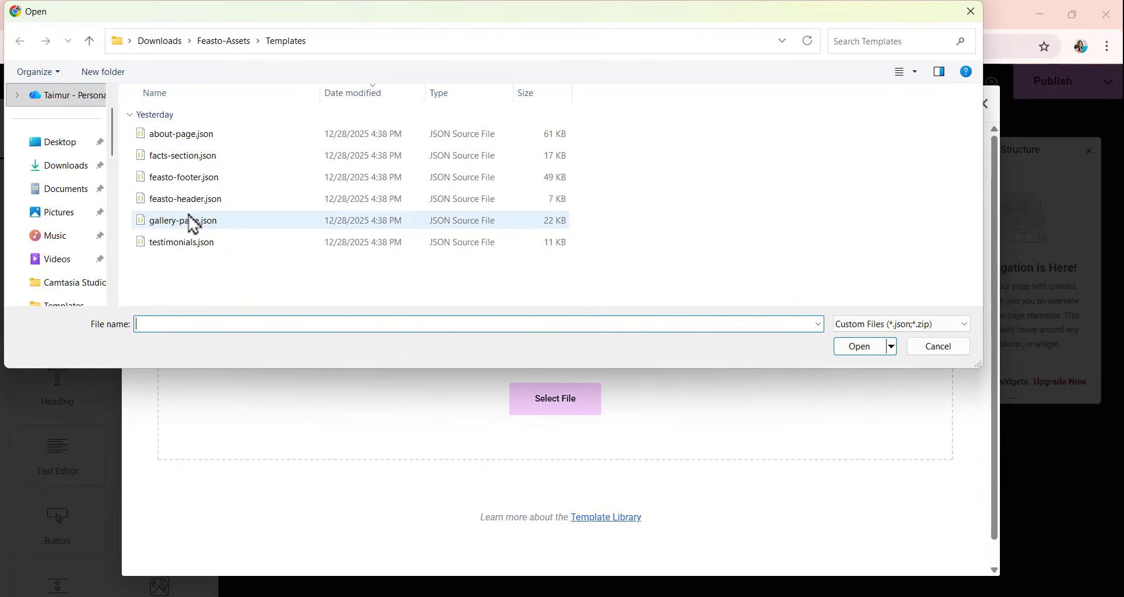
pyautogui.click(257, 228)
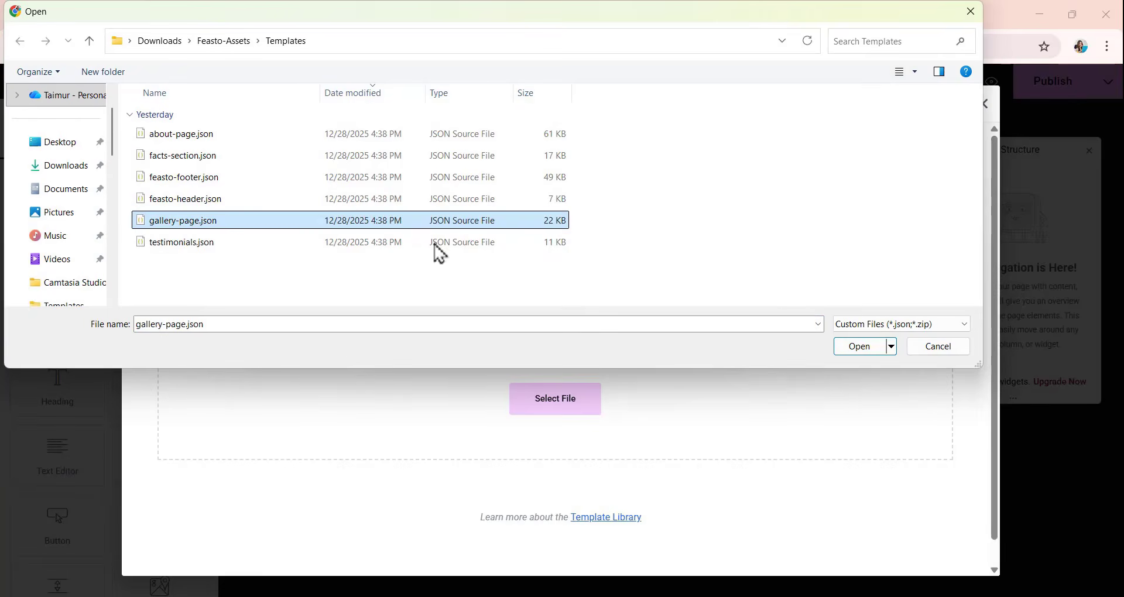
pyautogui.click(856, 351)
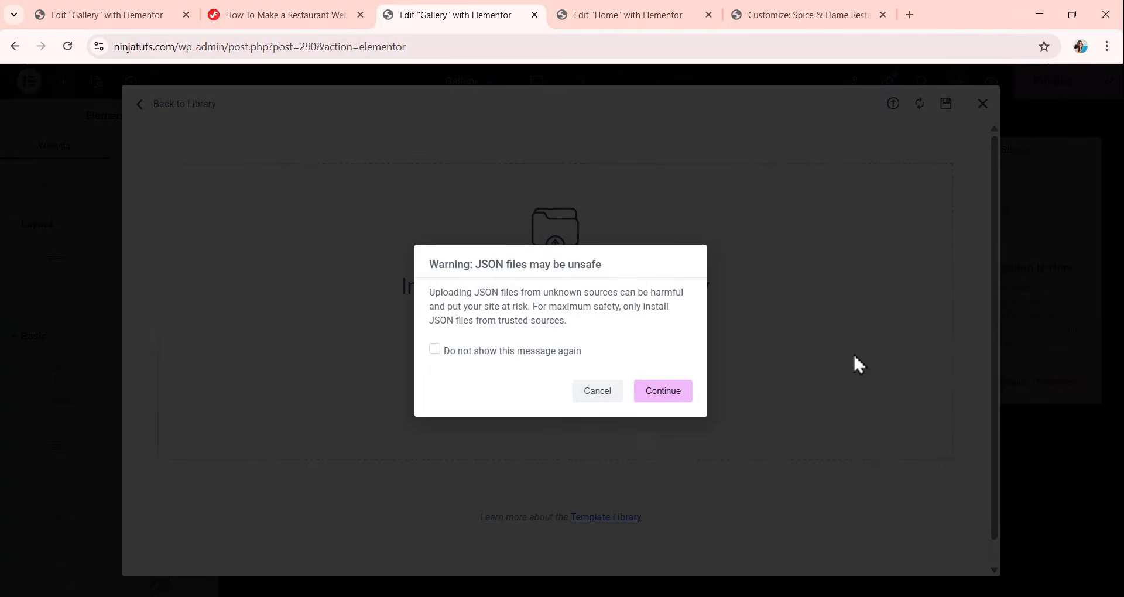
pyautogui.click(663, 391)
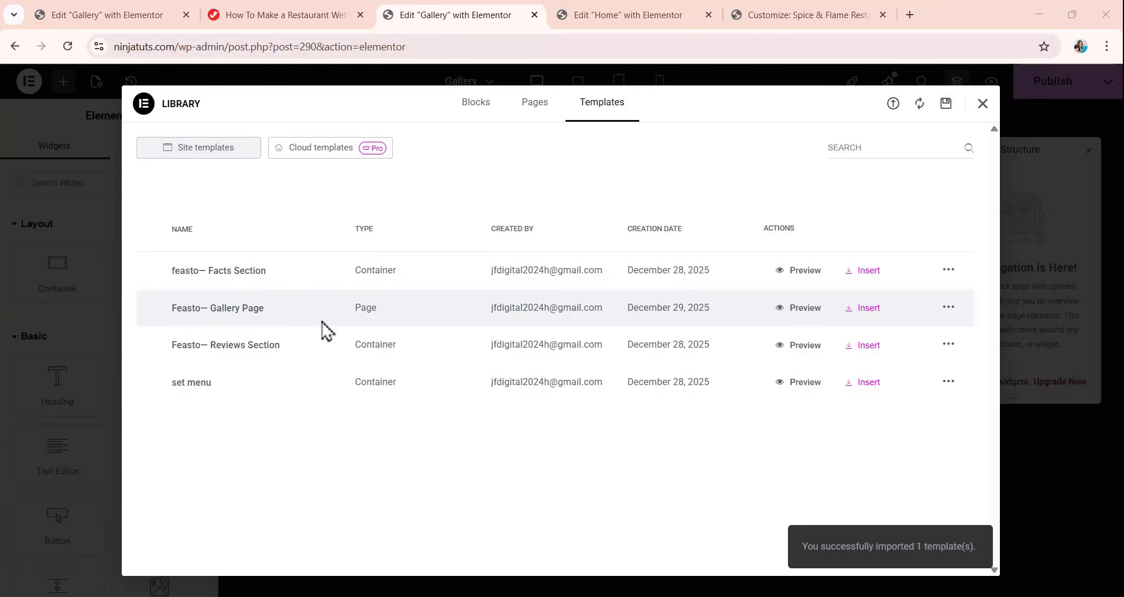
# Insert the "Feasto— Gallery Page" template into the page, applying the template's page settings as well.
pyautogui.click(862, 314)
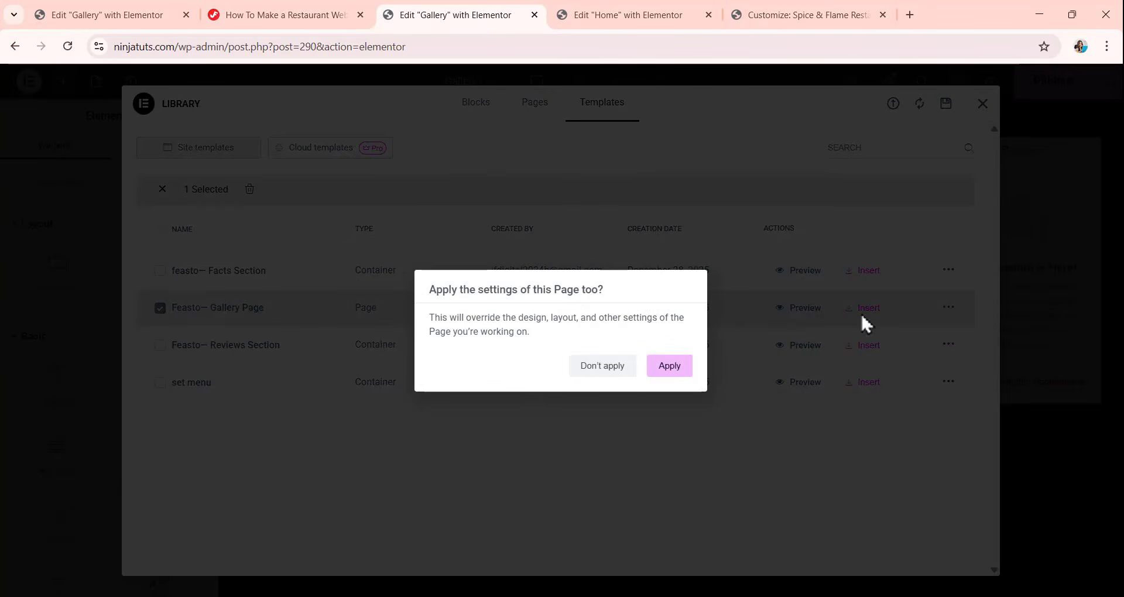
pyautogui.click(667, 369)
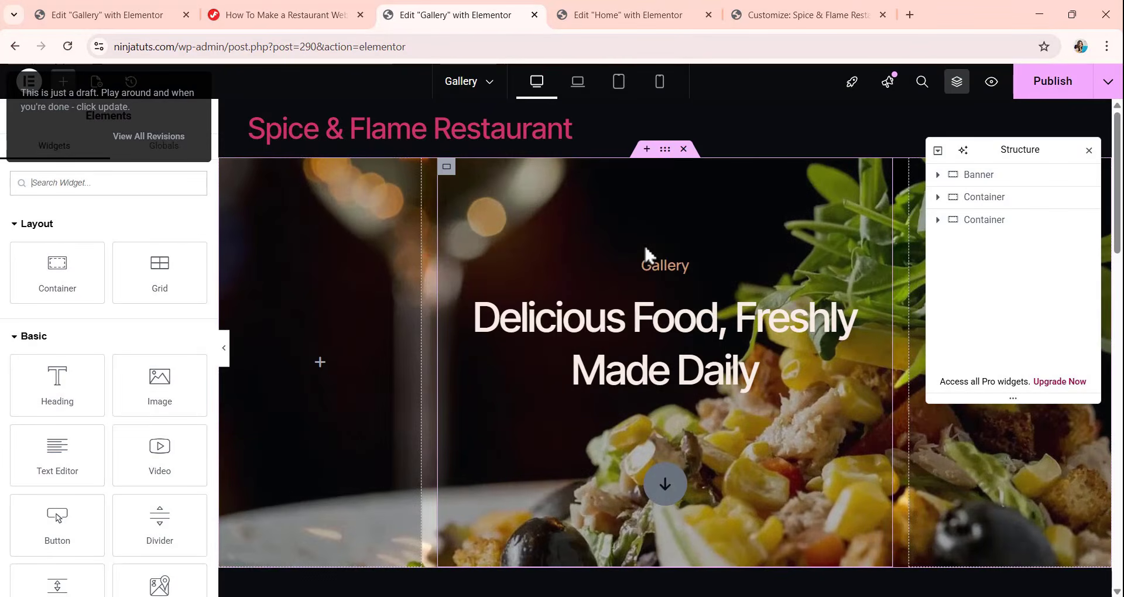
pyautogui.scroll(-10, 589, 269)
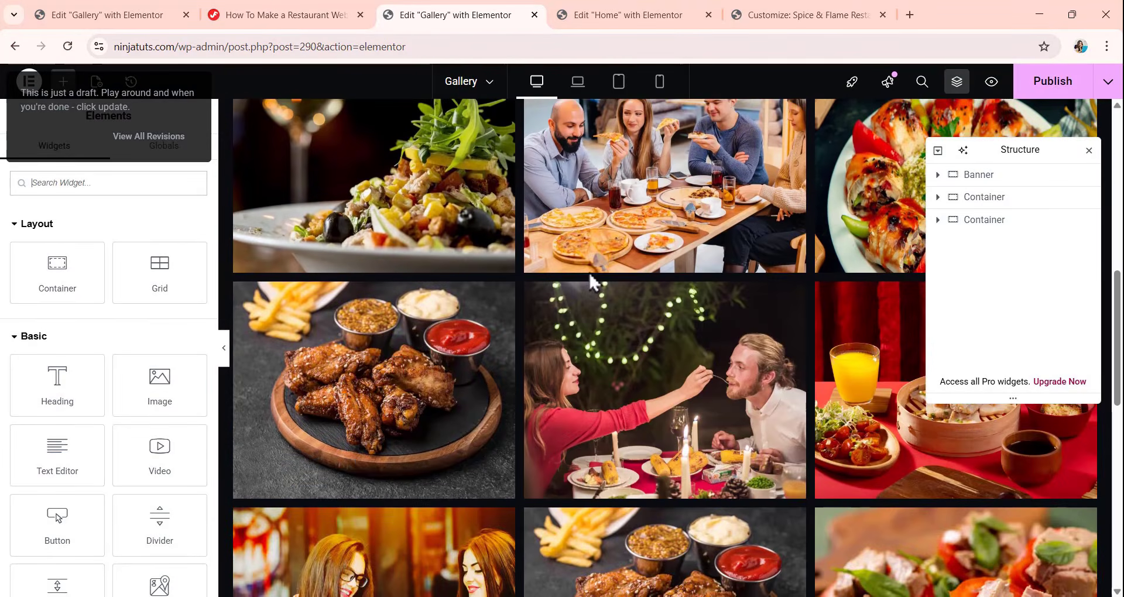
pyautogui.scroll(-10, 589, 273)
pyautogui.scroll(6, 588, 281)
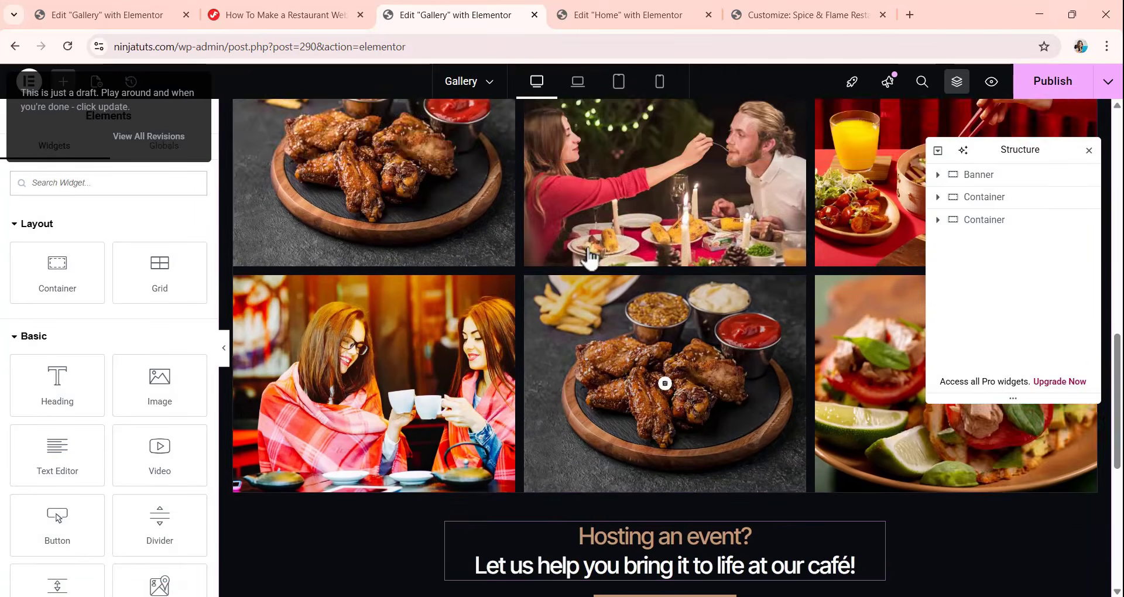
pyautogui.scroll(12, 589, 258)
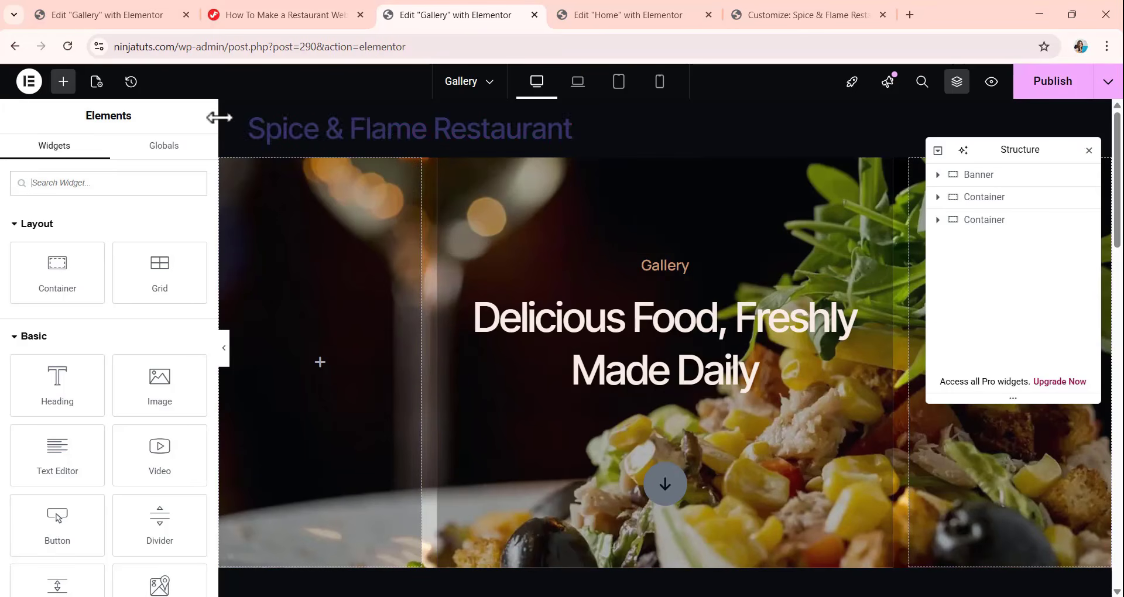
# Switch the page layout from Default to the blank canvas so the site title header above the banner is removed.
pyautogui.click(97, 81)
pyautogui.scroll(-3, 123, 403)
pyautogui.scroll(-1, 123, 403)
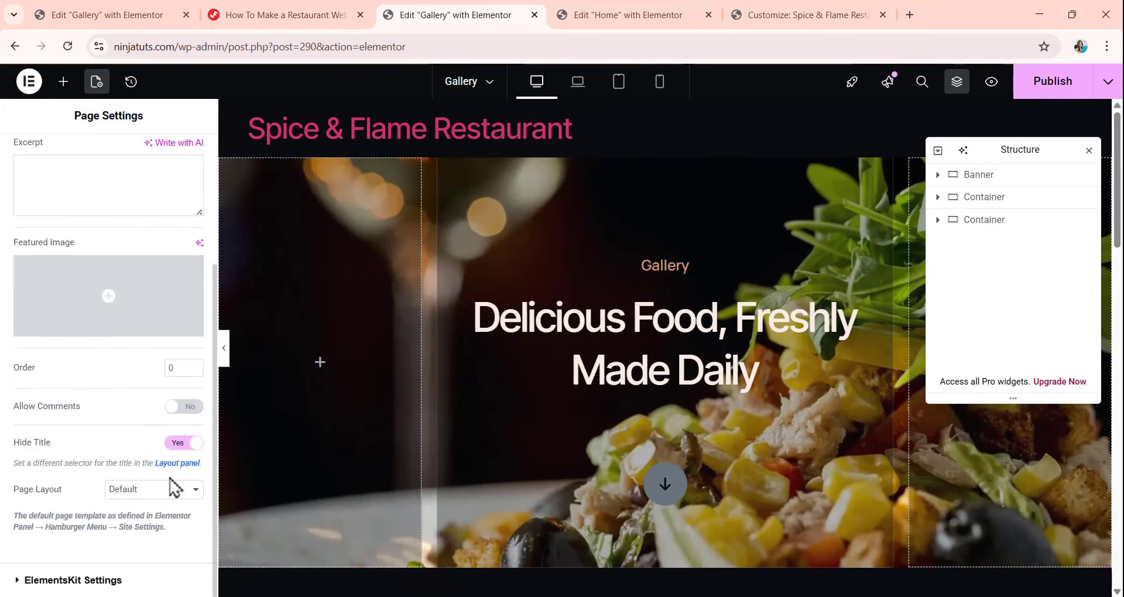
pyautogui.click(150, 492)
pyautogui.click(152, 527)
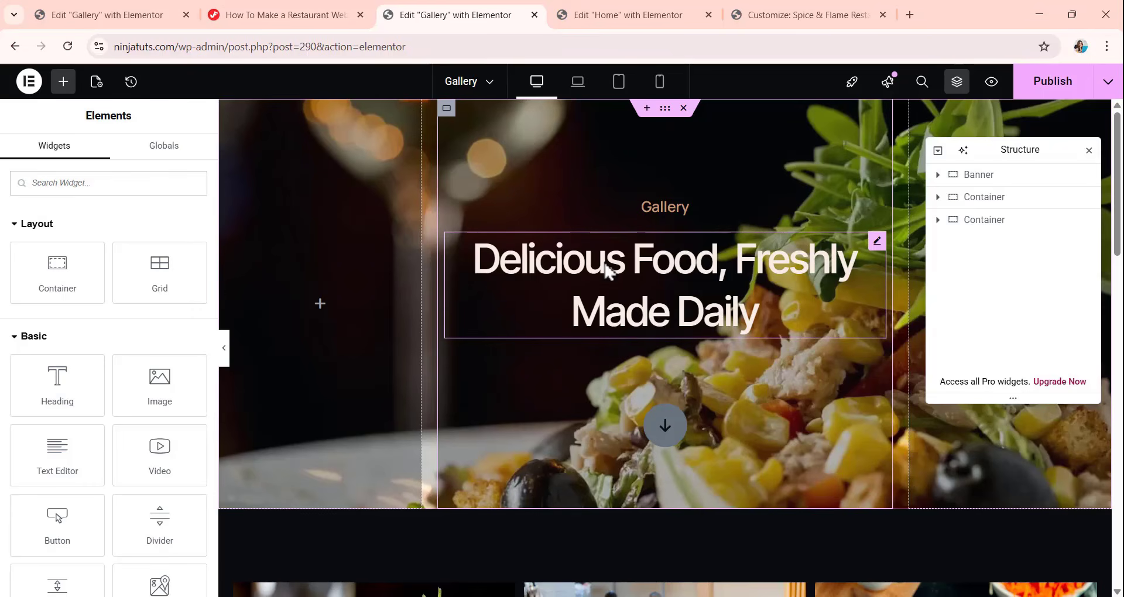
# Look over the inserted Gallery page, examining its banner, the image grid and the event booking section.
pyautogui.scroll(-15, 609, 271)
pyautogui.scroll(7, 605, 352)
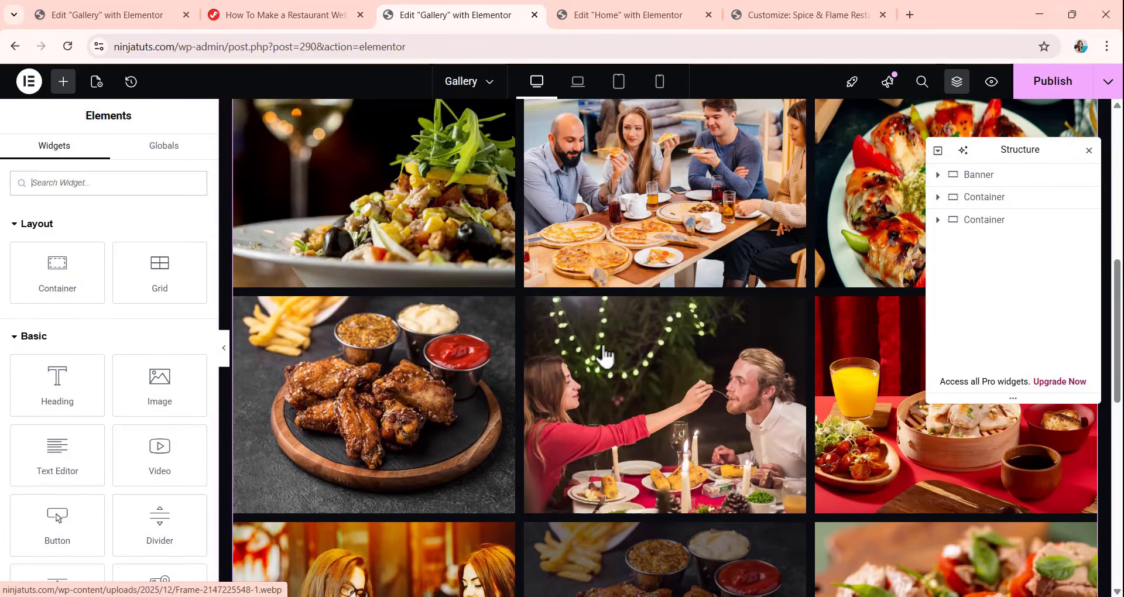
pyautogui.scroll(10, 605, 351)
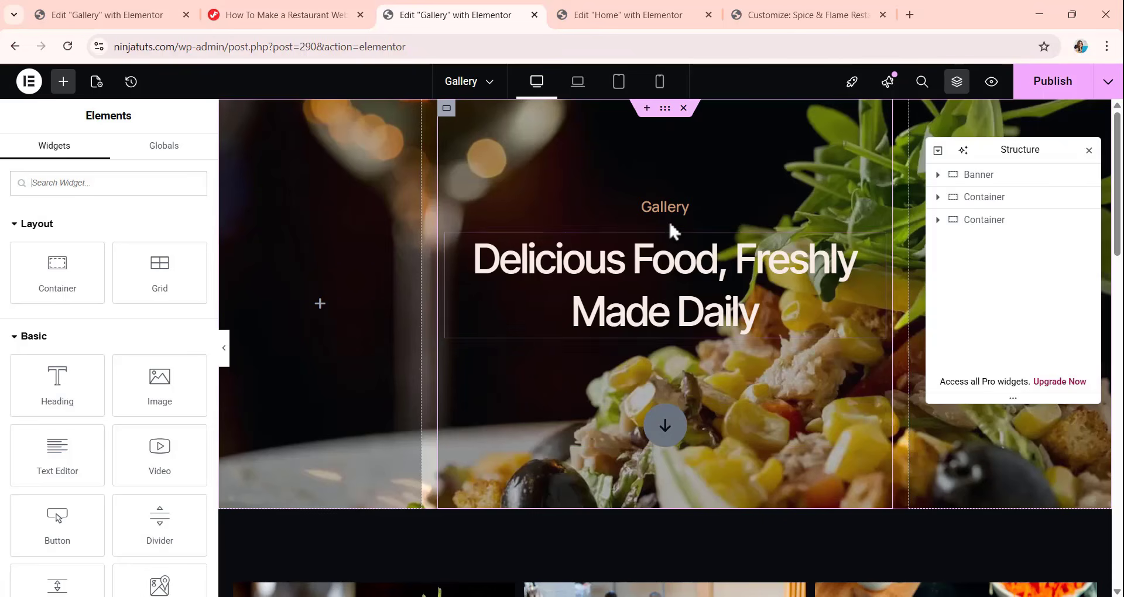
pyautogui.scroll(-1, 672, 275)
pyautogui.scroll(-5, 671, 276)
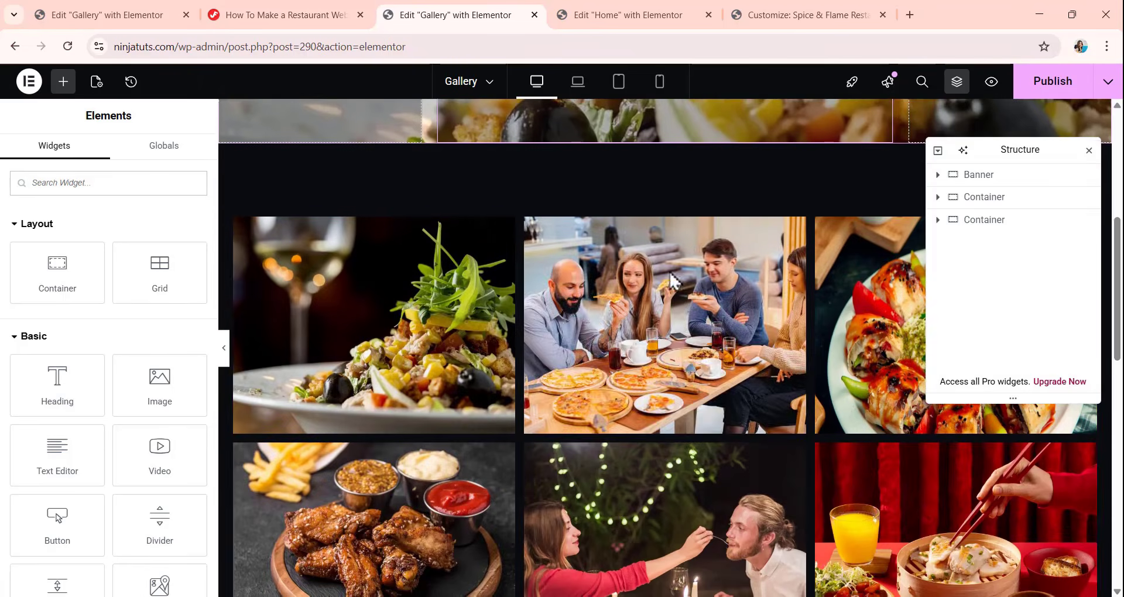
pyautogui.scroll(-2, 665, 351)
pyautogui.scroll(-10, 665, 351)
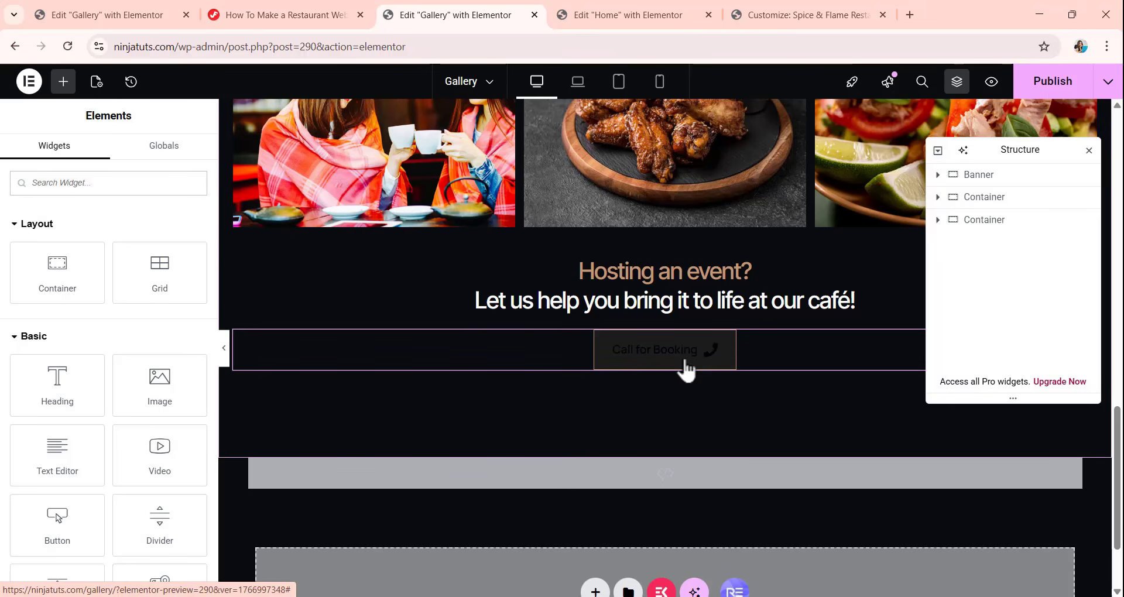
pyautogui.scroll(15, 687, 368)
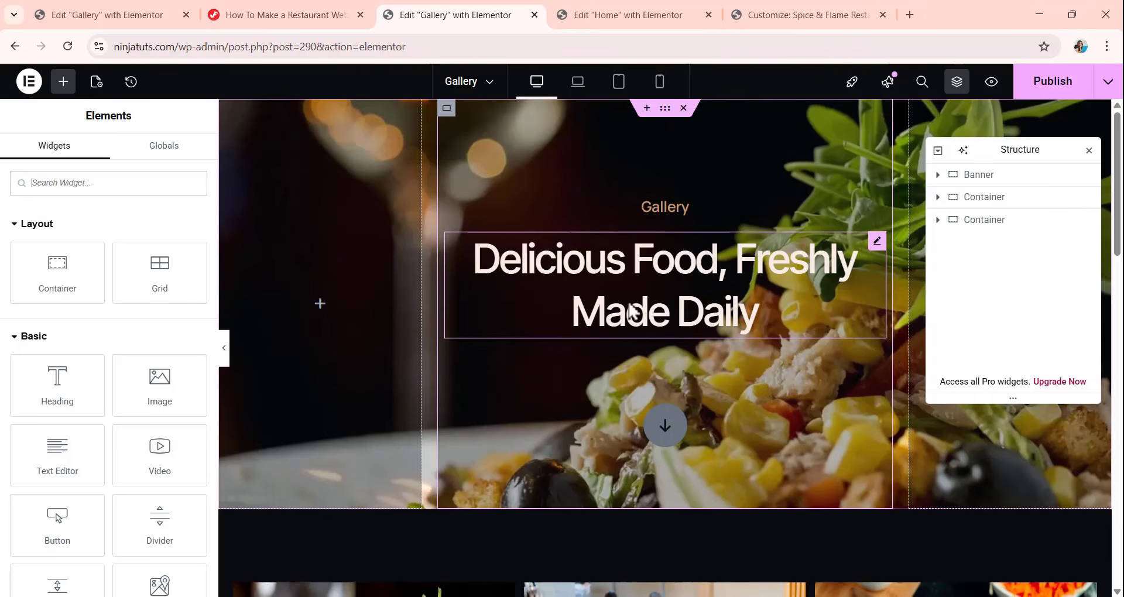
pyautogui.scroll(-4, 670, 304)
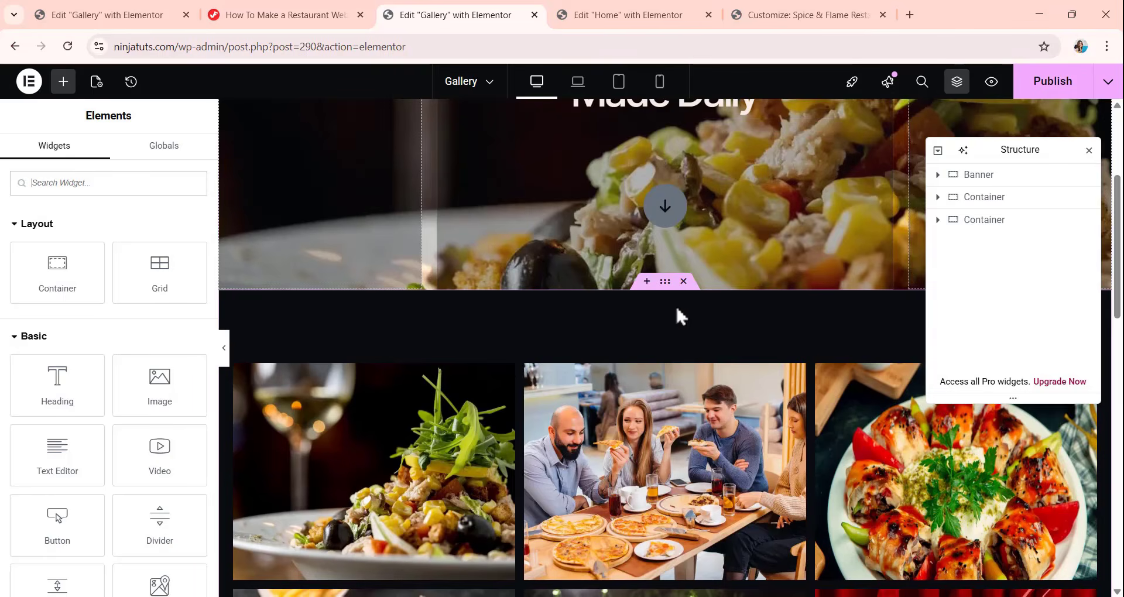
pyautogui.scroll(-15, 675, 305)
pyautogui.scroll(20, 679, 318)
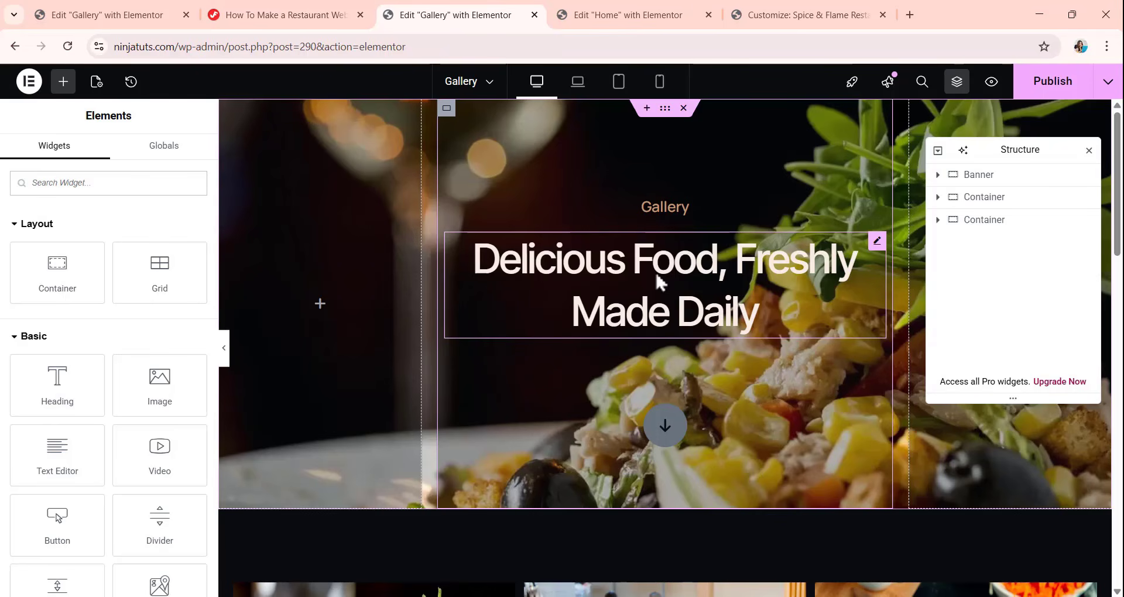
# Publish the Gallery page's Elementor design and return to the WordPress page list.
pyautogui.click(1059, 82)
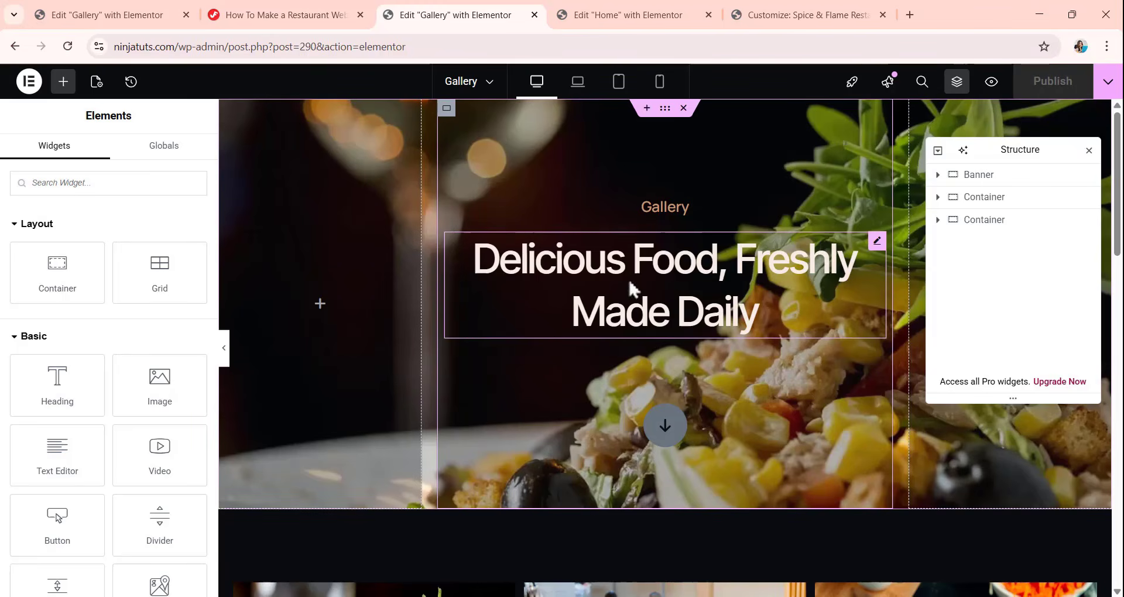
pyautogui.click(20, 45)
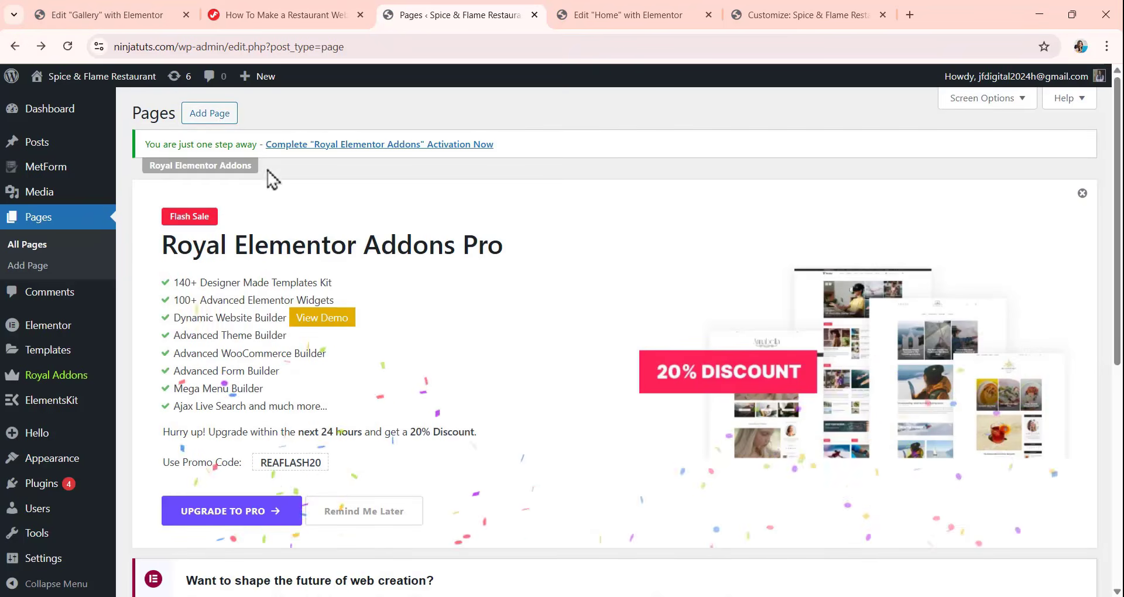
# Add a new WordPress page titled "About".
pyautogui.click(215, 117)
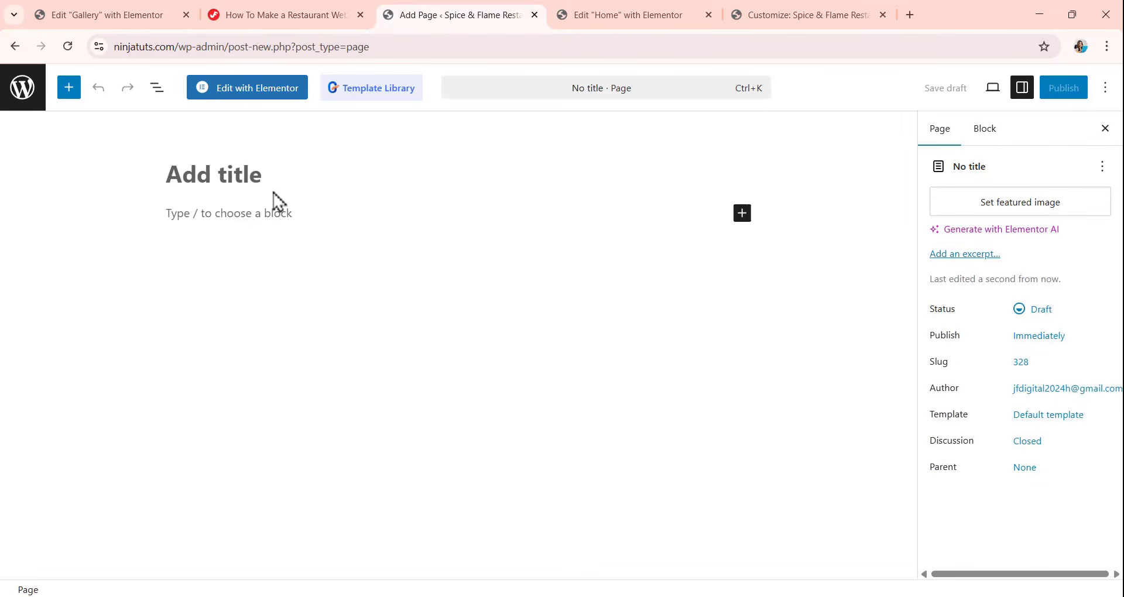
pyautogui.write('A')
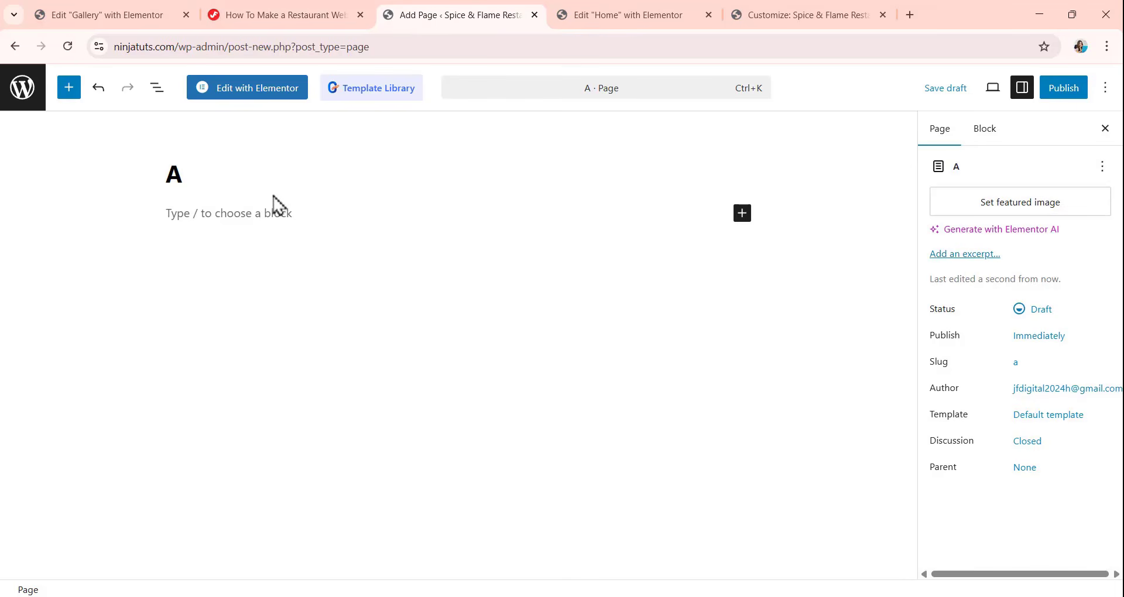
pyautogui.write('bout')
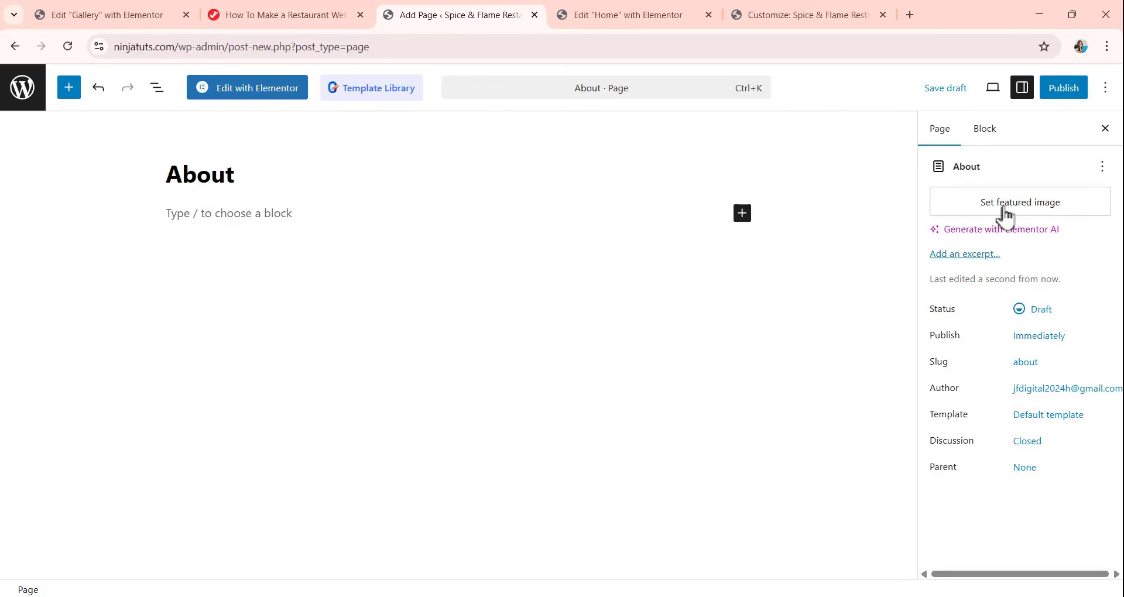
# Publish the About page with public visibility and open it for editing with Elementor.
pyautogui.click(1069, 93)
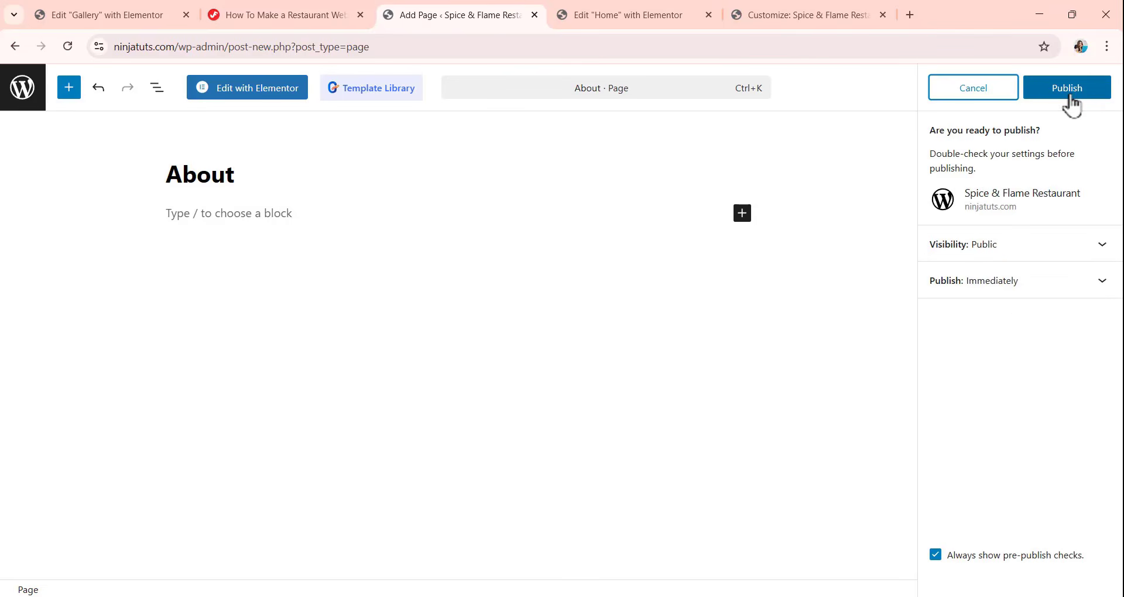
pyautogui.click(1071, 97)
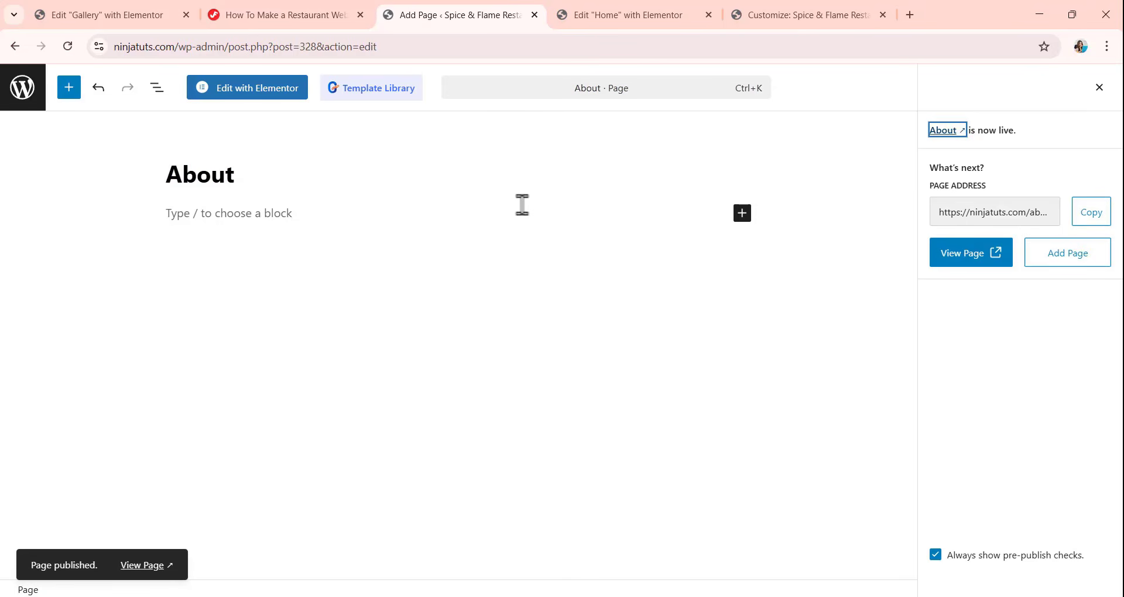
pyautogui.click(229, 92)
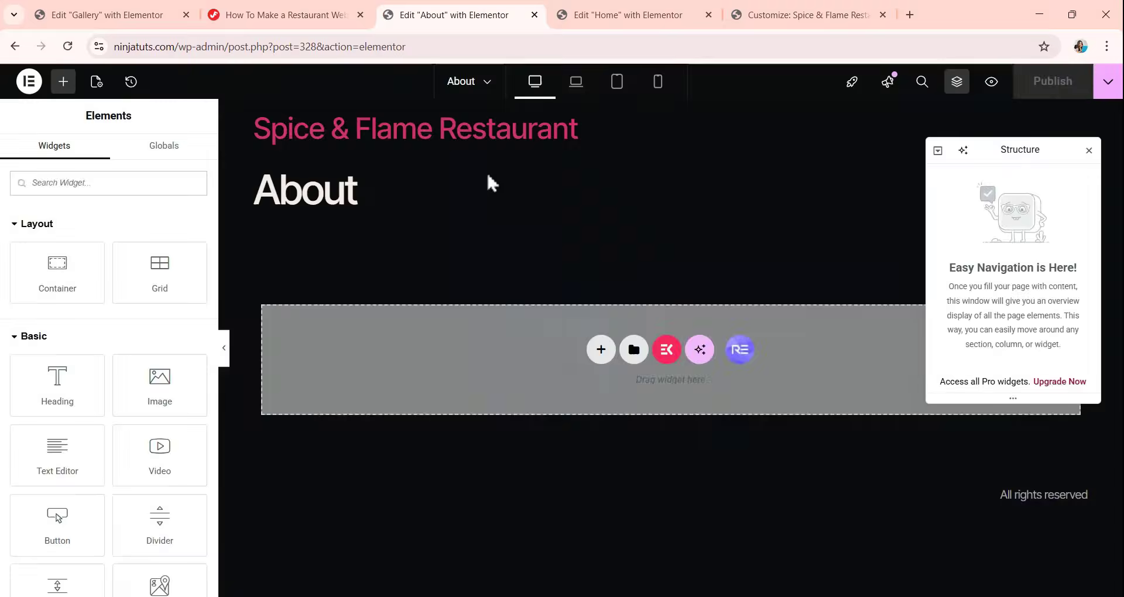
# Set the About page's layout to Elementor Canvas in its page settings.
pyautogui.click(97, 81)
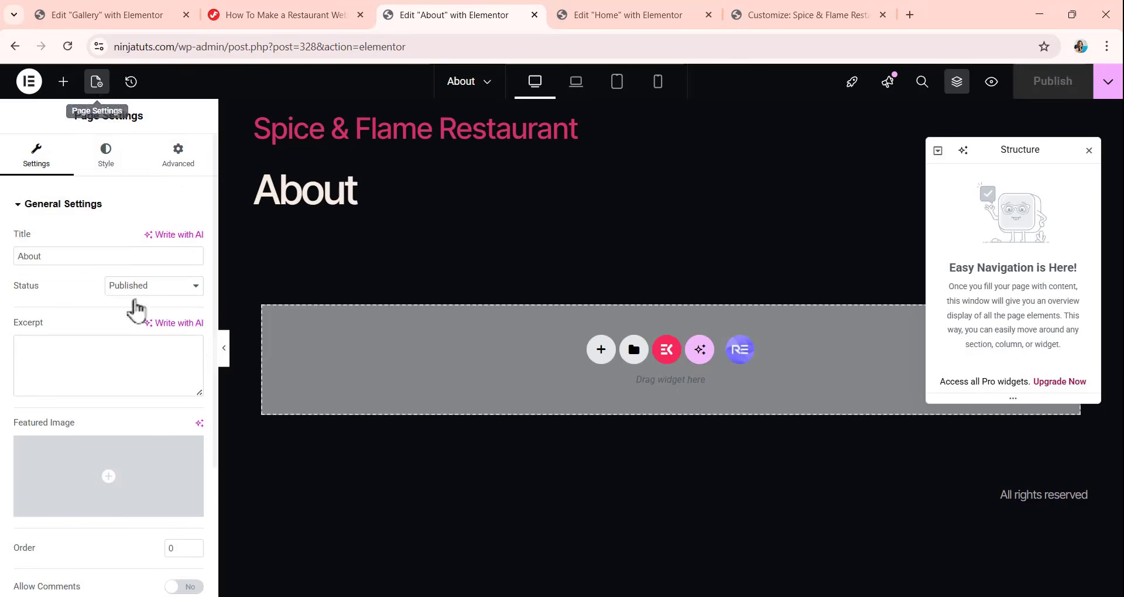
pyautogui.scroll(-3, 142, 464)
pyautogui.click(139, 495)
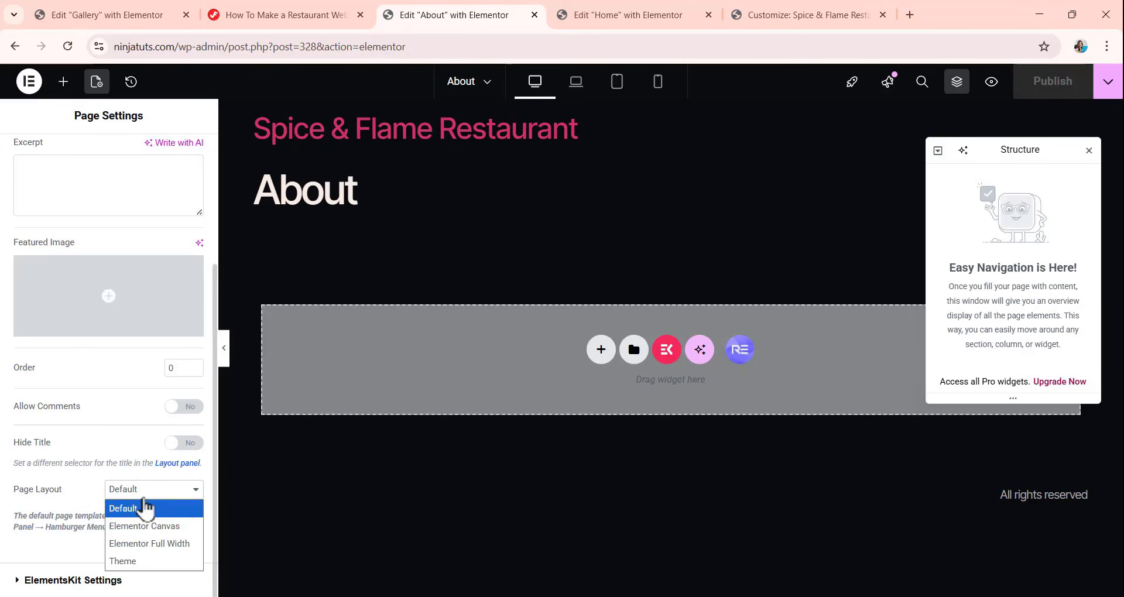
pyautogui.click(150, 526)
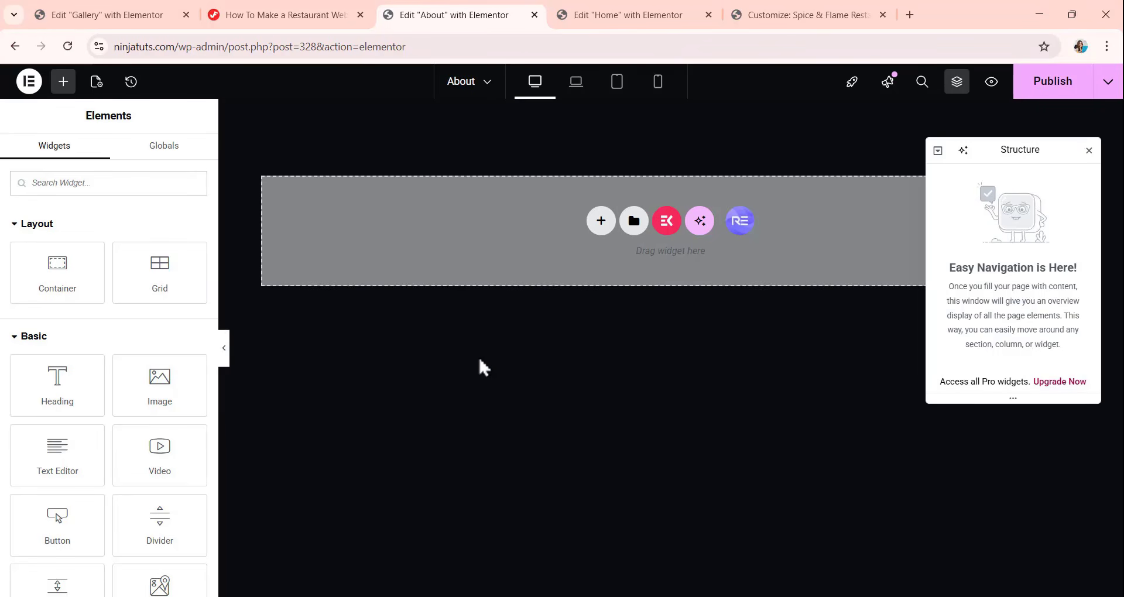
# Import the about-page.json template file into the Elementor template library and accept the JSON file warning.
pyautogui.click(638, 228)
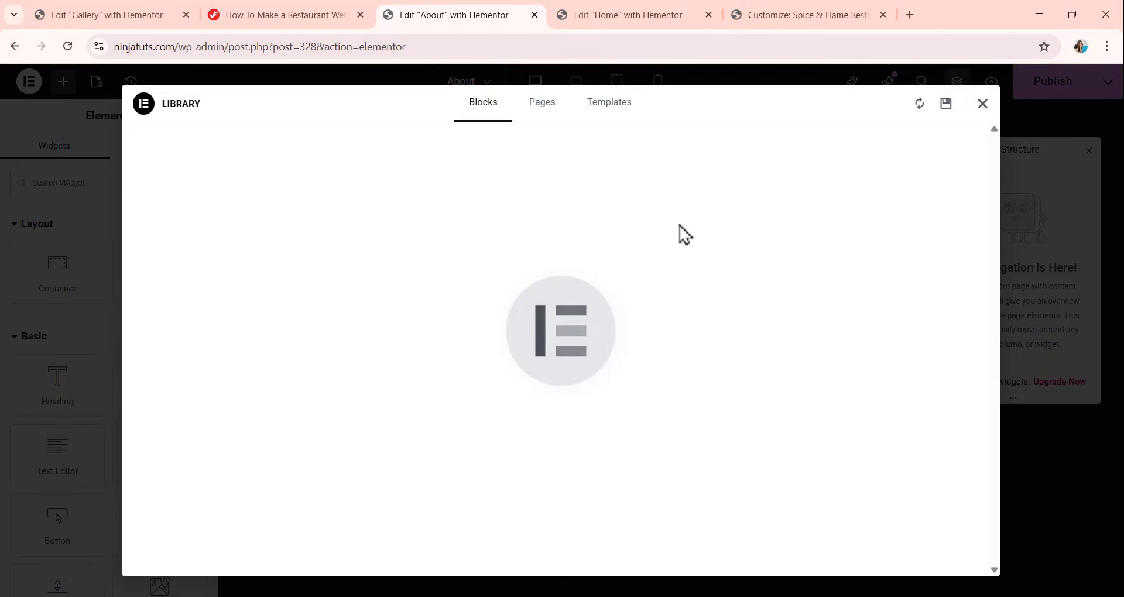
pyautogui.click(610, 123)
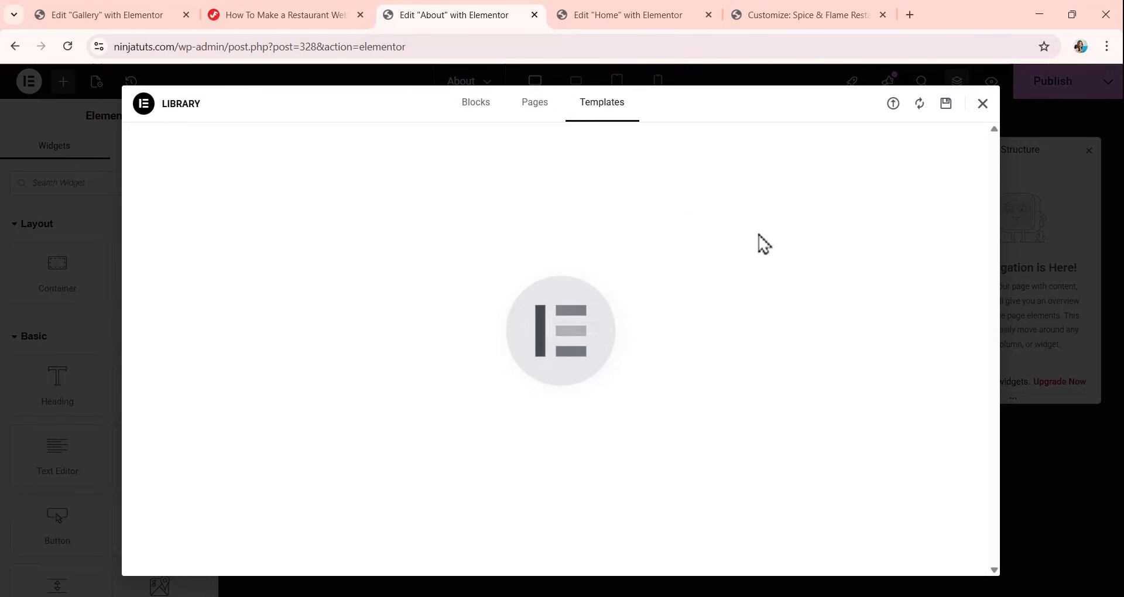
pyautogui.click(893, 106)
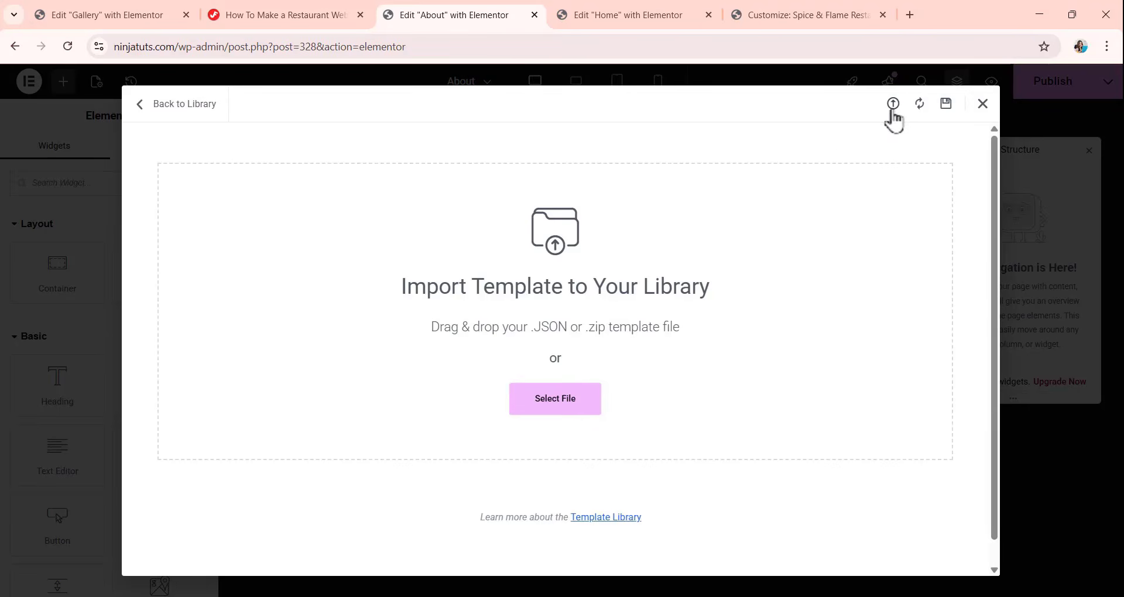
pyautogui.click(568, 410)
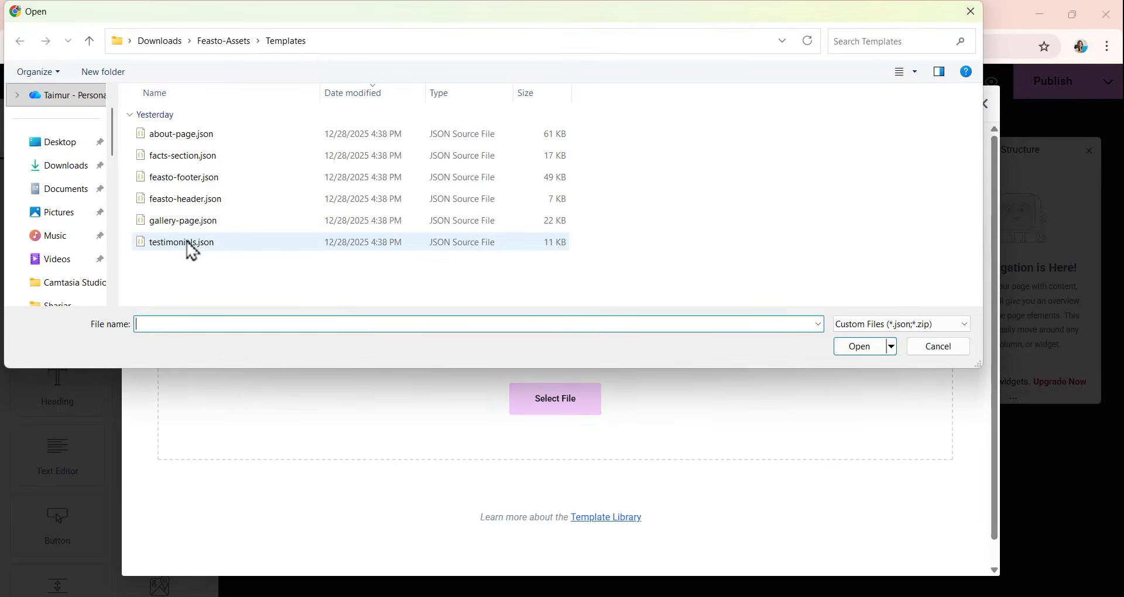
pyautogui.click(189, 136)
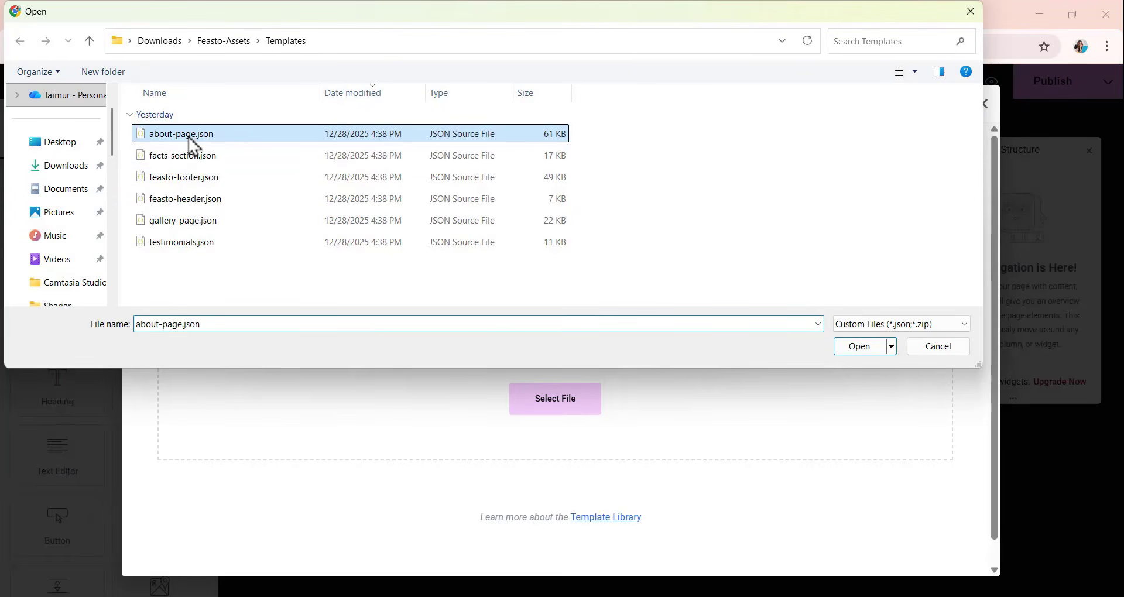
pyautogui.click(855, 353)
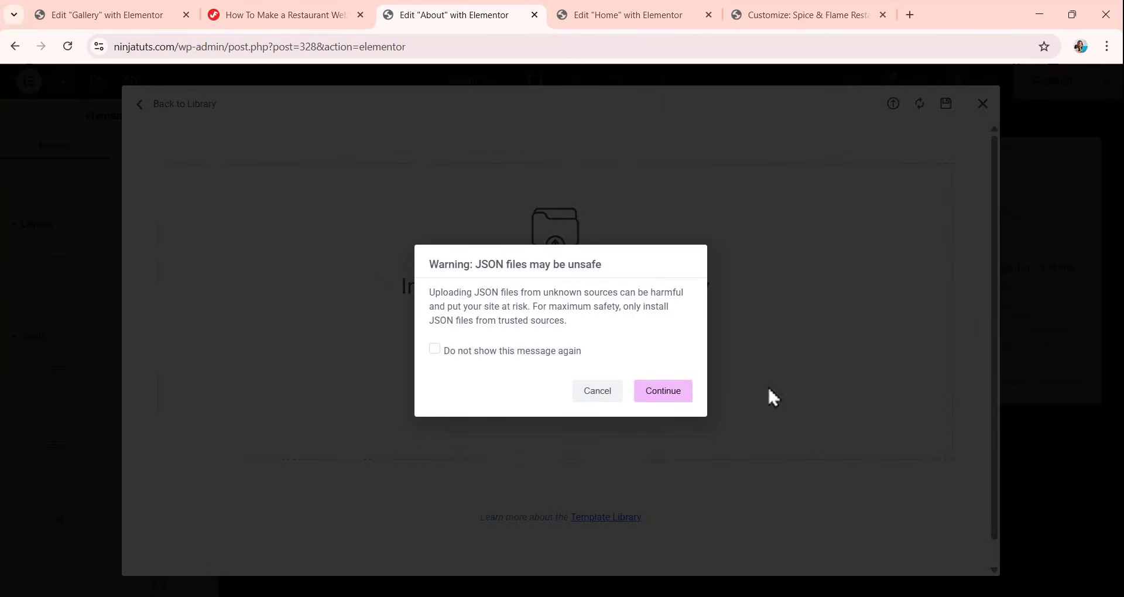
pyautogui.click(662, 403)
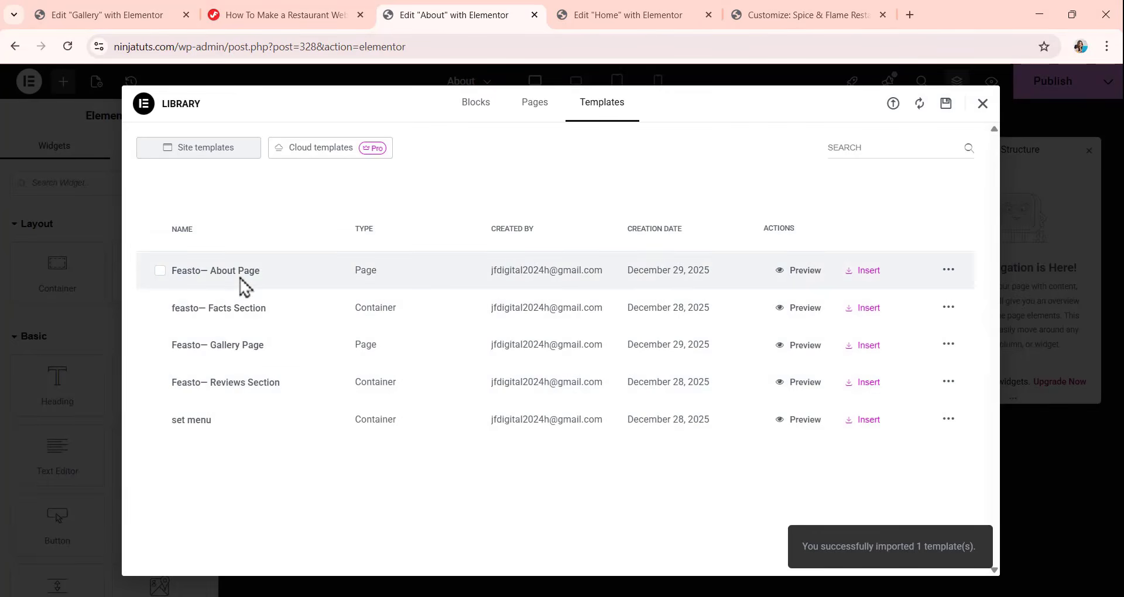
# Insert the "Feasto— About Page" template from the site templates into the About page.
pyautogui.click(861, 273)
pyautogui.click(678, 368)
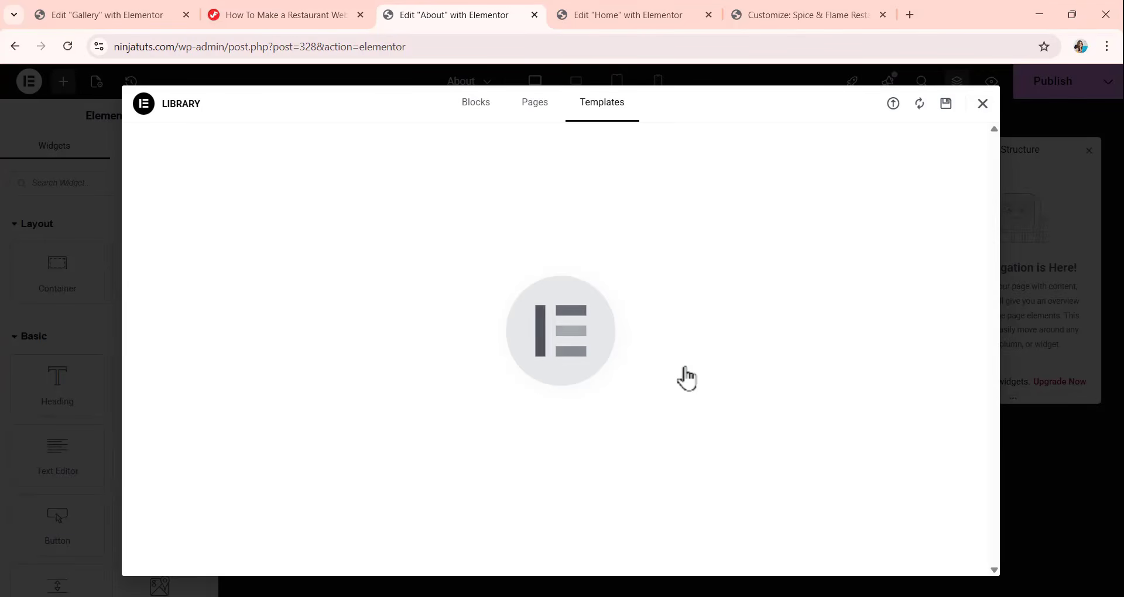
pyautogui.scroll(-15, 585, 282)
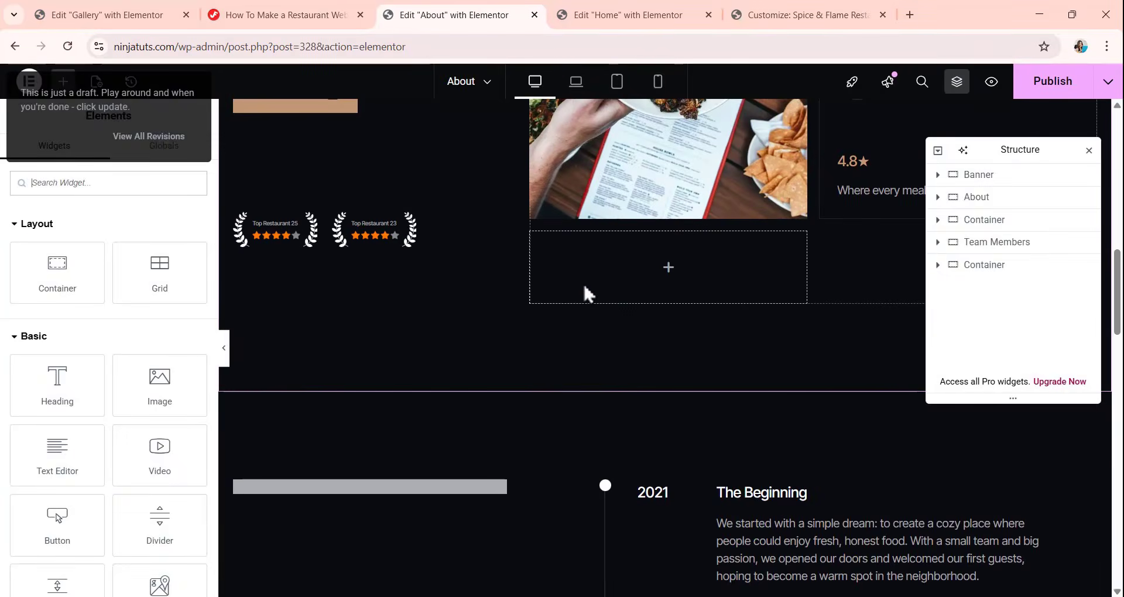
pyautogui.scroll(15, 583, 283)
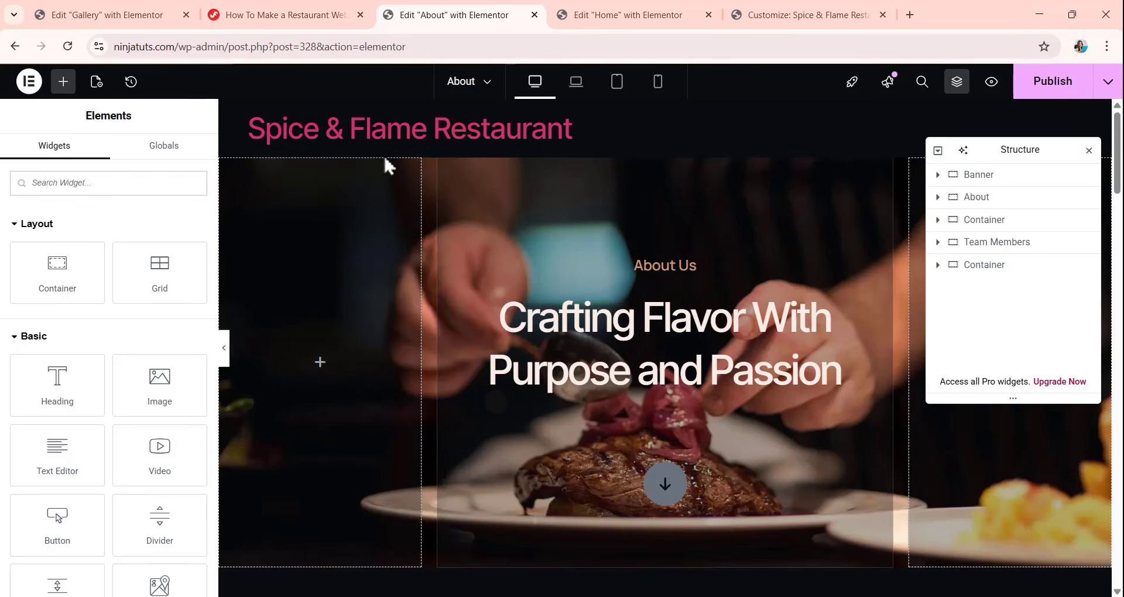
# Switch the page layout of the About page with the inserted template to Elementor Canvas.
pyautogui.click(96, 83)
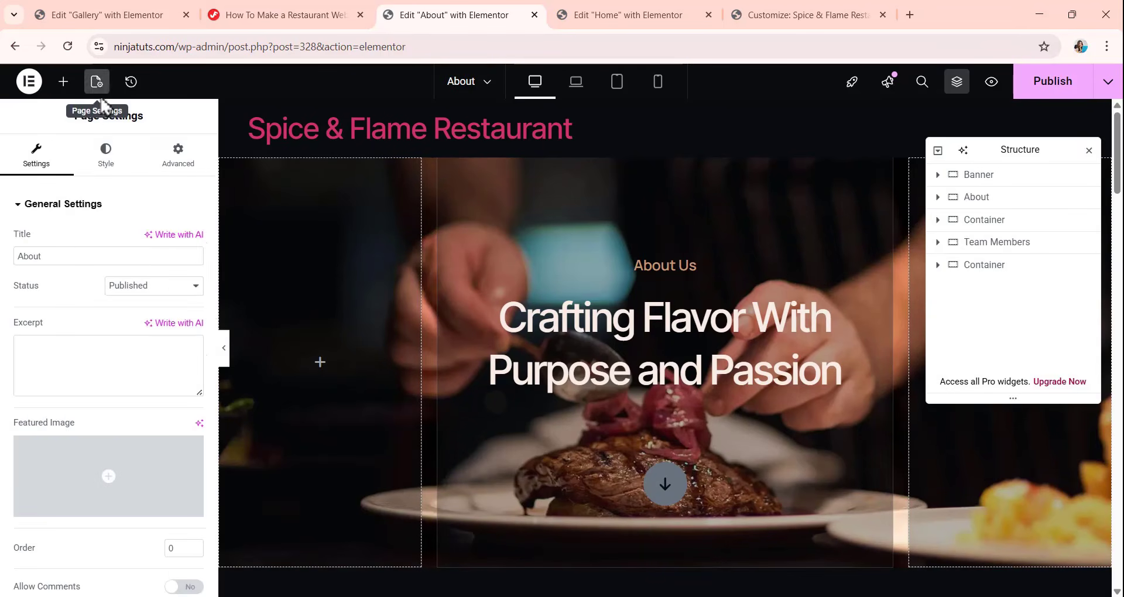
pyautogui.scroll(-3, 138, 301)
pyautogui.click(143, 495)
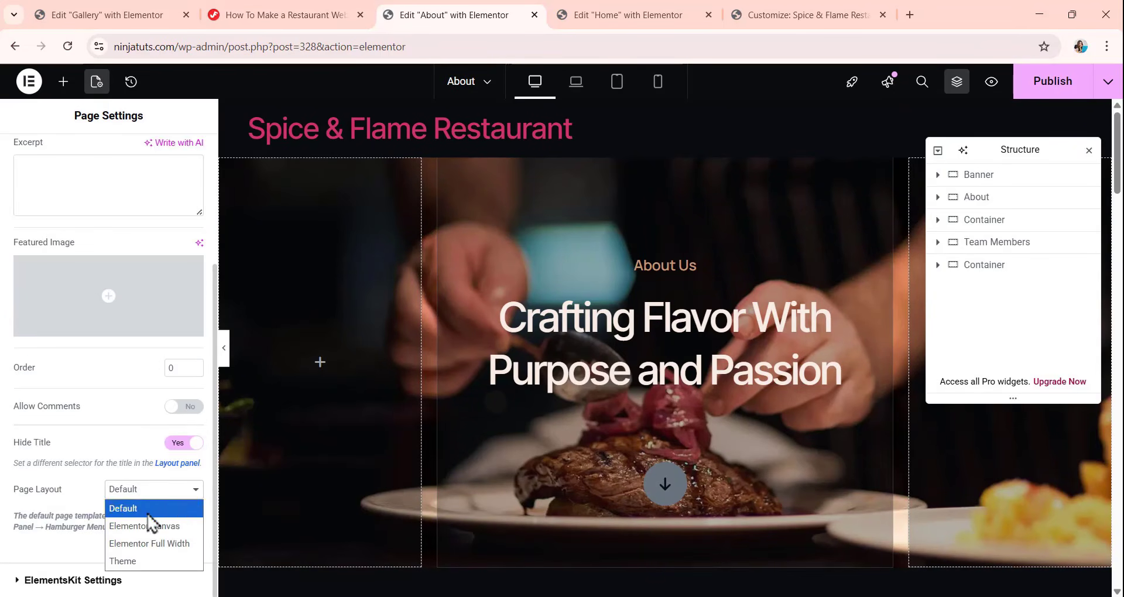
pyautogui.click(149, 523)
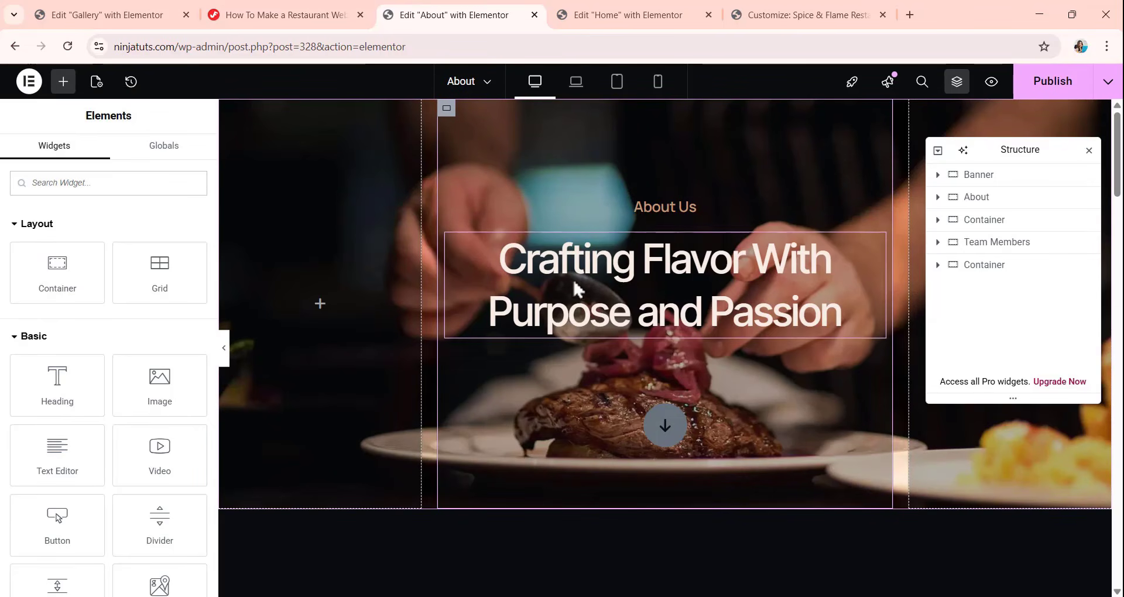
# Look over the inserted About page, examining its banner, introduction with award badges, yearly timeline and team members section.
pyautogui.scroll(-1, 593, 264)
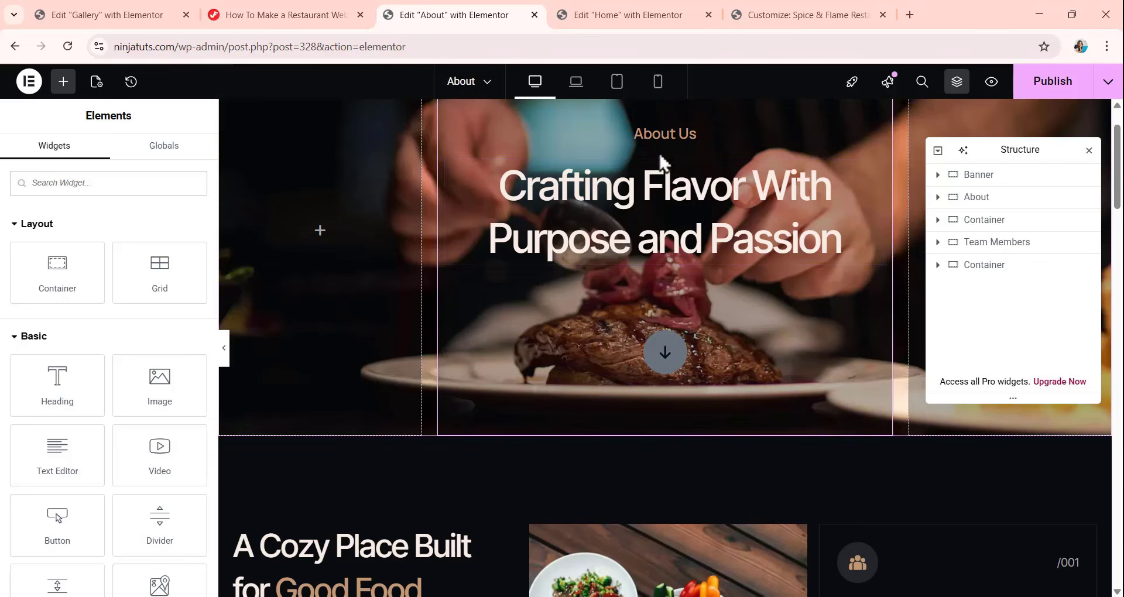
pyautogui.scroll(-3, 658, 237)
pyautogui.scroll(-5, 662, 239)
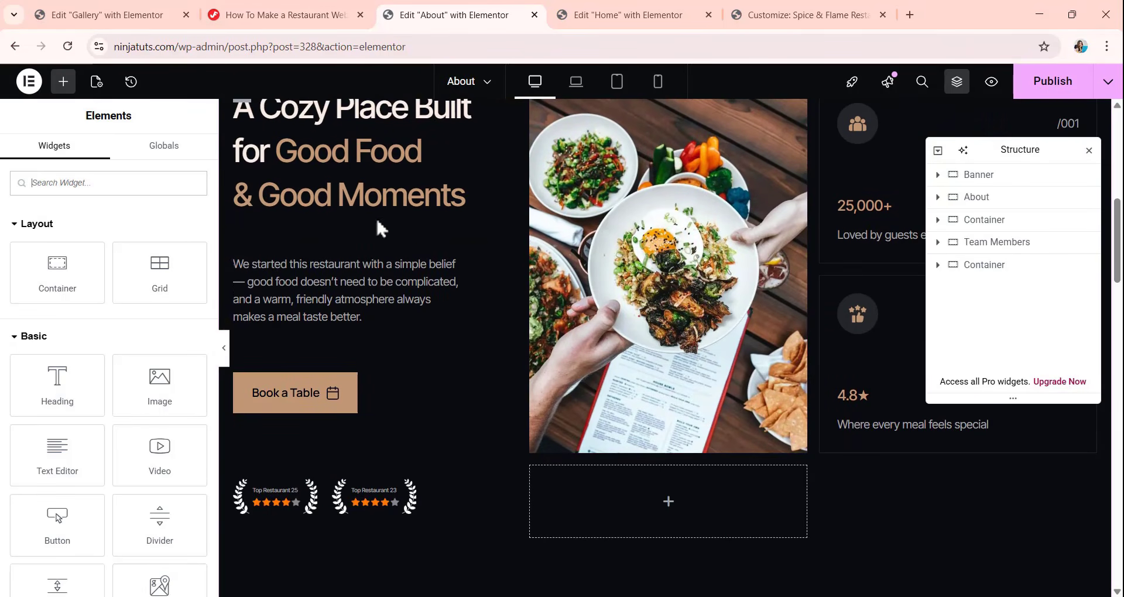
pyautogui.scroll(4, 376, 246)
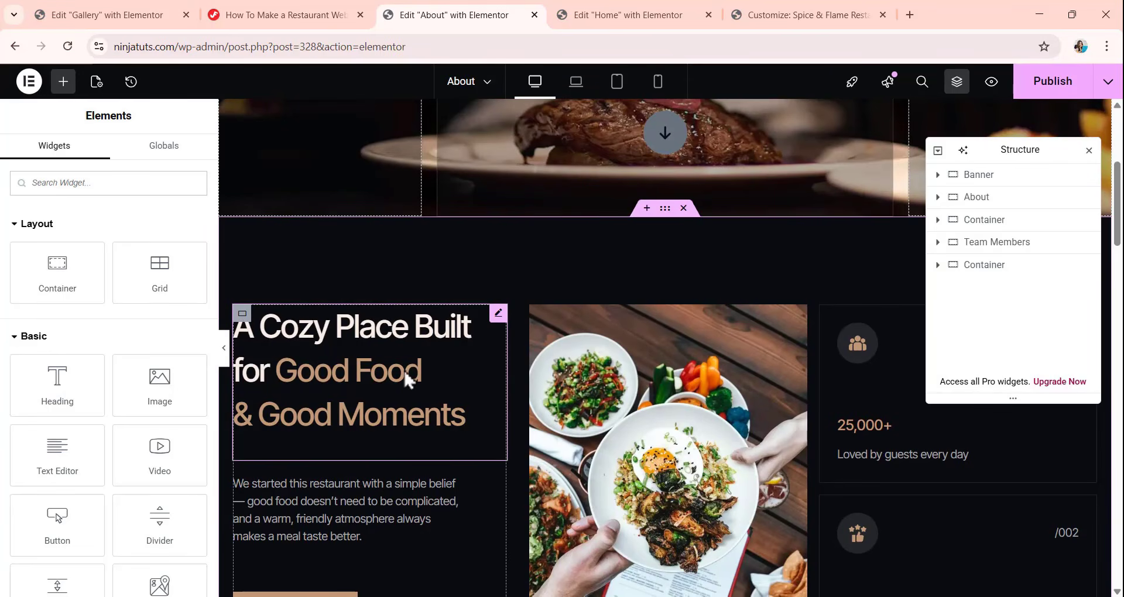
pyautogui.scroll(-4, 447, 331)
pyautogui.scroll(-3, 579, 331)
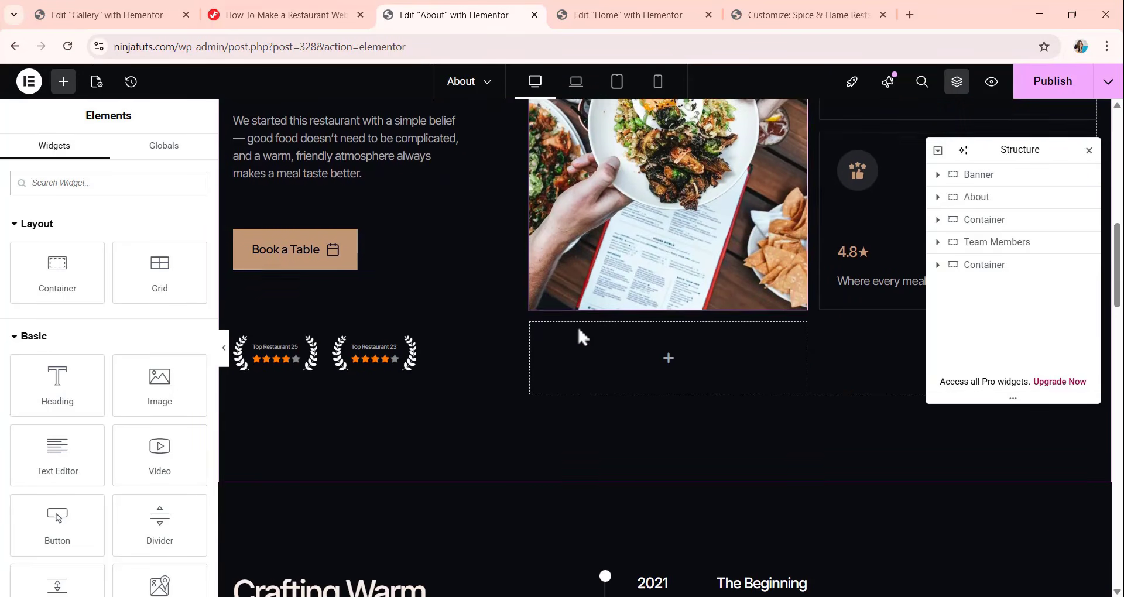
pyautogui.scroll(-3, 579, 328)
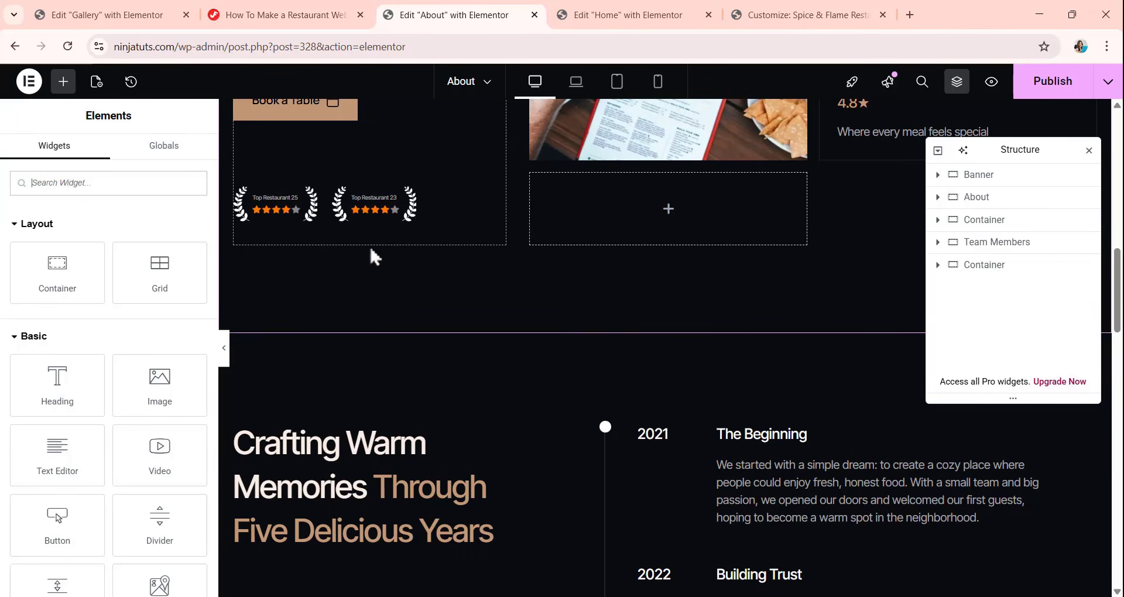
pyautogui.scroll(-3, 627, 234)
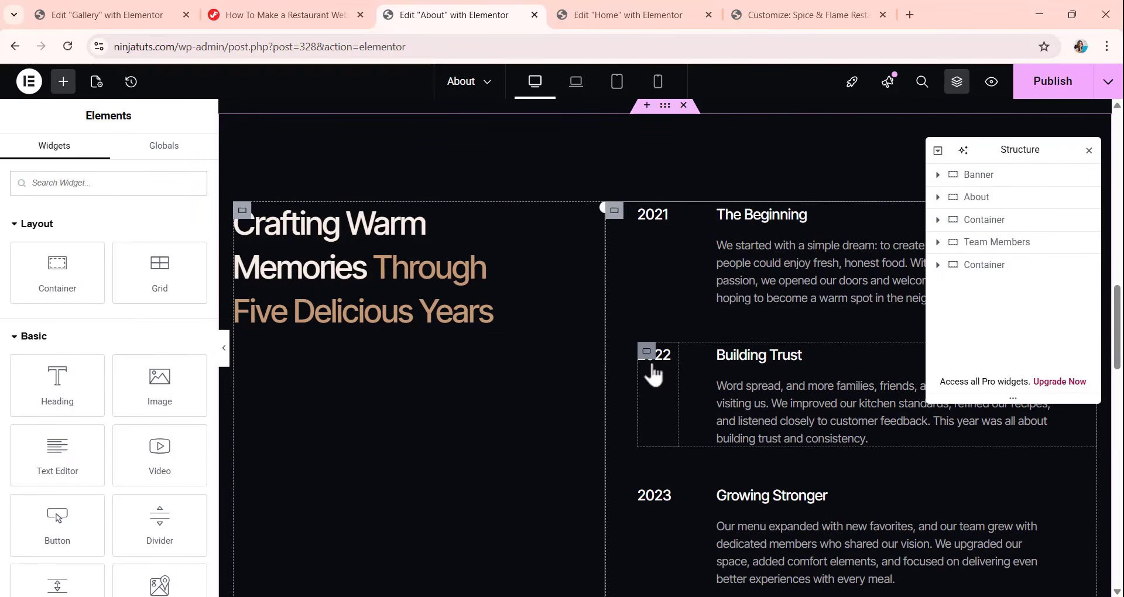
pyautogui.scroll(-2, 750, 285)
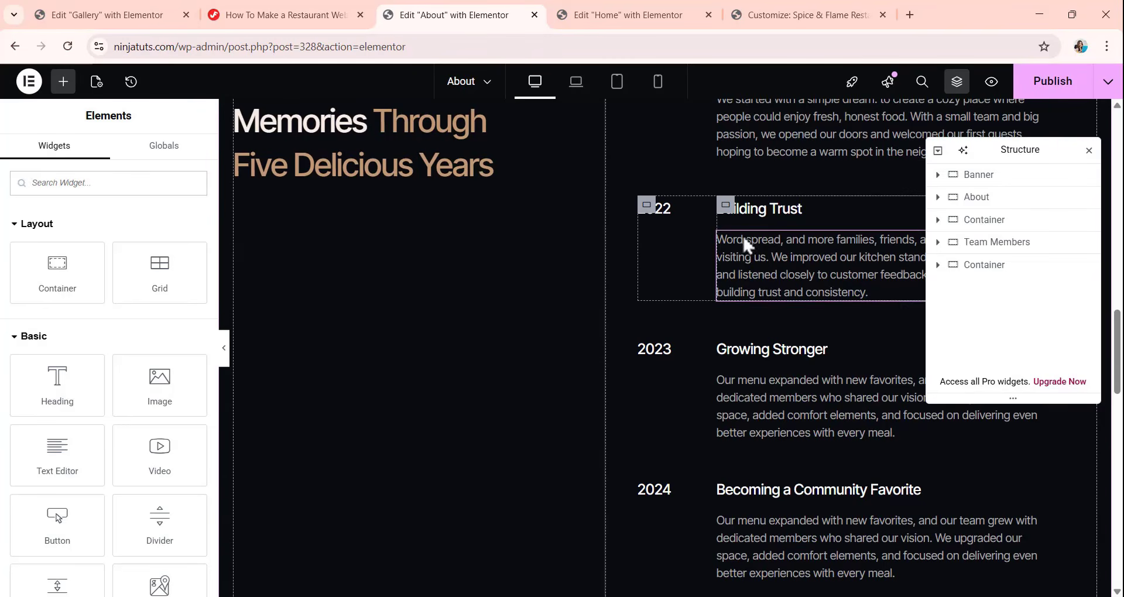
pyautogui.scroll(-5, 758, 294)
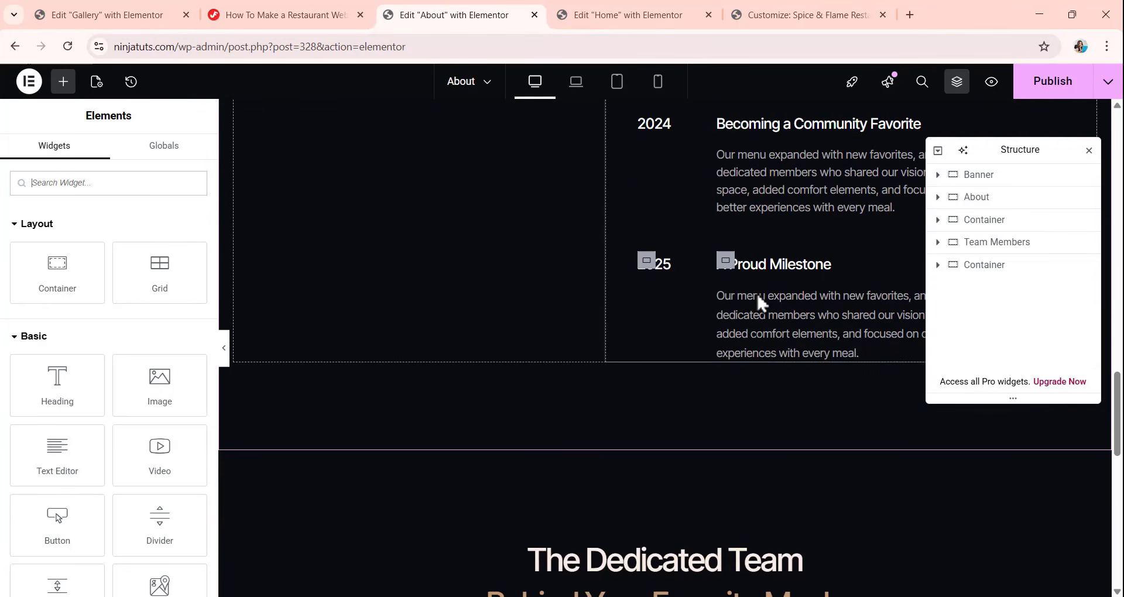
pyautogui.scroll(6, 757, 293)
pyautogui.scroll(5, 553, 304)
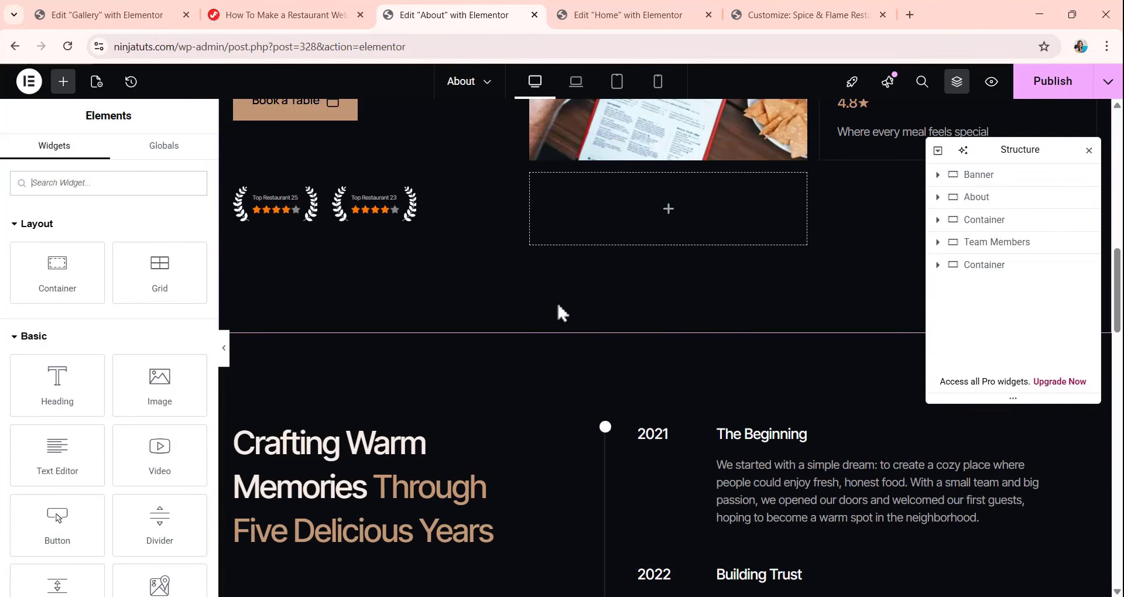
pyautogui.scroll(10, 585, 302)
pyautogui.scroll(-15, 644, 314)
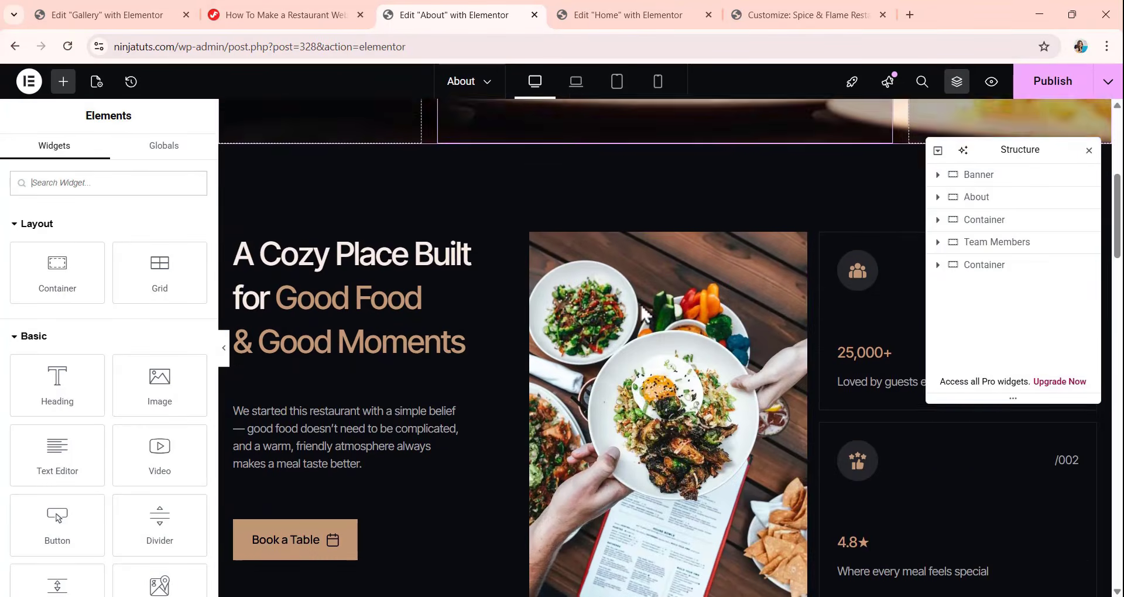
pyautogui.scroll(-9, 642, 308)
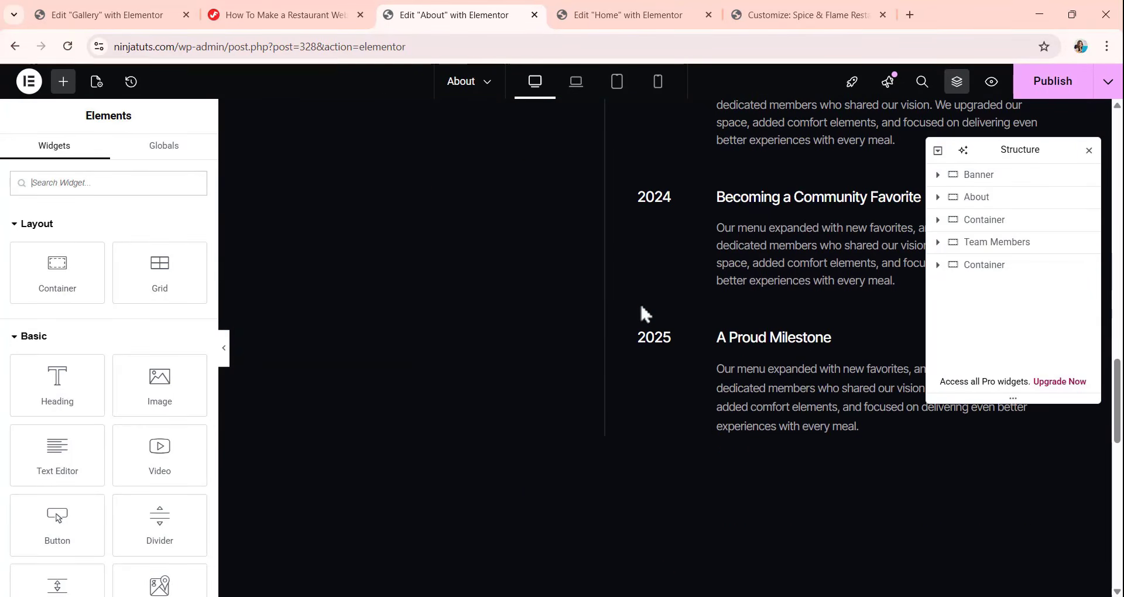
pyautogui.scroll(-8, 642, 306)
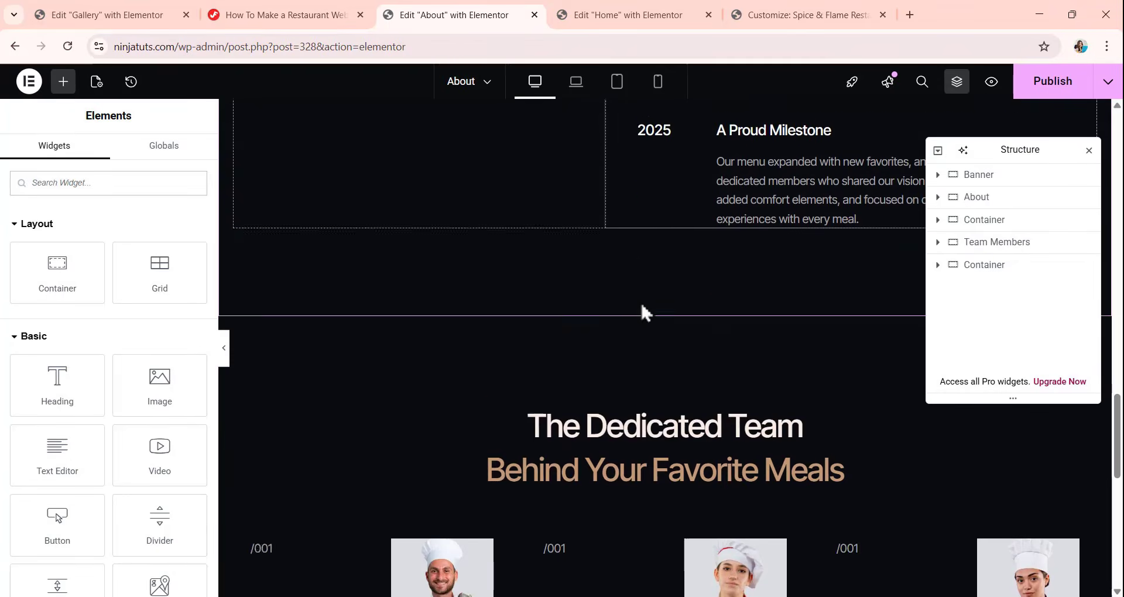
pyautogui.scroll(-2, 641, 301)
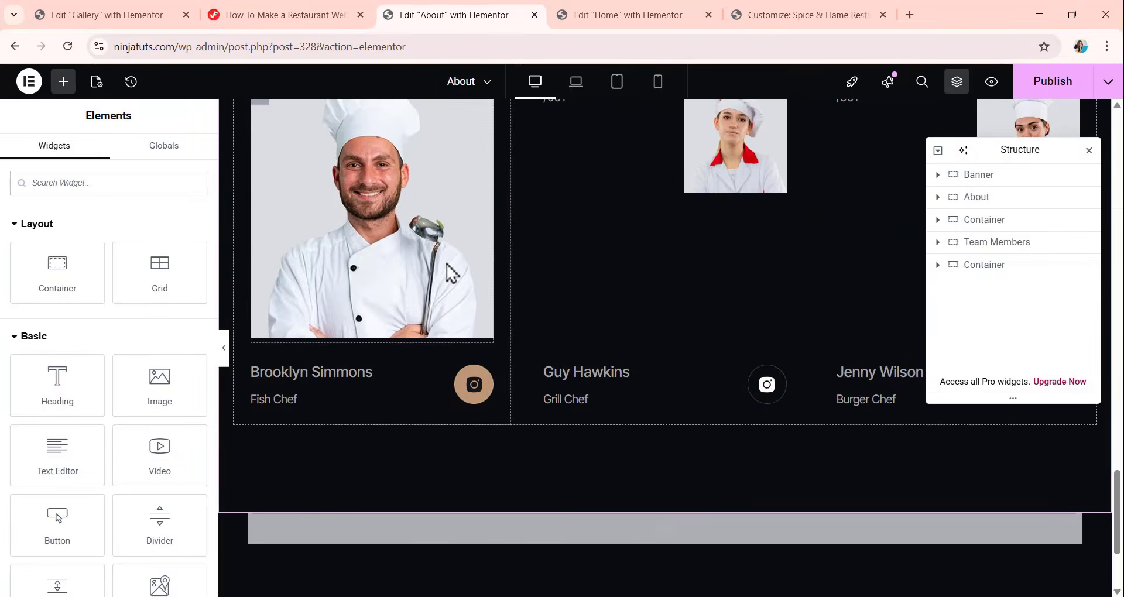
pyautogui.scroll(20, 634, 255)
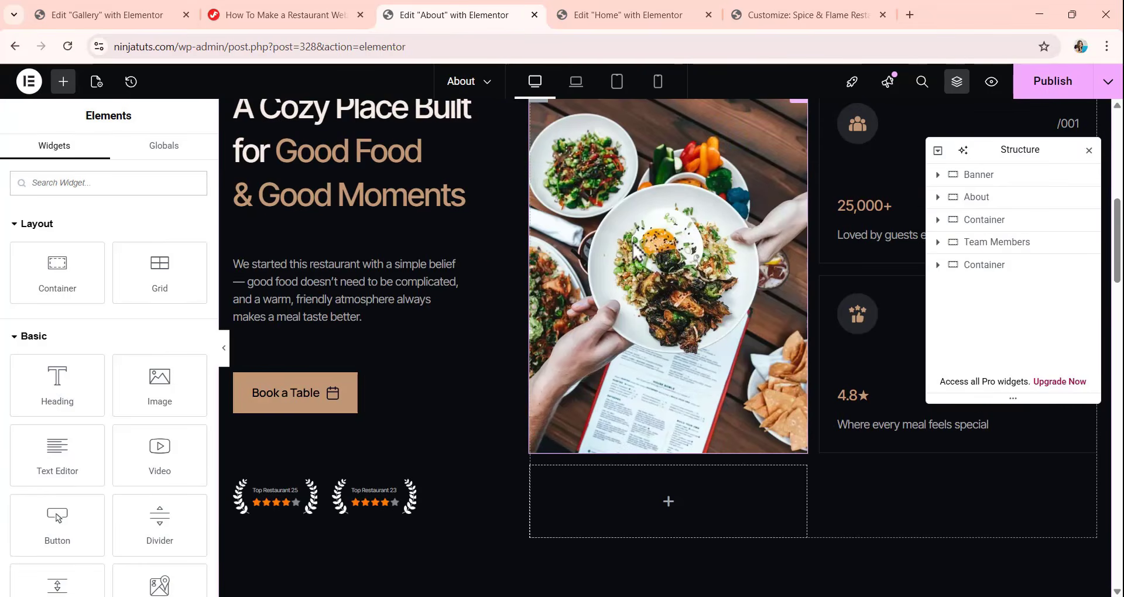
pyautogui.scroll(8, 644, 287)
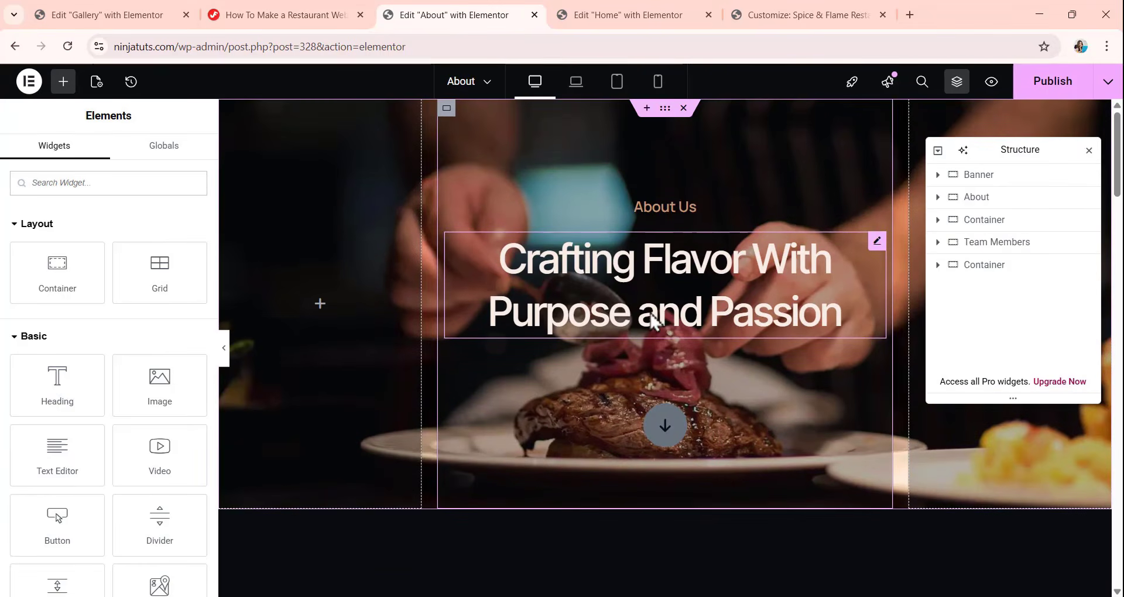
pyautogui.scroll(-12, 654, 321)
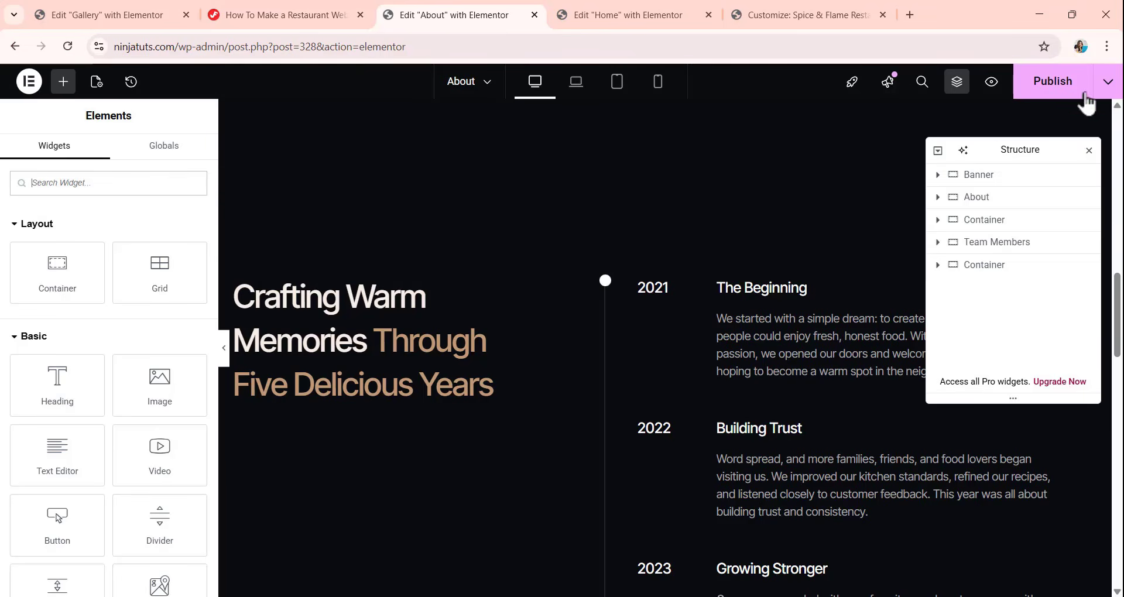
# Publish the About page's Elementor design and go back to its WordPress page editor.
pyautogui.click(1050, 88)
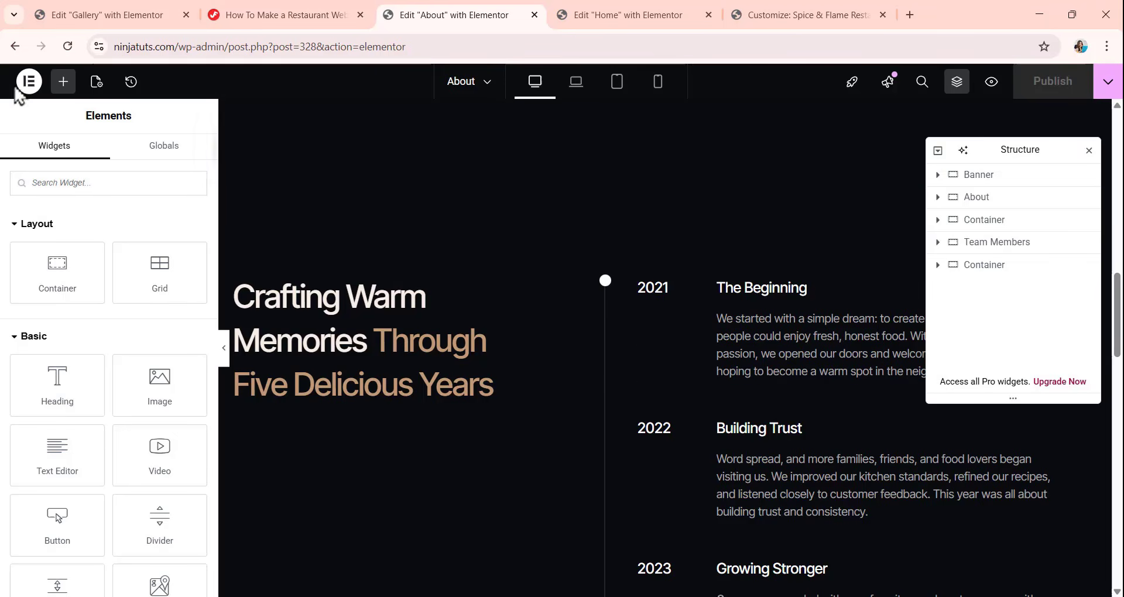
pyautogui.click(15, 47)
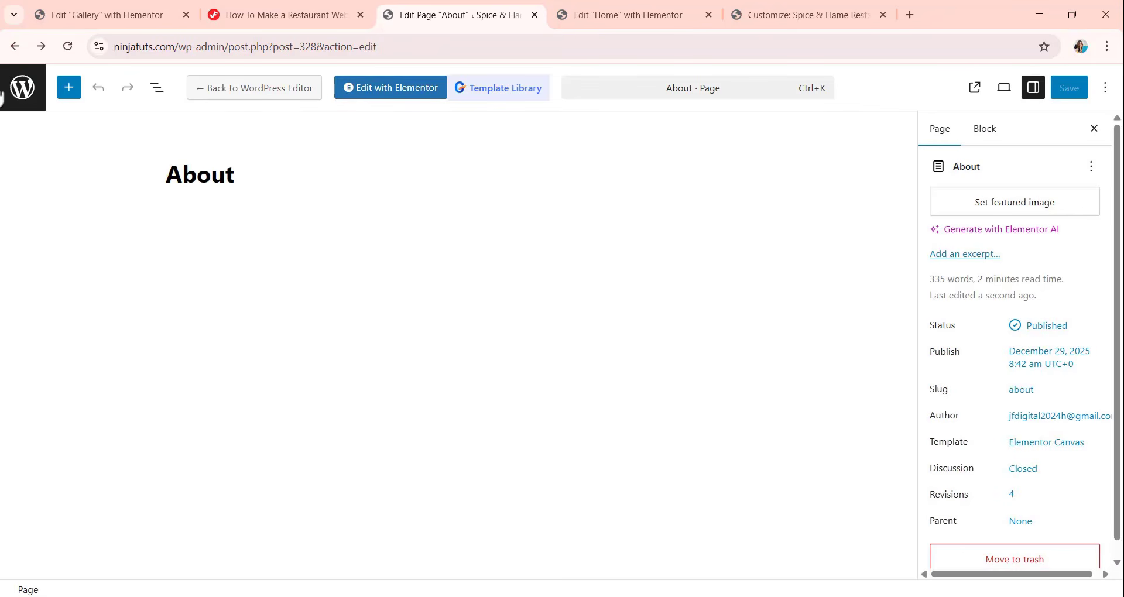
pyautogui.click(15, 46)
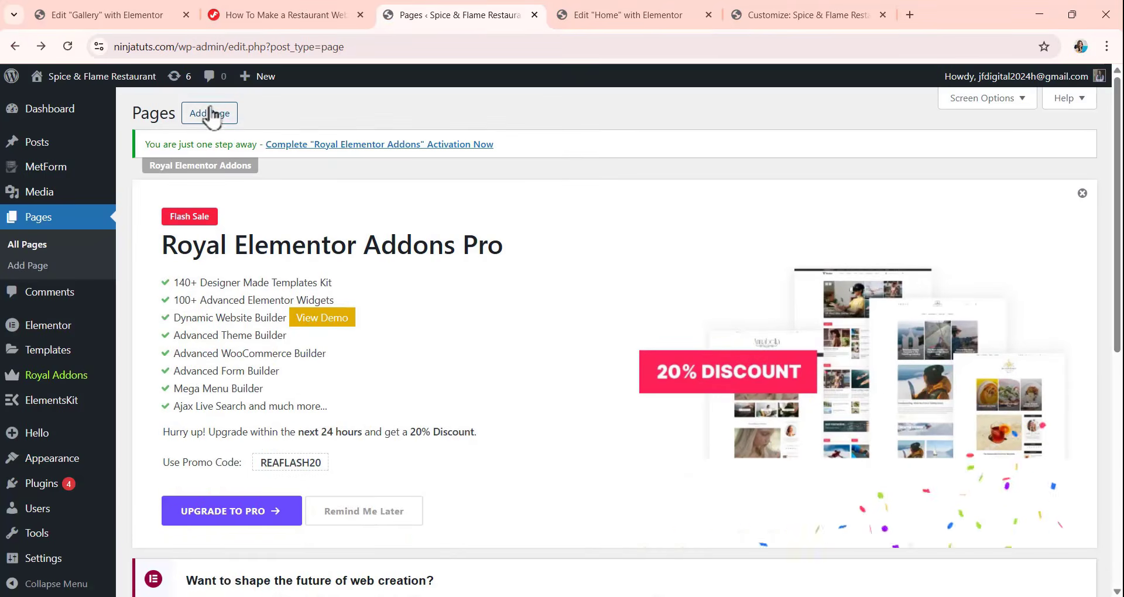
# Create a new WordPress page titled "Contact" and publish it.
pyautogui.click(211, 114)
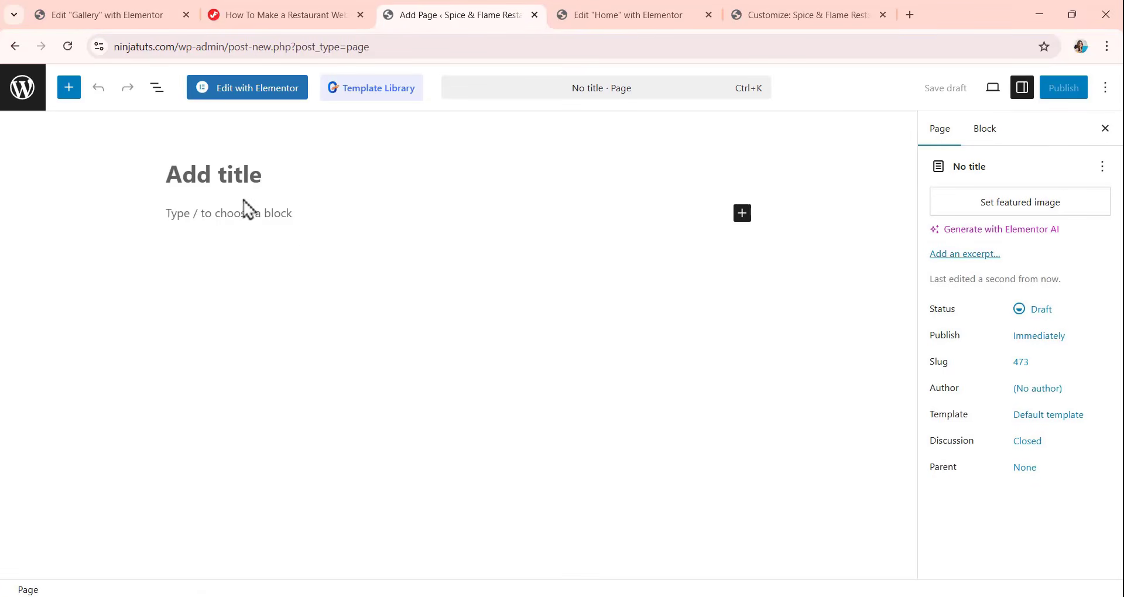
pyautogui.click(242, 183)
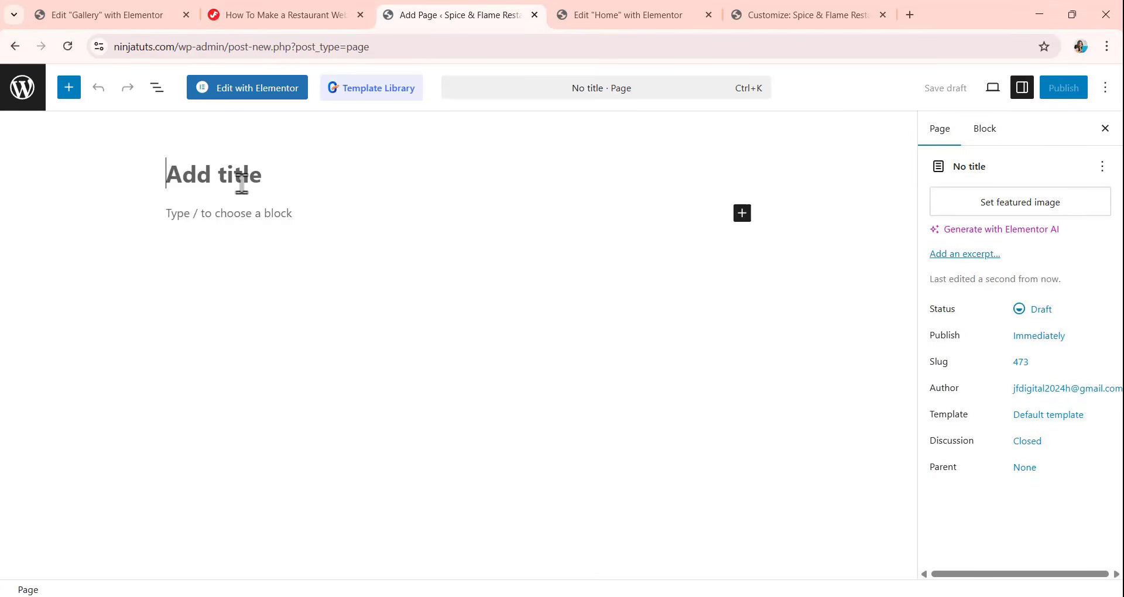
pyautogui.write('C')
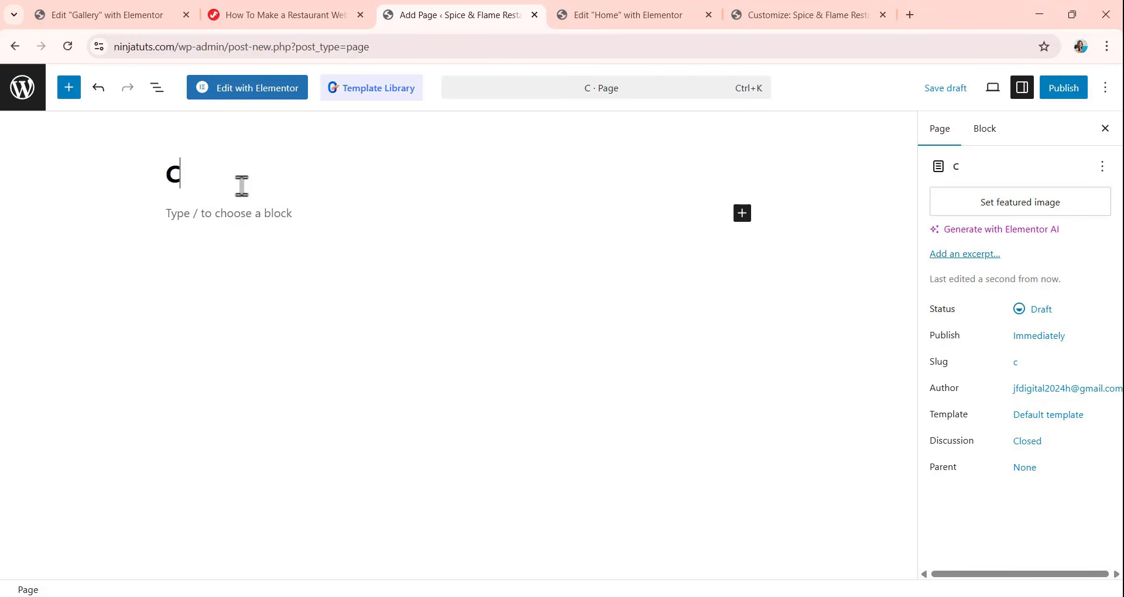
pyautogui.write('ontac')
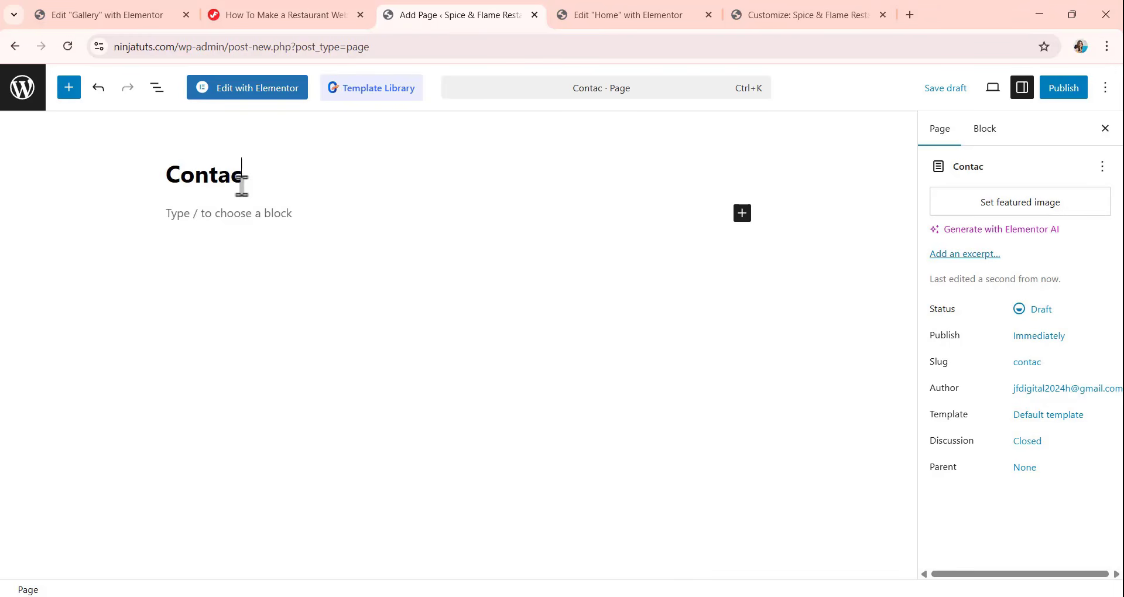
pyautogui.write('t')
pyautogui.click(1082, 94)
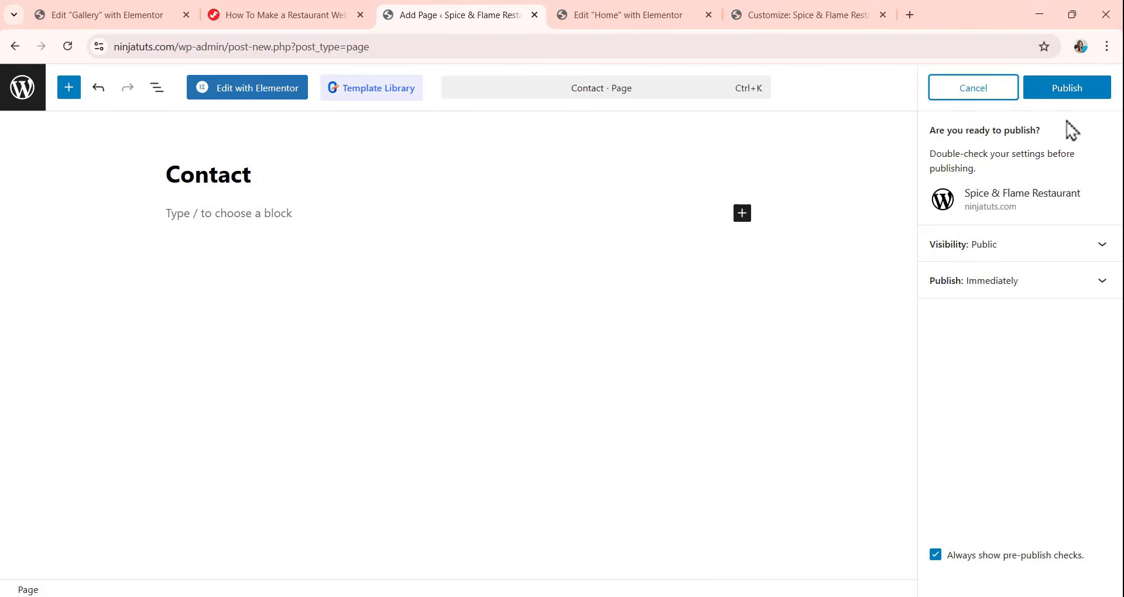
pyautogui.click(1071, 94)
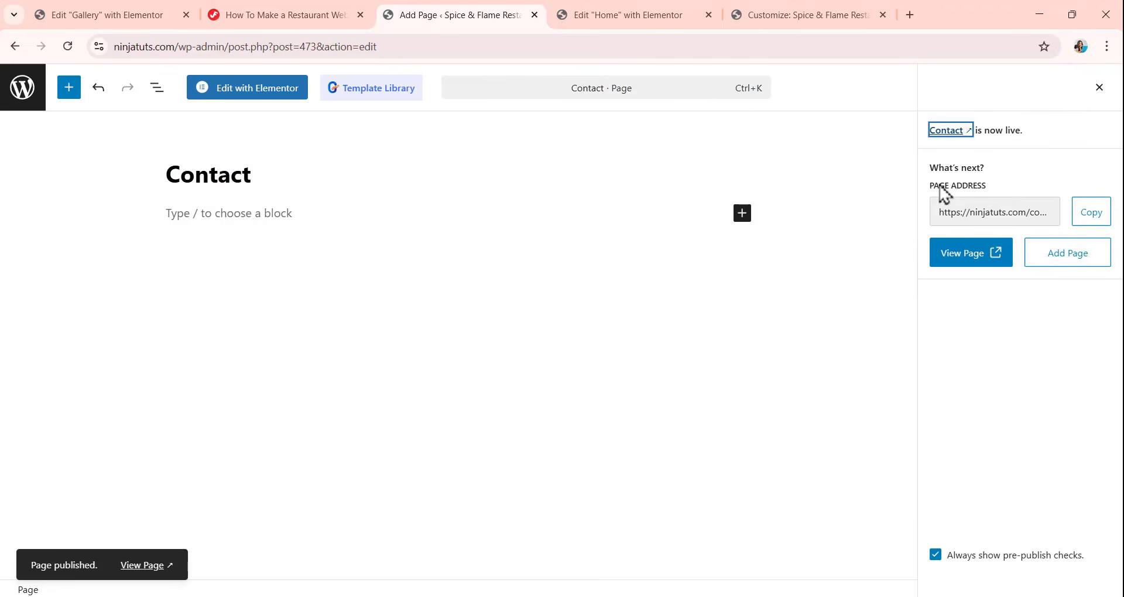
# Open the Contact page in Elementor, set its page layout to Elementor Canvas, and publish it before returning to the WordPress page editor.
pyautogui.click(262, 106)
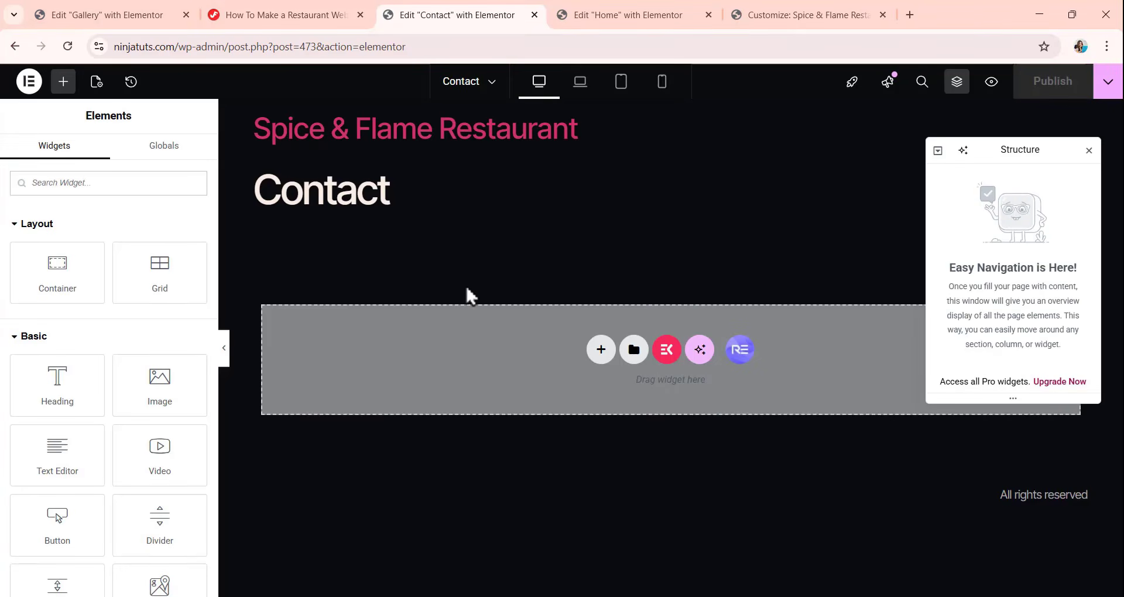
pyautogui.click(97, 82)
pyautogui.scroll(-3, 140, 263)
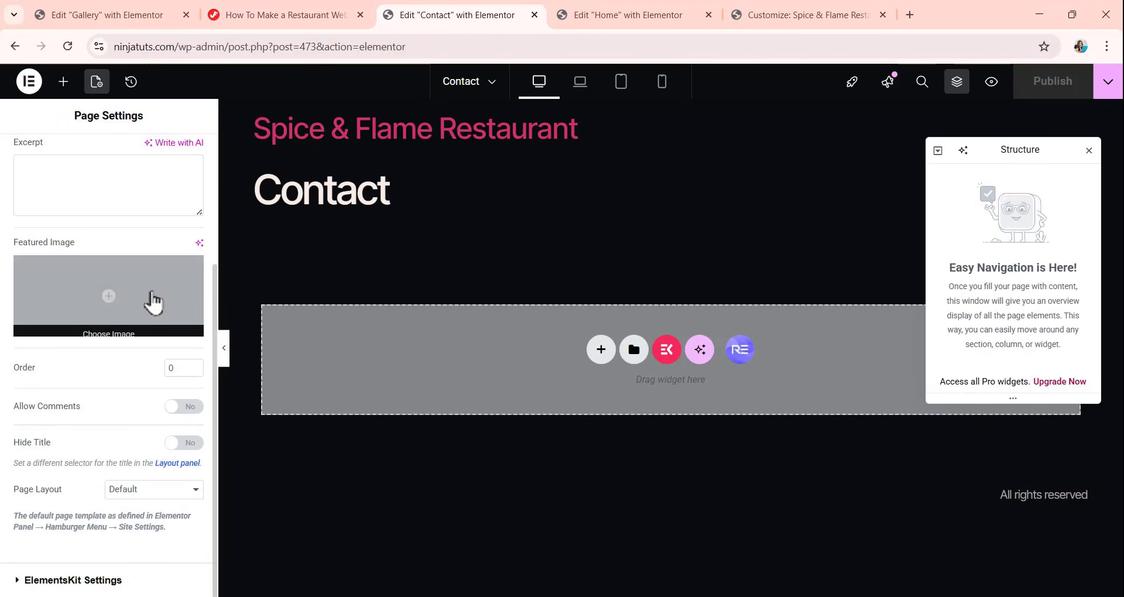
pyautogui.click(123, 491)
pyautogui.click(153, 525)
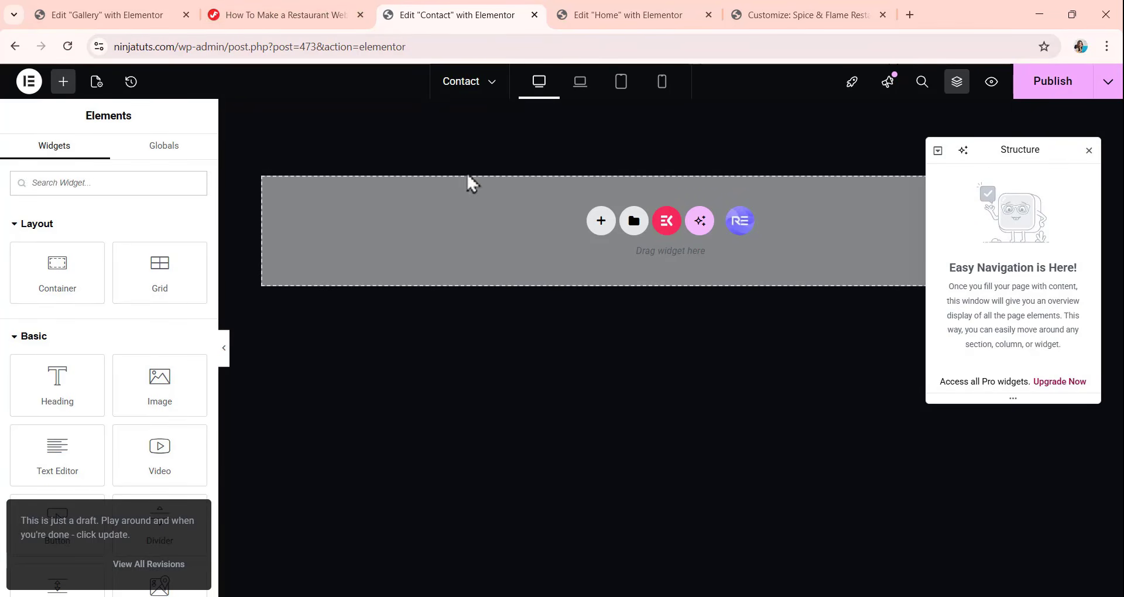
pyautogui.click(1072, 92)
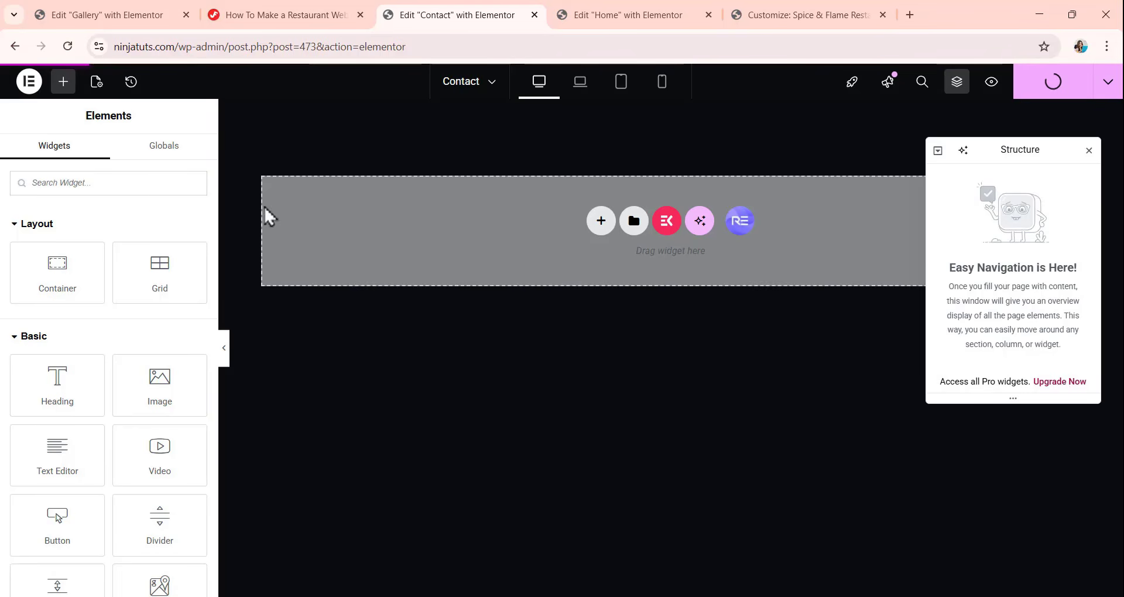
pyautogui.click(14, 46)
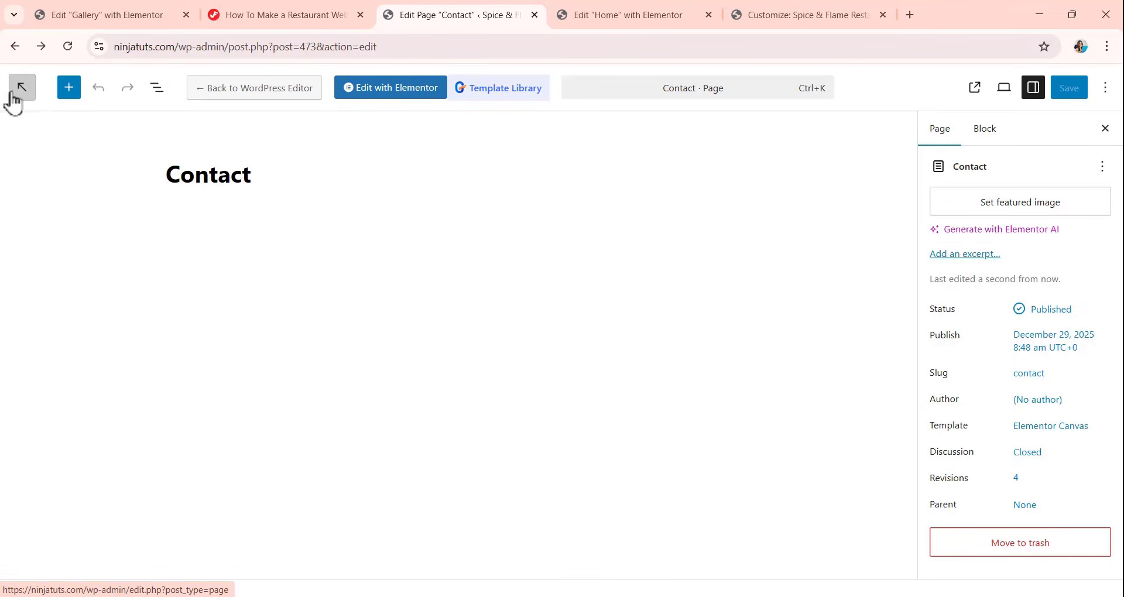
# Reopen the Contact page in Elementor and open the Menu page's Elementor editor in a separate browser tab from the pages list.
pyautogui.rightClick(23, 94)
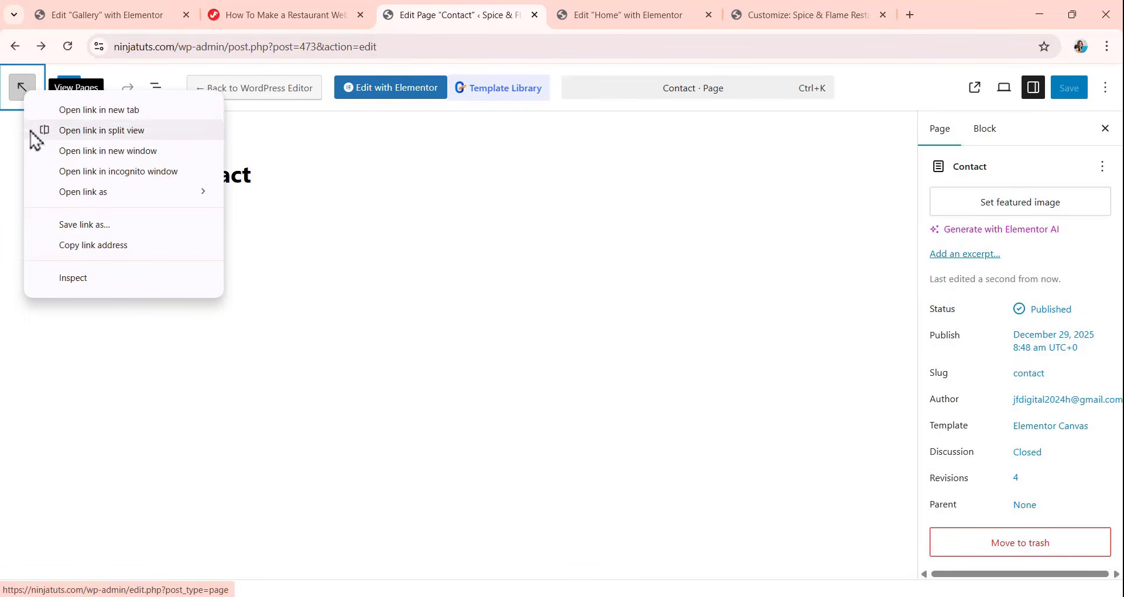
pyautogui.click(82, 110)
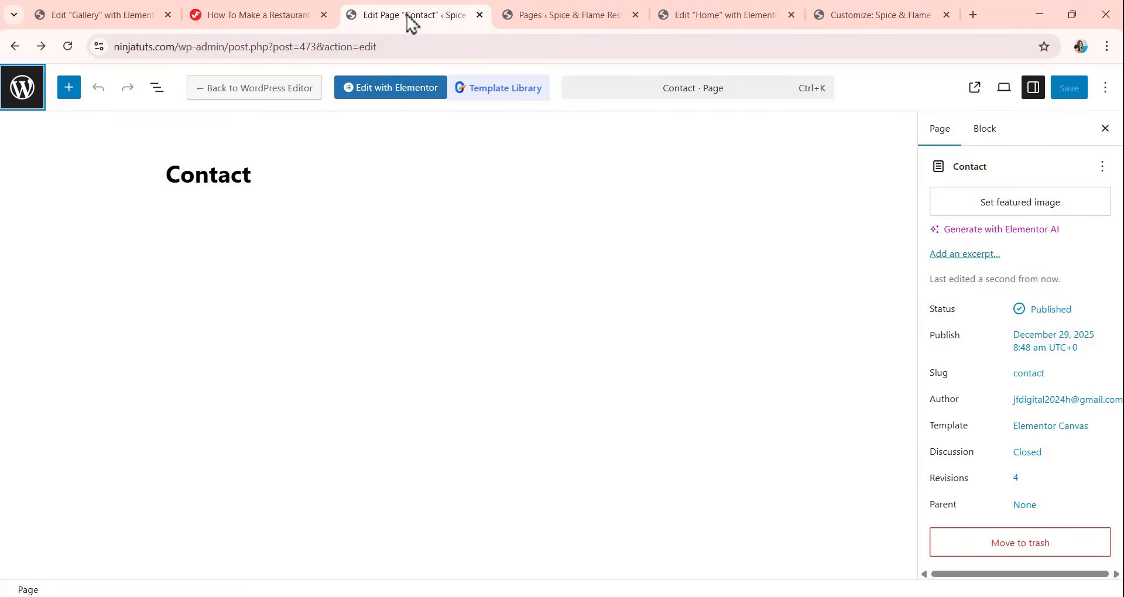
pyautogui.click(401, 93)
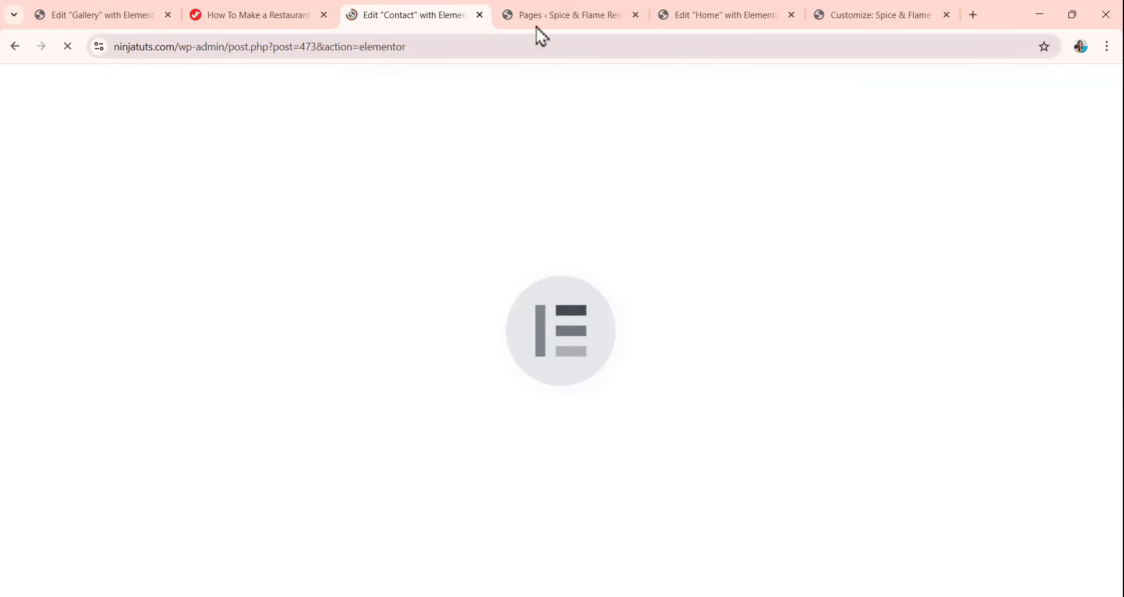
pyautogui.click(547, 15)
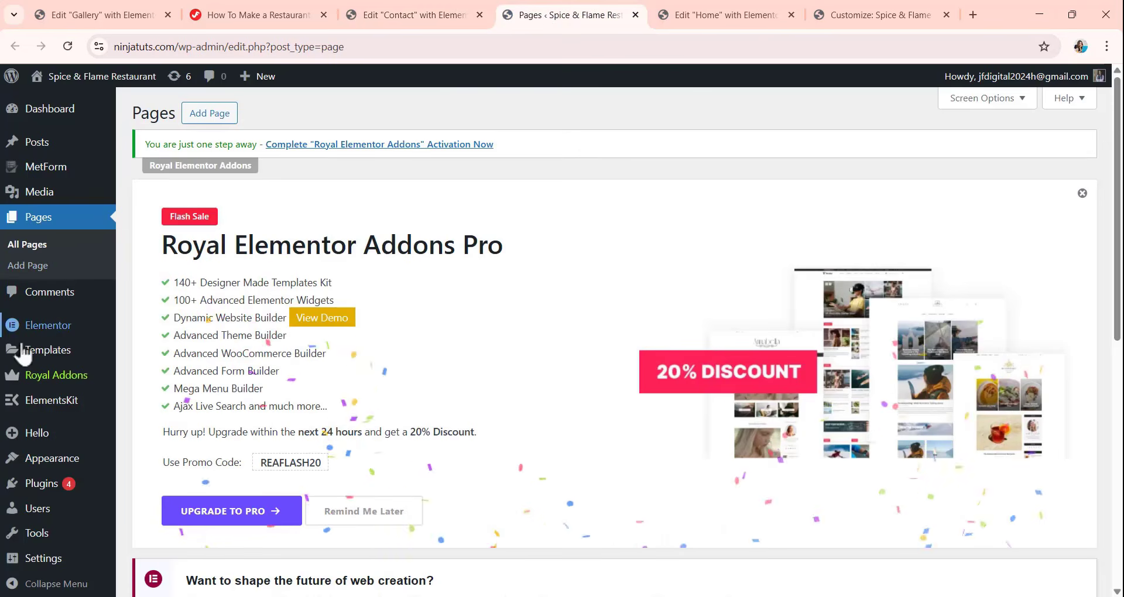
pyautogui.click(28, 265)
pyautogui.scroll(-5, 288, 252)
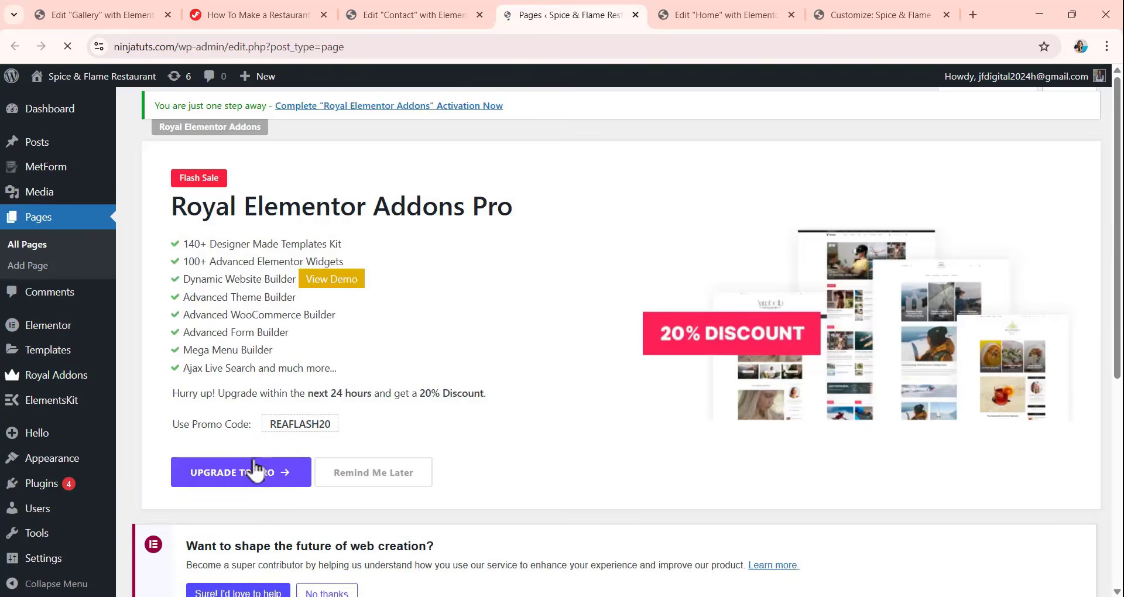
pyautogui.scroll(-6, 283, 469)
pyautogui.scroll(-2, 278, 445)
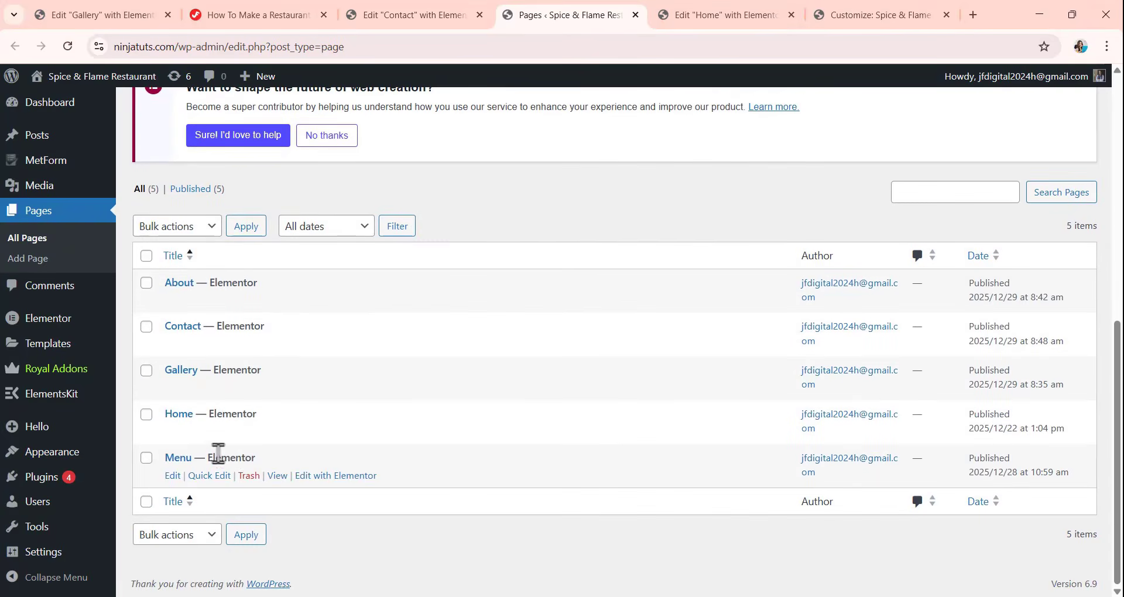
pyautogui.click(317, 478)
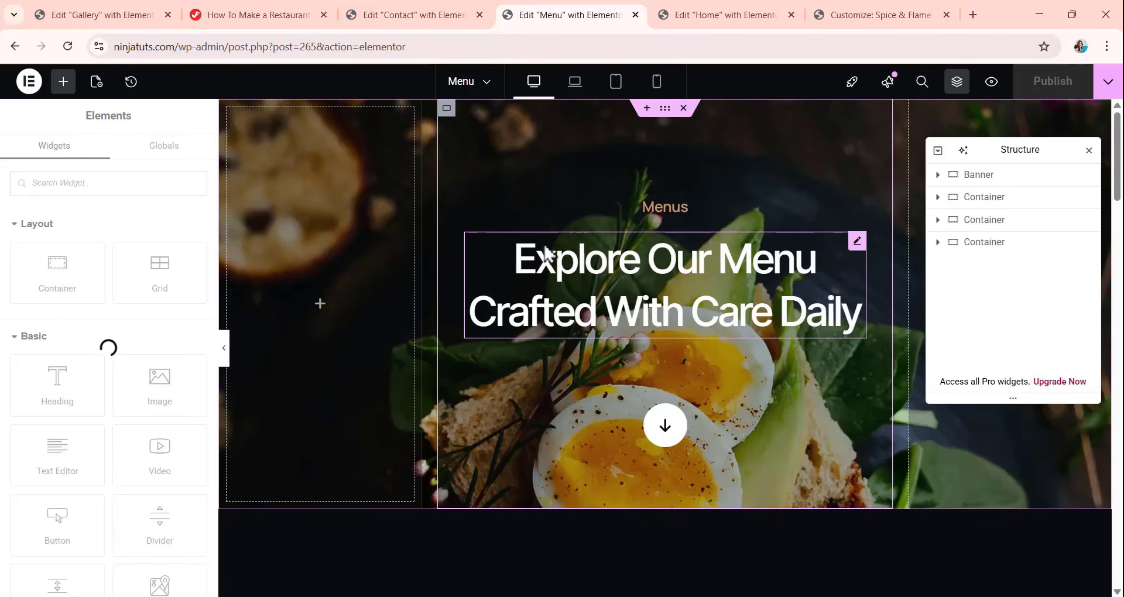
# Copy the Banner container from the Menu page and paste it into the empty Contact page.
pyautogui.click(410, 14)
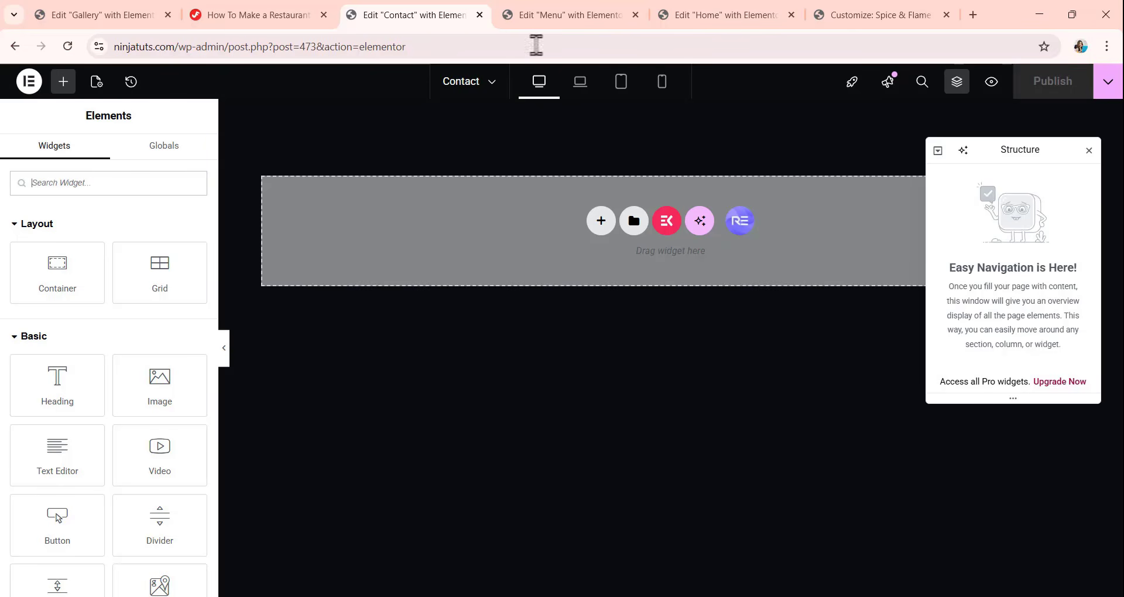
pyautogui.click(547, 17)
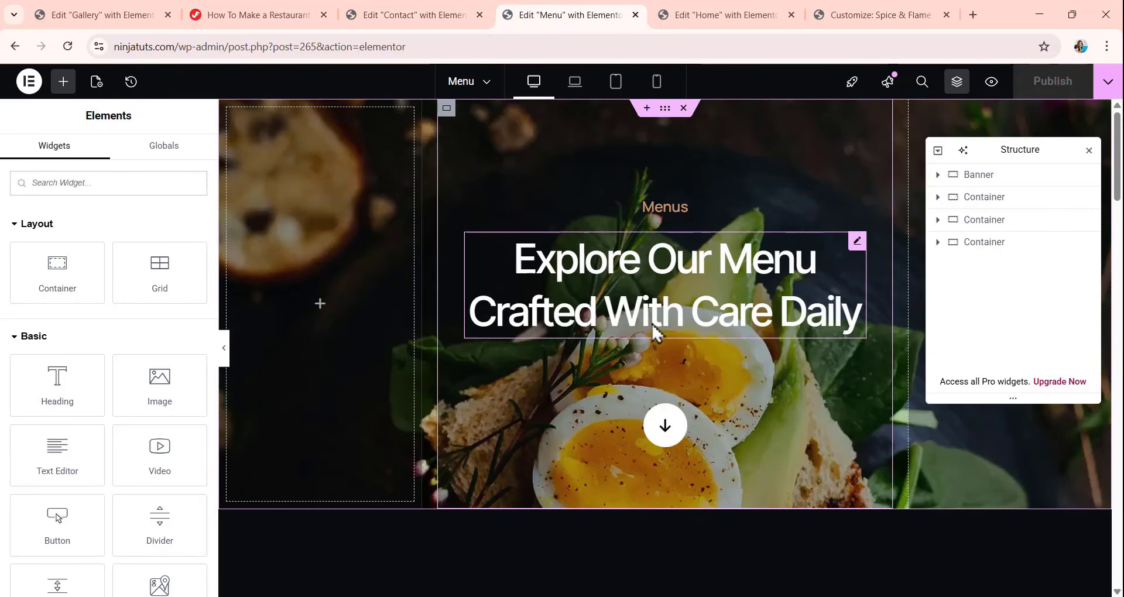
pyautogui.click(987, 183)
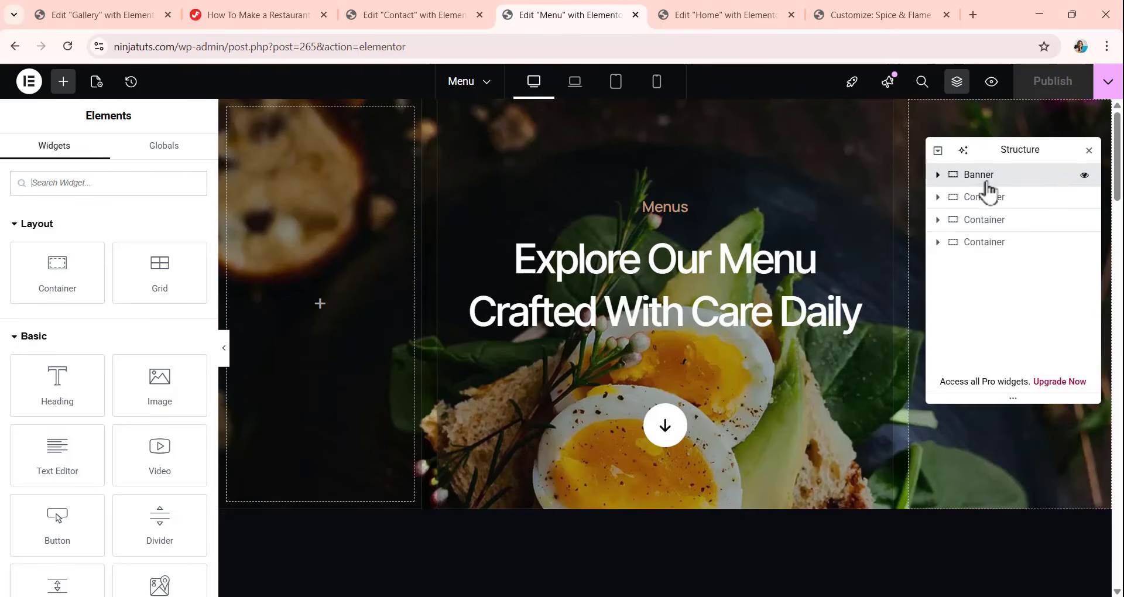
pyautogui.rightClick(986, 184)
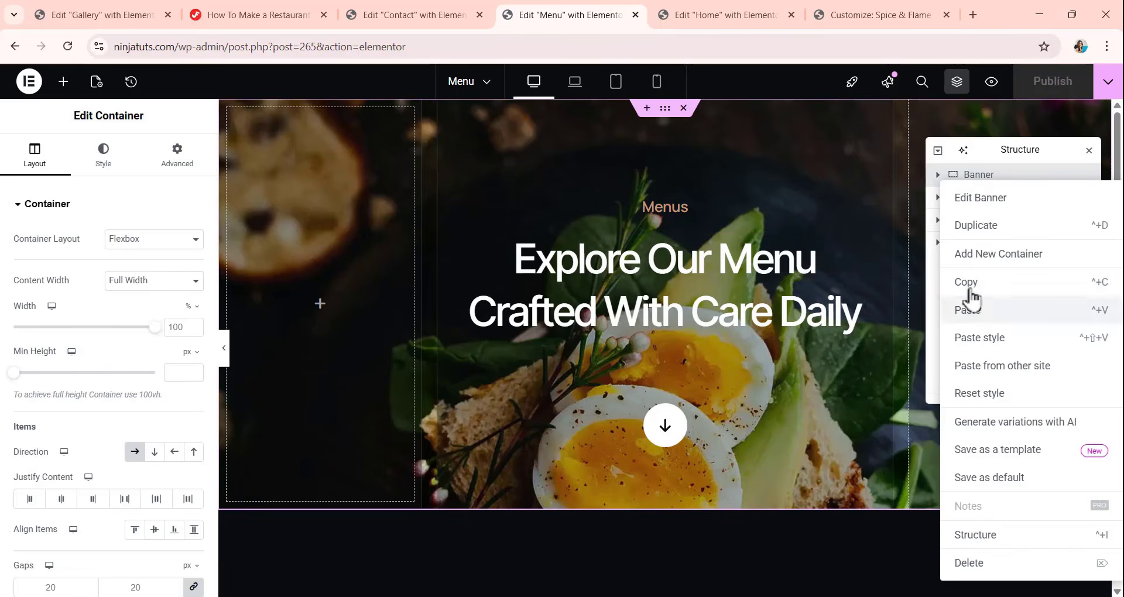
pyautogui.click(977, 282)
pyautogui.click(416, 15)
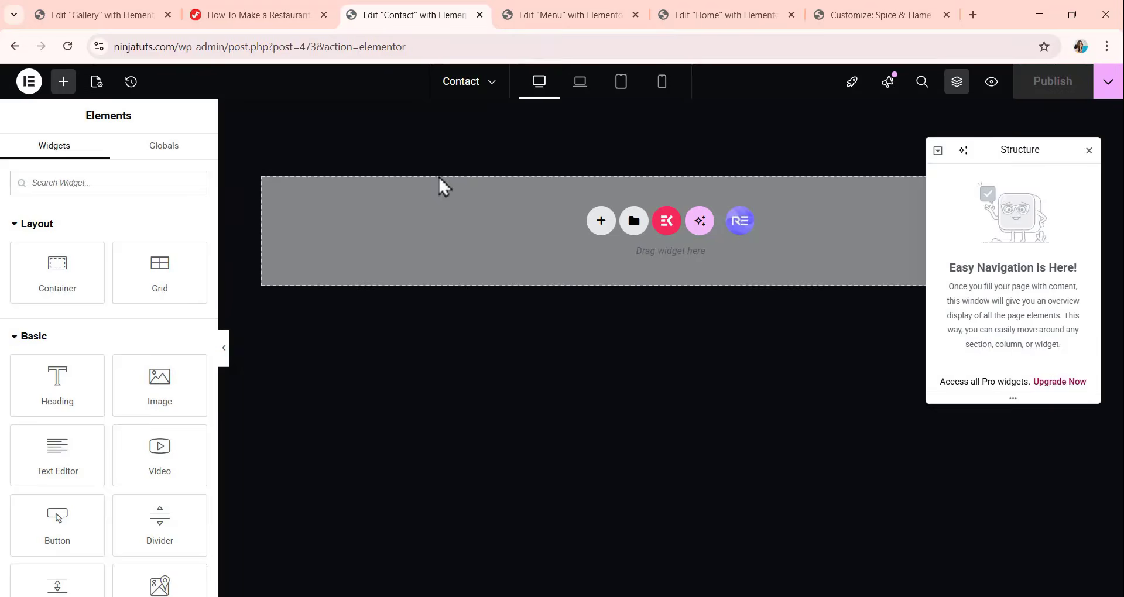
pyautogui.rightClick(516, 198)
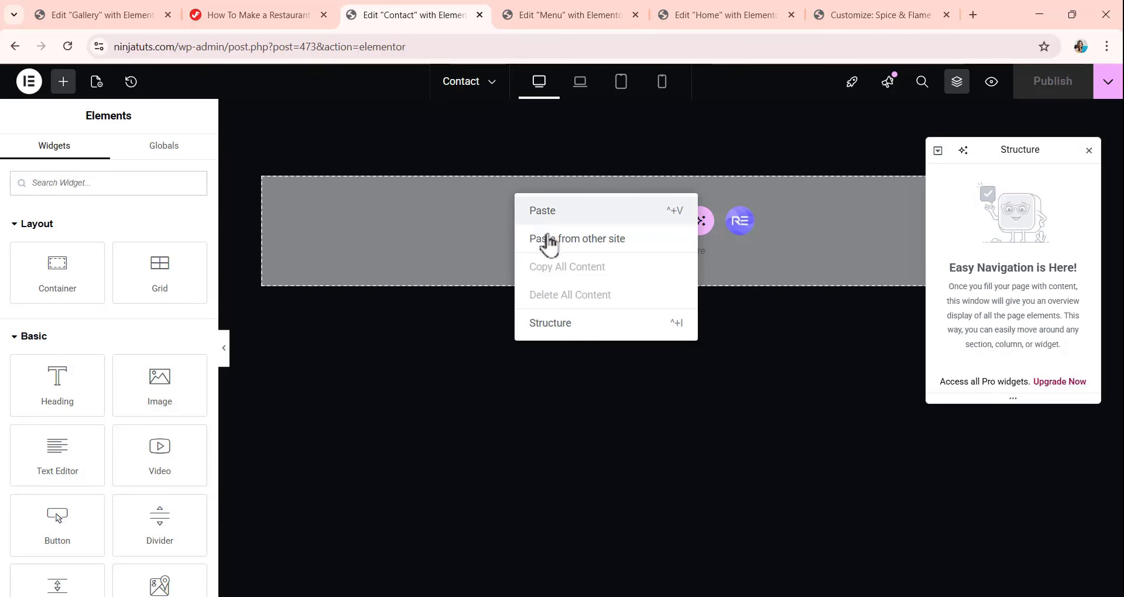
pyautogui.click(545, 218)
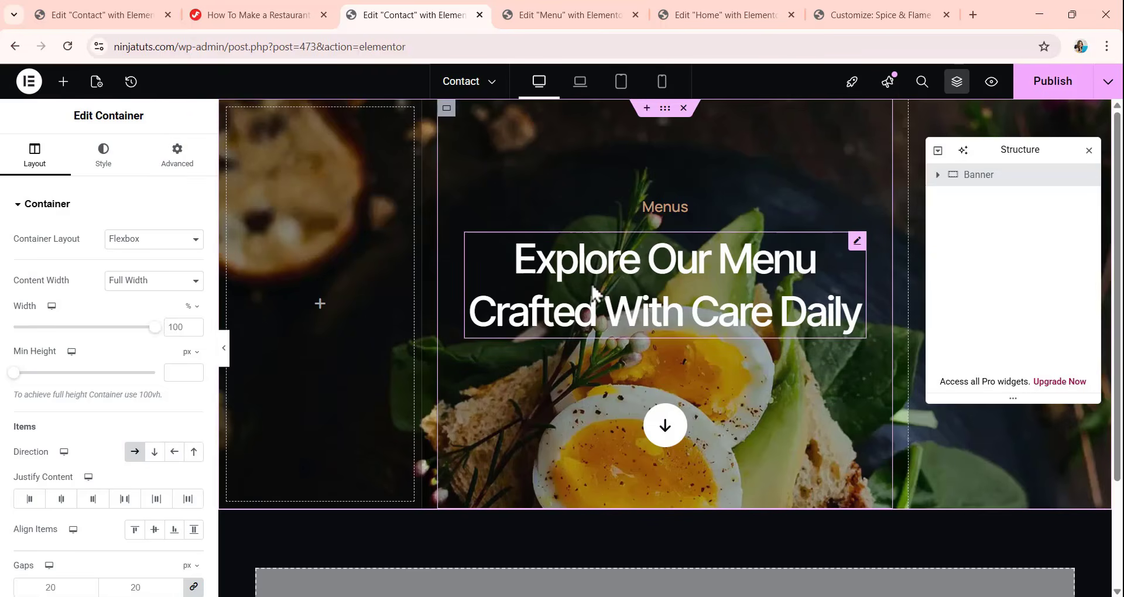
# Replace the Contact banner's background image with the plated dessert and red berries photo from the media library.
pyautogui.click(939, 175)
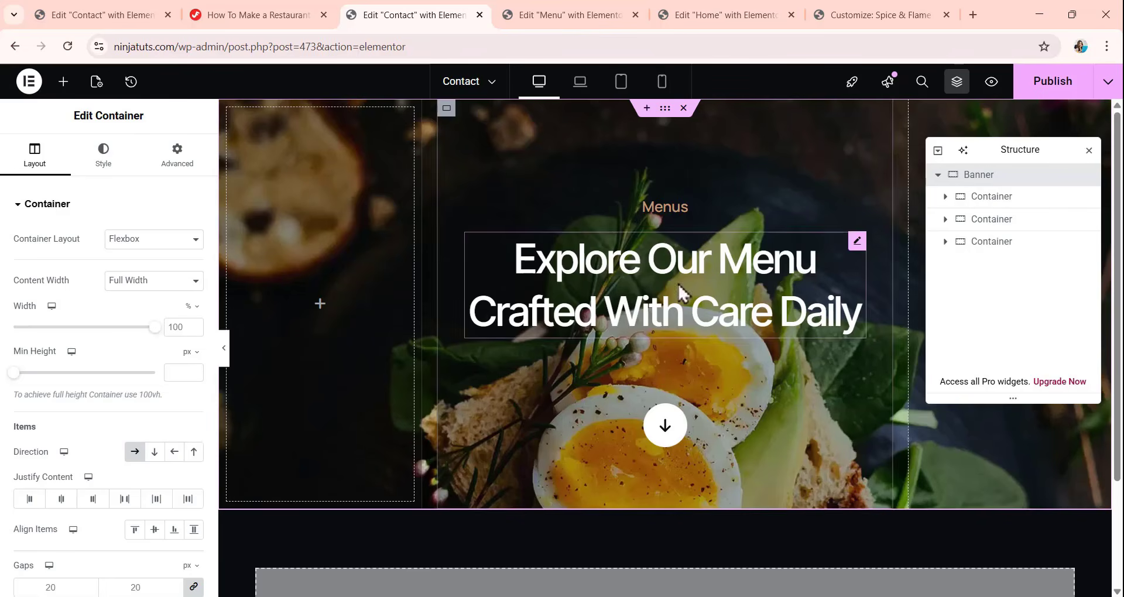
pyautogui.click(110, 166)
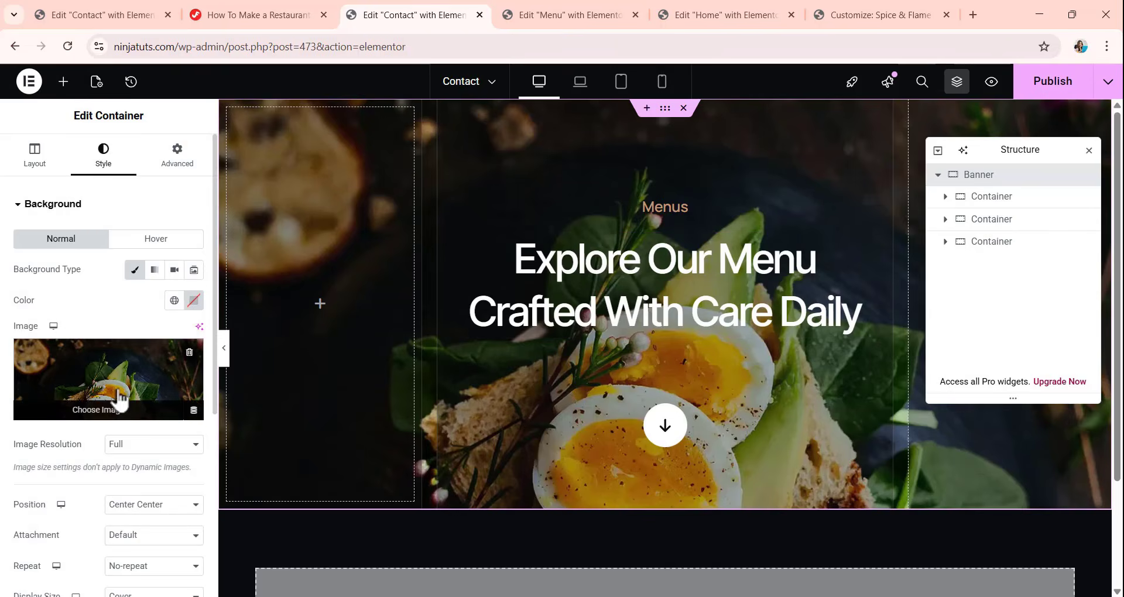
pyautogui.scroll(-3, 106, 334)
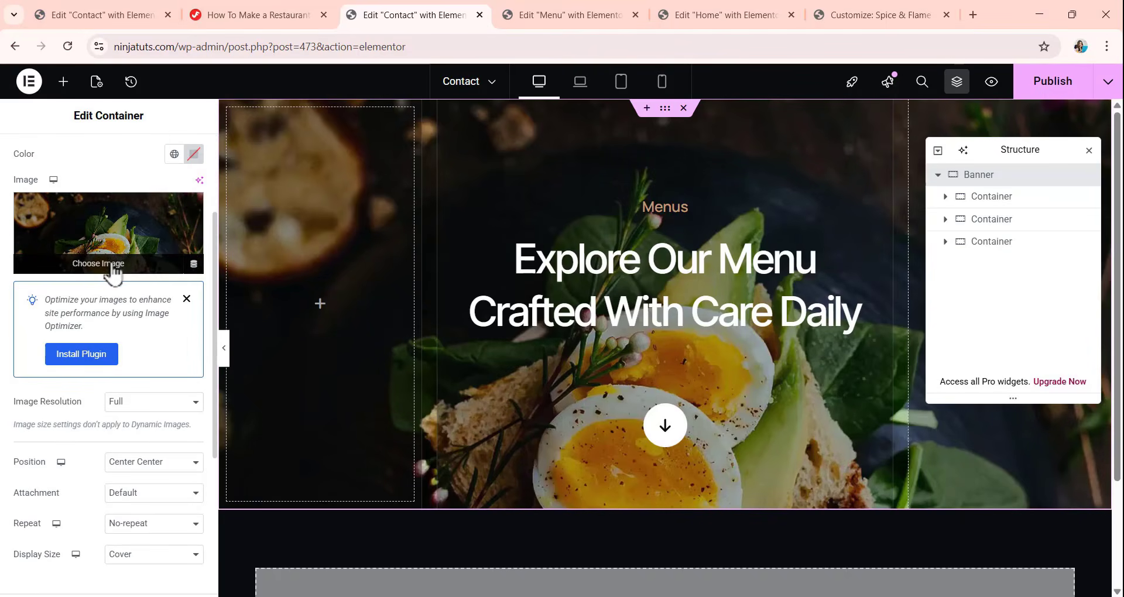
pyautogui.click(98, 264)
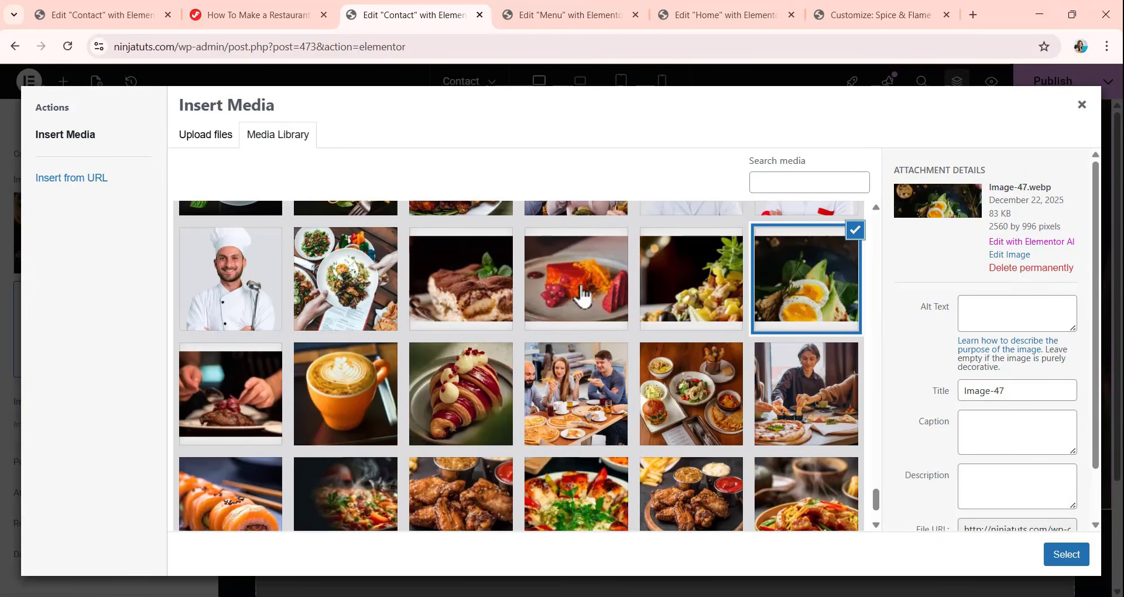
pyautogui.click(581, 296)
pyautogui.click(1080, 556)
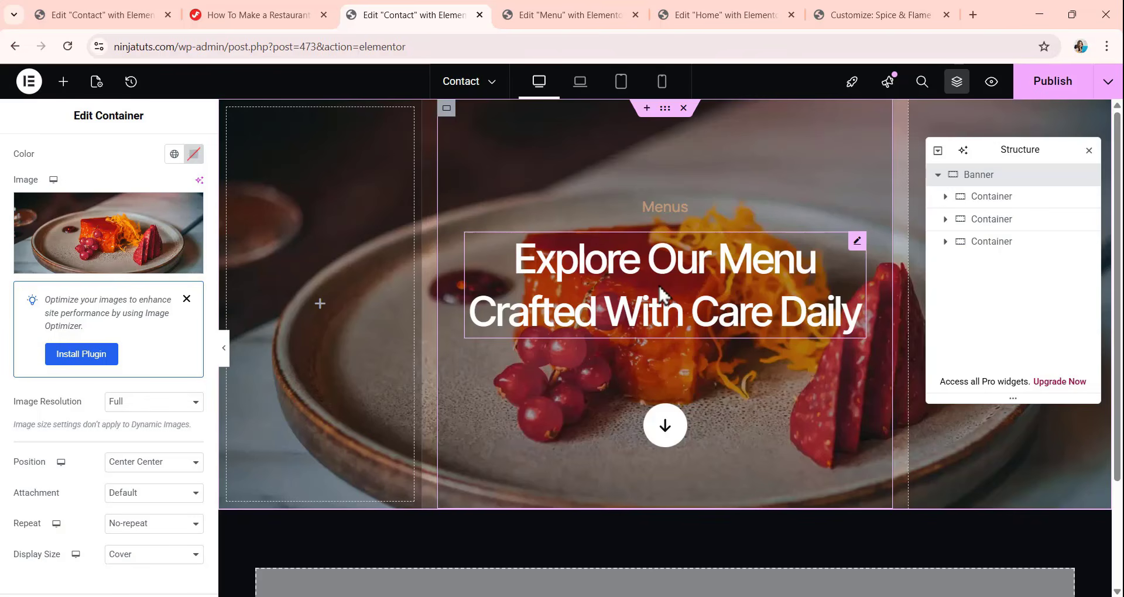
# Change the banner's small heading to "Contact Us" and its main heading to "Get in Touch with Our Team".
pyautogui.click(666, 213)
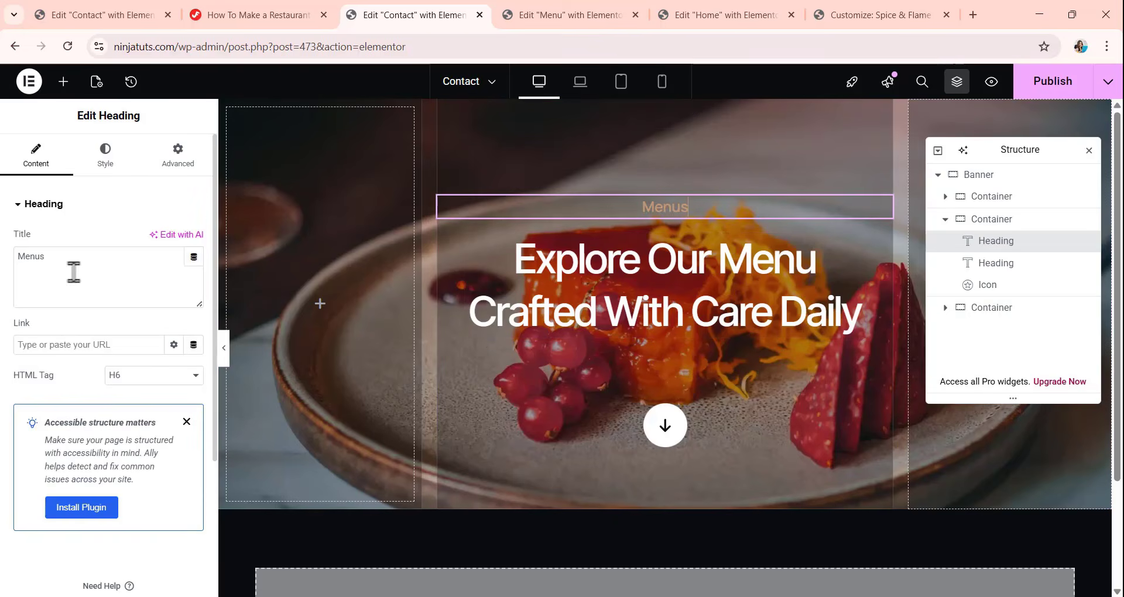
pyautogui.moveTo(73, 263); pyautogui.dragTo(3, 308)
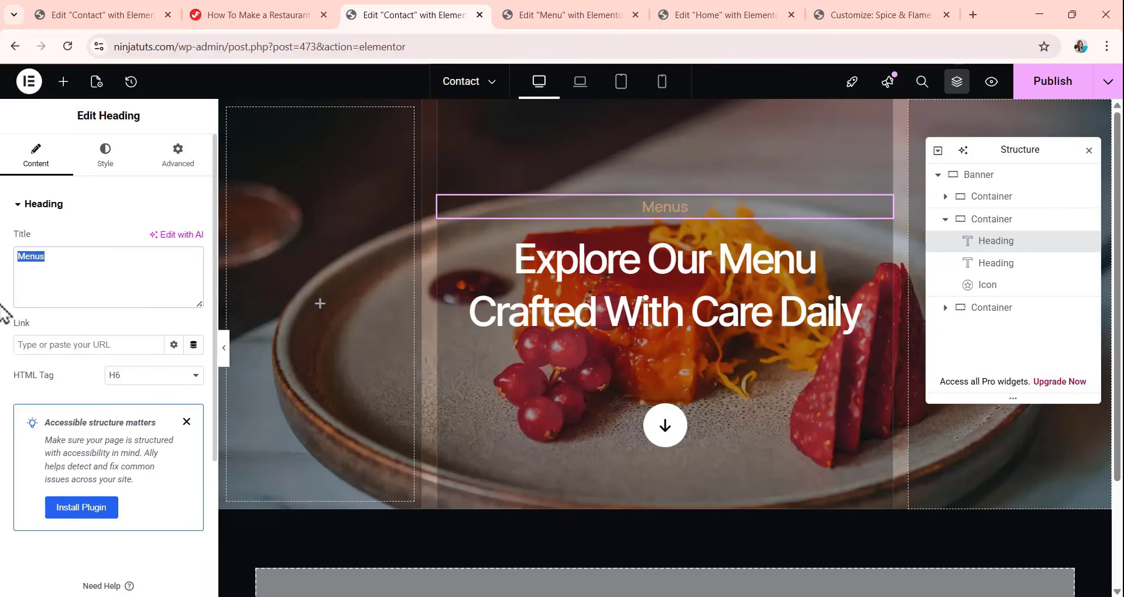
pyautogui.write('Contact Us')
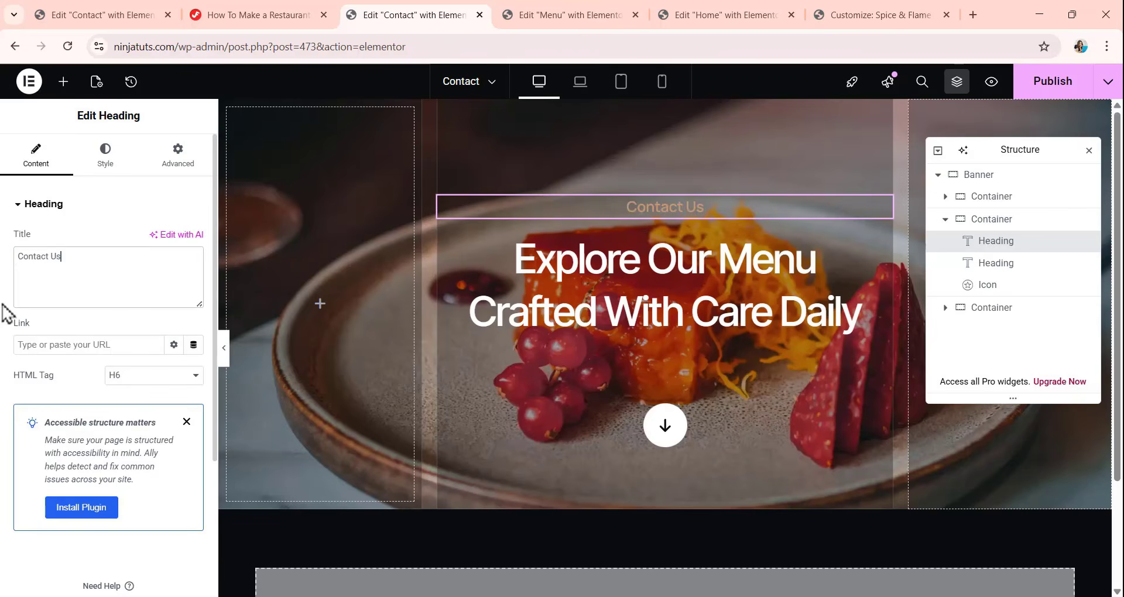
pyautogui.click(709, 320)
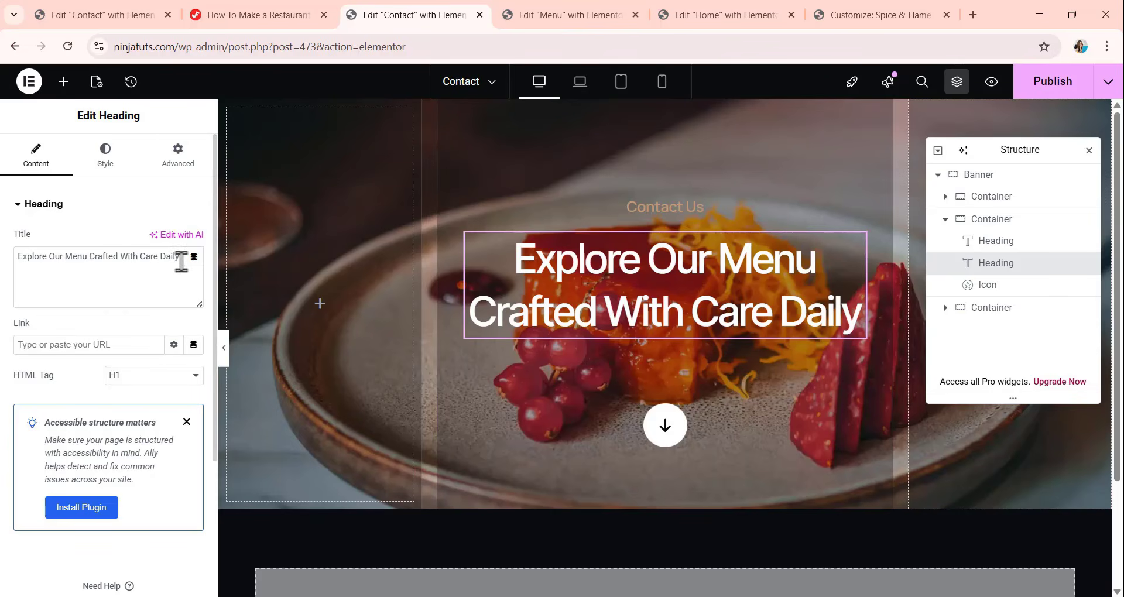
pyautogui.moveTo(181, 258); pyautogui.dragTo(16, 292)
pyautogui.hotkey('ctrl', 'v')
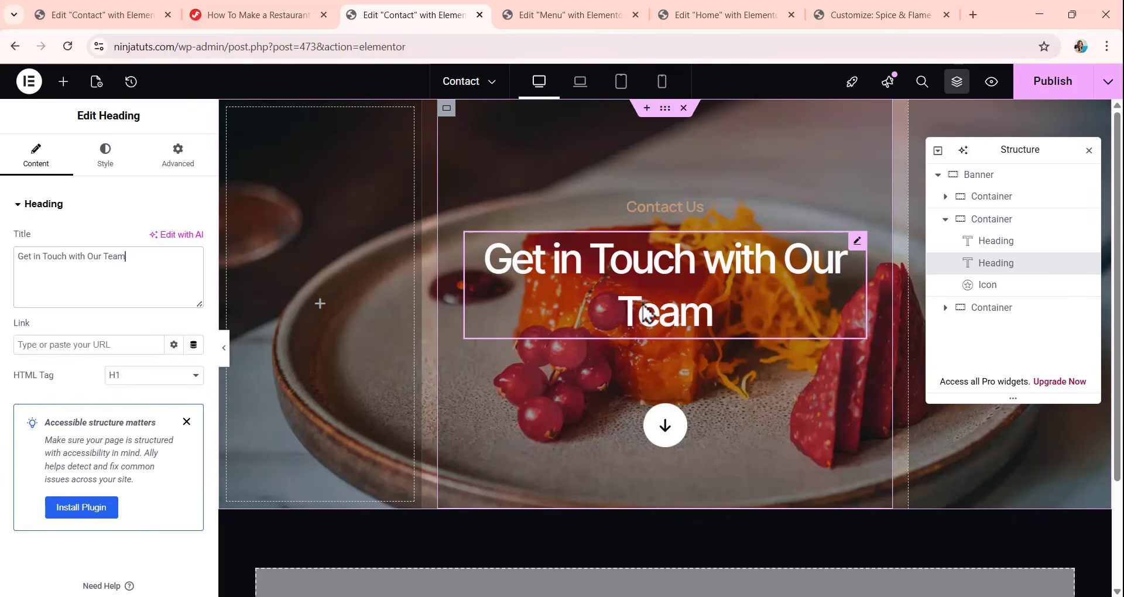
# Set the custom width of the banner's main heading to 455 px.
pyautogui.click(170, 163)
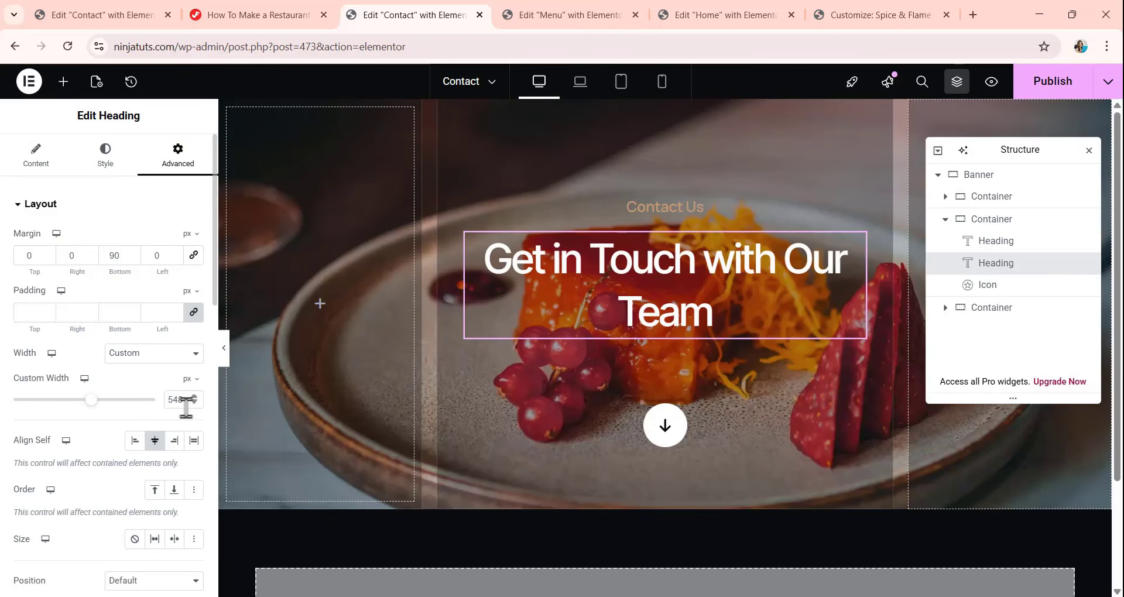
pyautogui.doubleClick(185, 401)
pyautogui.write('455')
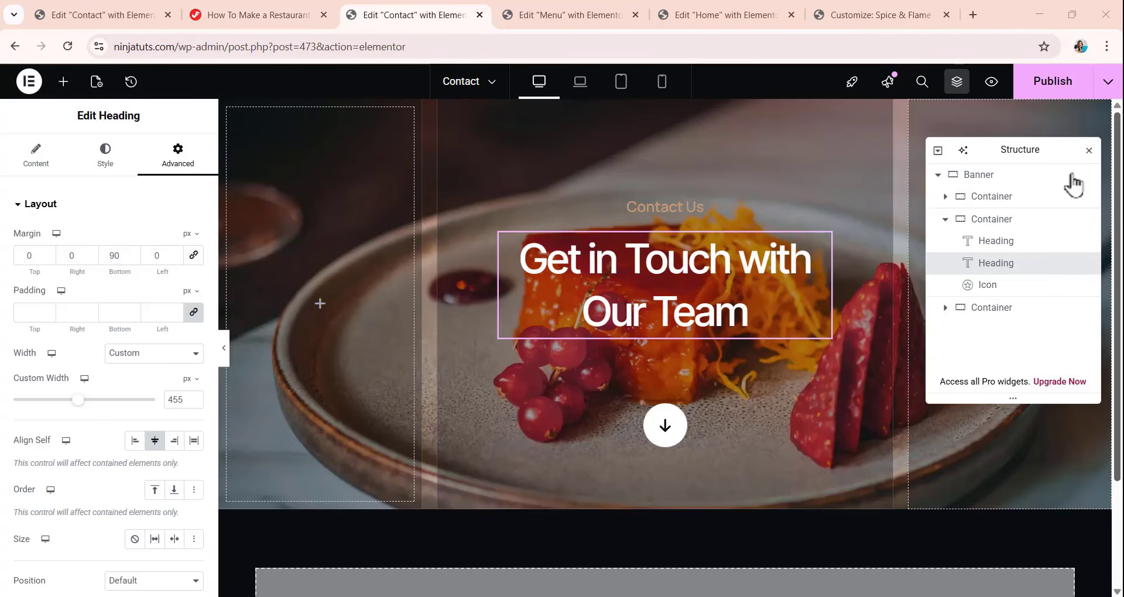
# Set the background color of the banner's first inner container to 0a0c10b3.
pyautogui.click(997, 205)
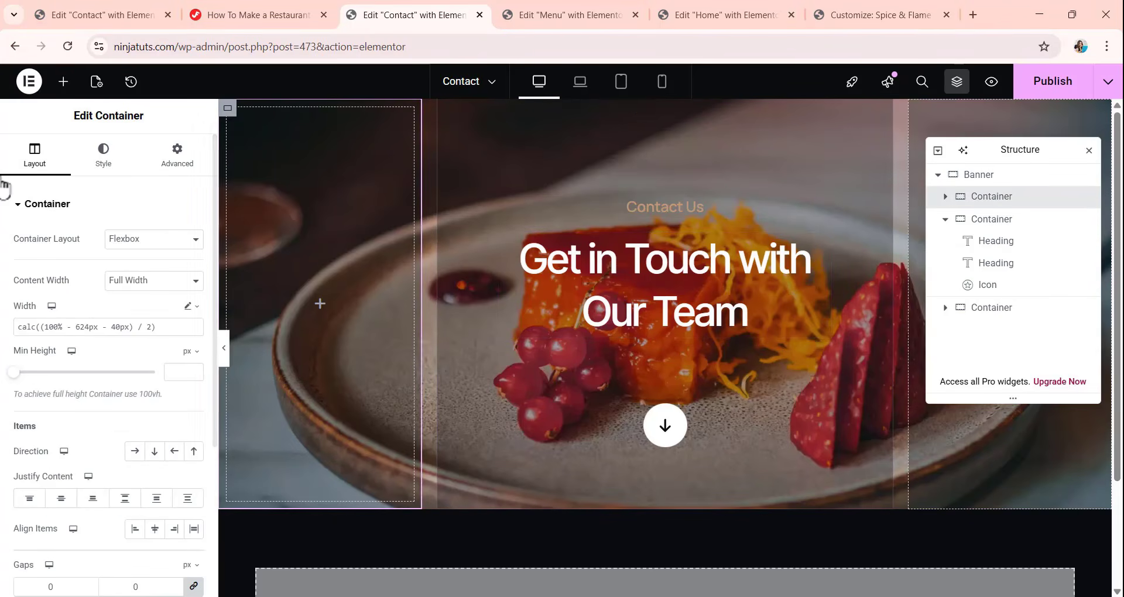
pyautogui.click(103, 155)
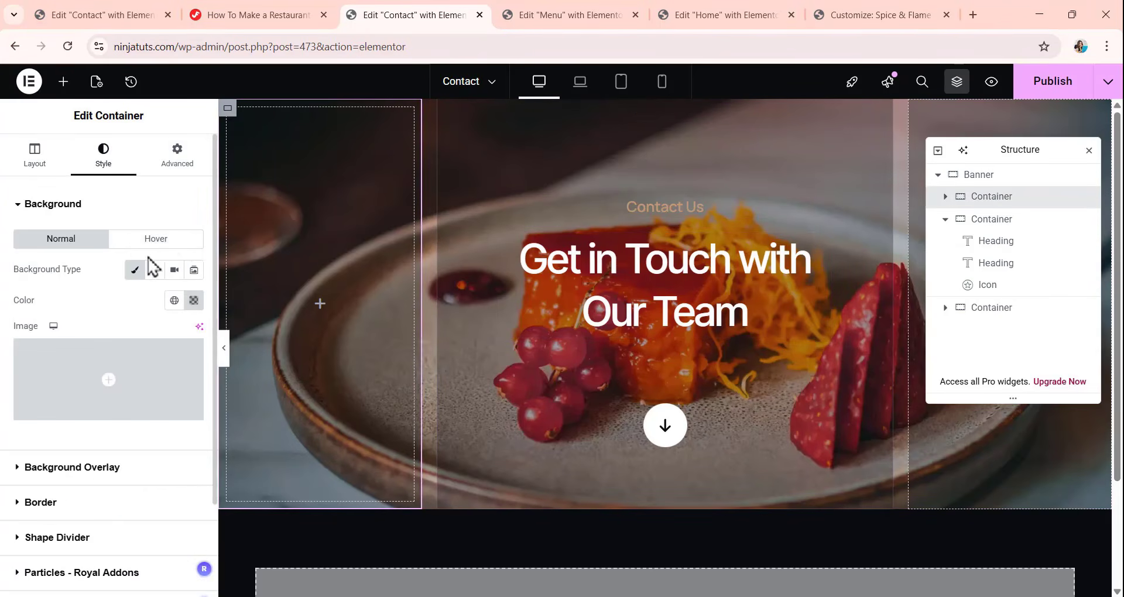
pyautogui.click(195, 301)
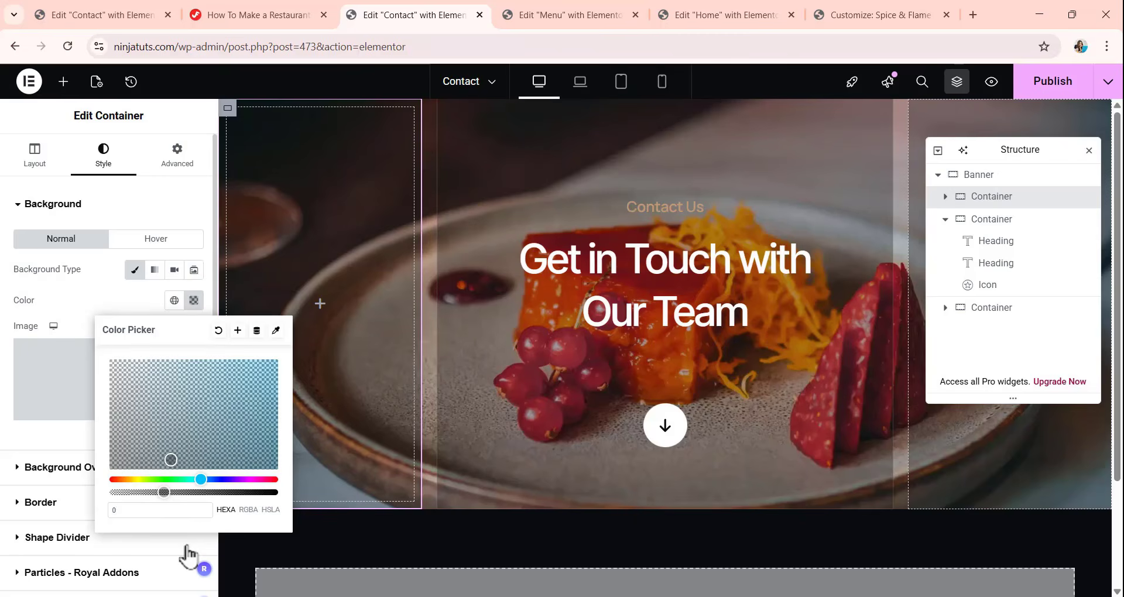
pyautogui.write('0a0c')
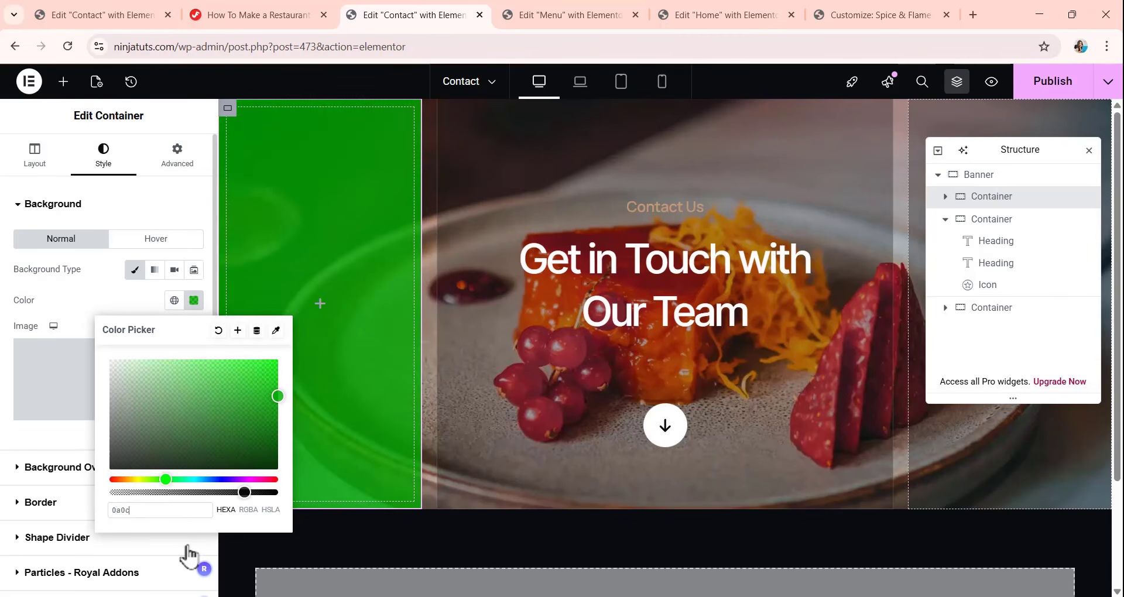
pyautogui.write('10b')
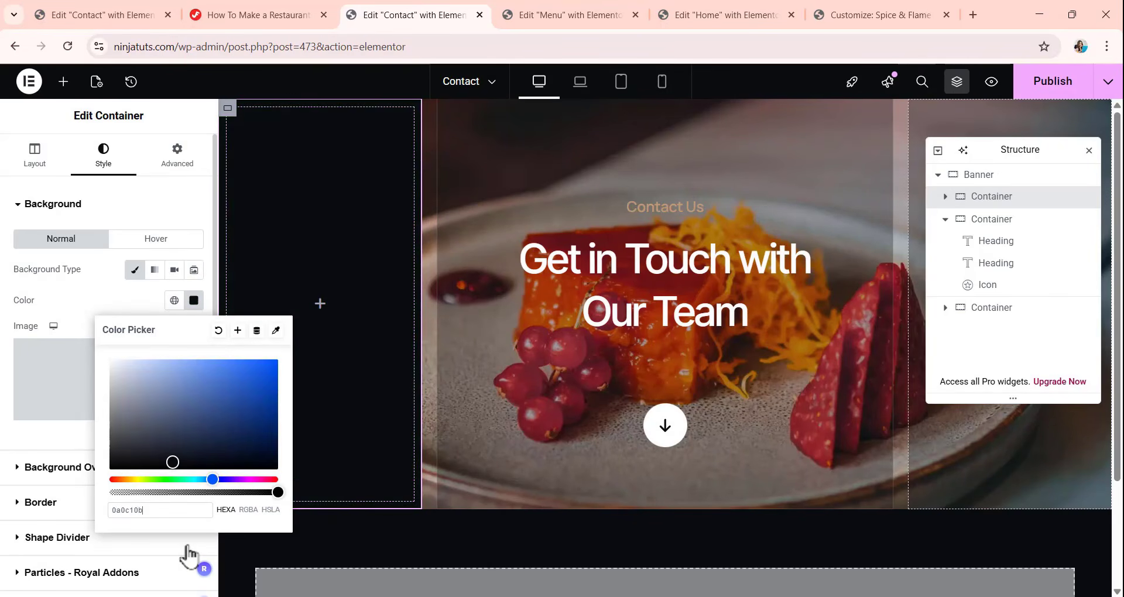
pyautogui.write('3')
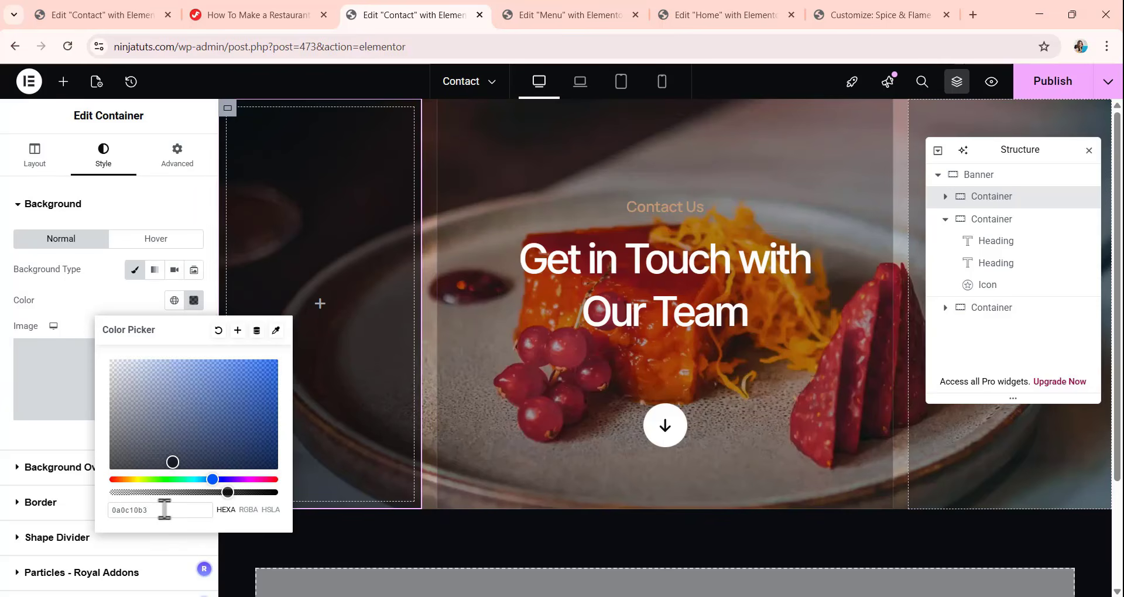
# Copy the first container's color code 0a0c10b3 and apply it as the background color of the banner's middle and last inner containers.
pyautogui.doubleClick(126, 510)
pyautogui.hotkey('ctrl', 'c')
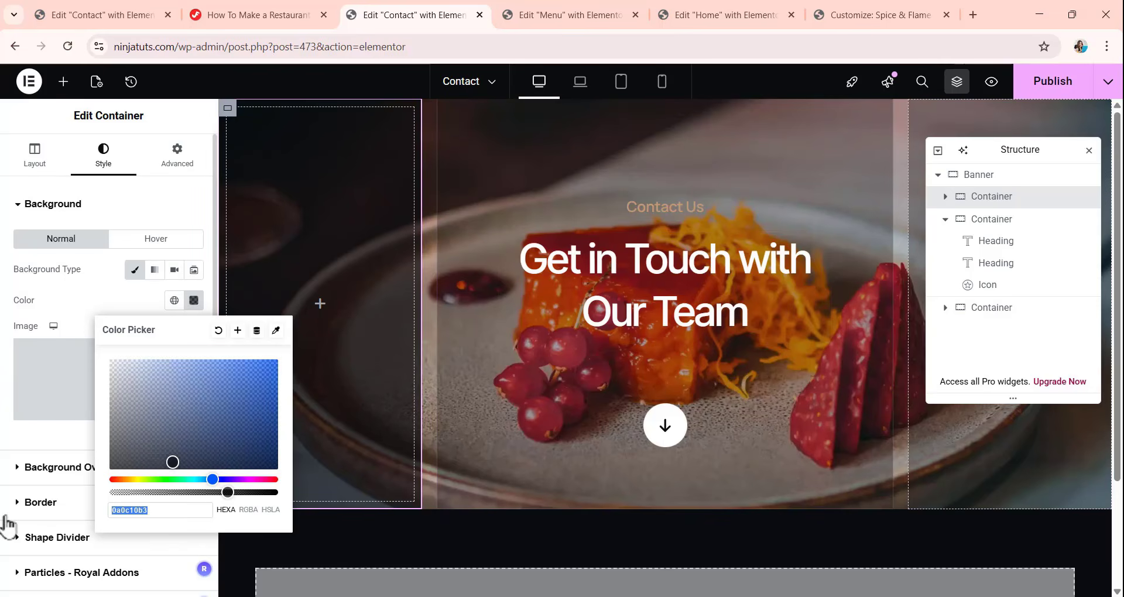
pyautogui.click(995, 220)
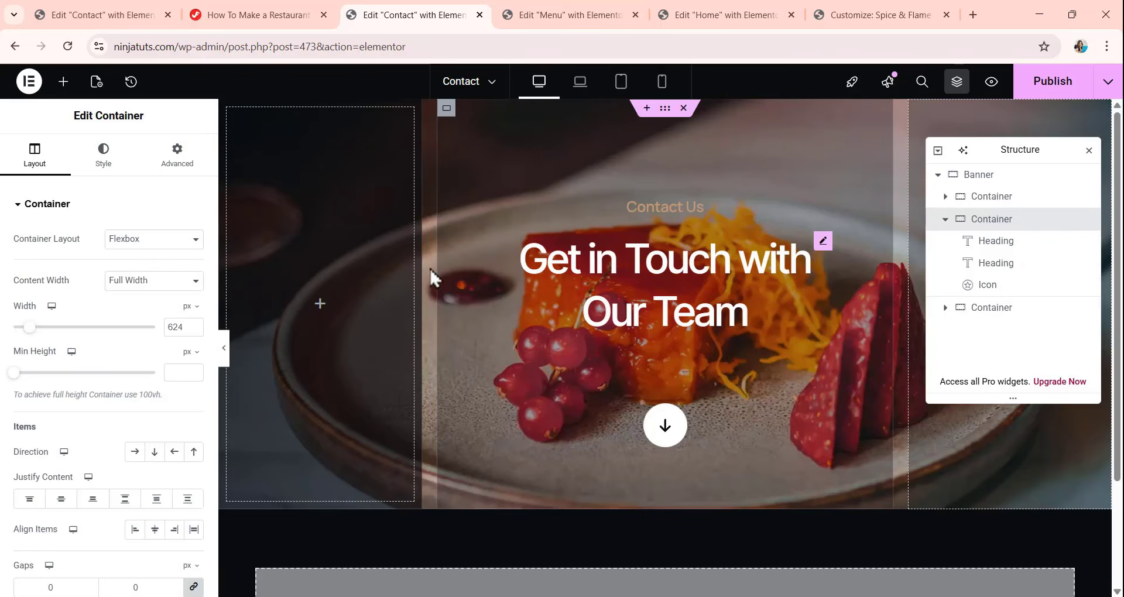
pyautogui.click(93, 157)
pyautogui.click(194, 301)
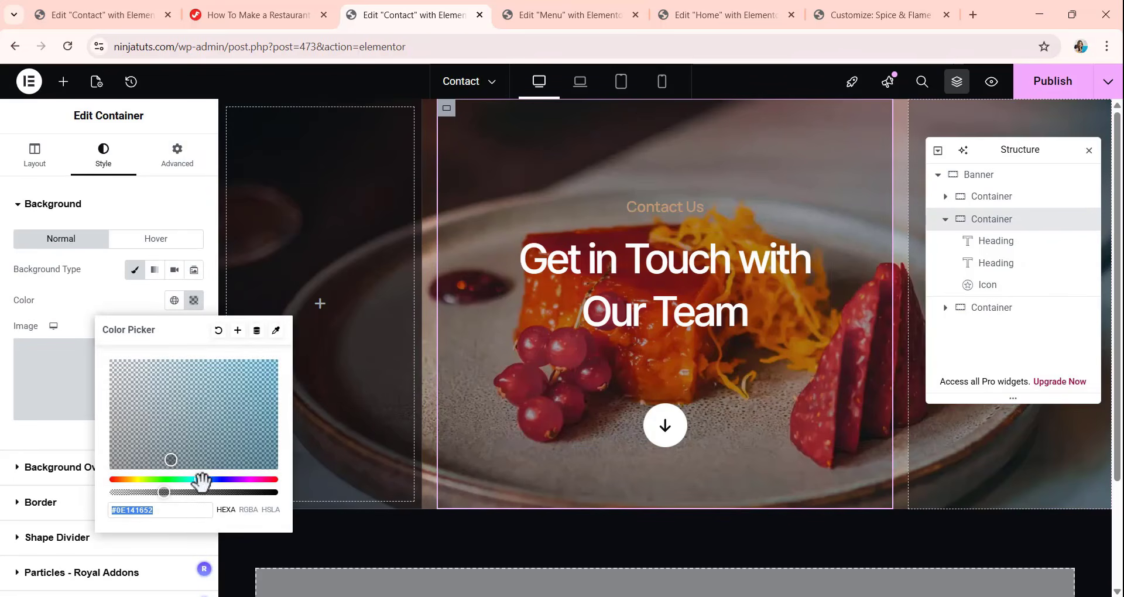
pyautogui.hotkey('ctrl', 'v')
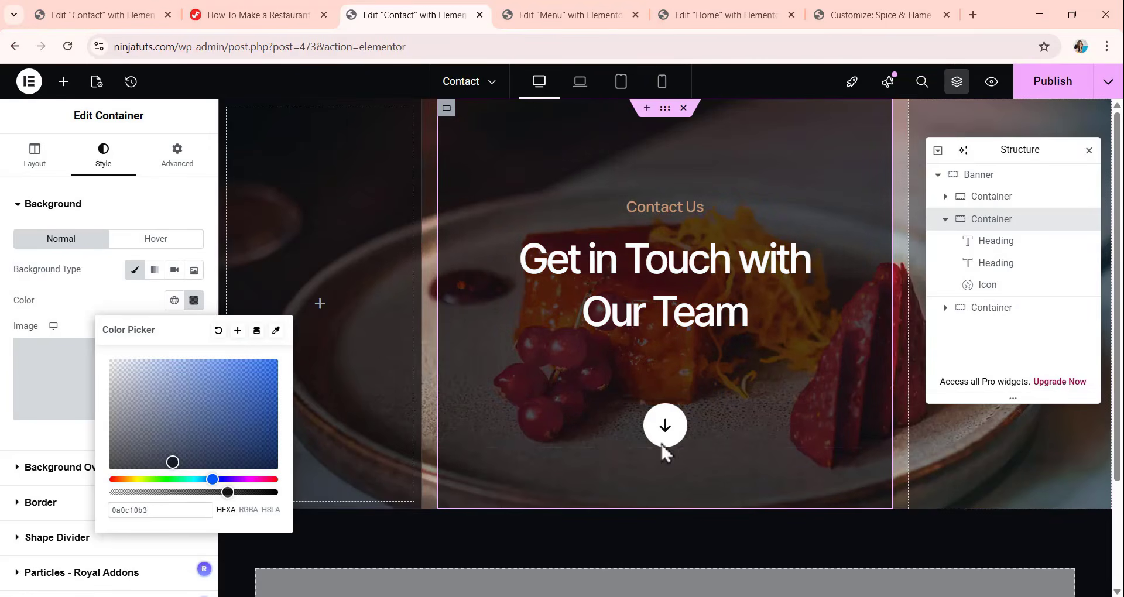
pyautogui.click(906, 121)
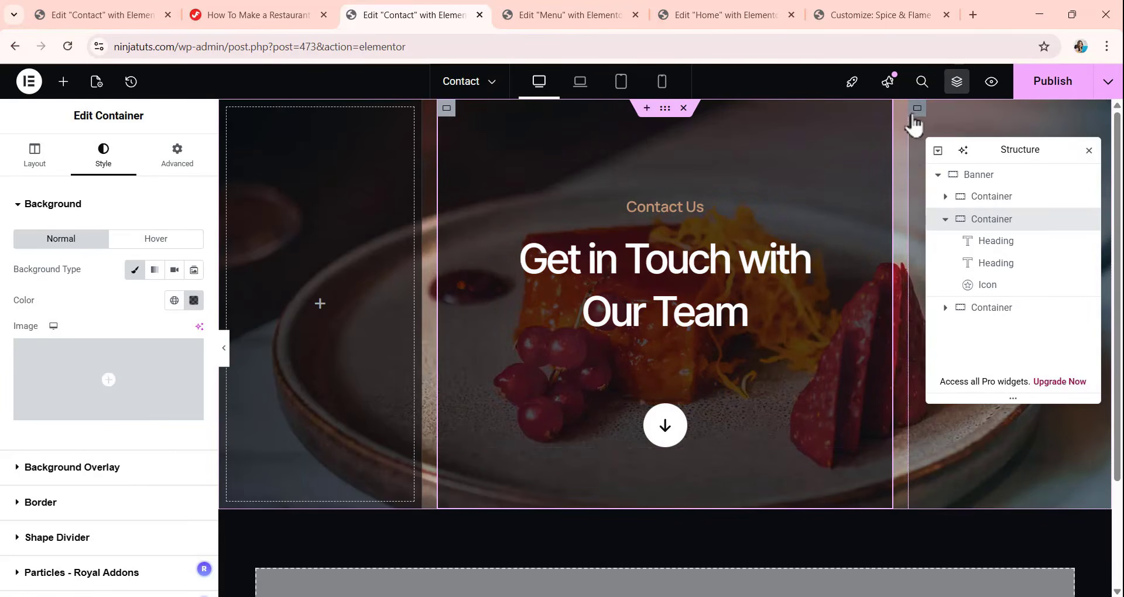
pyautogui.click(914, 118)
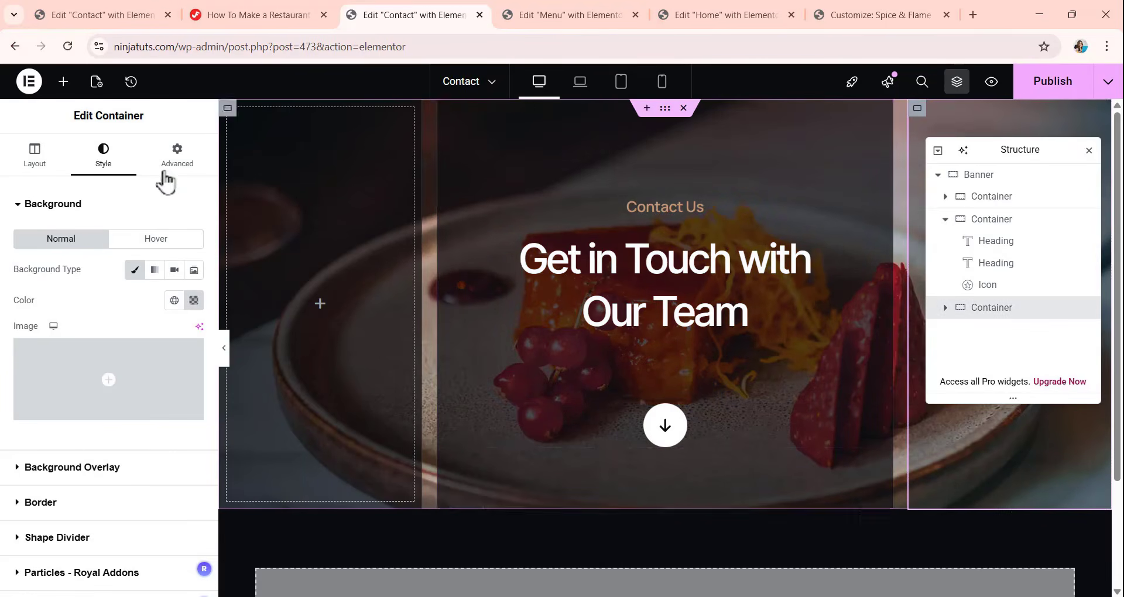
pyautogui.click(194, 301)
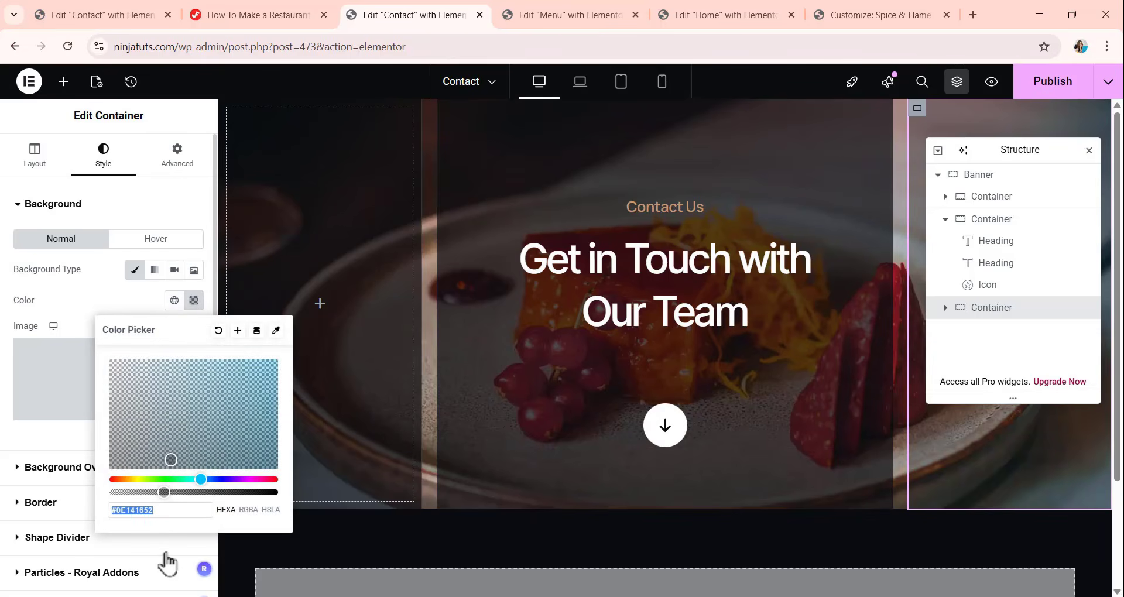
pyautogui.hotkey('ctrl', 'v')
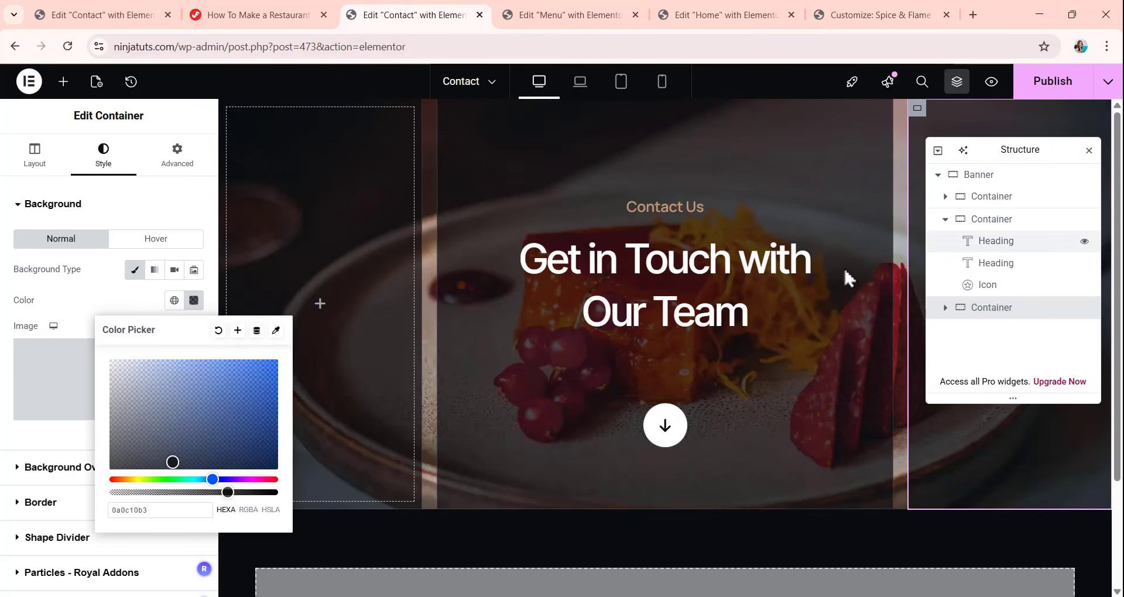
pyautogui.click(118, 302)
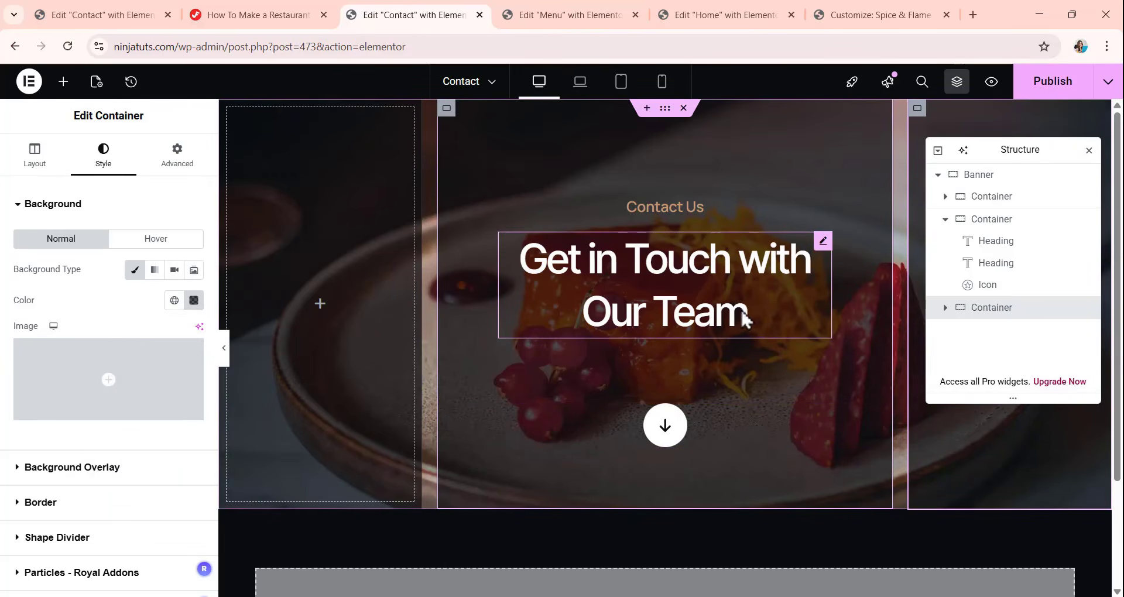
pyautogui.click(937, 176)
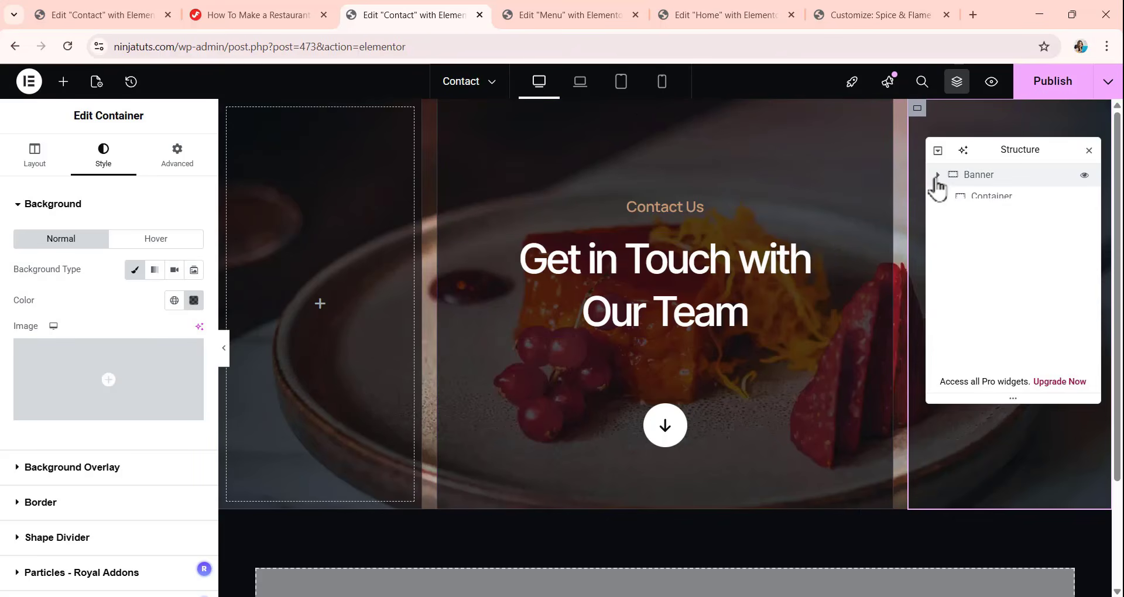
# Check the banner's layout at laptop, tablet portrait and mobile sizes, and return to the desktop view.
pyautogui.click(585, 88)
pyautogui.click(622, 85)
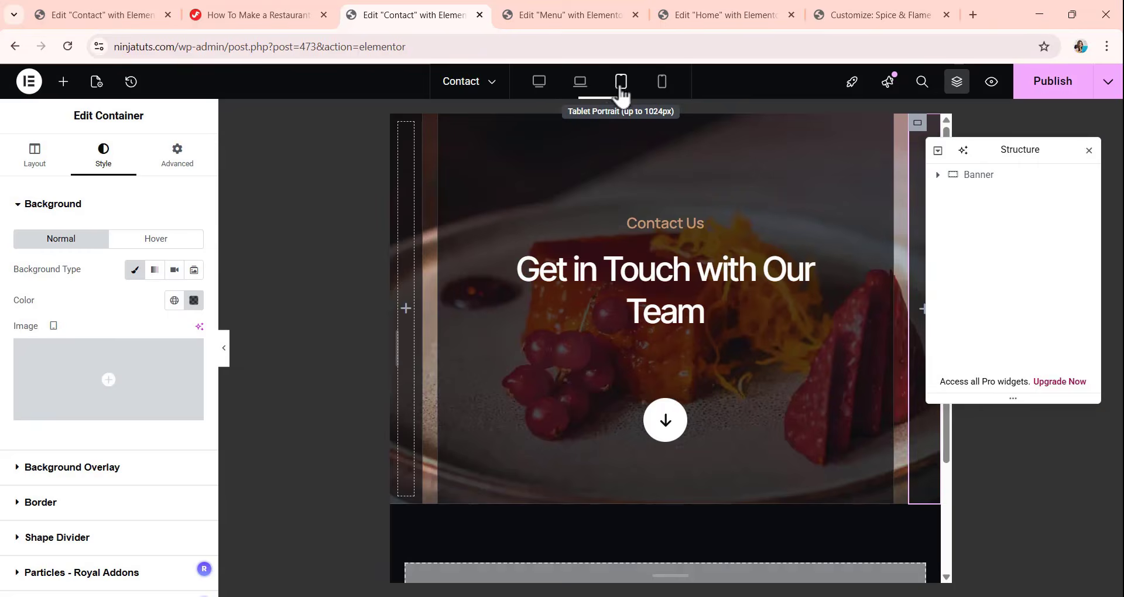
pyautogui.click(662, 85)
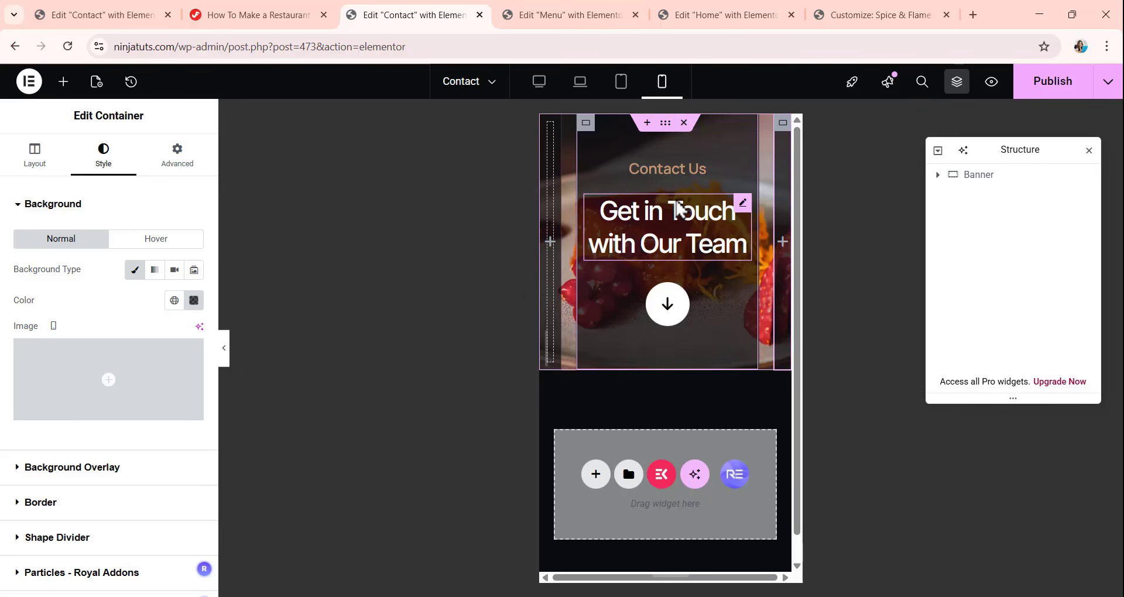
pyautogui.click(545, 94)
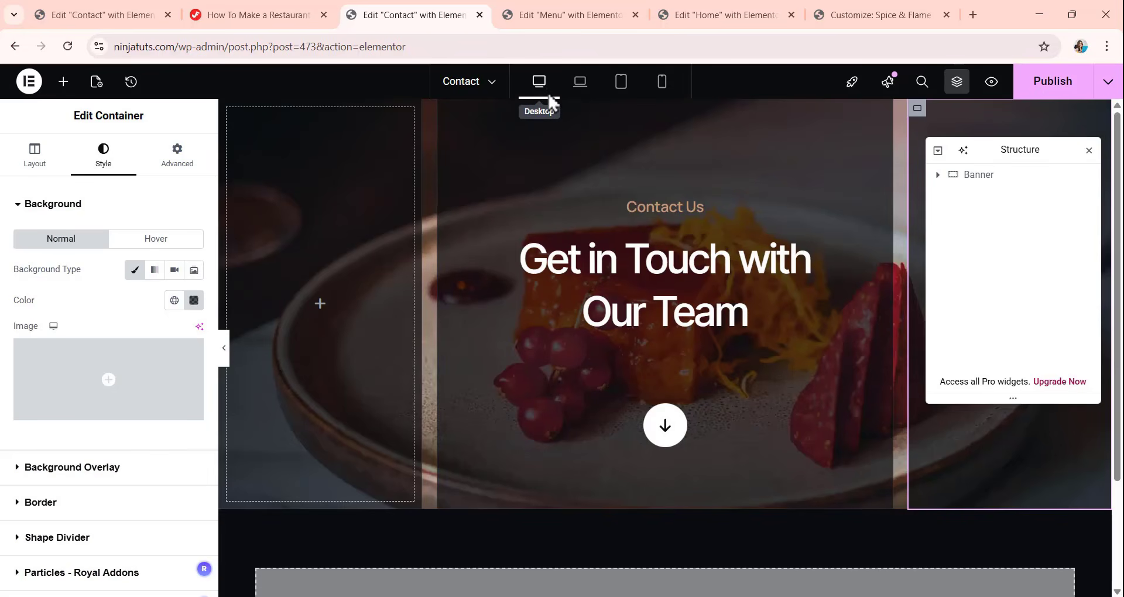
pyautogui.click(666, 282)
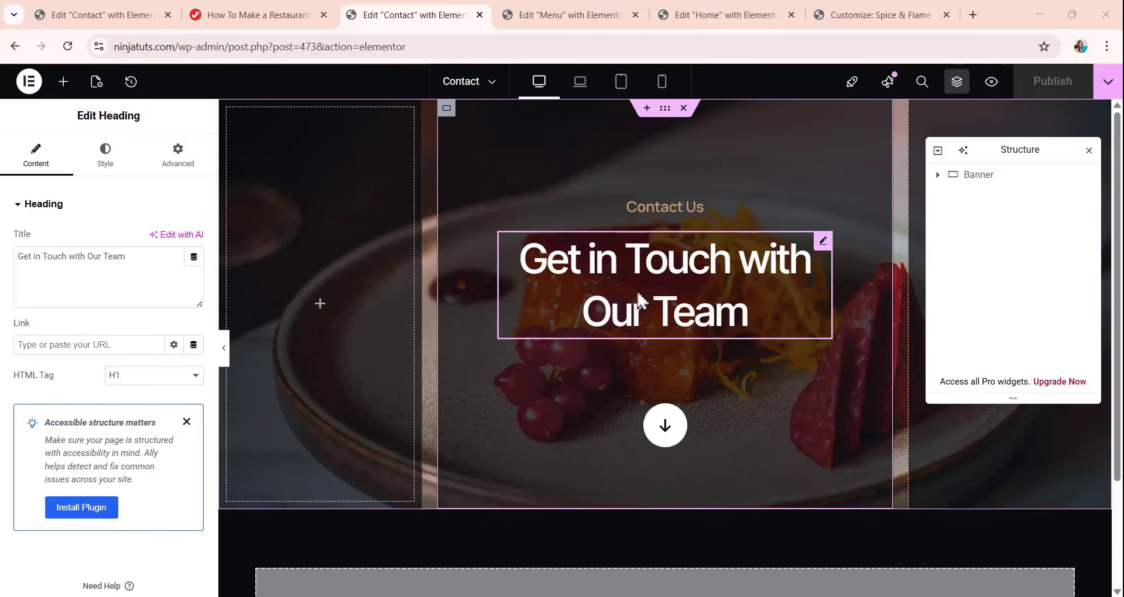
# Add a new container below the banner and set its boxed content width to 1020 px.
pyautogui.scroll(-2, 667, 228)
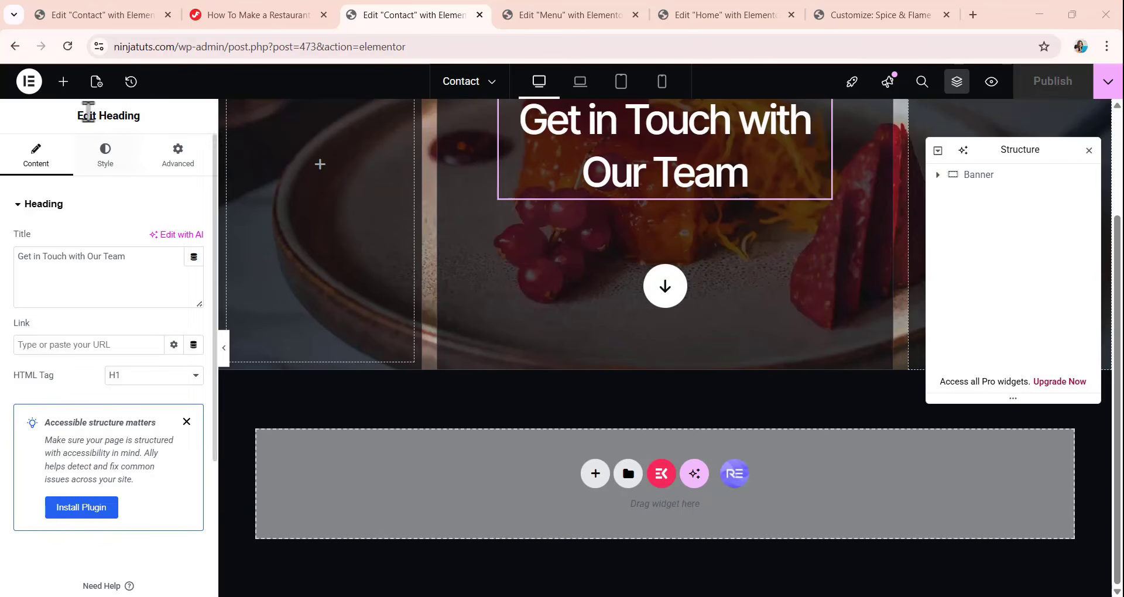
pyautogui.click(63, 81)
pyautogui.moveTo(82, 311); pyautogui.dragTo(585, 475)
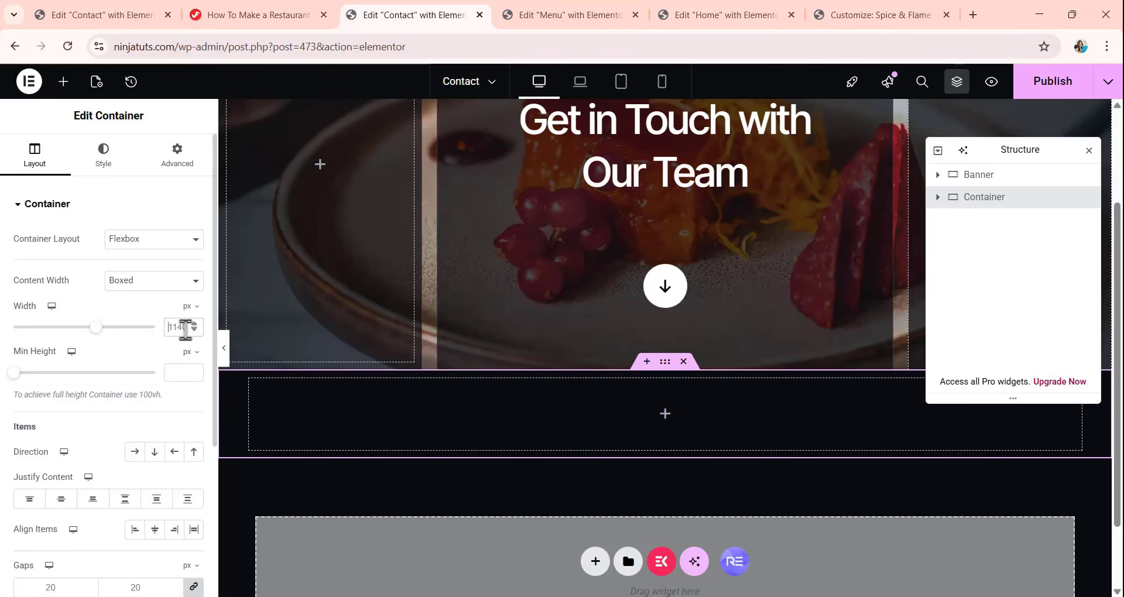
pyautogui.write('1020')
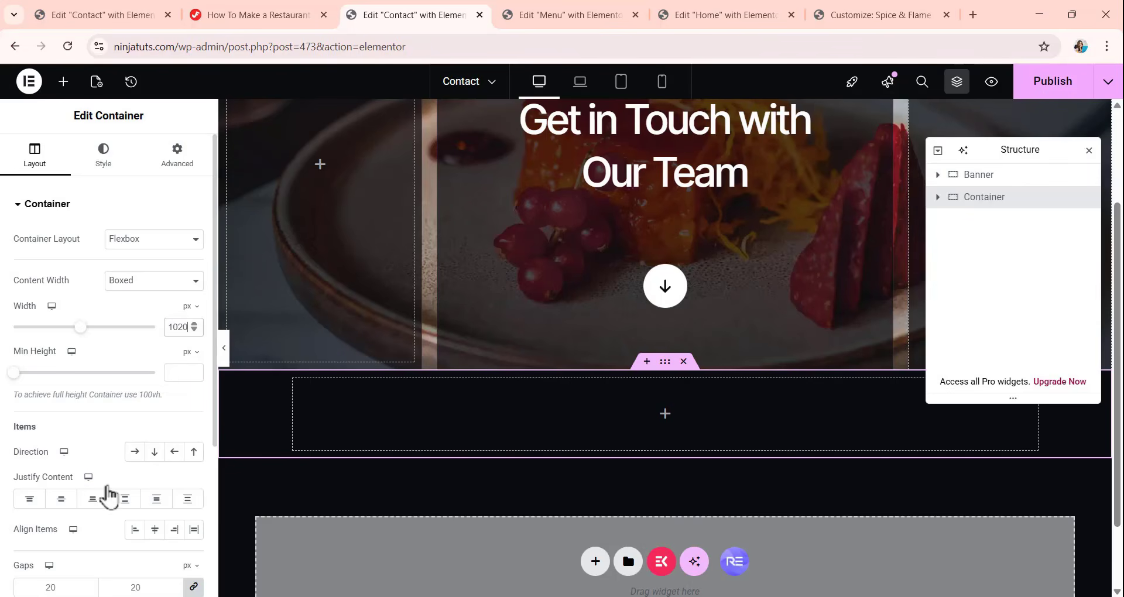
# Set the new container's items to a vertical column direction with column and row gaps of 0.
pyautogui.click(155, 452)
pyautogui.scroll(-1, 181, 404)
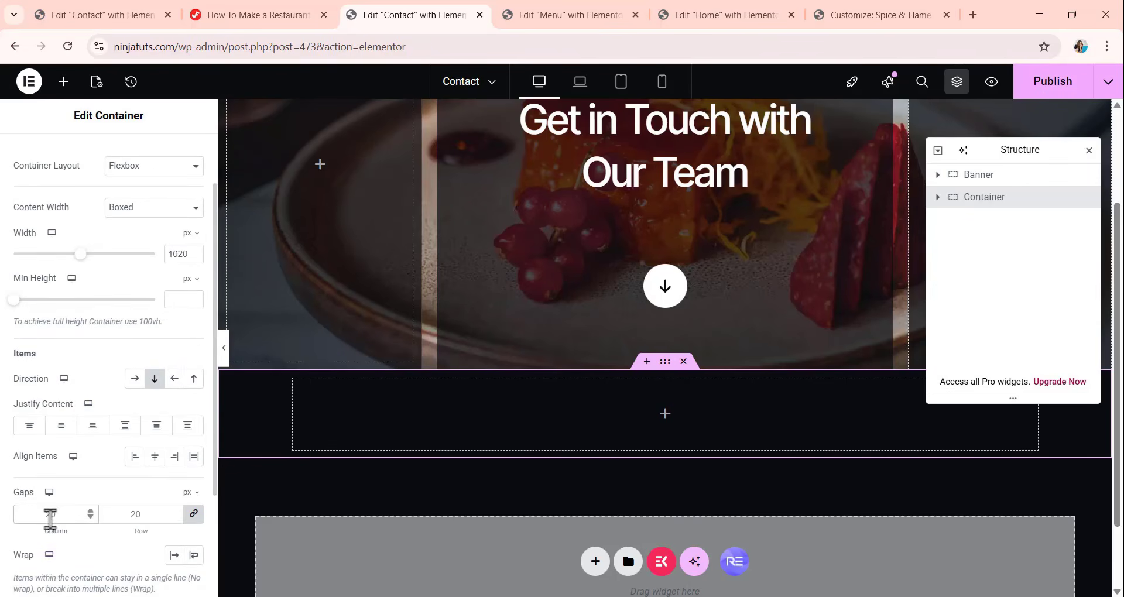
pyautogui.scroll(3, 59, 351)
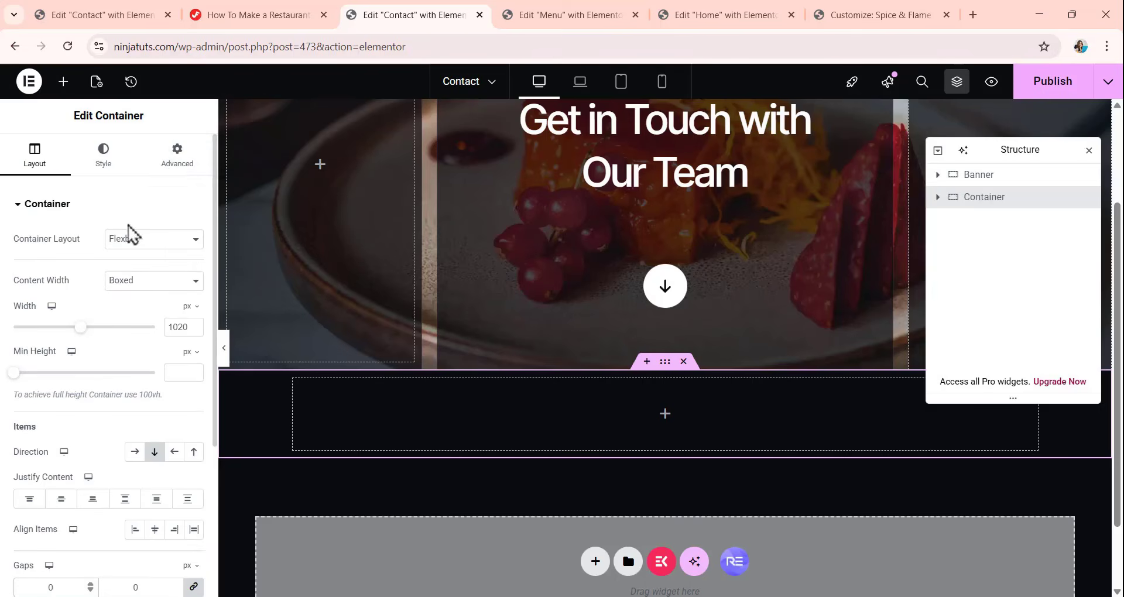
# Unlink the new container's padding and set it to 120 px top, 20 px right, 0 px bottom and 20 px left.
pyautogui.click(169, 162)
pyautogui.click(192, 314)
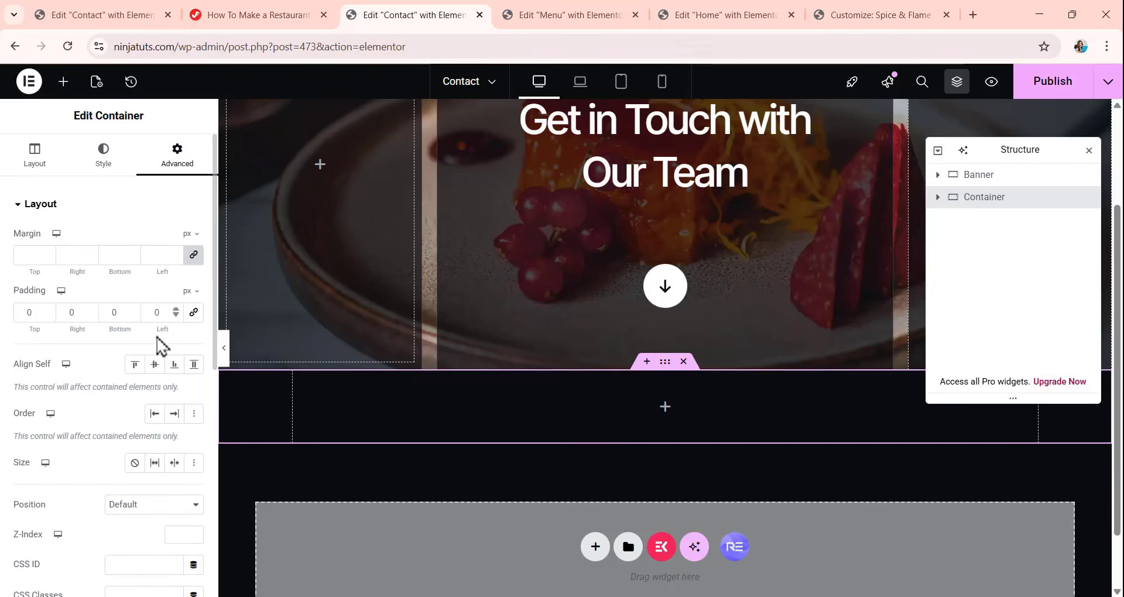
pyautogui.click(33, 314)
pyautogui.moveTo(33, 314); pyautogui.dragTo(3, 328)
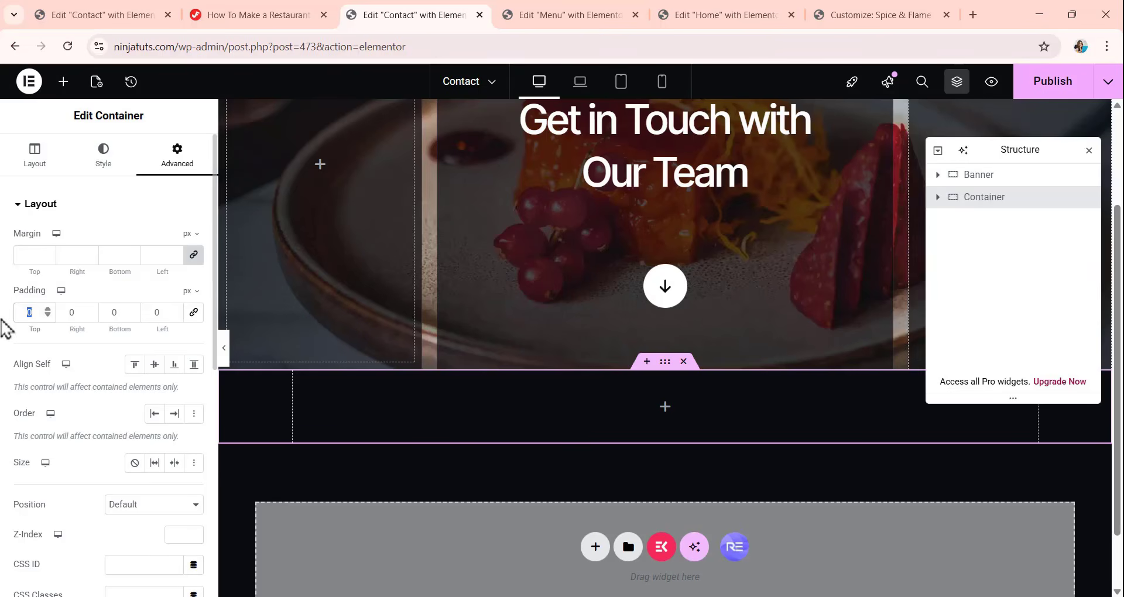
pyautogui.write('120')
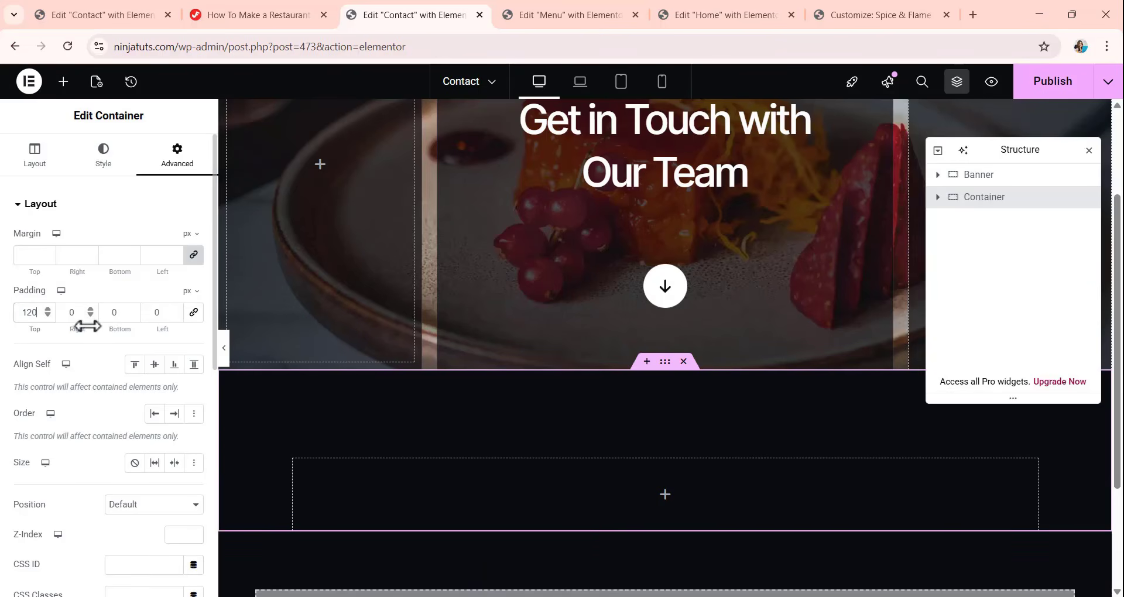
pyautogui.moveTo(86, 326); pyautogui.dragTo(49, 325)
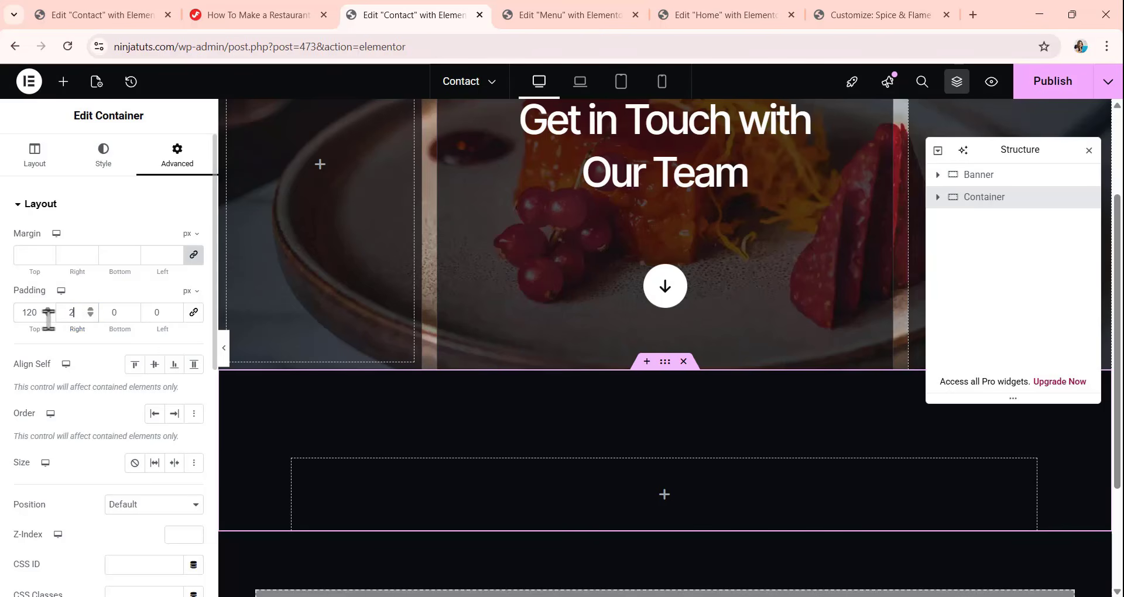
pyautogui.write('20')
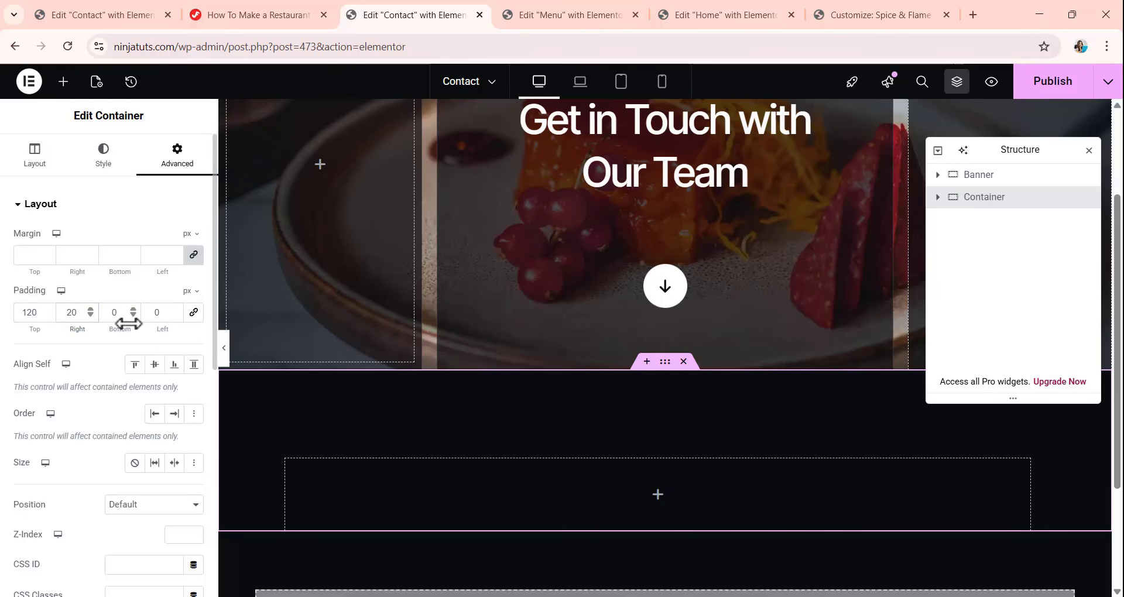
pyautogui.click(164, 313)
pyautogui.write('20')
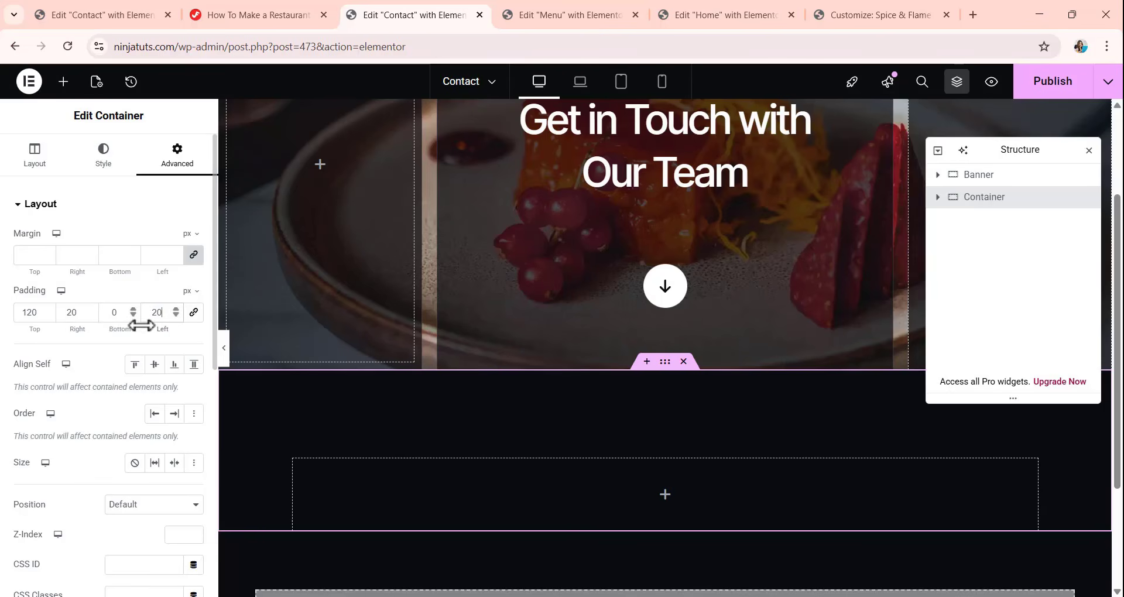
# Nest a new container inside the content container below the banner and set its column and row gaps to 0.
pyautogui.scroll(-2, 721, 324)
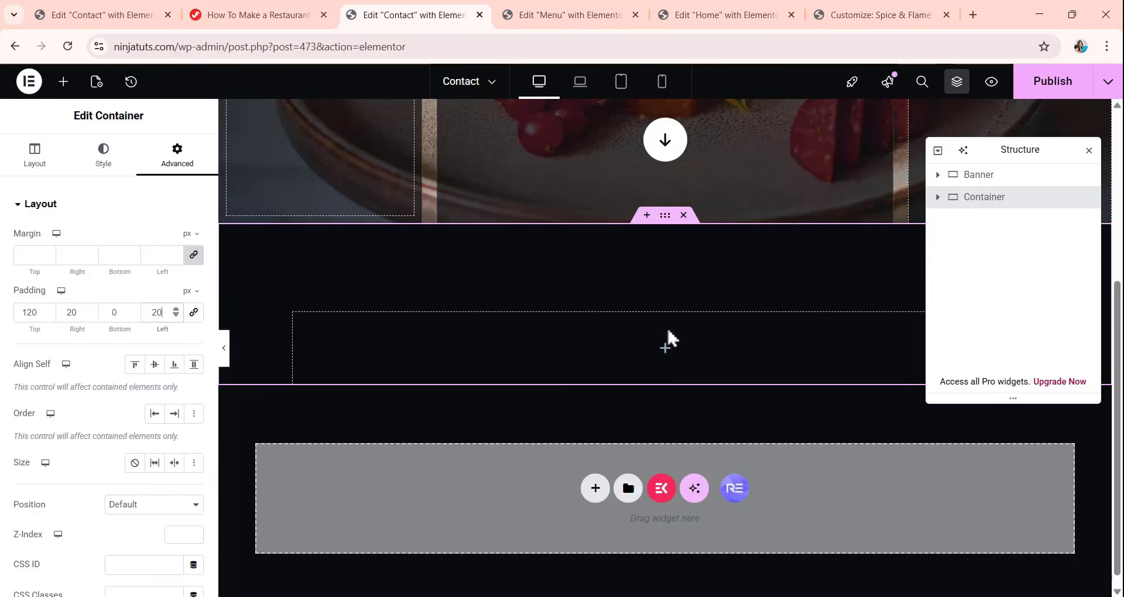
pyautogui.click(63, 81)
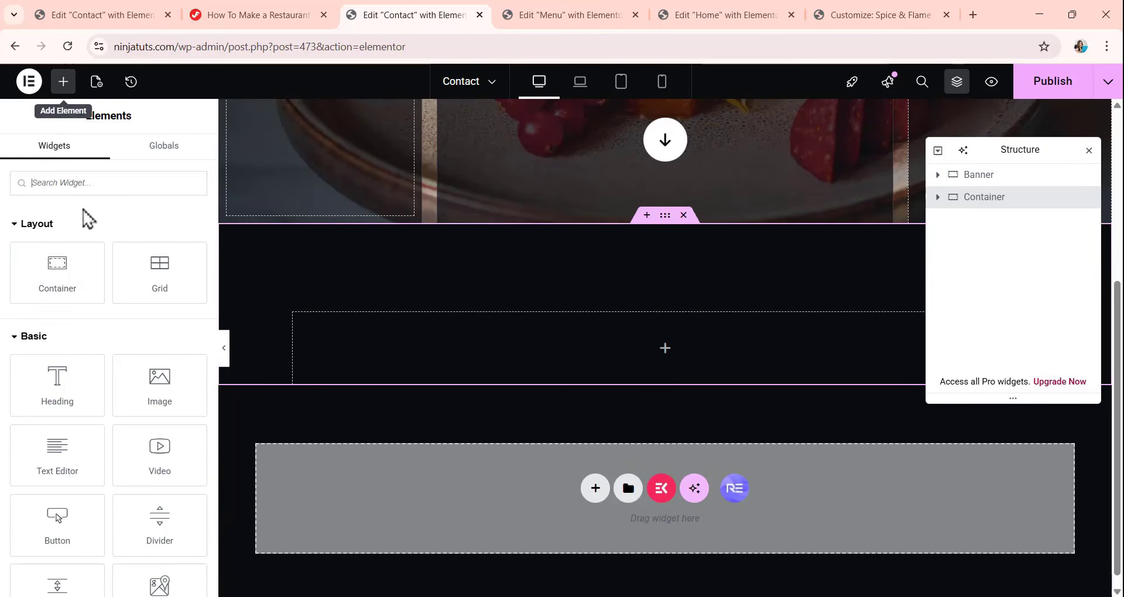
pyautogui.moveTo(61, 263); pyautogui.dragTo(647, 329)
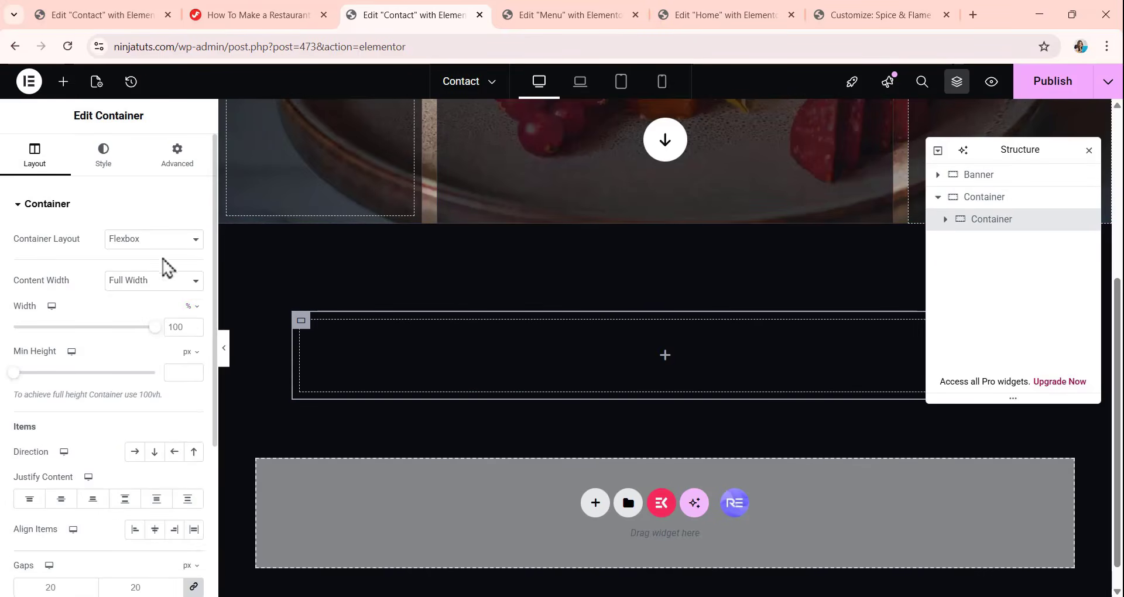
pyautogui.scroll(-3, 151, 389)
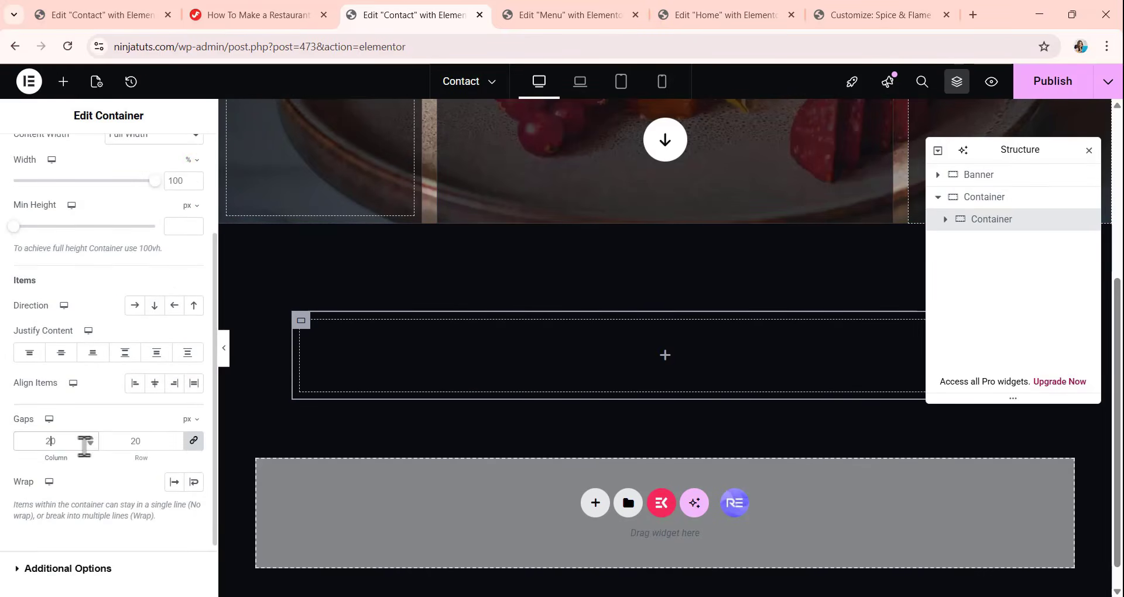
pyautogui.press('BackSpace')
pyautogui.scroll(5, 123, 360)
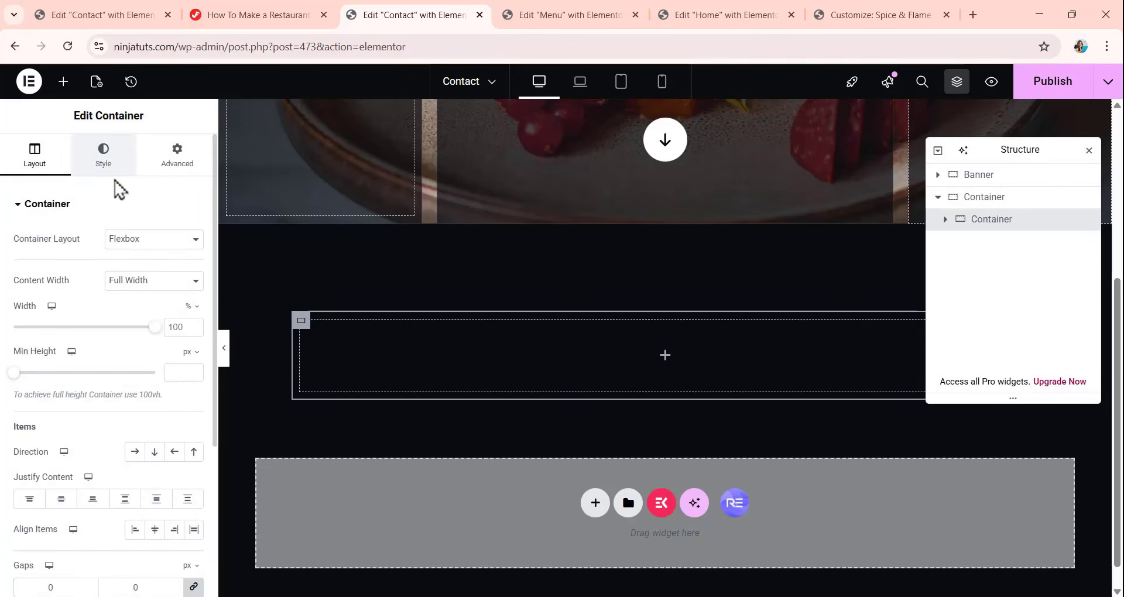
# Give the inner container a classic background using the tan global color.
pyautogui.click(108, 167)
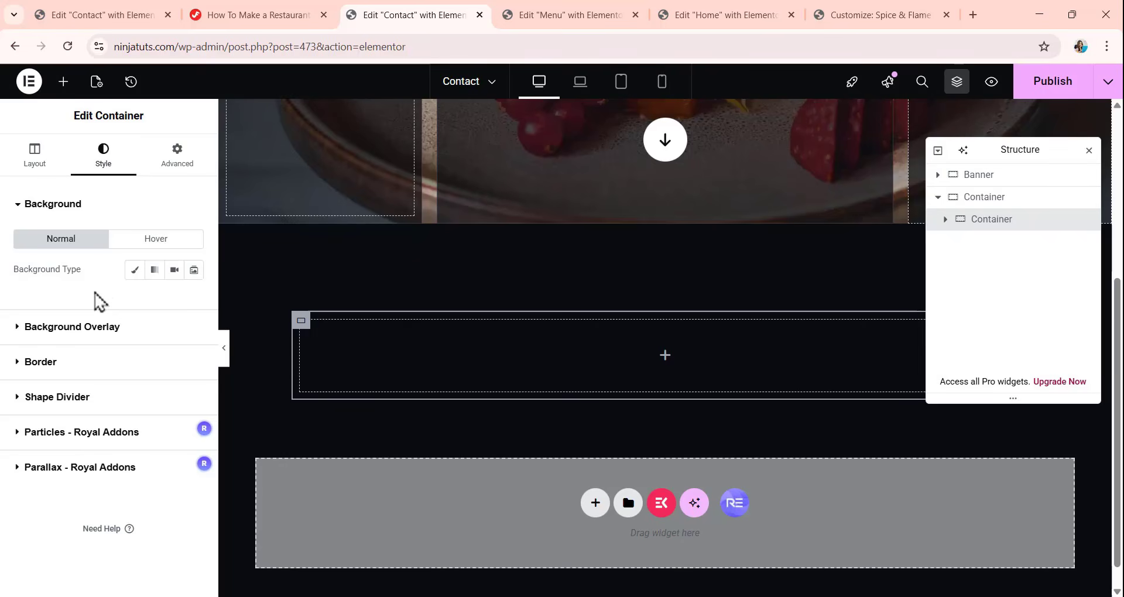
pyautogui.click(132, 272)
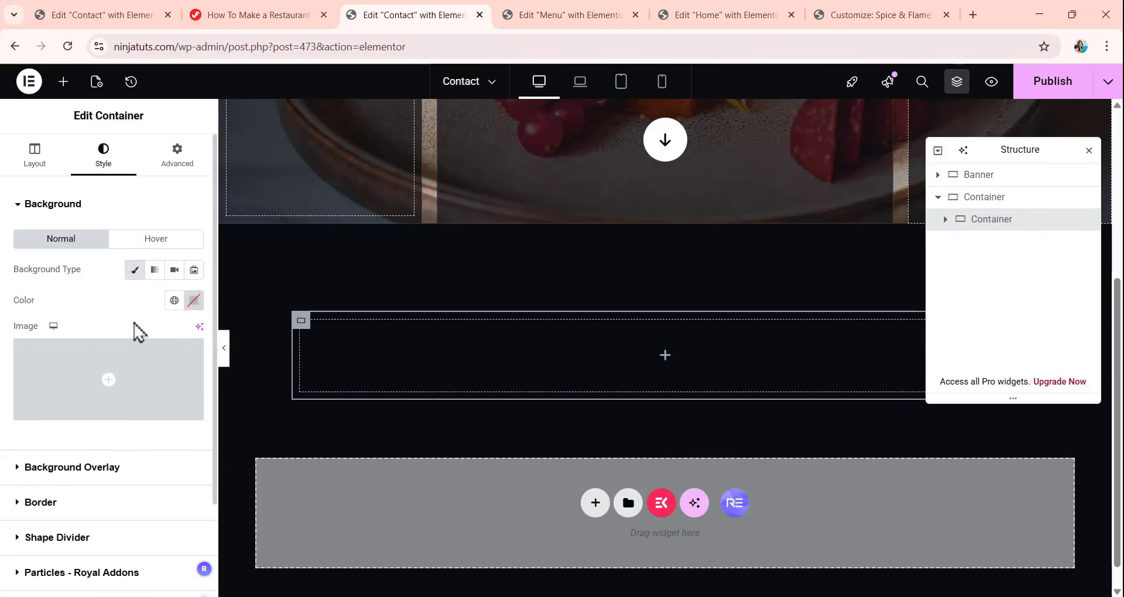
pyautogui.click(194, 301)
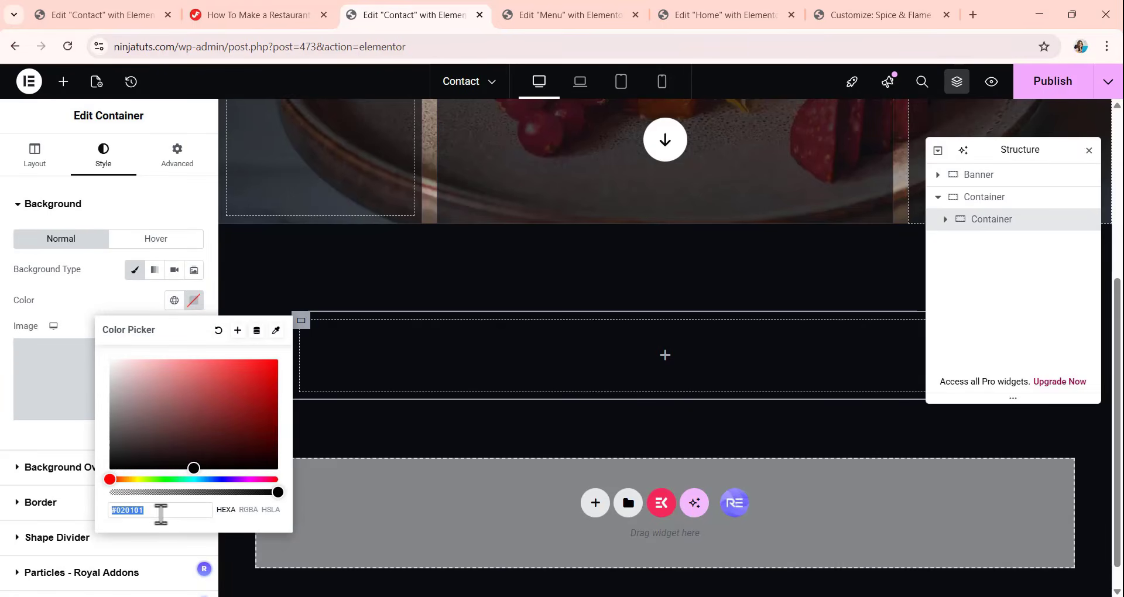
pyautogui.click(120, 315)
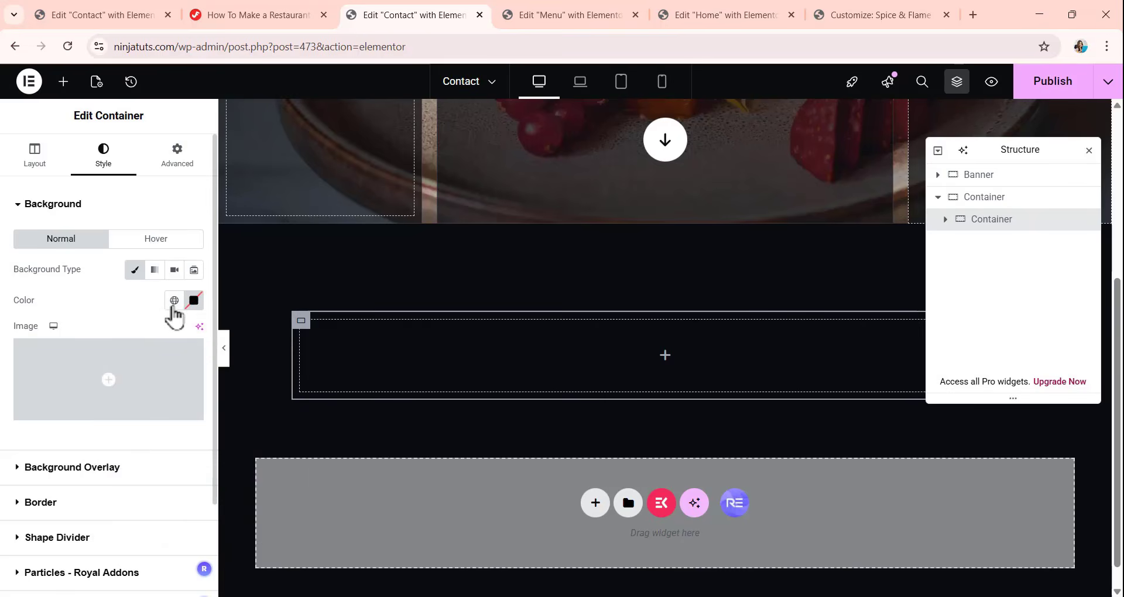
pyautogui.click(174, 302)
pyautogui.click(51, 411)
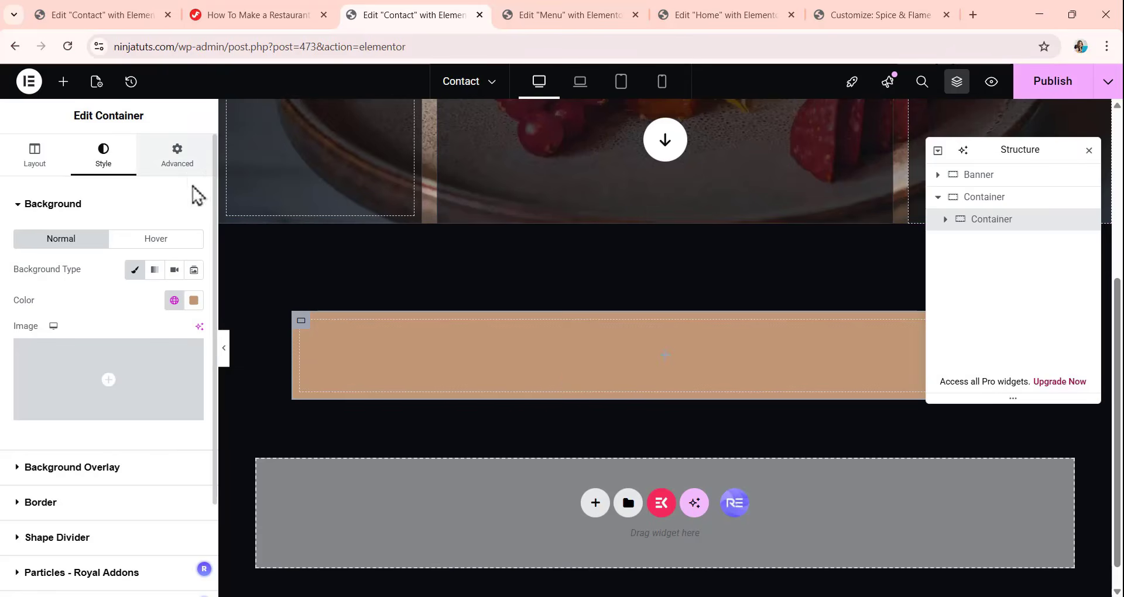
# Unlink the inner container's padding and set it to 52 px top and 56 px right, bottom and left.
pyautogui.click(186, 167)
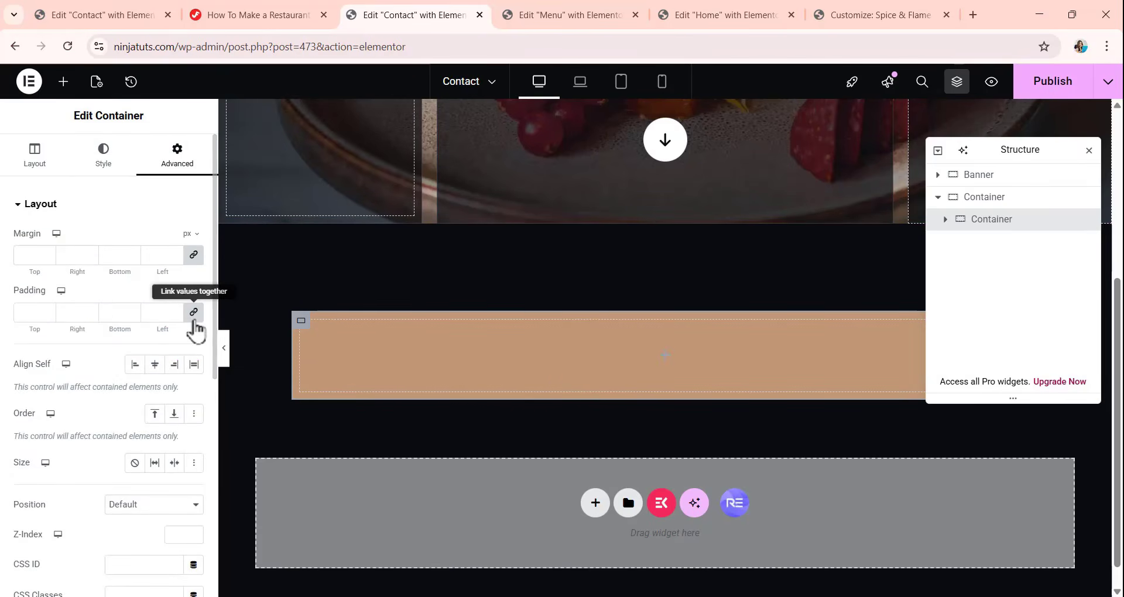
pyautogui.click(193, 317)
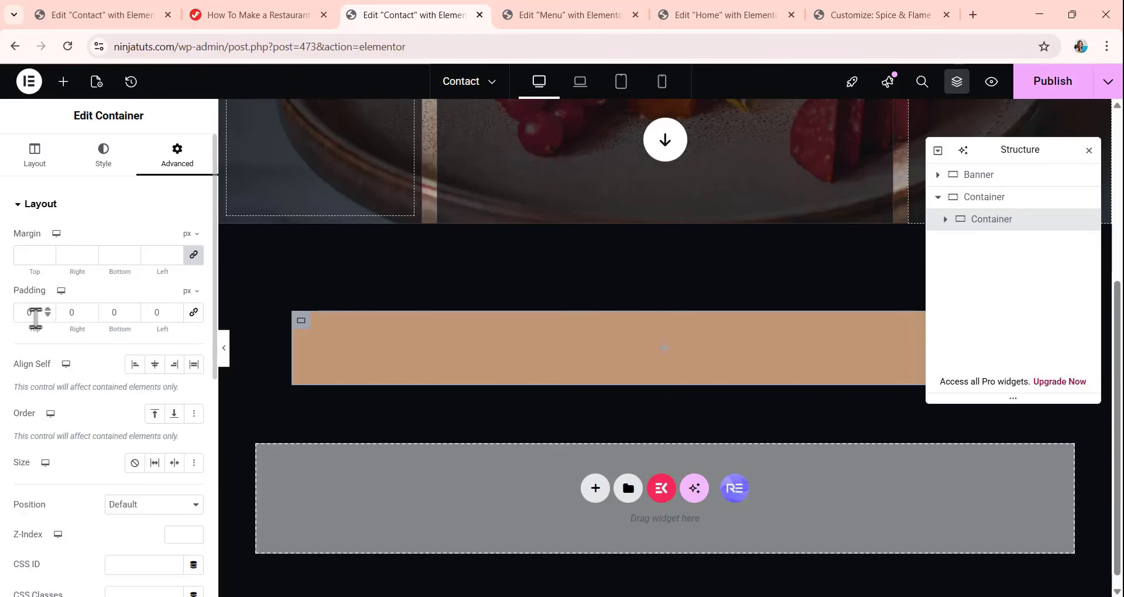
pyautogui.doubleClick(35, 316)
pyautogui.write('52')
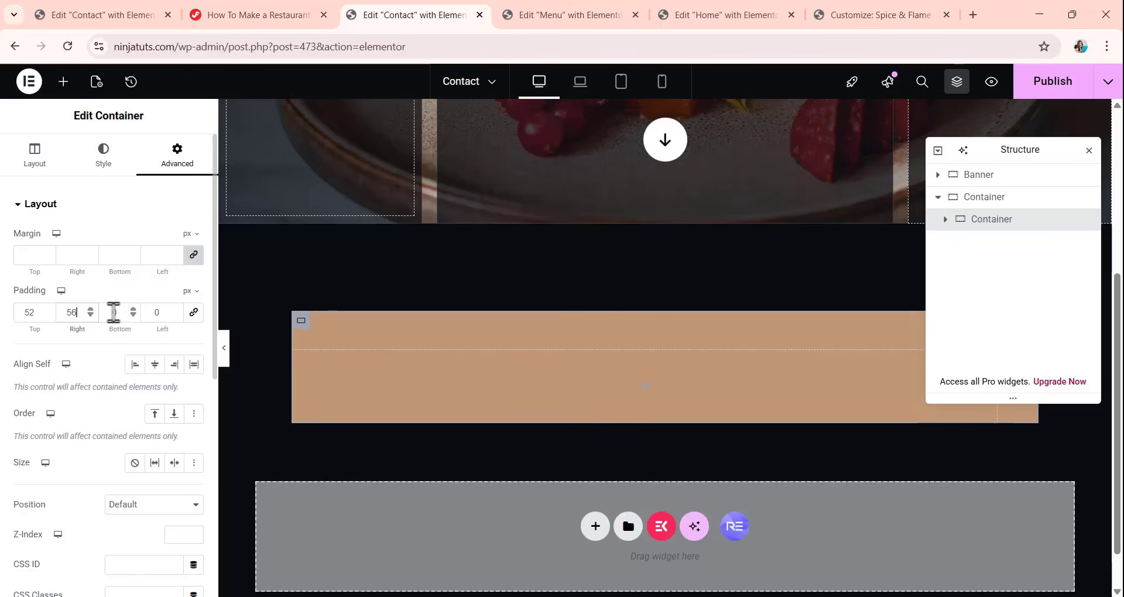
pyautogui.doubleClick(108, 316)
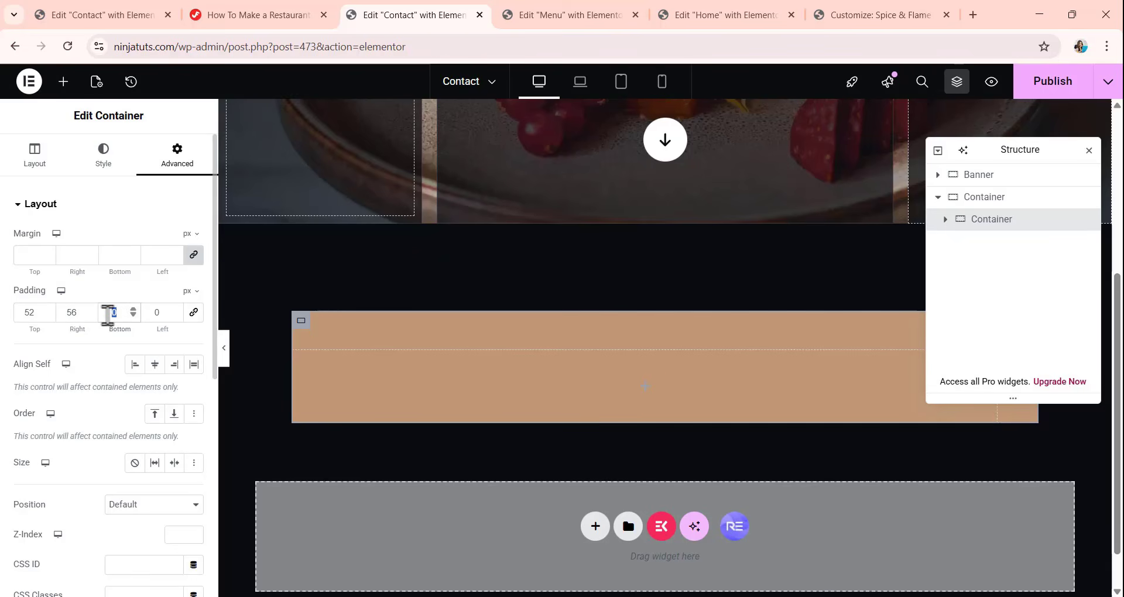
pyautogui.write('56')
pyautogui.doubleClick(153, 313)
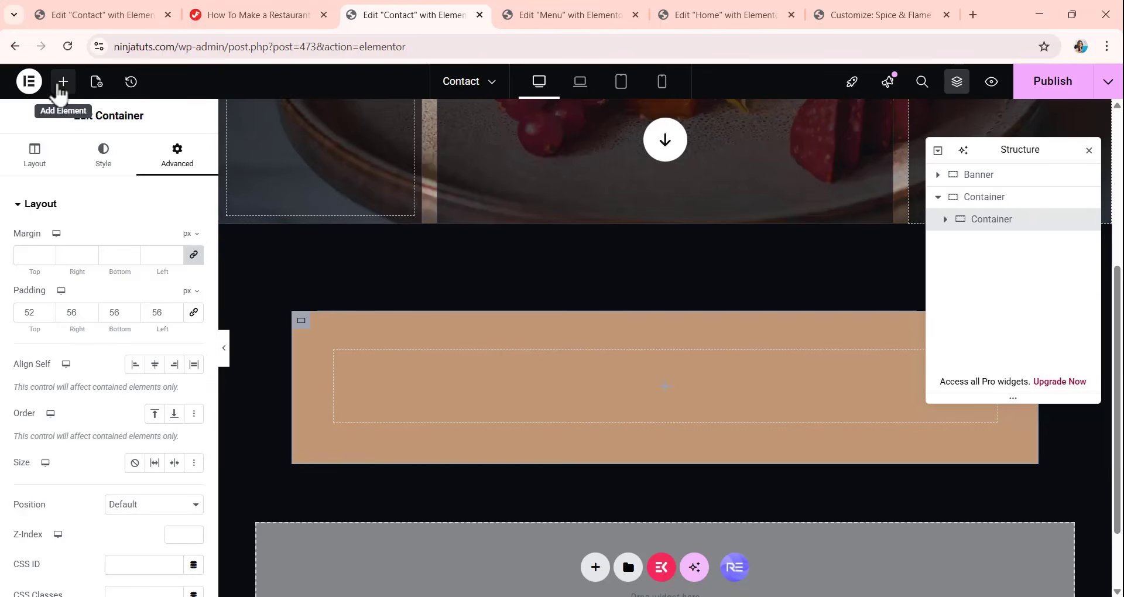
# Add a Heading widget to the inner container with the title "Need a Reservation? Fill out the form." split over two lines.
pyautogui.click(63, 81)
pyautogui.moveTo(95, 384); pyautogui.dragTo(670, 382)
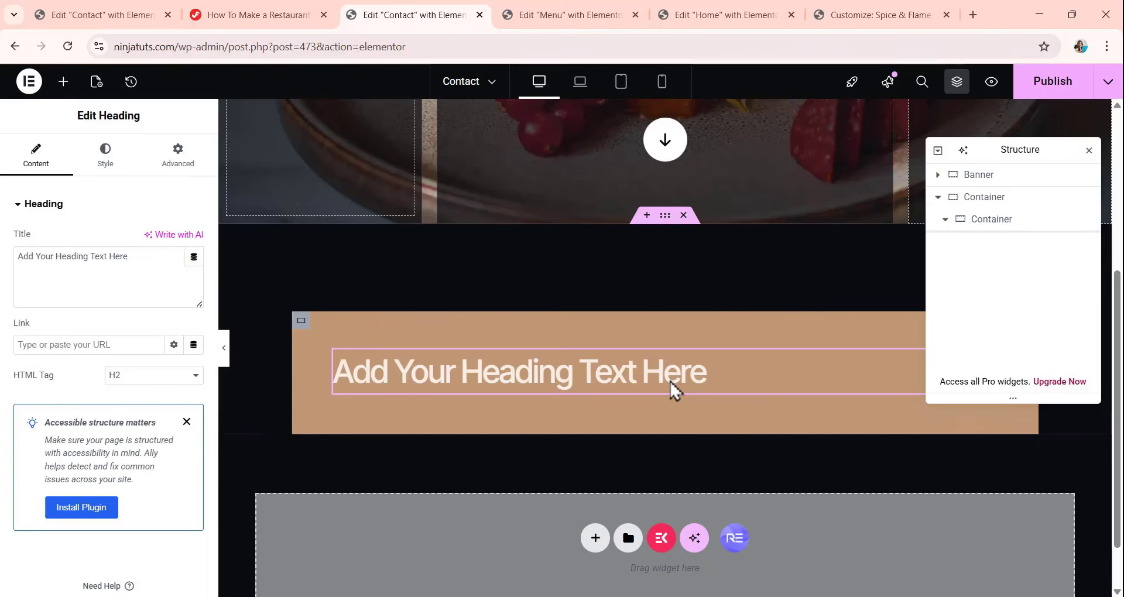
pyautogui.tripleClick(116, 257)
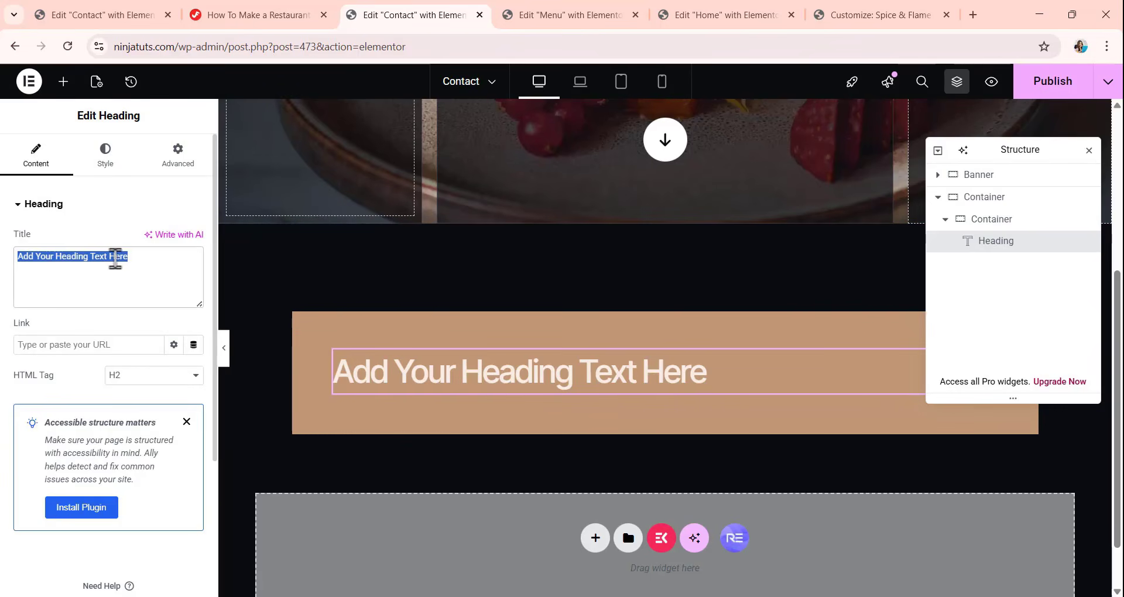
pyautogui.write('Need a Reservation? Fill out the form.')
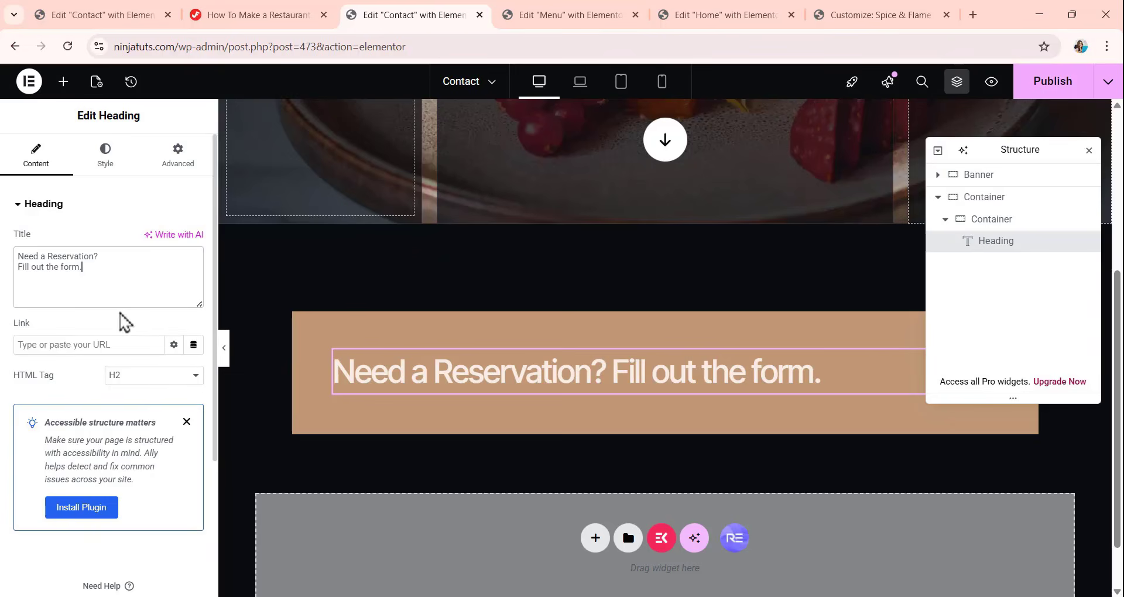
# Center the reservation heading's text and set its text color to 2E2B36.
pyautogui.click(105, 157)
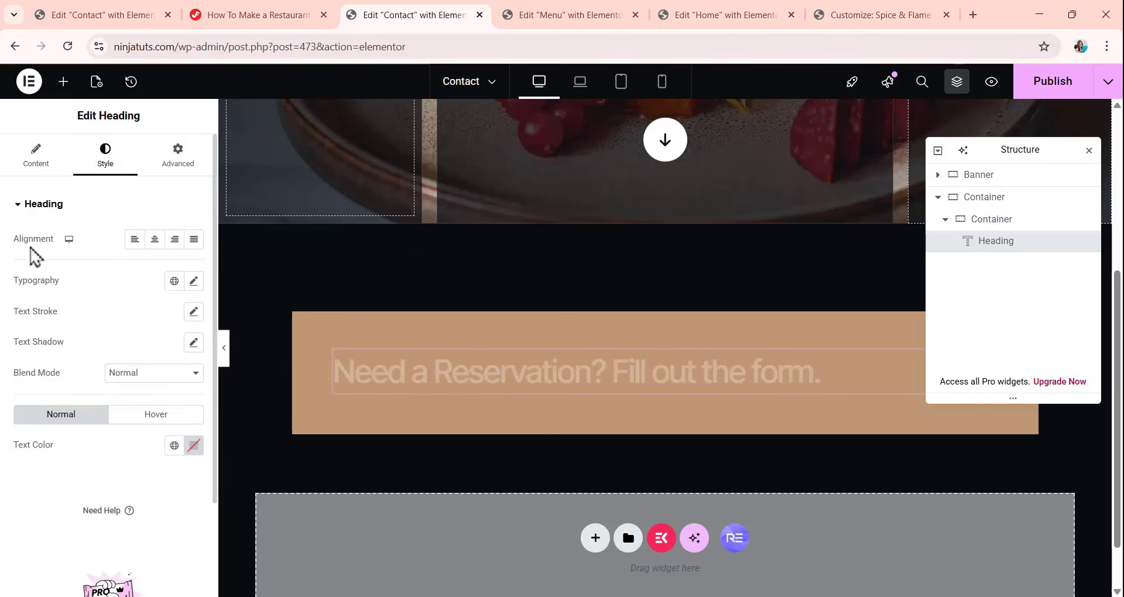
pyautogui.click(155, 239)
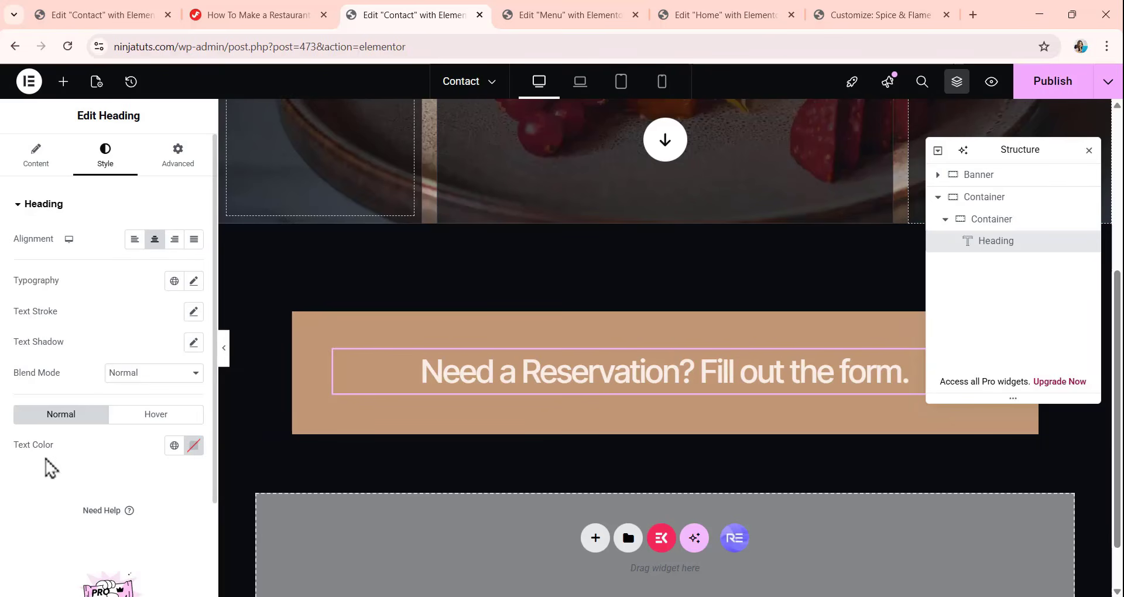
pyautogui.click(193, 446)
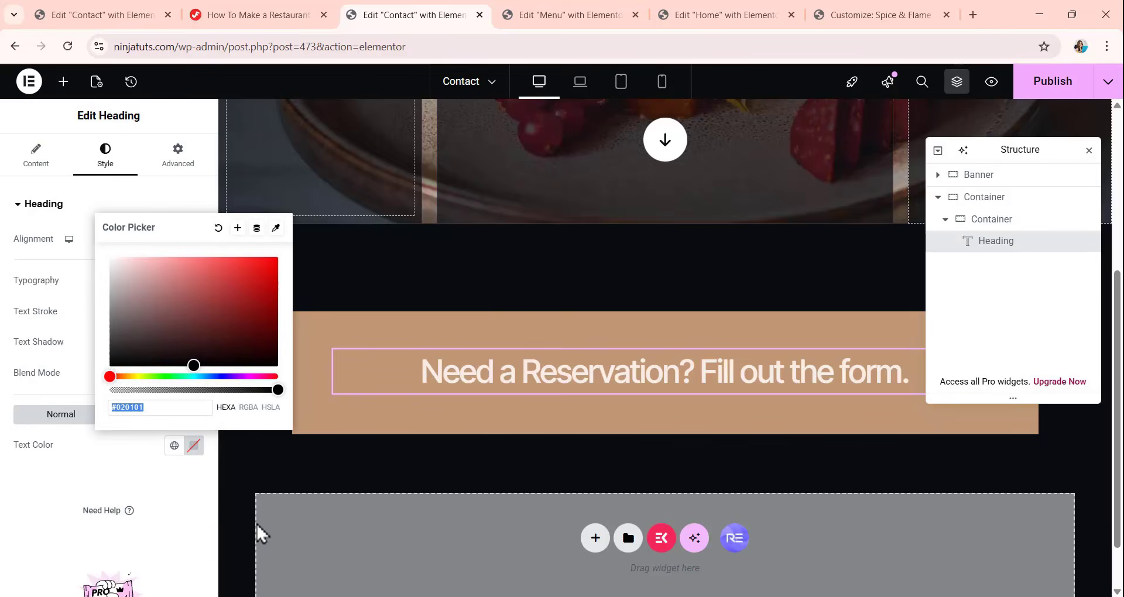
pyautogui.write('2E2B36')
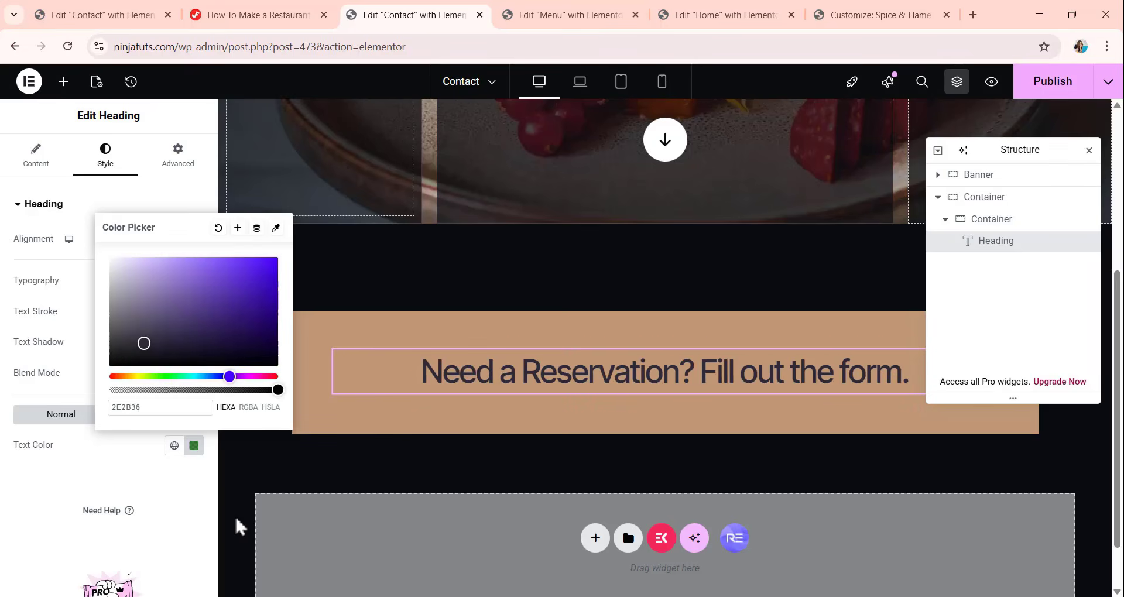
pyautogui.click(100, 484)
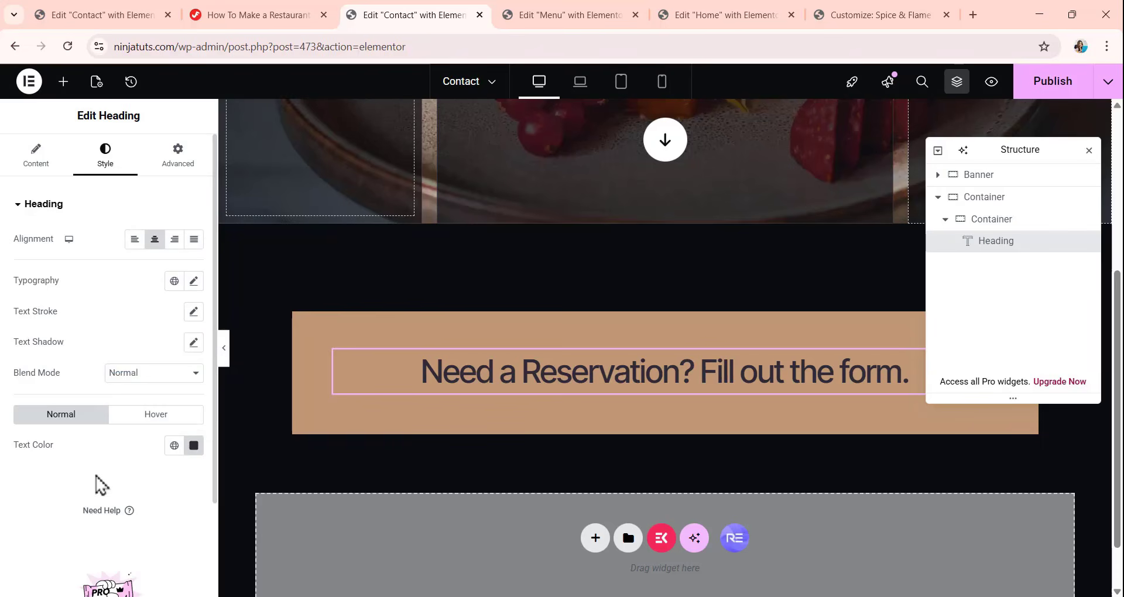
# Unlink the heading's margin, set its bottom margin to 16 px, and align the heading itself to the center.
pyautogui.click(168, 165)
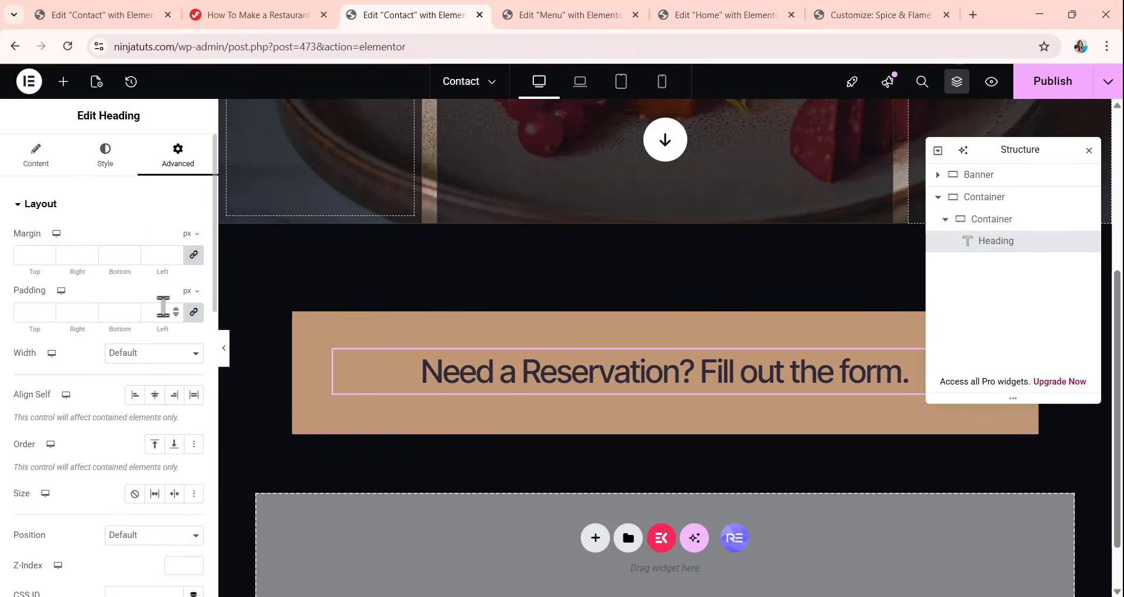
pyautogui.click(194, 254)
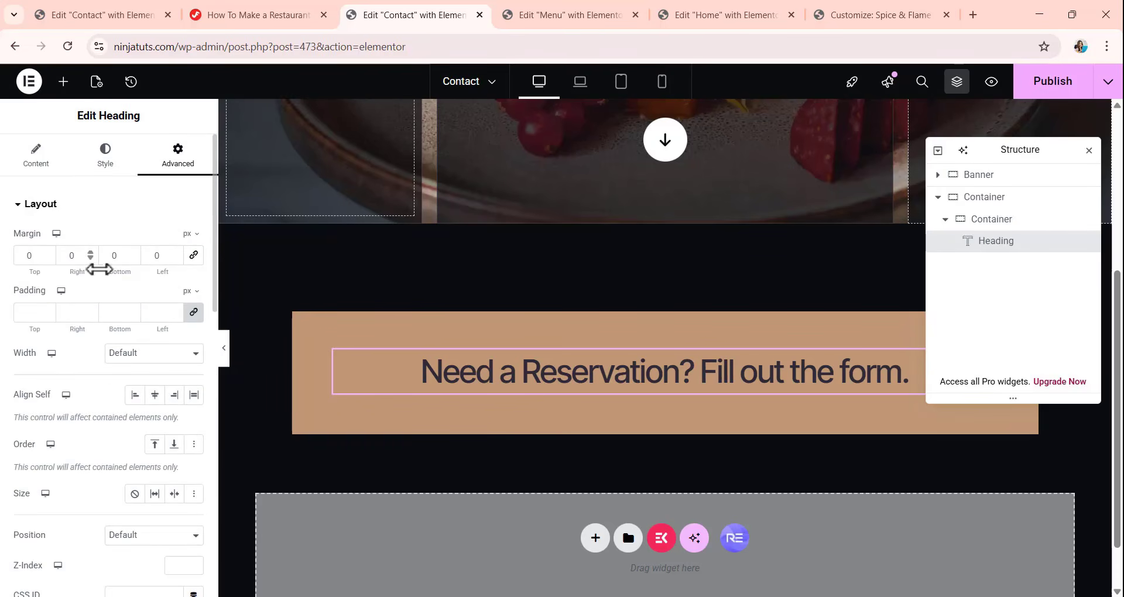
pyautogui.doubleClick(115, 256)
pyautogui.write('16')
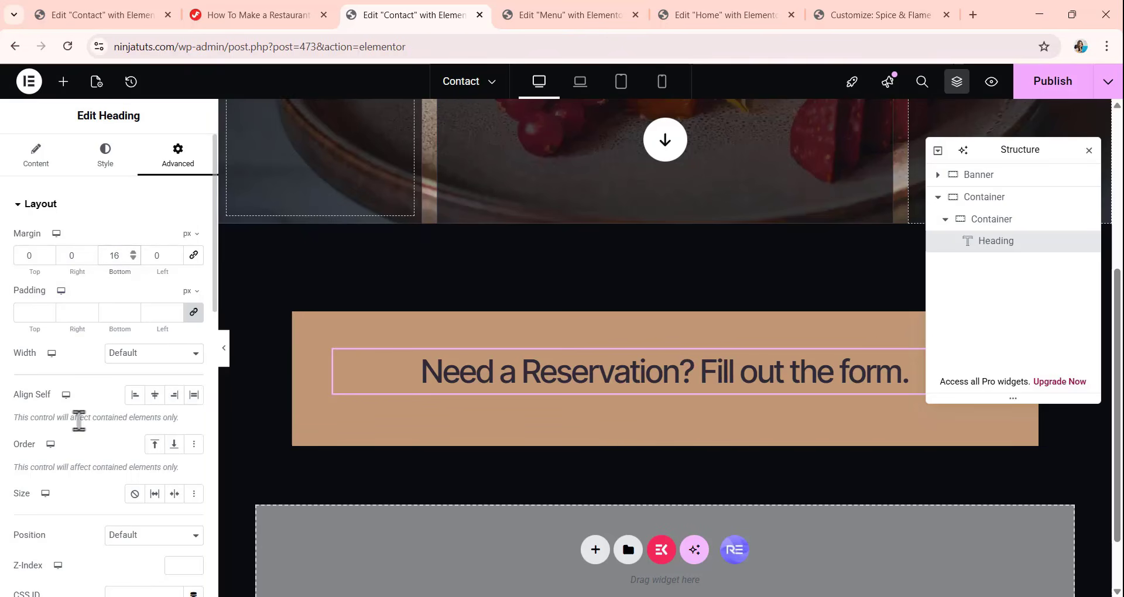
pyautogui.click(155, 395)
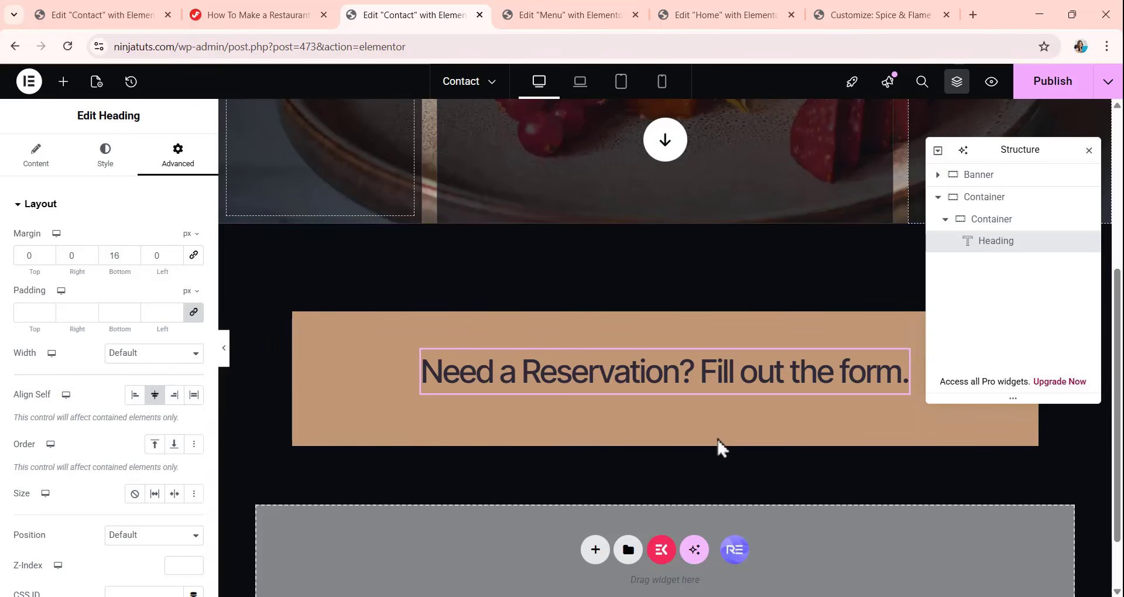
# Switch the reservation heading to a custom width in pixels and set it to 406 px.
pyautogui.scroll(-1, 240, 422)
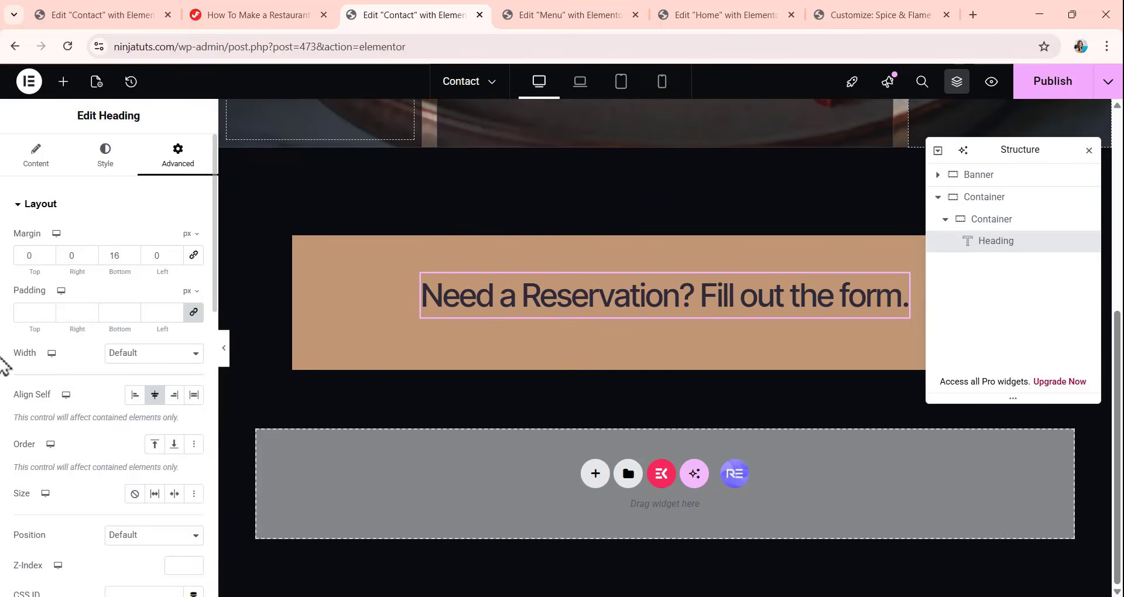
pyautogui.click(154, 358)
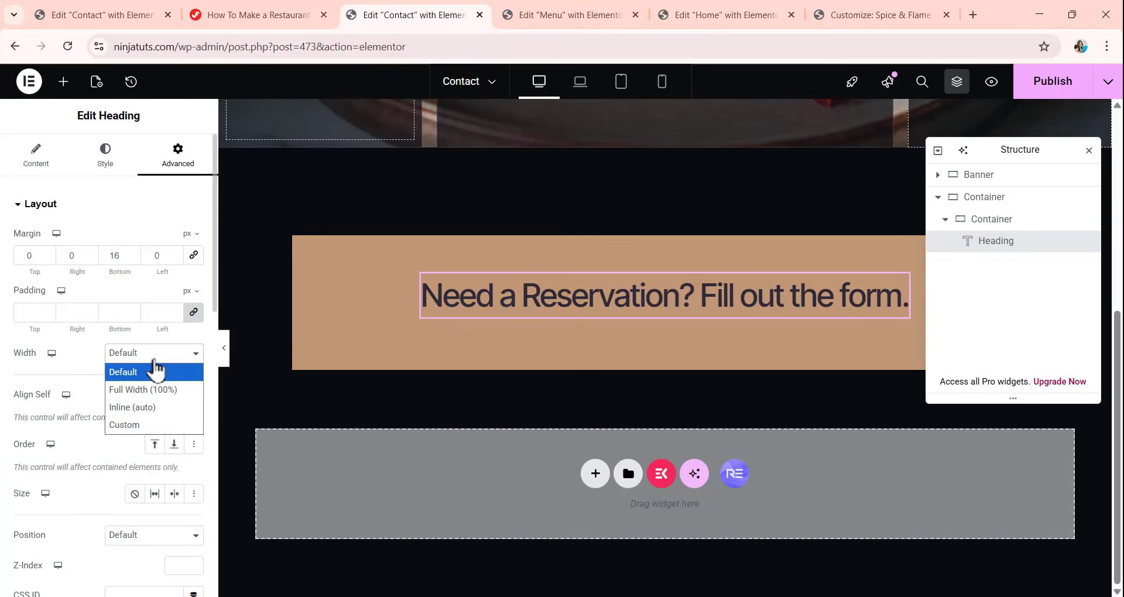
pyautogui.click(160, 432)
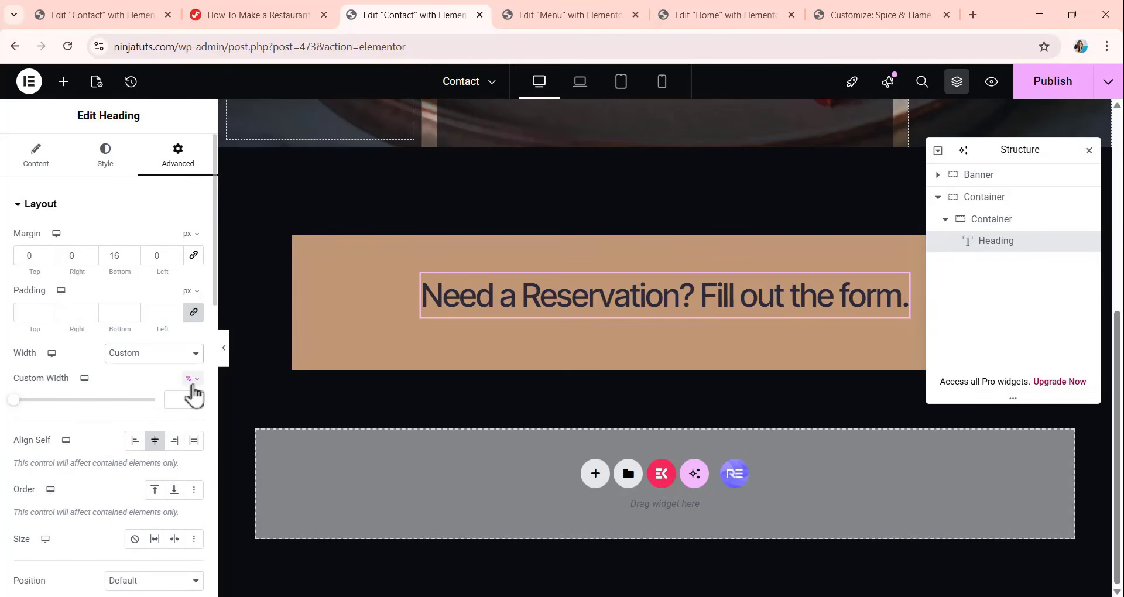
pyautogui.click(191, 379)
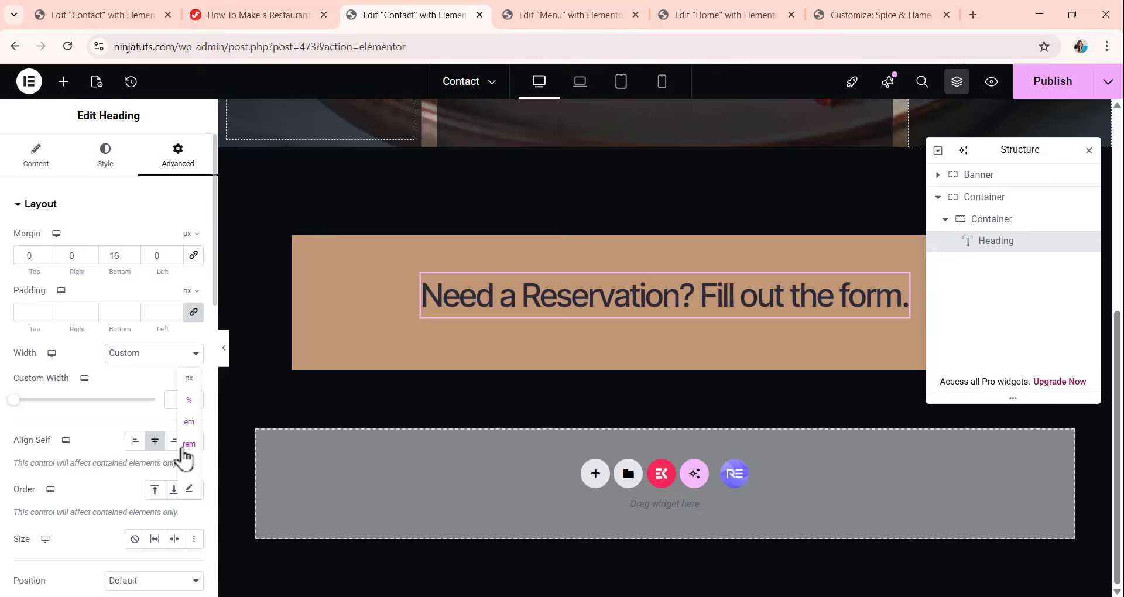
pyautogui.click(190, 395)
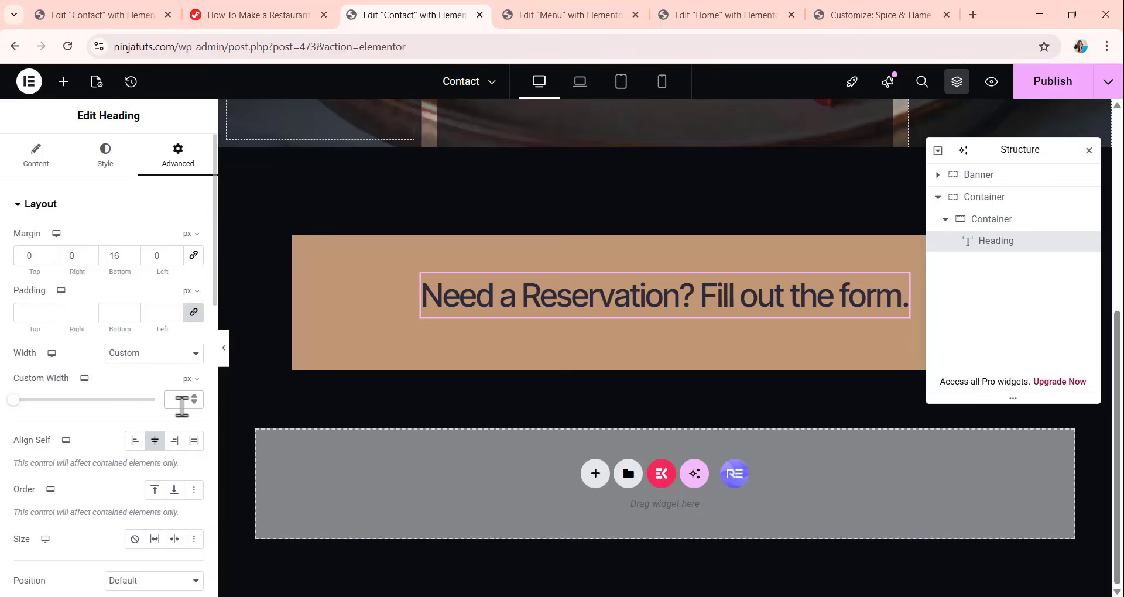
pyautogui.write('40')
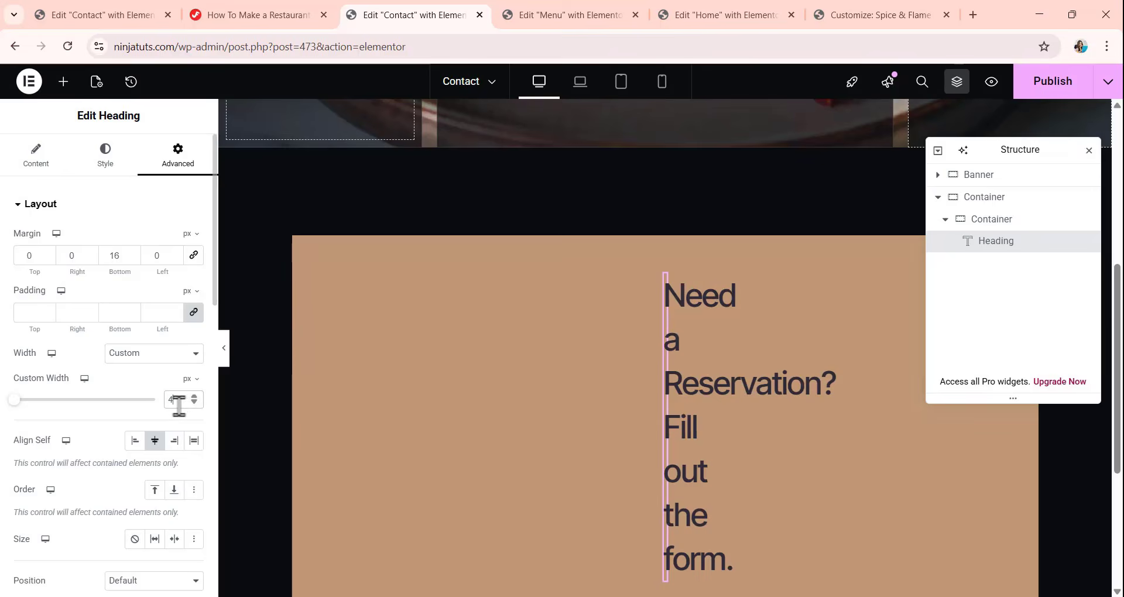
pyautogui.write('6')
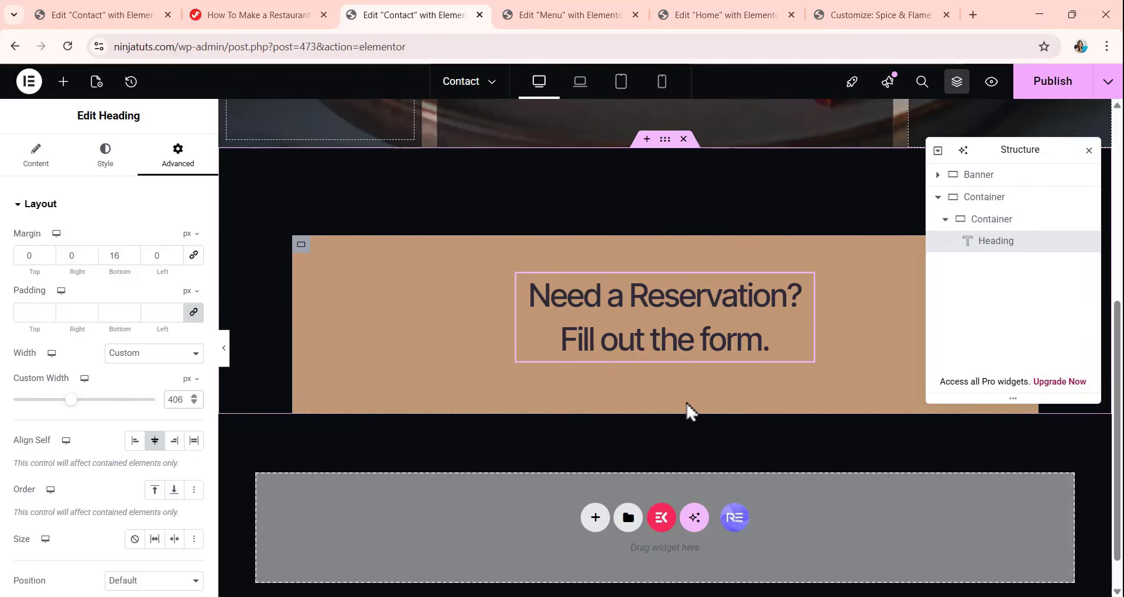
# Add a MetForm widget to the outer container, directly below the tan reservation heading container.
pyautogui.click(64, 83)
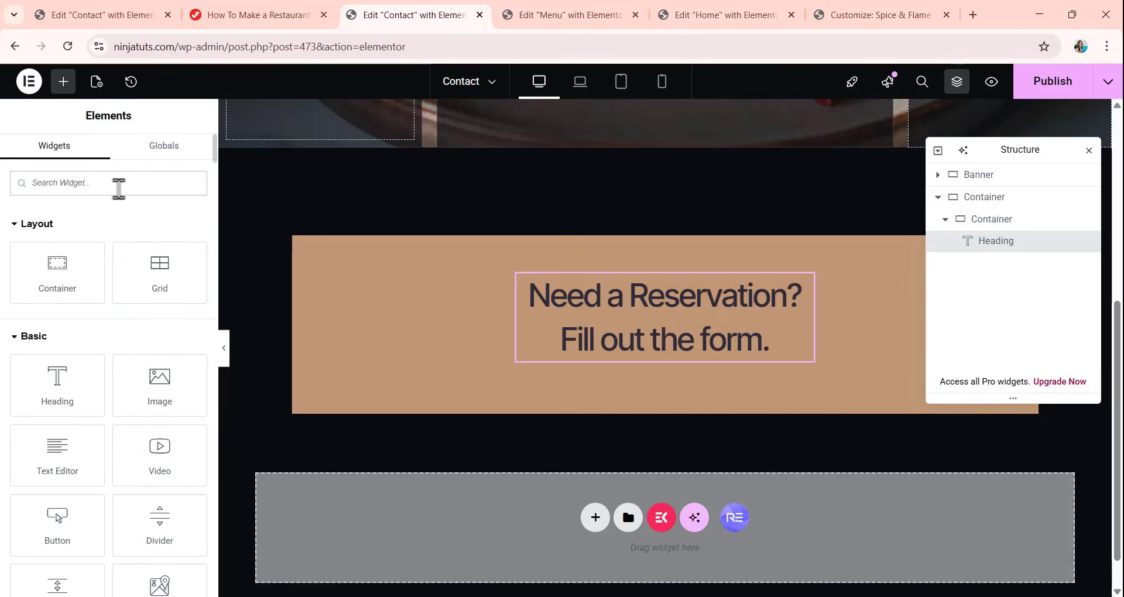
pyautogui.write('METF')
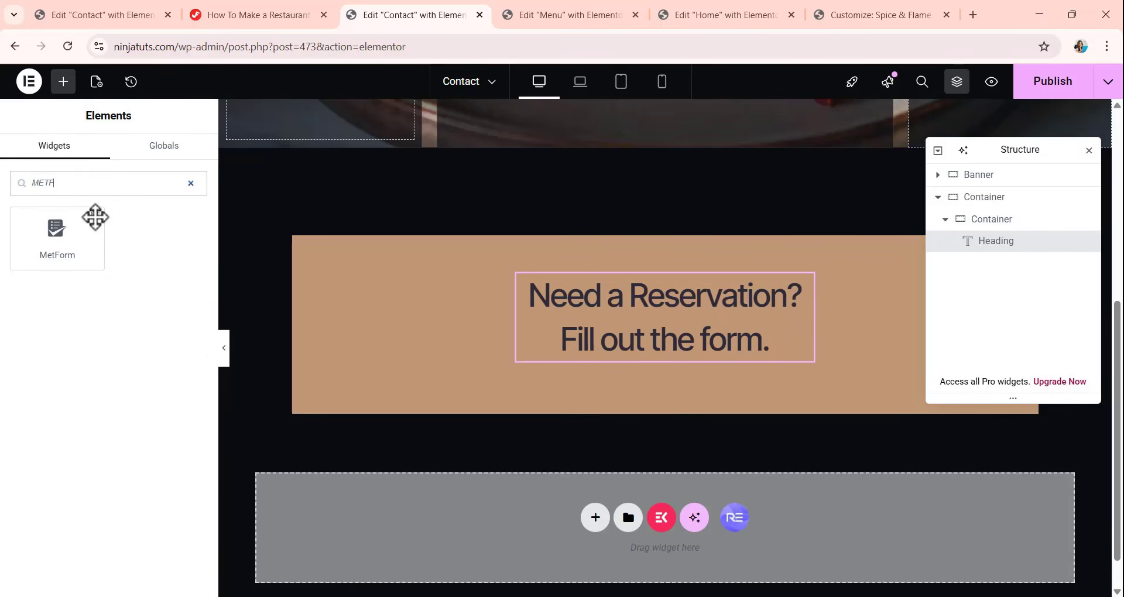
pyautogui.moveTo(54, 256); pyautogui.dragTo(684, 376)
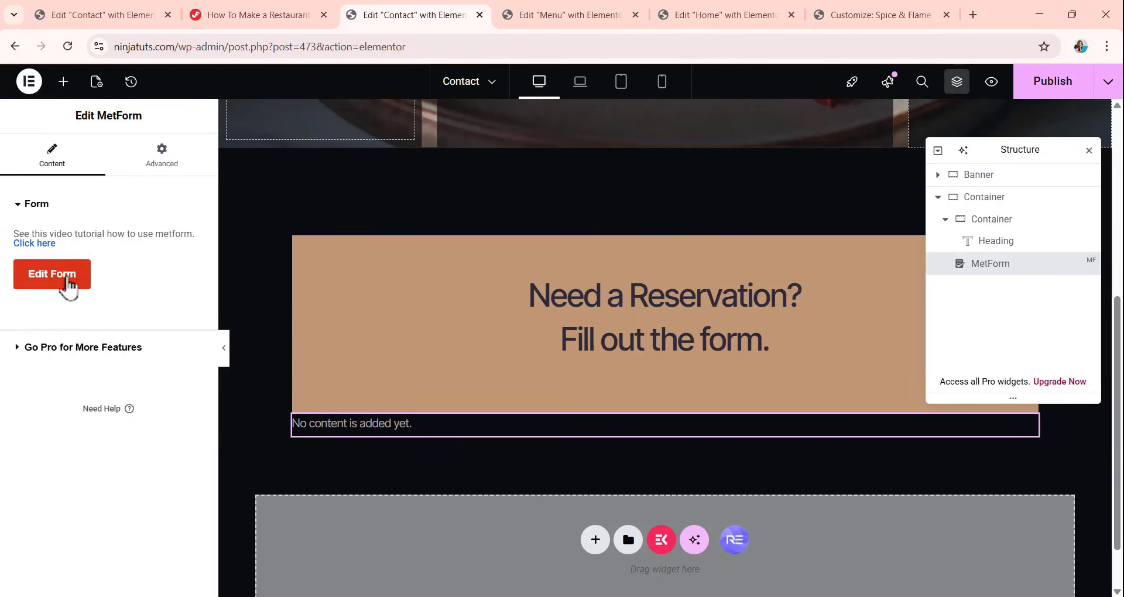
# Create a new general form named FEASTO from the Blank Template and open it for editing.
pyautogui.click(58, 286)
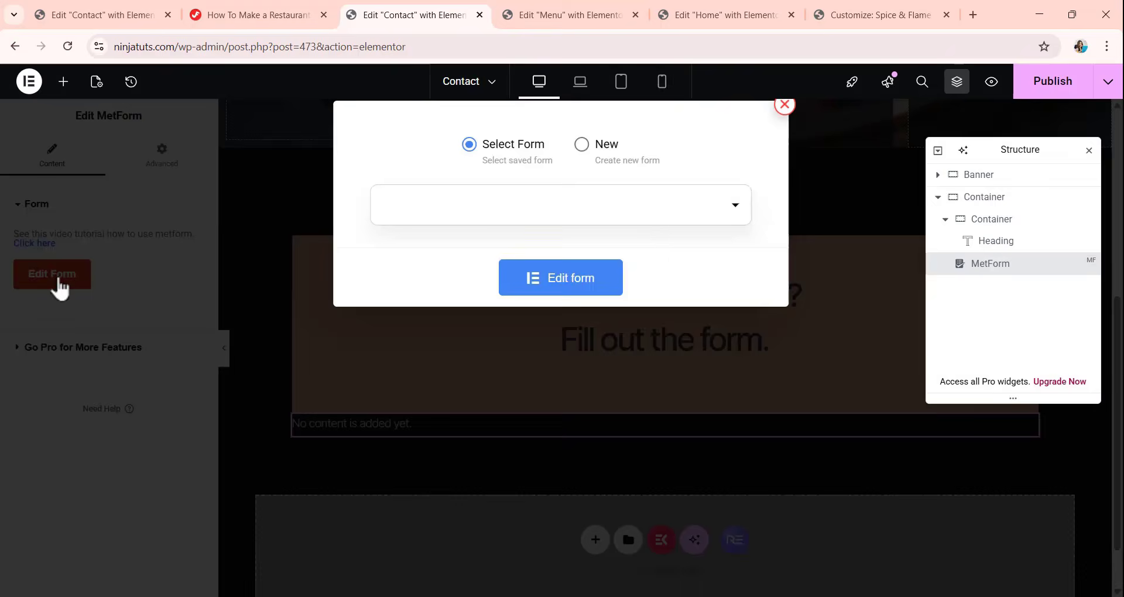
pyautogui.click(587, 145)
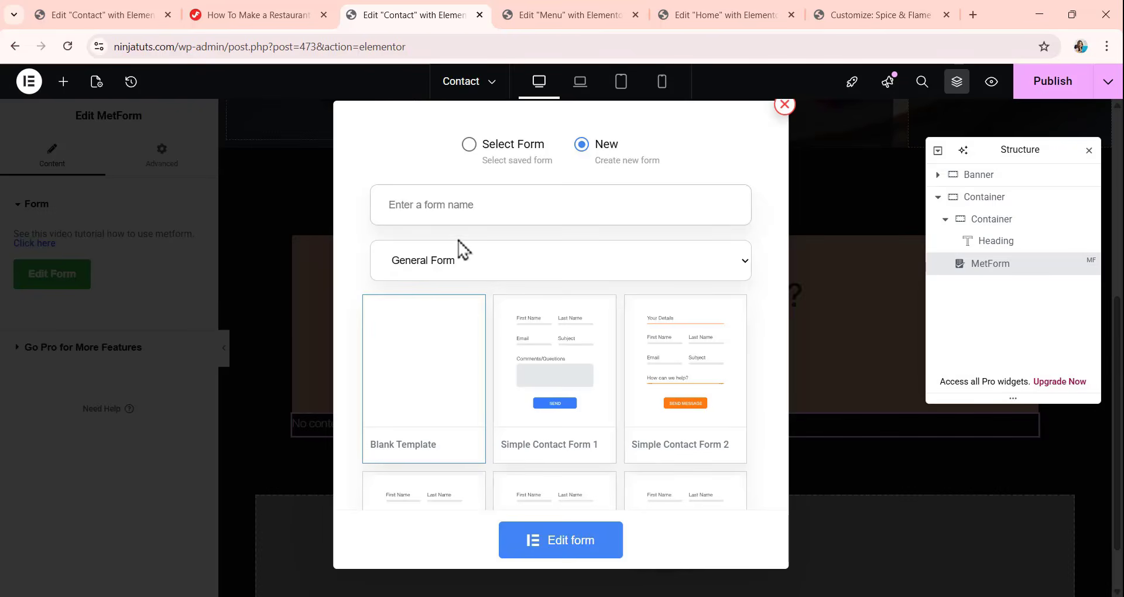
pyautogui.write('FE')
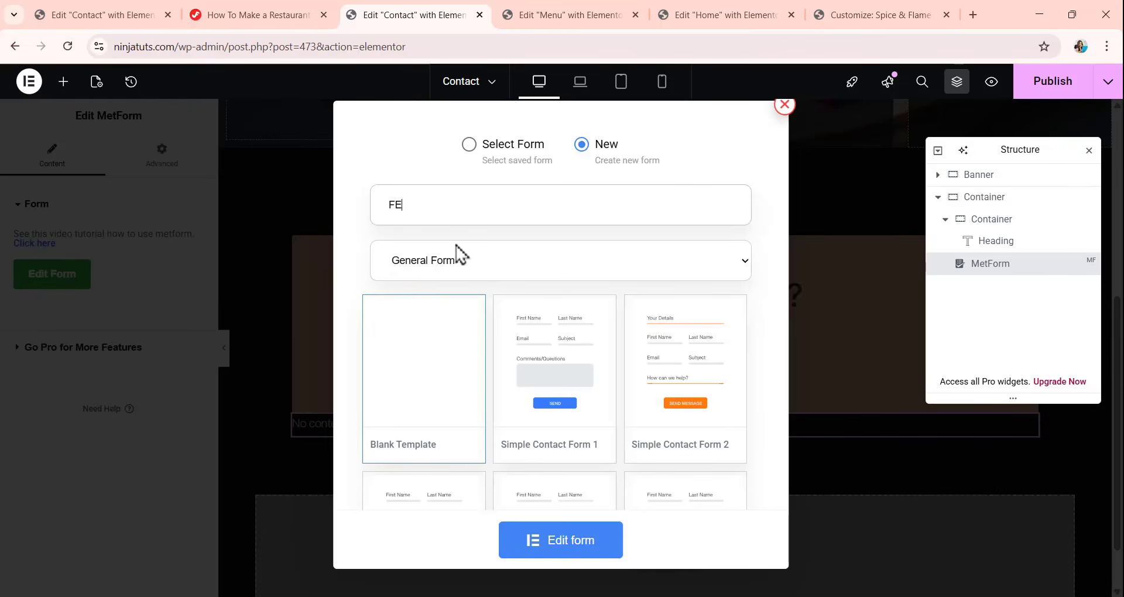
pyautogui.write('ASTO')
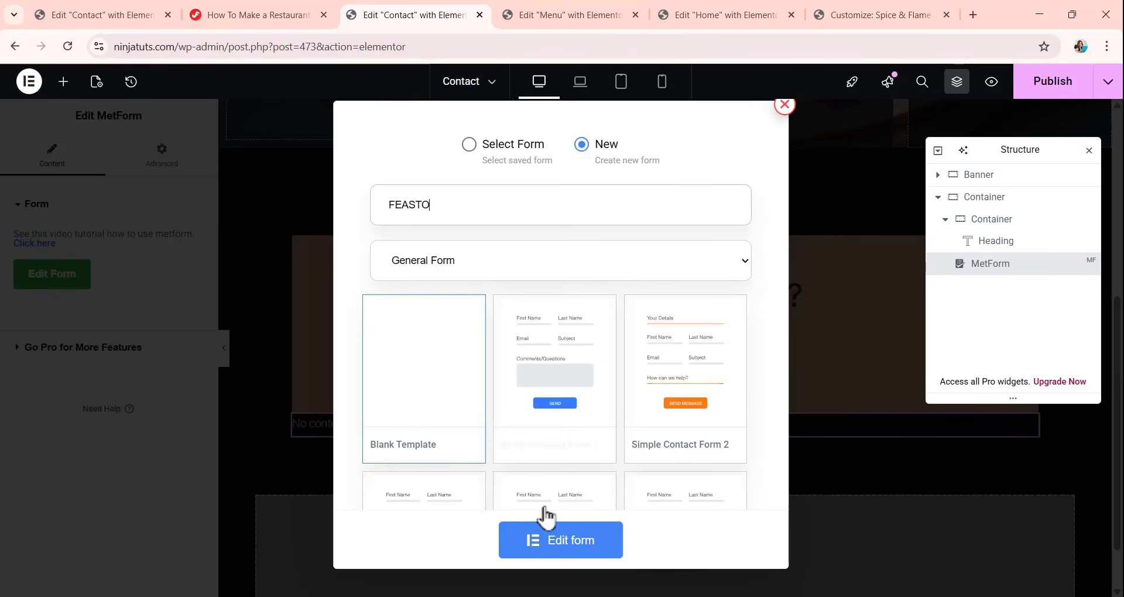
pyautogui.click(559, 548)
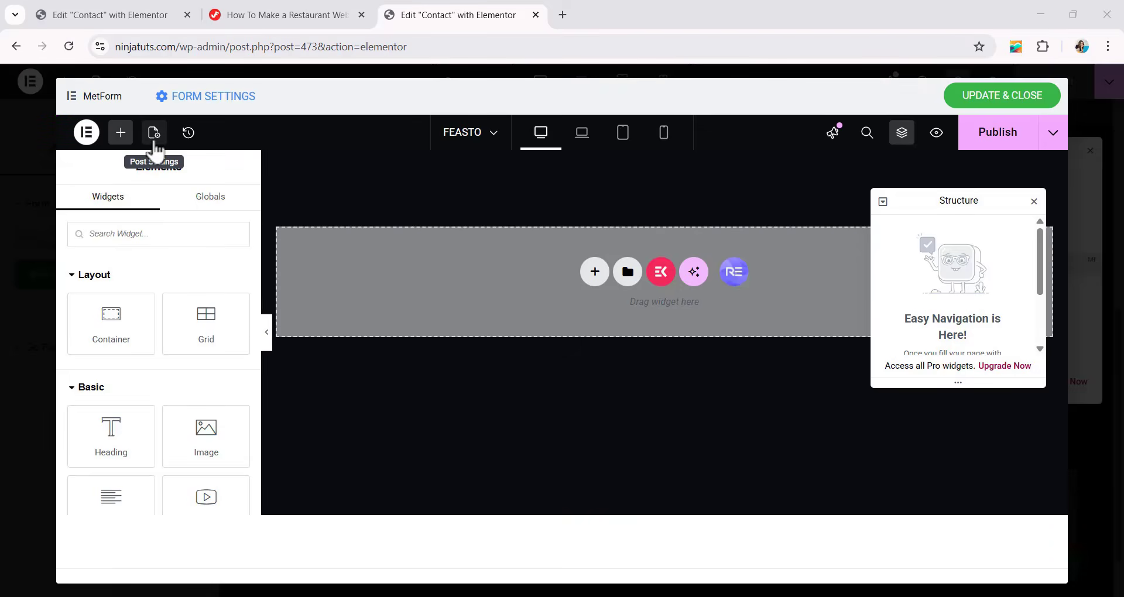
# Give the form's body a classic background in light gray F6F6F6.
pyautogui.click(154, 140)
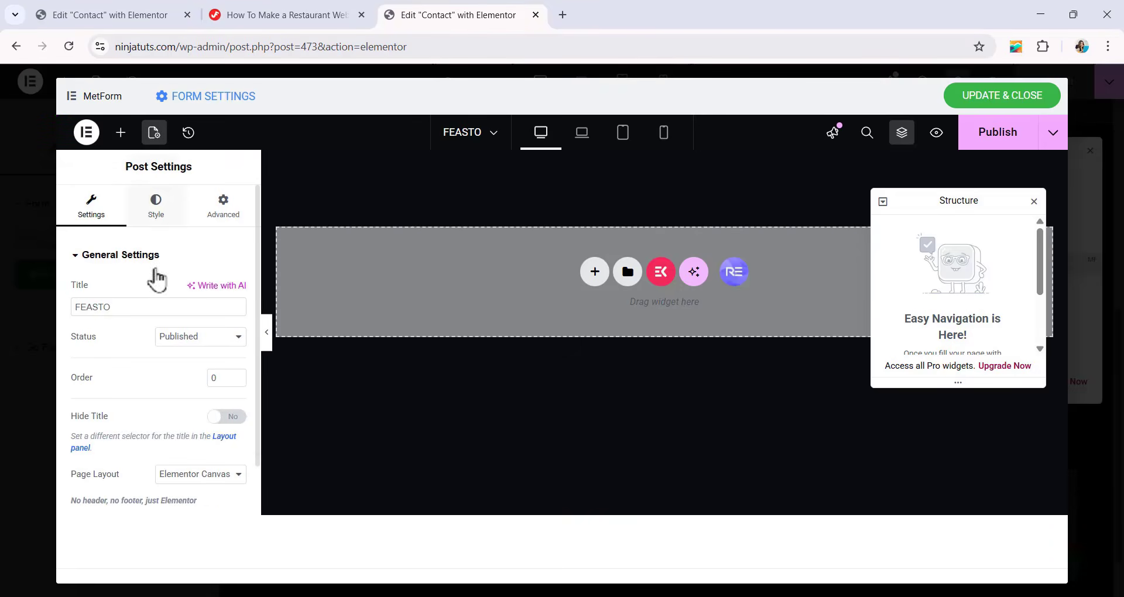
pyautogui.click(161, 214)
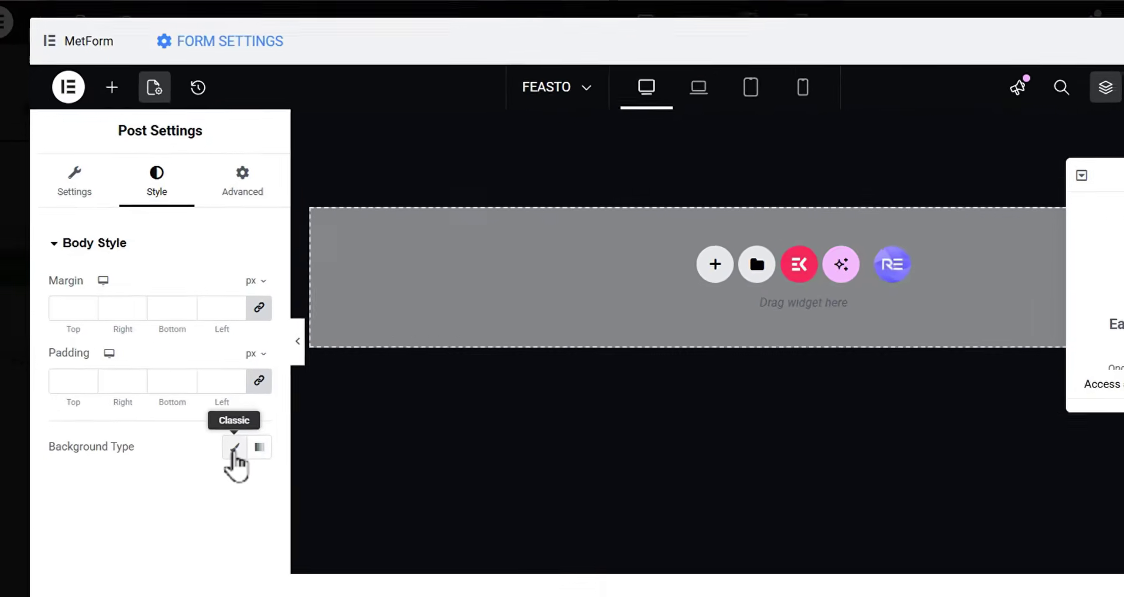
pyautogui.click(217, 416)
pyautogui.scroll(-2, 193, 413)
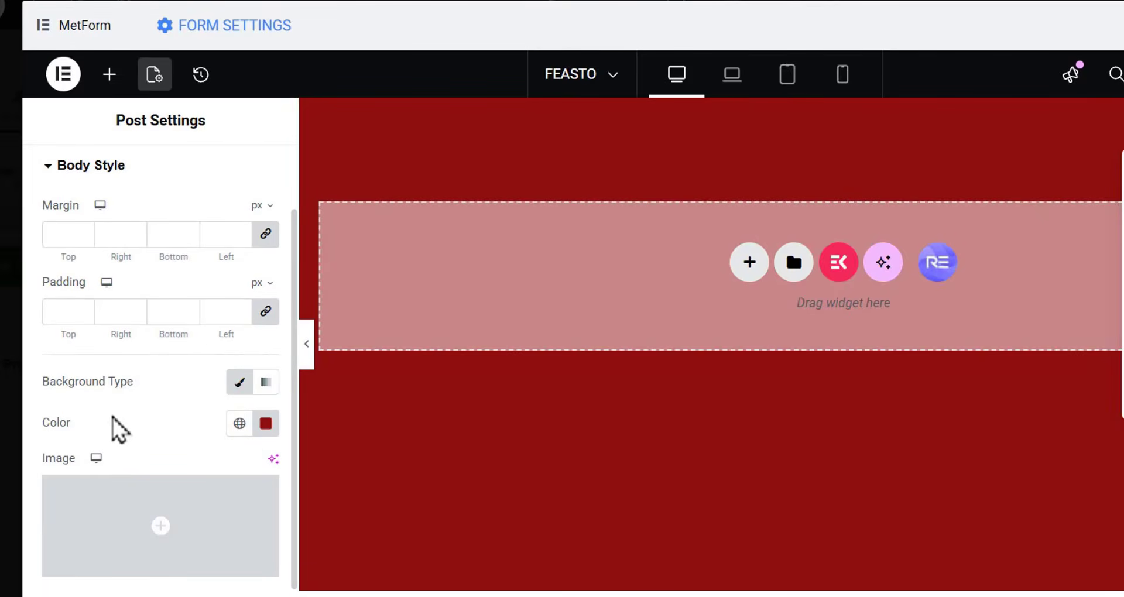
pyautogui.click(266, 423)
pyautogui.moveTo(364, 234); pyautogui.dragTo(152, 173)
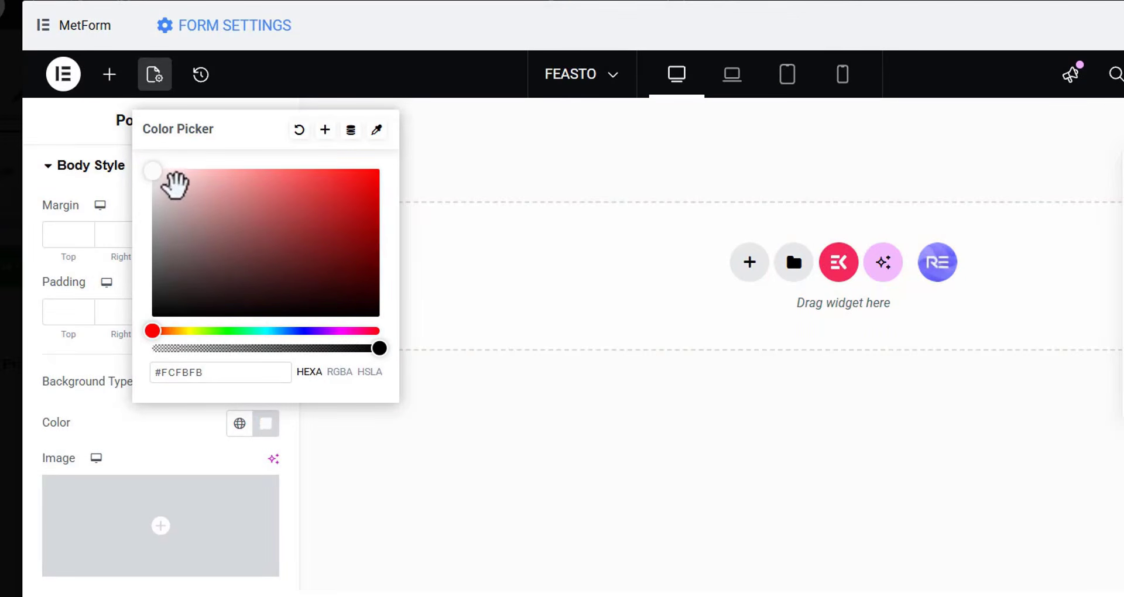
pyautogui.moveTo(155, 171)
pyautogui.mouseDown()
pyautogui.moveTo(195, 202)
pyautogui.moveTo(198, 245)
pyautogui.moveTo(165, 269)
pyautogui.moveTo(148, 211)
pyautogui.moveTo(151, 178)
pyautogui.moveTo(161, 184)
pyautogui.mouseUp()
pyautogui.click(549, 256)
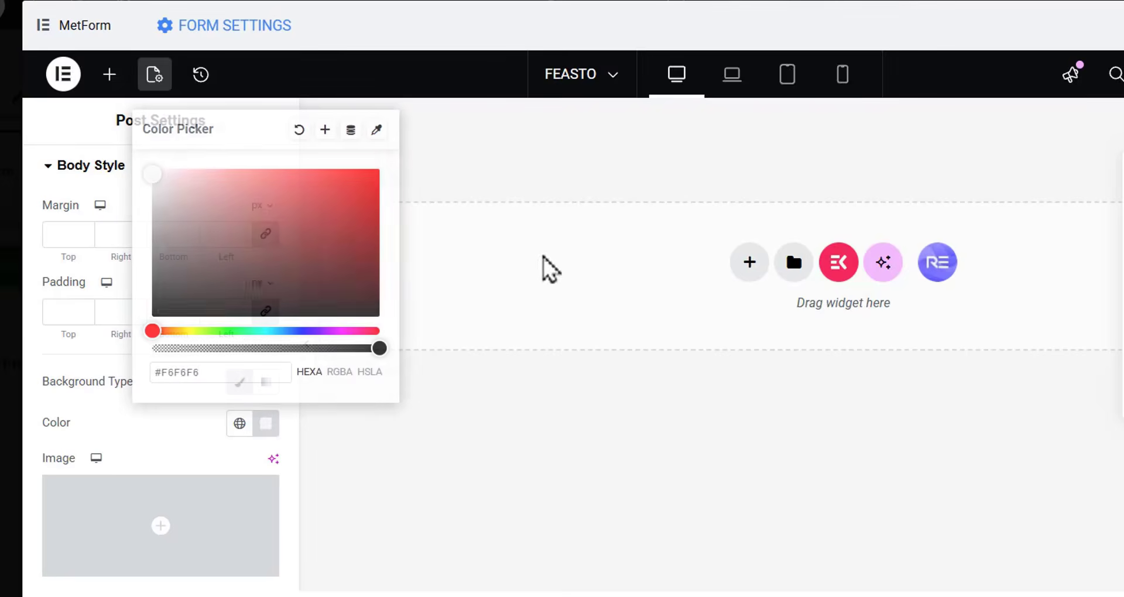
# Add a container to the blank form with full-width content and a downward column direction.
pyautogui.click(109, 75)
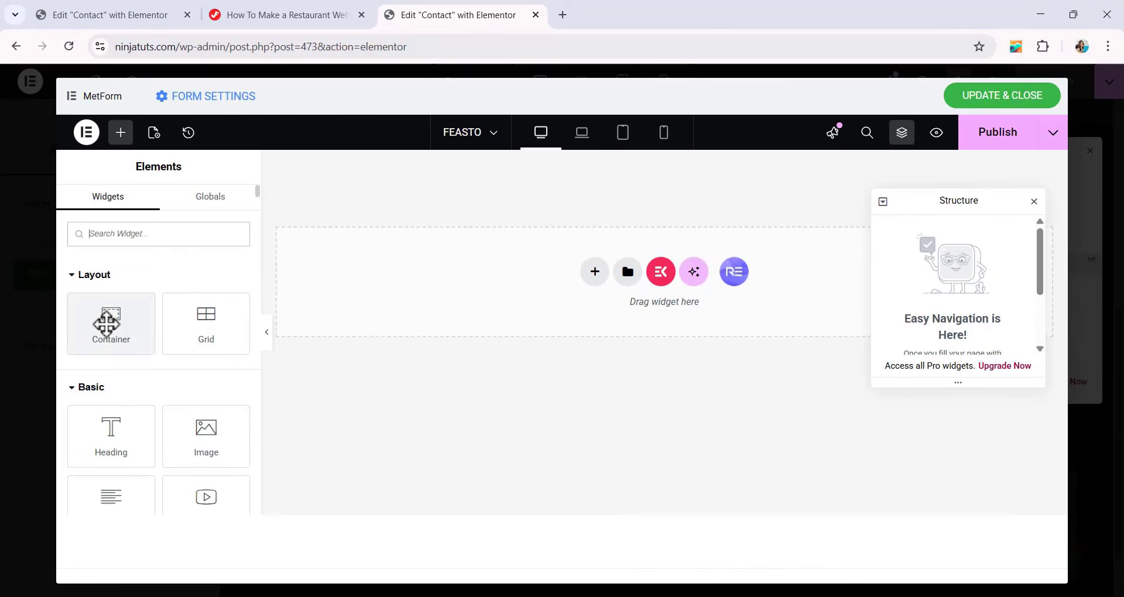
pyautogui.moveTo(105, 322); pyautogui.dragTo(610, 293)
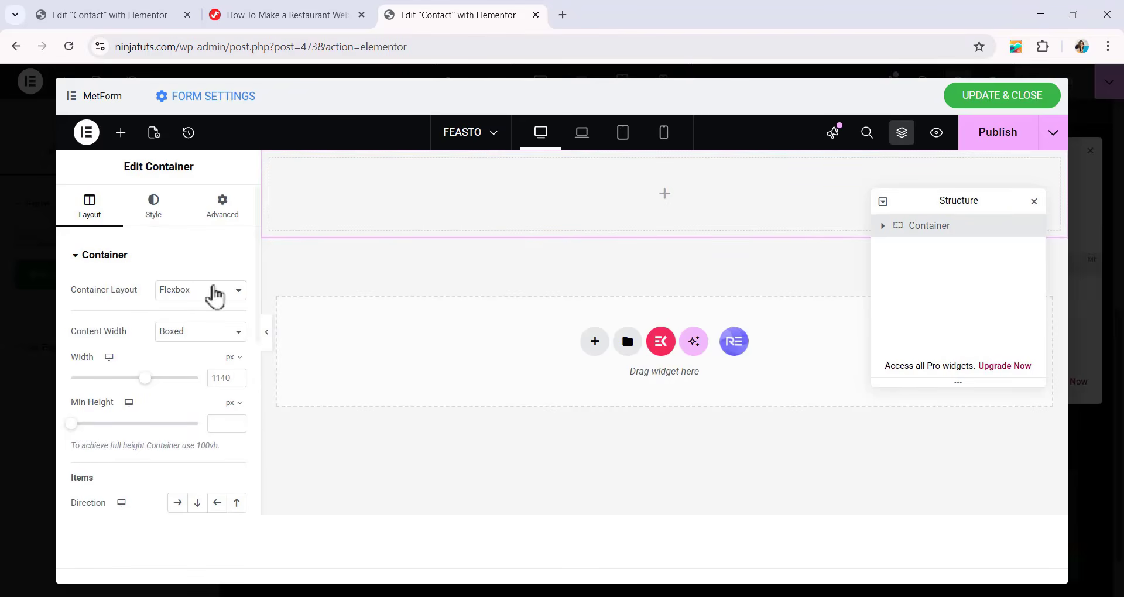
pyautogui.click(212, 344)
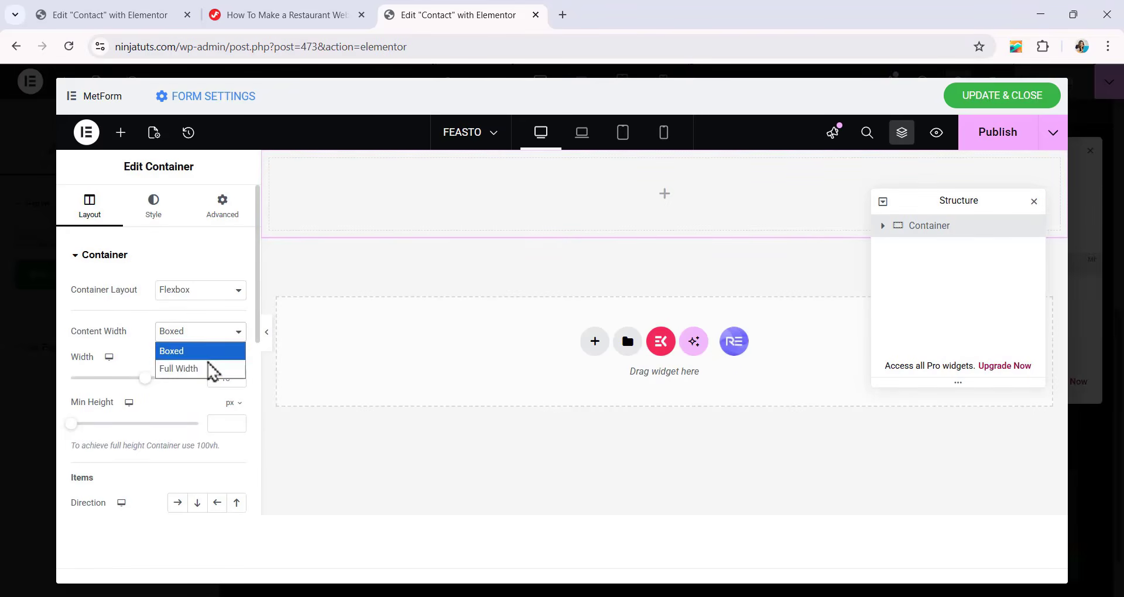
pyautogui.click(210, 367)
pyautogui.scroll(-1, 209, 367)
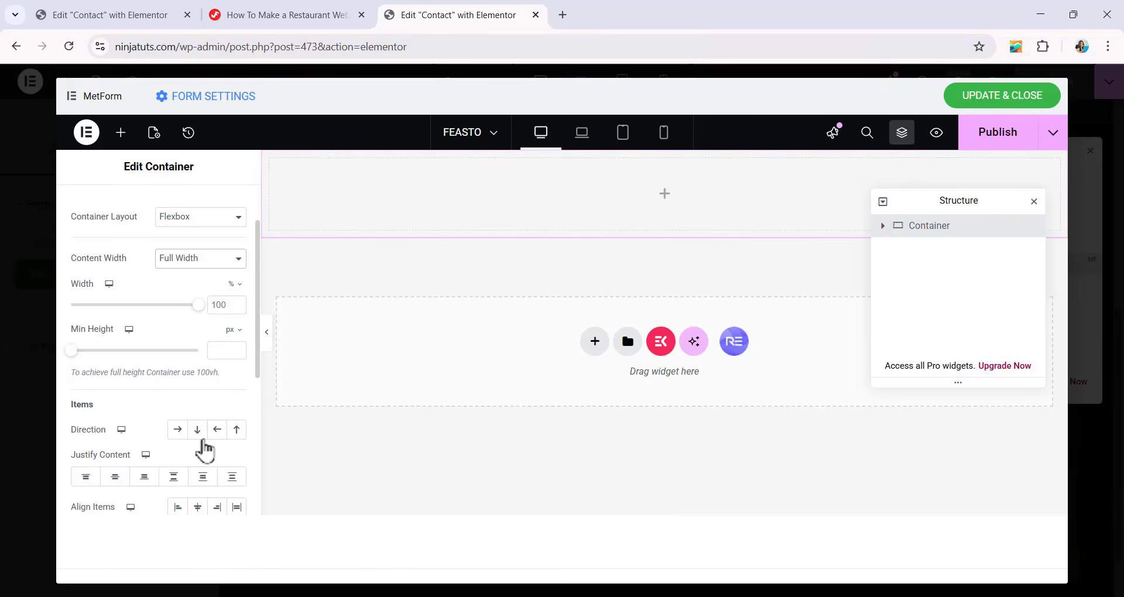
pyautogui.click(198, 433)
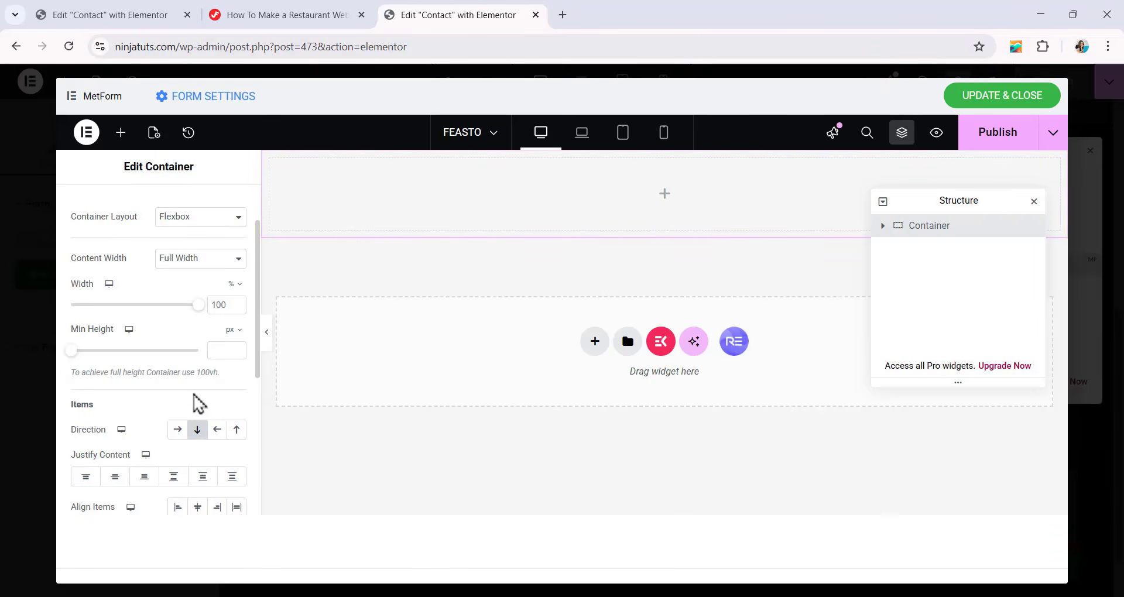
# Unlink the form container's padding values and set the padding to 0 on all sides.
pyautogui.scroll(1, 199, 375)
pyautogui.click(233, 218)
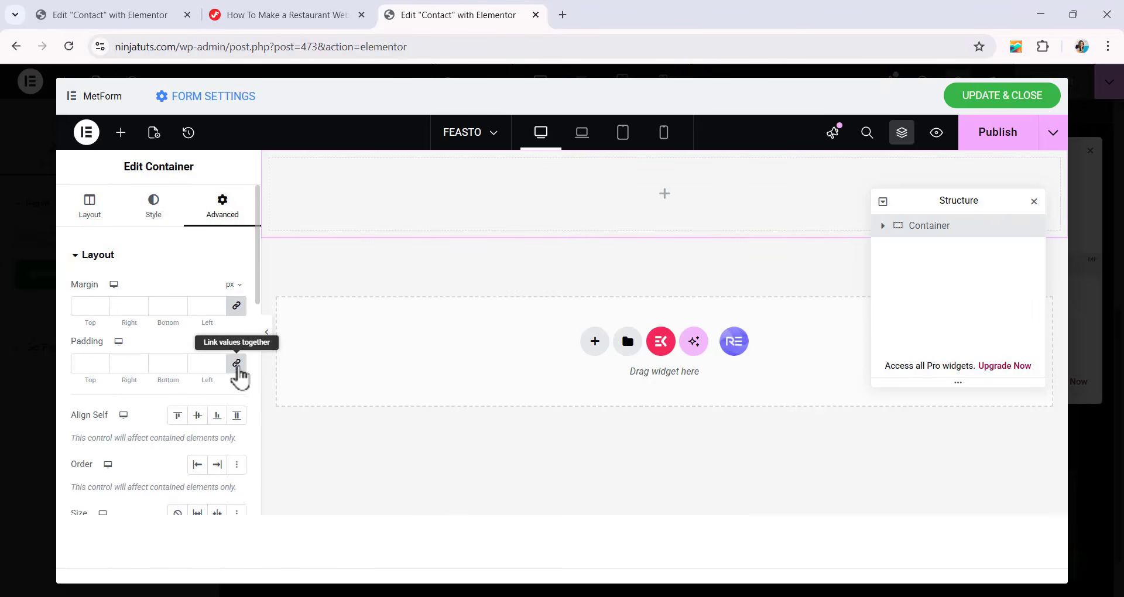
pyautogui.click(236, 364)
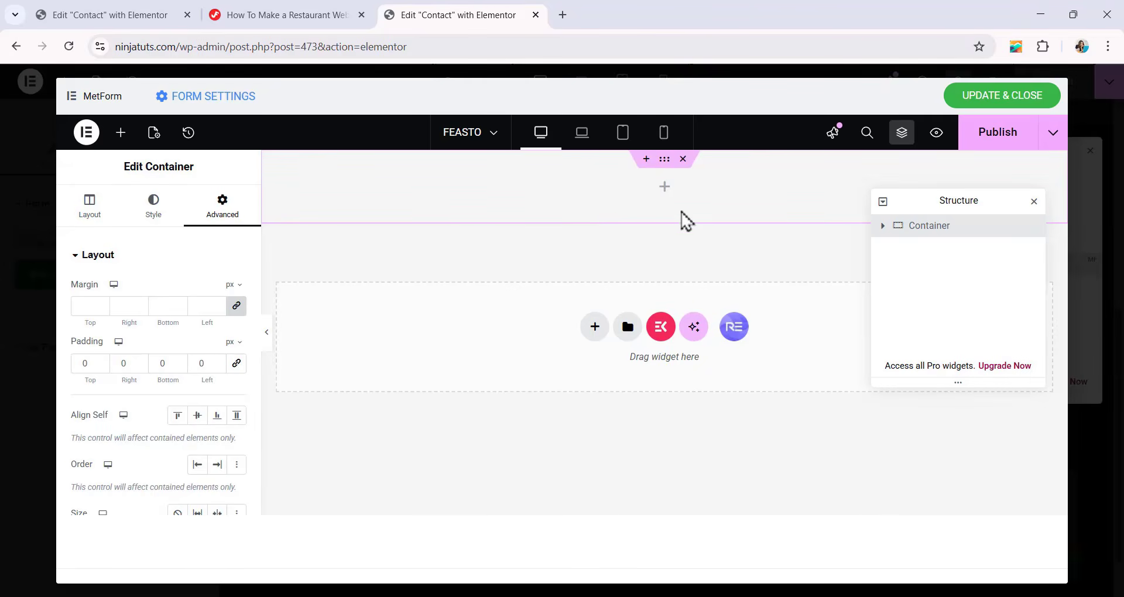
# Nest a container named Item inside the form container, with full-width content and column and row gaps of 0 px.
pyautogui.click(120, 133)
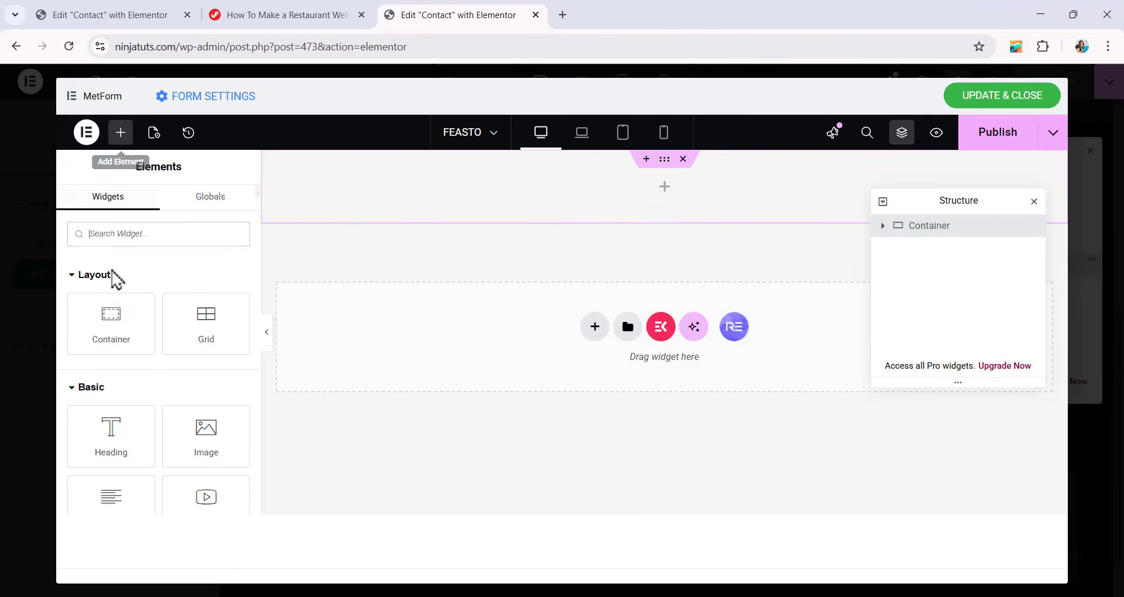
pyautogui.moveTo(106, 340); pyautogui.dragTo(682, 216)
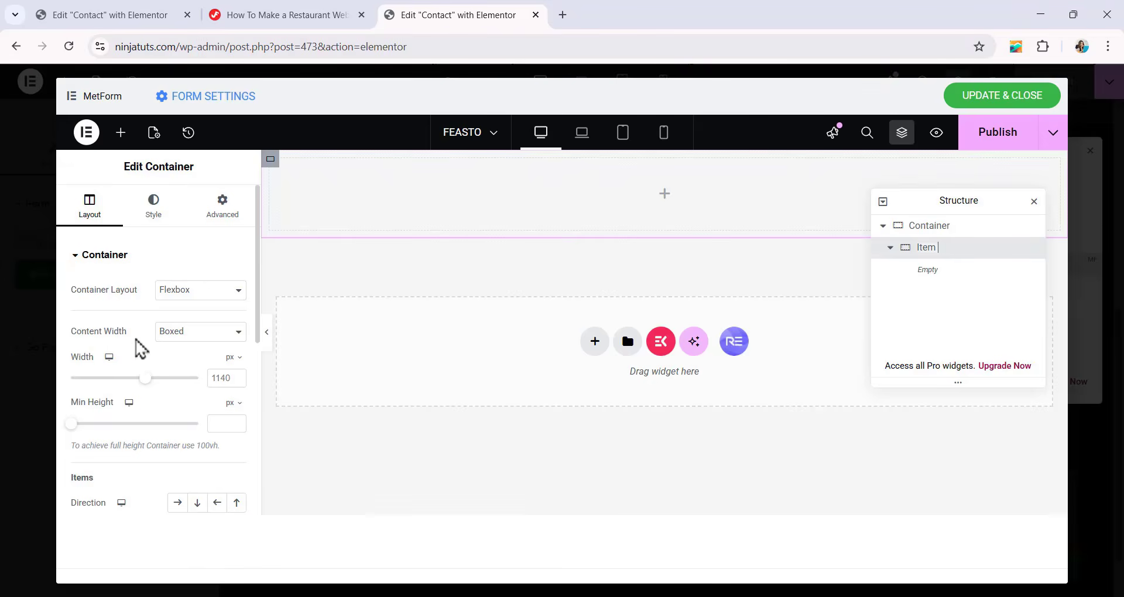
pyautogui.click(187, 344)
pyautogui.click(195, 370)
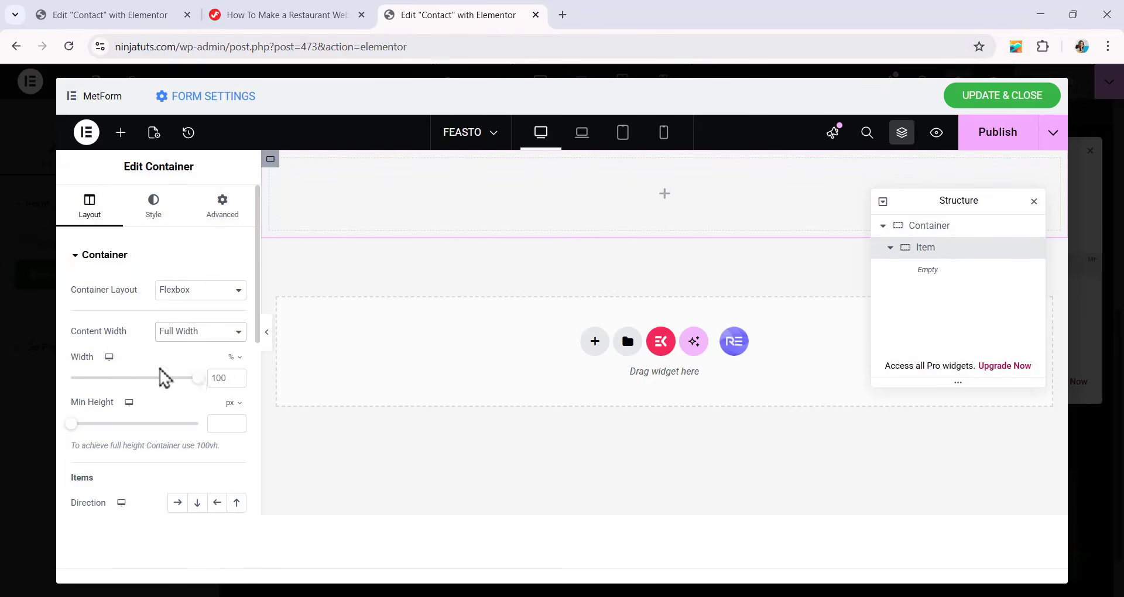
pyautogui.scroll(-3, 160, 381)
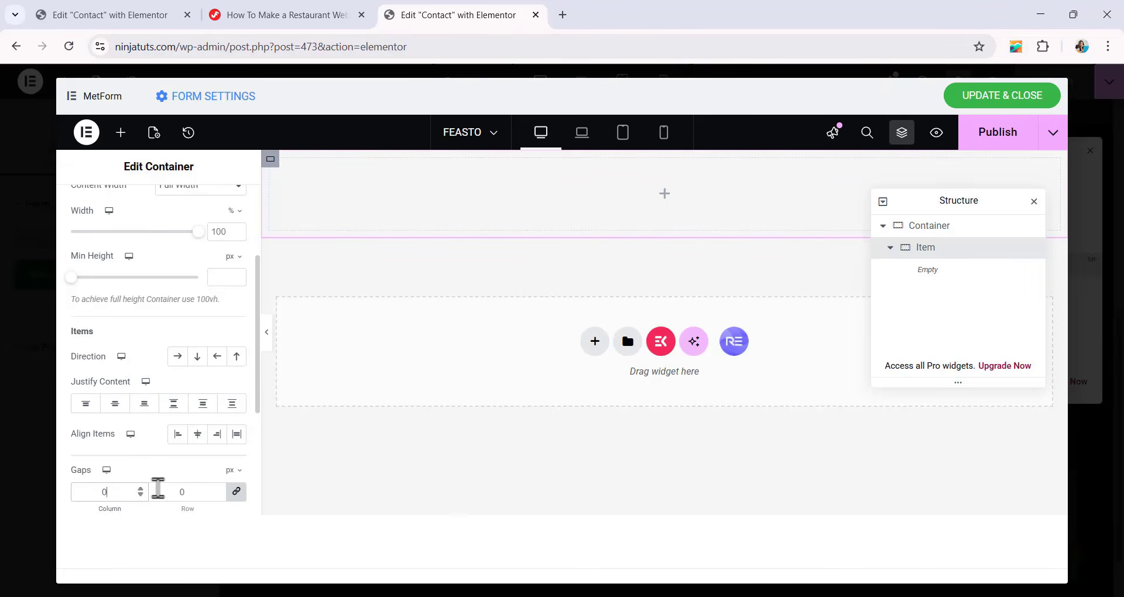
pyautogui.scroll(3, 170, 413)
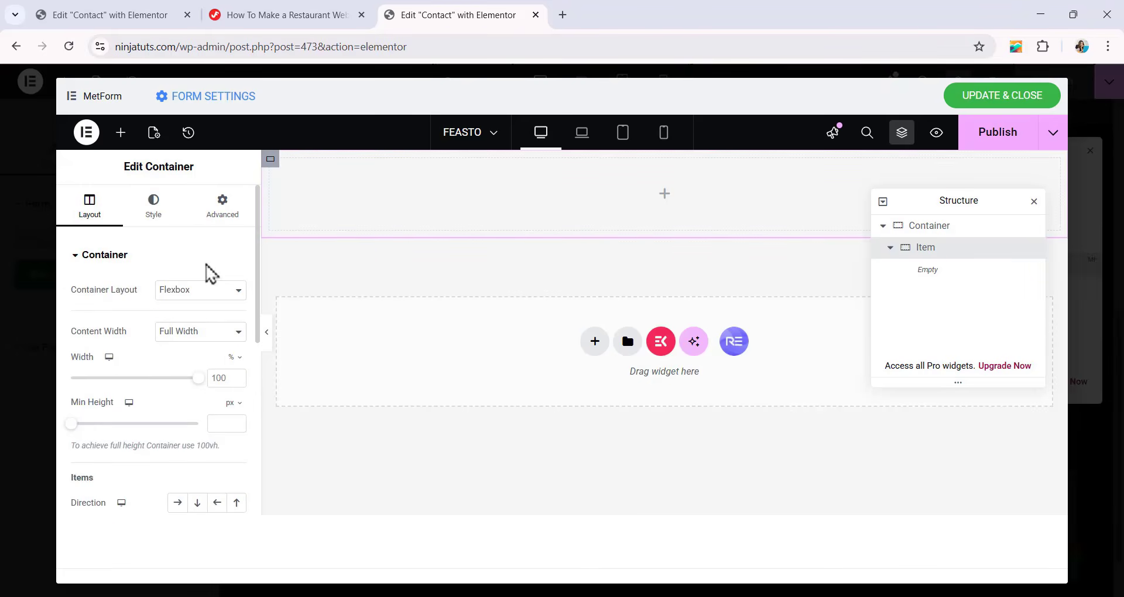
# Unlink the Item container's margin and padding, setting a 12 px bottom margin and 0 padding on all sides.
pyautogui.click(227, 212)
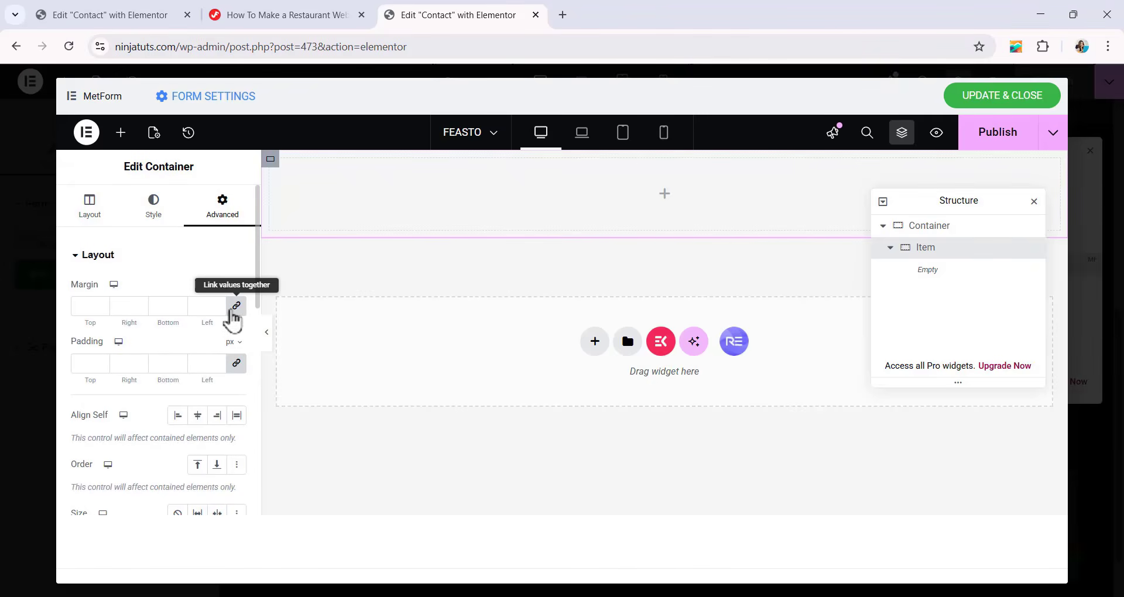
pyautogui.click(236, 310)
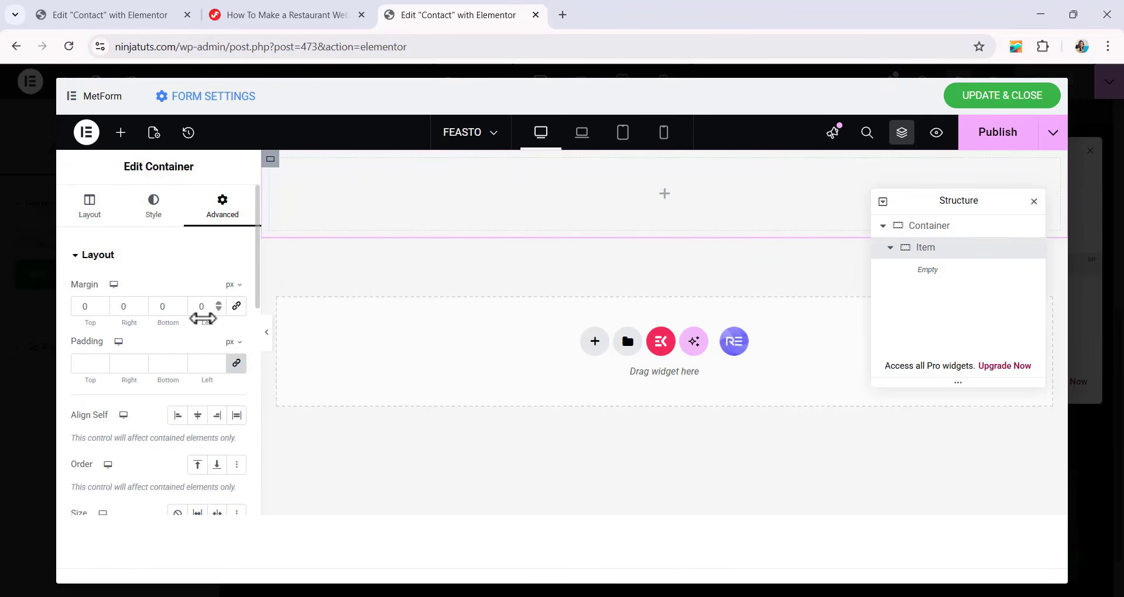
pyautogui.doubleClick(164, 307)
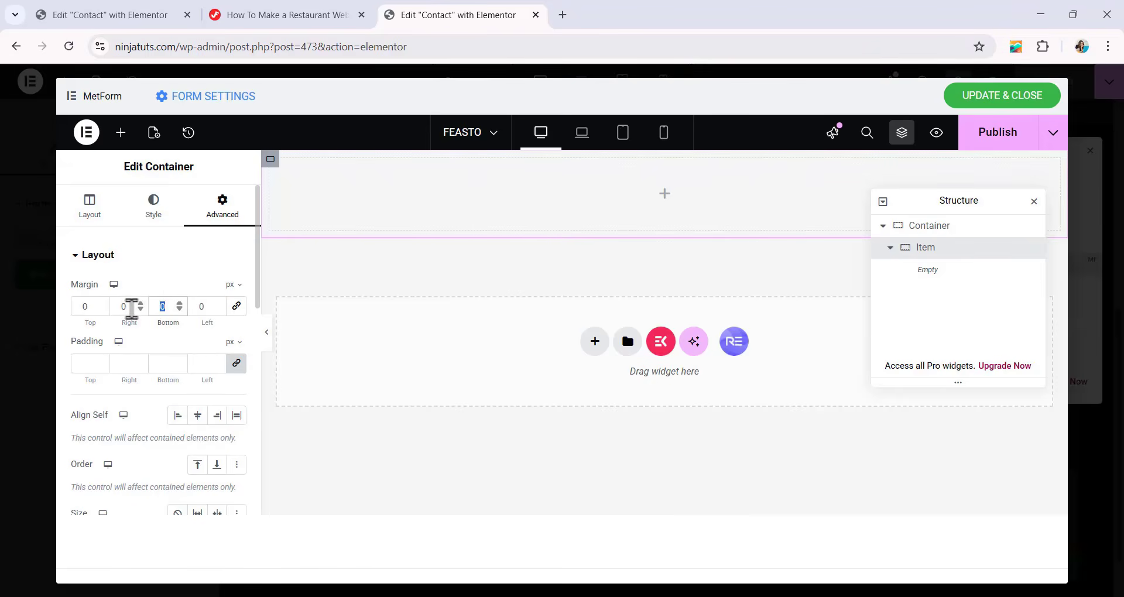
pyautogui.write('12')
pyautogui.scroll(-1, 149, 281)
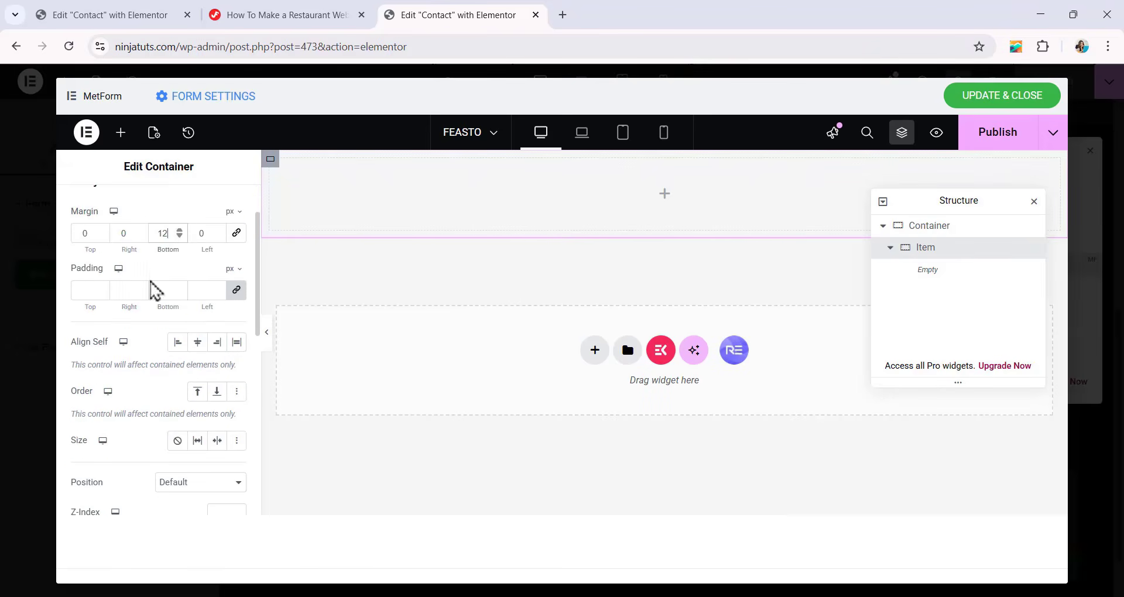
pyautogui.click(236, 290)
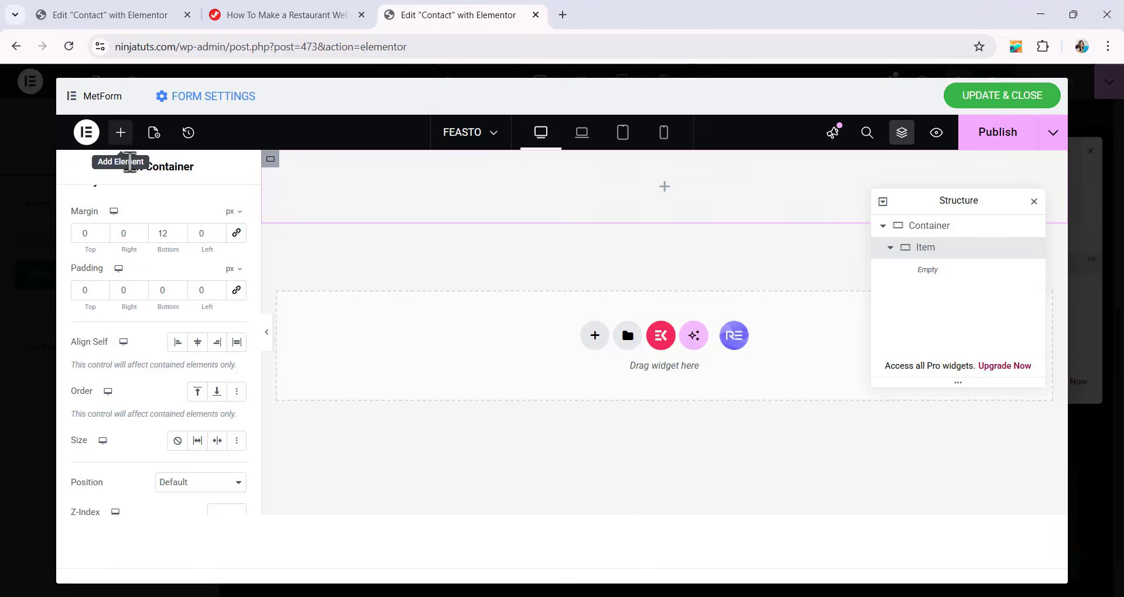
# Add a MetForm Text field to the Item container and turn off its label.
pyautogui.click(120, 133)
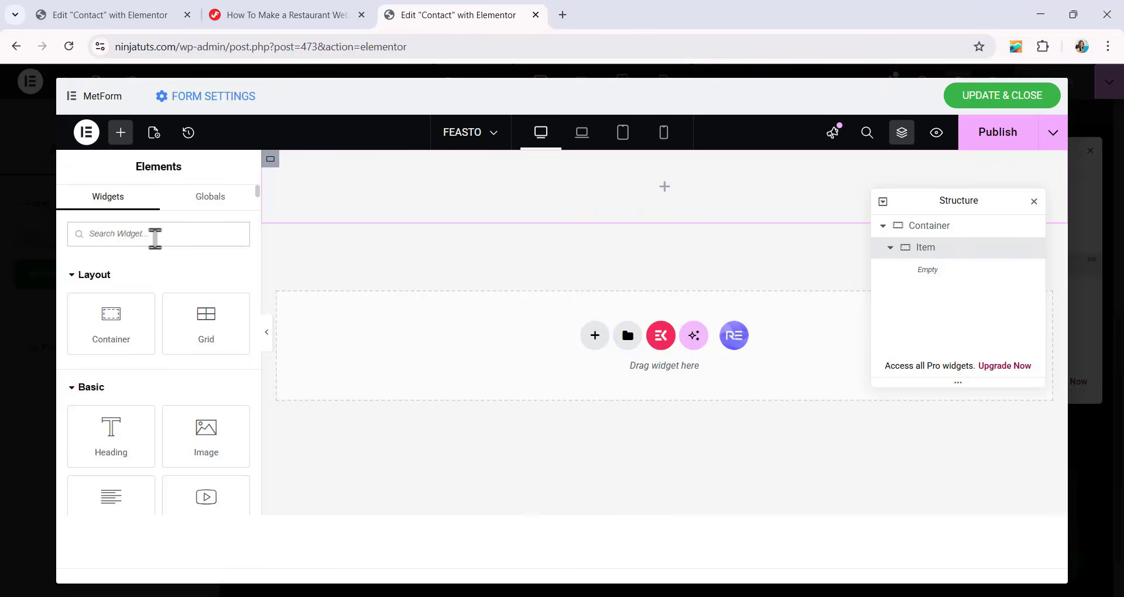
pyautogui.write('text')
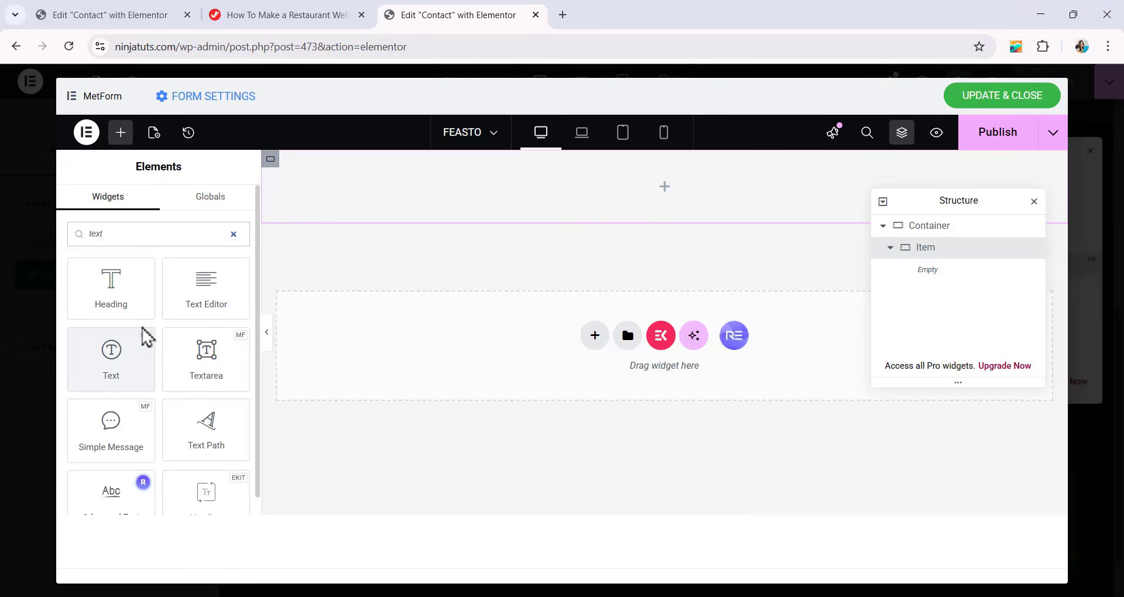
pyautogui.moveTo(113, 367); pyautogui.dragTo(629, 195)
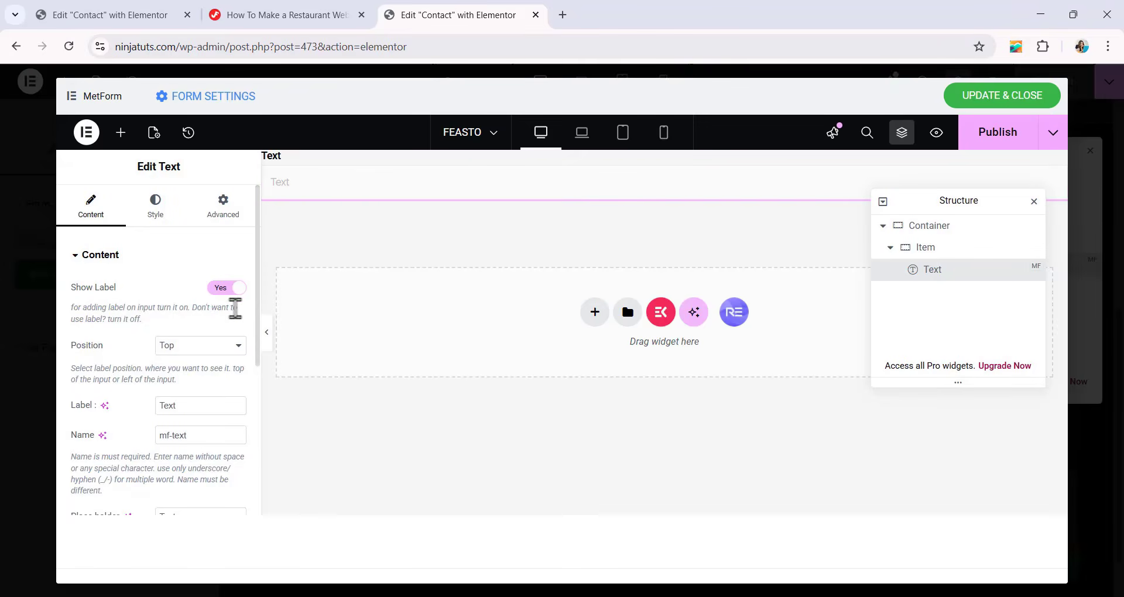
pyautogui.click(240, 290)
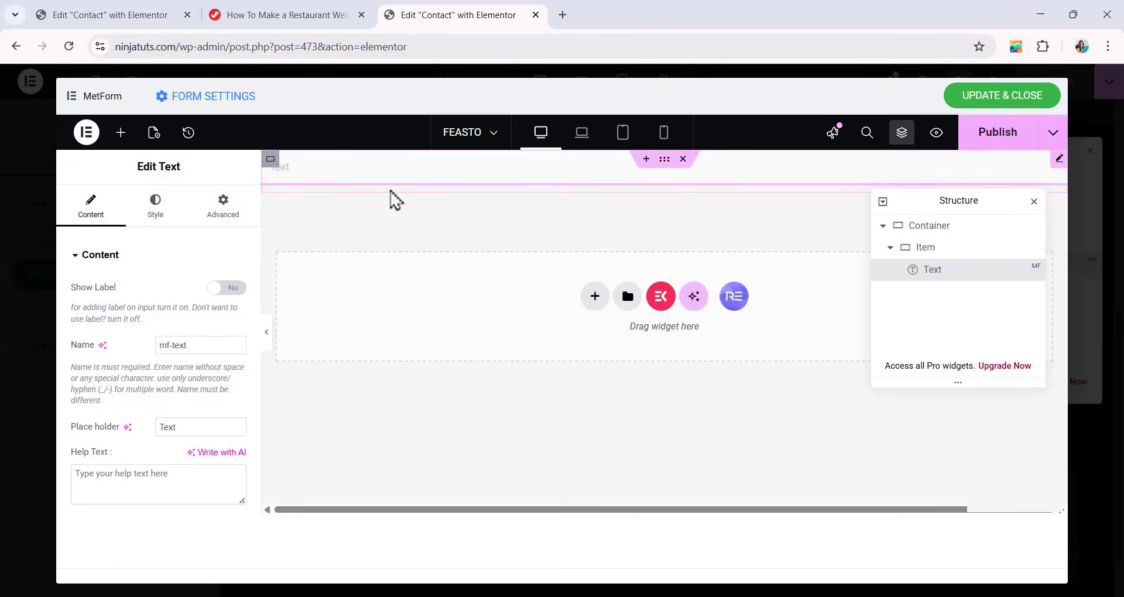
pyautogui.scroll(-1, 186, 360)
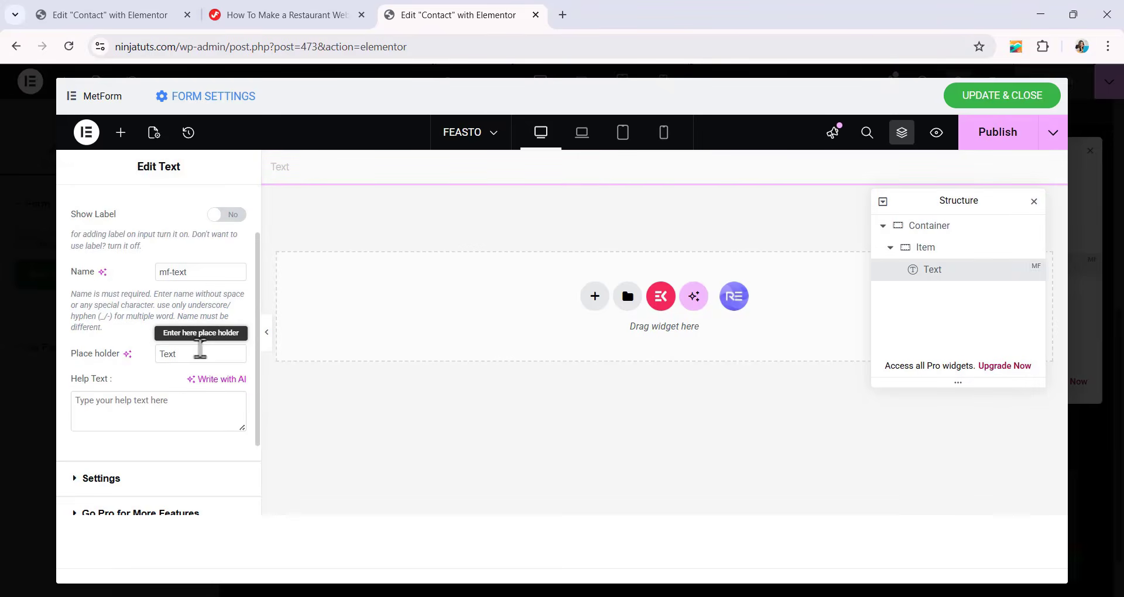
# Set the Text field's placeholder to "Your name".
pyautogui.doubleClick(187, 354)
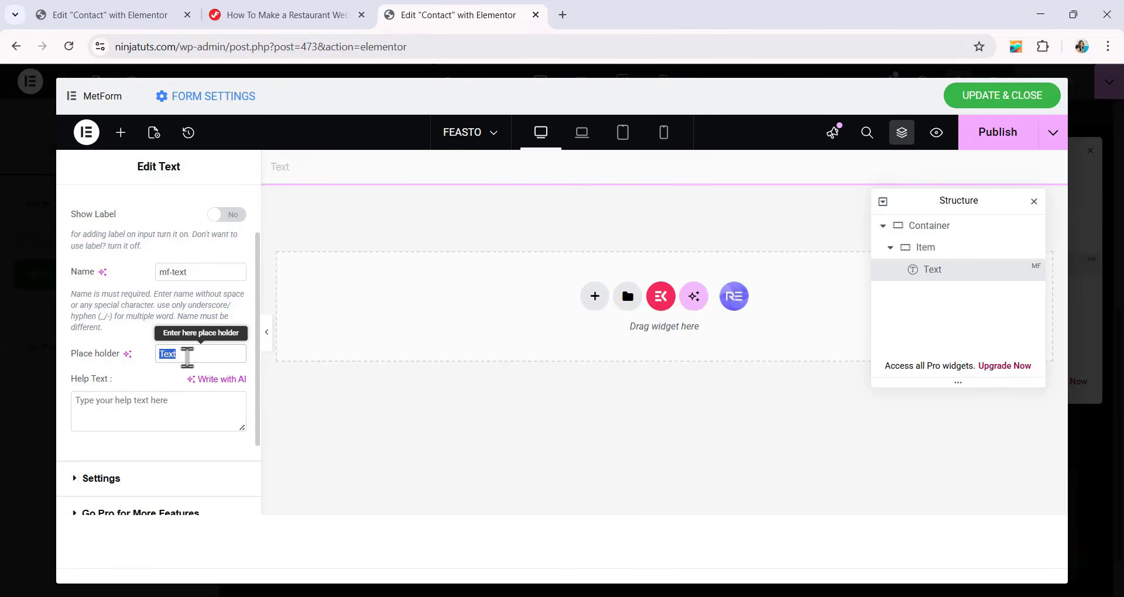
pyautogui.write('Your name')
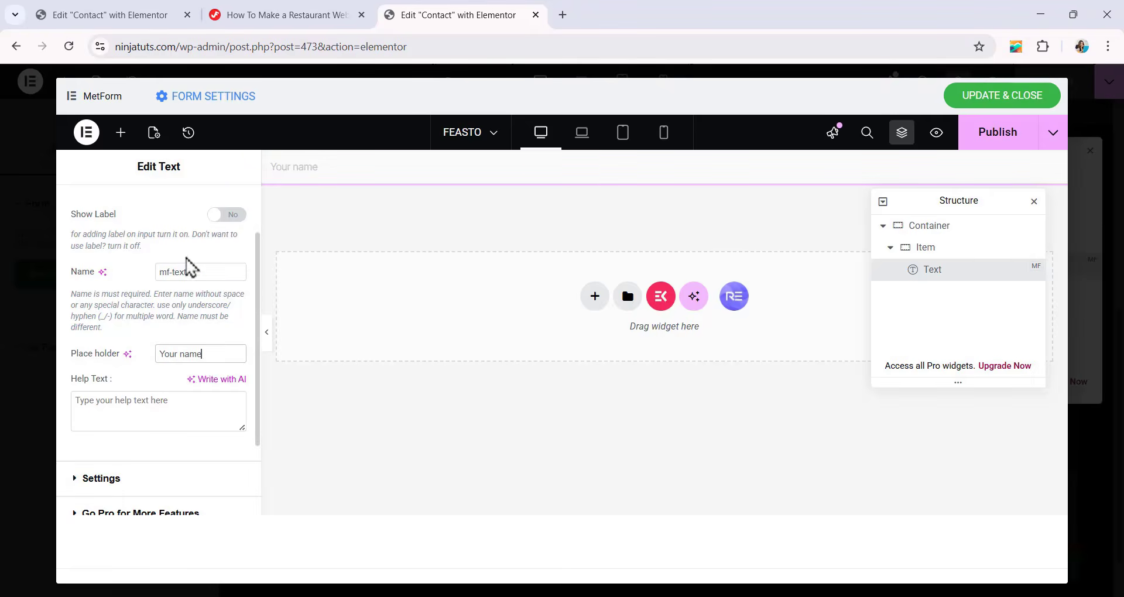
pyautogui.scroll(2, 187, 268)
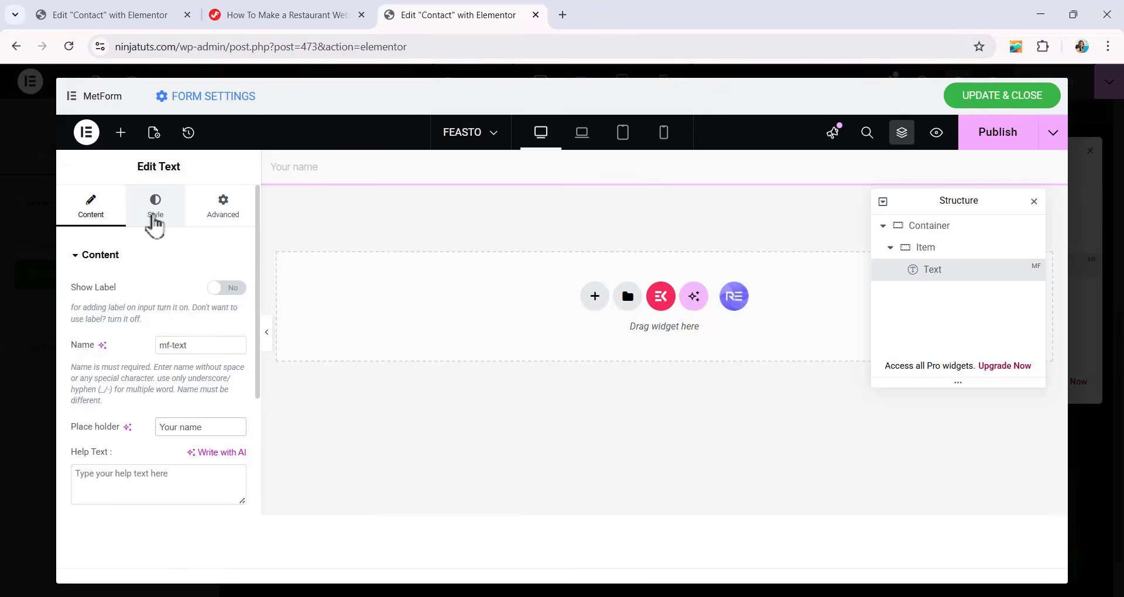
# Style the Text field's input with 15 px padding and 0 px margin on all sides.
pyautogui.click(155, 211)
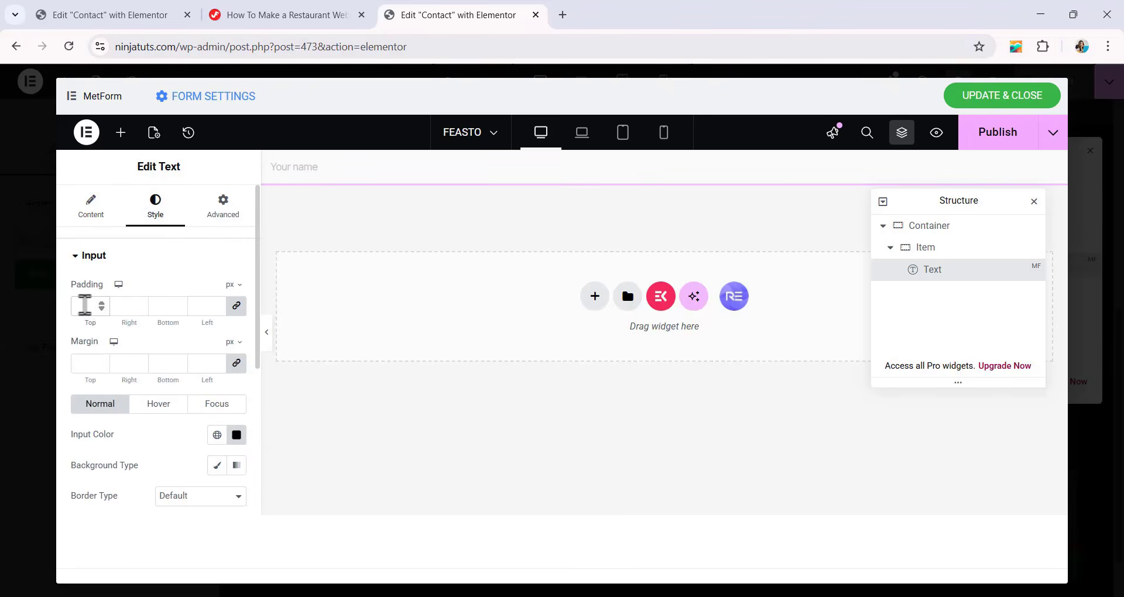
pyautogui.click(84, 304)
pyautogui.write('15')
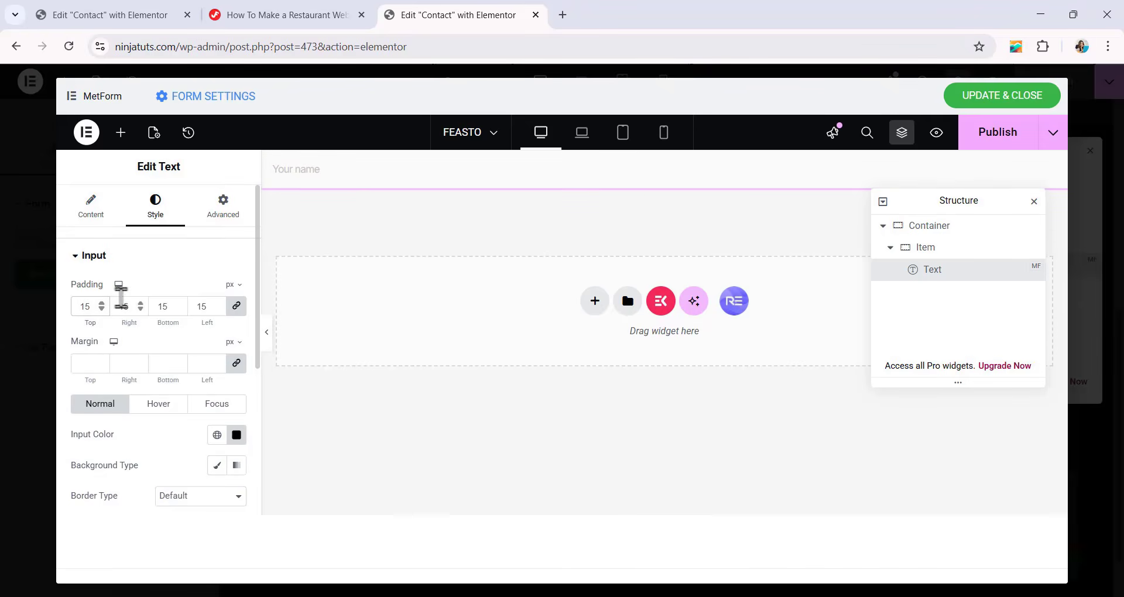
# Set the Text field's normal input color to #333333.
pyautogui.scroll(-1, 125, 302)
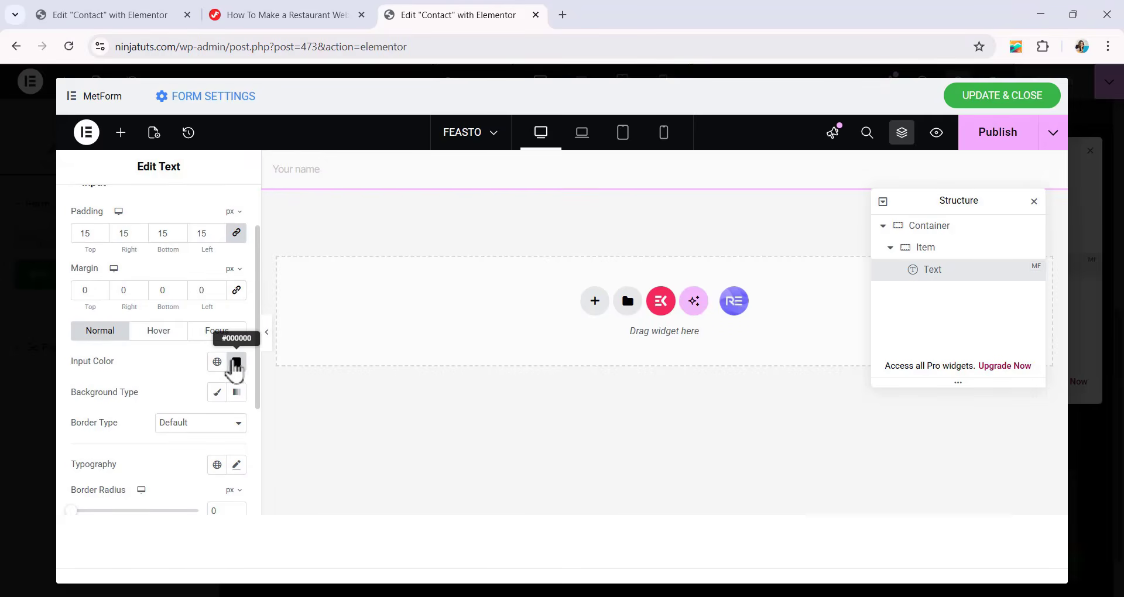
pyautogui.click(236, 363)
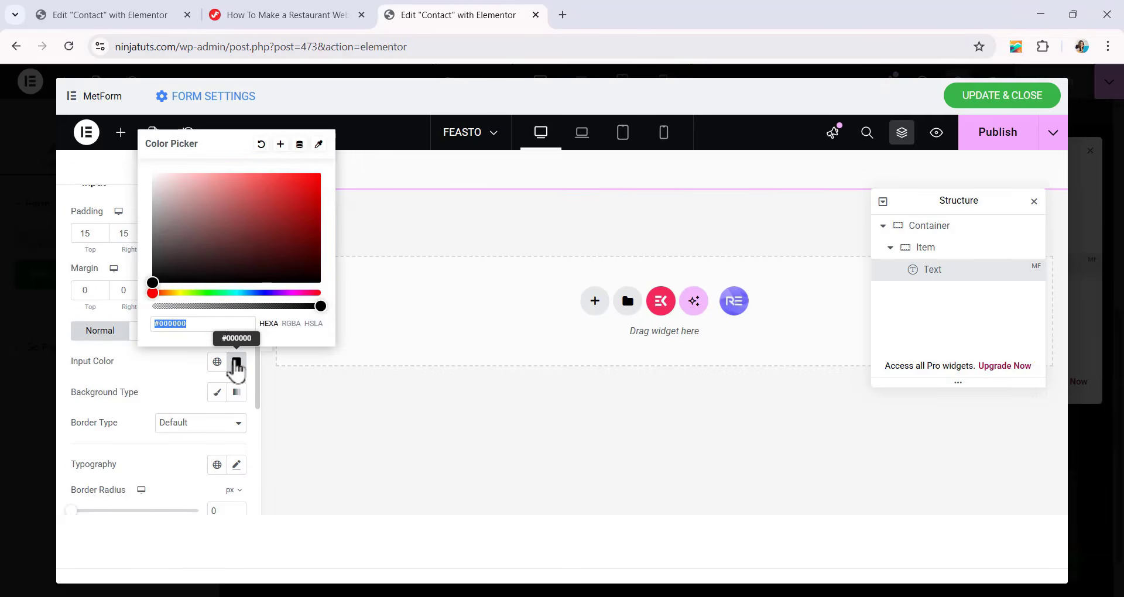
pyautogui.write('333333')
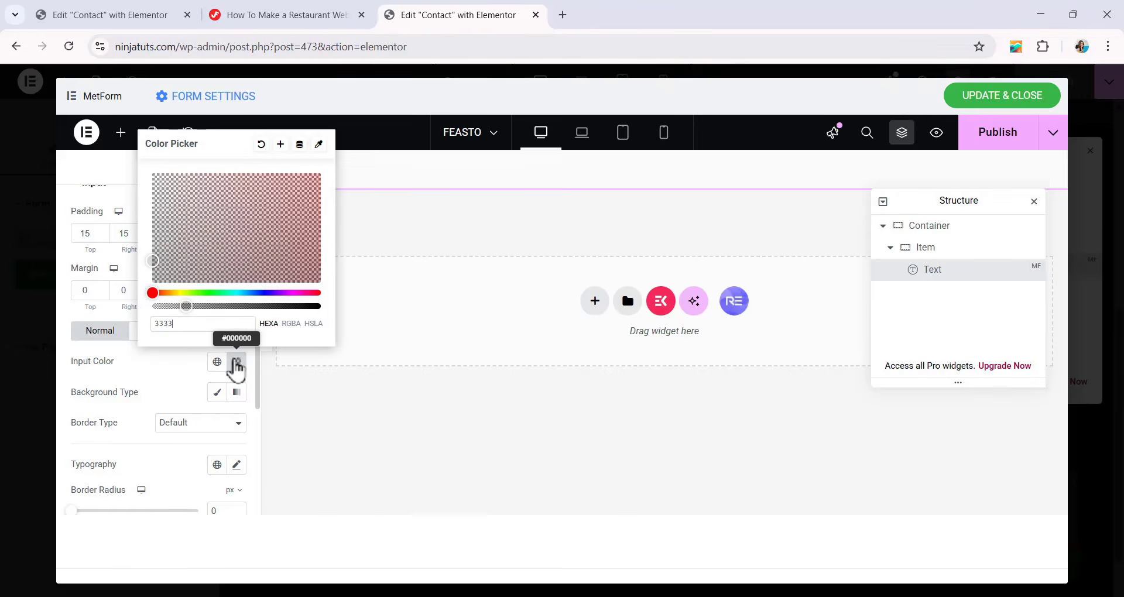
pyautogui.click(180, 366)
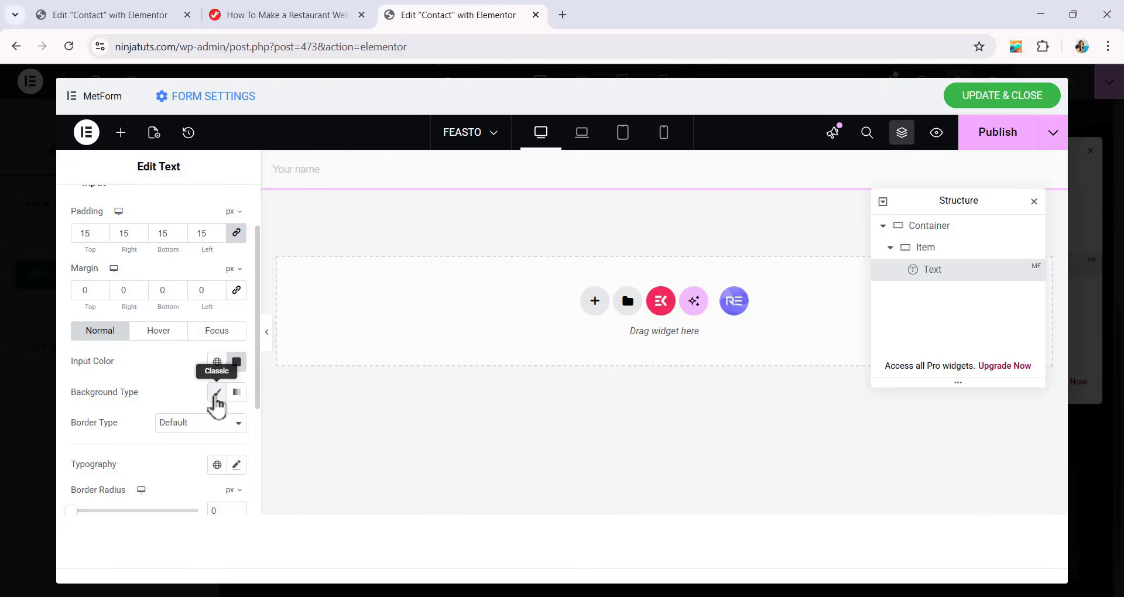
# Give the Text field's input a classic background with the transparent color C0252500.
pyautogui.click(215, 394)
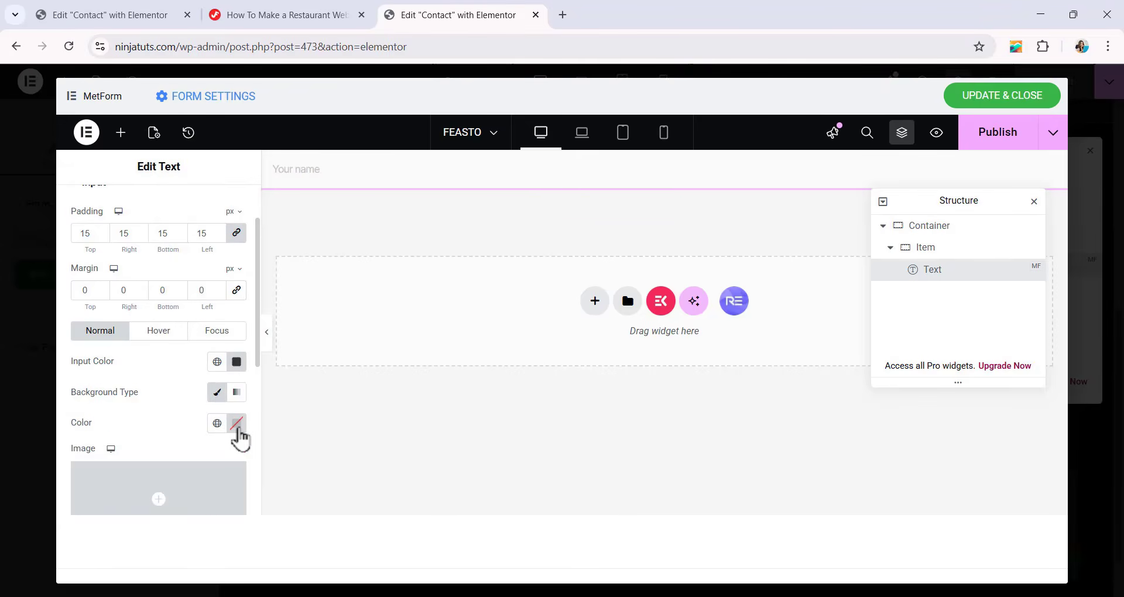
pyautogui.click(237, 423)
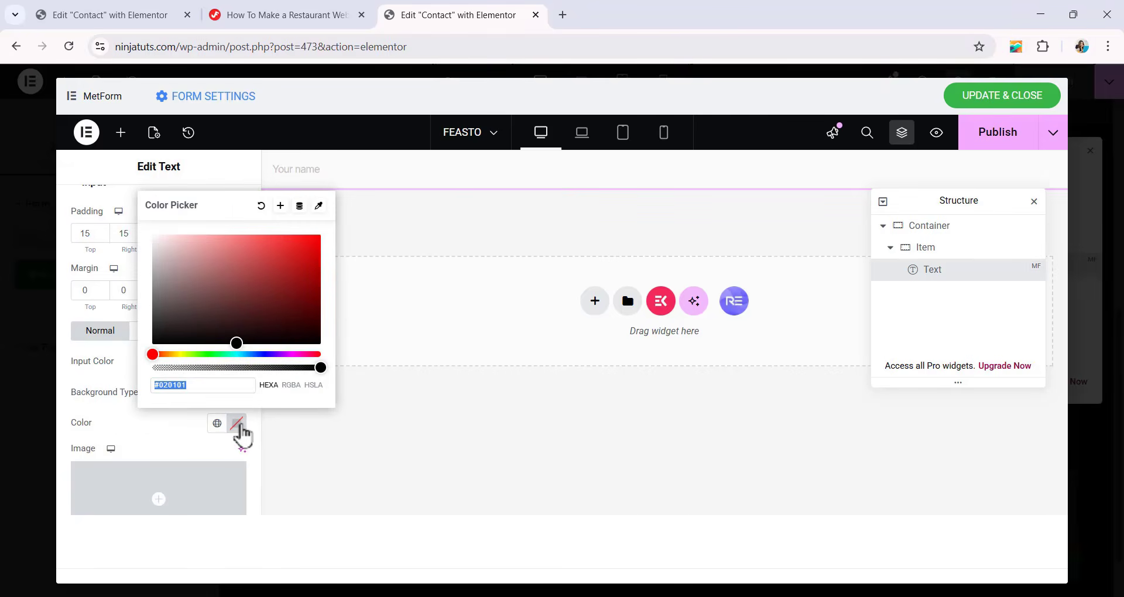
pyautogui.write('C')
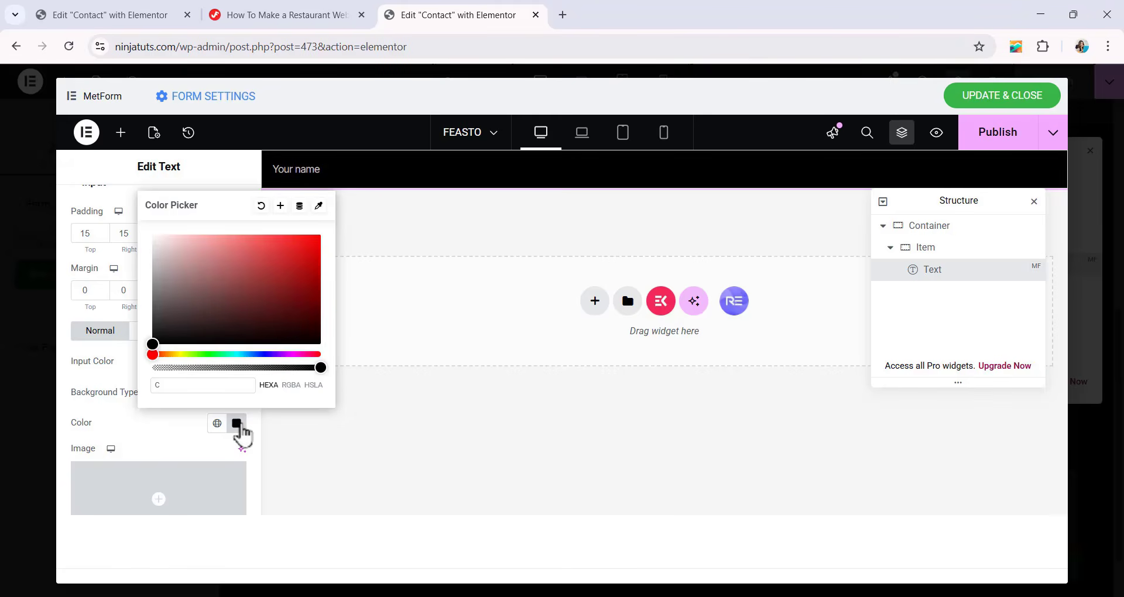
pyautogui.write('025')
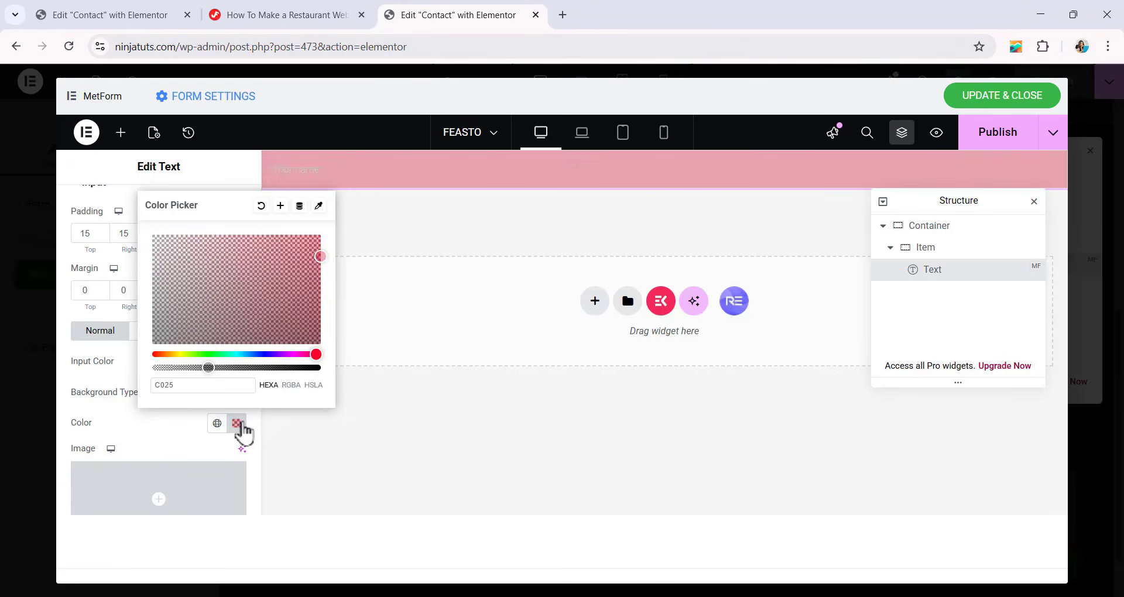
pyautogui.write('2500')
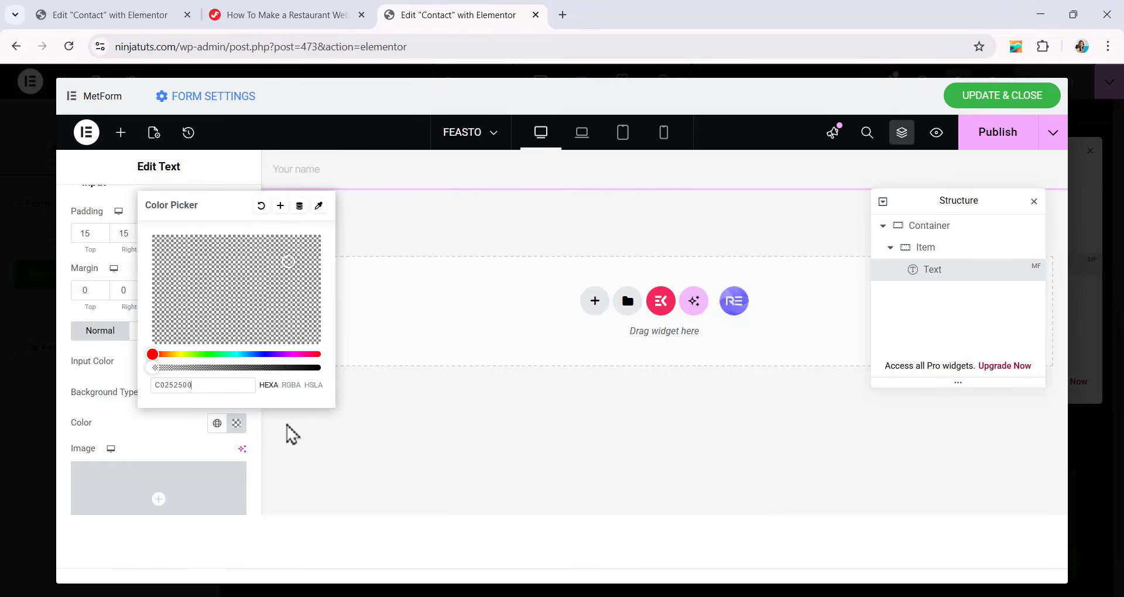
pyautogui.click(388, 419)
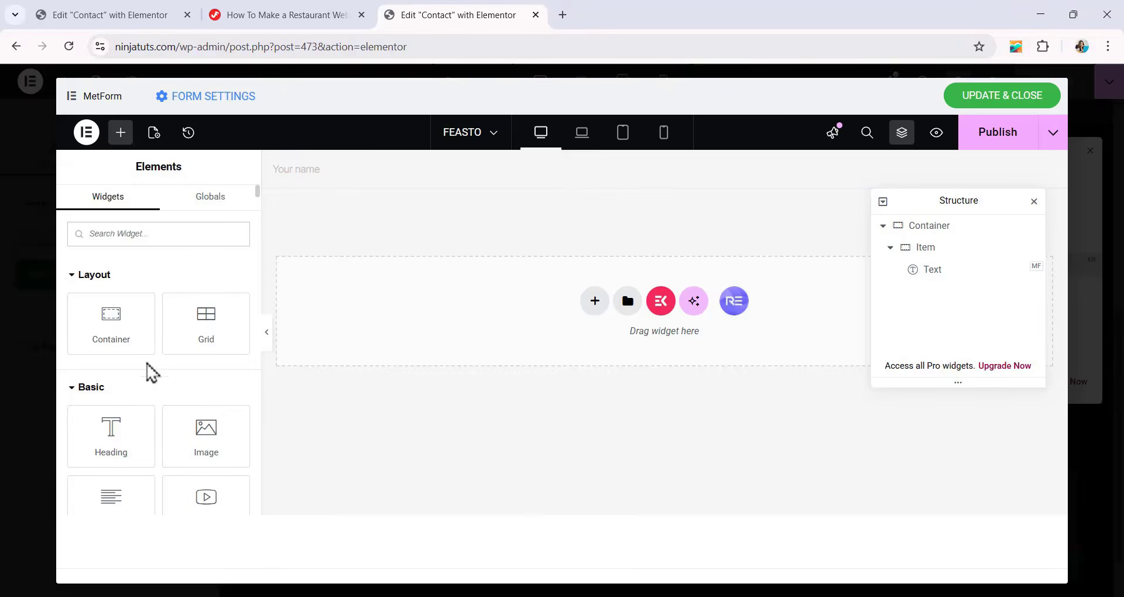
# Reselect the Text field and give its input a solid 1 px border on all sides in color 171717.
pyautogui.click(403, 175)
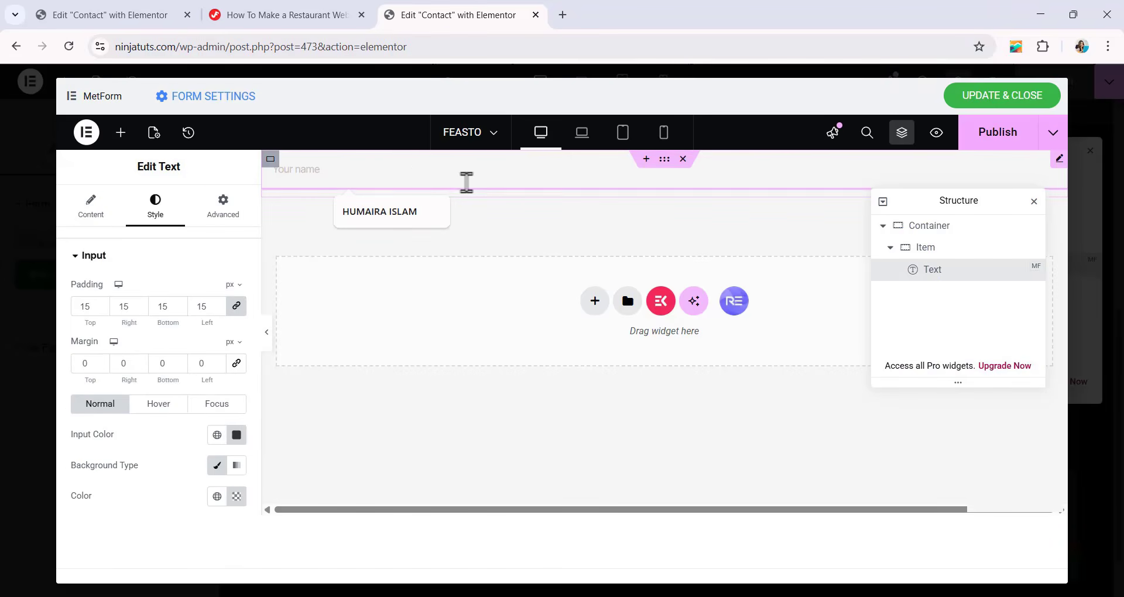
pyautogui.scroll(-5, 156, 381)
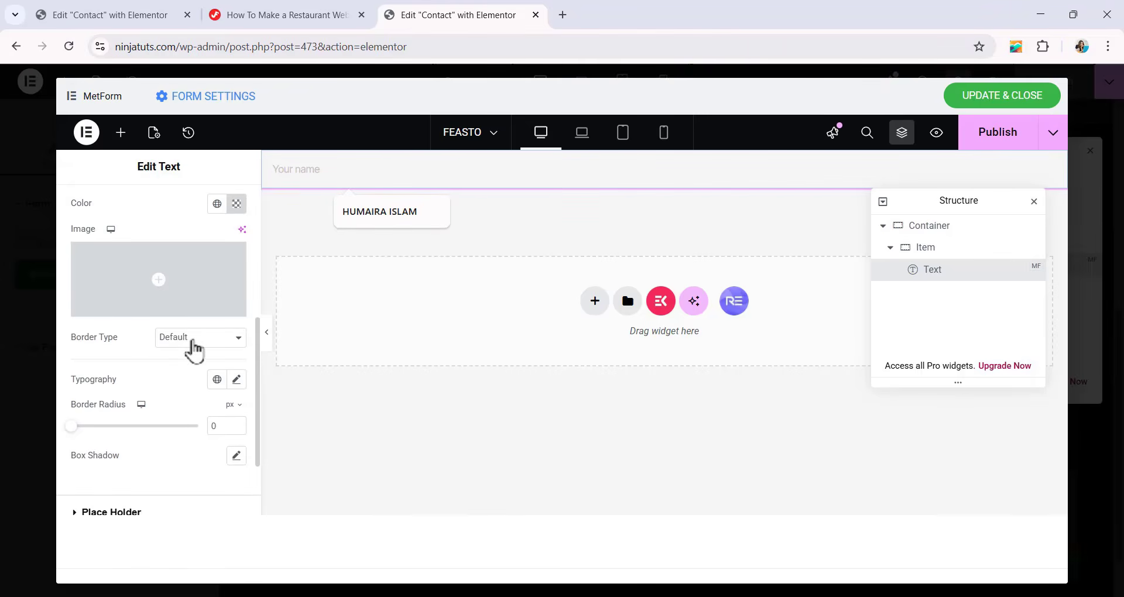
pyautogui.click(193, 345)
pyautogui.click(194, 392)
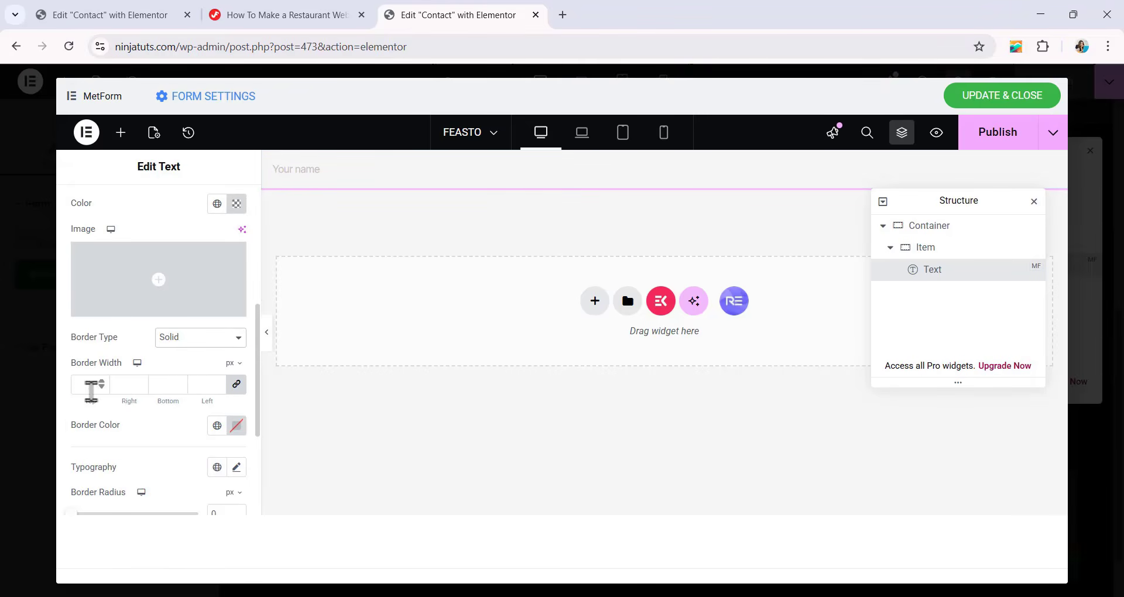
pyautogui.click(91, 385)
pyautogui.write('1')
pyautogui.click(237, 426)
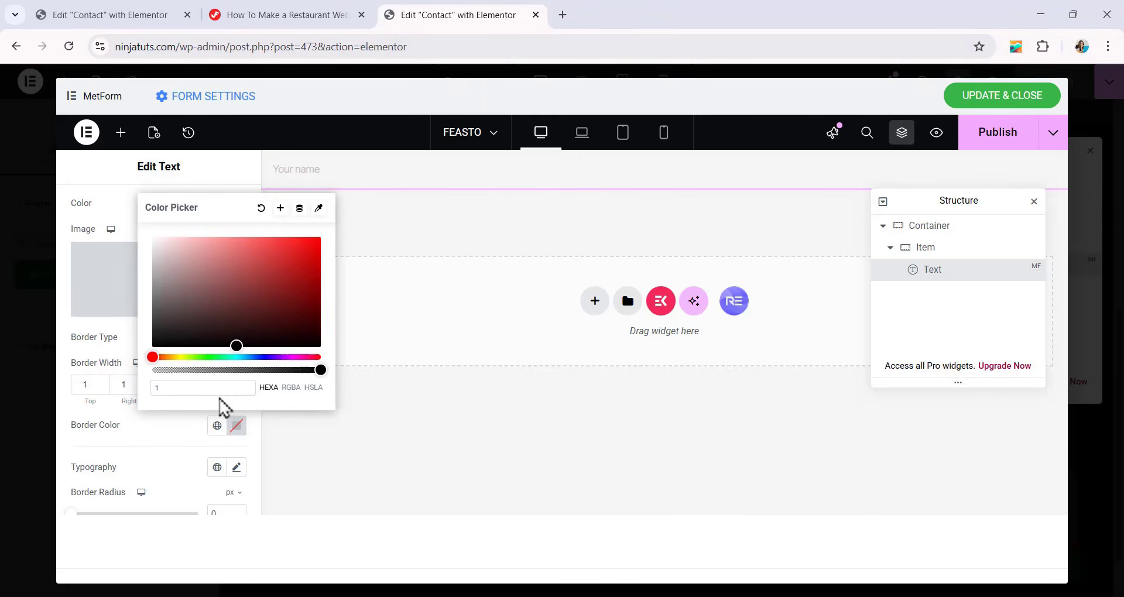
pyautogui.write('171717')
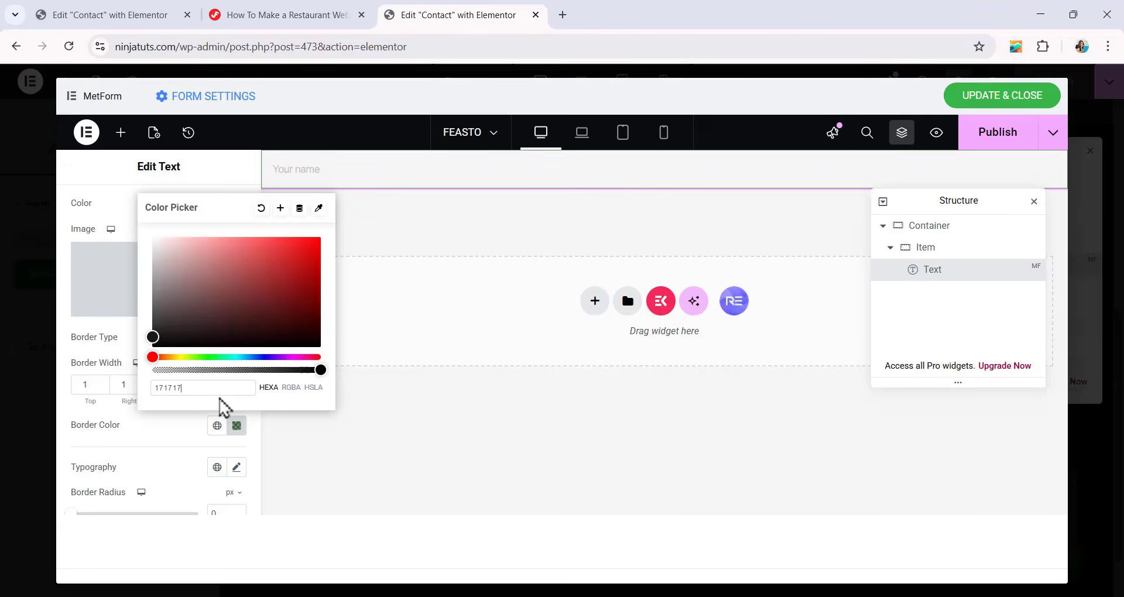
pyautogui.click(186, 433)
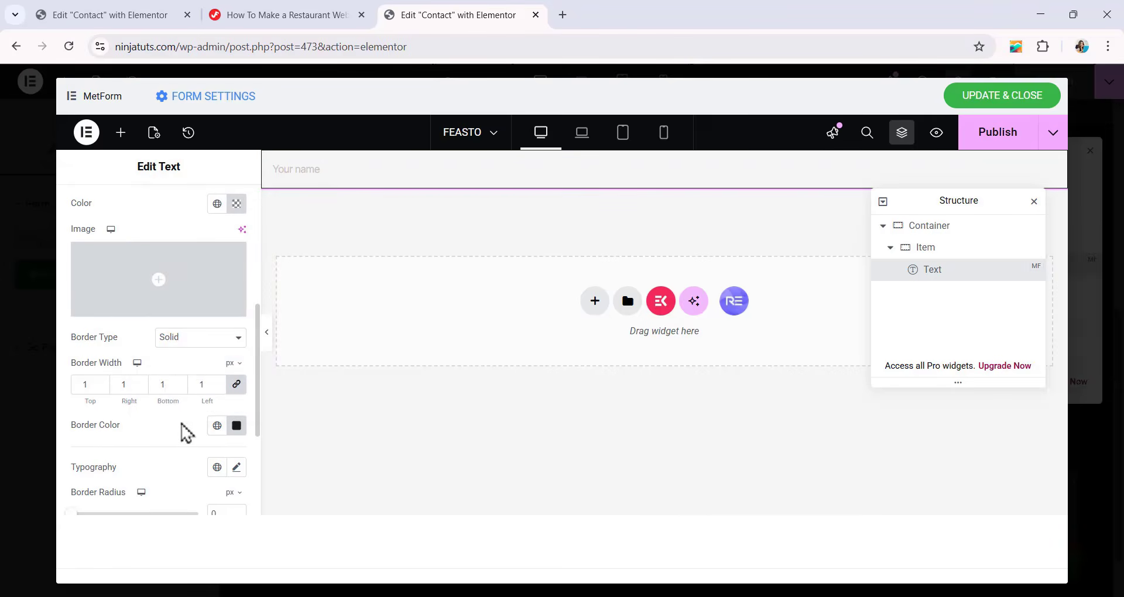
# Set the Text field's input typography to the Inter font, 16 px size and weight 400 (Normal).
pyautogui.scroll(-1, 186, 434)
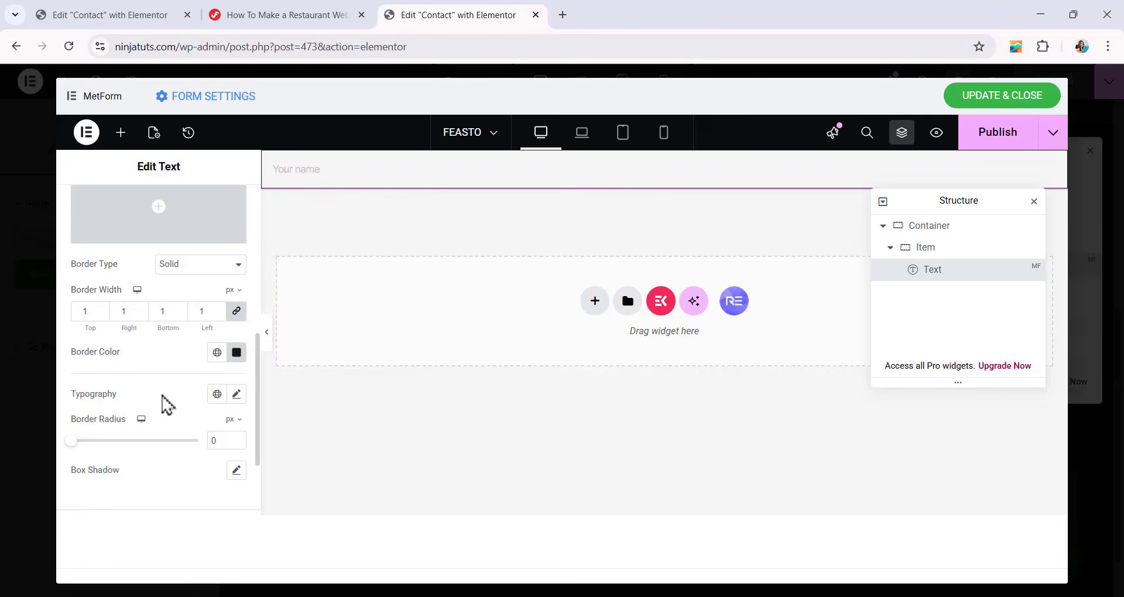
pyautogui.click(236, 398)
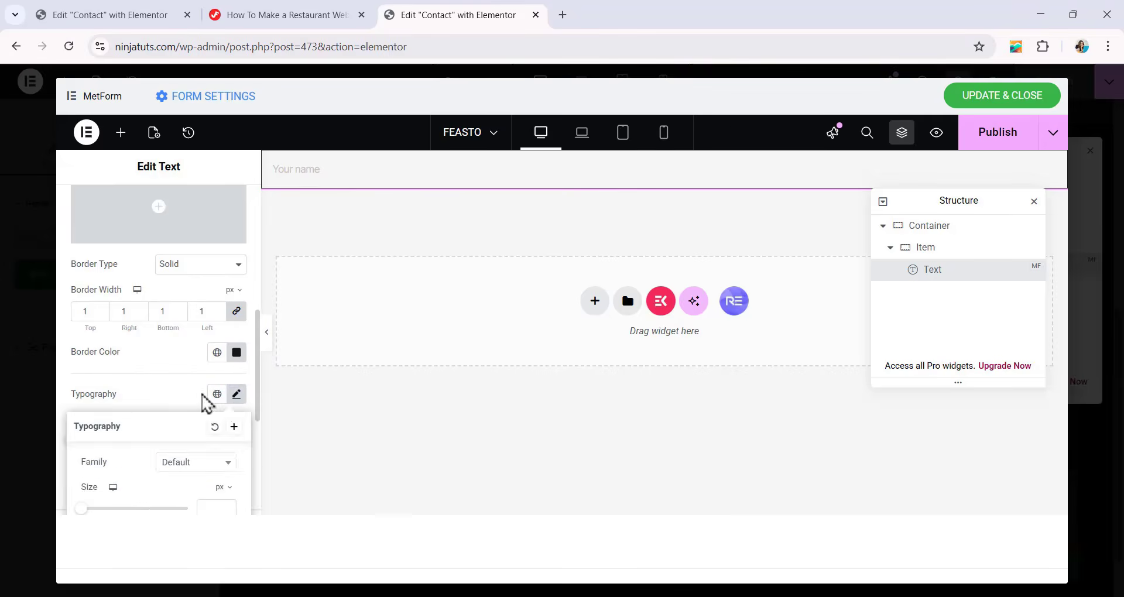
pyautogui.scroll(-4, 210, 375)
pyautogui.scroll(1, 200, 317)
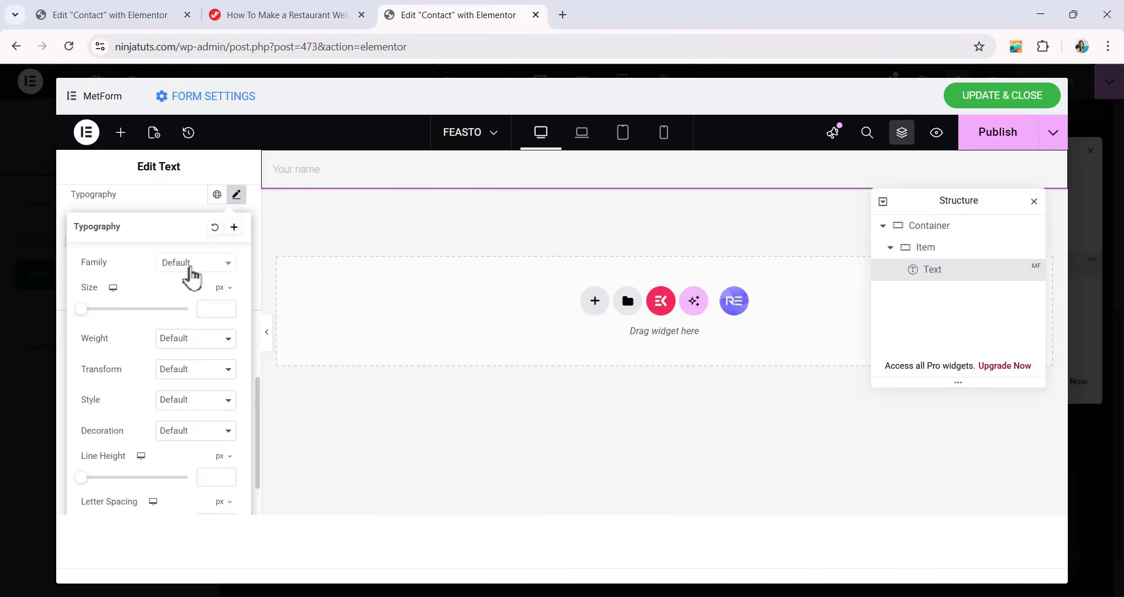
pyautogui.click(191, 267)
pyautogui.write('INTER')
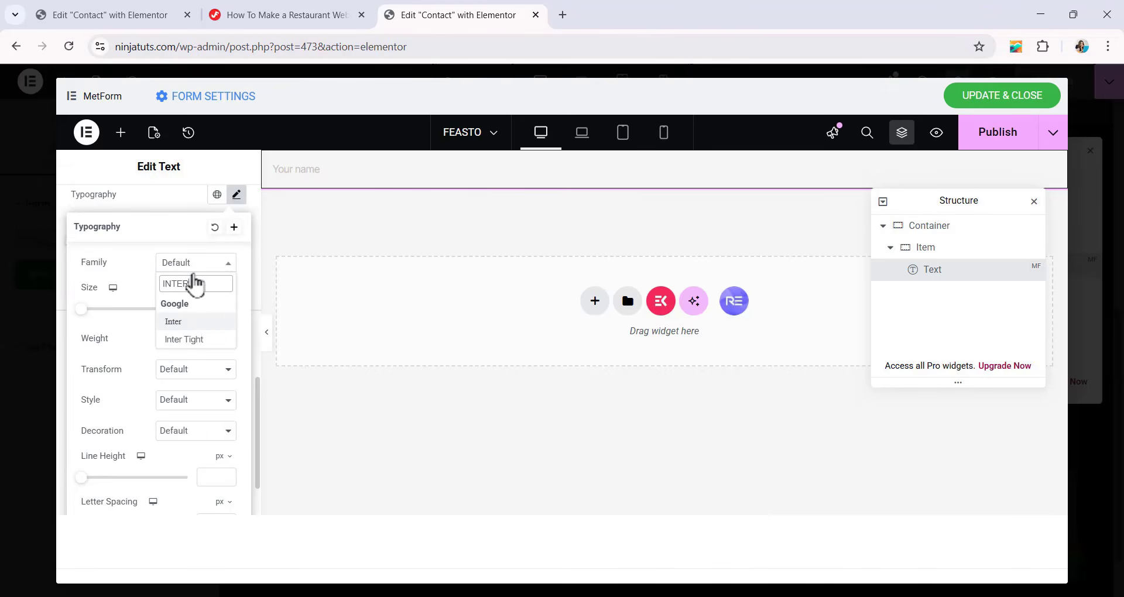
pyautogui.click(190, 323)
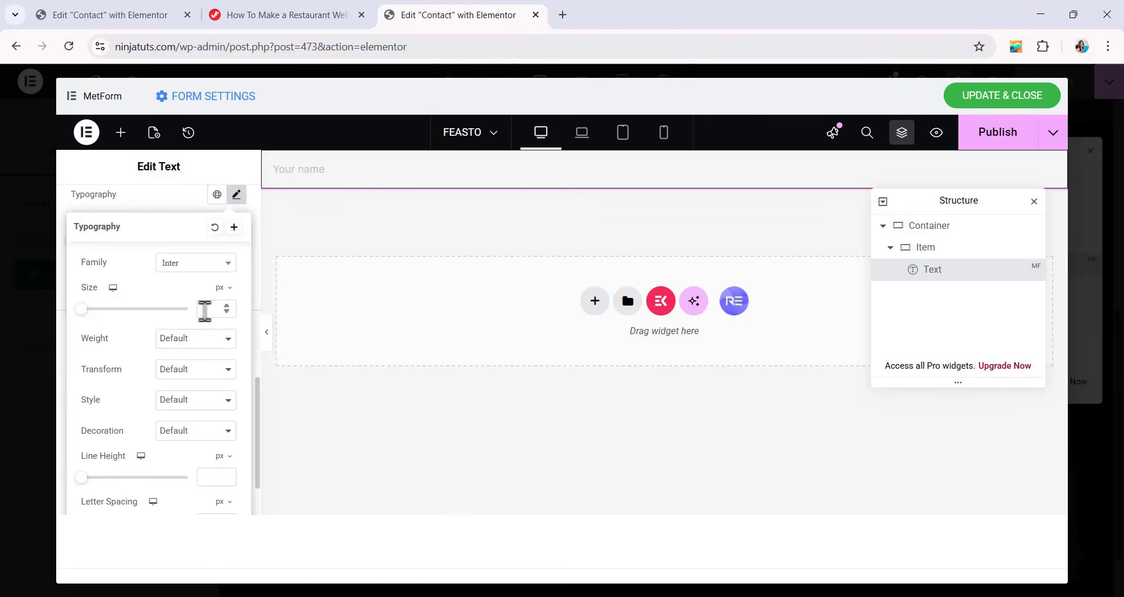
pyautogui.click(204, 311)
pyautogui.write('16')
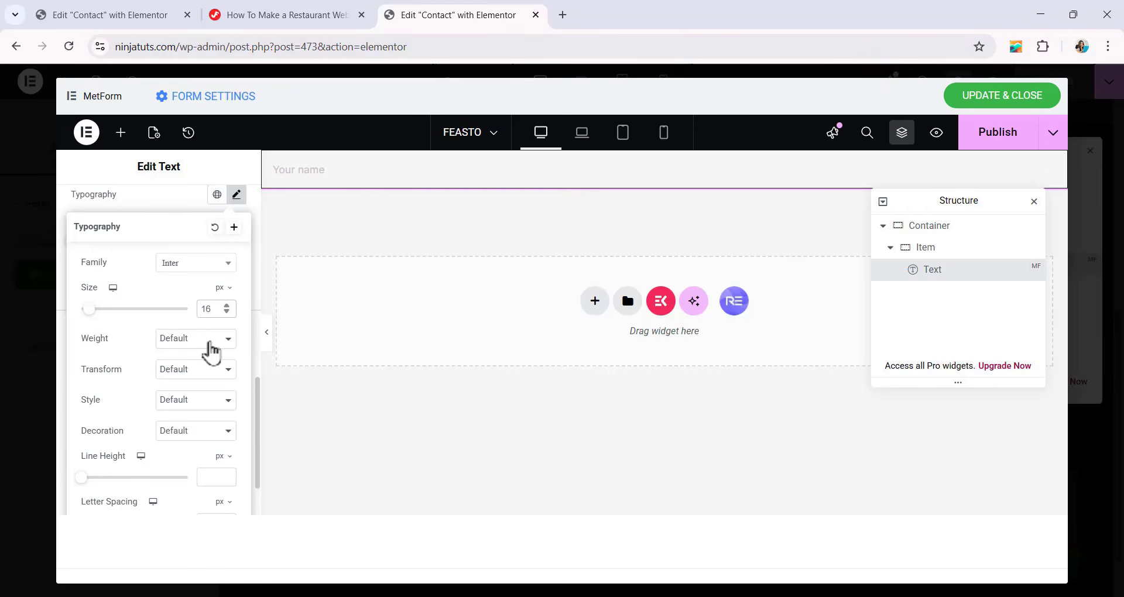
pyautogui.click(184, 342)
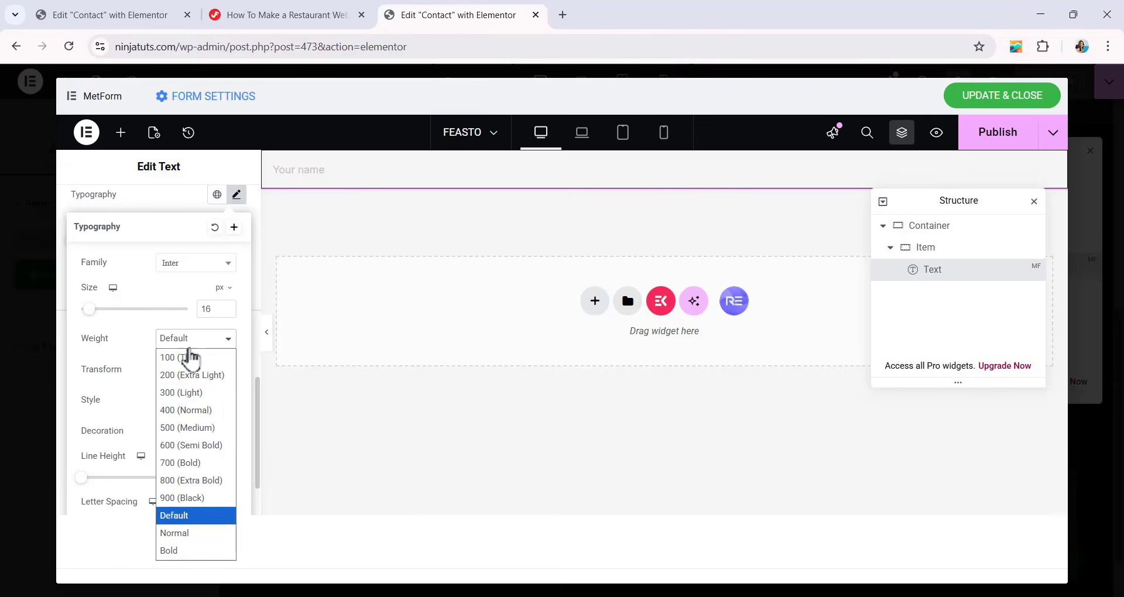
pyautogui.click(192, 411)
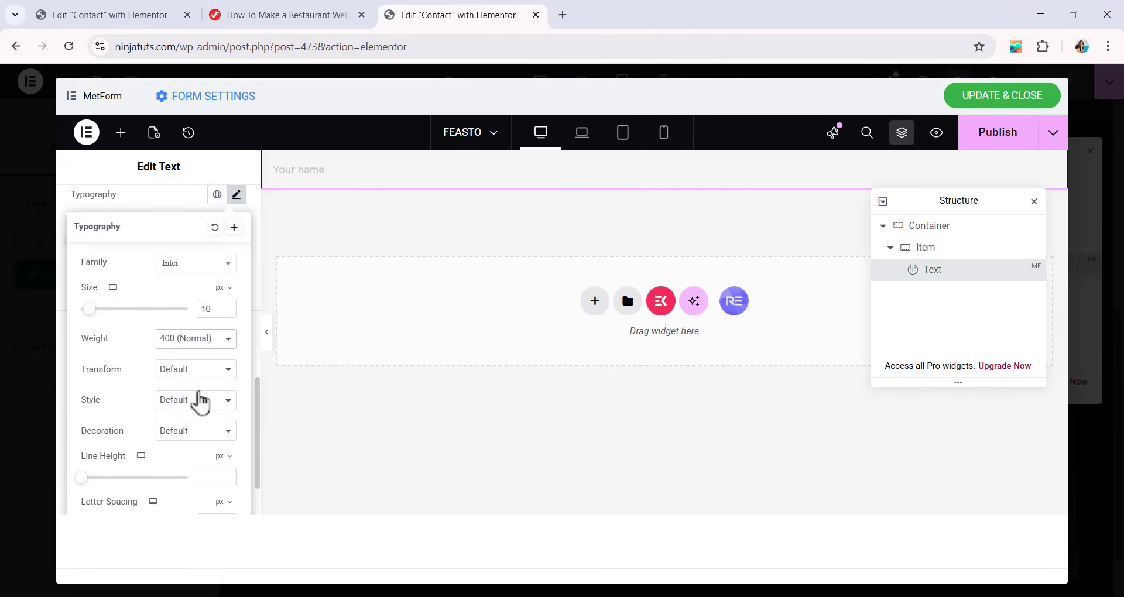
# Set the input typography's line height to 24 px and its letter spacing to -0.04 em.
pyautogui.scroll(-2, 201, 397)
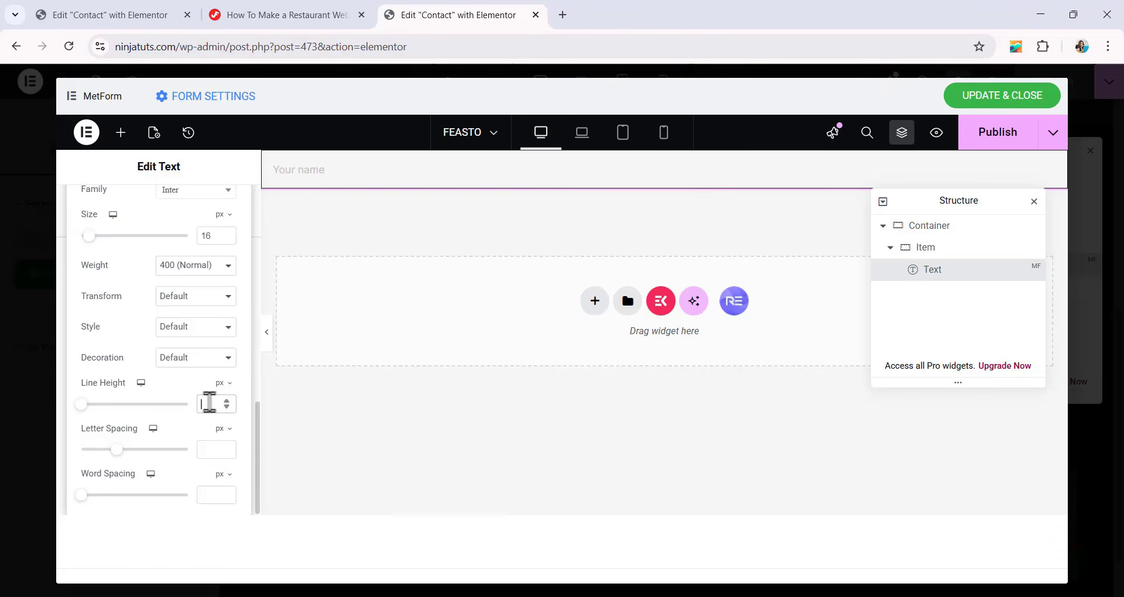
pyautogui.write('24')
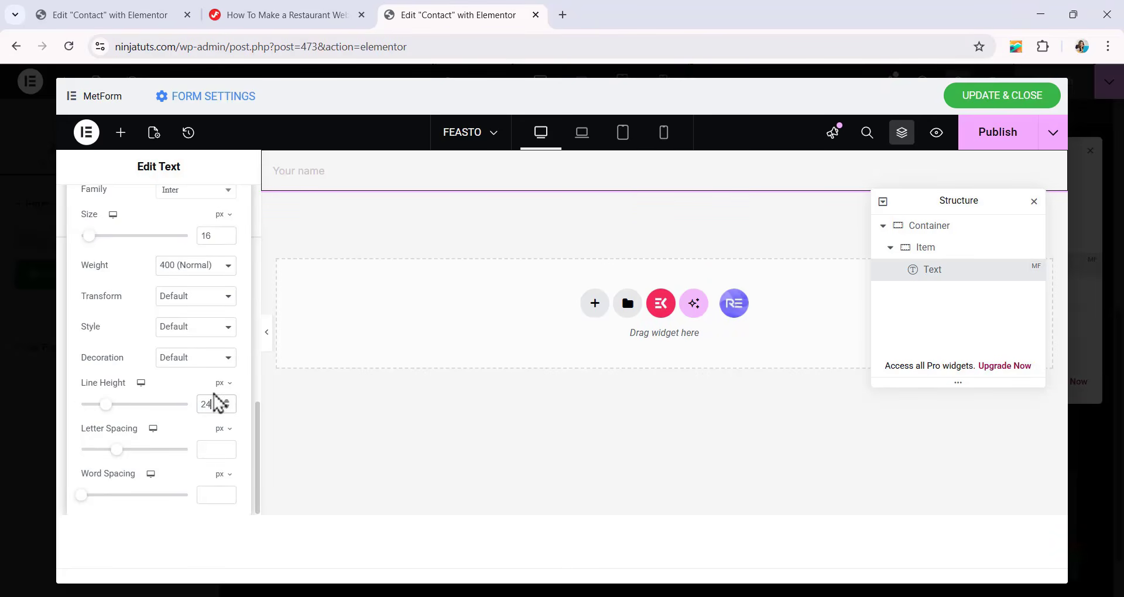
pyautogui.click(222, 429)
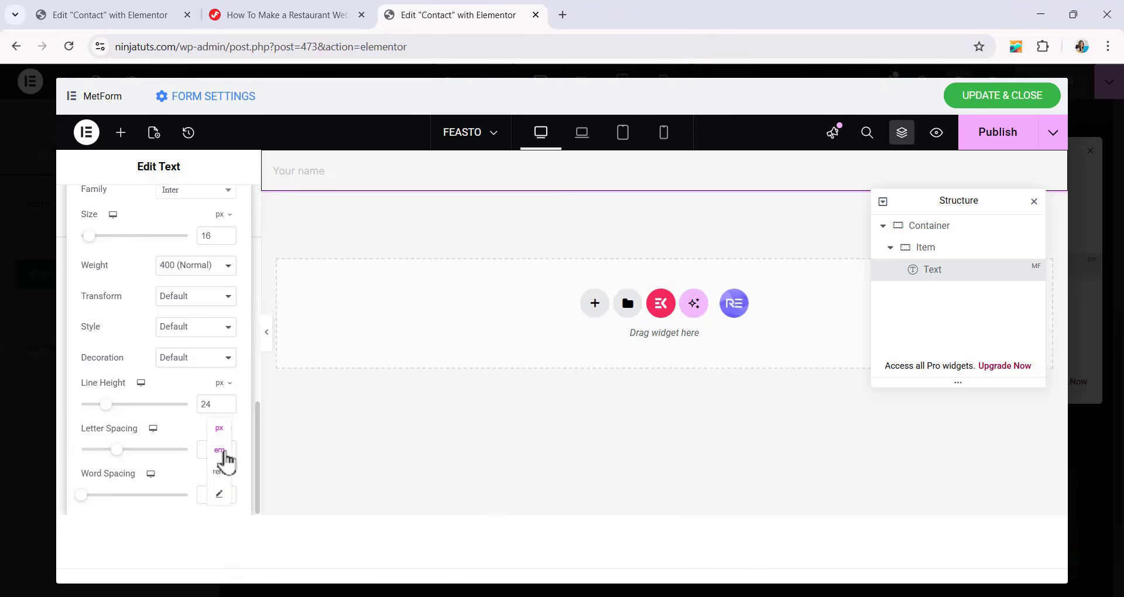
pyautogui.click(219, 450)
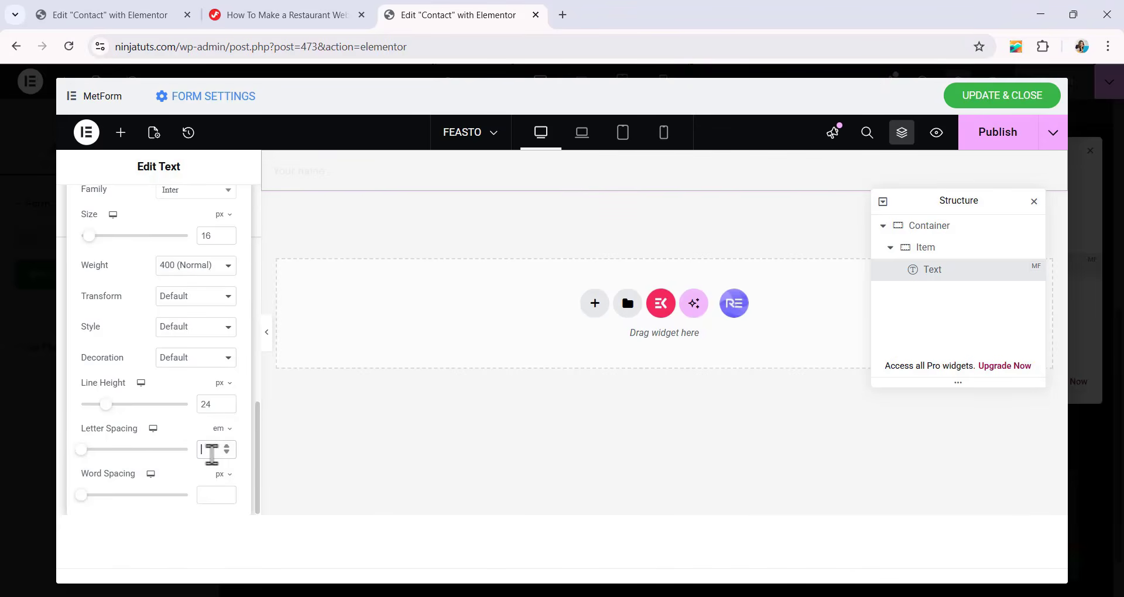
pyautogui.write('-0.04')
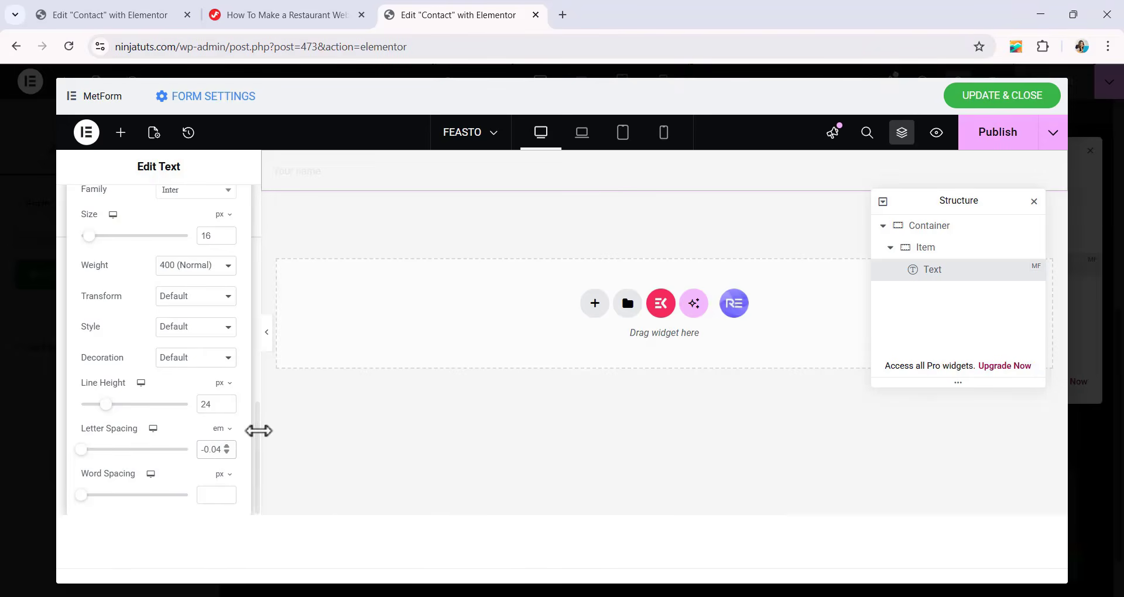
pyautogui.scroll(3, 222, 369)
pyautogui.scroll(-1, 222, 369)
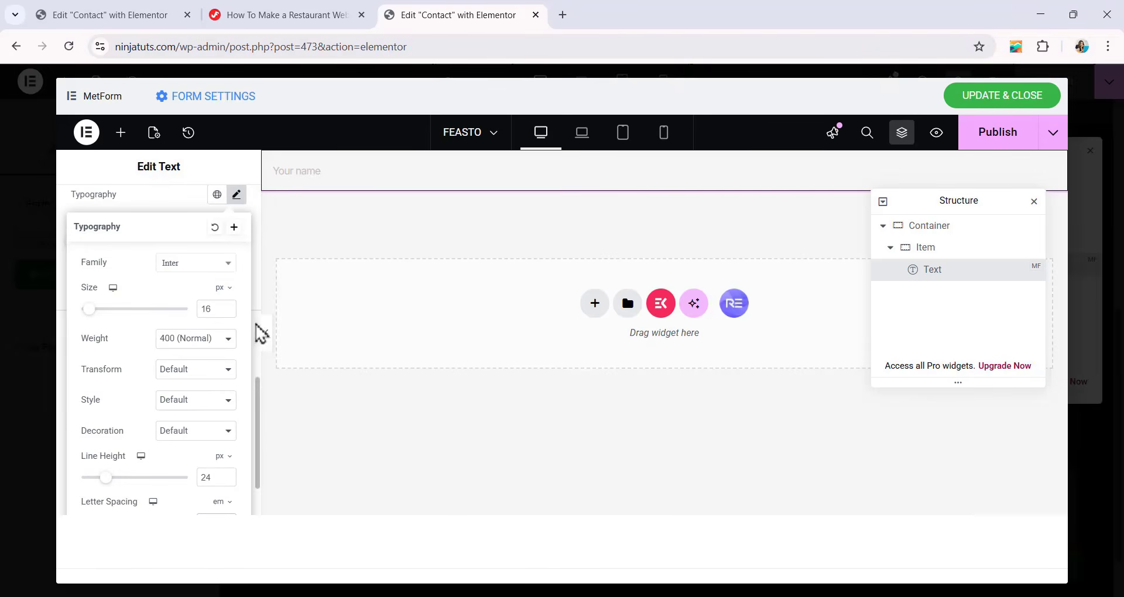
# Set the Text field's input color in the hover state to 333333.
pyautogui.click(284, 241)
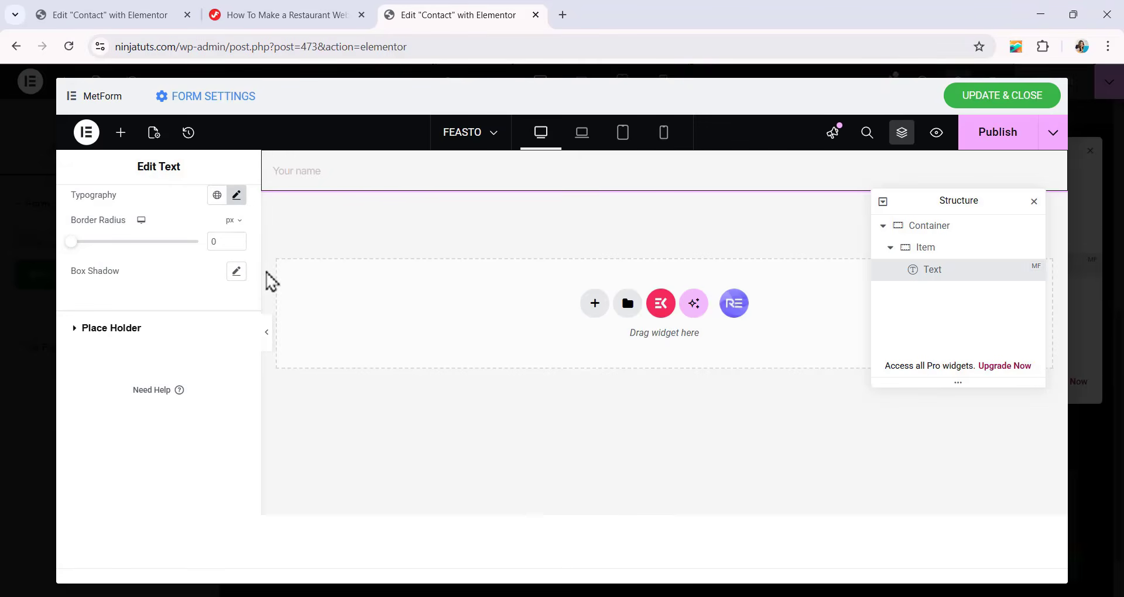
pyautogui.scroll(1, 186, 275)
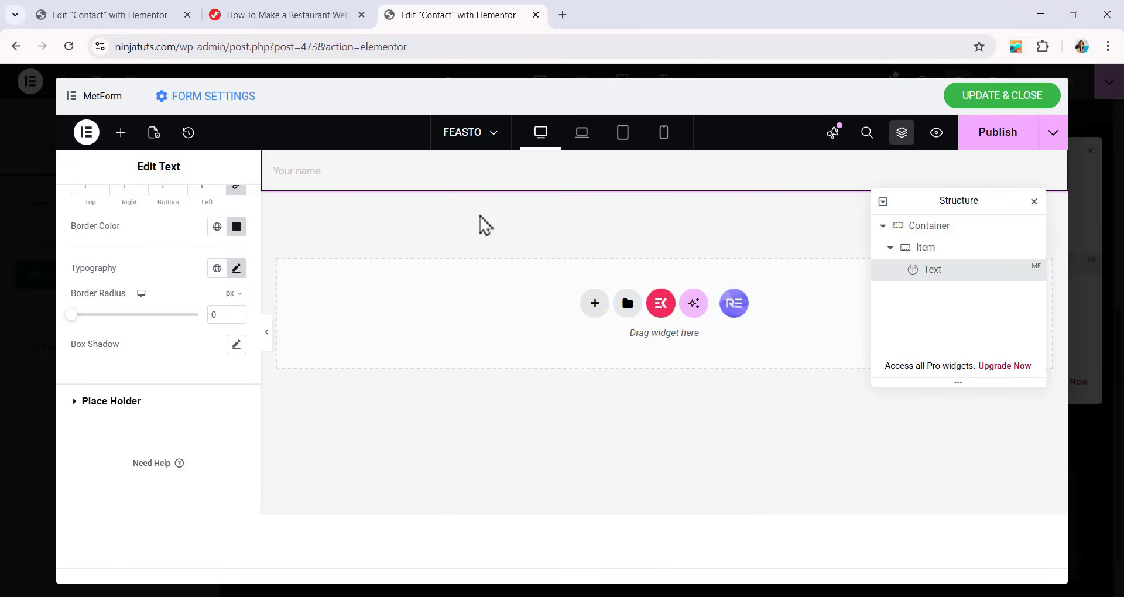
pyautogui.scroll(6, 146, 251)
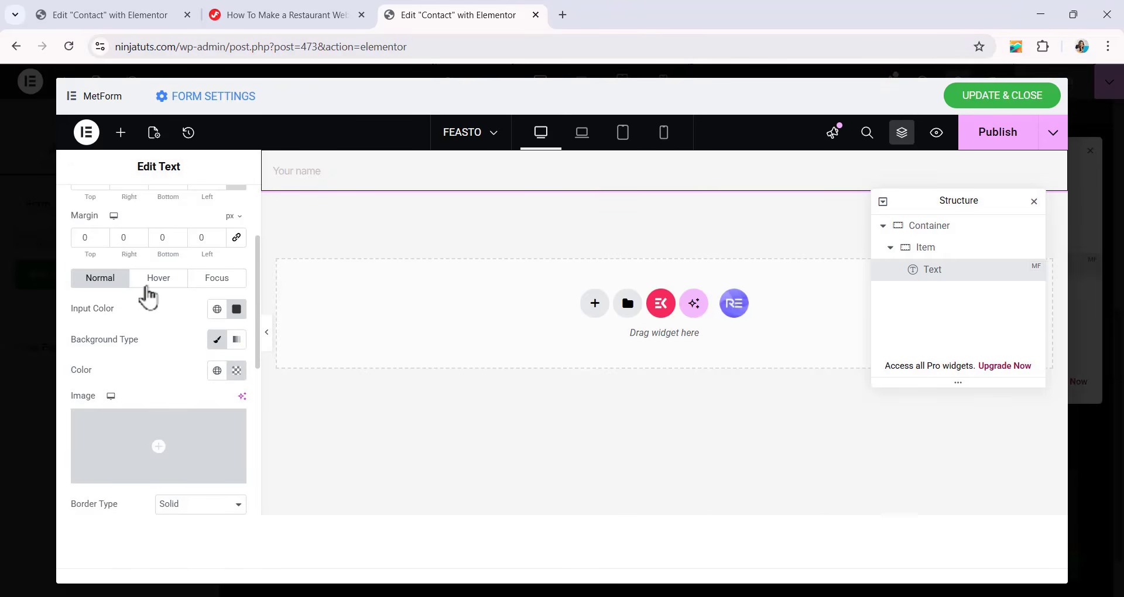
pyautogui.click(151, 287)
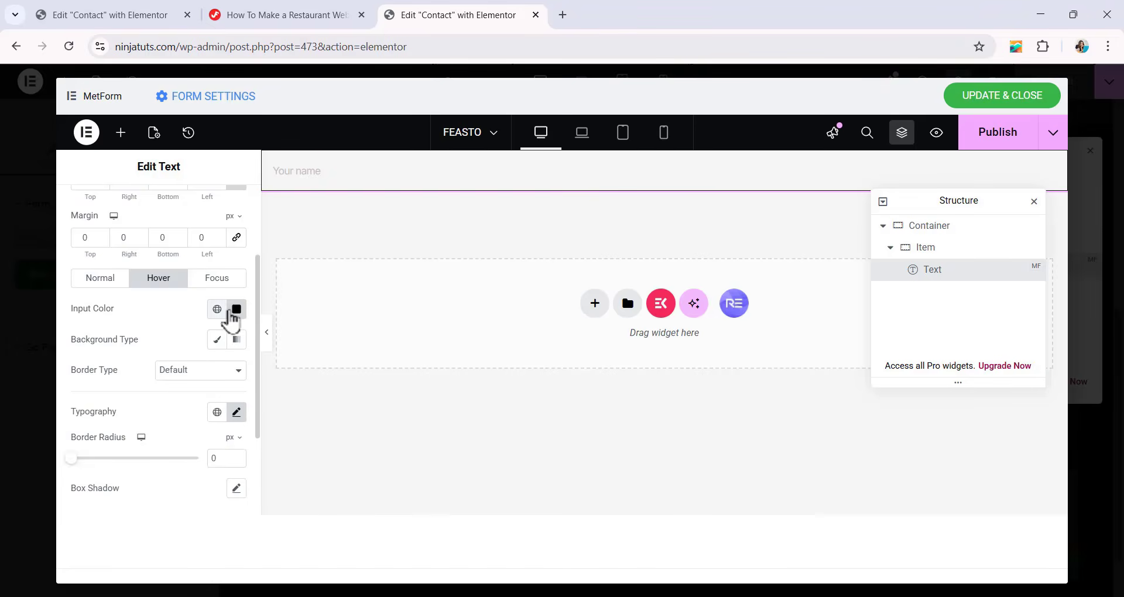
pyautogui.click(234, 311)
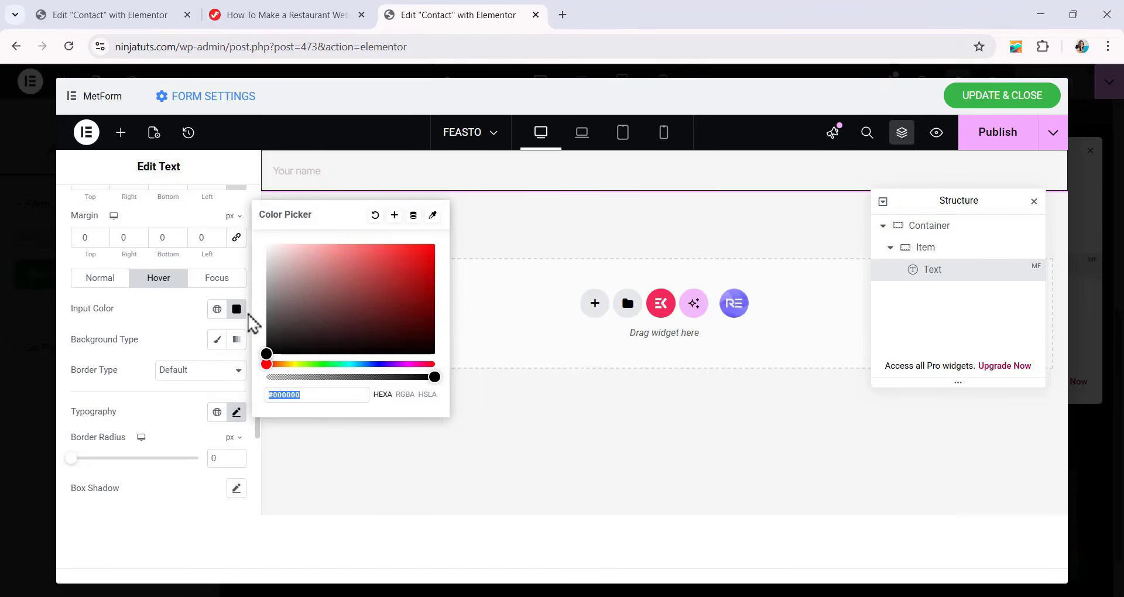
pyautogui.write('333')
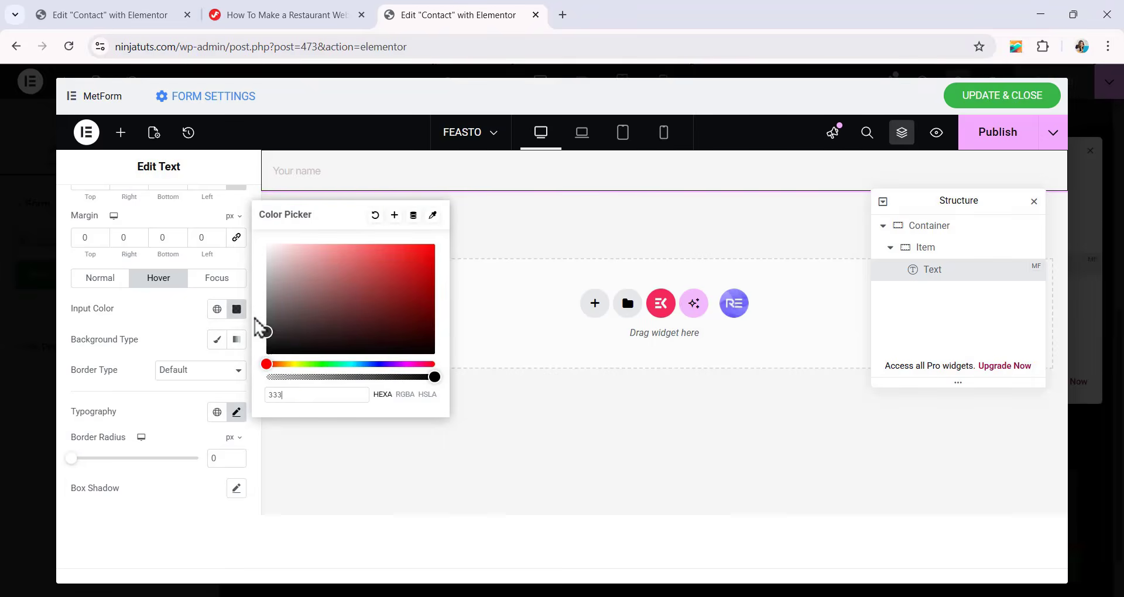
pyautogui.write('333')
pyautogui.click(181, 322)
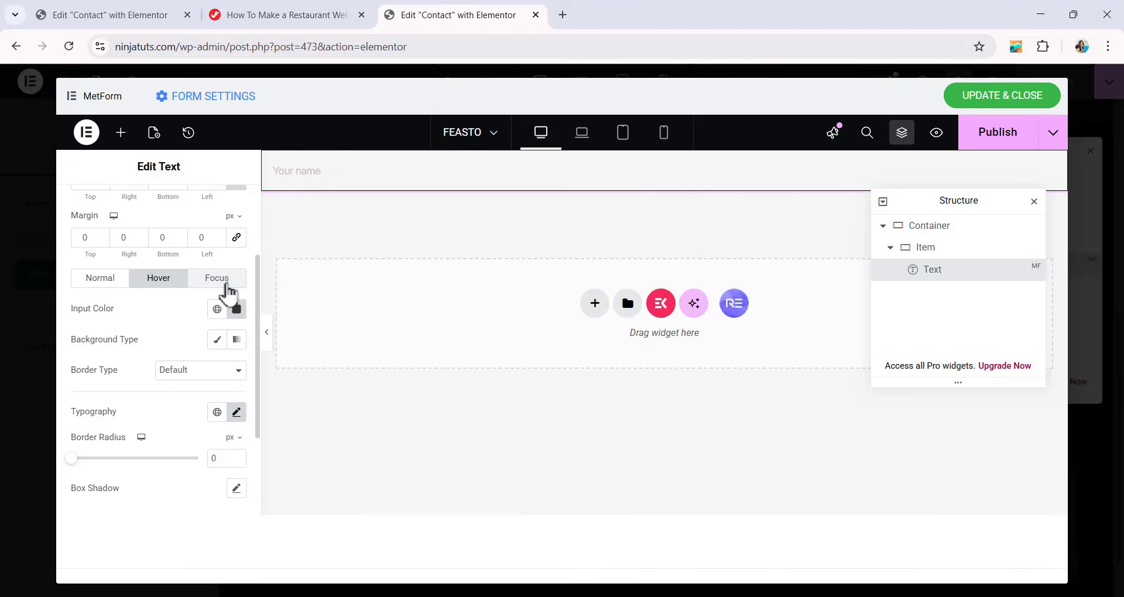
# Set the Text field's input color in the focus state to 333333.
pyautogui.click(228, 282)
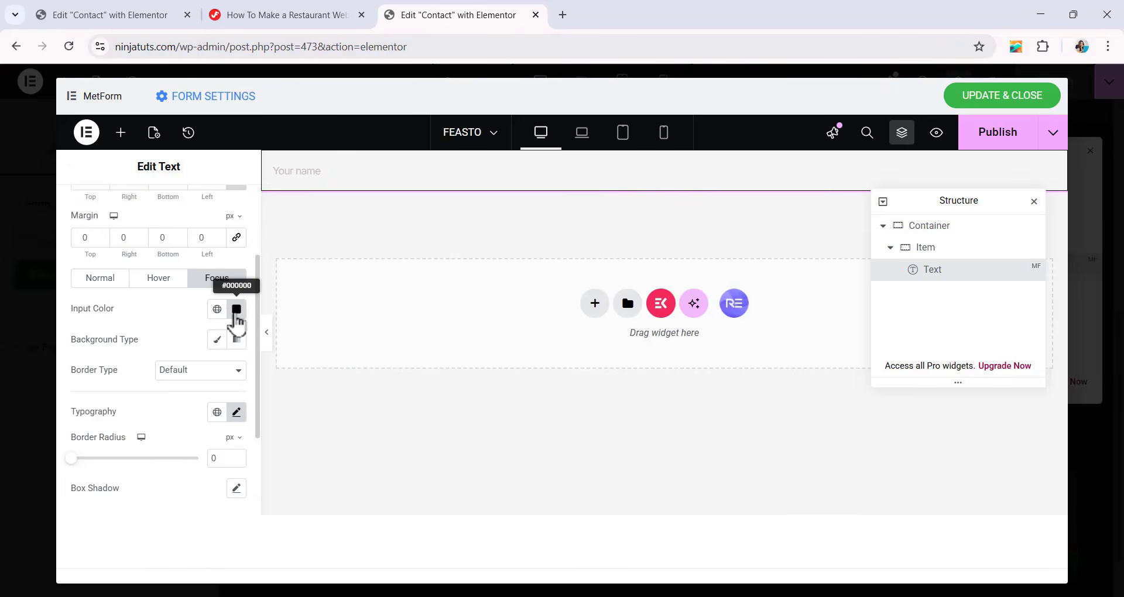
pyautogui.click(237, 311)
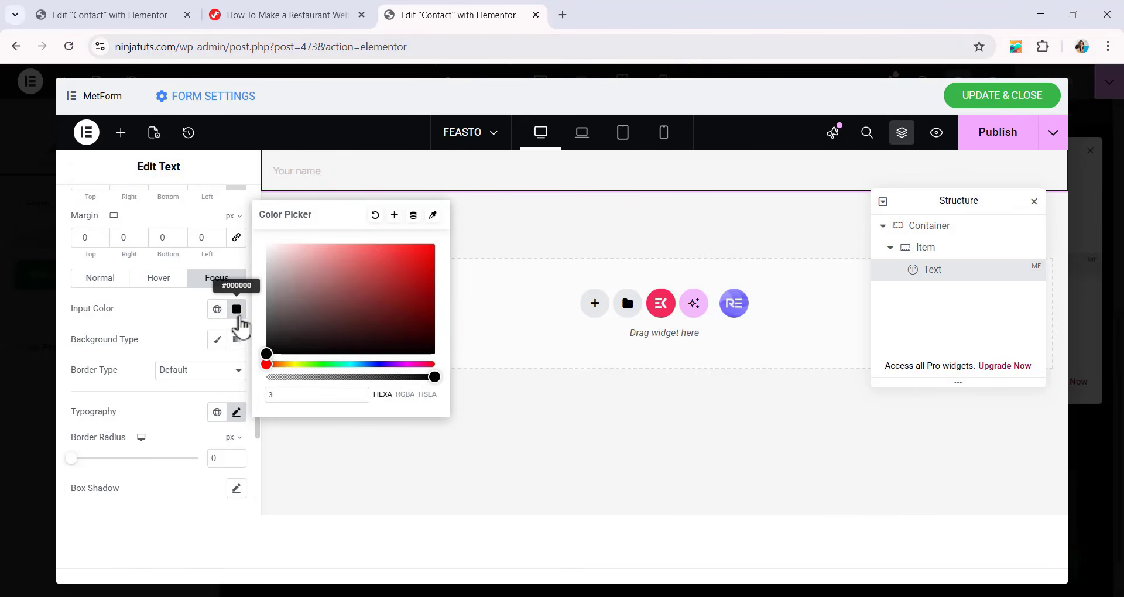
pyautogui.write('333333')
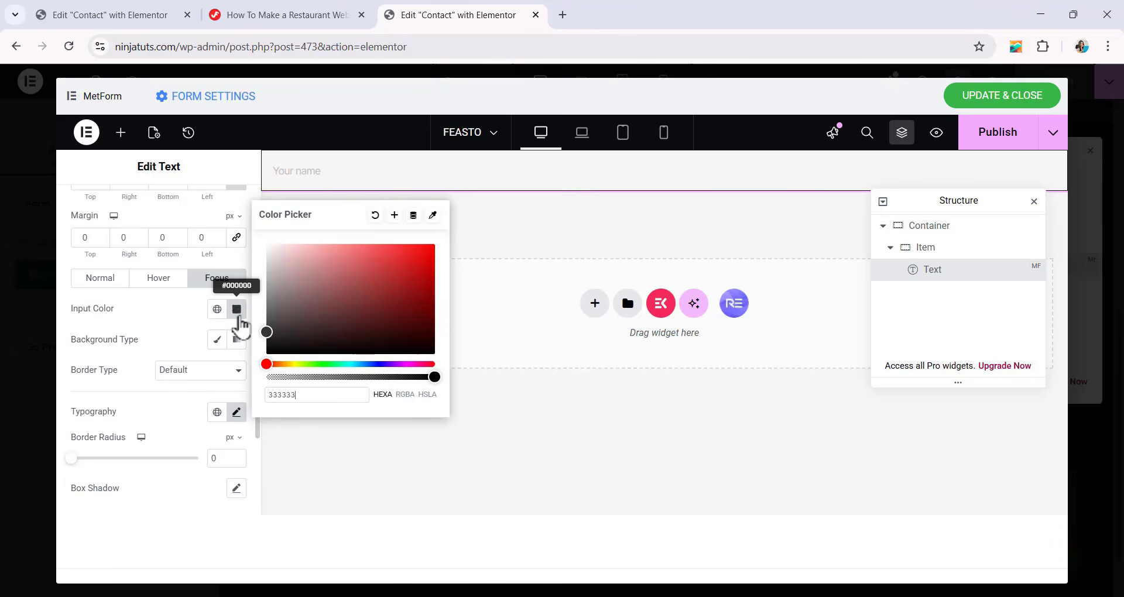
# Set the Text field's placeholder typography to the Inter font, 16 px size and weight 400 (Normal).
pyautogui.scroll(-1, 150, 351)
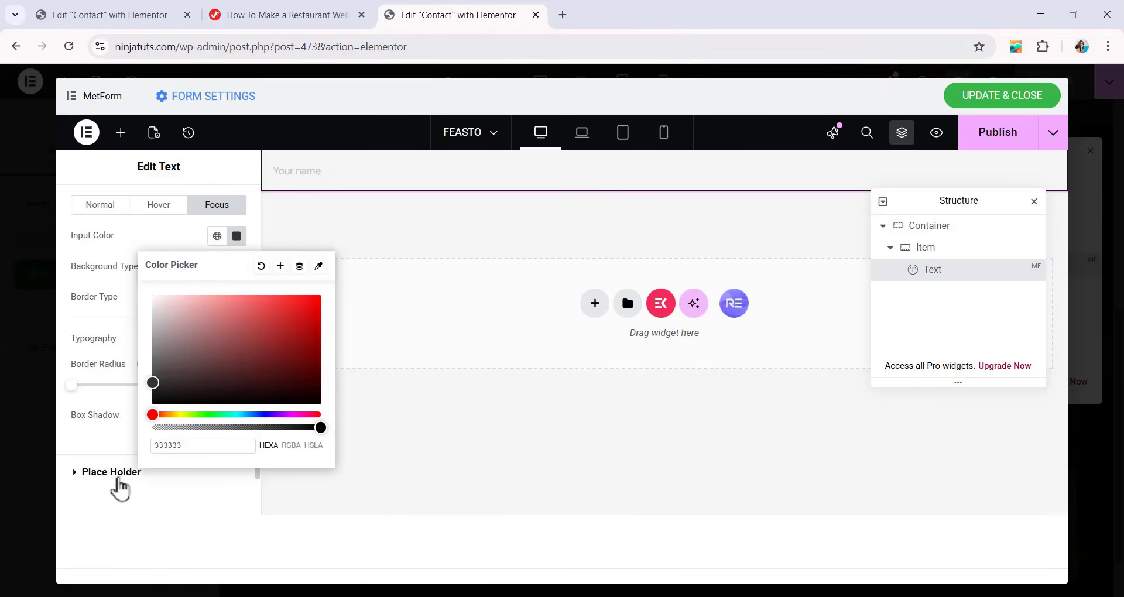
pyautogui.click(104, 476)
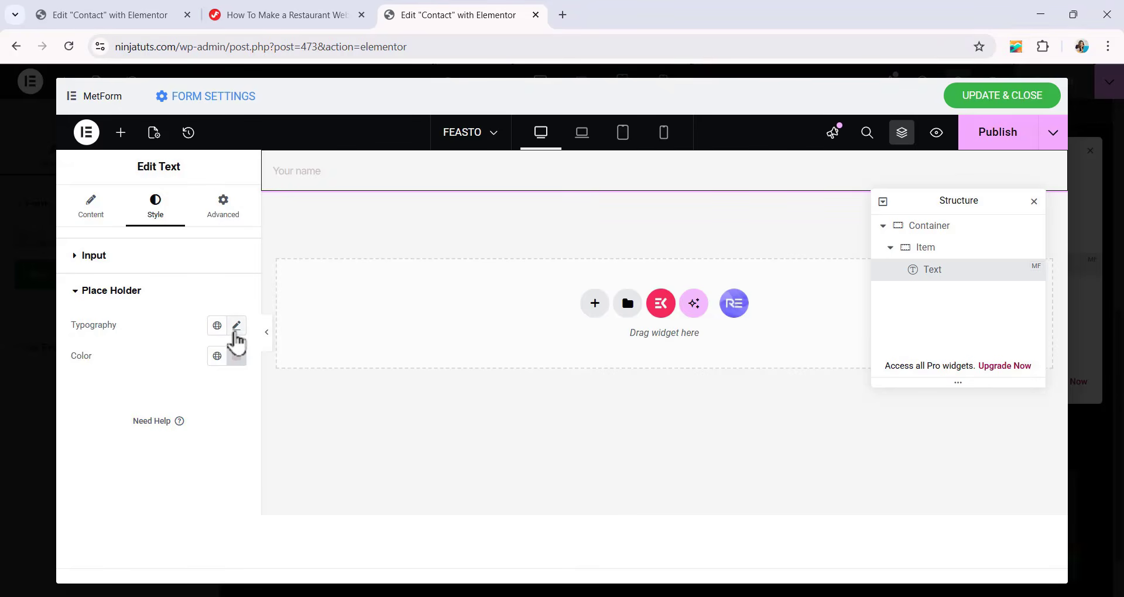
pyautogui.click(237, 325)
pyautogui.scroll(-1, 202, 325)
pyautogui.click(186, 328)
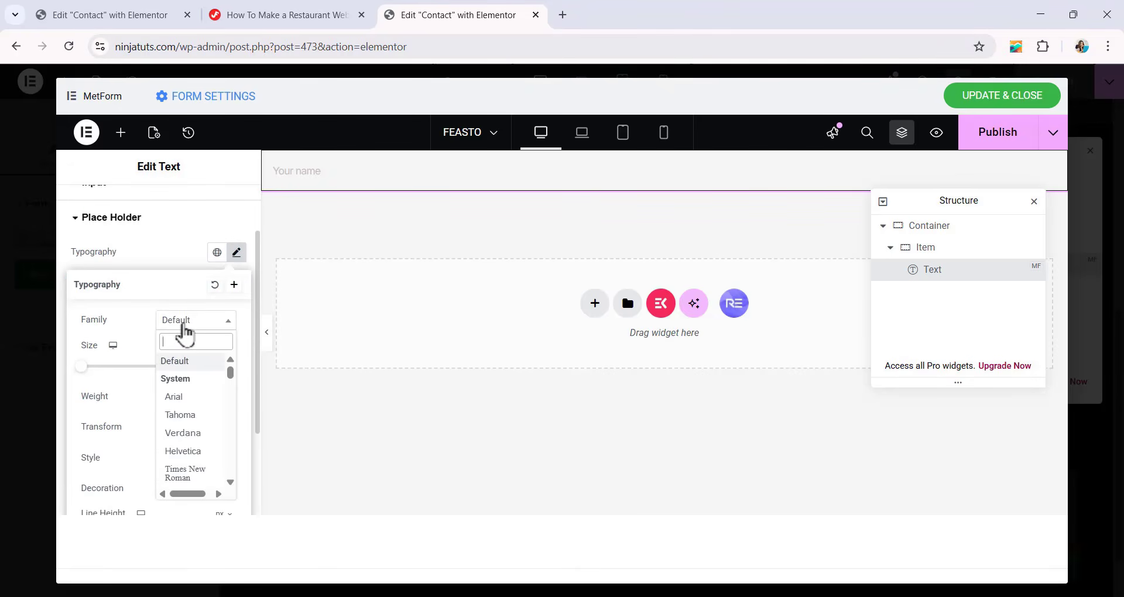
pyautogui.write('INTE')
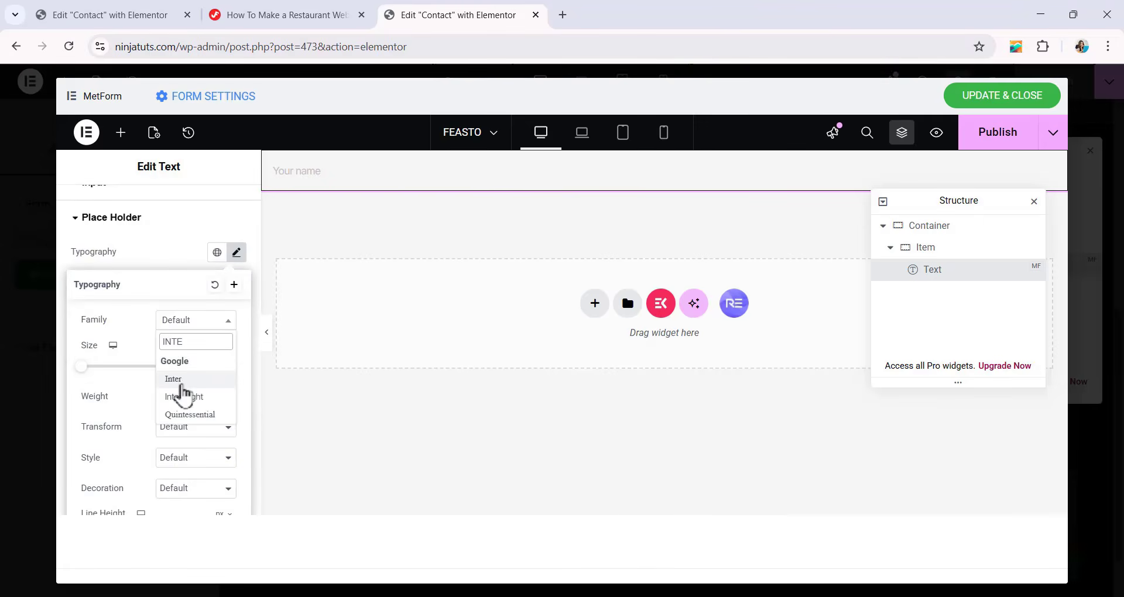
pyautogui.click(183, 381)
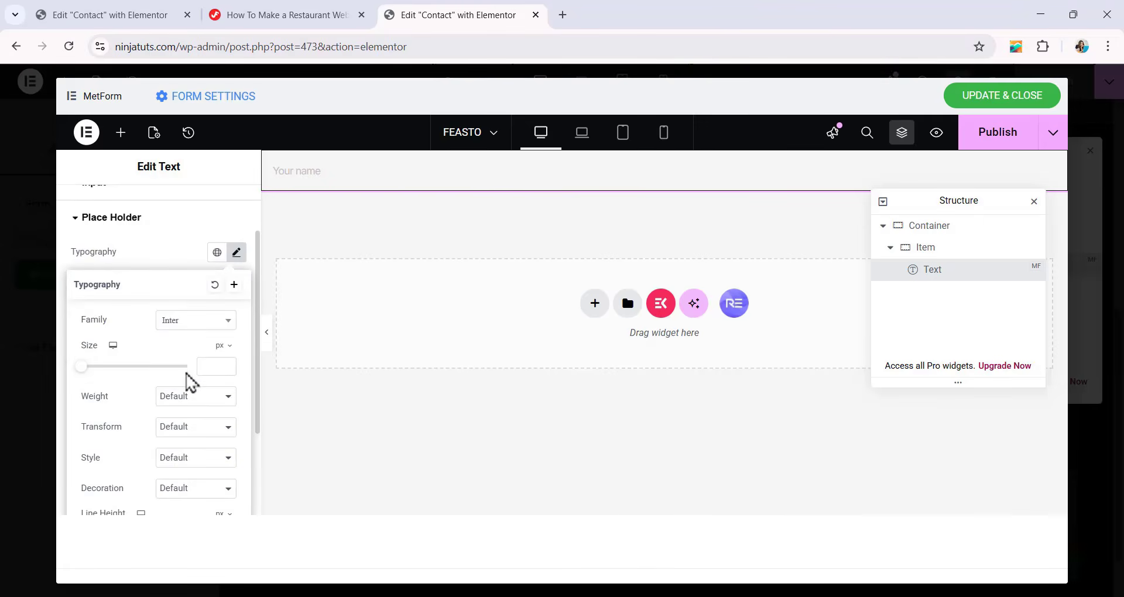
pyautogui.click(216, 373)
pyautogui.write('1')
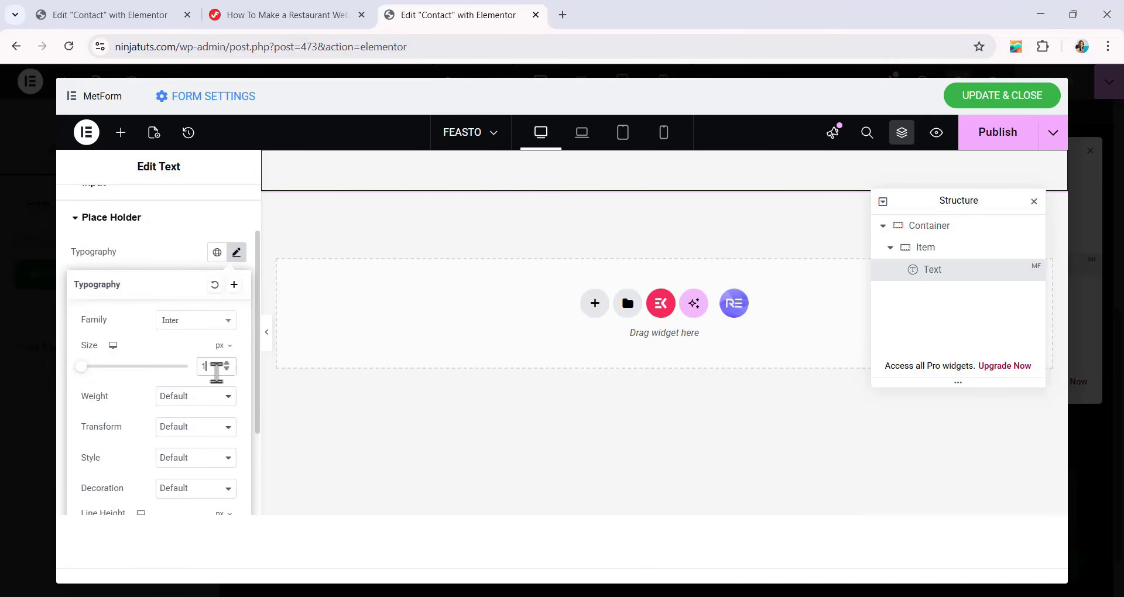
pyautogui.write('6')
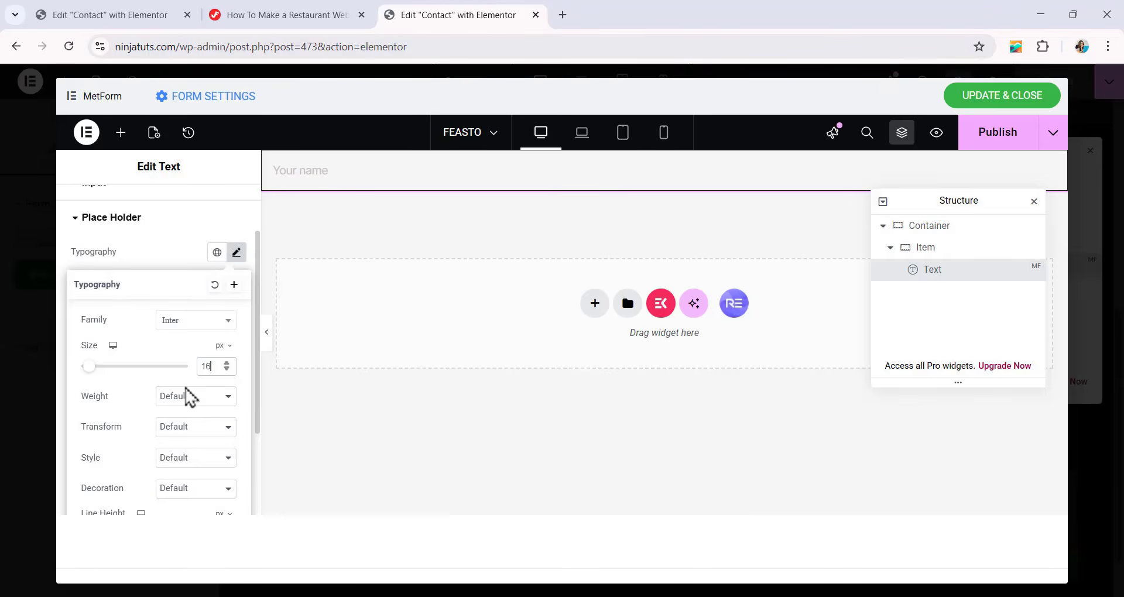
pyautogui.click(179, 401)
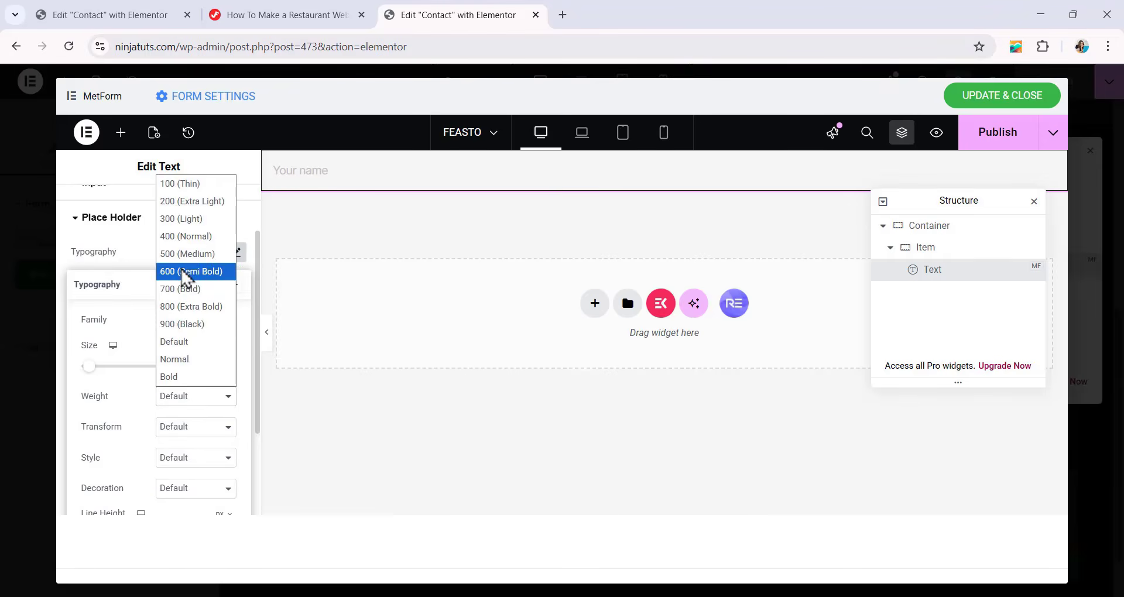
pyautogui.click(182, 237)
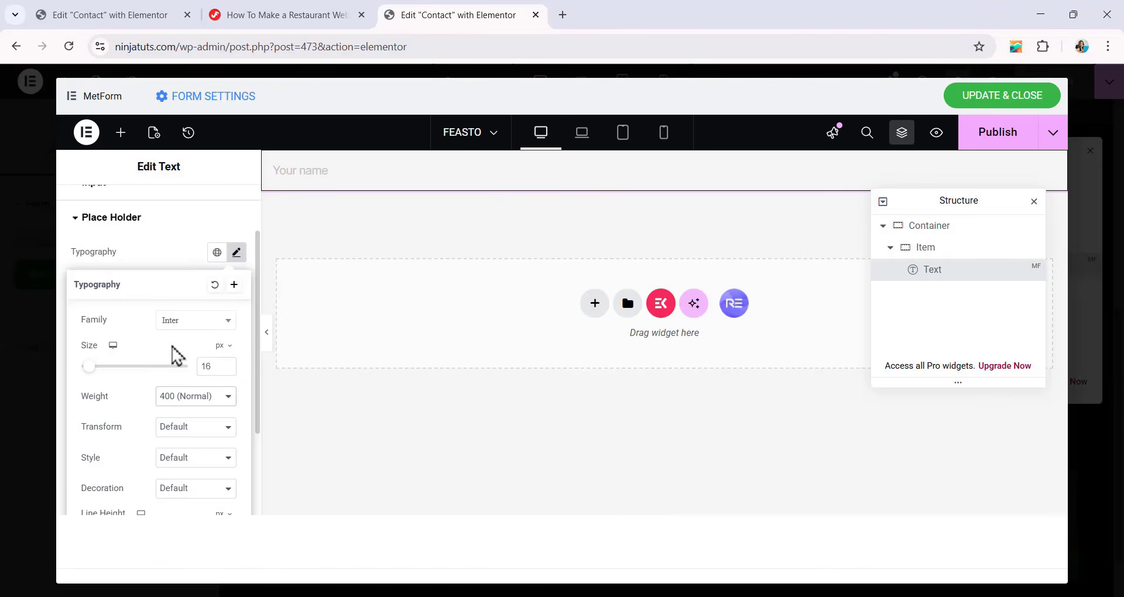
# Set the placeholder typography's line height to 24 px and switch its letter spacing unit to em.
pyautogui.scroll(-2, 171, 348)
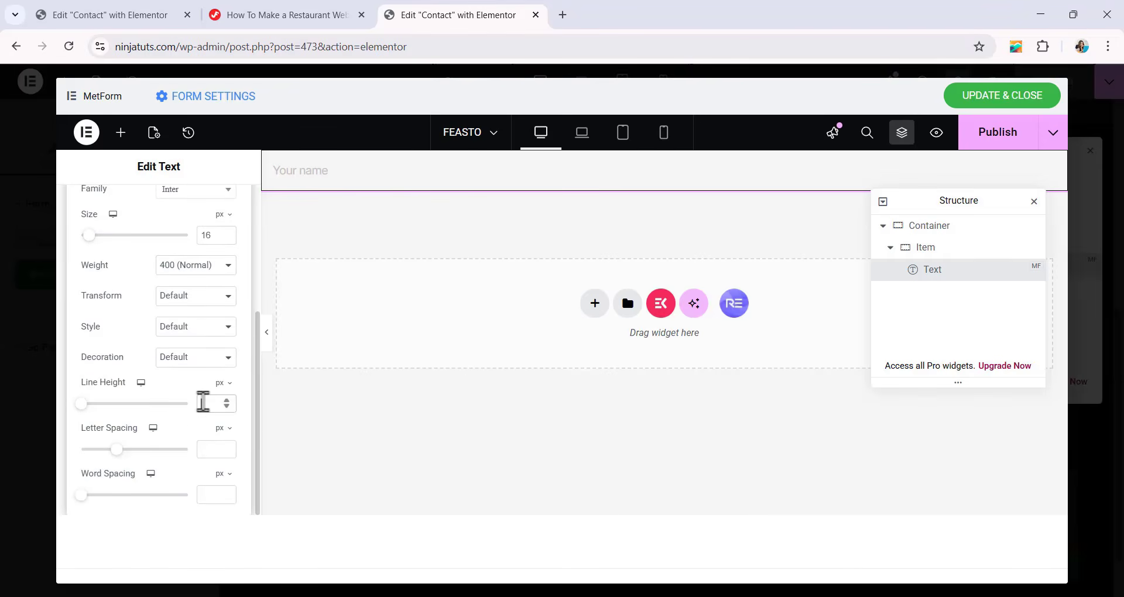
pyautogui.click(204, 403)
pyautogui.write('24')
pyautogui.click(220, 429)
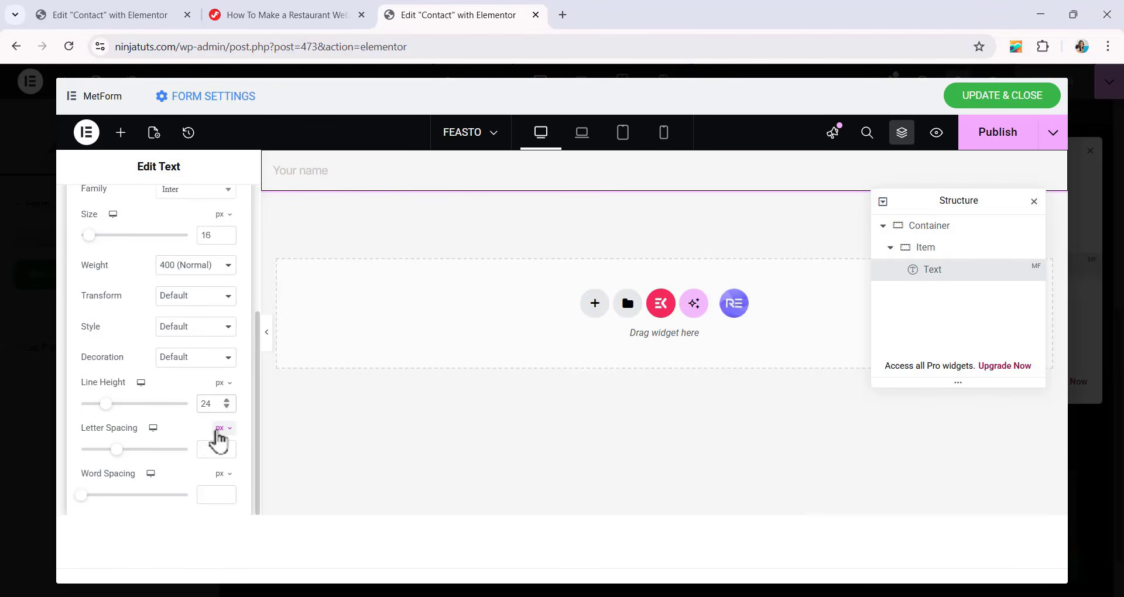
pyautogui.click(220, 450)
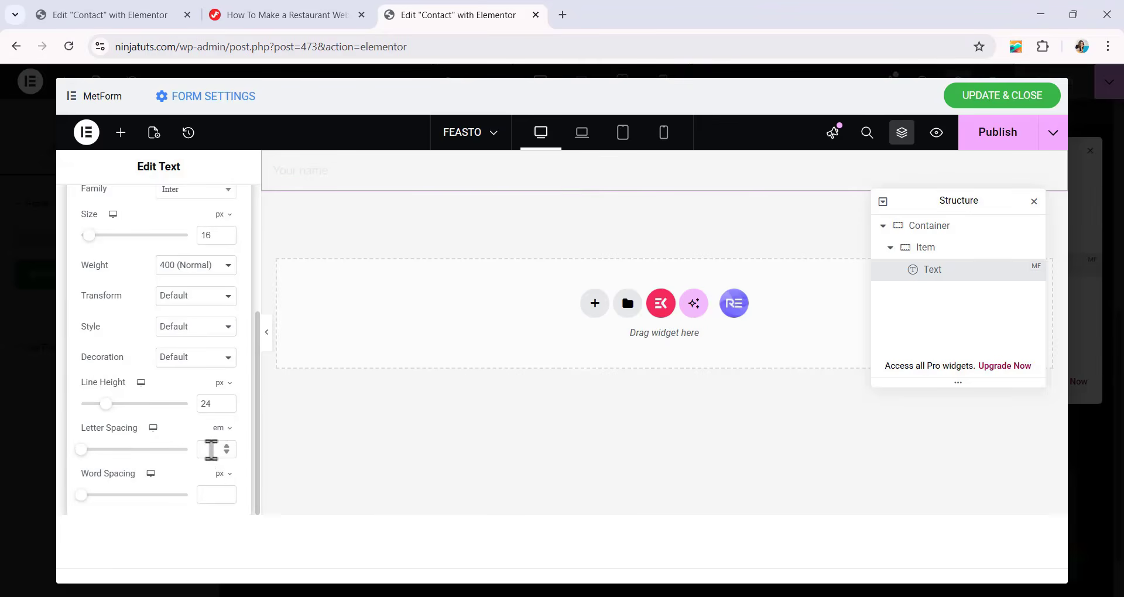
pyautogui.click(211, 450)
pyautogui.click(296, 247)
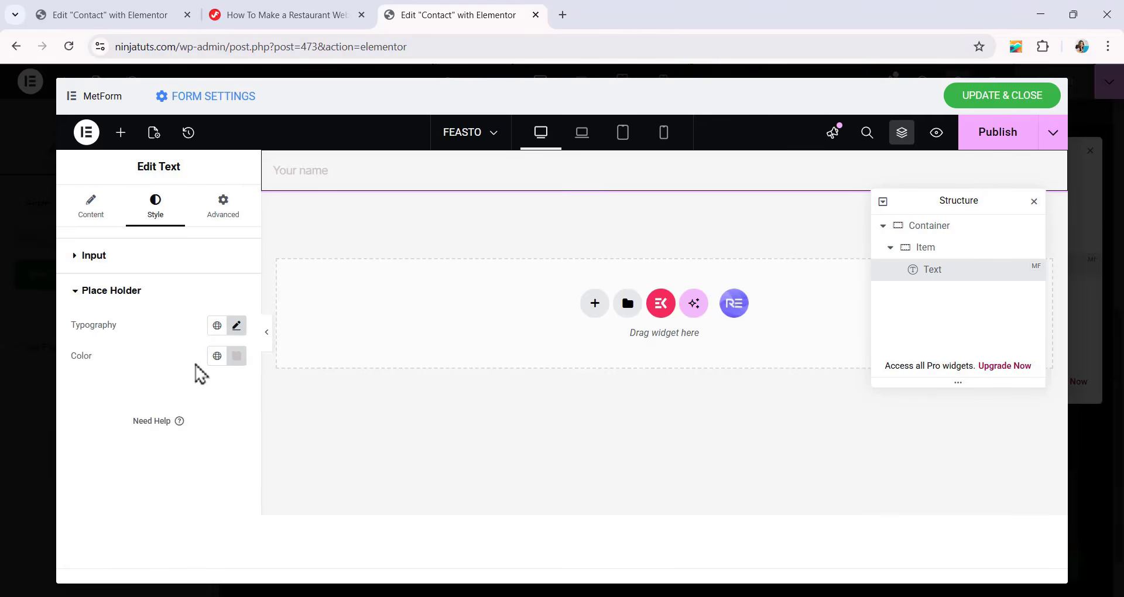
# Set the Text field's placeholder color to 333333.
pyautogui.click(236, 358)
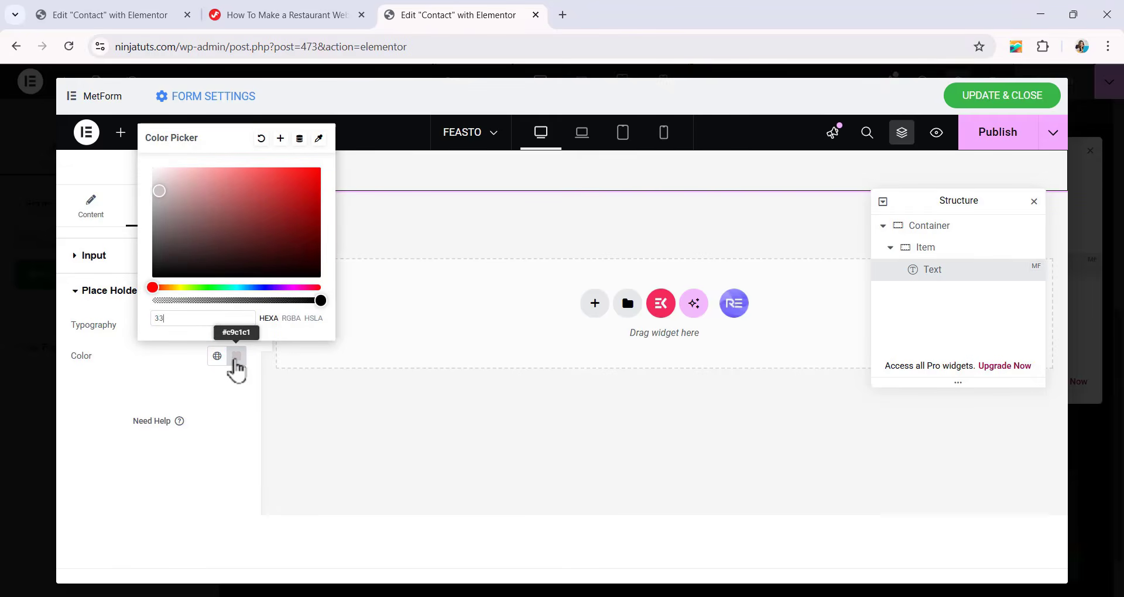
pyautogui.write('333333')
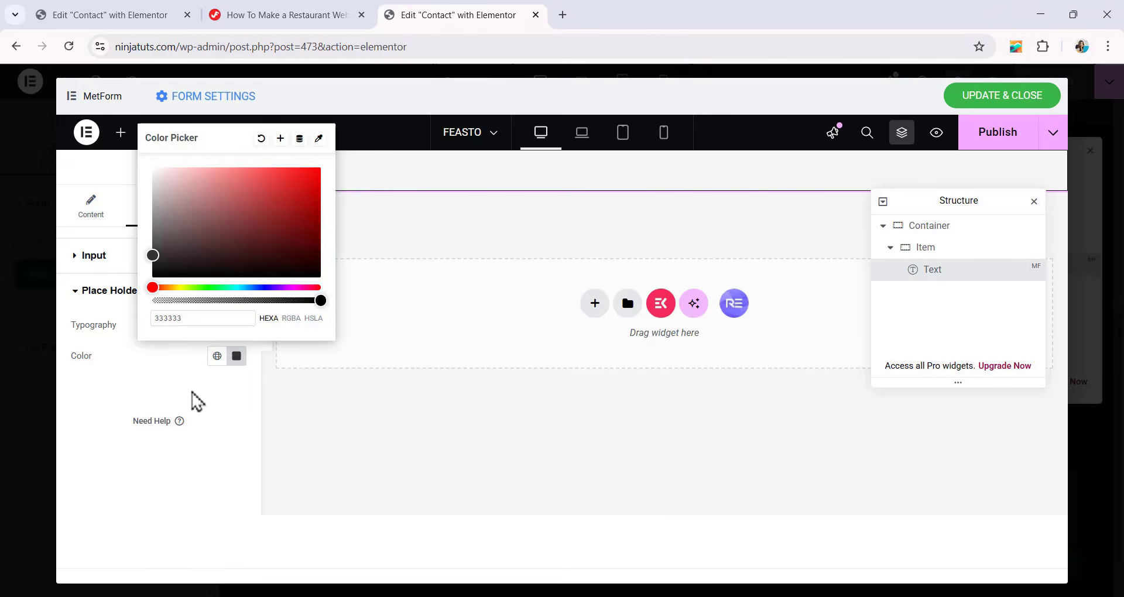
pyautogui.click(197, 402)
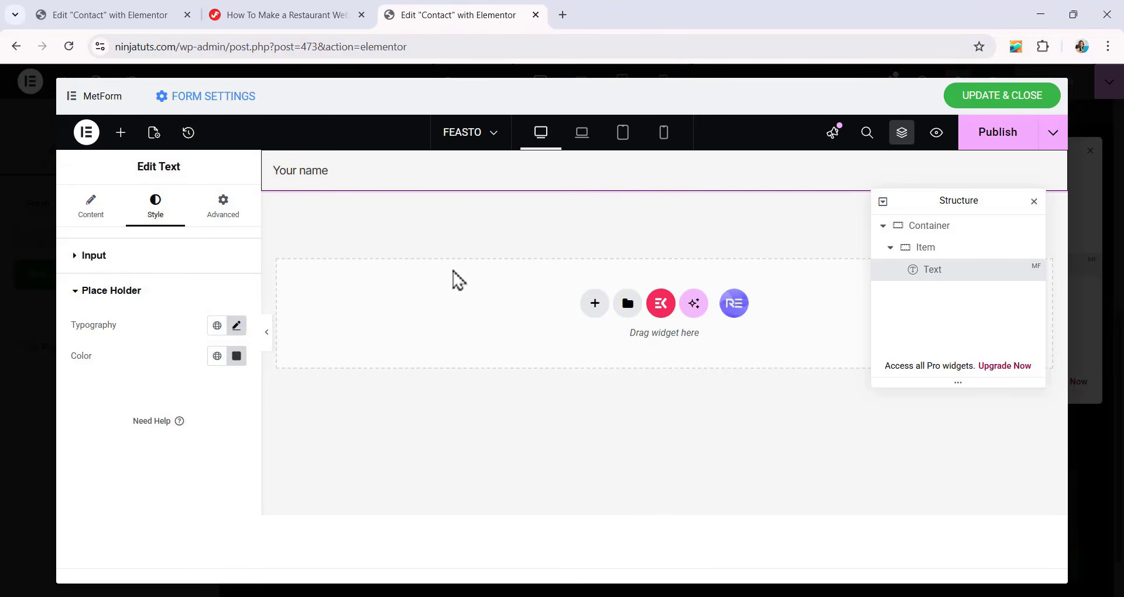
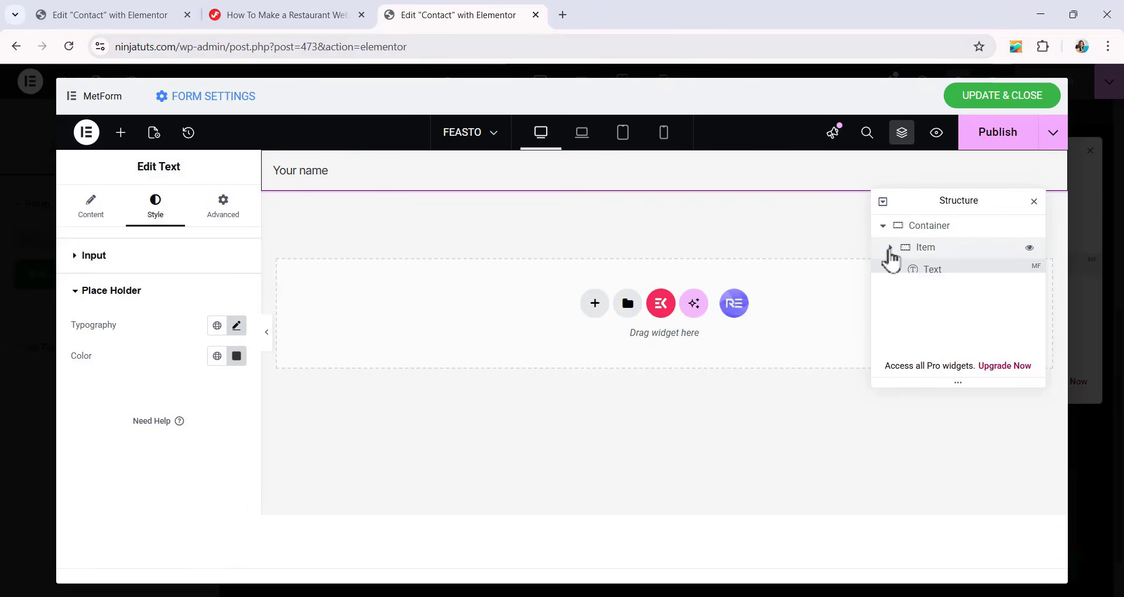
# Duplicate the Item container that holds the name field.
pyautogui.click(890, 249)
pyautogui.rightClick(924, 256)
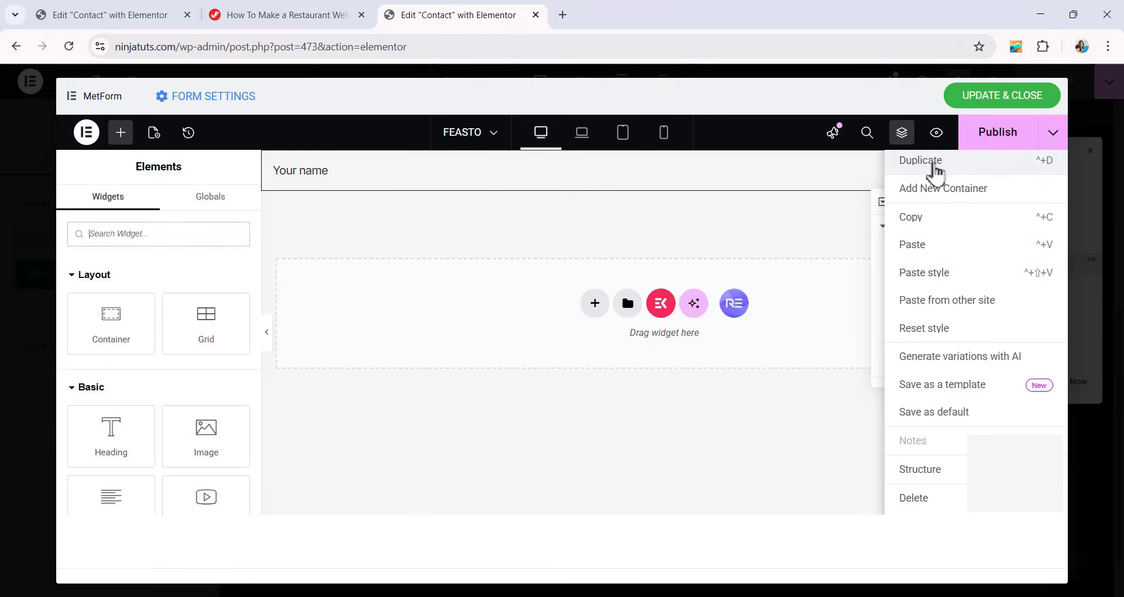
pyautogui.click(931, 170)
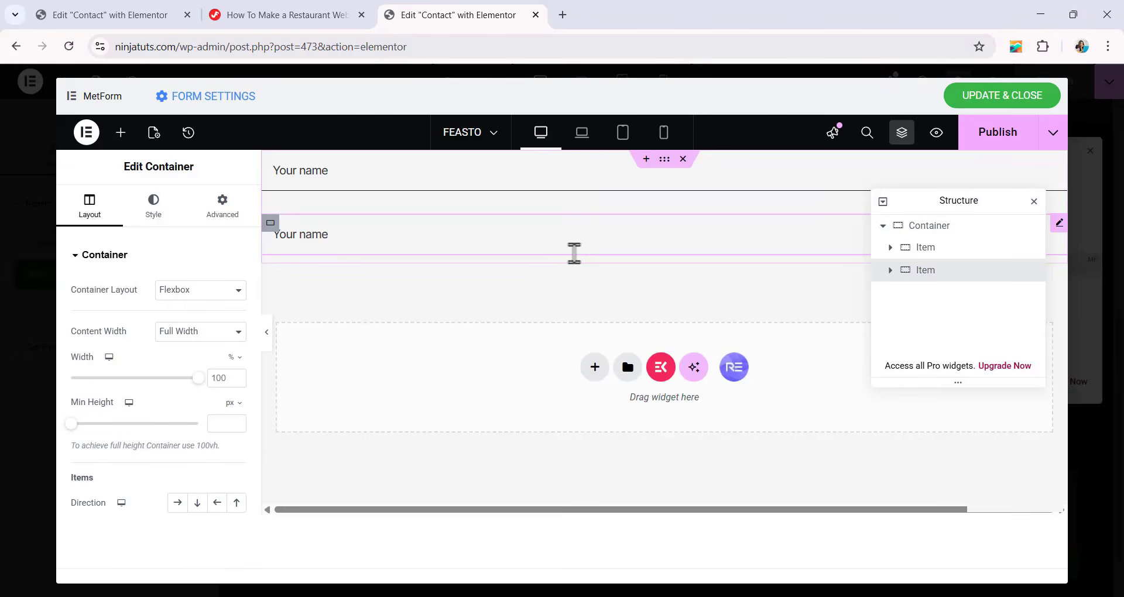
# Replace the Text field in the duplicated container with a MetForm Telephone field.
pyautogui.click(891, 270)
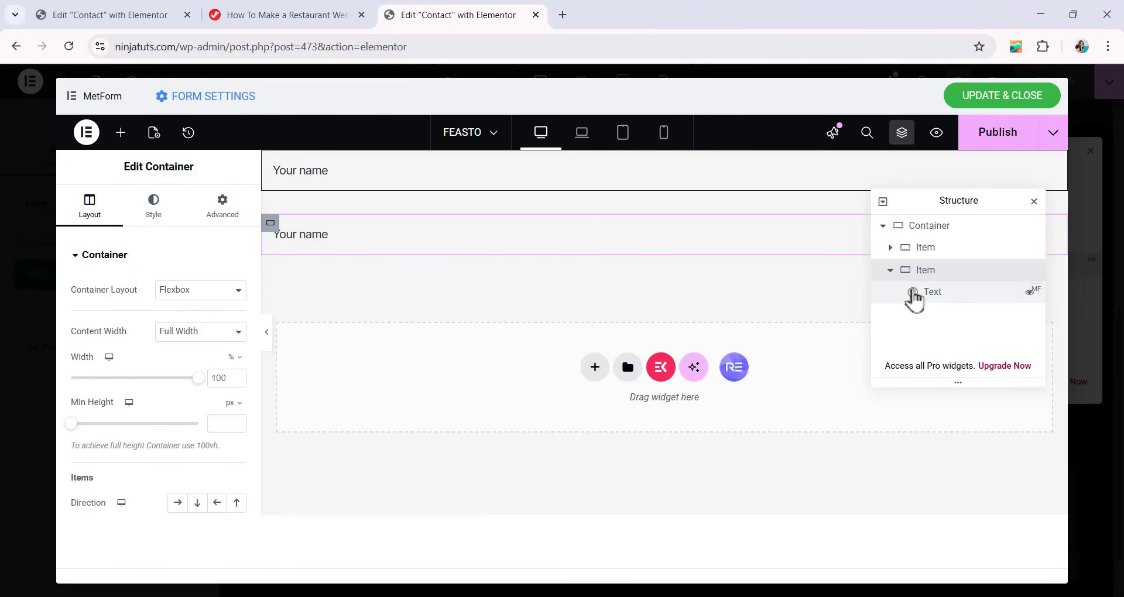
pyautogui.click(928, 292)
pyautogui.rightClick(938, 297)
pyautogui.click(933, 500)
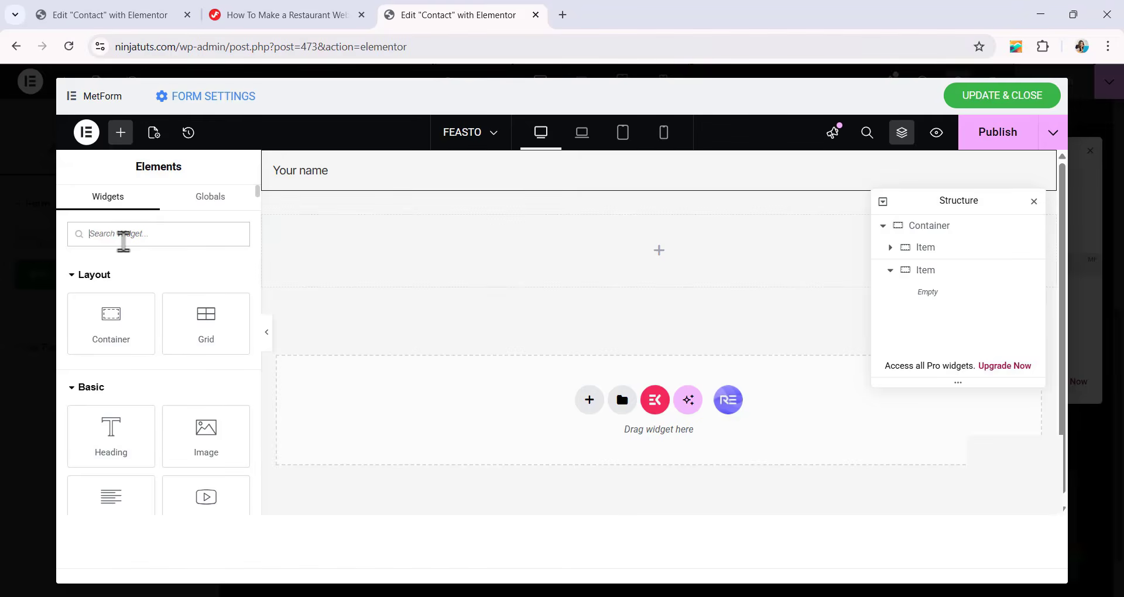
pyautogui.write('TELEPHONE')
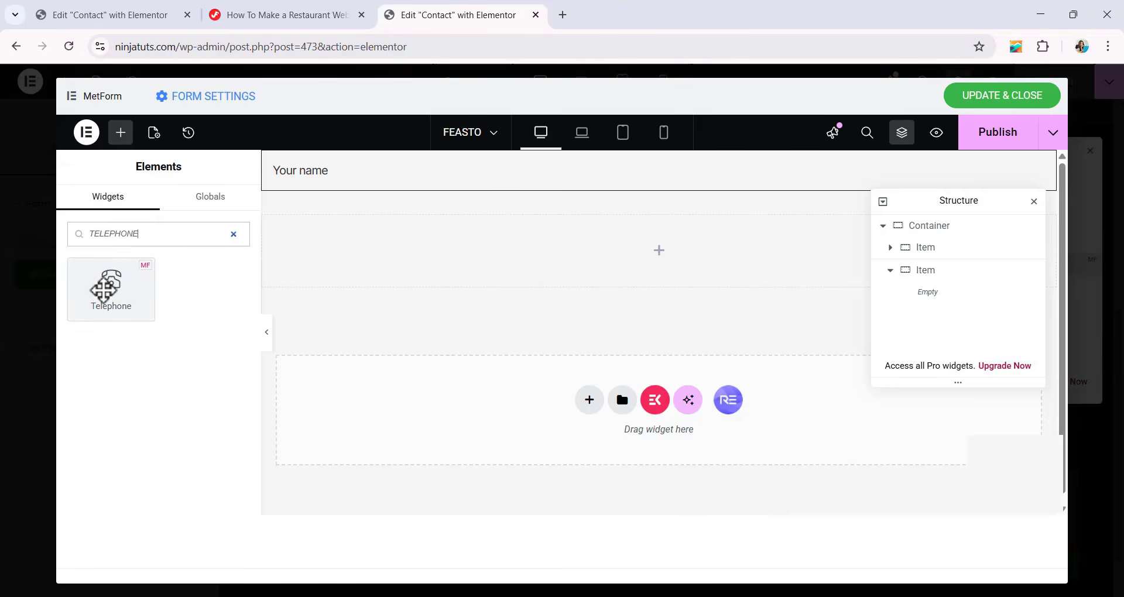
pyautogui.moveTo(106, 283); pyautogui.dragTo(406, 266)
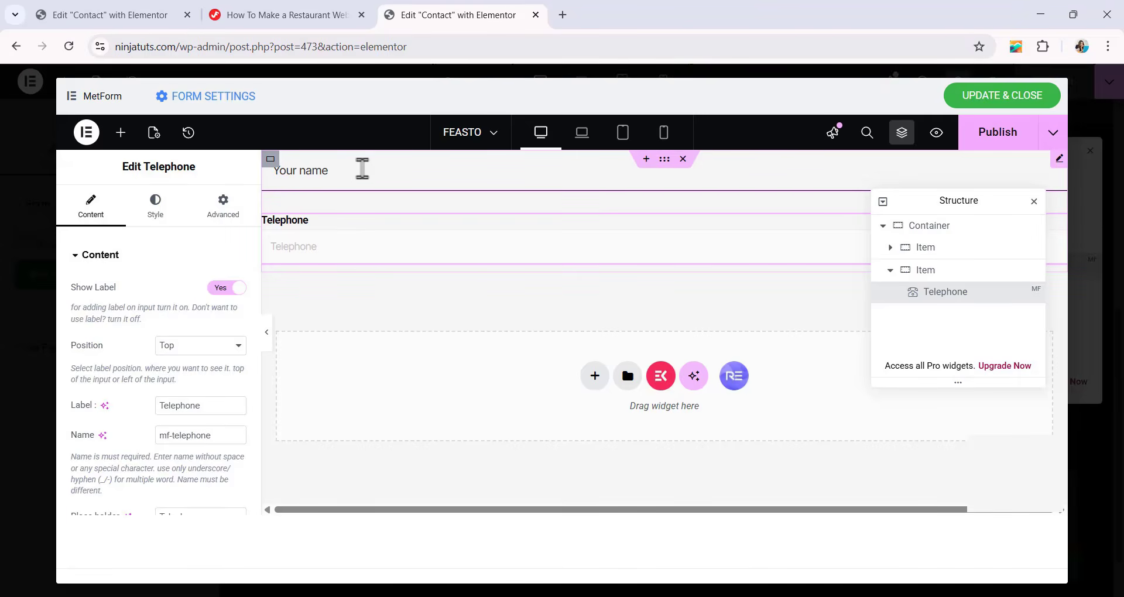
# Copy the name field's style onto the Telephone field and turn off the Telephone field's label.
pyautogui.click(362, 168)
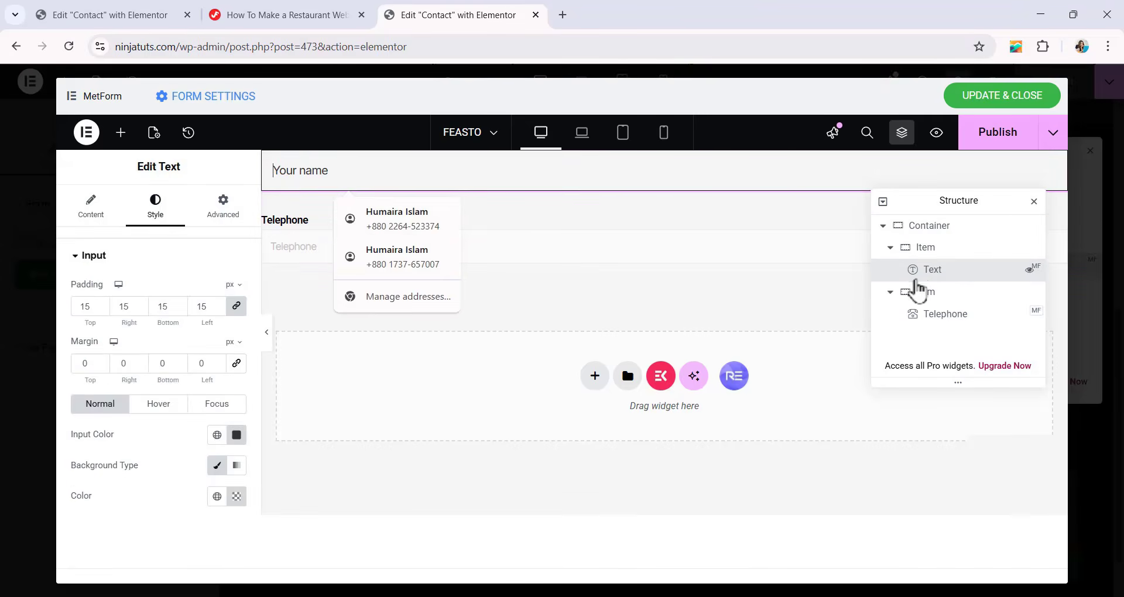
pyautogui.rightClick(919, 280)
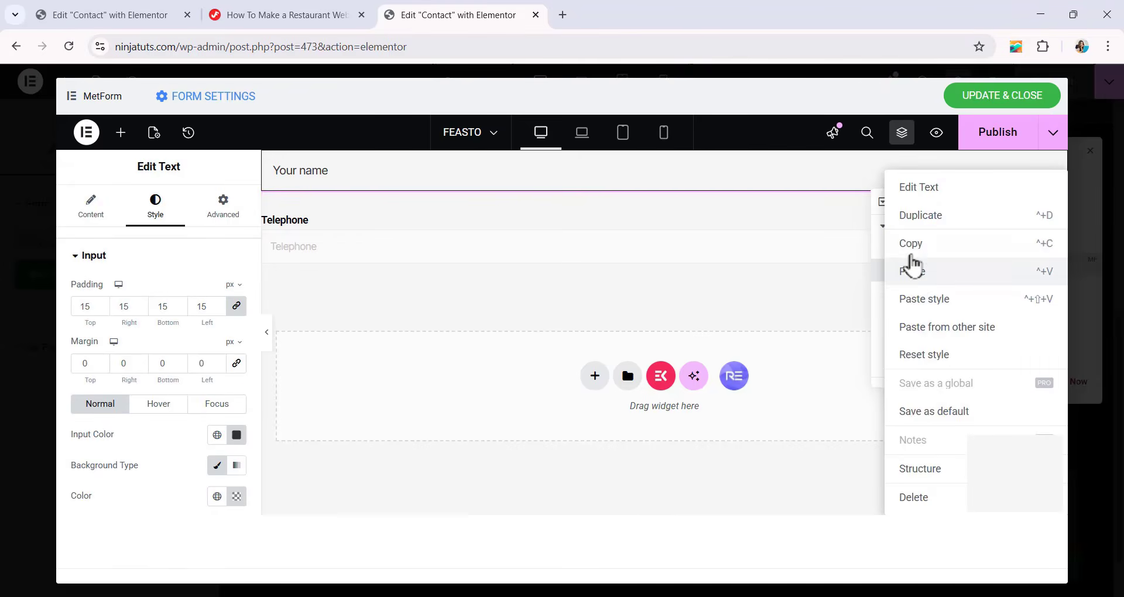
pyautogui.click(912, 244)
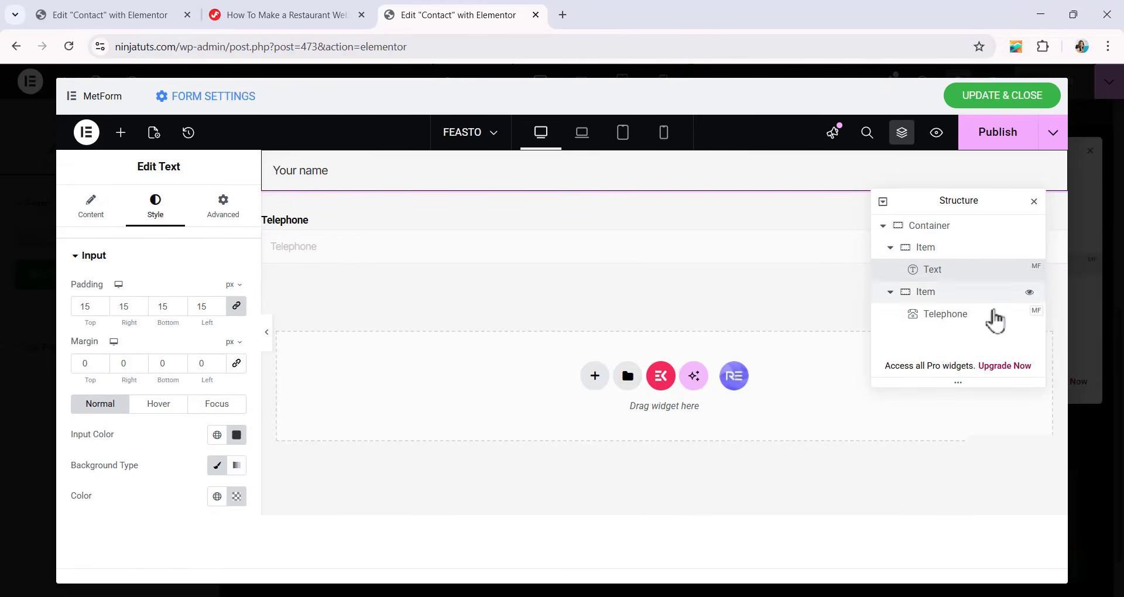
pyautogui.click(995, 316)
pyautogui.rightClick(465, 251)
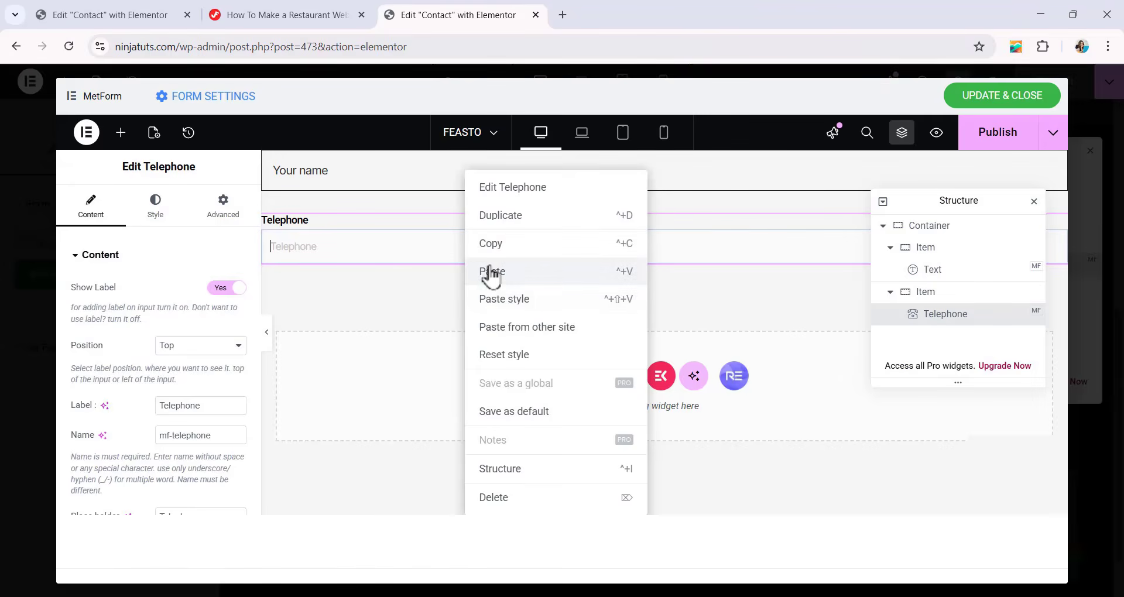
pyautogui.click(503, 299)
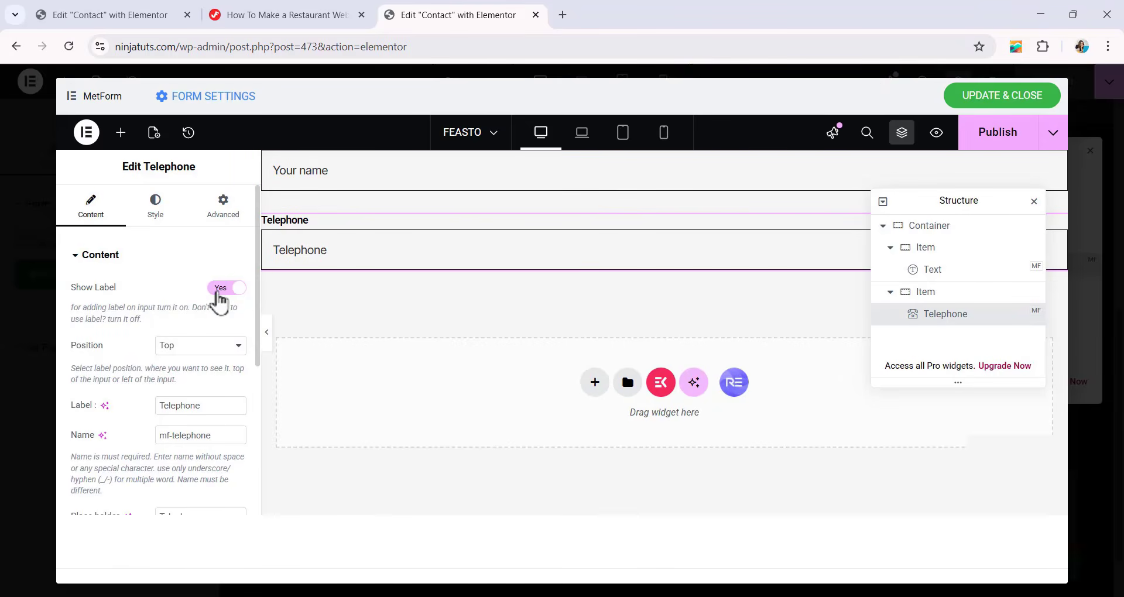
pyautogui.click(236, 289)
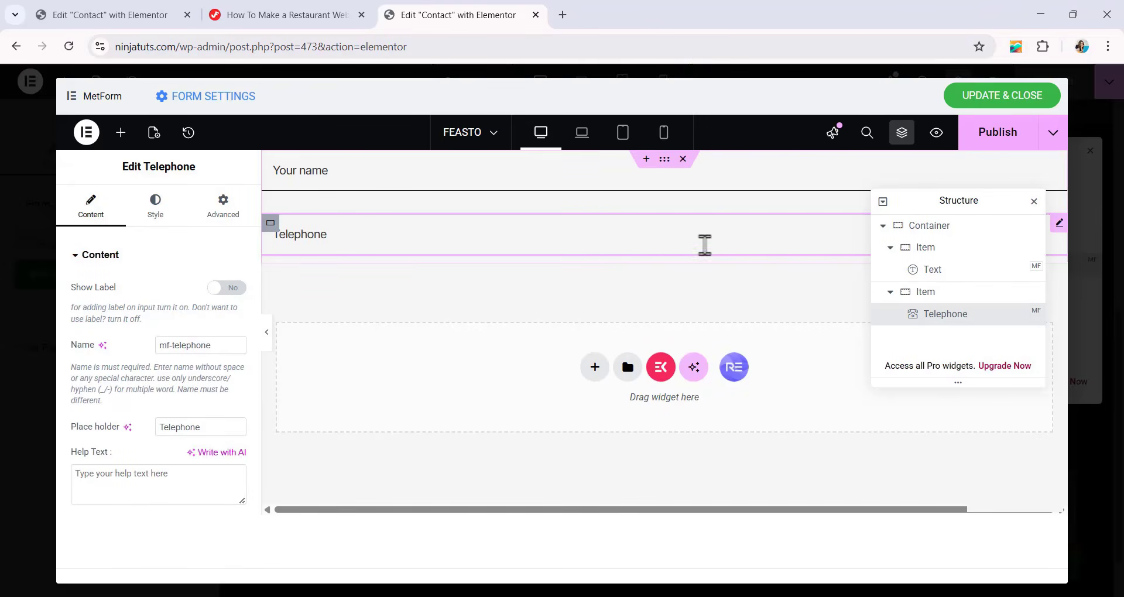
# Duplicate the Item container that holds the Telephone field.
pyautogui.click(891, 292)
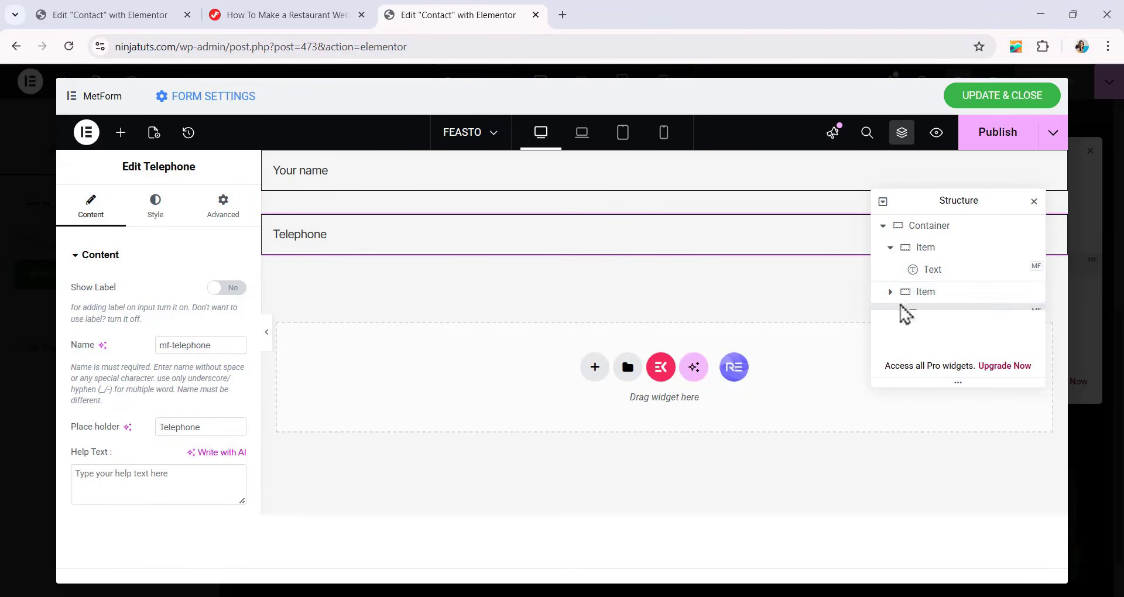
pyautogui.rightClick(923, 299)
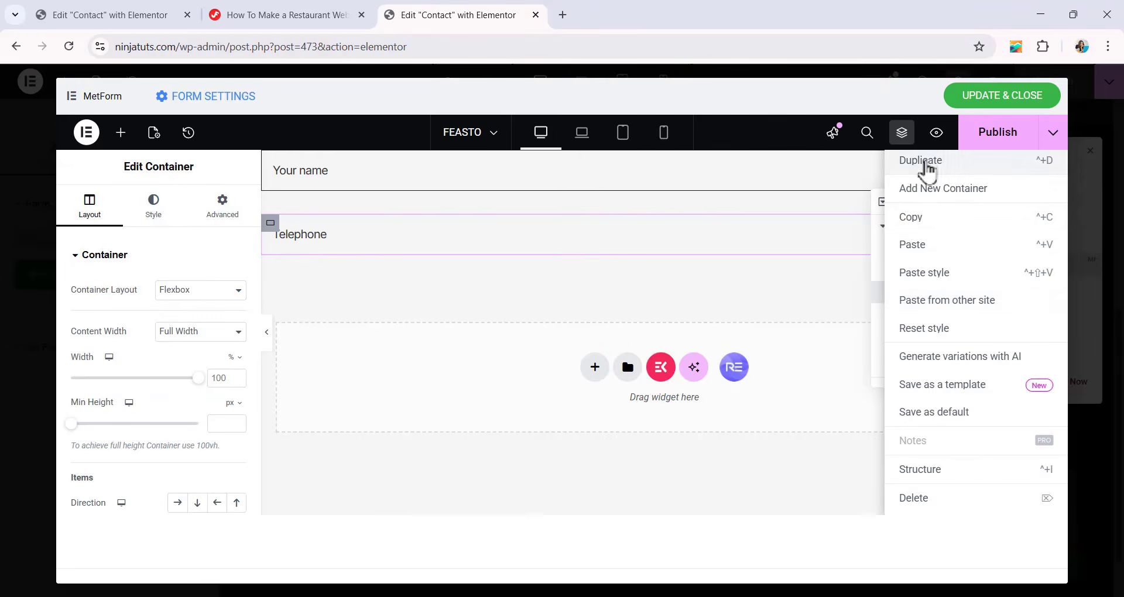
pyautogui.click(924, 163)
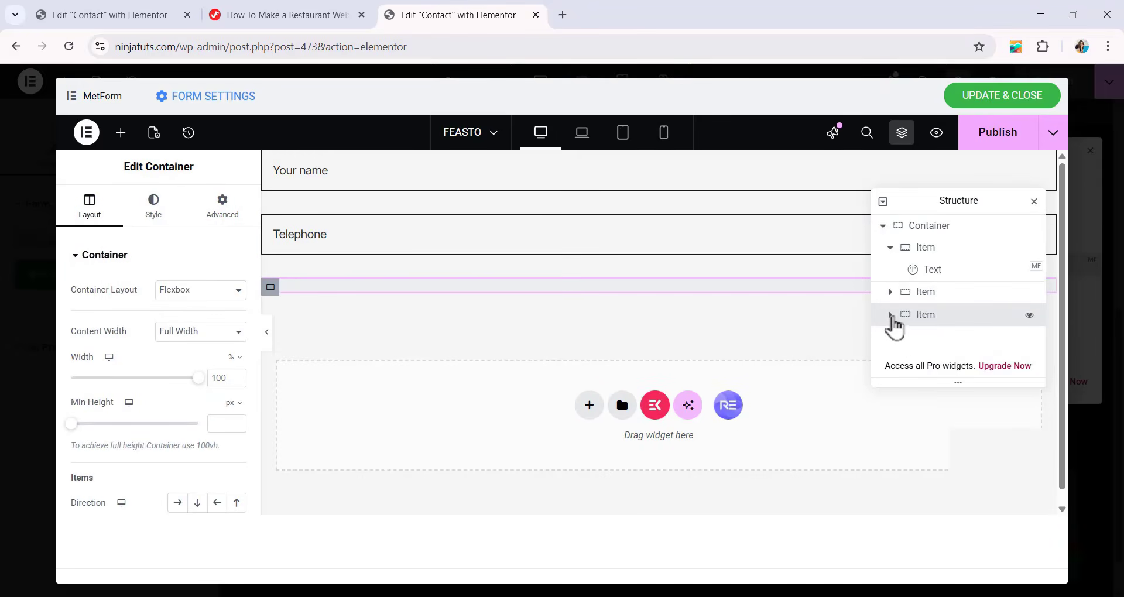
# Replace the Telephone field in the new third container with a MetForm Select field.
pyautogui.click(890, 315)
pyautogui.click(925, 335)
pyautogui.rightClick(925, 335)
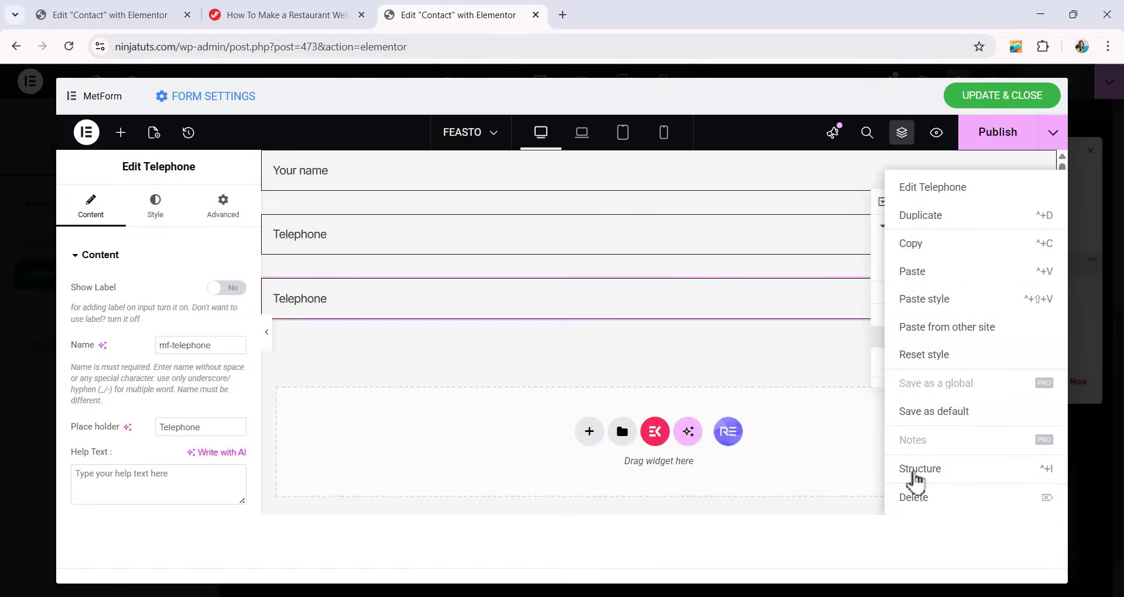
pyautogui.click(913, 498)
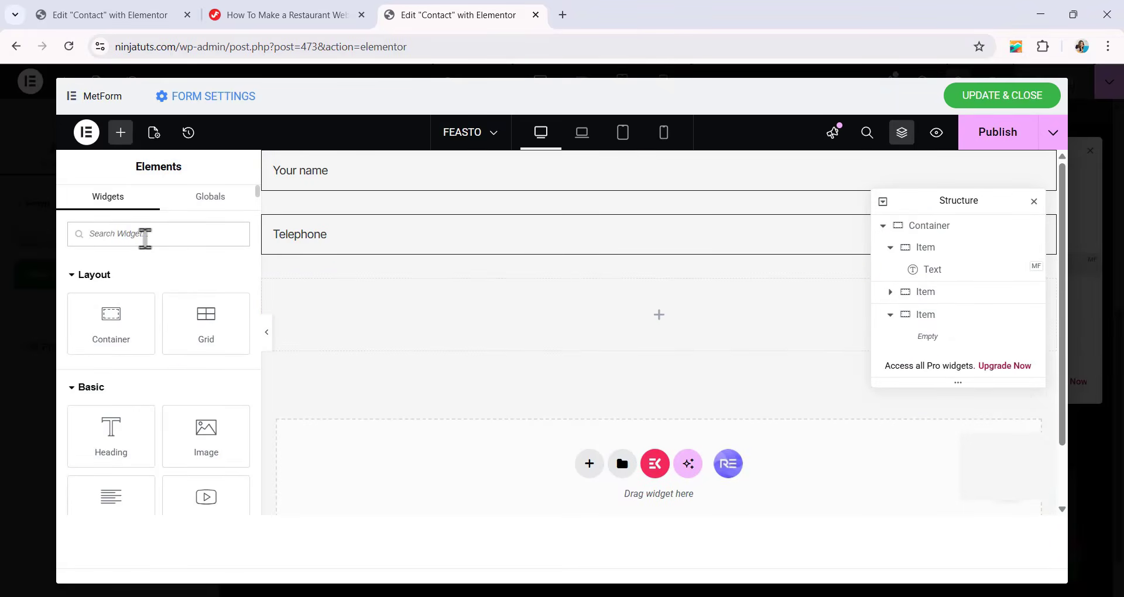
pyautogui.click(145, 238)
pyautogui.write('SELECT')
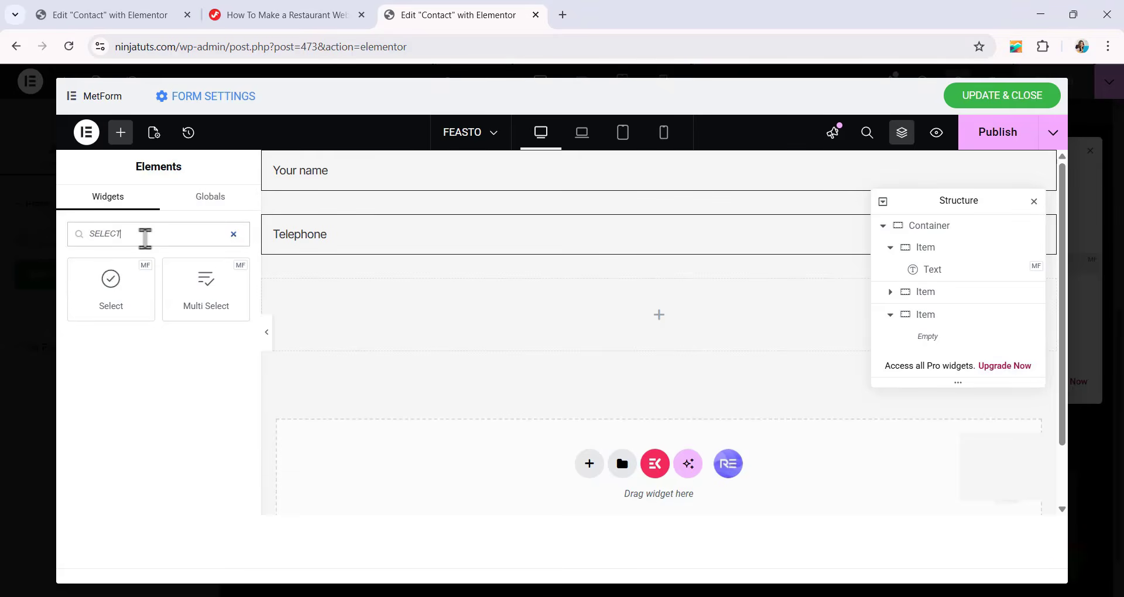
pyautogui.moveTo(110, 303); pyautogui.dragTo(466, 338)
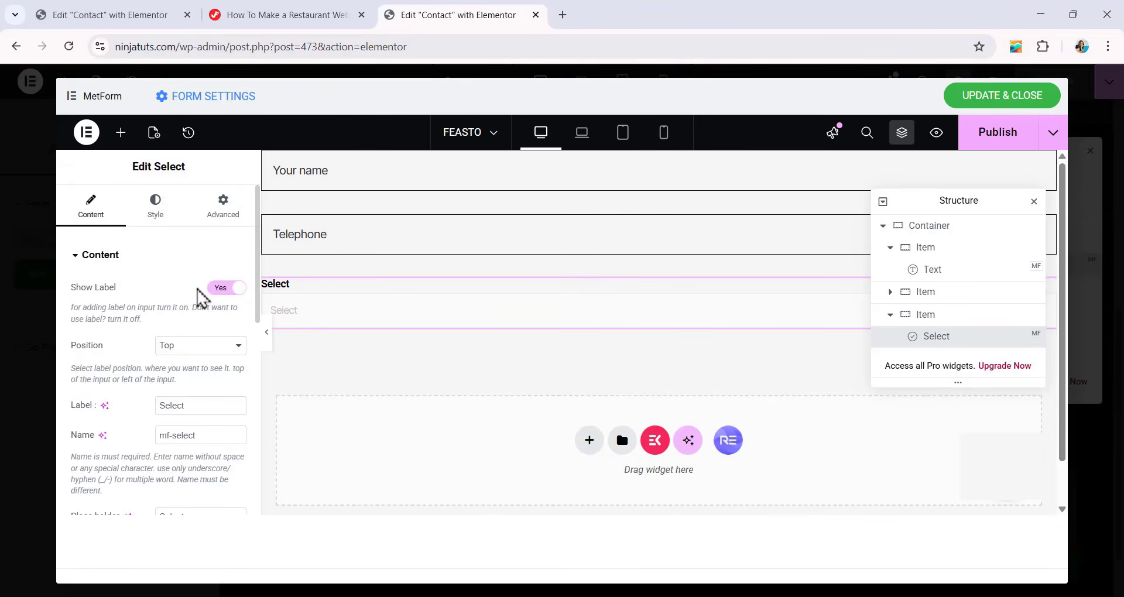
# Copy the Telephone field's style onto the Select field and turn off the Select field's label.
pyautogui.click(344, 235)
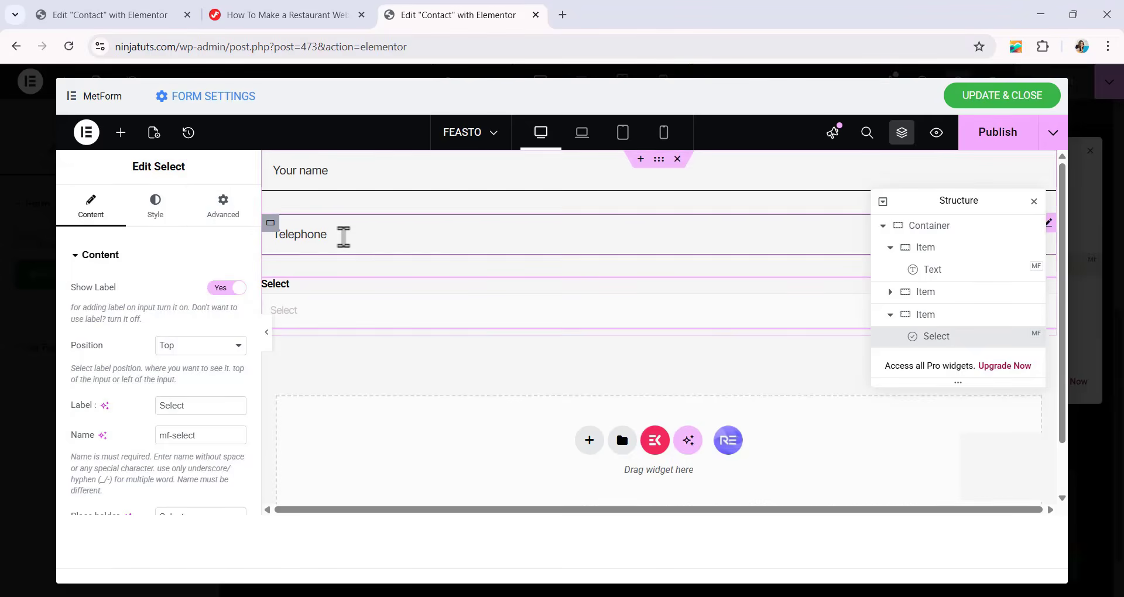
pyautogui.rightClick(529, 243)
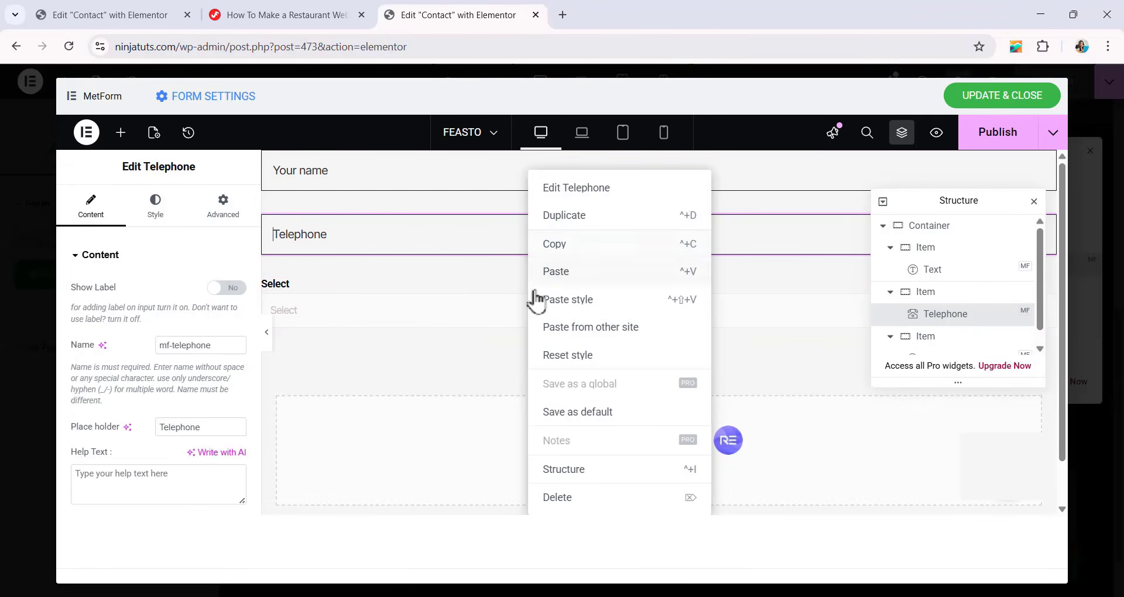
pyautogui.click(556, 246)
pyautogui.click(389, 326)
pyautogui.rightClick(389, 327)
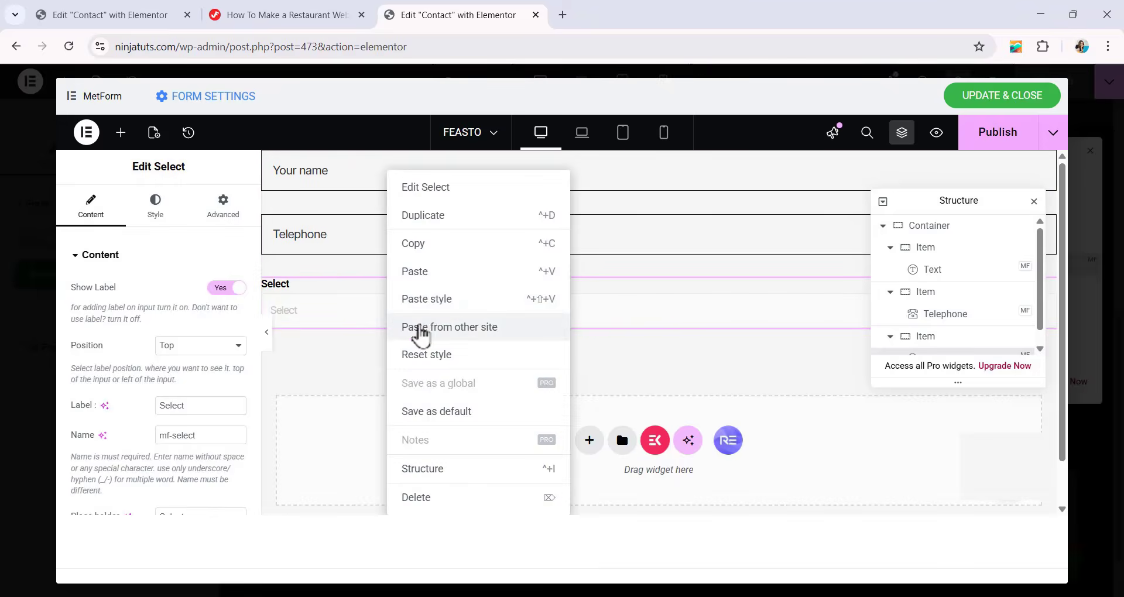
pyautogui.click(432, 303)
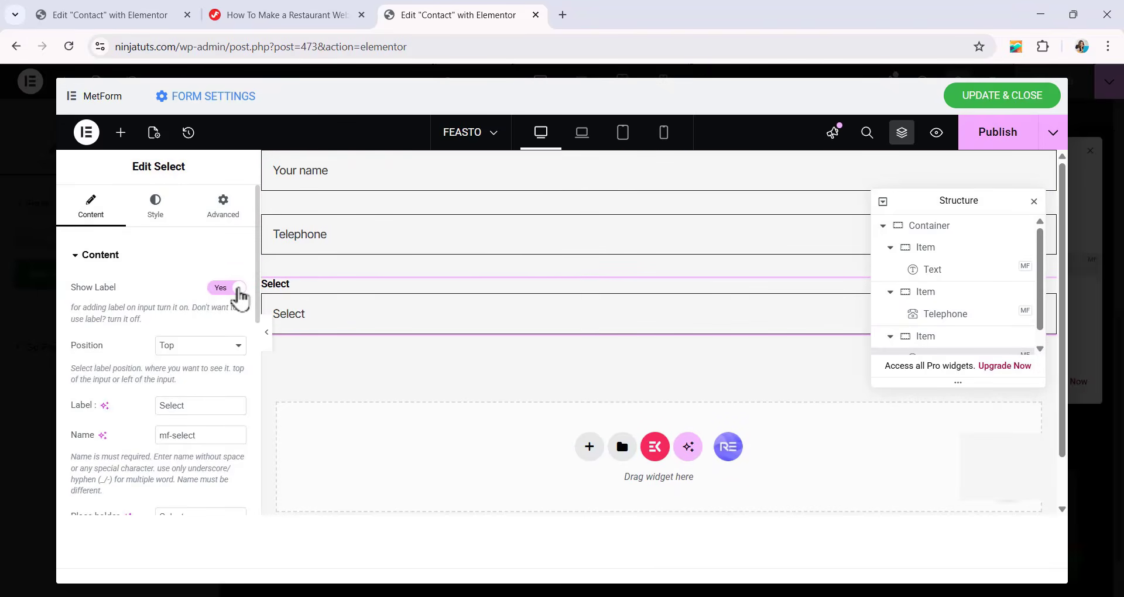
pyautogui.click(234, 288)
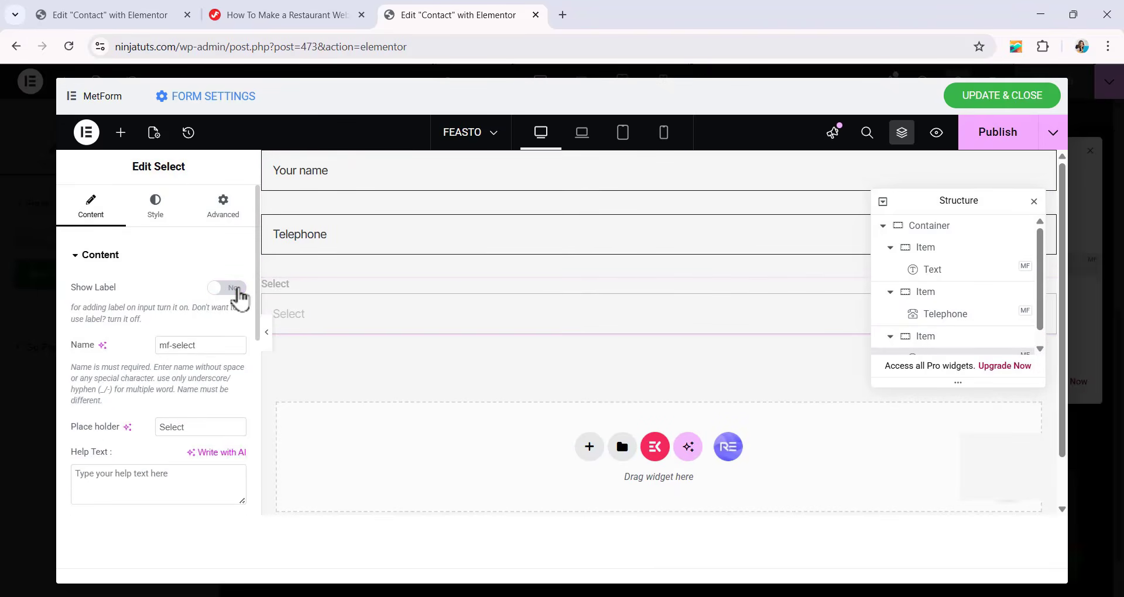
# Remove Item 3 and Item 2 from the Select field's option list.
pyautogui.scroll(-3, 178, 317)
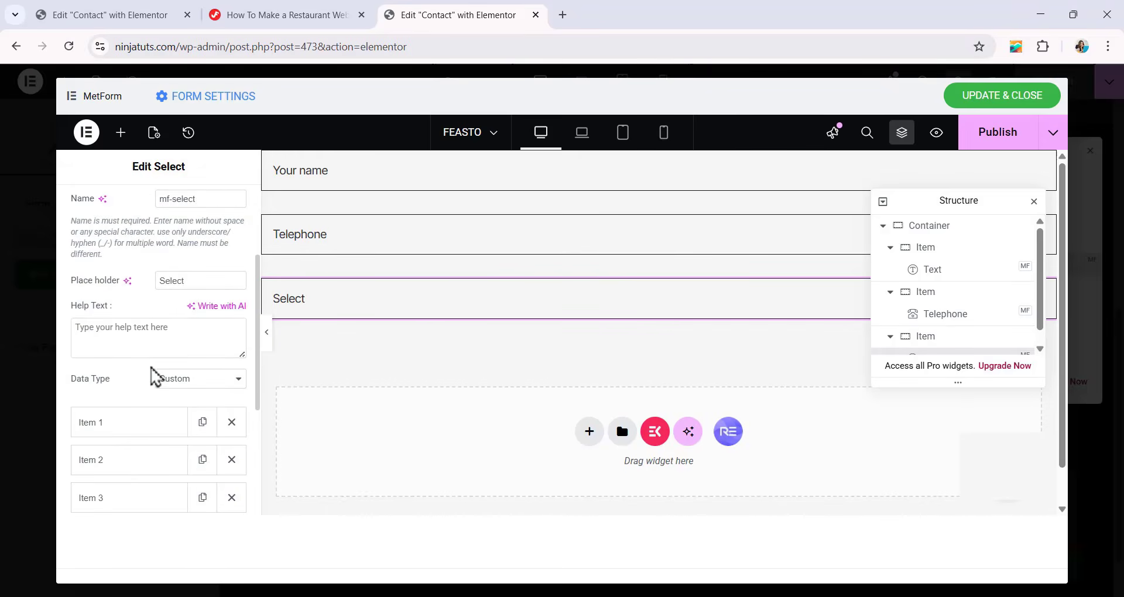
pyautogui.scroll(-2, 187, 372)
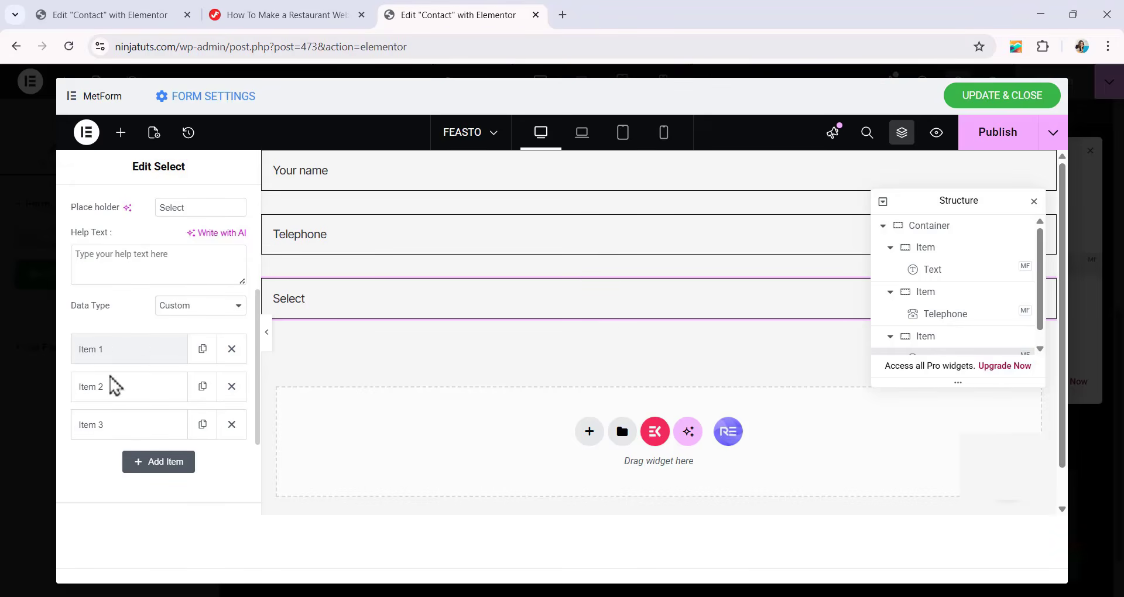
pyautogui.click(232, 424)
pyautogui.click(232, 387)
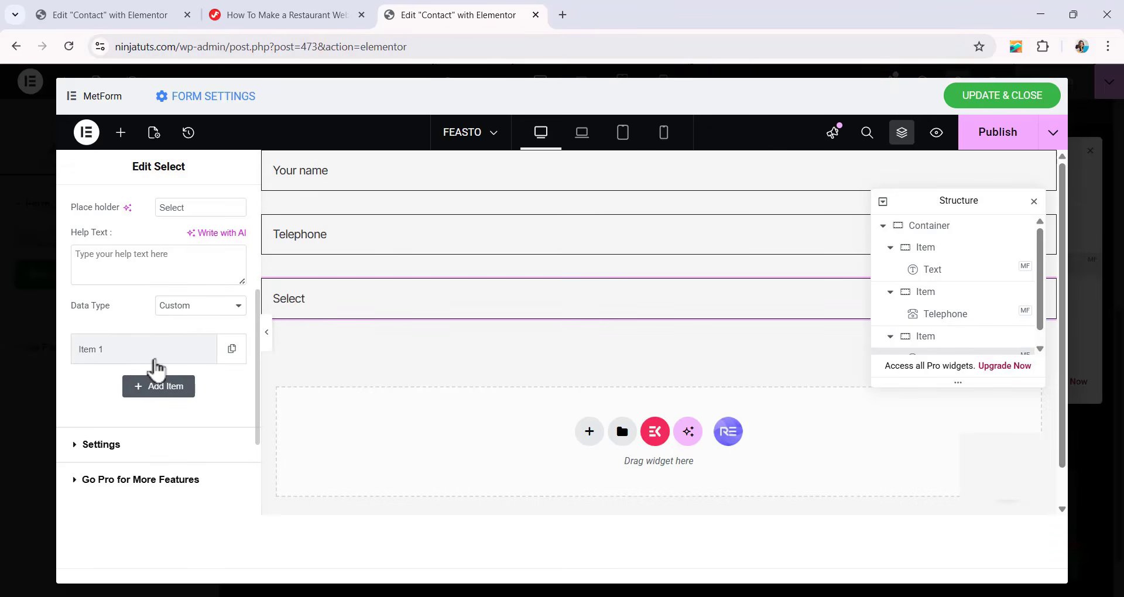
# Expand the Item 1 option's settings and set the Select field's placeholder to "4 Persons".
pyautogui.click(154, 360)
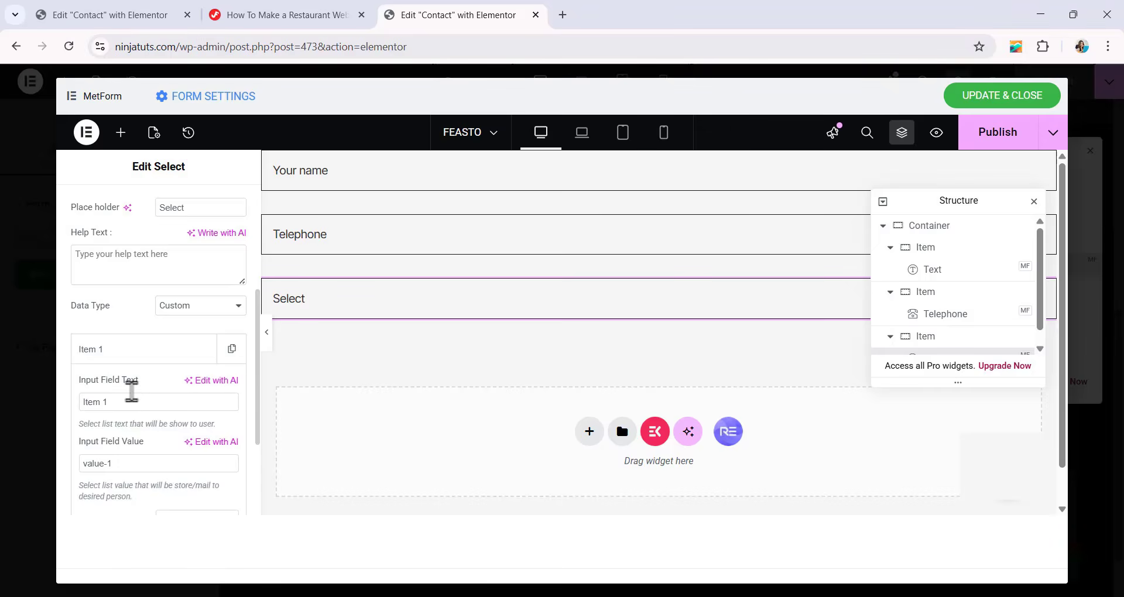
pyautogui.scroll(-1, 132, 392)
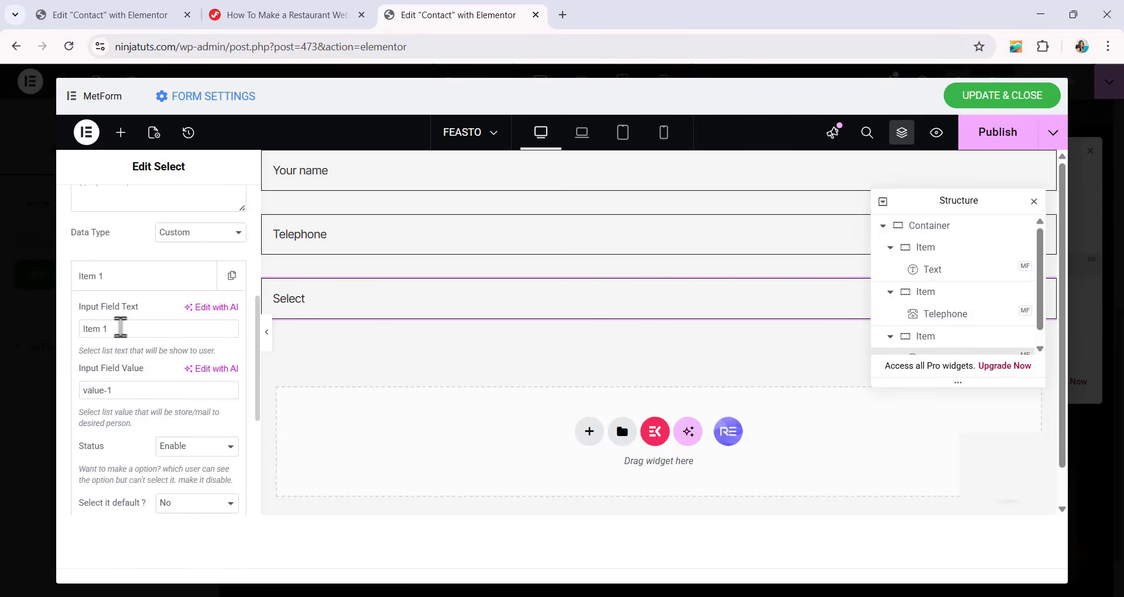
pyautogui.tripleClick(120, 327)
pyautogui.scroll(1, 184, 313)
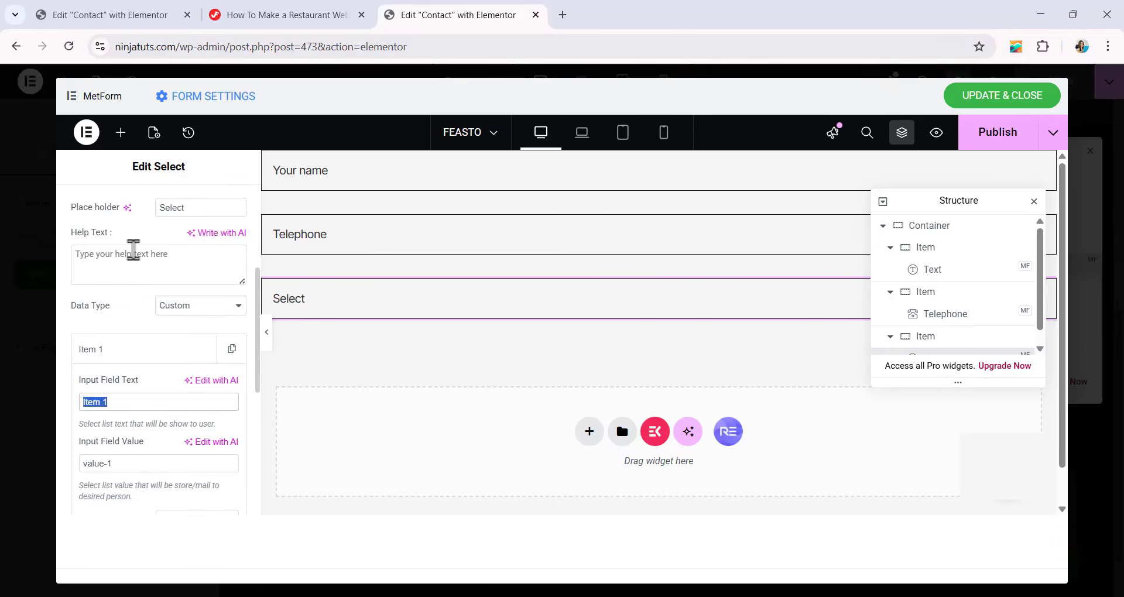
pyautogui.scroll(1, 134, 250)
pyautogui.moveTo(196, 281); pyautogui.dragTo(105, 302)
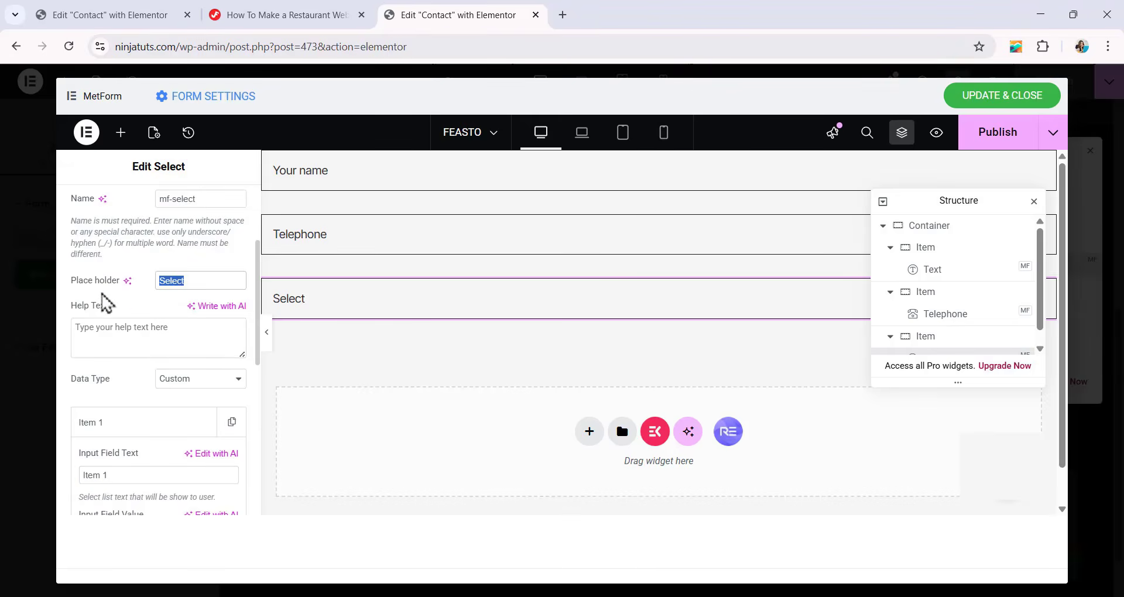
pyautogui.write('4 Persons')
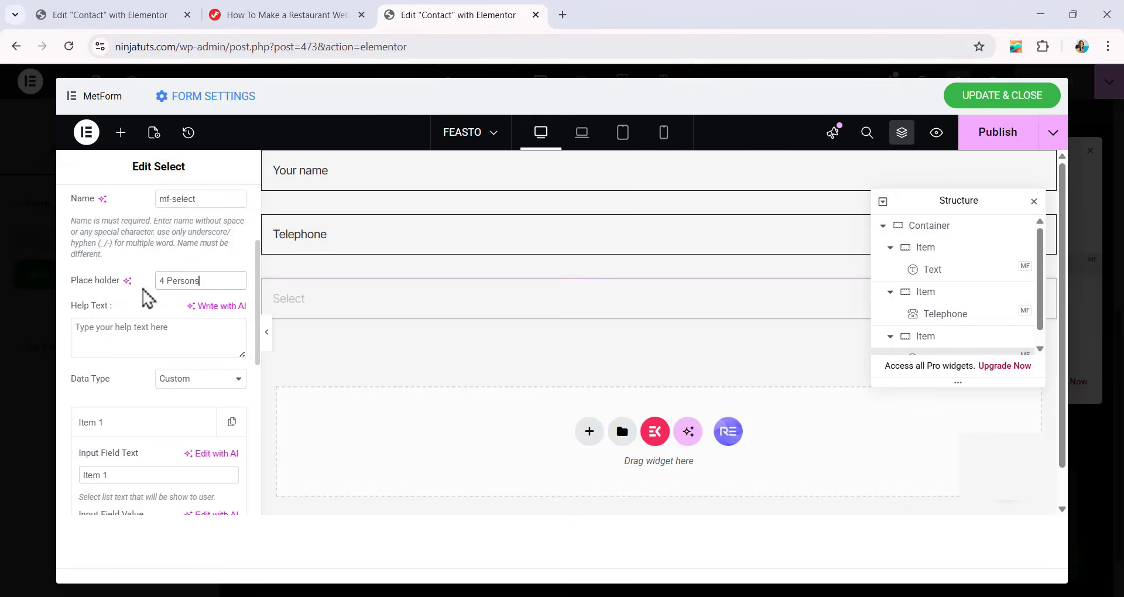
# Set the Item 1 option's display text to "1 Persons" in the Select field.
pyautogui.scroll(-1, 170, 306)
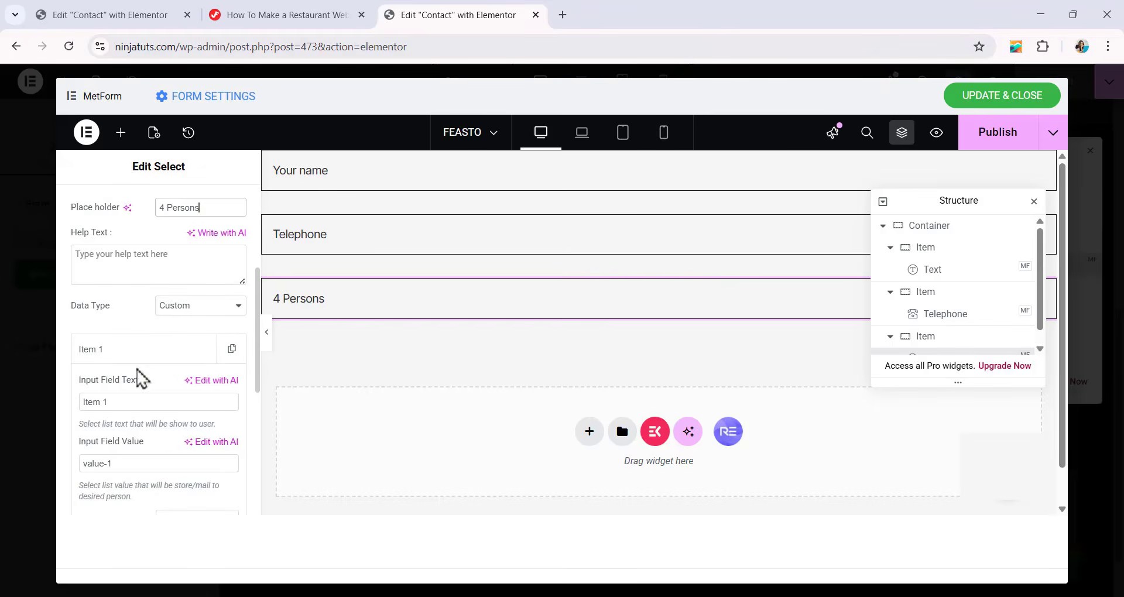
pyautogui.moveTo(142, 400); pyautogui.dragTo(41, 409)
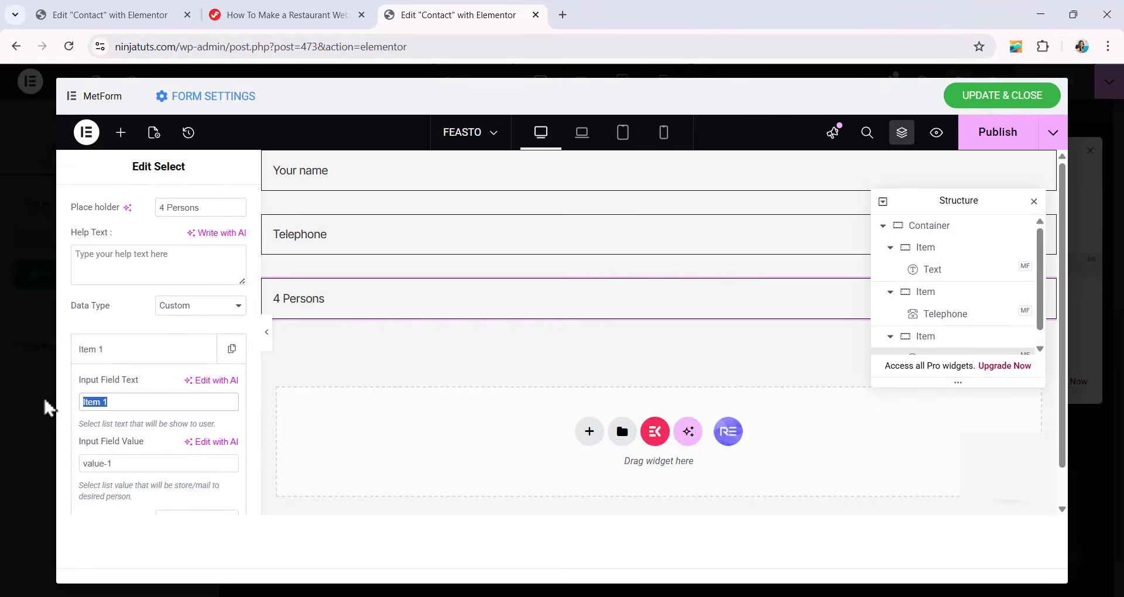
pyautogui.hotkey('ctrl', 'v')
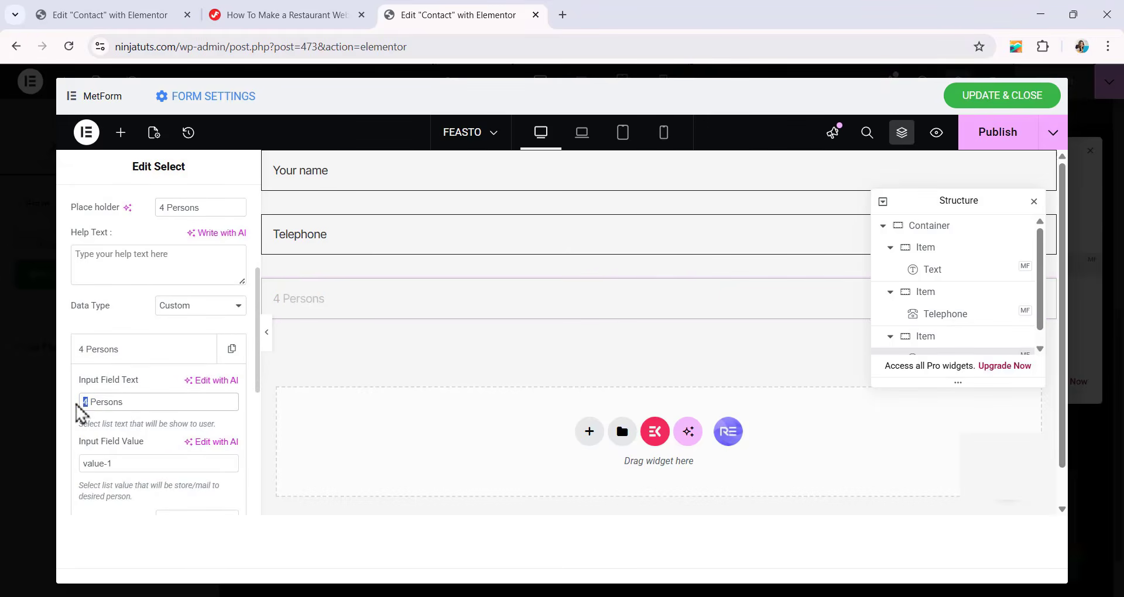
pyautogui.write('1')
pyautogui.scroll(-1, 162, 328)
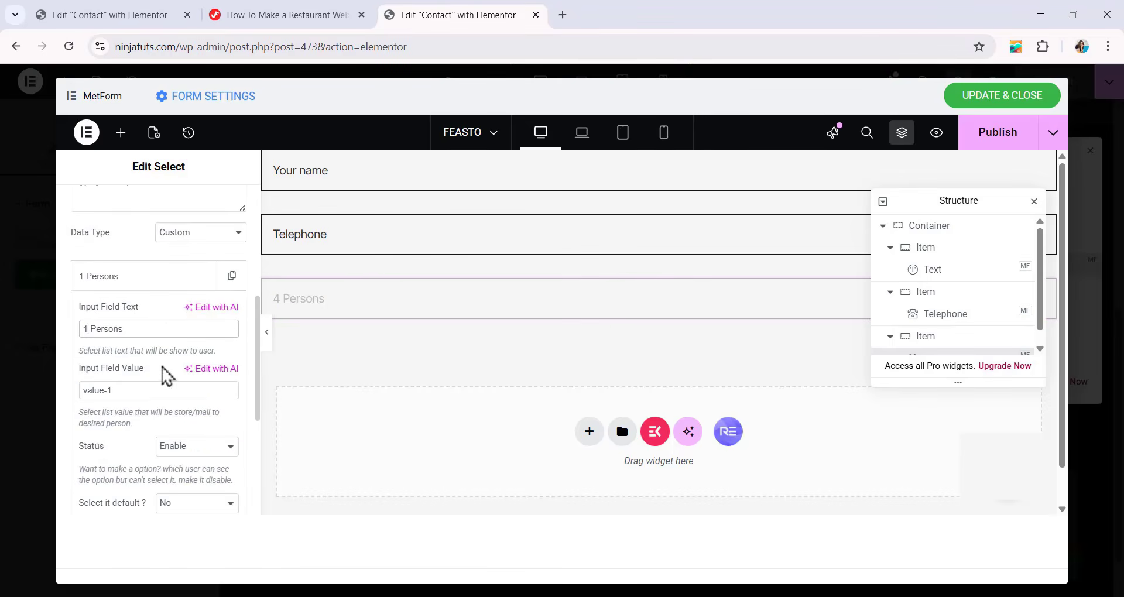
# Duplicate the "1 Persons" option three times in the Select field's option list.
pyautogui.scroll(-1, 170, 351)
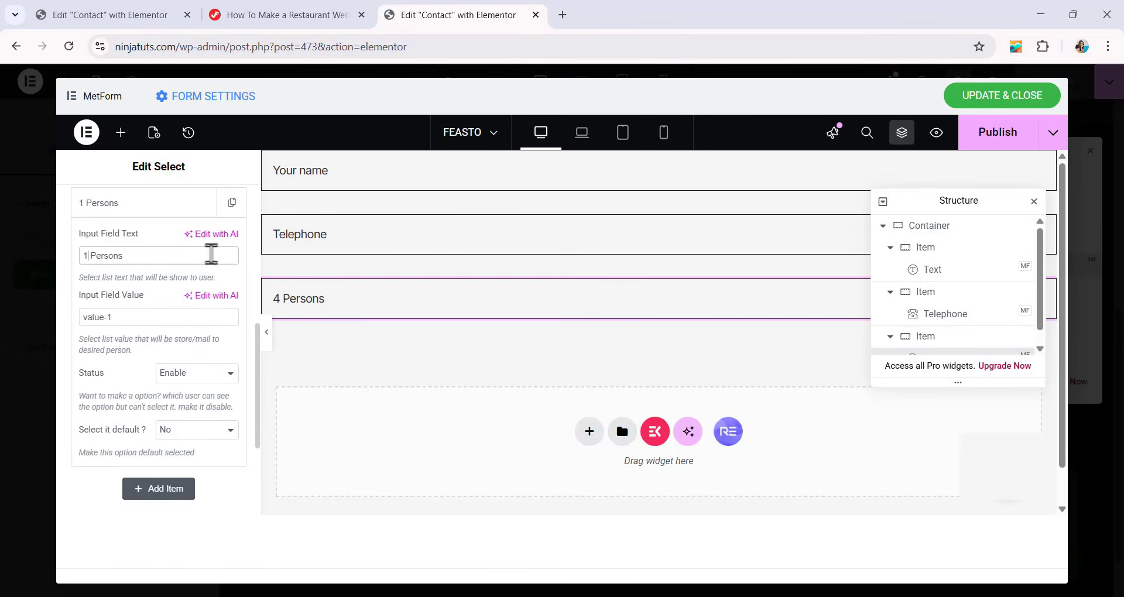
pyautogui.click(231, 203)
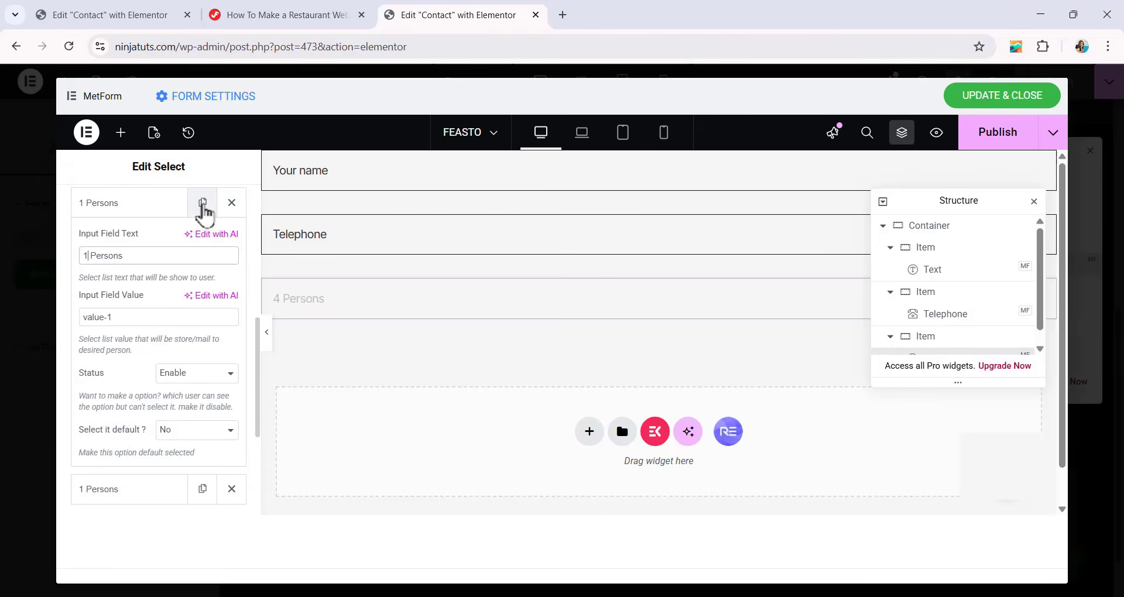
pyautogui.click(203, 204)
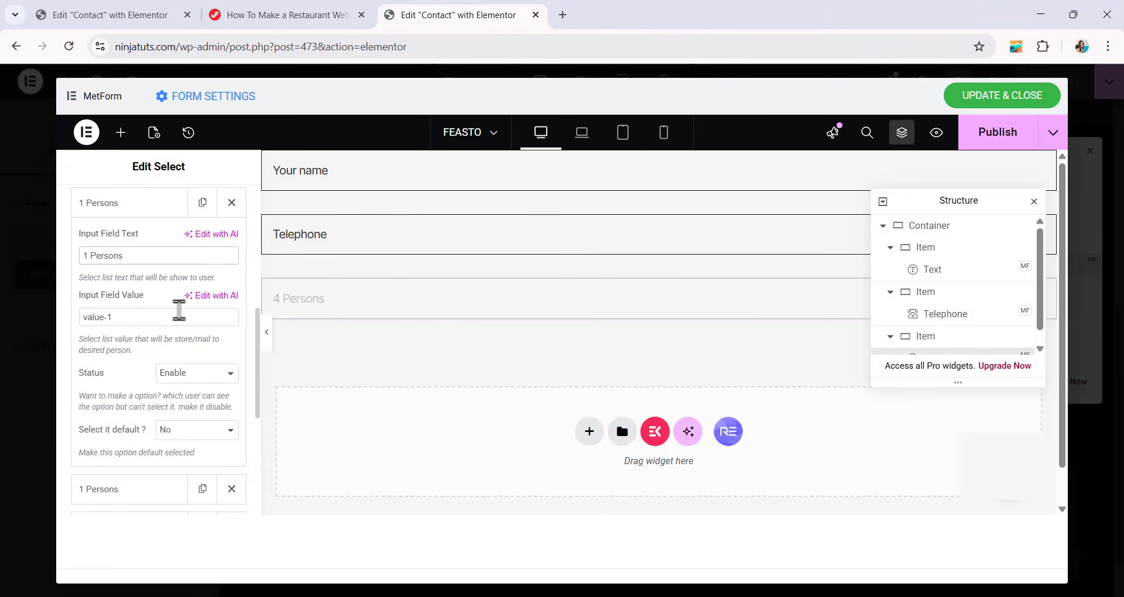
pyautogui.scroll(-3, 171, 304)
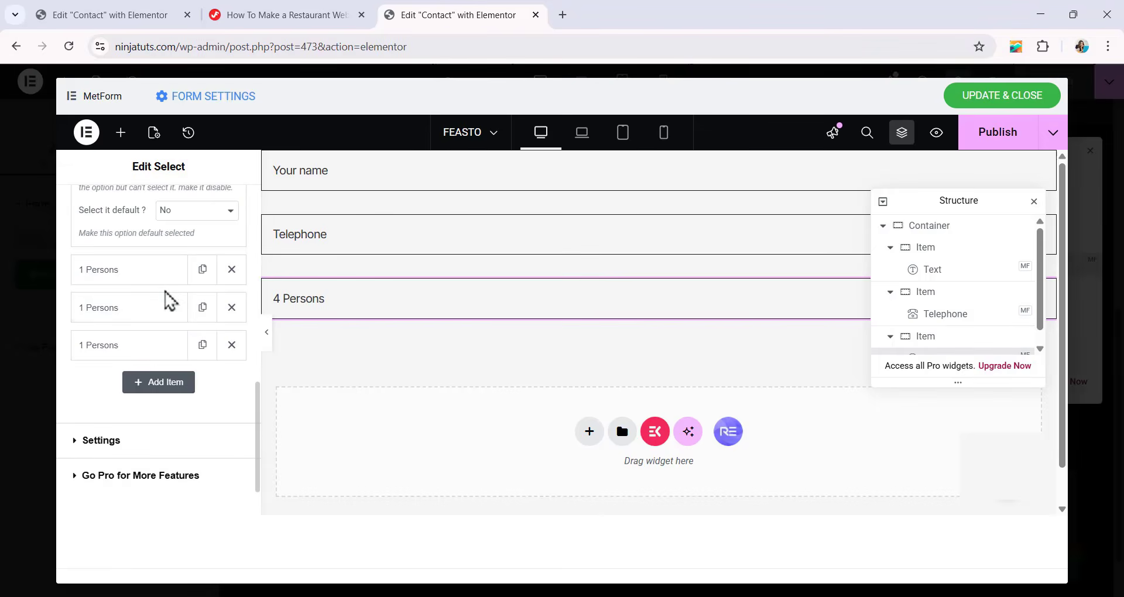
# Change the display text of the three duplicated options to "2 Persons", "3 Persons" and "4 Persons".
pyautogui.click(99, 274)
pyautogui.scroll(2, 126, 352)
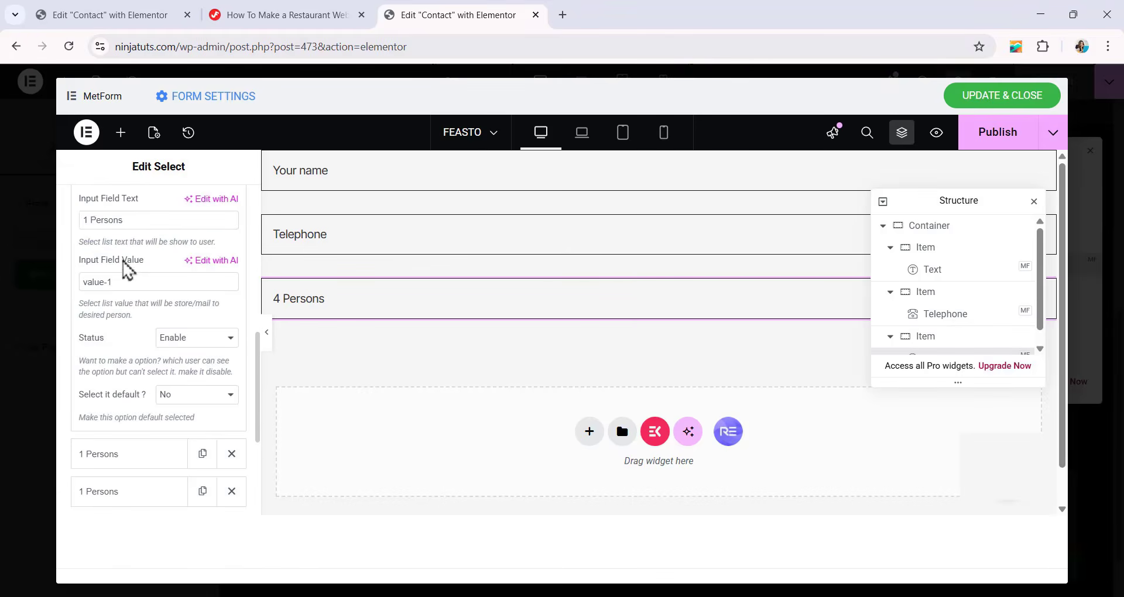
pyautogui.moveTo(88, 221); pyautogui.dragTo(81, 233)
pyautogui.write('2')
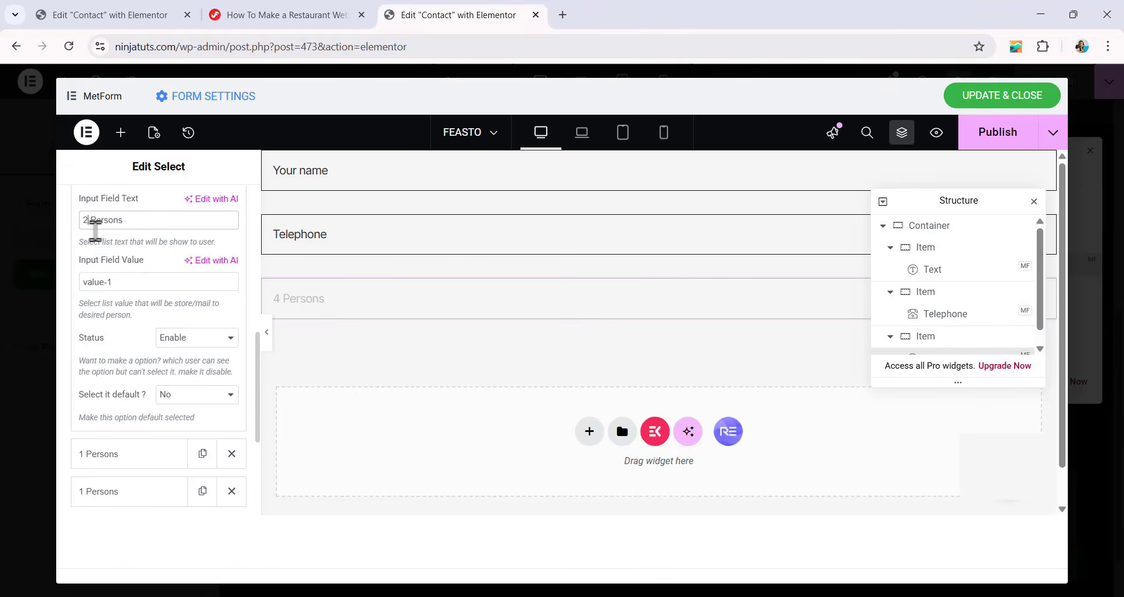
pyautogui.scroll(-1, 134, 369)
pyautogui.scroll(1, 110, 246)
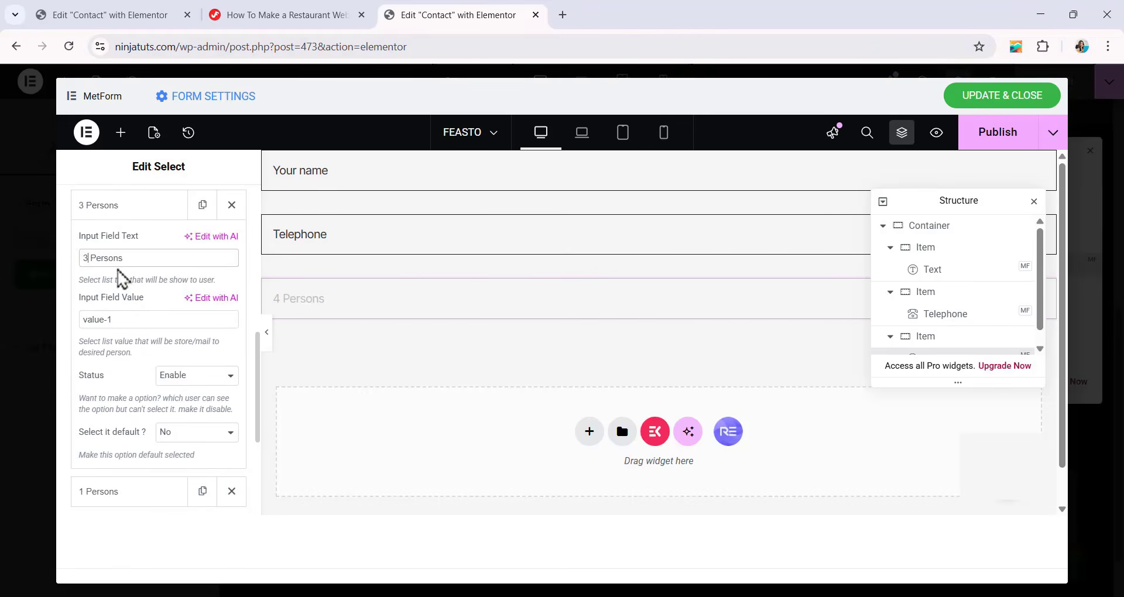
pyautogui.scroll(-1, 129, 280)
pyautogui.click(134, 430)
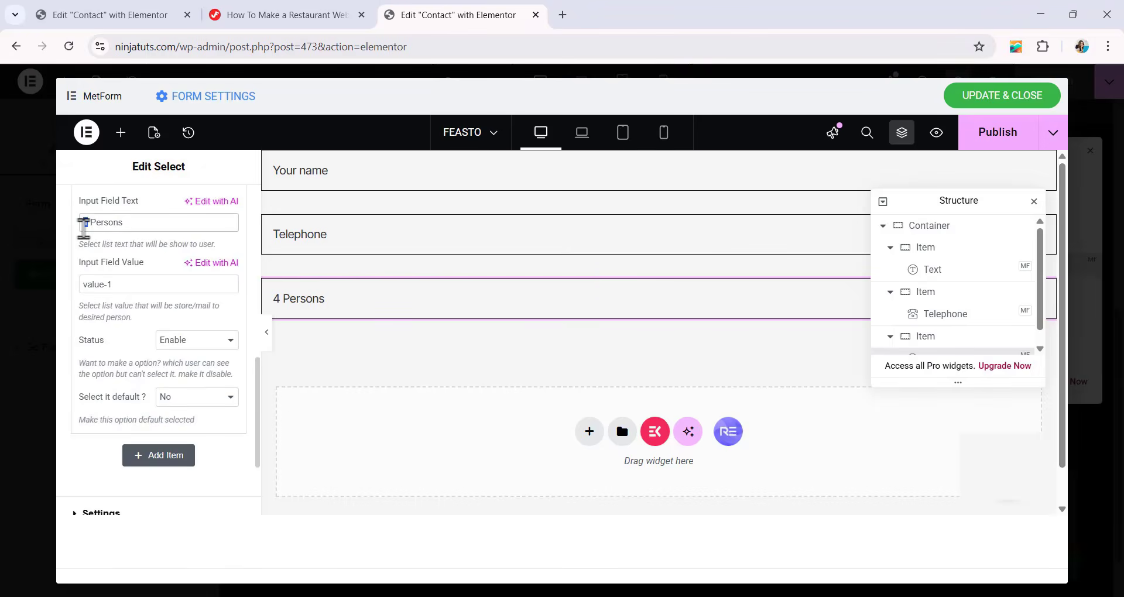
pyautogui.scroll(3, 84, 228)
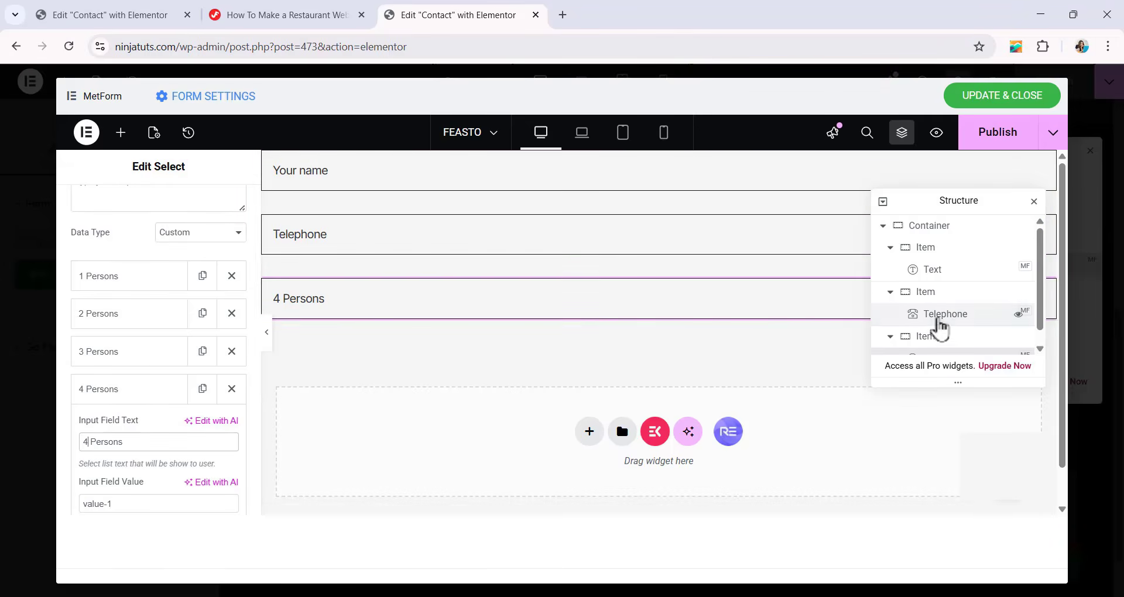
# Set the Telephone field's placeholder to "Phone number".
pyautogui.click(940, 316)
pyautogui.scroll(-1, 193, 440)
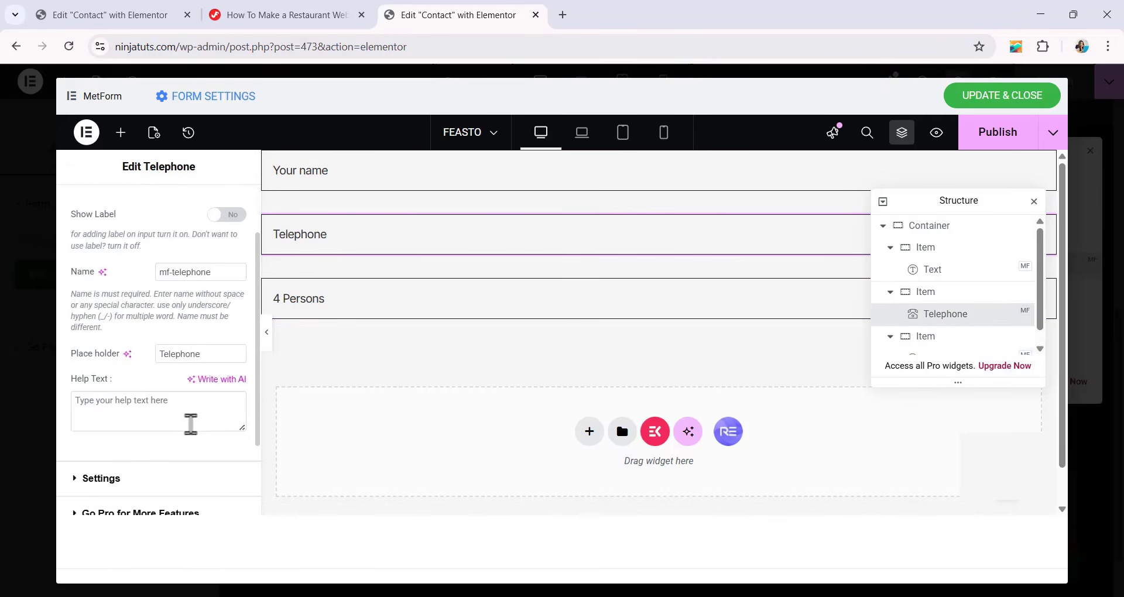
pyautogui.moveTo(201, 354); pyautogui.dragTo(117, 363)
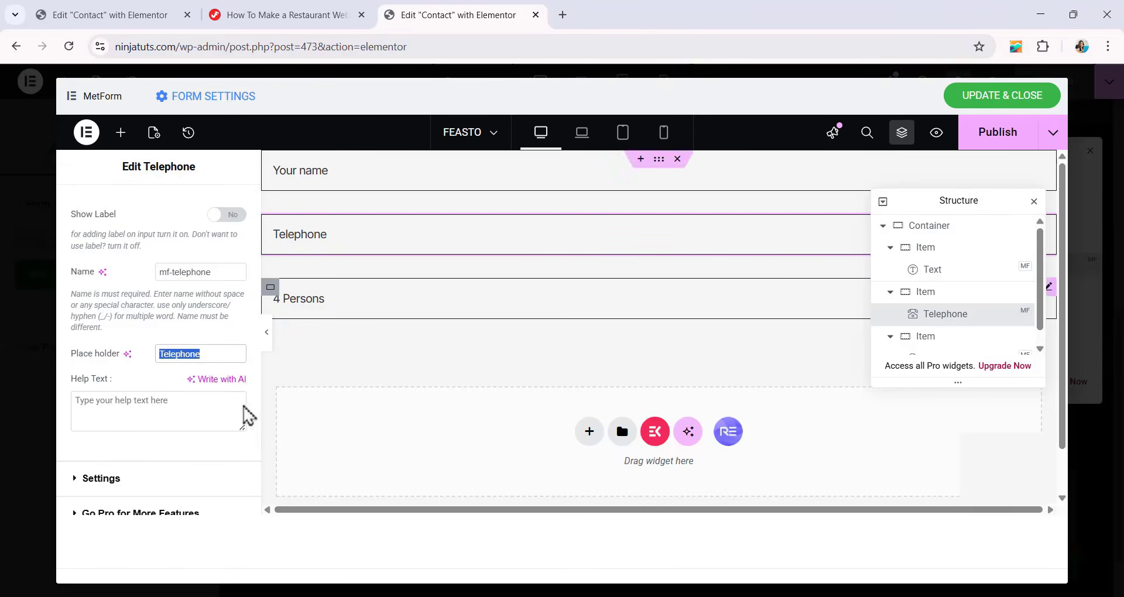
pyautogui.write('Phone number')
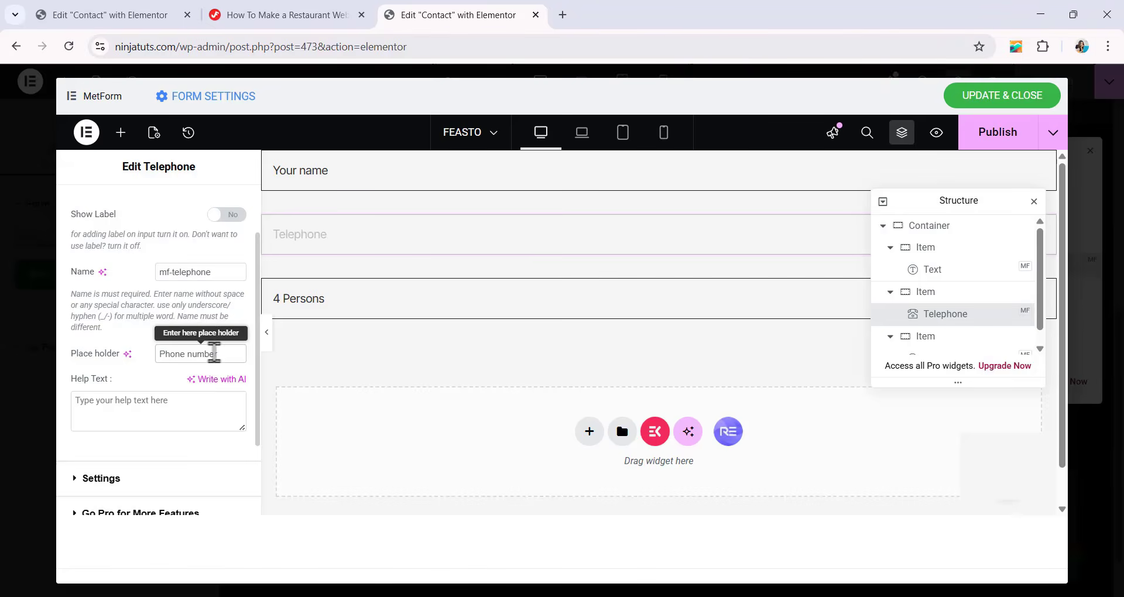
# Duplicate the container that holds the Telephone field.
pyautogui.scroll(-1, 915, 288)
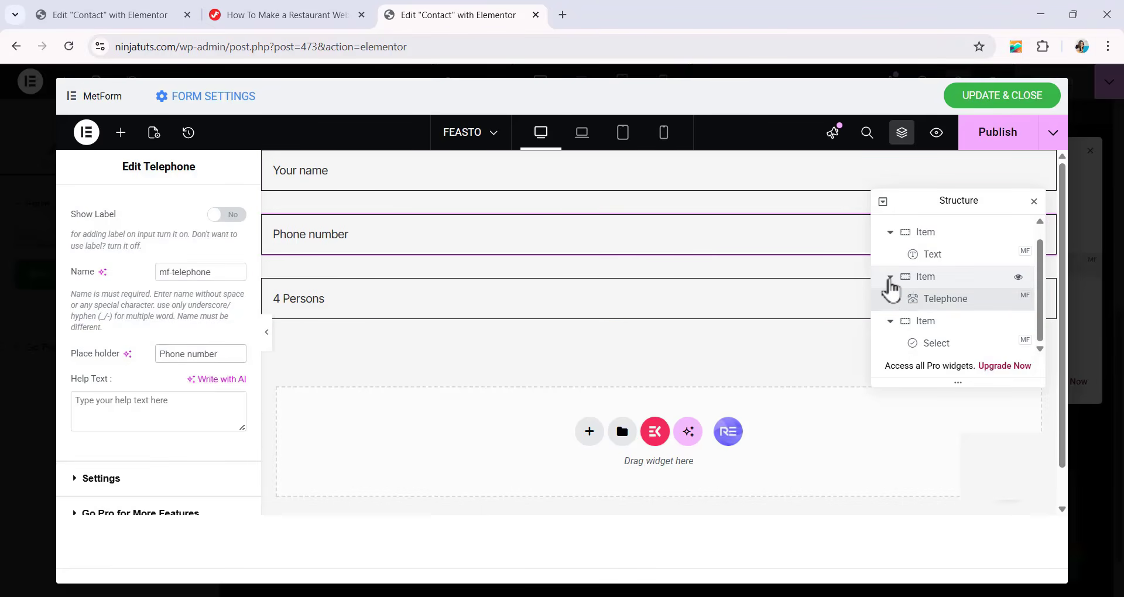
pyautogui.scroll(1, 895, 288)
pyautogui.rightClick(927, 293)
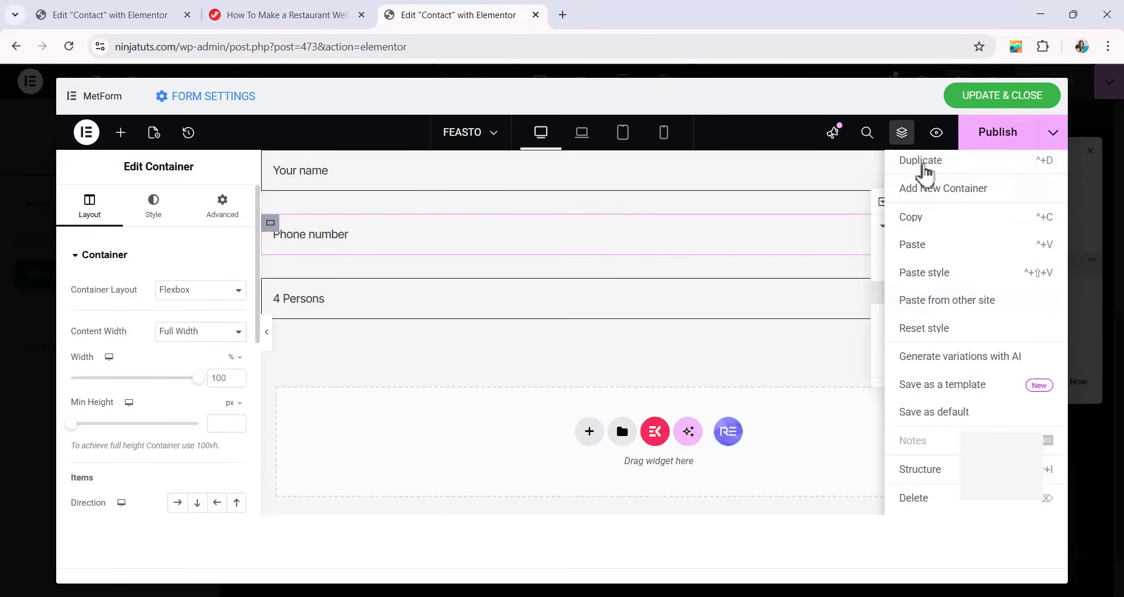
pyautogui.click(921, 164)
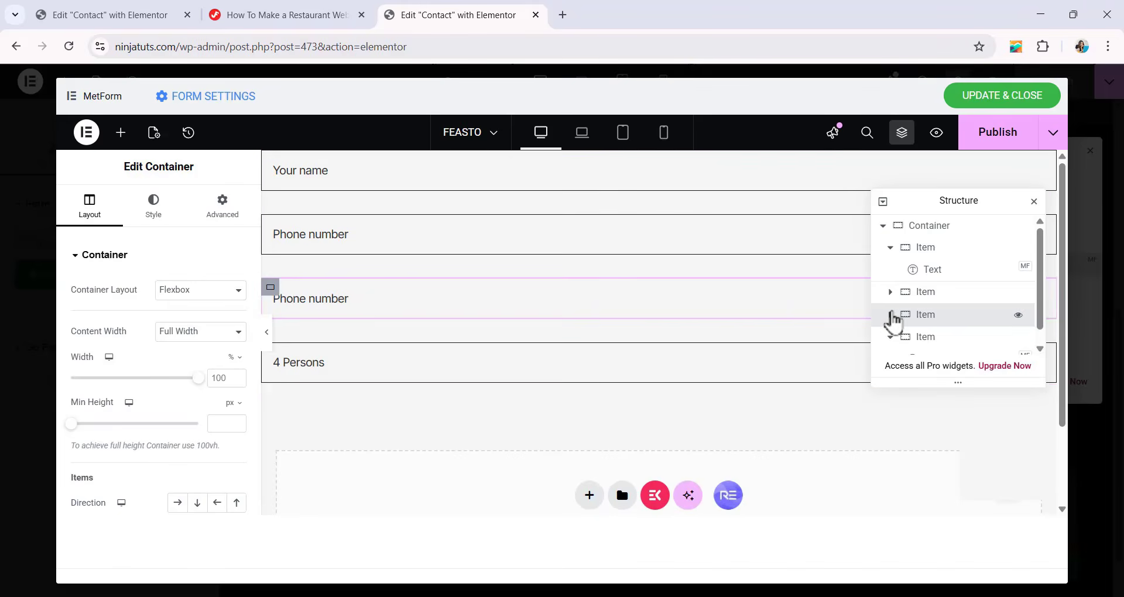
# Replace the Telephone field in the duplicated container with a MetForm Email field.
pyautogui.click(890, 314)
pyautogui.click(956, 344)
pyautogui.rightClick(921, 342)
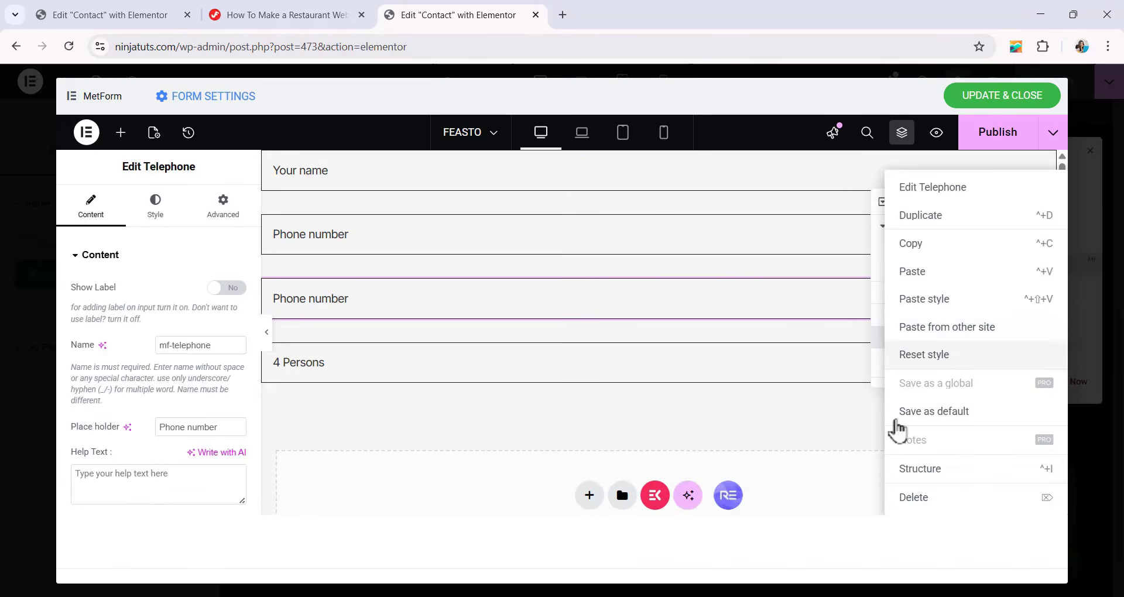
pyautogui.click(930, 498)
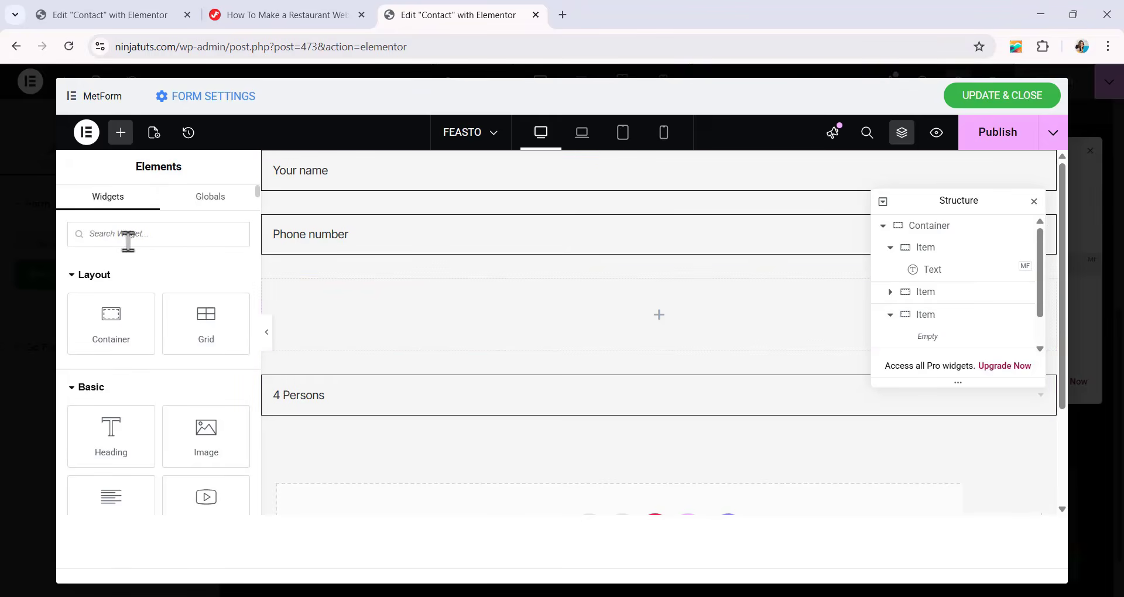
pyautogui.write('EMAIL')
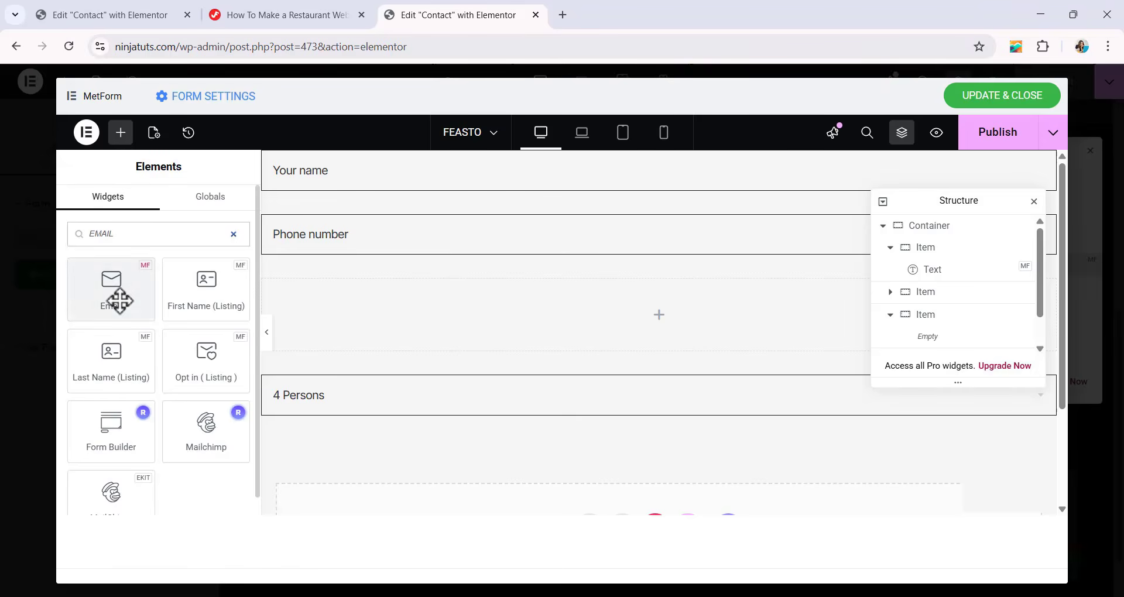
pyautogui.moveTo(116, 293); pyautogui.dragTo(664, 316)
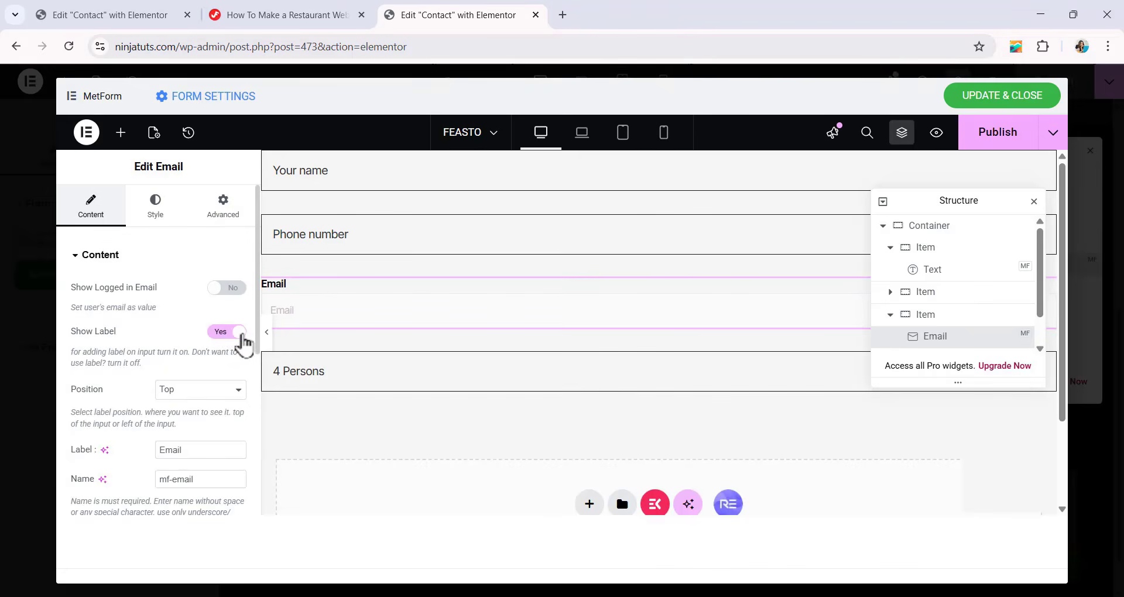
# Turn off the Email field's label and copy the Phone number field's style onto the Email field.
pyautogui.click(234, 332)
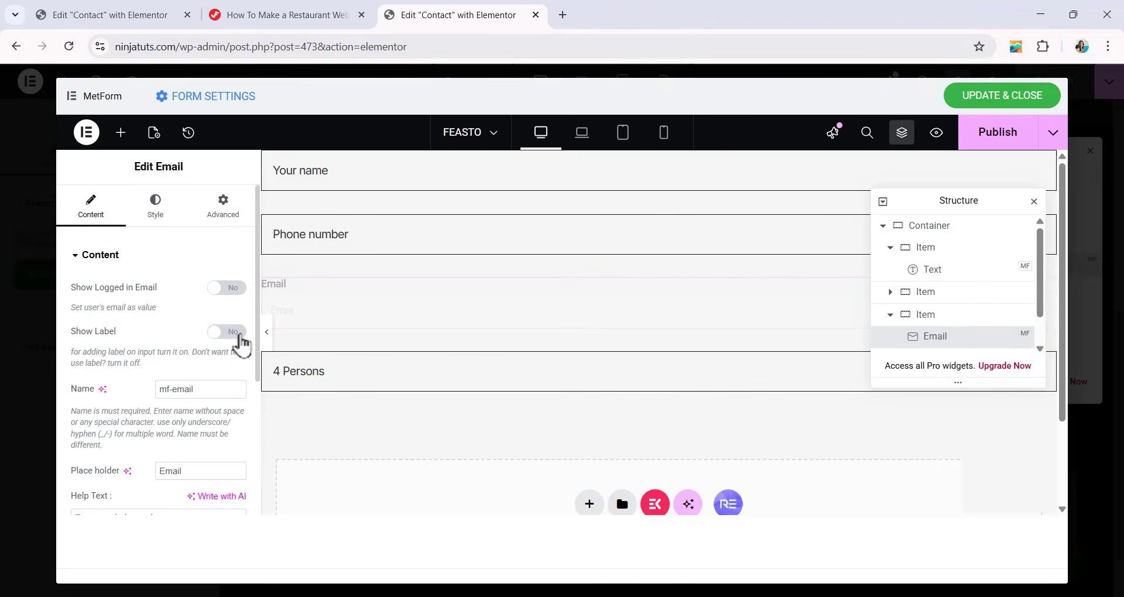
pyautogui.click(361, 248)
pyautogui.rightClick(361, 249)
pyautogui.click(384, 251)
pyautogui.click(341, 310)
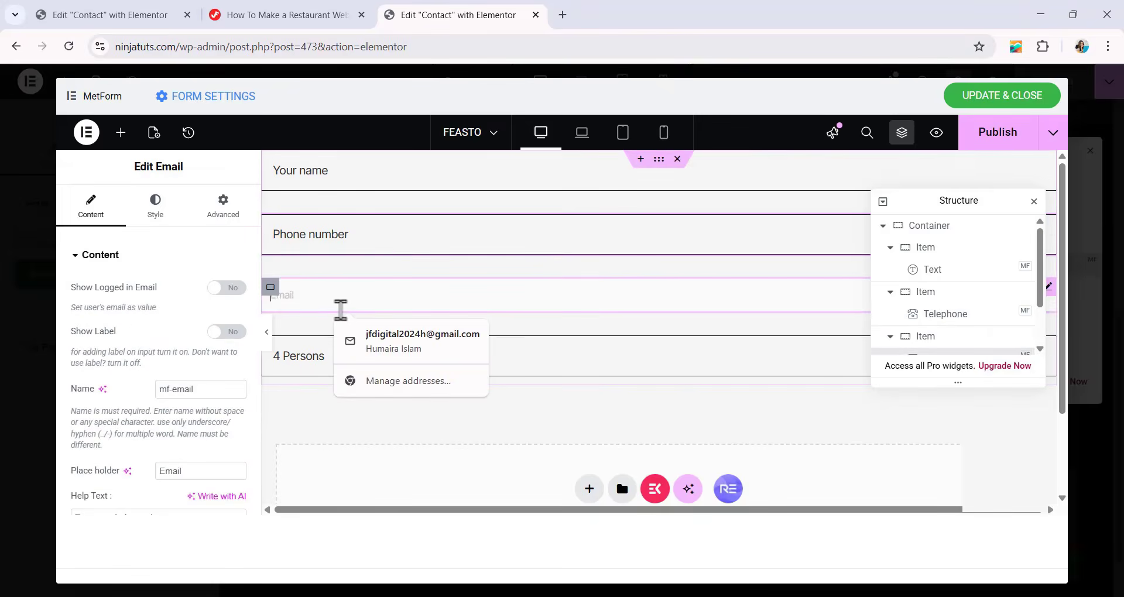
pyautogui.rightClick(341, 310)
pyautogui.click(389, 305)
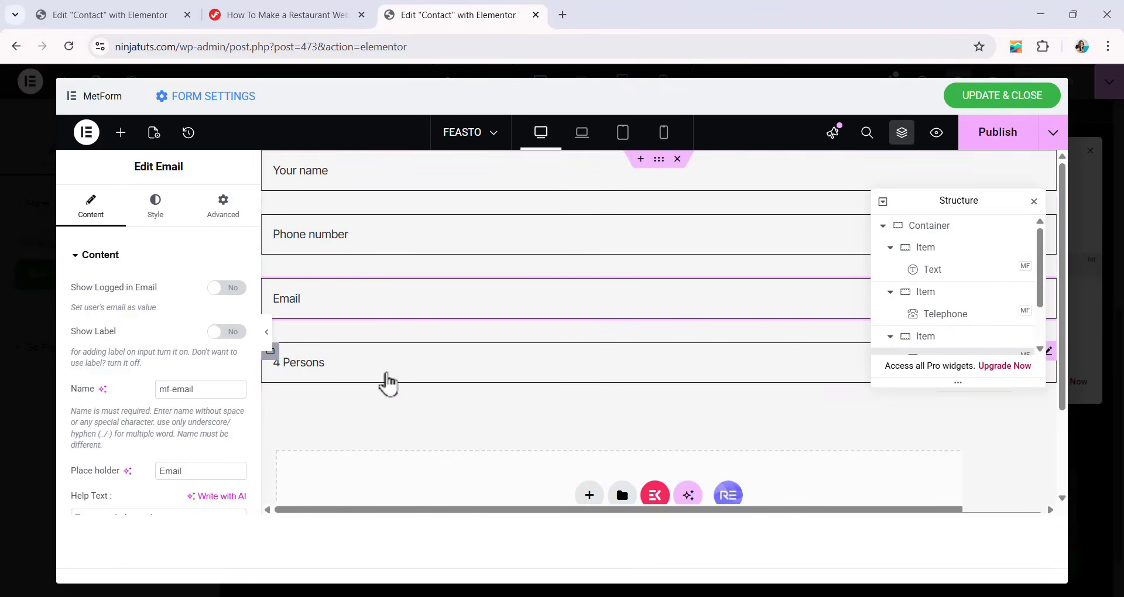
# Duplicate the container that holds the "4 Persons" Select field.
pyautogui.scroll(-1, 886, 302)
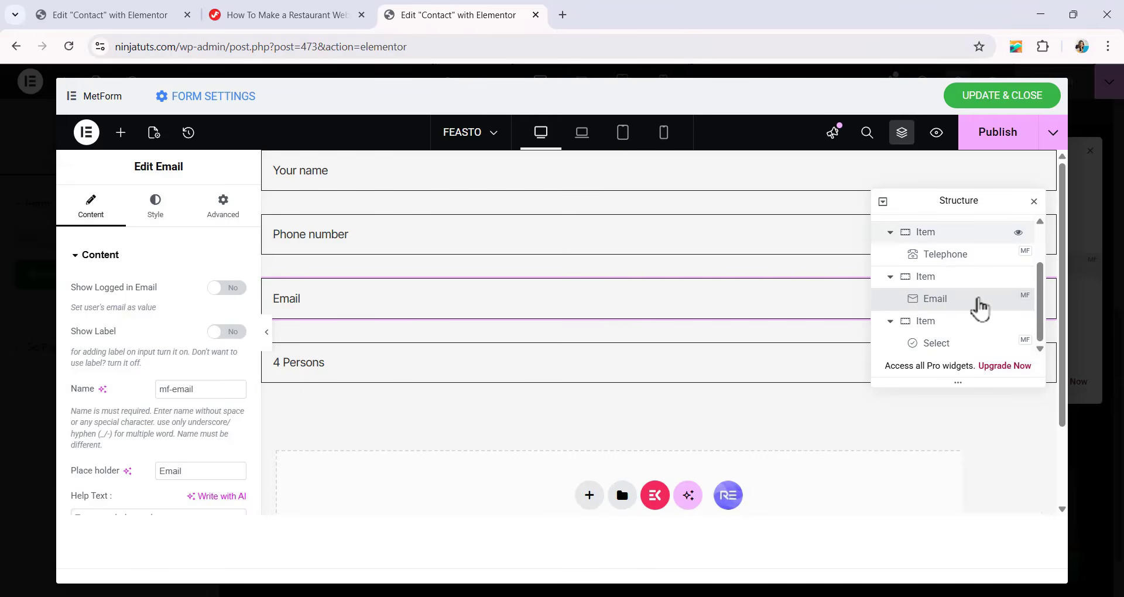
pyautogui.click(922, 323)
pyautogui.click(889, 322)
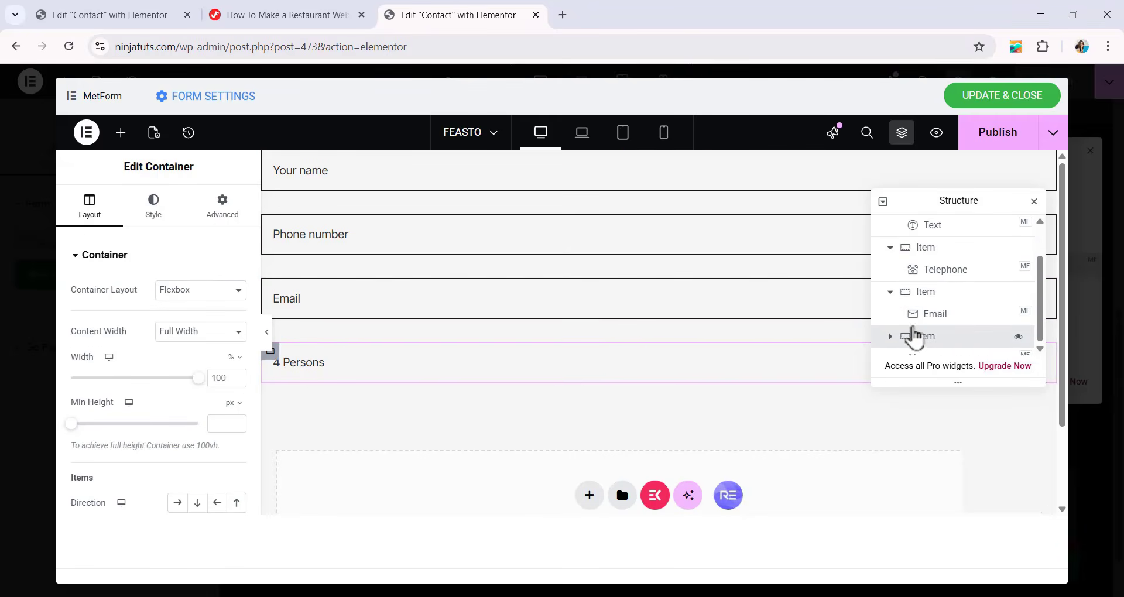
pyautogui.rightClick(926, 347)
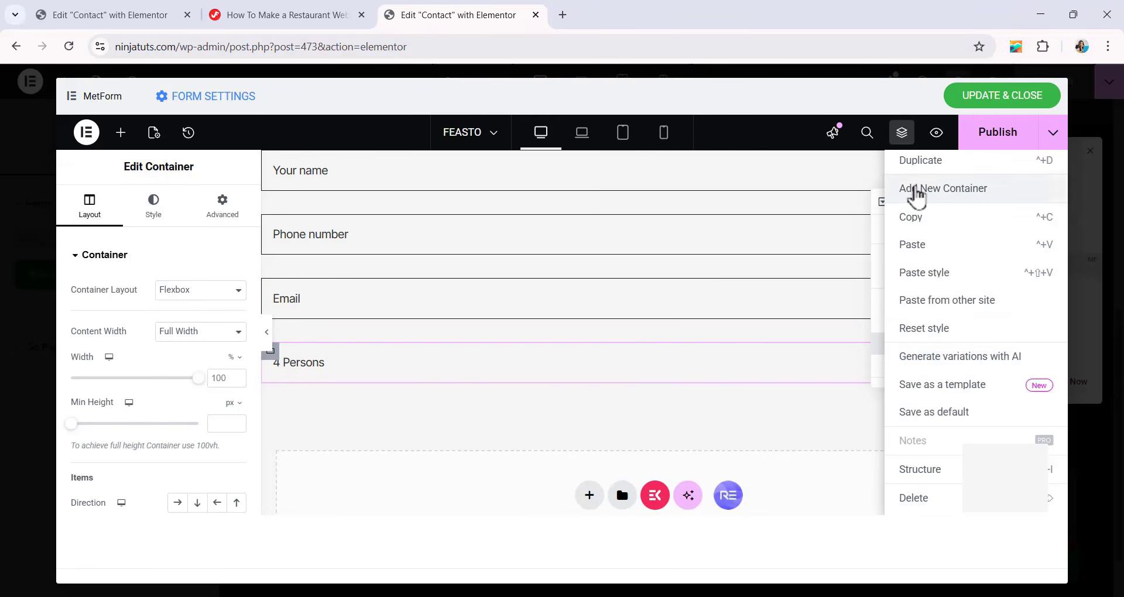
pyautogui.click(919, 187)
# Delete the Select field from the newly duplicated last container.
pyautogui.scroll(-1, 904, 331)
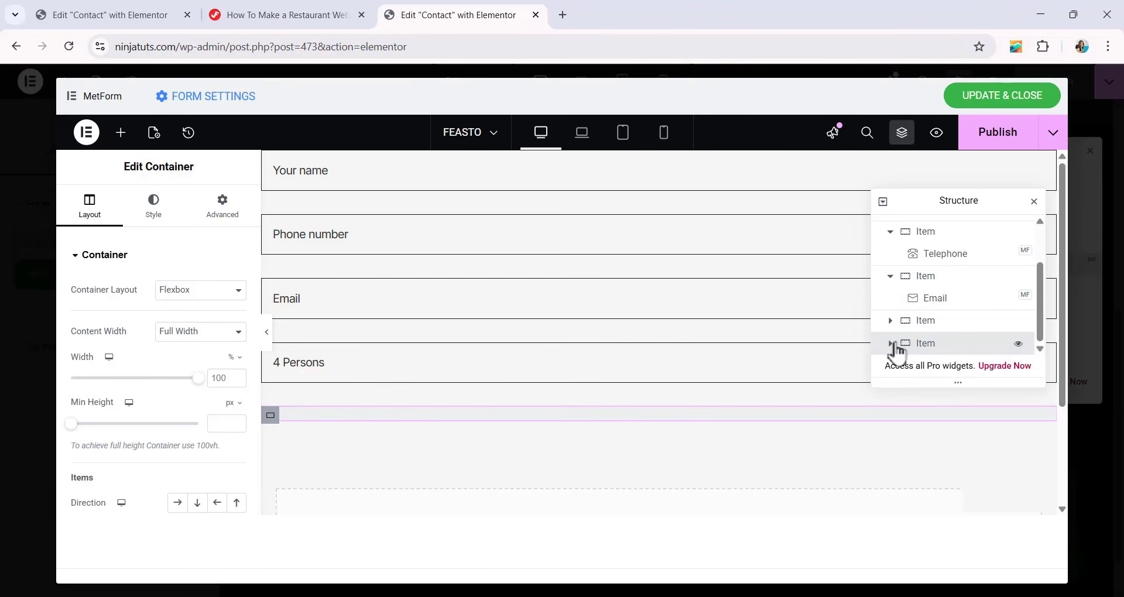
pyautogui.scroll(-1, 918, 342)
pyautogui.click(925, 345)
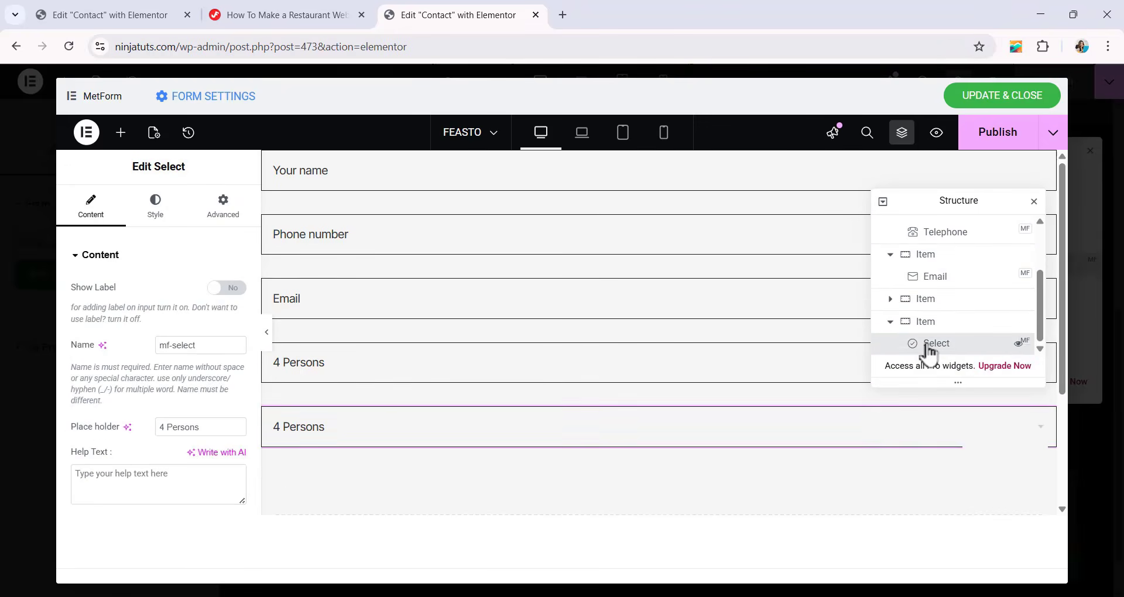
pyautogui.rightClick(927, 343)
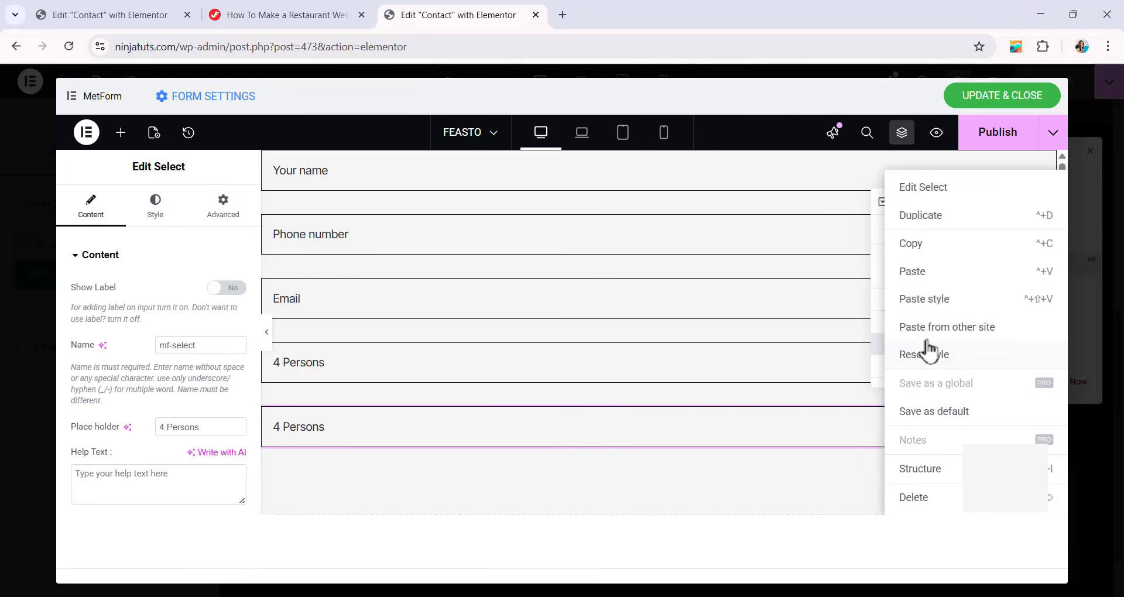
pyautogui.click(918, 497)
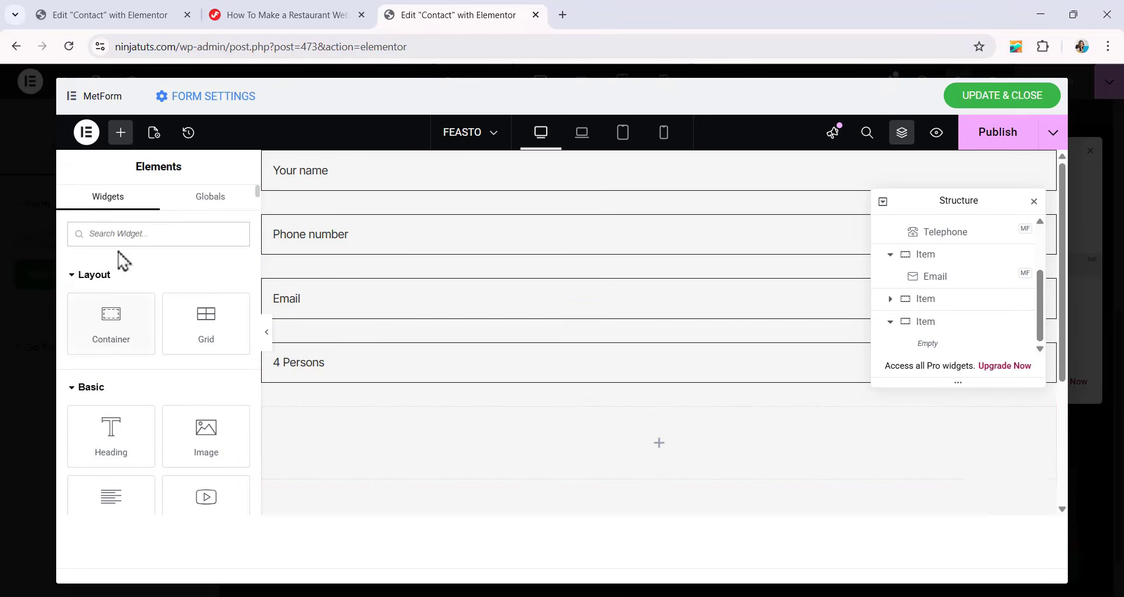
# Add a MetForm Date field to the empty last container and turn off its label.
pyautogui.click(127, 234)
pyautogui.write('DA')
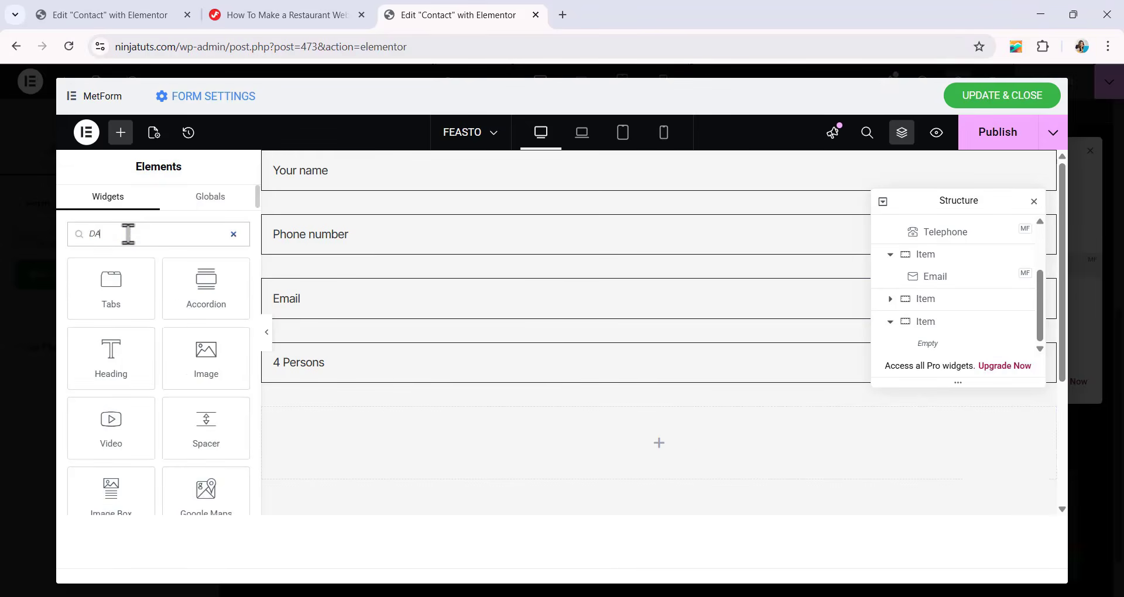
pyautogui.write('TE')
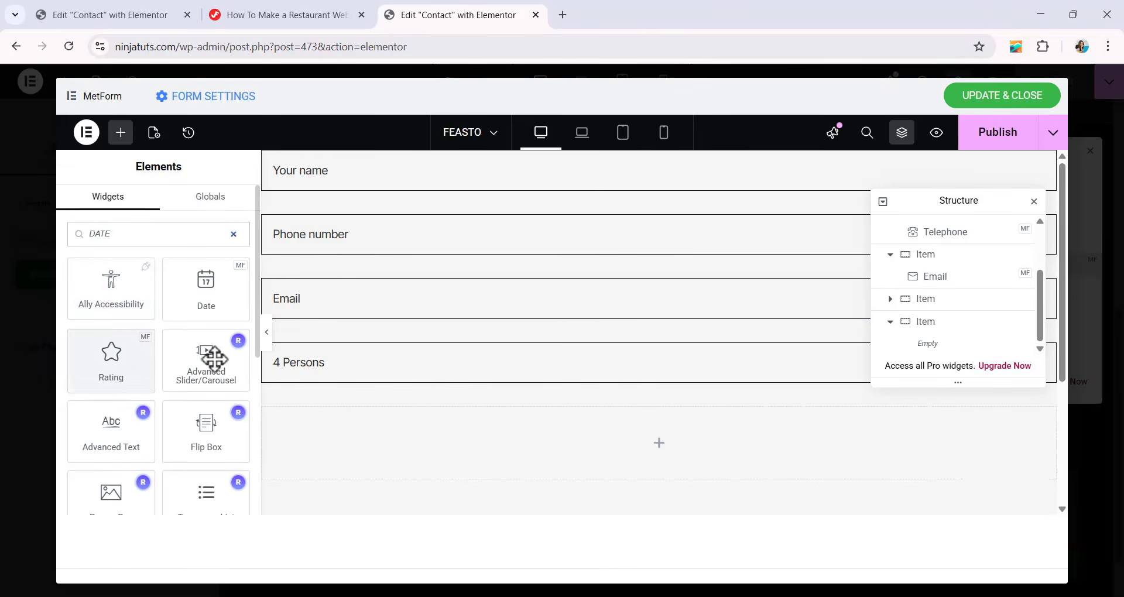
pyautogui.moveTo(214, 299); pyautogui.dragTo(510, 448)
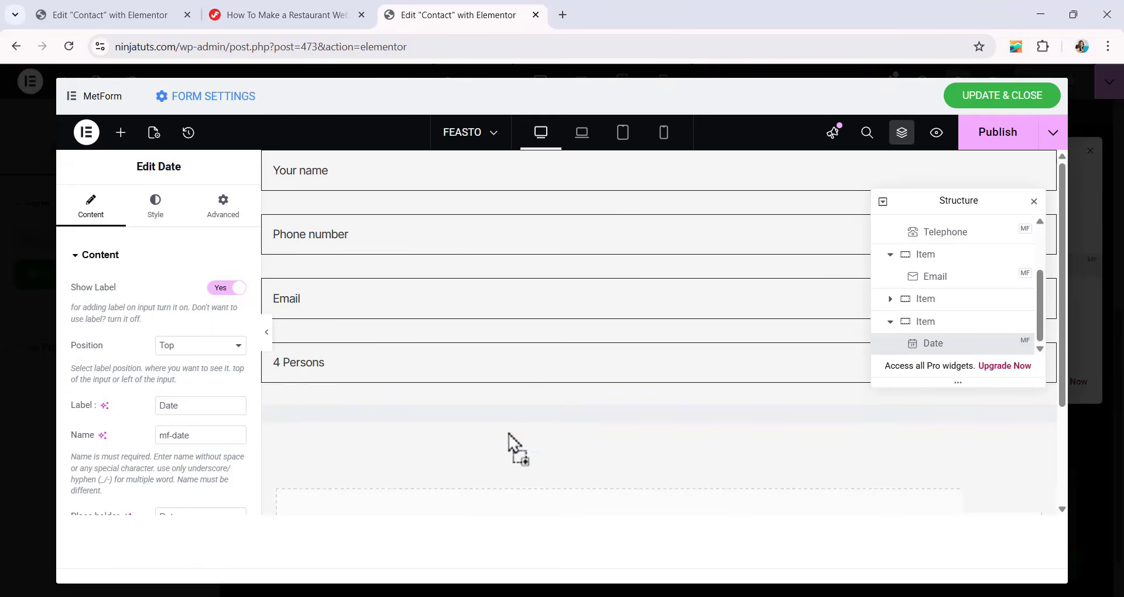
pyautogui.click(237, 288)
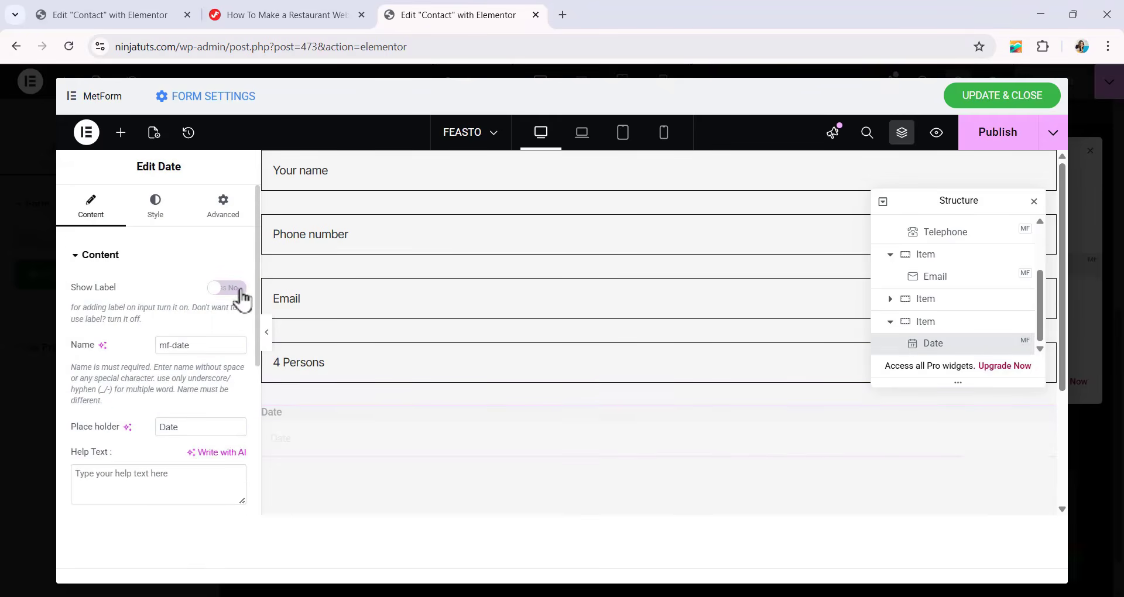
pyautogui.scroll(-1, 159, 354)
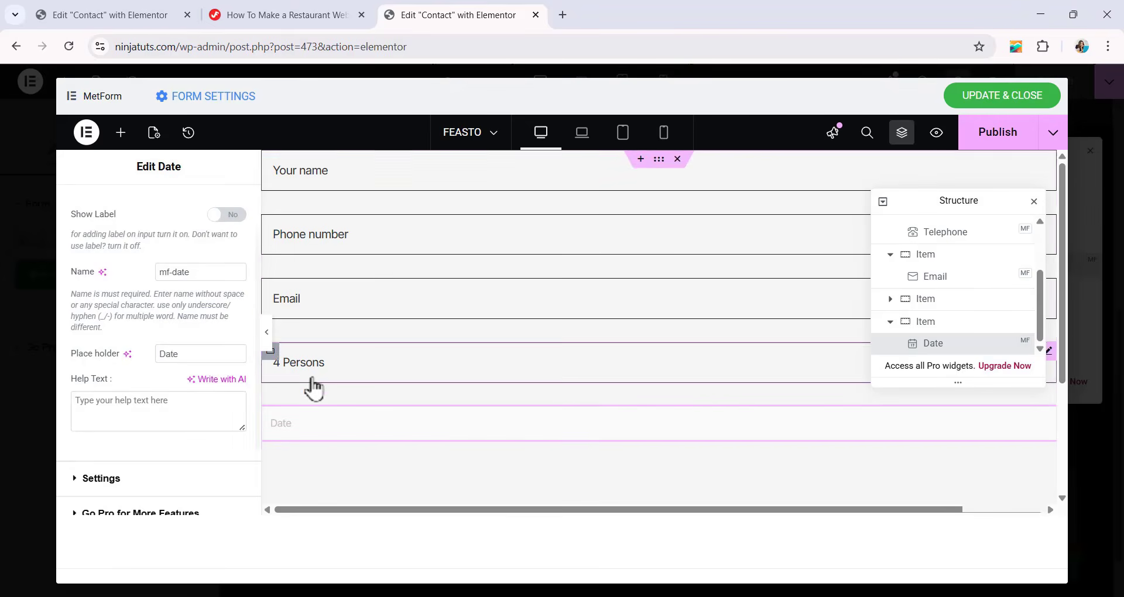
# Copy the style of the "4 Persons" Select field onto the Date field.
pyautogui.rightClick(348, 375)
pyautogui.click(314, 442)
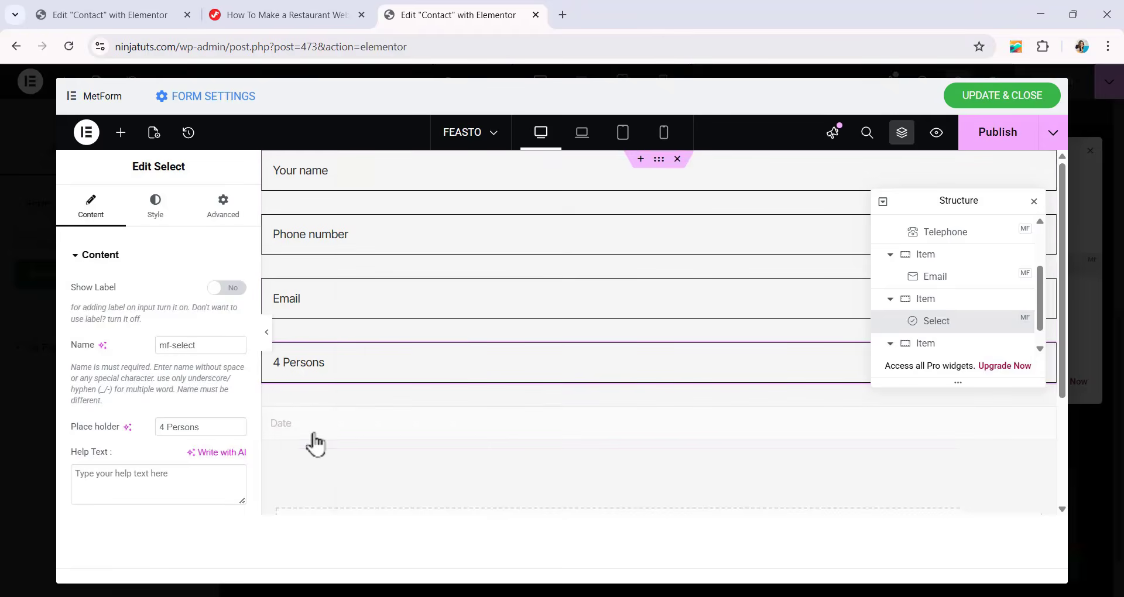
pyautogui.click(314, 442)
pyautogui.rightClick(314, 424)
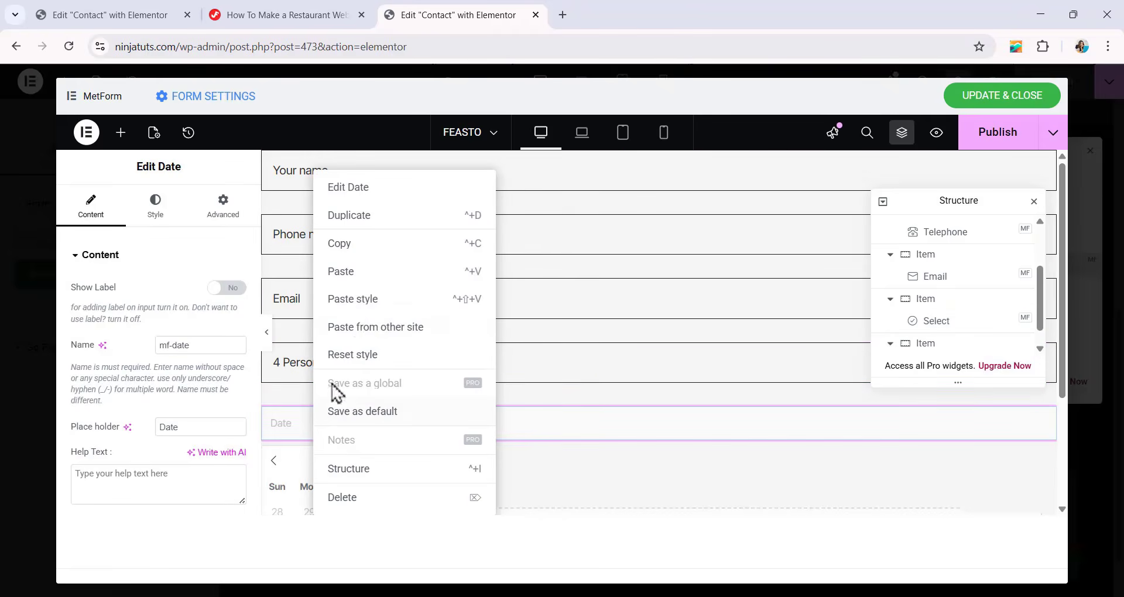
pyautogui.click(352, 300)
pyautogui.scroll(-3, 439, 322)
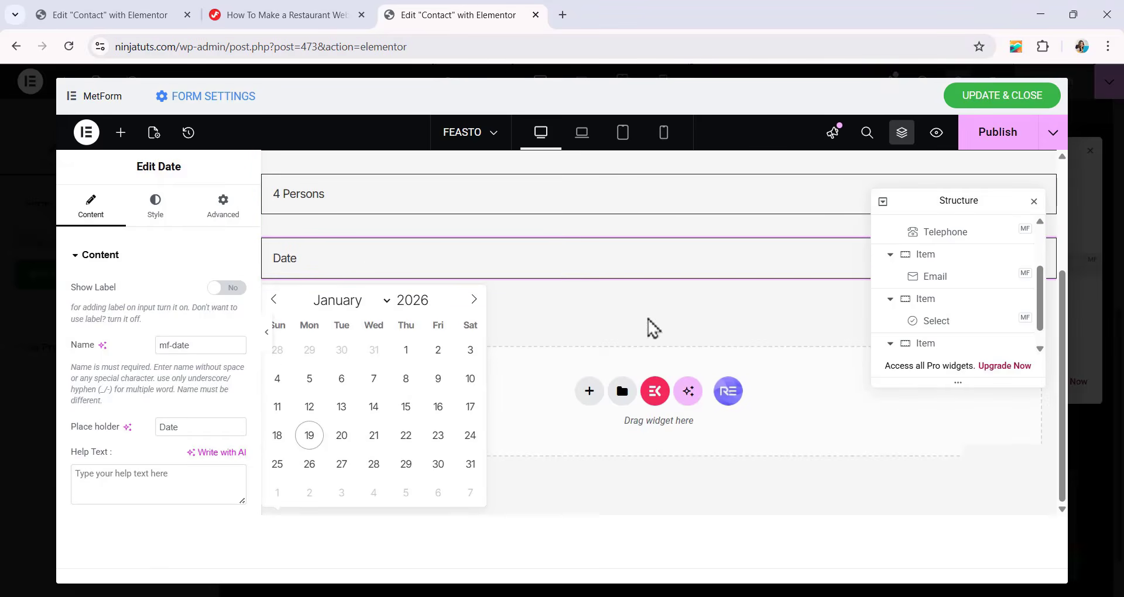
# Duplicate the container that holds the Date field.
pyautogui.click(938, 322)
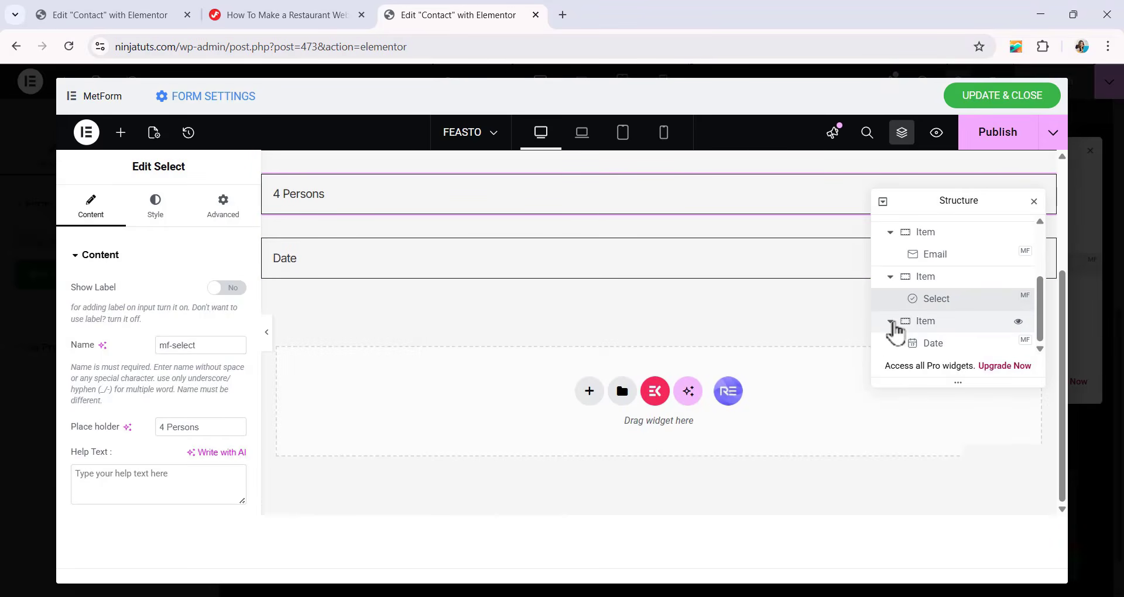
pyautogui.click(890, 321)
pyautogui.click(935, 342)
pyautogui.rightClick(932, 348)
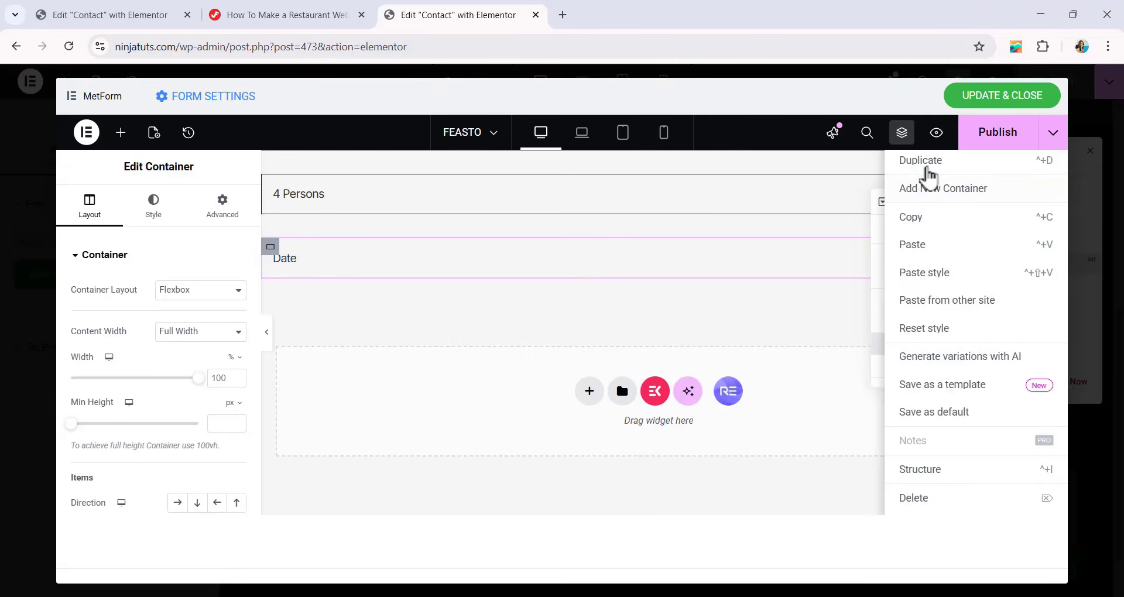
pyautogui.click(927, 168)
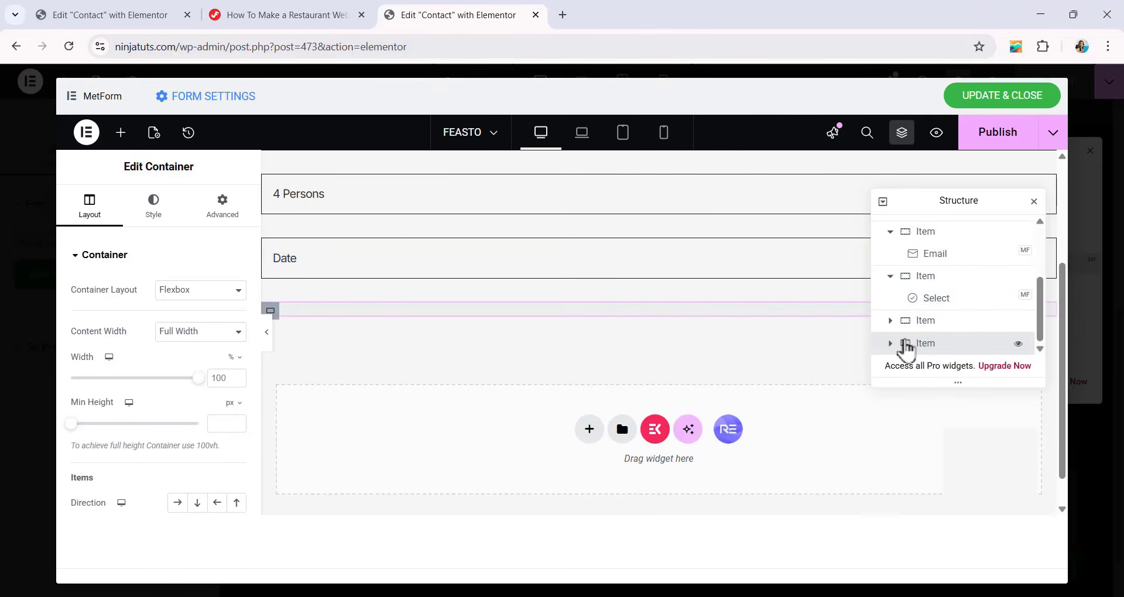
# Delete the Date field from the newly duplicated last container.
pyautogui.click(890, 344)
pyautogui.scroll(-1, 905, 346)
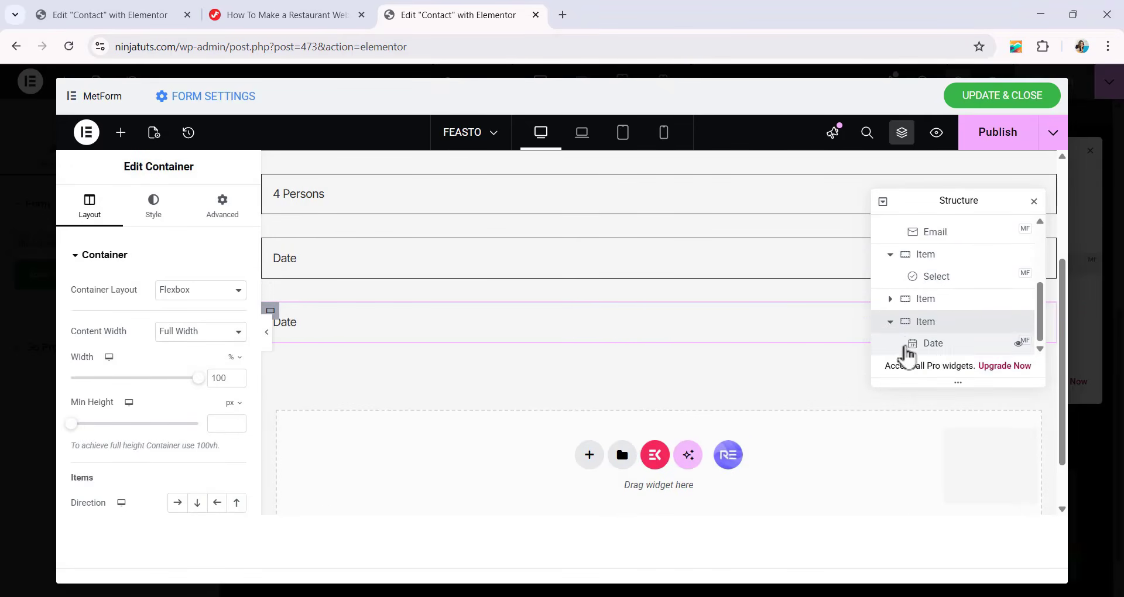
pyautogui.click(932, 346)
pyautogui.rightClick(930, 348)
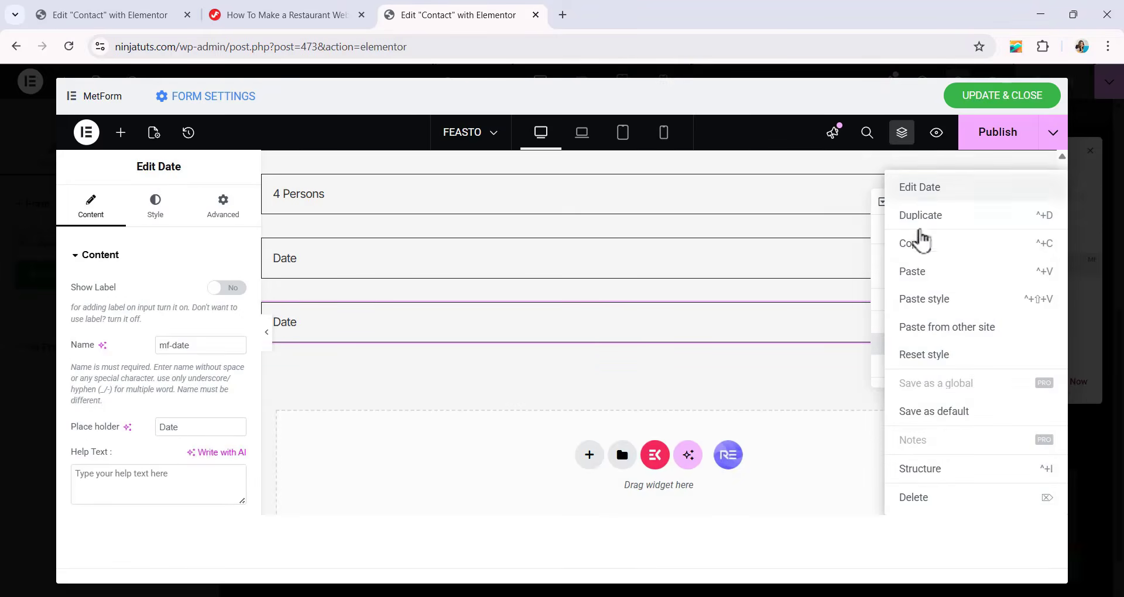
pyautogui.click(920, 497)
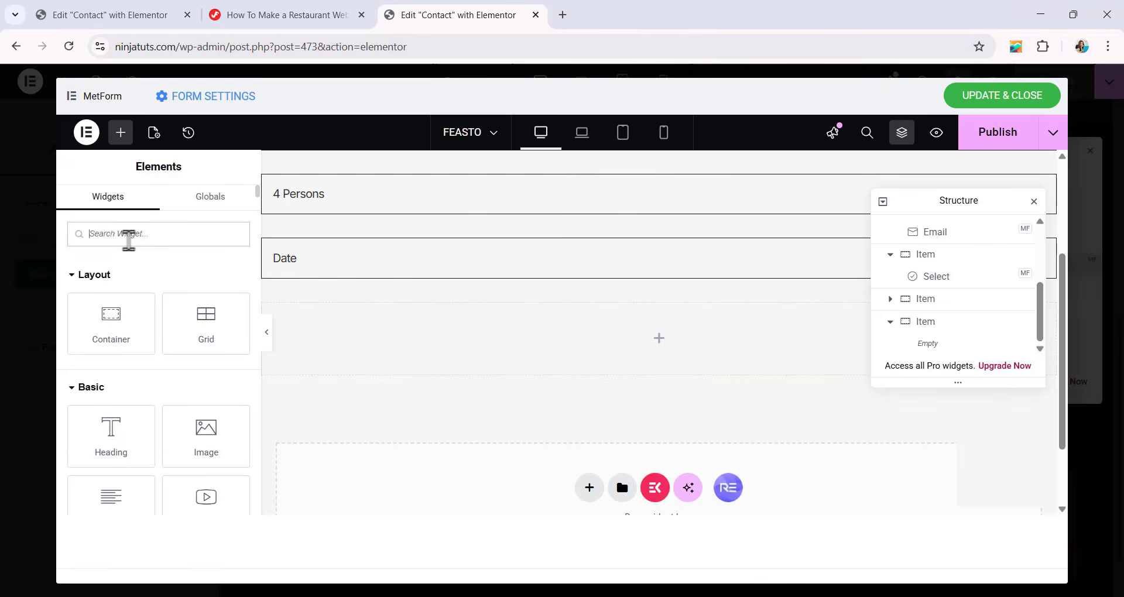
# Add a MetForm Time field to the emptied last container and turn off its label.
pyautogui.click(129, 235)
pyautogui.write('TIME')
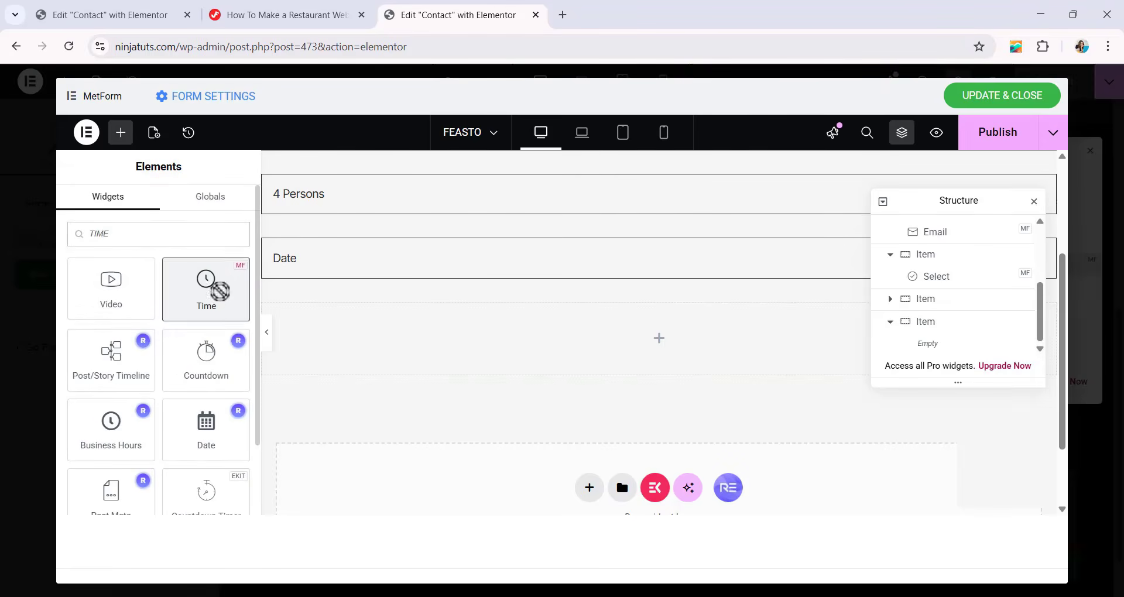
pyautogui.moveTo(215, 286); pyautogui.dragTo(540, 350)
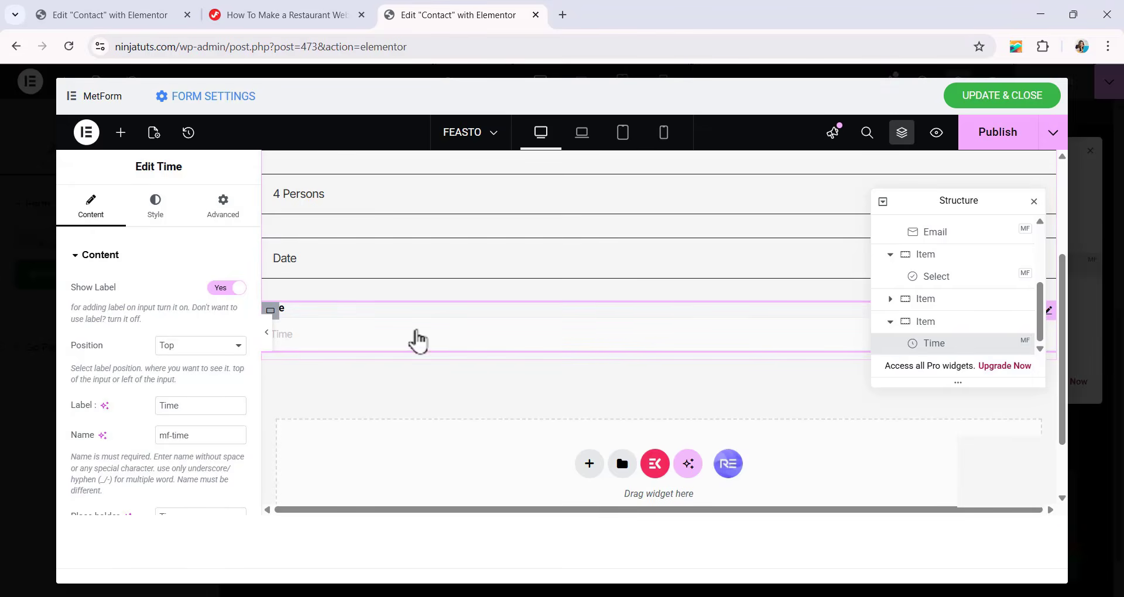
pyautogui.click(237, 288)
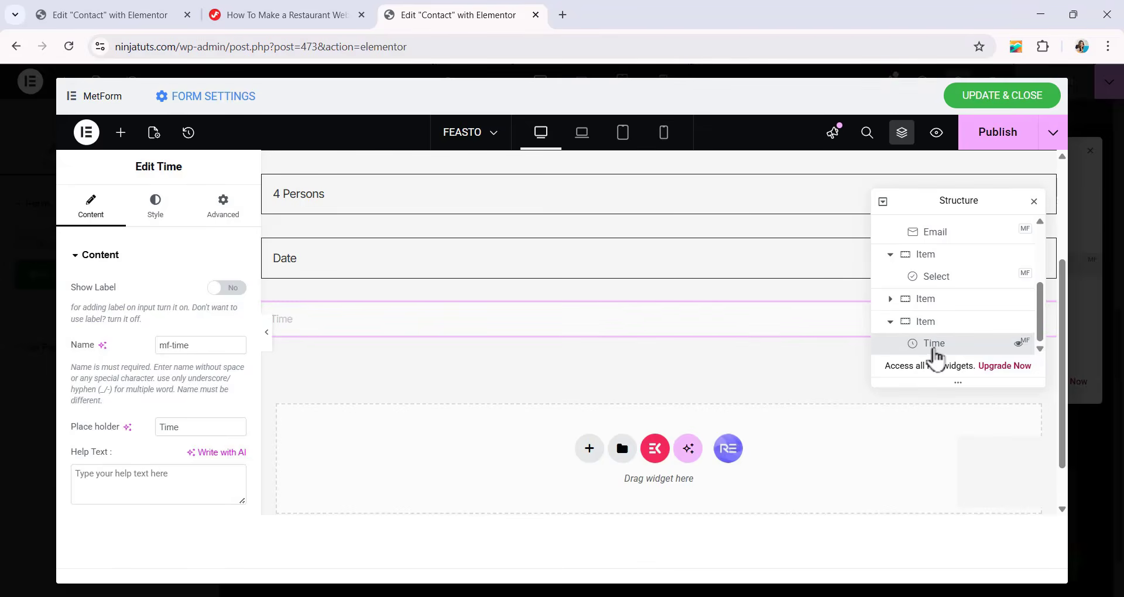
# Copy the Date field's style onto the Time field.
pyautogui.click(520, 273)
pyautogui.rightClick(521, 273)
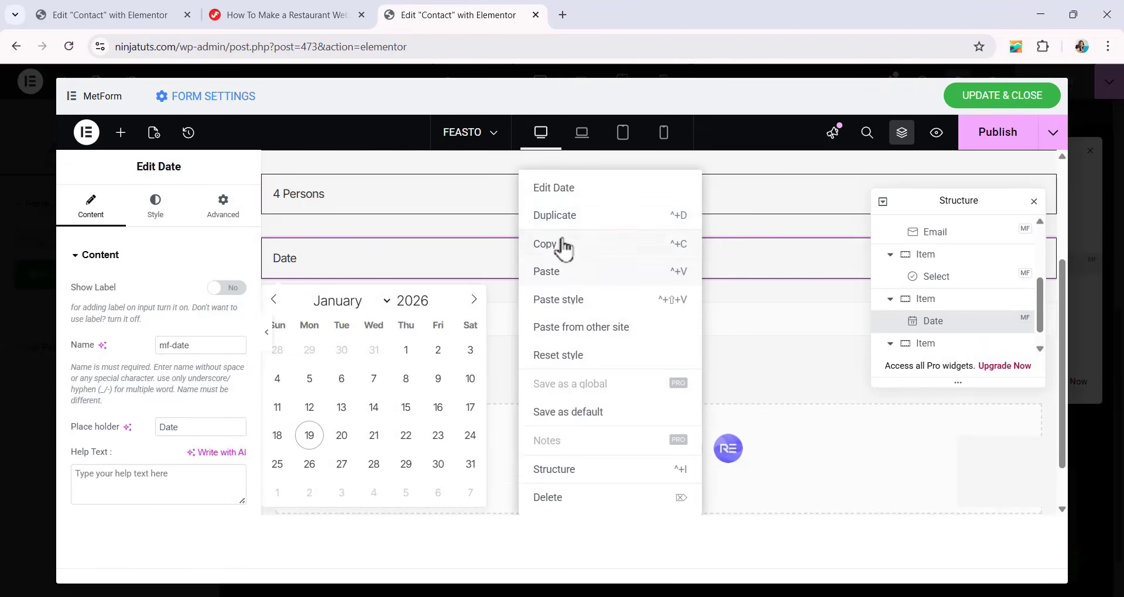
pyautogui.click(557, 248)
pyautogui.click(580, 340)
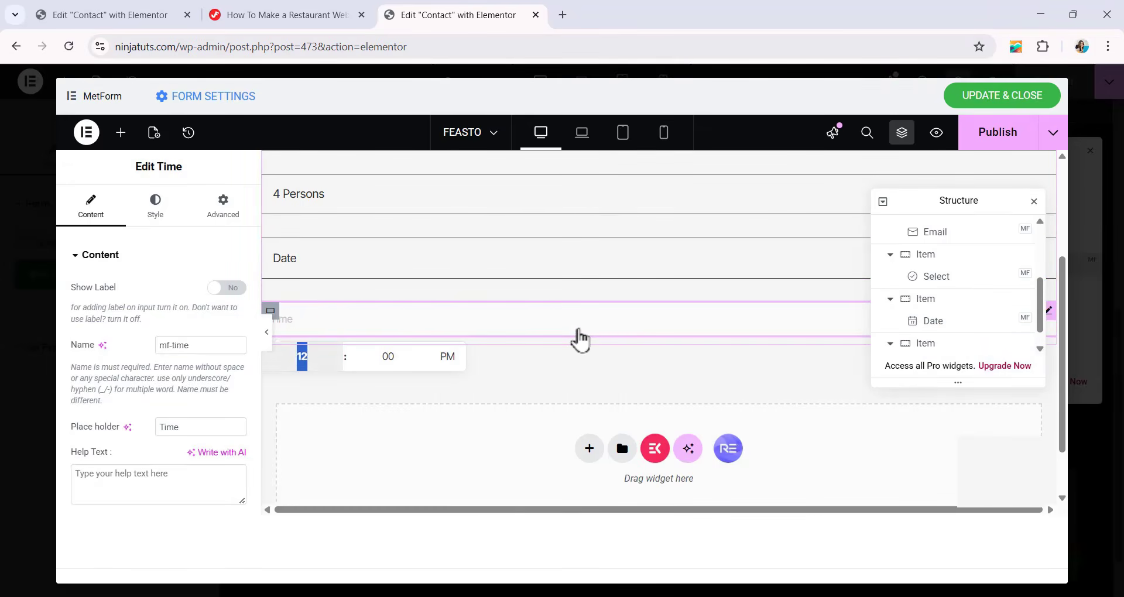
pyautogui.rightClick(580, 338)
pyautogui.click(630, 304)
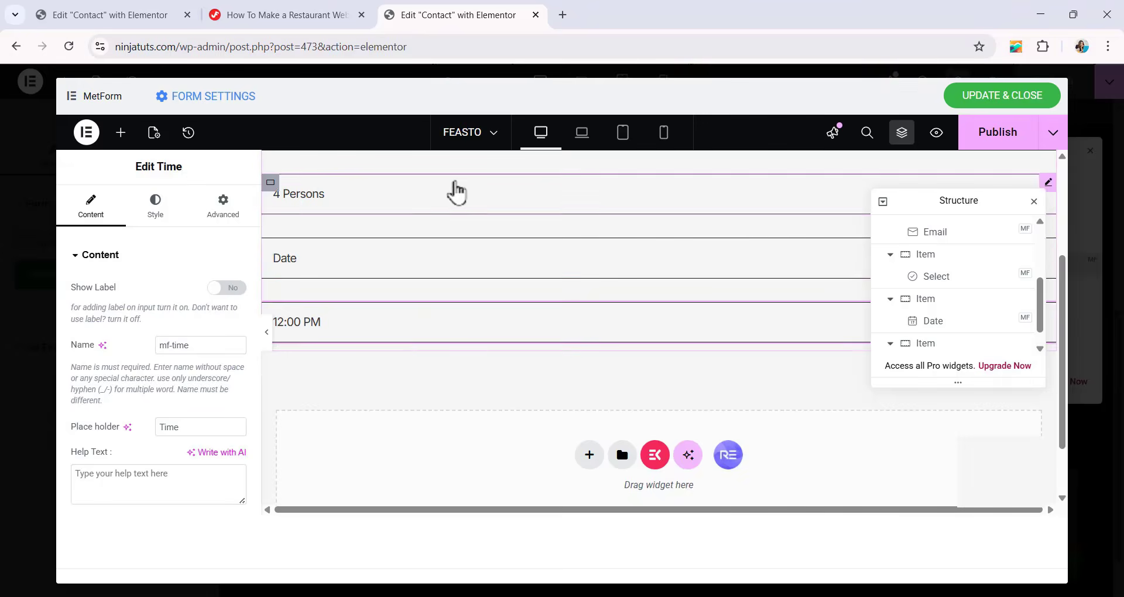
# Review the Select and Time field settings and collapse the field containers in the form's structure tree.
pyautogui.click(455, 192)
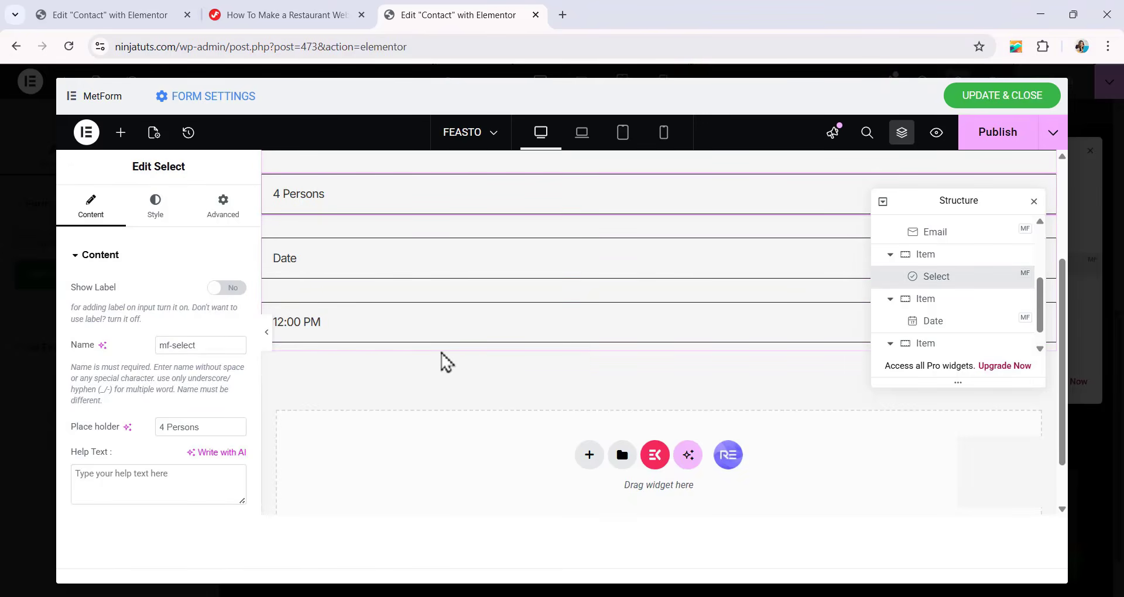
pyautogui.click(371, 334)
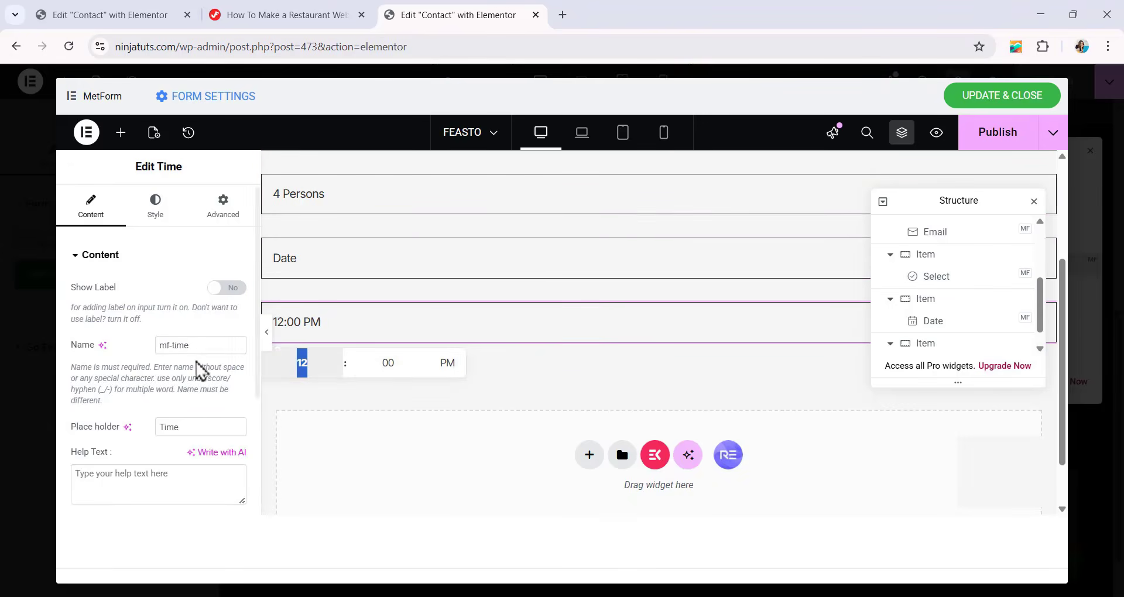
pyautogui.scroll(-1, 188, 384)
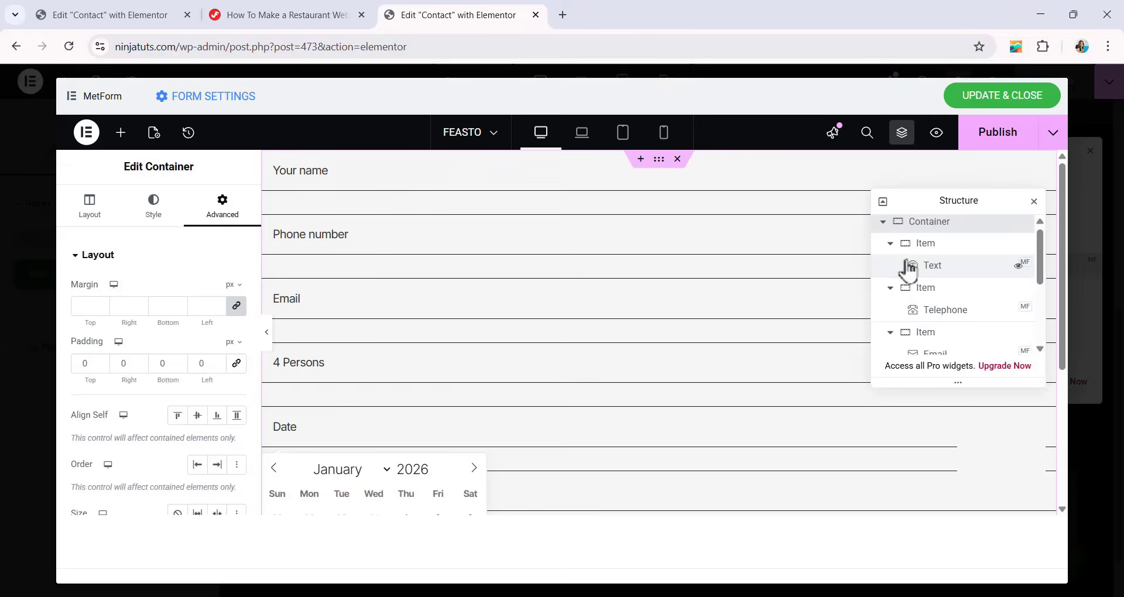
pyautogui.scroll(-3, 911, 293)
pyautogui.click(891, 322)
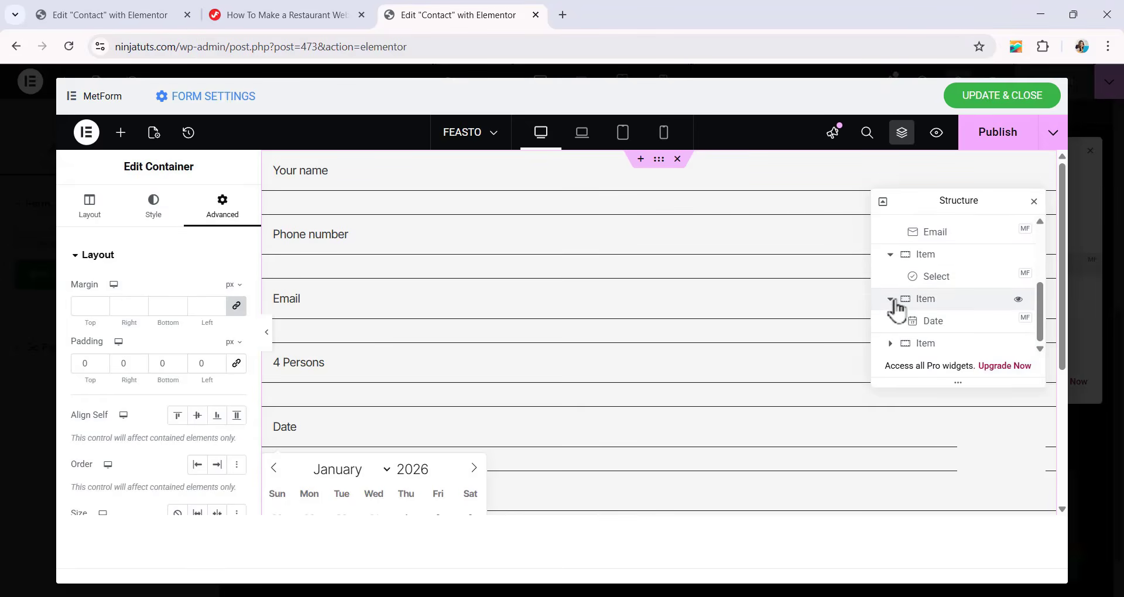
pyautogui.click(892, 303)
pyautogui.click(892, 281)
pyautogui.click(890, 254)
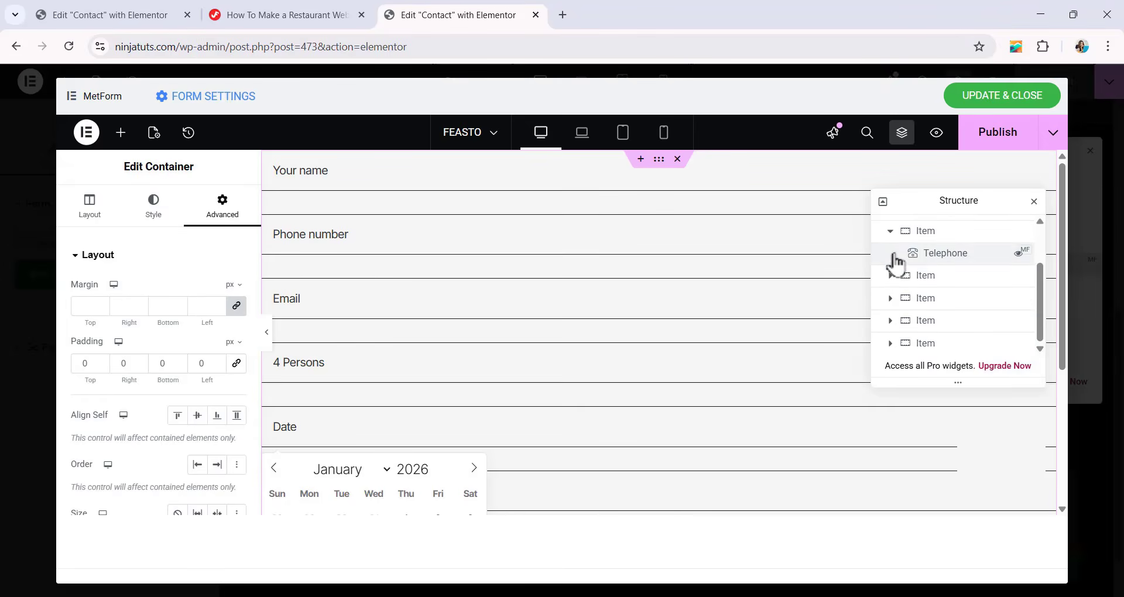
pyautogui.click(891, 232)
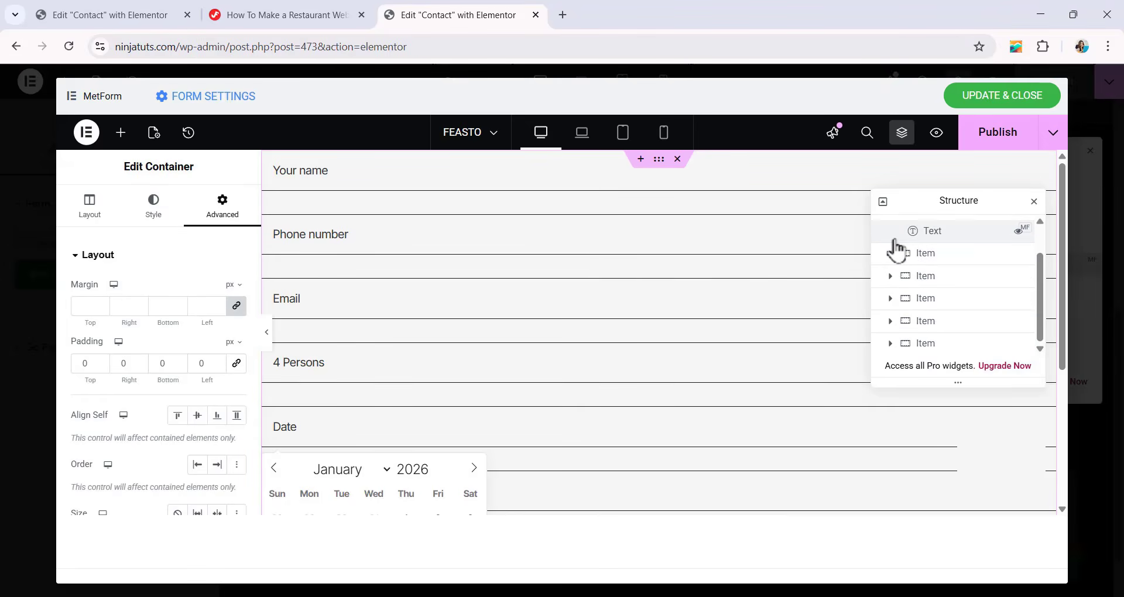
pyautogui.scroll(1, 896, 252)
pyautogui.click(909, 252)
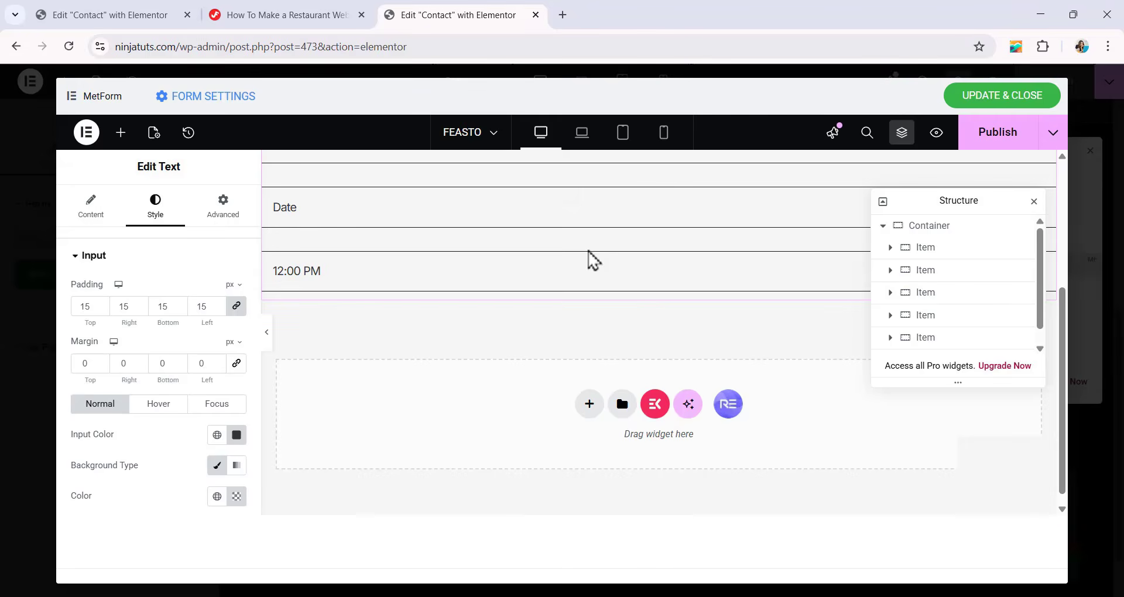
# Add a MetForm Submit Button below the Time field in the last container.
pyautogui.click(120, 132)
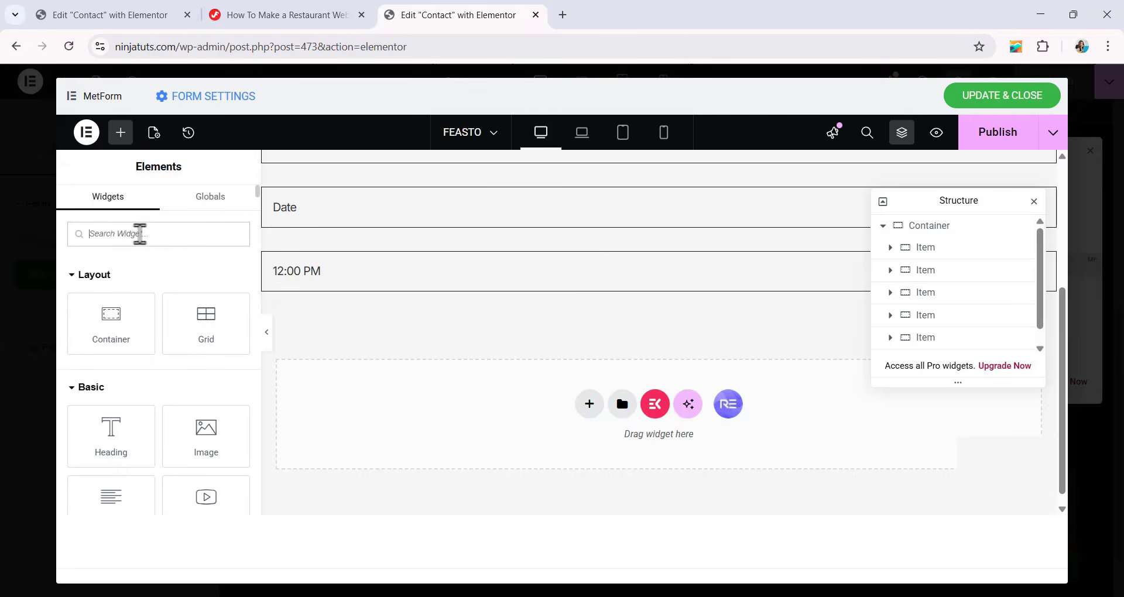
pyautogui.write('SUBMI')
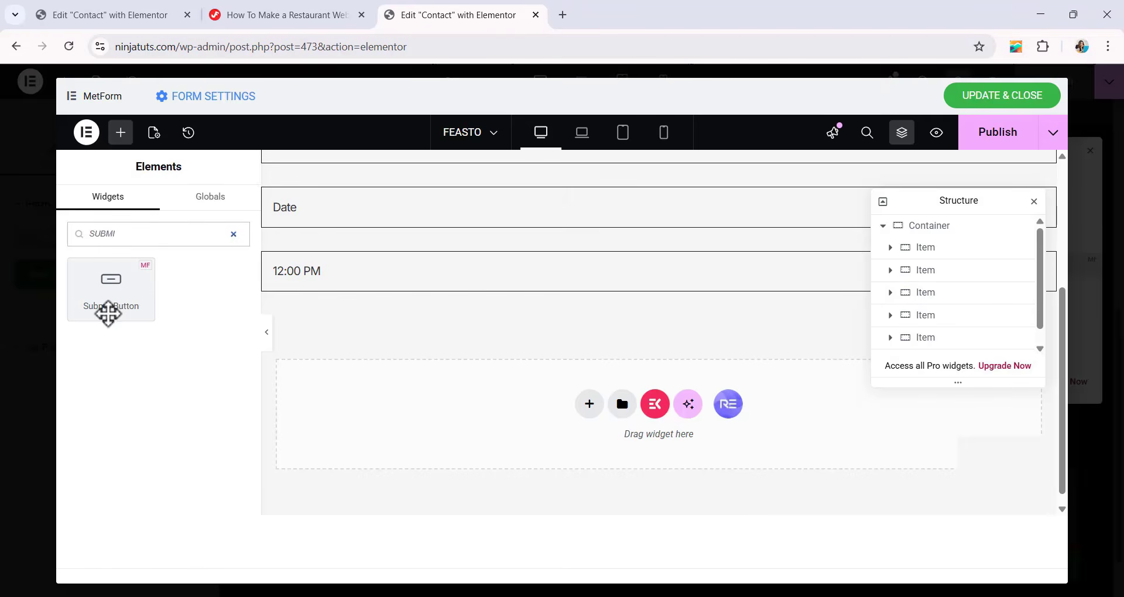
pyautogui.moveTo(102, 301); pyautogui.dragTo(553, 296)
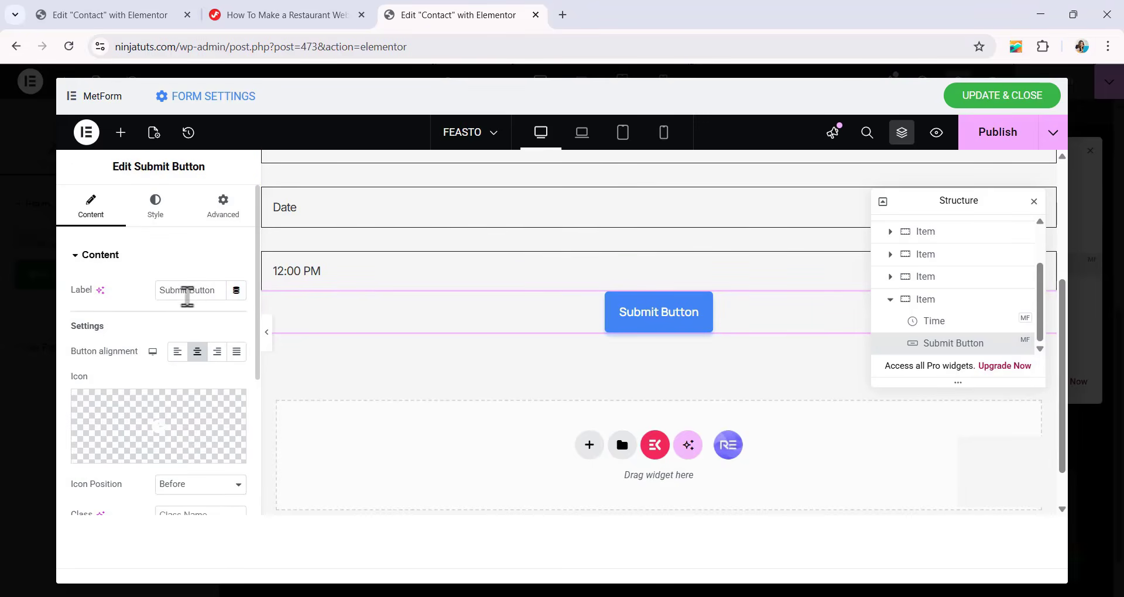
# Label the submit button "Book a table" and set its alignment to justified.
pyautogui.moveTo(157, 295); pyautogui.dragTo(1, 308)
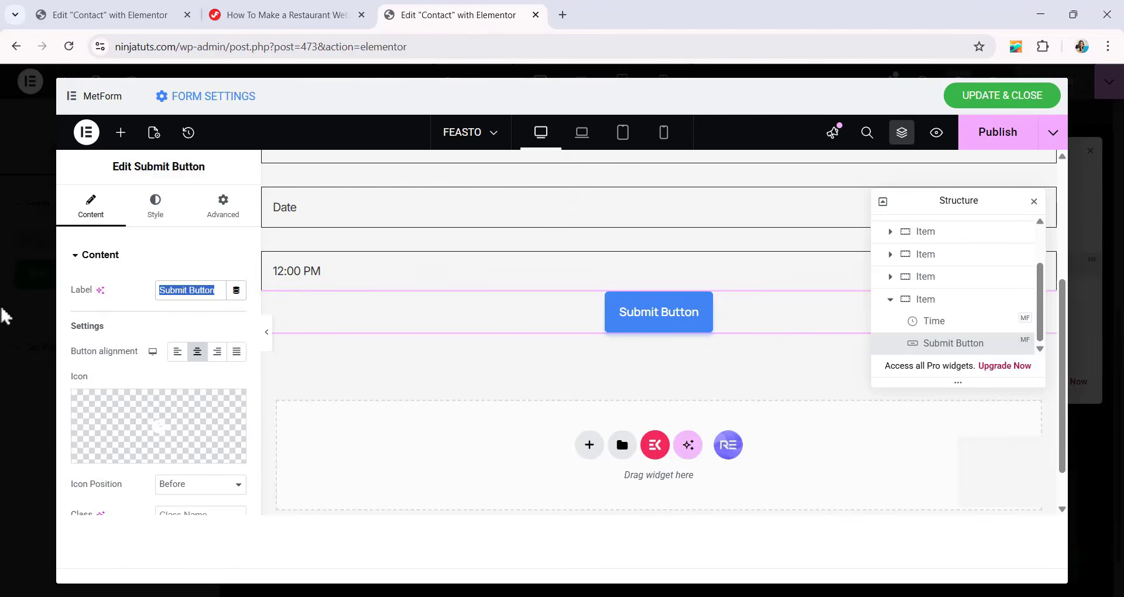
pyautogui.write('Book a table')
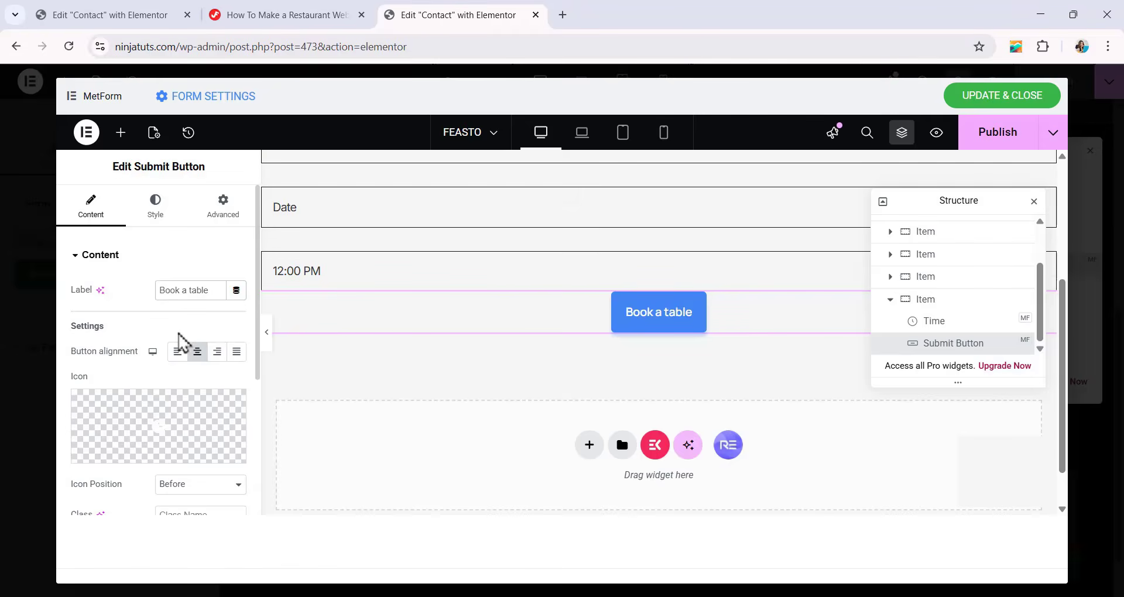
pyautogui.click(236, 354)
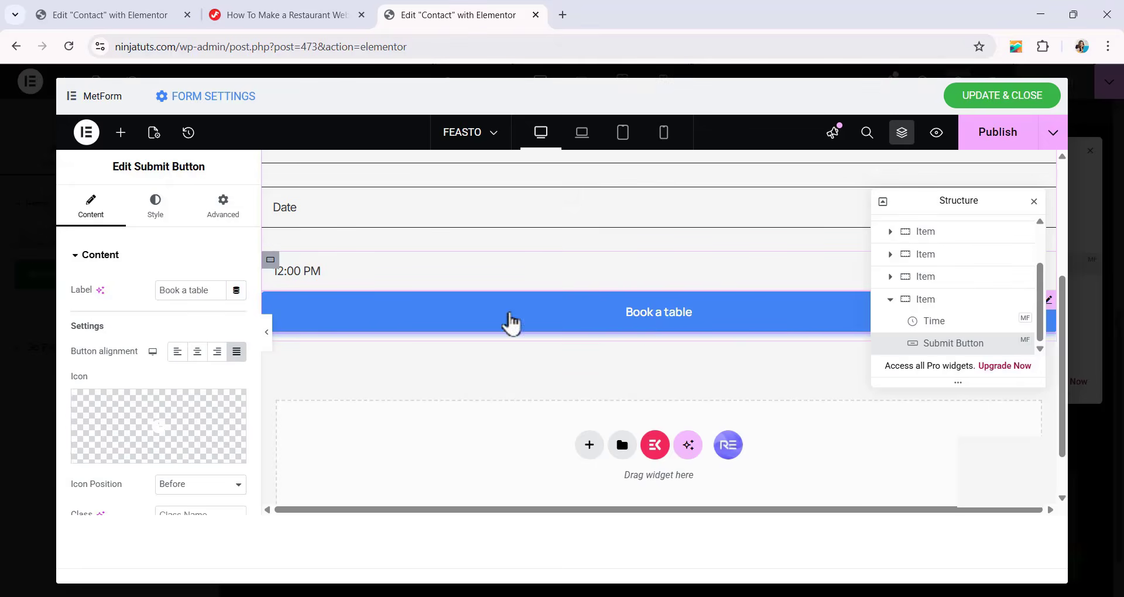
# Link the submit button's padding values and set them to 14 px on all sides.
pyautogui.click(156, 208)
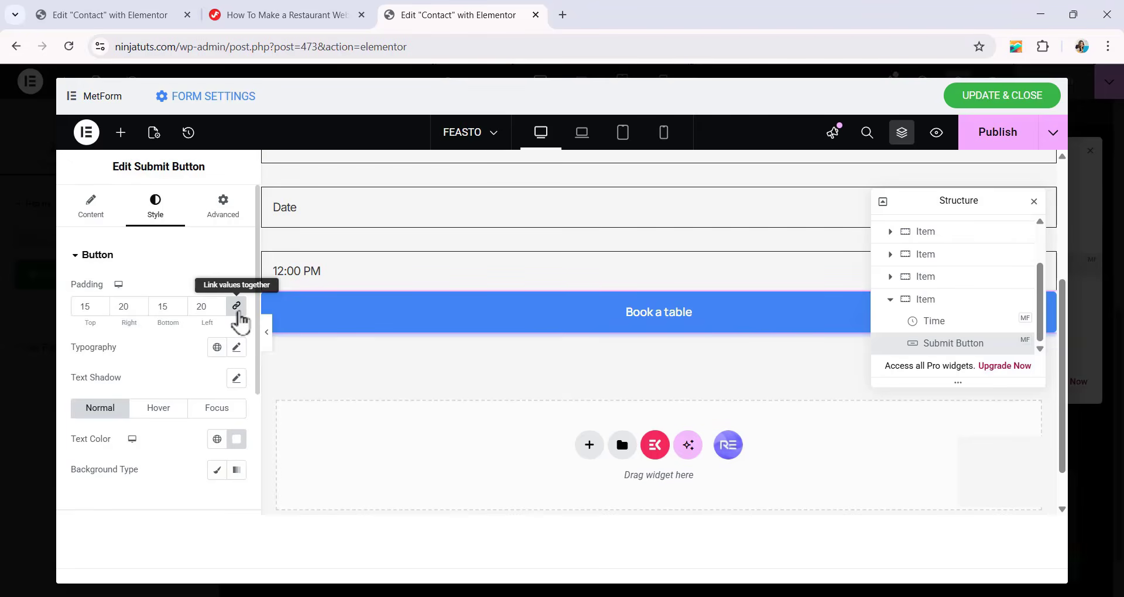
pyautogui.click(236, 306)
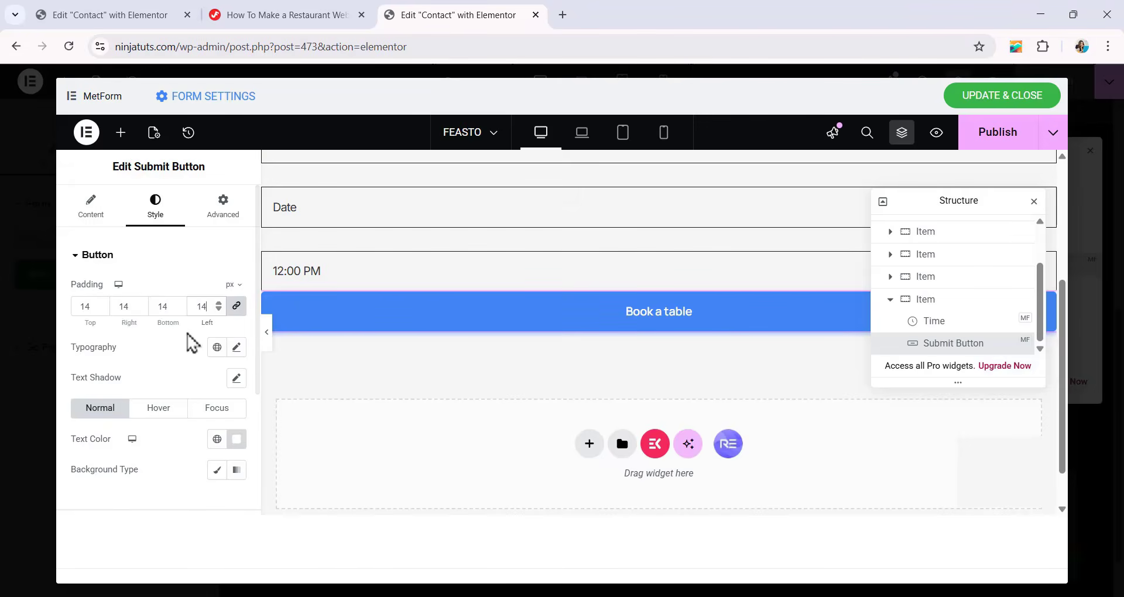
# Set the submit button's typography to Manrope, size 16 px, weight 600 (Semi Bold).
pyautogui.click(237, 347)
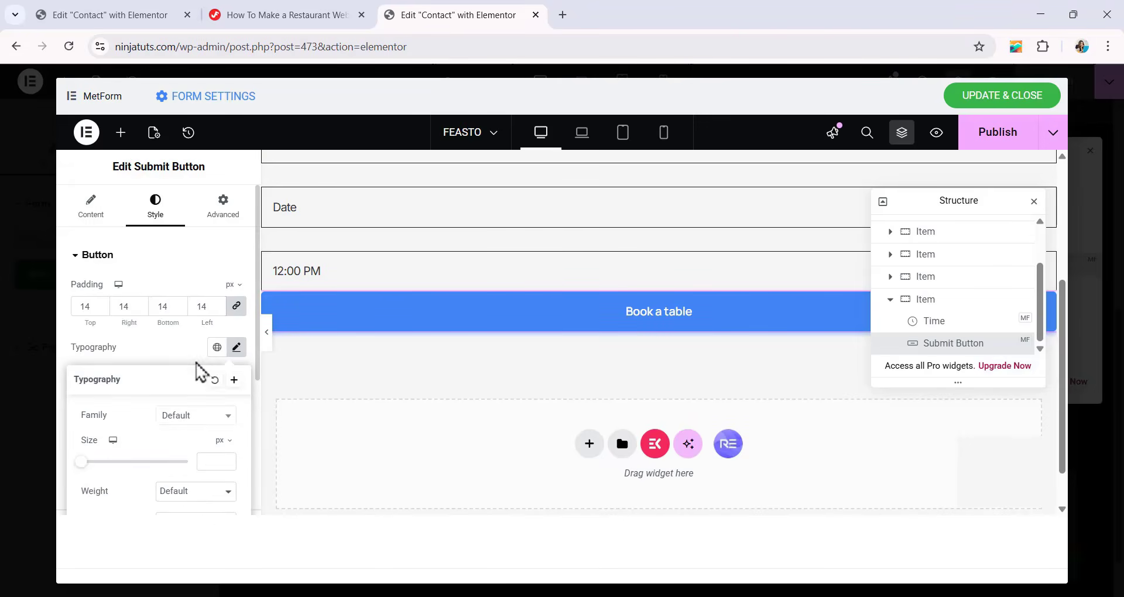
pyautogui.scroll(-3, 196, 368)
pyautogui.click(196, 271)
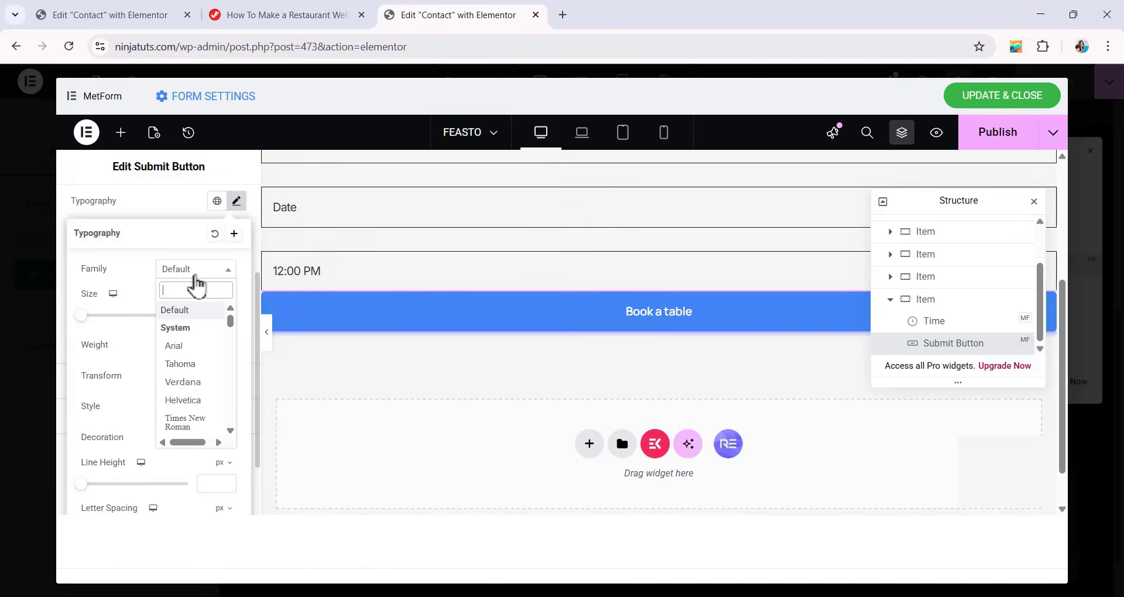
pyautogui.write('M')
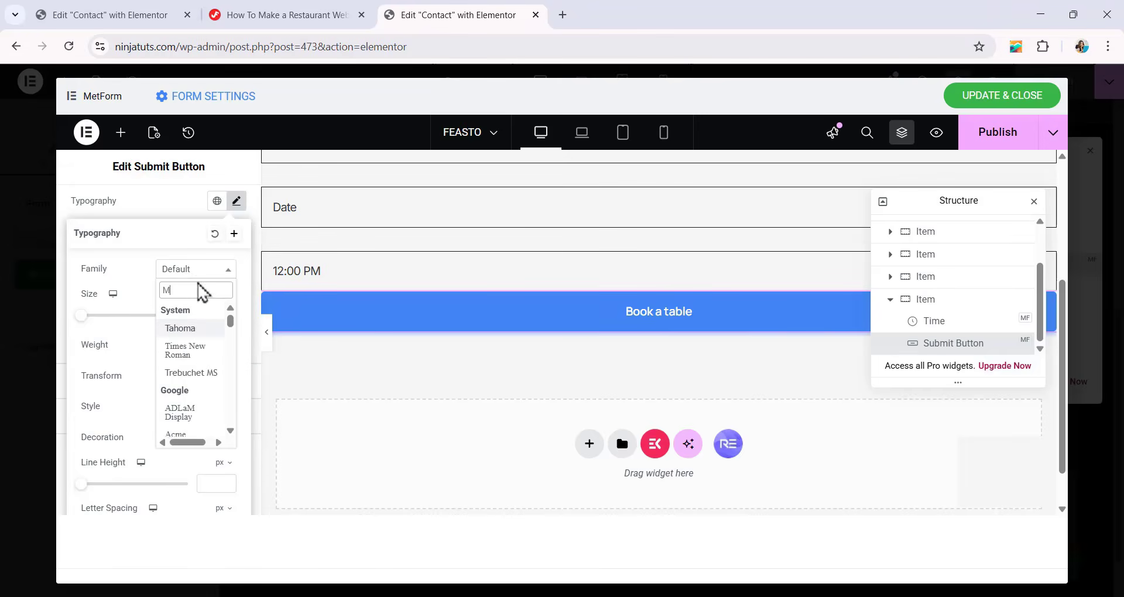
pyautogui.write('ANROP')
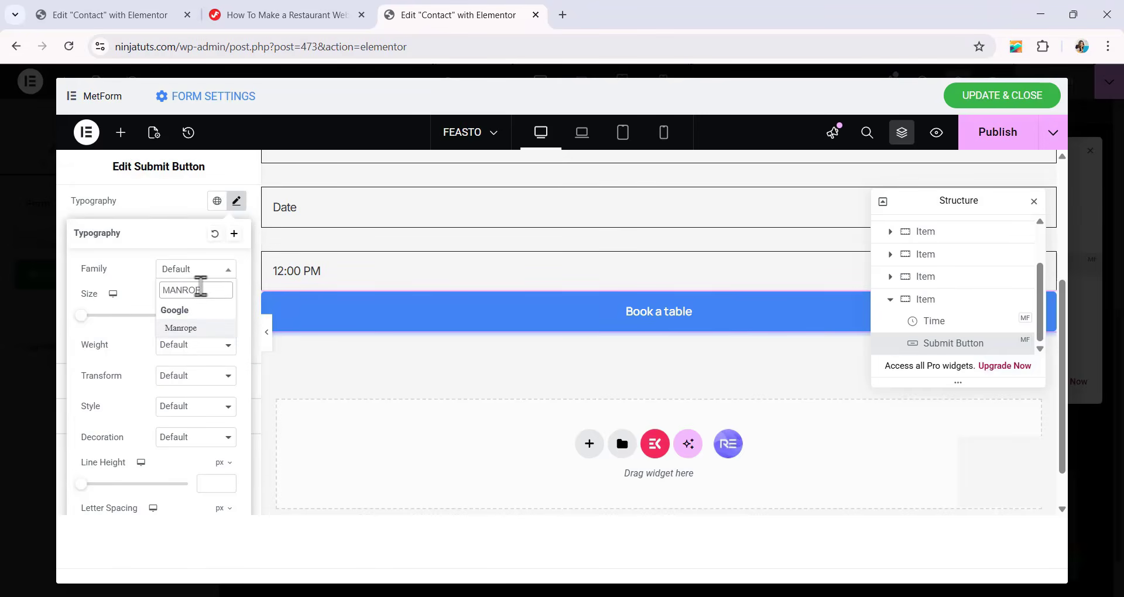
pyautogui.click(181, 329)
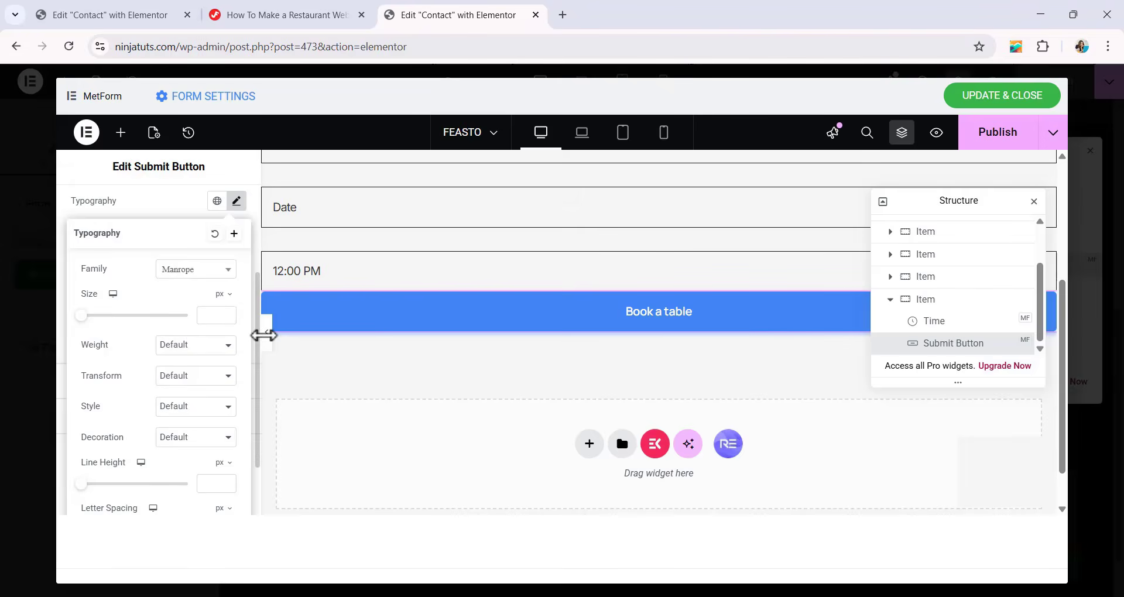
pyautogui.click(203, 317)
pyautogui.write('16')
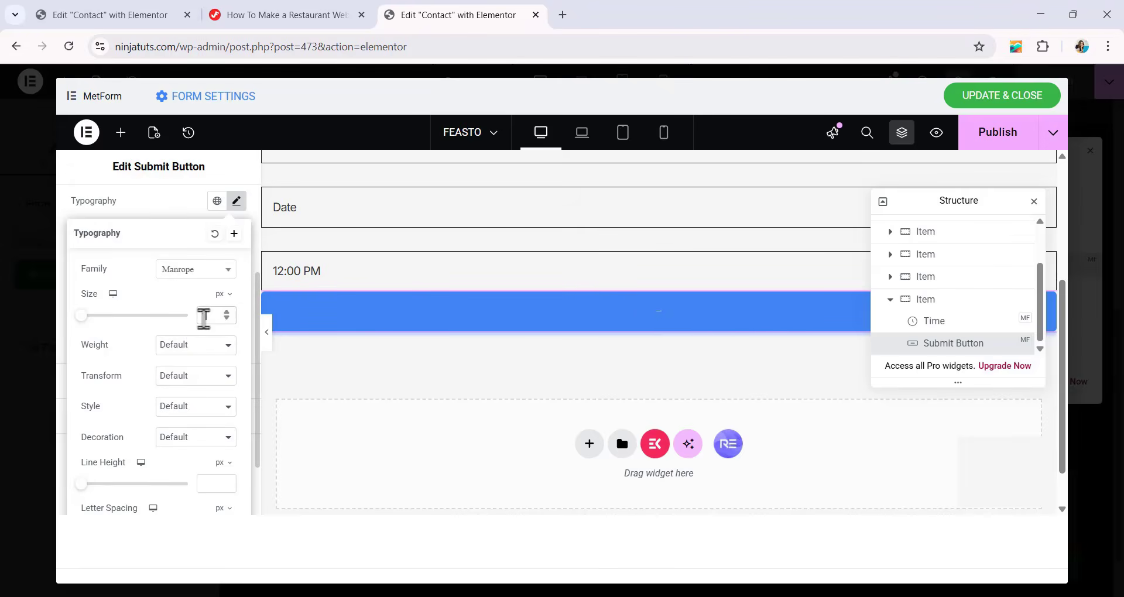
pyautogui.click(192, 346)
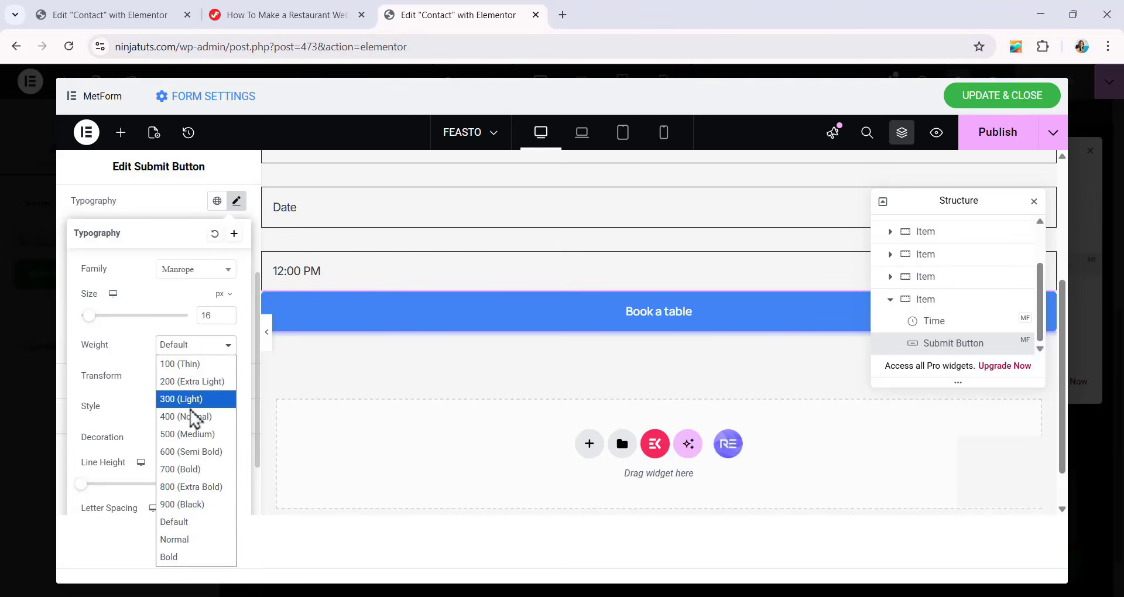
pyautogui.click(193, 452)
# Set the submit button text's line height to 26 px and give it a small negative letter spacing in em.
pyautogui.scroll(-1, 194, 462)
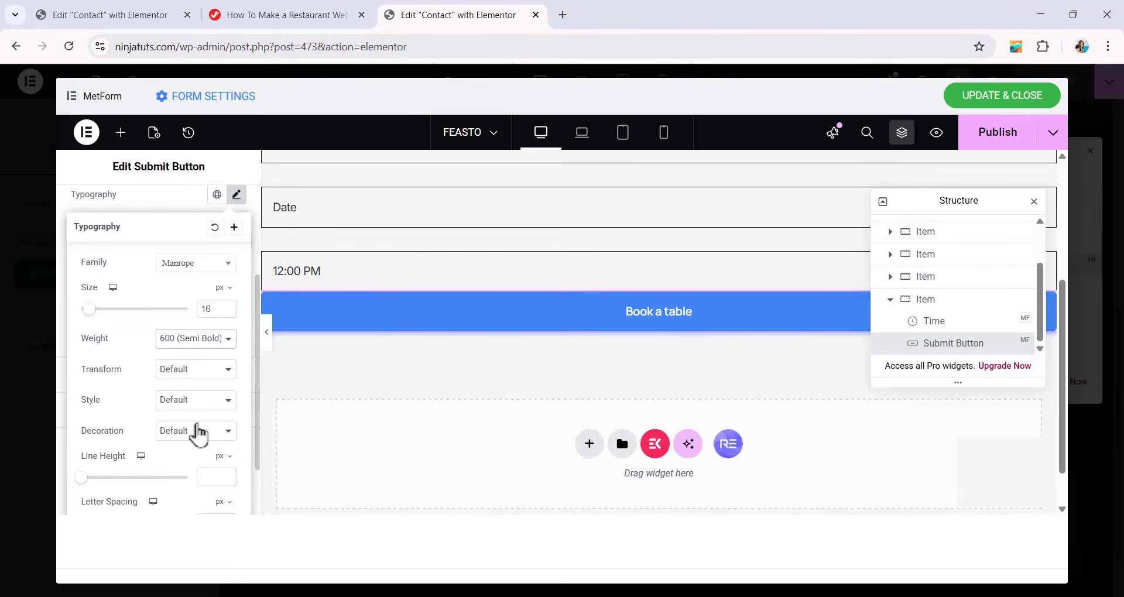
pyautogui.click(212, 477)
pyautogui.write('26')
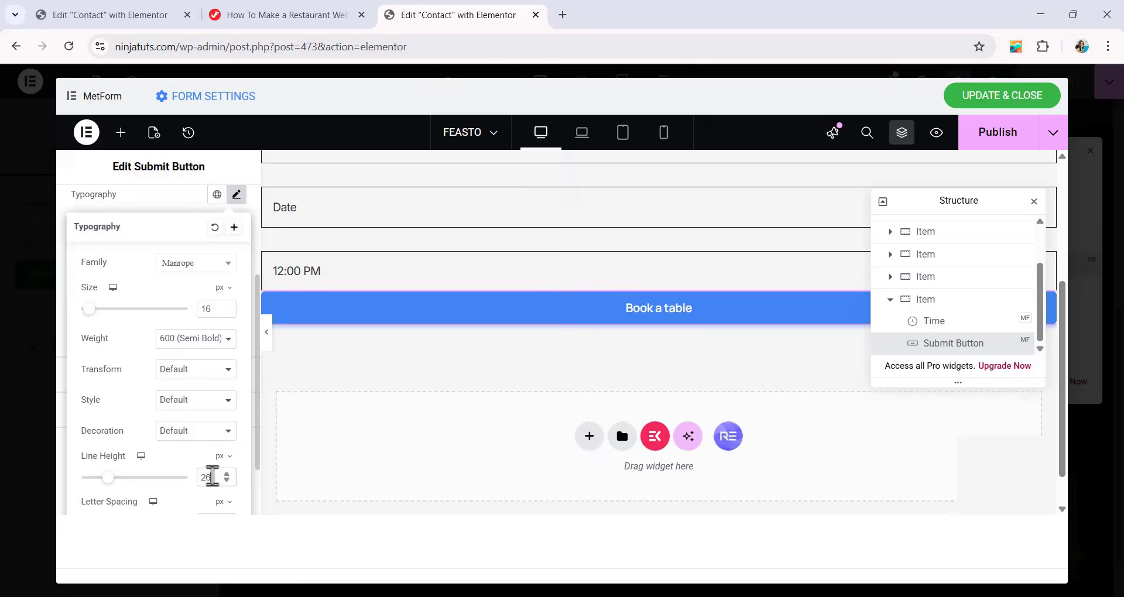
pyautogui.scroll(-1, 197, 433)
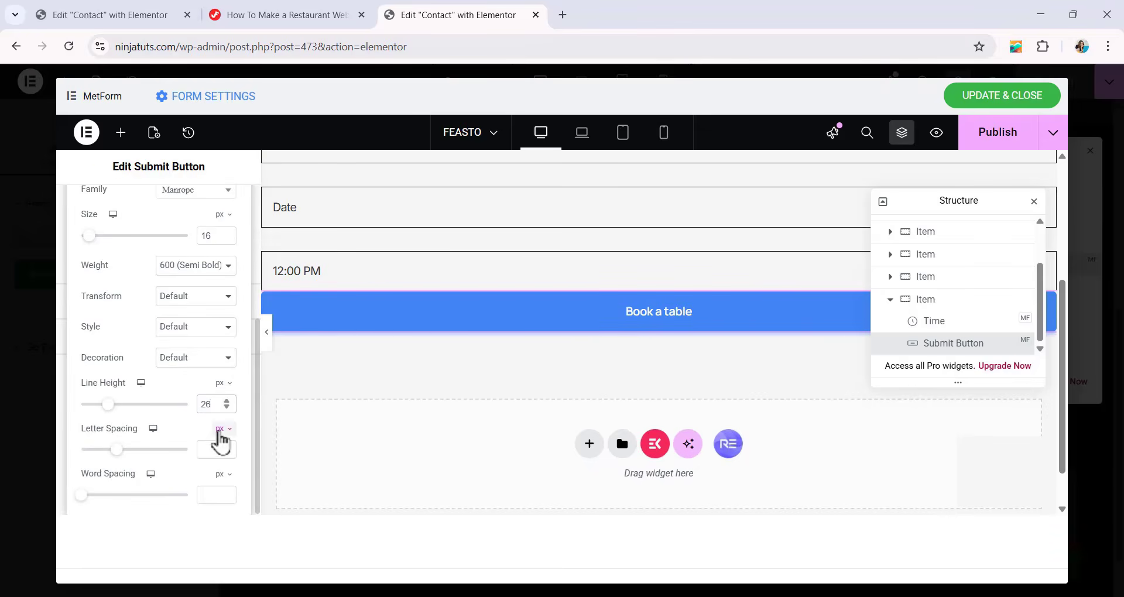
pyautogui.click(221, 430)
pyautogui.click(226, 449)
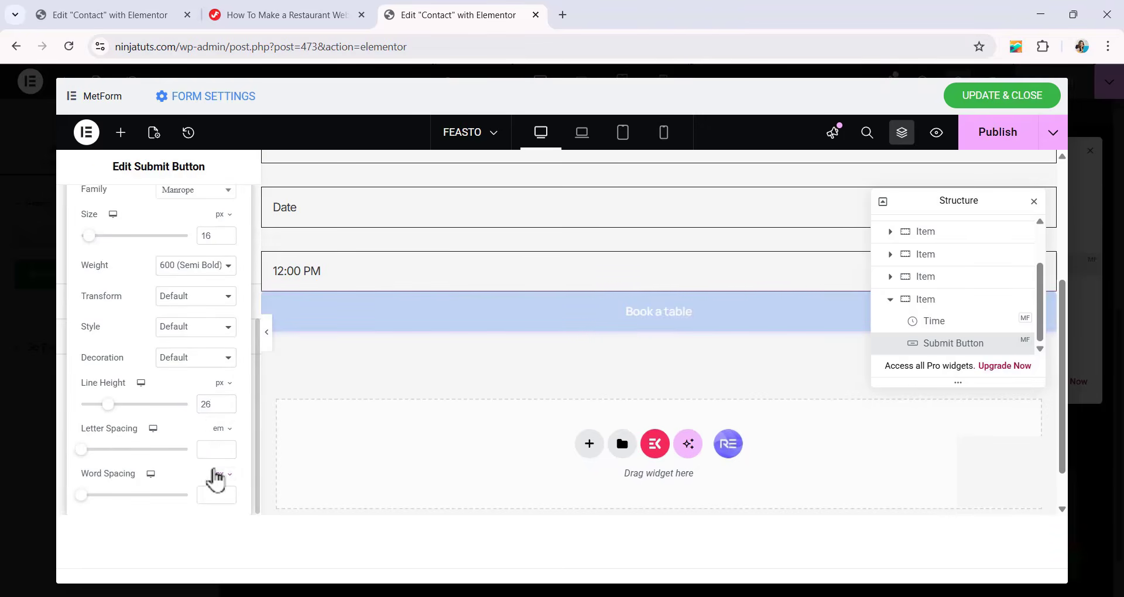
pyautogui.write('-0.01')
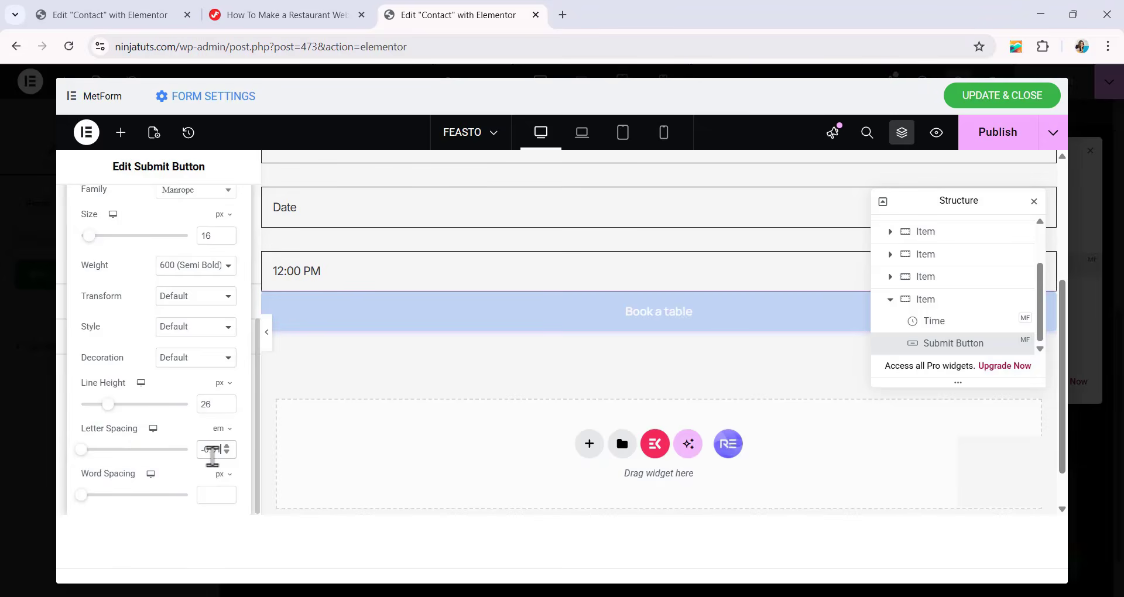
pyautogui.click(326, 388)
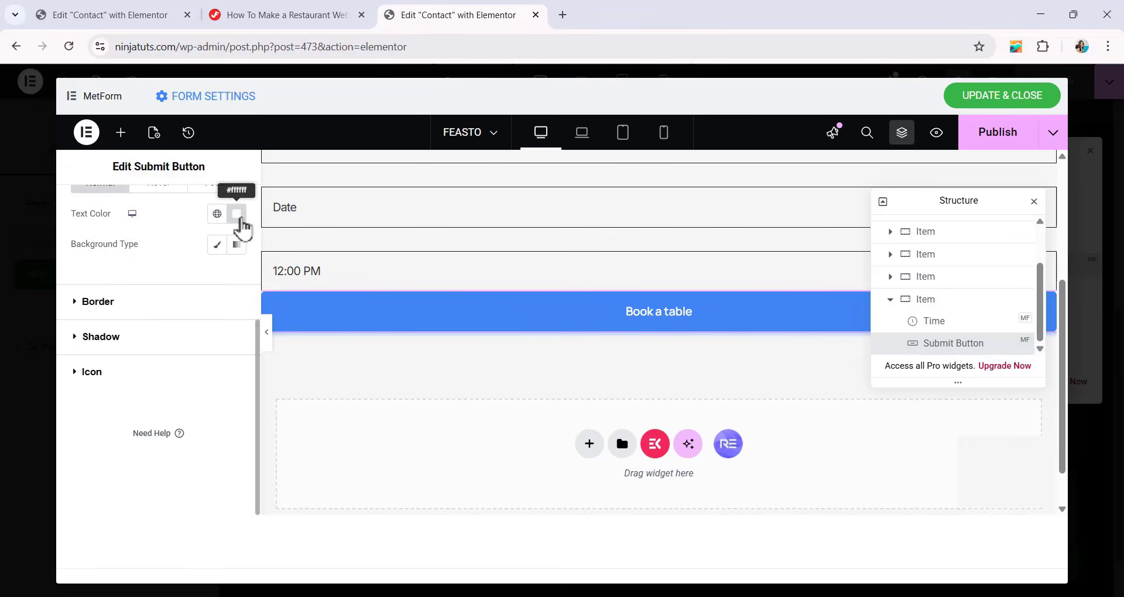
# Give the submit button a Classic background with the color #1E1717.
pyautogui.scroll(1, 239, 226)
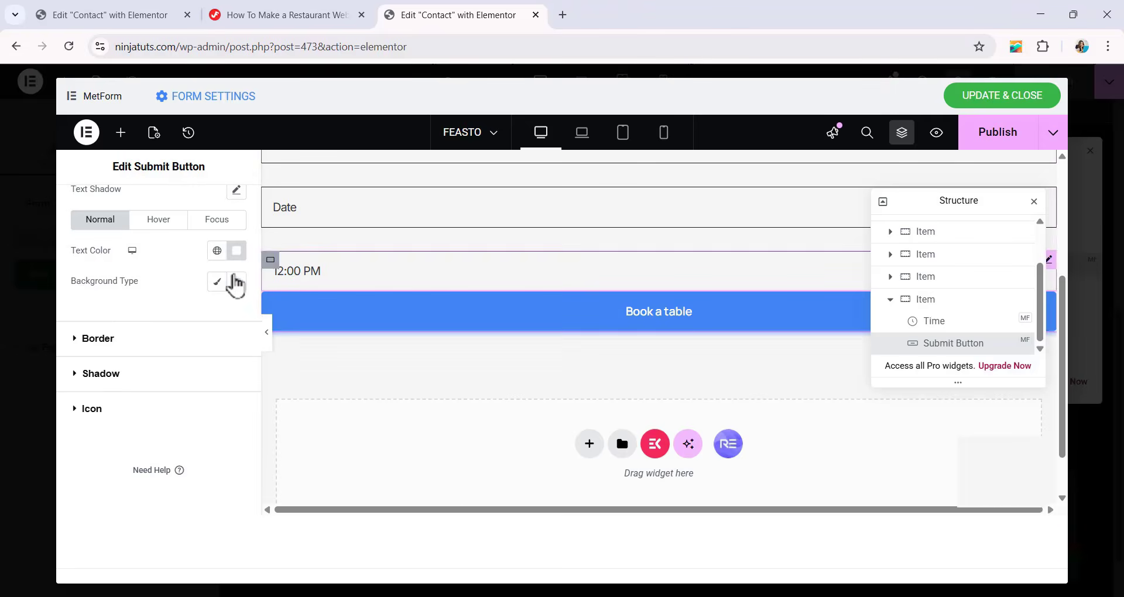
pyautogui.click(216, 284)
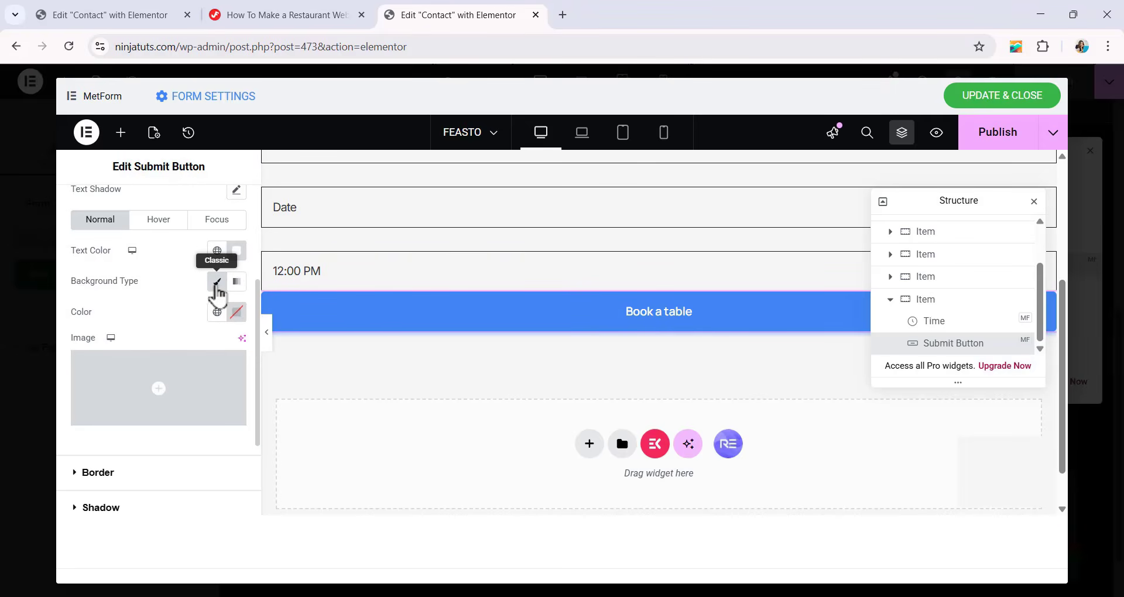
pyautogui.click(237, 315)
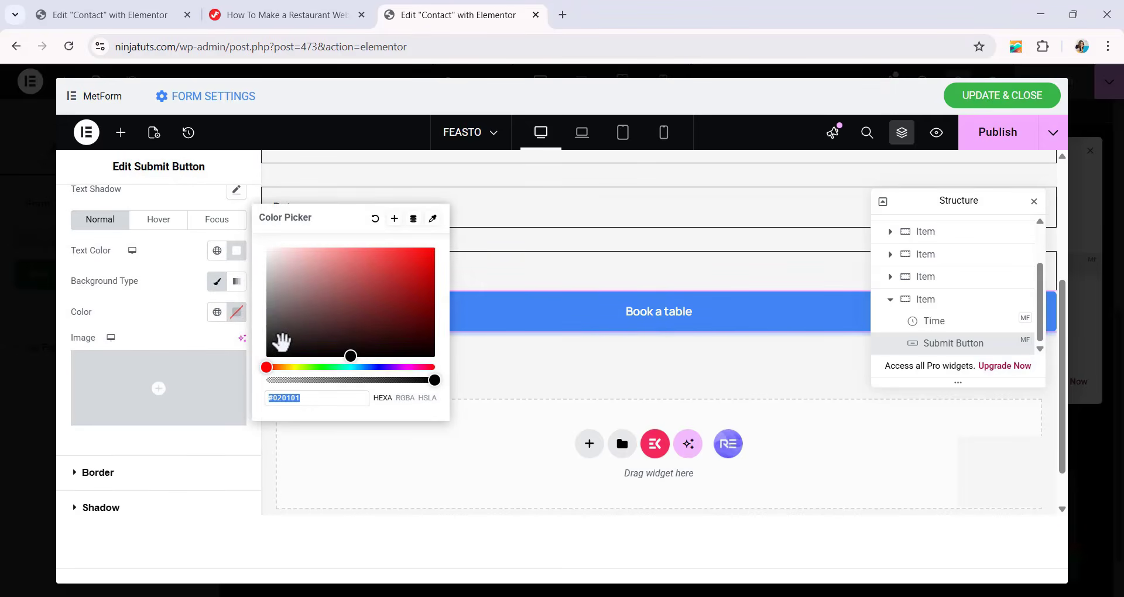
pyautogui.write('1E17')
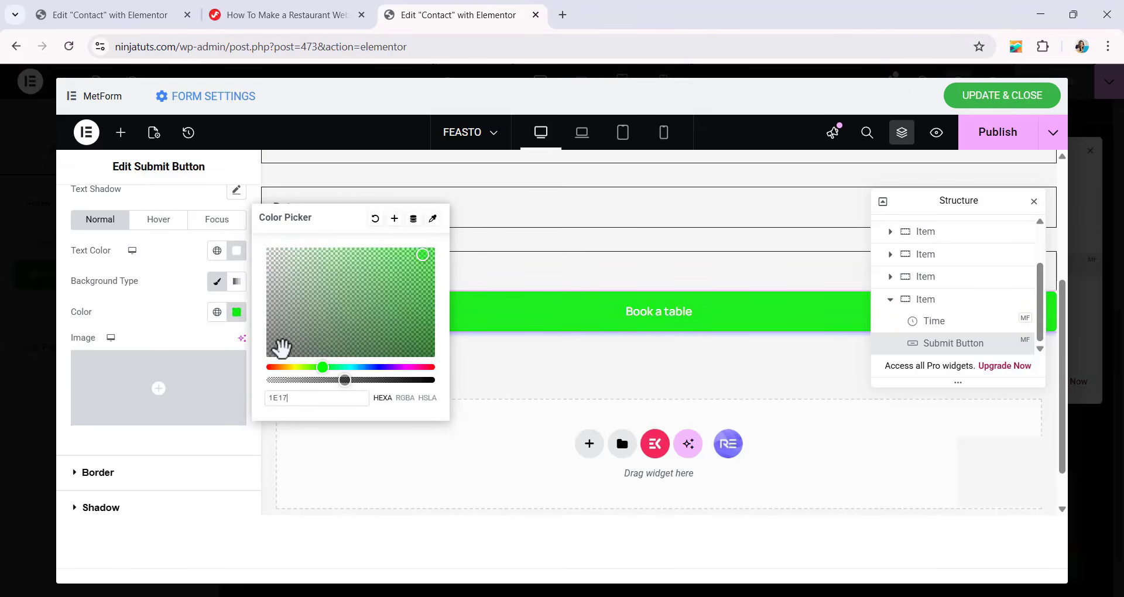
pyautogui.write('17')
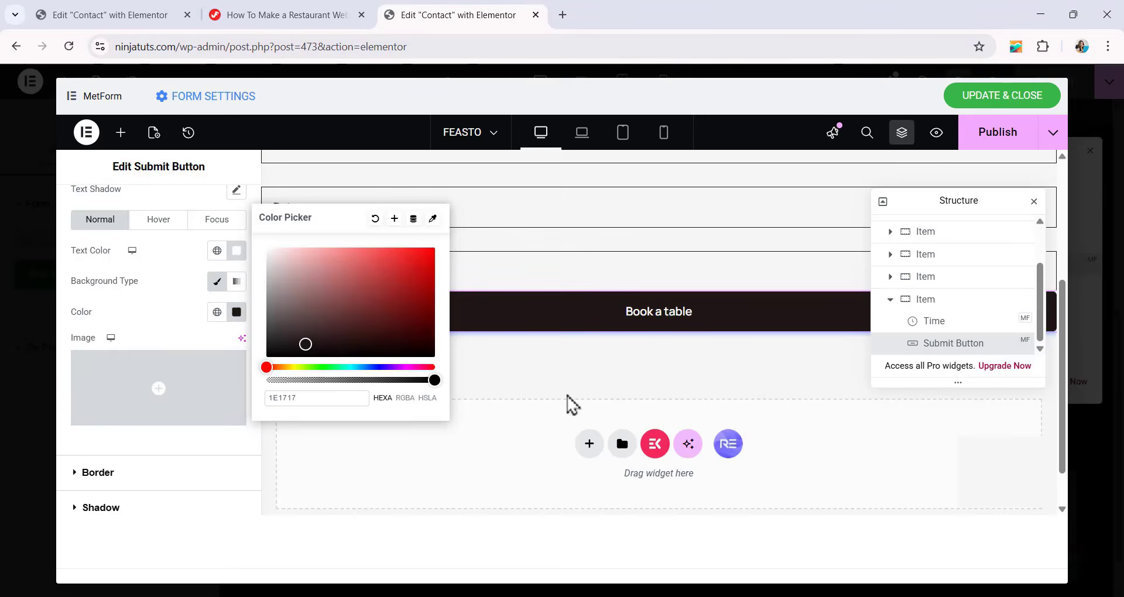
pyautogui.click(517, 372)
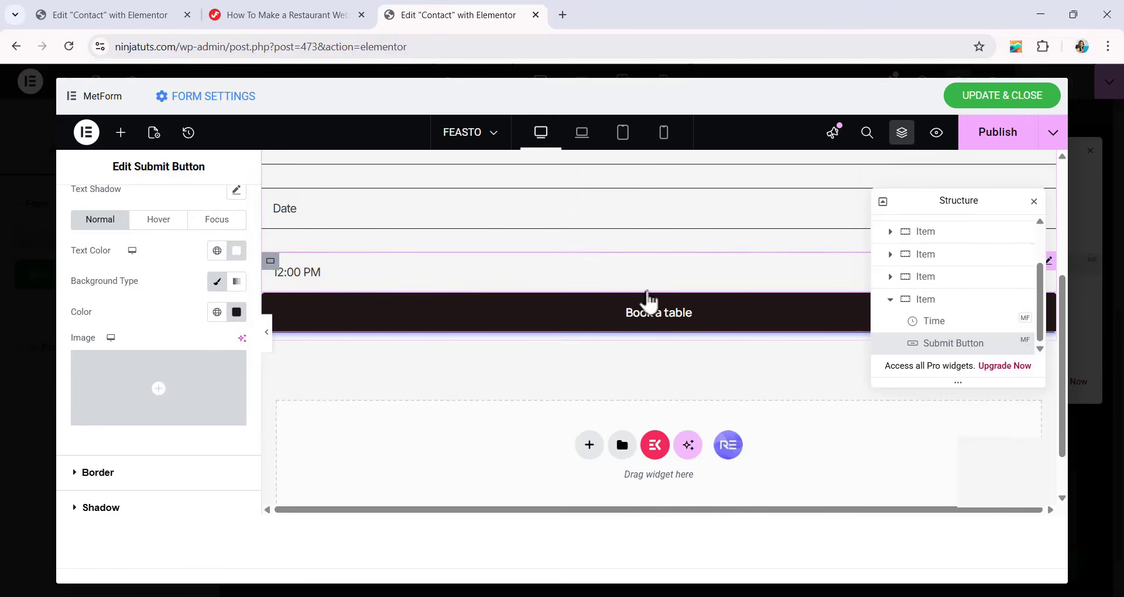
# Remove the Classic background from the form's body style in the post settings.
pyautogui.scroll(3, 647, 301)
pyautogui.scroll(2, 651, 310)
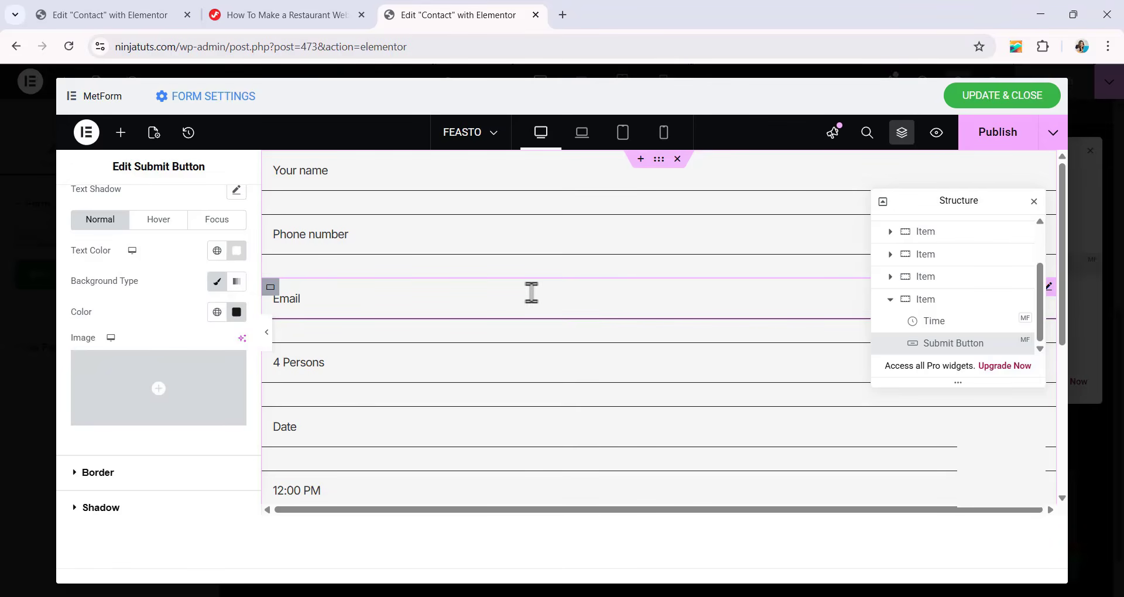
pyautogui.click(155, 132)
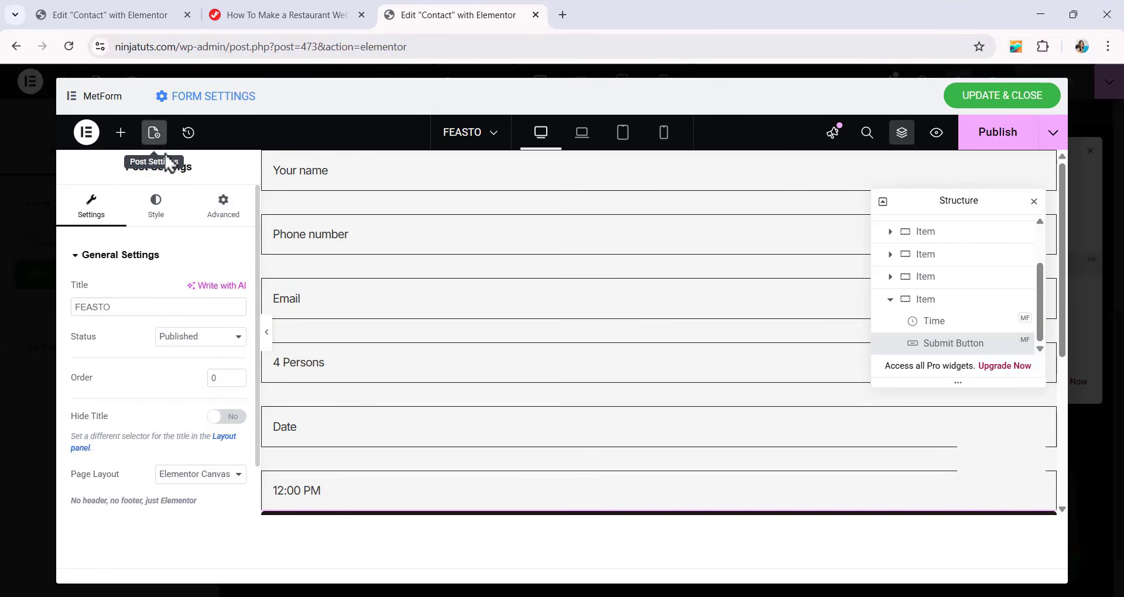
pyautogui.click(156, 208)
pyautogui.scroll(-1, 217, 293)
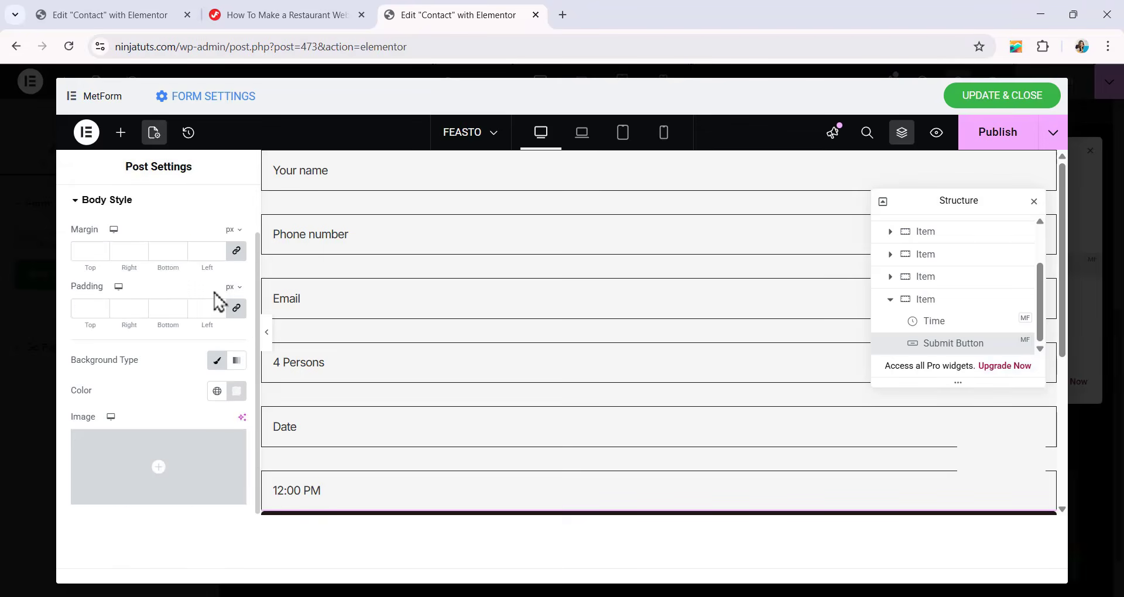
pyautogui.click(217, 361)
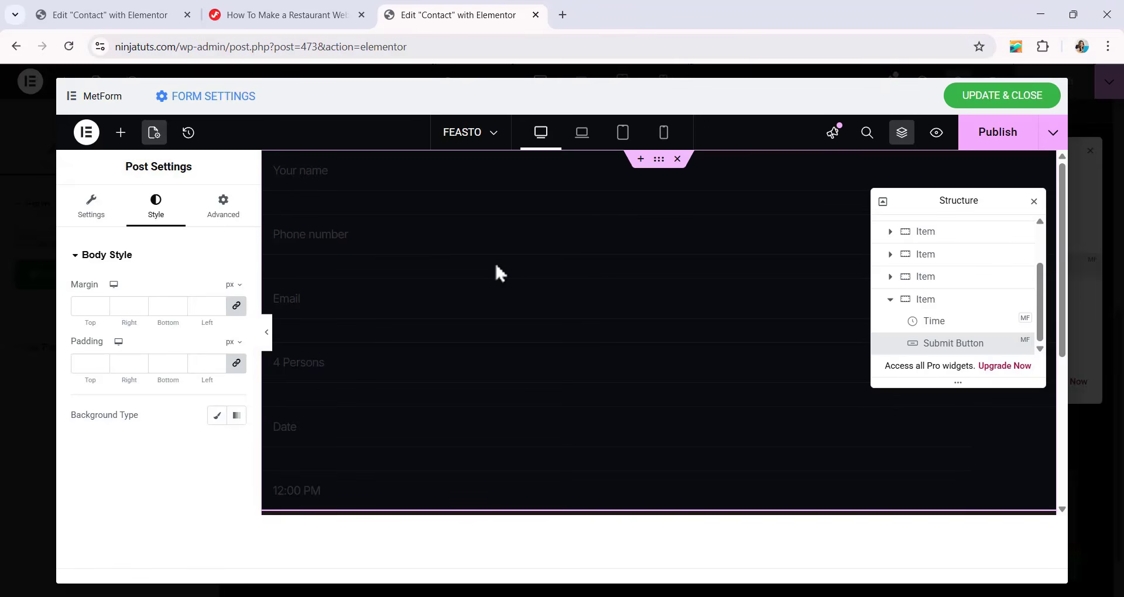
# Publish the form, update and close its editor, and check the reservation form on the Contact page.
pyautogui.click(999, 133)
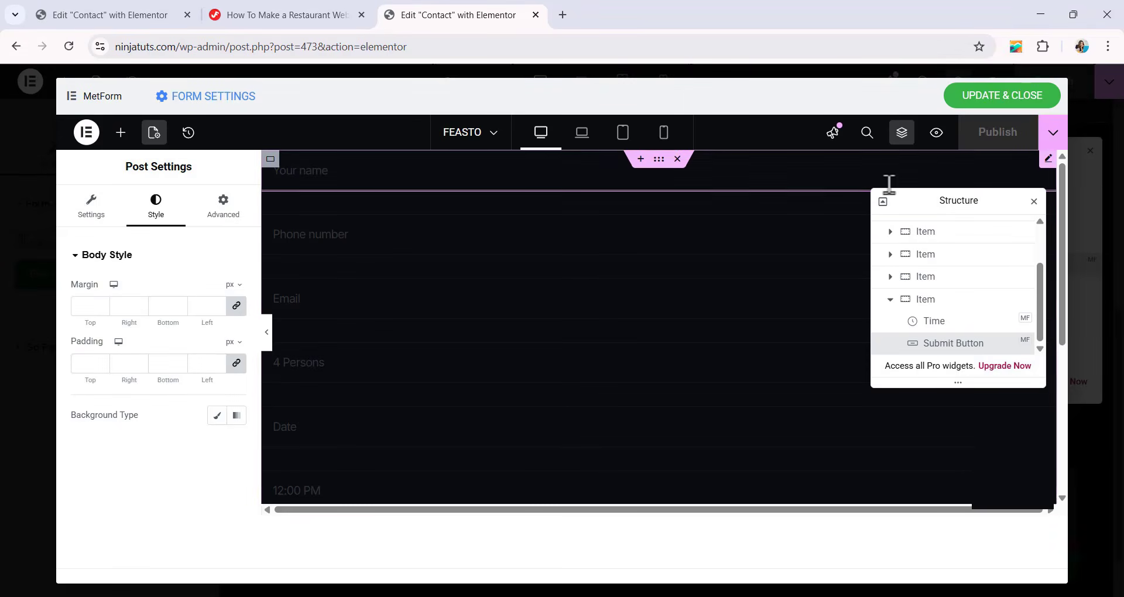
pyautogui.click(1025, 101)
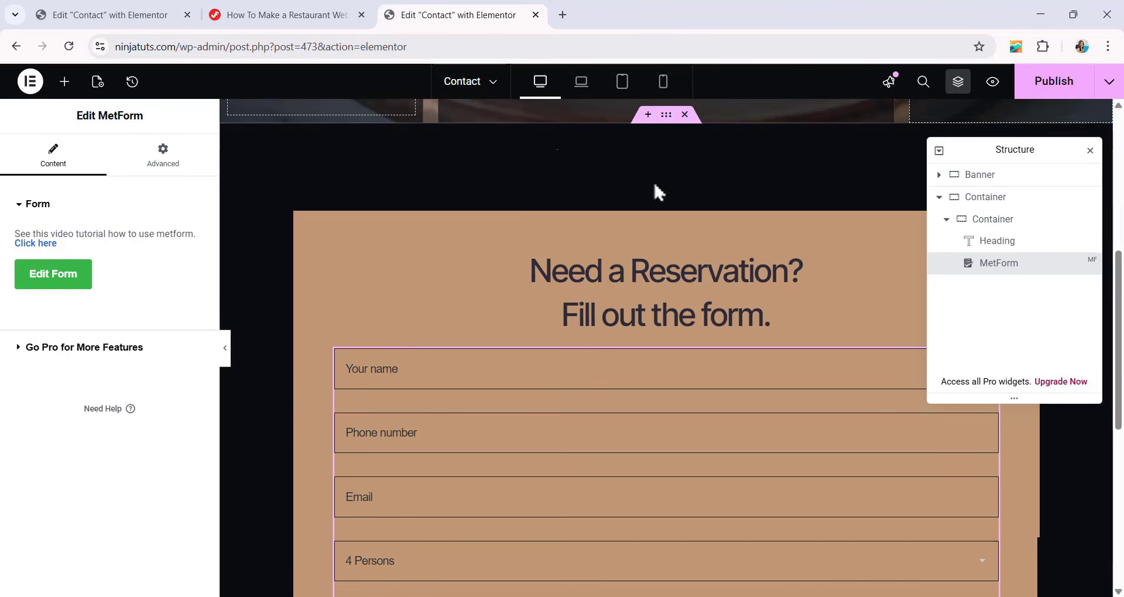
pyautogui.scroll(-3, 674, 233)
pyautogui.scroll(2, 677, 234)
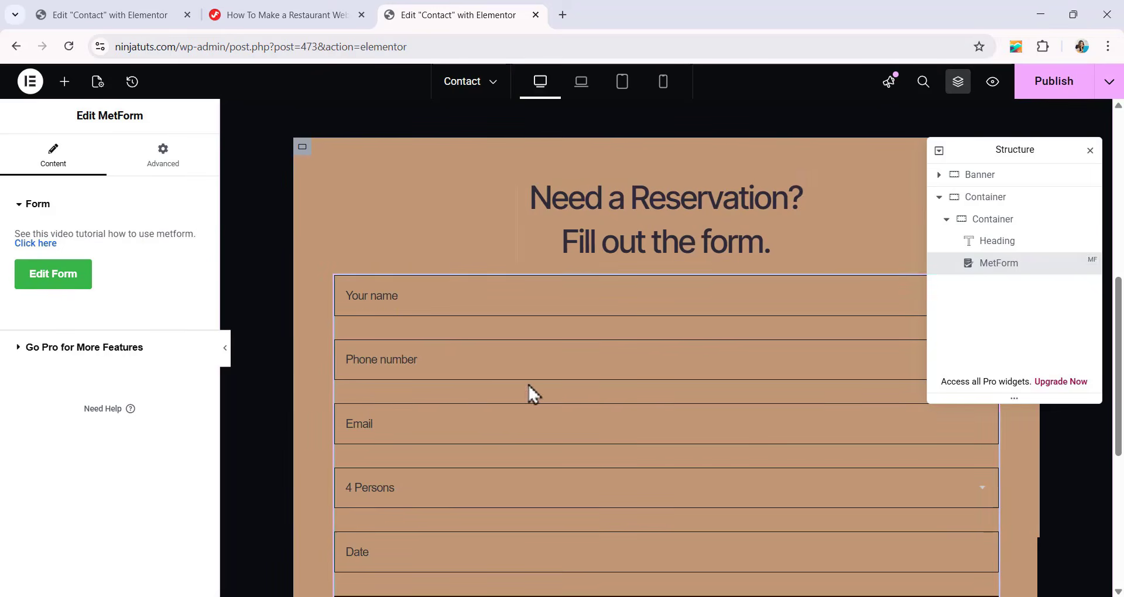
pyautogui.scroll(-5, 648, 234)
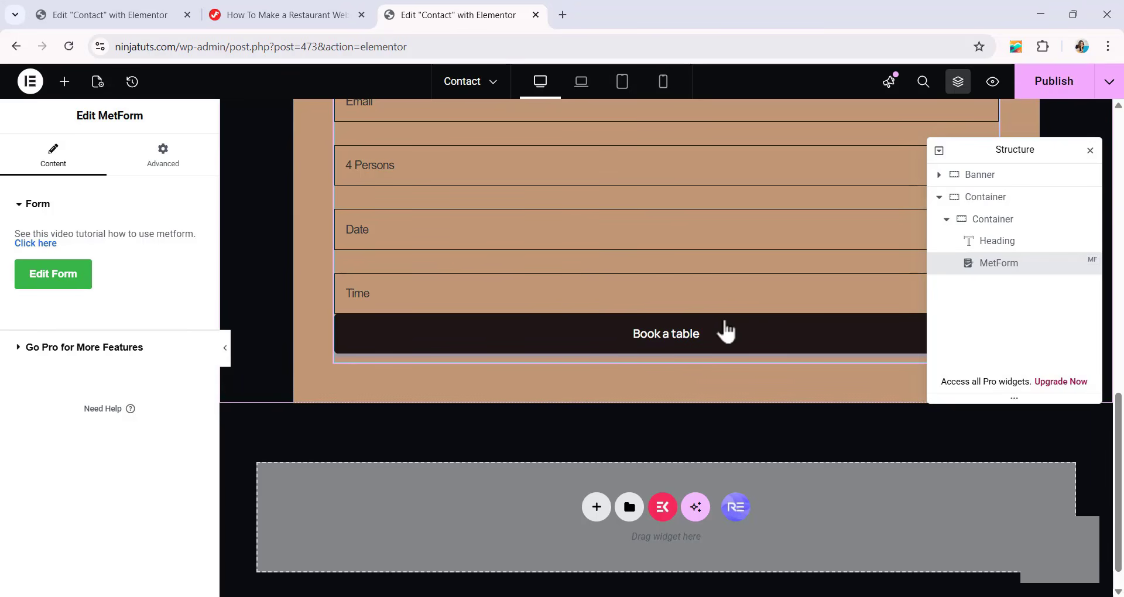
# Publish the Contact page and leave the Elementor editor for the WordPress pages list.
pyautogui.click(1060, 85)
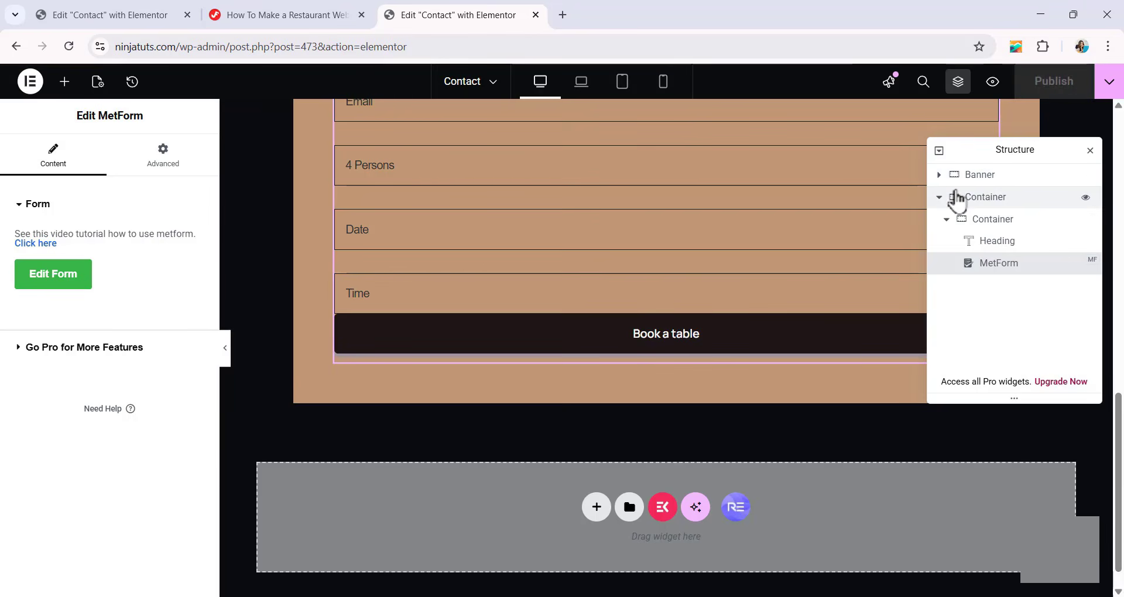
pyautogui.click(30, 81)
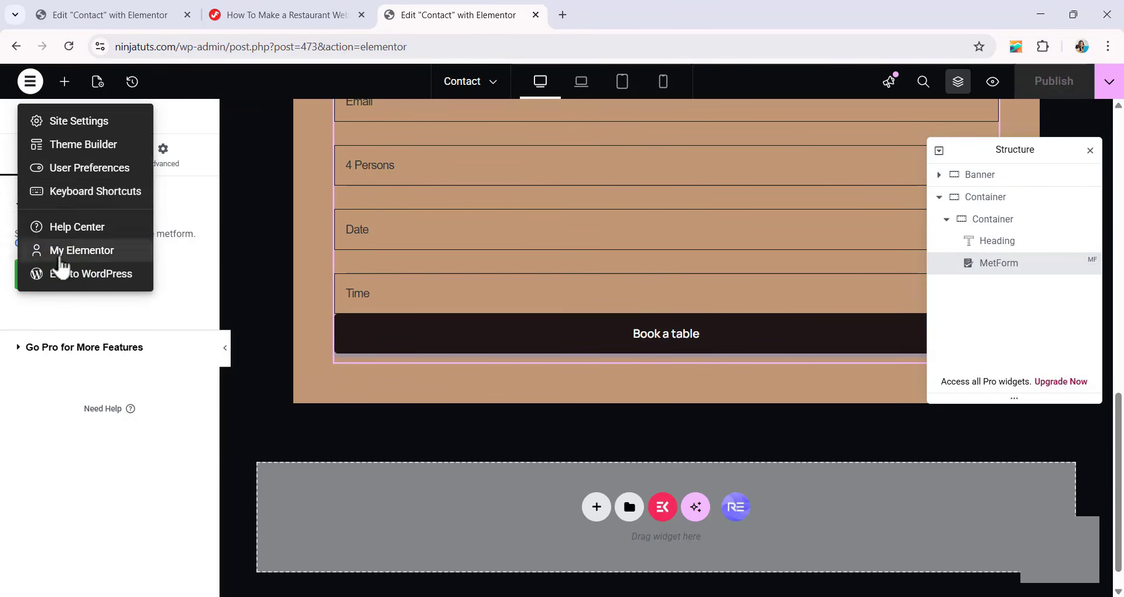
pyautogui.click(64, 274)
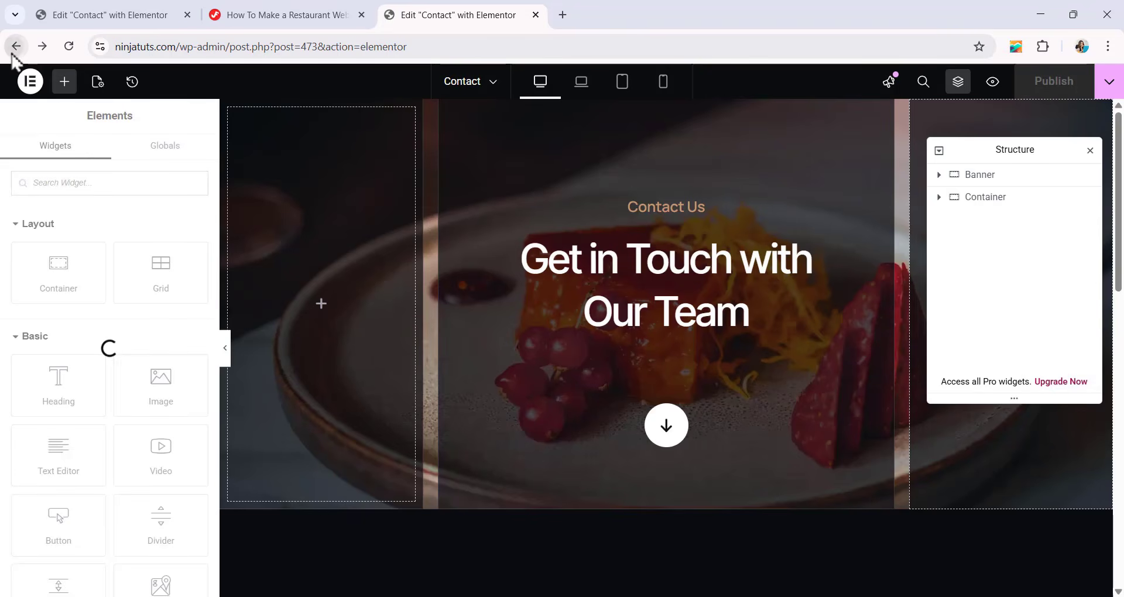
pyautogui.click(16, 47)
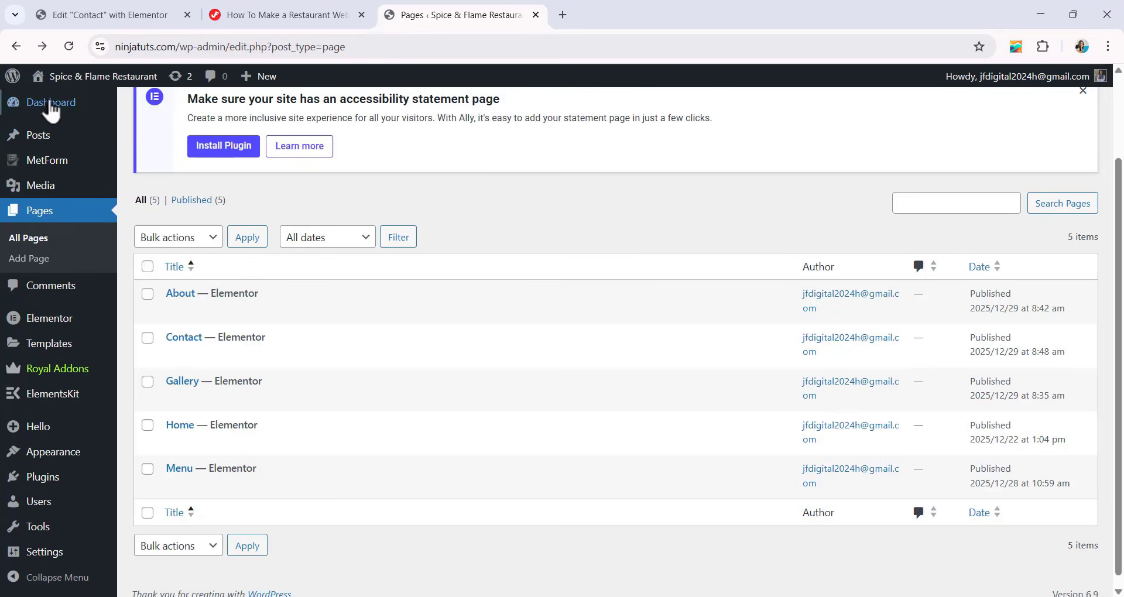
# Go to the WordPress dashboard and open the MetForm entries list to see where form submissions are stored.
pyautogui.click(54, 112)
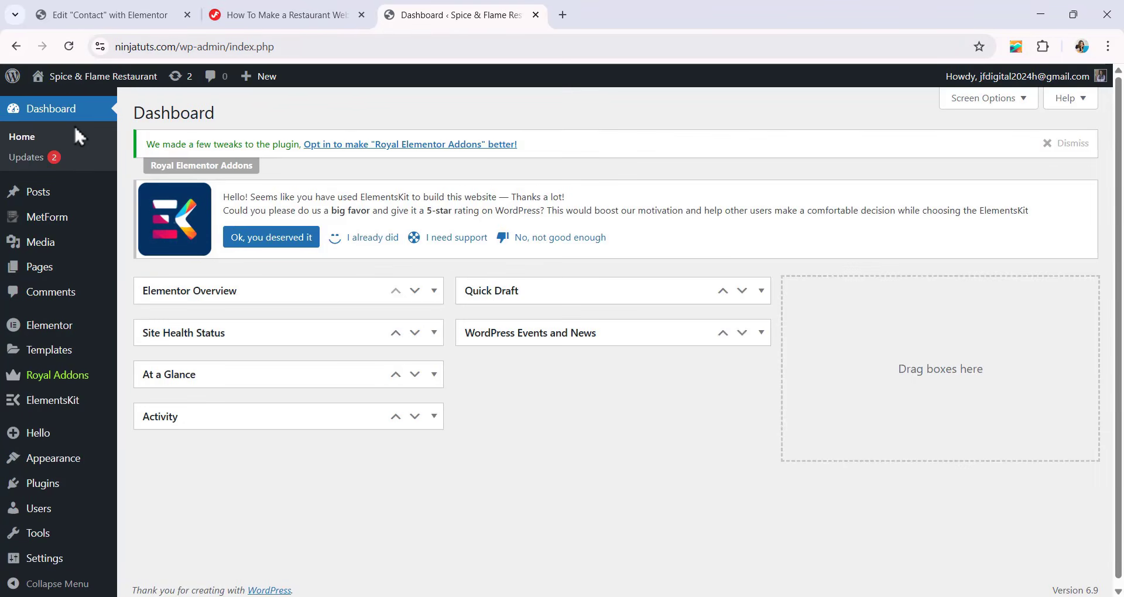
pyautogui.moveTo(50, 220)
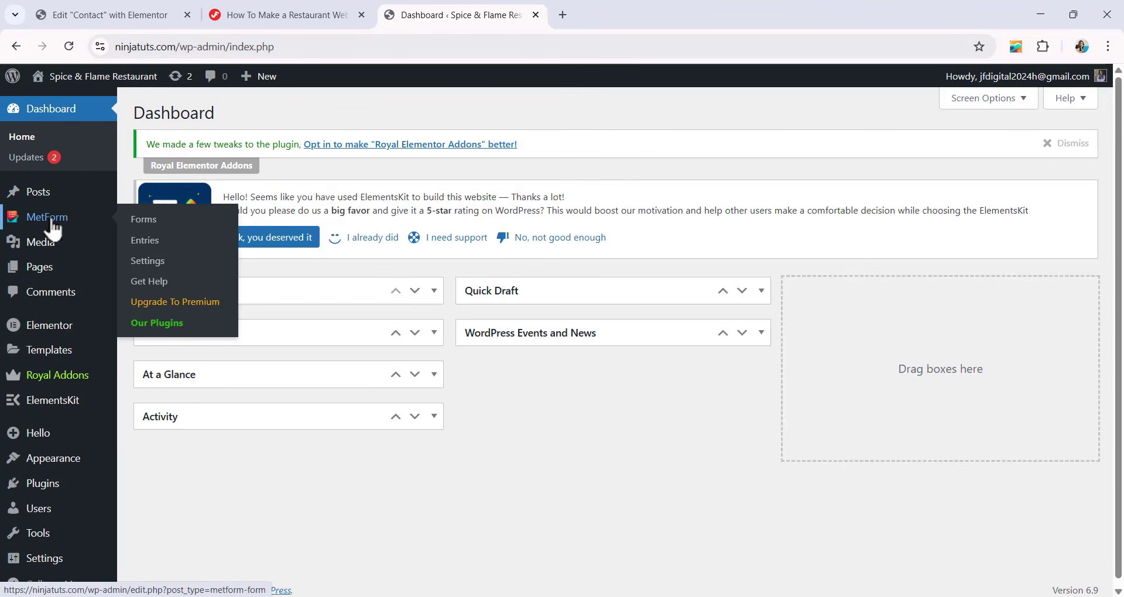
pyautogui.click(155, 247)
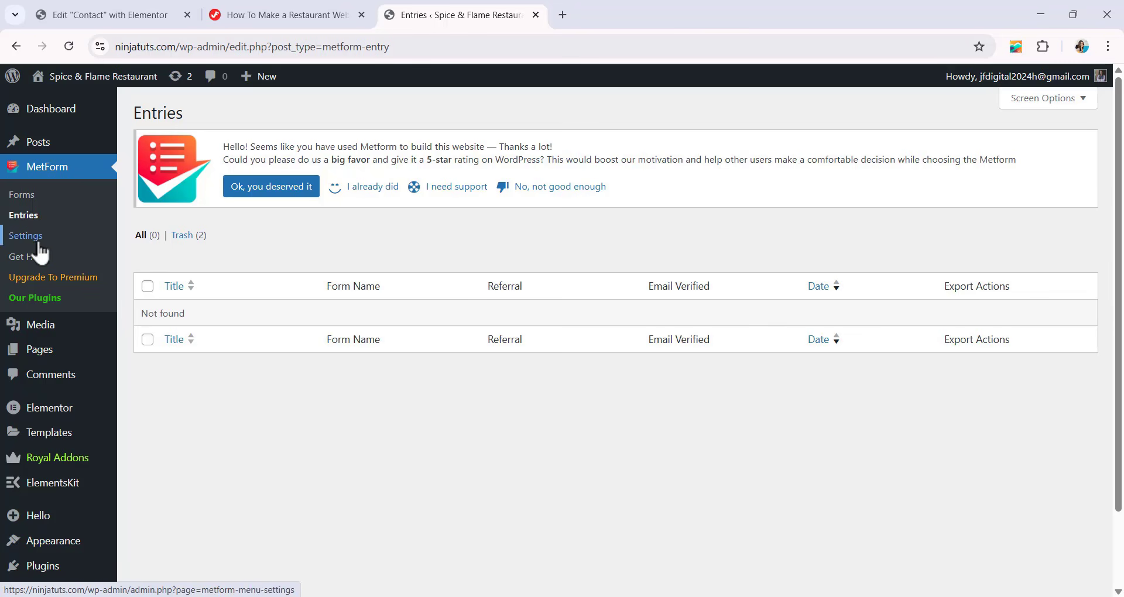
# Open the list of all pages in the WordPress admin.
pyautogui.scroll(-2, 35, 326)
pyautogui.moveTo(40, 289)
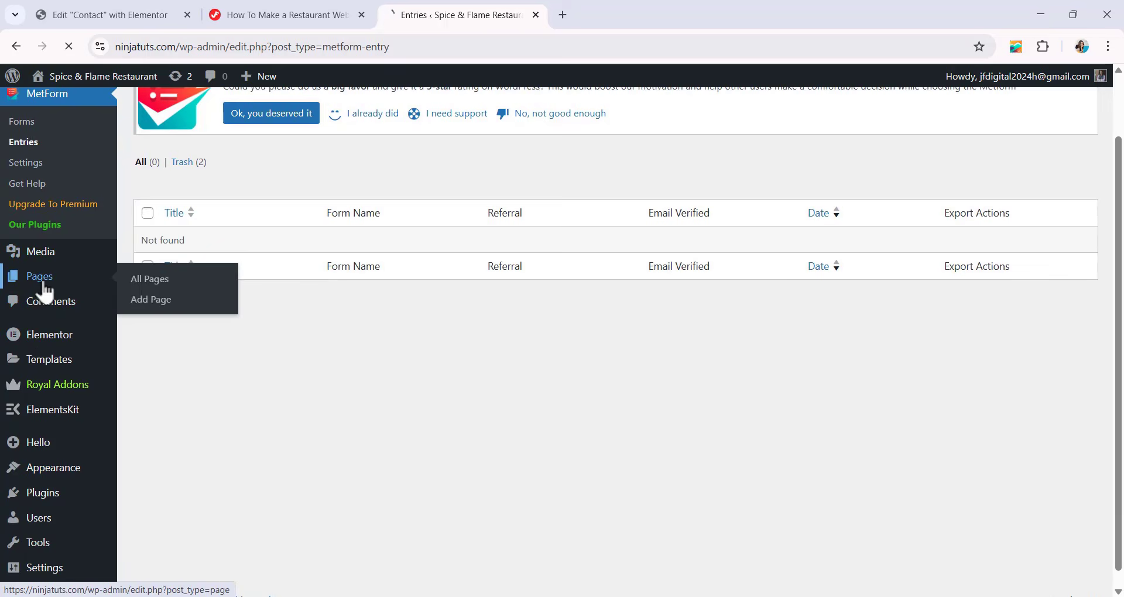
pyautogui.click(193, 303)
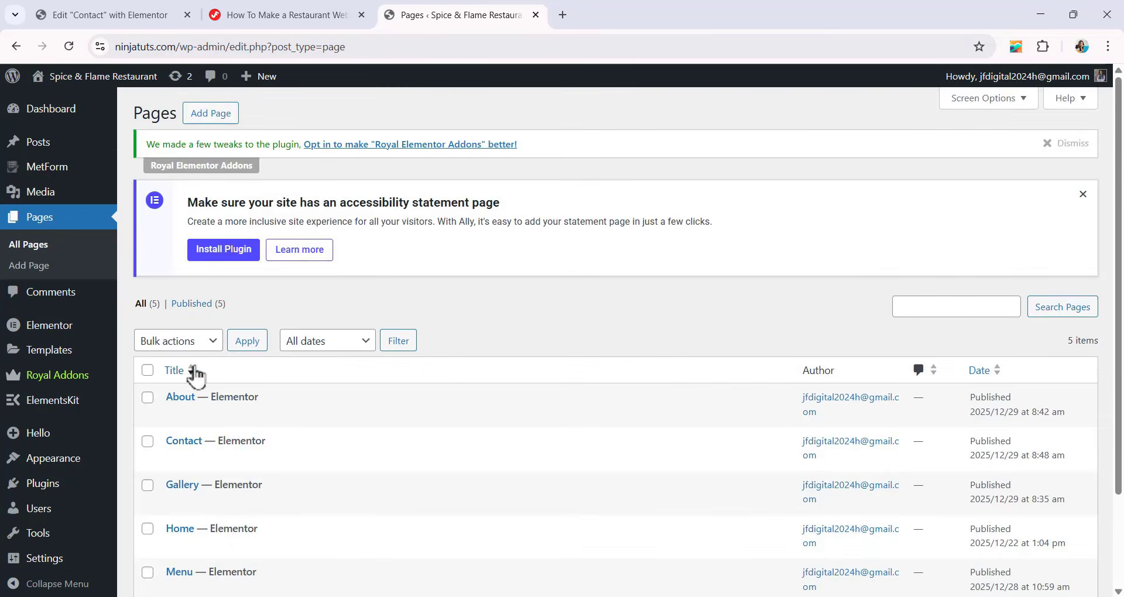
# Open the Contact page in Elementor and open its MetForm widget's FEASTO form for editing.
pyautogui.scroll(-3, 196, 377)
pyautogui.click(322, 348)
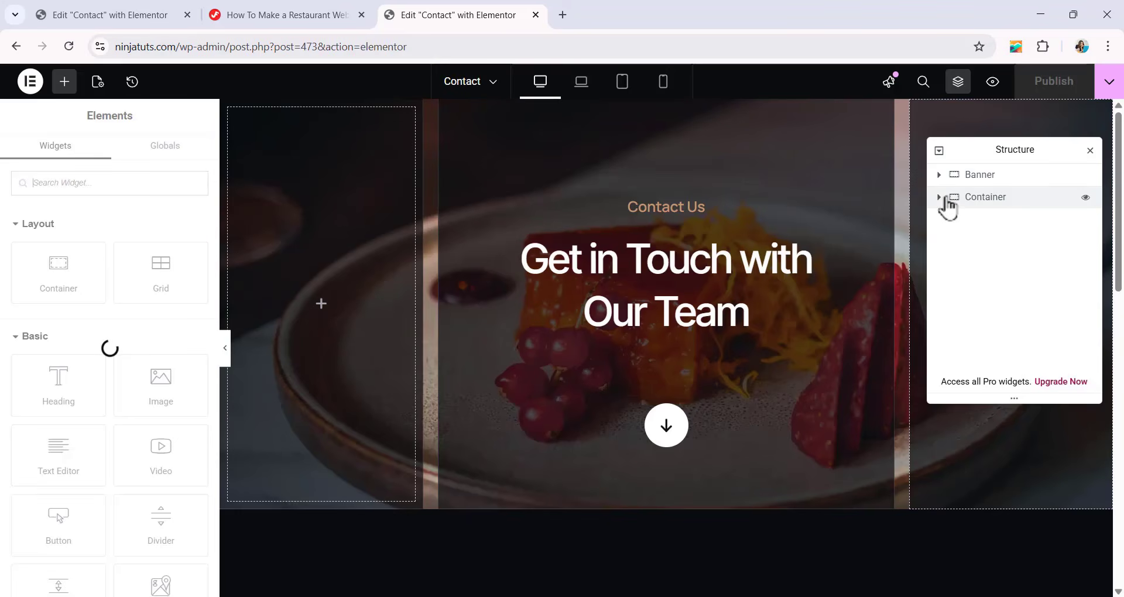
pyautogui.click(940, 197)
pyautogui.click(947, 220)
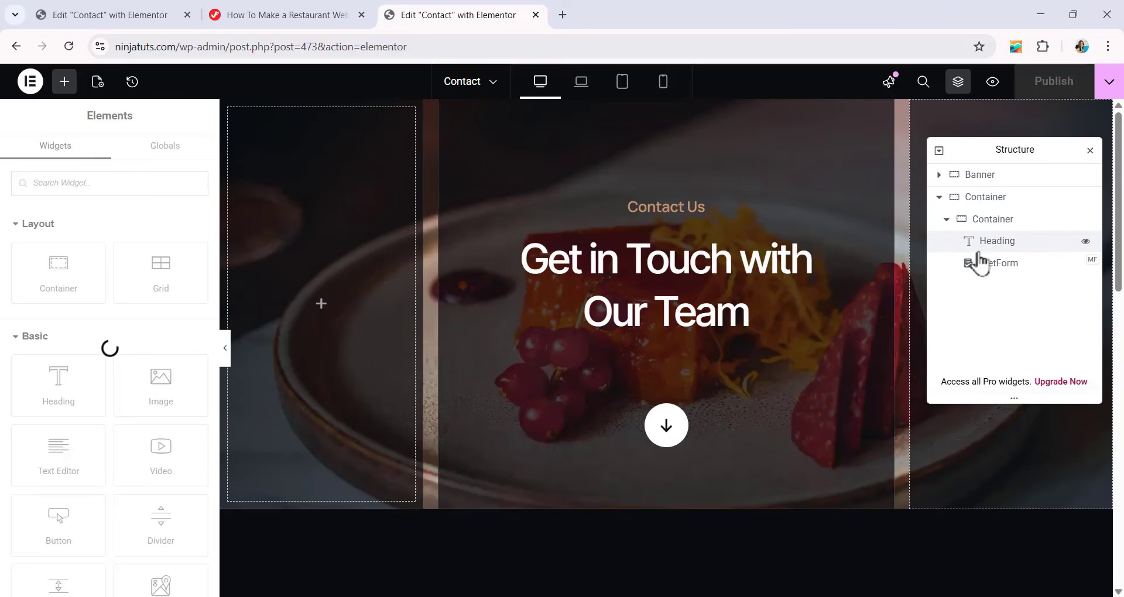
pyautogui.click(974, 267)
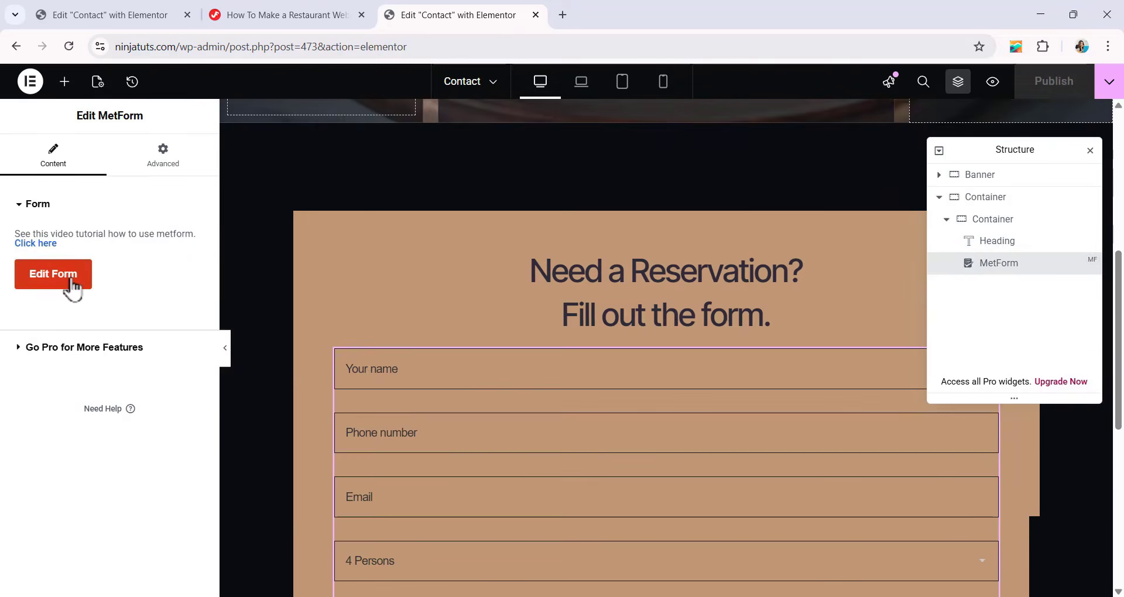
pyautogui.click(69, 286)
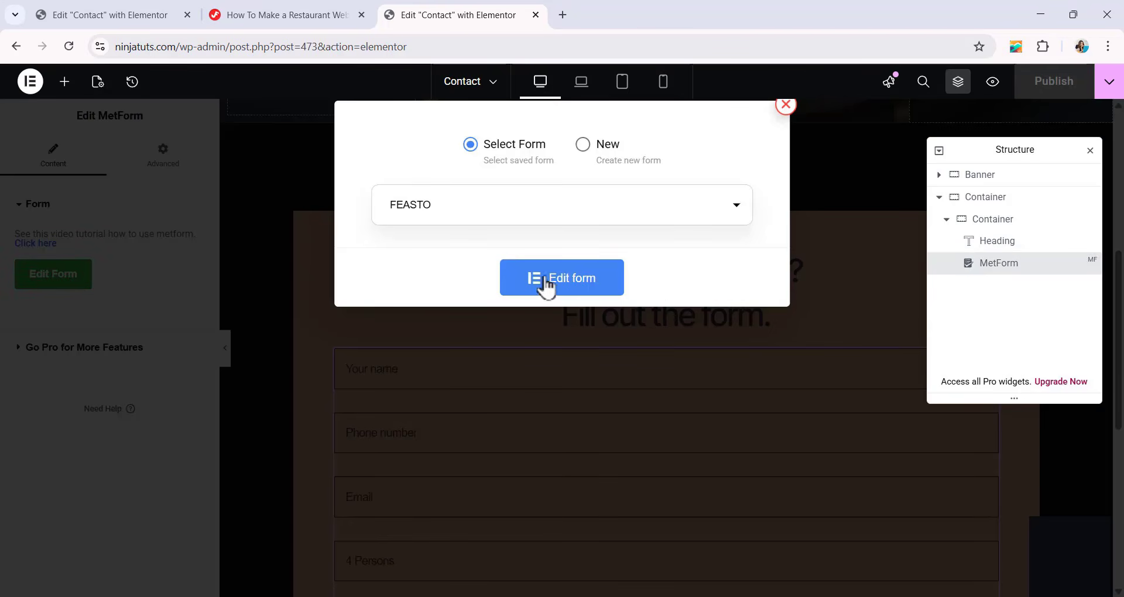
pyautogui.click(533, 293)
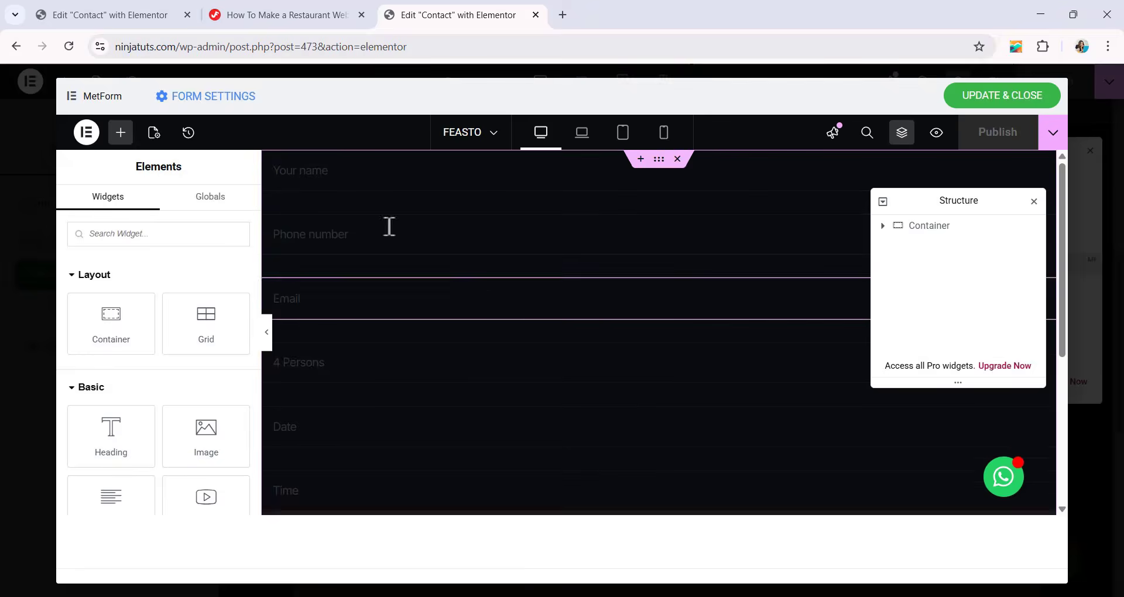
# Open the form's admin notification settings and set the email subject to Feasto.
pyautogui.click(170, 109)
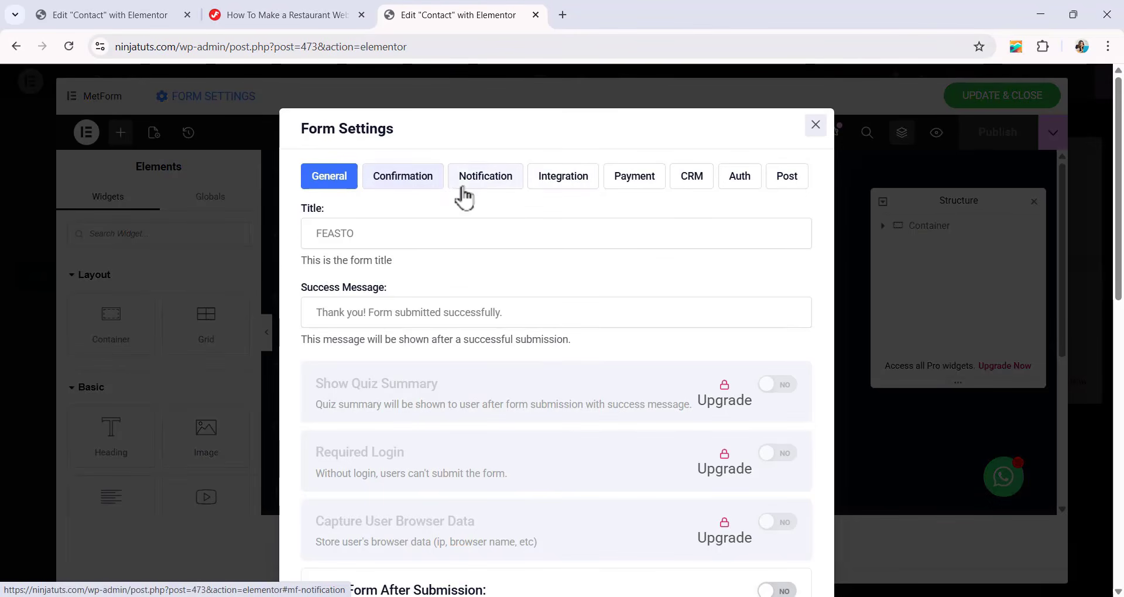
pyautogui.click(504, 188)
pyautogui.scroll(-1, 476, 246)
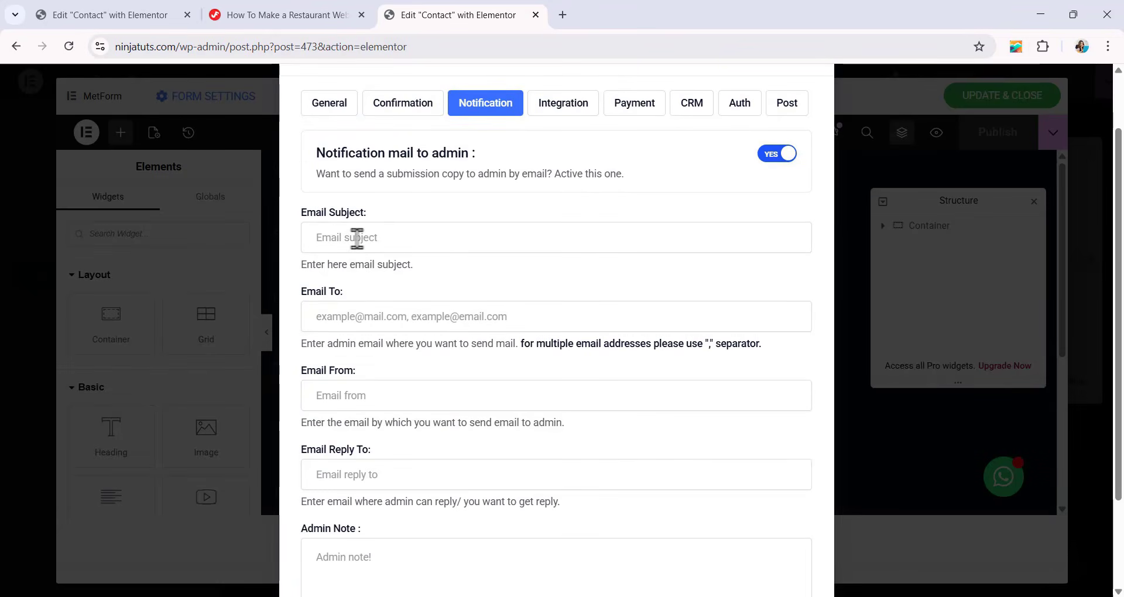
pyautogui.click(357, 238)
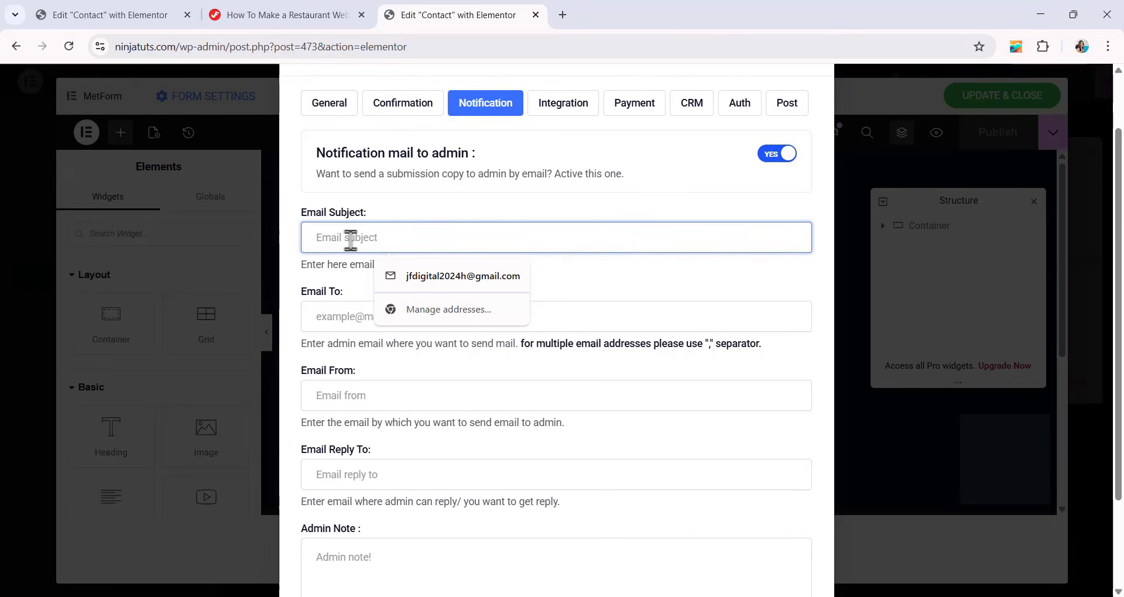
pyautogui.write('Feasto')
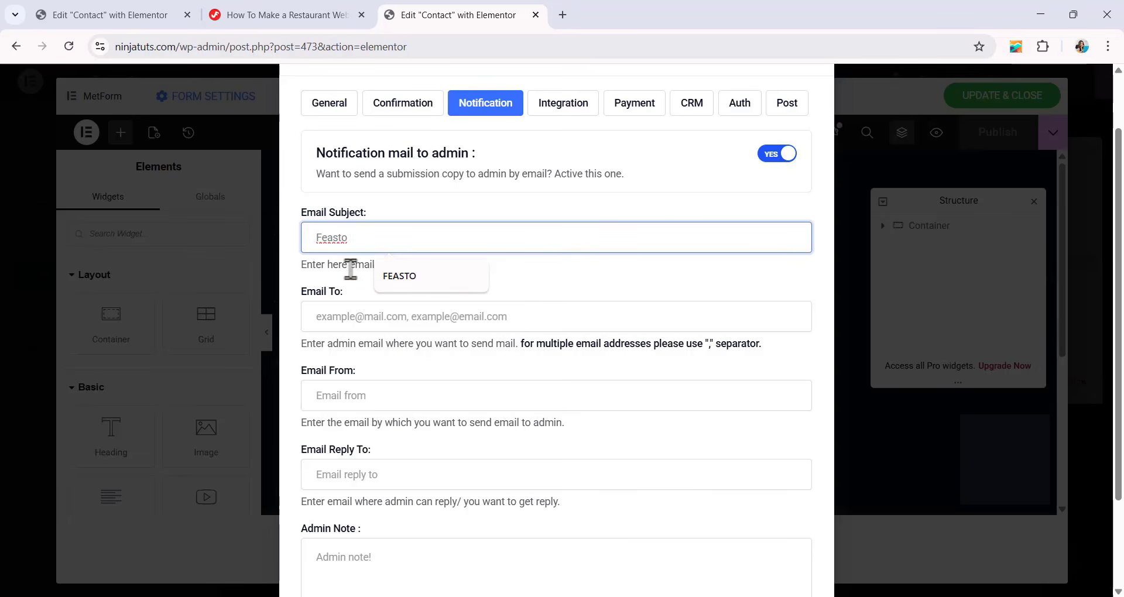
# Fill in the admin's email address as the recipient of the form notification.
pyautogui.scroll(-1, 349, 228)
pyautogui.click(324, 246)
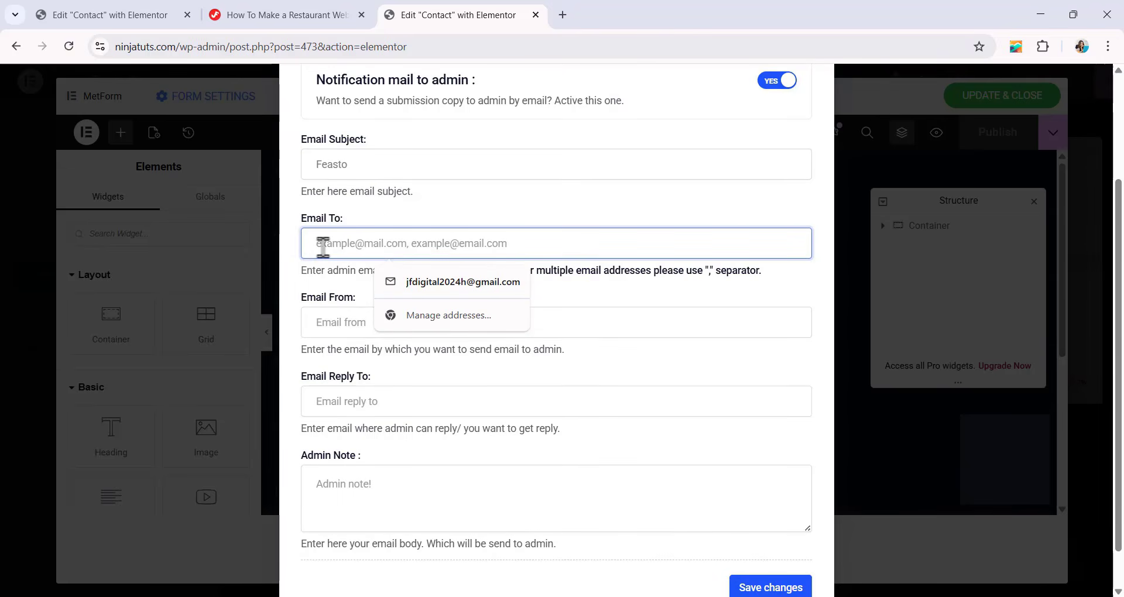
pyautogui.click(457, 281)
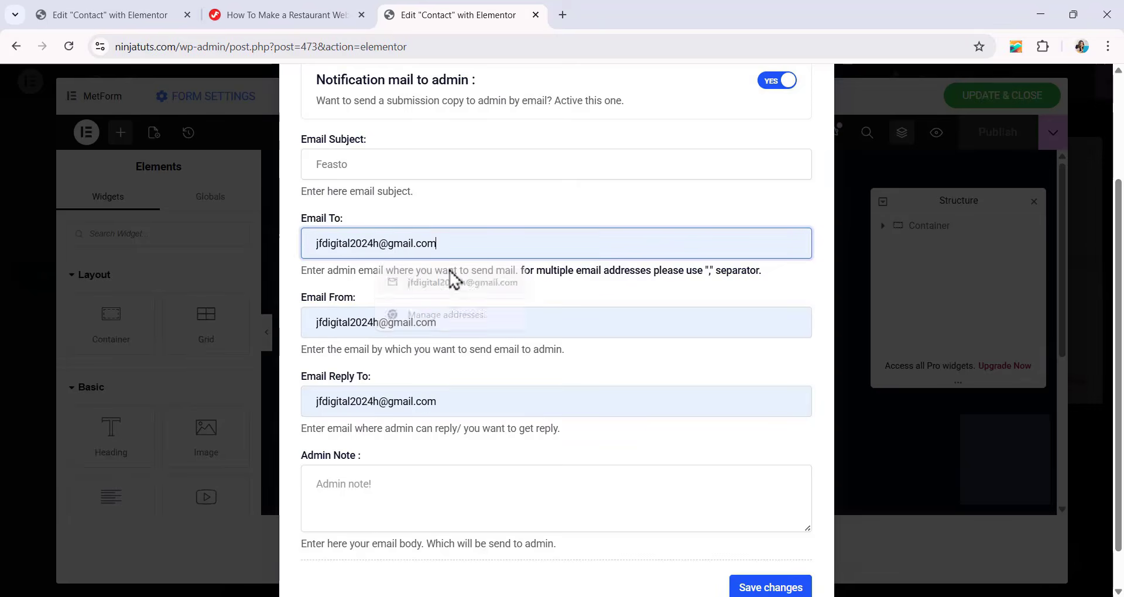
# Clear the autofilled Email From and Email Reply To addresses and save the form settings.
pyautogui.scroll(-1, 446, 234)
pyautogui.moveTo(460, 279); pyautogui.dragTo(192, 305)
pyautogui.press('BackSpace')
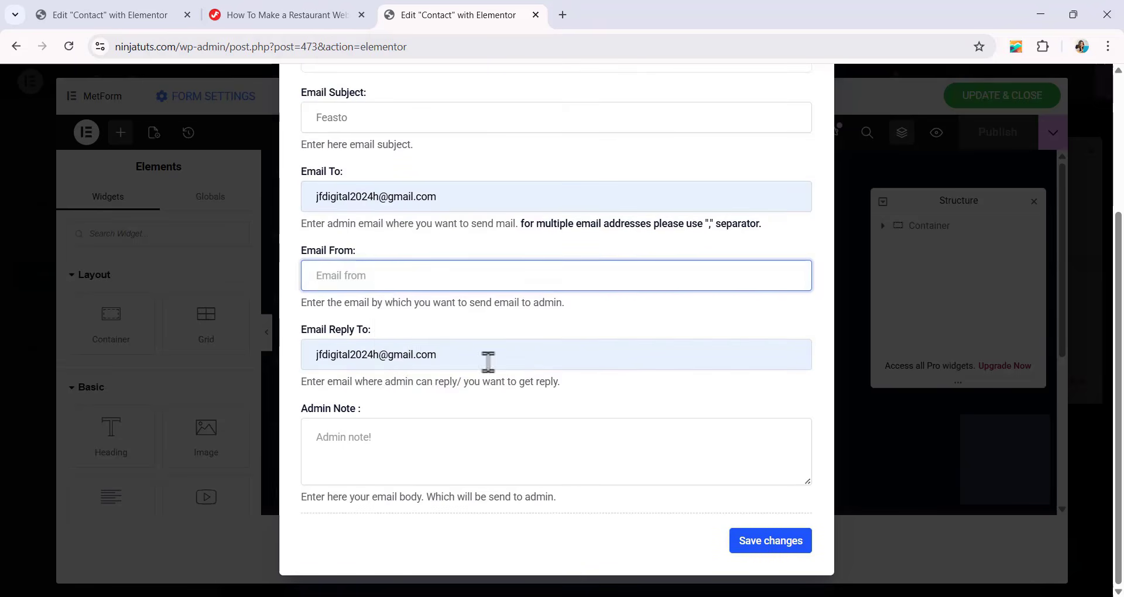
pyautogui.moveTo(490, 358); pyautogui.dragTo(108, 384)
pyautogui.press('BackSpace')
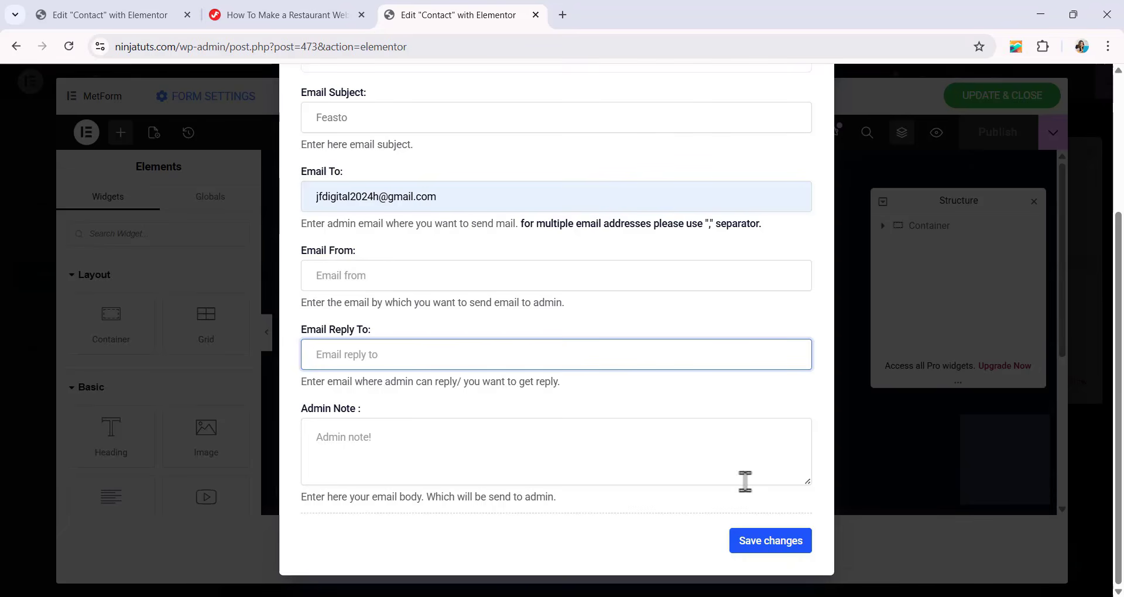
pyautogui.click(777, 546)
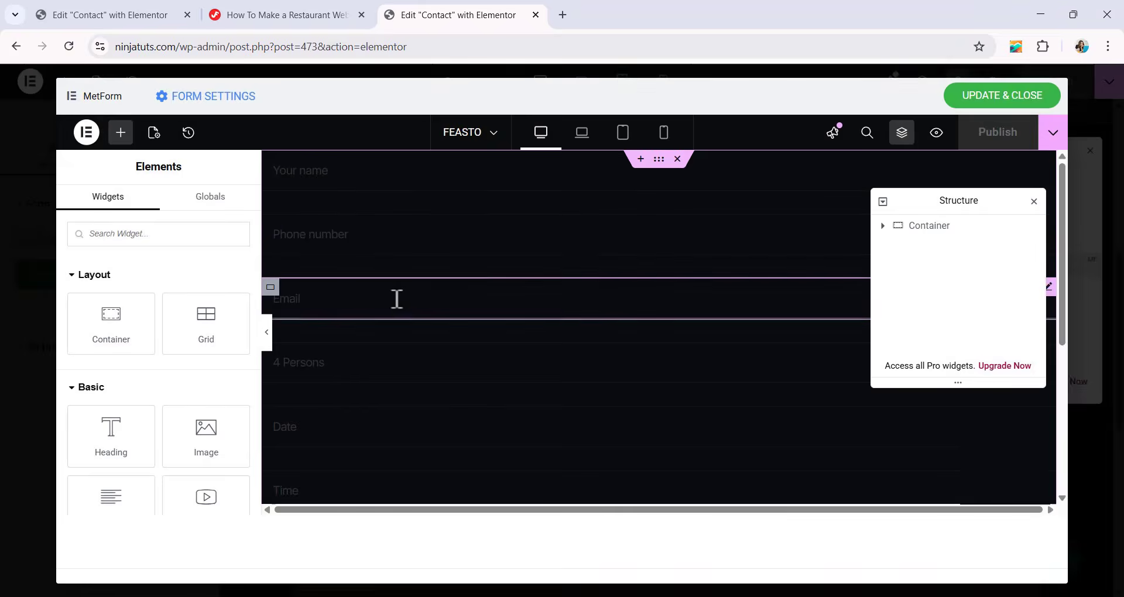
# Copy the form's Email field name, mf-email, into the notification's Email From and Email Reply To settings.
pyautogui.click(397, 299)
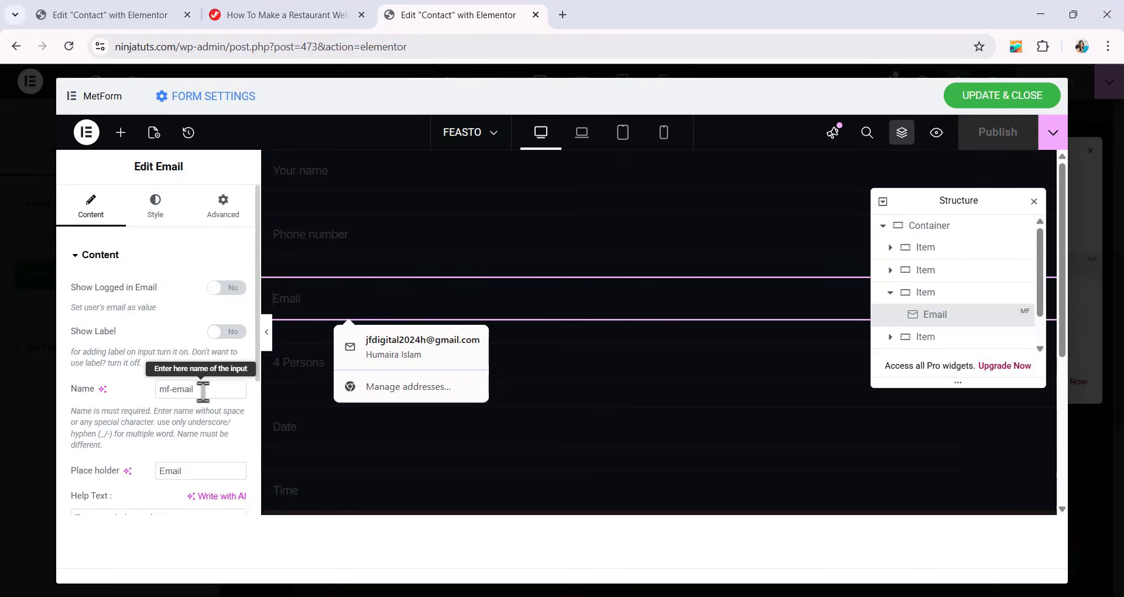
pyautogui.moveTo(203, 392); pyautogui.dragTo(39, 397)
pyautogui.hotkey('ctrl', 'c')
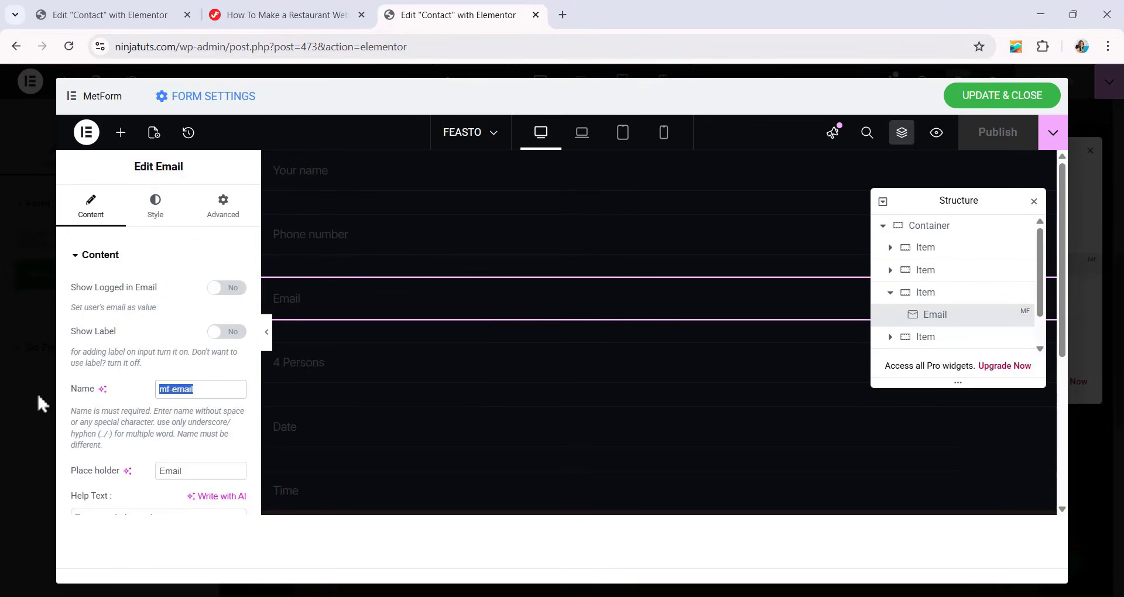
pyautogui.click(162, 97)
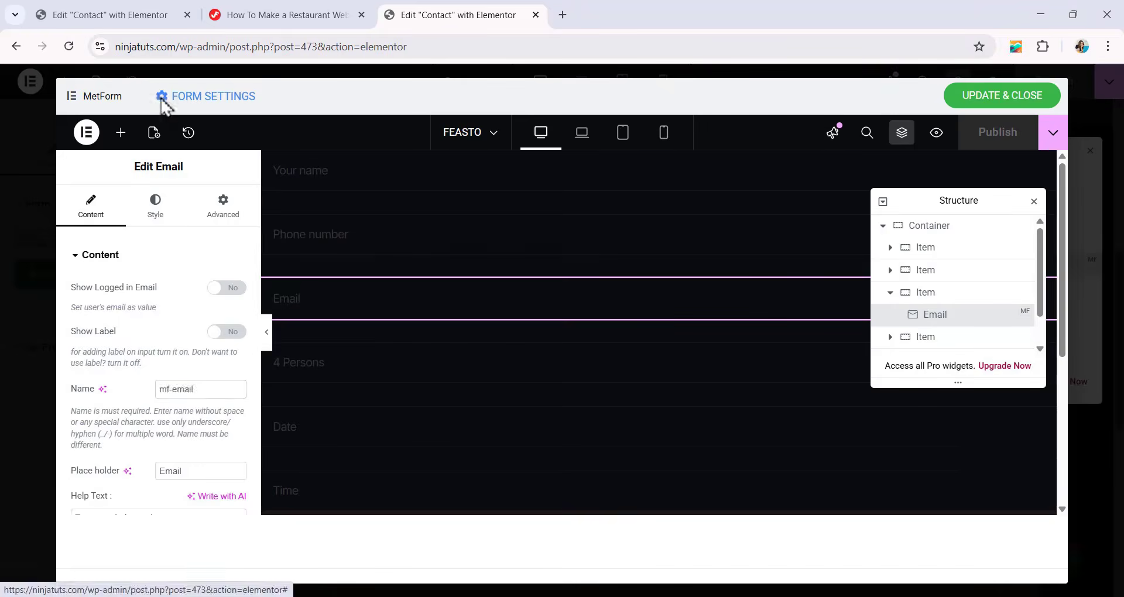
pyautogui.scroll(-3, 492, 361)
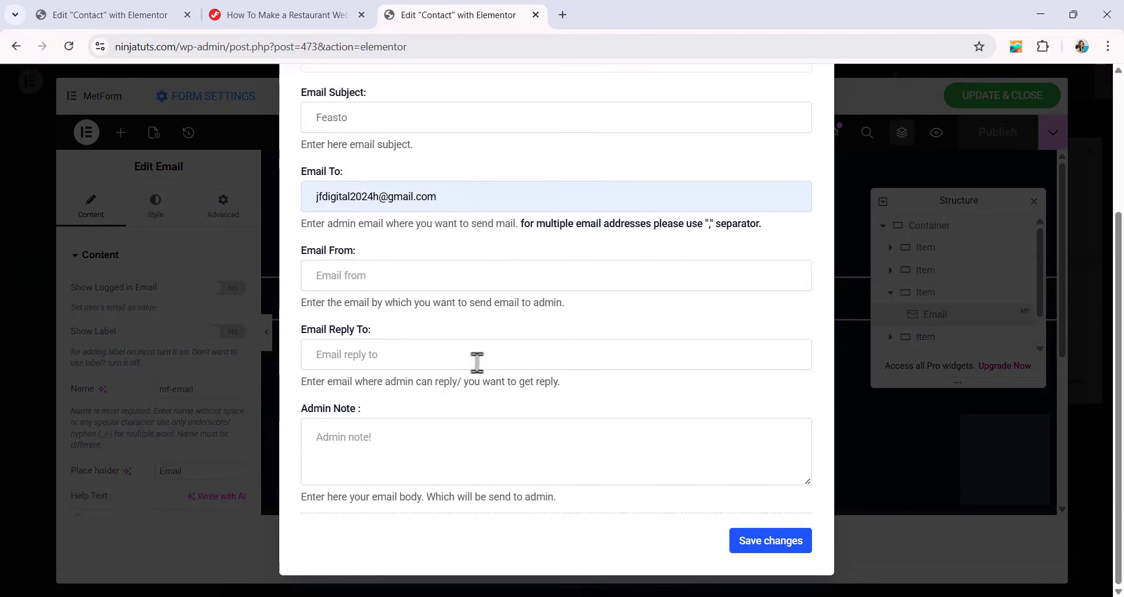
pyautogui.click(361, 280)
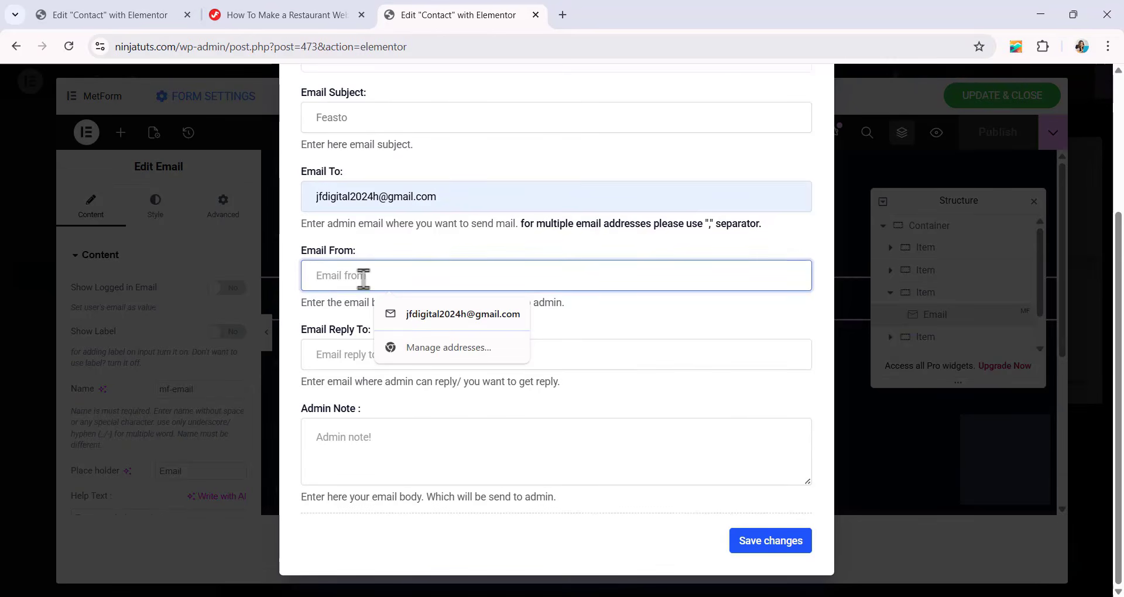
pyautogui.hotkey('ctrl', 'v')
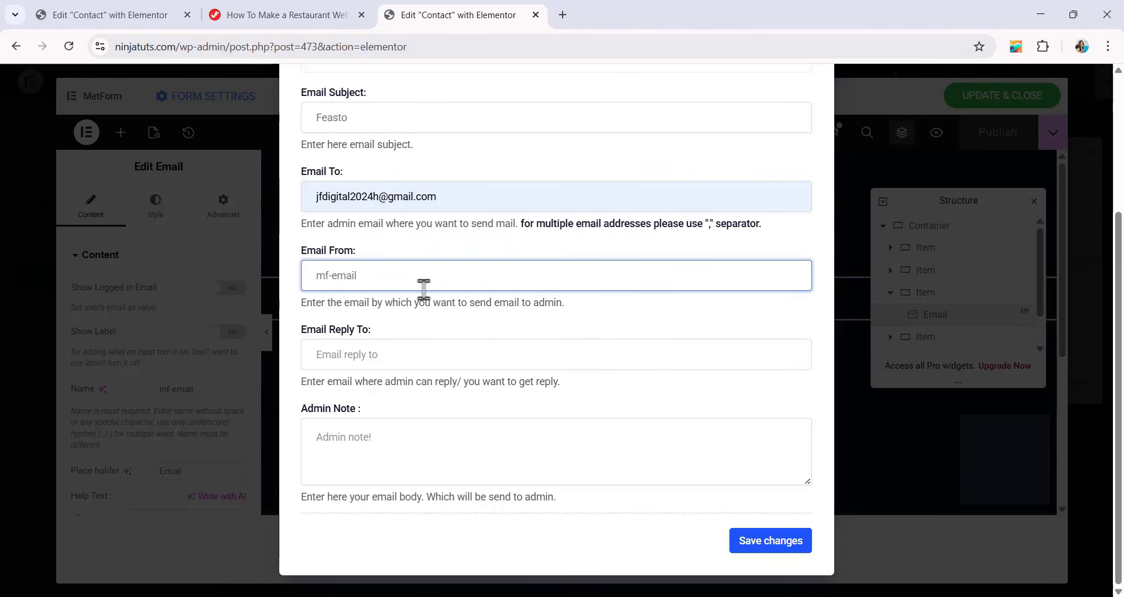
pyautogui.click(348, 356)
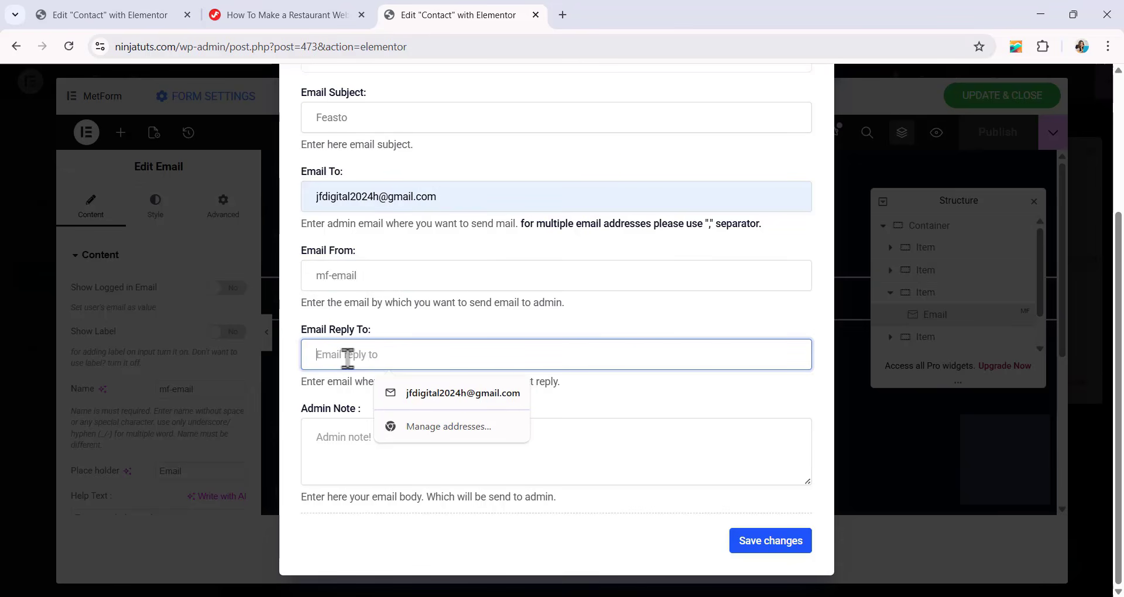
pyautogui.hotkey('ctrl', 'v')
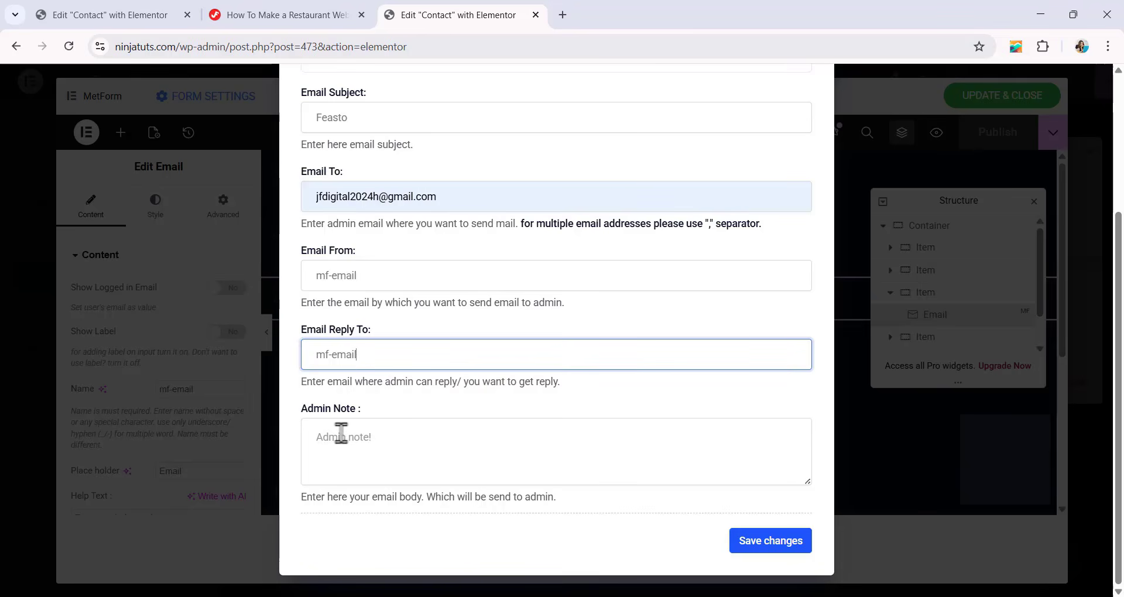
pyautogui.click(341, 430)
pyautogui.write('th')
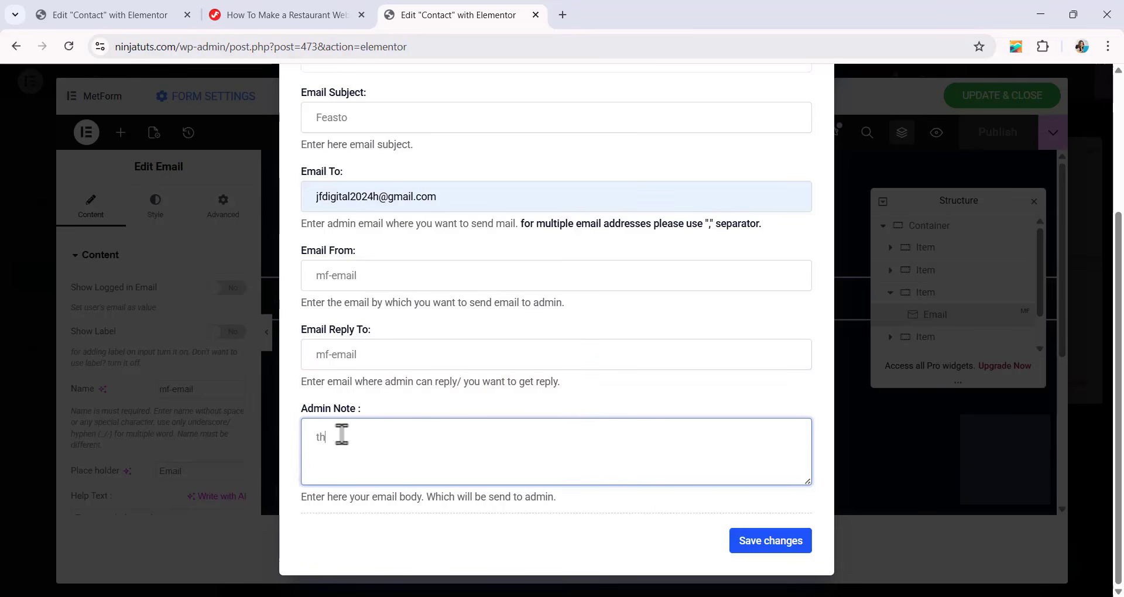
pyautogui.press('BackSpace')
pyautogui.press('BackSpace')
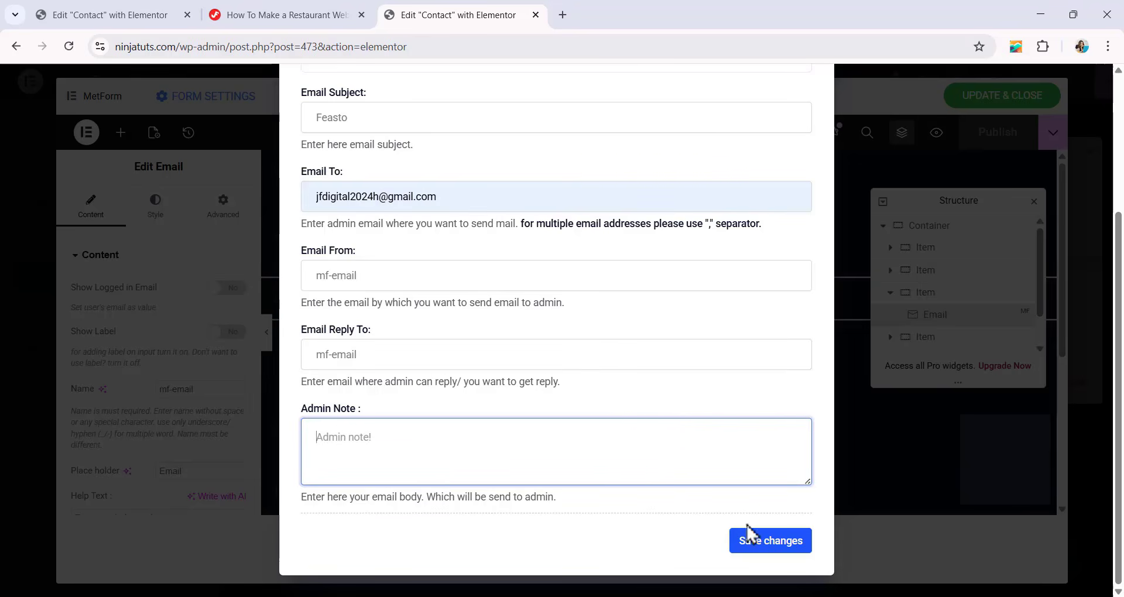
# Save the notification settings, update and close the reservation form, and publish the Contact page.
pyautogui.click(779, 548)
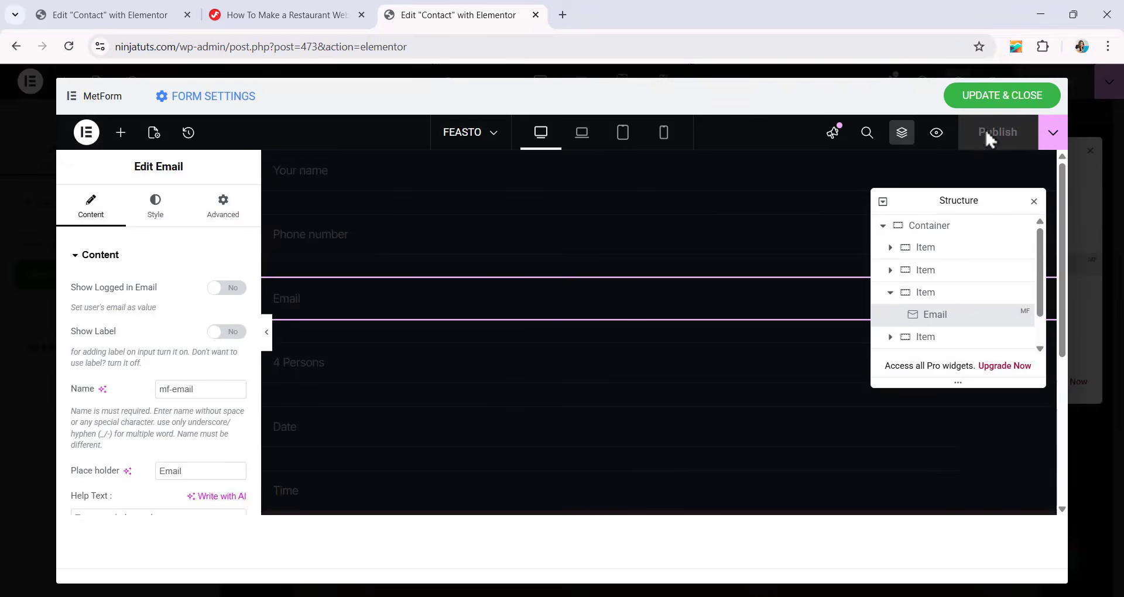
pyautogui.click(1002, 97)
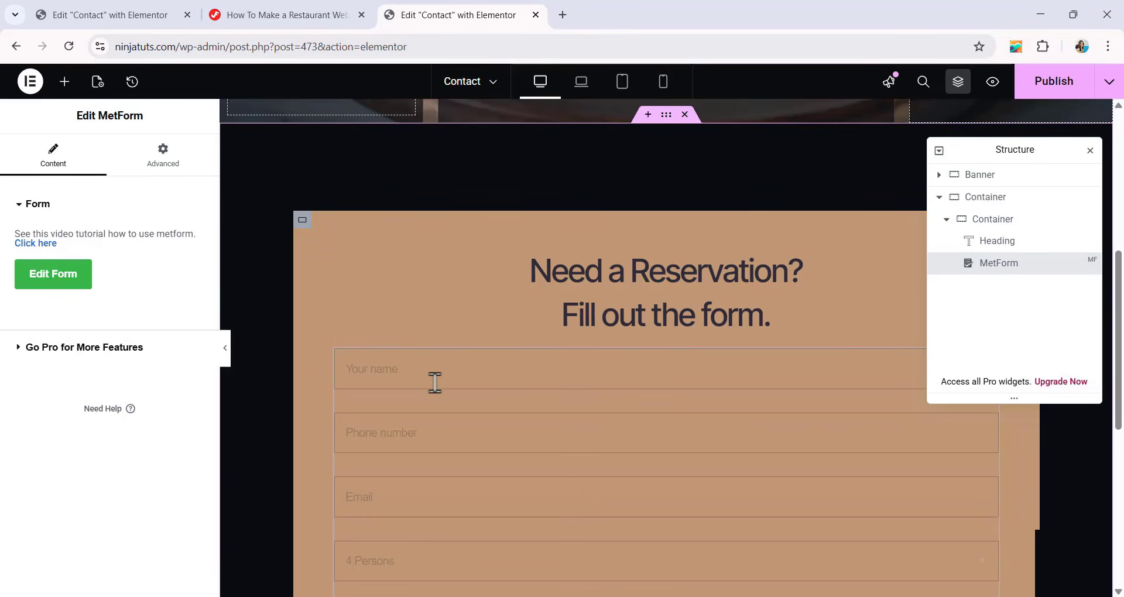
pyautogui.scroll(-1, 436, 354)
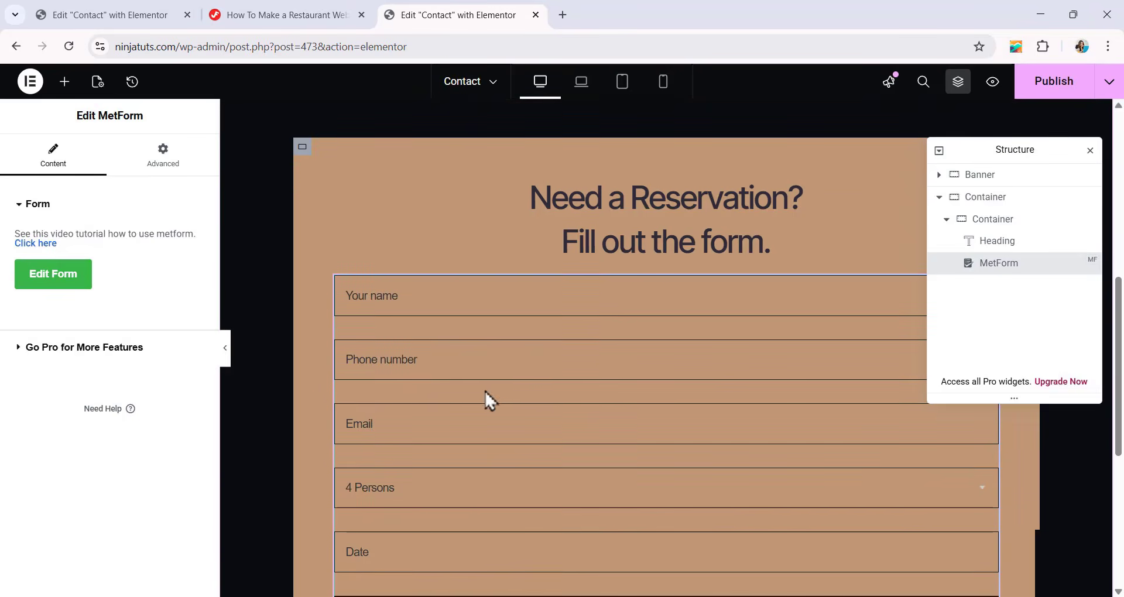
pyautogui.scroll(-4, 485, 396)
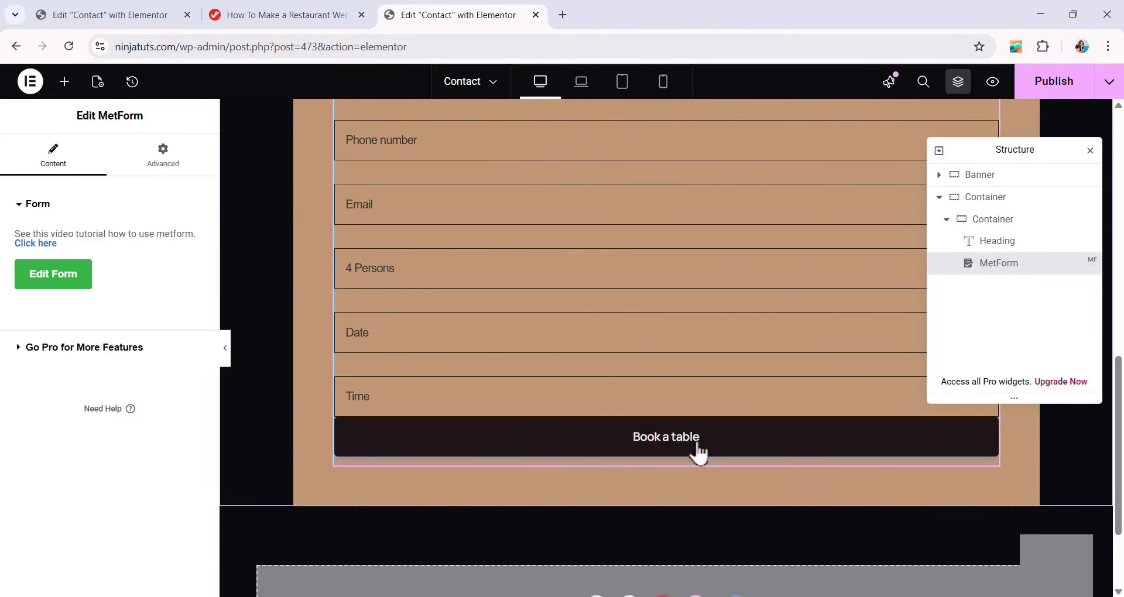
pyautogui.click(700, 450)
pyautogui.scroll(-2, 695, 445)
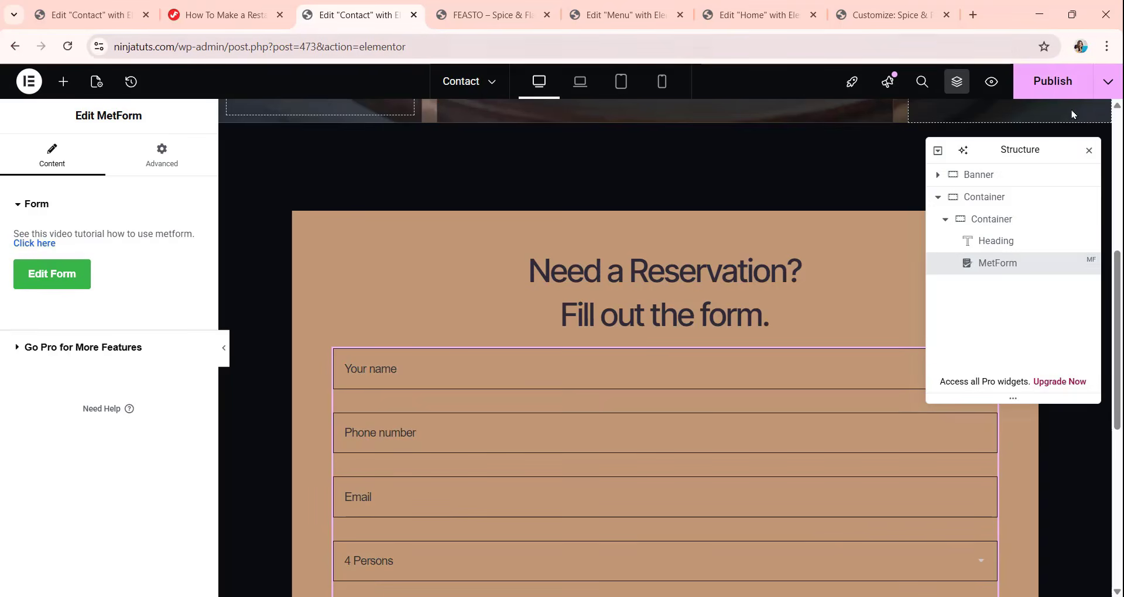
pyautogui.click(1060, 88)
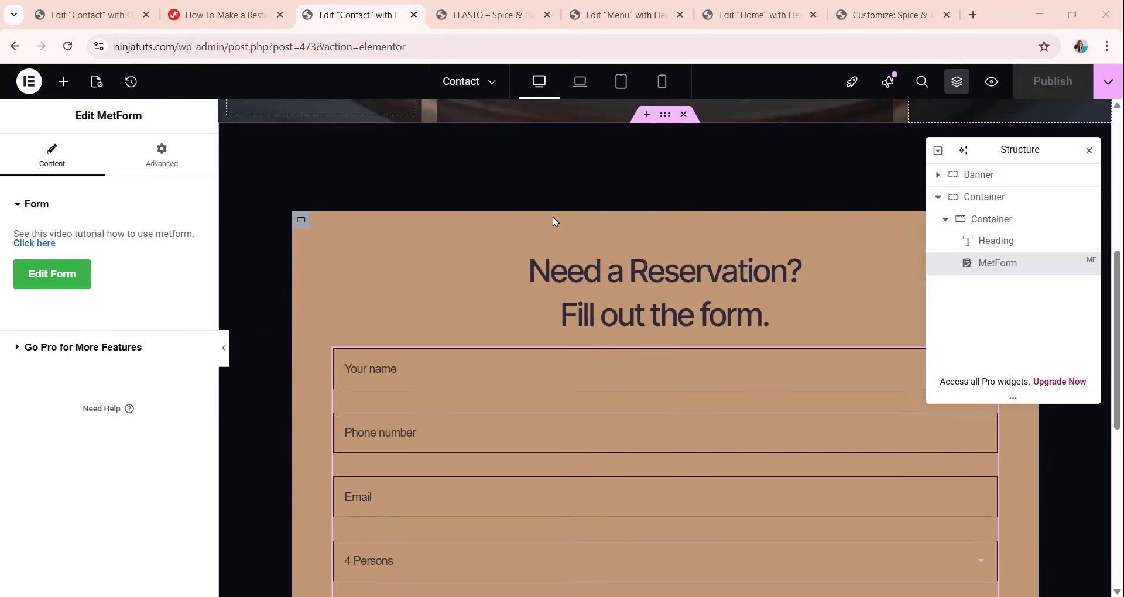
# Leave the Contact page editor, open the WordPress template section for Floating Elements, and dismiss the Royal Elementor Addons Pro promotion.
pyautogui.click(12, 48)
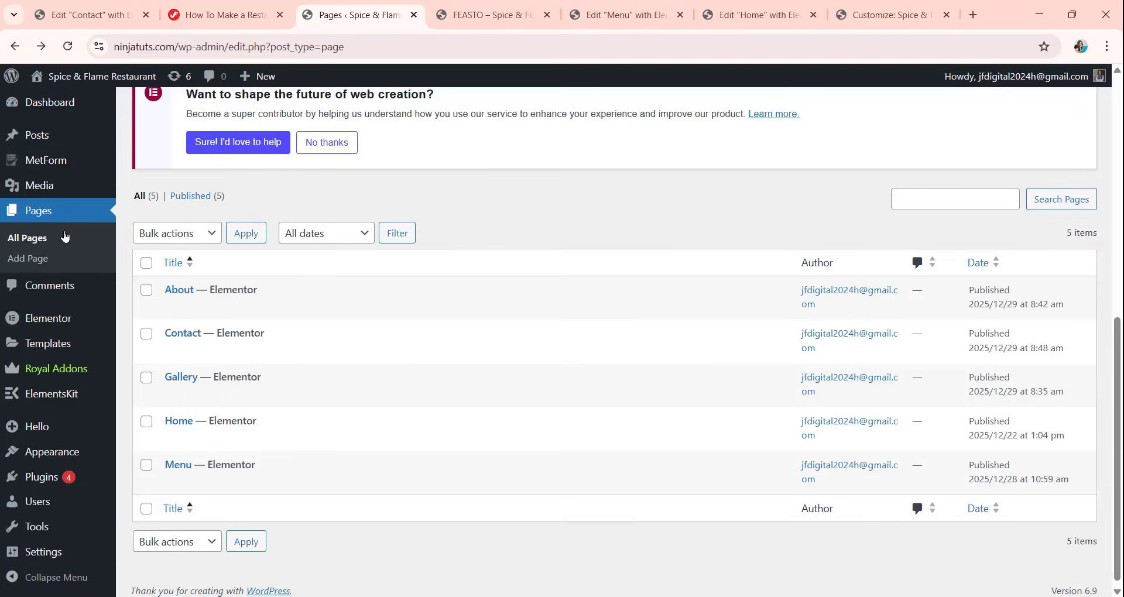
pyautogui.moveTo(49, 348)
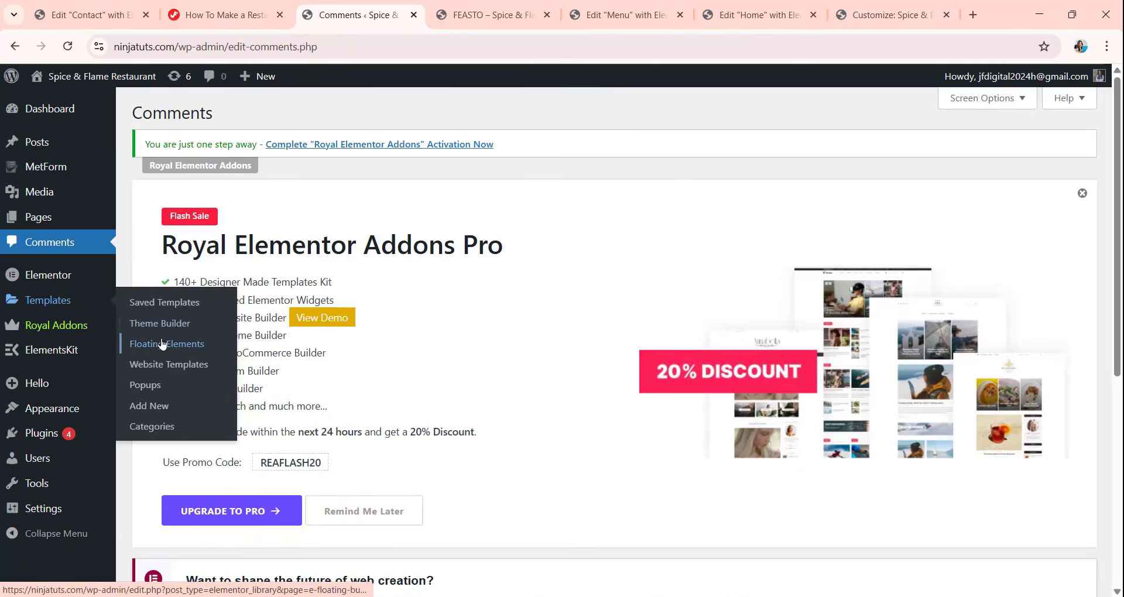
pyautogui.click(163, 347)
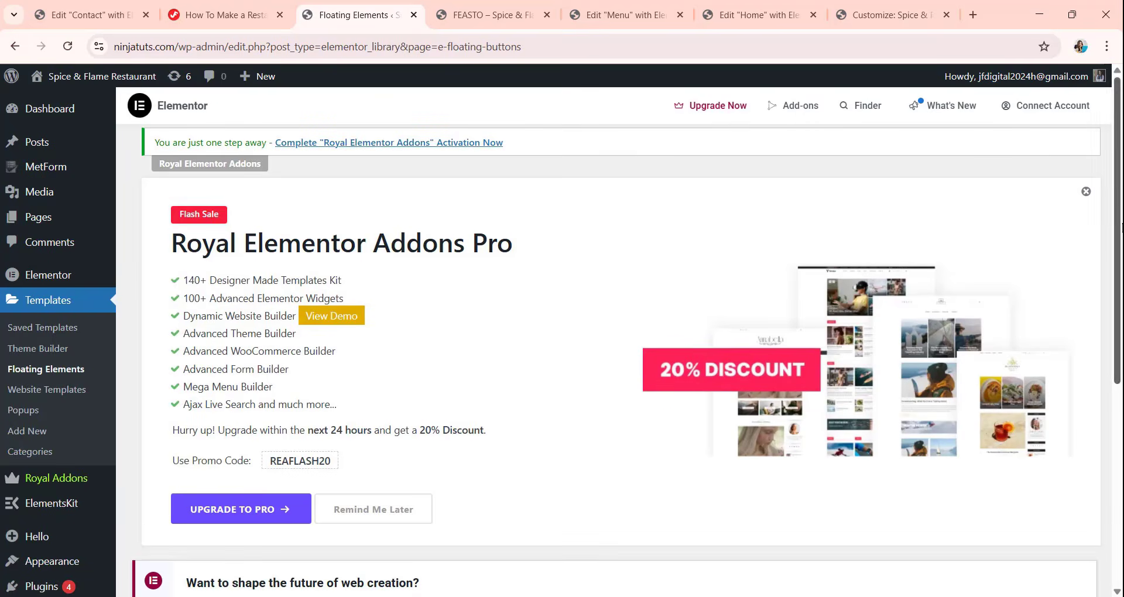
pyautogui.click(1086, 191)
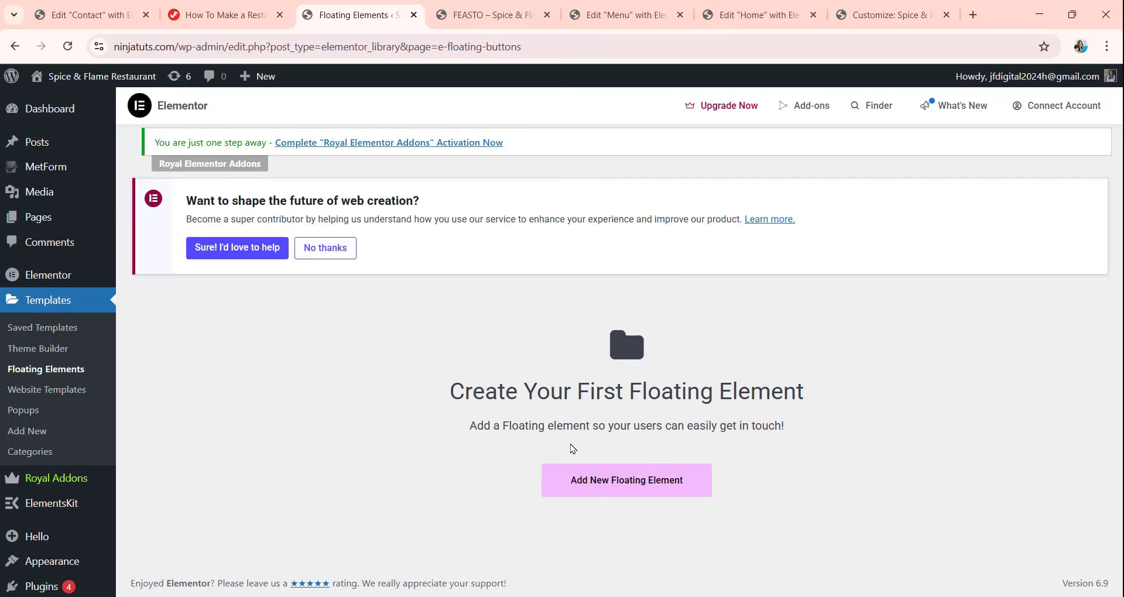
# Create a new floating element of type Floating Buttons with the template name Feasto.
pyautogui.click(643, 496)
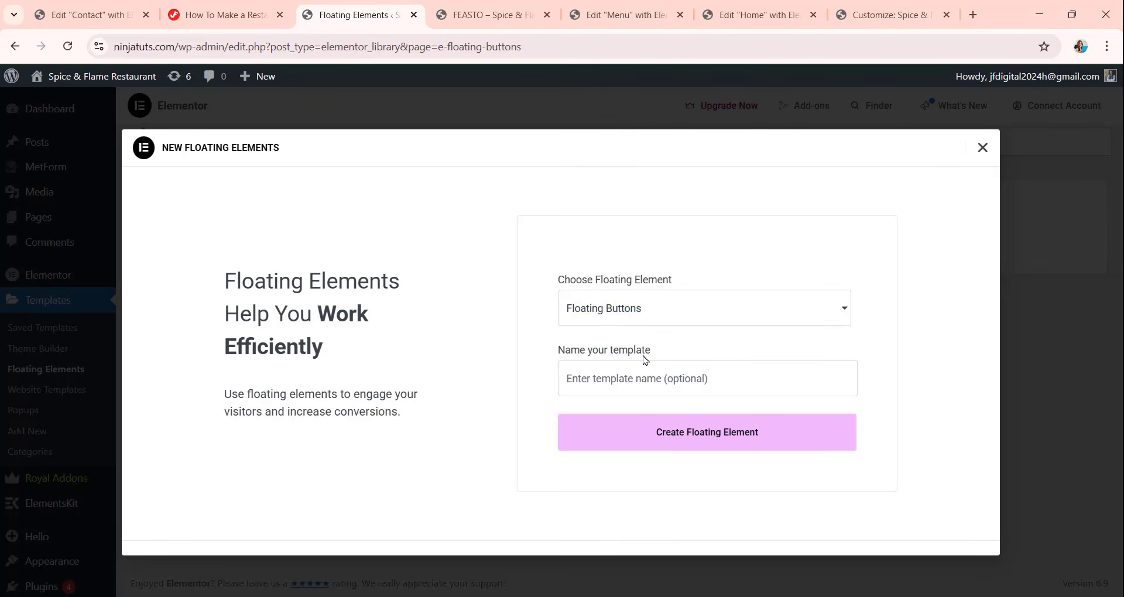
pyautogui.click(602, 380)
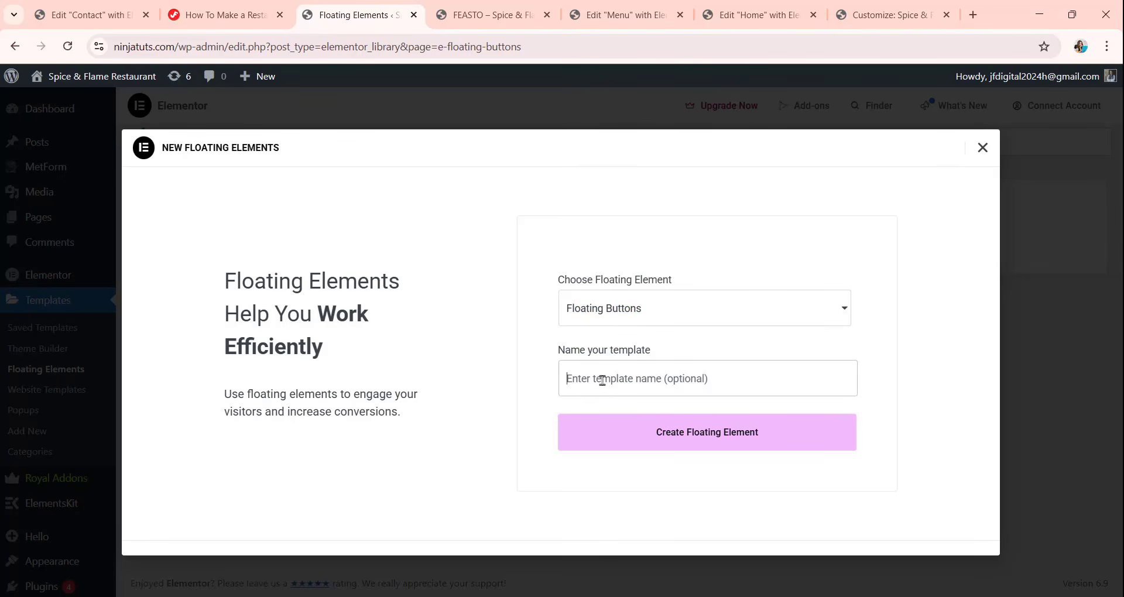
pyautogui.write('Feasto')
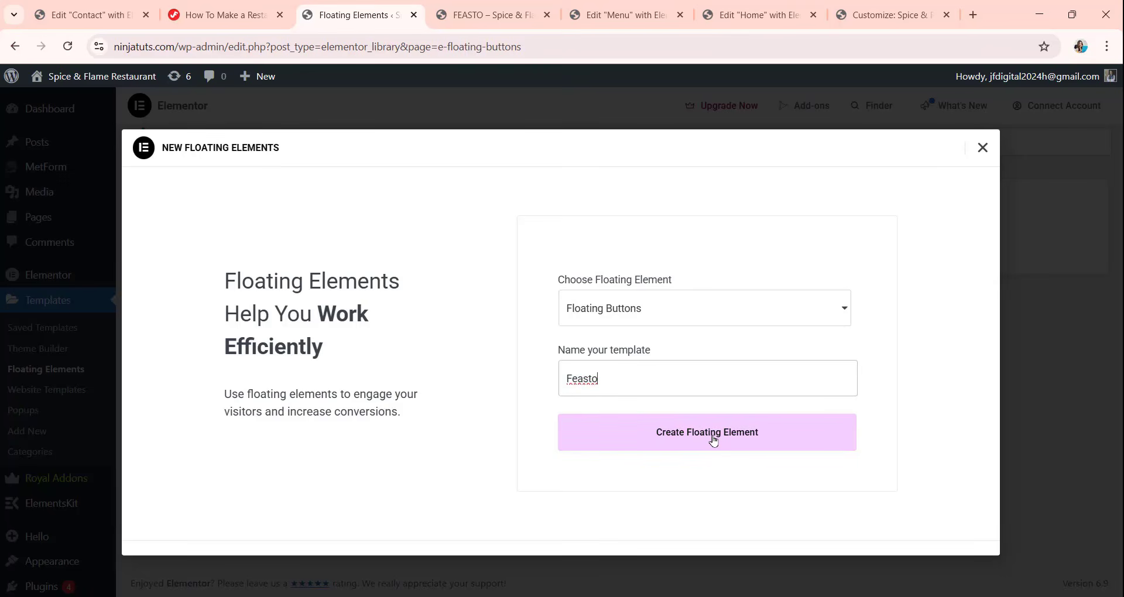
pyautogui.click(714, 440)
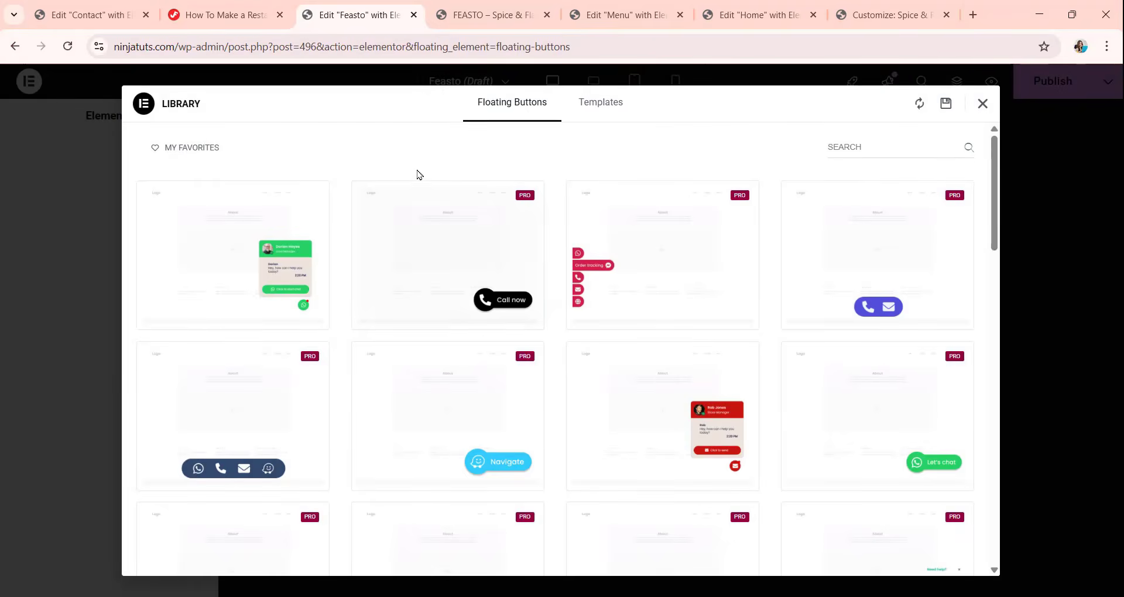
# Insert the free WhatsApp chat template from the library, signing in with the Google account to connect the site to Elementor.
pyautogui.moveTo(251, 256)
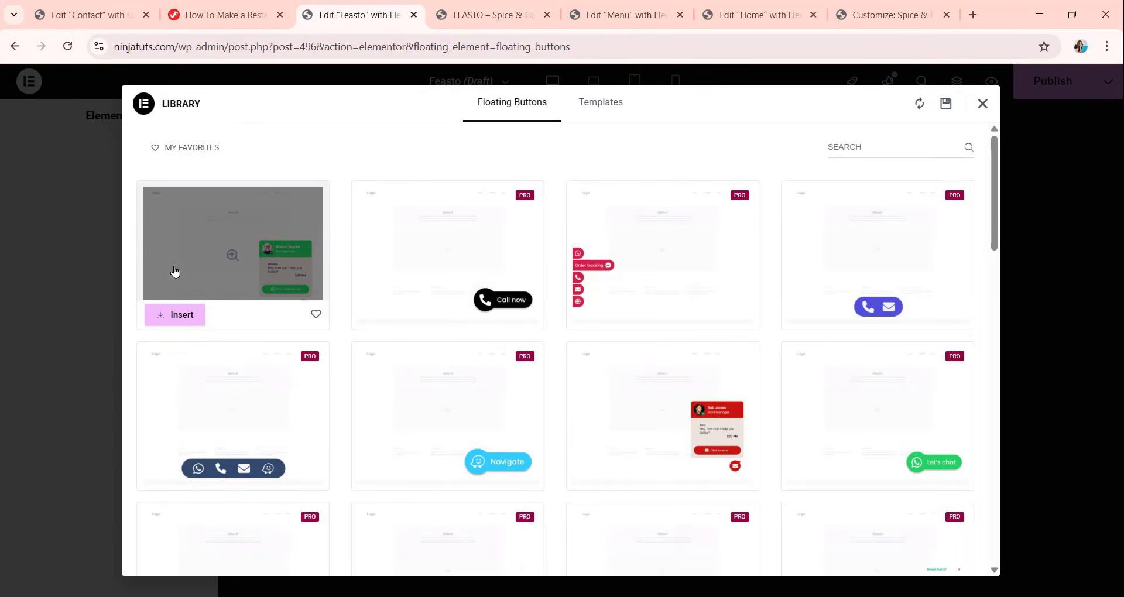
pyautogui.moveTo(793, 321)
pyautogui.click(178, 316)
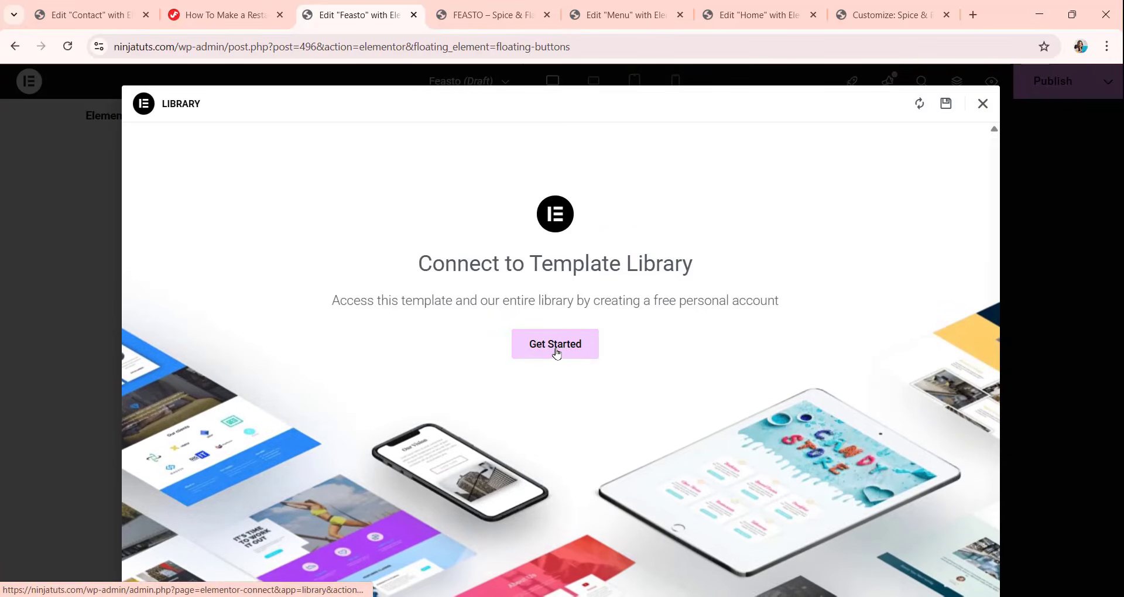
pyautogui.click(557, 350)
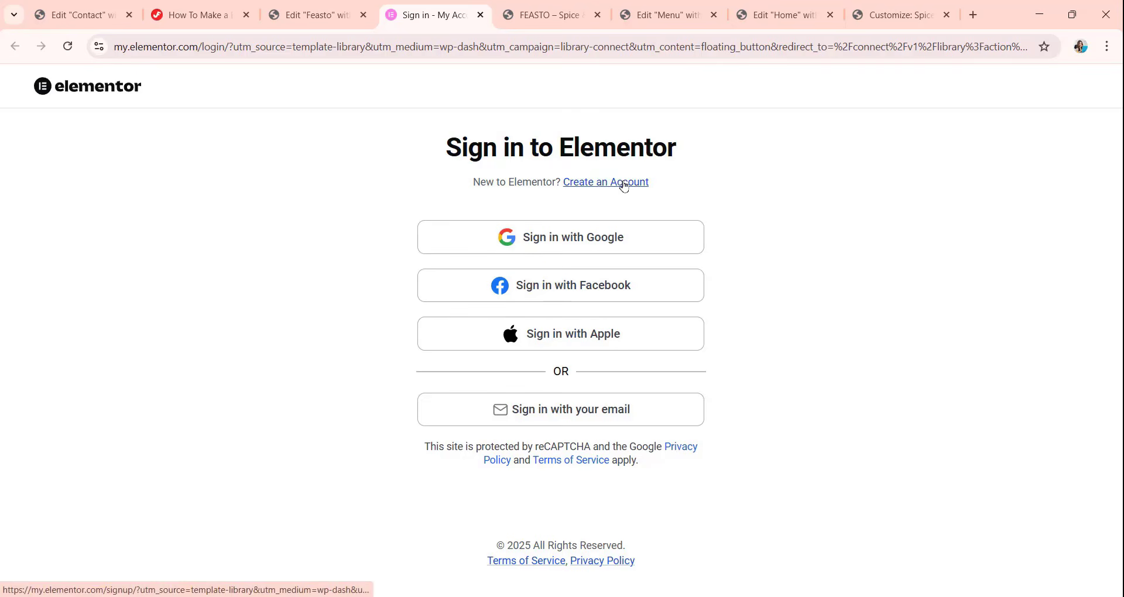
pyautogui.click(551, 238)
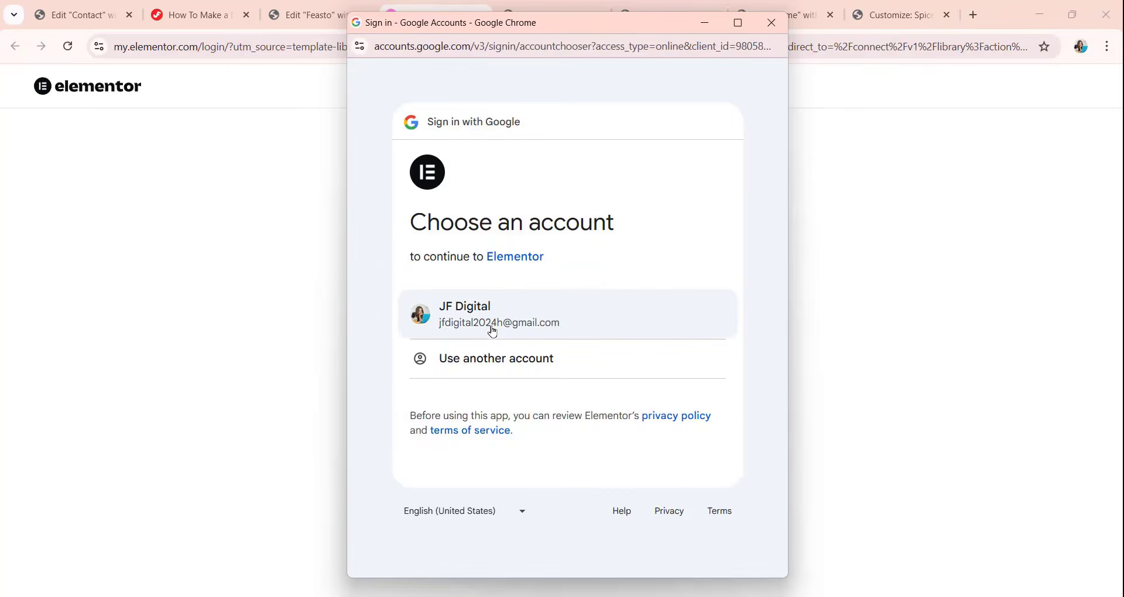
pyautogui.click(492, 325)
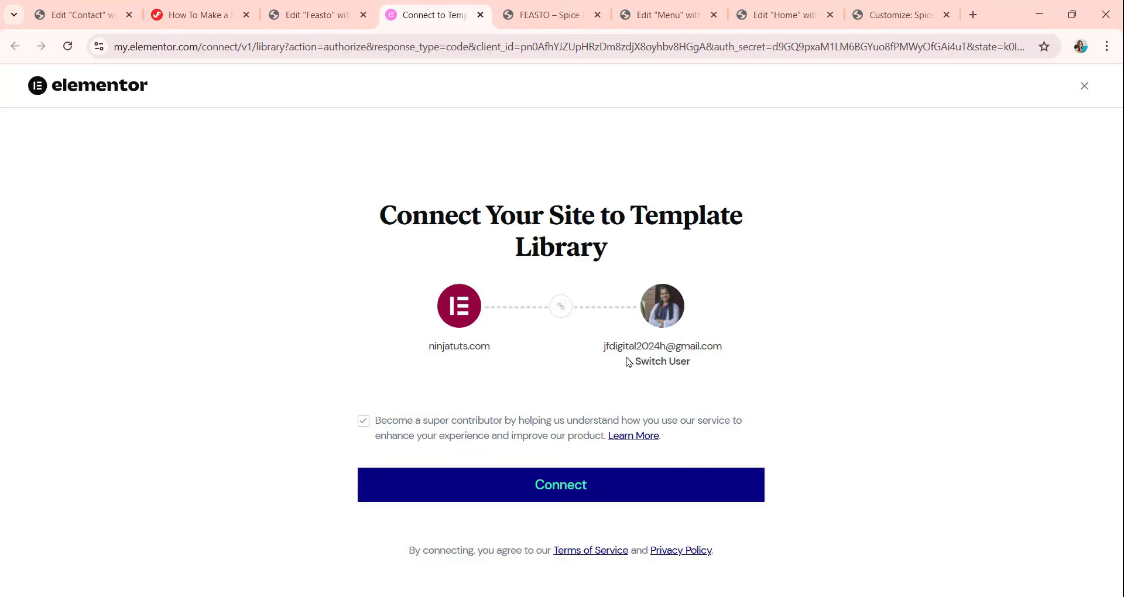
pyautogui.click(564, 498)
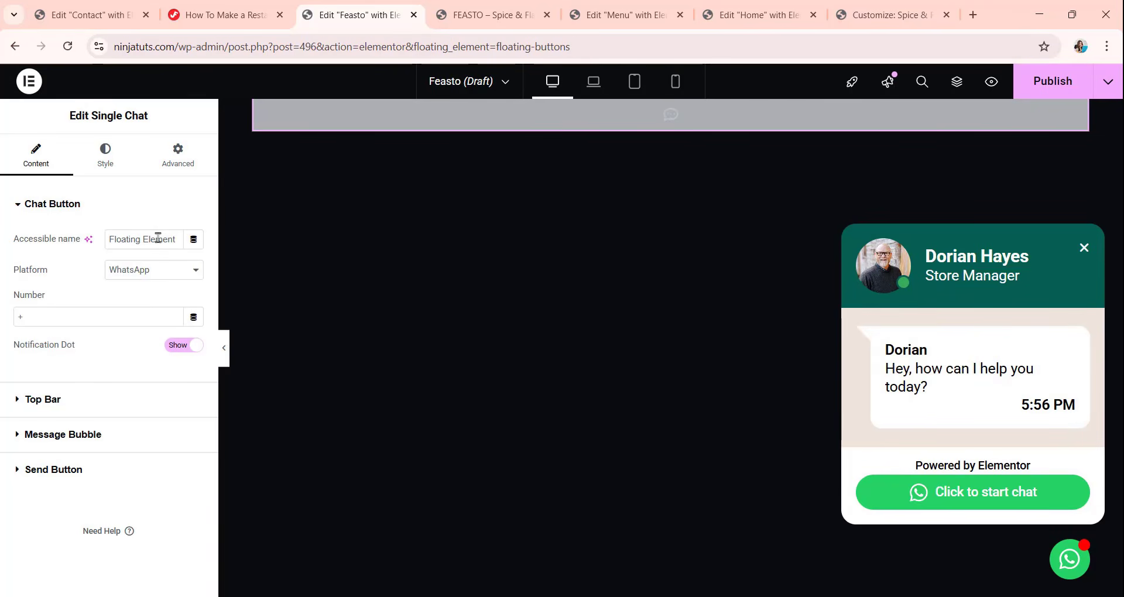
# Keep WhatsApp as the chat button's platform and fill in the business's WhatsApp phone number.
pyautogui.click(130, 274)
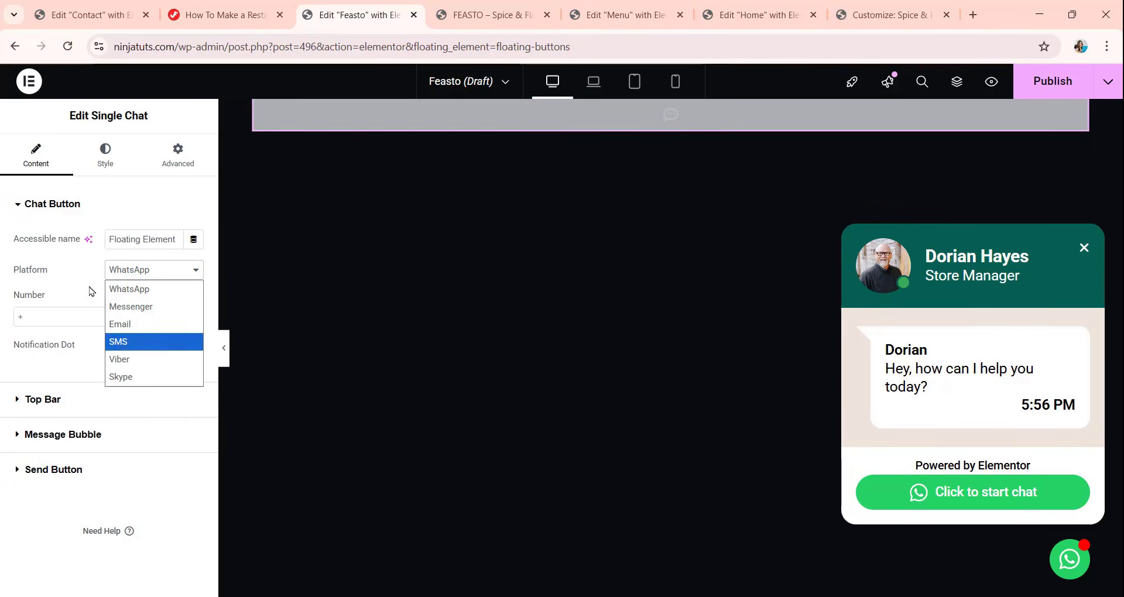
pyautogui.click(146, 287)
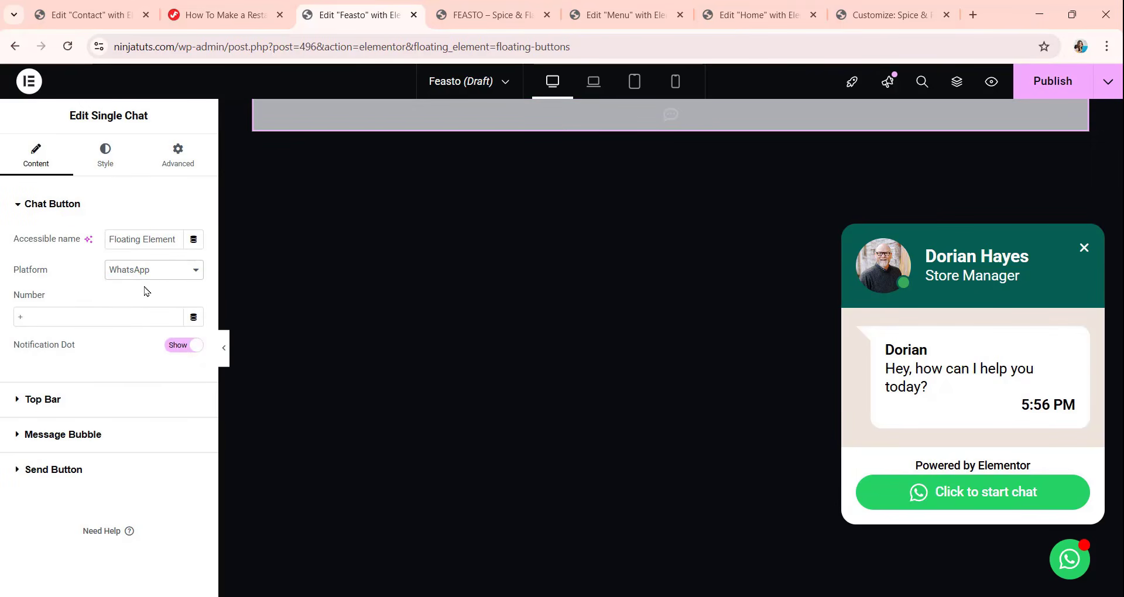
pyautogui.click(34, 318)
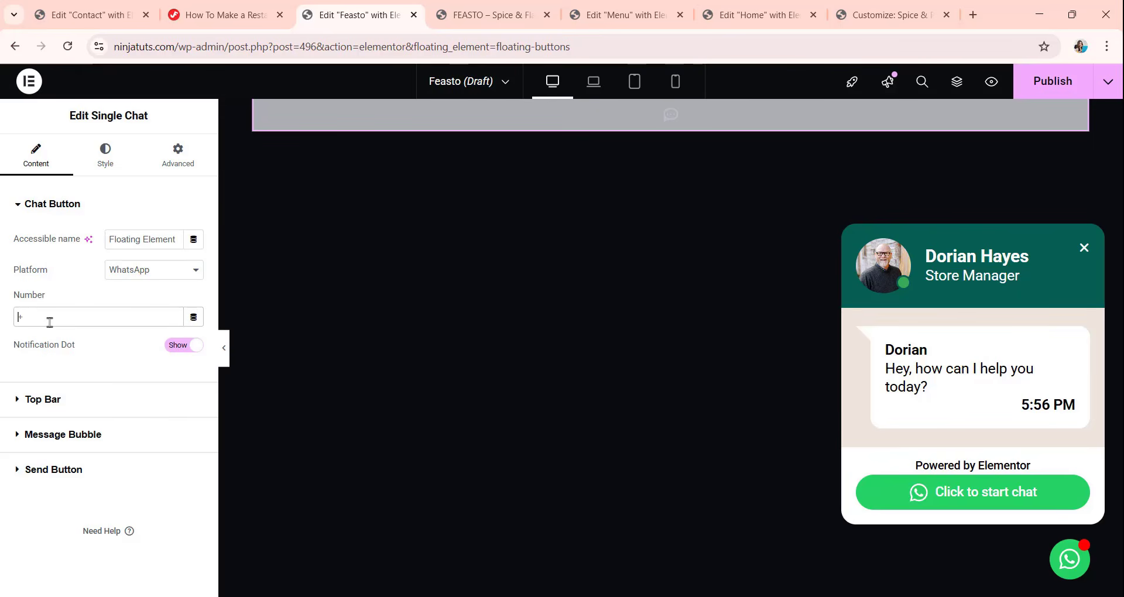
pyautogui.hotkey('ctrl', 'v')
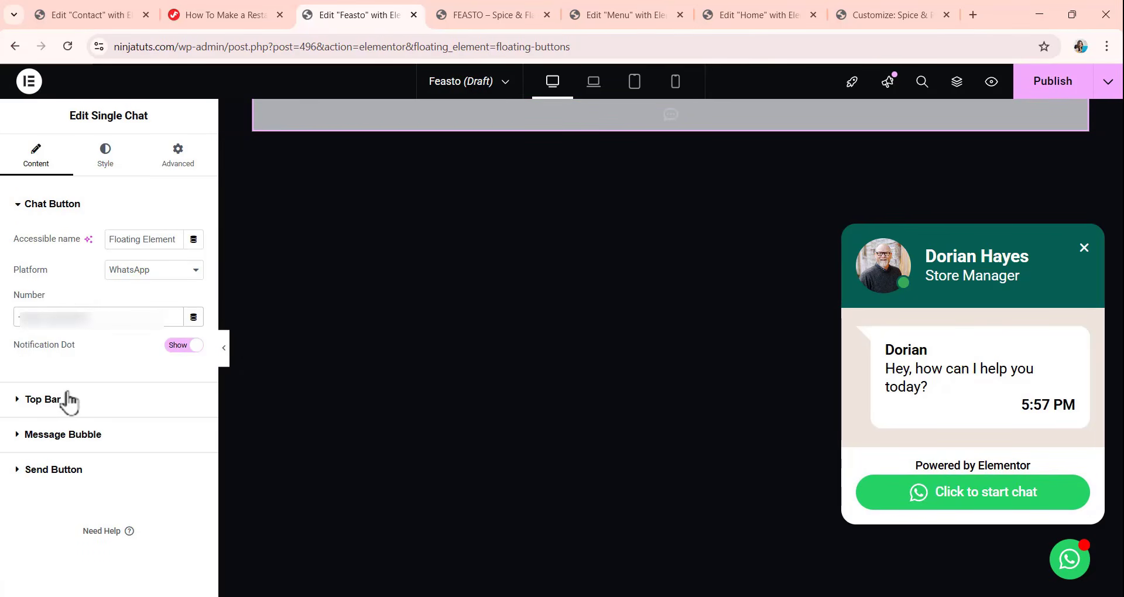
# Review the Single Chat widget's top bar content, chat button styling, layout position and CSS options.
pyautogui.click(51, 402)
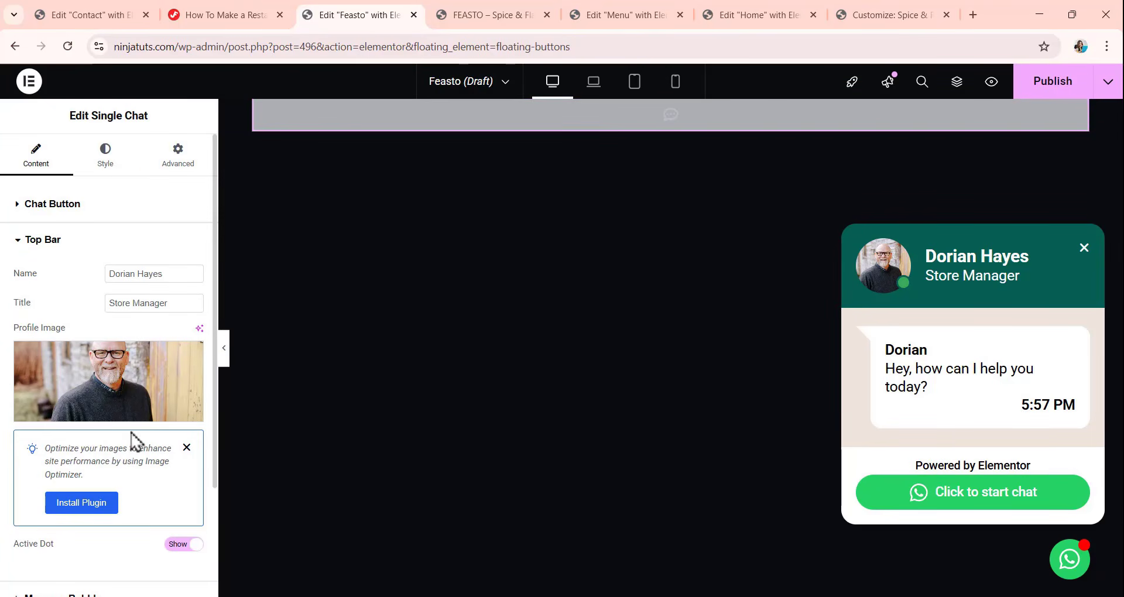
pyautogui.click(112, 169)
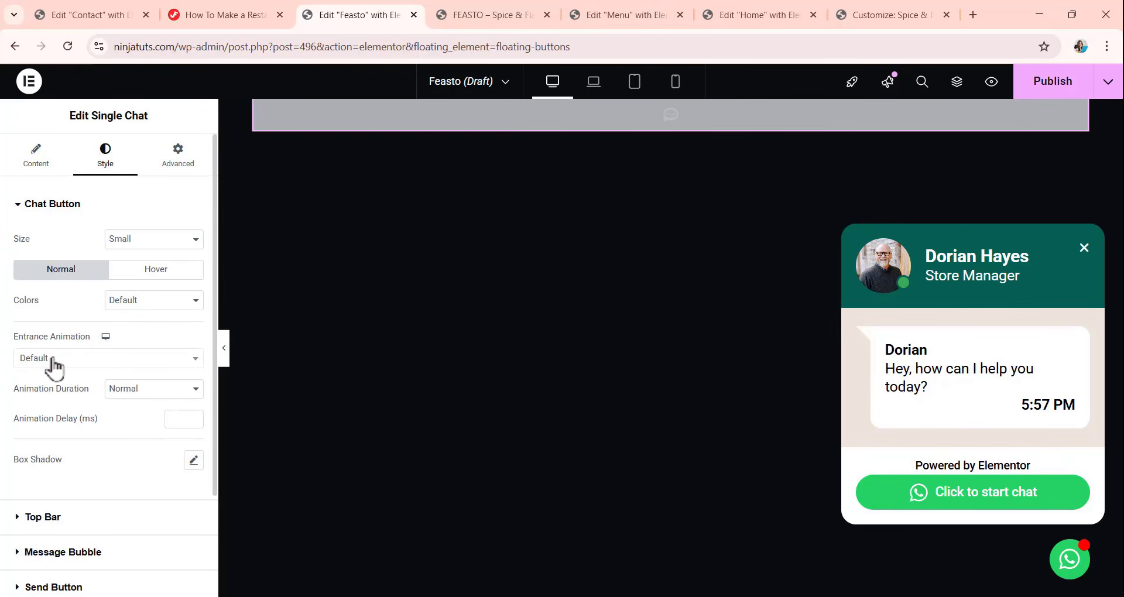
pyautogui.scroll(-1, 68, 417)
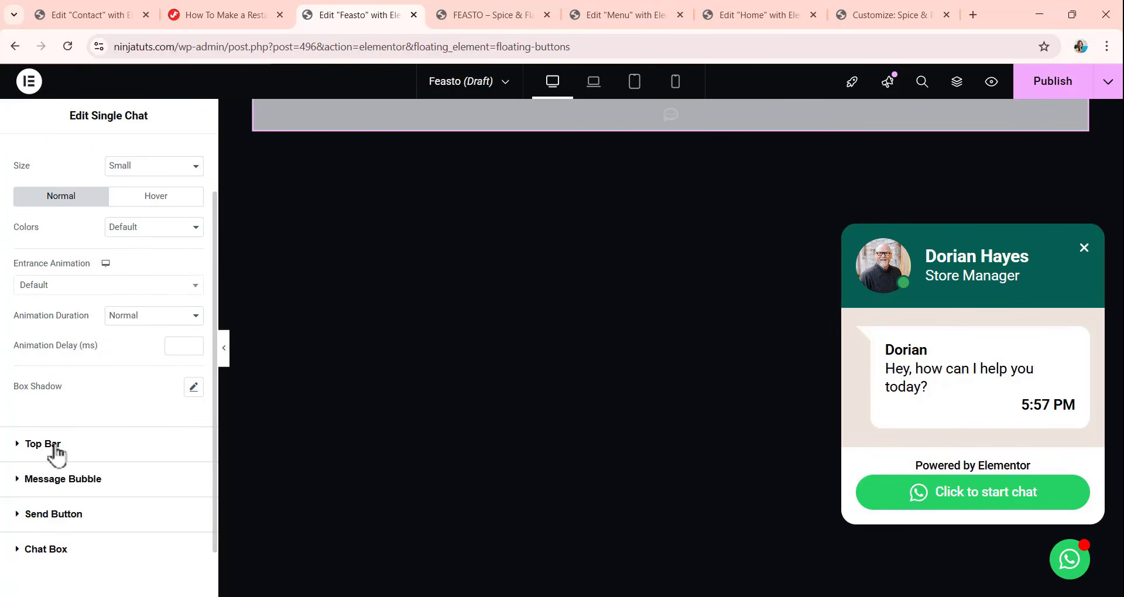
pyautogui.scroll(1, 164, 224)
pyautogui.click(177, 157)
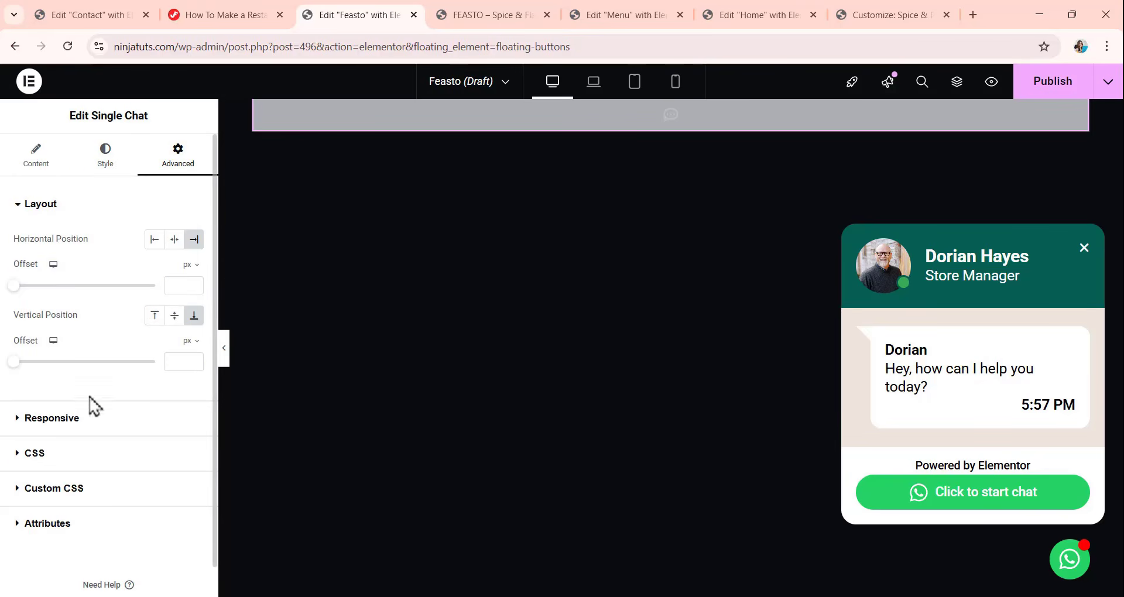
pyautogui.scroll(-1, 91, 407)
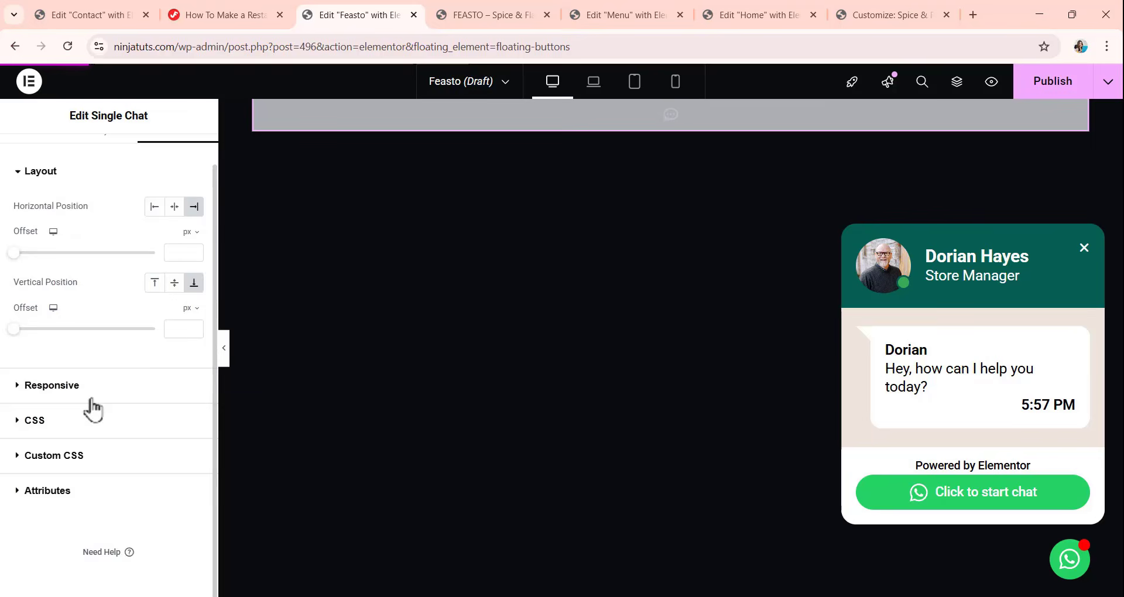
pyautogui.click(52, 431)
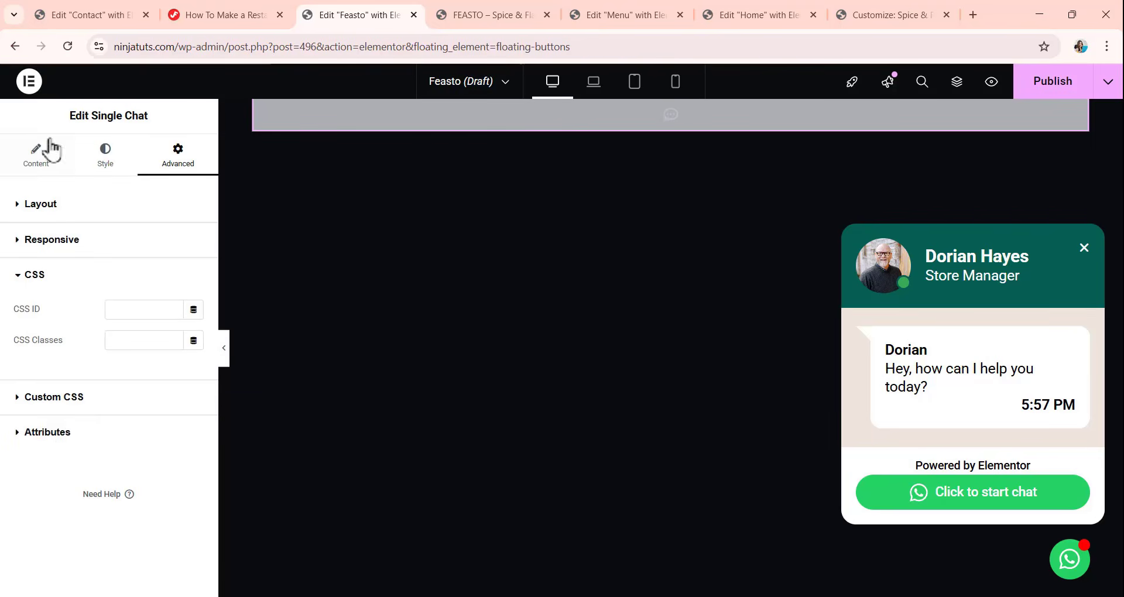
pyautogui.click(41, 154)
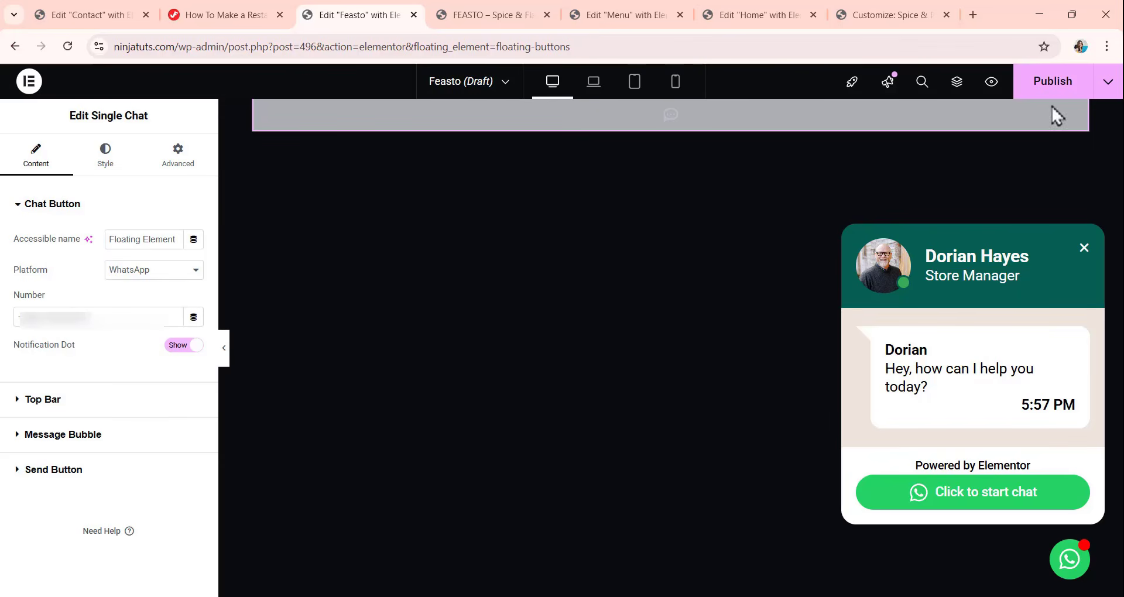
# Publish the Feasto floating element and return to the list of Floating Elements in the WordPress admin.
pyautogui.click(1059, 88)
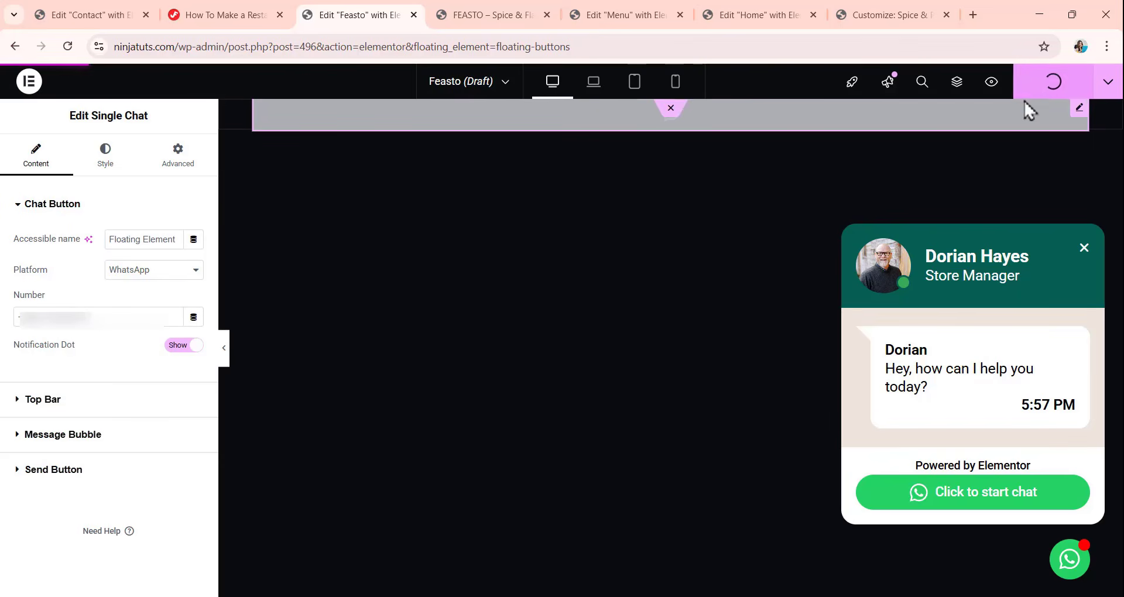
pyautogui.click(13, 46)
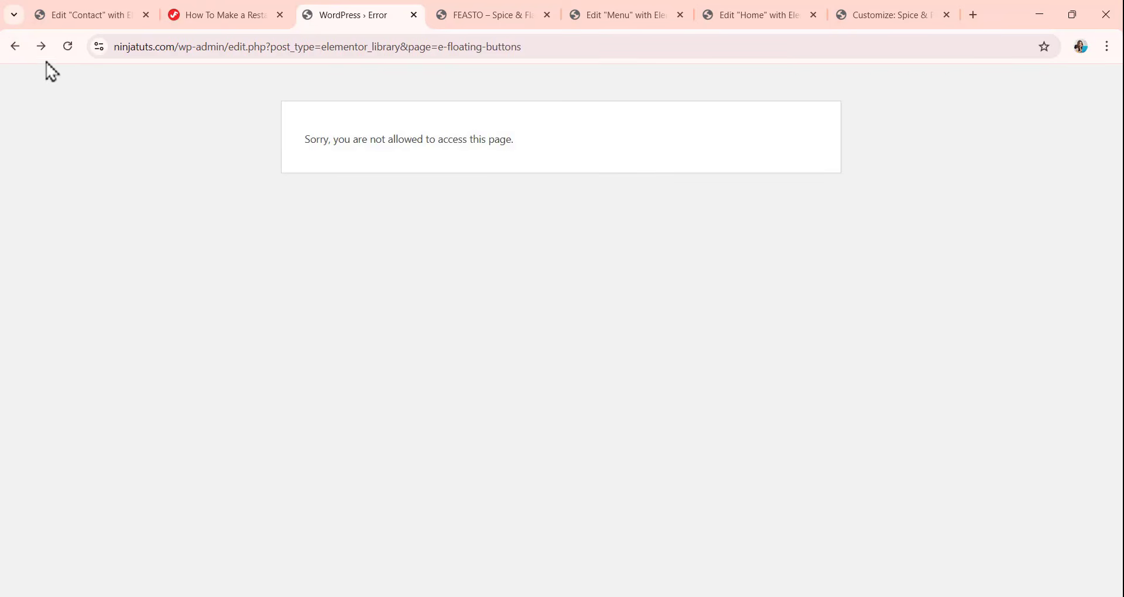
pyautogui.click(14, 48)
pyautogui.moveTo(58, 311)
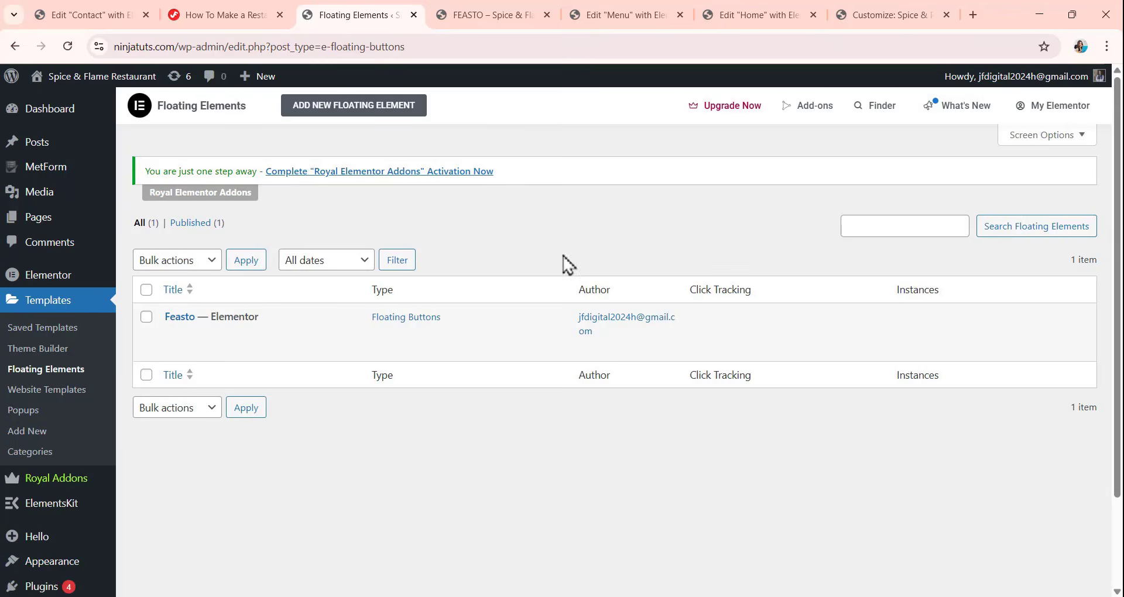
# Open a preview of the Home page and set the Feasto floating element to display on the entire site.
pyautogui.click(755, 17)
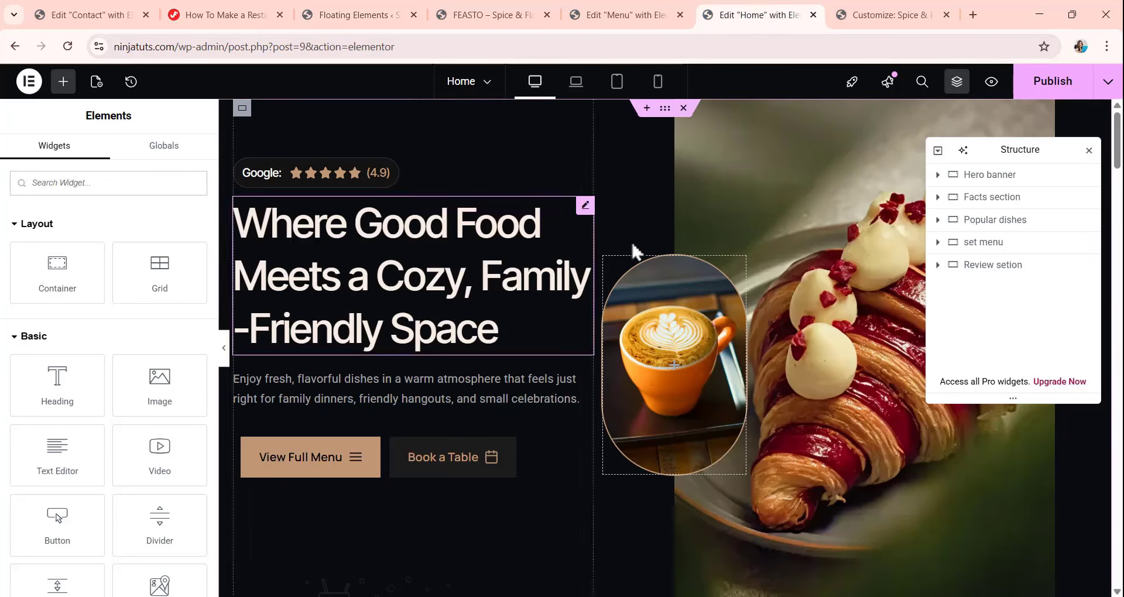
pyautogui.click(991, 82)
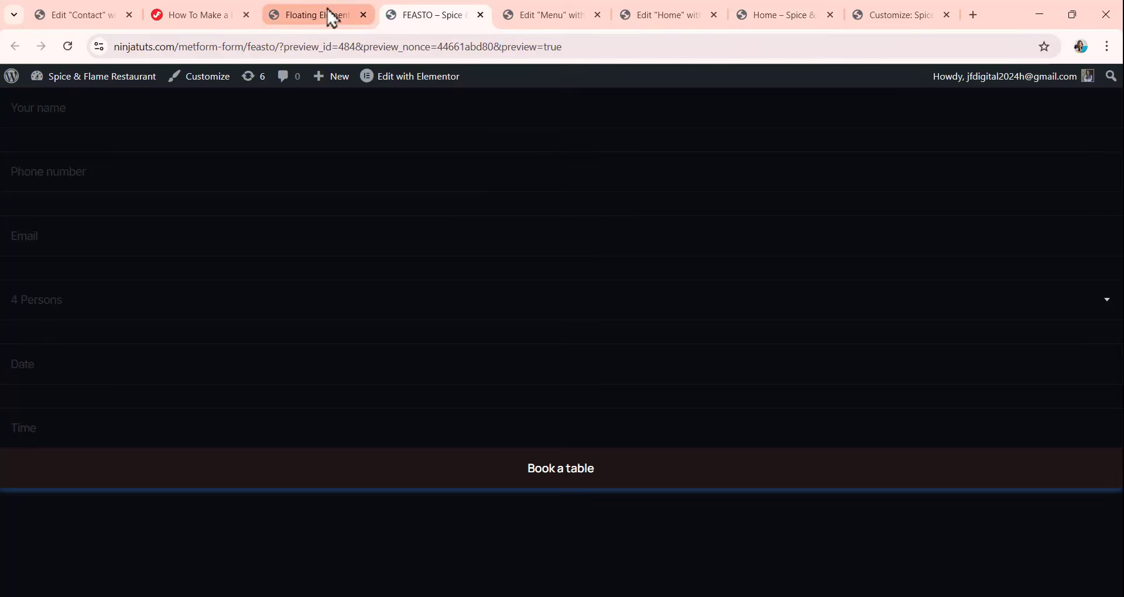
pyautogui.click(332, 16)
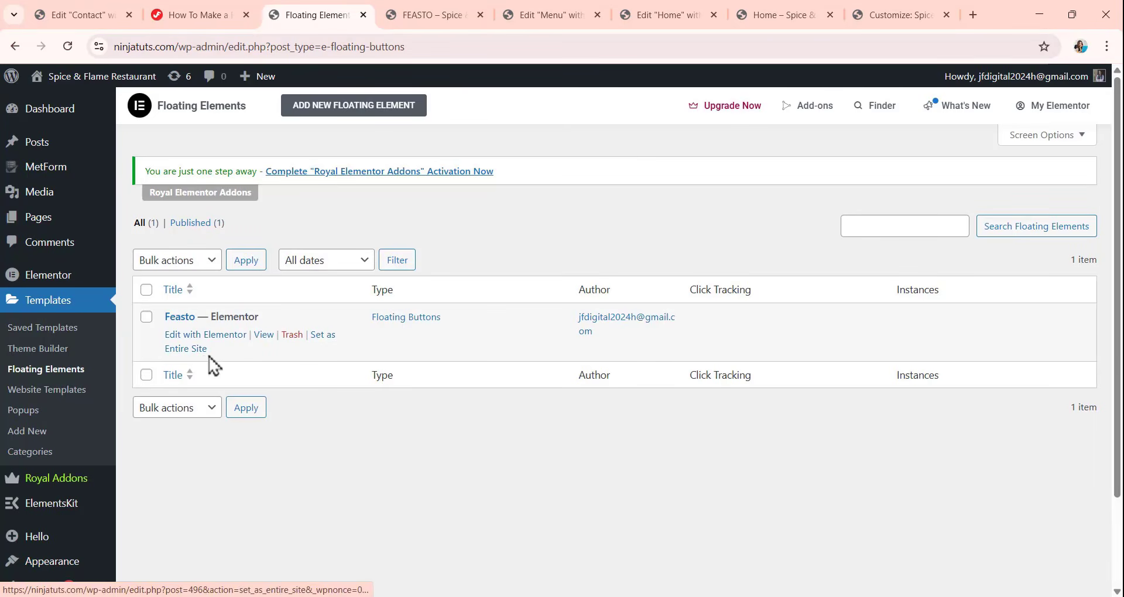
pyautogui.click(326, 346)
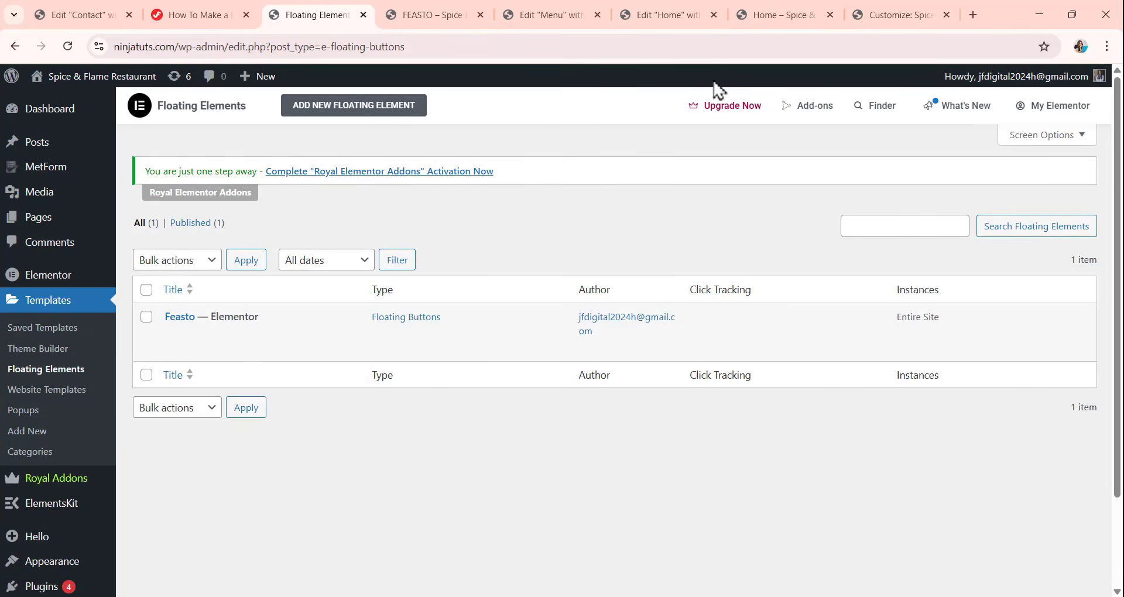
# Reload the Home page preview and open the floating WhatsApp chat box to check it.
pyautogui.click(802, 14)
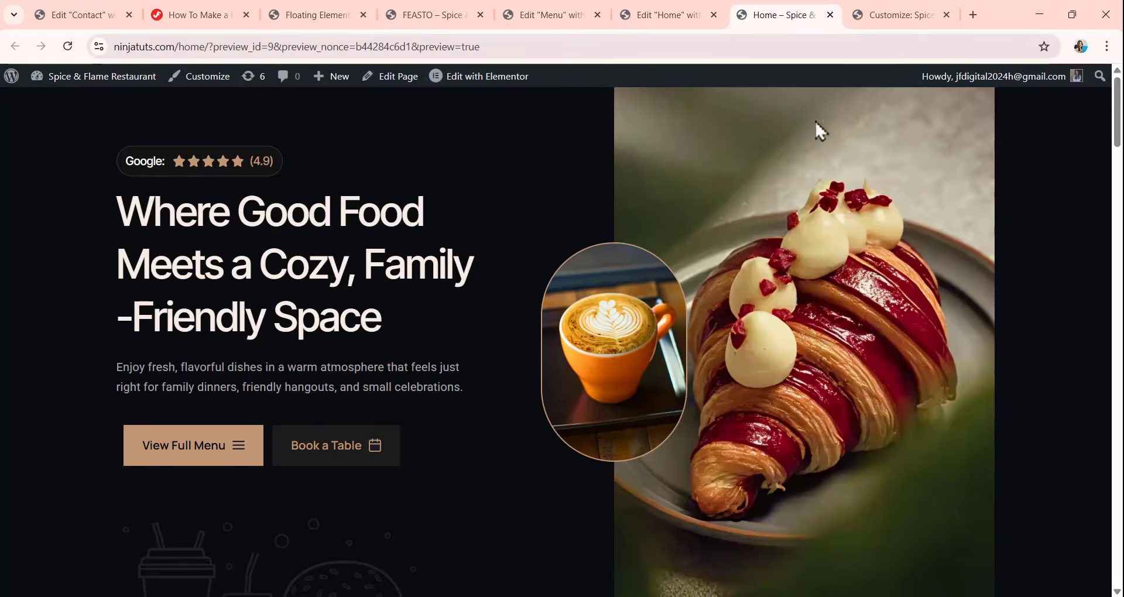
pyautogui.click(69, 47)
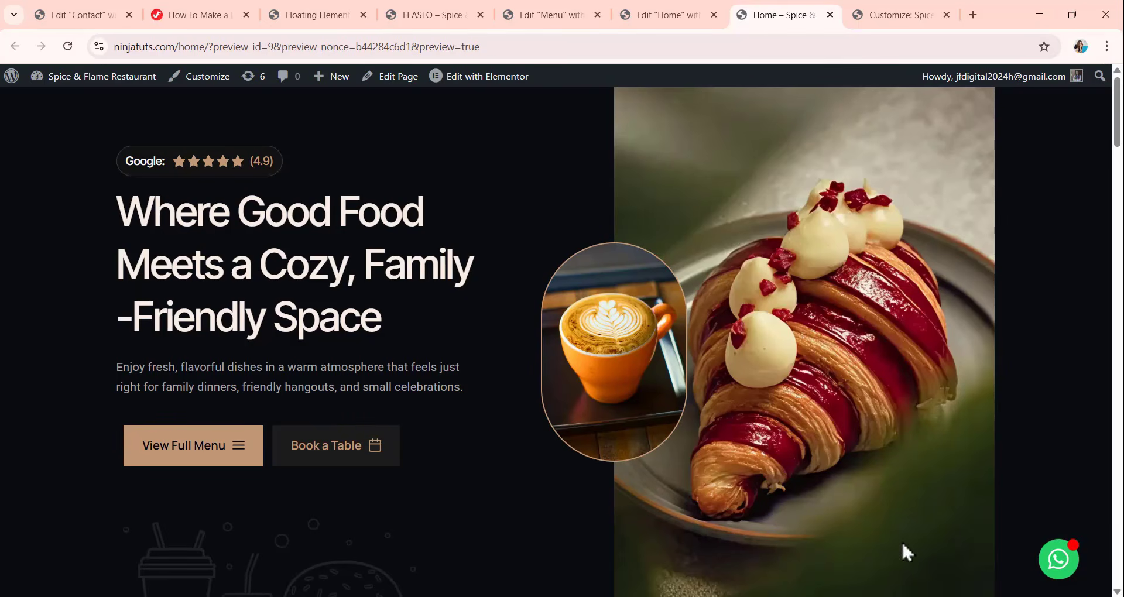
pyautogui.click(1058, 561)
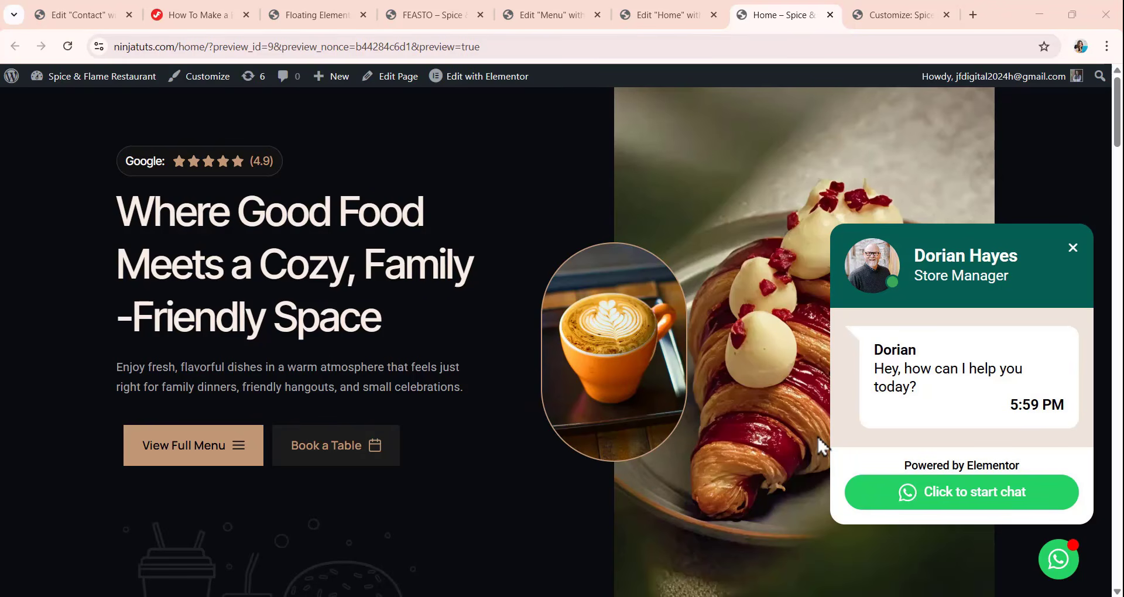
# Review the whole Home page preview with the WhatsApp chat box open, checking that it stays in place from hero to testimonials.
pyautogui.click(319, 15)
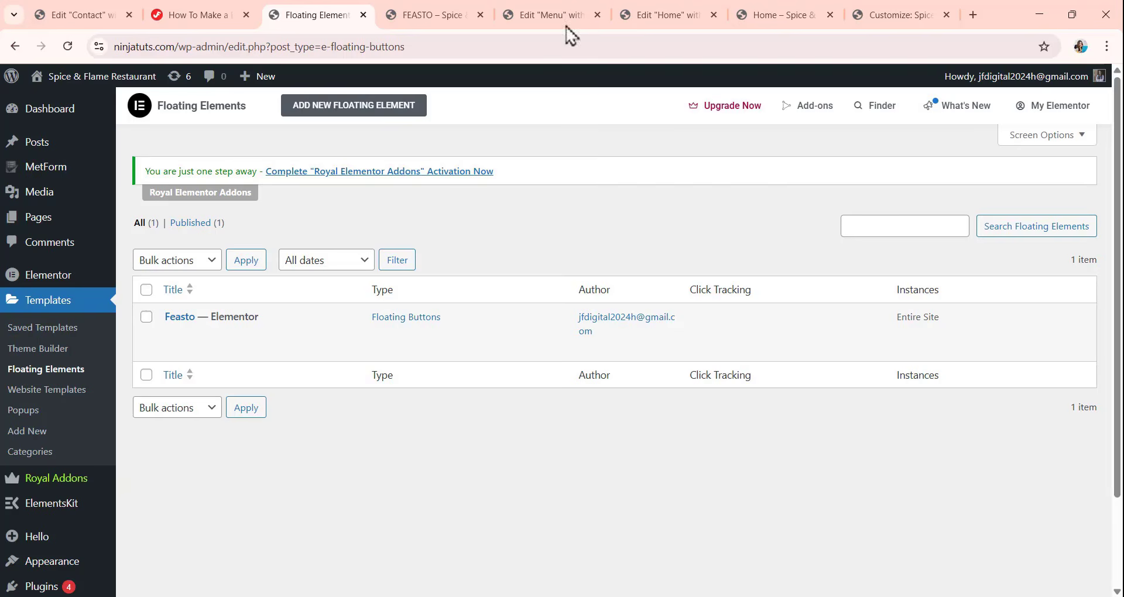
pyautogui.click(789, 17)
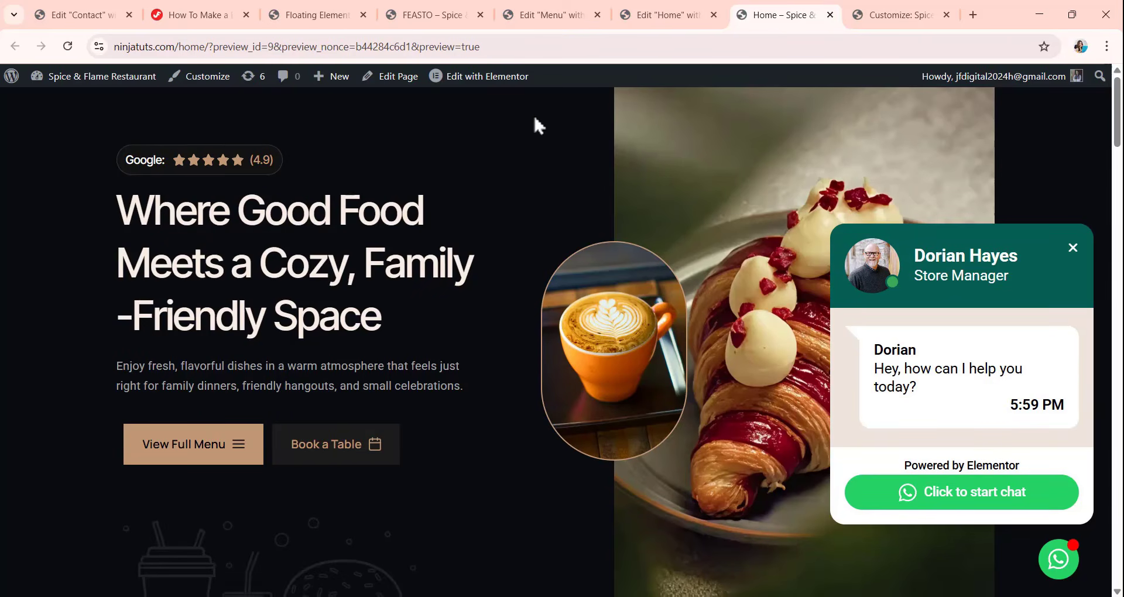
pyautogui.scroll(-15, 535, 120)
pyautogui.scroll(-20, 530, 143)
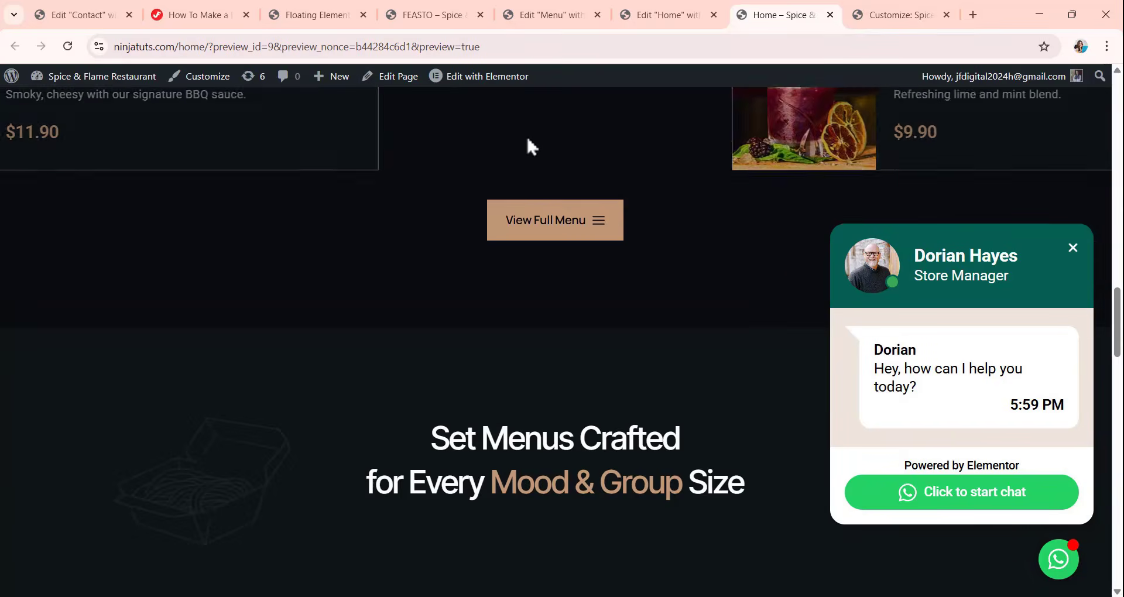
pyautogui.scroll(-10, 526, 149)
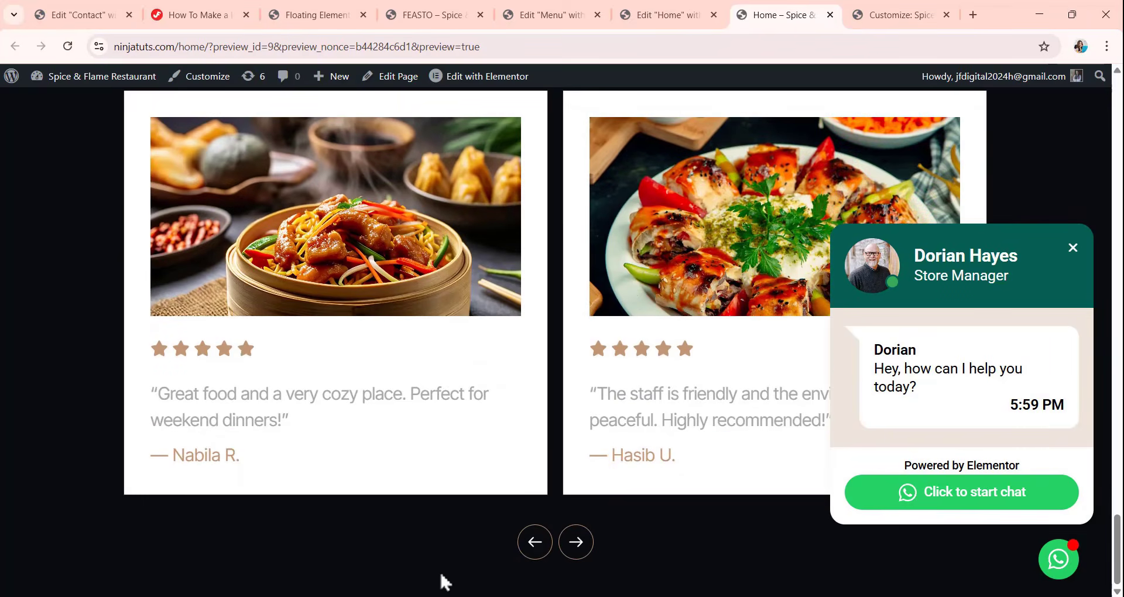
pyautogui.scroll(10, 505, 448)
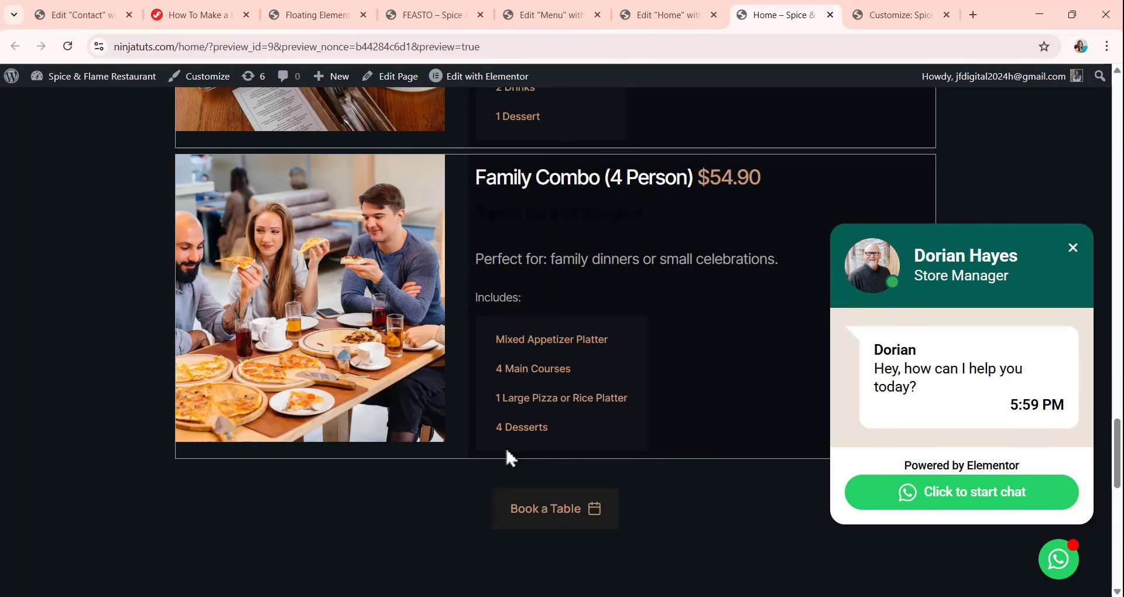
pyautogui.scroll(5, 507, 457)
pyautogui.scroll(5, 507, 457)
pyautogui.scroll(10, 506, 451)
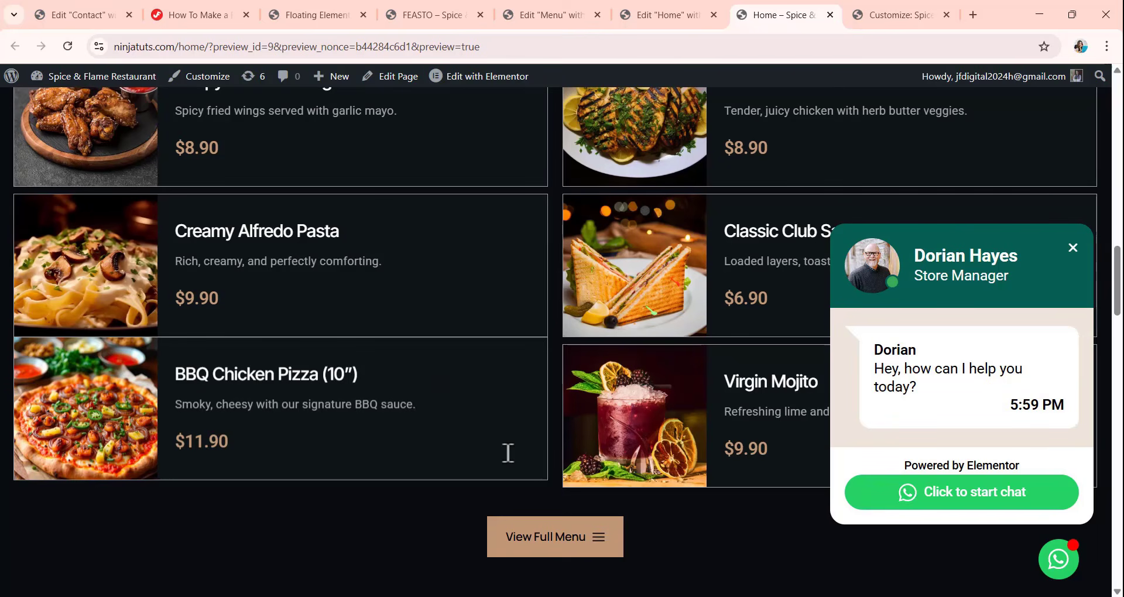
pyautogui.scroll(10, 491, 257)
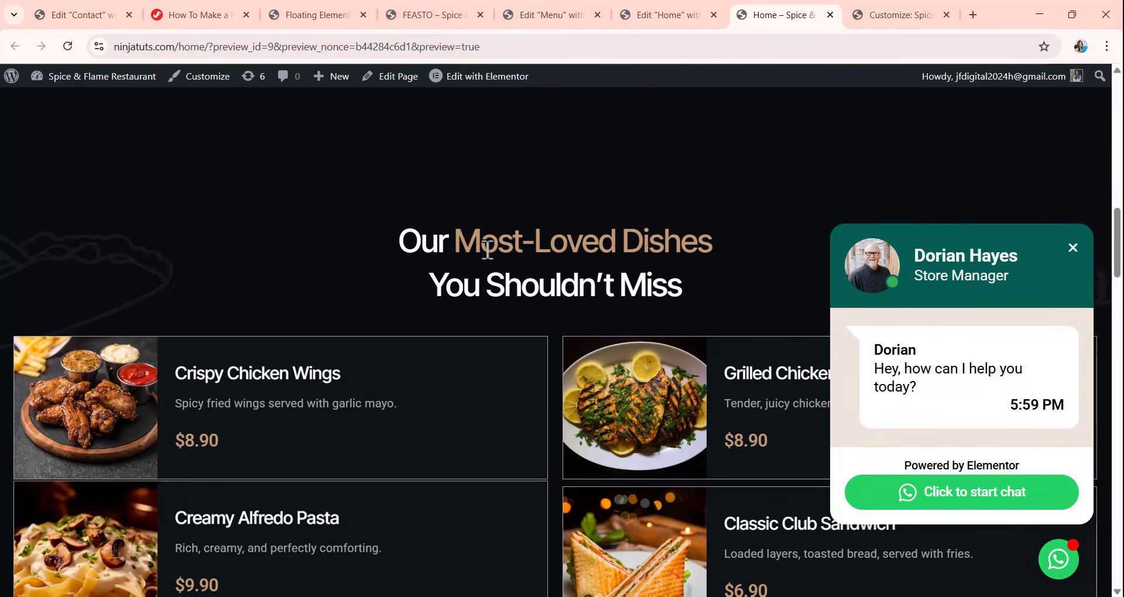
pyautogui.scroll(5, 496, 251)
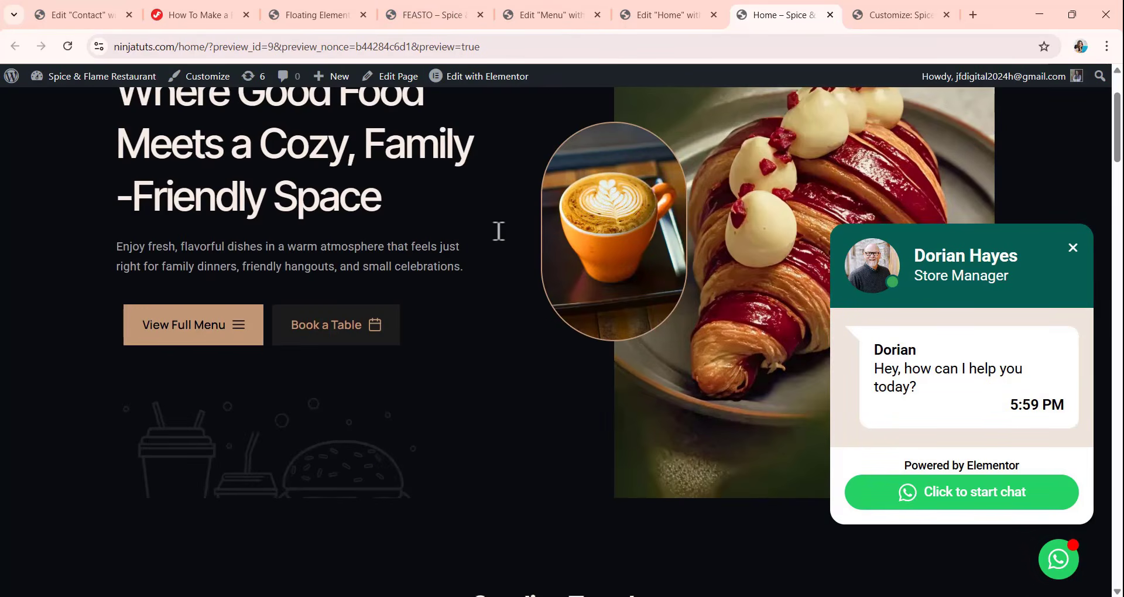
pyautogui.scroll(2, 498, 231)
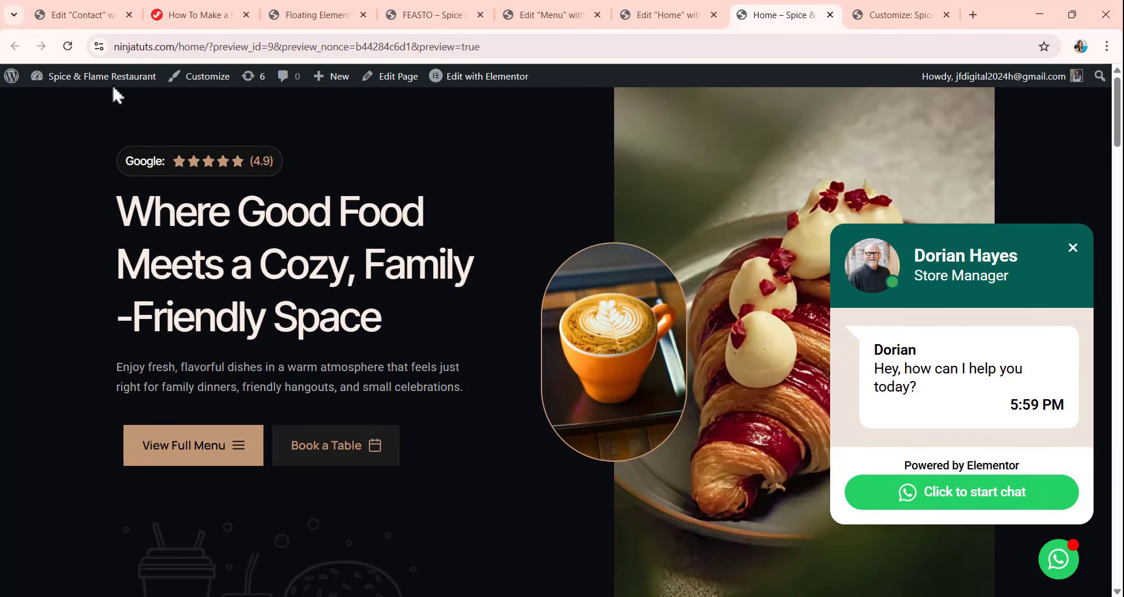
# Return to the WordPress admin and create a new navigation menu named Feasto.
pyautogui.click(281, 17)
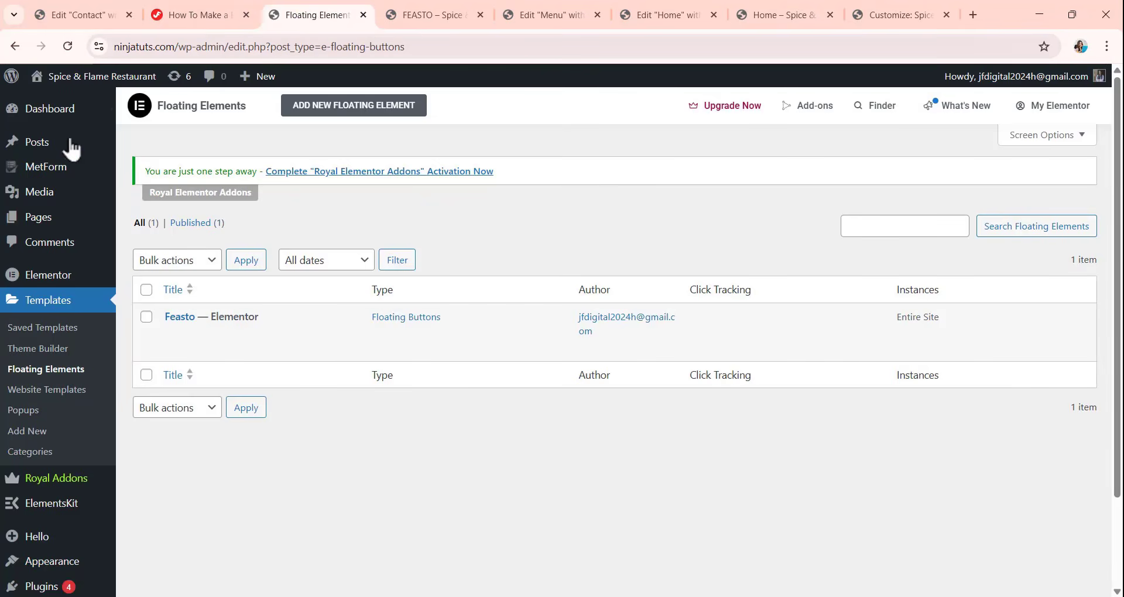
pyautogui.click(32, 113)
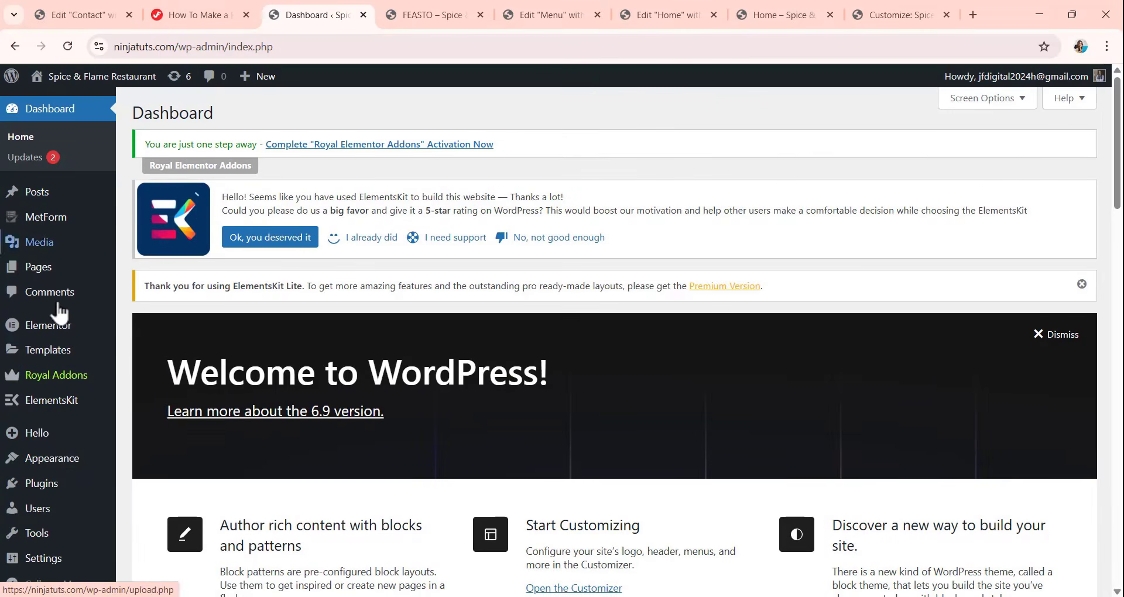
pyautogui.moveTo(68, 467)
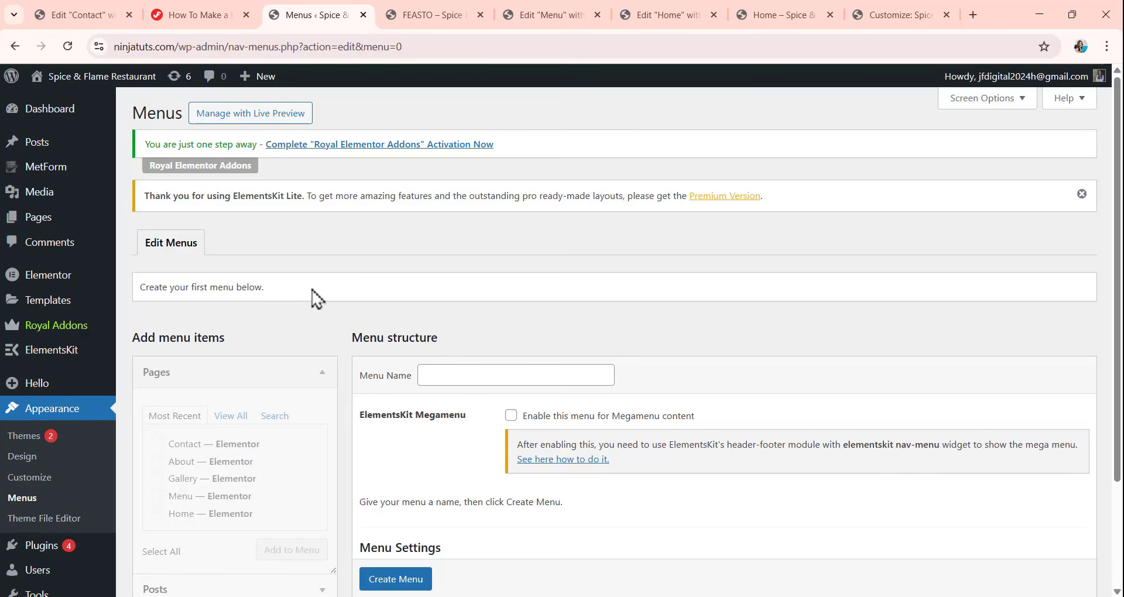
pyautogui.click(427, 378)
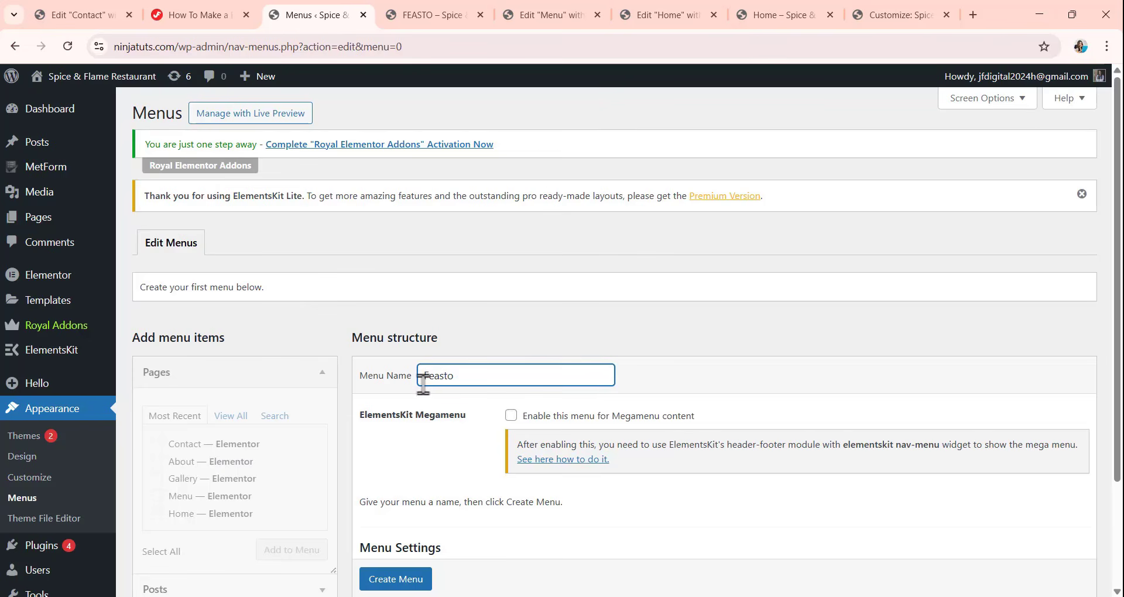
pyautogui.scroll(-2, 438, 439)
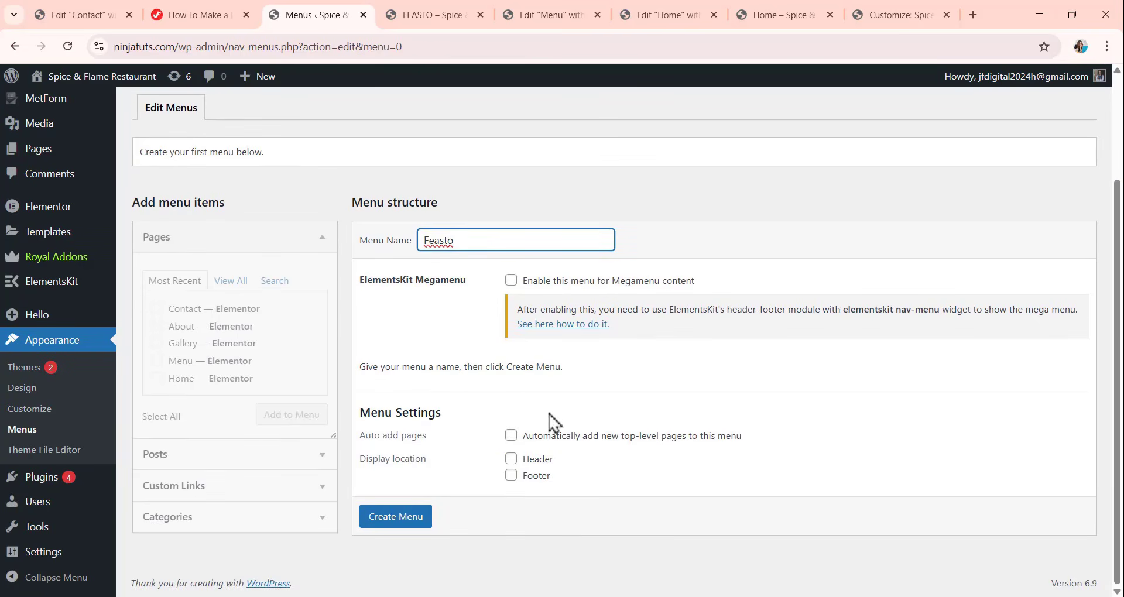
pyautogui.click(405, 520)
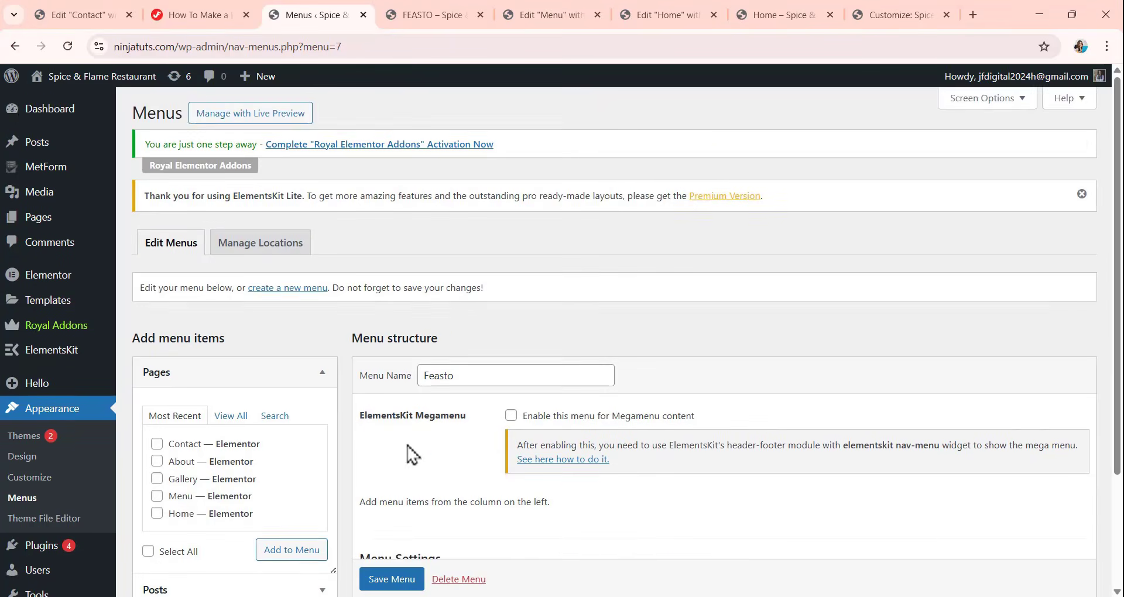
# Add the Home, Menu, Gallery, About and Contact pages to the Feasto menu.
pyautogui.scroll(-3, 485, 423)
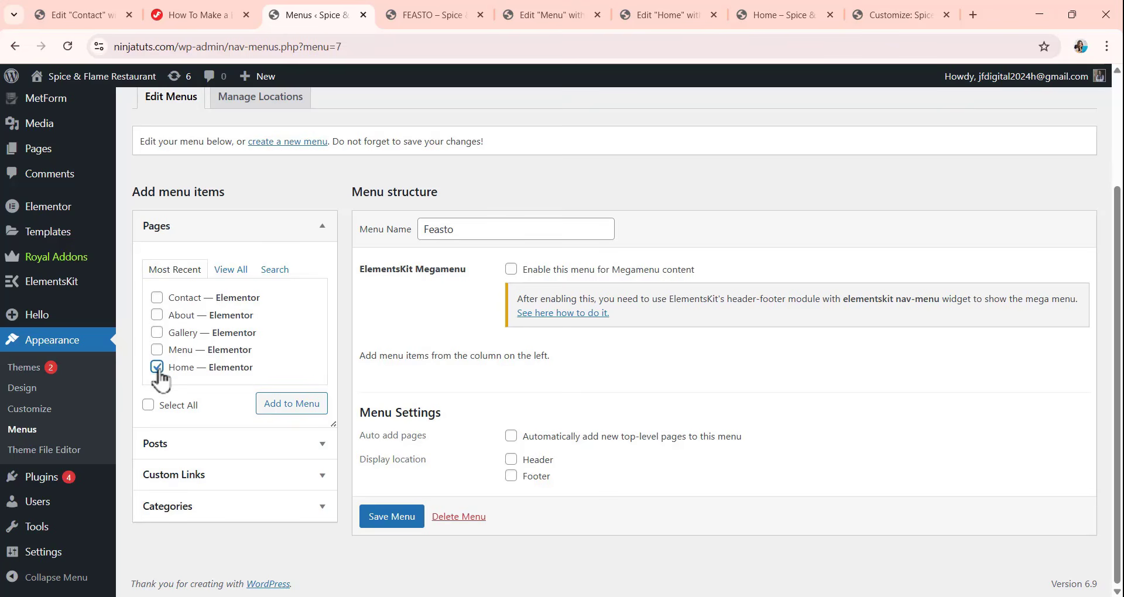
pyautogui.click(157, 350)
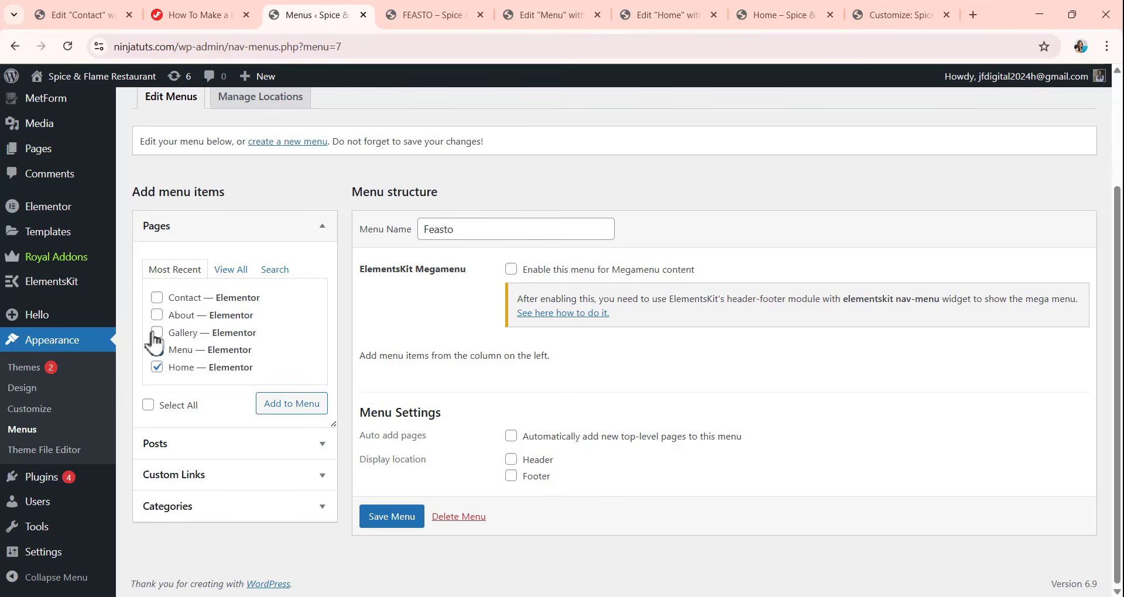
pyautogui.click(156, 333)
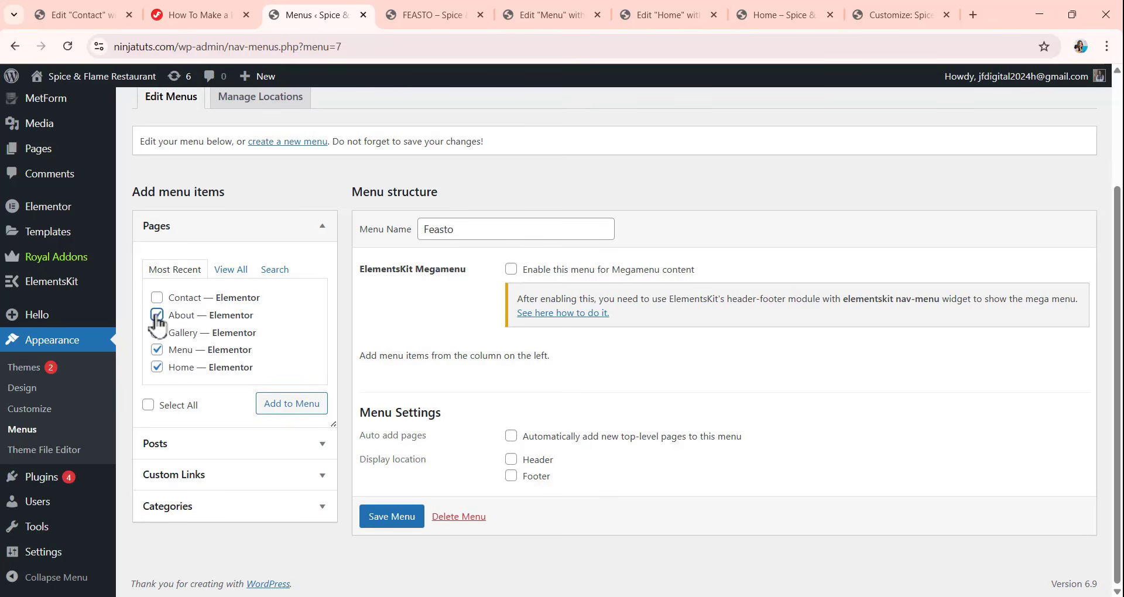
pyautogui.click(157, 297)
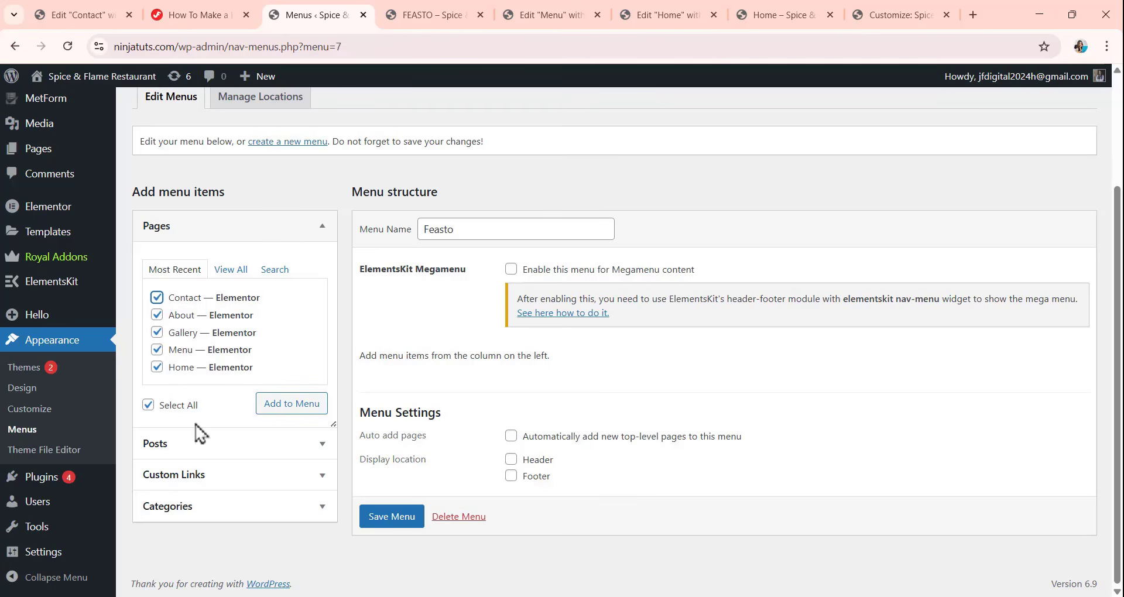
pyautogui.click(295, 407)
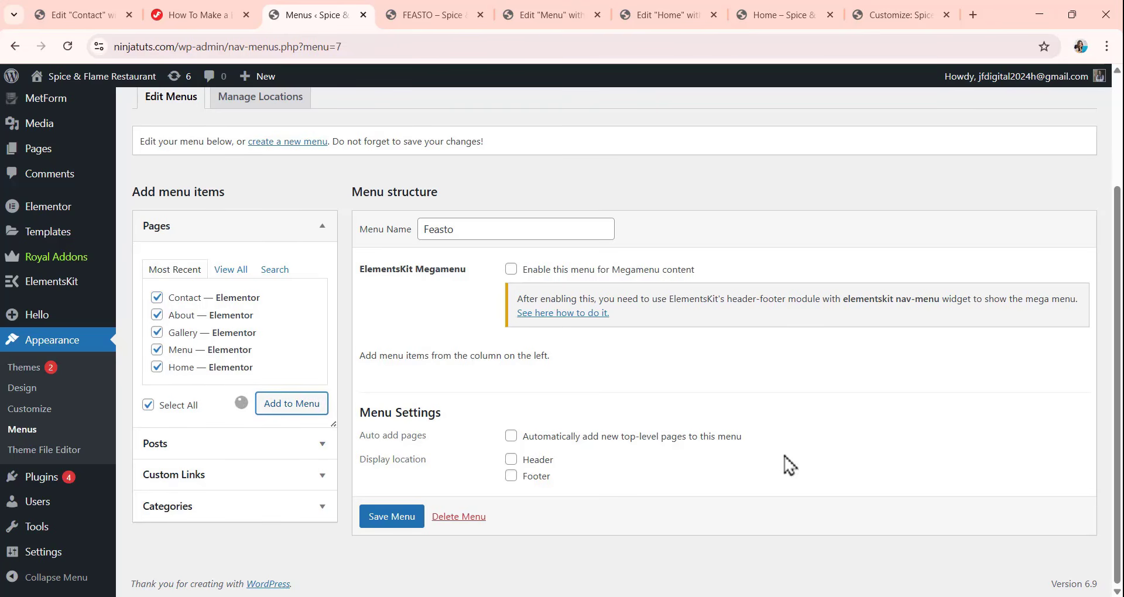
# Reorder the Feasto menu items as Home, Menu, Gallery, About, Contact and save the menu.
pyautogui.scroll(-2, 464, 436)
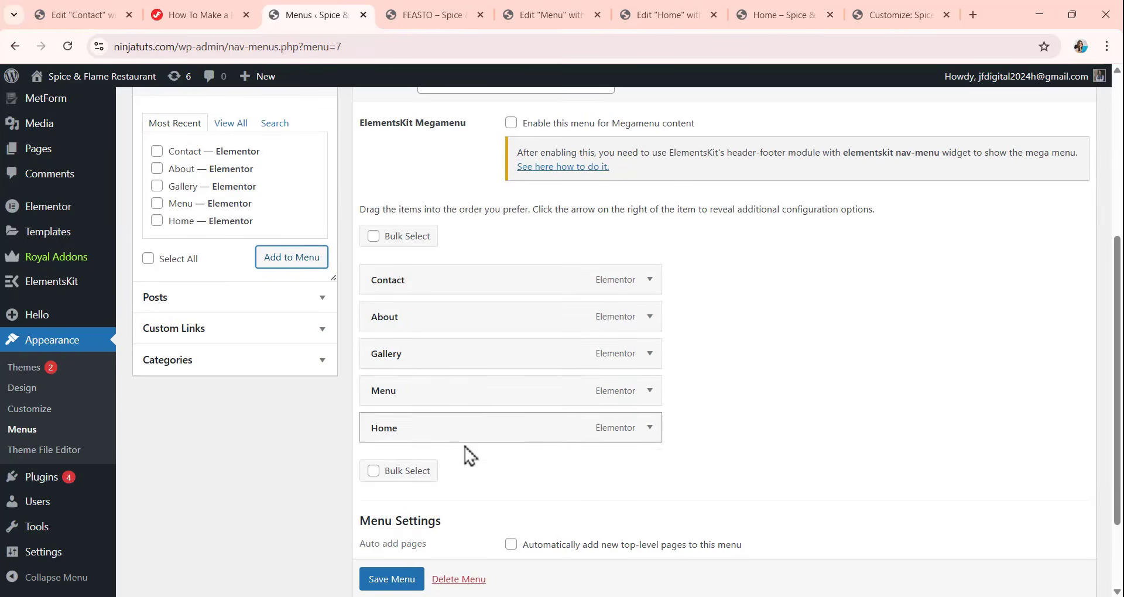
pyautogui.moveTo(464, 433); pyautogui.dragTo(464, 289)
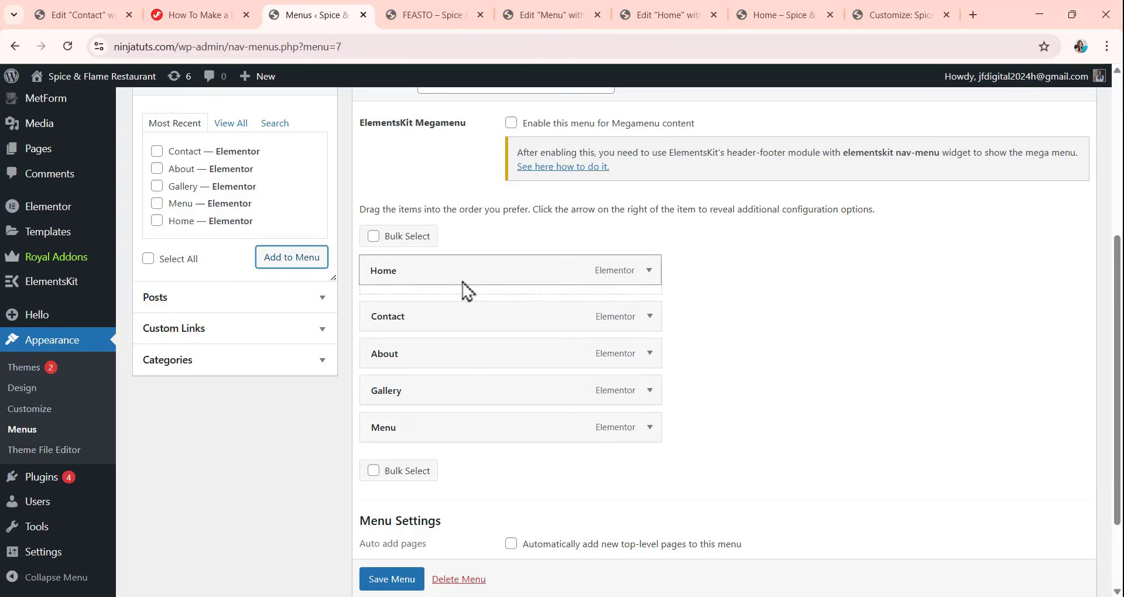
pyautogui.moveTo(448, 436); pyautogui.dragTo(445, 322)
pyautogui.moveTo(439, 424); pyautogui.dragTo(438, 363)
pyautogui.moveTo(434, 437); pyautogui.dragTo(419, 392)
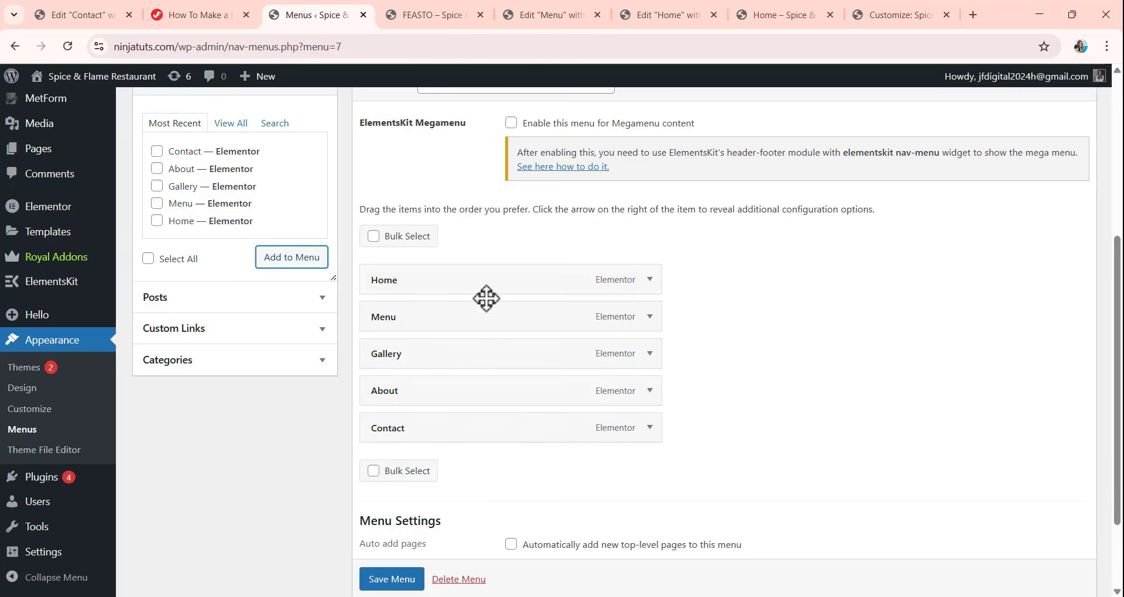
pyautogui.scroll(3, 479, 331)
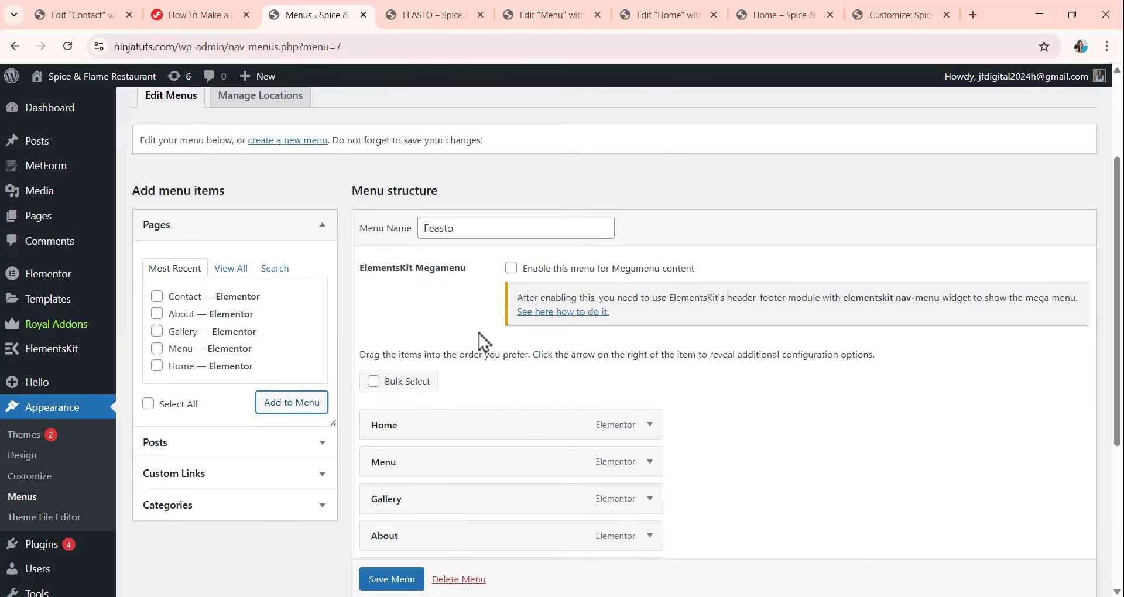
pyautogui.scroll(-4, 480, 343)
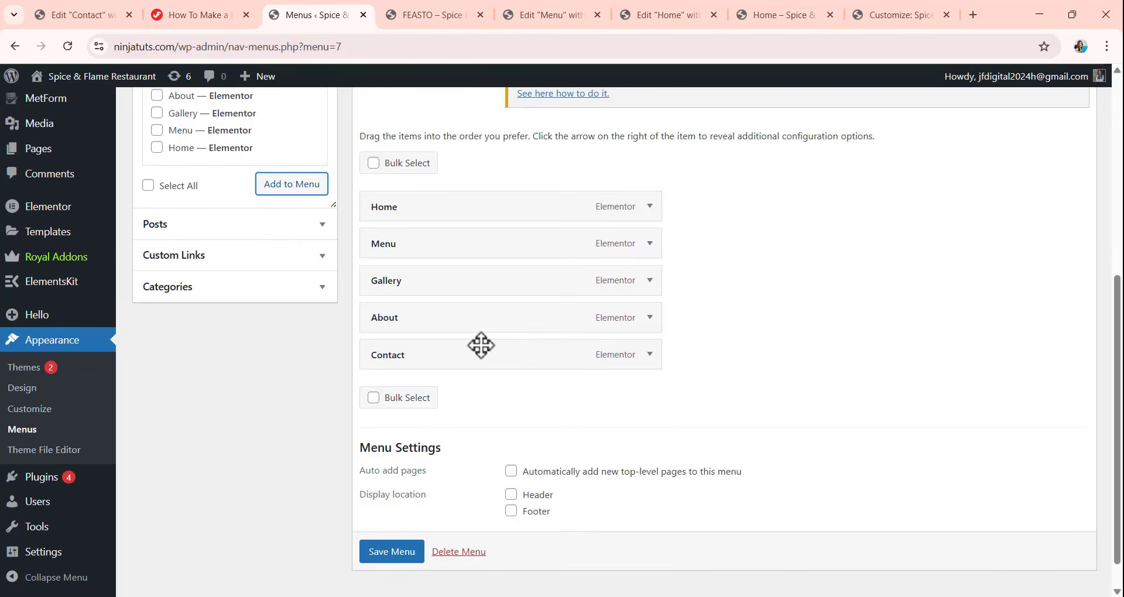
pyautogui.click(393, 553)
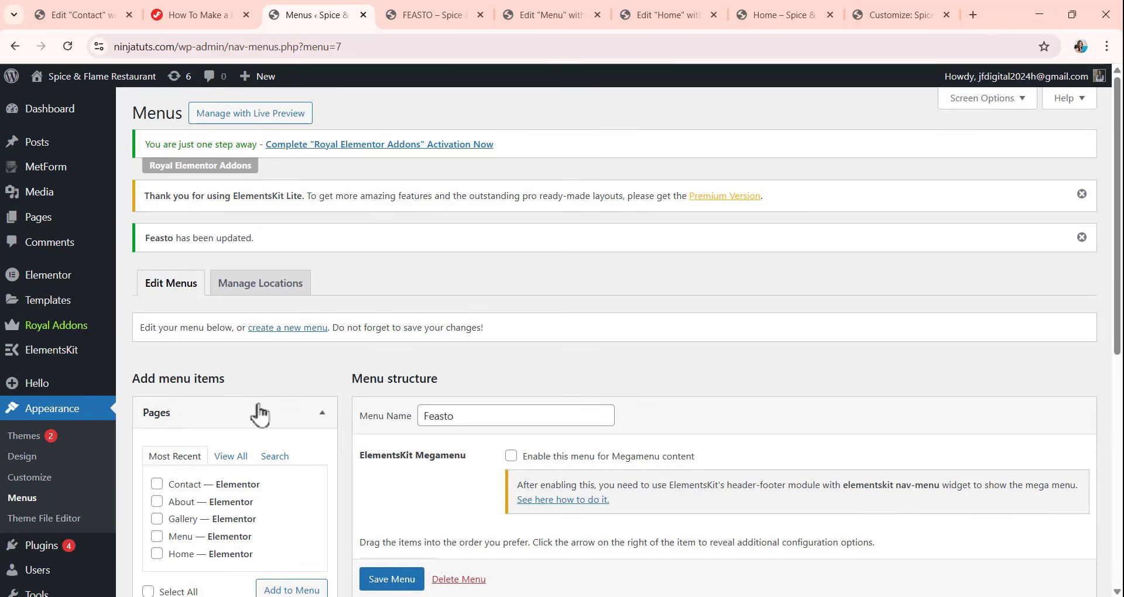
# Go through the ElementsKit setup wizard to completion, leaving the email sign-up empty and enabling no additional plugins.
pyautogui.moveTo(72, 363)
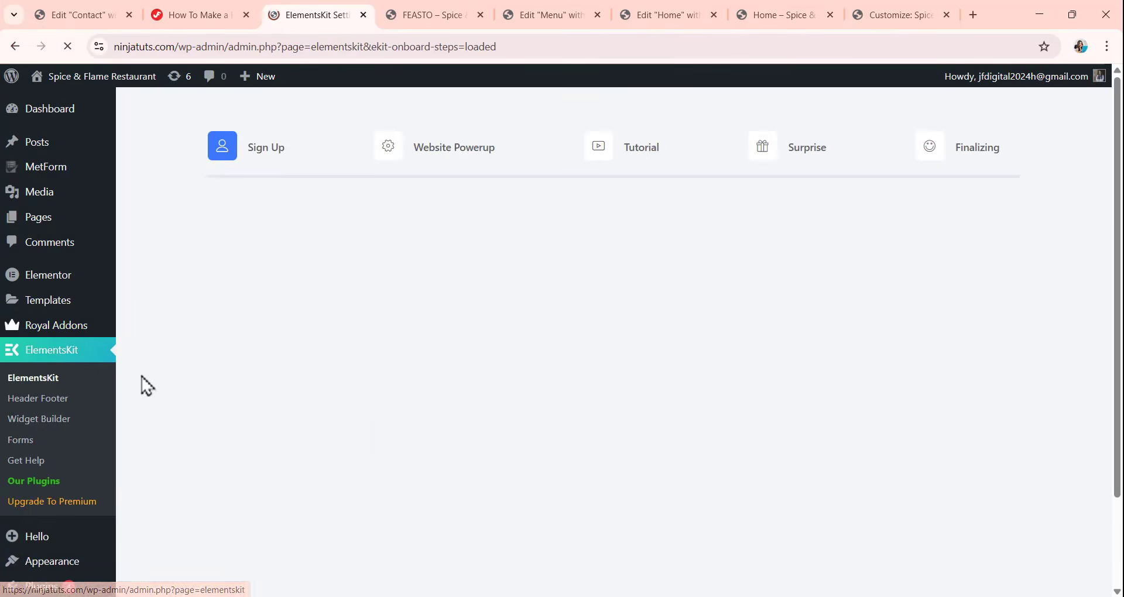
pyautogui.click(41, 402)
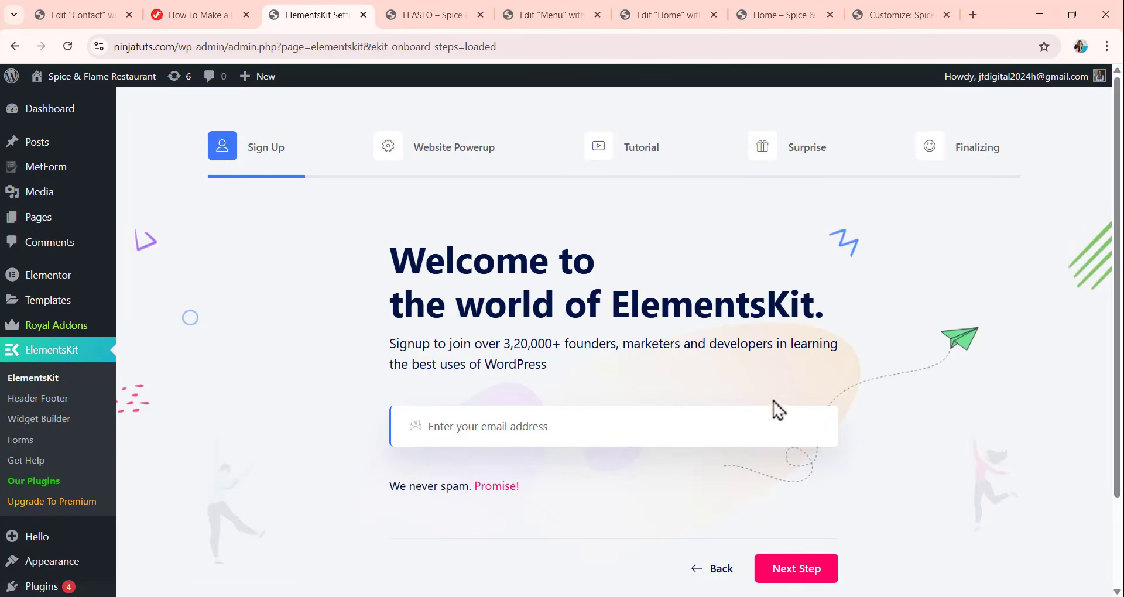
pyautogui.click(803, 570)
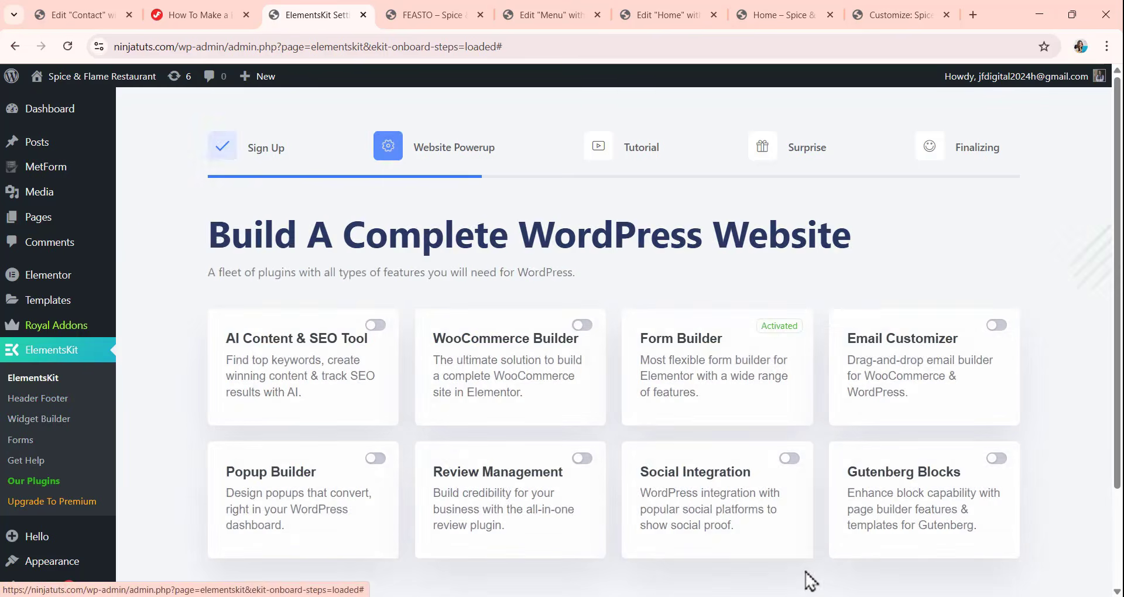
pyautogui.scroll(-3, 745, 530)
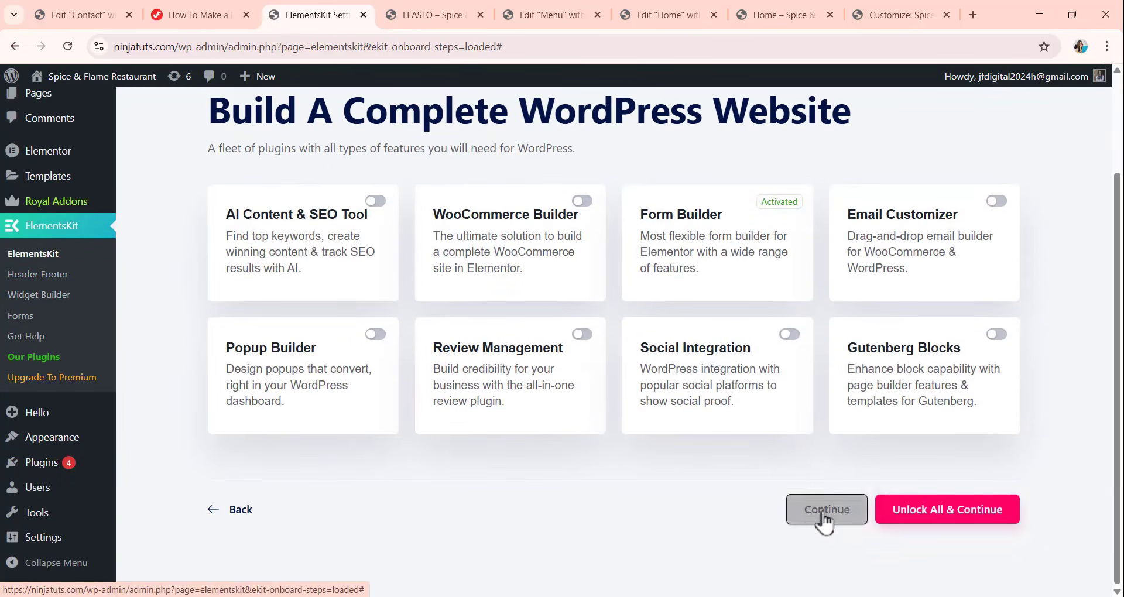
pyautogui.click(821, 446)
pyautogui.scroll(-3, 545, 349)
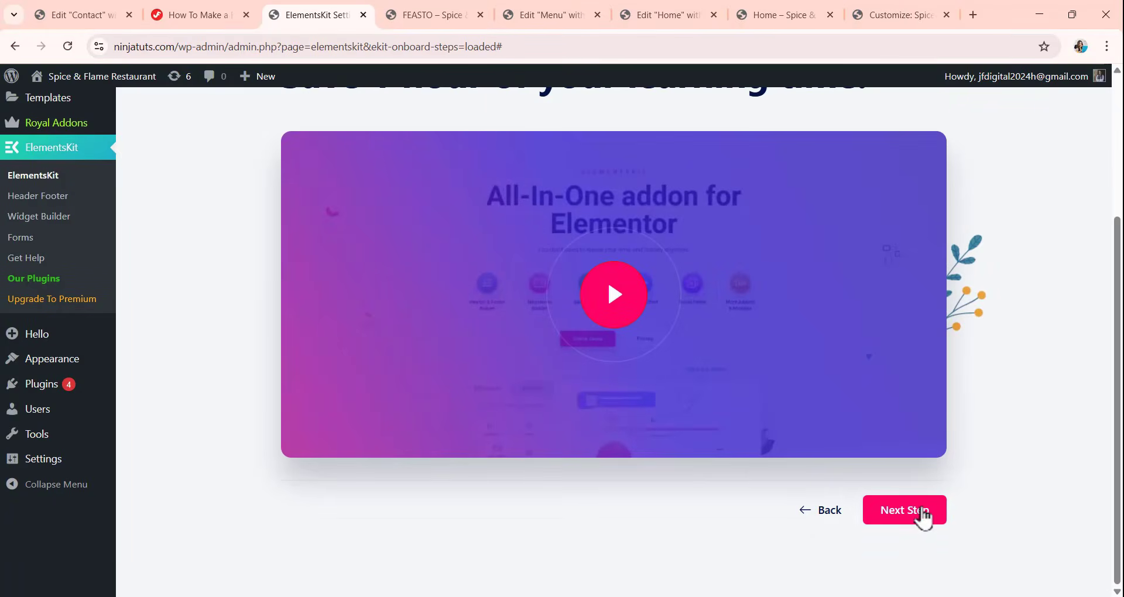
pyautogui.click(905, 510)
pyautogui.scroll(-3, 664, 363)
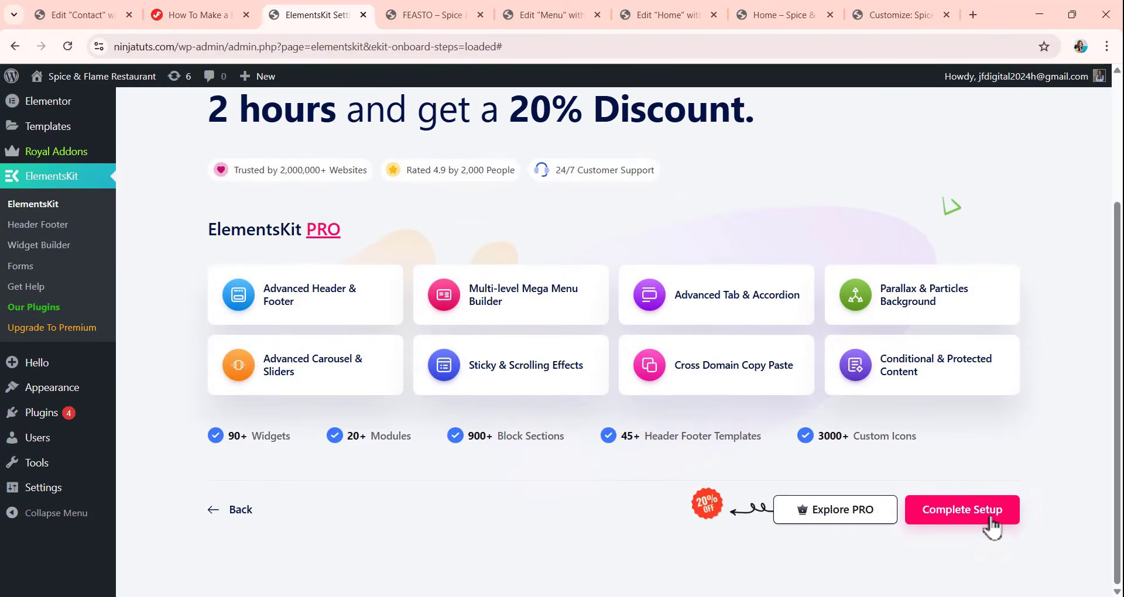
pyautogui.click(975, 520)
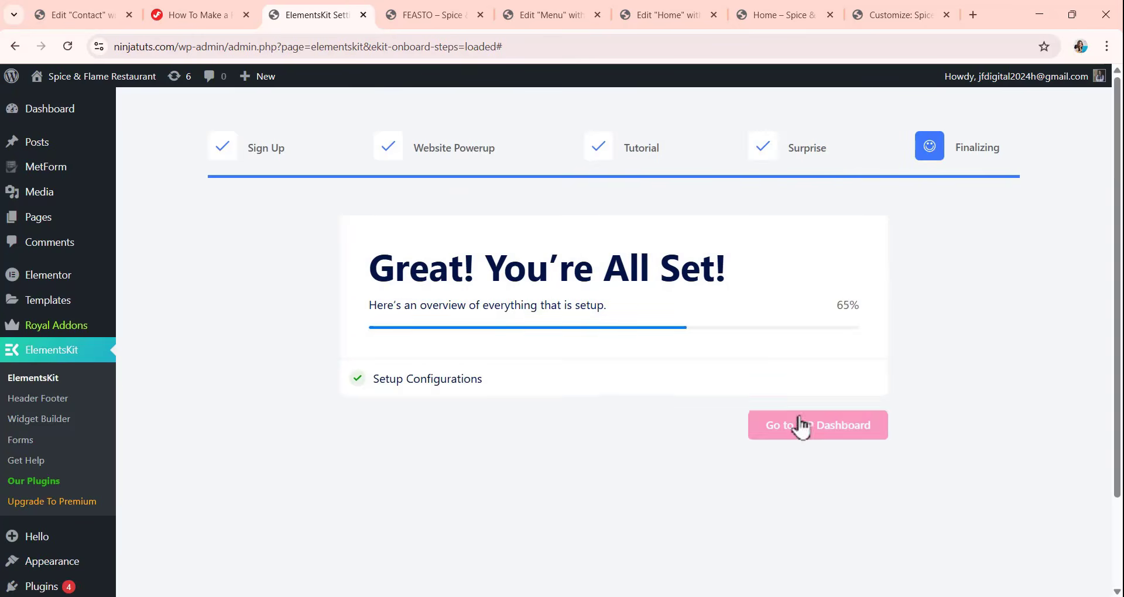
# Exit the finished setup to the ElementsKit dashboard and open the Header Footer templates list.
pyautogui.click(785, 441)
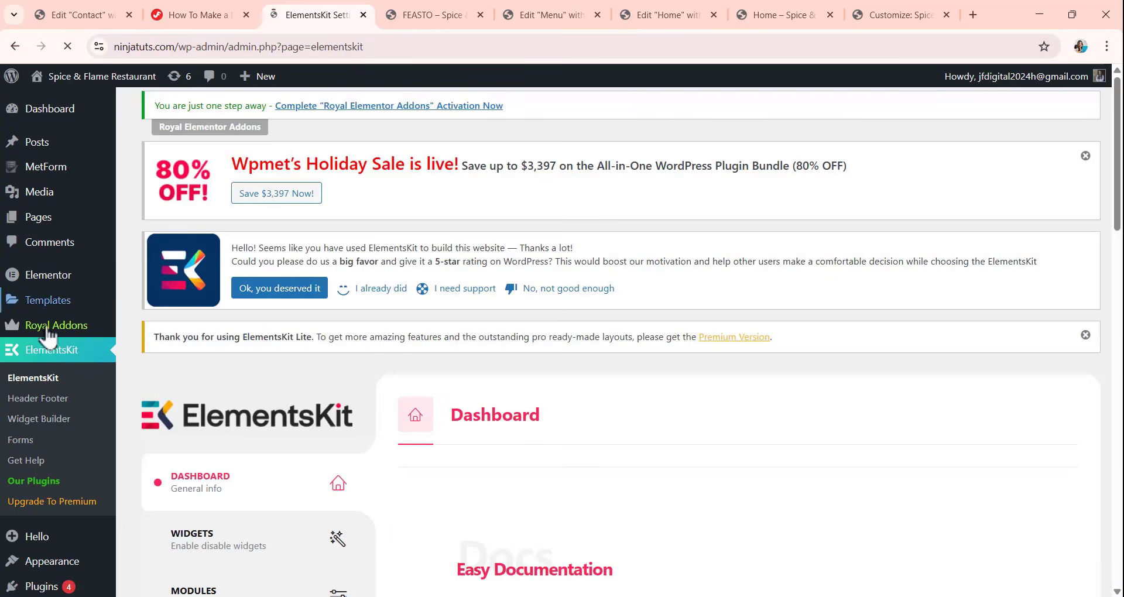
pyautogui.scroll(-3, 243, 328)
pyautogui.click(37, 288)
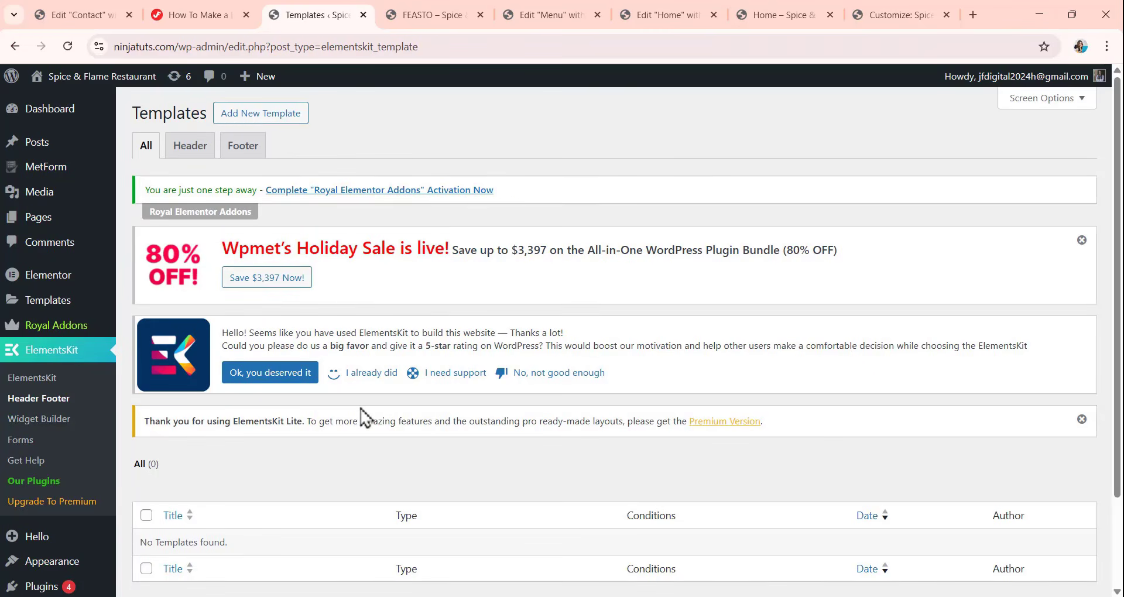
# Create an ElementsKit header template titled Header for the Entire Site, switch it on and save it.
pyautogui.click(179, 152)
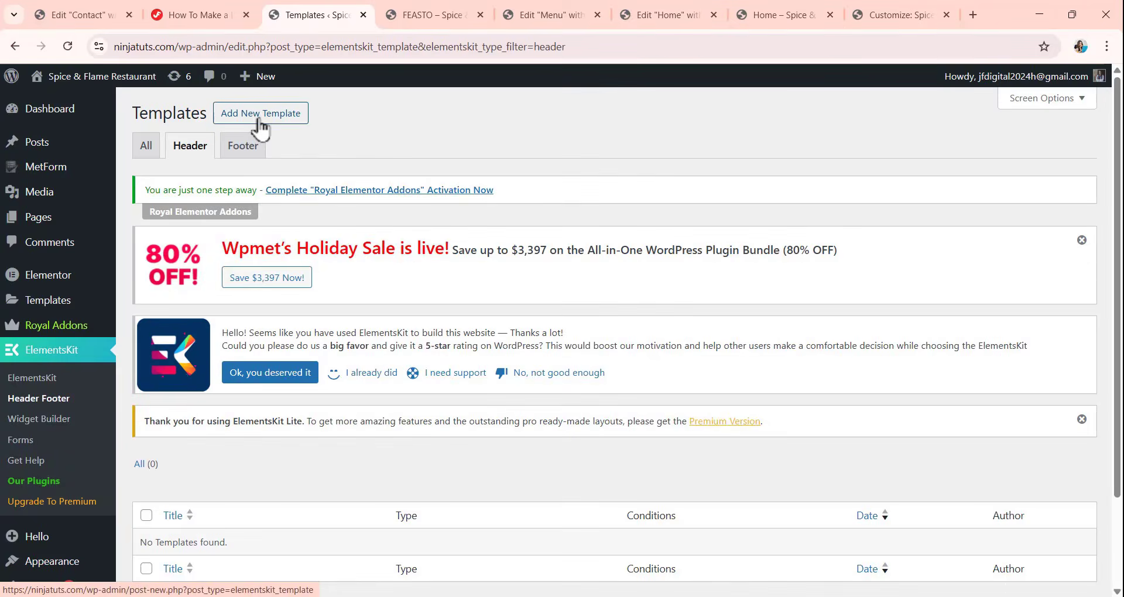
pyautogui.click(293, 117)
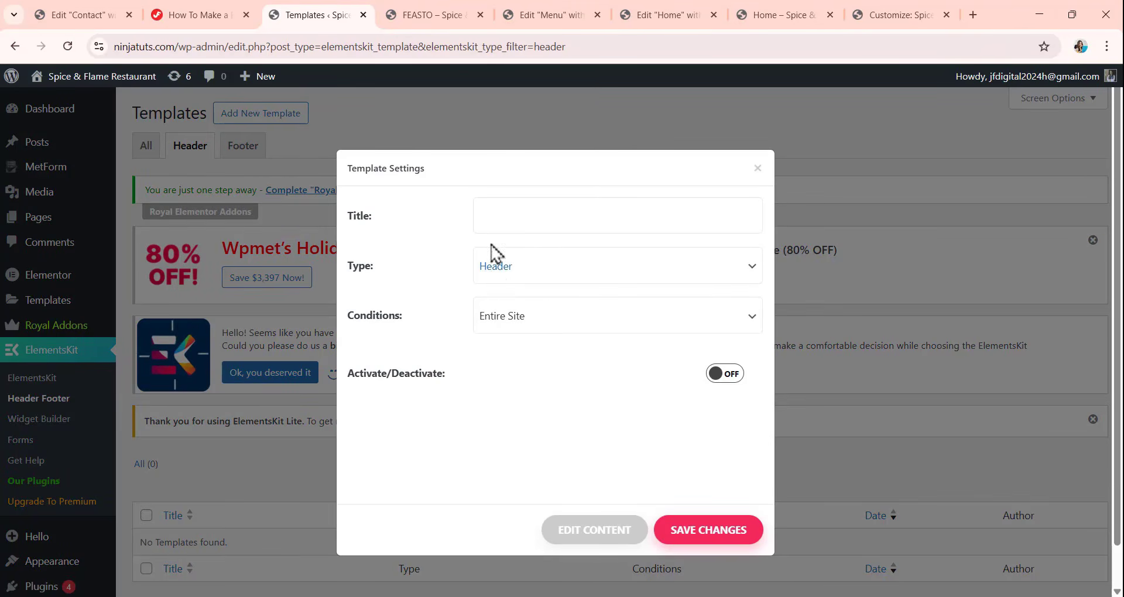
pyautogui.click(489, 220)
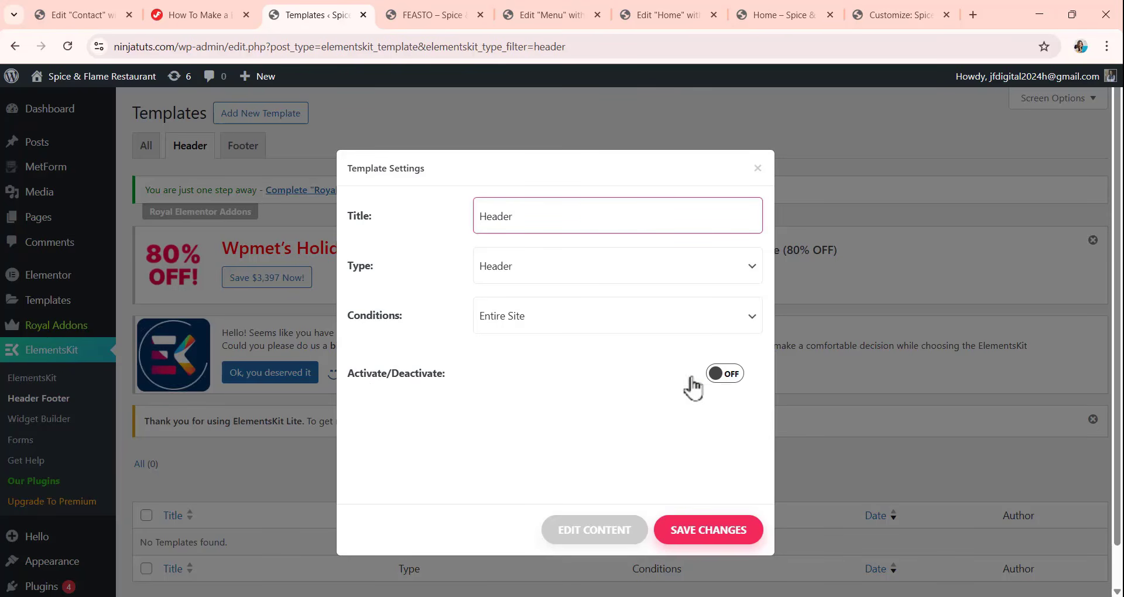
pyautogui.click(720, 377)
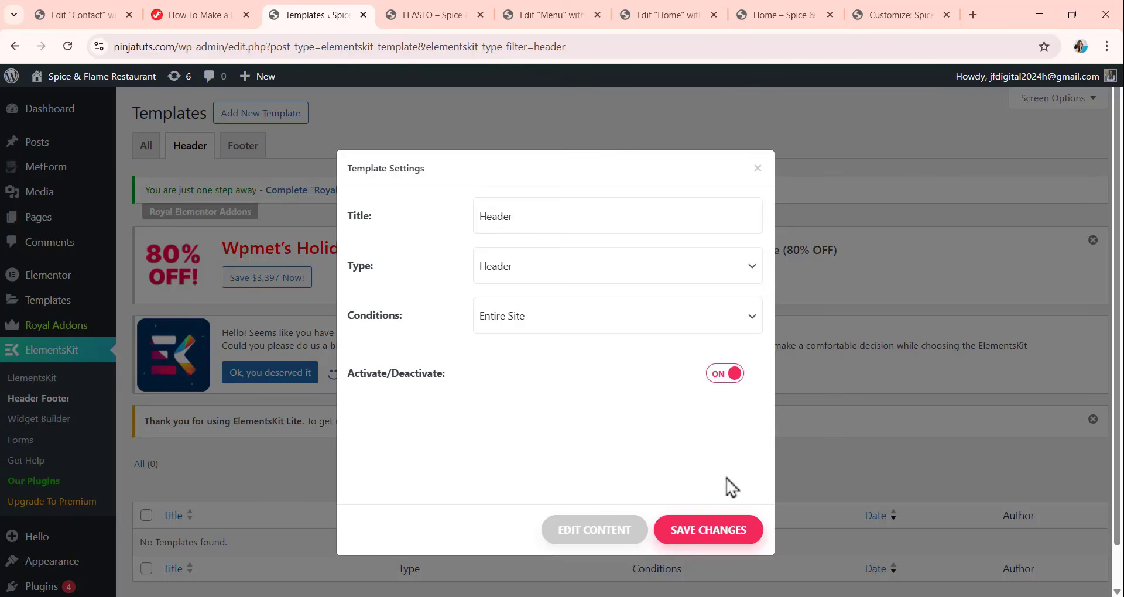
pyautogui.click(706, 530)
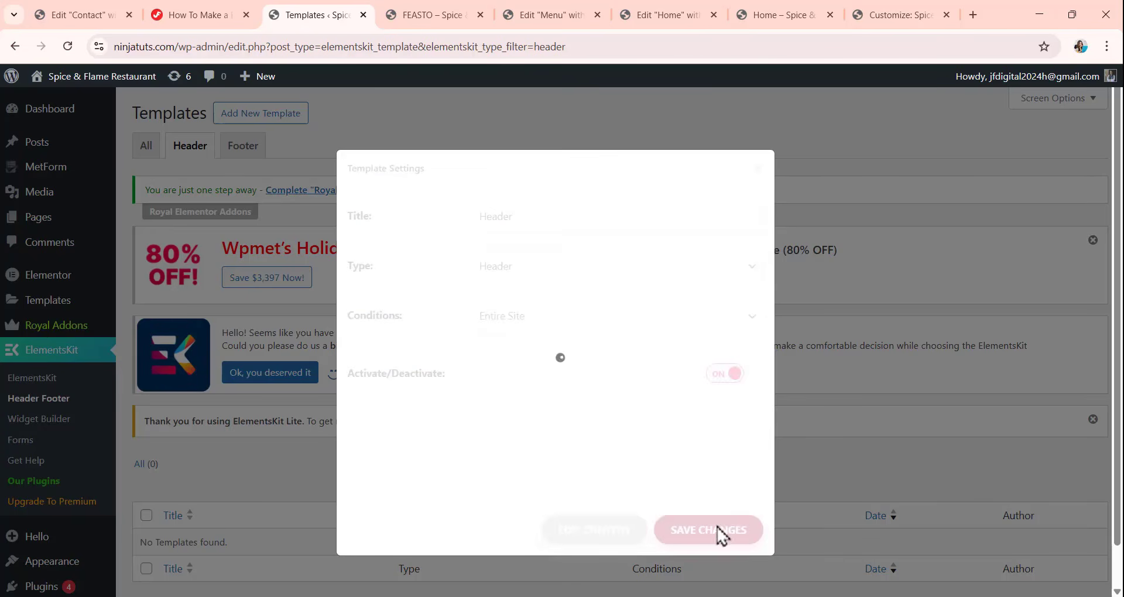
# Open the content of the Header template for editing in Elementor.
pyautogui.scroll(-2, 365, 351)
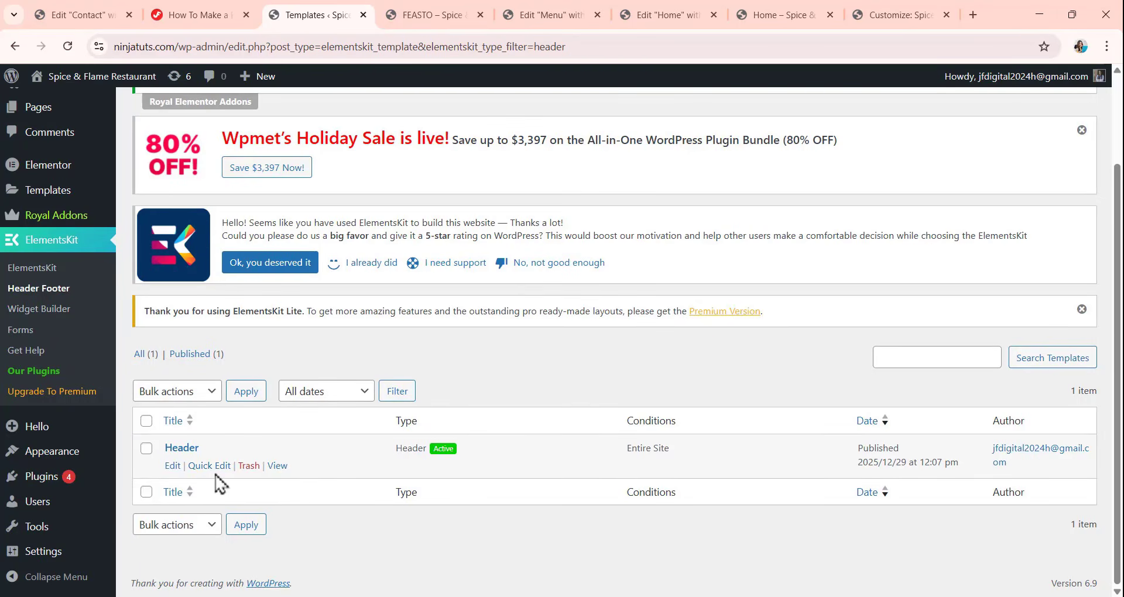
pyautogui.click(172, 466)
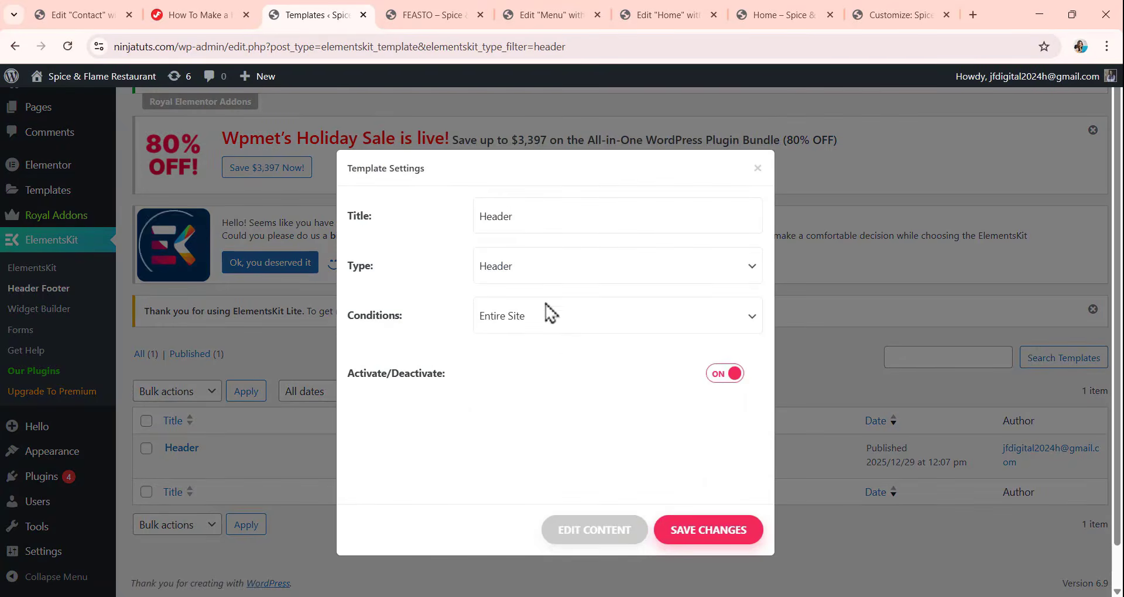
pyautogui.click(603, 536)
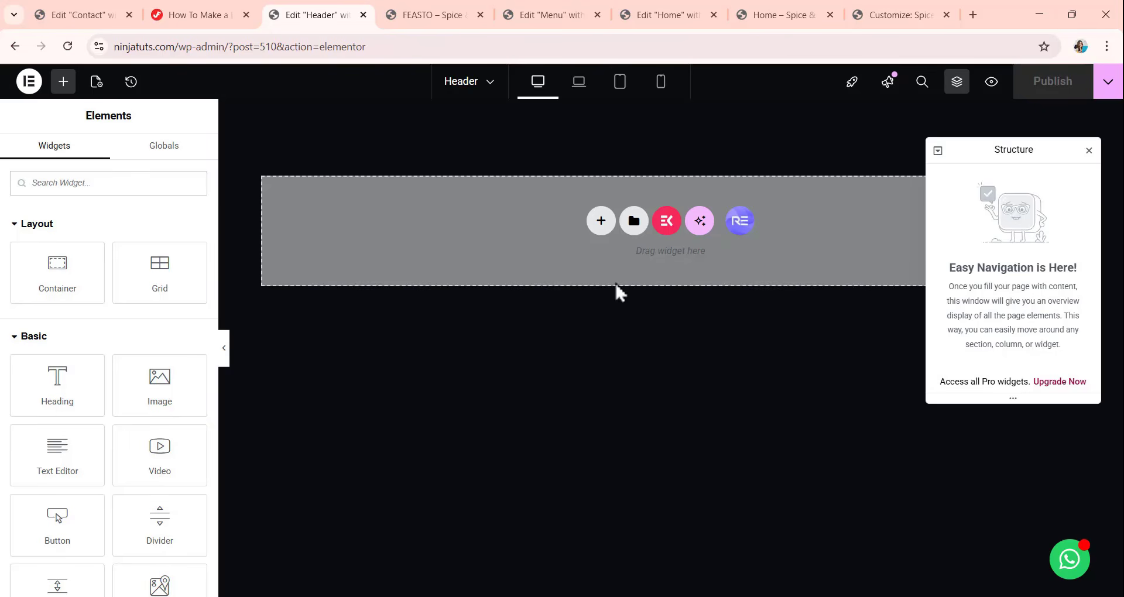
# Import feasto-header.json from the Feasto-Assets Templates folder into the template library and insert the Feasto— Header template.
pyautogui.click(633, 229)
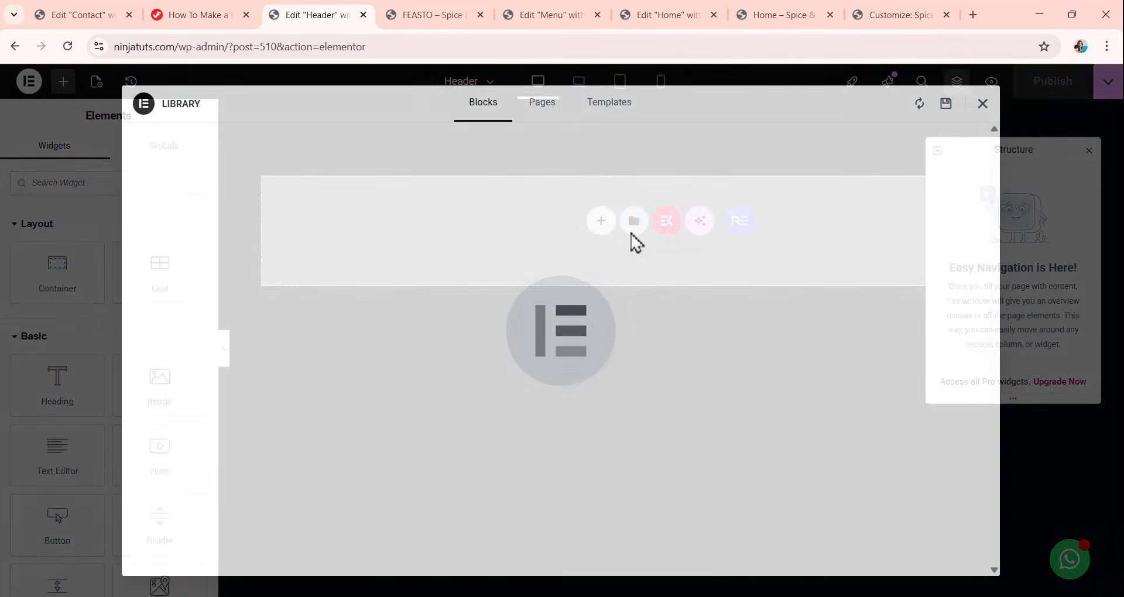
pyautogui.click(599, 120)
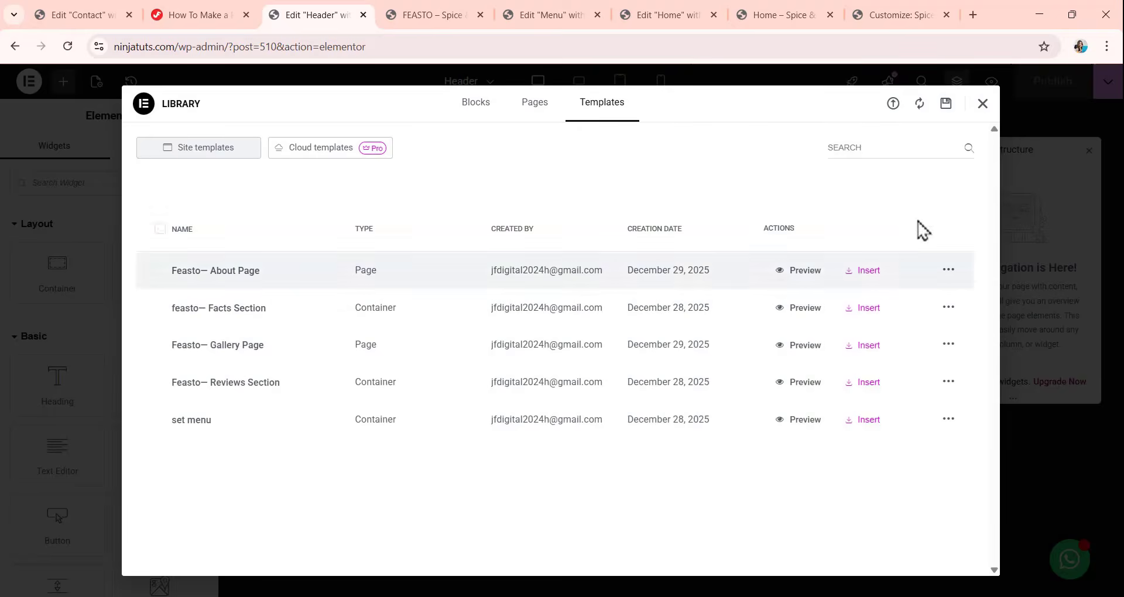
pyautogui.click(894, 109)
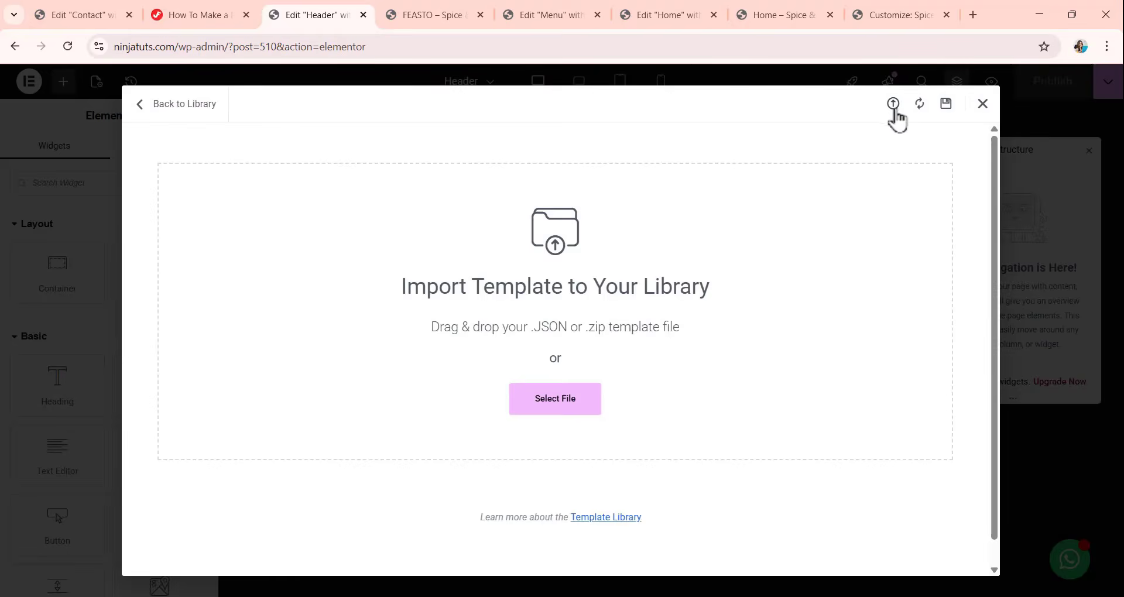
pyautogui.click(556, 411)
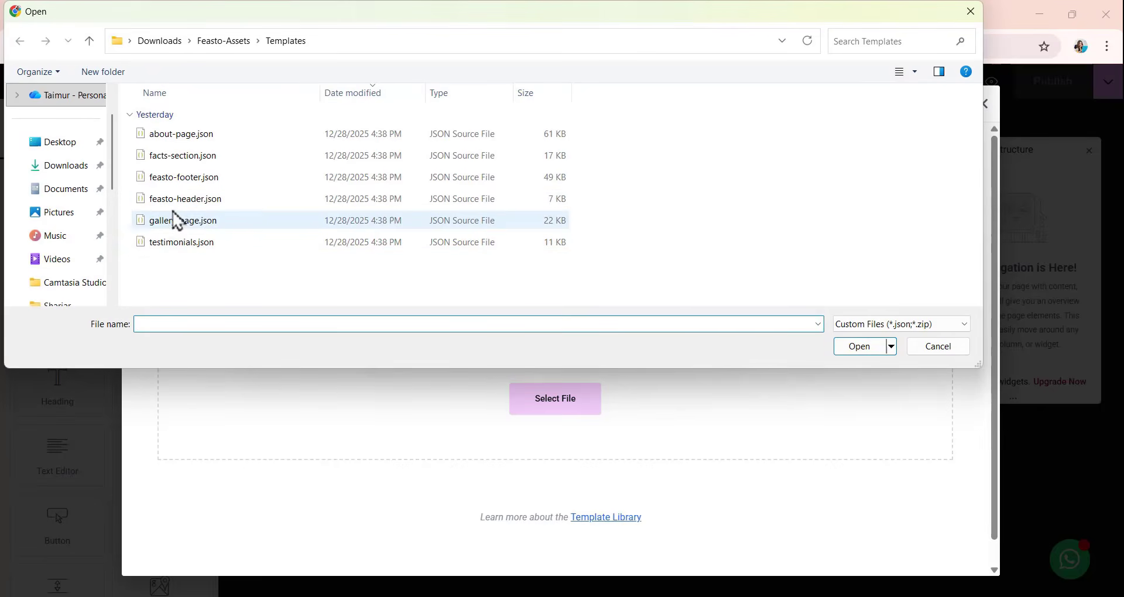
pyautogui.click(217, 204)
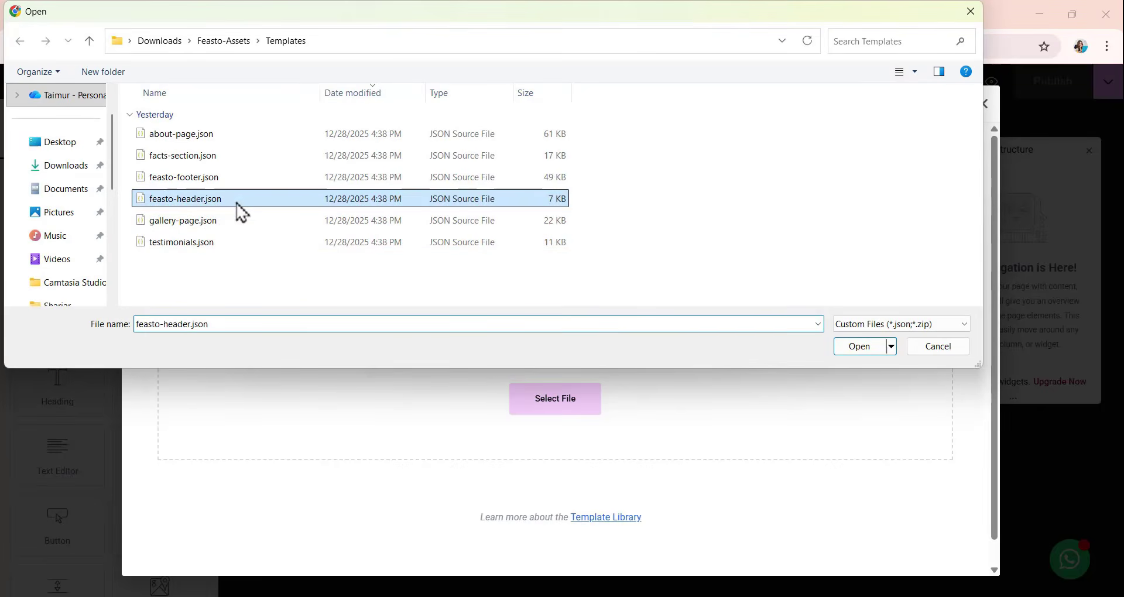
pyautogui.click(856, 348)
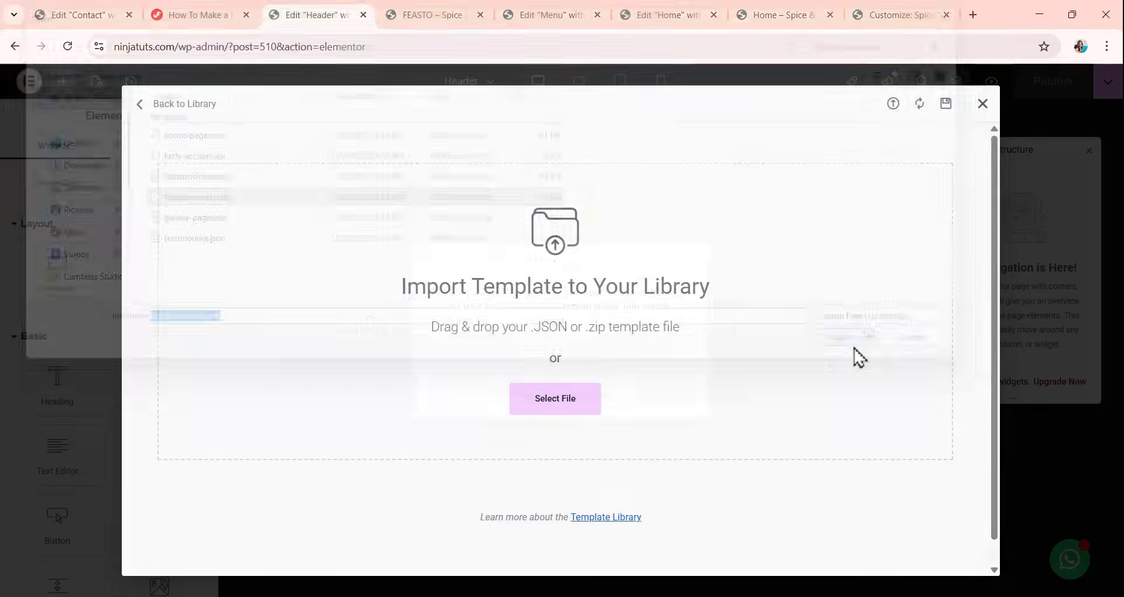
pyautogui.click(670, 398)
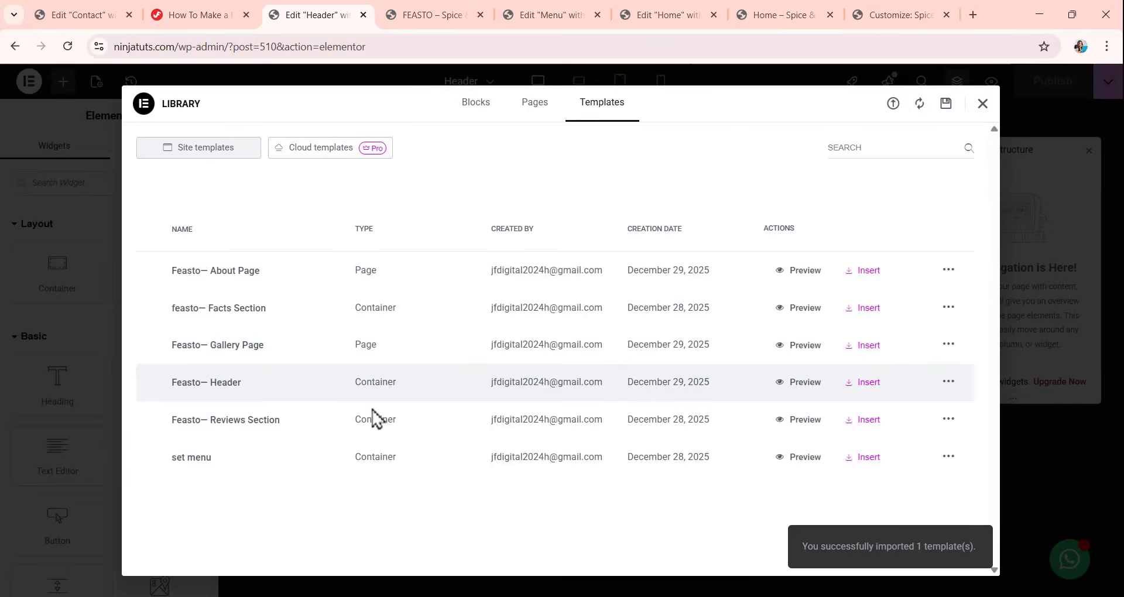
pyautogui.click(865, 384)
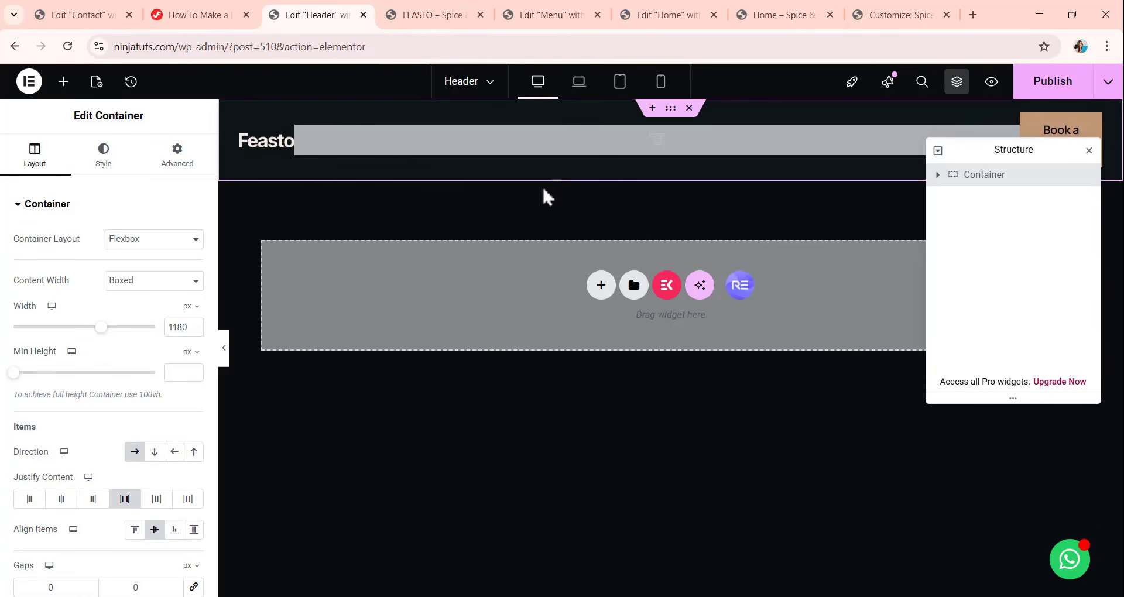
# Assign the Feasto menu to the header's ElementsKit Nav Menu widget and publish the header.
pyautogui.click(610, 147)
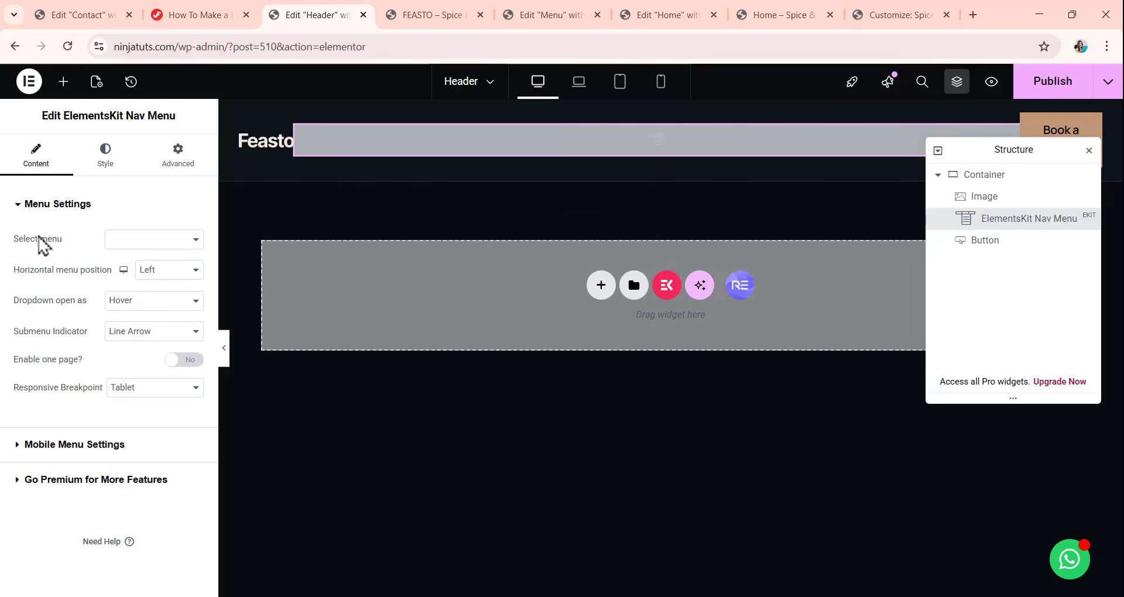
pyautogui.click(194, 240)
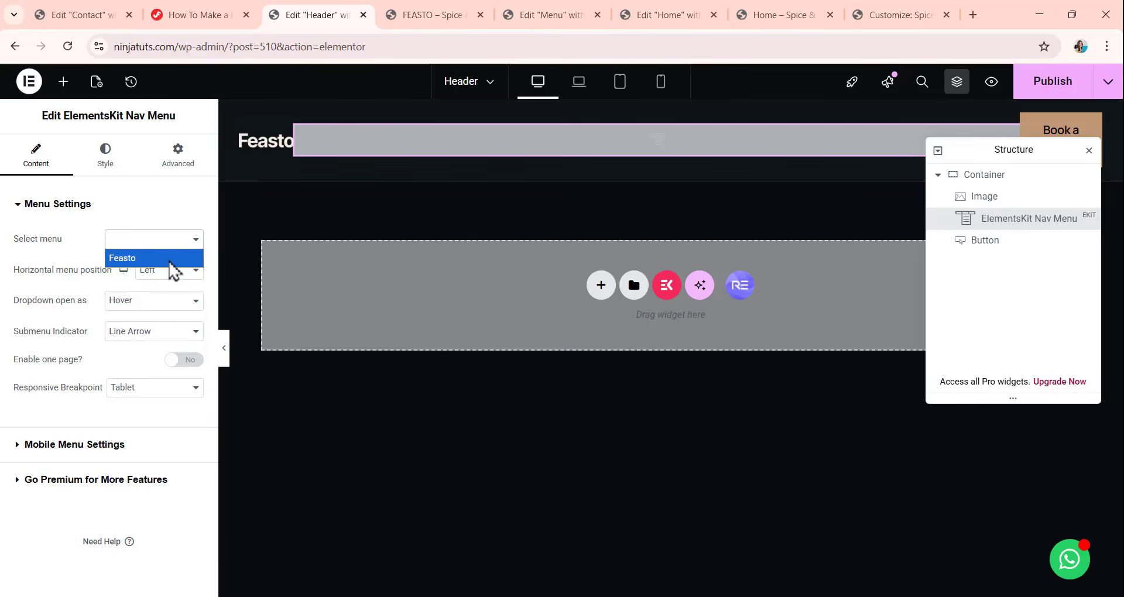
pyautogui.click(152, 258)
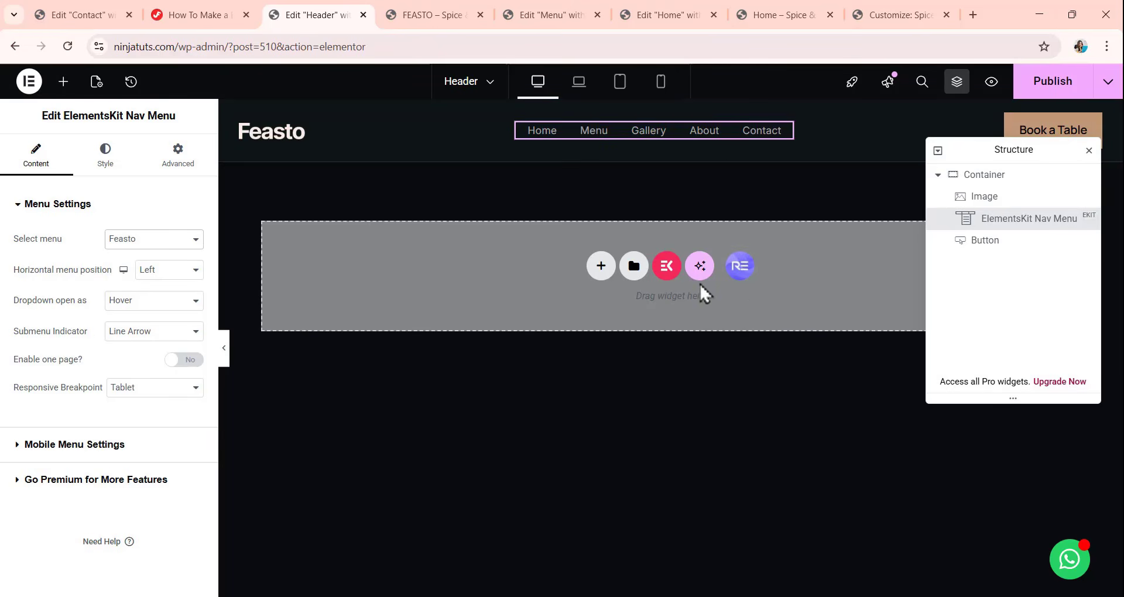
pyautogui.click(1044, 88)
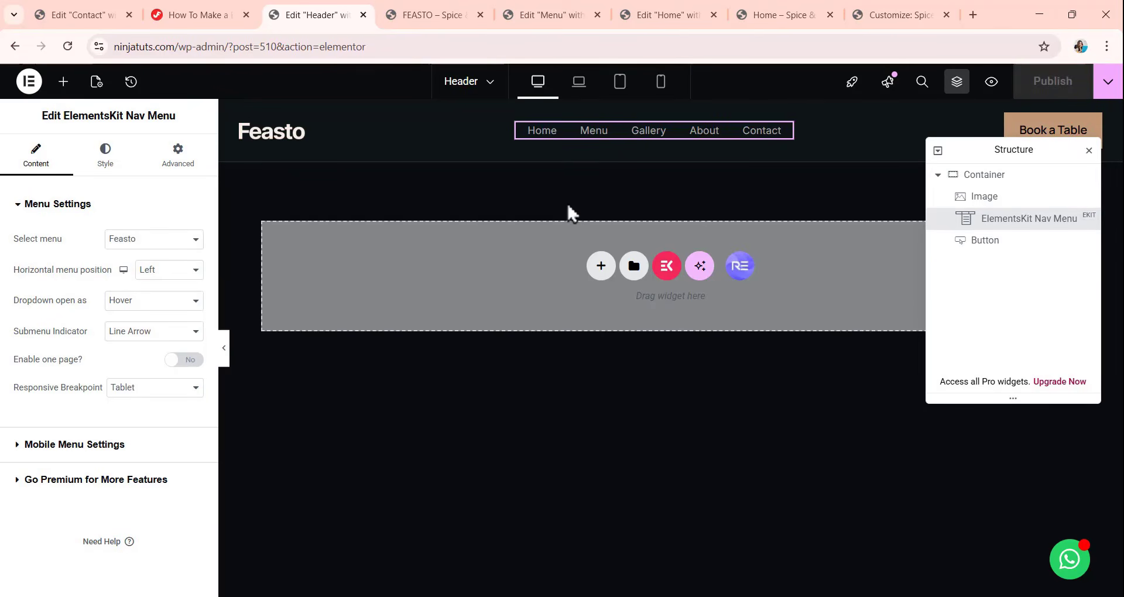
# Set the Home page's layout to Elementor Full Width, save the page and check the layout setting.
pyautogui.click(650, 15)
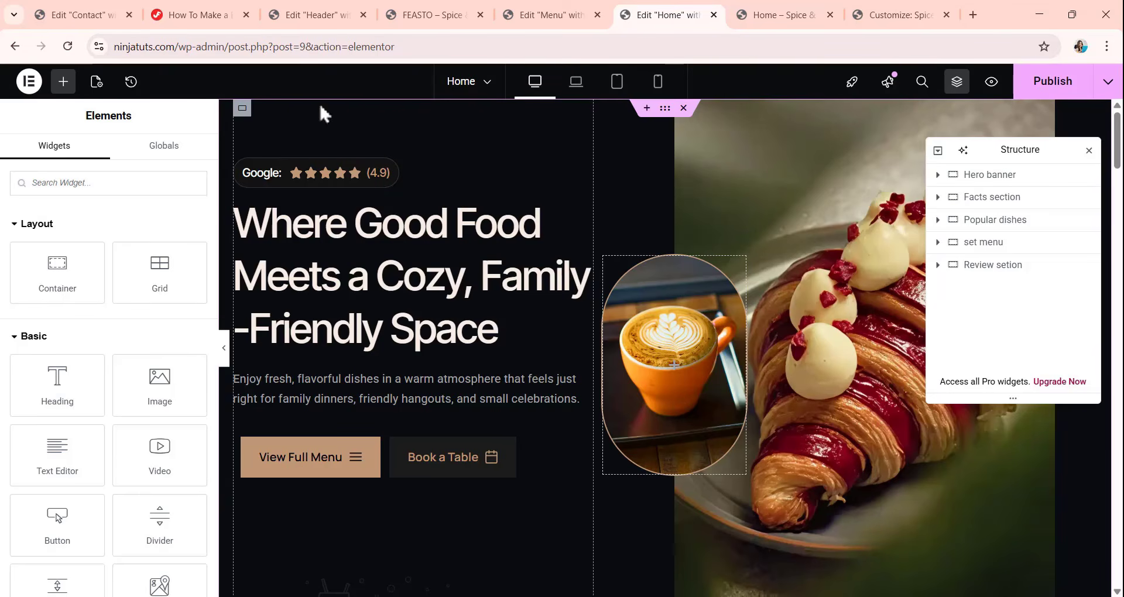
pyautogui.click(97, 81)
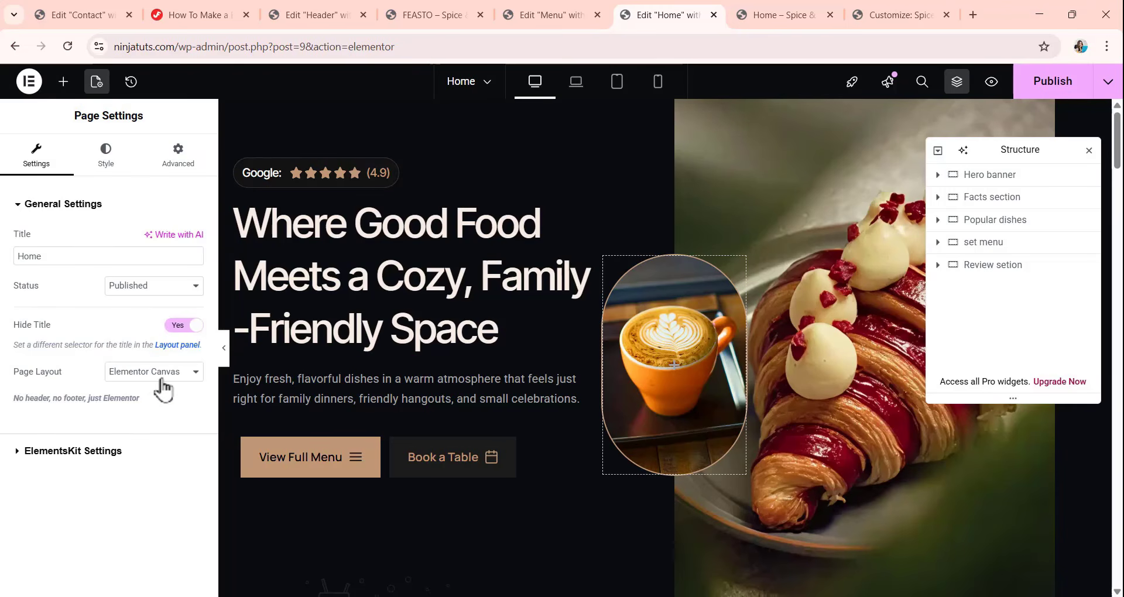
pyautogui.click(162, 382)
pyautogui.click(176, 426)
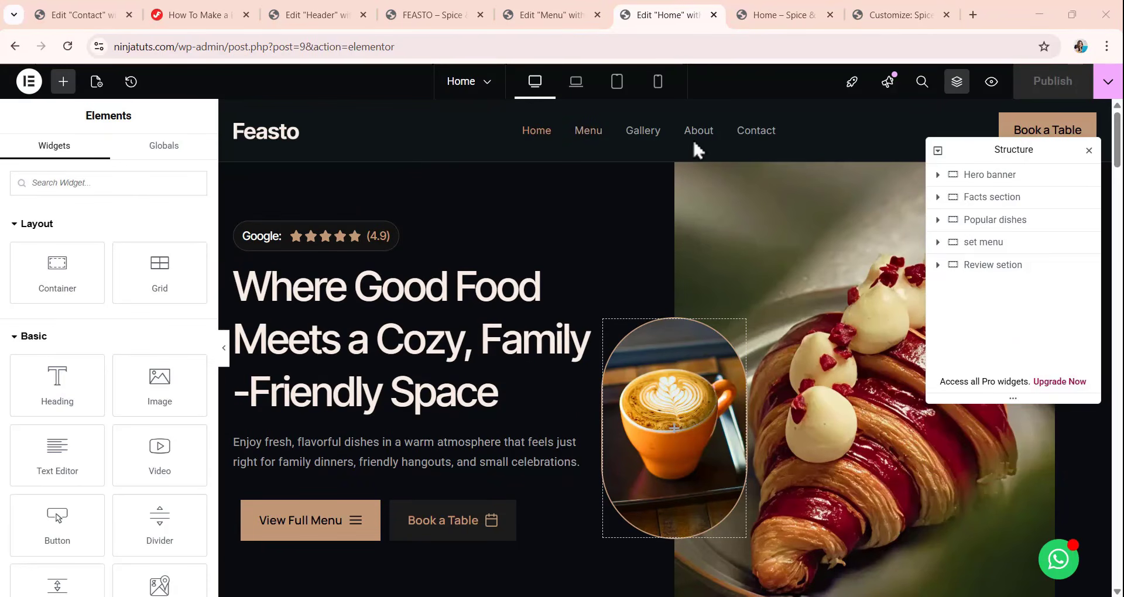
pyautogui.click(97, 82)
pyautogui.scroll(-3, 147, 466)
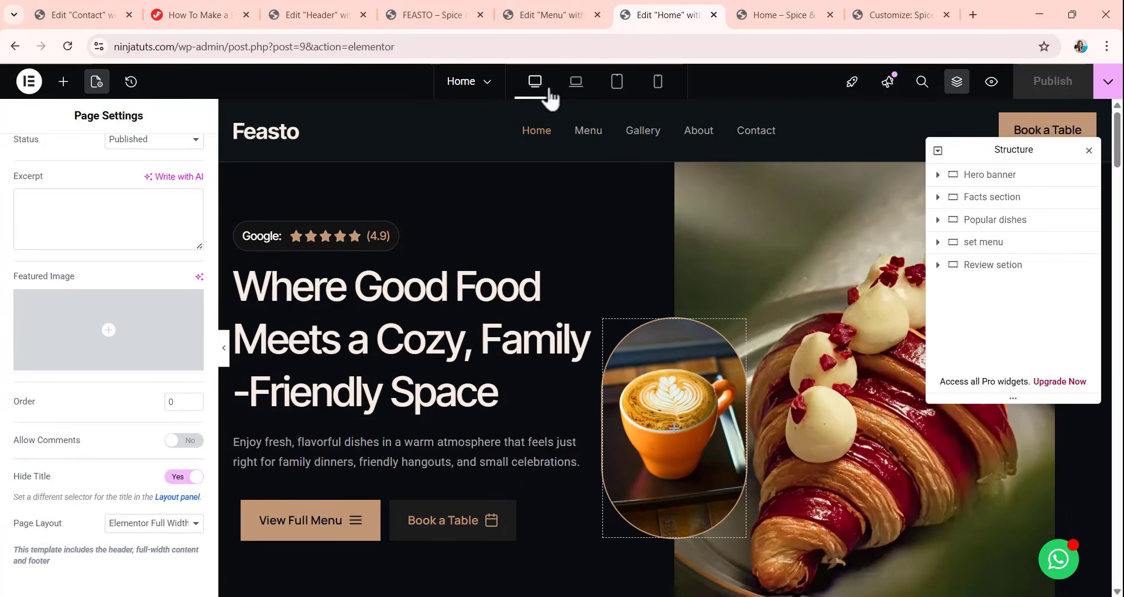
# Set the Menu page's layout to Elementor Full Width and save the page.
pyautogui.click(547, 15)
pyautogui.scroll(20, 588, 240)
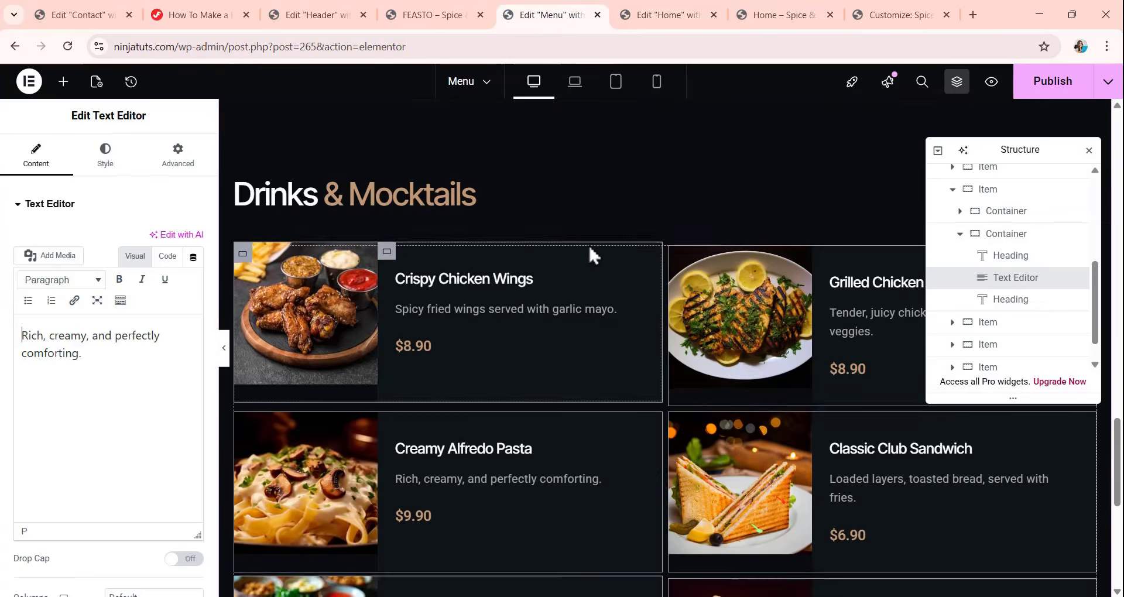
pyautogui.scroll(10, 588, 234)
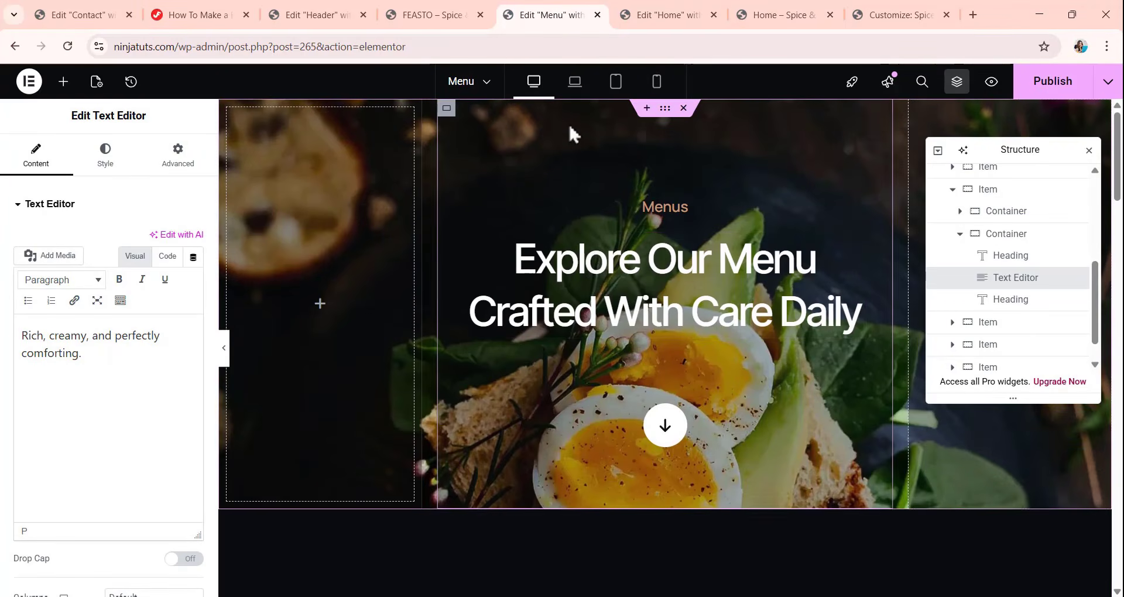
pyautogui.click(96, 82)
pyautogui.scroll(-3, 94, 387)
pyautogui.click(170, 501)
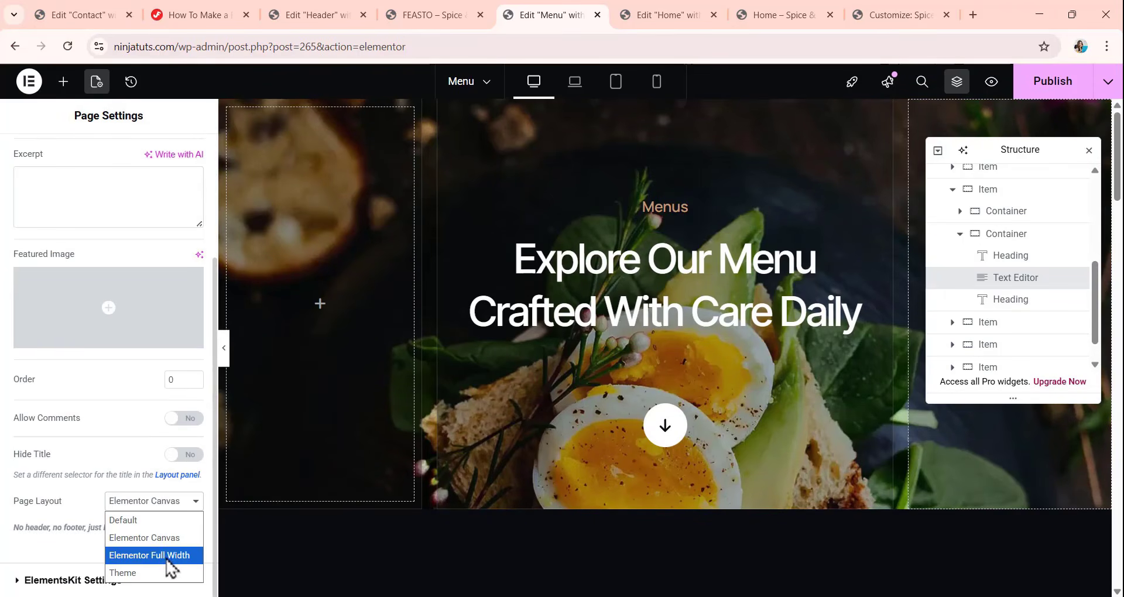
pyautogui.click(167, 556)
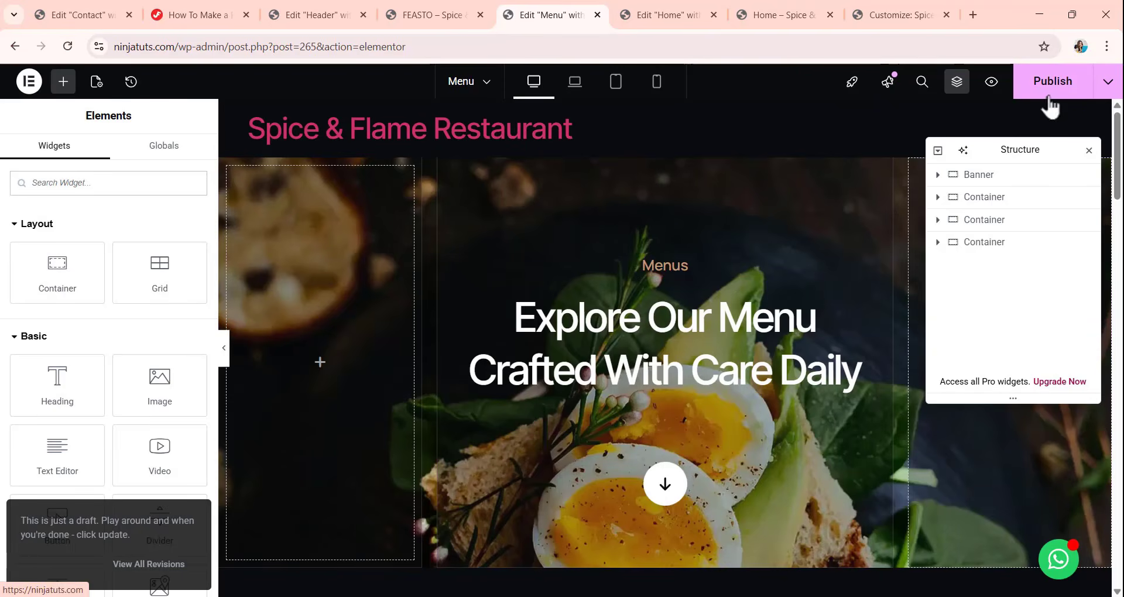
pyautogui.hotkey('ctrl', 's')
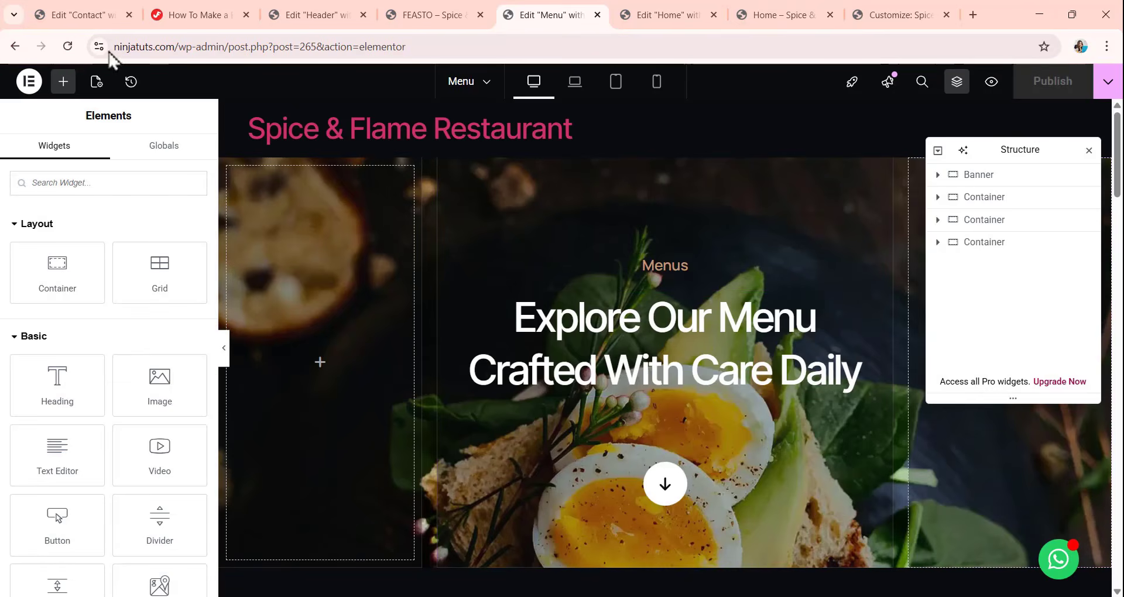
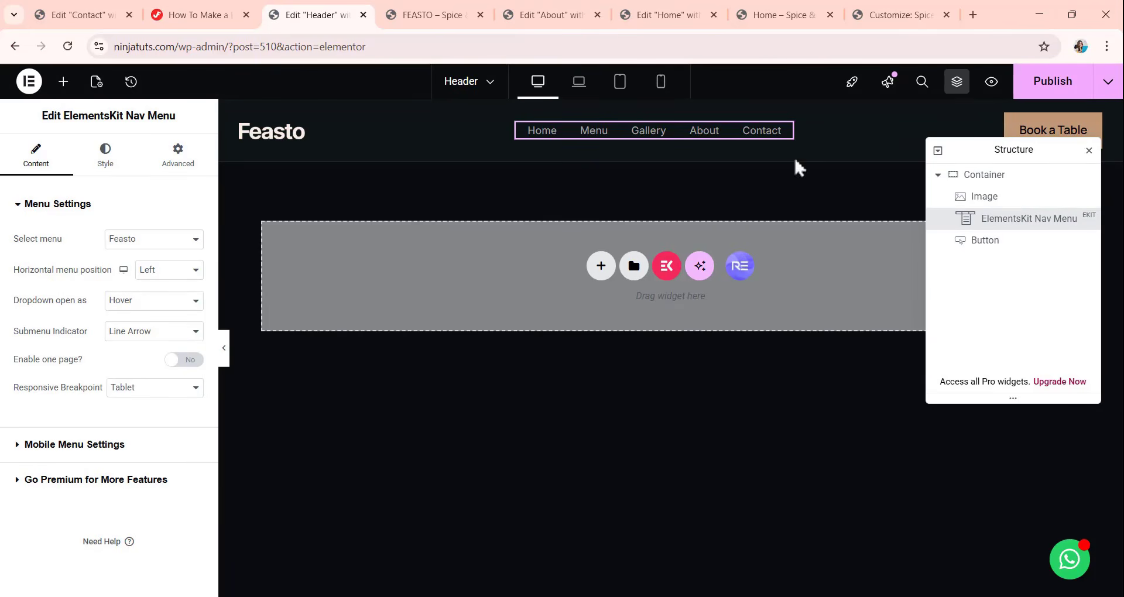
# Publish the header template and return to the ElementsKit template list filtered to footers.
pyautogui.click(1034, 89)
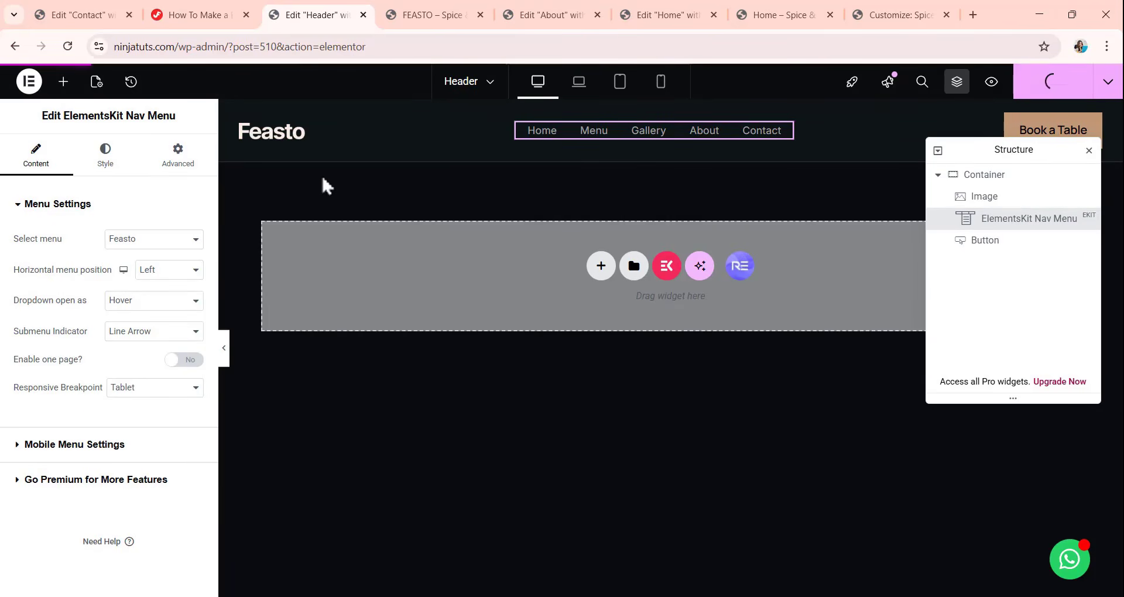
pyautogui.click(14, 47)
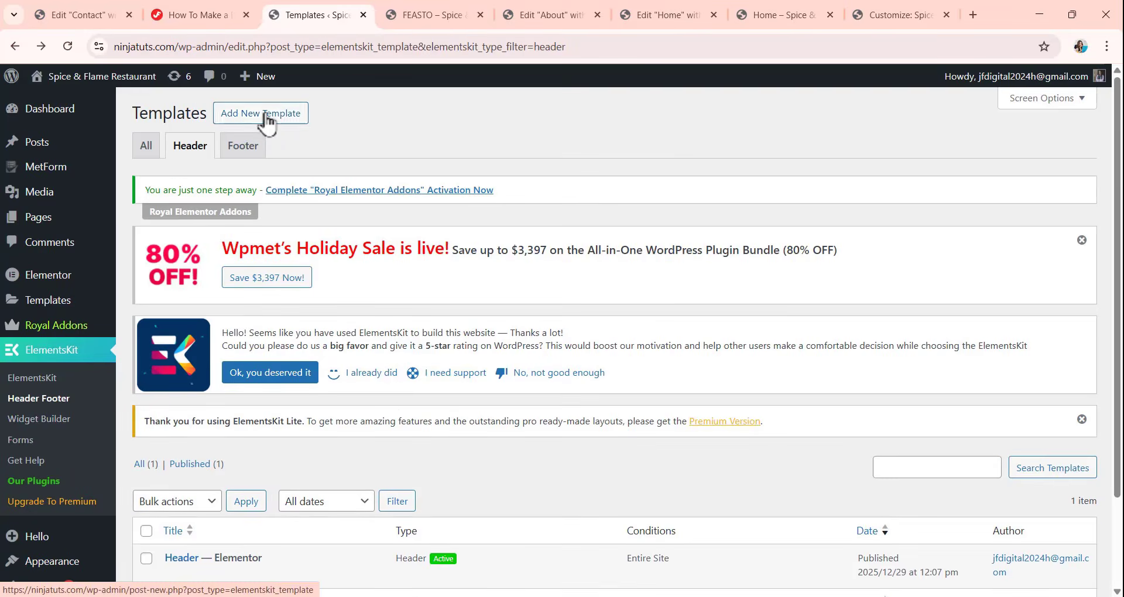
pyautogui.click(240, 154)
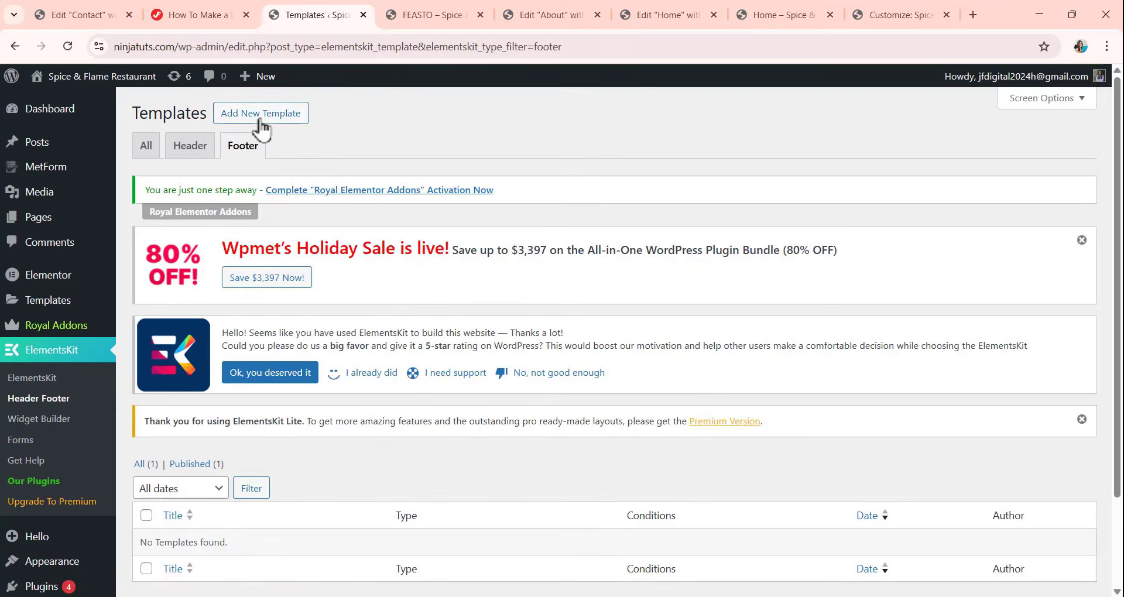
# Create an activated template titled Footer with type Footer for the Entire Site, and open its content for editing.
pyautogui.click(260, 115)
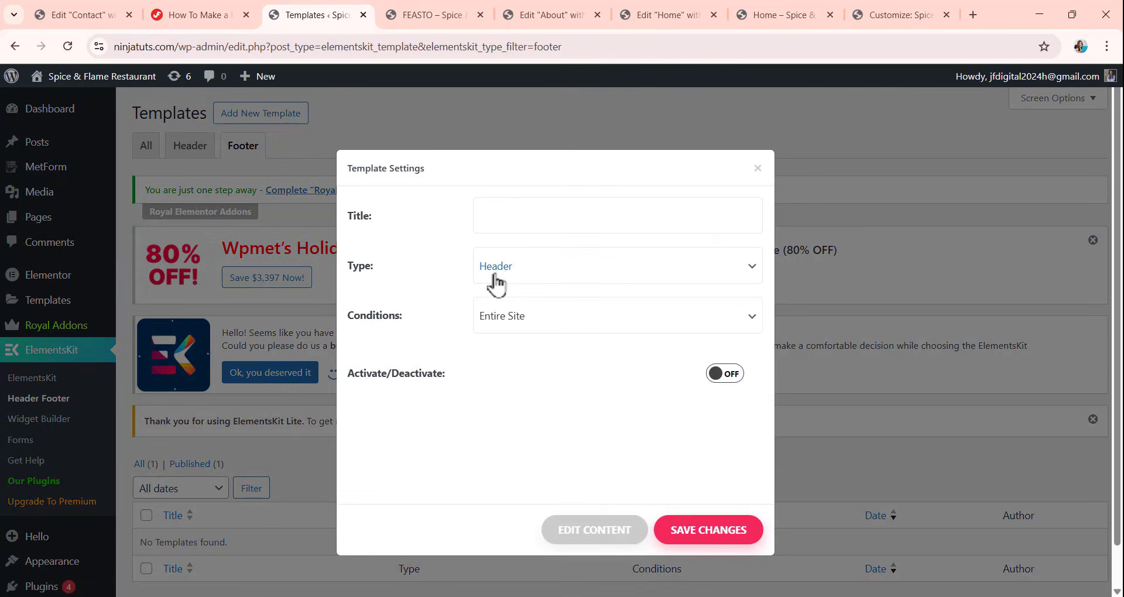
pyautogui.click(495, 277)
pyautogui.click(506, 316)
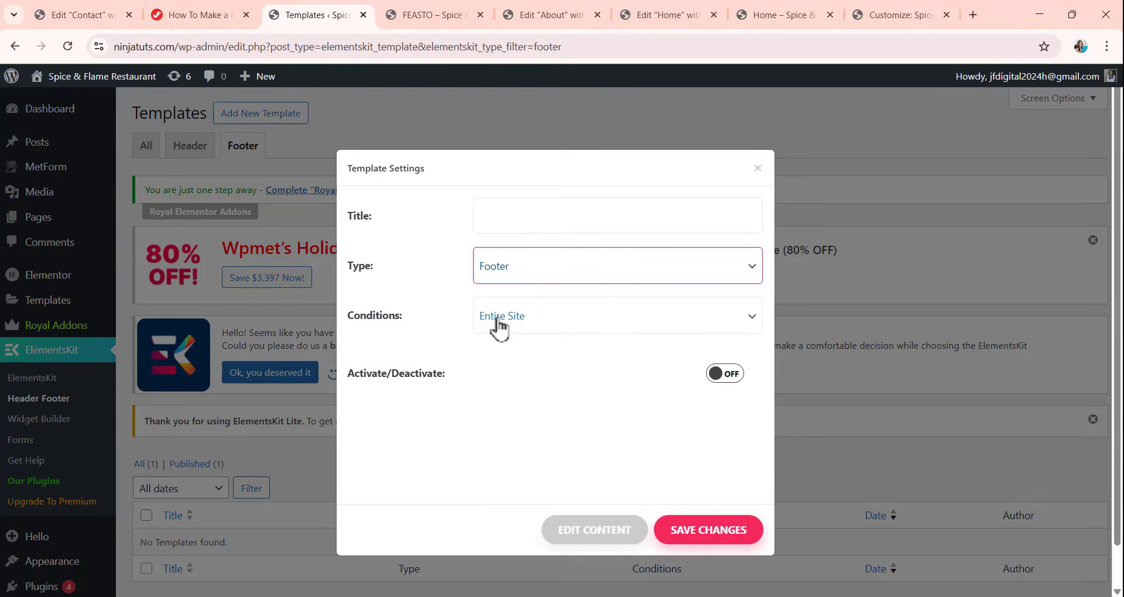
pyautogui.click(715, 378)
pyautogui.click(511, 220)
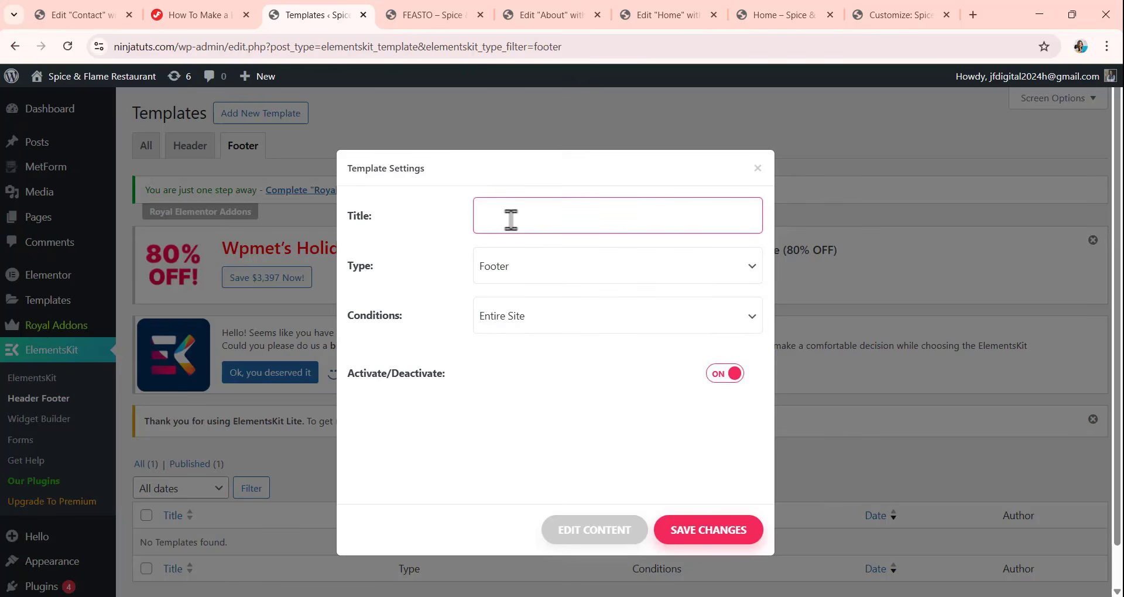
pyautogui.write('Footer')
pyautogui.click(737, 530)
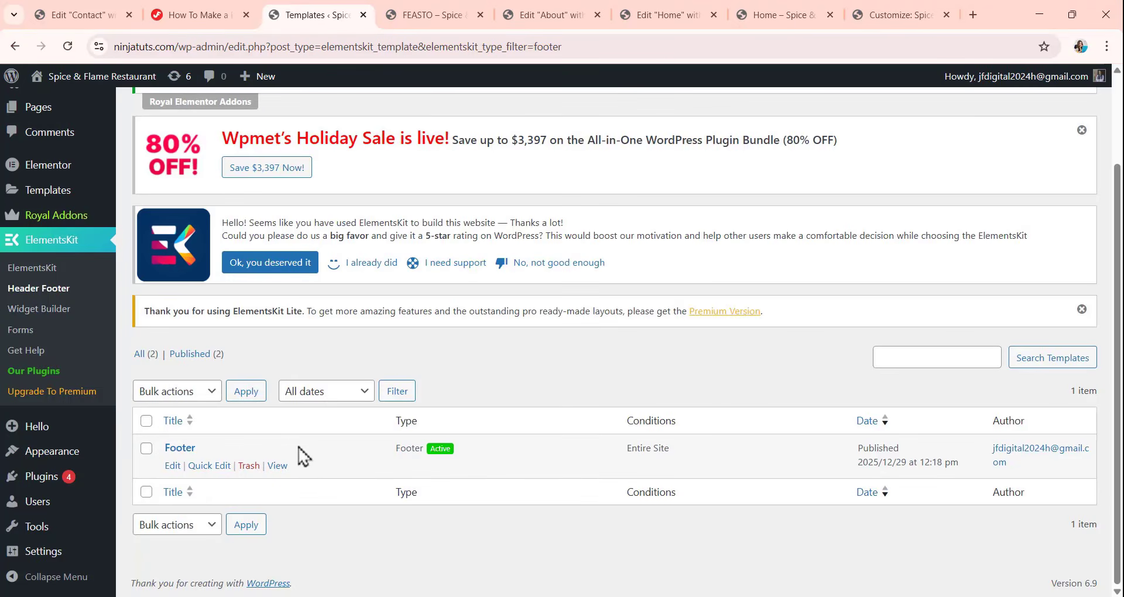
pyautogui.click(173, 467)
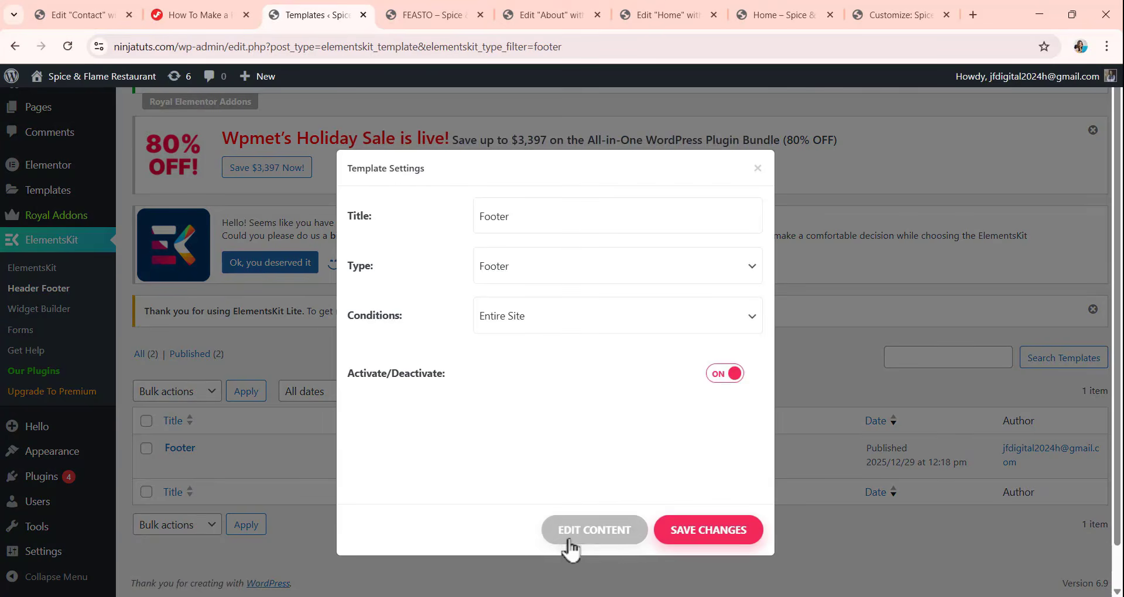
pyautogui.click(583, 538)
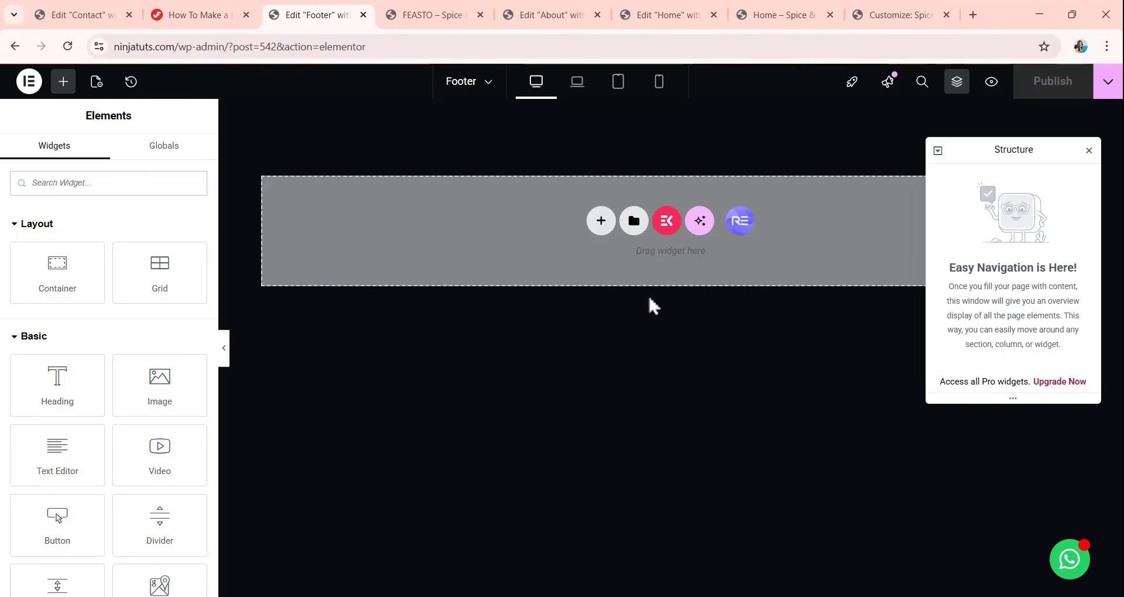
# Import feasto-footer.json into the site template library and insert the Feasto— Footer template into the page.
pyautogui.click(640, 233)
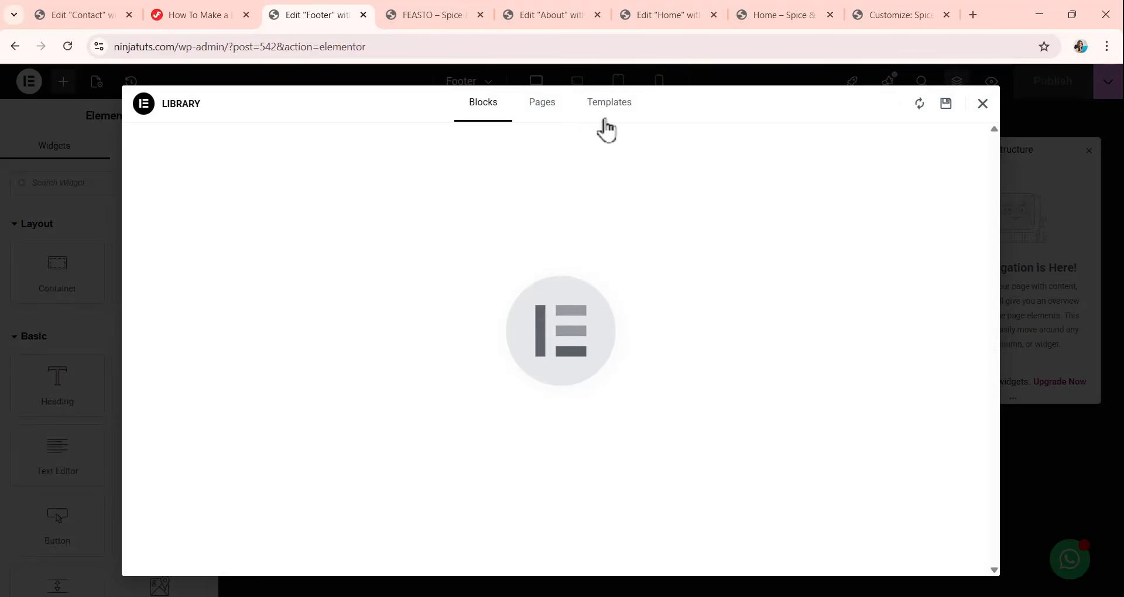
pyautogui.click(604, 120)
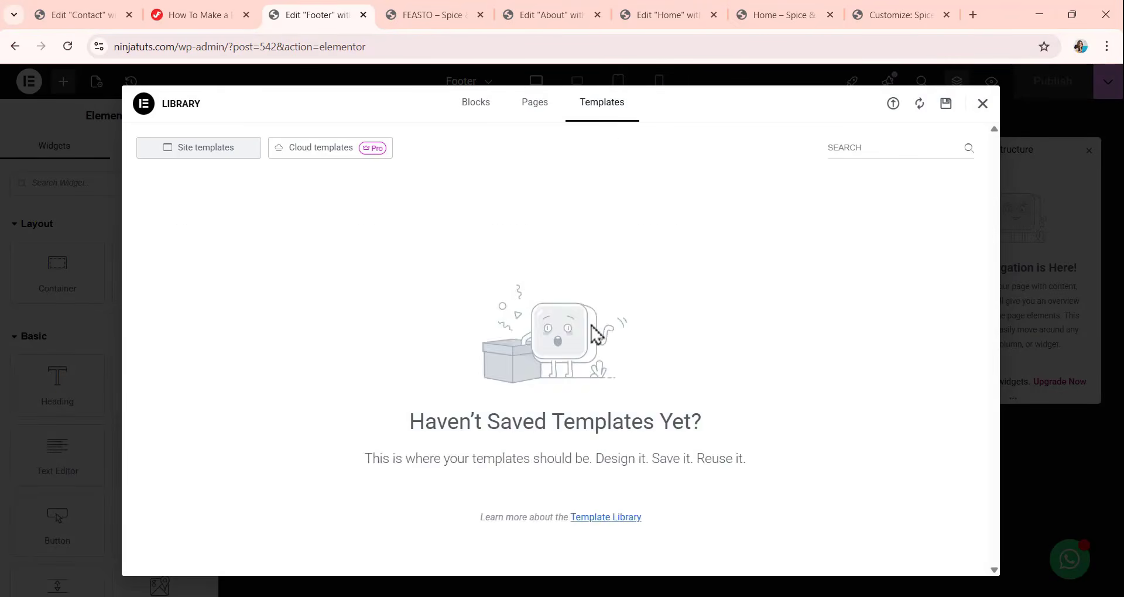
pyautogui.click(894, 104)
pyautogui.click(553, 401)
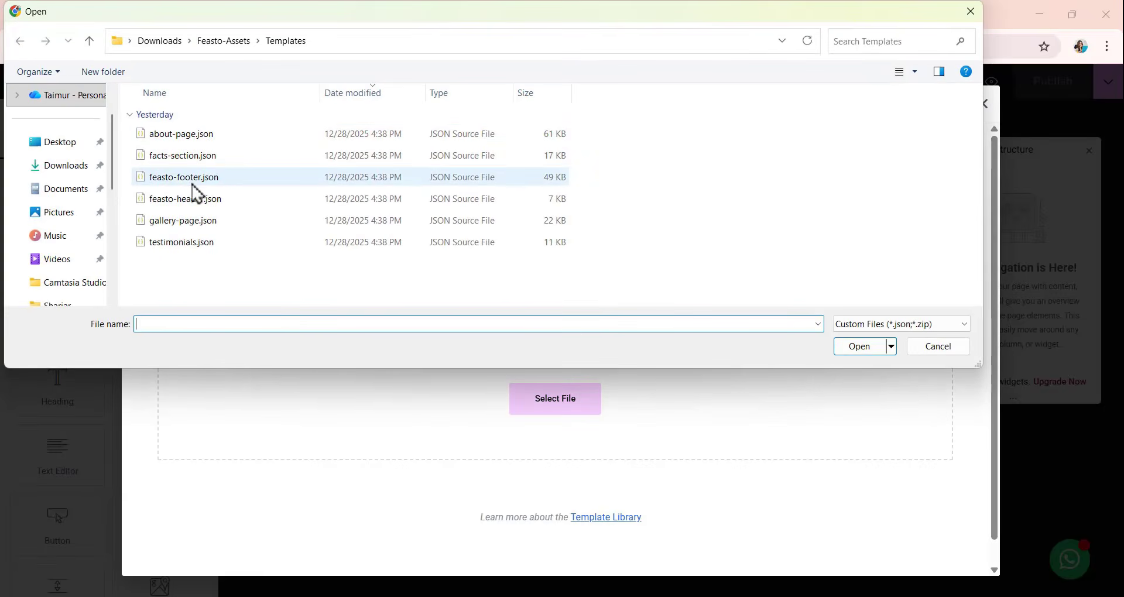
pyautogui.click(241, 180)
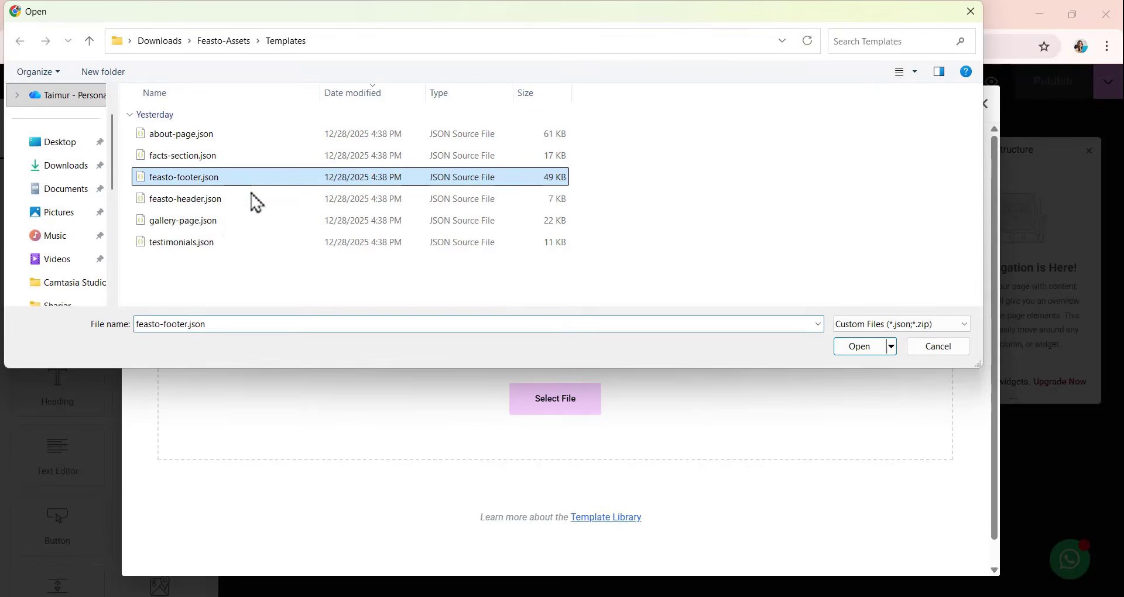
pyautogui.click(860, 347)
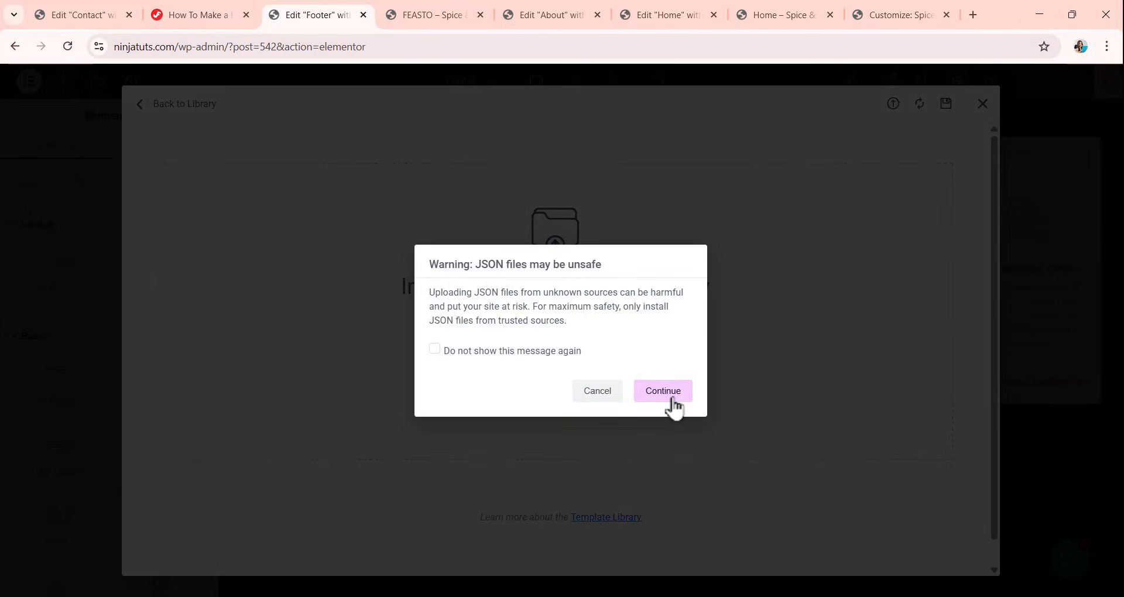
pyautogui.click(666, 391)
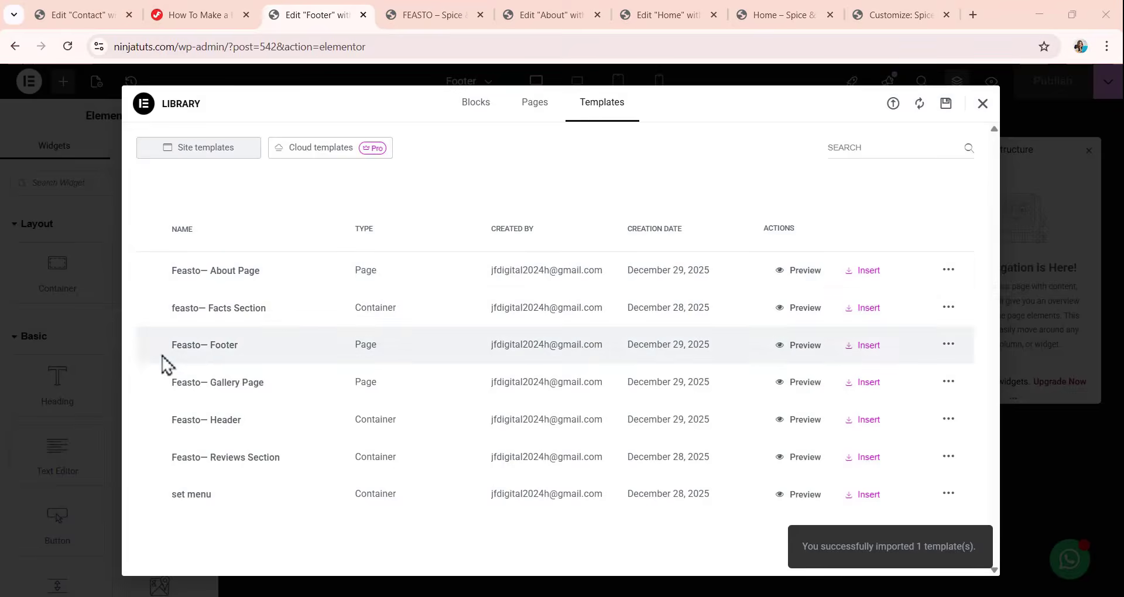
pyautogui.click(864, 358)
pyautogui.click(671, 368)
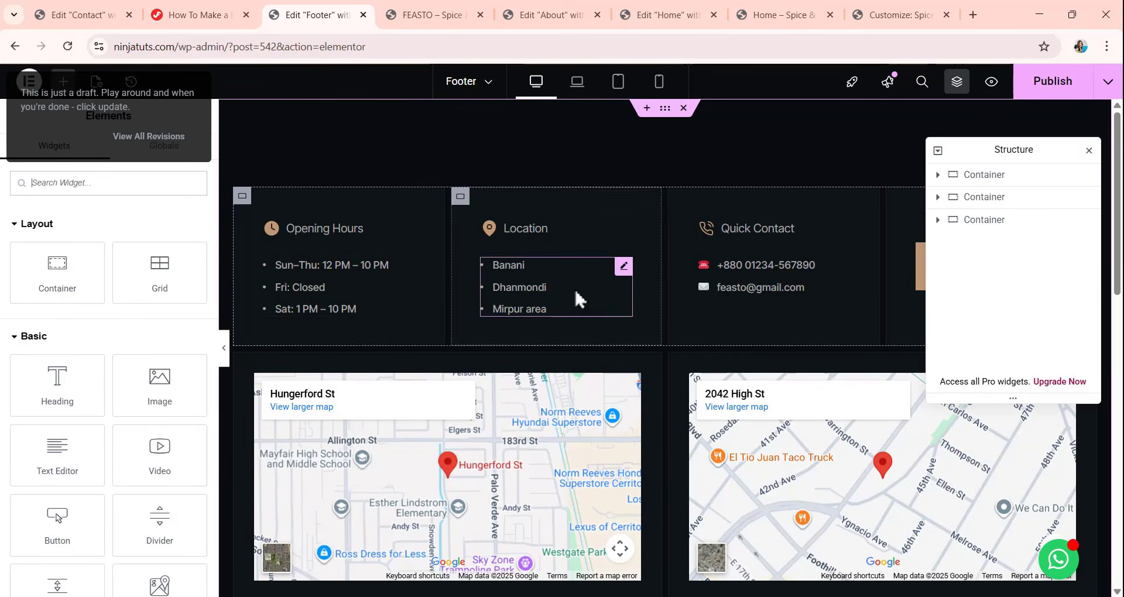
# Add a Google Maps widget between the two footer map columns and delete it again.
pyautogui.scroll(-5, 571, 332)
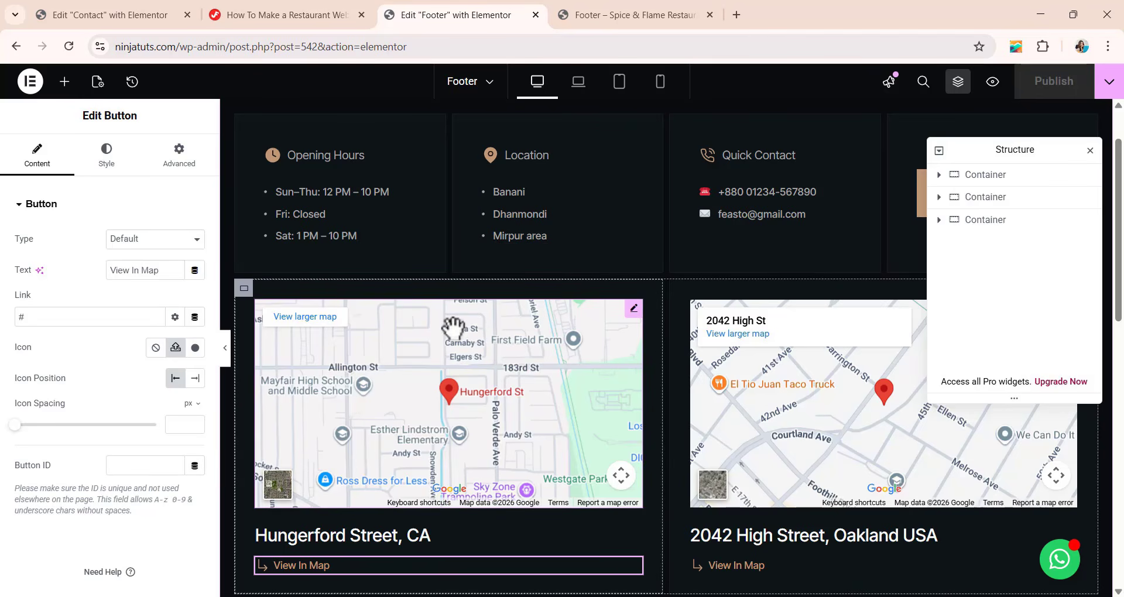
pyautogui.scroll(-1, 445, 310)
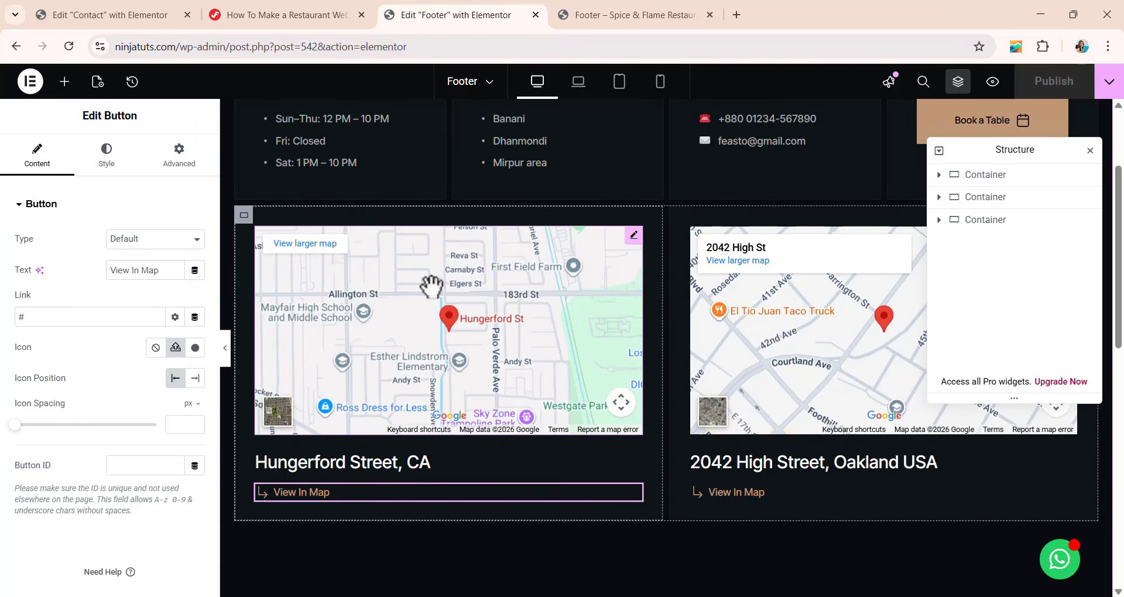
pyautogui.click(65, 82)
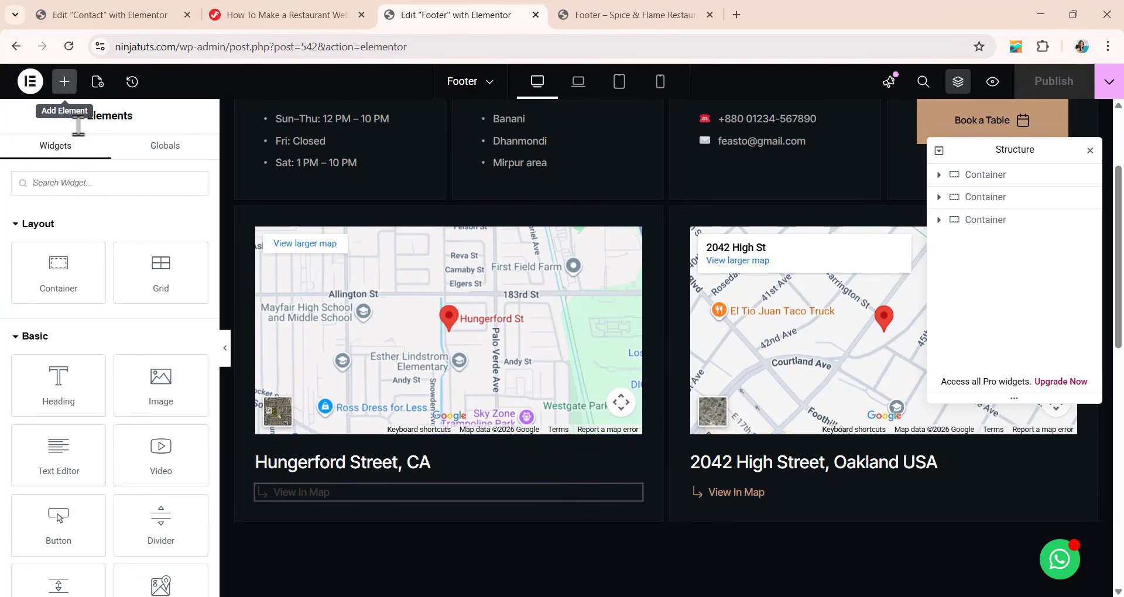
pyautogui.write('goo')
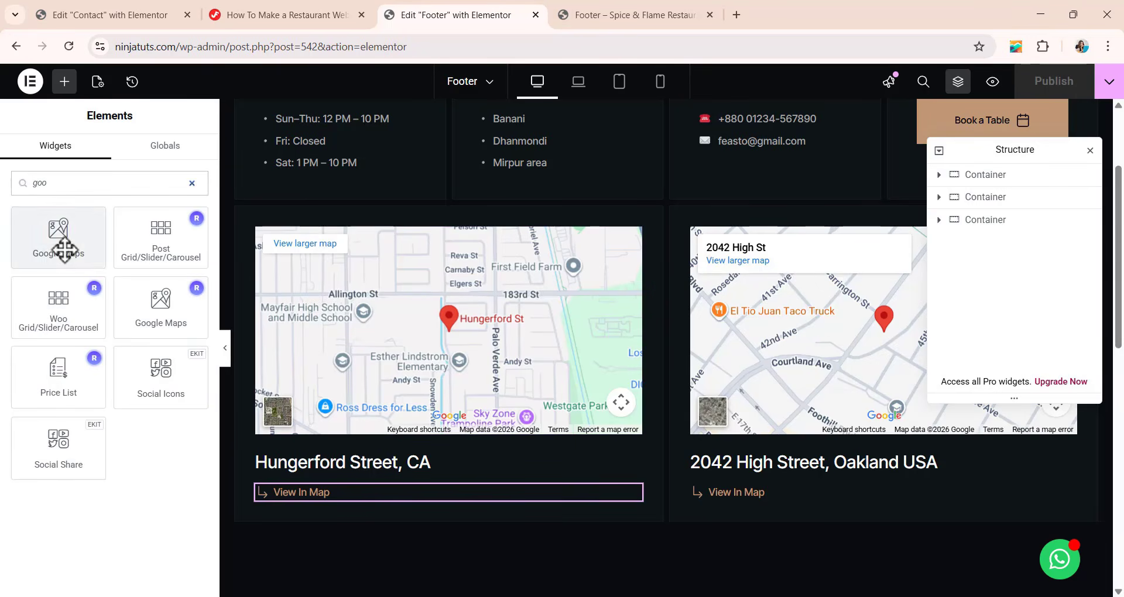
pyautogui.moveTo(64, 249); pyautogui.dragTo(580, 515)
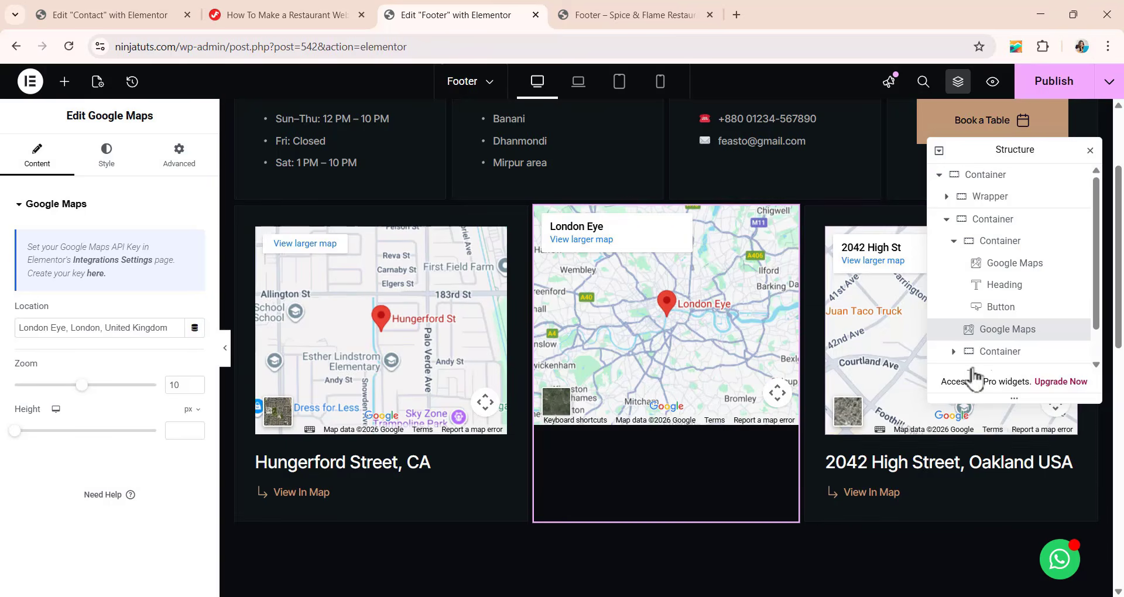
pyautogui.rightClick(1002, 330)
pyautogui.click(966, 580)
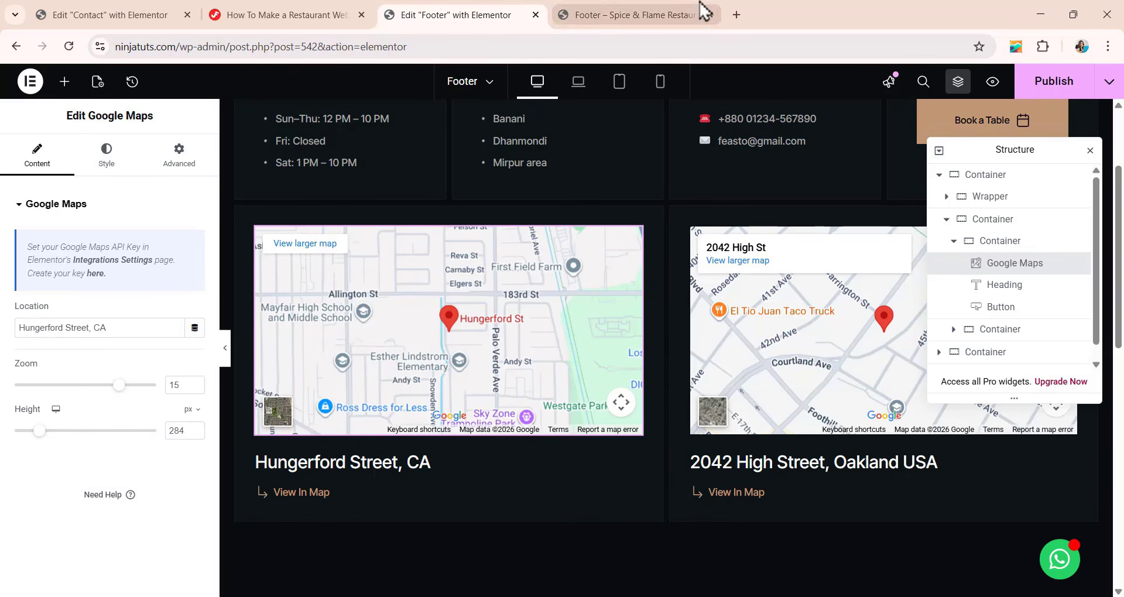
# Search Google for california in a new tab and show the result in Google Maps.
pyautogui.click(737, 18)
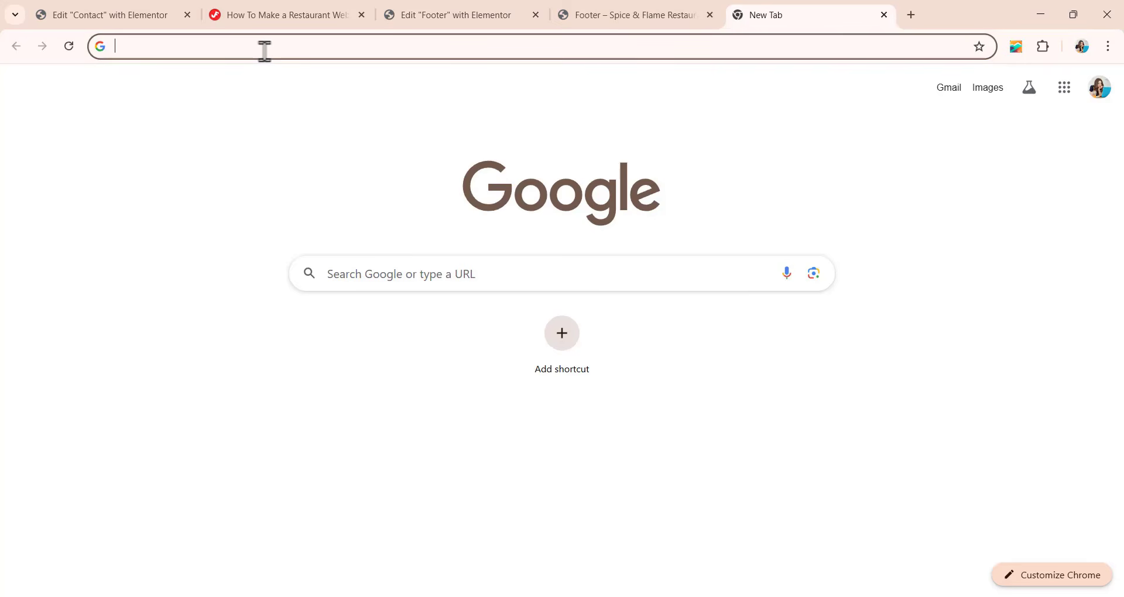
pyautogui.write('cali')
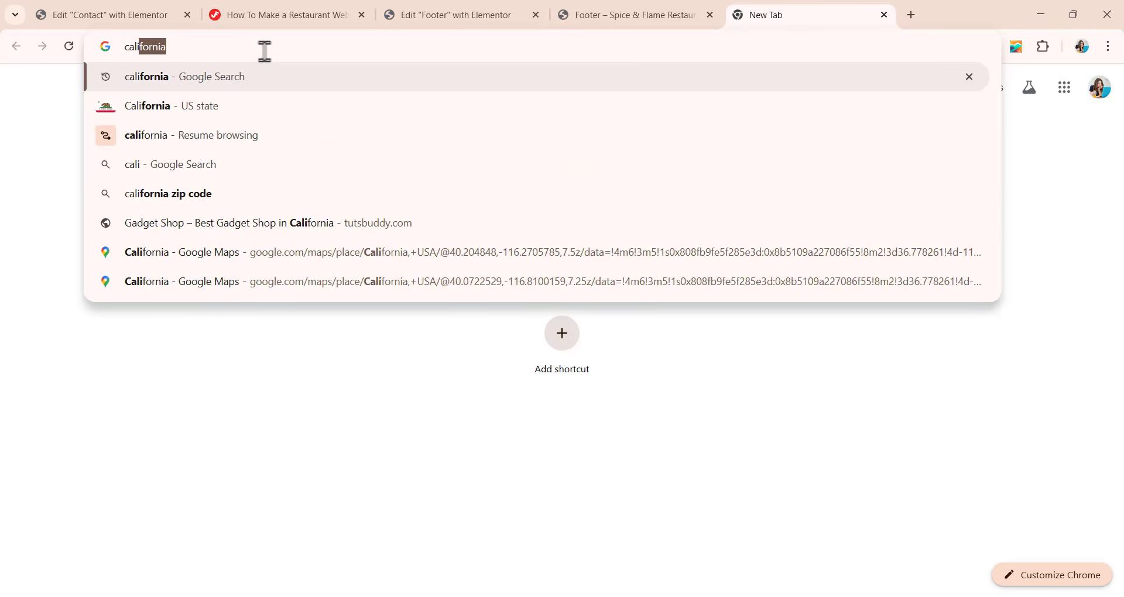
pyautogui.write('fornia')
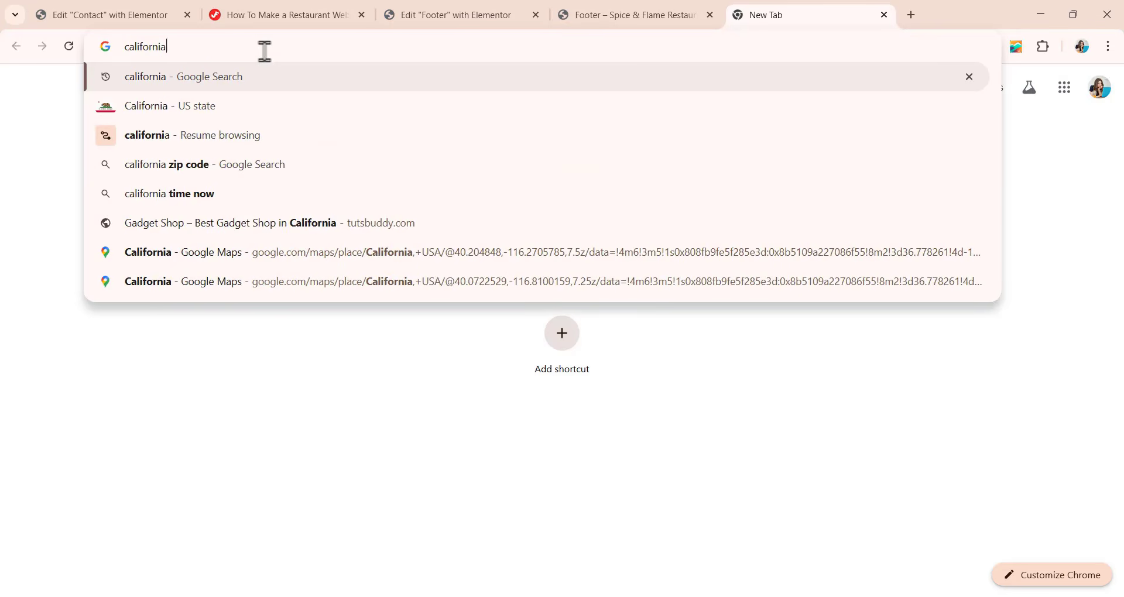
pyautogui.press('Return')
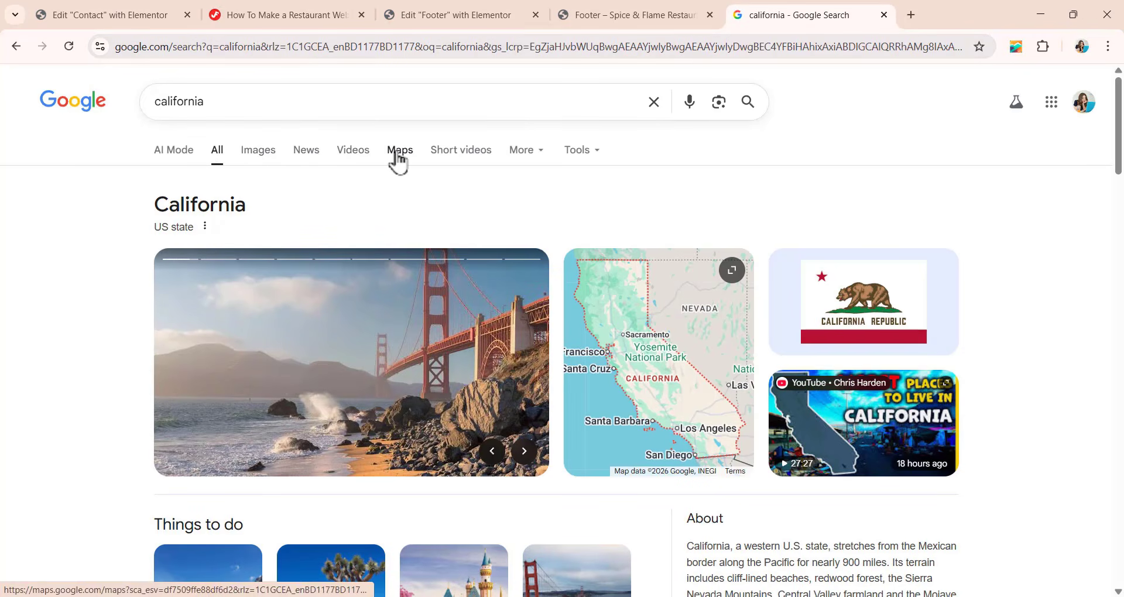
pyautogui.click(395, 157)
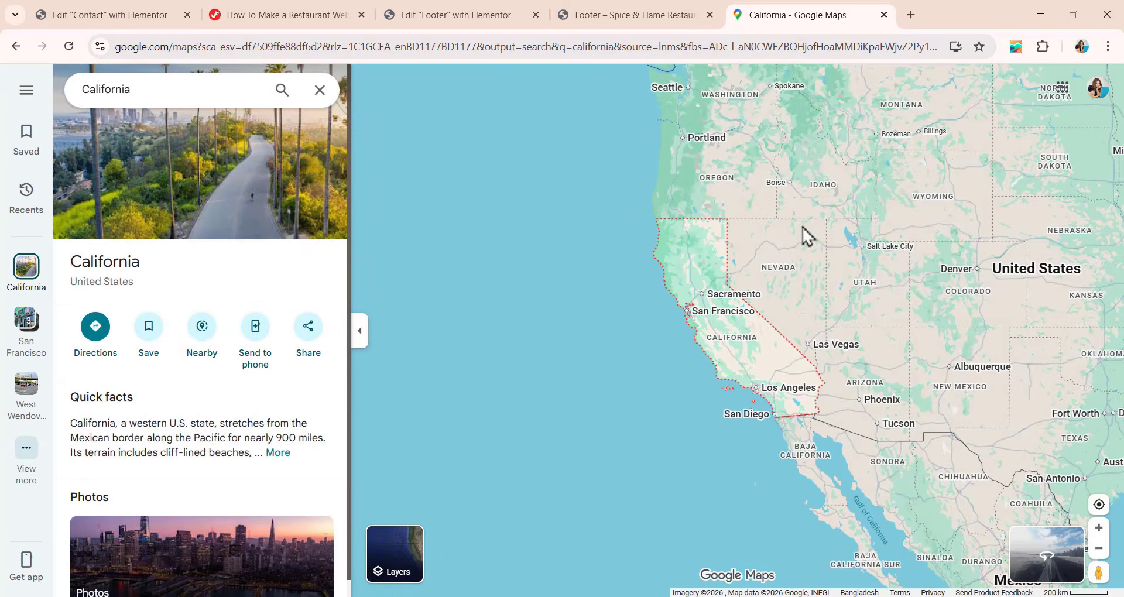
# Open the Wild Horse place on the map and copy its name and address text.
pyautogui.scroll(7, 797, 230)
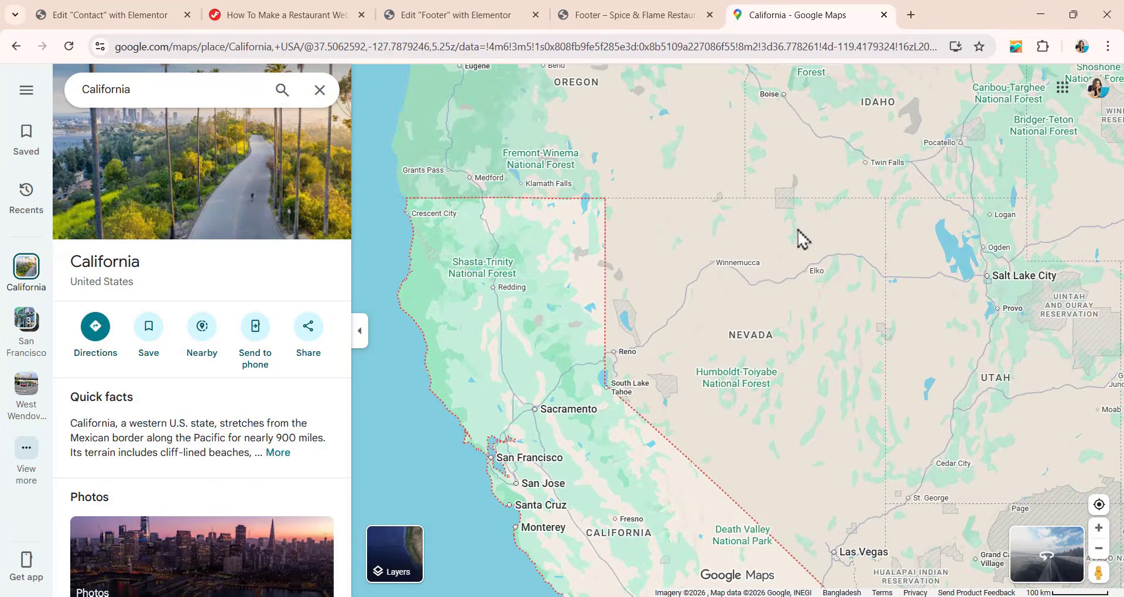
pyautogui.scroll(4, 797, 229)
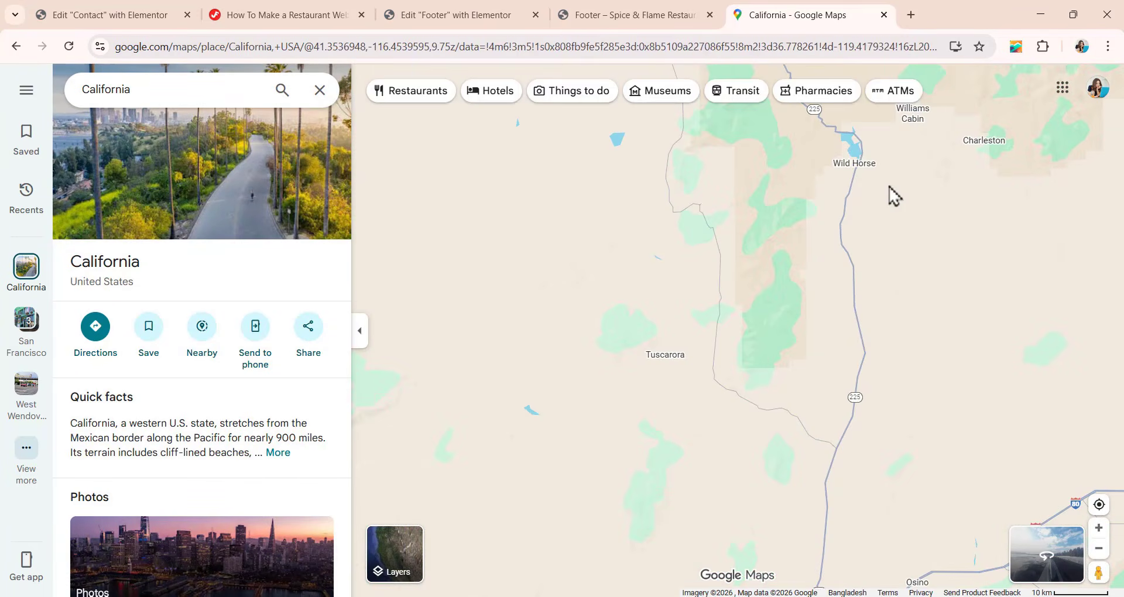
pyautogui.click(853, 170)
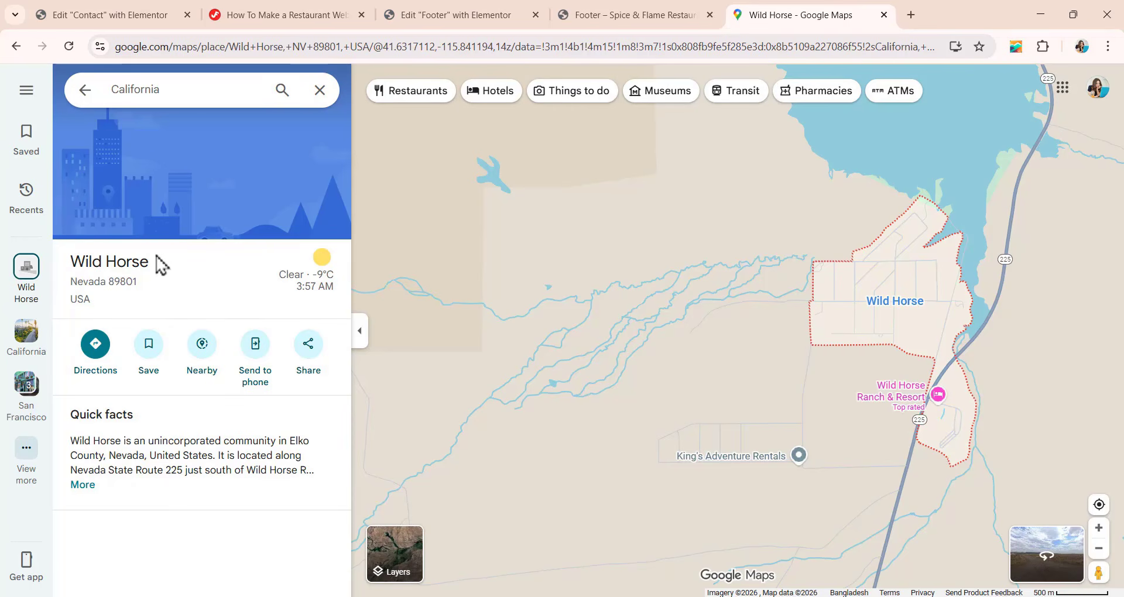
pyautogui.moveTo(70, 263); pyautogui.dragTo(153, 315)
pyautogui.hotkey('ctrl', 'c')
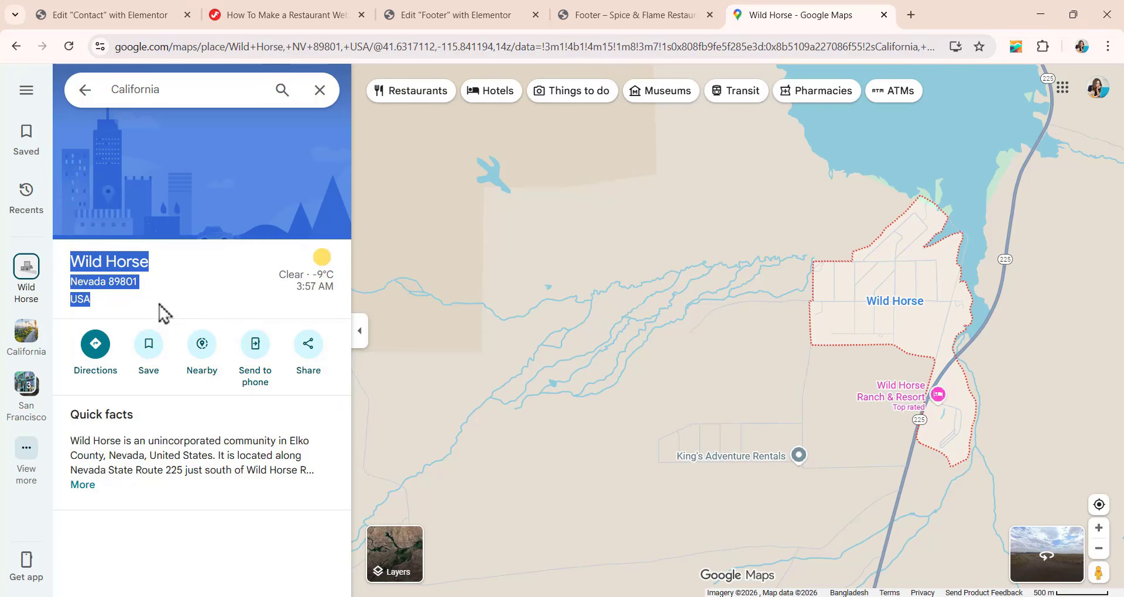
# Back in the footer editor, set the first map's location to Wild Horse Nevada 89801 USA.
pyautogui.click(472, 16)
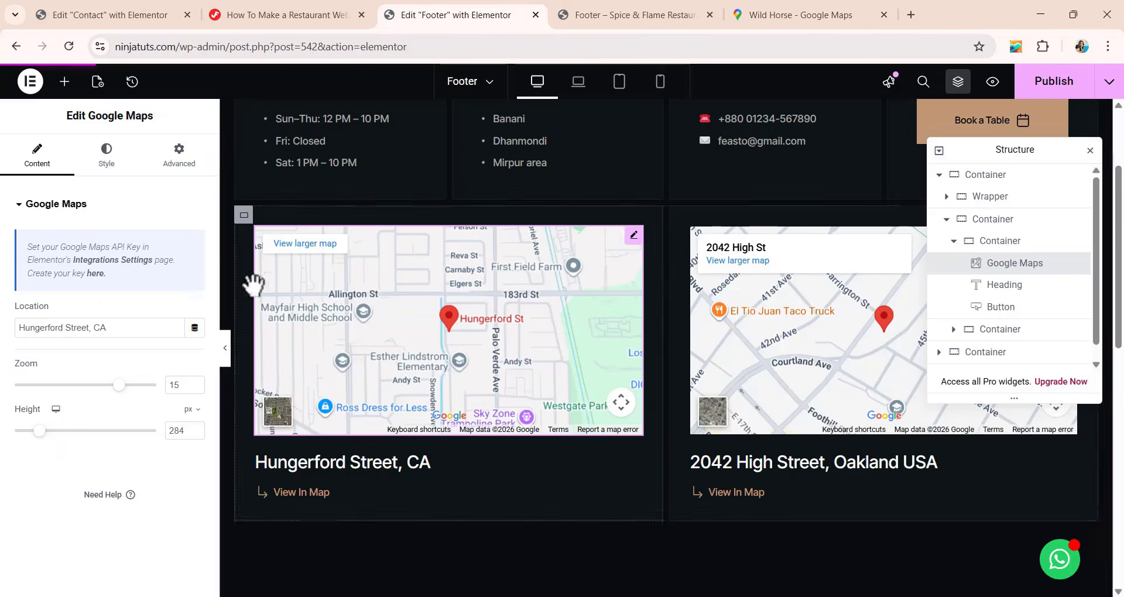
pyautogui.moveTo(115, 326); pyautogui.dragTo(7, 346)
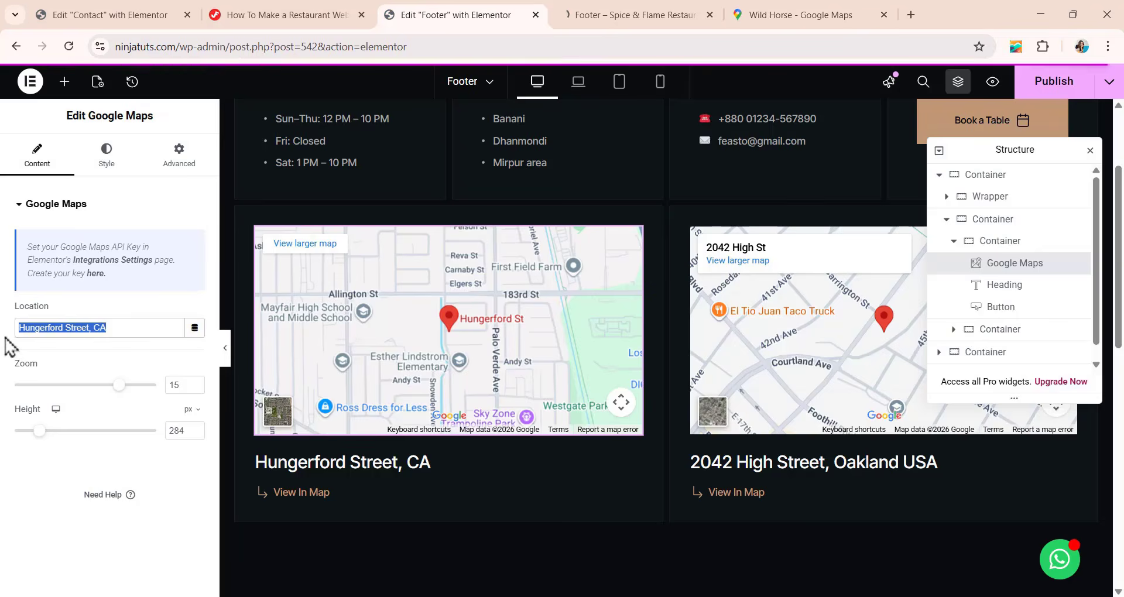
pyautogui.hotkey('ctrl', 'v')
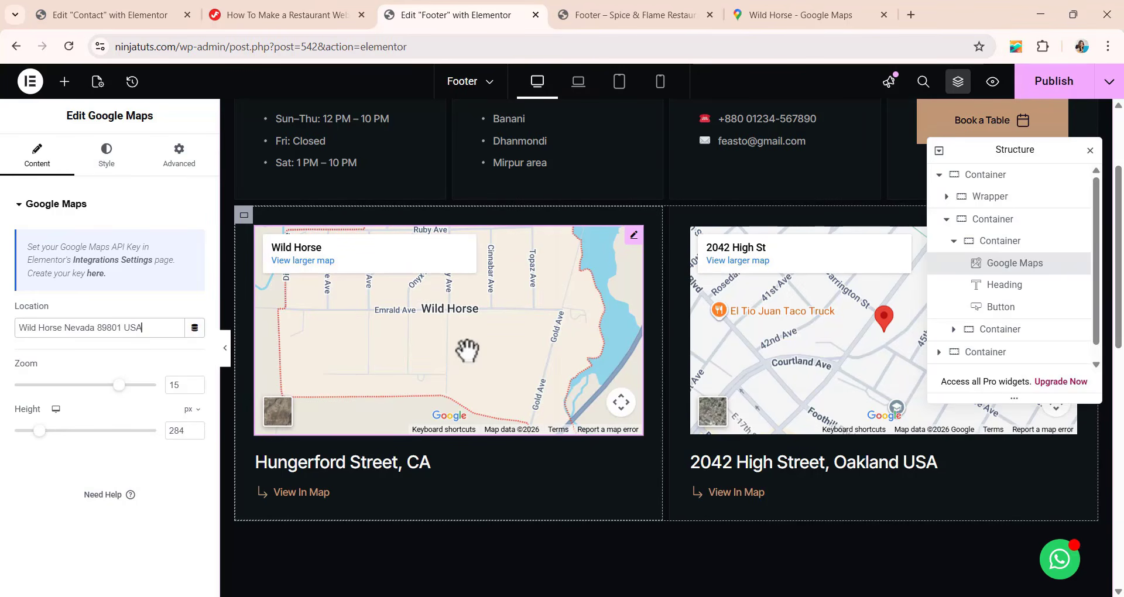
# Open the Hungerford Street, CA heading under the first map and select its title text.
pyautogui.click(347, 463)
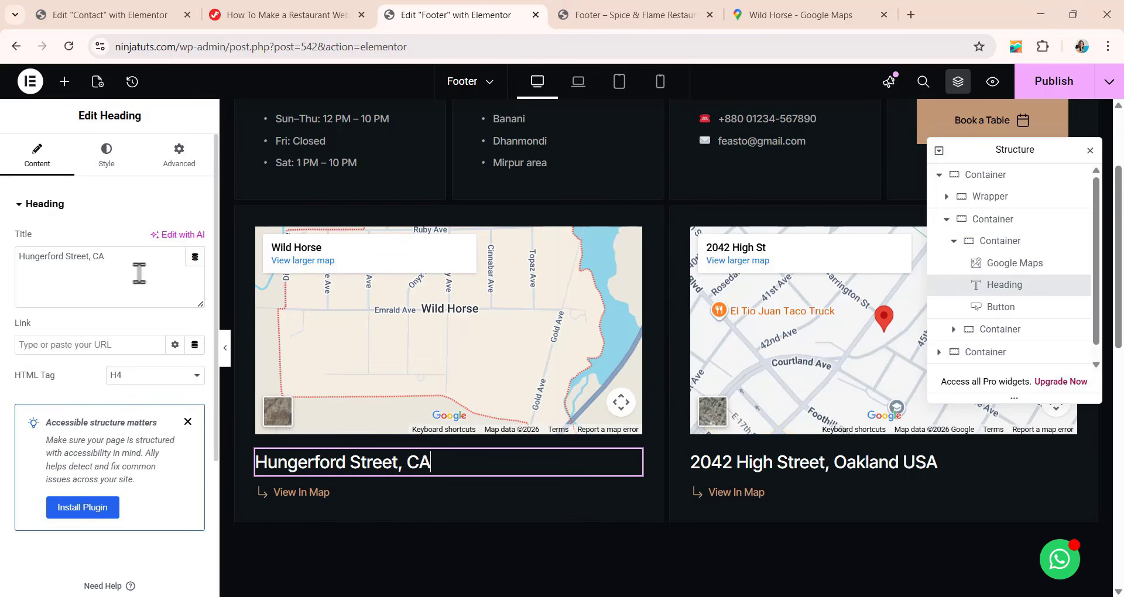
pyautogui.moveTo(139, 272); pyautogui.dragTo(1, 277)
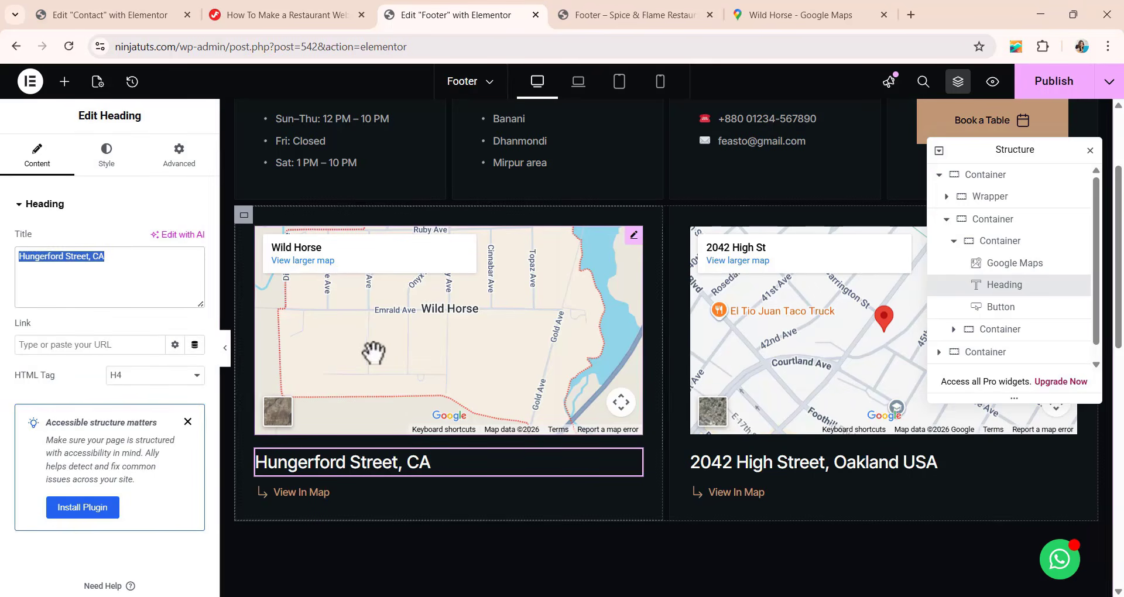
pyautogui.scroll(-1, 375, 354)
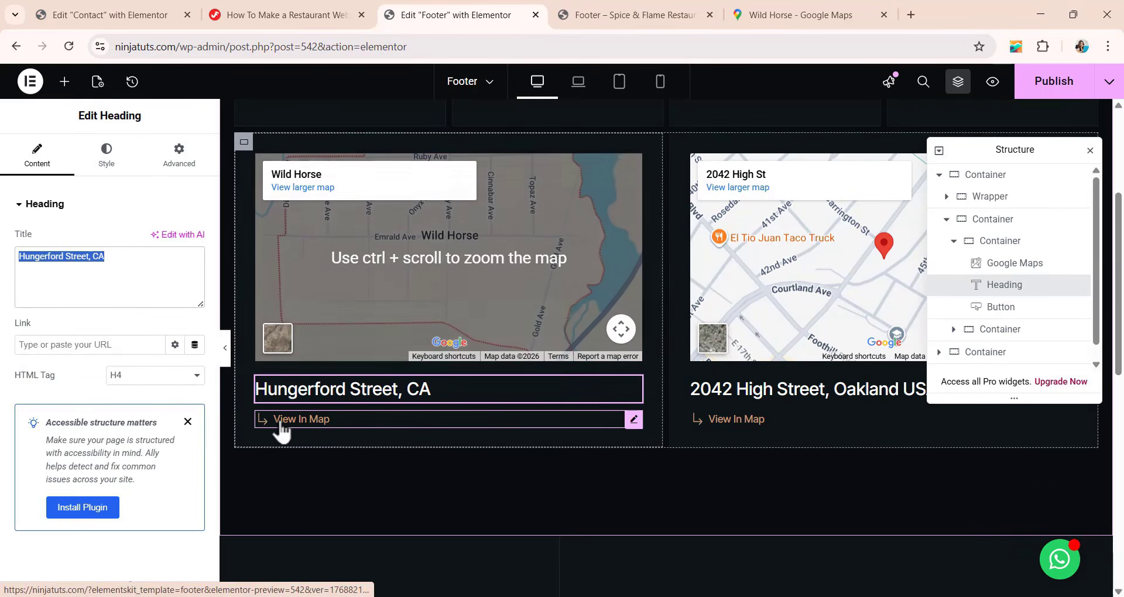
# Link the View In Map button under the first map to Wild Horse's share link copied from Google Maps.
pyautogui.click(321, 422)
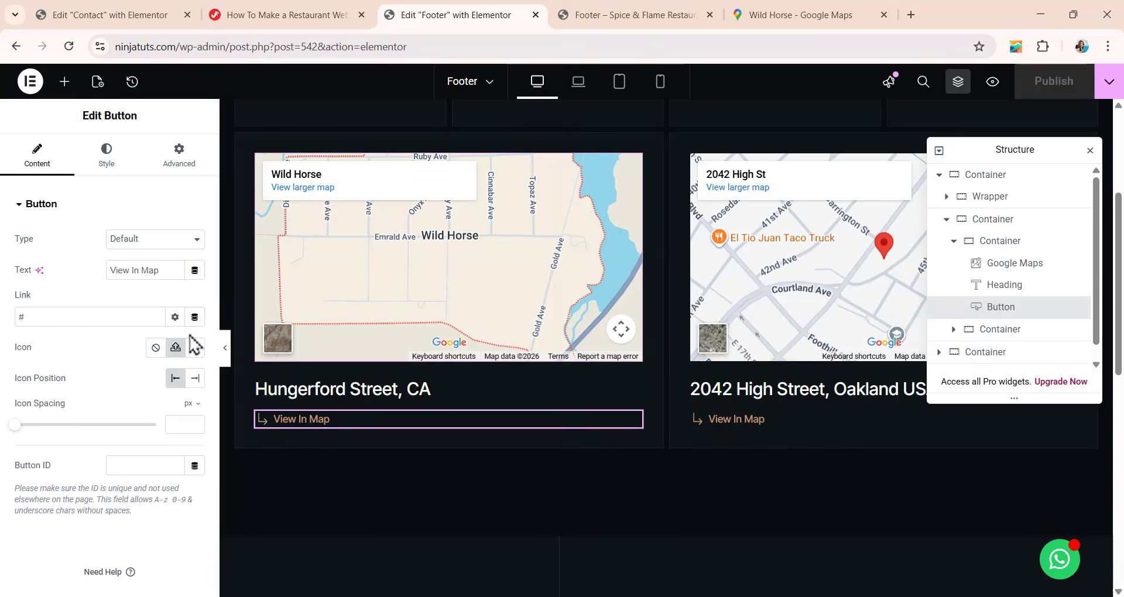
pyautogui.click(816, 15)
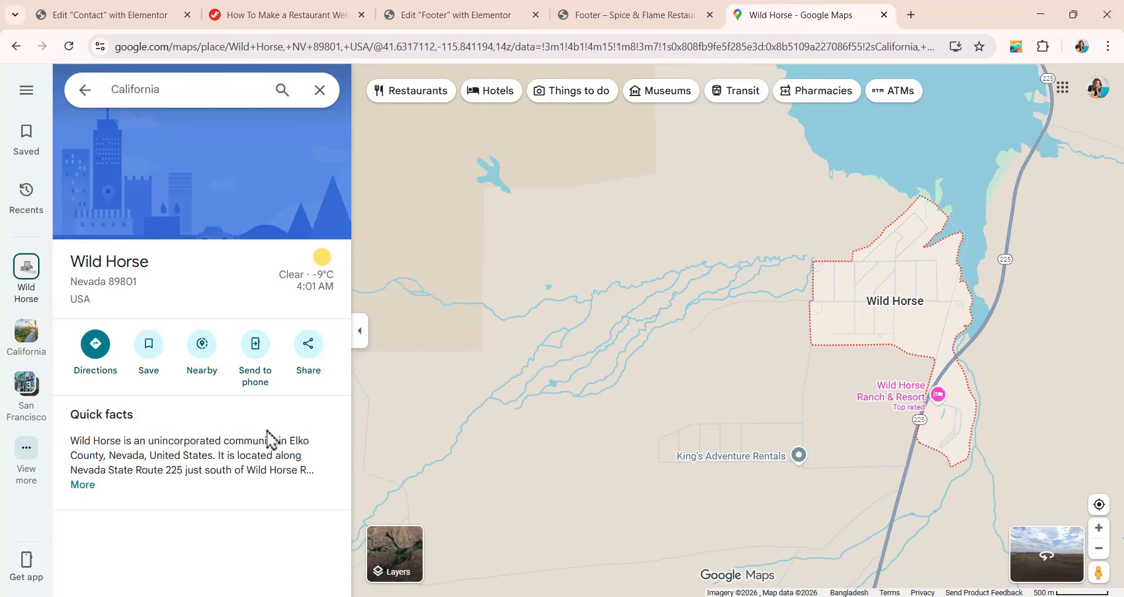
pyautogui.click(306, 357)
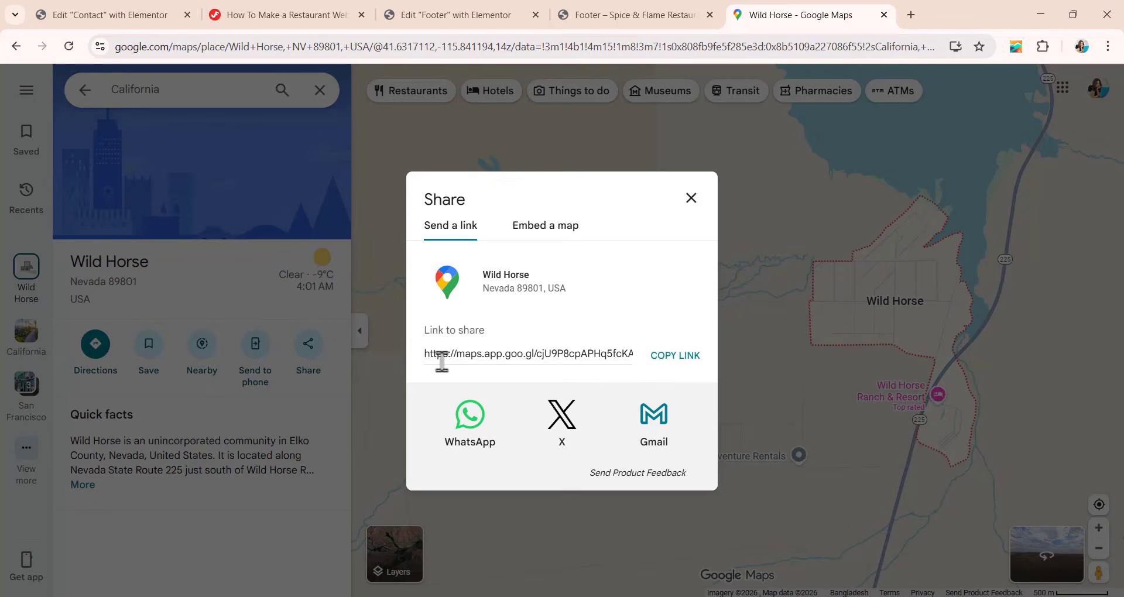
pyautogui.click(675, 360)
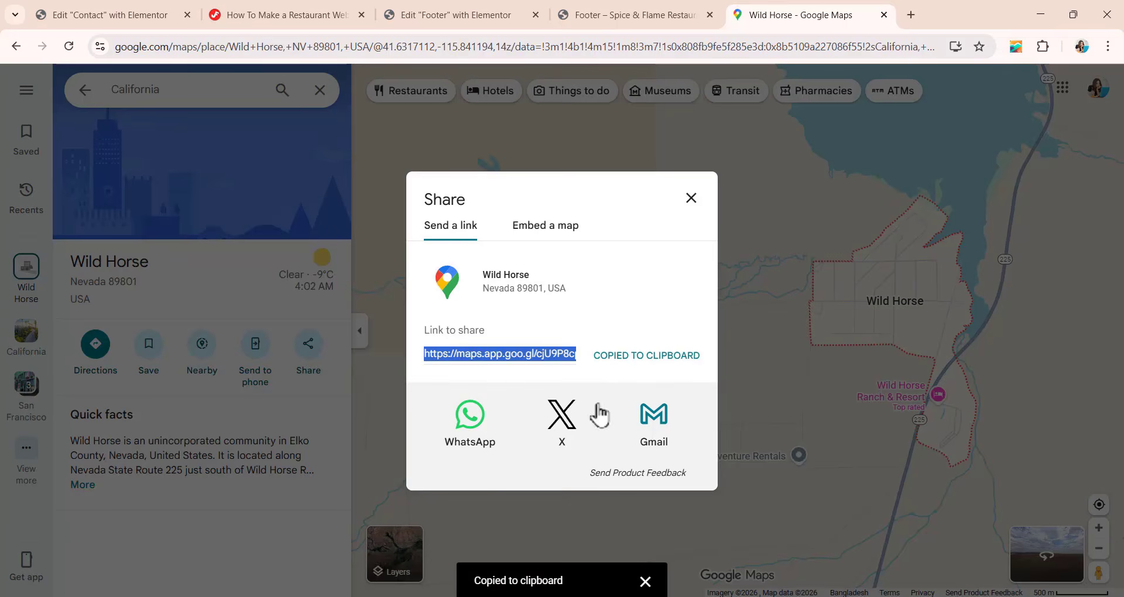
pyautogui.click(468, 12)
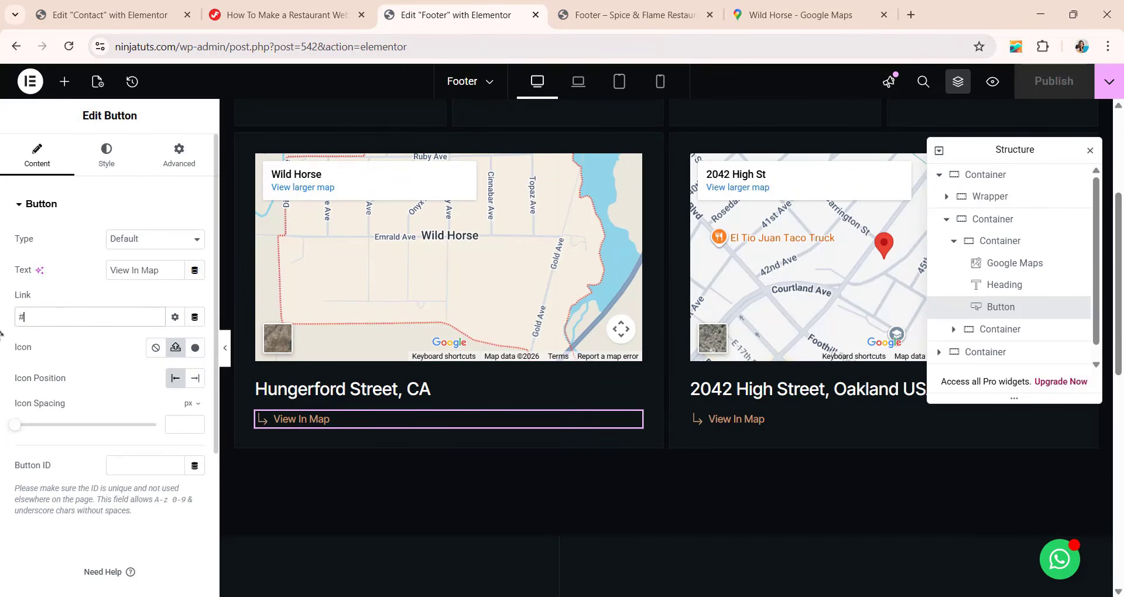
pyautogui.hotkey('ctrl', 'v')
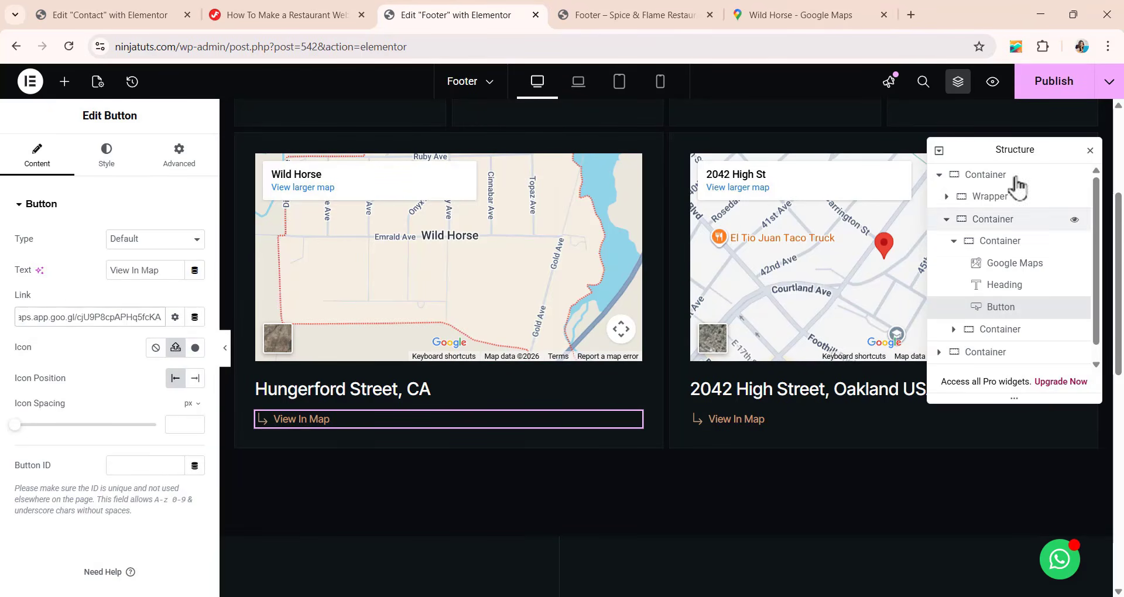
# Publish the footer, test the first View In Map link in a preview, and return to the footer editor.
pyautogui.click(1045, 90)
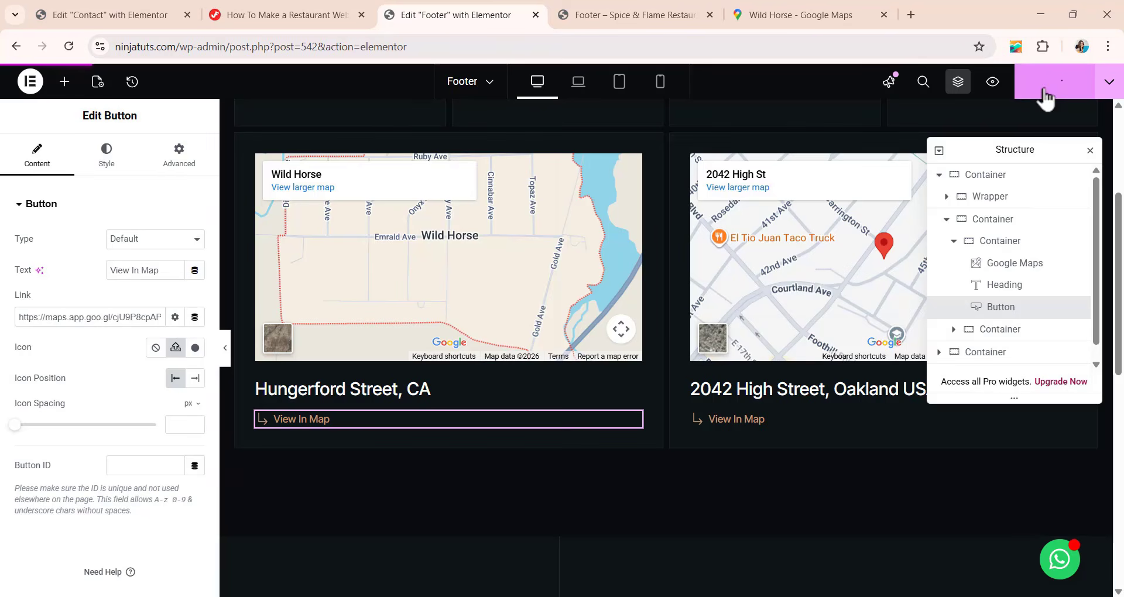
pyautogui.click(993, 82)
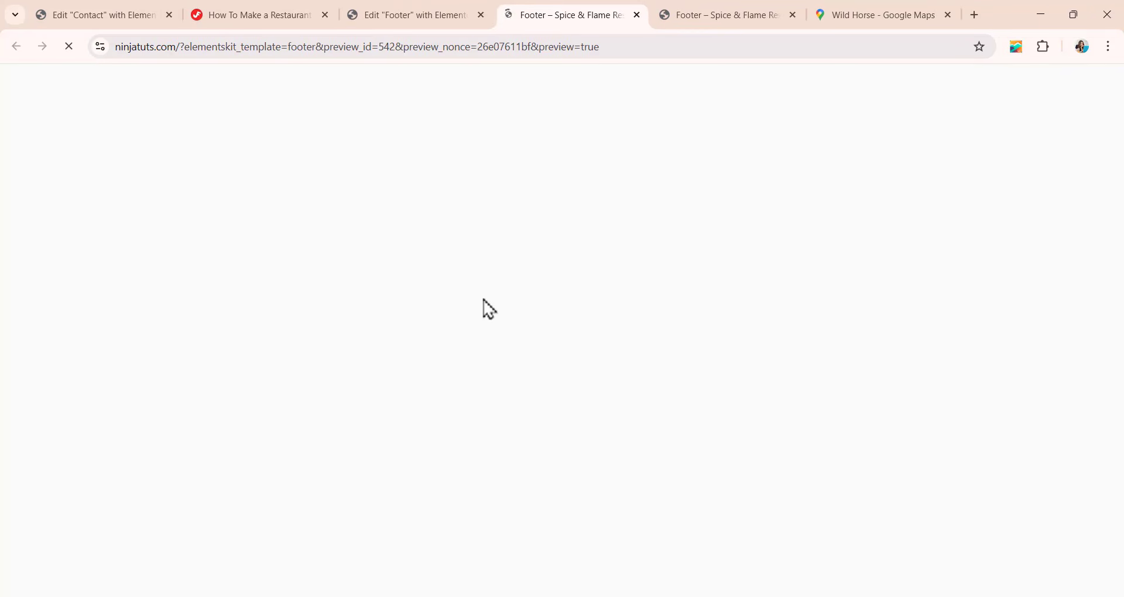
pyautogui.scroll(-5, 466, 275)
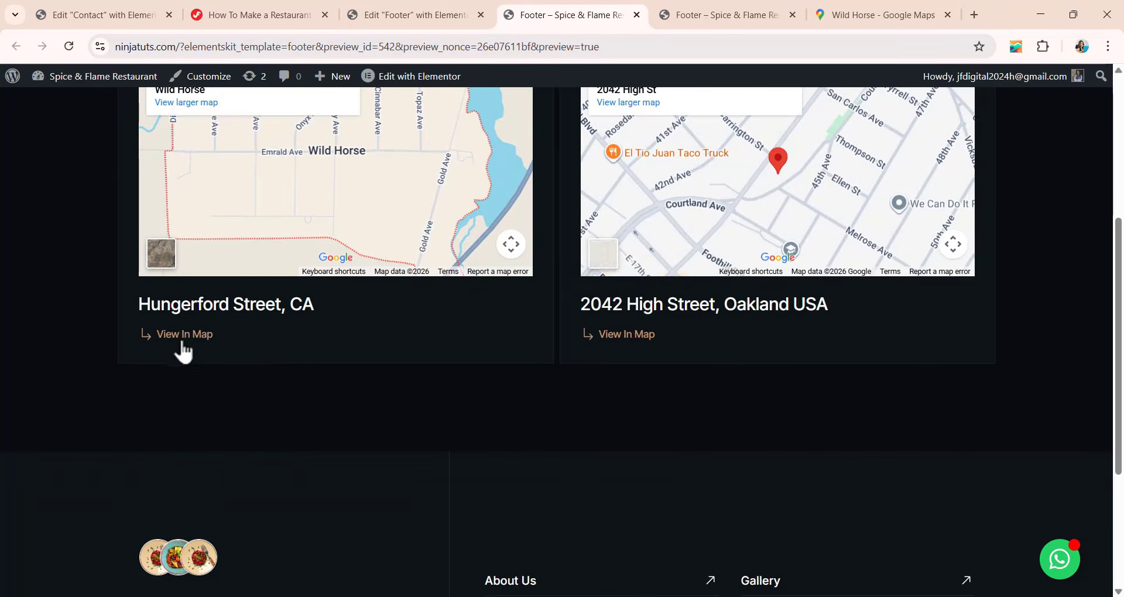
pyautogui.click(183, 336)
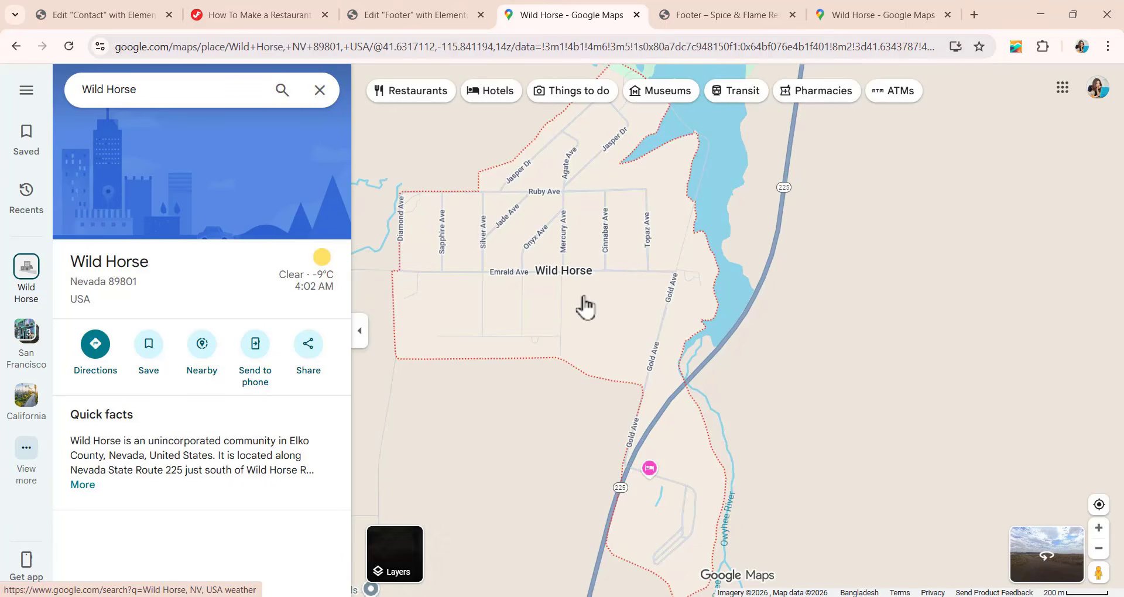
pyautogui.click(443, 16)
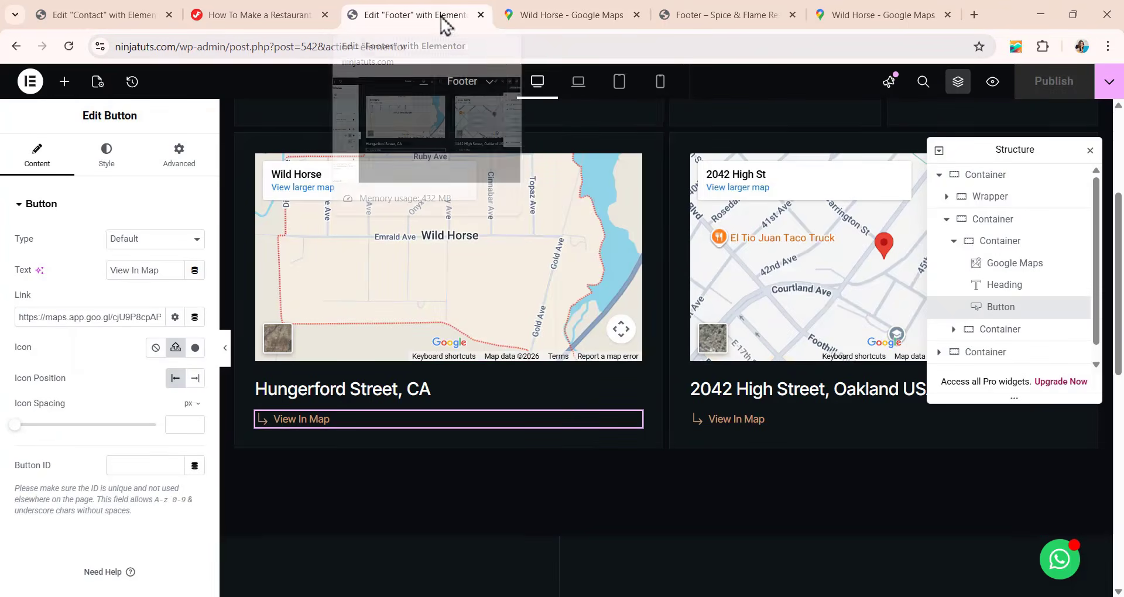
pyautogui.click(636, 15)
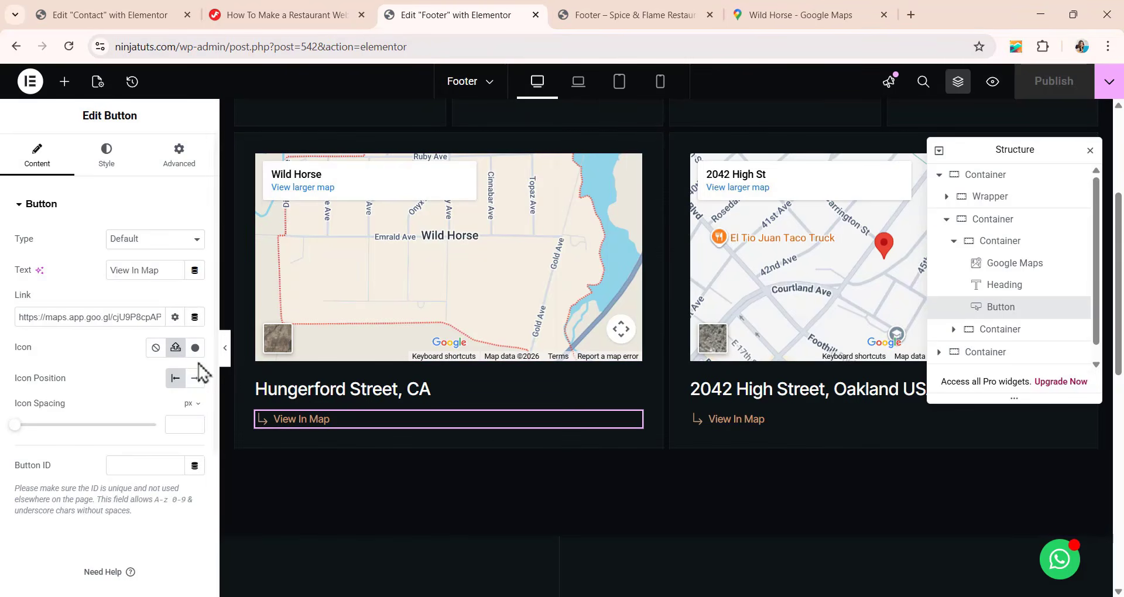
# Set the first View In Map link to open in a new window and try it in the existing preview.
pyautogui.click(176, 318)
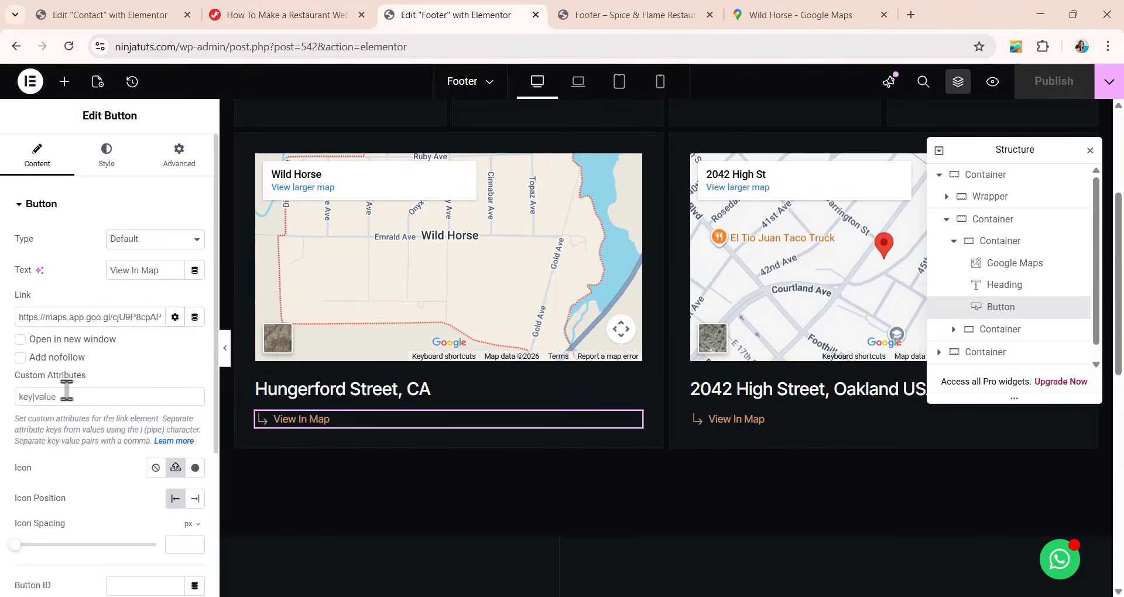
pyautogui.click(20, 340)
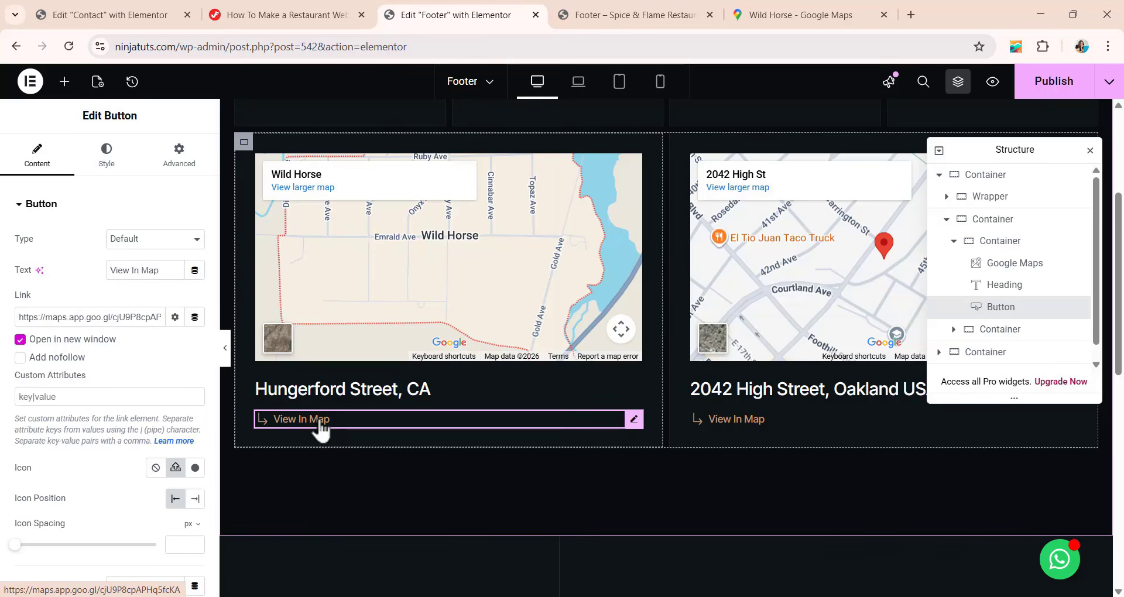
pyautogui.click(645, 18)
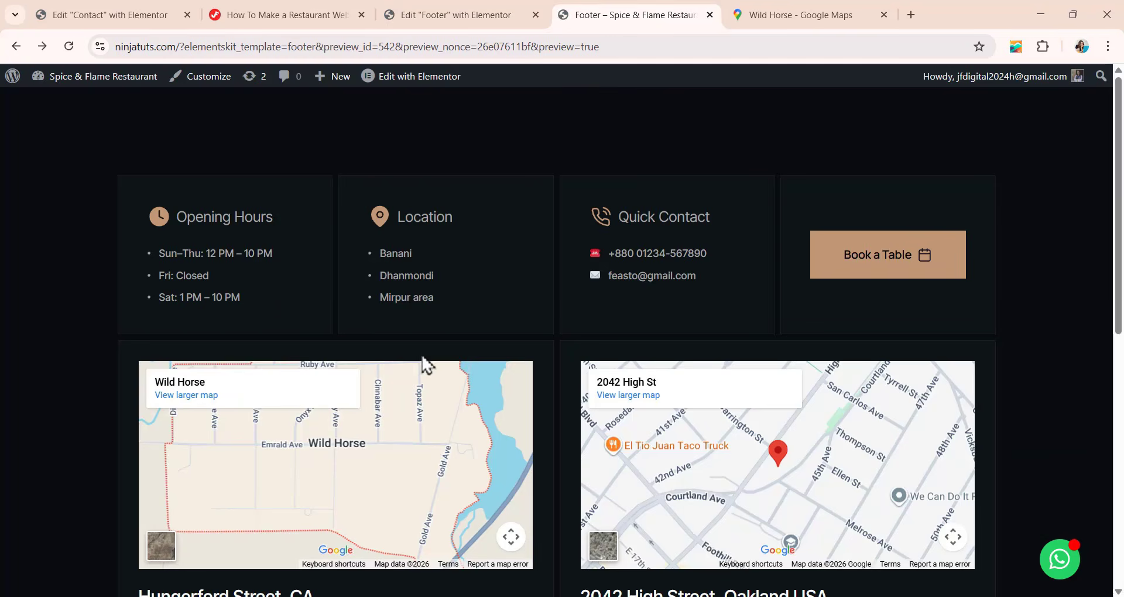
pyautogui.scroll(-3, 425, 365)
pyautogui.click(187, 489)
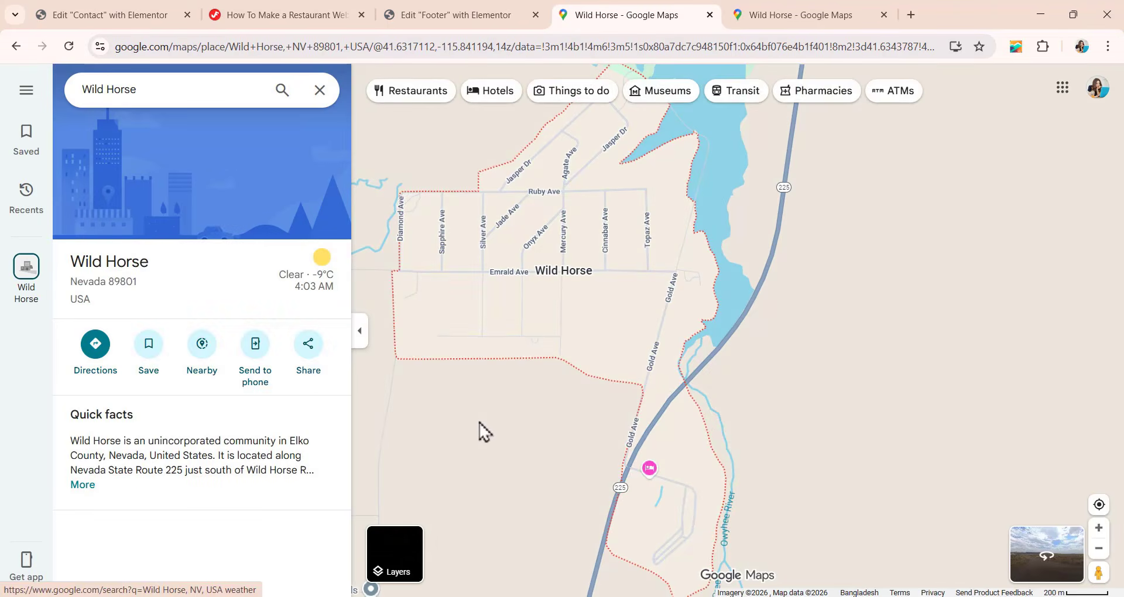
pyautogui.click(468, 18)
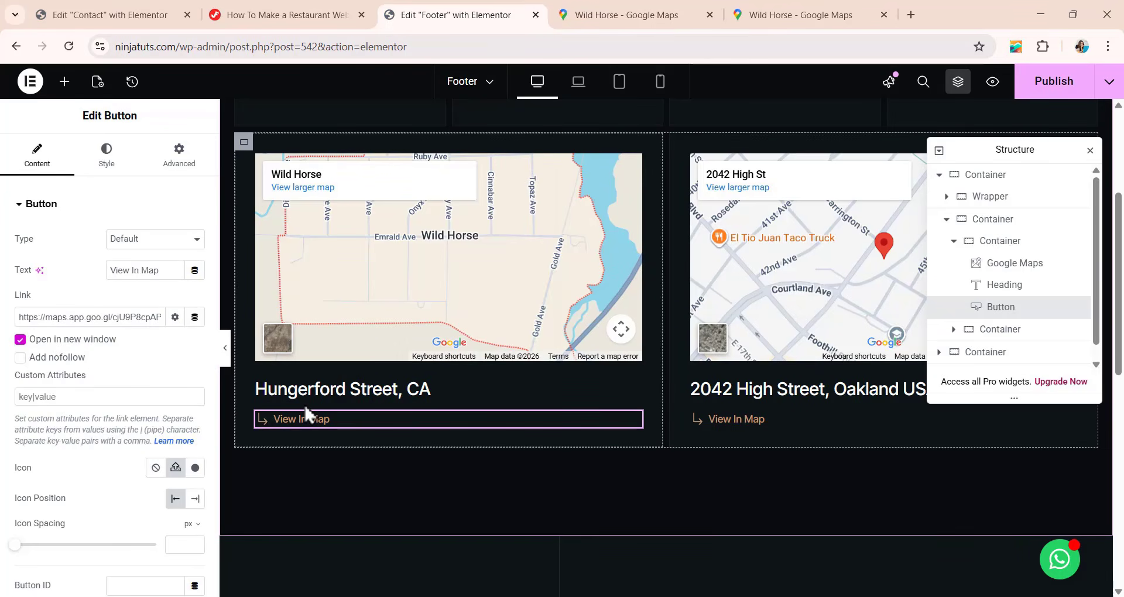
# Publish the footer again, test the first View In Map link in a fresh preview, and return to the footer editor.
pyautogui.scroll(-1, 305, 408)
pyautogui.click(1029, 97)
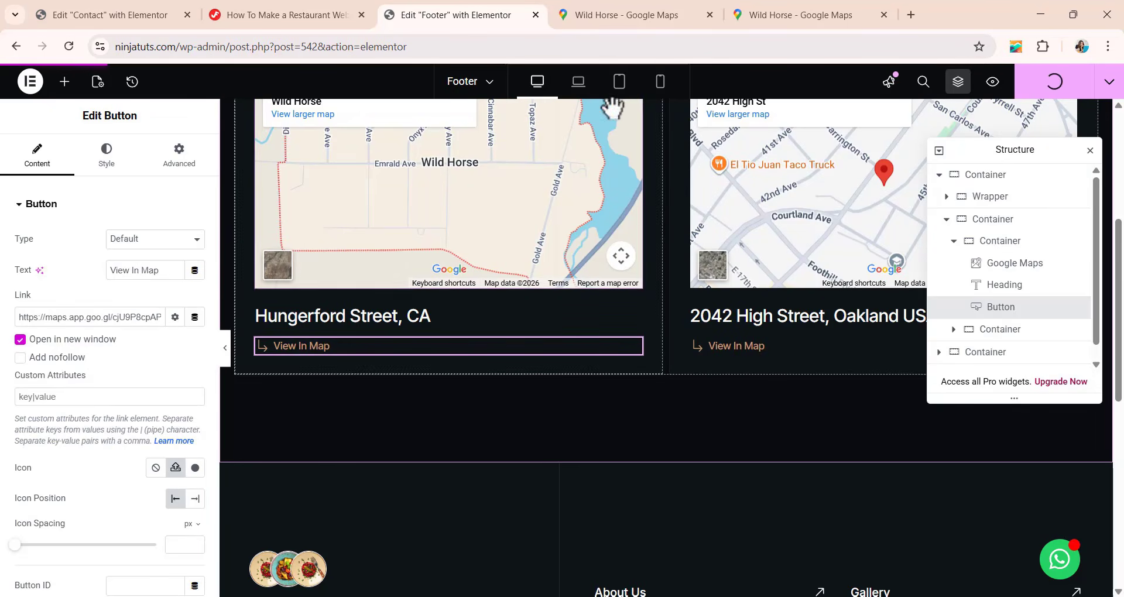
pyautogui.click(997, 87)
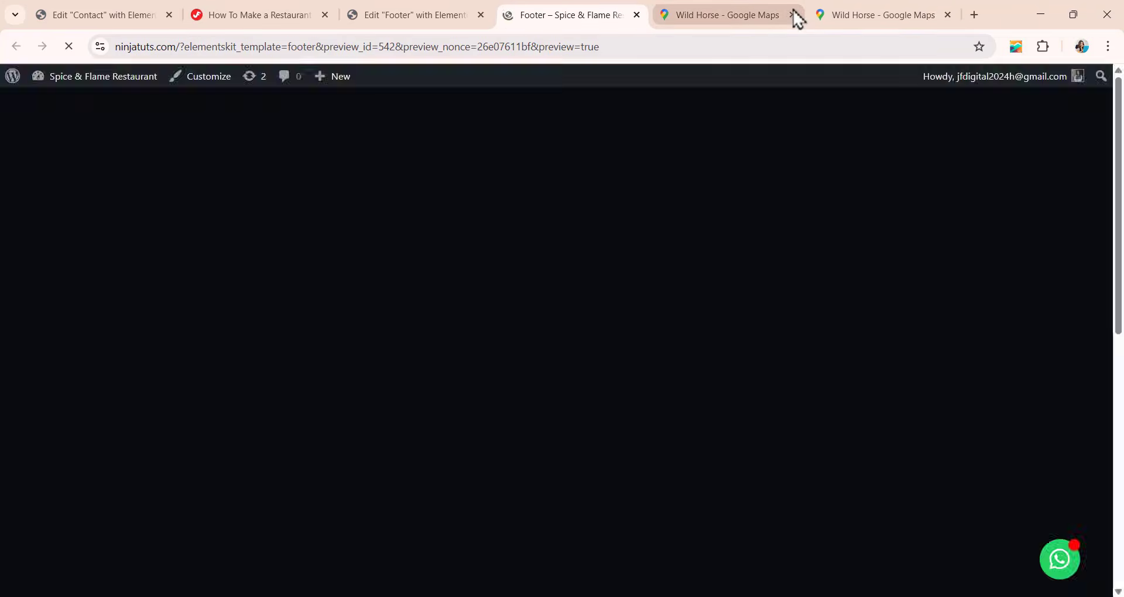
pyautogui.click(797, 19)
pyautogui.click(795, 16)
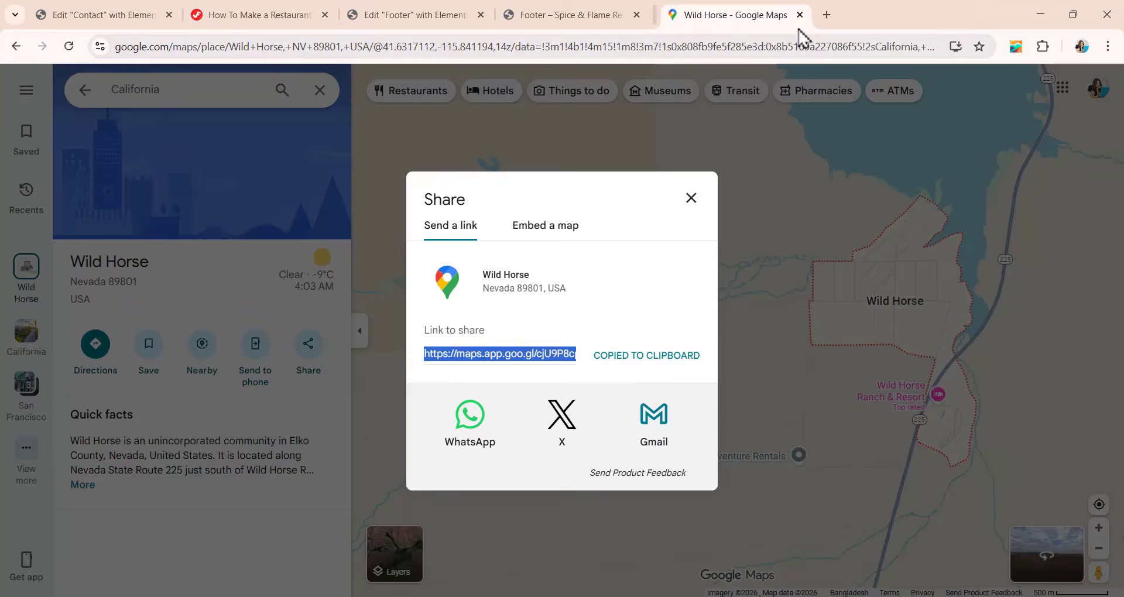
pyautogui.click(597, 17)
pyautogui.scroll(-6, 496, 248)
pyautogui.click(200, 271)
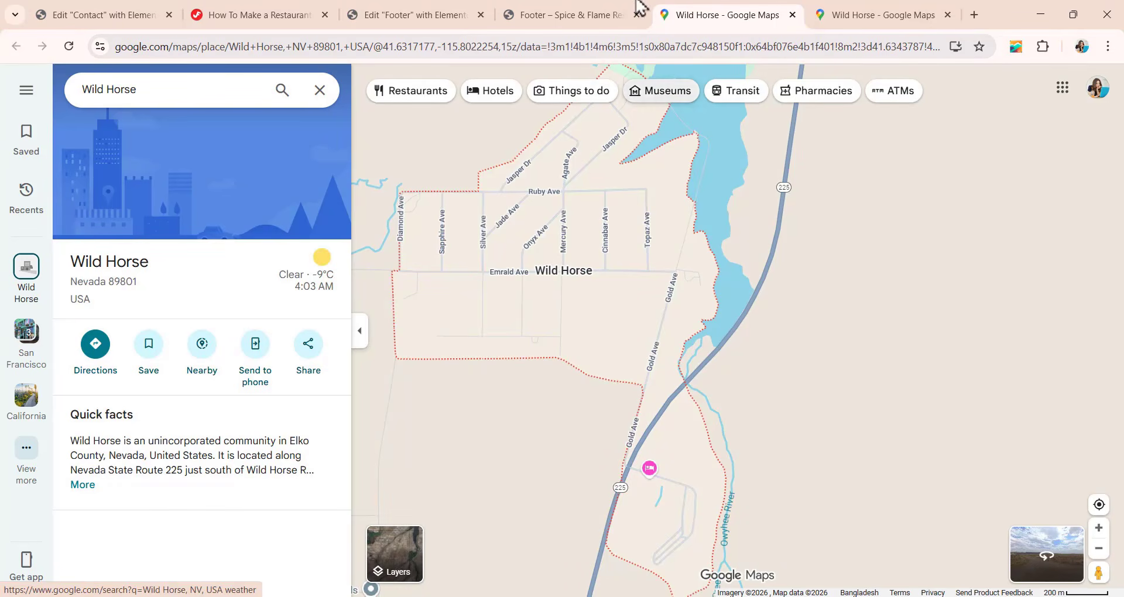
pyautogui.click(415, 17)
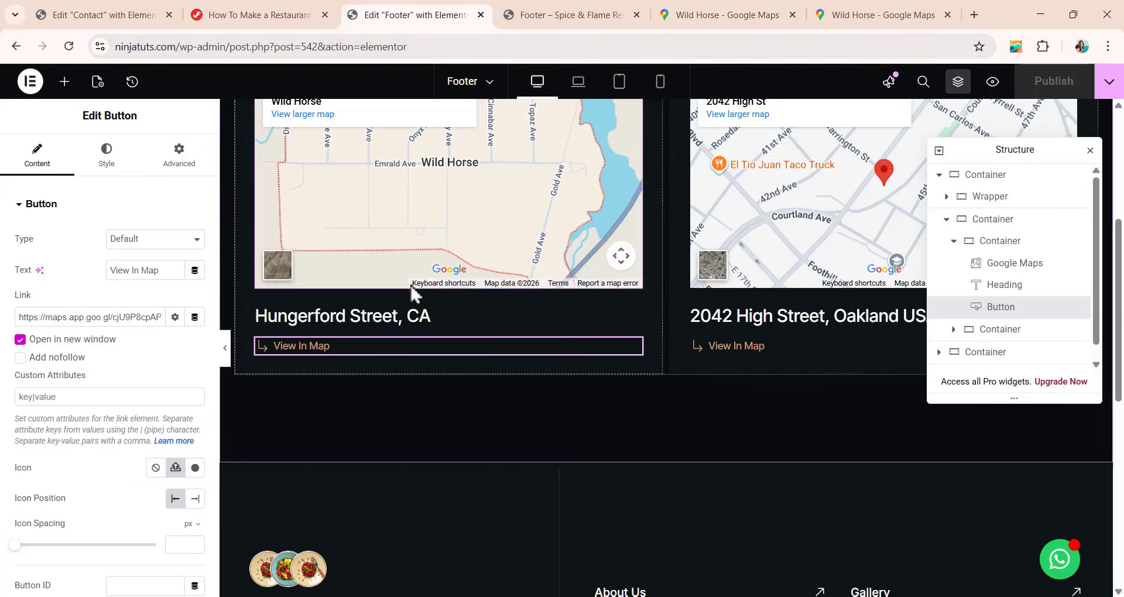
pyautogui.scroll(1, 515, 319)
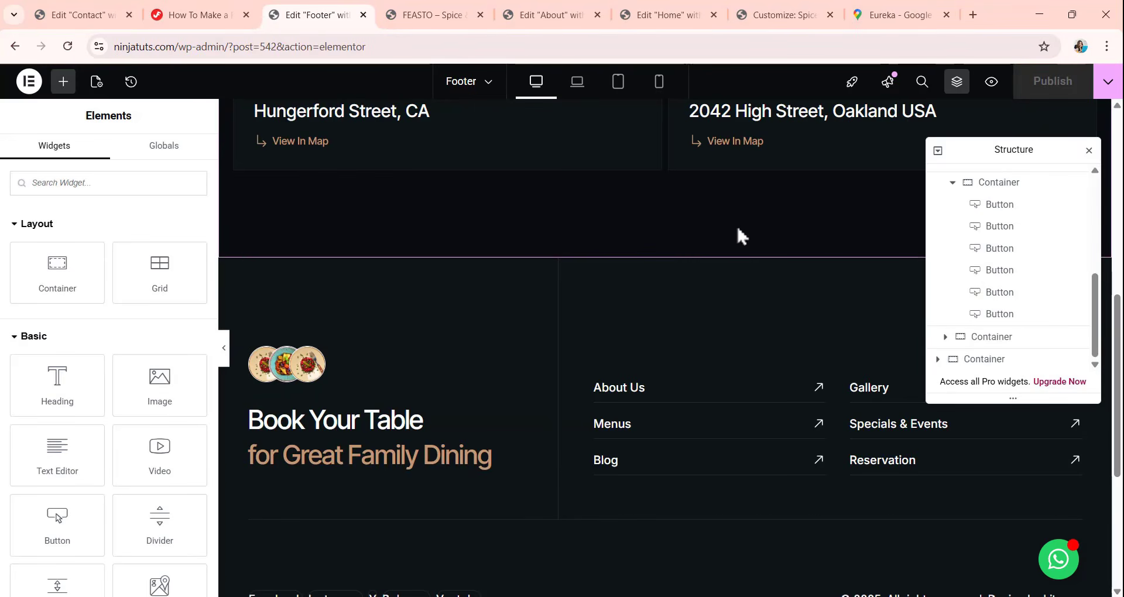
# Review the Home page in its editor, from the header through the page sections to the footer.
pyautogui.click(670, 8)
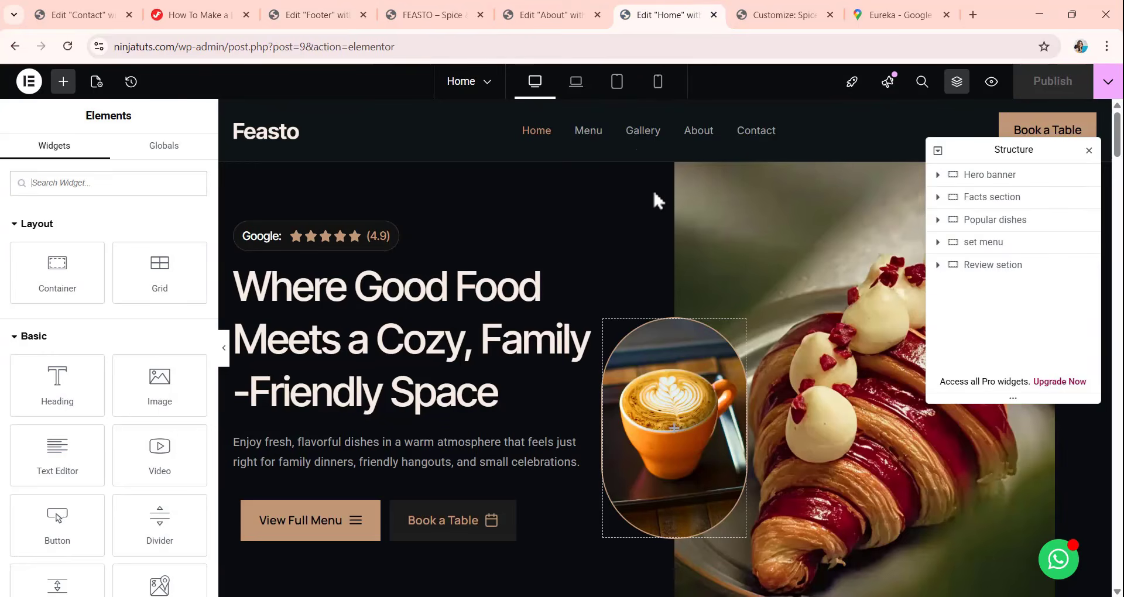
pyautogui.scroll(-20, 627, 191)
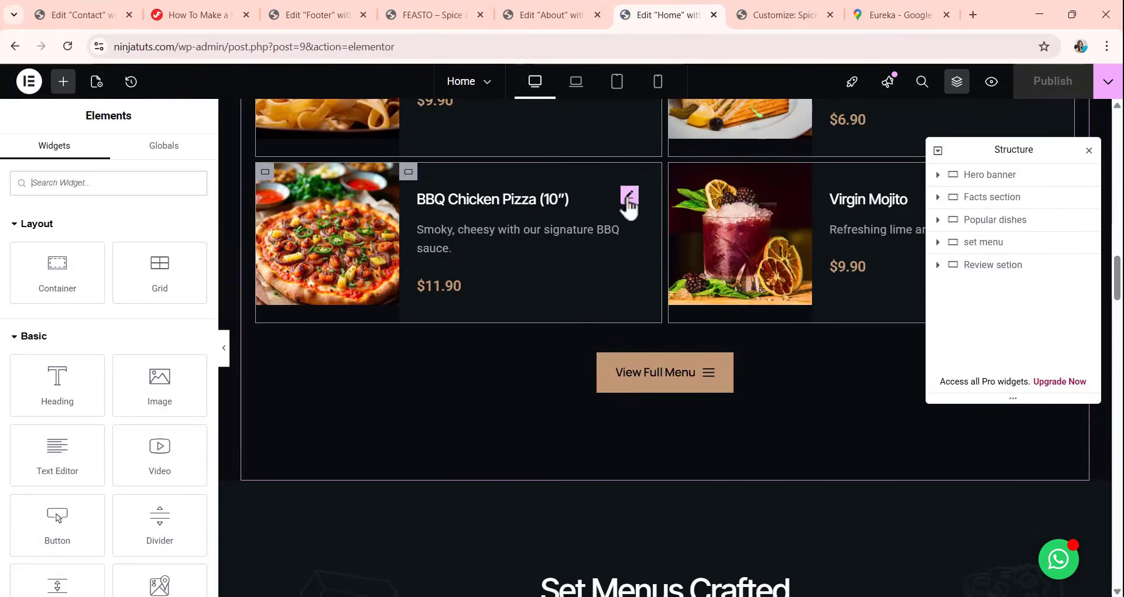
pyautogui.scroll(-10, 629, 202)
pyautogui.scroll(-15, 626, 207)
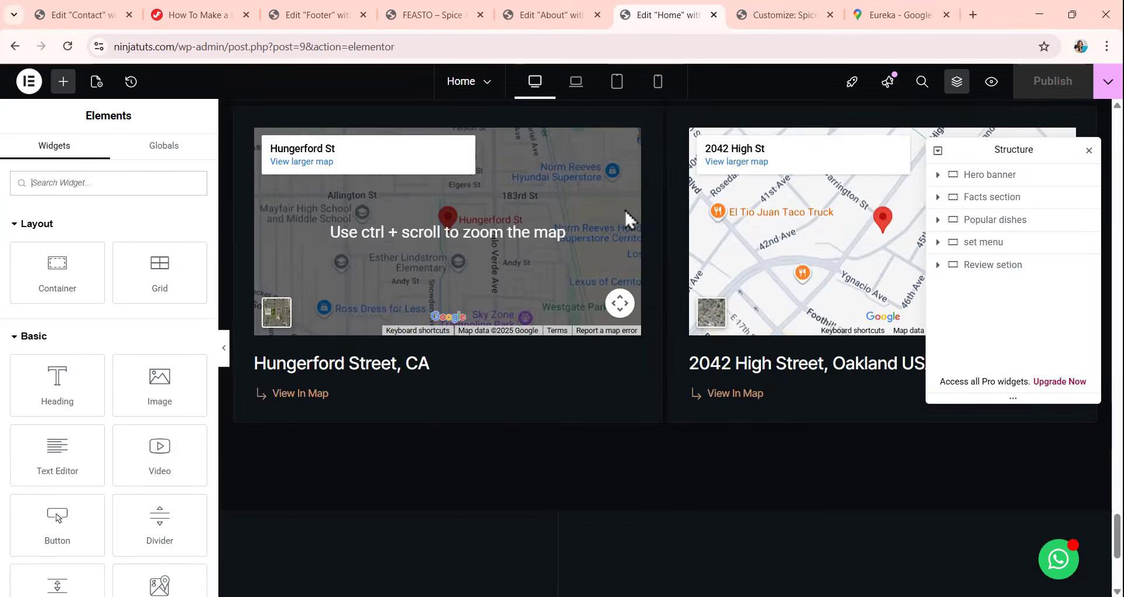
pyautogui.scroll(4, 626, 214)
pyautogui.scroll(-9, 624, 209)
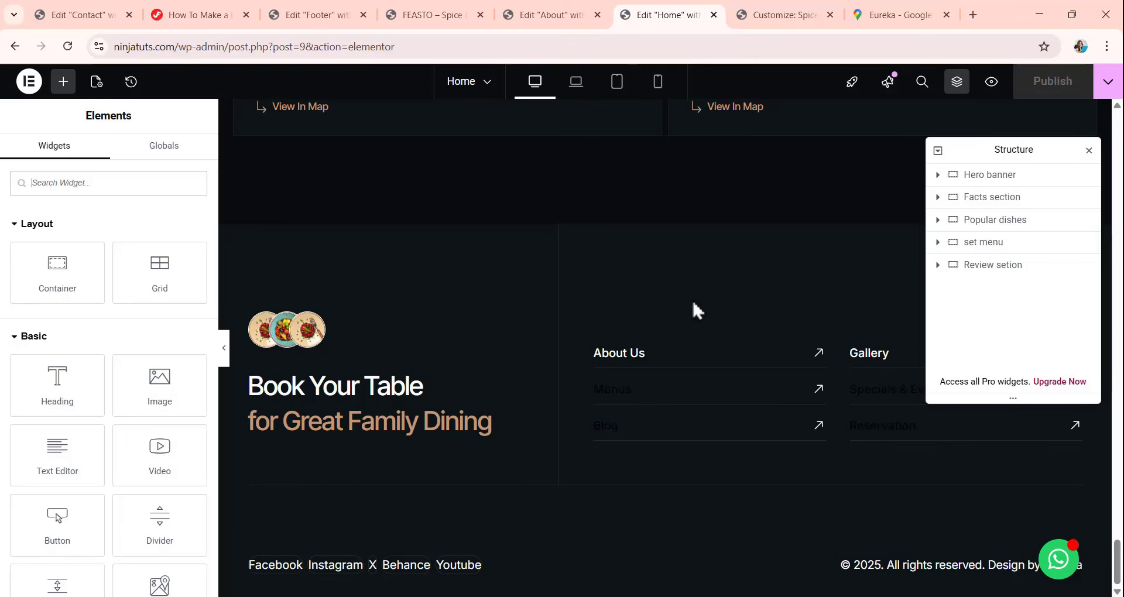
pyautogui.scroll(10, 673, 311)
pyautogui.scroll(15, 629, 296)
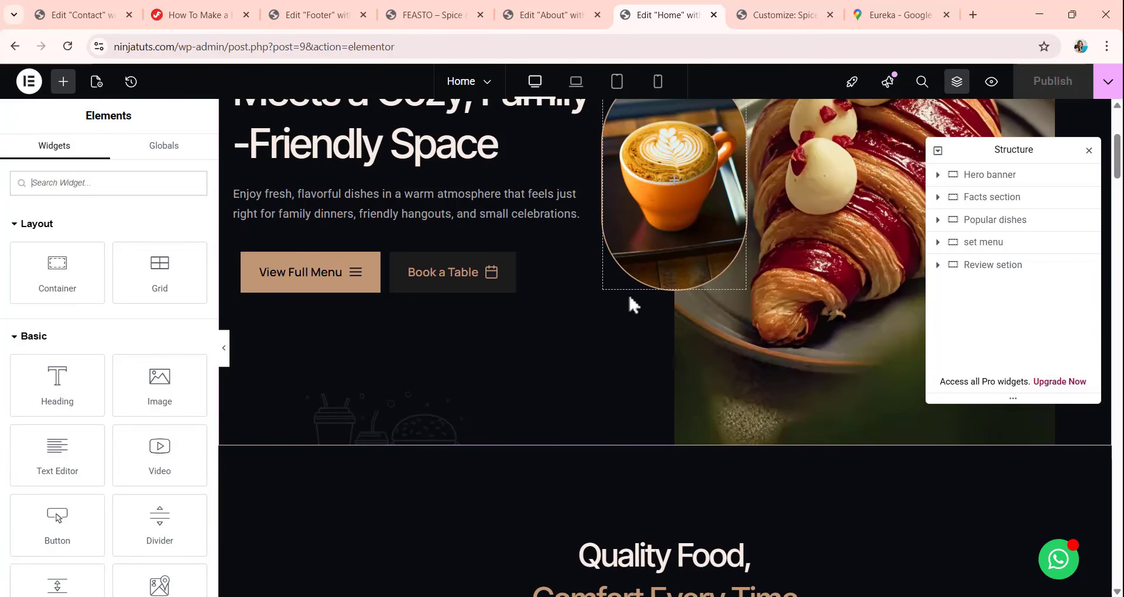
pyautogui.scroll(4, 624, 293)
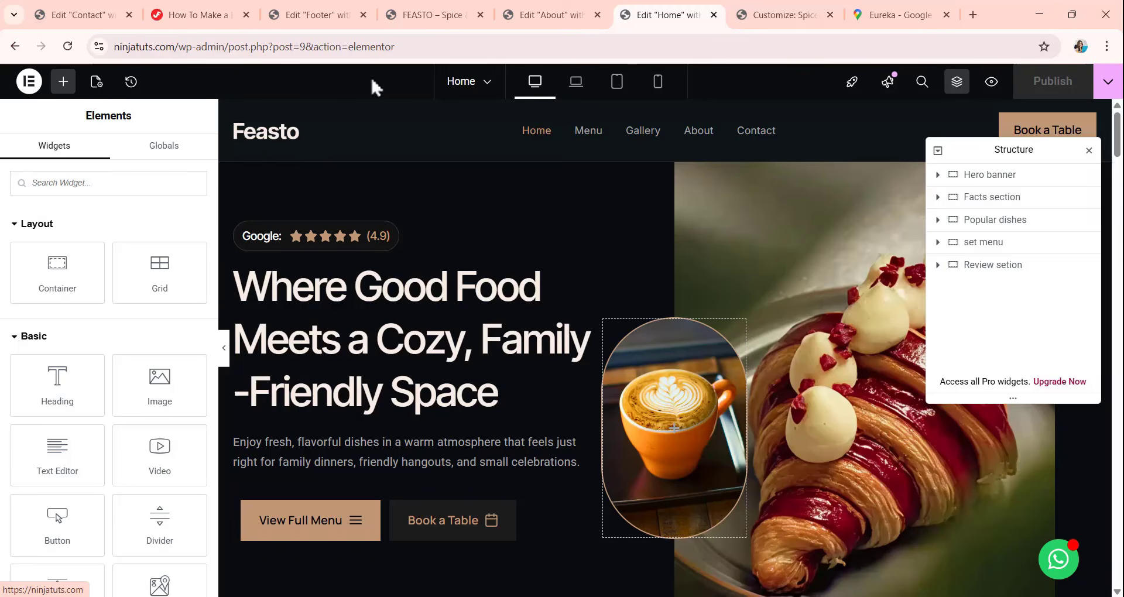
# Search the web for logomakr in a new browser tab and open the LogoMakr website.
pyautogui.click(973, 15)
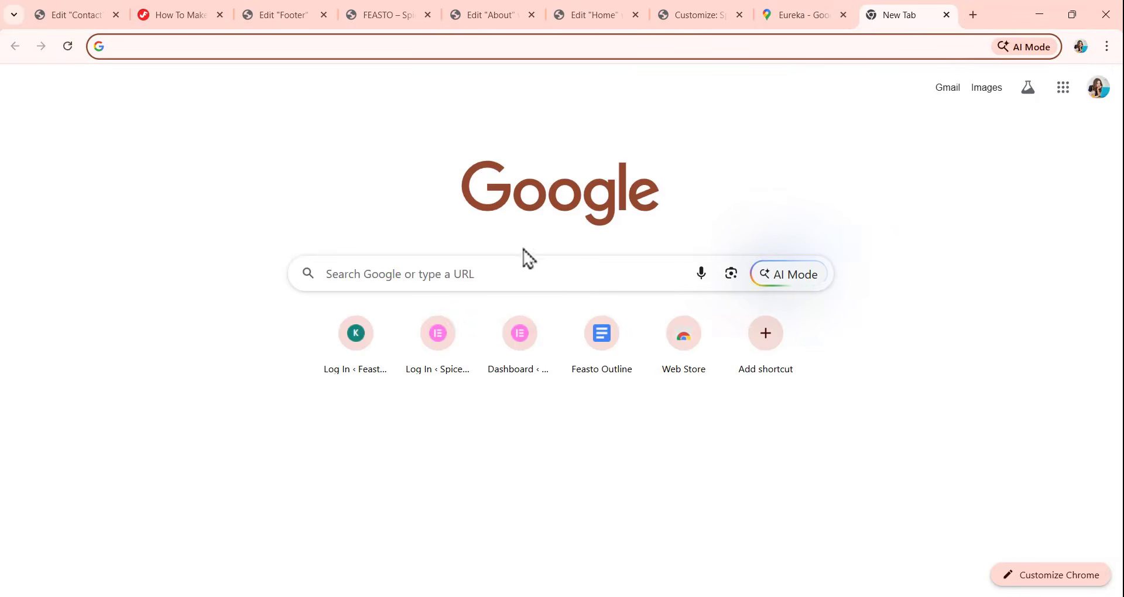
pyautogui.click(424, 46)
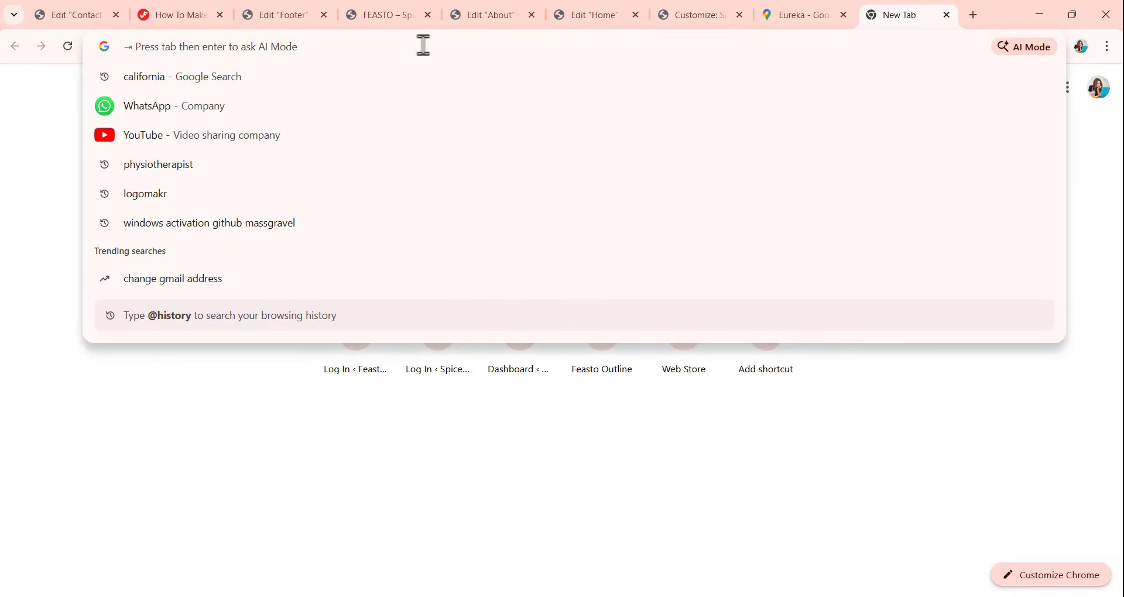
pyautogui.write('lo')
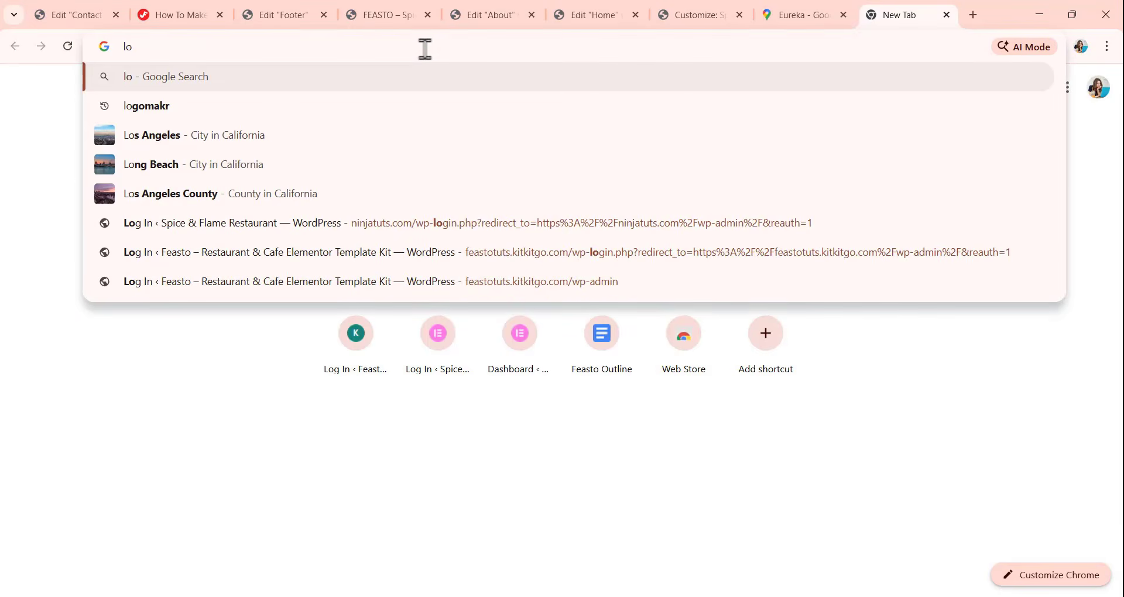
pyautogui.write('gom')
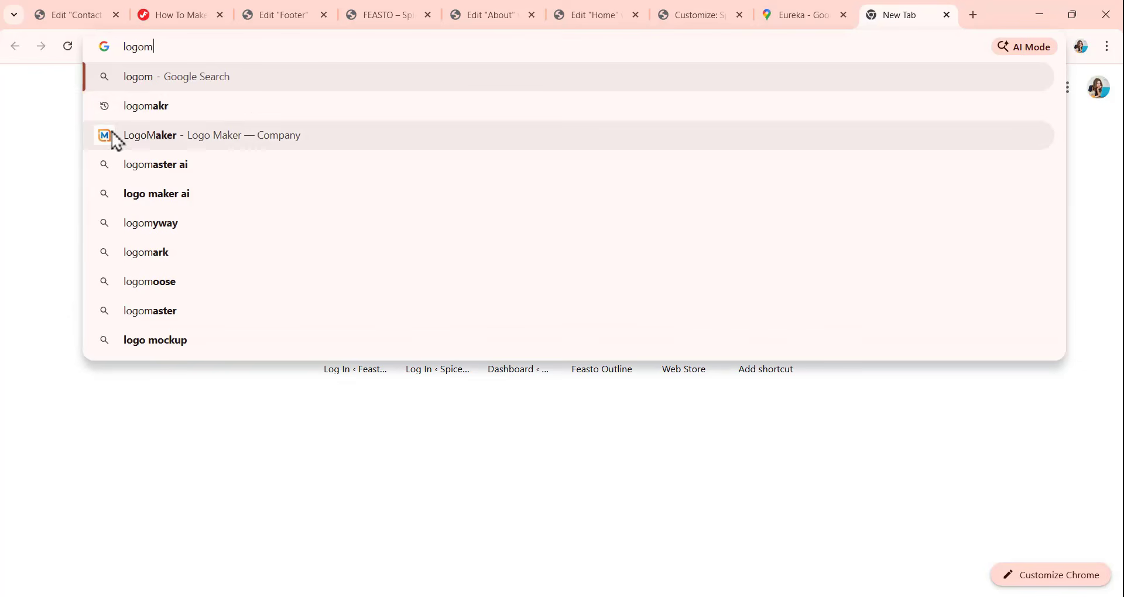
pyautogui.click(153, 113)
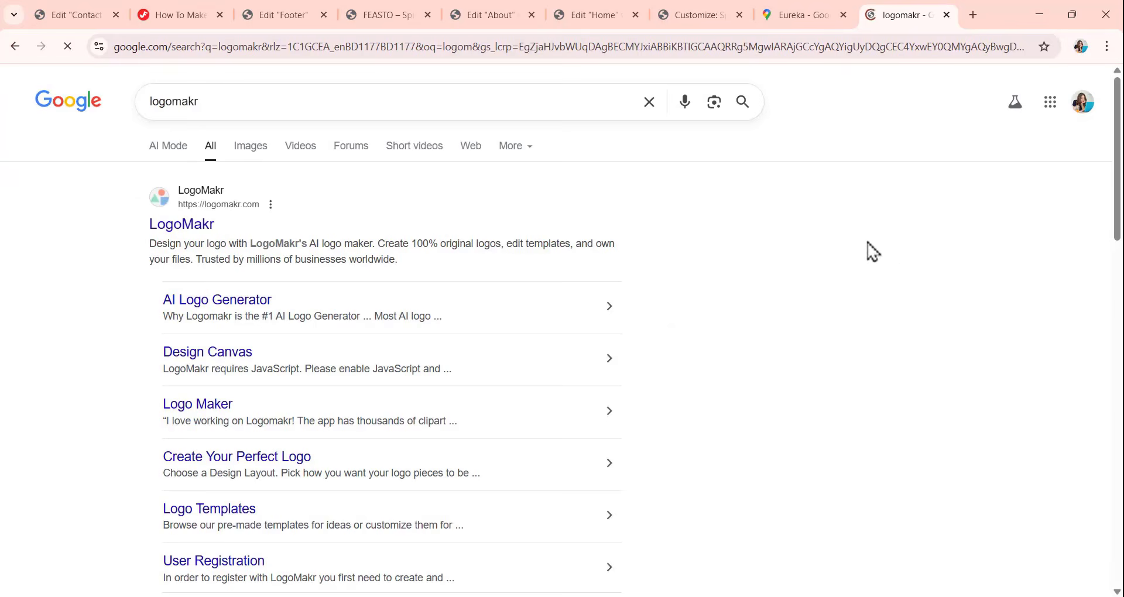
pyautogui.click(157, 226)
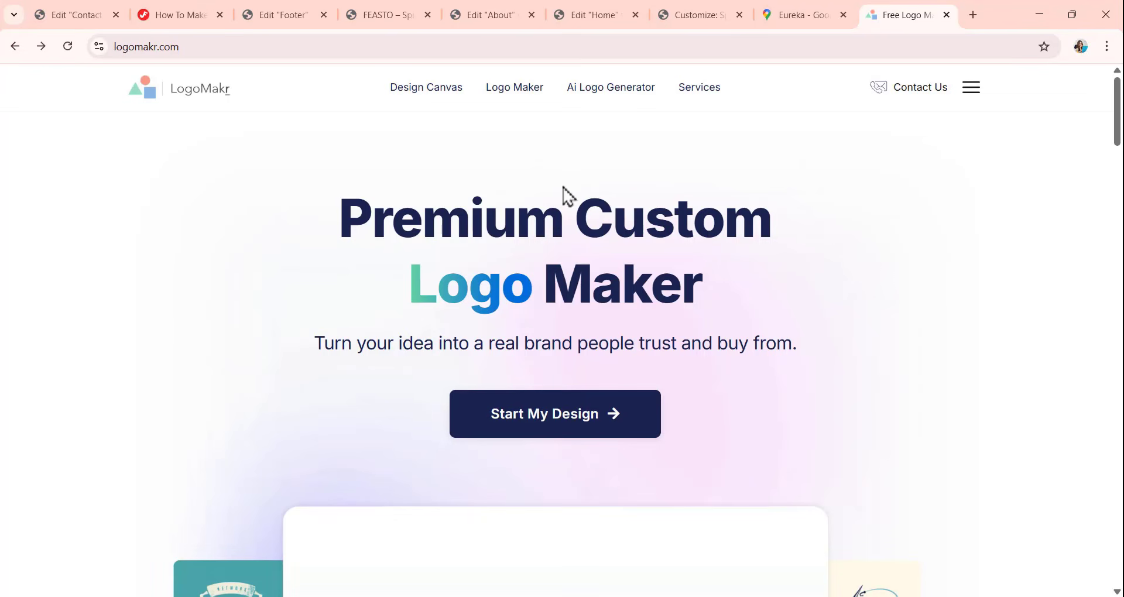
# Check the LogoMakr site's account menu, close it, and start a new logo design from scratch.
pyautogui.click(967, 89)
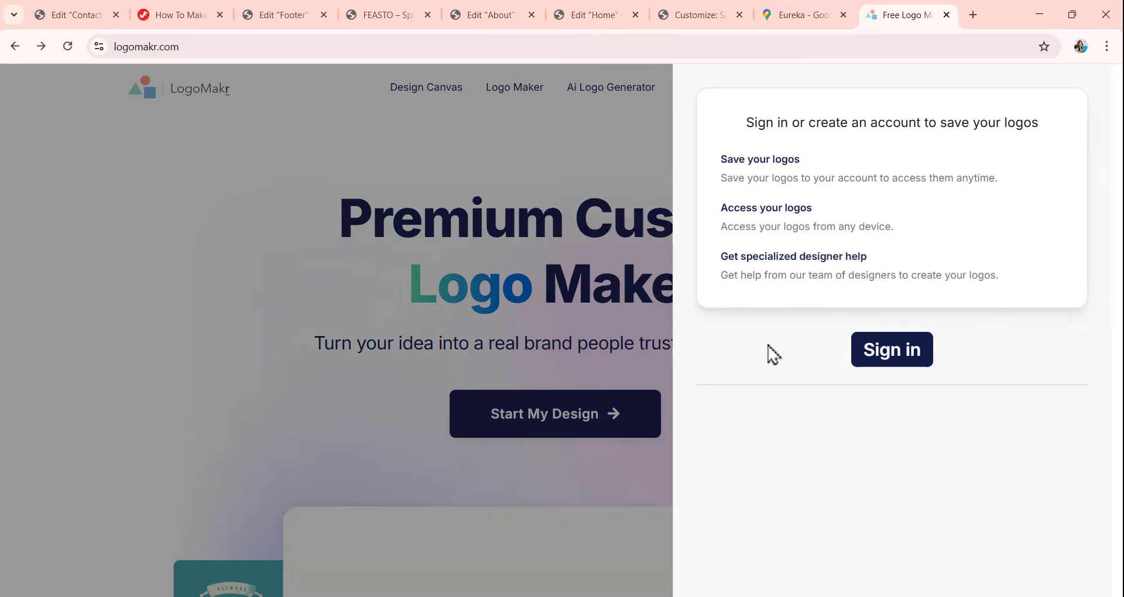
pyautogui.click(186, 146)
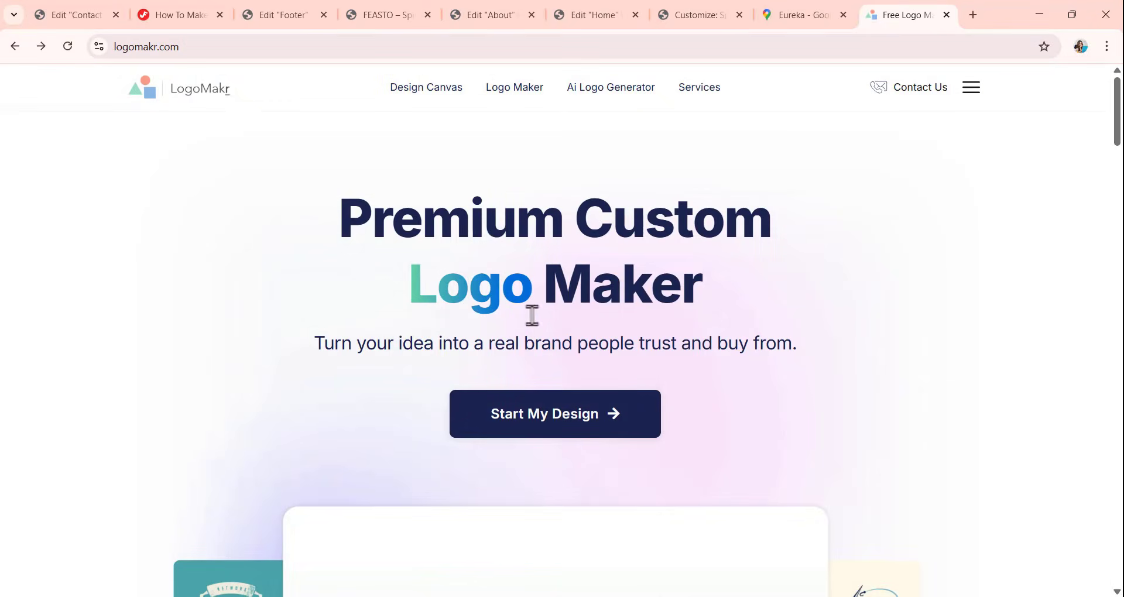
pyautogui.click(539, 422)
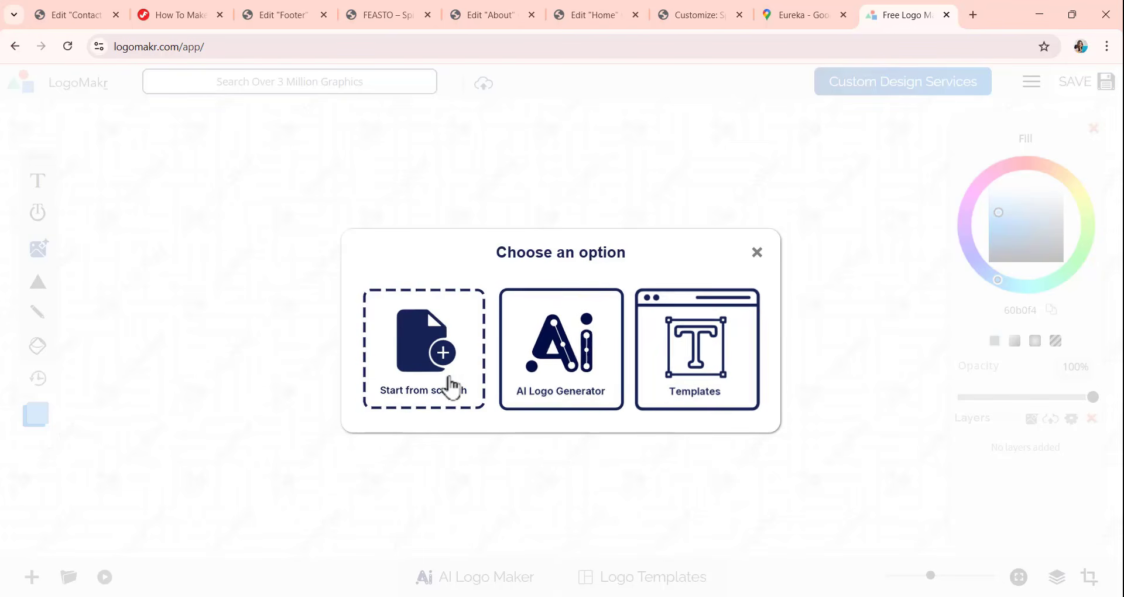
pyautogui.click(412, 386)
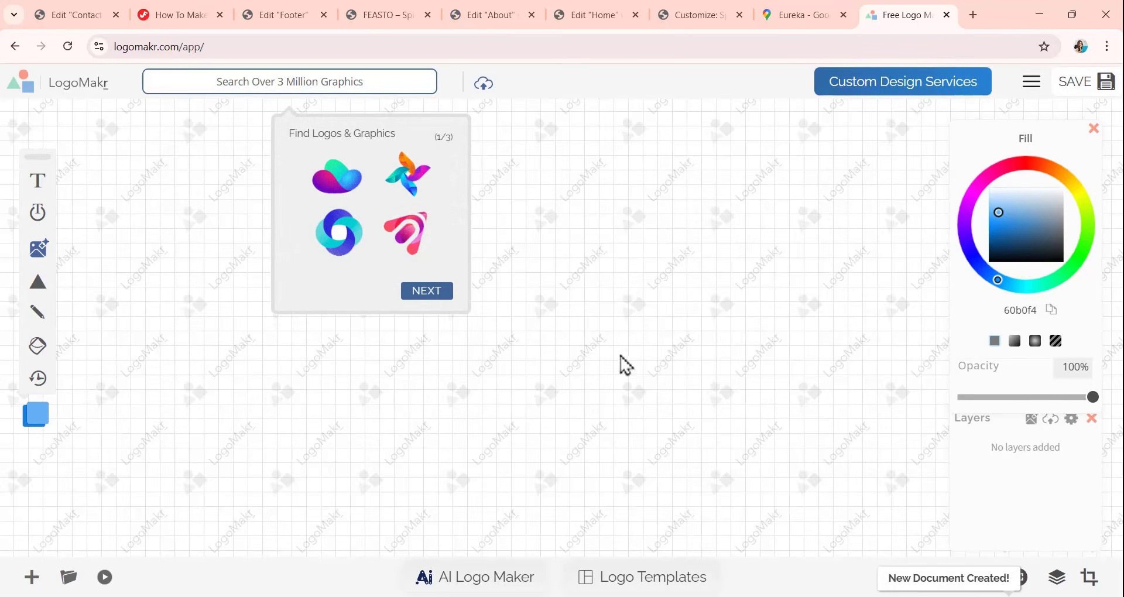
# Add a text object reading "Feasto" to the blank logo canvas.
pyautogui.click(41, 187)
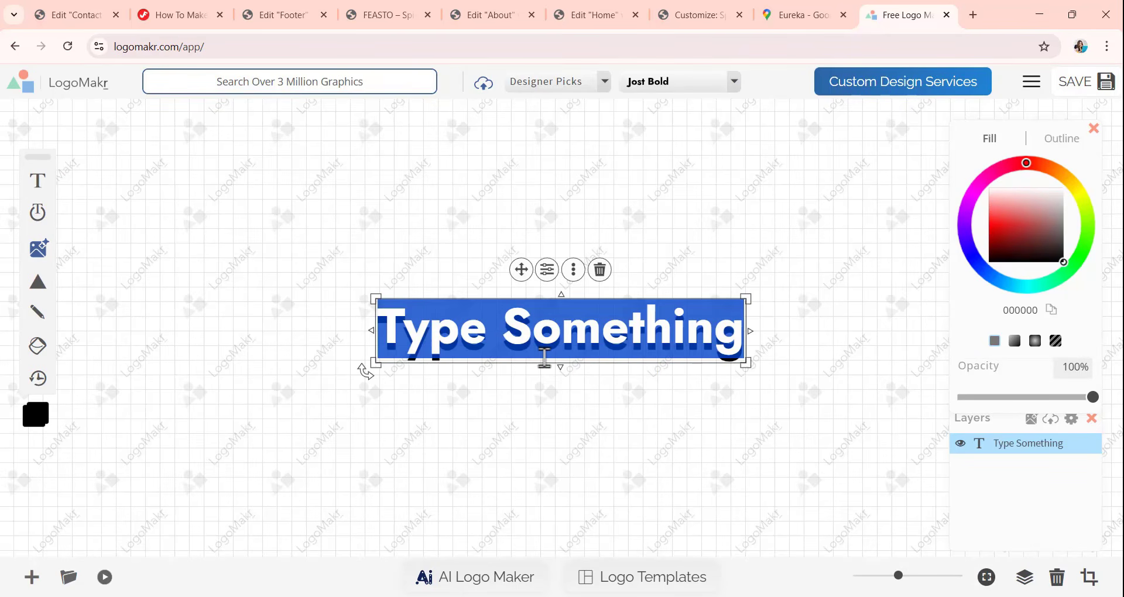
pyautogui.write('F')
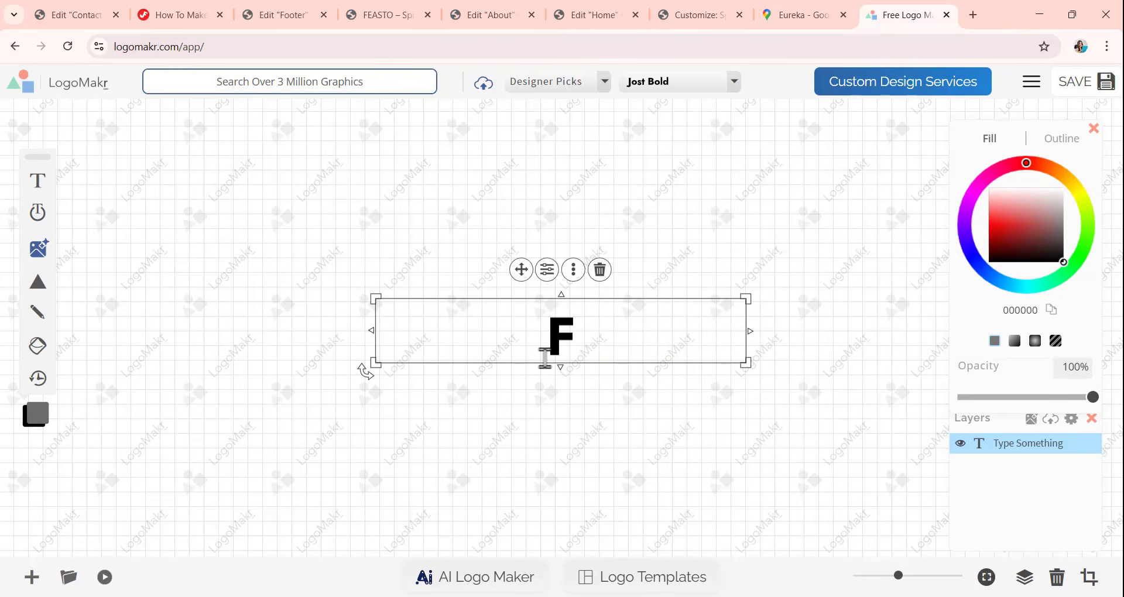
pyautogui.write('east')
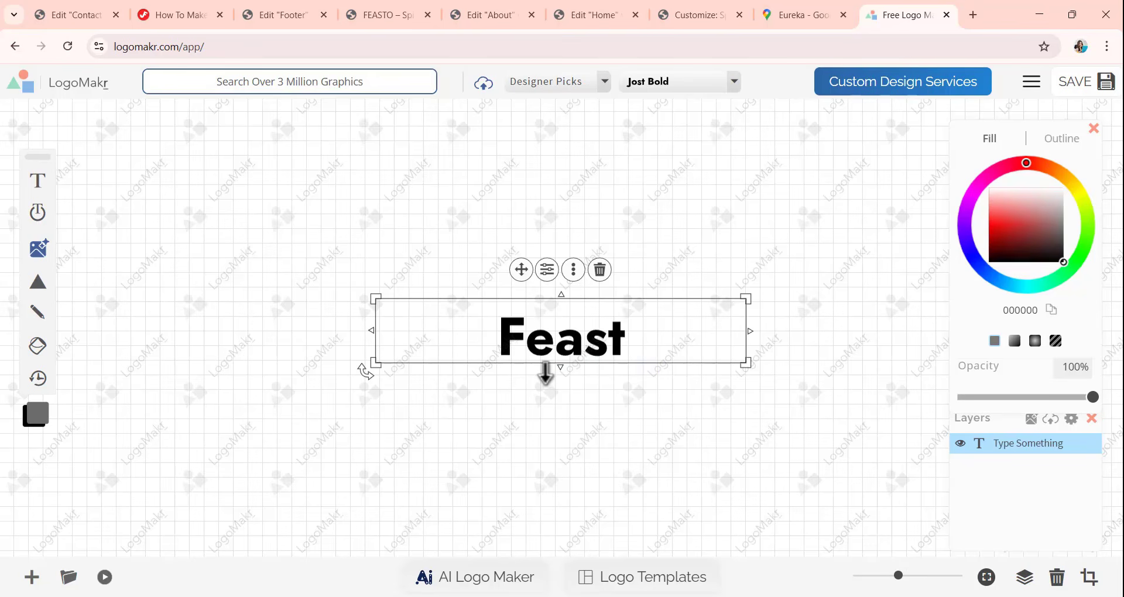
pyautogui.write('o')
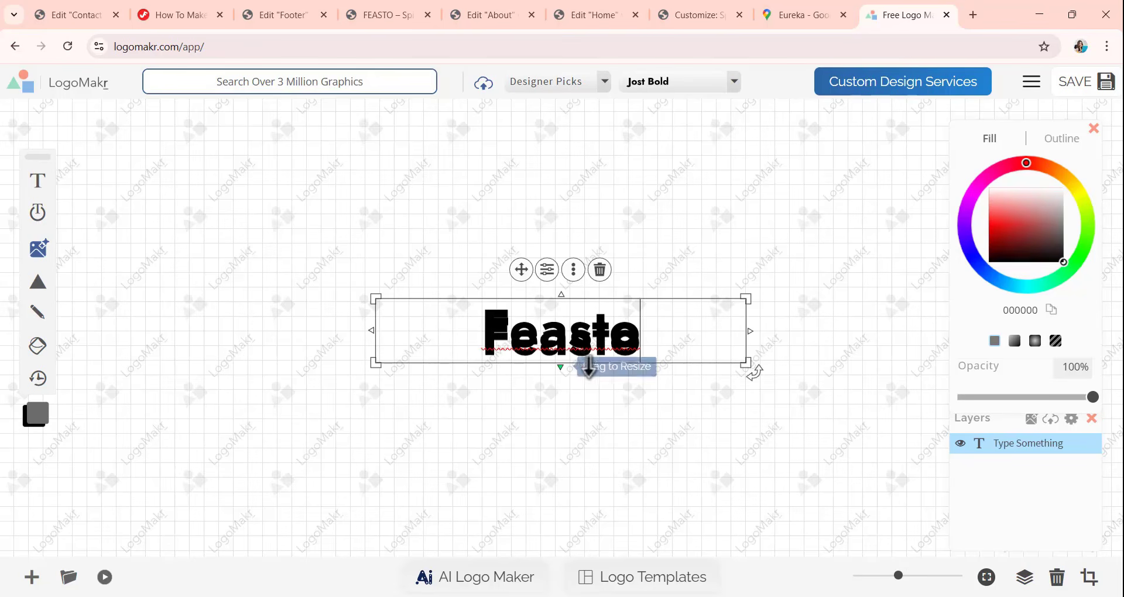
pyautogui.click(597, 188)
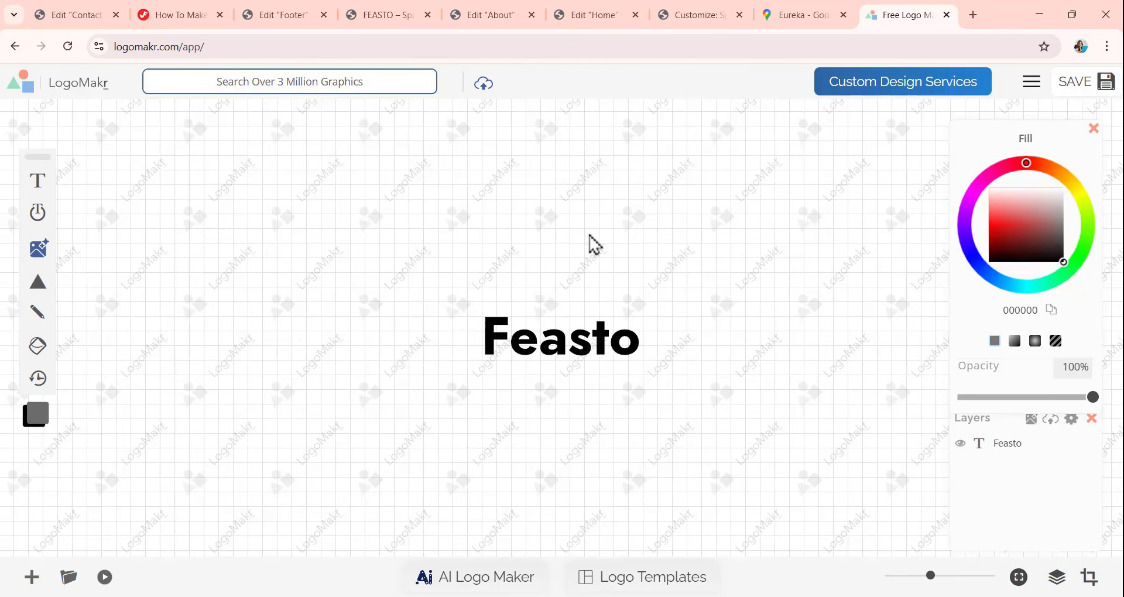
# Change the font of the Feasto text to Paradose.
pyautogui.click(588, 337)
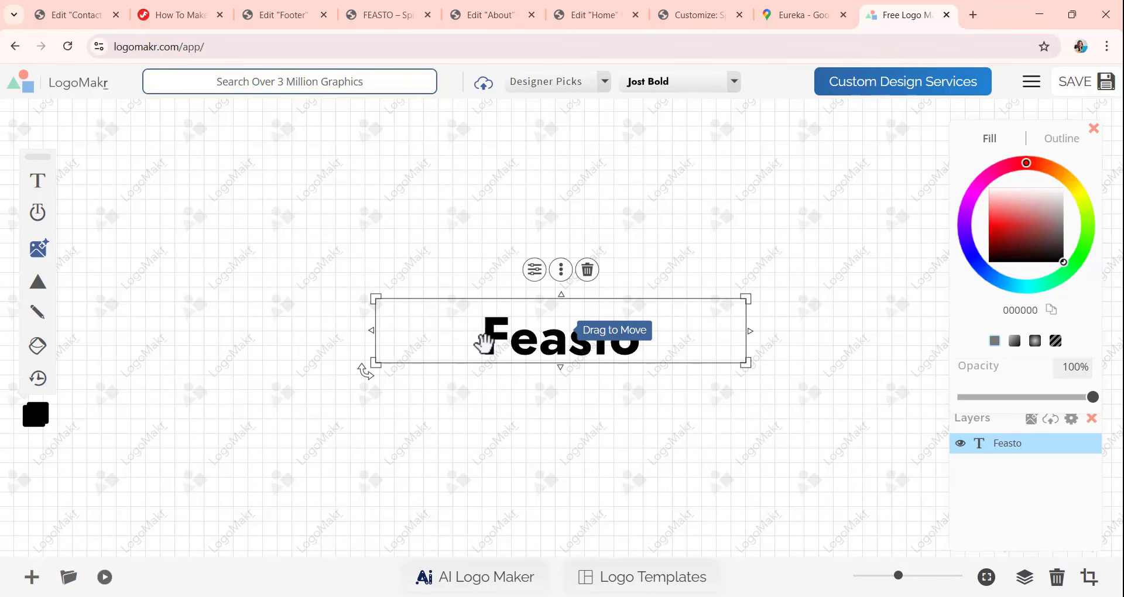
pyautogui.click(648, 87)
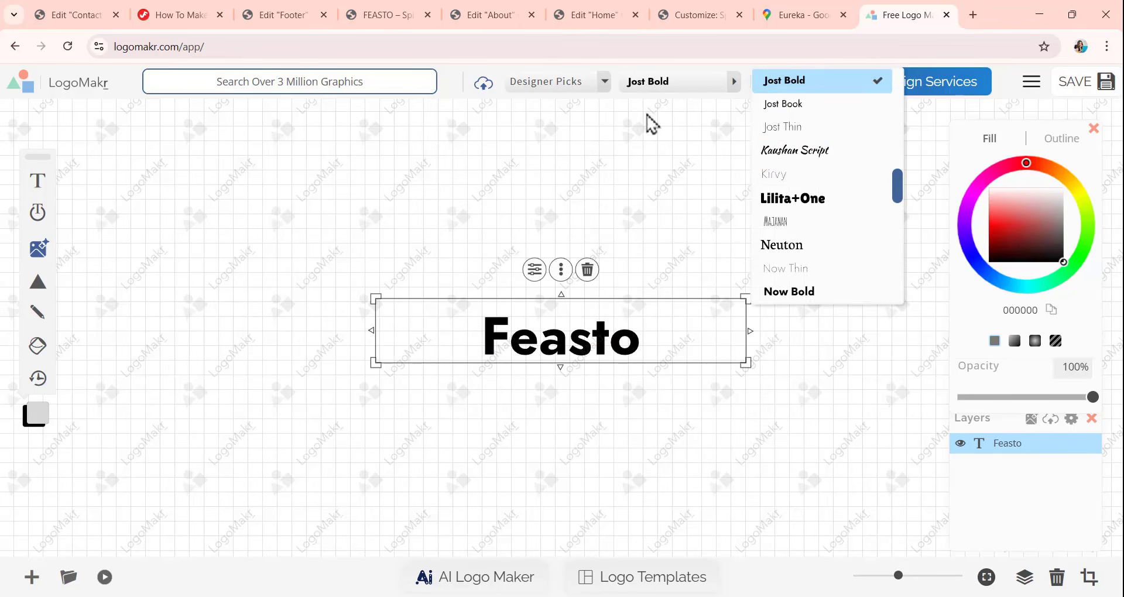
pyautogui.click(689, 92)
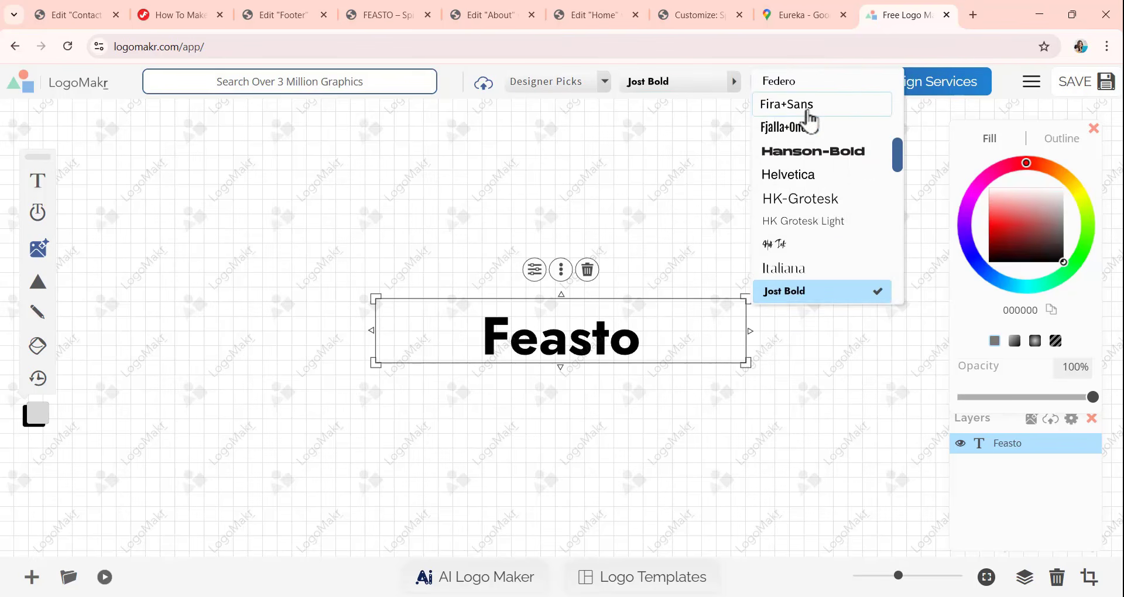
pyautogui.scroll(-6, 805, 123)
pyautogui.scroll(-3, 802, 134)
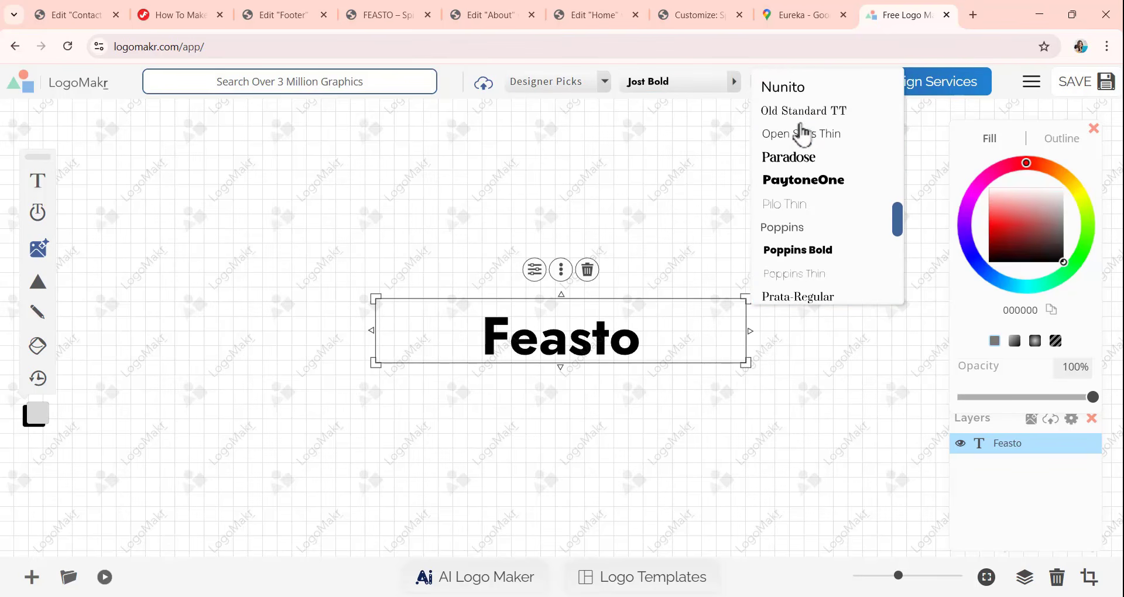
pyautogui.click(790, 157)
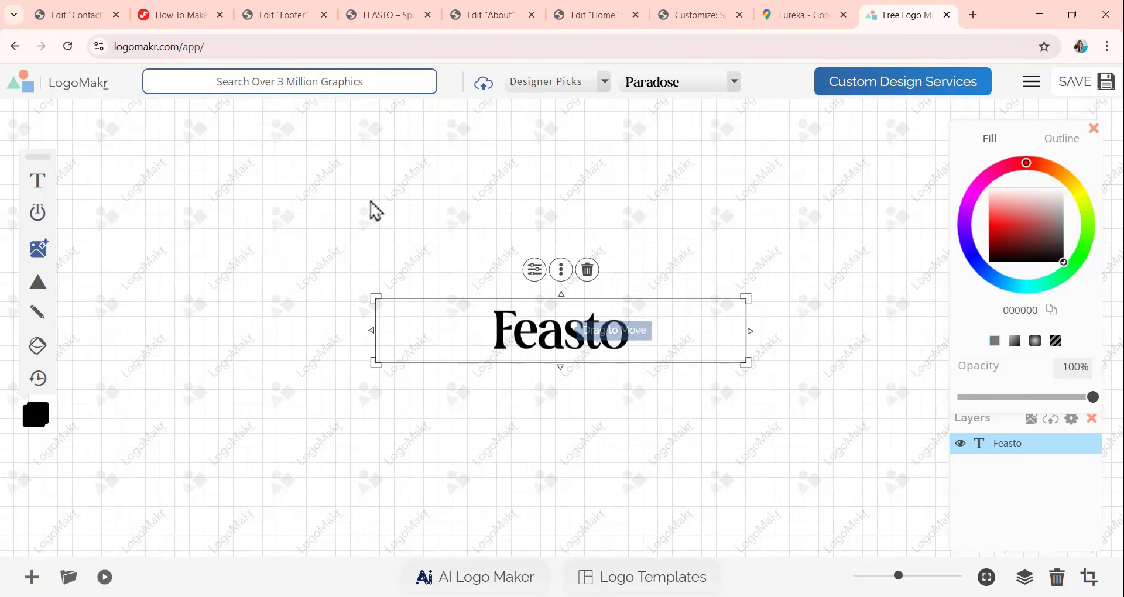
# Add a hamburger graphic from the graphics library, shrink it, and place it directly before the Feasto text.
pyautogui.click(322, 78)
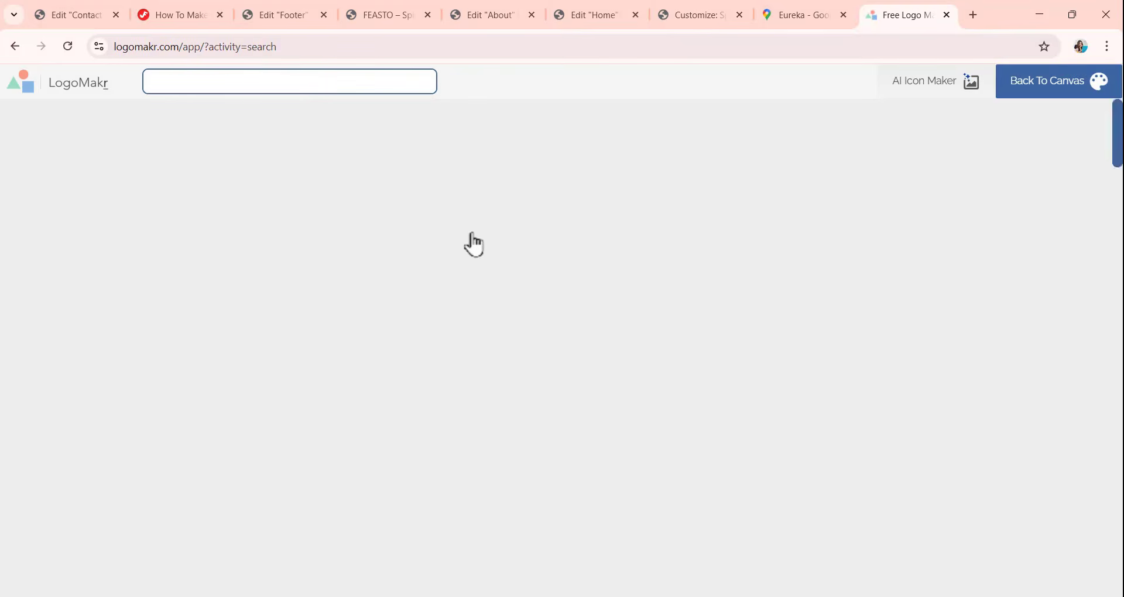
pyautogui.scroll(-9, 547, 244)
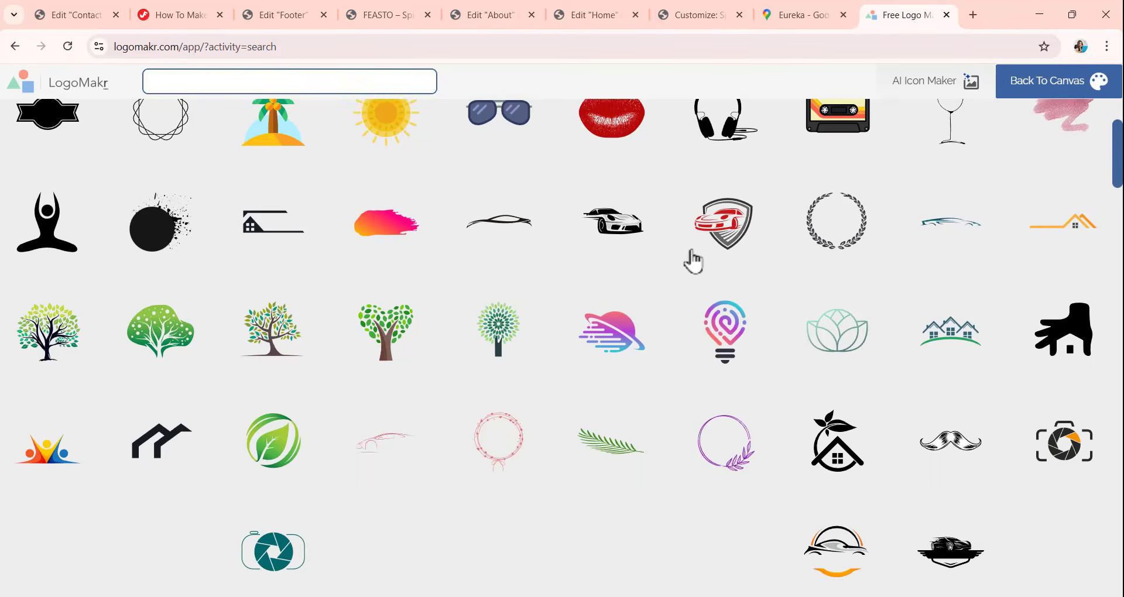
pyautogui.scroll(-15, 694, 264)
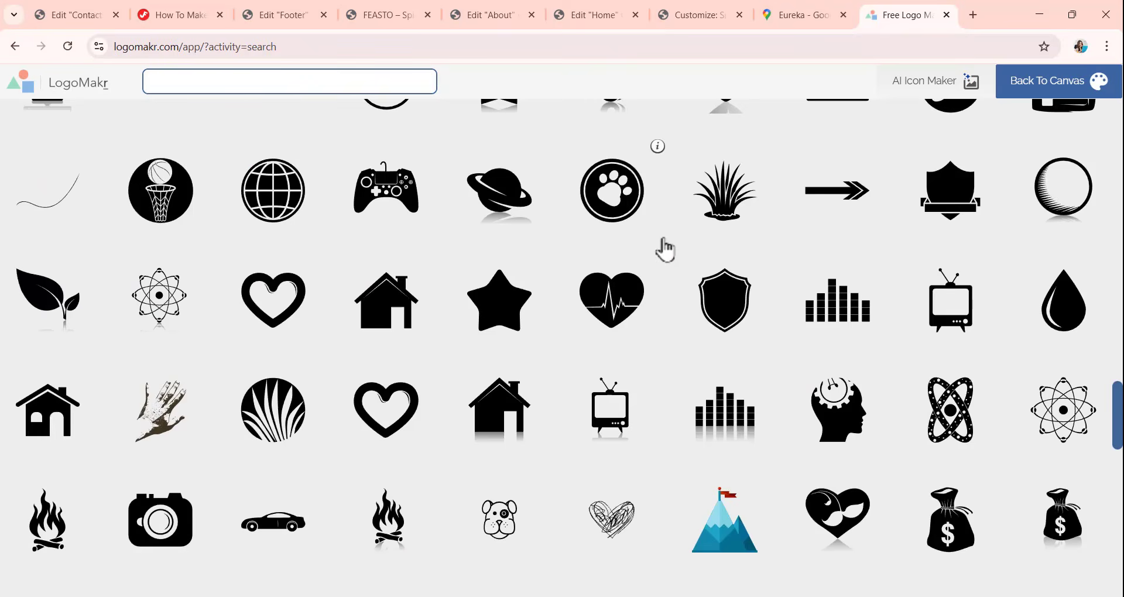
pyautogui.scroll(-3, 638, 299)
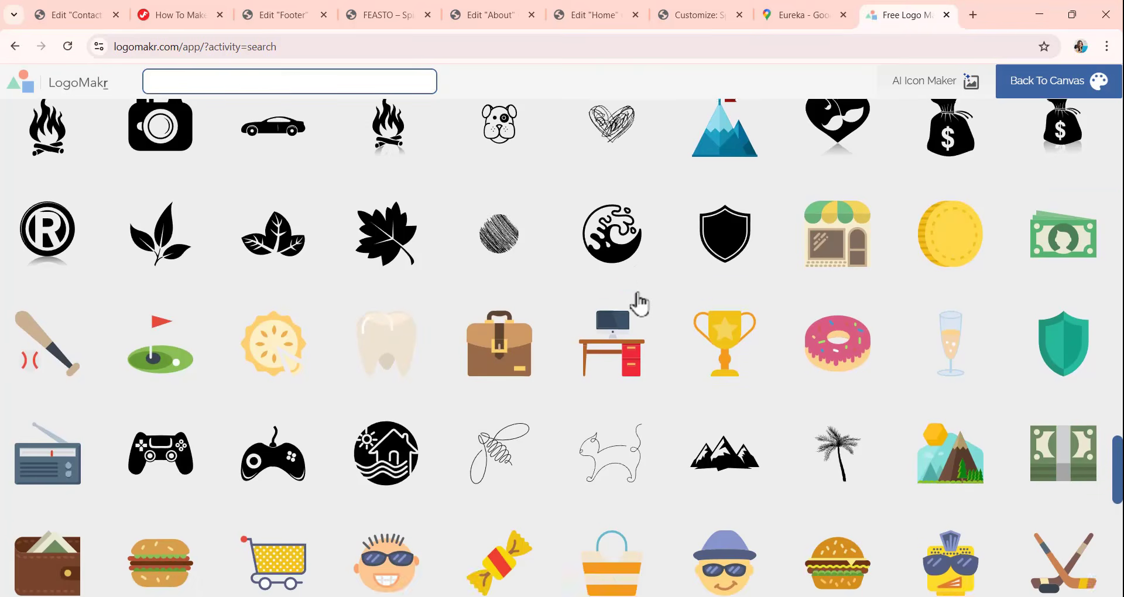
pyautogui.scroll(-1, 640, 303)
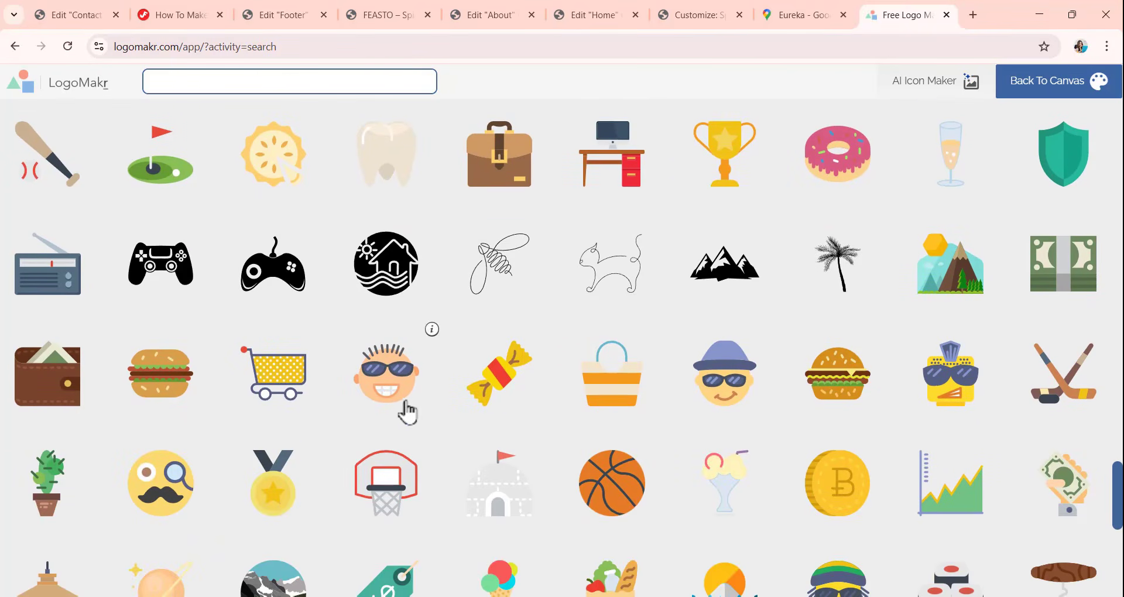
pyautogui.click(176, 393)
pyautogui.moveTo(560, 329); pyautogui.dragTo(414, 327)
pyautogui.moveTo(338, 241); pyautogui.dragTo(463, 327)
pyautogui.click(650, 297)
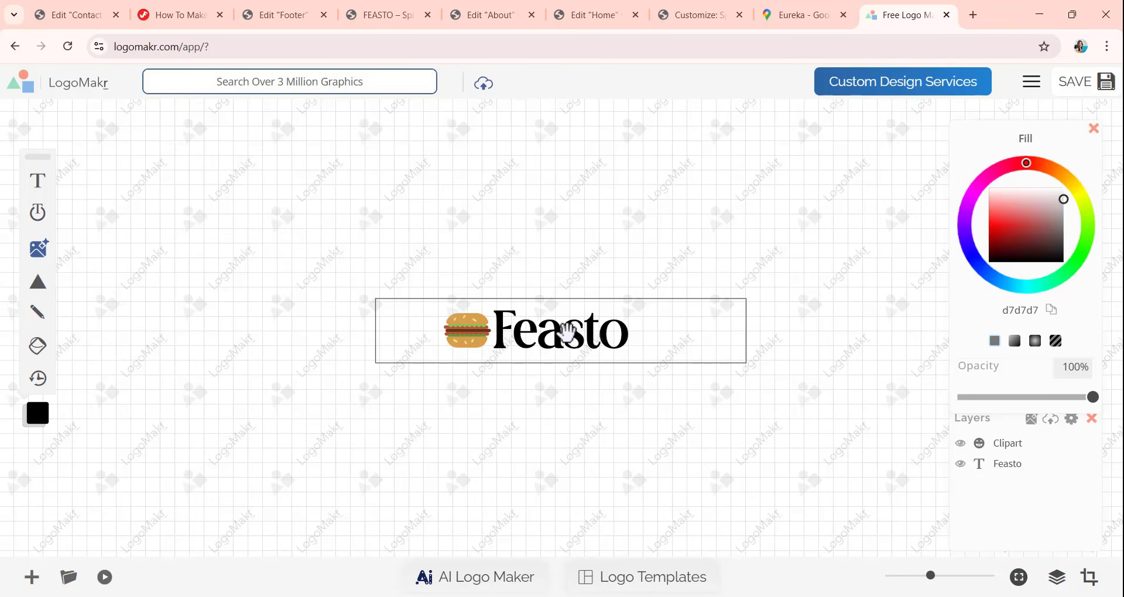
# Delete the hamburger graphic beside the Feasto text.
pyautogui.click(467, 345)
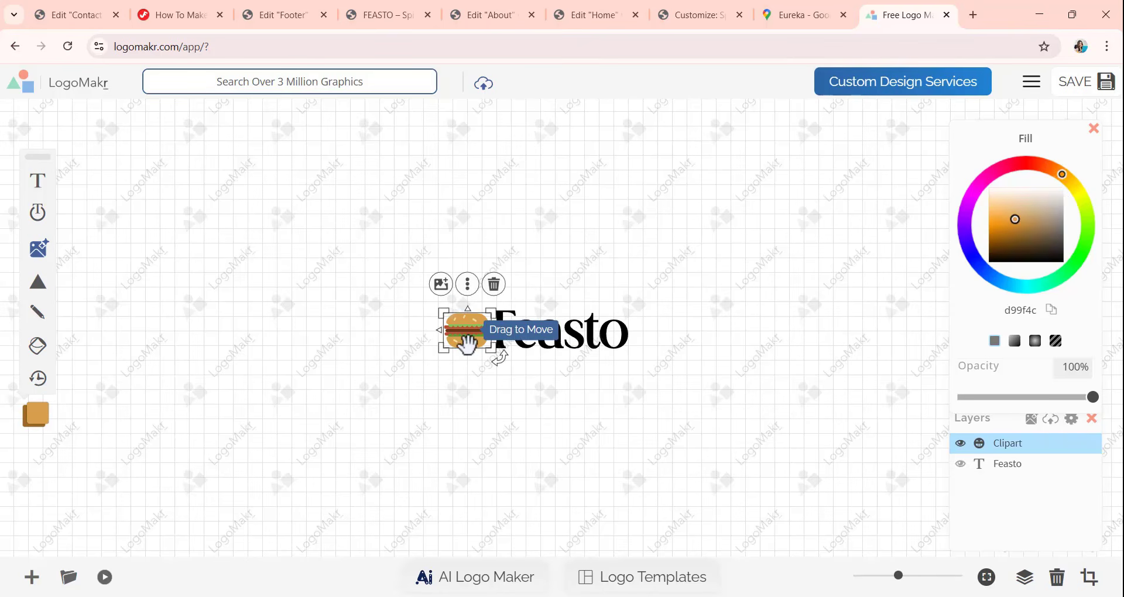
pyautogui.click(493, 284)
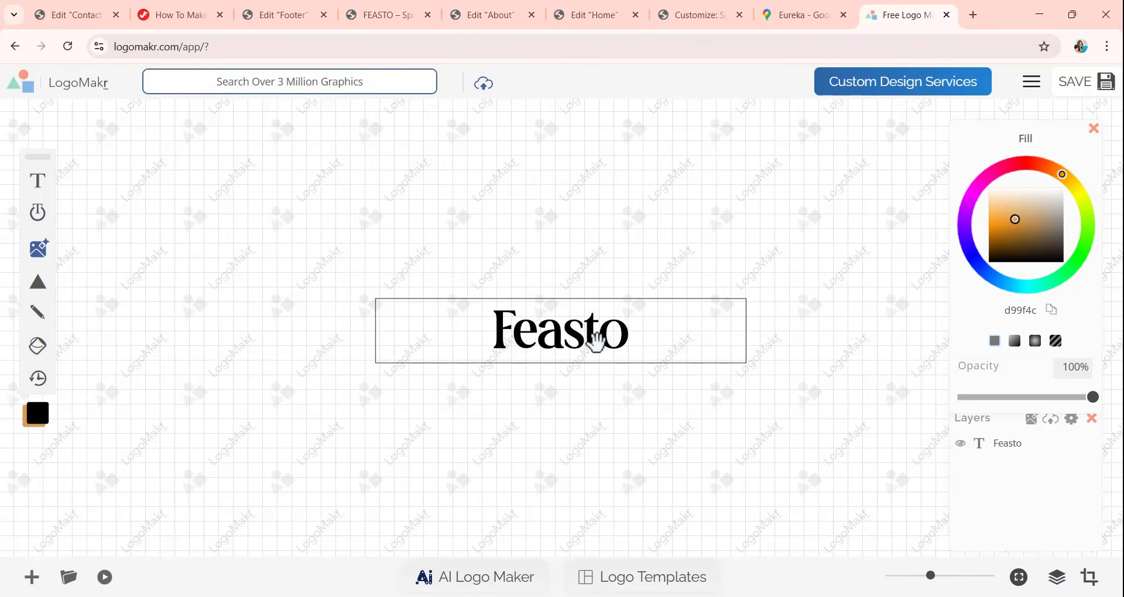
# Save the Feasto logo and download it as a low-resolution PNG, signing in with the account e-mail and password.
pyautogui.click(1077, 92)
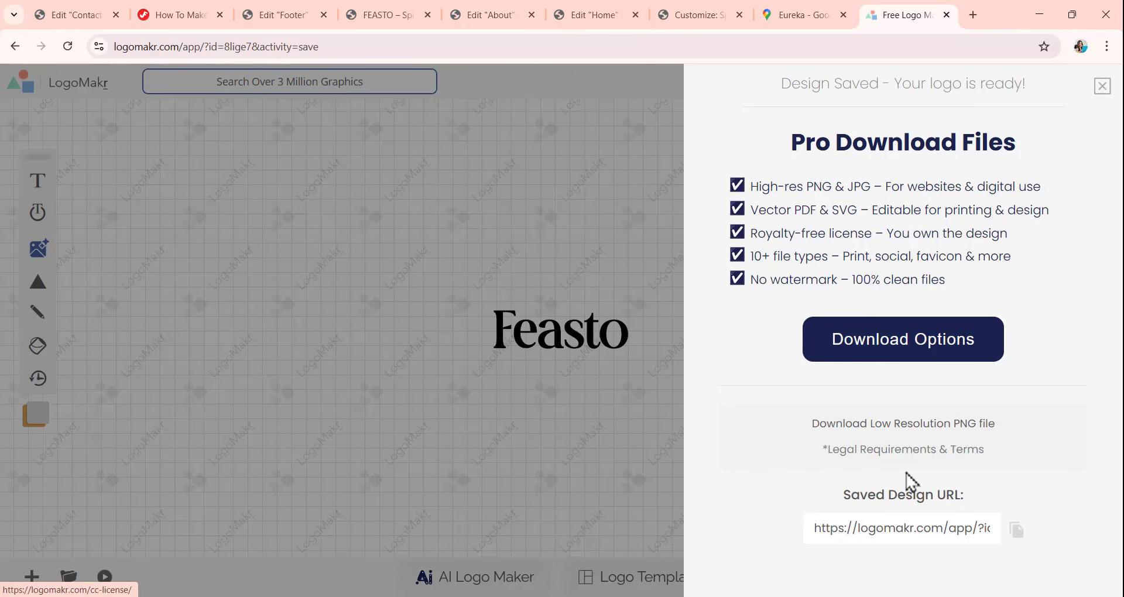
pyautogui.click(871, 433)
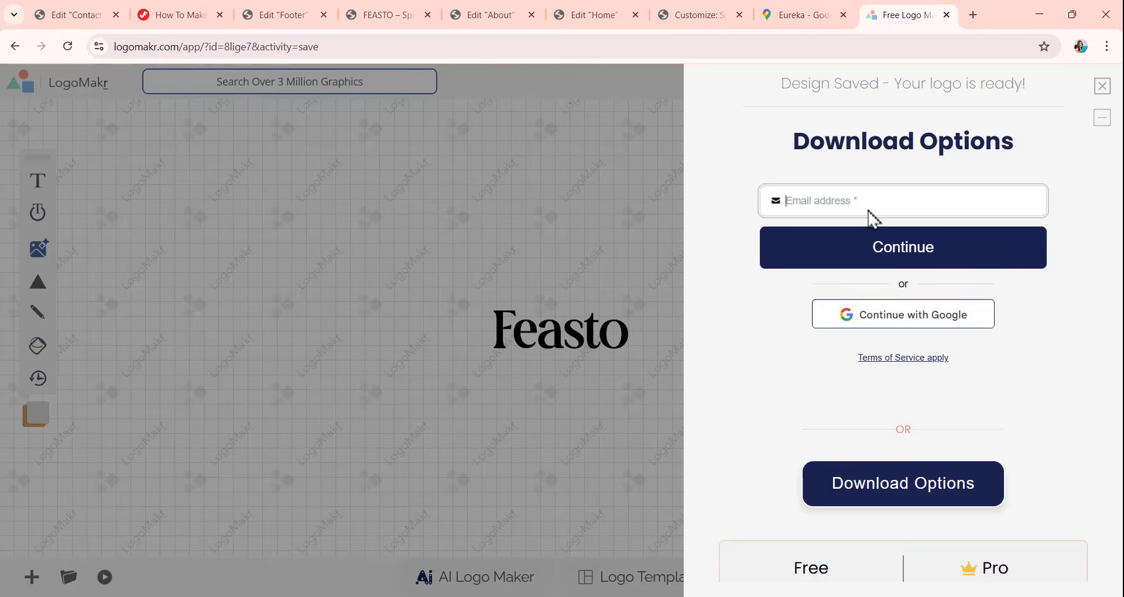
pyautogui.click(836, 202)
pyautogui.click(879, 249)
pyautogui.click(880, 260)
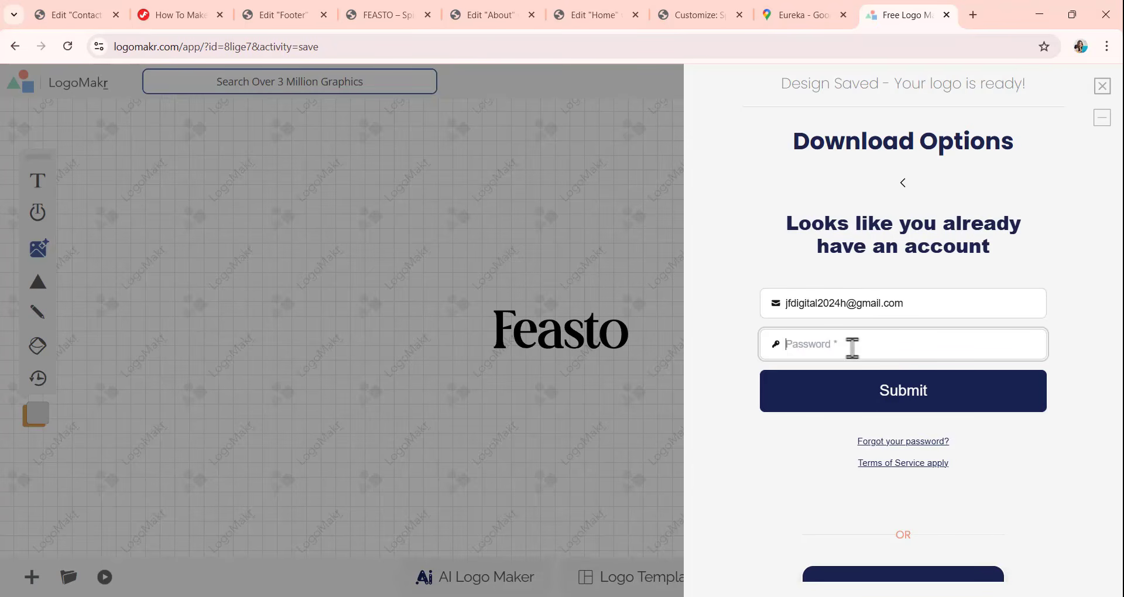
pyautogui.write('•••••••')
pyautogui.click(901, 392)
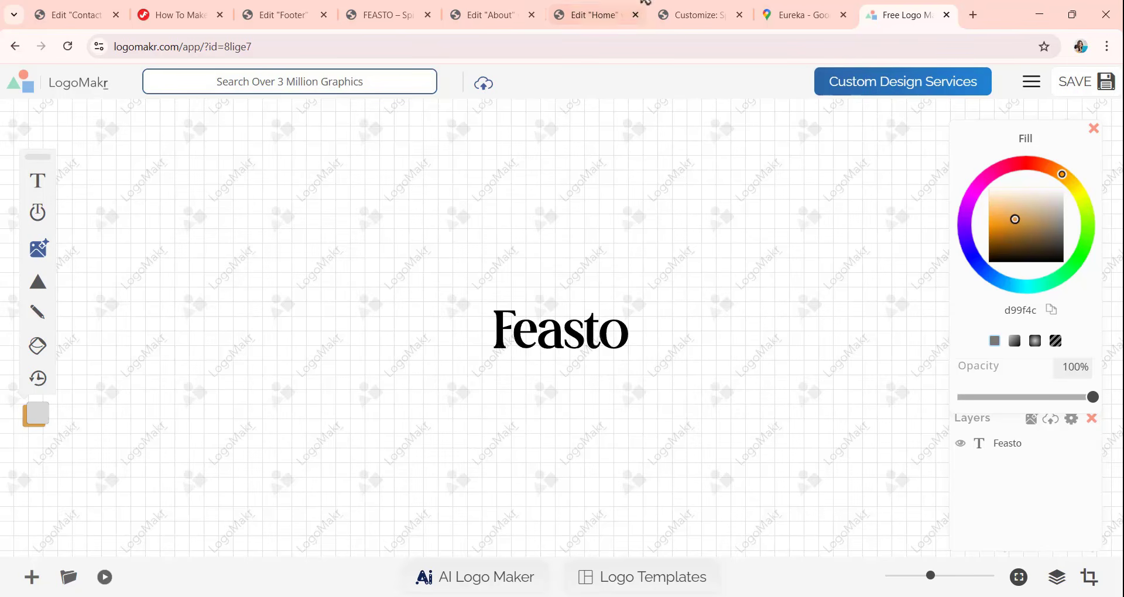
# Return to the Home page in Elementor and exit its editor to WordPress.
pyautogui.click(580, 23)
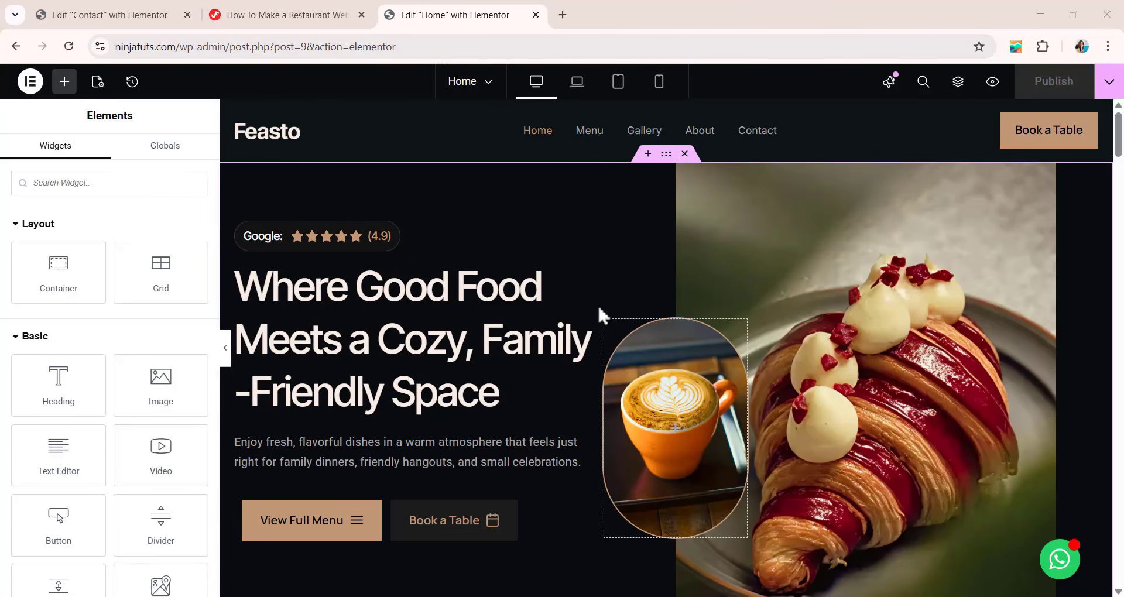
pyautogui.click(22, 83)
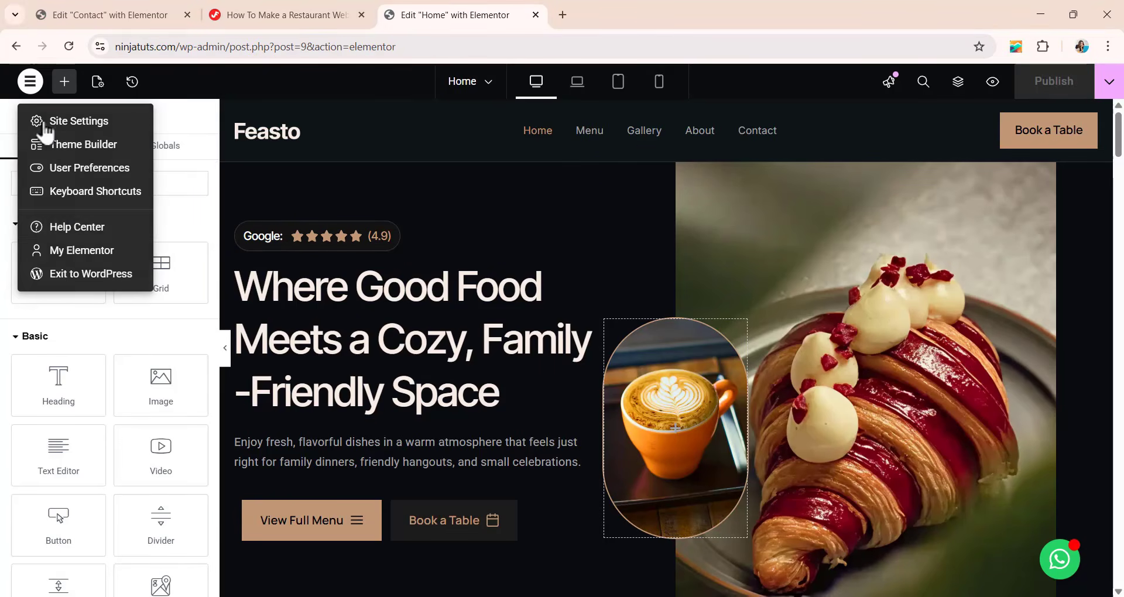
pyautogui.click(65, 274)
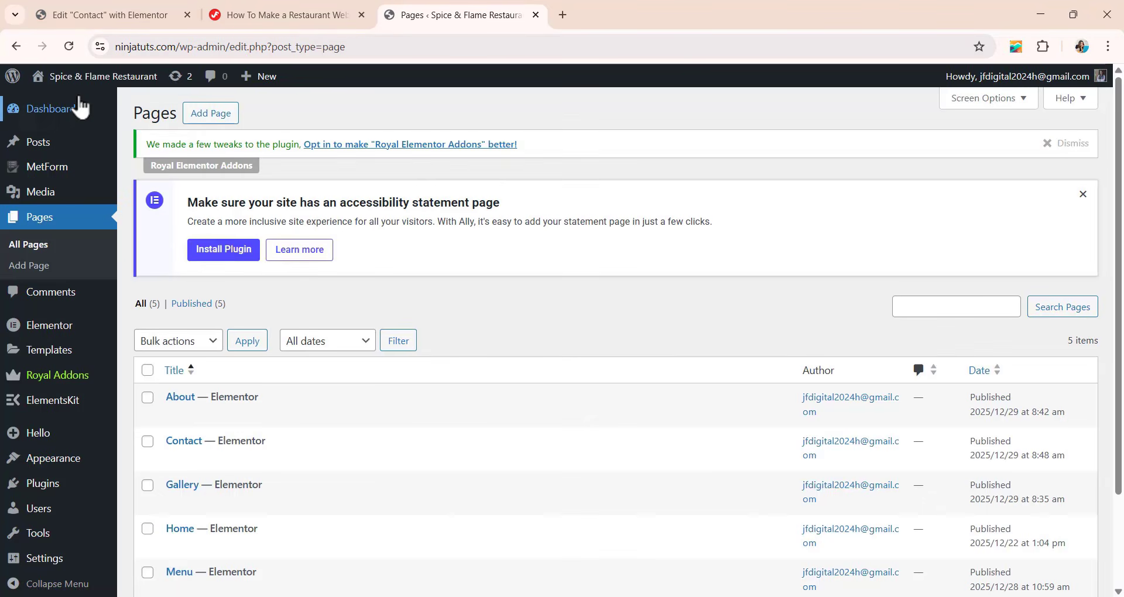
# Open the live site's front page and check the content it displays from the header to the footer columns.
pyautogui.moveTo(52, 79)
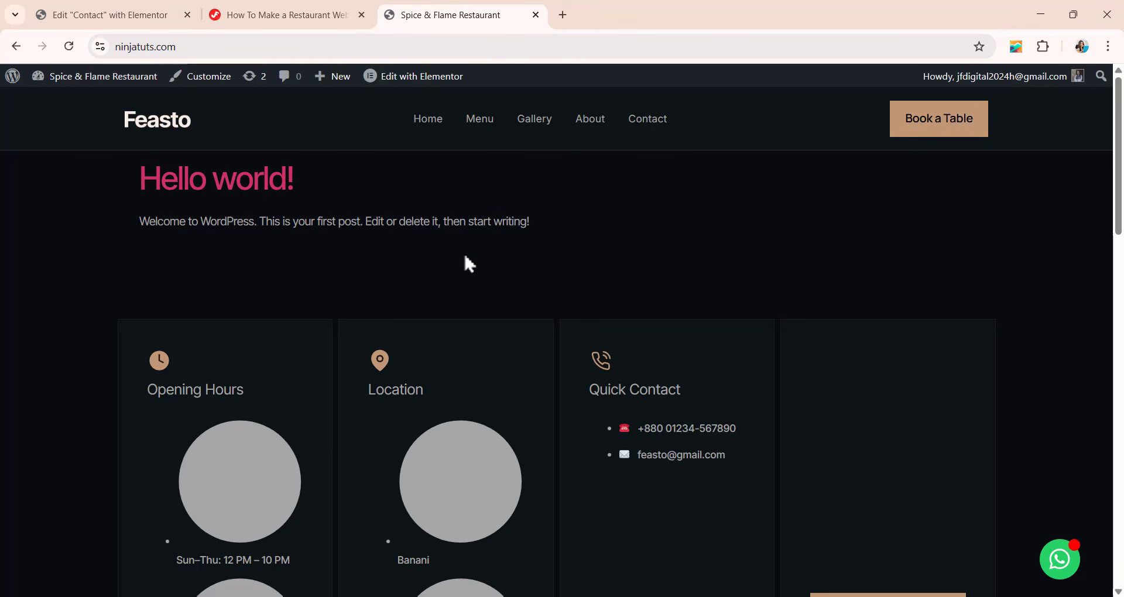
pyautogui.scroll(-5, 472, 234)
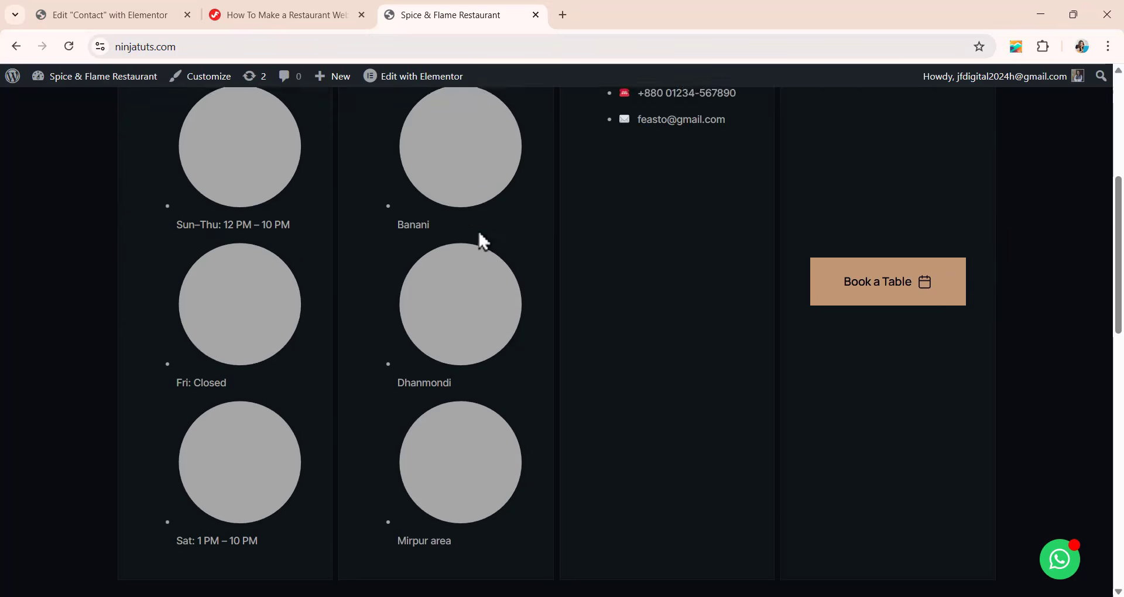
pyautogui.scroll(5, 479, 231)
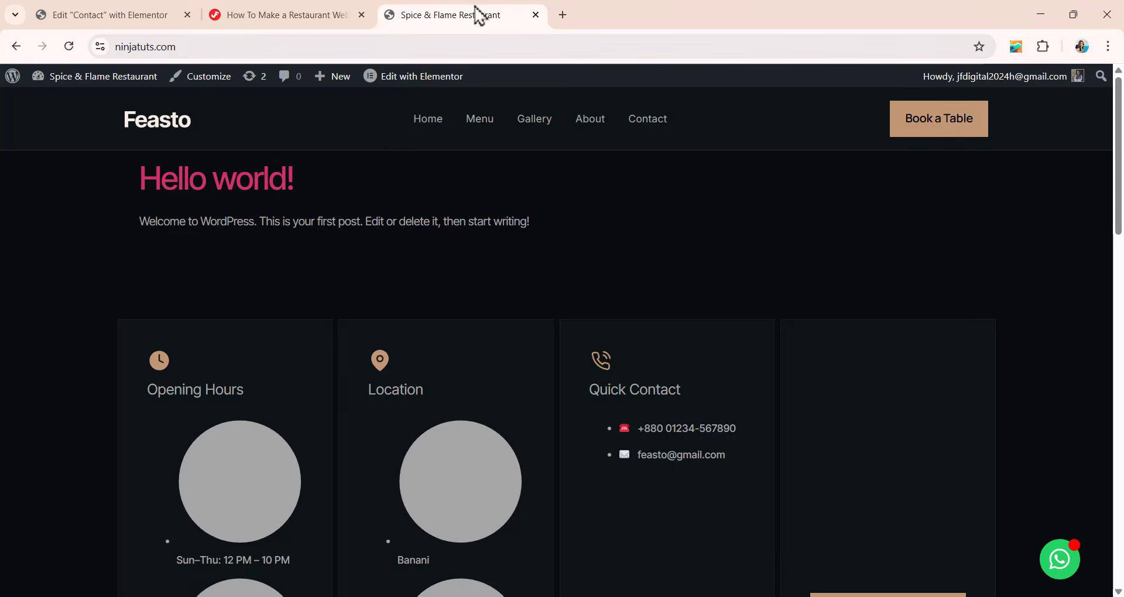
# In the WordPress Reading settings, make the homepage display a static page, choose Home as the homepage, and save the changes.
pyautogui.click(15, 47)
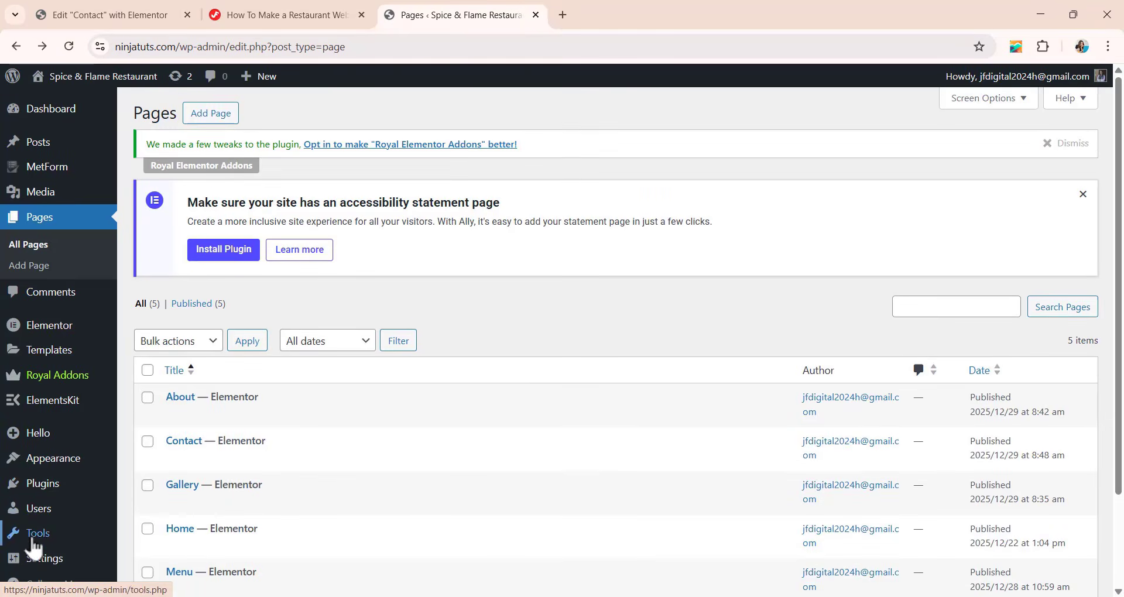
pyautogui.moveTo(41, 562)
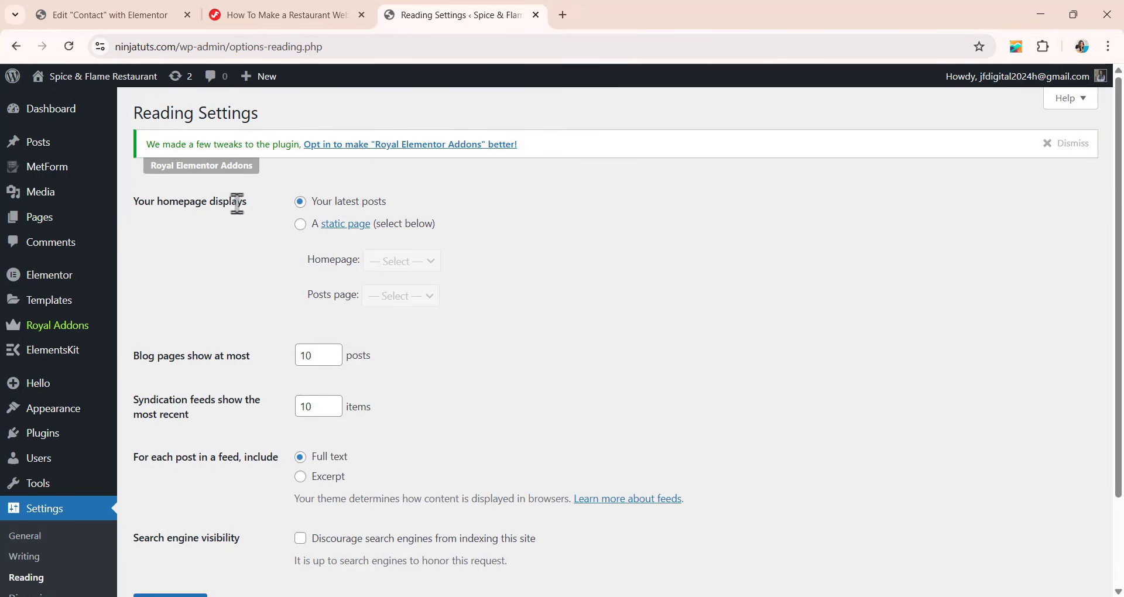
pyautogui.click(301, 226)
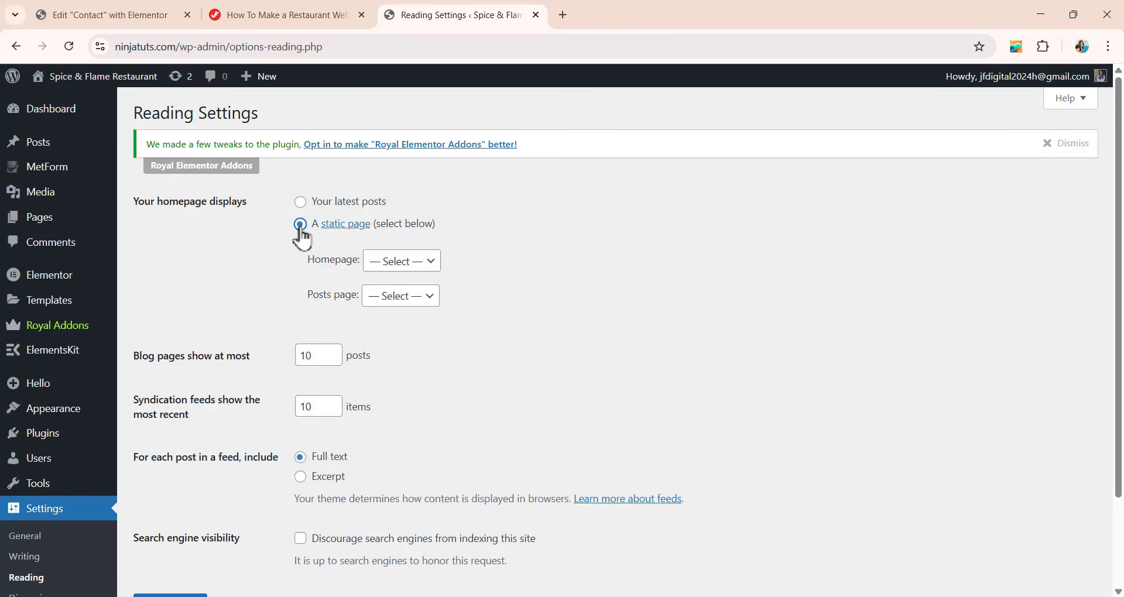
pyautogui.click(388, 261)
pyautogui.click(382, 364)
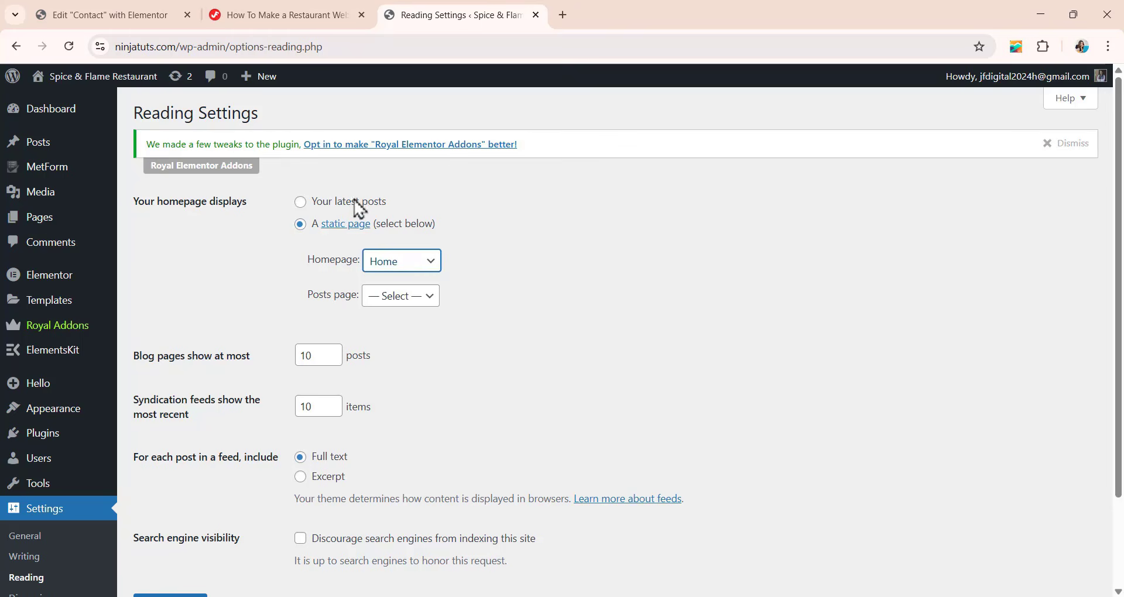
pyautogui.scroll(-2, 351, 213)
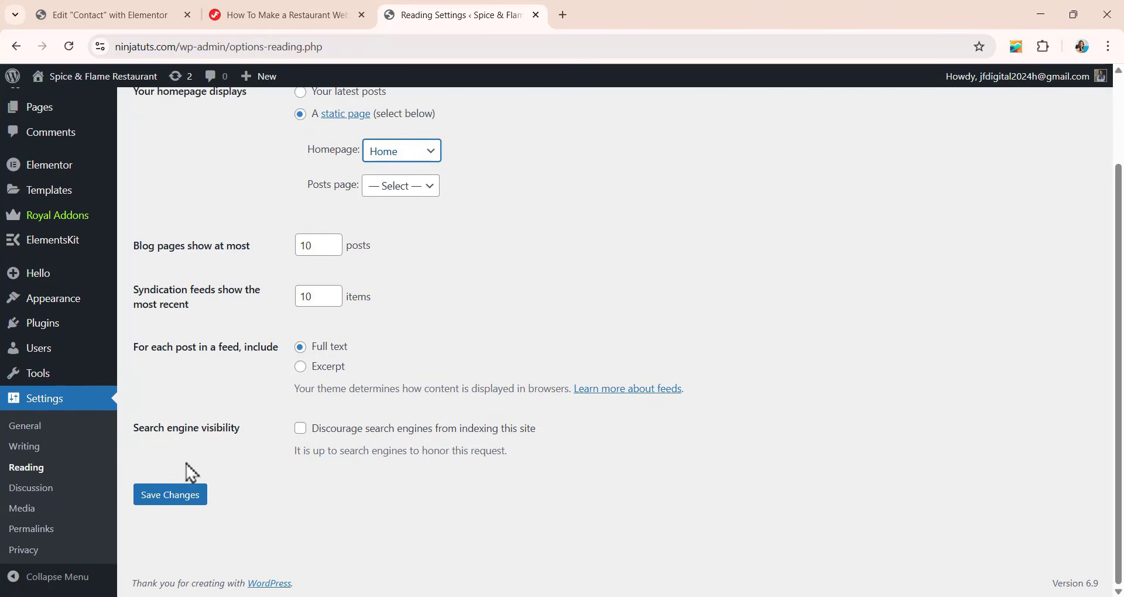
pyautogui.click(183, 501)
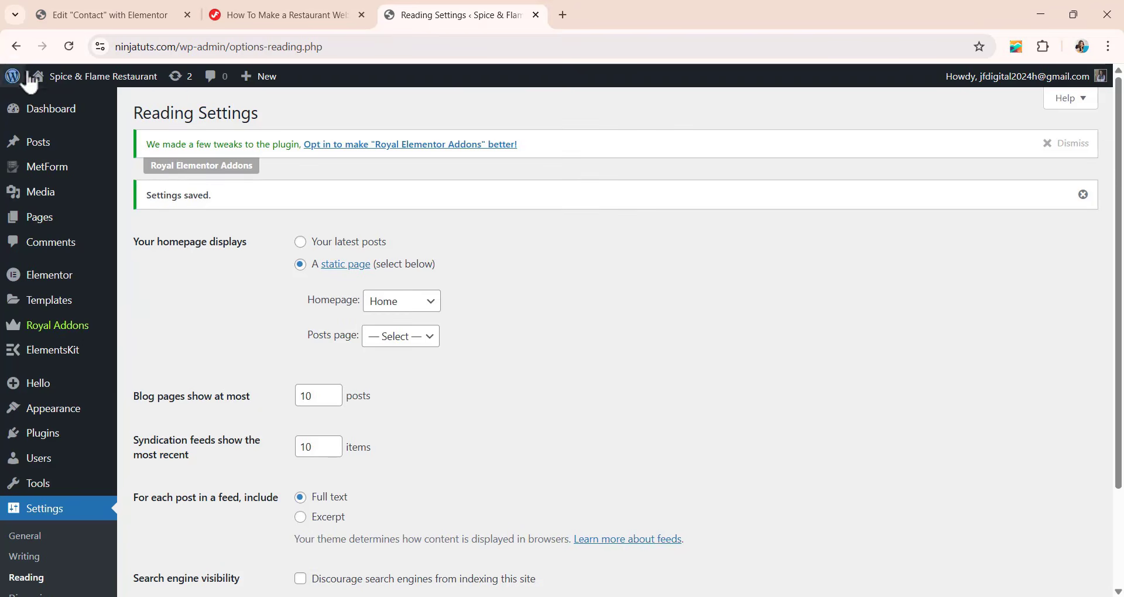
# Open the live site in a new tab and review the homepage's hero, dishes, set menus and testimonials.
pyautogui.rightClick(43, 79)
pyautogui.click(106, 94)
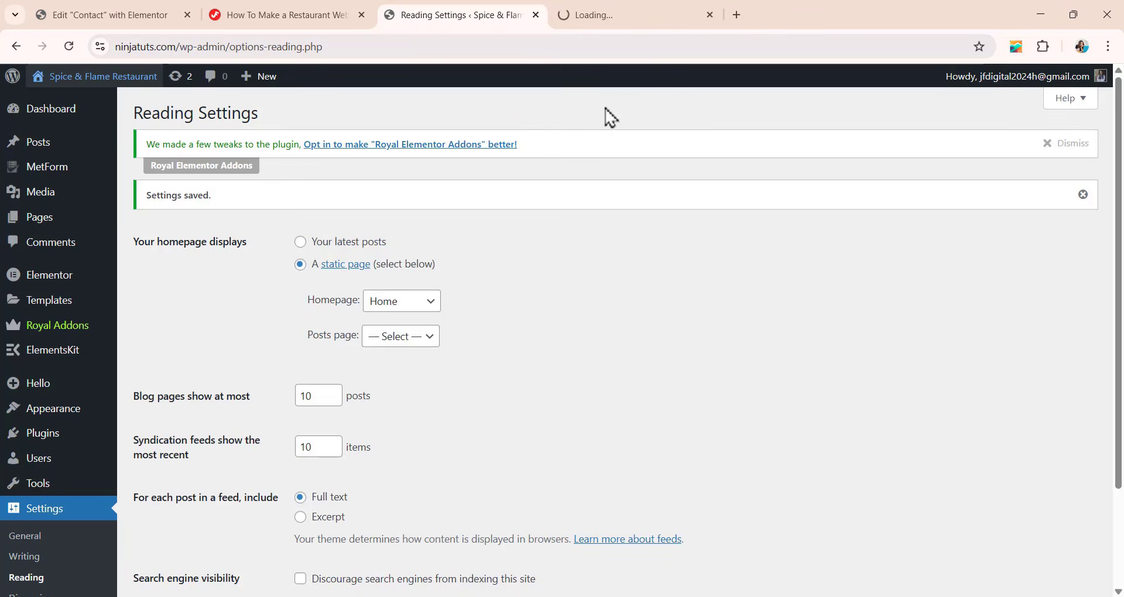
pyautogui.click(610, 17)
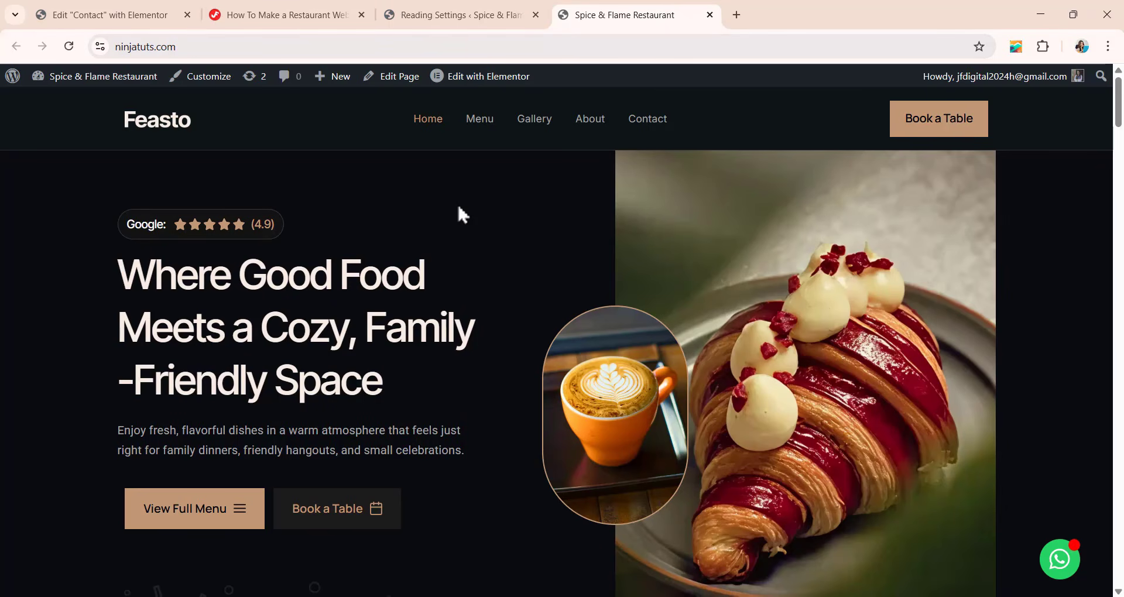
pyautogui.scroll(-5, 513, 150)
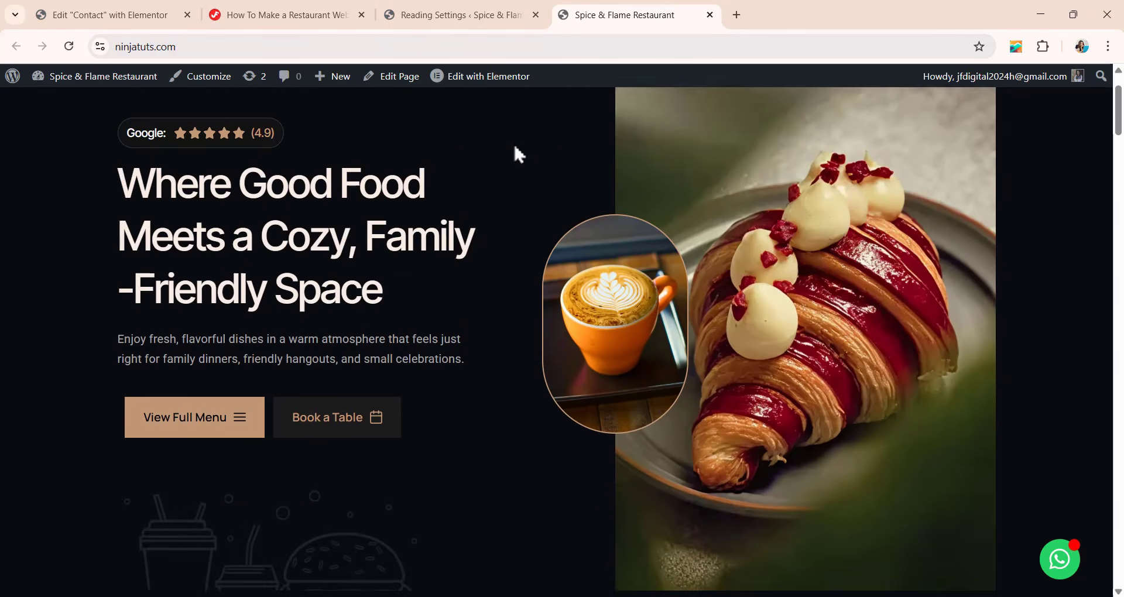
pyautogui.scroll(-8, 516, 153)
pyautogui.scroll(9, 515, 153)
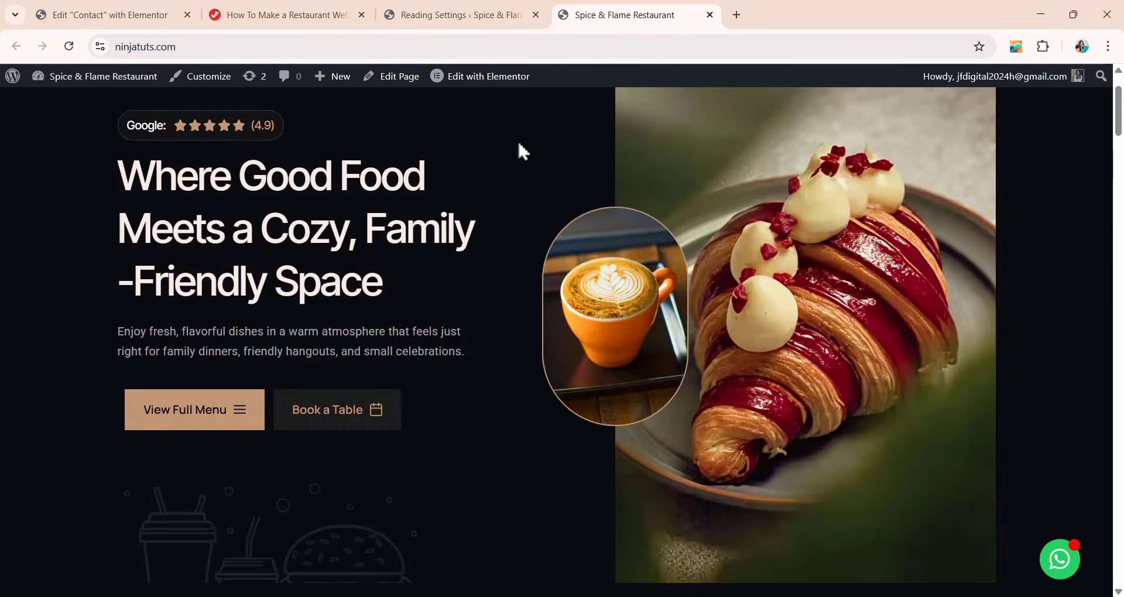
pyautogui.scroll(-4, 518, 152)
pyautogui.scroll(-19, 520, 144)
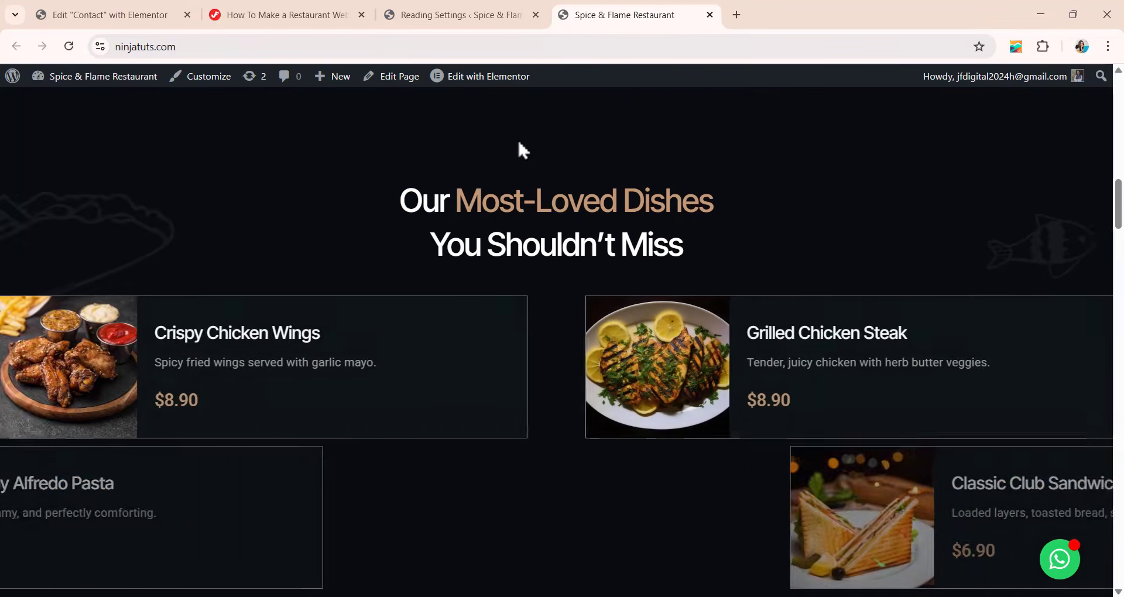
pyautogui.scroll(-18, 519, 143)
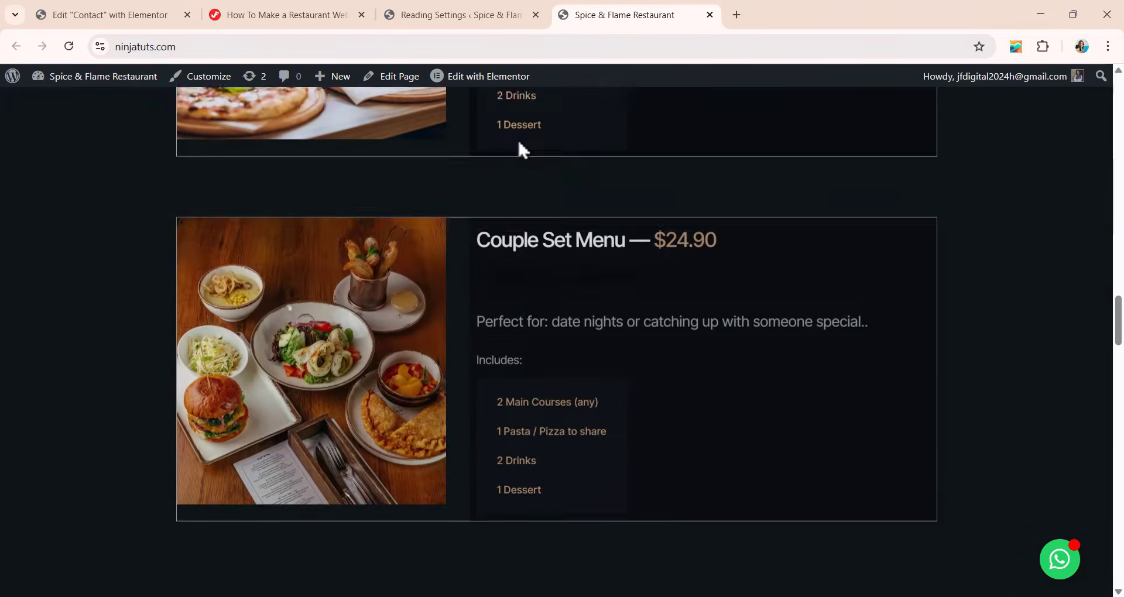
pyautogui.scroll(-7, 519, 144)
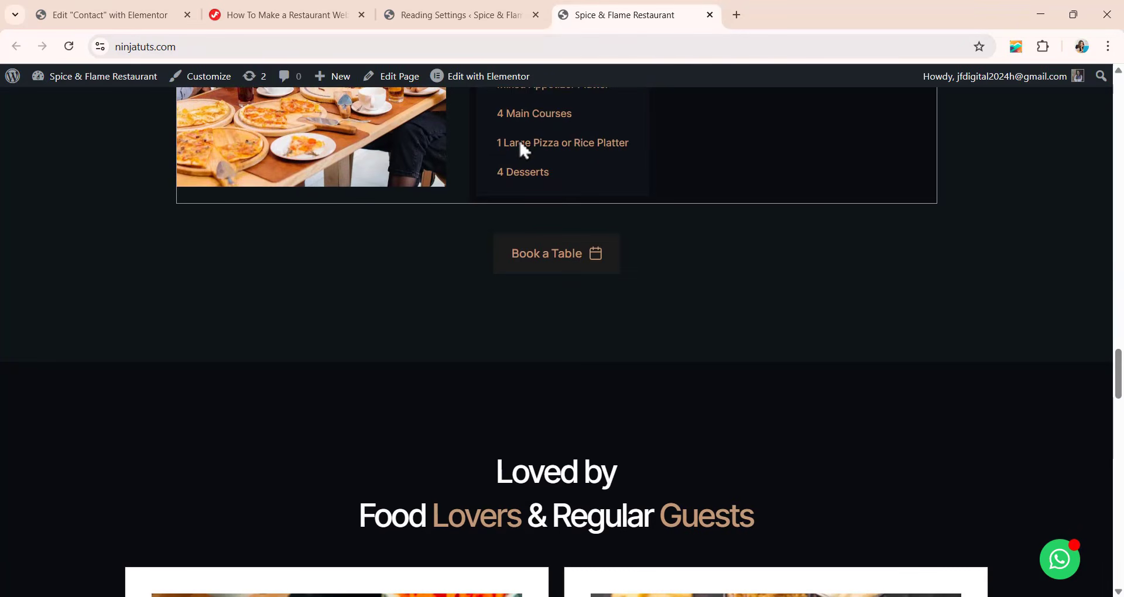
pyautogui.scroll(-6, 533, 164)
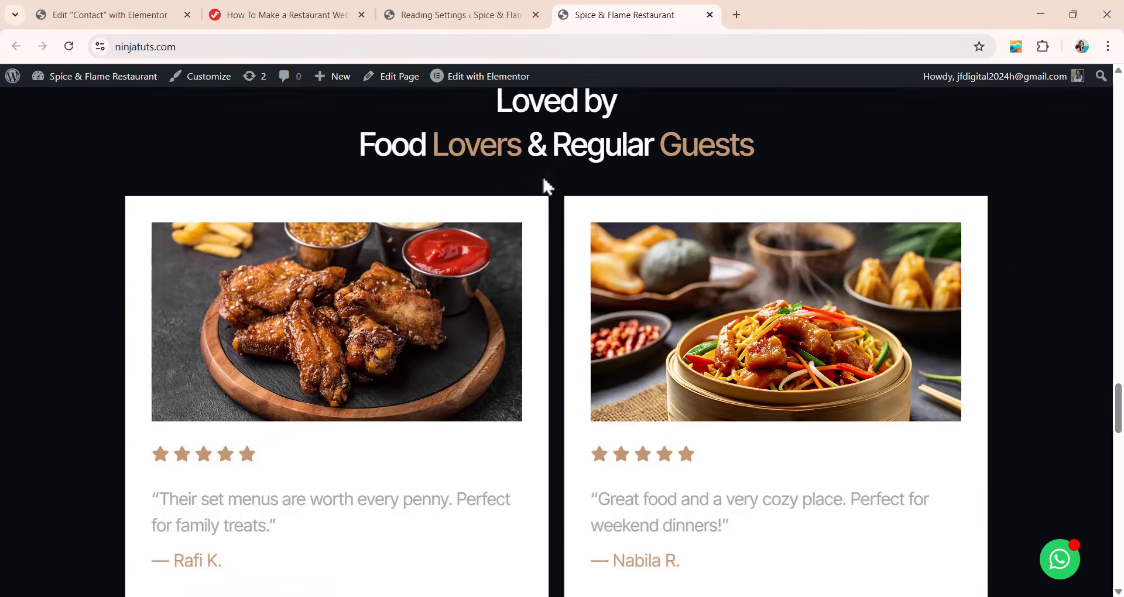
pyautogui.scroll(20, 542, 173)
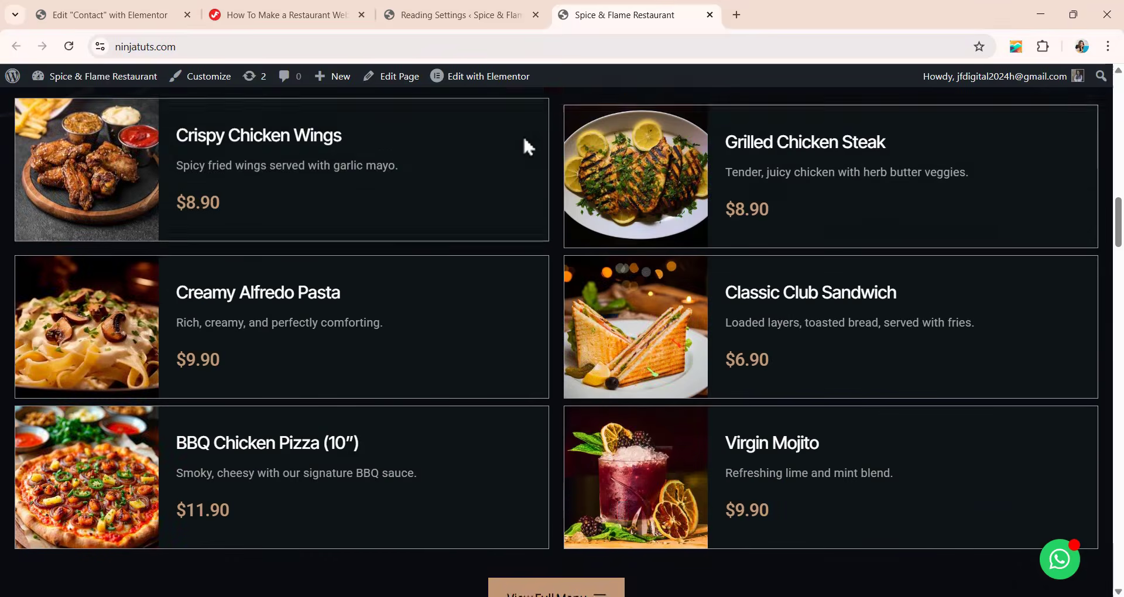
pyautogui.scroll(20, 549, 138)
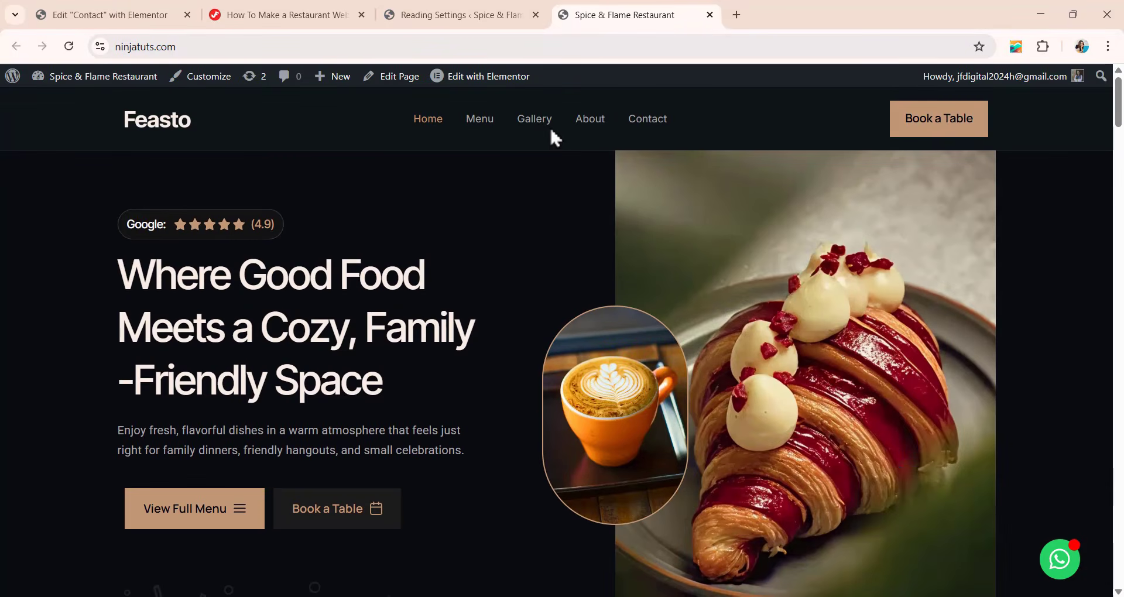
# Open the live Menu page and review its hero, appetizers, main dishes and footer.
pyautogui.click(488, 124)
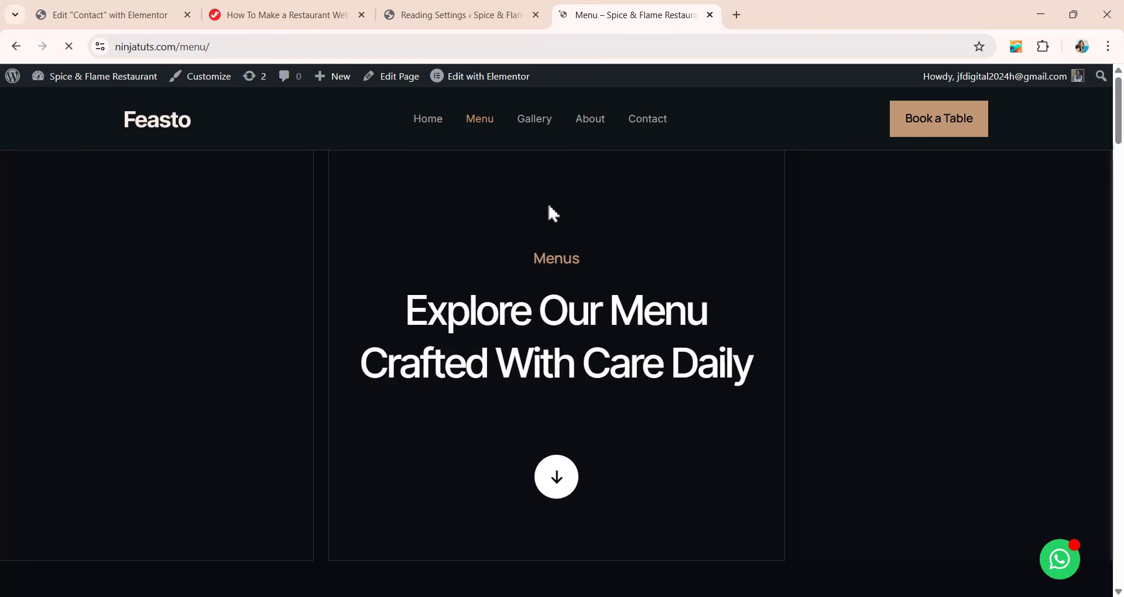
pyautogui.scroll(-5, 543, 231)
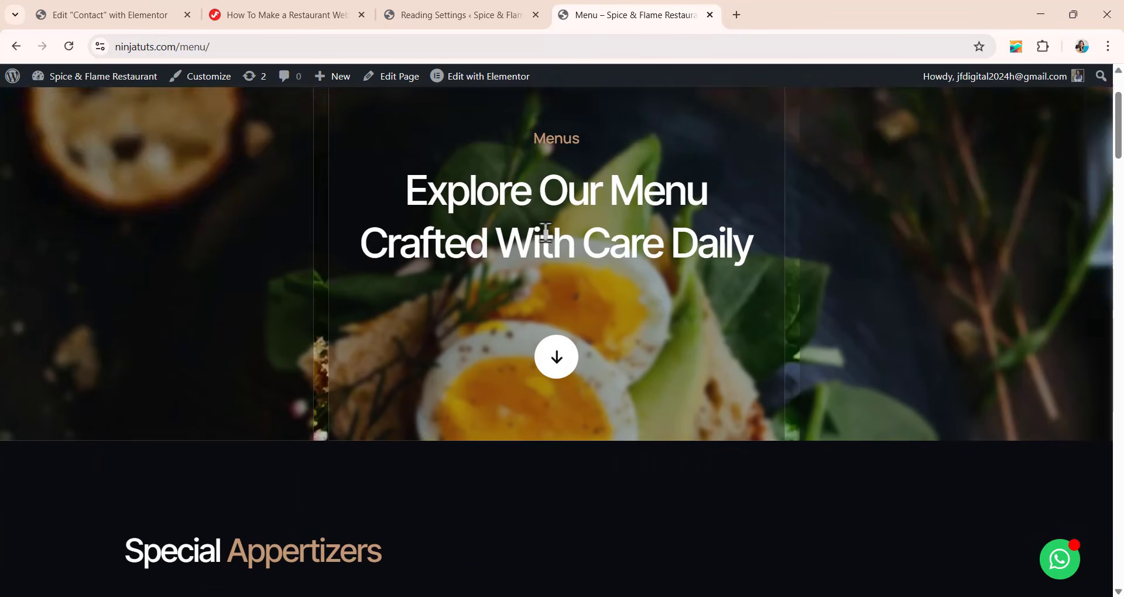
pyautogui.scroll(-15, 547, 233)
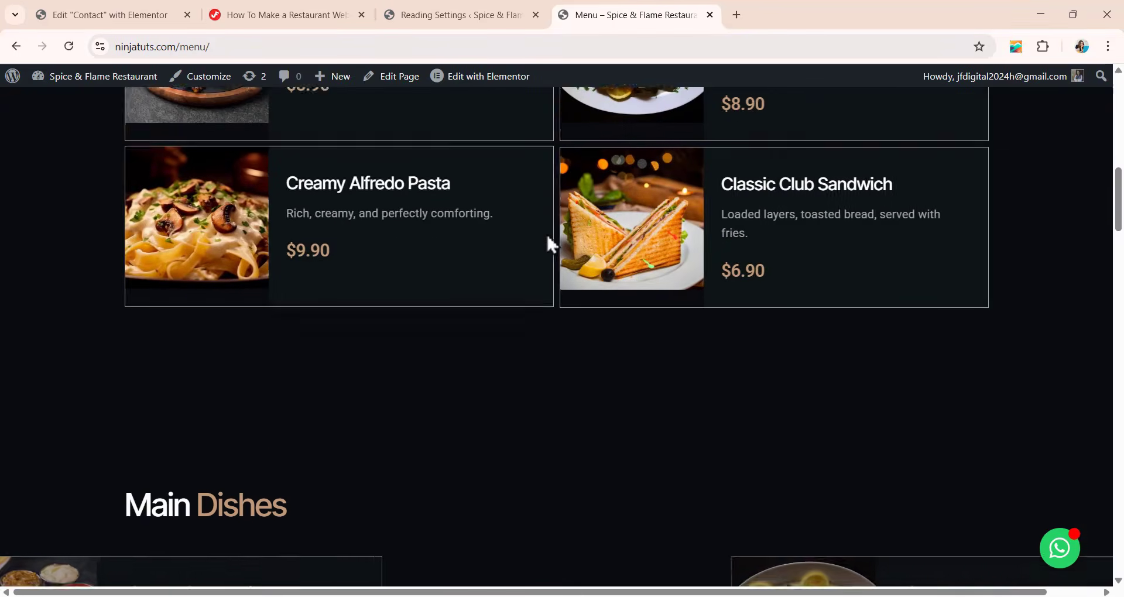
pyautogui.scroll(-10, 547, 235)
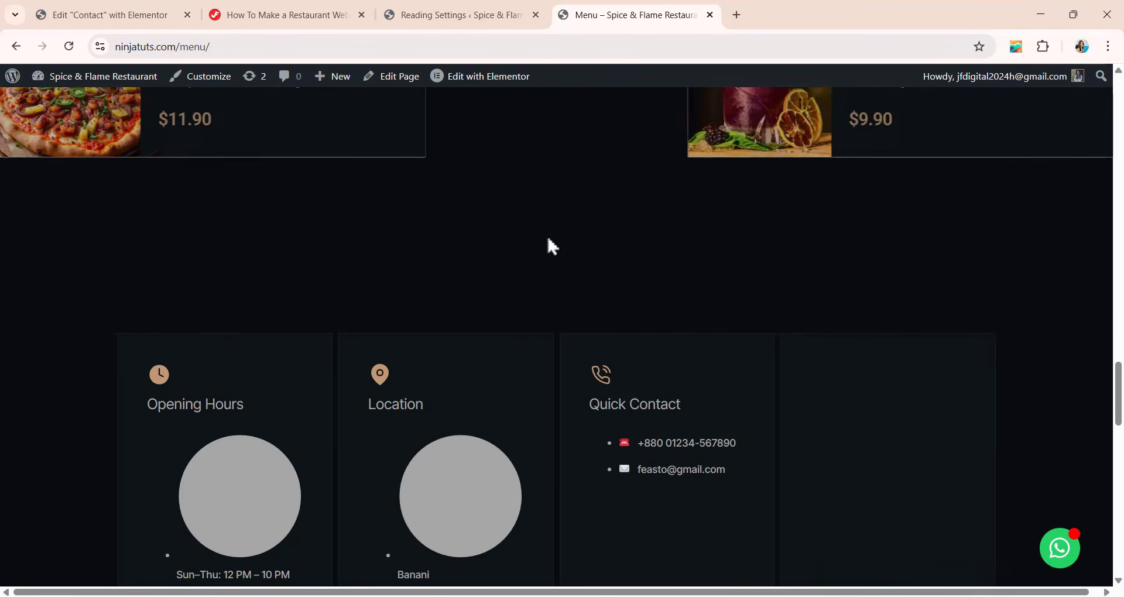
pyautogui.scroll(8, 547, 234)
pyautogui.scroll(20, 546, 233)
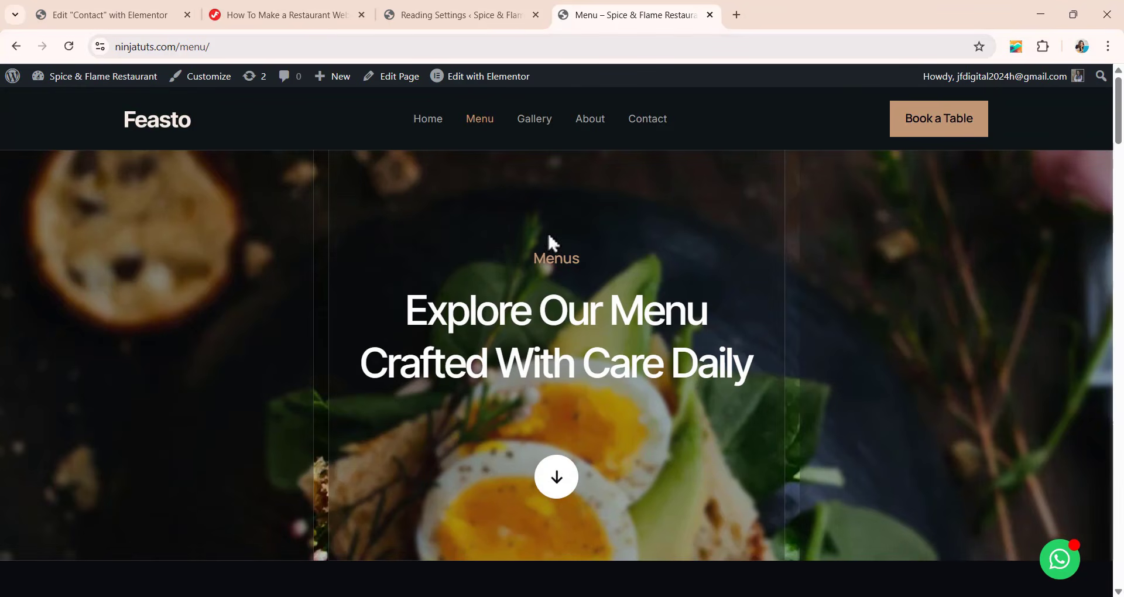
# Open the live Gallery page and review its hero and the grid of food photos.
pyautogui.click(548, 120)
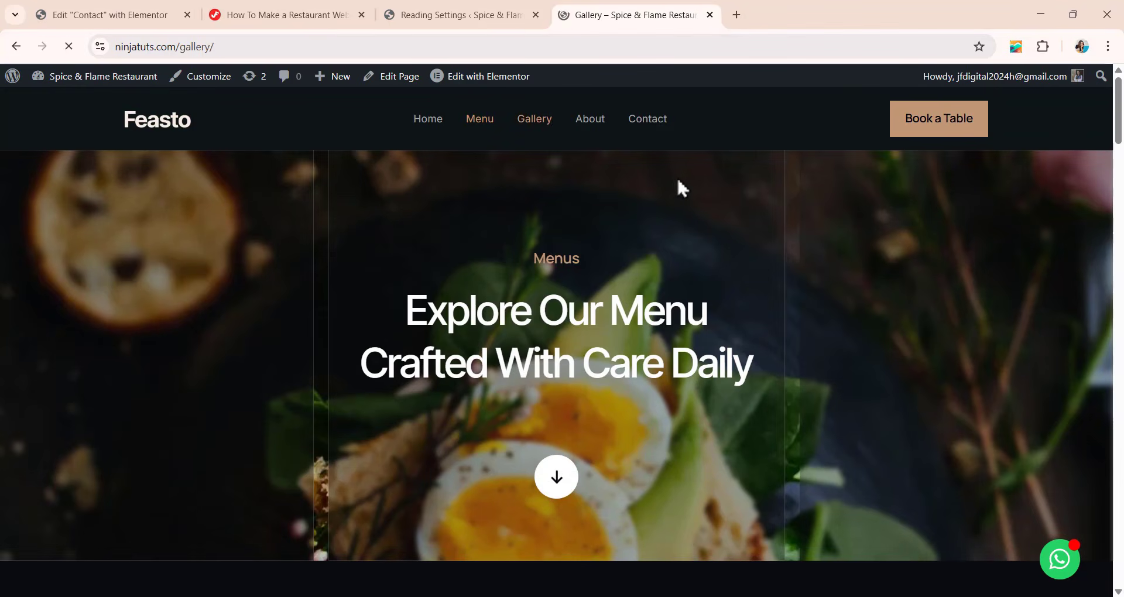
pyautogui.scroll(-7, 633, 246)
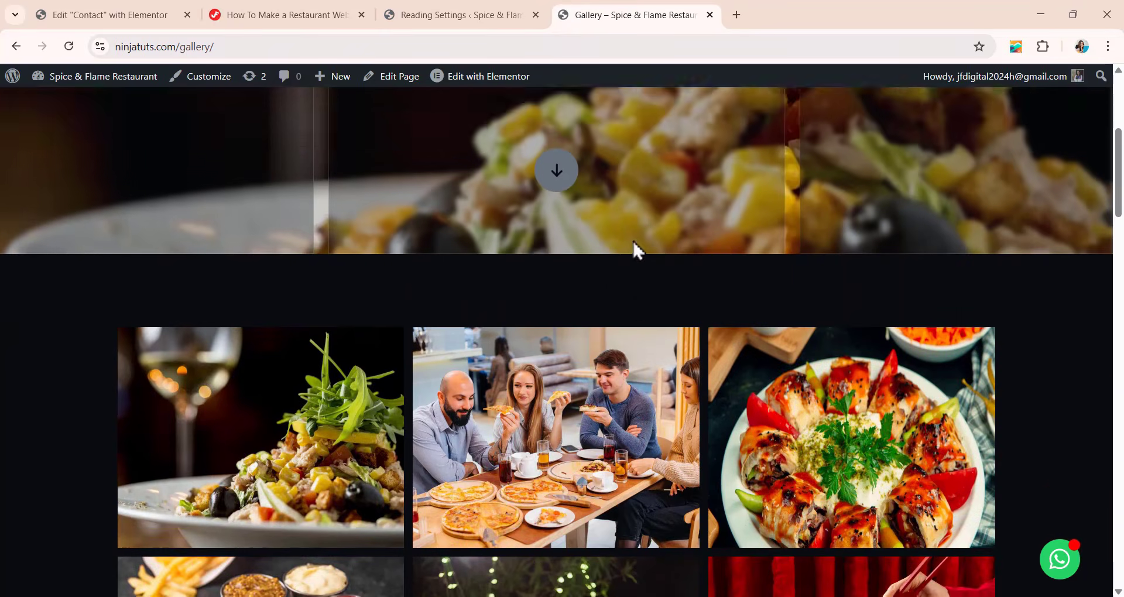
pyautogui.scroll(-3, 637, 250)
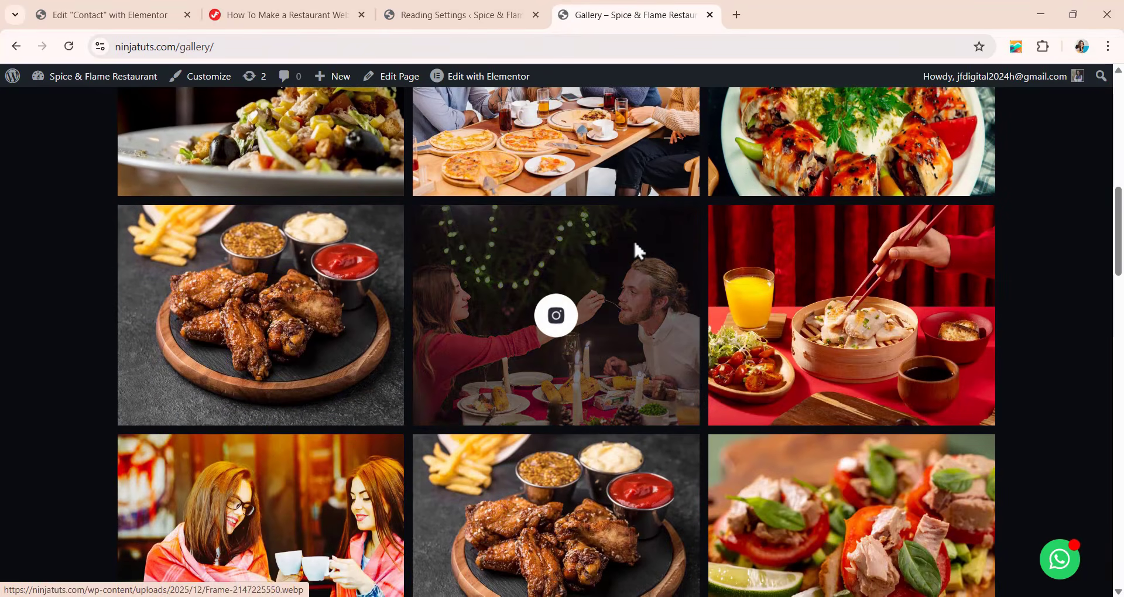
pyautogui.scroll(9, 634, 246)
pyautogui.scroll(1, 637, 251)
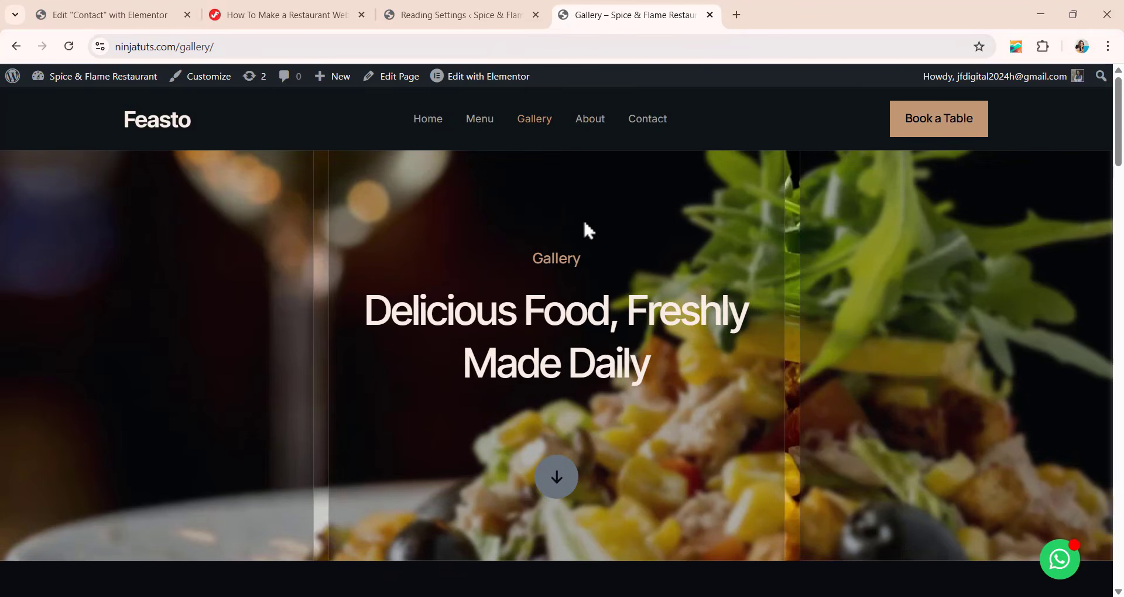
pyautogui.scroll(-10, 662, 258)
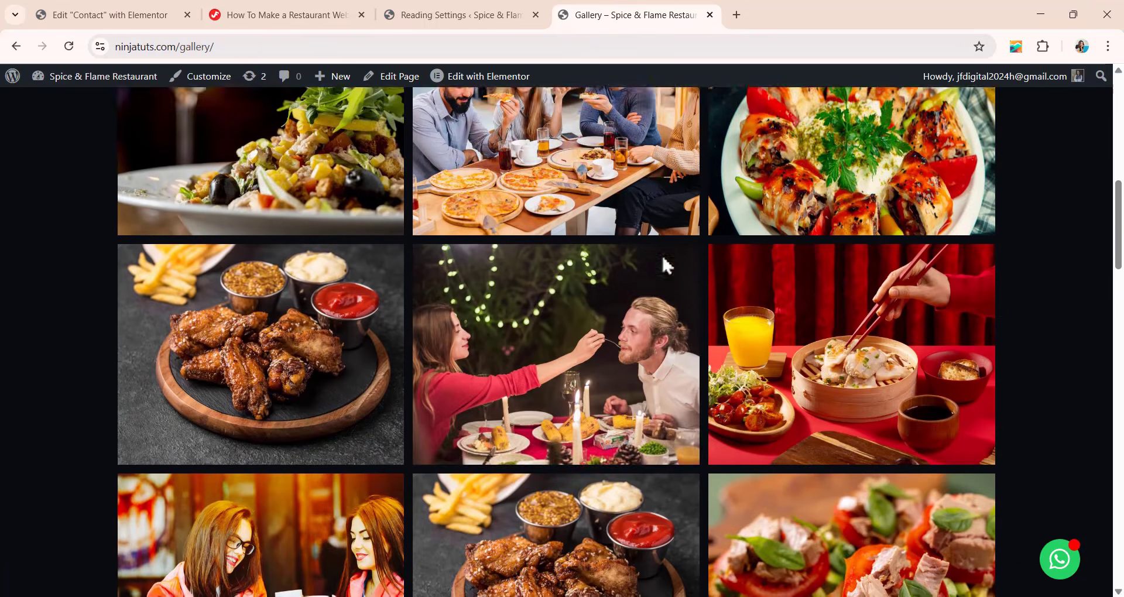
pyautogui.scroll(-3, 662, 255)
pyautogui.scroll(10, 661, 263)
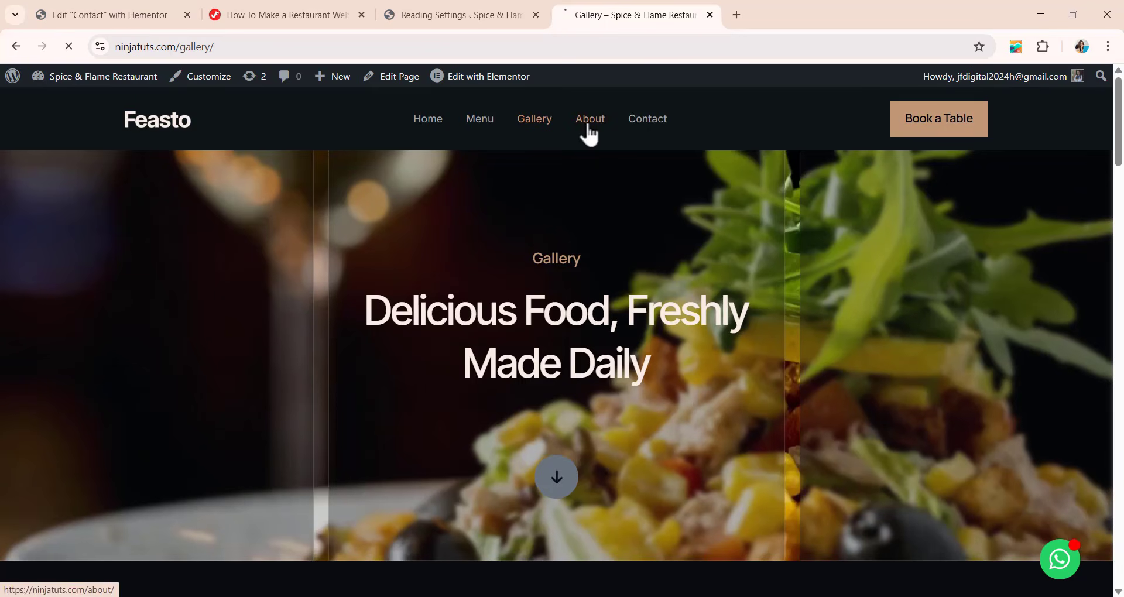
# Review the live About page's hero, introduction and timeline sections, and return to the Home page.
pyautogui.click(589, 130)
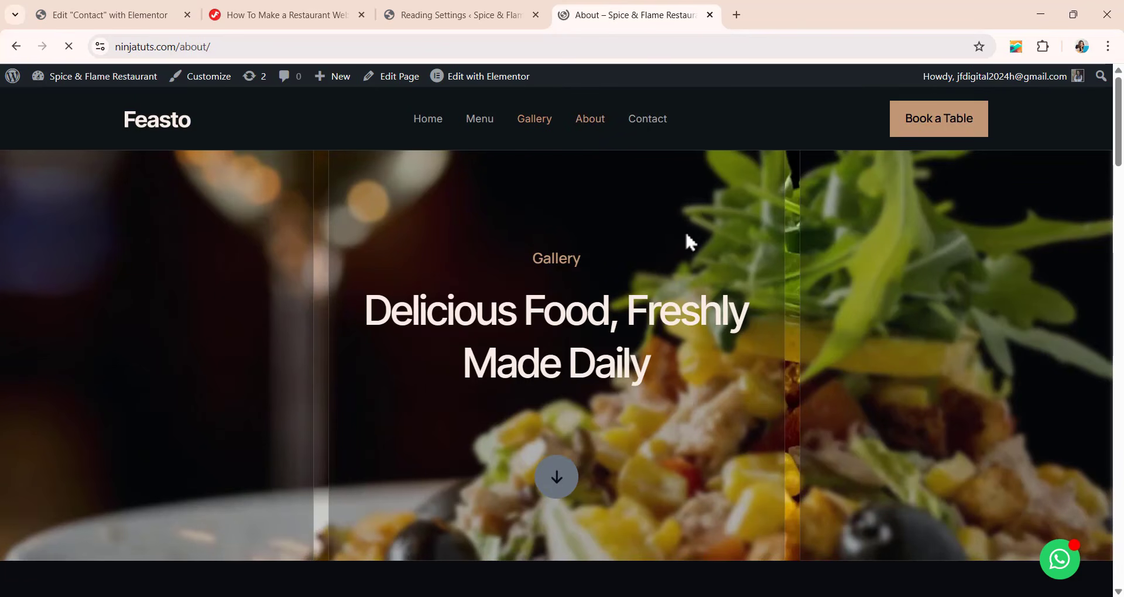
pyautogui.scroll(-4, 633, 240)
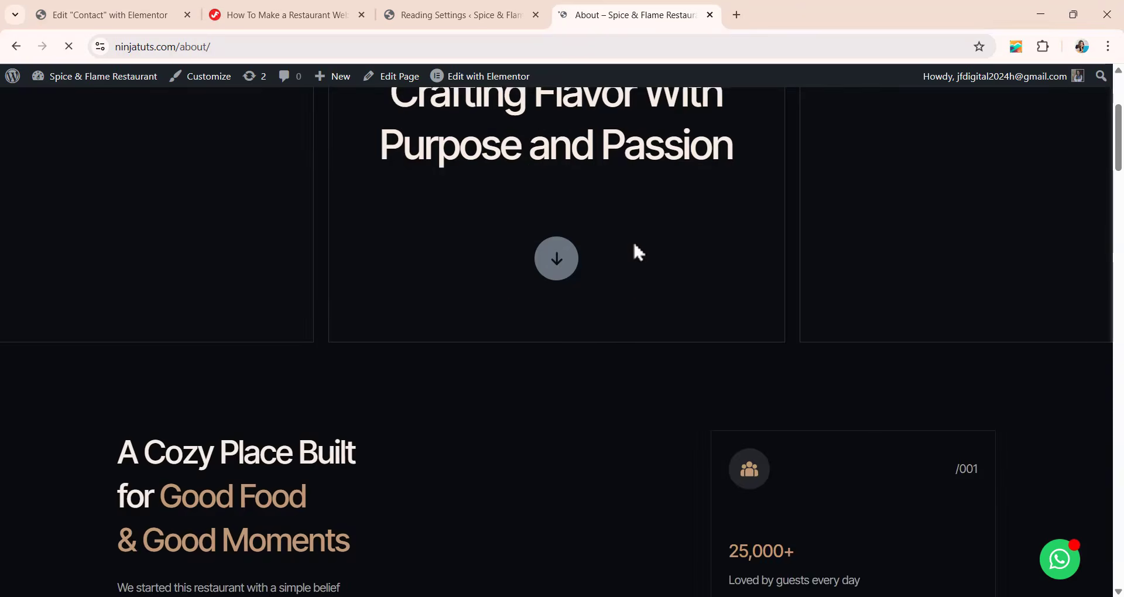
pyautogui.scroll(2, 639, 252)
pyautogui.scroll(-10, 631, 220)
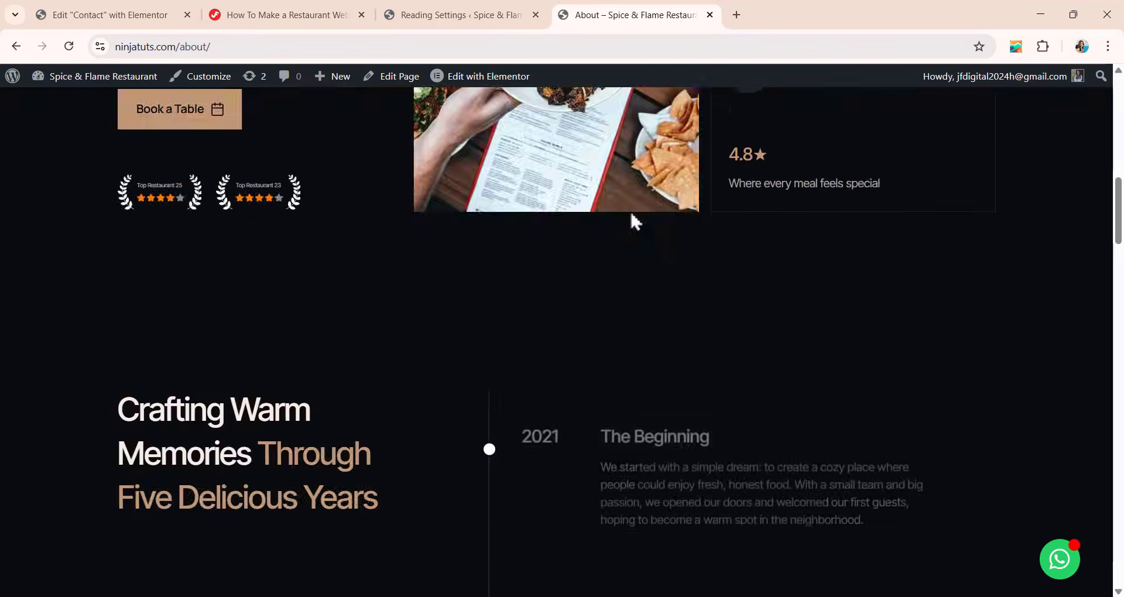
pyautogui.scroll(10, 630, 210)
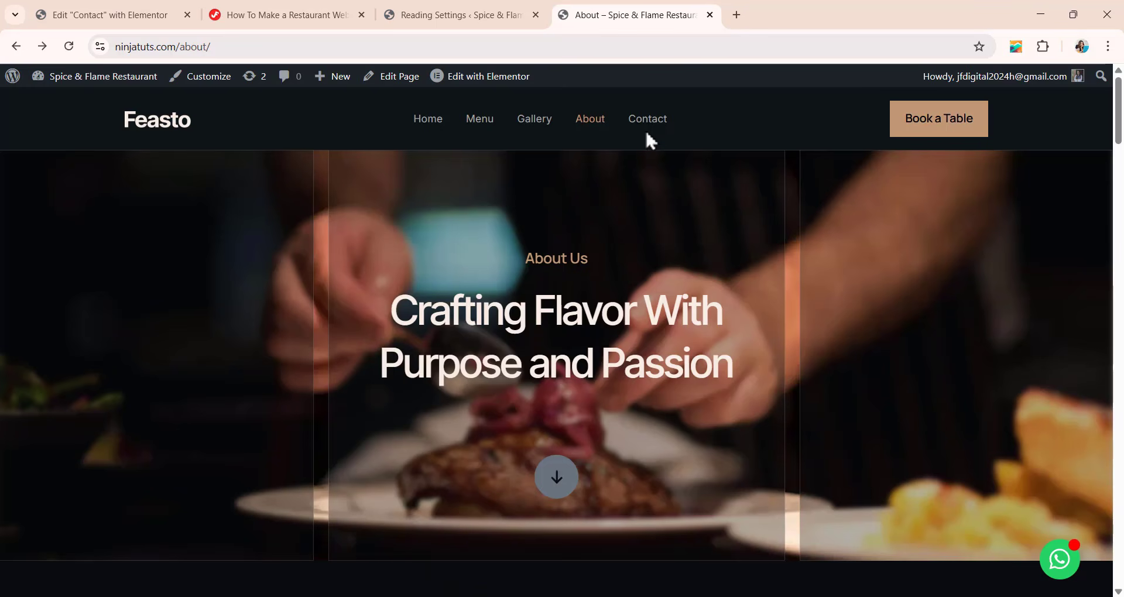
pyautogui.click(430, 122)
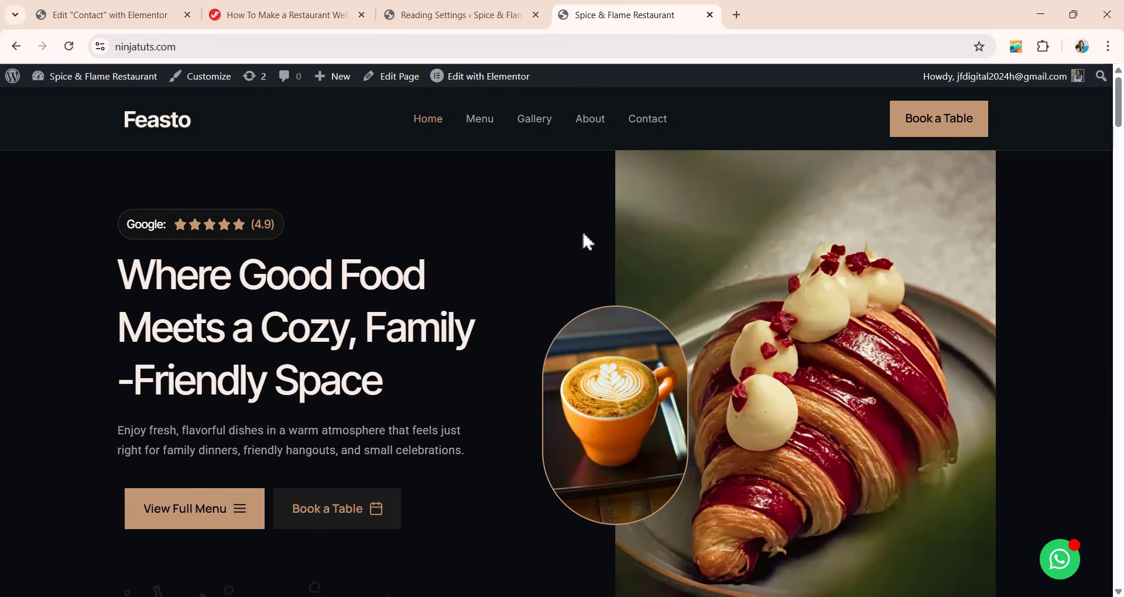
# Review the live homepage again from the hero through the quality features, most-loved dishes and set menus.
pyautogui.scroll(-4, 559, 272)
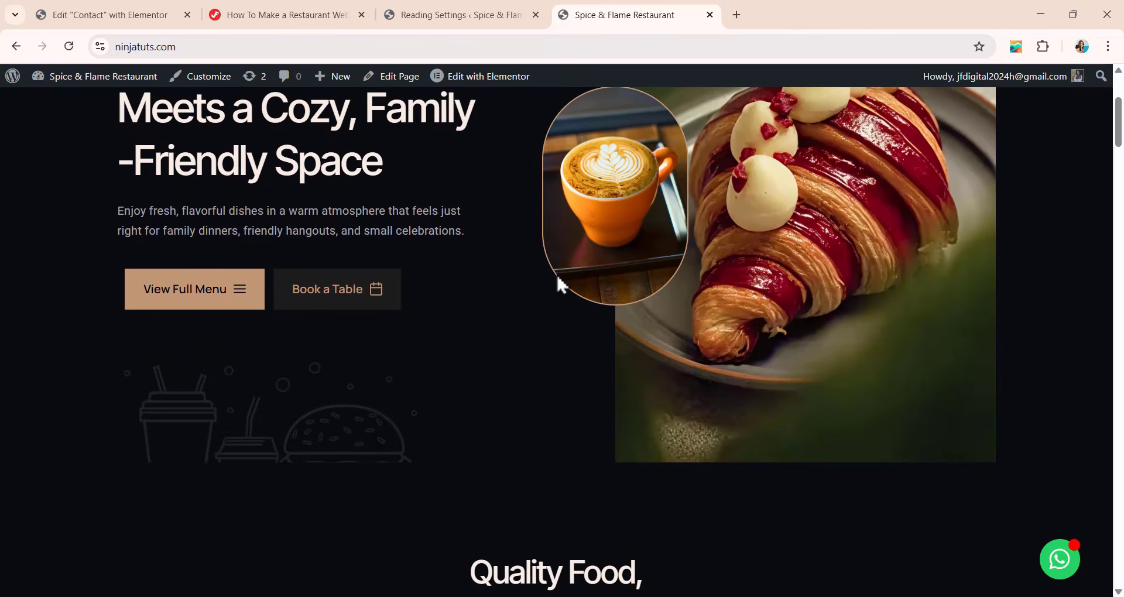
pyautogui.scroll(-3, 559, 281)
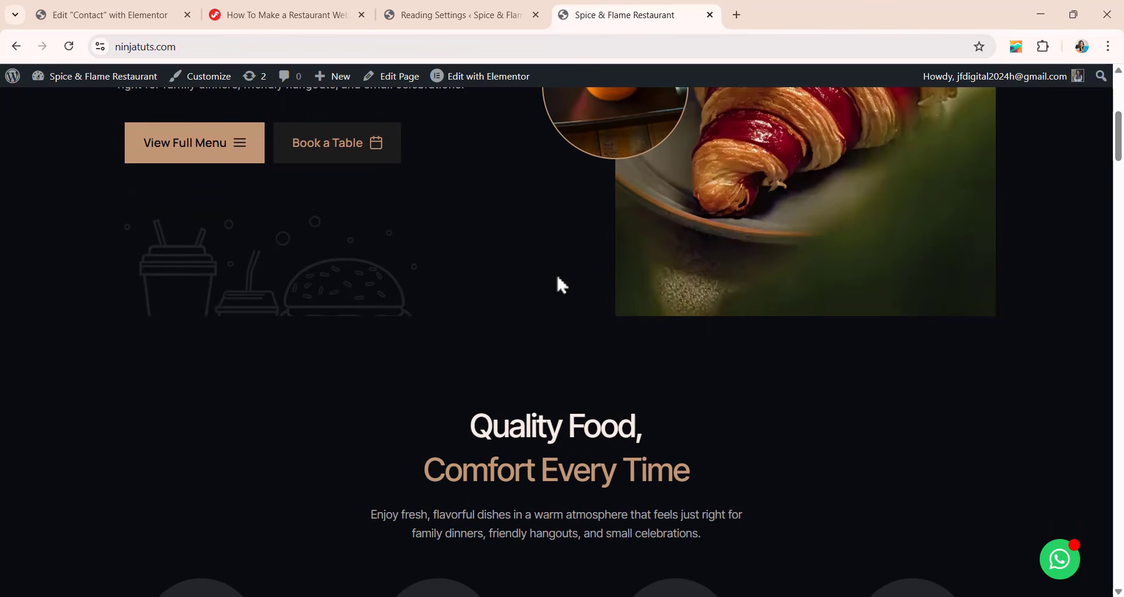
pyautogui.scroll(-4, 559, 276)
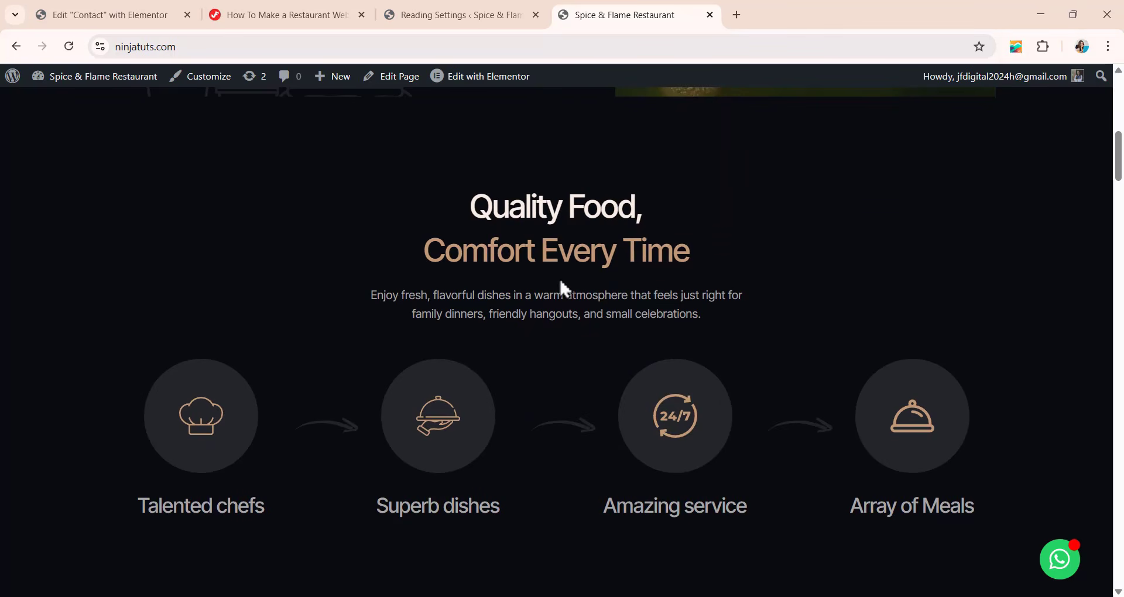
pyautogui.scroll(-5, 561, 283)
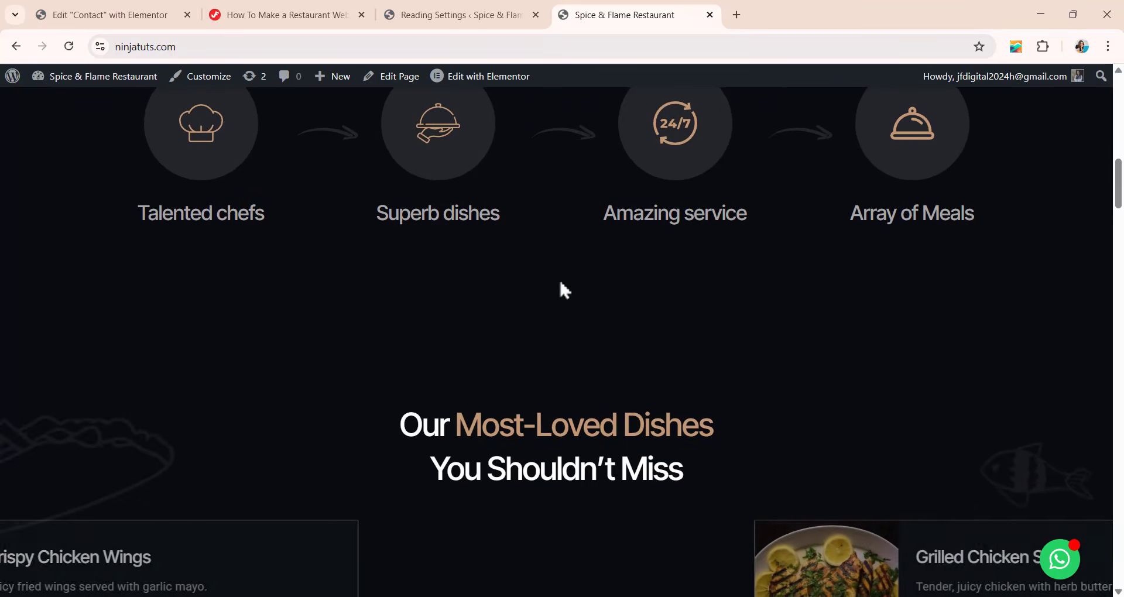
pyautogui.scroll(-5, 560, 284)
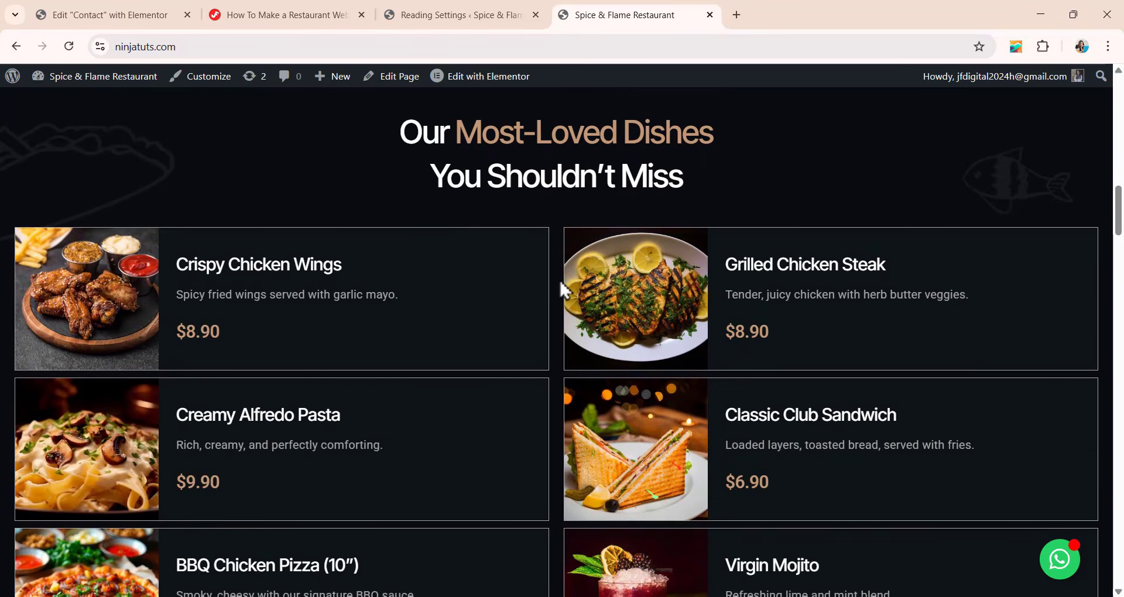
pyautogui.scroll(-2, 560, 279)
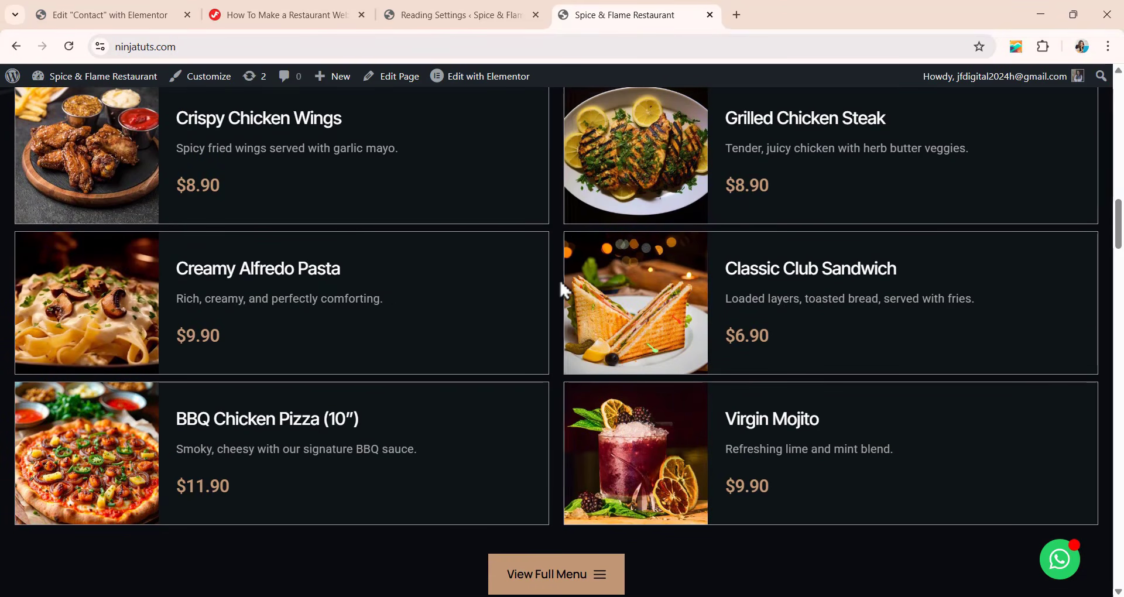
pyautogui.scroll(-3, 560, 279)
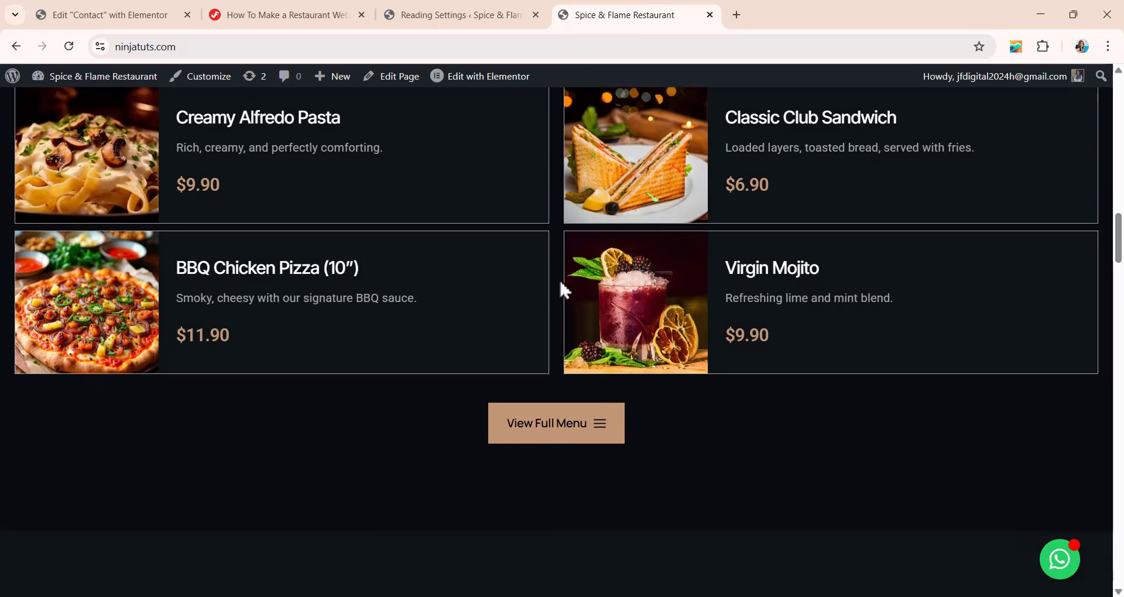
pyautogui.scroll(-2, 560, 279)
pyautogui.scroll(-1, 561, 280)
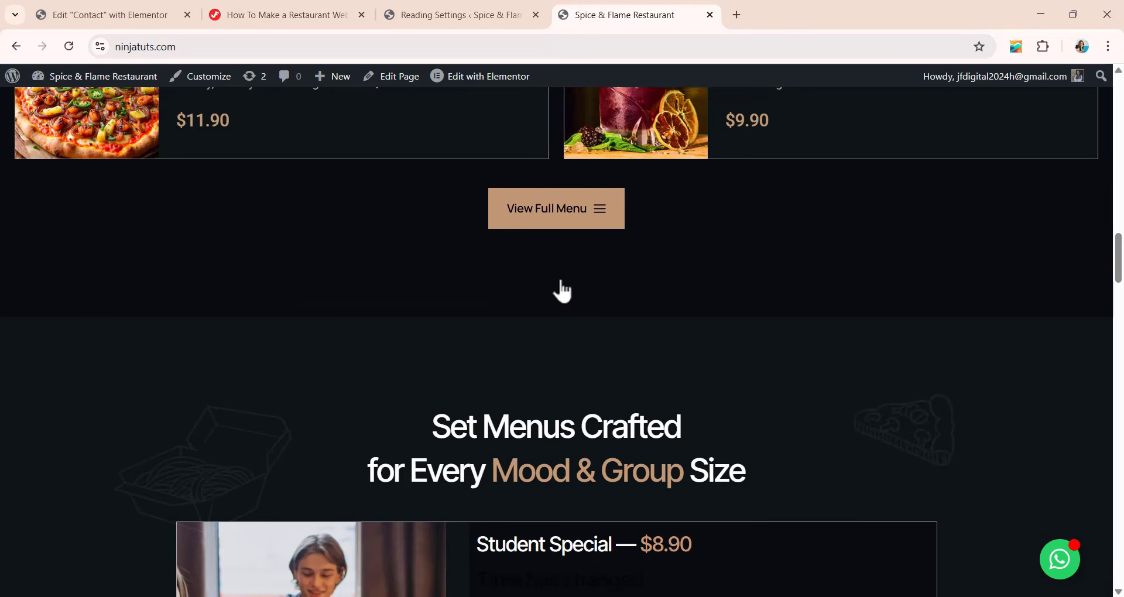
pyautogui.scroll(-6, 562, 291)
pyautogui.scroll(-5, 562, 291)
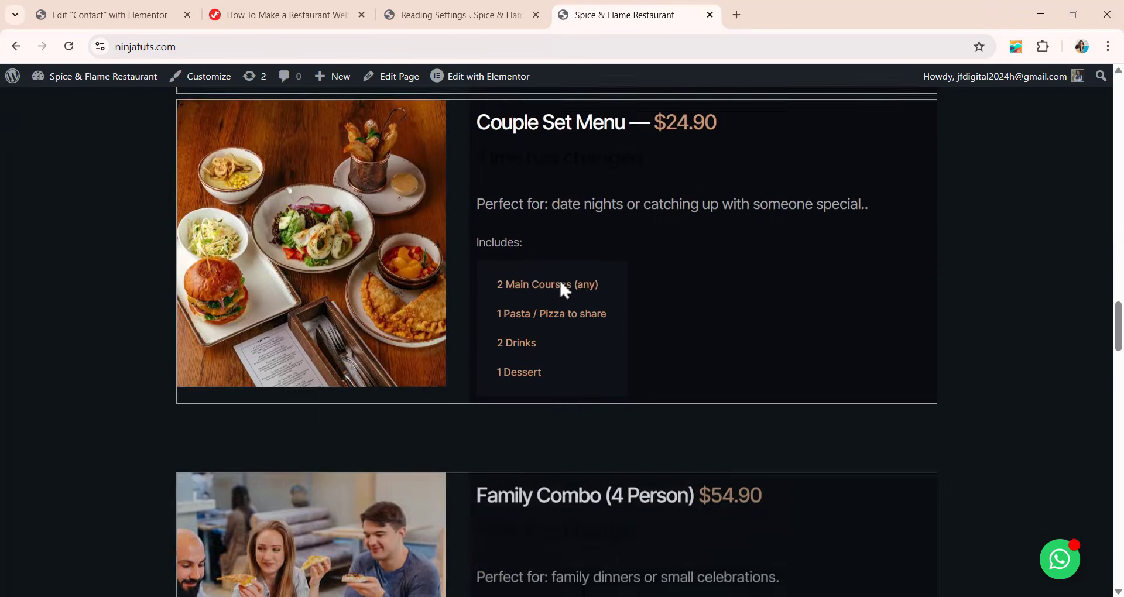